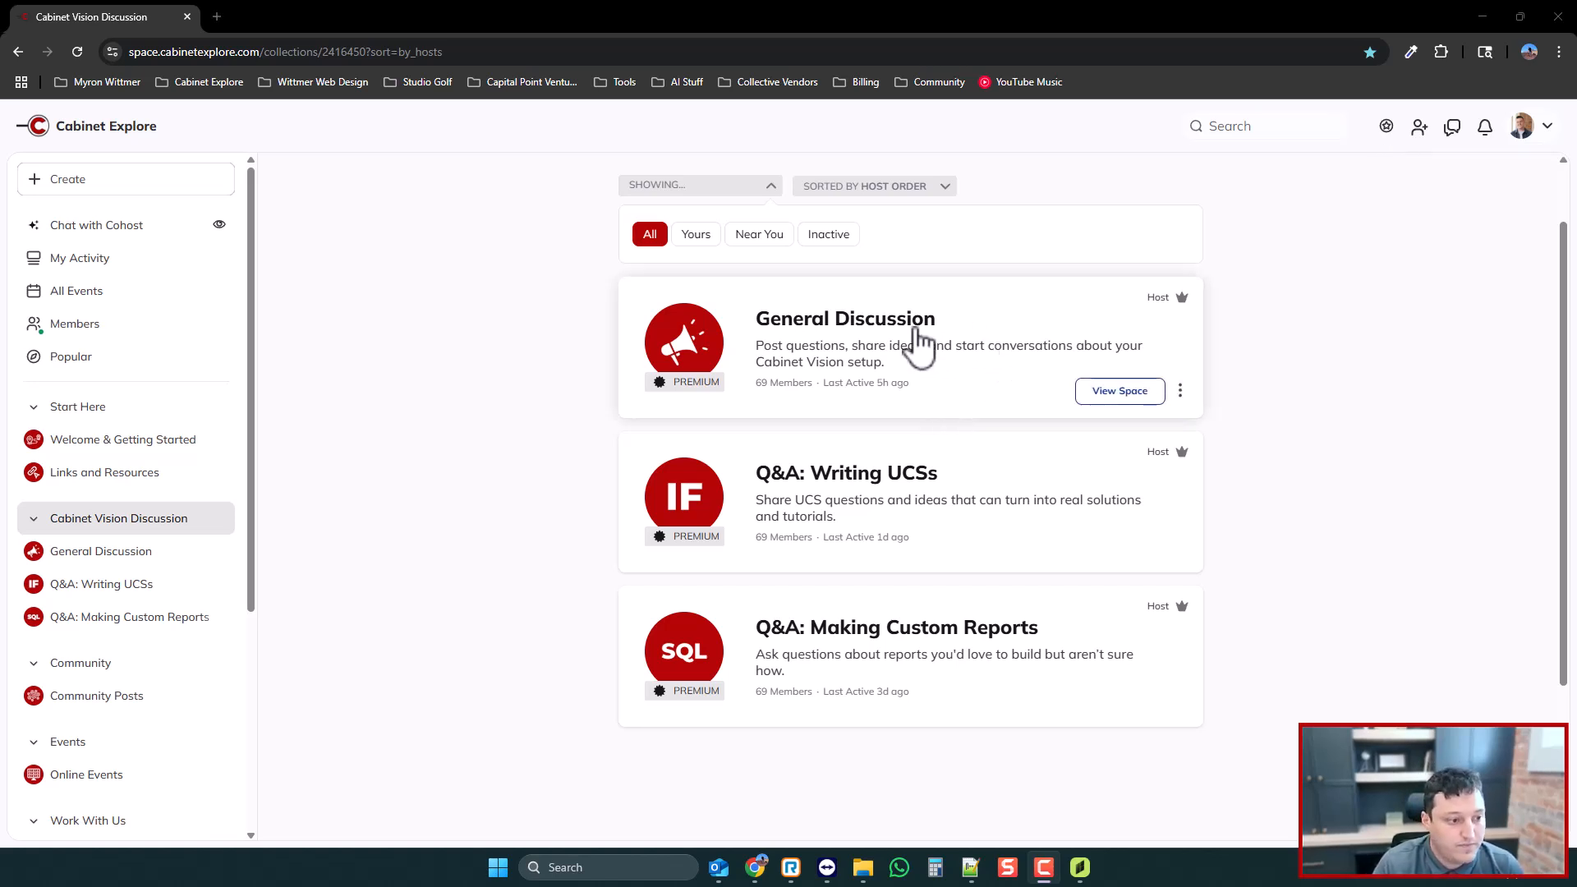
- Open the Q&A: Writing UCSs space and look through its question feed
{"action": "left_click", "coordinate": [871, 513]}
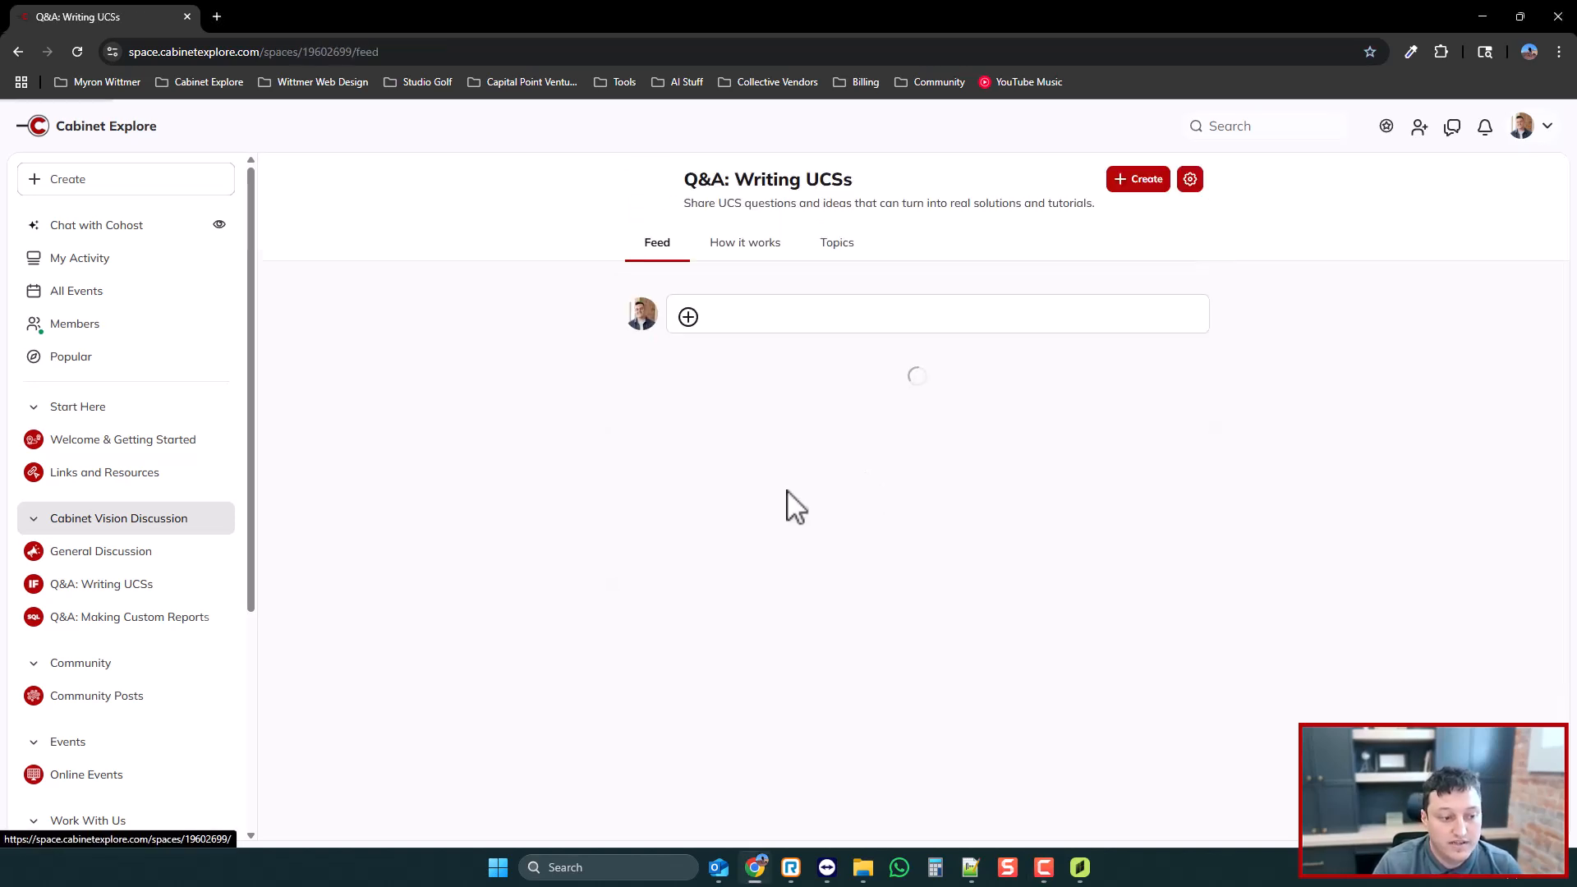
{"action": "scroll", "coordinate": [1142, 361], "scroll_direction": "down", "scroll_amount": 2}
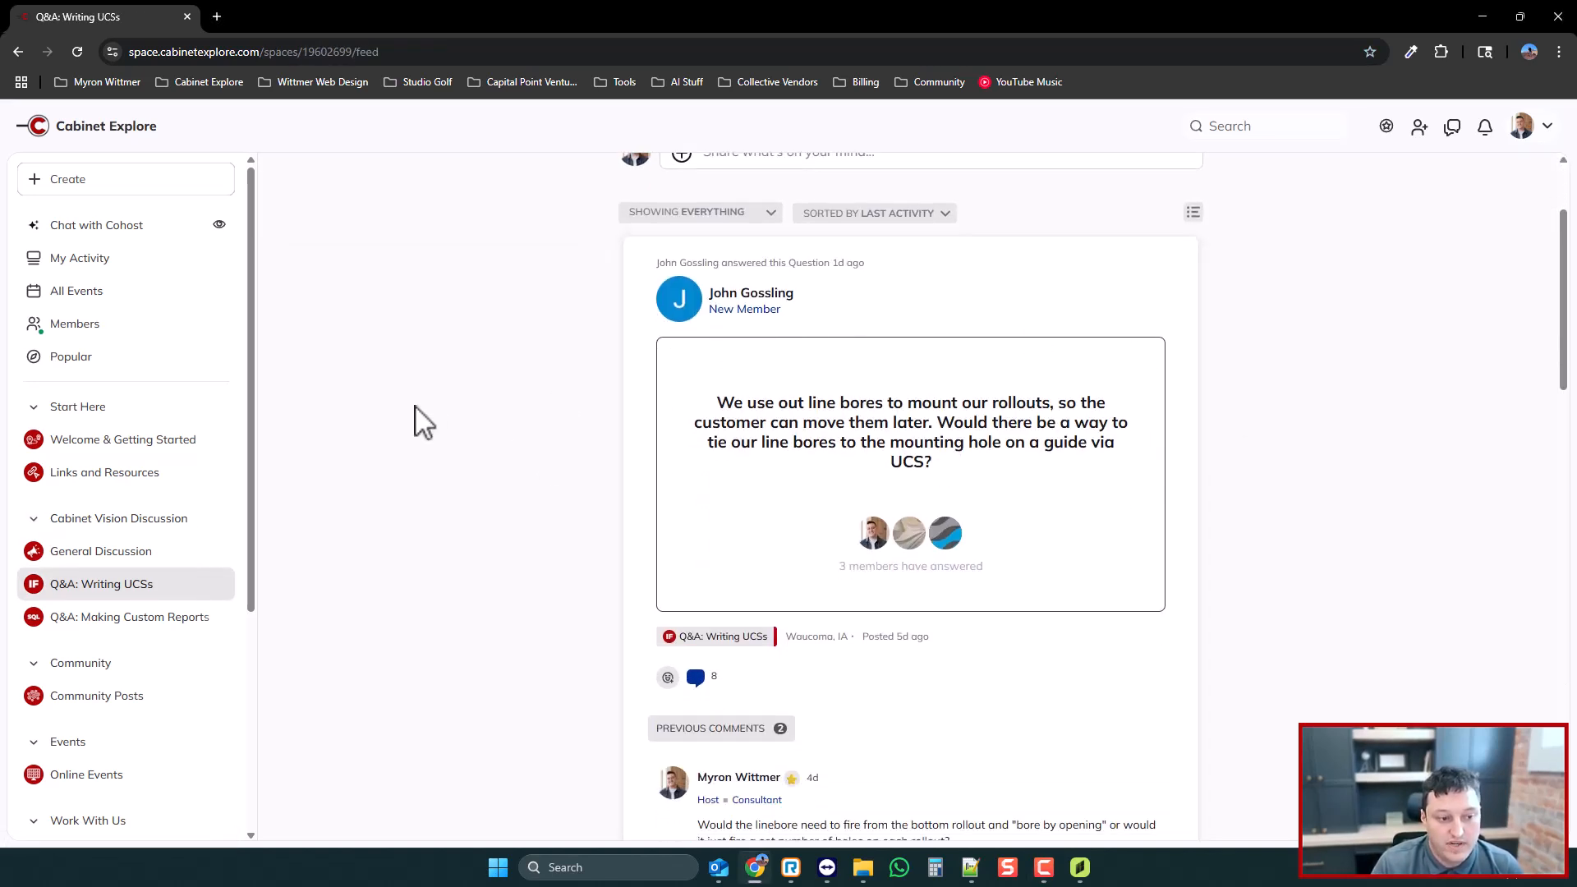
{"action": "scroll", "coordinate": [440, 422], "scroll_direction": "down", "scroll_amount": 1}
{"action": "scroll", "coordinate": [732, 422], "scroll_direction": "up", "scroll_amount": 2}
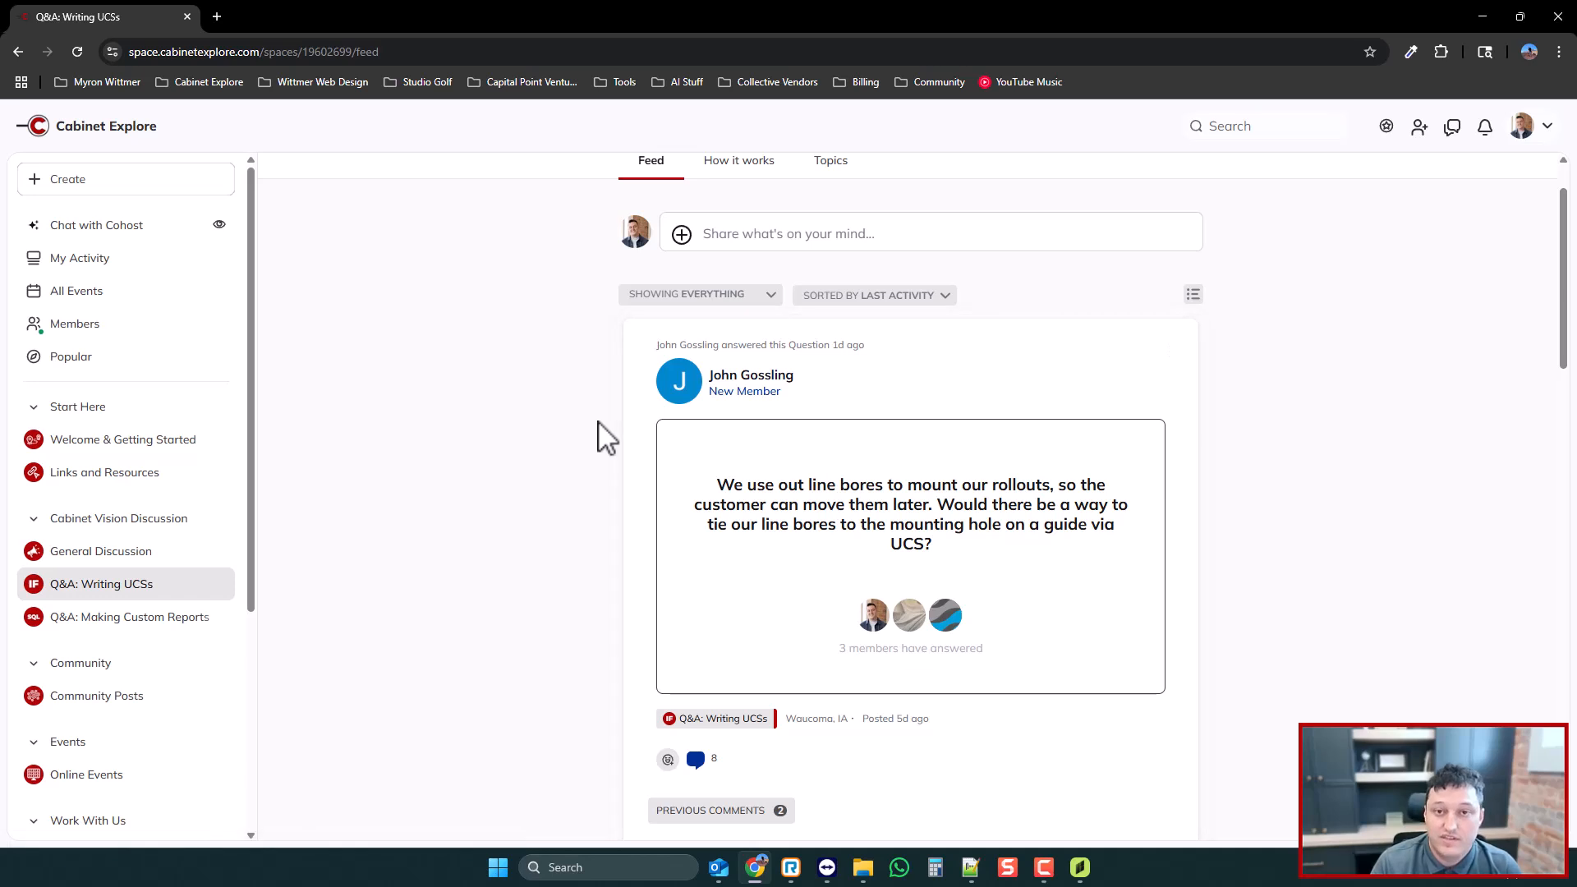
- Open the bookmarked question about flipping boards when routing shaker doors and read its replies
{"action": "left_click", "coordinate": [1527, 128]}
{"action": "left_click", "coordinate": [1324, 297]}
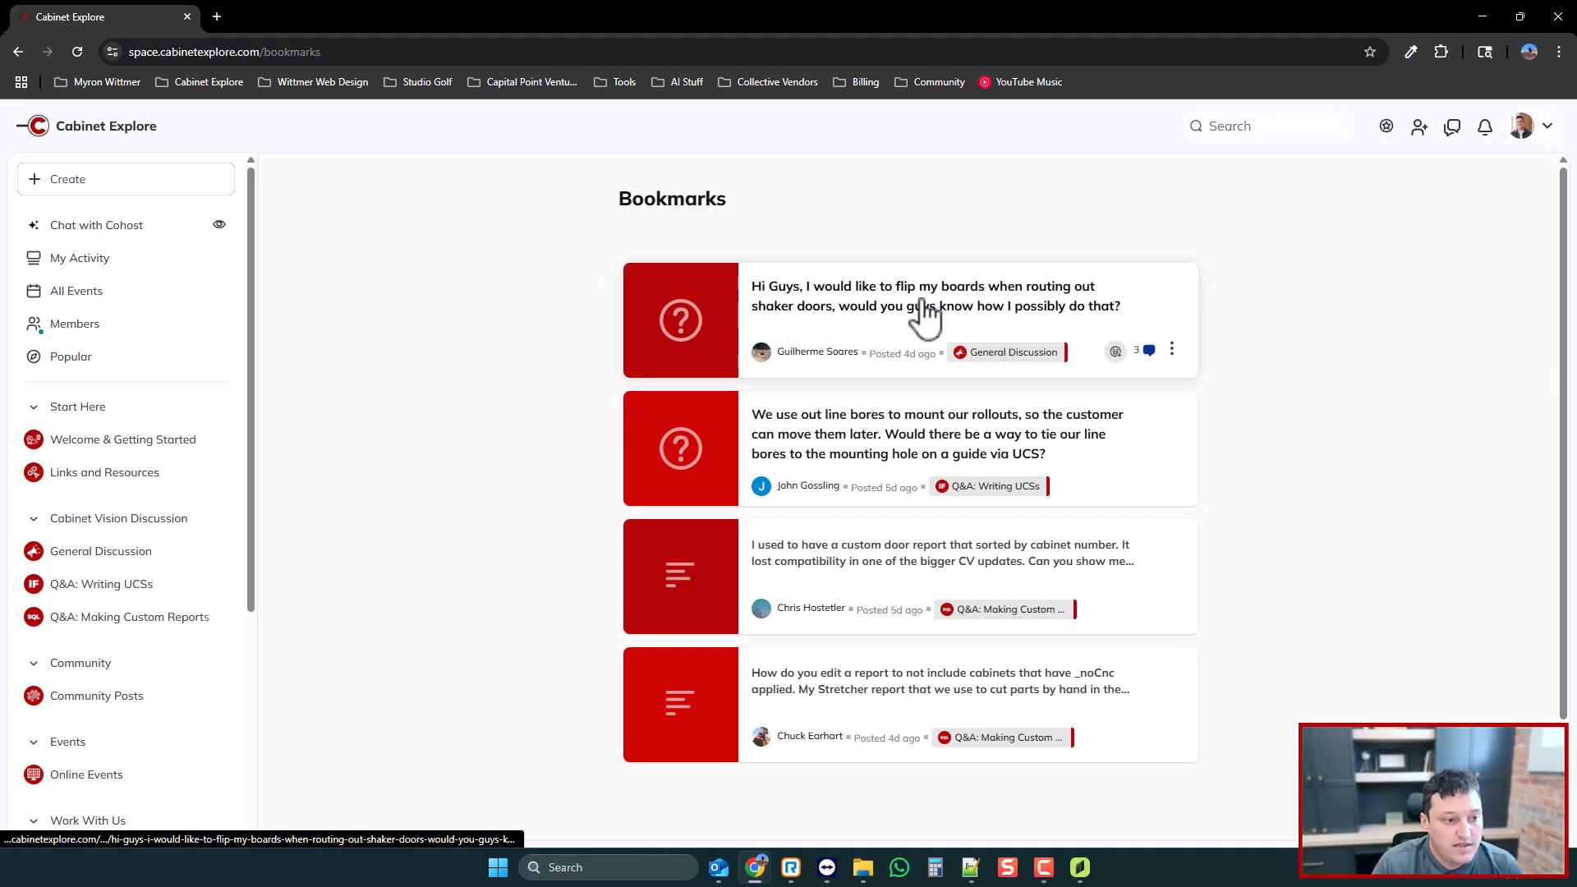
{"action": "left_click", "coordinate": [900, 304]}
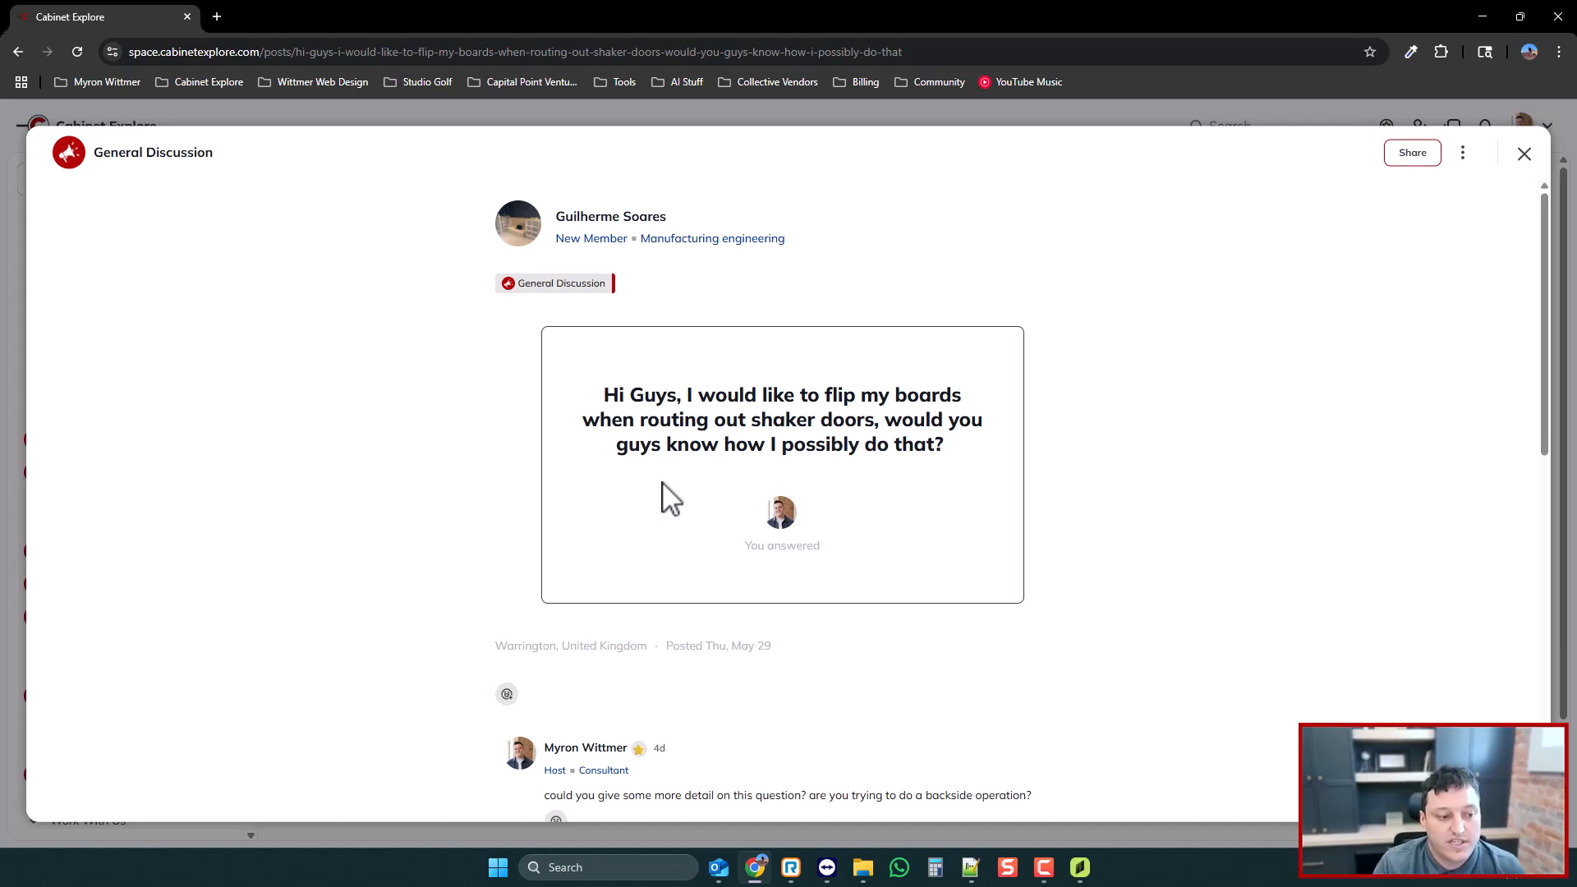
{"action": "scroll", "coordinate": [661, 497], "scroll_direction": "down", "scroll_amount": 1}
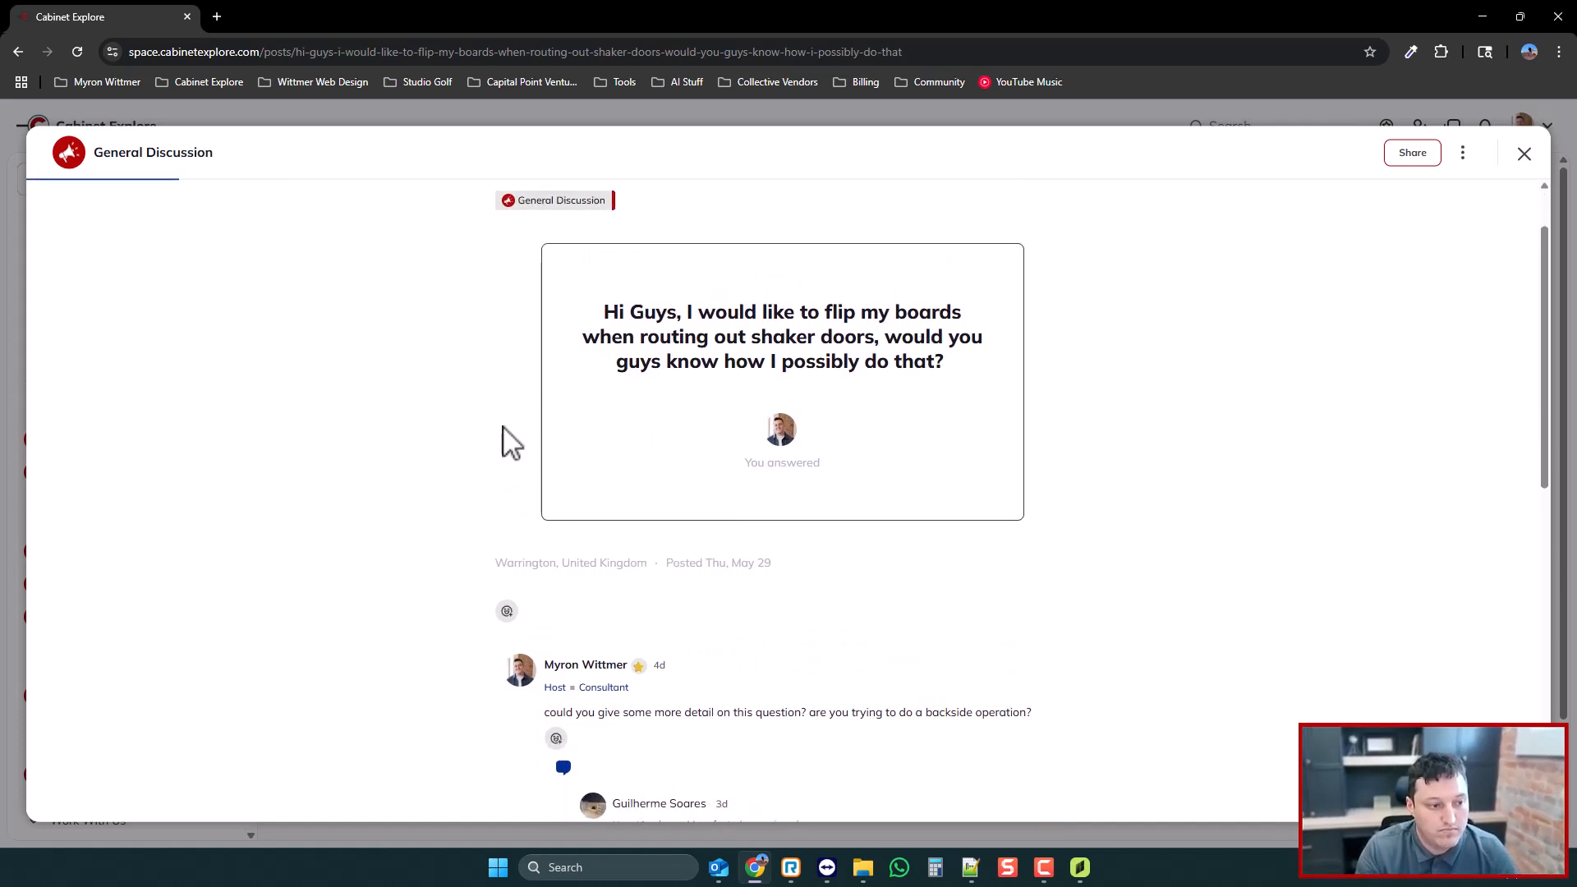
{"action": "scroll", "coordinate": [460, 448], "scroll_direction": "down", "scroll_amount": 4}
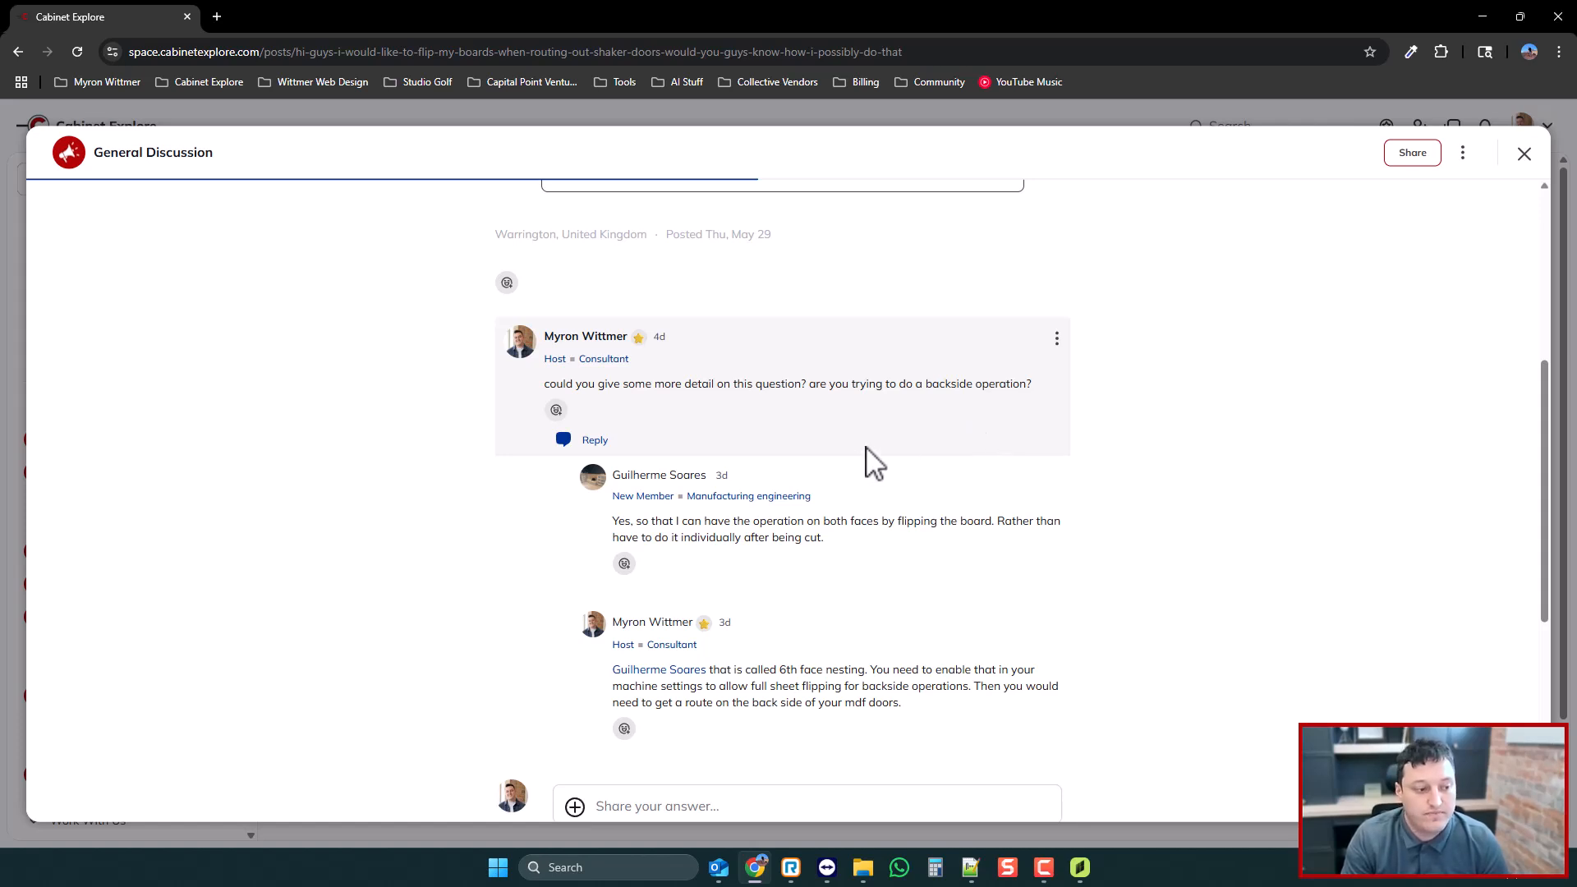
{"action": "scroll", "coordinate": [866, 458], "scroll_direction": "down", "scroll_amount": 1}
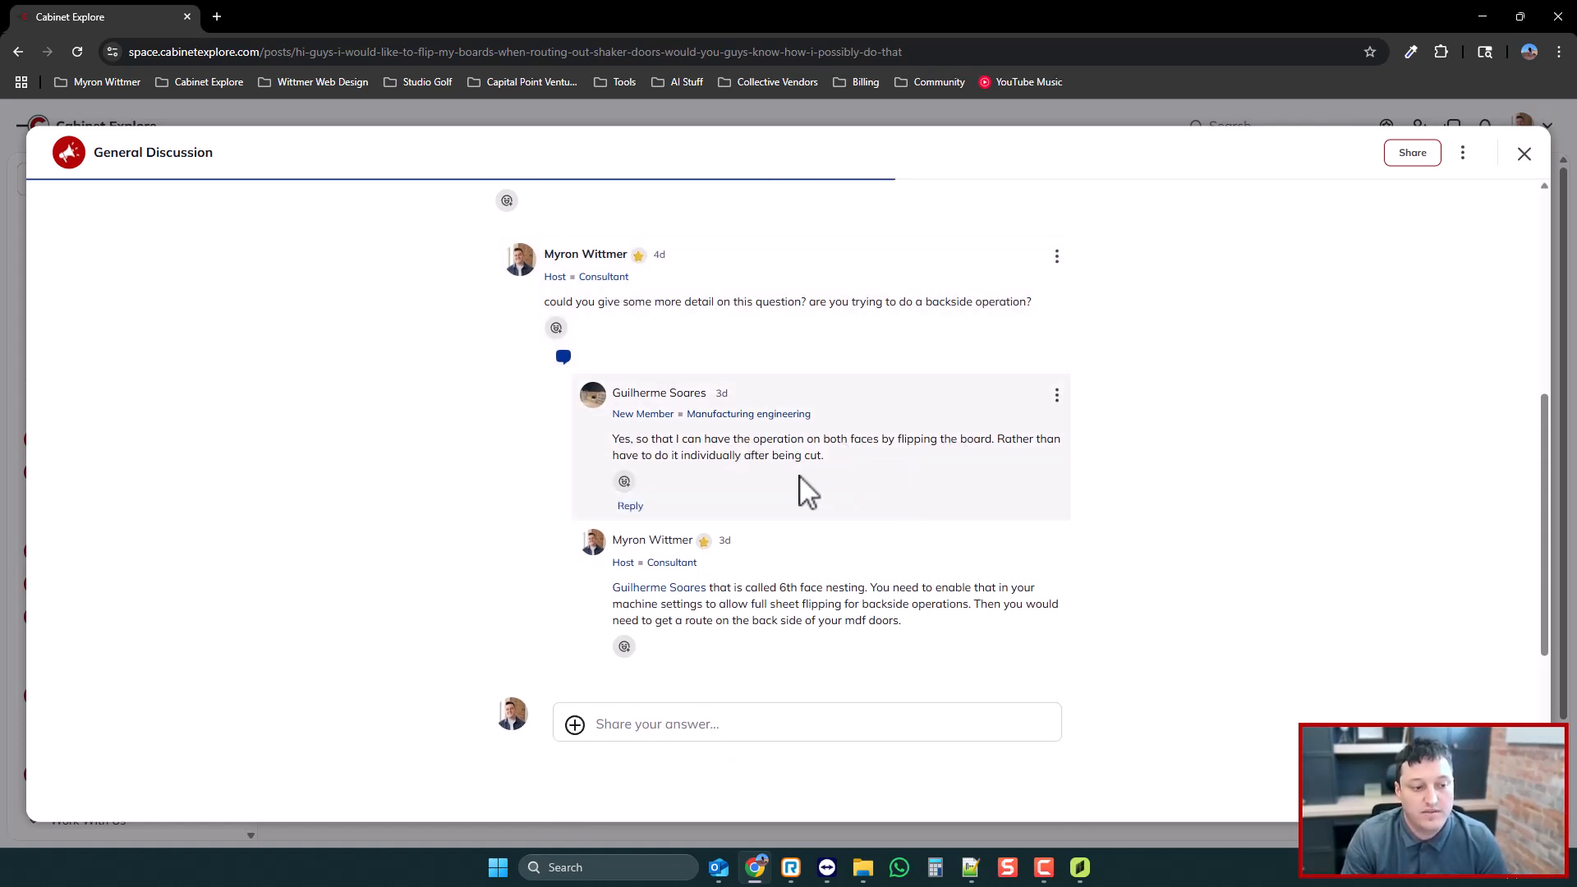
{"action": "scroll", "coordinate": [801, 478], "scroll_direction": "down", "scroll_amount": 1}
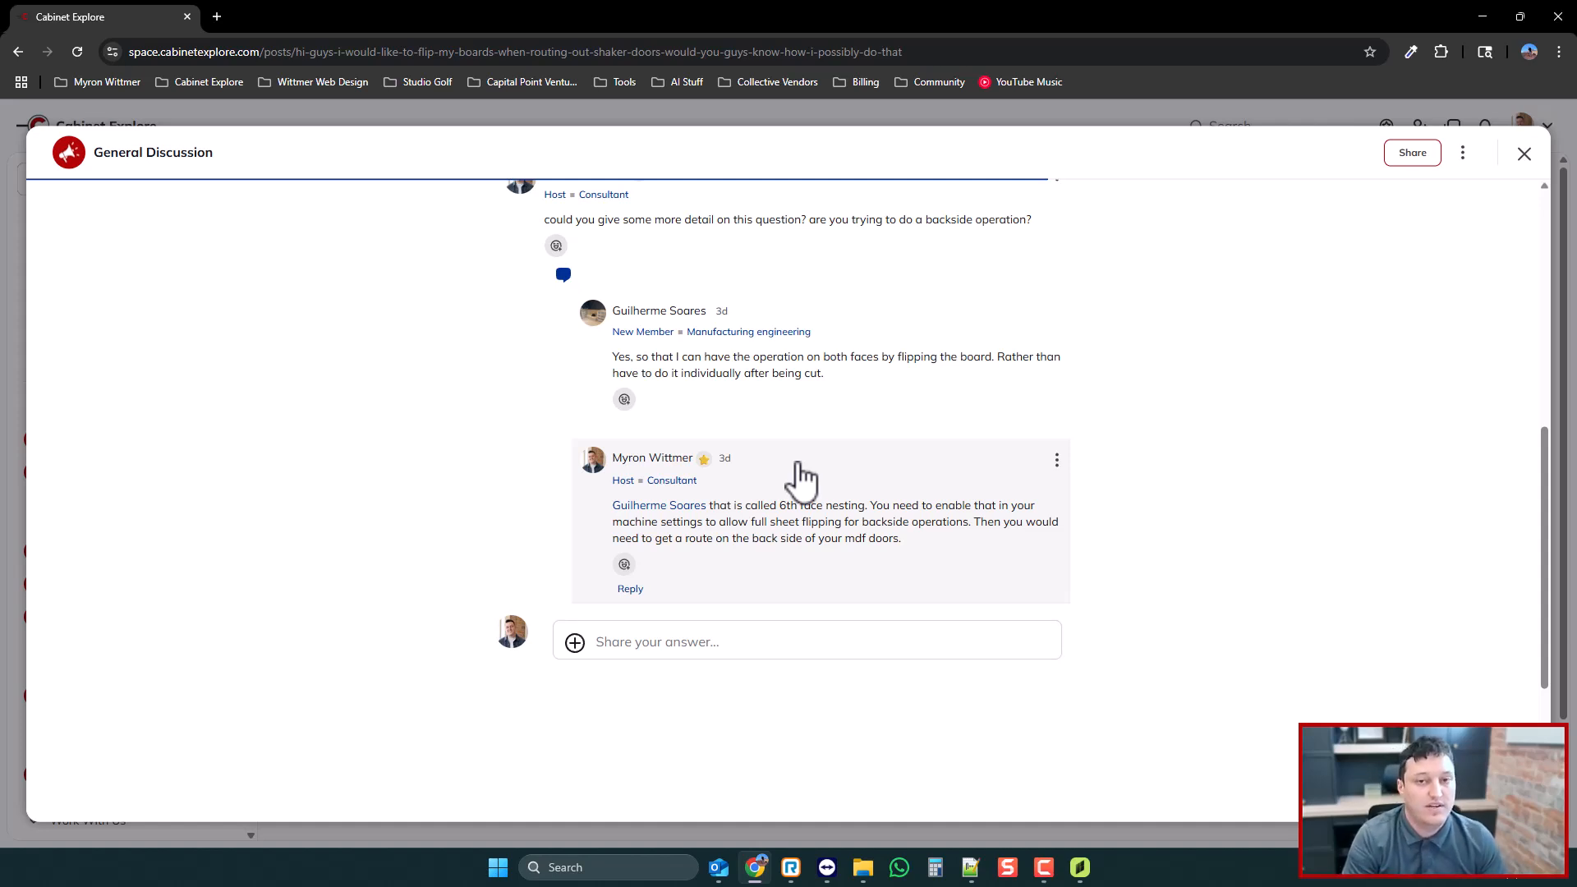
{"action": "scroll", "coordinate": [817, 533], "scroll_direction": "up", "scroll_amount": 2}
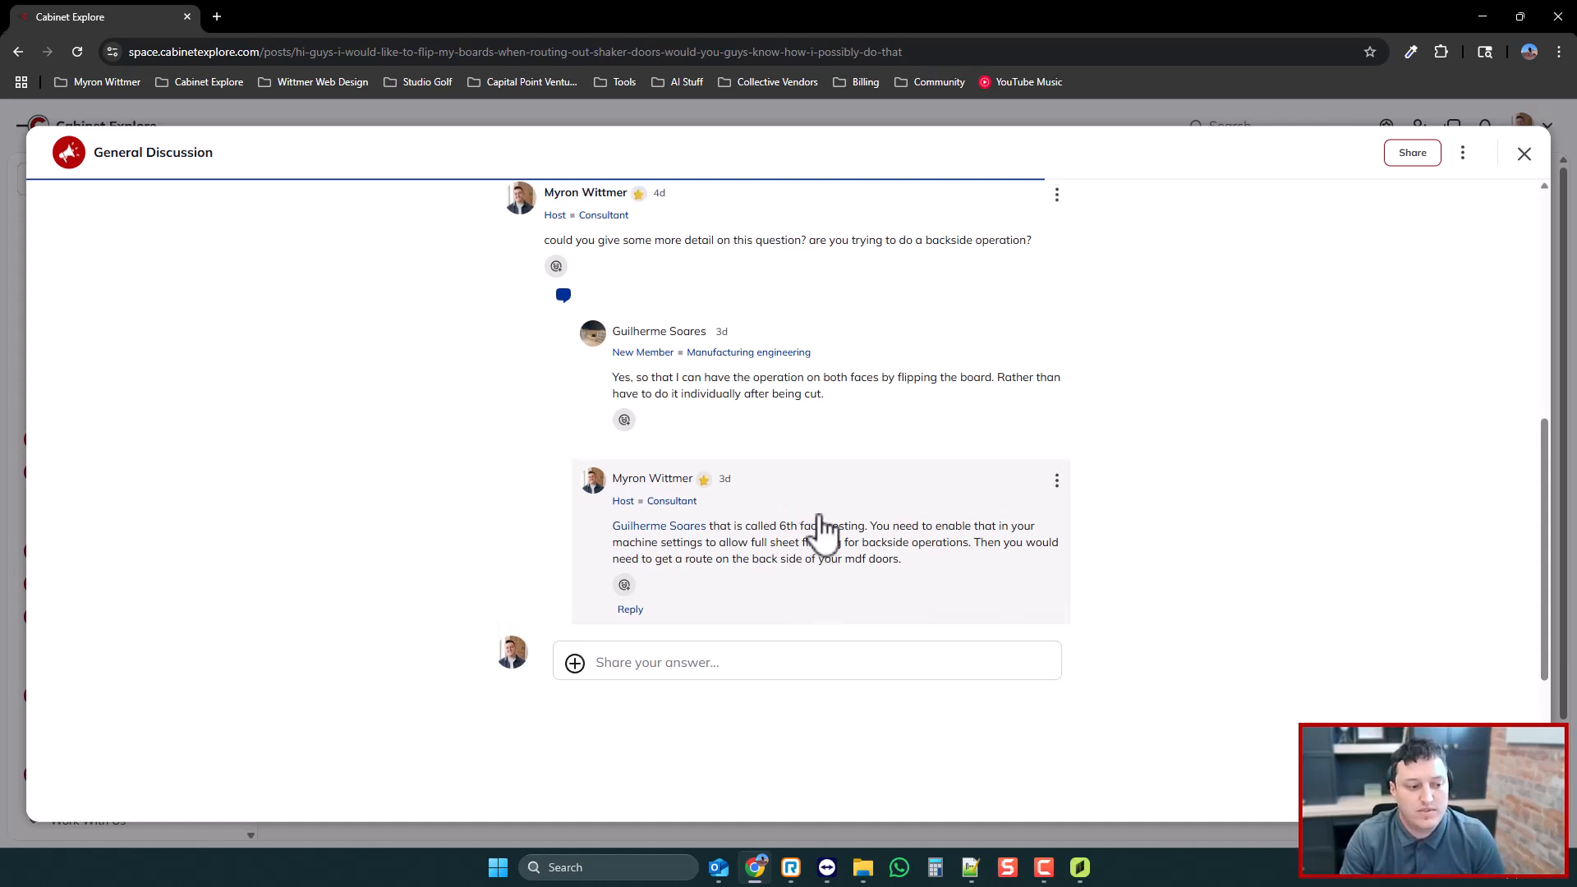
{"action": "scroll", "coordinate": [896, 583], "scroll_direction": "up", "scroll_amount": 2}
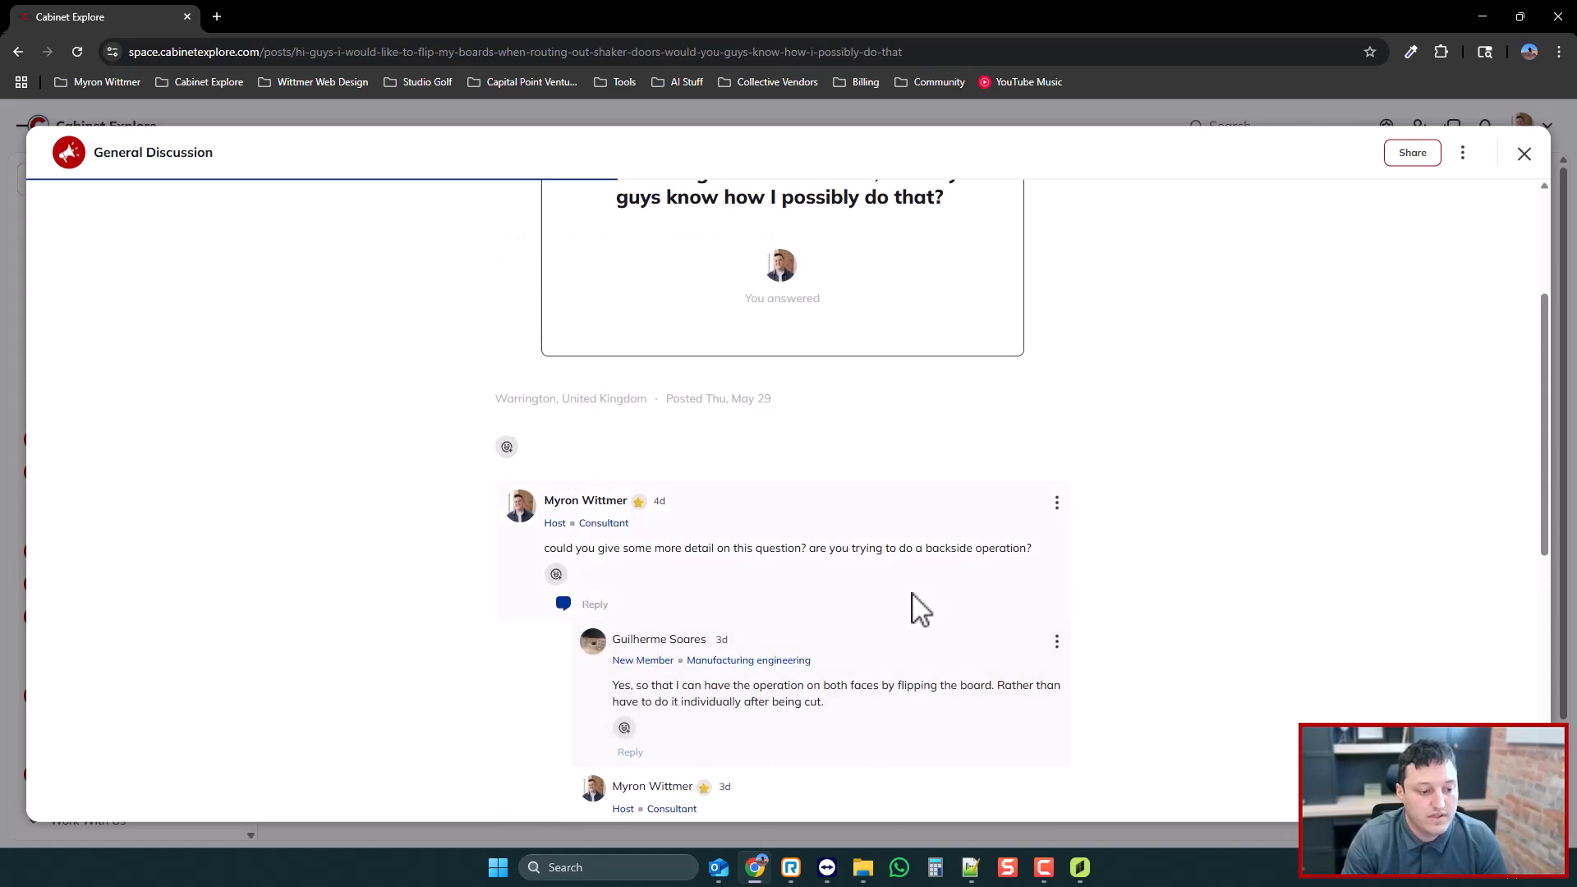
- Switch to CABINET VISION and locate the 6th face nesting settings in the Homag CNC machine's output properties
{"action": "left_click", "coordinate": [1080, 868]}
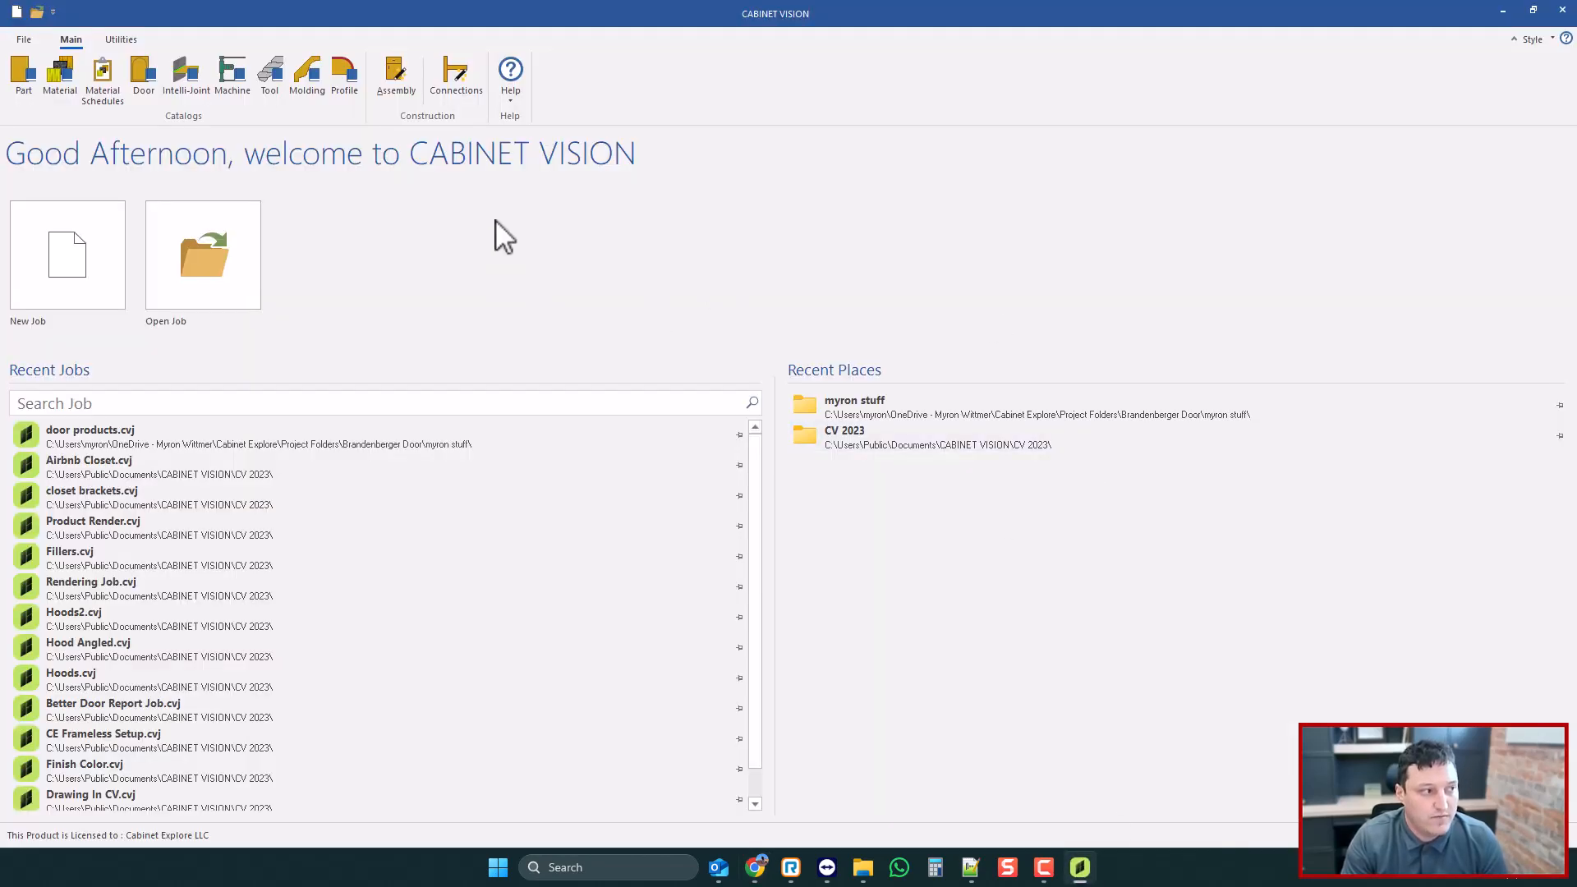
{"action": "left_click", "coordinate": [237, 74]}
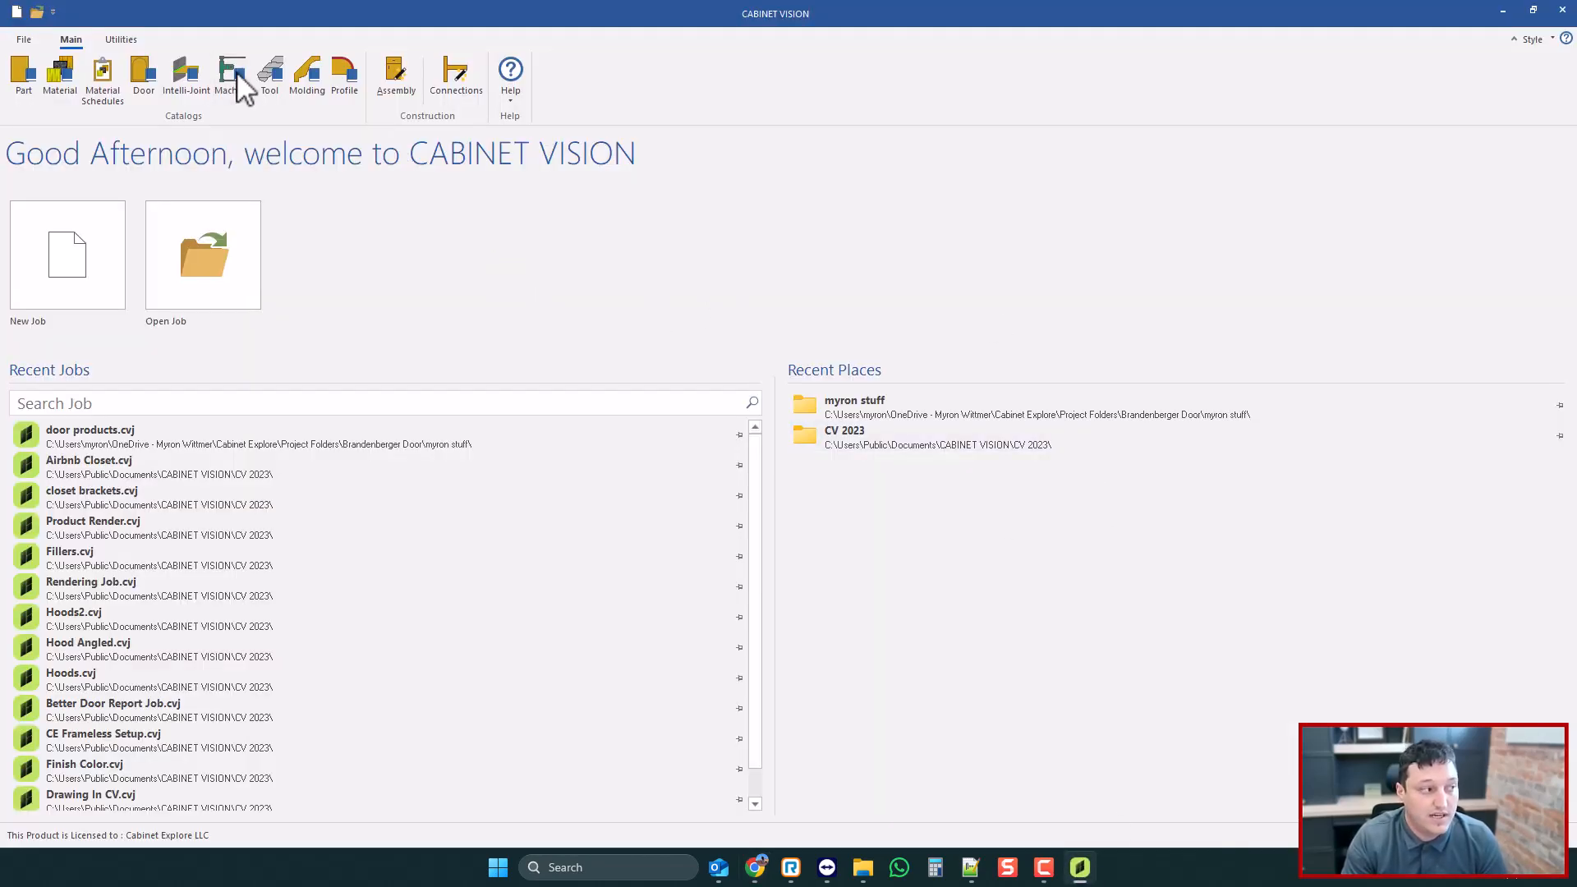
{"action": "left_click_drag", "start_coordinate": [836, 215], "coordinate": [947, 215]}
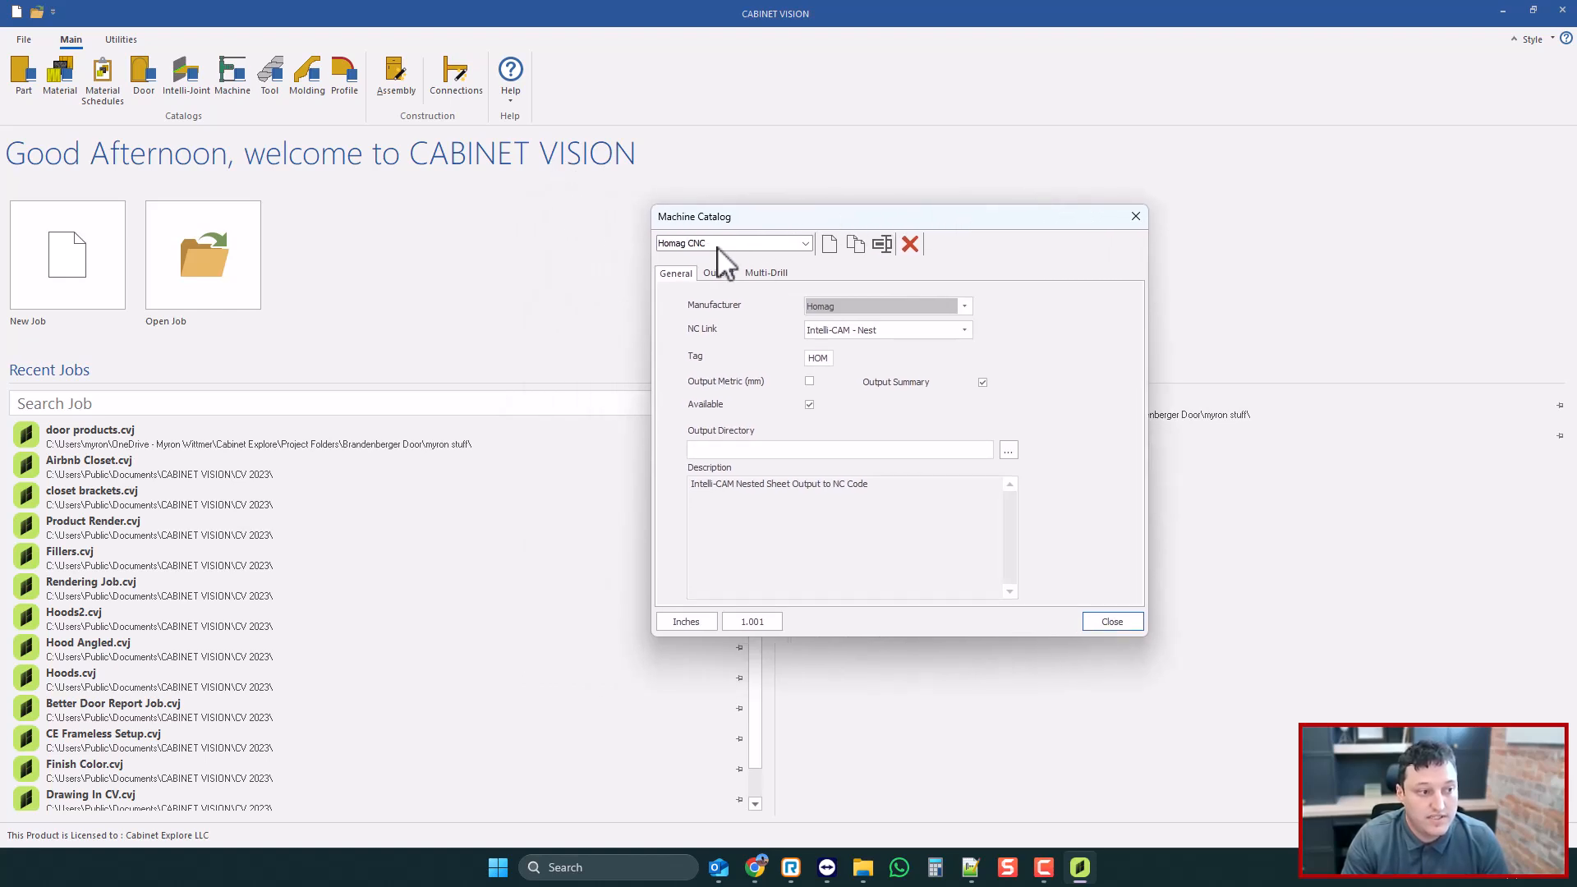
{"action": "left_click", "coordinate": [716, 272]}
{"action": "scroll", "coordinate": [813, 509], "scroll_direction": "down", "scroll_amount": 3}
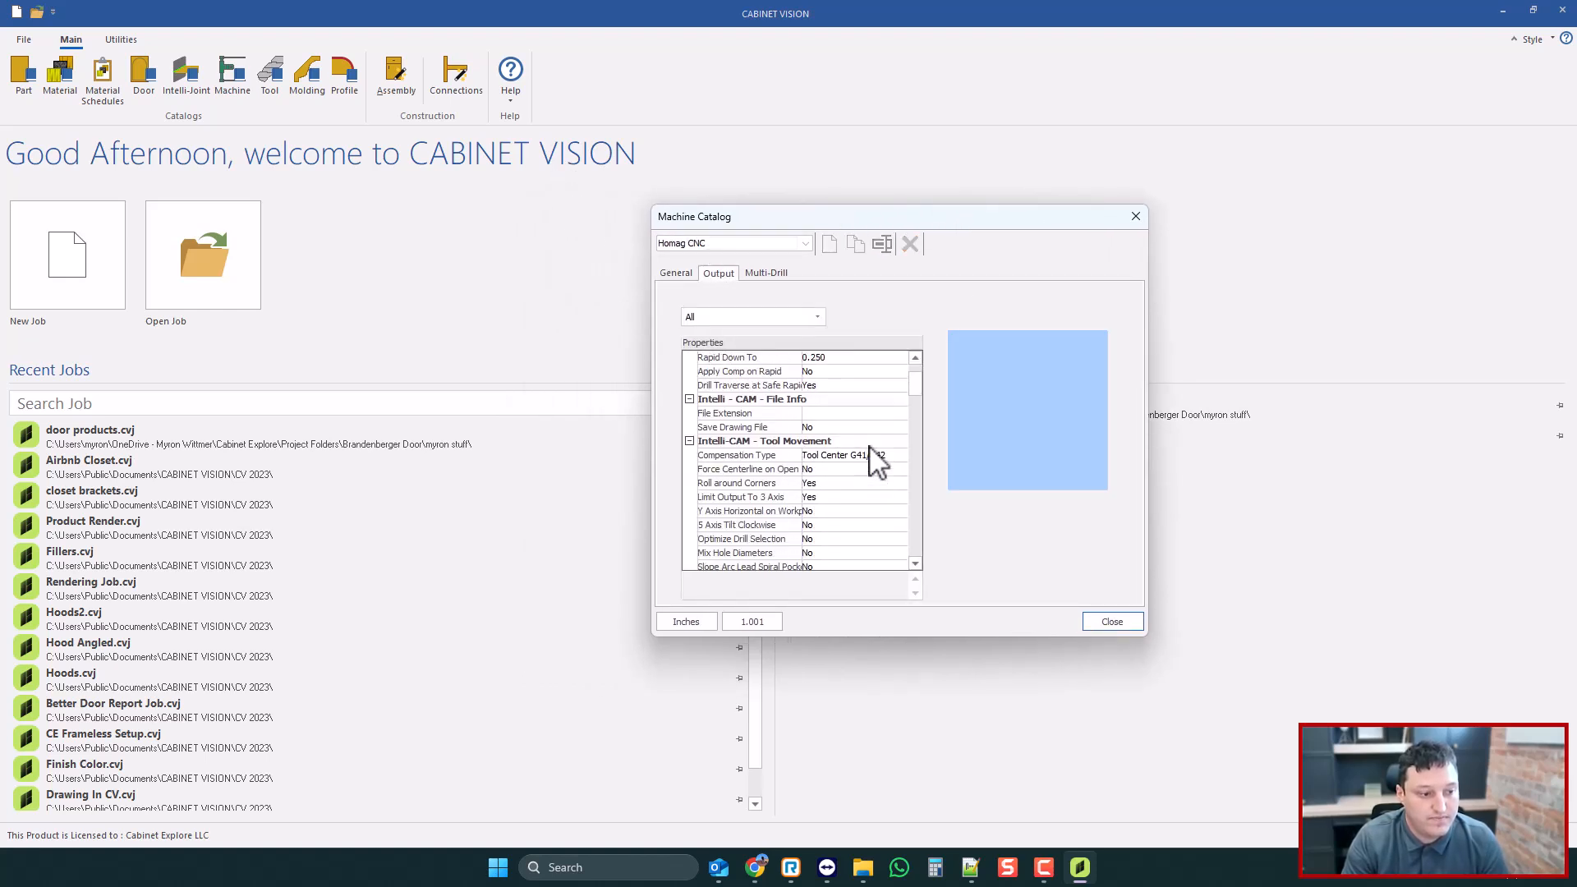
{"action": "scroll", "coordinate": [877, 462], "scroll_direction": "down", "scroll_amount": 10}
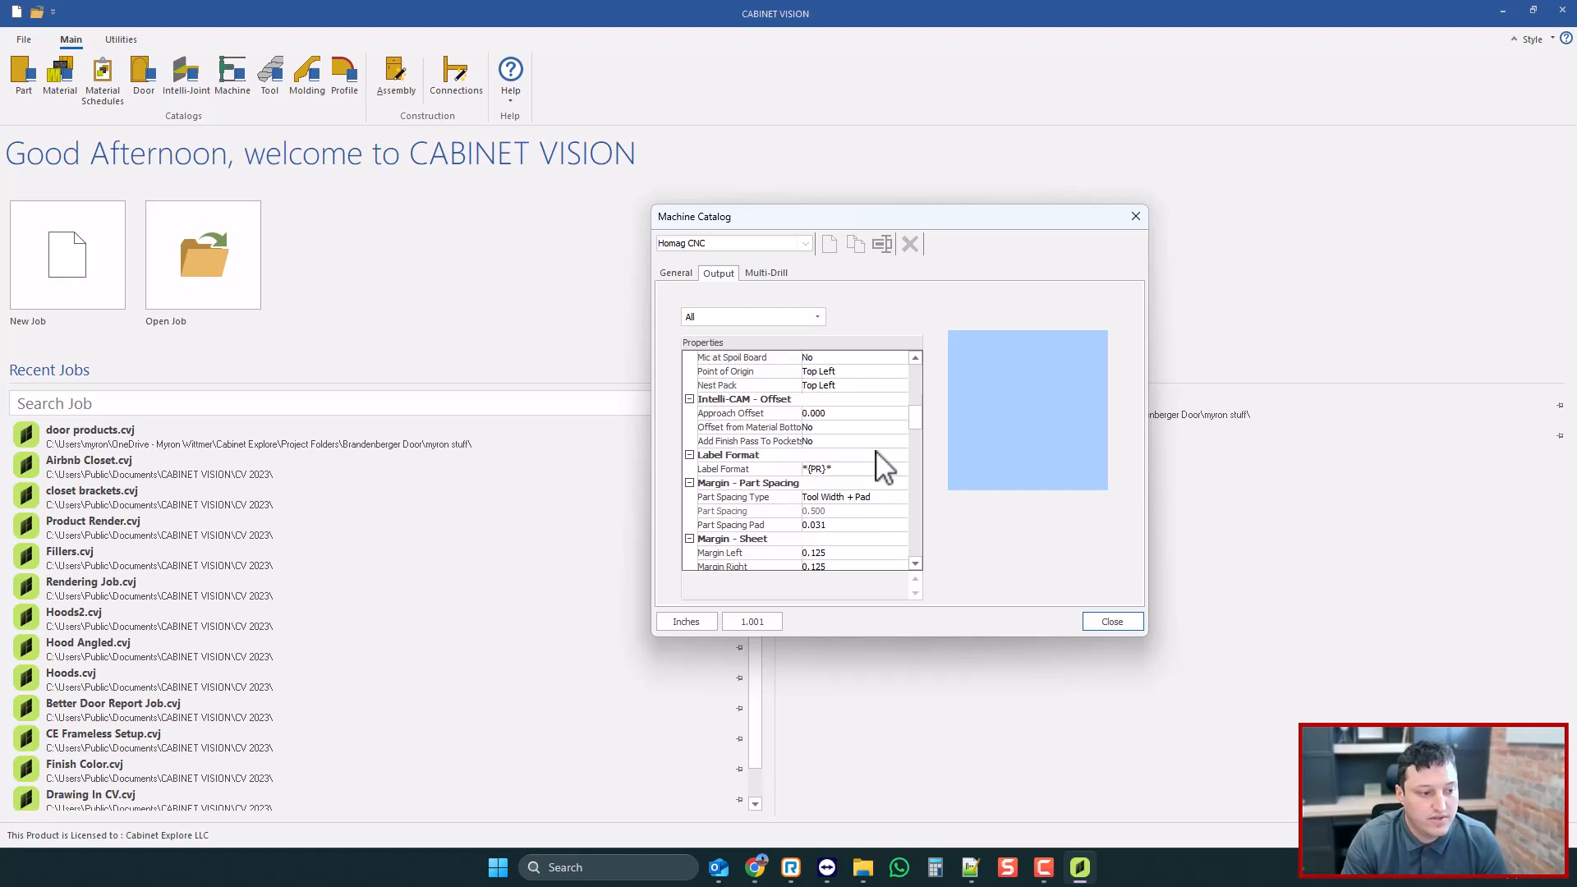
{"action": "scroll", "coordinate": [883, 467], "scroll_direction": "down", "scroll_amount": 10}
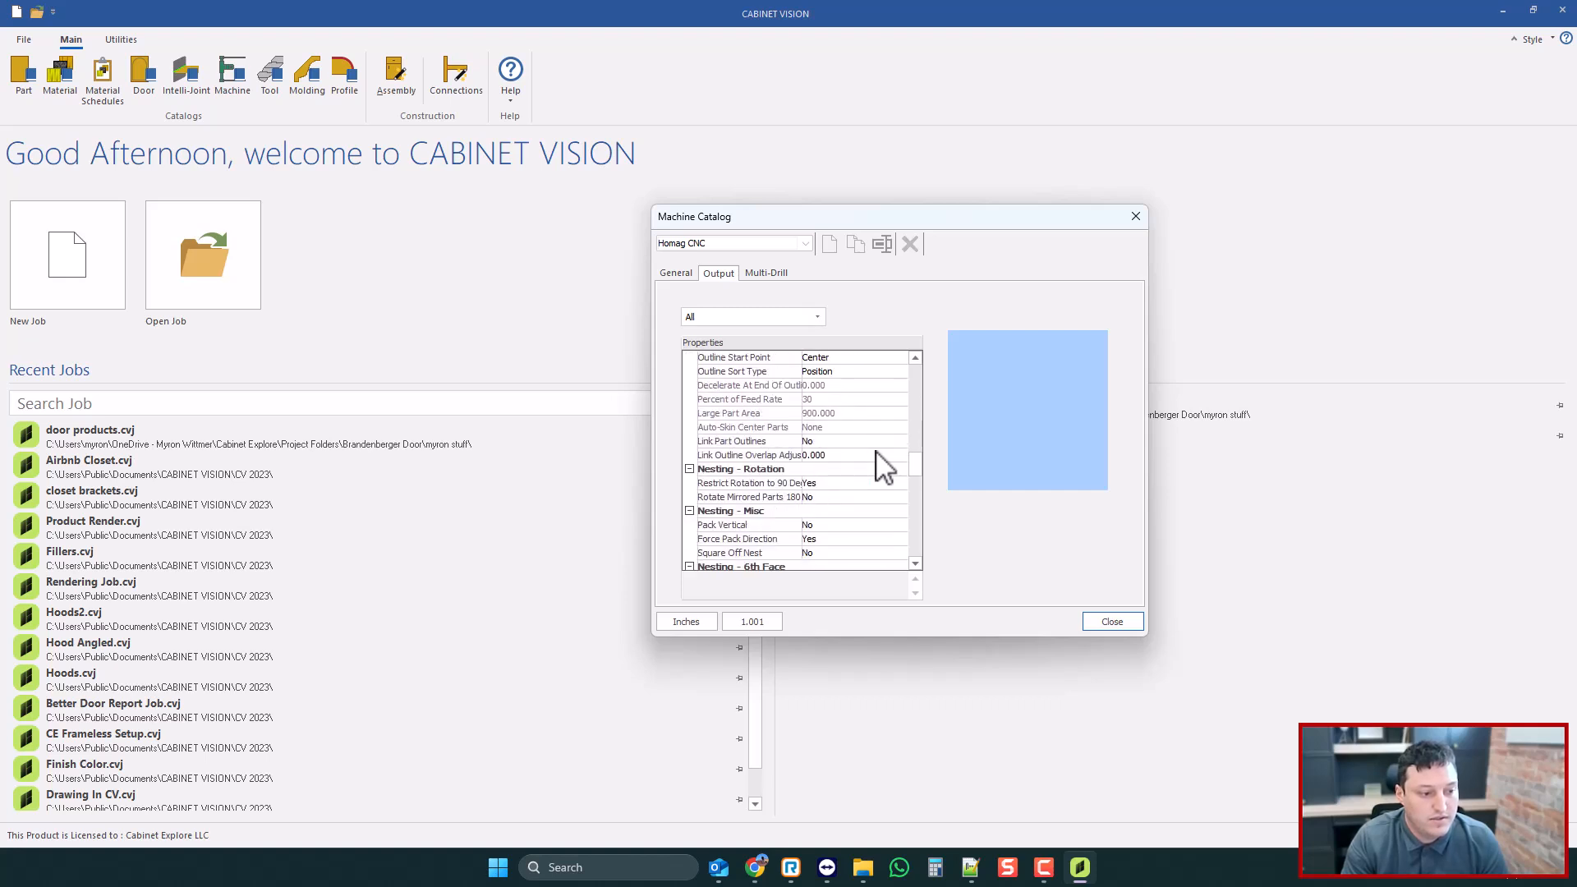
{"action": "scroll", "coordinate": [879, 464], "scroll_direction": "down", "scroll_amount": 3}
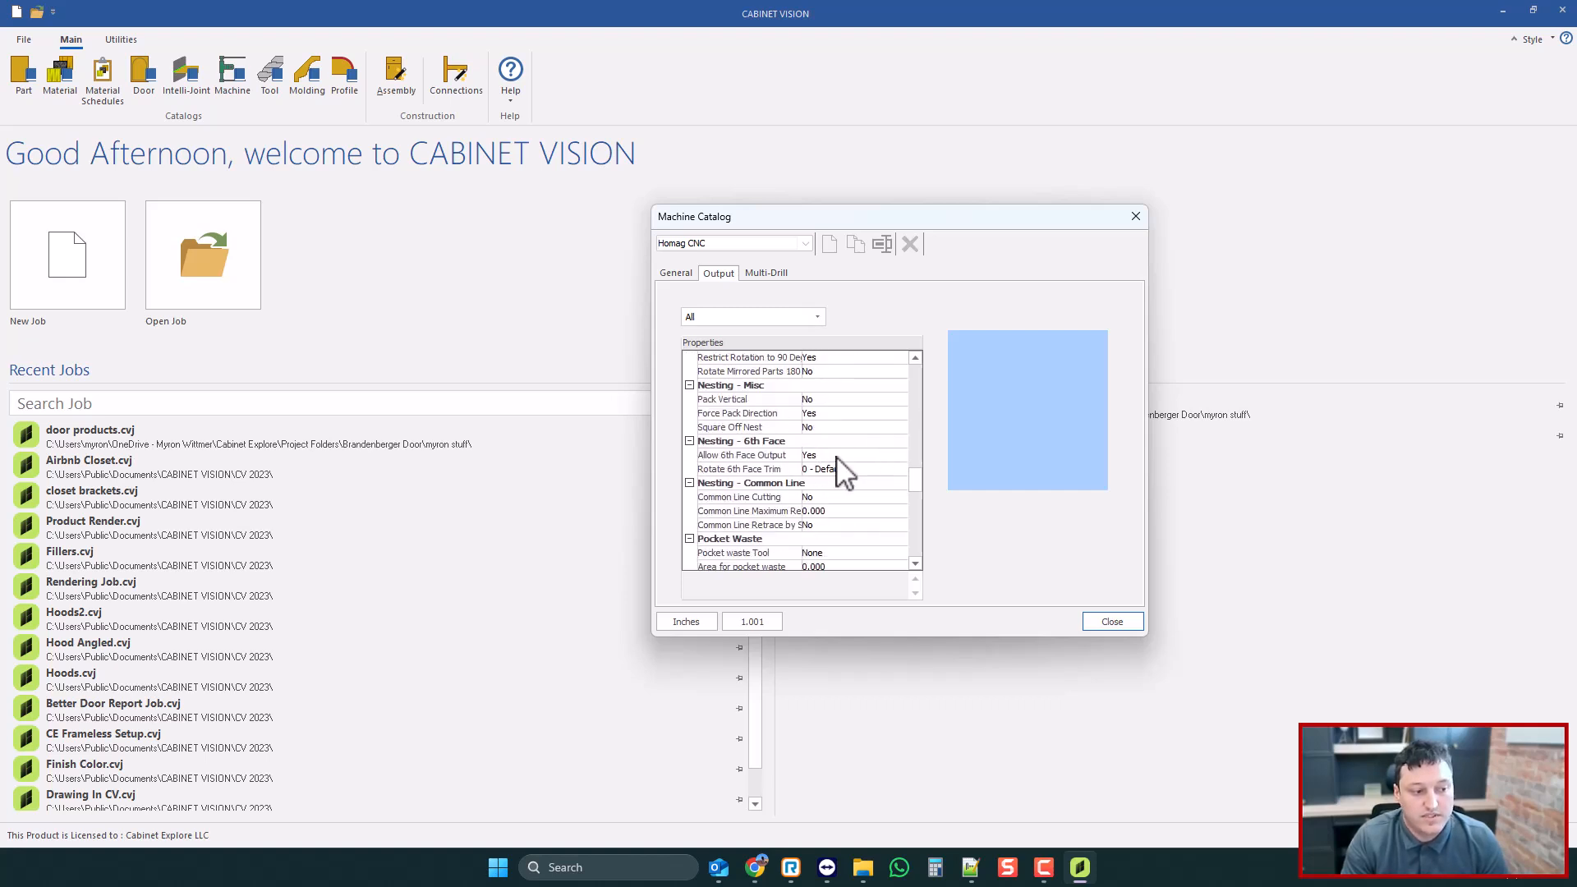
- Examine the Allow 6th Face Output and Rotate 6th Face Trim settings, and close the Machine Catalog
{"action": "left_click", "coordinate": [836, 457]}
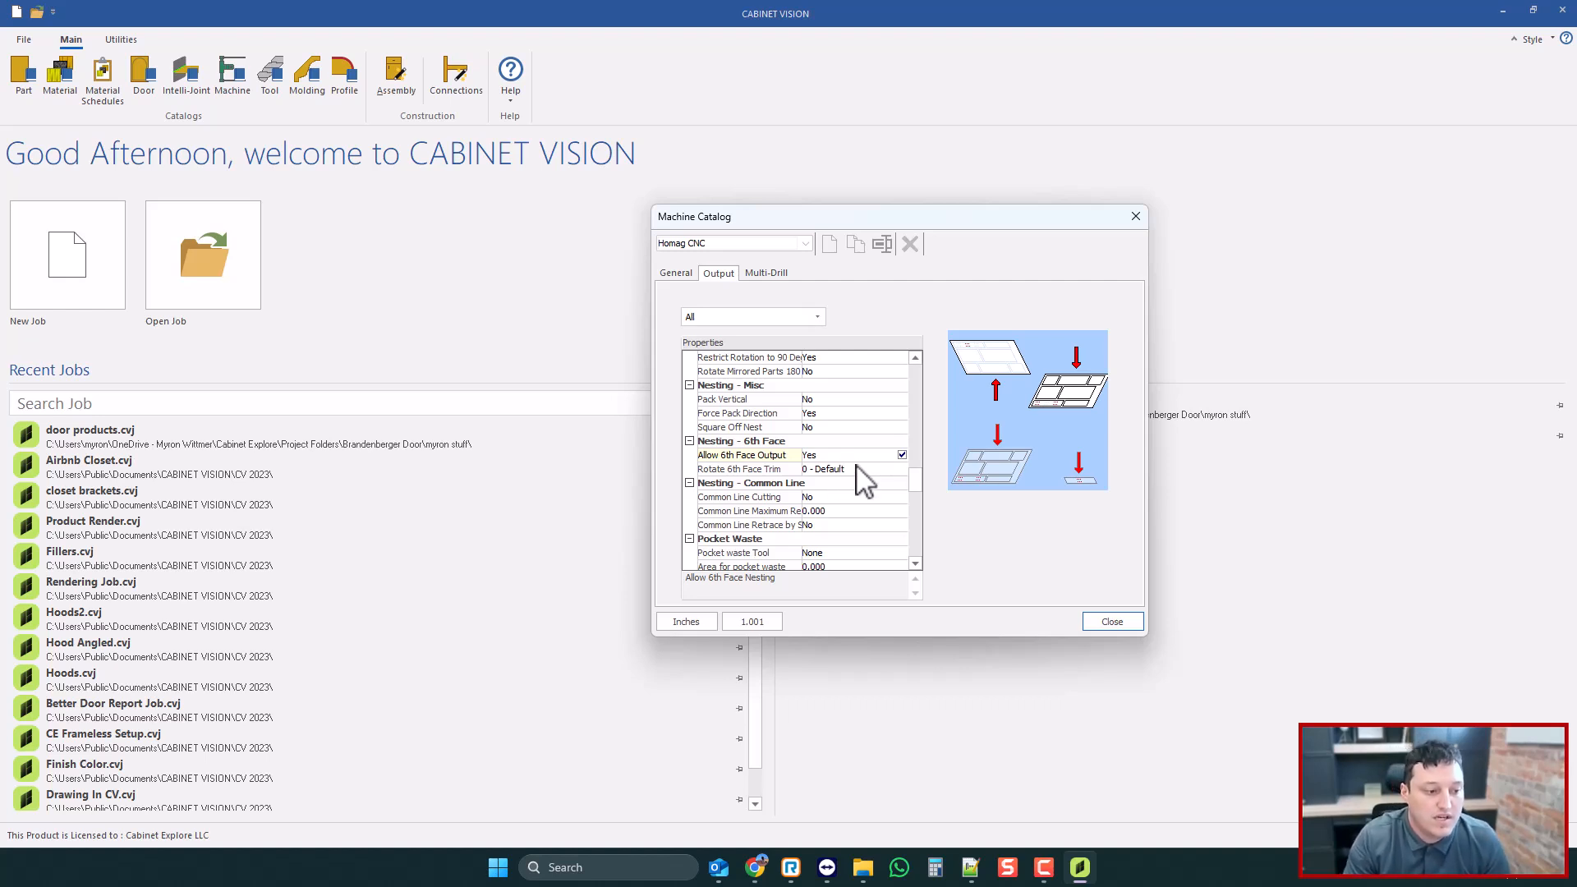
{"action": "left_click", "coordinate": [856, 466]}
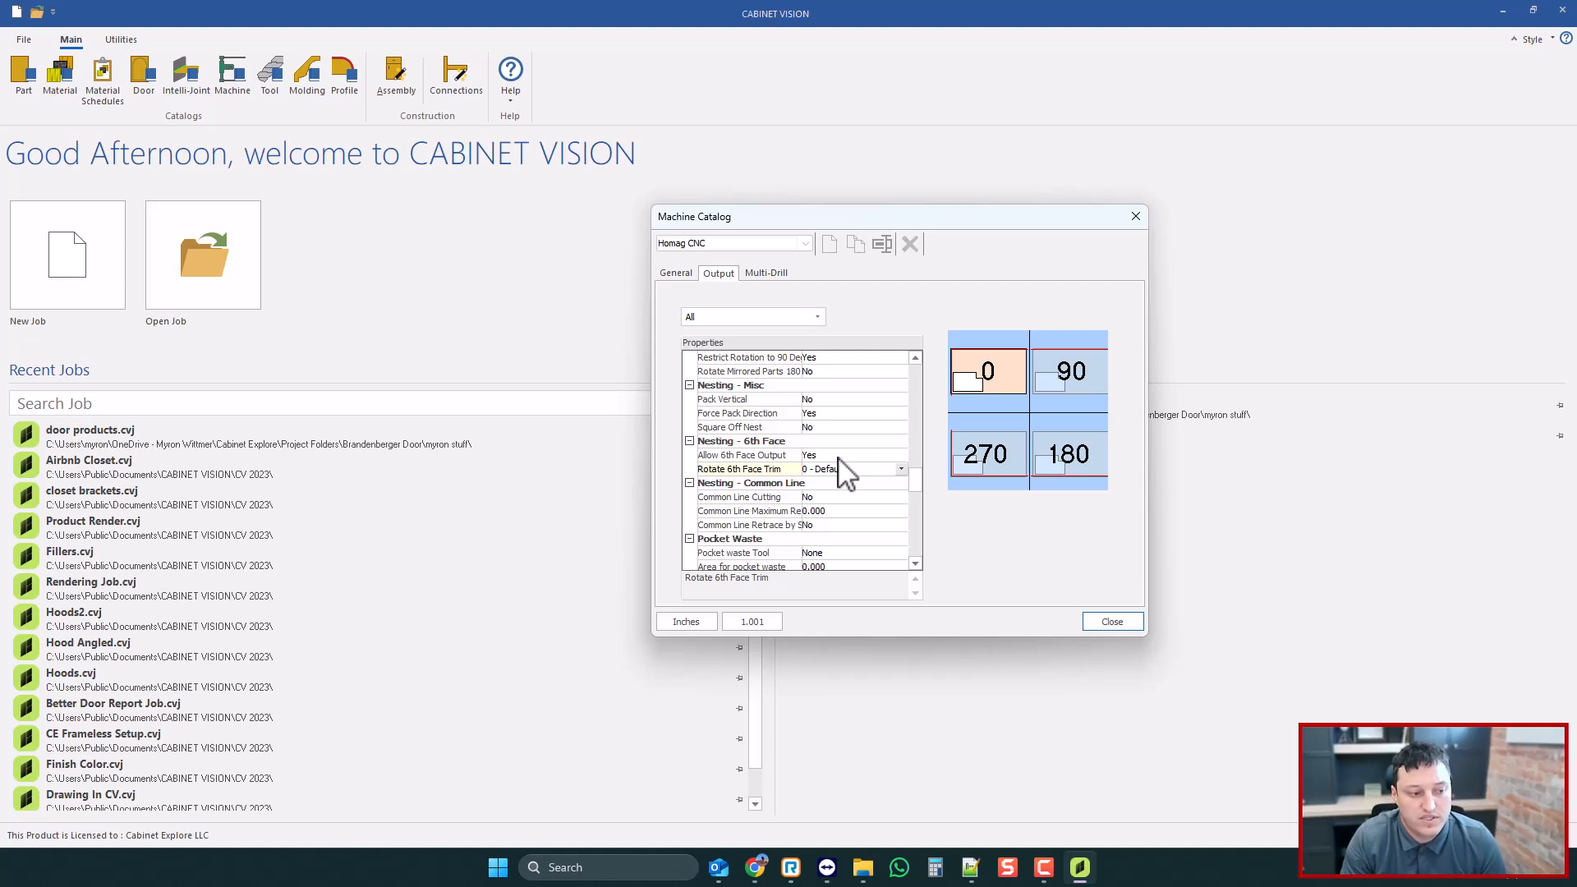
{"action": "left_click", "coordinate": [879, 454]}
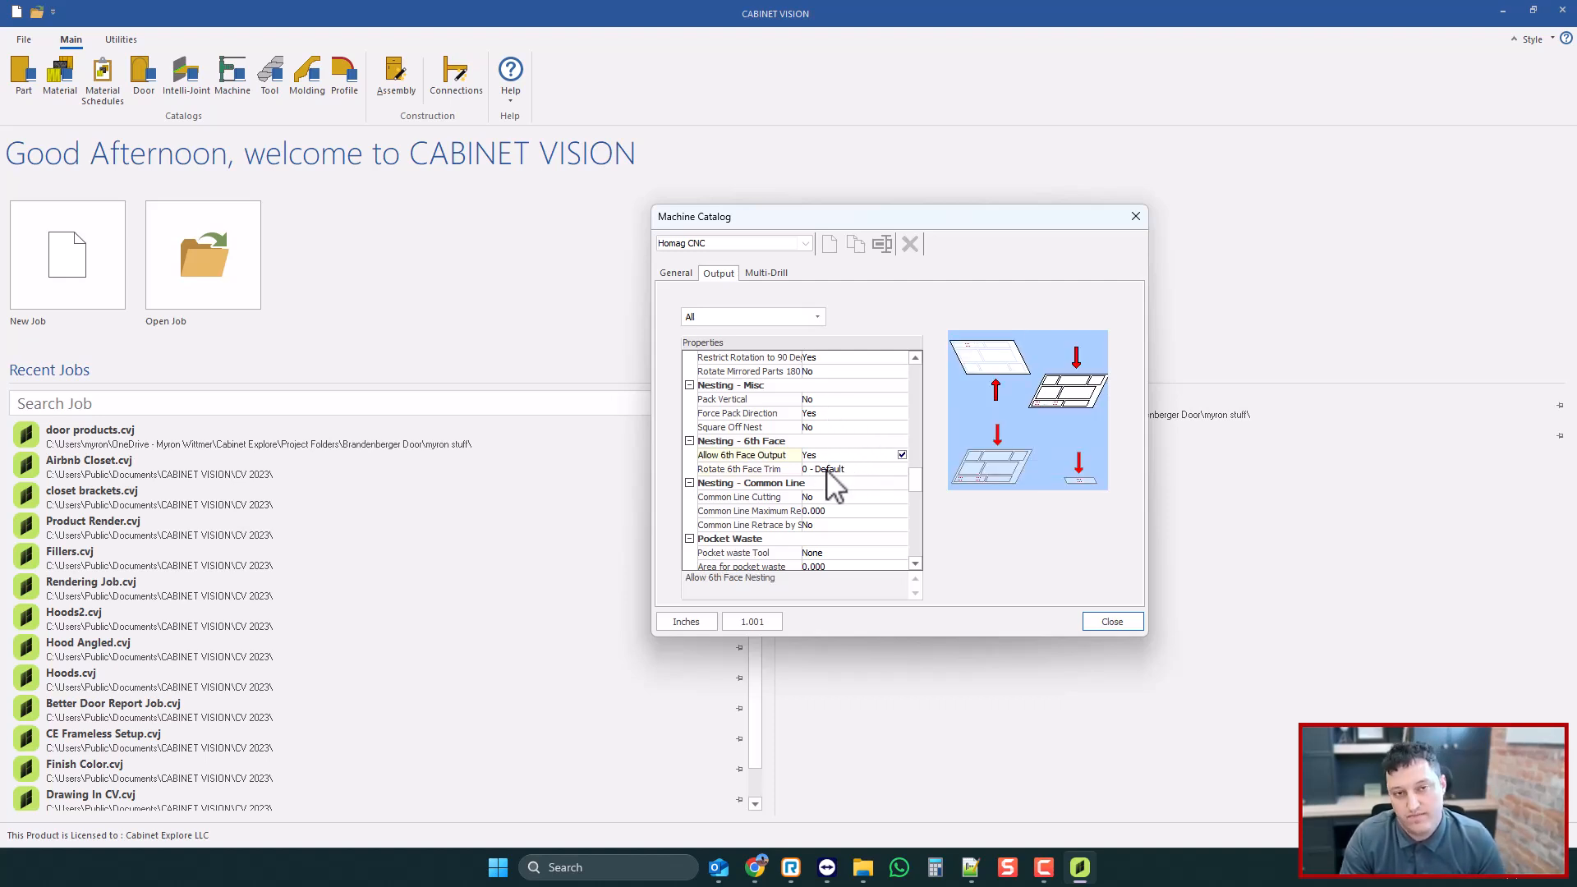
{"action": "scroll", "coordinate": [814, 493], "scroll_direction": "up", "scroll_amount": 1}
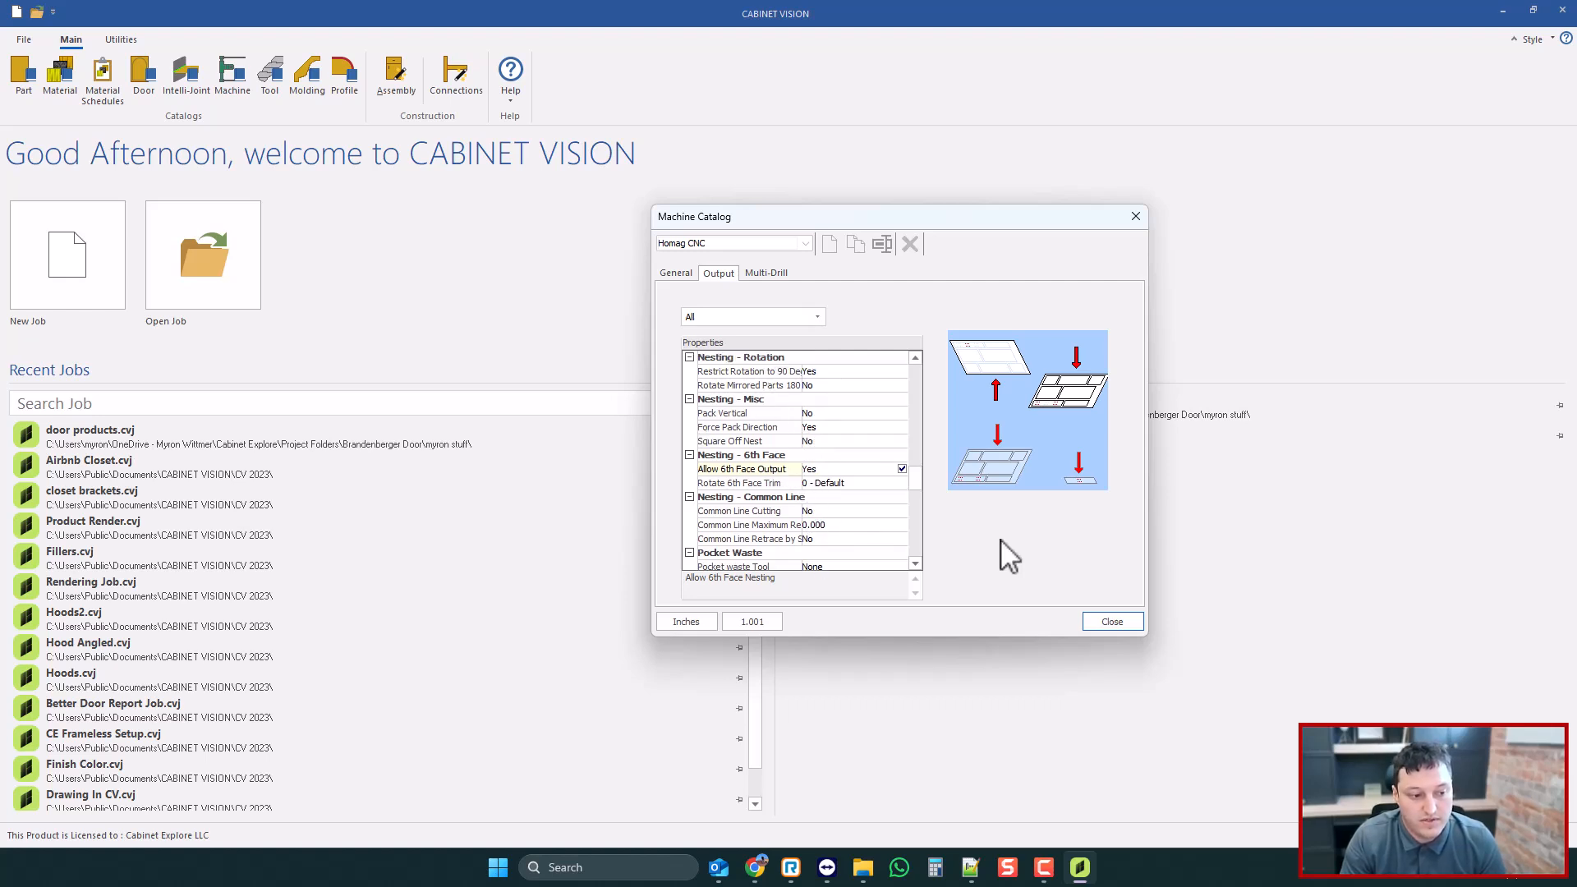
{"action": "left_click", "coordinate": [1113, 622]}
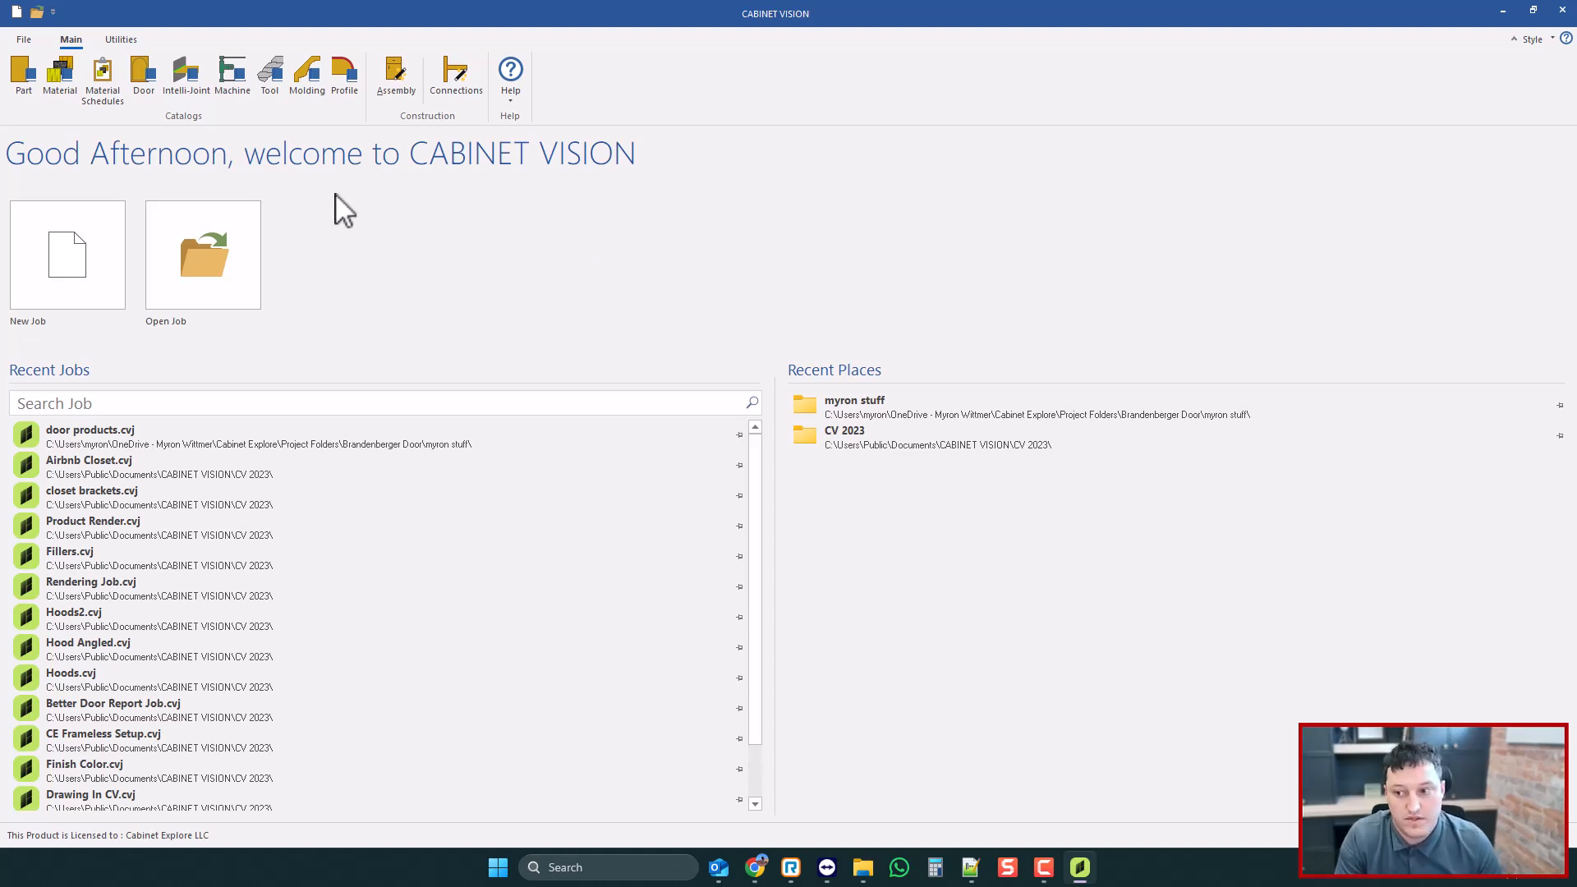
- Create a Square template door in the Routed MDF category, named with the creator's first name followed by "Actual MDF"
{"action": "left_click", "coordinate": [148, 72]}
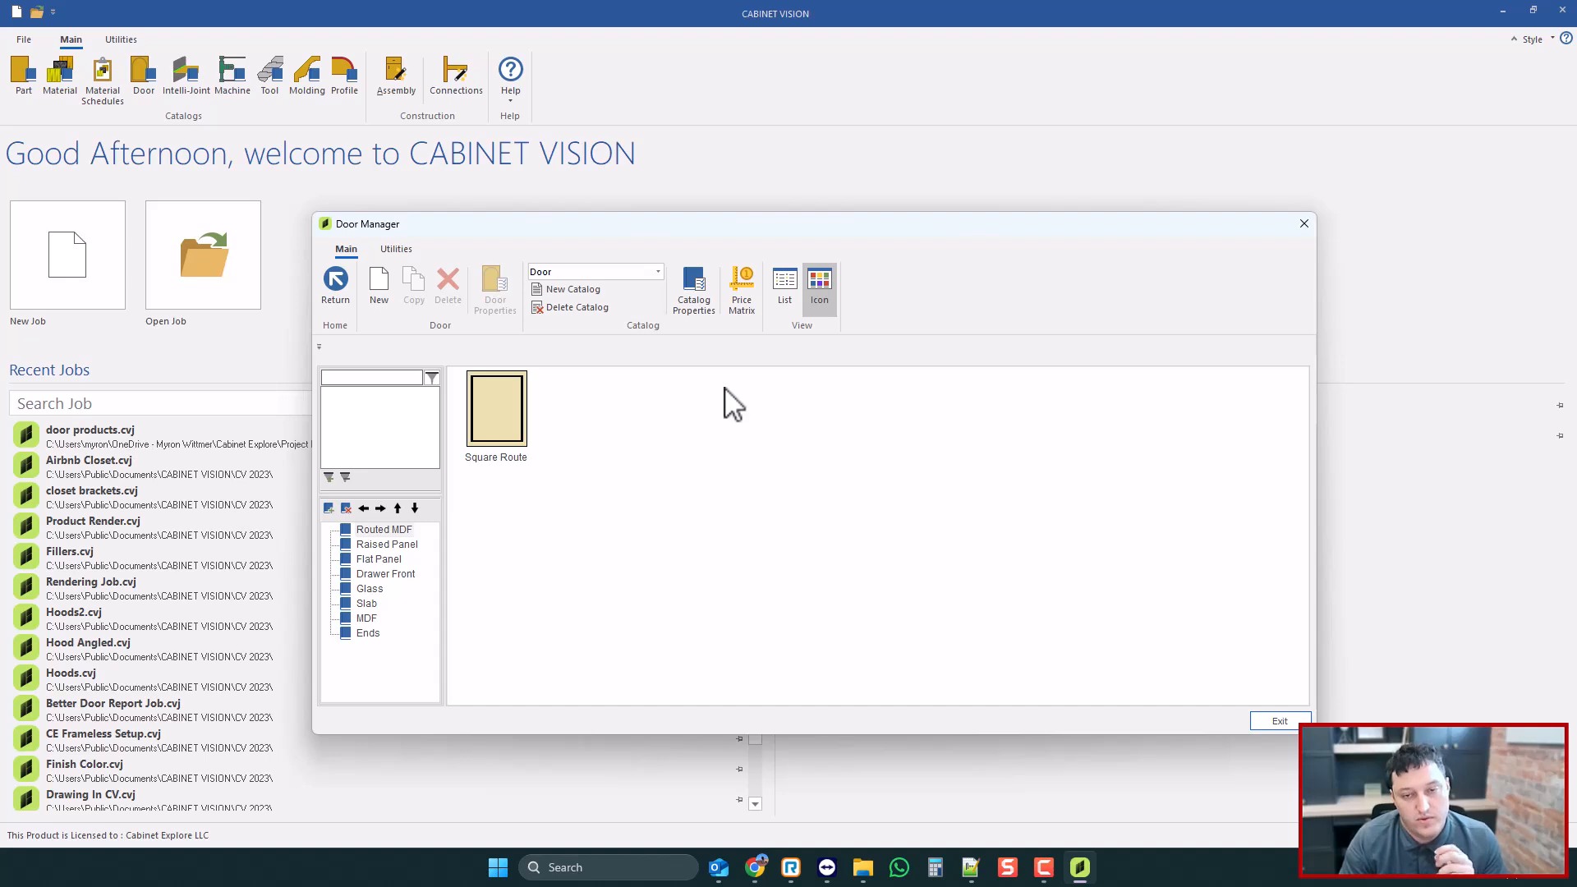
{"action": "left_click", "coordinate": [387, 544]}
{"action": "left_click", "coordinate": [384, 529]}
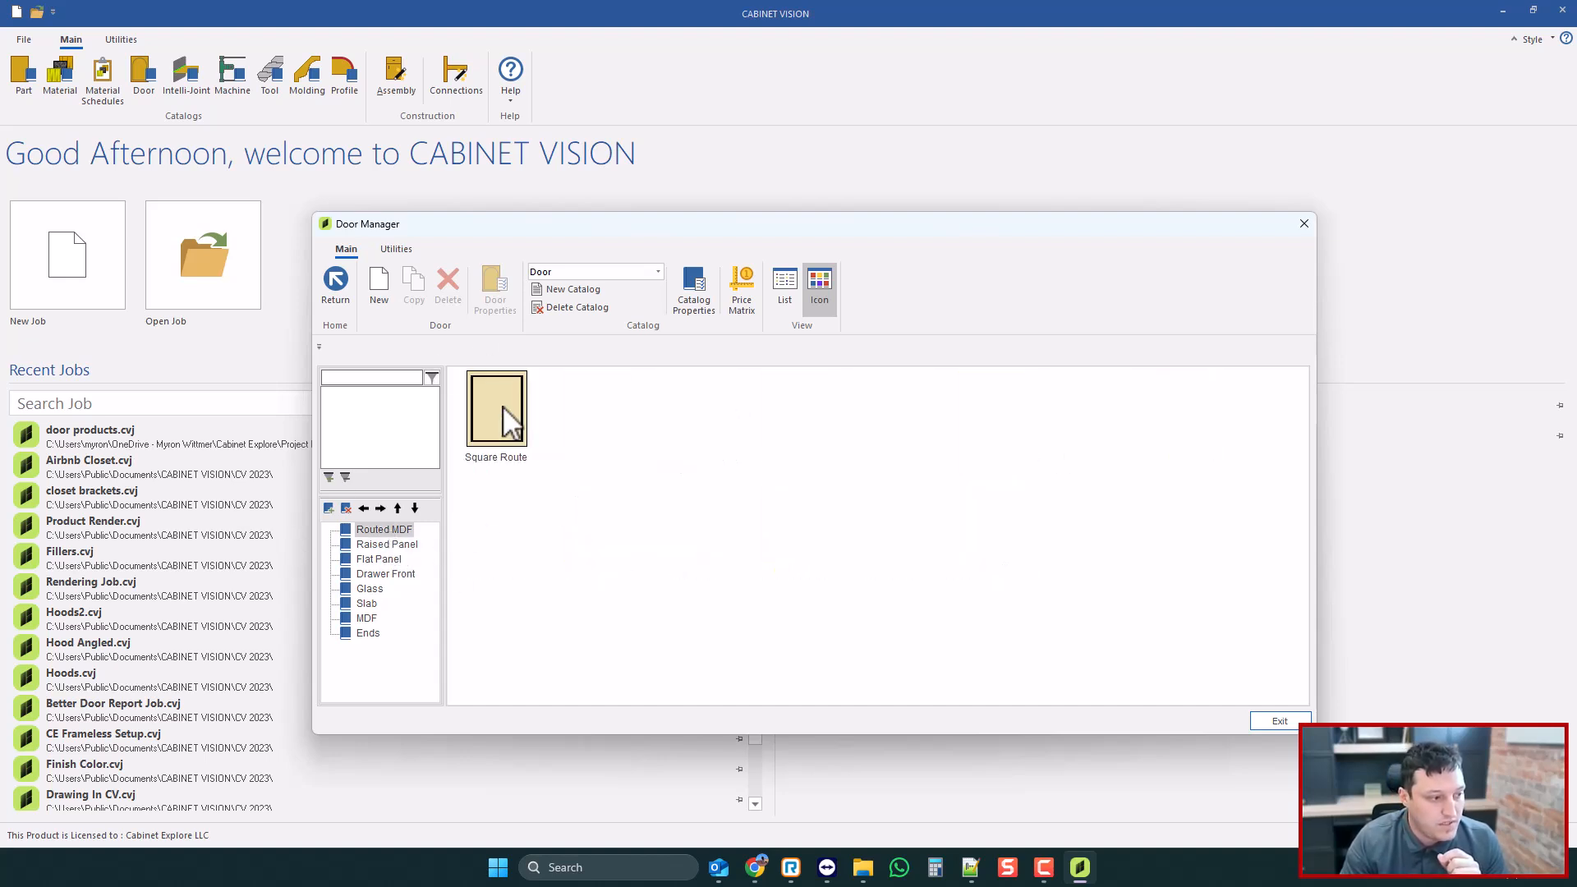
{"action": "left_click", "coordinate": [399, 295]}
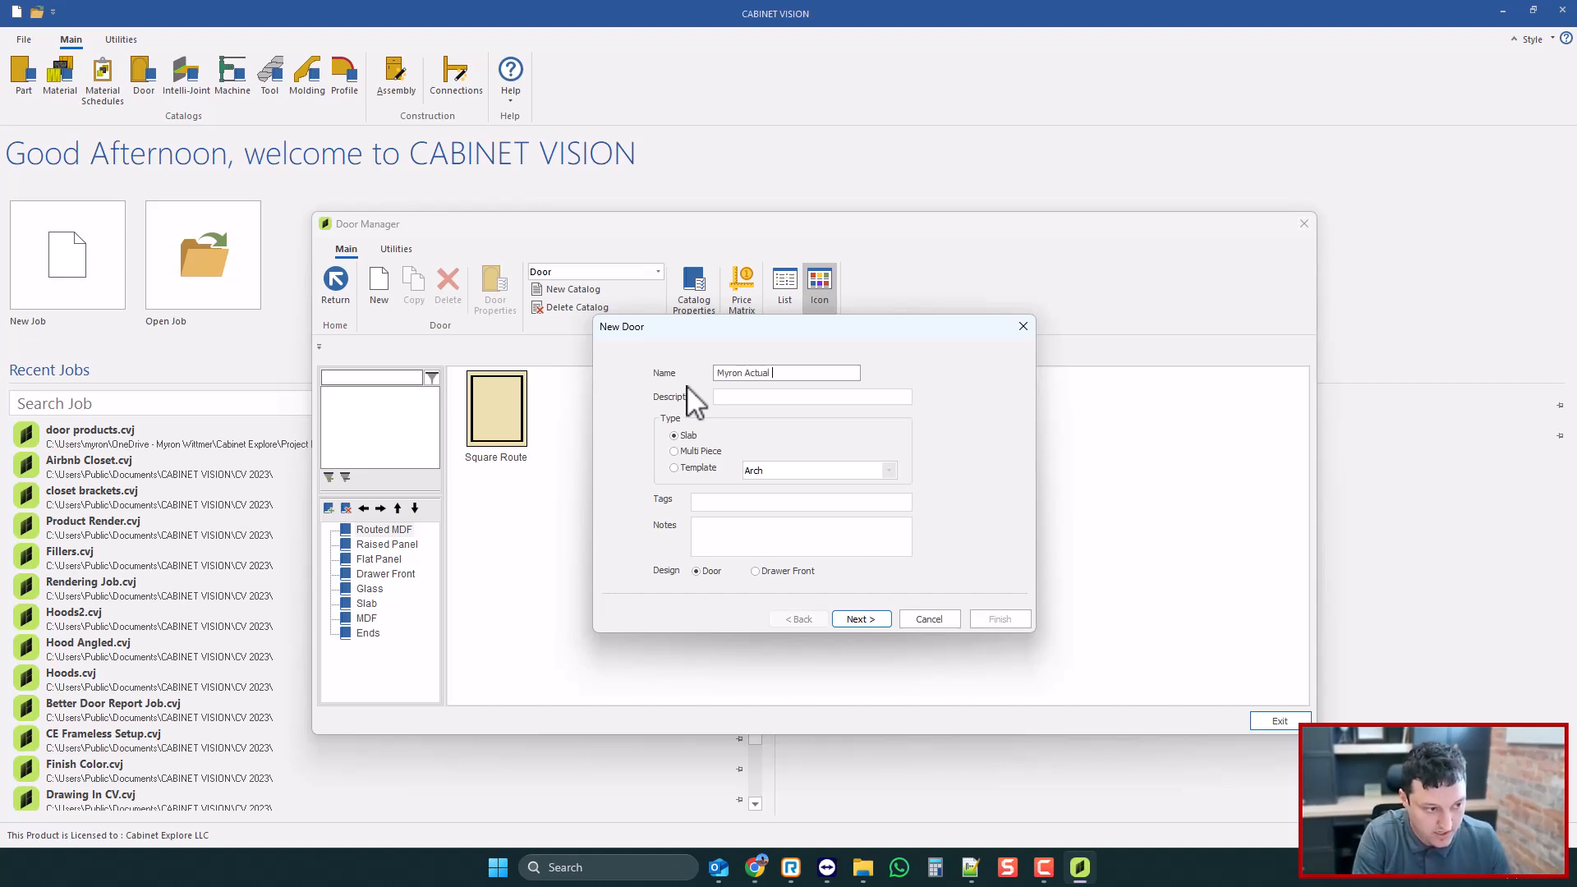
{"action": "left_click", "coordinate": [702, 470]}
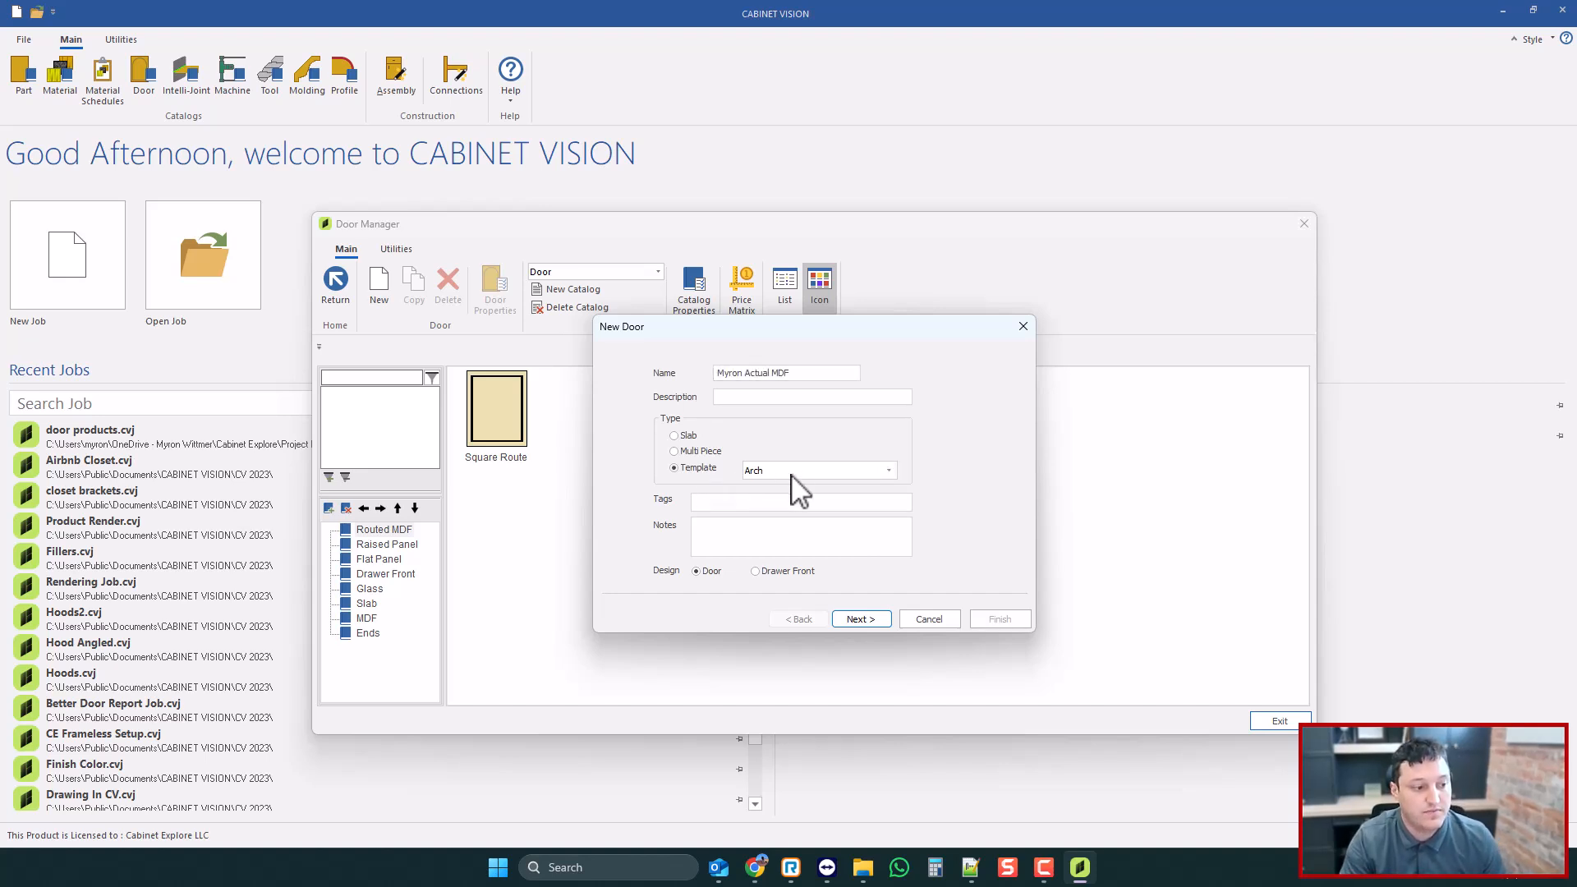
{"action": "left_click", "coordinate": [791, 472]}
{"action": "left_click", "coordinate": [780, 628]}
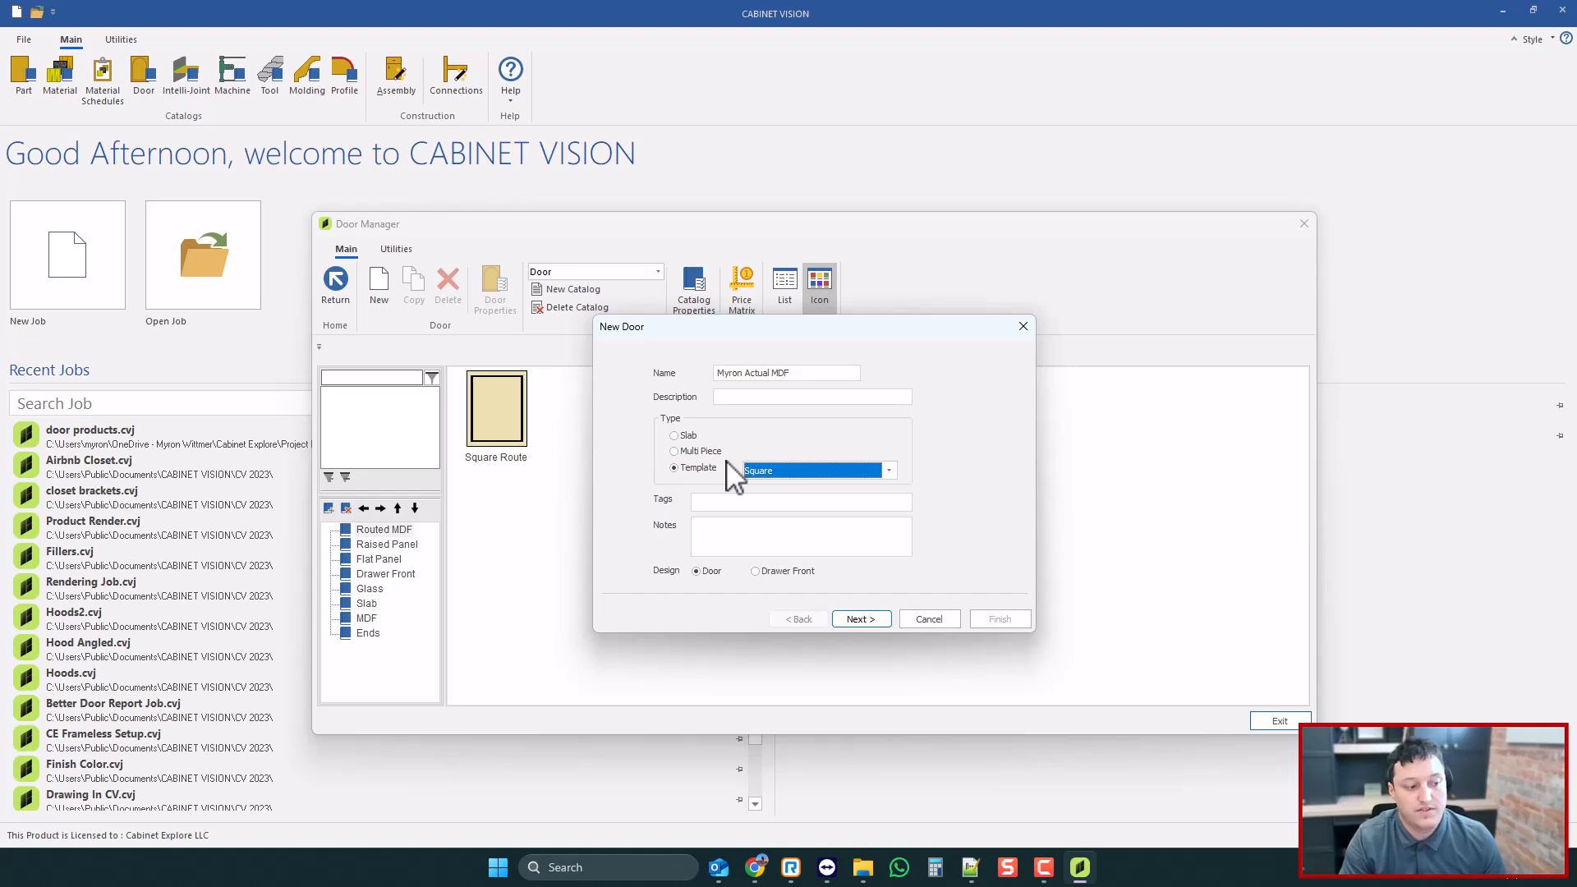
{"action": "left_click", "coordinate": [854, 619]}
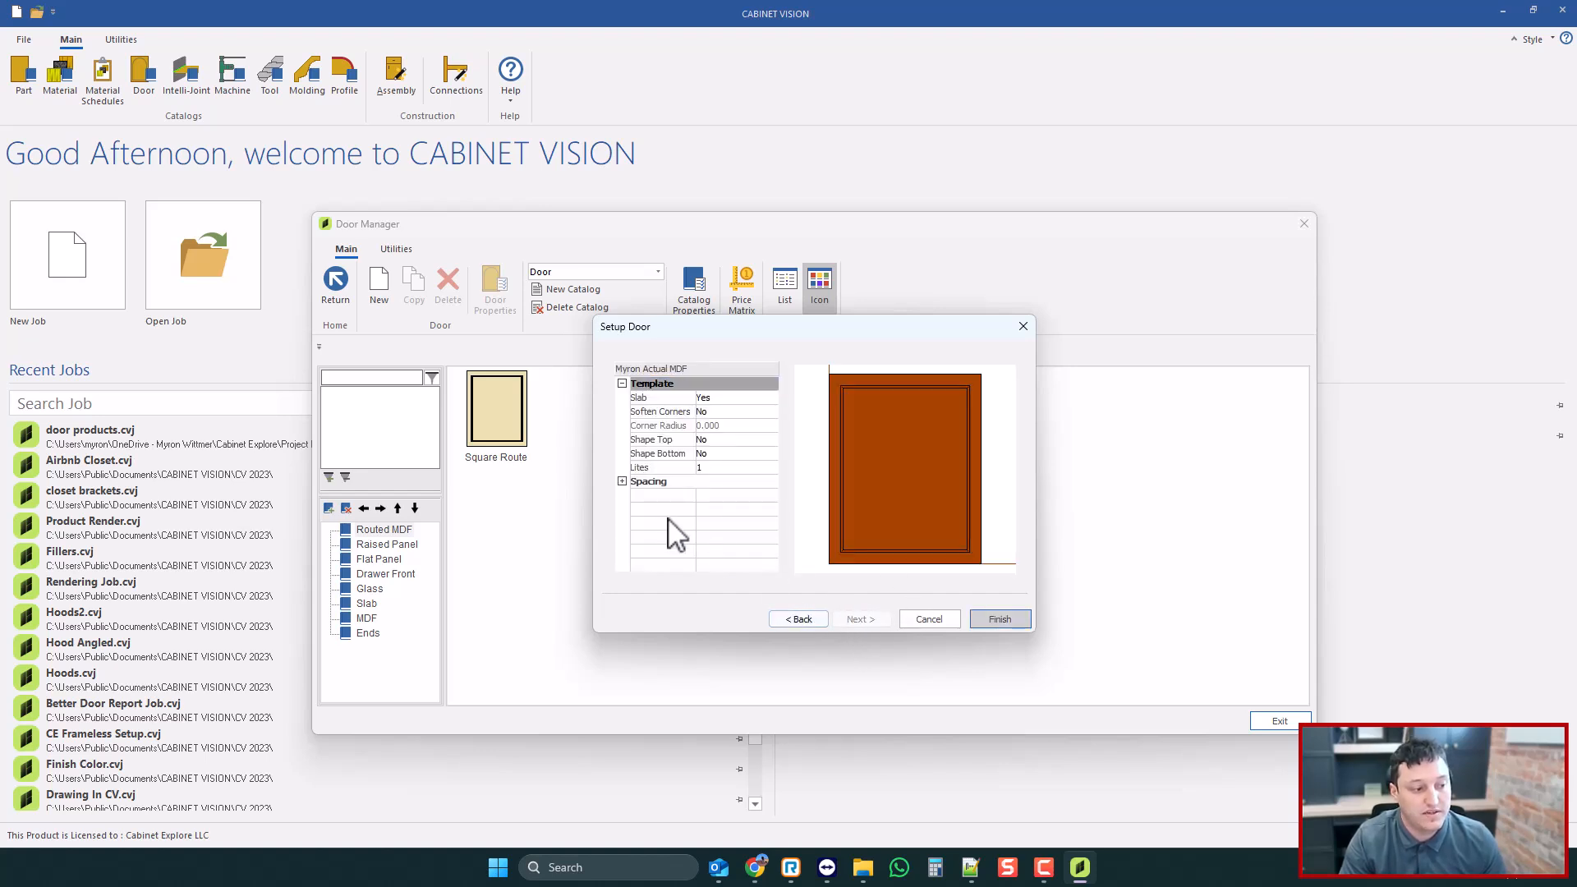
{"action": "left_click", "coordinate": [622, 482]}
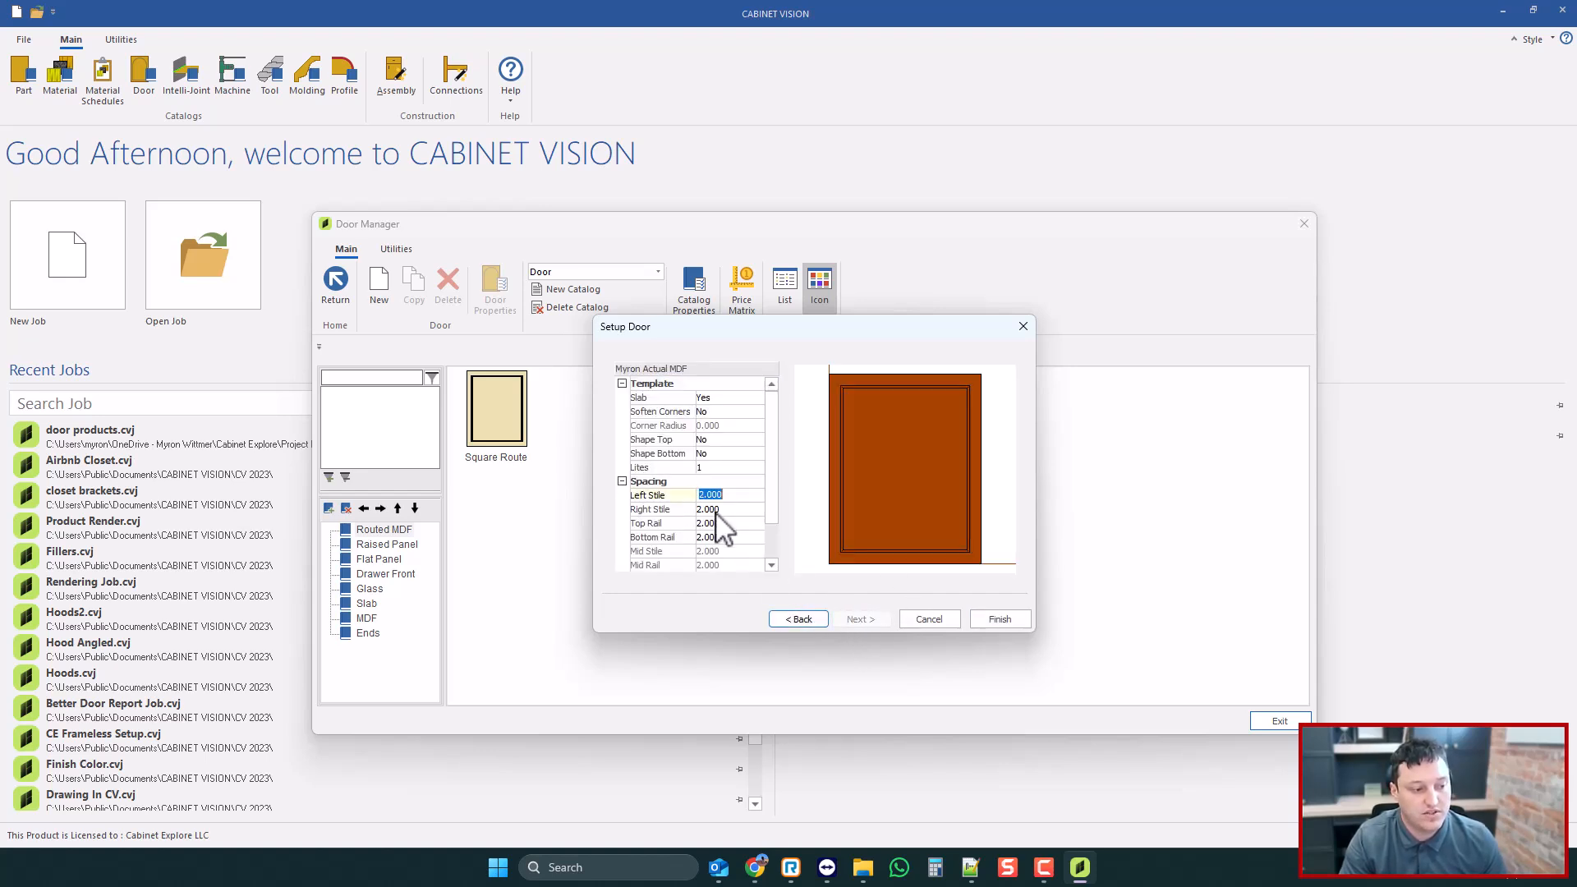
{"action": "left_click", "coordinate": [997, 620]}
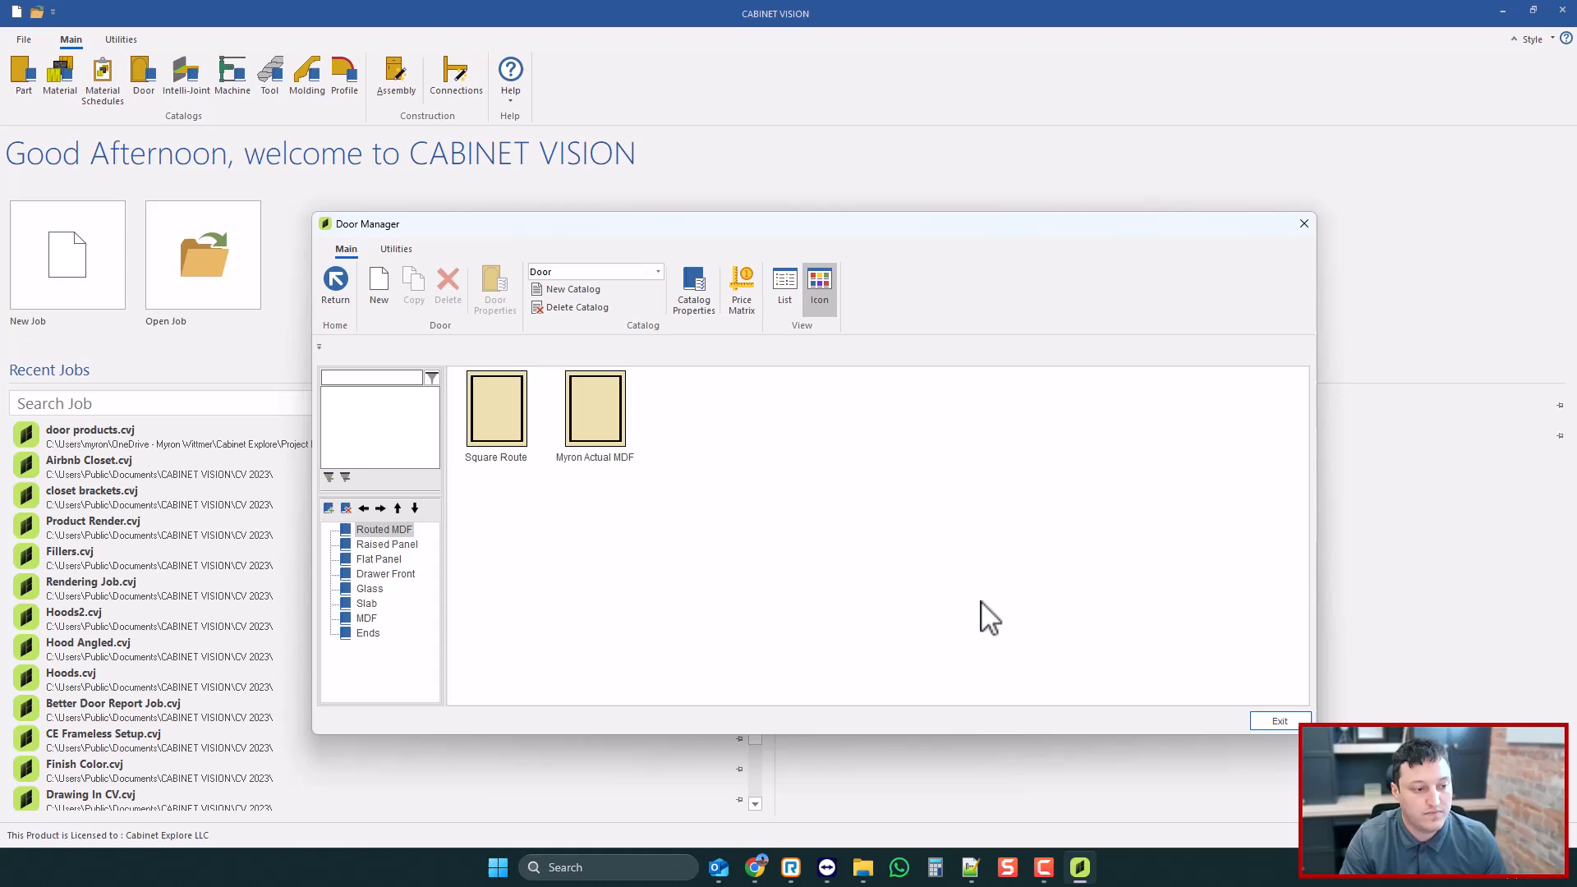
- Inspect the new MDF door's section design in the Door Editor and return to its properties
{"action": "double_click", "coordinate": [608, 419]}
{"action": "left_click", "coordinate": [931, 349]}
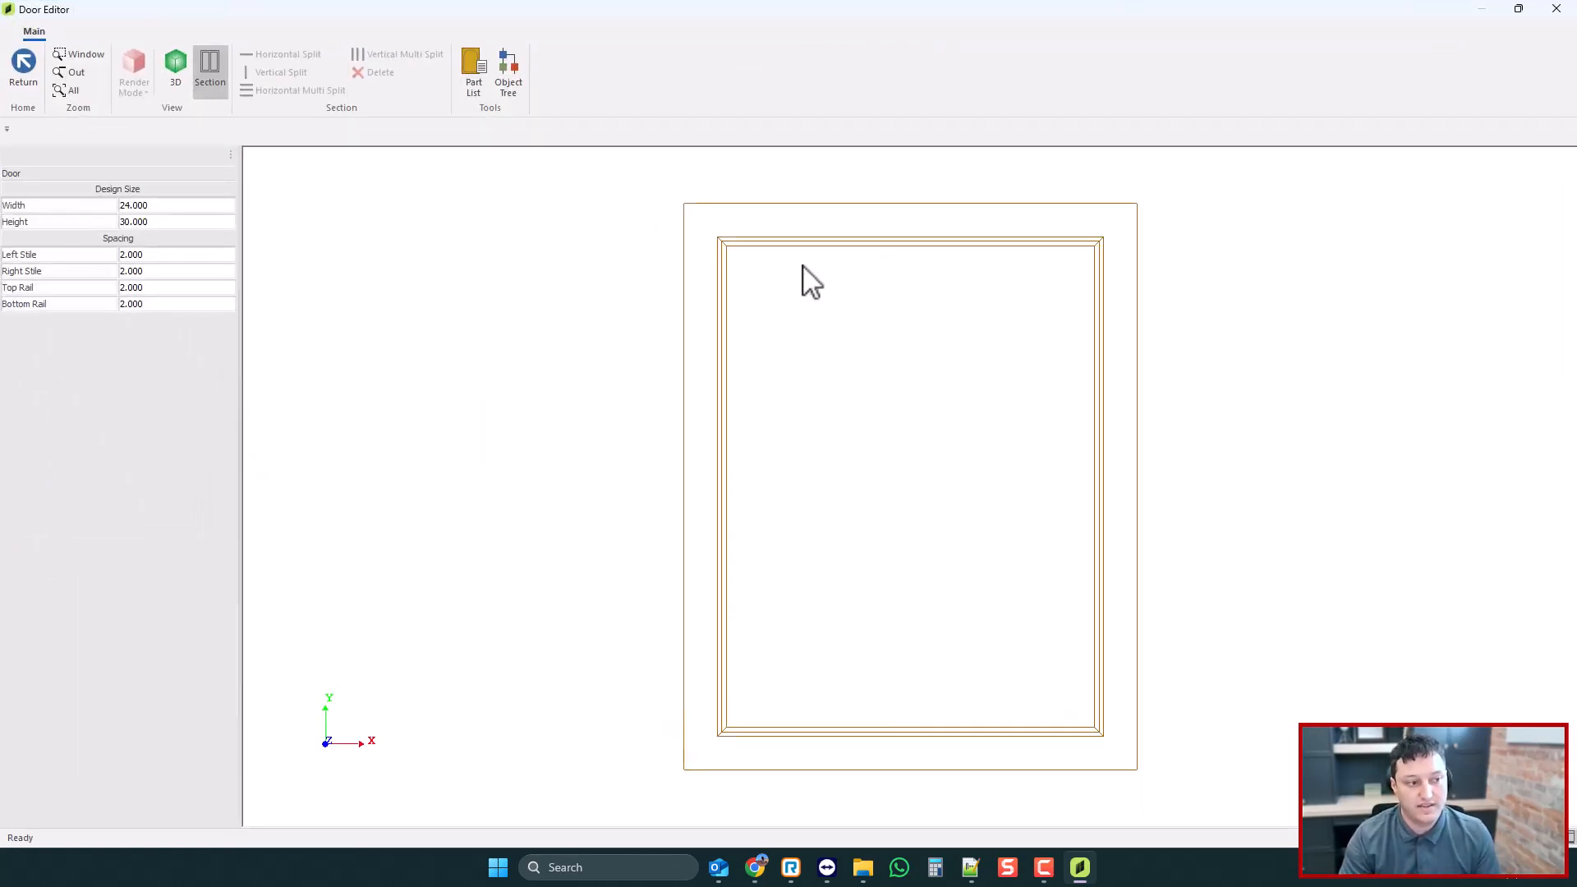
{"action": "left_click", "coordinate": [200, 69]}
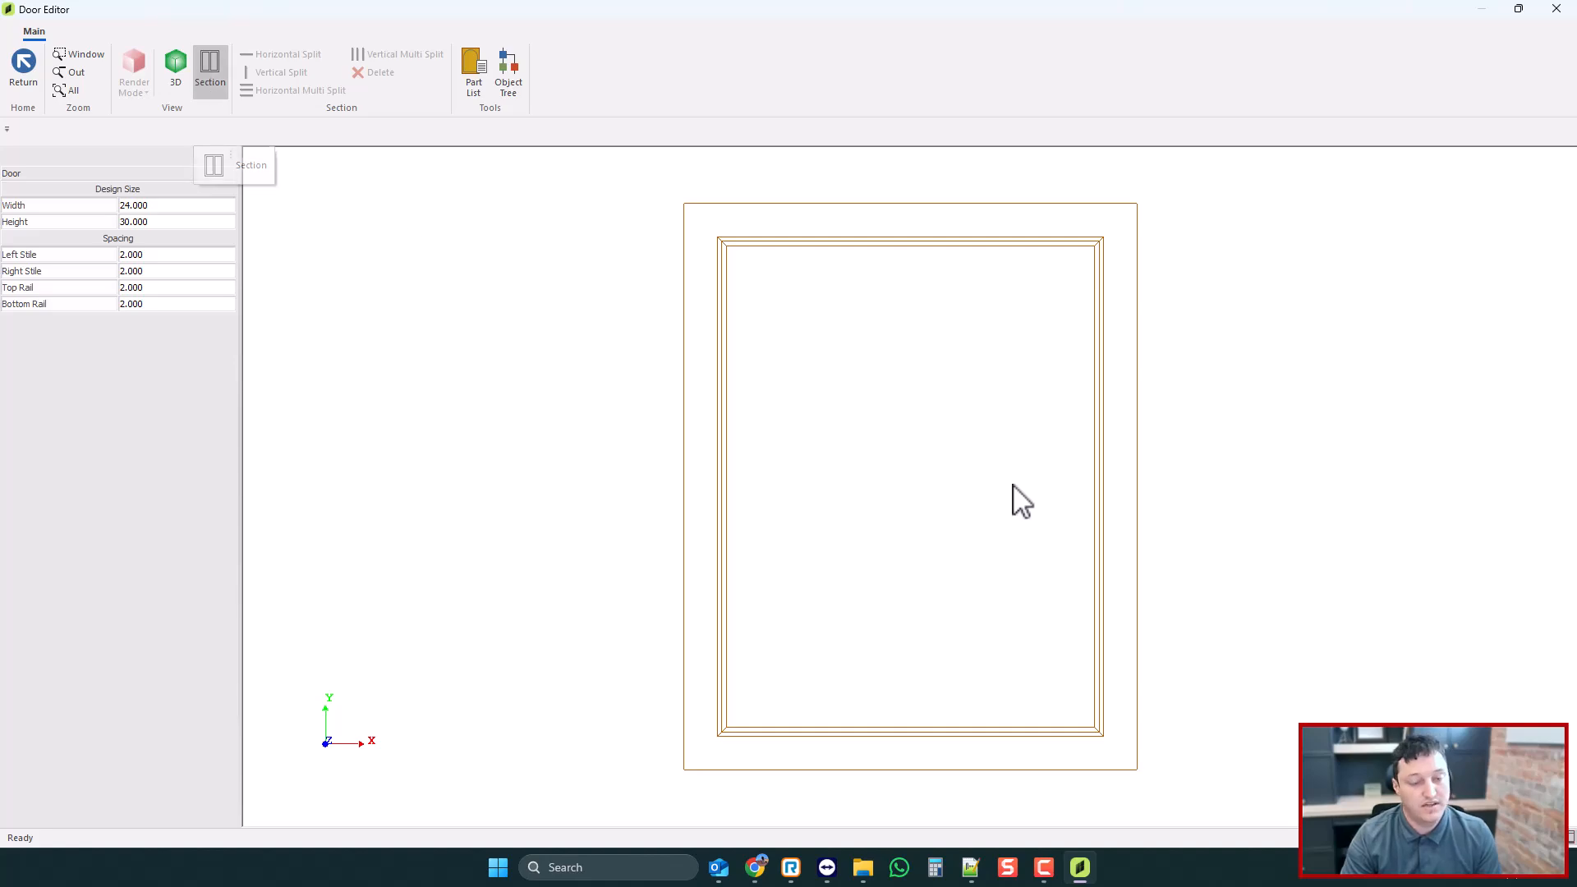
{"action": "scroll", "coordinate": [897, 392], "scroll_direction": "down", "scroll_amount": 1}
{"action": "scroll", "coordinate": [955, 399], "scroll_direction": "up", "scroll_amount": 1}
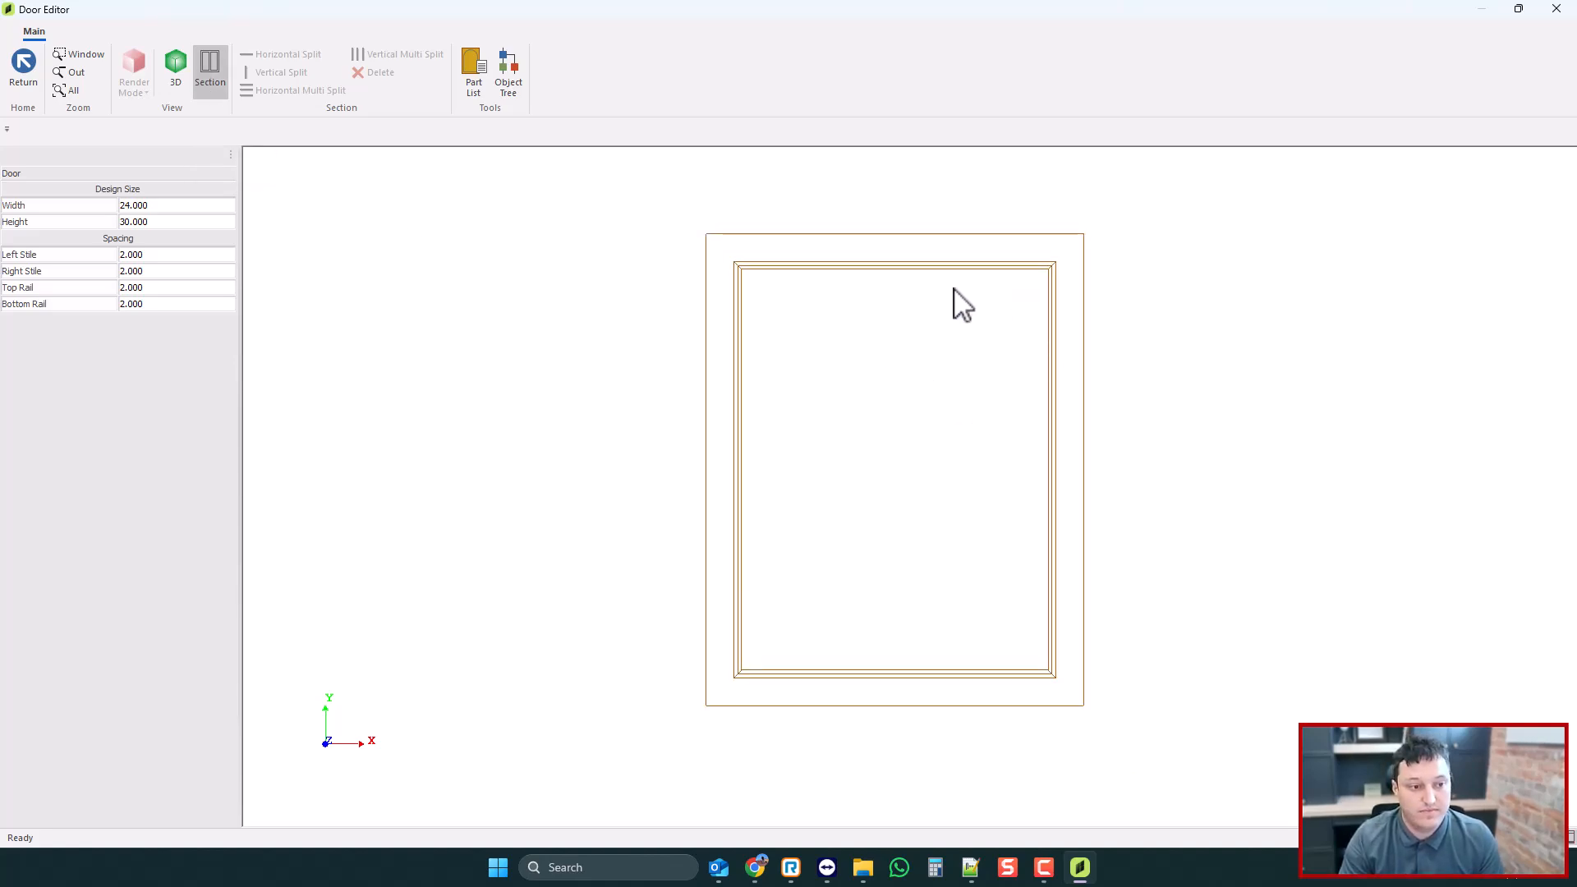
{"action": "left_click", "coordinate": [24, 69]}
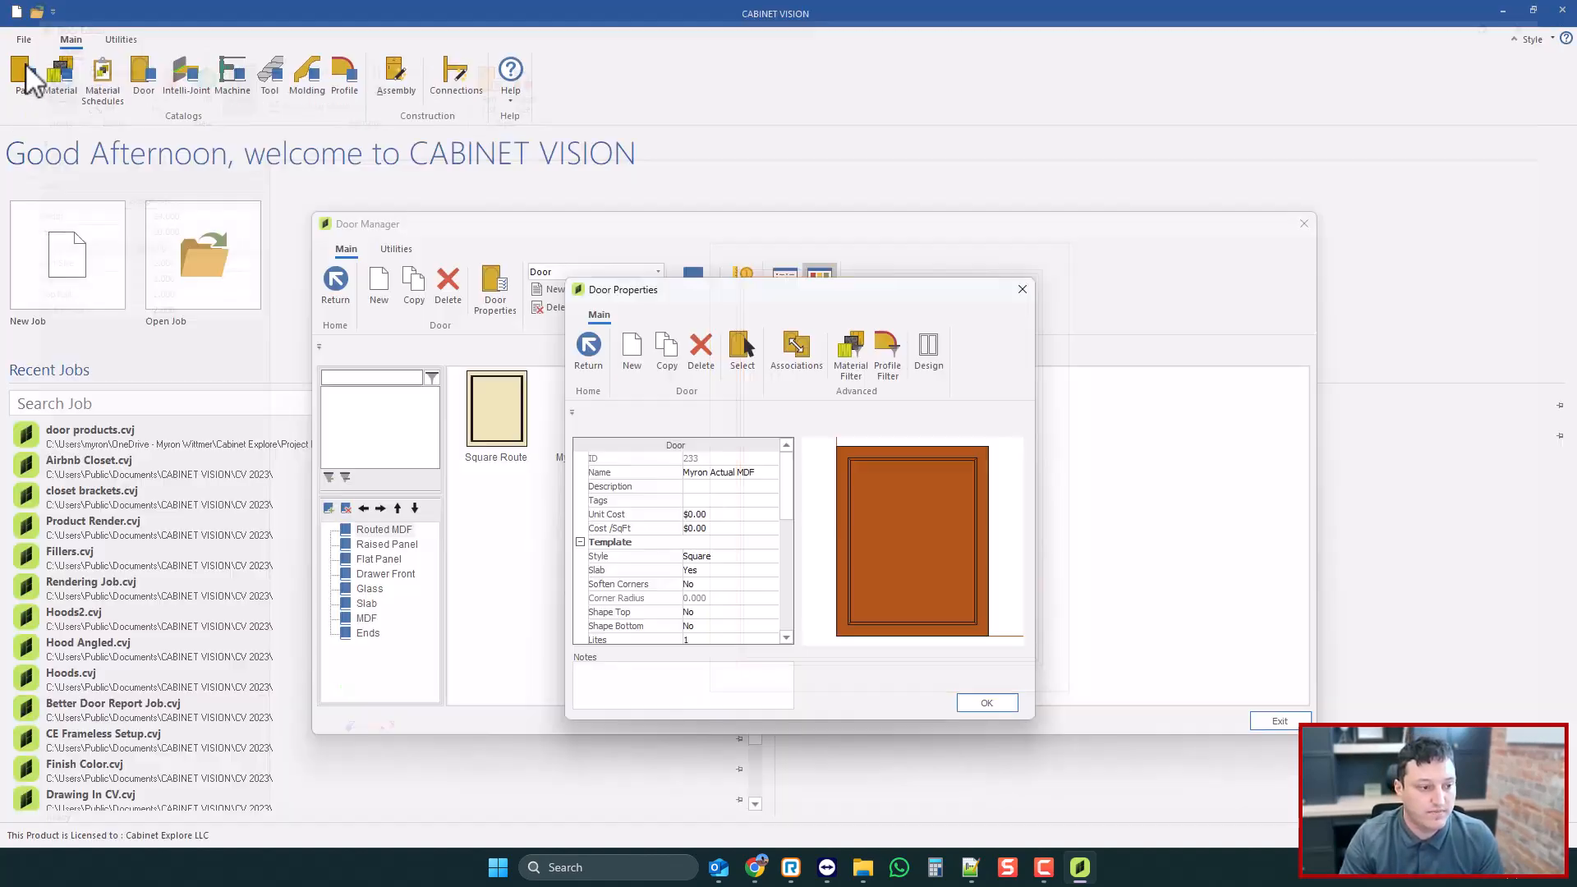
- Close the template door's properties and create a Slab door named with the creator's first name followed by "Slab MDF"
{"action": "left_click", "coordinate": [1000, 714]}
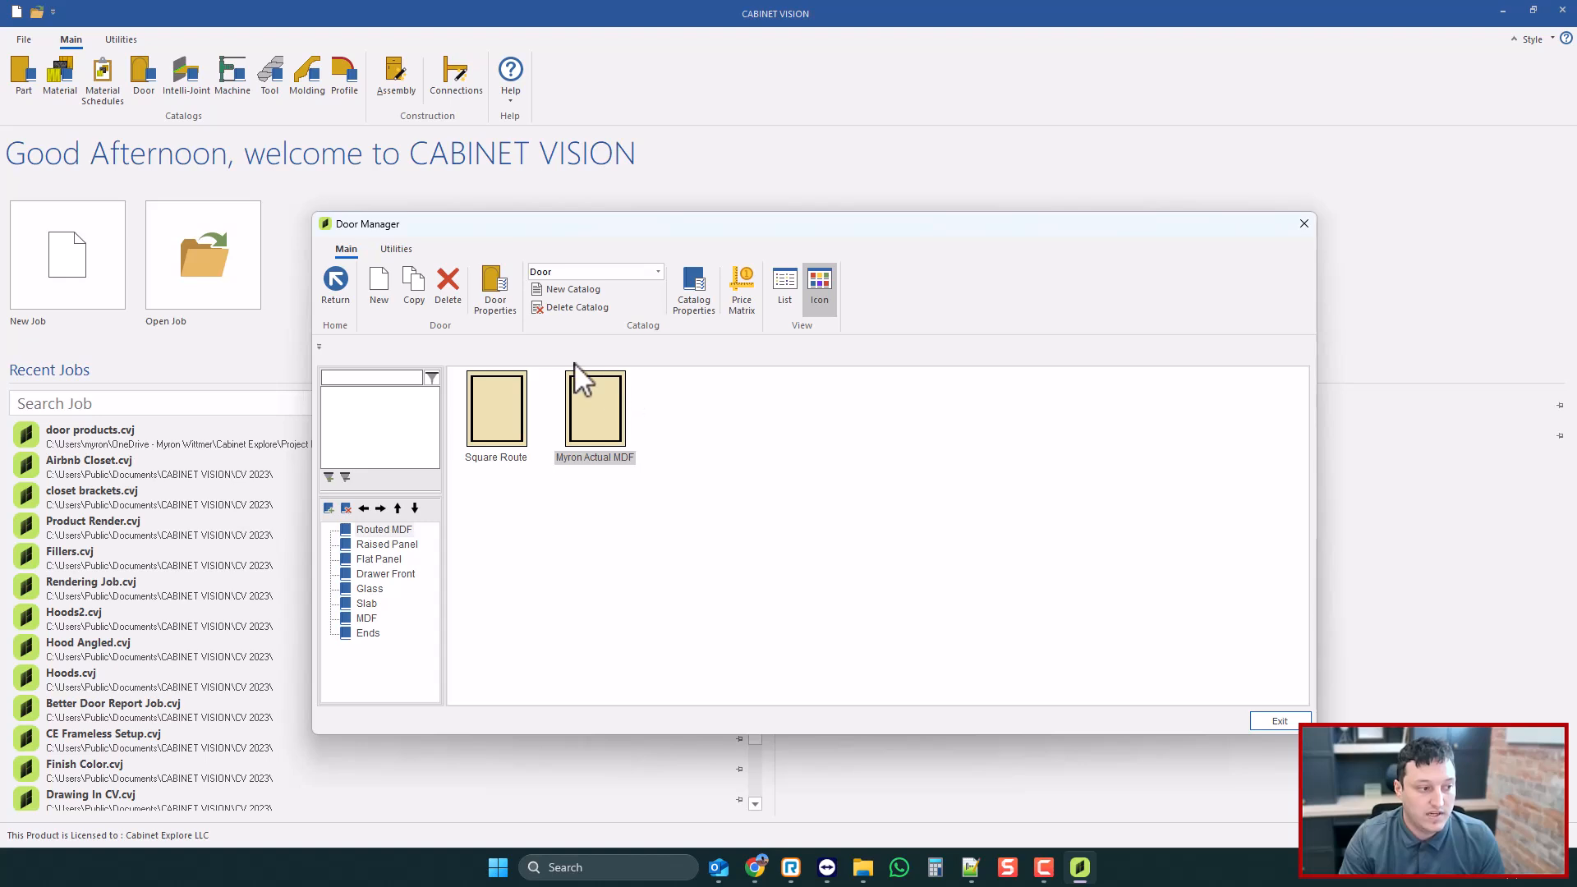
{"action": "left_click", "coordinate": [378, 286]}
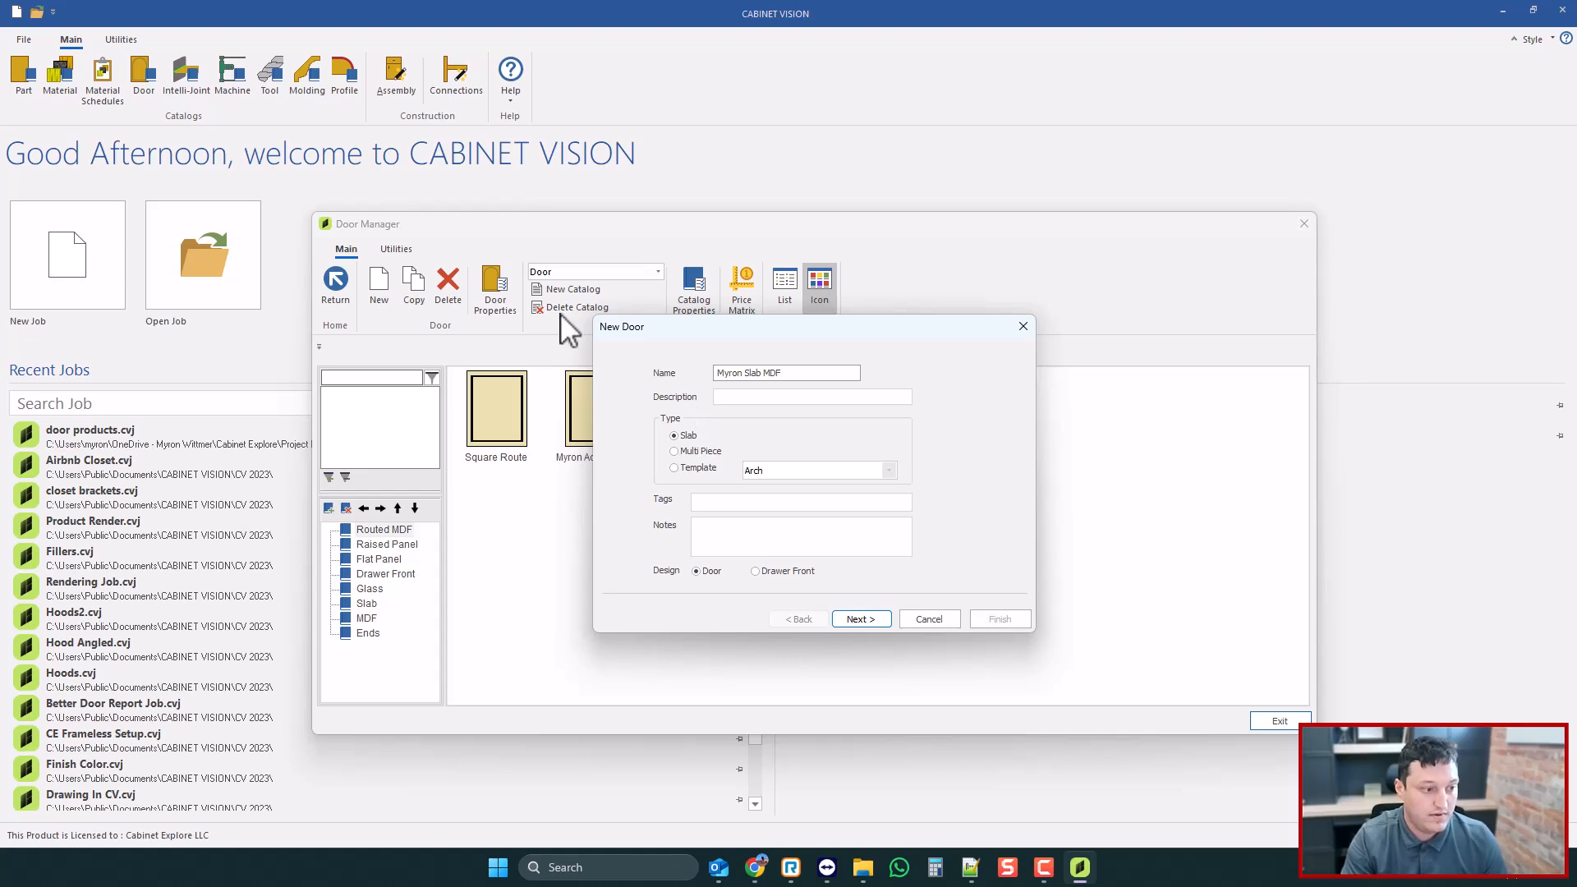
{"action": "left_click", "coordinate": [871, 620]}
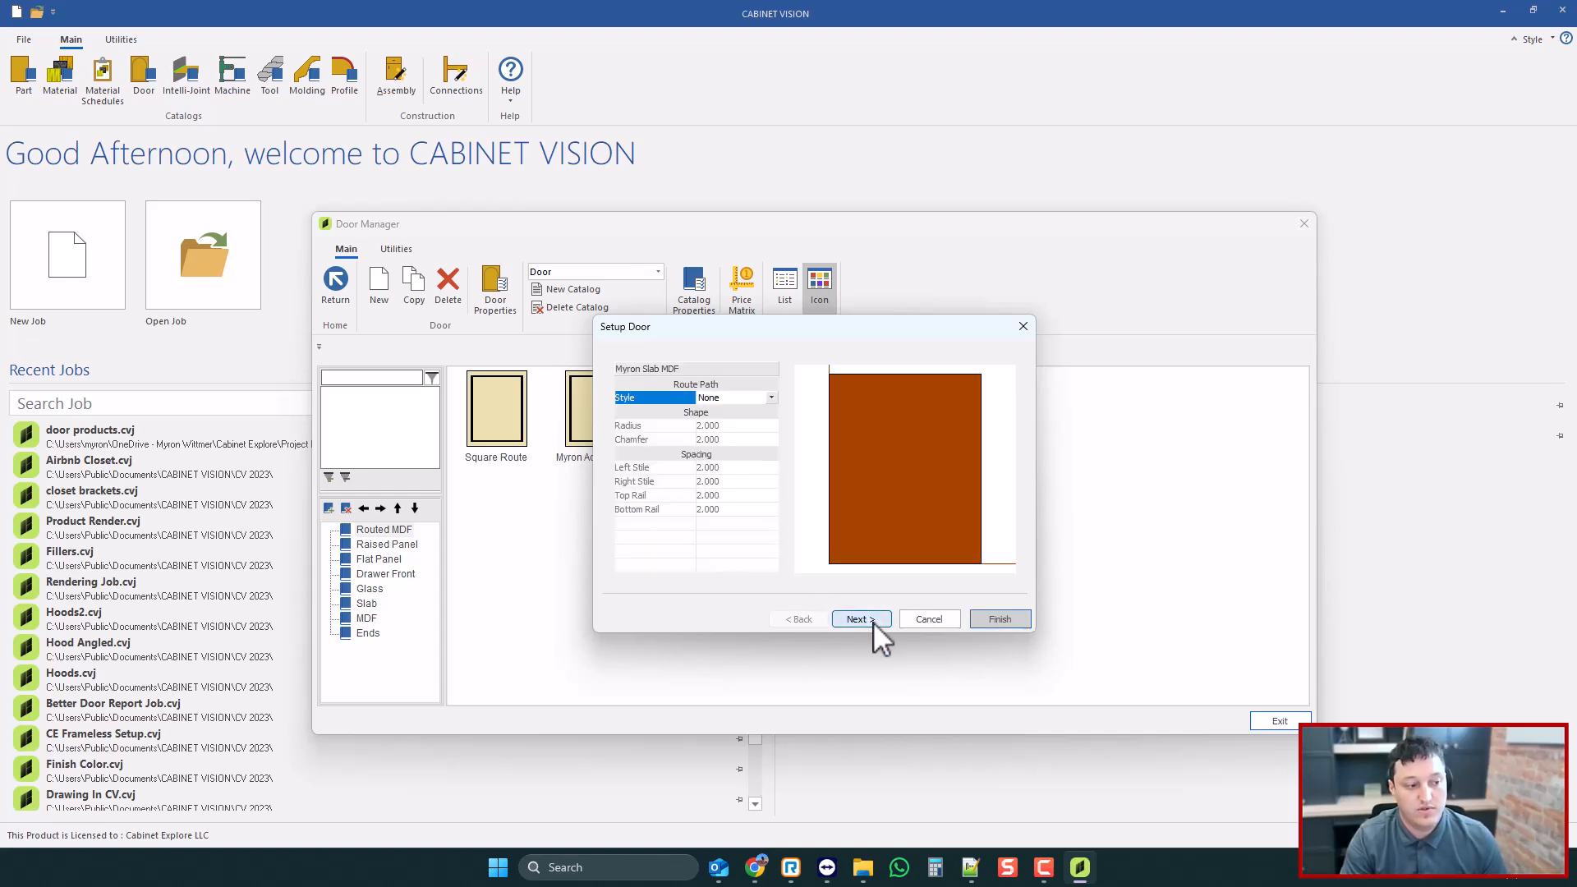
{"action": "left_click", "coordinate": [1000, 619]}
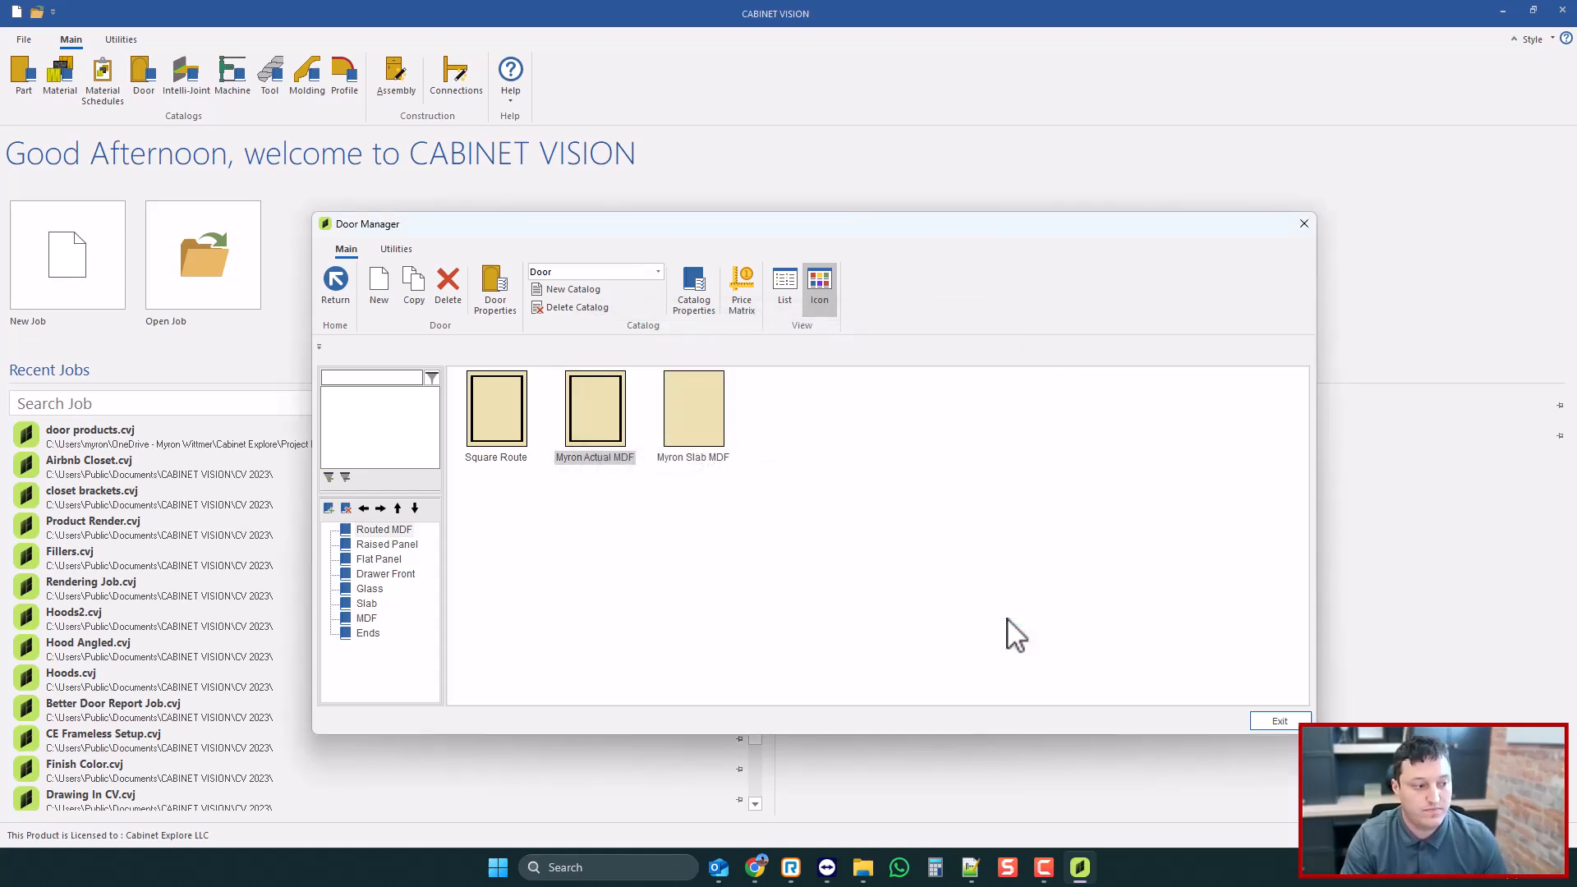
- Open the slab door's design and draw a rectangular path route inset from the edges on its front face
{"action": "double_click", "coordinate": [688, 423]}
{"action": "left_click", "coordinate": [930, 358]}
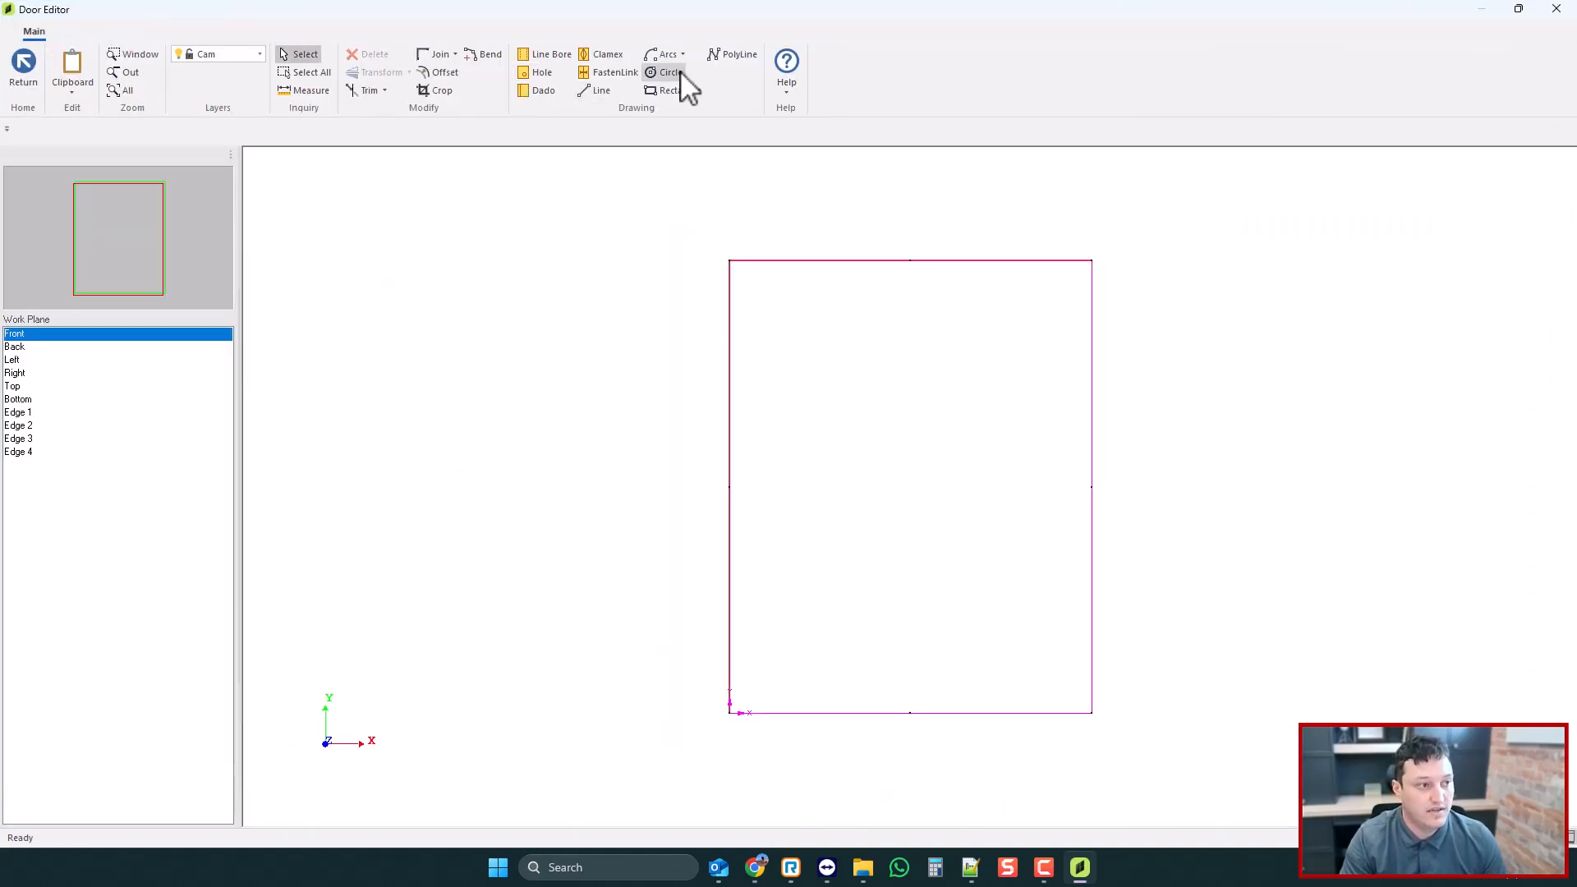
{"action": "left_click", "coordinate": [694, 90]}
{"action": "left_click", "coordinate": [780, 307]}
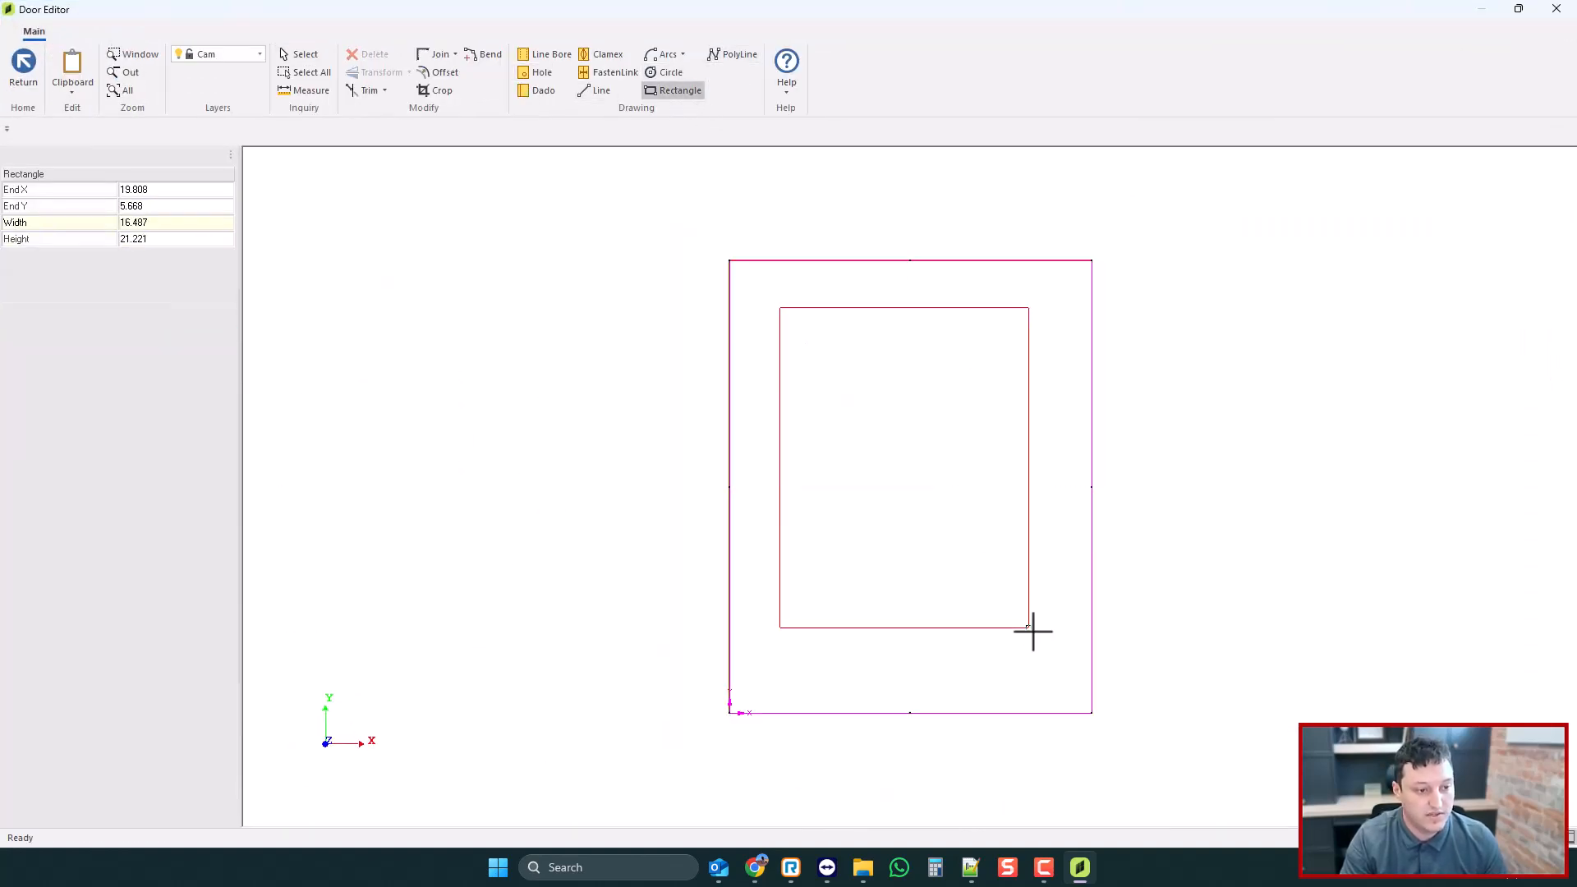
{"action": "left_click", "coordinate": [1032, 661]}
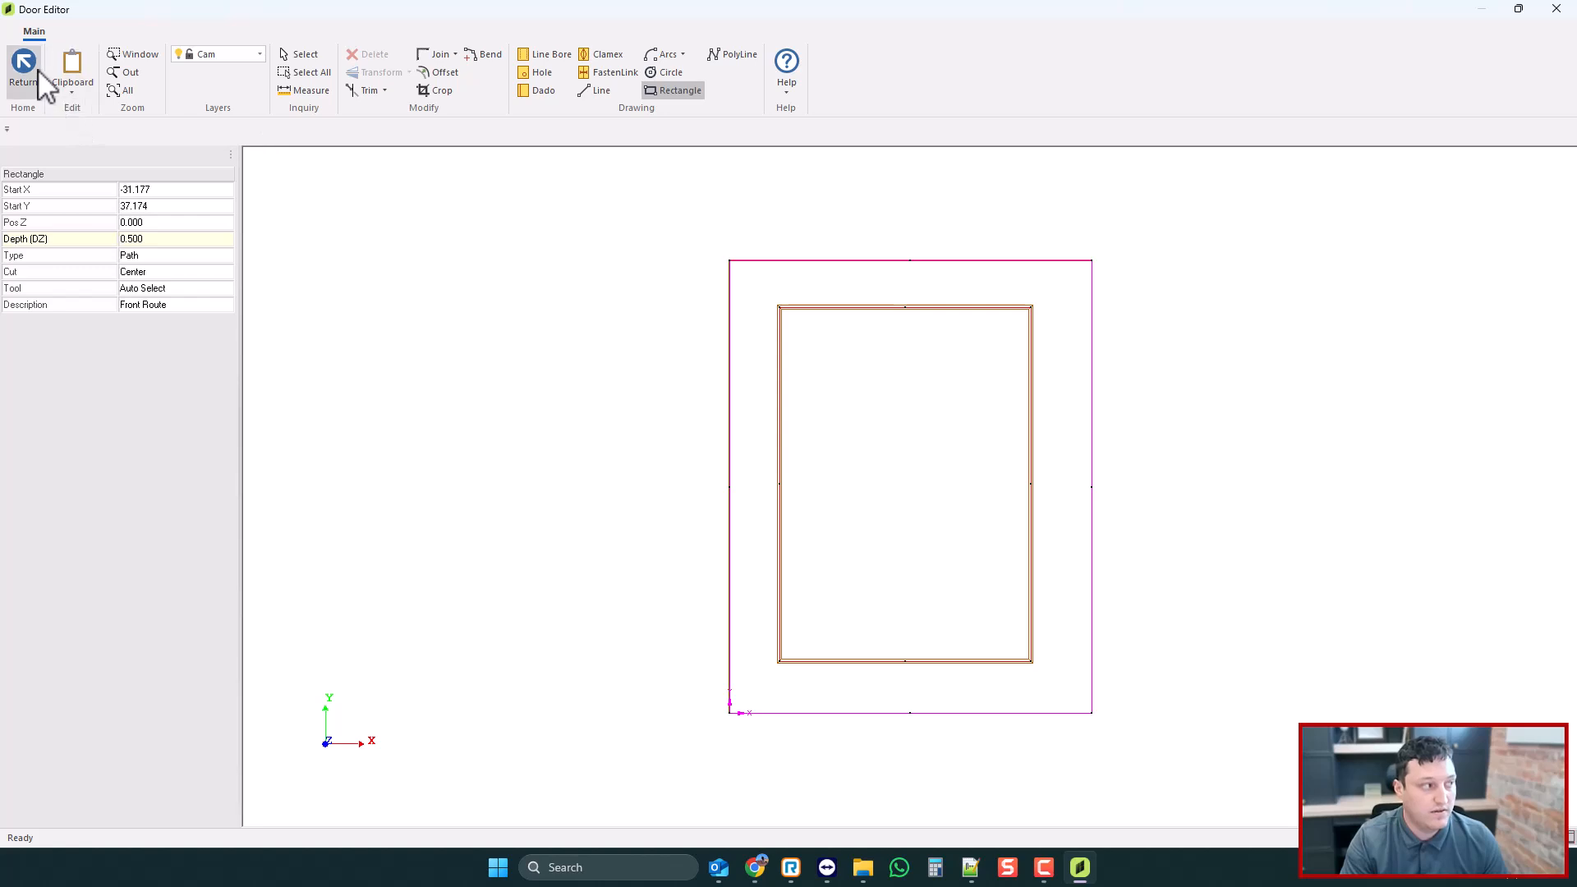
{"action": "left_click", "coordinate": [38, 73]}
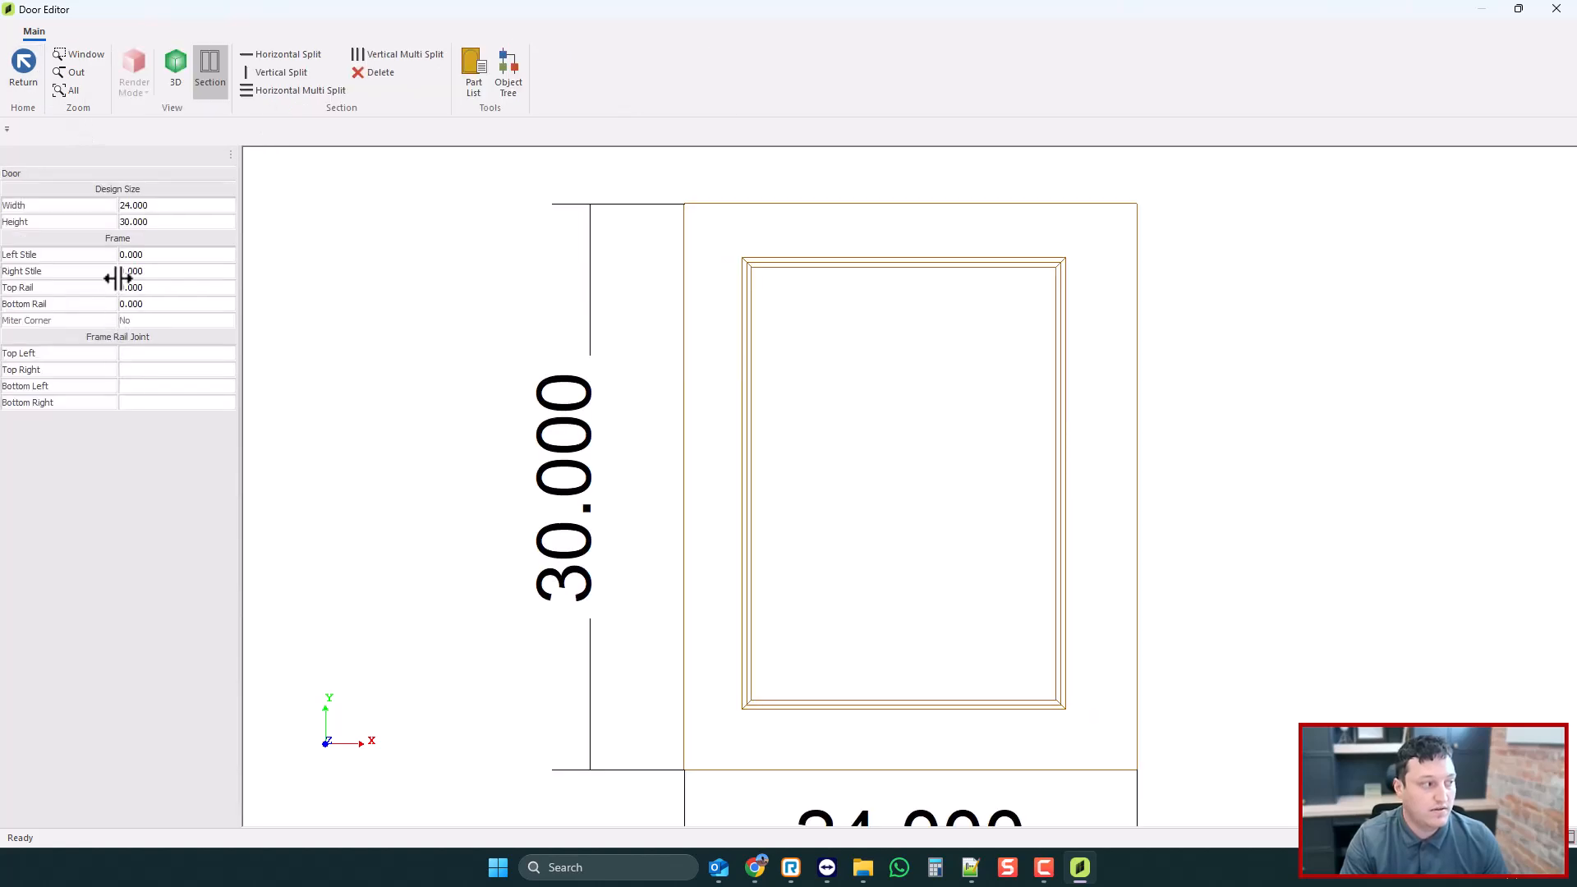
- Draw a rectangular path route on the slab door's Back work plane, inset from the door's edges
{"action": "double_click", "coordinate": [749, 317]}
{"action": "left_click", "coordinate": [28, 347]}
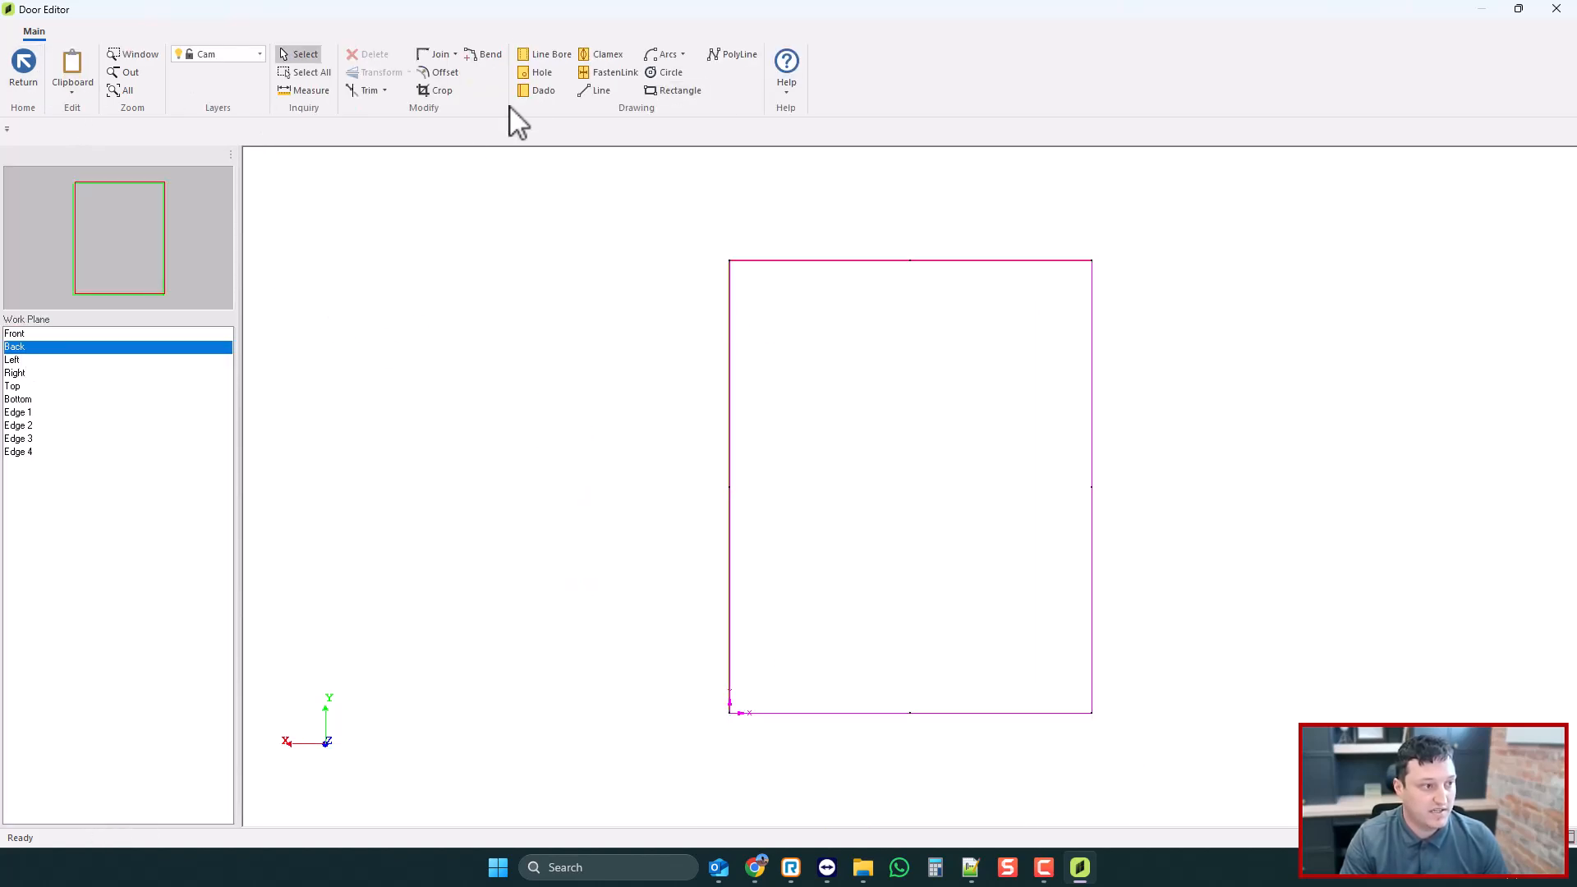
{"action": "left_click", "coordinate": [672, 90]}
{"action": "left_click", "coordinate": [785, 317]}
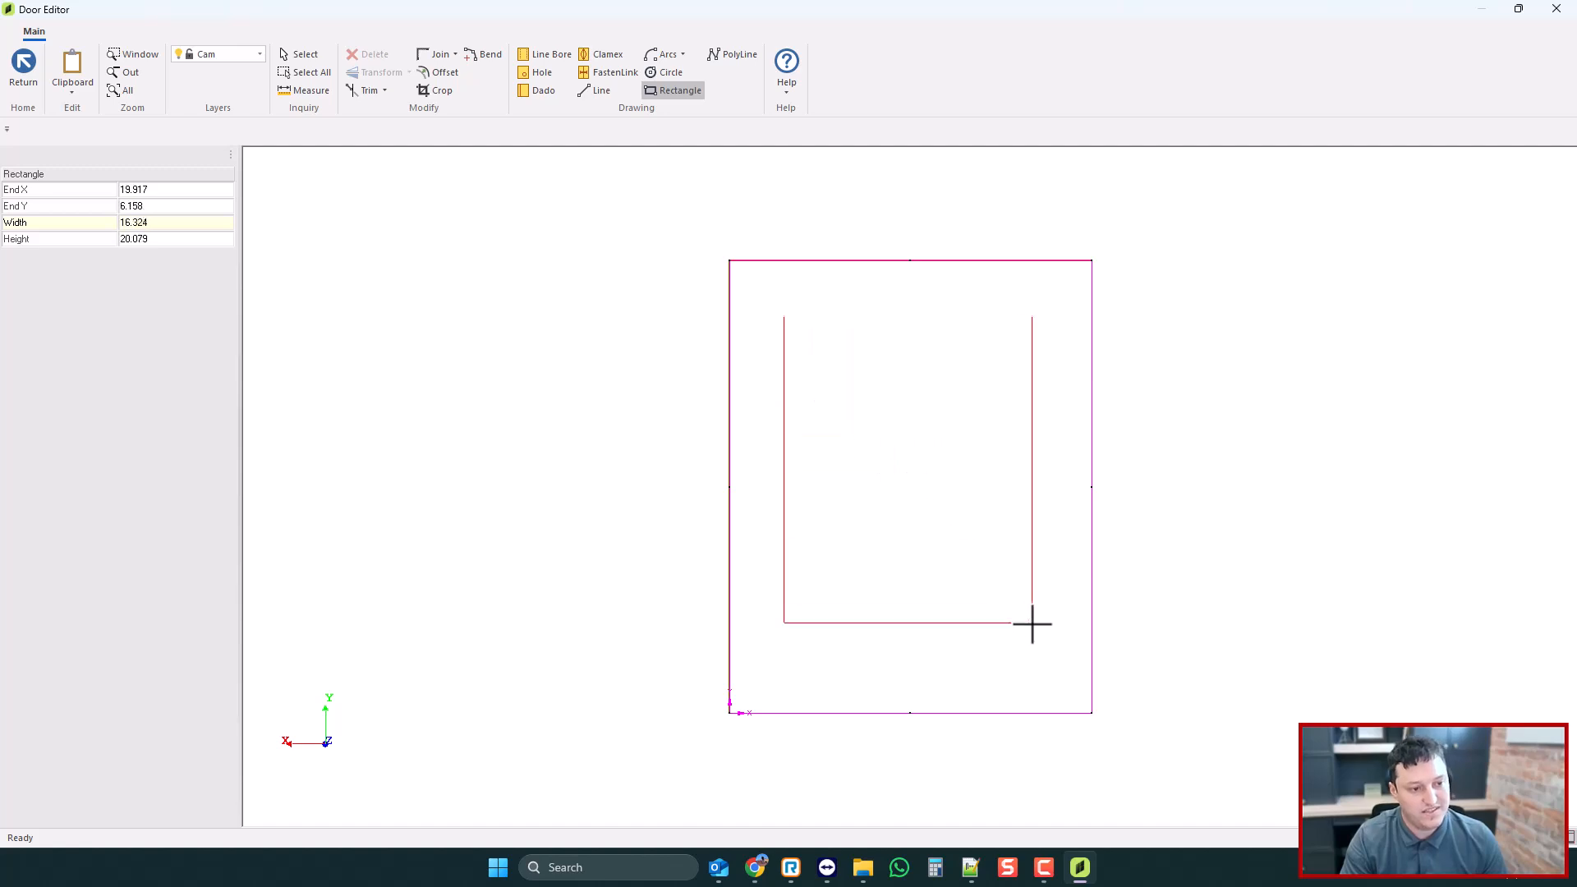
{"action": "left_click", "coordinate": [1048, 658]}
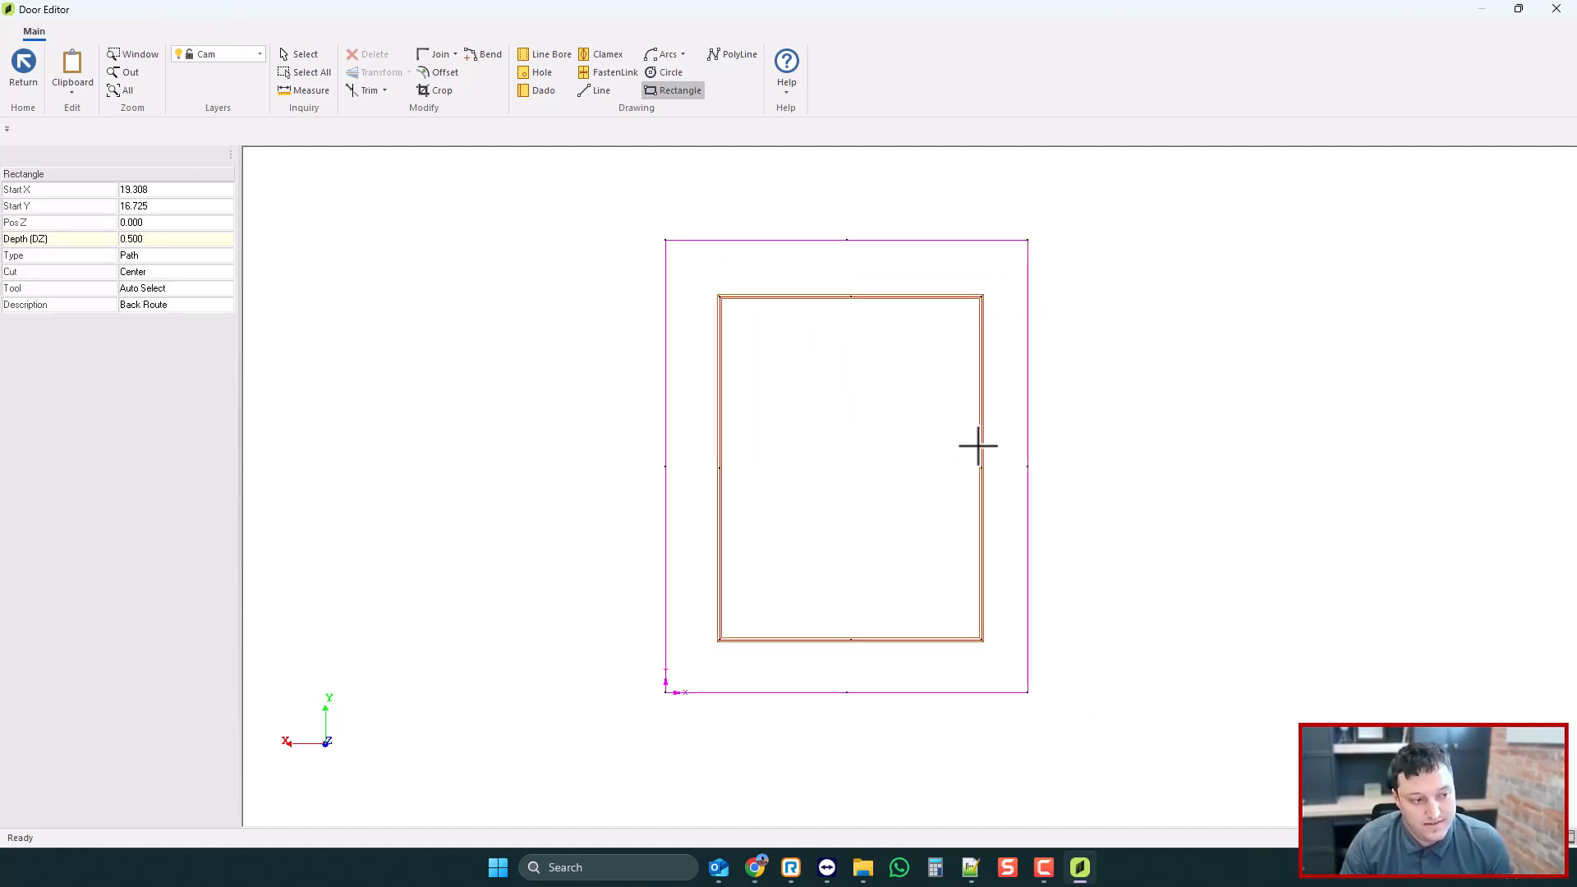
{"action": "scroll", "coordinate": [978, 446], "scroll_direction": "up", "scroll_amount": 1}
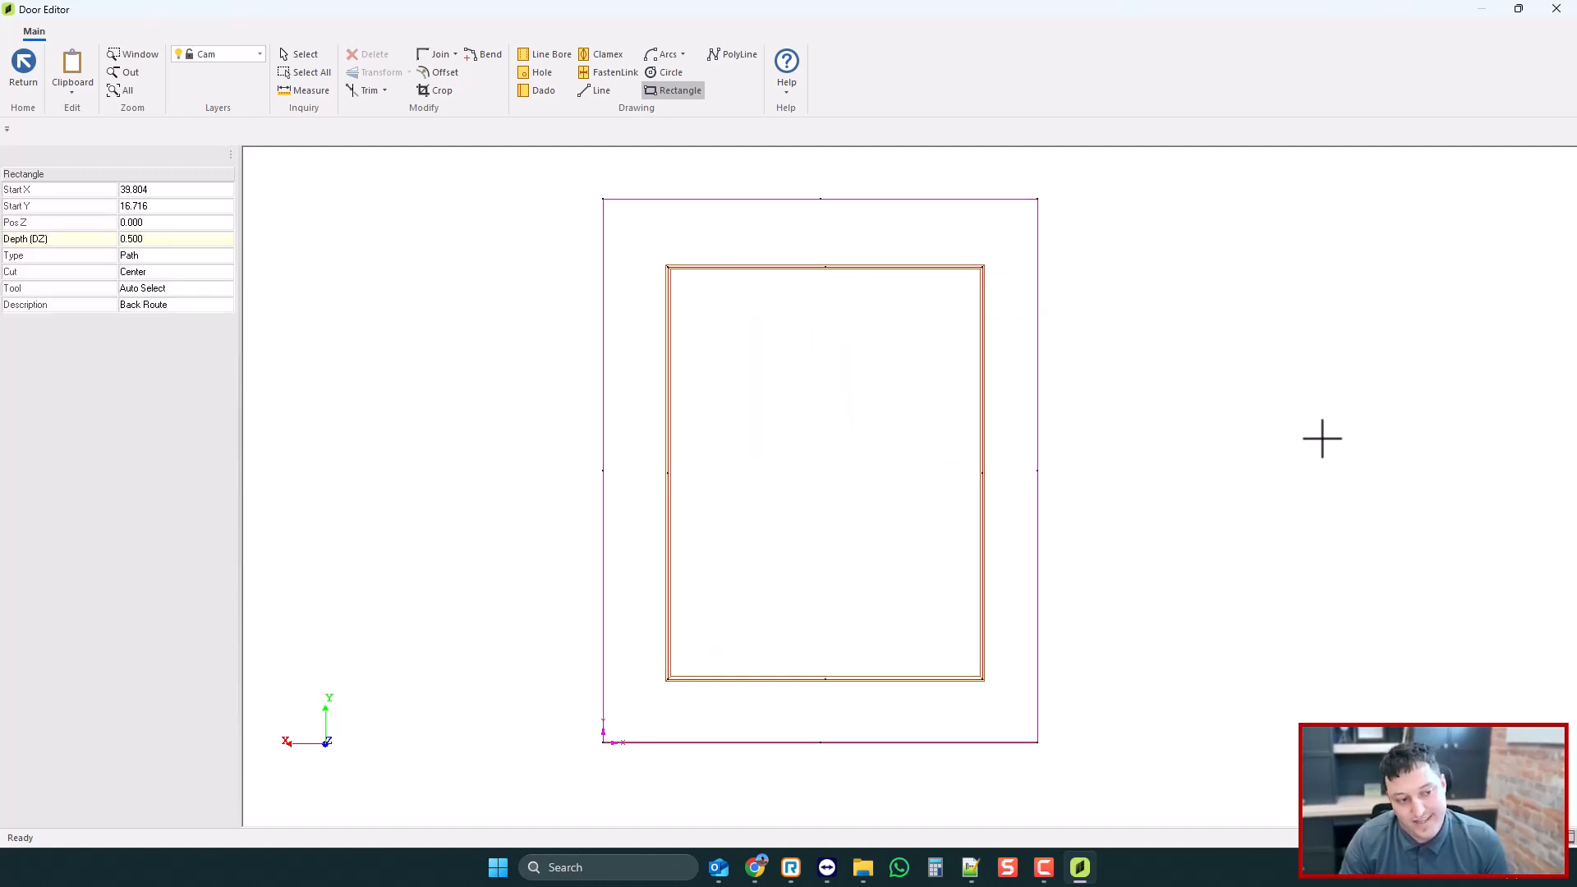
- Leave the Door Editor without saving the trial front and back routes, and close the door's properties
{"action": "left_click", "coordinate": [21, 72]}
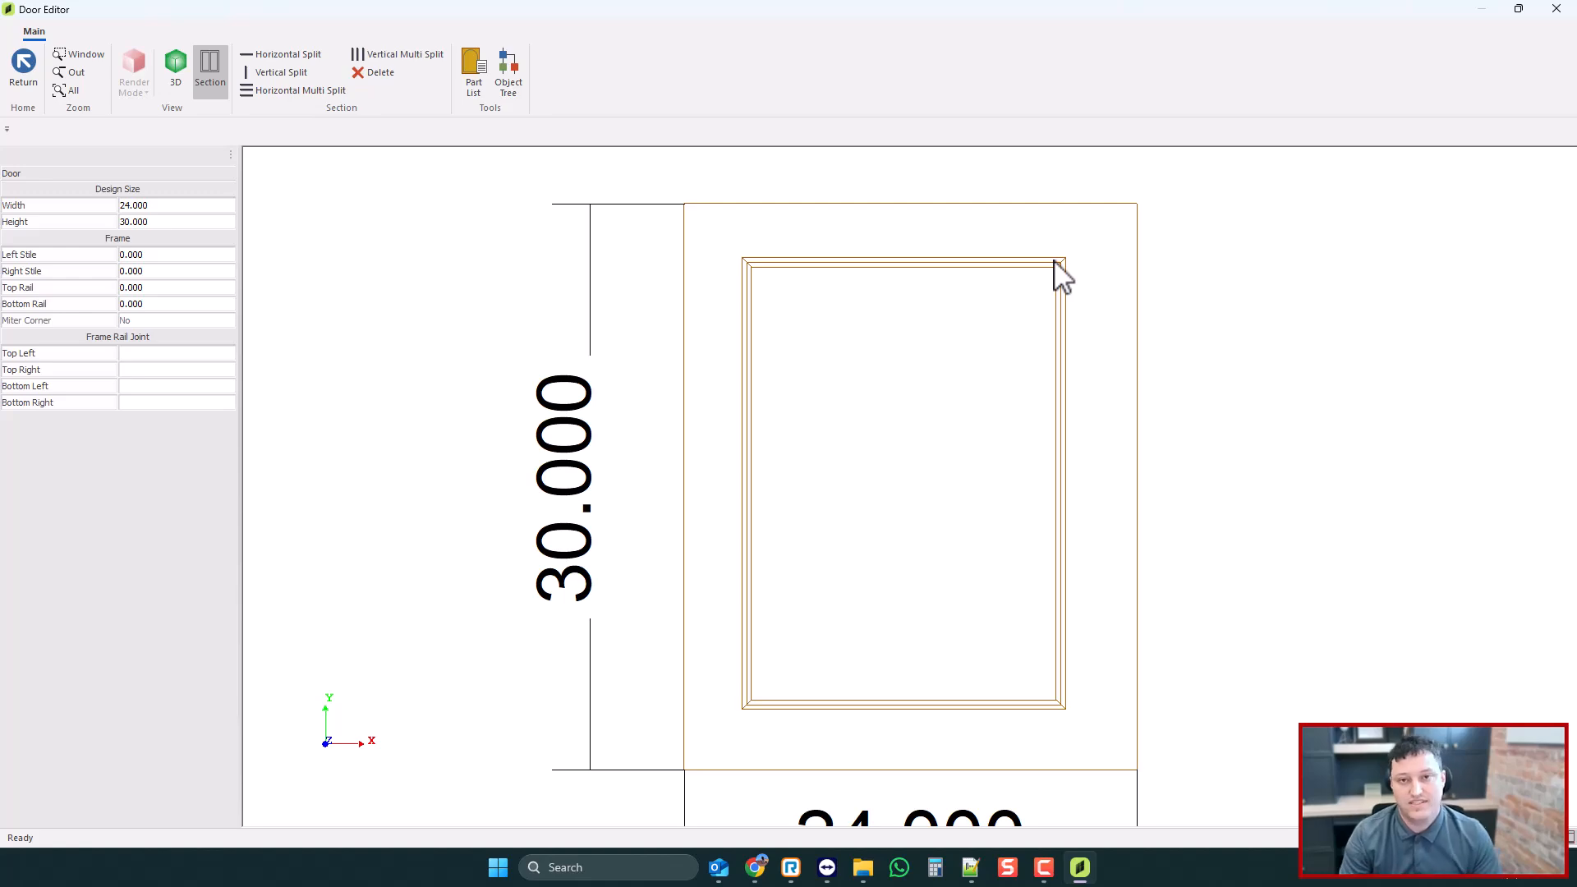
{"action": "scroll", "coordinate": [928, 305], "scroll_direction": "down", "scroll_amount": 1}
{"action": "scroll", "coordinate": [931, 303], "scroll_direction": "up", "scroll_amount": 1}
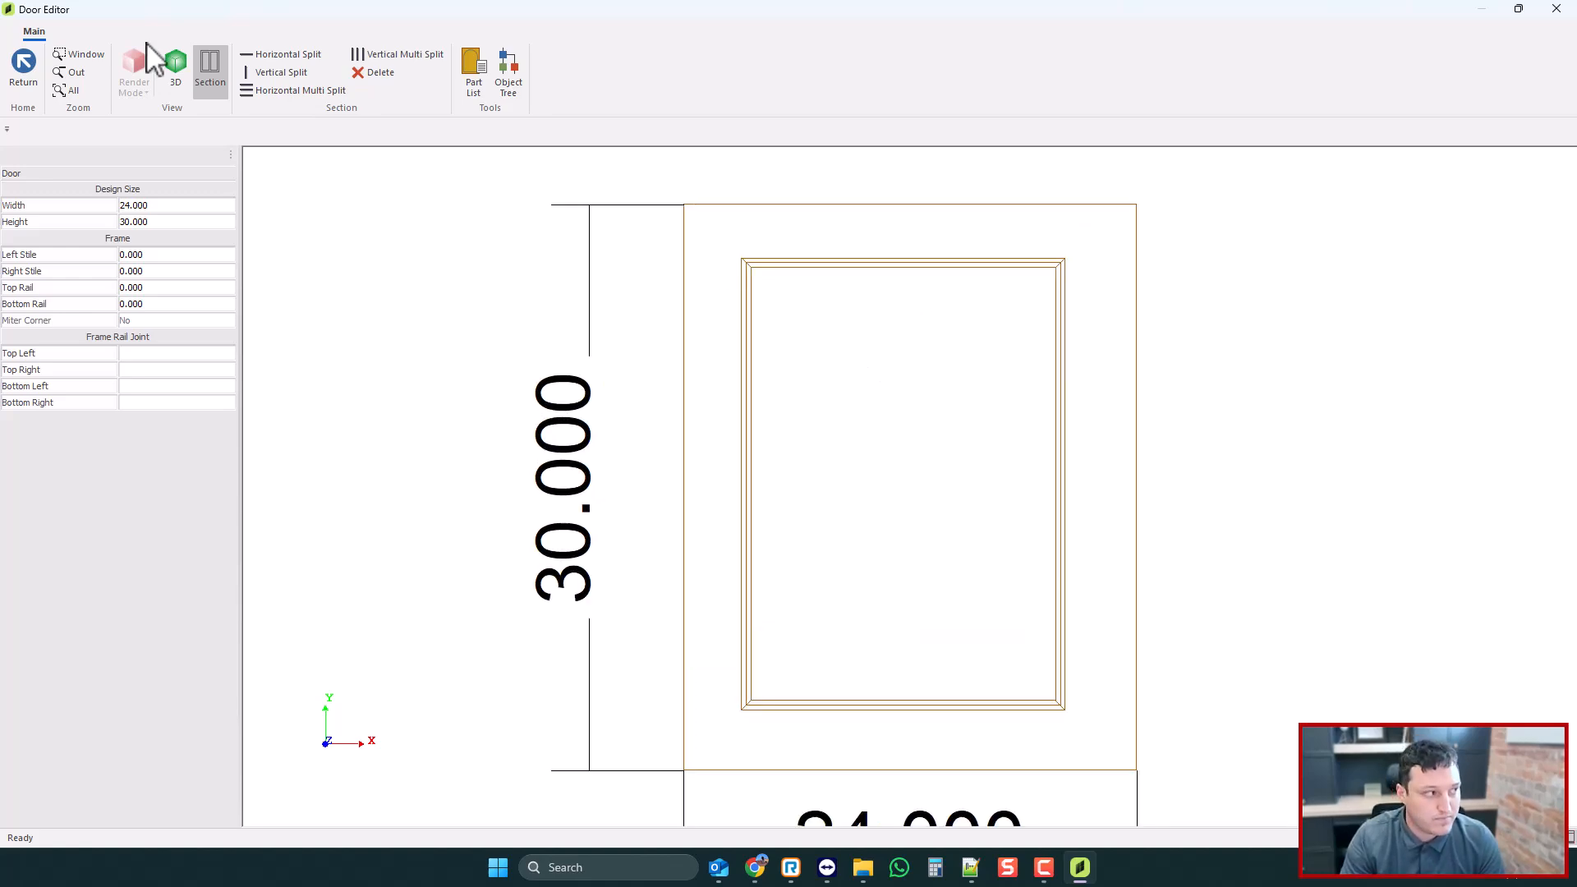
{"action": "left_click", "coordinate": [23, 67]}
{"action": "left_click", "coordinate": [779, 461]}
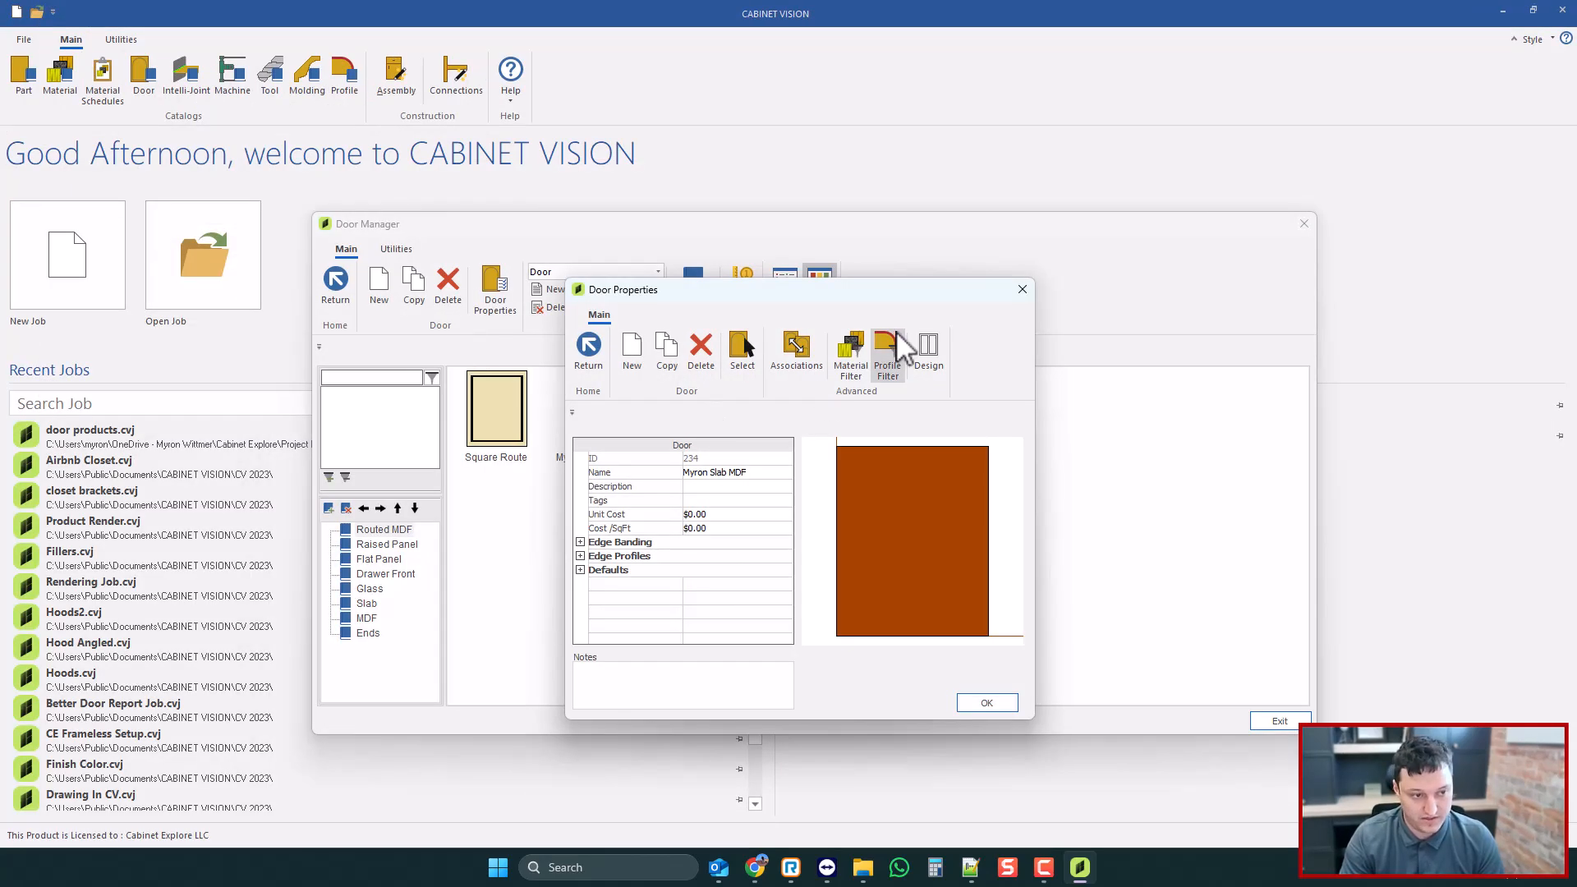
{"action": "left_click", "coordinate": [989, 703]}
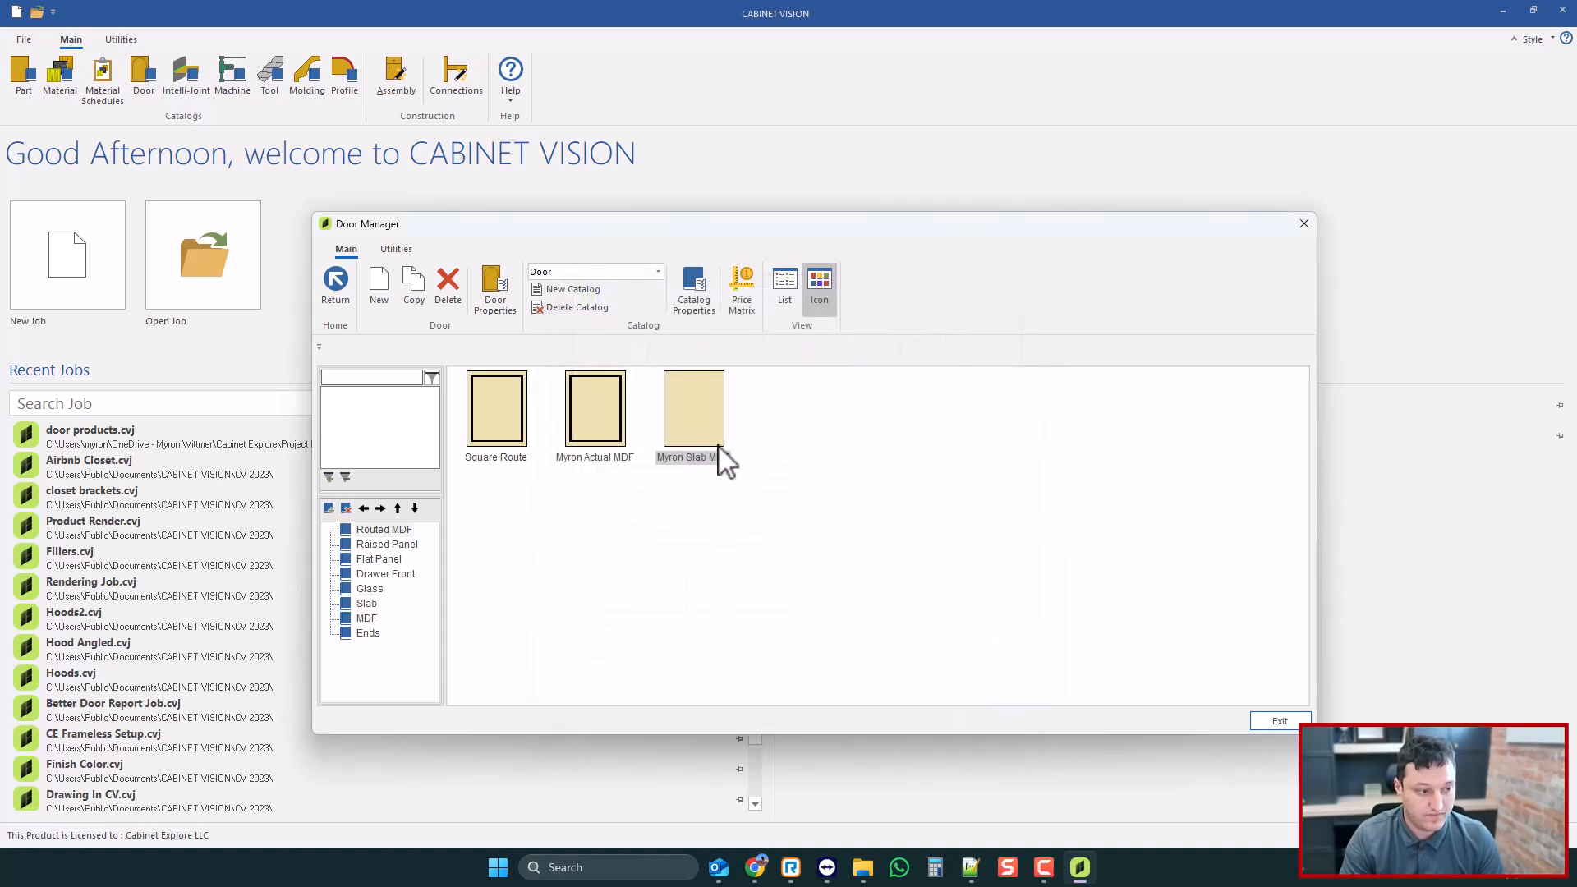
- Reopen the slab door's design and draw a rectangular route about 17.7 by 23.0 on its Front work plane
{"action": "left_click", "coordinate": [593, 388]}
{"action": "left_click", "coordinate": [714, 442]}
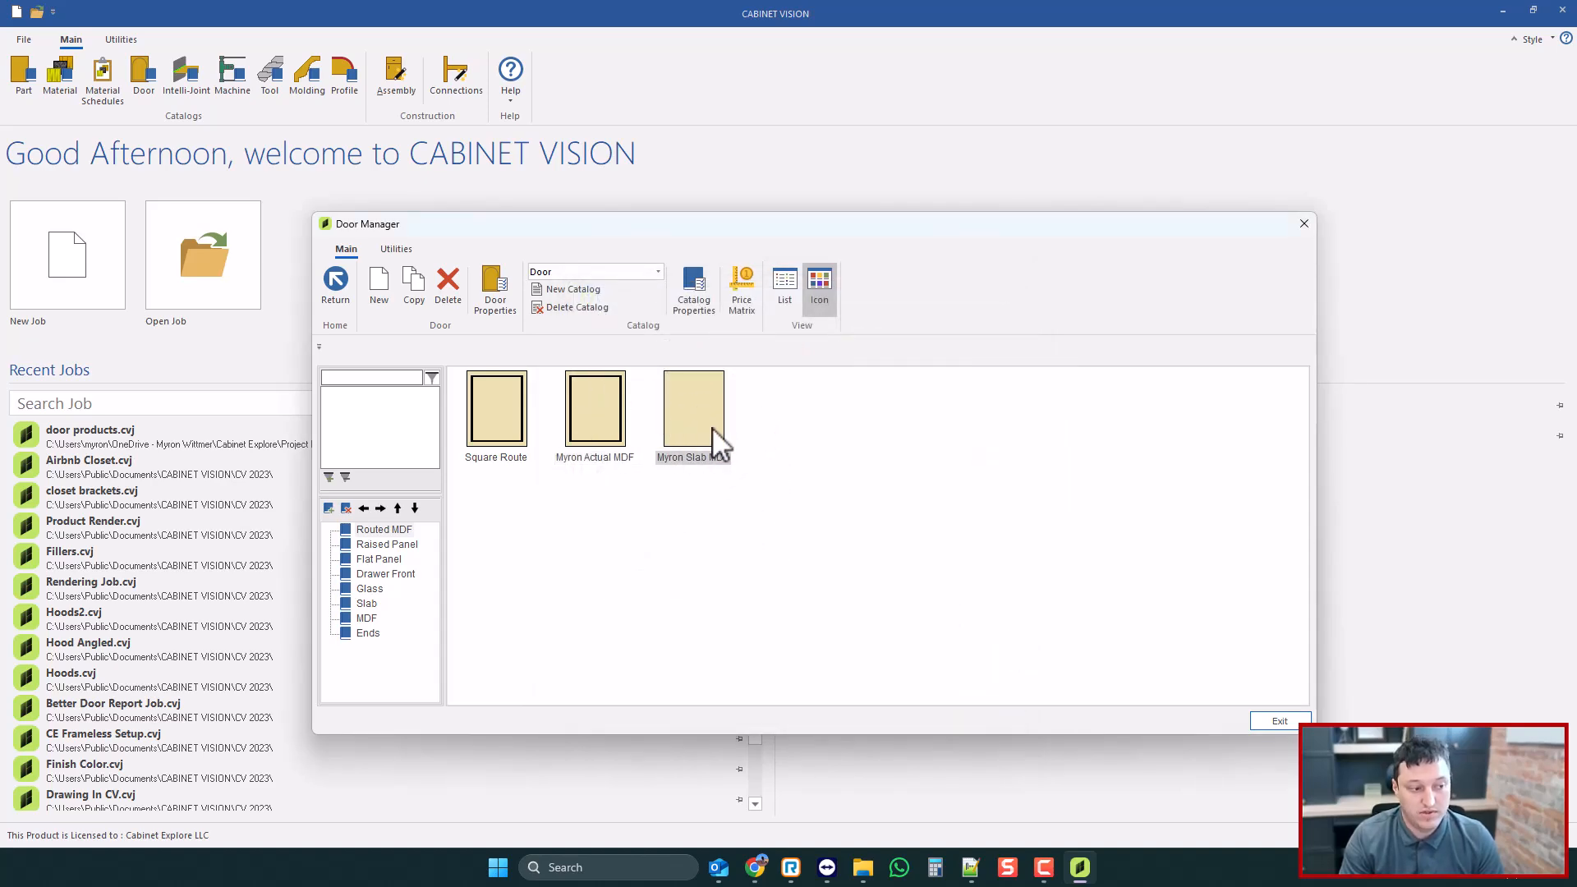
{"action": "double_click", "coordinate": [708, 410]}
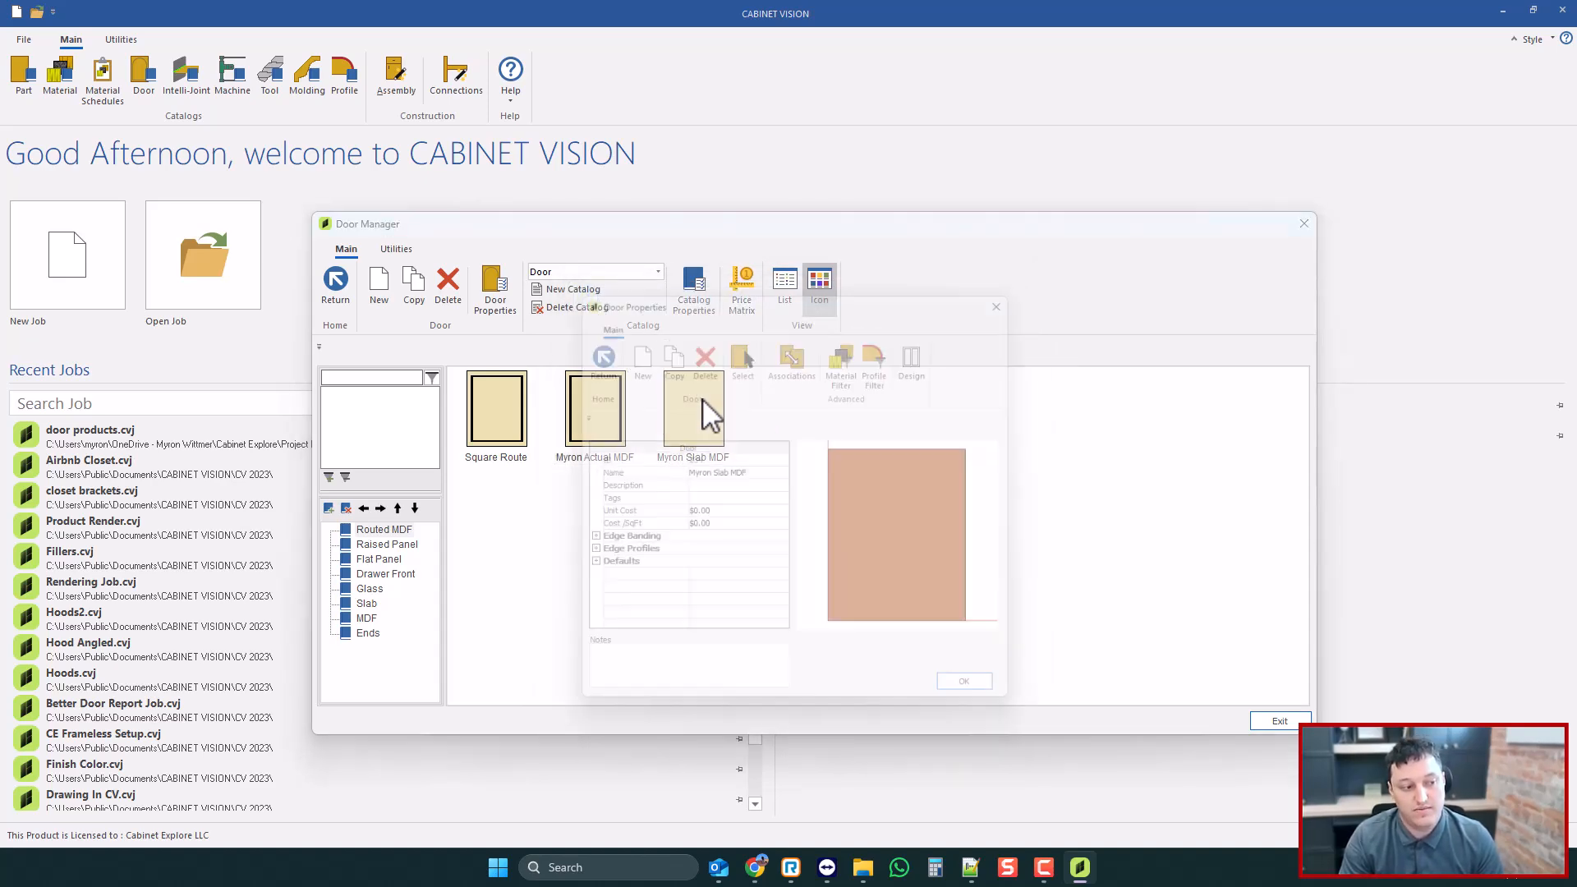
{"action": "left_click", "coordinate": [929, 350]}
{"action": "double_click", "coordinate": [817, 289]}
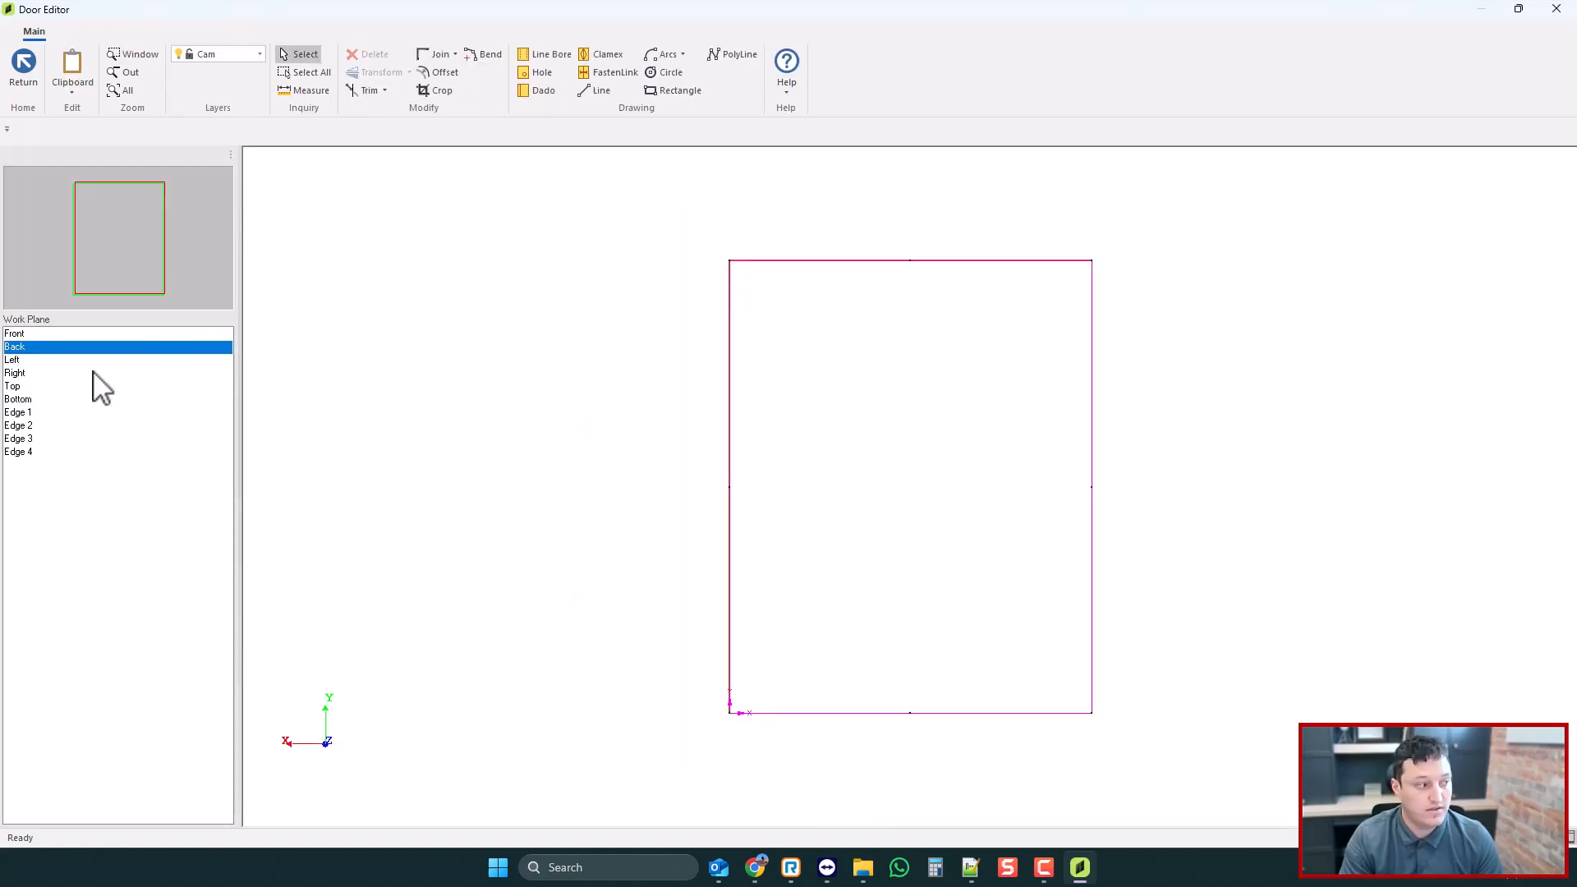
{"action": "left_click", "coordinate": [17, 334]}
{"action": "left_click", "coordinate": [672, 90]}
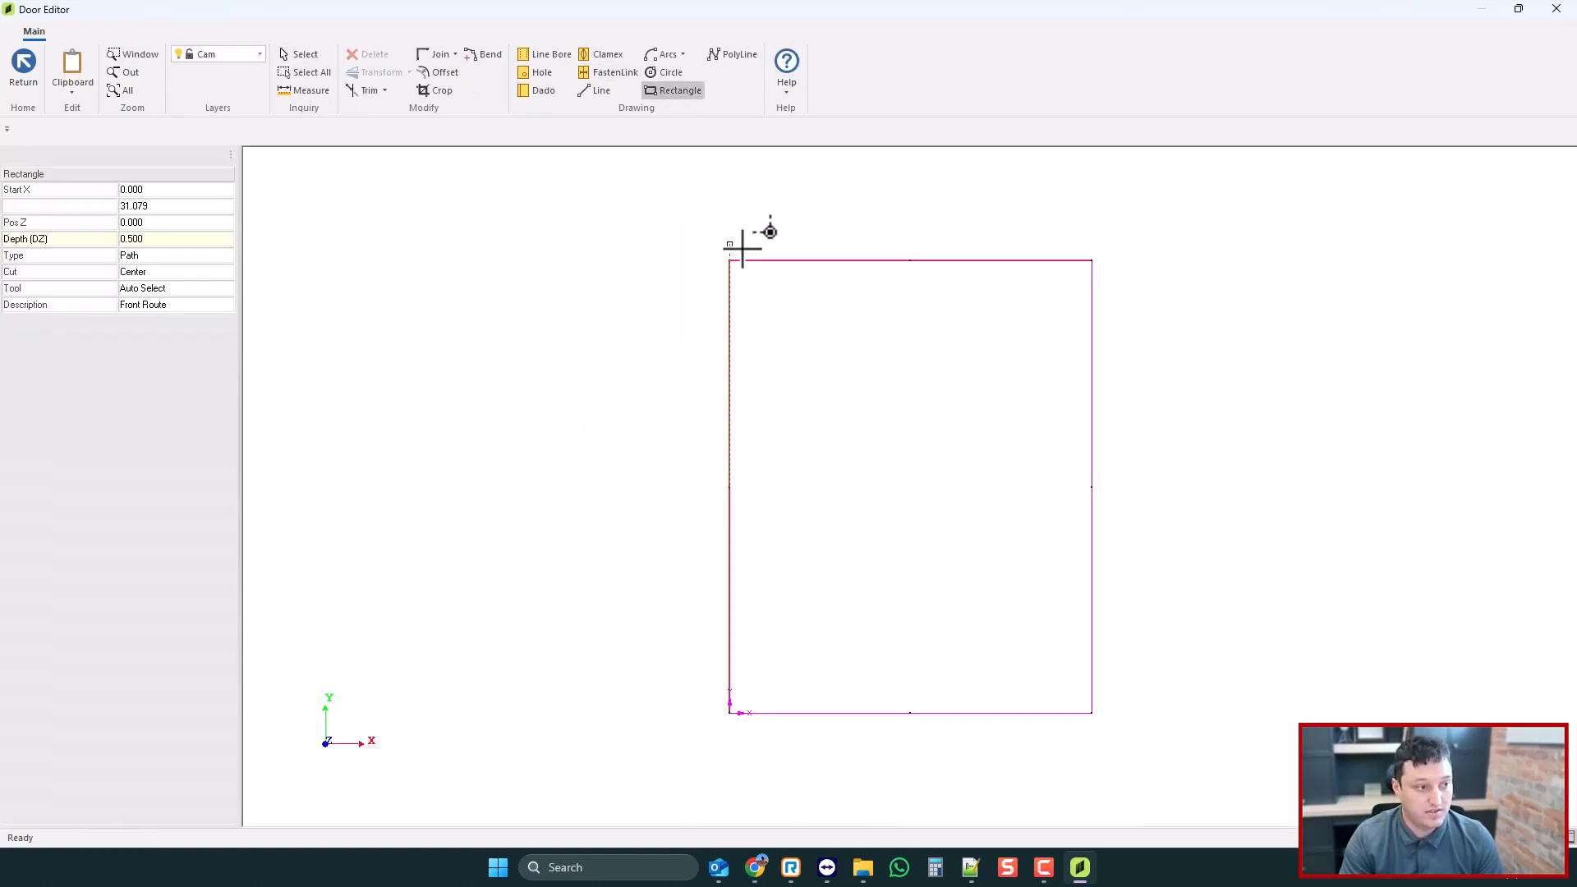
{"action": "left_click", "coordinate": [768, 301]}
{"action": "left_click", "coordinate": [1036, 649]}
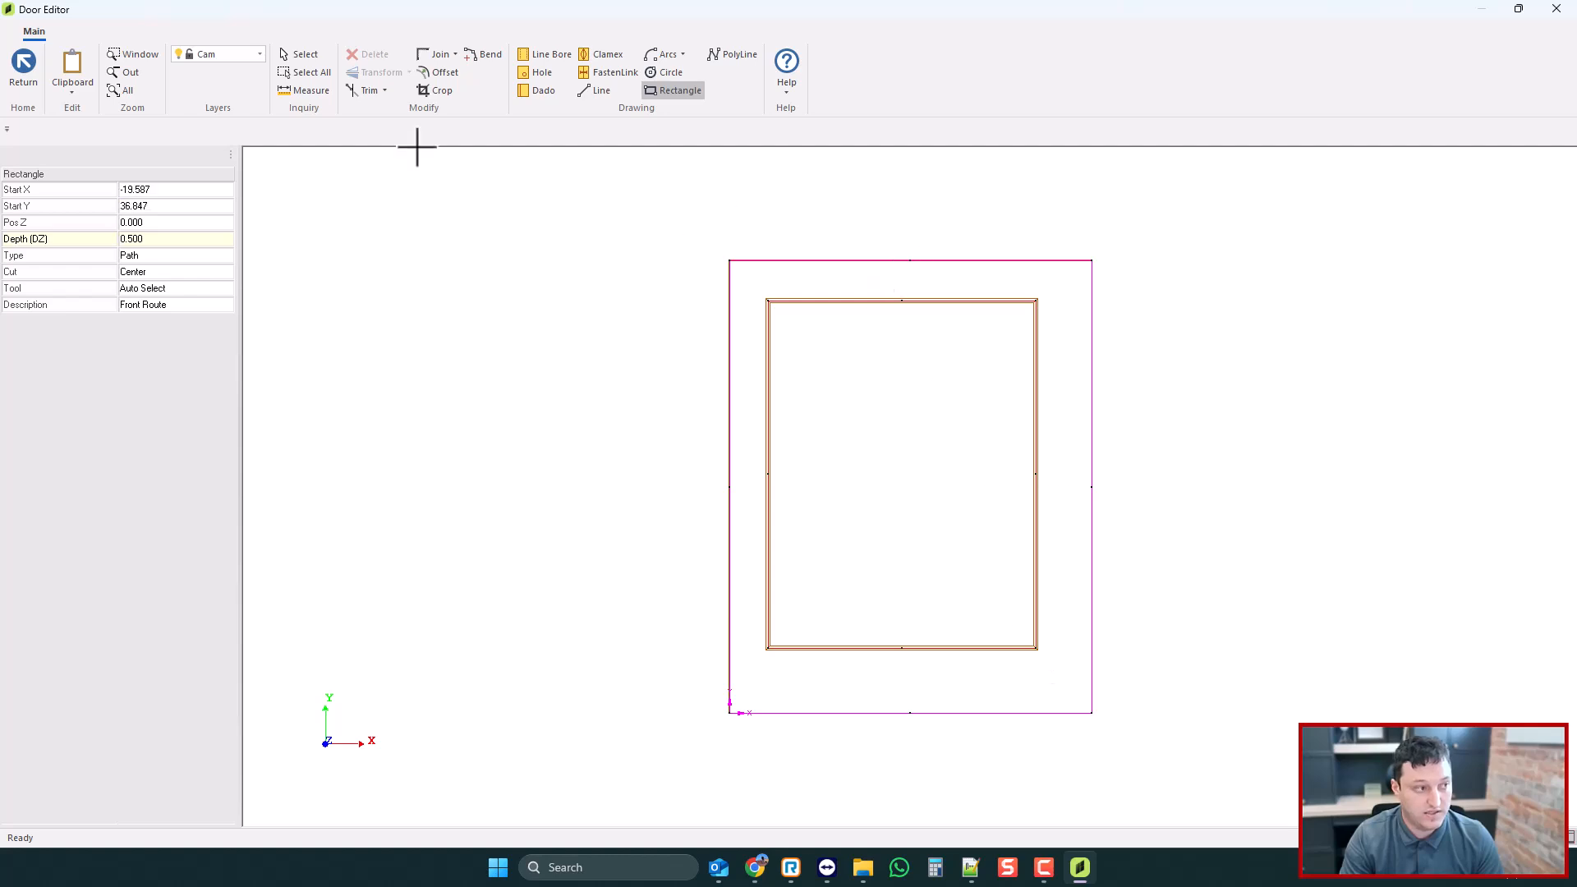
- Set the front route's X and Y positions to 2.25 each
{"action": "left_click", "coordinate": [284, 57]}
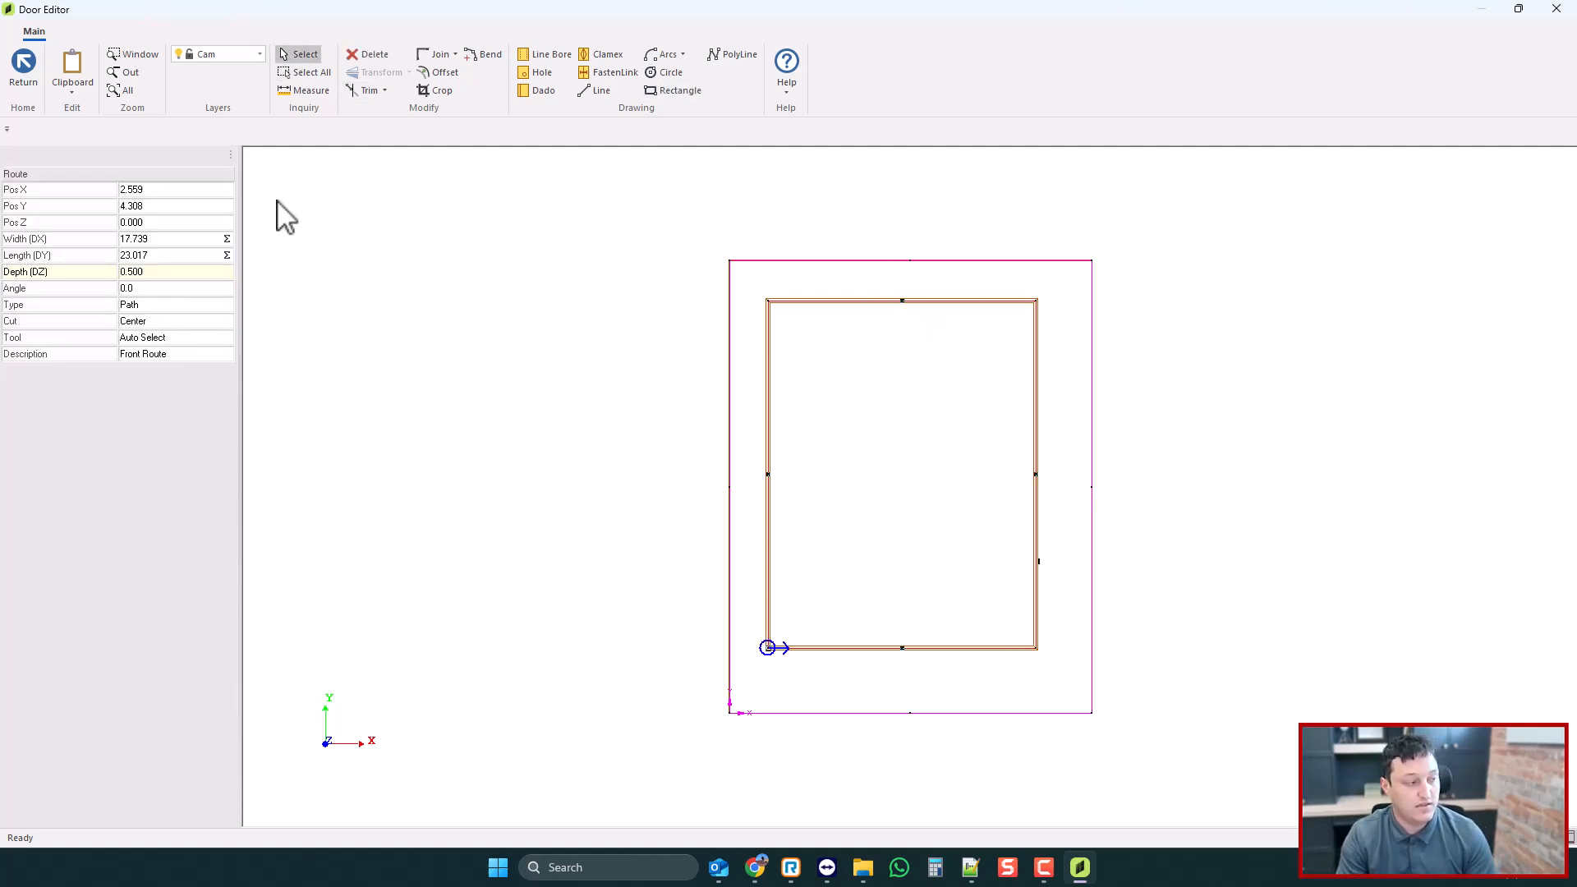
{"action": "double_click", "coordinate": [176, 189]}
{"action": "type", "text": "2.25"}
{"action": "key", "text": "Return"}
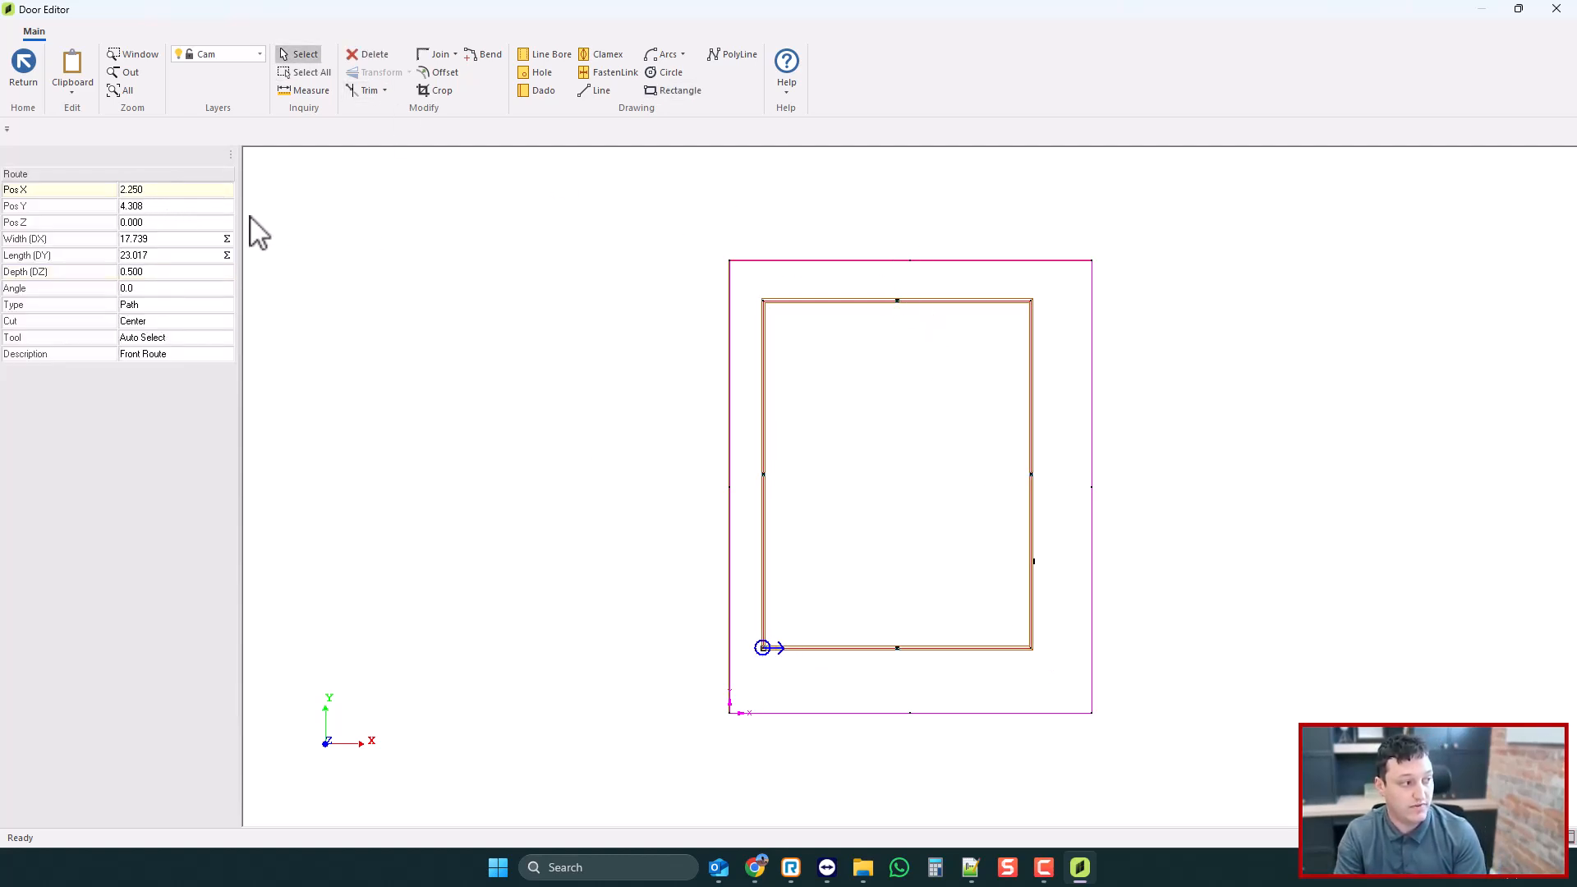
{"action": "double_click", "coordinate": [155, 205]}
{"action": "type", "text": "2.25"}
{"action": "key", "text": "Return"}
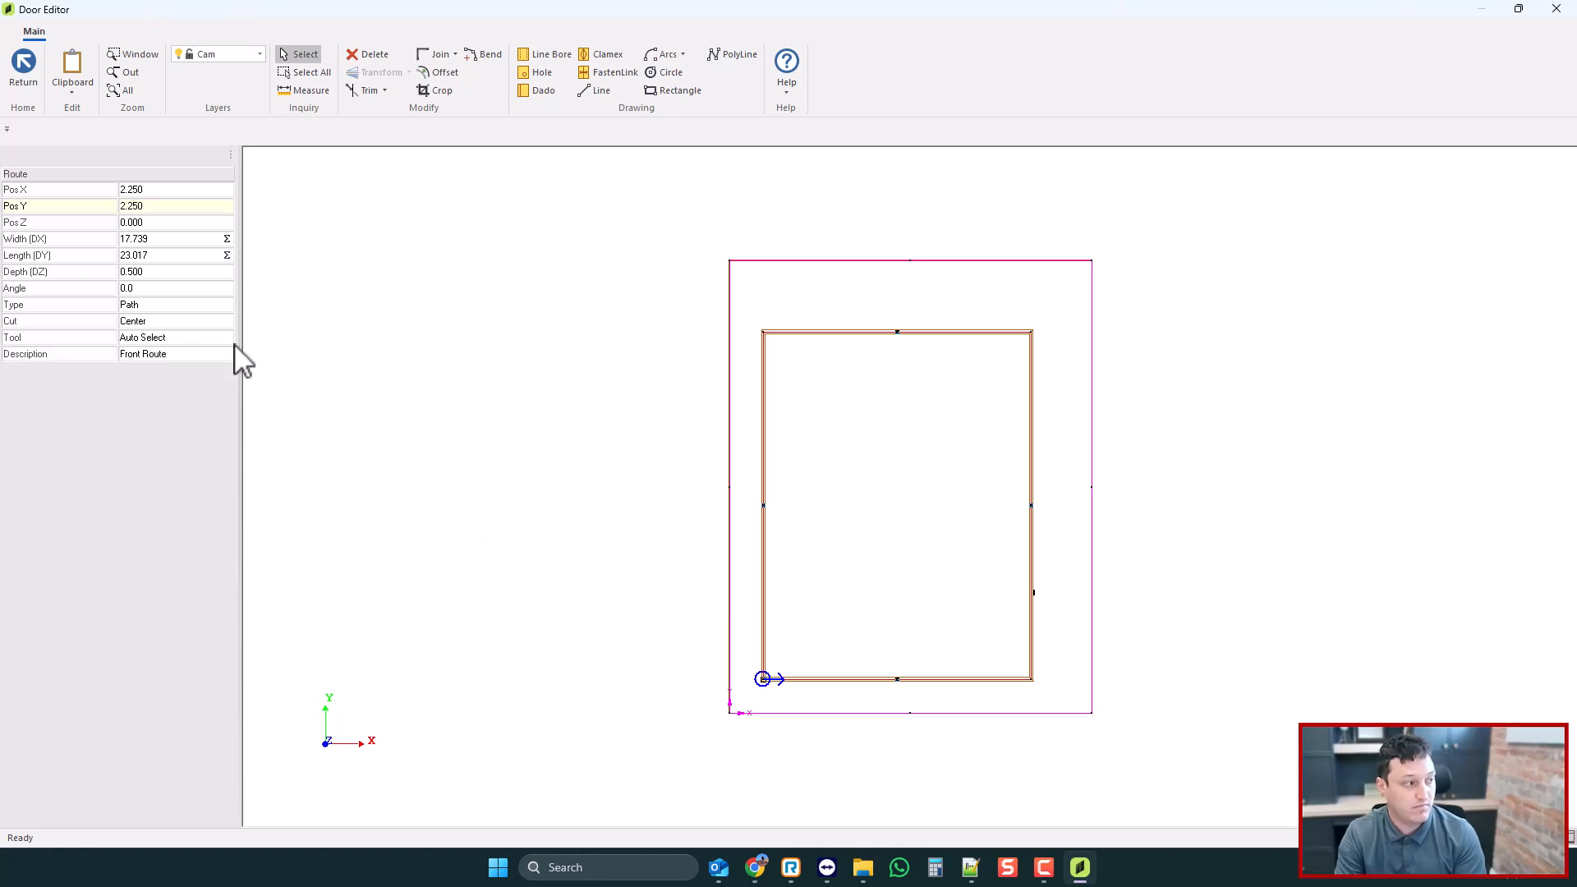
- Set the front route's Width (DX) equation to :DX-4.5
{"action": "left_click", "coordinate": [227, 238]}
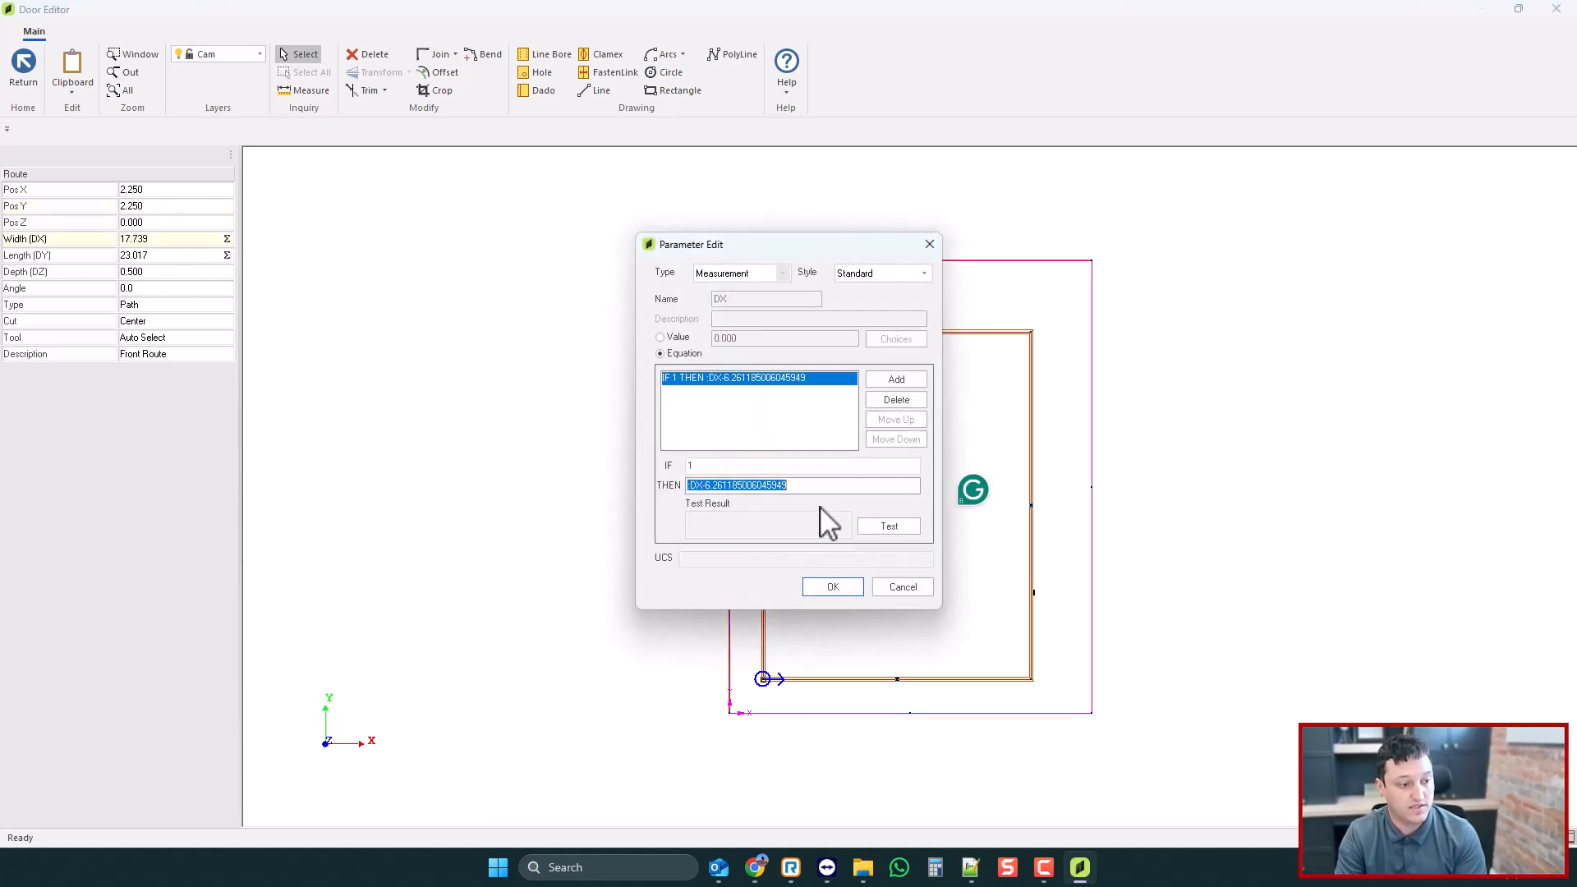
{"action": "left_click", "coordinate": [804, 486]}
{"action": "left_click_drag", "start_coordinate": [804, 486], "coordinate": [702, 485]}
{"action": "type", "text": "5"}
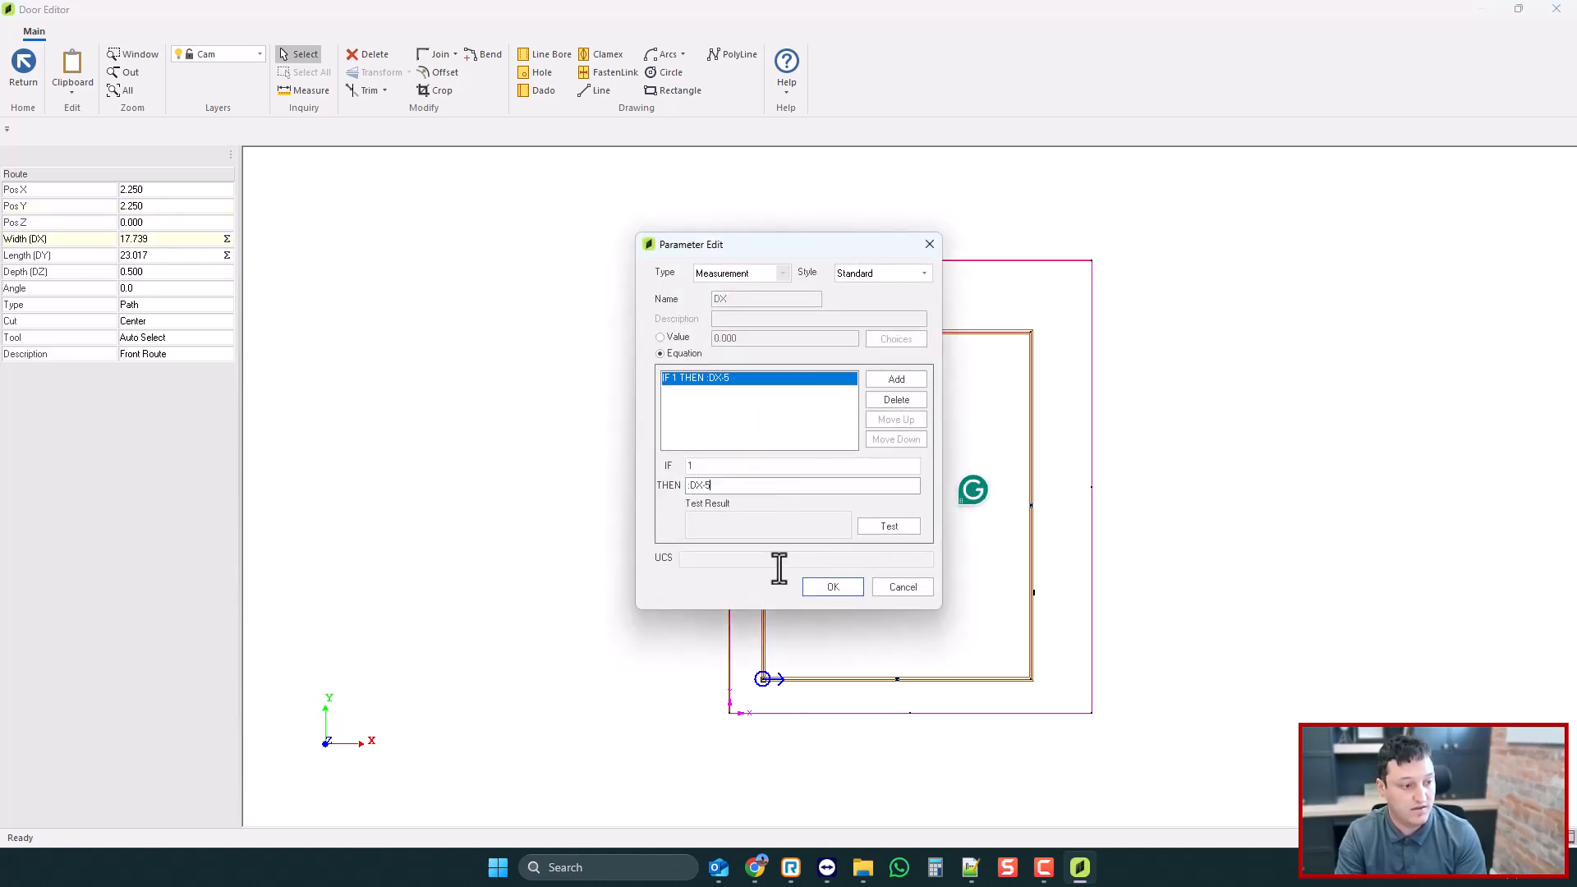
{"action": "left_click", "coordinate": [833, 587]}
{"action": "left_click", "coordinate": [227, 238]}
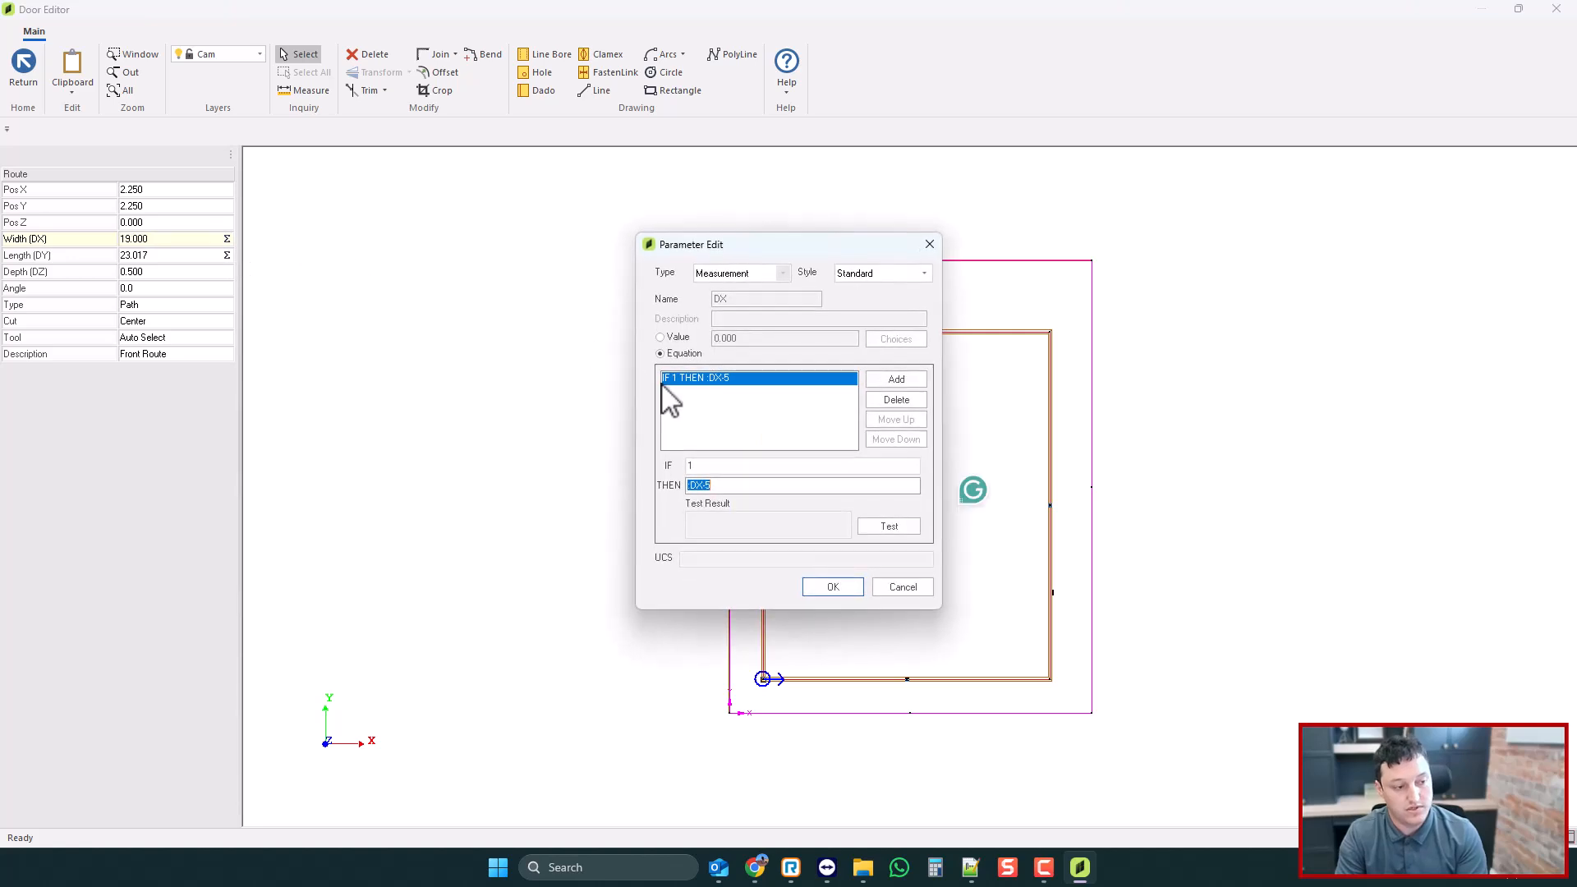
{"action": "left_click", "coordinate": [704, 485]}
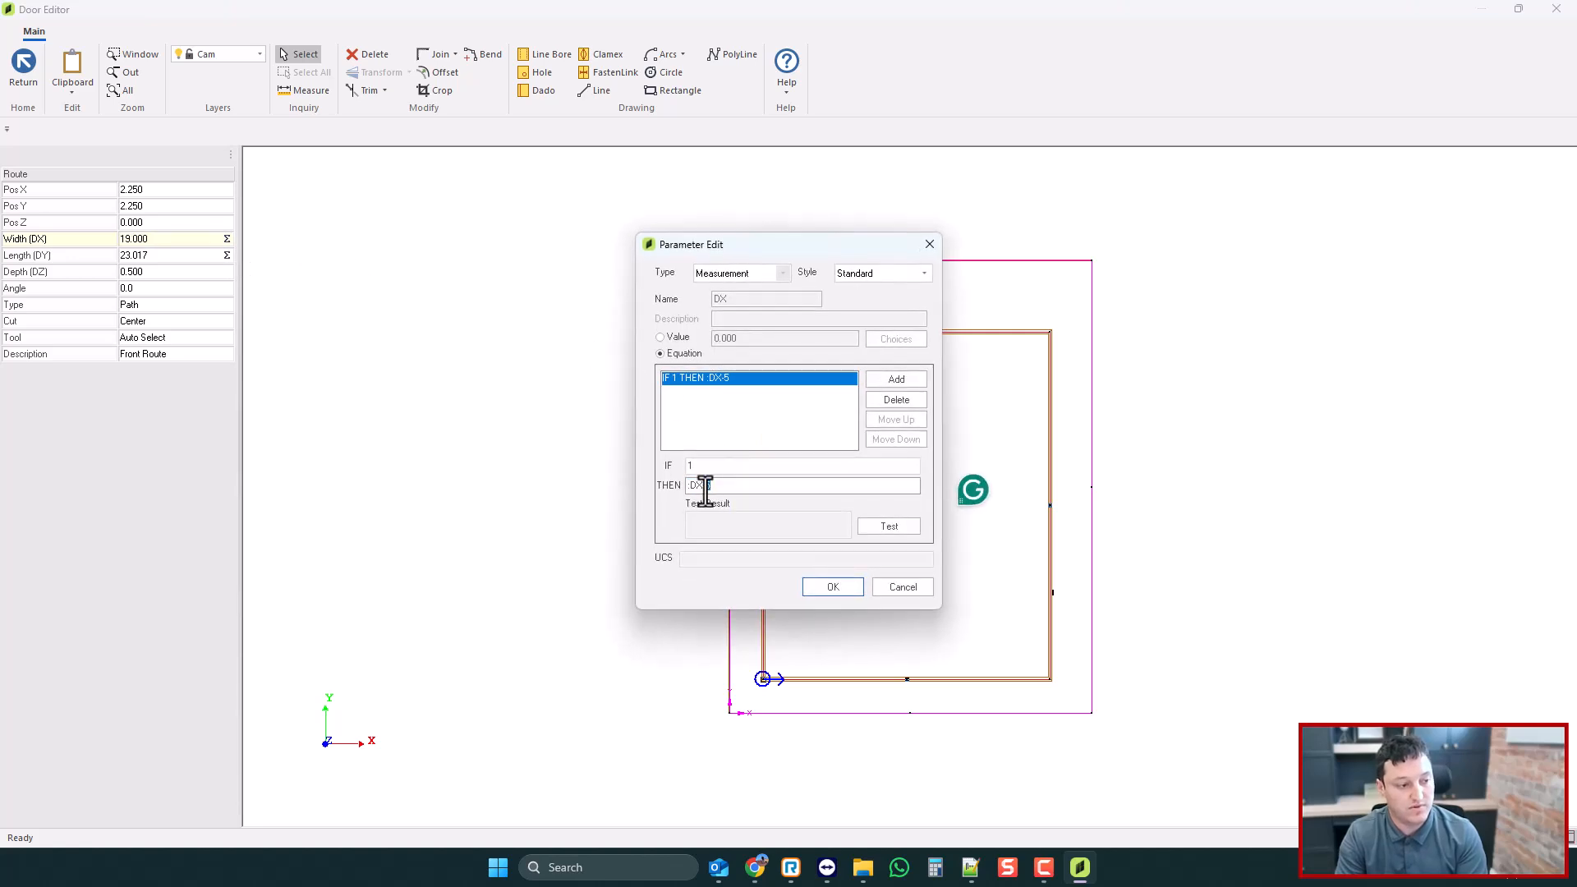
{"action": "left_click", "coordinate": [833, 587]}
- Set the front route's Length (DY) equation to :DY-4.5 and check the route's Tool setting
{"action": "left_click", "coordinate": [227, 255]}
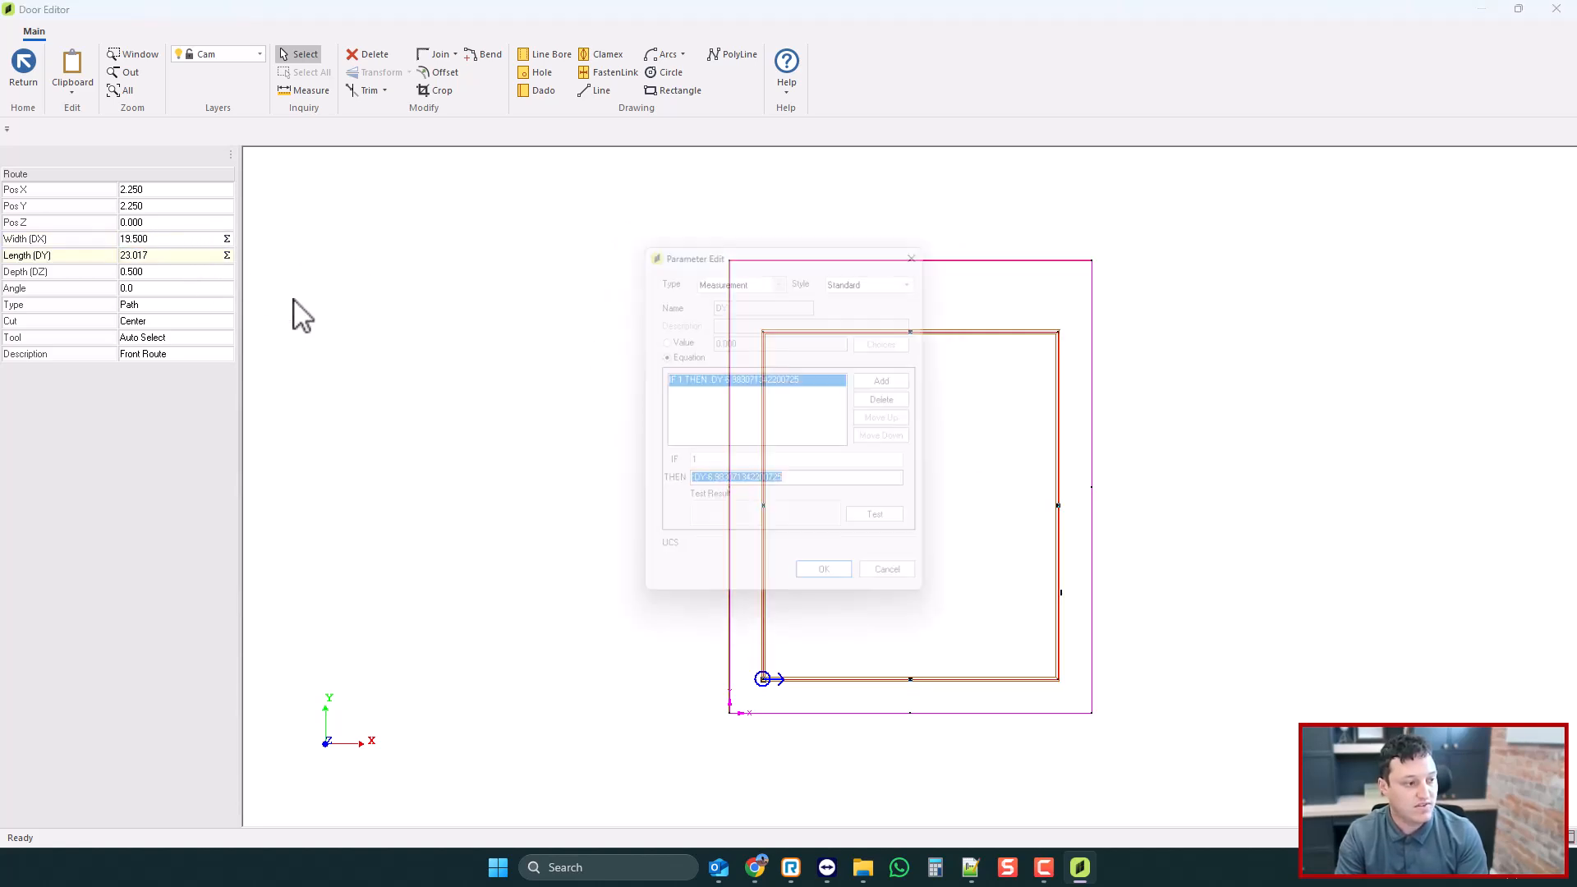
{"action": "left_click_drag", "start_coordinate": [804, 486], "coordinate": [715, 485]}
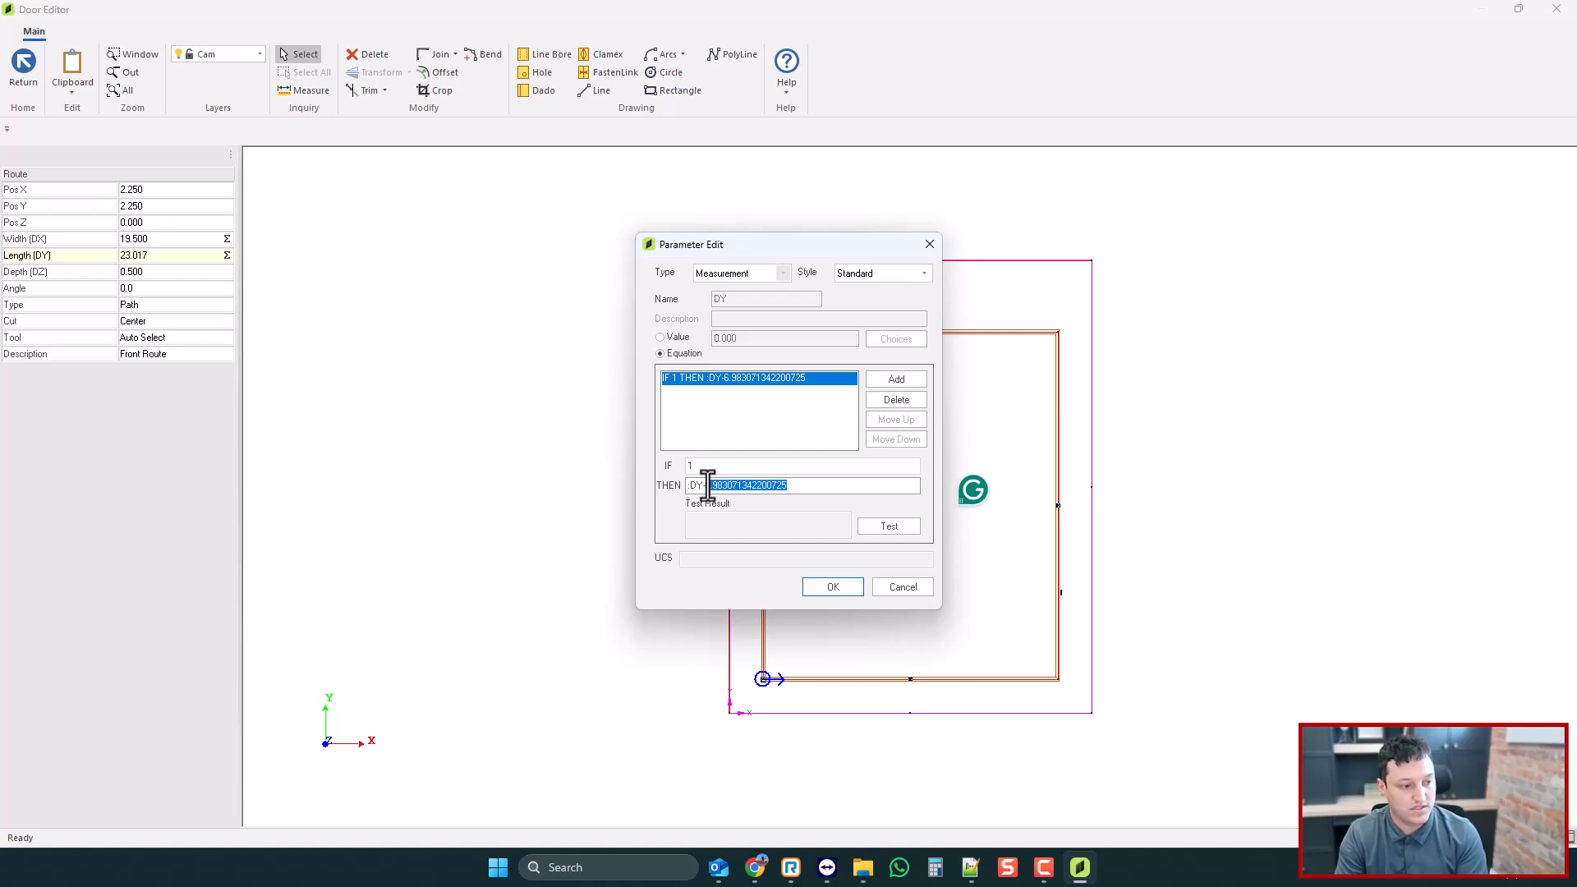
{"action": "type", "text": "4.5"}
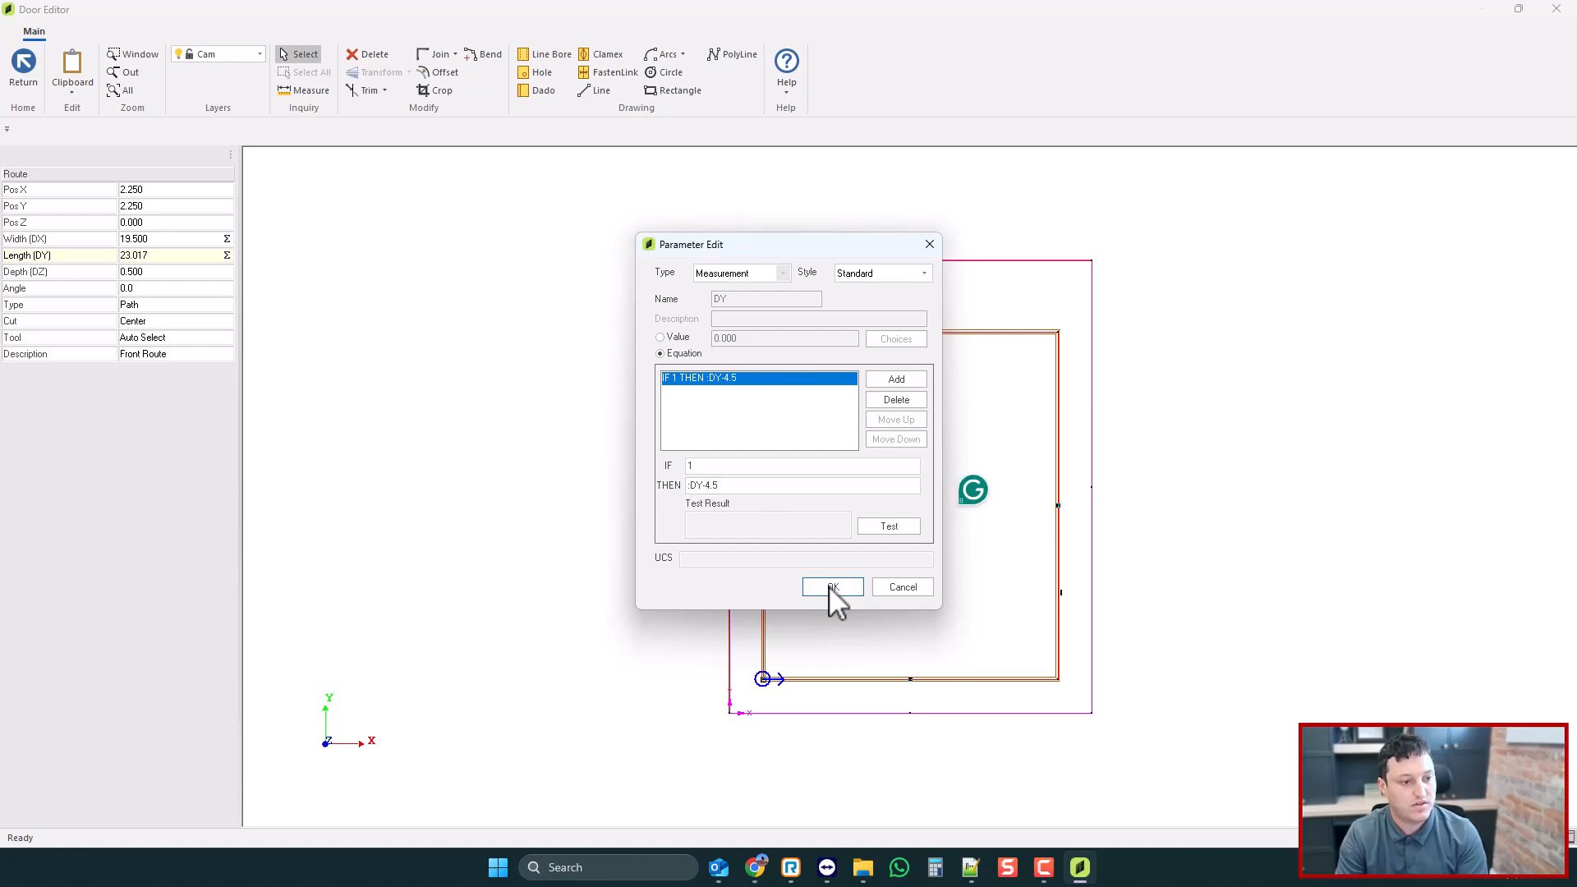
{"action": "left_click", "coordinate": [831, 585]}
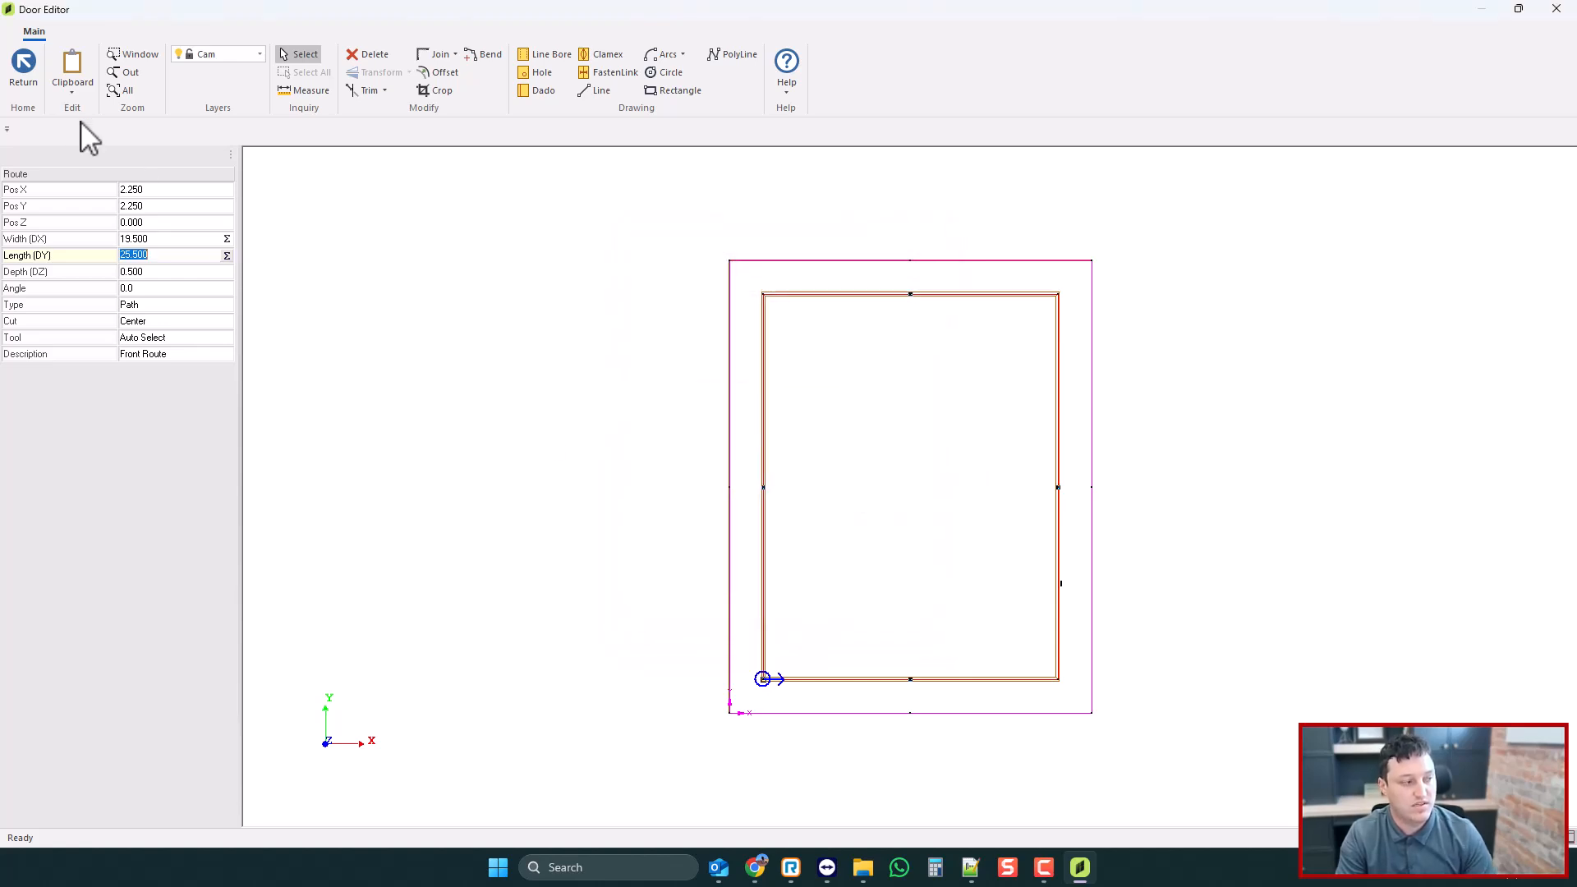
{"action": "left_click", "coordinate": [173, 337]}
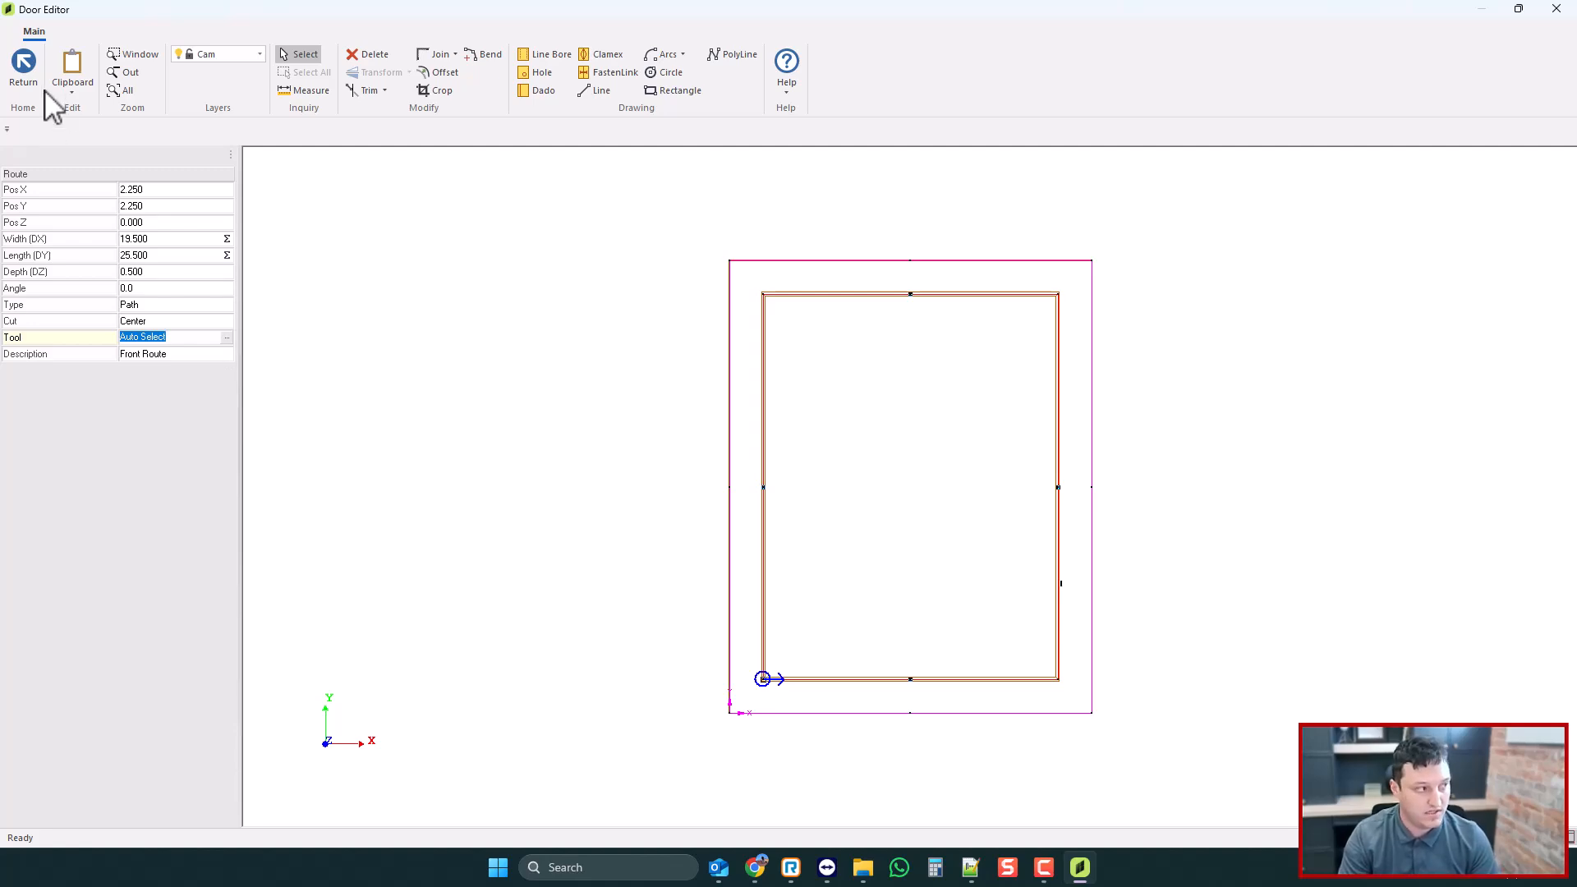
- Leave the Door Editor with the slab door's changes saved, and close the door's properties
{"action": "left_click", "coordinate": [25, 64]}
{"action": "left_click", "coordinate": [27, 67]}
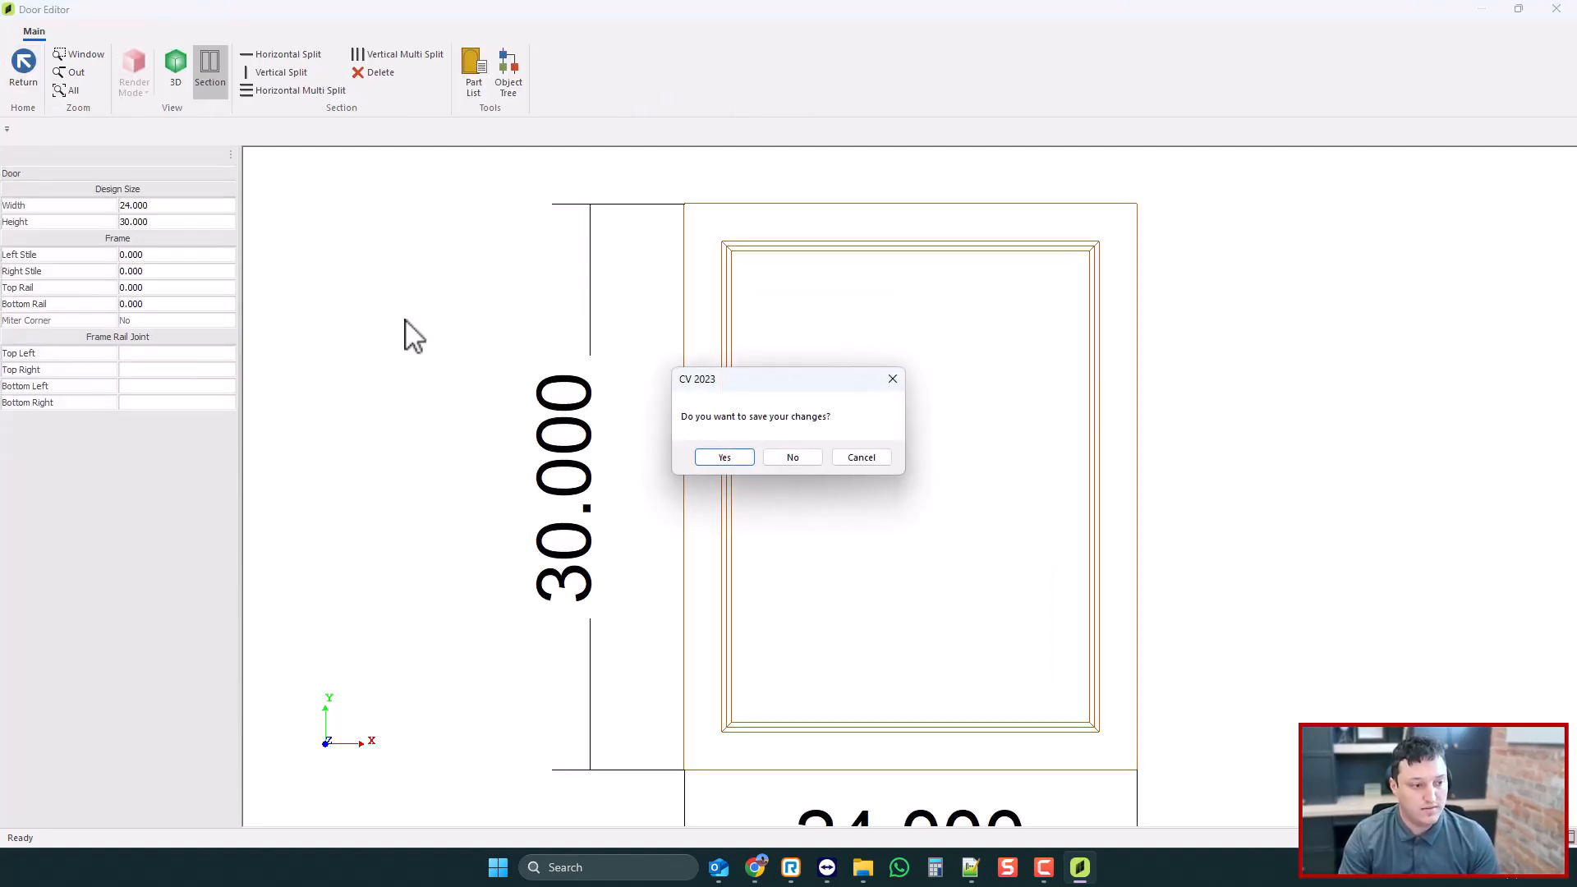
{"action": "left_click", "coordinate": [725, 457]}
{"action": "left_click", "coordinate": [987, 703]}
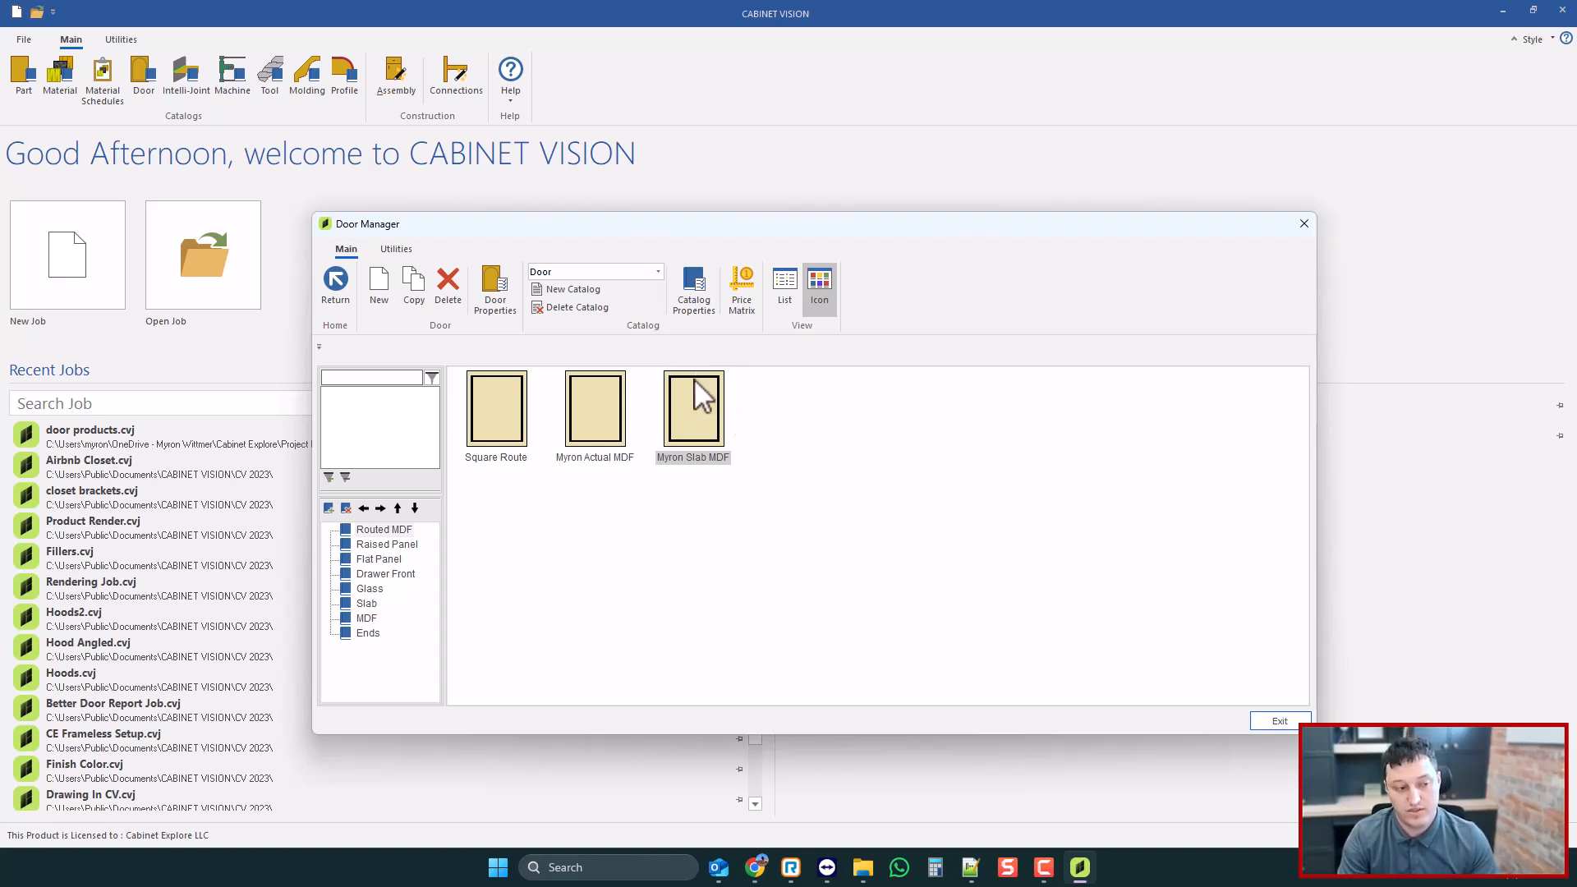
- Leave the Door Manager and start a new job with the cabinet door style for all doors set to 1PC Routed Slab
{"action": "left_click", "coordinate": [1278, 722]}
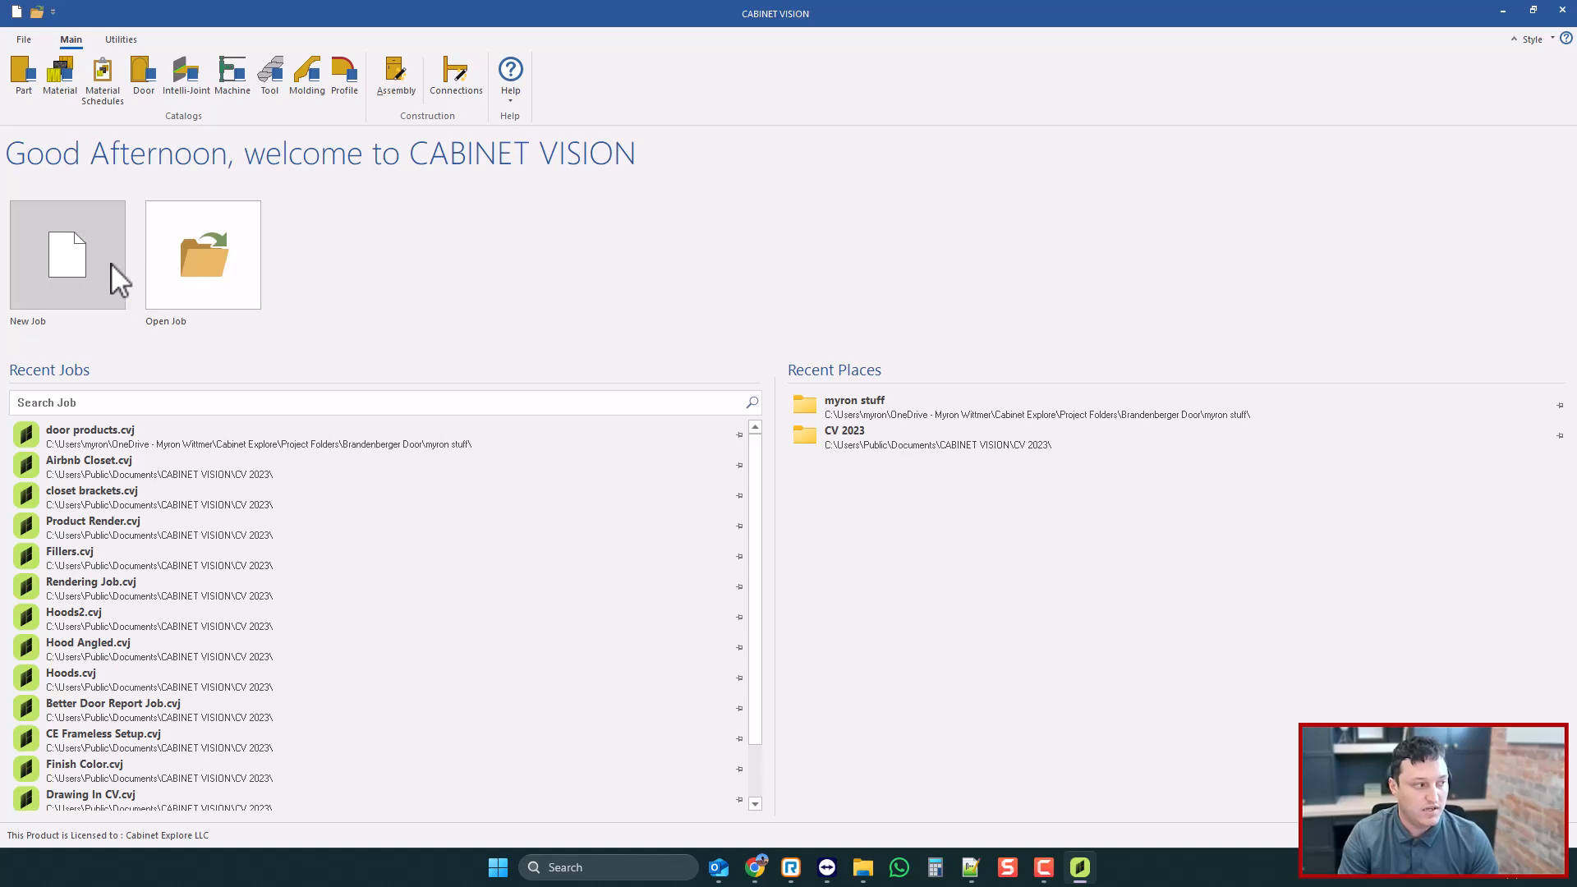
{"action": "left_click", "coordinate": [79, 292]}
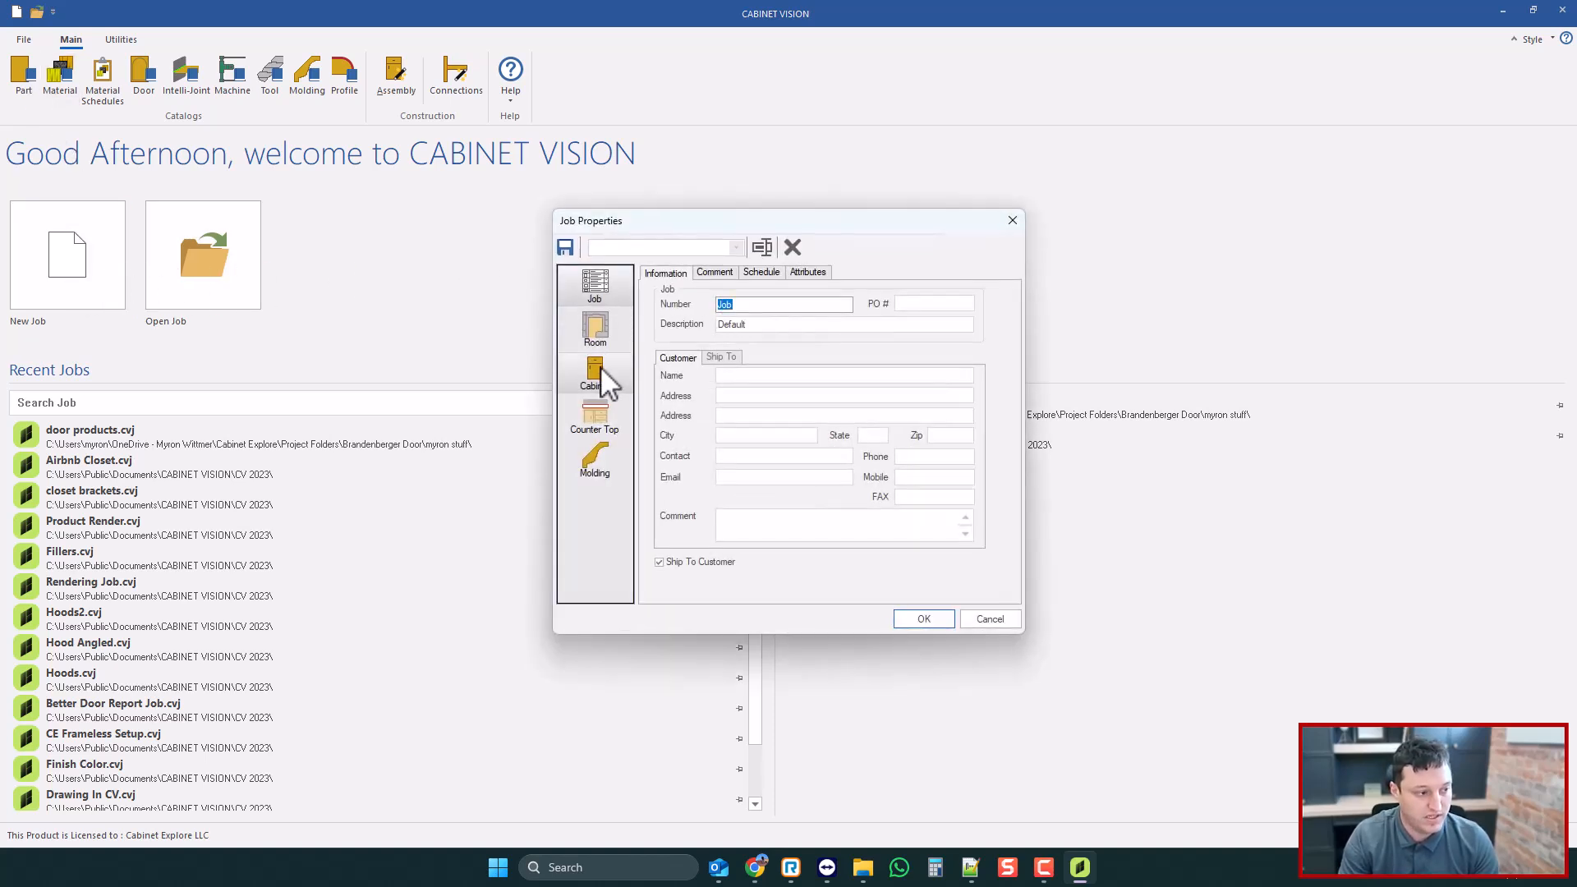
{"action": "left_click", "coordinate": [602, 380]}
{"action": "left_click", "coordinate": [820, 274]}
{"action": "left_click", "coordinate": [939, 319]}
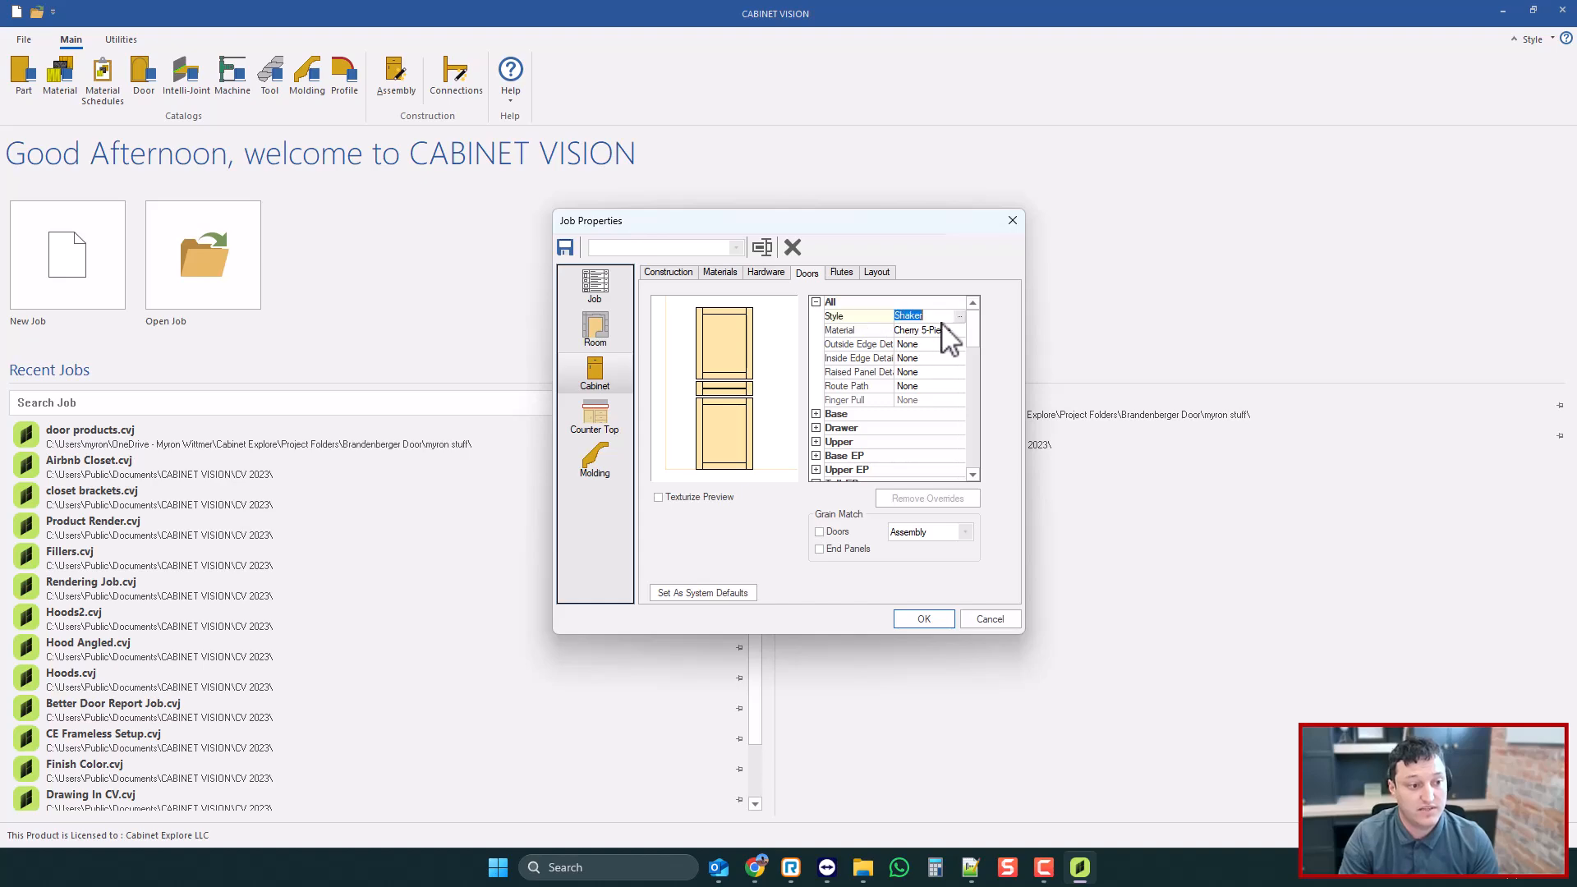
{"action": "left_click", "coordinate": [965, 317]}
{"action": "double_click", "coordinate": [751, 343]}
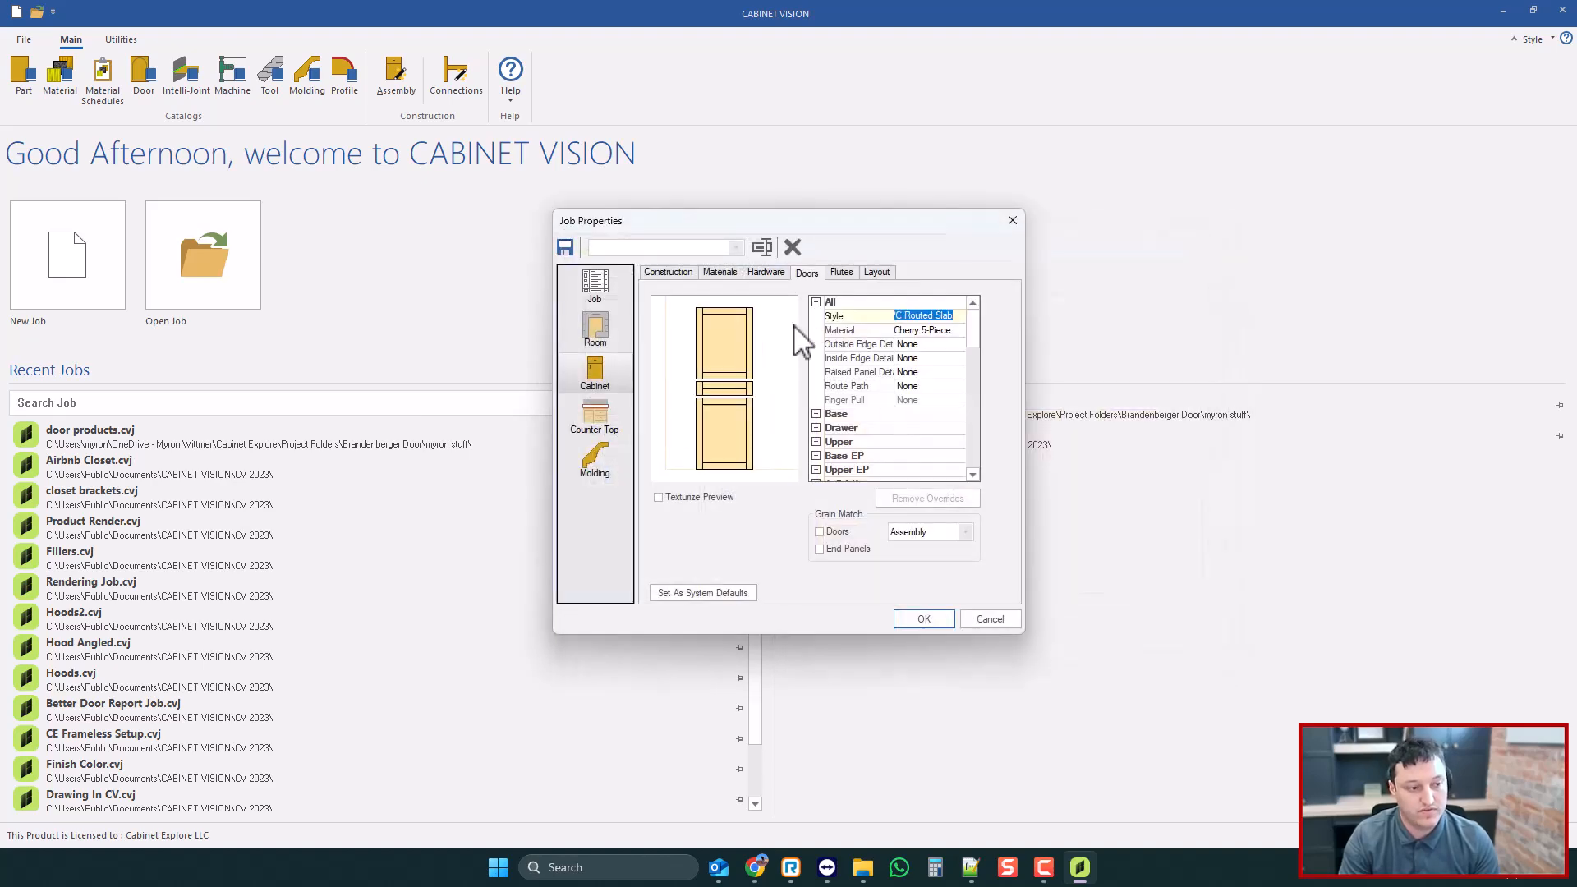
- Set the material for all doors to CE MDF and accept the job properties
{"action": "left_click", "coordinate": [957, 331]}
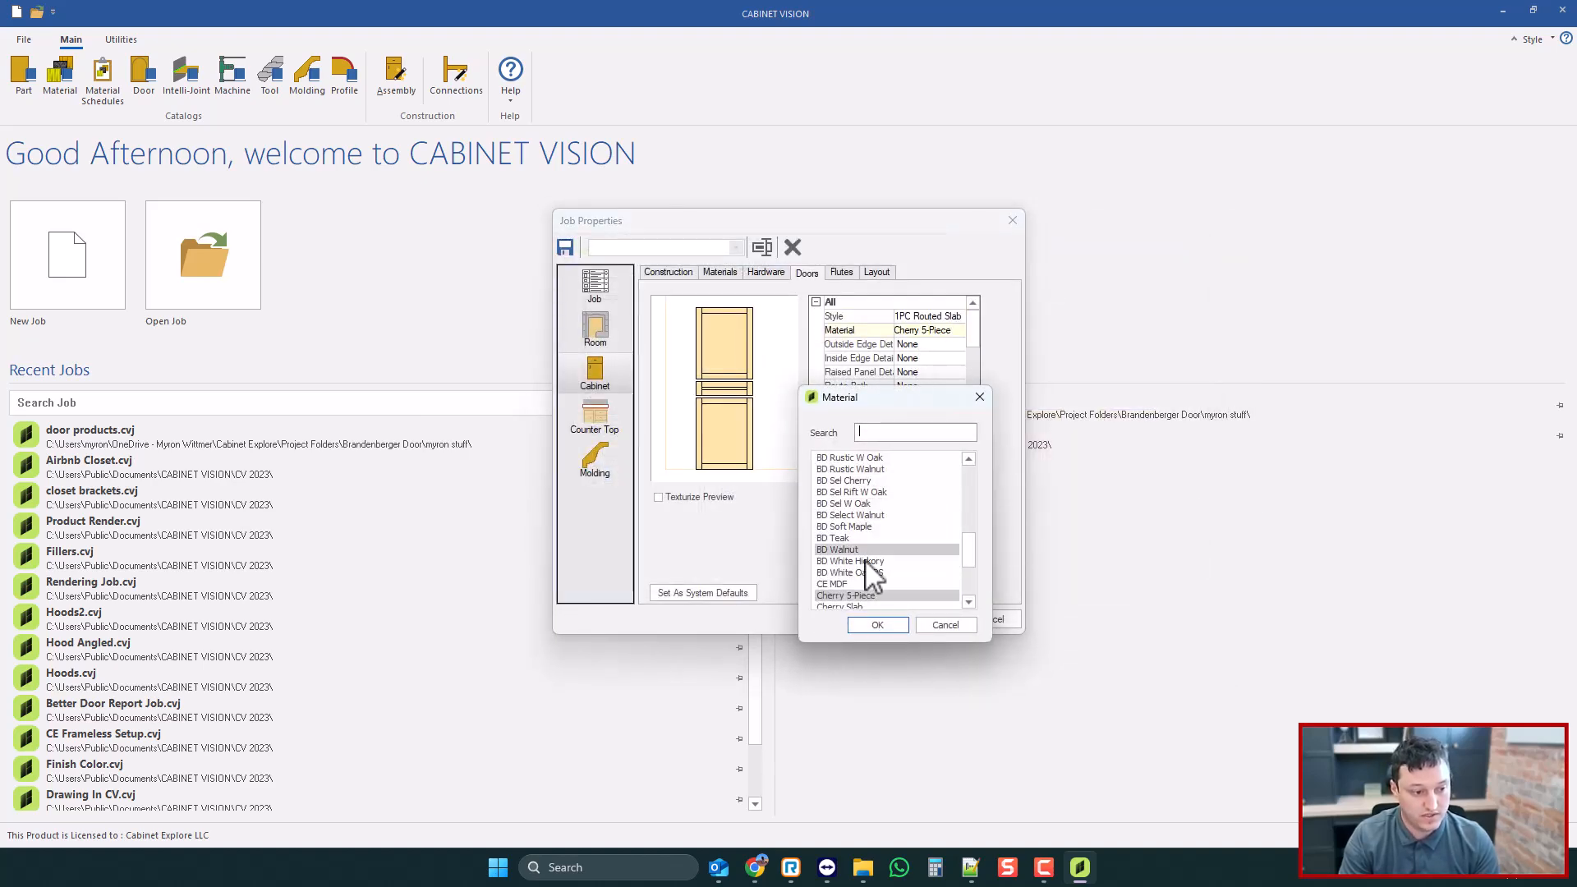
{"action": "scroll", "coordinate": [865, 559], "scroll_direction": "down", "scroll_amount": 1}
{"action": "double_click", "coordinate": [850, 514]}
{"action": "left_click", "coordinate": [918, 619]}
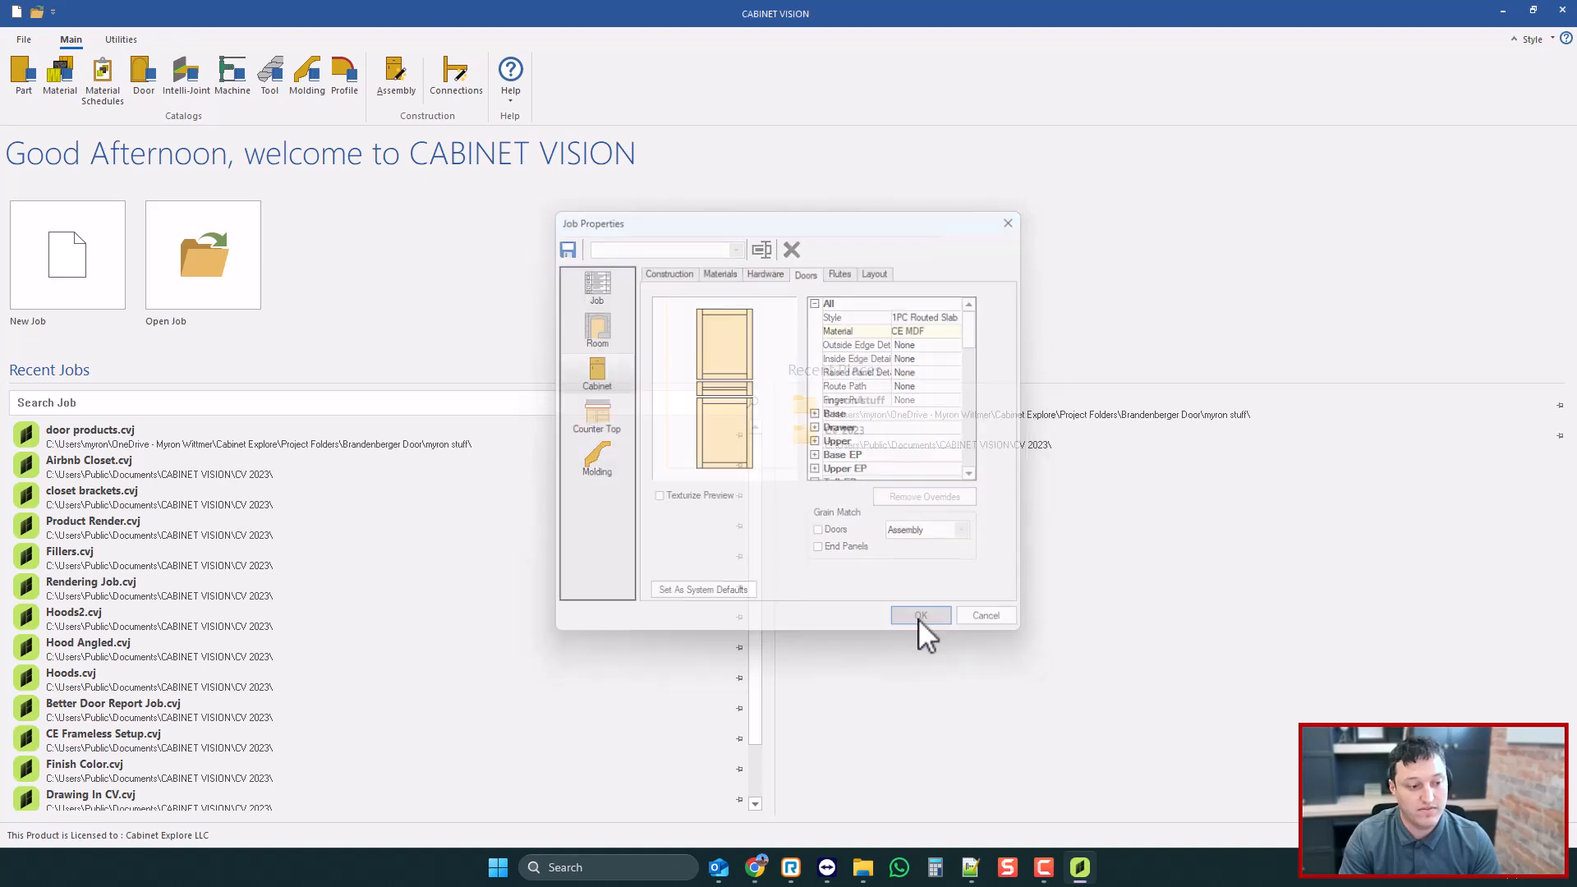
- Draw a straight horizontal wall about 140 inches long in the plan view
{"action": "left_click", "coordinate": [194, 164]}
{"action": "left_click", "coordinate": [626, 271]}
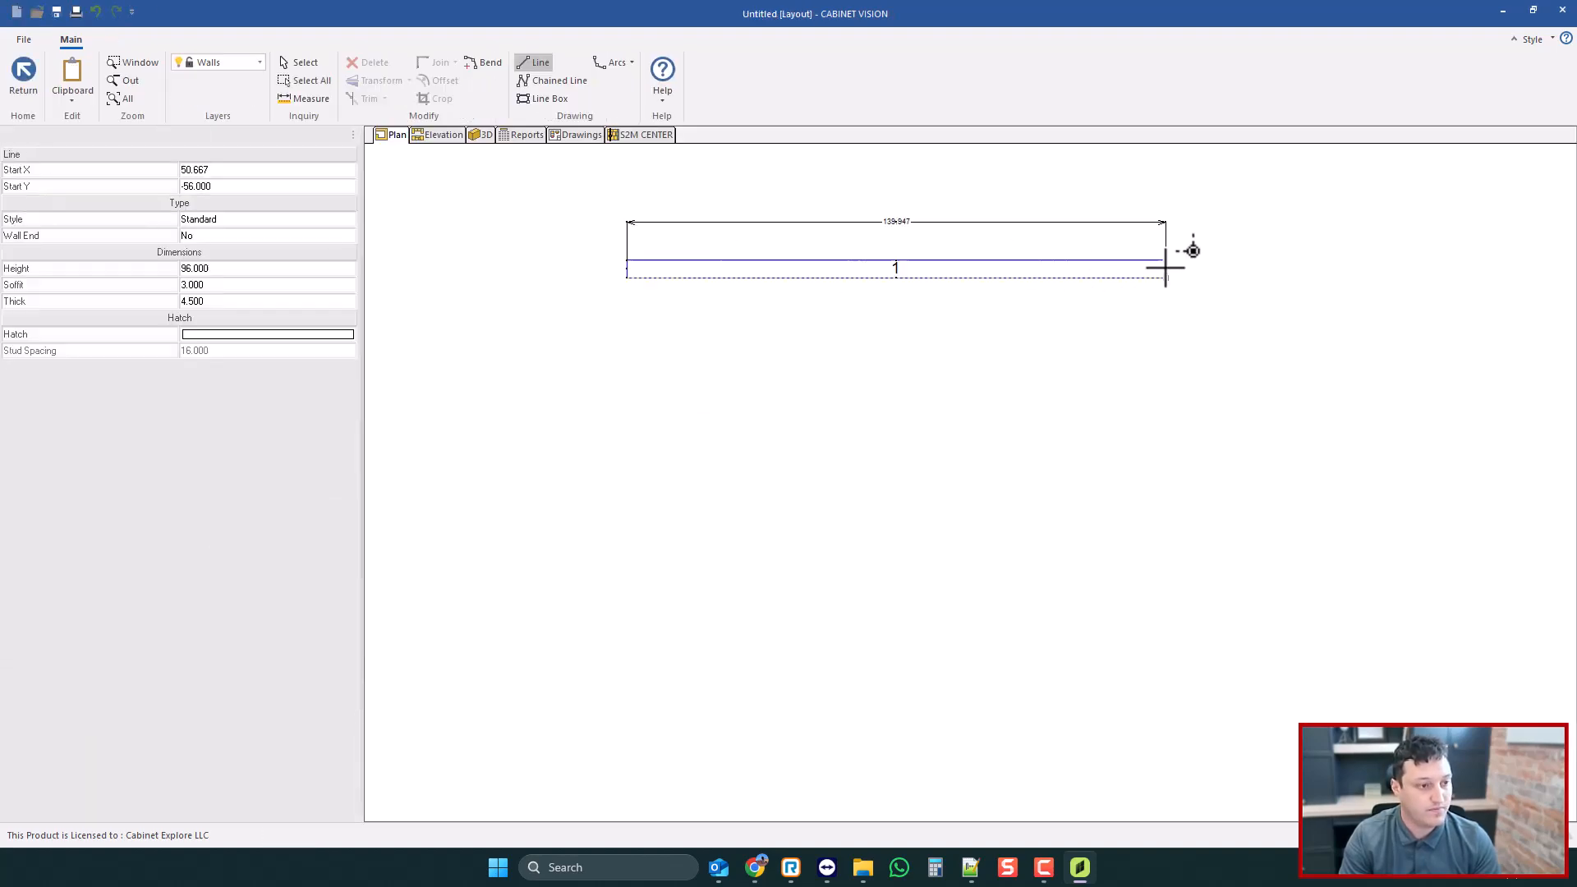
{"action": "left_click", "coordinate": [1183, 263]}
- Place a standard upper cabinet on the wall's elevation and open it for assembly editing
{"action": "left_click", "coordinate": [439, 134]}
{"action": "left_click", "coordinate": [310, 833]}
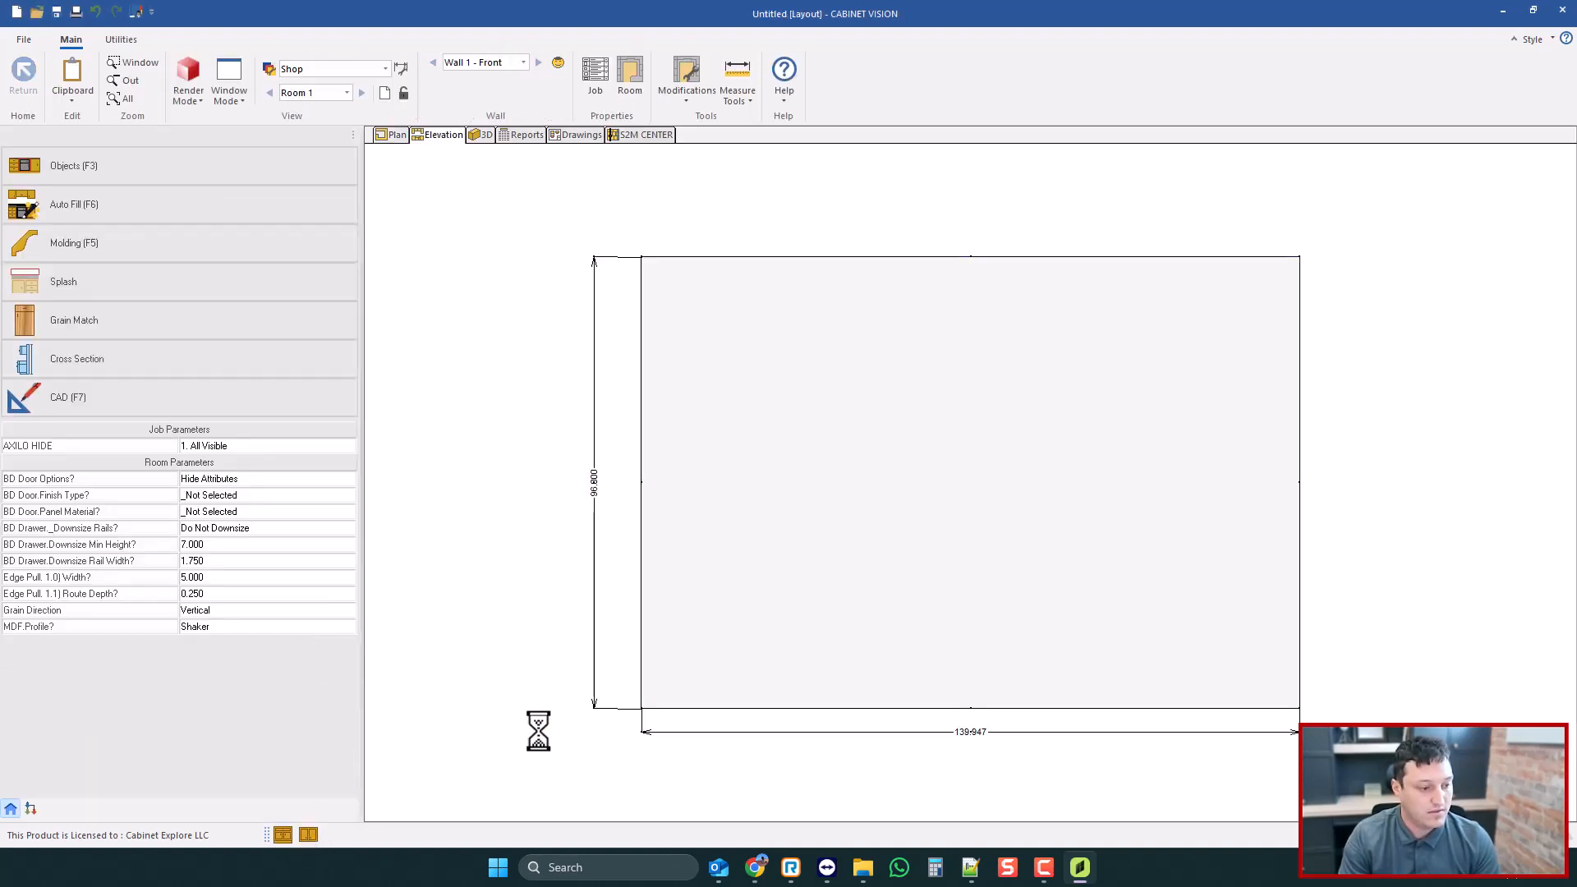
{"action": "left_click", "coordinate": [871, 457]}
{"action": "double_click", "coordinate": [918, 333]}
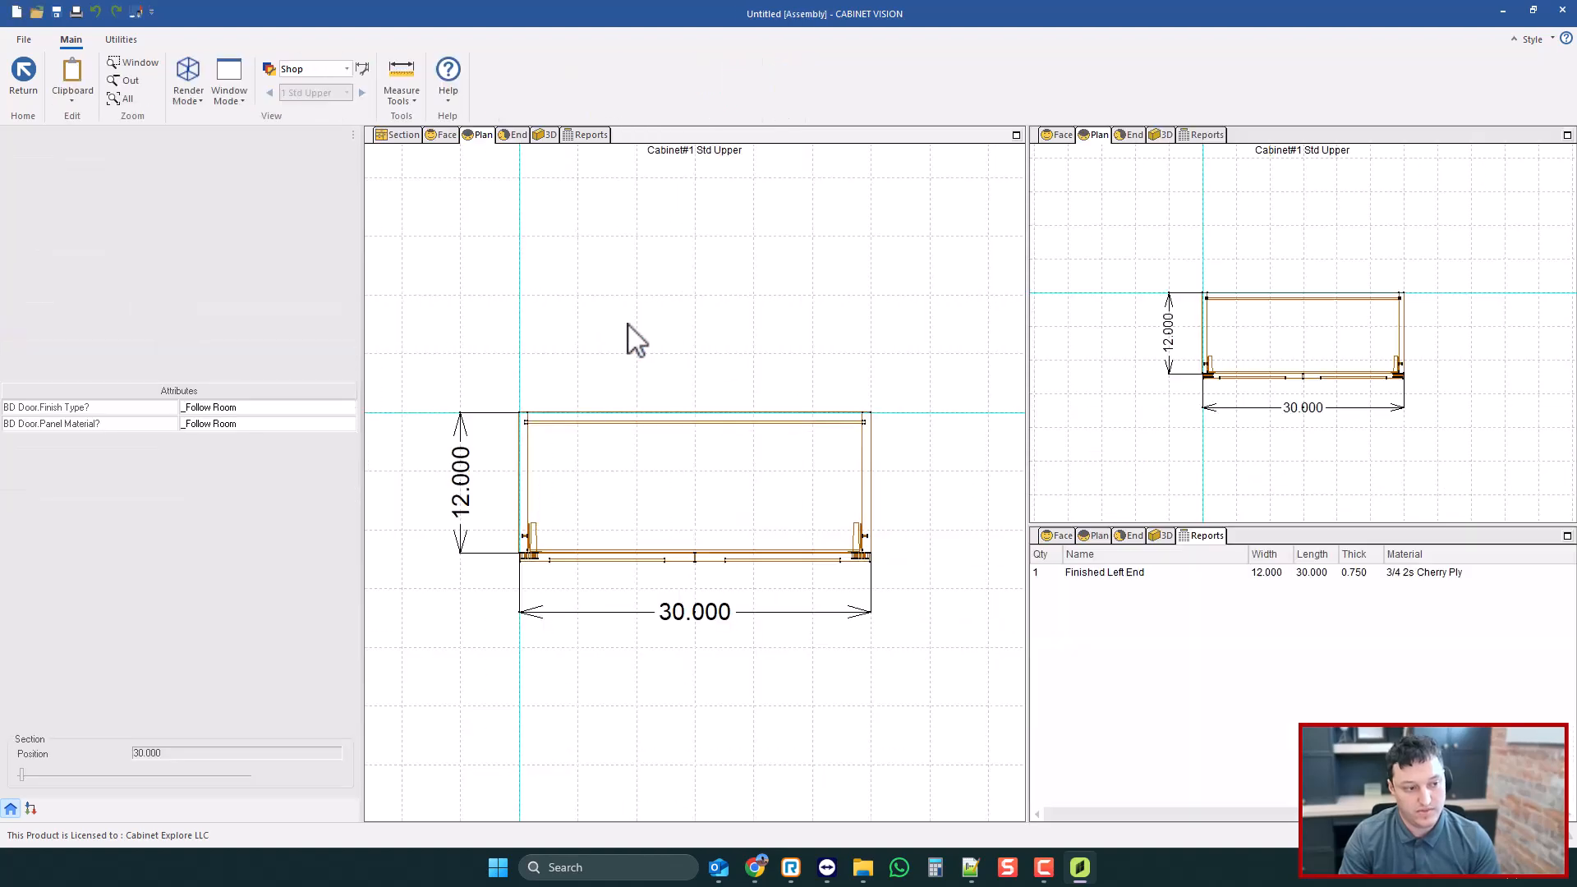
- Examine the routing on the cabinet's doors in the plan view and in 3D
{"action": "scroll", "coordinate": [590, 607], "scroll_direction": "up", "scroll_amount": 2}
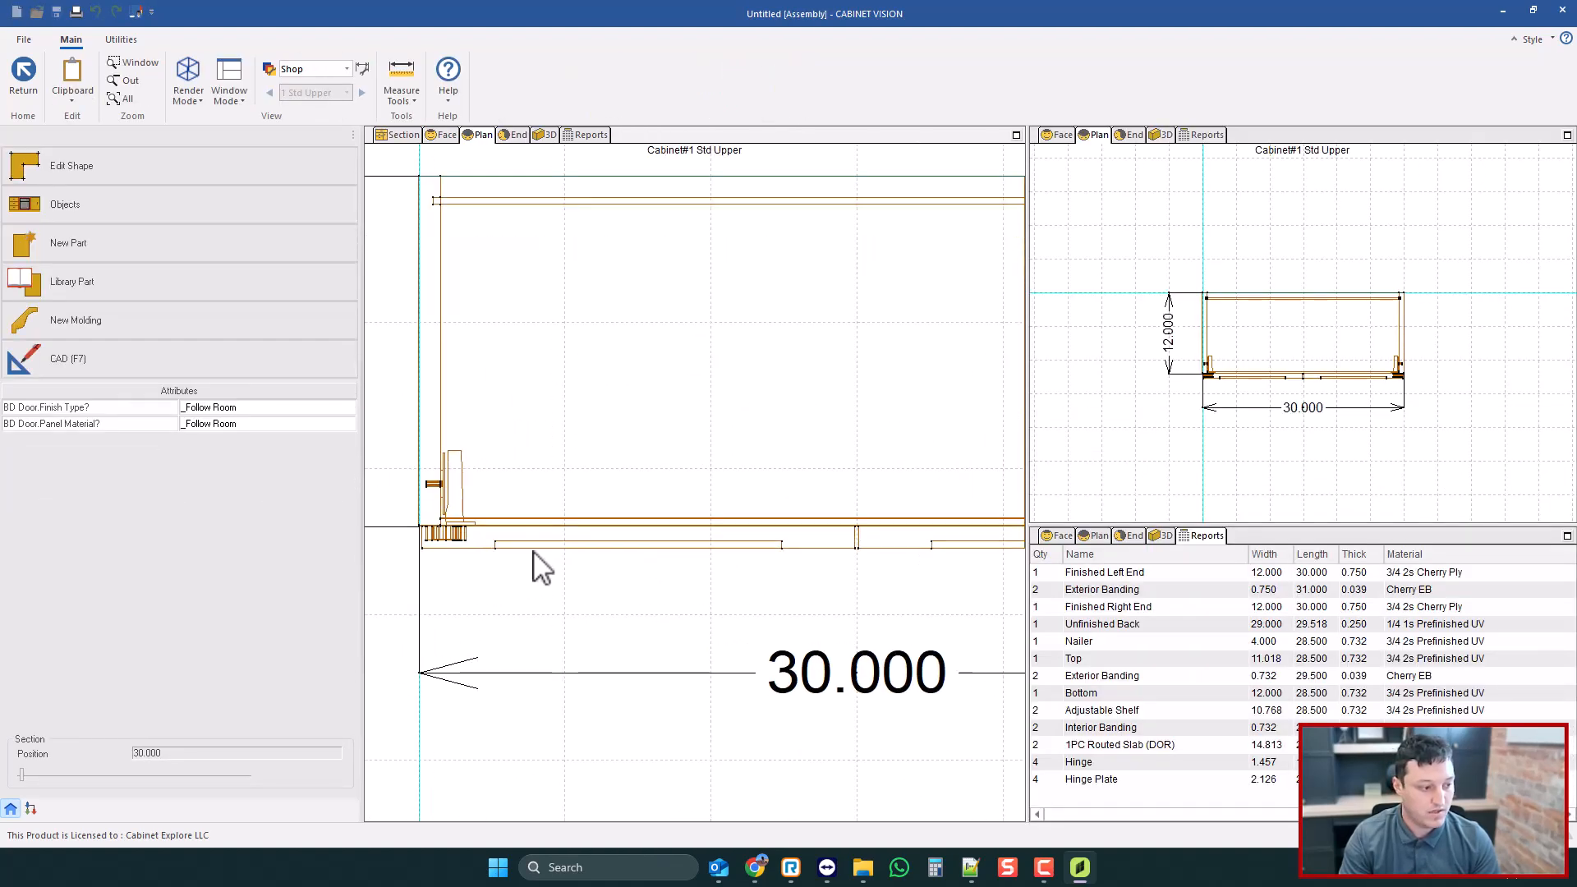
{"action": "left_click", "coordinate": [614, 542]}
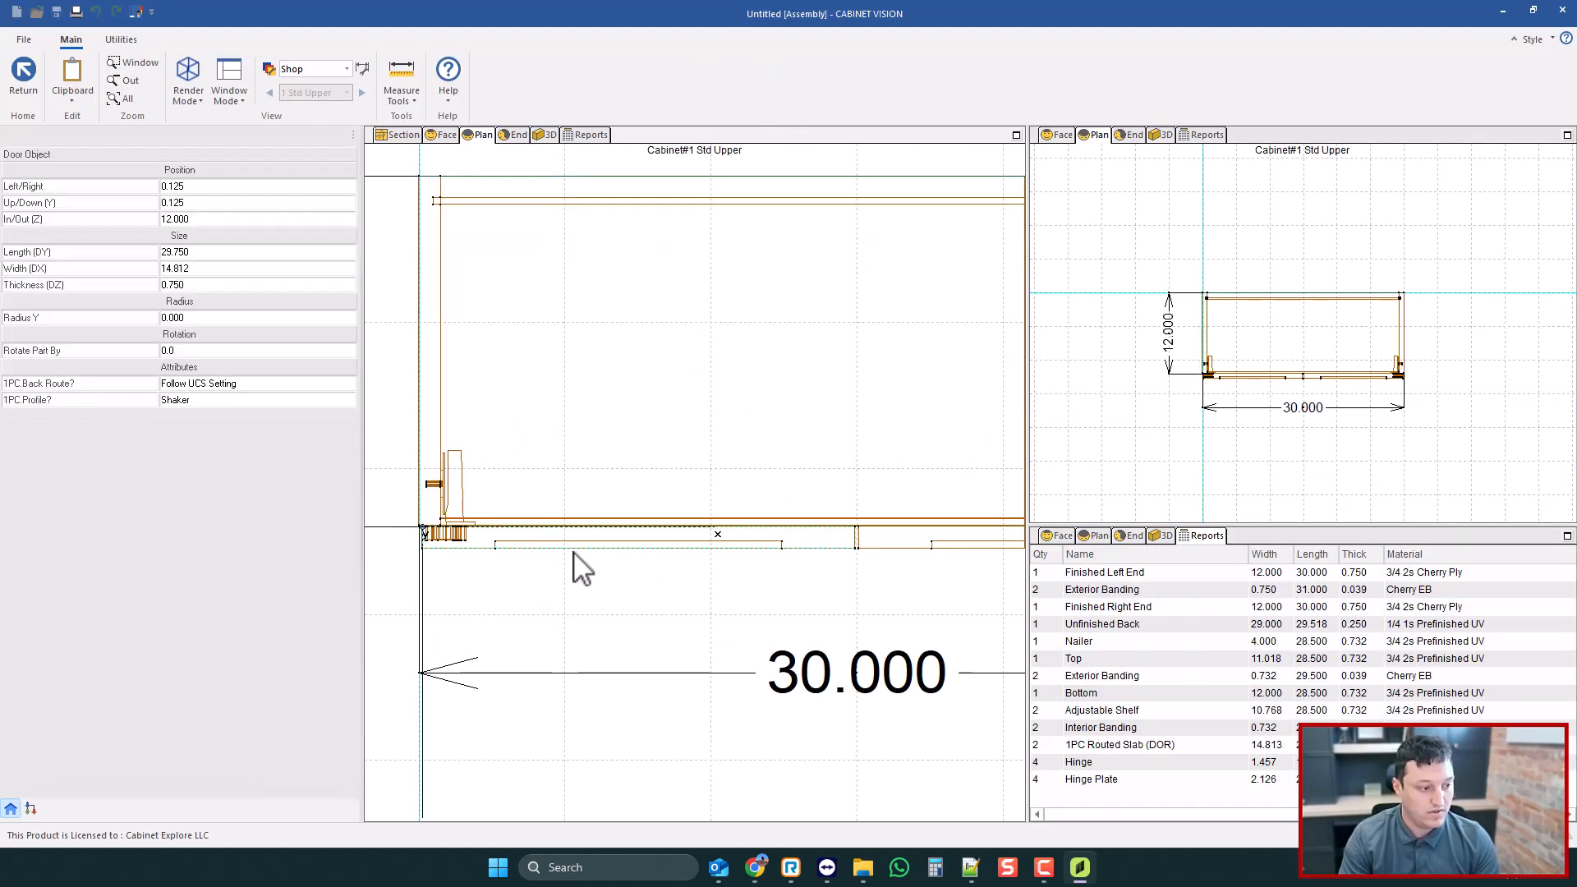
{"action": "left_click", "coordinate": [403, 136]}
{"action": "left_click", "coordinate": [482, 136]}
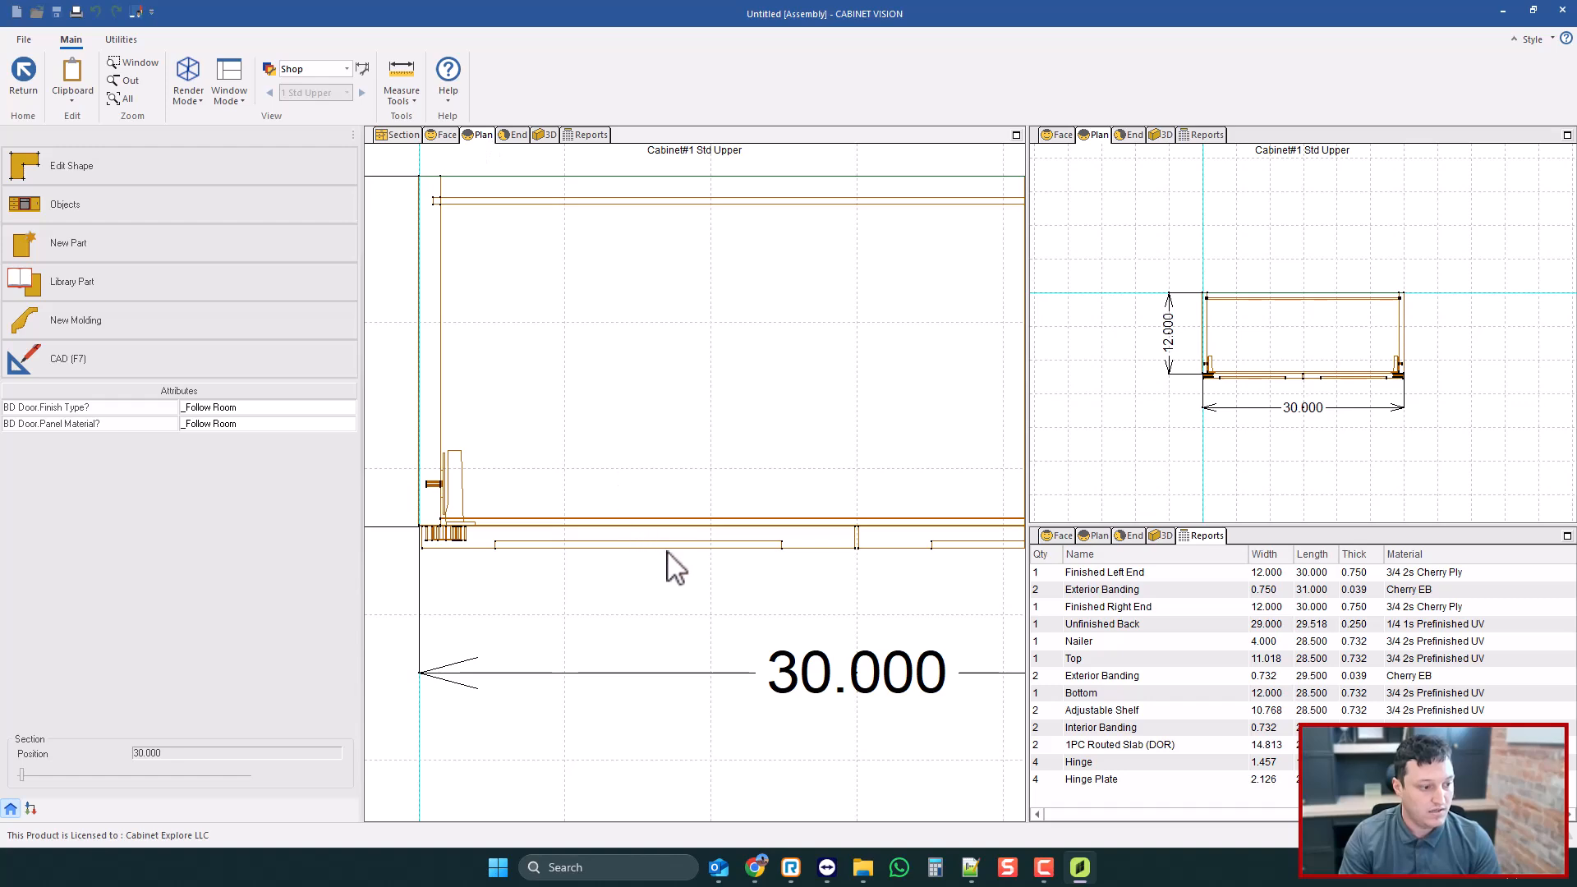
{"action": "left_click", "coordinate": [740, 546]}
{"action": "left_click", "coordinate": [539, 134]}
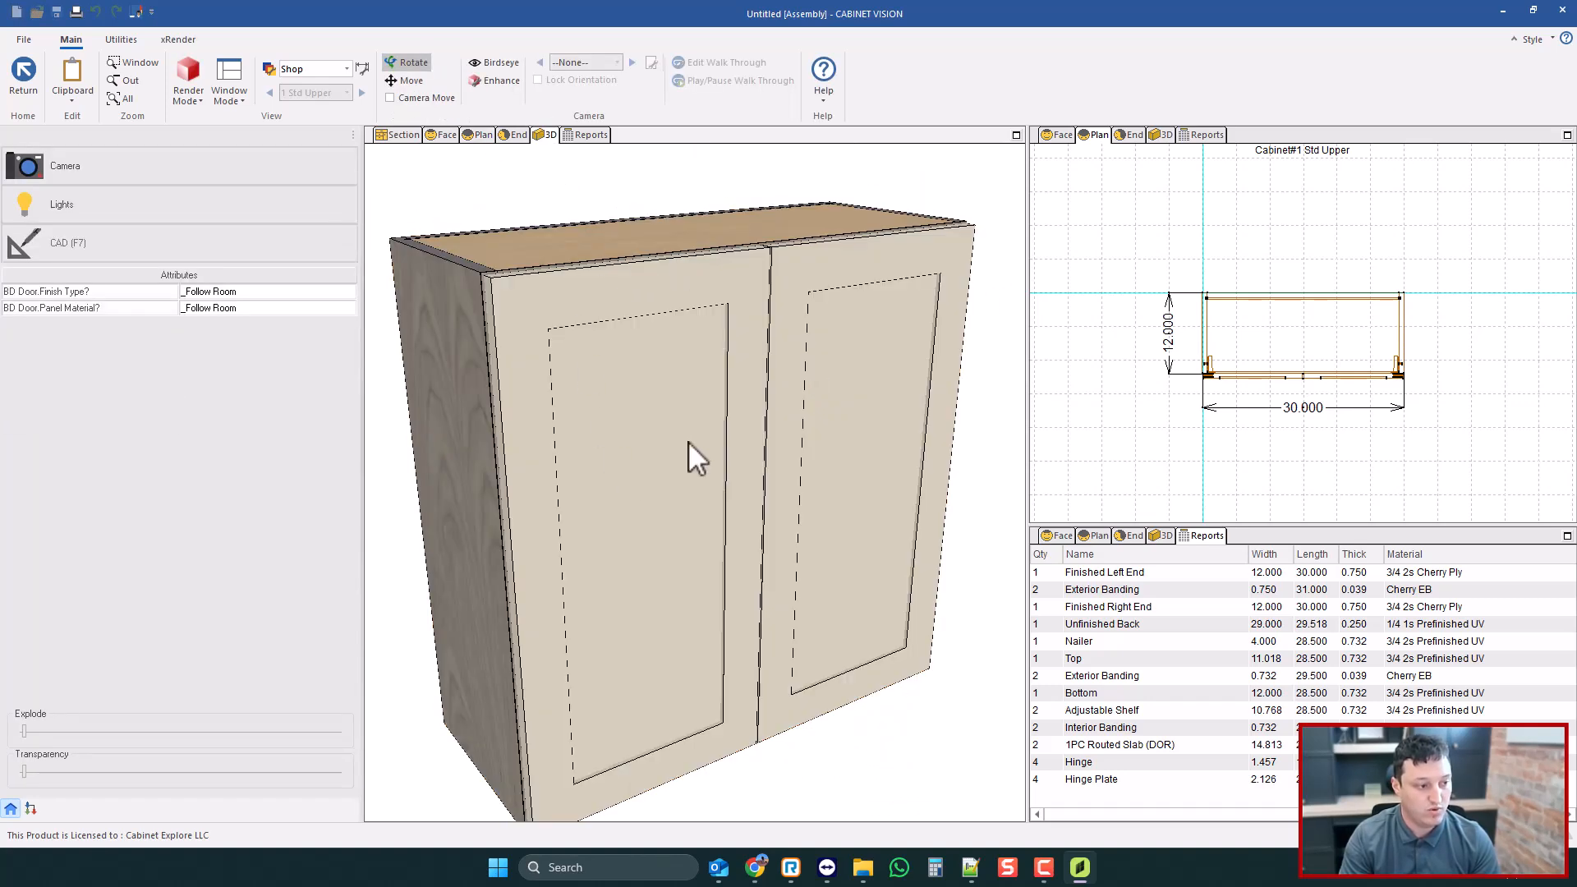
- Set Back Route Add to Enable Back Route in the 1PC Doors v2.1 (1 of 2) UCS and check the doors in plan
{"action": "left_click", "coordinate": [120, 40]}
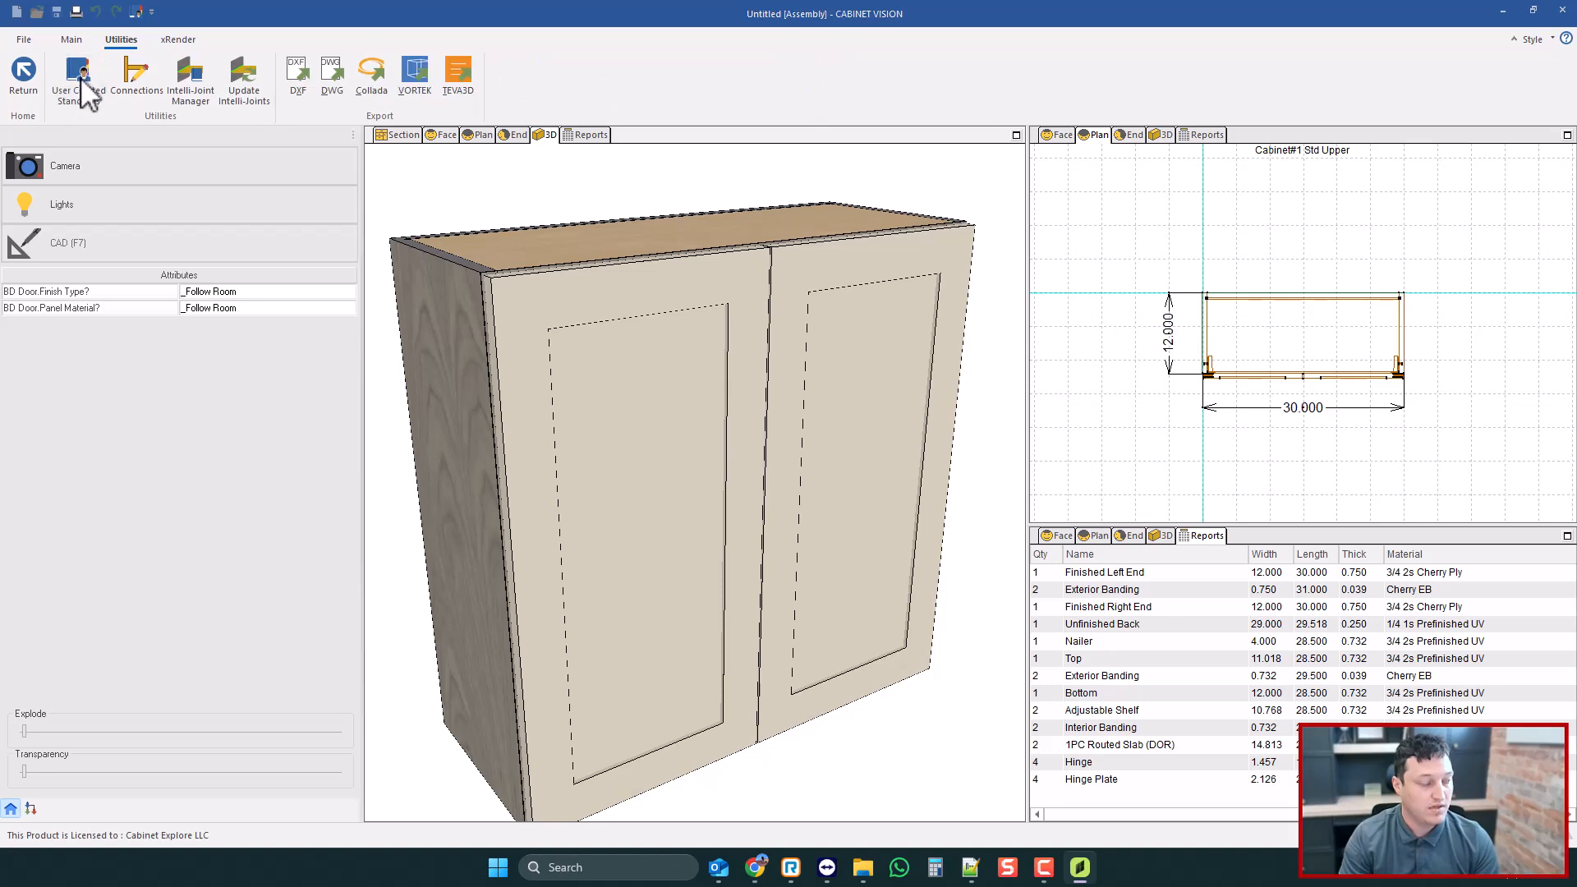
{"action": "left_click", "coordinate": [81, 82]}
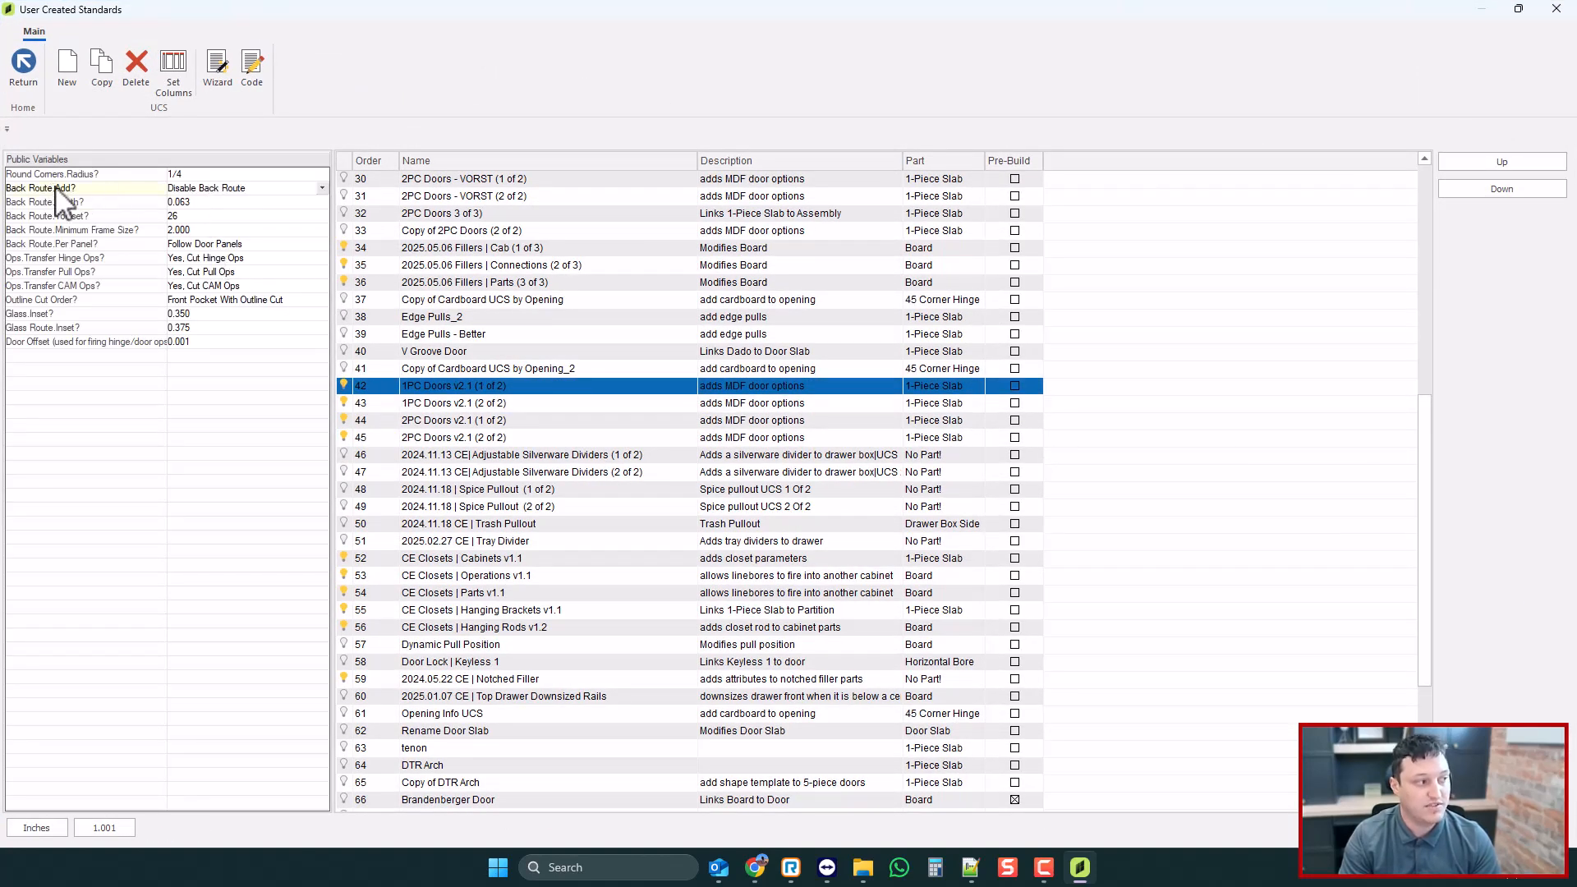
{"action": "left_click", "coordinate": [241, 188]}
{"action": "left_click", "coordinate": [202, 216]}
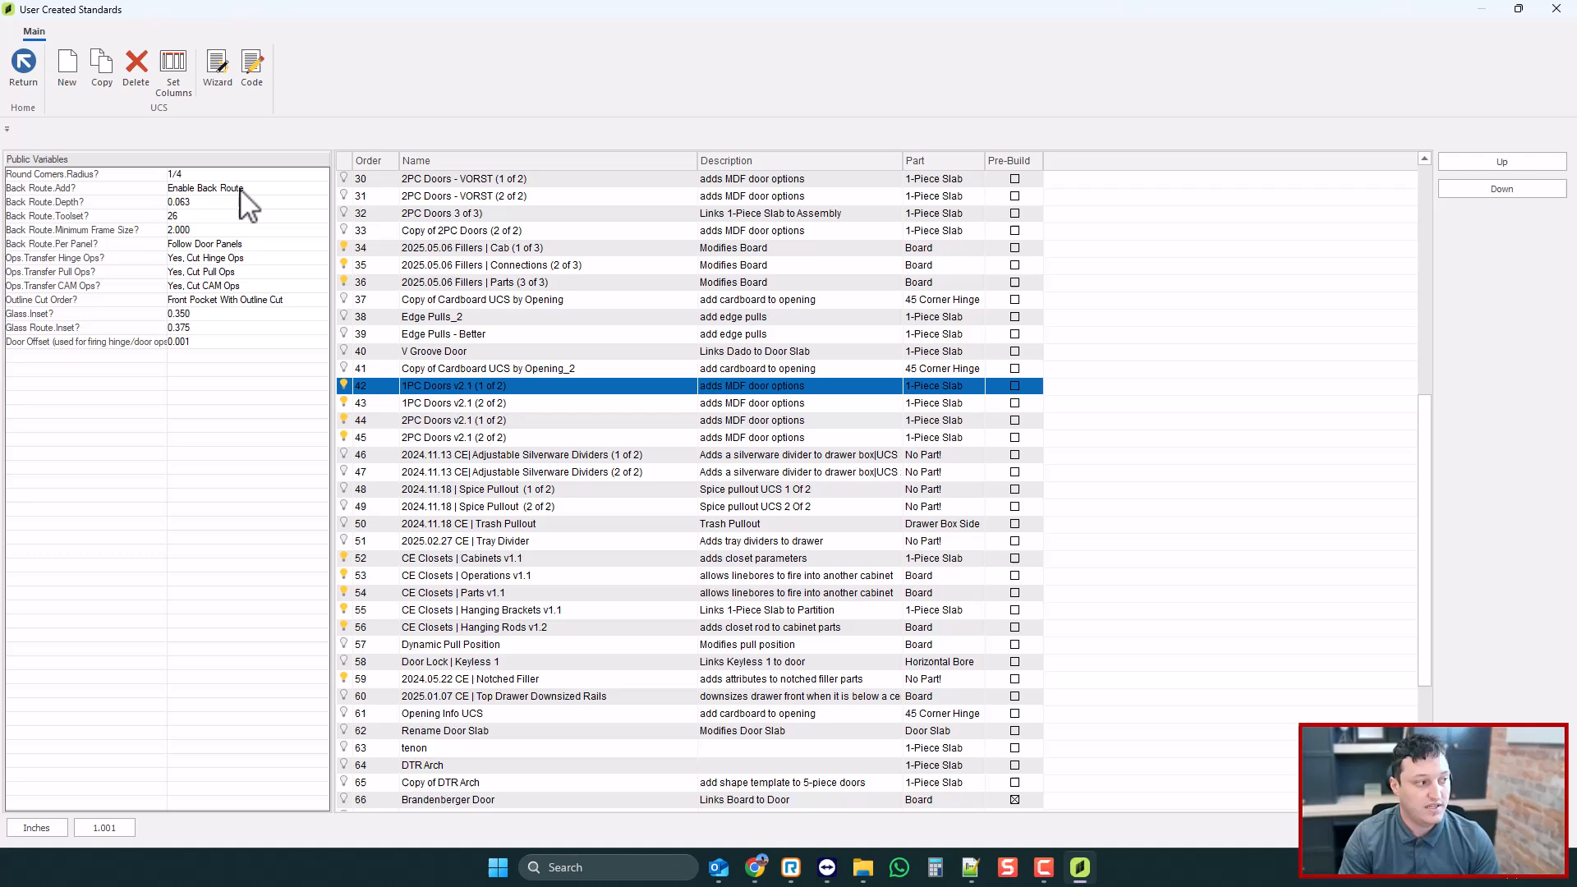
{"action": "left_click", "coordinate": [23, 74]}
{"action": "left_click", "coordinate": [483, 136]}
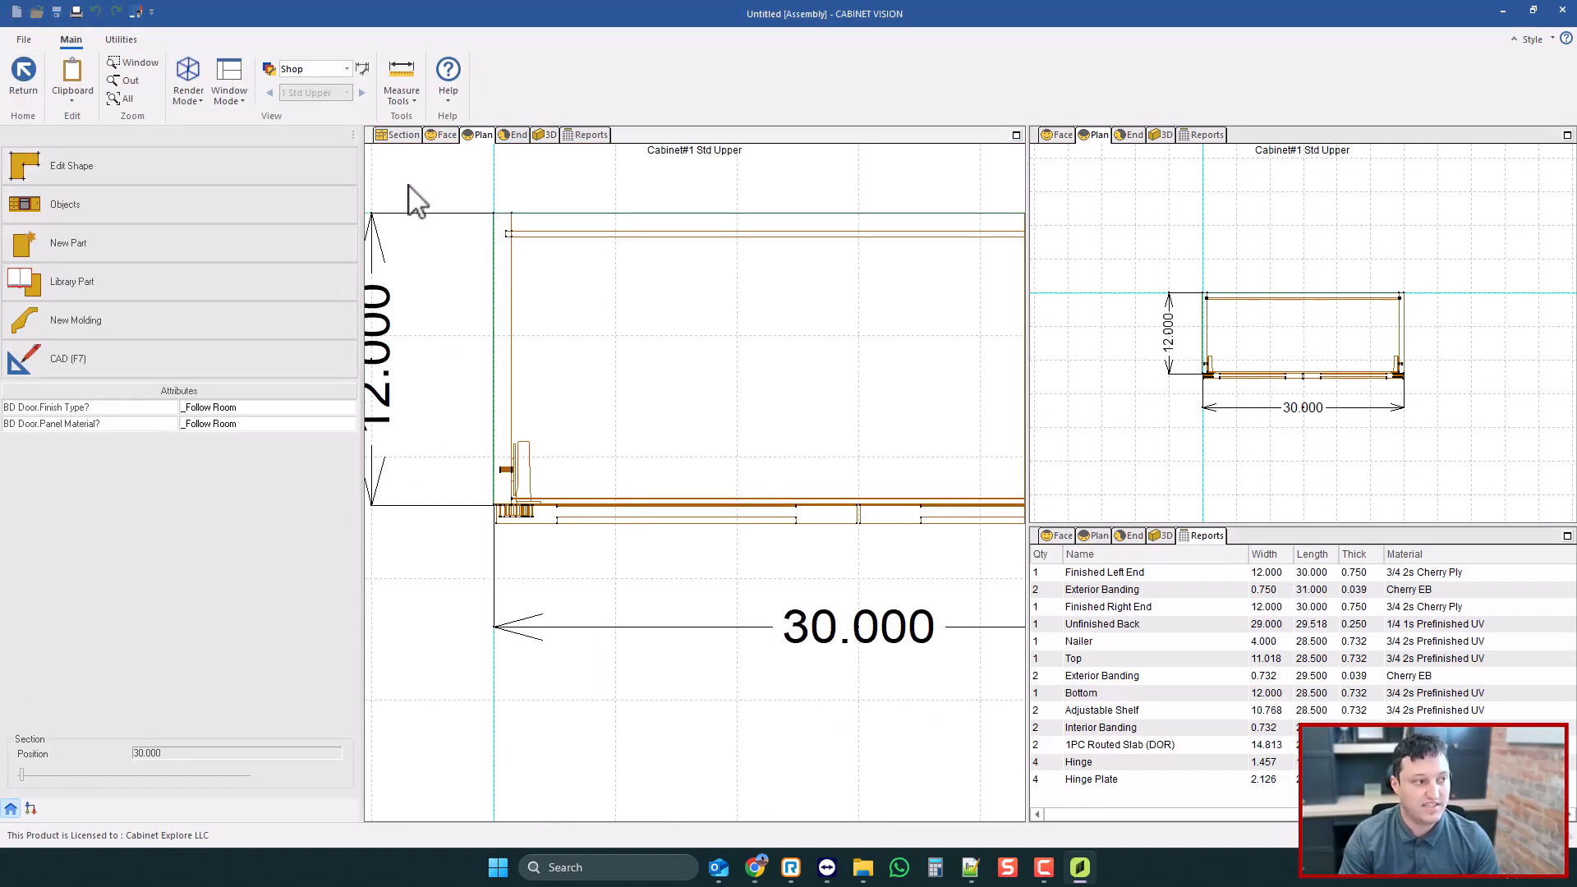
- Open the door pair in the Door Section Editor and set the left stile's width to 4
{"action": "left_click", "coordinate": [415, 138]}
{"action": "double_click", "coordinate": [639, 384]}
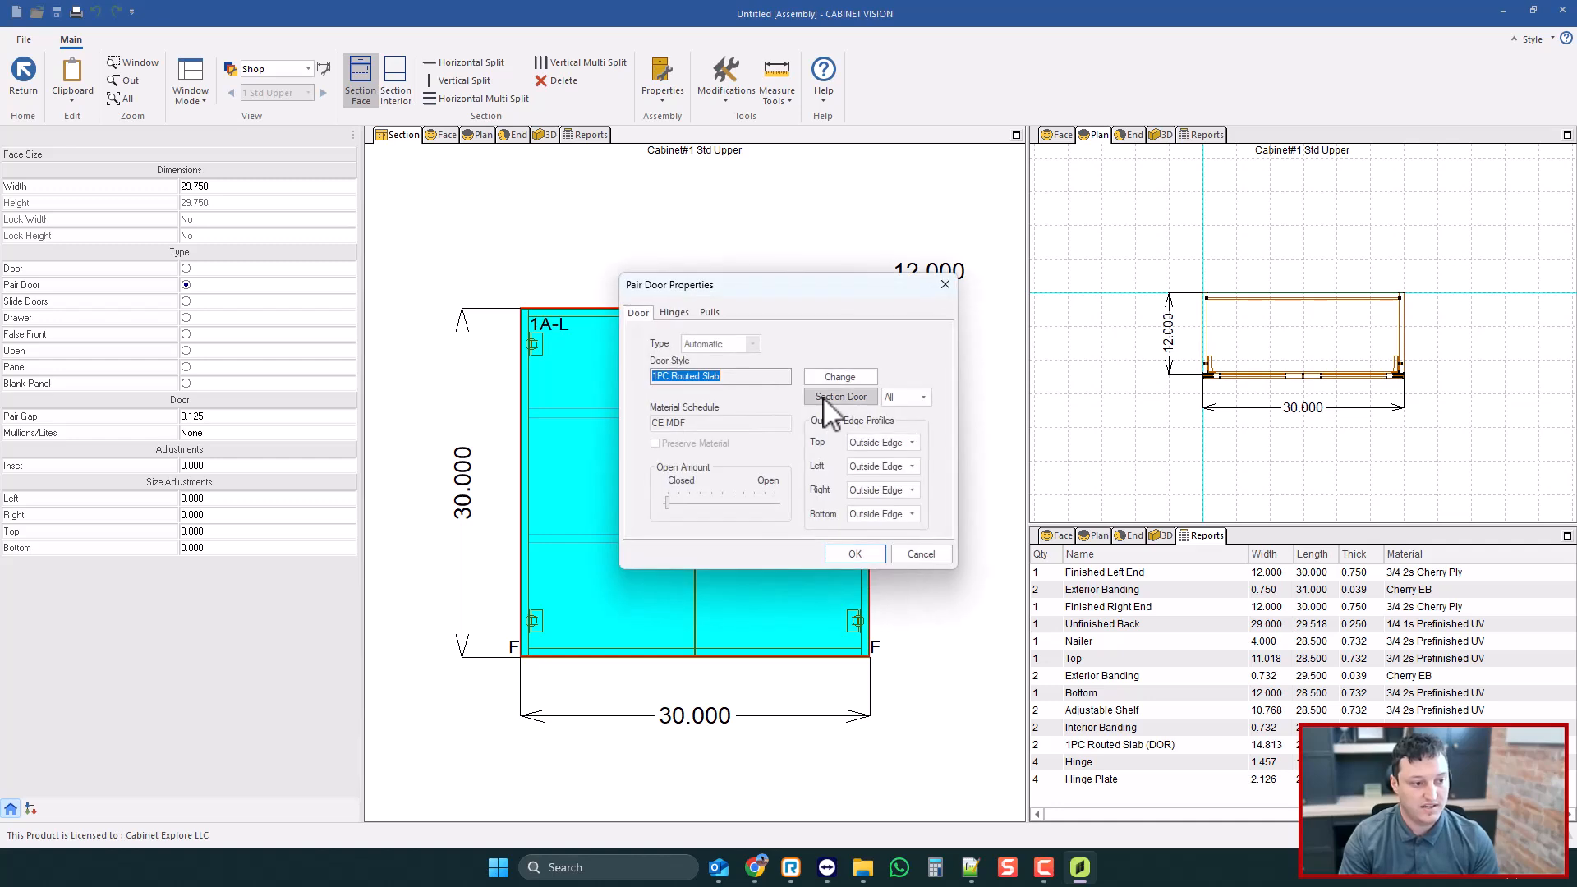
{"action": "left_click", "coordinate": [823, 396]}
{"action": "left_click", "coordinate": [847, 355]}
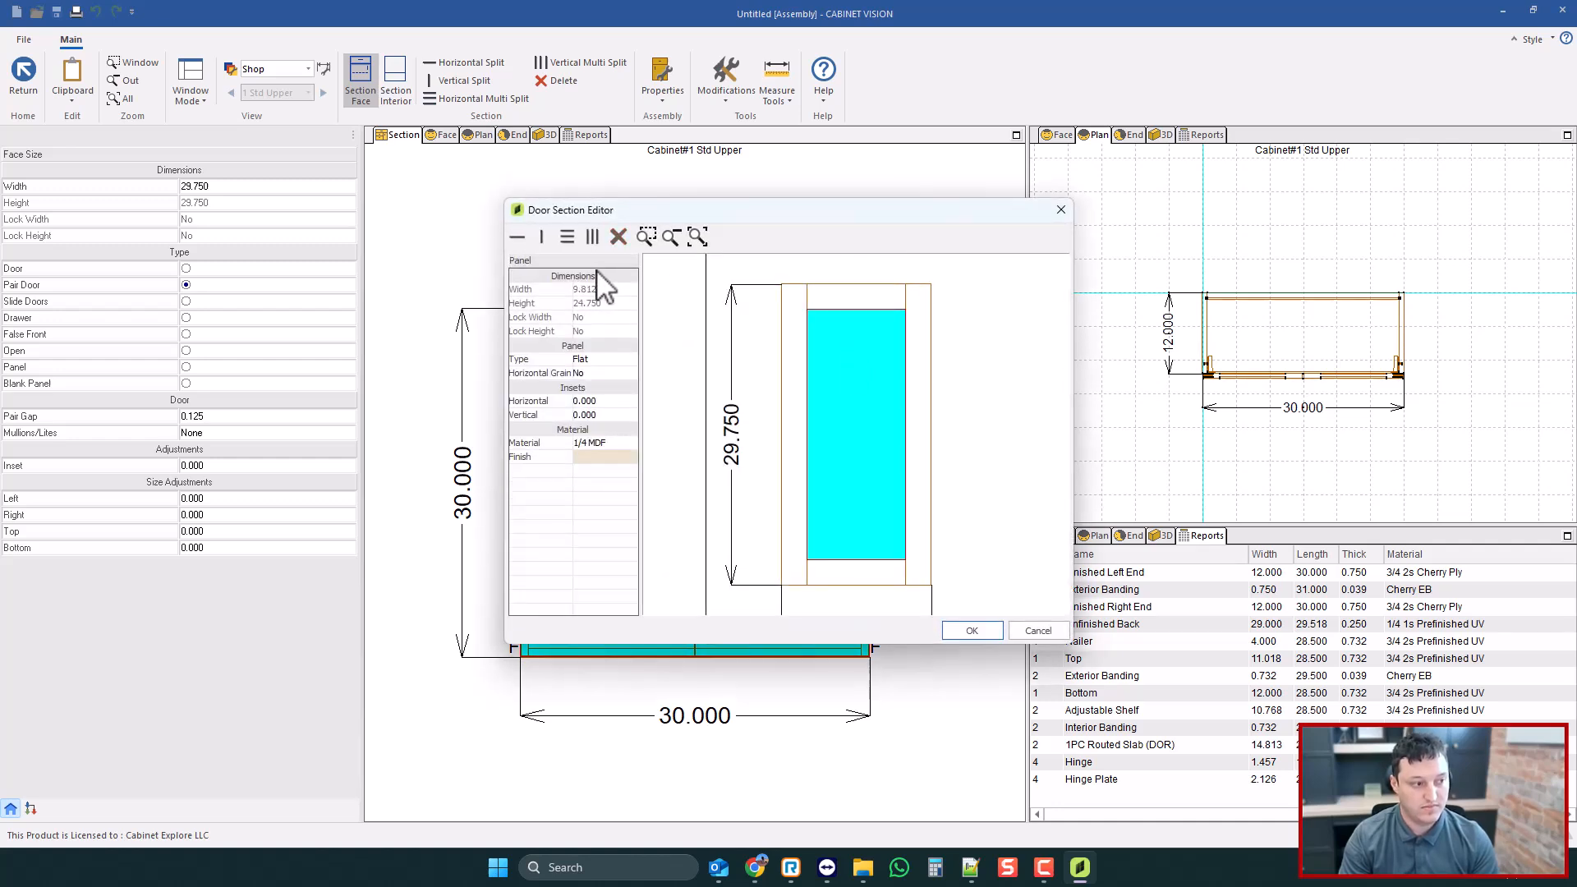
{"action": "left_click", "coordinate": [870, 303]}
{"action": "left_click", "coordinate": [789, 342]}
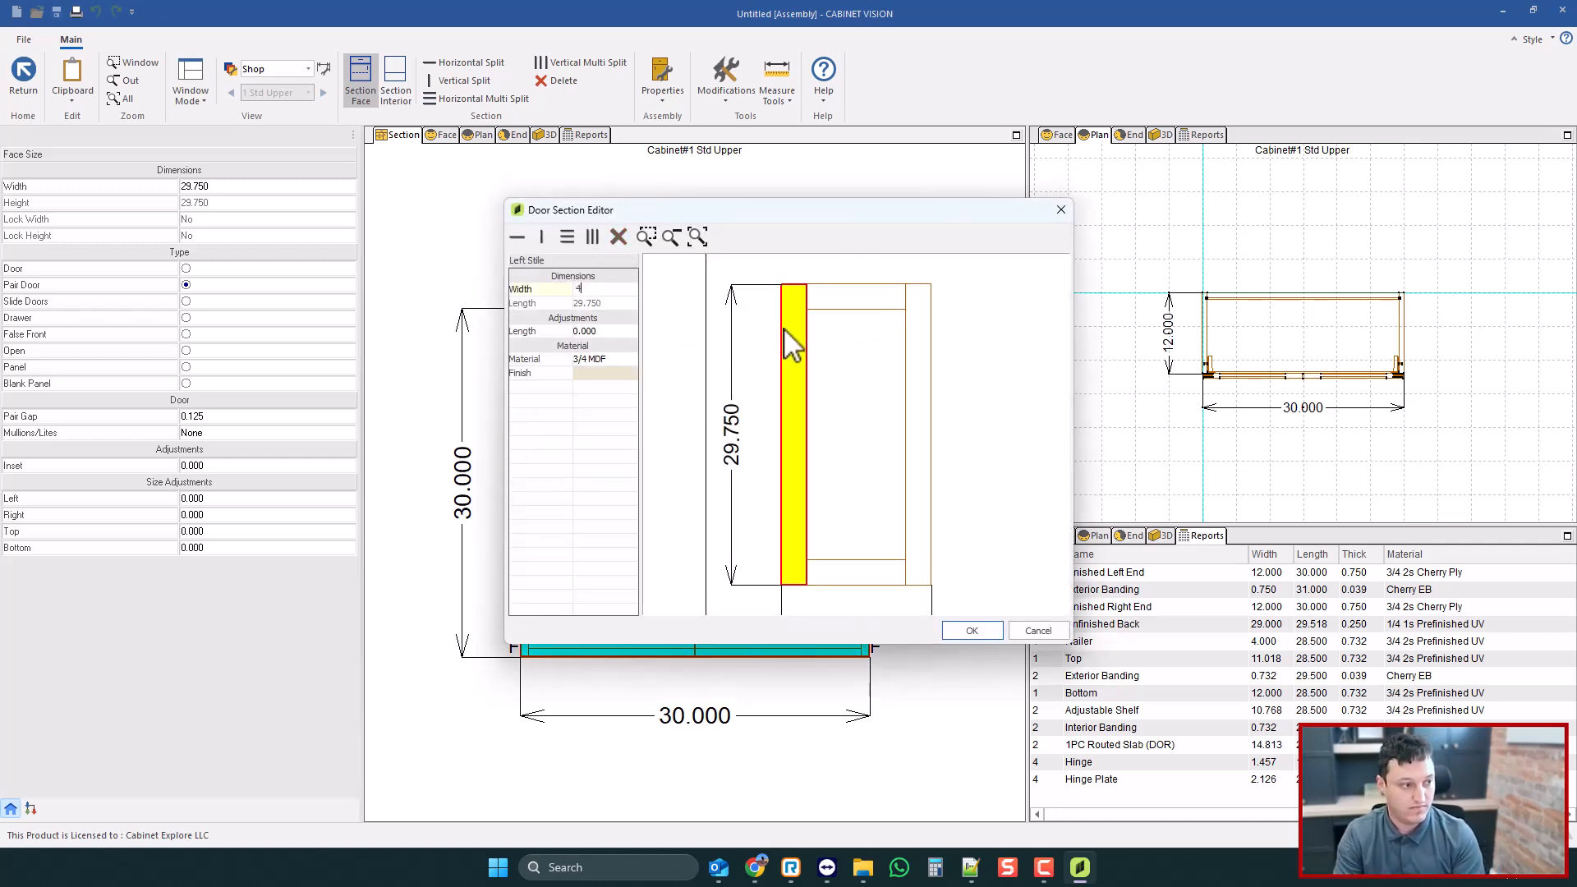
- Split the door panel with a horizontal mid rail 4 inches wide and accept the door section changes
{"action": "left_click", "coordinate": [850, 364]}
{"action": "left_click", "coordinate": [541, 239]}
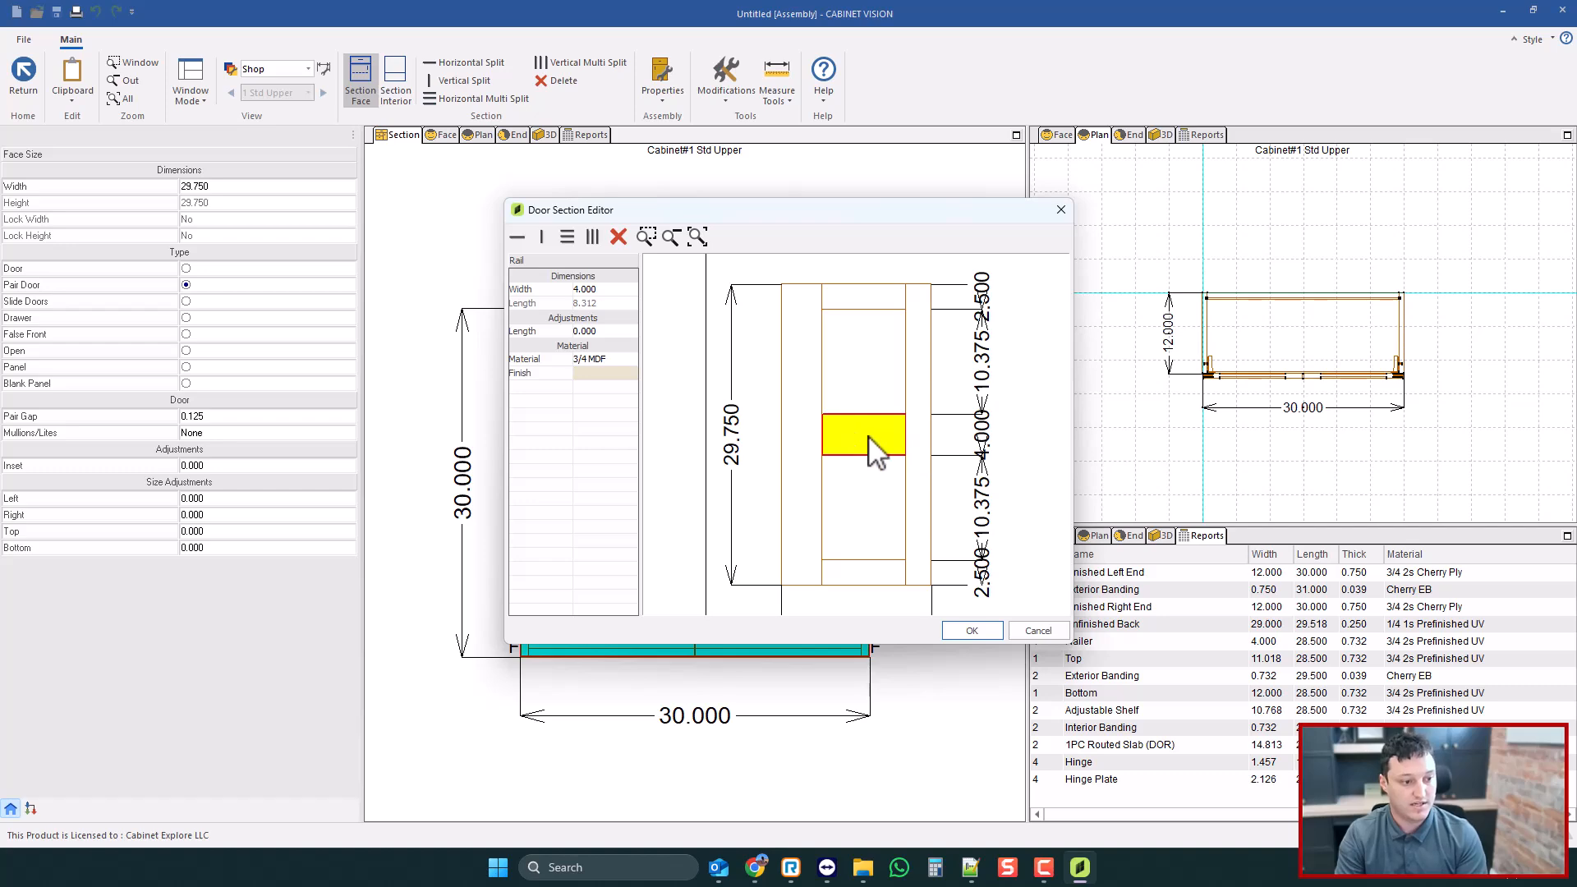
{"action": "left_click", "coordinate": [972, 630]}
{"action": "left_click", "coordinate": [839, 551]}
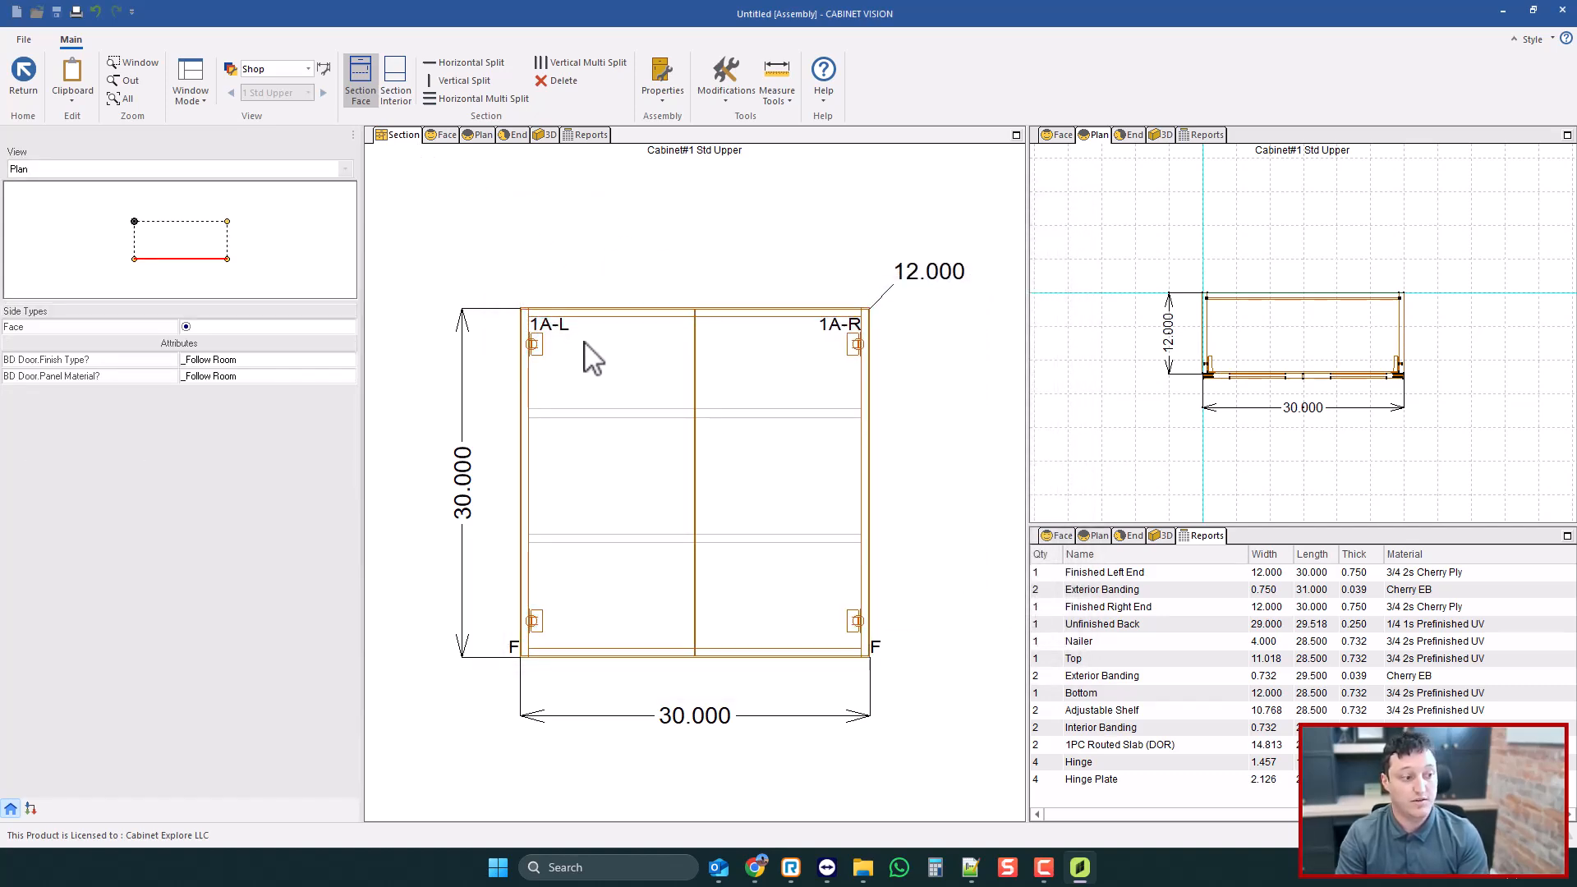
- Set the pair doors' open amount to fully open and inspect the routing on their backs in 3D
{"action": "right_click", "coordinate": [587, 354]}
{"action": "left_click", "coordinate": [604, 485]}
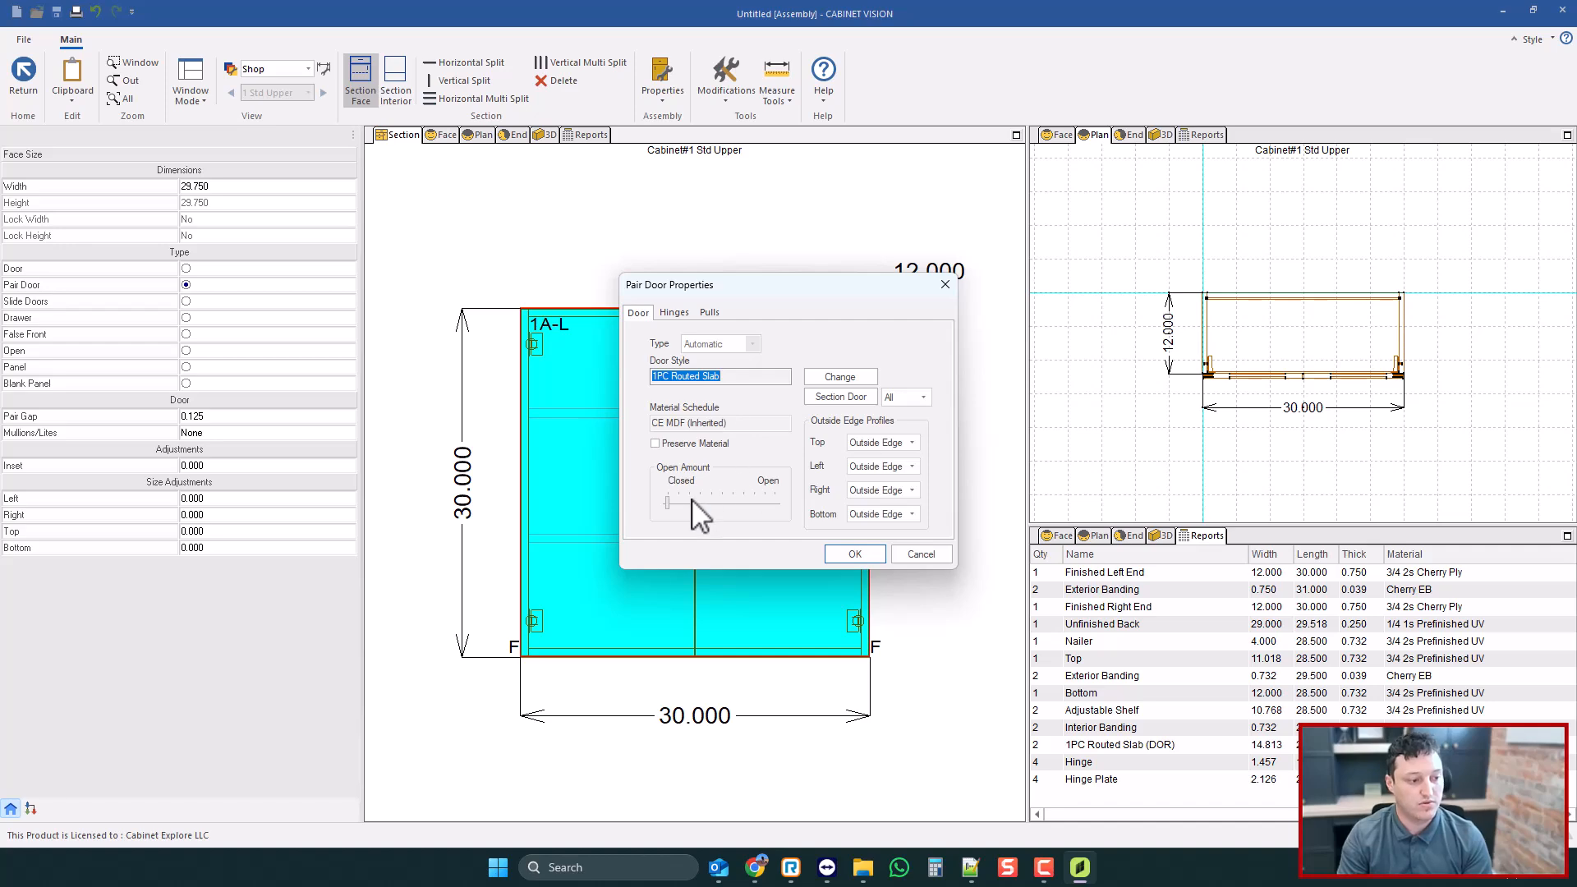
{"action": "left_click_drag", "start_coordinate": [675, 498], "coordinate": [793, 504]}
{"action": "left_click", "coordinate": [849, 547]}
{"action": "left_click", "coordinate": [547, 134]}
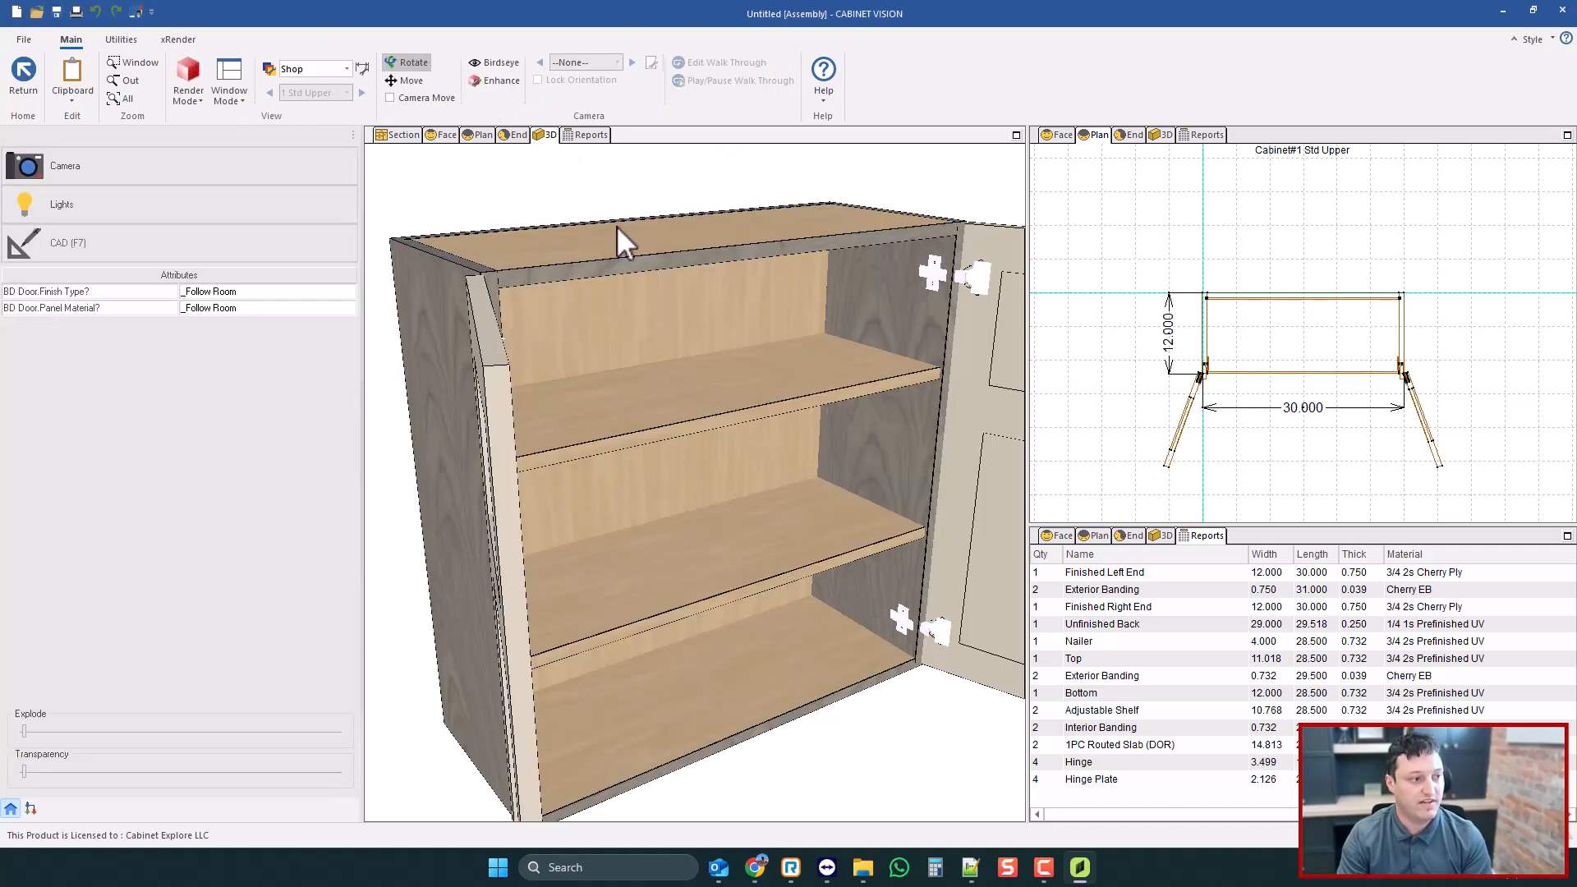
{"action": "left_click_drag", "start_coordinate": [620, 239], "coordinate": [761, 369]}
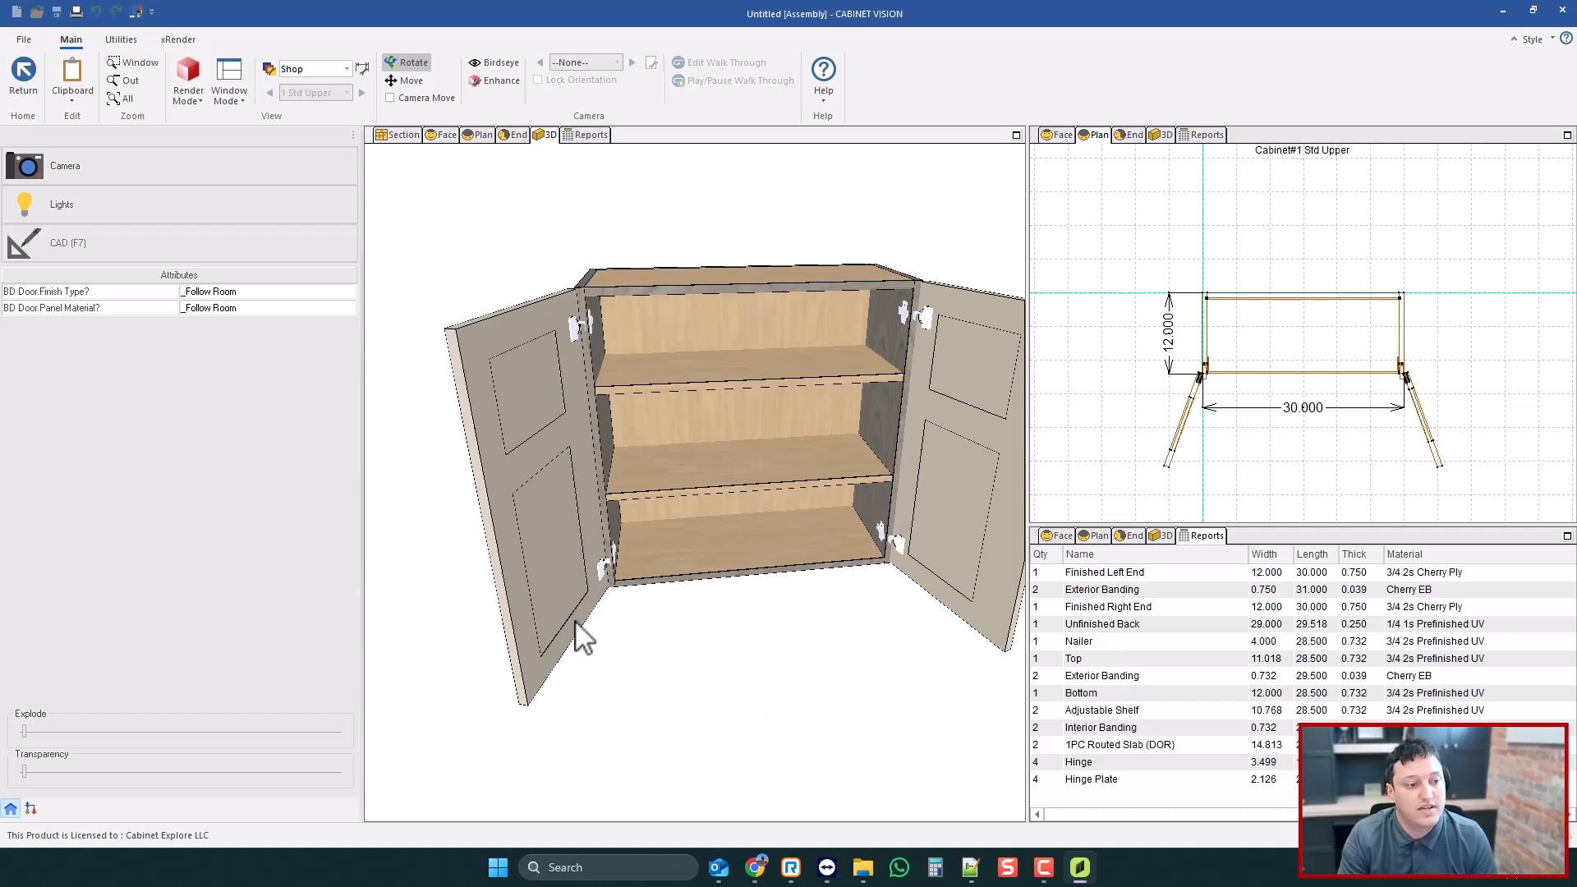
{"action": "left_click_drag", "start_coordinate": [591, 547], "coordinate": [607, 442]}
- Delete the door pair from the cabinet's face section and return to the room layout
{"action": "left_click", "coordinate": [402, 135]}
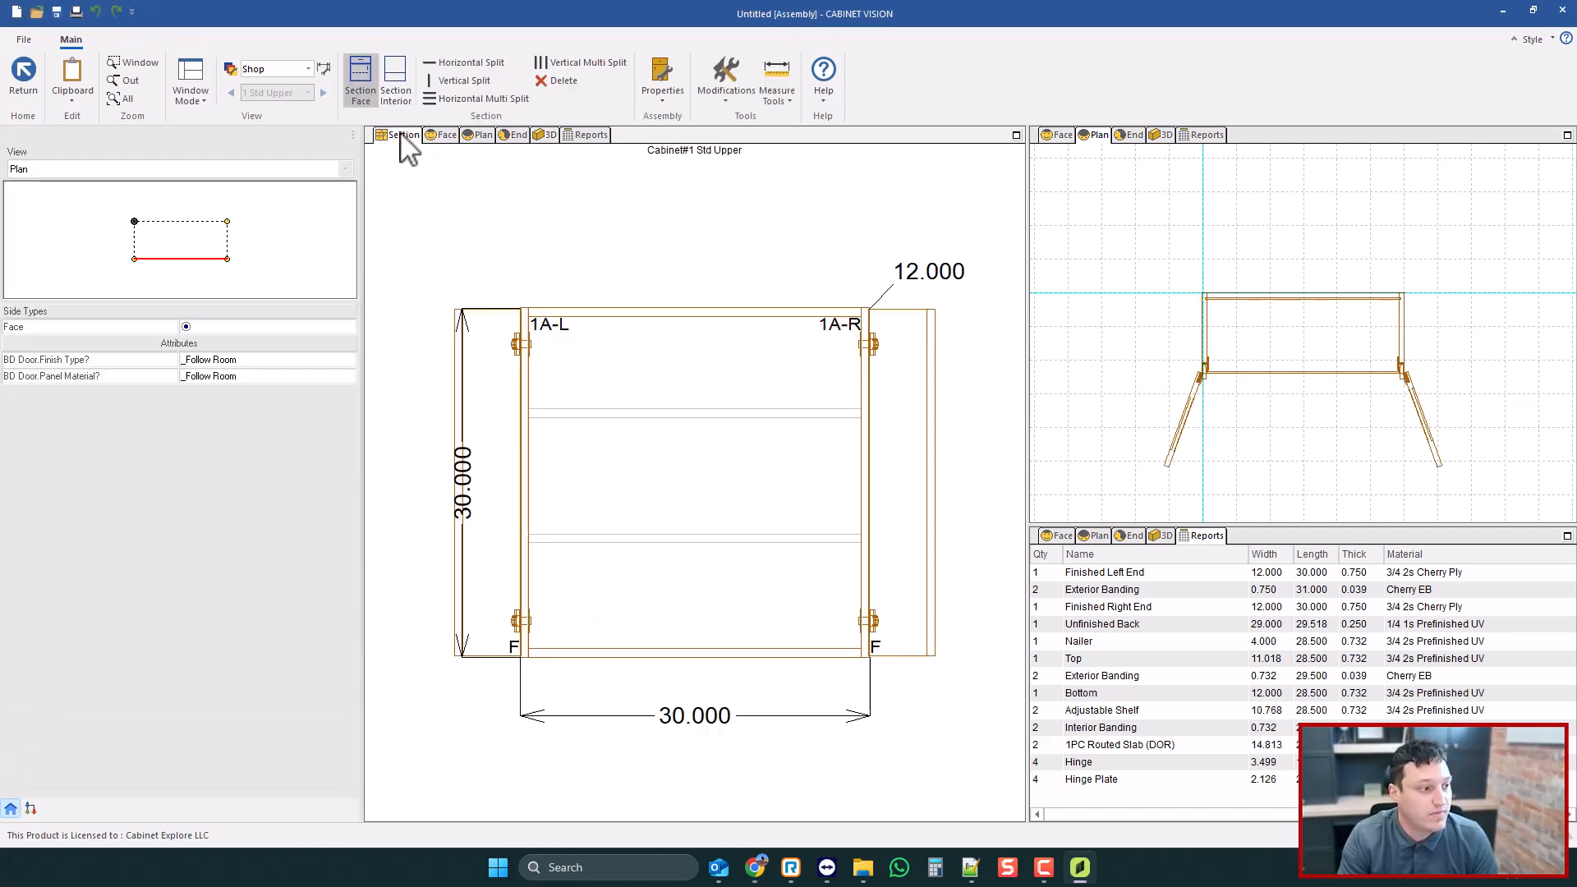
{"action": "left_click", "coordinate": [630, 407]}
{"action": "left_click", "coordinate": [559, 82]}
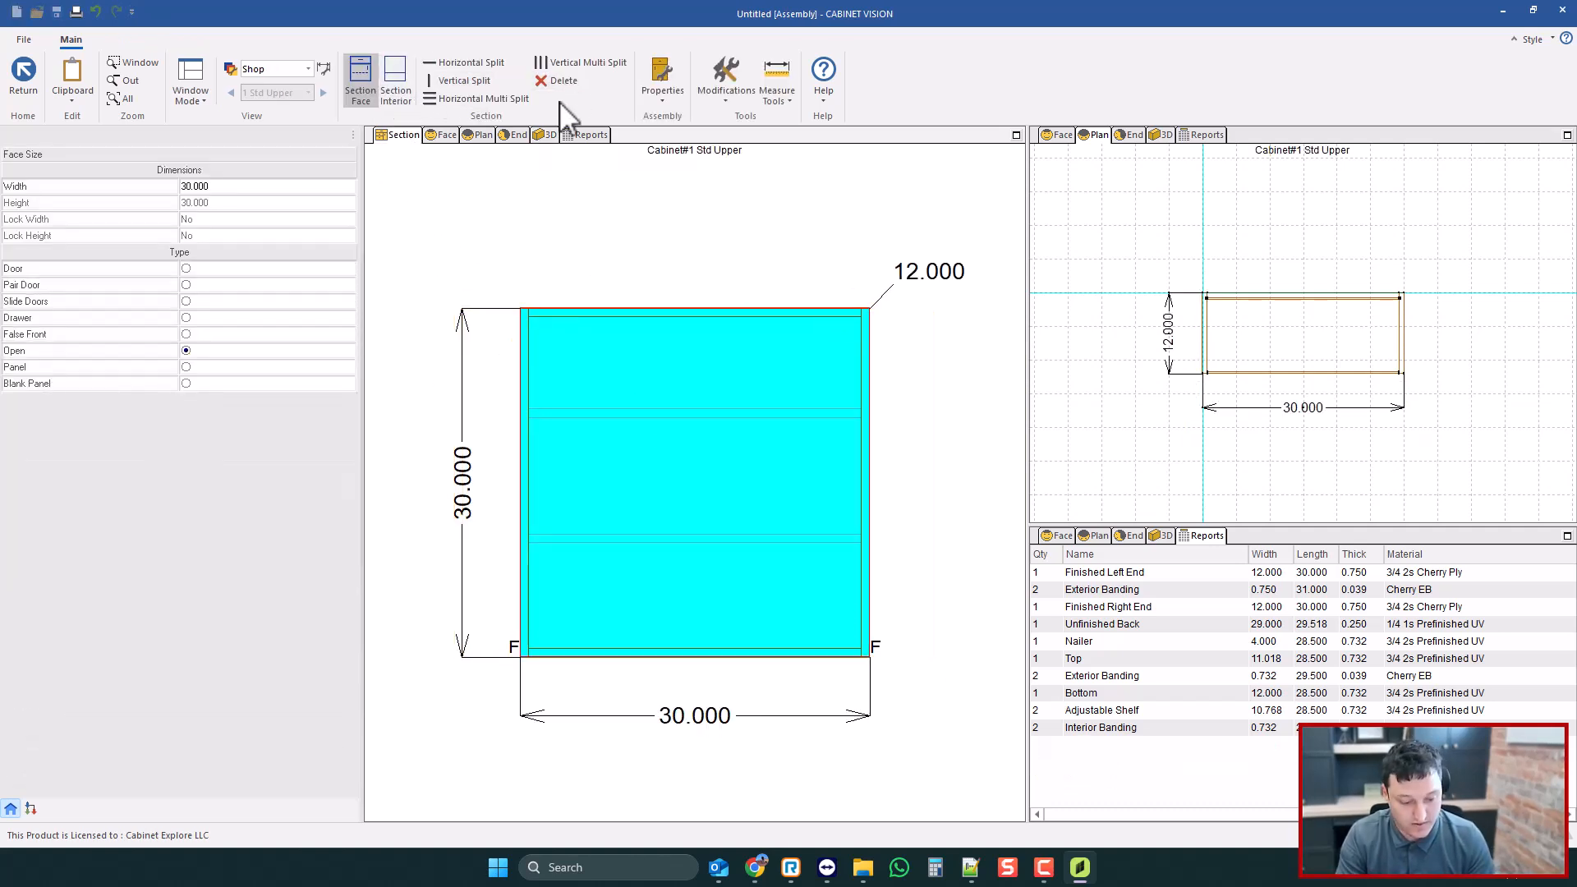
{"action": "left_click", "coordinate": [824, 379]}
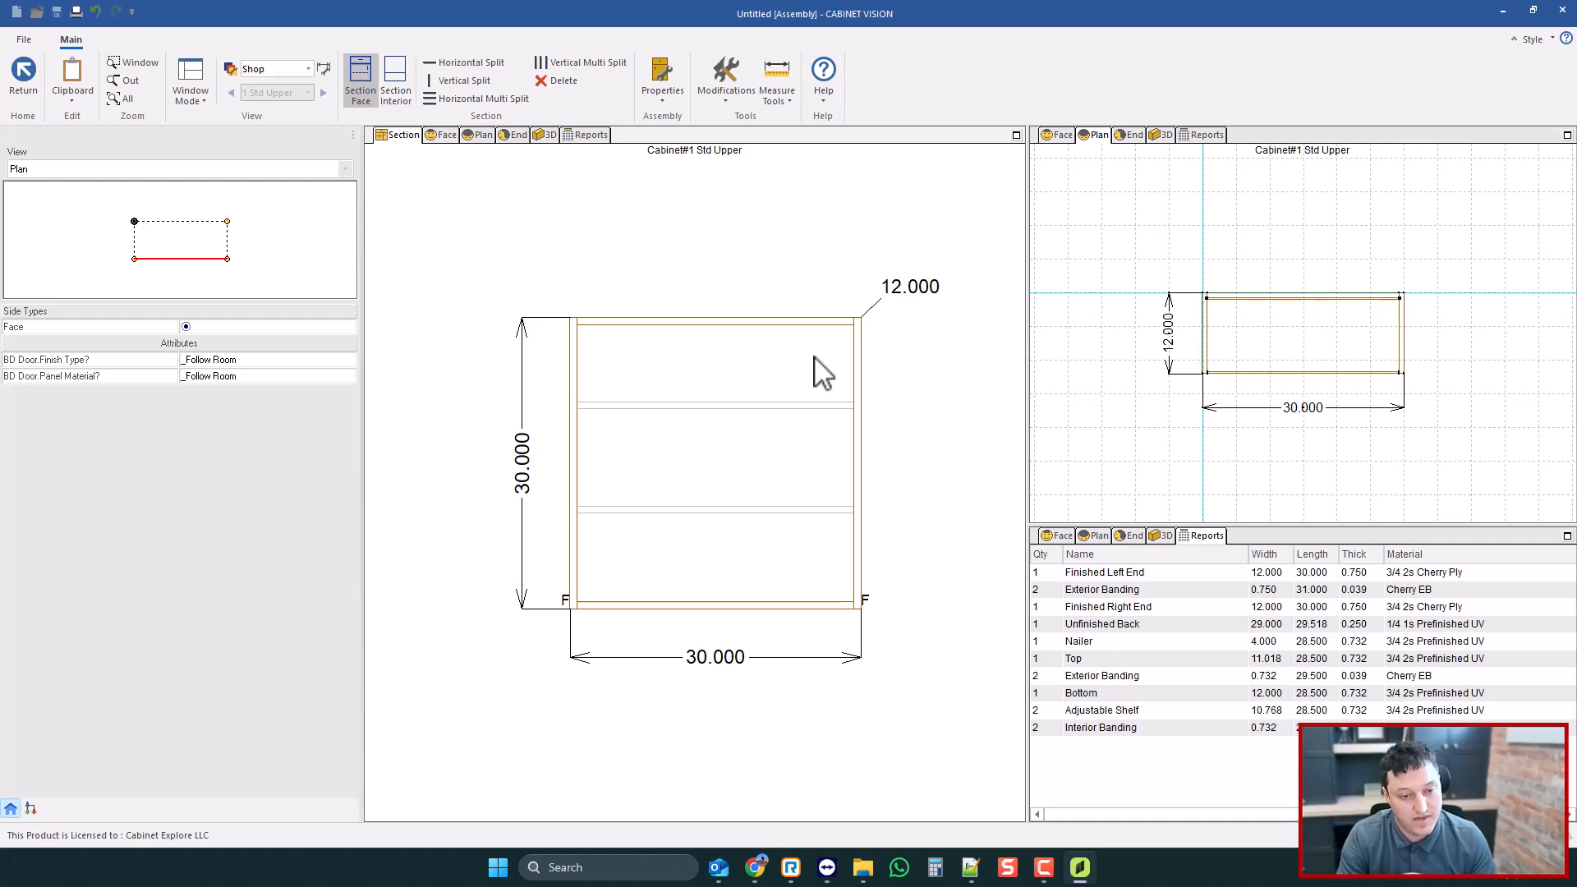
{"action": "left_click", "coordinate": [23, 75]}
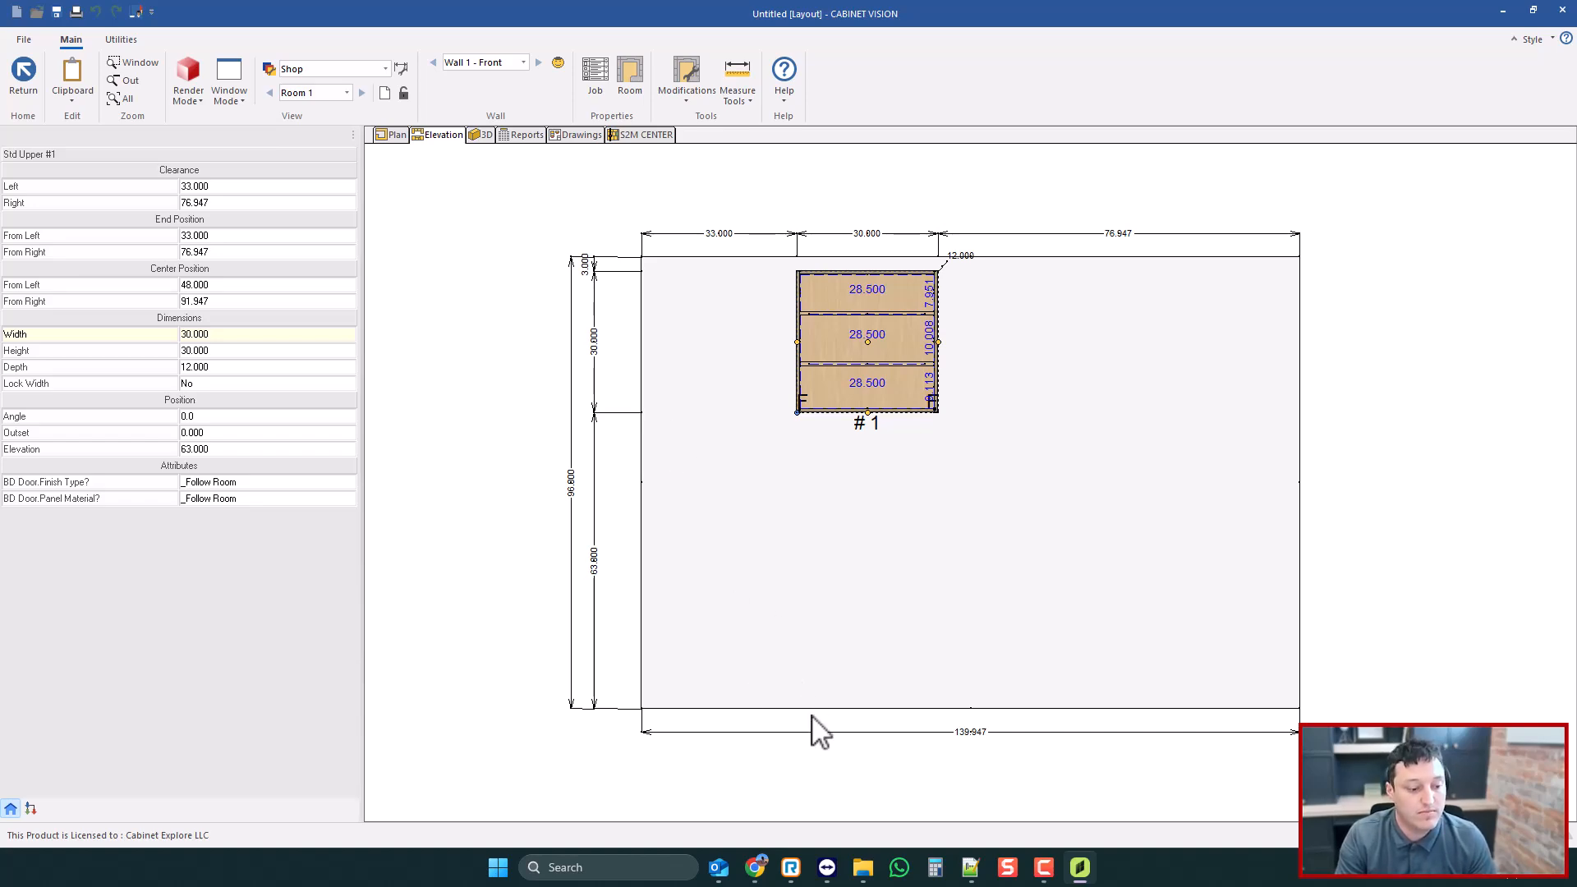
- Switch to the Cabinet Explore page in Chrome, remove the bookmark from the question about flipping boards, and close the post
{"action": "left_click", "coordinate": [755, 867]}
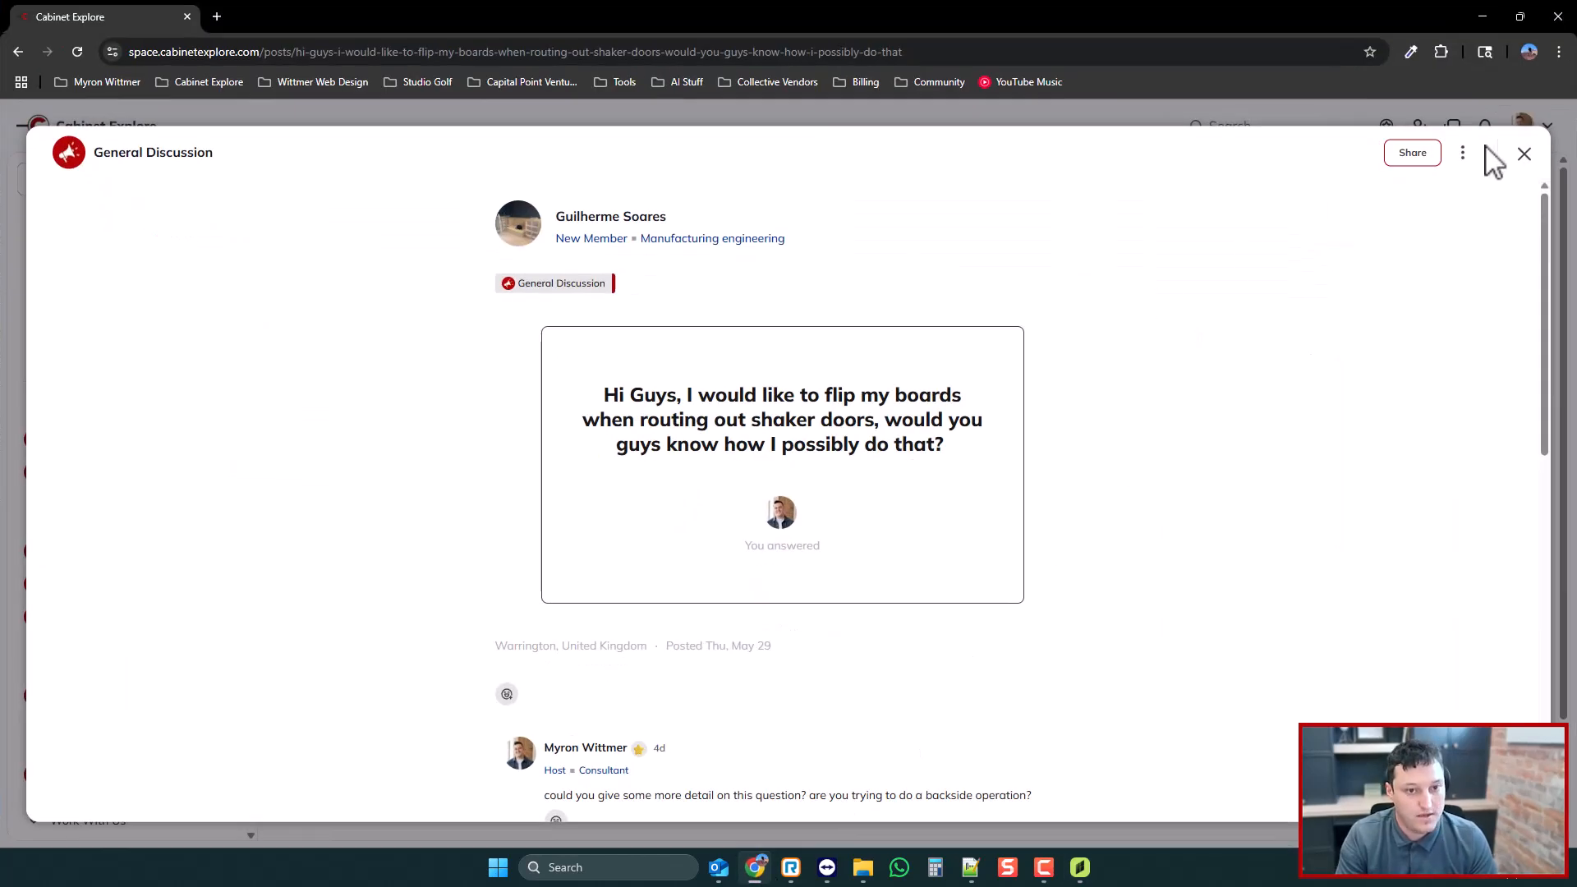
{"action": "left_click", "coordinate": [1464, 154]}
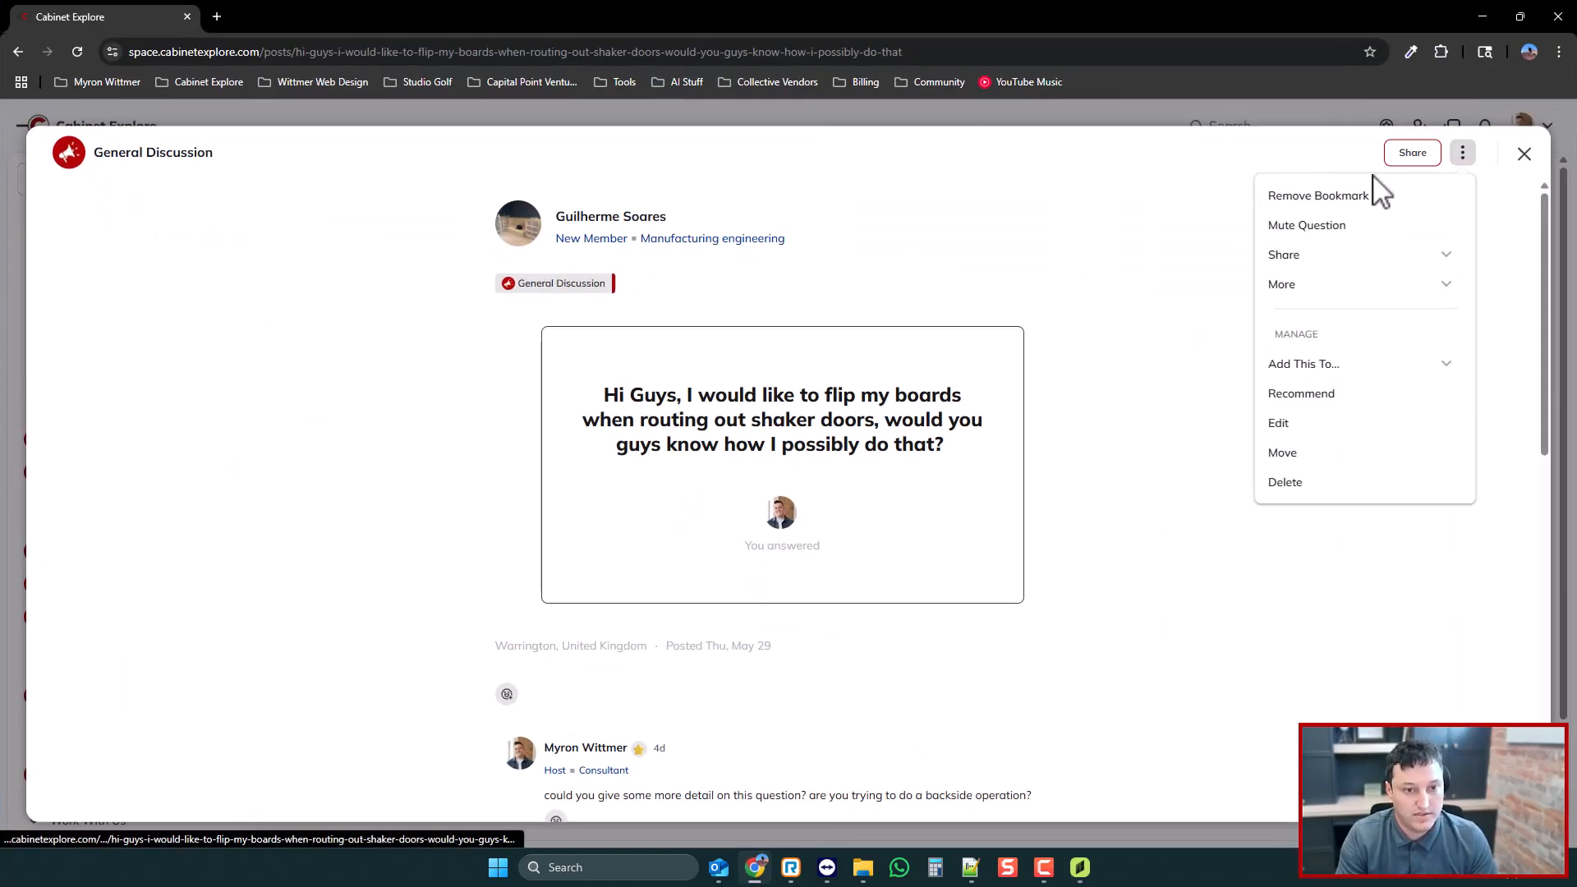
{"action": "left_click", "coordinate": [1337, 197]}
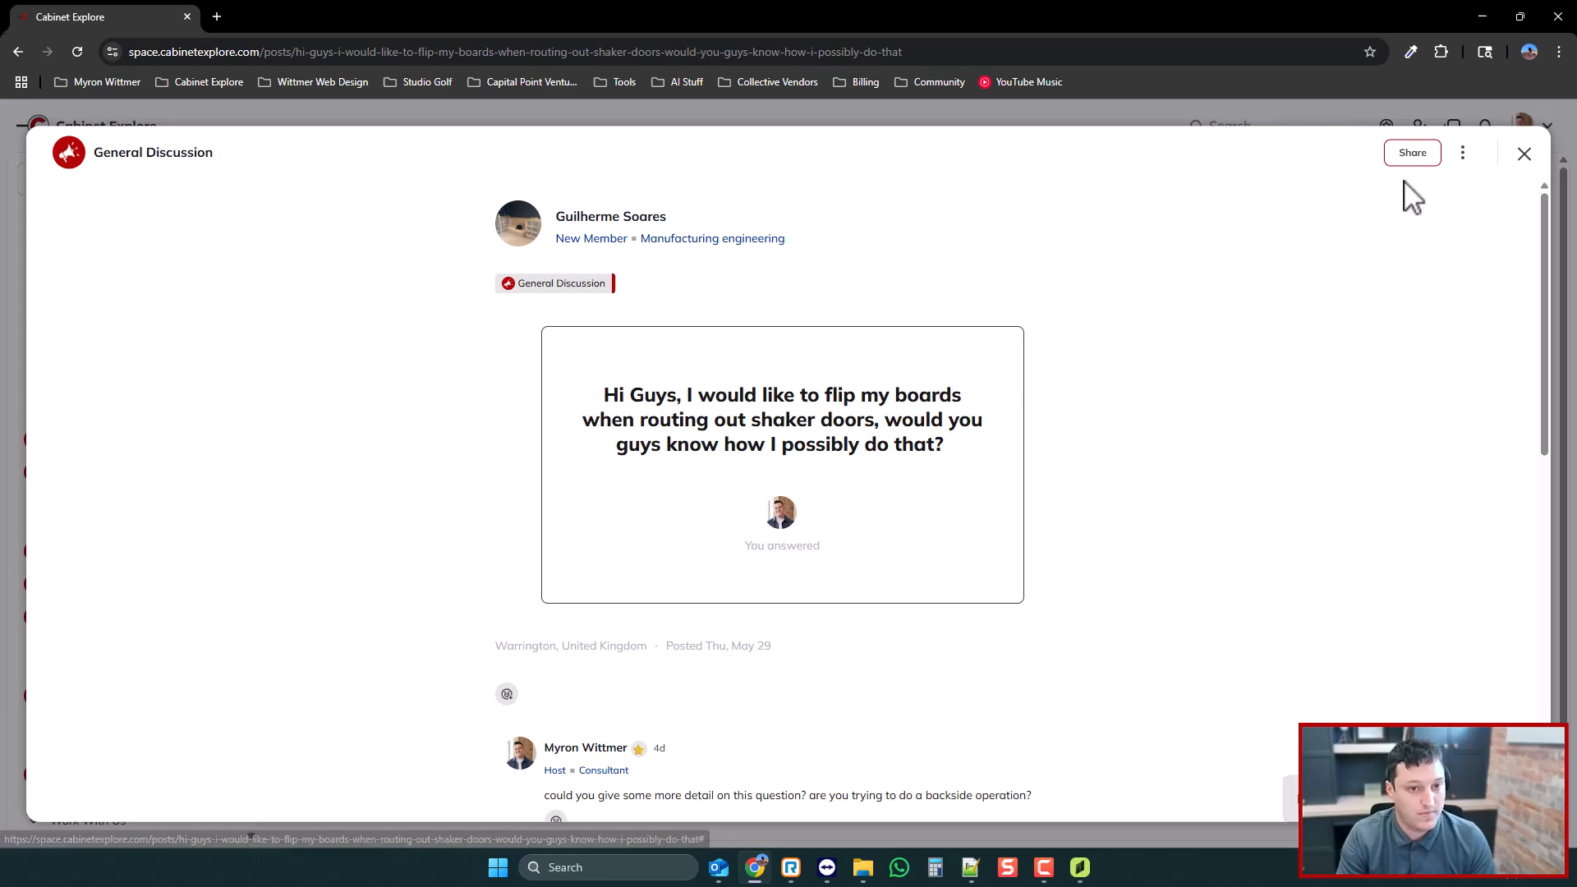
{"action": "left_click", "coordinate": [1525, 155]}
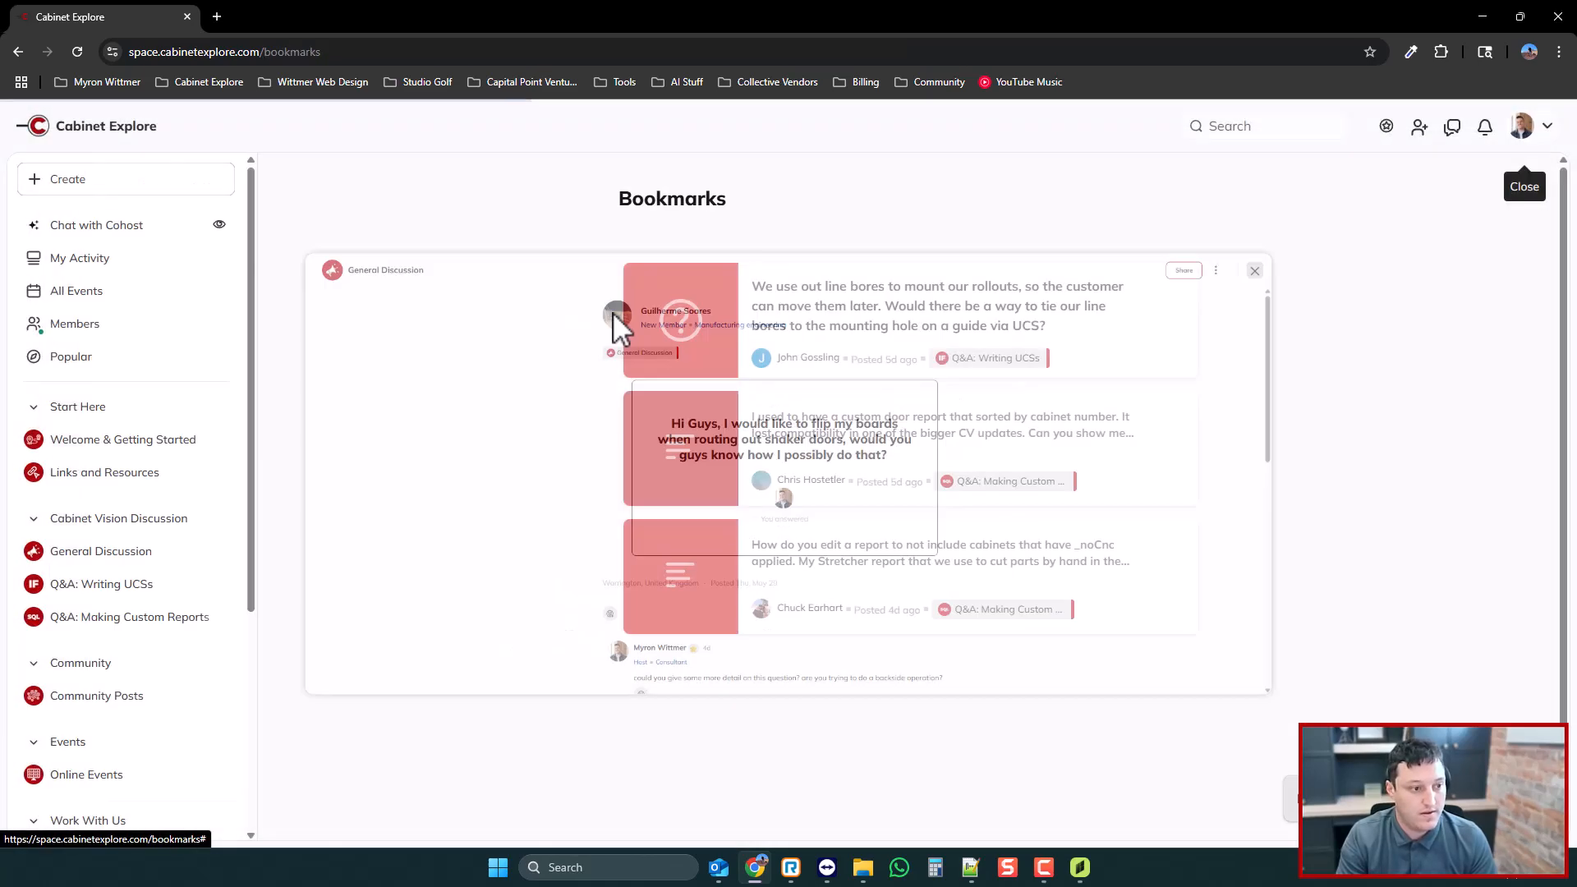
- Open the bookmarked question about tying line bores to a guide's mounting hole via UCS and read its replies
{"action": "left_click", "coordinate": [868, 303]}
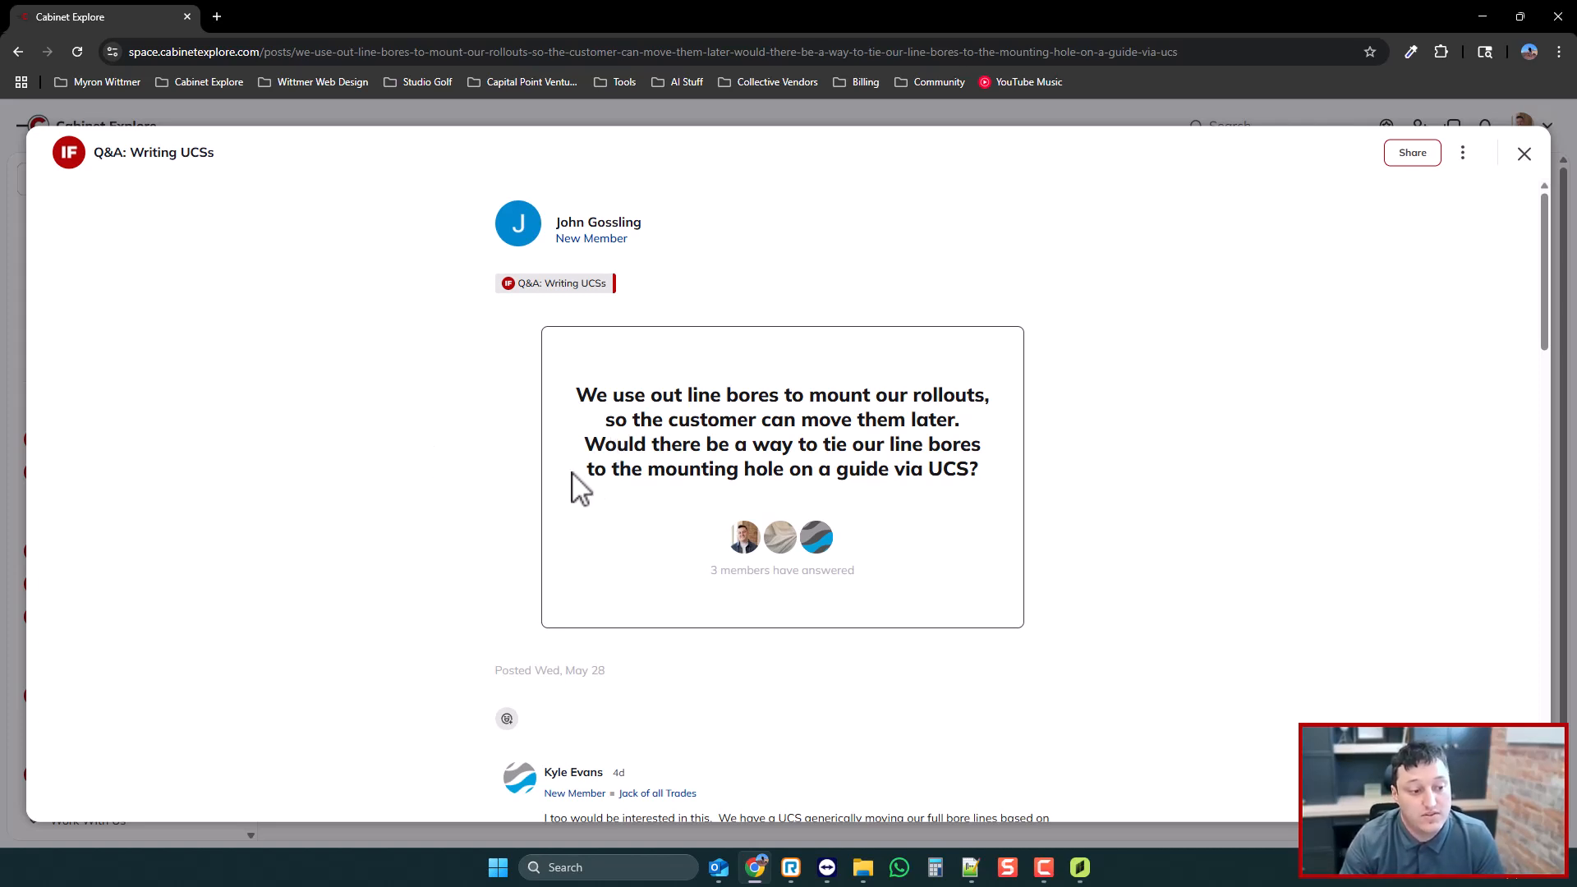
{"action": "scroll", "coordinate": [580, 489], "scroll_direction": "down", "scroll_amount": 1}
{"action": "scroll", "coordinate": [543, 464], "scroll_direction": "down", "scroll_amount": 2}
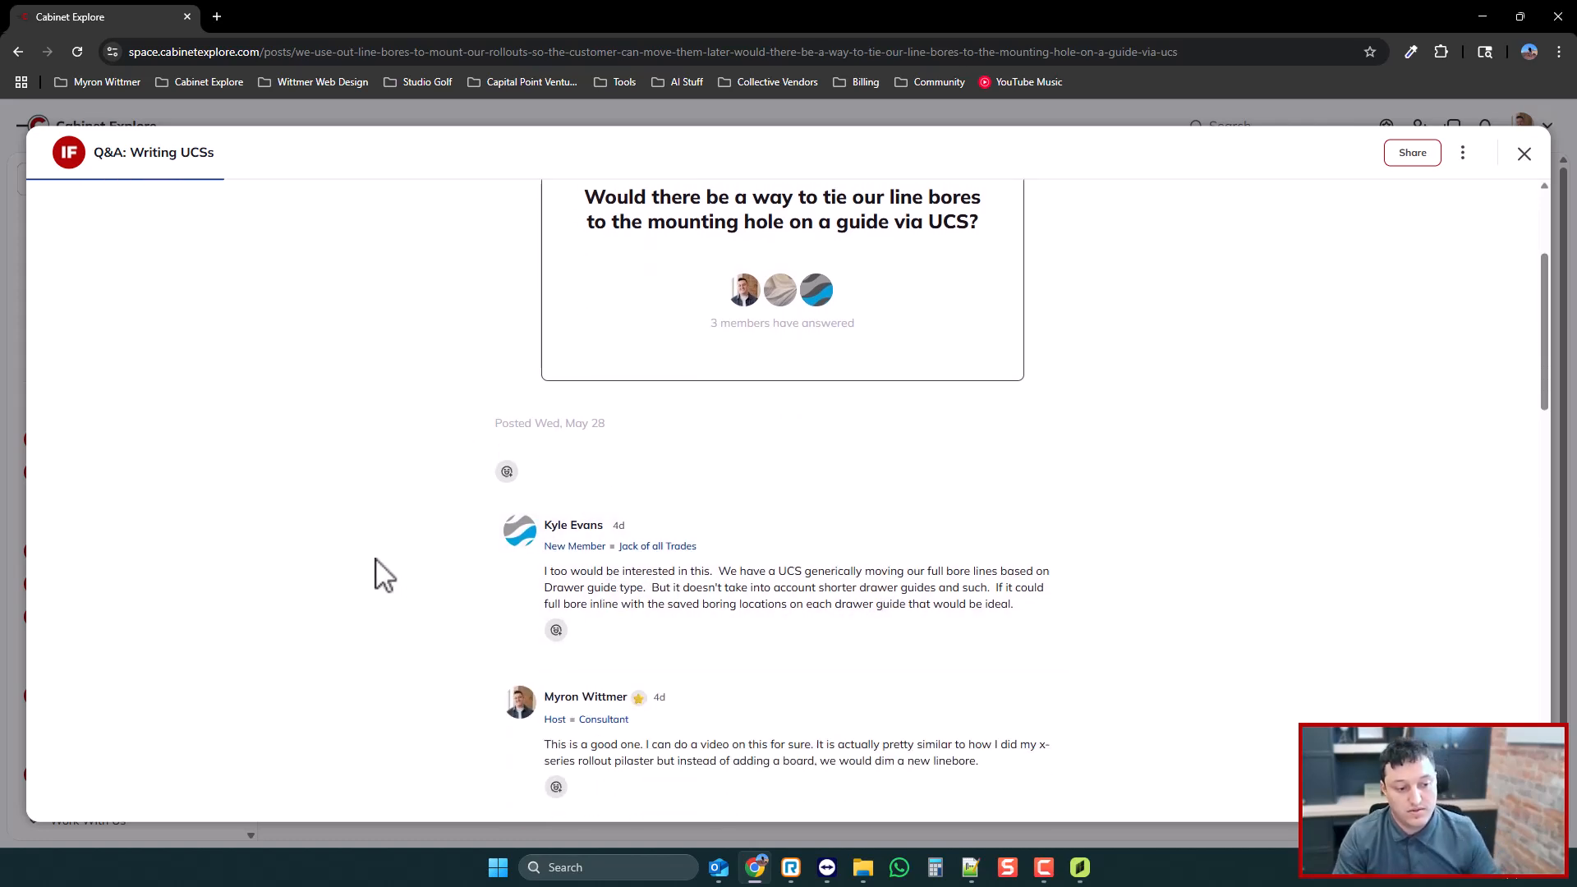
- Review the line bore question and the replies about firing from the bottom rollout and boring by opening
{"action": "scroll", "coordinate": [620, 592], "scroll_direction": "down", "scroll_amount": 2}
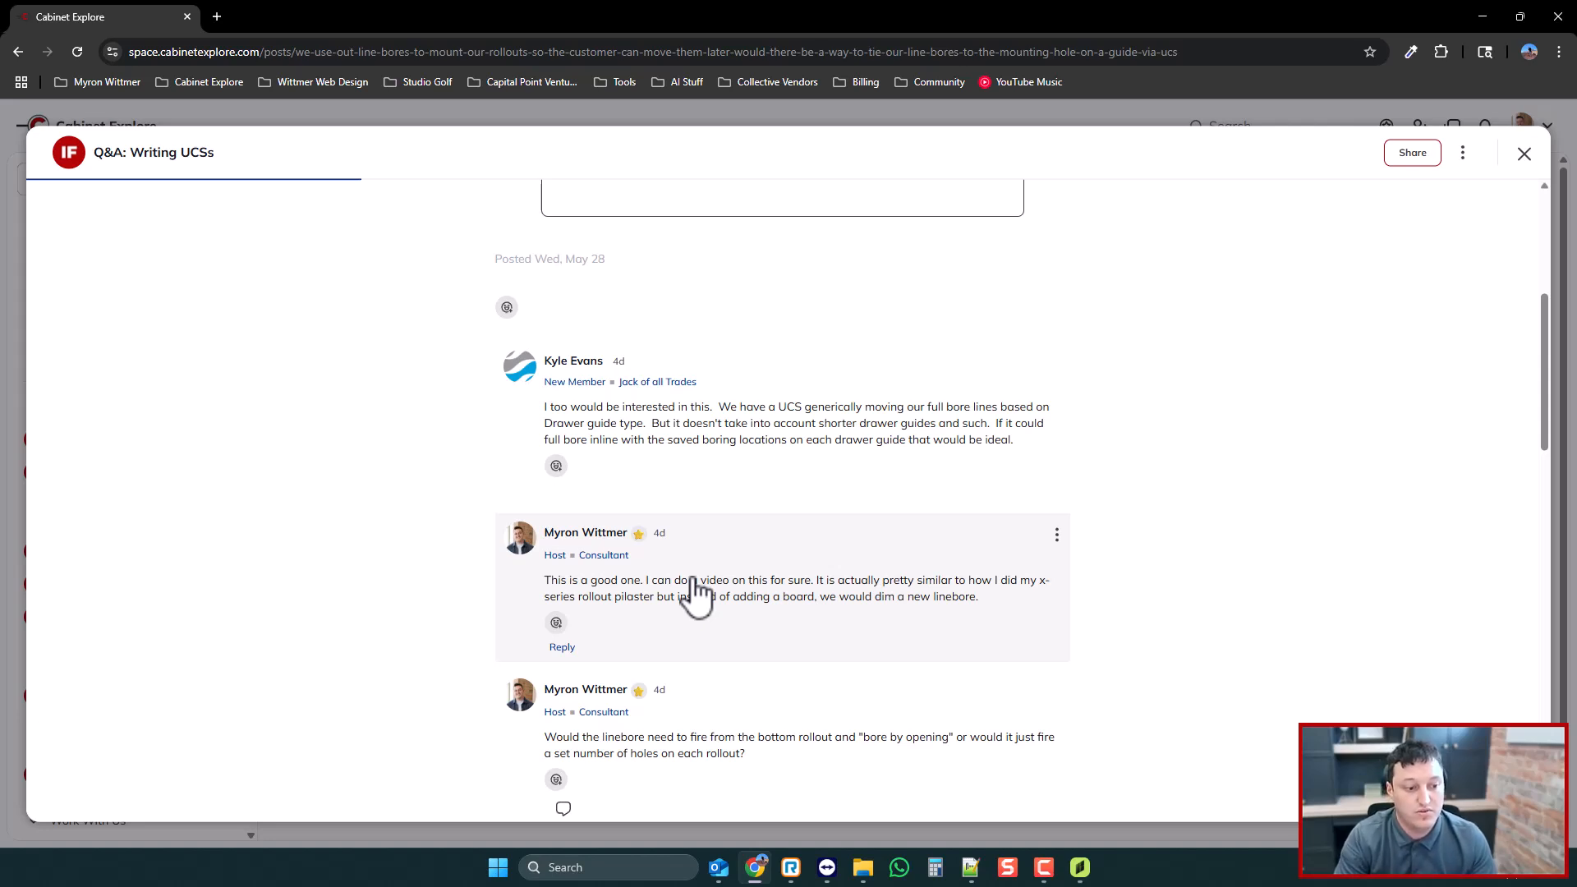
{"action": "scroll", "coordinate": [697, 589], "scroll_direction": "up", "scroll_amount": 4}
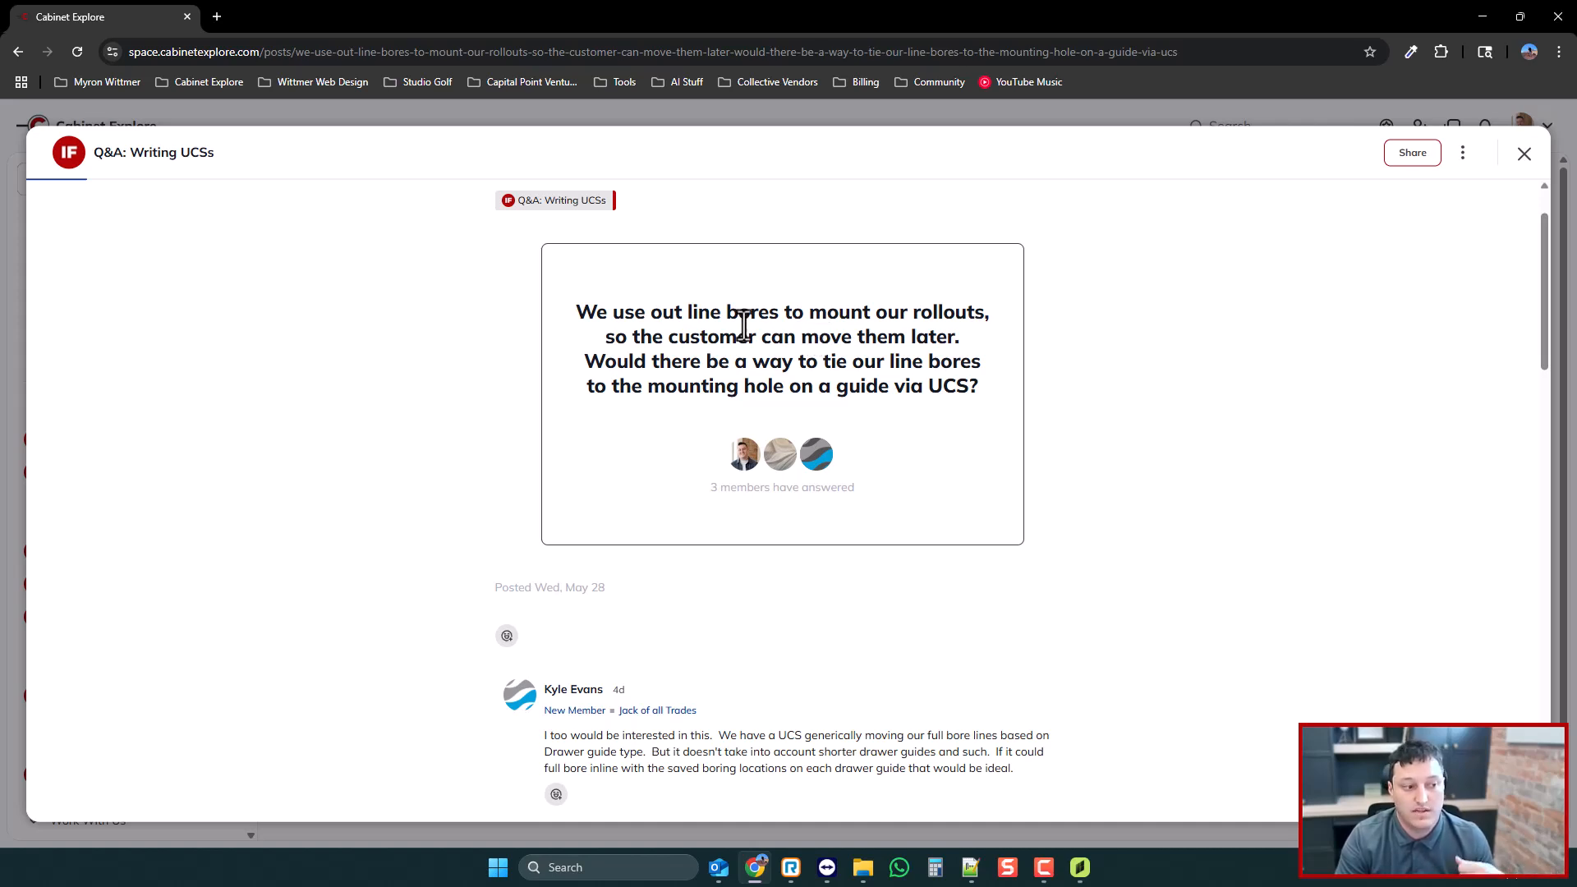
{"action": "left_click_drag", "start_coordinate": [761, 312], "coordinate": [657, 314]}
{"action": "scroll", "coordinate": [751, 487], "scroll_direction": "down", "scroll_amount": 5}
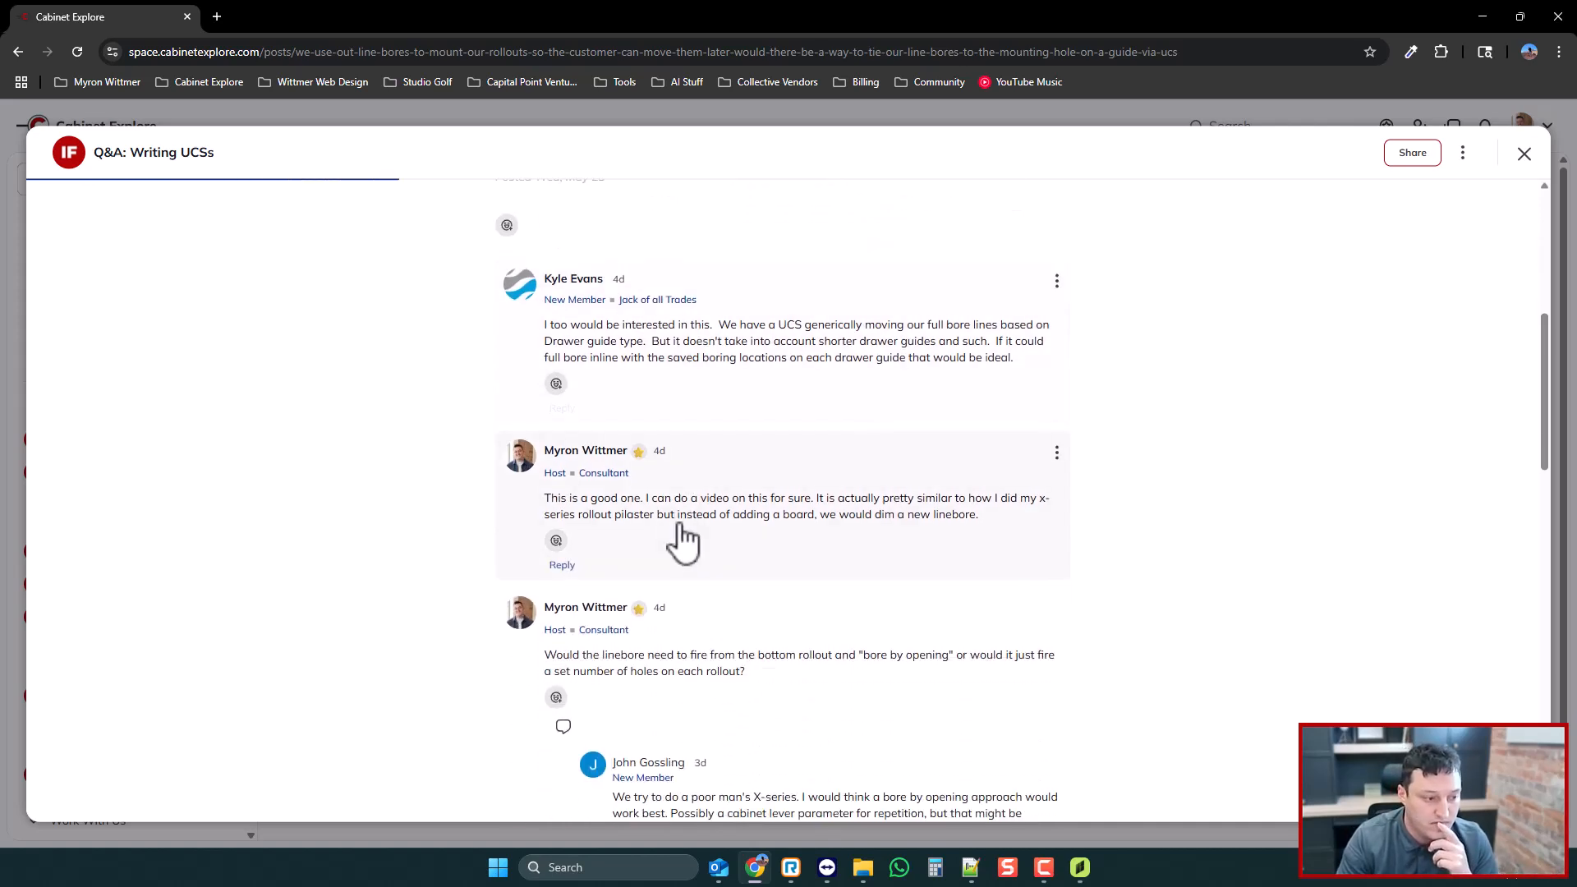
{"action": "scroll", "coordinate": [786, 649], "scroll_direction": "down", "scroll_amount": 2}
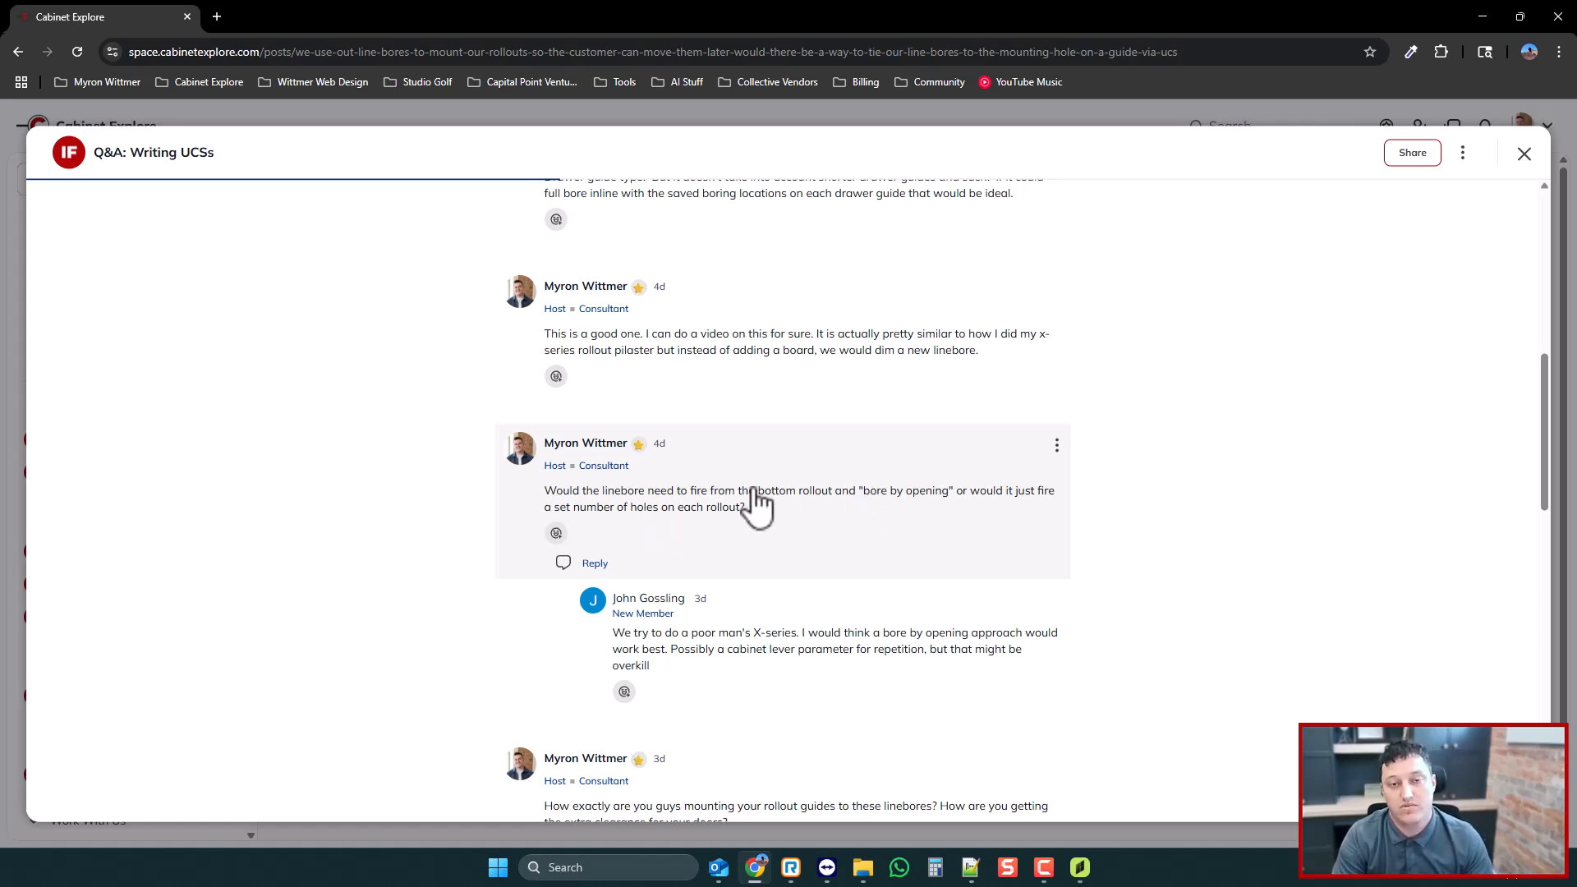
{"action": "scroll", "coordinate": [756, 505], "scroll_direction": "up", "scroll_amount": 1}
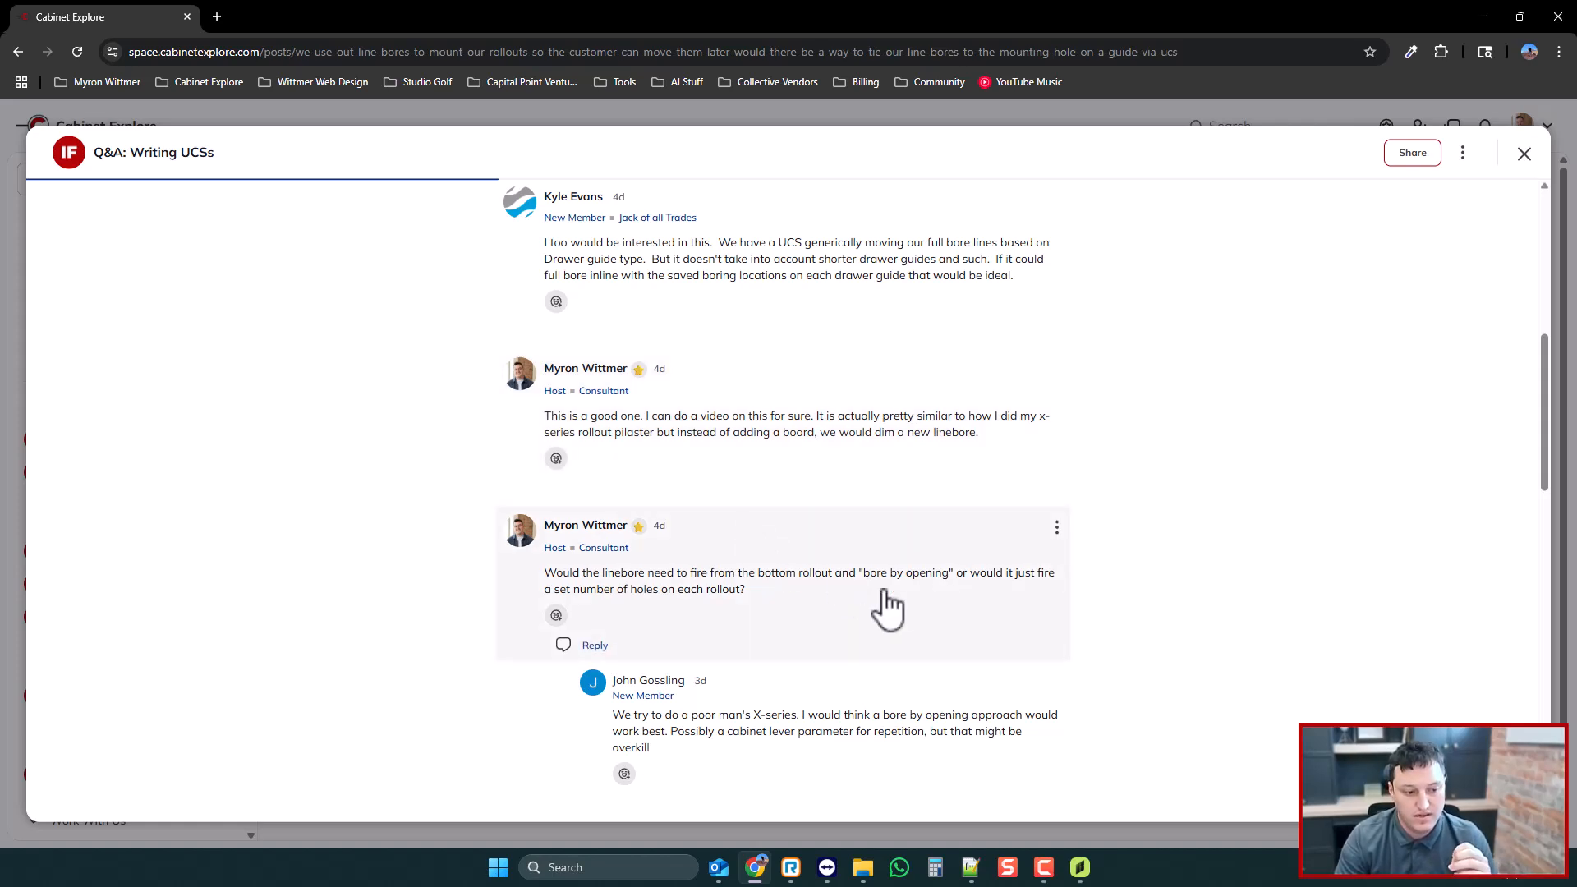
{"action": "scroll", "coordinate": [894, 605], "scroll_direction": "up", "scroll_amount": 1}
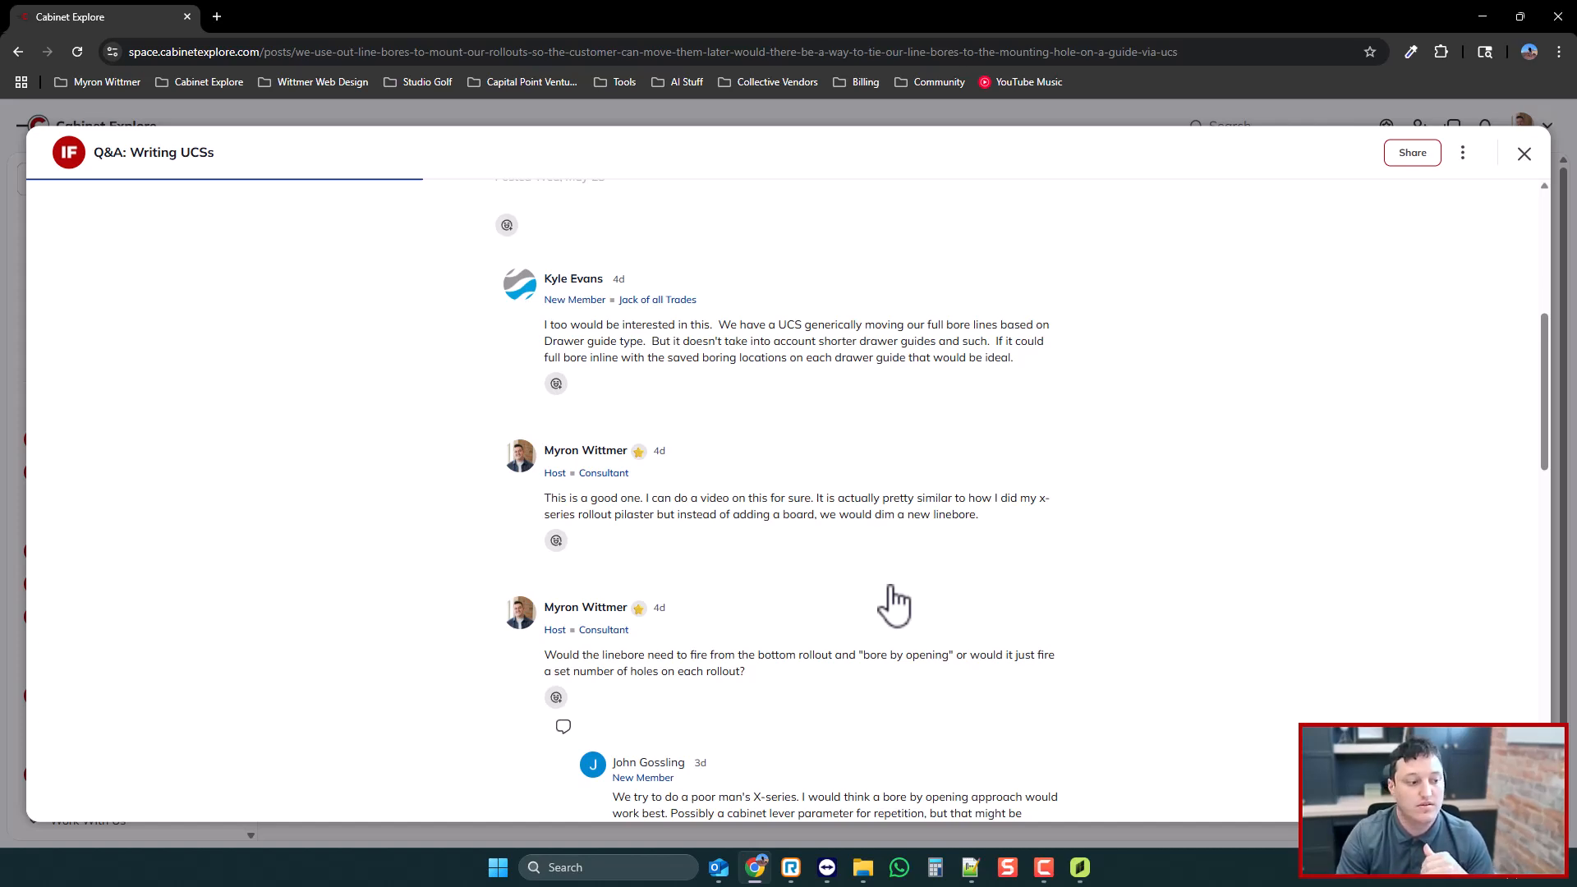
{"action": "scroll", "coordinate": [894, 606], "scroll_direction": "down", "scroll_amount": 2}
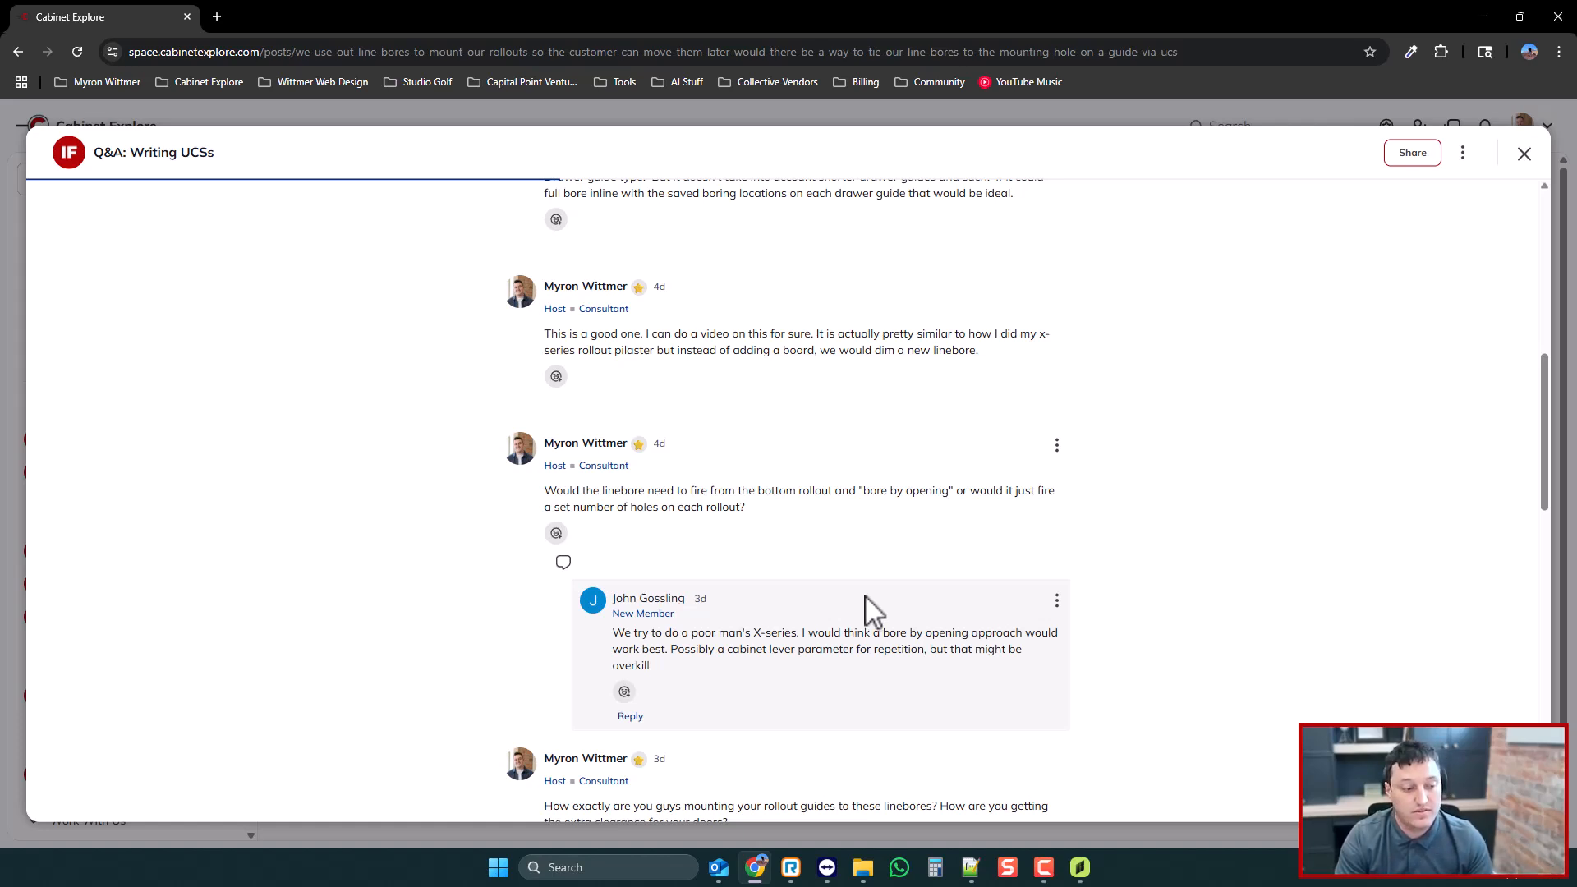
- Read the replies on mounting rollout guides to line bores, enlarge the spacer photo, and close the post
{"action": "scroll", "coordinate": [812, 546], "scroll_direction": "down", "scroll_amount": 2}
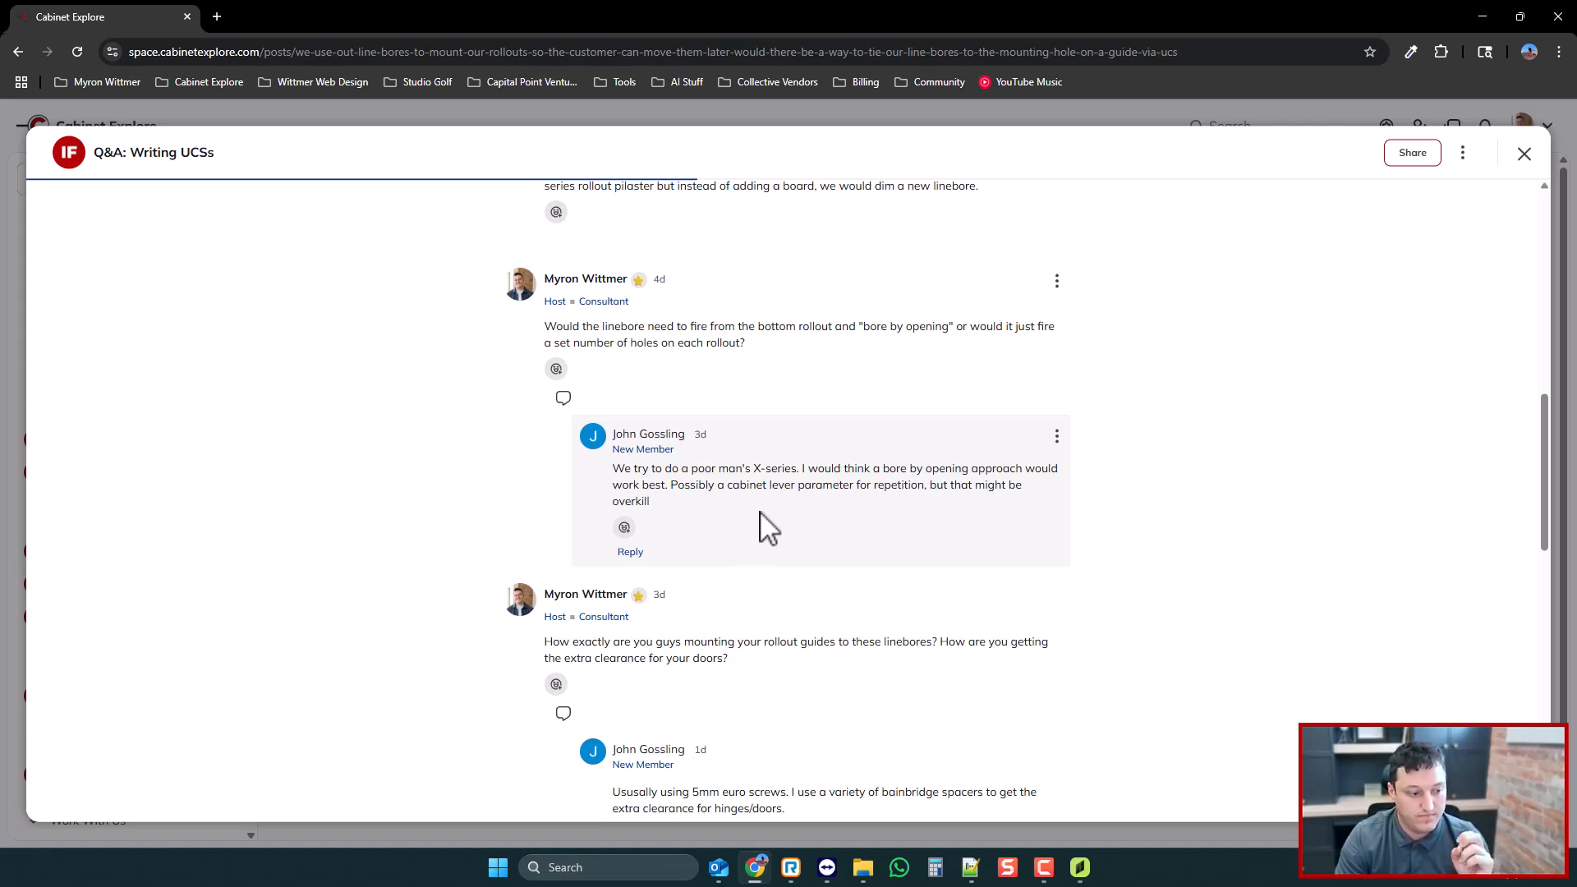
{"action": "scroll", "coordinate": [762, 526], "scroll_direction": "down", "scroll_amount": 2}
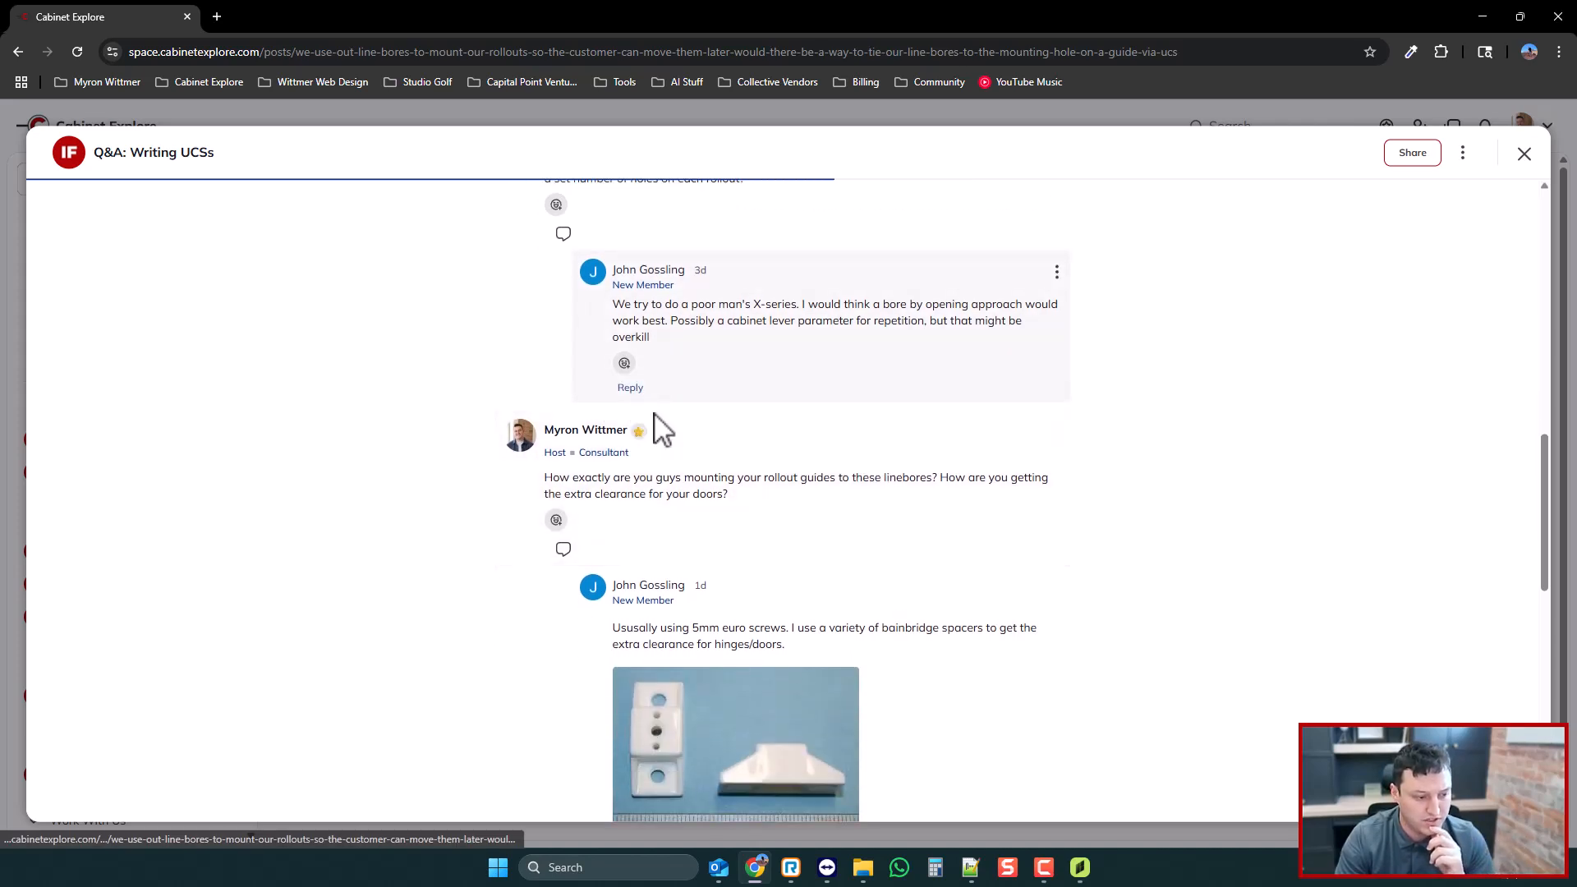
{"action": "scroll", "coordinate": [699, 485], "scroll_direction": "down", "scroll_amount": 1}
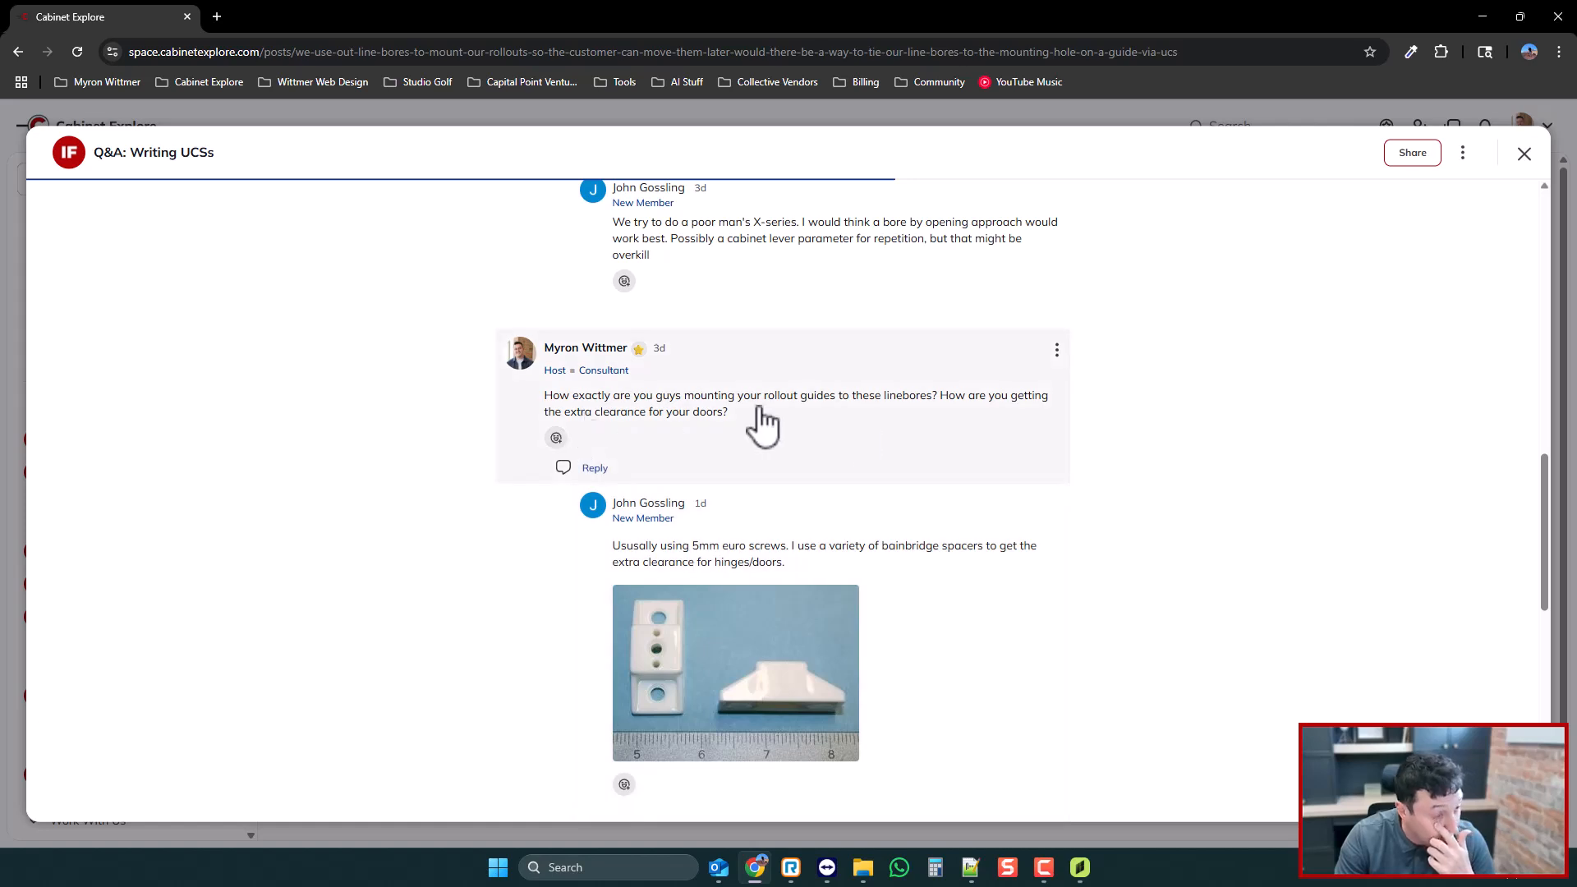
{"action": "scroll", "coordinate": [698, 567], "scroll_direction": "down", "scroll_amount": 1}
{"action": "left_click", "coordinate": [669, 564]}
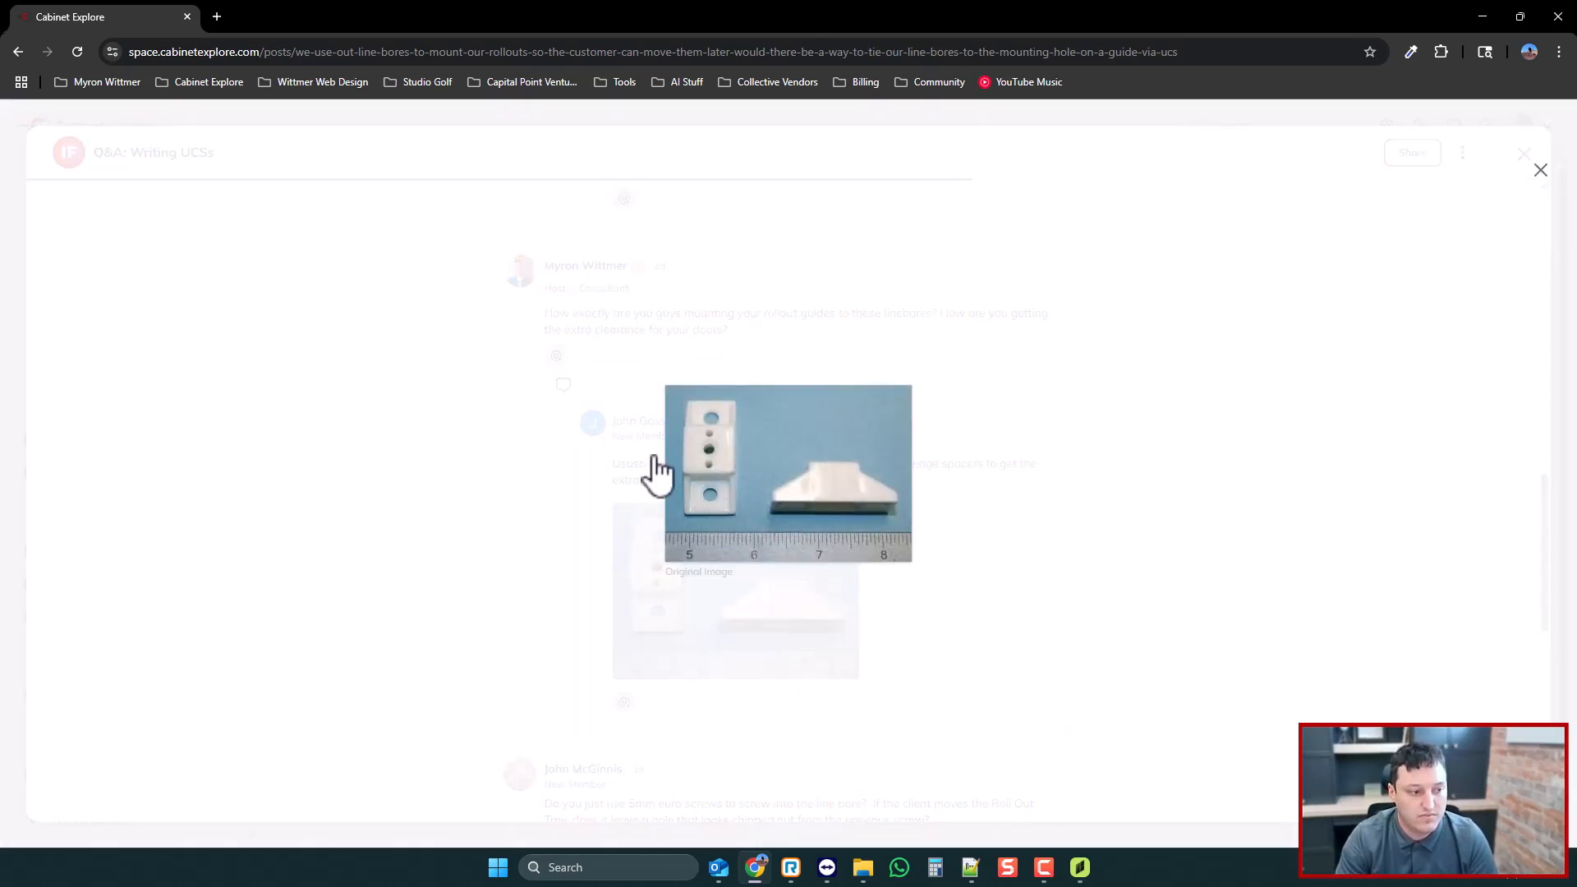
{"action": "left_click", "coordinate": [1541, 170]}
{"action": "scroll", "coordinate": [645, 514], "scroll_direction": "down", "scroll_amount": 2}
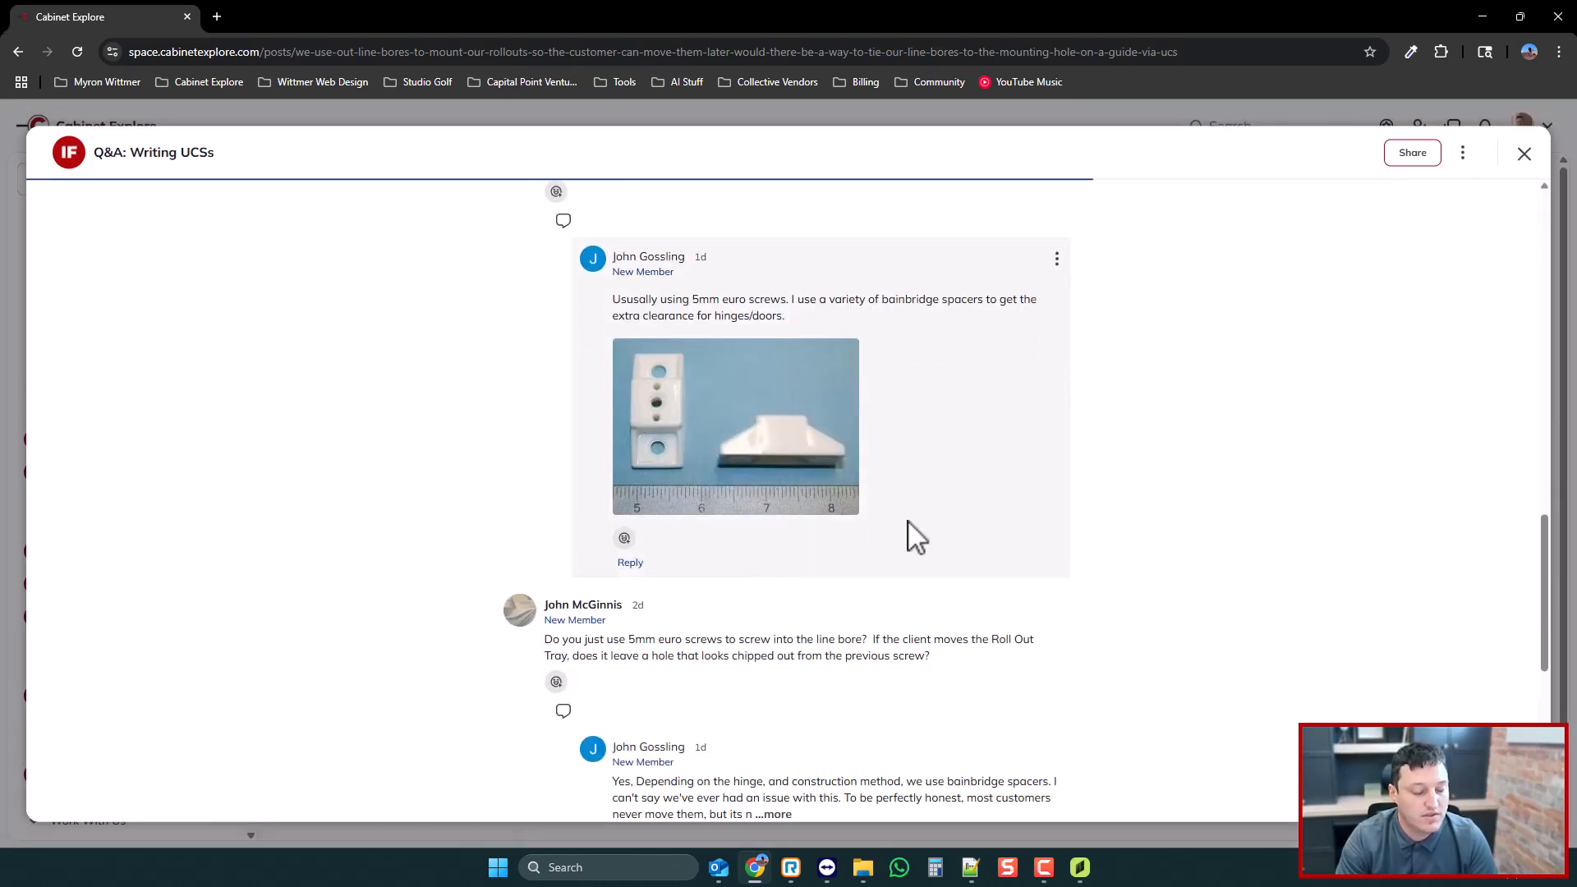
{"action": "scroll", "coordinate": [908, 553], "scroll_direction": "up", "scroll_amount": 4}
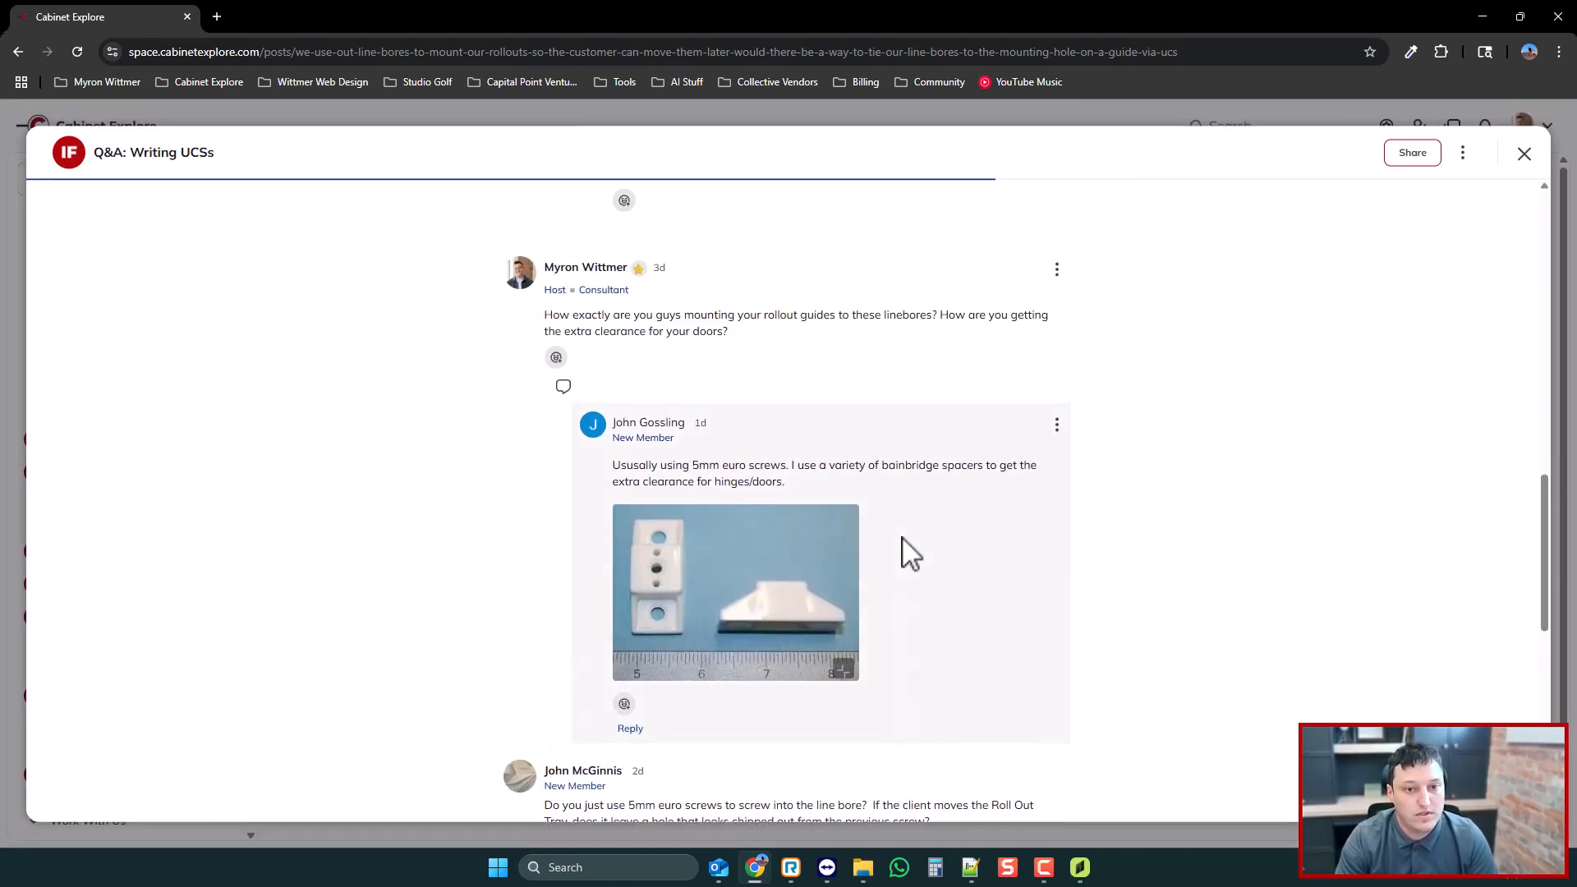
{"action": "left_click", "coordinate": [1524, 155]}
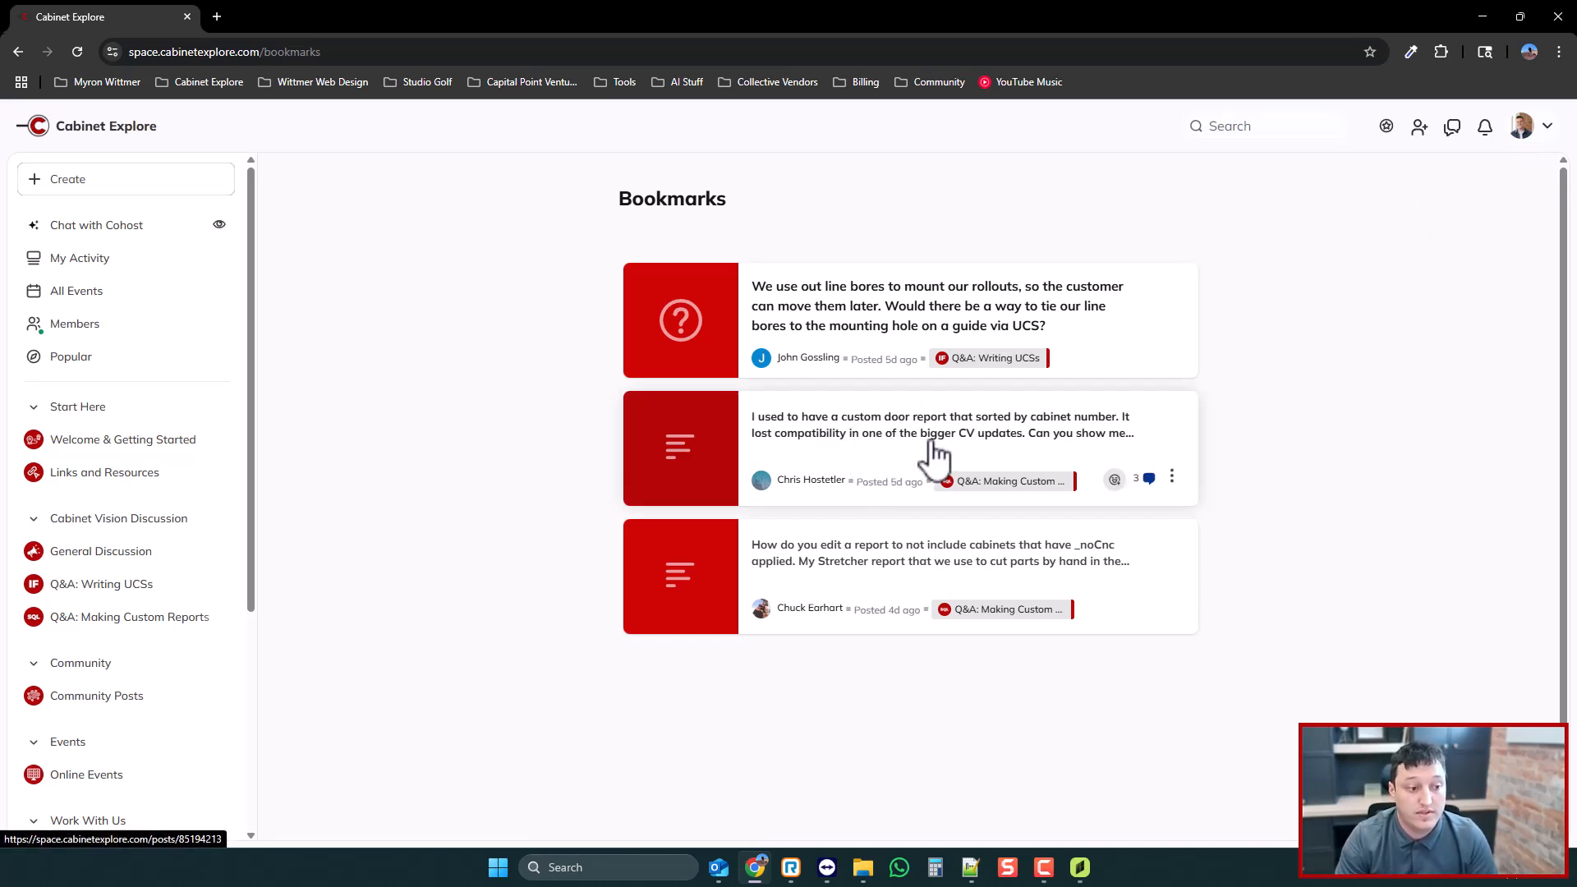
- Switch to CABINET VISION, delete the existing cabinet, and place a new standard base cabinet on the wall
{"action": "key", "text": "alt+Tab"}
{"action": "key", "text": "Delete"}
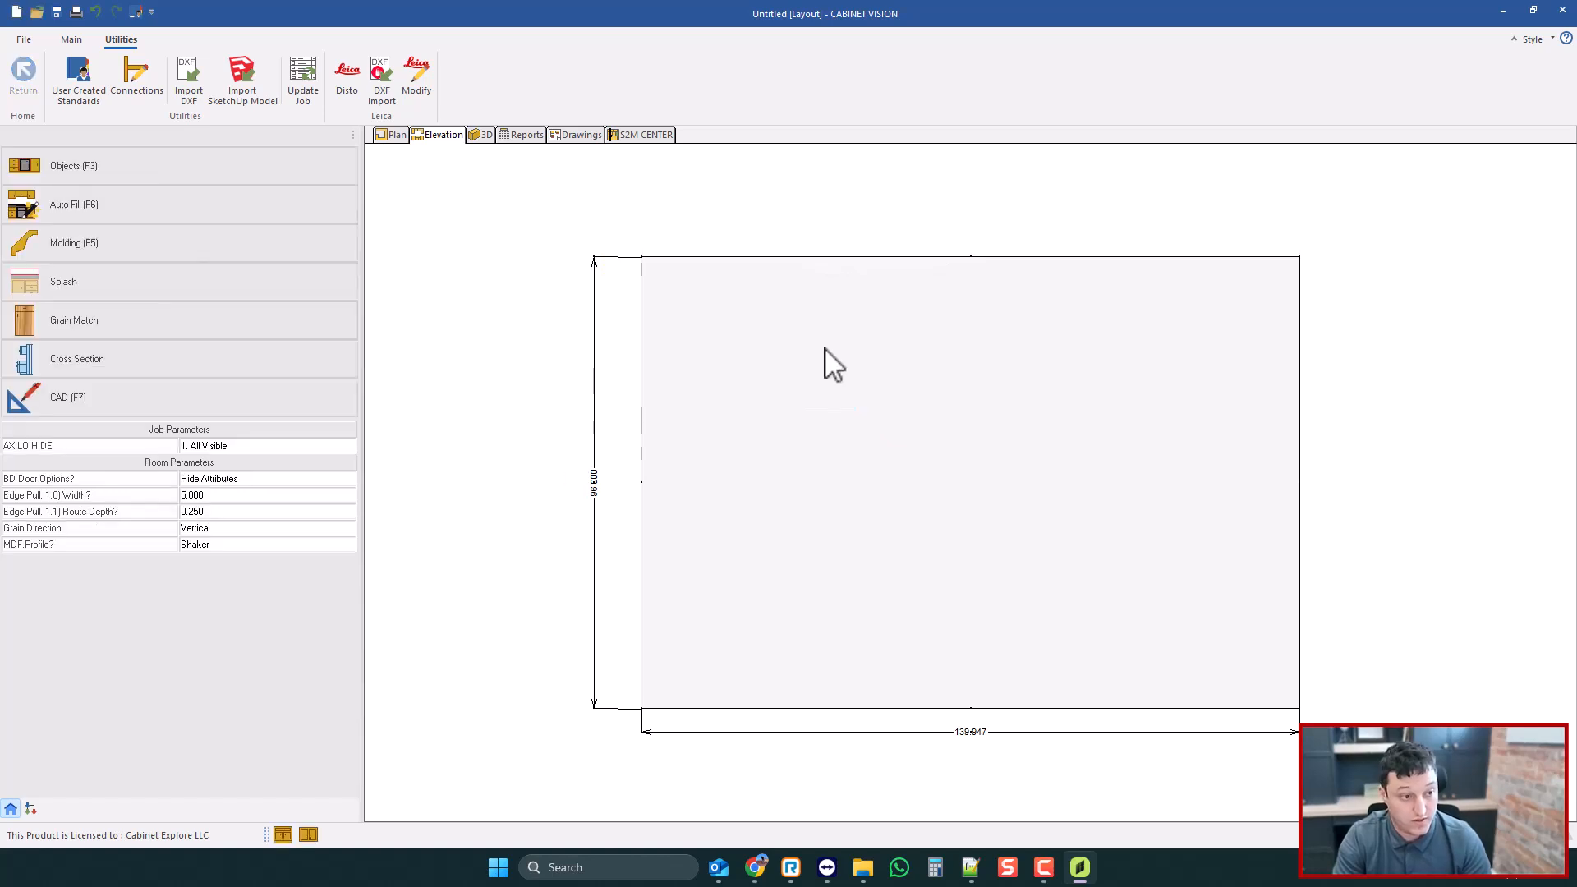
{"action": "left_click", "coordinate": [293, 833]}
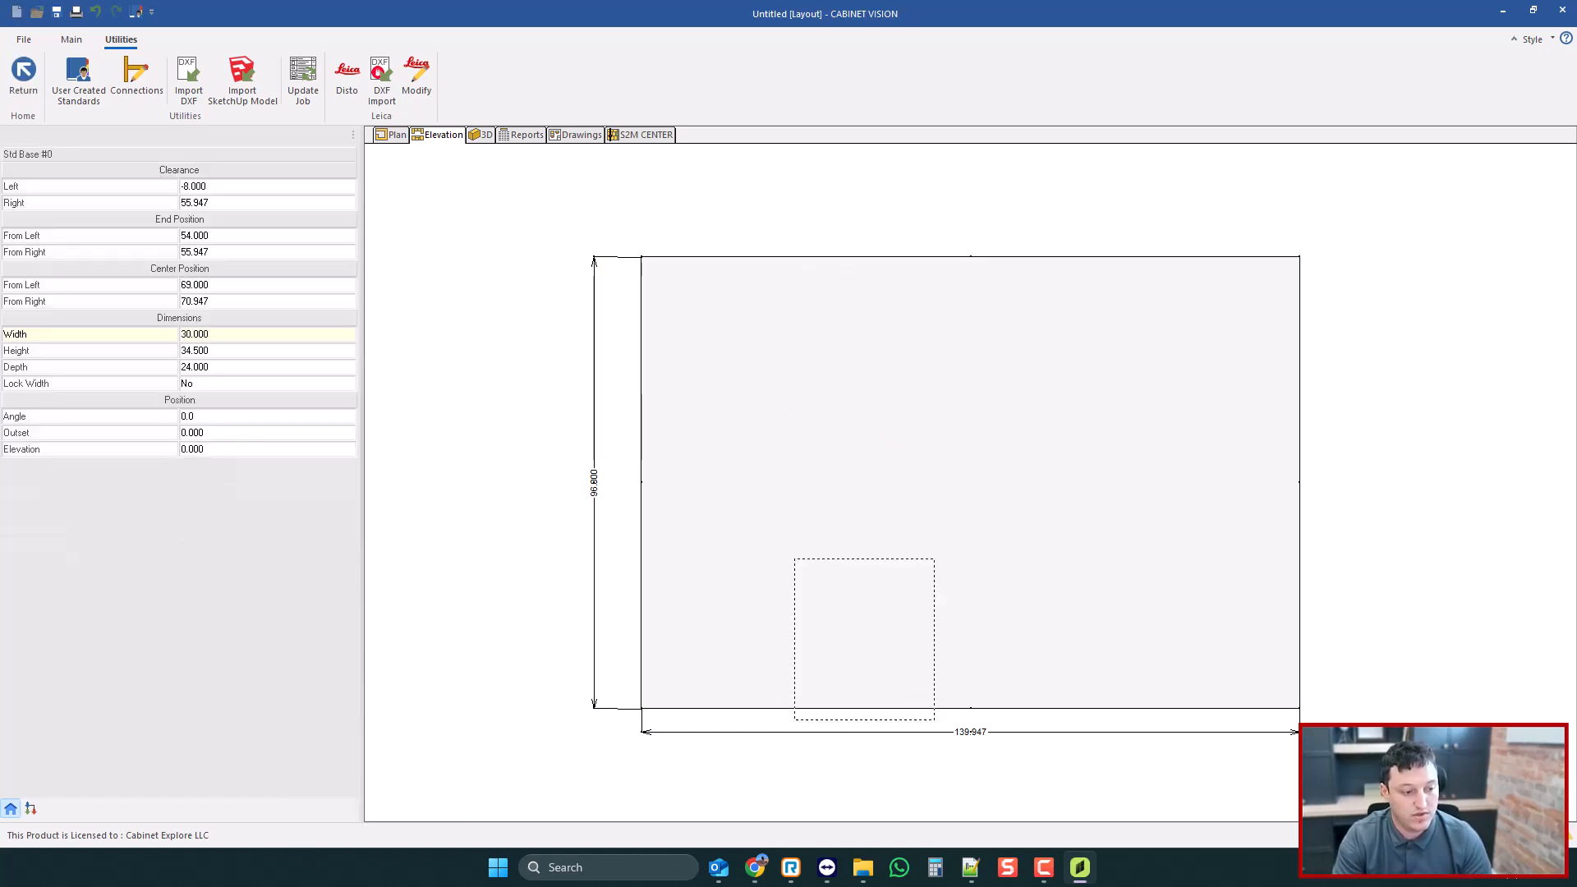
{"action": "left_click", "coordinate": [884, 580]}
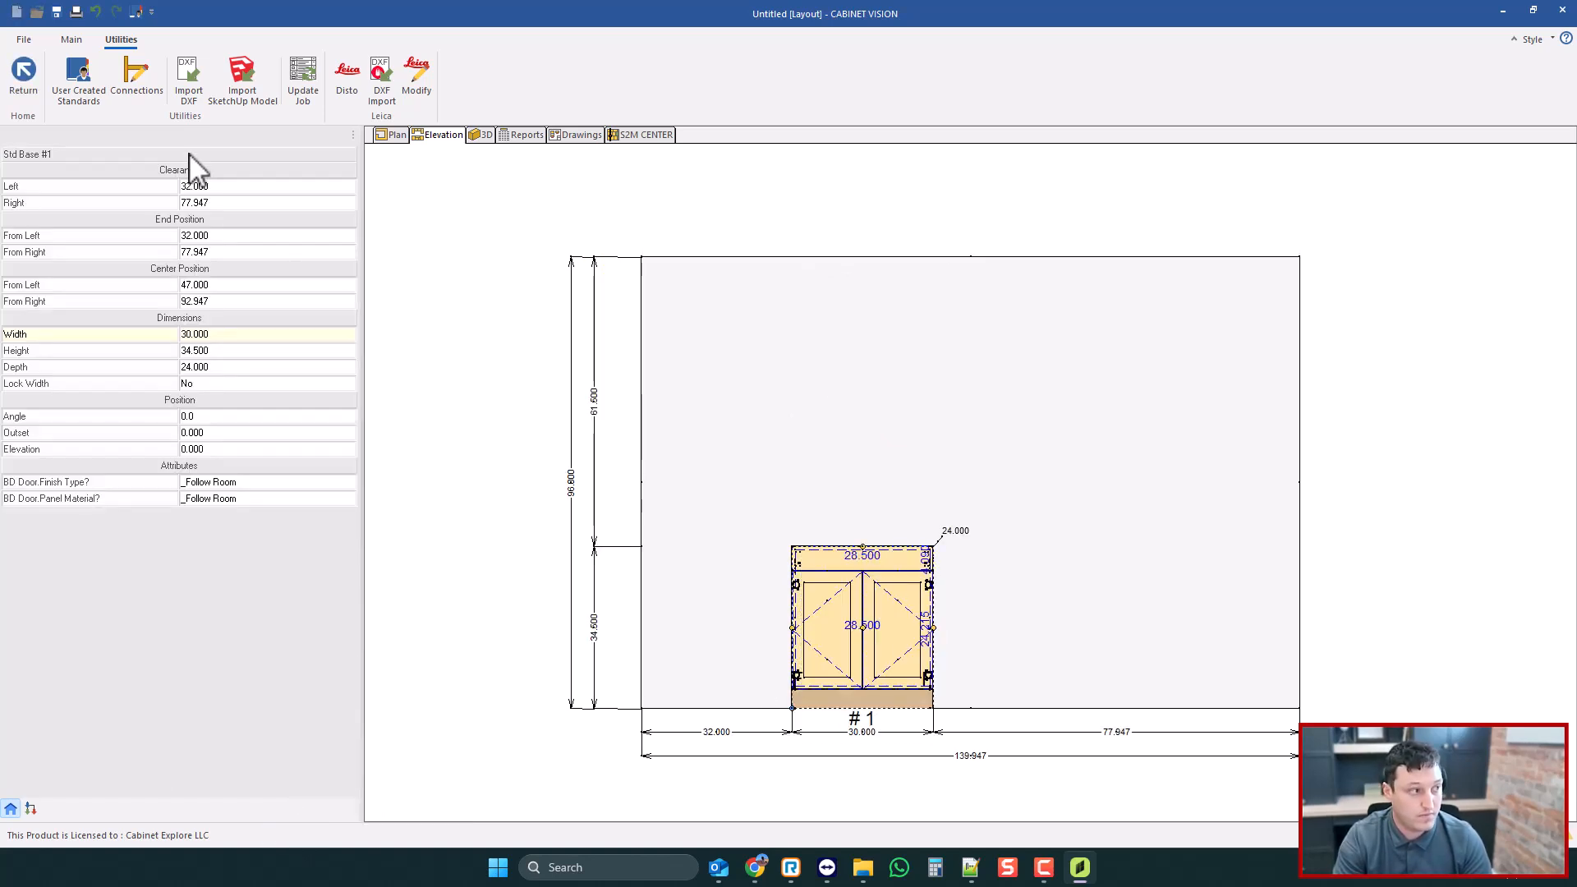
- Open the new base cabinet for editing and delete the drawer and doors from its face section
{"action": "double_click", "coordinate": [883, 614]}
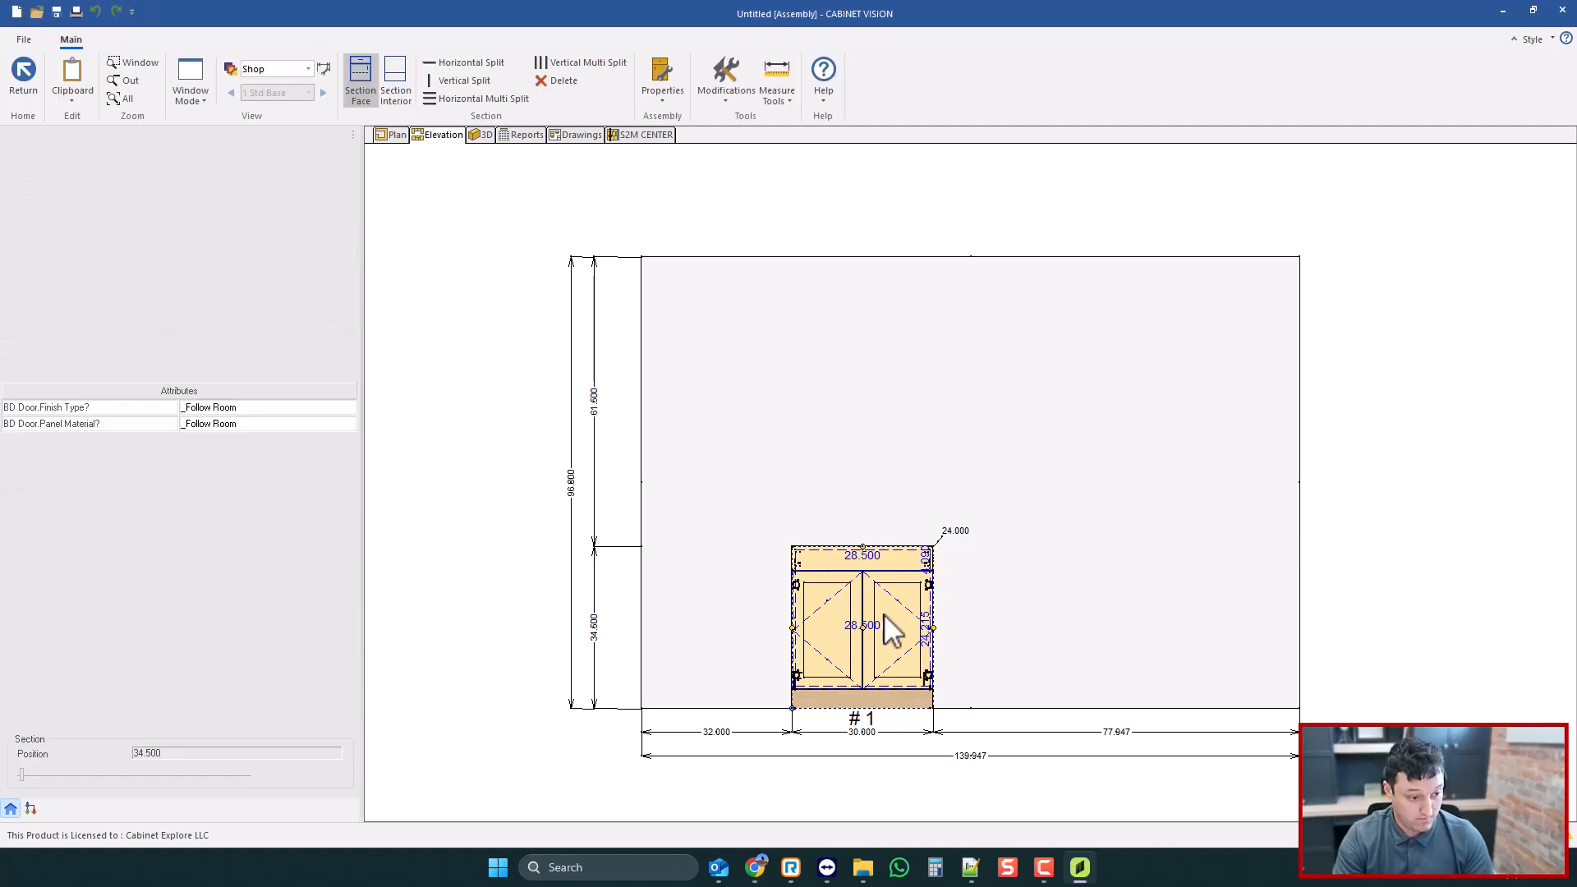
{"action": "left_click", "coordinate": [562, 81]}
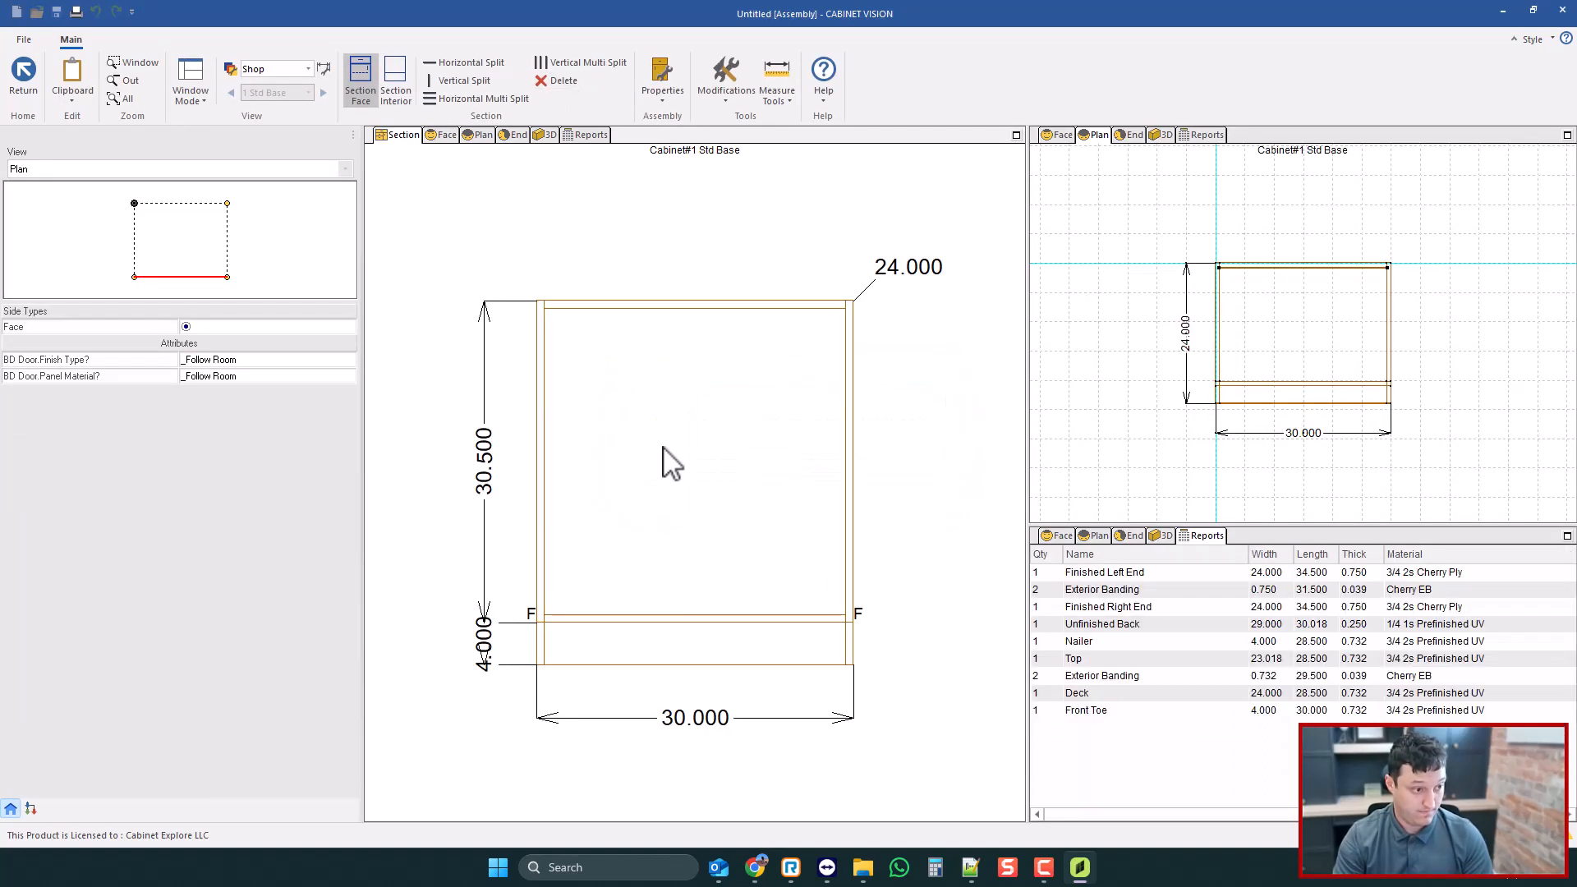
- Split the cabinet's interior section horizontally, change the shelf to a Roll Out Tray, and move it lower
{"action": "left_click", "coordinate": [698, 464]}
{"action": "left_click", "coordinate": [435, 64]}
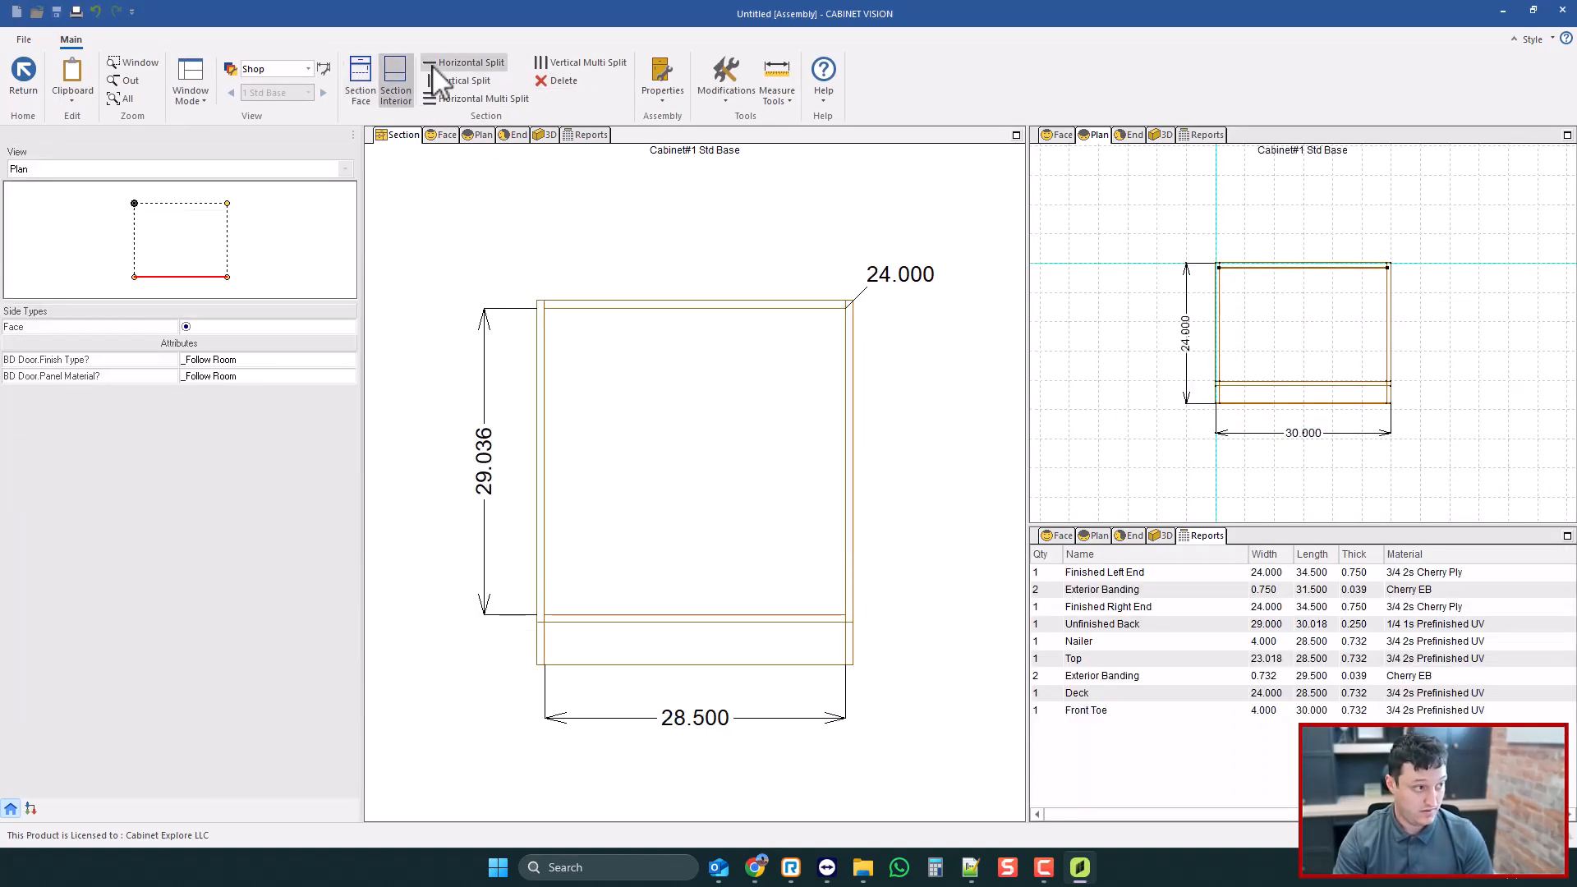
{"action": "left_click", "coordinate": [688, 460]}
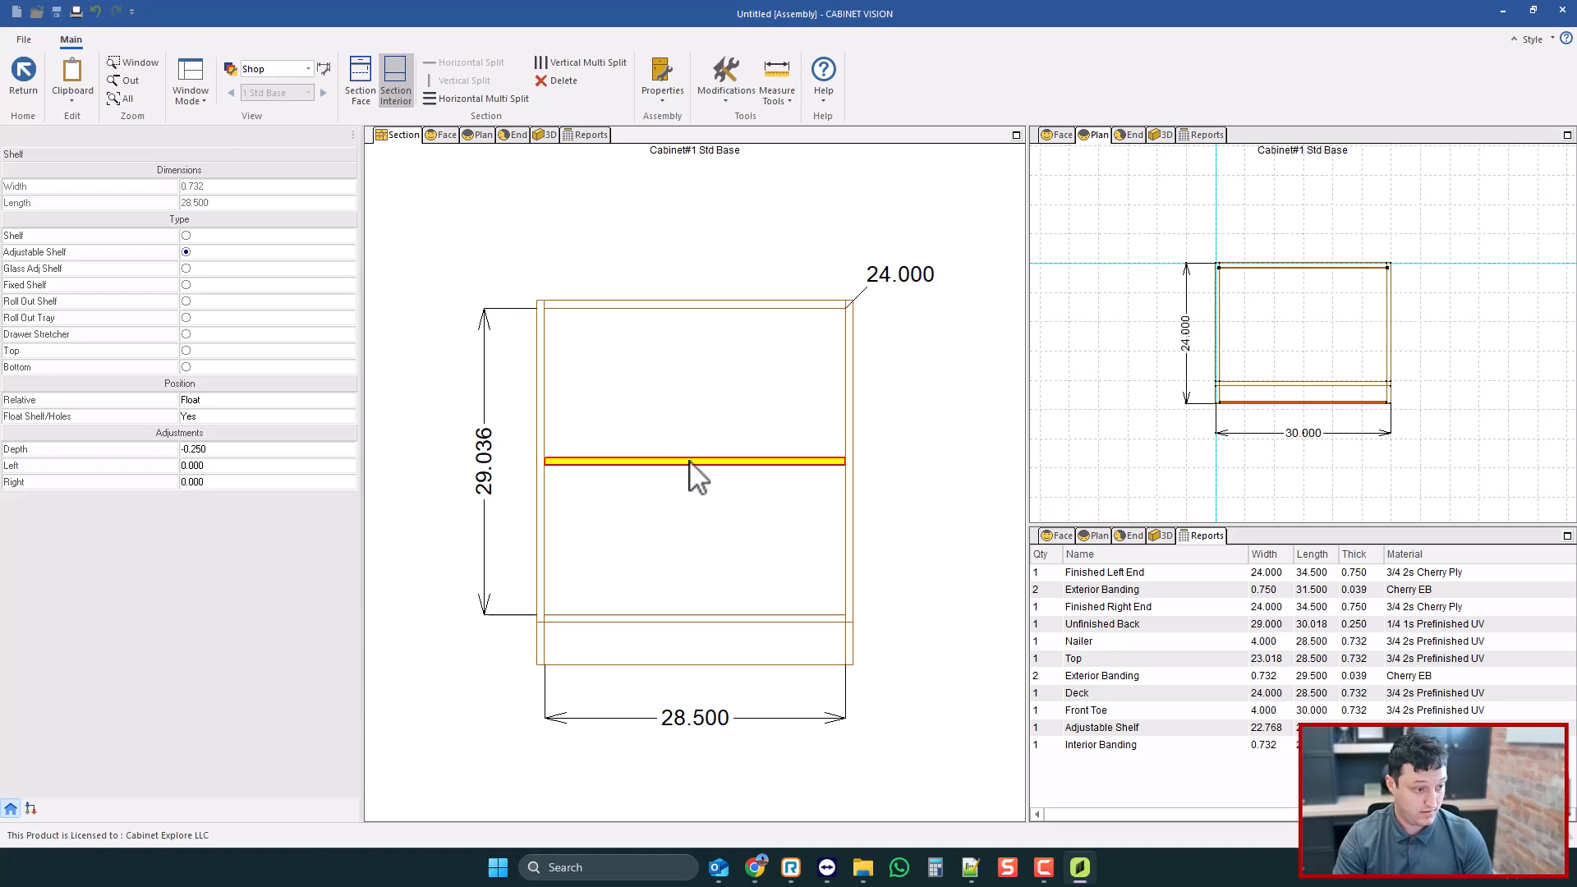
{"action": "left_click", "coordinate": [186, 318]}
{"action": "left_click_drag", "start_coordinate": [676, 462], "coordinate": [694, 511]}
- Examine the rollout guide and its mounting holes in the cabinet's end view, and check the face view
{"action": "left_click", "coordinate": [514, 135]}
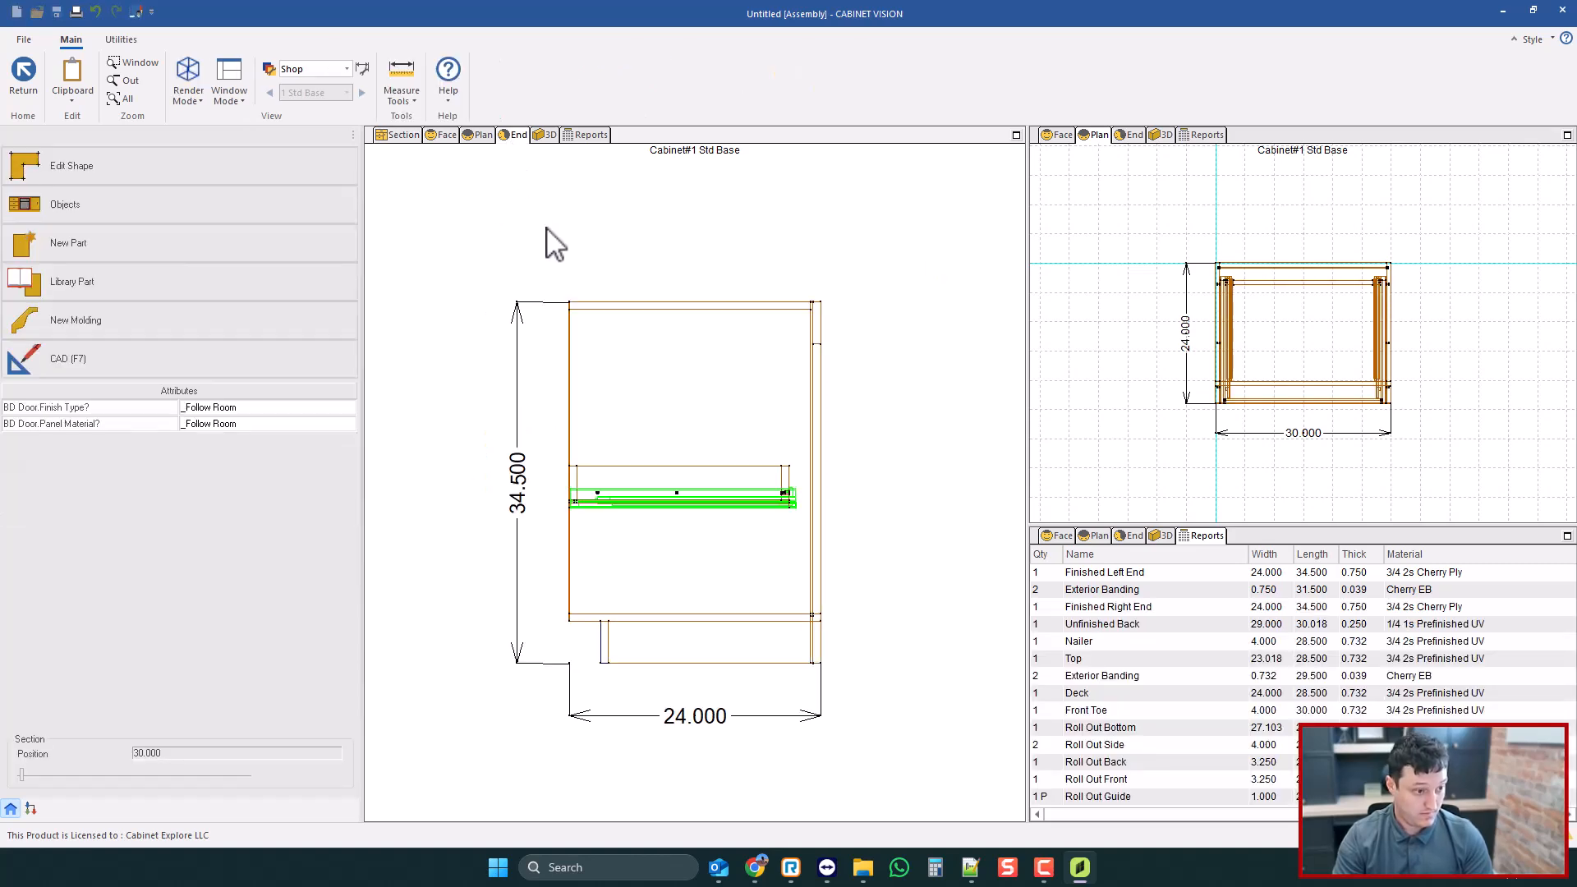
{"action": "scroll", "coordinate": [687, 493], "scroll_direction": "up", "scroll_amount": 2}
{"action": "scroll", "coordinate": [835, 474], "scroll_direction": "up", "scroll_amount": 2}
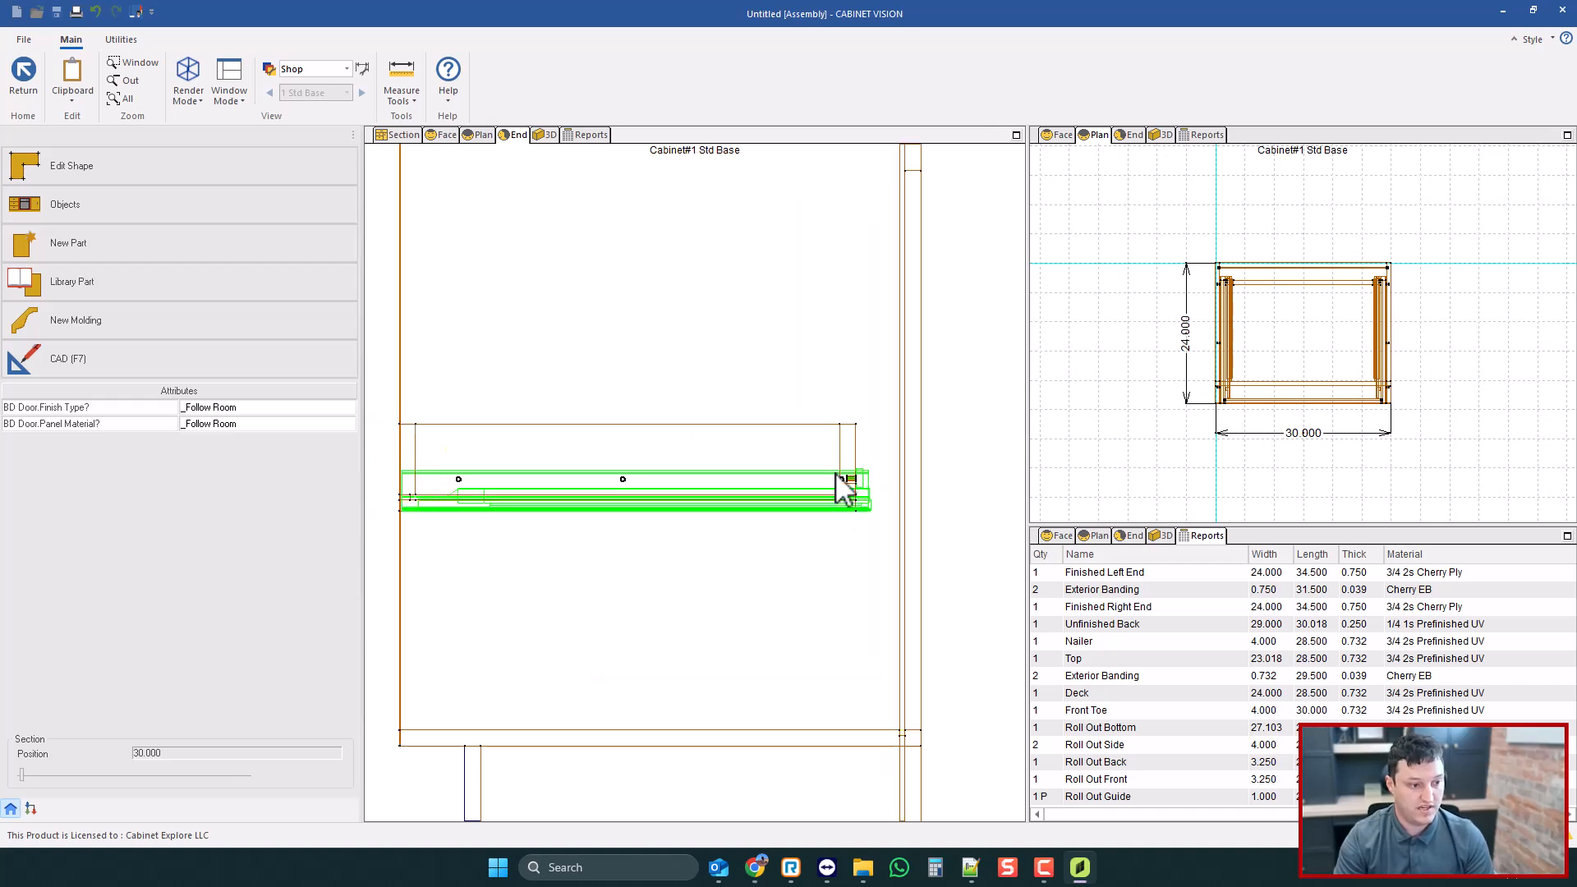
{"action": "scroll", "coordinate": [551, 466], "scroll_direction": "down", "scroll_amount": 2}
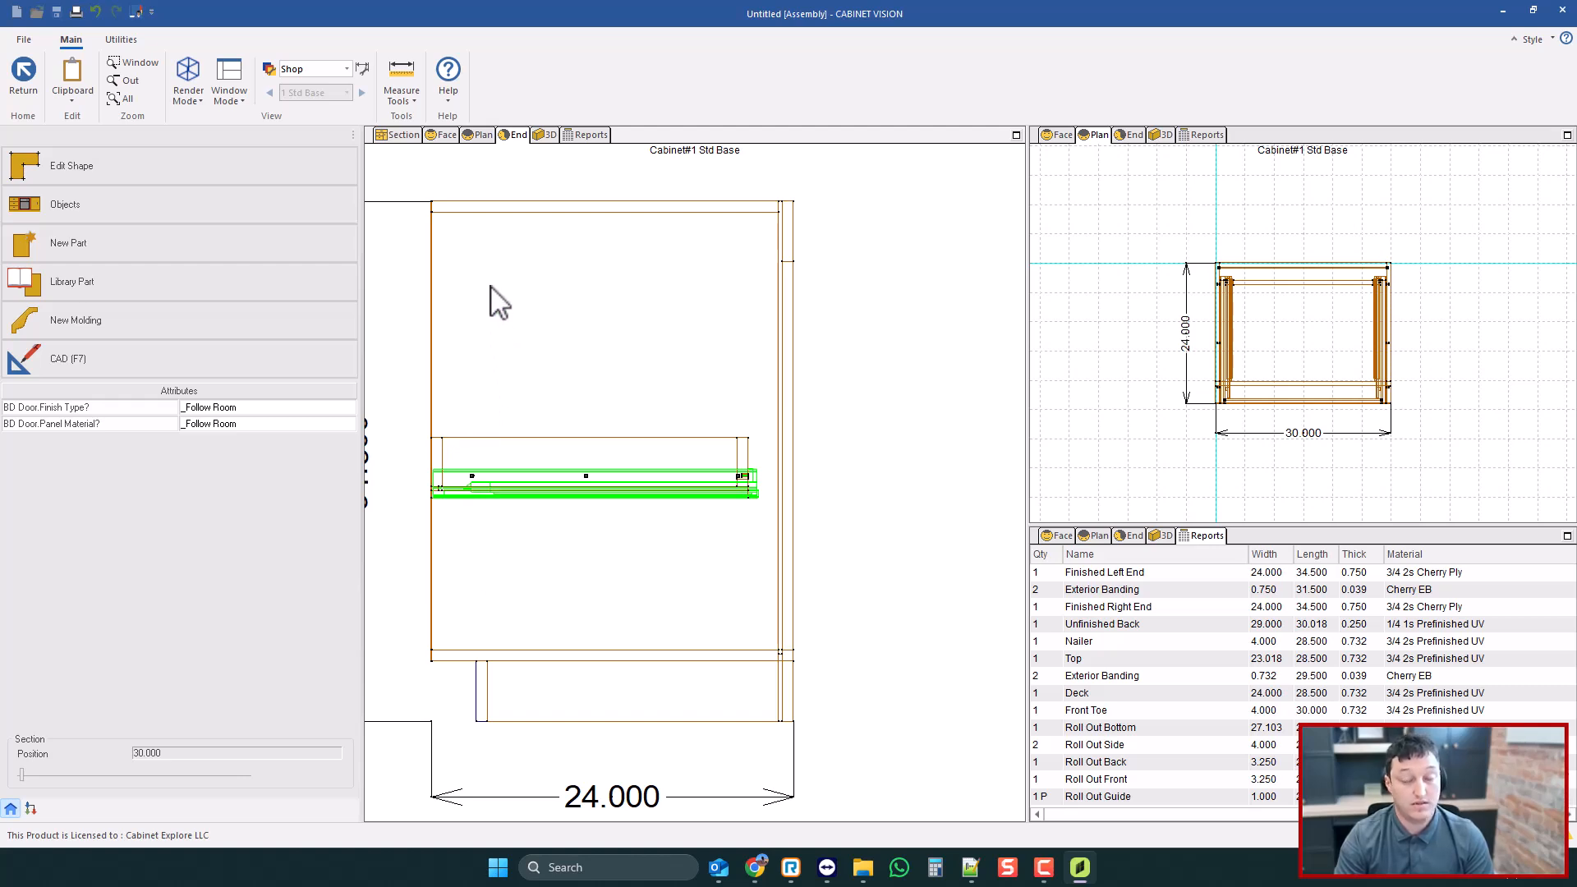
{"action": "scroll", "coordinate": [567, 381], "scroll_direction": "down", "scroll_amount": 2}
{"action": "scroll", "coordinate": [568, 381], "scroll_direction": "up", "scroll_amount": 2}
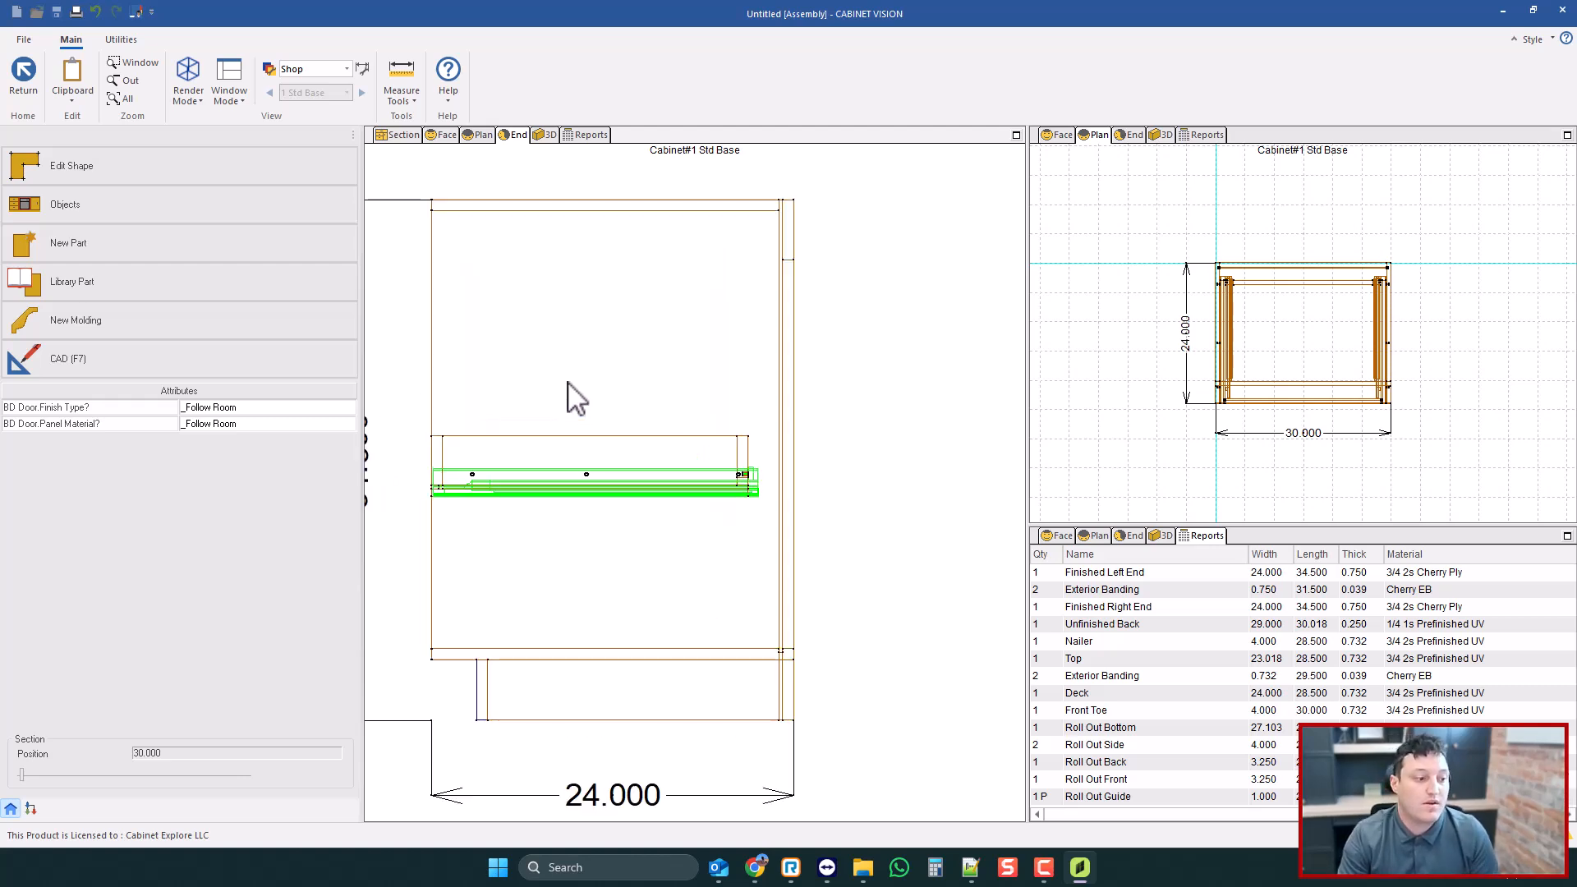
{"action": "scroll", "coordinate": [568, 380], "scroll_direction": "down", "scroll_amount": 2}
{"action": "scroll", "coordinate": [824, 476], "scroll_direction": "down", "scroll_amount": 1}
{"action": "scroll", "coordinate": [584, 413], "scroll_direction": "up", "scroll_amount": 2}
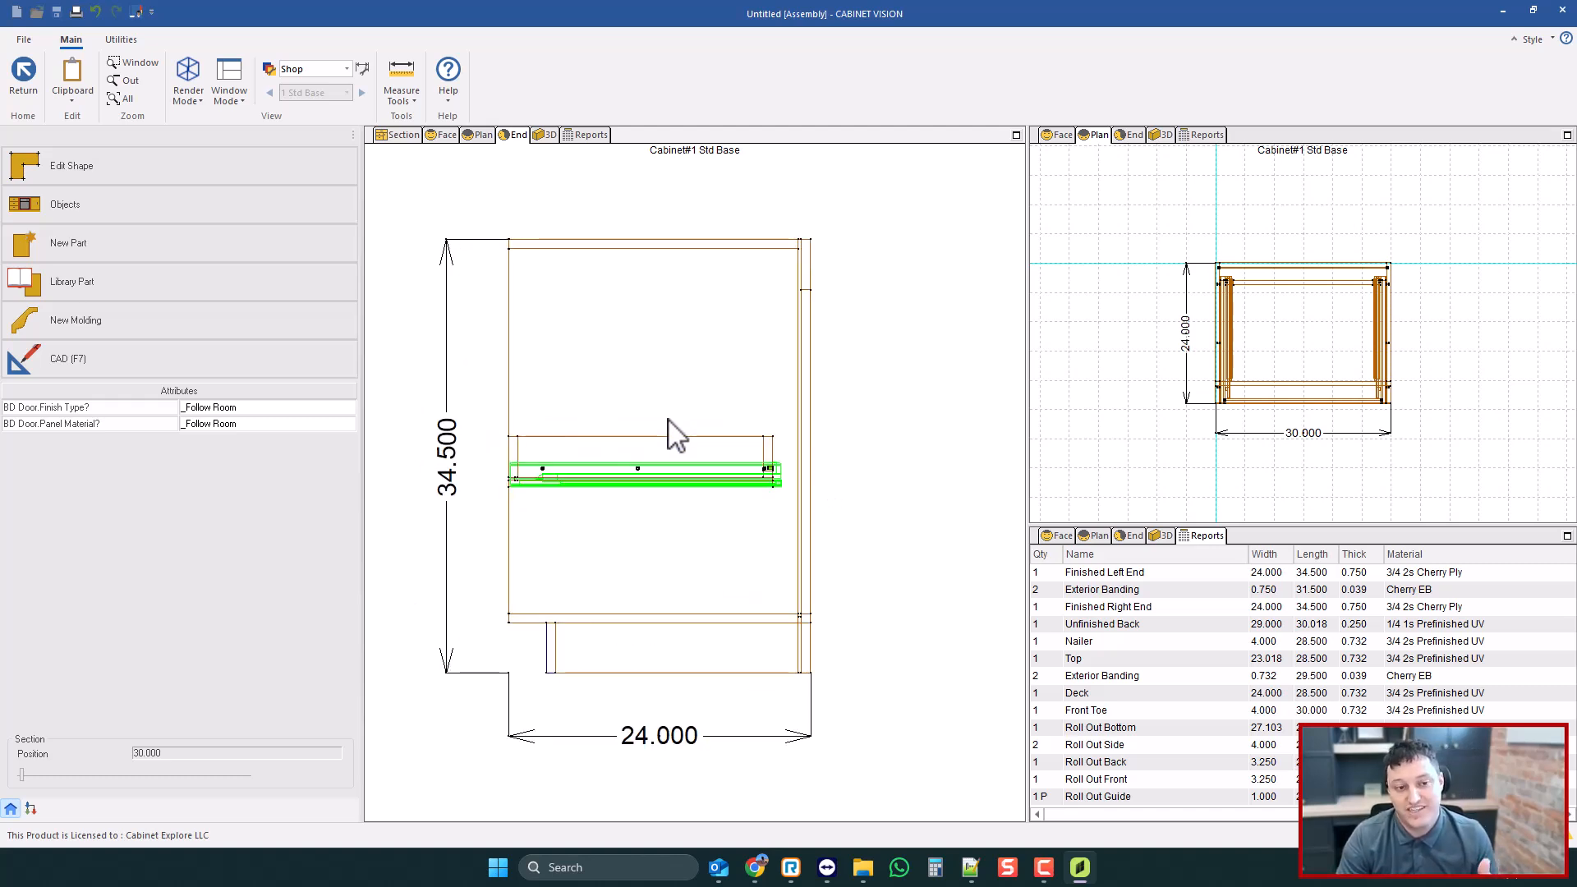
{"action": "scroll", "coordinate": [646, 456], "scroll_direction": "down", "scroll_amount": 1}
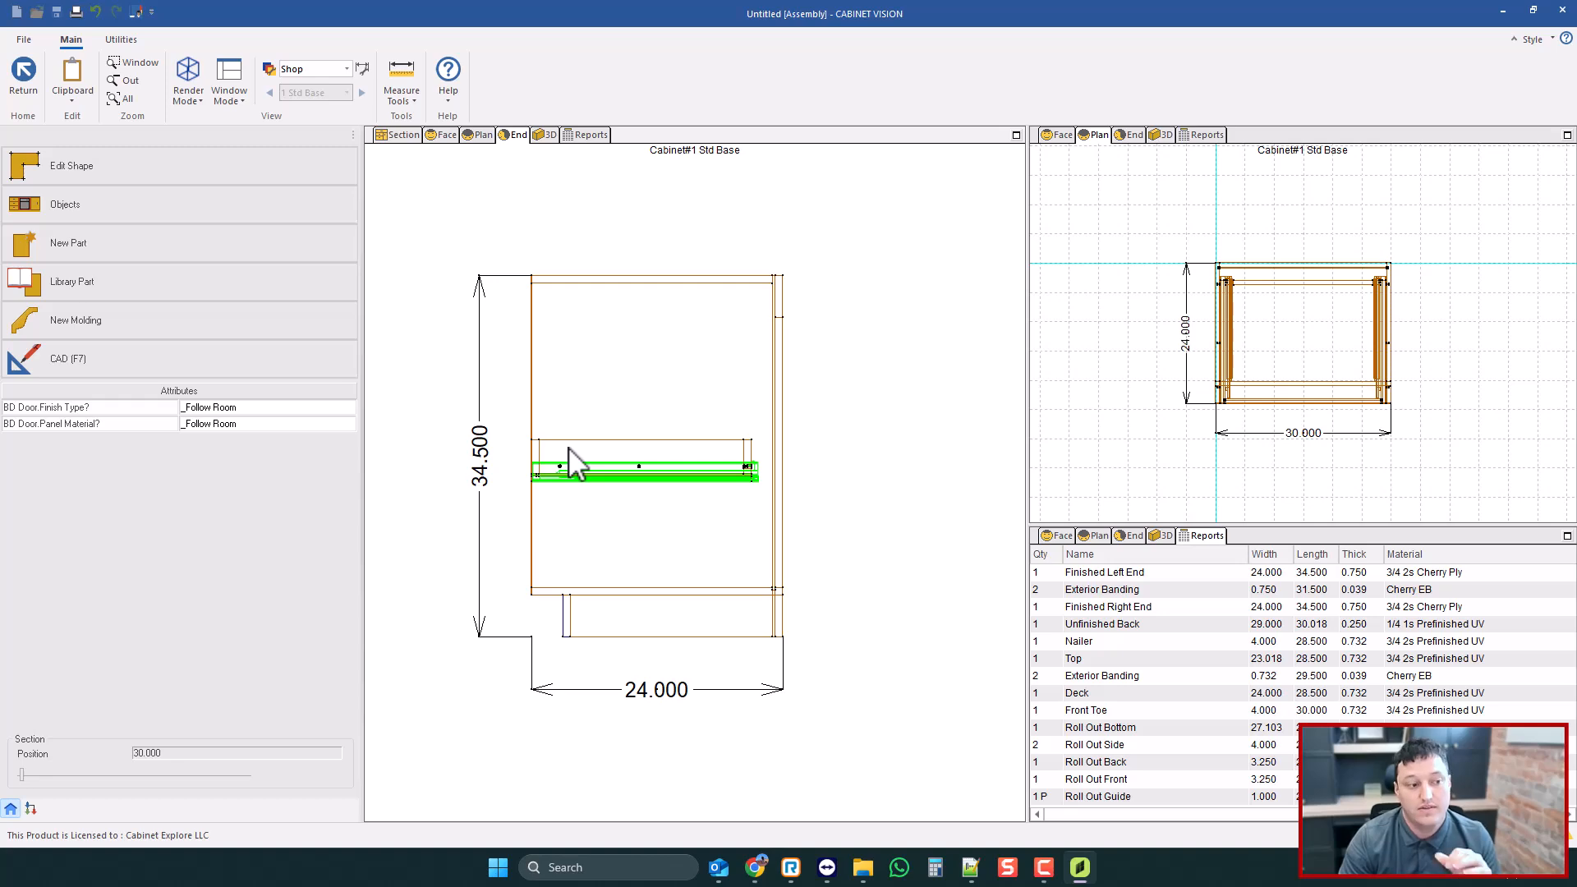
{"action": "left_click", "coordinate": [443, 136]}
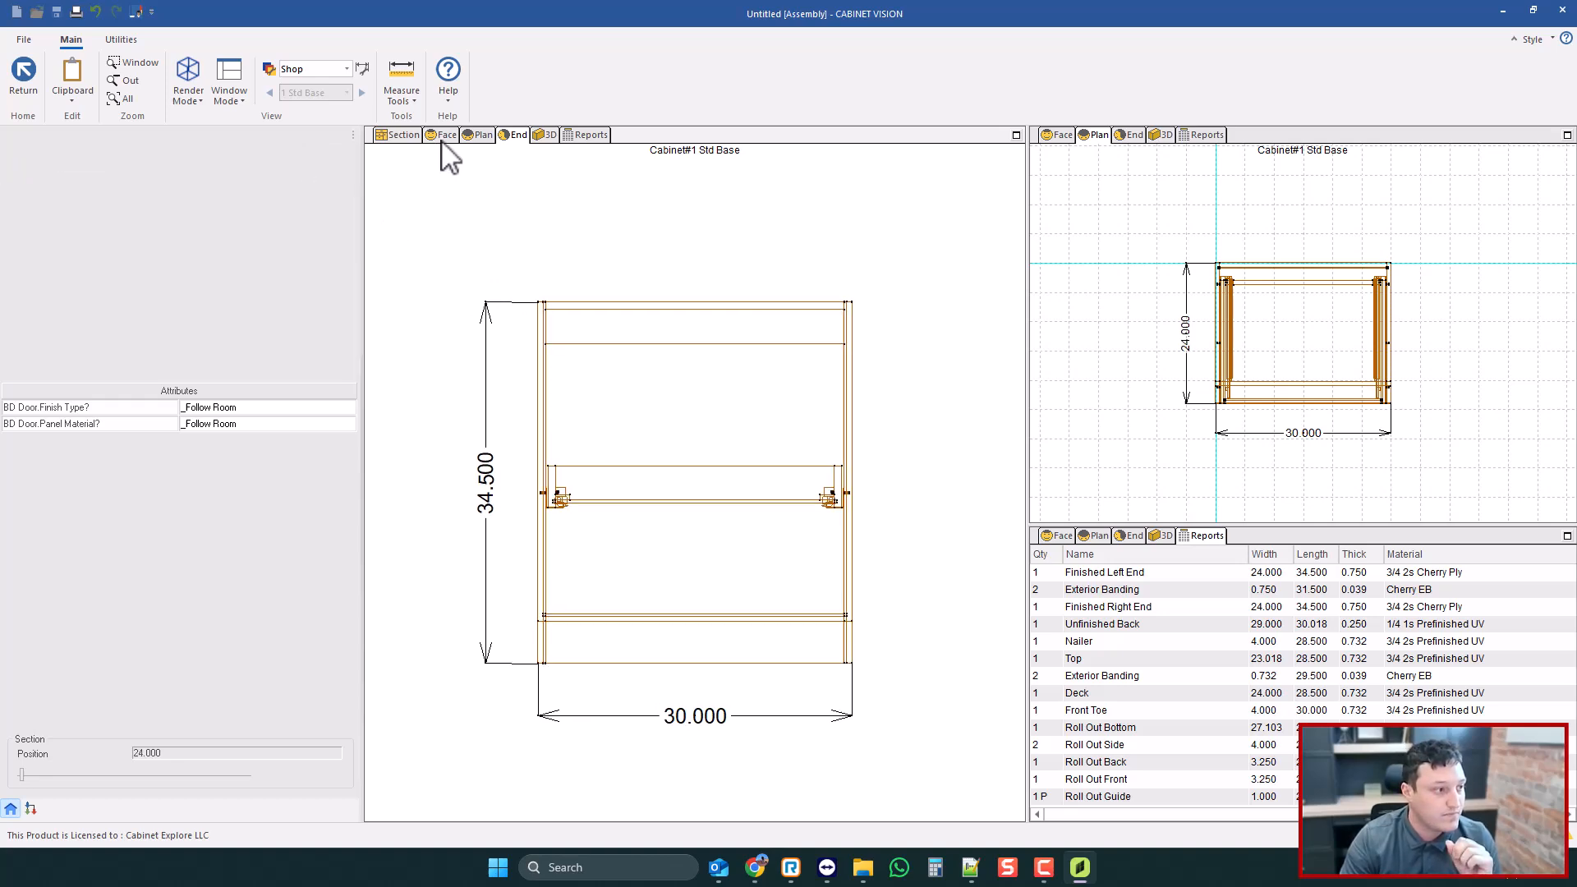
- Open the User Created Standards and look through the list of existing standards
{"action": "left_click", "coordinate": [121, 39]}
{"action": "left_click", "coordinate": [79, 89]}
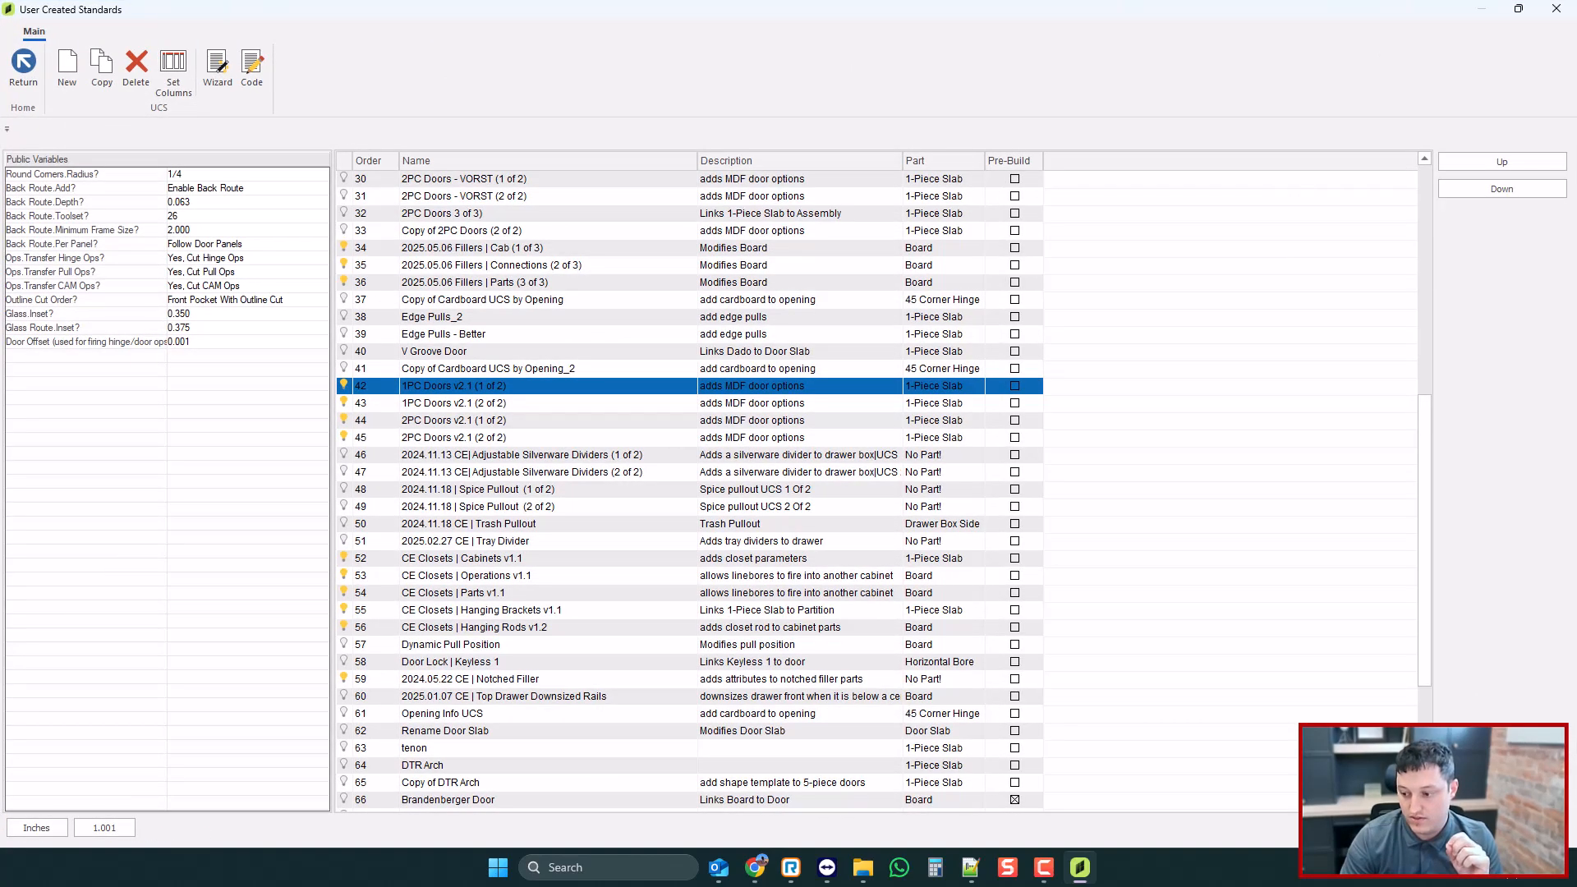
{"action": "key", "text": "alt+Tab"}
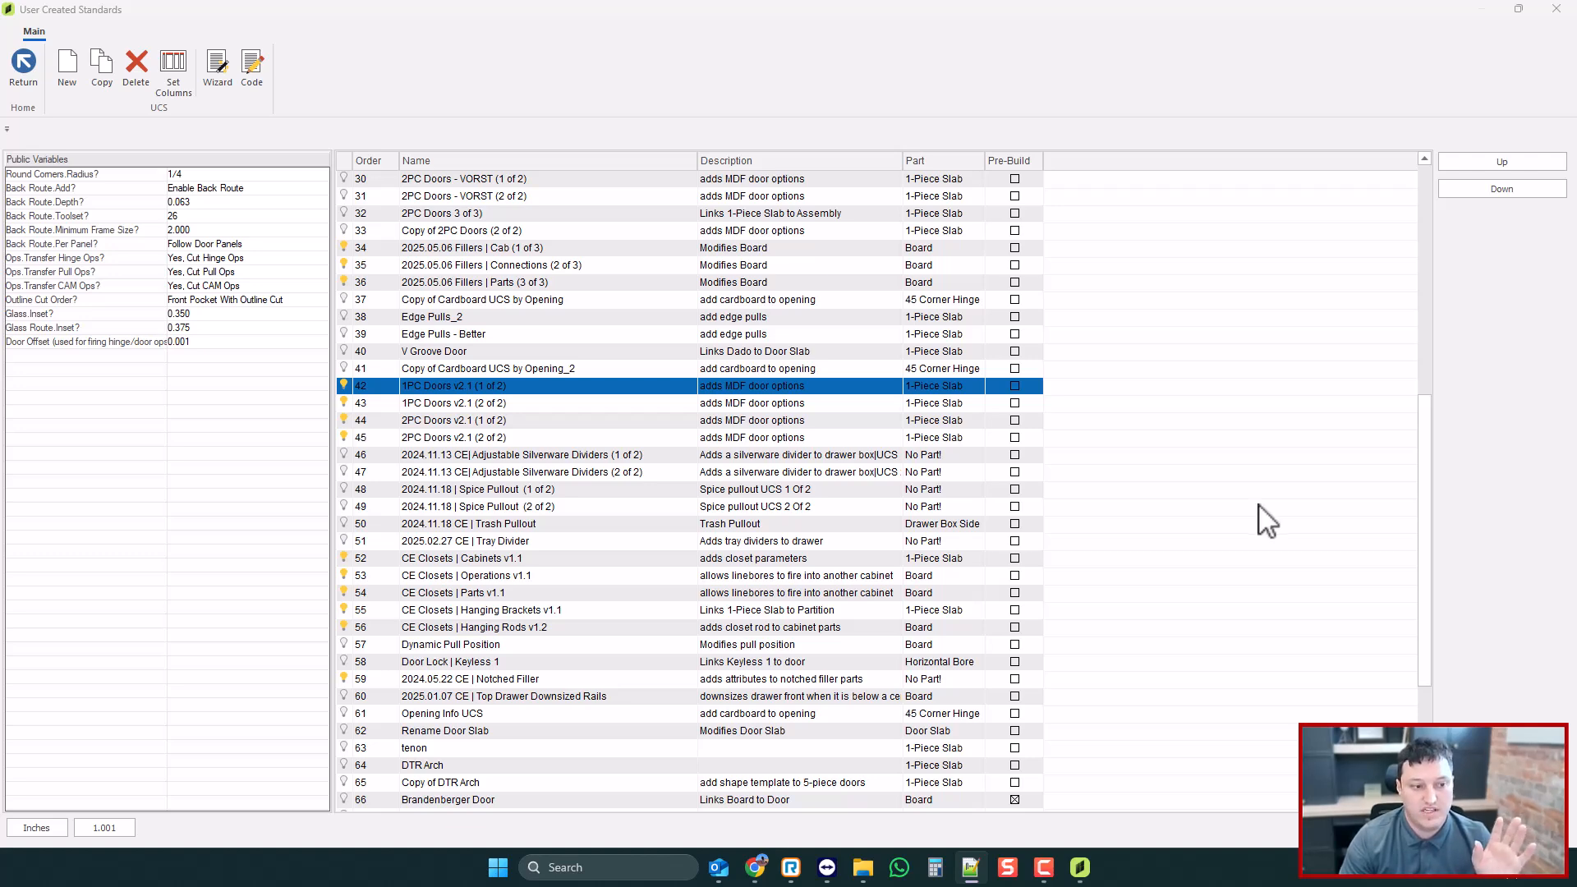
{"action": "scroll", "coordinate": [698, 575], "scroll_direction": "down", "scroll_amount": 2}
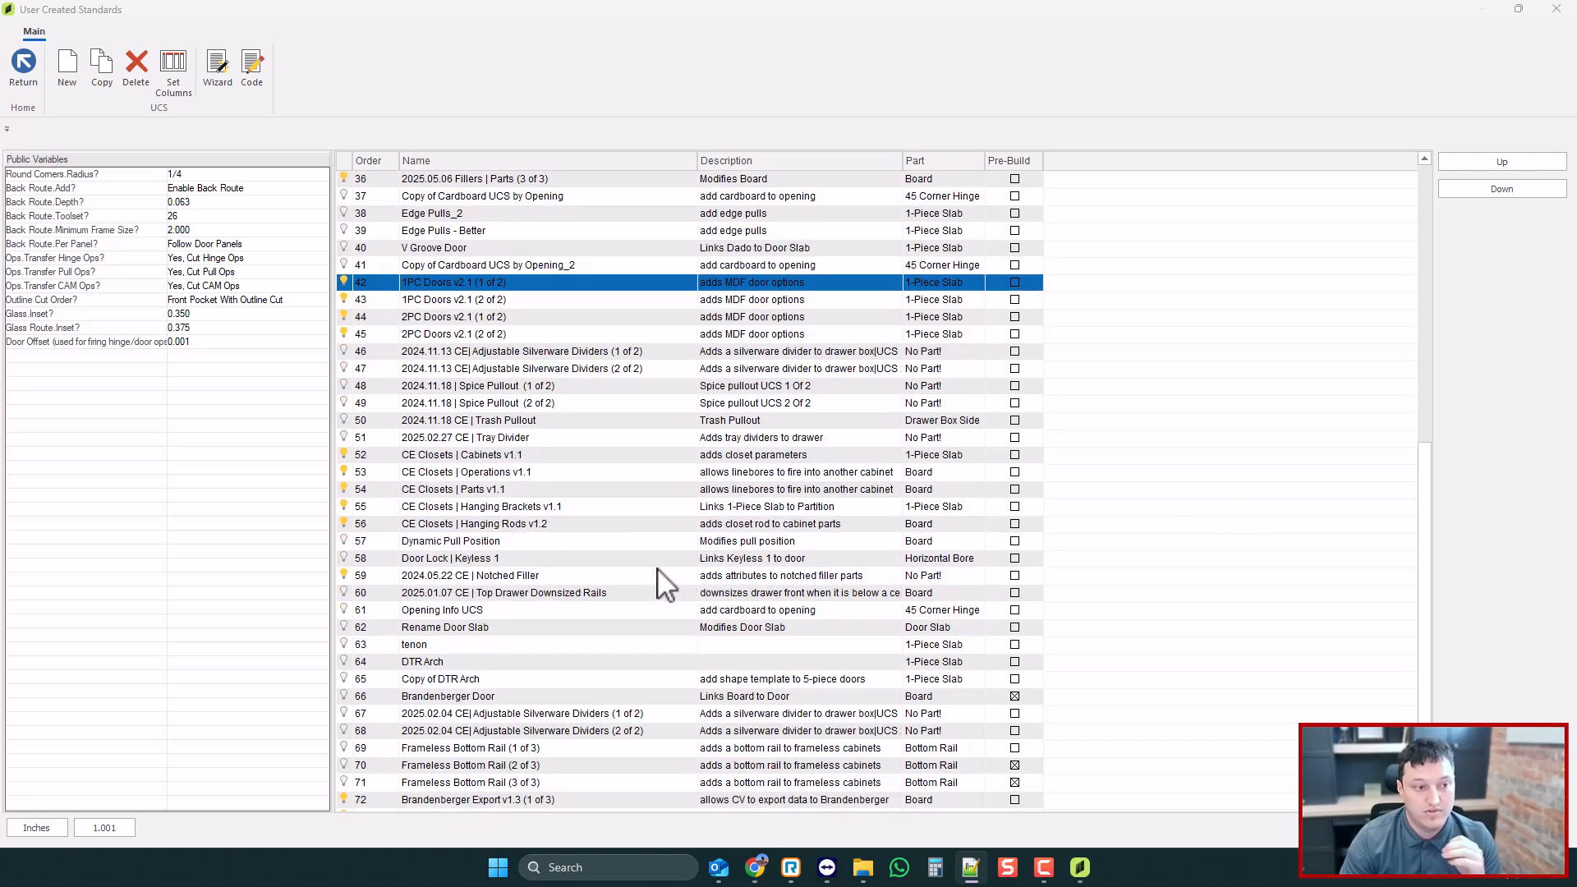
{"action": "scroll", "coordinate": [592, 563], "scroll_direction": "down", "scroll_amount": 3}
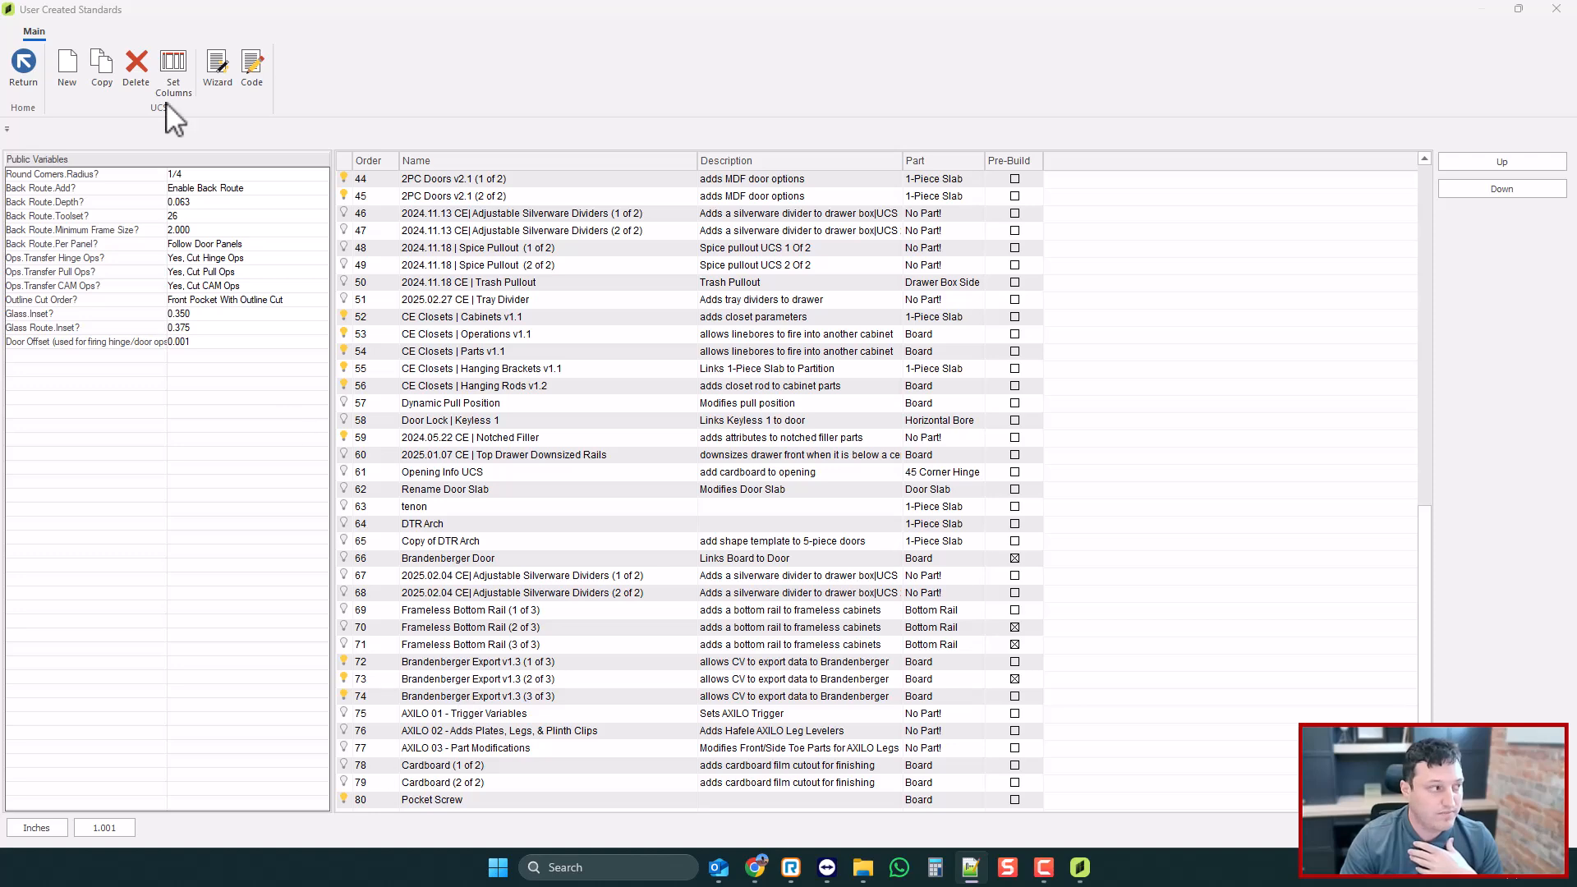
- Create a new user created standard named "Adj Tray" that adds a Vertical Bore operation
{"action": "left_click", "coordinate": [69, 64]}
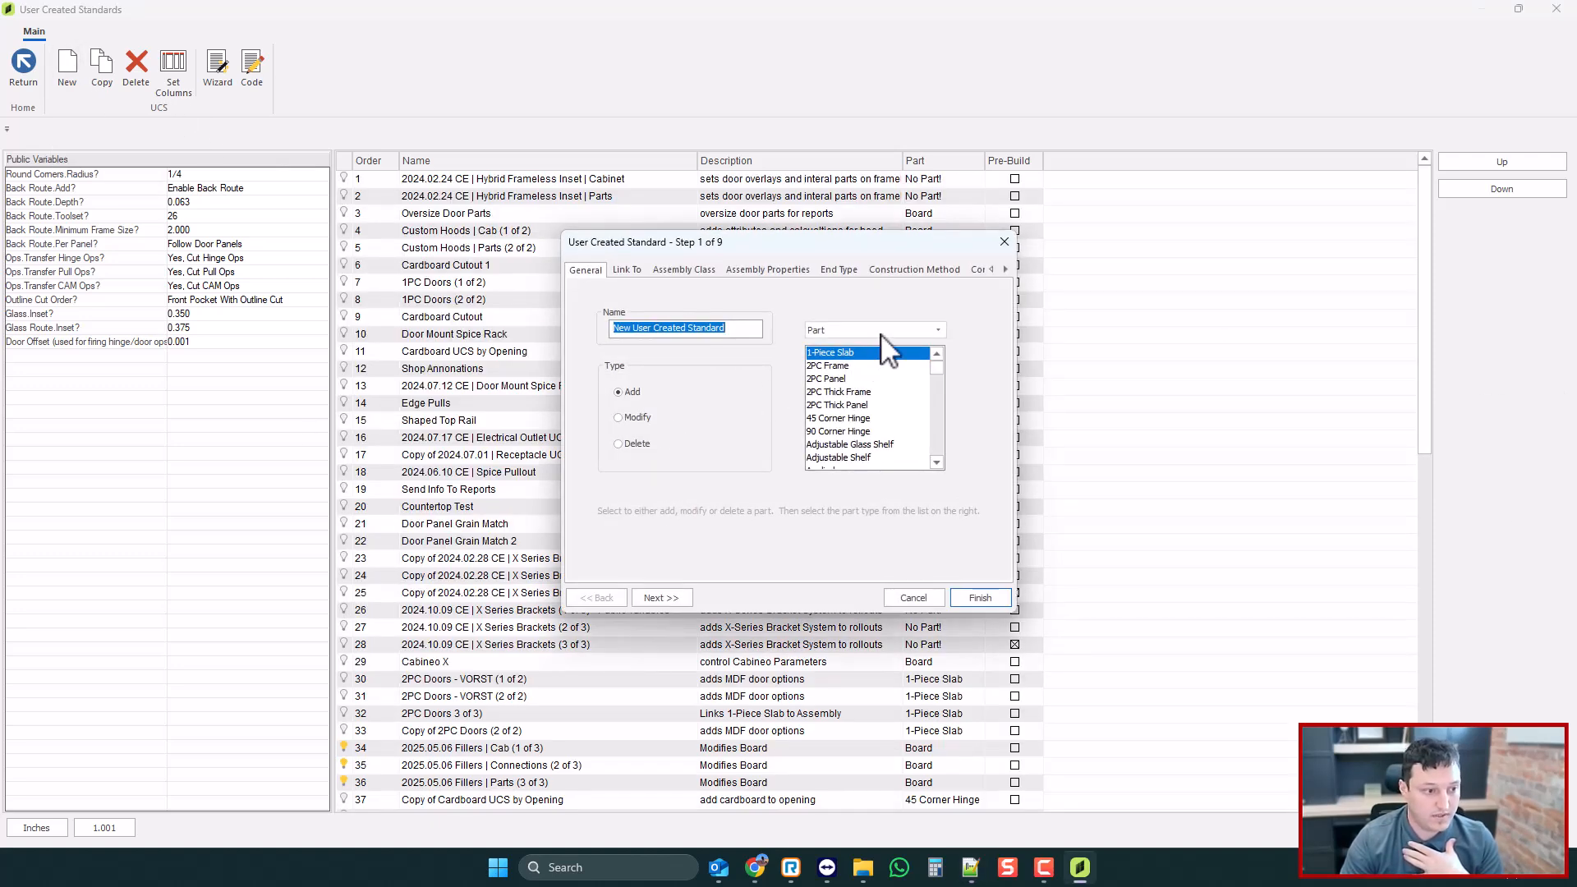
{"action": "left_click", "coordinate": [895, 332]}
{"action": "left_click", "coordinate": [841, 379]}
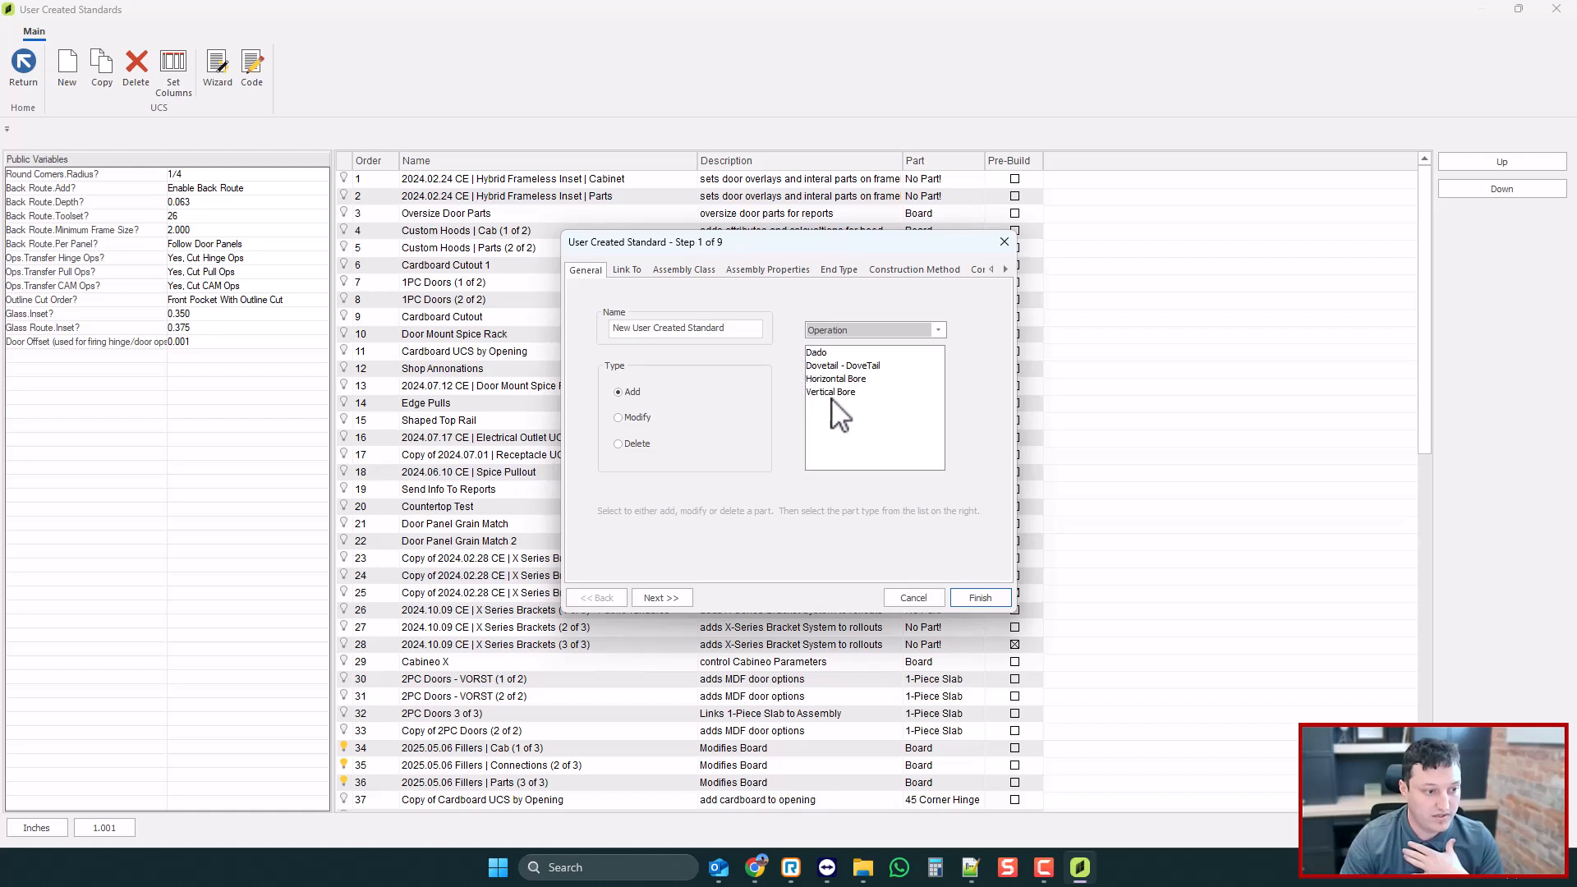
{"action": "left_click", "coordinate": [841, 393]}
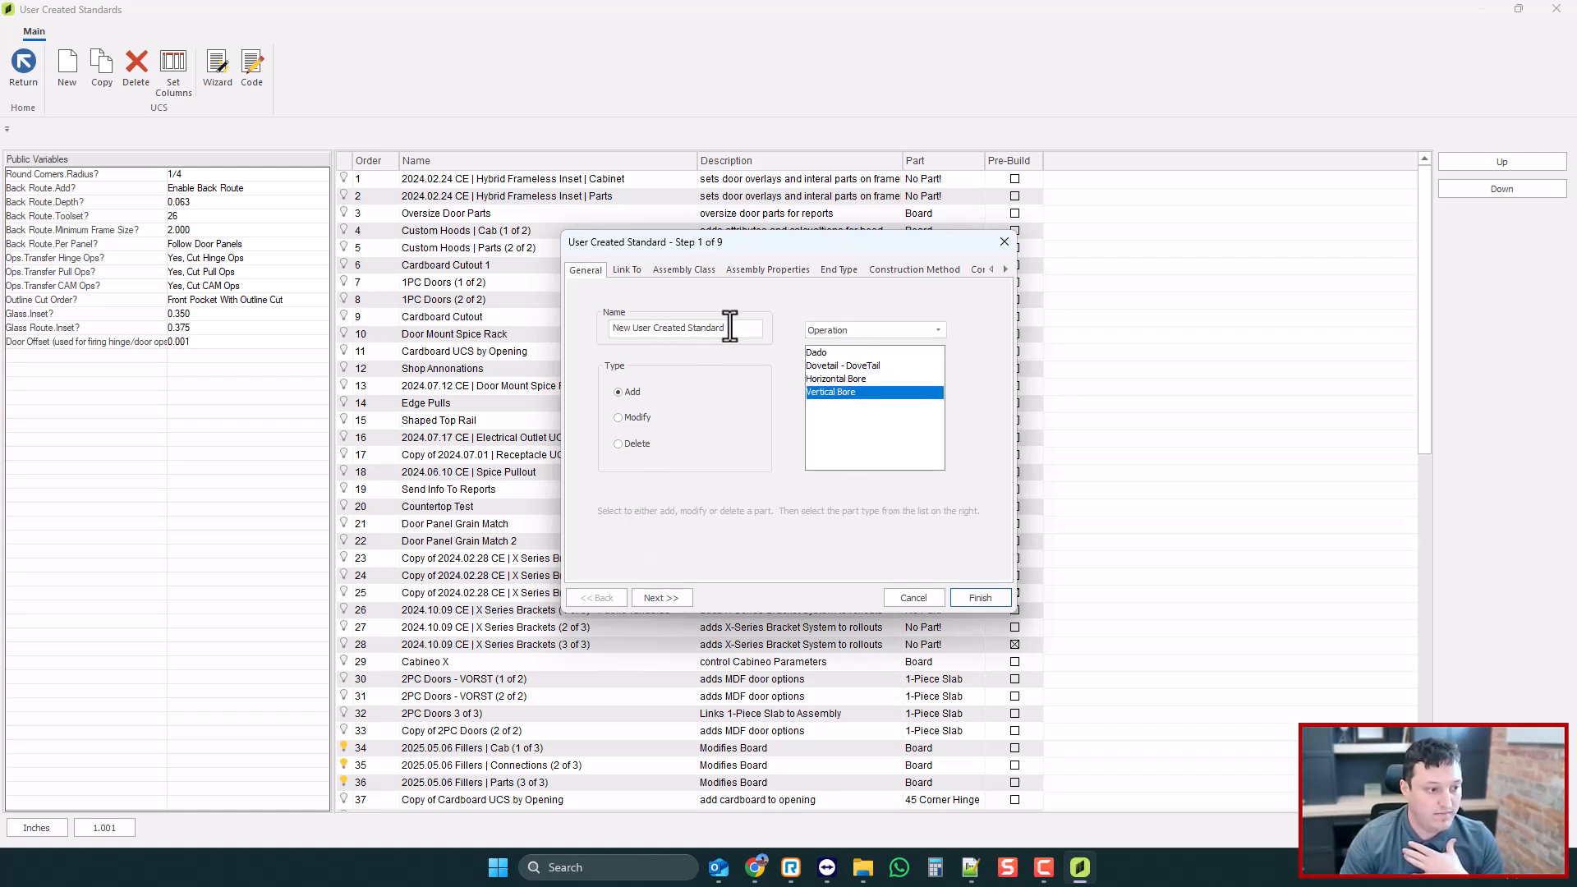
{"action": "left_click_drag", "start_coordinate": [727, 328], "coordinate": [518, 334]}
{"action": "type", "text": "Adj Tray"}
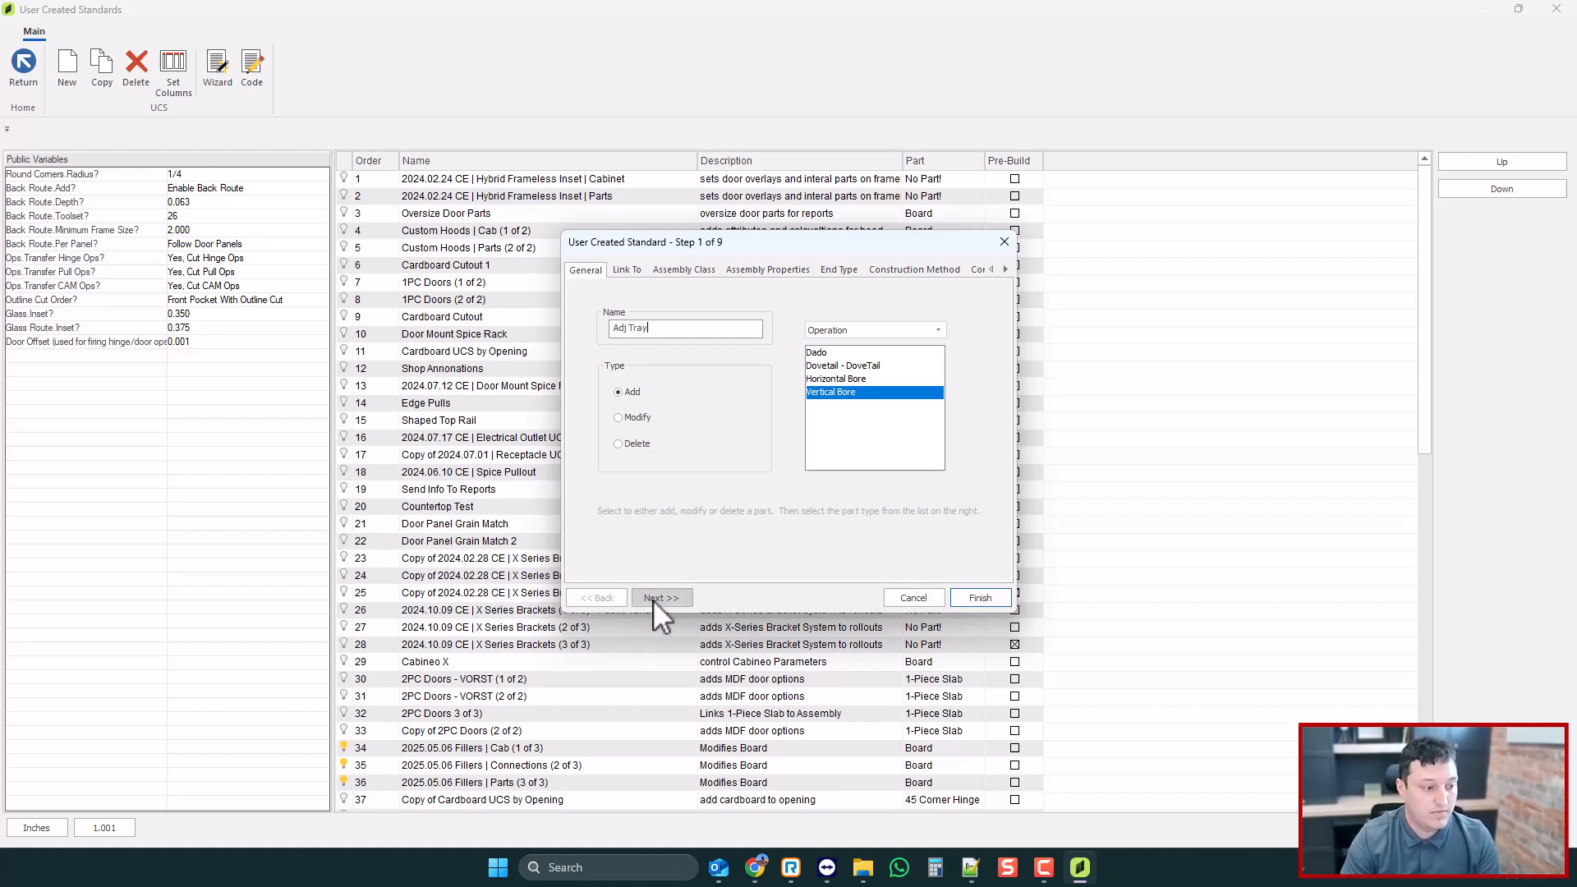
{"action": "left_click", "coordinate": [653, 598]}
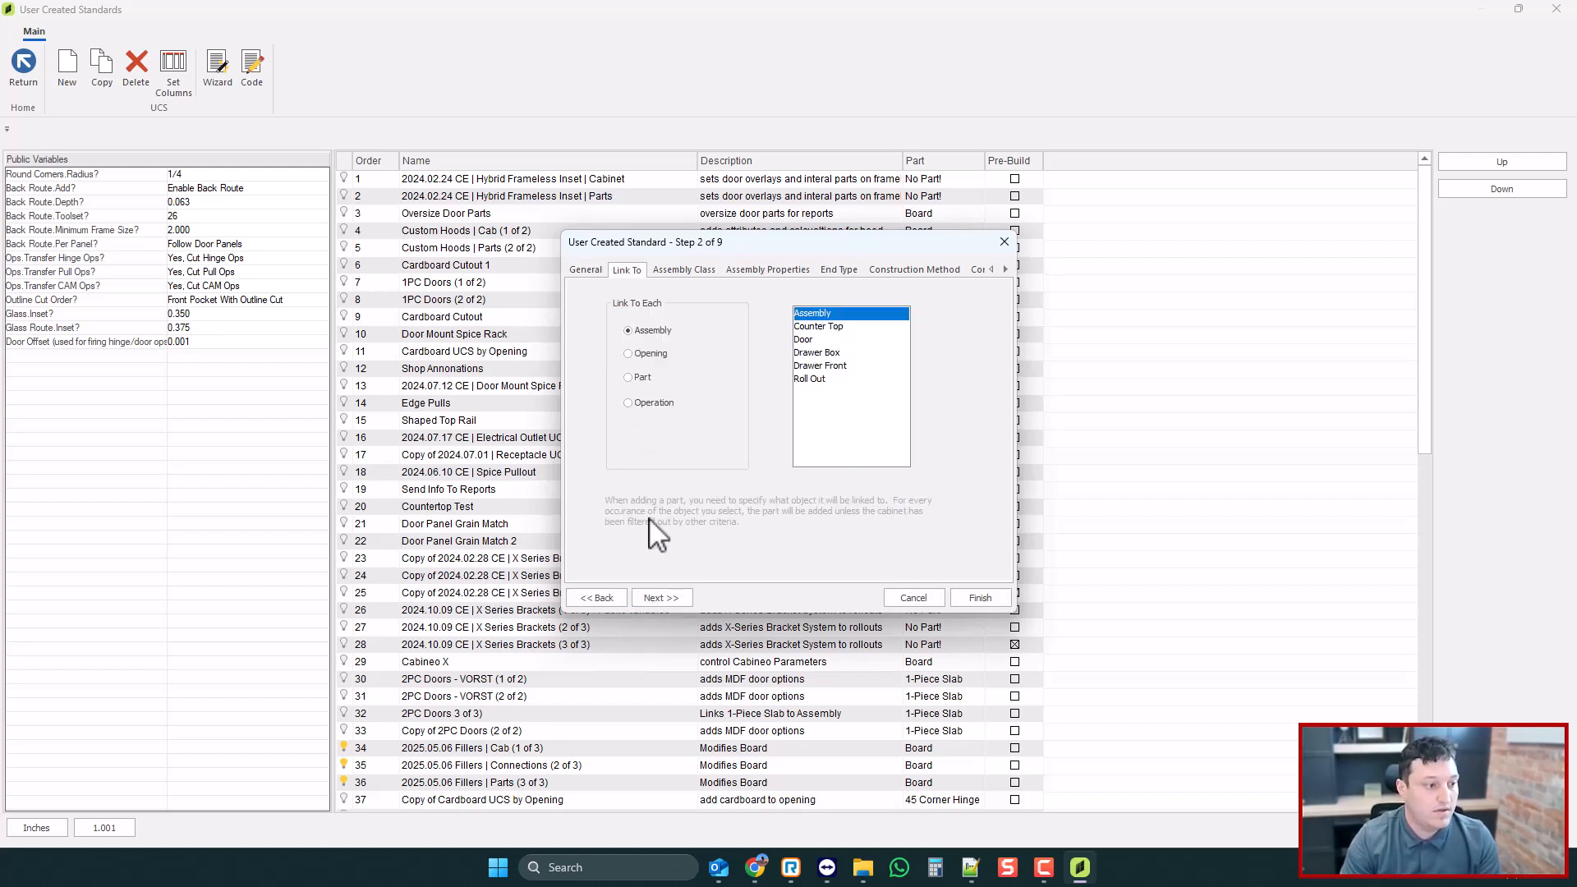
- Link the new standard to each Board part and finish its setup
{"action": "left_click", "coordinate": [644, 403]}
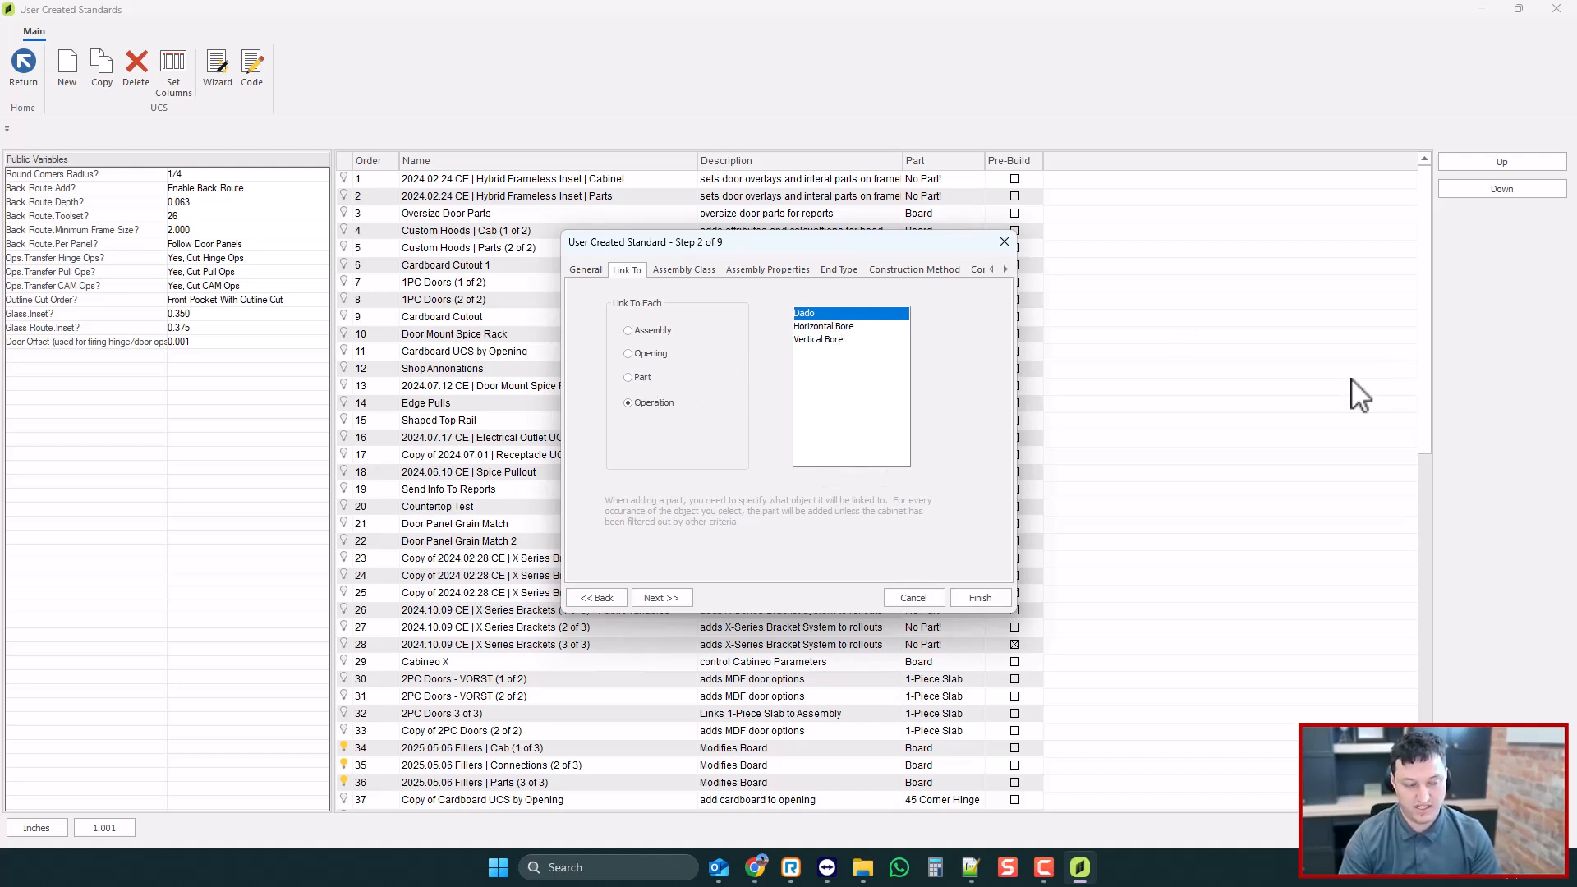
{"action": "left_click", "coordinate": [643, 378]}
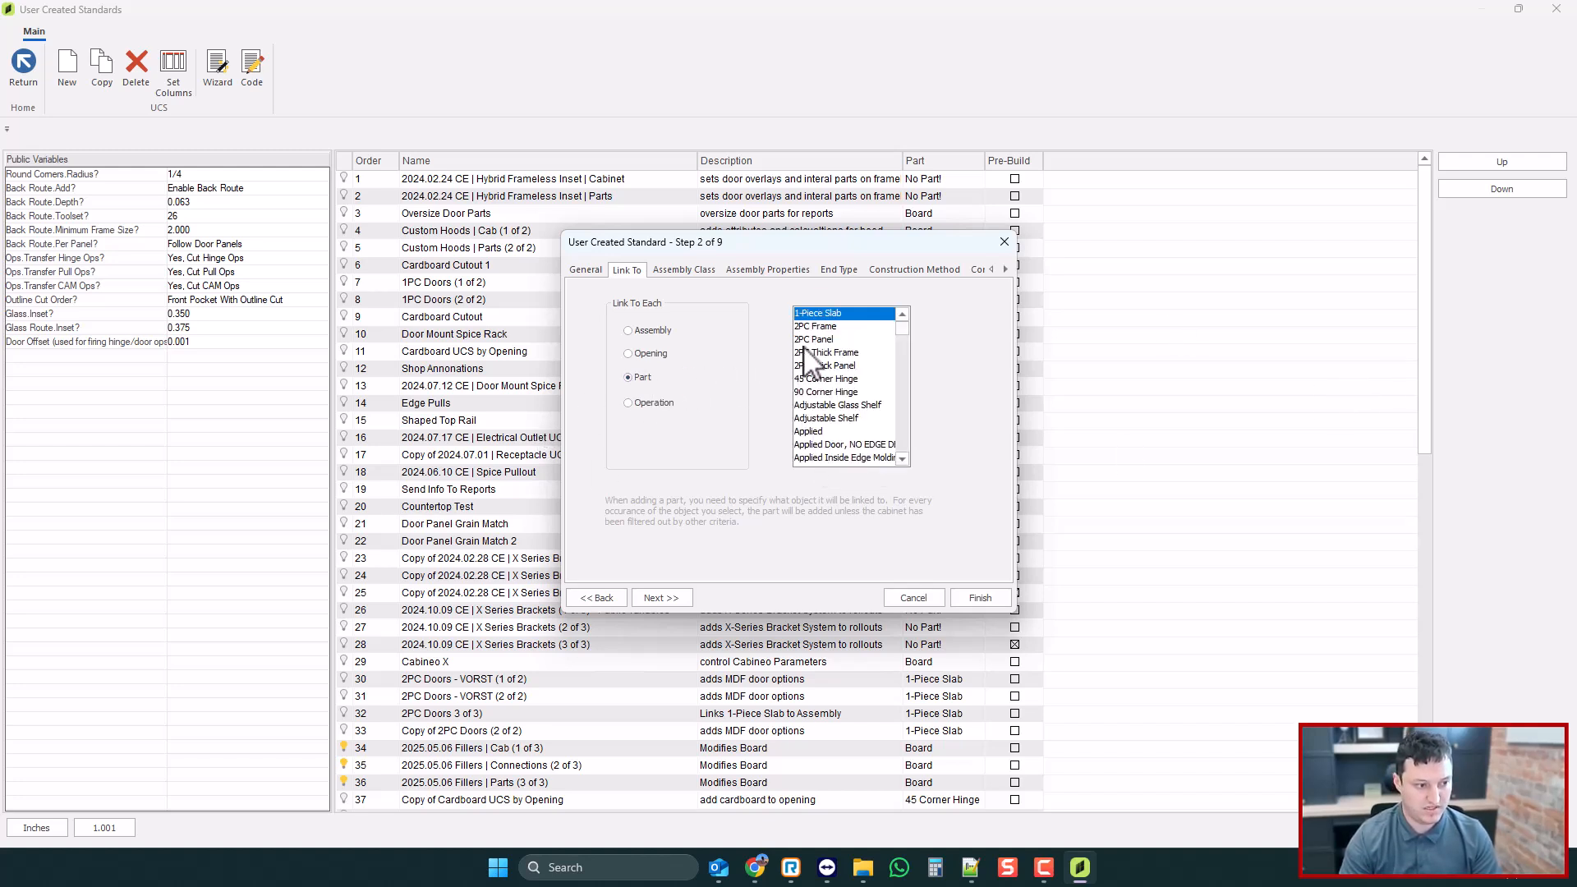
{"action": "scroll", "coordinate": [846, 386], "scroll_direction": "down", "scroll_amount": 7}
{"action": "left_click", "coordinate": [826, 326]}
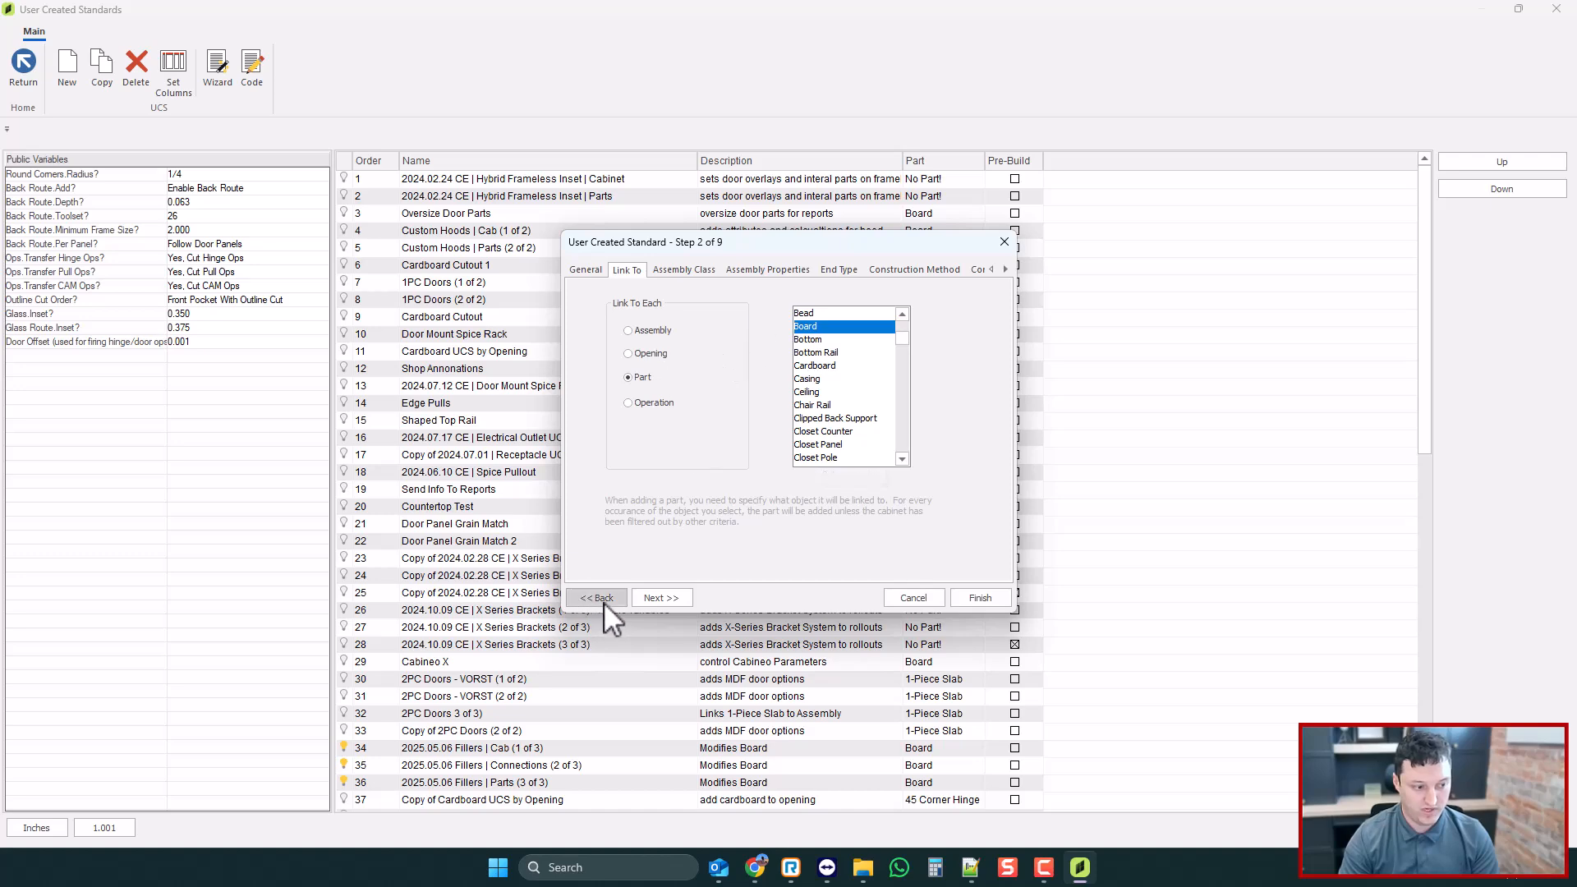
{"action": "left_click", "coordinate": [978, 598]}
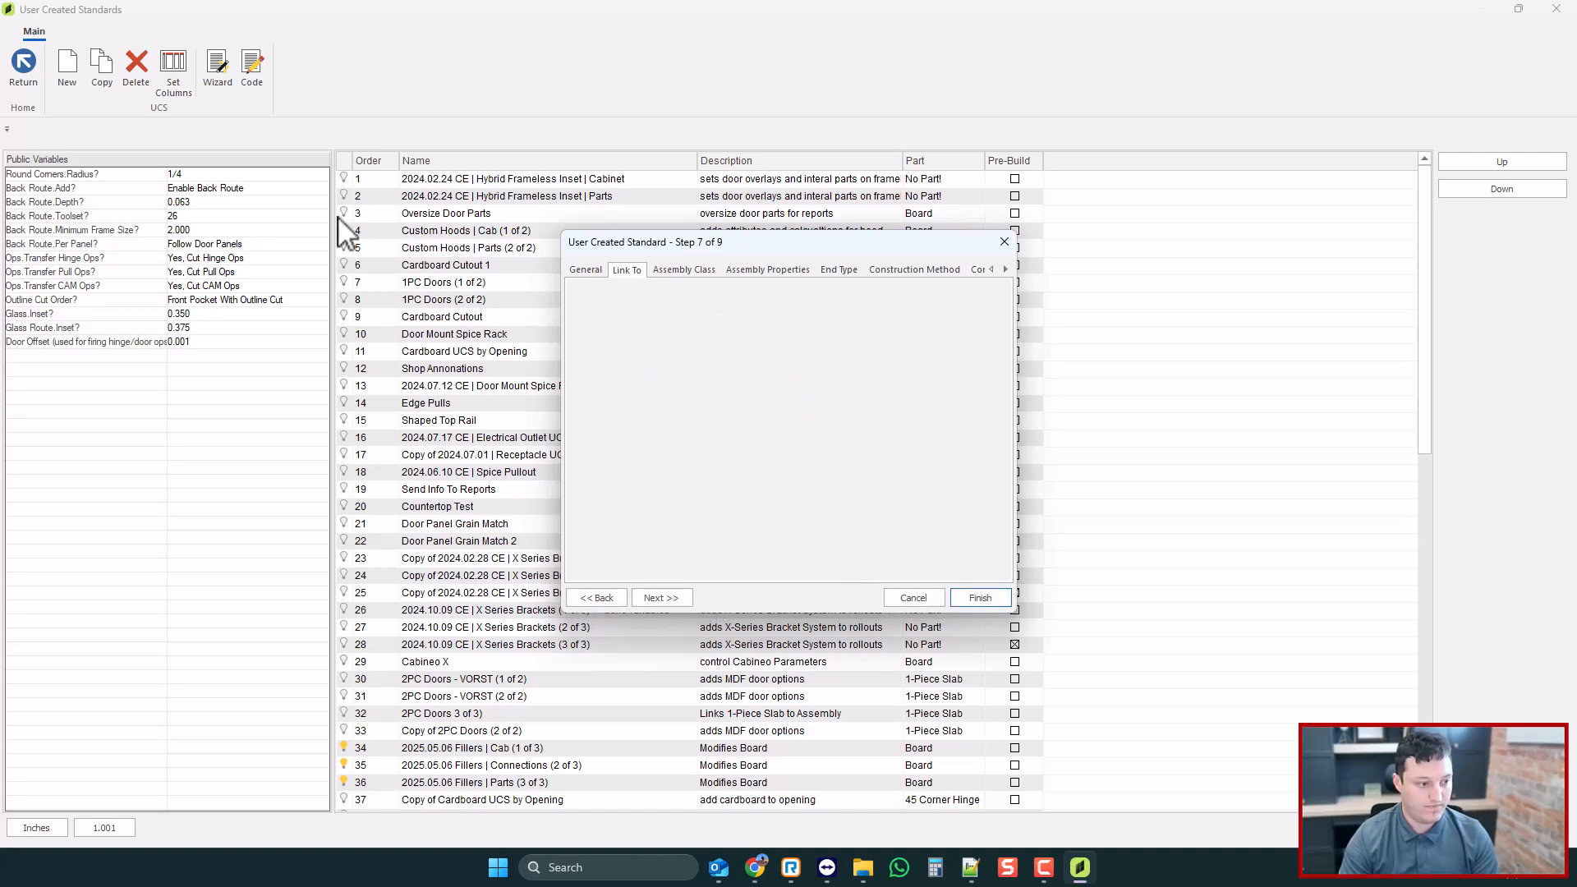
- Tidy the spacing and indentation of the Adj Tray code, save it, and return to the cabinet
{"action": "left_click", "coordinate": [252, 68]}
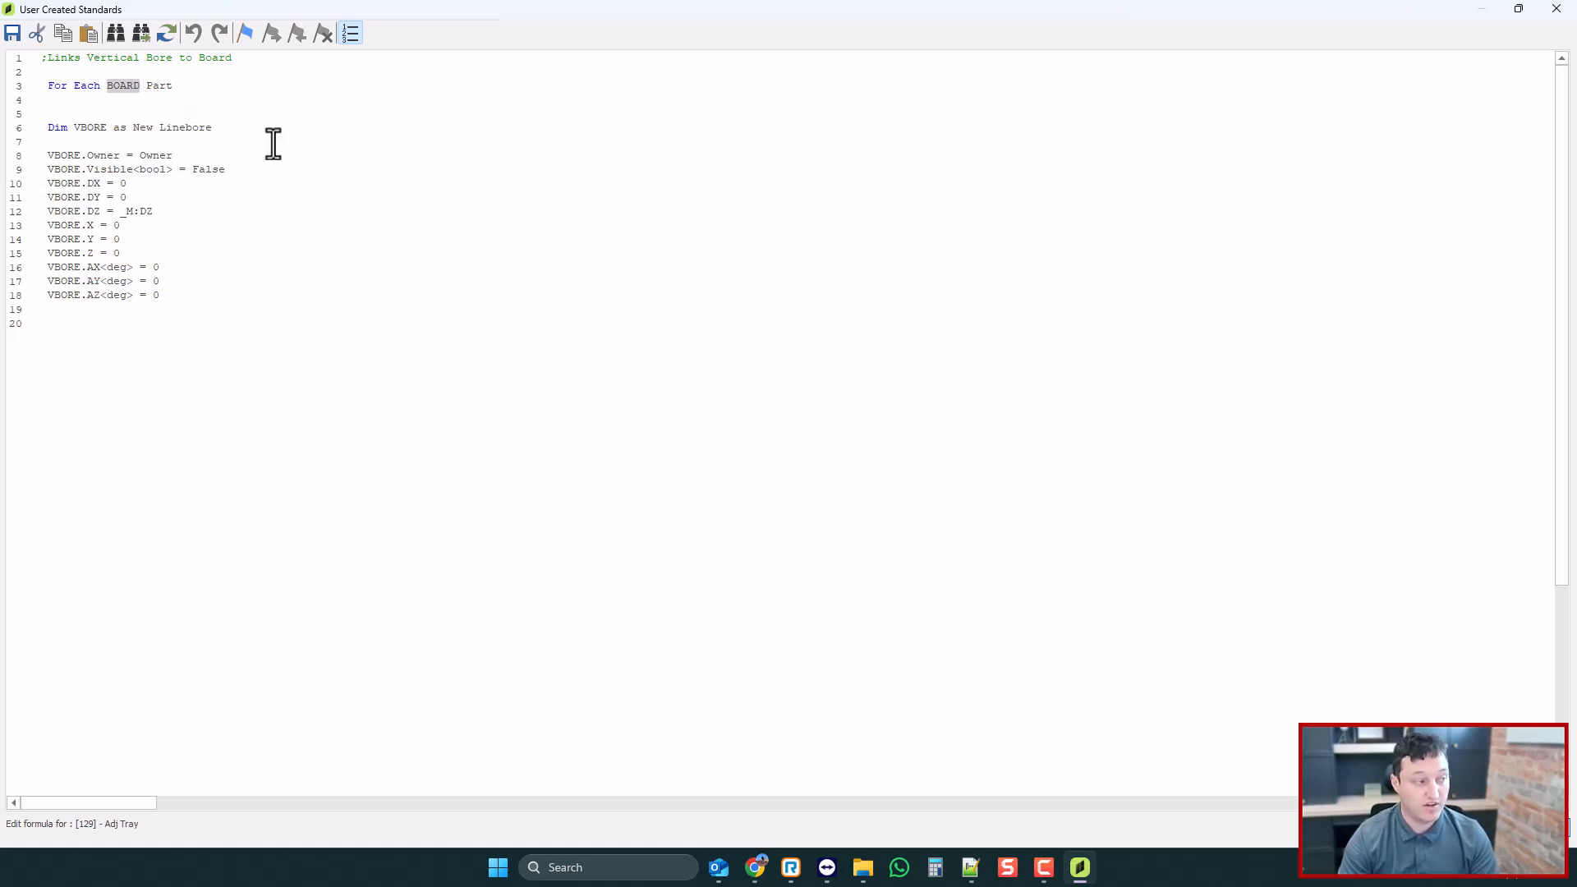
{"action": "key", "text": "BackSpace"}
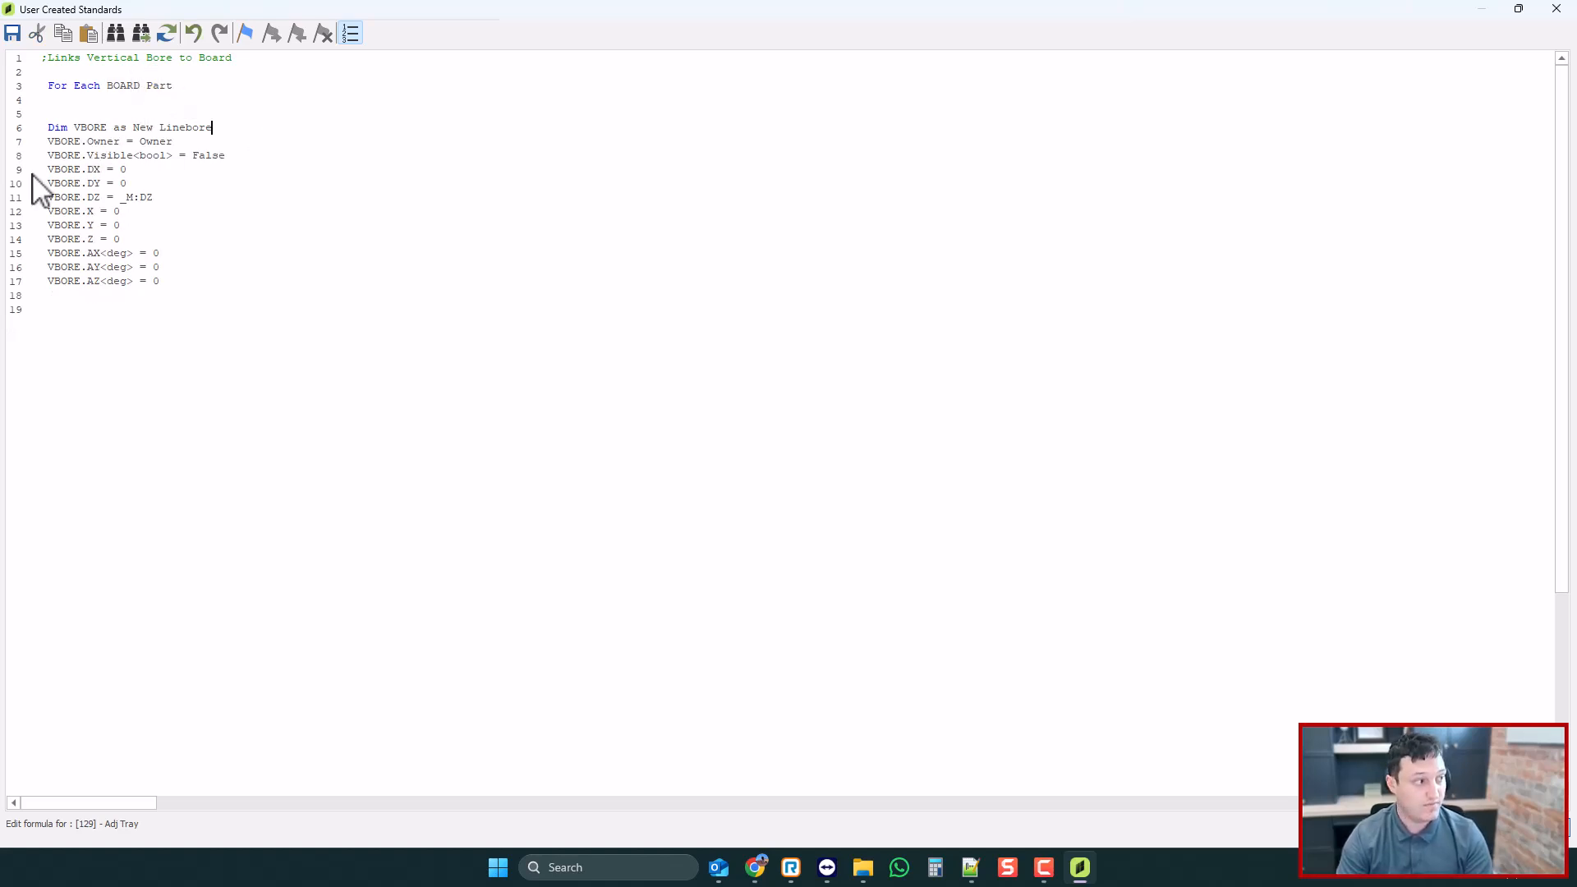
{"action": "left_click_drag", "start_coordinate": [162, 281], "coordinate": [43, 125]}
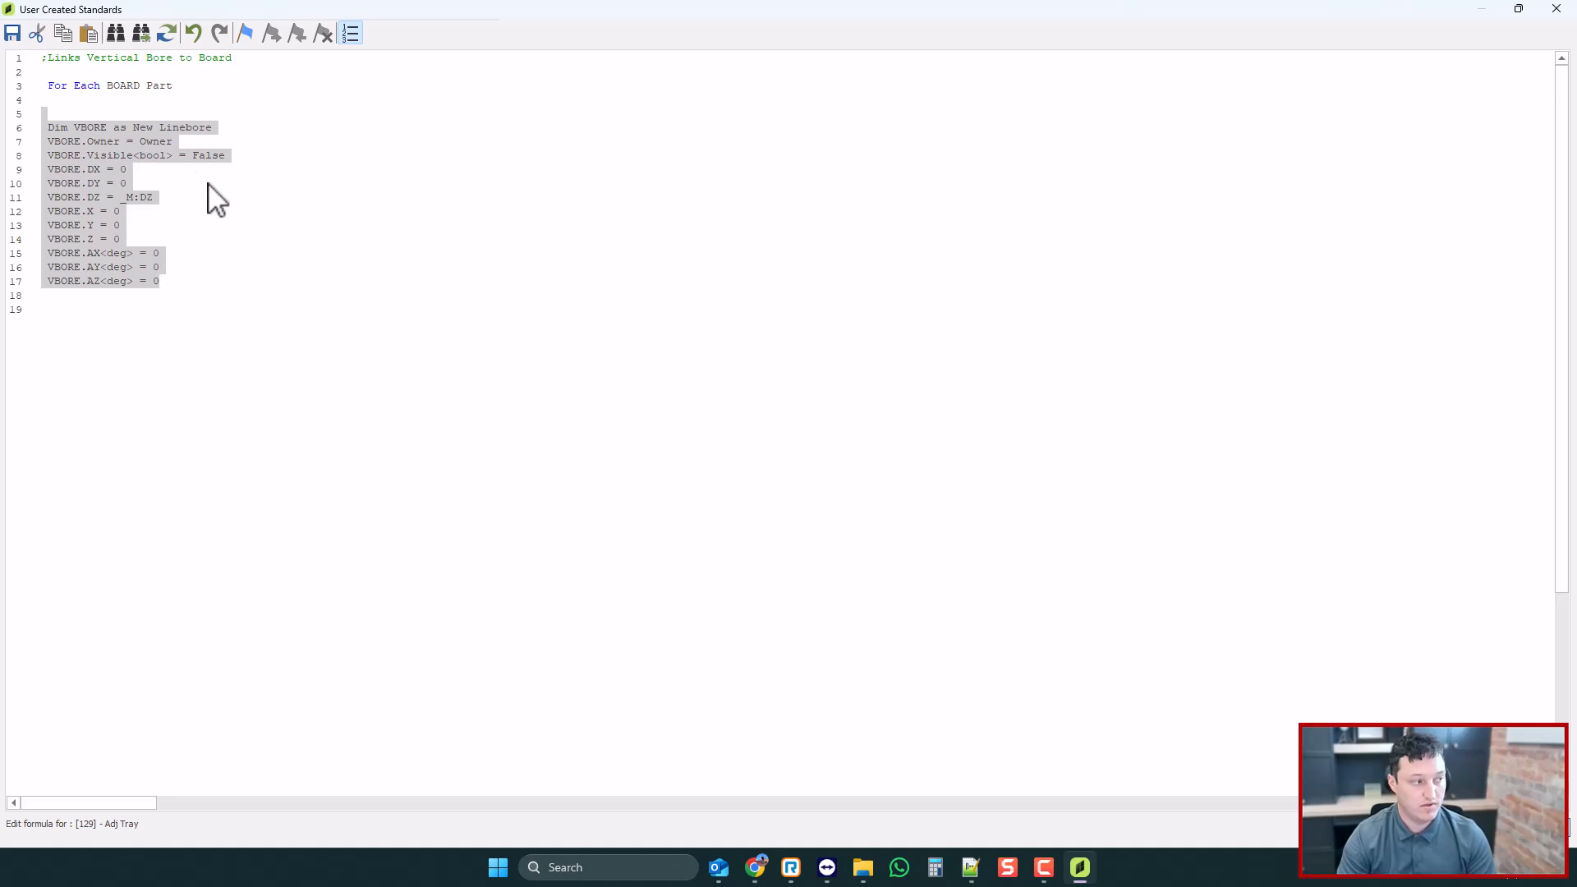
{"action": "key", "text": "shift+Tab"}
{"action": "left_click", "coordinate": [151, 109]}
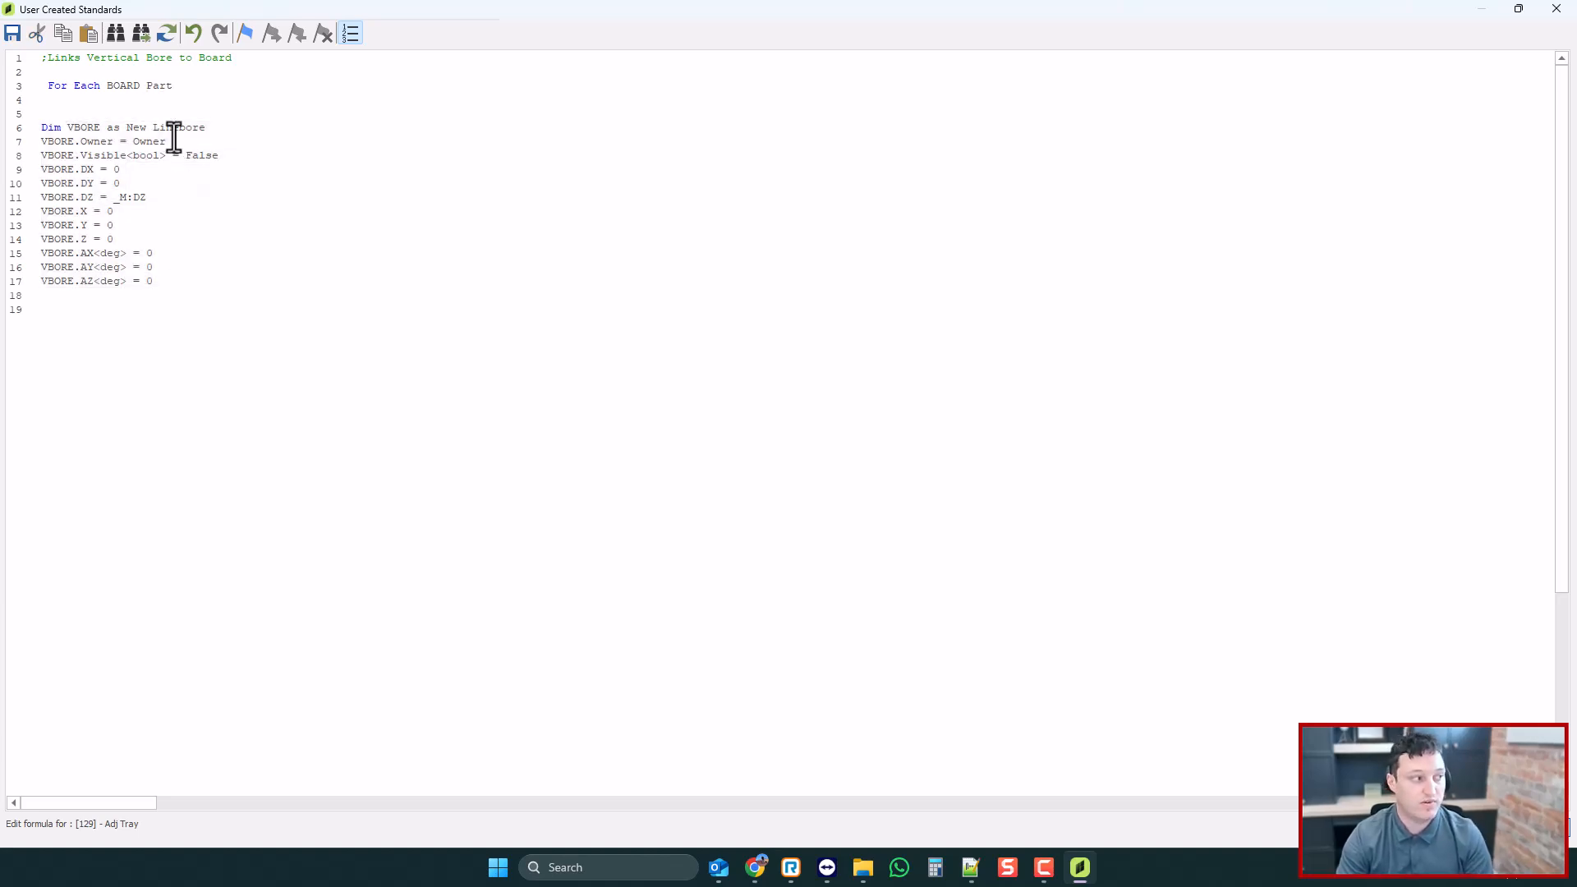
{"action": "left_click", "coordinate": [1556, 9]}
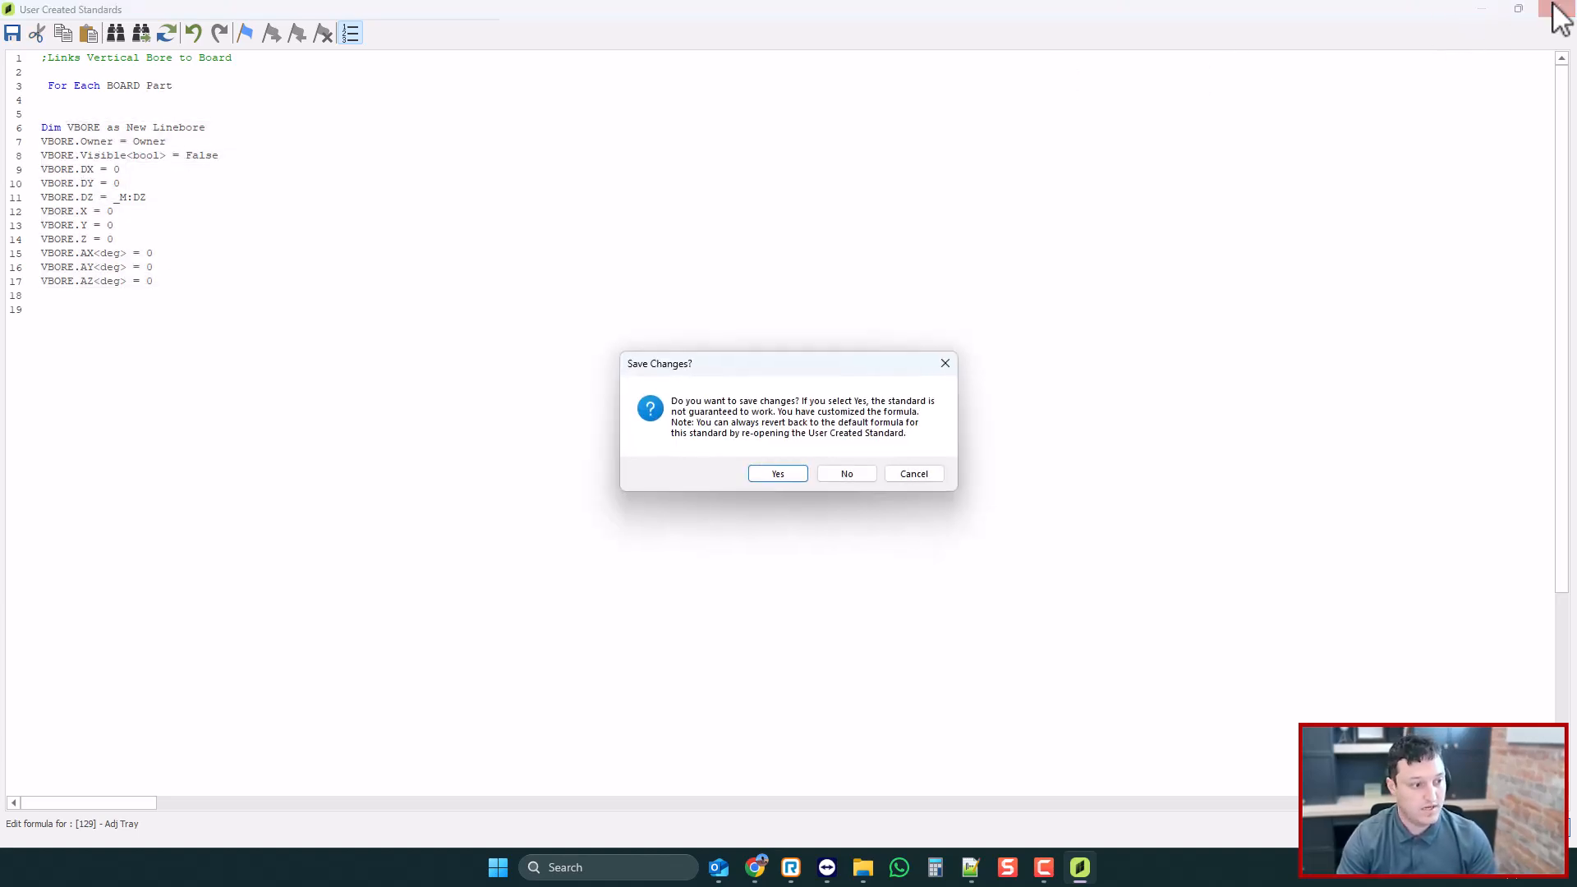
{"action": "key", "text": "Return"}
{"action": "left_click", "coordinate": [1556, 9]}
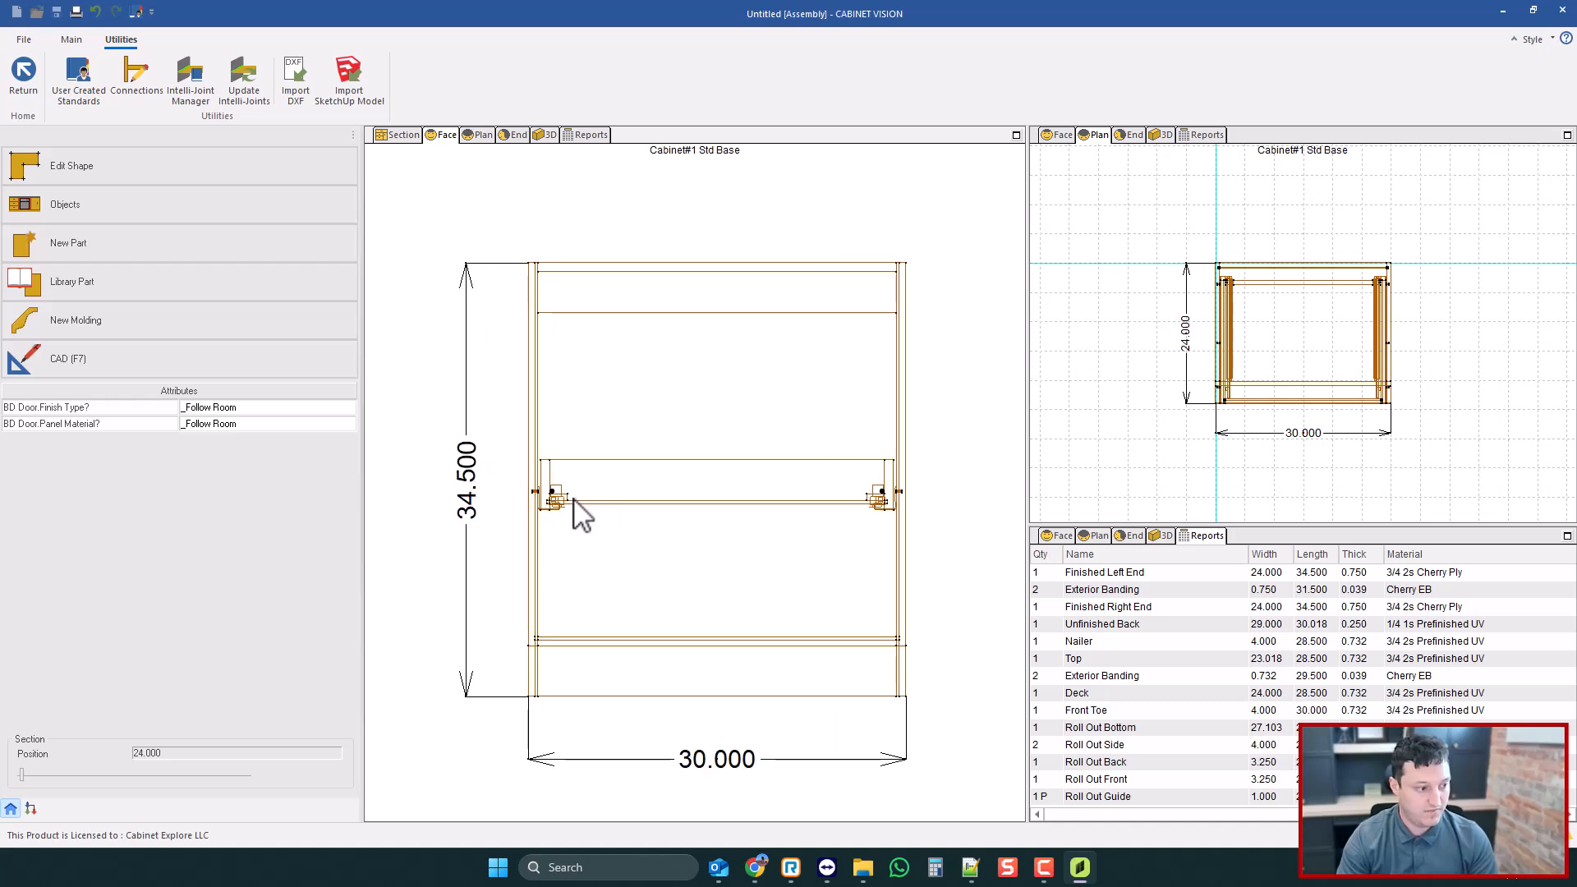
- Find Mount hole 1 (First Pilaster) under the first roll out guide in the object tree and copy its name, _DGVBORE1
{"action": "left_click", "coordinate": [550, 505]}
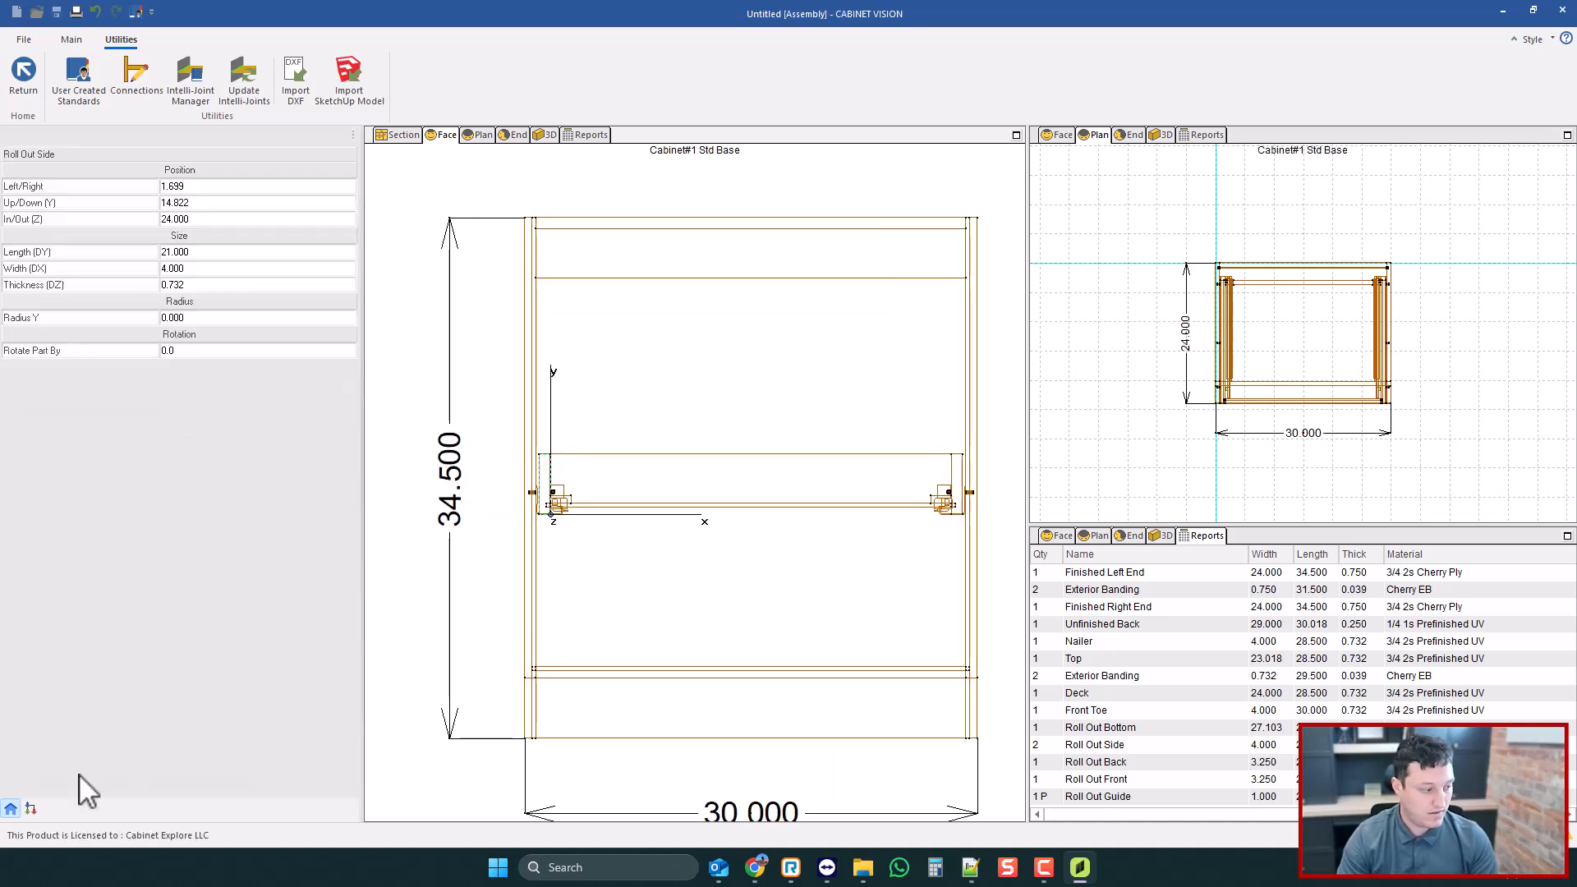
{"action": "left_click", "coordinate": [29, 809]}
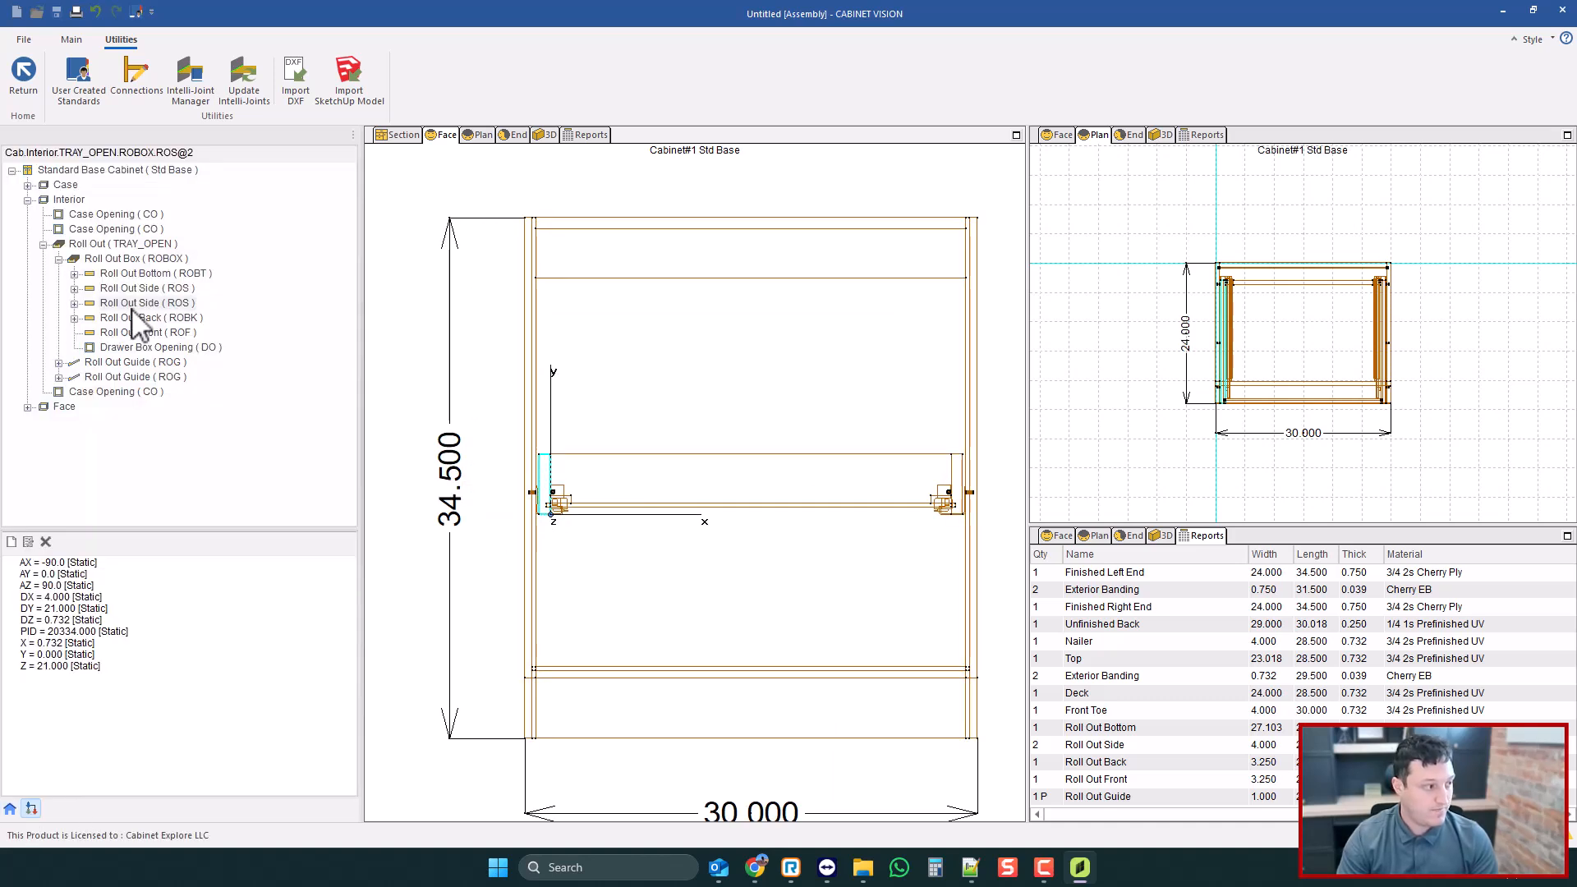
{"action": "left_click", "coordinate": [135, 365]}
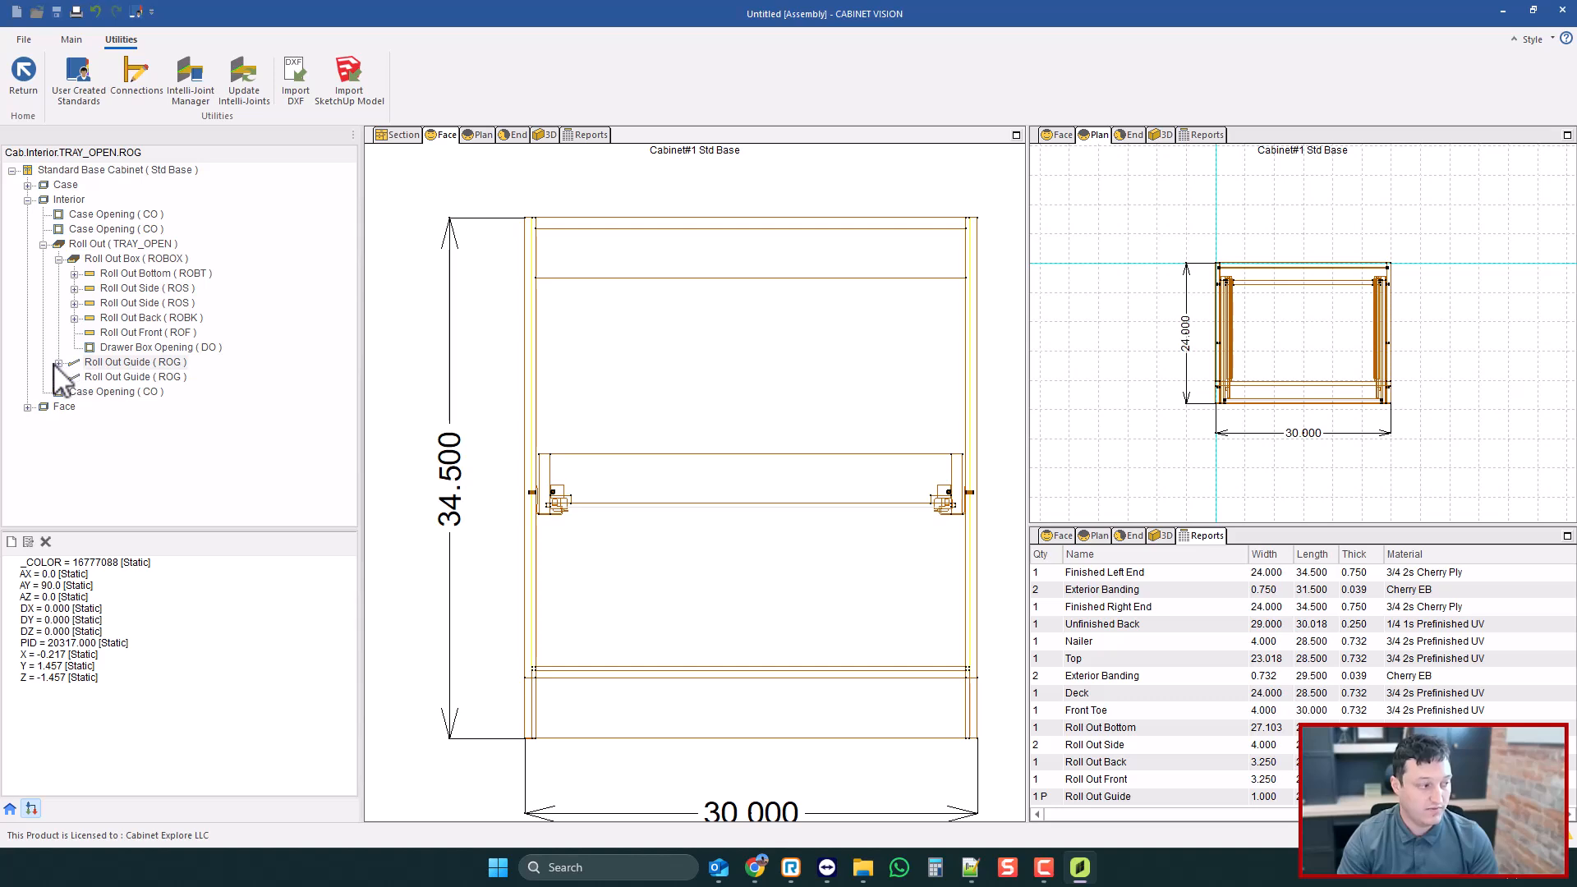
{"action": "left_click", "coordinate": [58, 363]}
{"action": "left_click", "coordinate": [194, 378]}
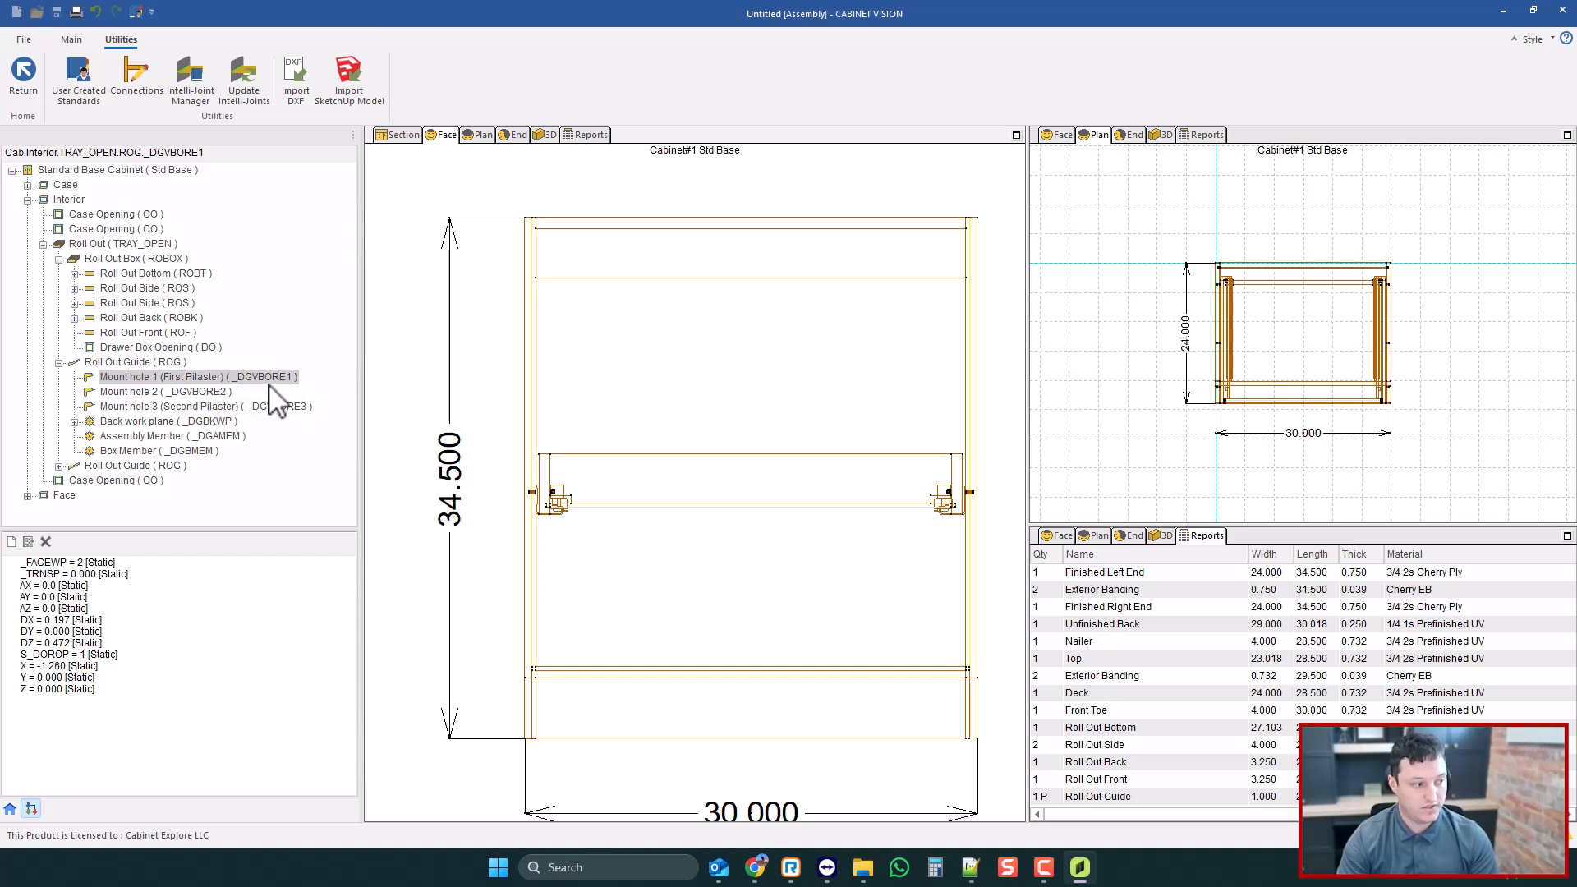
{"action": "left_click_drag", "start_coordinate": [205, 153], "coordinate": [141, 153]}
{"action": "key", "text": "ctrl+c"}
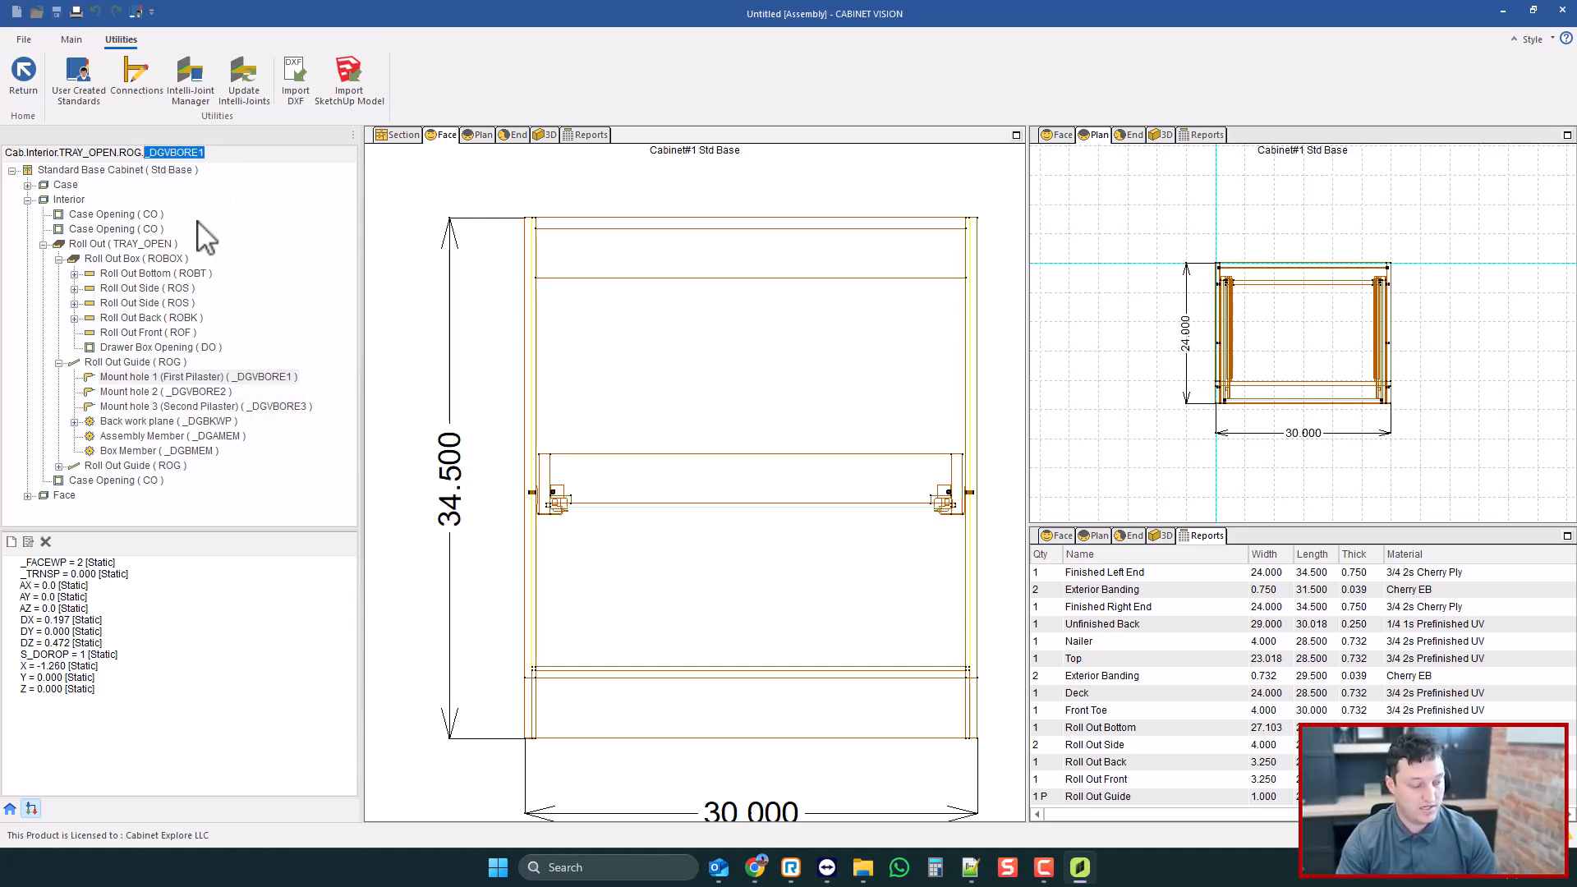
- Replace BOARD with _DGVBORE1 in the For Each line of the Adj Tray code
{"action": "left_click", "coordinate": [87, 69]}
{"action": "left_click", "coordinate": [259, 74]}
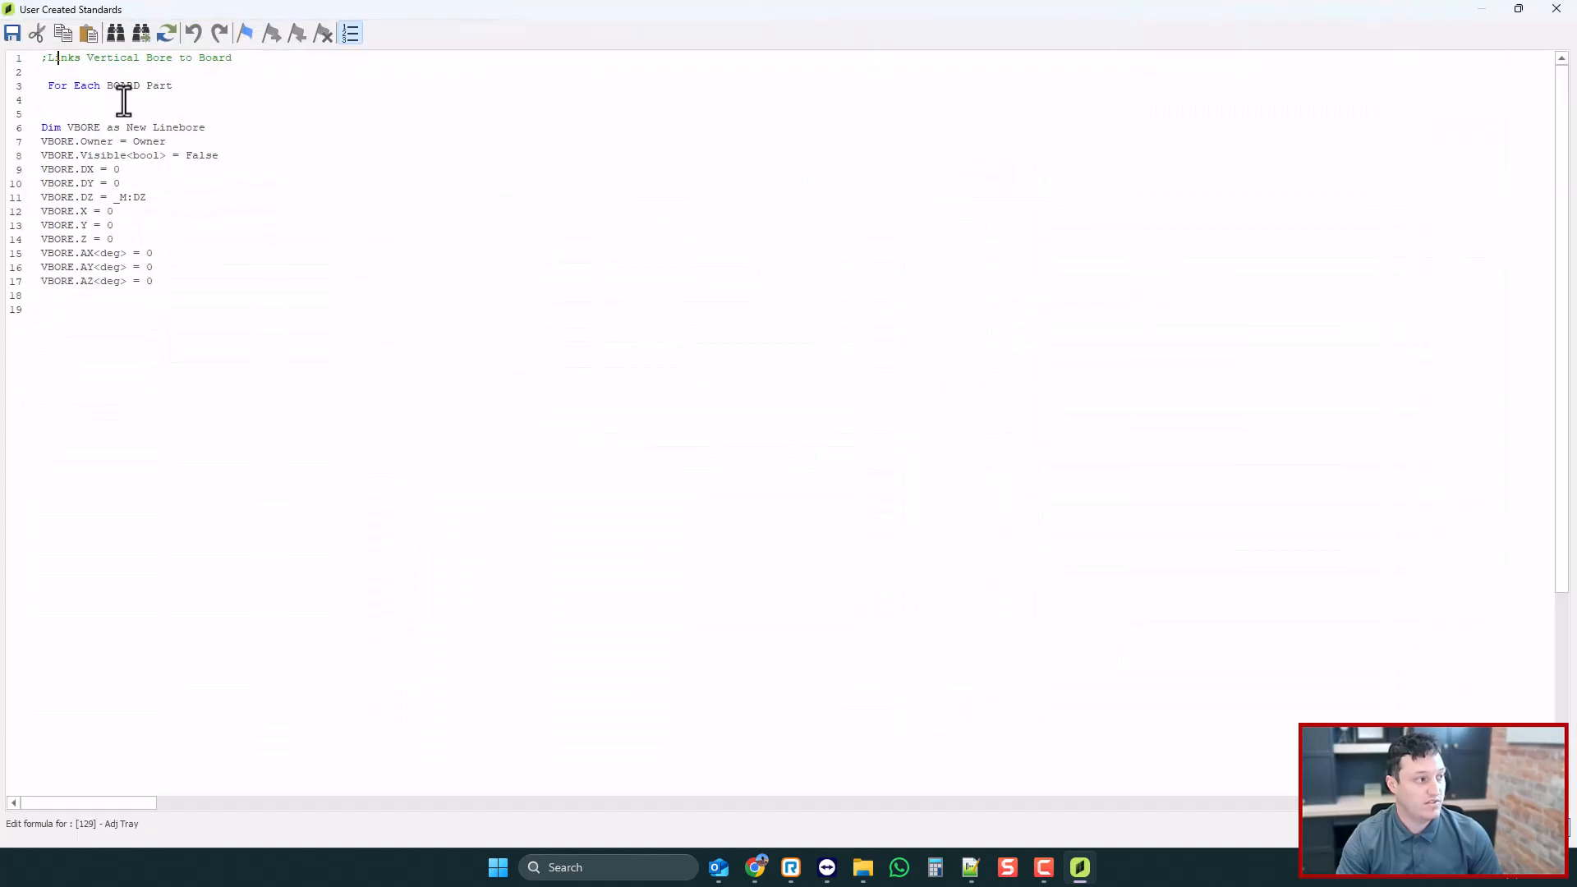
{"action": "double_click", "coordinate": [126, 85]}
{"action": "key", "text": "ctrl+v"}
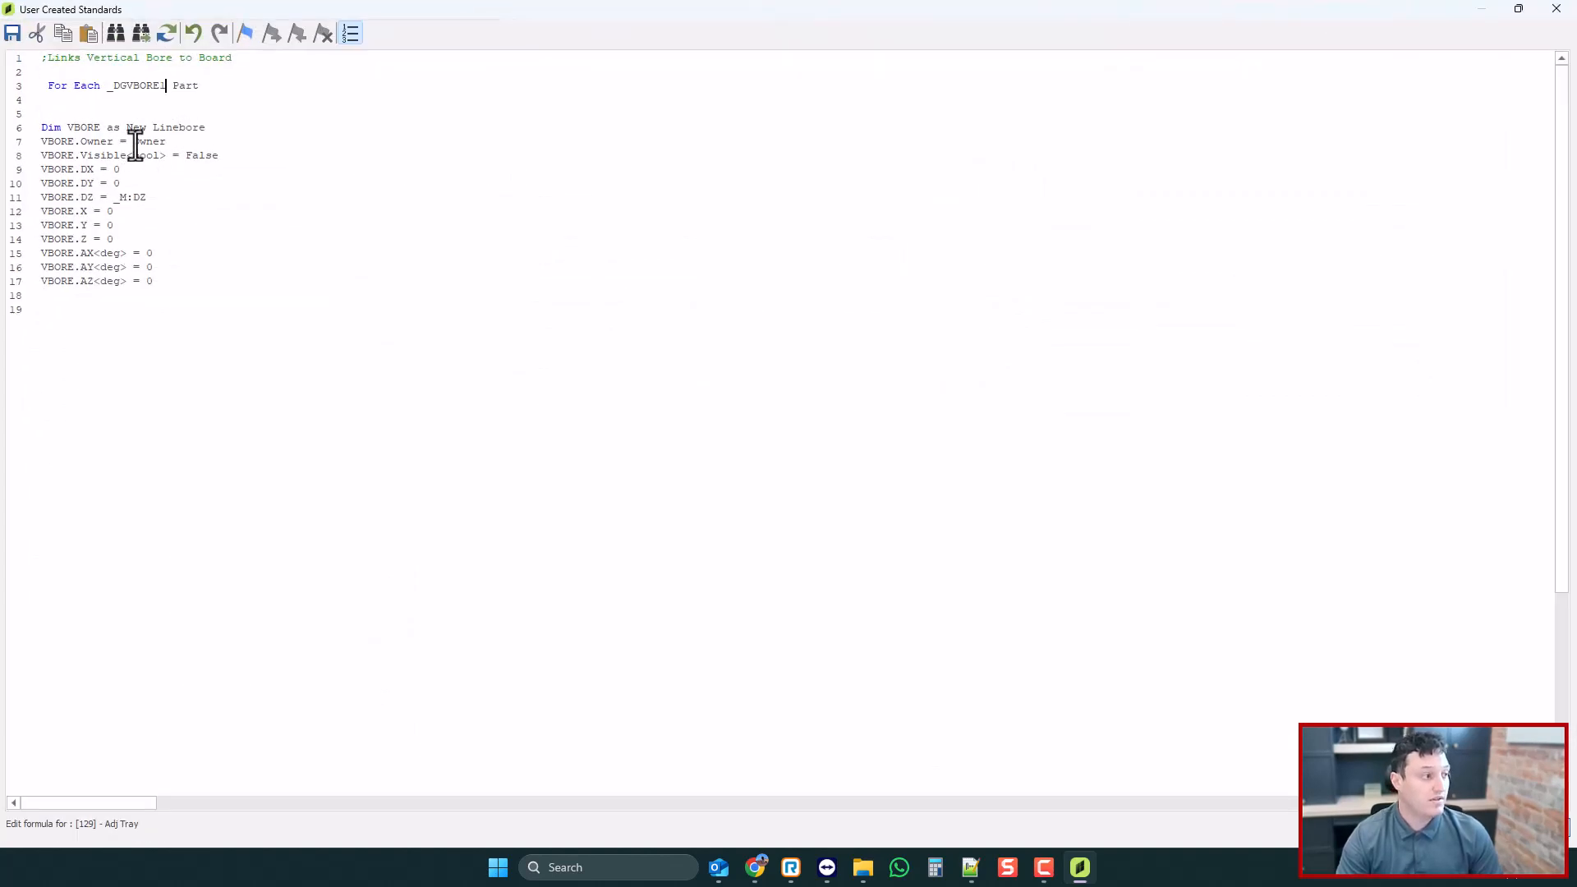
- Set VBORE's Visible value to True, its DX and DY to 5mm, and its DZ to 10mm
{"action": "left_click_drag", "start_coordinate": [176, 142], "coordinate": [44, 143]}
{"action": "left_click", "coordinate": [222, 155]}
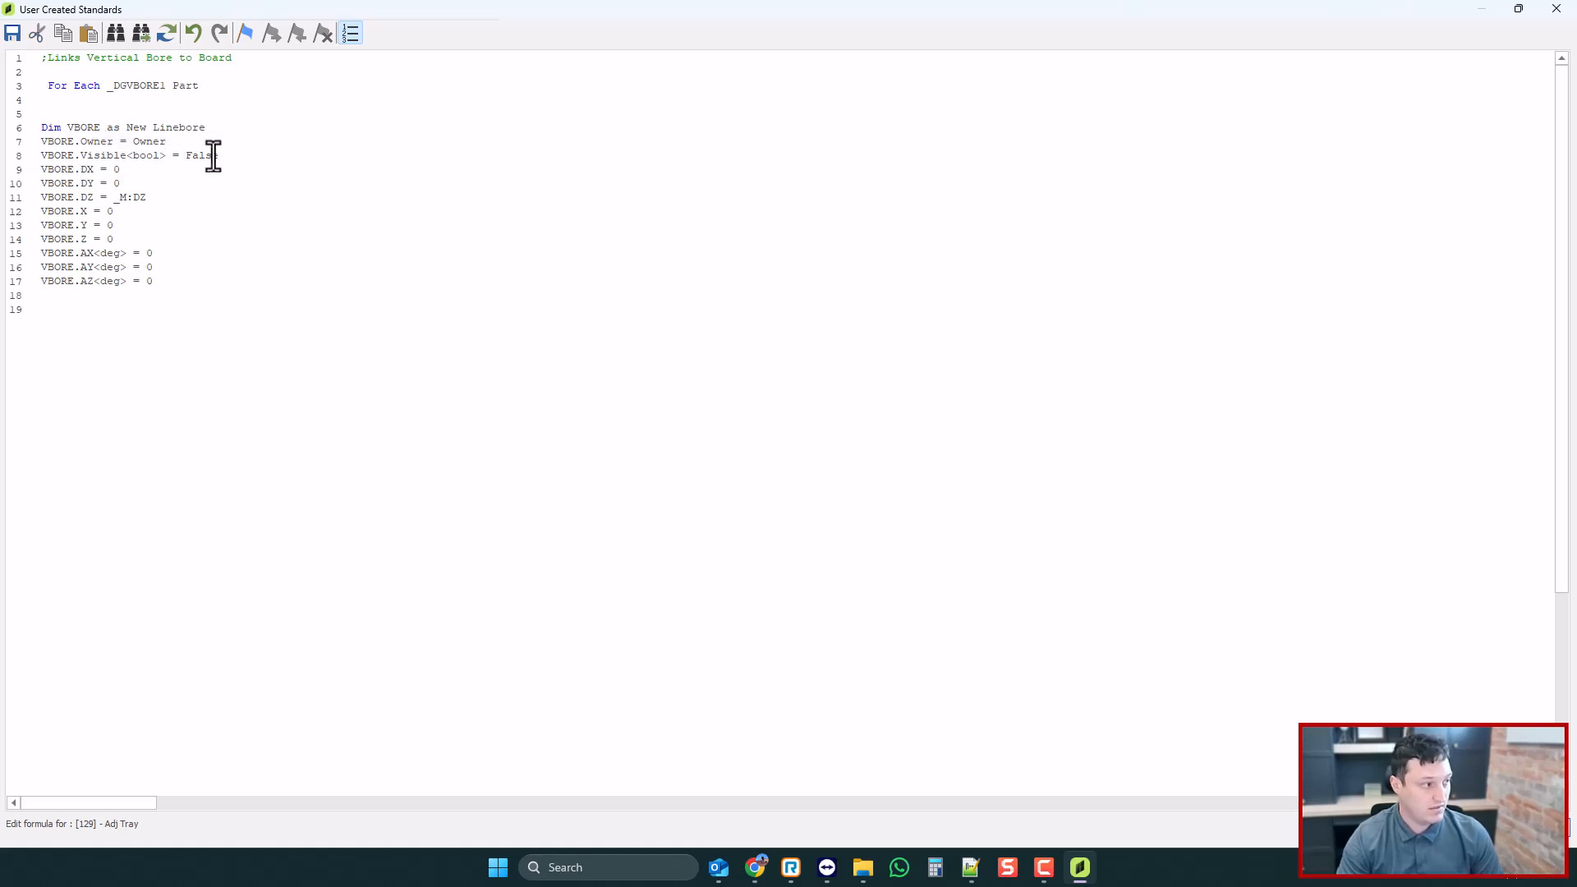
{"action": "double_click", "coordinate": [214, 156]}
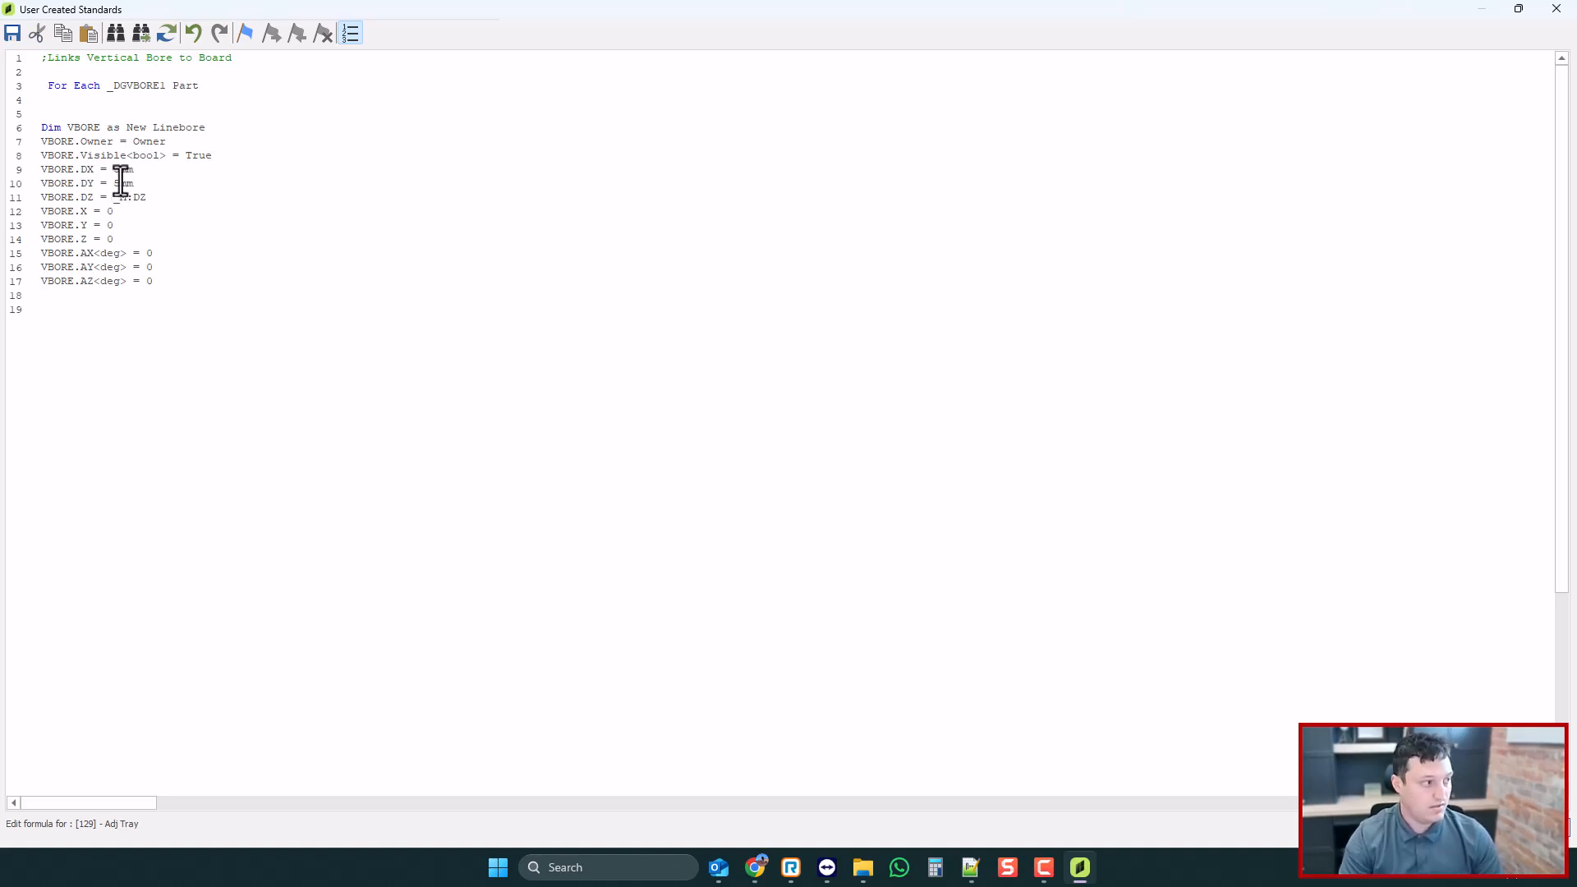
{"action": "left_click_drag", "start_coordinate": [136, 184], "coordinate": [49, 170]}
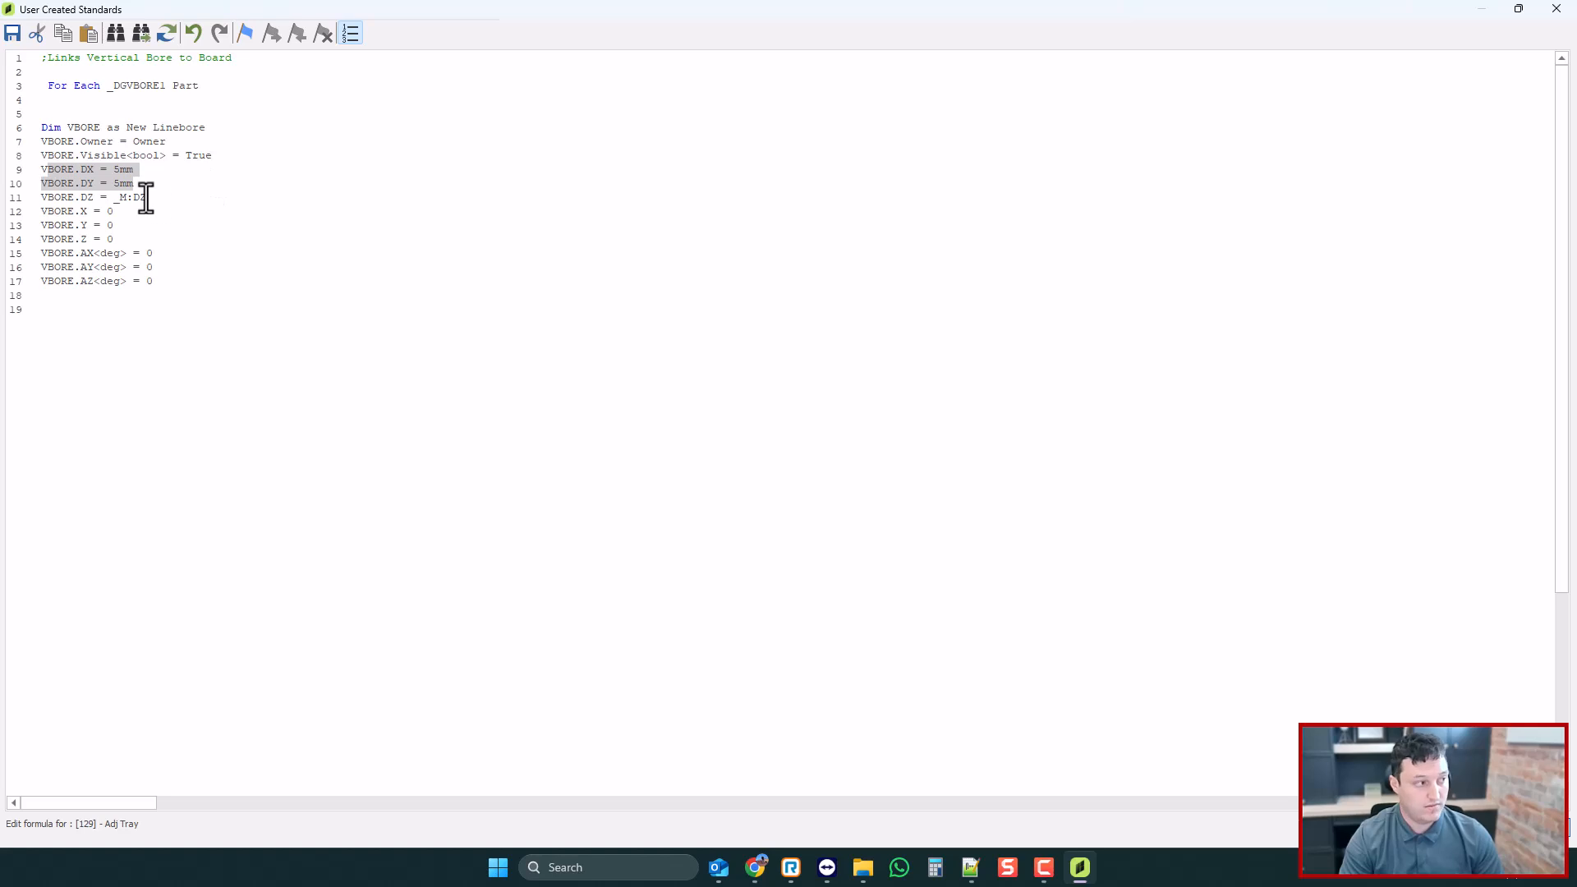
{"action": "left_click", "coordinate": [80, 169]}
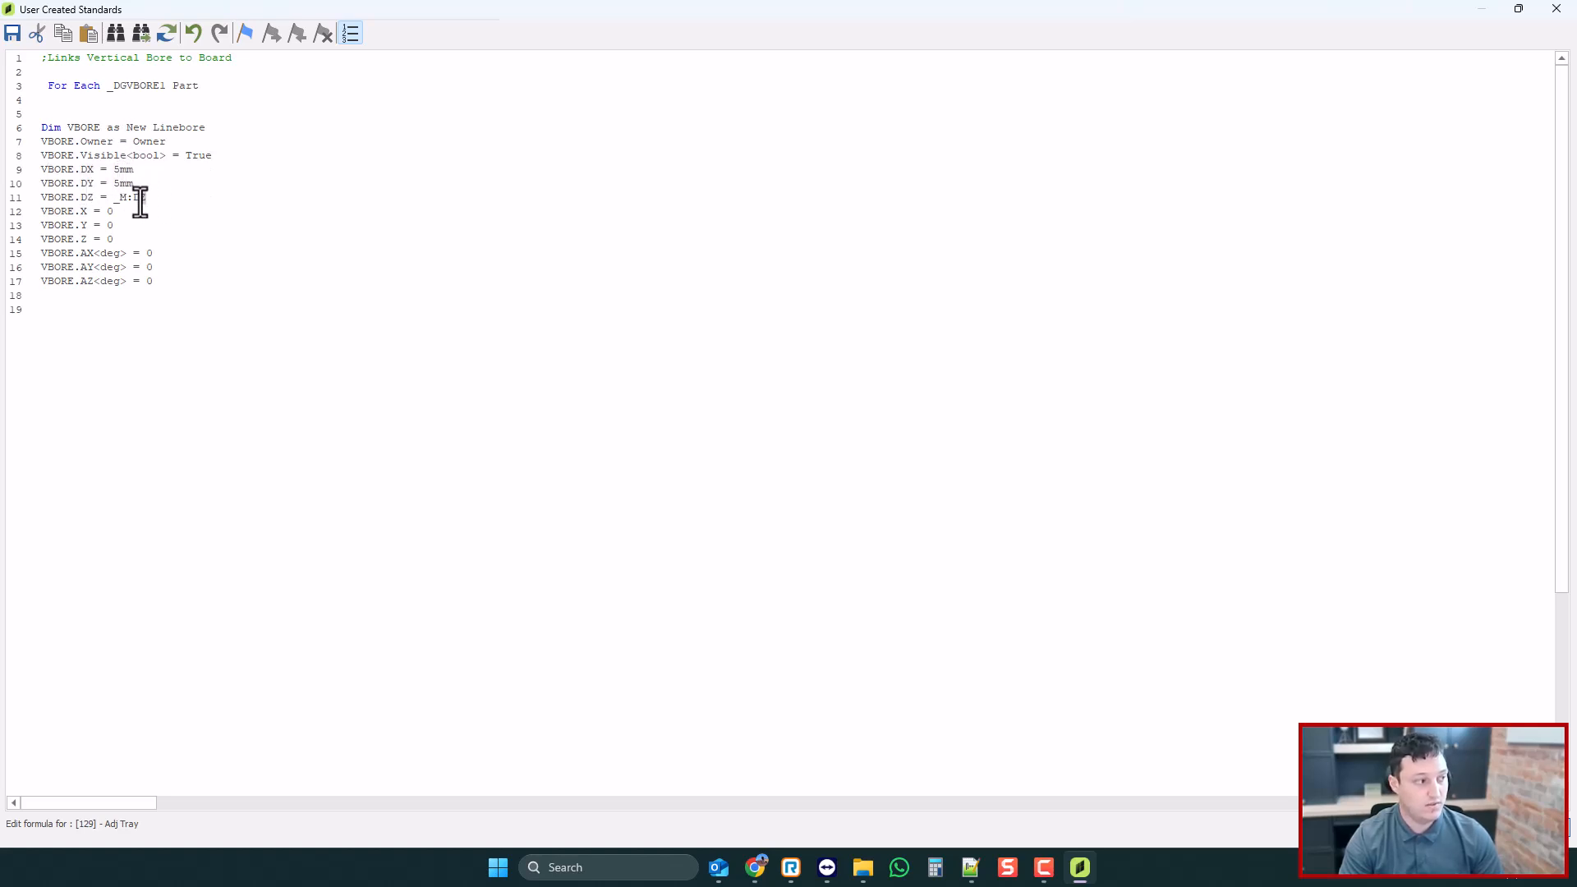
{"action": "left_click_drag", "start_coordinate": [142, 201], "coordinate": [113, 204]}
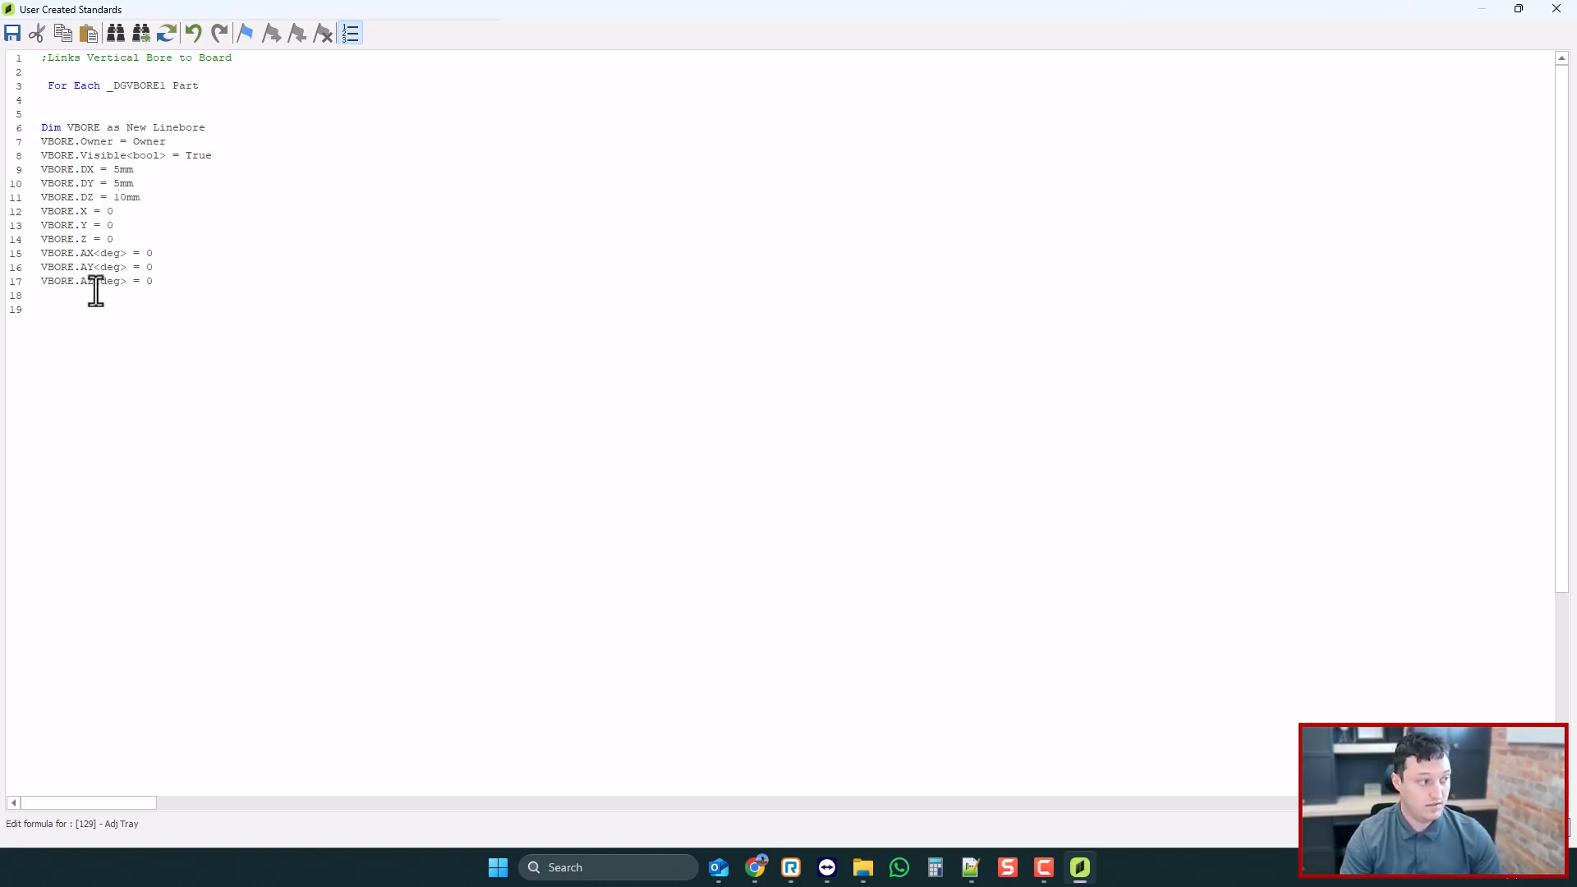
- Add the lines VBORE.REPT = 5 and VBORE.SPCNG = 32mm below the AZ line
{"action": "double_click", "coordinate": [53, 282]}
{"action": "left_click", "coordinate": [168, 281]}
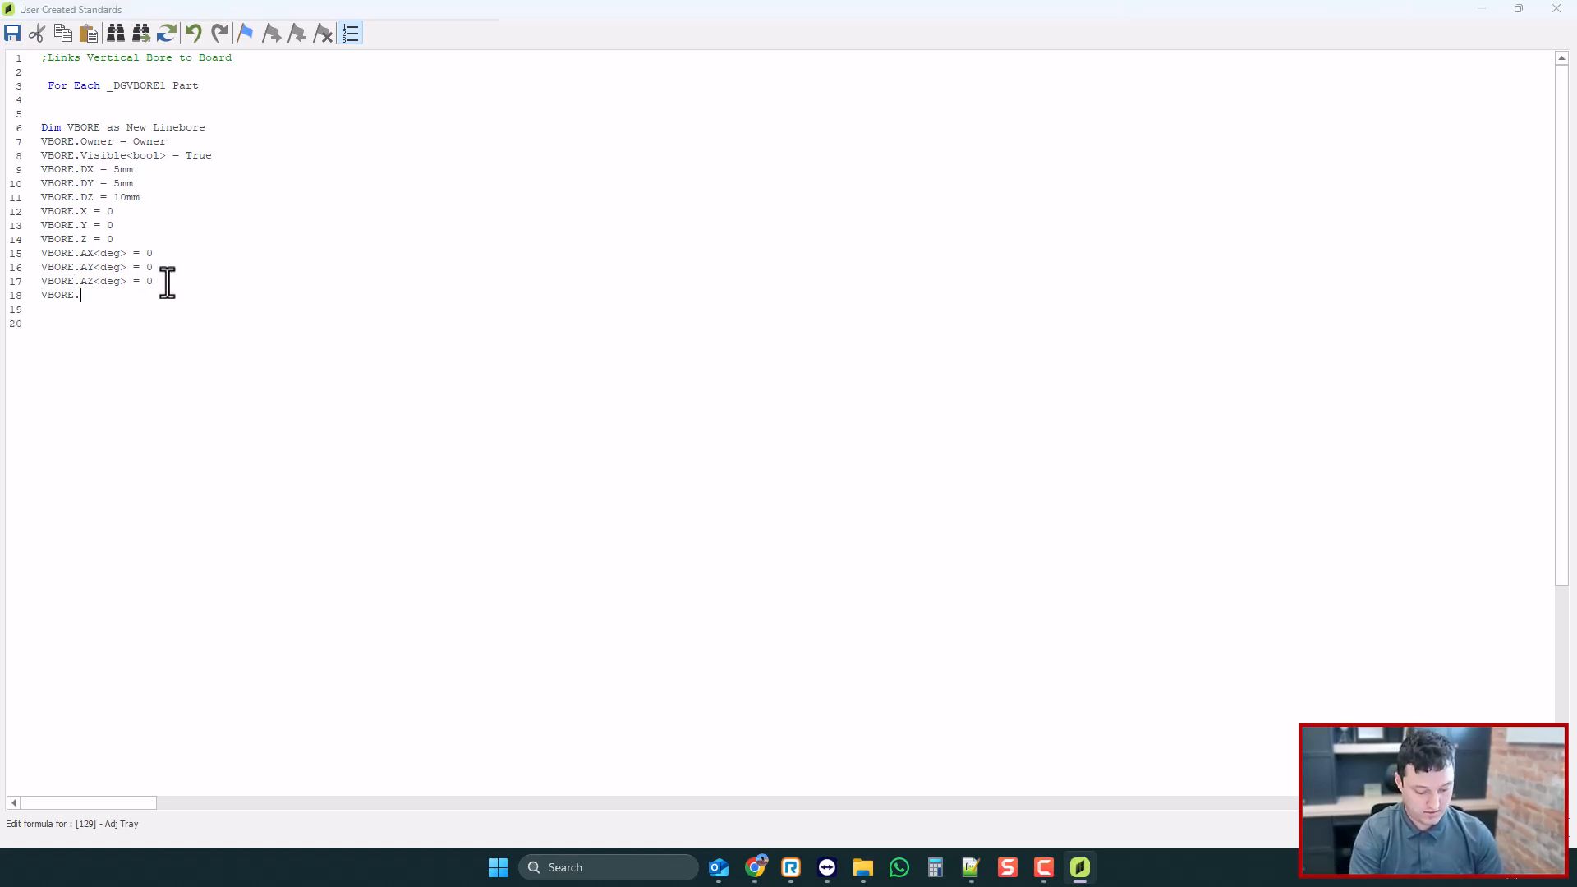
{"action": "type", "text": "REPT = 5"}
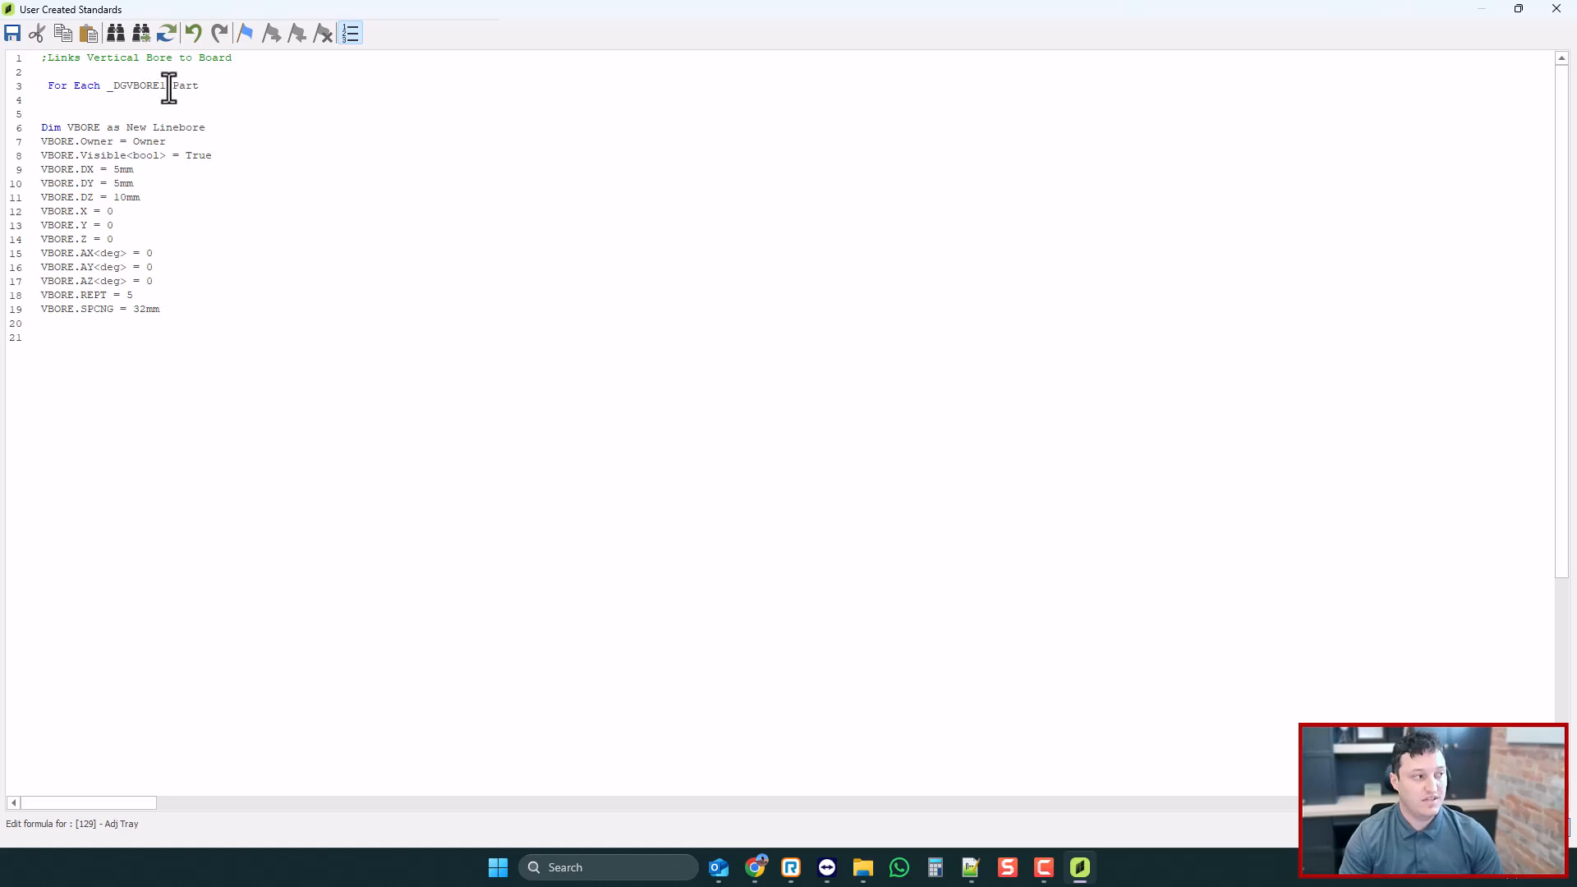
- Change the new VBORE object's type to mLinebore and save the Adj Tray code
{"action": "left_click_drag", "start_coordinate": [169, 88], "coordinate": [115, 87]}
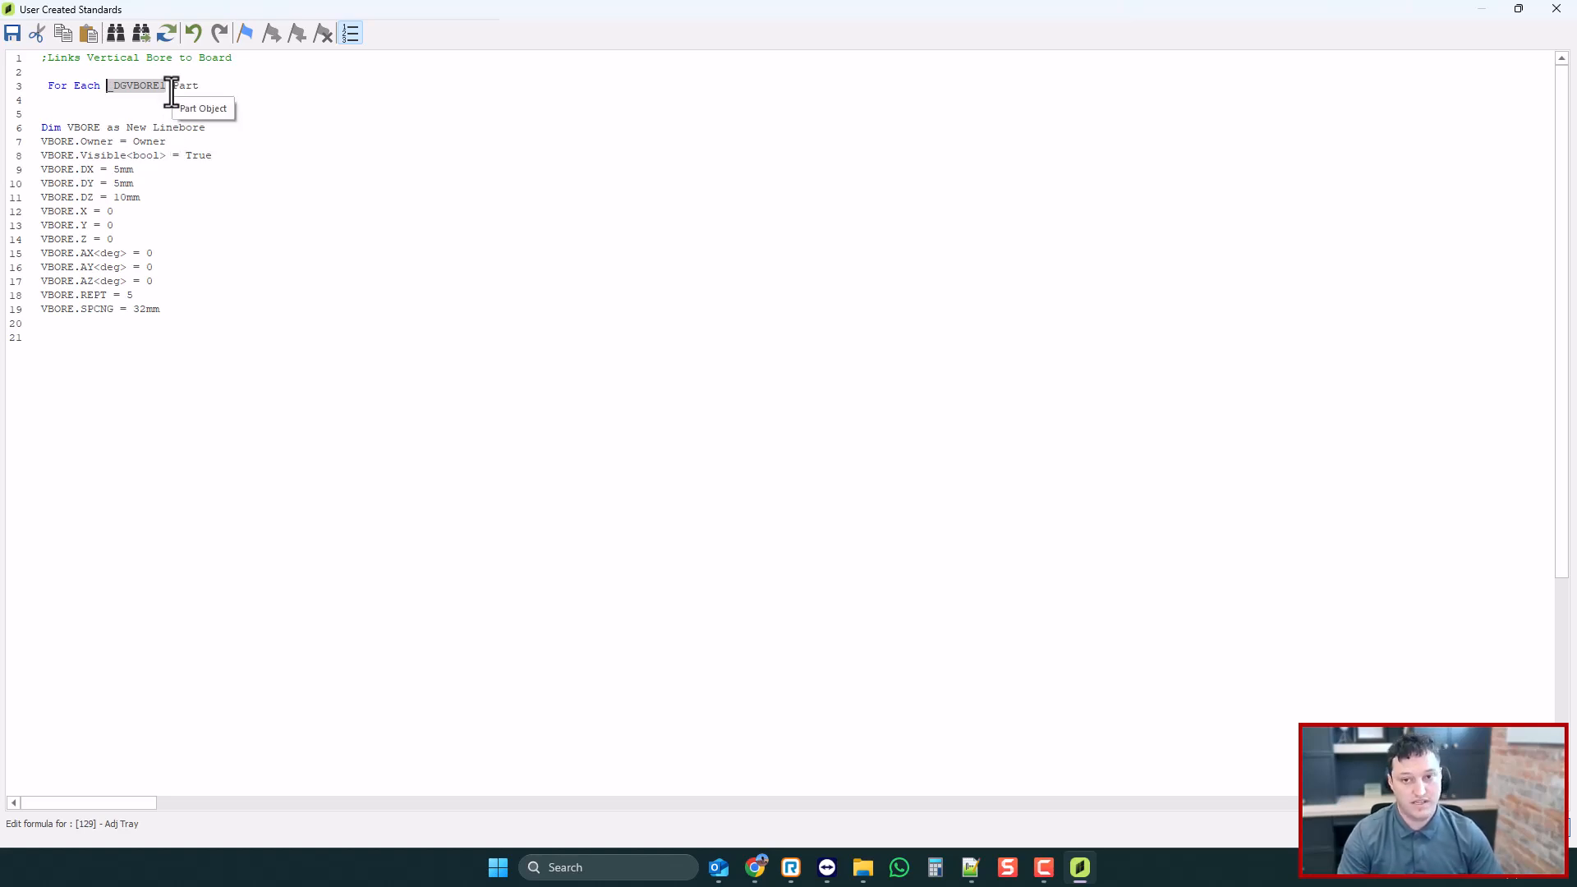
{"action": "left_click", "coordinate": [153, 128]}
{"action": "type", "text": "m"}
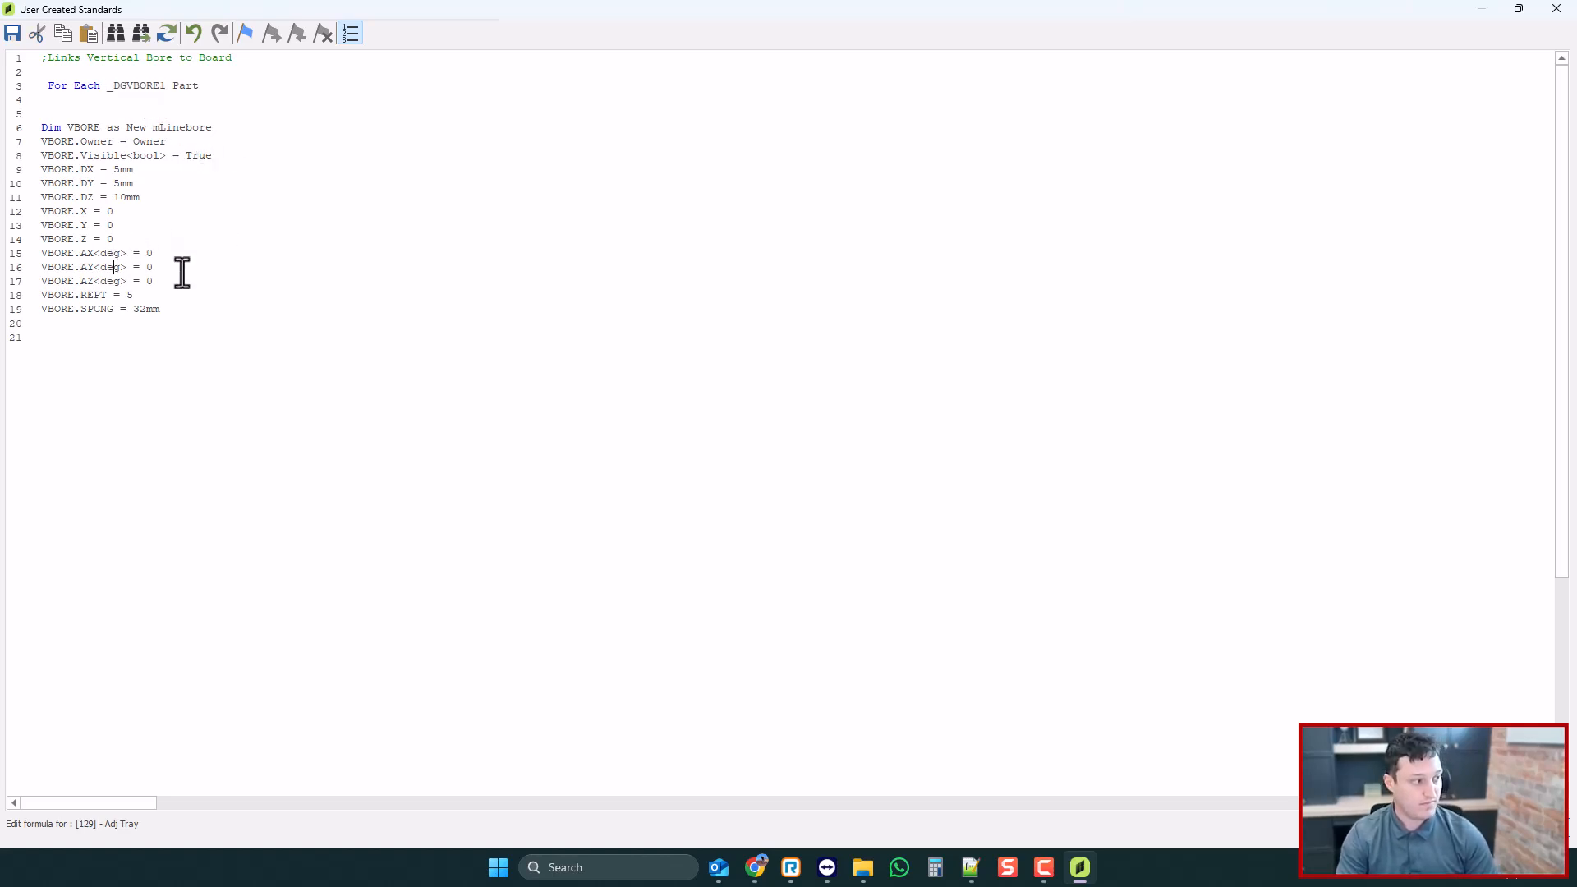
{"action": "left_click", "coordinate": [1557, 9]}
{"action": "key", "text": "Return"}
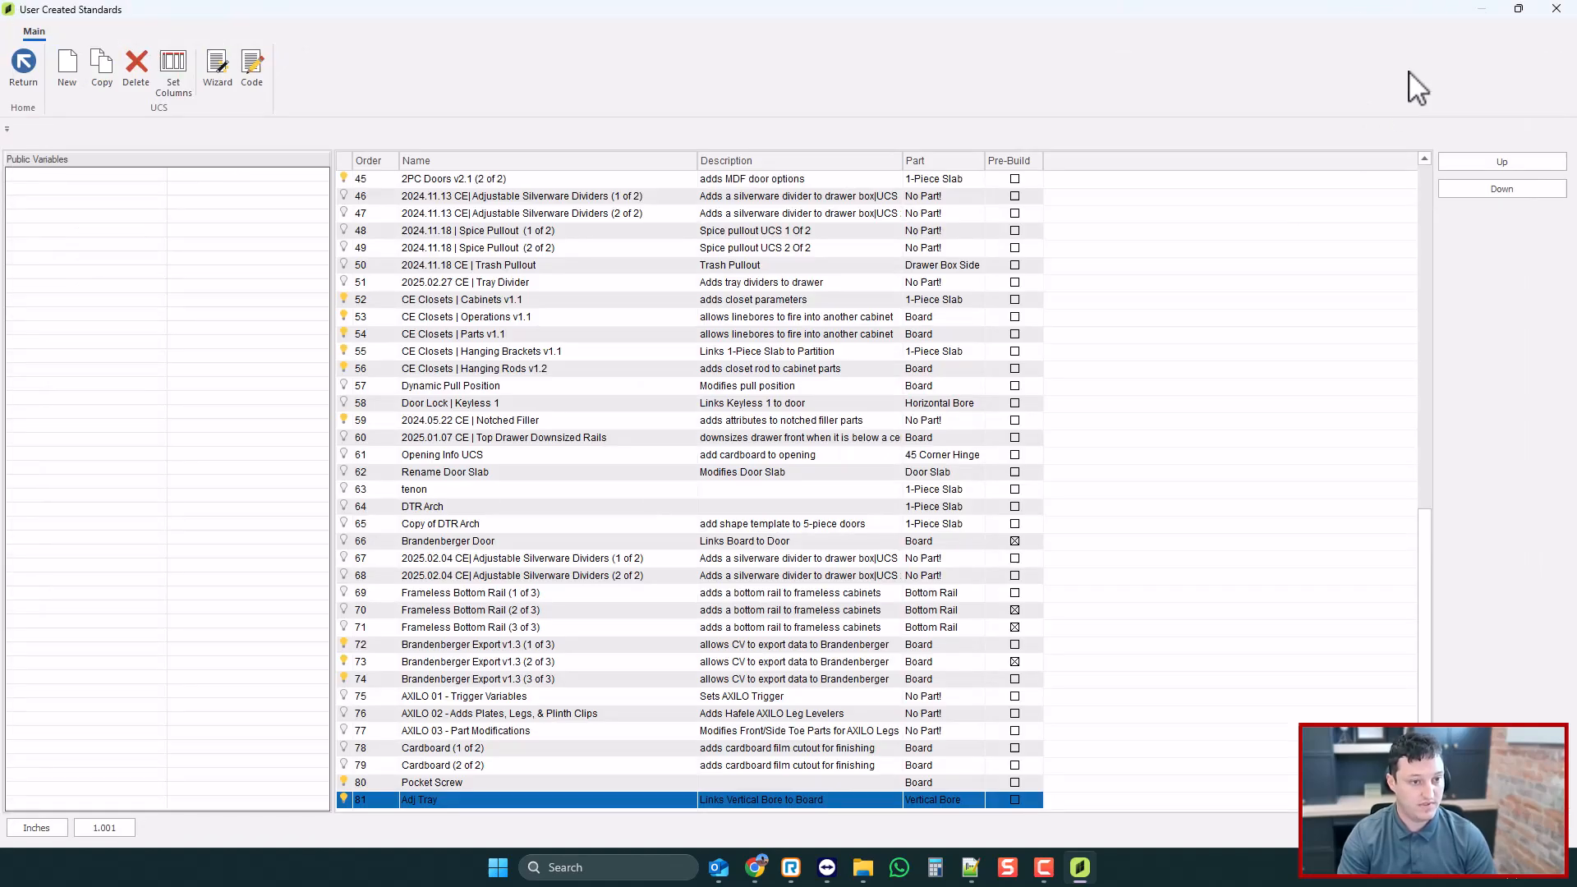
- Return to the cabinet and examine the line bores around the roll out guide in the face view
{"action": "left_click", "coordinate": [1559, 10]}
{"action": "scroll", "coordinate": [546, 522], "scroll_direction": "up", "scroll_amount": 4}
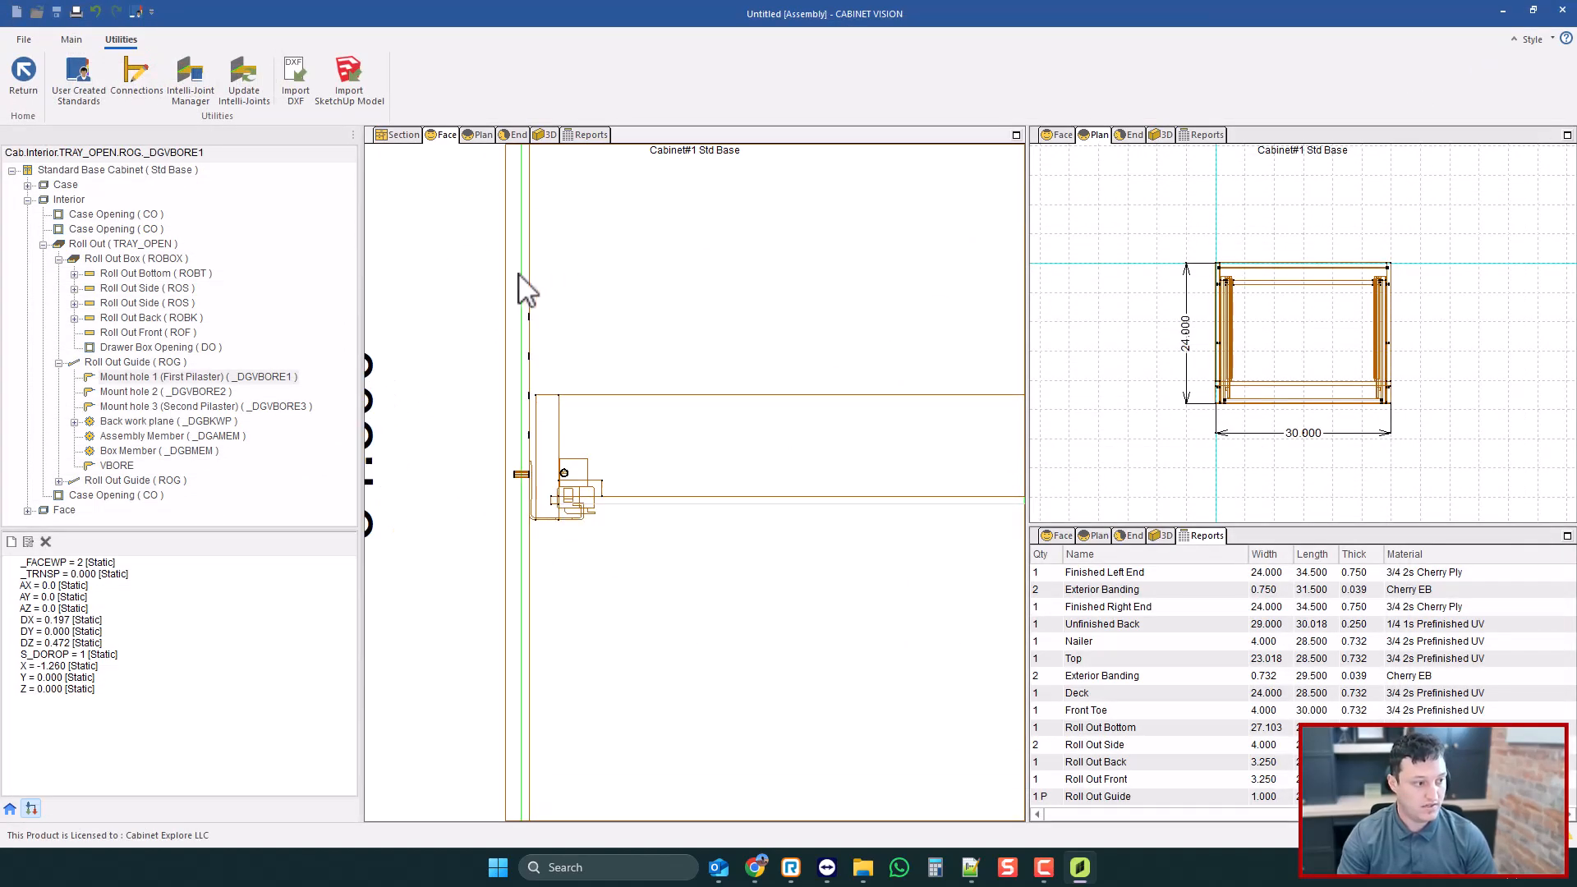
{"action": "scroll", "coordinate": [533, 374], "scroll_direction": "down", "scroll_amount": 1}
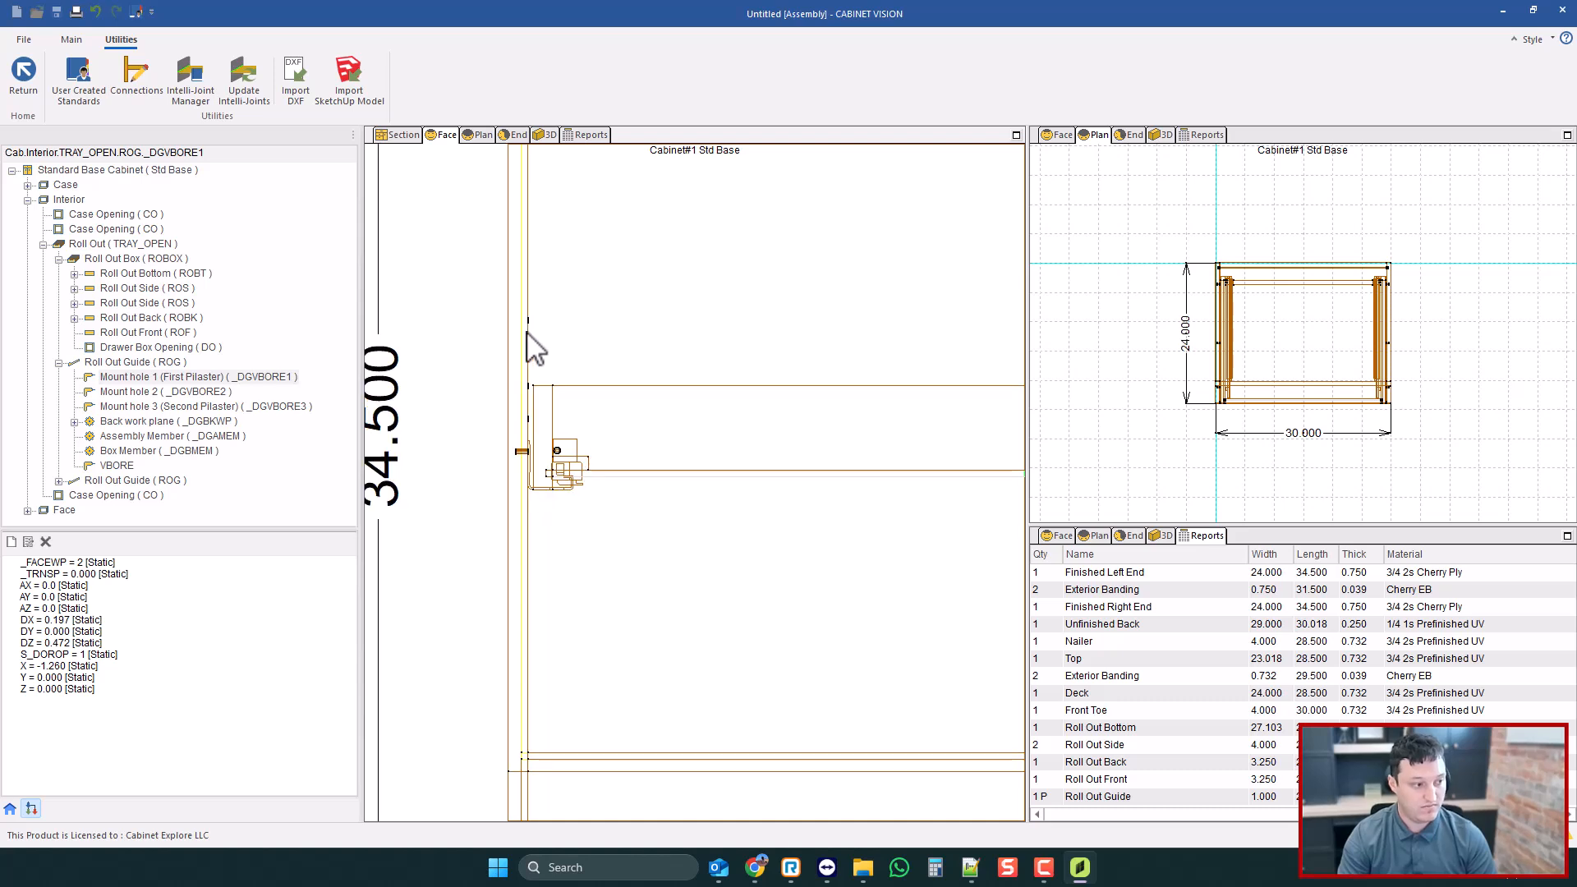
{"action": "scroll", "coordinate": [532, 448], "scroll_direction": "up", "scroll_amount": 1}
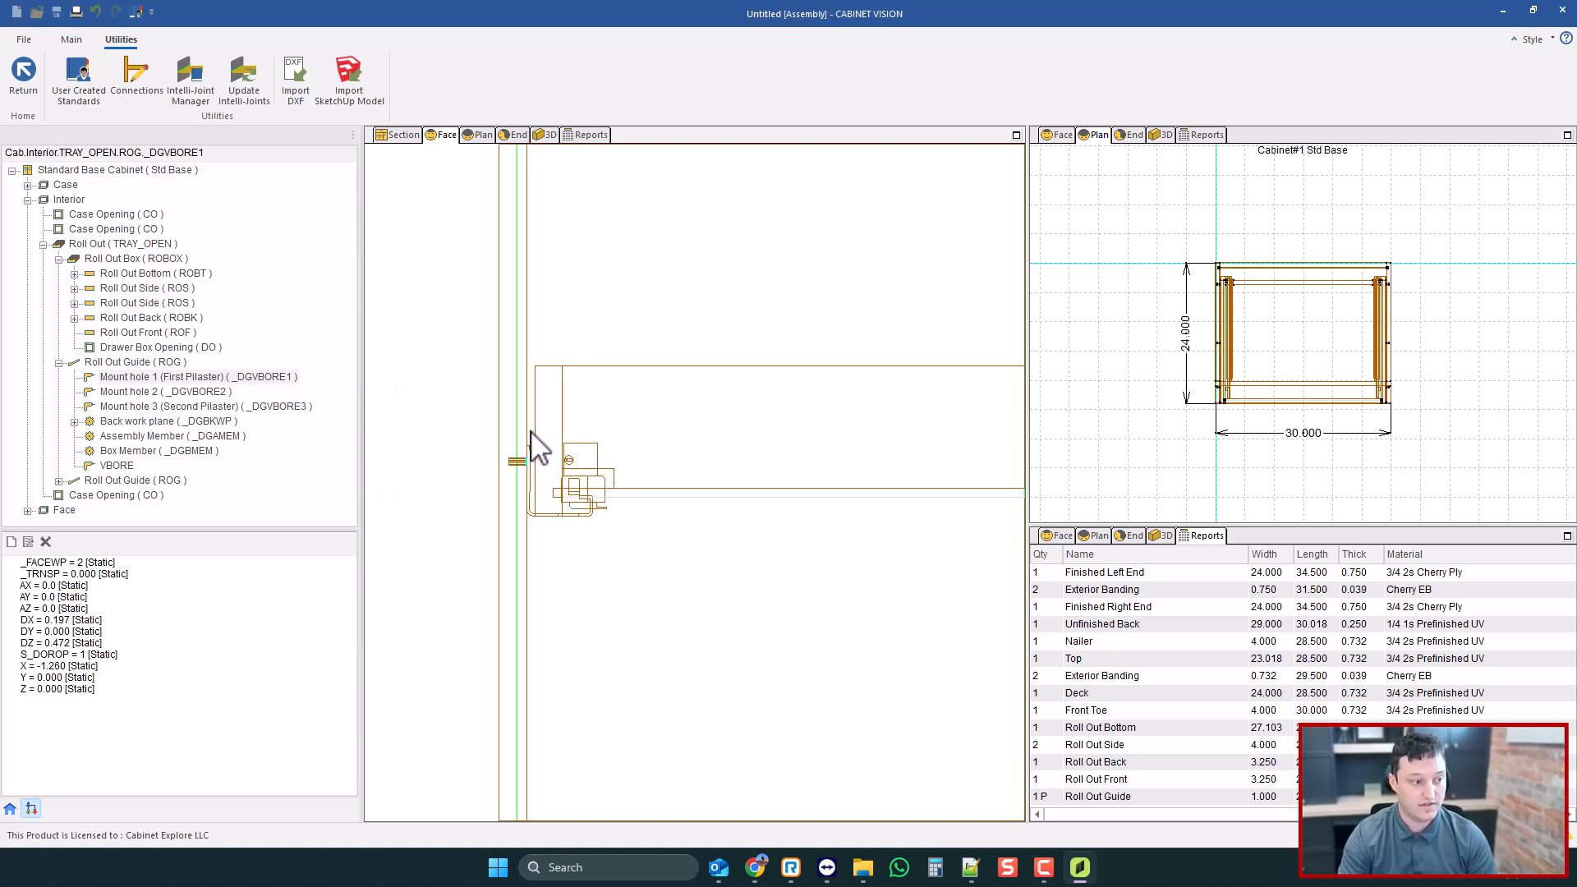
- Select the finished left end in the face view and examine how the line bores sit against it
{"action": "scroll", "coordinate": [531, 465], "scroll_direction": "down", "scroll_amount": 1}
{"action": "scroll", "coordinate": [531, 466], "scroll_direction": "down", "scroll_amount": 1}
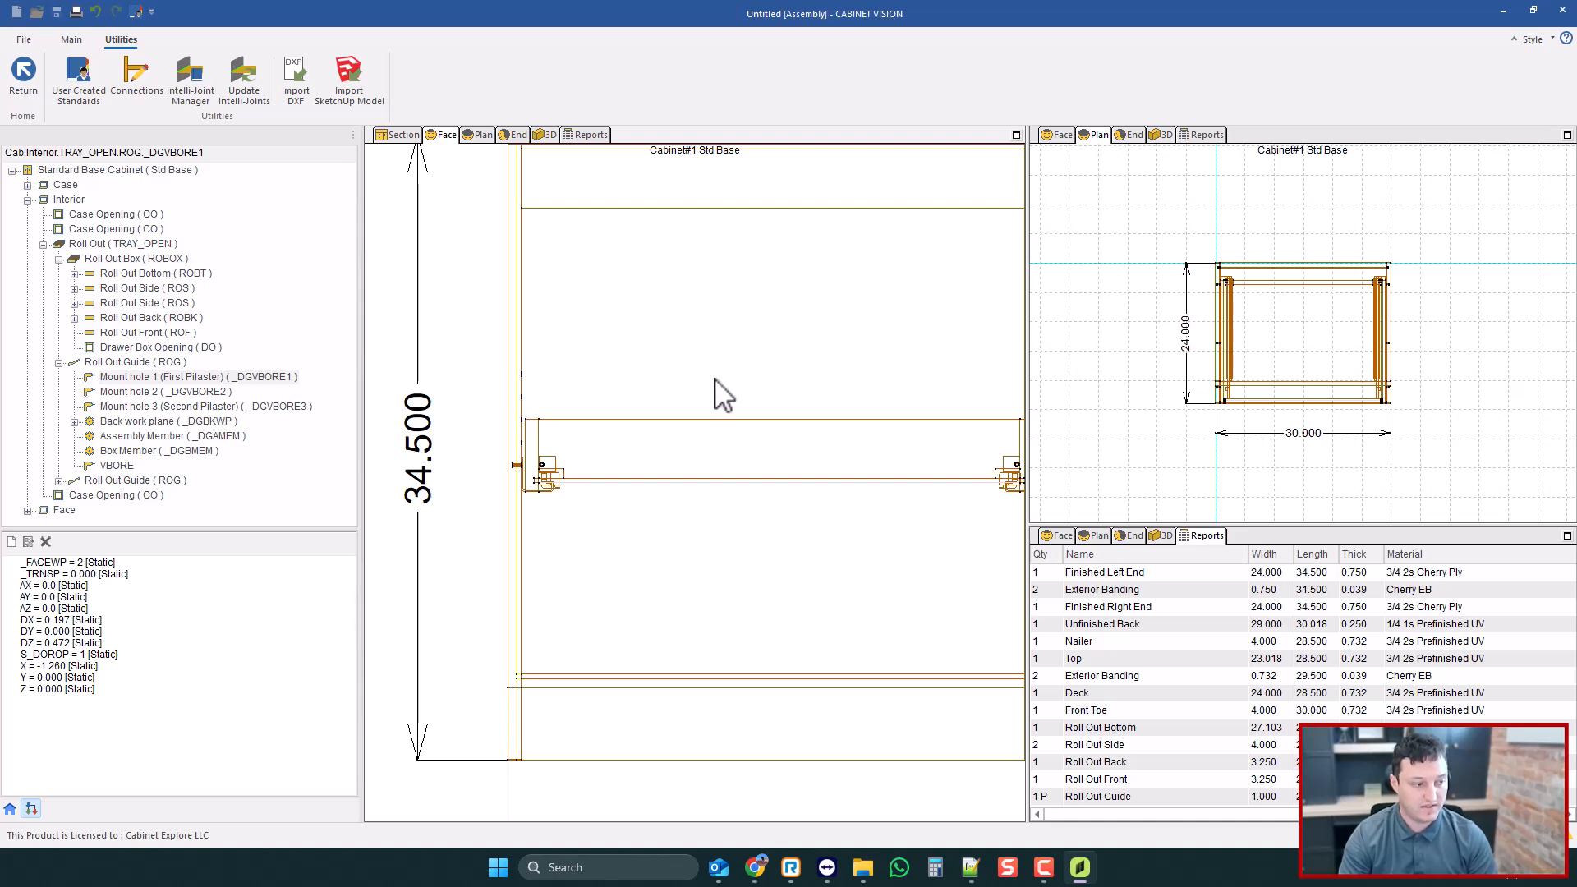
{"action": "scroll", "coordinate": [554, 381], "scroll_direction": "up", "scroll_amount": 1}
{"action": "scroll", "coordinate": [534, 394], "scroll_direction": "up", "scroll_amount": 2}
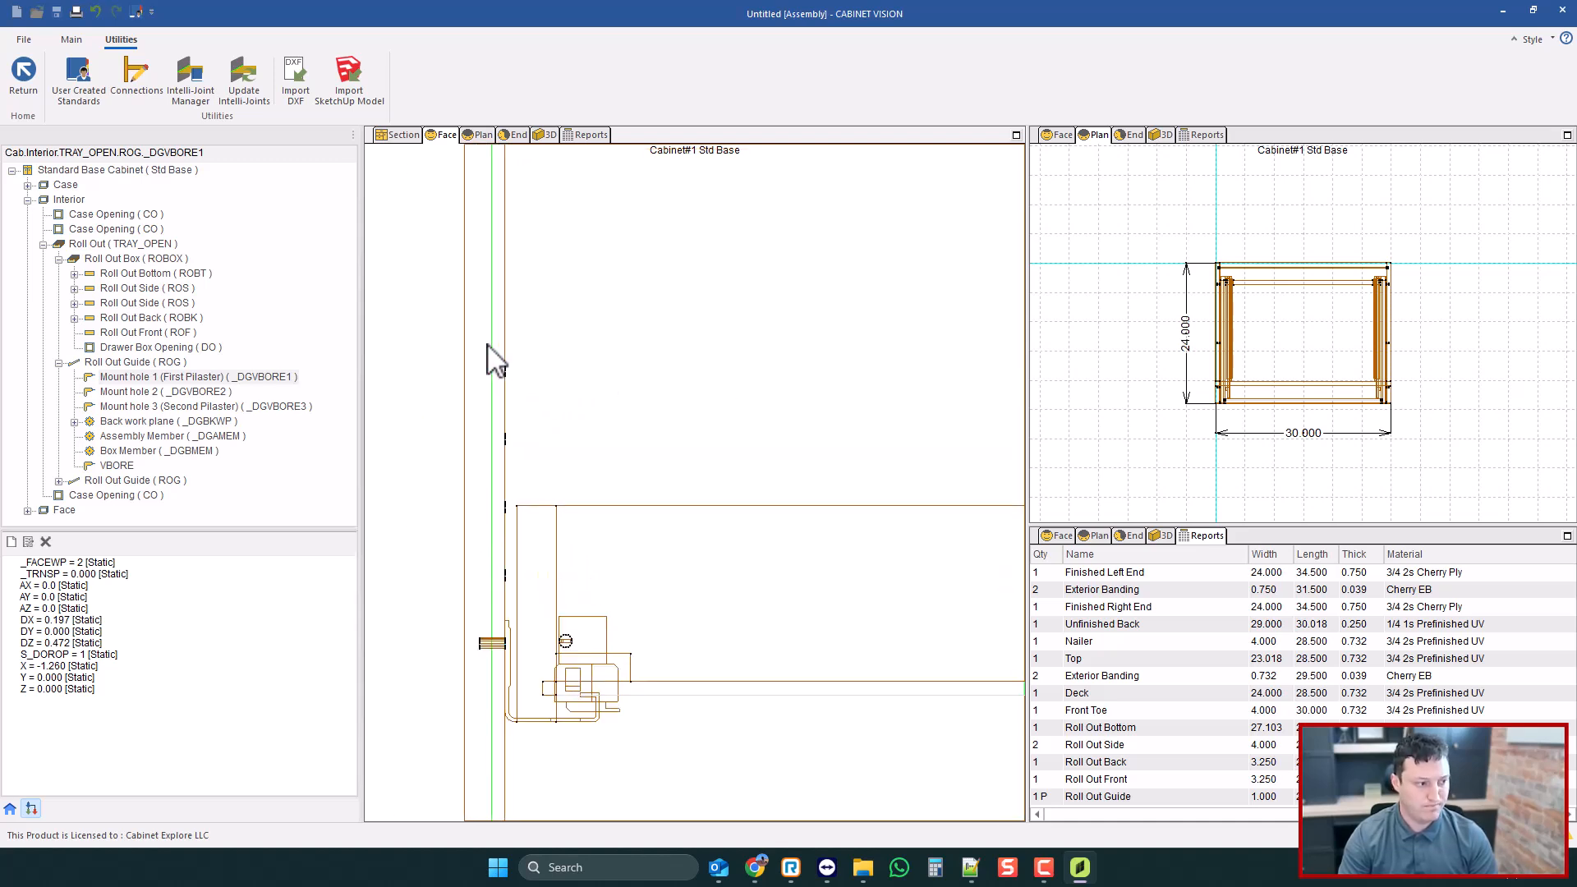
{"action": "left_click", "coordinate": [481, 407]}
{"action": "scroll", "coordinate": [482, 405], "scroll_direction": "down", "scroll_amount": 2}
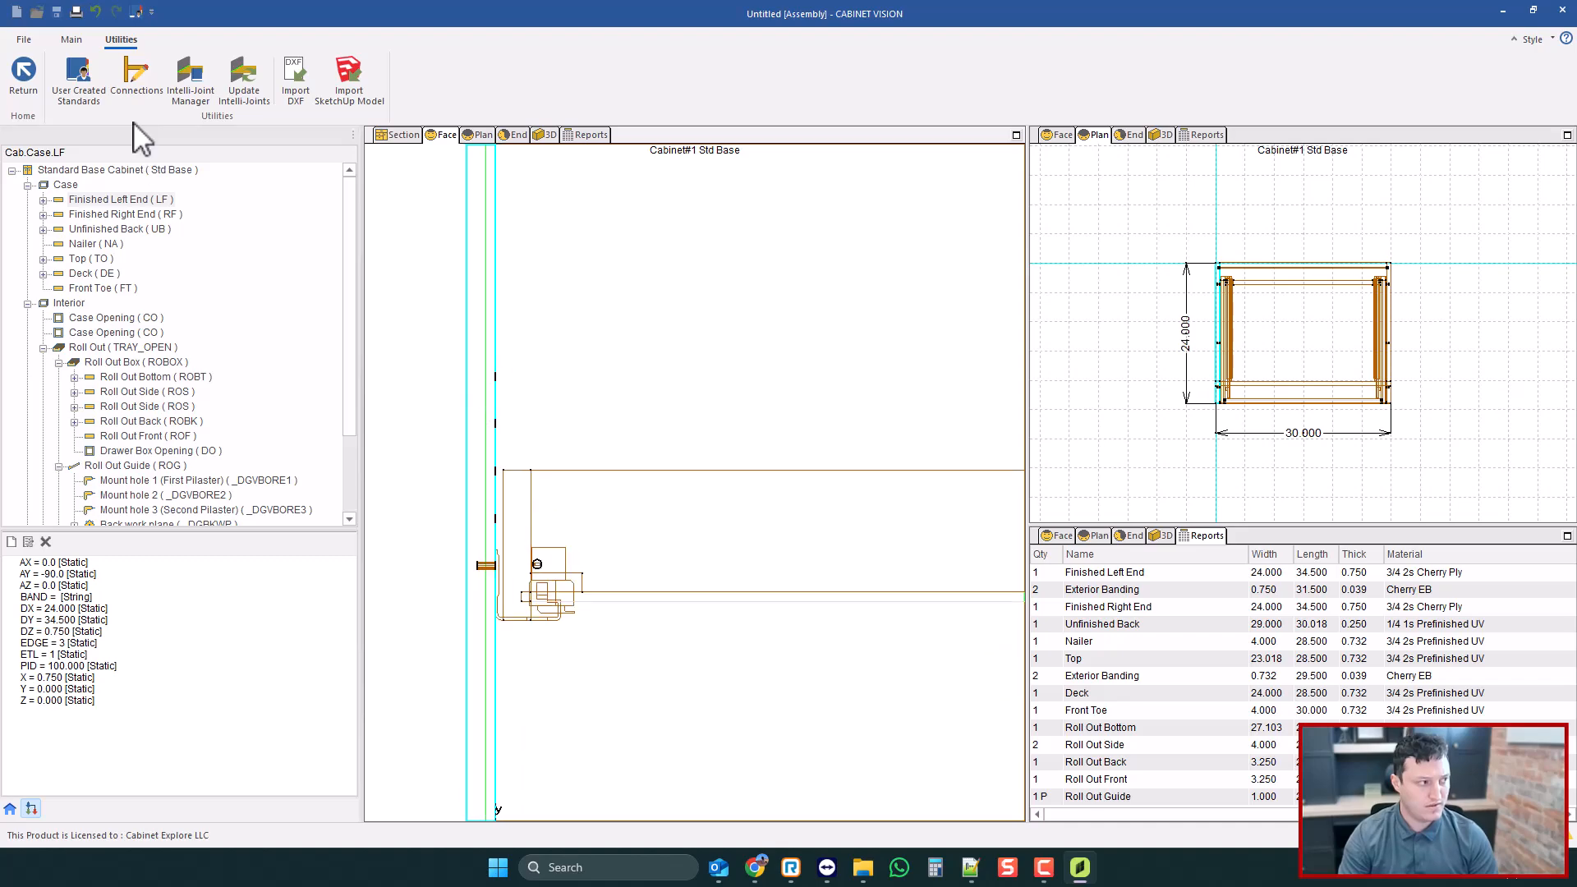
- Set VBORE's AY angle to 180 in the Adj Tray code, save it, and check the bores in the face view
{"action": "left_click", "coordinate": [95, 71]}
{"action": "left_click", "coordinate": [250, 66]}
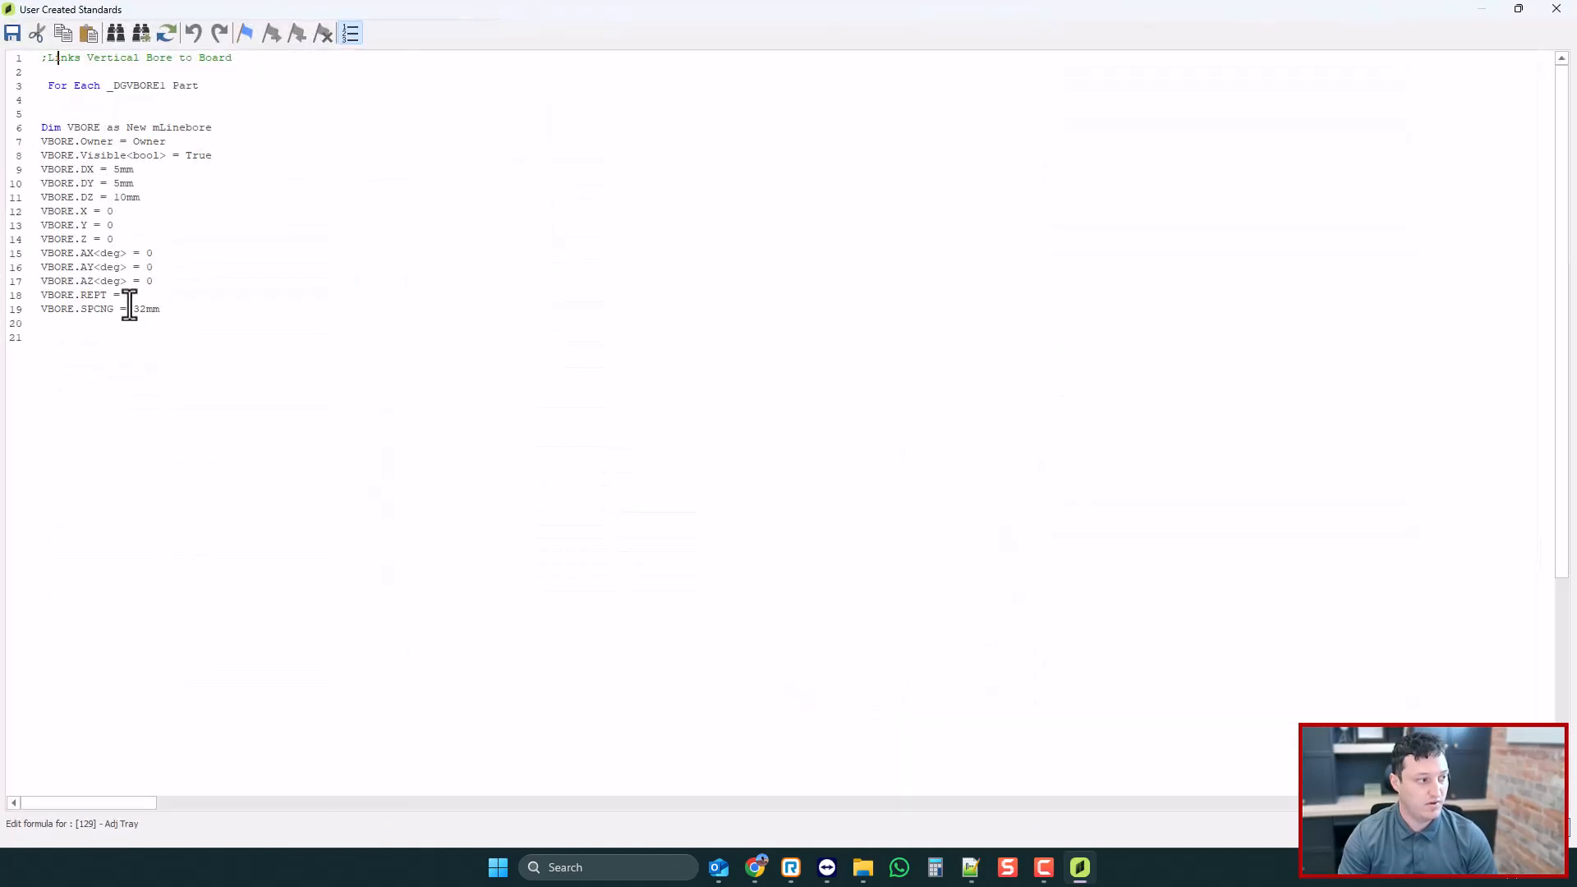
{"action": "double_click", "coordinate": [149, 267]}
{"action": "type", "text": "180"}
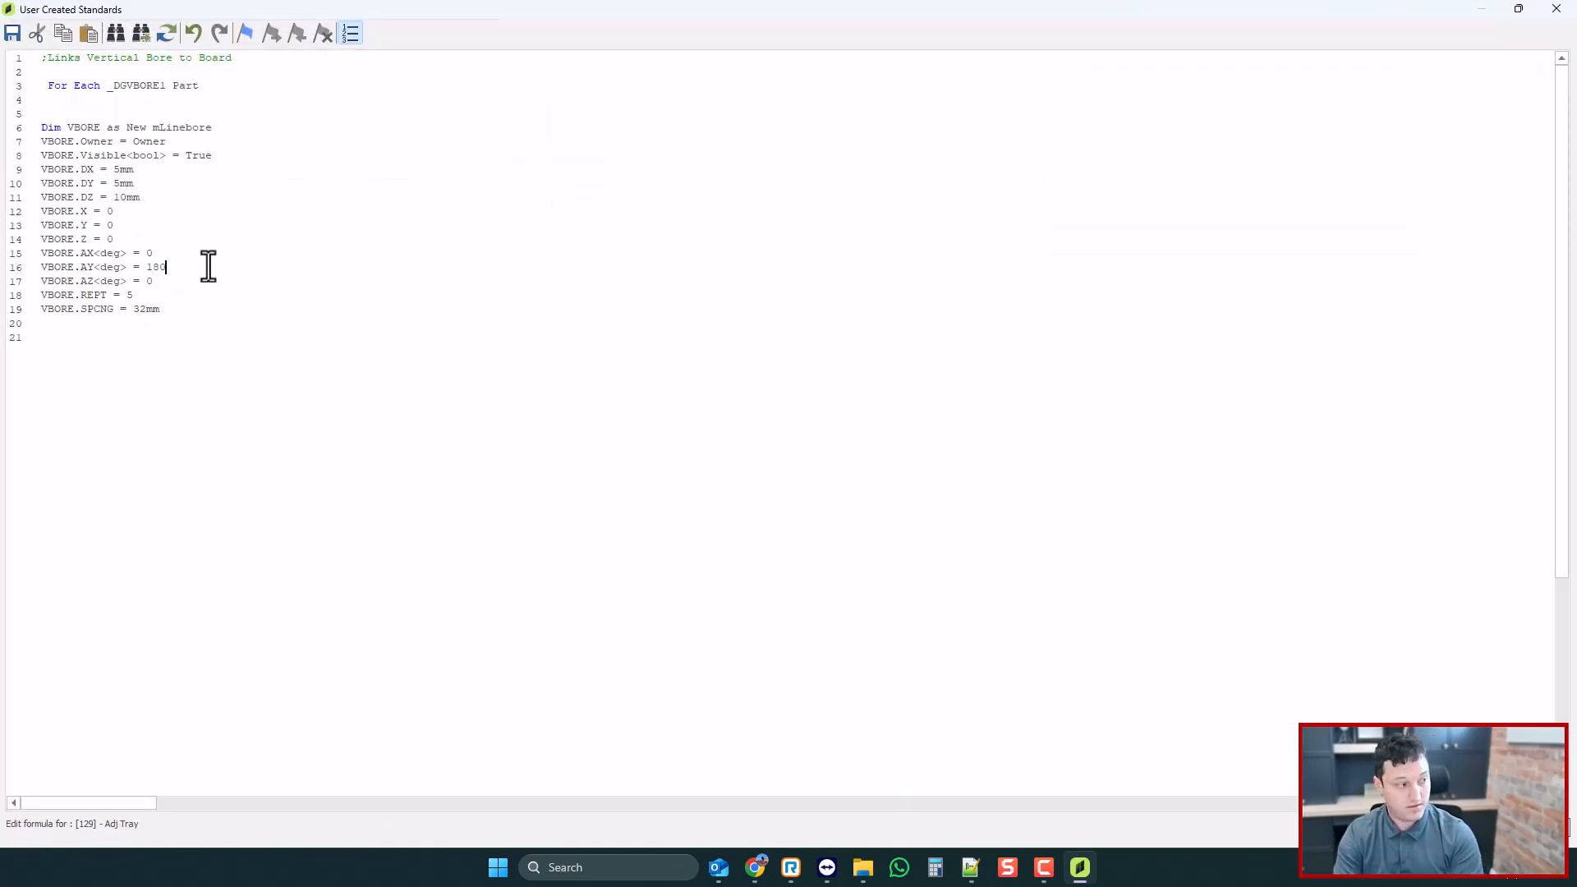
{"action": "left_click", "coordinate": [1559, 9]}
{"action": "key", "text": "Return"}
{"action": "left_click", "coordinate": [1566, 7]}
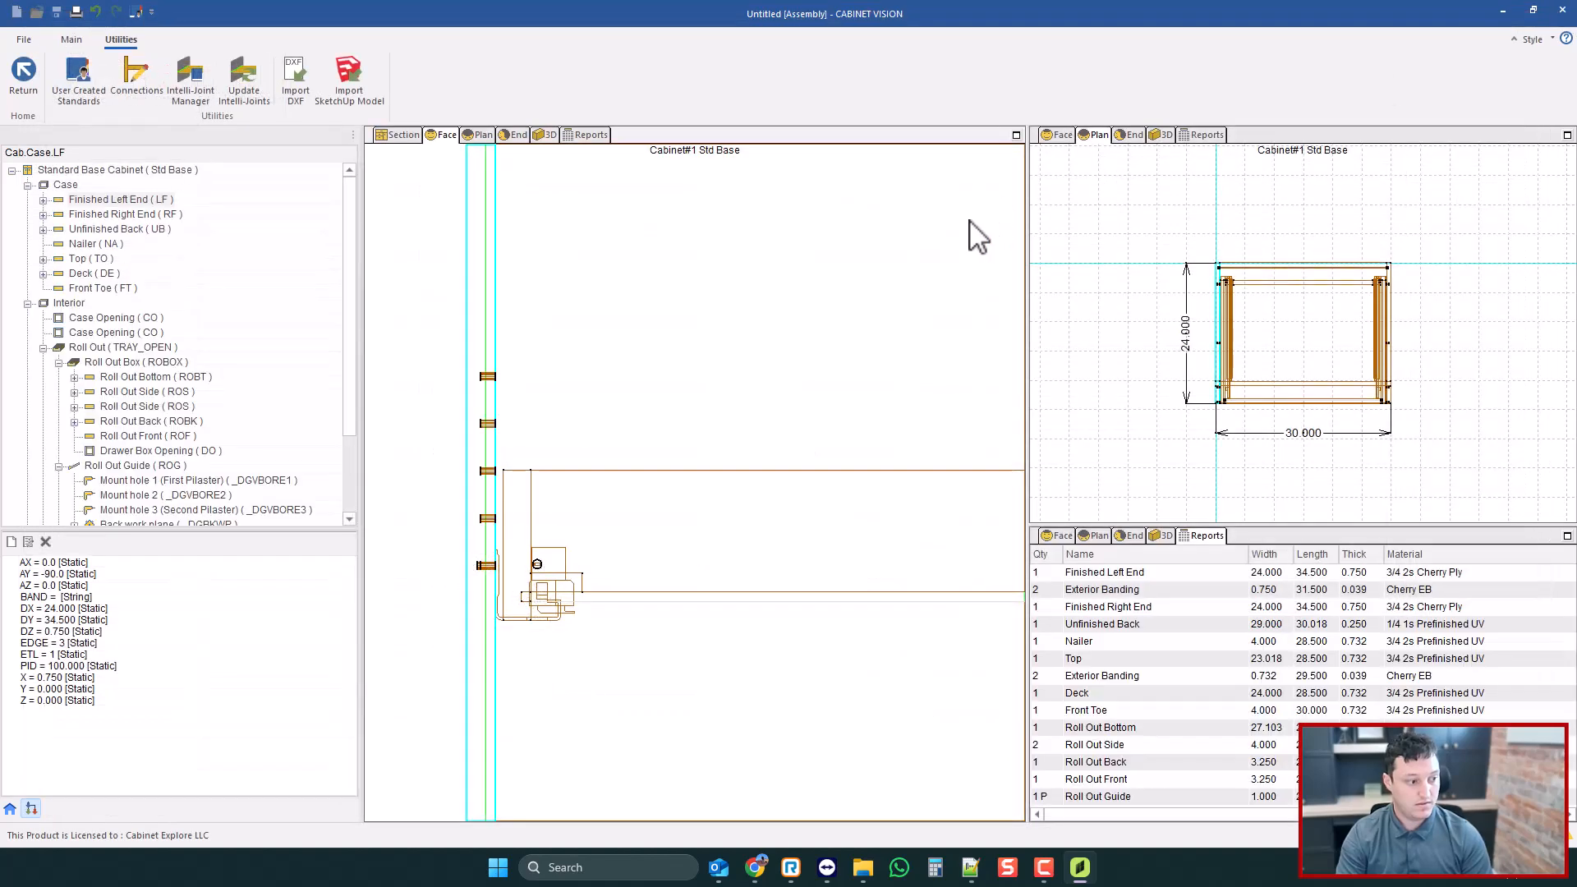
{"action": "scroll", "coordinate": [488, 418], "scroll_direction": "down", "scroll_amount": 4}
{"action": "scroll", "coordinate": [487, 418], "scroll_direction": "up", "scroll_amount": 2}
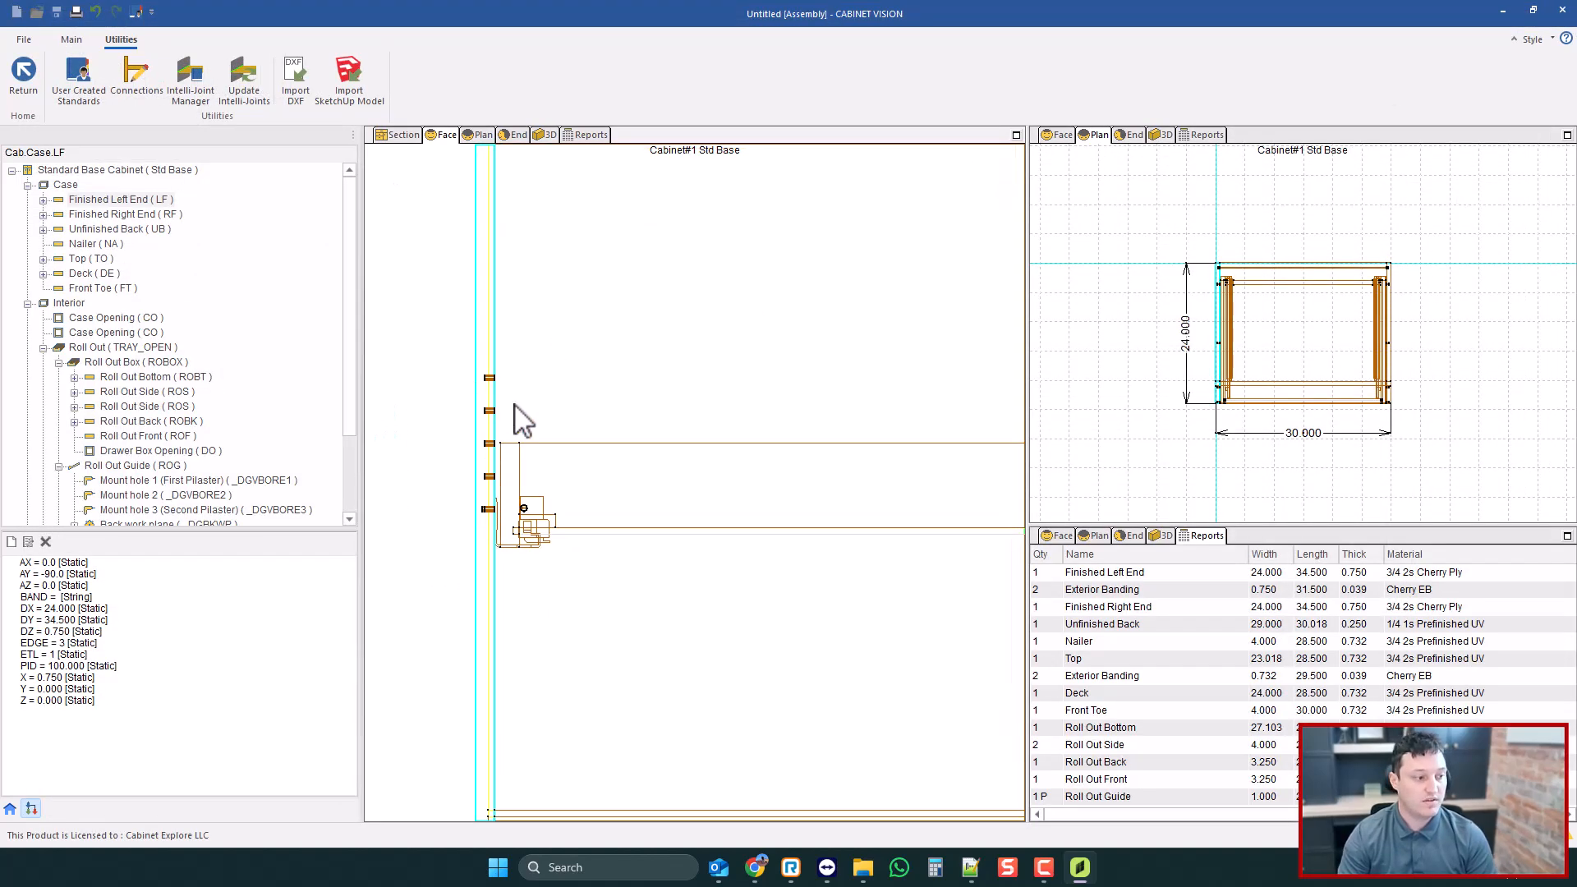
- Draw a CAD line arrow above the roll out, pointing from the left end into the cabinet
{"action": "left_click", "coordinate": [9, 810]}
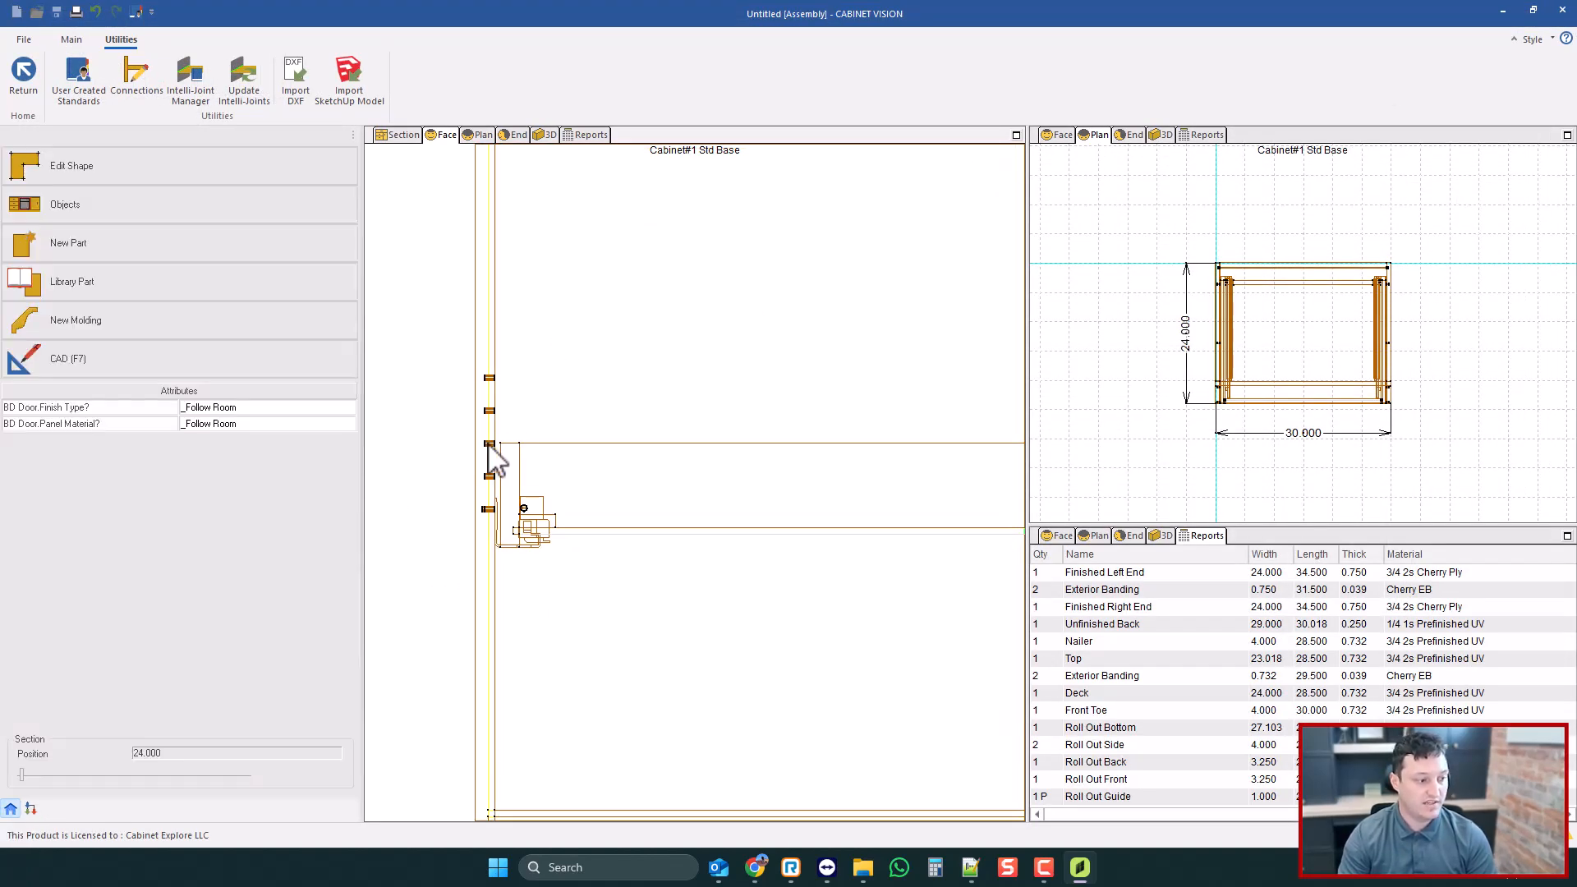
{"action": "left_click", "coordinate": [277, 359]}
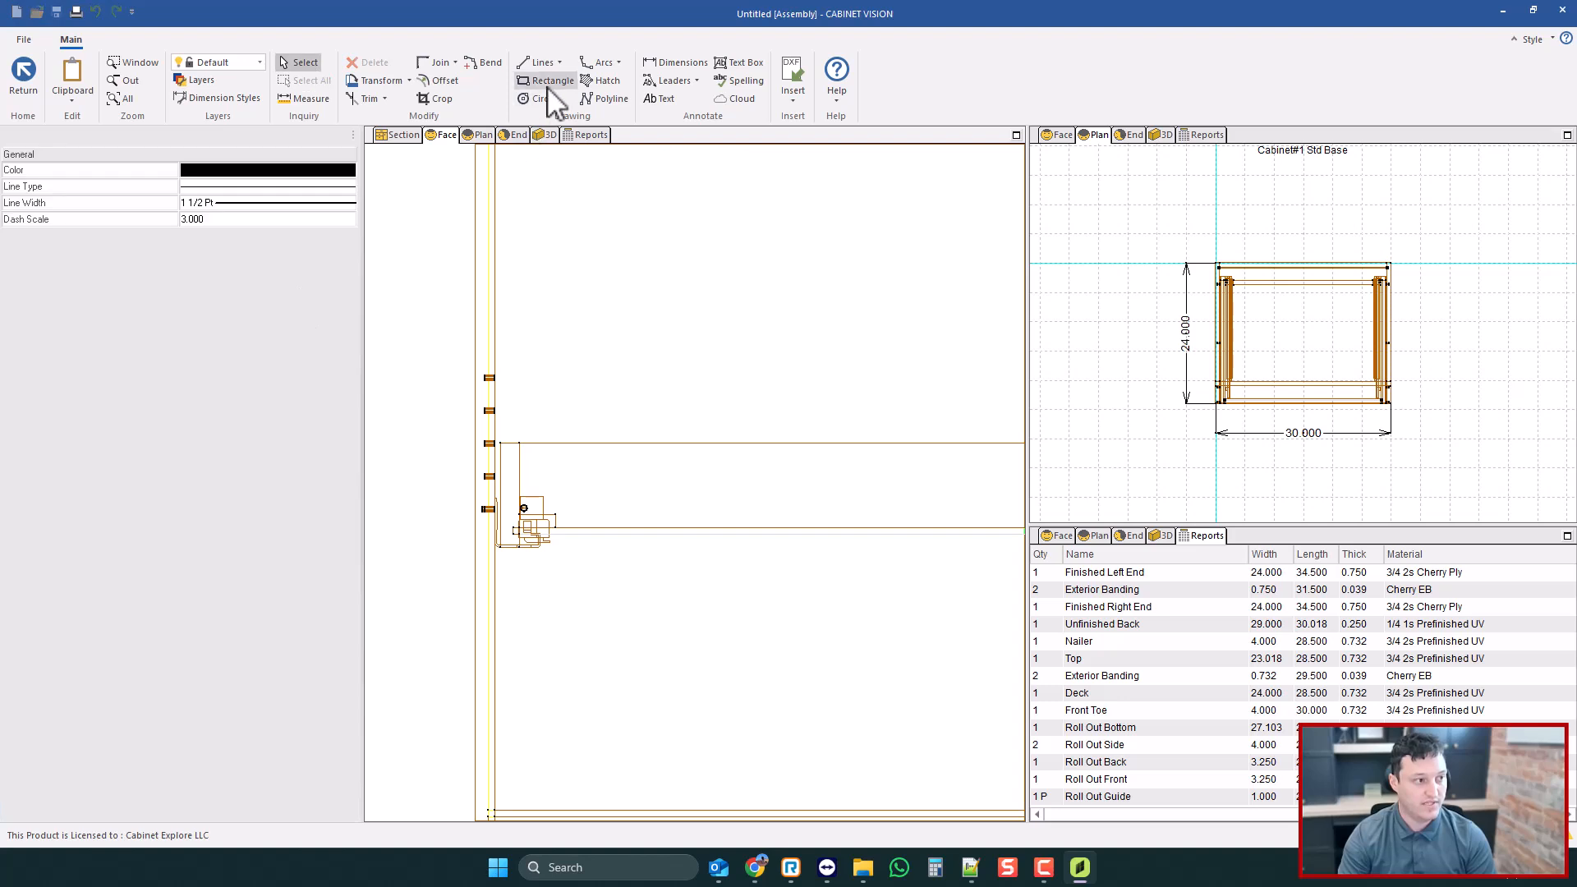
{"action": "left_click", "coordinate": [539, 63]}
{"action": "left_click", "coordinate": [499, 358]}
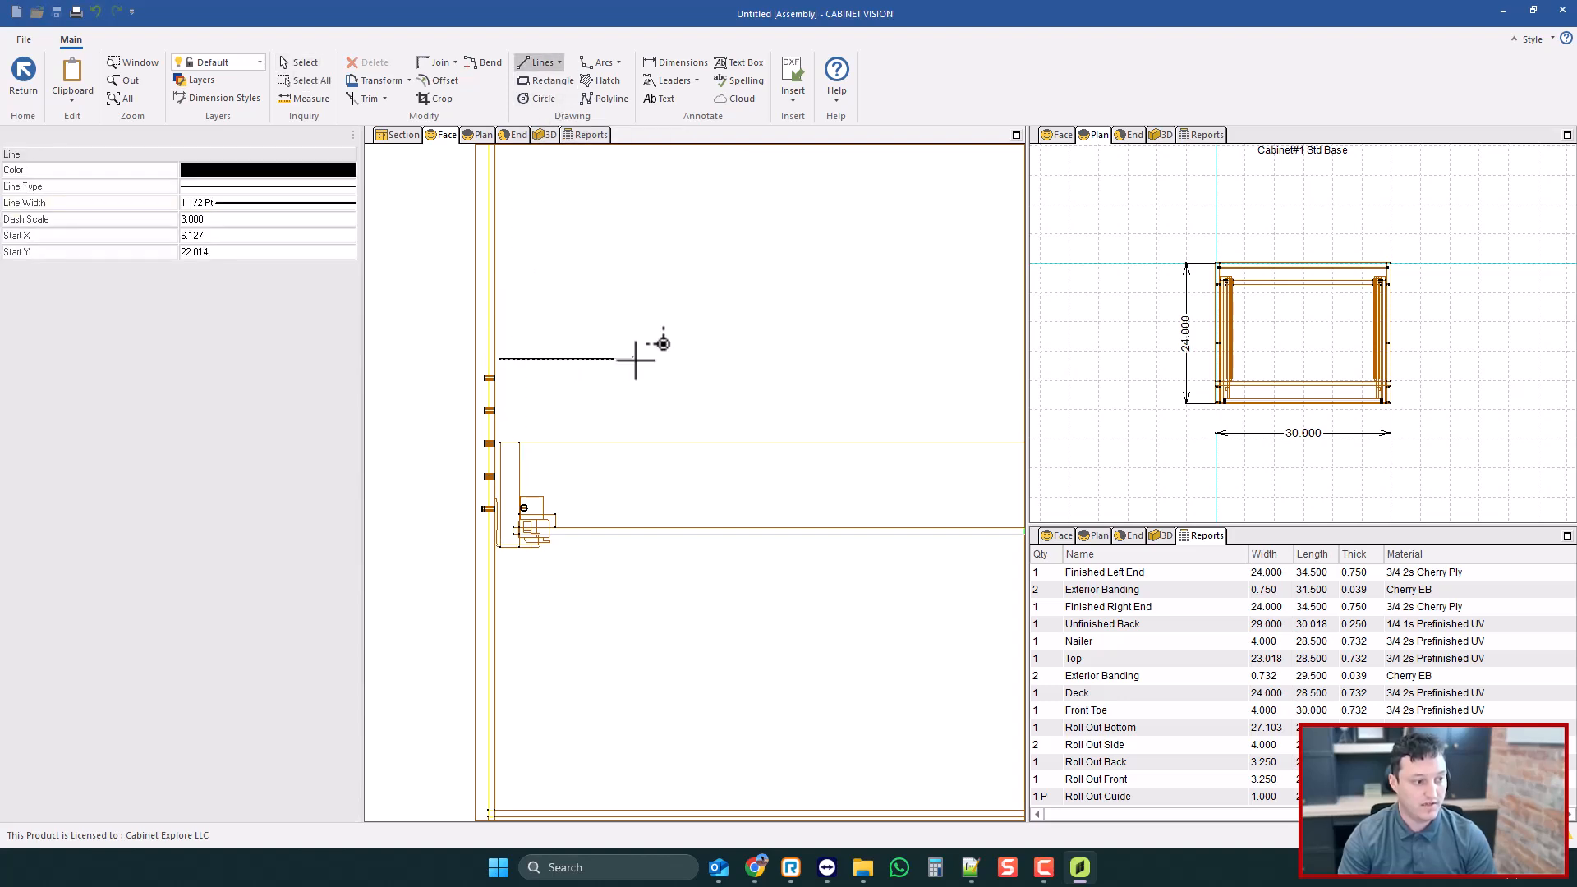
{"action": "left_click", "coordinate": [607, 340]}
{"action": "left_click", "coordinate": [636, 359]}
{"action": "left_click", "coordinate": [637, 360]}
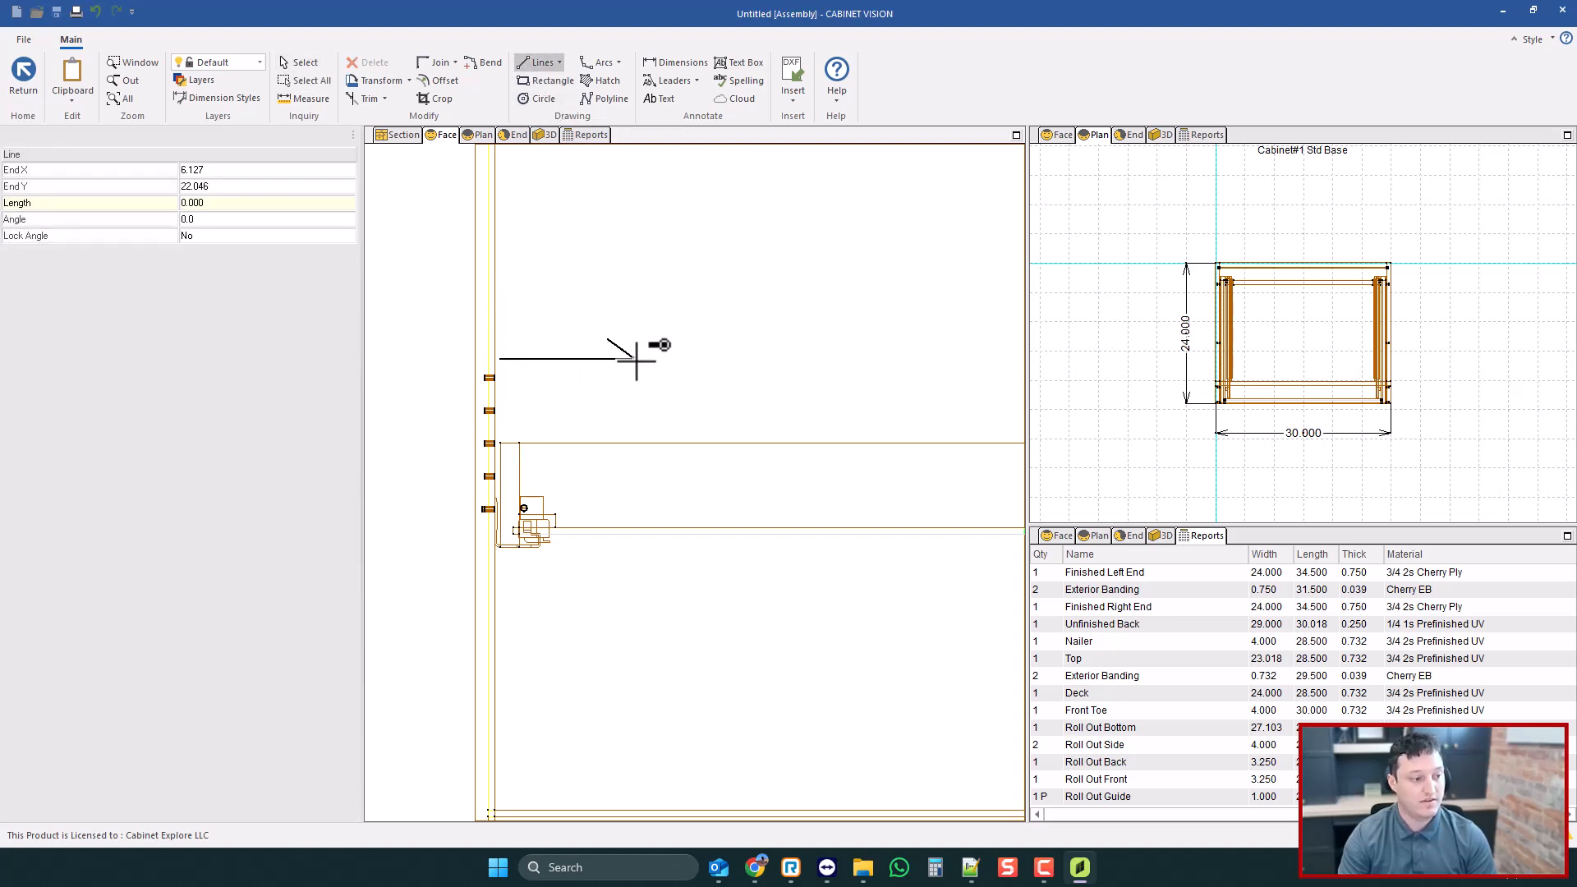
{"action": "left_click", "coordinate": [609, 378]}
{"action": "scroll", "coordinate": [780, 337], "scroll_direction": "down", "scroll_amount": 1}
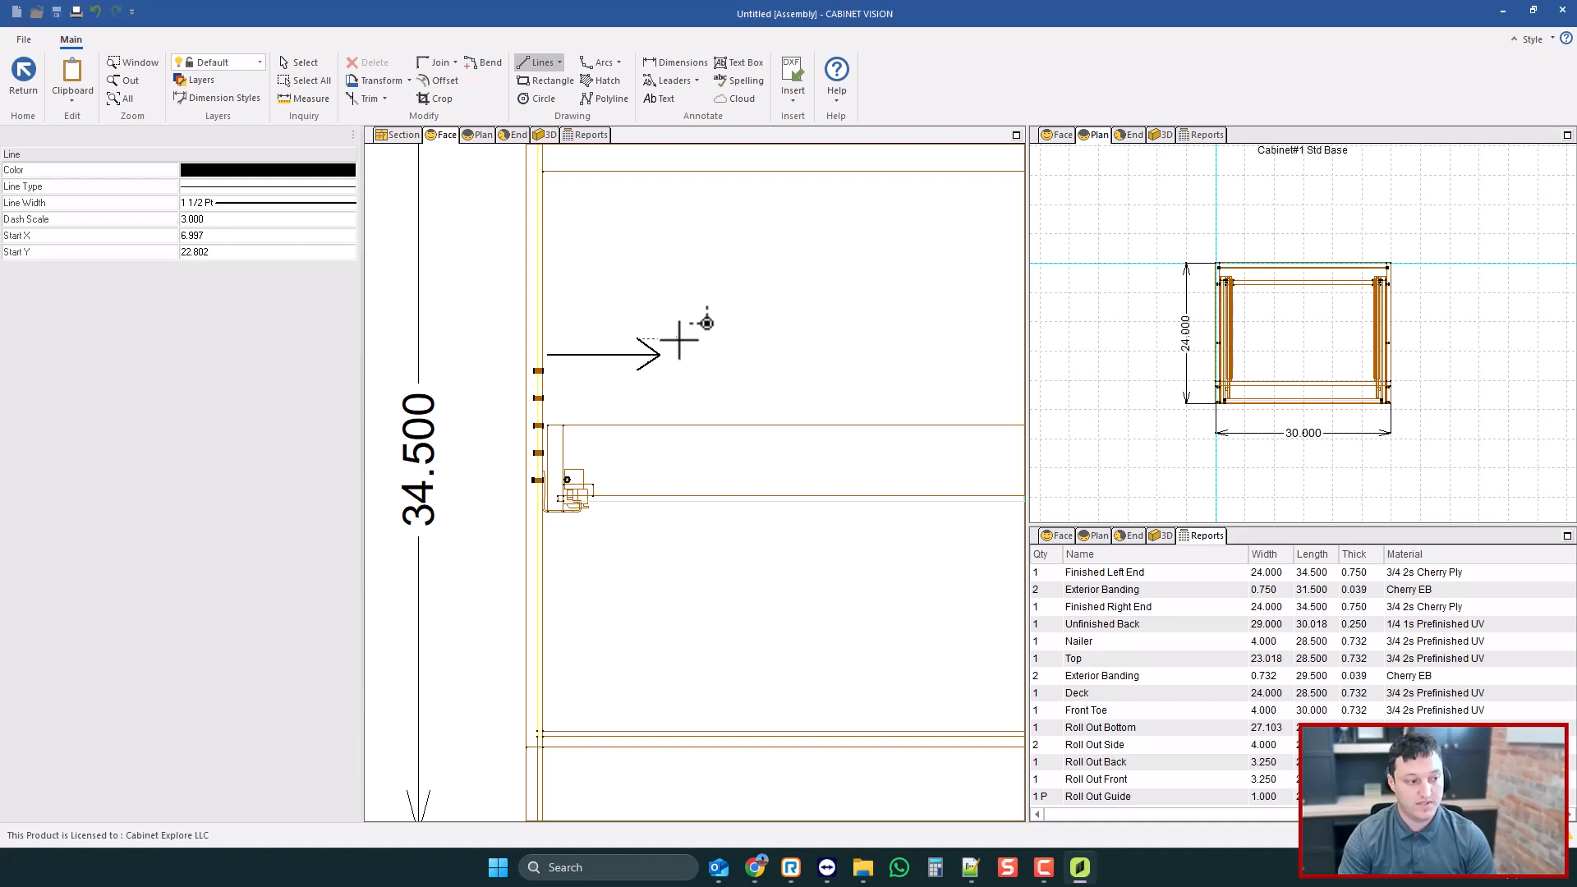
- Draw a second line arrow pointing outward from the cabinet's left end
{"action": "left_click", "coordinate": [533, 355]}
{"action": "left_click", "coordinate": [470, 355]}
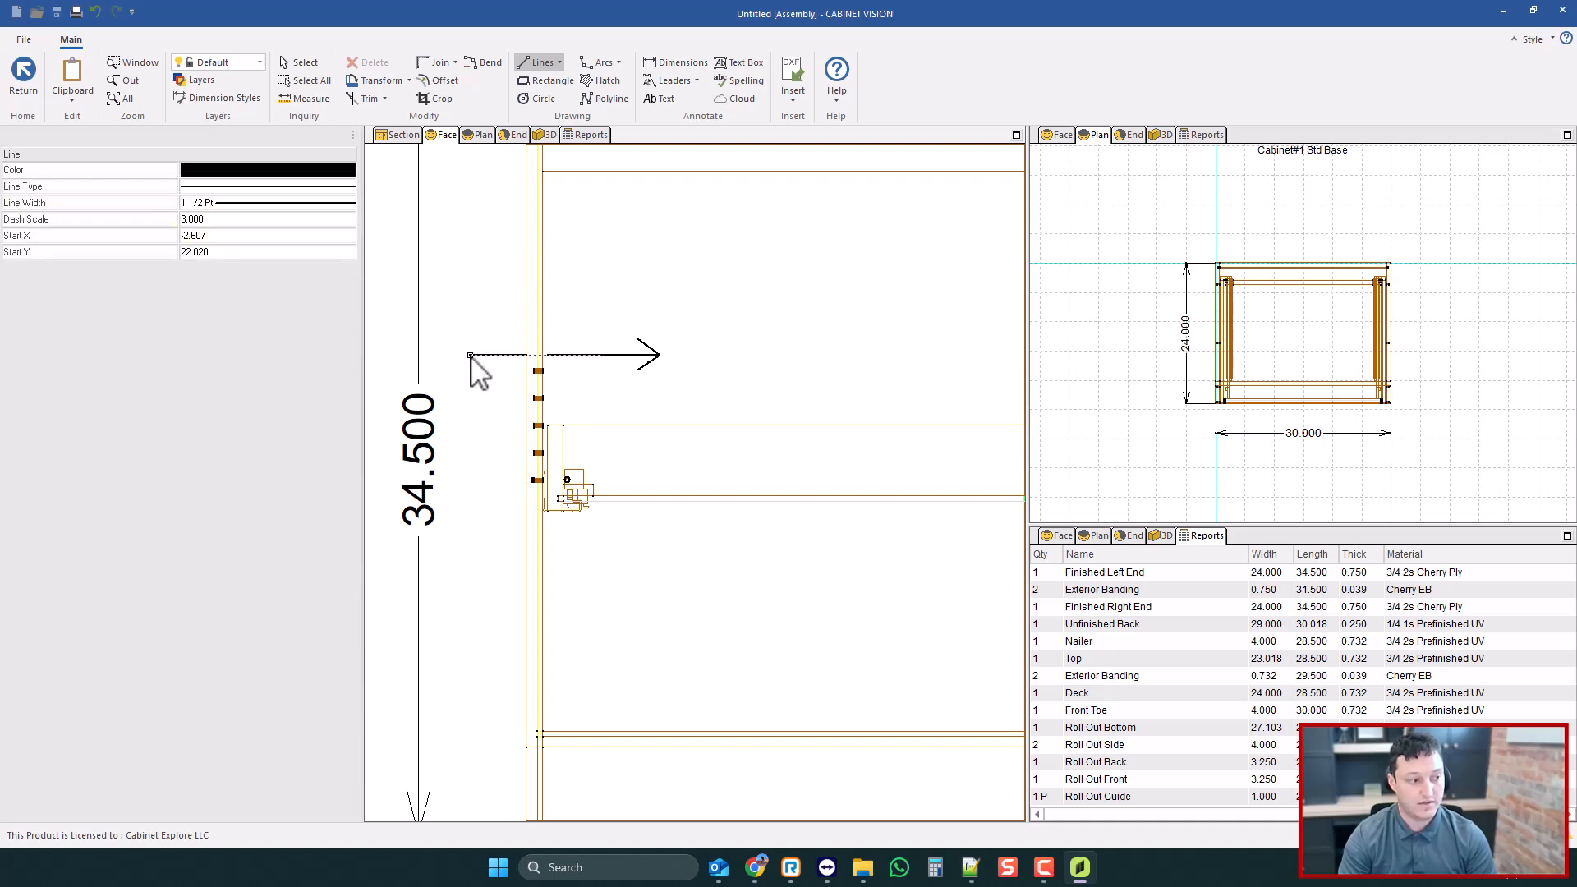
{"action": "left_click", "coordinate": [498, 338]}
{"action": "left_click", "coordinate": [470, 355]}
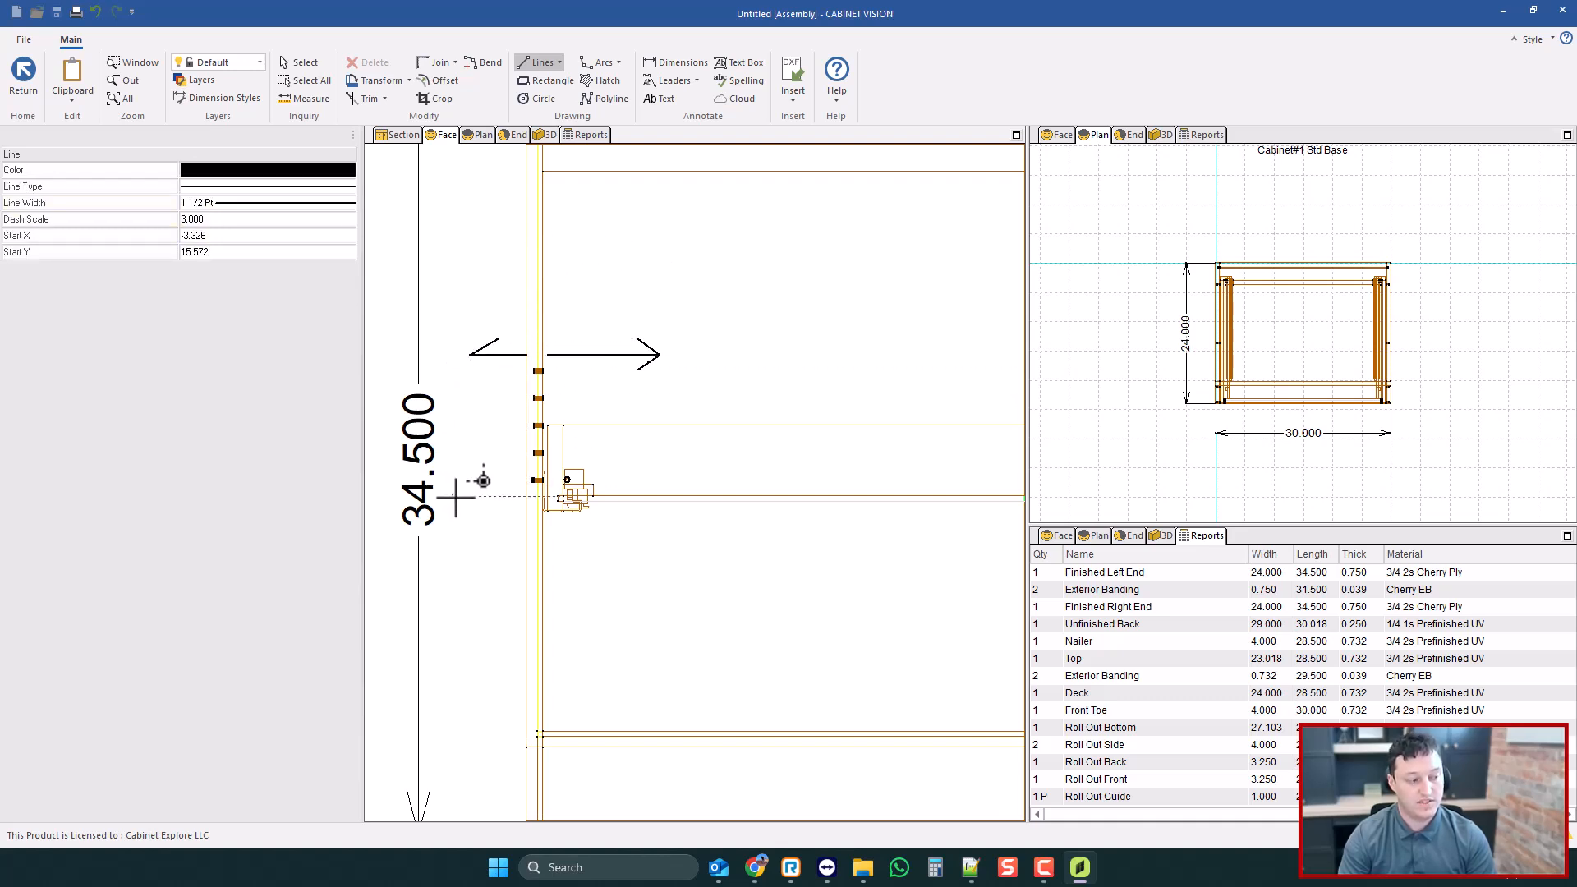
- Delete both arrows drawn at the left end and leave CAD drawing mode
{"action": "left_click", "coordinate": [303, 57]}
{"action": "left_click_drag", "start_coordinate": [451, 297], "coordinate": [700, 414]}
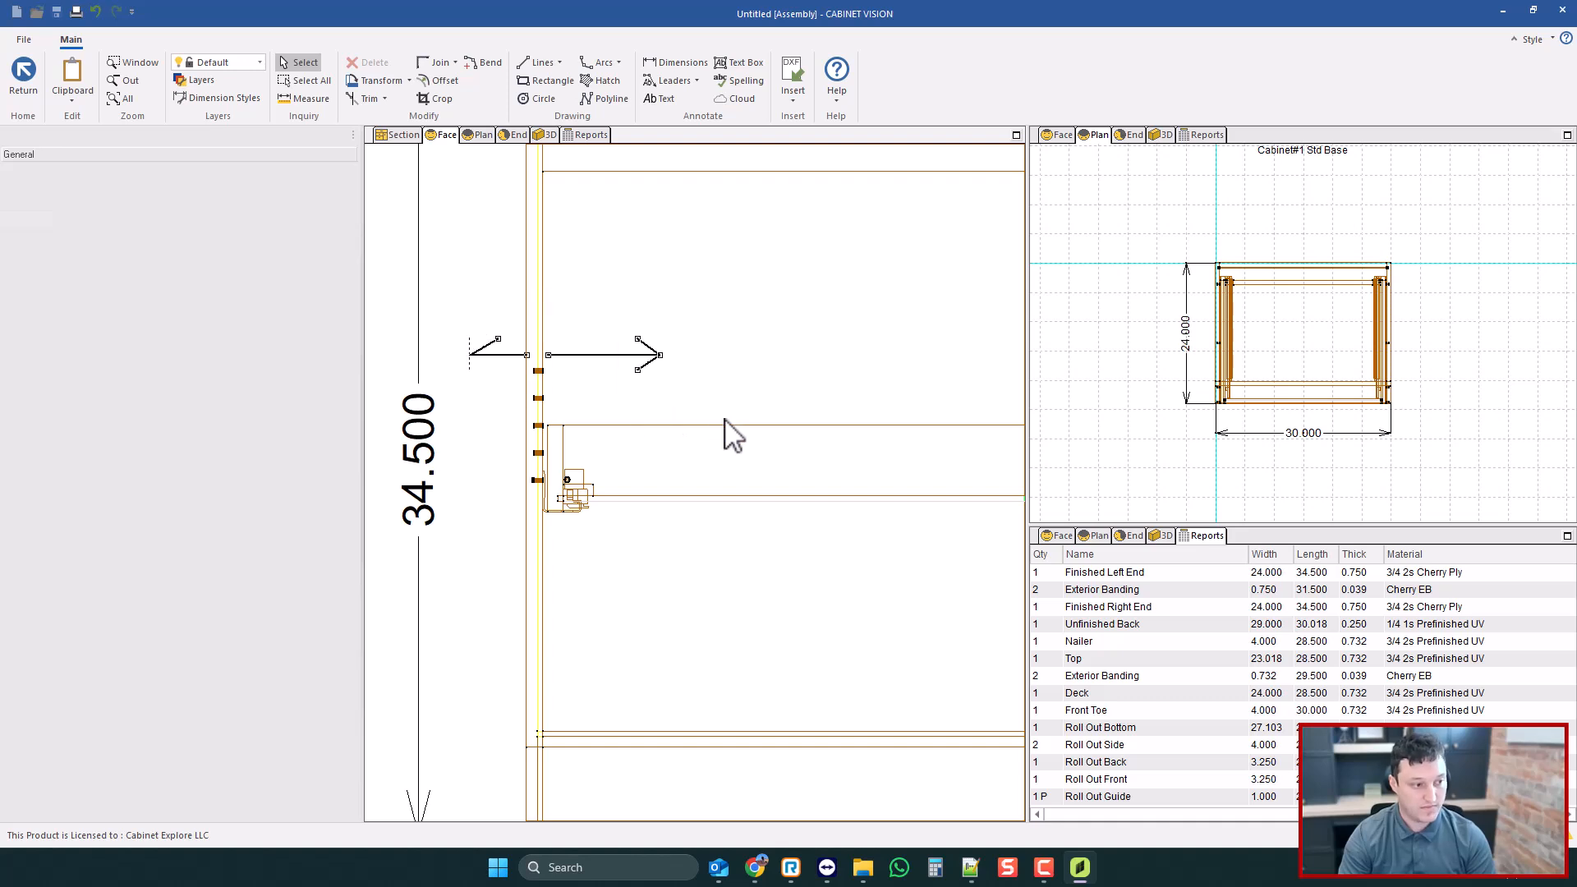
{"action": "key", "text": "Delete"}
{"action": "scroll", "coordinate": [577, 337], "scroll_direction": "down", "scroll_amount": 2}
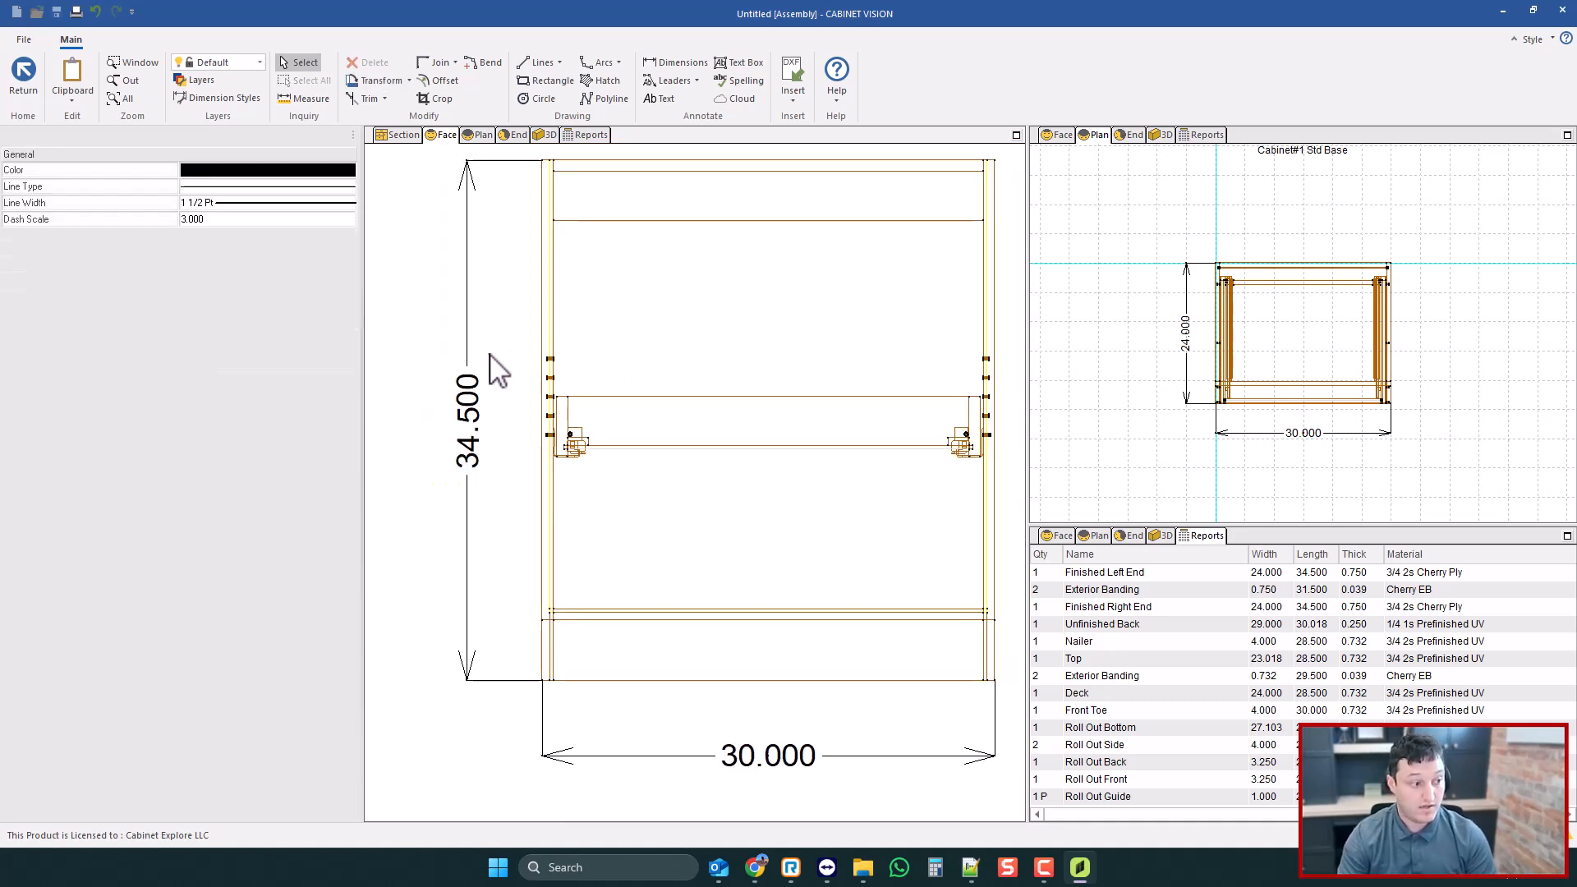
{"action": "left_click", "coordinate": [24, 82]}
{"action": "scroll", "coordinate": [507, 404], "scroll_direction": "up", "scroll_amount": 3}
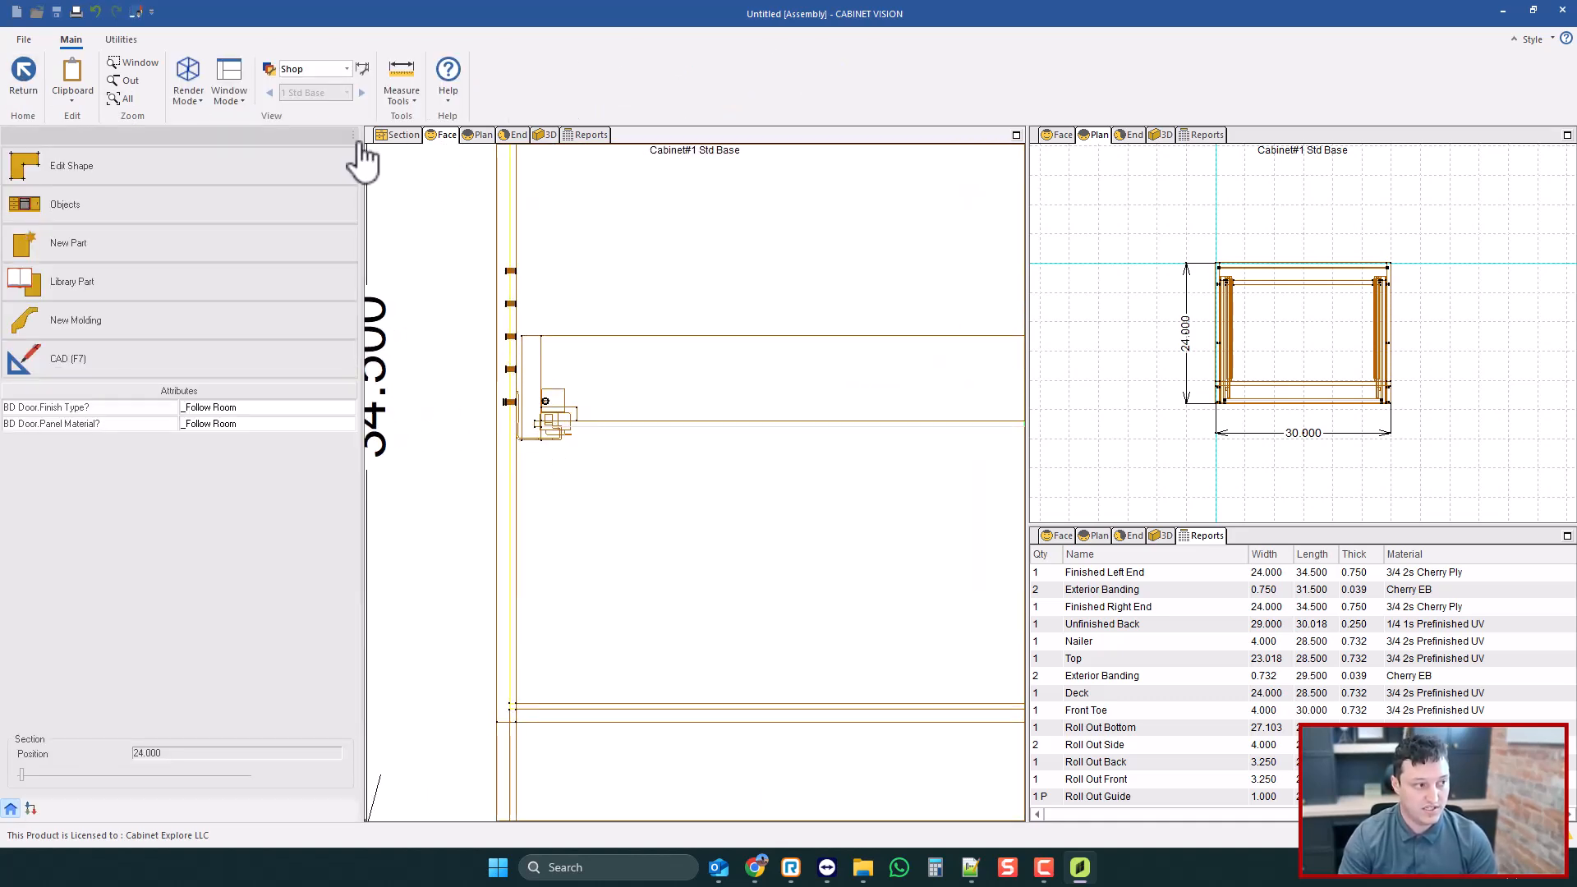
- Set the roll out tray's left adjustment to -1.5 and right adjustment to -1, and check the bores in the face view
{"action": "left_click", "coordinate": [404, 134]}
{"action": "left_click", "coordinate": [639, 503]}
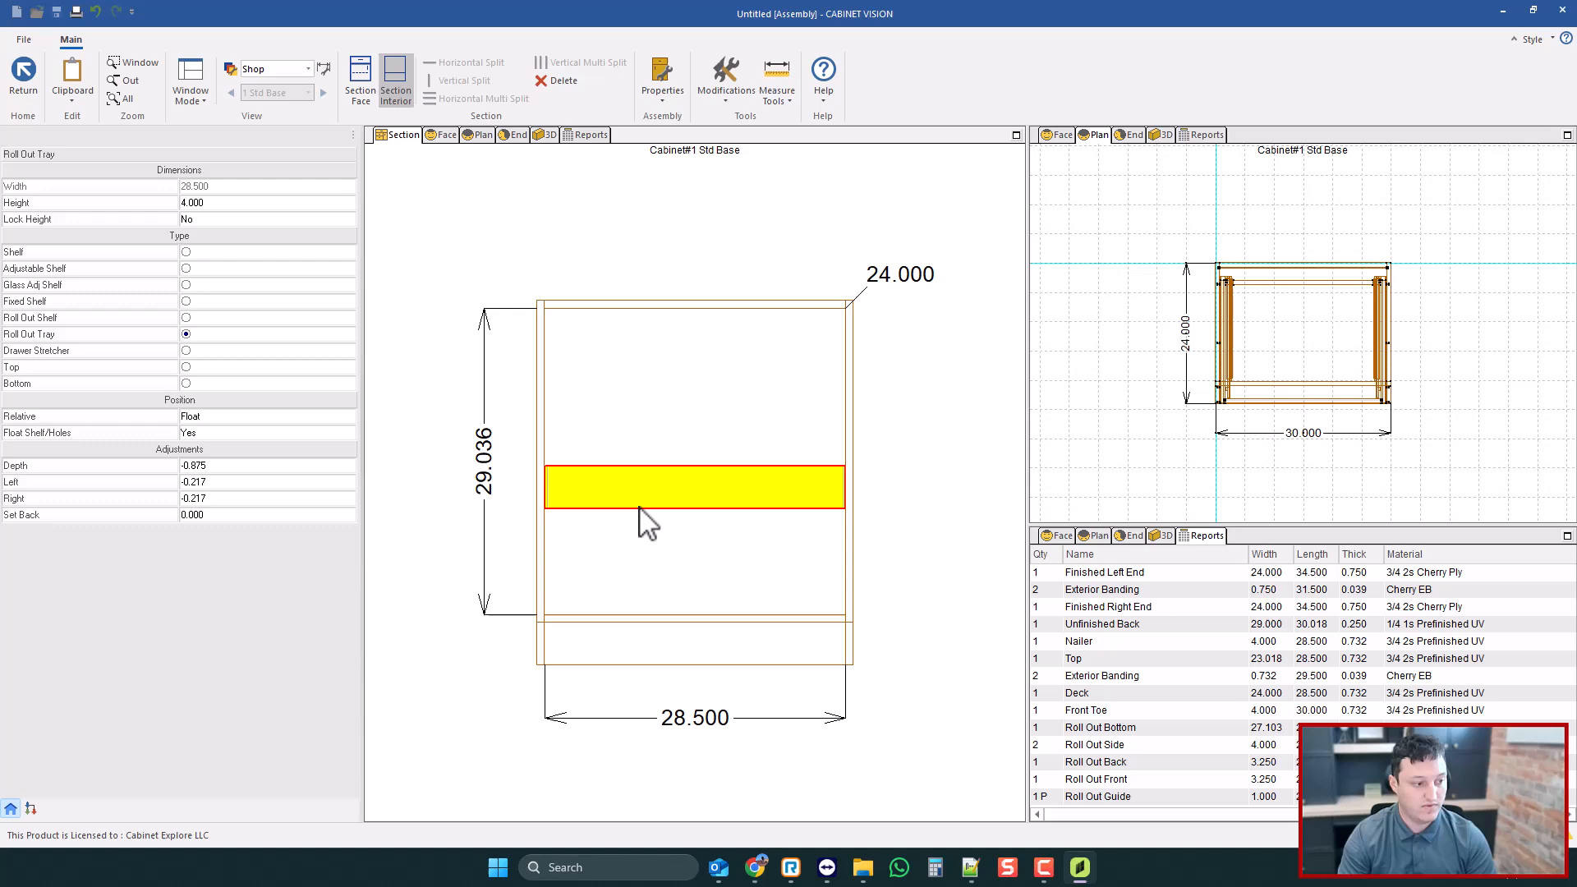
{"action": "left_click", "coordinate": [227, 483]}
{"action": "key", "text": "BackSpace"}
{"action": "key", "text": "Return"}
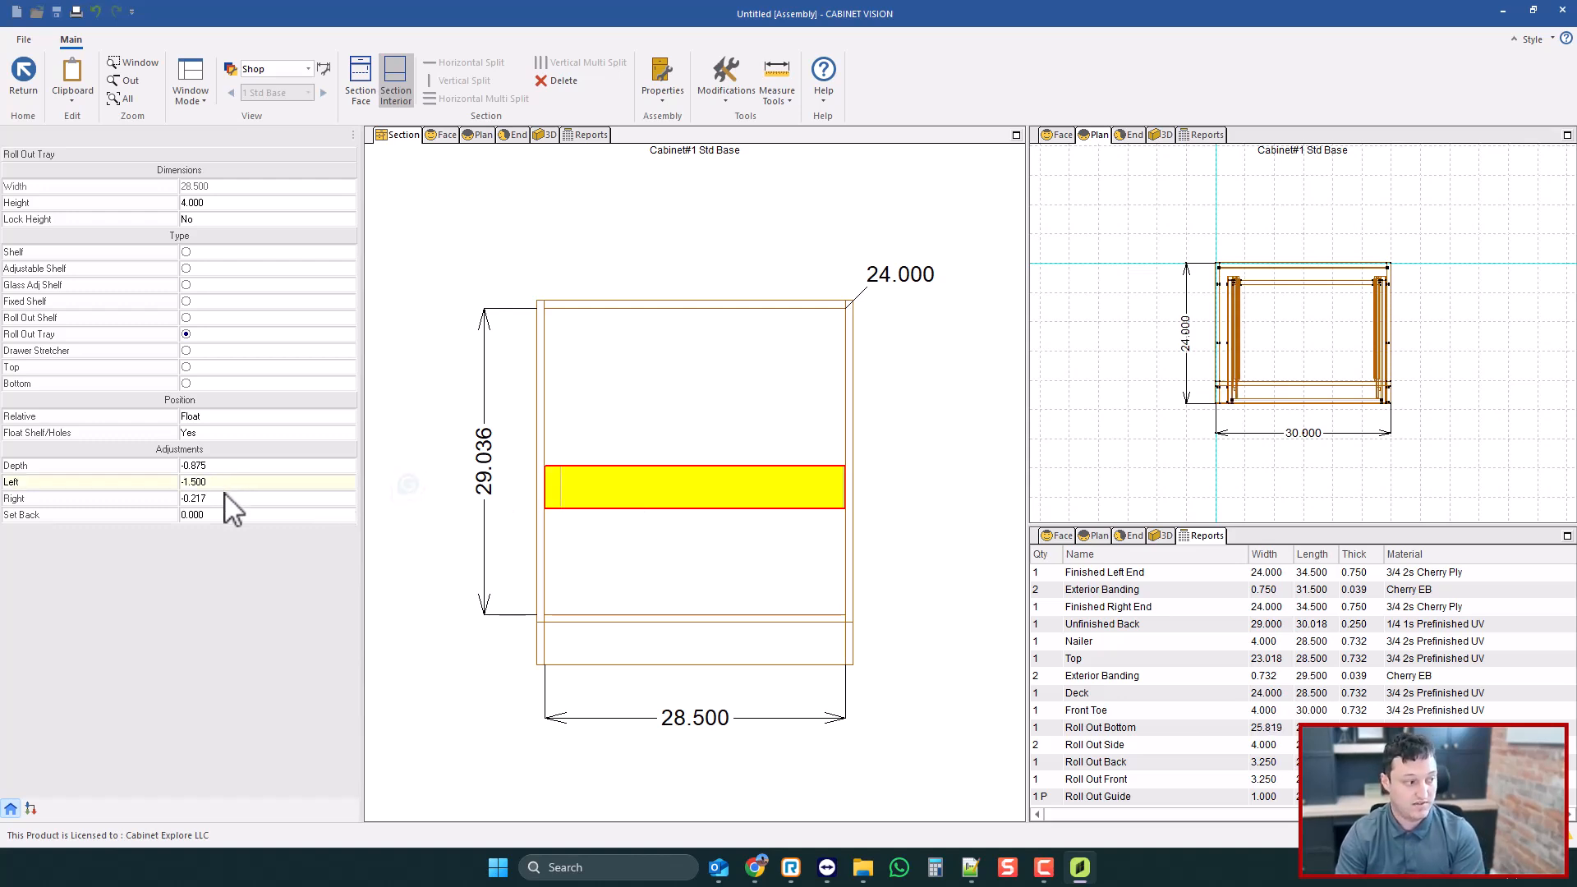
{"action": "type", "text": "-1"}
{"action": "key", "text": "Return"}
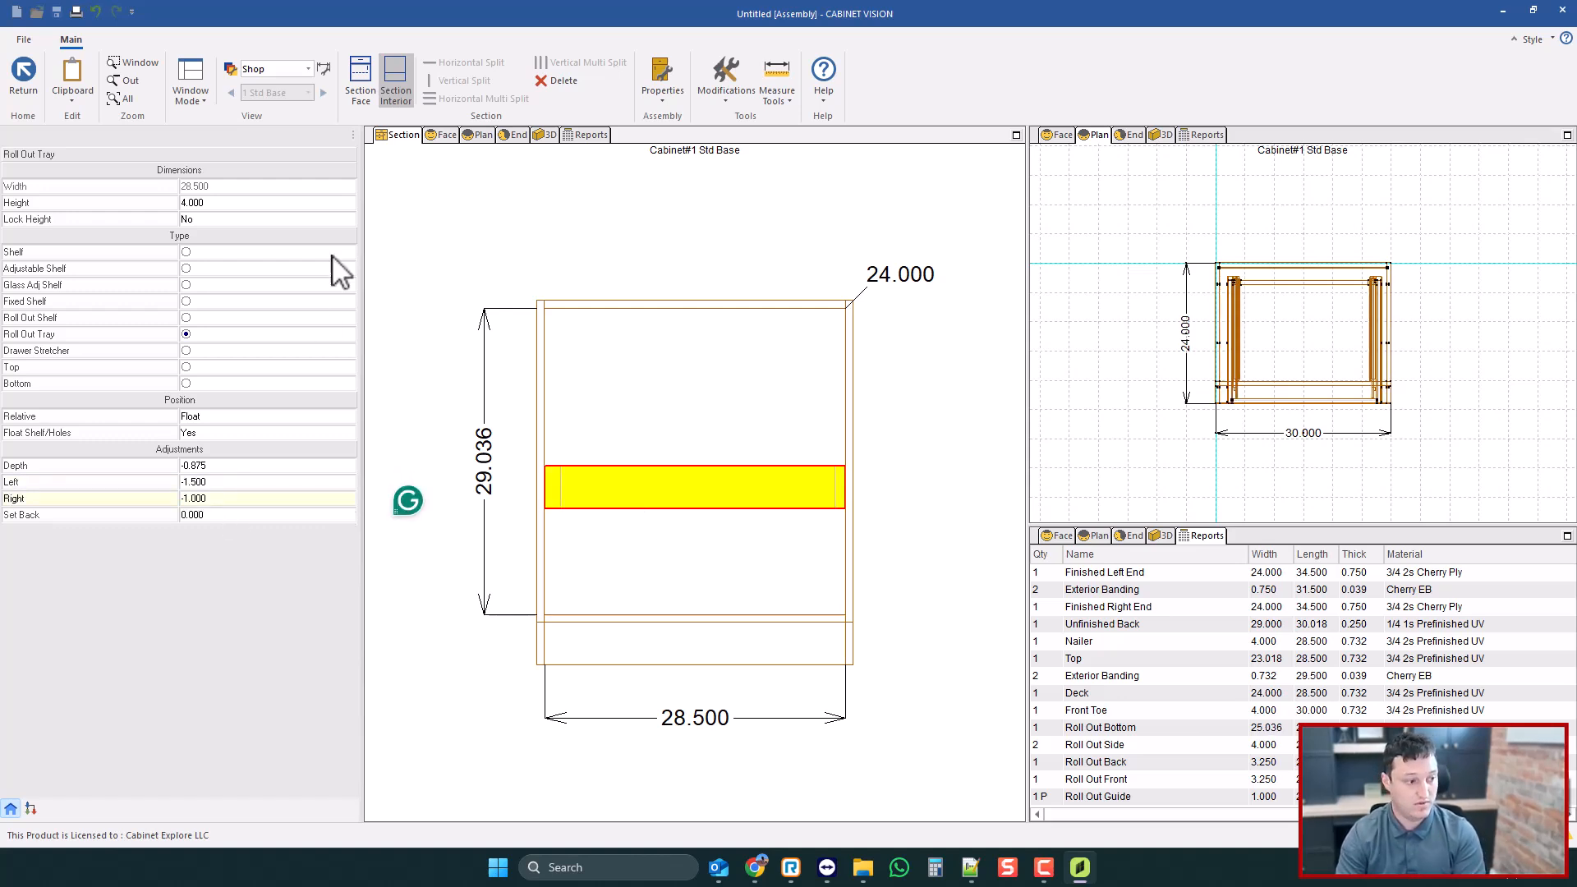
{"action": "left_click", "coordinate": [442, 135]}
{"action": "scroll", "coordinate": [496, 446], "scroll_direction": "down", "scroll_amount": 2}
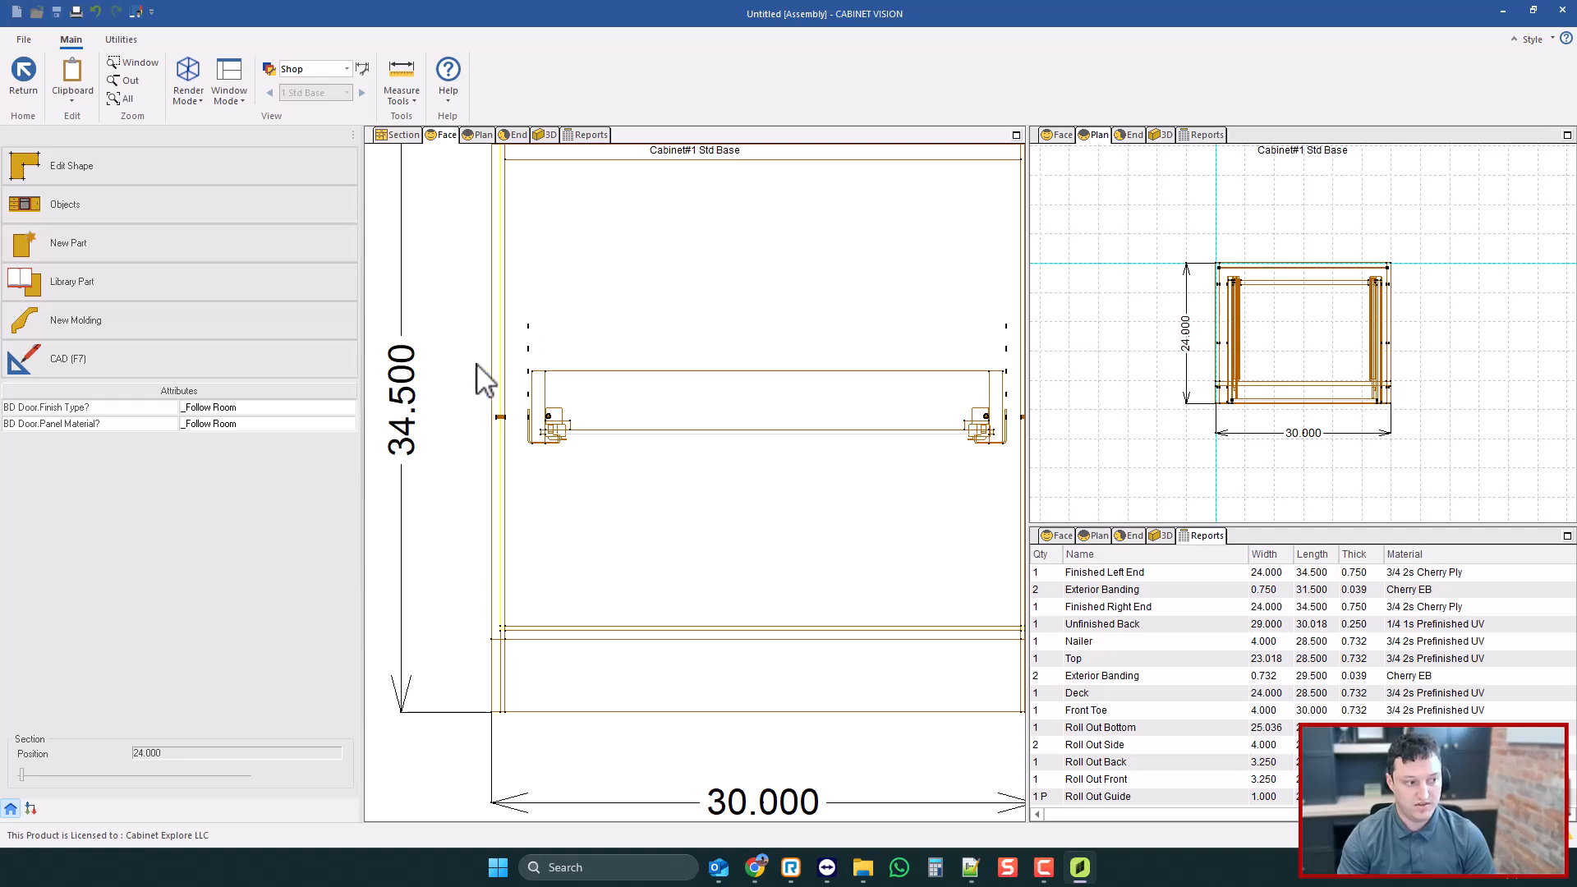
{"action": "scroll", "coordinate": [472, 370], "scroll_direction": "down", "scroll_amount": 1}
{"action": "scroll", "coordinate": [736, 378], "scroll_direction": "up", "scroll_amount": 1}
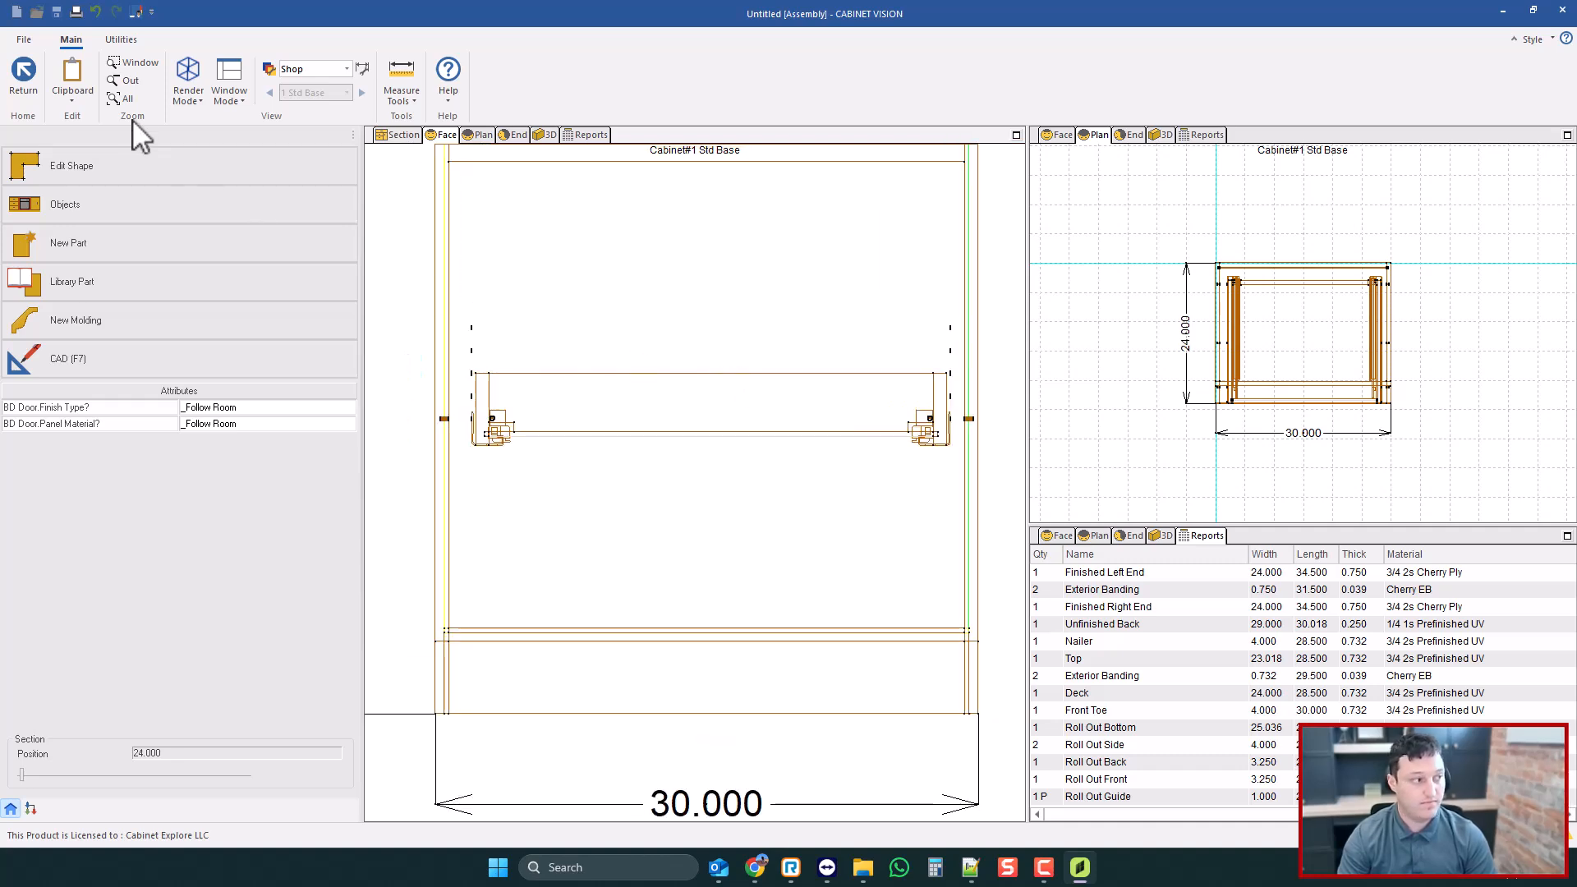
- Add the line VBORE._NORM = 2 below the SPCNG line in the Adj Tray code and return to the cabinet
{"action": "left_click", "coordinate": [114, 45]}
{"action": "left_click", "coordinate": [79, 75]}
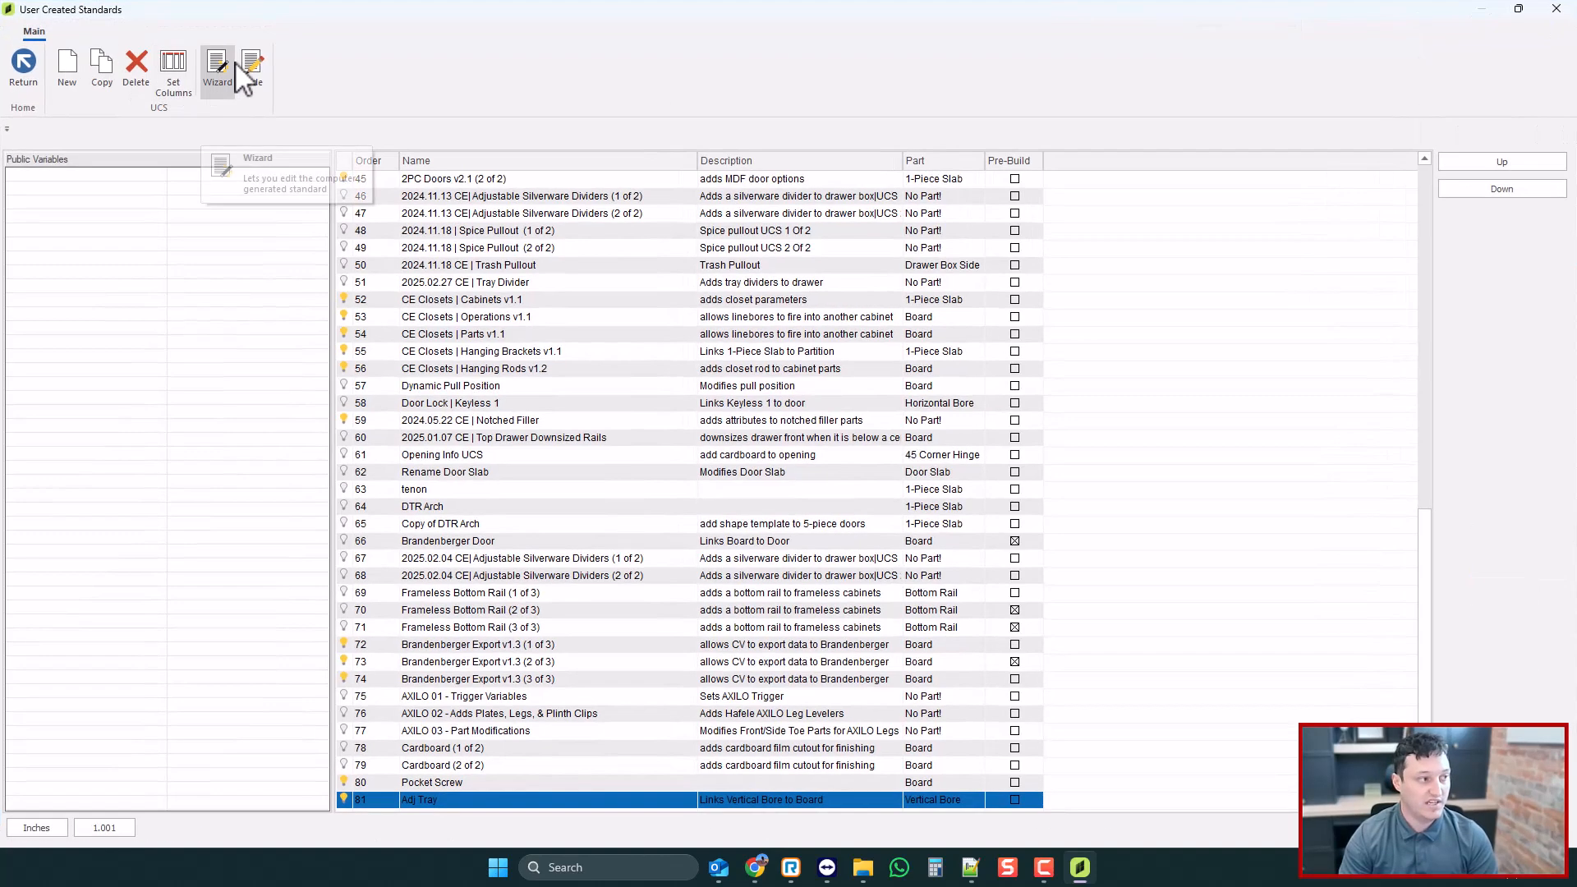
{"action": "left_click", "coordinate": [240, 69]}
{"action": "double_click", "coordinate": [53, 308]}
{"action": "key", "text": "ctrl+c"}
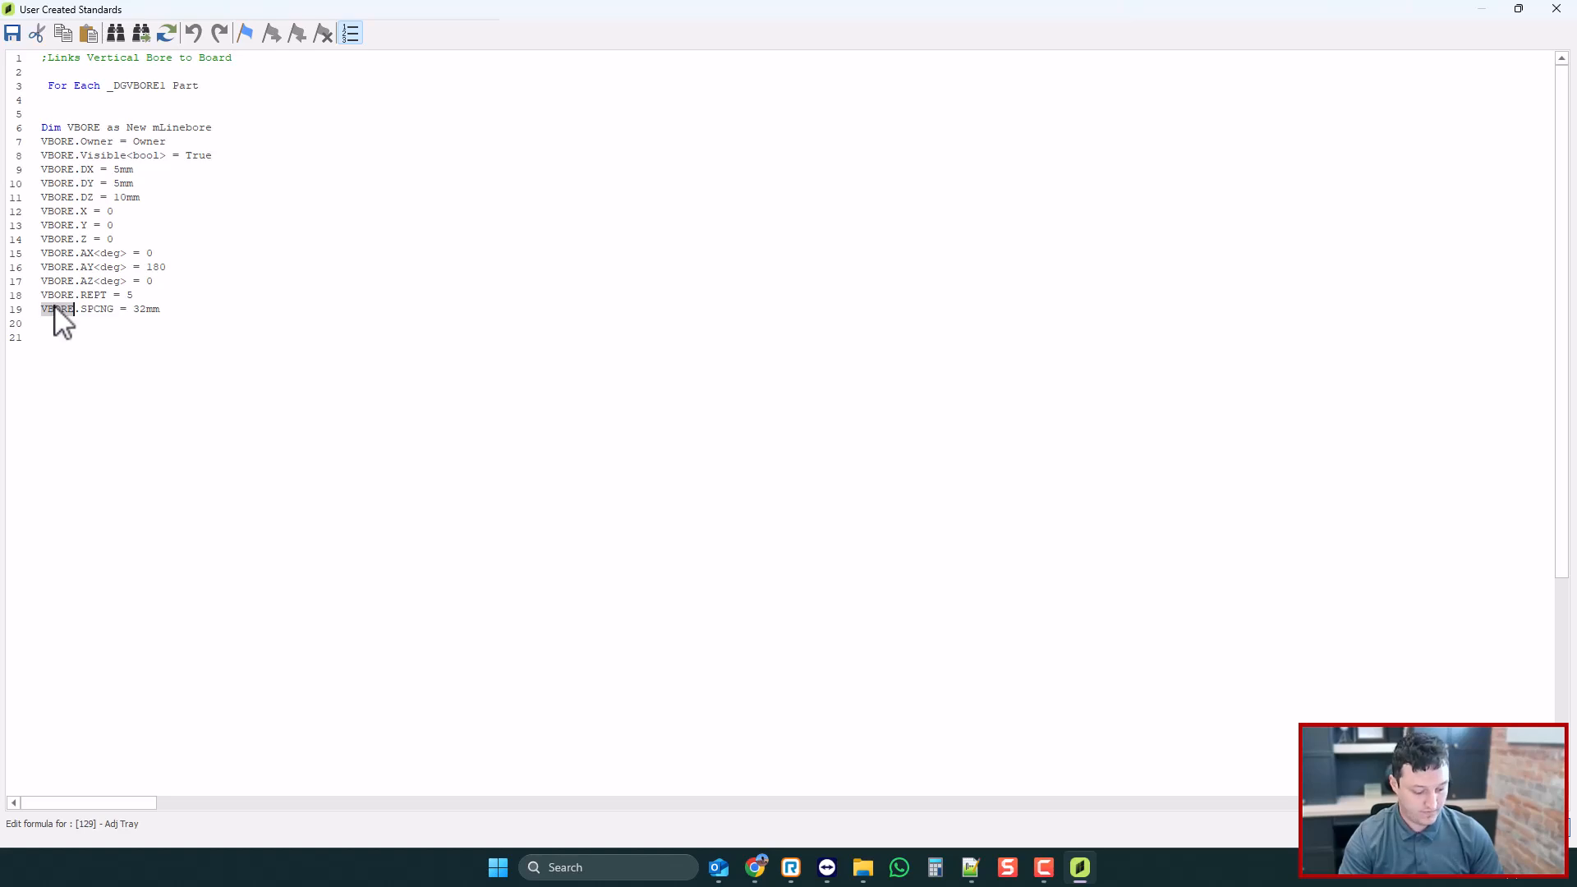
{"action": "left_click", "coordinate": [198, 309]}
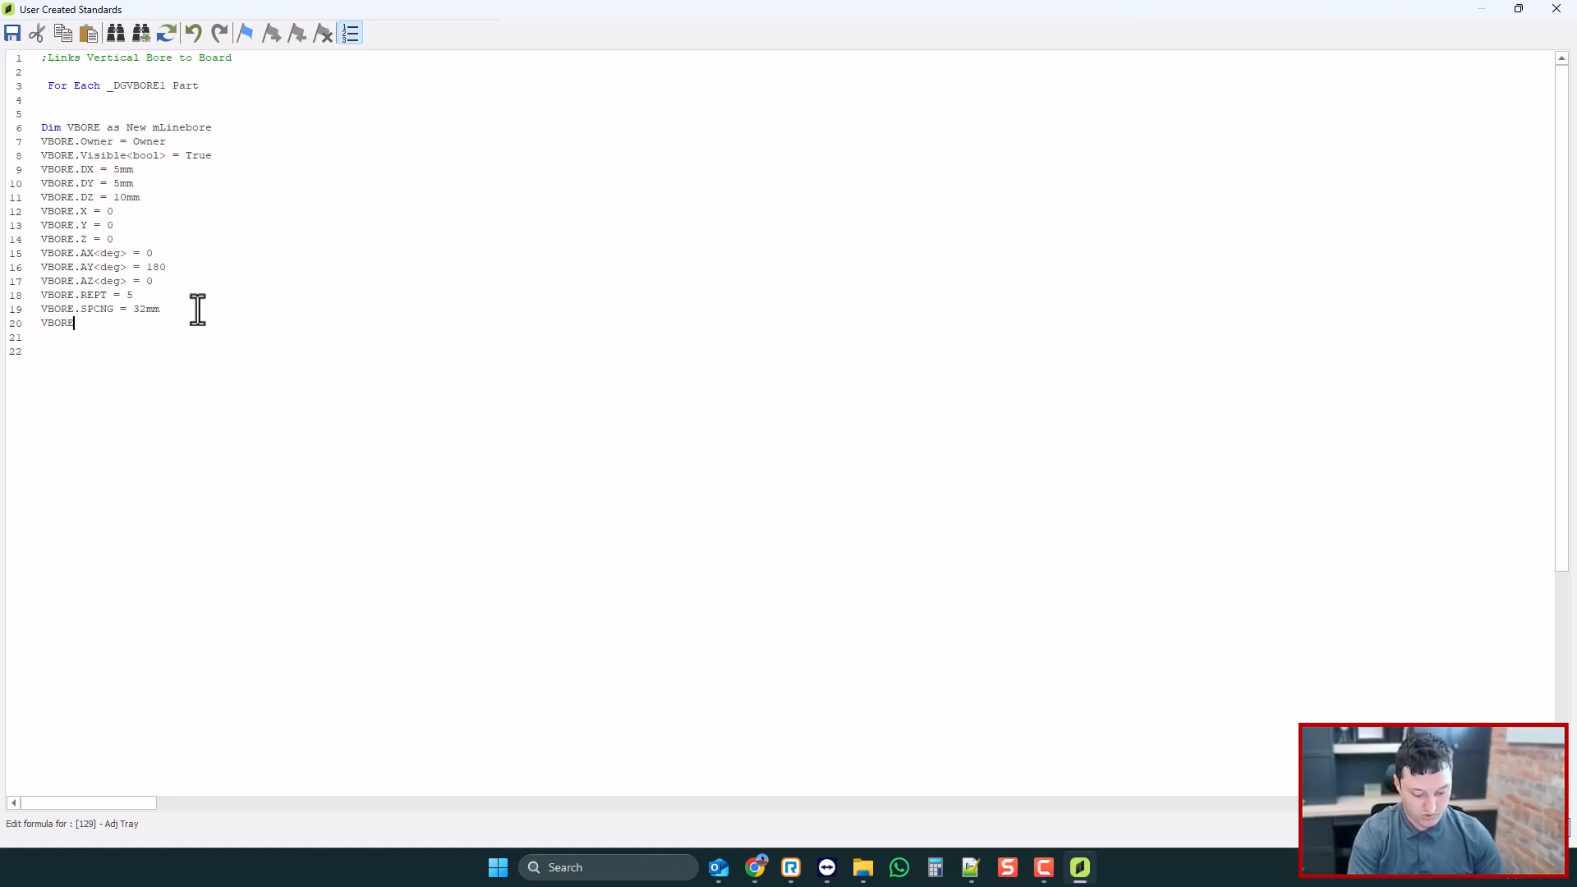
{"action": "type", "text": "_NORM = 2"}
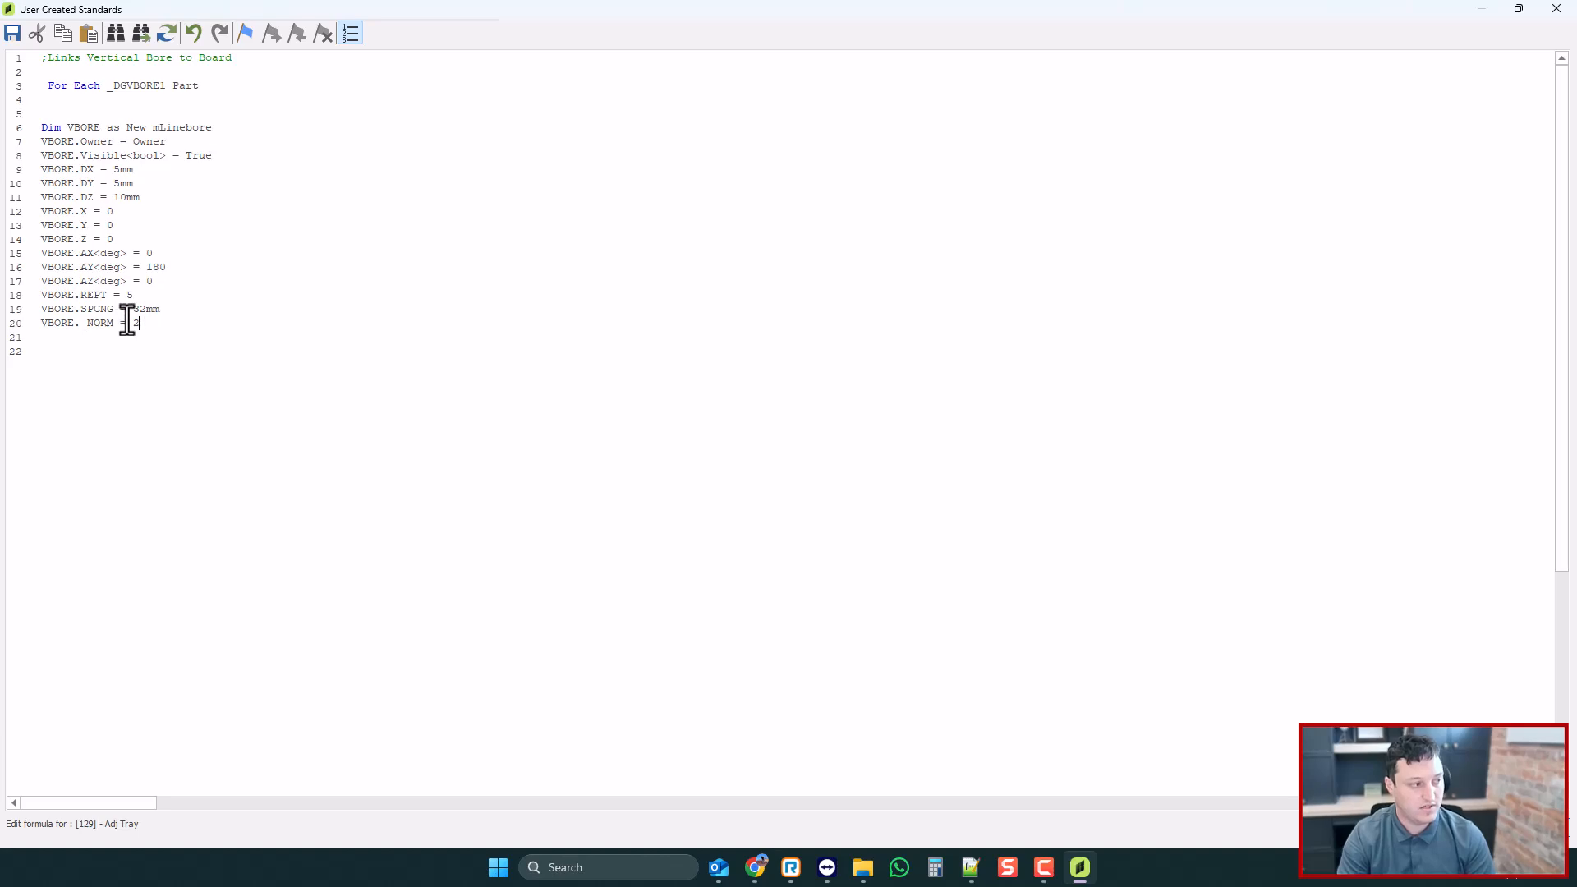
{"action": "left_click", "coordinate": [1560, 10]}
{"action": "left_click", "coordinate": [1560, 10]}
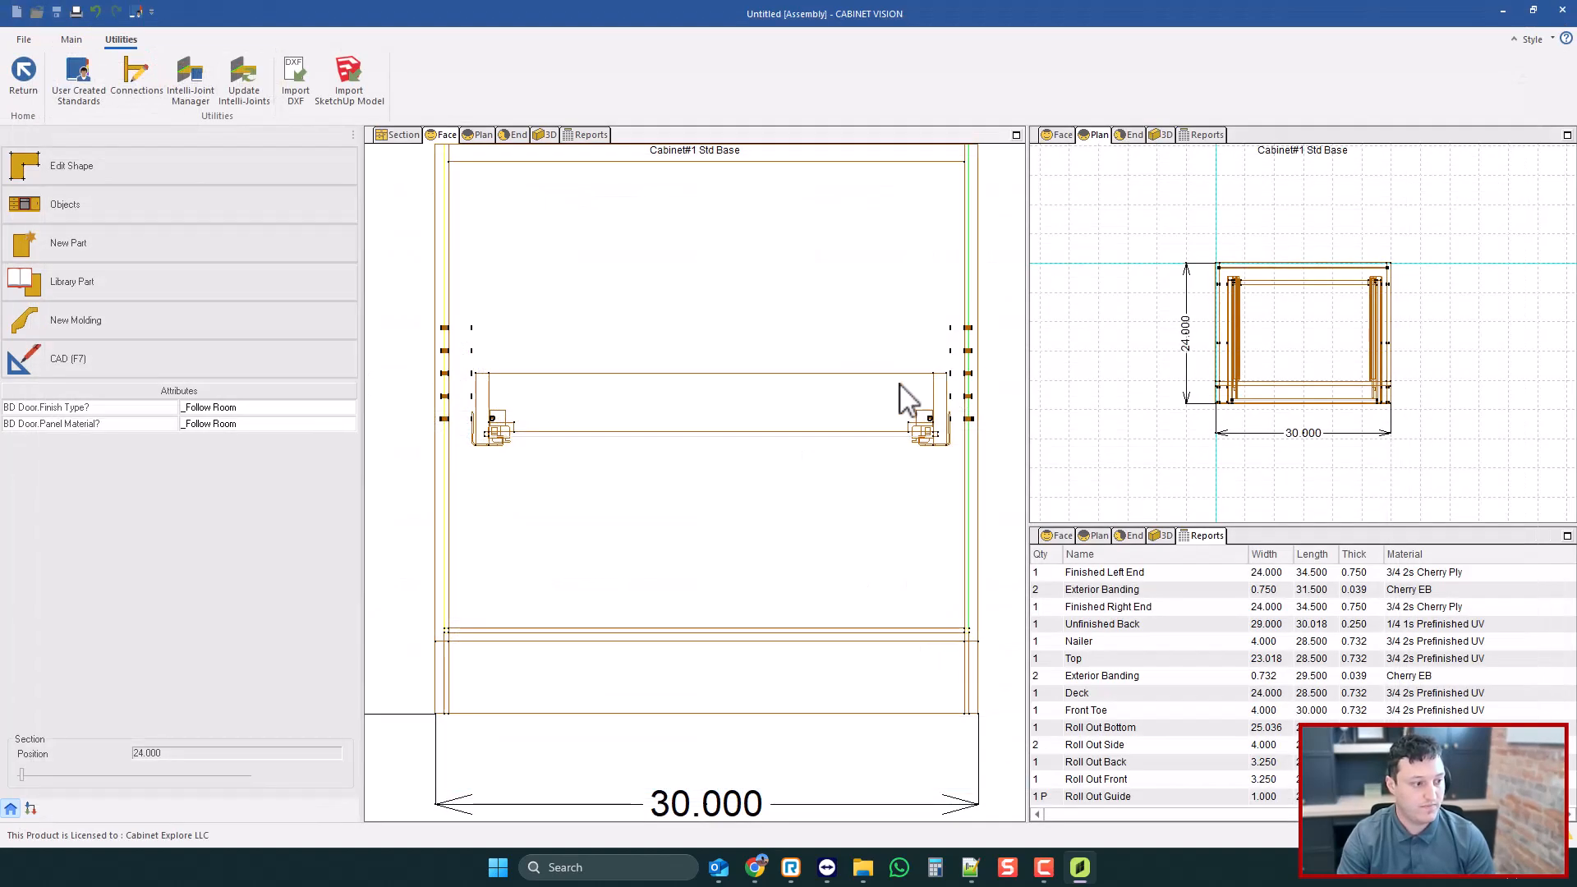
- Examine the line bores in both cabinet ends and beside the roll out guides in the face view
{"action": "scroll", "coordinate": [598, 439], "scroll_direction": "down", "scroll_amount": 2}
{"action": "scroll", "coordinate": [854, 382], "scroll_direction": "up", "scroll_amount": 2}
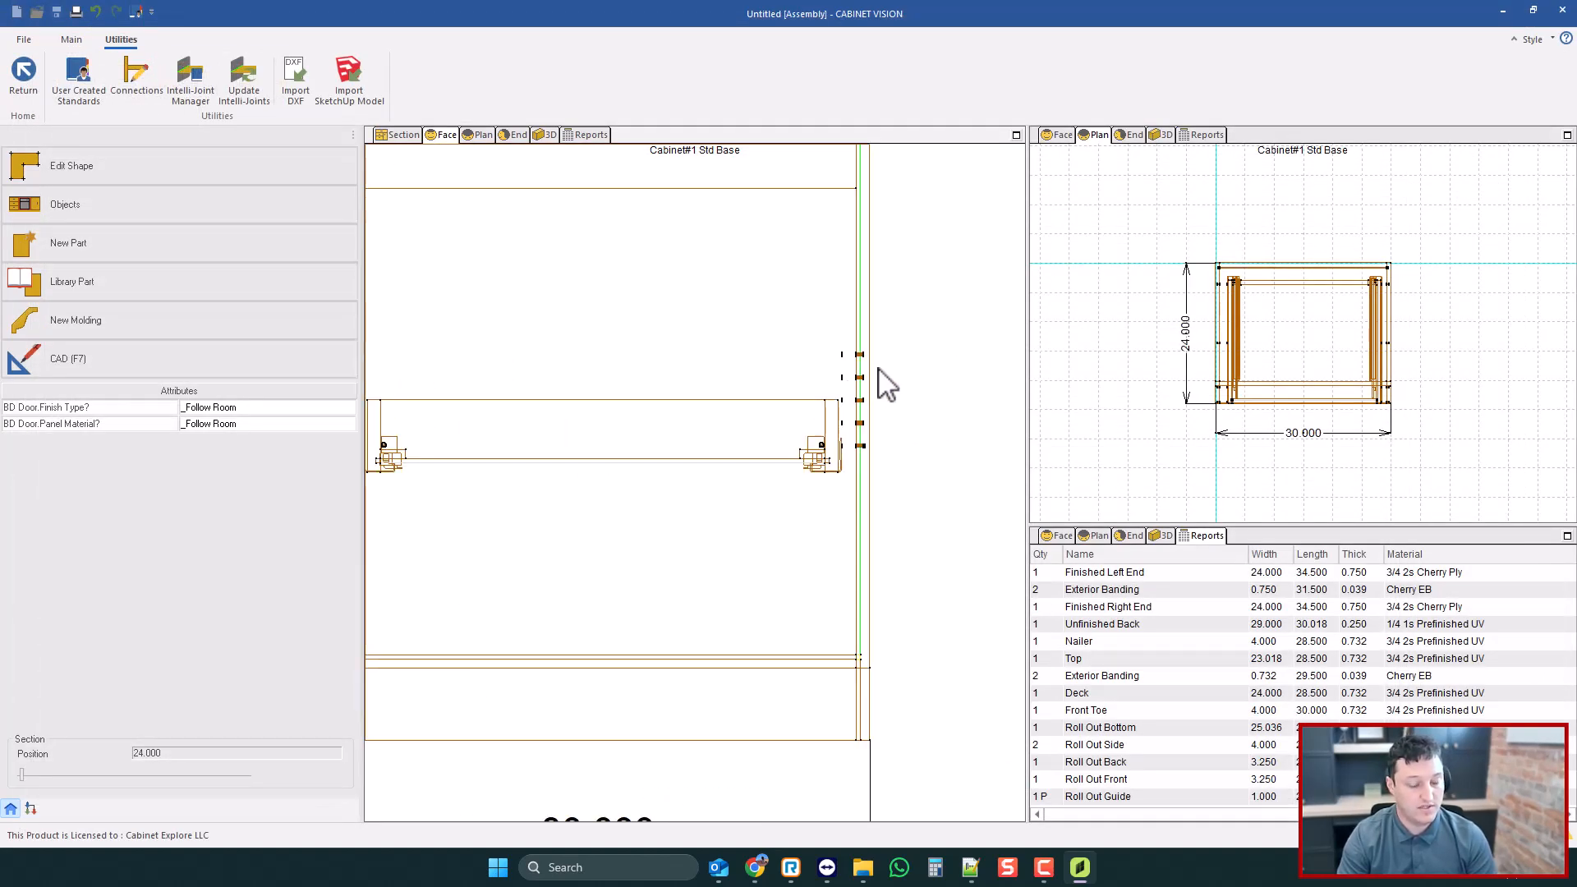
{"action": "scroll", "coordinate": [895, 382], "scroll_direction": "down", "scroll_amount": 1}
{"action": "scroll", "coordinate": [896, 382], "scroll_direction": "down", "scroll_amount": 1}
{"action": "scroll", "coordinate": [517, 363], "scroll_direction": "up", "scroll_amount": 4}
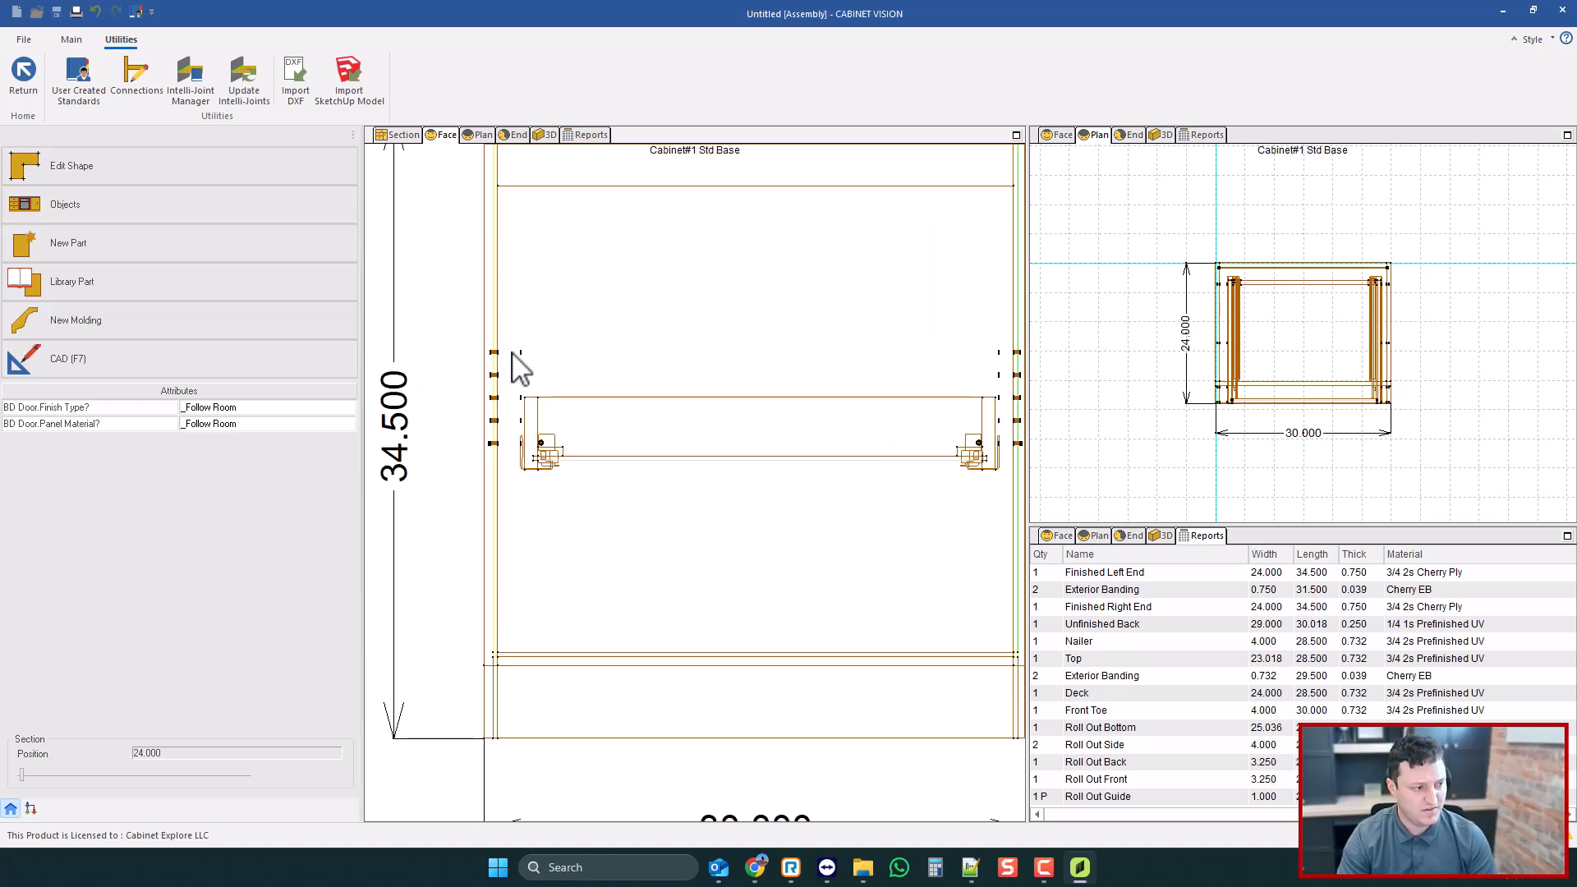
{"action": "scroll", "coordinate": [526, 349], "scroll_direction": "up", "scroll_amount": 6}
{"action": "scroll", "coordinate": [479, 350], "scroll_direction": "down", "scroll_amount": 5}
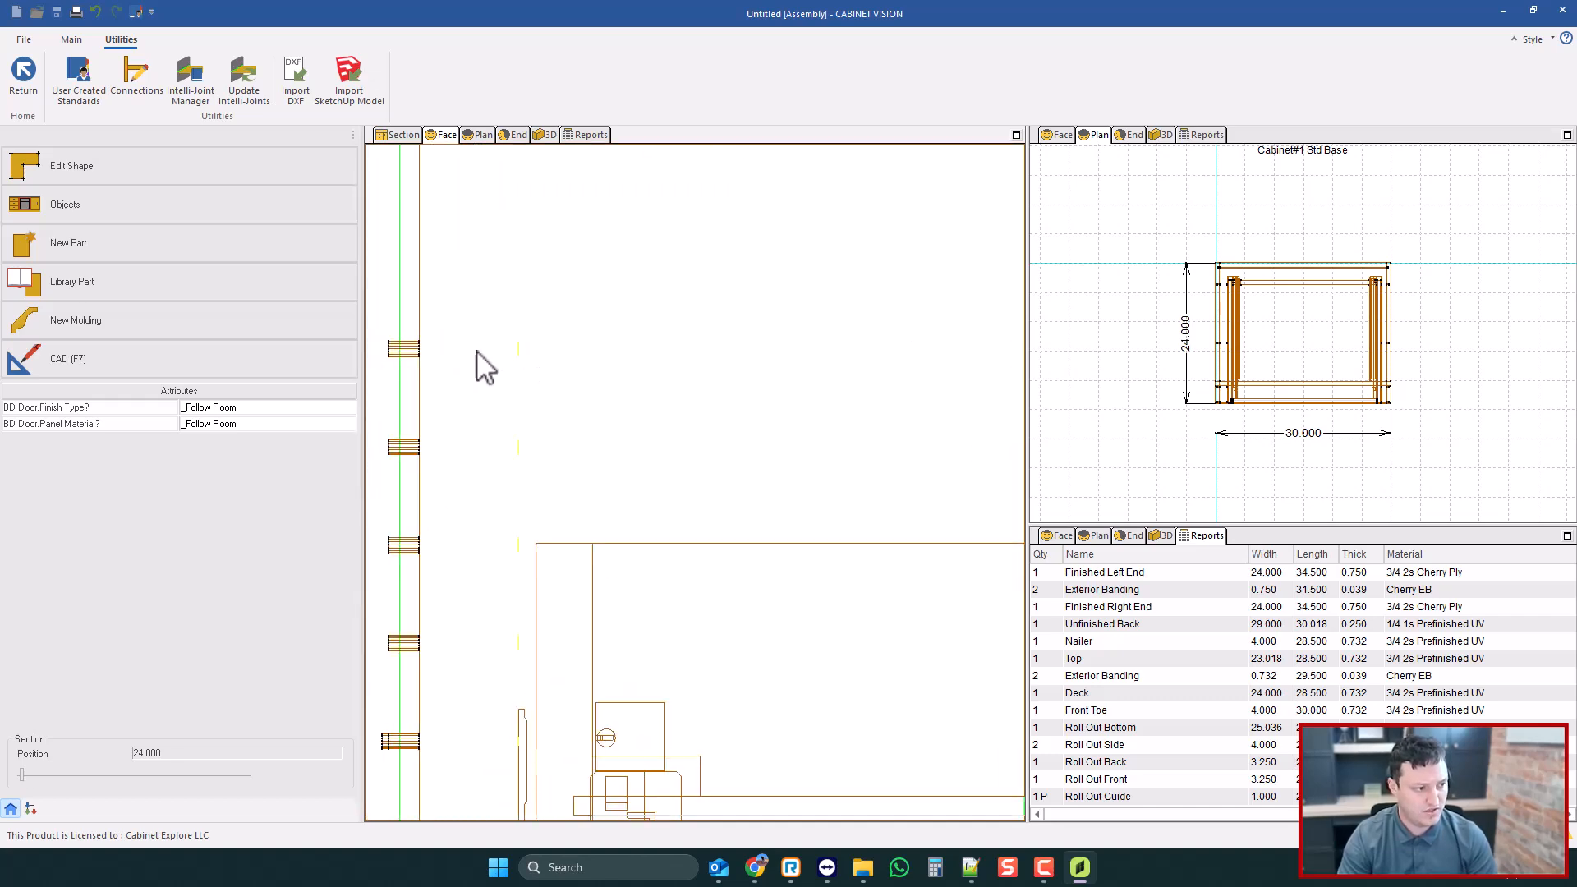
{"action": "scroll", "coordinate": [485, 366], "scroll_direction": "down", "scroll_amount": 5}
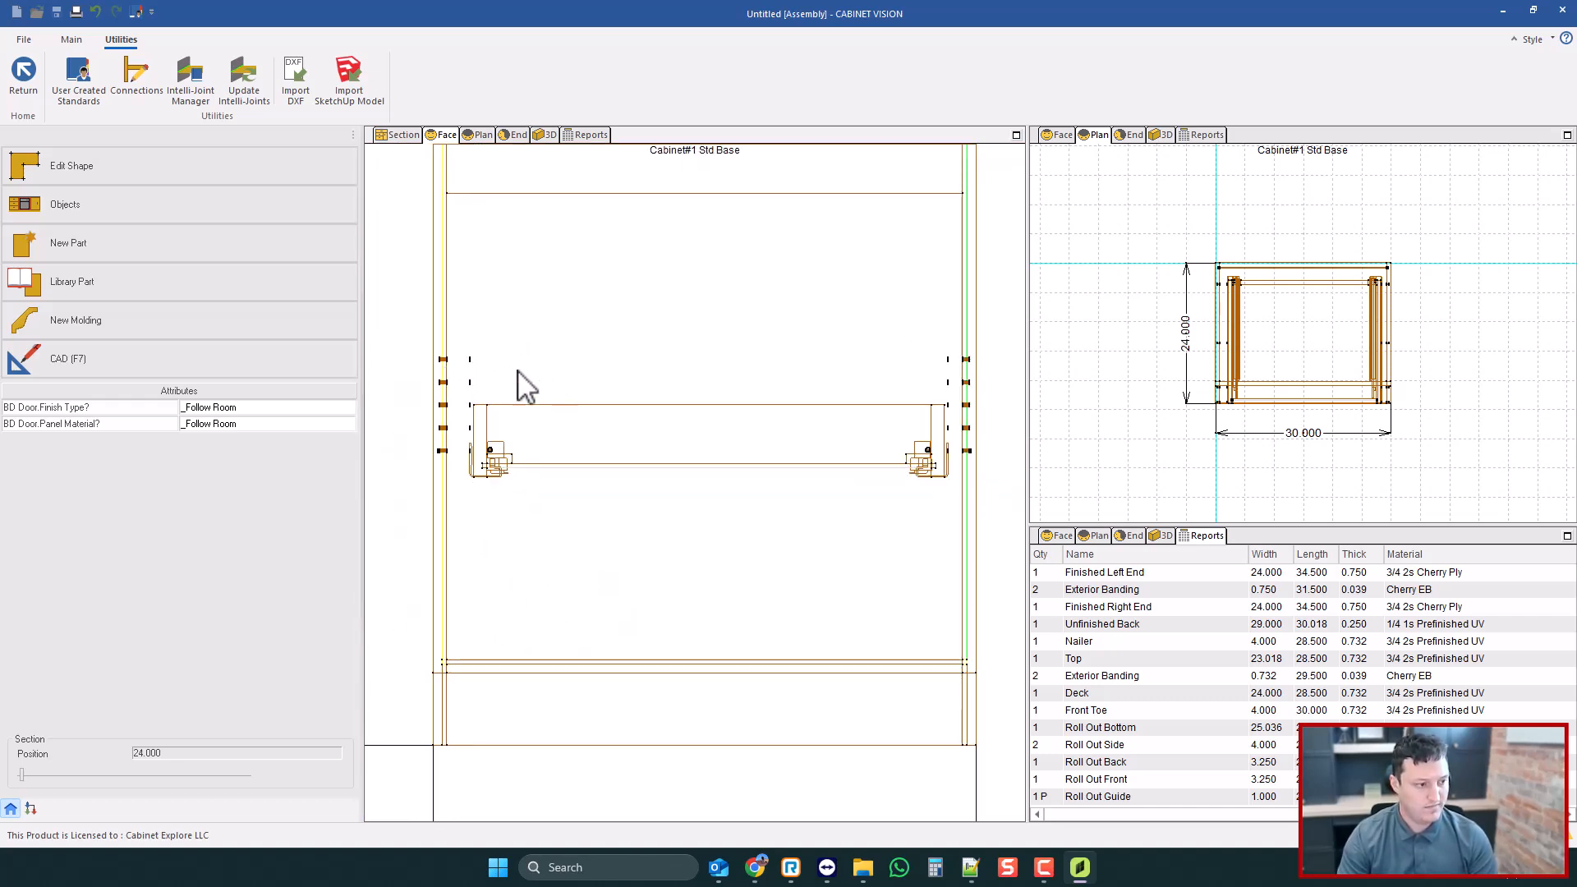
- Add the line VBORE.S_DZ = 10mm below the DZ line in the Adj Tray code and set VBORE.DZ to 0
{"action": "left_click", "coordinate": [82, 95]}
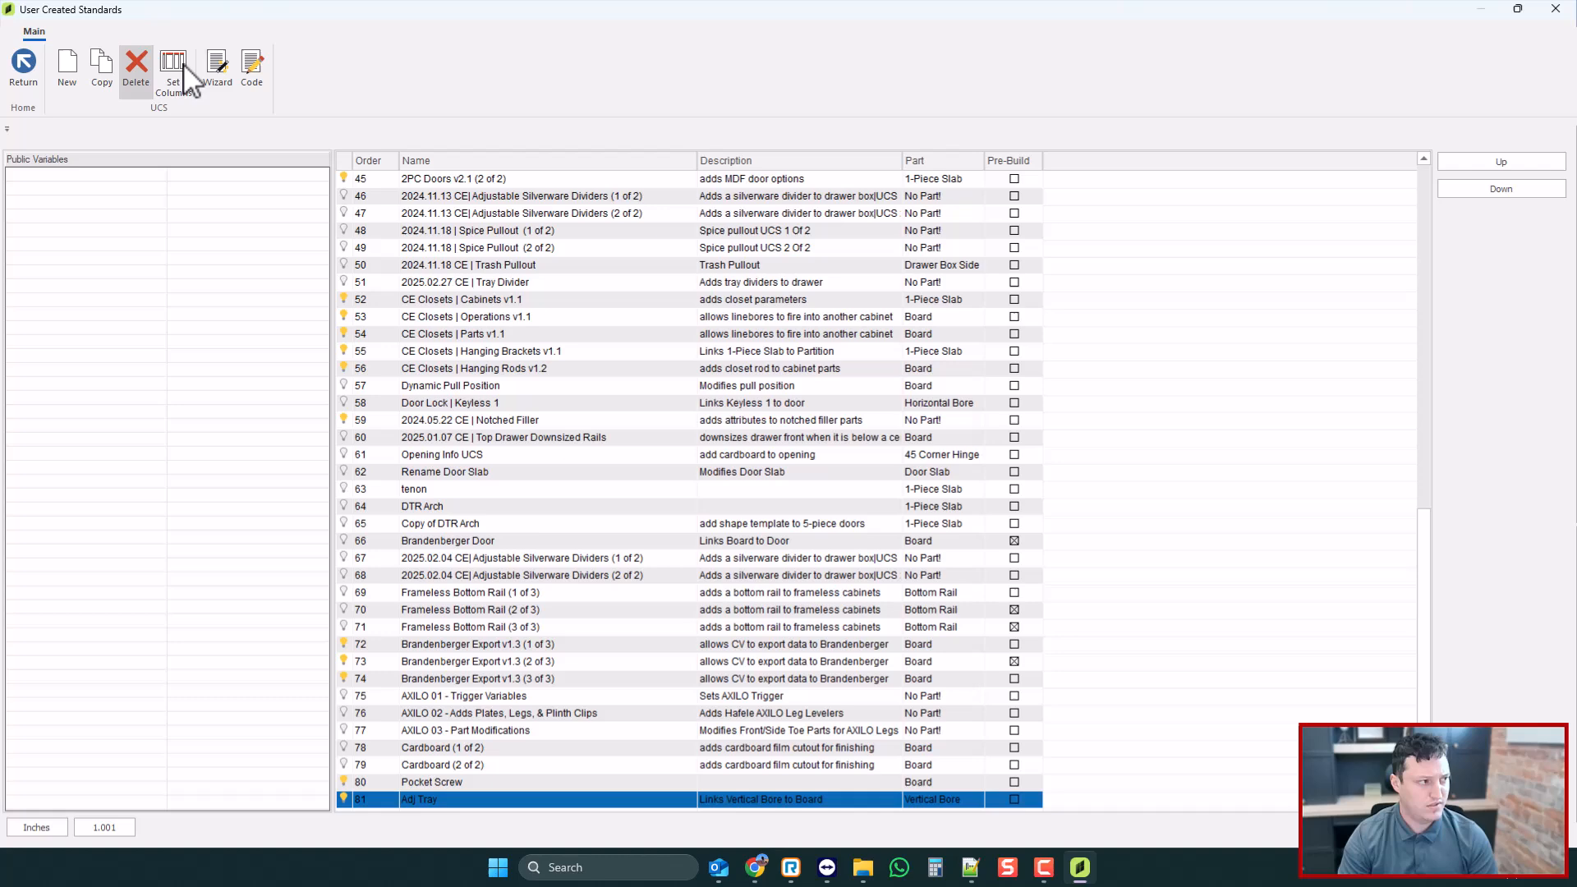
{"action": "left_click", "coordinate": [253, 64]}
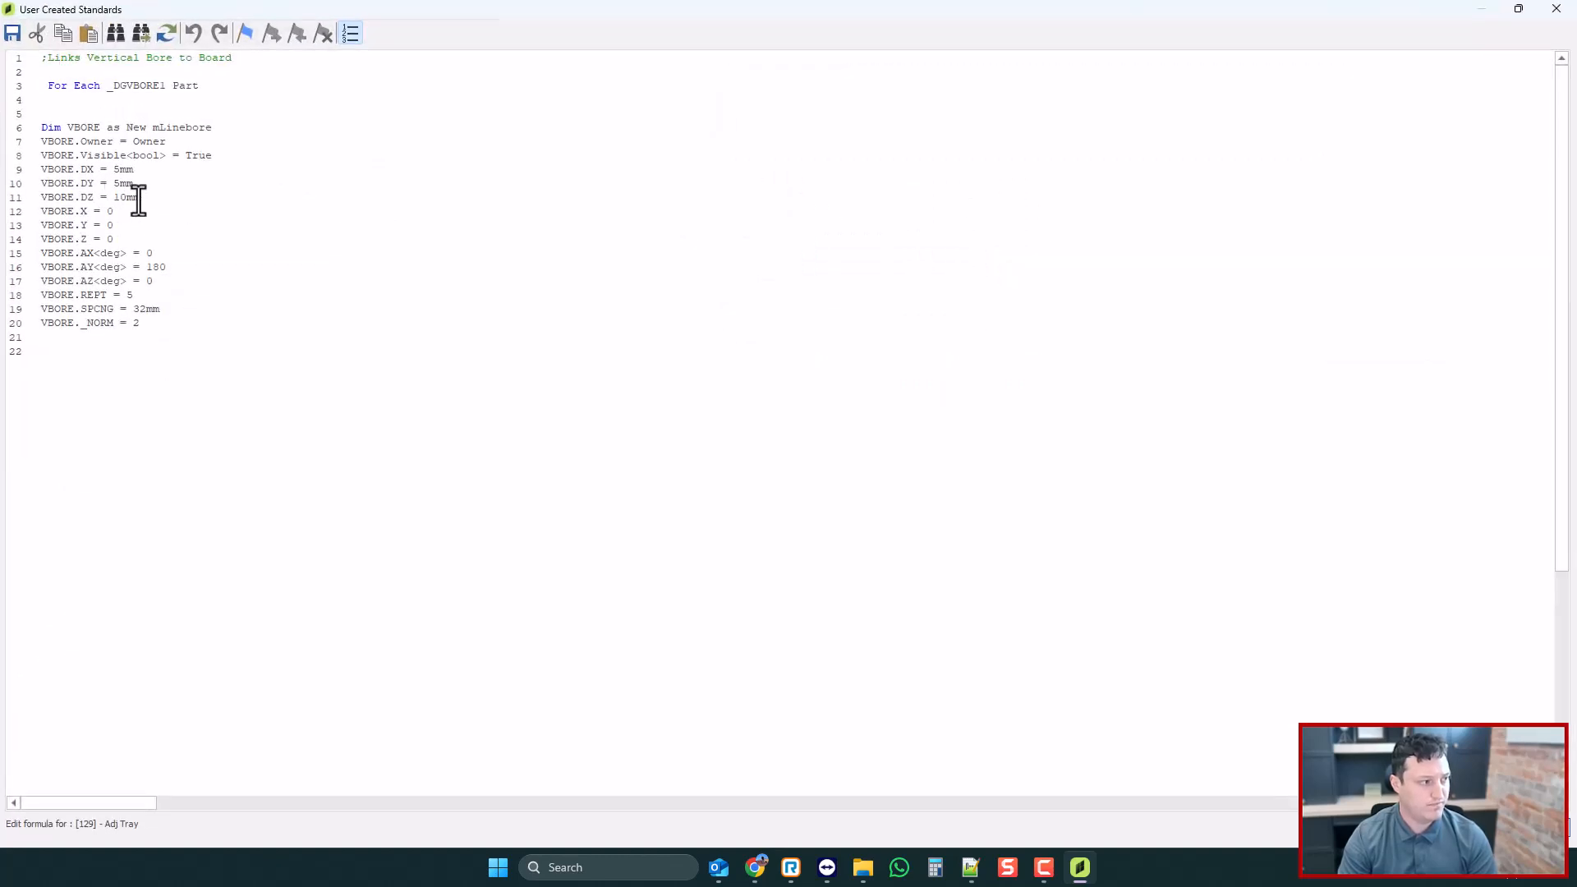
{"action": "left_click_drag", "start_coordinate": [94, 197], "coordinate": [34, 197]}
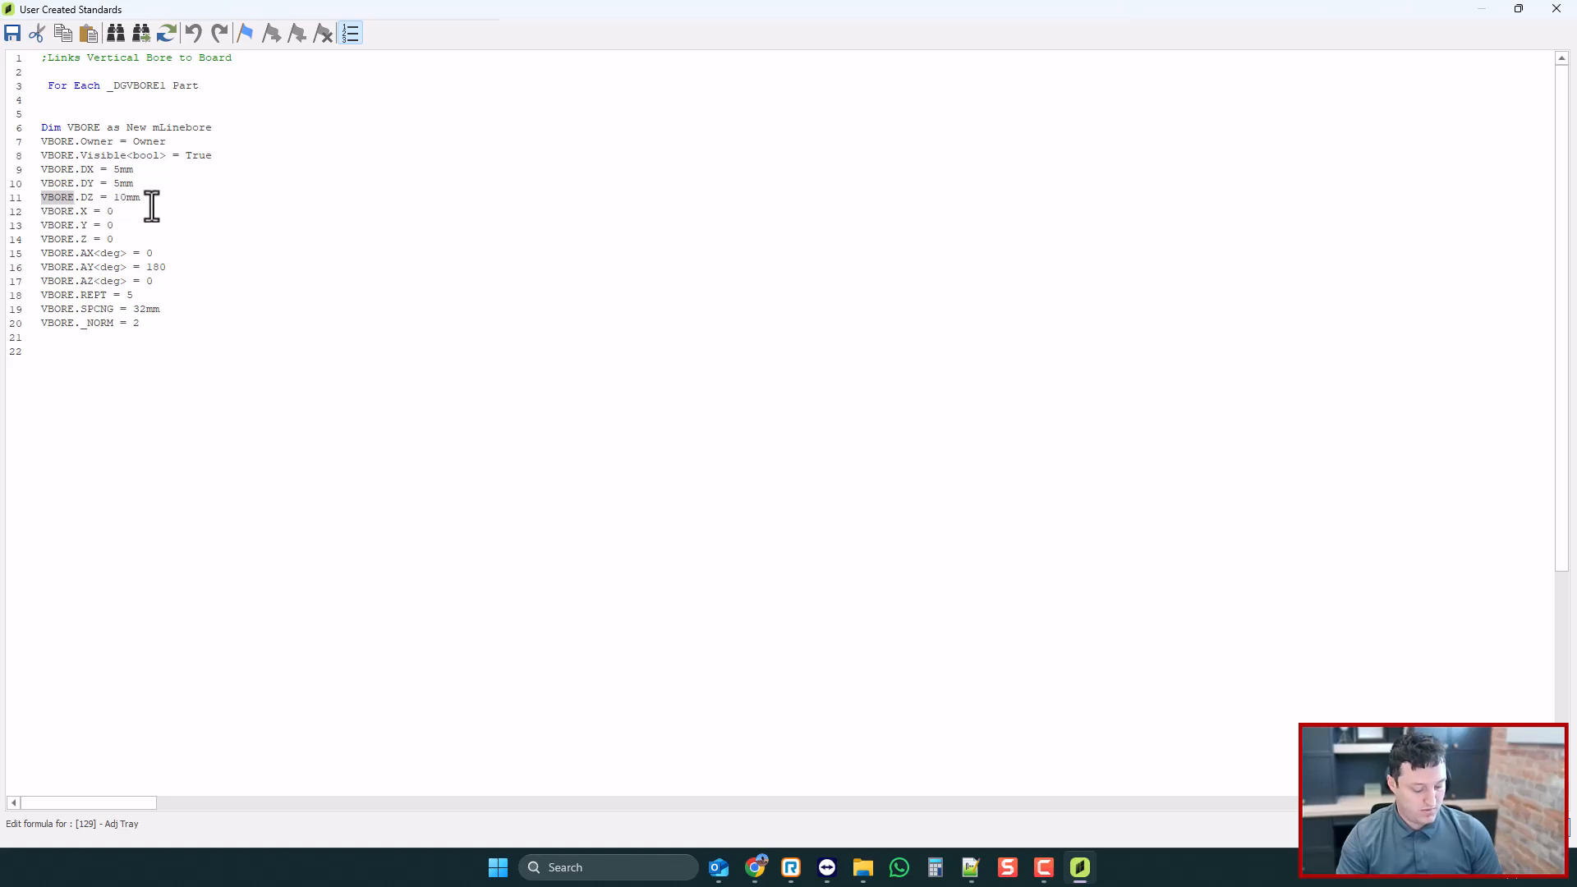
{"action": "key", "text": "End"}
{"action": "key", "text": "Return"}
{"action": "key", "text": "ctrl+v"}
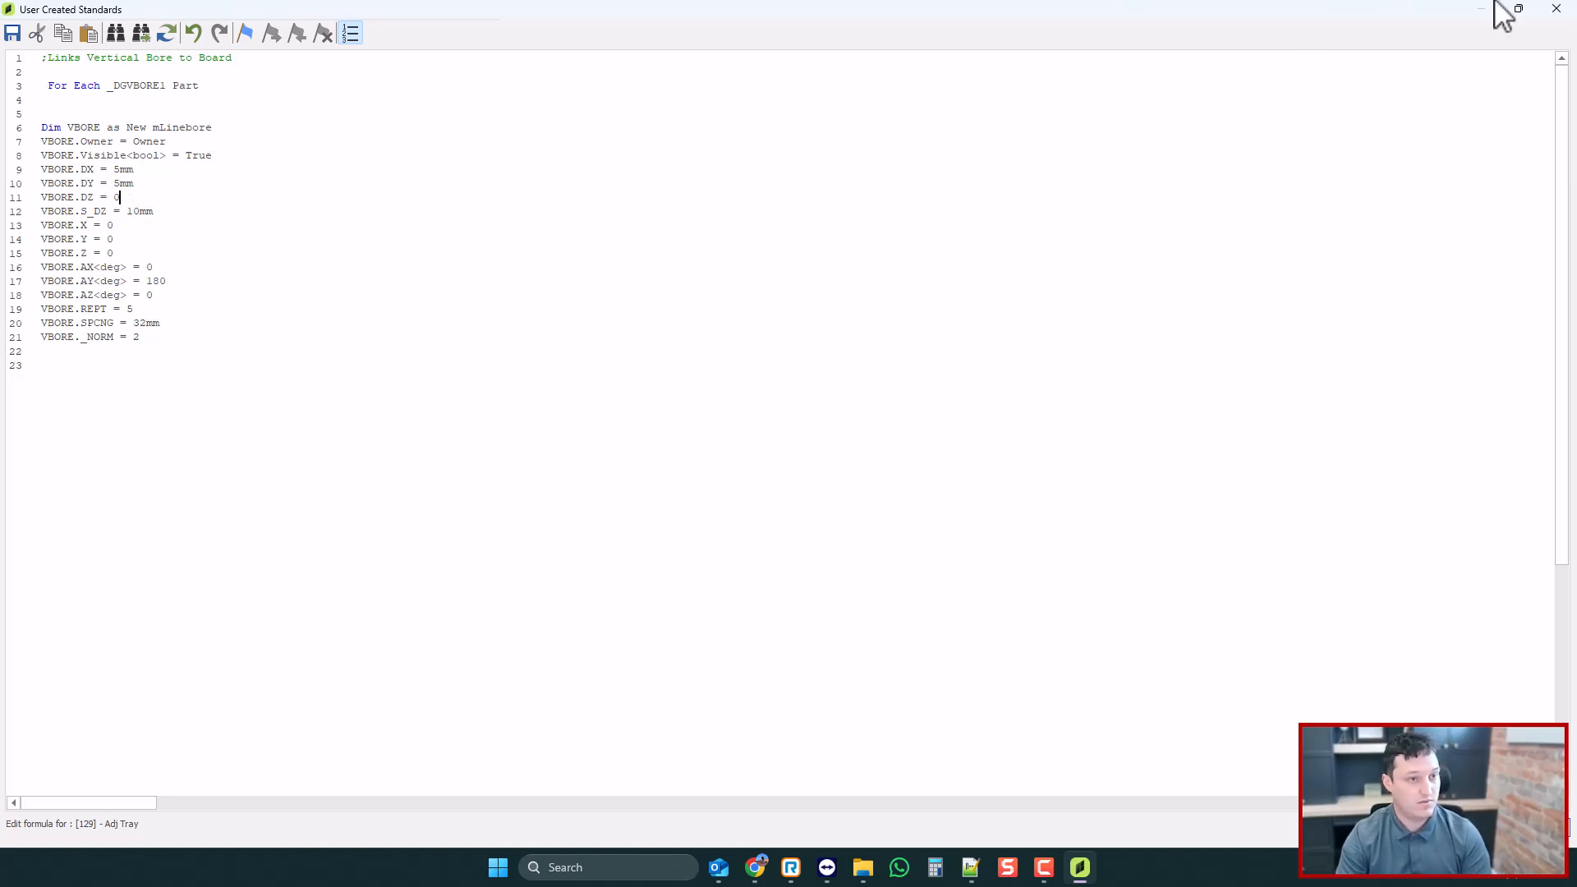
- Add the line VBORE.S_SUP := 1 below the S_DZ line in the Adj Tray code and return to the cabinet
{"action": "left_click", "coordinate": [1557, 9]}
{"action": "left_click", "coordinate": [1557, 9]}
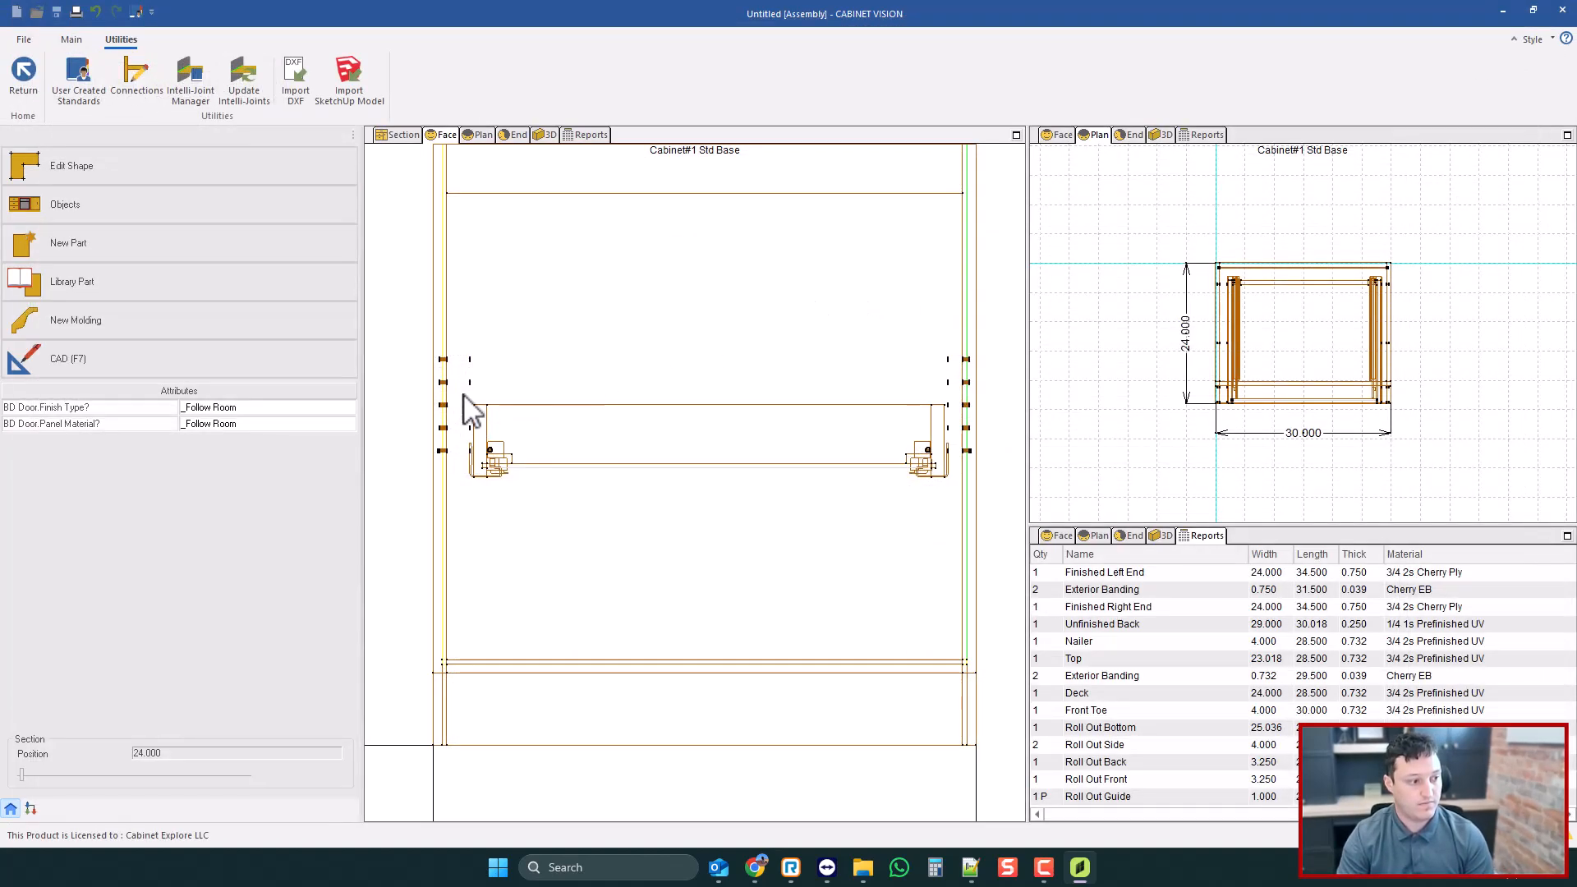
{"action": "left_click", "coordinate": [94, 76]}
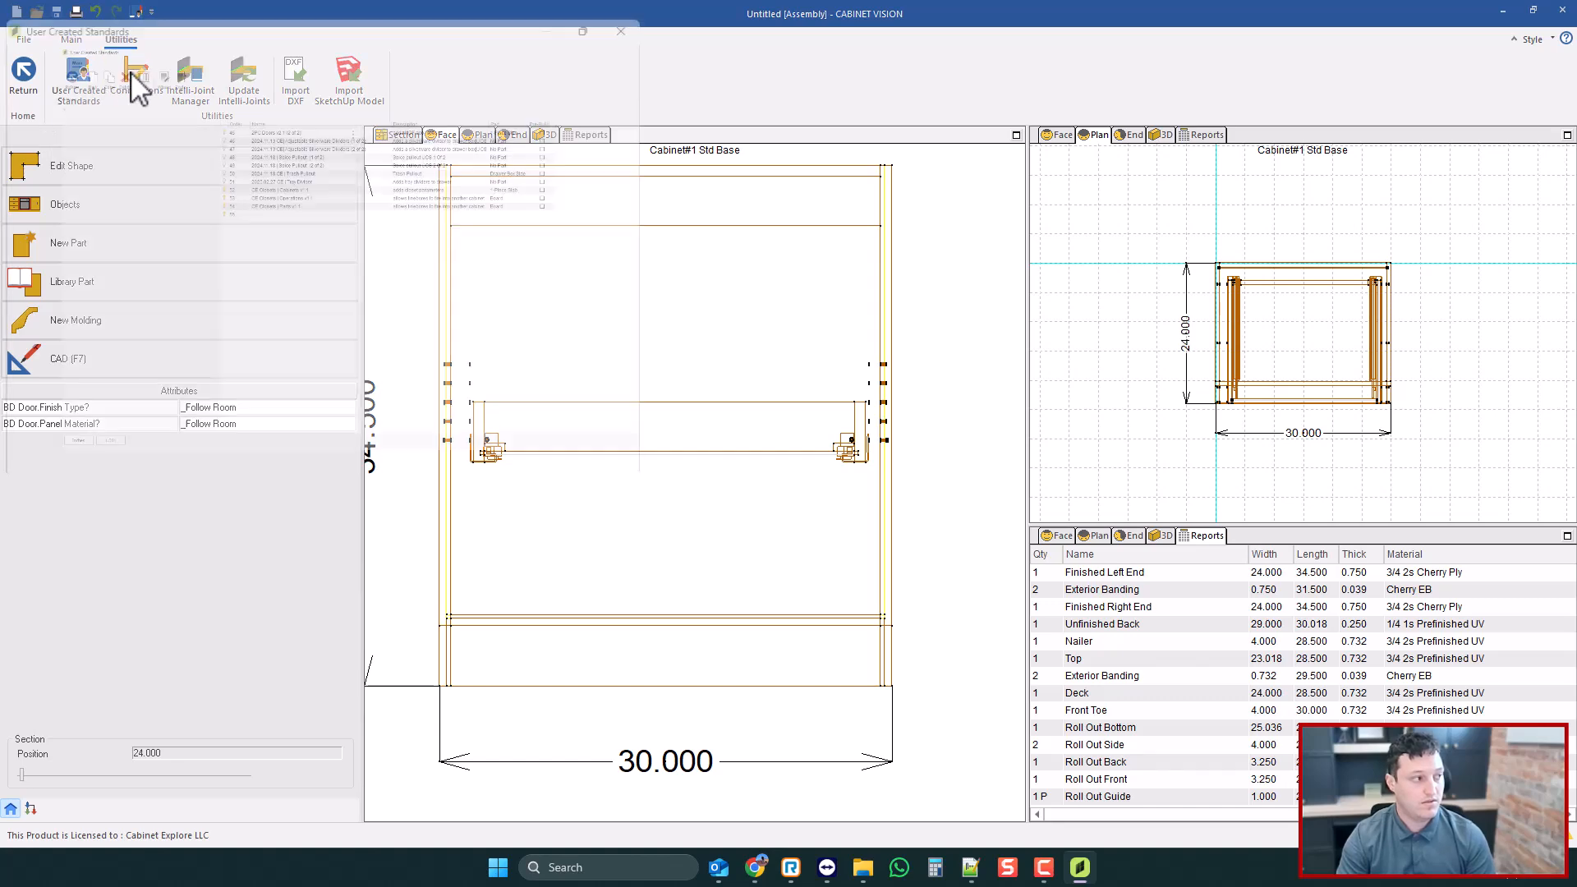
{"action": "left_click", "coordinate": [252, 67]}
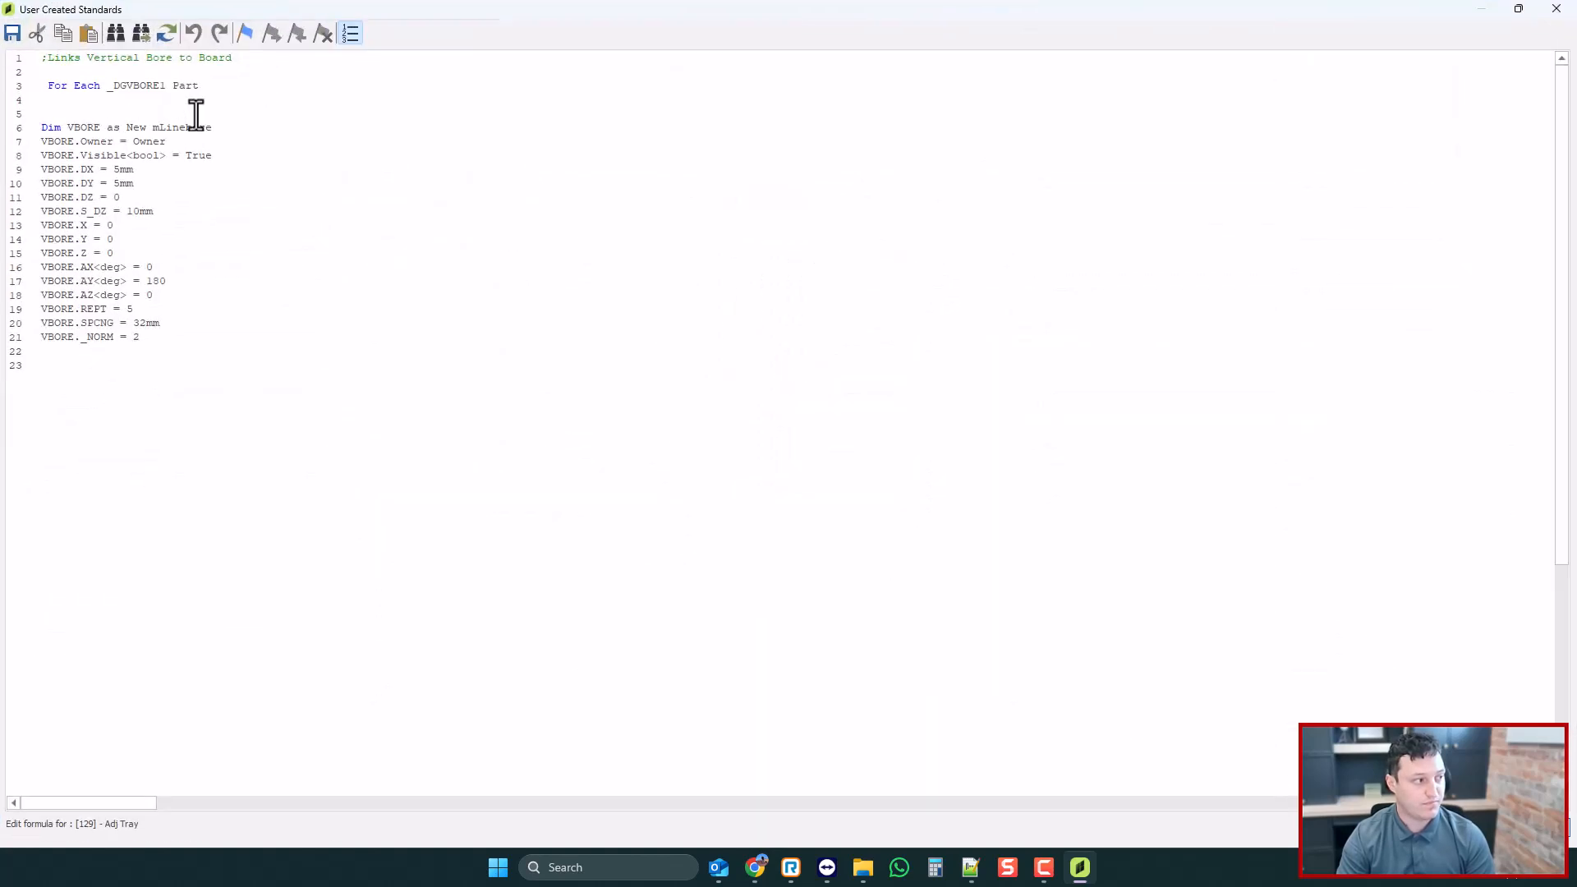
{"action": "double_click", "coordinate": [57, 212]}
{"action": "key", "text": "ctrl+c"}
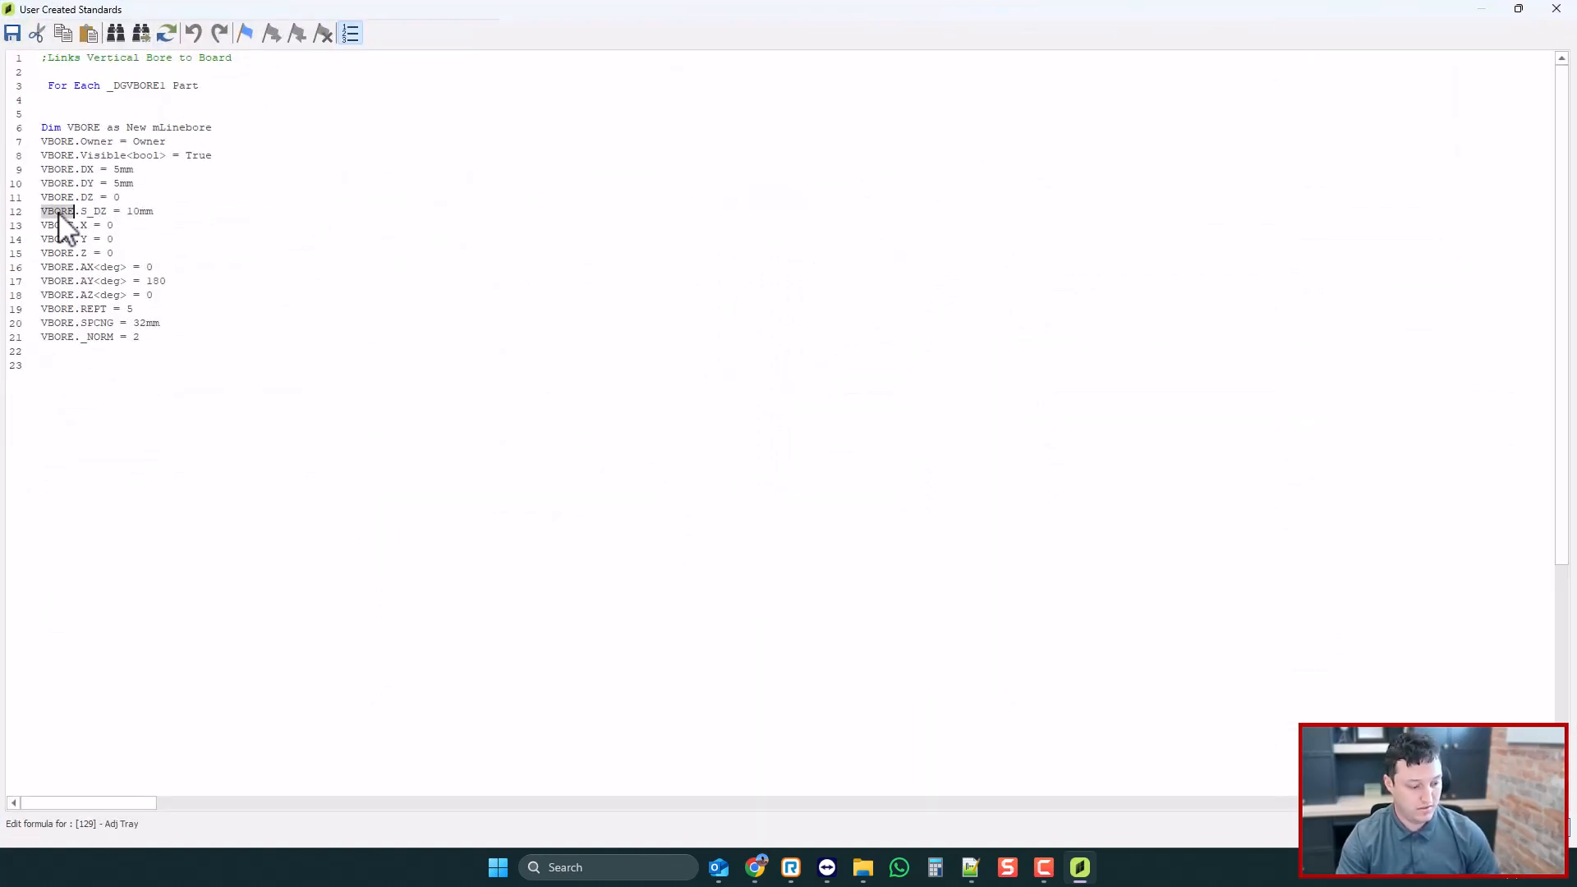
{"action": "key", "text": "Return"}
{"action": "key", "text": "ctrl+v"}
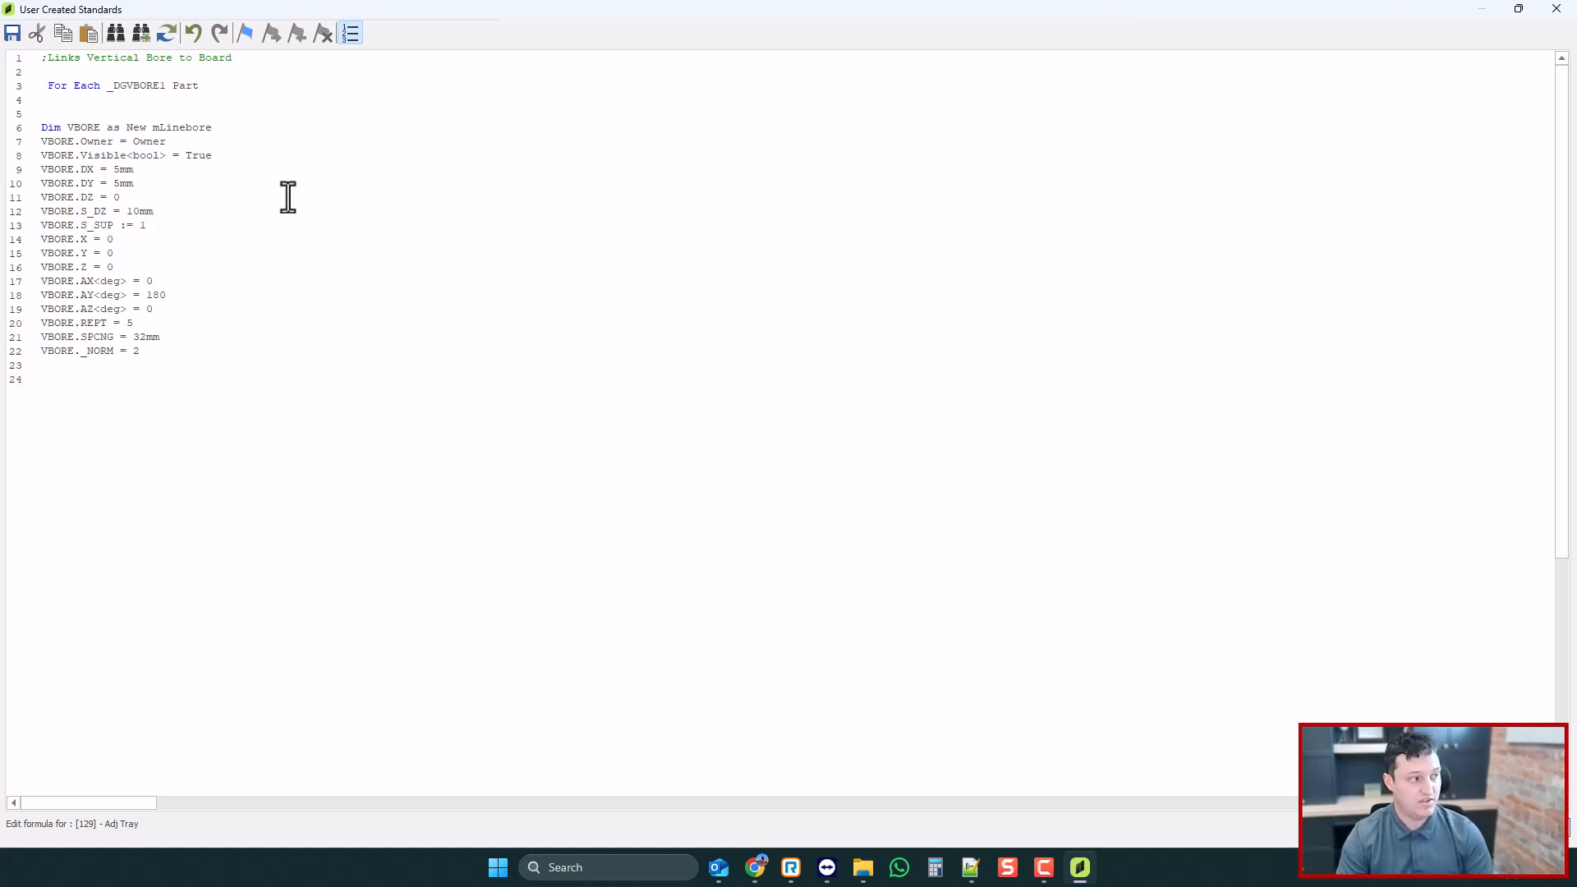
{"action": "left_click", "coordinate": [1556, 8]}
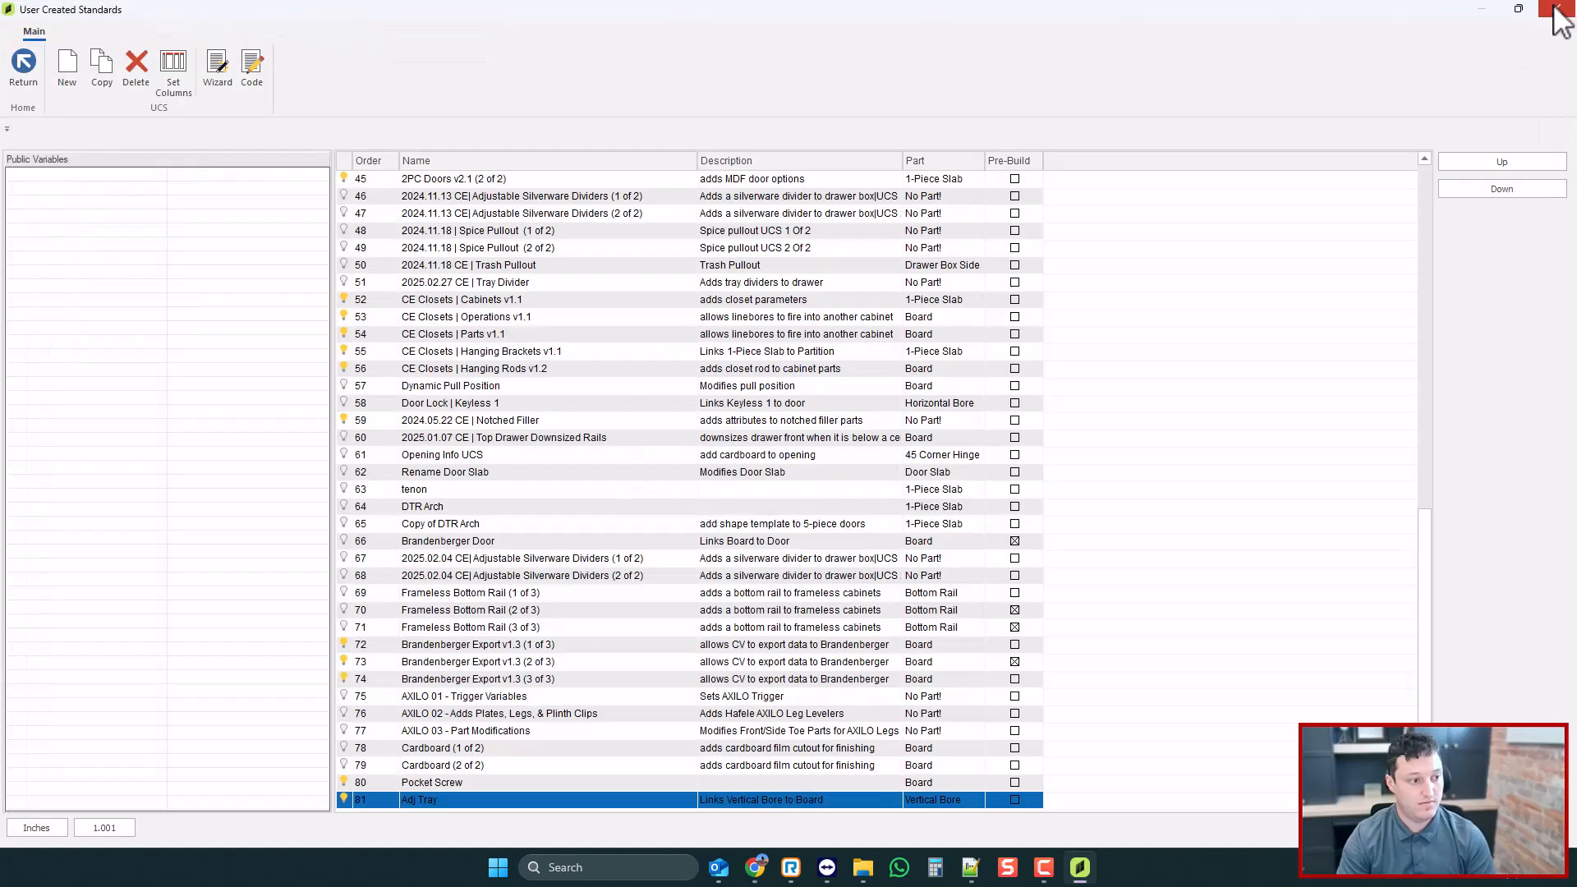
{"action": "left_click", "coordinate": [1556, 8]}
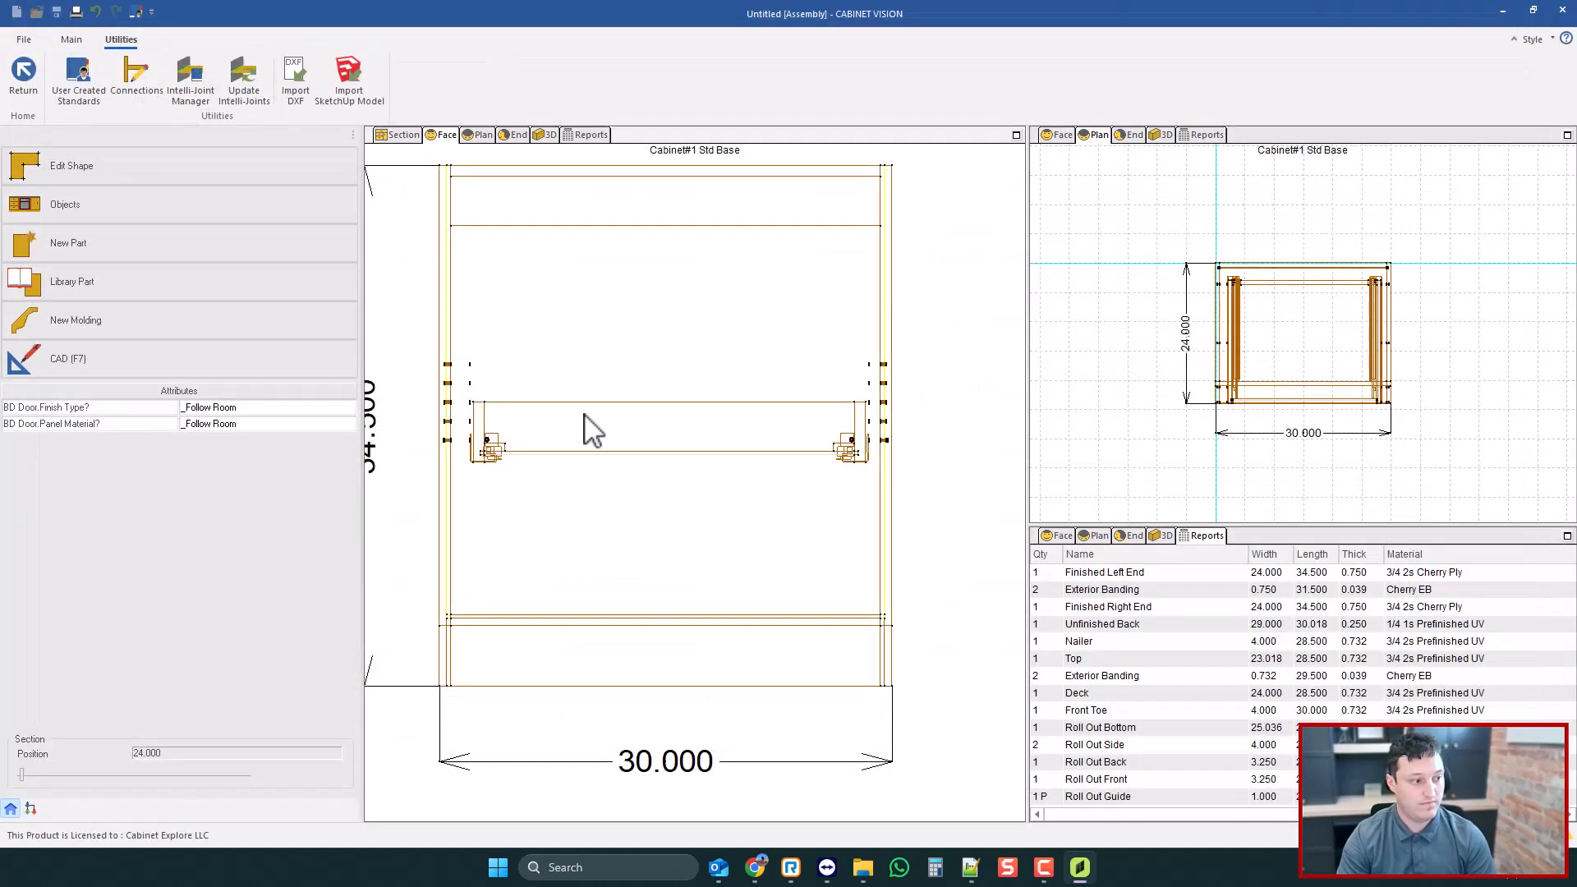
- Examine the line bores and the guide's mounting holes in the end view
{"action": "left_click", "coordinate": [516, 136]}
{"action": "scroll", "coordinate": [575, 464], "scroll_direction": "up", "scroll_amount": 6}
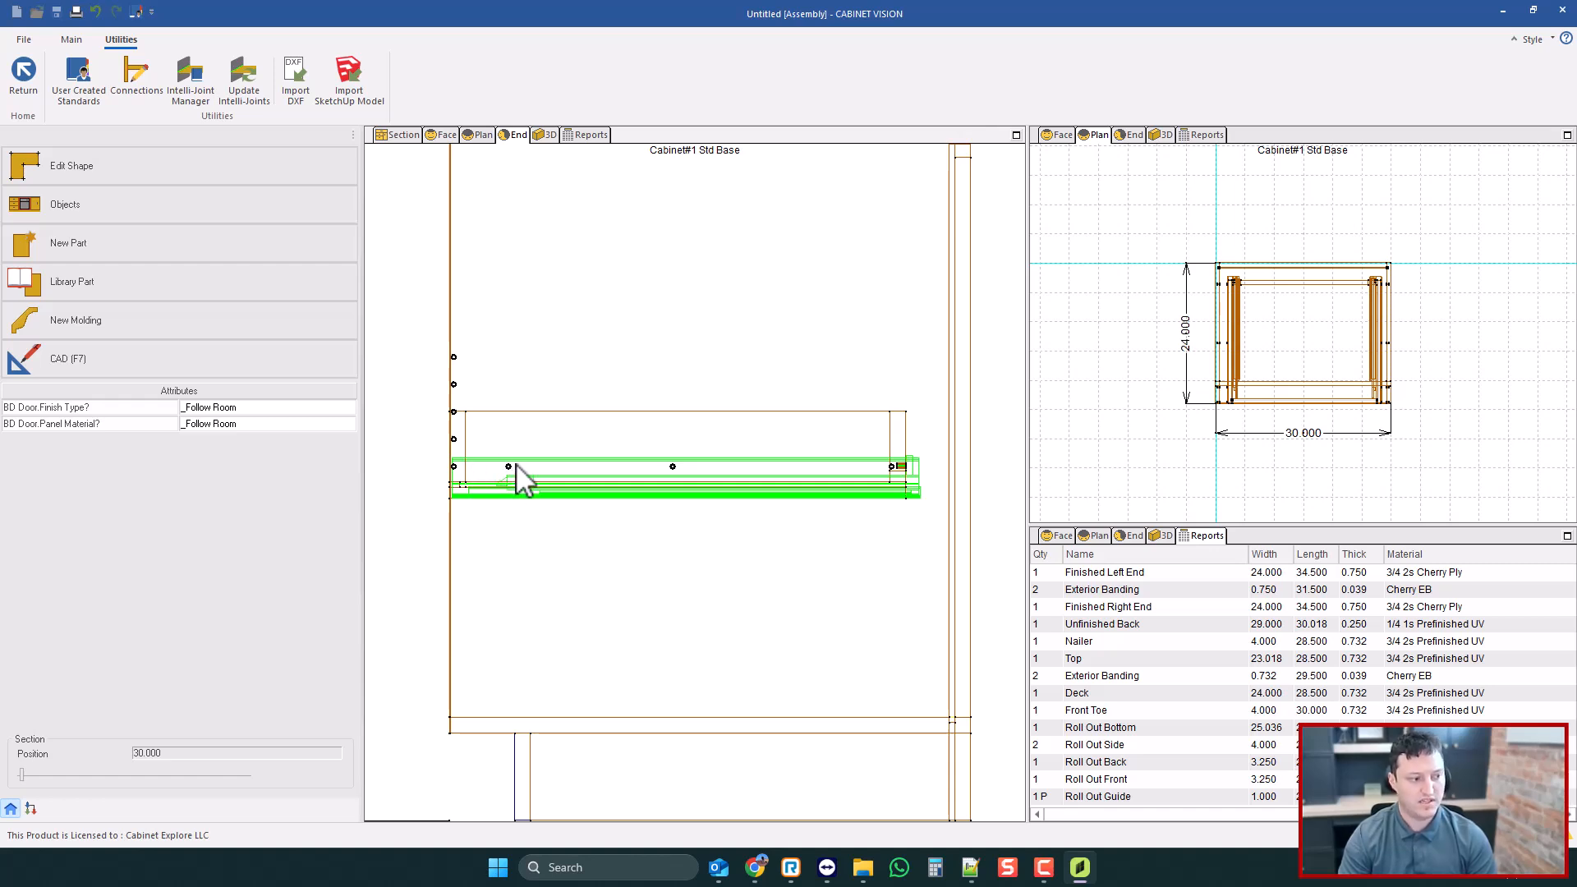
{"action": "scroll", "coordinate": [511, 466], "scroll_direction": "up", "scroll_amount": 1}
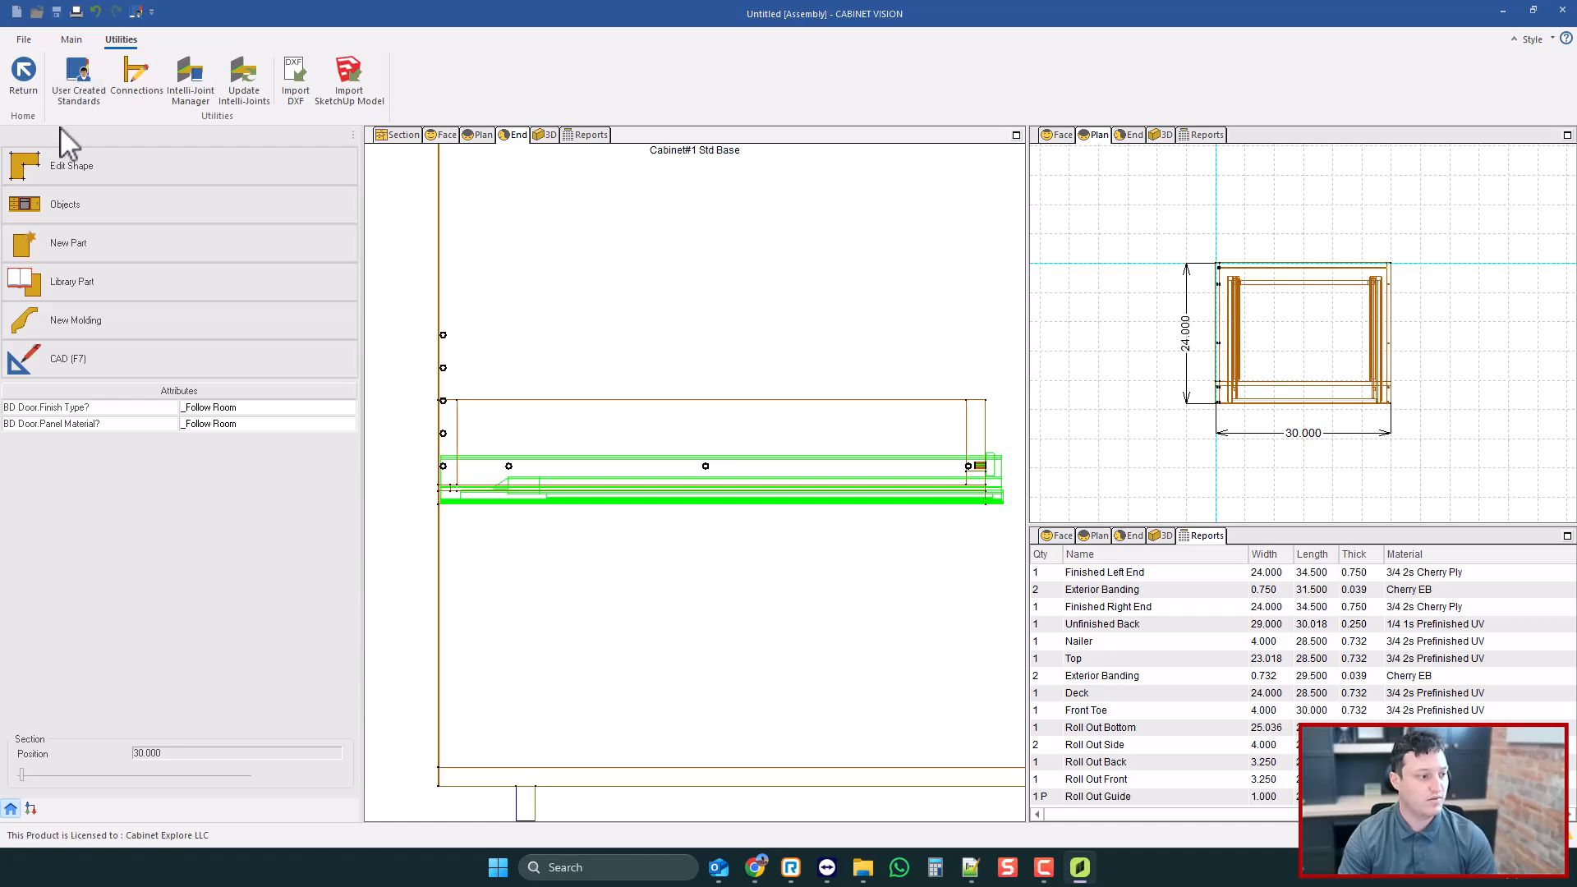
- Move the VBORE.Owner = Owner line to the end of the Adj Tray code, below the _NORM line, and save it
{"action": "left_click", "coordinate": [72, 100]}
{"action": "left_click", "coordinate": [208, 67]}
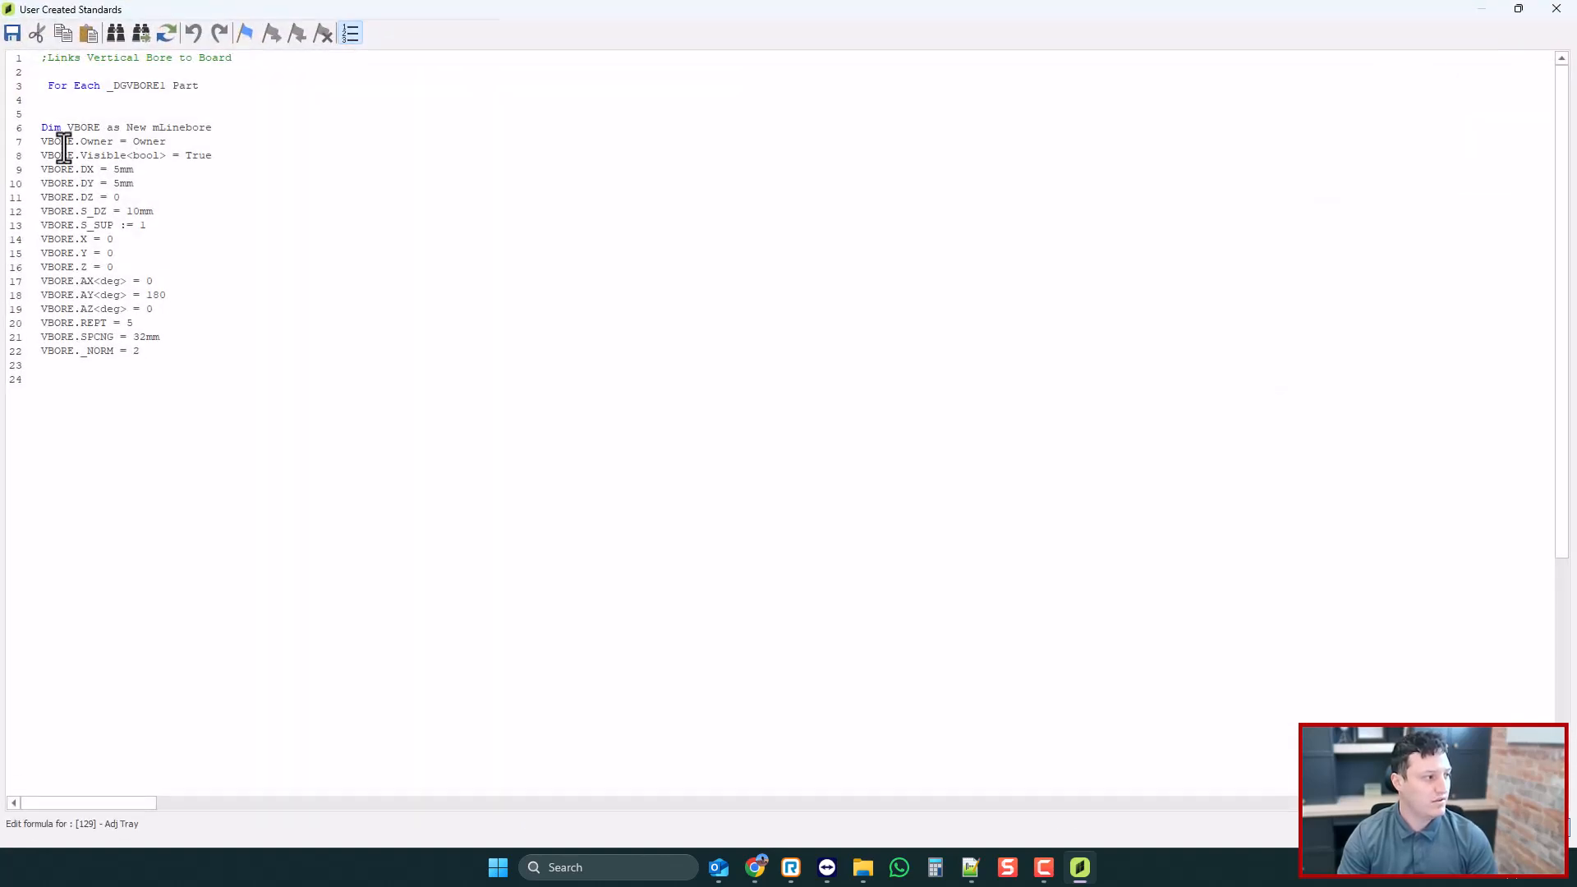
{"action": "left_click_drag", "start_coordinate": [170, 146], "coordinate": [28, 142]}
{"action": "key", "text": "Delete"}
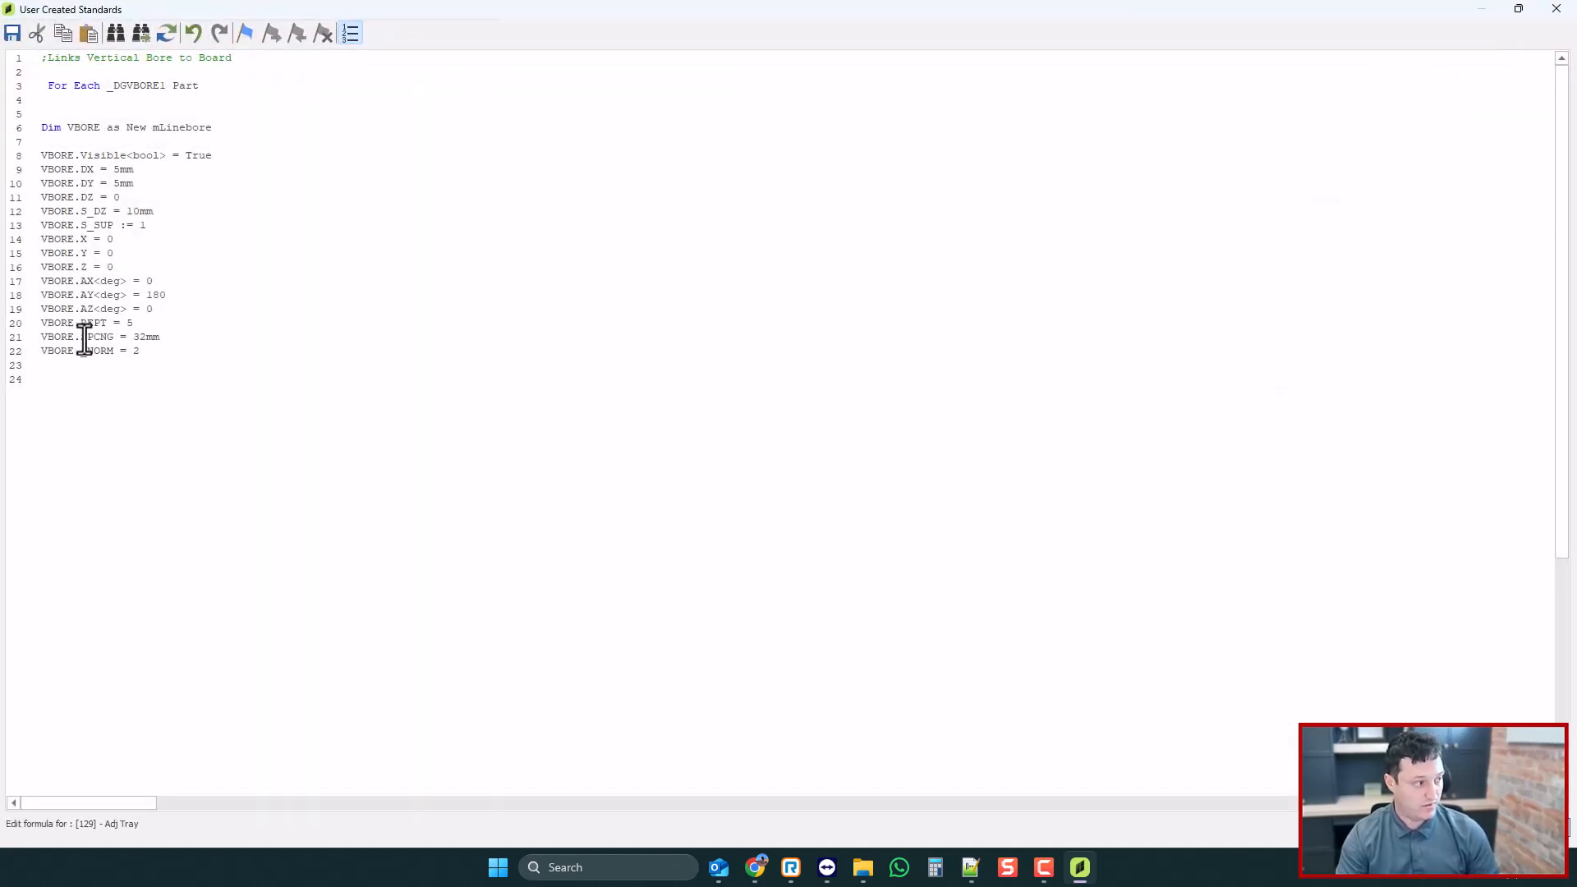
{"action": "left_click", "coordinate": [160, 353]}
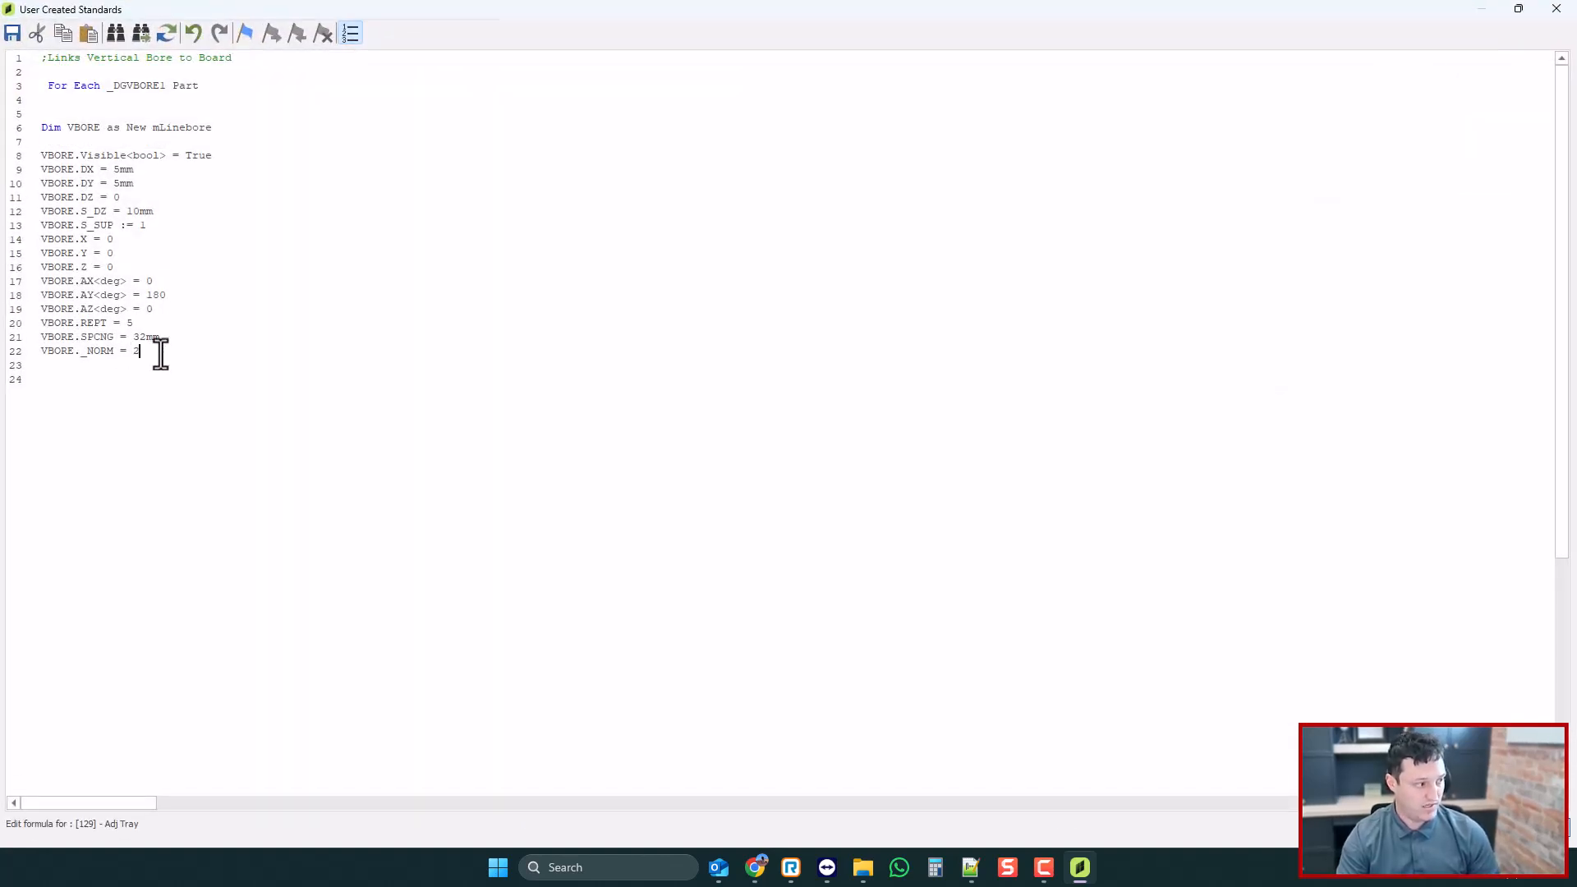
{"action": "left_click", "coordinate": [1557, 8]}
{"action": "key", "text": "Return"}
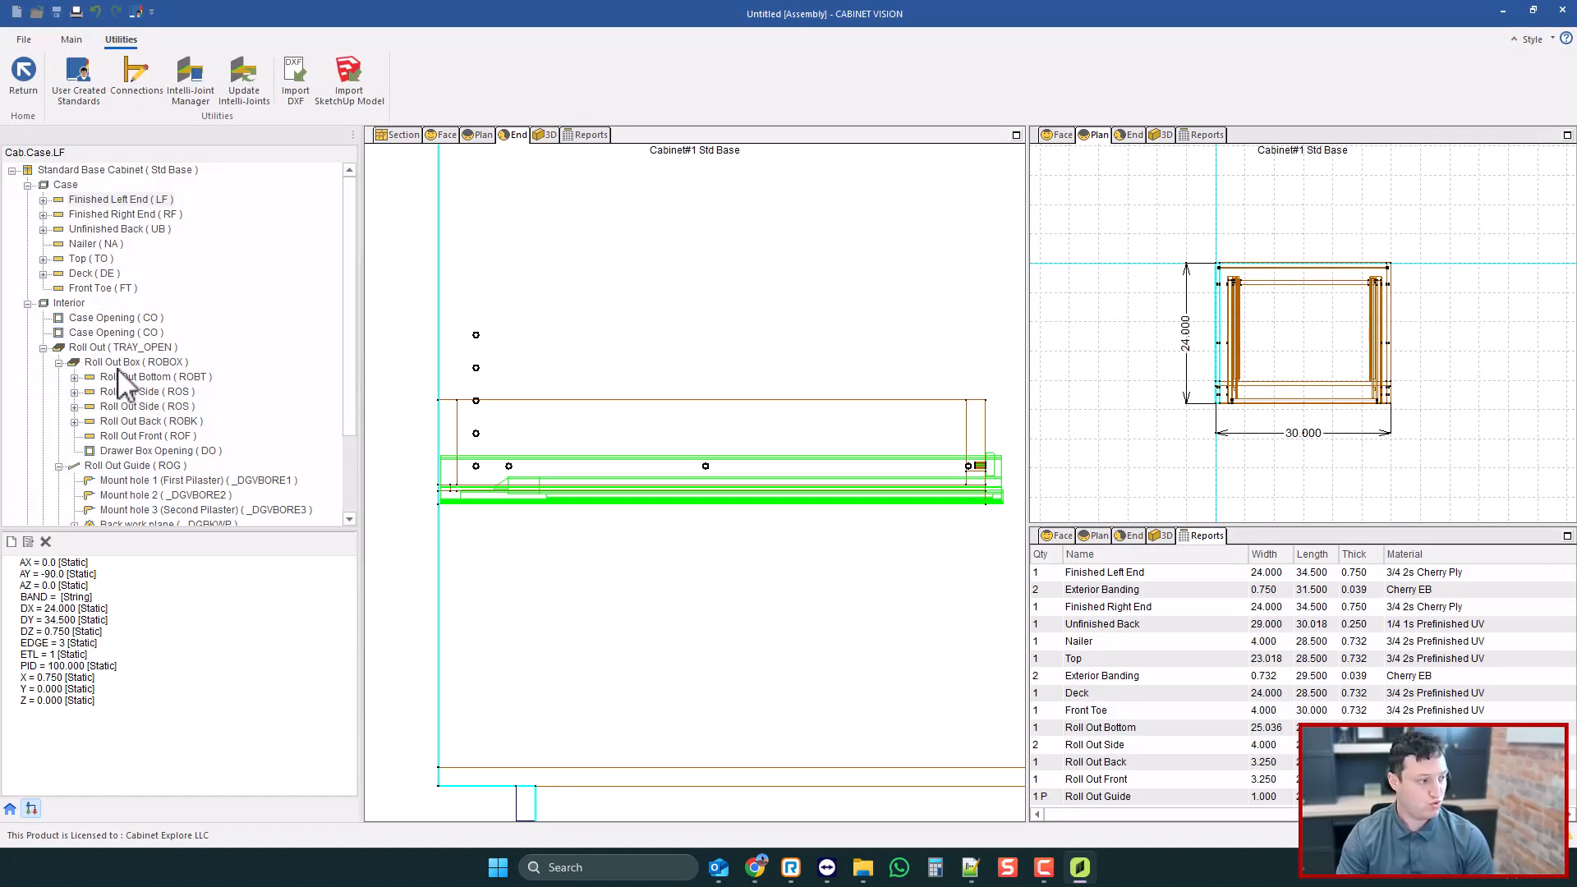
- Inspect the parameters of VBORE and Mount hole 1 under the Roll Out Guide in the object tree
{"action": "scroll", "coordinate": [118, 370], "scroll_direction": "down", "scroll_amount": 2}
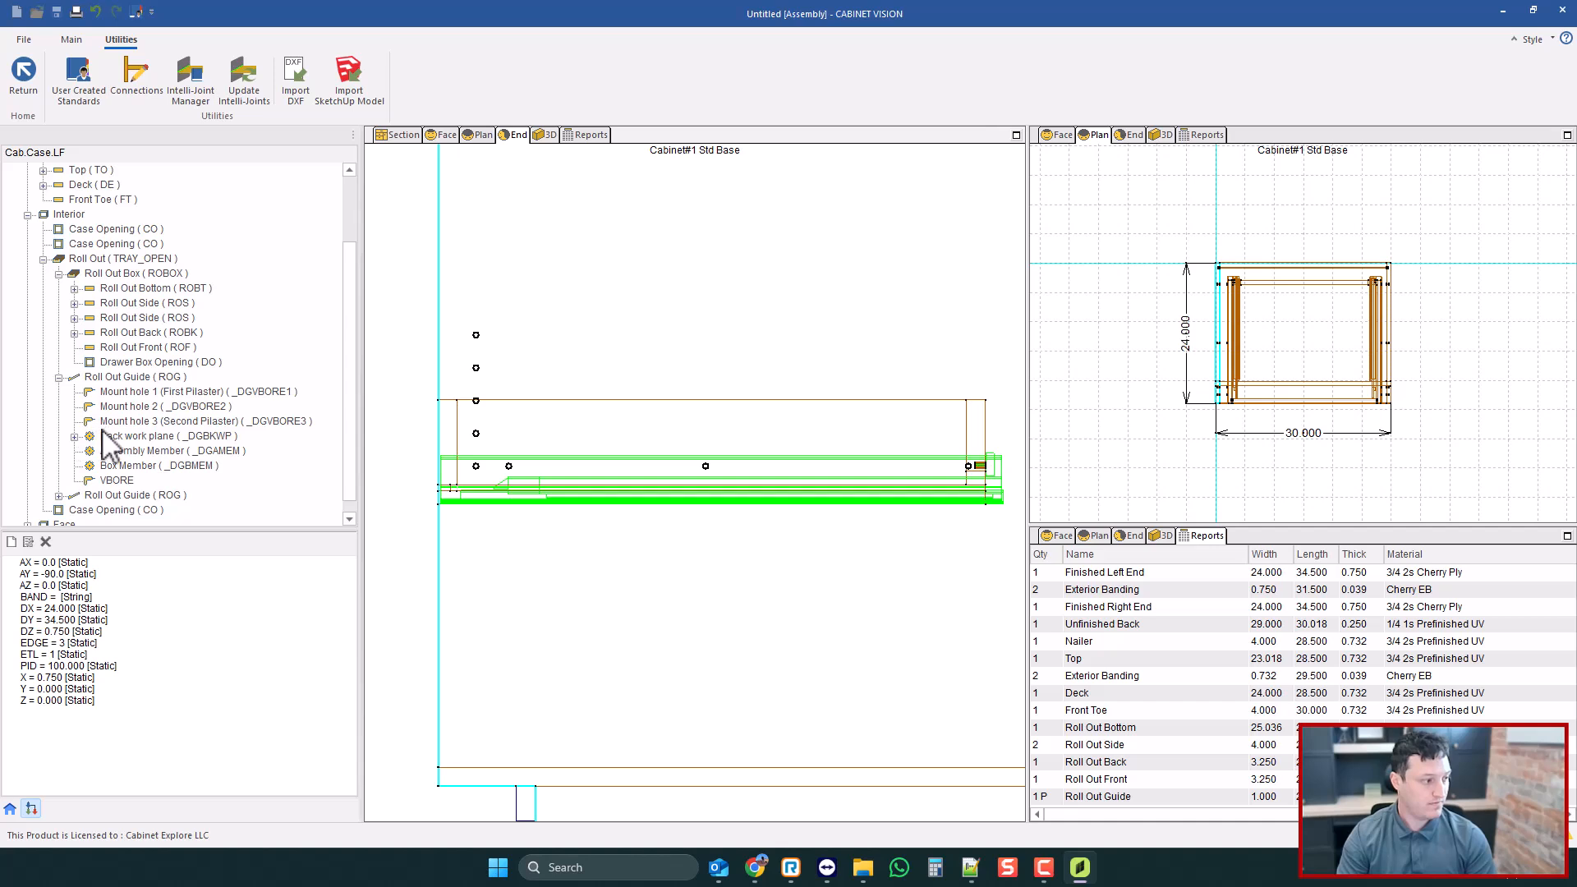
{"action": "left_click", "coordinate": [117, 480]}
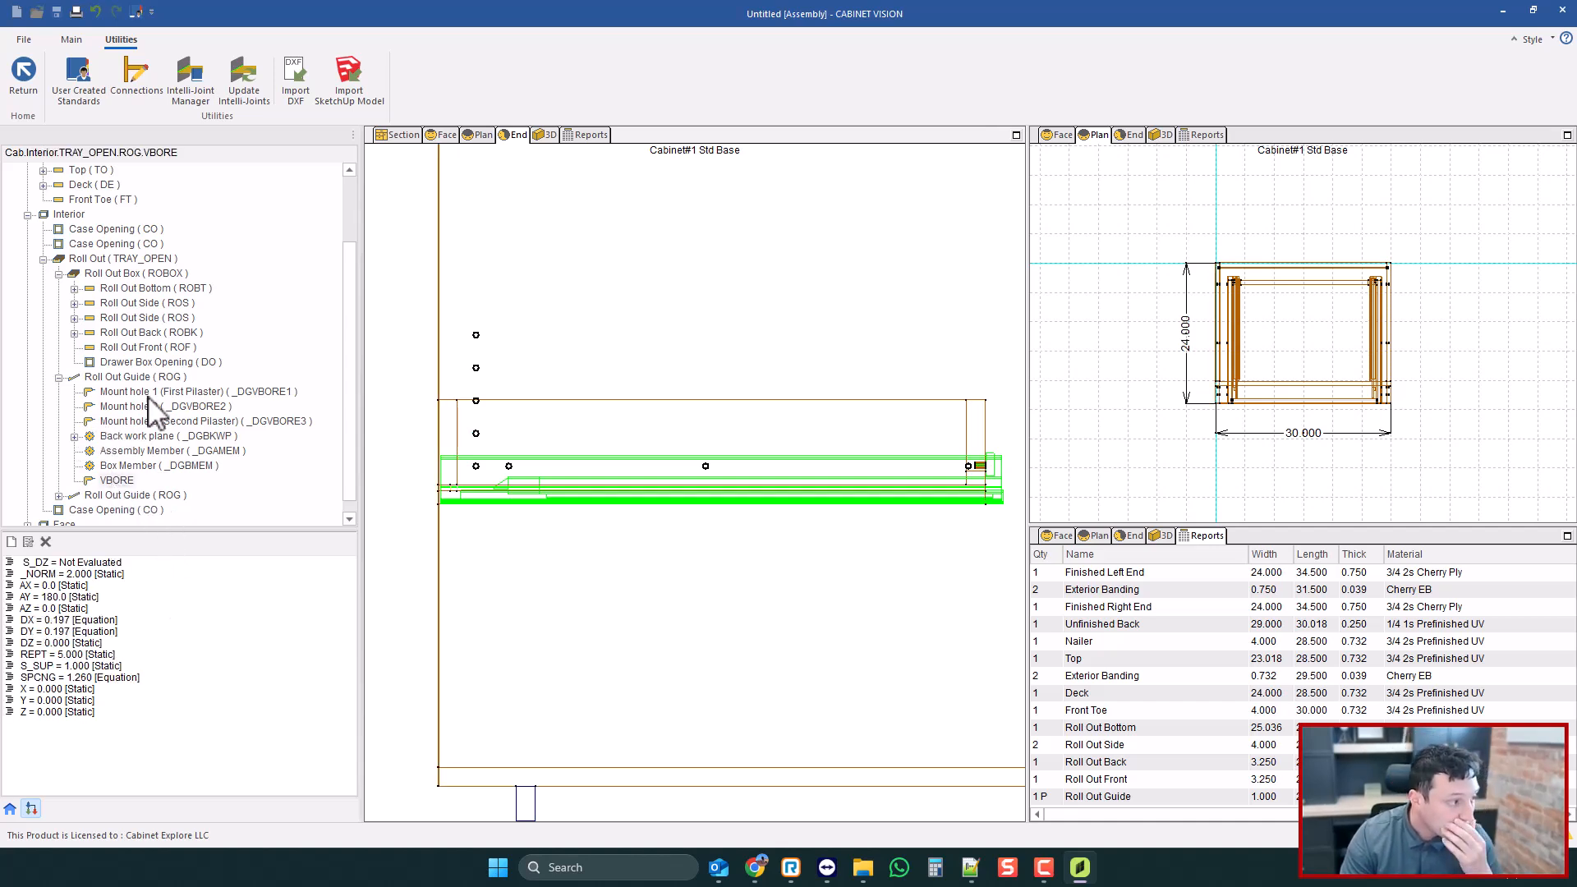
{"action": "left_click", "coordinate": [169, 392]}
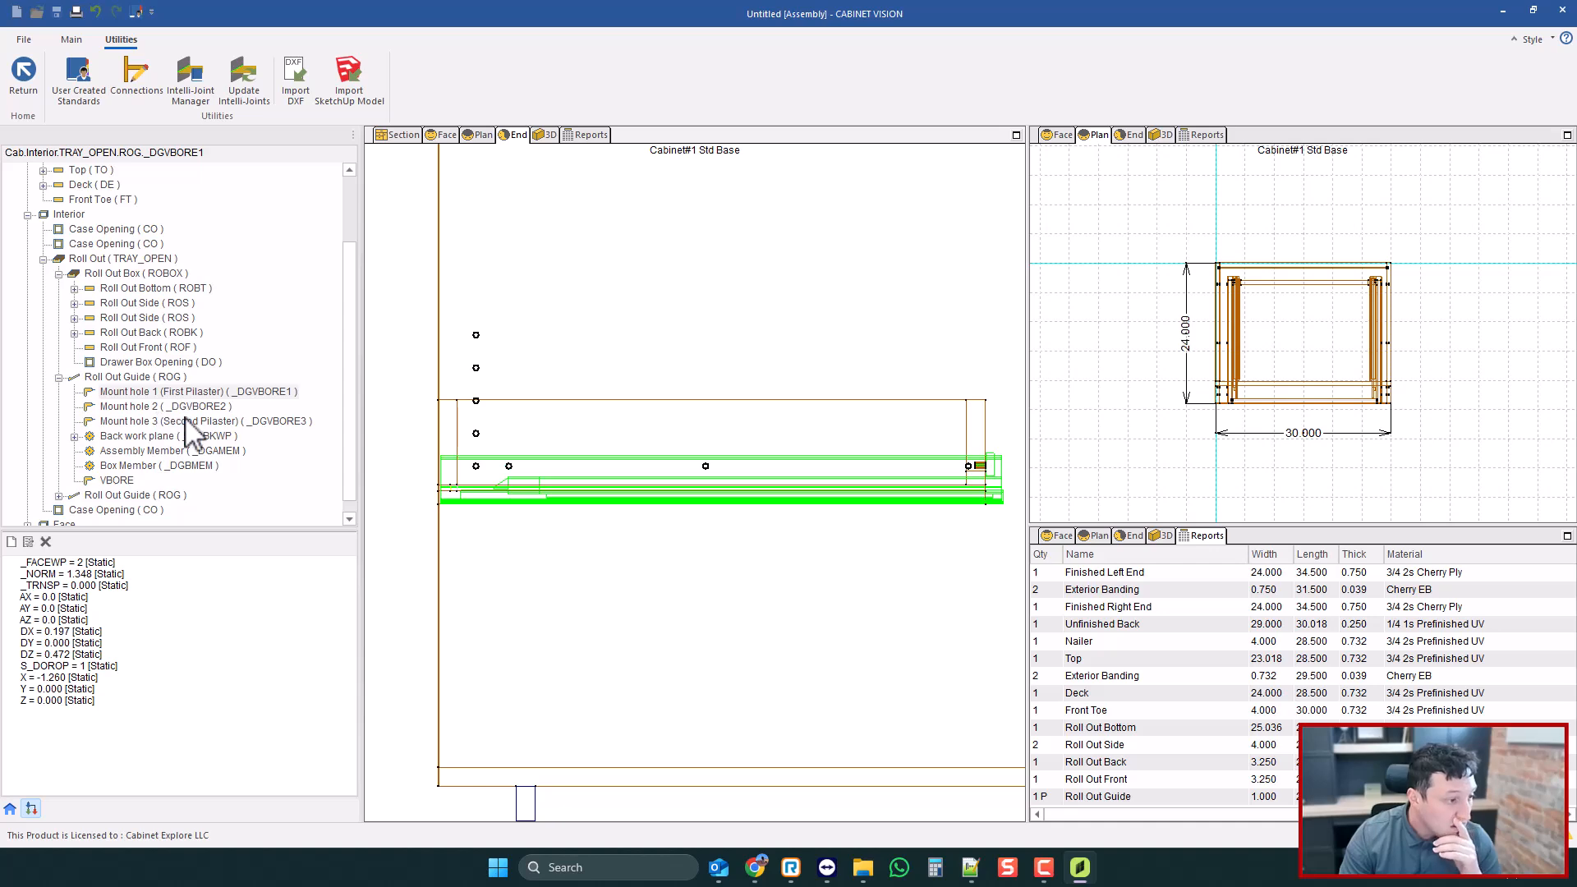
- Change the X line in the Adj Tray code to VBORE.X := X
{"action": "left_click", "coordinate": [79, 78]}
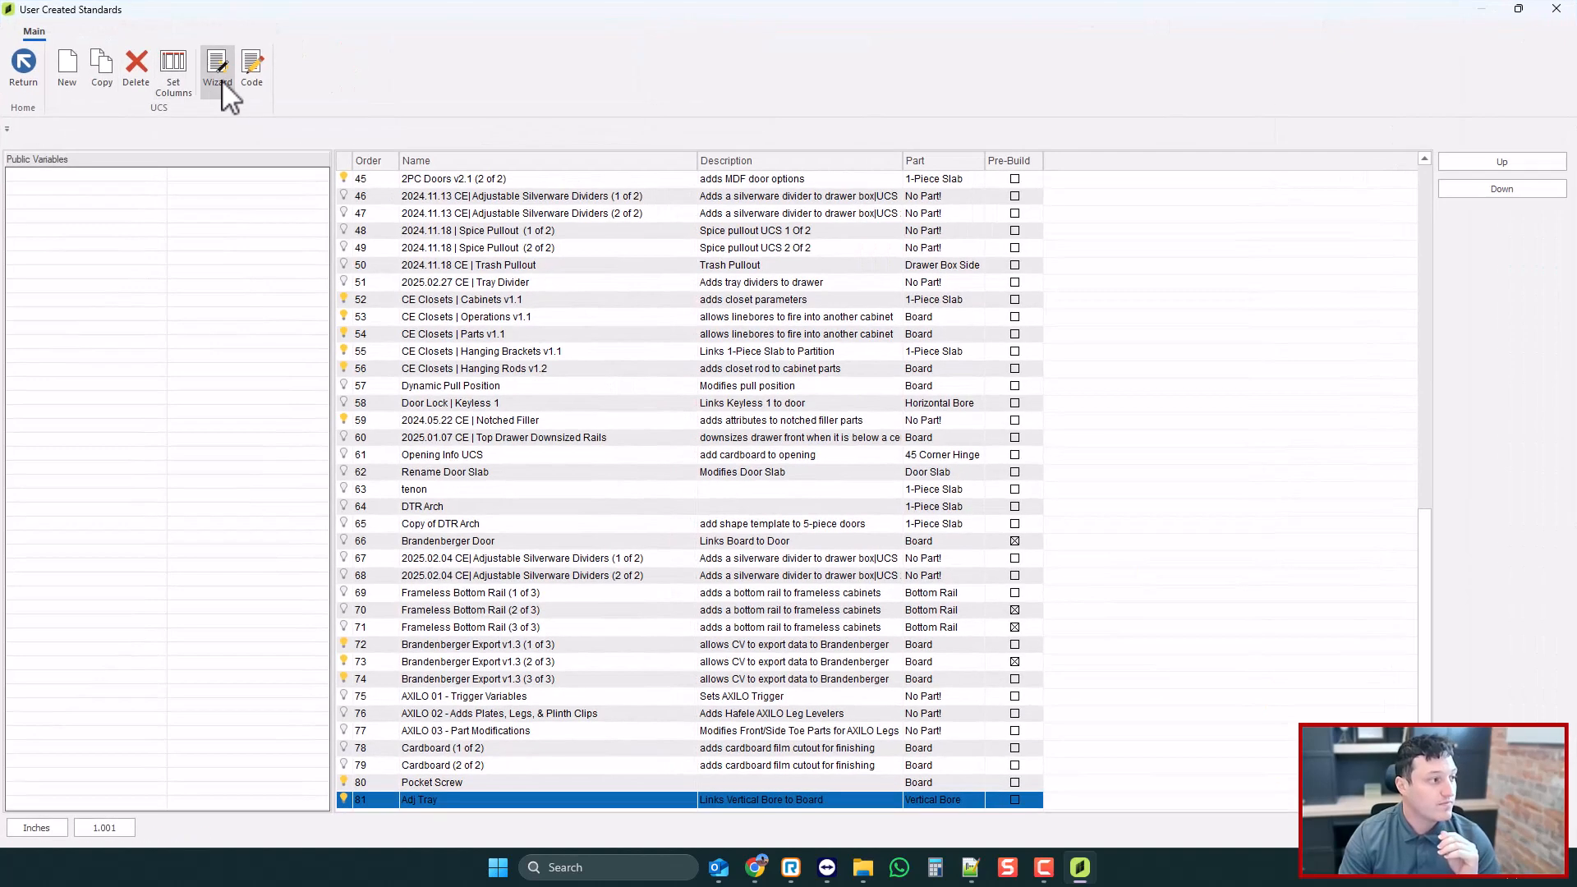
{"action": "left_click", "coordinate": [218, 77]}
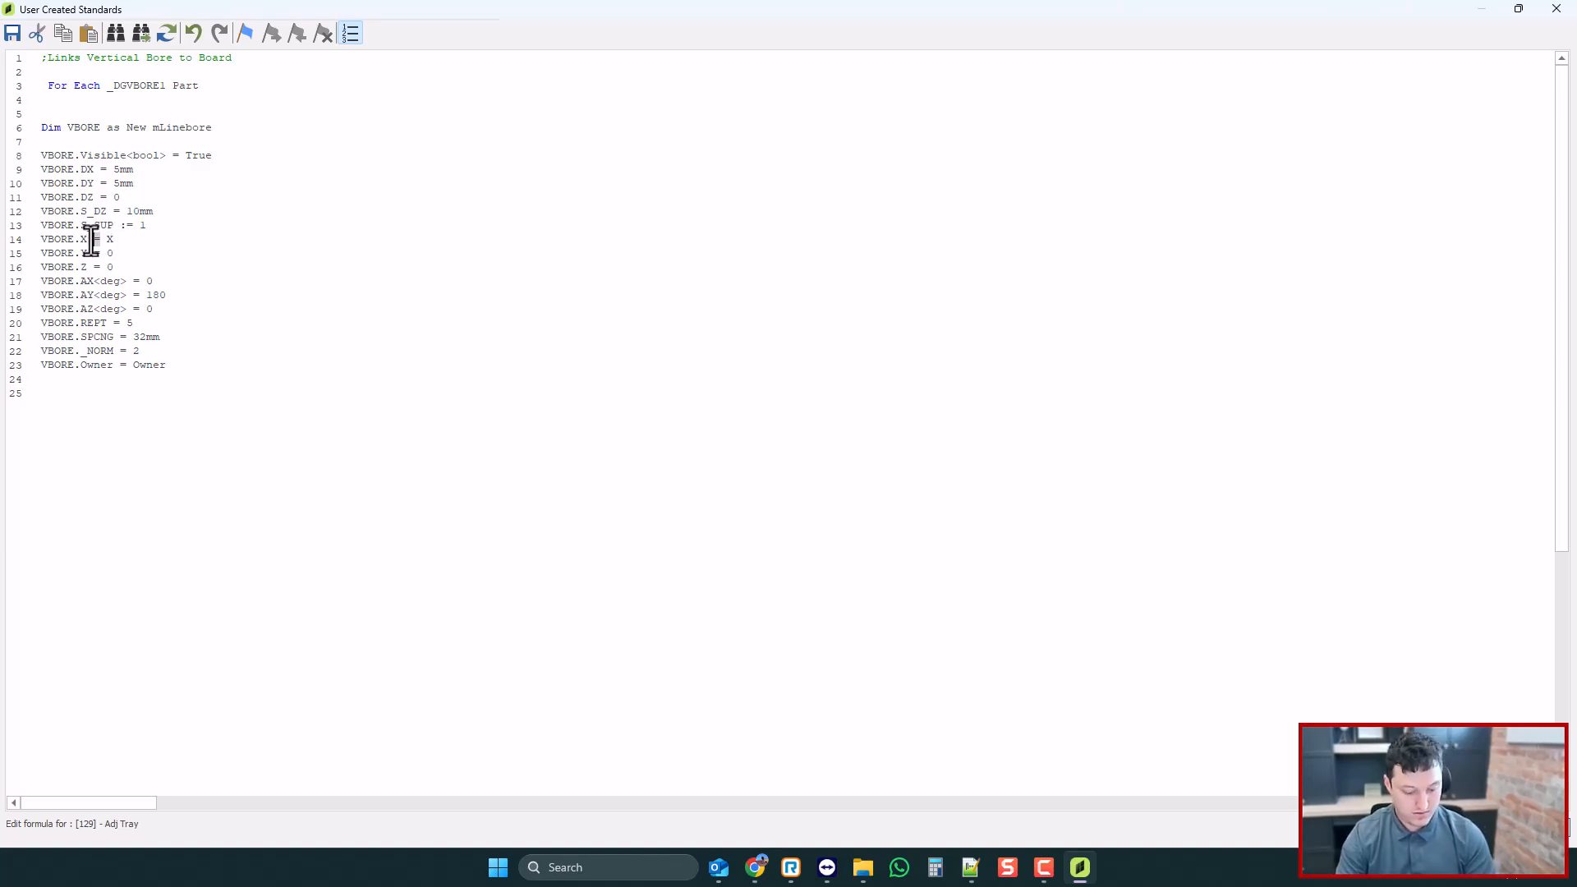
{"action": "left_click", "coordinate": [93, 239]}
{"action": "type", "text": ":"}
{"action": "left_click", "coordinate": [172, 227]}
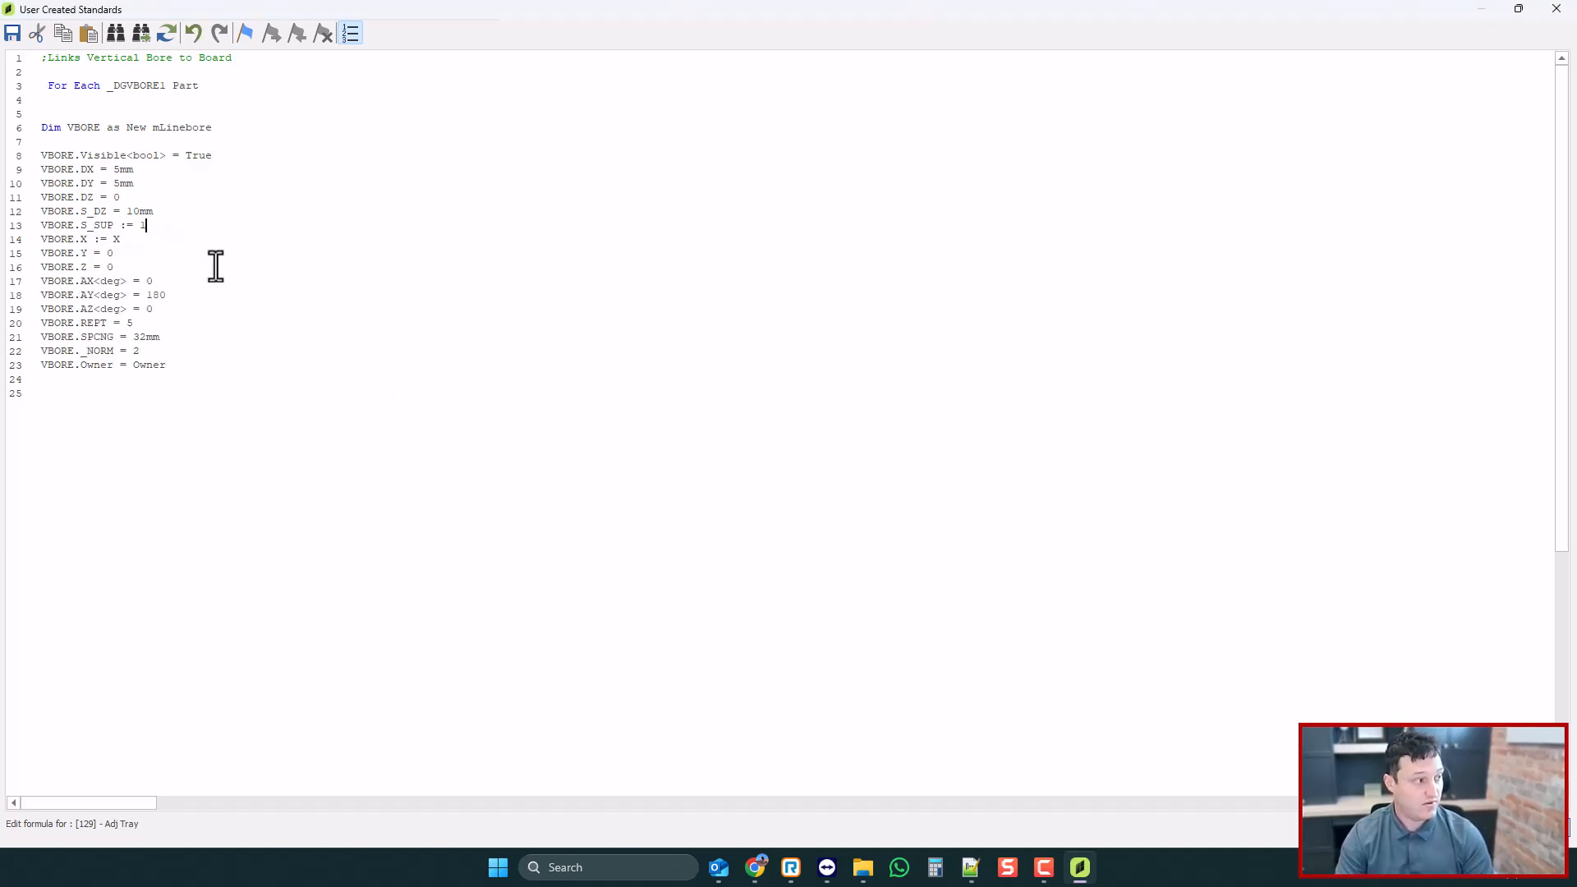
{"action": "left_click", "coordinate": [1556, 9]}
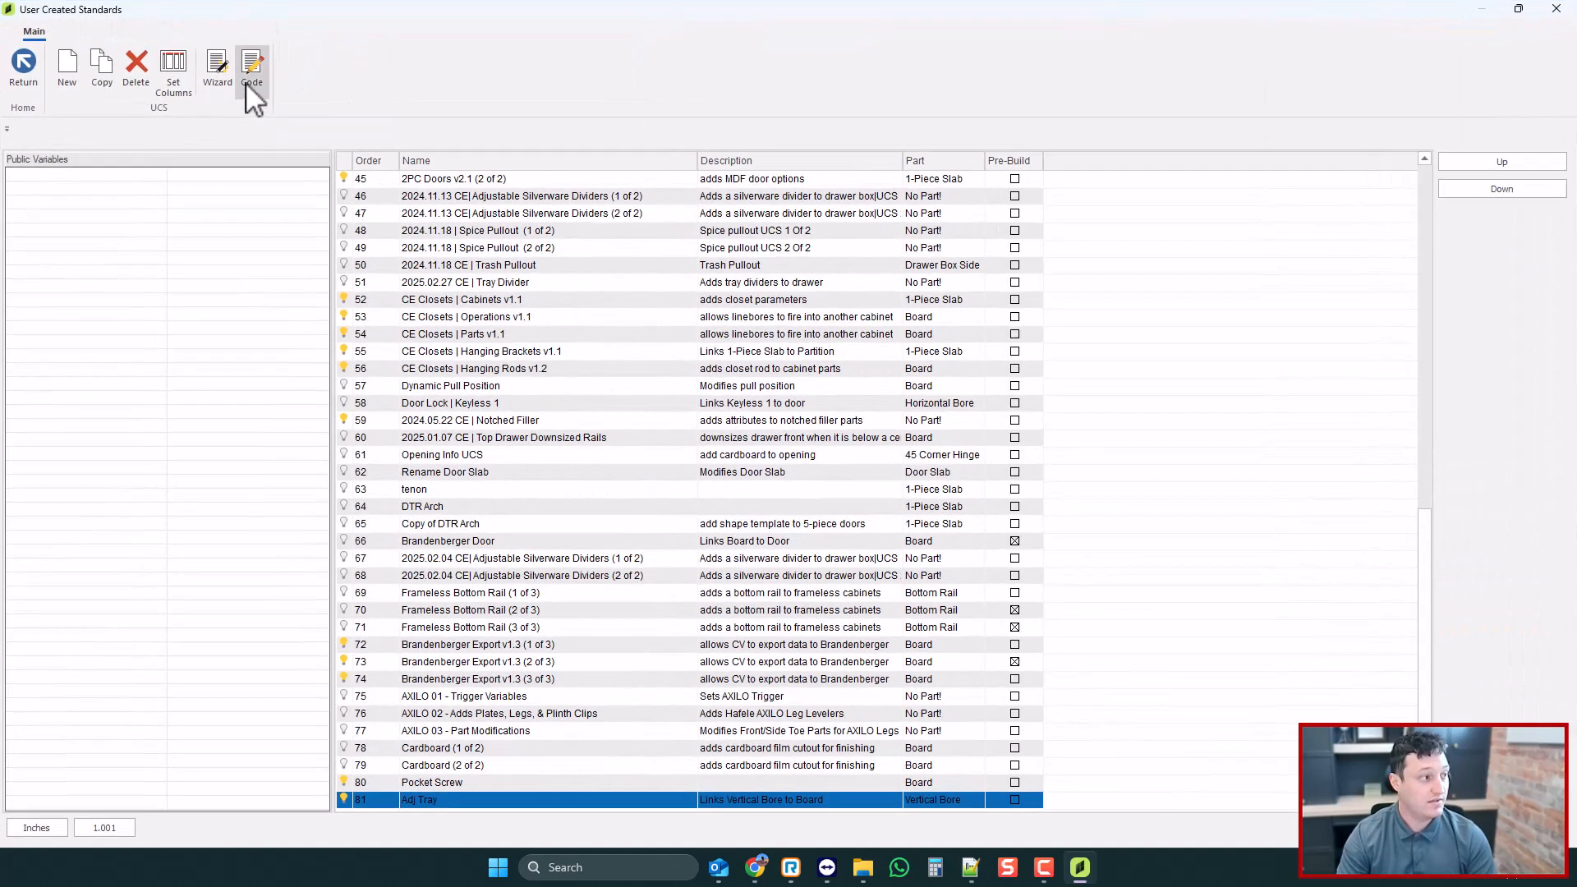
- Negate the value in the Adj Tray code's X line so it reads VBORE.X := -X, and check the end view
{"action": "left_click", "coordinate": [245, 82]}
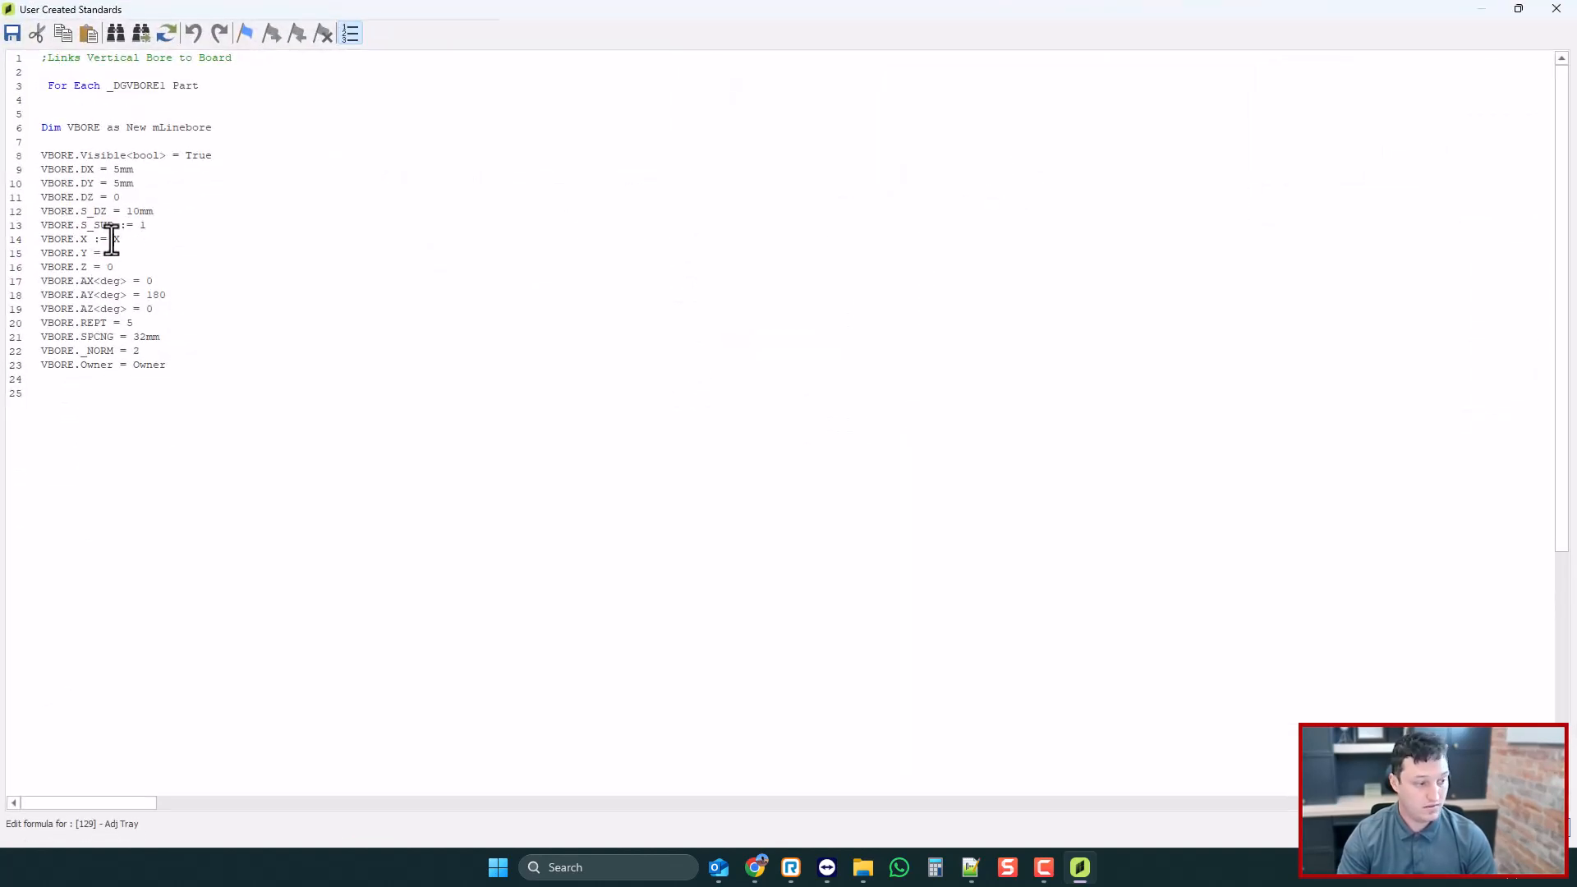
{"action": "left_click", "coordinate": [1556, 9]}
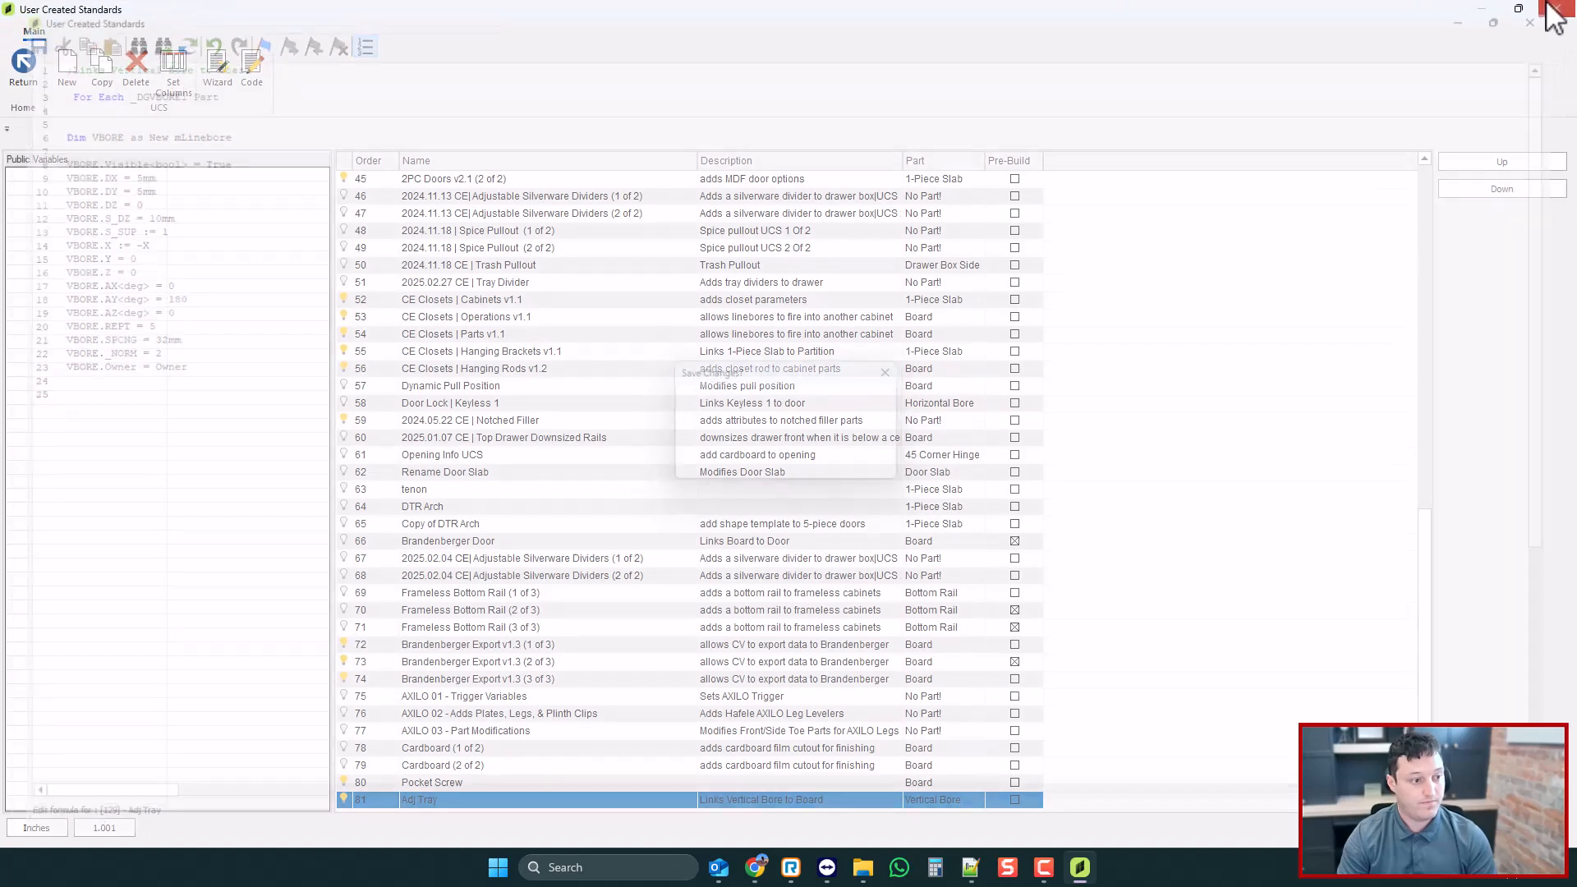
{"action": "scroll", "coordinate": [476, 380], "scroll_direction": "down", "scroll_amount": 2}
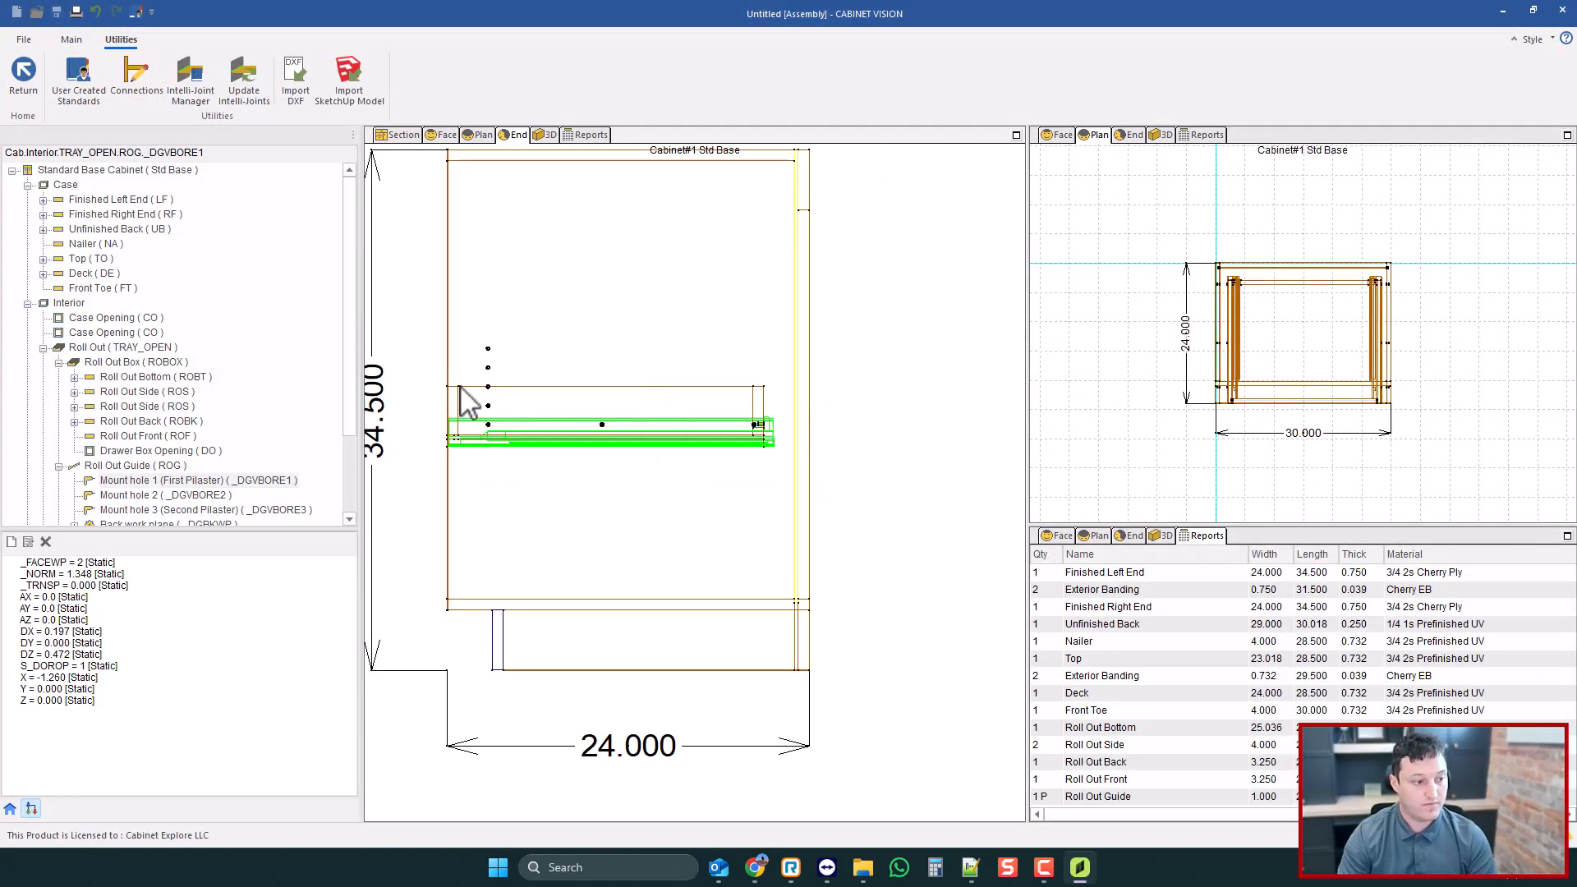
- Examine the line bores above the roll out in the 3D view from the cabinet's front and side
{"action": "left_click", "coordinate": [544, 138]}
{"action": "left_click_drag", "start_coordinate": [491, 379], "coordinate": [724, 471]}
{"action": "left_click_drag", "start_coordinate": [859, 469], "coordinate": [629, 451]}
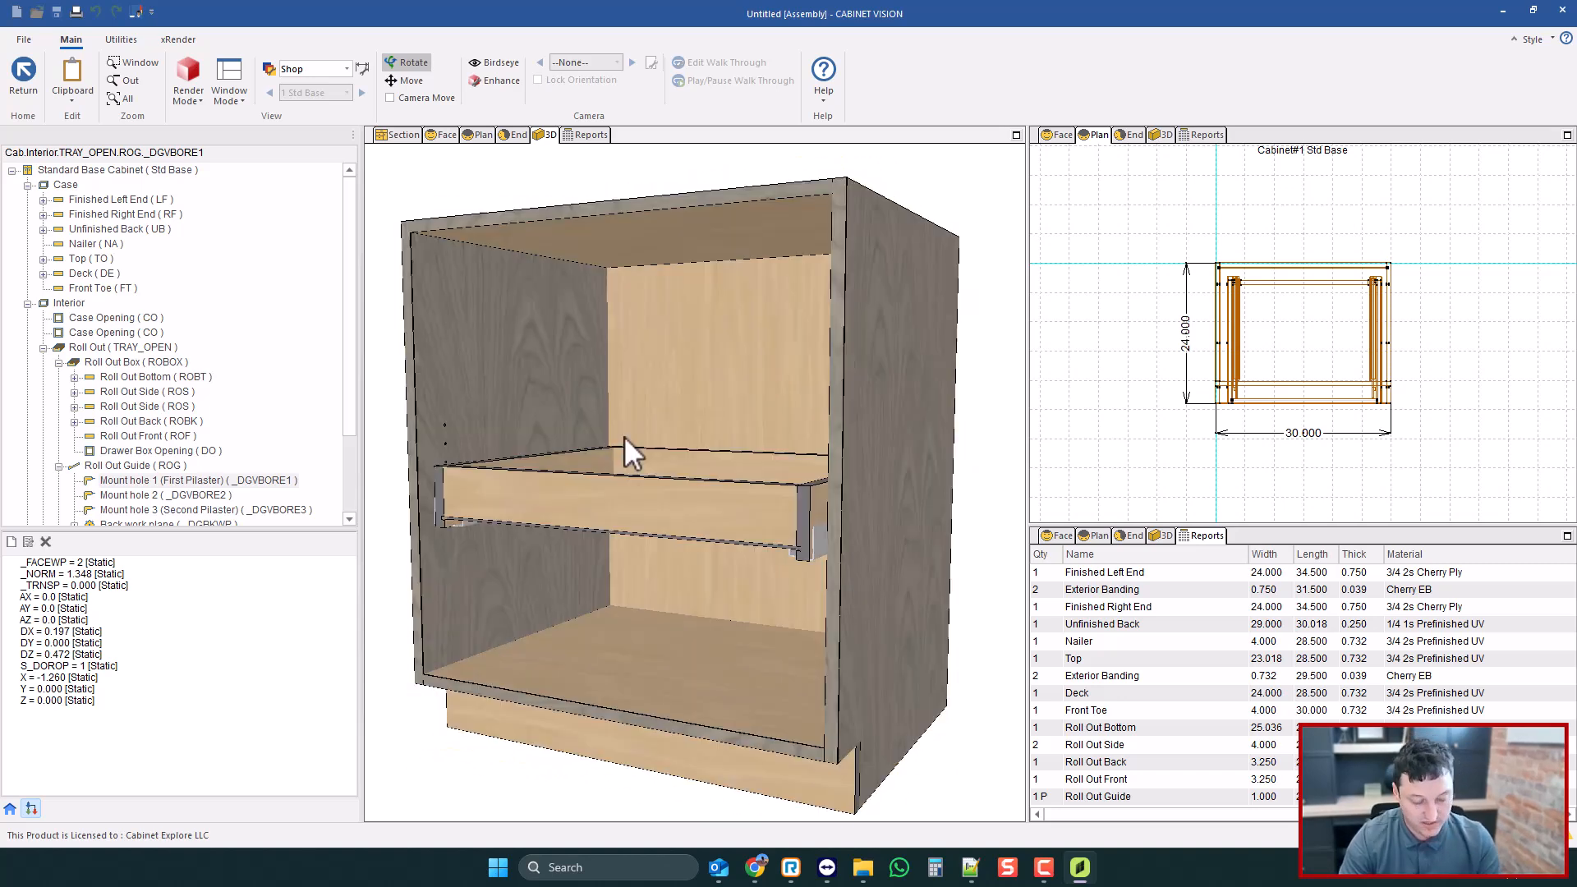
{"action": "scroll", "coordinate": [632, 433], "scroll_direction": "down", "scroll_amount": 1}
{"action": "scroll", "coordinate": [481, 475], "scroll_direction": "up", "scroll_amount": 1}
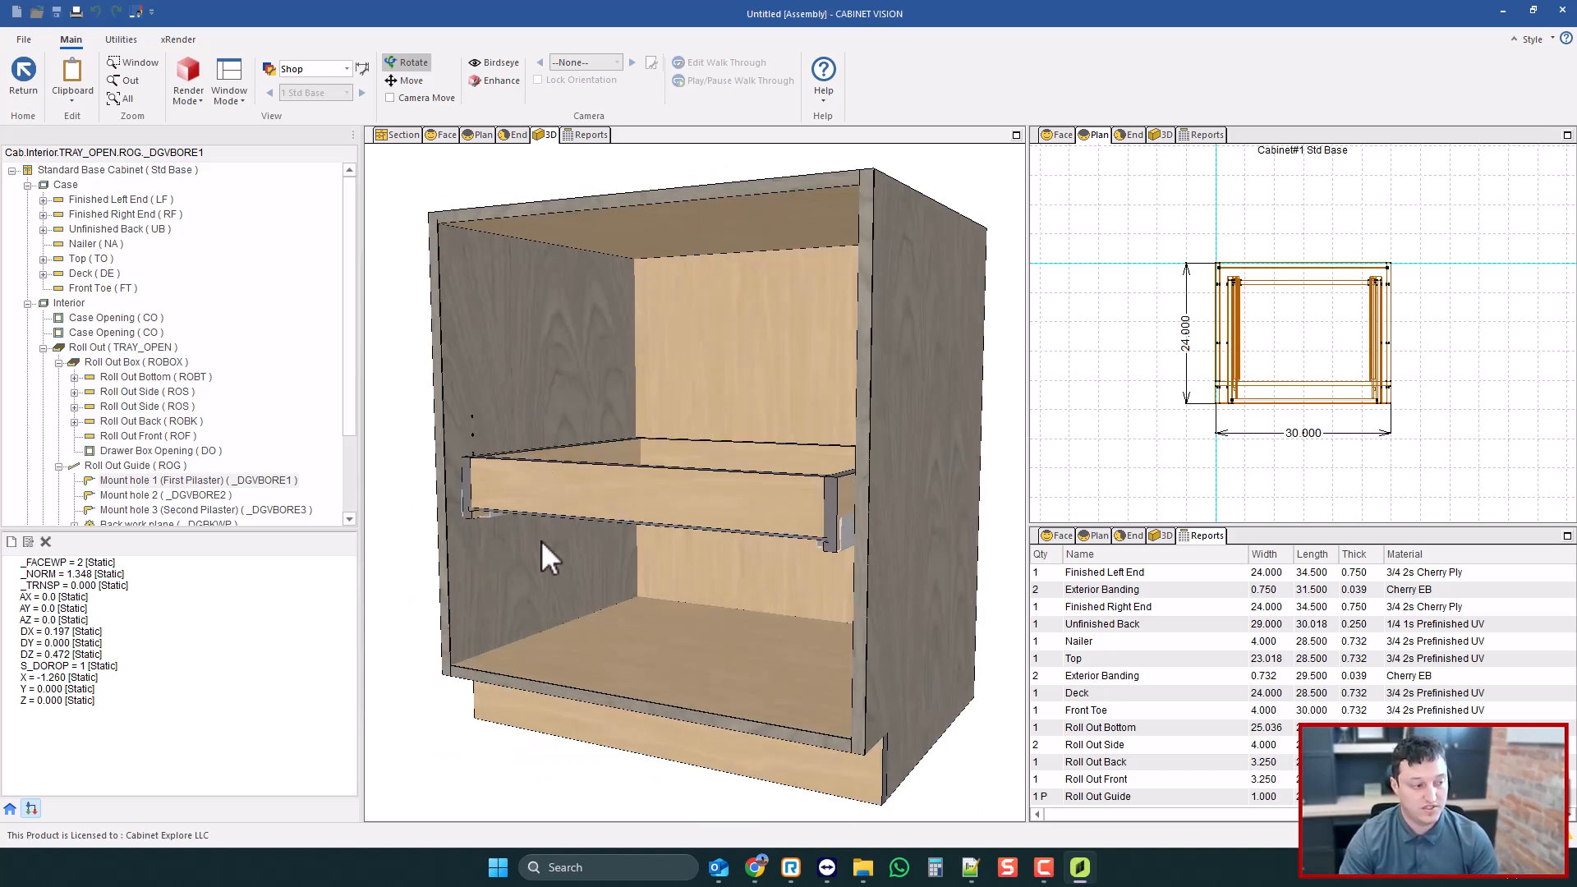
{"action": "scroll", "coordinate": [482, 433], "scroll_direction": "down", "scroll_amount": 1}
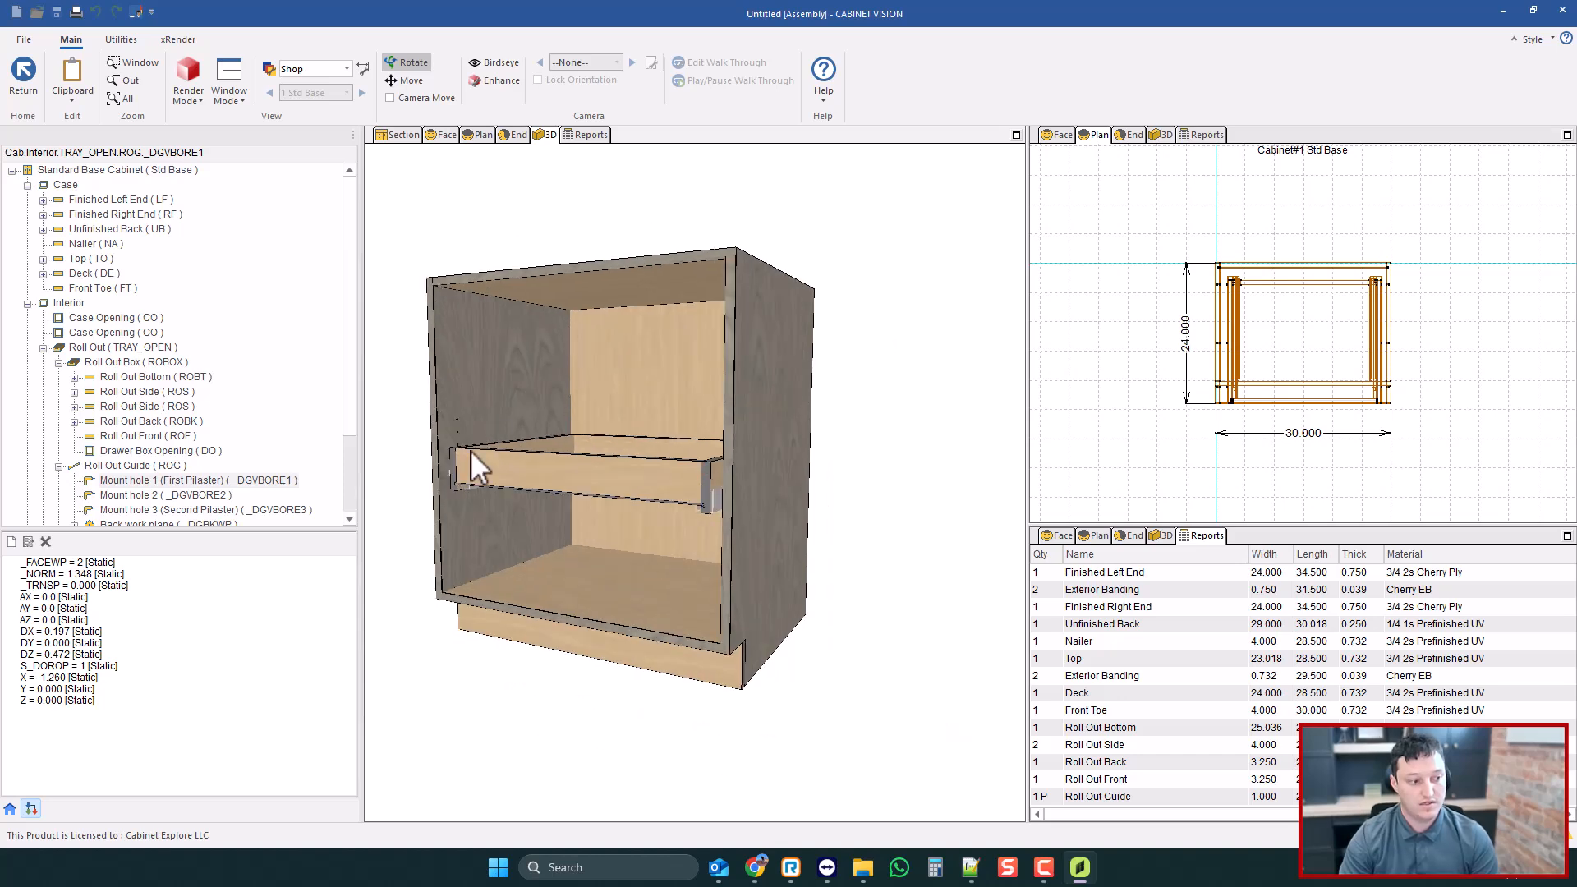
{"action": "scroll", "coordinate": [661, 415], "scroll_direction": "down", "scroll_amount": 1}
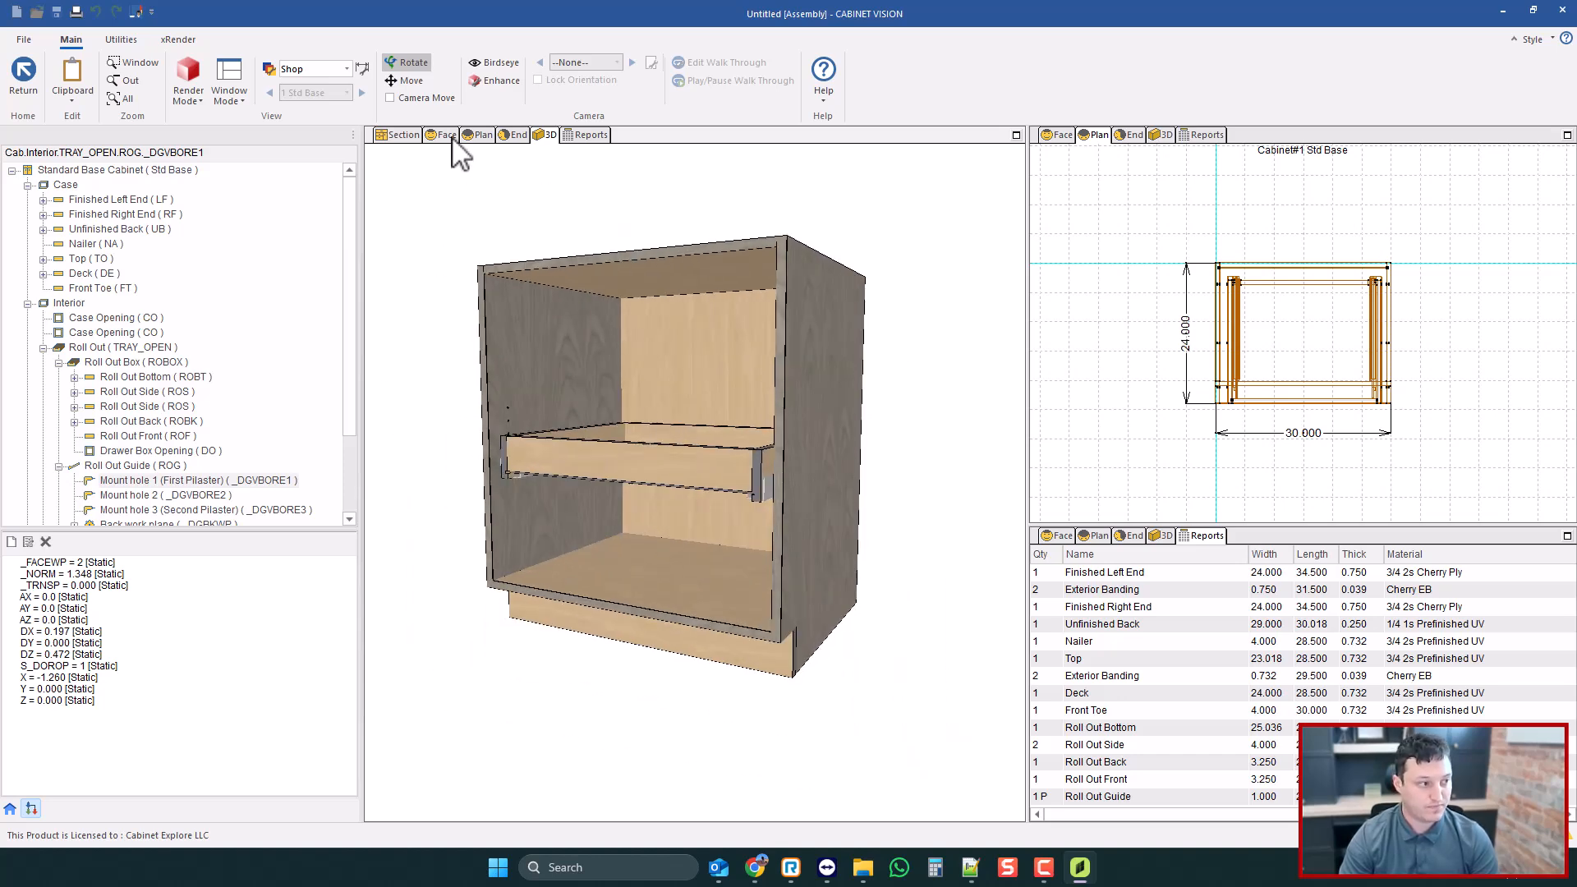
- Increase VBORE.REPT in the Adj Tray code to 10 and return to the face view
{"action": "left_click", "coordinate": [446, 135]}
{"action": "left_click", "coordinate": [121, 39]}
{"action": "left_click", "coordinate": [82, 73]}
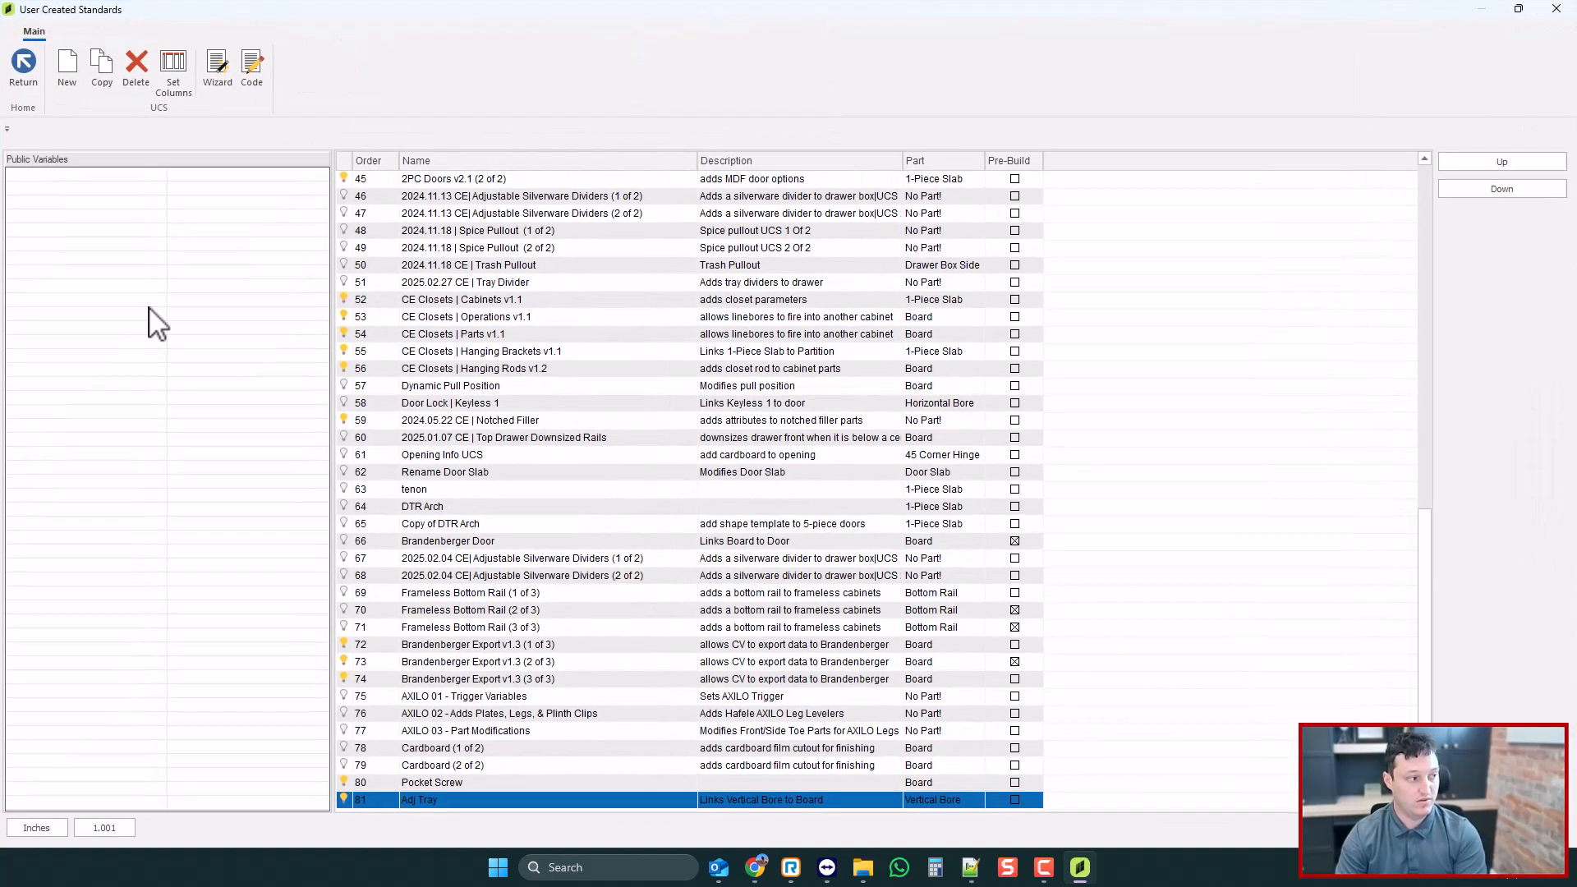
{"action": "left_click", "coordinate": [253, 82]}
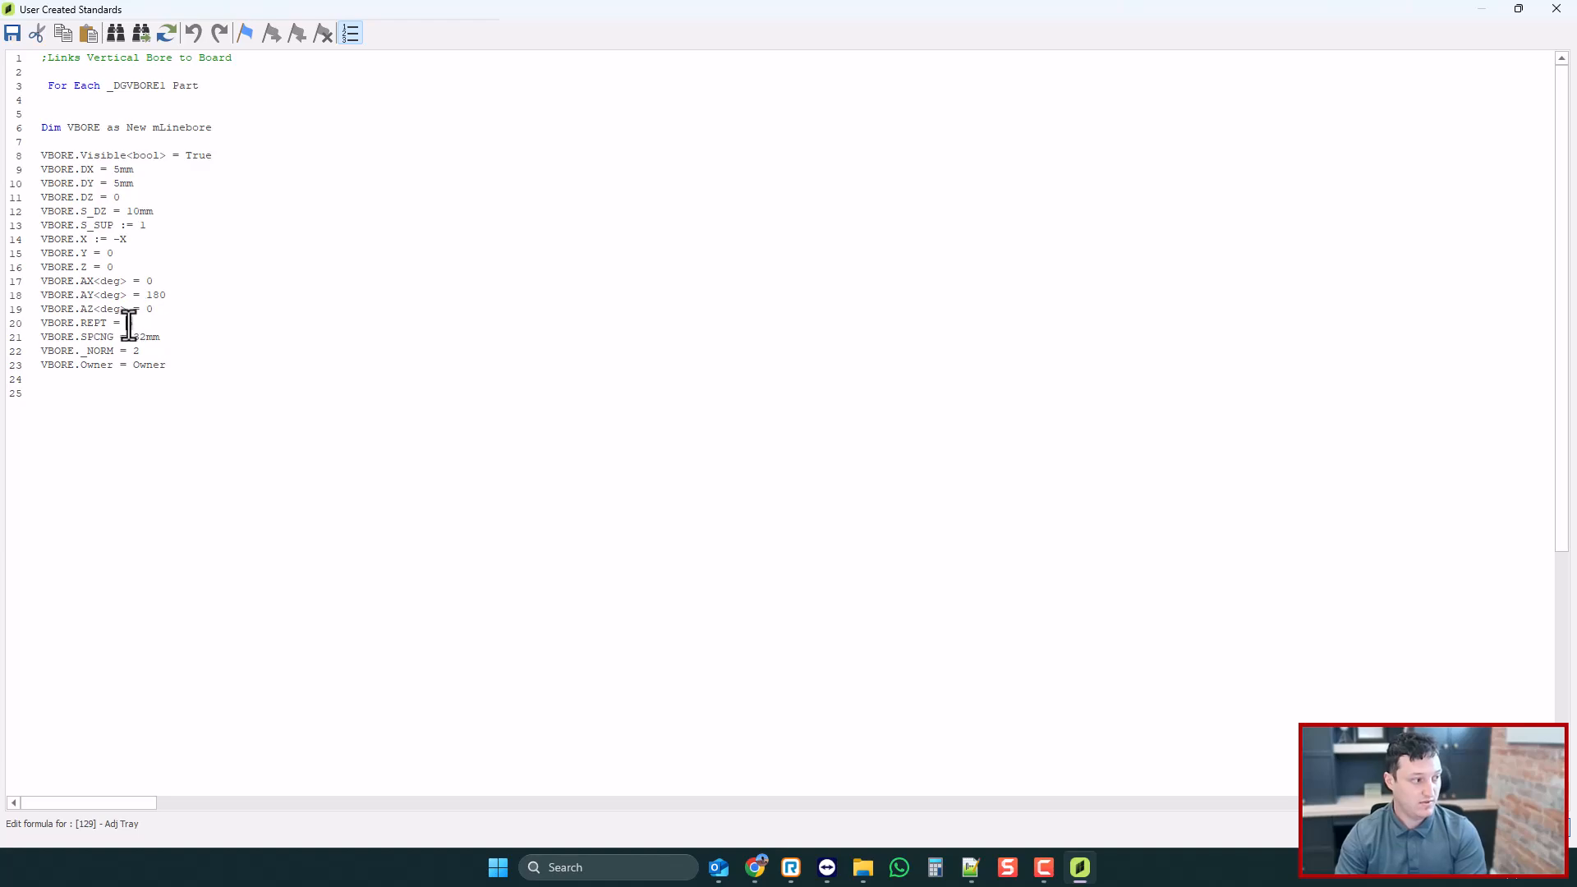
{"action": "left_click", "coordinate": [1555, 10]}
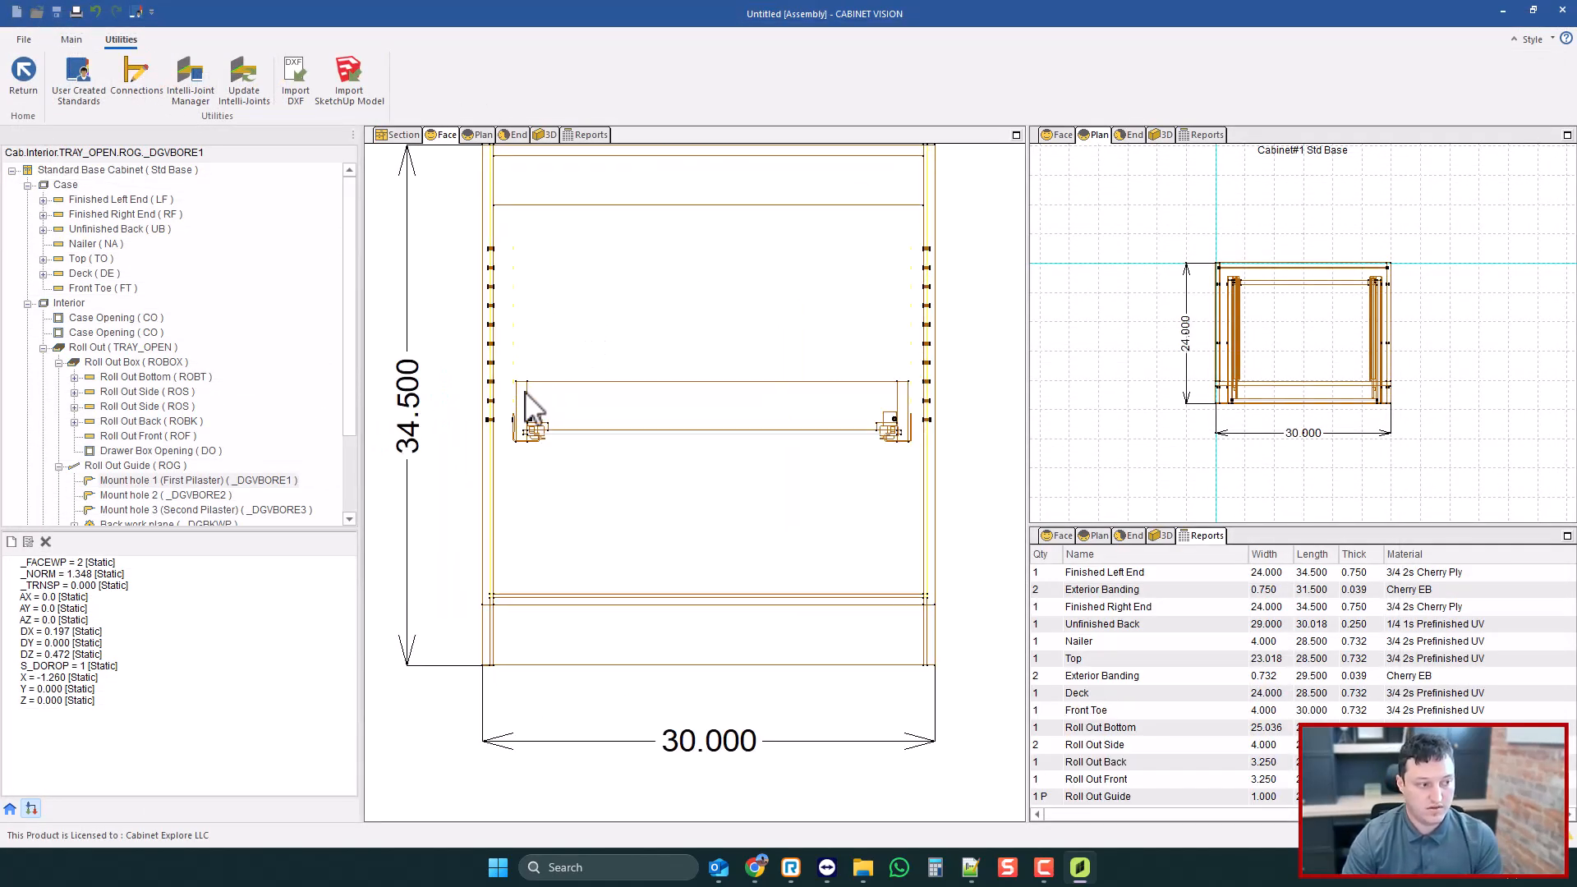
- Select the roll out front in the face view and view its position and size properties
{"action": "left_click", "coordinate": [662, 408]}
{"action": "left_click", "coordinate": [702, 421]}
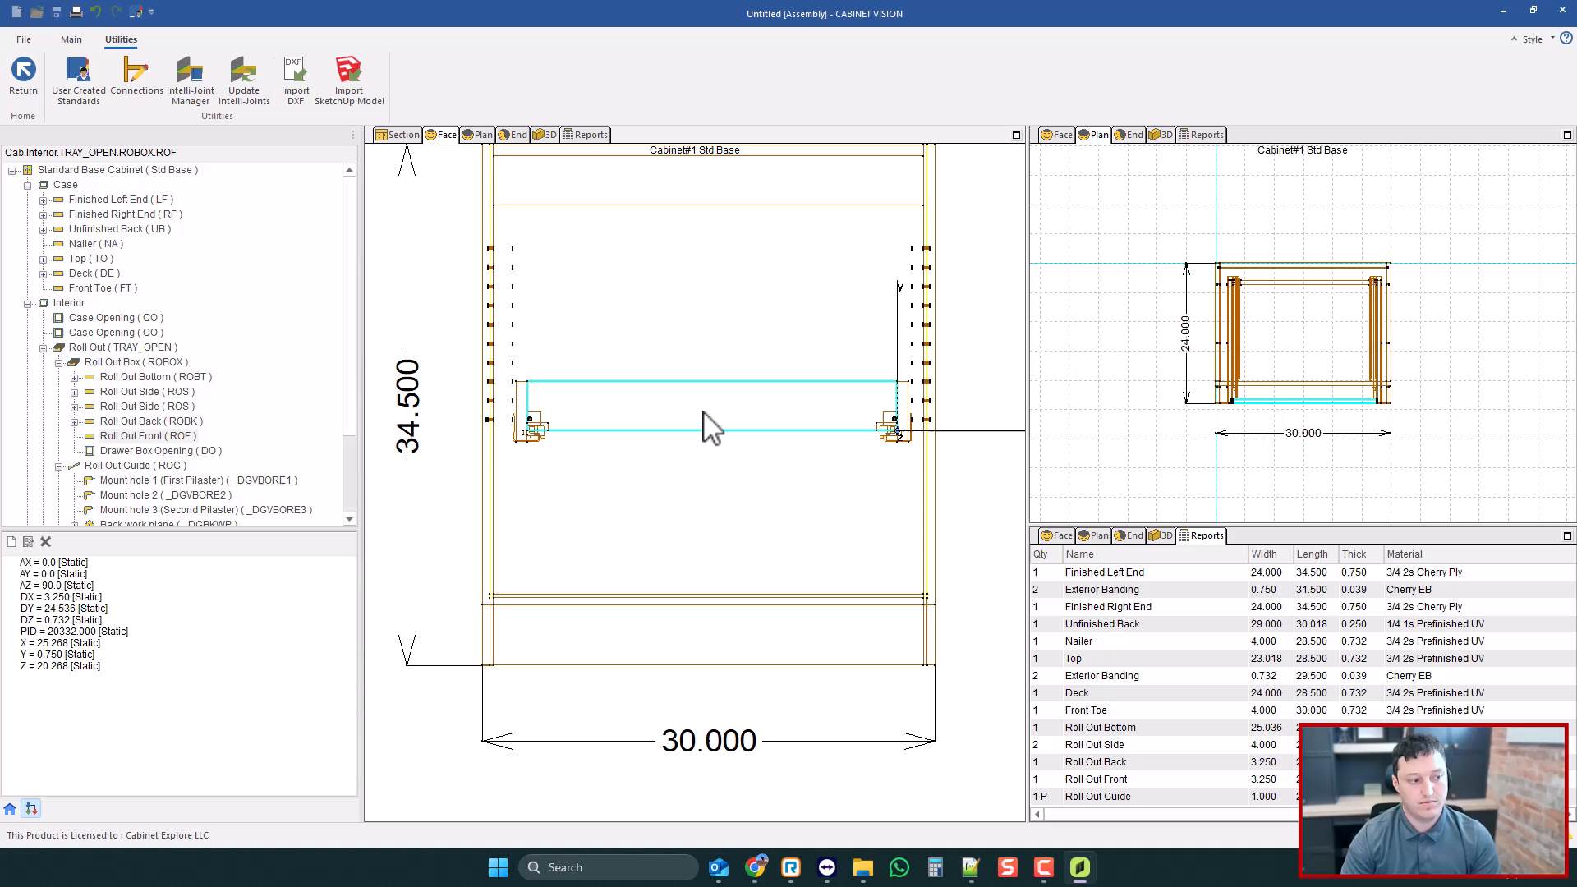
{"action": "left_click", "coordinate": [10, 809]}
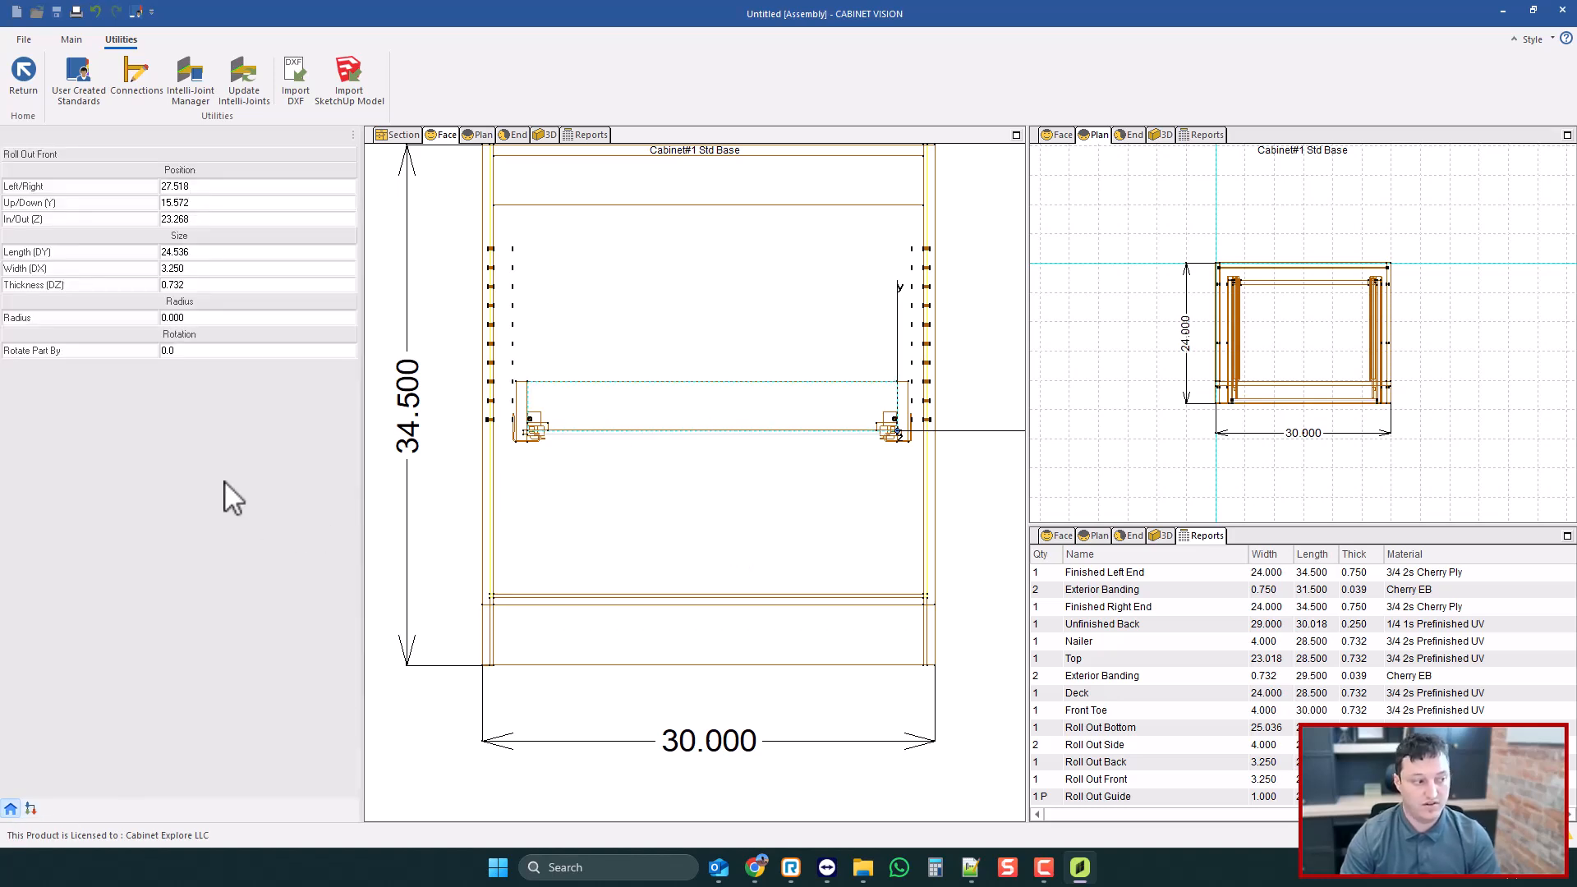
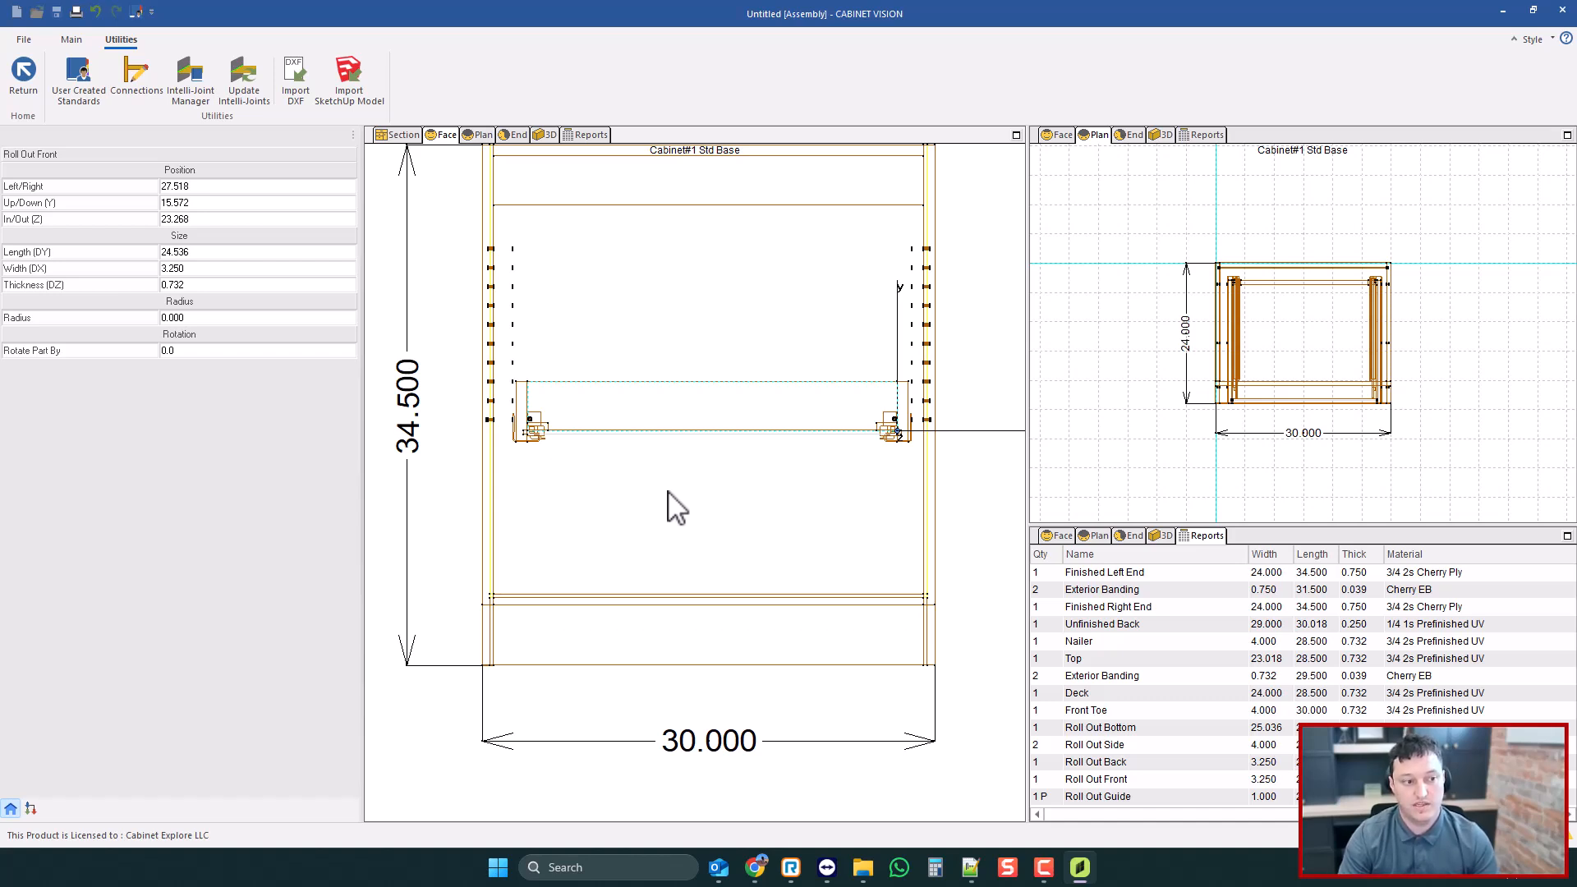
- Move the roll out tray lower in the cabinet's interior section
{"action": "scroll", "coordinate": [704, 405], "scroll_direction": "up", "scroll_amount": 1}
{"action": "scroll", "coordinate": [704, 405], "scroll_direction": "down", "scroll_amount": 3}
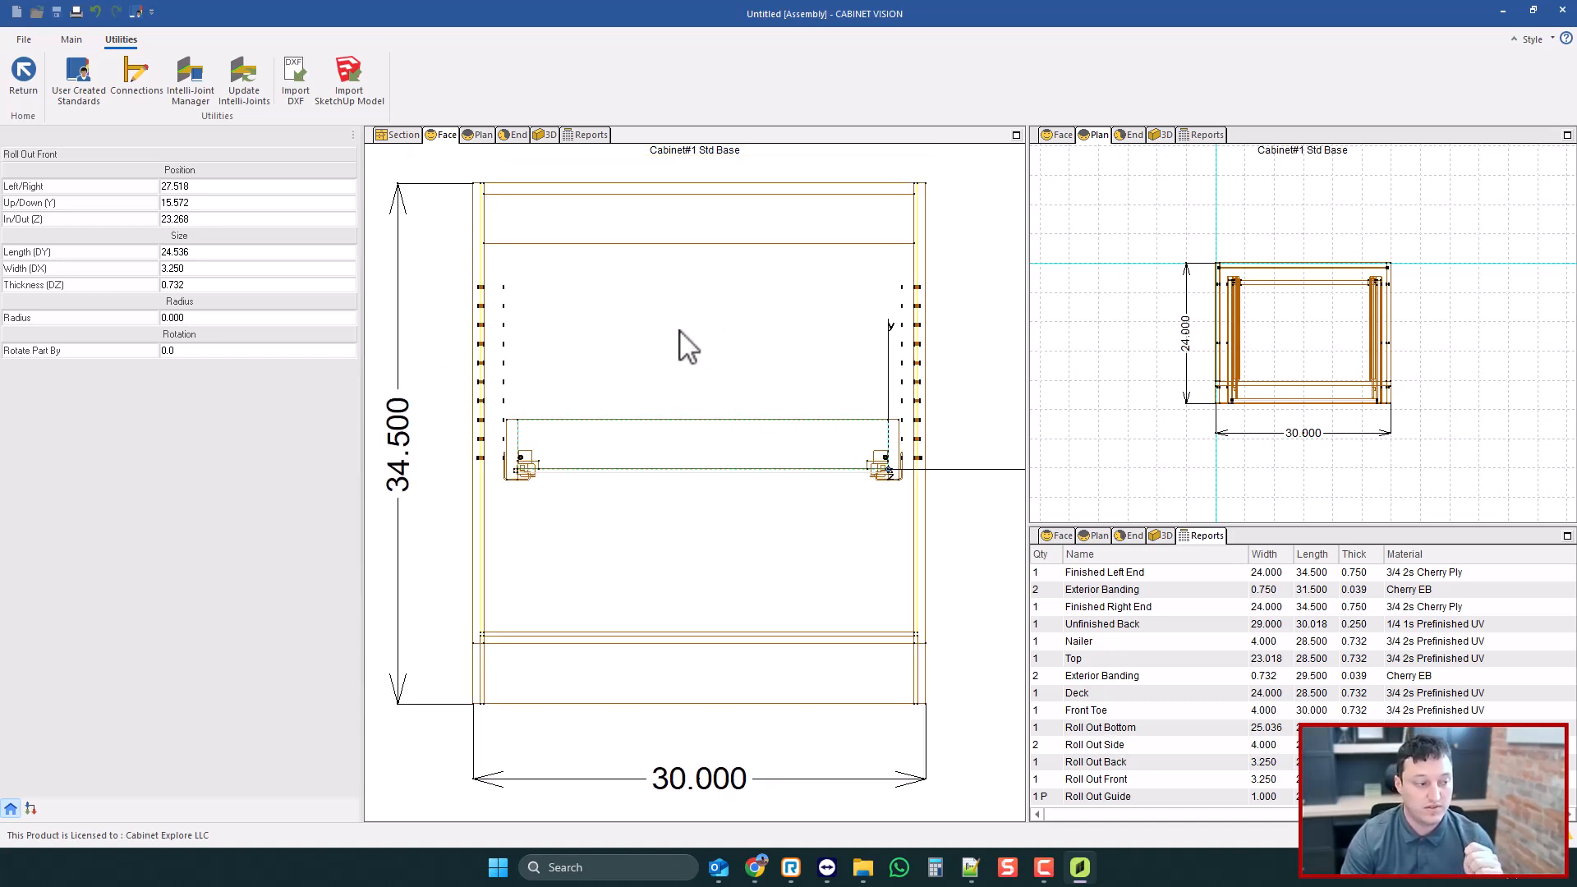
{"action": "left_click", "coordinate": [403, 134]}
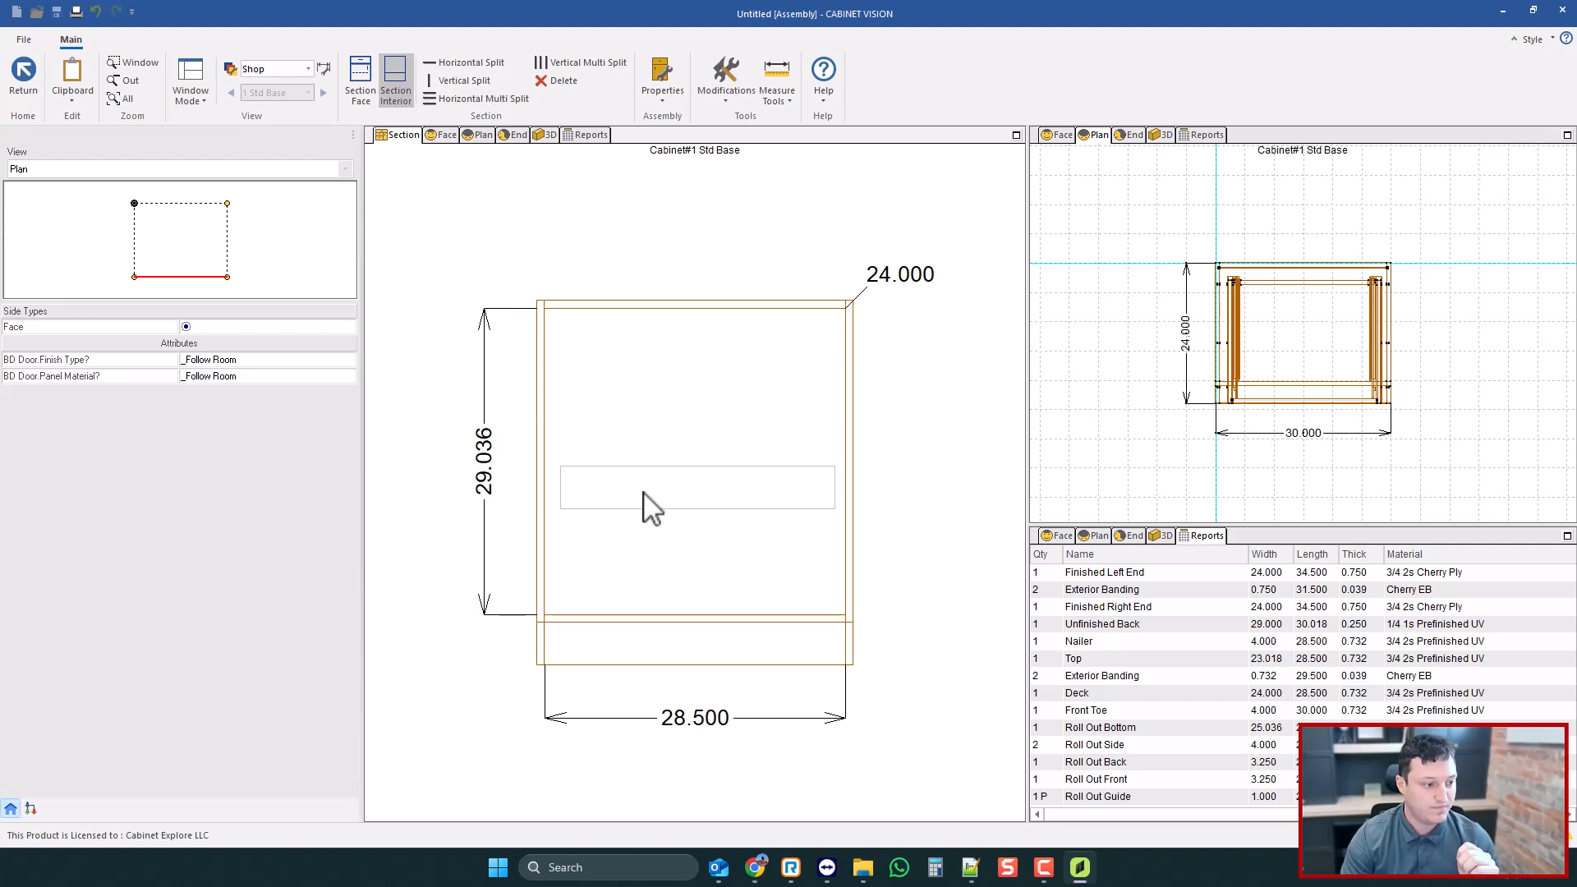
{"action": "left_click_drag", "start_coordinate": [644, 494], "coordinate": [642, 534]}
- Split the opening above the tray horizontally twice, making each new divider a roll out tray
{"action": "left_click", "coordinate": [446, 61]}
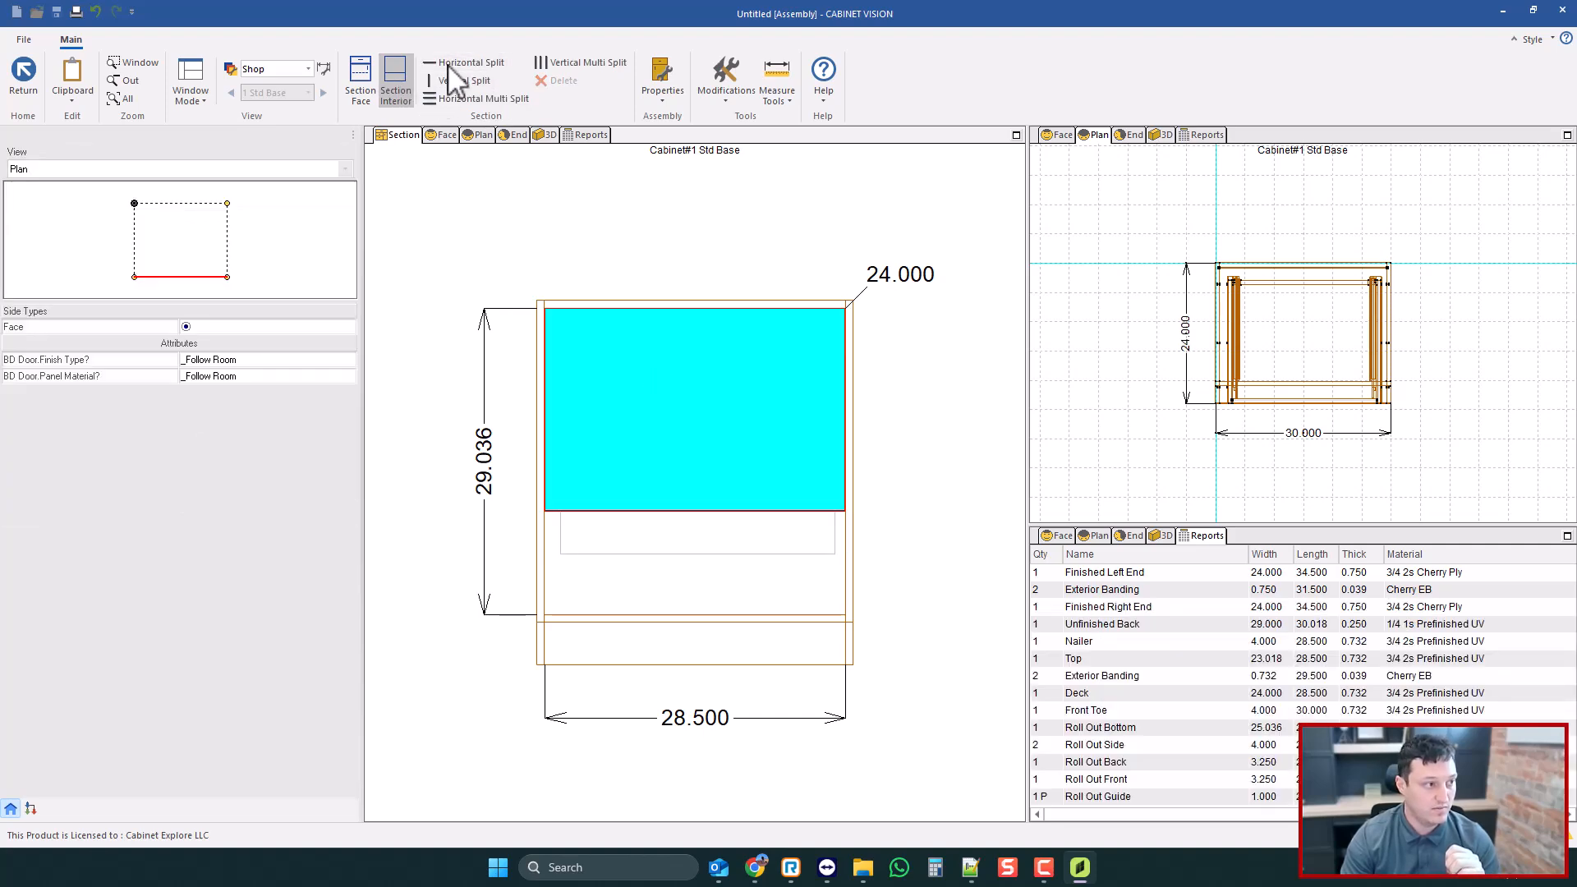
{"action": "left_click", "coordinate": [662, 412]}
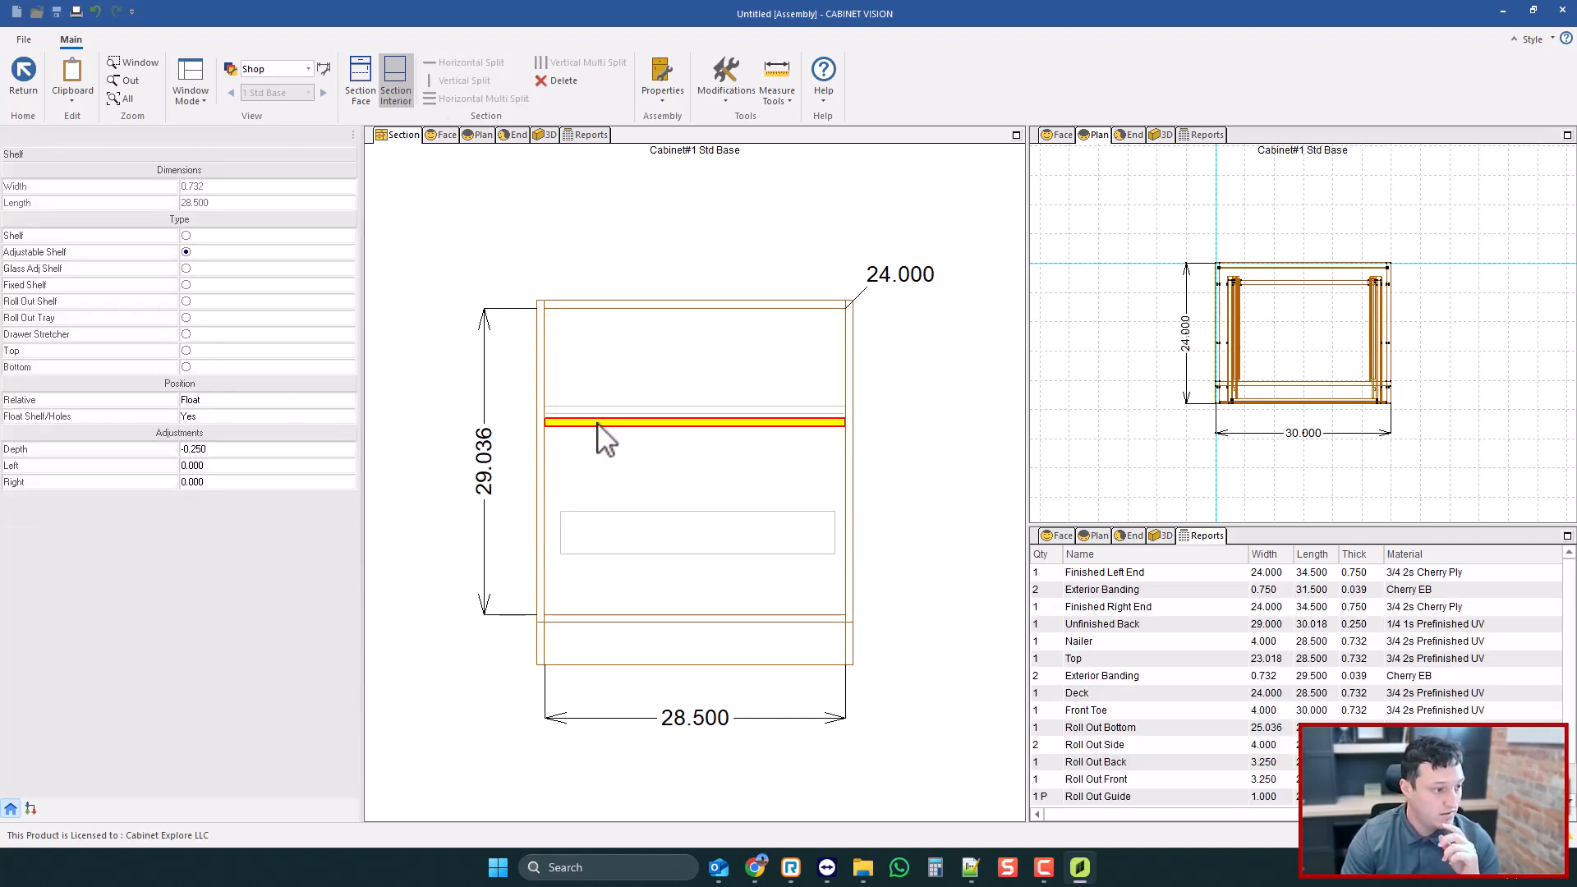
{"action": "left_click", "coordinate": [185, 317]}
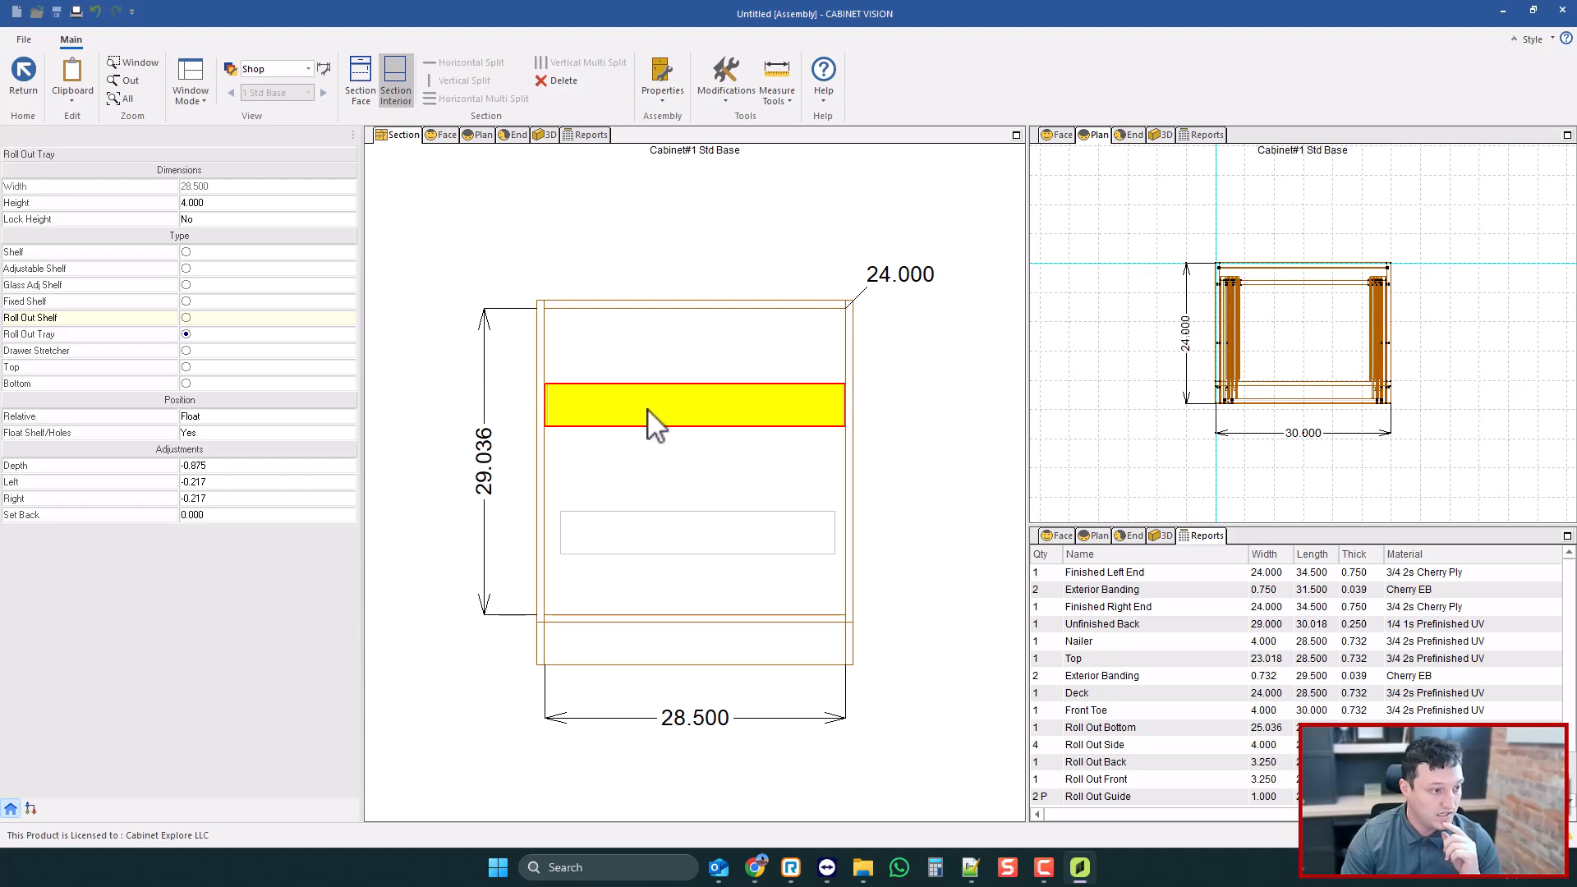
{"action": "left_click", "coordinate": [649, 368]}
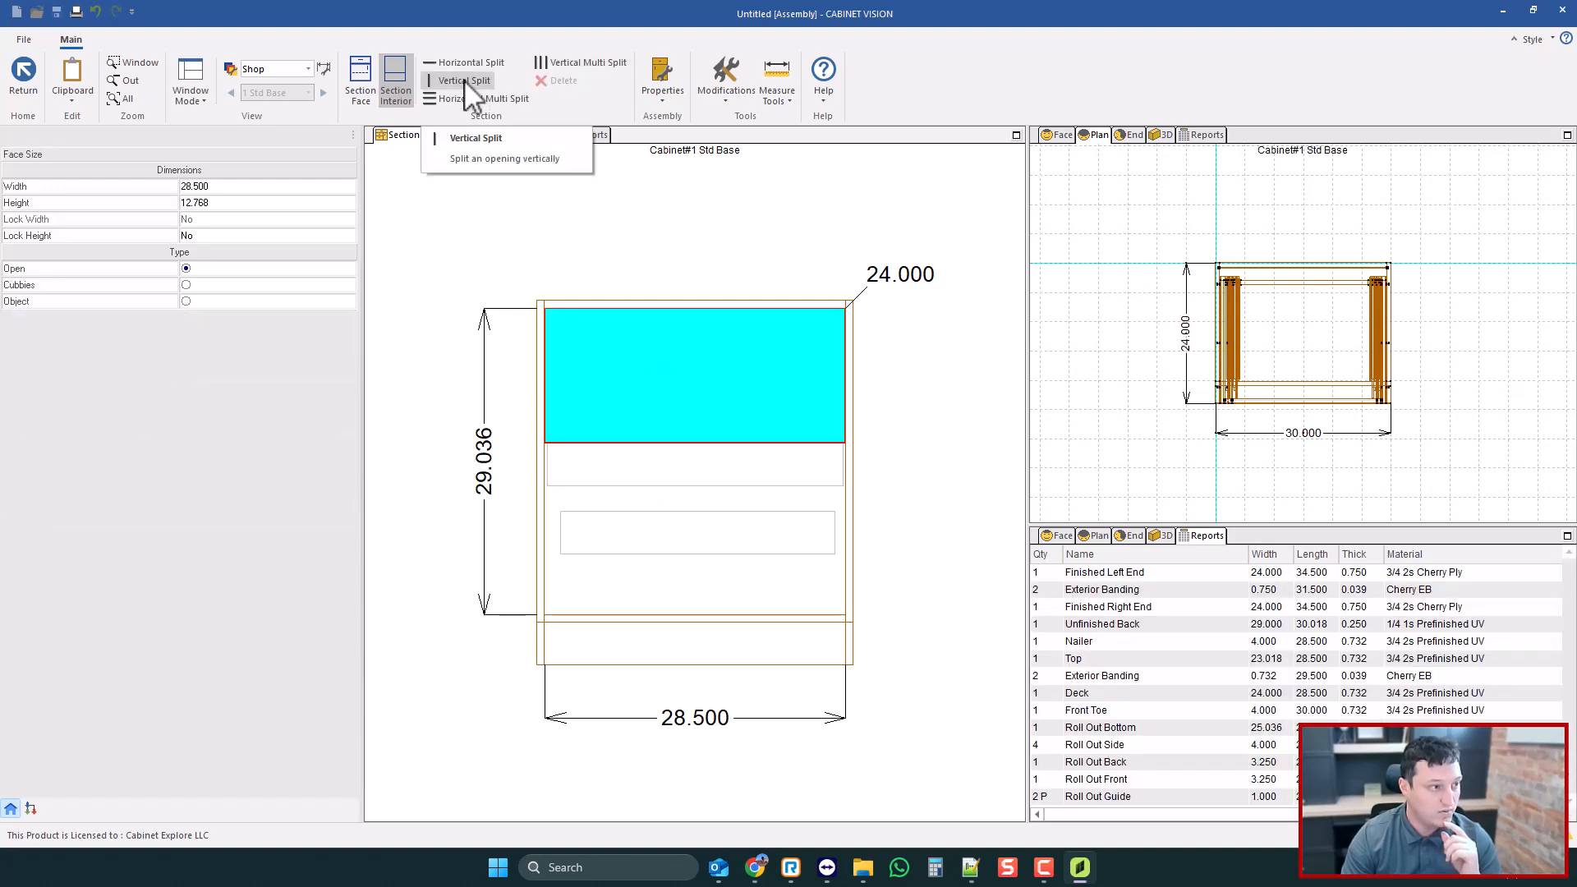
{"action": "left_click", "coordinate": [462, 62]}
{"action": "left_click", "coordinate": [643, 375]}
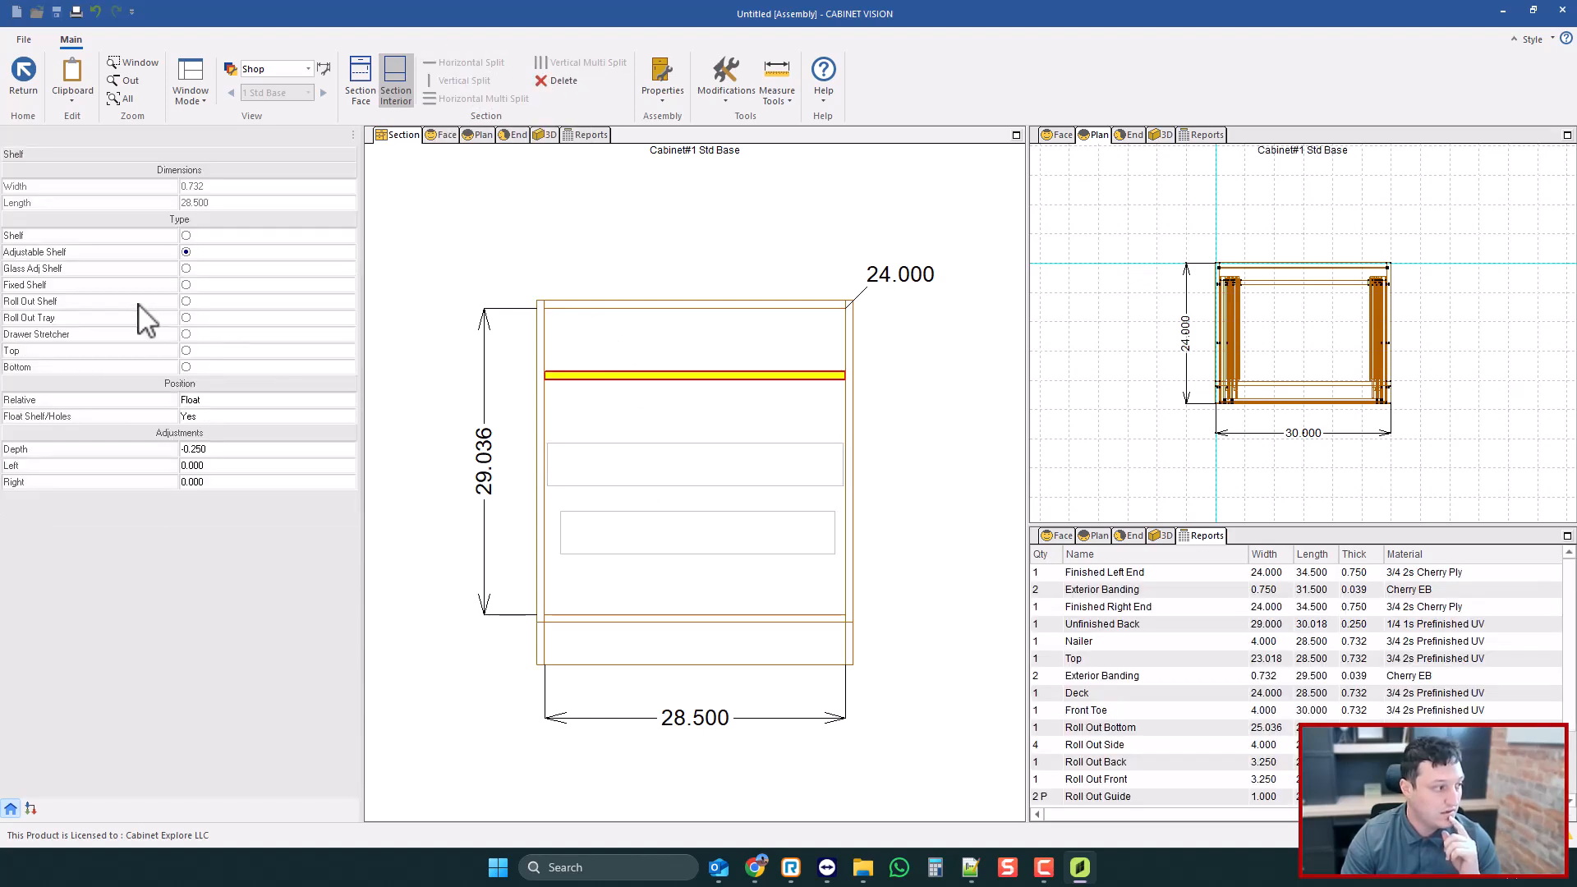
{"action": "left_click", "coordinate": [186, 317]}
- Examine the line bore columns of all three roll out trays in the end view for overlaps and overruns
{"action": "left_click", "coordinate": [515, 135]}
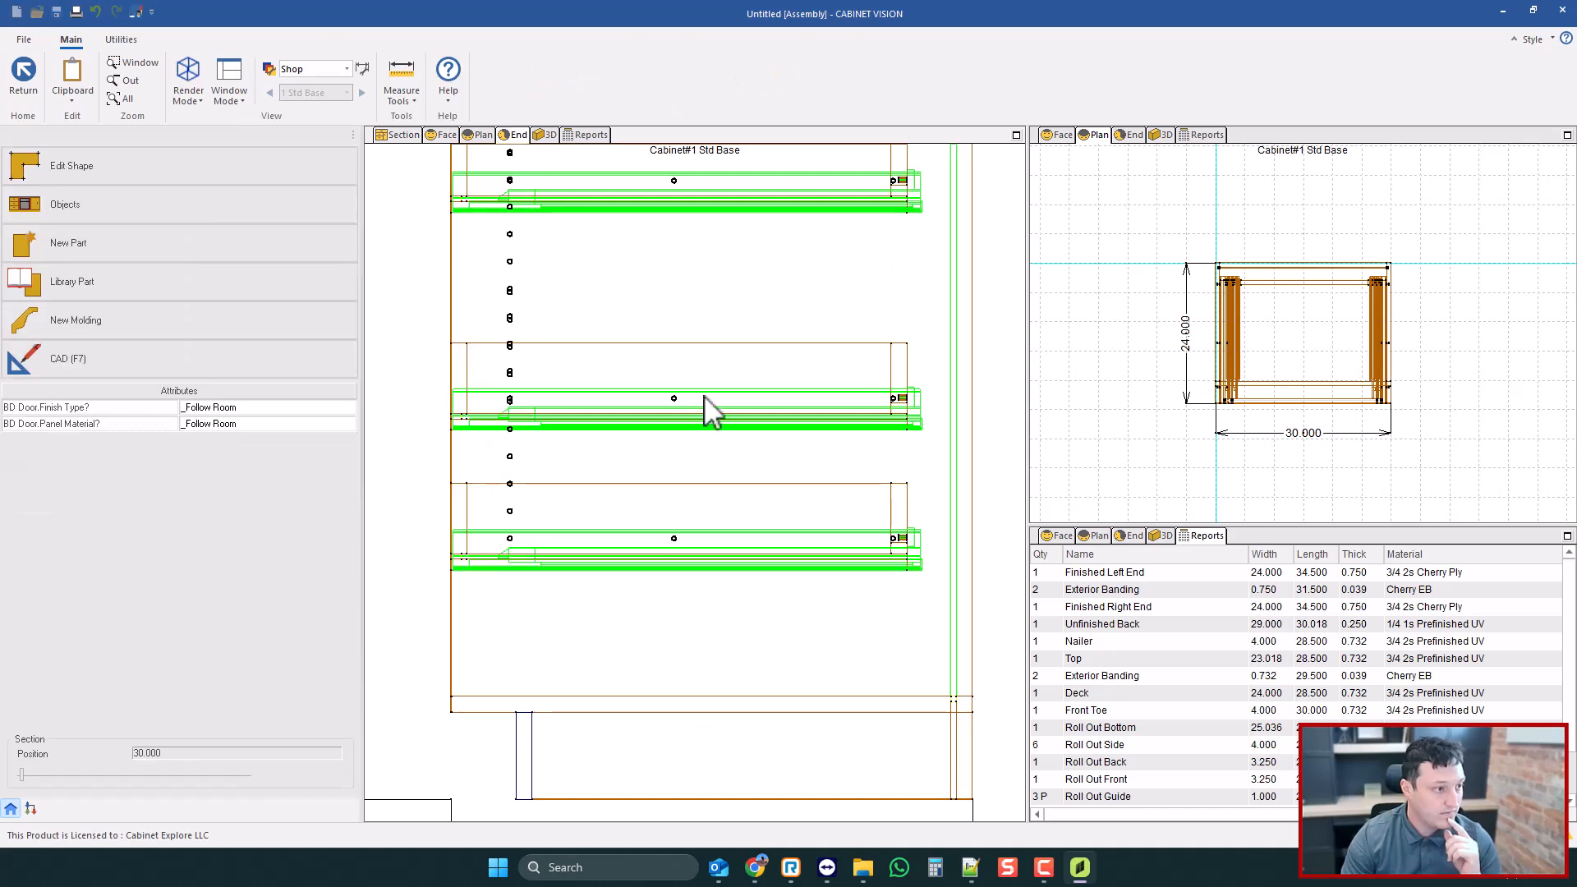
{"action": "scroll", "coordinate": [619, 580], "scroll_direction": "down", "scroll_amount": 2}
{"action": "scroll", "coordinate": [548, 318], "scroll_direction": "up", "scroll_amount": 3}
{"action": "scroll", "coordinate": [747, 372], "scroll_direction": "down", "scroll_amount": 2}
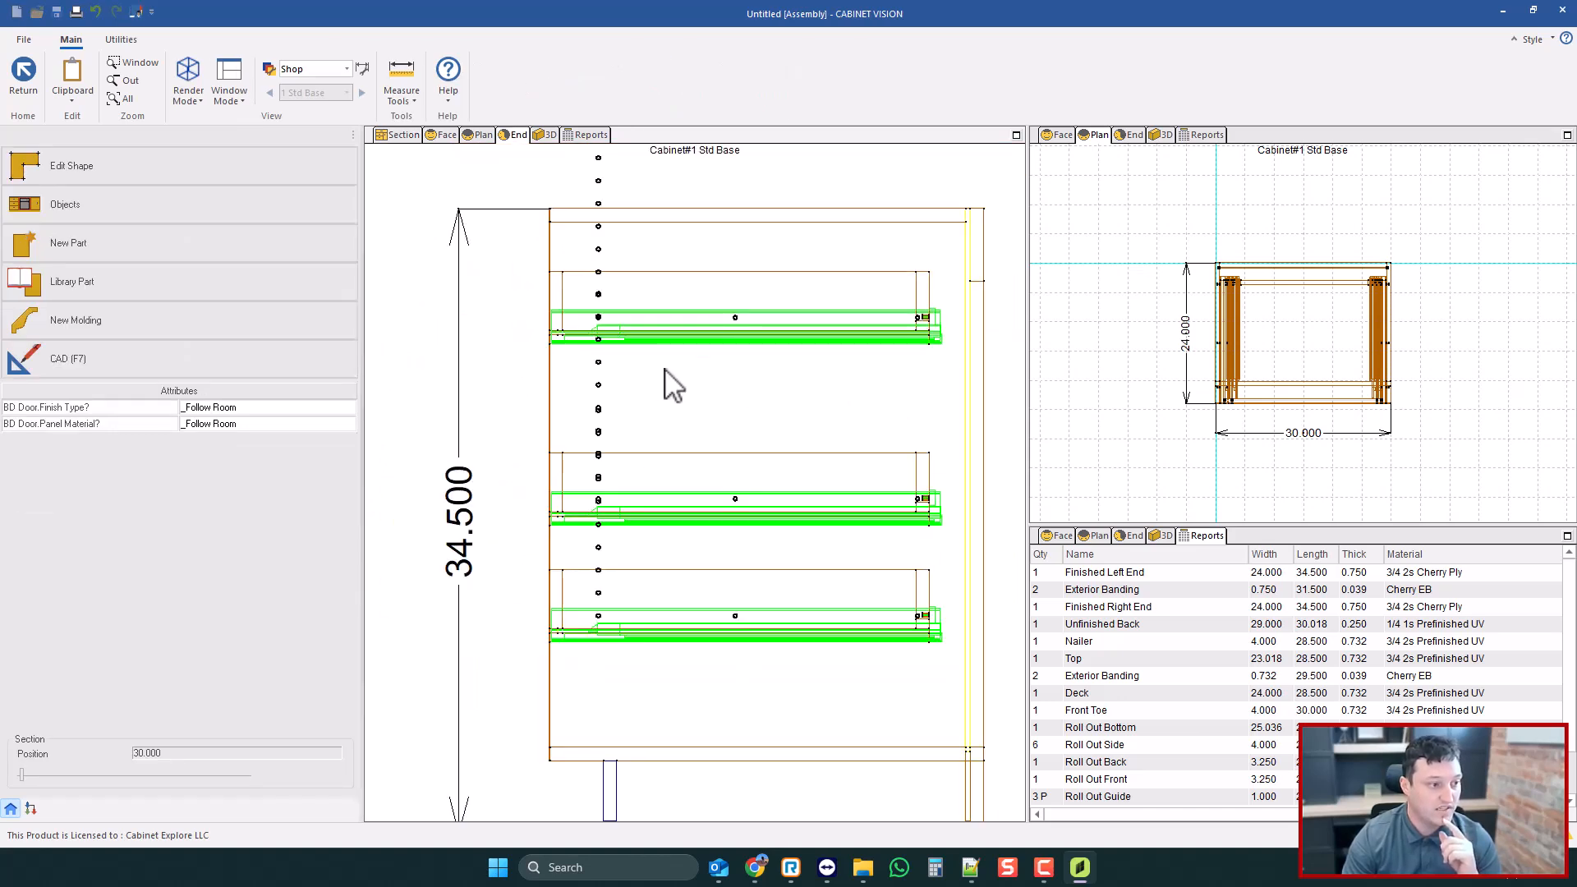
{"action": "scroll", "coordinate": [567, 316], "scroll_direction": "up", "scroll_amount": 1}
{"action": "scroll", "coordinate": [604, 428], "scroll_direction": "down", "scroll_amount": 2}
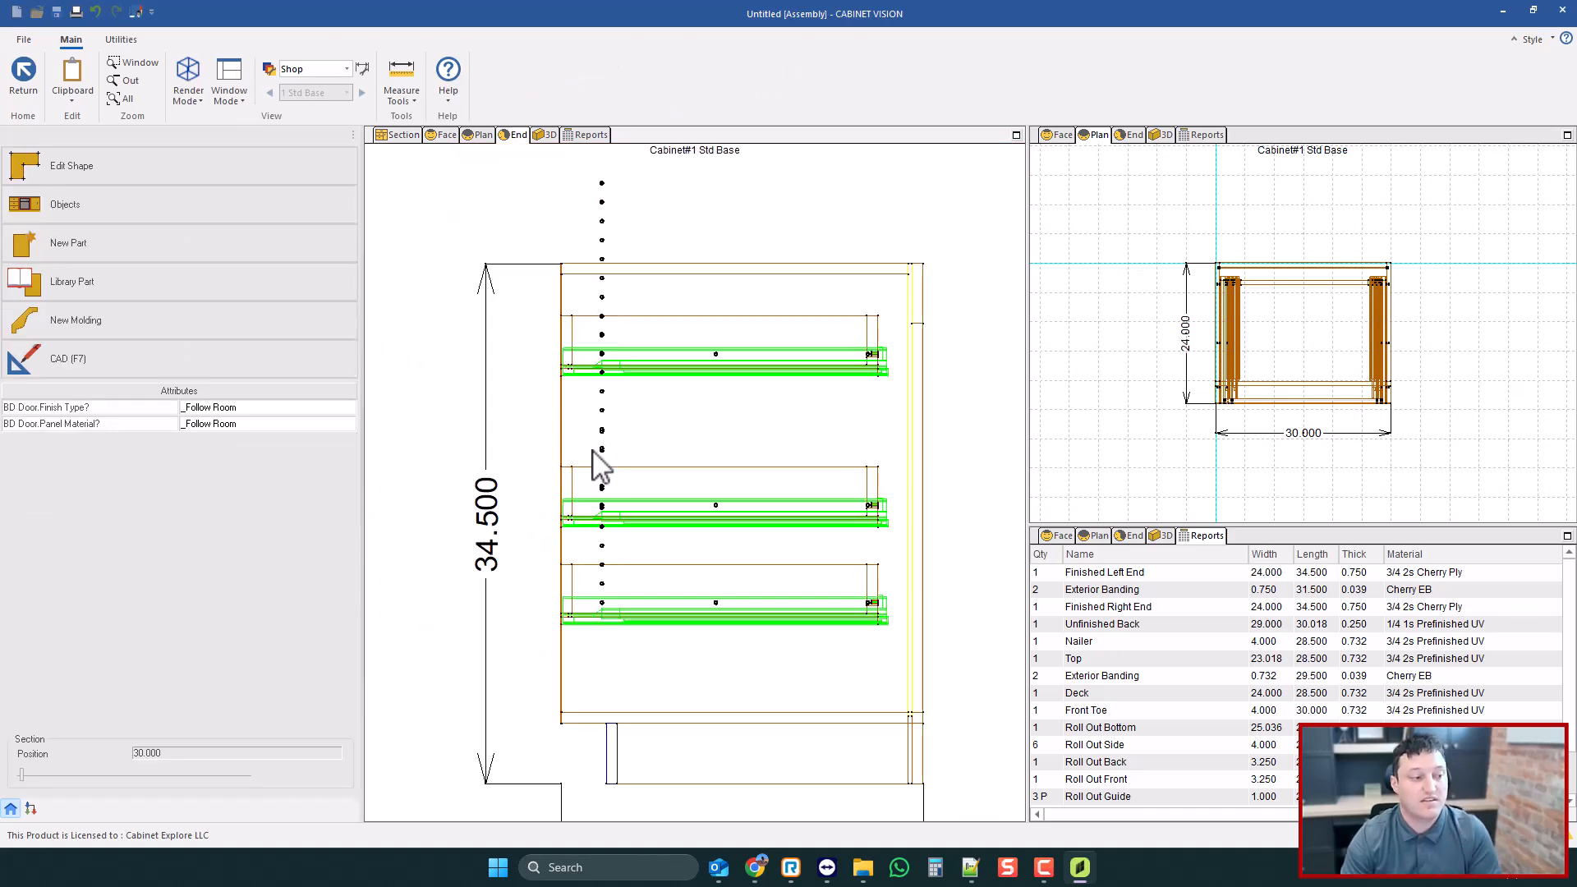
{"action": "scroll", "coordinate": [602, 399], "scroll_direction": "up", "scroll_amount": 1}
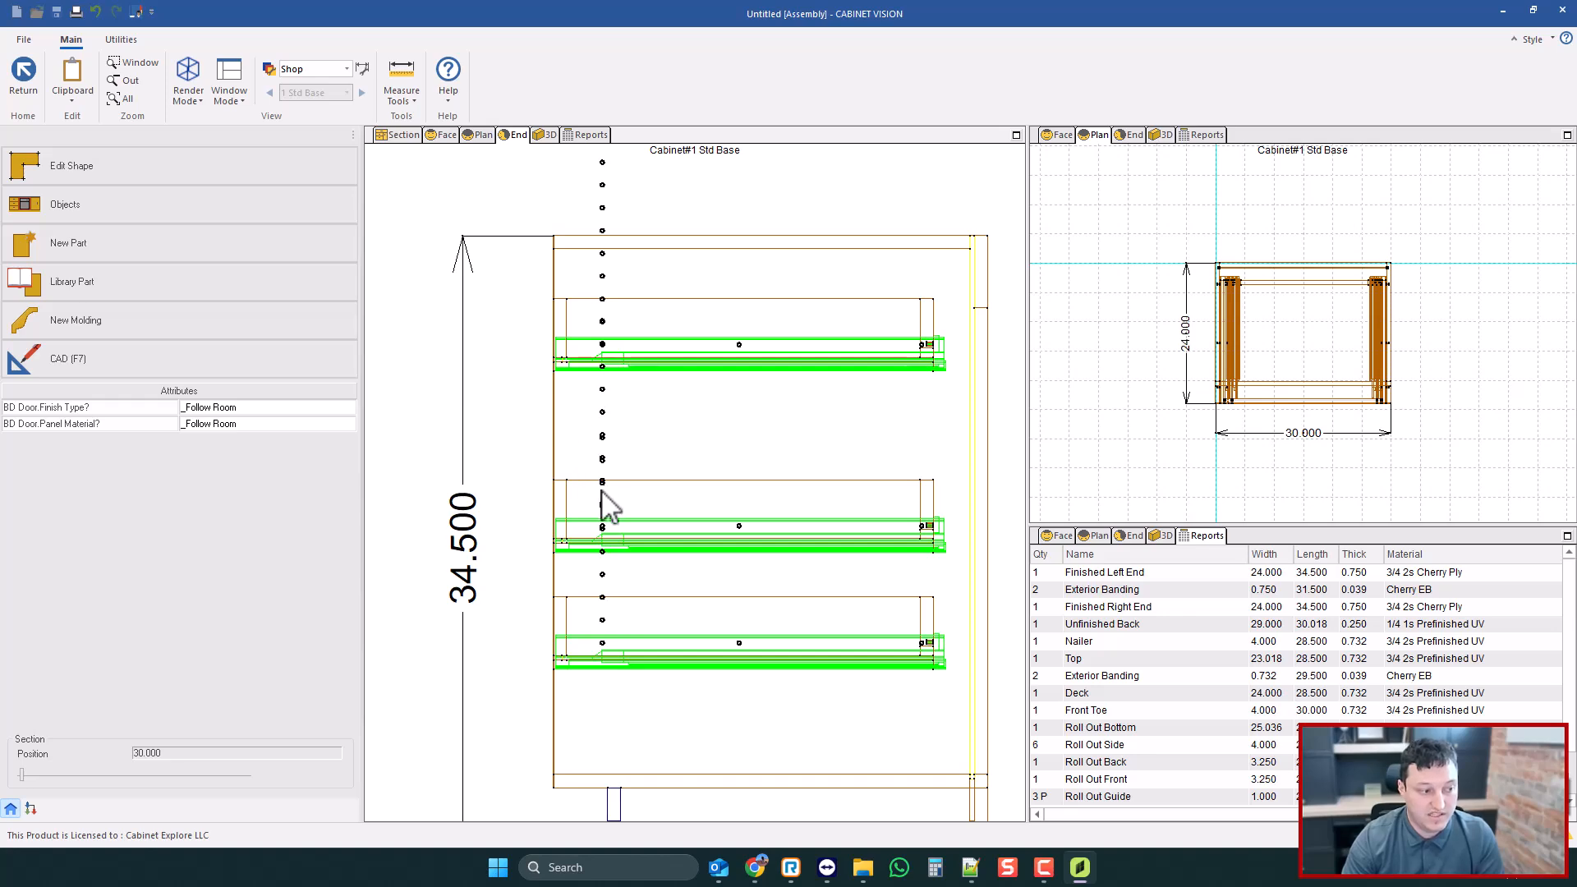
{"action": "scroll", "coordinate": [608, 505], "scroll_direction": "down", "scroll_amount": 1}
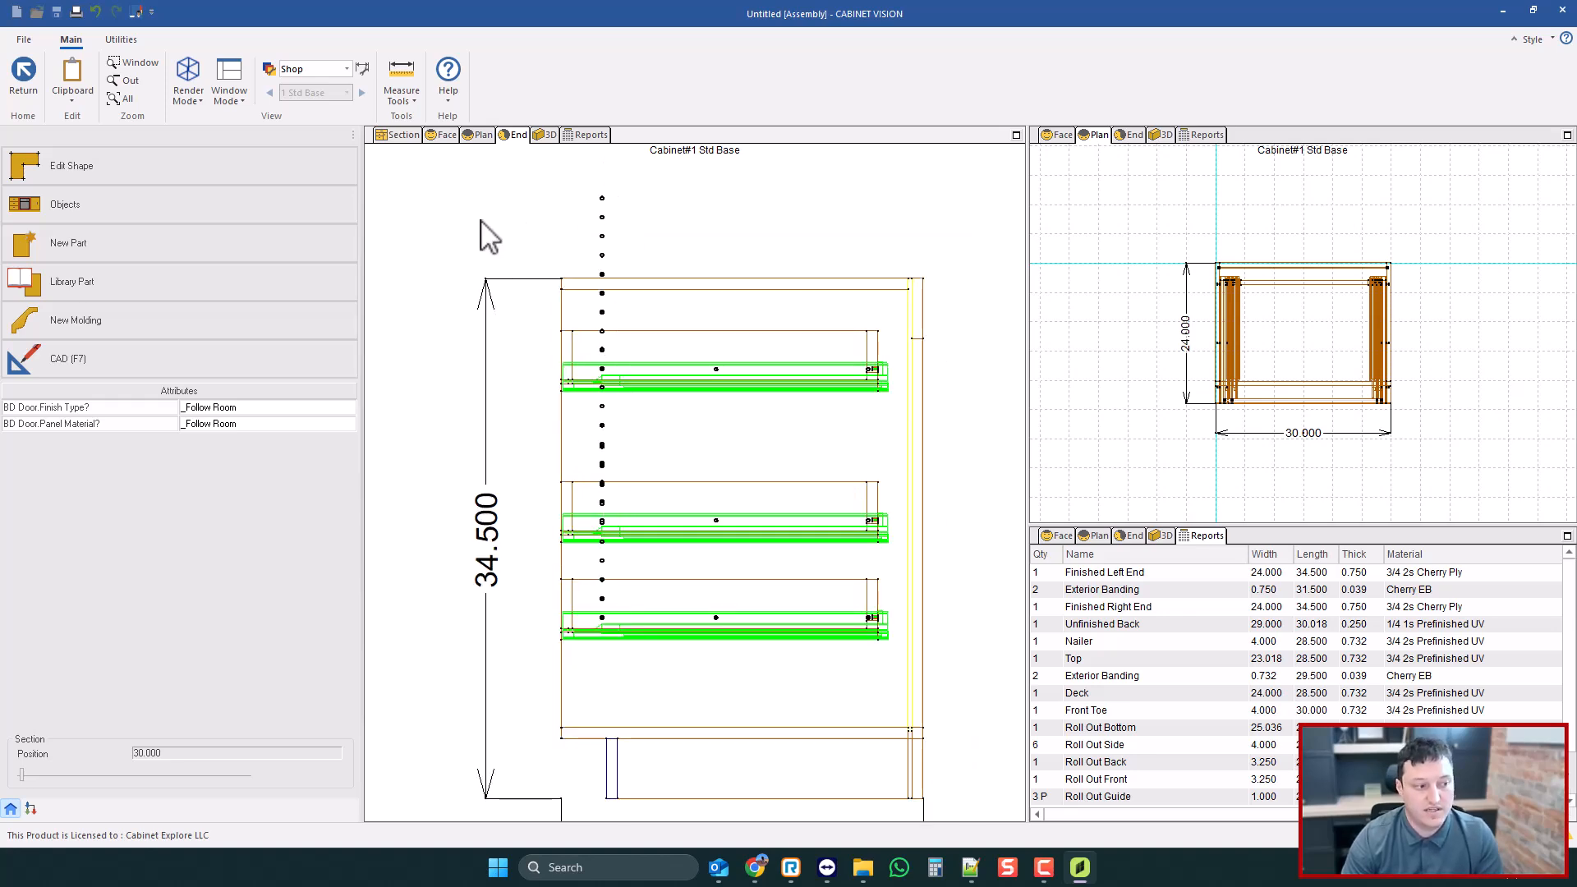
{"action": "scroll", "coordinate": [485, 236], "scroll_direction": "down", "scroll_amount": 1}
{"action": "scroll", "coordinate": [637, 321], "scroll_direction": "up", "scroll_amount": 1}
- Set VBORE.REPT to 5 in the Adj Tray code, save it, and check the bores in the end view
{"action": "left_click", "coordinate": [121, 39]}
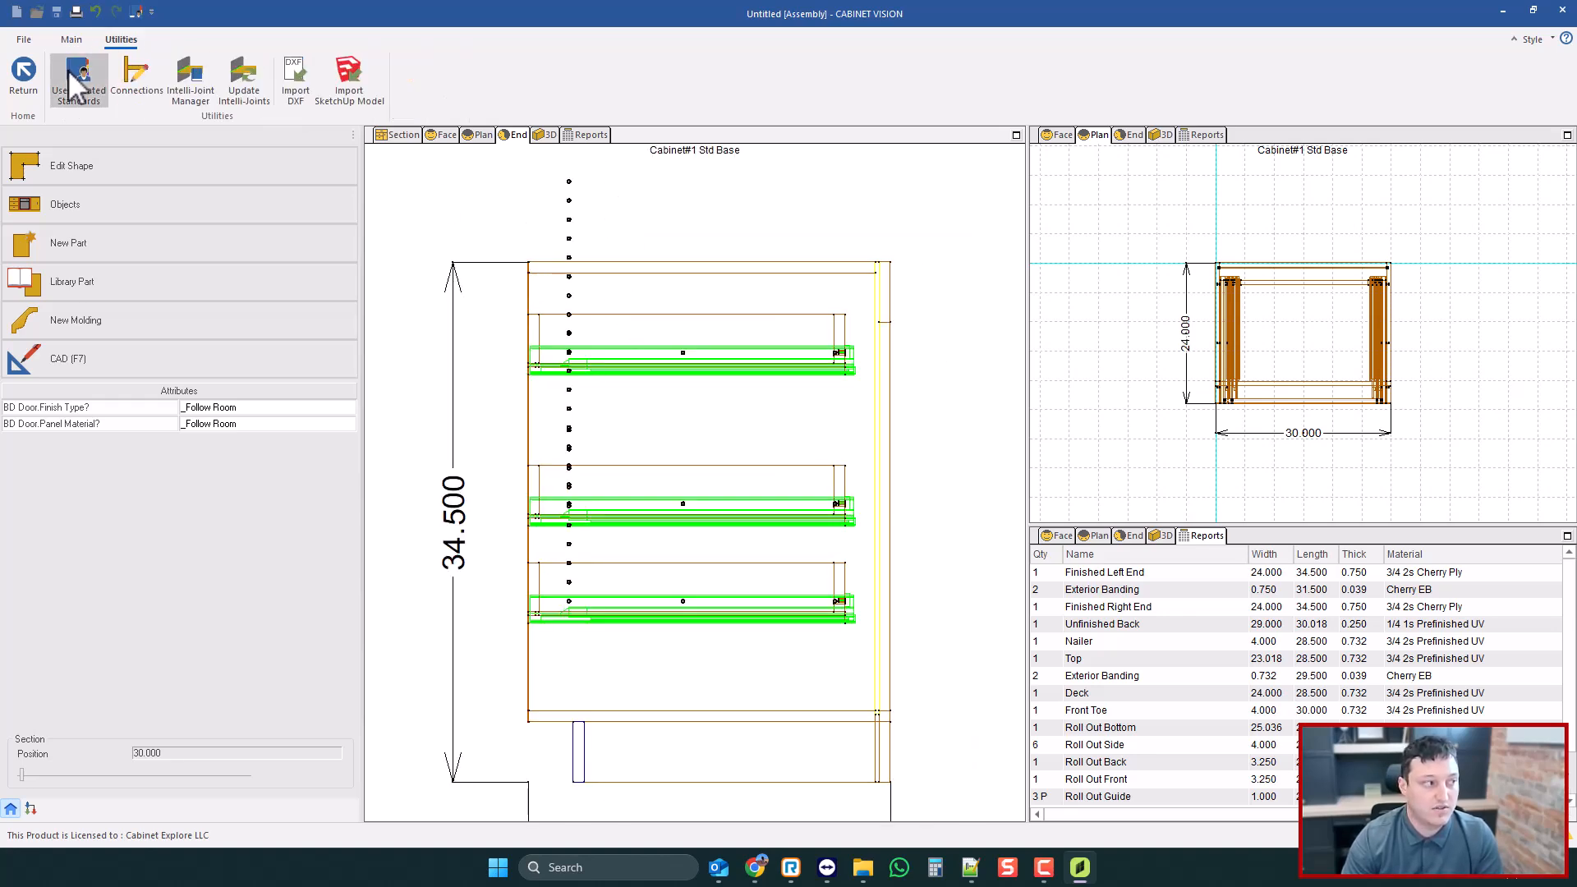
{"action": "left_click", "coordinate": [78, 82]}
{"action": "left_click", "coordinate": [230, 60]}
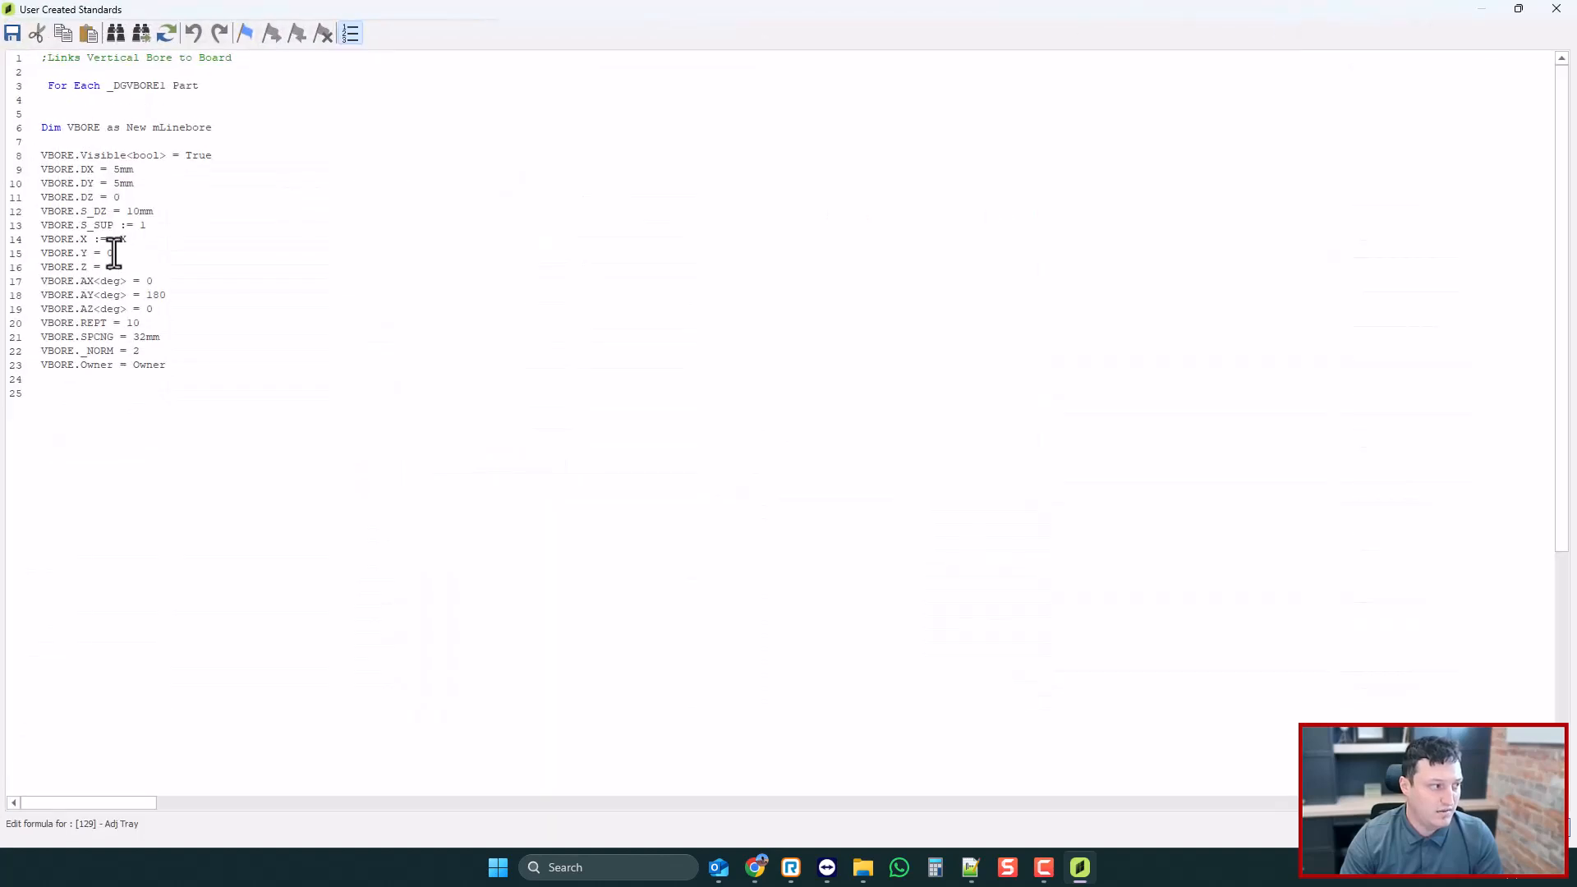
{"action": "double_click", "coordinate": [132, 322]}
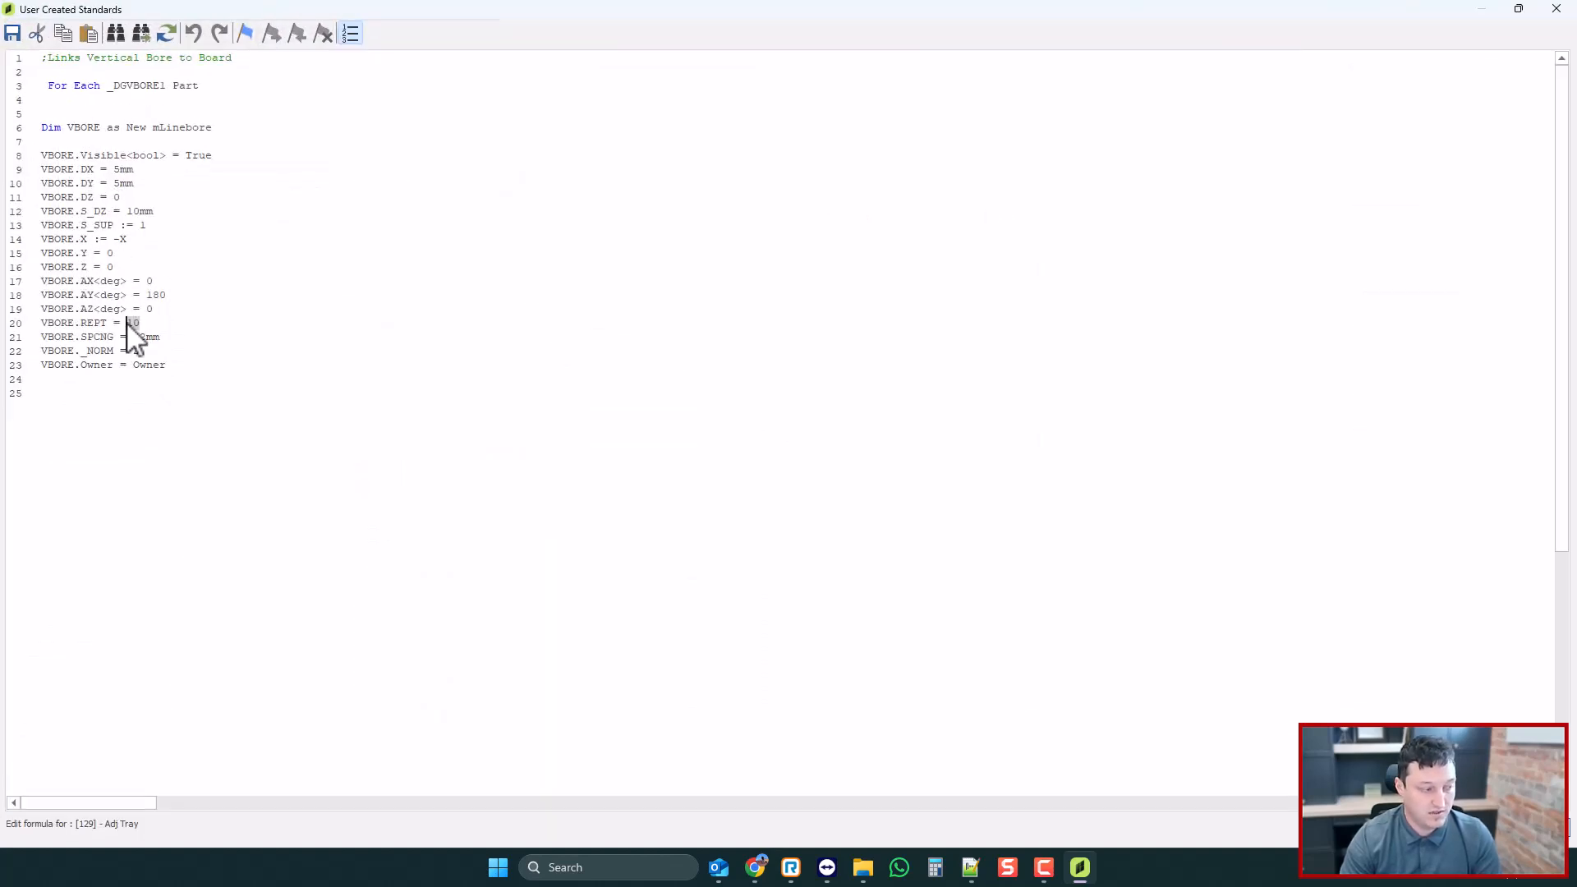
{"action": "type", "text": "1"}
{"action": "left_click", "coordinate": [1557, 8]}
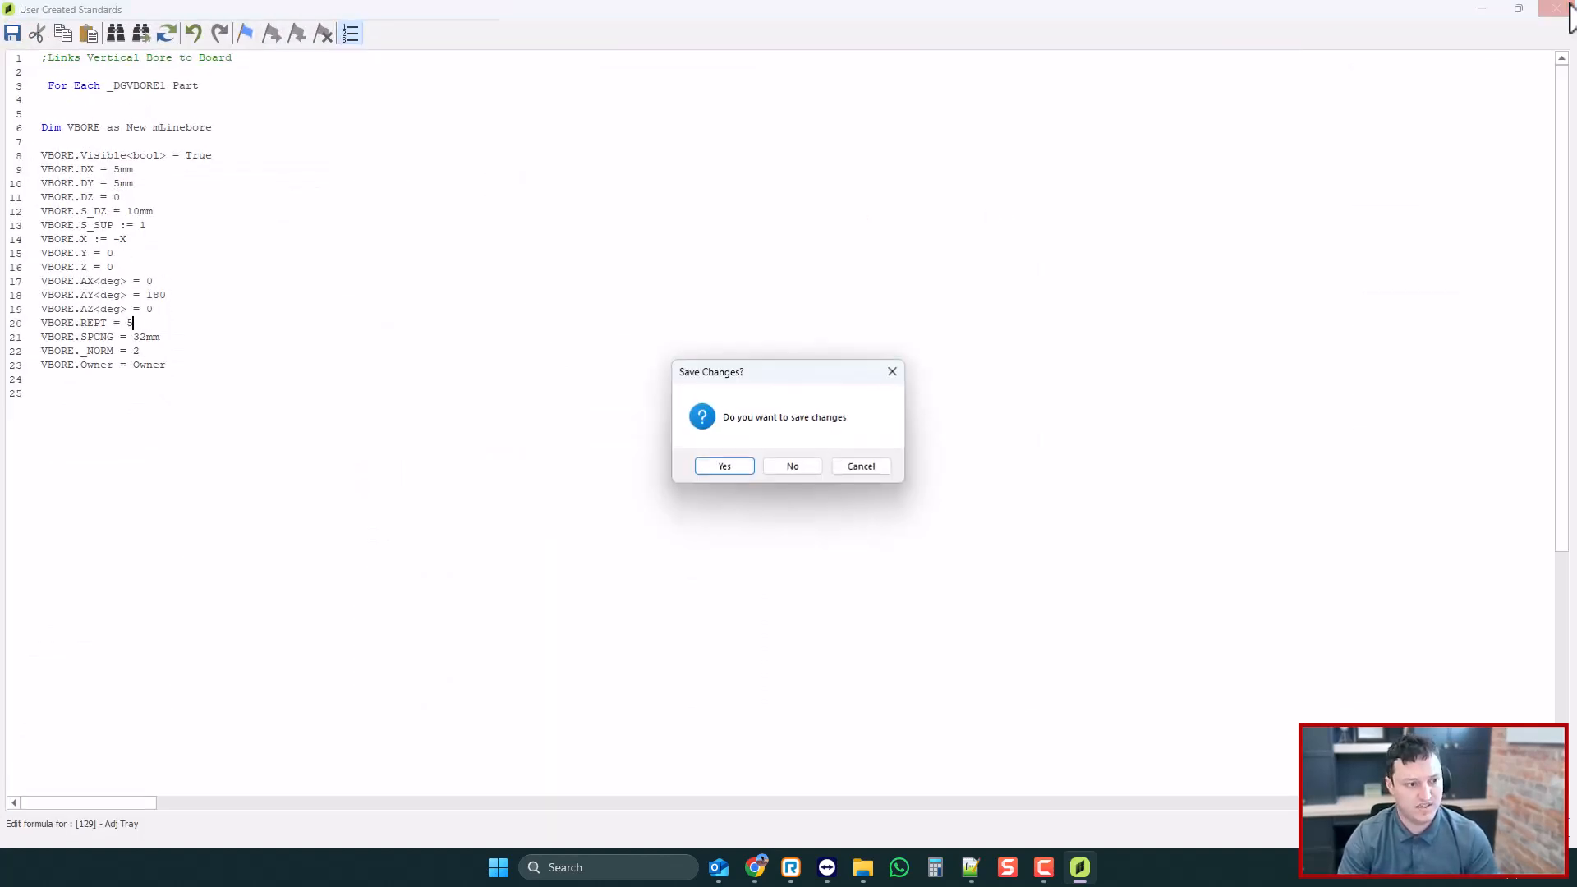
{"action": "key", "text": "Return"}
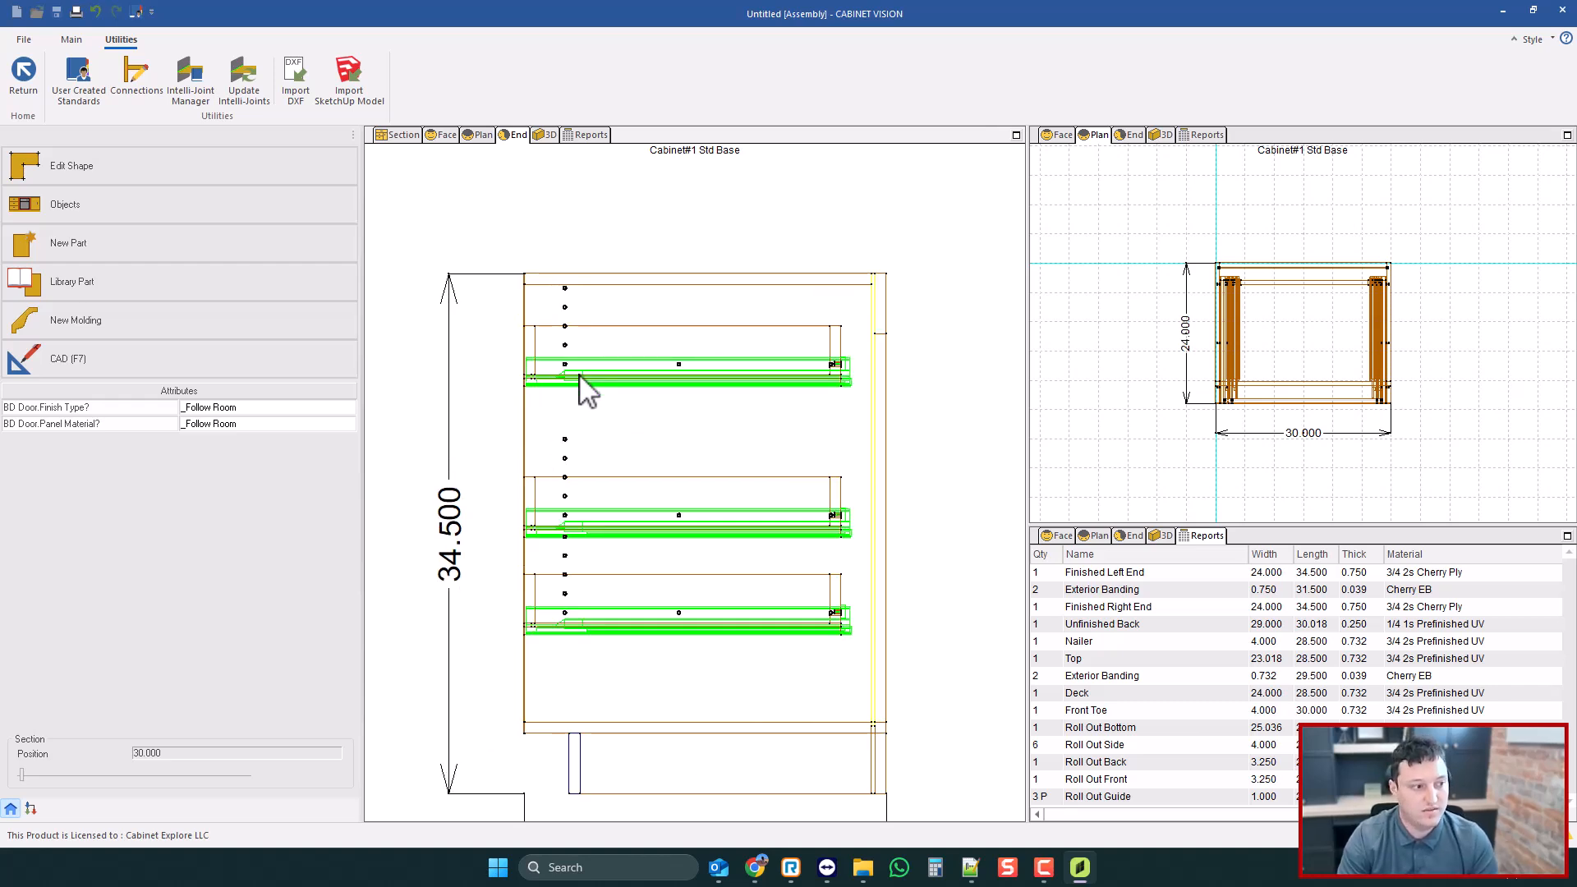
{"action": "scroll", "coordinate": [414, 407], "scroll_direction": "down", "scroll_amount": 1}
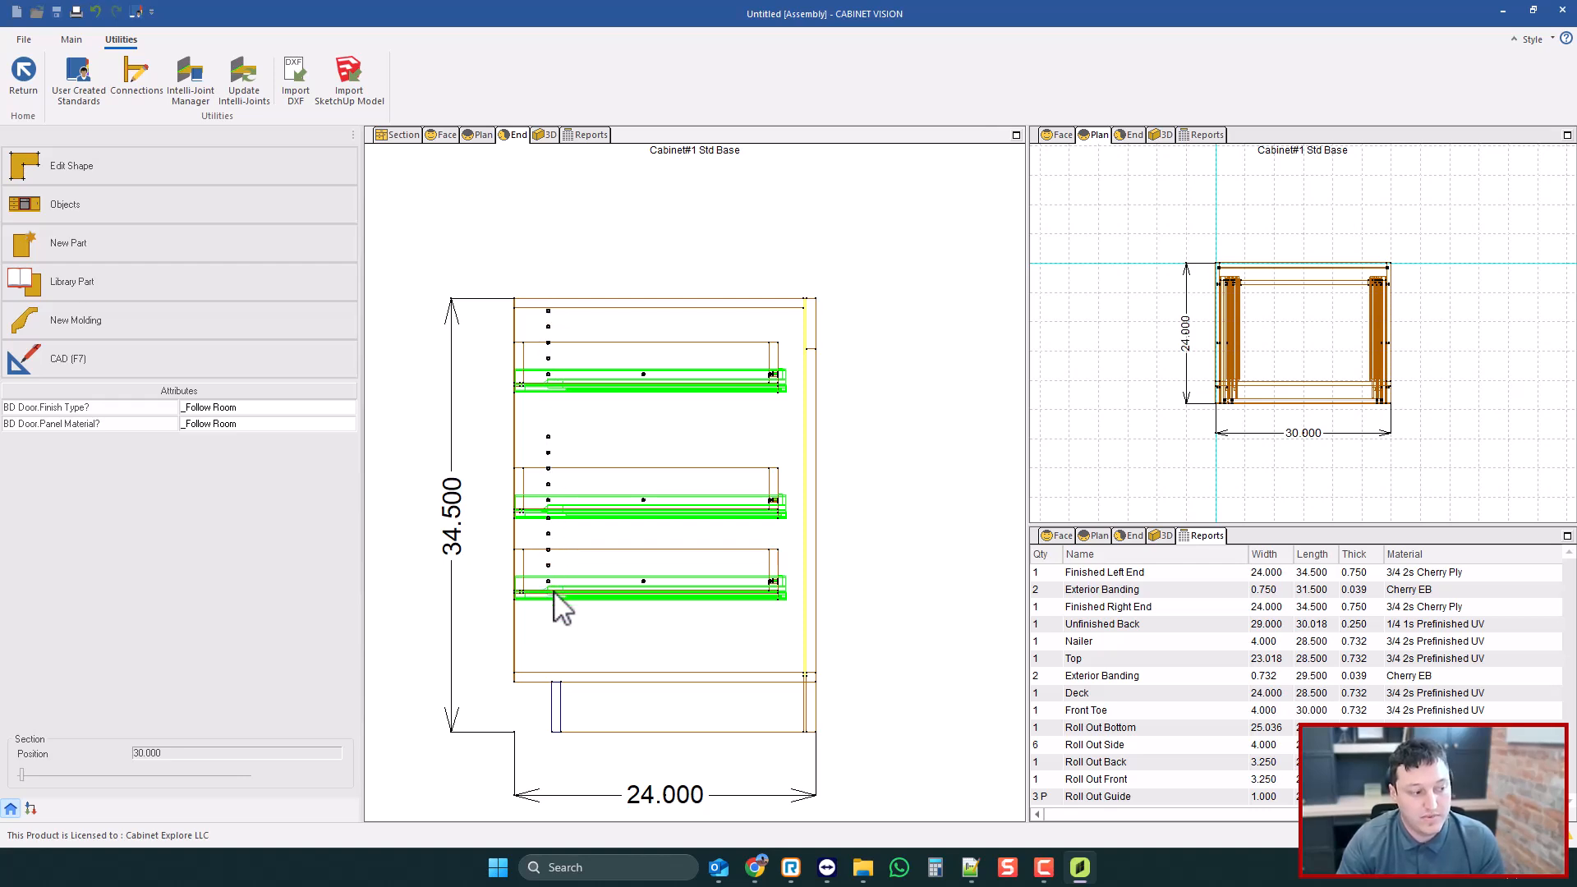
{"action": "scroll", "coordinate": [530, 577], "scroll_direction": "down", "scroll_amount": 1}
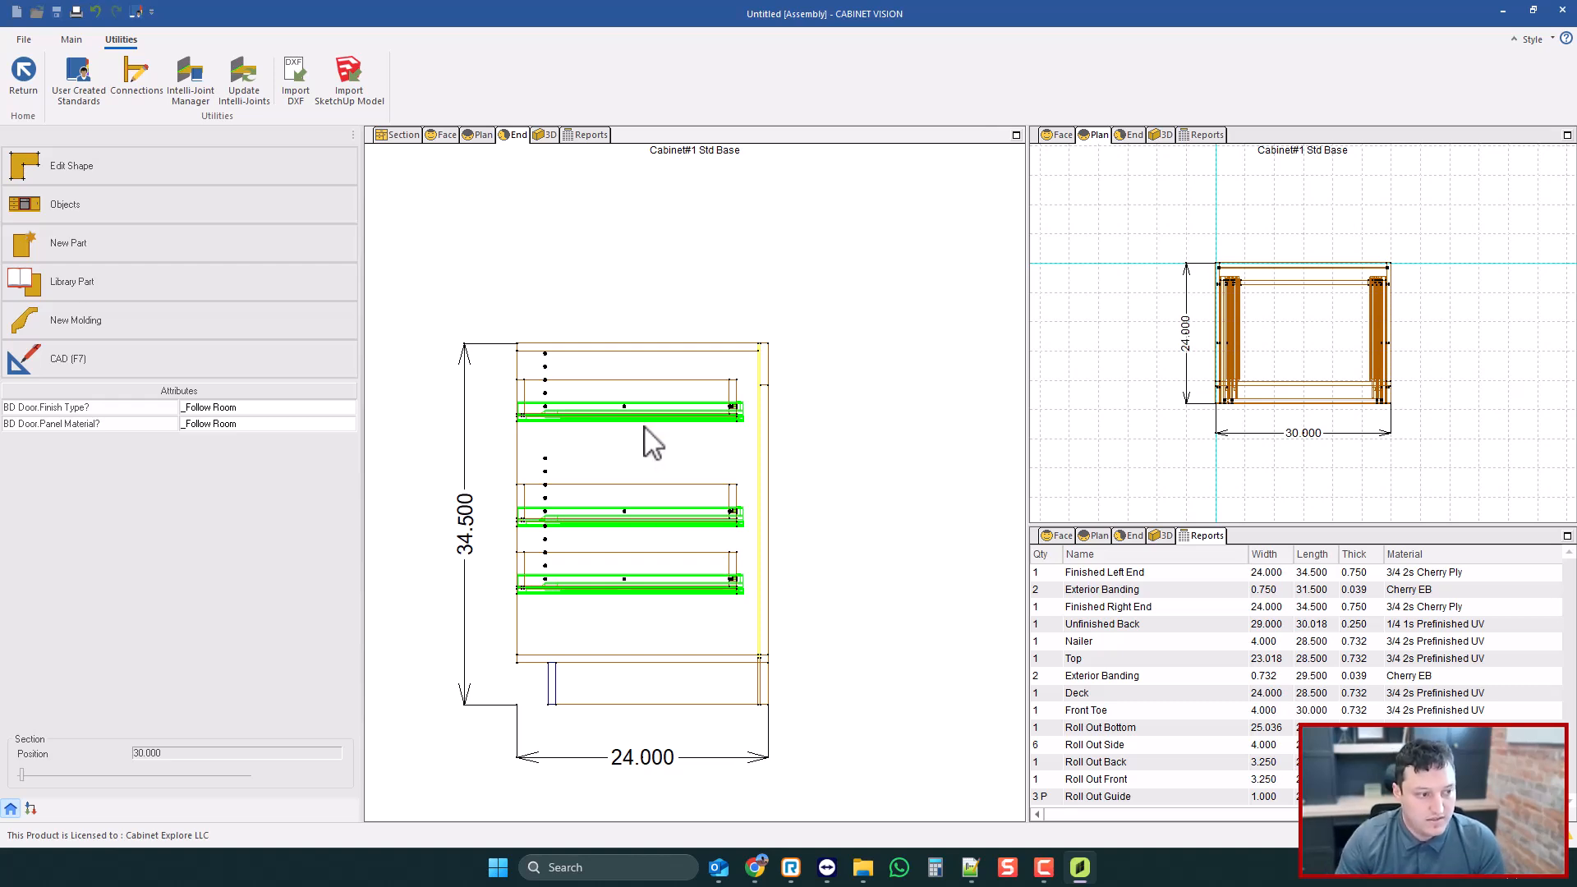
{"action": "scroll", "coordinate": [605, 458], "scroll_direction": "down", "scroll_amount": 1}
{"action": "scroll", "coordinate": [599, 468], "scroll_direction": "up", "scroll_amount": 1}
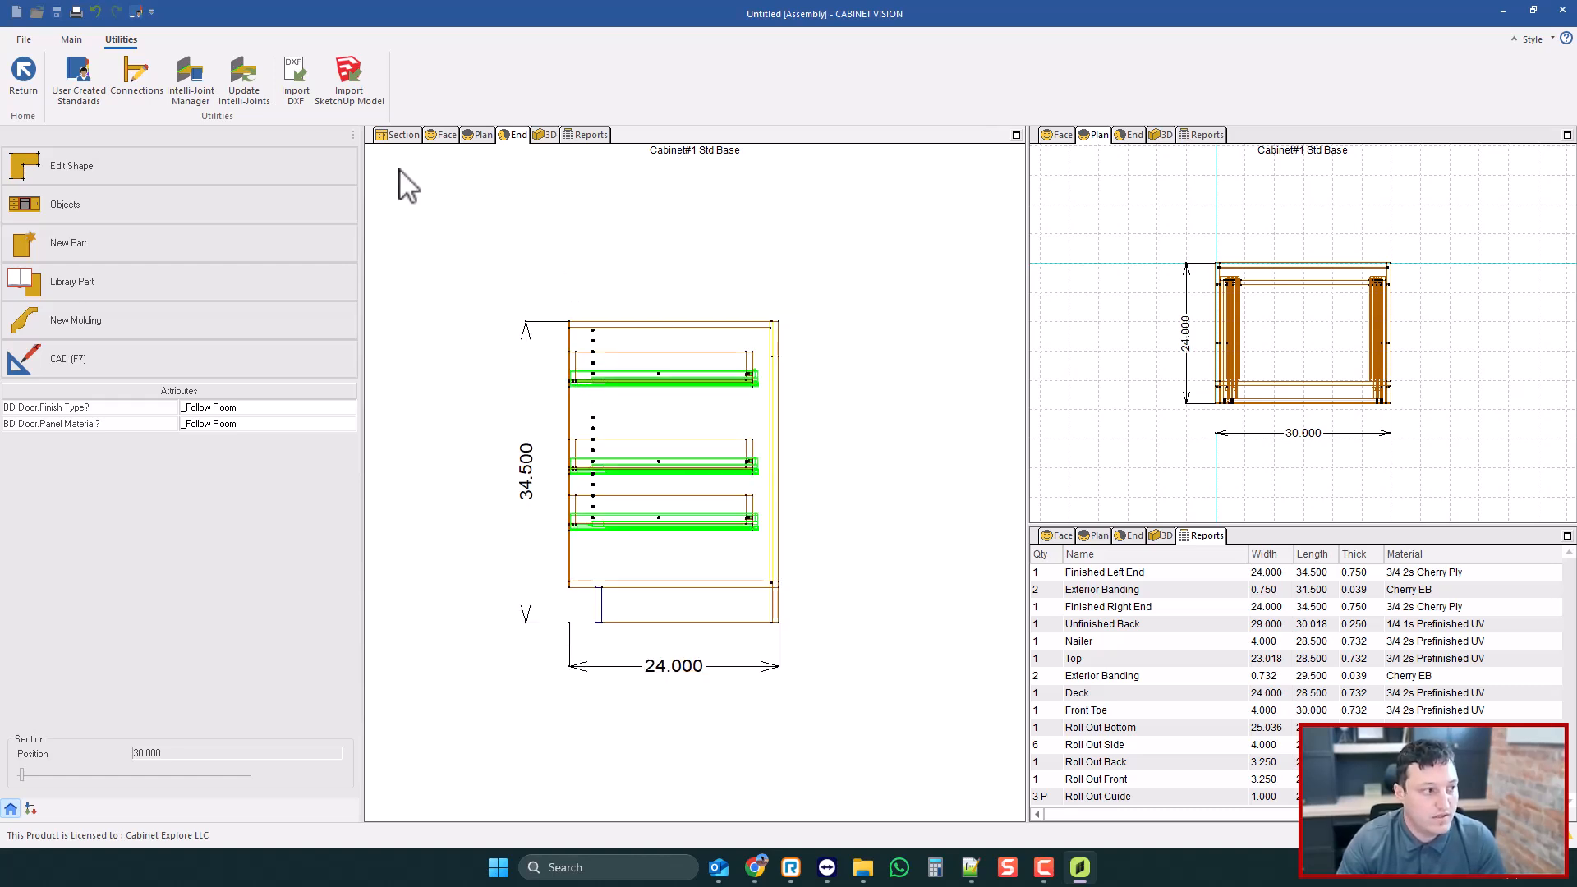
- Reduce the interior section to a single roll out tray, move it lower, and check its bores in the face view
{"action": "left_click", "coordinate": [401, 135]}
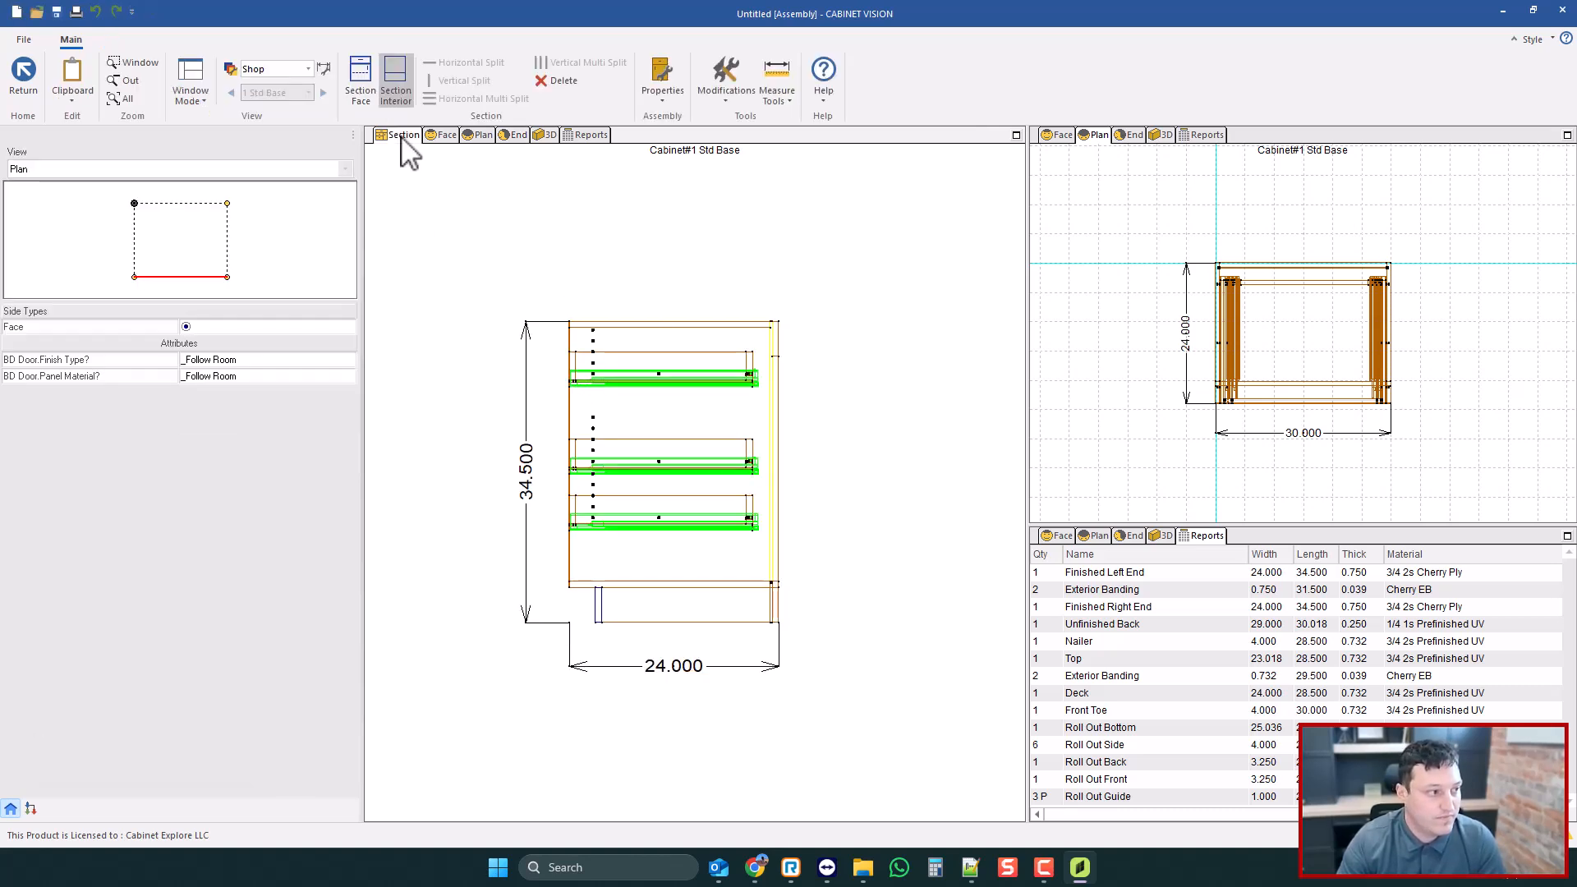
{"action": "left_click", "coordinate": [563, 82]}
{"action": "key", "text": "Return"}
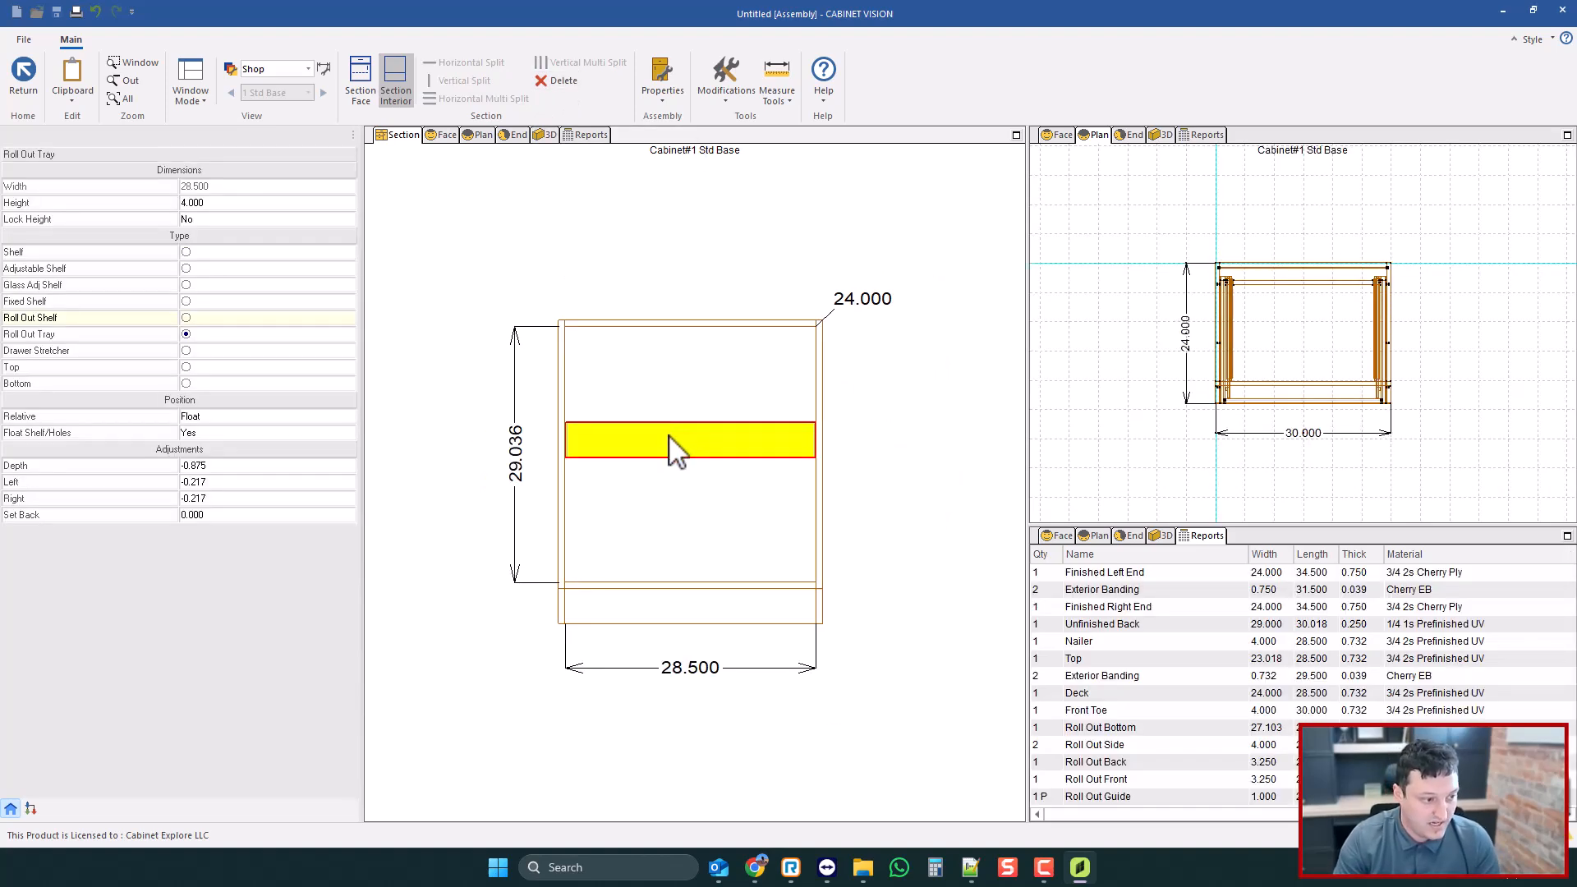
{"action": "left_click_drag", "start_coordinate": [668, 436], "coordinate": [663, 499]}
{"action": "left_click", "coordinate": [444, 135]}
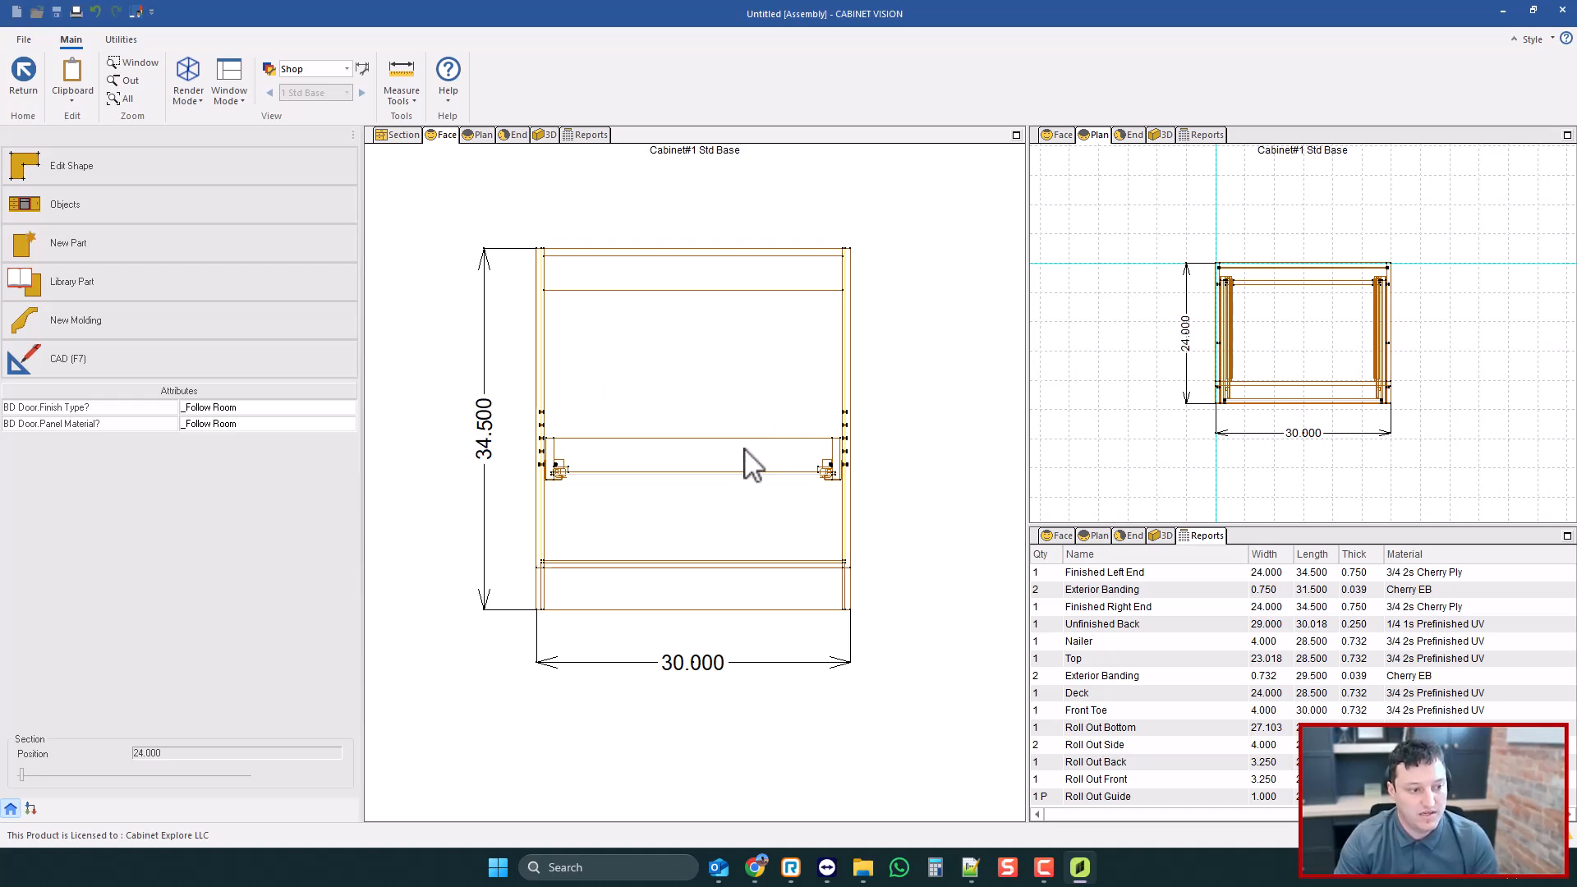
- Set the roll out tray's relative position to Bottom in the interior section and check it in the face view
{"action": "left_click", "coordinate": [402, 134]}
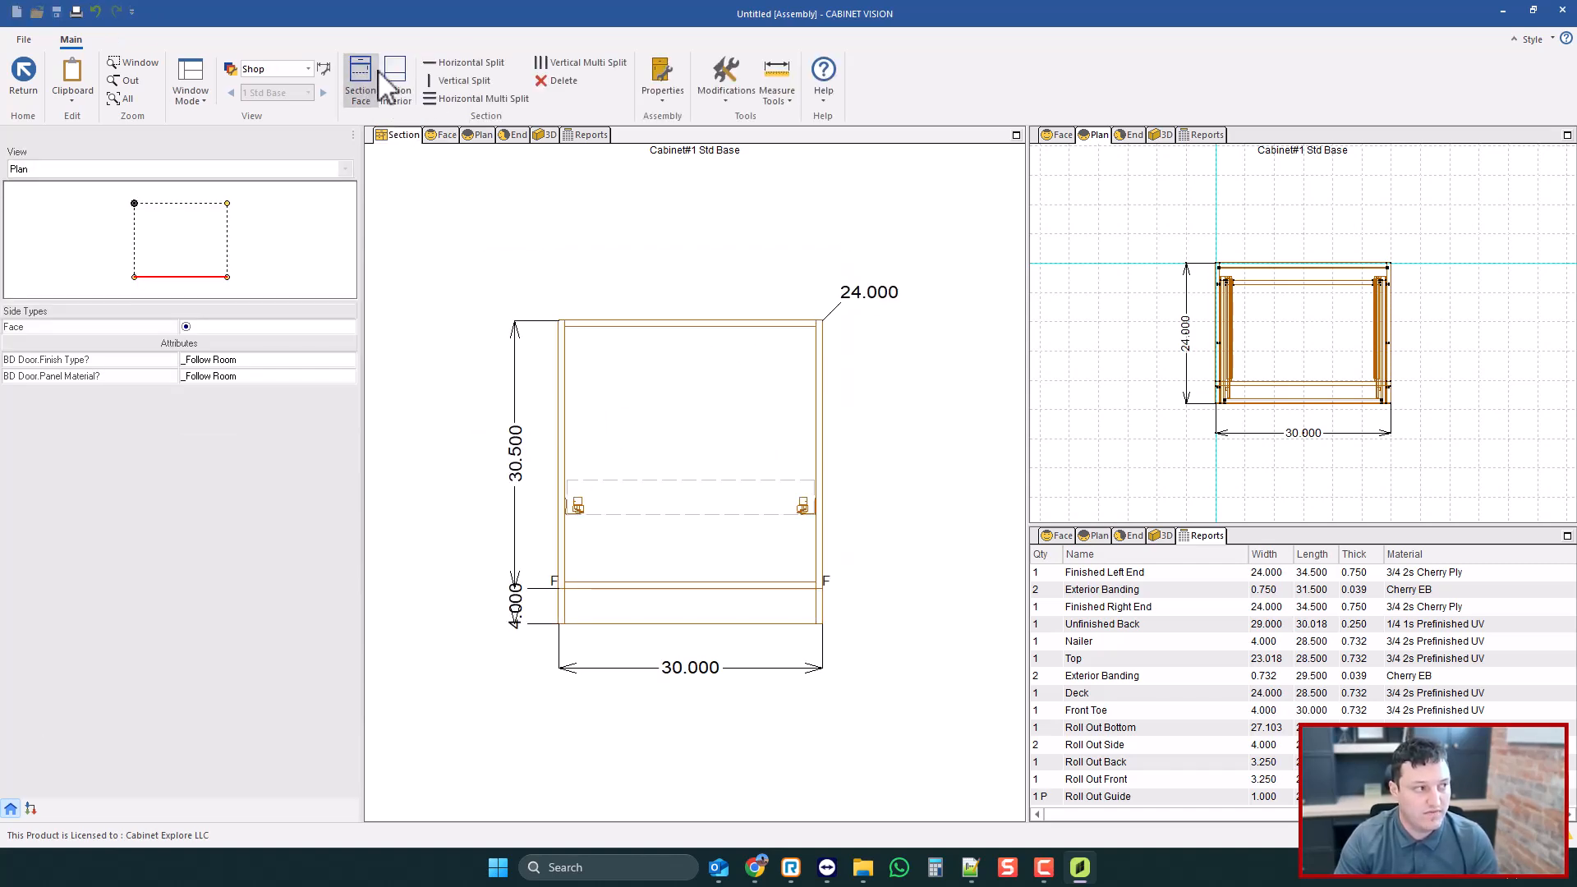
{"action": "left_click", "coordinate": [395, 82]}
{"action": "left_click", "coordinate": [709, 497]}
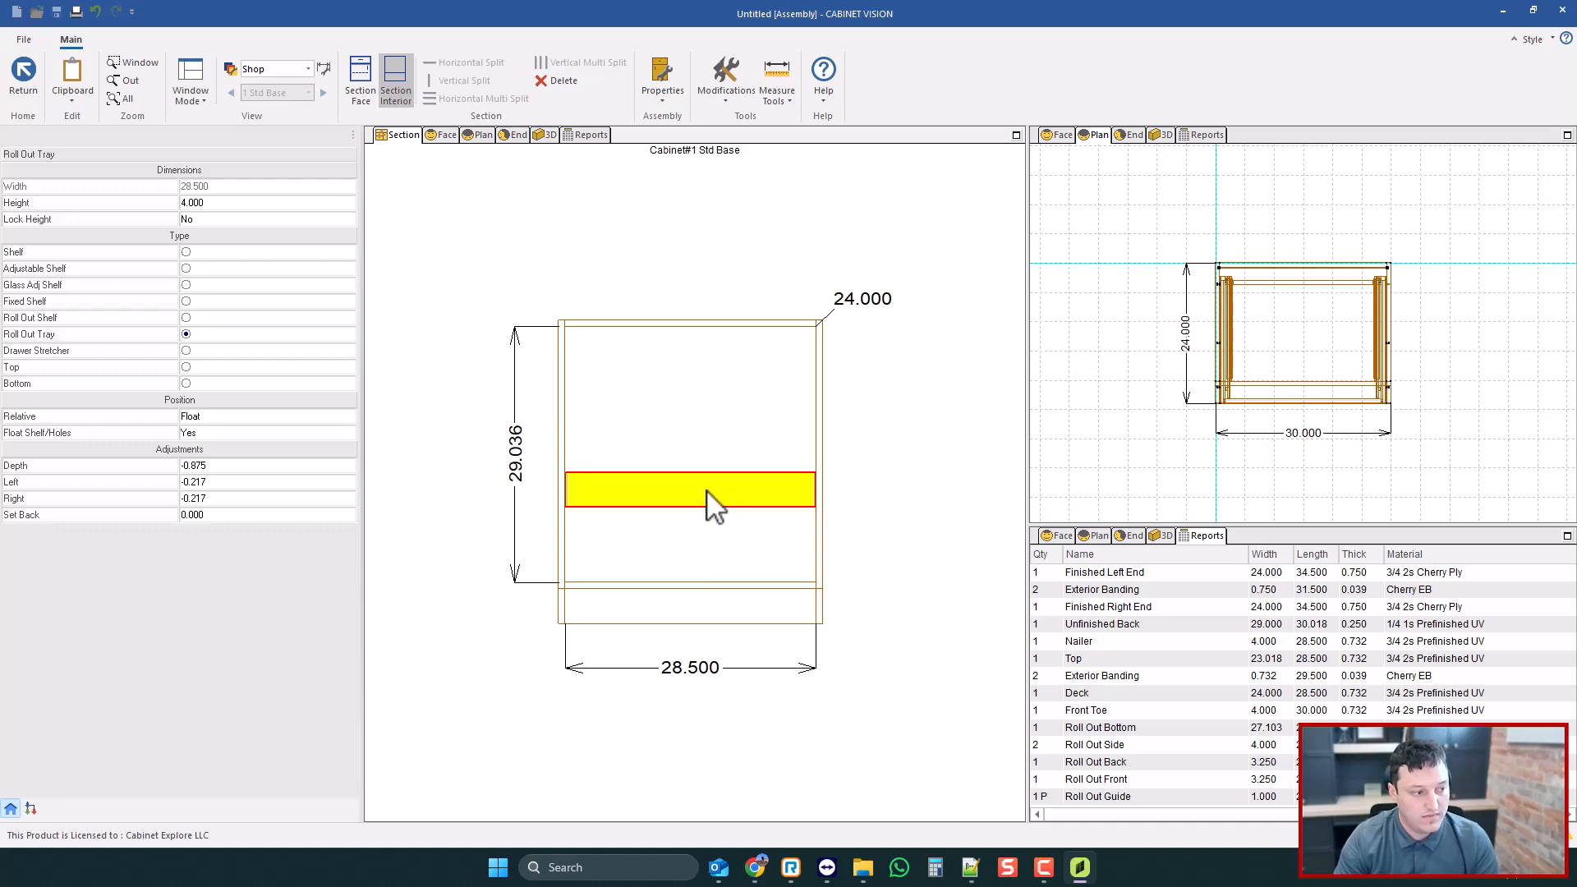
{"action": "left_click", "coordinate": [216, 416]}
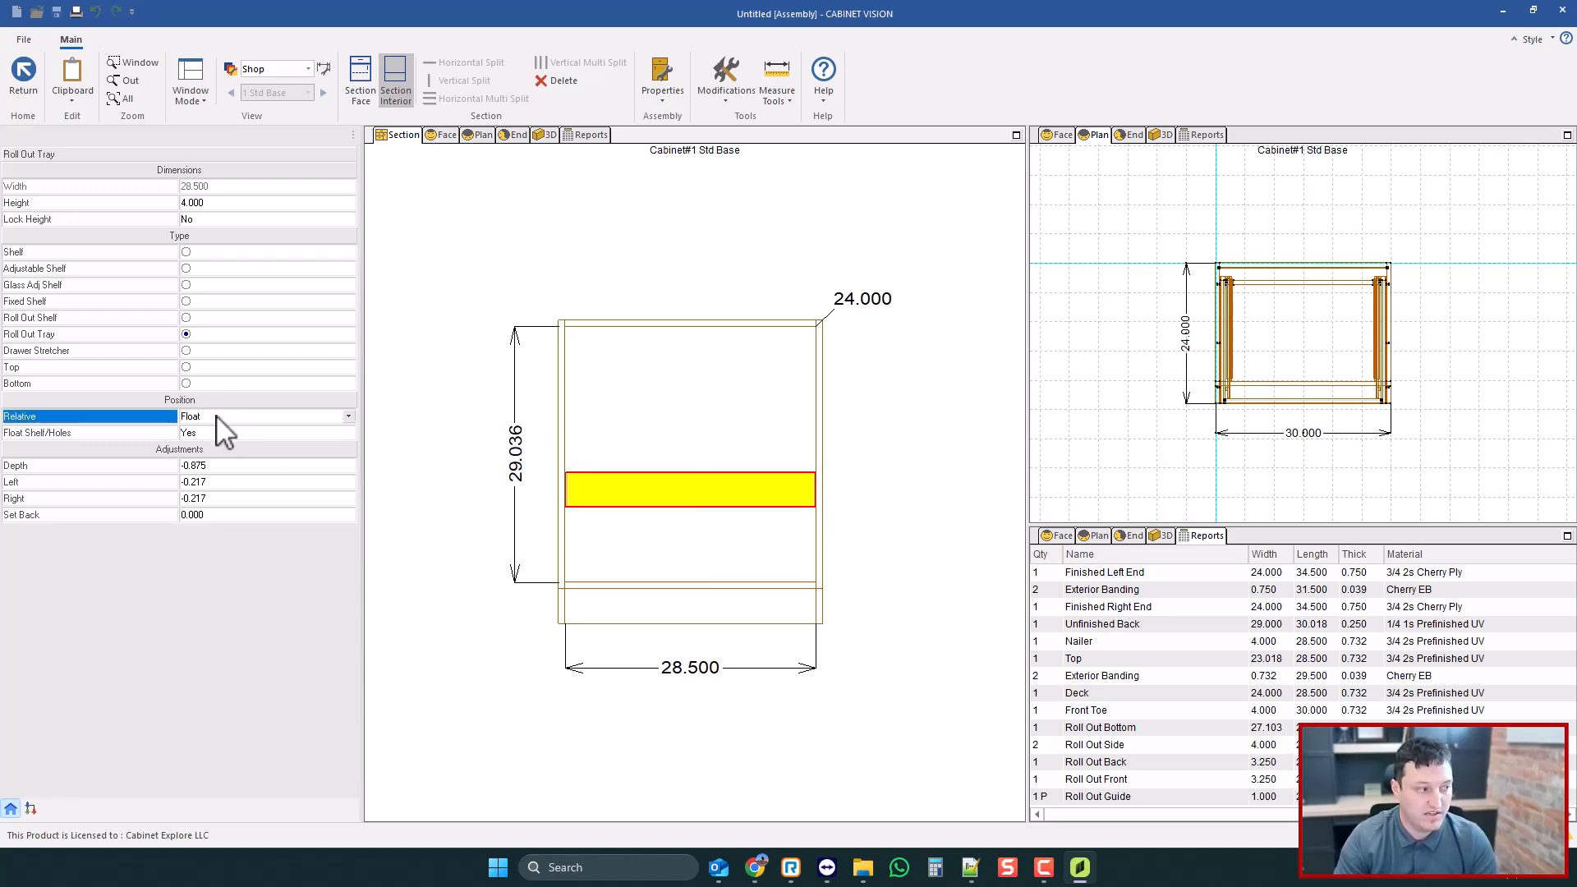
{"action": "left_click", "coordinate": [216, 417]}
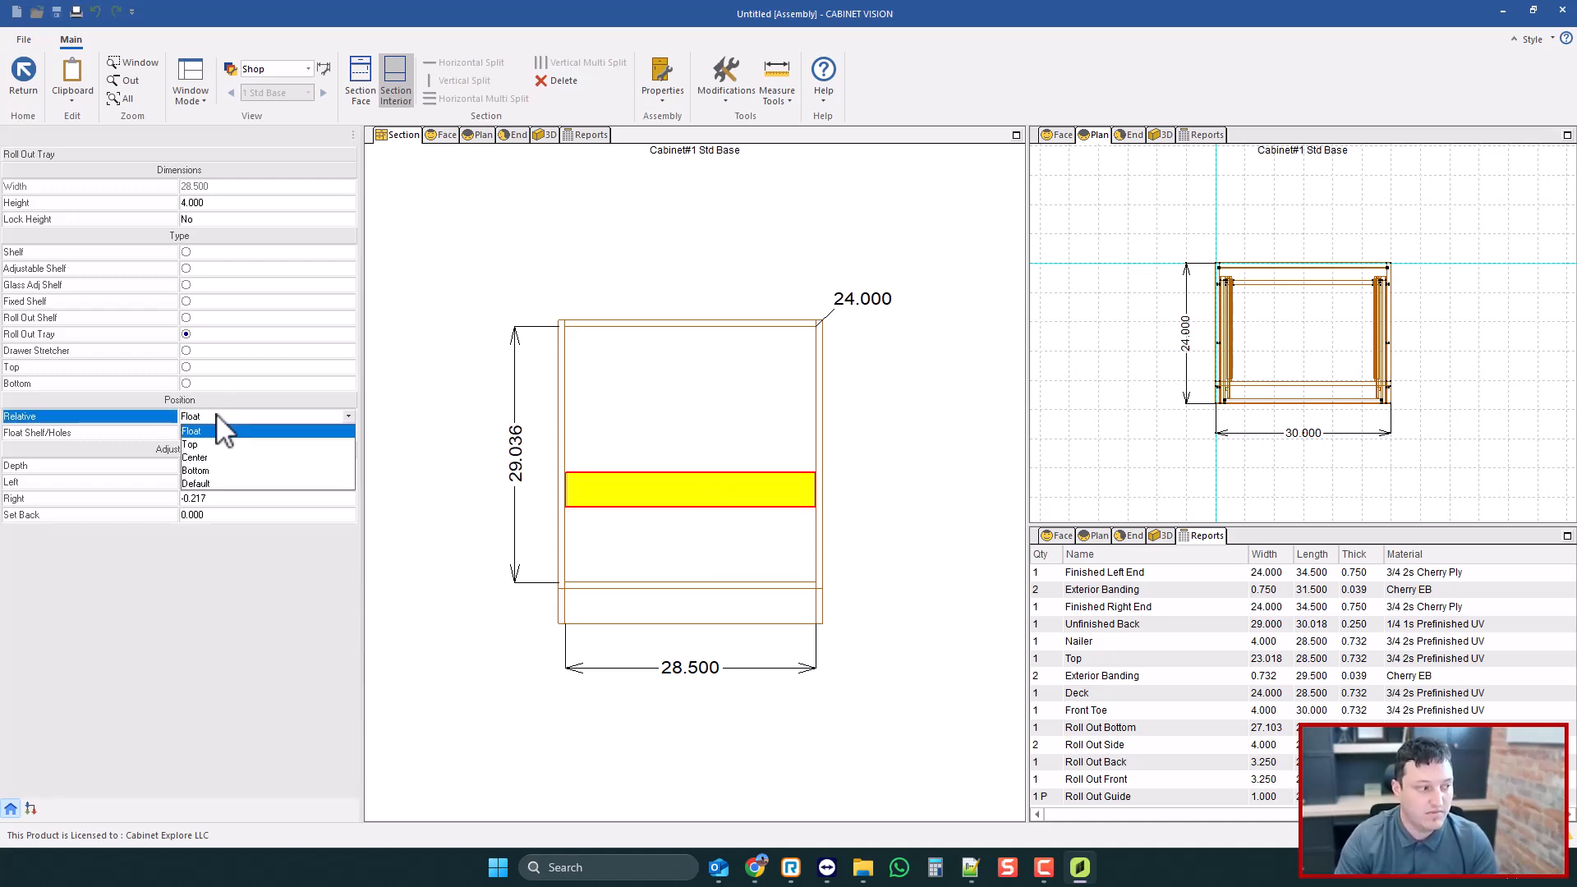
{"action": "left_click", "coordinate": [212, 473]}
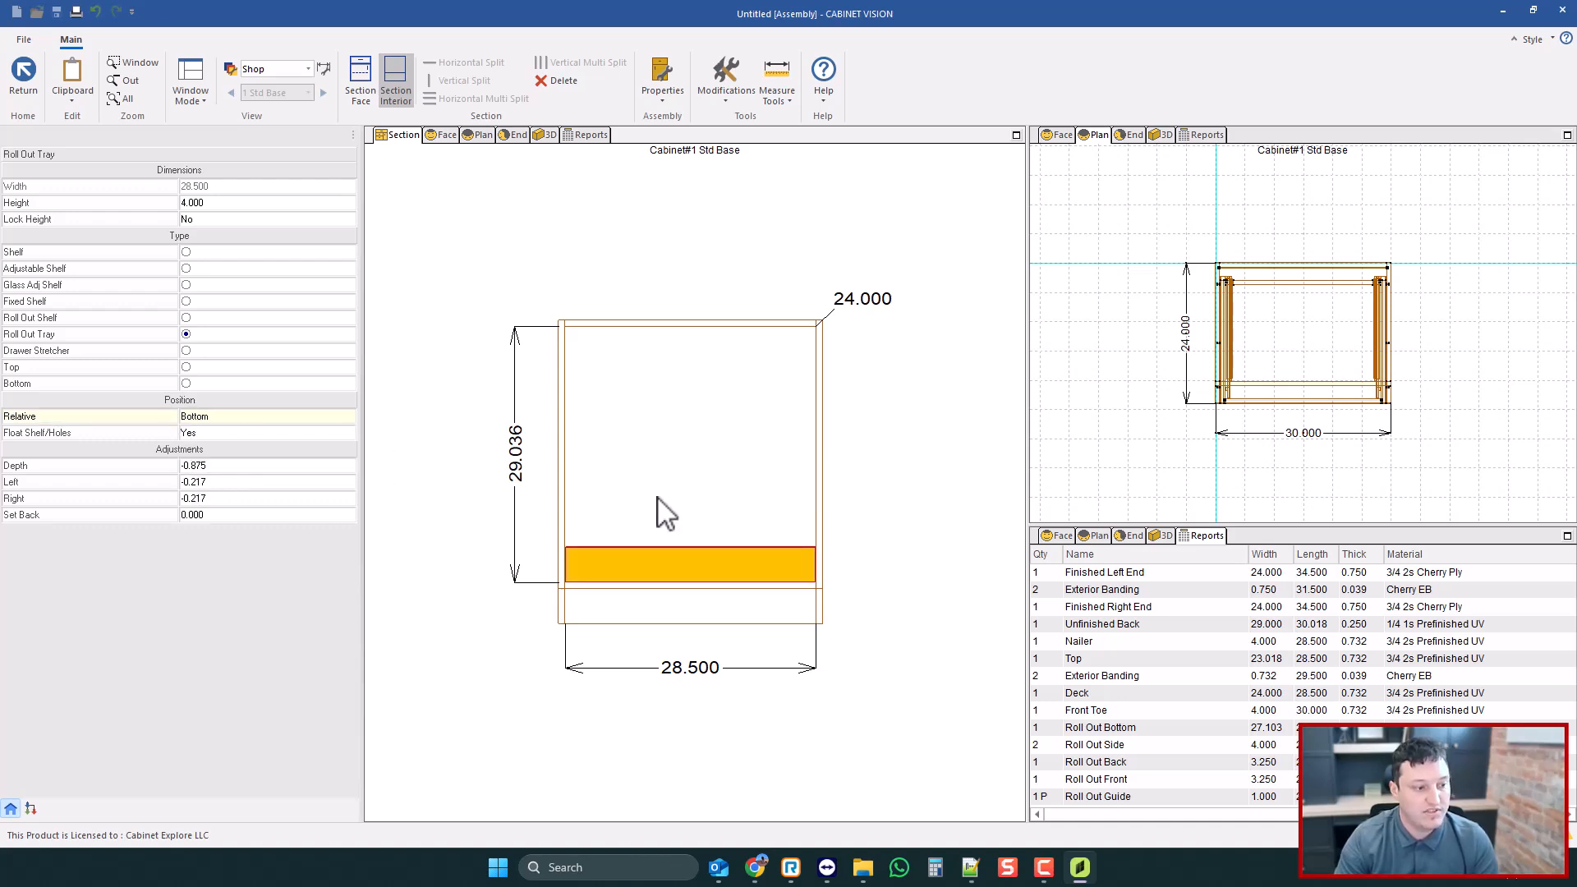
{"action": "left_click", "coordinate": [909, 544]}
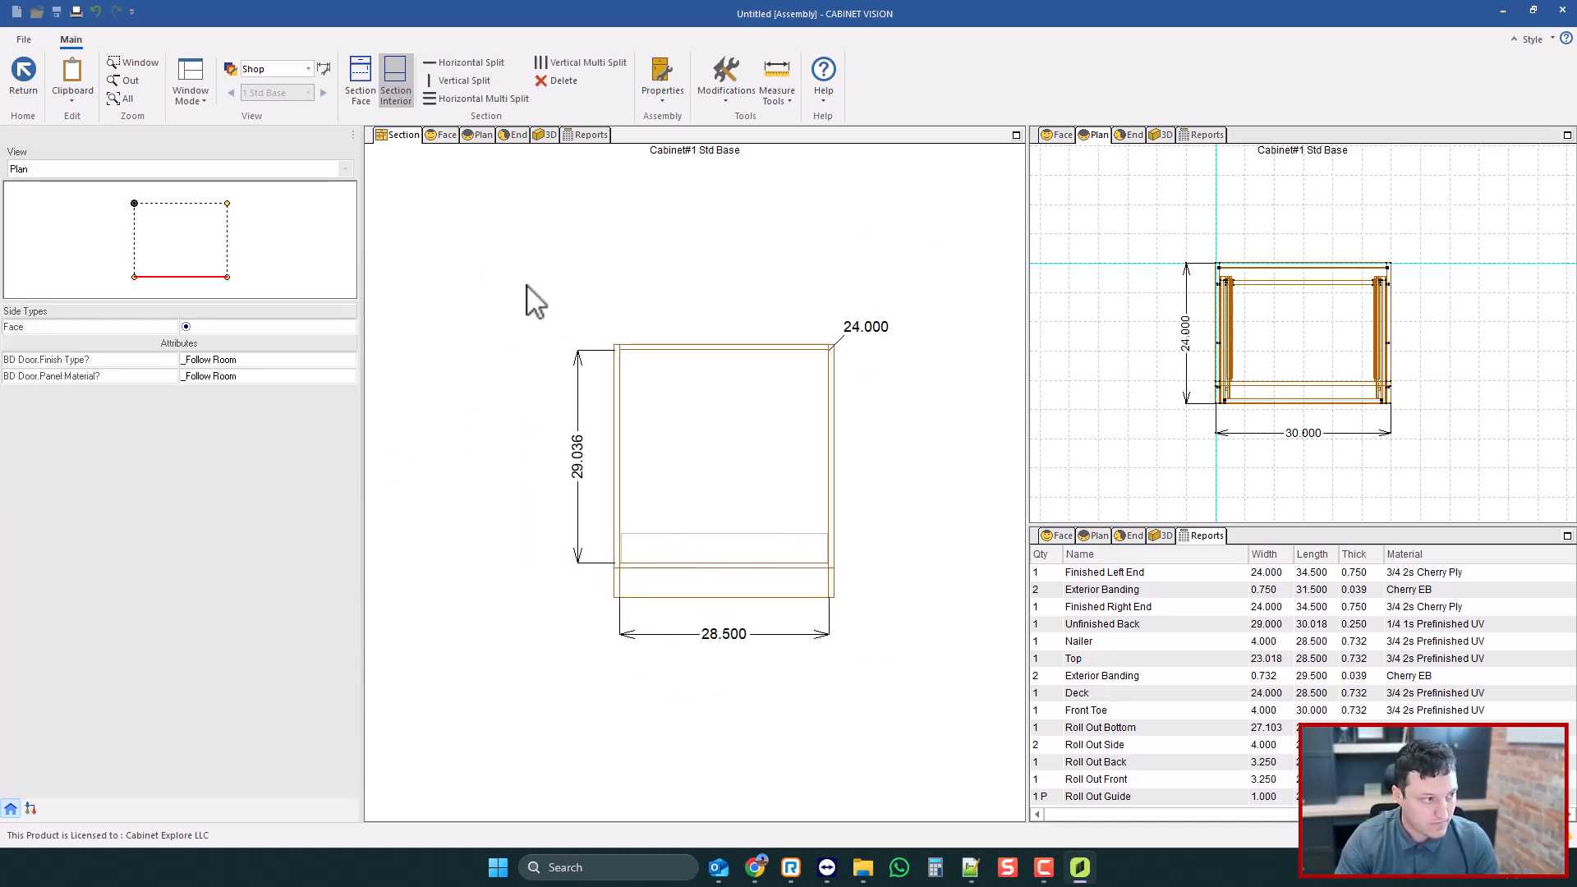
{"action": "left_click", "coordinate": [443, 135]}
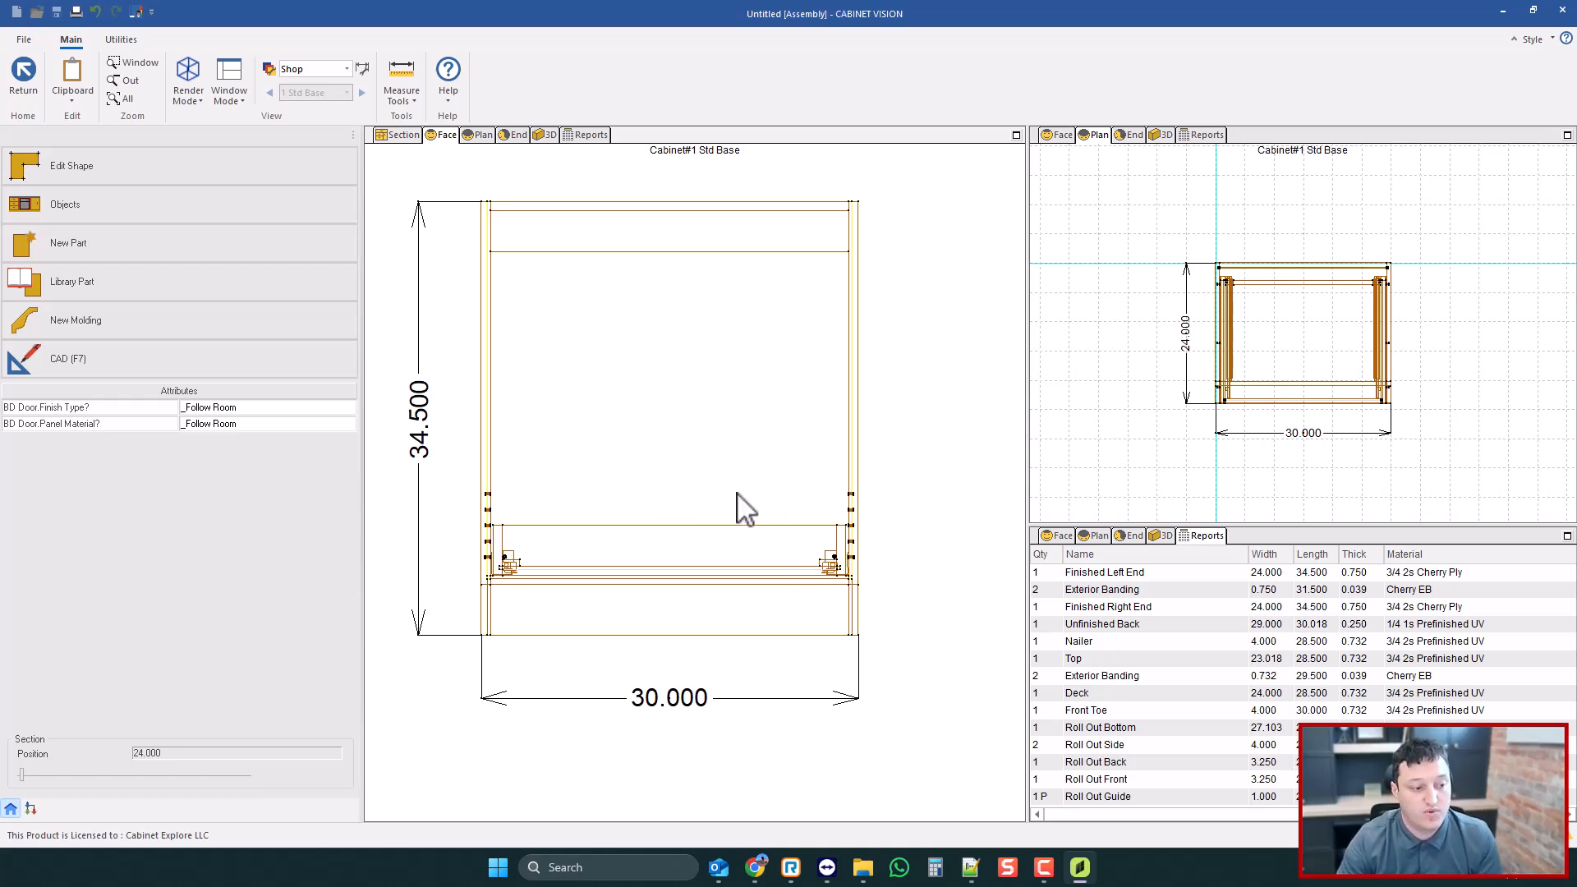
{"action": "scroll", "coordinate": [736, 503], "scroll_direction": "down", "scroll_amount": 1}
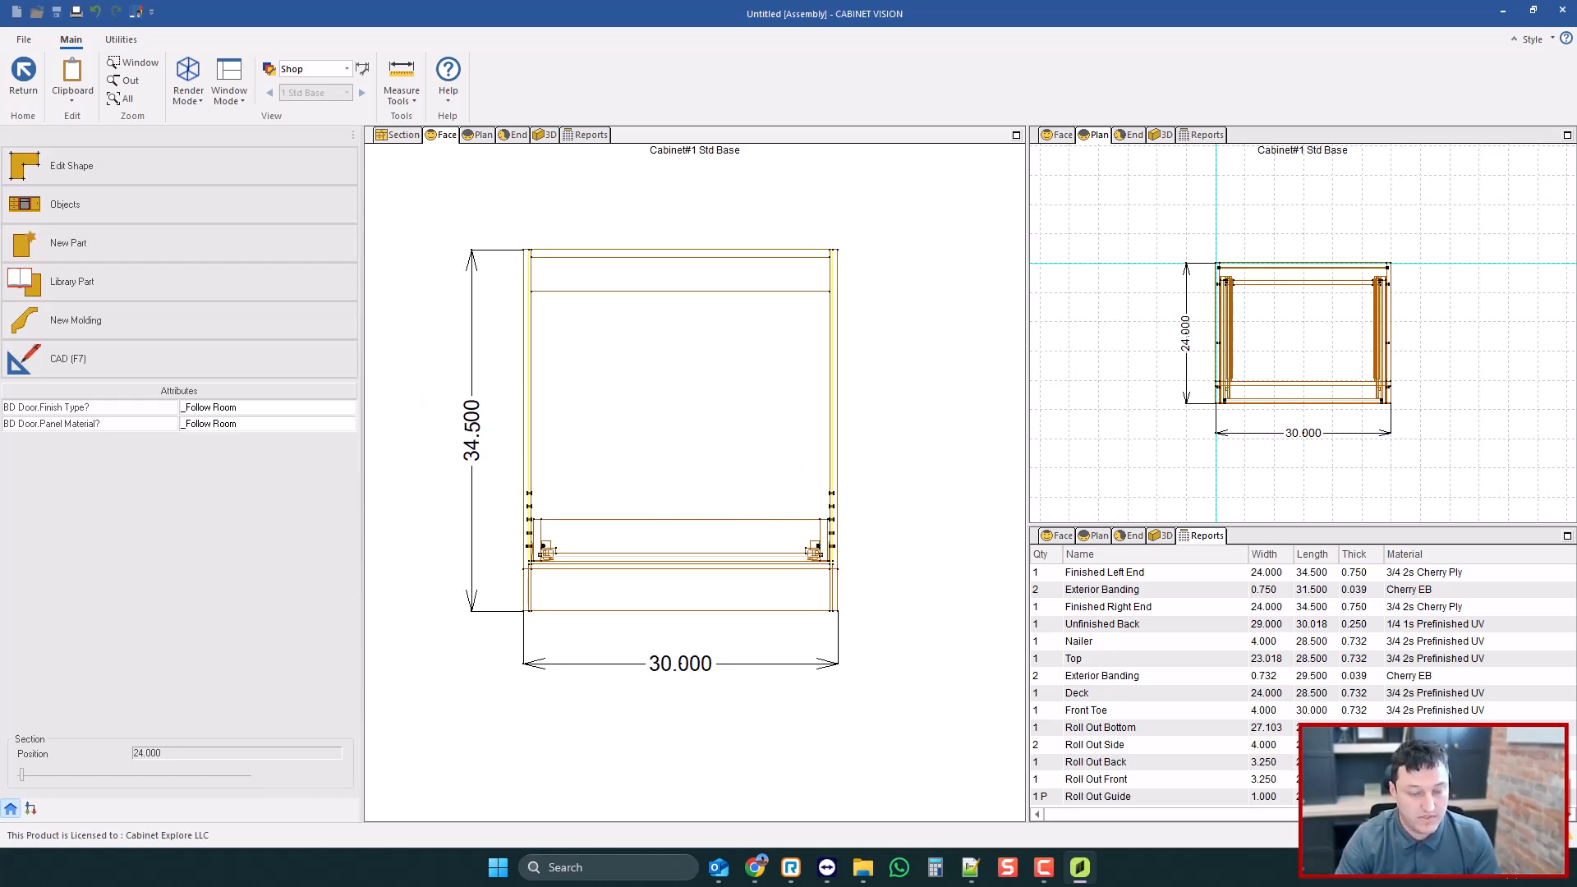
- Duplicate the Adj Tray user created standard, name the copy Adj Tray 1, and move it above the original in the order
{"action": "left_click", "coordinate": [120, 39]}
{"action": "left_click", "coordinate": [78, 75]}
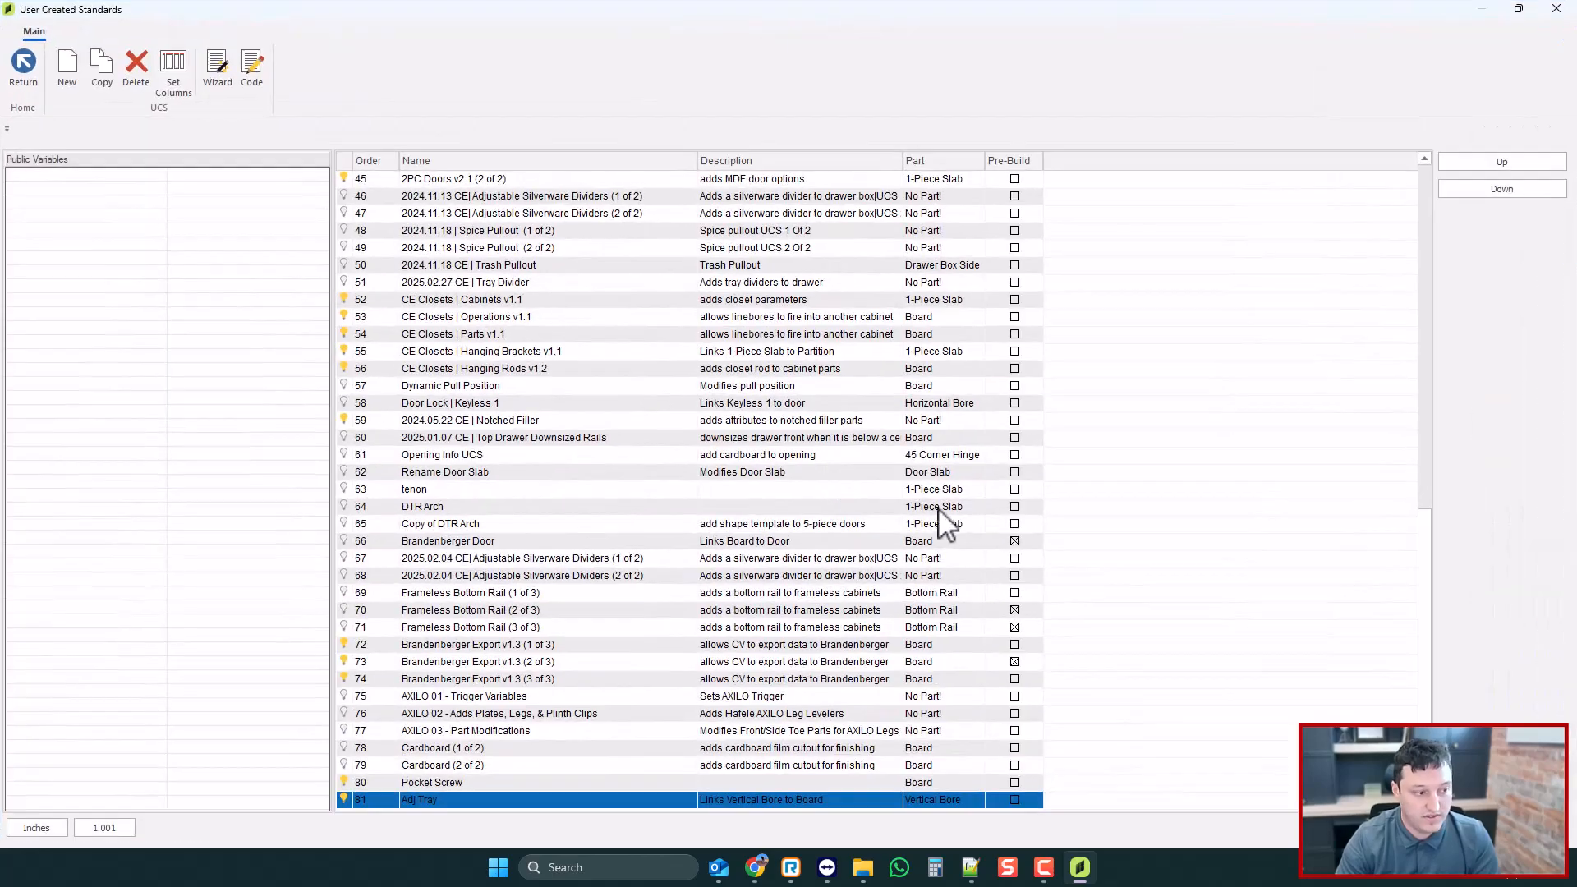
{"action": "left_click", "coordinate": [97, 67]}
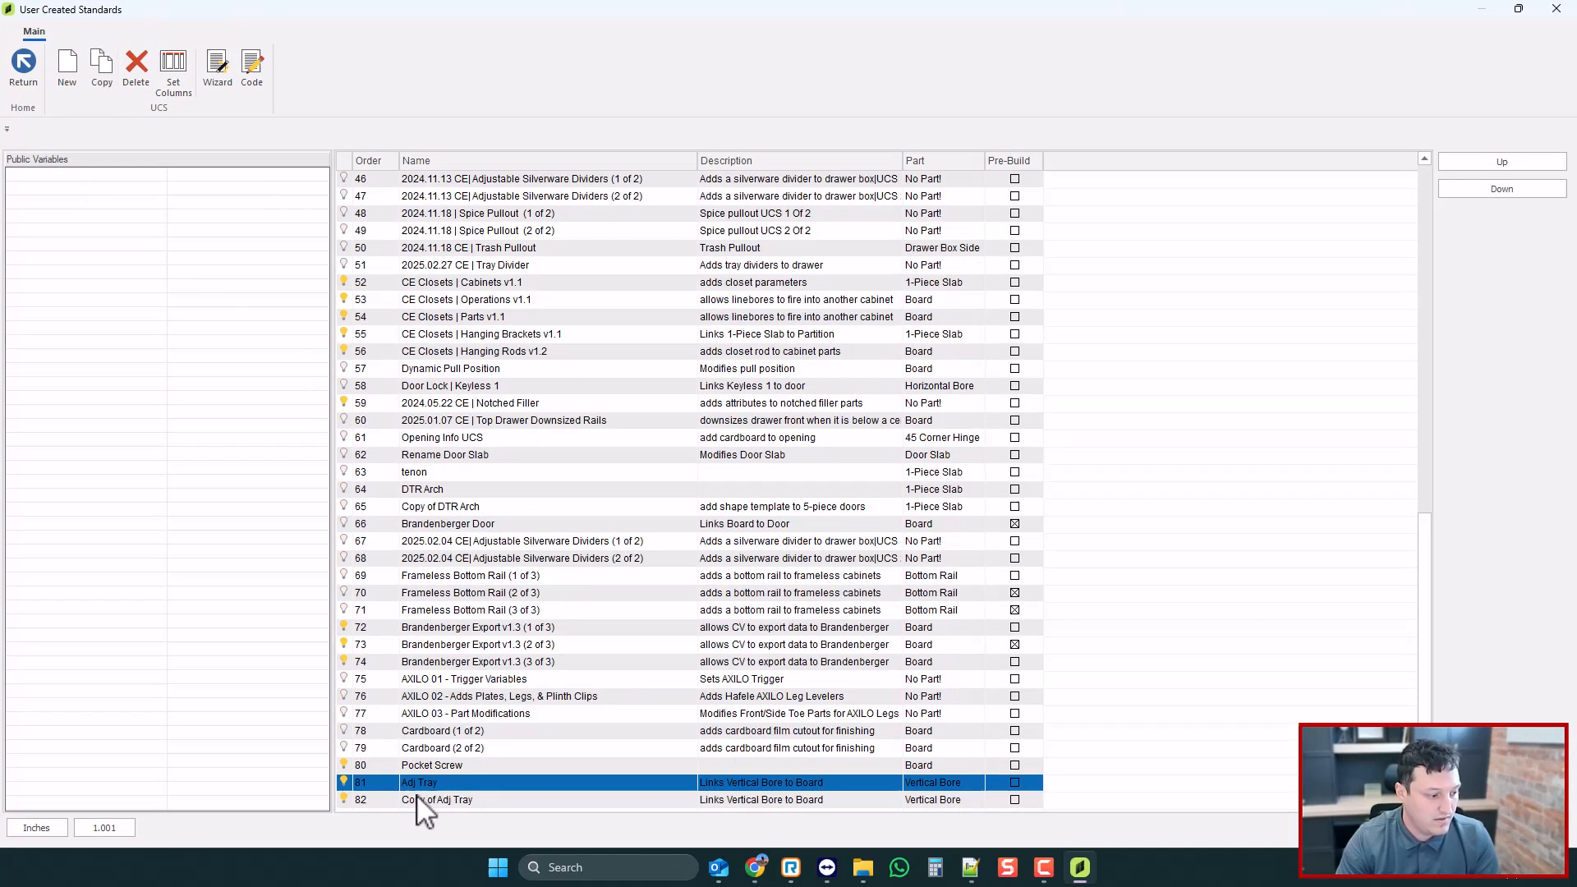
{"action": "left_click", "coordinate": [423, 809]}
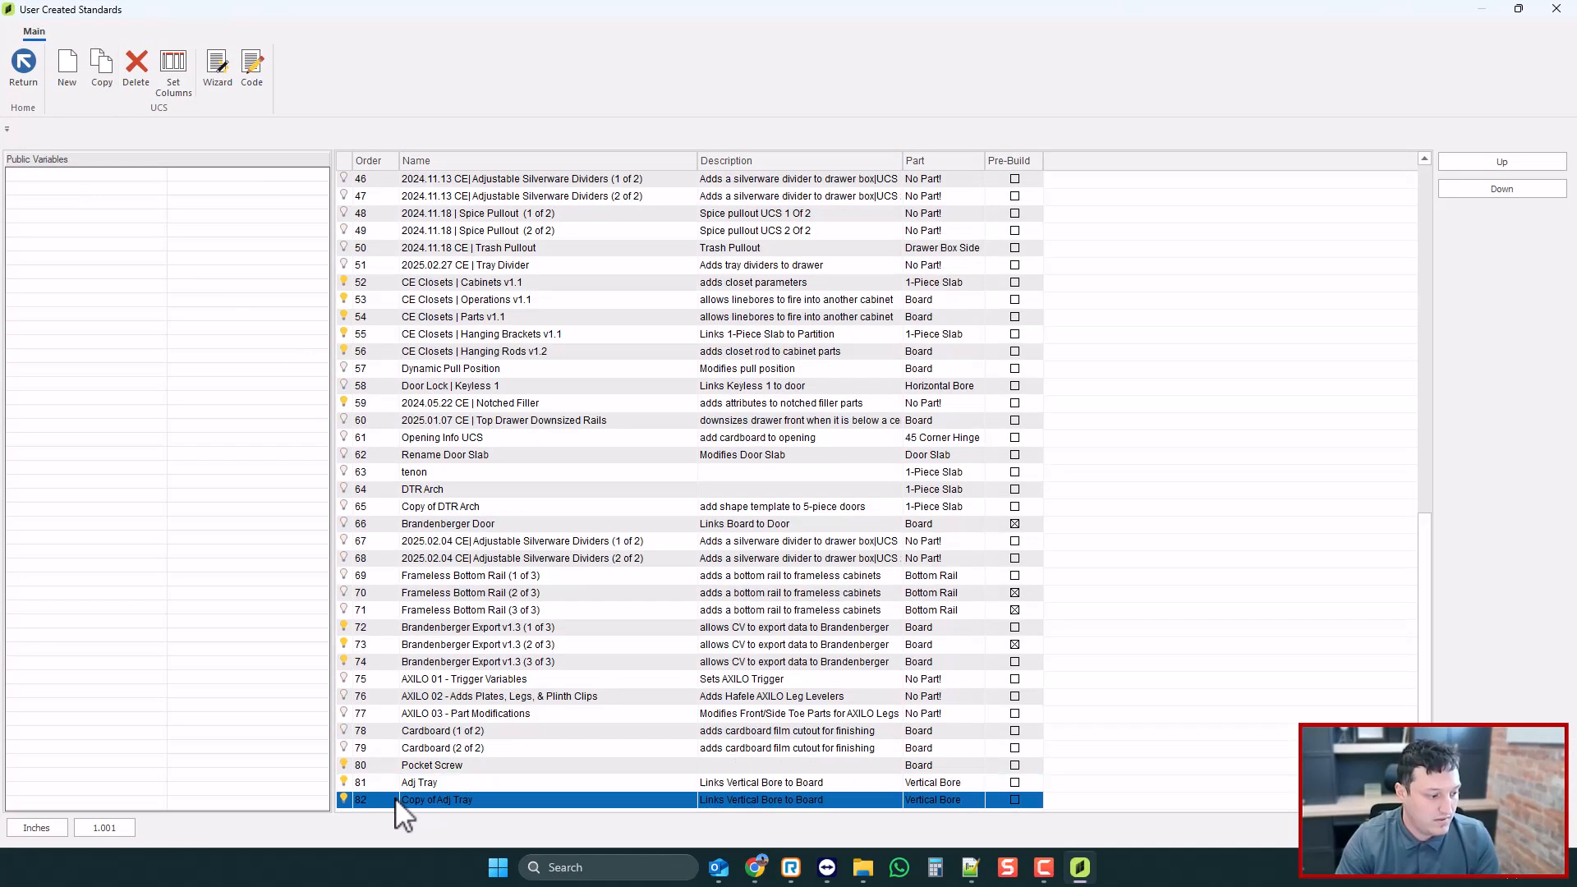
{"action": "left_click", "coordinate": [437, 802]}
{"action": "type", "text": "Adj Tray"}
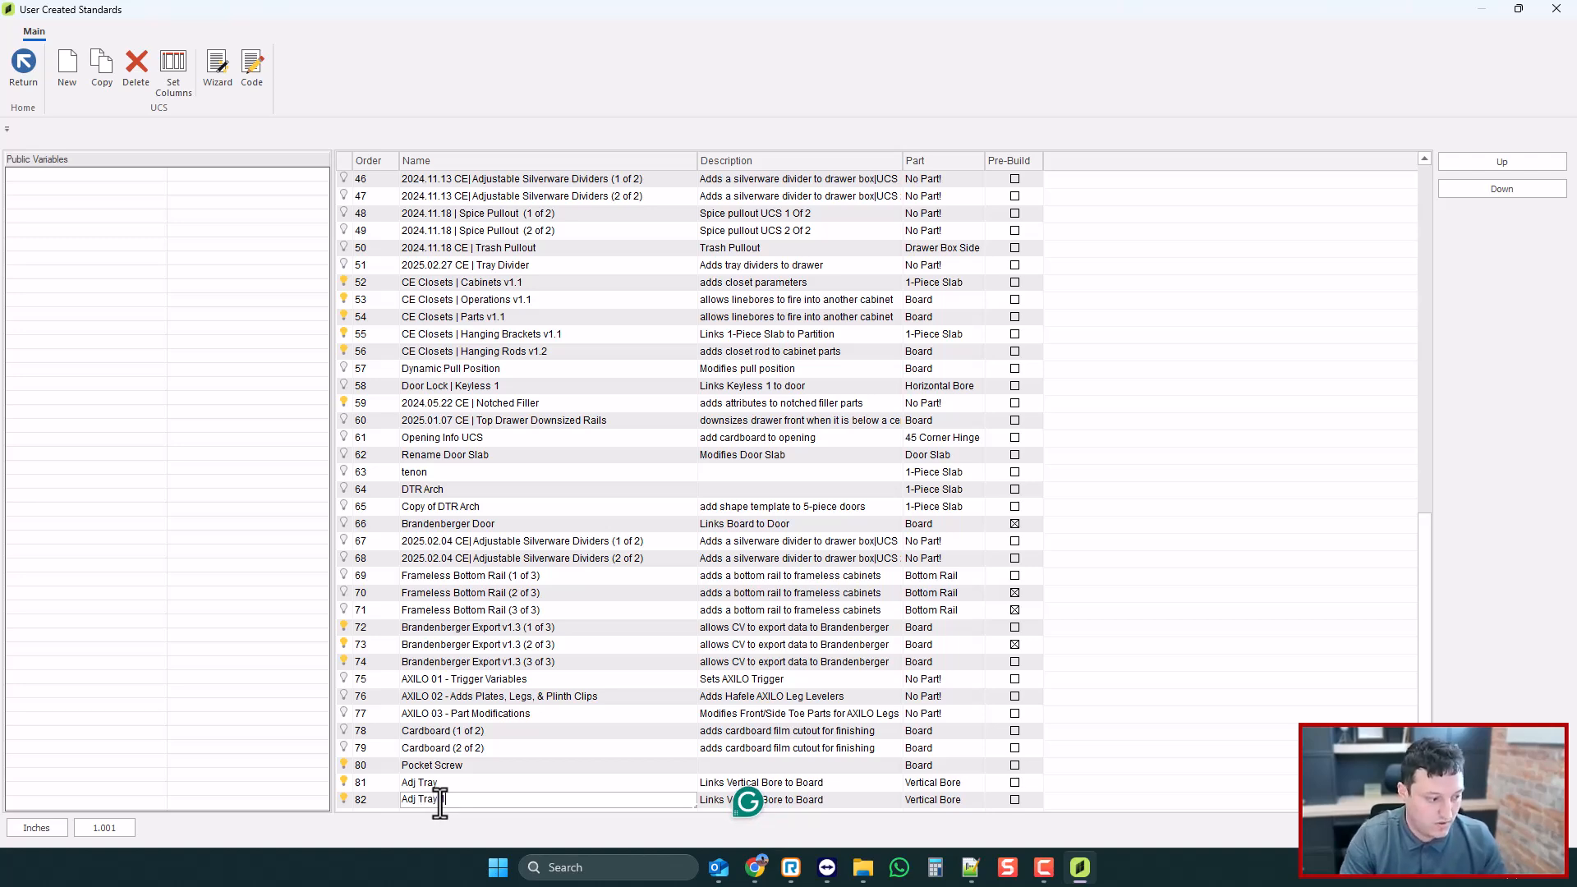
{"action": "type", "text": " 1"}
{"action": "left_click", "coordinate": [378, 803]}
{"action": "left_click", "coordinate": [1501, 162]}
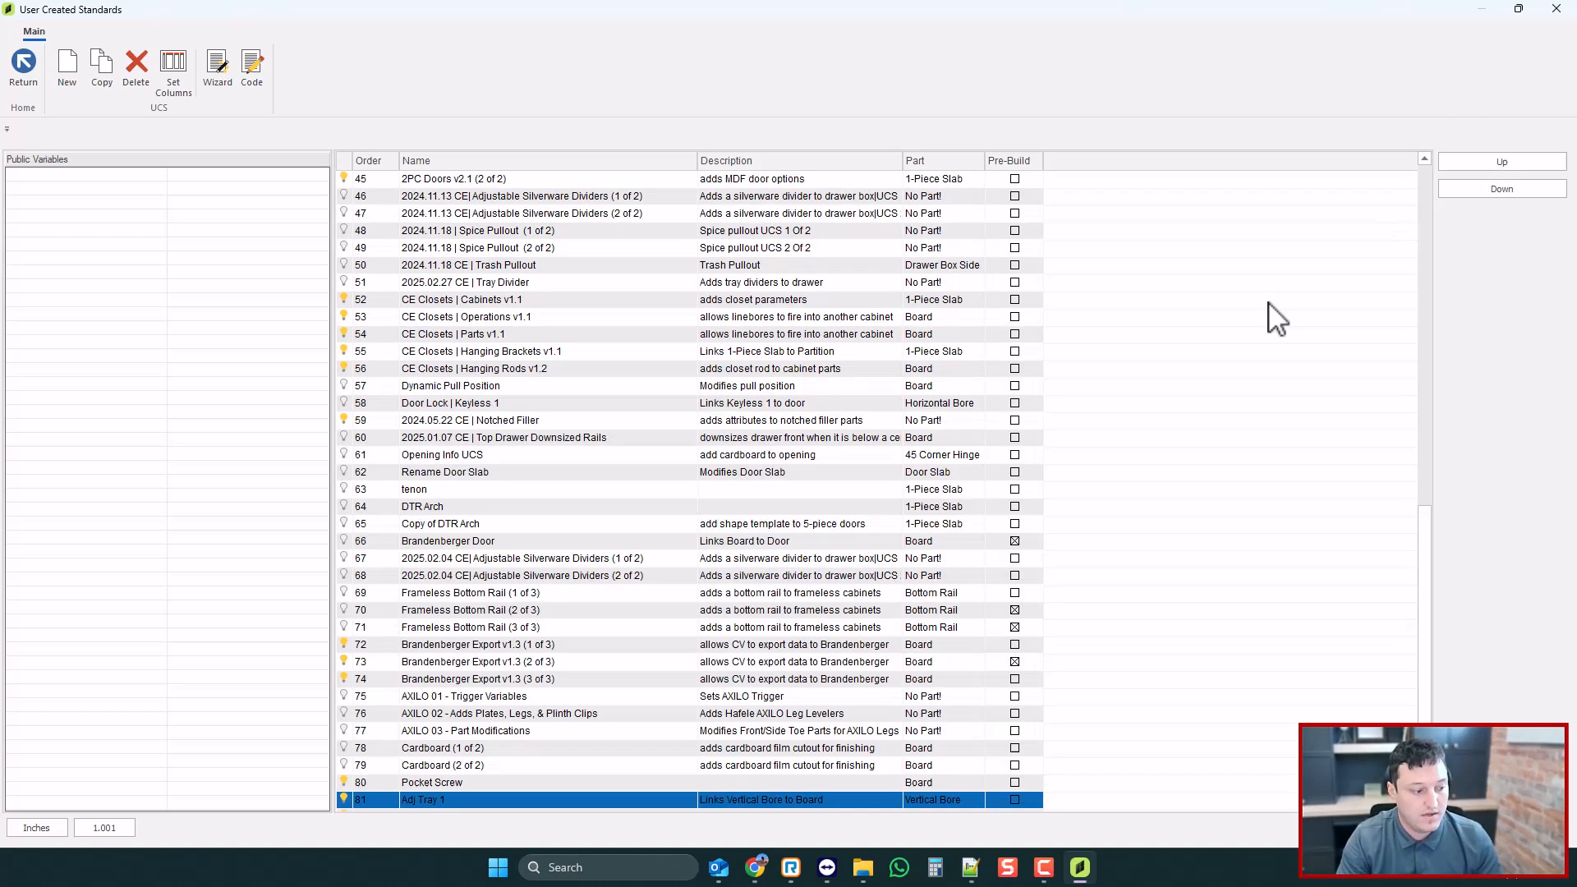
- In the Adj Tray 1 code, delete the whole VBORE line bore block and make the For Each line target ROF parts
{"action": "left_click", "coordinate": [253, 67]}
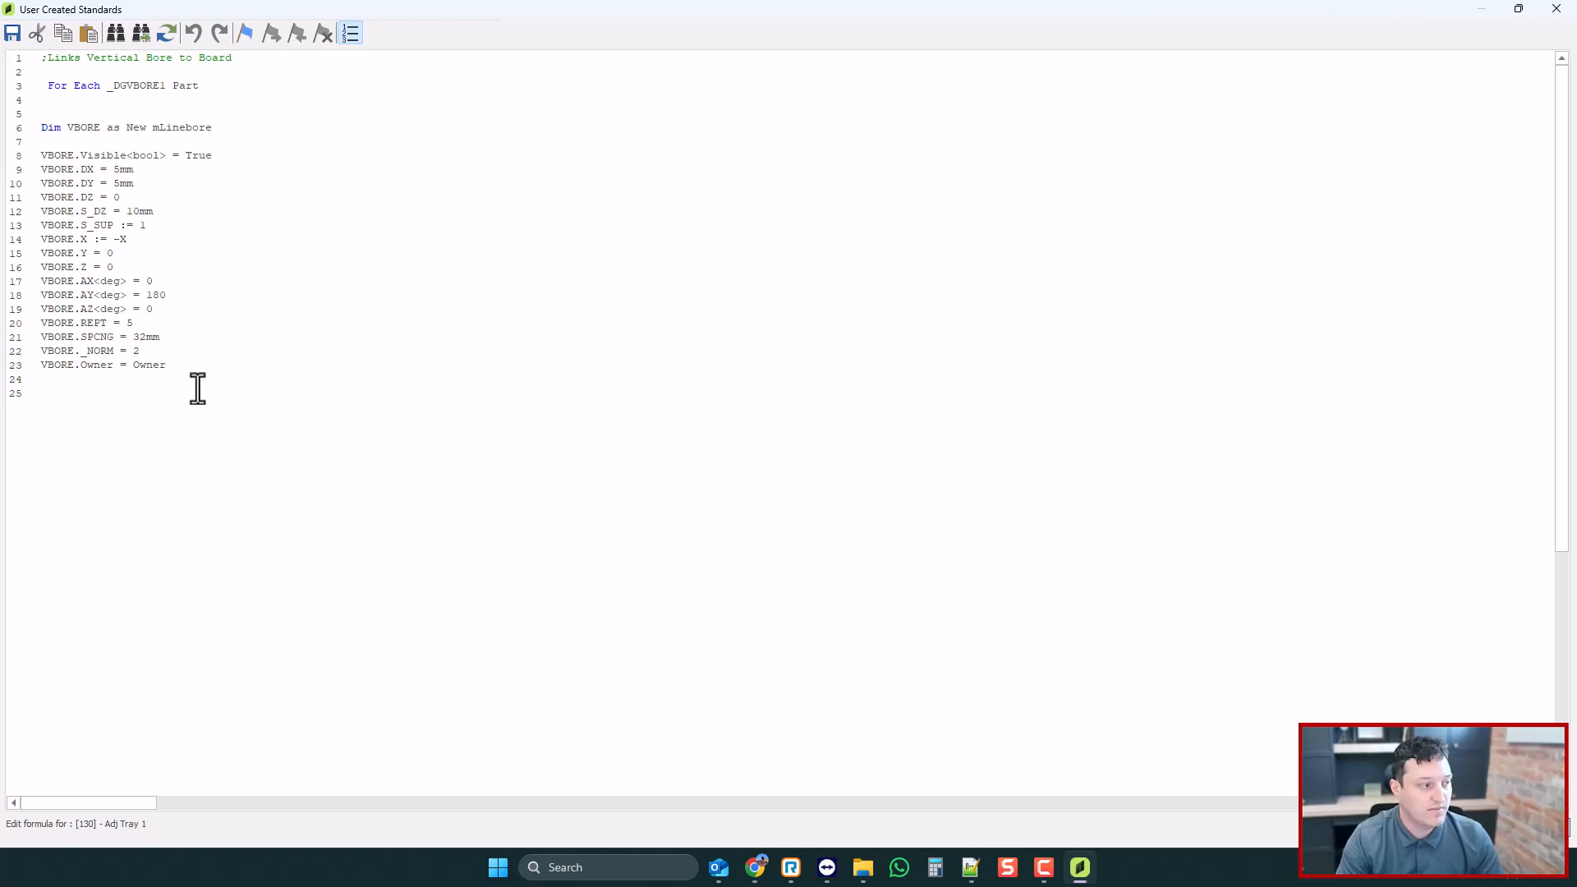
{"action": "left_click_drag", "start_coordinate": [169, 365], "coordinate": [22, 124]}
{"action": "key", "text": "Delete"}
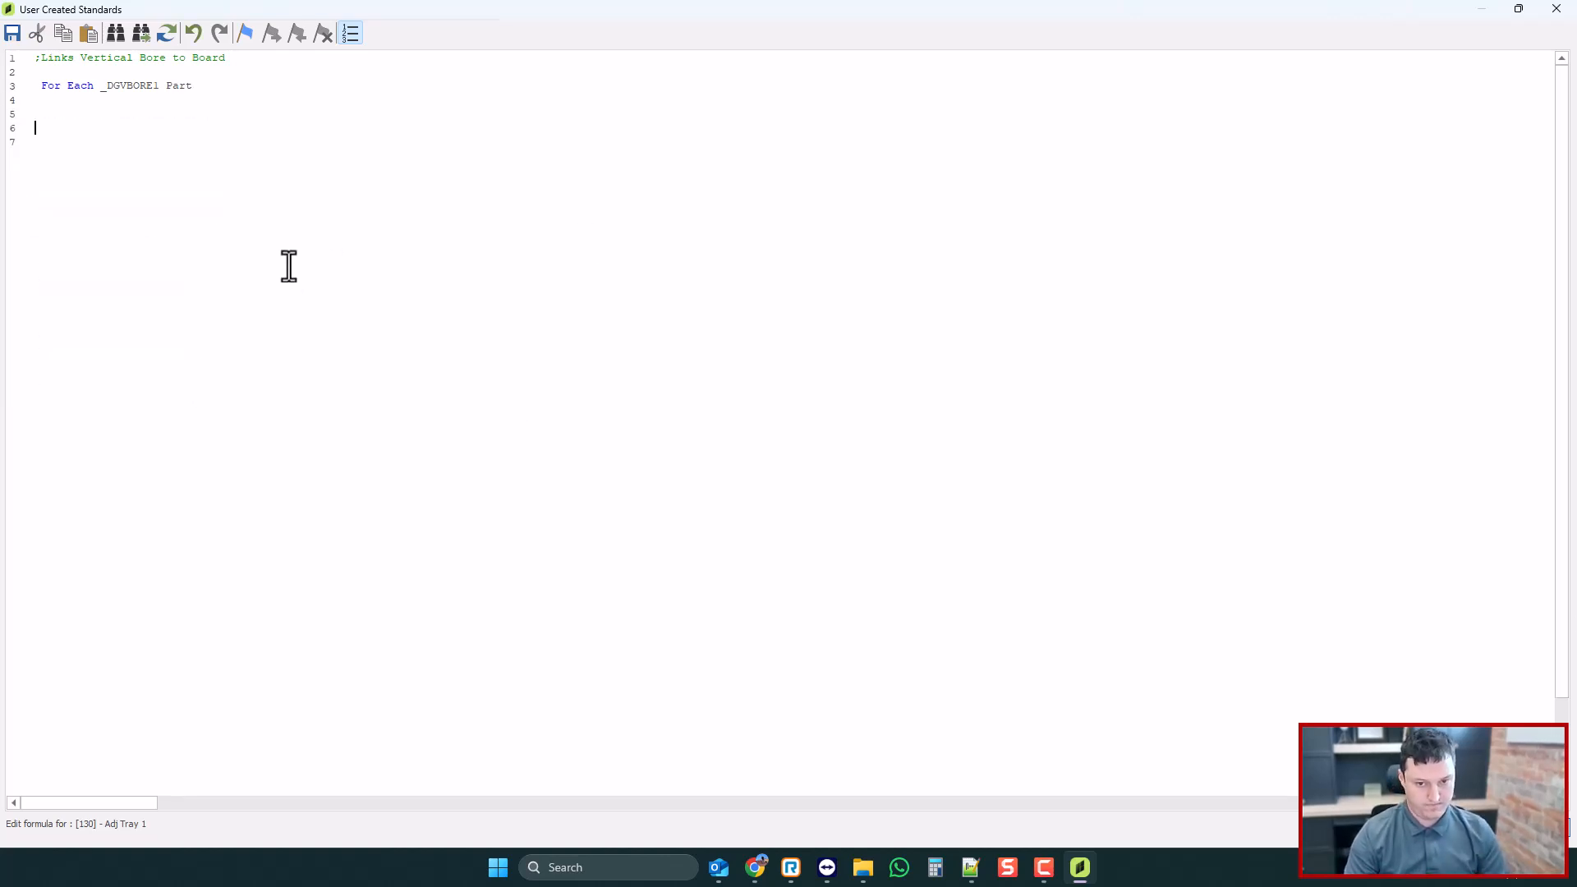
{"action": "double_click", "coordinate": [149, 85]}
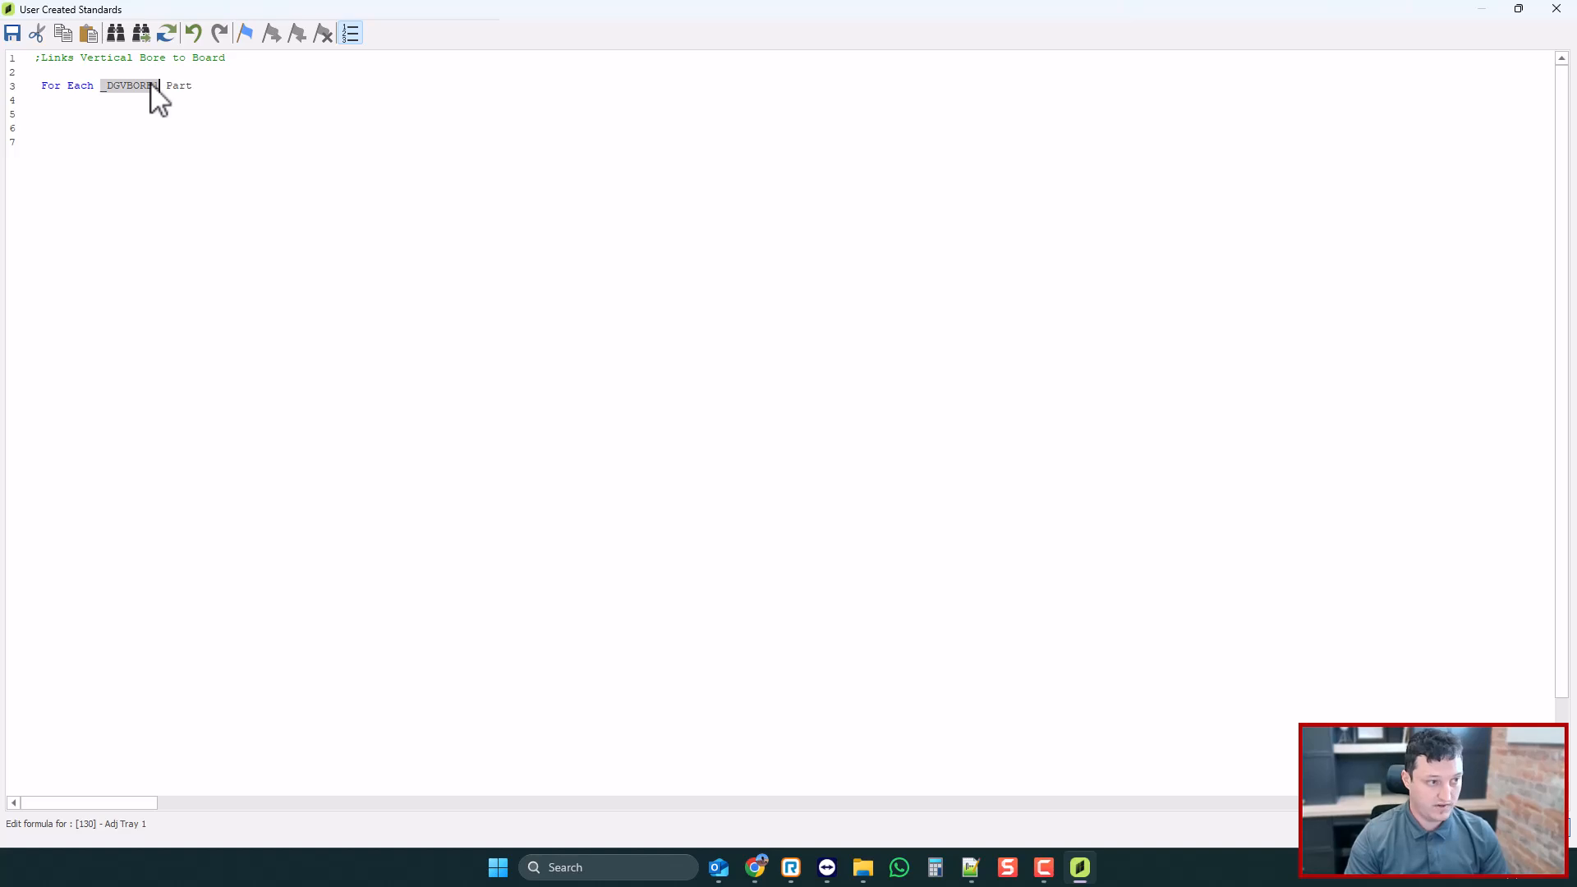
{"action": "type", "text": "ROF"}
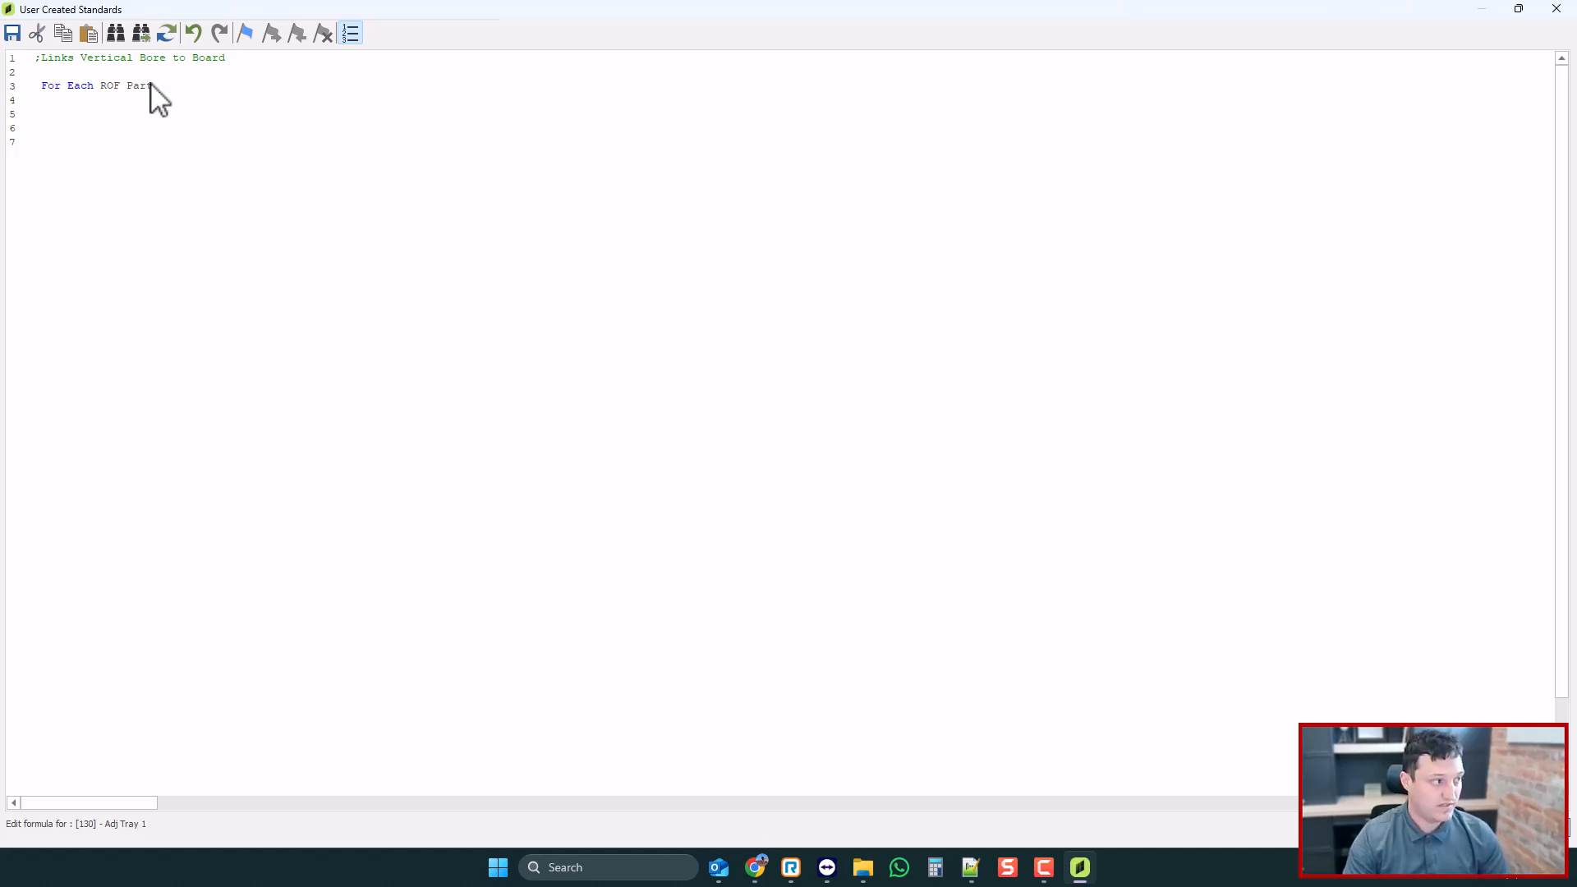
{"action": "left_click", "coordinate": [152, 96]}
- Add an If ::PCTR == 3 then block with the comment "this rollout was snapped to bottom" and an End If, and close the code
{"action": "left_click", "coordinate": [91, 115]}
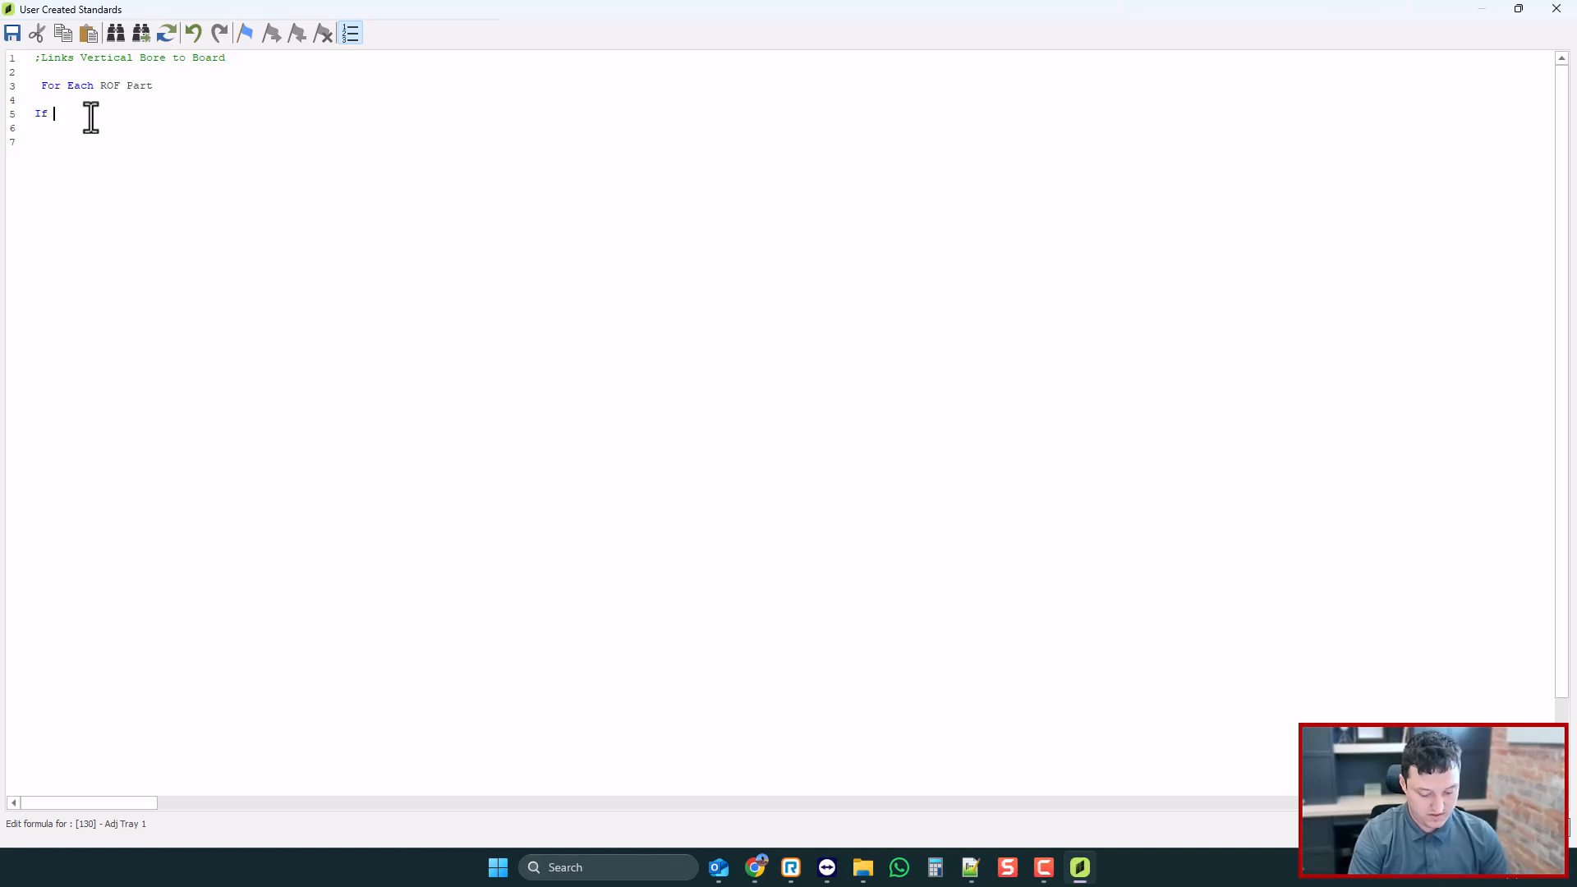
{"action": "type", "text": "E"}
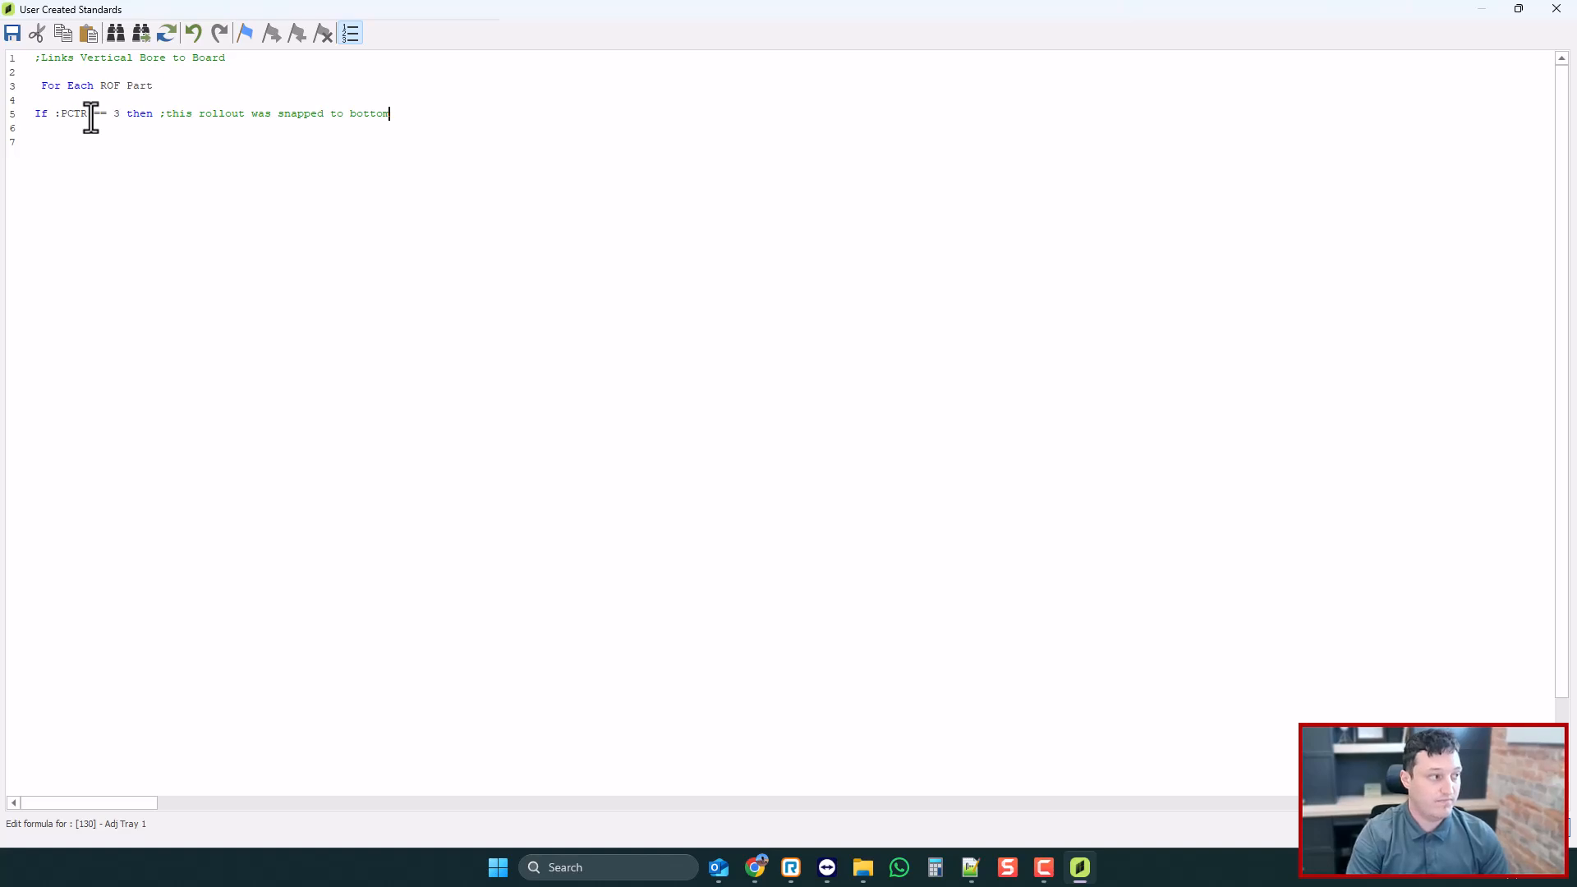
{"action": "left_click_drag", "start_coordinate": [125, 114], "coordinate": [74, 114]}
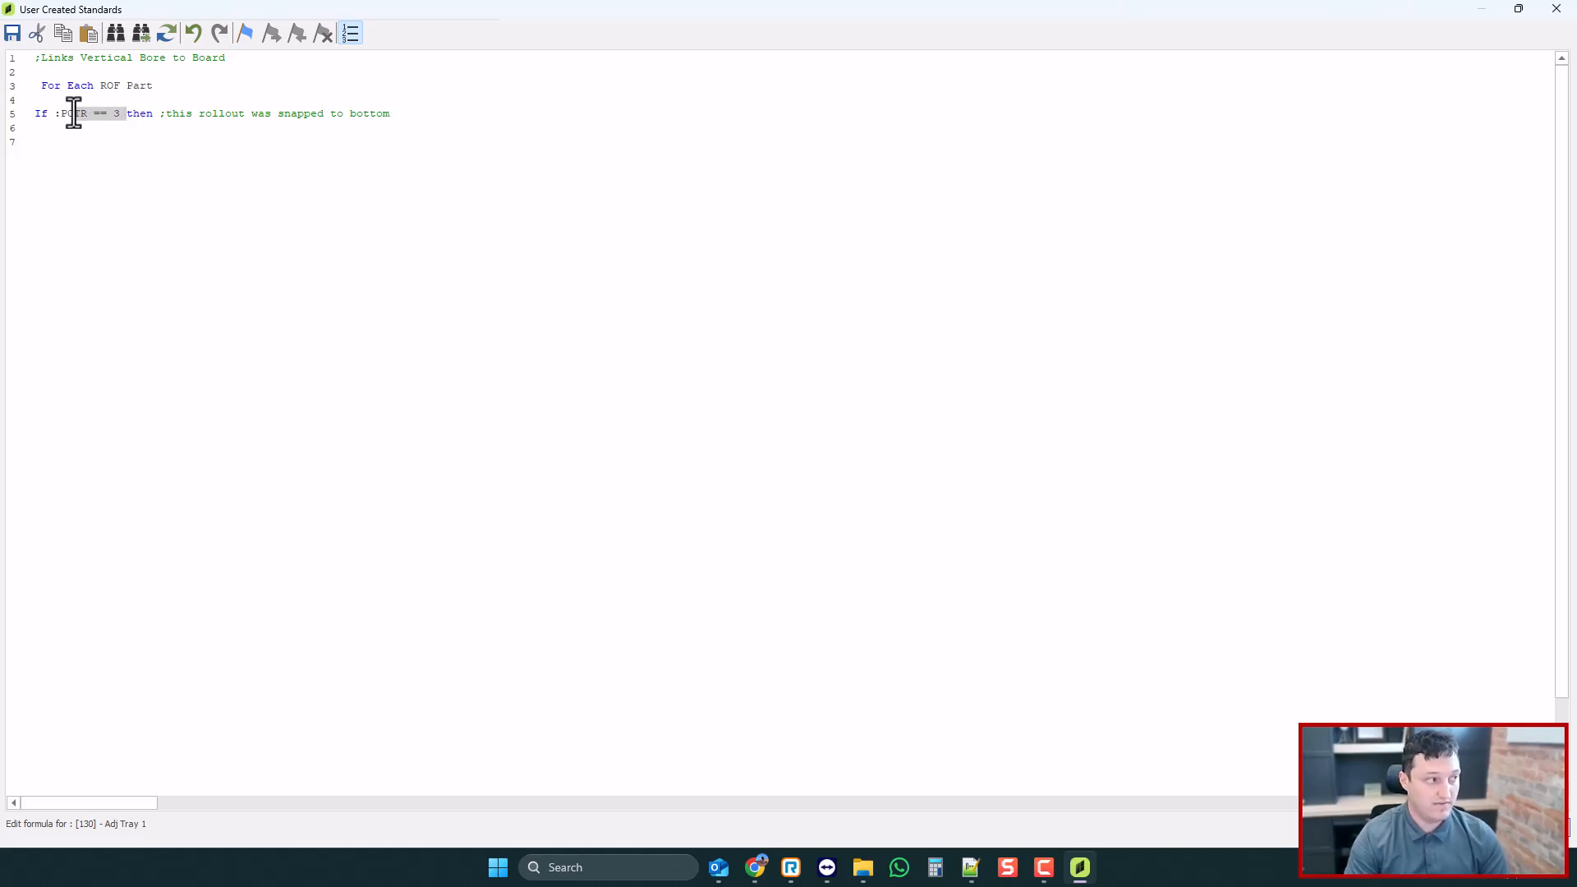
{"action": "left_click", "coordinate": [57, 113]}
{"action": "type", "text": ":"}
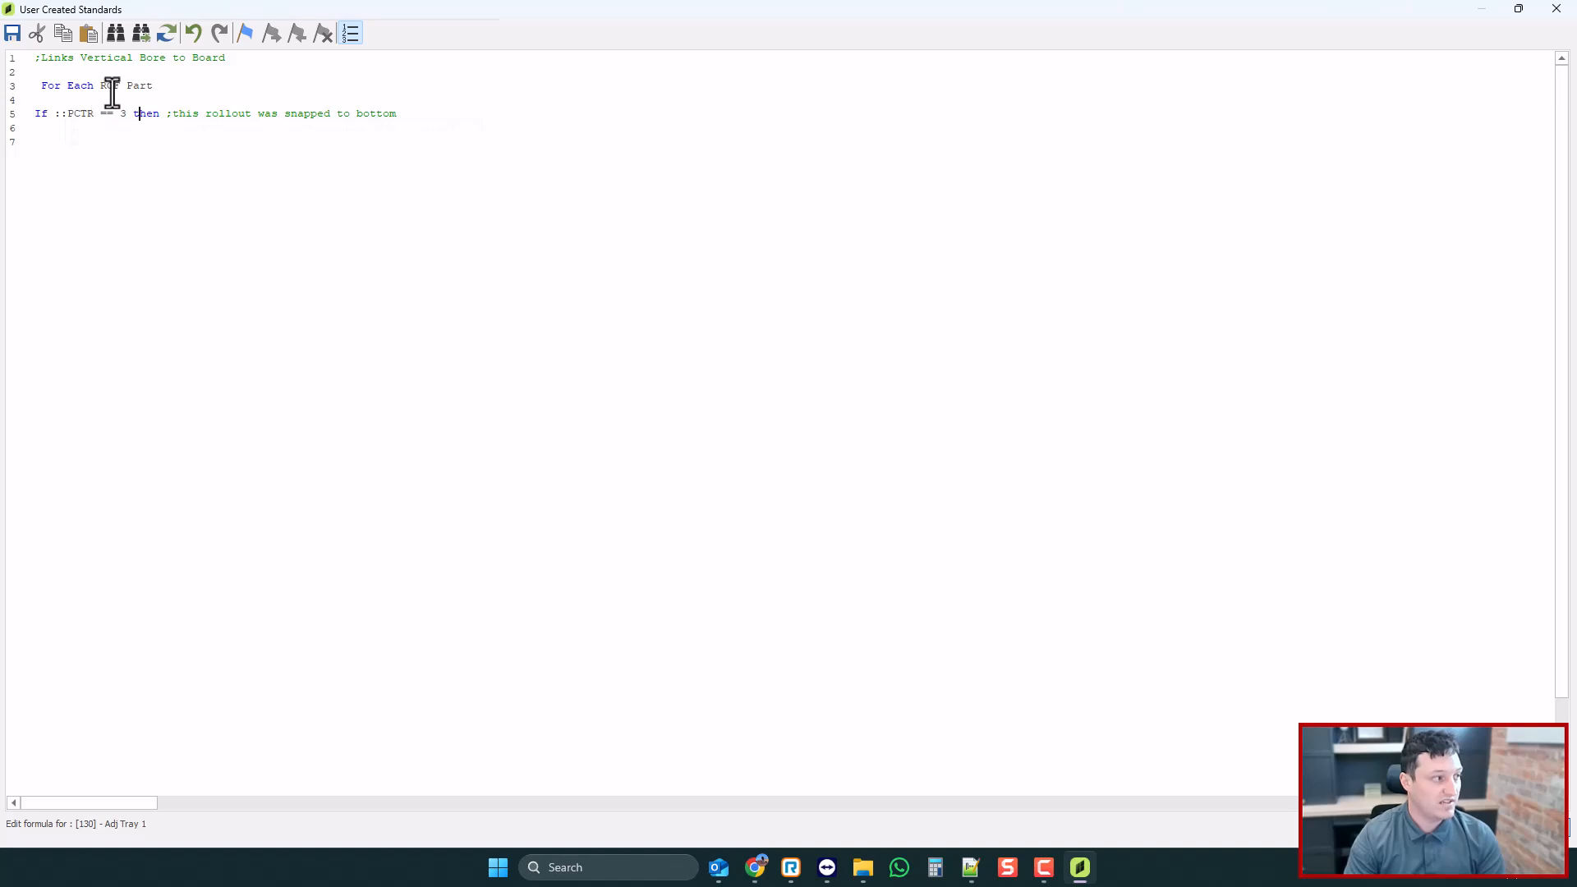
{"action": "left_click", "coordinate": [448, 115]}
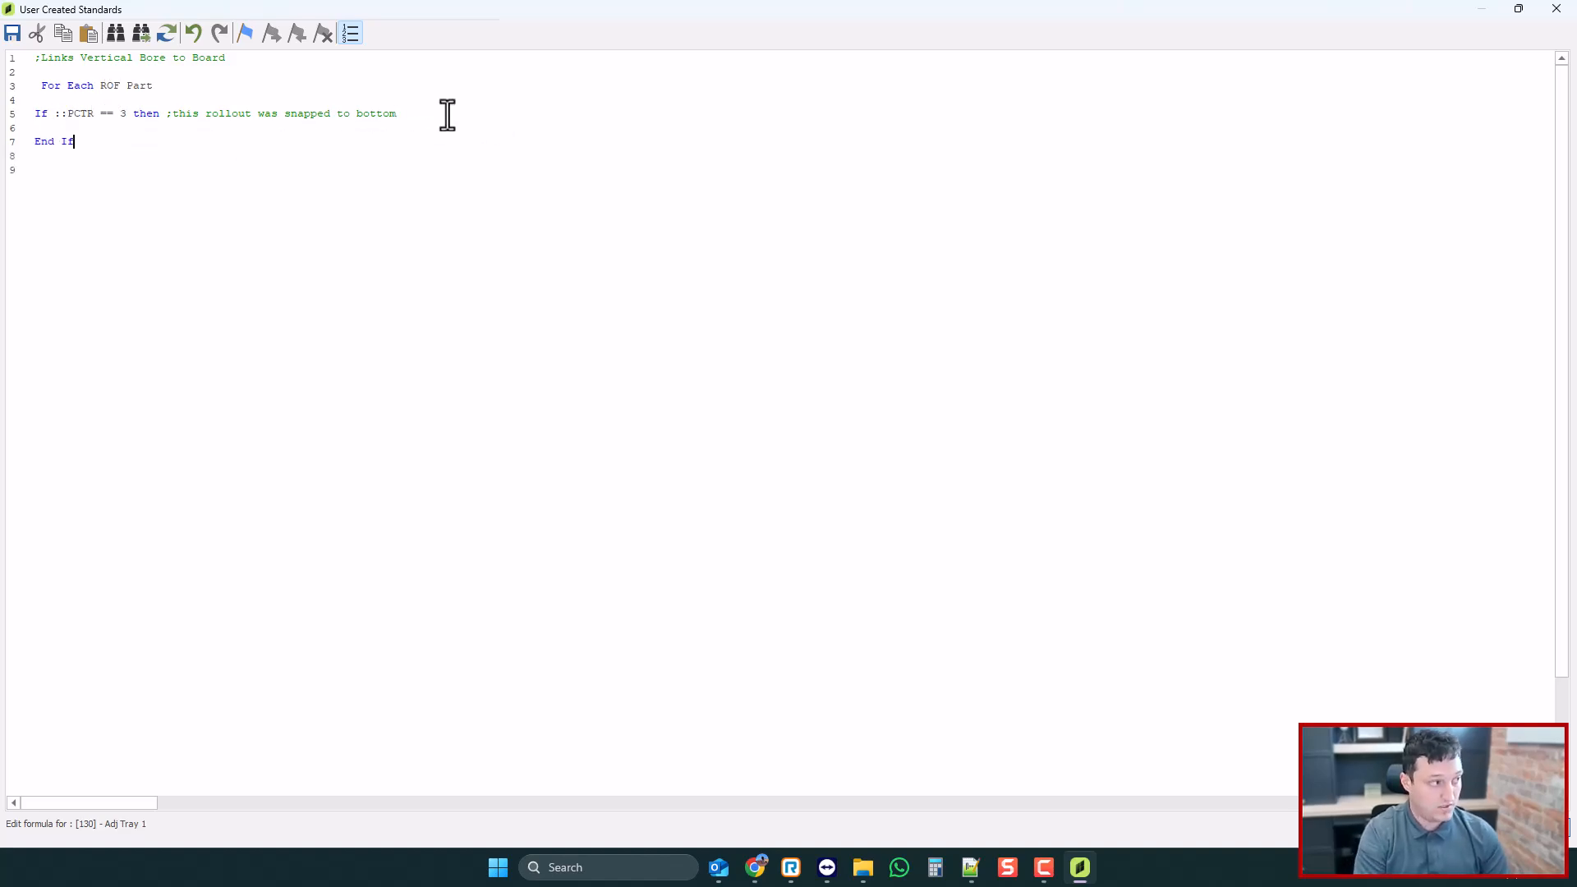
{"action": "left_click", "coordinate": [1556, 9]}
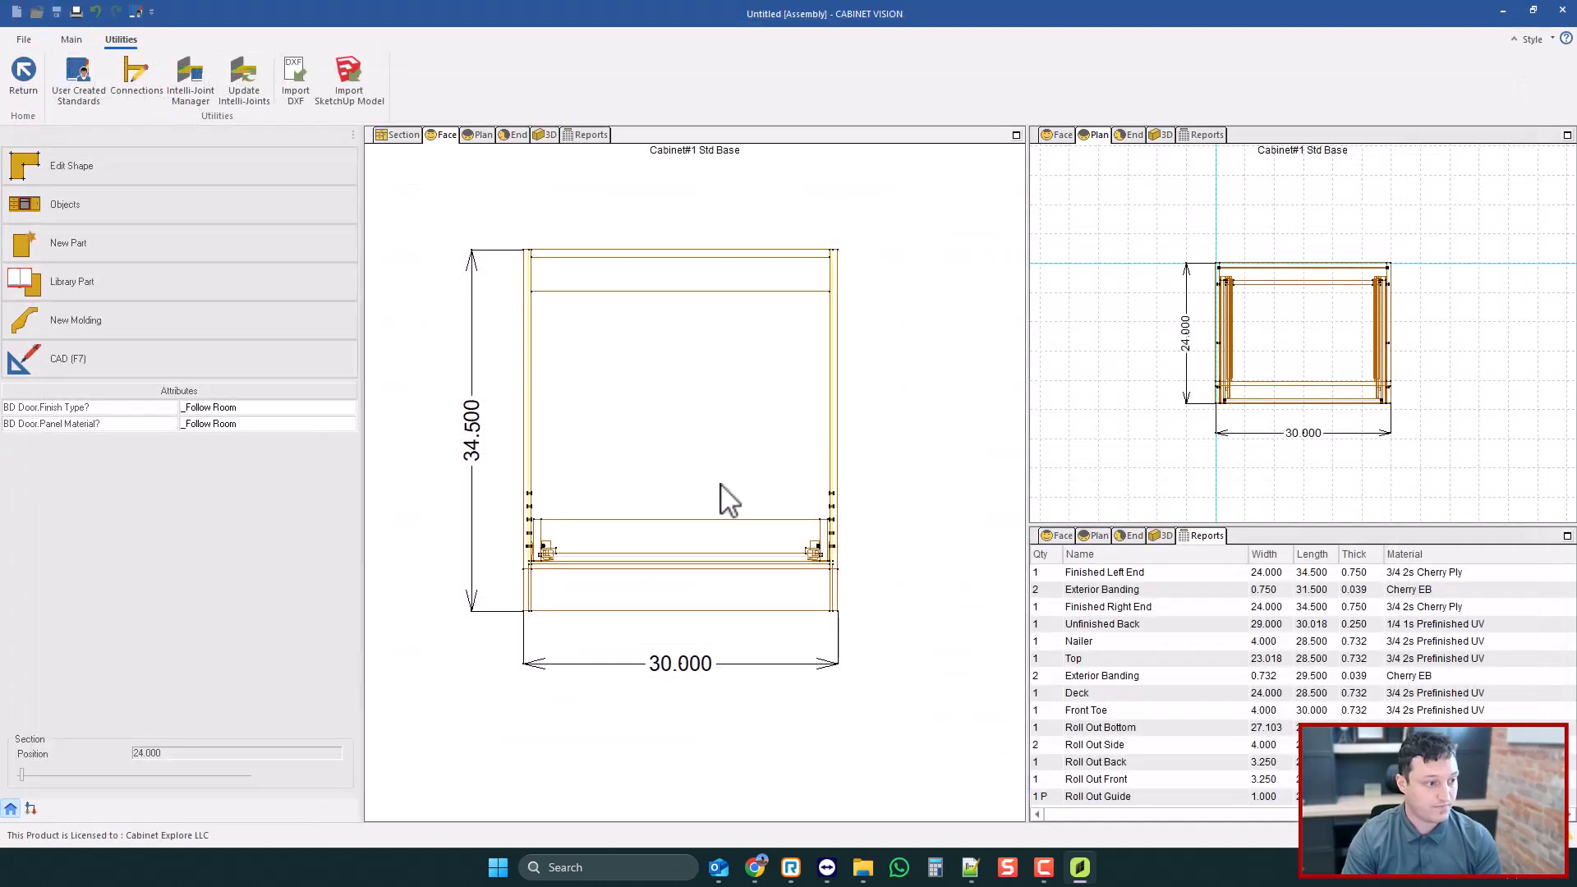
- Select the roll out front in the face view and show its parameters in the object tree
{"action": "left_click", "coordinate": [605, 556]}
{"action": "left_click", "coordinate": [637, 588]}
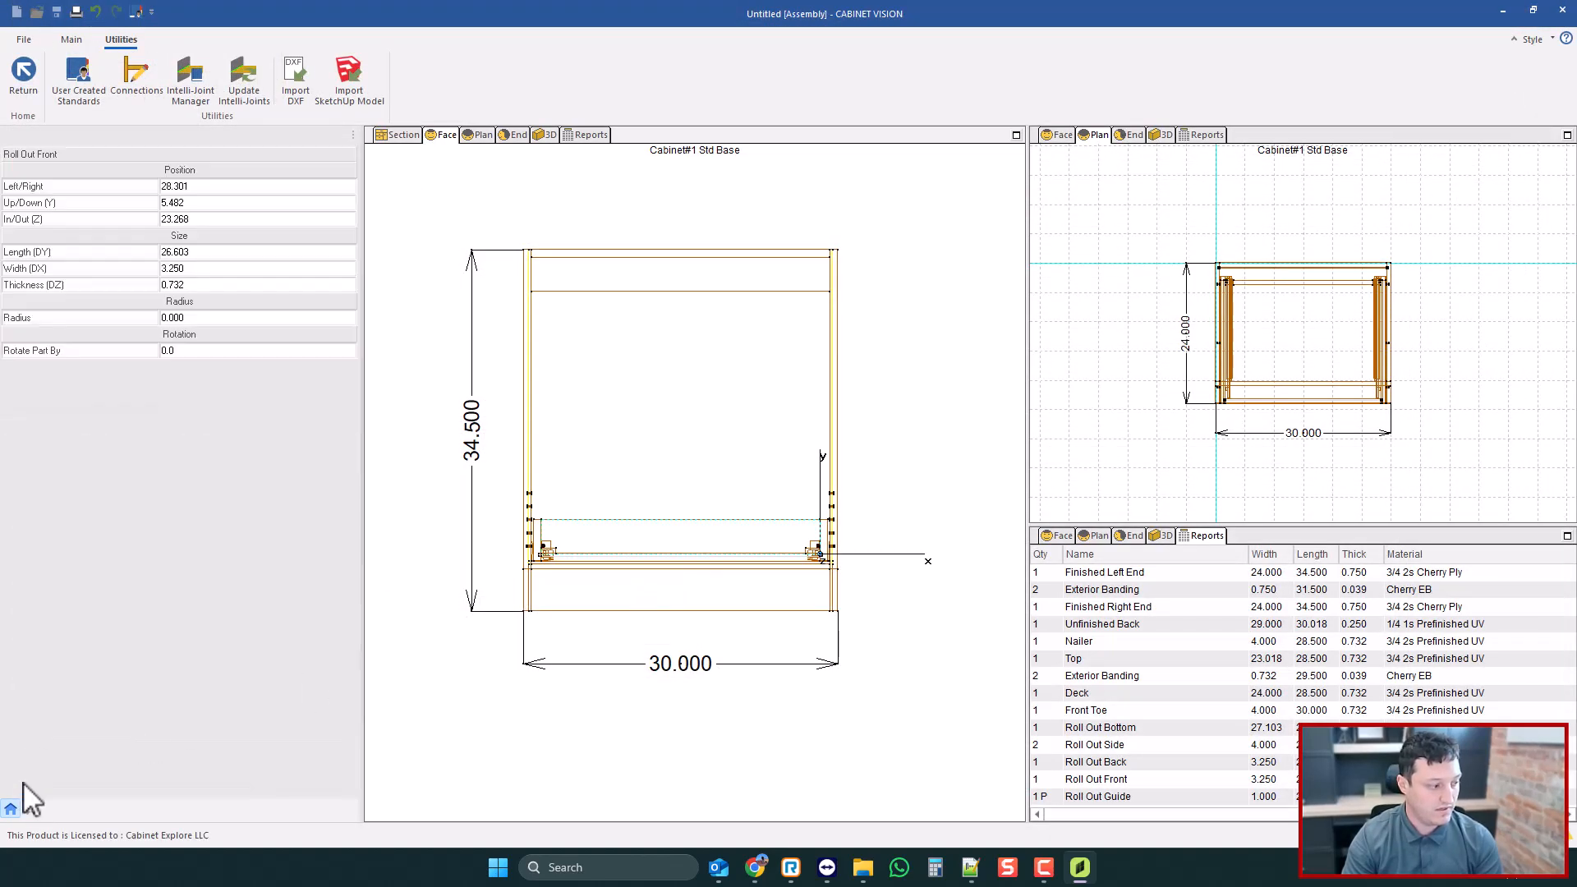
{"action": "left_click", "coordinate": [30, 807]}
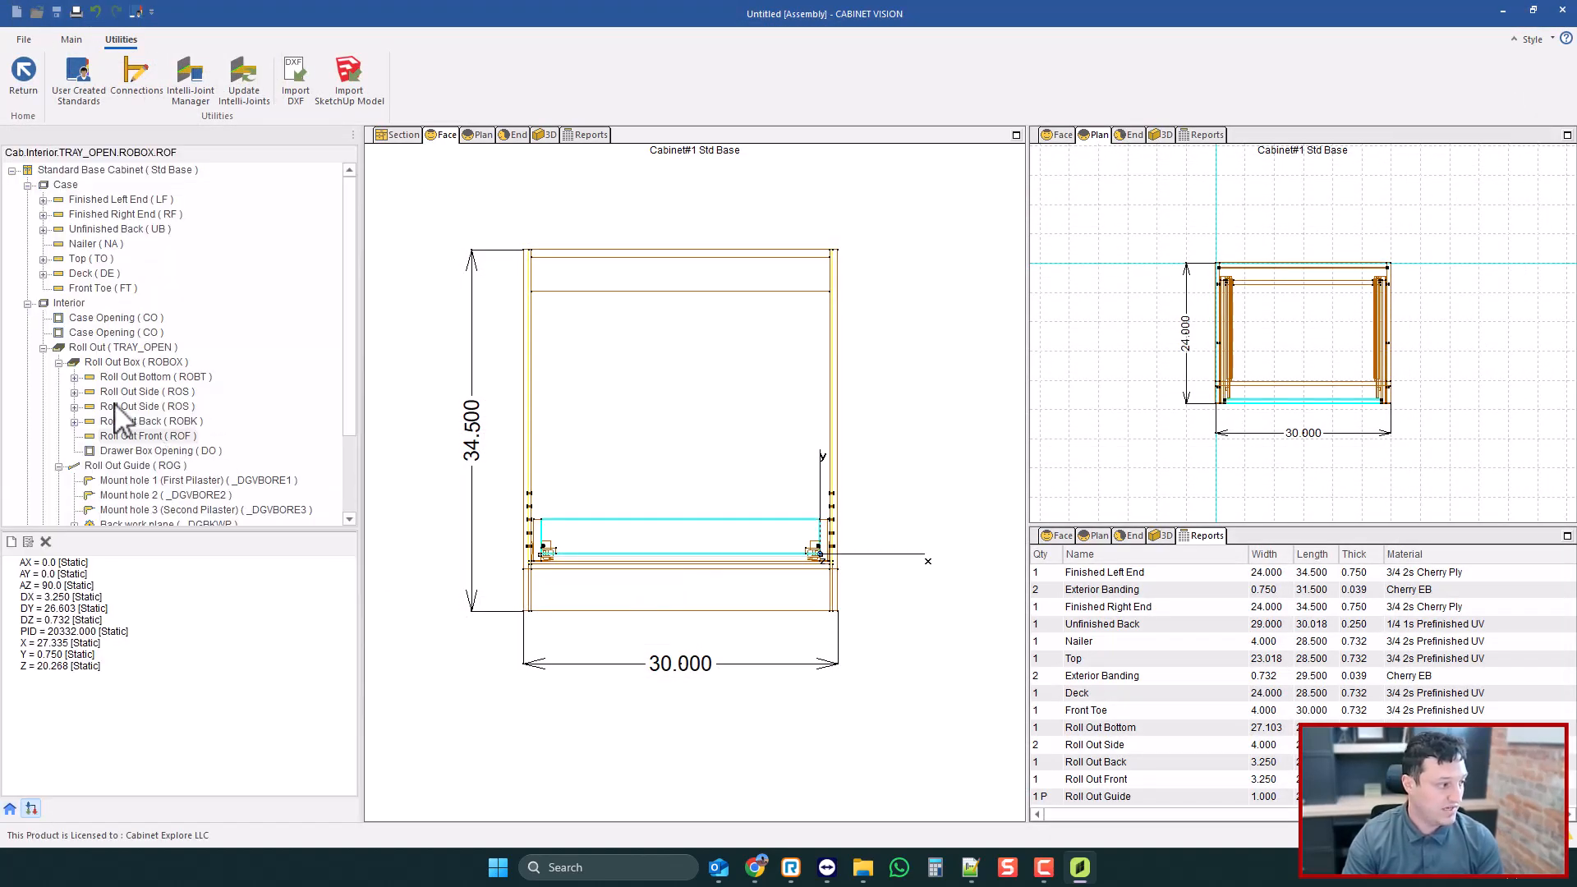
- Inspect the PCTR parameter of the Roll Out (TRAY_OPEN) assembly
{"action": "left_click", "coordinate": [123, 363]}
{"action": "left_click", "coordinate": [125, 348]}
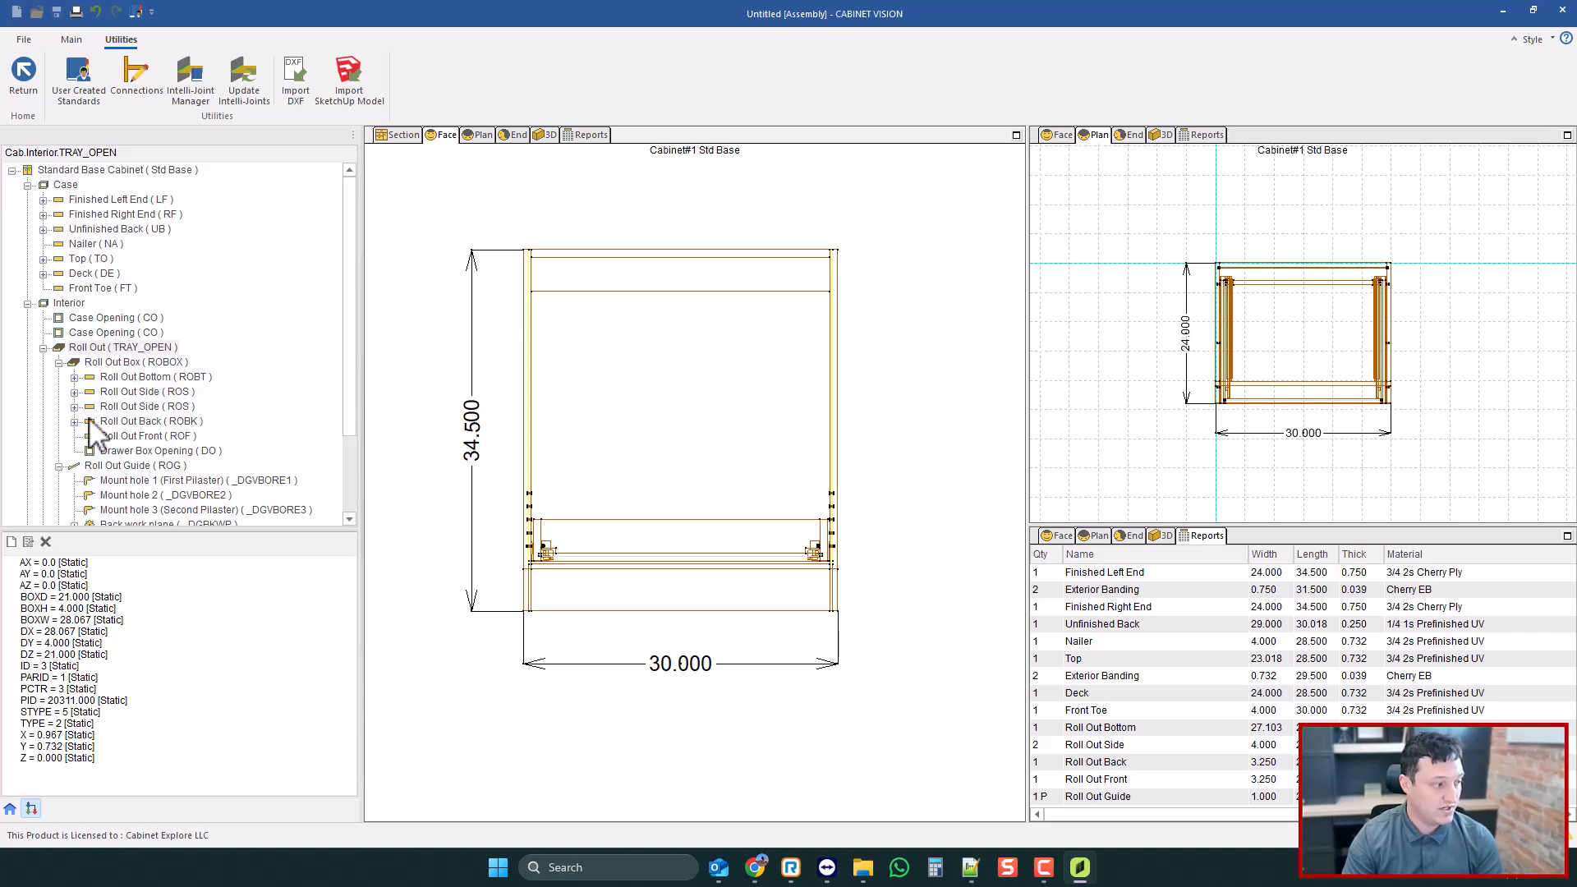
{"action": "left_click", "coordinate": [36, 690]}
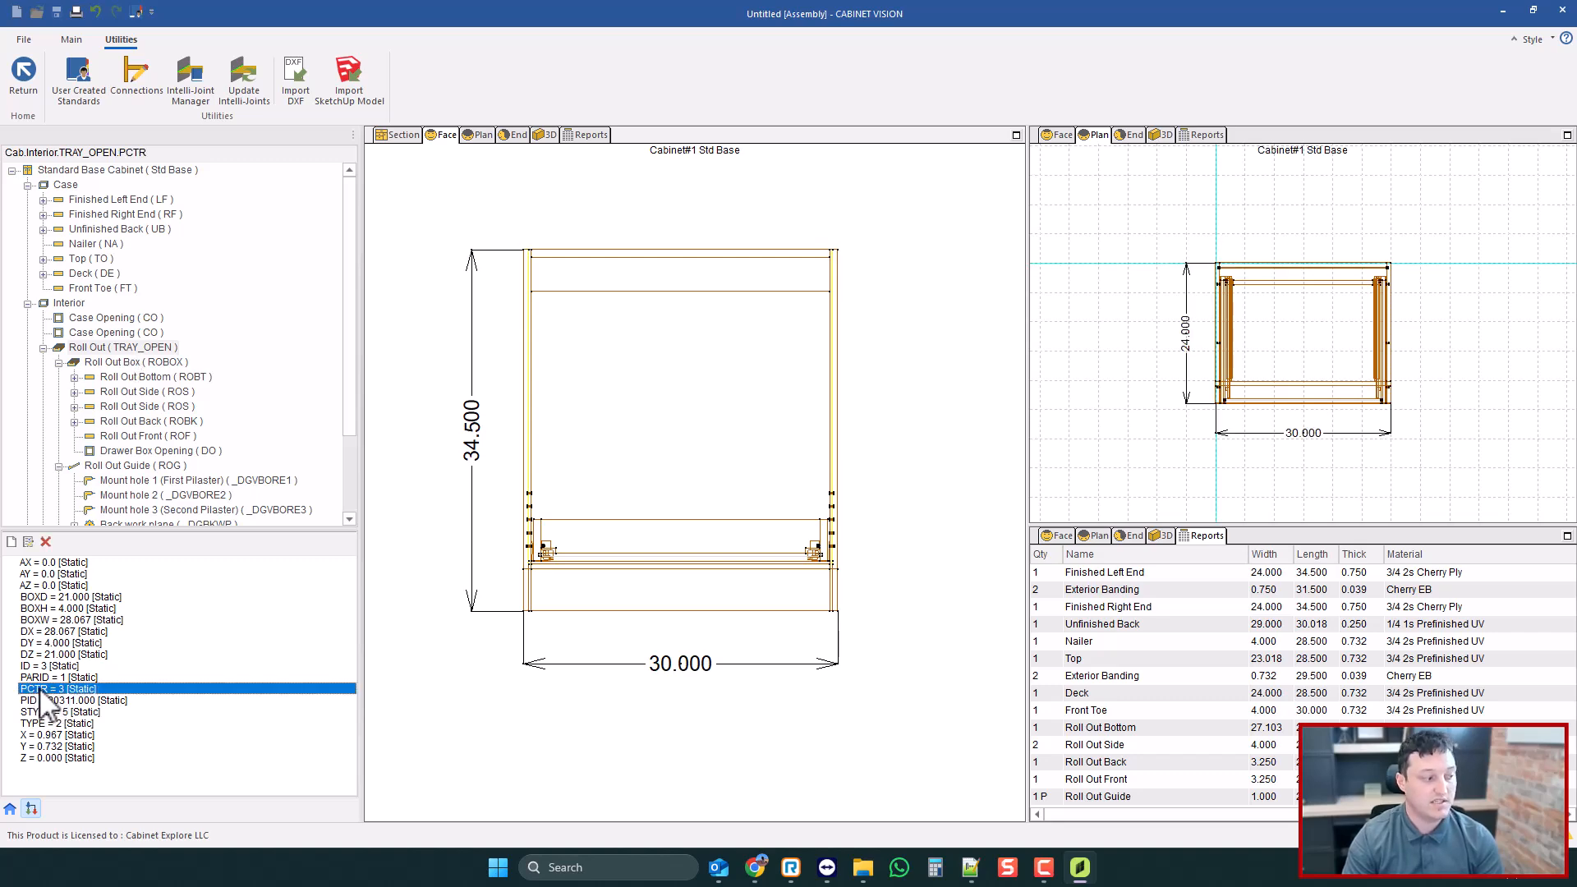
- In the Adj Tray 1 standard's code, add the nested condition "If CE_AdjTrayAdd == null then" inside the ::PCTR == 3 block
{"action": "left_click", "coordinate": [78, 83]}
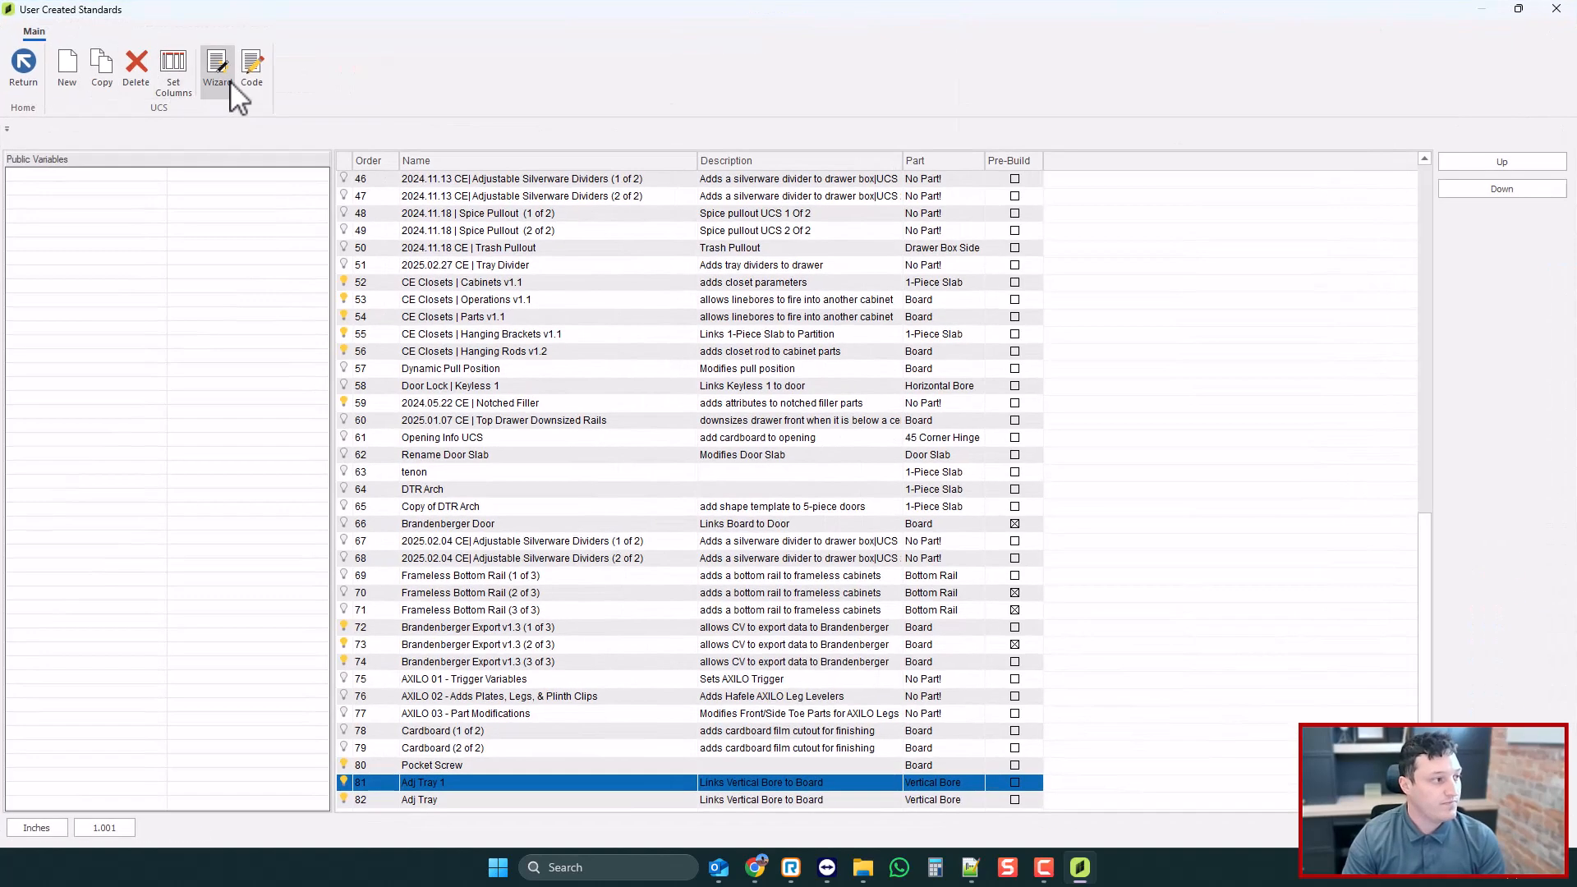
{"action": "left_click", "coordinate": [222, 72]}
{"action": "key", "text": "Return"}
{"action": "key", "text": "Return"}
{"action": "left_click", "coordinate": [57, 140]}
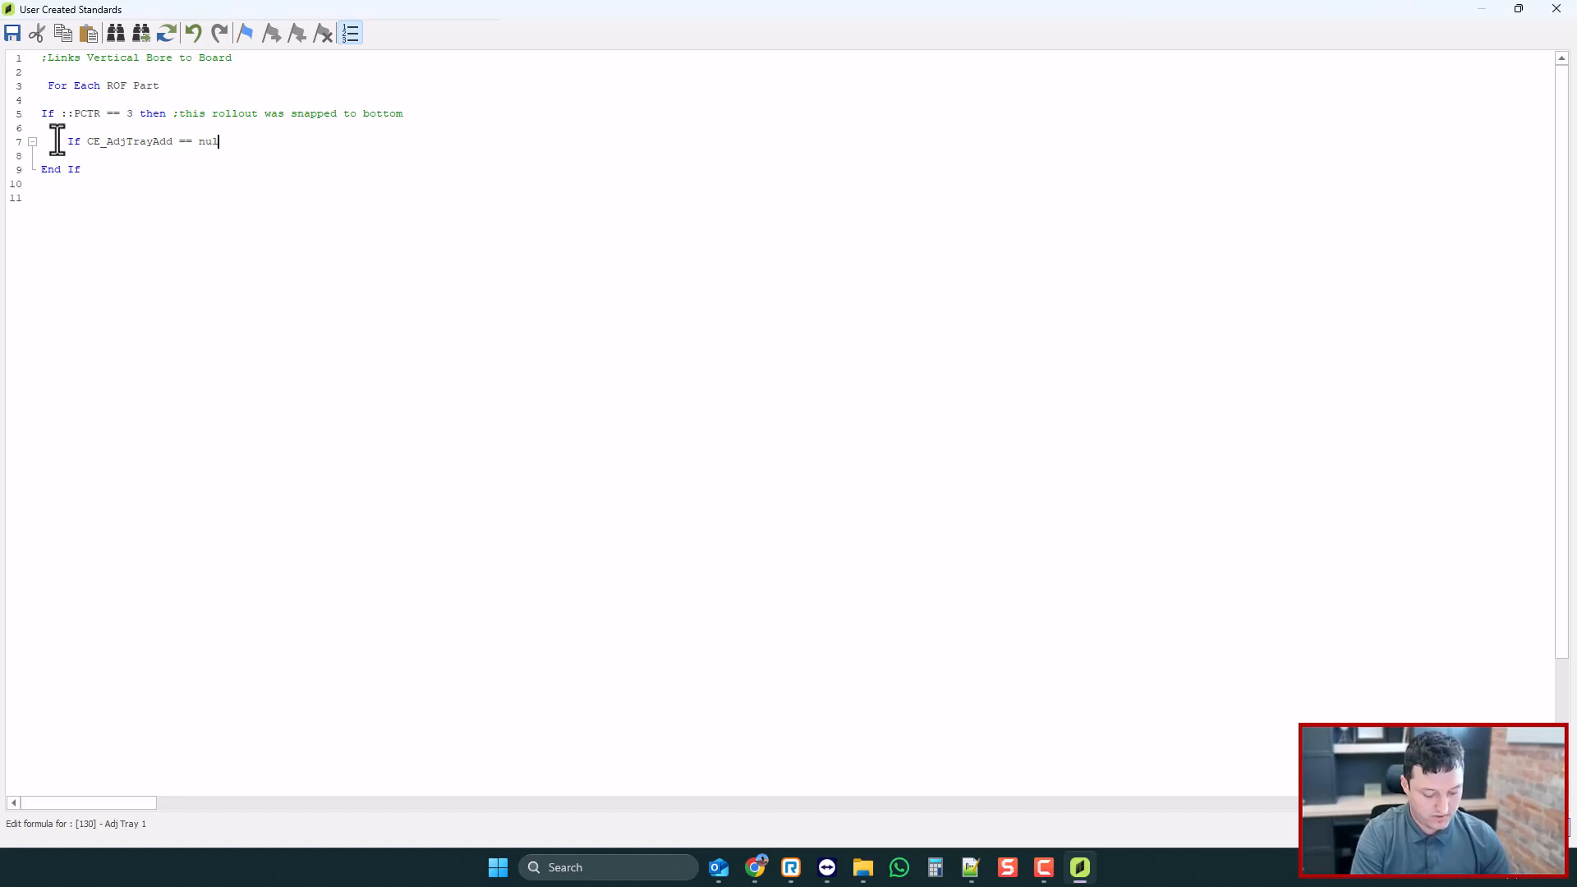
- Define CE_AdjTrayAdd with <bool> = 1, <style> = 1 and <desc> = 'Adj Rollout.Add?', closing the nested condition with End If
{"action": "double_click", "coordinate": [115, 142]}
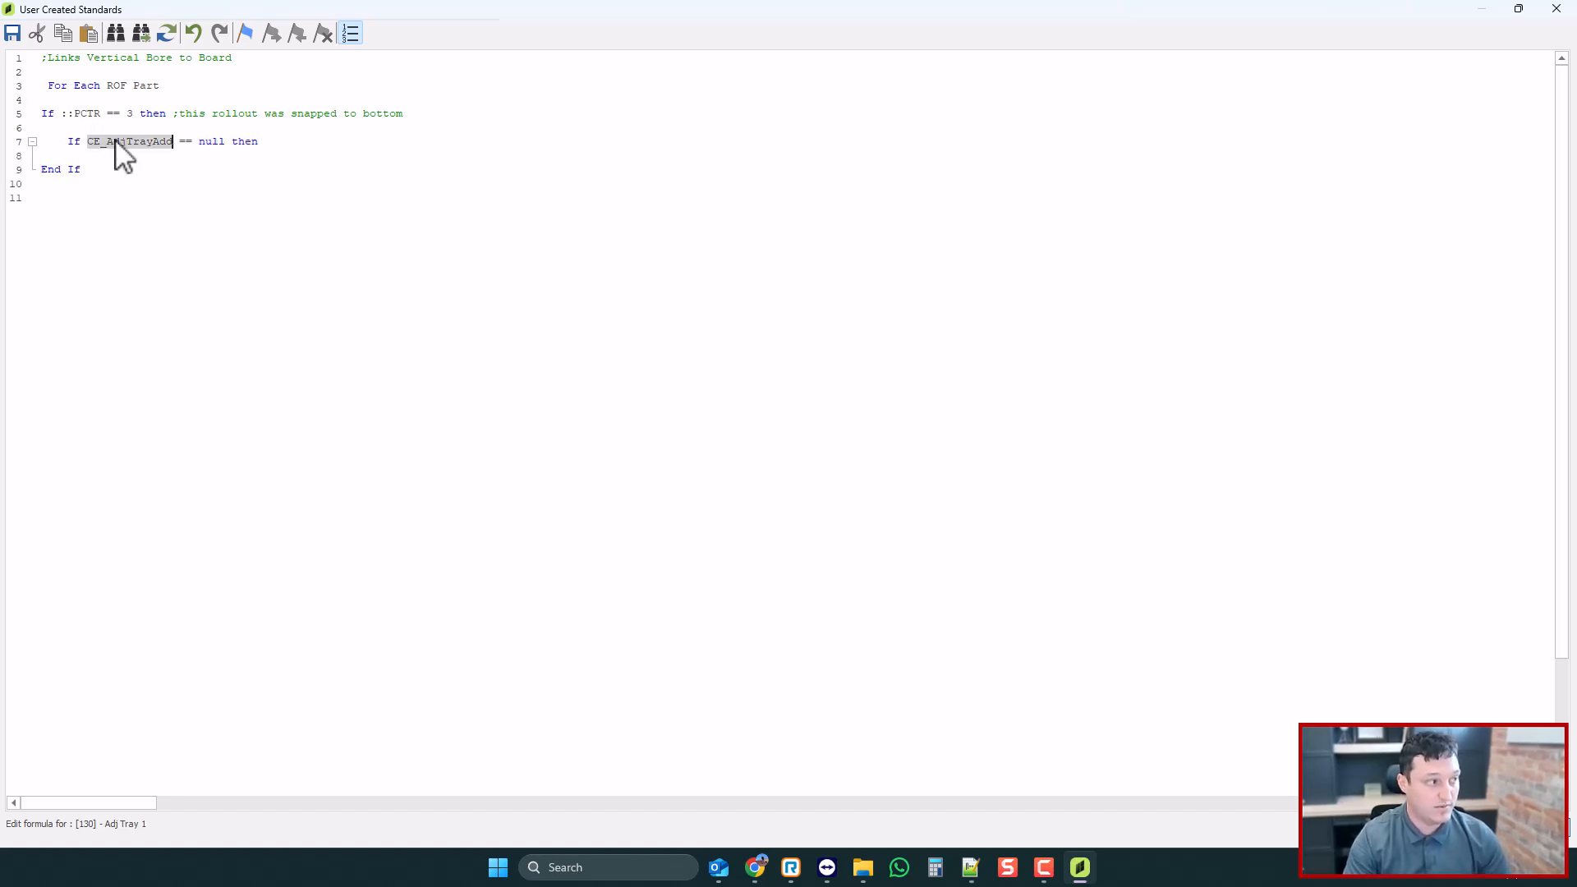
{"action": "key", "text": "ctrl+c"}
{"action": "left_click", "coordinate": [303, 142]}
{"action": "key", "text": "Return"}
{"action": "key", "text": "ctrl+v"}
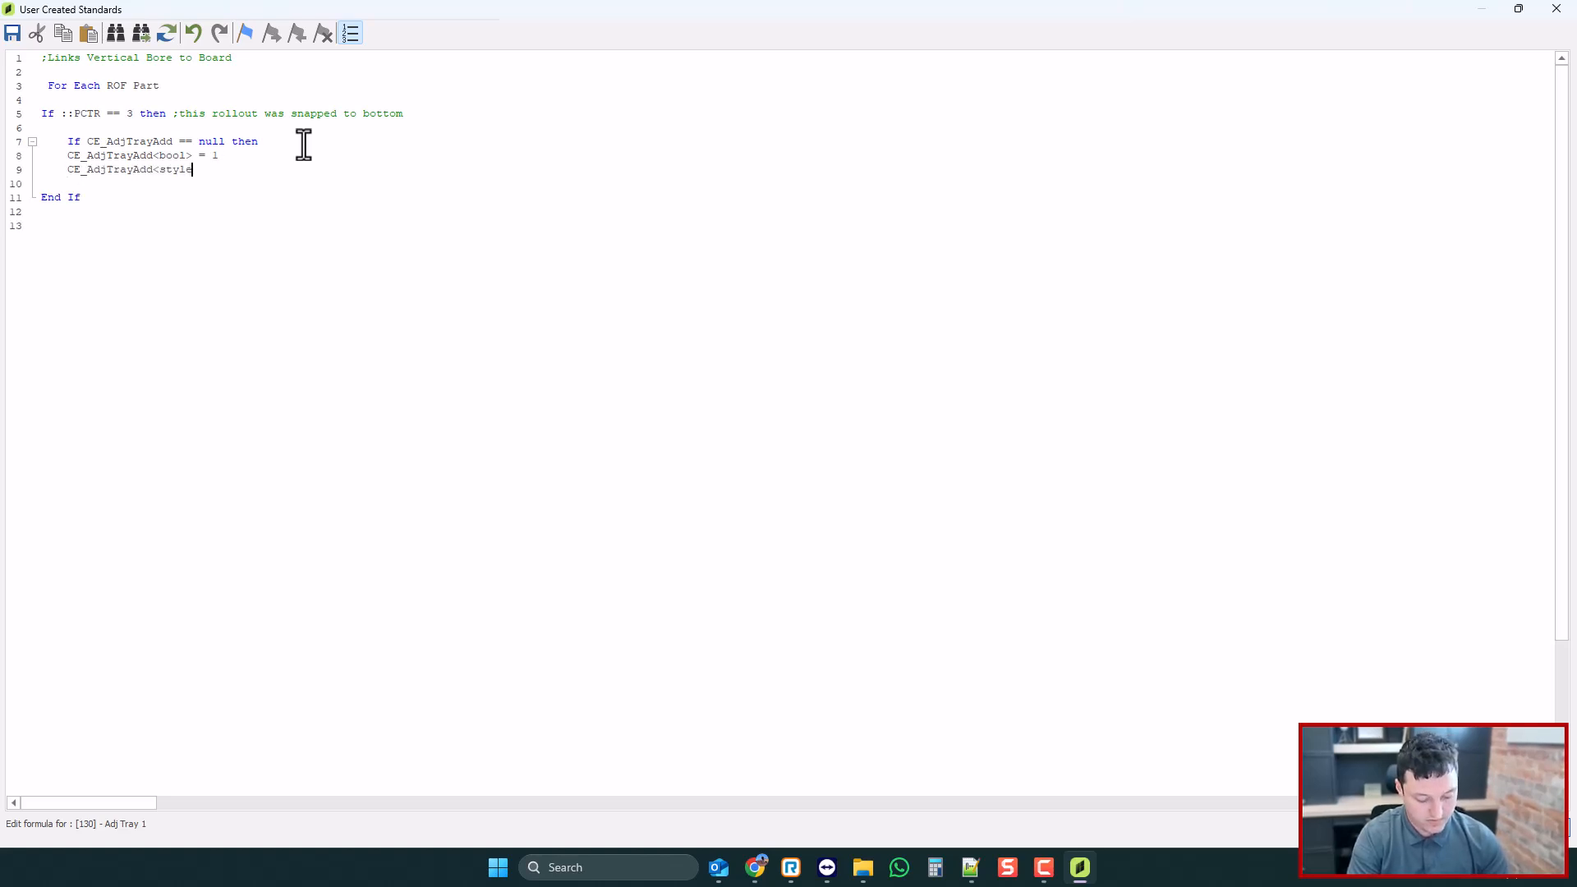
{"action": "type", "text": "= 'Adj Rollout.Add"}
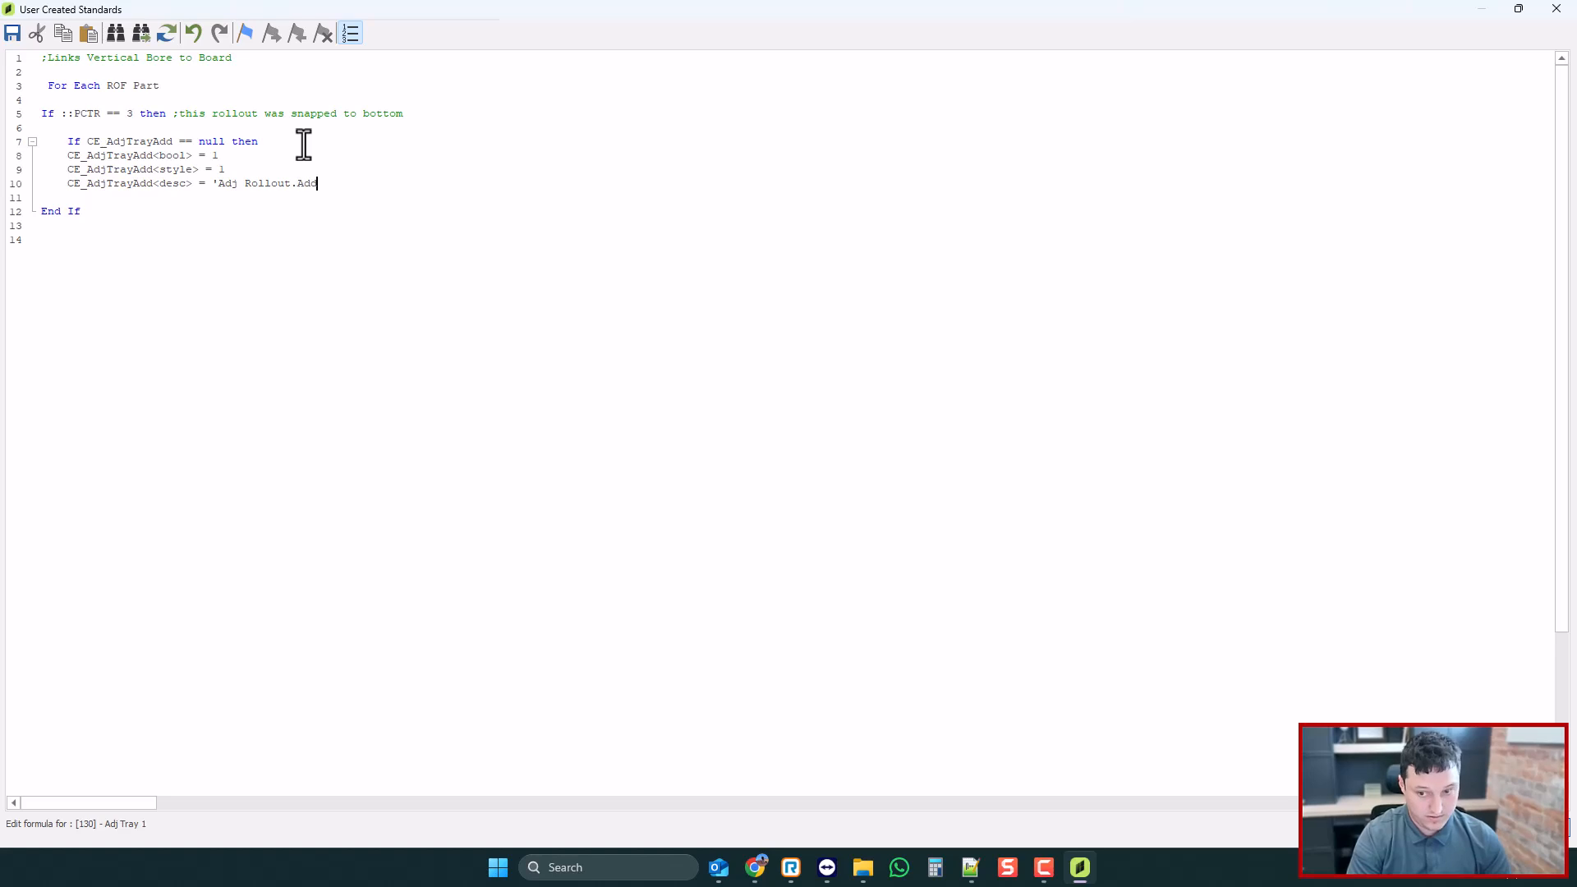
{"action": "key", "text": "Return"}
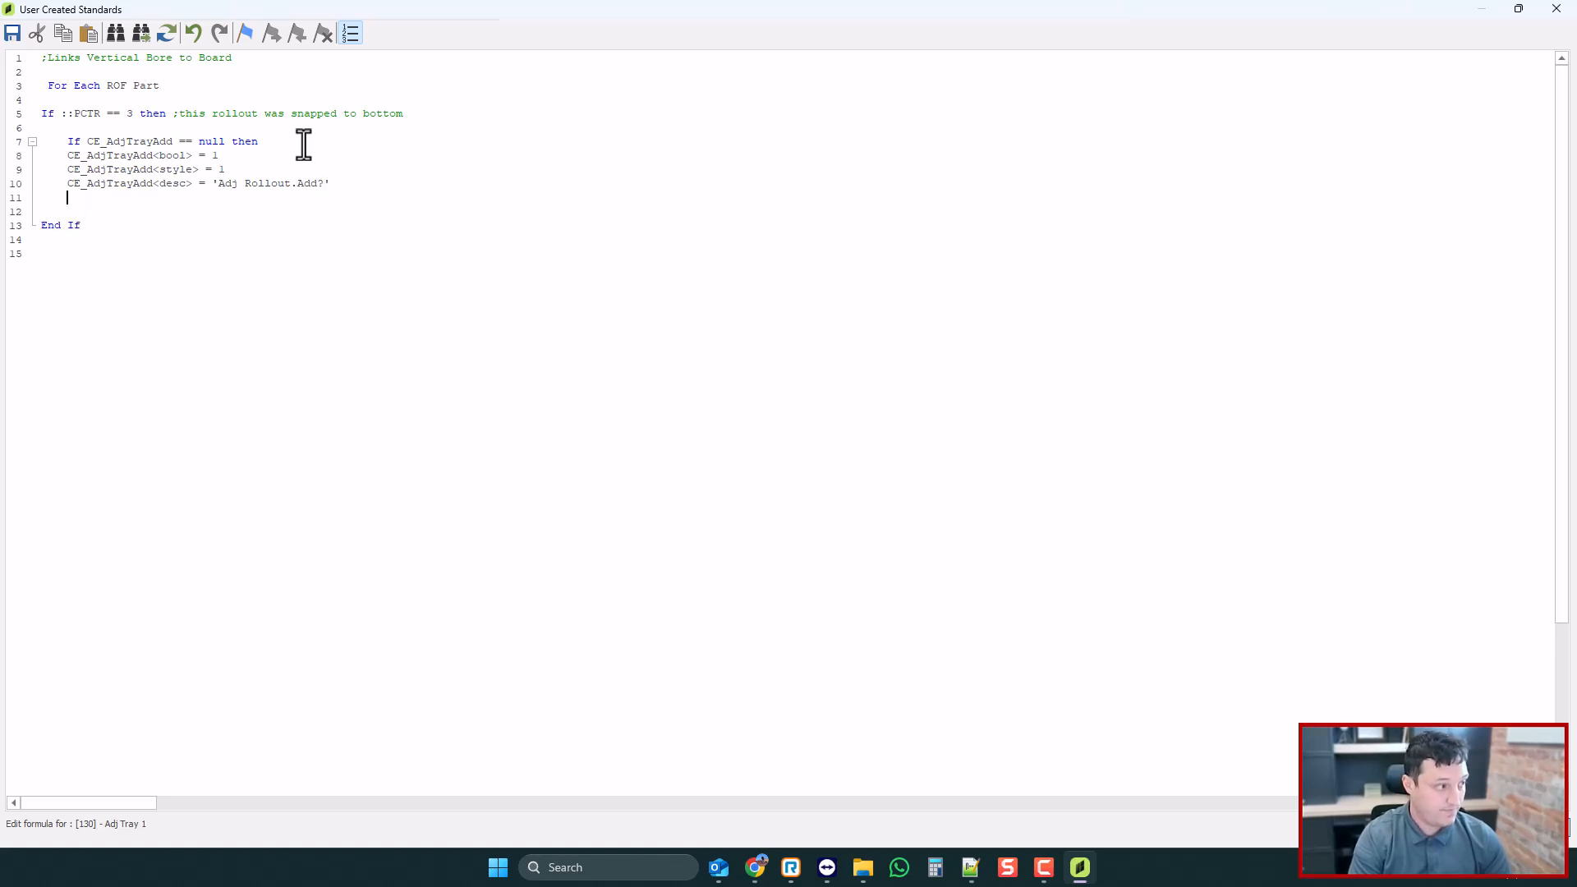
{"action": "type", "text": "End If"}
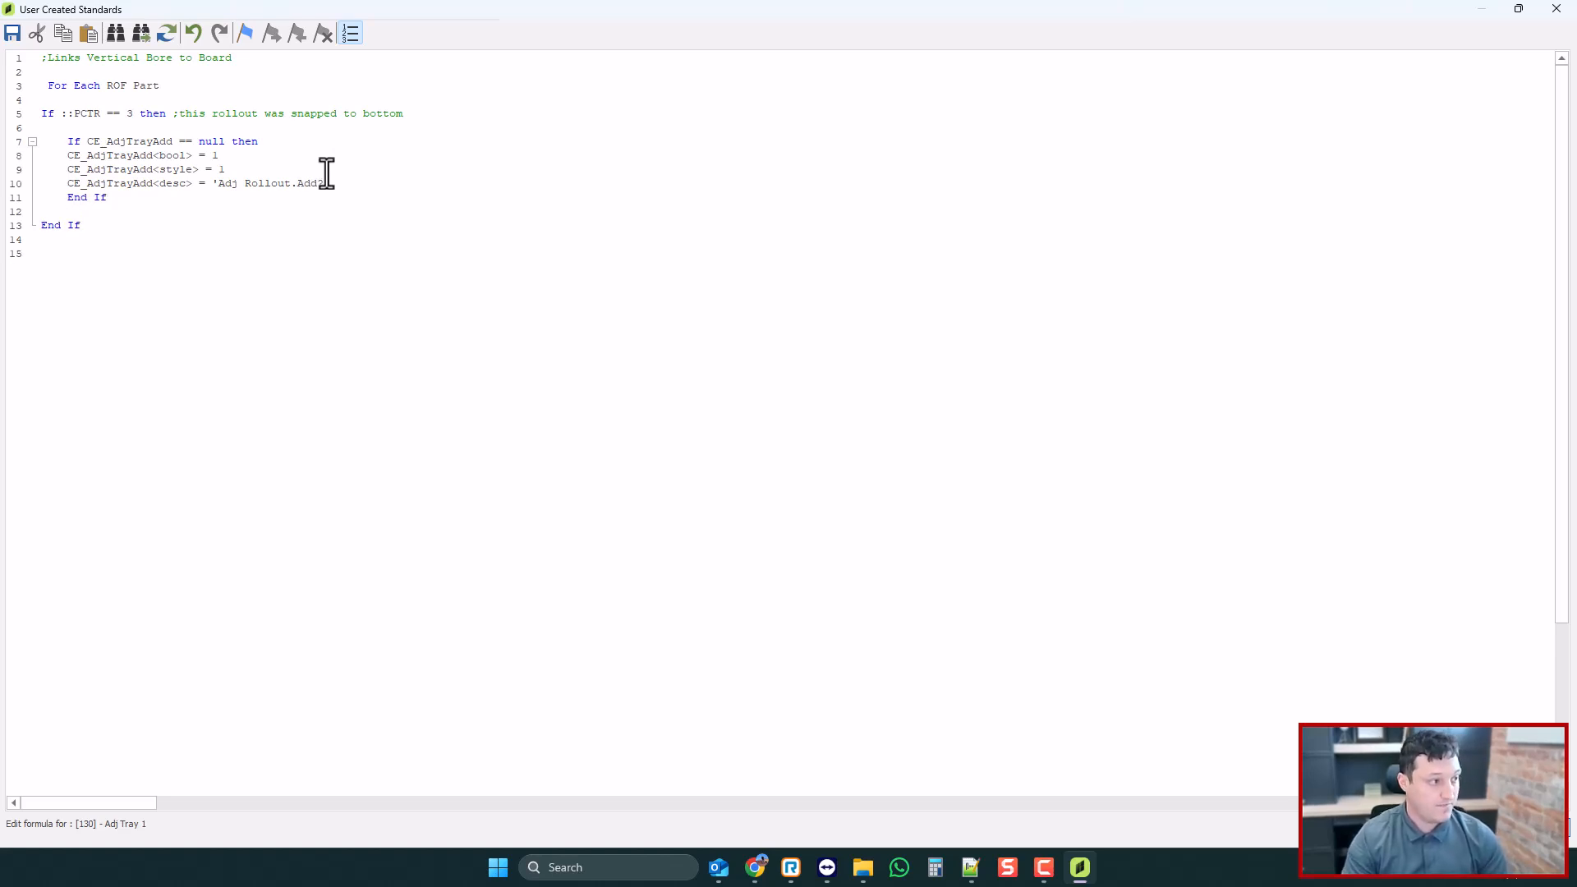
- Indent the three CE_AdjTrayAdd lines, then save the code and return to the cabinet assembly
{"action": "left_click_drag", "start_coordinate": [333, 182], "coordinate": [41, 155]}
{"action": "key", "text": "Tab"}
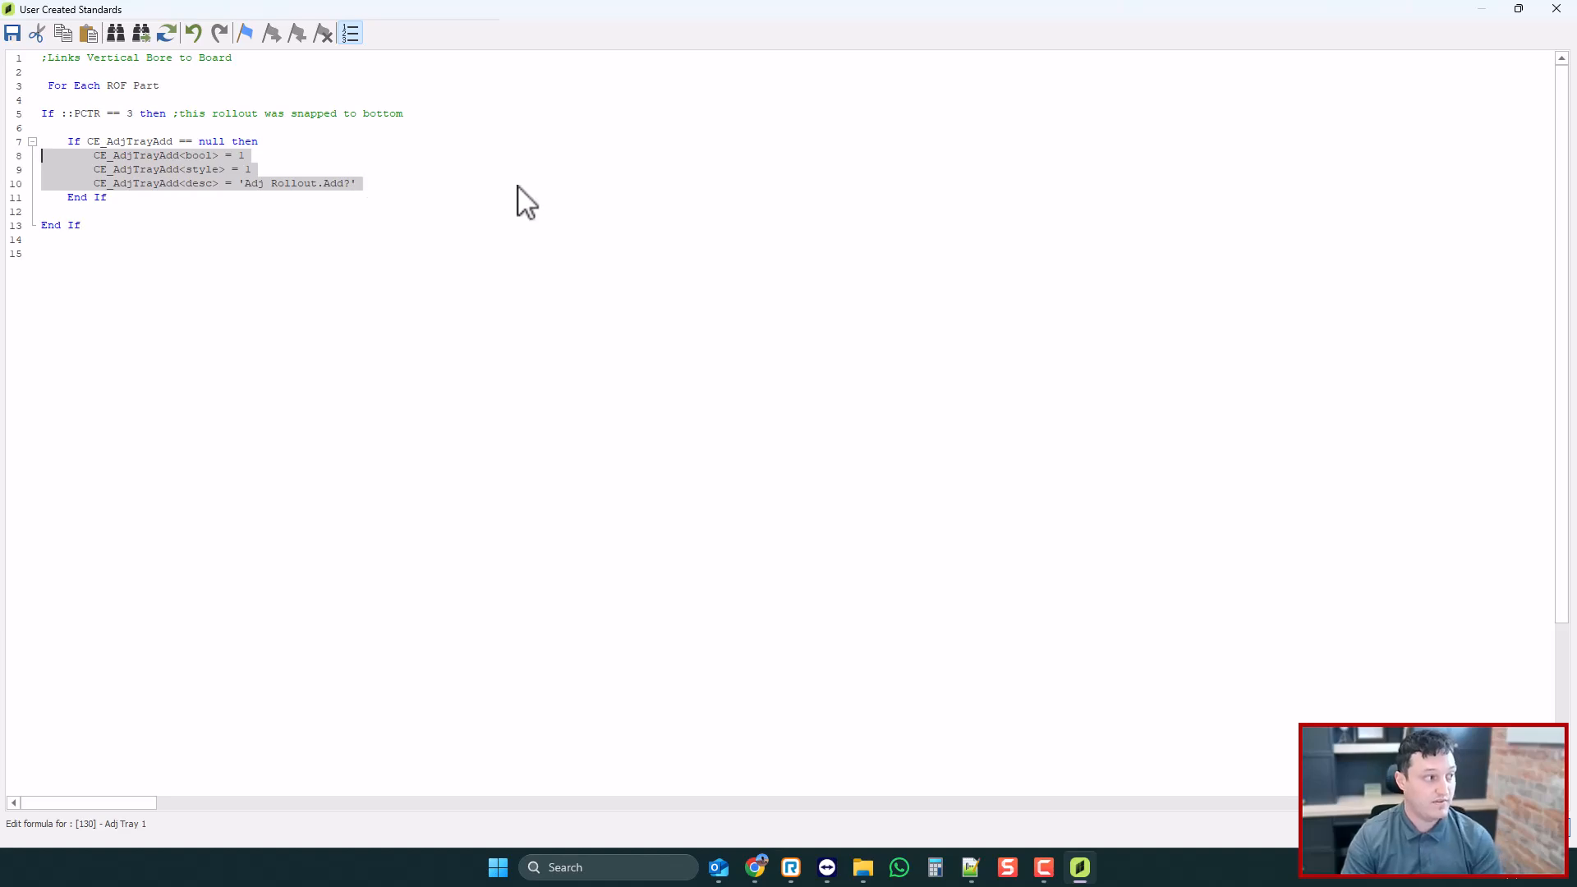
{"action": "left_click", "coordinate": [516, 186]}
{"action": "left_click", "coordinate": [1544, 8]}
{"action": "key", "text": "Return"}
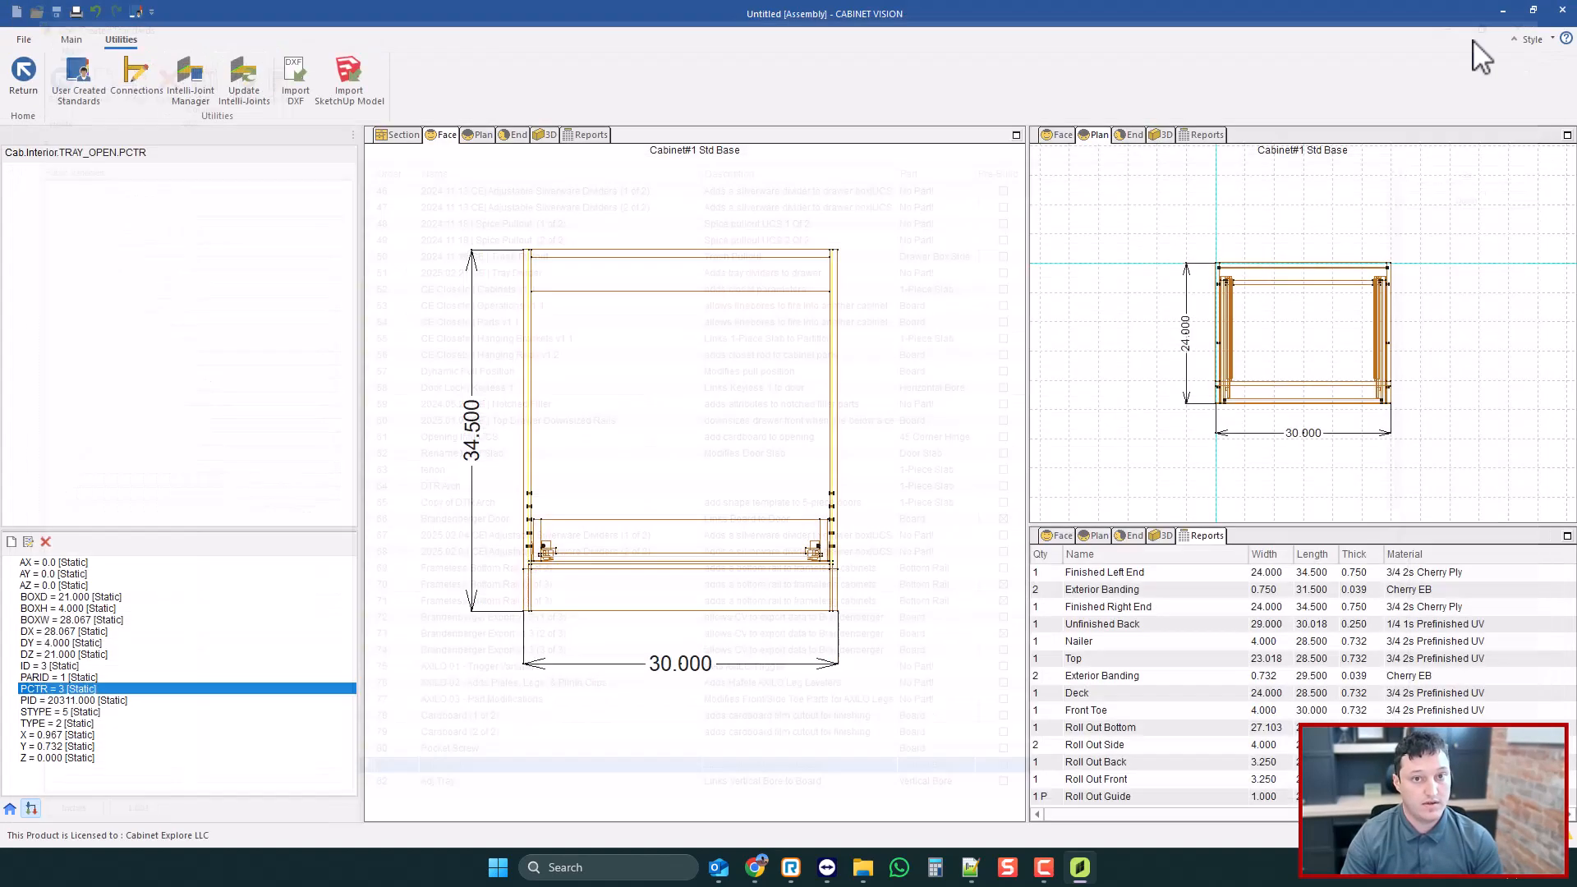
- Check the roll out front's parameters and attributes for the new Adj Rollout option
{"action": "left_click", "coordinate": [682, 588]}
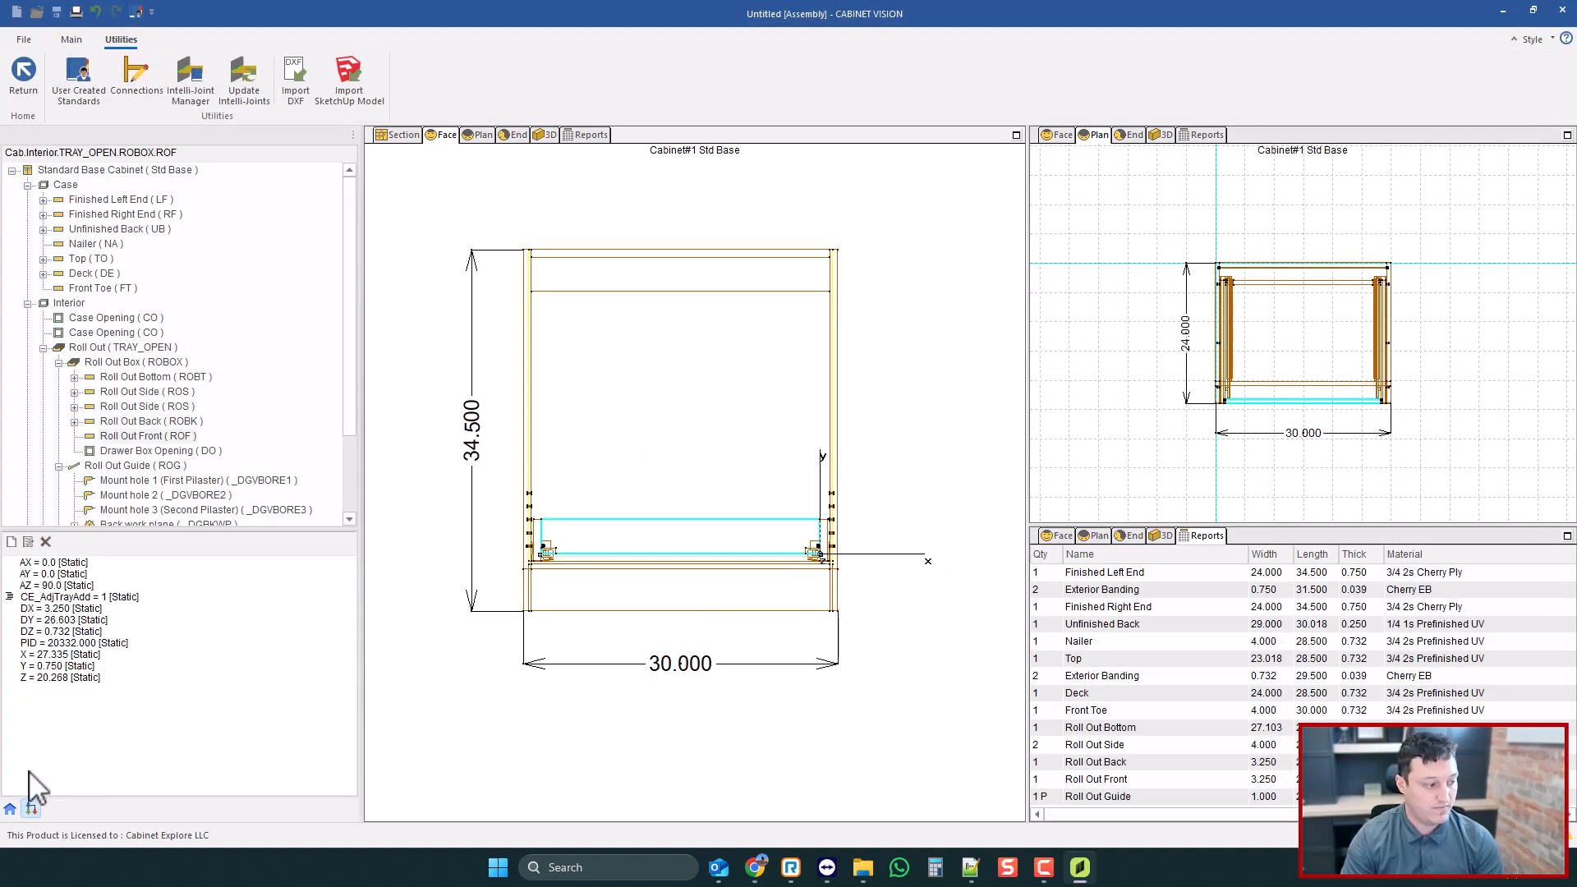
{"action": "left_click", "coordinate": [10, 808]}
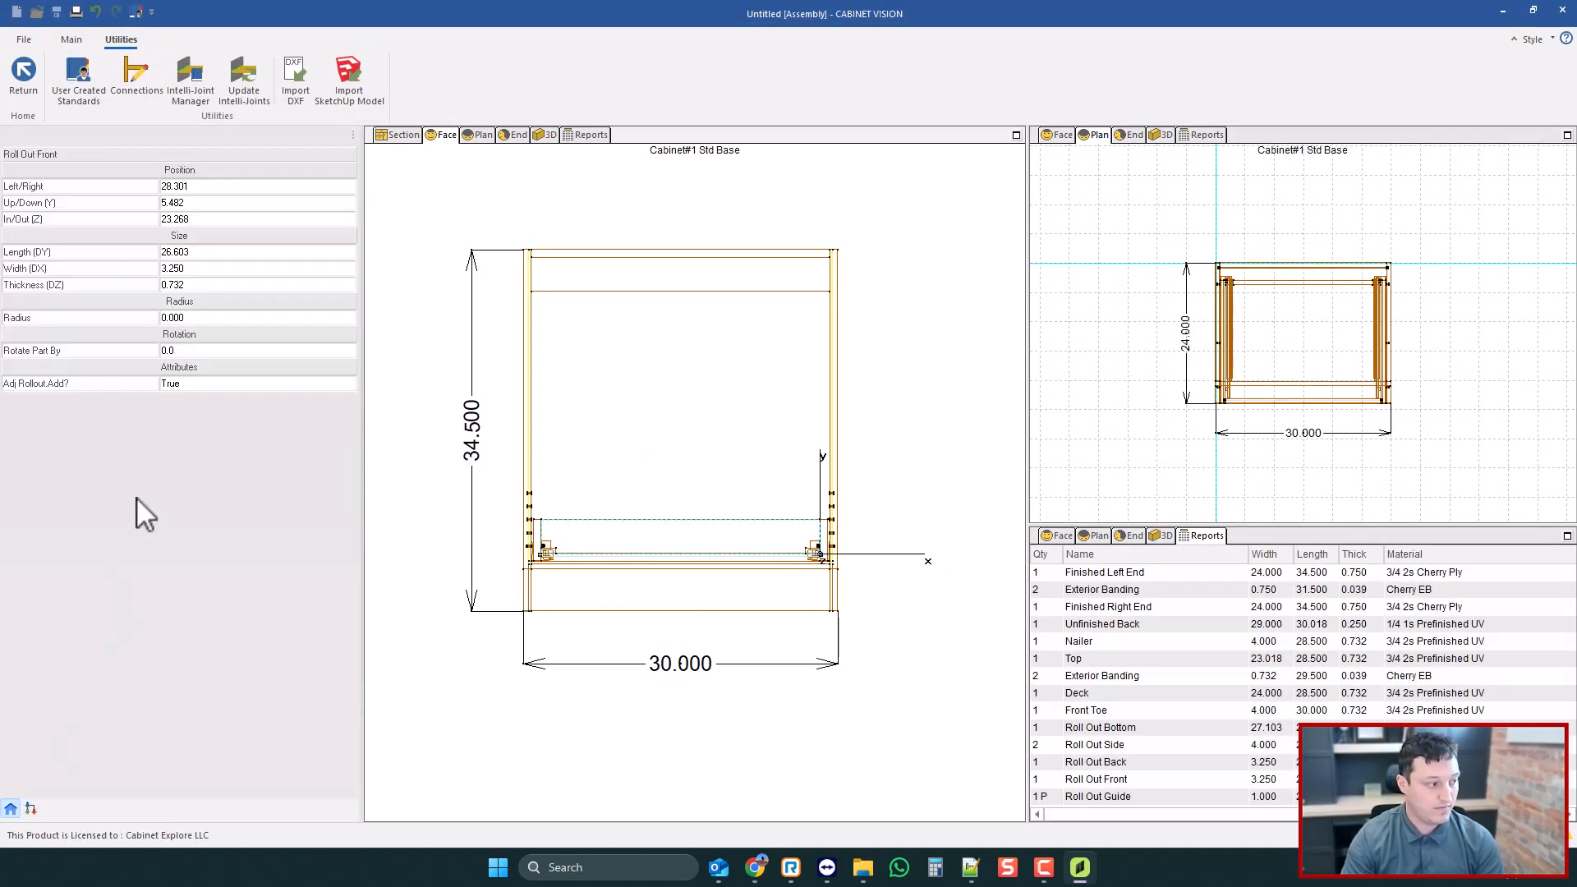
{"action": "left_click", "coordinate": [417, 338]}
- Split the cabinet's upper interior opening horizontally and make the divider a Roll Out Tray
{"action": "left_click", "coordinate": [403, 136]}
{"action": "left_click", "coordinate": [690, 429]}
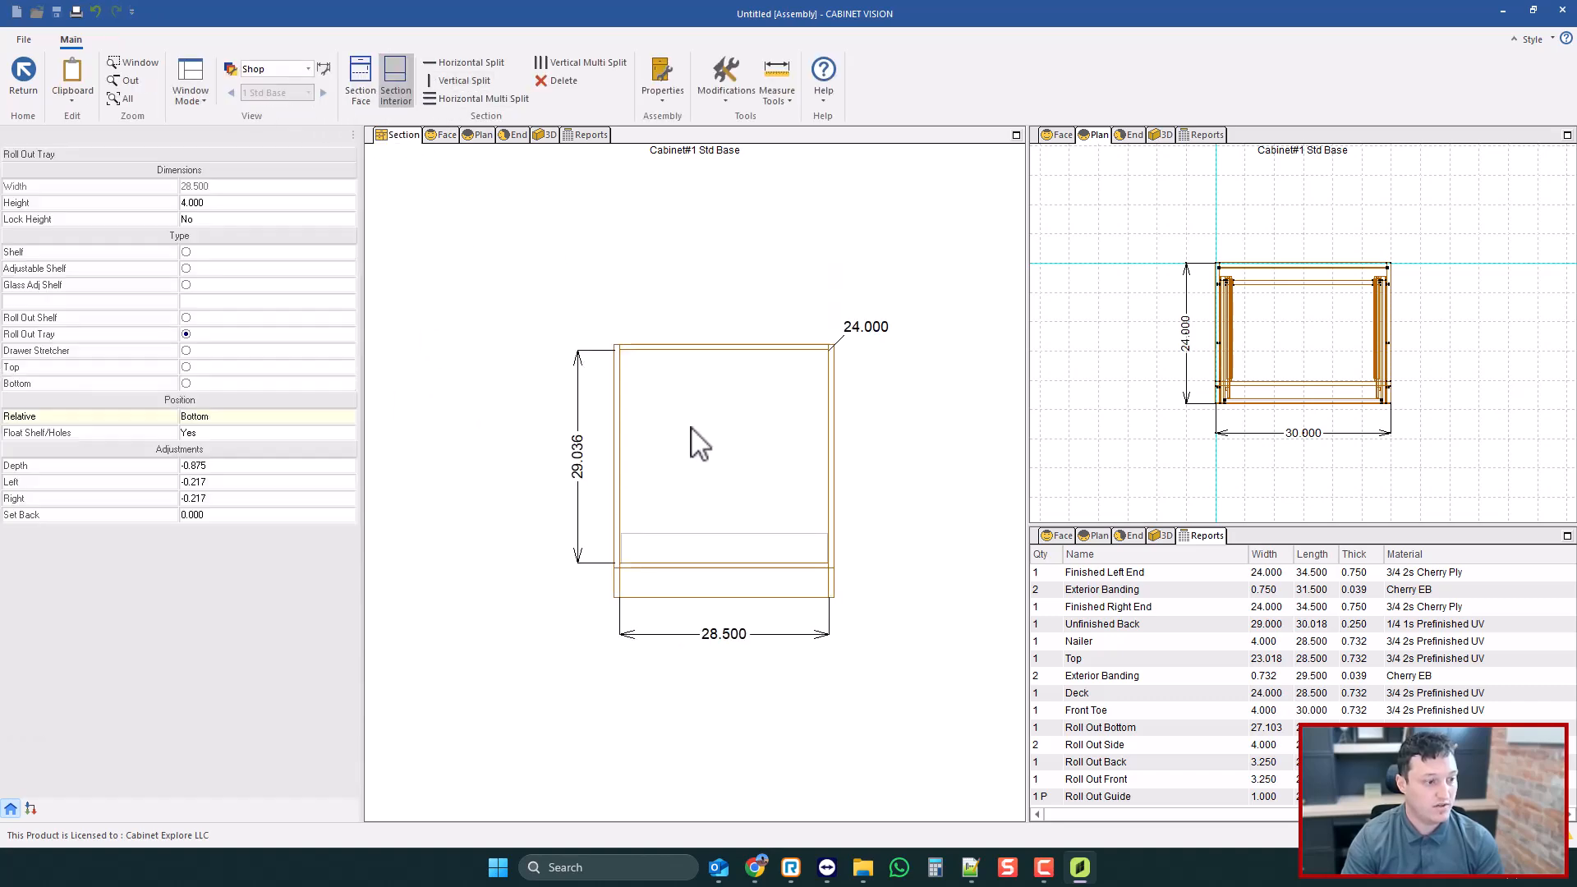
{"action": "left_click", "coordinate": [465, 80]}
{"action": "left_click", "coordinate": [721, 462]}
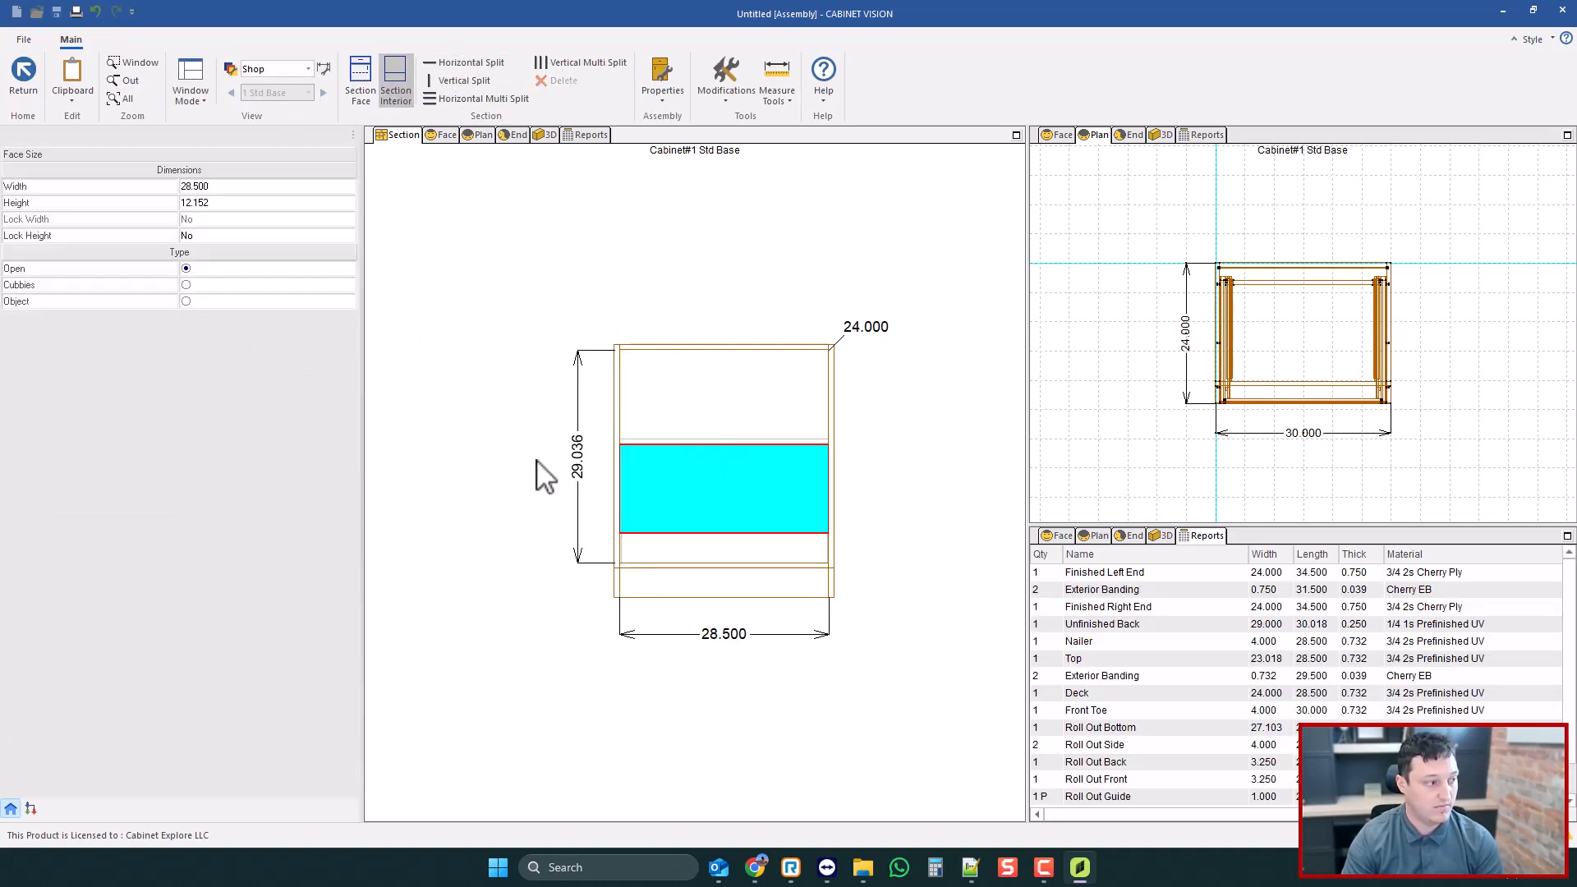
{"action": "left_click", "coordinate": [673, 445]}
{"action": "left_click", "coordinate": [190, 333]}
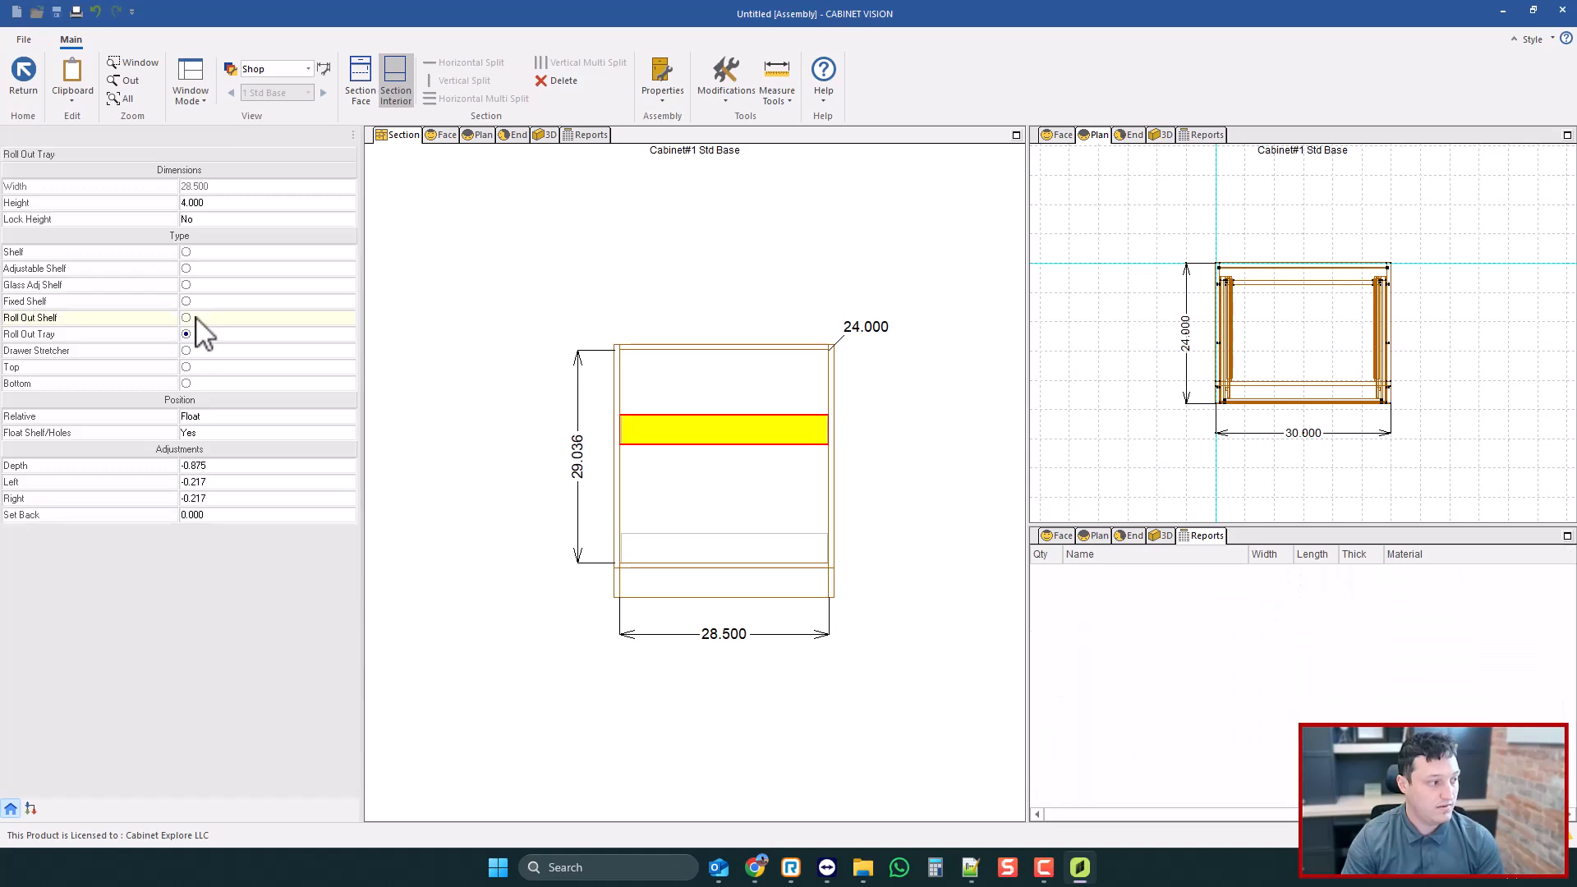
- Compare the attributes of the upper and bottom roll out fronts in the face view
{"action": "left_click", "coordinate": [443, 135]}
{"action": "left_click", "coordinate": [715, 471]}
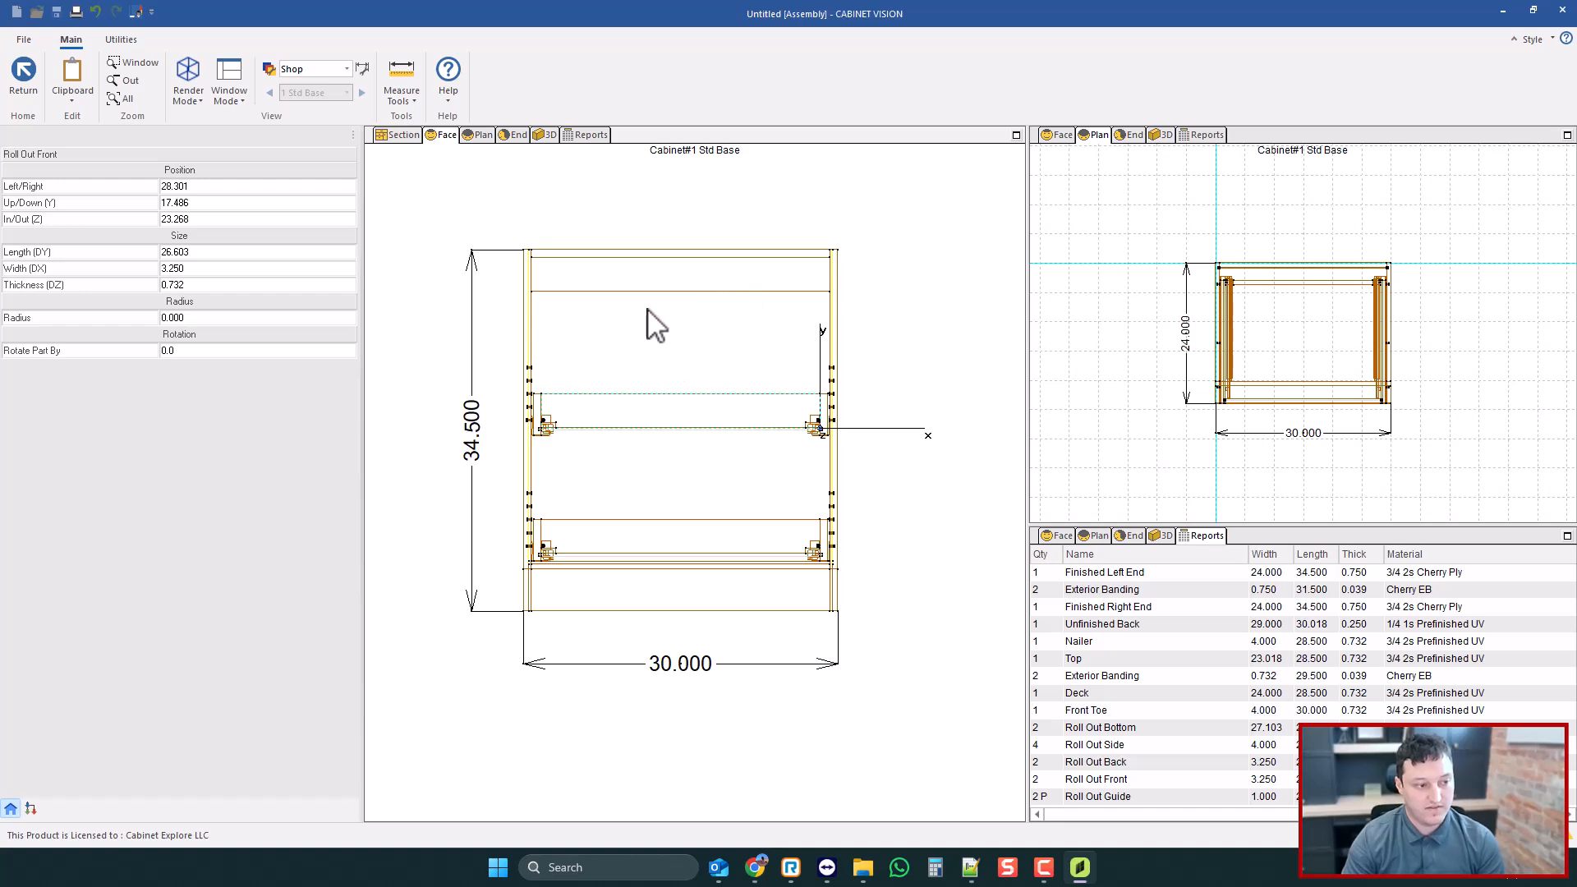
{"action": "left_click", "coordinate": [750, 552]}
{"action": "left_click", "coordinate": [754, 584]}
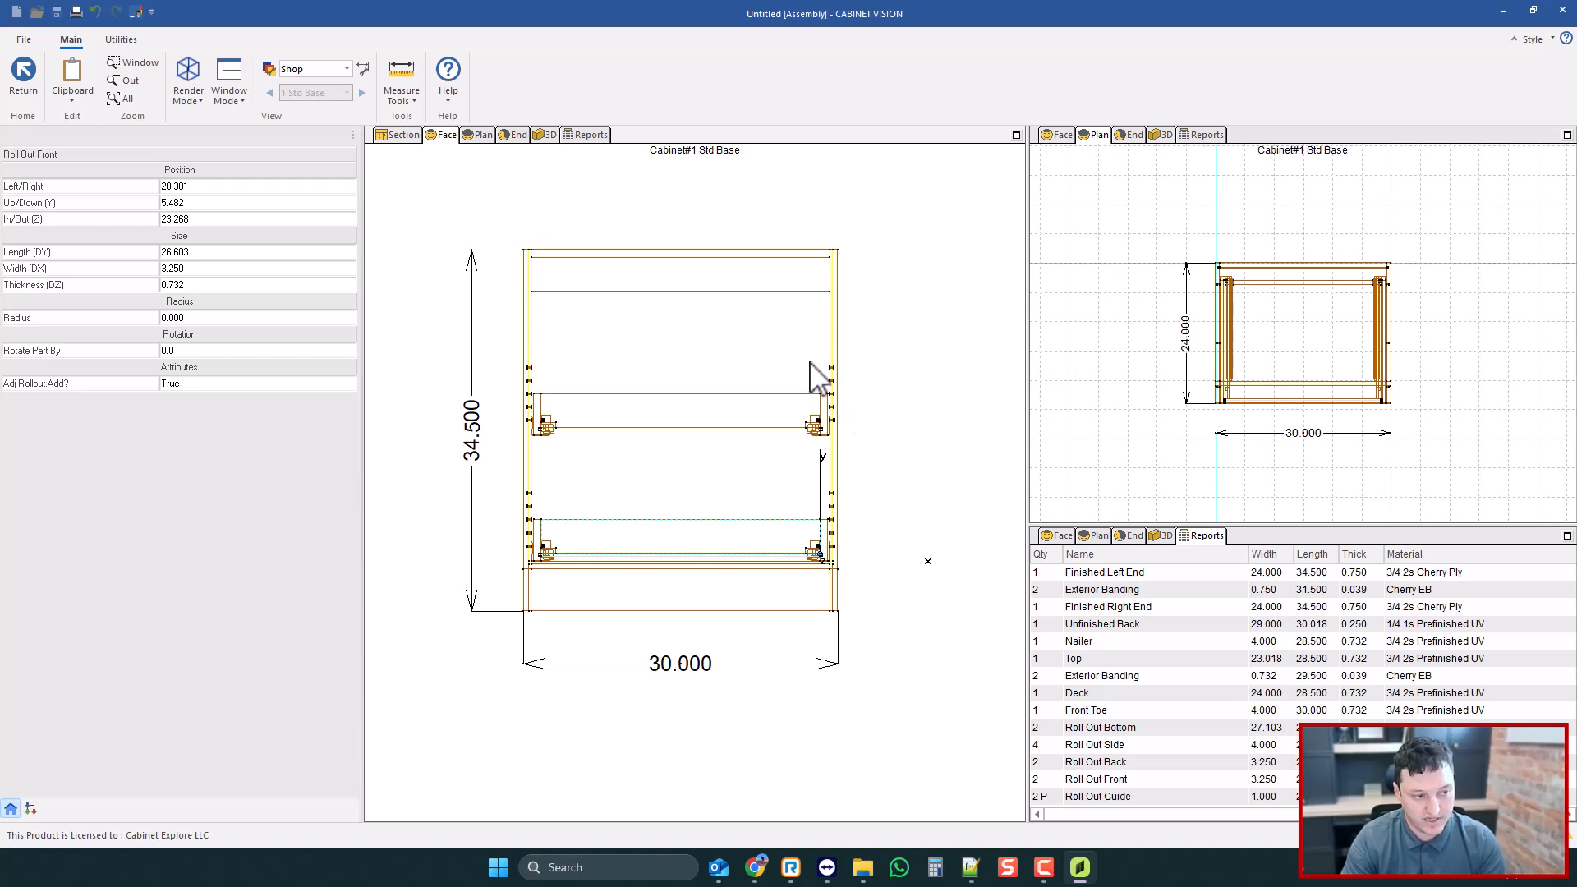
{"action": "left_click", "coordinate": [918, 396]}
{"action": "scroll", "coordinate": [857, 377], "scroll_direction": "down", "scroll_amount": 1}
{"action": "scroll", "coordinate": [727, 423], "scroll_direction": "up", "scroll_amount": 1}
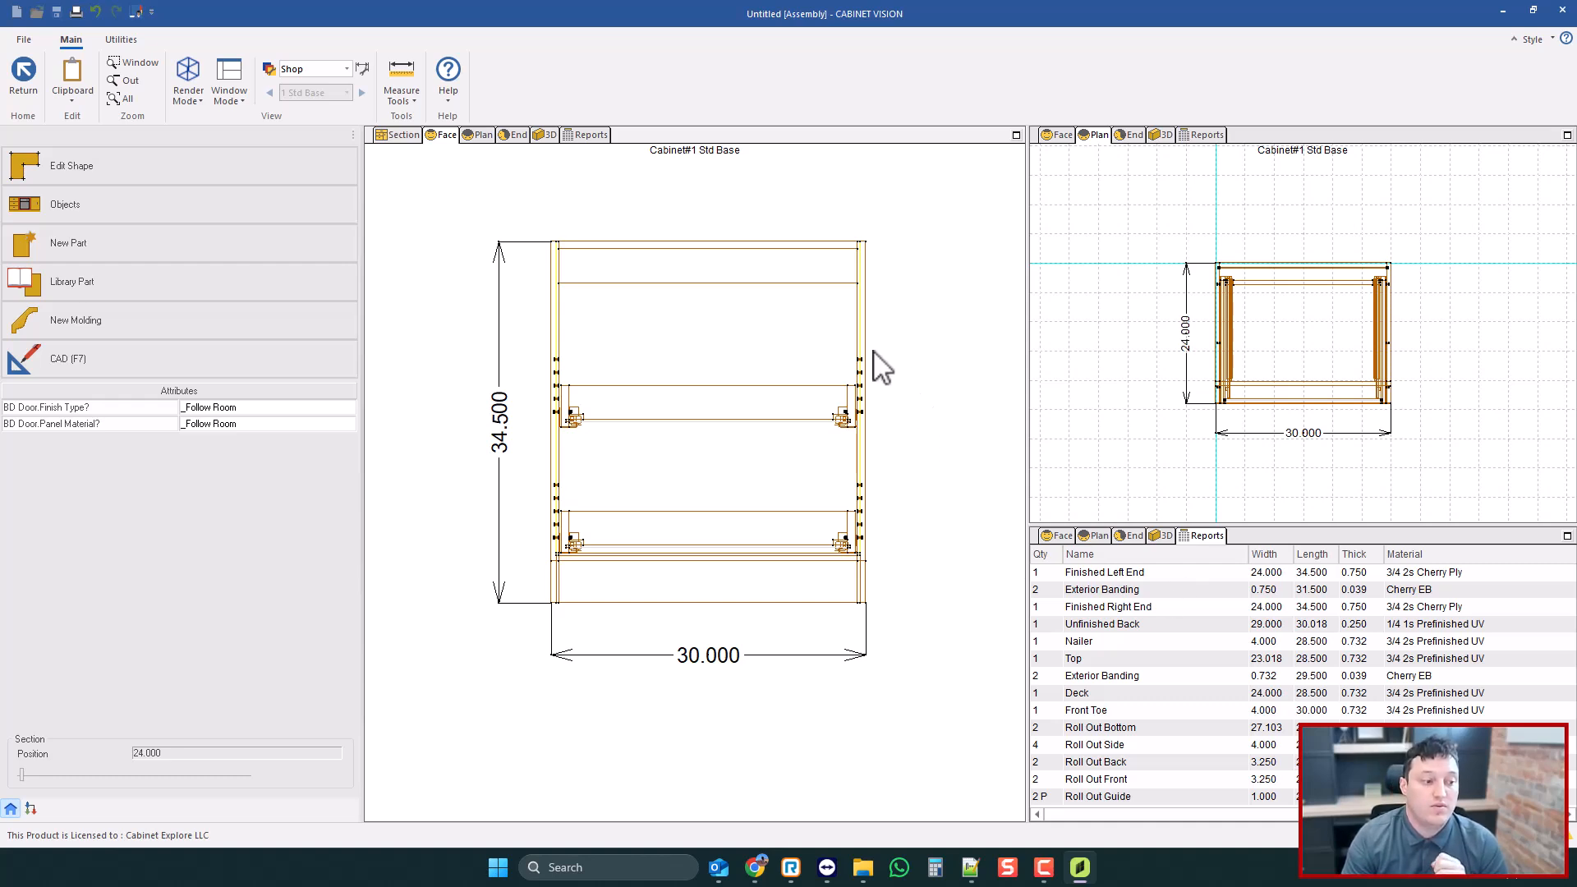
{"action": "left_click", "coordinate": [821, 548]}
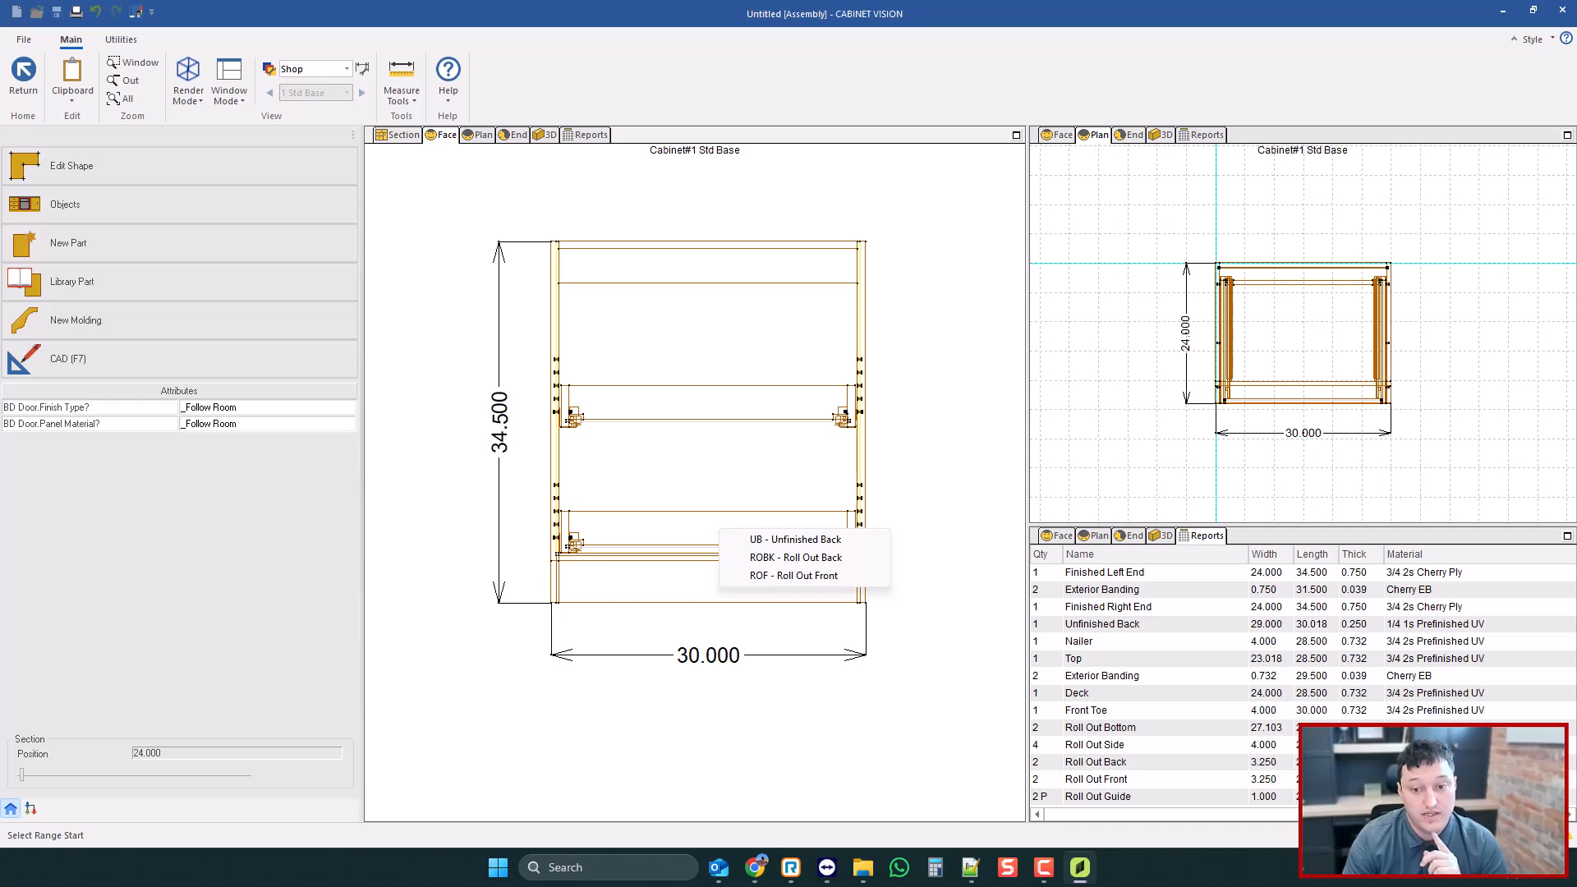
{"action": "left_click", "coordinate": [921, 389]}
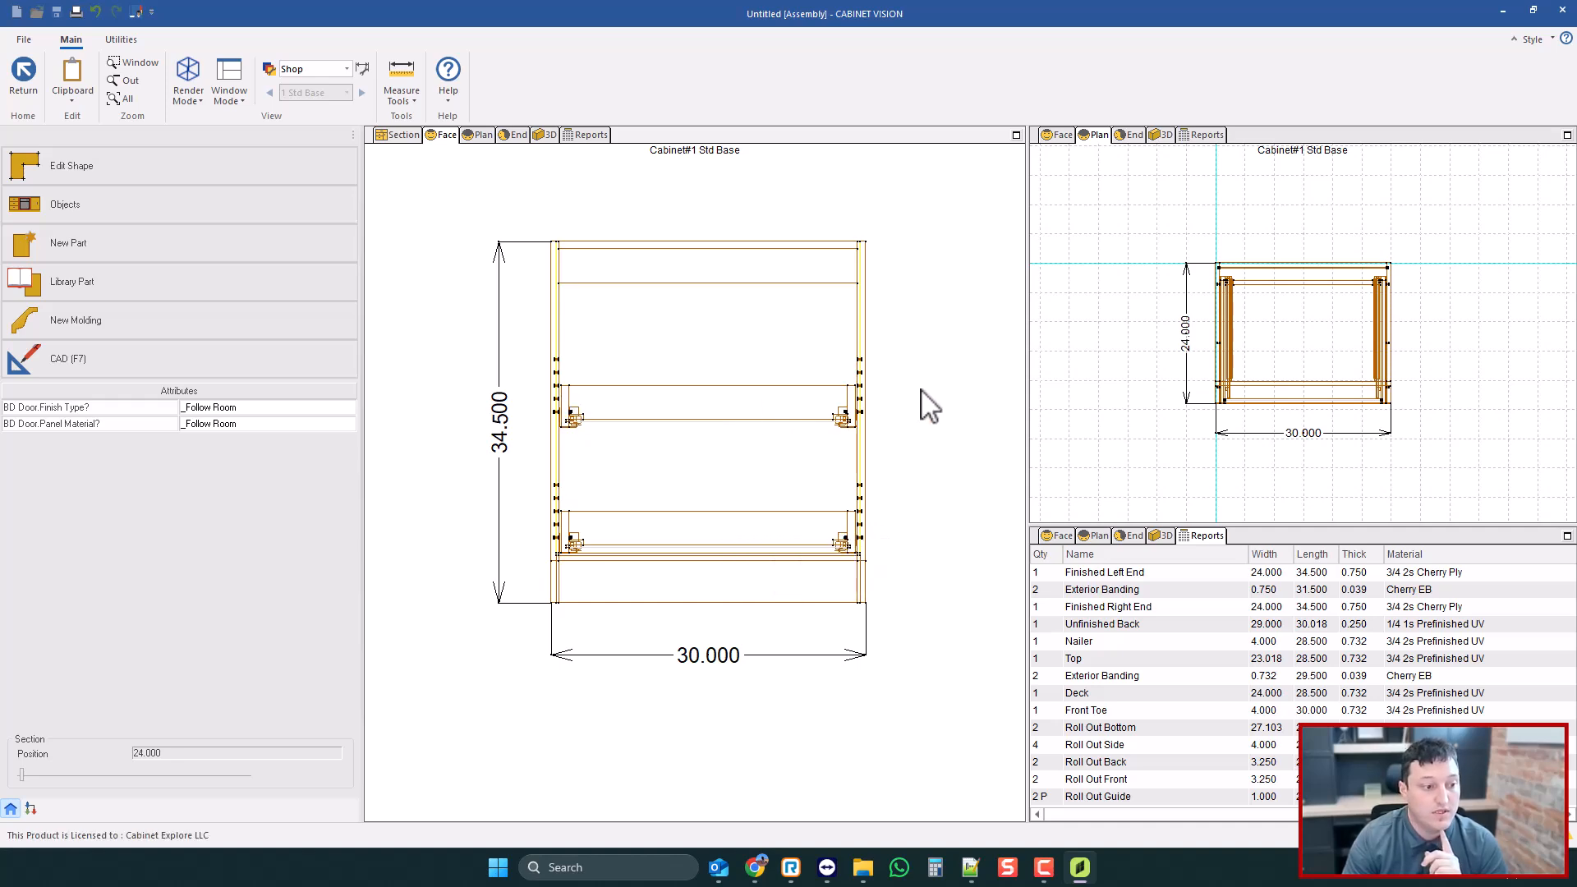
- In the Adj Tray standard's code, insert "If PCTR == 3 then ;bottom rollout only" before the VBORE definition
{"action": "left_click", "coordinate": [120, 39]}
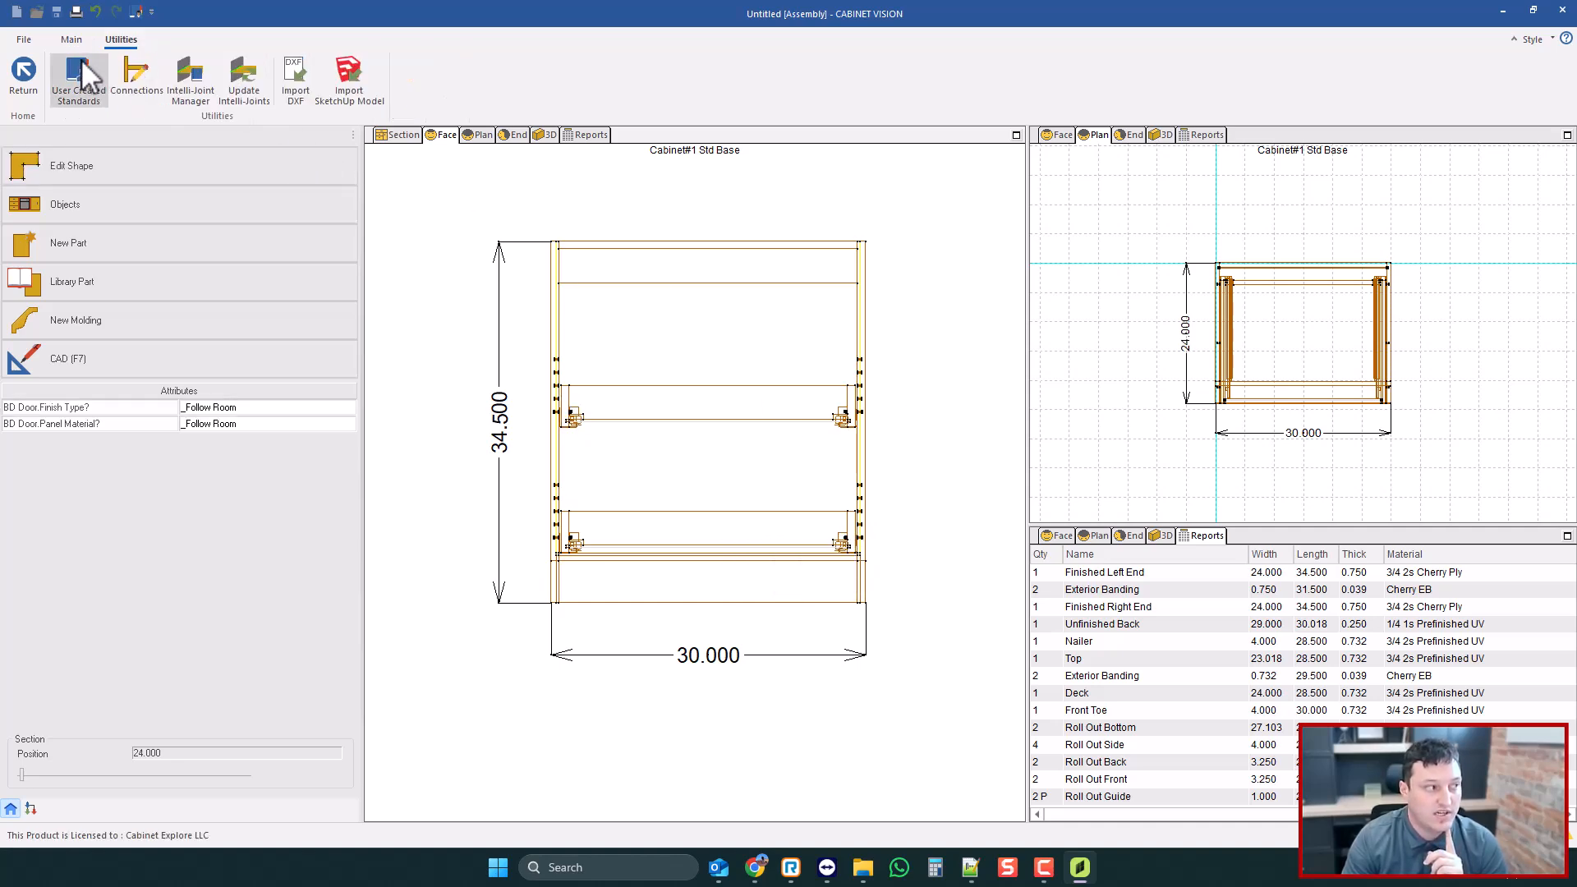
{"action": "left_click", "coordinate": [93, 92]}
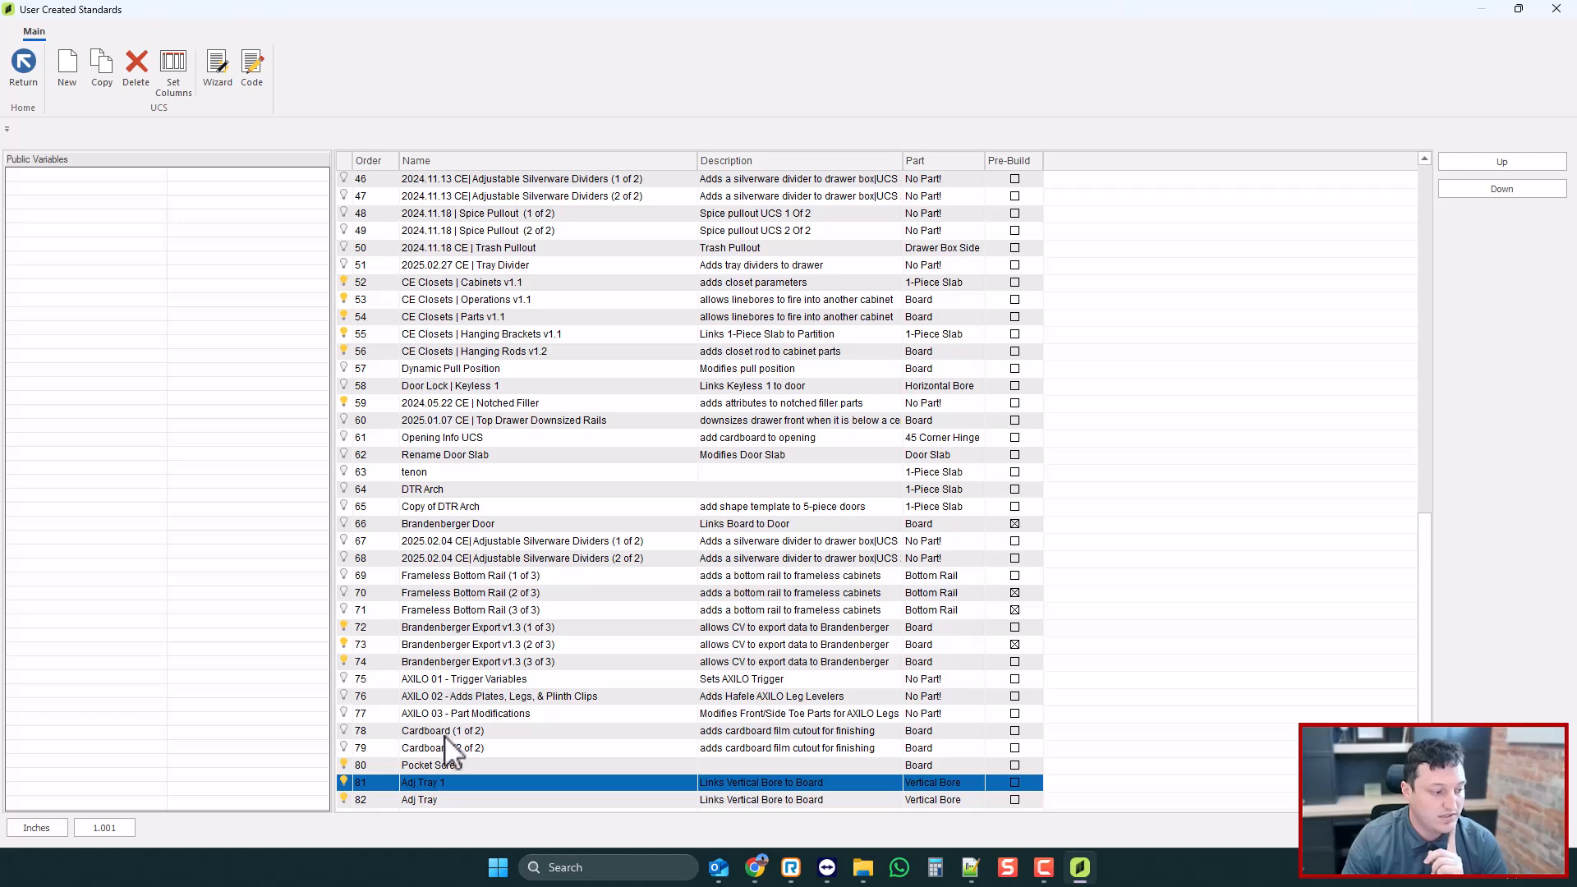
{"action": "left_click", "coordinate": [378, 800]}
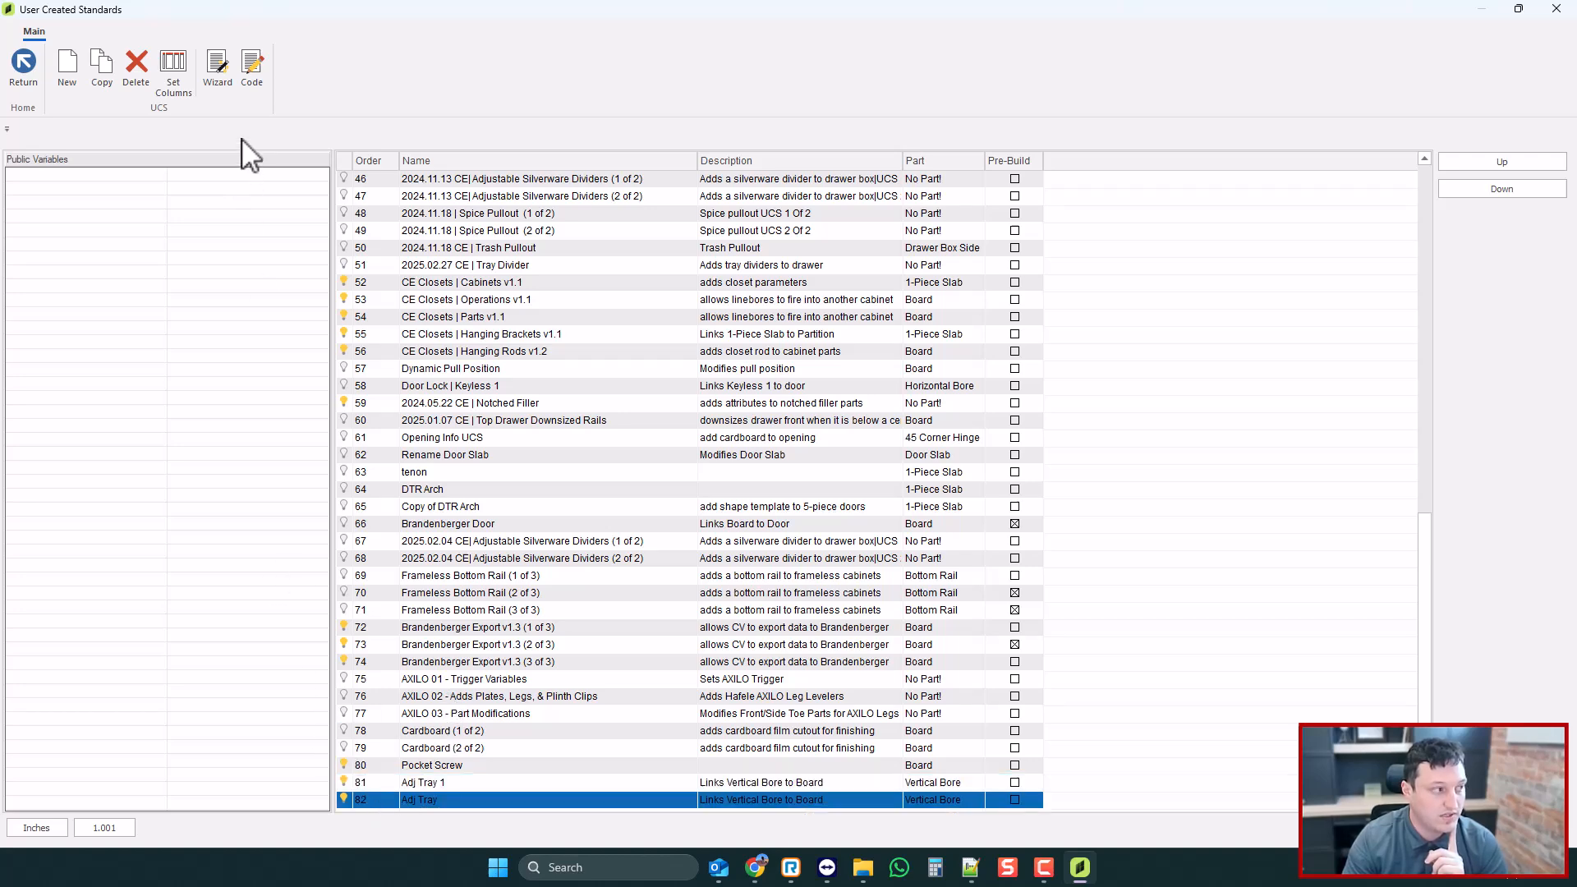
{"action": "left_click", "coordinate": [251, 66]}
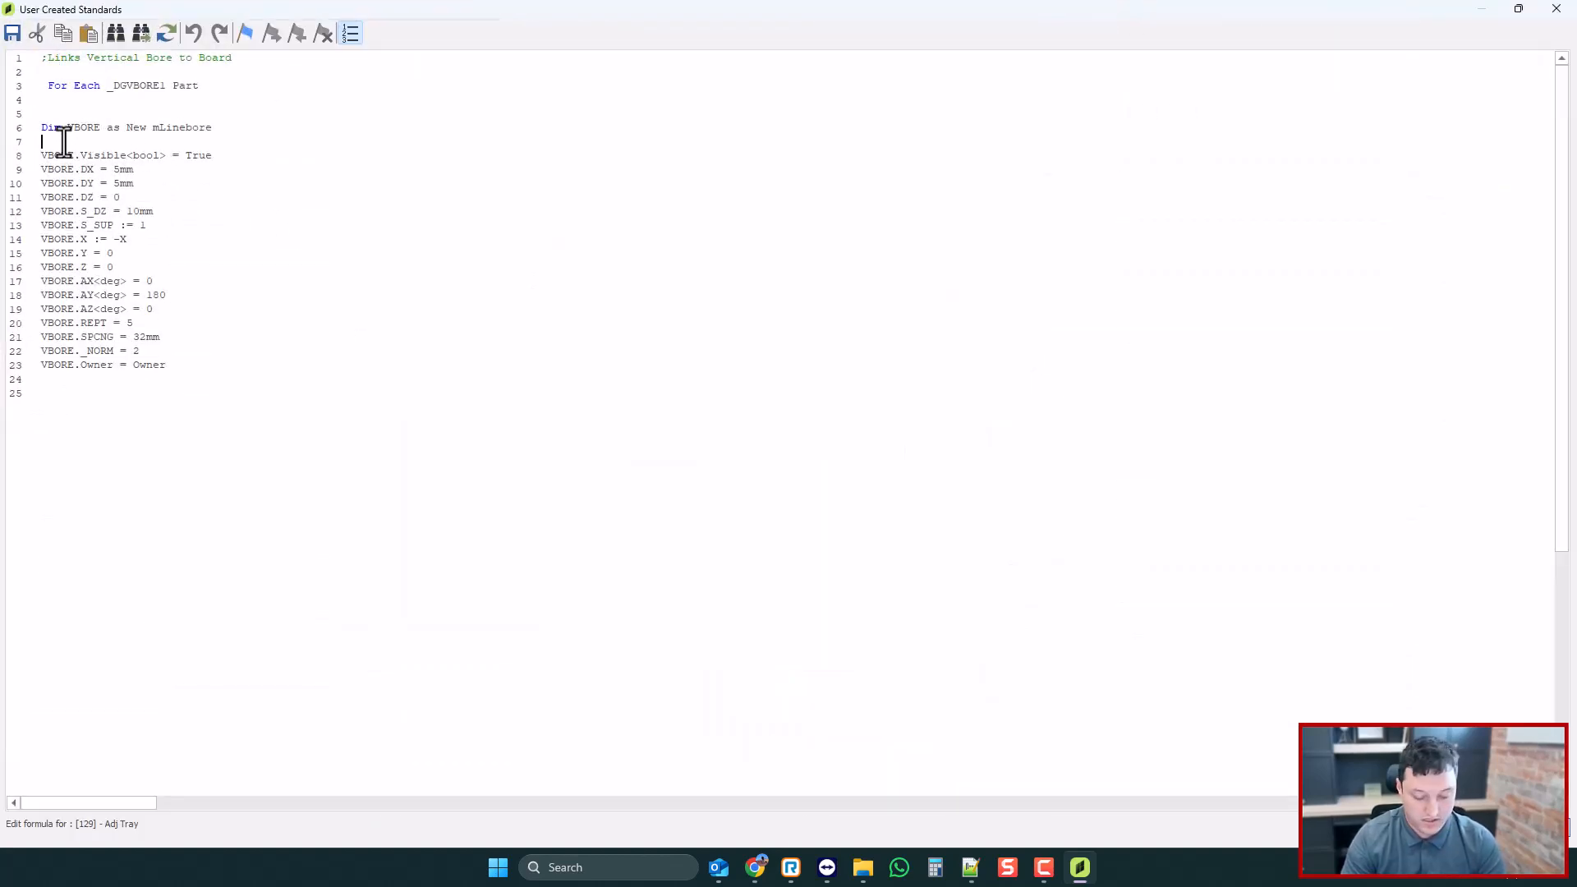
{"action": "key", "text": "BackSpace"}
{"action": "left_click", "coordinate": [66, 102]}
{"action": "key", "text": "Return"}
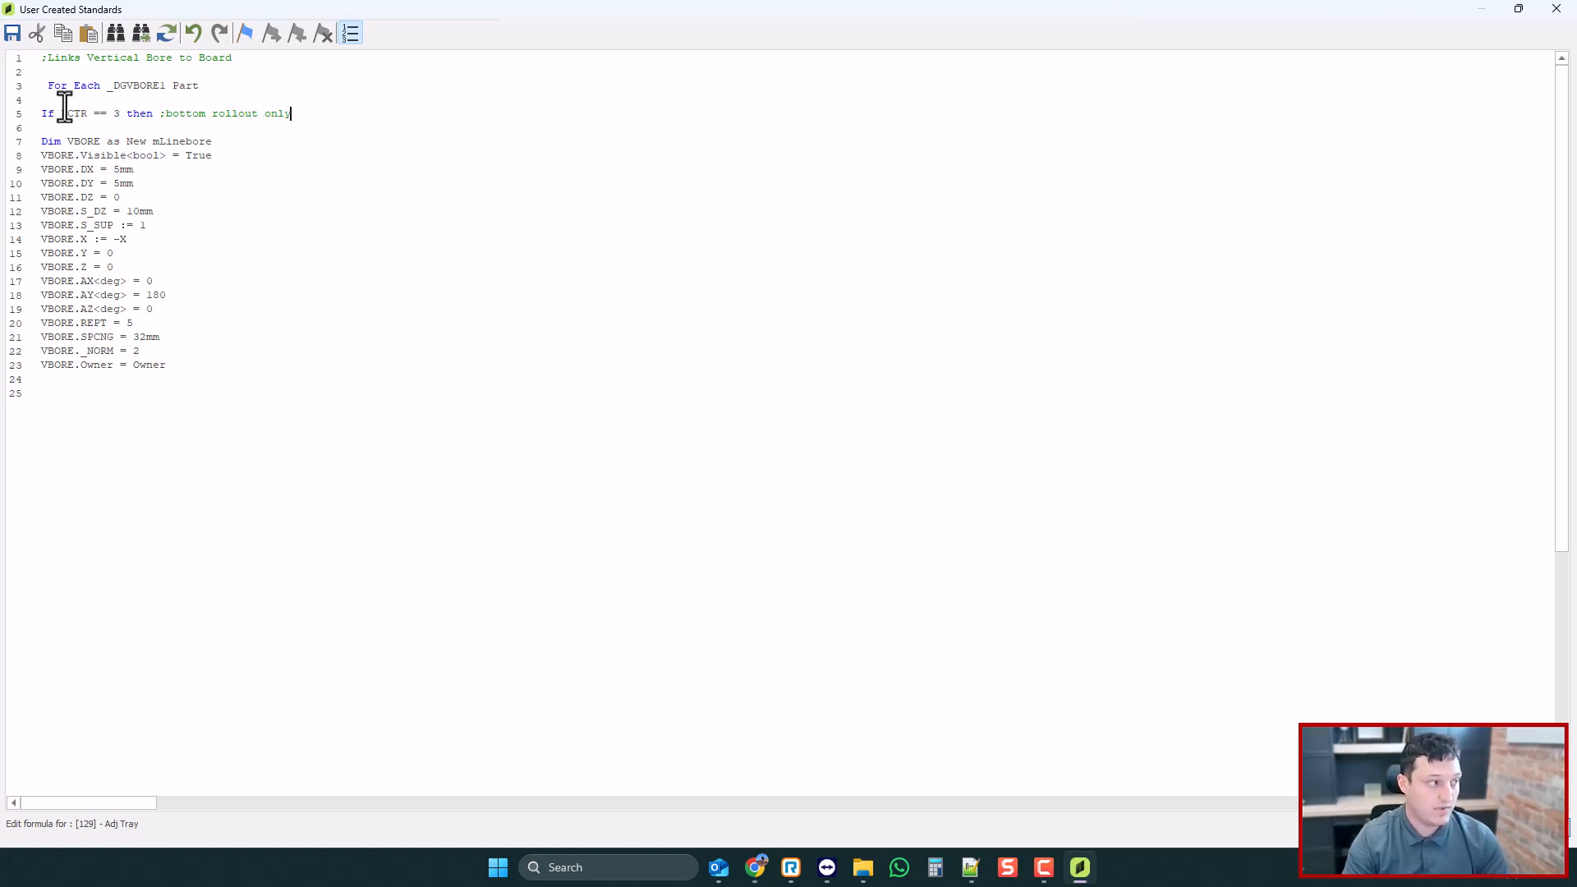
- Close the PCTR condition with End If after the VBORE lines and return to the cabinet assembly
{"action": "left_click", "coordinate": [78, 392]}
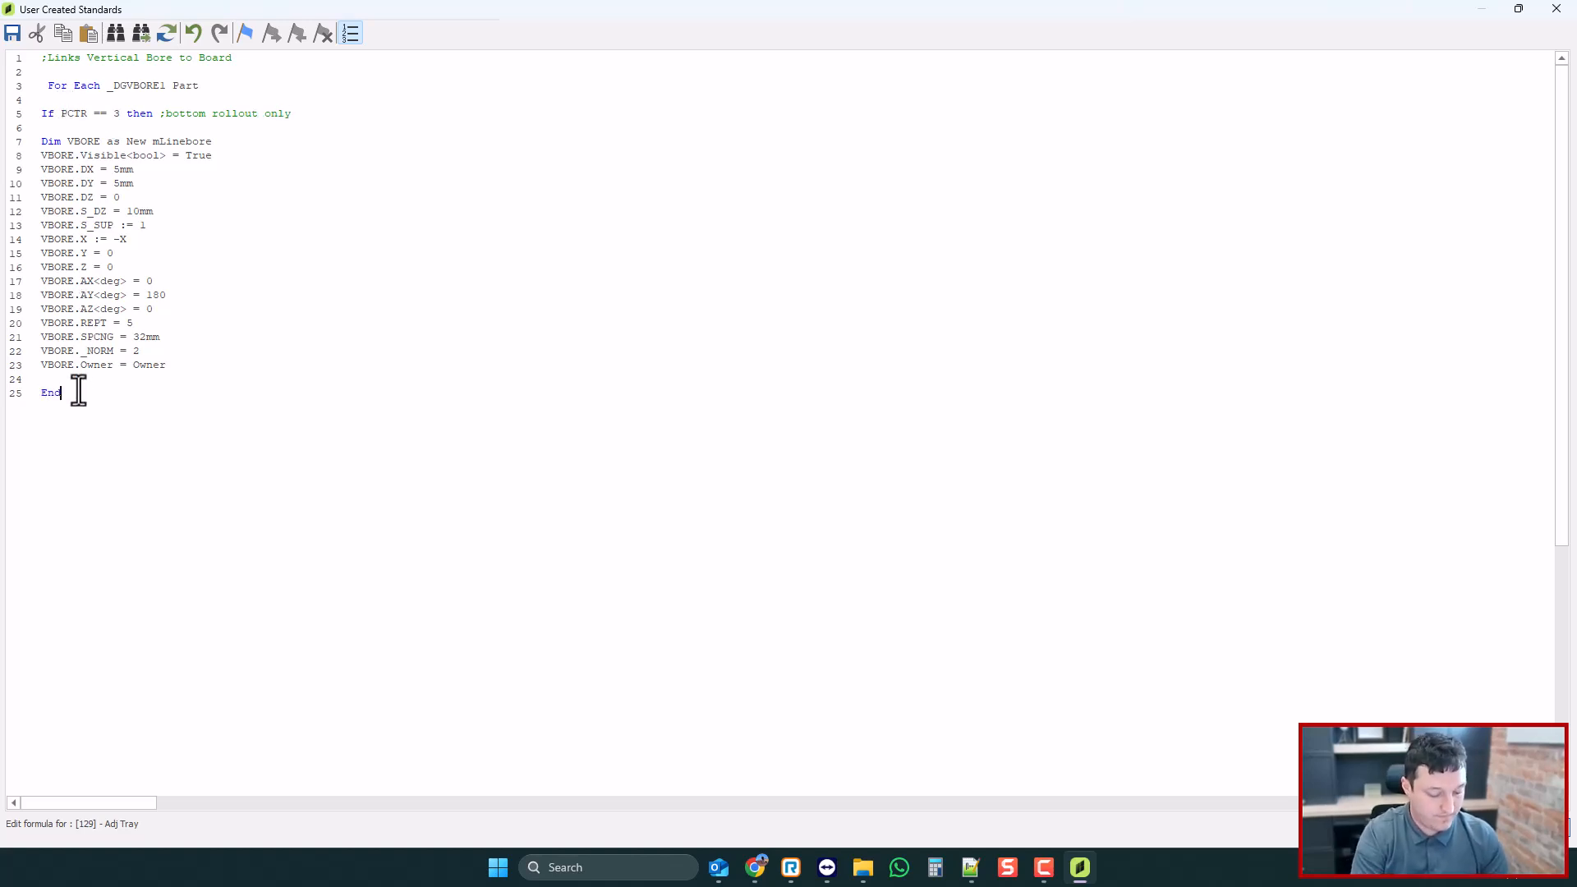
{"action": "left_click", "coordinate": [60, 114]}
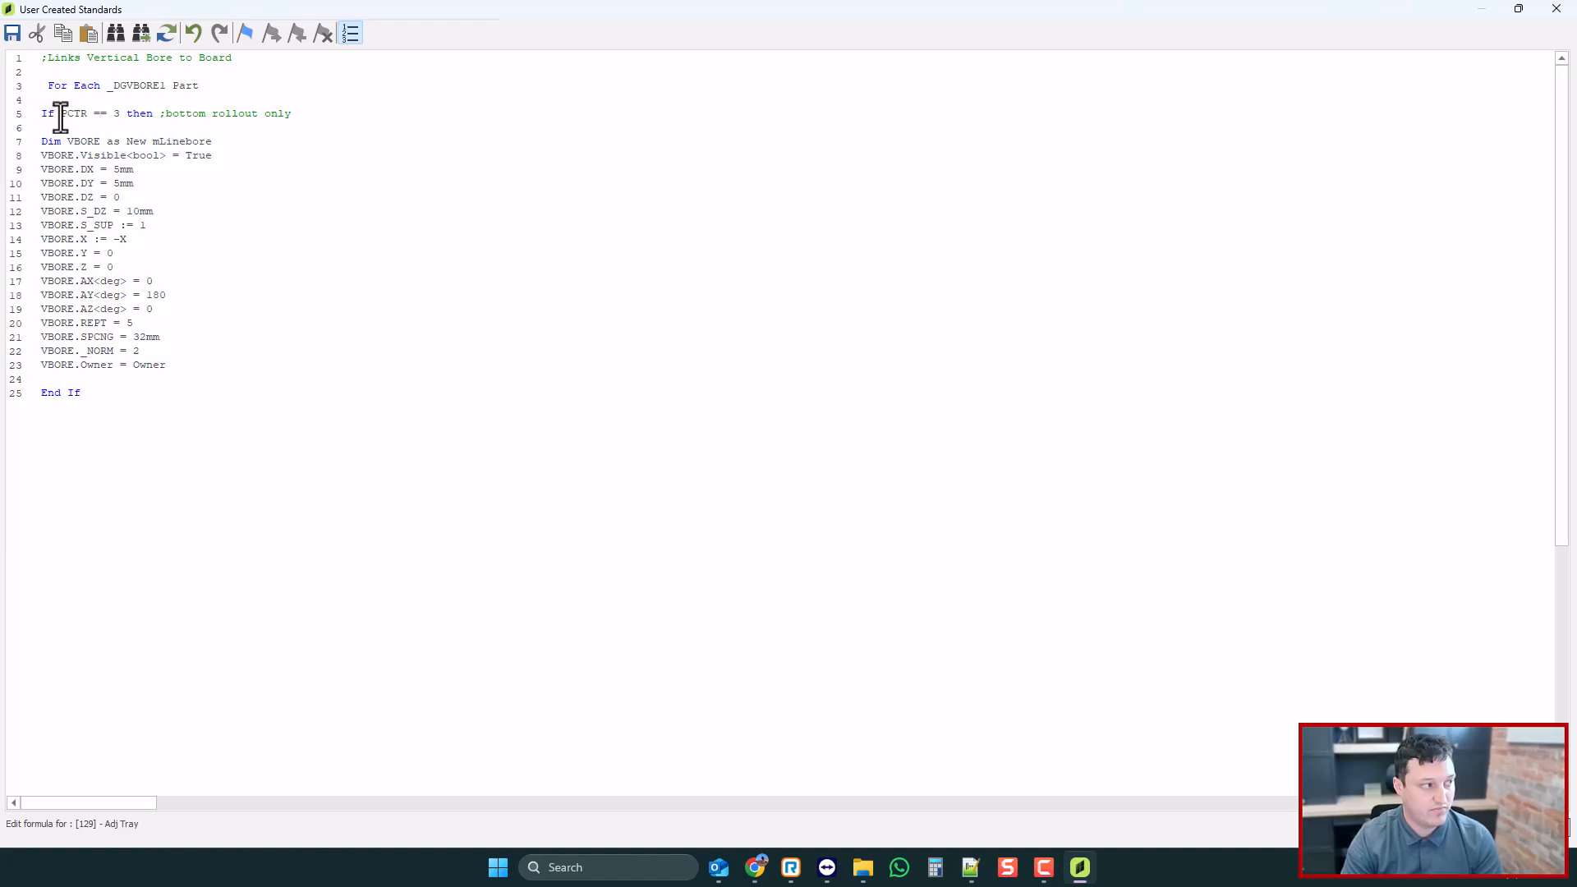
{"action": "left_click", "coordinate": [1555, 9]}
{"action": "left_click", "coordinate": [1554, 8]}
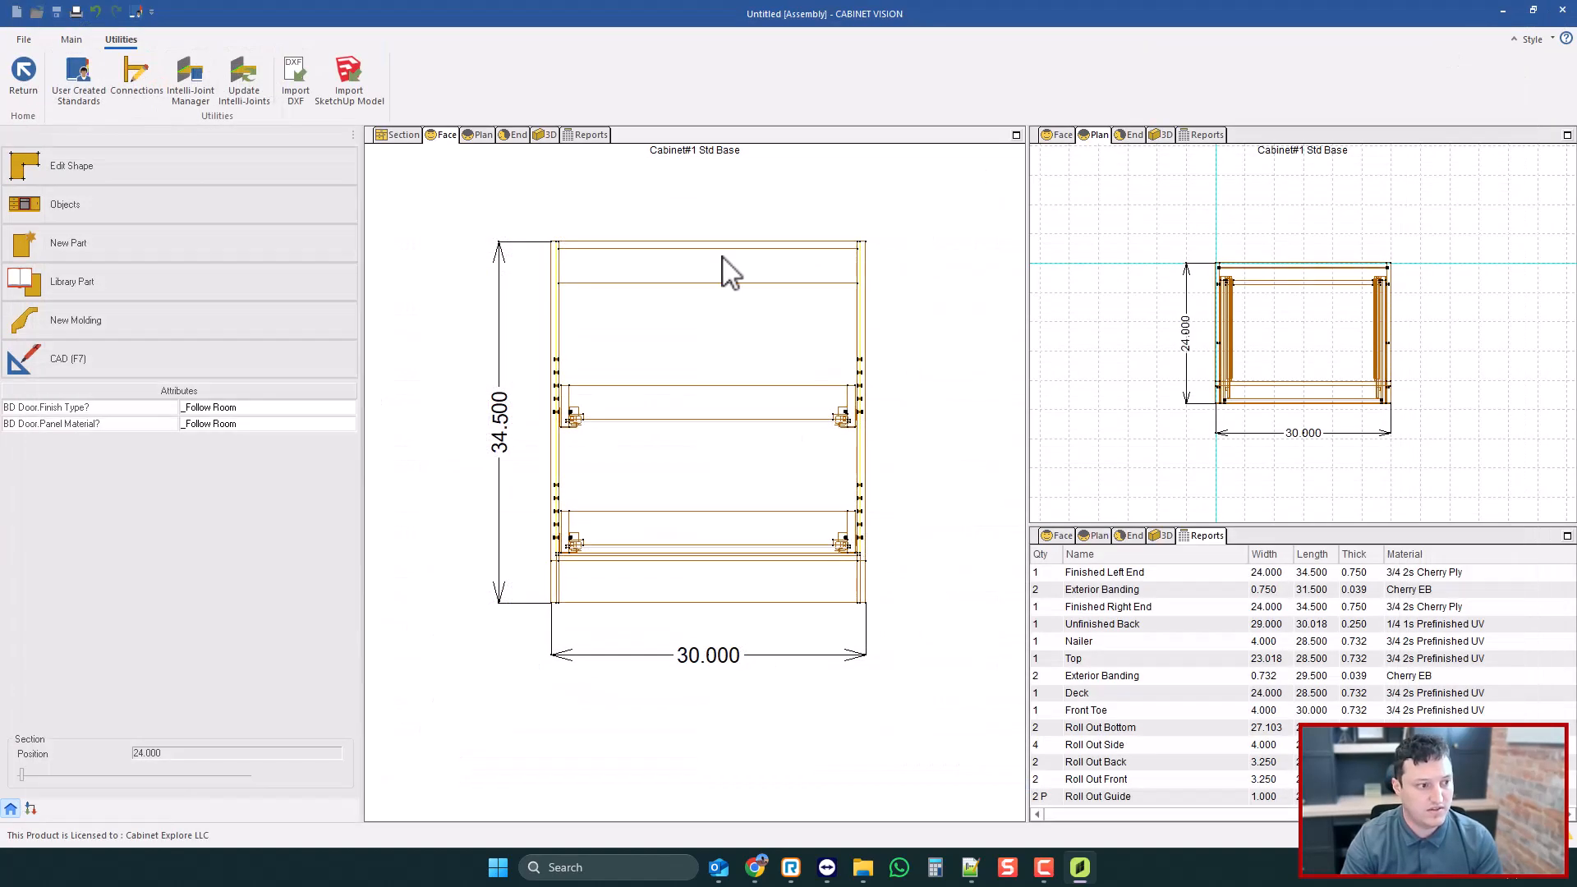
- Examine the mounting hole columns at both roll out trays in the face and end views
{"action": "scroll", "coordinate": [760, 475], "scroll_direction": "up", "scroll_amount": 1}
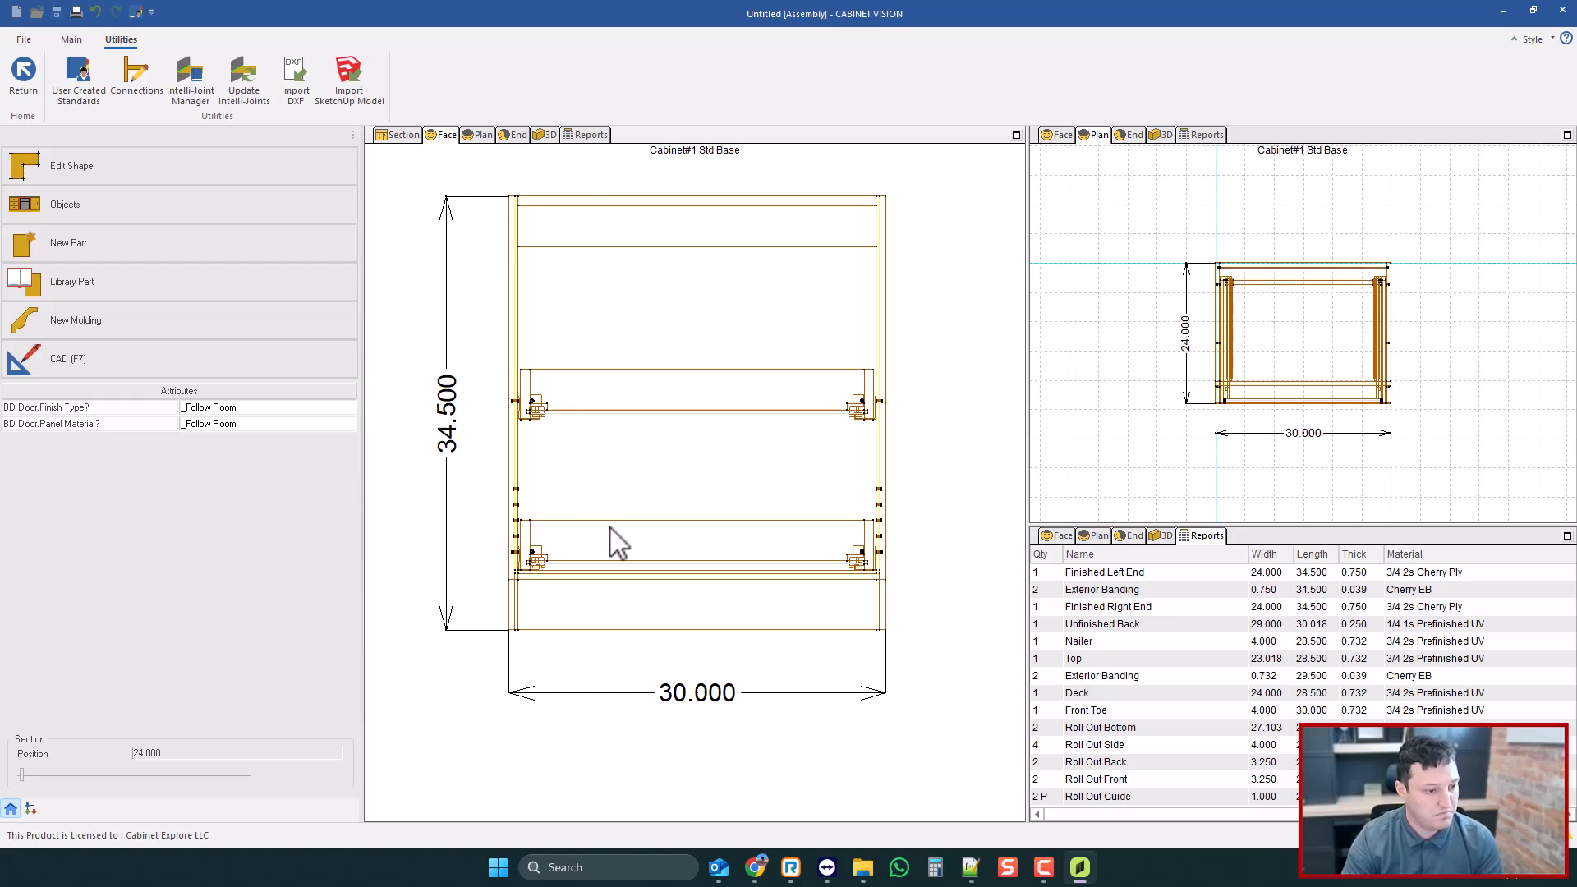
{"action": "left_click", "coordinate": [517, 135]}
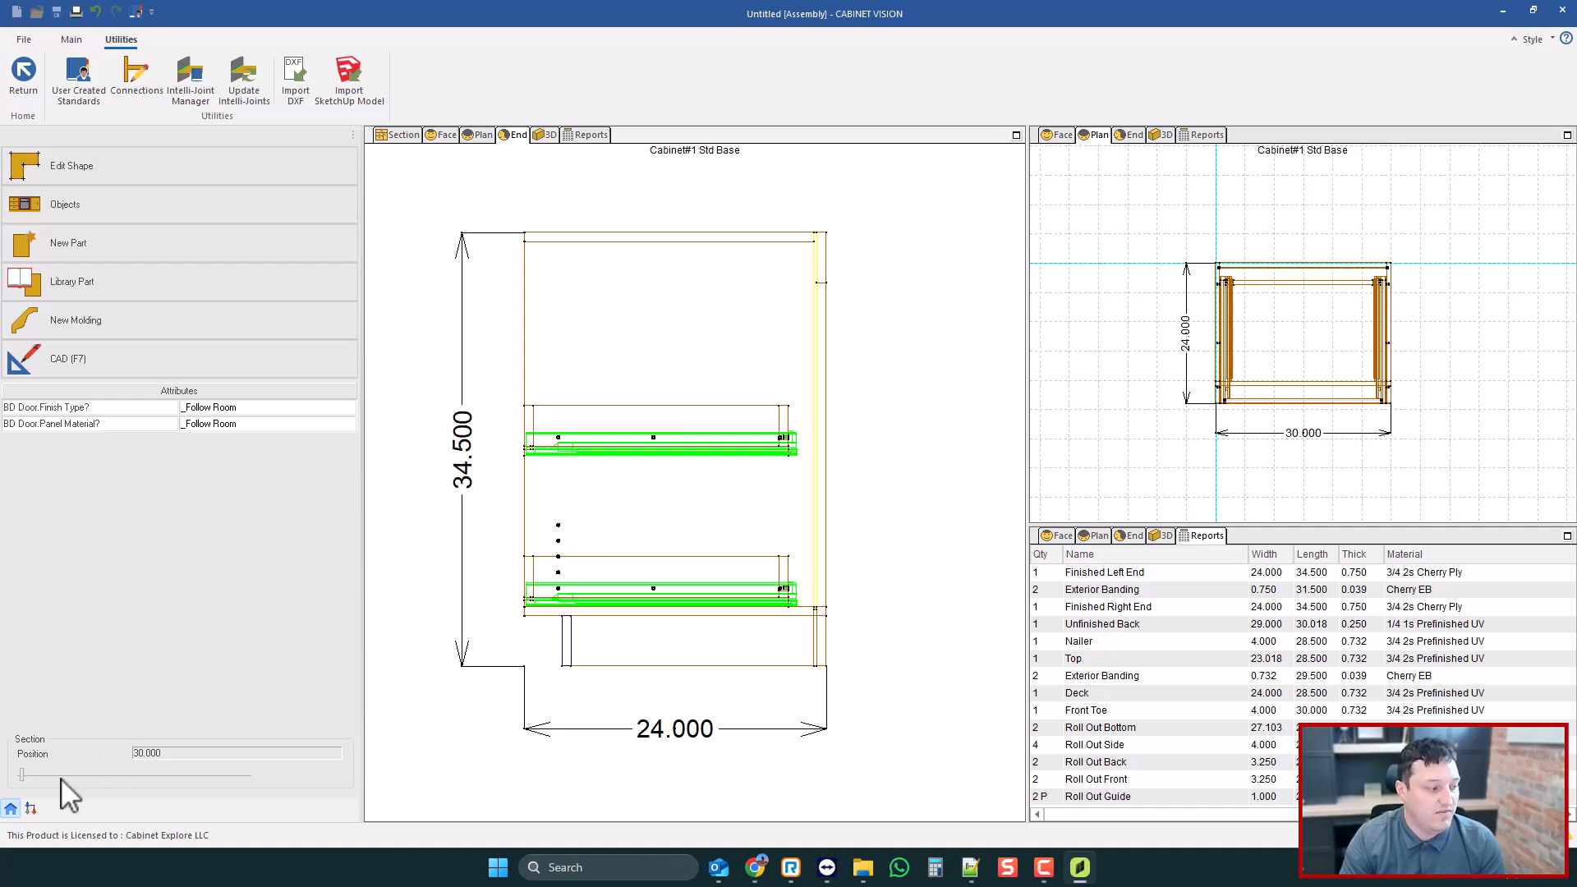
{"action": "left_click", "coordinate": [31, 809]}
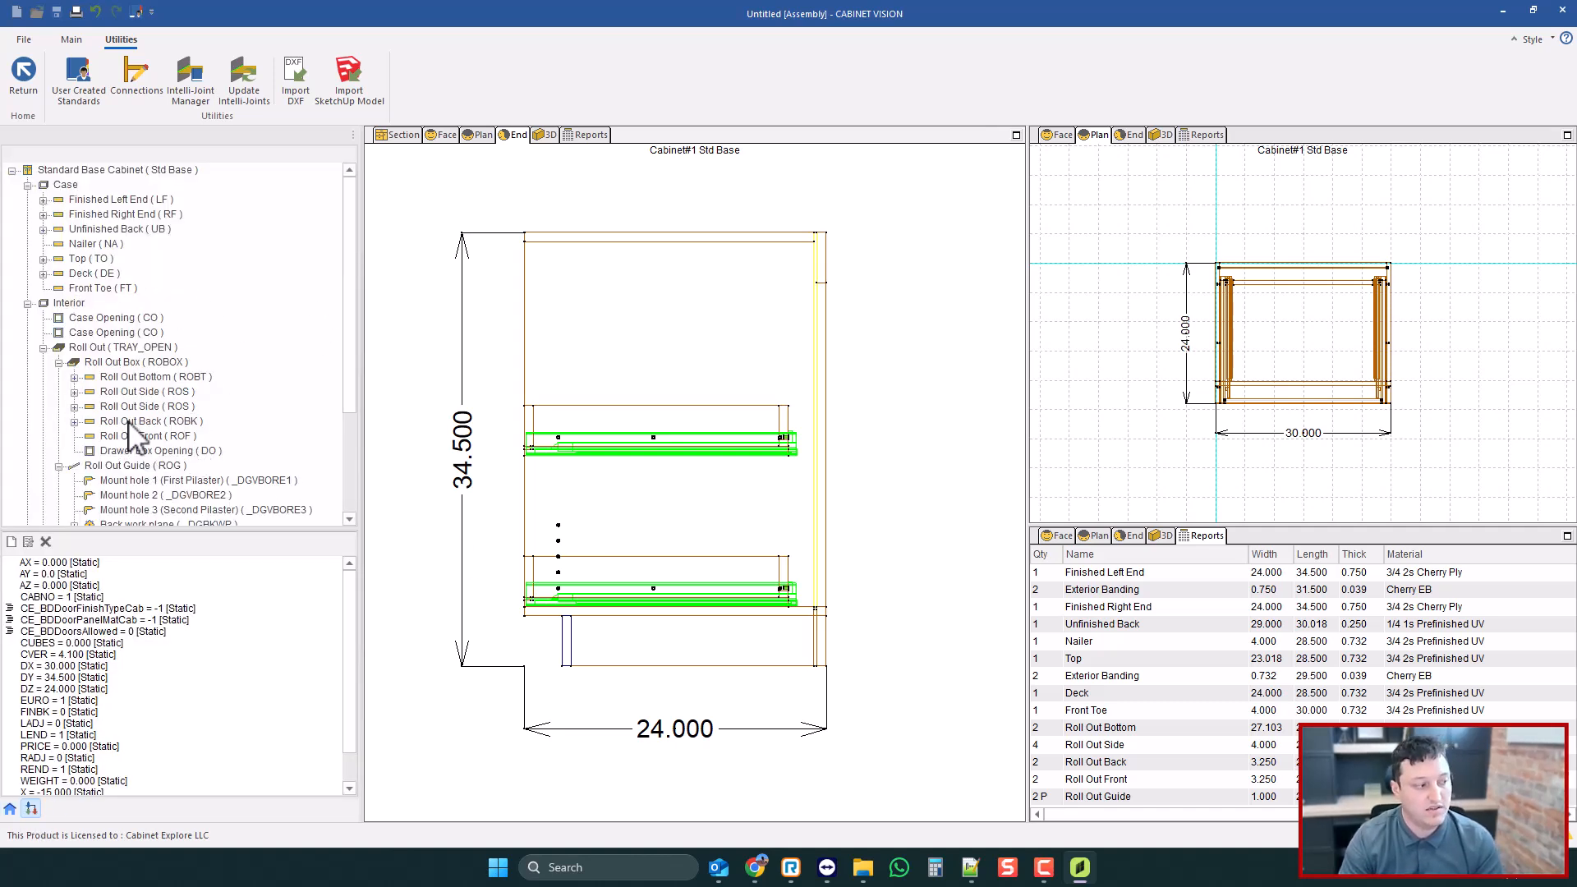
{"action": "left_click", "coordinate": [10, 809]}
{"action": "scroll", "coordinate": [494, 485], "scroll_direction": "down", "scroll_amount": 2}
{"action": "scroll", "coordinate": [615, 493], "scroll_direction": "up", "scroll_amount": 1}
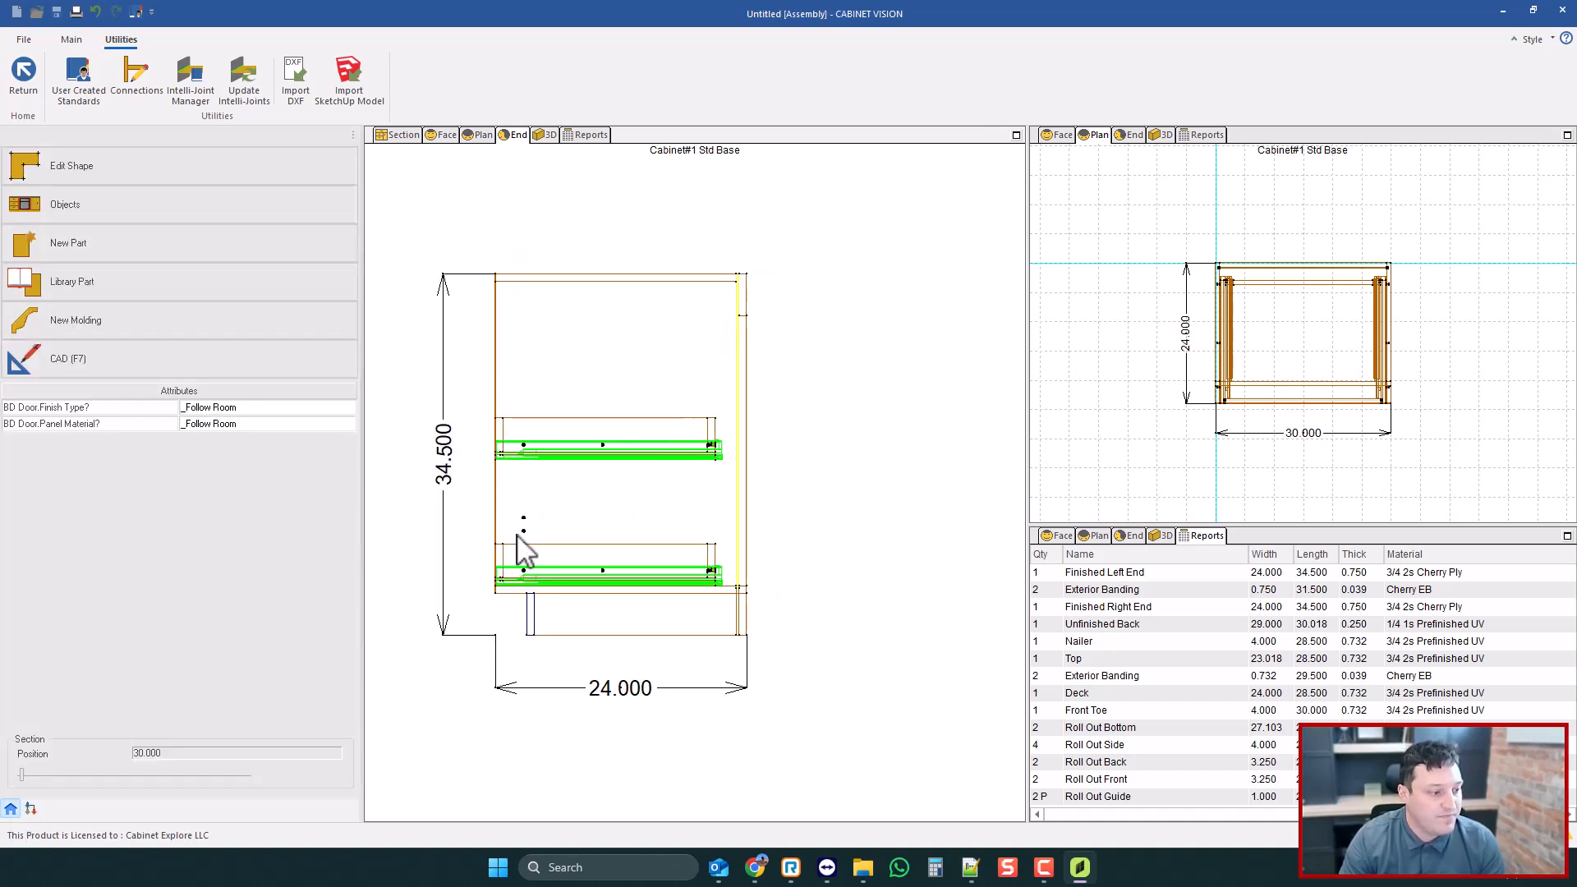
{"action": "scroll", "coordinate": [527, 532], "scroll_direction": "up", "scroll_amount": 1}
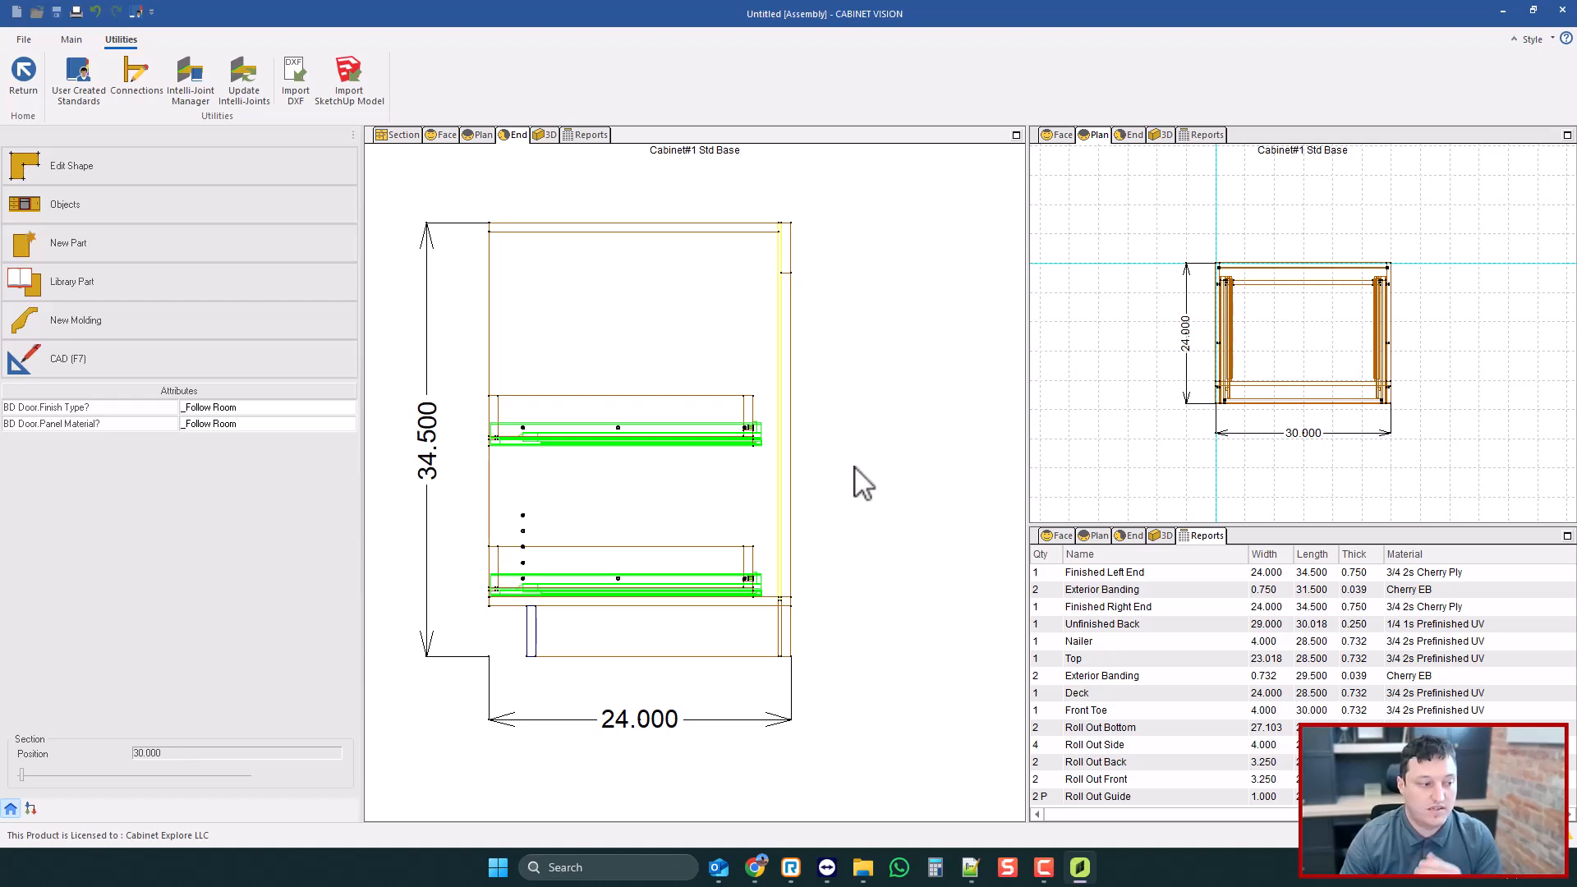
{"action": "scroll", "coordinate": [846, 493], "scroll_direction": "down", "scroll_amount": 1}
{"action": "scroll", "coordinate": [705, 450], "scroll_direction": "up", "scroll_amount": 1}
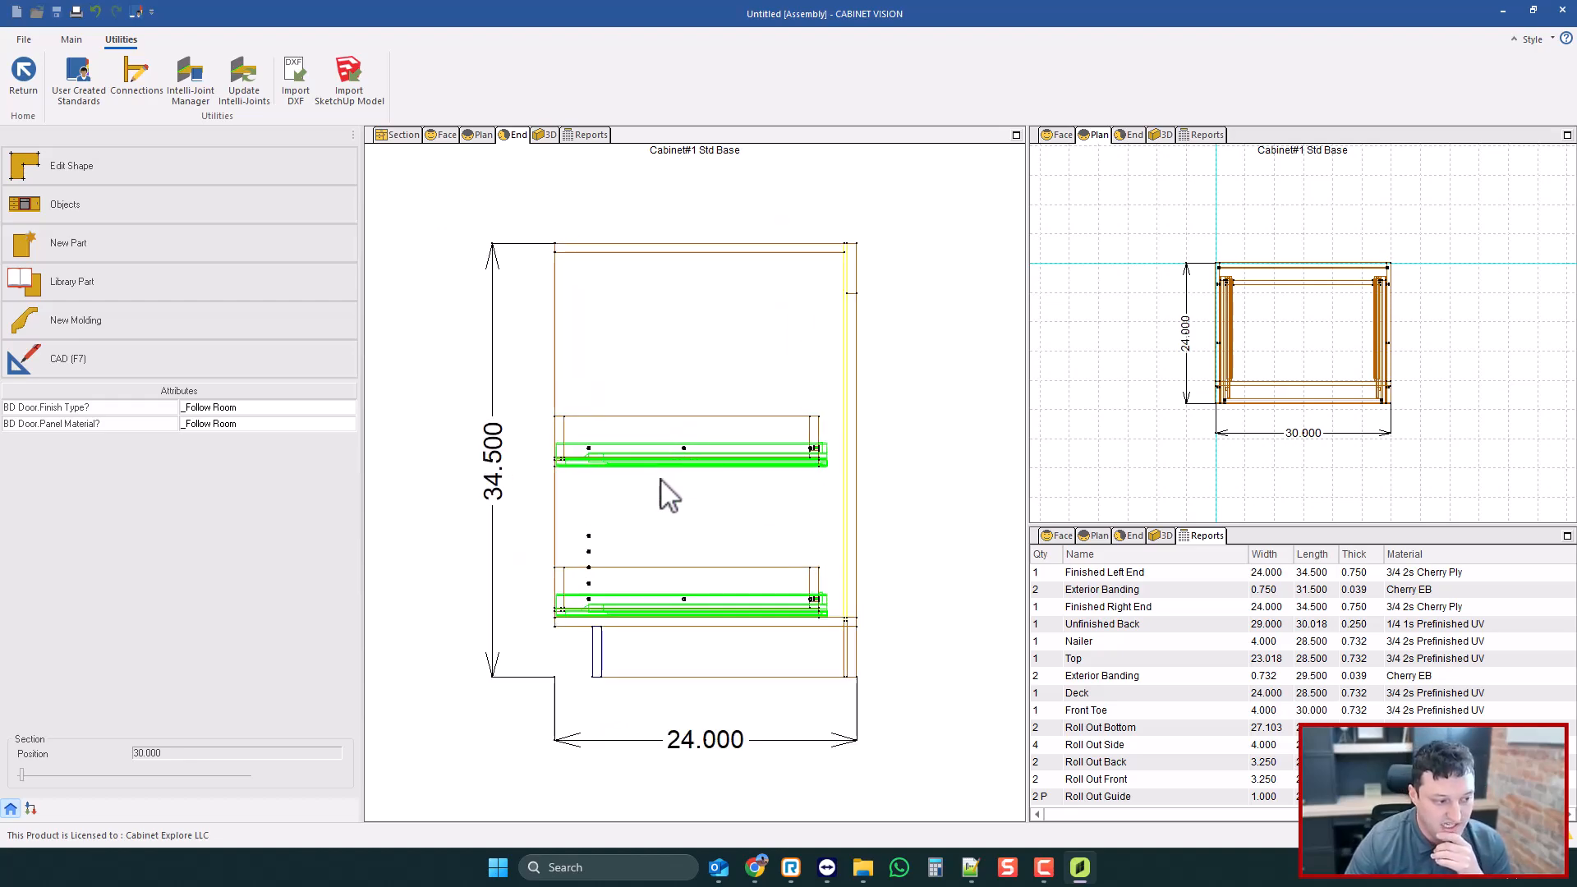
- Inspect the bottom roll out front's attributes in the end view, then switch to the face view
{"action": "left_click", "coordinate": [82, 90]}
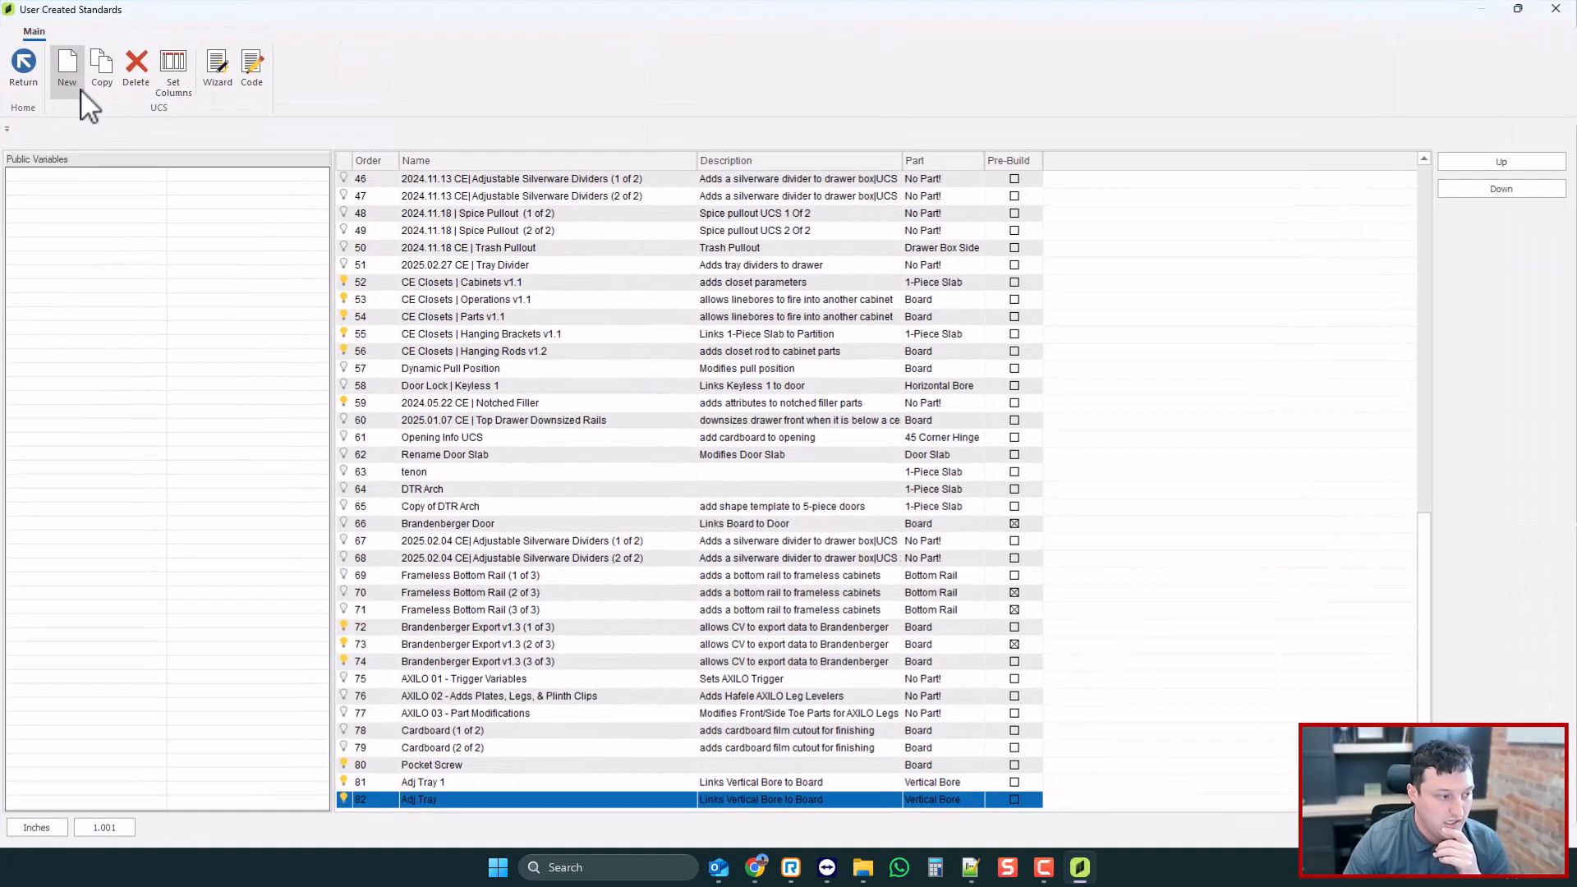
{"action": "left_click", "coordinate": [31, 70]}
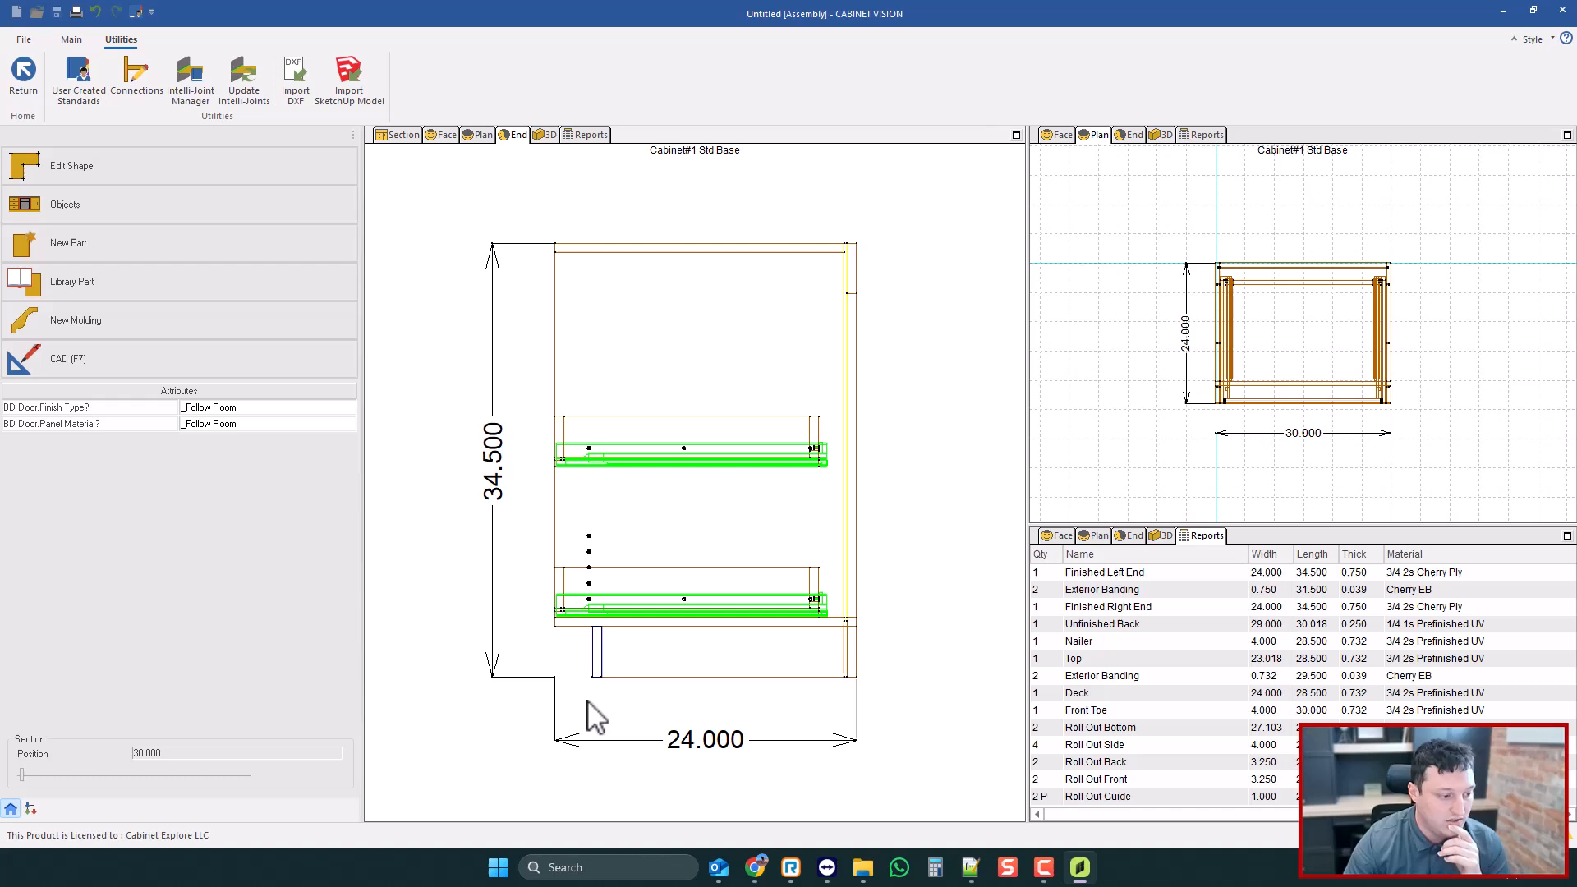
{"action": "left_click", "coordinate": [555, 581]}
{"action": "left_click", "coordinate": [555, 660]}
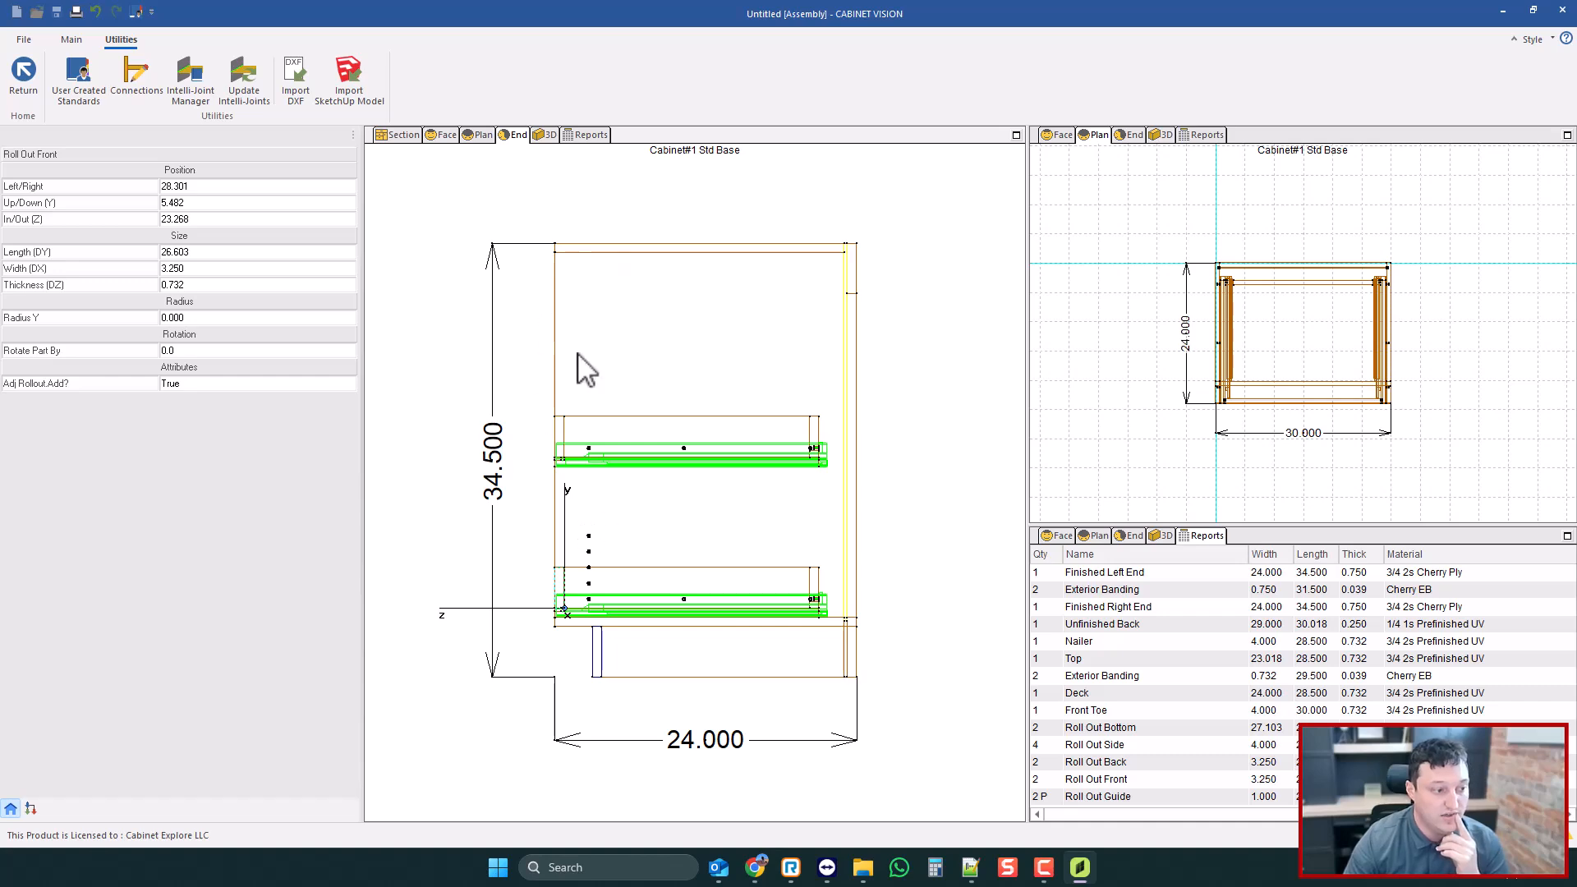
{"action": "scroll", "coordinate": [563, 412], "scroll_direction": "down", "scroll_amount": 1}
{"action": "left_click", "coordinate": [444, 135]}
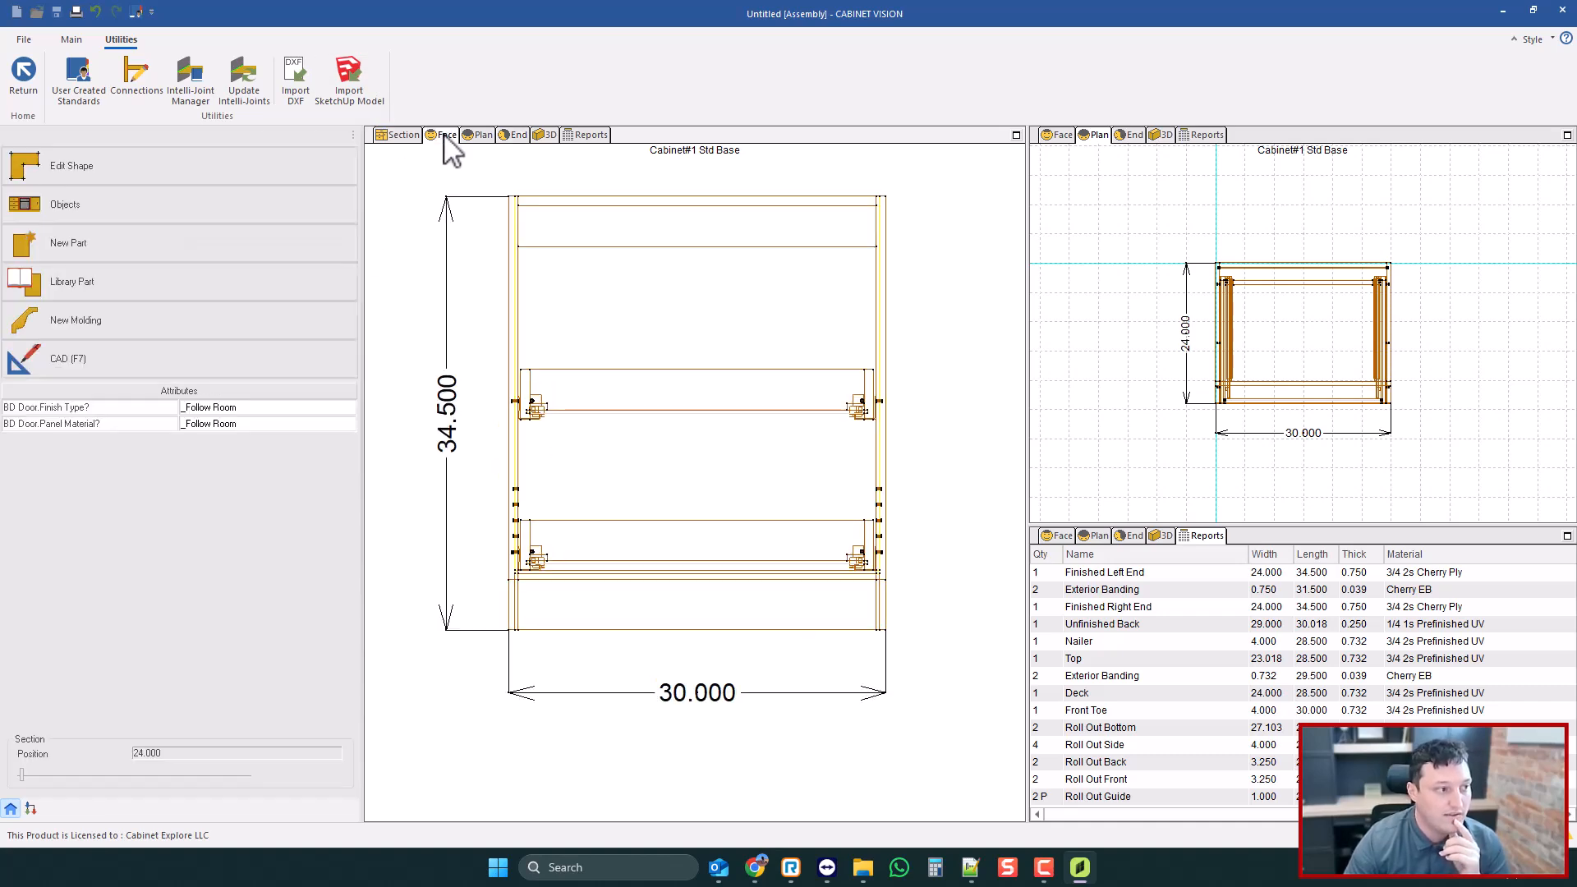
- Copy the Adj Tray 1 standard and rename the copy as Adj Tray 2
{"action": "left_click", "coordinate": [91, 79]}
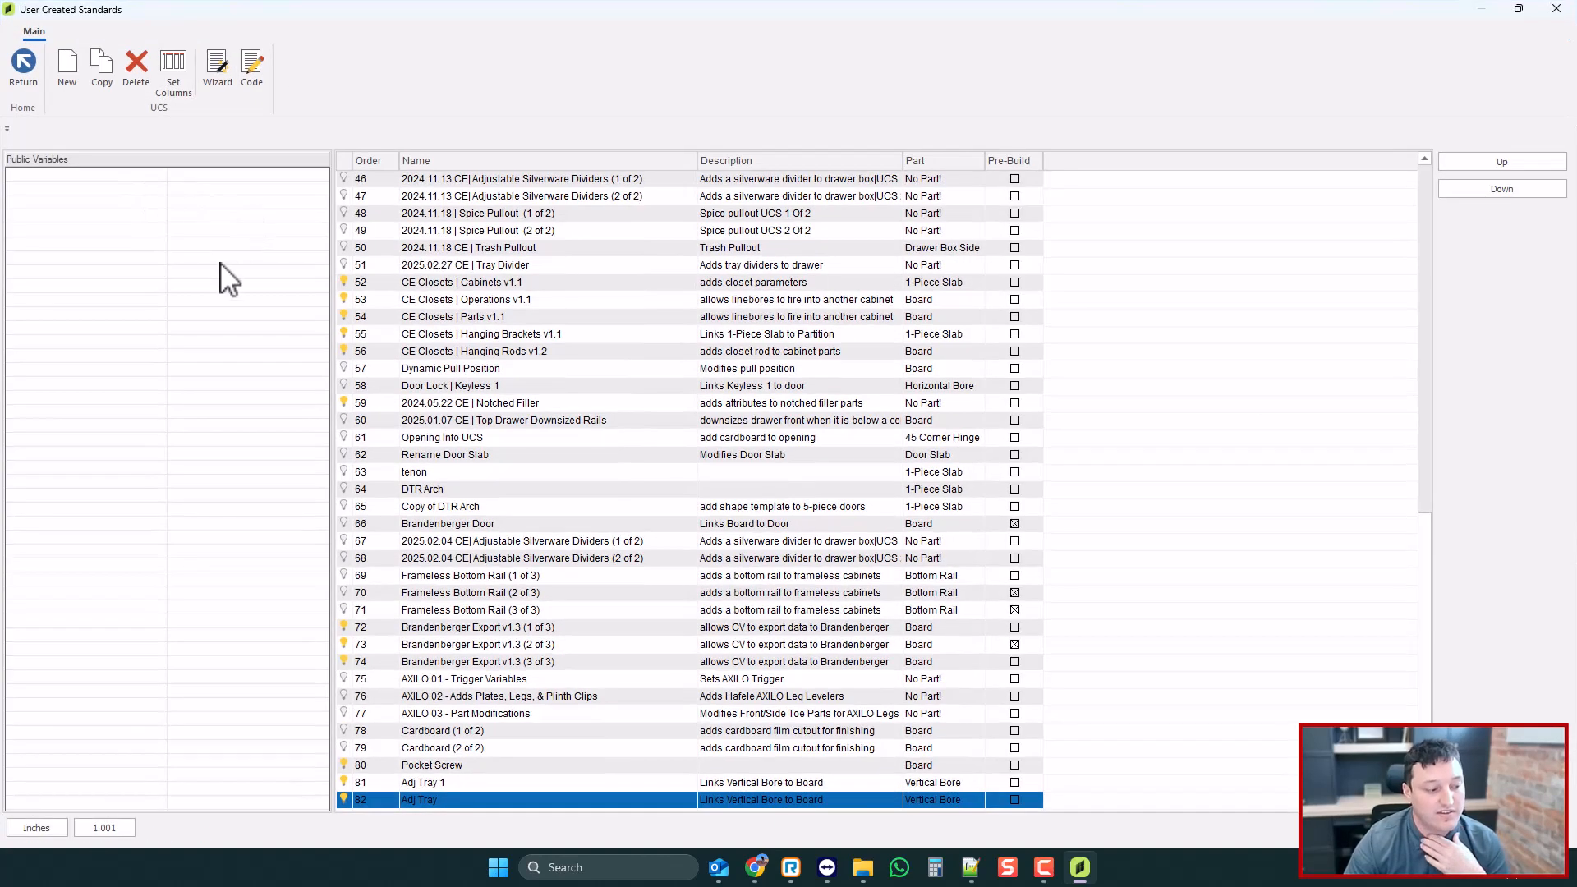
{"action": "left_click", "coordinate": [373, 782]}
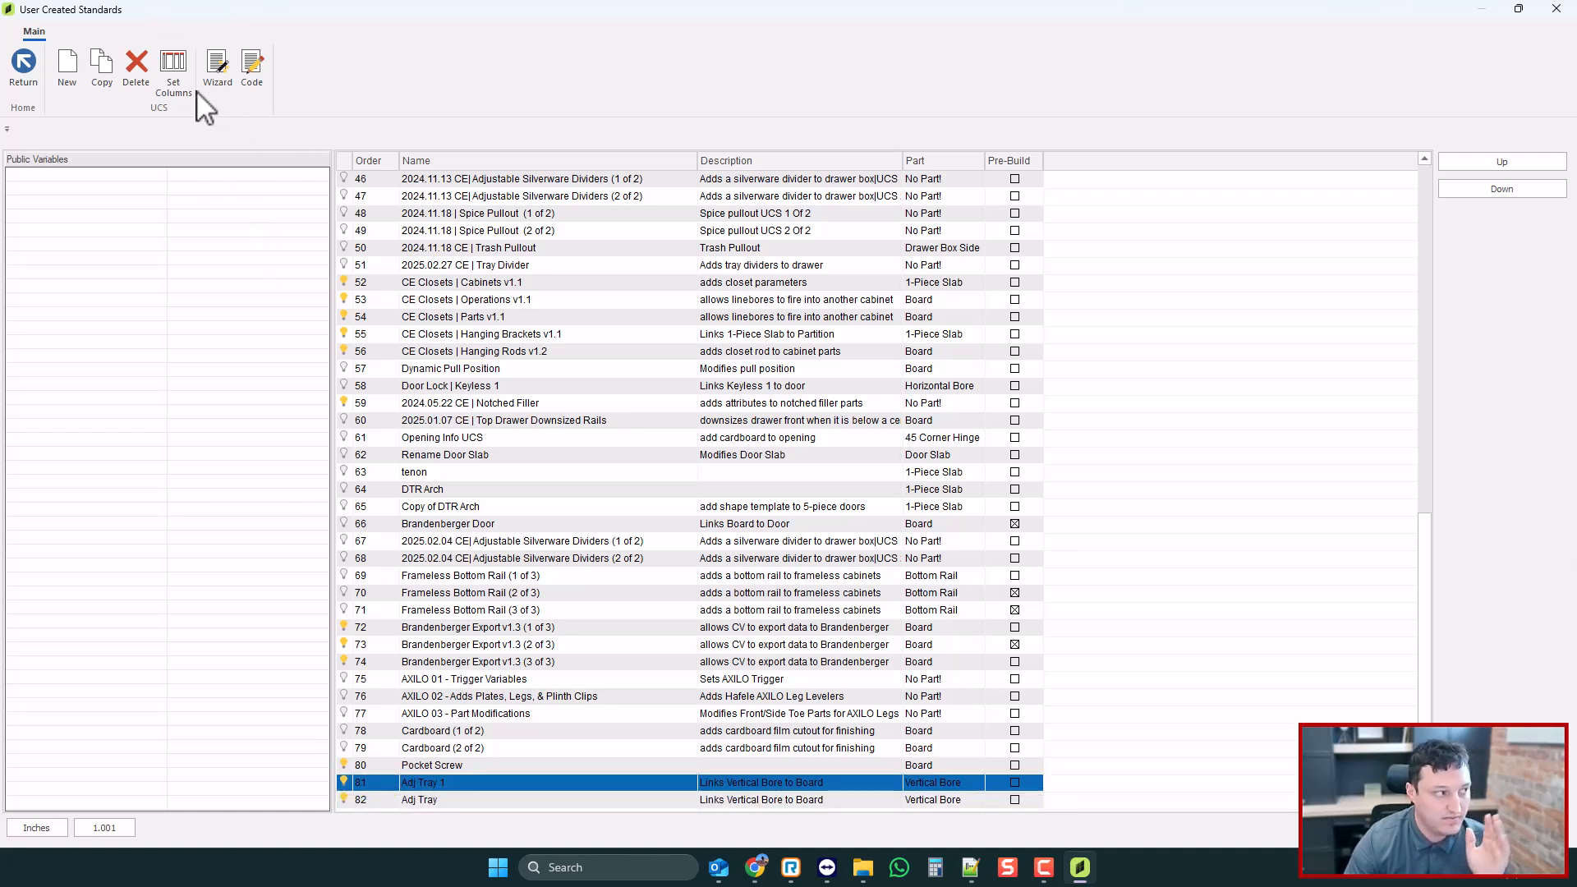
{"action": "left_click", "coordinate": [101, 65]}
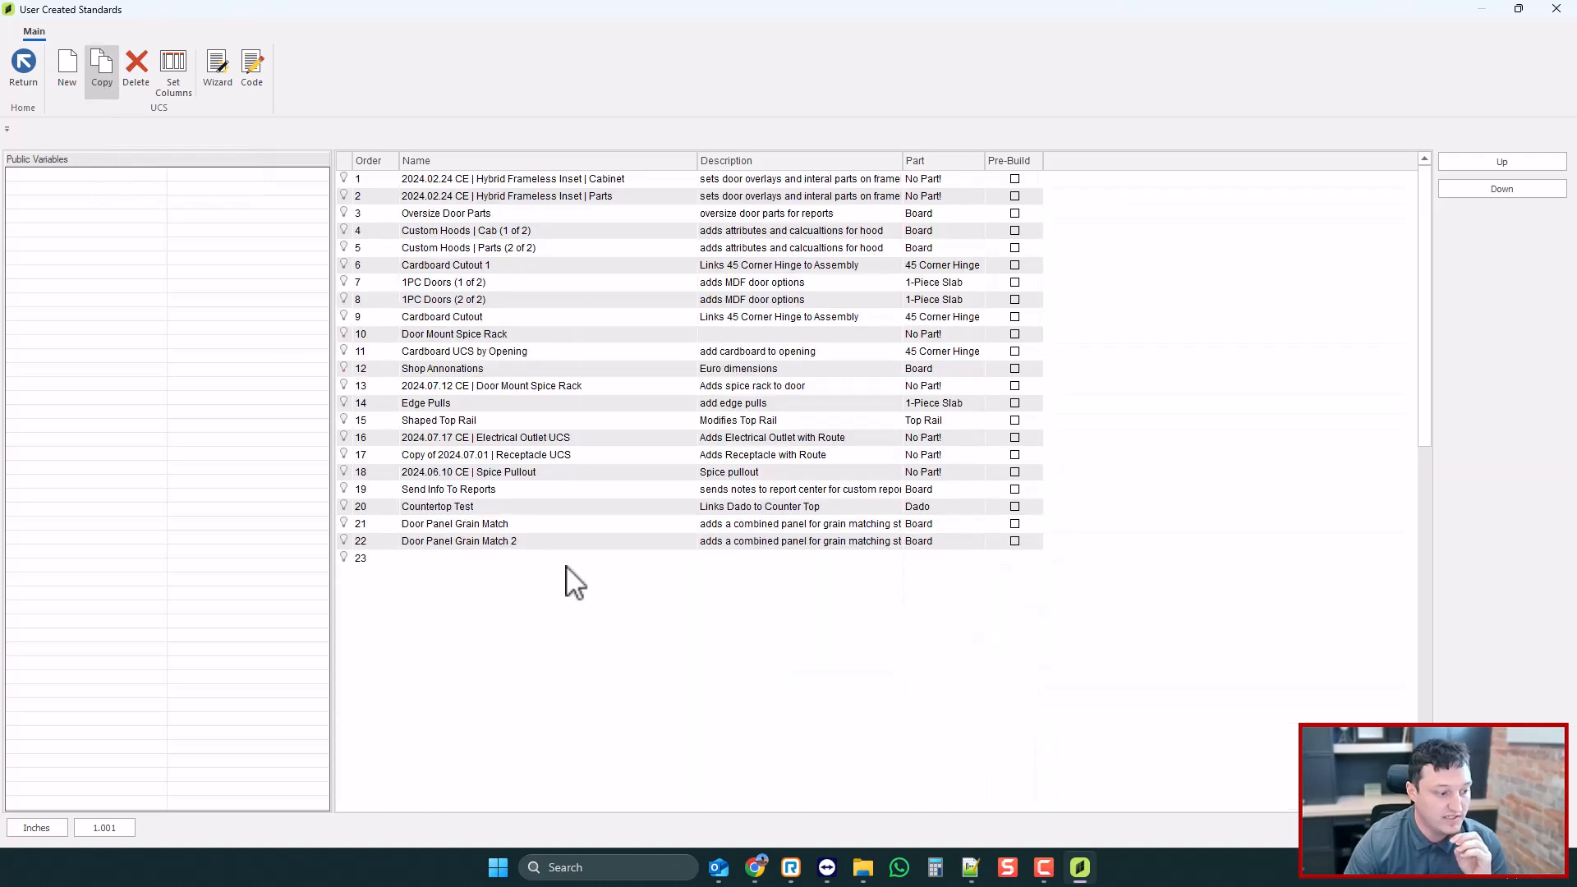
{"action": "double_click", "coordinate": [501, 799]}
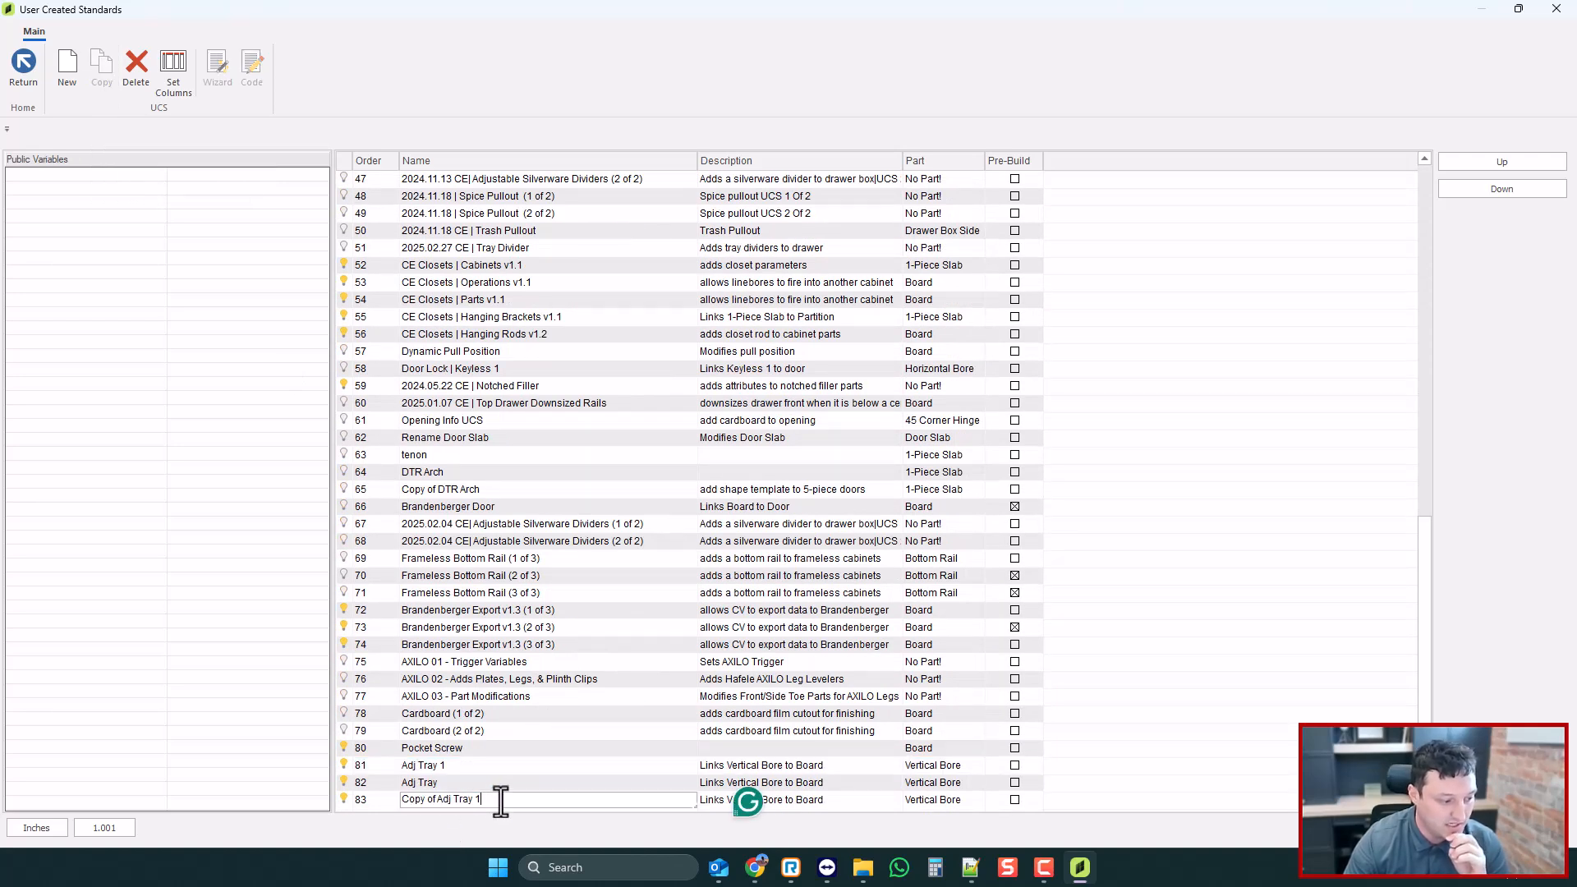
{"action": "key", "text": "BackSpace"}
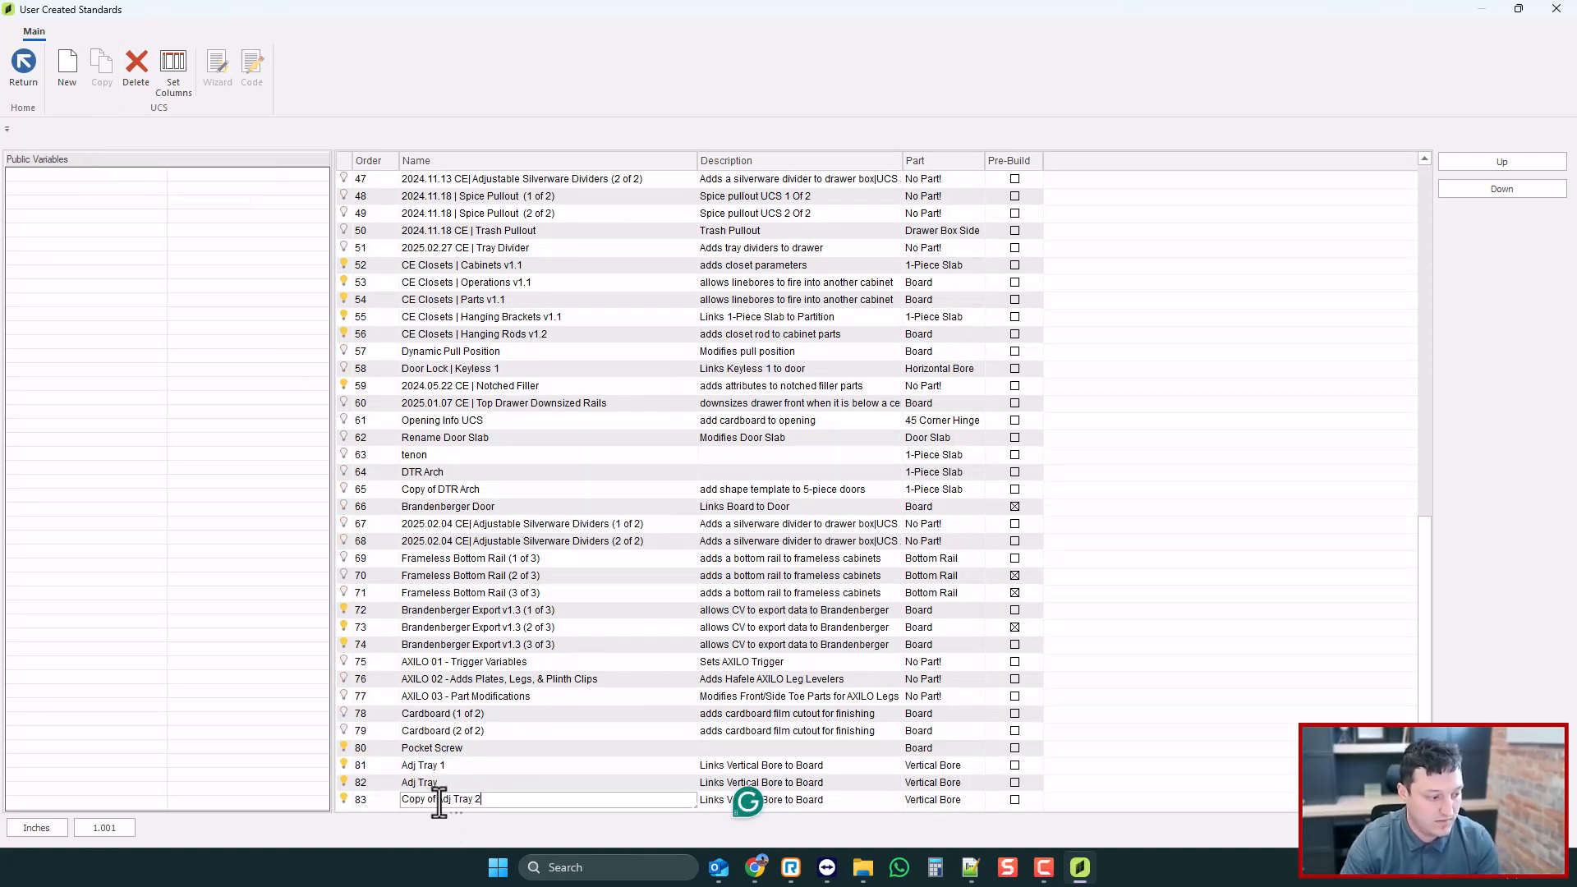
{"action": "left_click_drag", "start_coordinate": [437, 801], "coordinate": [340, 801]}
{"action": "key", "text": "BackSpace"}
{"action": "left_click", "coordinate": [375, 797]}
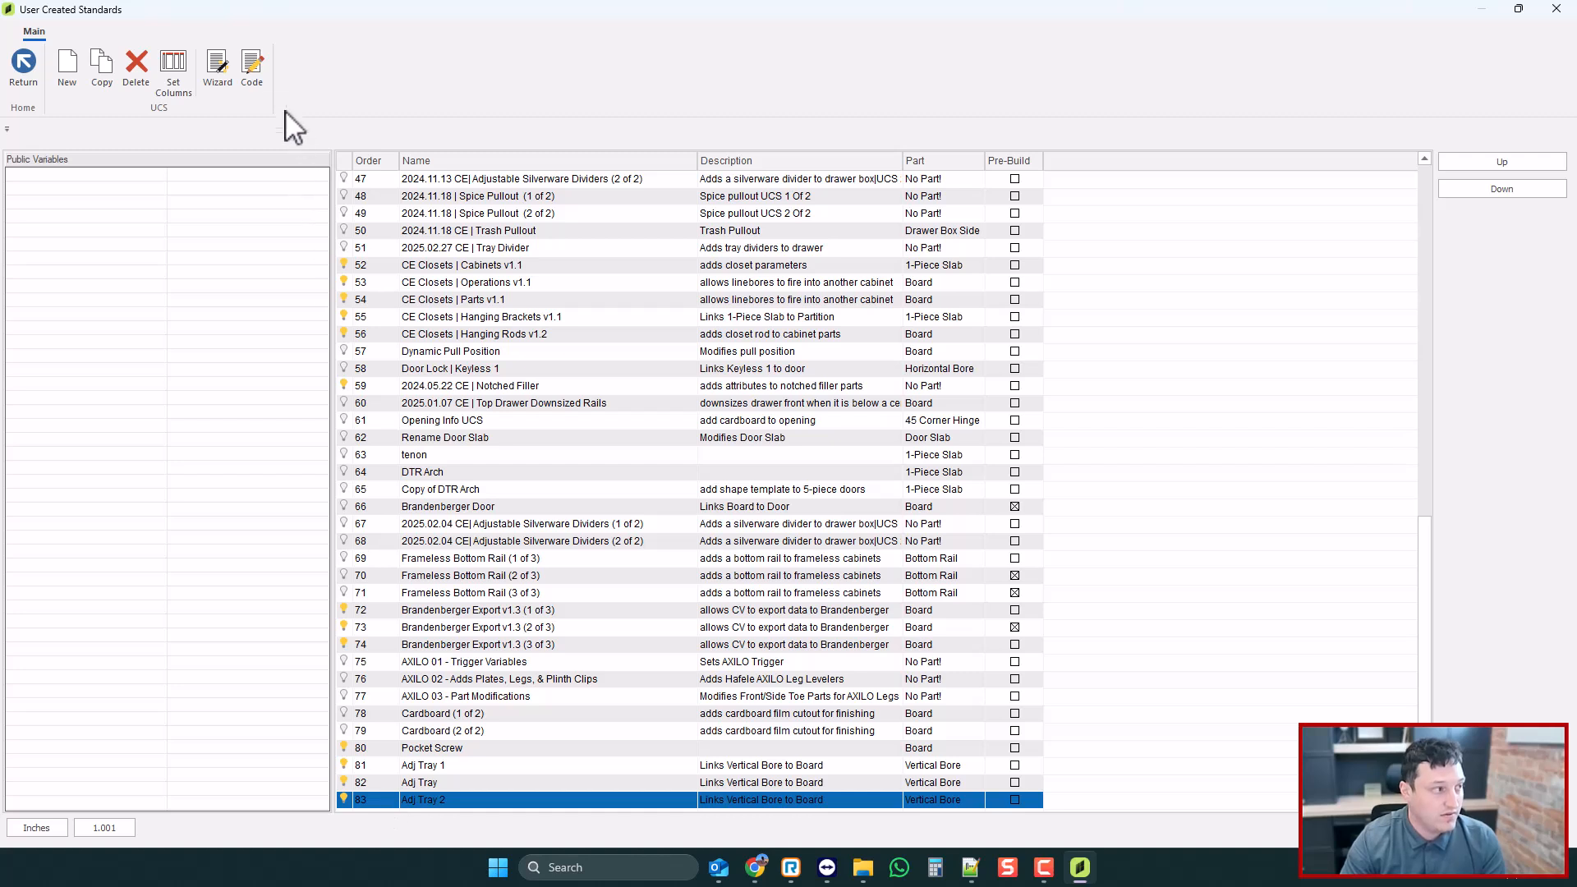
- In Adj Tray 2's code, change the For Each target to TRAY_OPEN and delete the whole PCTR condition block
{"action": "left_click", "coordinate": [253, 69]}
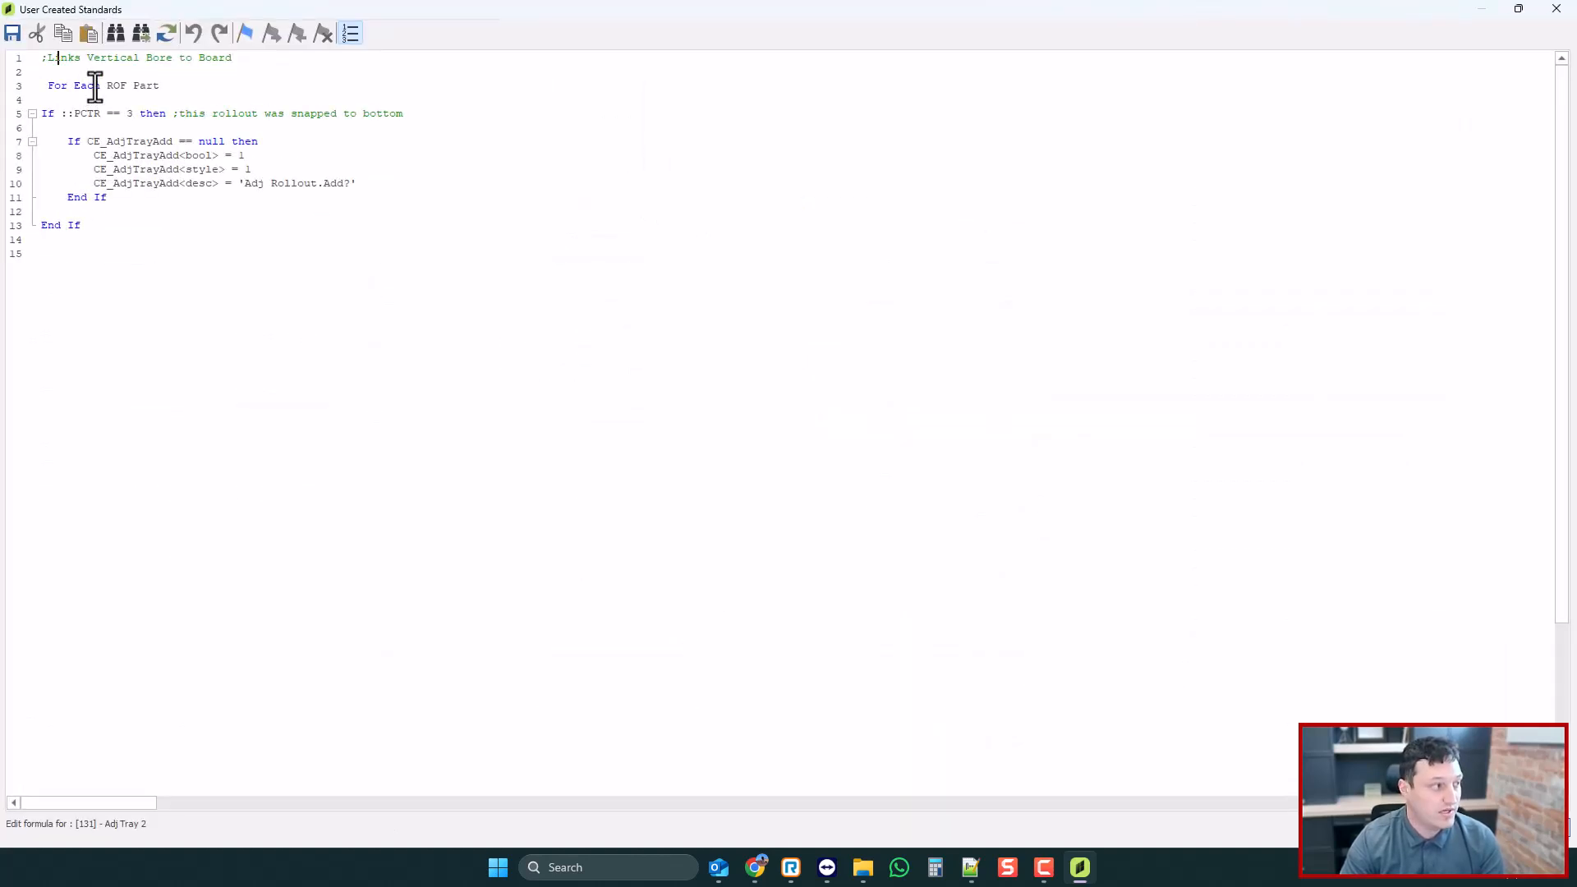
{"action": "left_click_drag", "start_coordinate": [127, 85], "coordinate": [109, 85]}
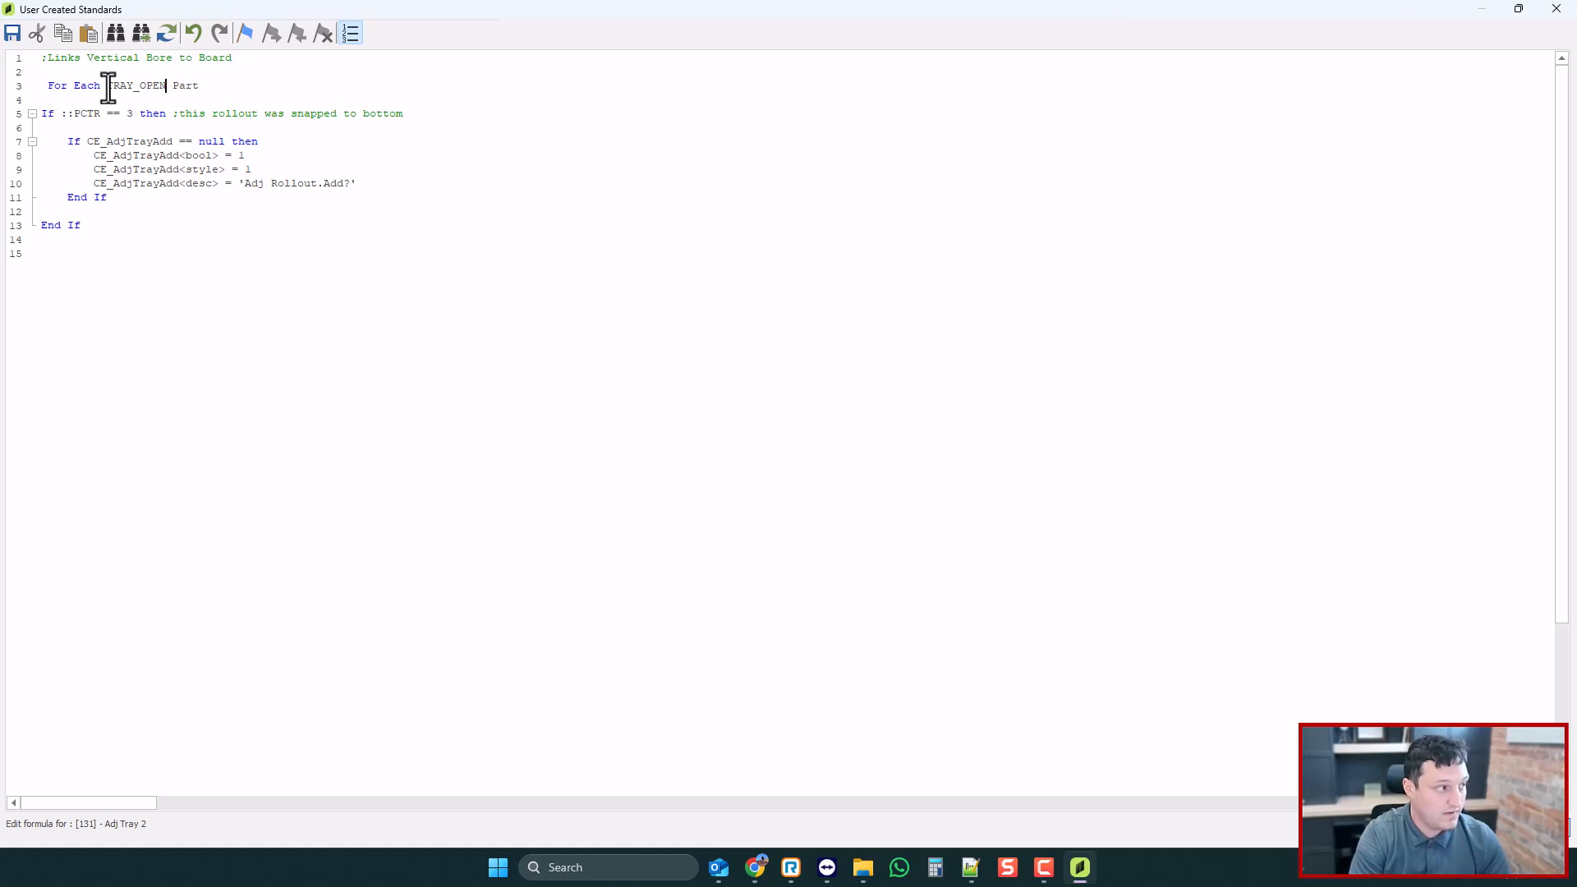
{"action": "left_click_drag", "start_coordinate": [121, 227], "coordinate": [34, 115]}
{"action": "key", "text": "Delete"}
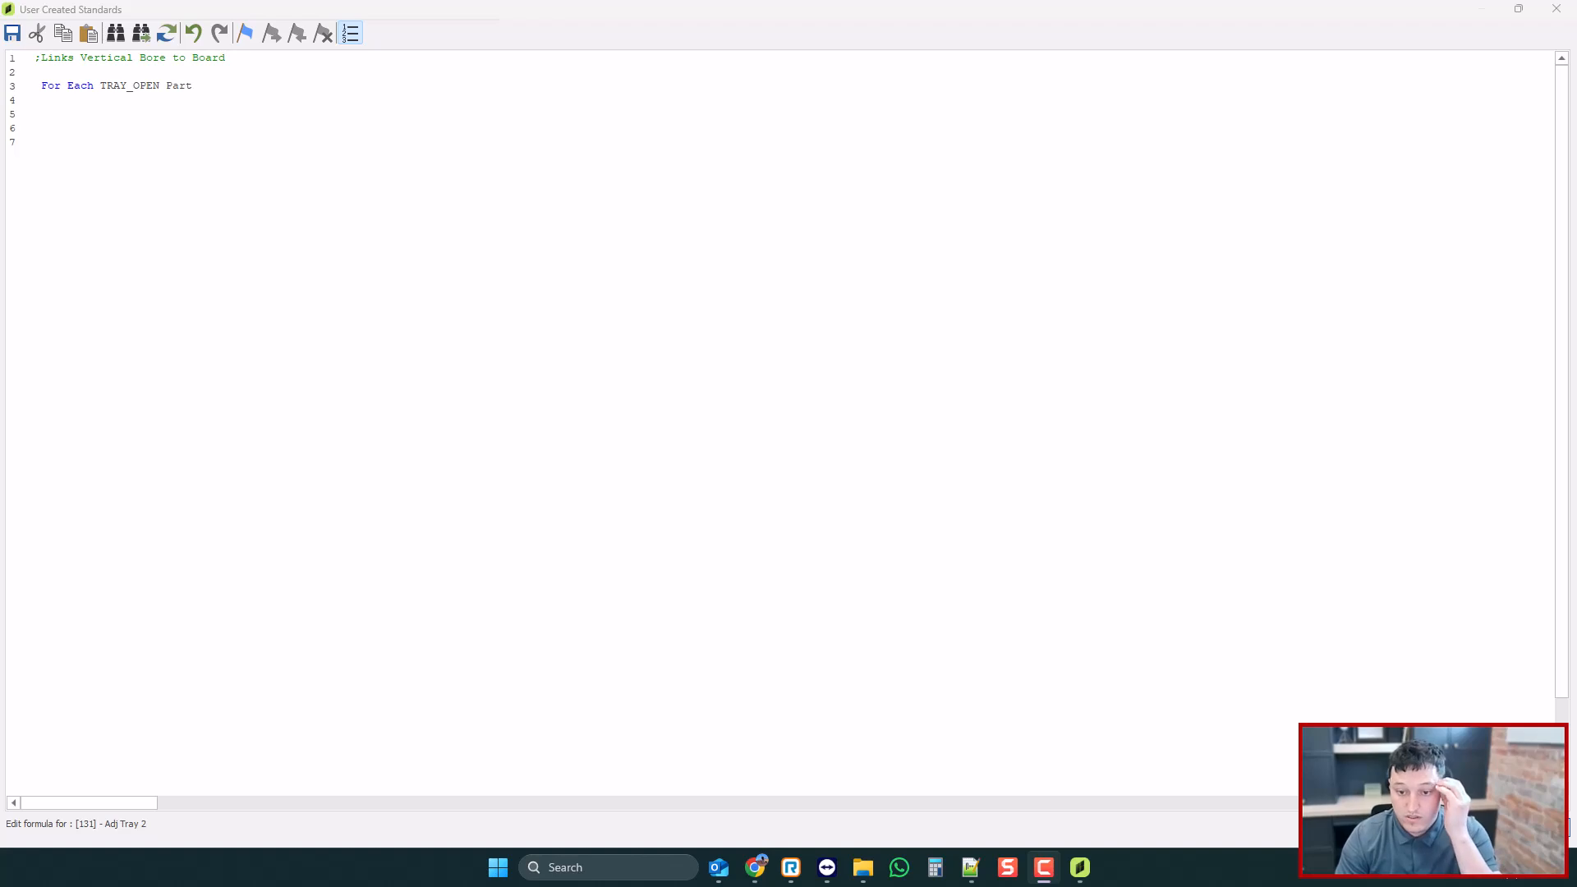
- Add the comment ";find the correct interior opening and add reference parameter" and the line "CE_AdjOpenCount<int> := 1", then save the code
{"action": "left_click", "coordinate": [153, 163]}
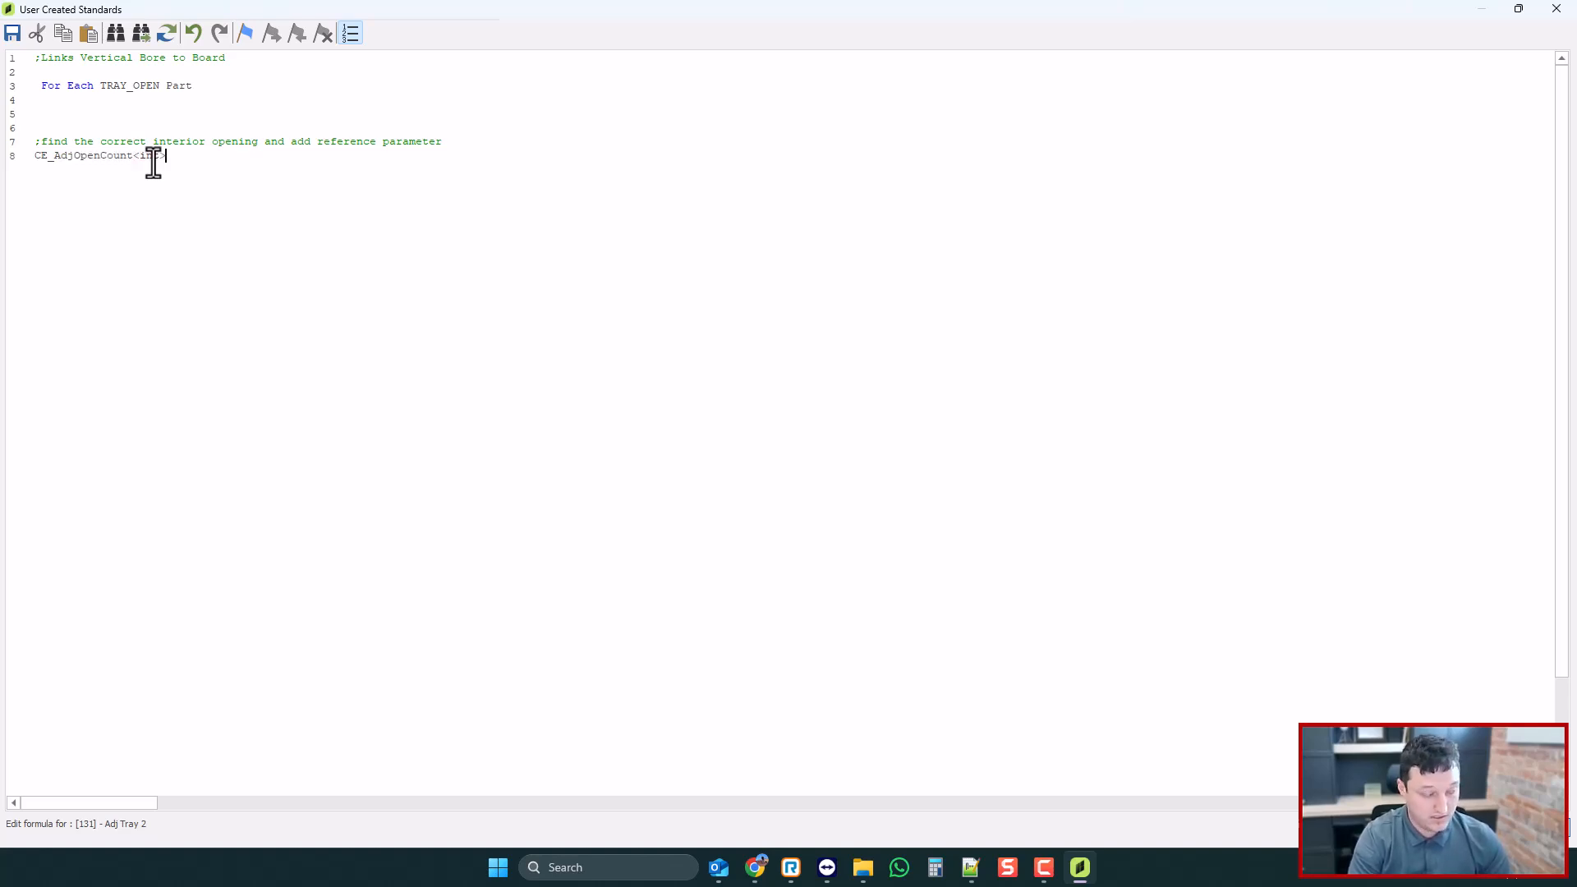
{"action": "type", "text": "_"}
{"action": "key", "text": "BackSpace"}
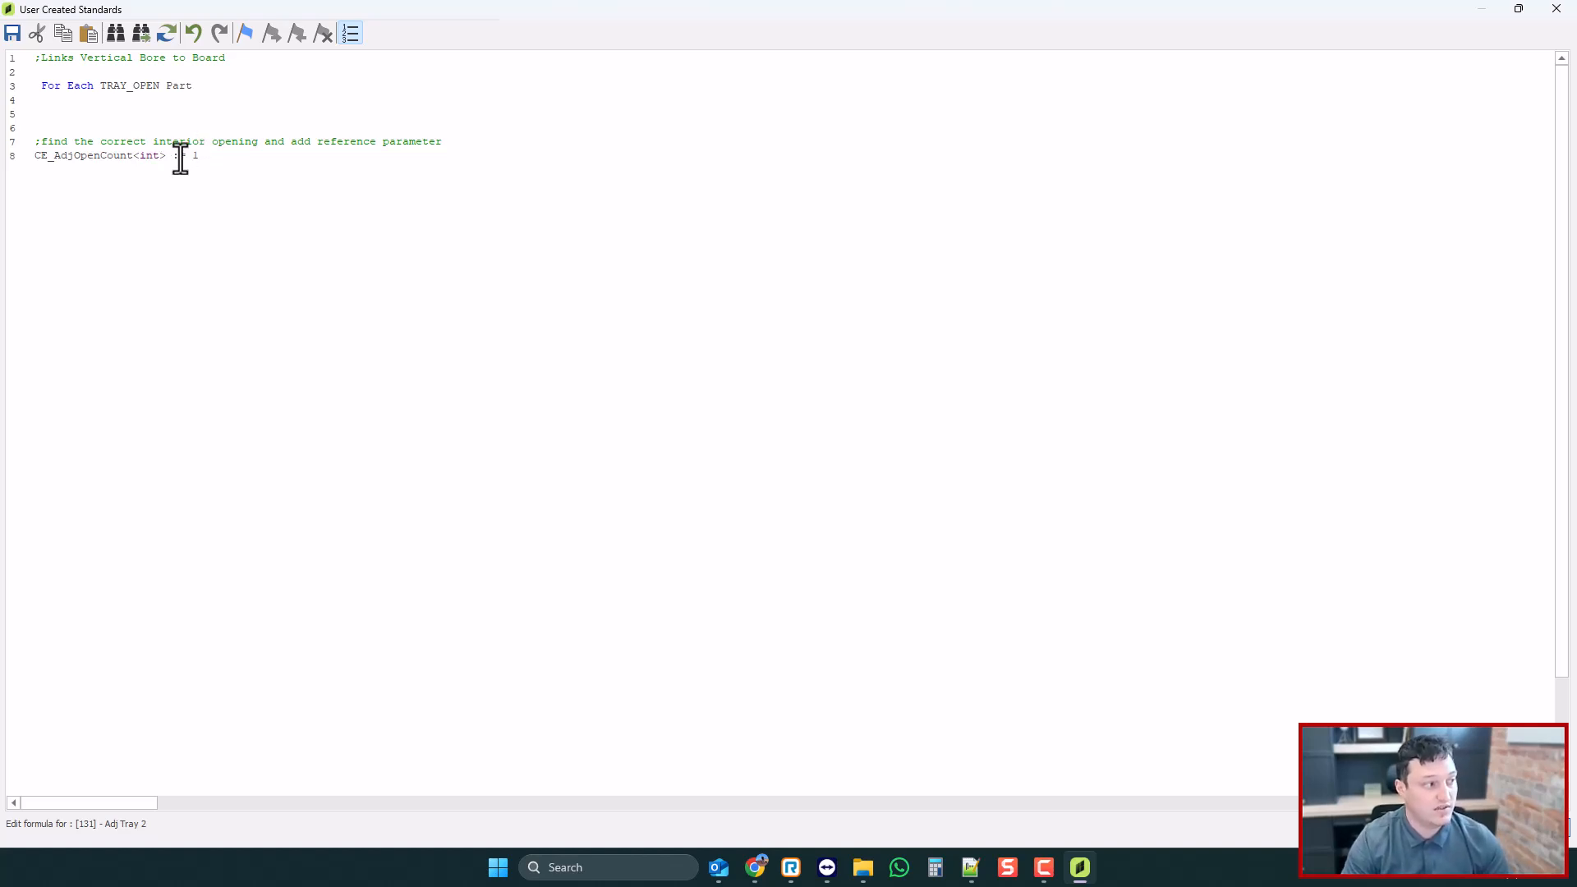
{"action": "key", "text": "Return"}
{"action": "key", "text": "Return"}
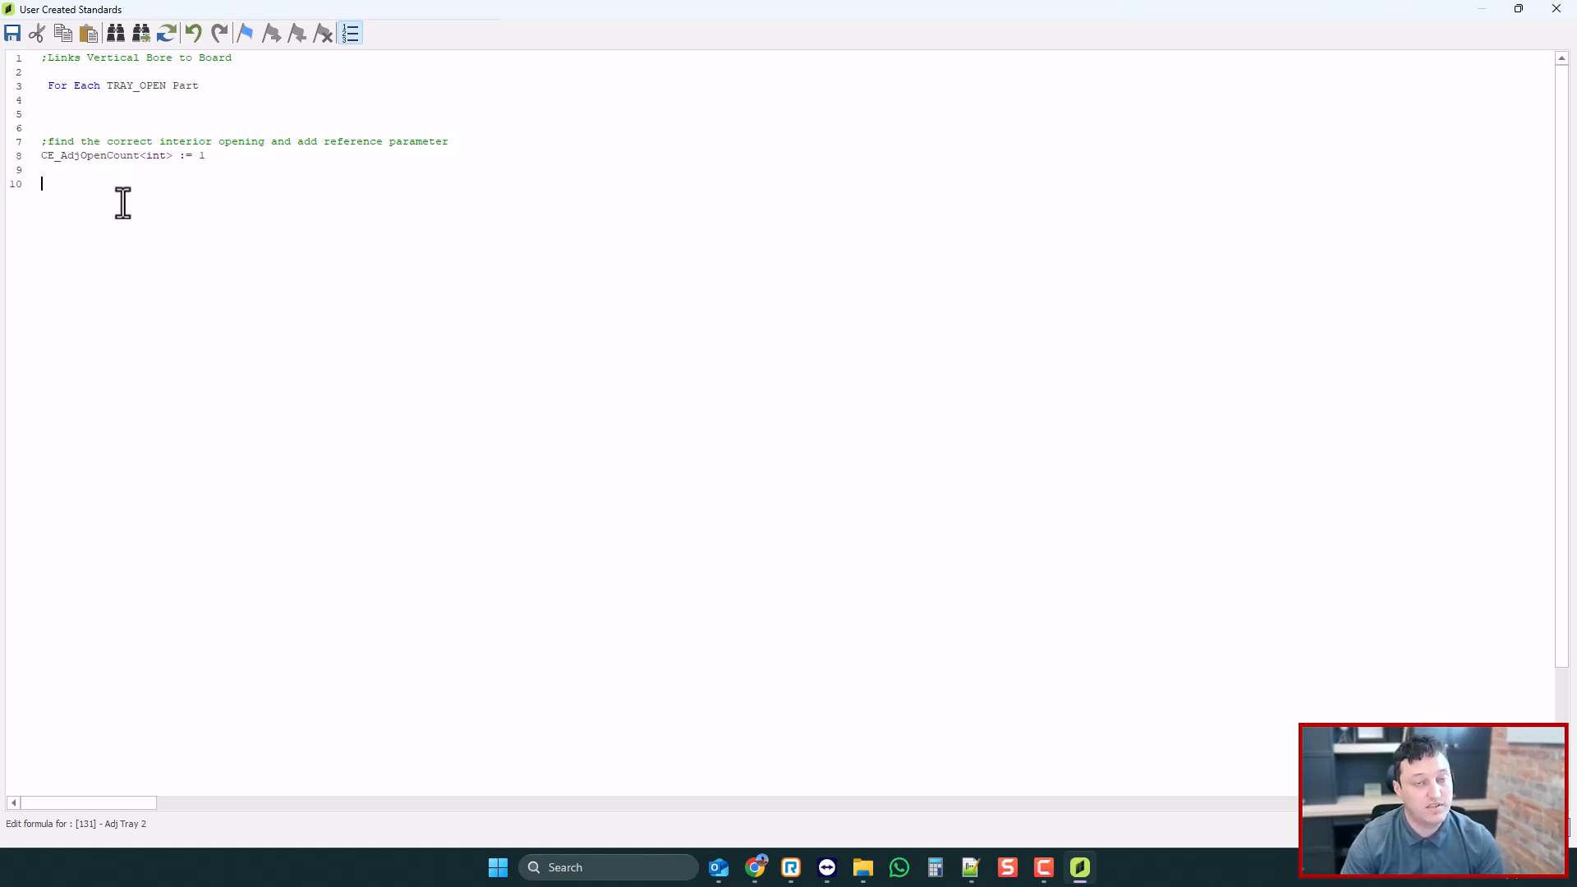
{"action": "left_click", "coordinate": [94, 157]}
{"action": "left_click", "coordinate": [1555, 9]}
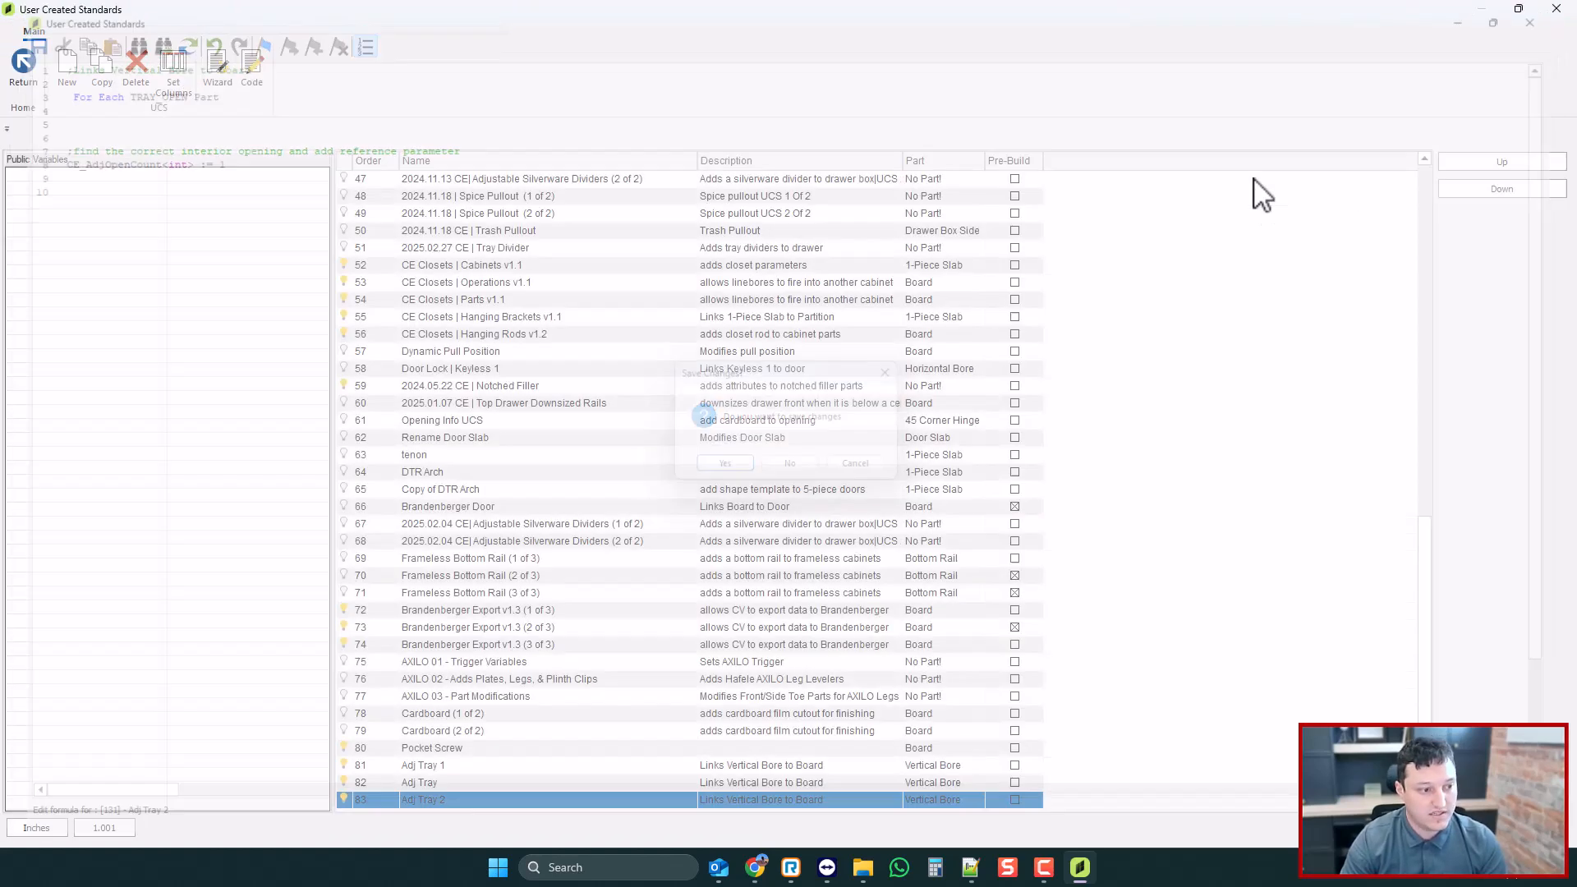
- Inspect the parameters of the interior Roll Out (TRAY_OPEN) and Case Opening (CO) objects in the cabinet's object tree
{"action": "left_click", "coordinate": [24, 64]}
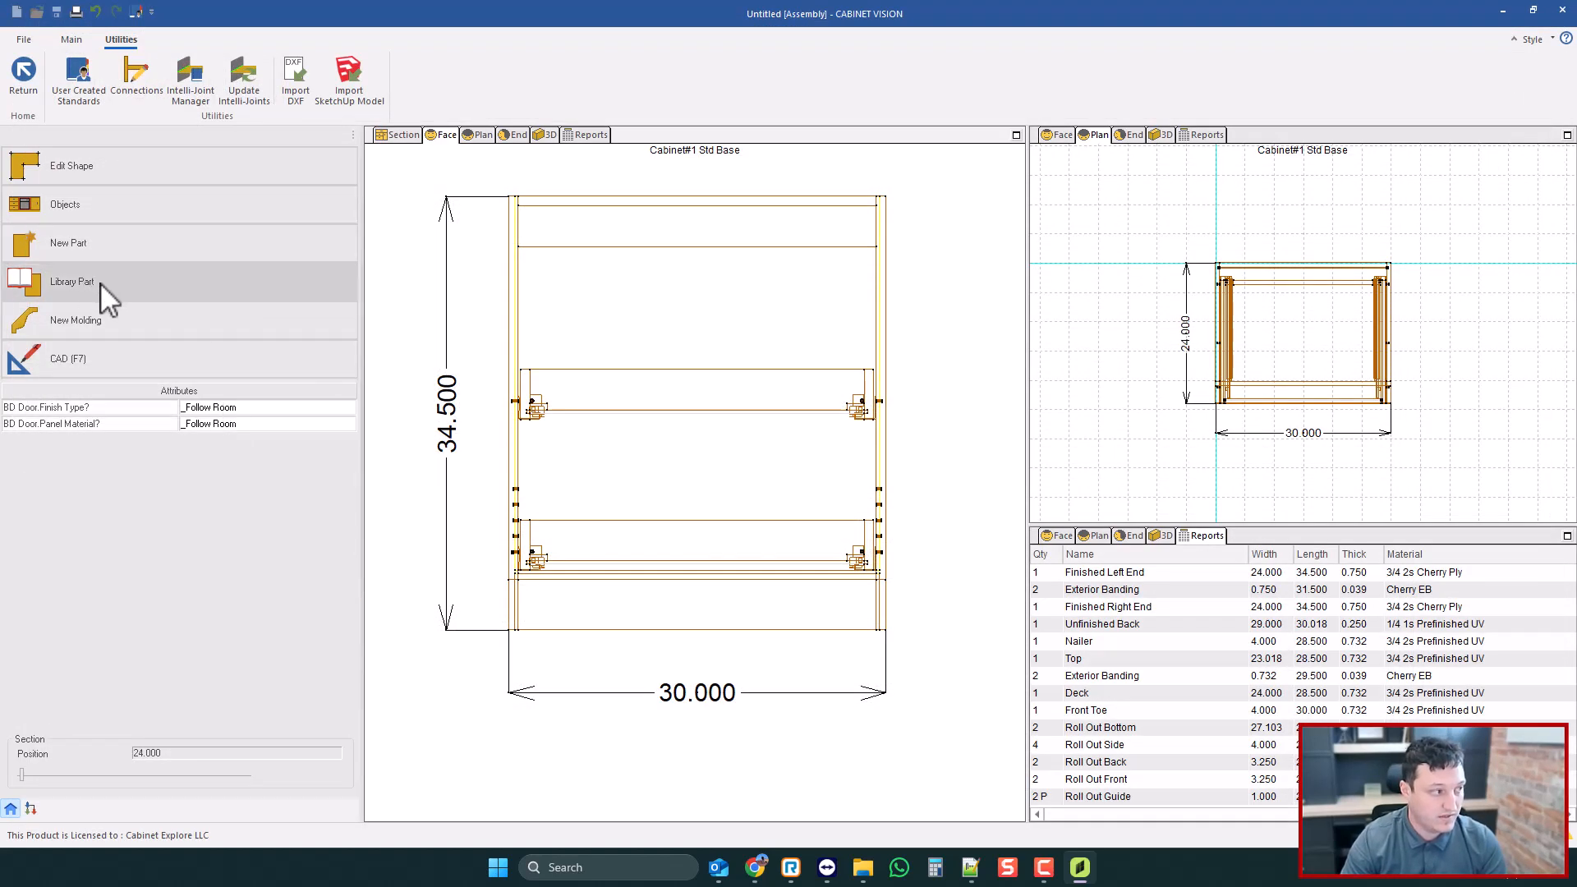
{"action": "left_click", "coordinate": [30, 808]}
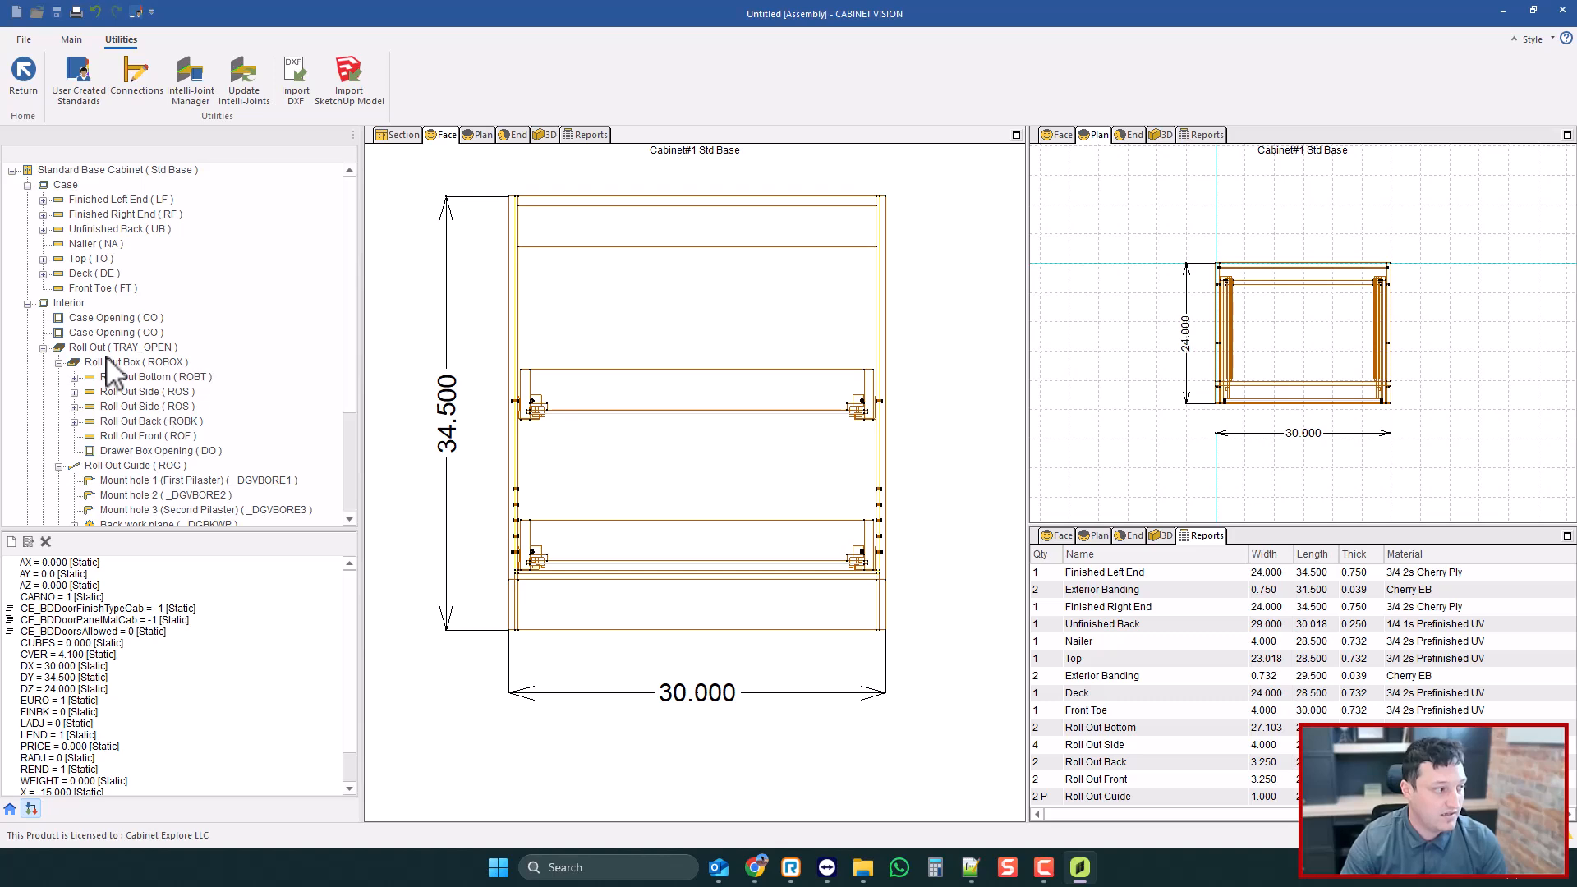
{"action": "left_click", "coordinate": [43, 348]}
{"action": "left_click", "coordinate": [96, 392]}
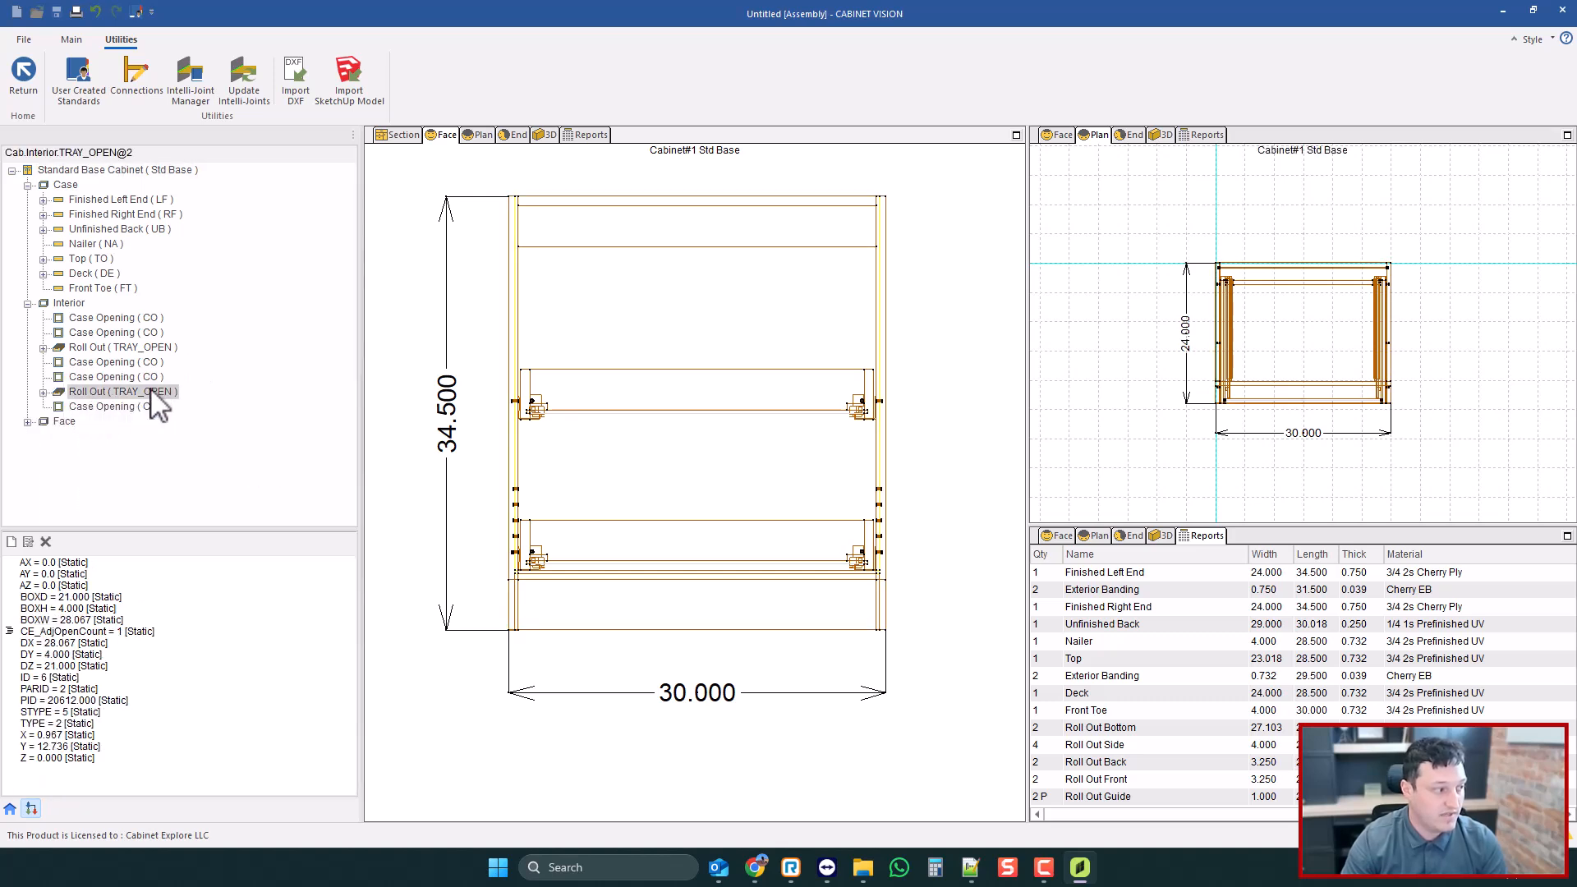
{"action": "left_click", "coordinate": [145, 336]}
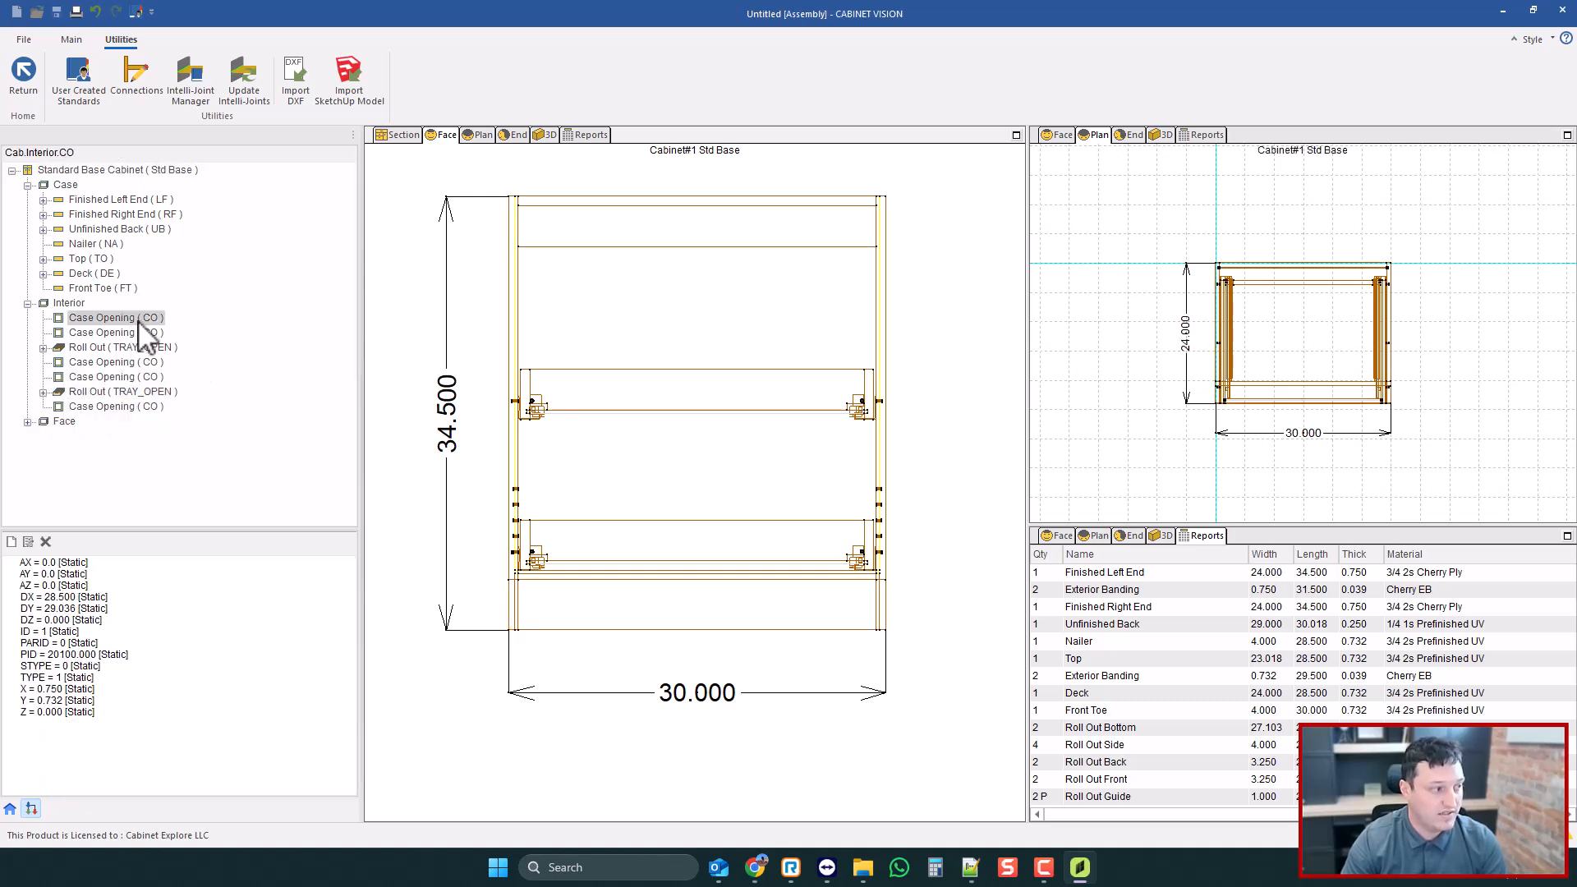
- Draw a red CAD rectangle around the cabinet's full interior opening in the face view and return to the assembly
{"action": "left_click", "coordinate": [11, 810]}
{"action": "left_click", "coordinate": [211, 378]}
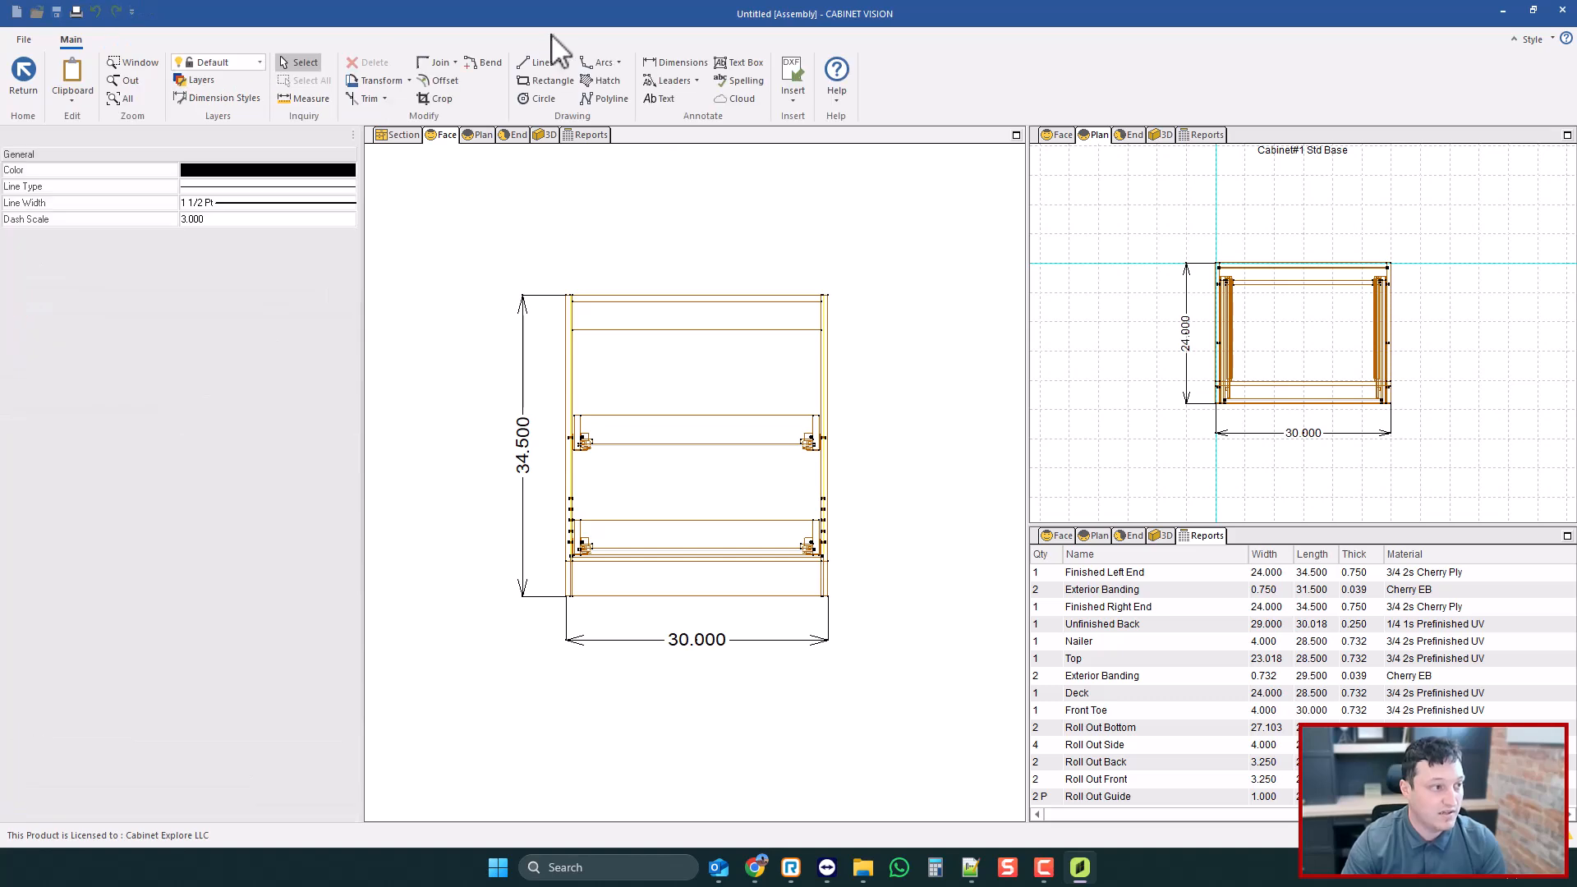
{"action": "double_click", "coordinate": [302, 172]}
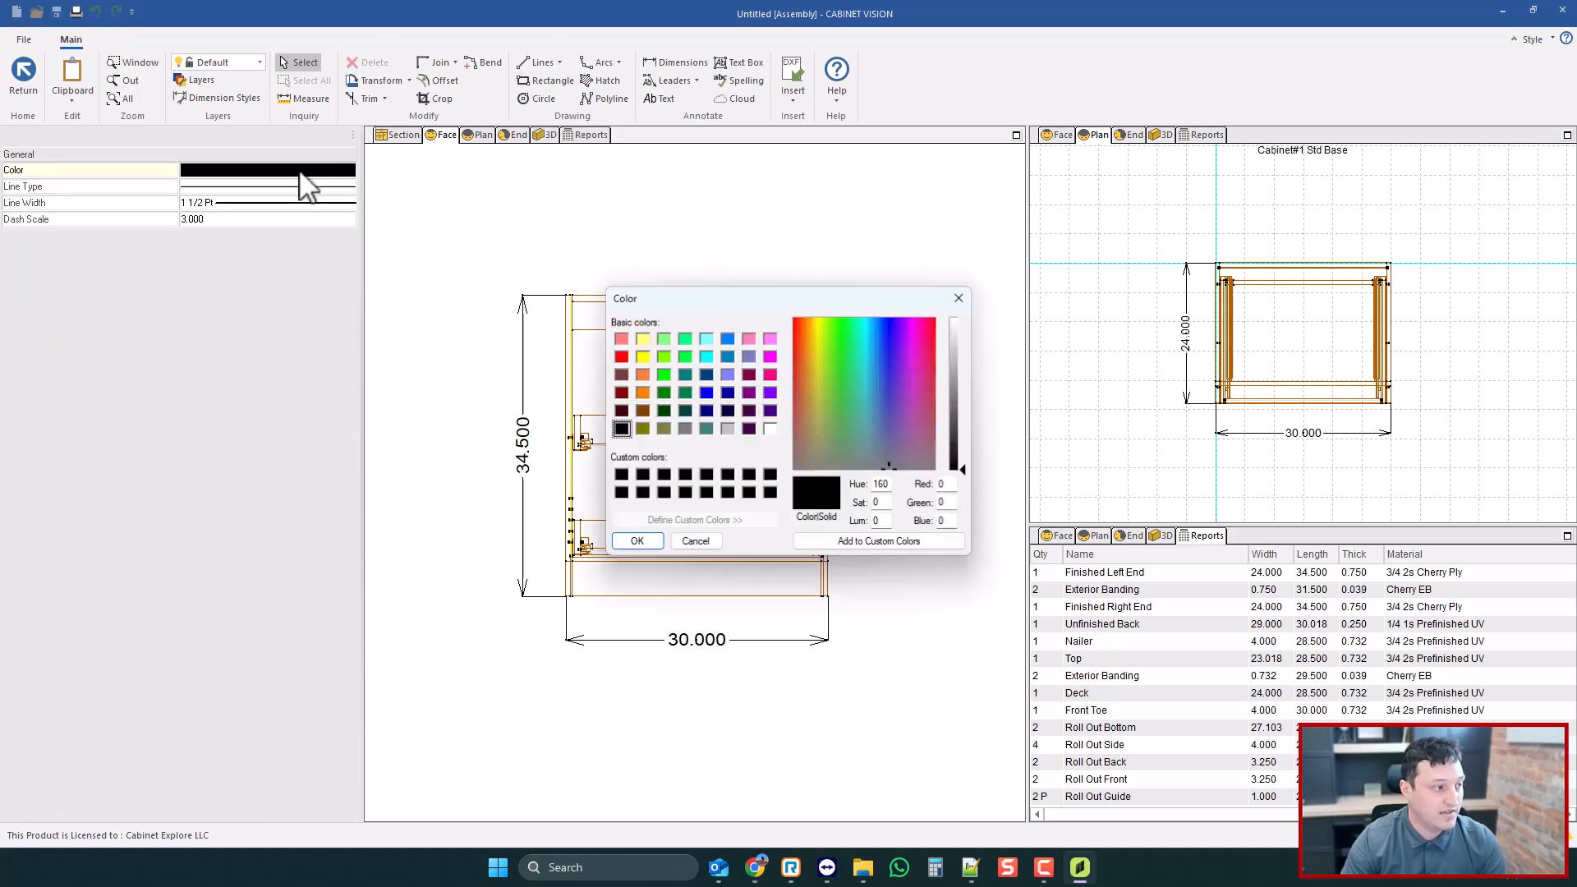
{"action": "left_click", "coordinate": [620, 357]}
{"action": "left_click", "coordinate": [637, 542]}
{"action": "left_click", "coordinate": [545, 81]}
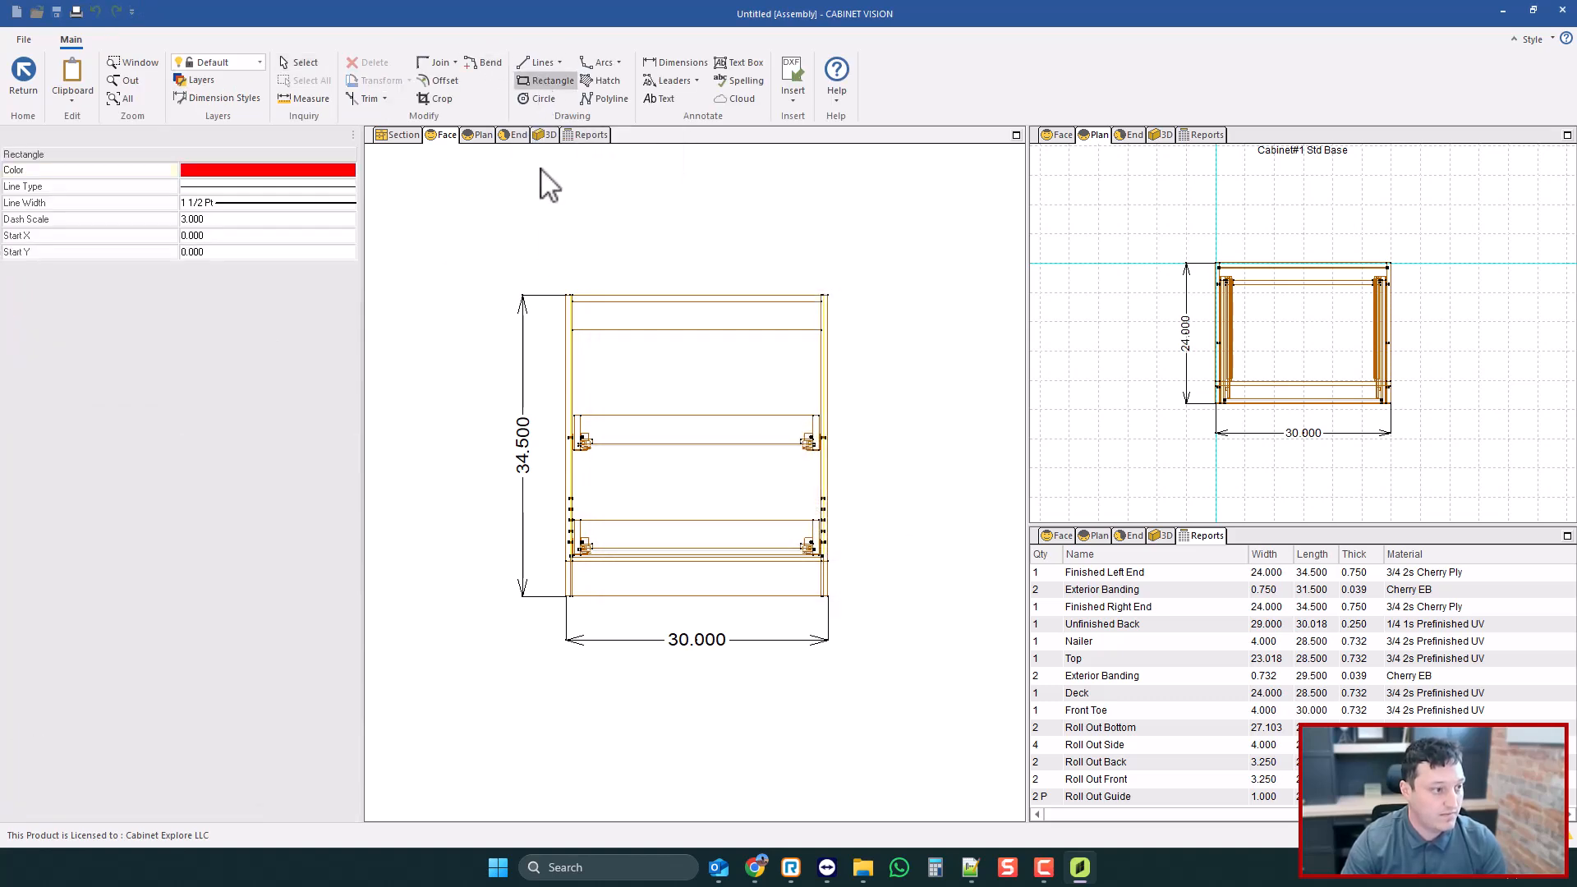
{"action": "left_click", "coordinate": [573, 302]}
{"action": "left_click", "coordinate": [823, 556]}
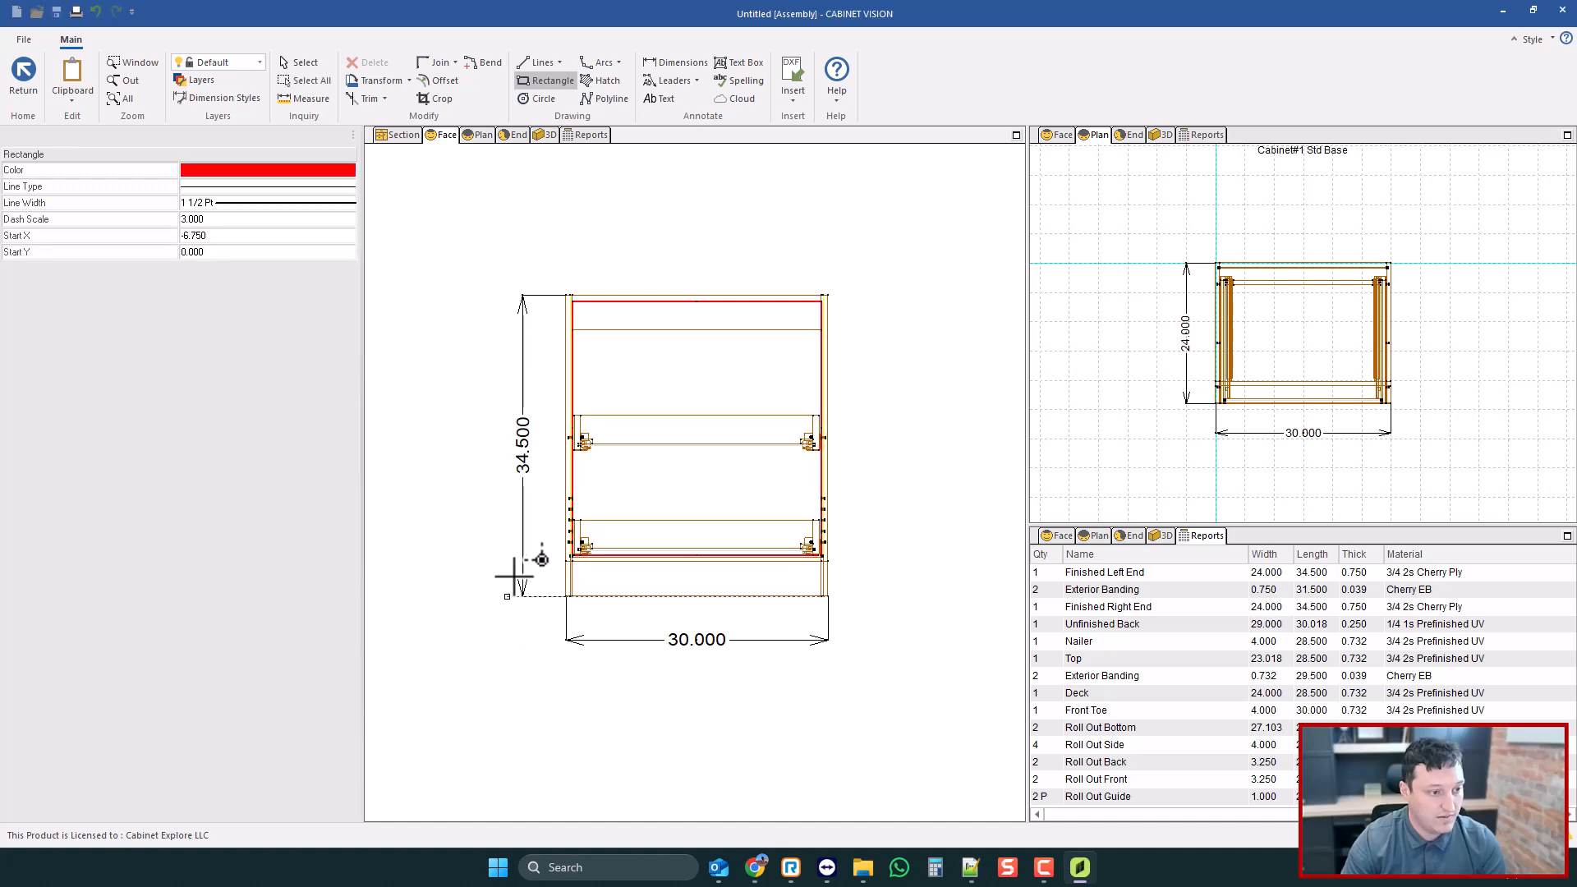
{"action": "scroll", "coordinate": [786, 397], "scroll_direction": "up", "scroll_amount": 1}
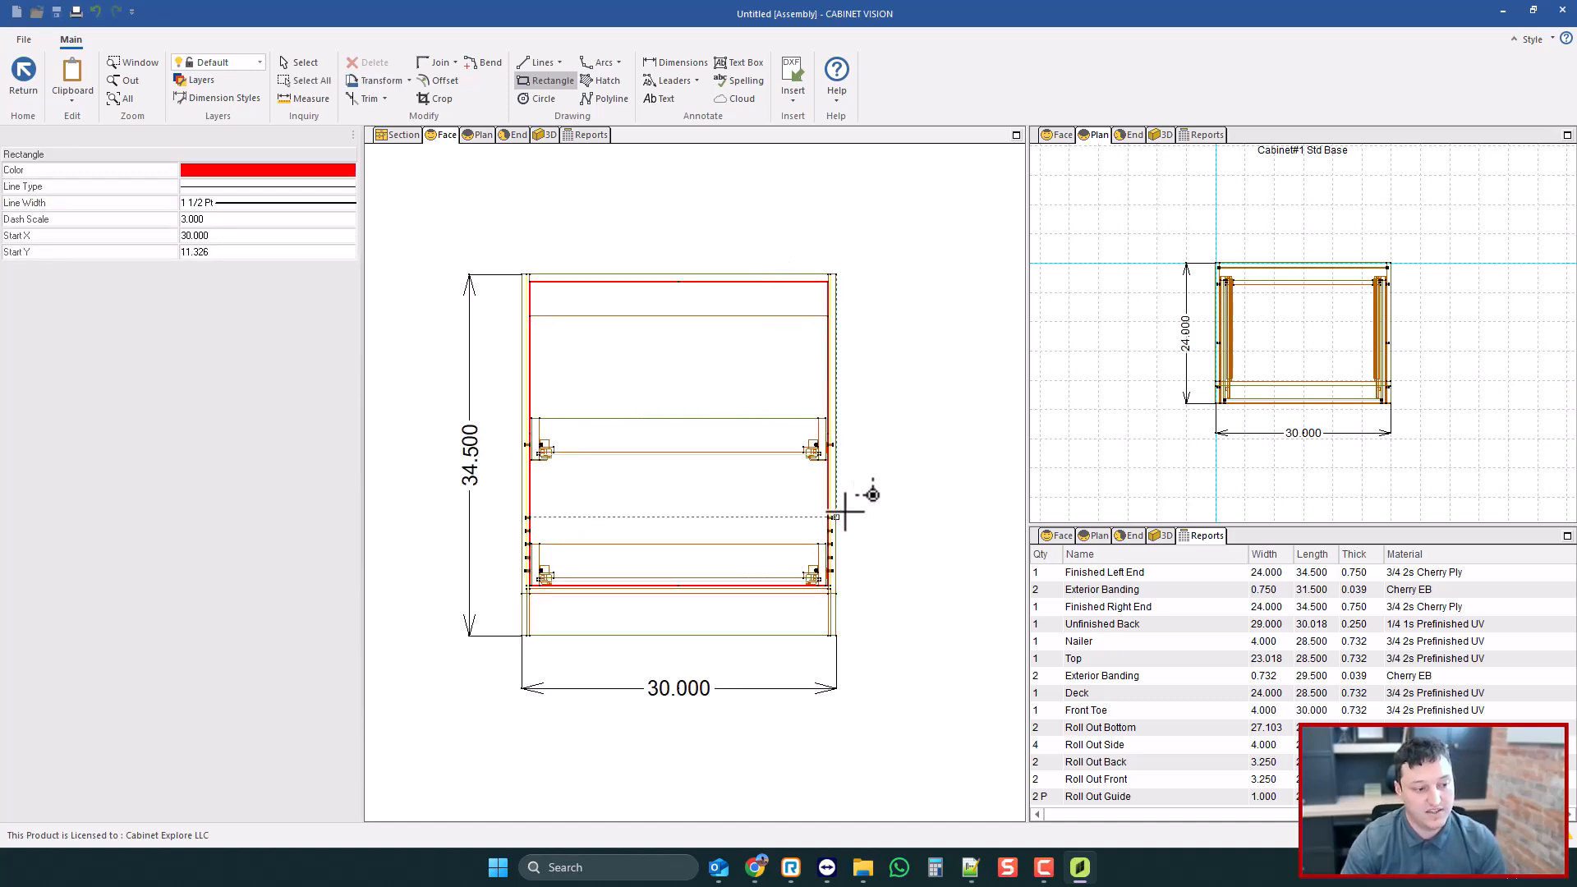
{"action": "left_click", "coordinate": [24, 82]}
- In Adj Tray 2's code, add the line "While Cab.Interior.CO@{CE_AdjOpenCount}.PID > 0 Do" below the counter
{"action": "left_click", "coordinate": [121, 39]}
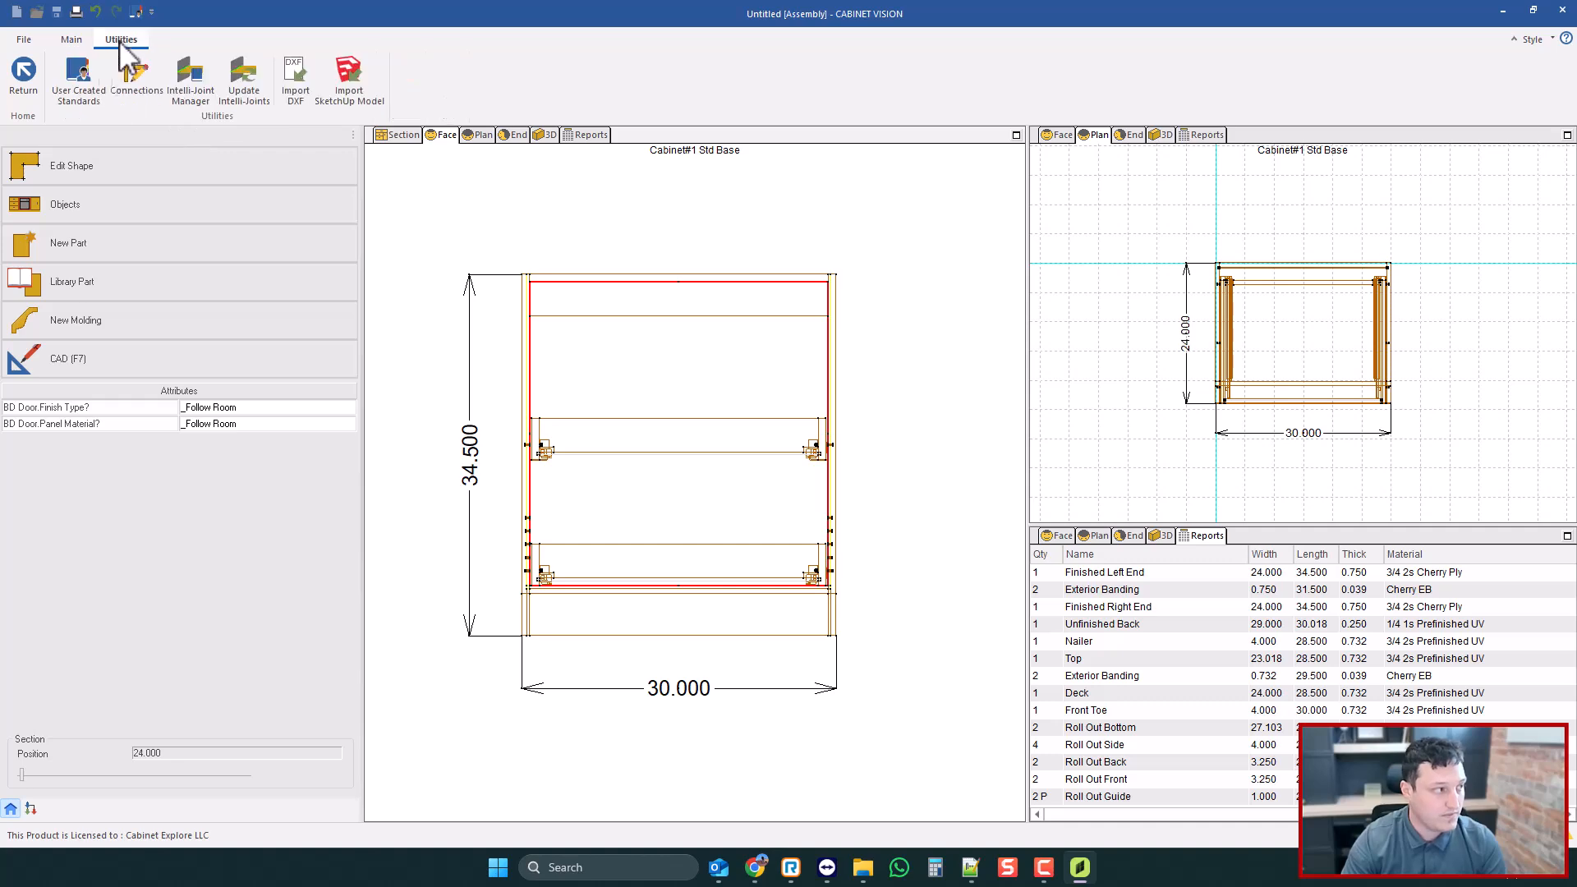
{"action": "left_click", "coordinate": [115, 107]}
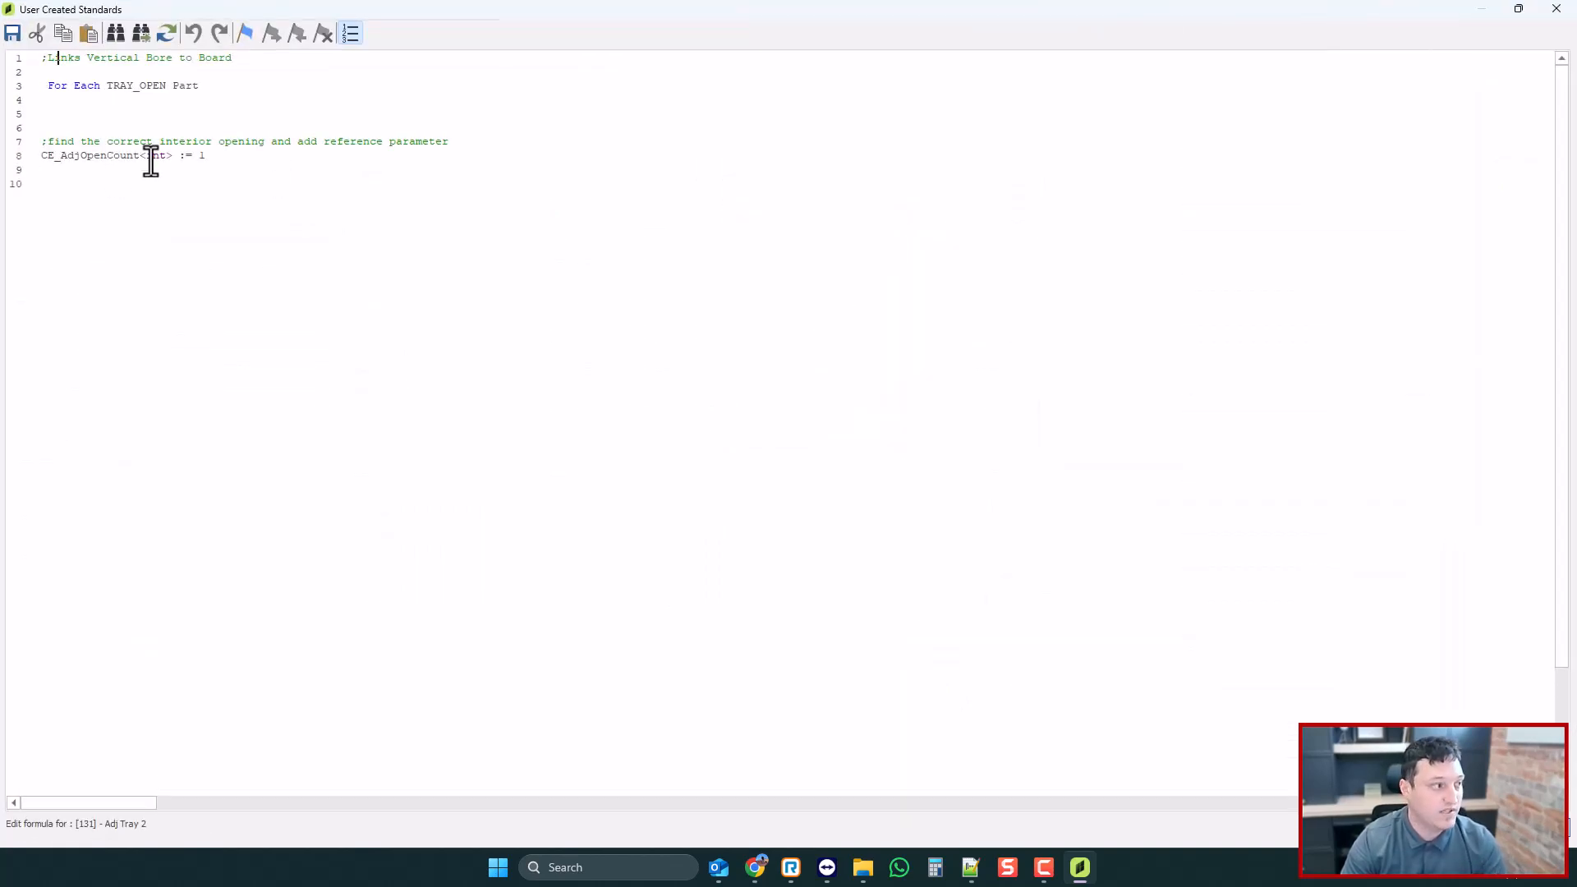
{"action": "left_click", "coordinate": [86, 188]}
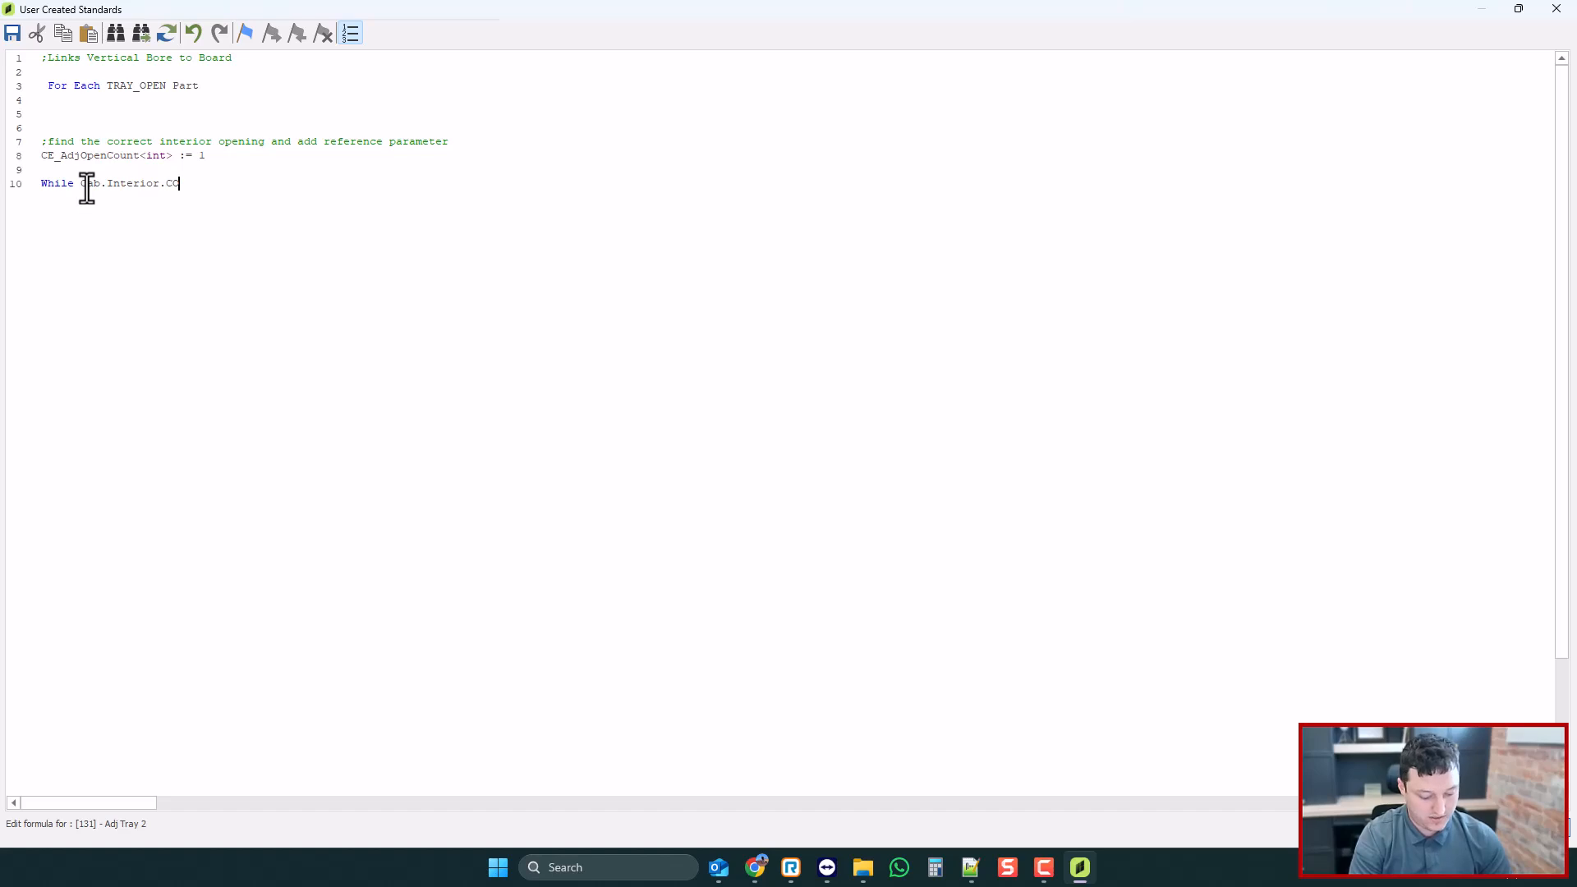
{"action": "double_click", "coordinate": [97, 155]}
{"action": "key", "text": "ctrl+c"}
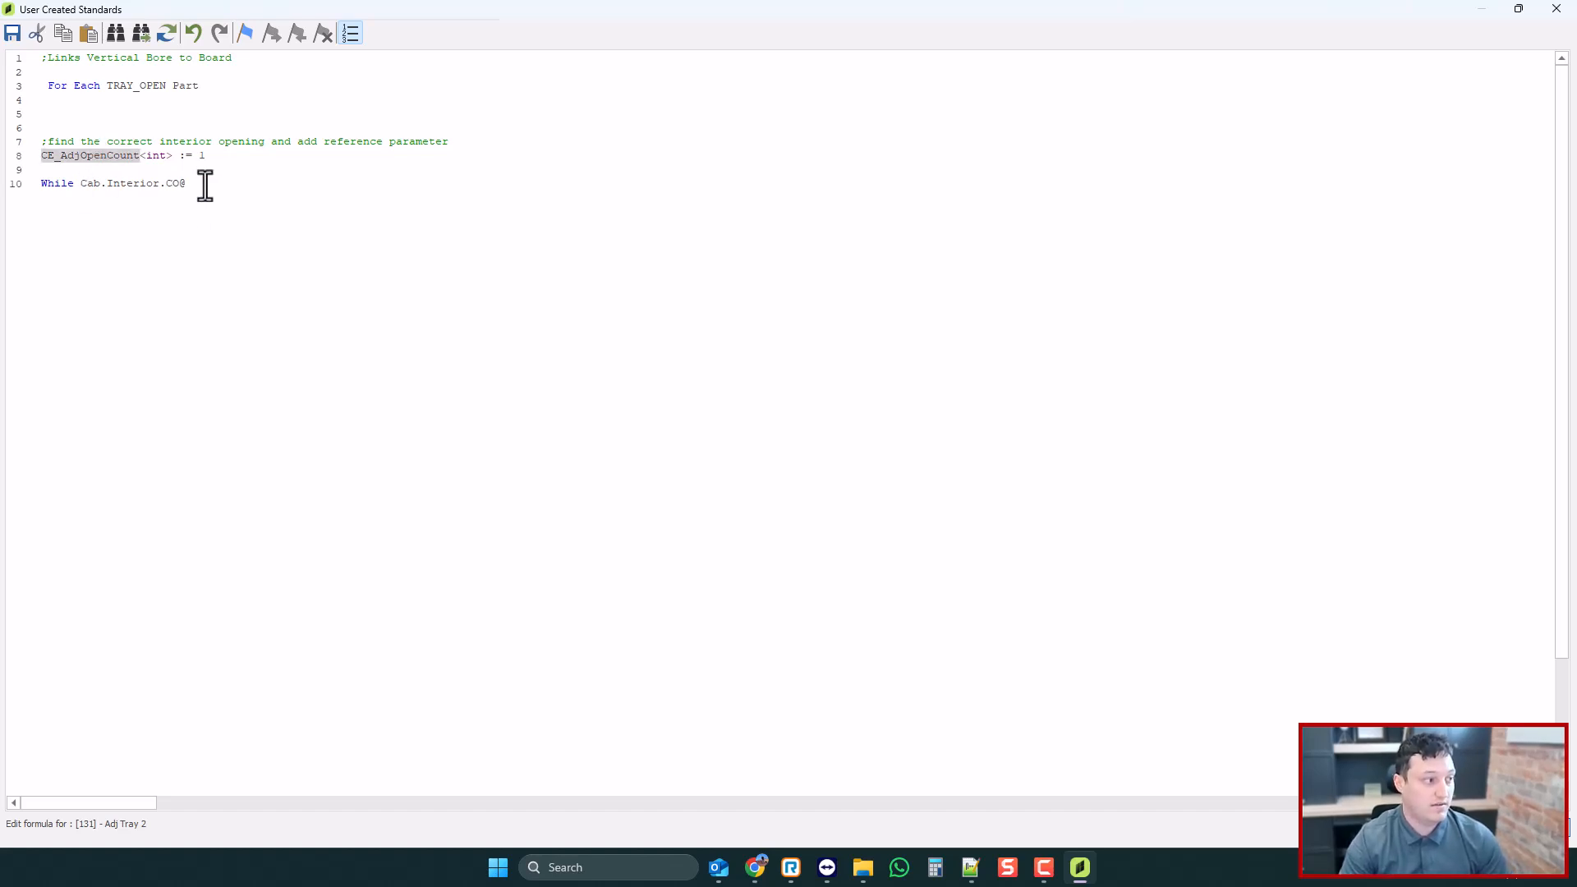
{"action": "left_click", "coordinate": [205, 183]}
{"action": "key", "text": "ctrl+v"}
{"action": "type", "text": "}"}
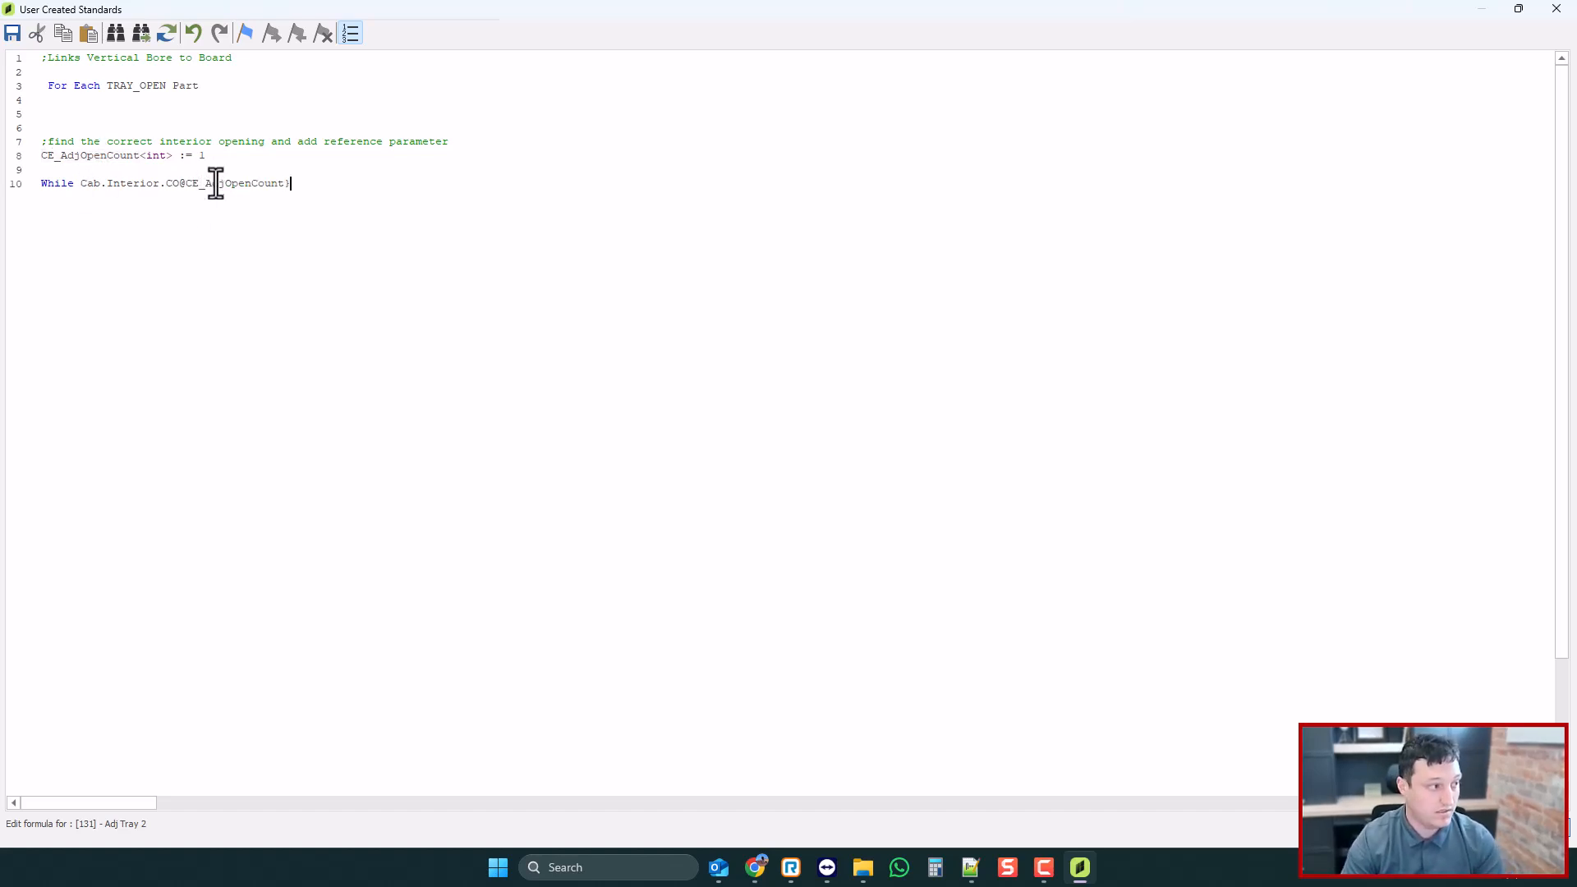
{"action": "left_click", "coordinate": [186, 183]}
{"action": "type", "text": "{"}
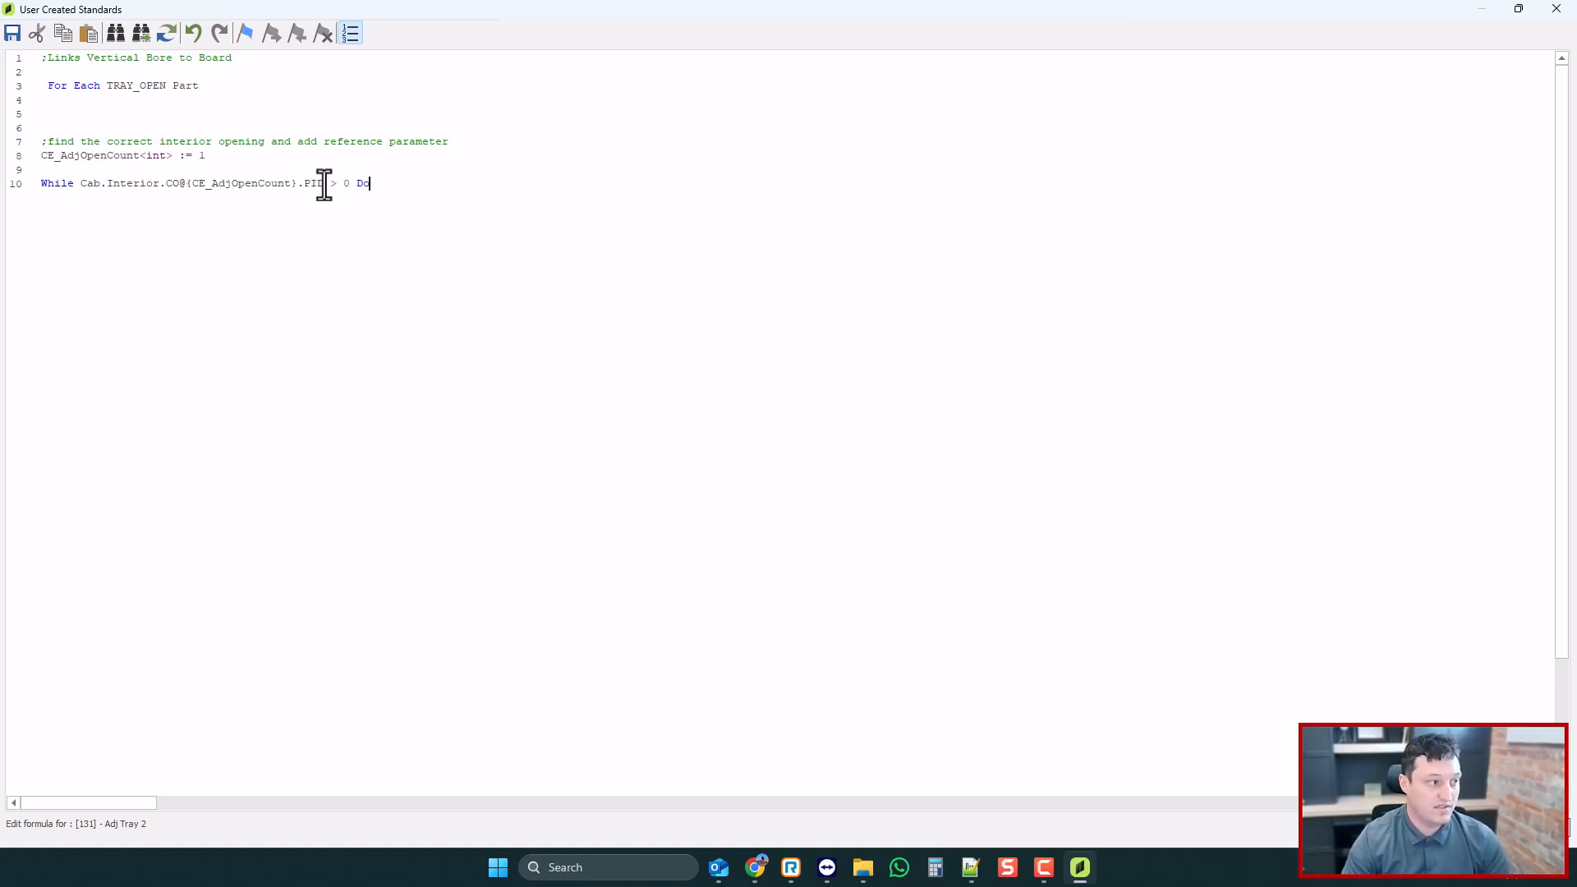
- Close the While loop with End While, leaving blank lines inside it for the loop body
{"action": "left_click_drag", "start_coordinate": [324, 182], "coordinate": [92, 183]}
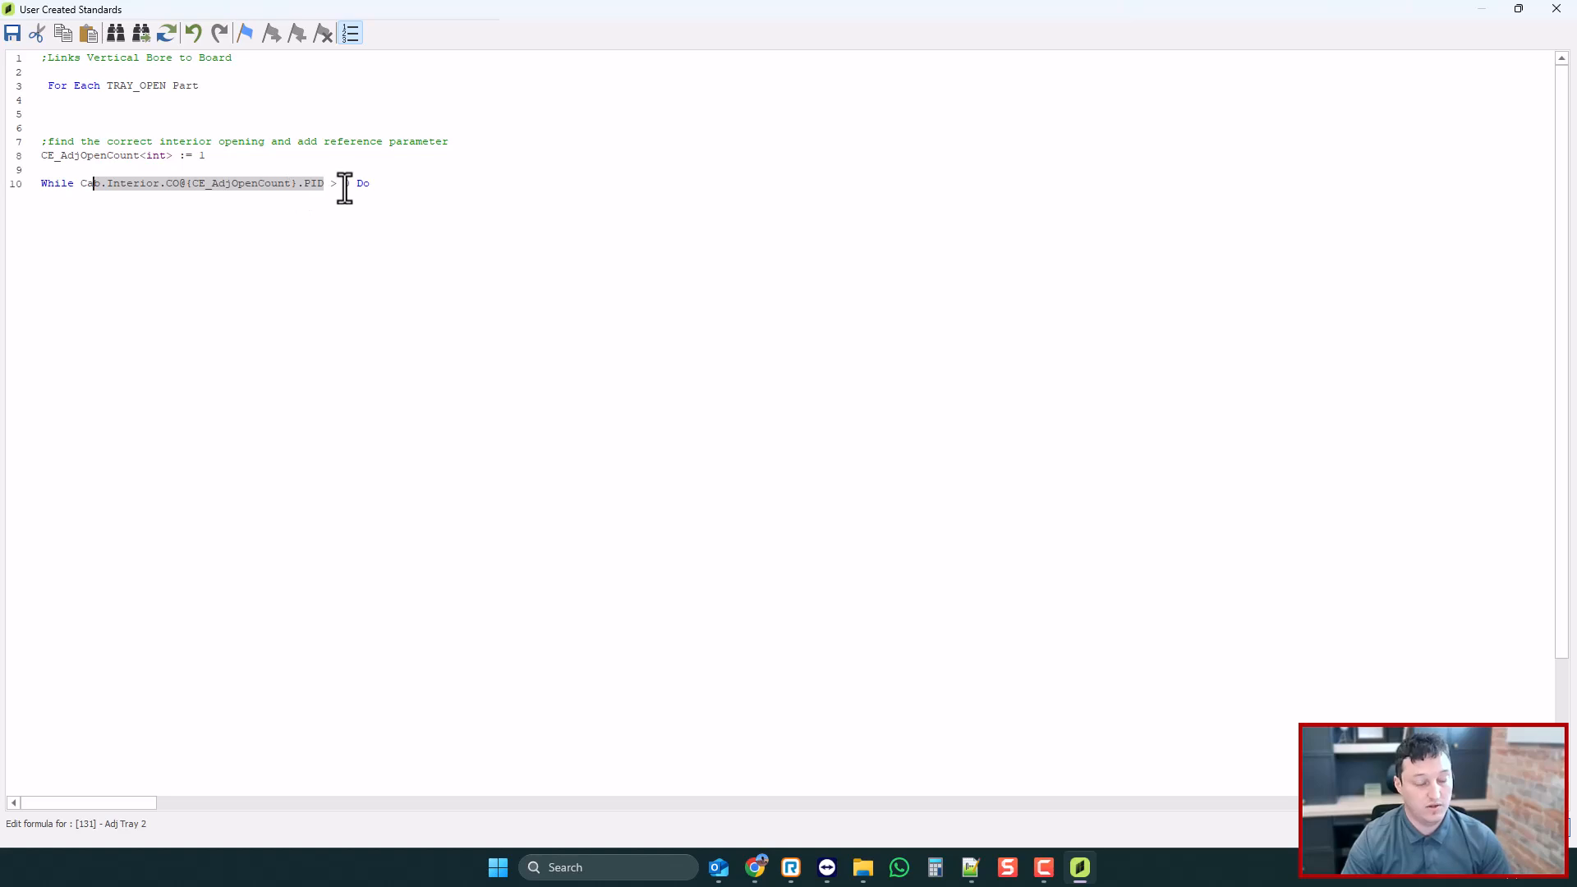
{"action": "key", "text": "End"}
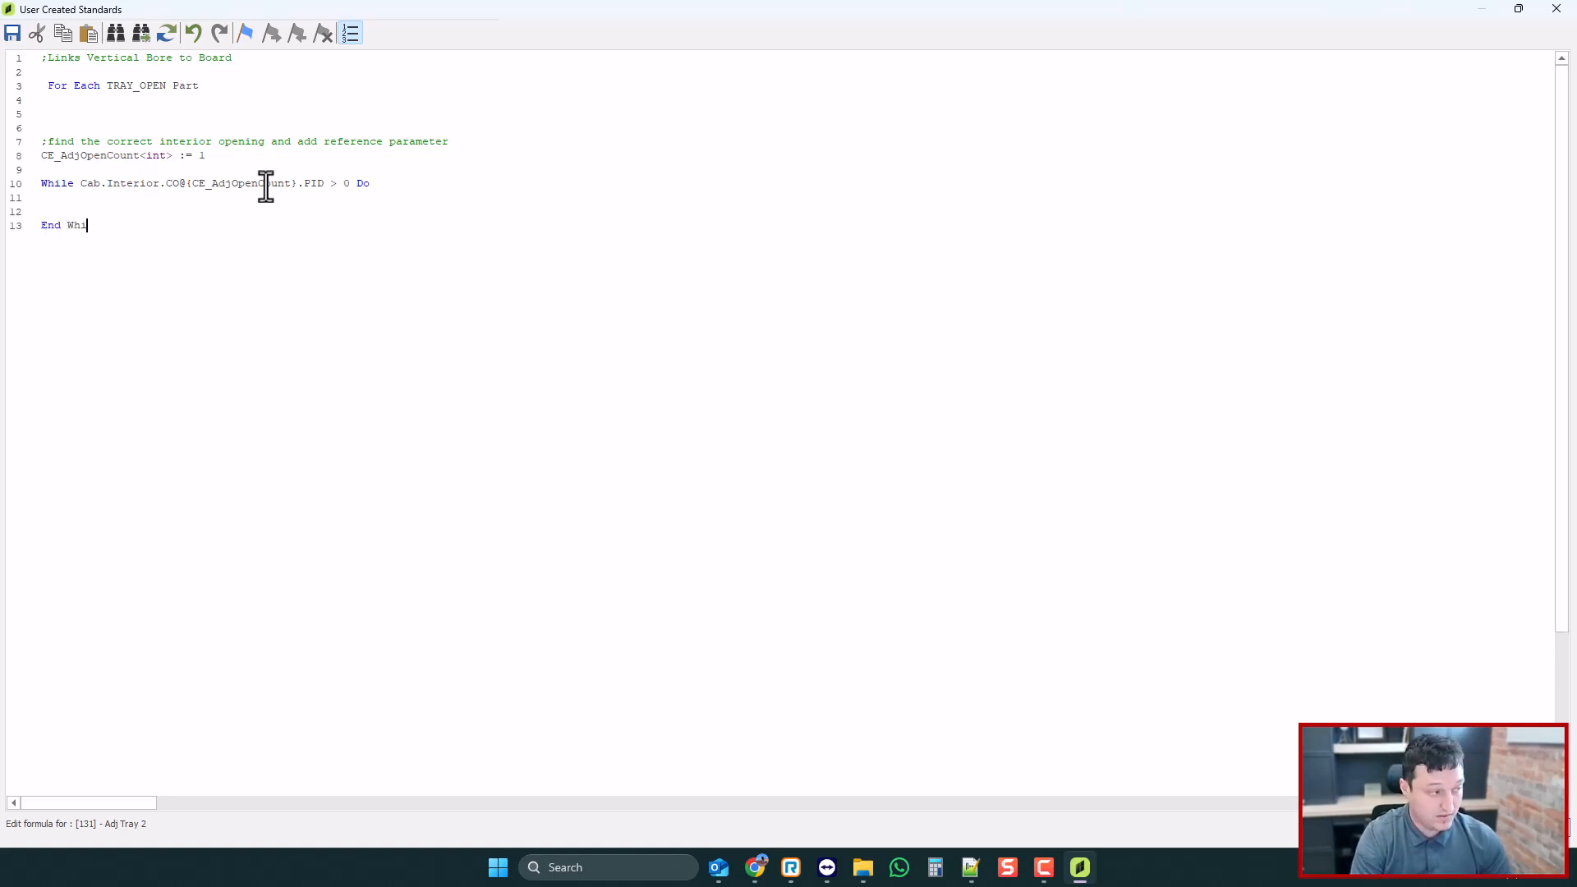
{"action": "left_click_drag", "start_coordinate": [220, 157], "coordinate": [39, 156]}
{"action": "left_click", "coordinate": [74, 211]}
{"action": "key", "text": "Return"}
{"action": "key", "text": "Return"}
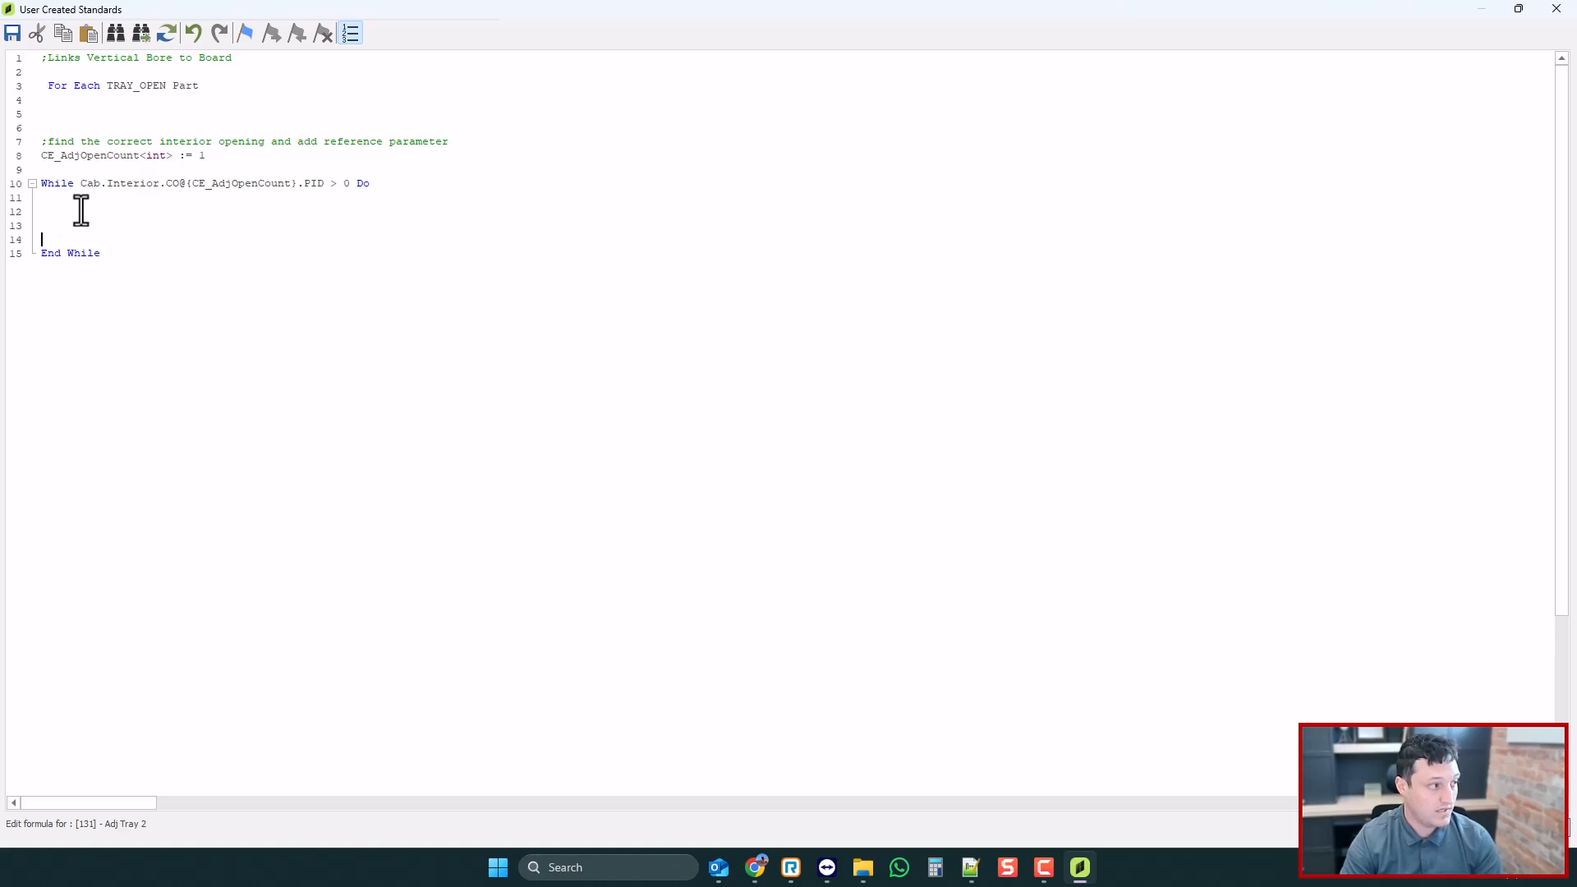
- Add the indented line "CE_AdjOpenCount<int> += 1" just above End While, save the code and return to the assembly
{"action": "left_click_drag", "start_coordinate": [57, 201], "coordinate": [104, 238]}
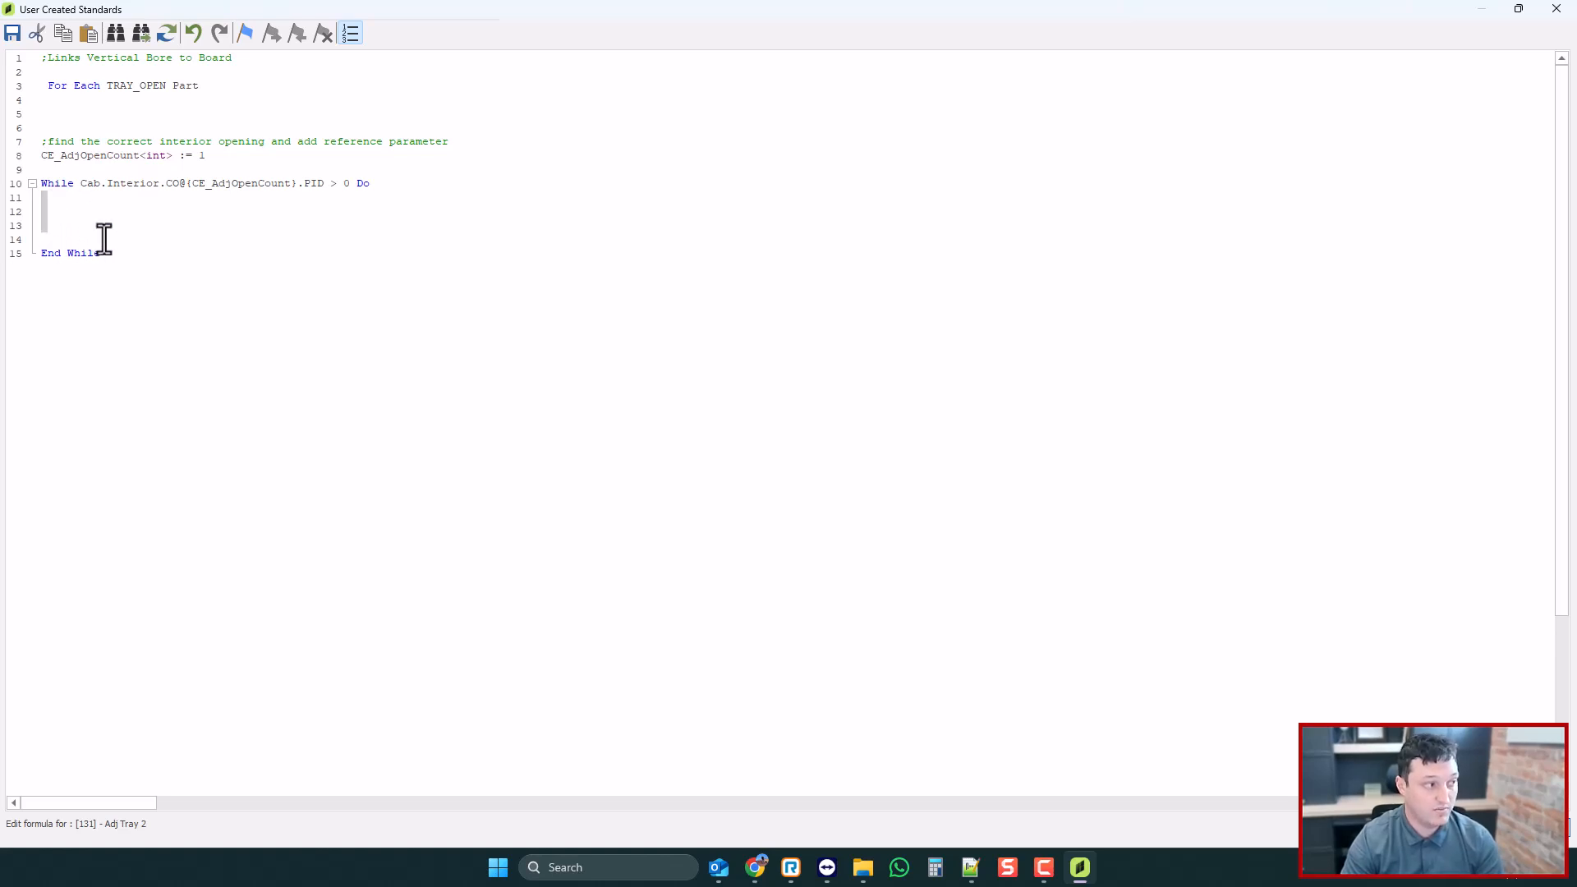
{"action": "left_click", "coordinate": [77, 237]}
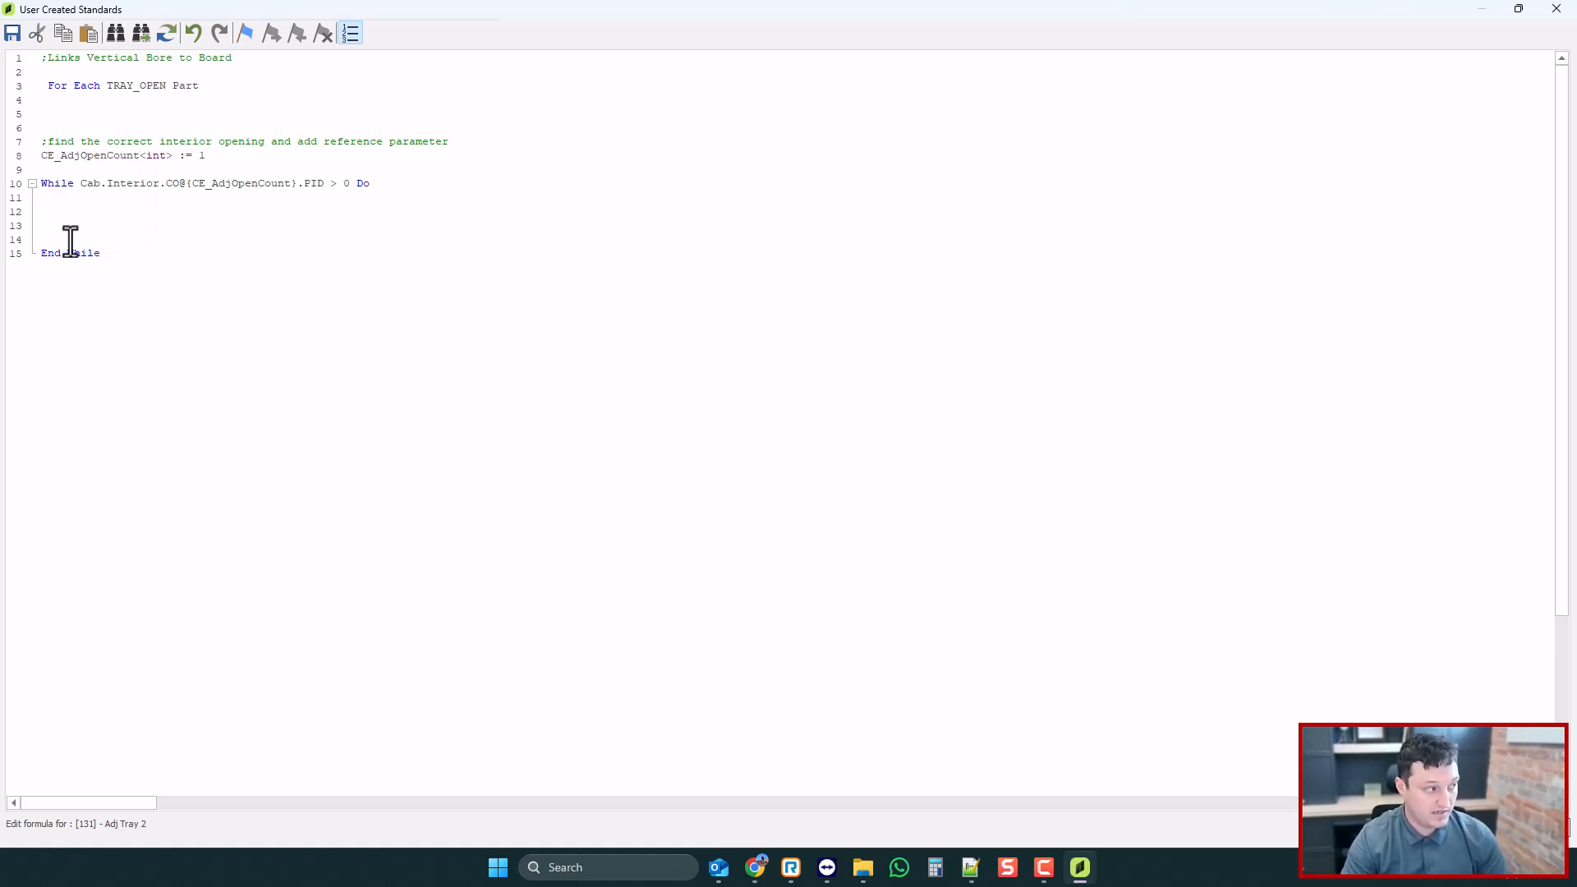
{"action": "key", "text": "ctrl+v"}
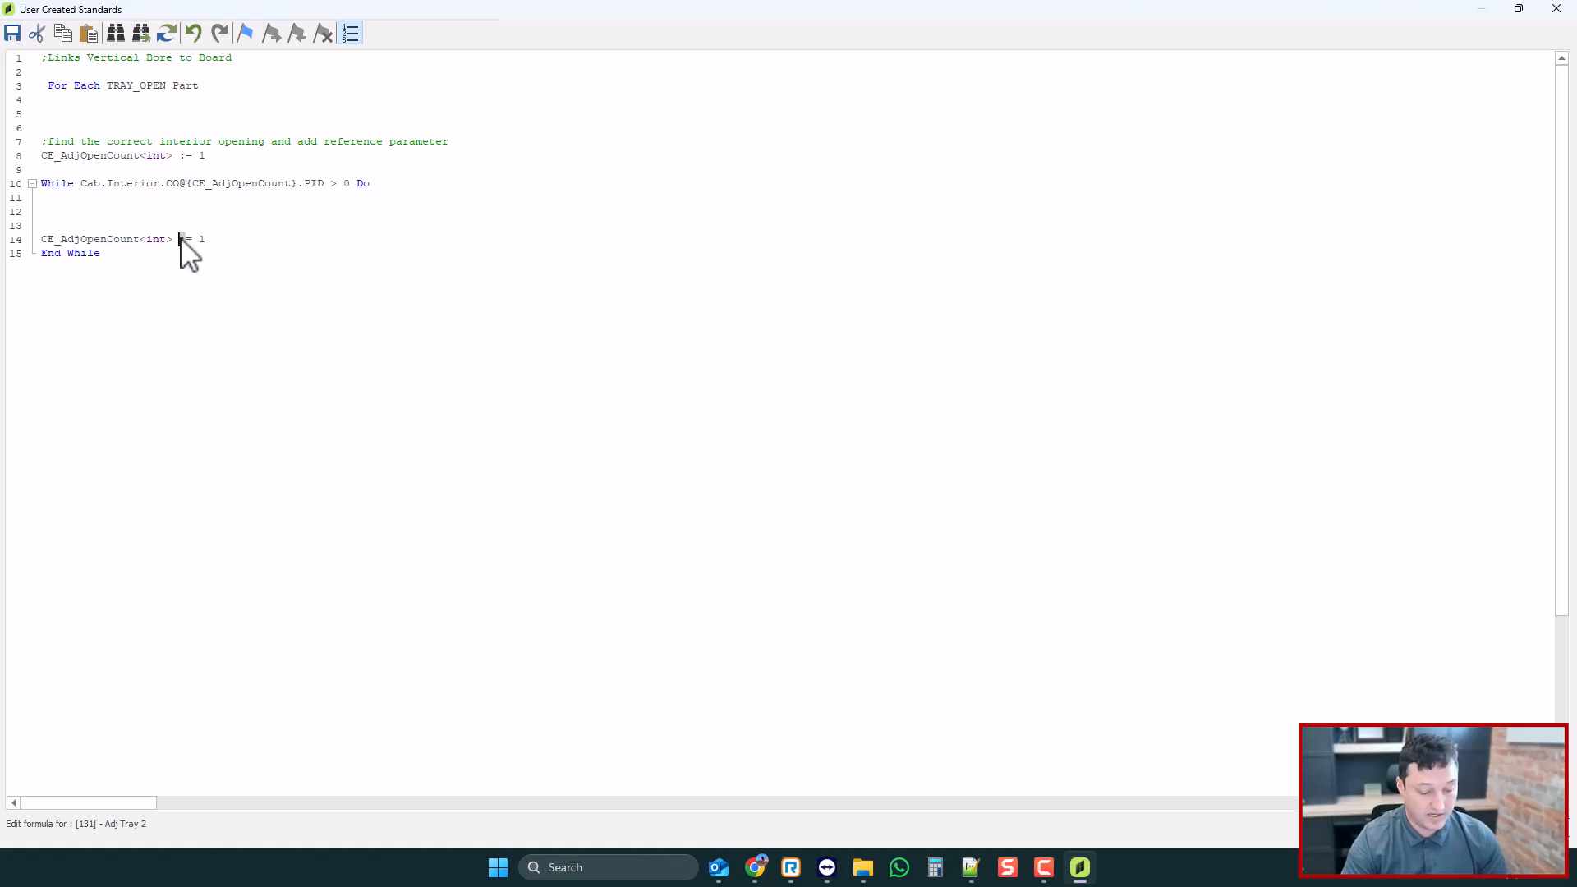
{"action": "left_click", "coordinate": [105, 209]}
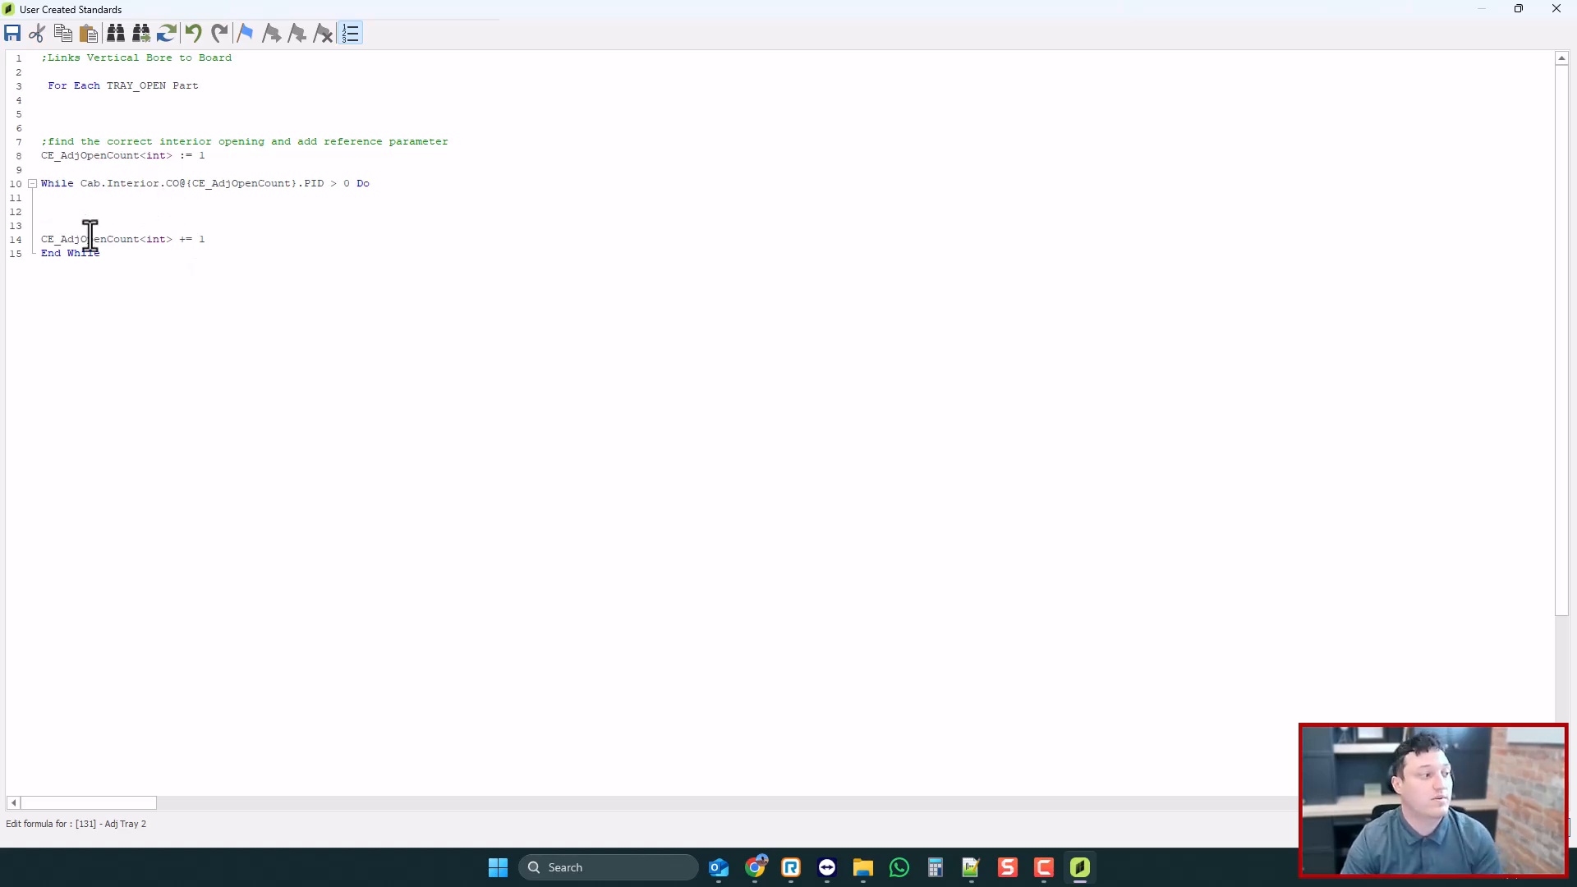
{"action": "left_click", "coordinate": [42, 239]}
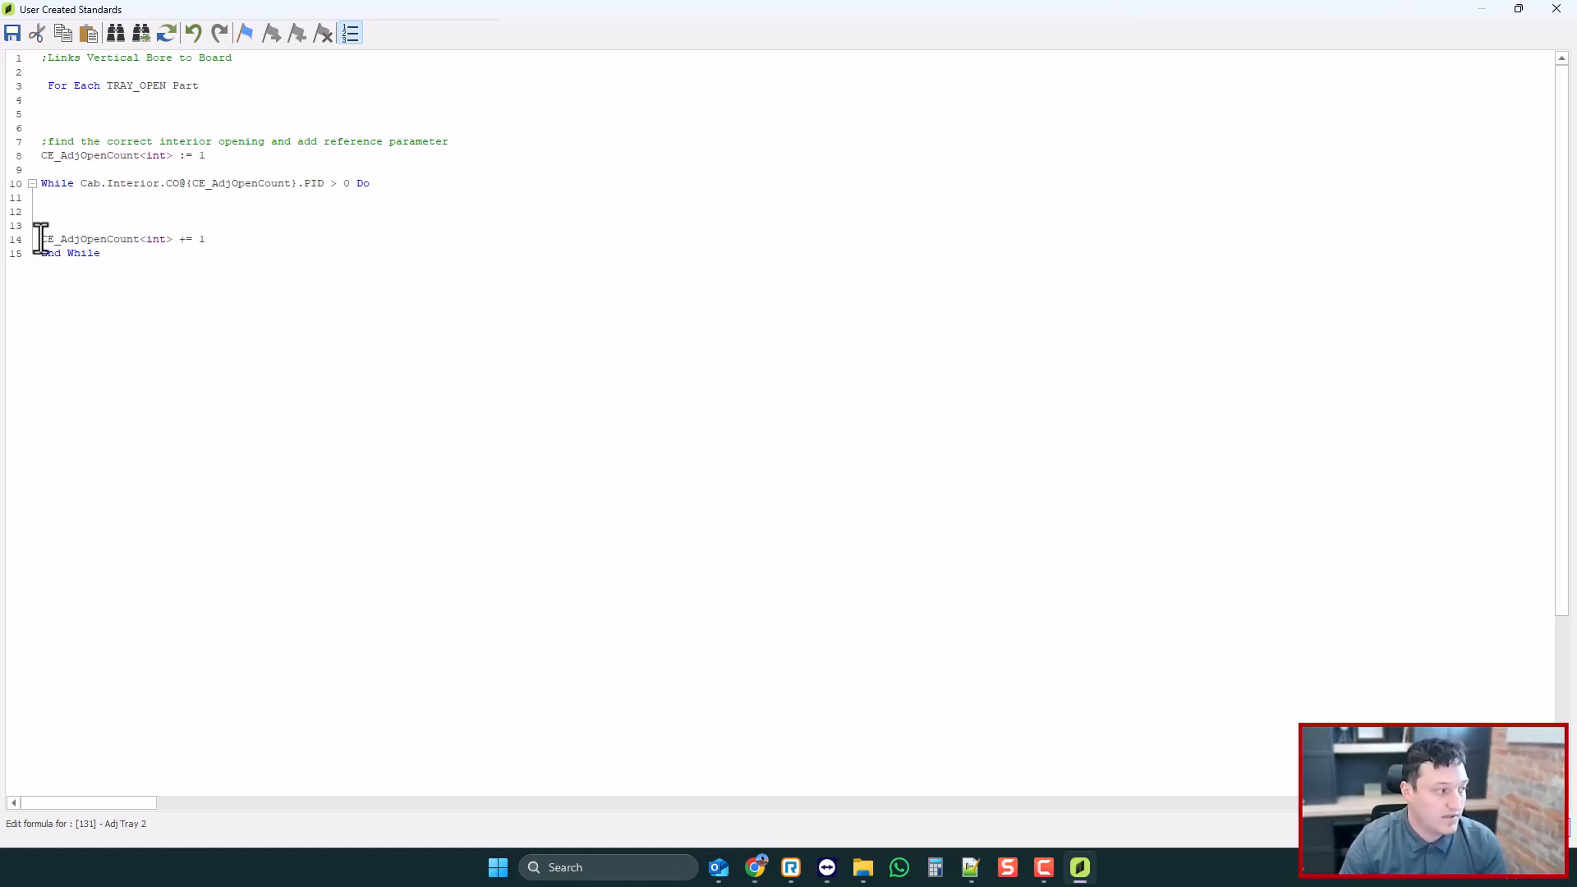
{"action": "key", "text": "Tab"}
{"action": "left_click", "coordinate": [82, 214]}
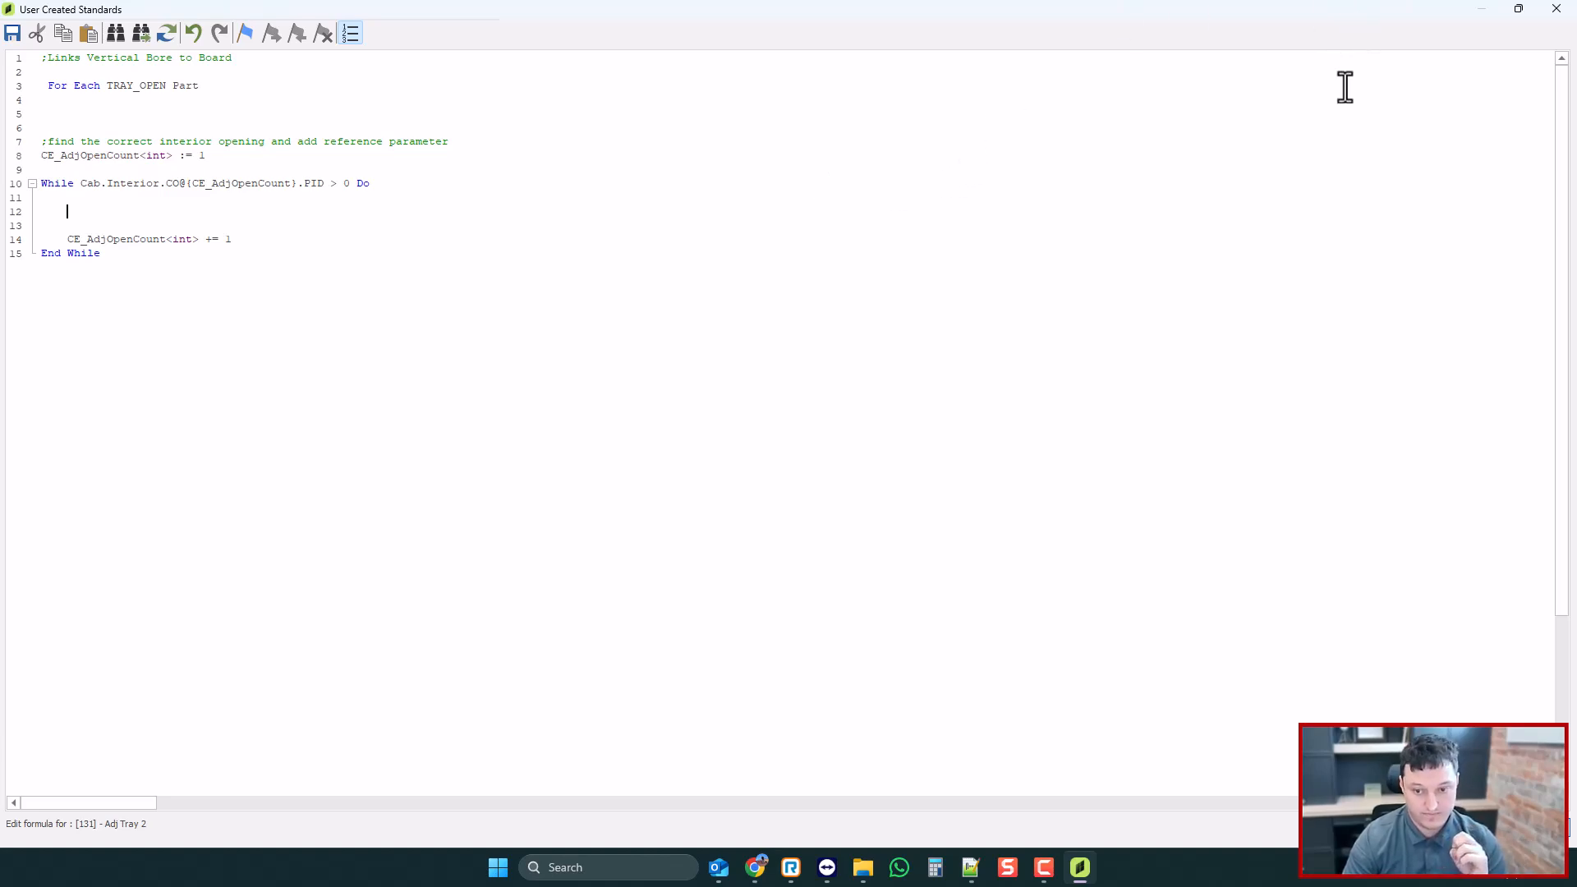
{"action": "left_click", "coordinate": [1557, 9]}
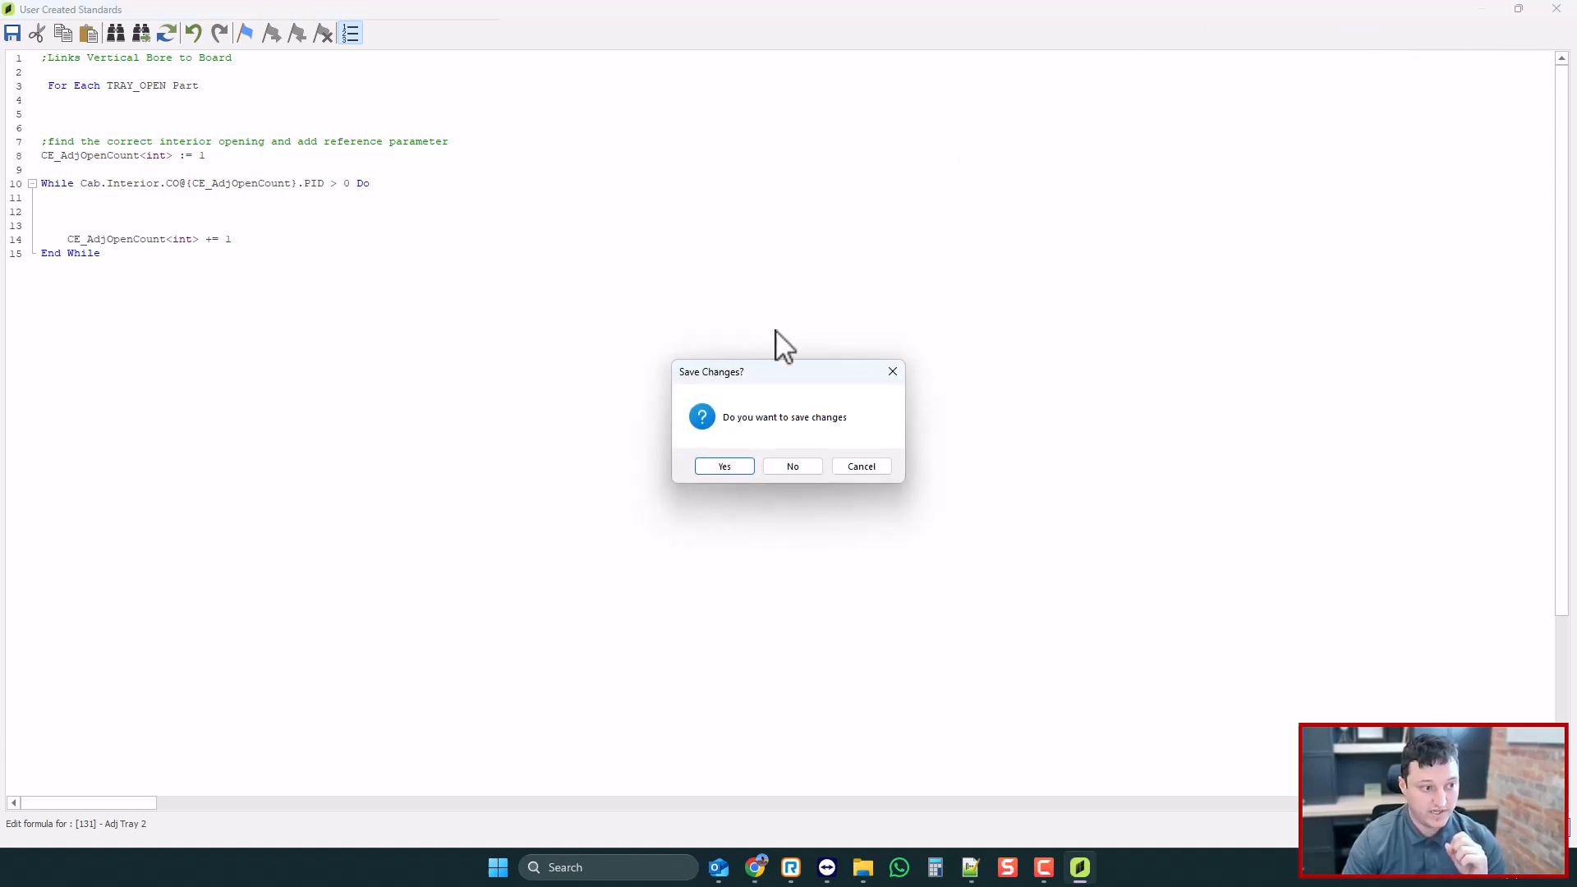
{"action": "left_click", "coordinate": [723, 466]}
{"action": "left_click", "coordinate": [23, 73]}
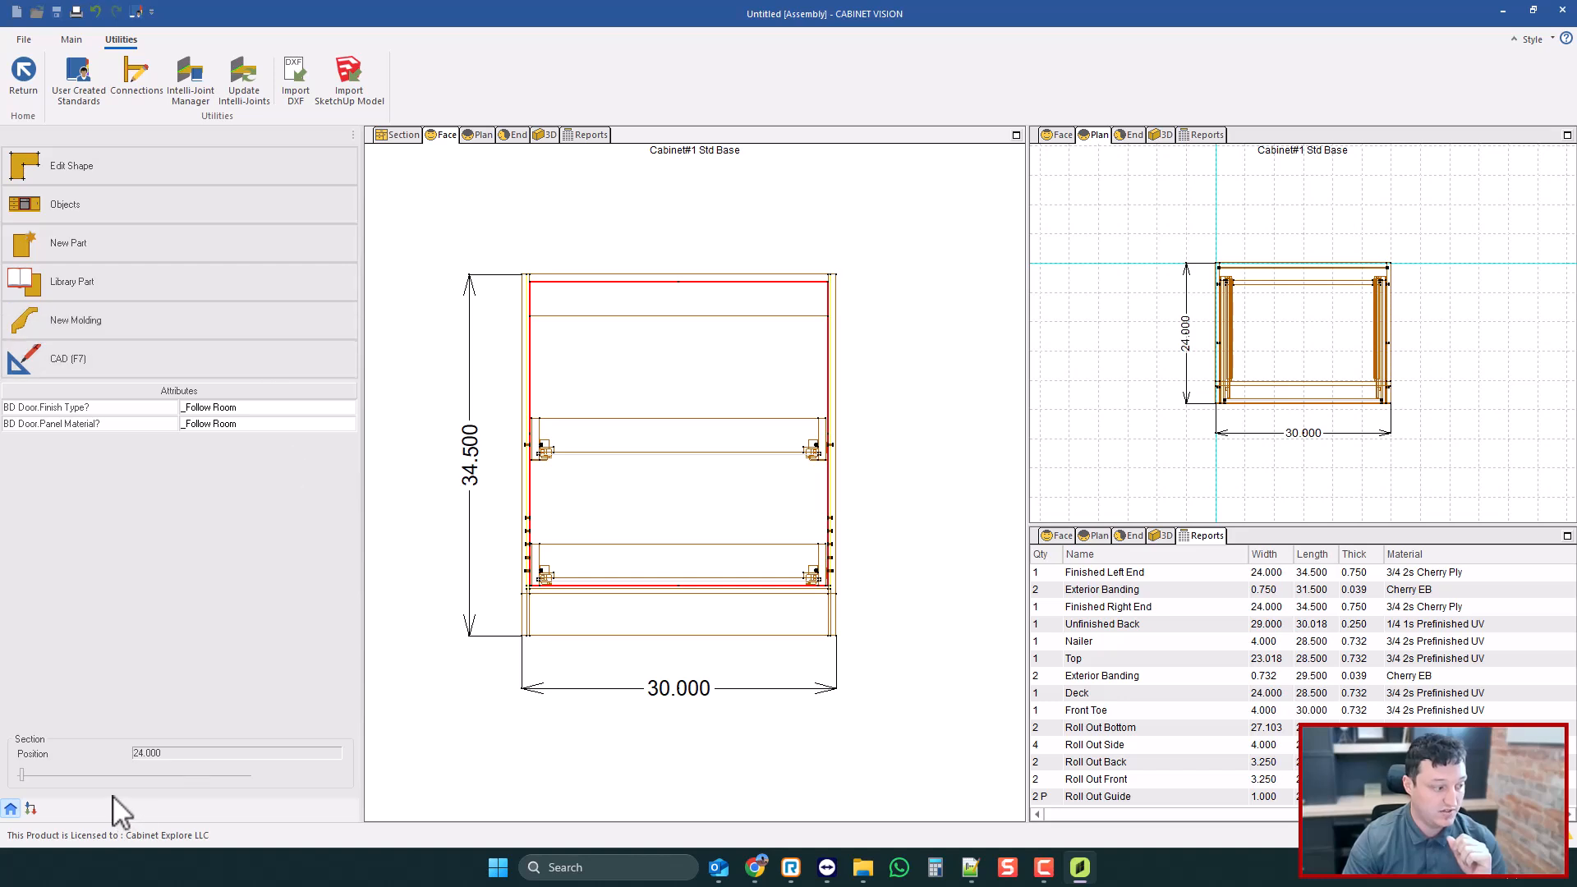
- Compare the PARID of the first interior Roll Out (TRAY_OPEN) with the ID of the Case Openings (CO) in the object tree
{"action": "left_click", "coordinate": [30, 809]}
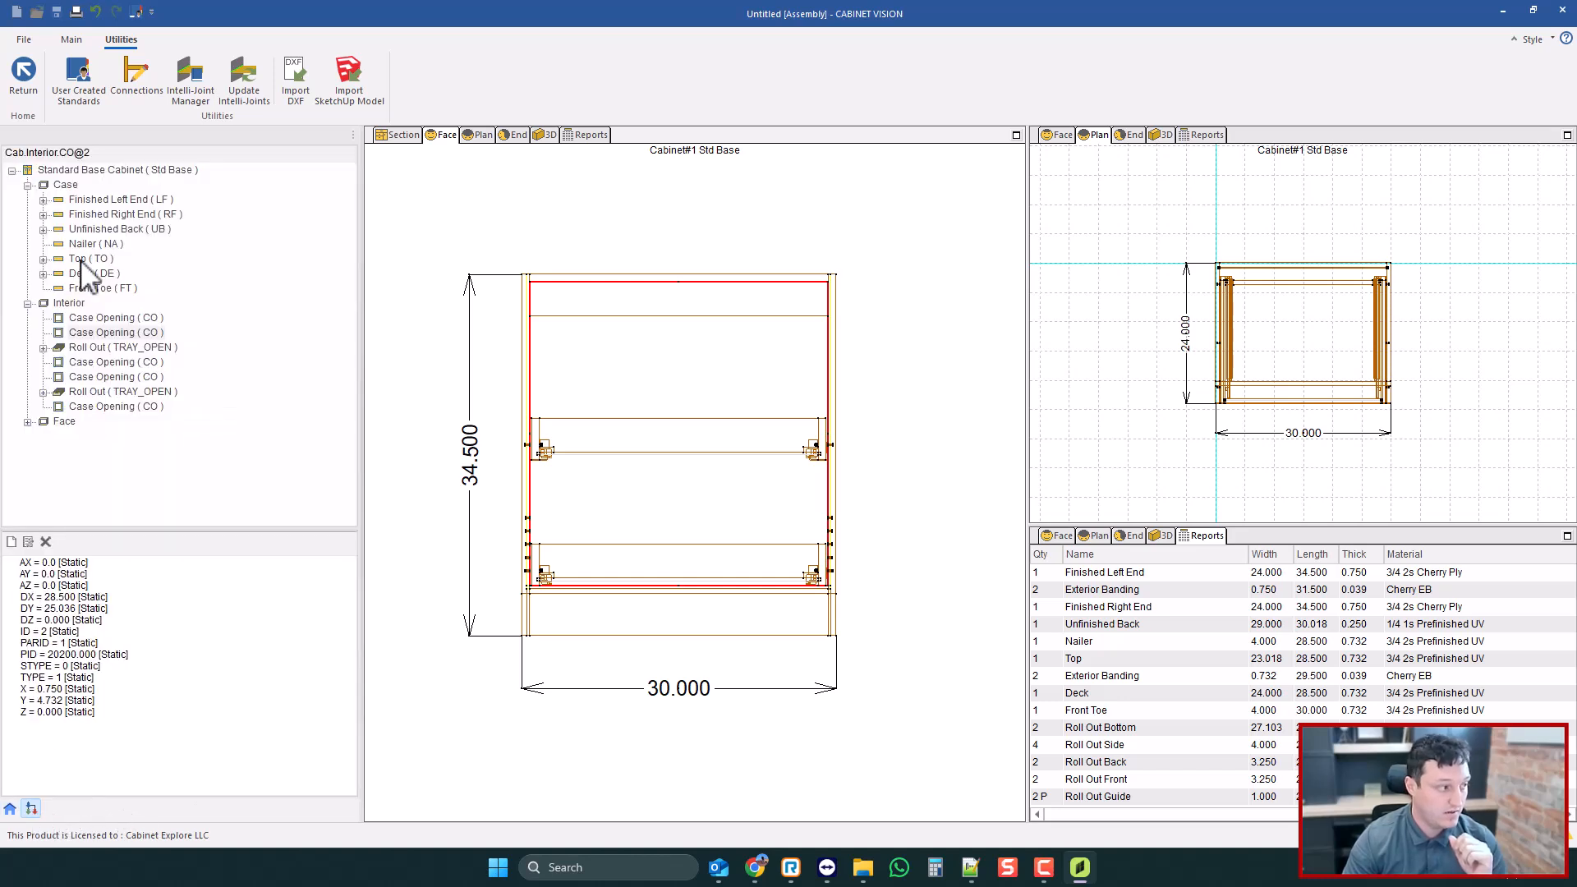
{"action": "left_click", "coordinate": [82, 348]}
{"action": "left_click", "coordinate": [43, 348]}
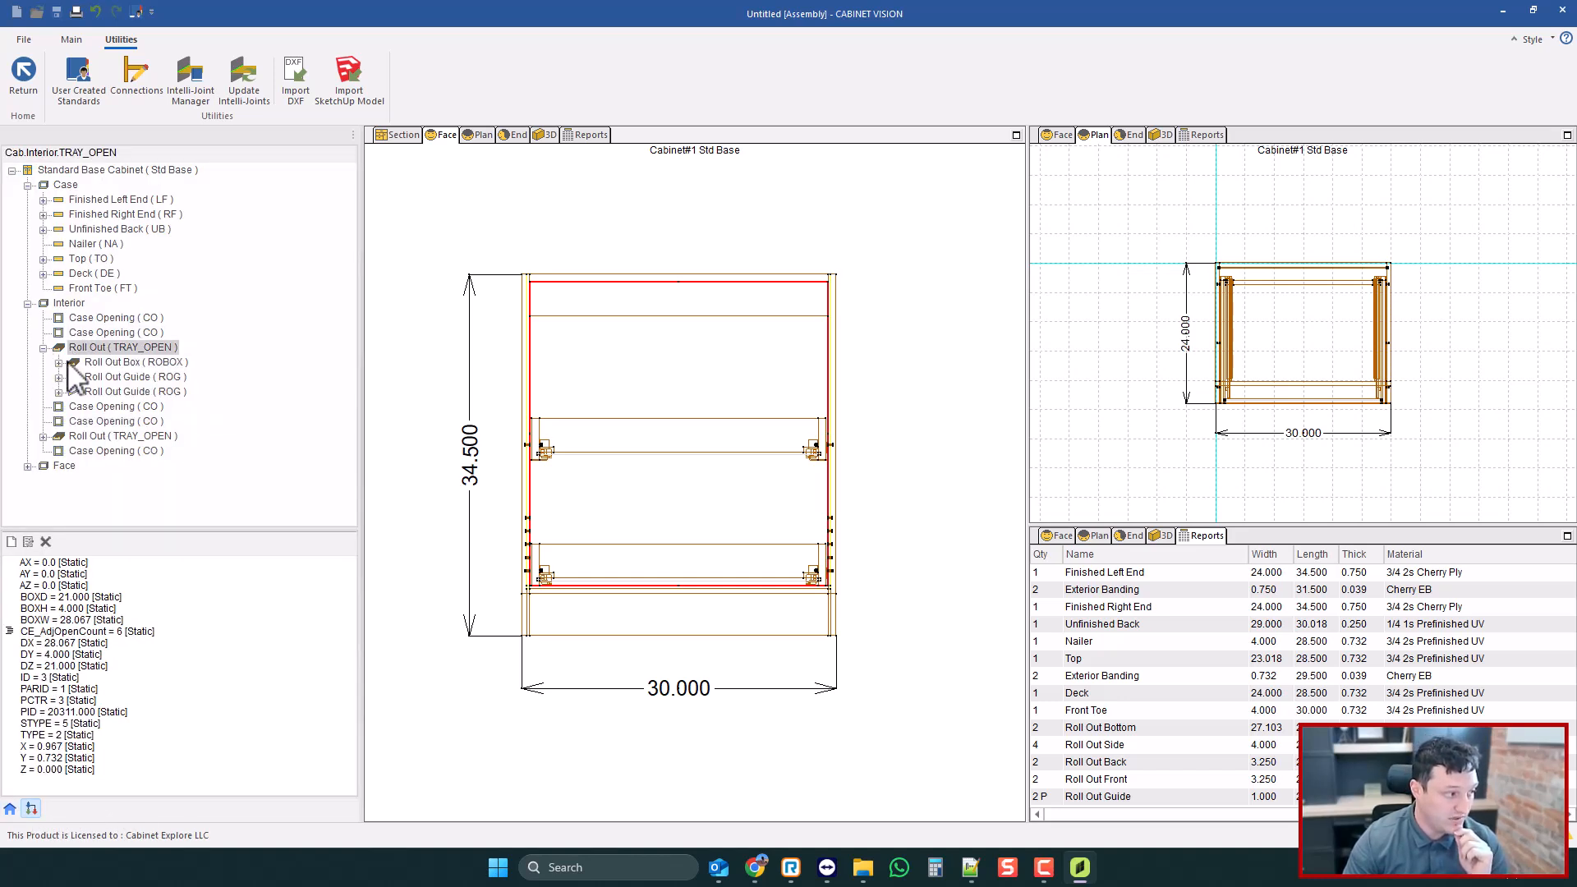
{"action": "left_click", "coordinate": [56, 689]}
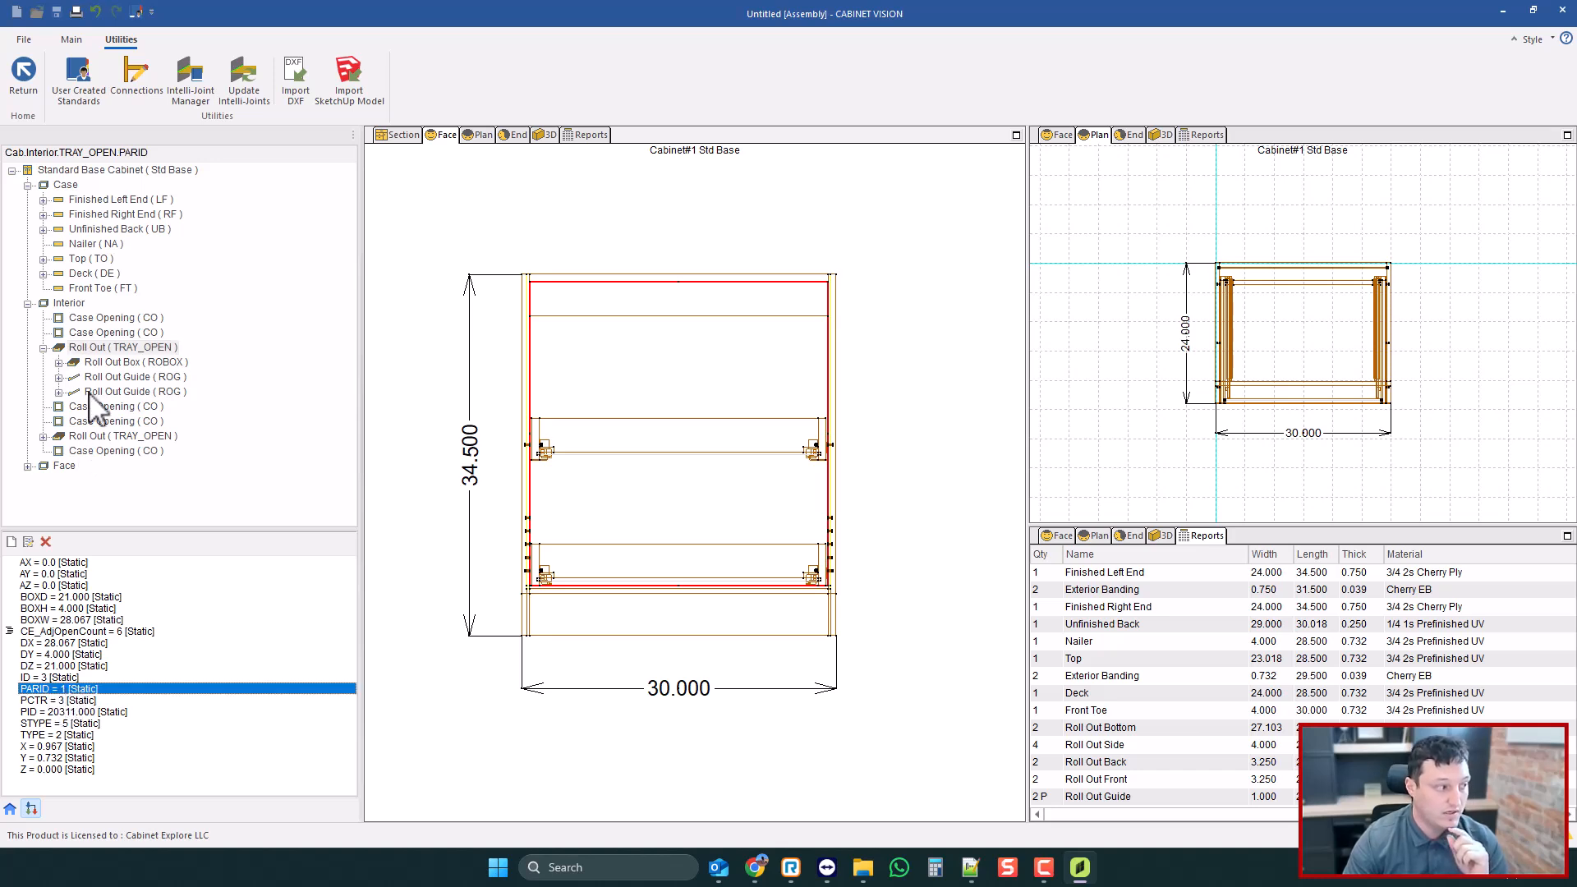
{"action": "left_click", "coordinate": [125, 334]}
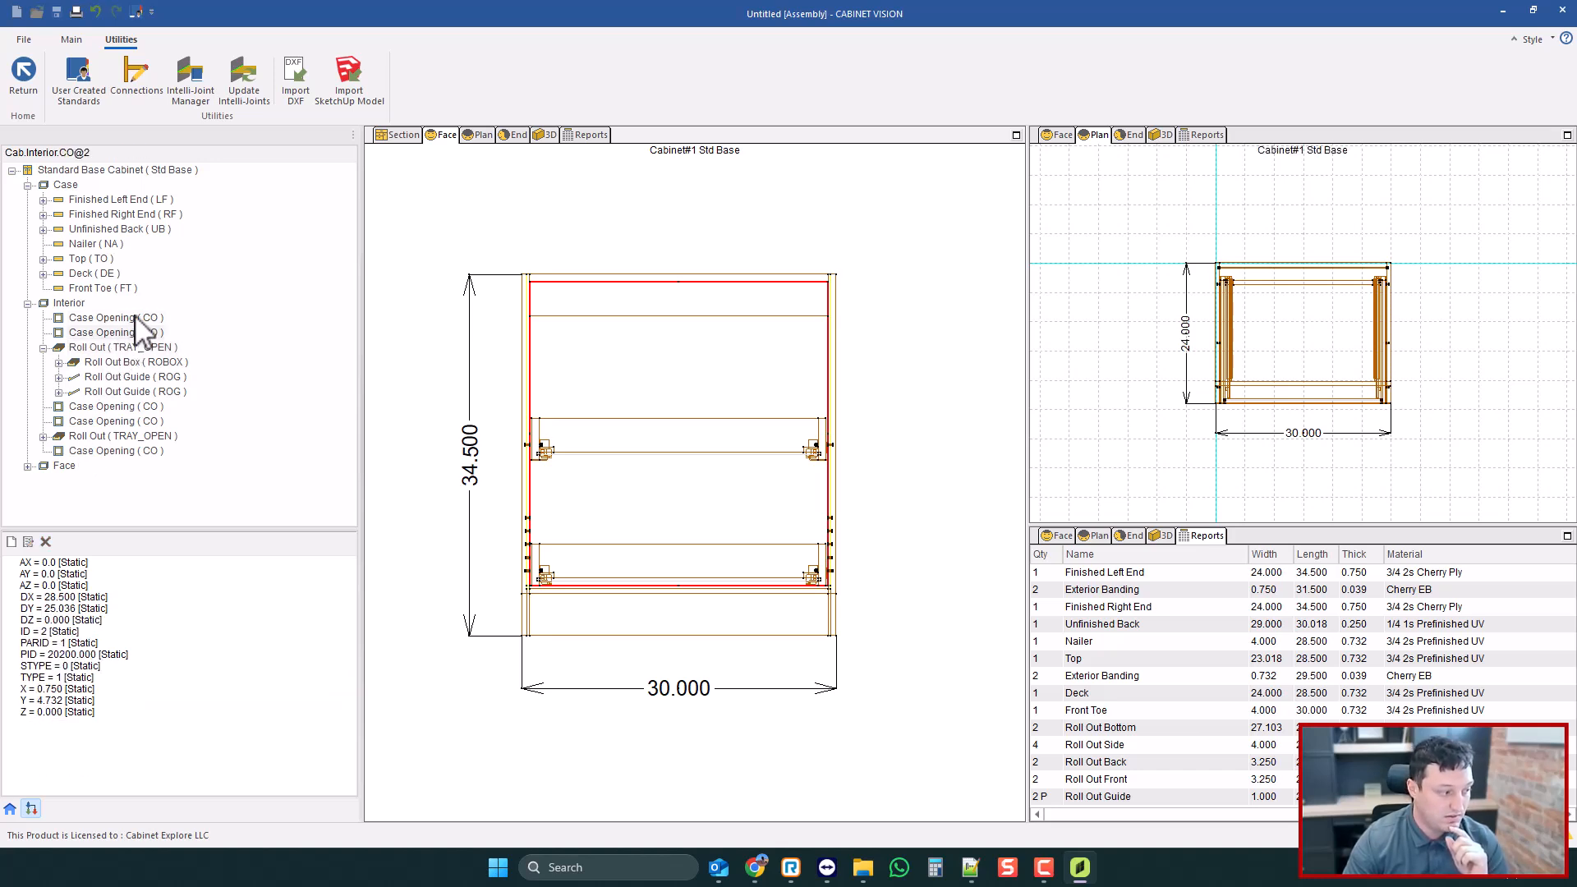
{"action": "left_click", "coordinate": [127, 318]}
{"action": "left_click", "coordinate": [30, 631]}
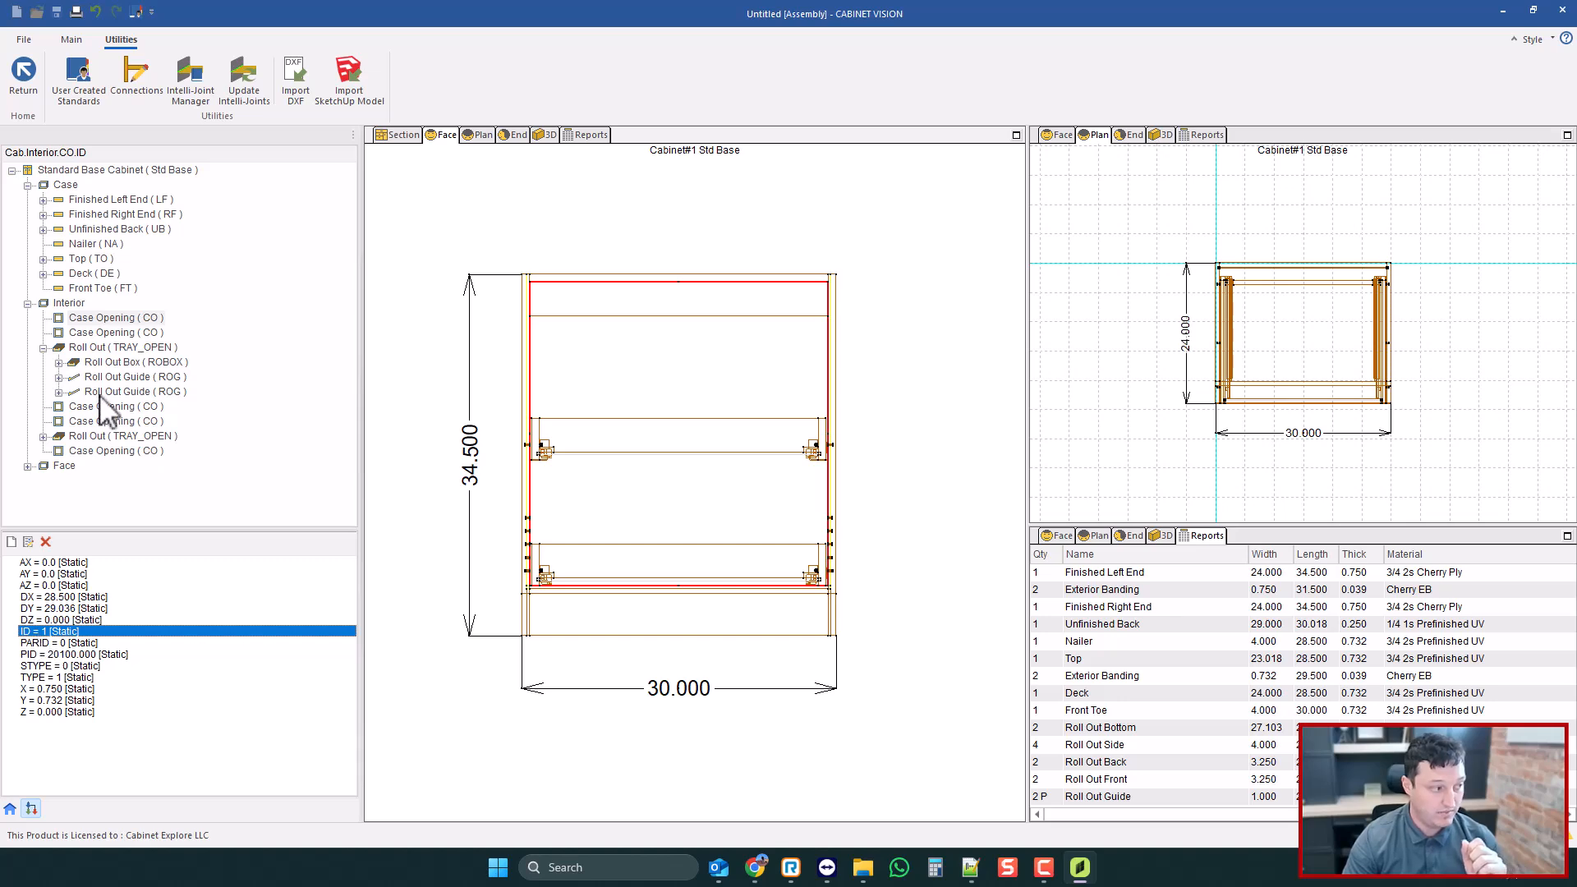
{"action": "left_click", "coordinate": [125, 348]}
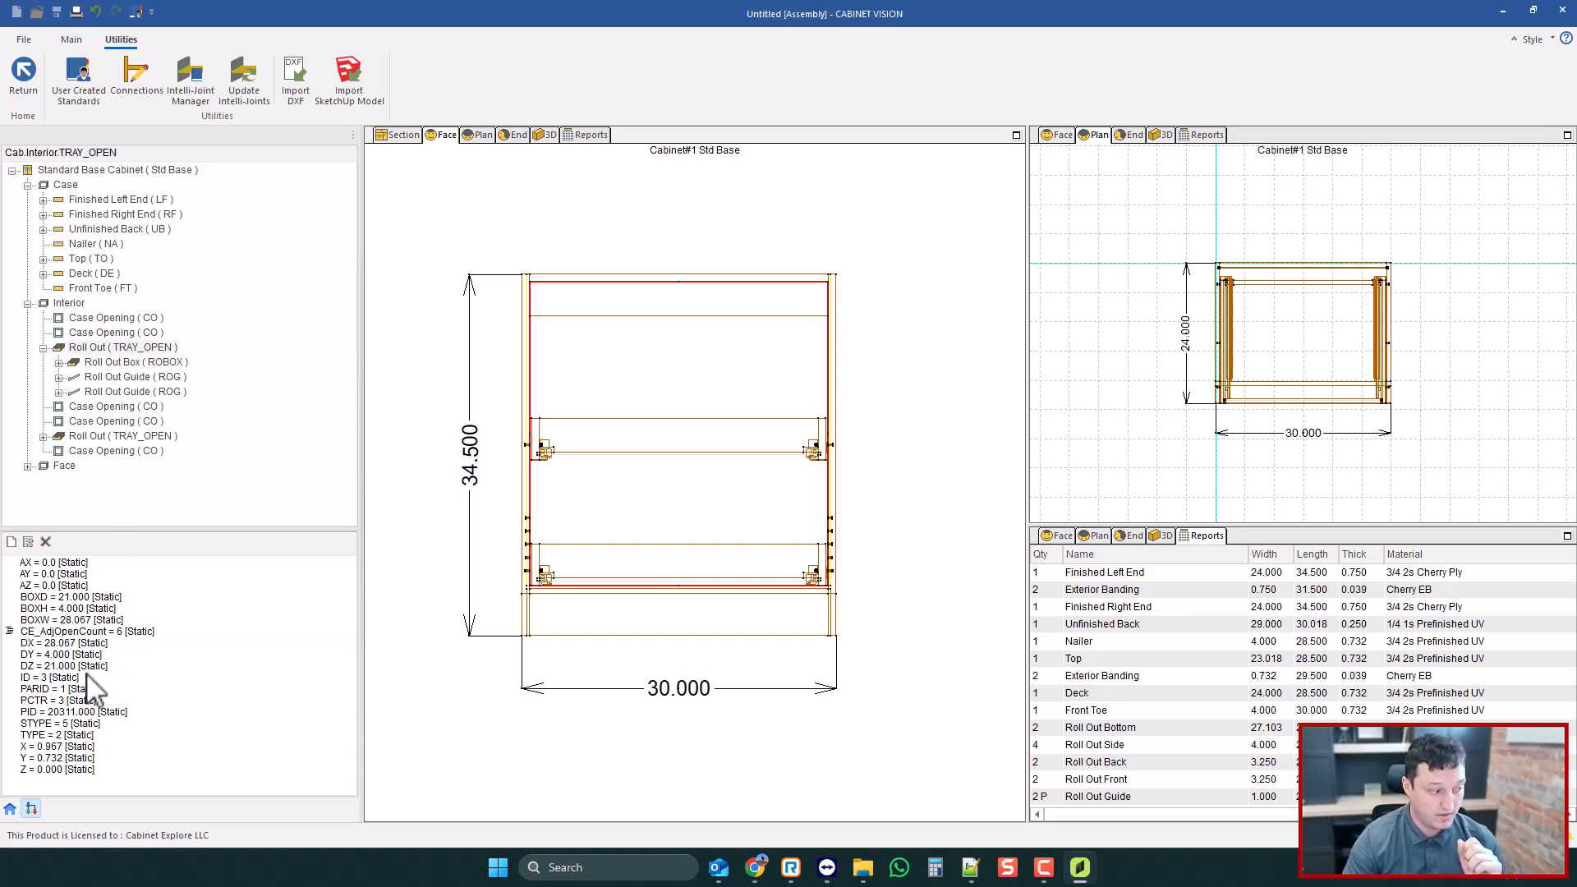
- In Adj Tray 2's While loop, add the line "If this.PARID == Cab.Interior.CO@{CE_AdjOpenCount}.ID then"
{"action": "left_click", "coordinate": [78, 79]}
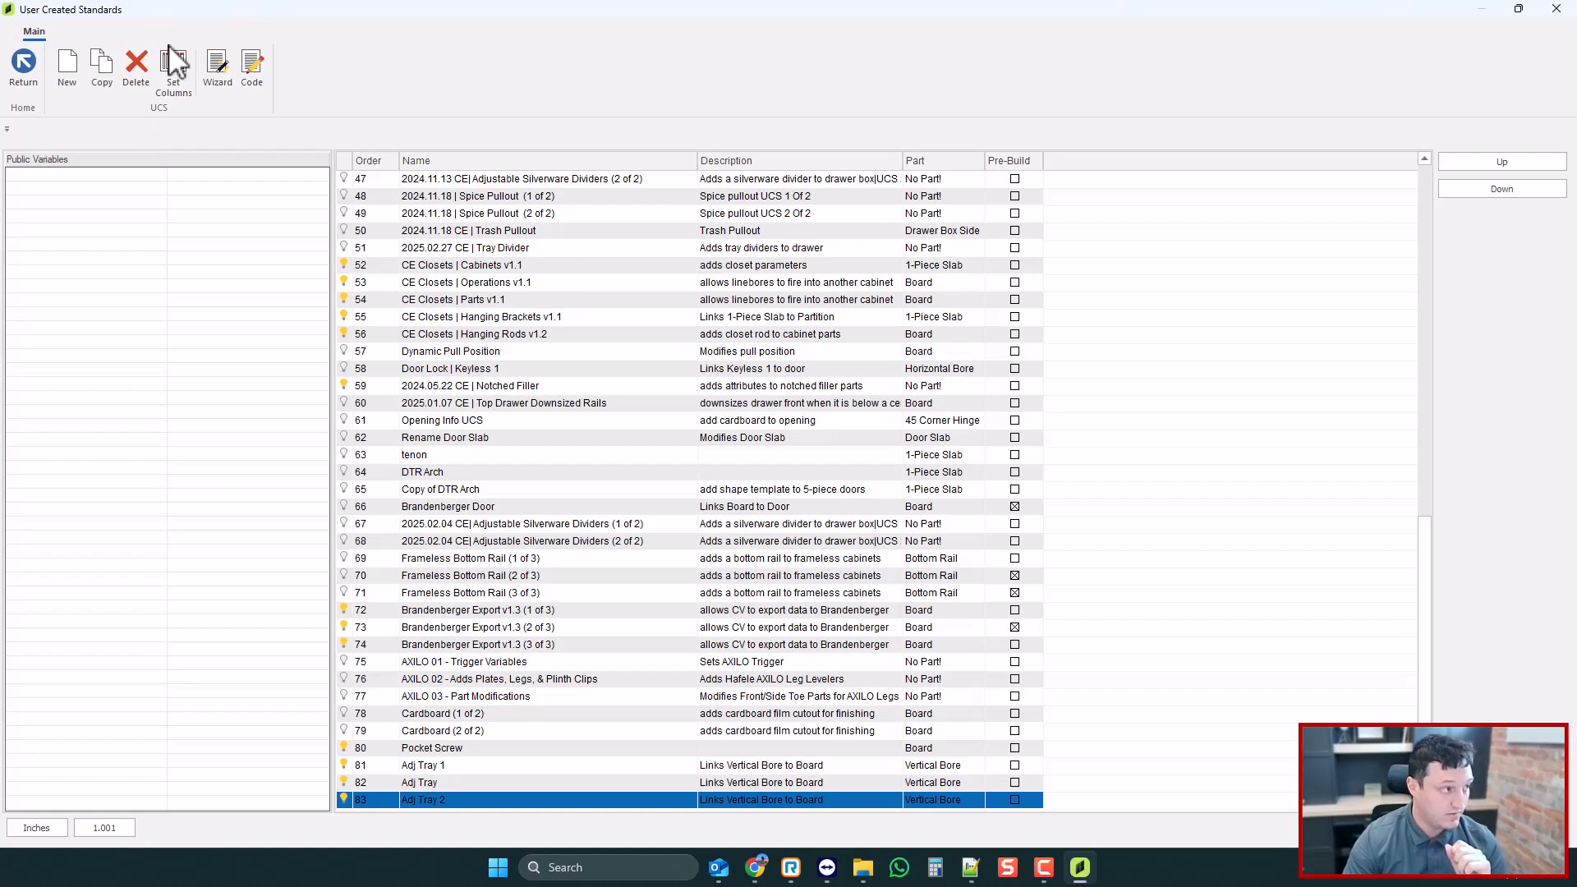
{"action": "left_click", "coordinate": [250, 64]}
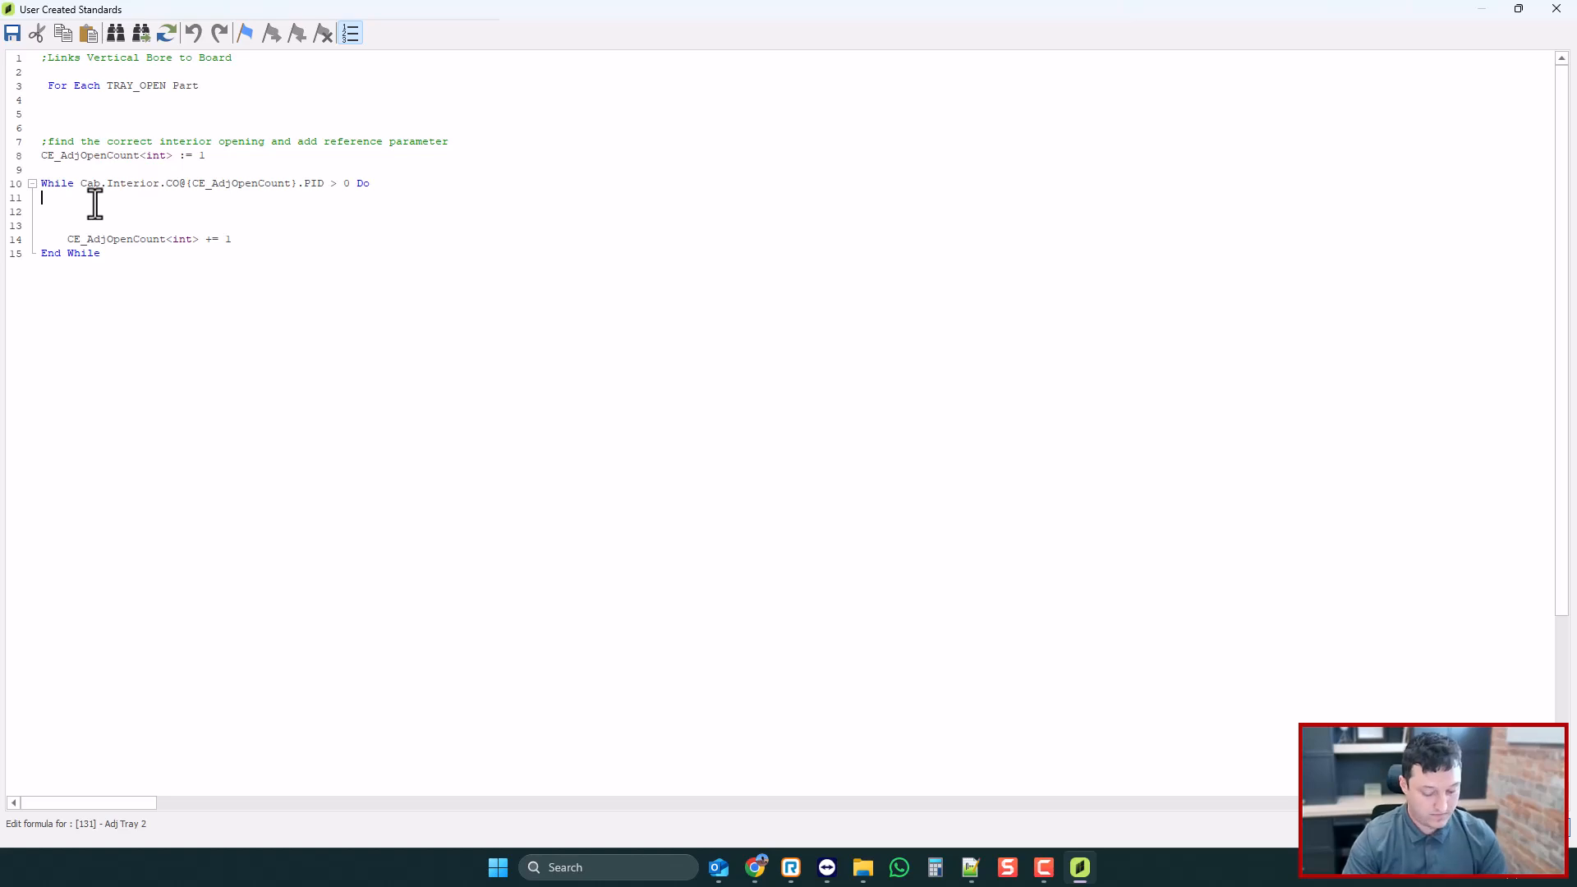
{"action": "key", "text": "Tab"}
{"action": "key", "text": "Return"}
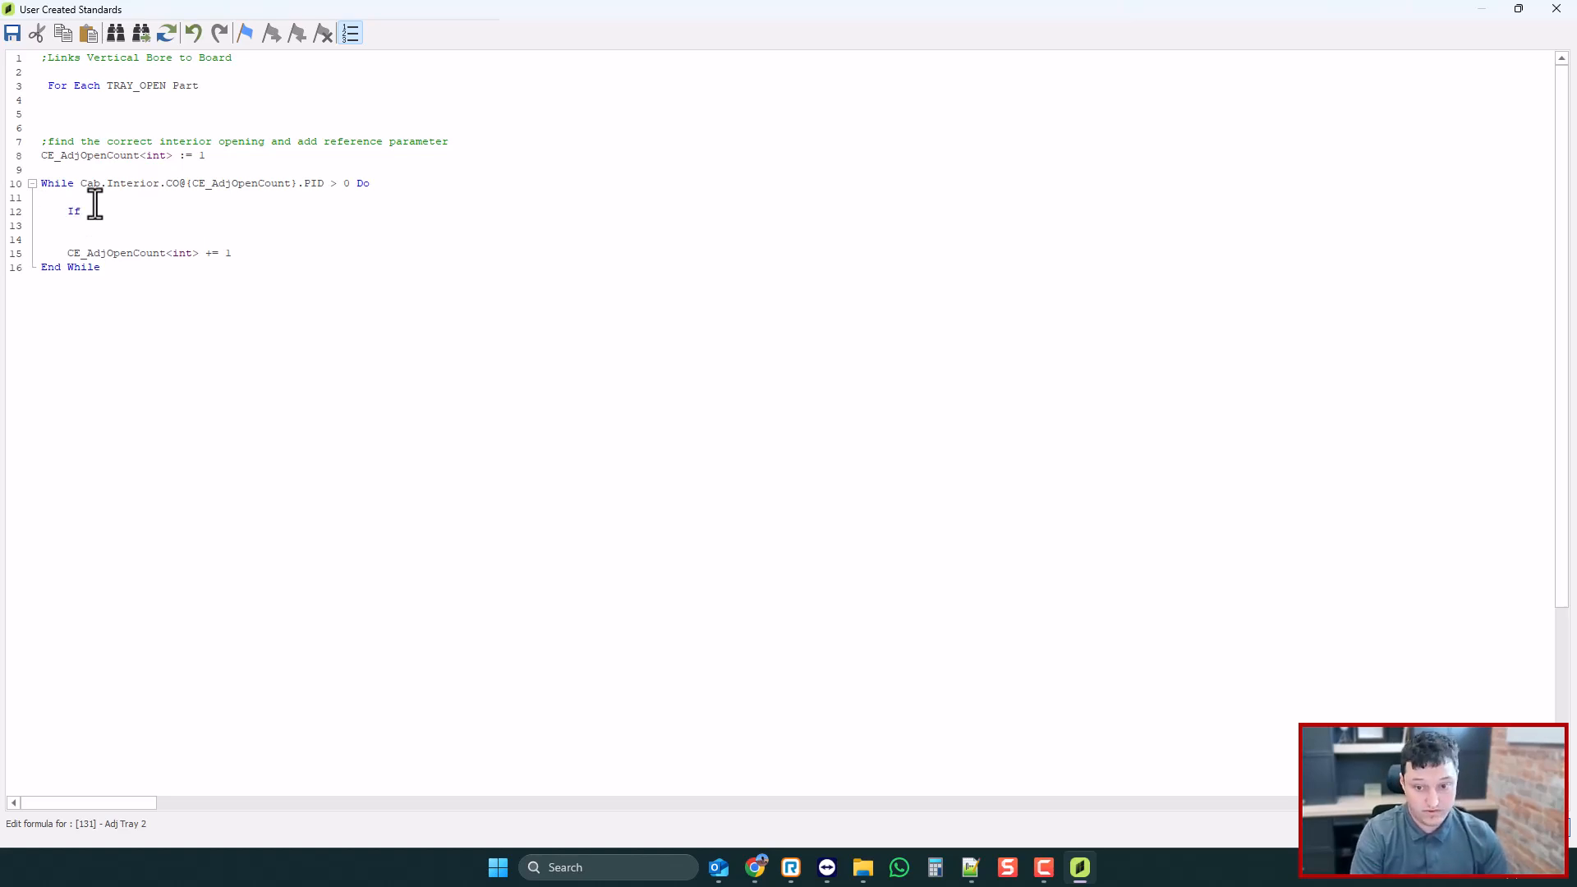
{"action": "type", "text": "If this.PAI"}
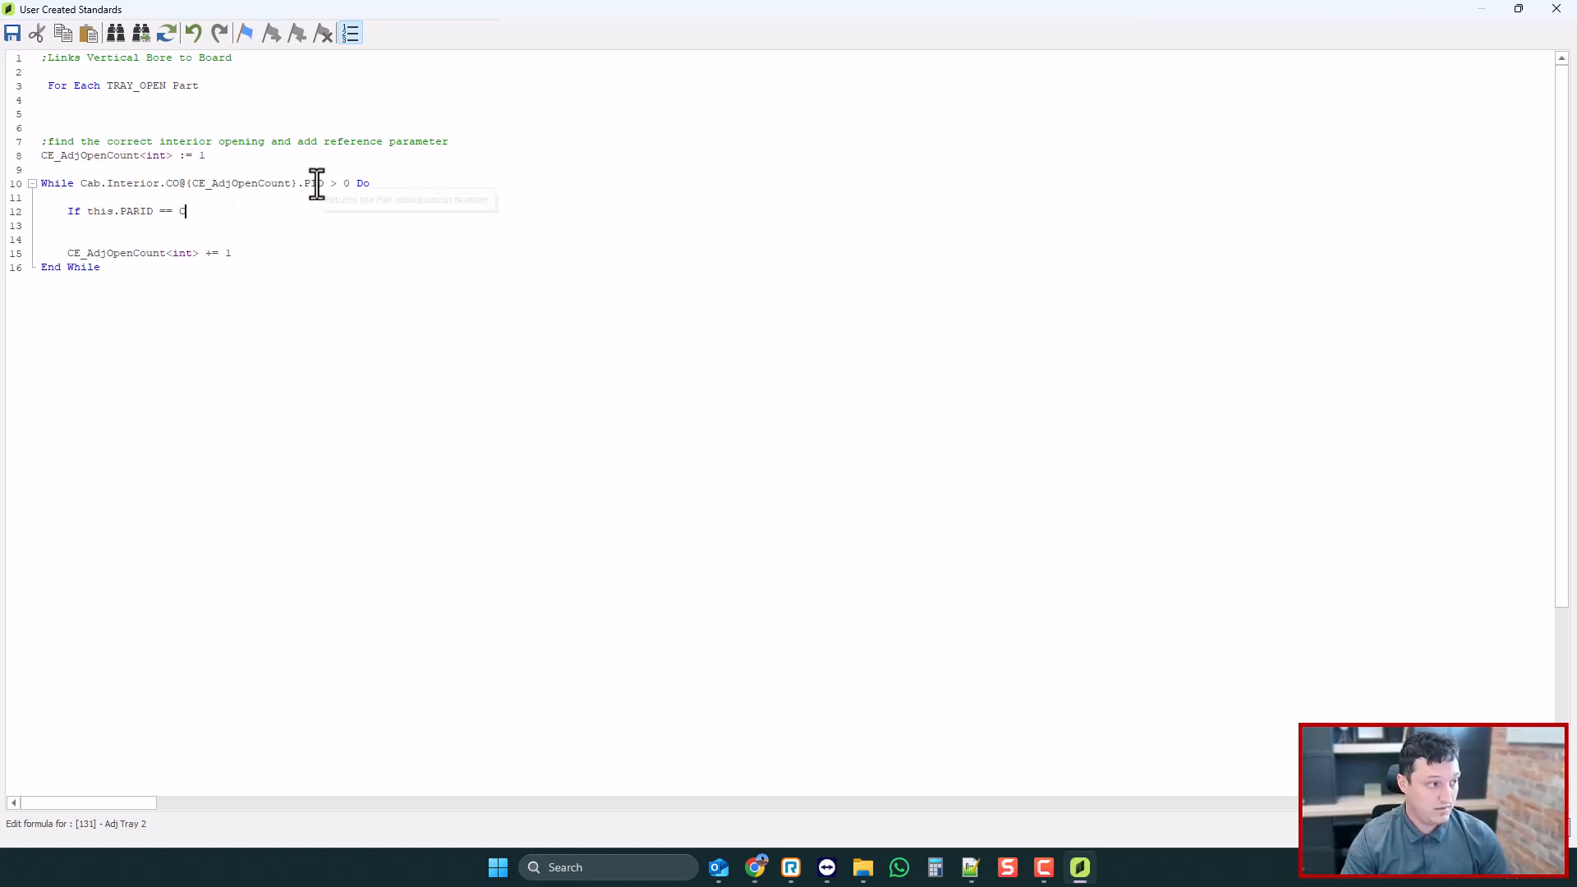
{"action": "left_click_drag", "start_coordinate": [325, 183], "coordinate": [107, 193]}
{"action": "key", "text": "ctrl+c"}
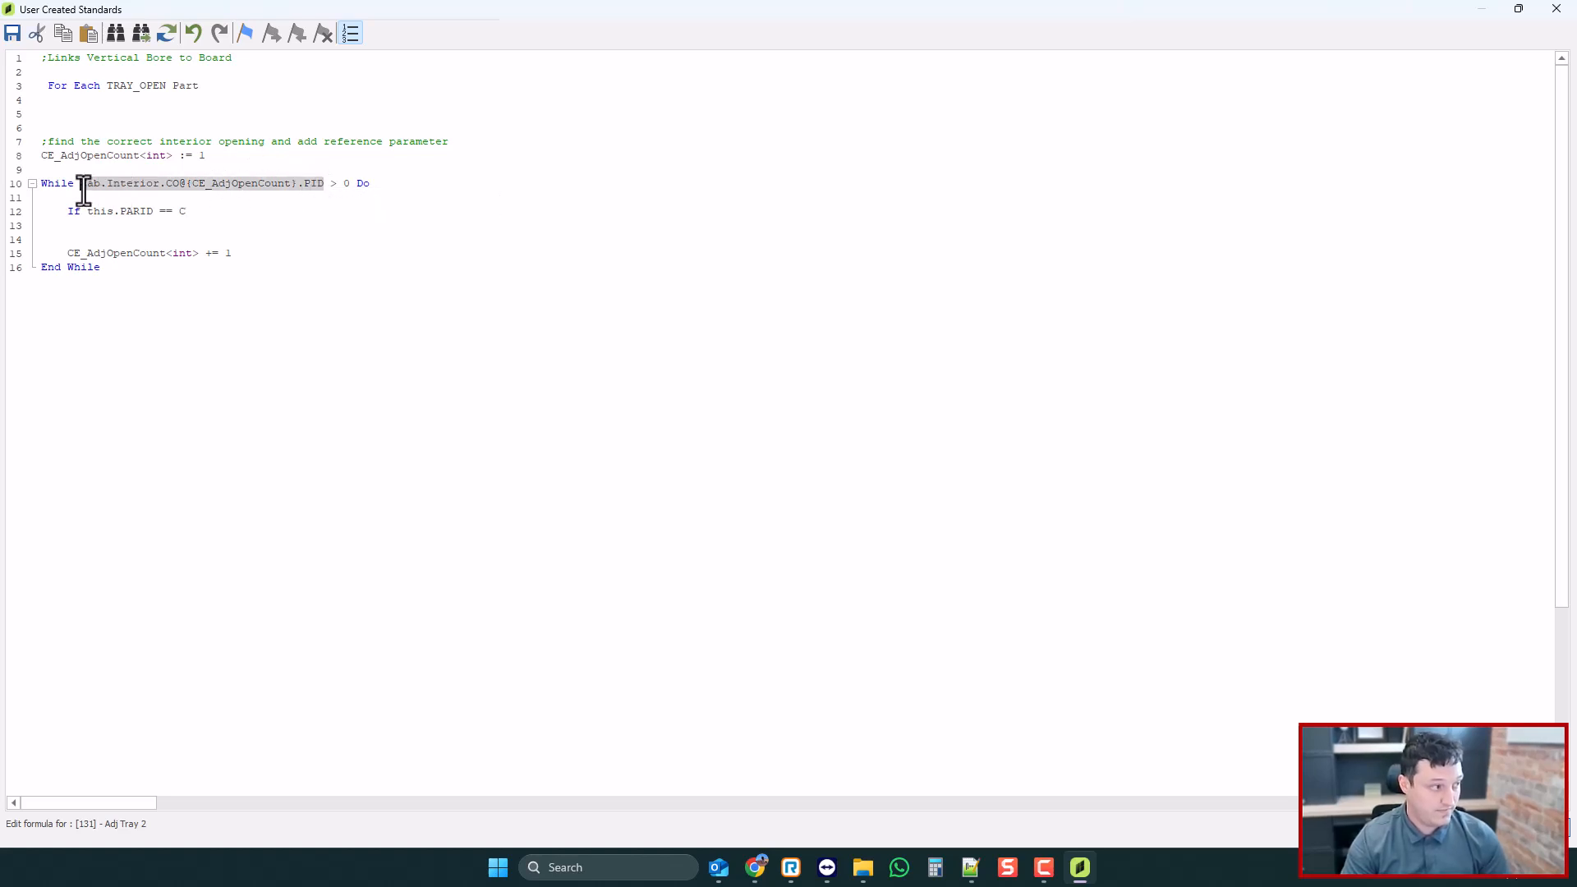
{"action": "left_click", "coordinate": [187, 213]}
{"action": "type", "text": "ab."}
{"action": "key", "text": "ctrl+v"}
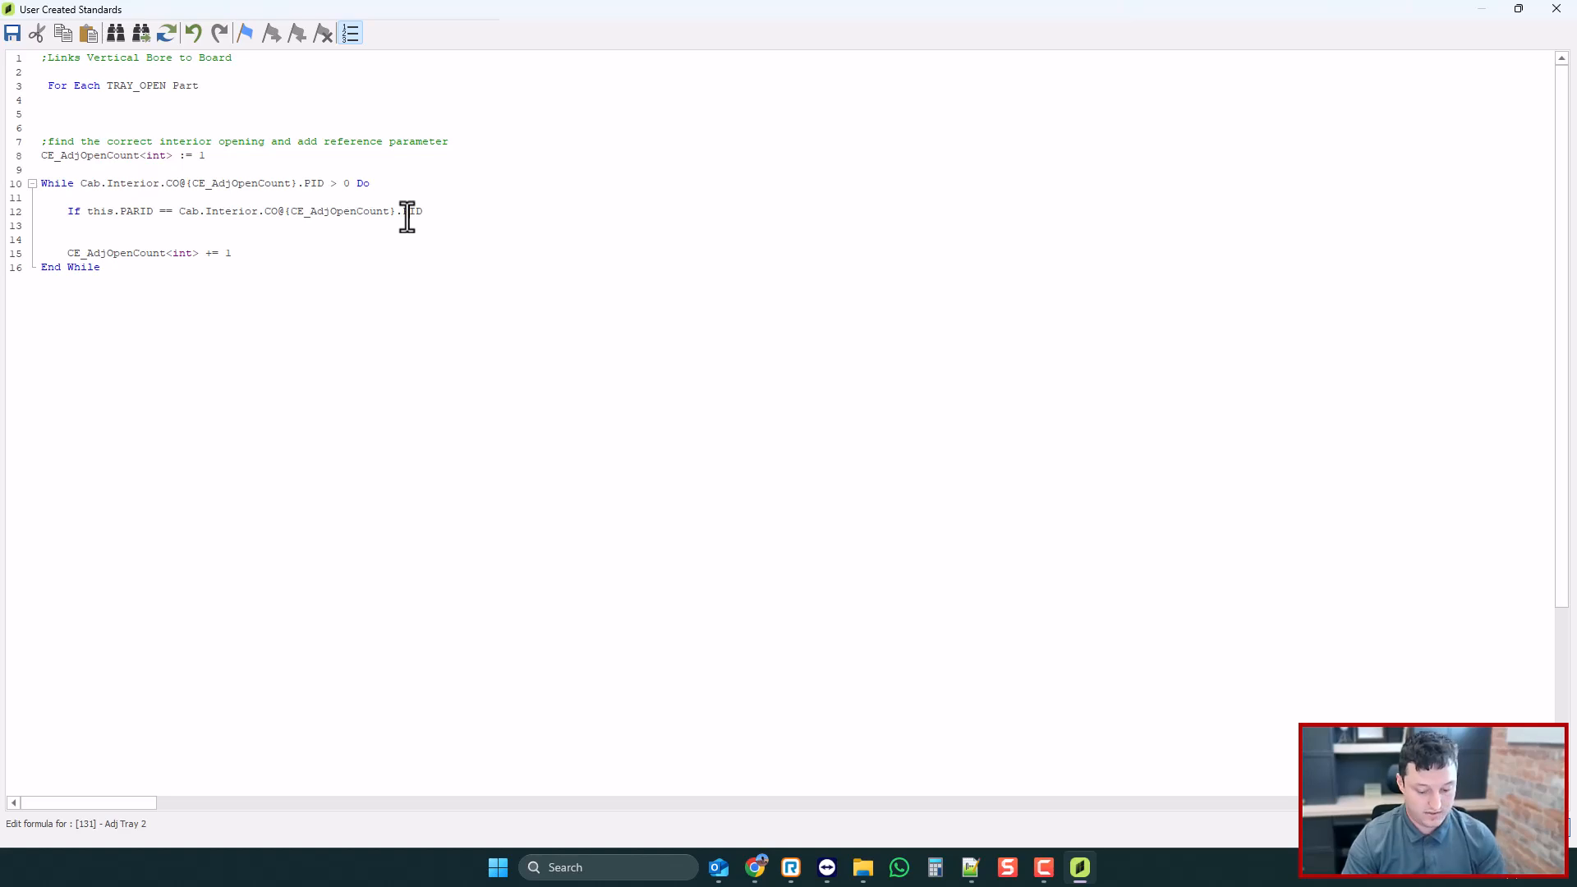
{"action": "key", "text": "BackSpace"}
{"action": "left_click", "coordinate": [450, 219]}
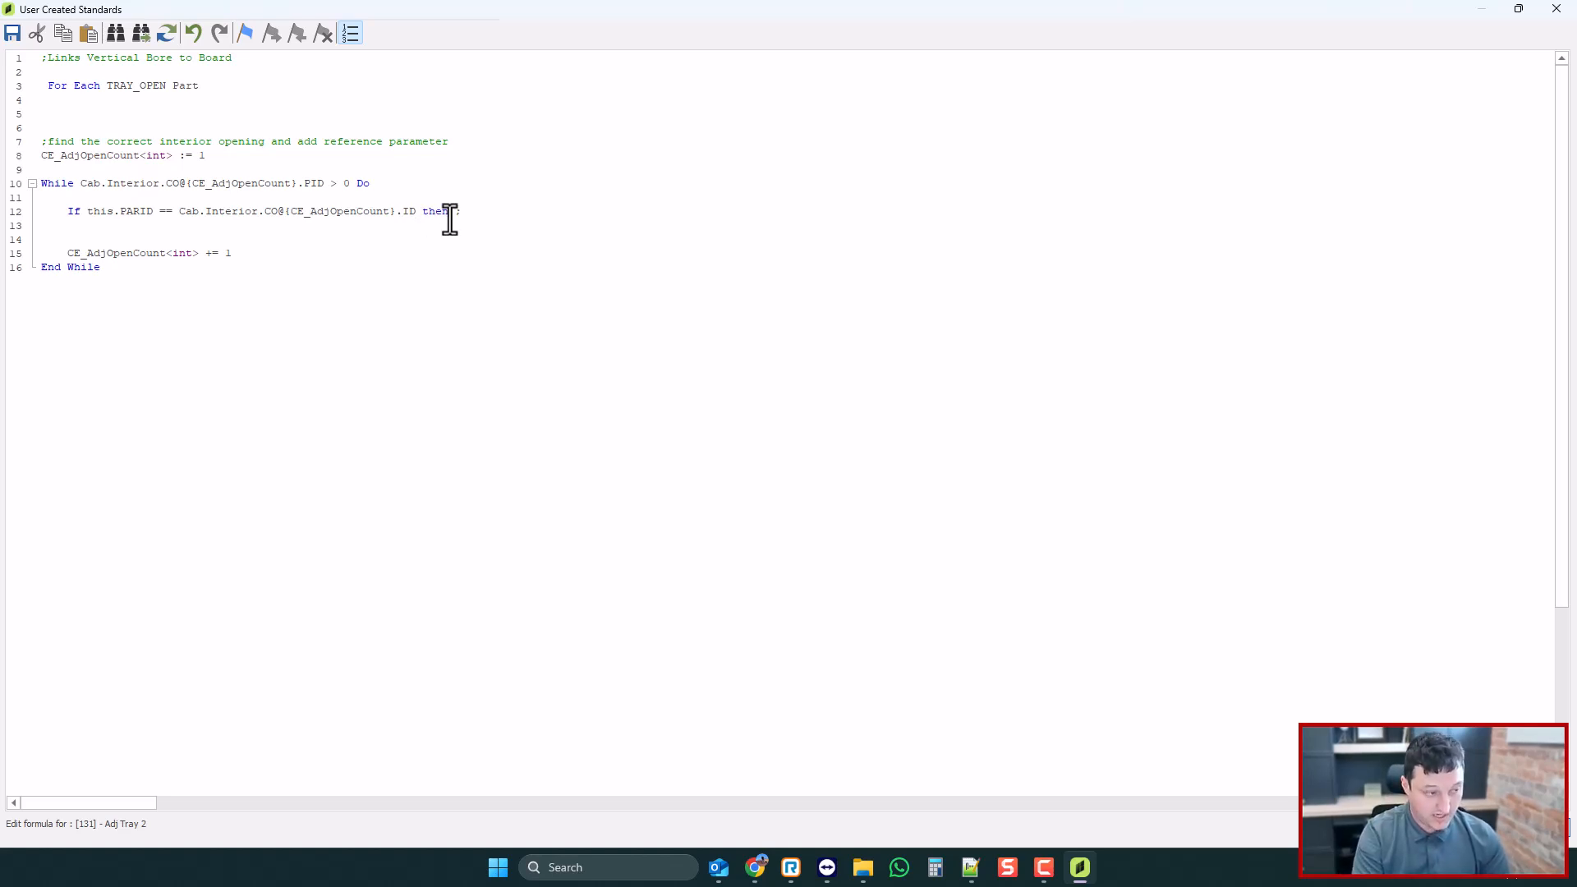
- Close the condition with End If and put "CE_AdjTrayHeight<meas> := Cab.Interior.CO@{CE_AdjOpenCount}.DY" inside it
{"action": "key", "text": "Return"}
{"action": "key", "text": "Return"}
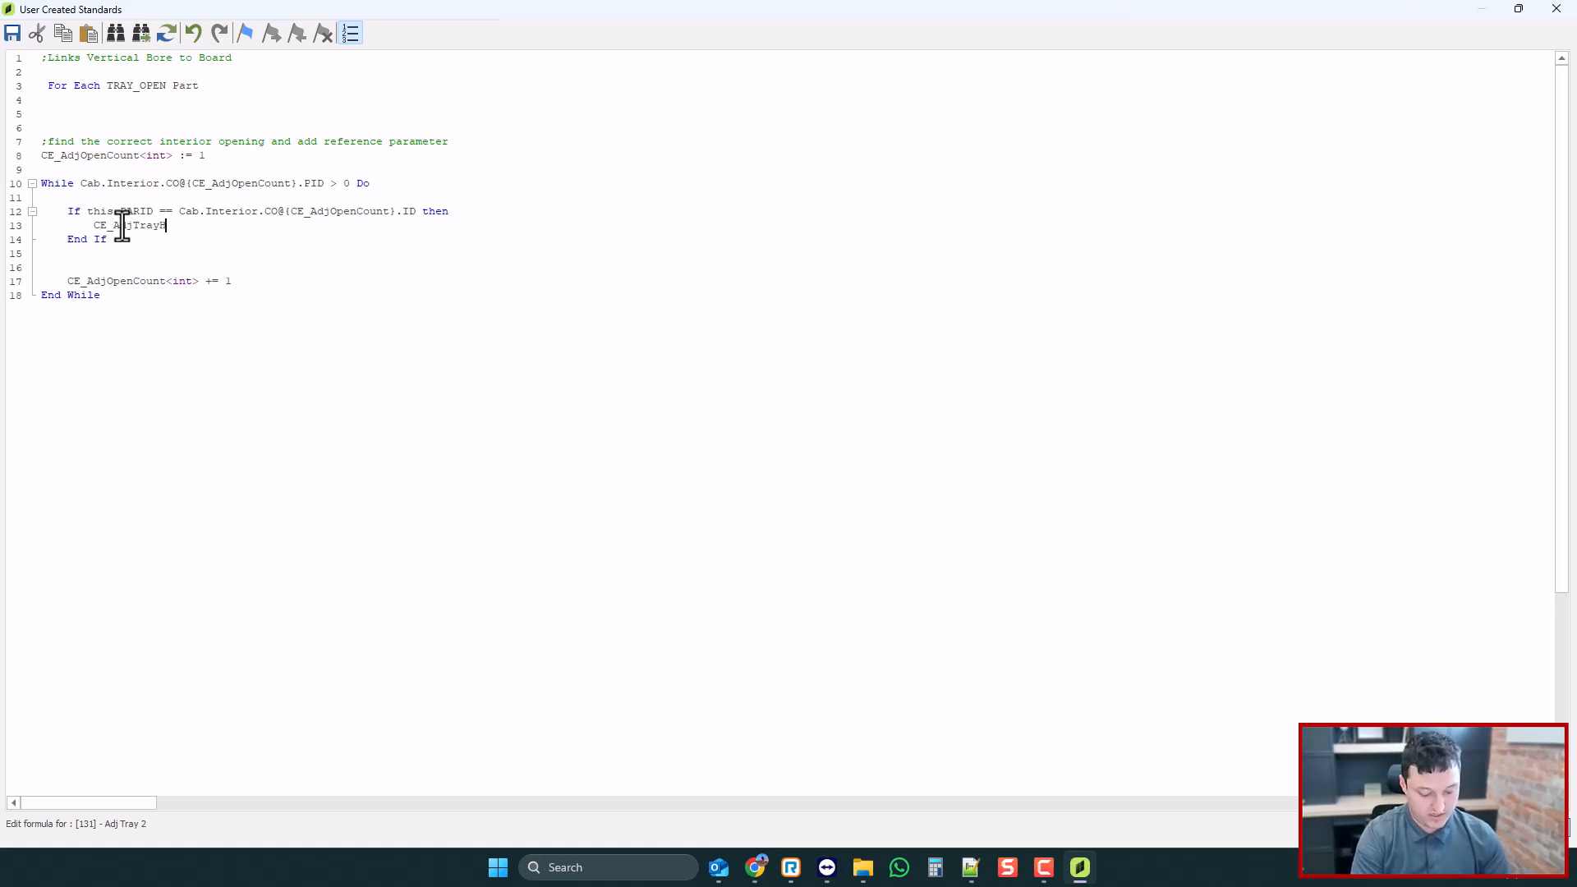
{"action": "type", "text": "."}
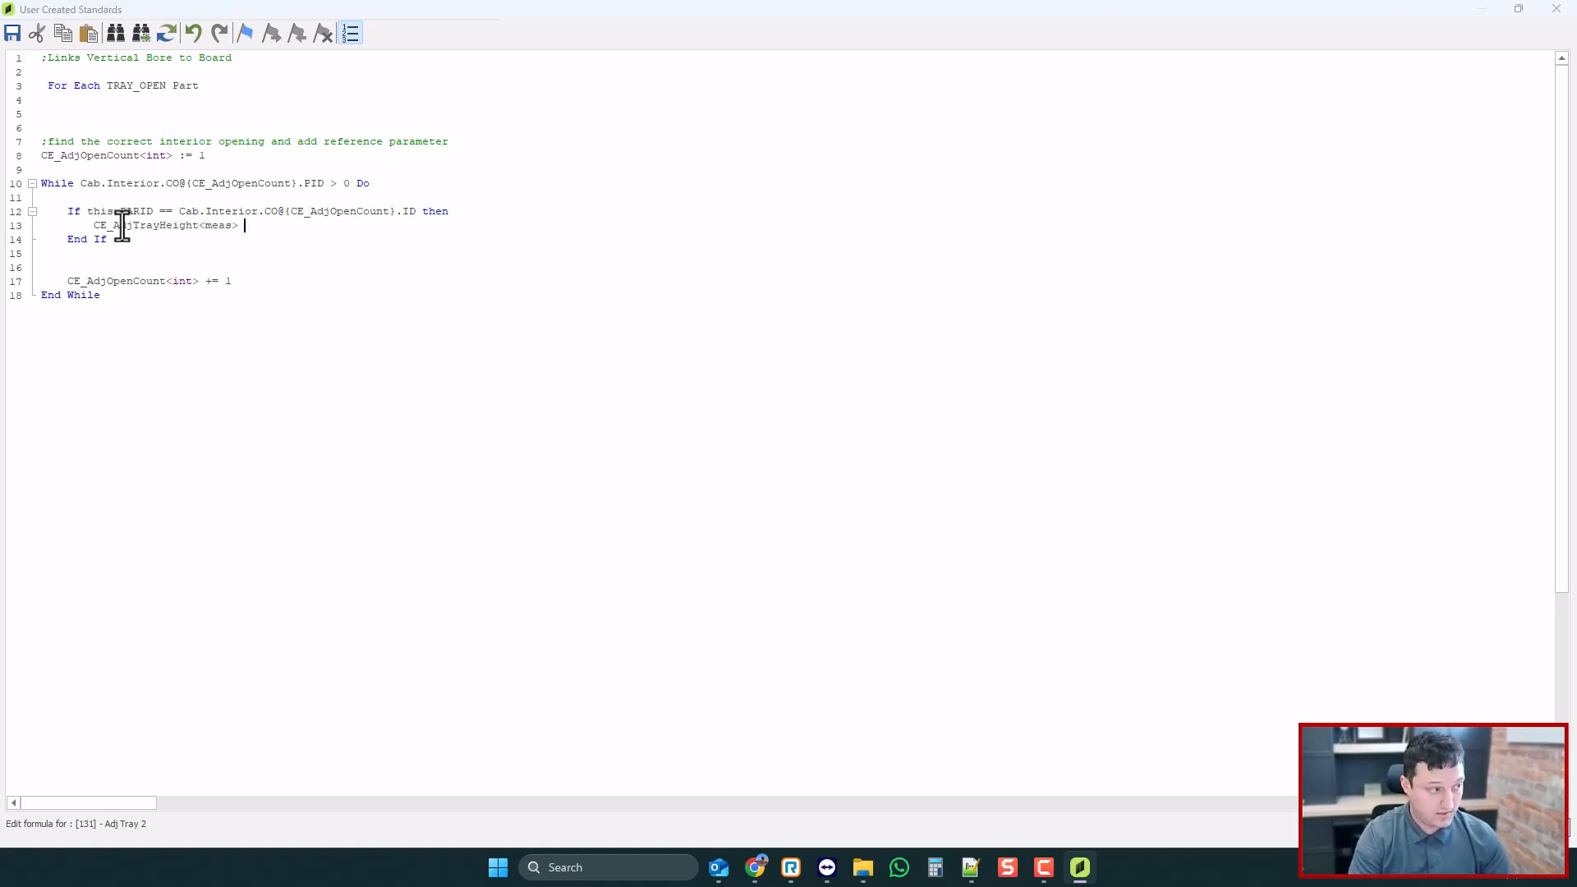
{"action": "key", "text": "BackSpace"}
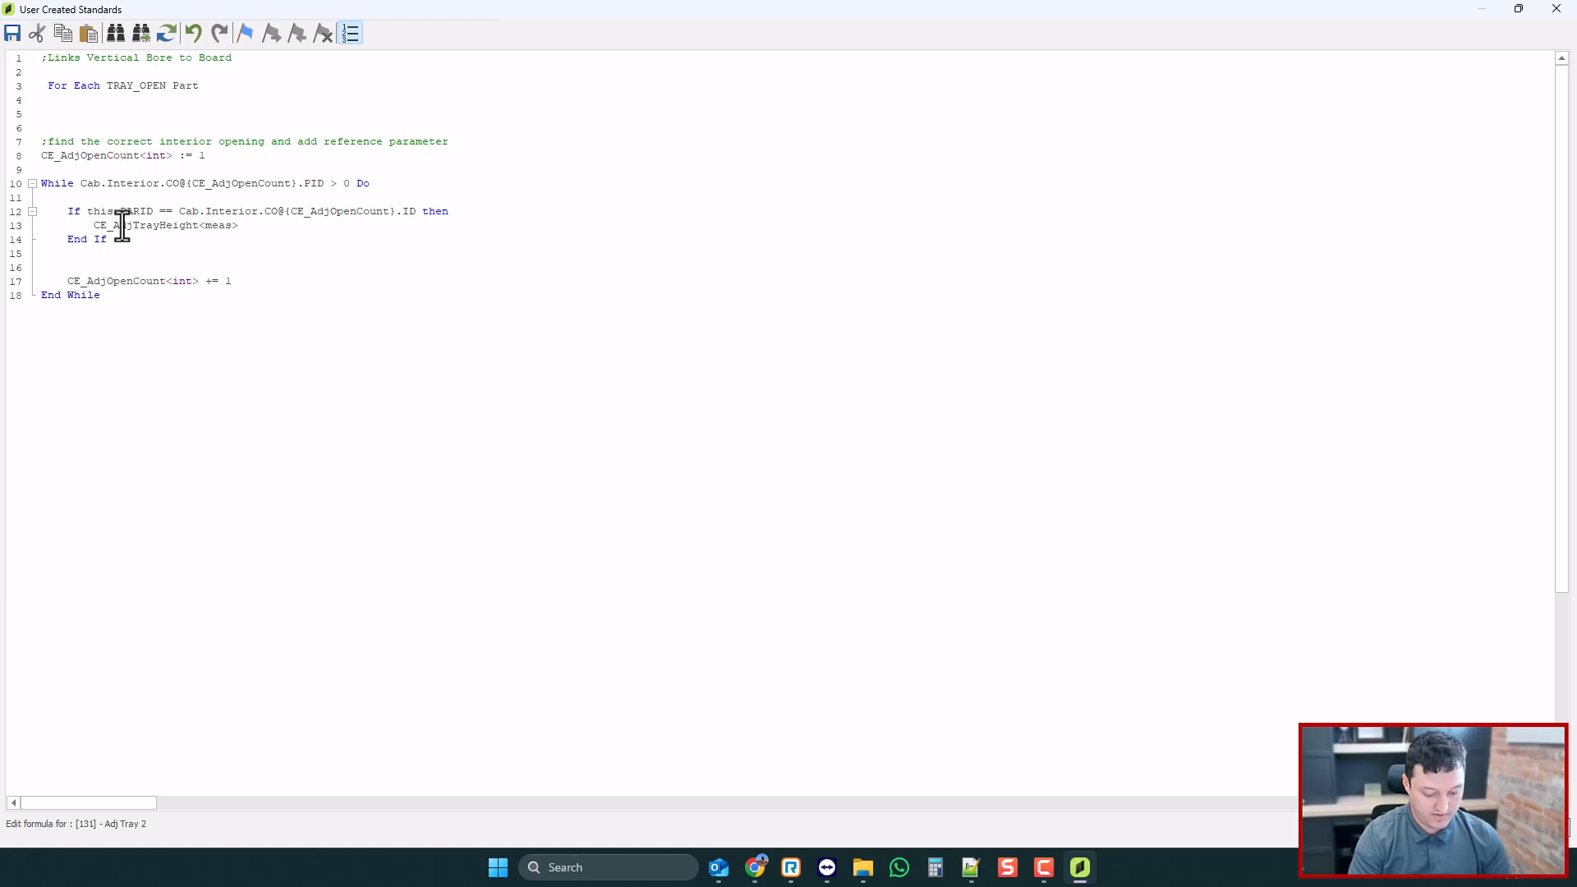
{"action": "type", "text": "="}
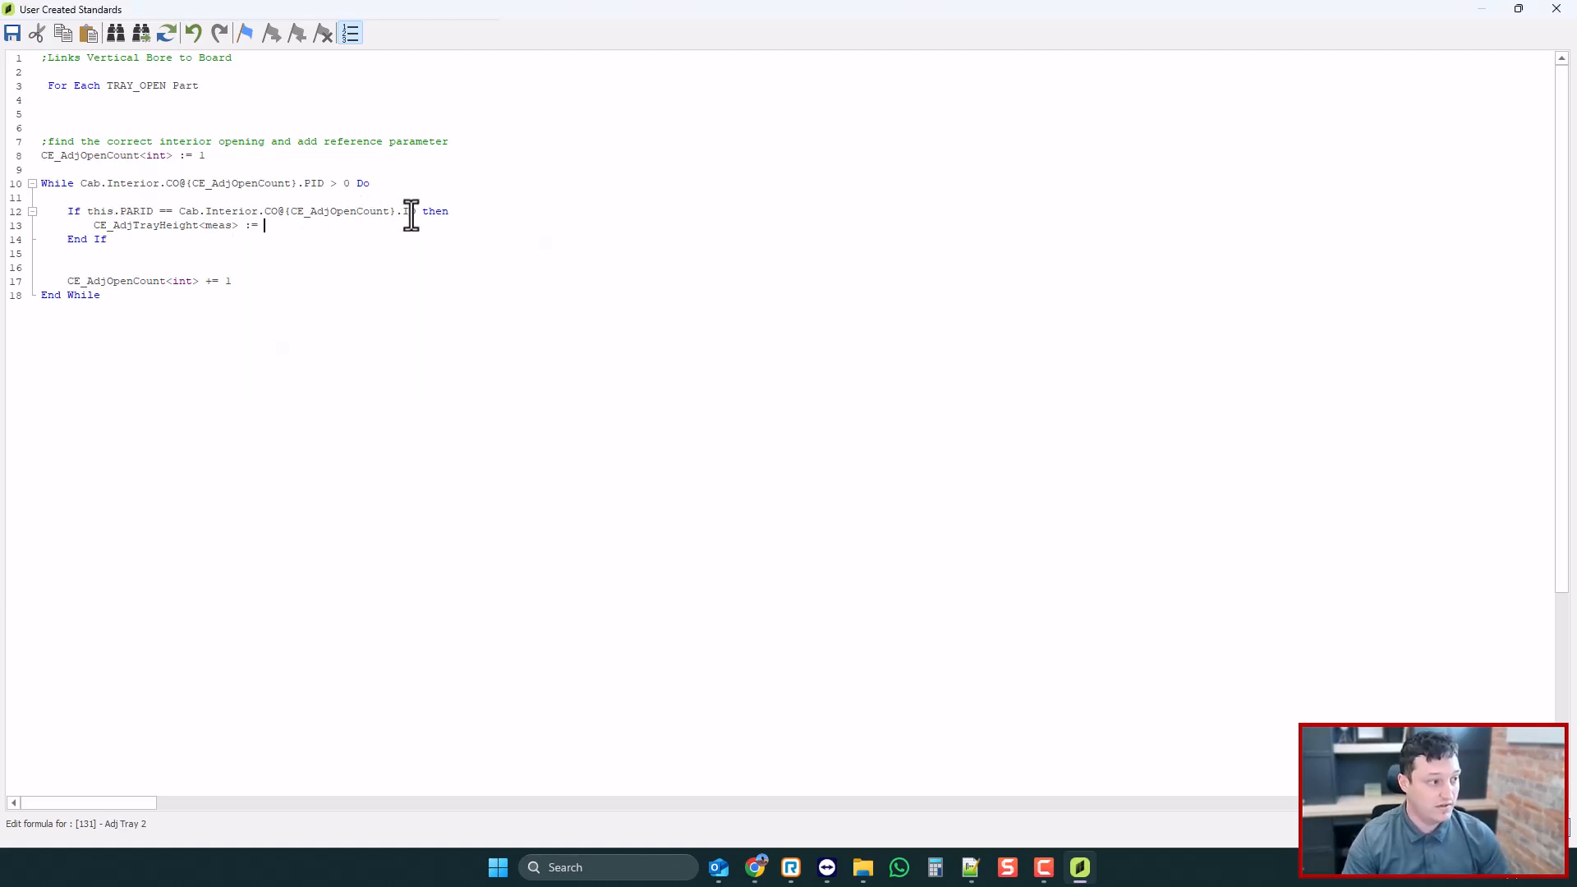
{"action": "left_click_drag", "start_coordinate": [414, 211], "coordinate": [182, 213]}
{"action": "key", "text": "ctrl+c"}
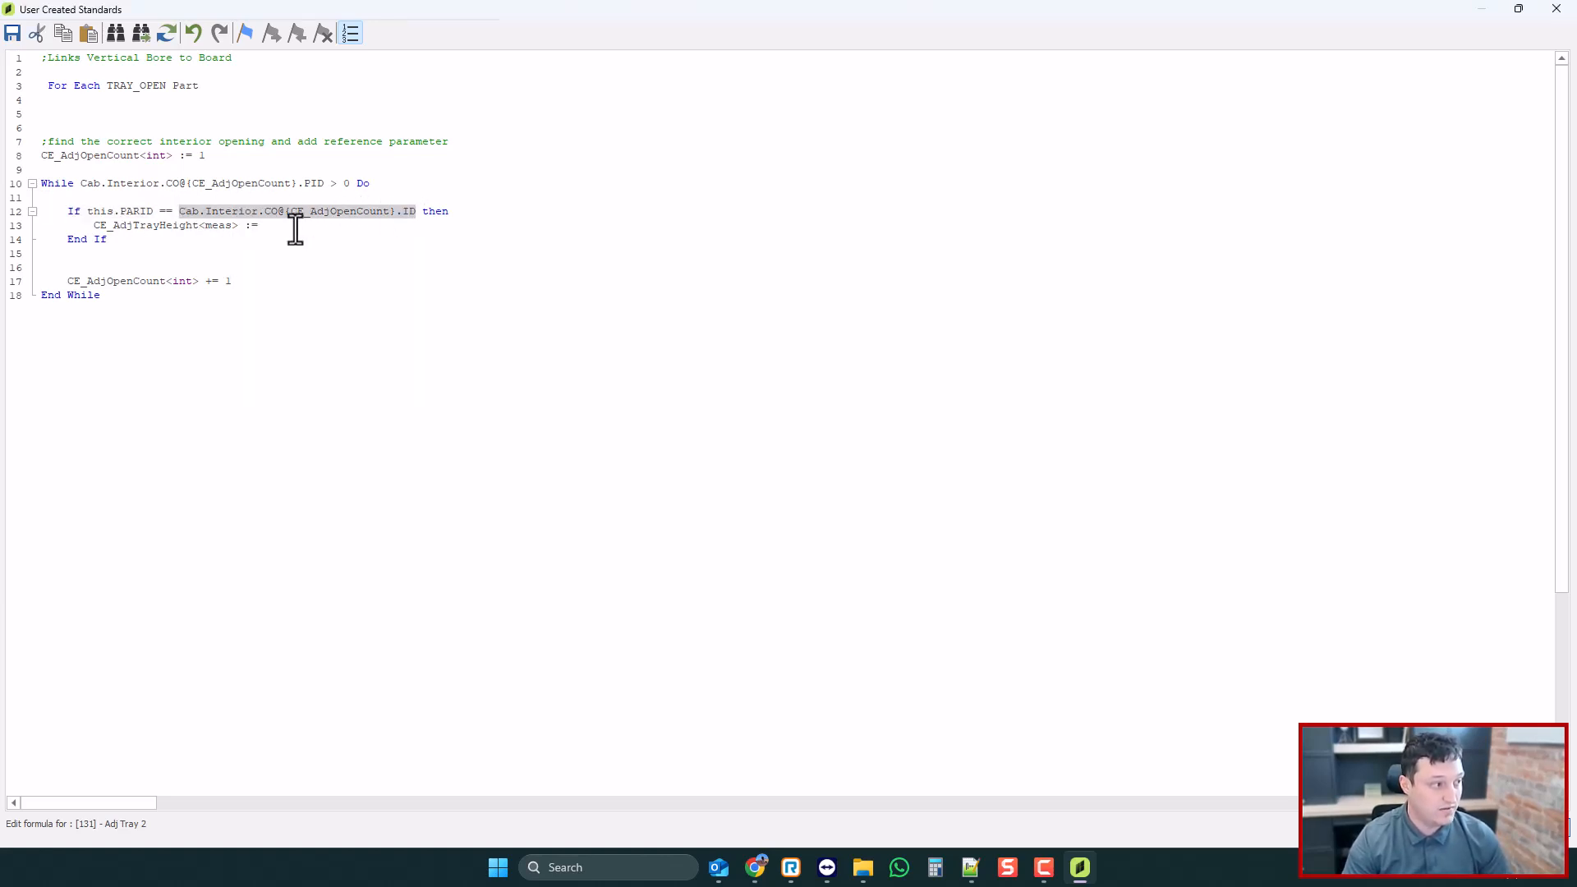
{"action": "left_click", "coordinate": [295, 230]}
{"action": "key", "text": "ctrl+v"}
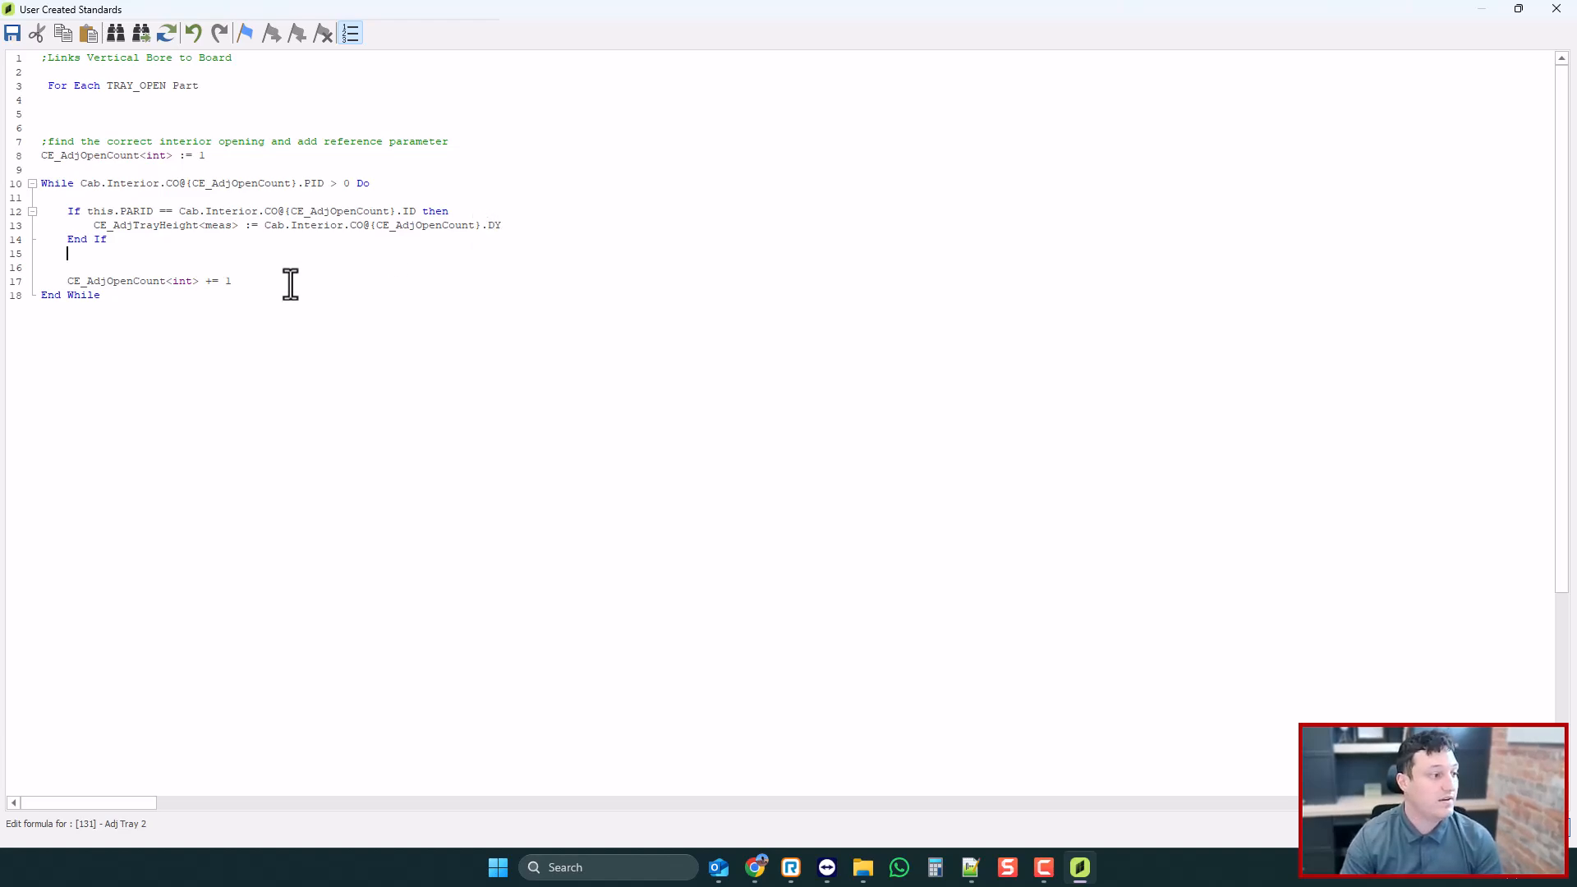
- Save the Adj Tray 2 code, return to the assembly and check the Roll Out's CE_AdjTrayHeight parameter
{"action": "left_click_drag", "start_coordinate": [127, 227], "coordinate": [194, 228]}
{"action": "left_click", "coordinate": [218, 281]}
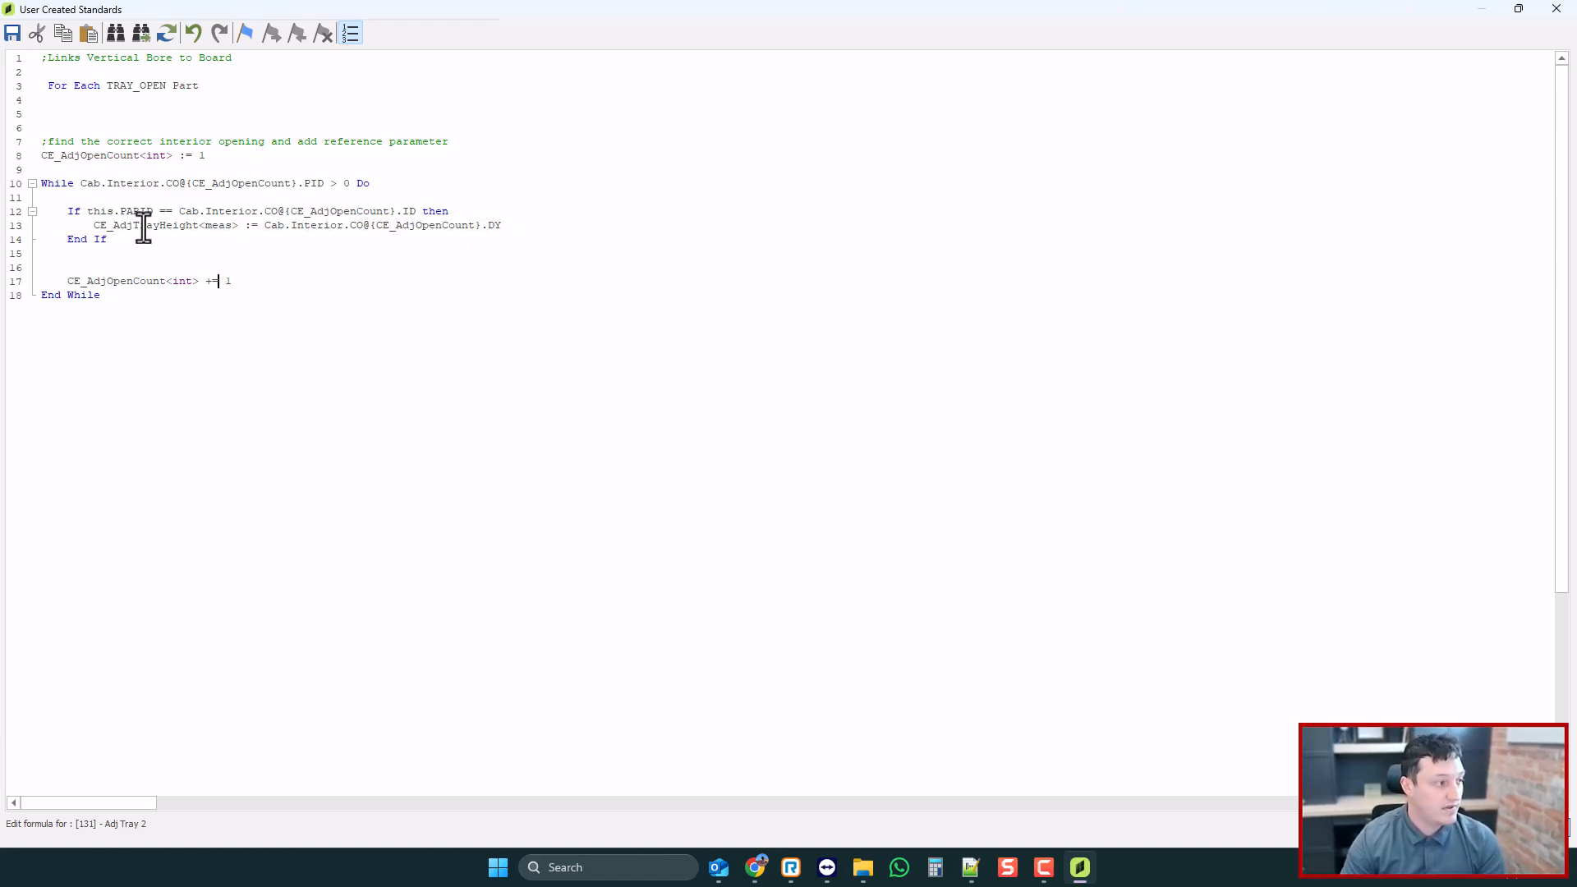
{"action": "left_click", "coordinate": [1558, 8]}
{"action": "key", "text": "Return"}
{"action": "left_click", "coordinate": [1559, 8]}
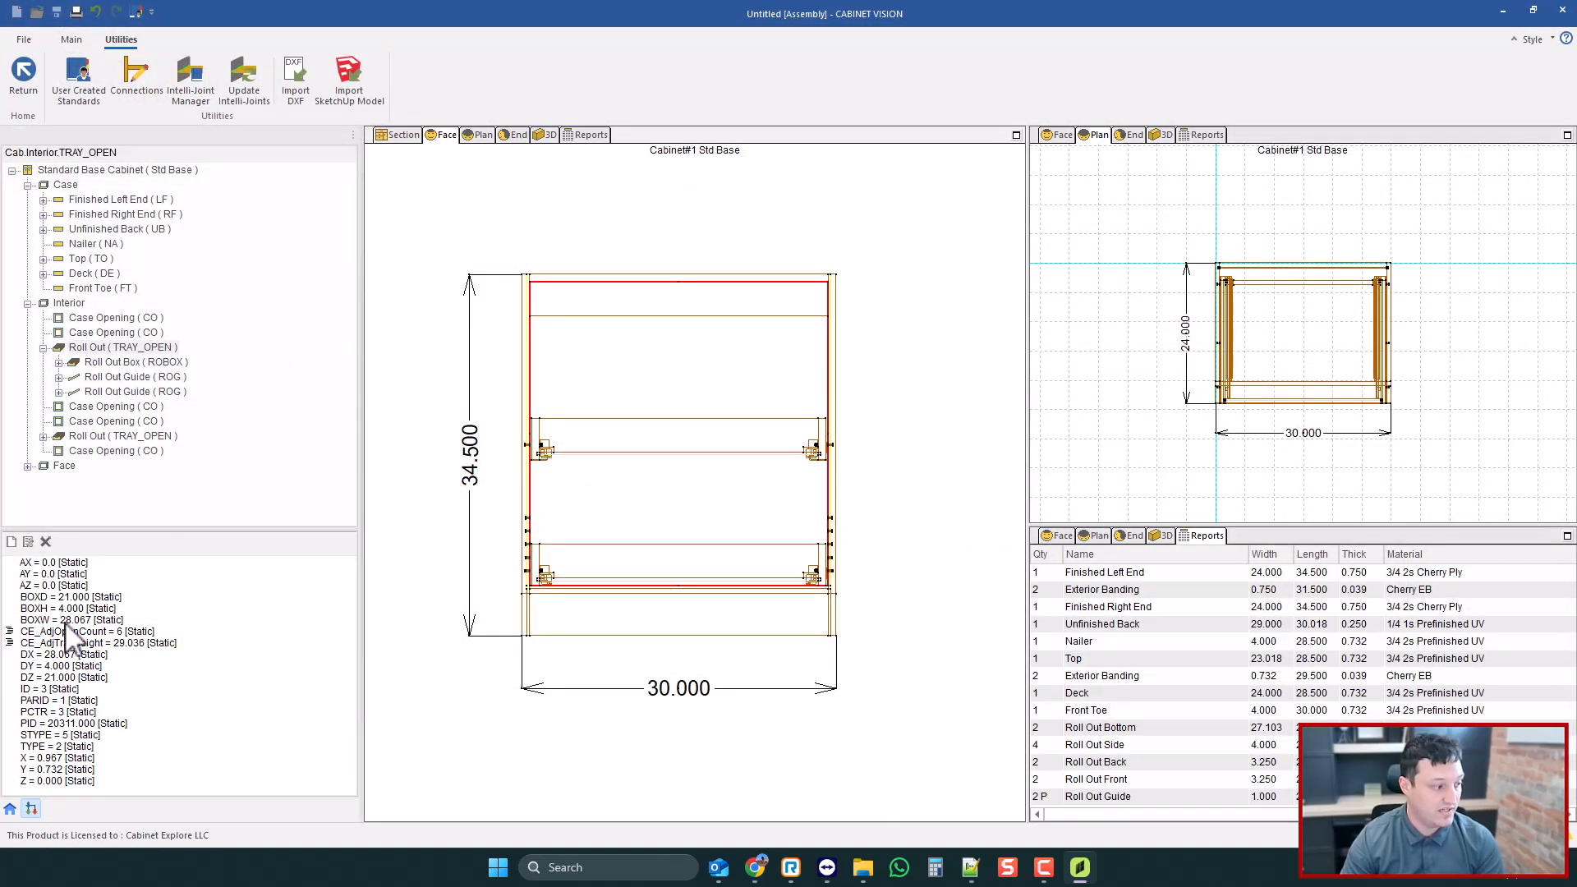
{"action": "left_click", "coordinate": [120, 645]}
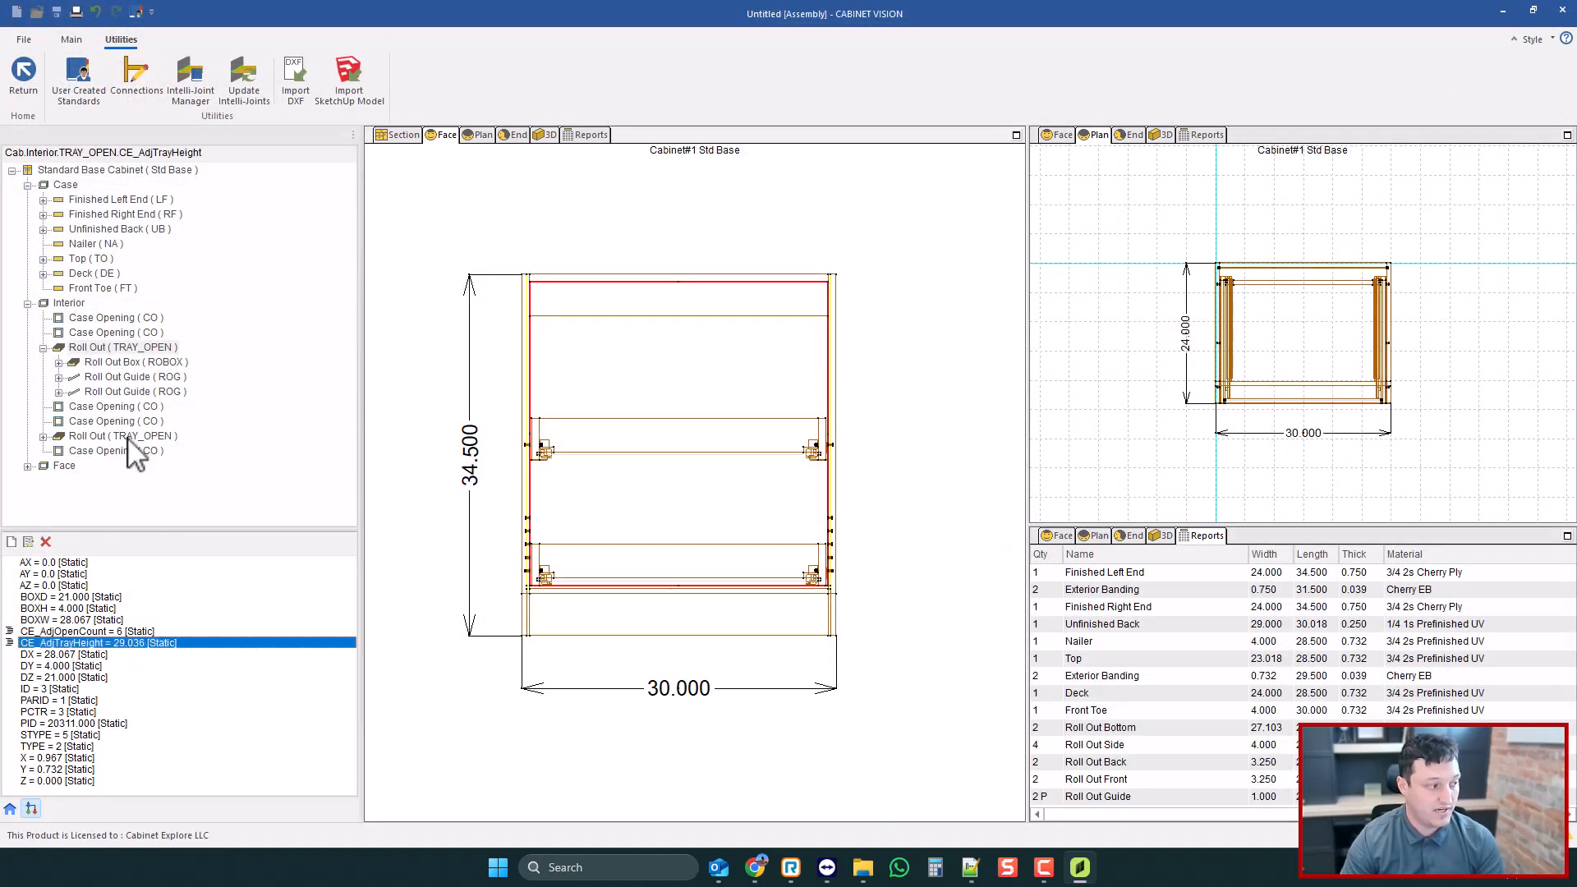
- Open the Adj Tray standard's code, clear the value of VBORE.REPT and save the change
{"action": "left_click", "coordinate": [13, 758]}
{"action": "left_click", "coordinate": [11, 809]}
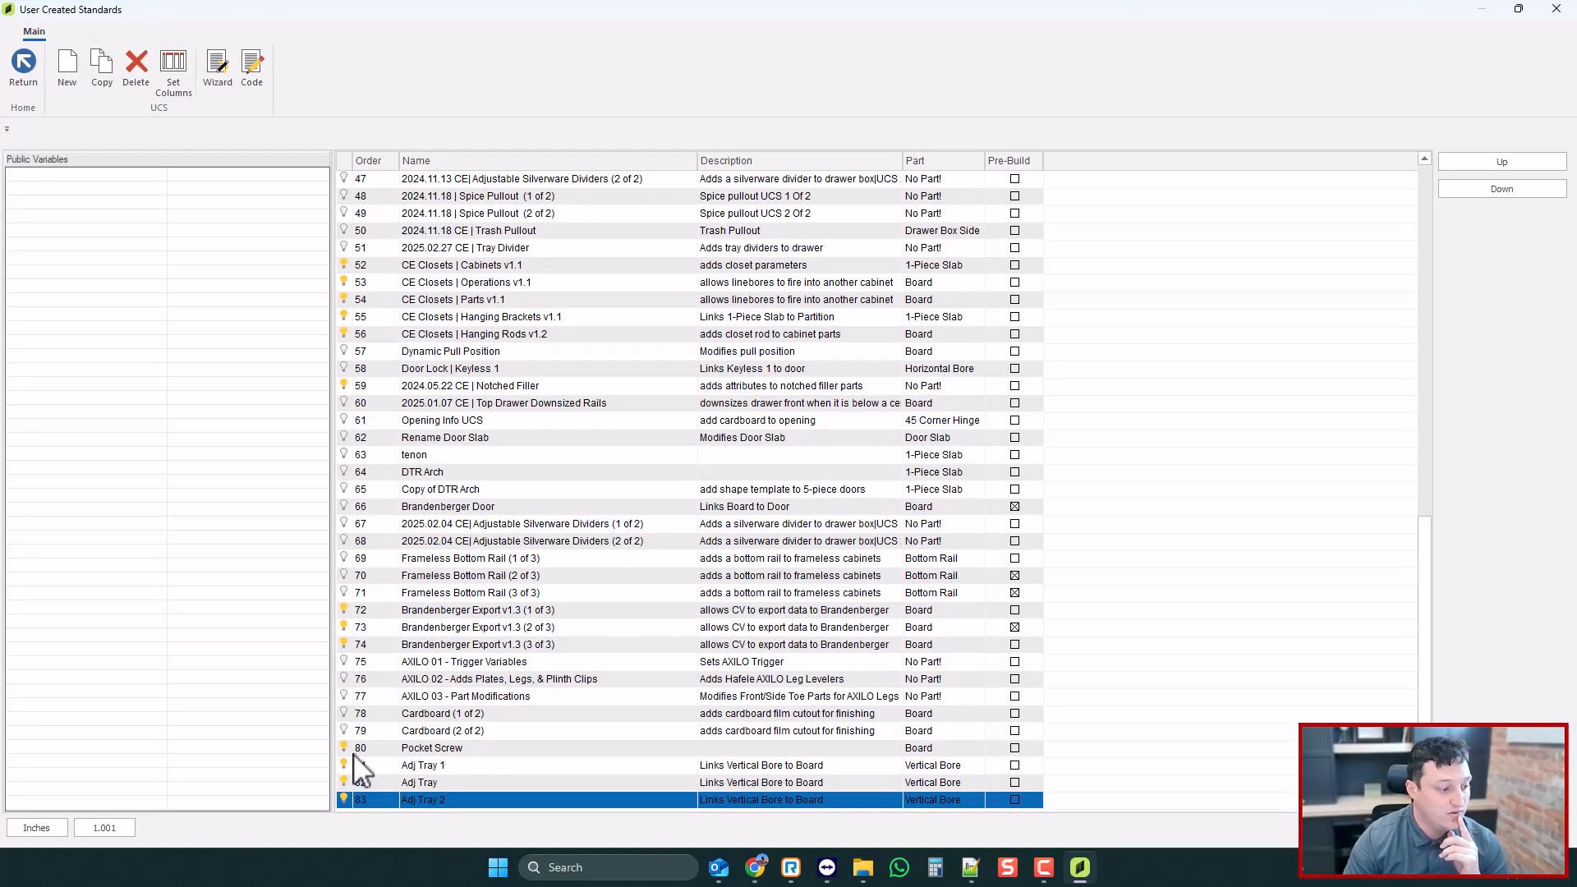
{"action": "left_click", "coordinate": [370, 784]}
{"action": "left_click", "coordinate": [253, 64]}
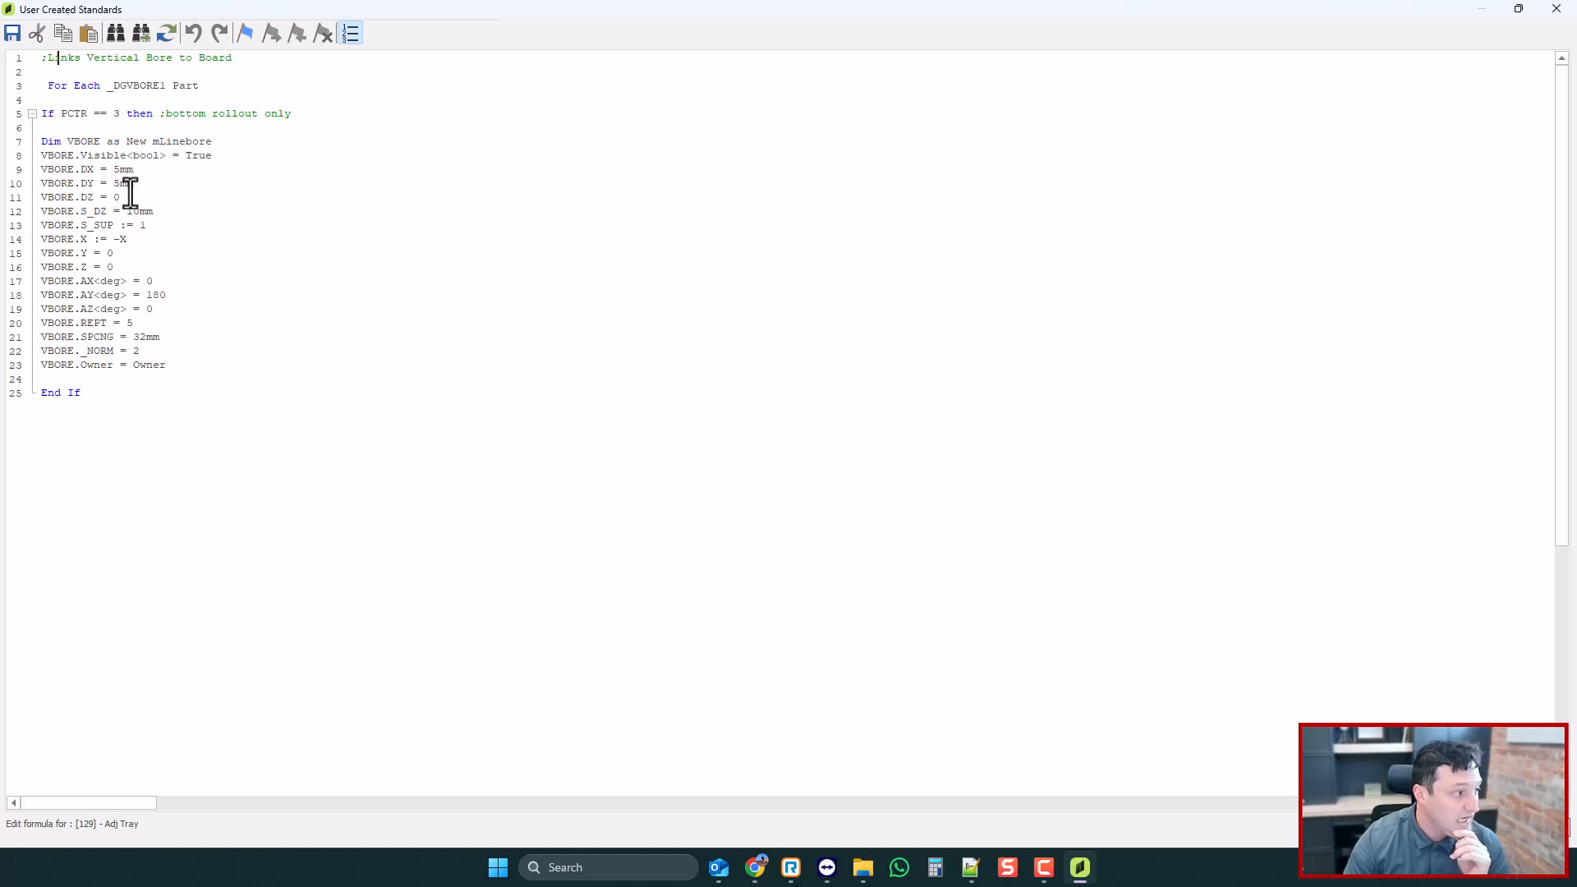
{"action": "left_click", "coordinate": [131, 324]}
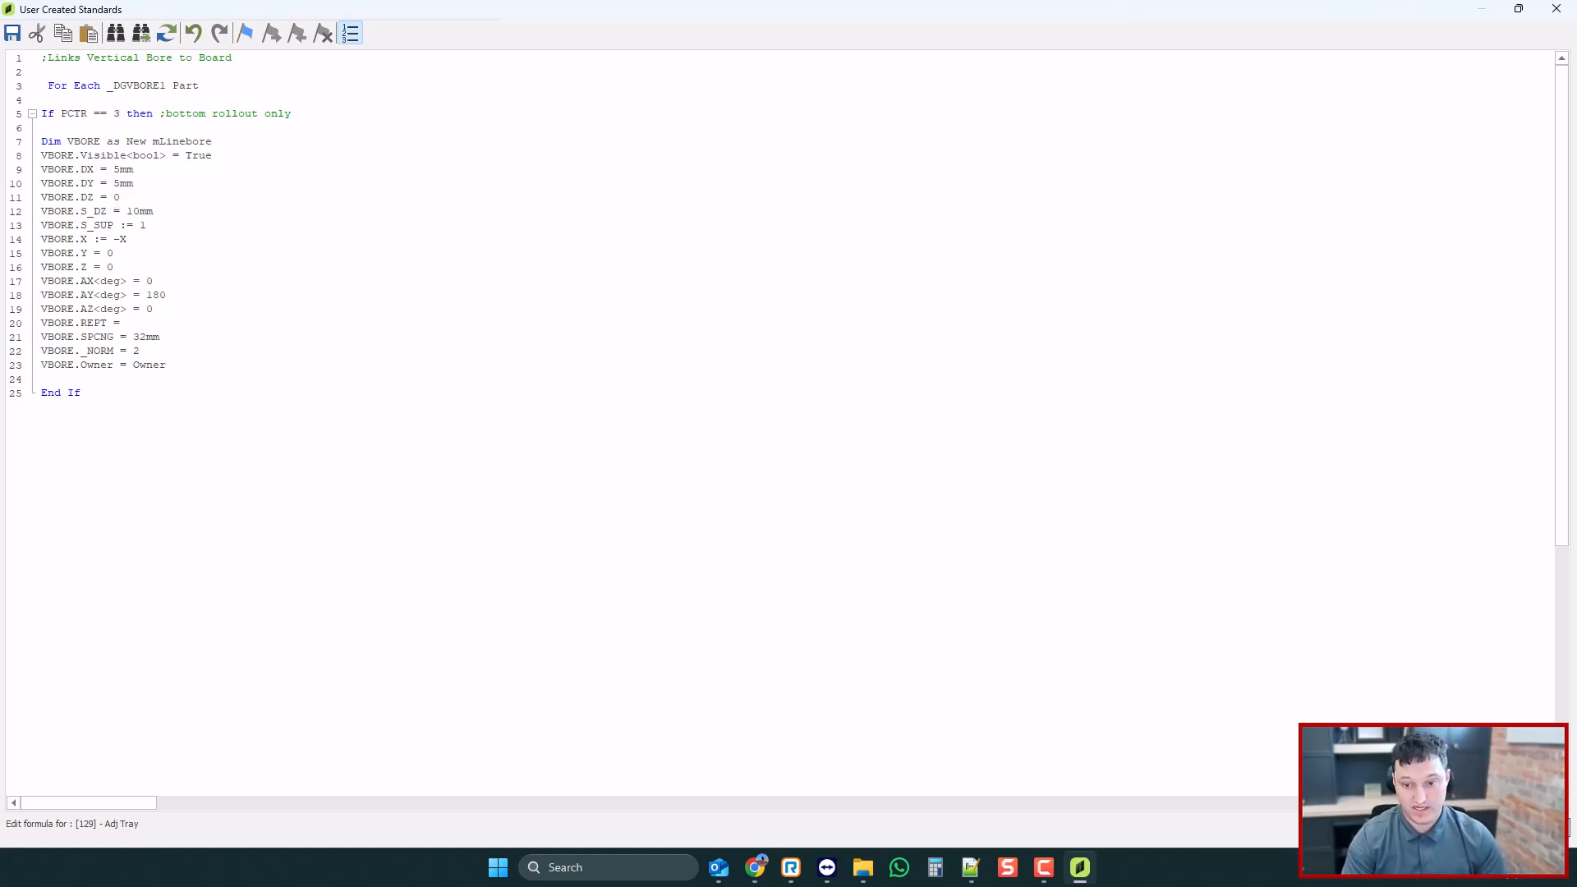
{"action": "key", "text": "alt+Tab"}
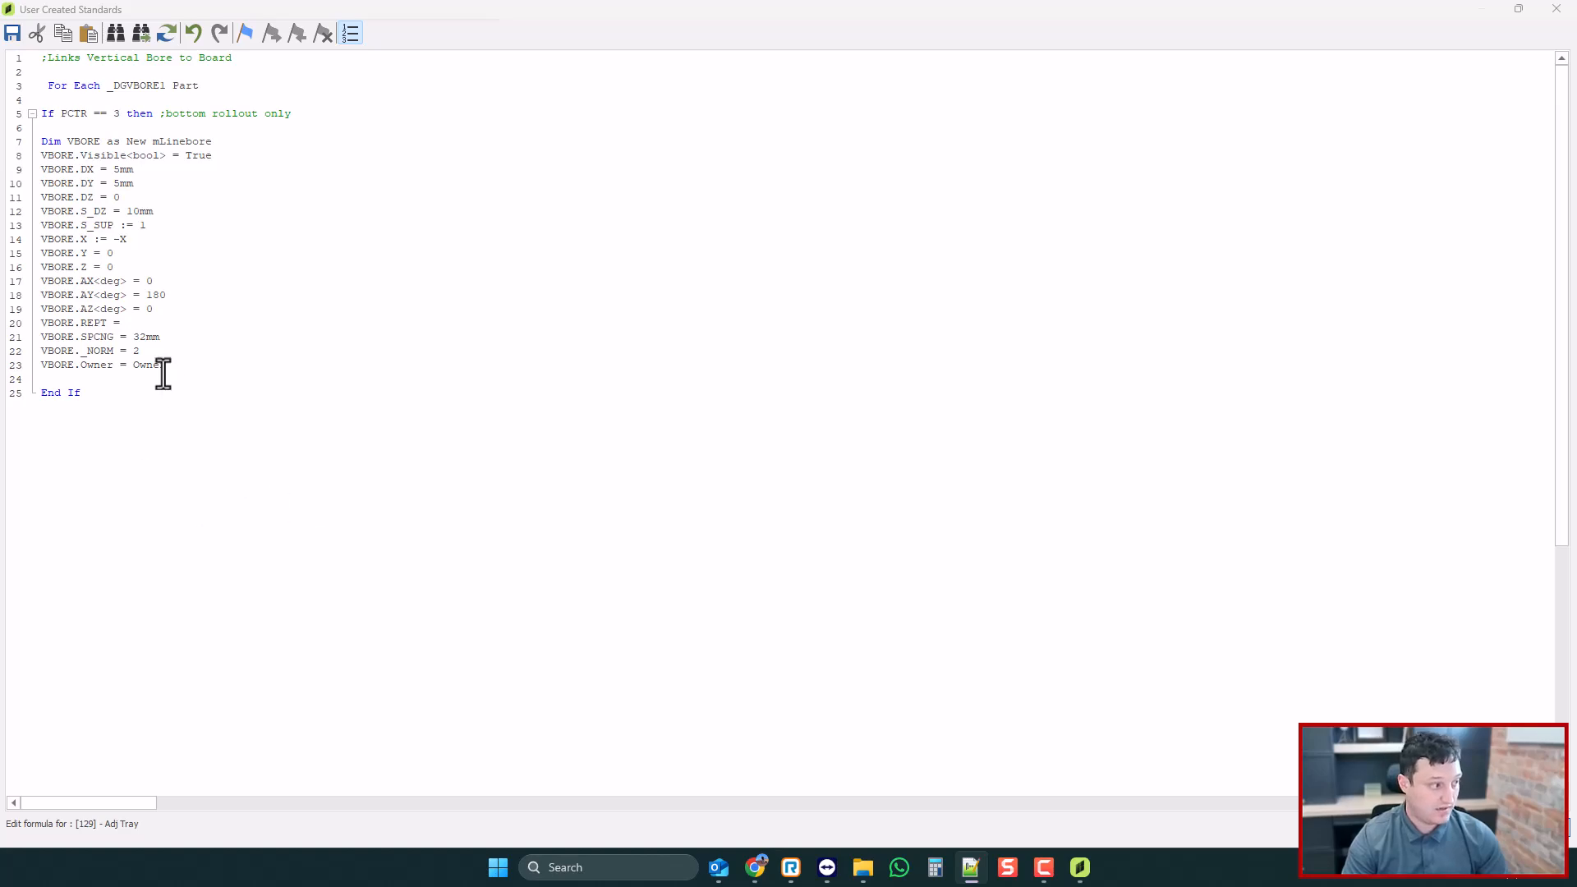
{"action": "left_click", "coordinate": [1556, 8]}
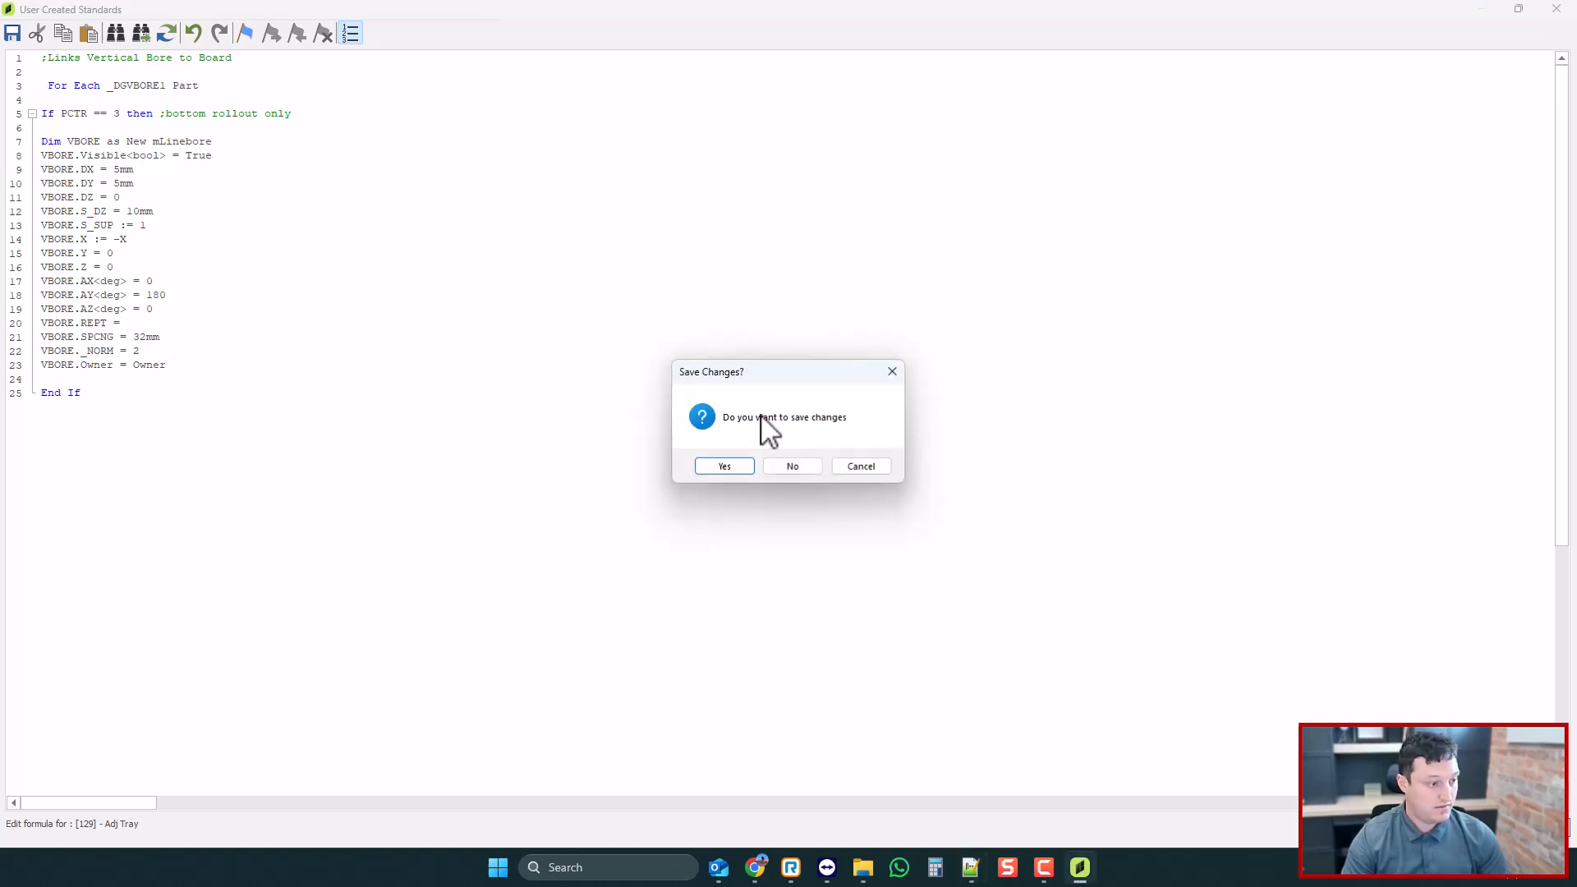
{"action": "left_click", "coordinate": [729, 463]}
- Copy the parameter name CE_AdjTrayHeight from the Adj Tray 2 code and close that code
{"action": "left_click", "coordinate": [375, 800]}
{"action": "left_click", "coordinate": [246, 72]}
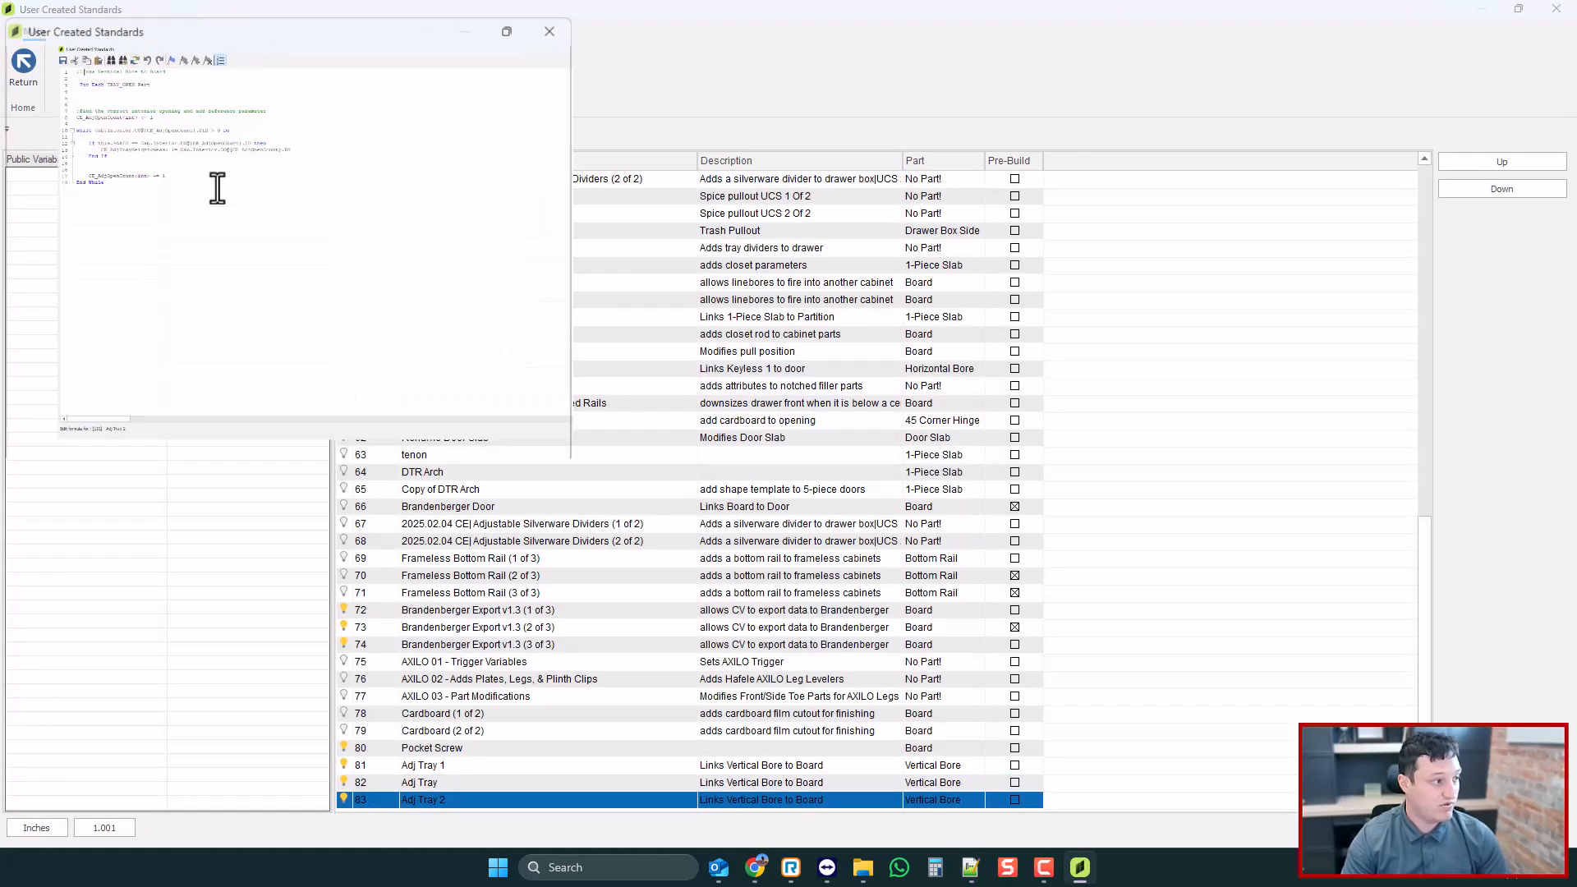
{"action": "double_click", "coordinate": [140, 224]}
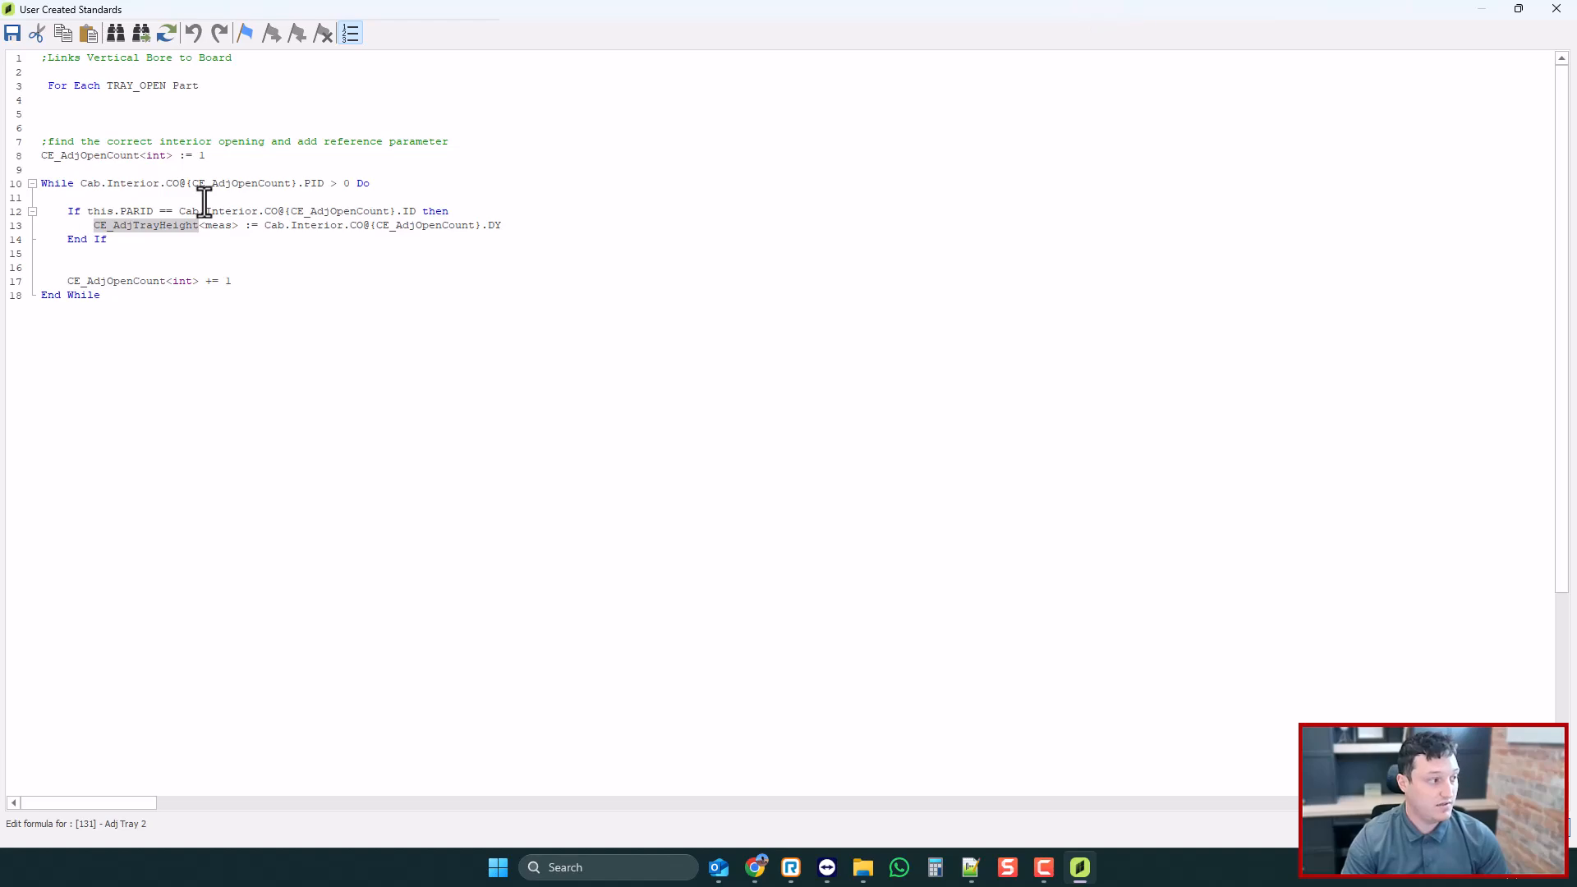
{"action": "left_click", "coordinate": [1556, 8]}
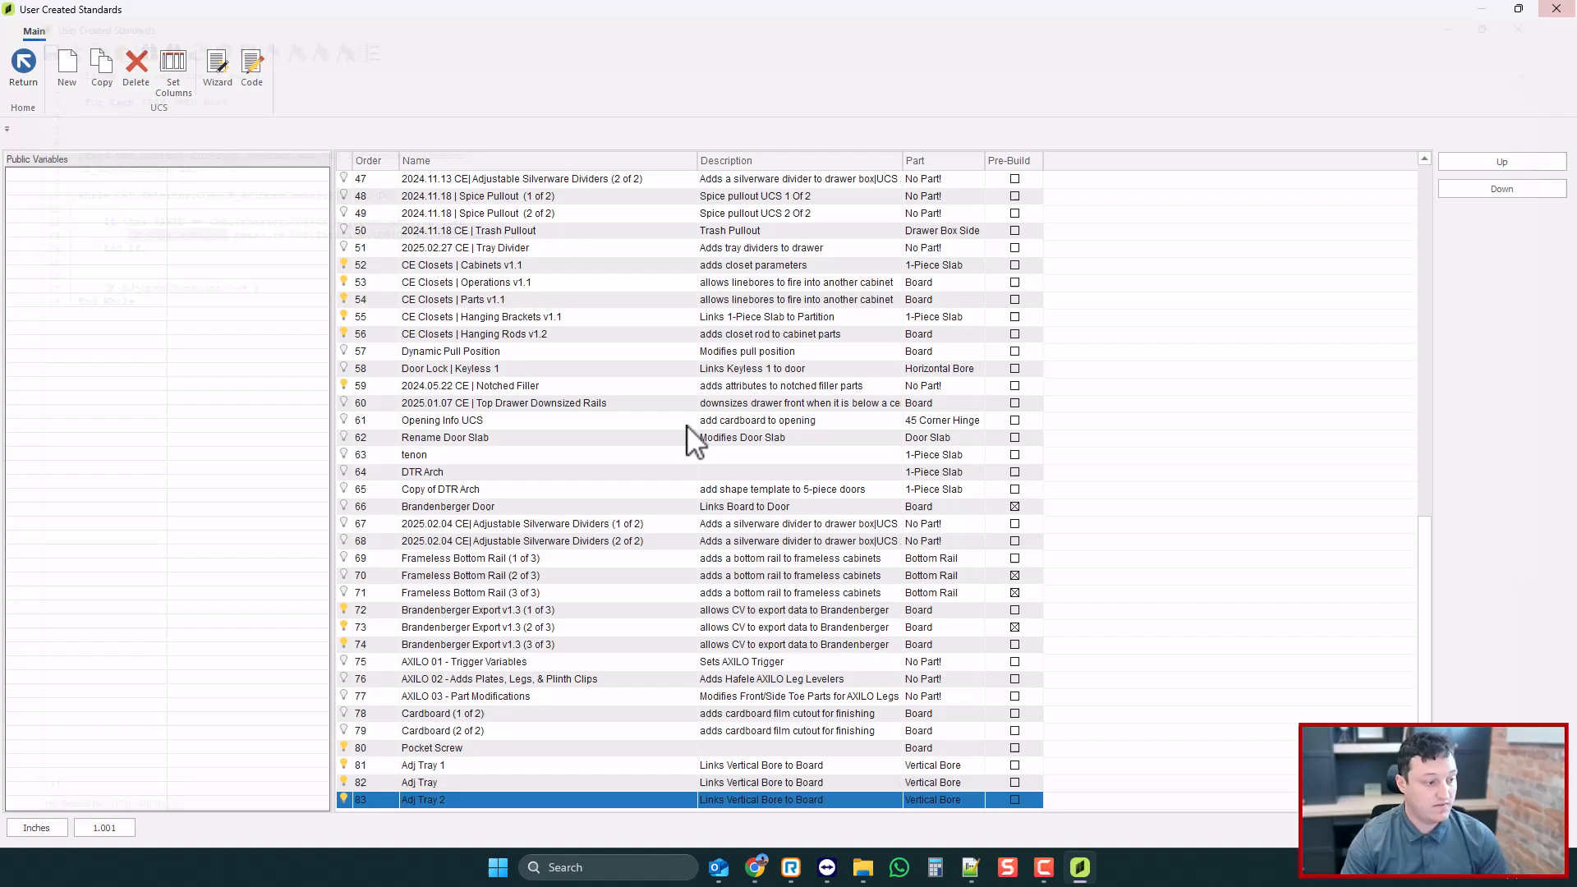
- In the Adj Tray code, complete the repeat line as "VBORE.REPT = TRUNC(CE_AdjTrayHeight/32mm)"
{"action": "left_click", "coordinate": [382, 780]}
{"action": "left_click", "coordinate": [251, 64]}
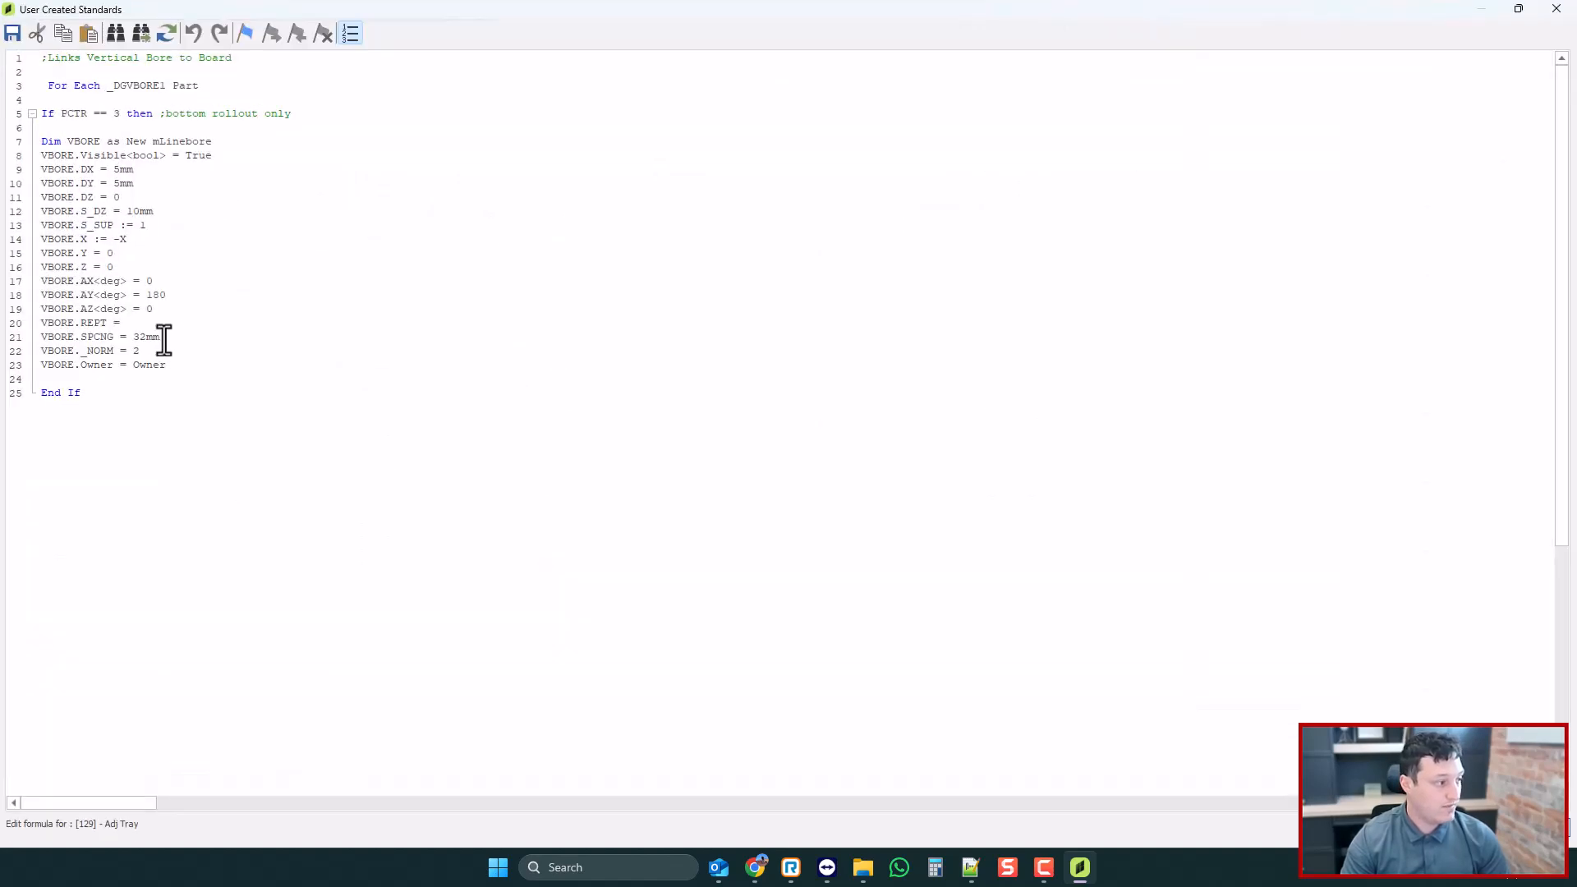
{"action": "left_click", "coordinate": [145, 326]}
{"action": "key", "text": "ctrl+v"}
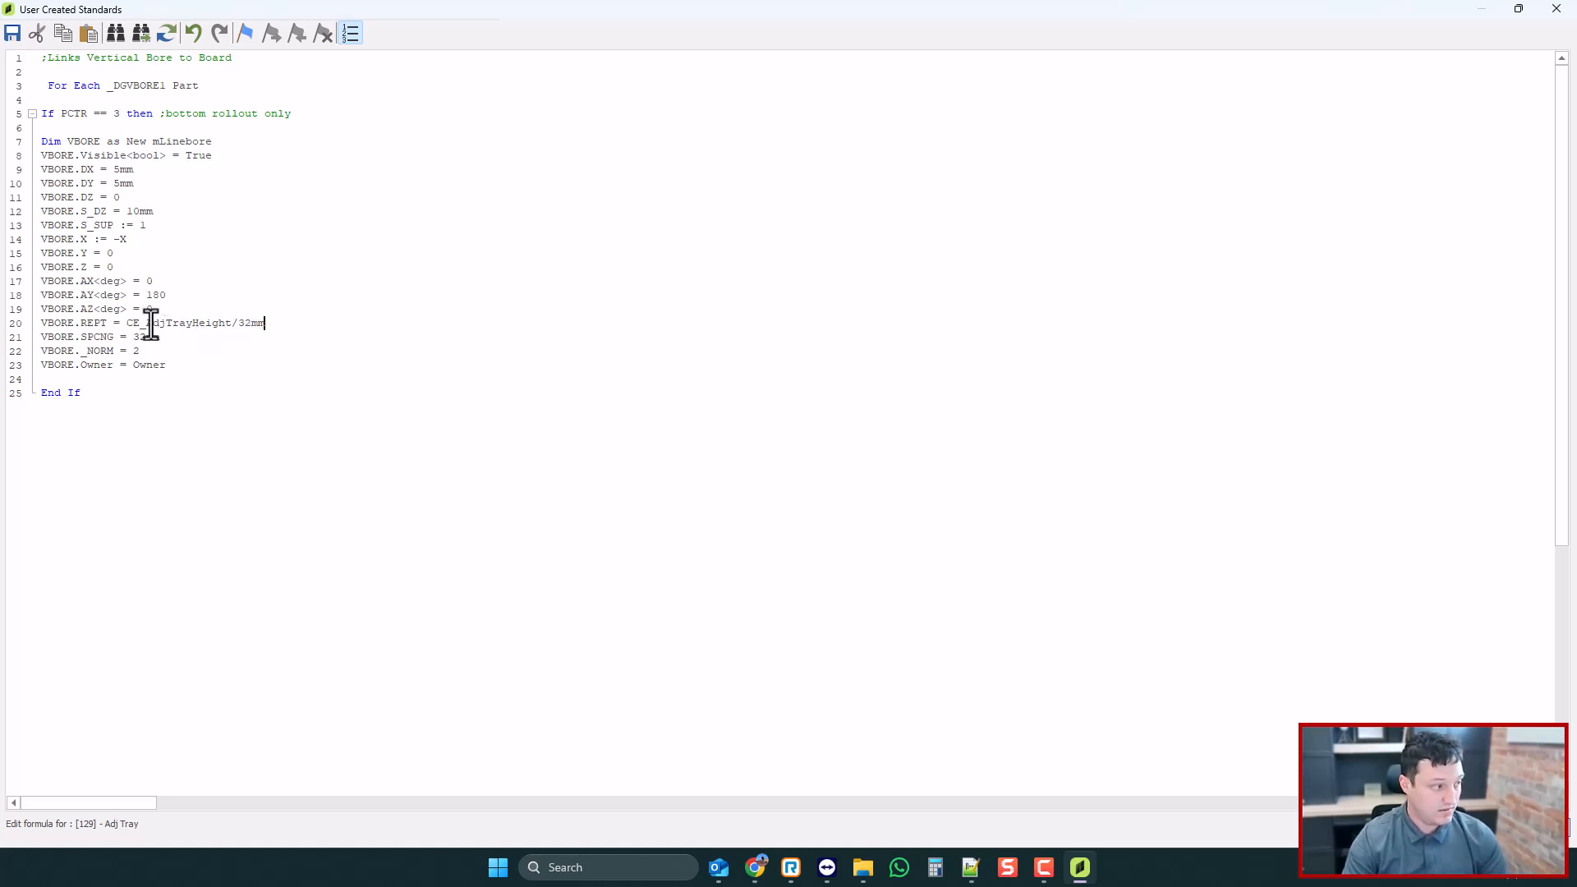
{"action": "type", "text": "TRUNC"}
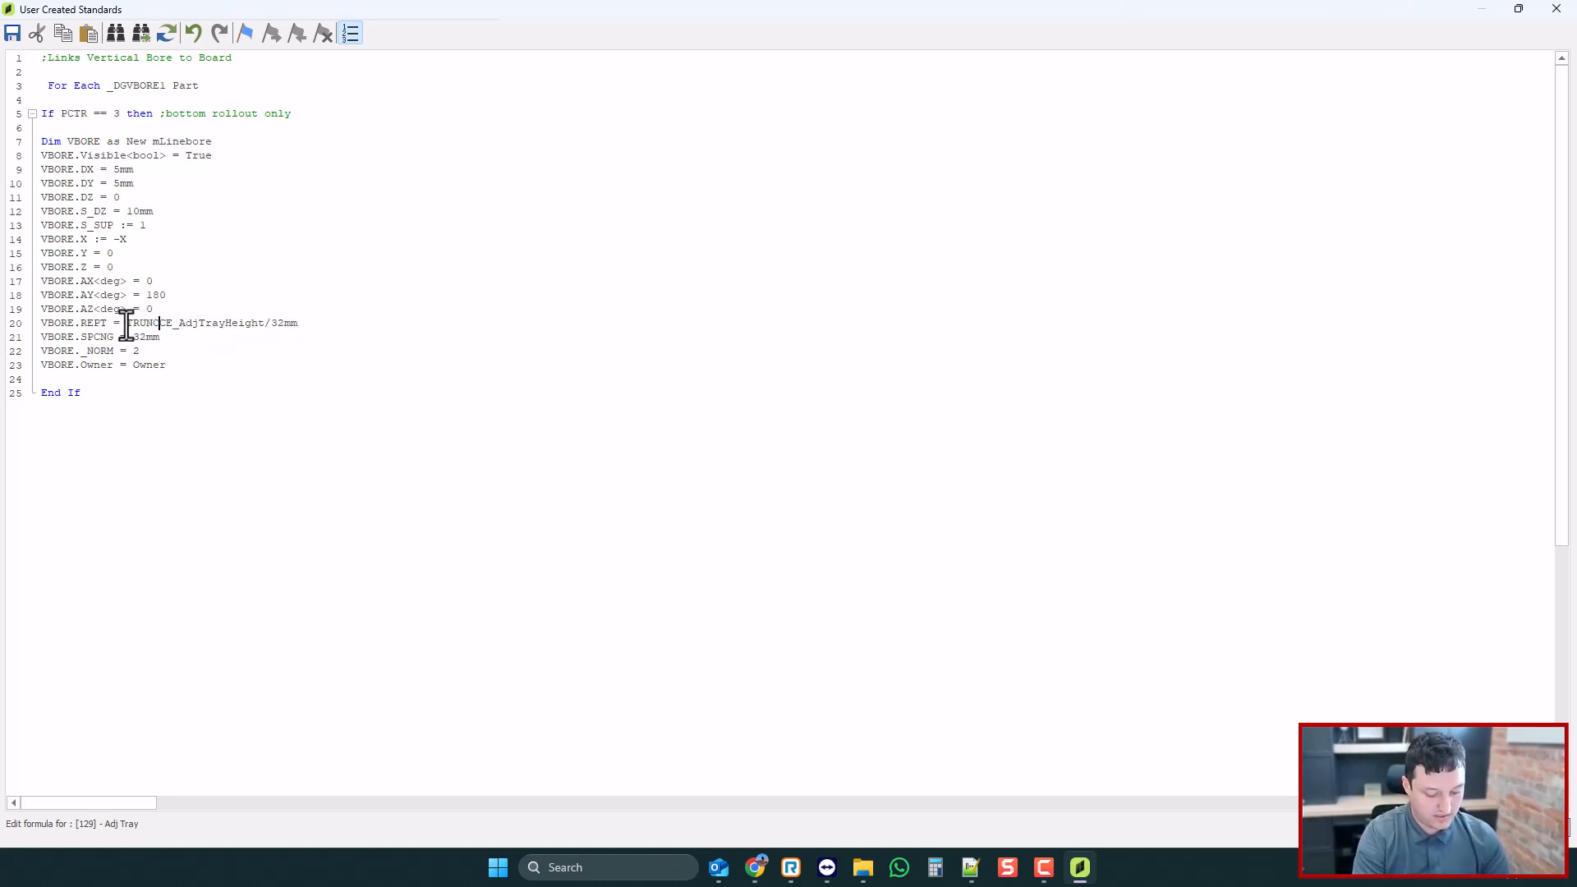
{"action": "type", "text": "("}
{"action": "left_click", "coordinate": [321, 325]}
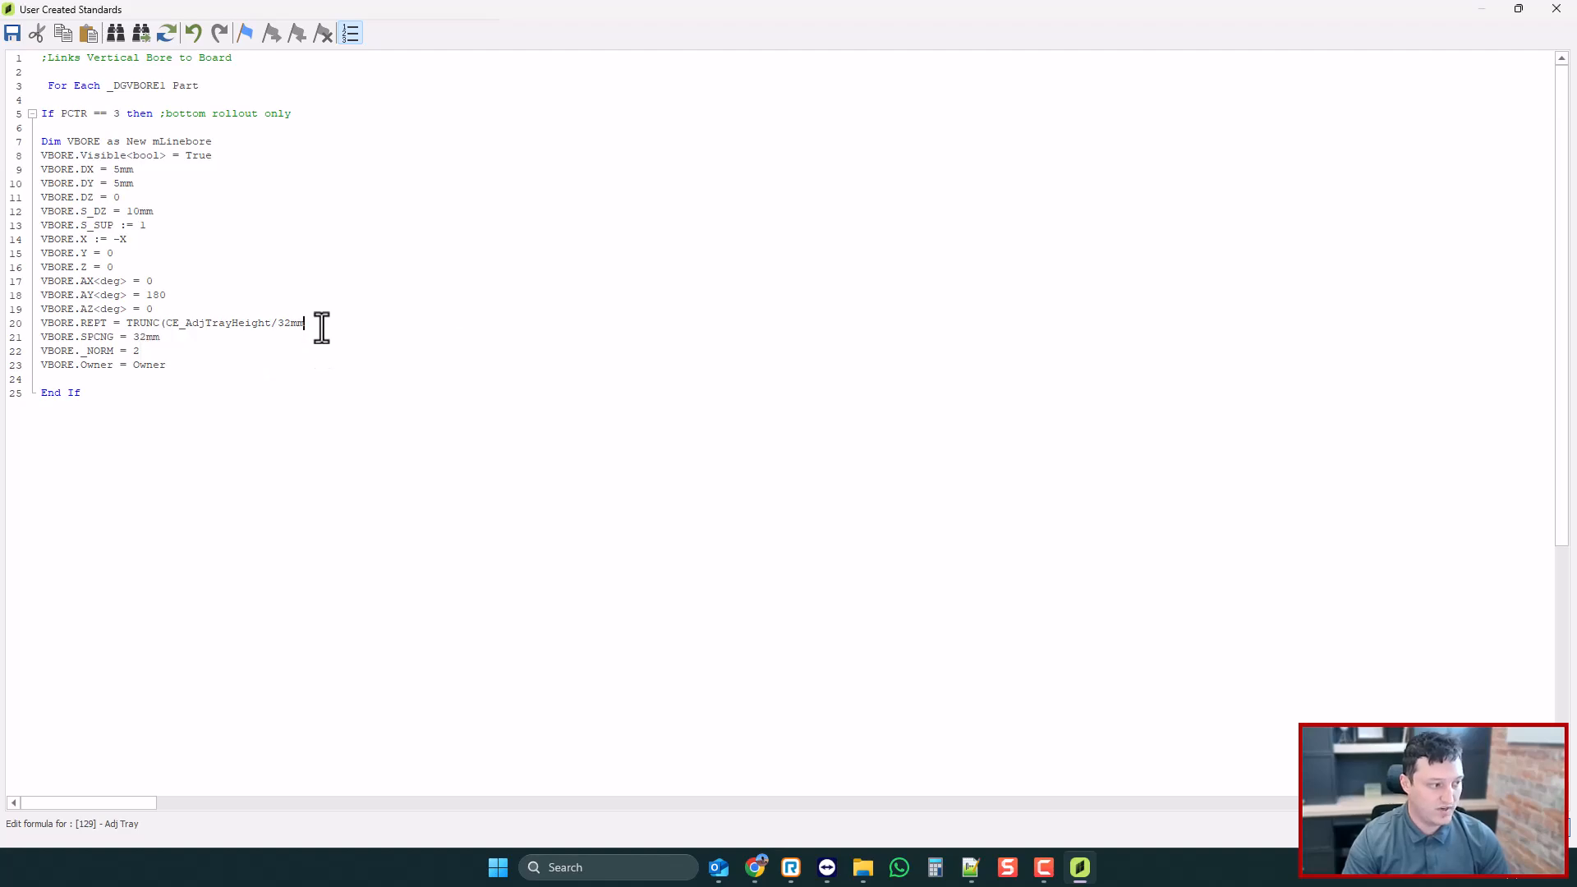
{"action": "left_click", "coordinate": [273, 311]}
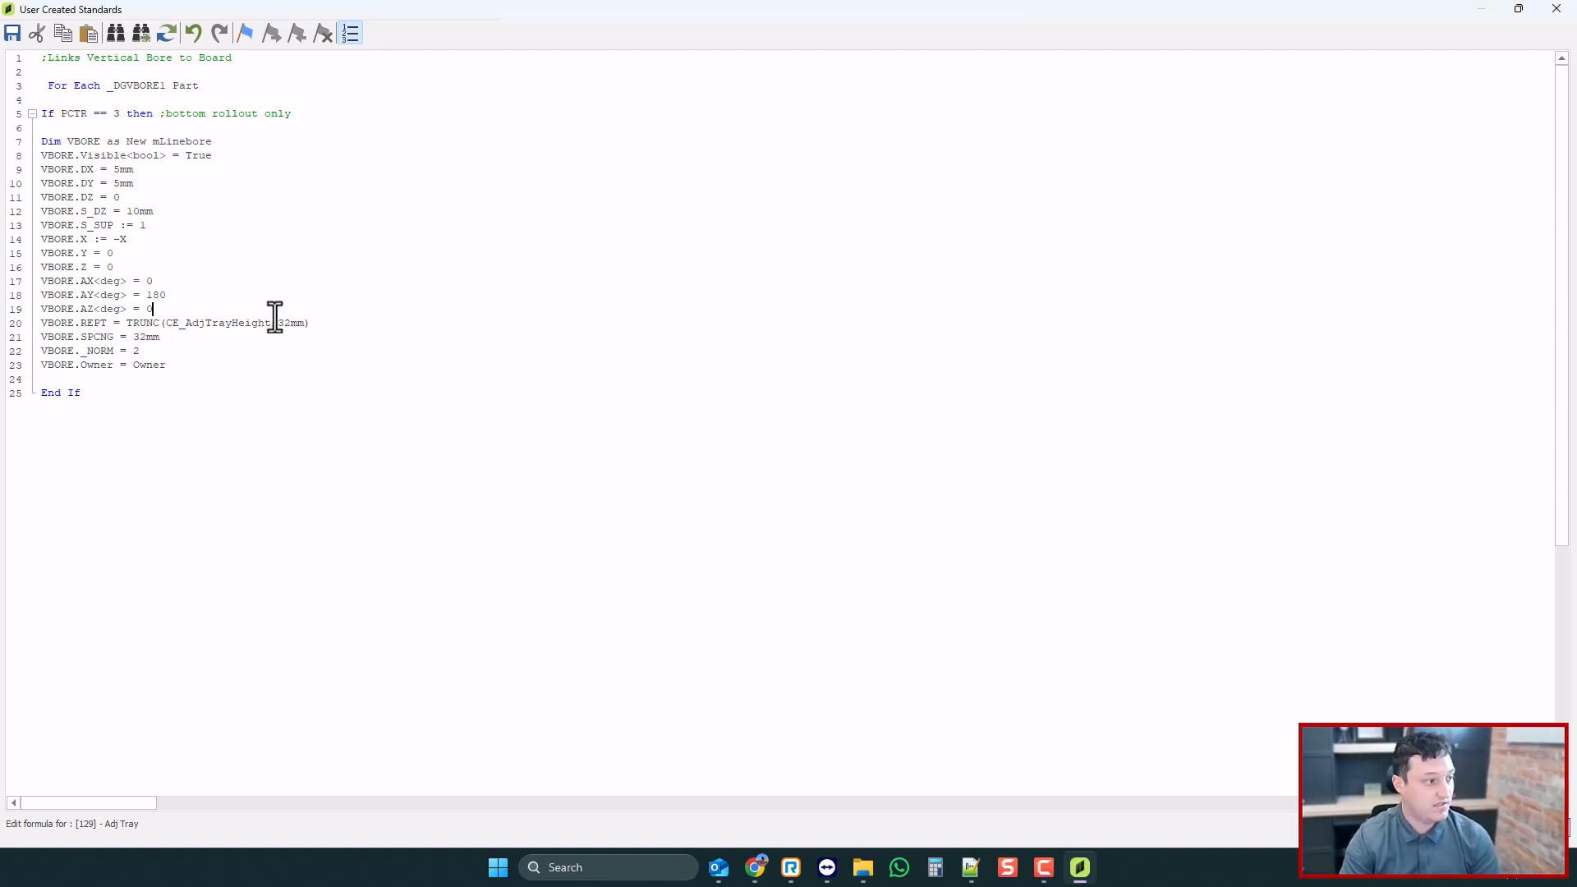
- Save the Adj Tray code, return to the assembly and inspect the line bores in the cabinet's face view
{"action": "left_click", "coordinate": [1569, 8]}
{"action": "left_click", "coordinate": [1568, 8]}
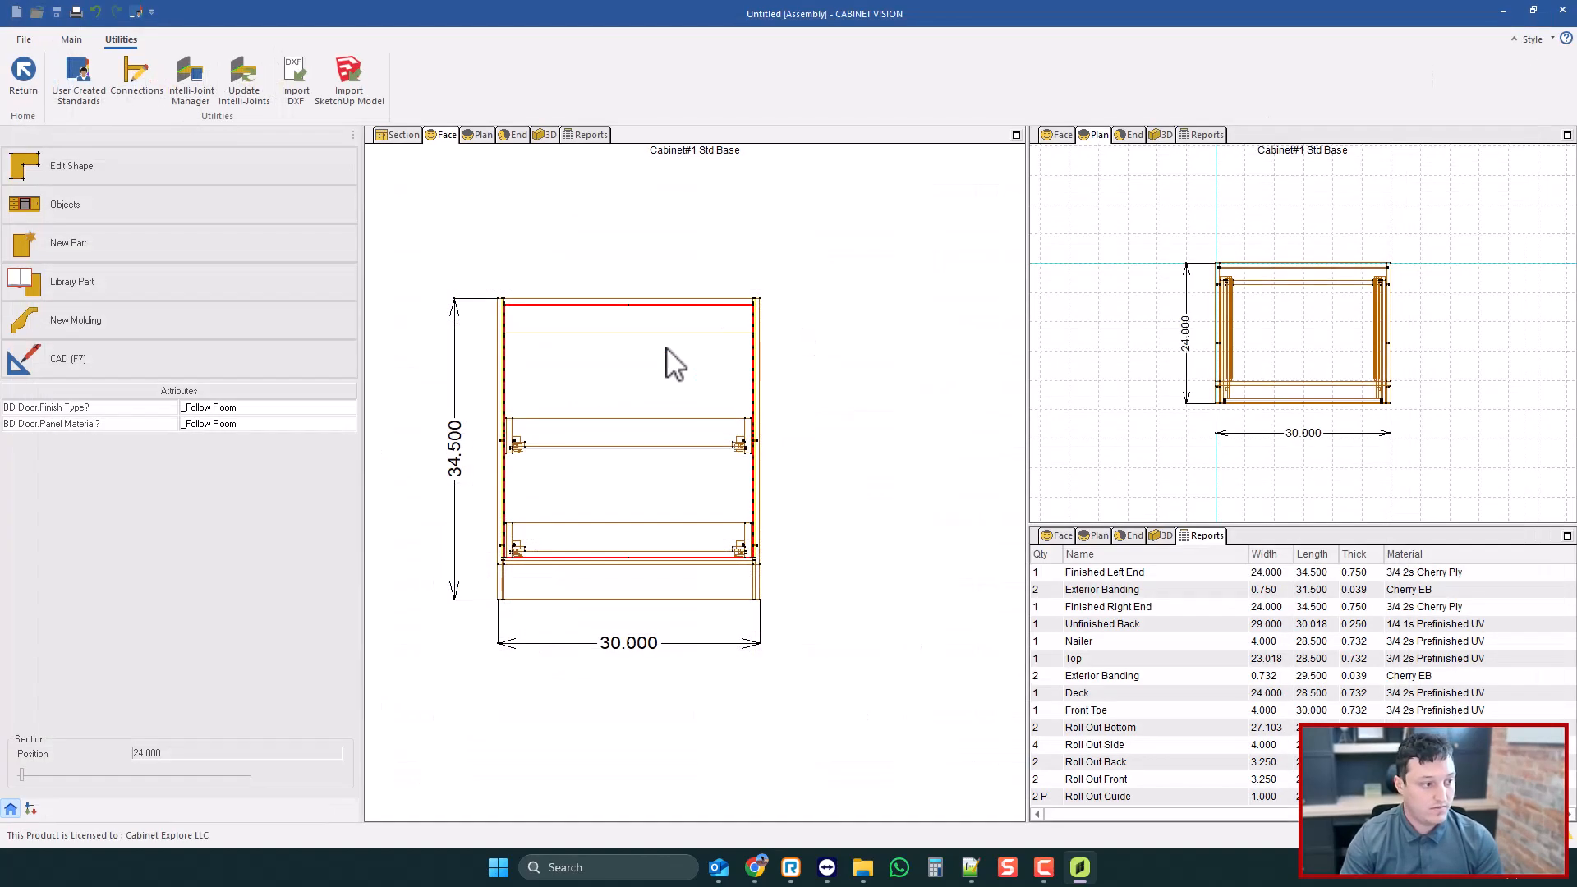
{"action": "scroll", "coordinate": [487, 386], "scroll_direction": "up", "scroll_amount": 3}
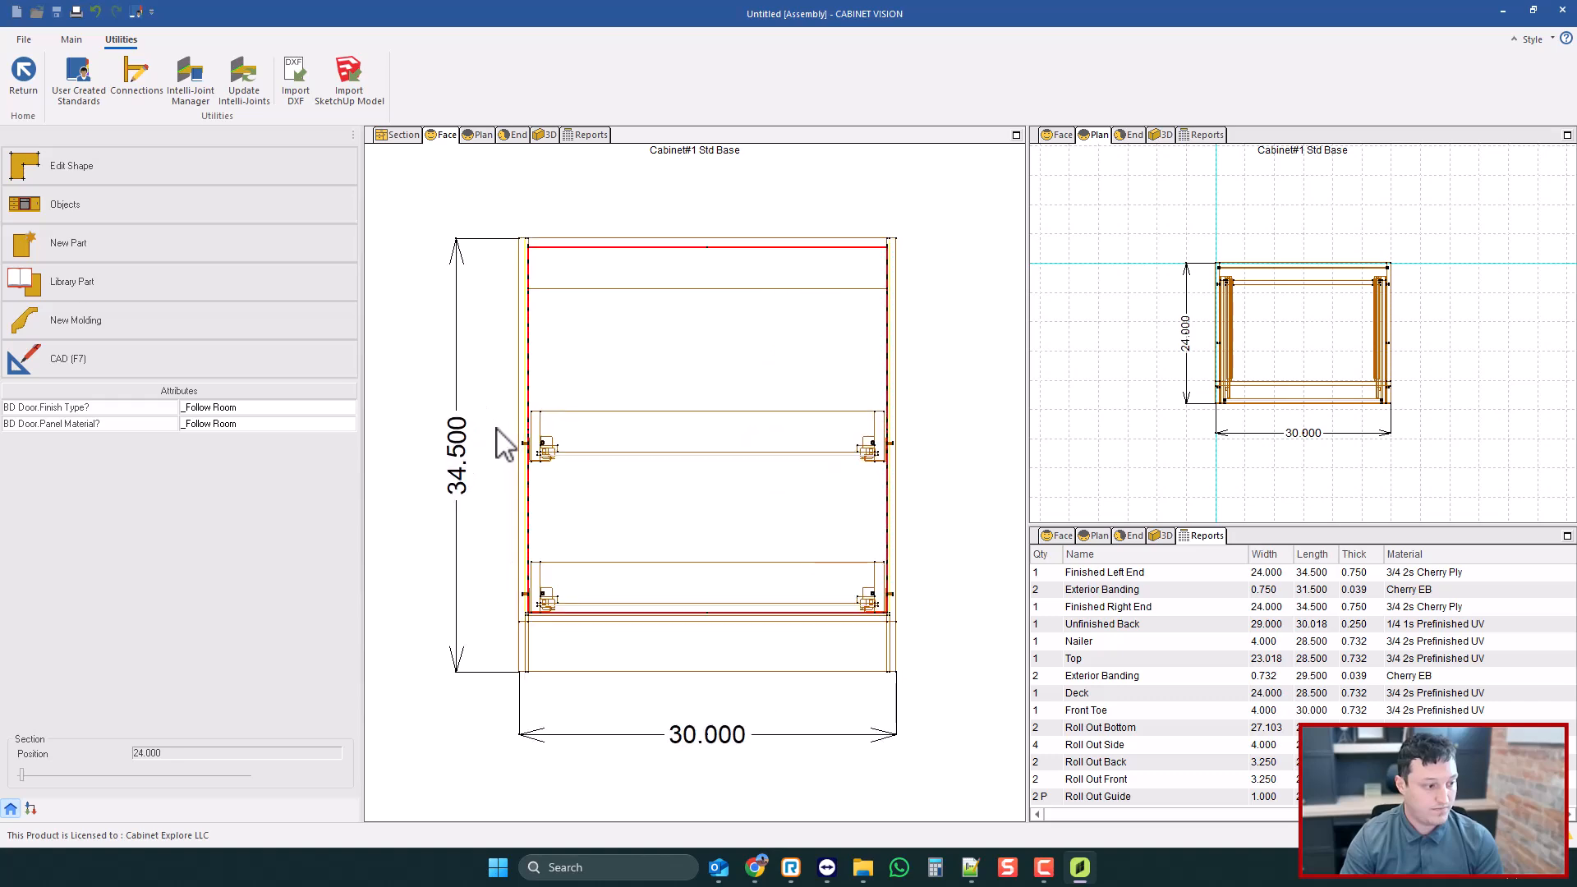
{"action": "scroll", "coordinate": [533, 223], "scroll_direction": "up", "scroll_amount": 3}
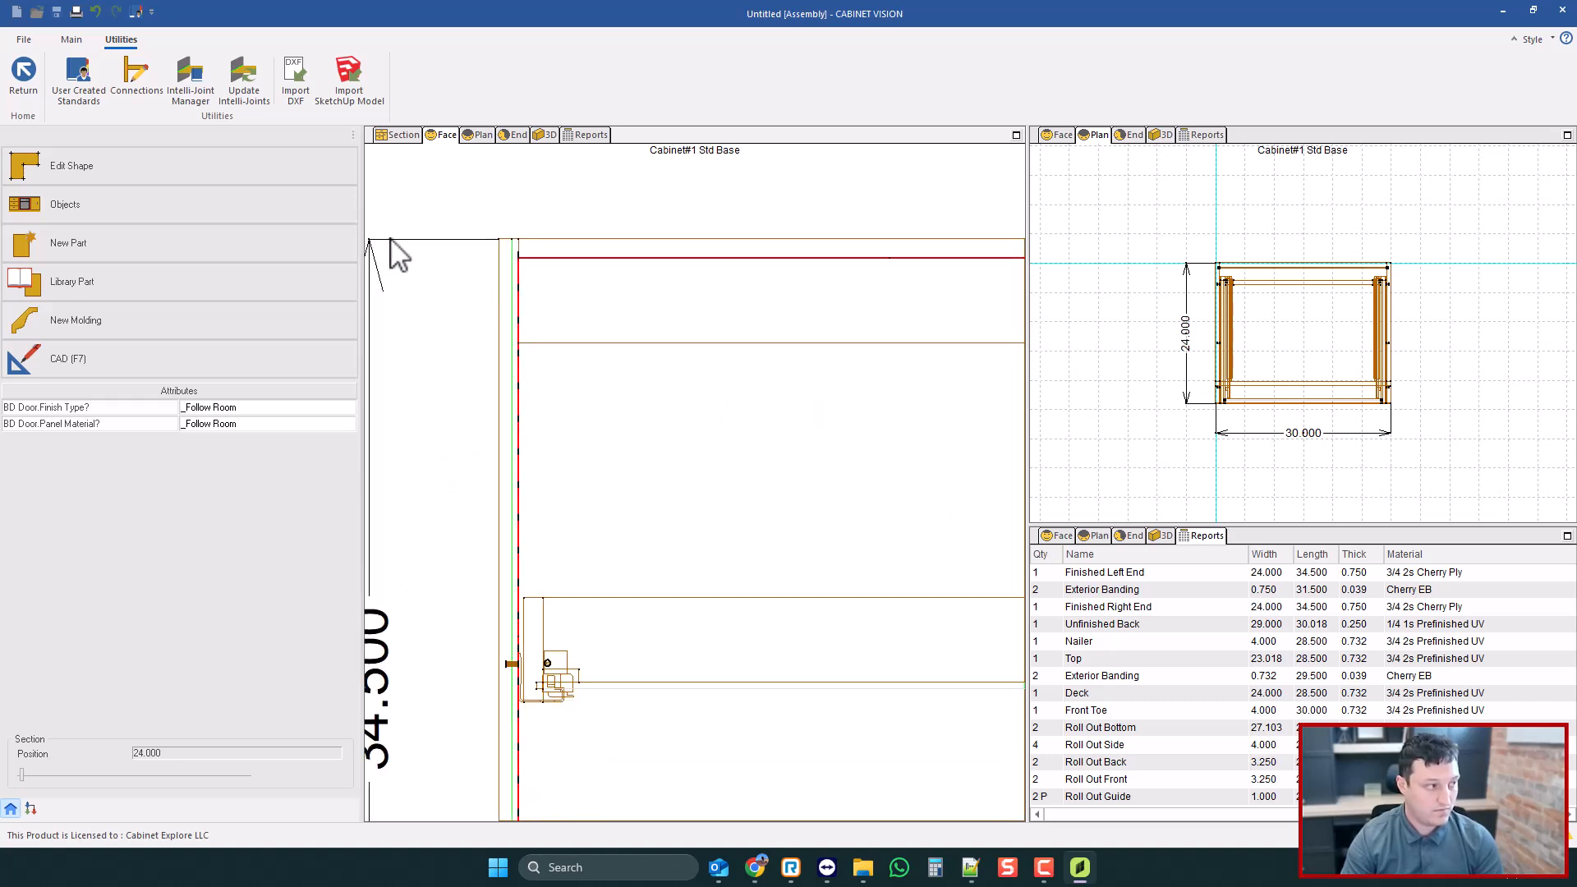
- Change the VBORE.REPT assignment in Adj Tray to ":=", save it and check the result in the assembly's face view and object tree
{"action": "left_click", "coordinate": [82, 76]}
{"action": "left_click", "coordinate": [254, 71]}
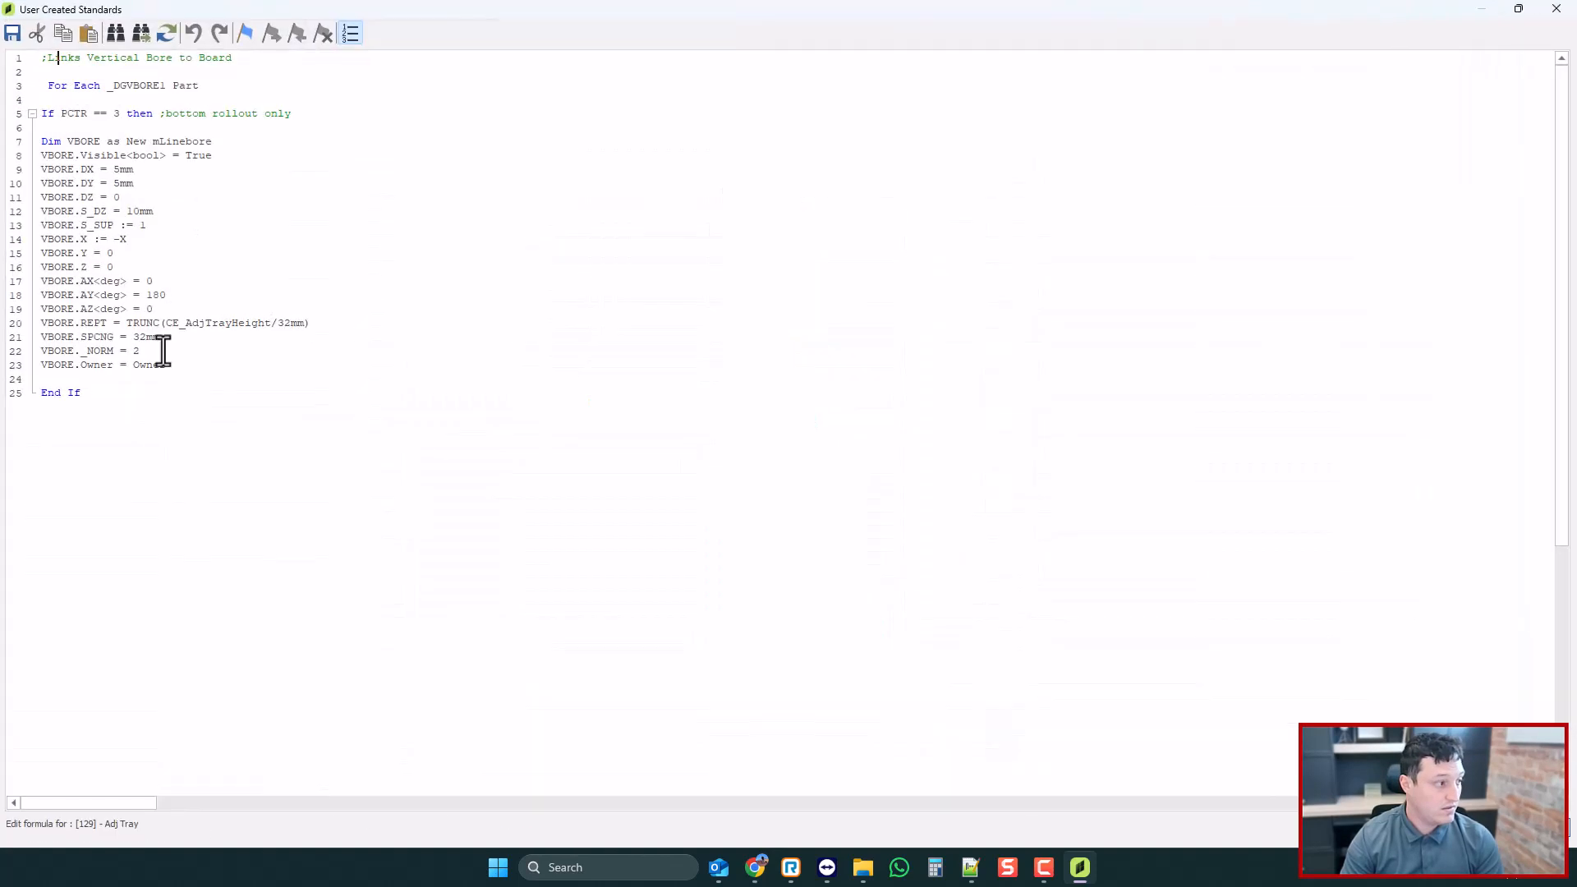
{"action": "left_click", "coordinate": [114, 323]}
{"action": "type", "text": ":"}
{"action": "left_click", "coordinate": [278, 294]}
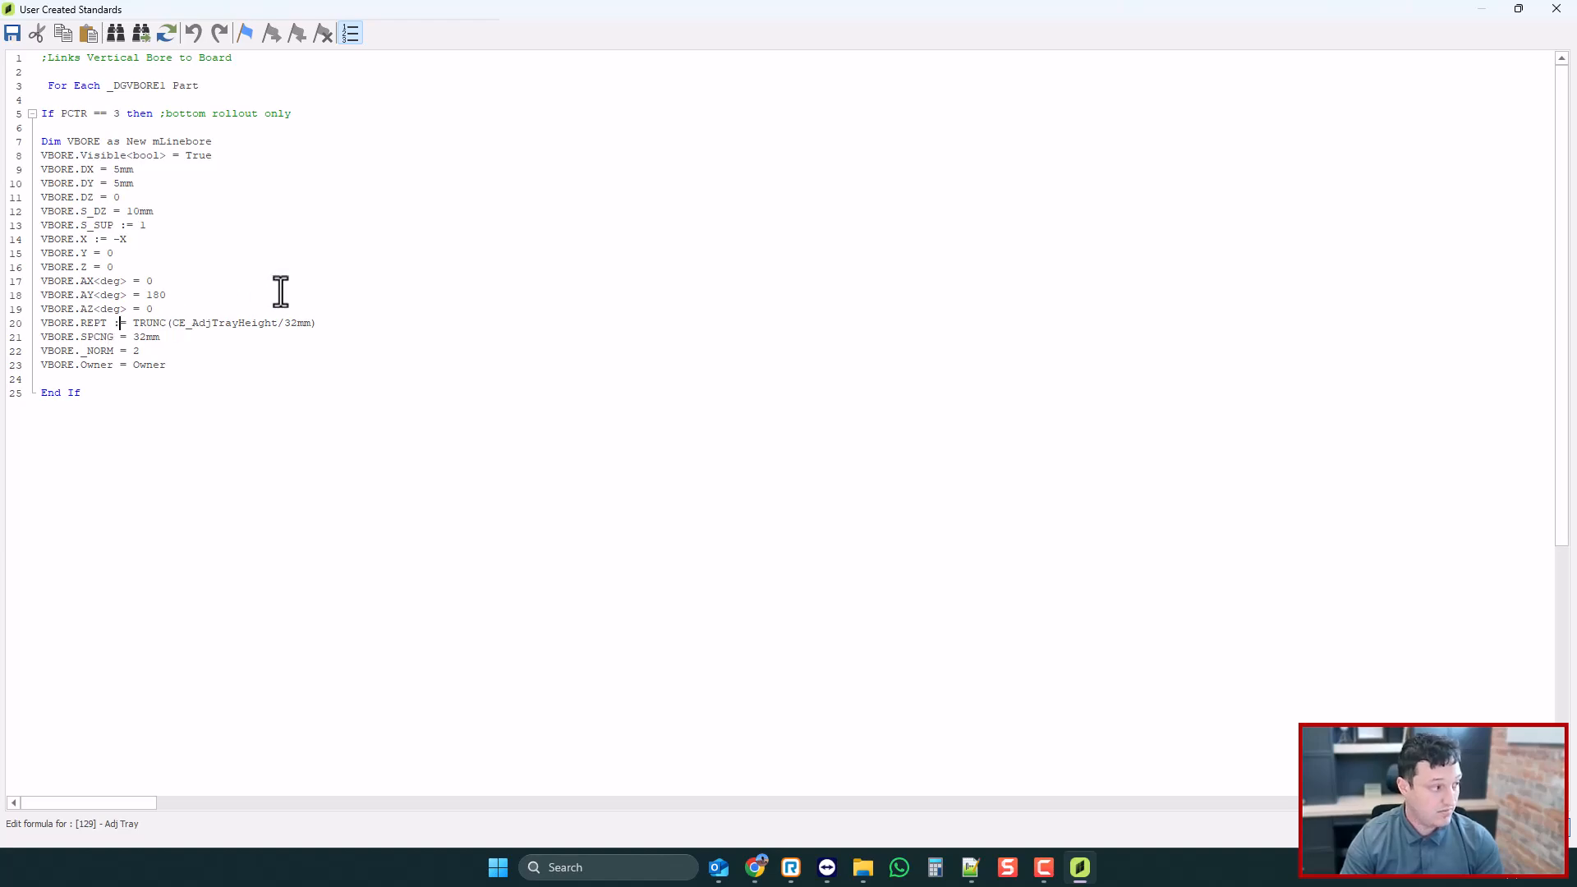
{"action": "left_click", "coordinate": [1555, 9]}
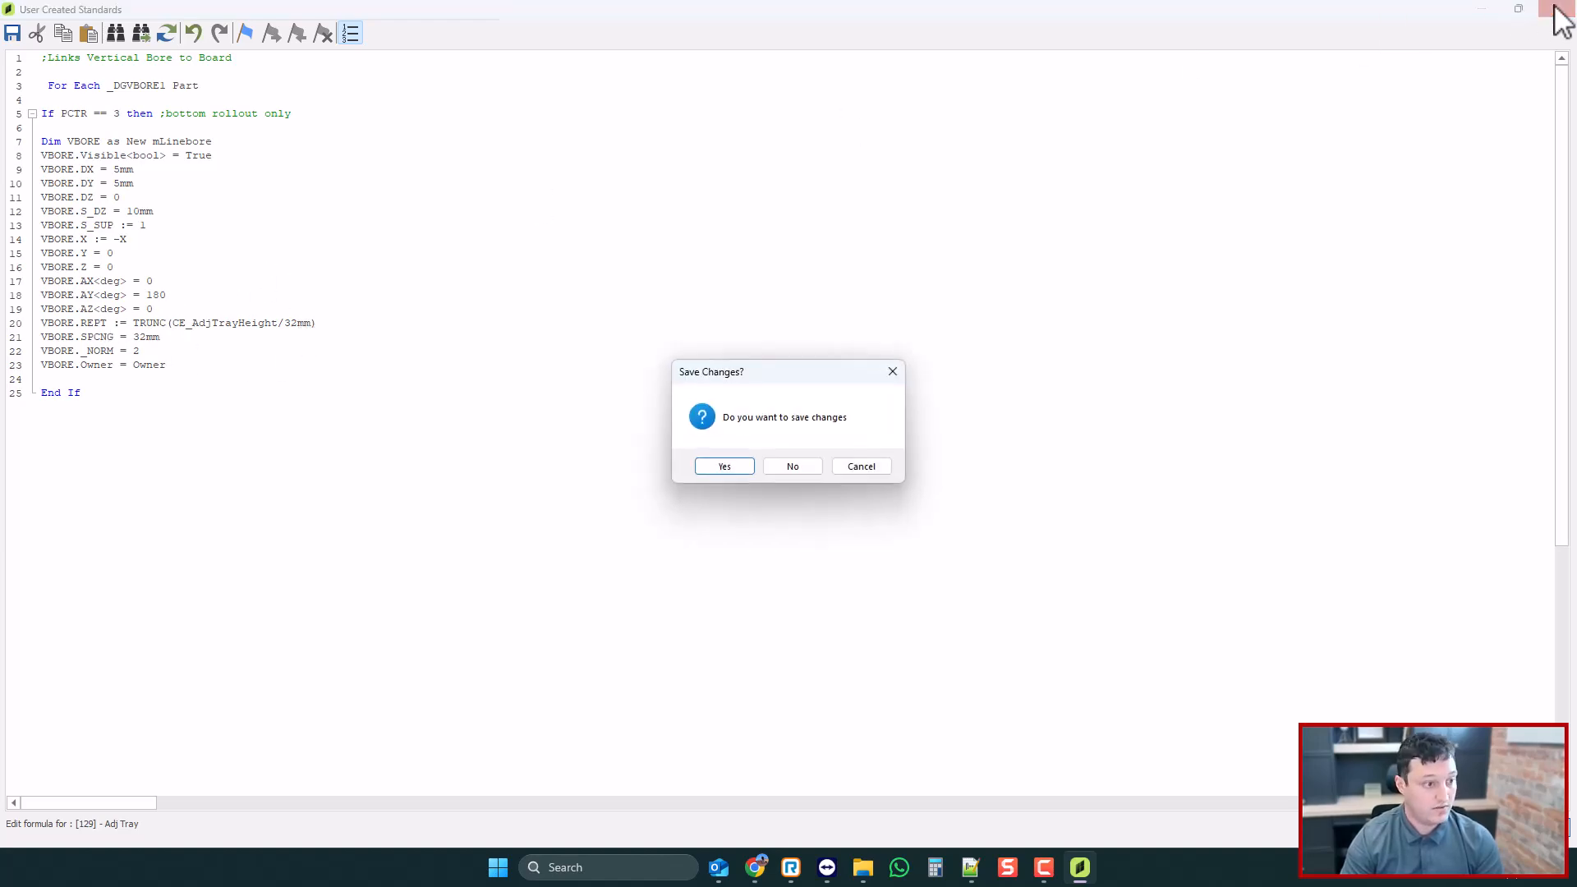
{"action": "key", "text": "Return"}
{"action": "left_click", "coordinate": [18, 86]}
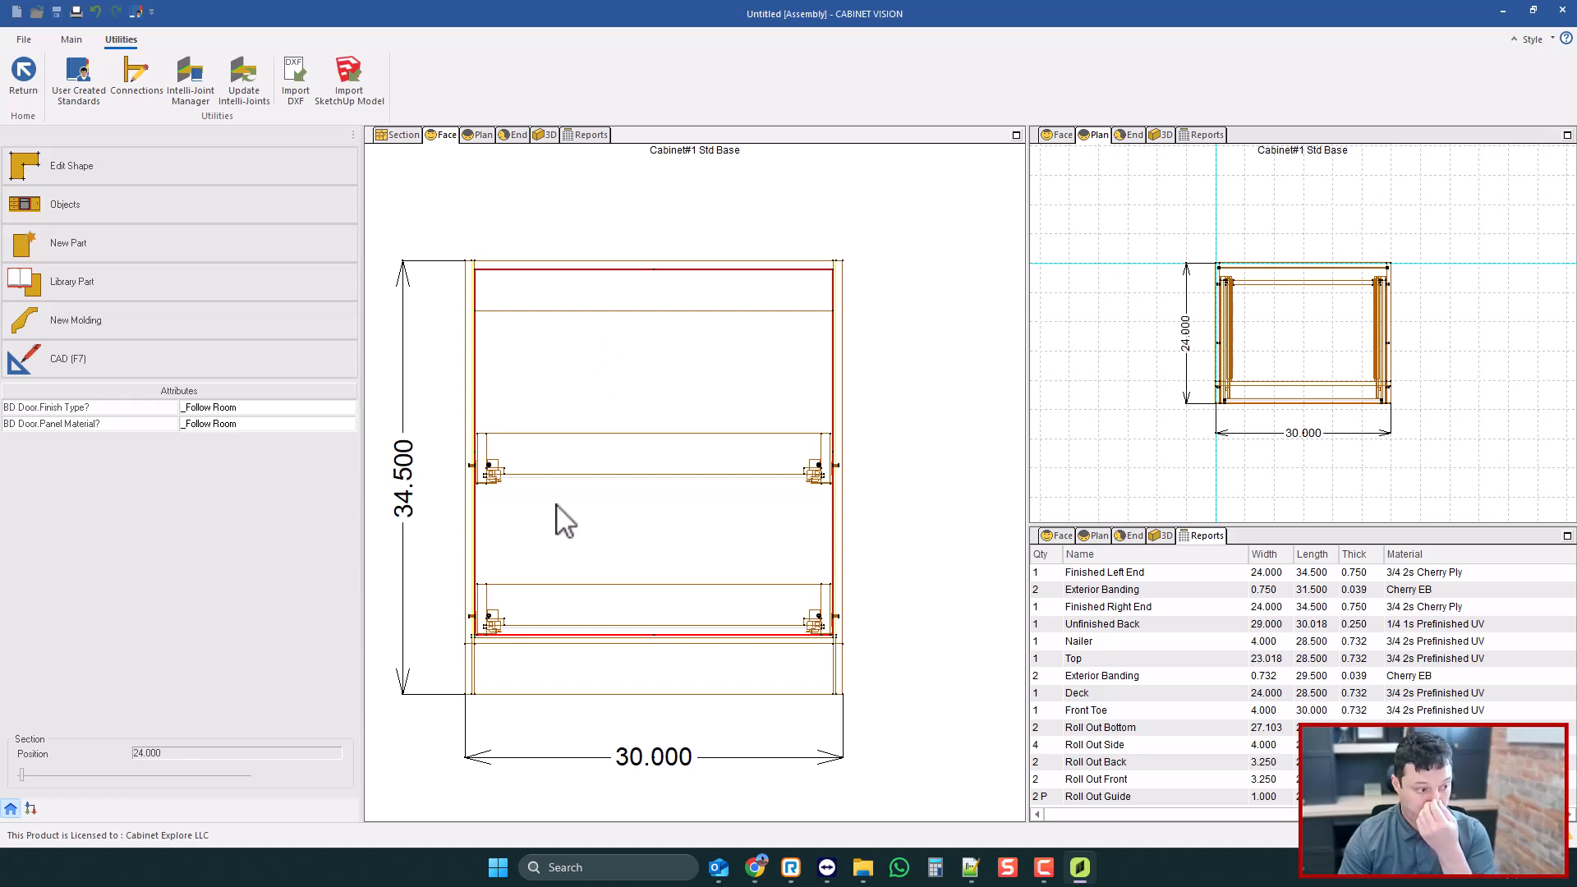
{"action": "left_click", "coordinate": [31, 809]}
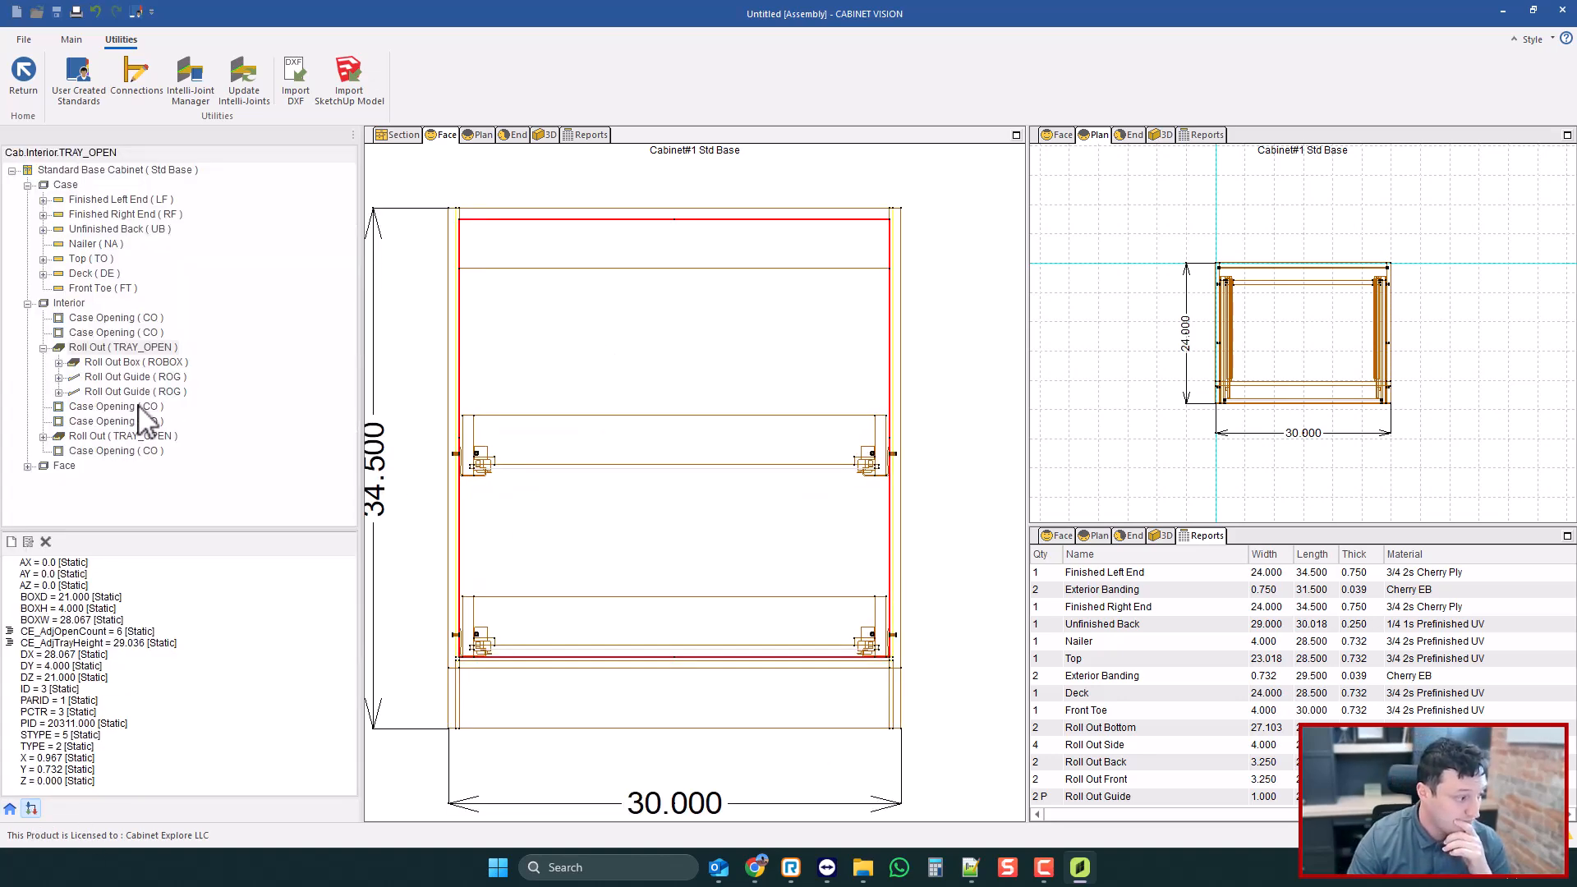
- Check the Adj Tray 2 code and move Adj Tray 2 above Adj Tray in the standards order
{"action": "left_click", "coordinate": [76, 75]}
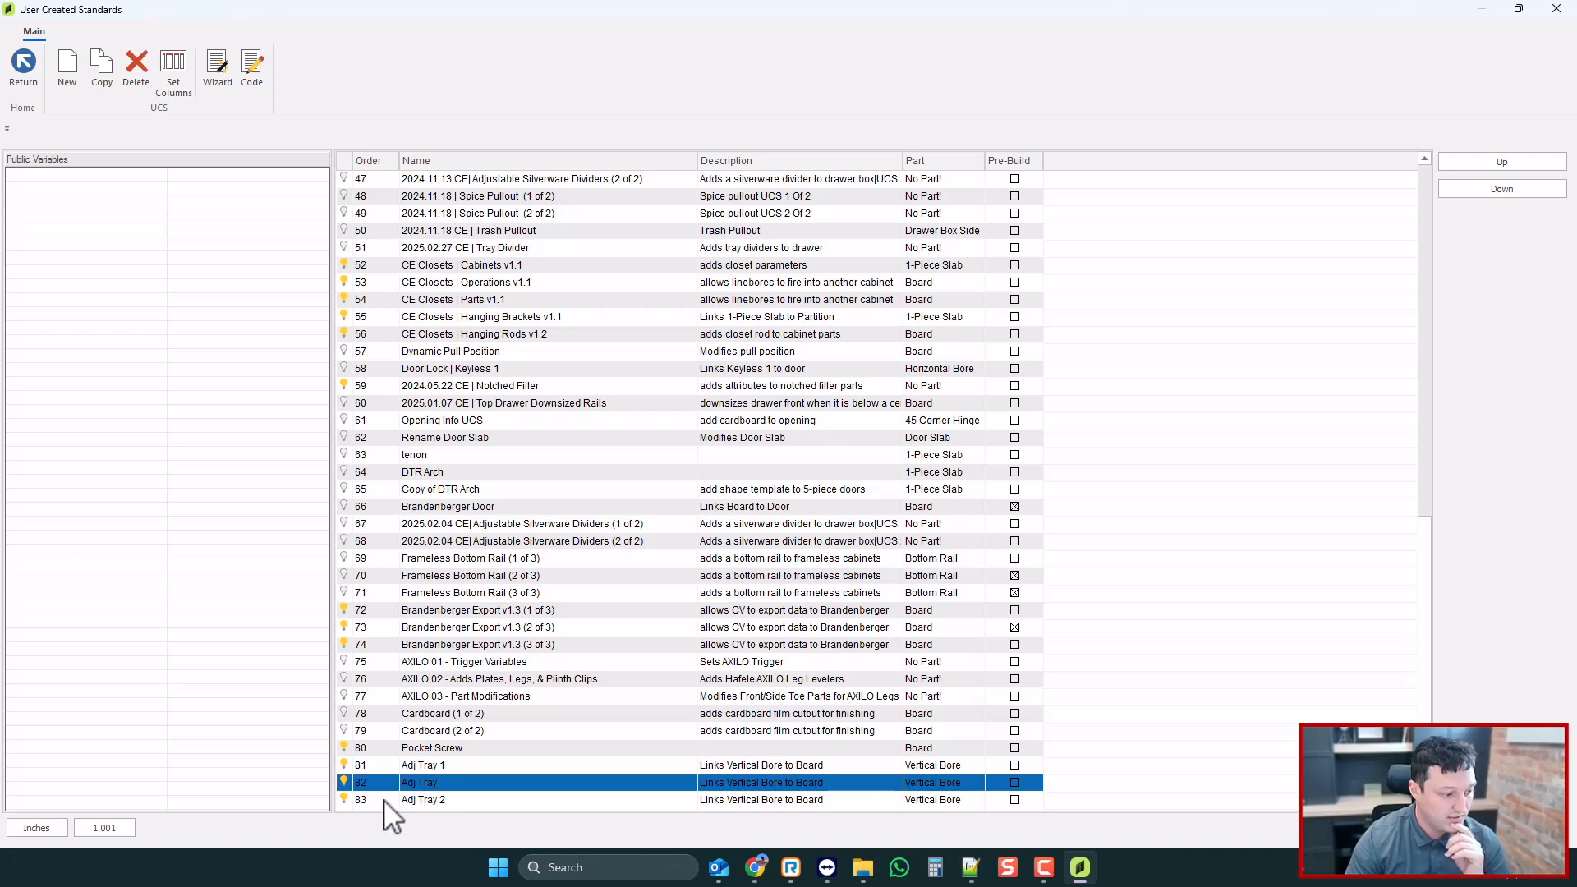
{"action": "left_click", "coordinate": [441, 800]}
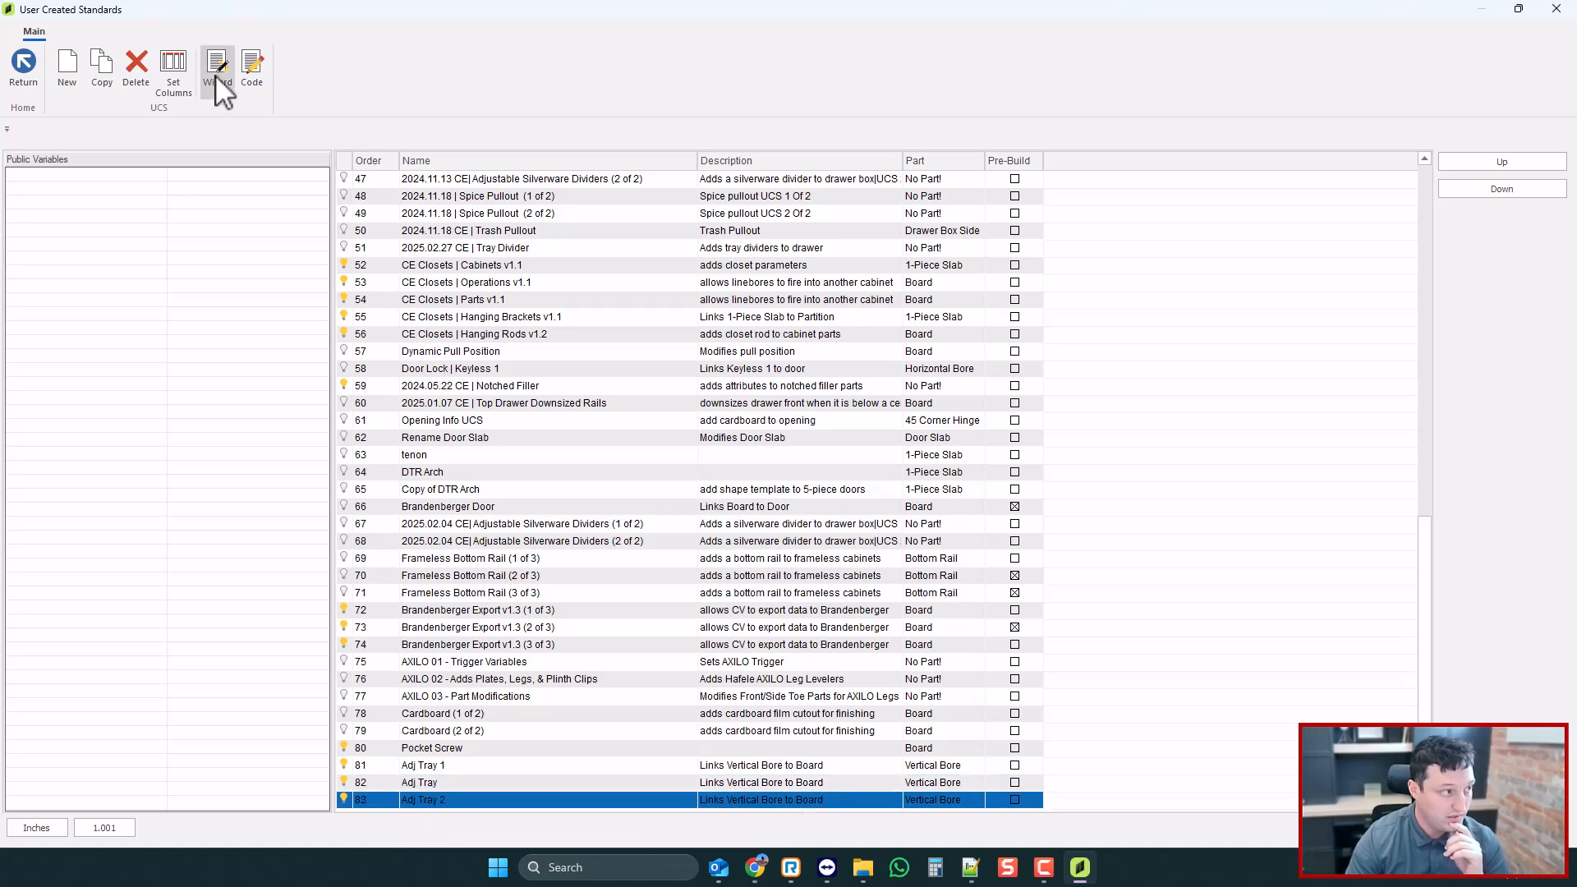
{"action": "left_click", "coordinate": [252, 72]}
{"action": "left_click", "coordinate": [1557, 9]}
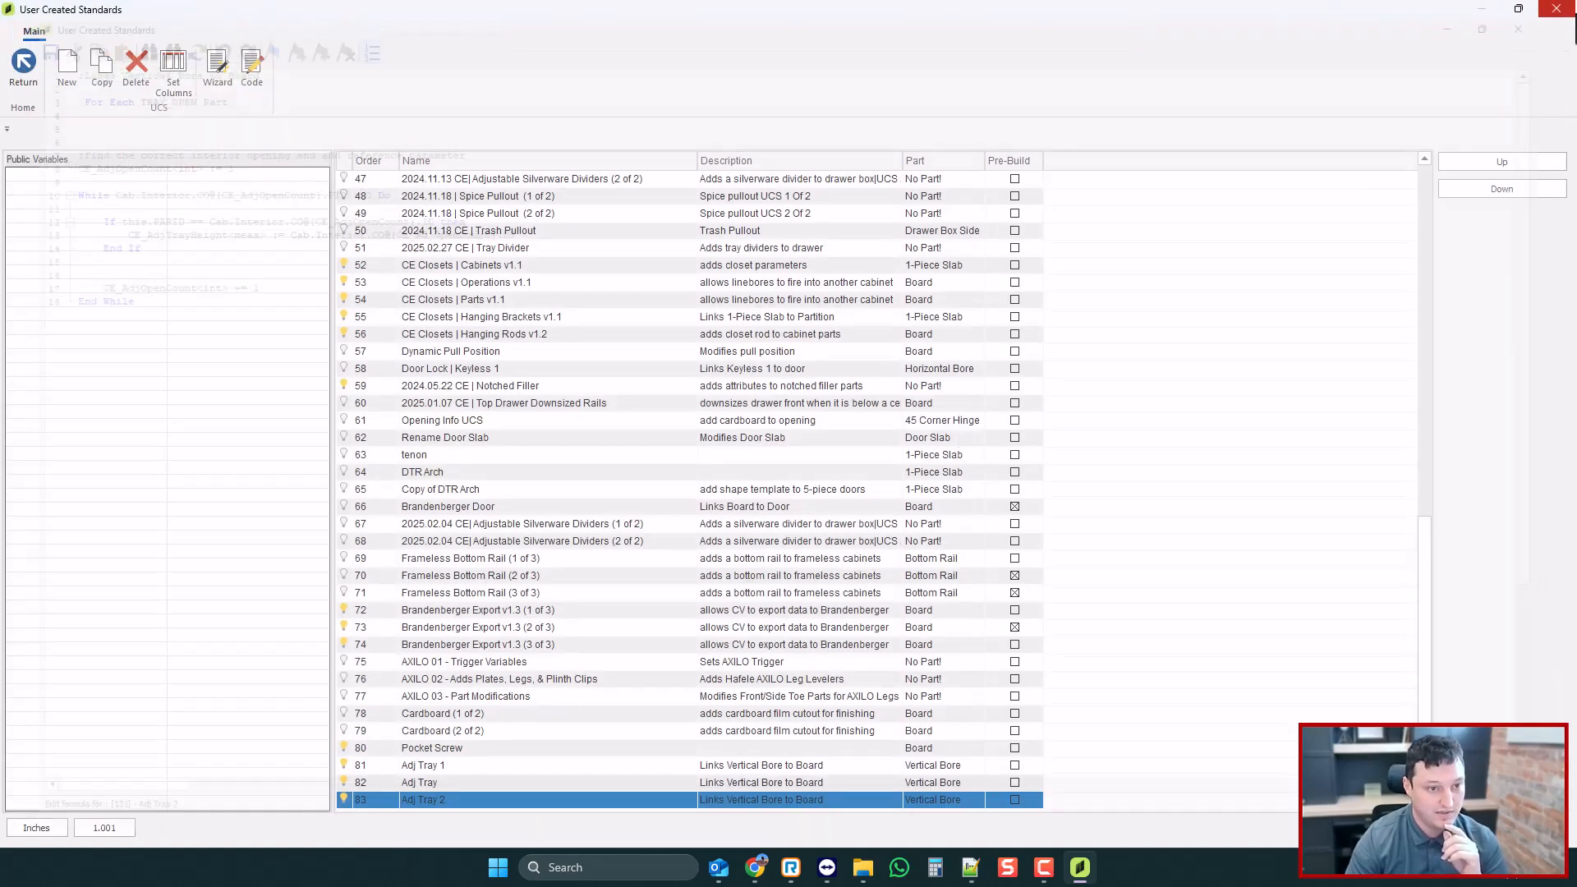
{"action": "left_click", "coordinate": [1533, 165]}
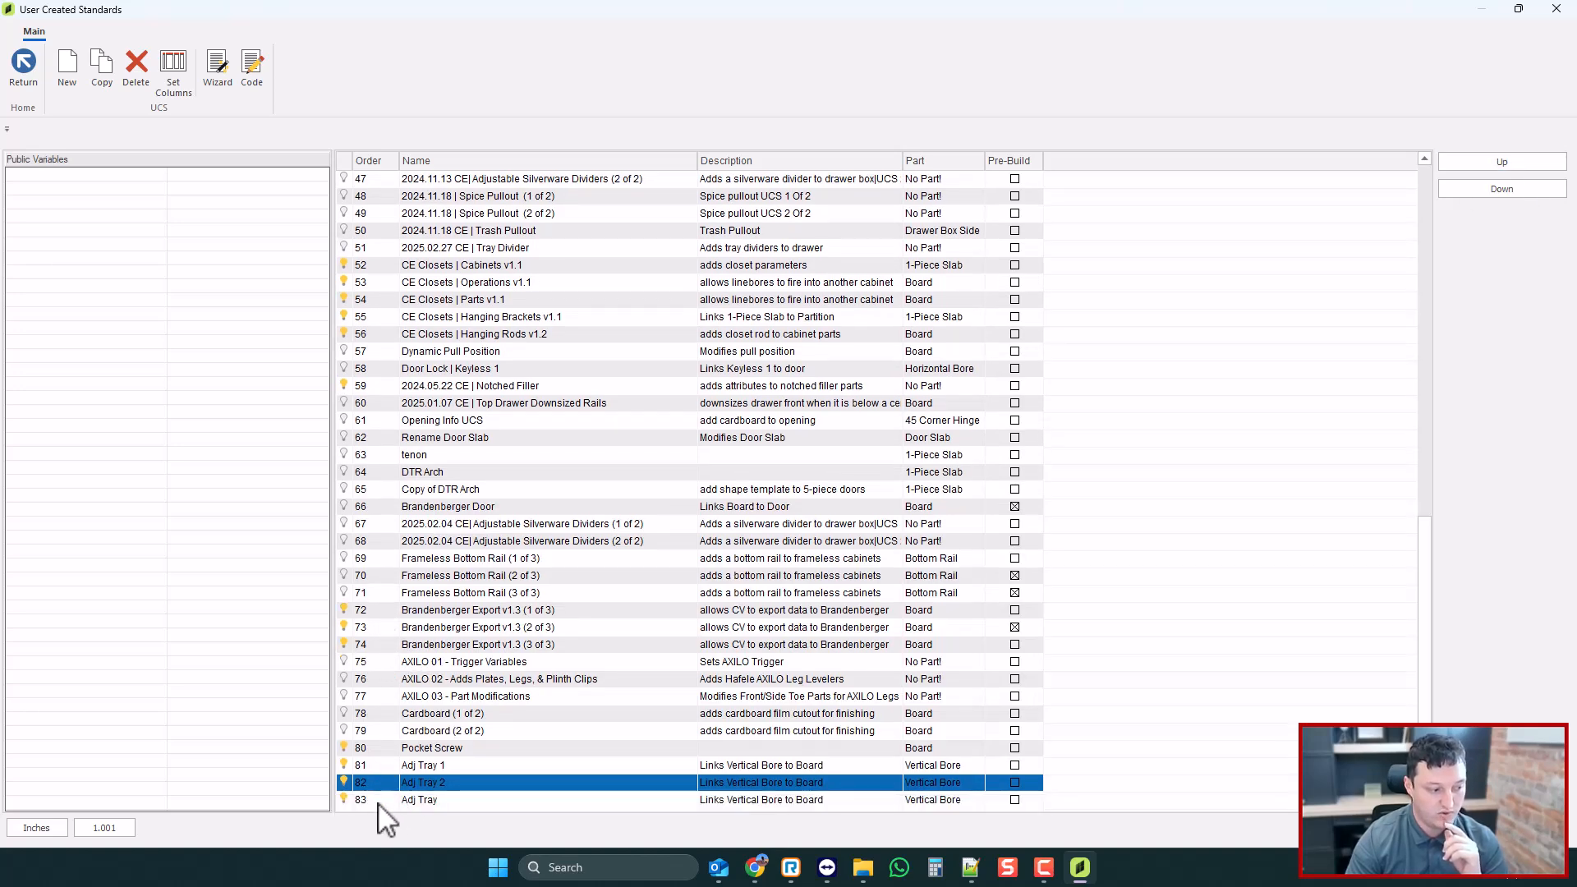
- Rename the Adj Tray standard as Adj Tray 3 and return to the assembly
{"action": "left_click", "coordinate": [386, 802]}
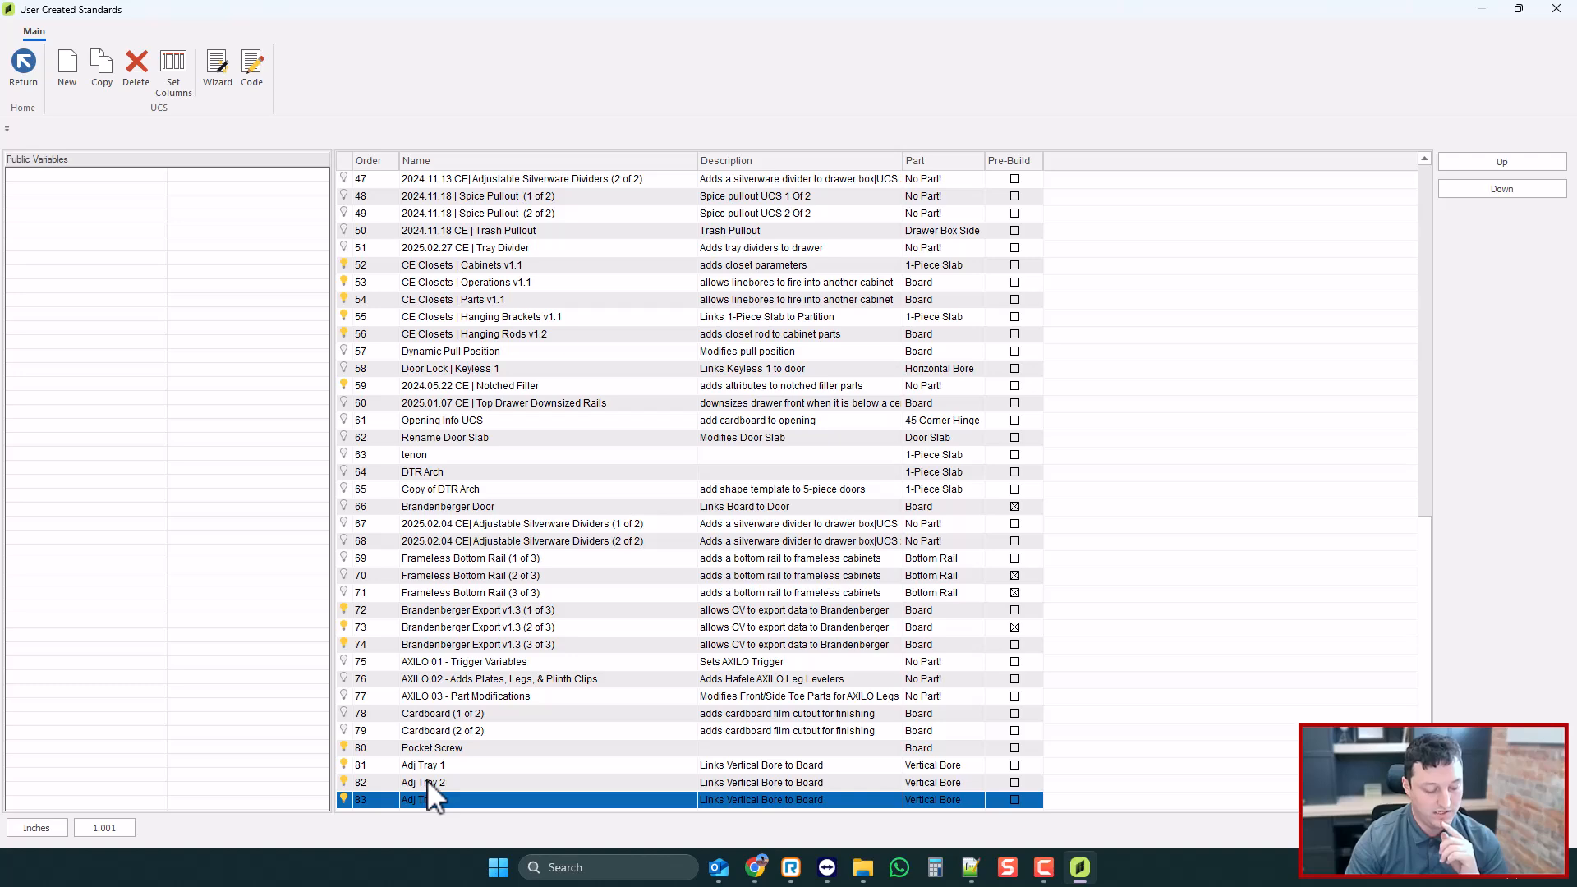
{"action": "left_click", "coordinate": [443, 798]}
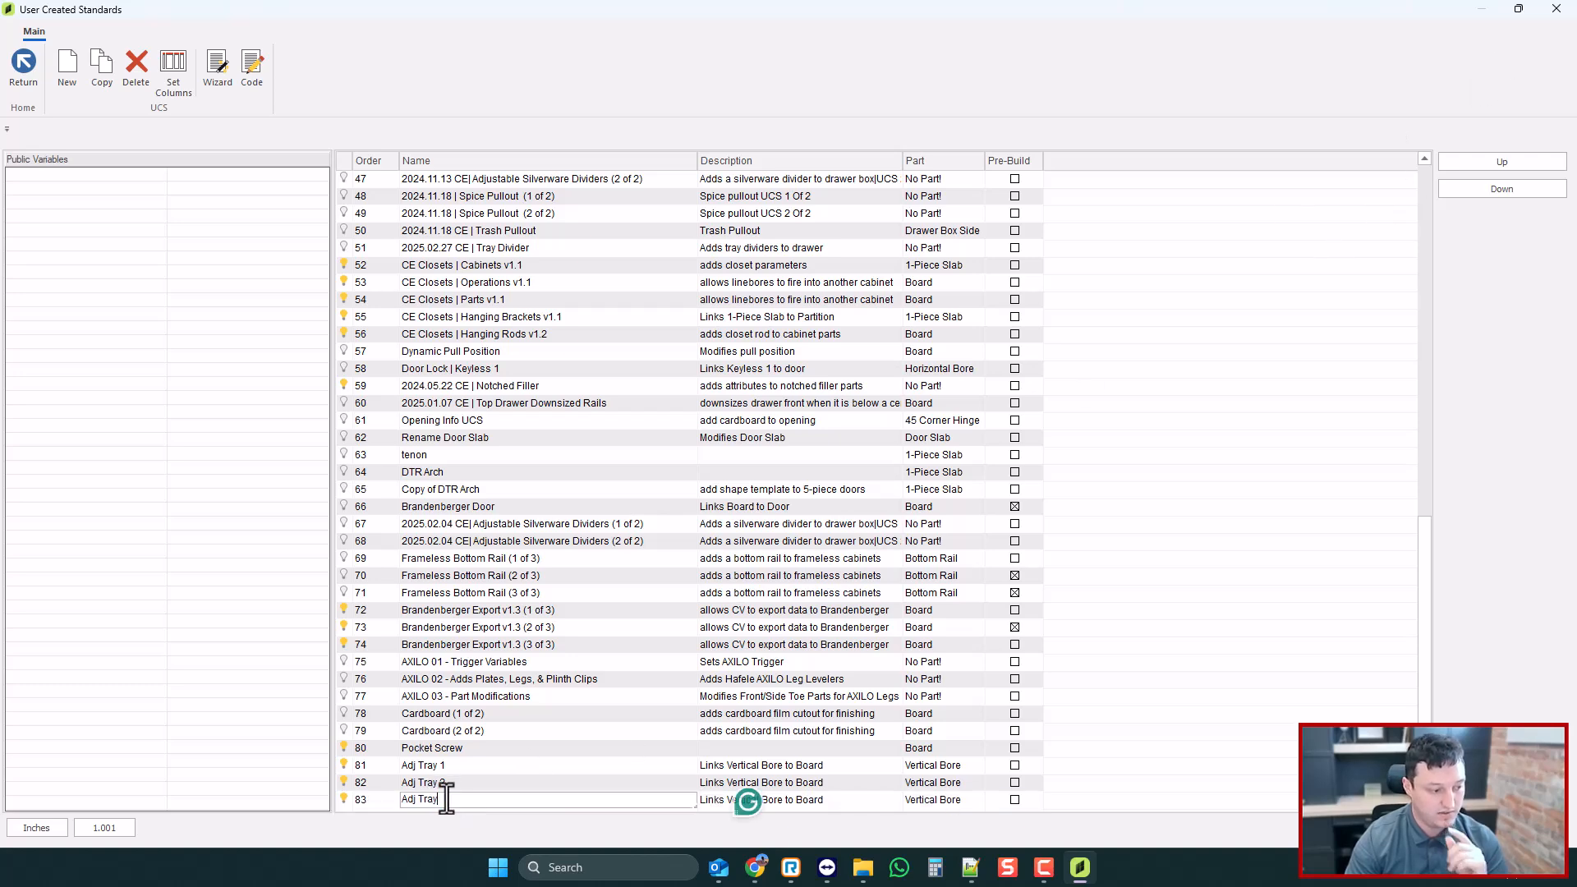
{"action": "left_click", "coordinate": [388, 803]}
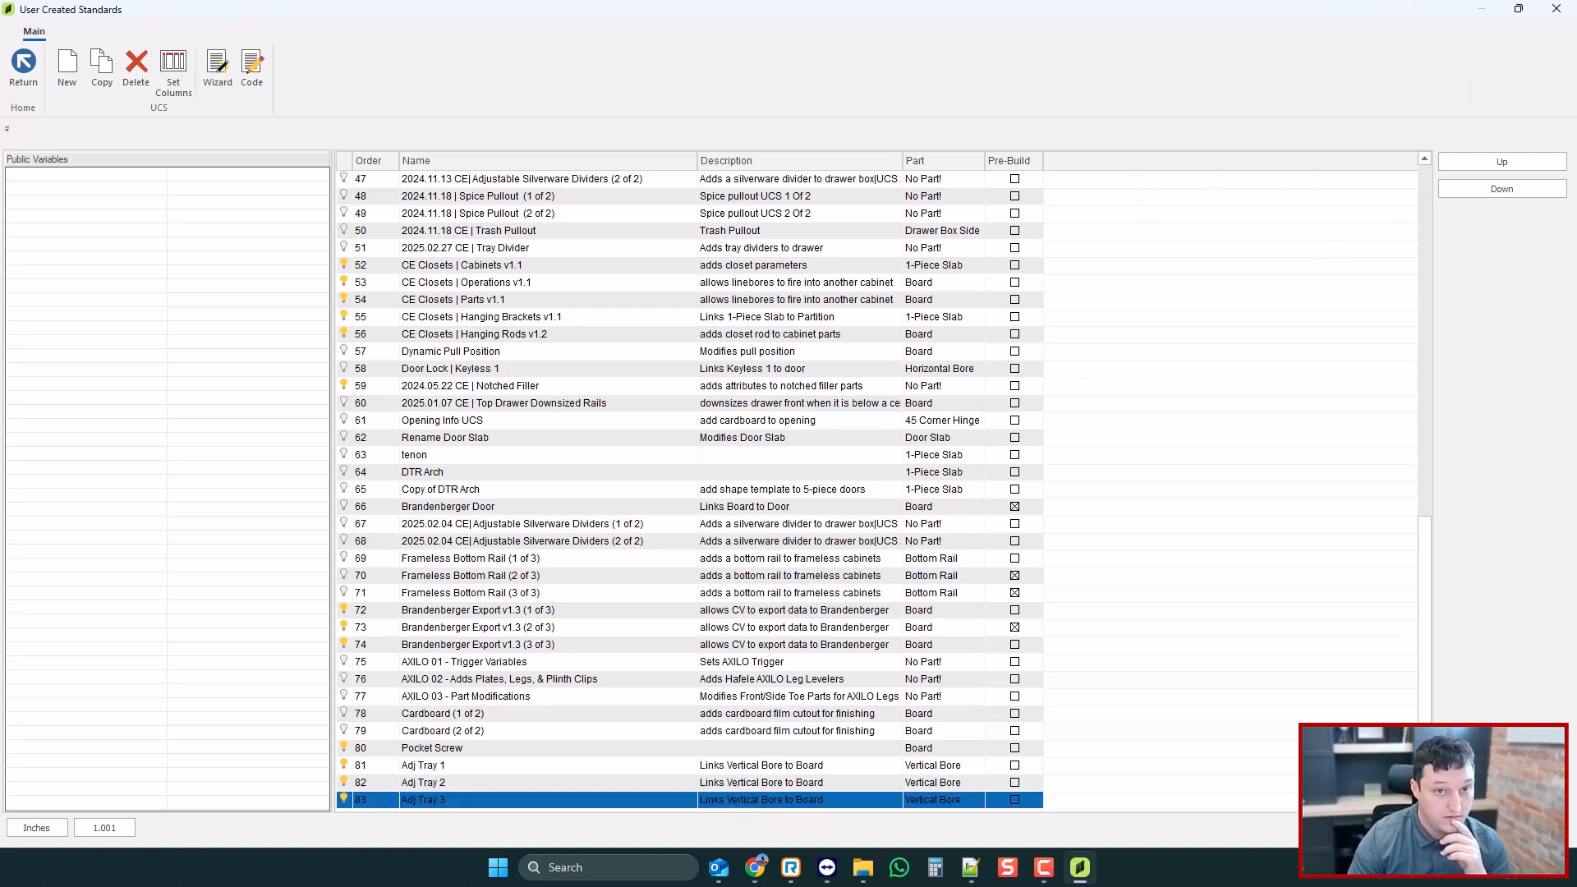
{"action": "left_click", "coordinate": [1557, 9]}
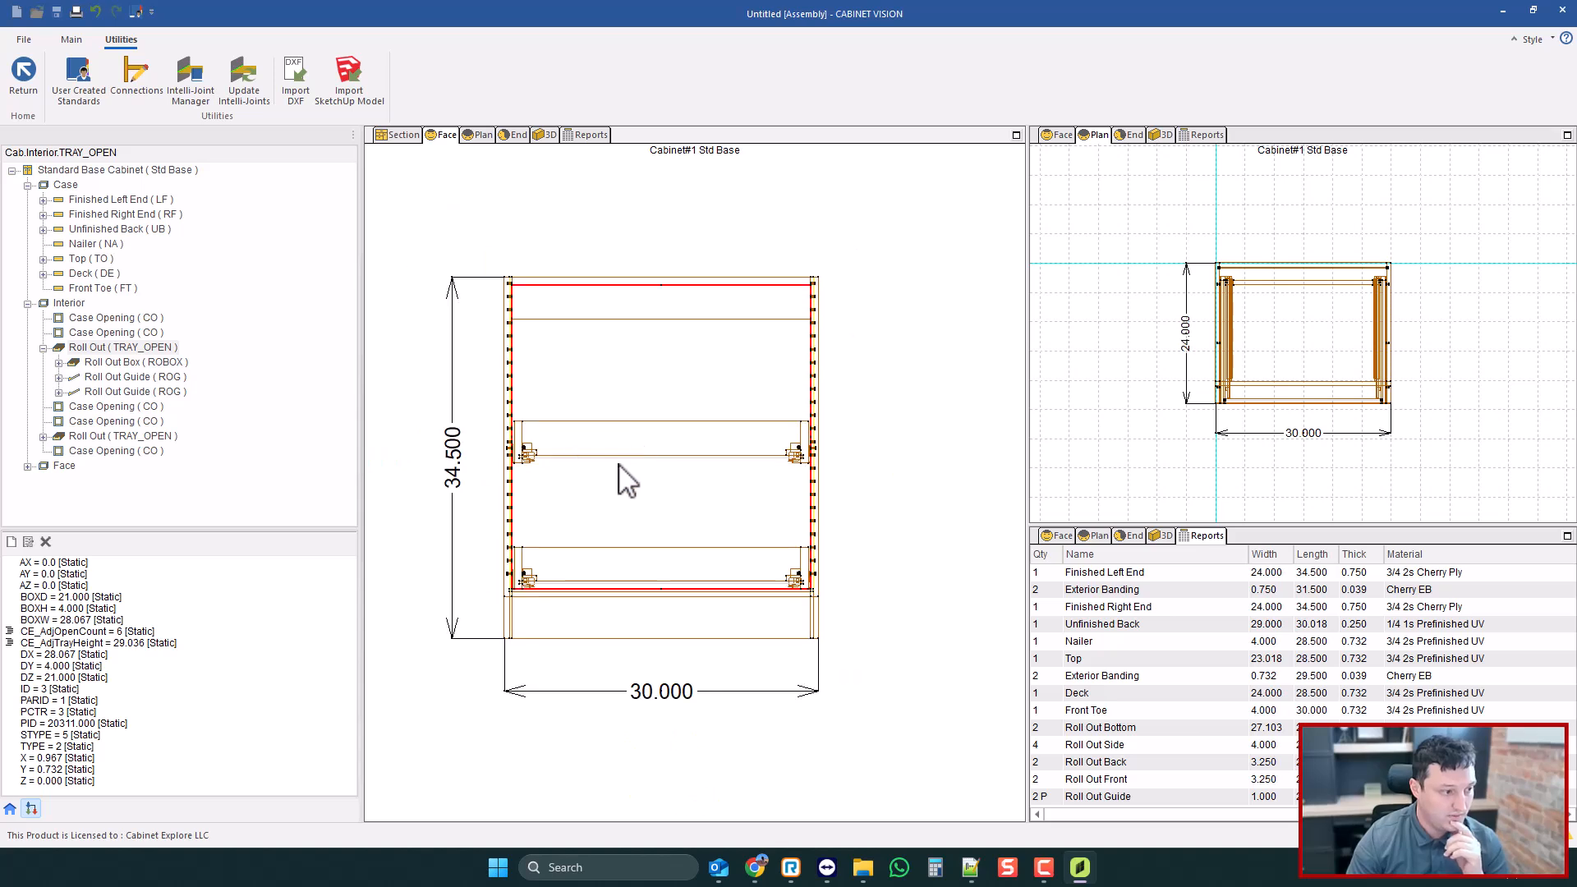
- Inspect the line bore column in the cabinet's end view, especially near the top of the cabinet
{"action": "left_click", "coordinate": [515, 134]}
{"action": "scroll", "coordinate": [620, 300], "scroll_direction": "up", "scroll_amount": 3}
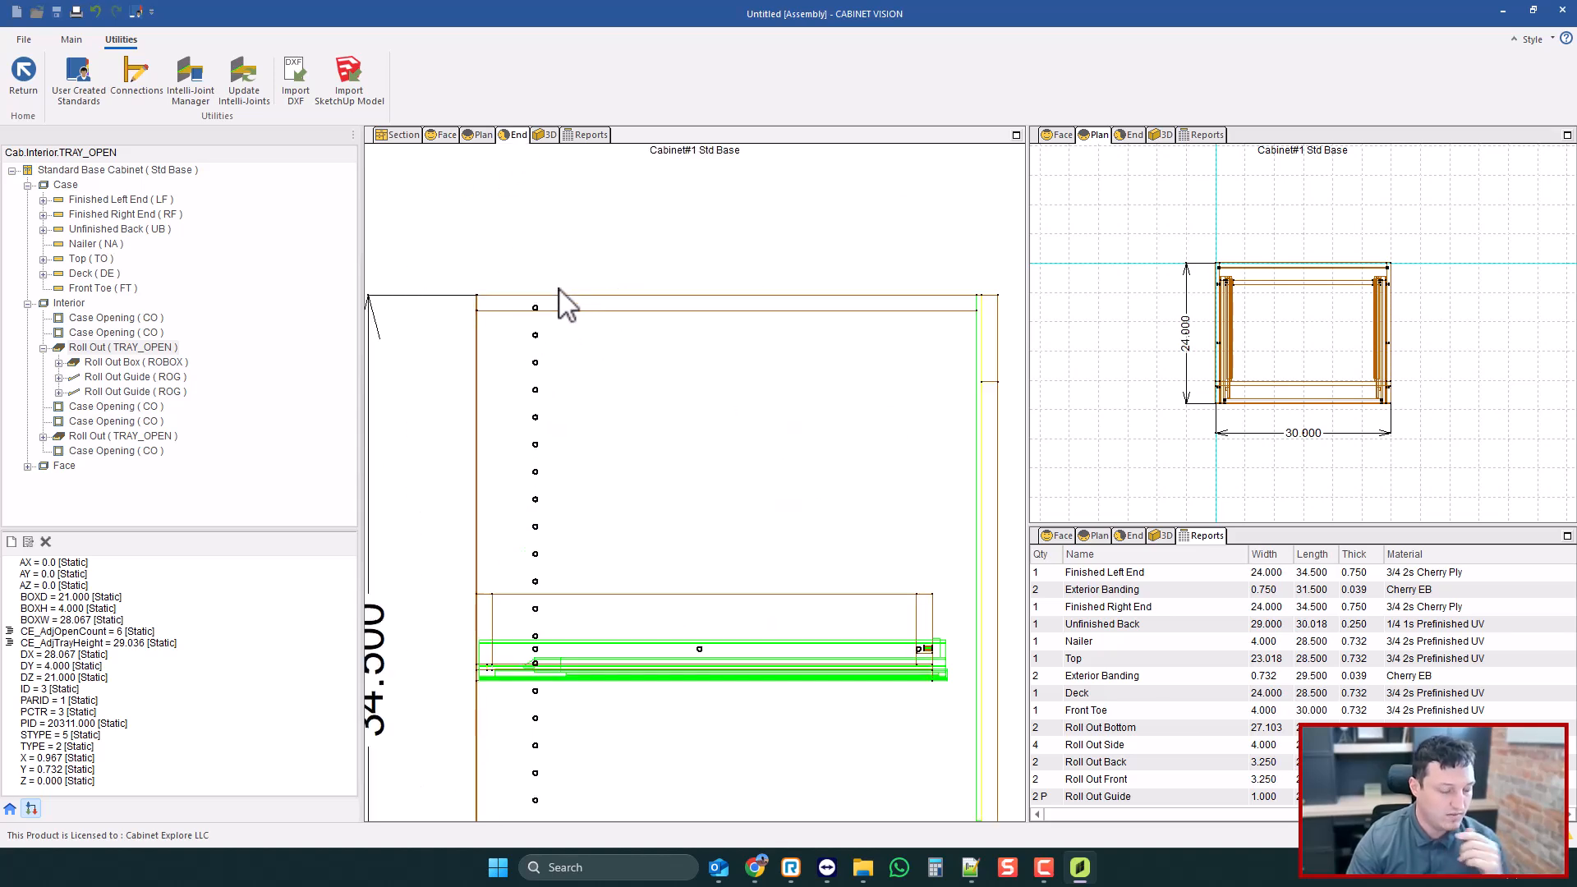
{"action": "scroll", "coordinate": [586, 309], "scroll_direction": "down", "scroll_amount": 2}
{"action": "scroll", "coordinate": [535, 367], "scroll_direction": "up", "scroll_amount": 1}
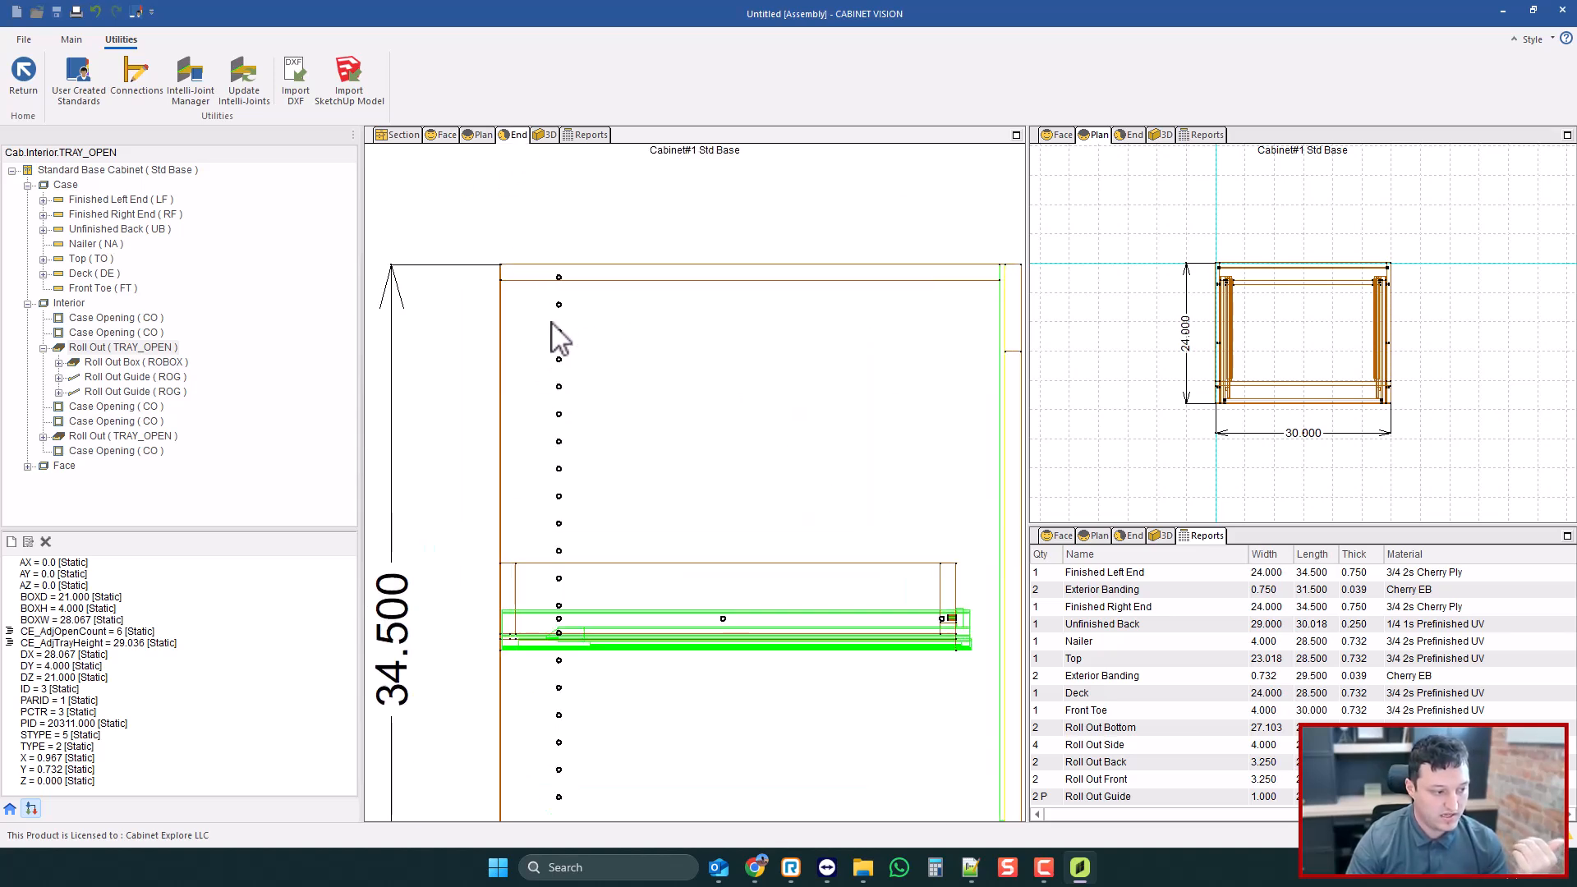
{"action": "scroll", "coordinate": [550, 341], "scroll_direction": "down", "scroll_amount": 1}
- Append "- 1" to the VBORE.REPT formula in Adj Tray 3, save it and return to the assembly
{"action": "left_click", "coordinate": [78, 76]}
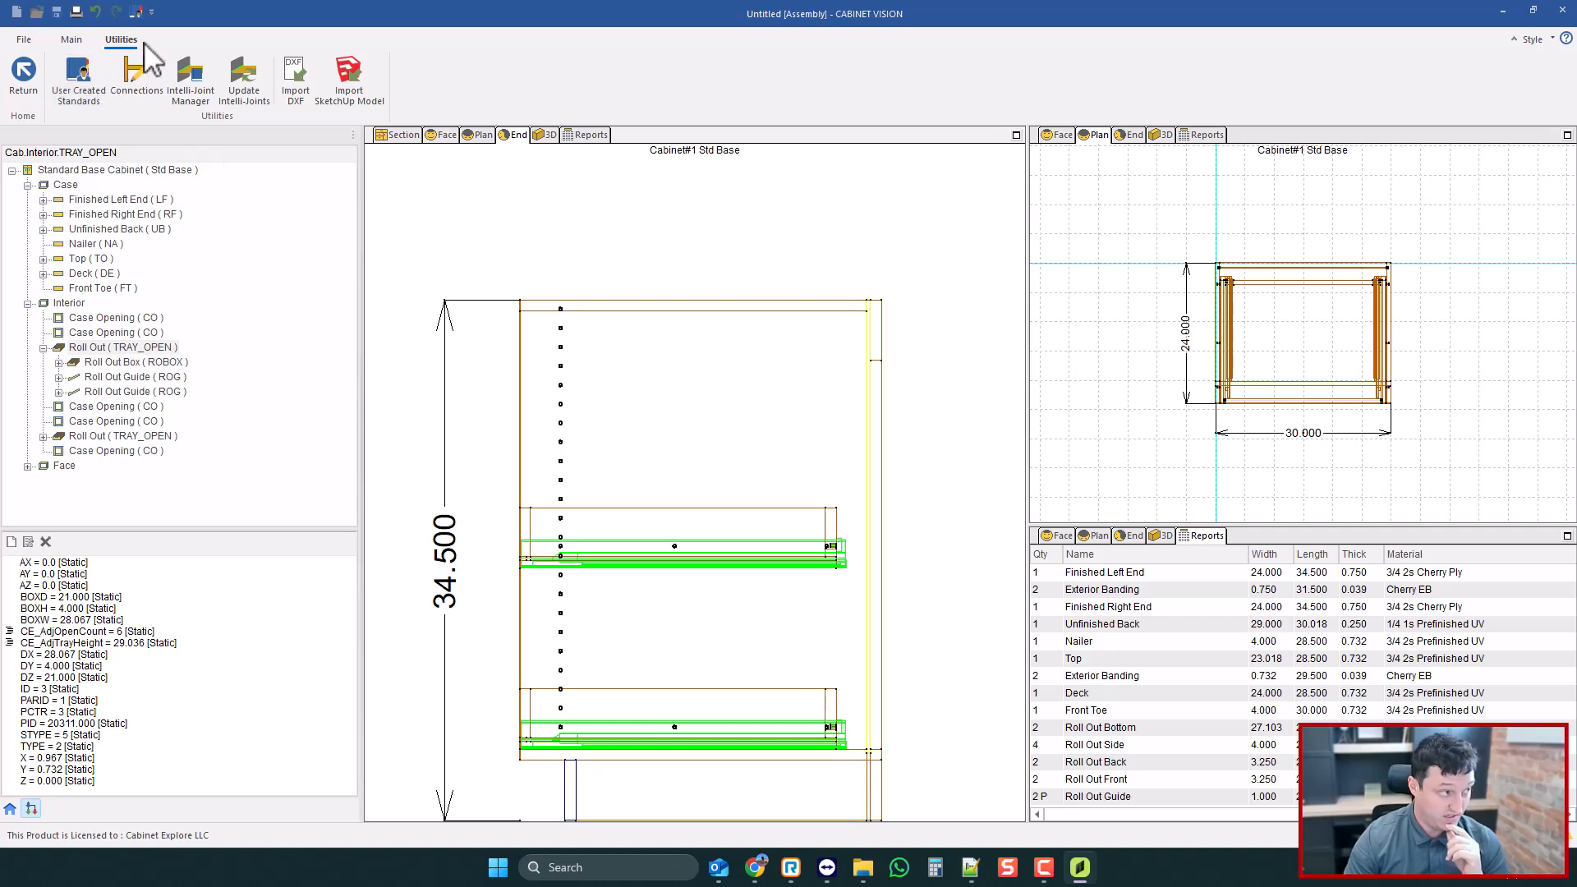
{"action": "left_click", "coordinate": [247, 65]}
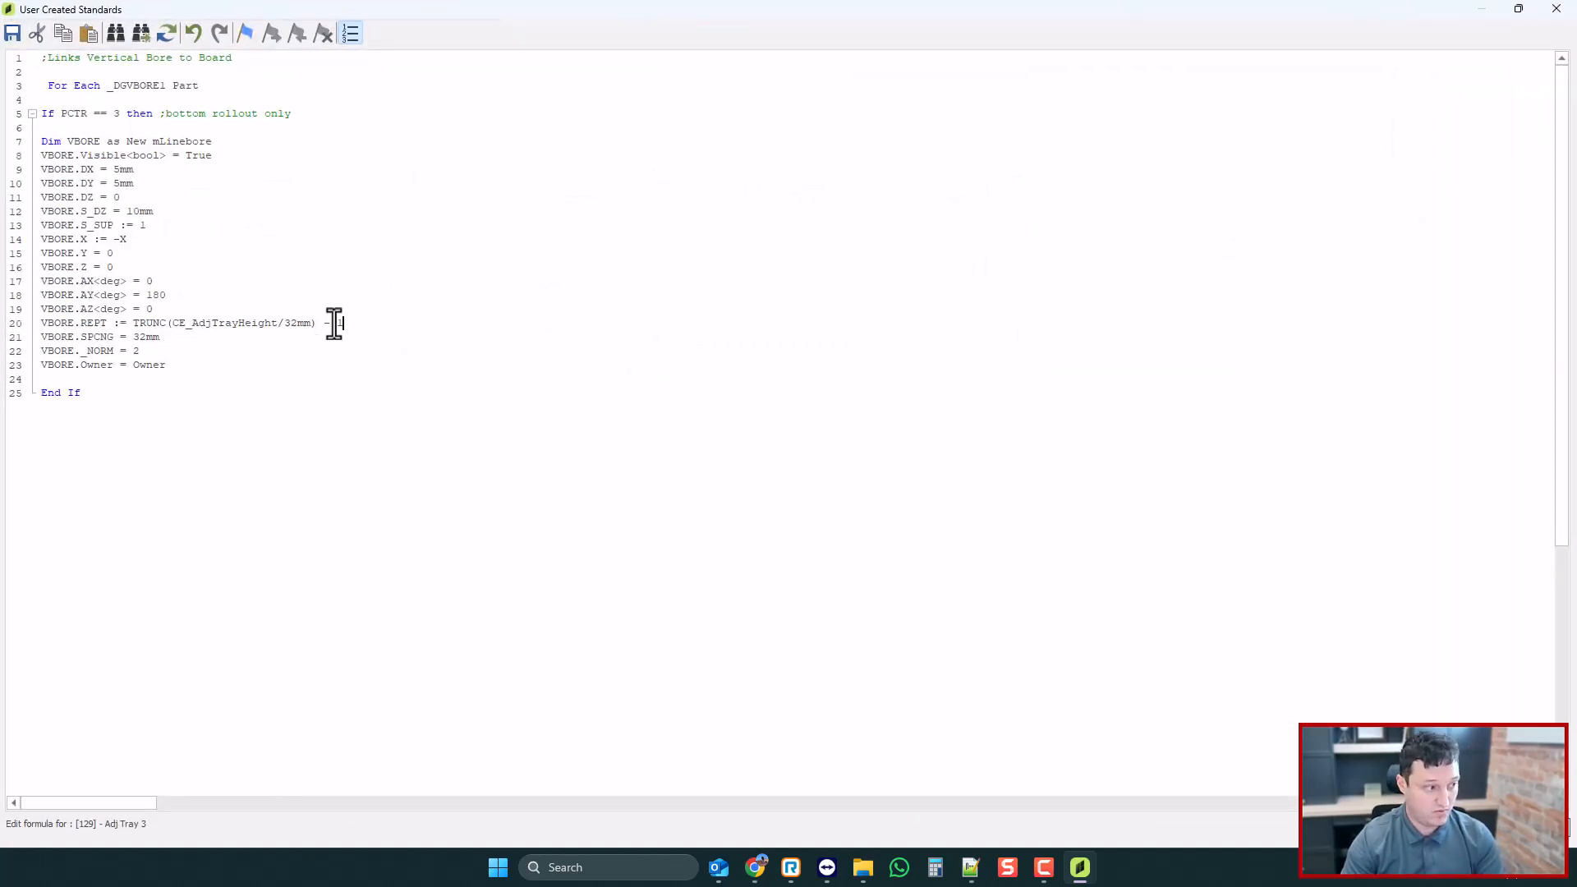
{"action": "left_click", "coordinate": [1558, 8]}
{"action": "left_click", "coordinate": [1557, 9]}
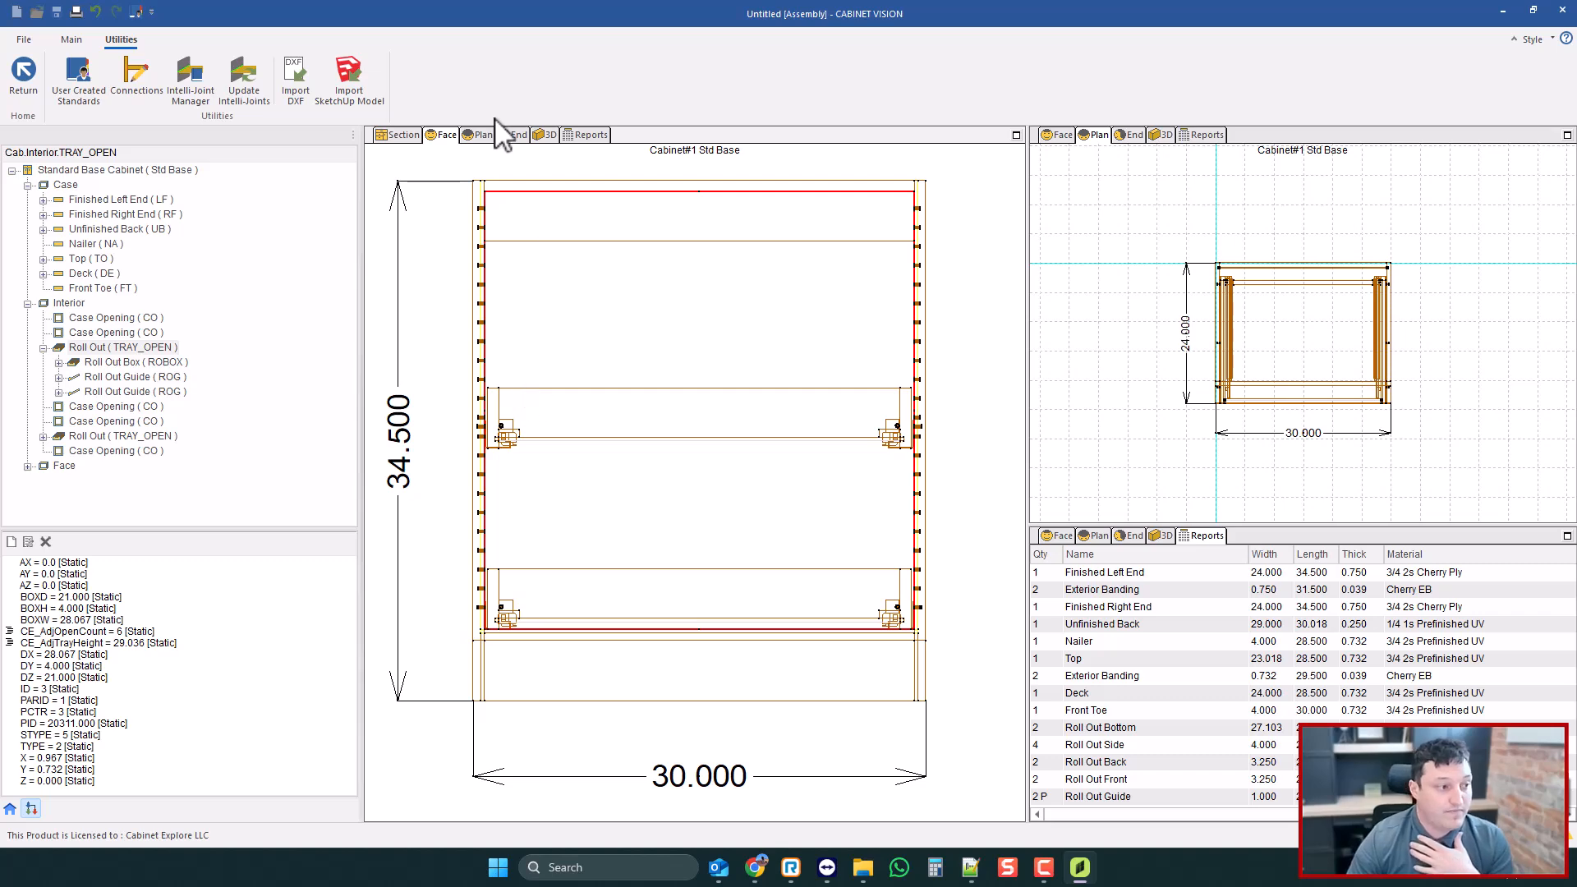
- Return to the room elevation, place a Std Tall cabinet about 18 inches to the right of cabinet #1, and open it for editing
{"action": "left_click", "coordinate": [396, 137]}
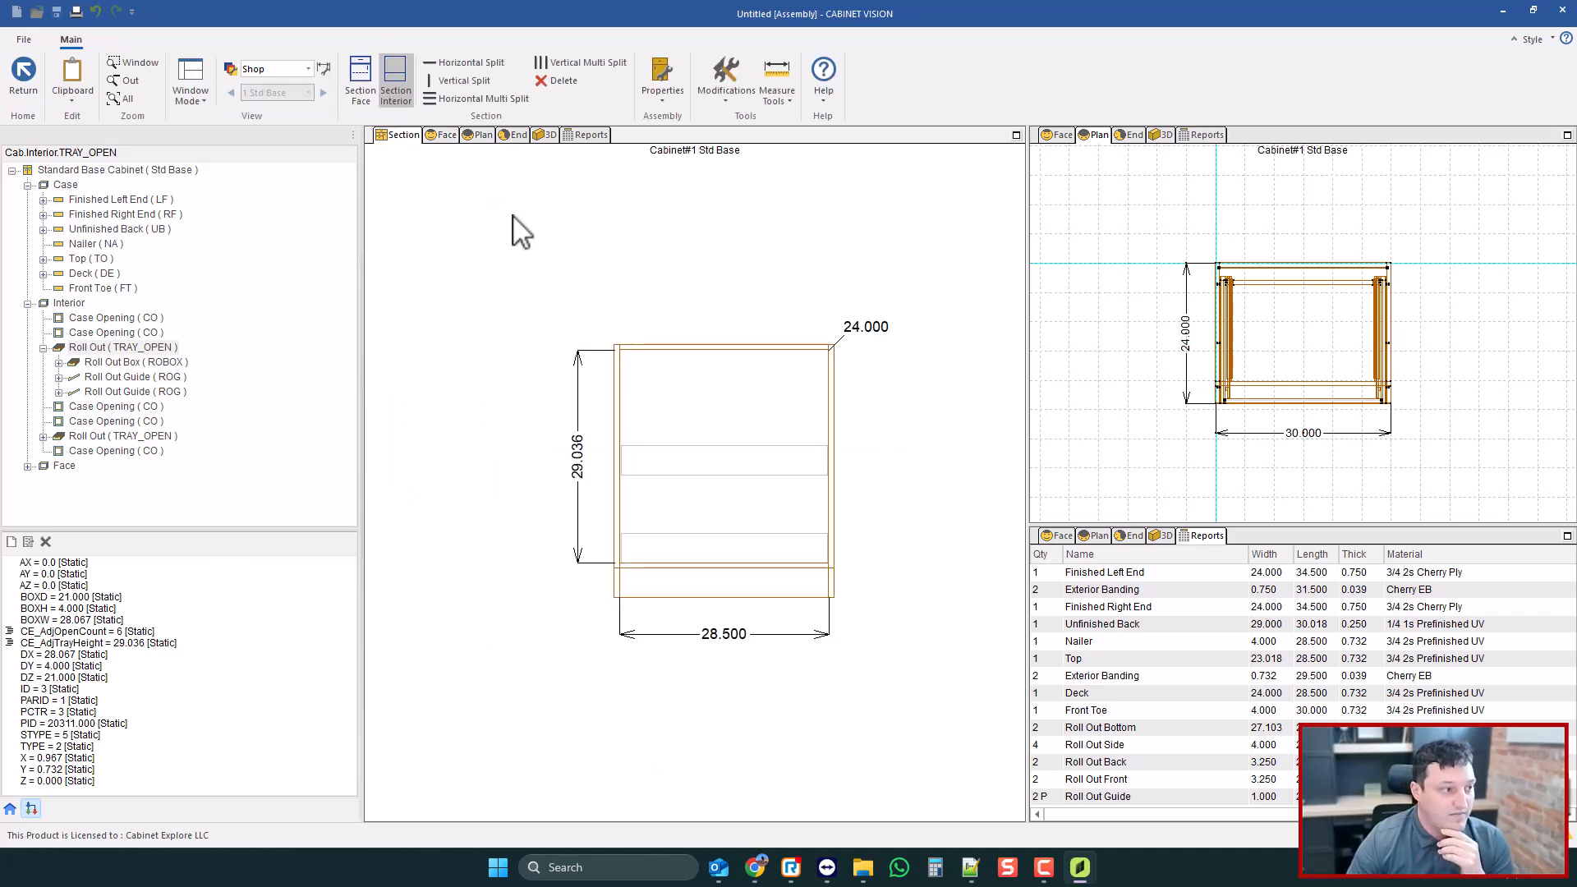
{"action": "left_click", "coordinate": [23, 72]}
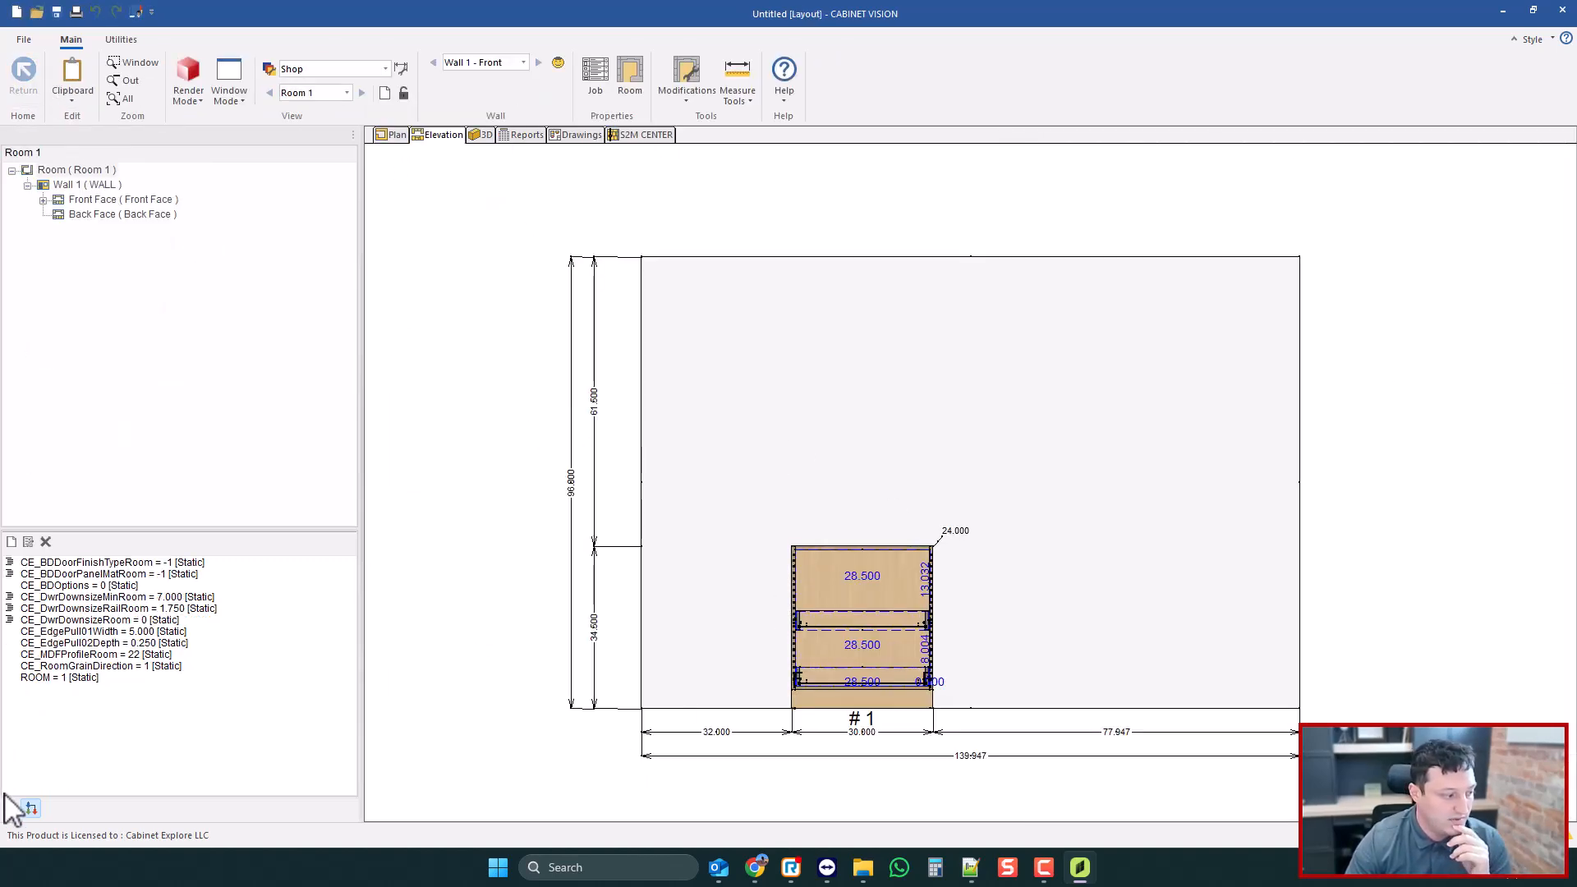
{"action": "left_click", "coordinate": [10, 807]}
{"action": "left_click", "coordinate": [126, 174]}
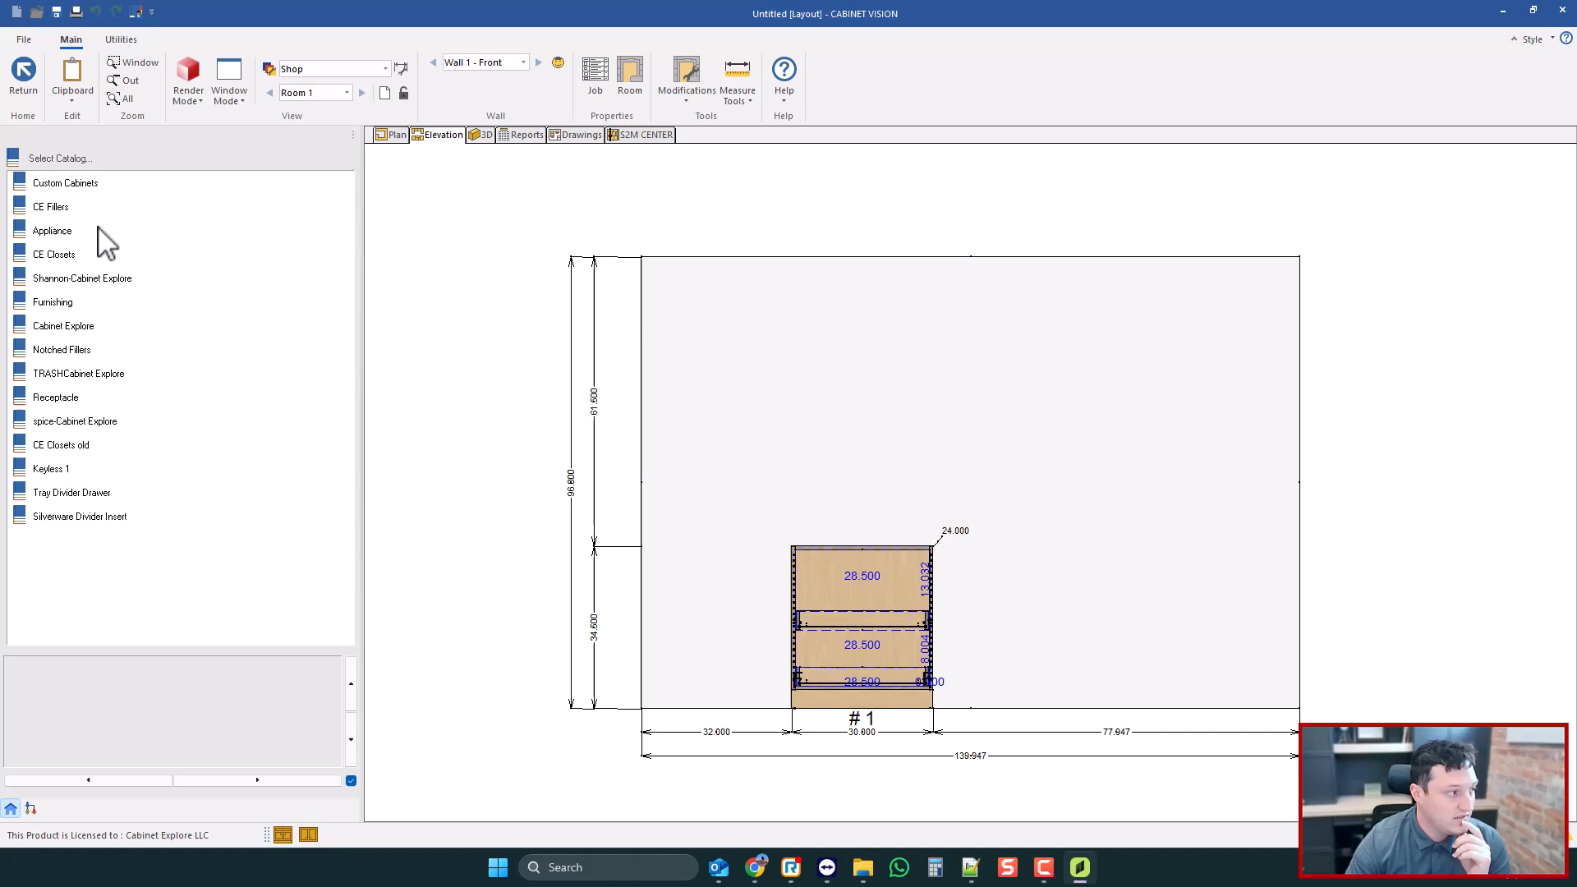
{"action": "left_click", "coordinate": [81, 184]}
{"action": "left_click", "coordinate": [51, 249]}
{"action": "left_click_drag", "start_coordinate": [51, 228], "coordinate": [1104, 436]}
{"action": "double_click", "coordinate": [1038, 452]}
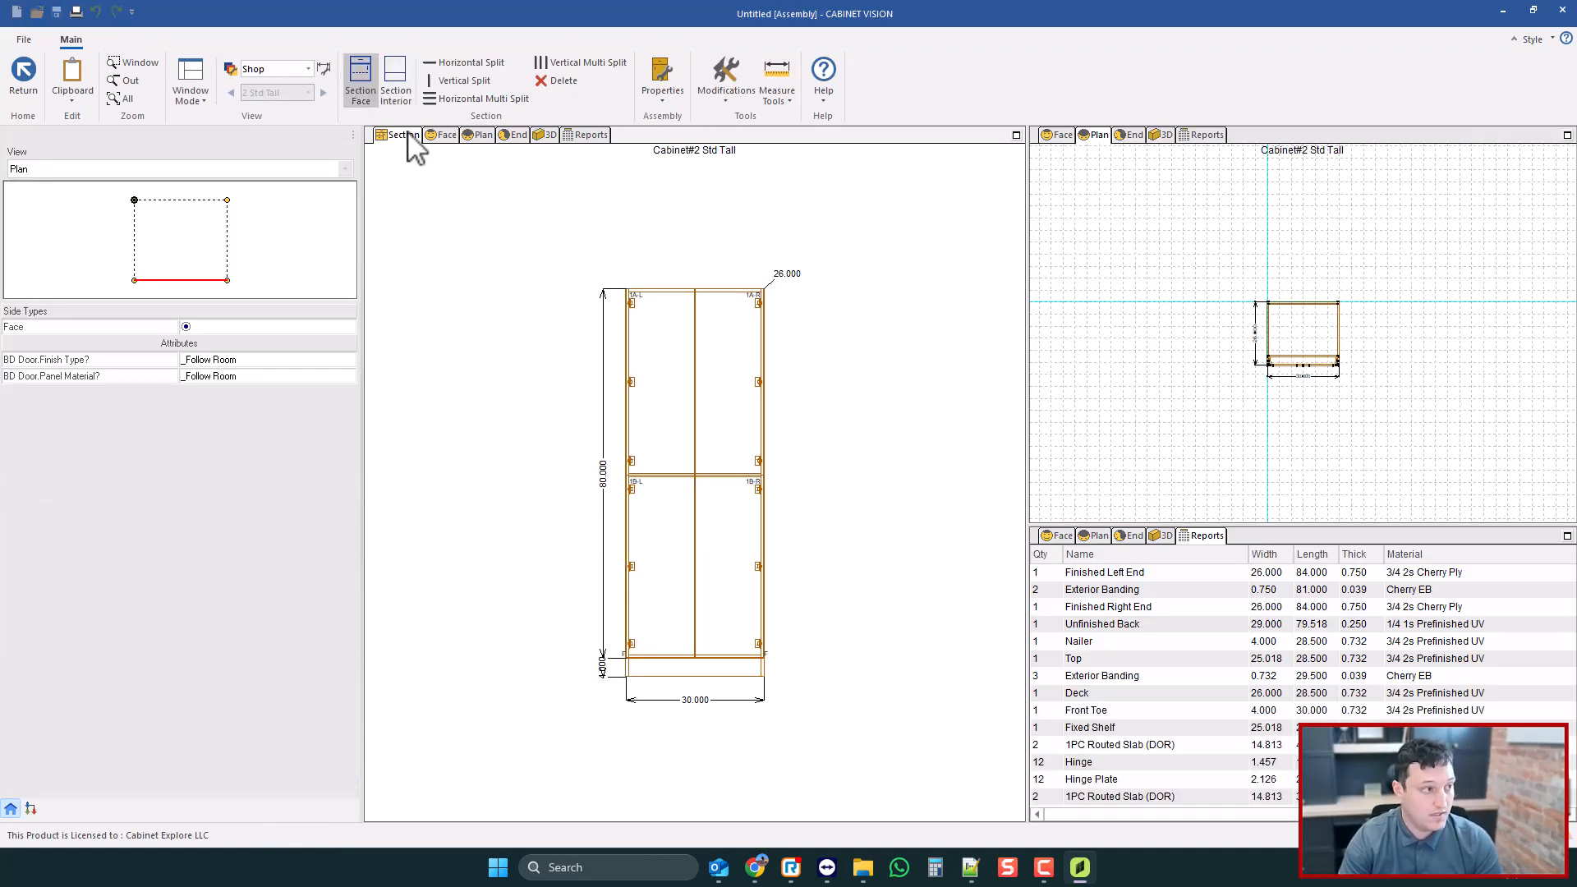
- Increase the height of the tall cabinet's lower pair door opening in the face section
{"action": "left_click", "coordinate": [395, 79]}
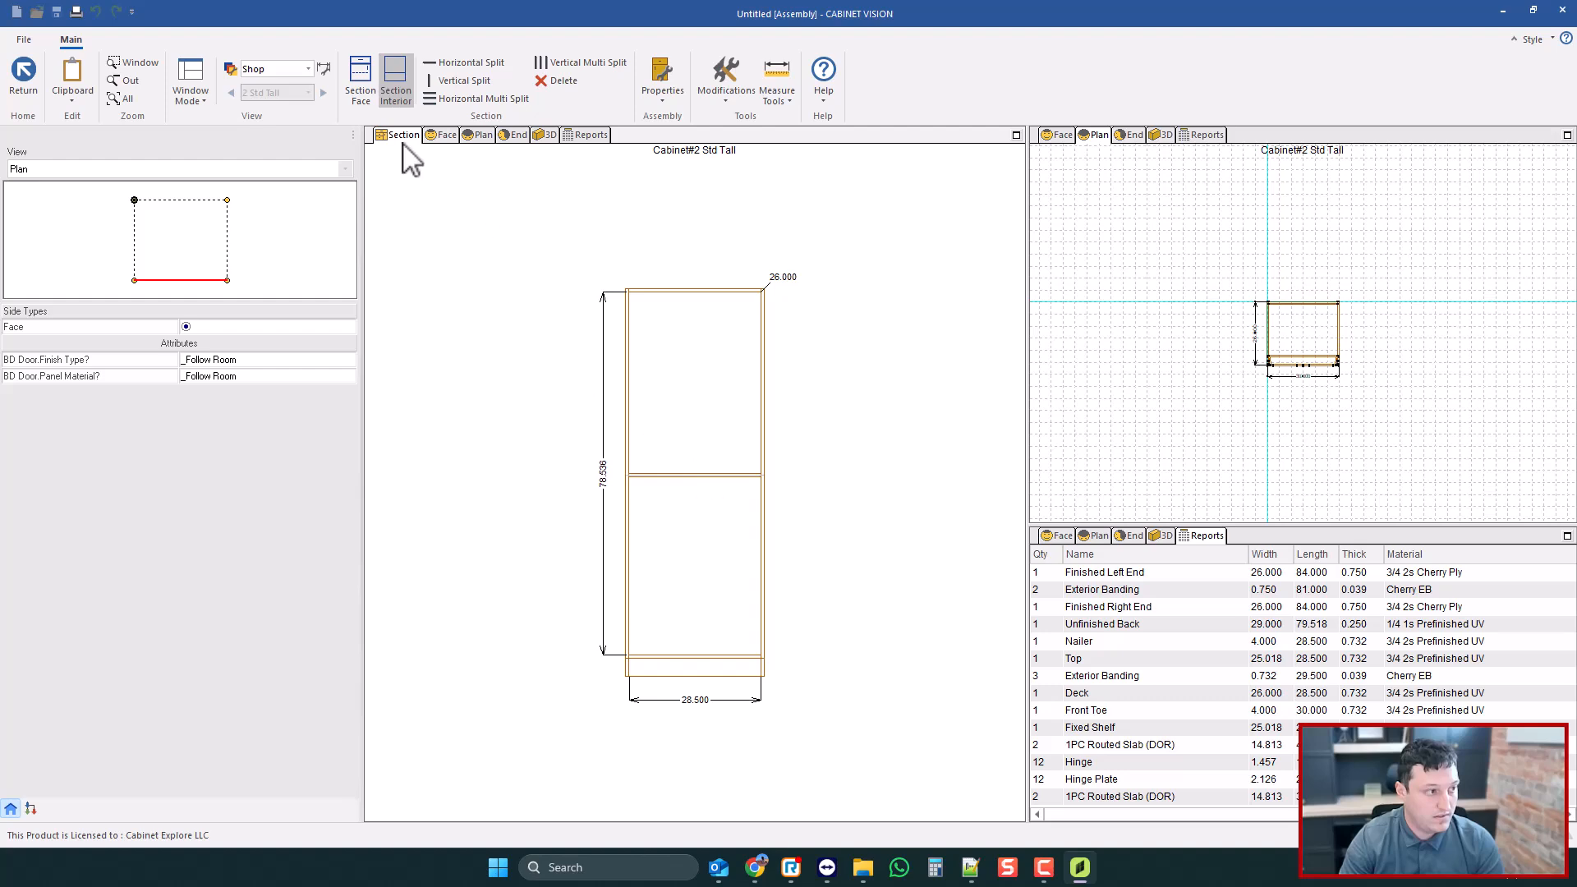
{"action": "left_click", "coordinate": [360, 79]}
{"action": "left_click", "coordinate": [678, 513]}
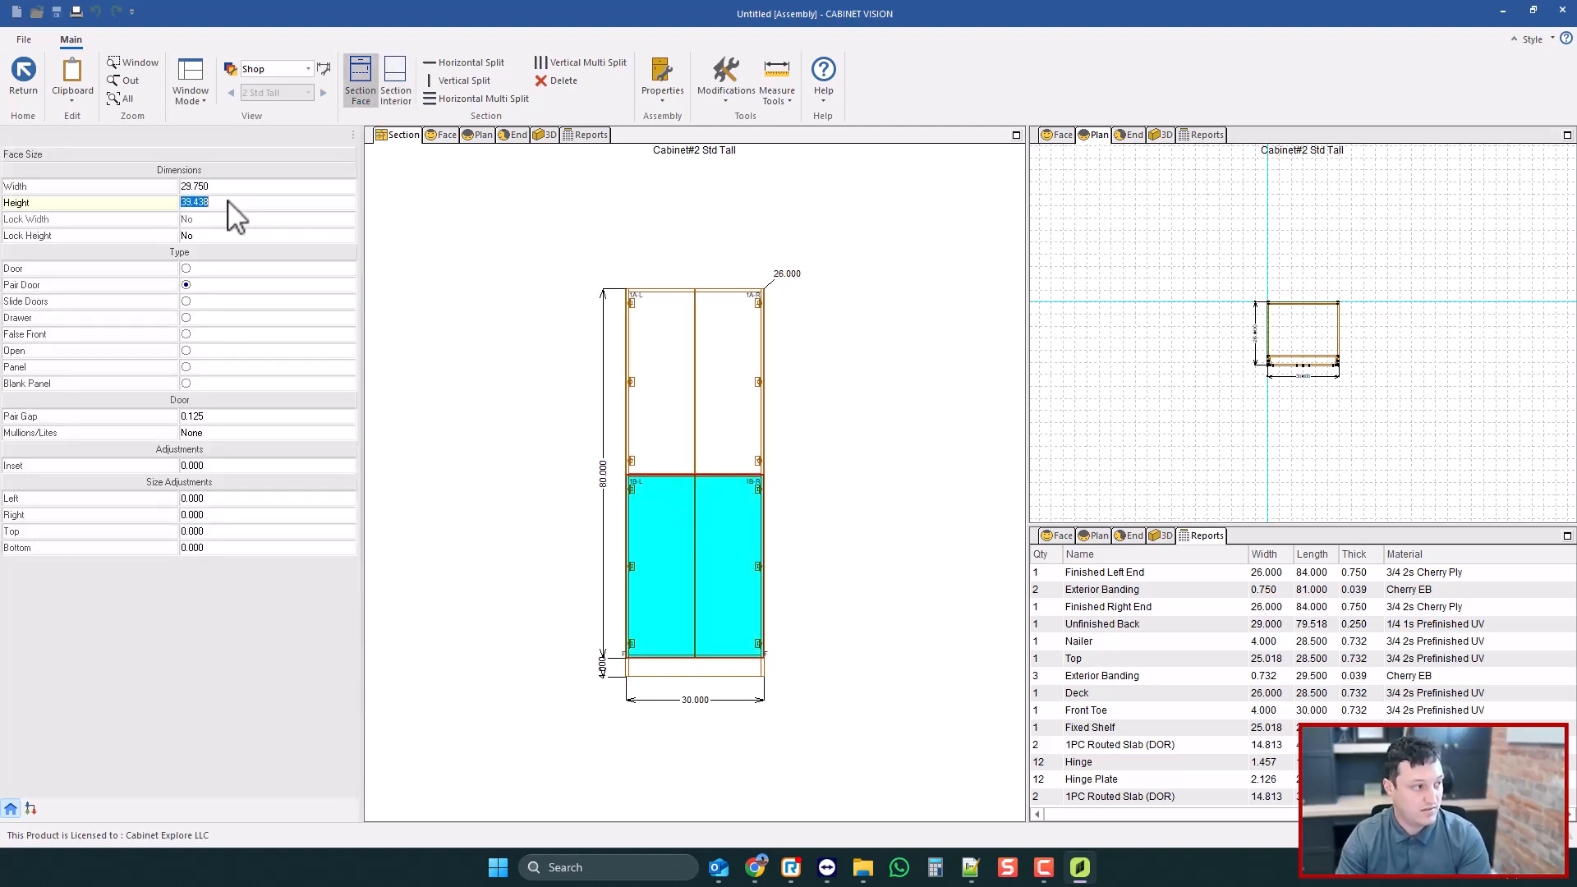
- Split the tall cabinet's lower interior opening horizontally and make the separator a roll out tray positioned relative to the bottom
{"action": "left_click", "coordinate": [394, 78]}
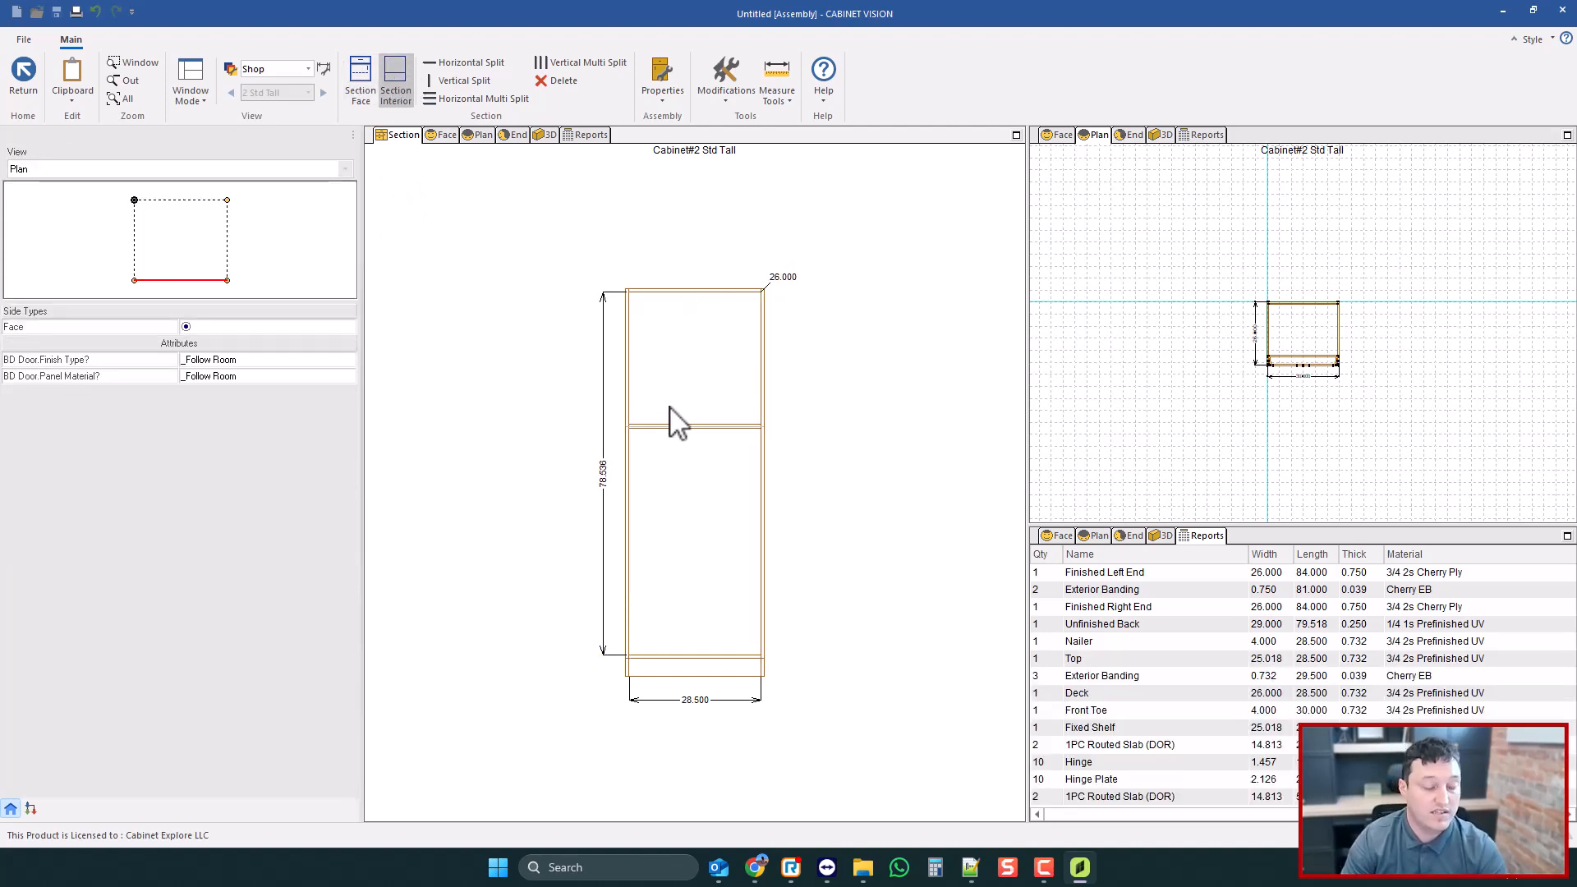
{"action": "left_click", "coordinate": [675, 468]}
{"action": "left_click", "coordinate": [464, 63]}
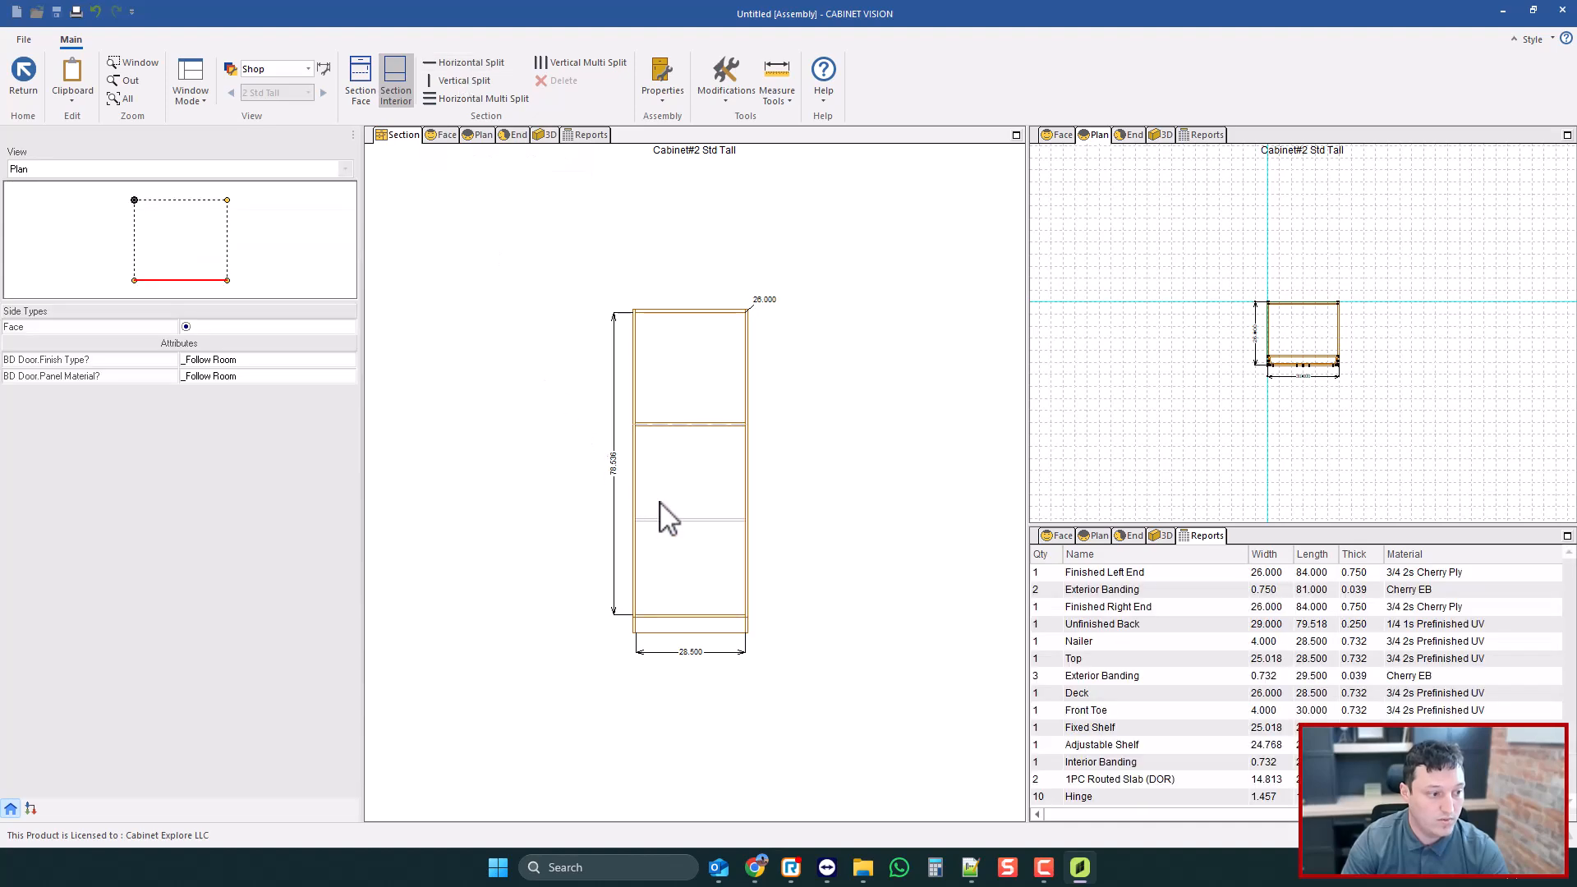
{"action": "left_click", "coordinate": [666, 519]}
{"action": "left_click", "coordinate": [186, 318]}
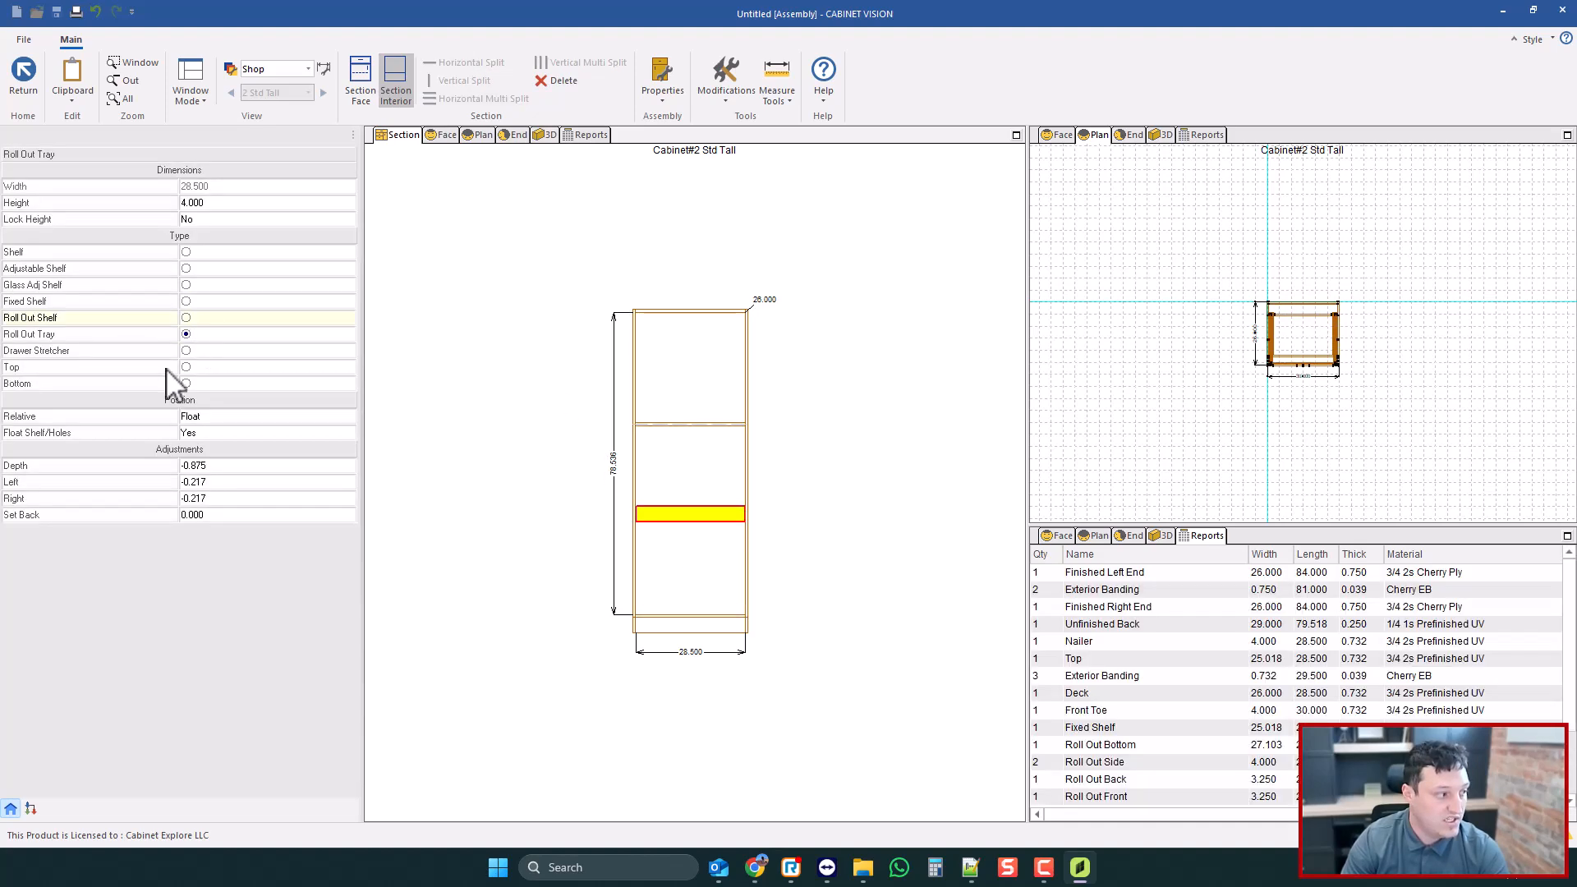
{"action": "left_click", "coordinate": [207, 416]}
{"action": "left_click", "coordinate": [206, 471]}
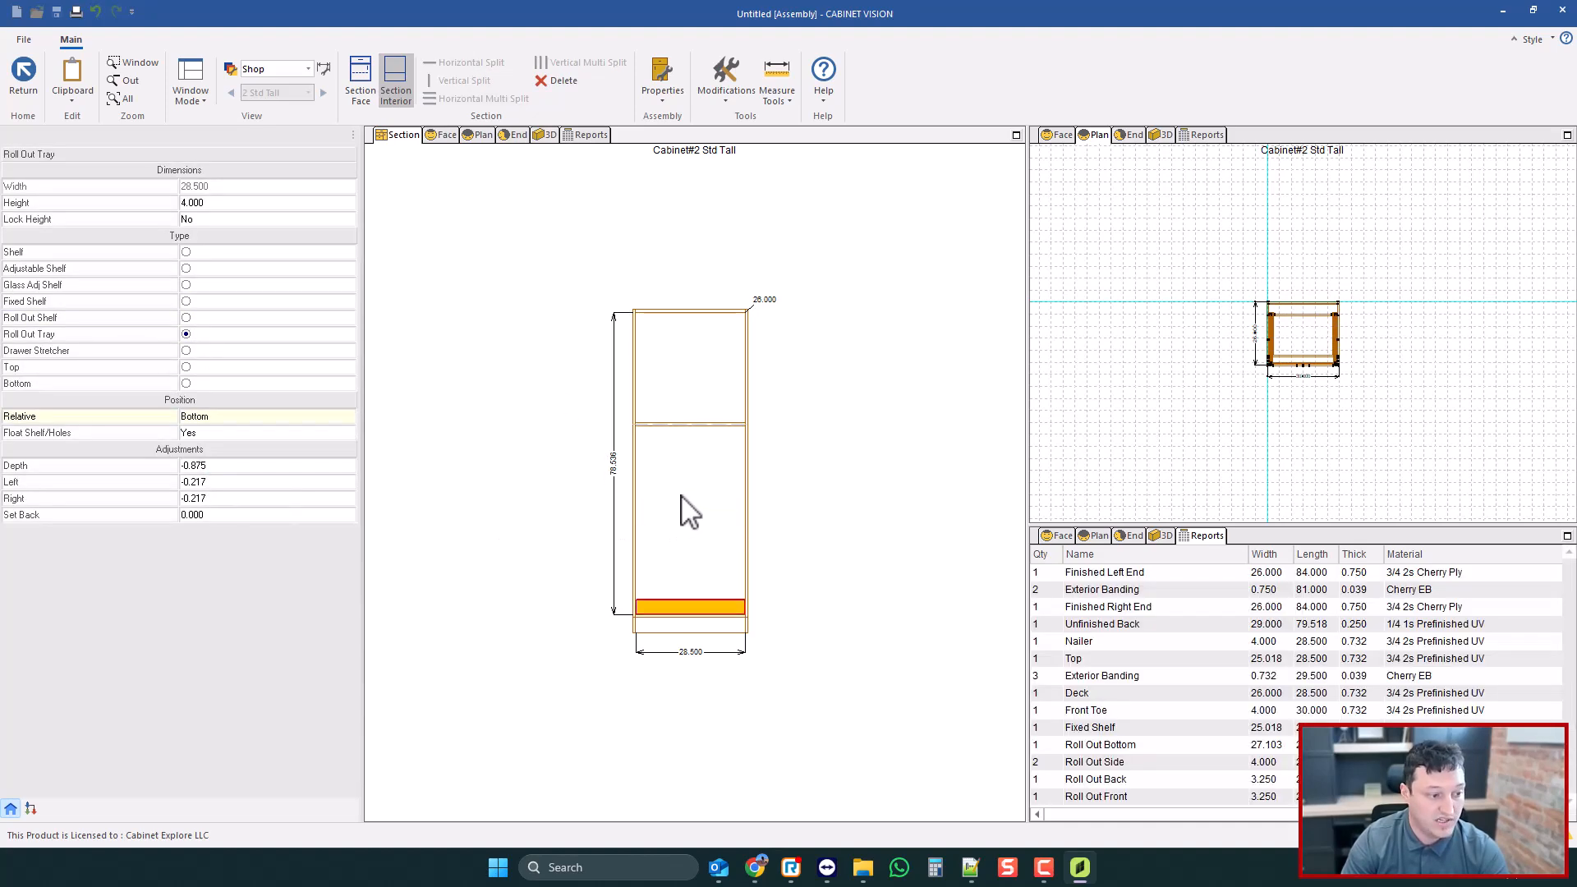
- Split the opening above the bottom tray into 4 equal openings separated by roll outs
{"action": "left_click", "coordinate": [680, 510]}
{"action": "left_click", "coordinate": [483, 97]}
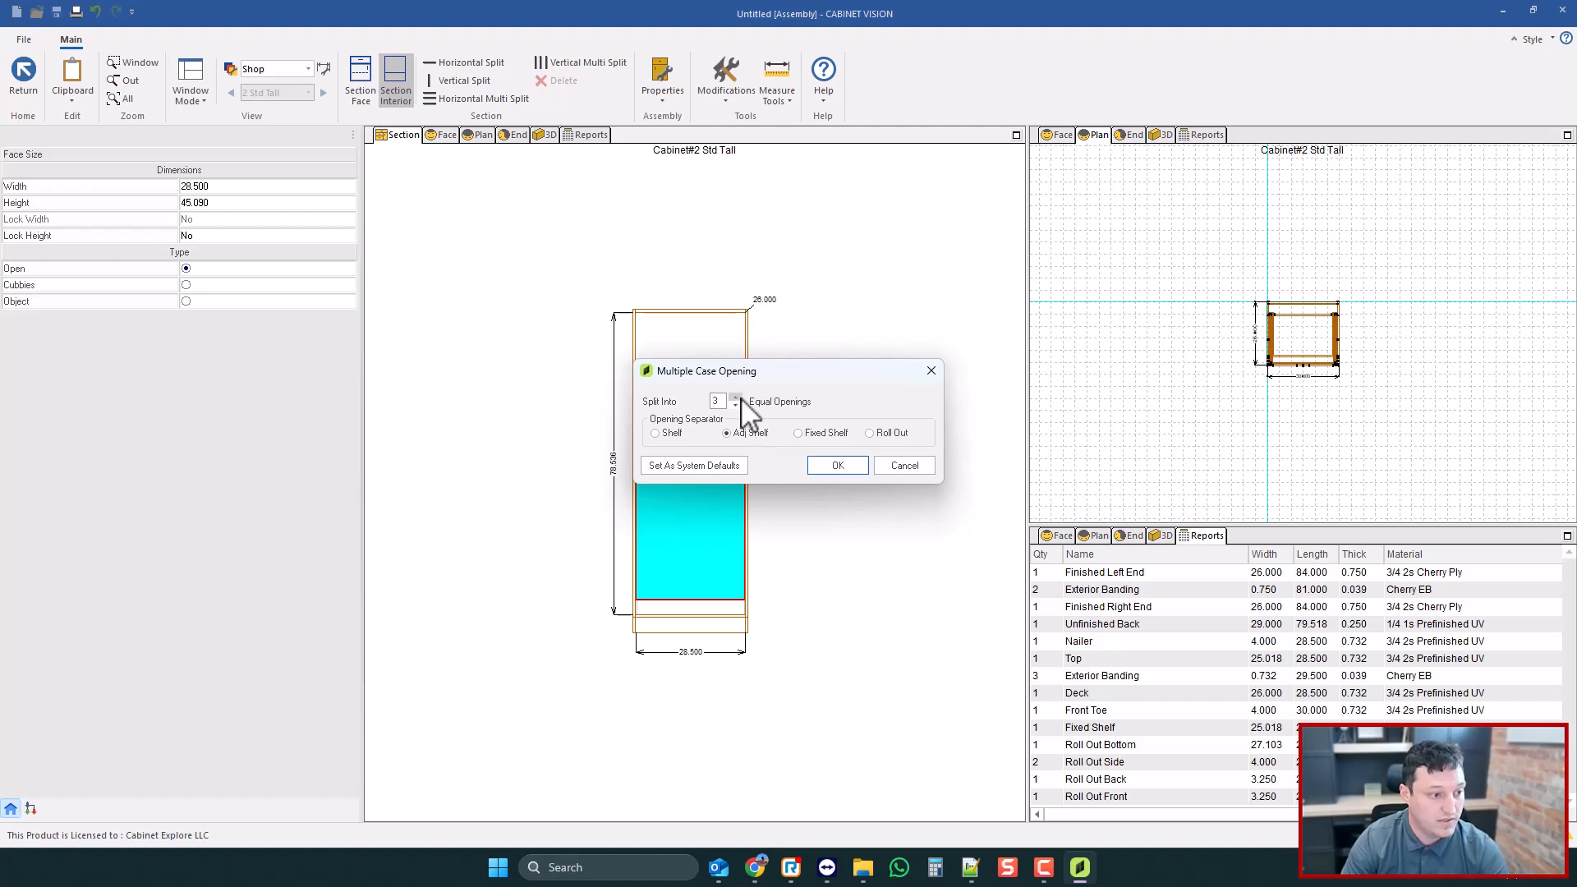
{"action": "left_click", "coordinate": [736, 397]}
{"action": "left_click", "coordinate": [837, 465]}
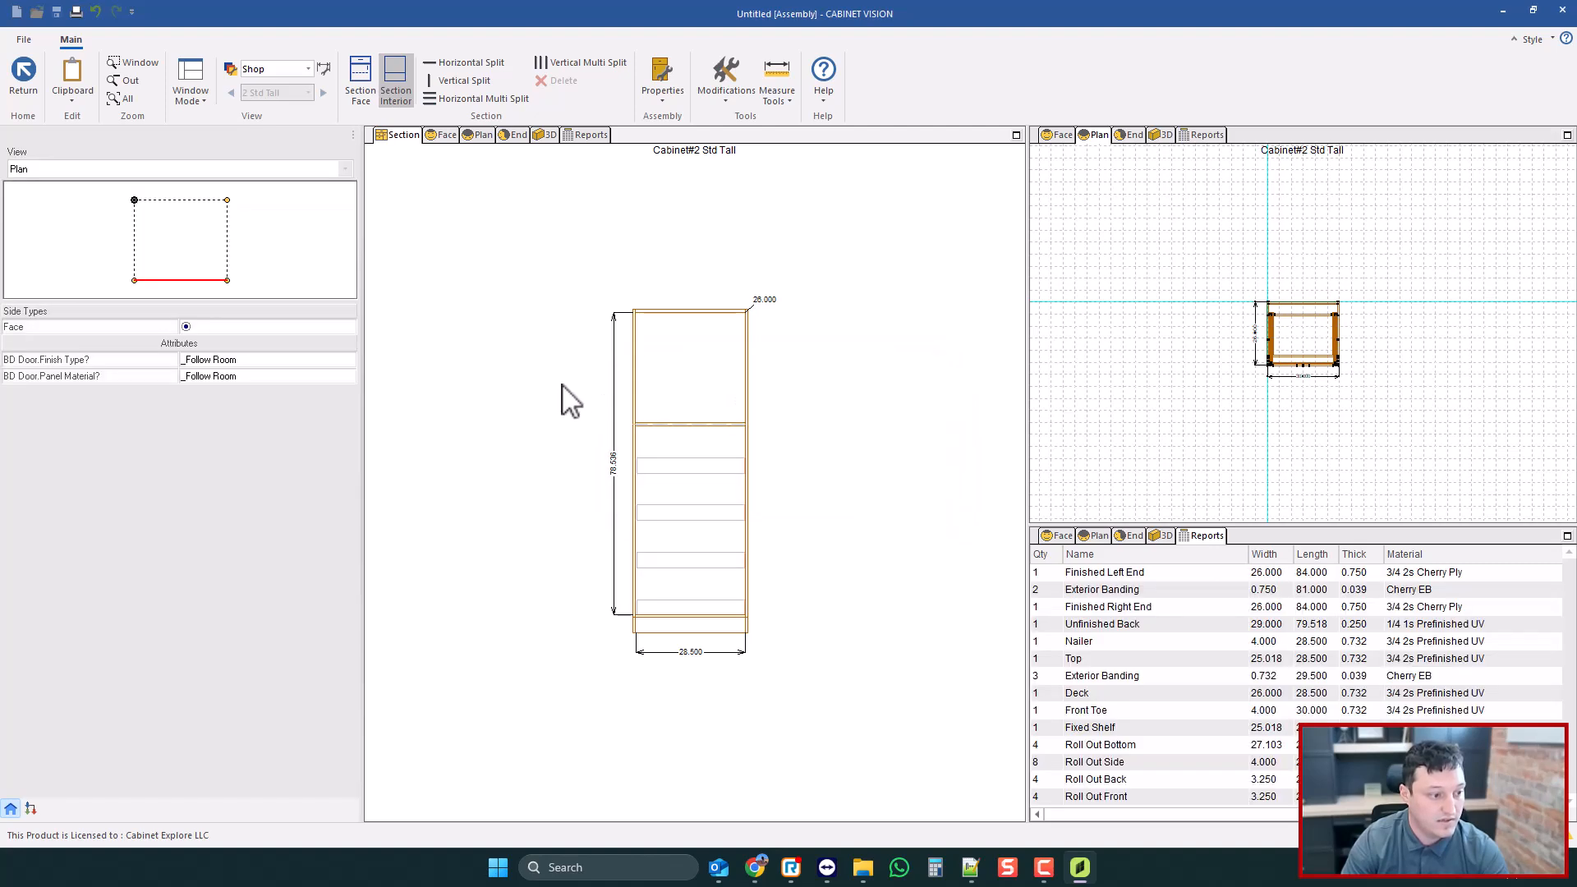
- Reopen the tall cabinet from the room elevation and examine its tray line bore holes in the face and end views
{"action": "left_click", "coordinate": [24, 81]}
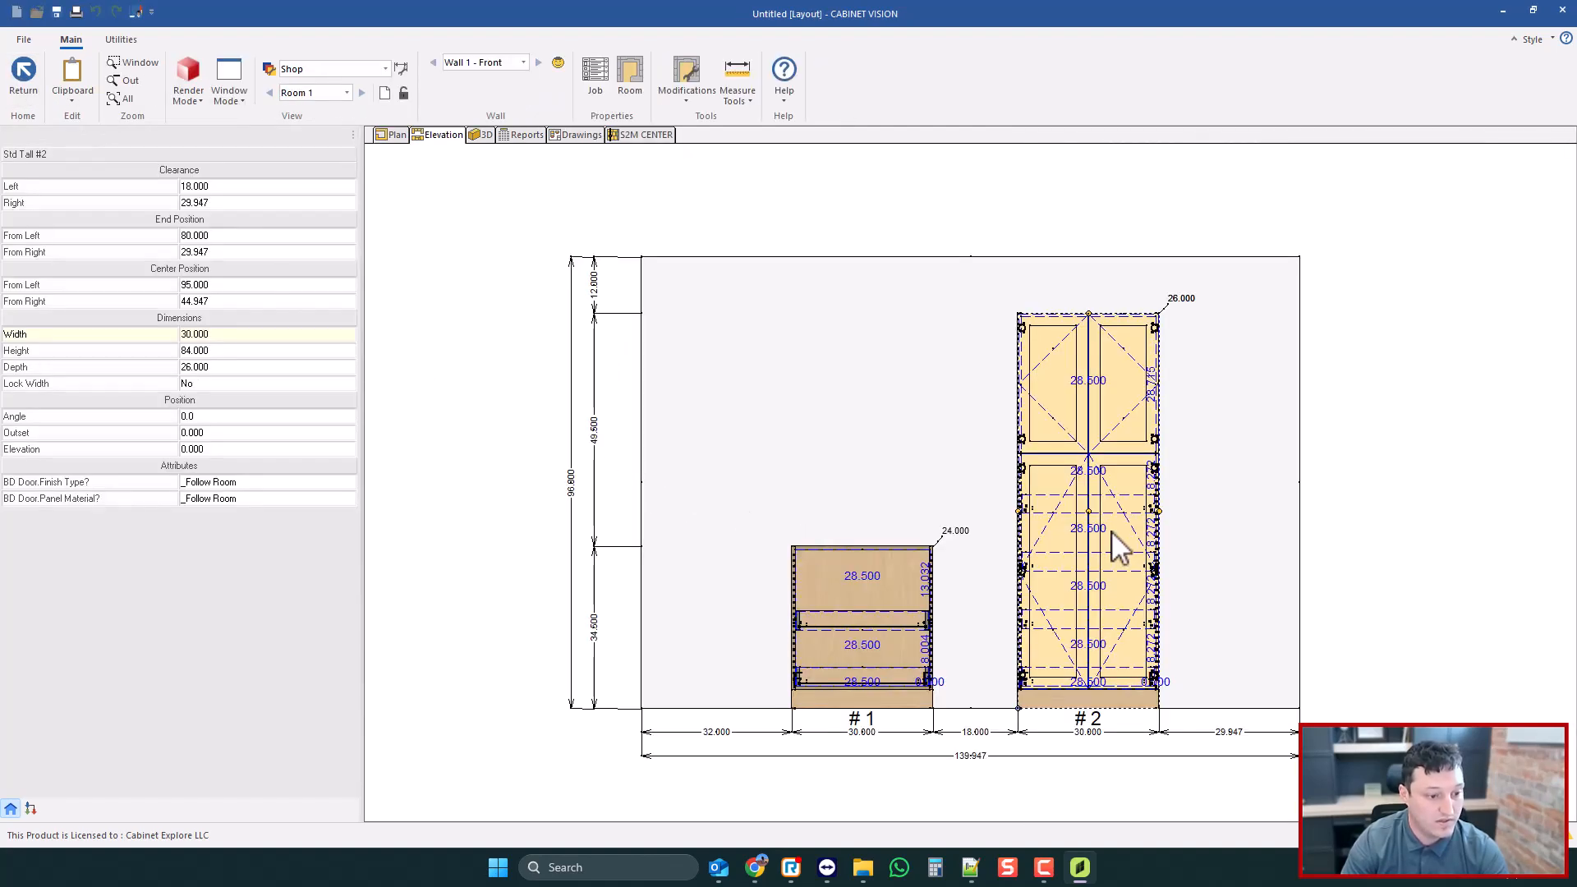
{"action": "double_click", "coordinate": [1074, 559]}
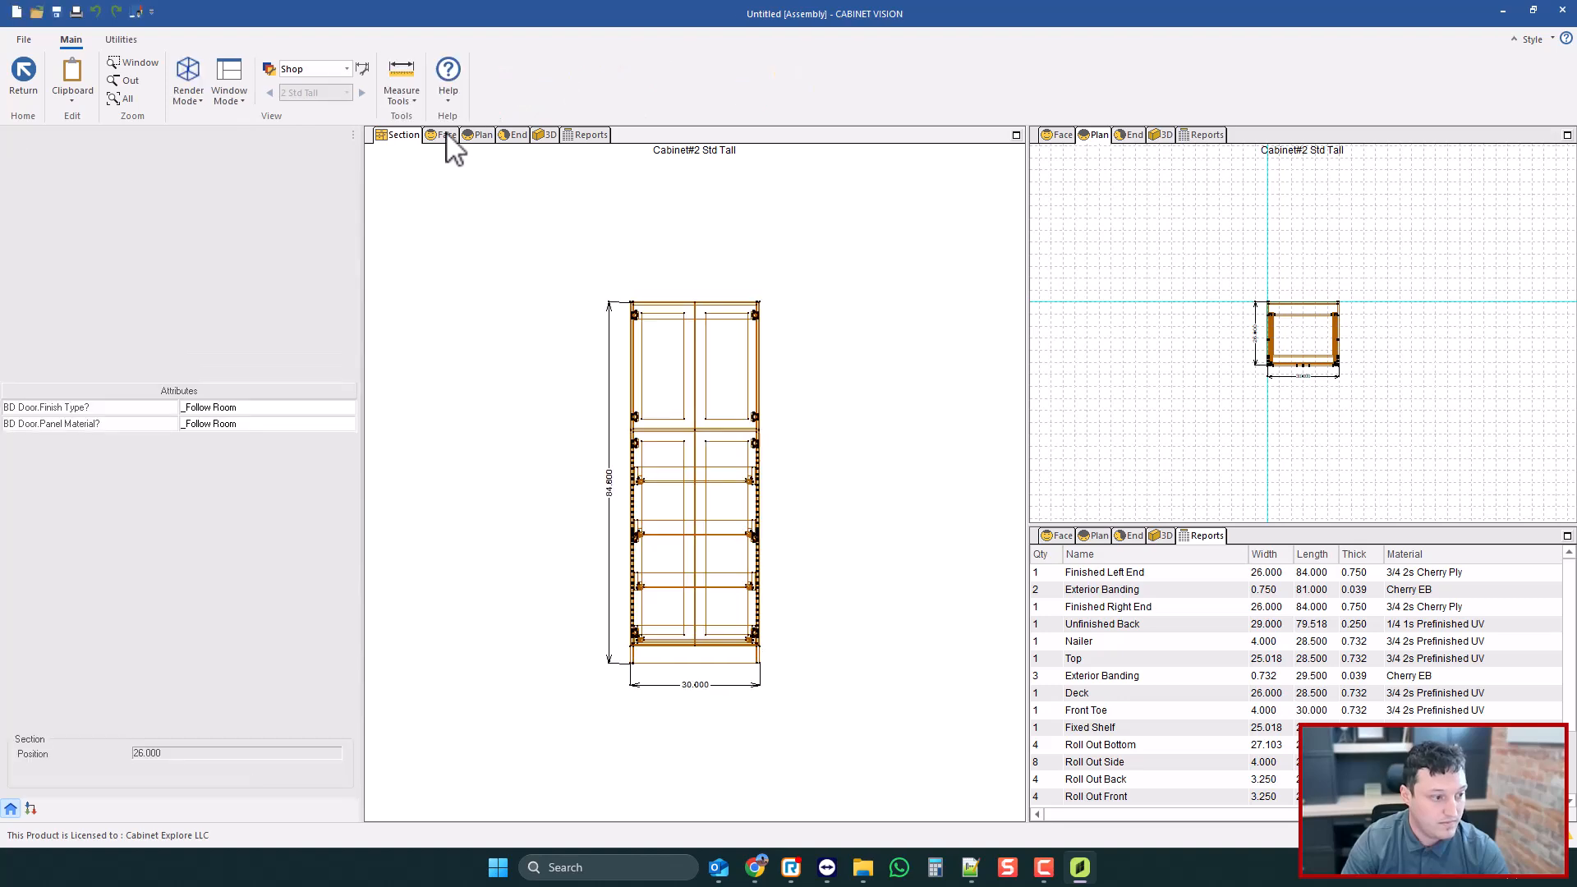
{"action": "scroll", "coordinate": [641, 477], "scroll_direction": "up", "scroll_amount": 4}
{"action": "scroll", "coordinate": [575, 349], "scroll_direction": "down", "scroll_amount": 4}
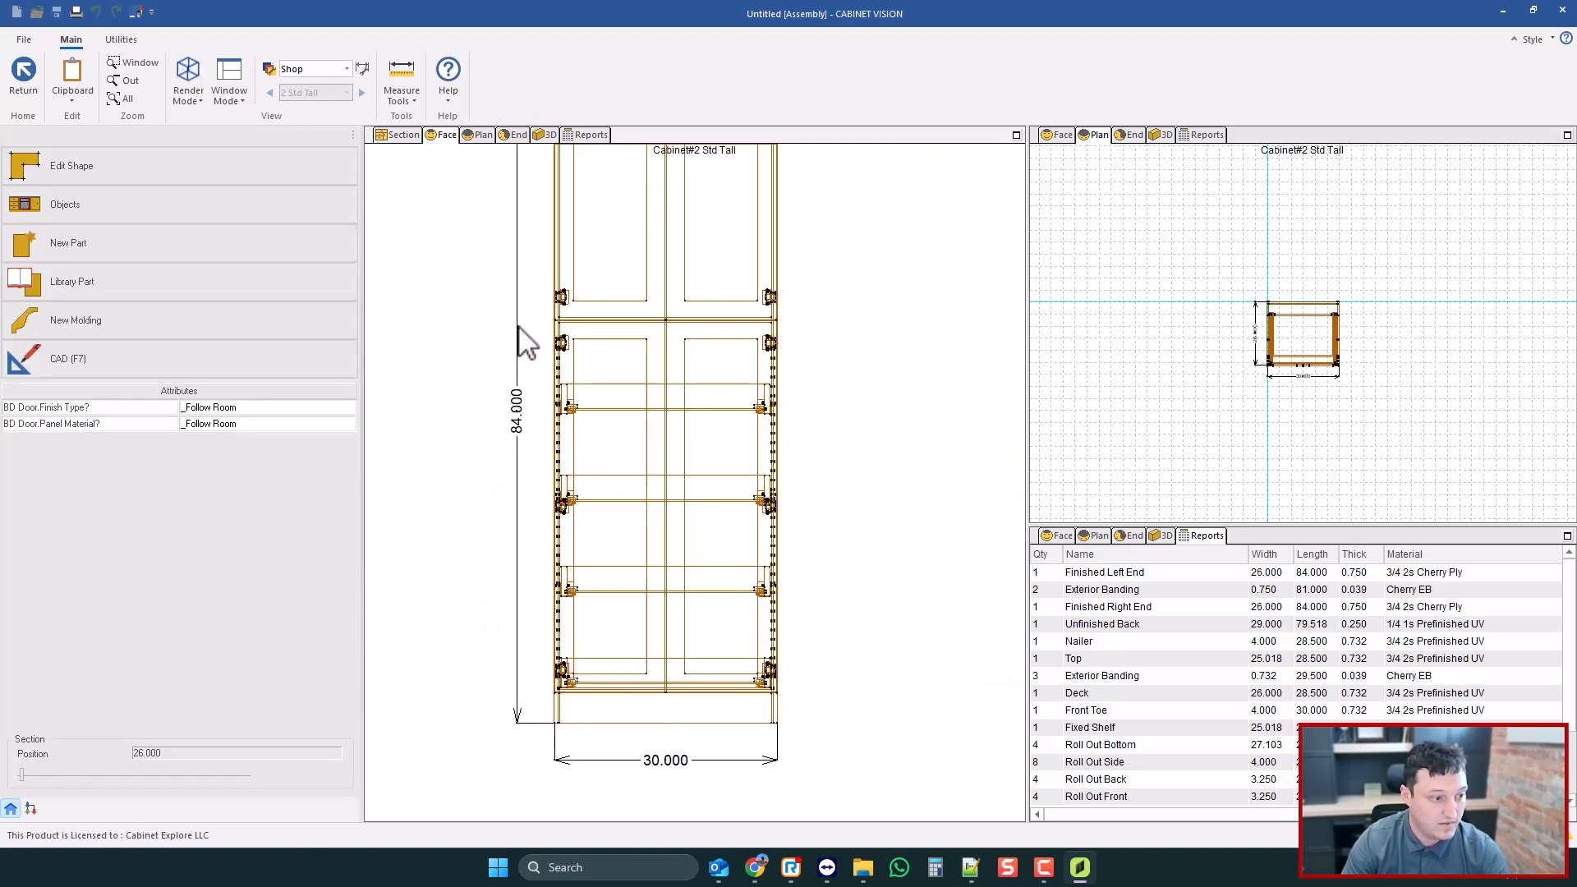
{"action": "left_click", "coordinate": [516, 135]}
{"action": "scroll", "coordinate": [657, 526], "scroll_direction": "up", "scroll_amount": 3}
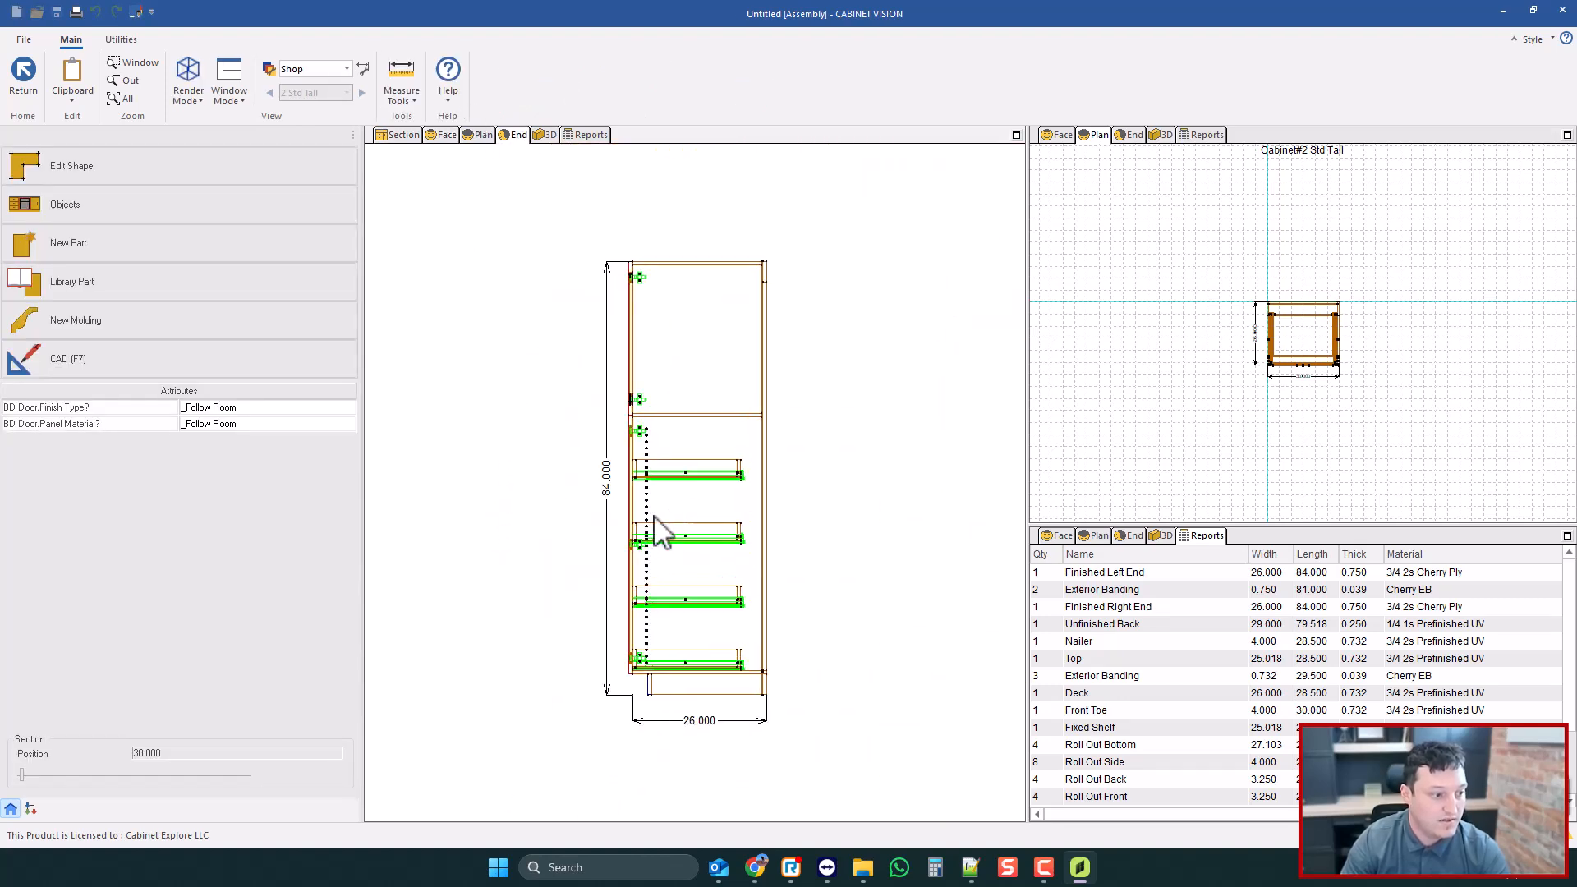
{"action": "scroll", "coordinate": [670, 509], "scroll_direction": "up", "scroll_amount": 2}
{"action": "scroll", "coordinate": [644, 461], "scroll_direction": "up", "scroll_amount": 1}
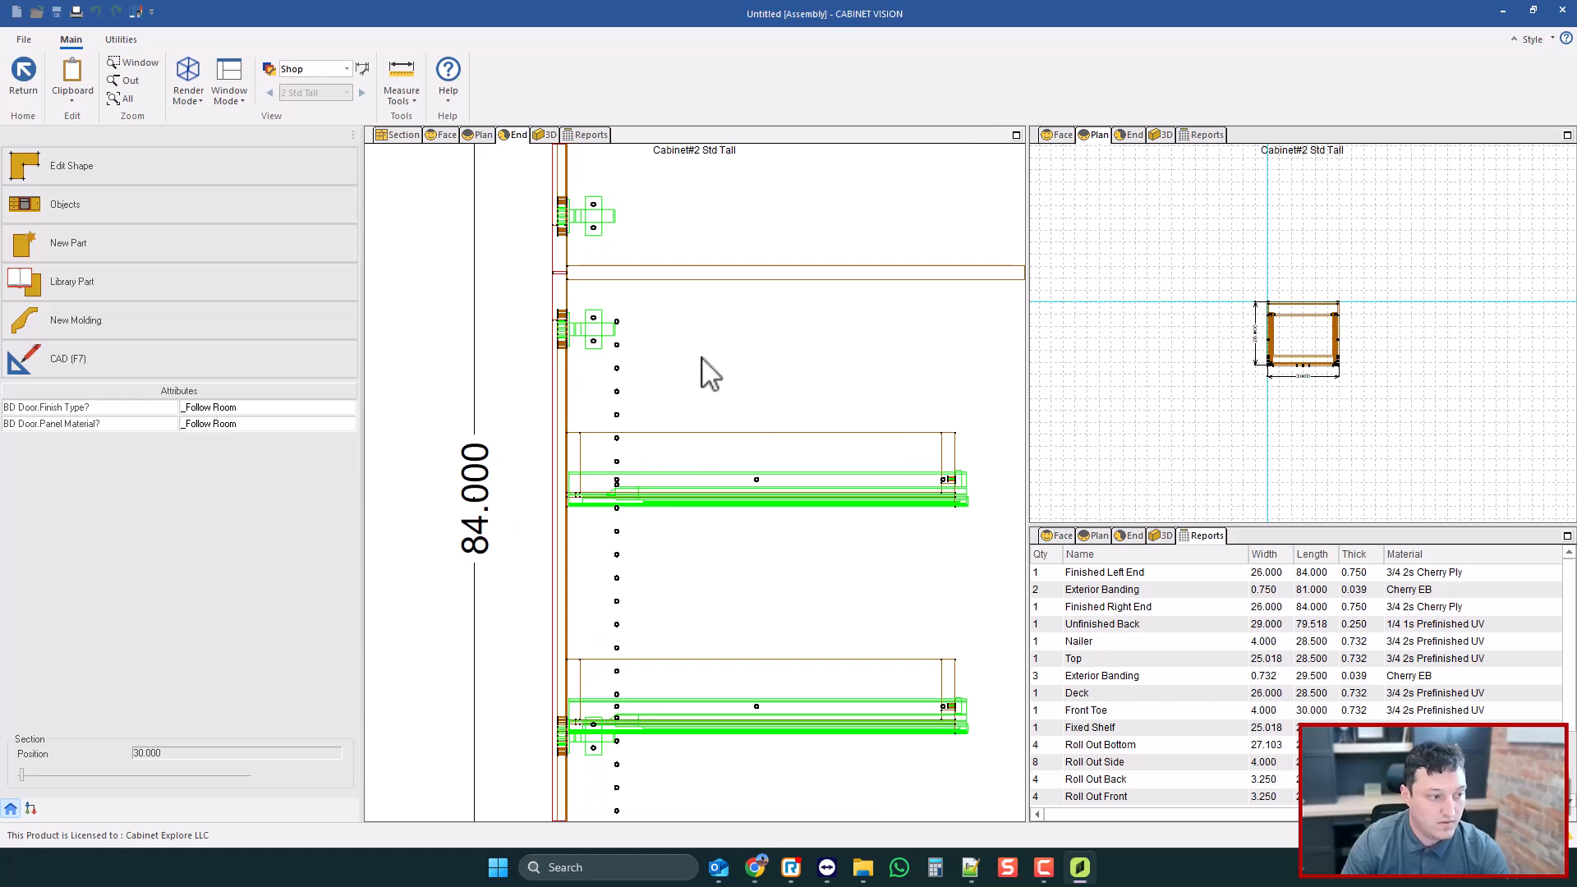
{"action": "scroll", "coordinate": [624, 363], "scroll_direction": "up", "scroll_amount": 1}
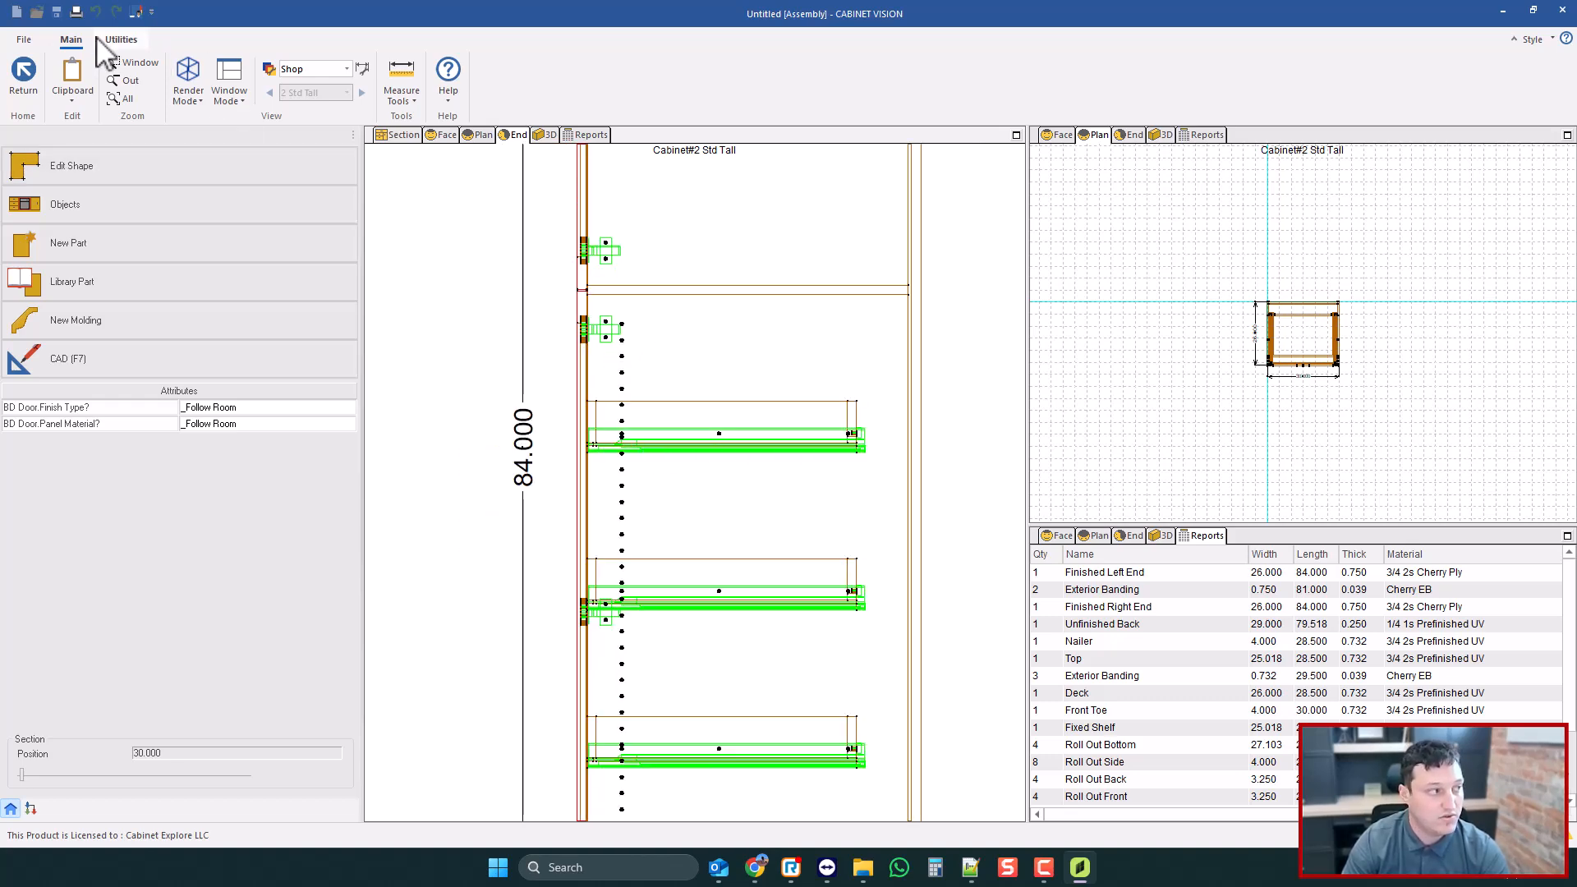
- Extend the For Each line of the Adj Tray 3 standard to "_DGVBORE1|_DGVBORE3 Part", save it and return to the assembly
{"action": "left_click", "coordinate": [120, 39]}
{"action": "left_click", "coordinate": [101, 90]}
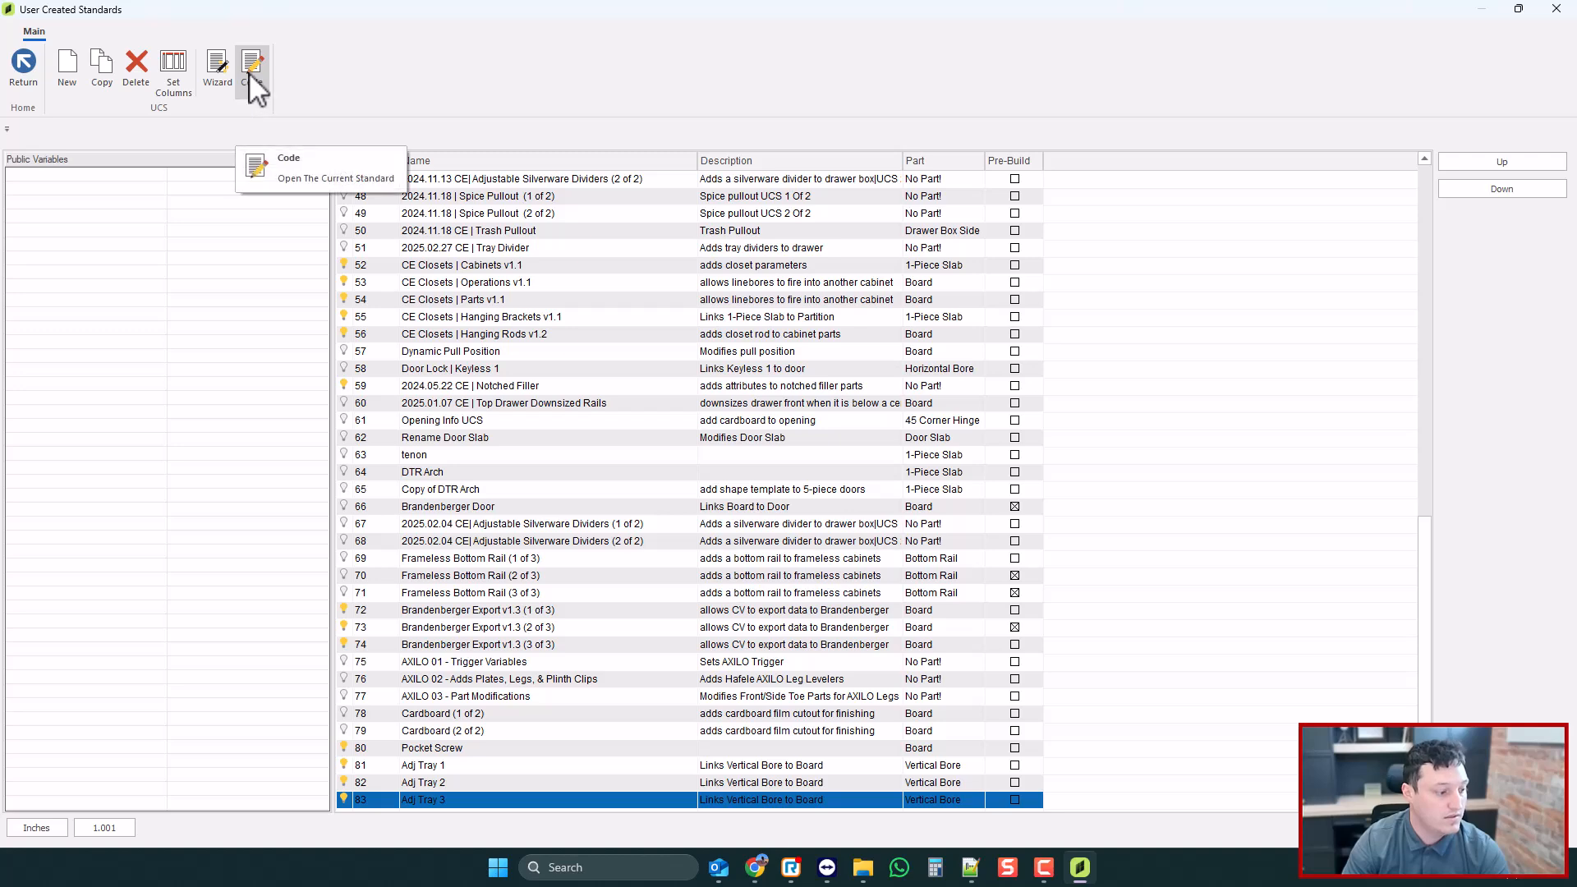
{"action": "left_click", "coordinate": [249, 72]}
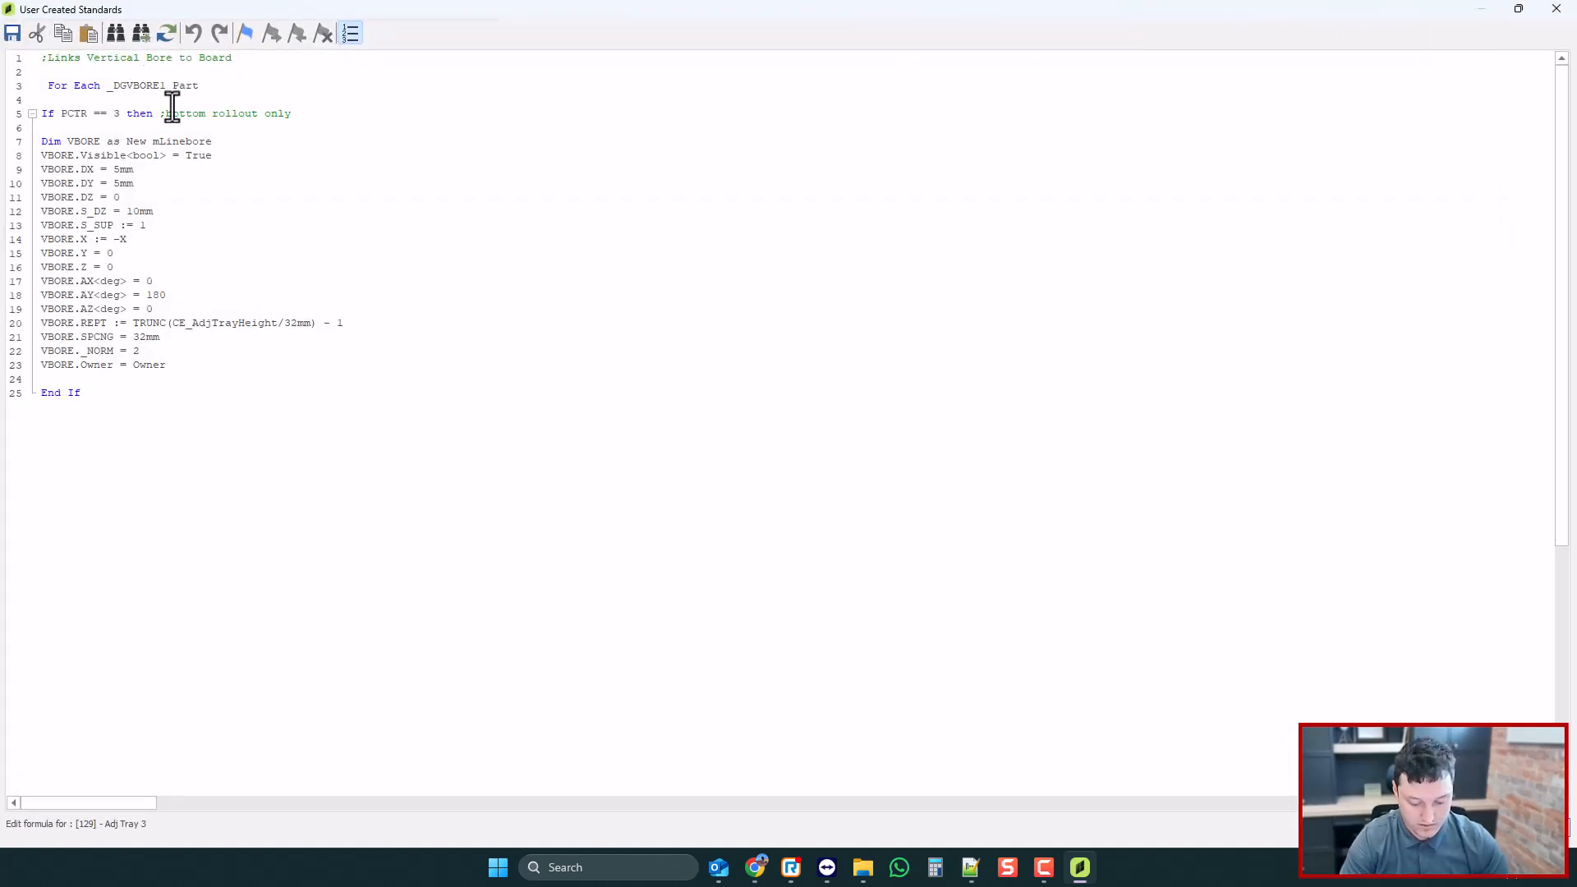
{"action": "left_click_drag", "start_coordinate": [167, 85], "coordinate": [105, 86]}
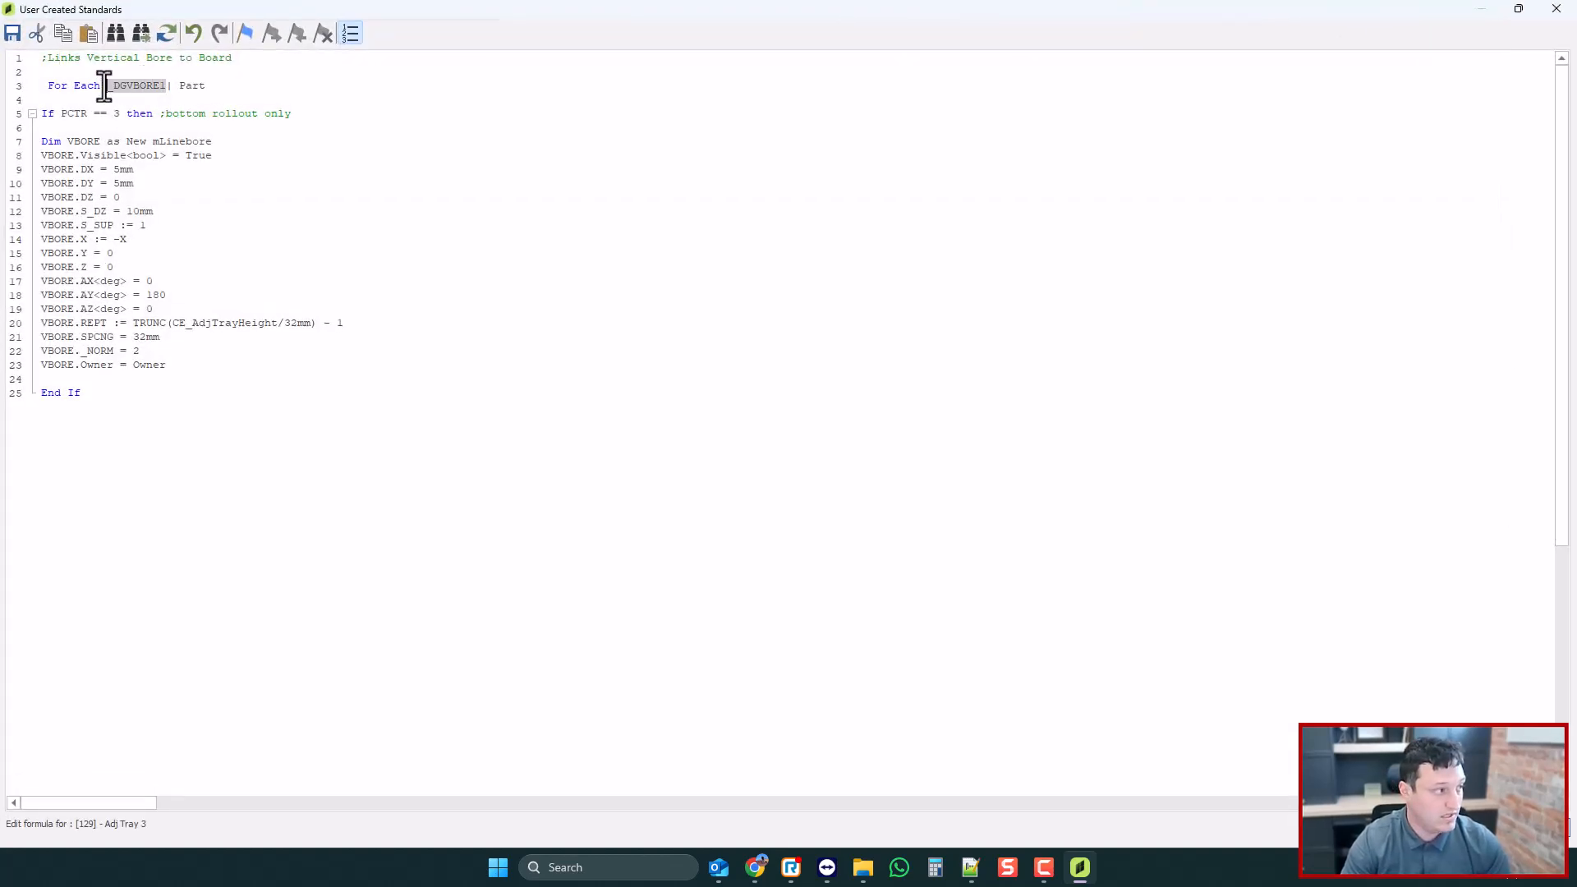
{"action": "left_click", "coordinate": [176, 87]}
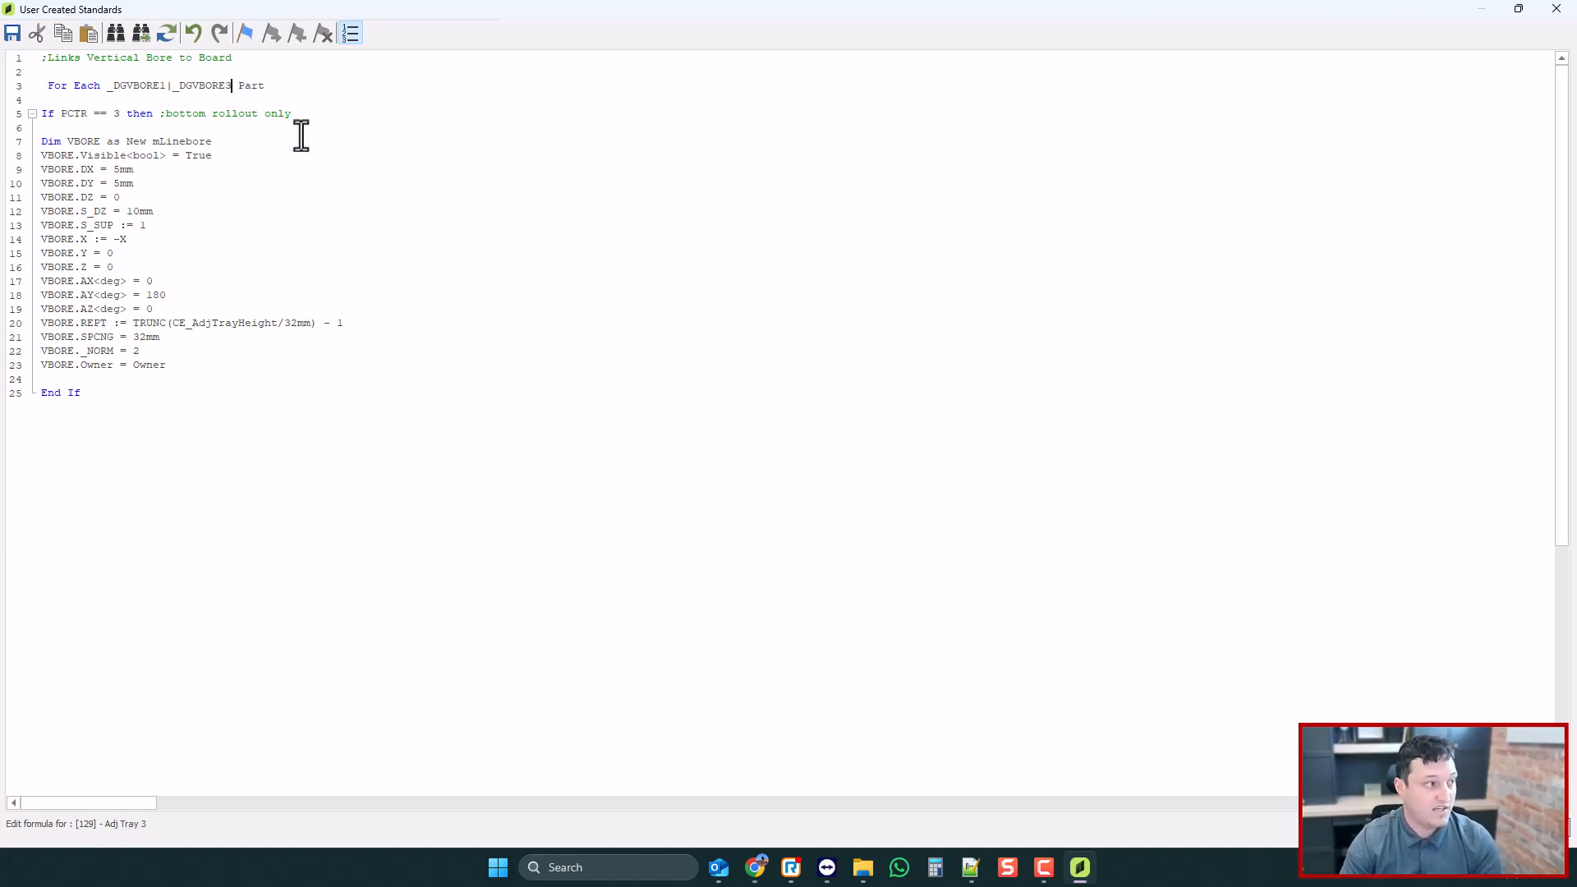
{"action": "left_click", "coordinate": [1556, 9]}
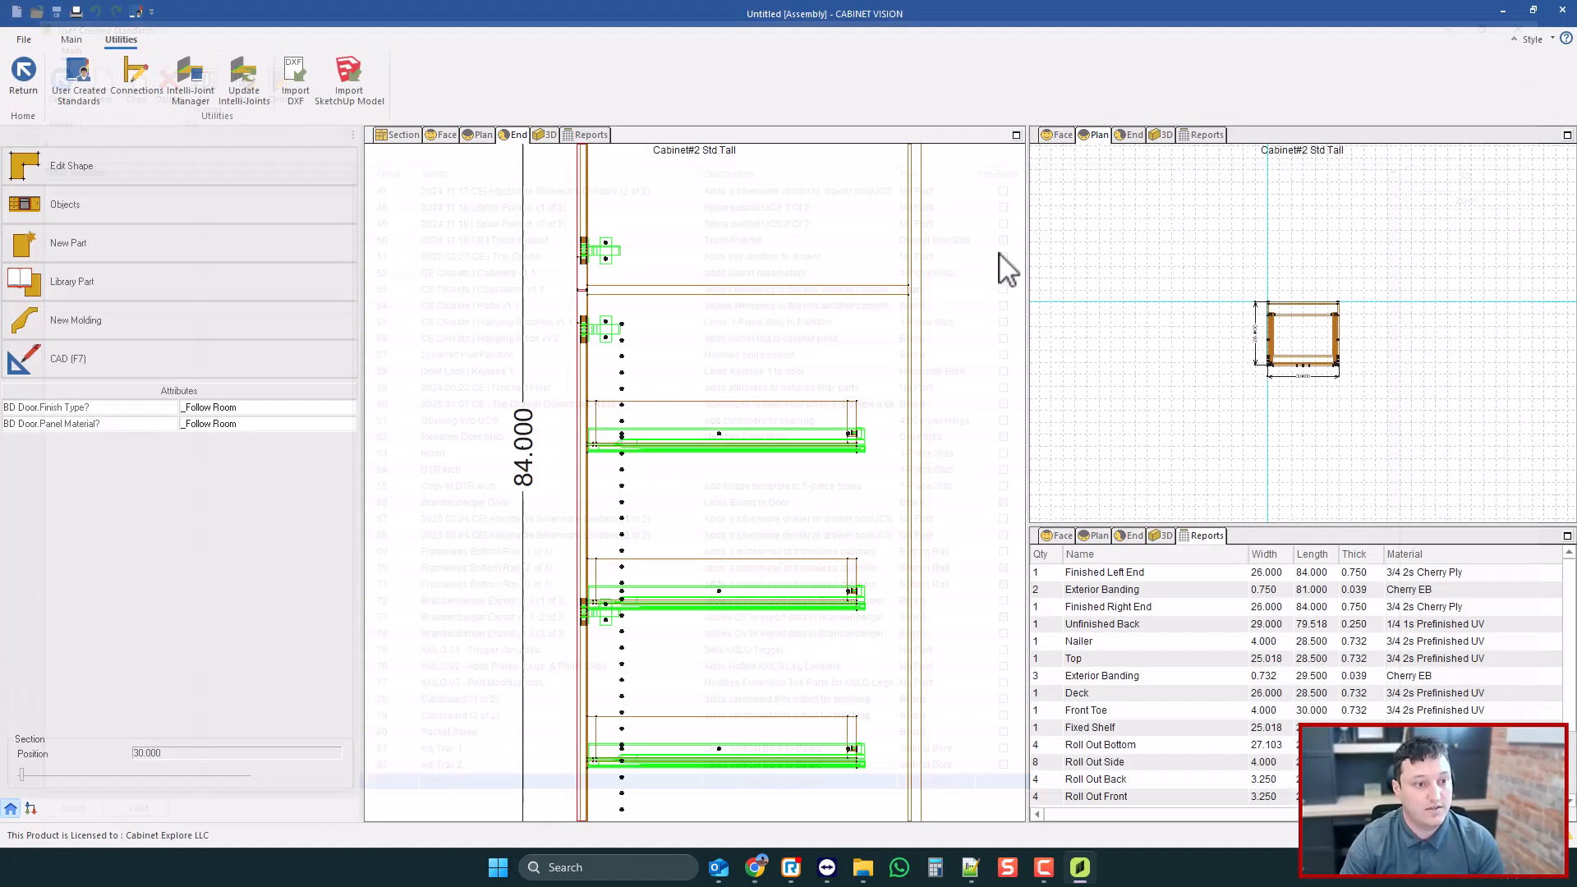
- Check the front and rear line bore columns in the end view and in the cabinet end's part drawing
{"action": "scroll", "coordinate": [674, 450], "scroll_direction": "down", "scroll_amount": 3}
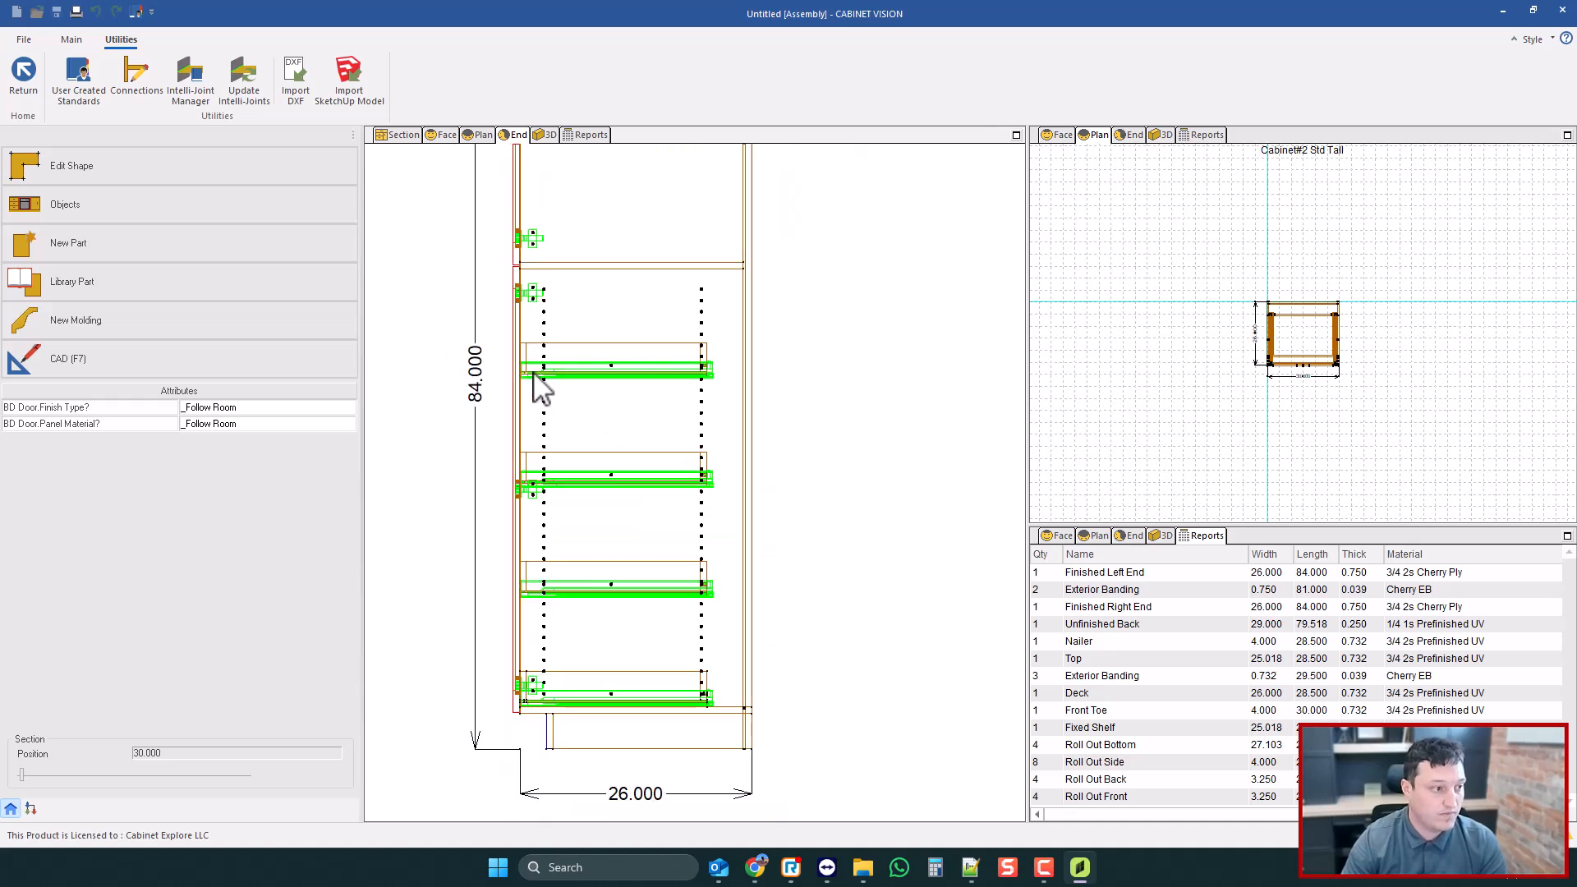
{"action": "right_click", "coordinate": [606, 336]}
{"action": "left_click", "coordinate": [614, 337]}
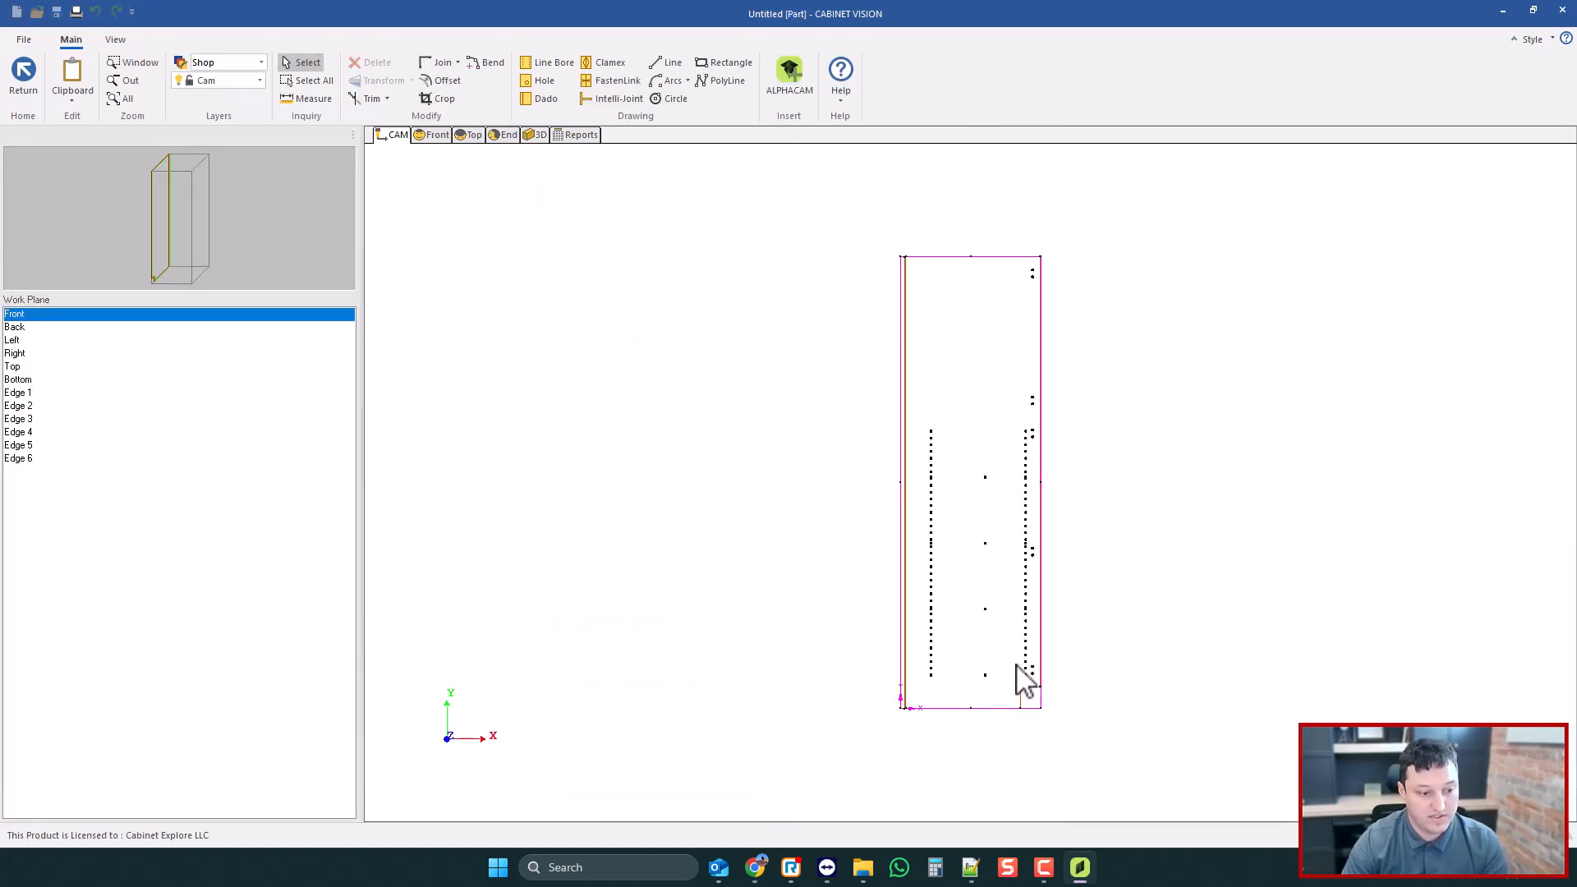
{"action": "scroll", "coordinate": [957, 697], "scroll_direction": "up", "scroll_amount": 3}
{"action": "scroll", "coordinate": [907, 509], "scroll_direction": "up", "scroll_amount": 5}
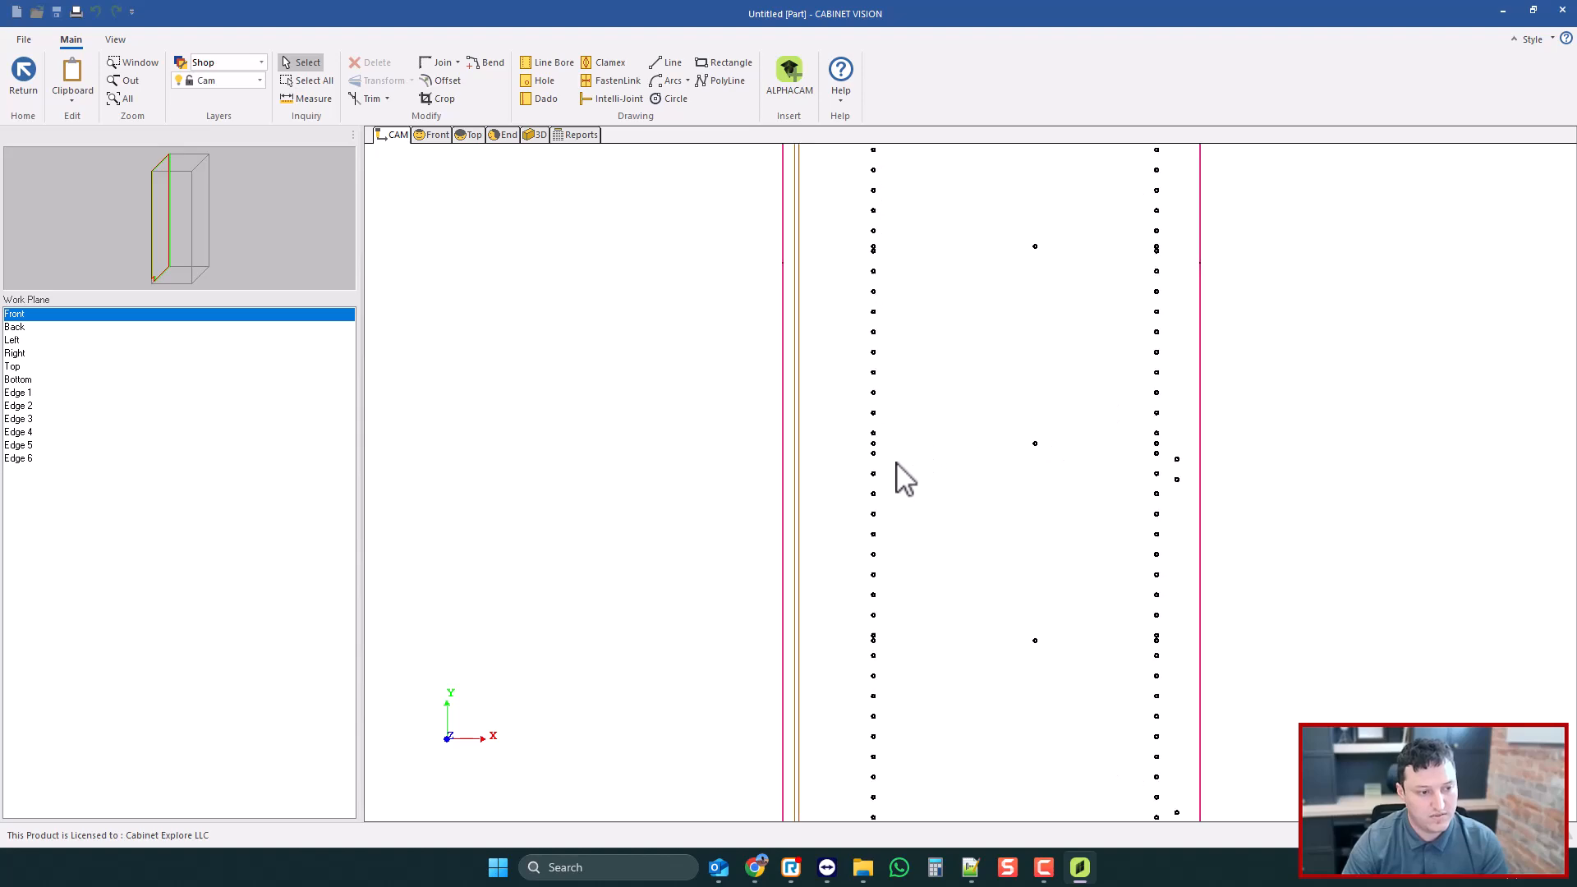
{"action": "scroll", "coordinate": [878, 458], "scroll_direction": "down", "scroll_amount": 2}
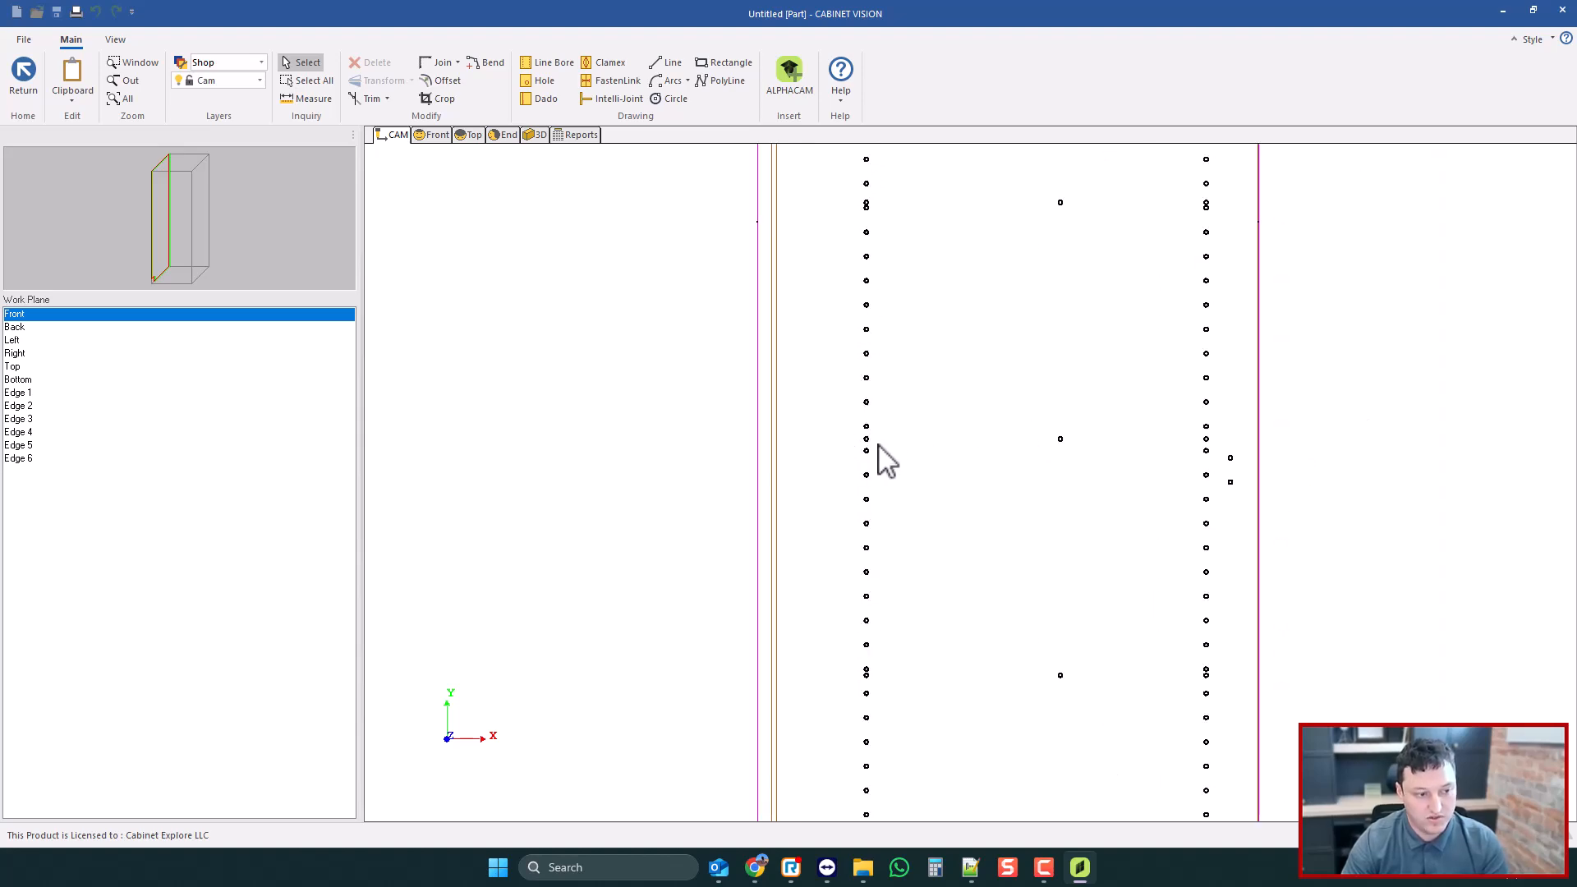
{"action": "left_click", "coordinate": [25, 80]}
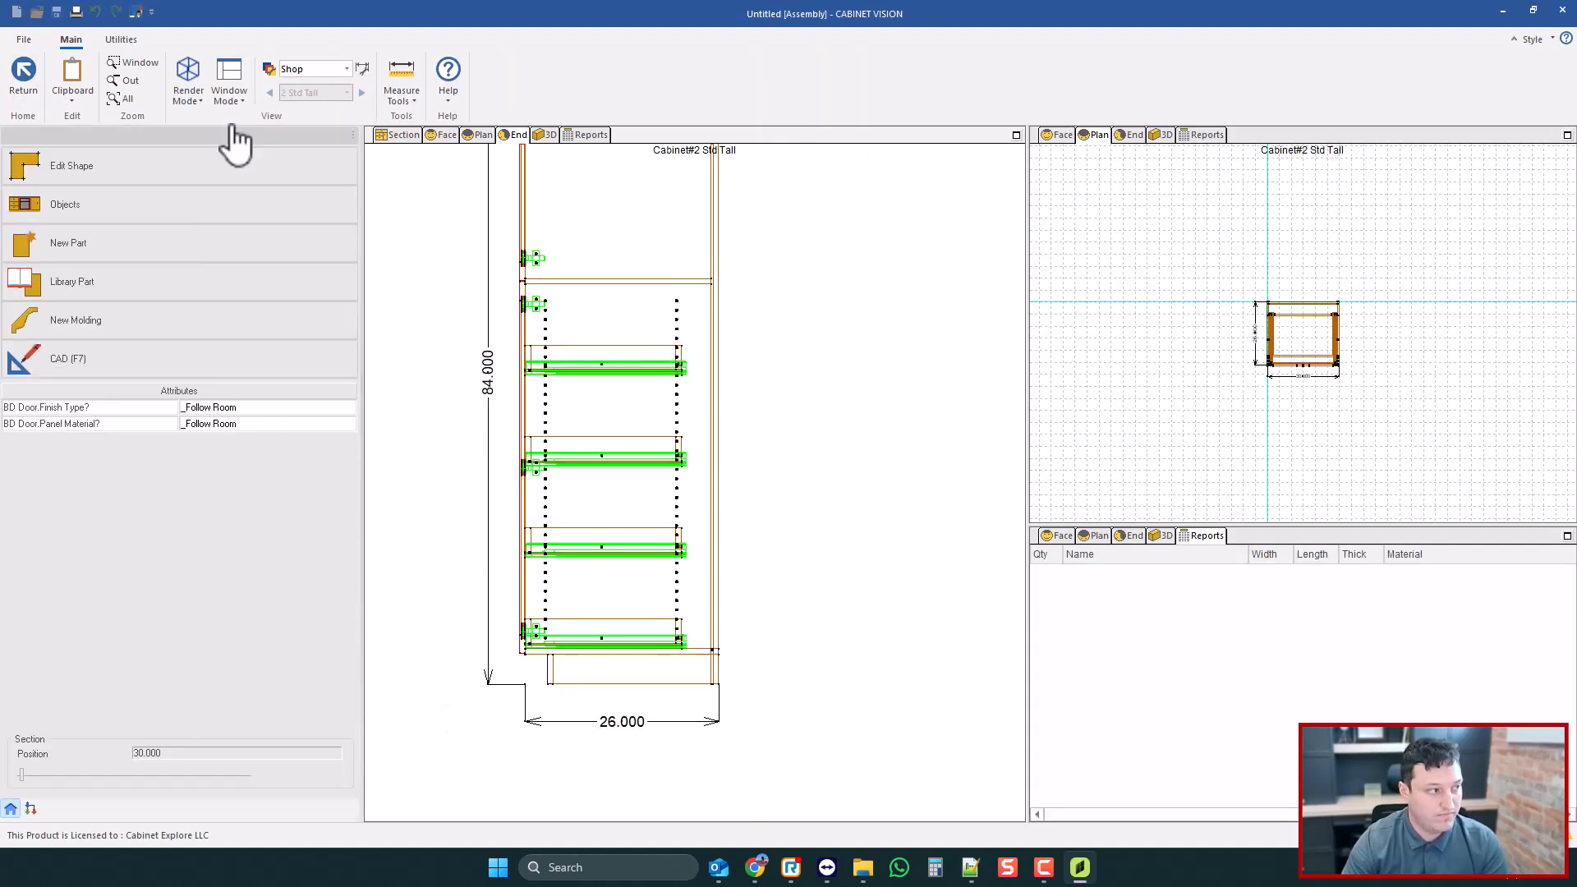
{"action": "left_click", "coordinate": [123, 38]}
{"action": "left_click", "coordinate": [78, 70]}
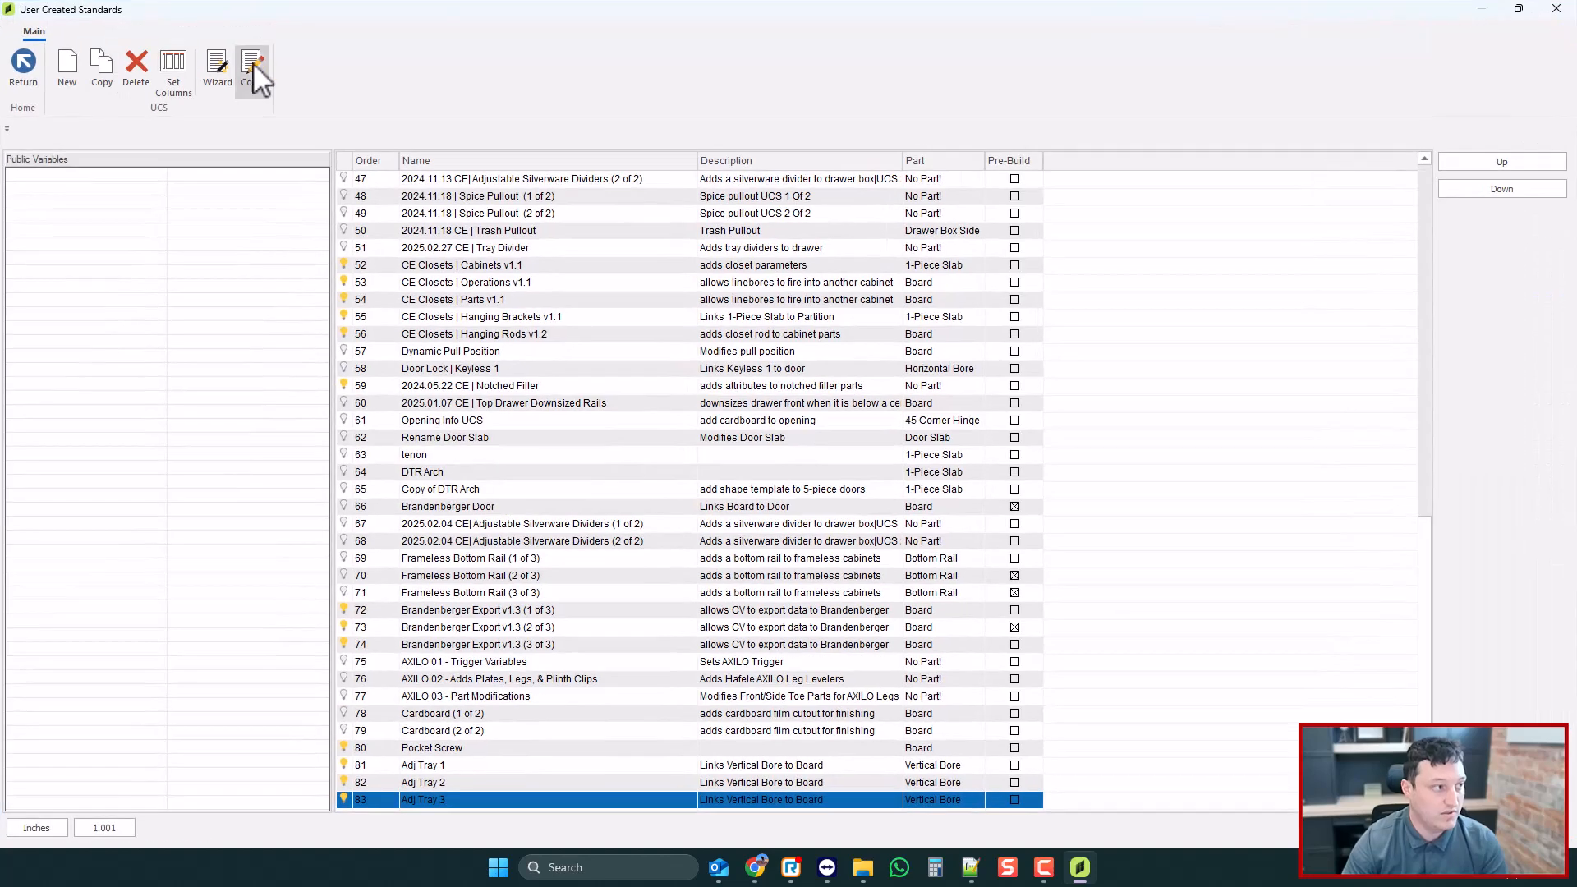
{"action": "left_click", "coordinate": [247, 66]}
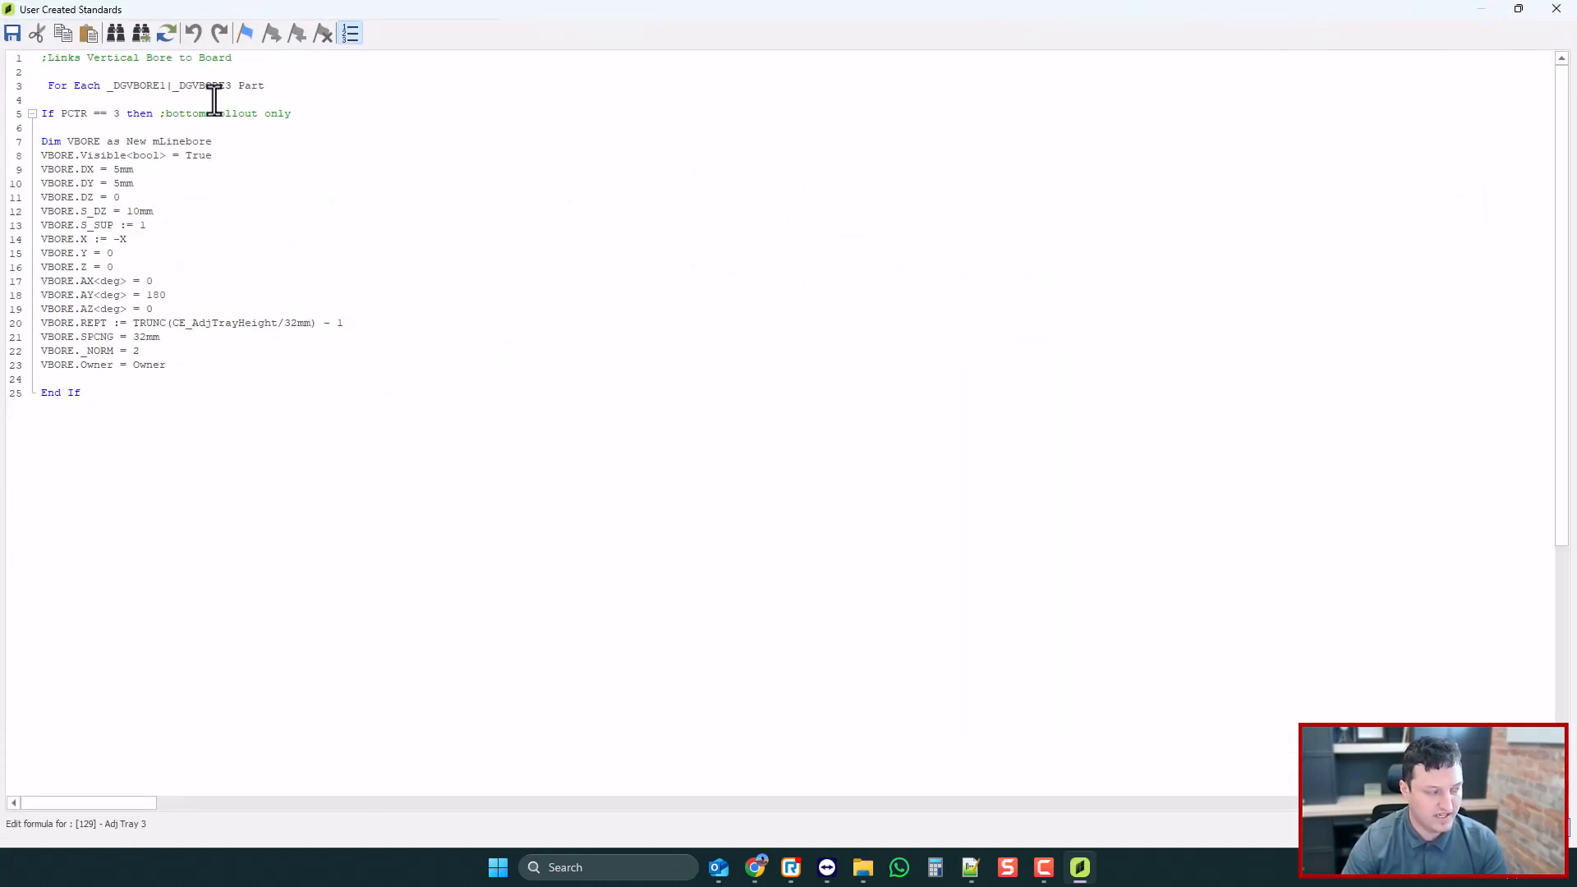
{"action": "key", "text": "Return"}
{"action": "key", "text": "Return"}
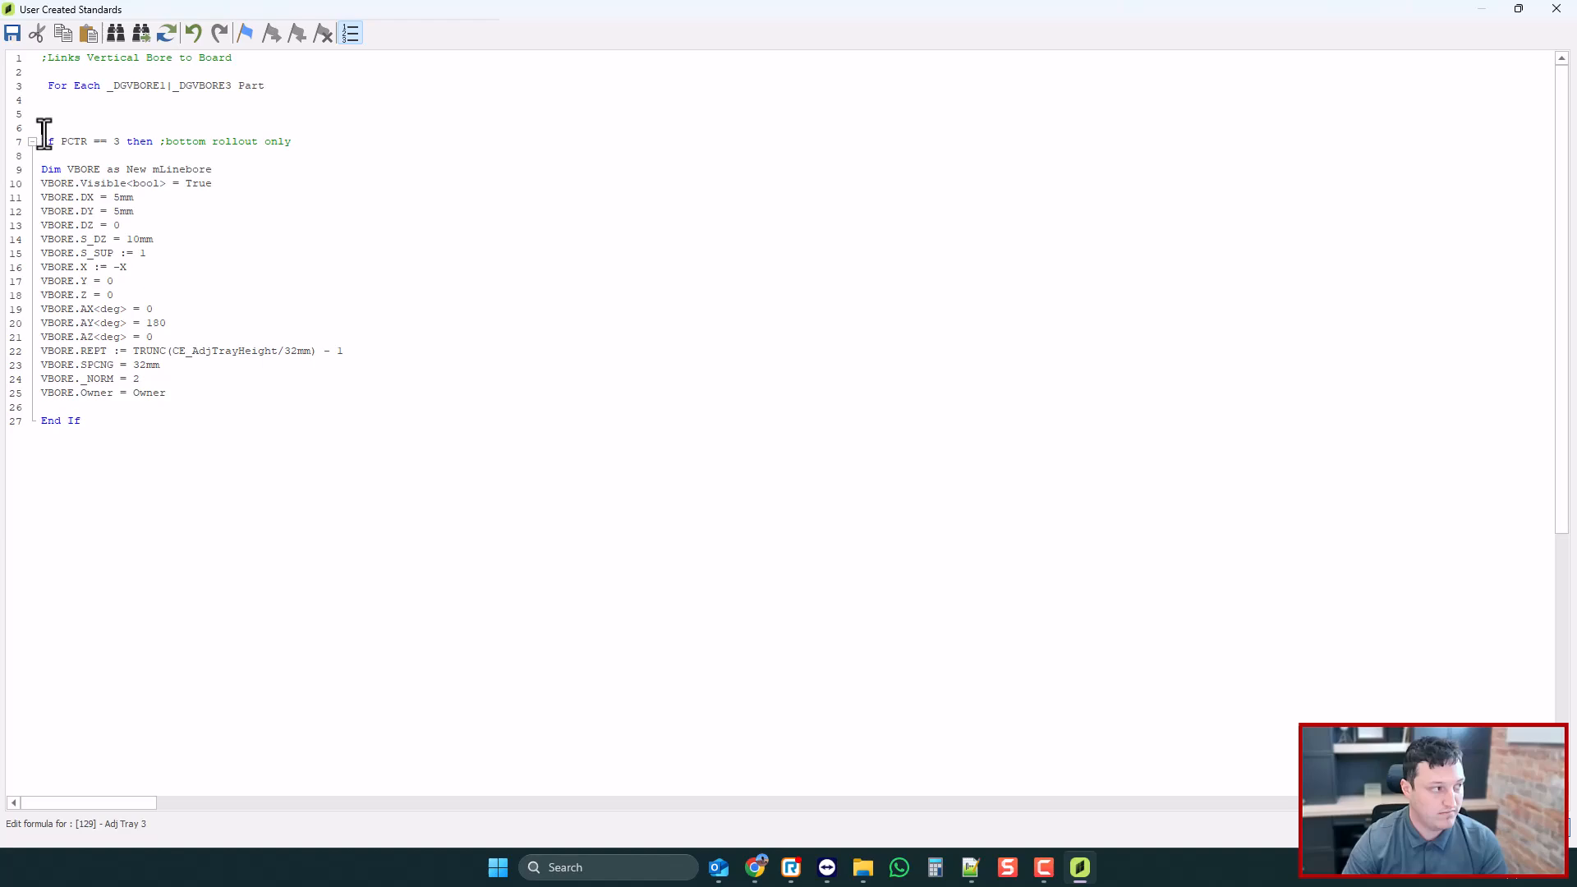
{"action": "left_click", "coordinate": [1556, 9]}
{"action": "left_click", "coordinate": [722, 465]}
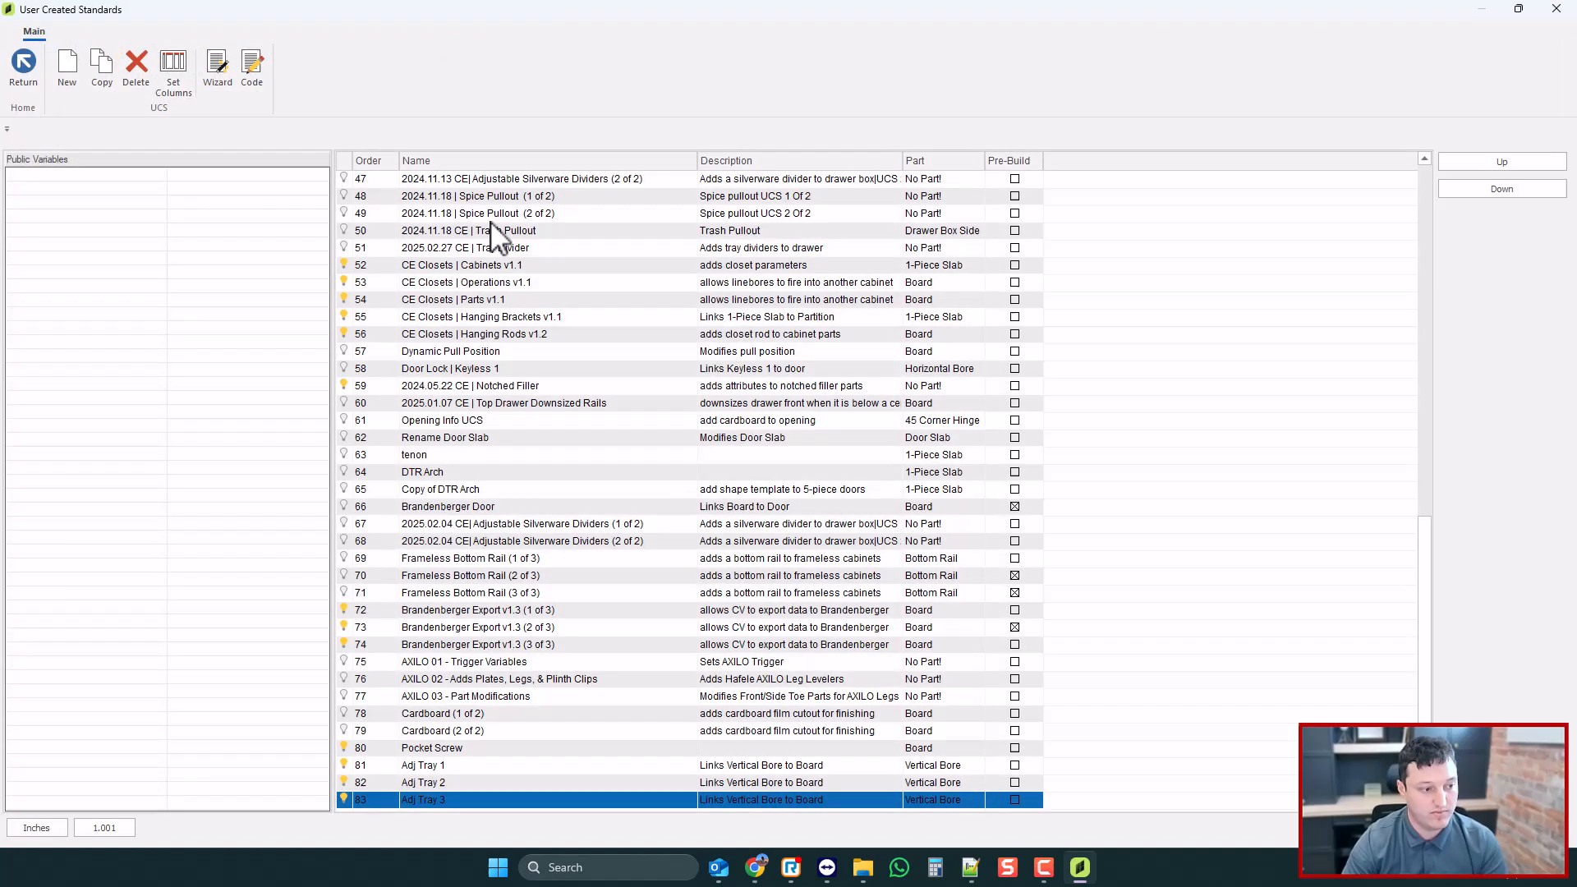
{"action": "left_click", "coordinate": [25, 60]}
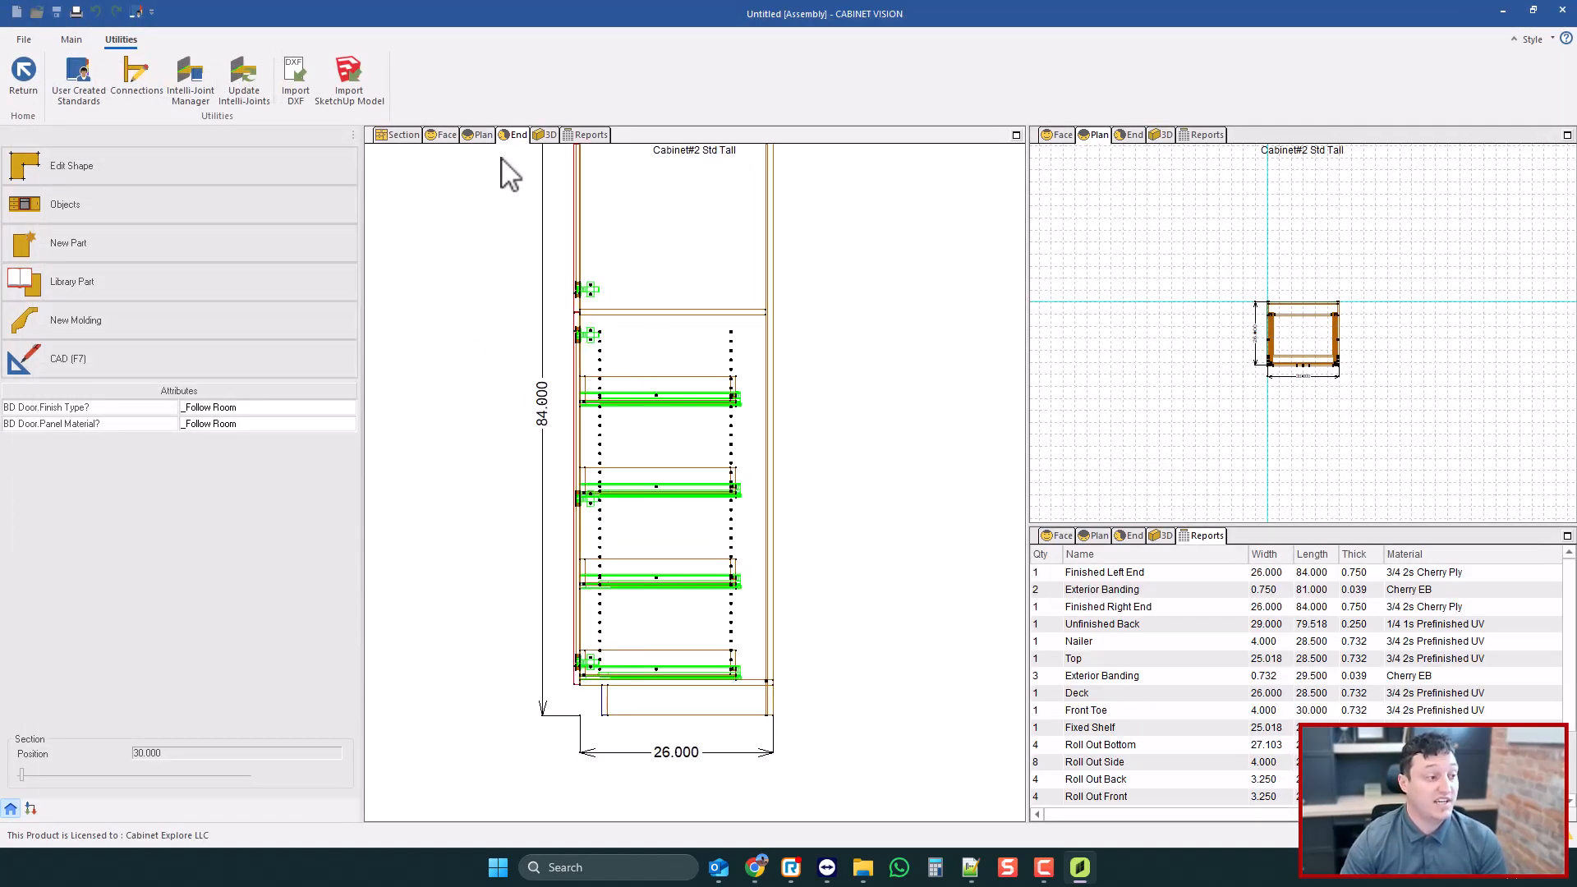
- Examine the roll out trays and their line bore columns in the tall cabinet's 3D view from several angles
{"action": "left_click", "coordinate": [546, 135]}
{"action": "left_click_drag", "start_coordinate": [557, 412], "coordinate": [770, 555]}
{"action": "scroll", "coordinate": [707, 534], "scroll_direction": "up", "scroll_amount": 5}
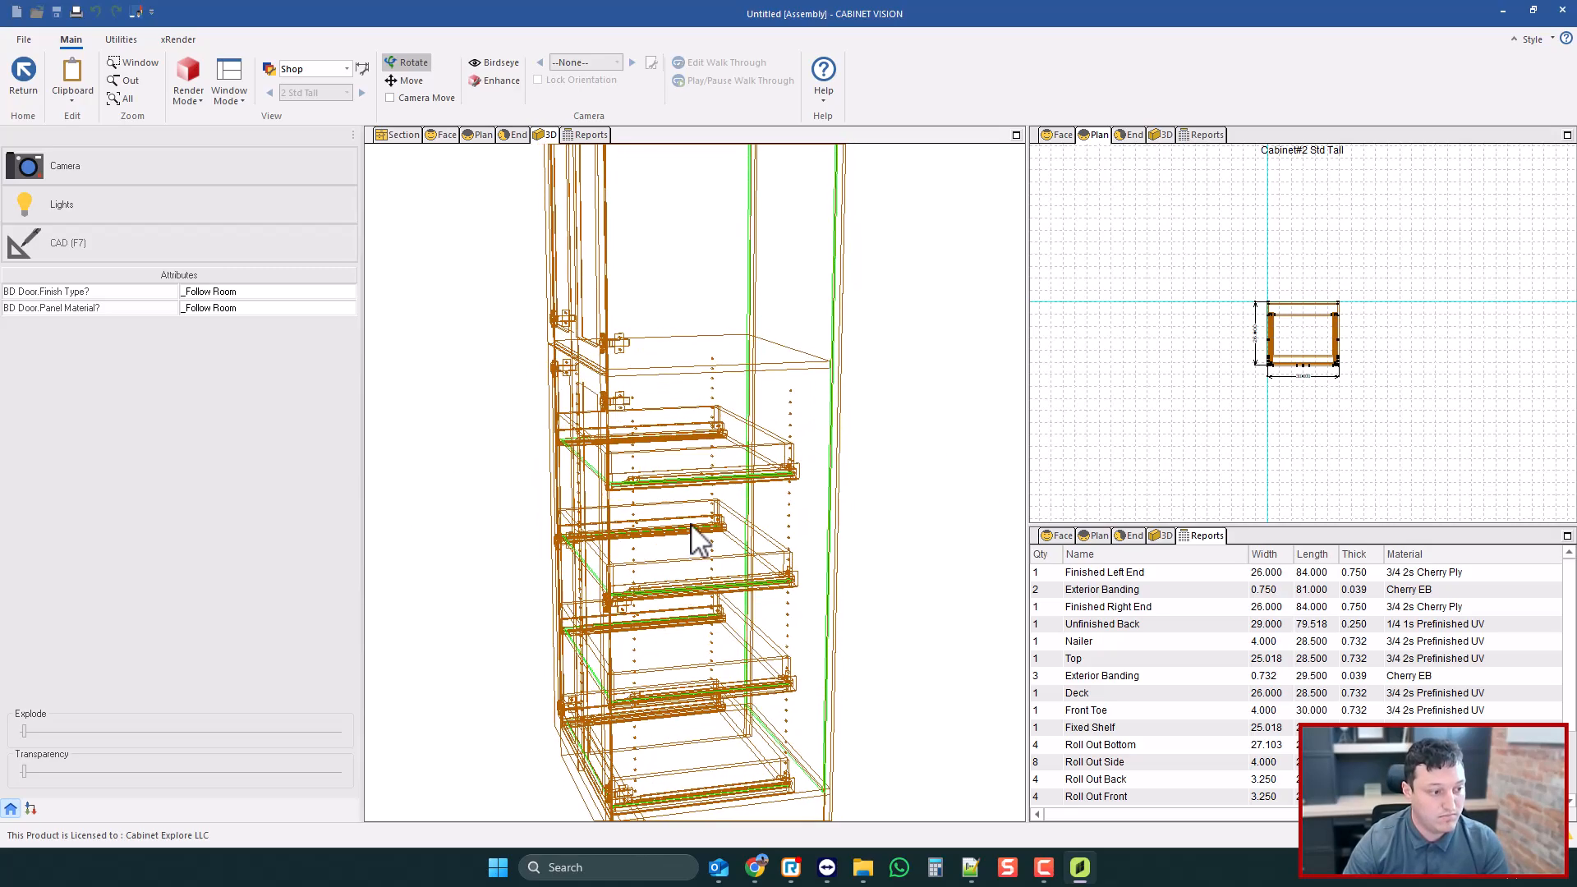
{"action": "mouse_move", "coordinate": [761, 449]}
{"action": "left_mouse_down"}
{"action": "mouse_move", "coordinate": [827, 528]}
{"action": "mouse_move", "coordinate": [809, 516]}
{"action": "left_mouse_up"}
{"action": "scroll", "coordinate": [479, 341], "scroll_direction": "down", "scroll_amount": 2}
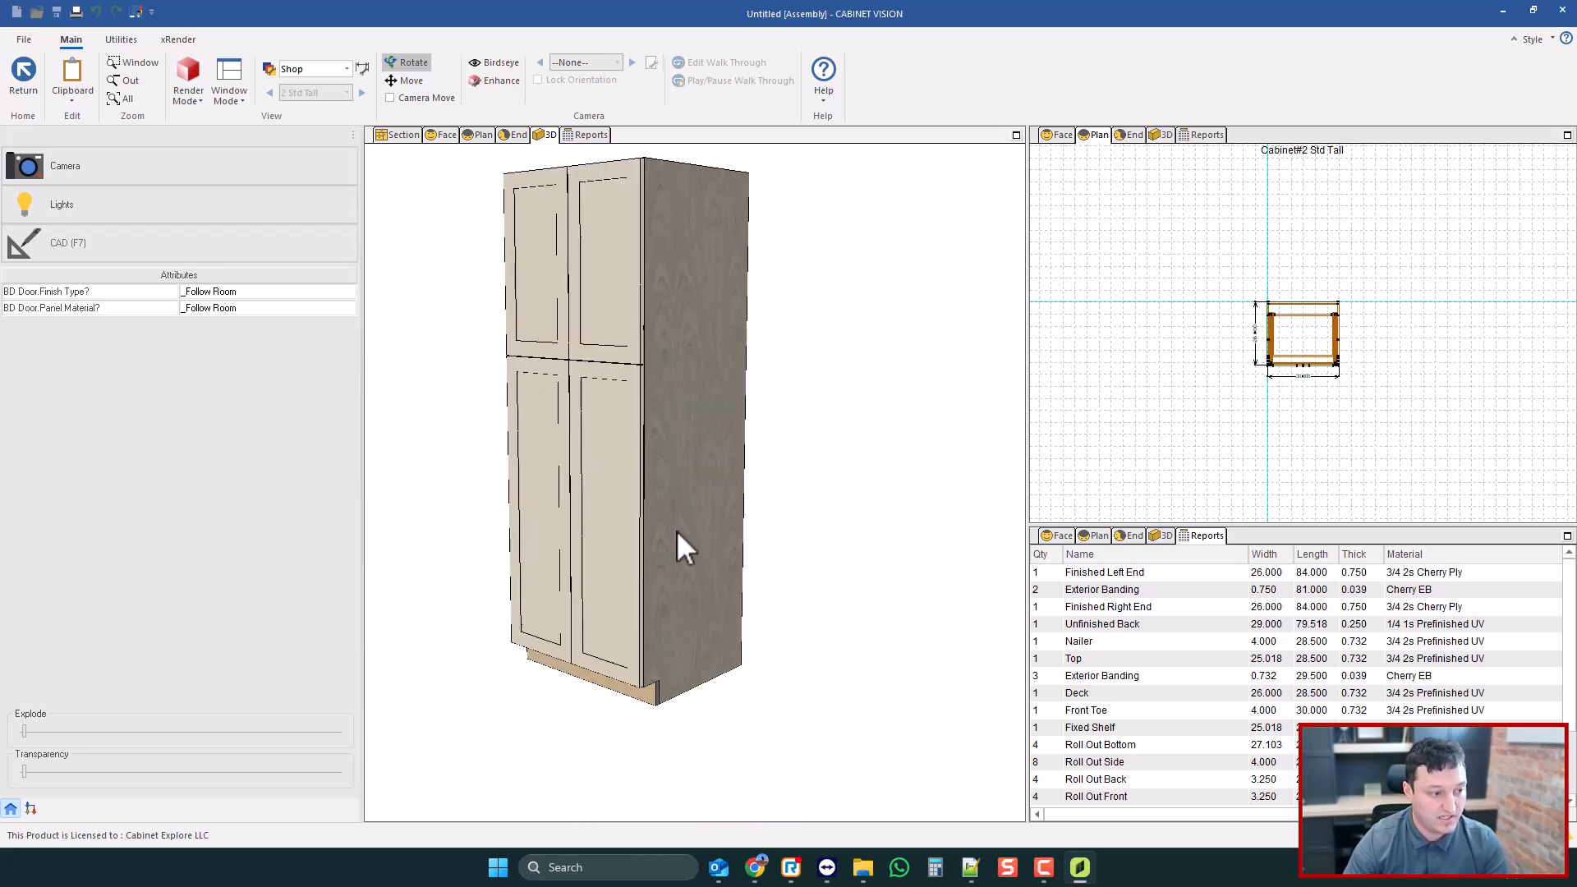
- Examine the tall cabinet's exterior from both sides in the 3D view and return to its face view
{"action": "scroll", "coordinate": [677, 532], "scroll_direction": "up", "scroll_amount": 2}
{"action": "left_click_drag", "start_coordinate": [575, 499], "coordinate": [997, 485]}
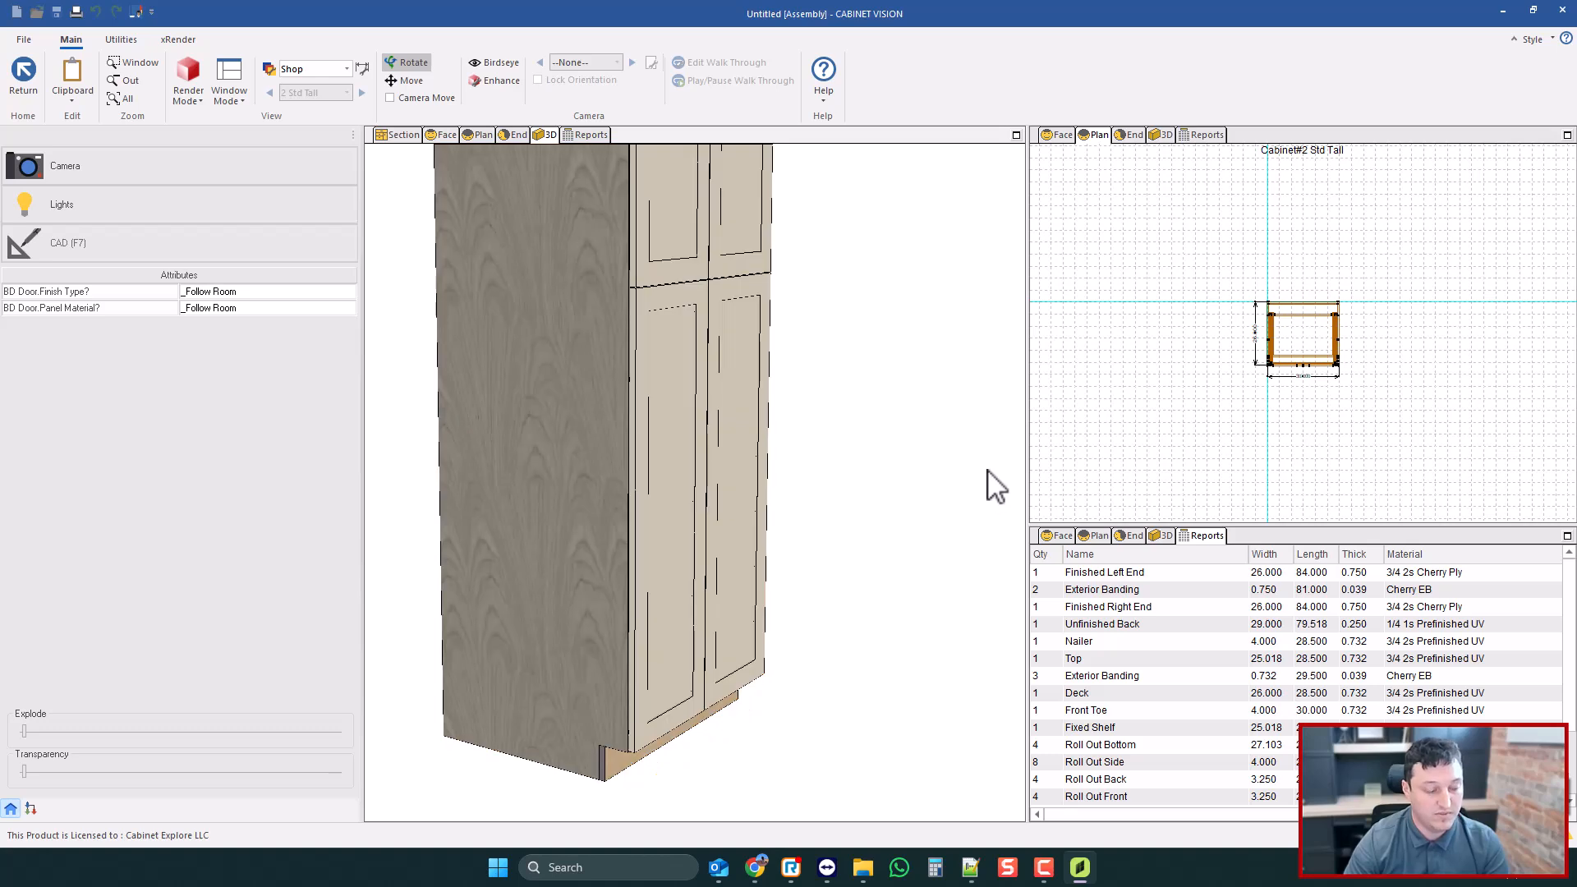
{"action": "scroll", "coordinate": [591, 496], "scroll_direction": "up", "scroll_amount": 2}
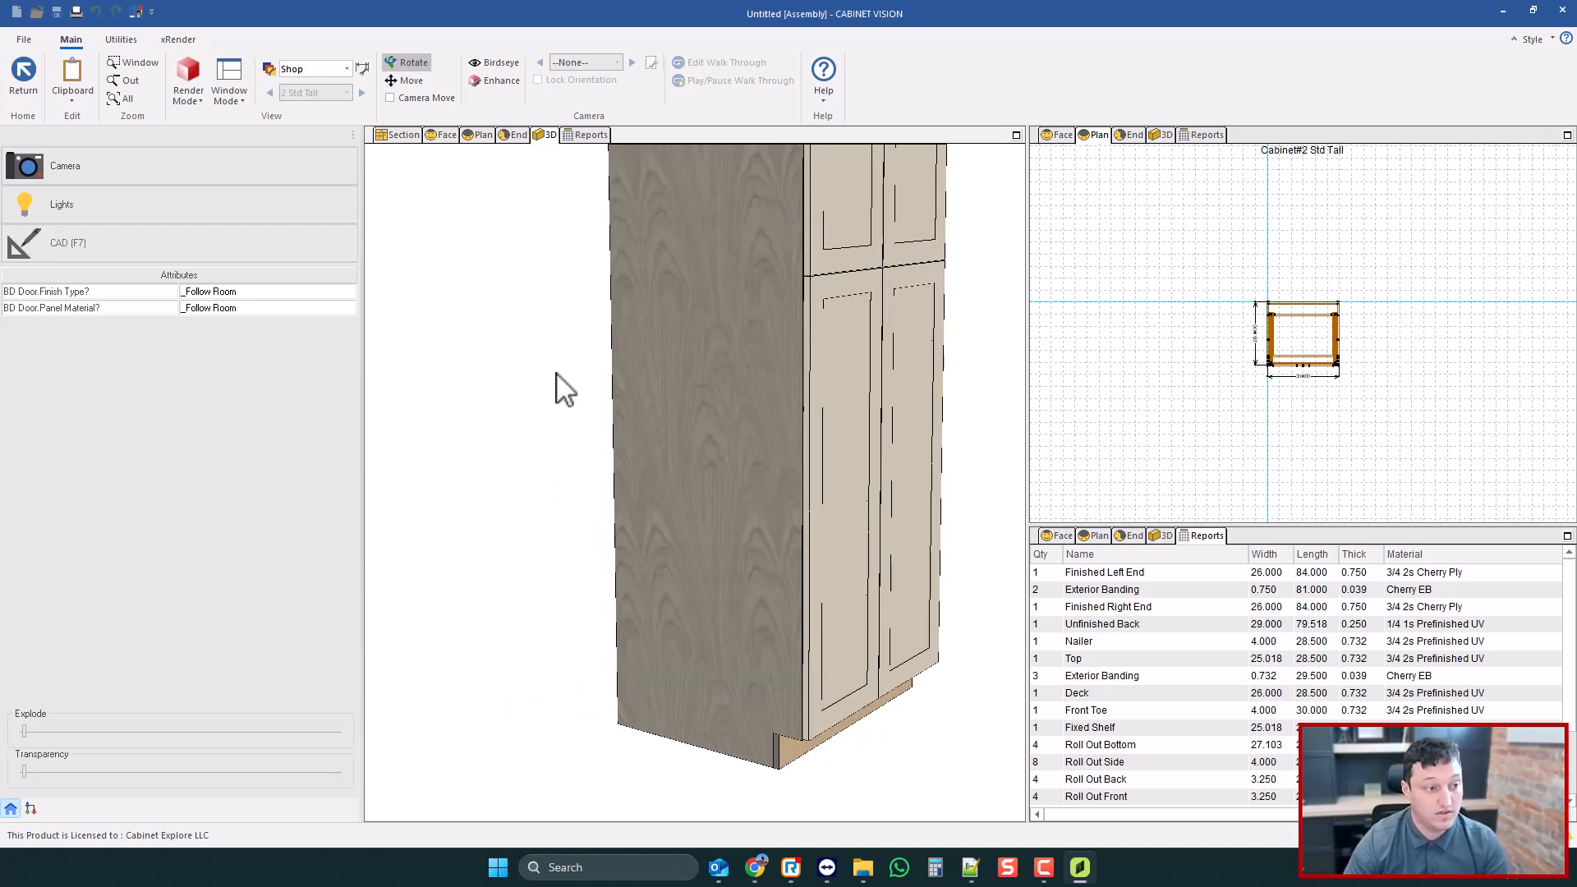
{"action": "left_click", "coordinate": [444, 135]}
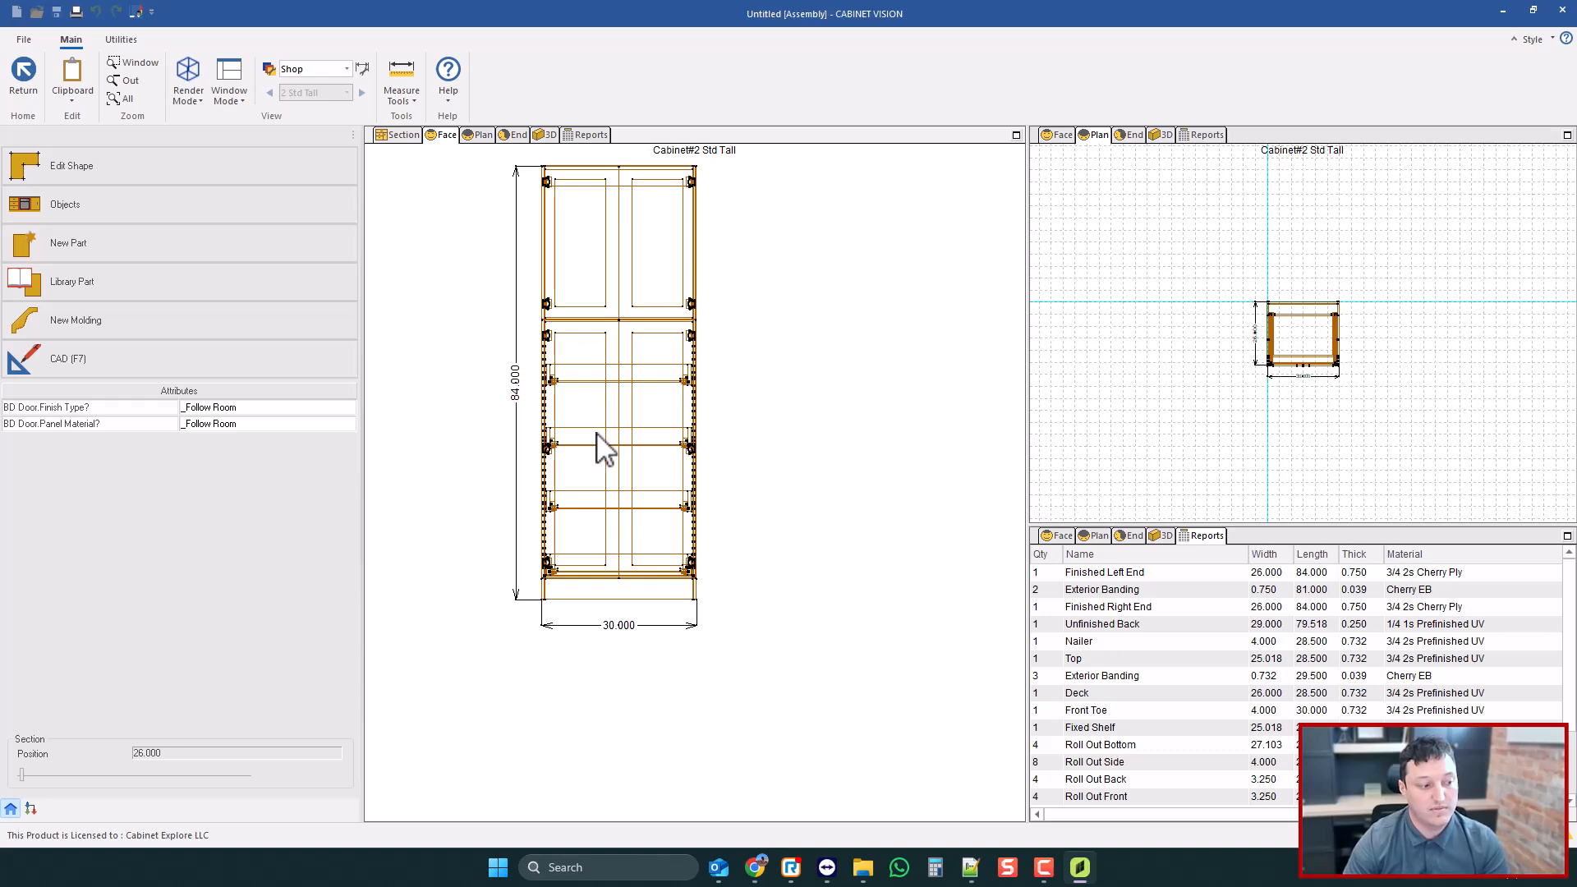
- Switch to the browser, open the bookmarked question about mounting rollouts with line bores and read through its replies
{"action": "left_click", "coordinate": [754, 867]}
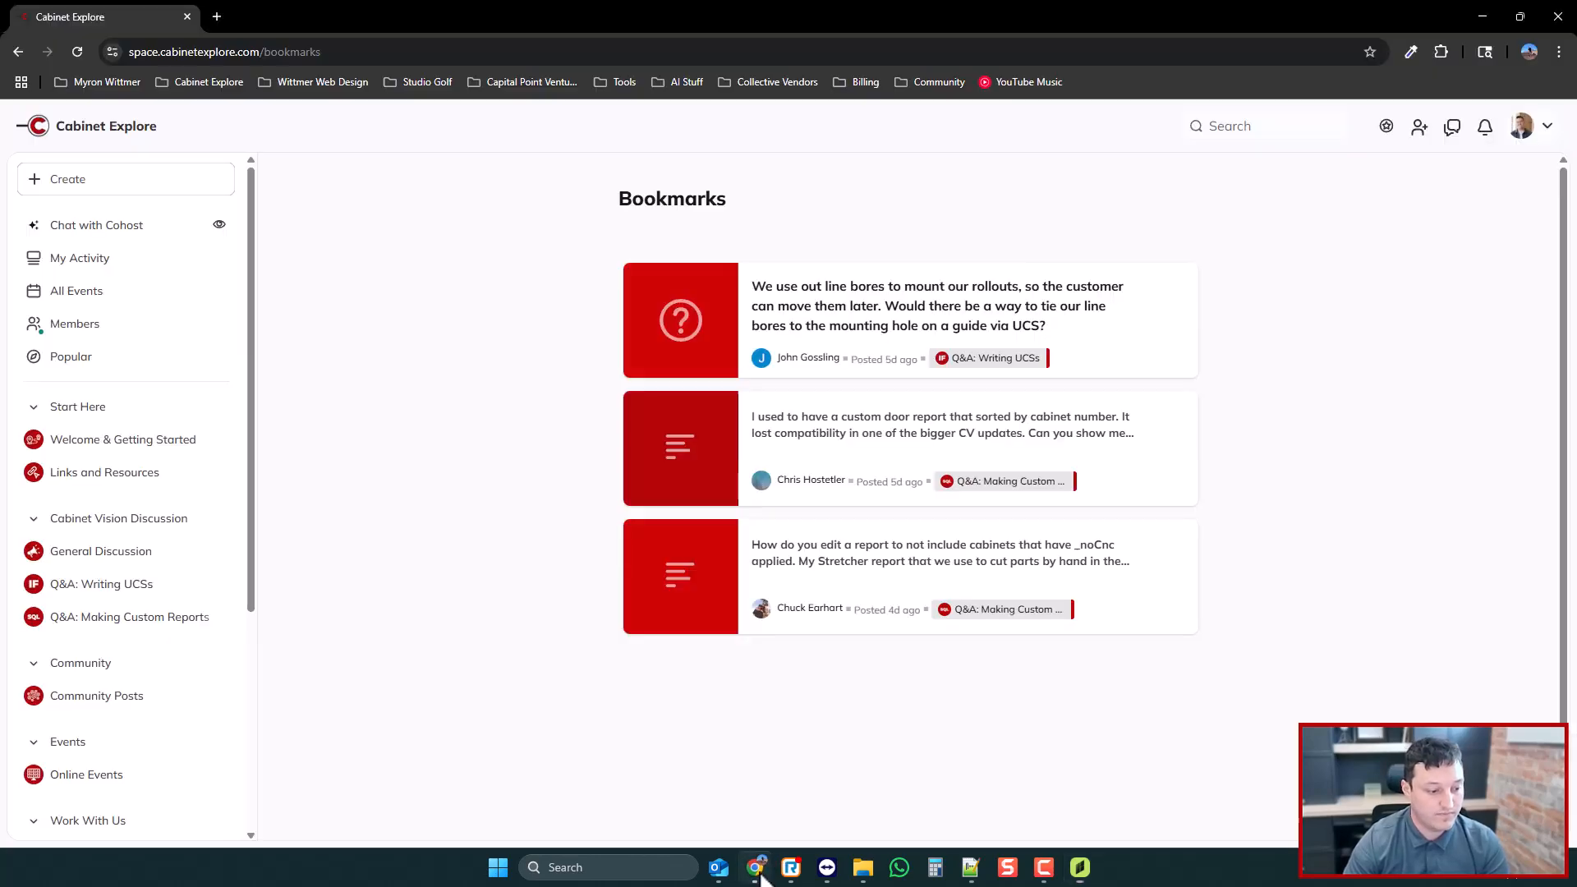
{"action": "left_click", "coordinate": [864, 324]}
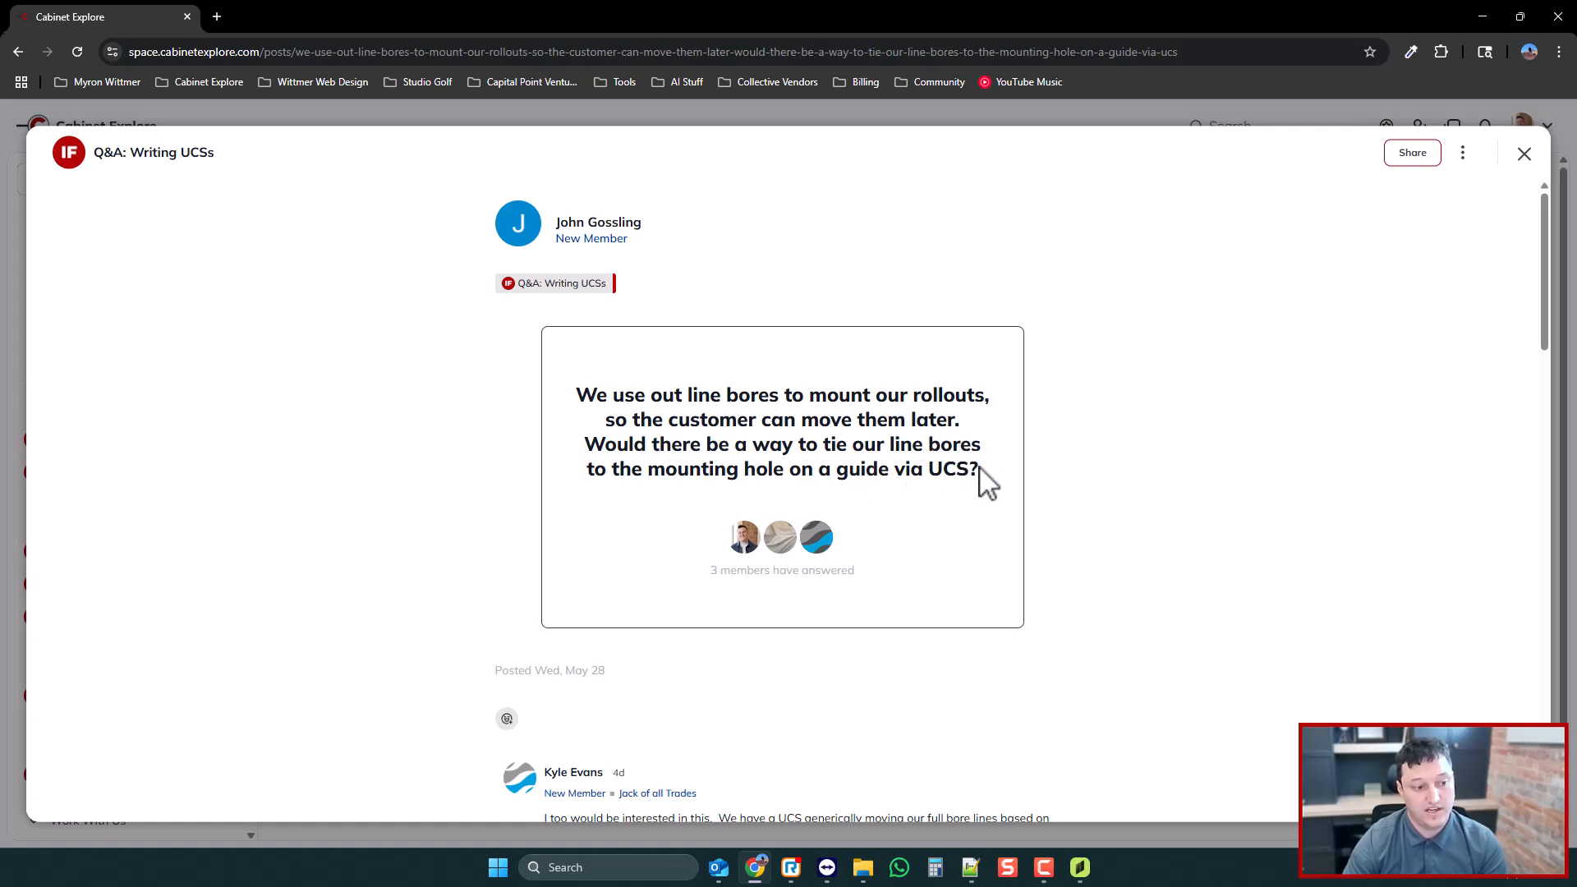
{"action": "scroll", "coordinate": [953, 479], "scroll_direction": "down", "scroll_amount": 2}
{"action": "scroll", "coordinate": [924, 476], "scroll_direction": "up", "scroll_amount": 1}
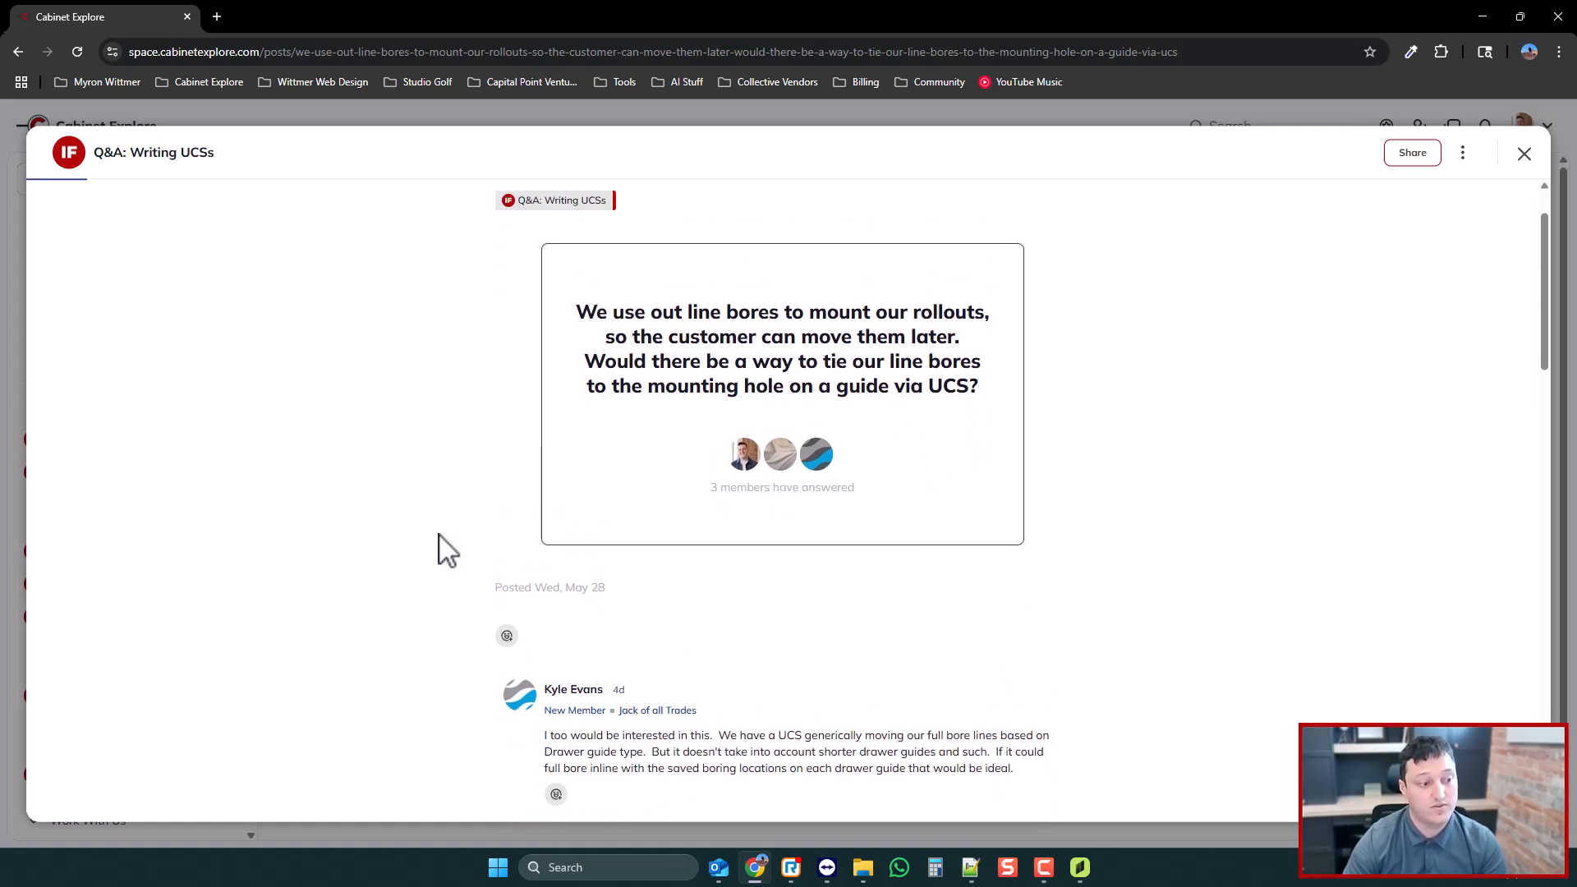
{"action": "scroll", "coordinate": [687, 492], "scroll_direction": "down", "scroll_amount": 3}
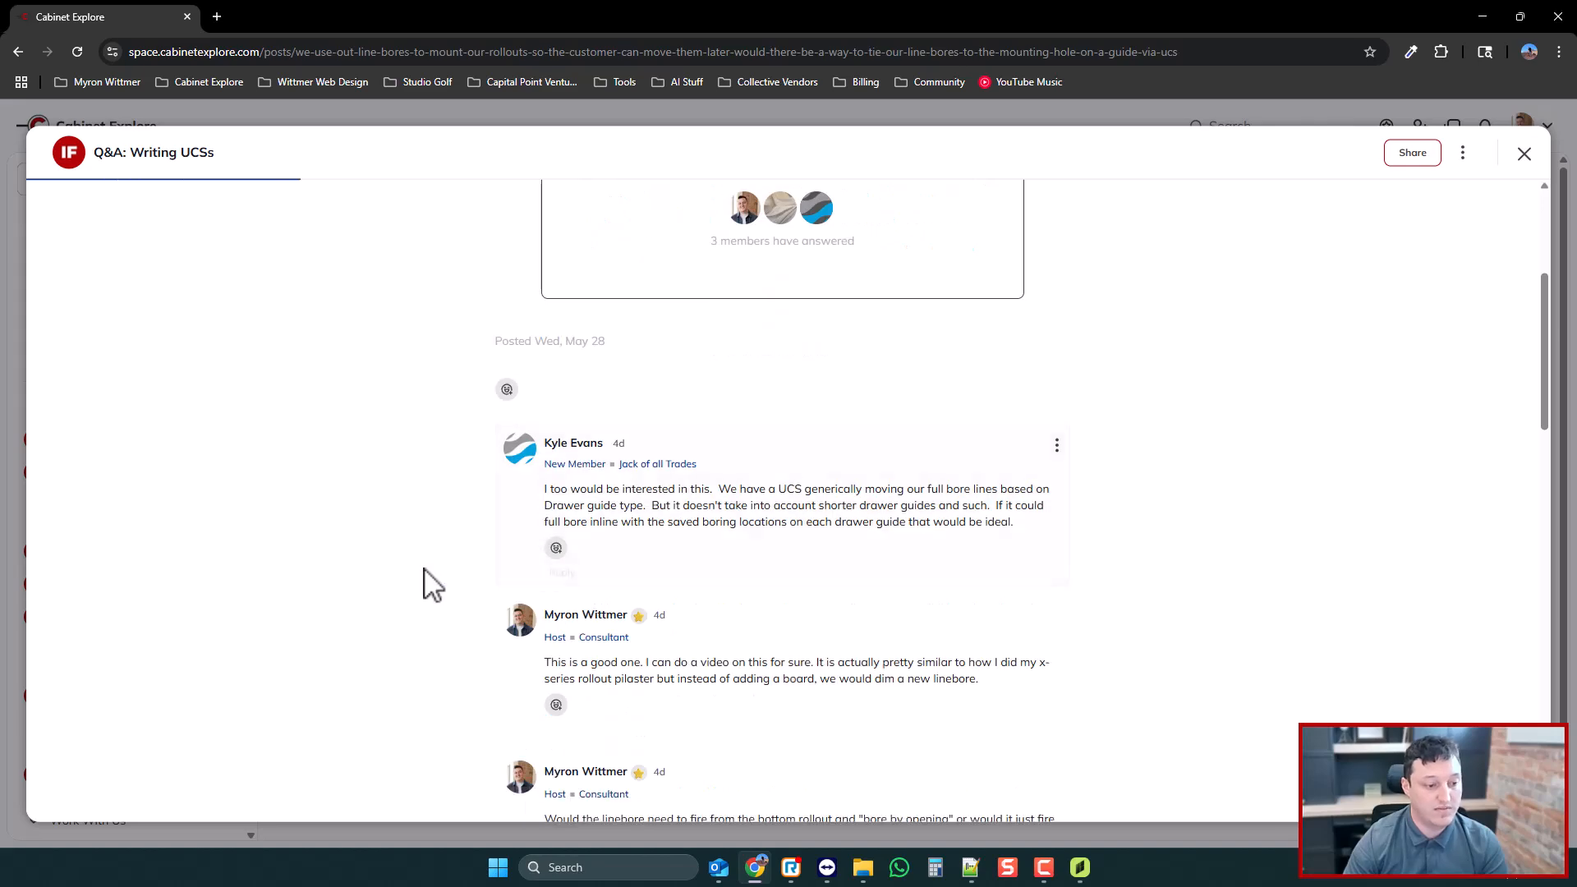
{"action": "scroll", "coordinate": [629, 575], "scroll_direction": "down", "scroll_amount": 2}
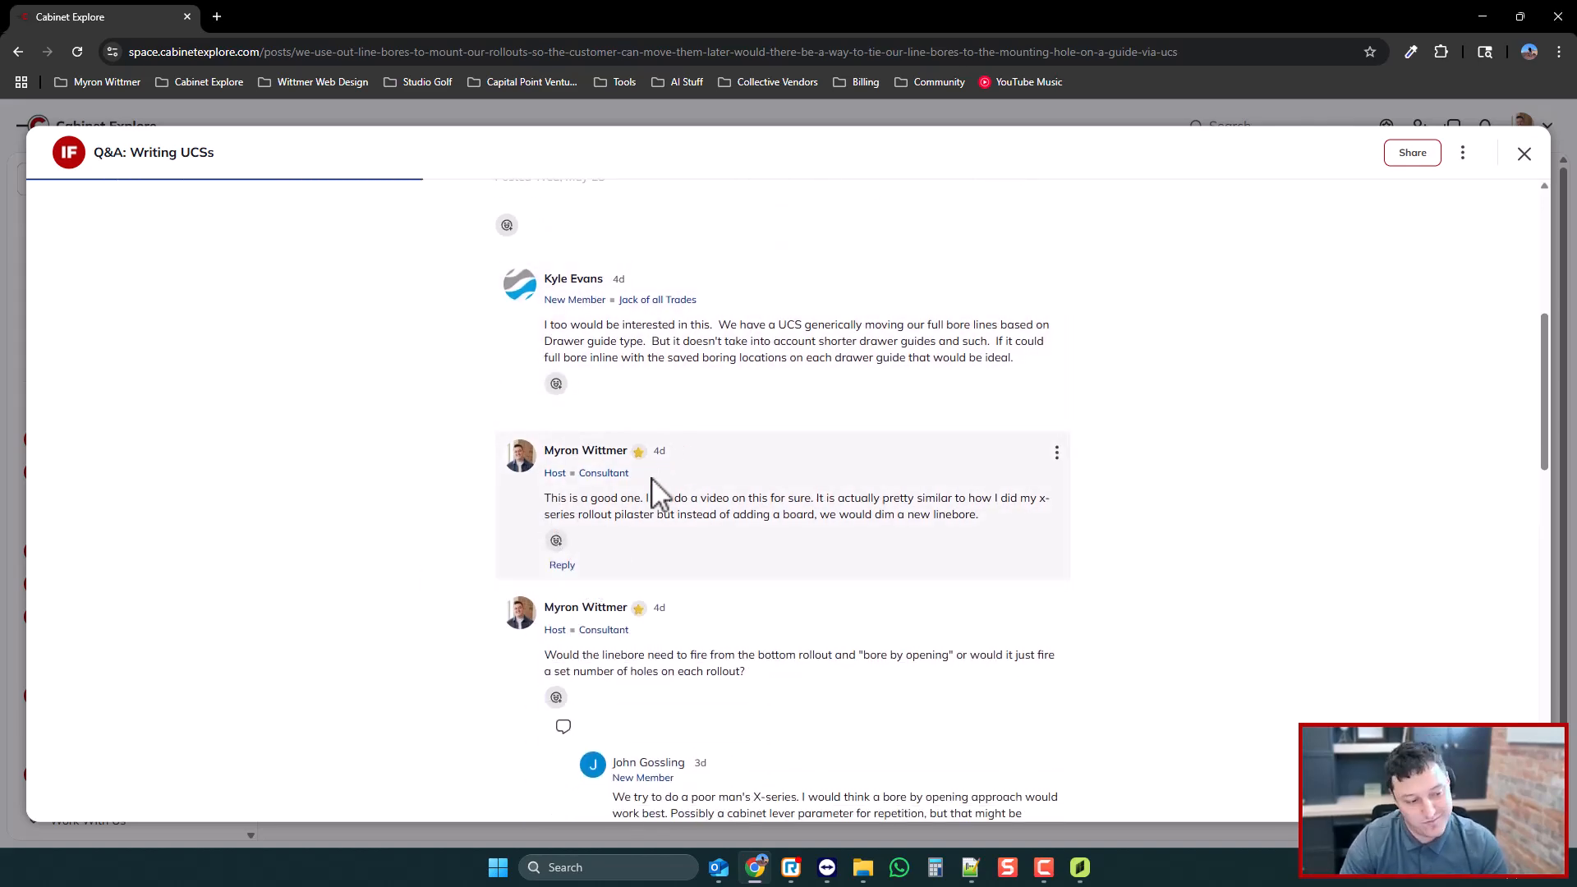
{"action": "scroll", "coordinate": [588, 521], "scroll_direction": "down", "scroll_amount": 2}
{"action": "scroll", "coordinate": [589, 524], "scroll_direction": "down", "scroll_amount": 4}
{"action": "scroll", "coordinate": [698, 591], "scroll_direction": "up", "scroll_amount": 4}
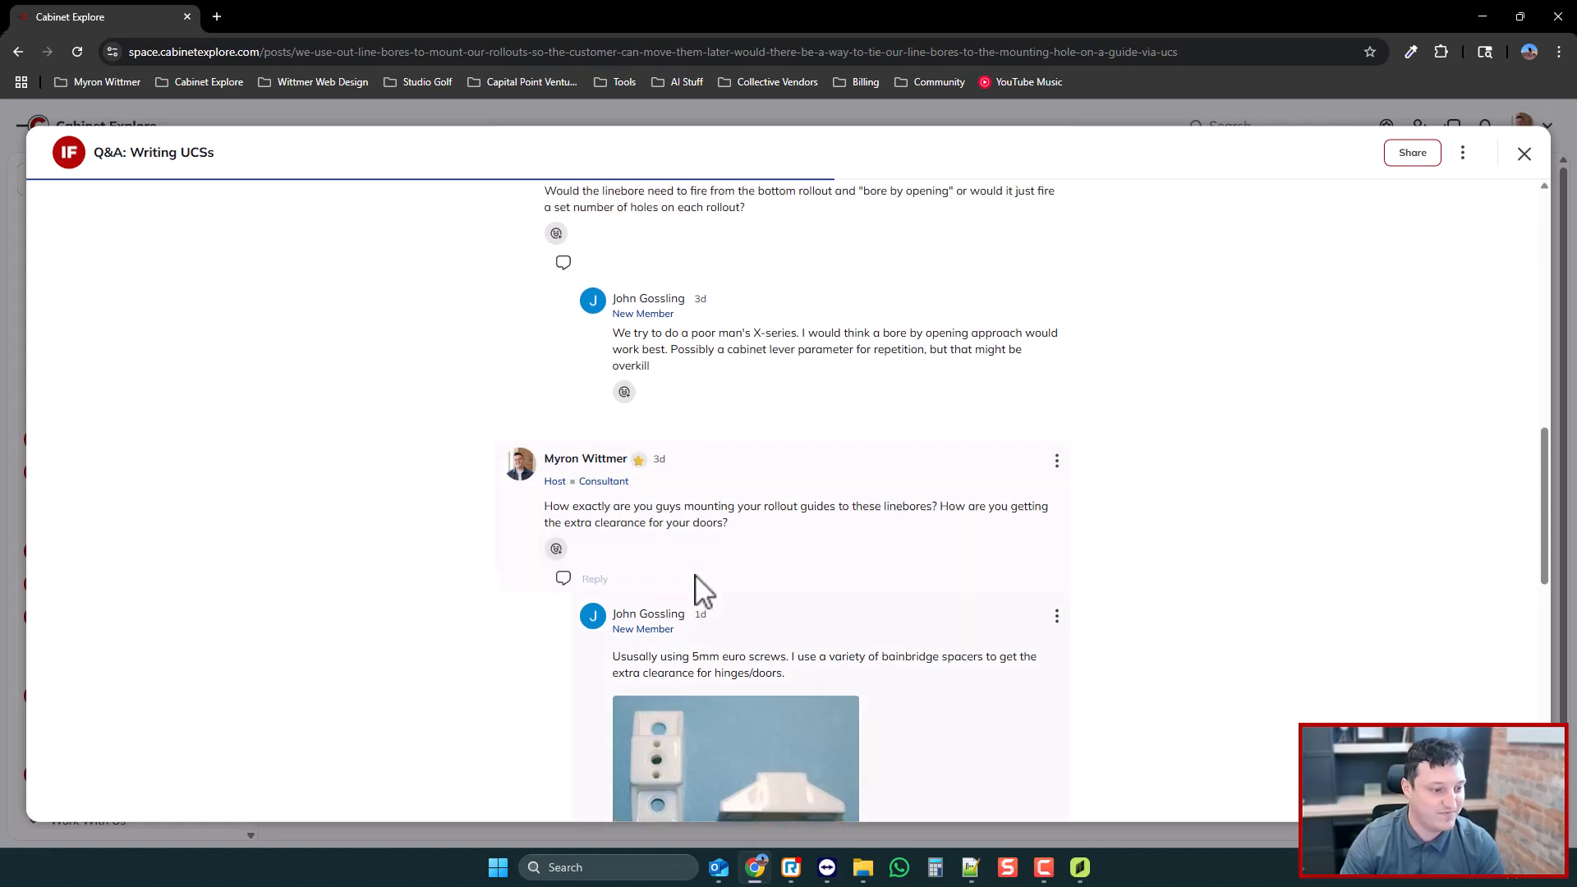
- Remove the bookmark from the rollout line bore question and close the post
{"action": "left_click", "coordinate": [1466, 161]}
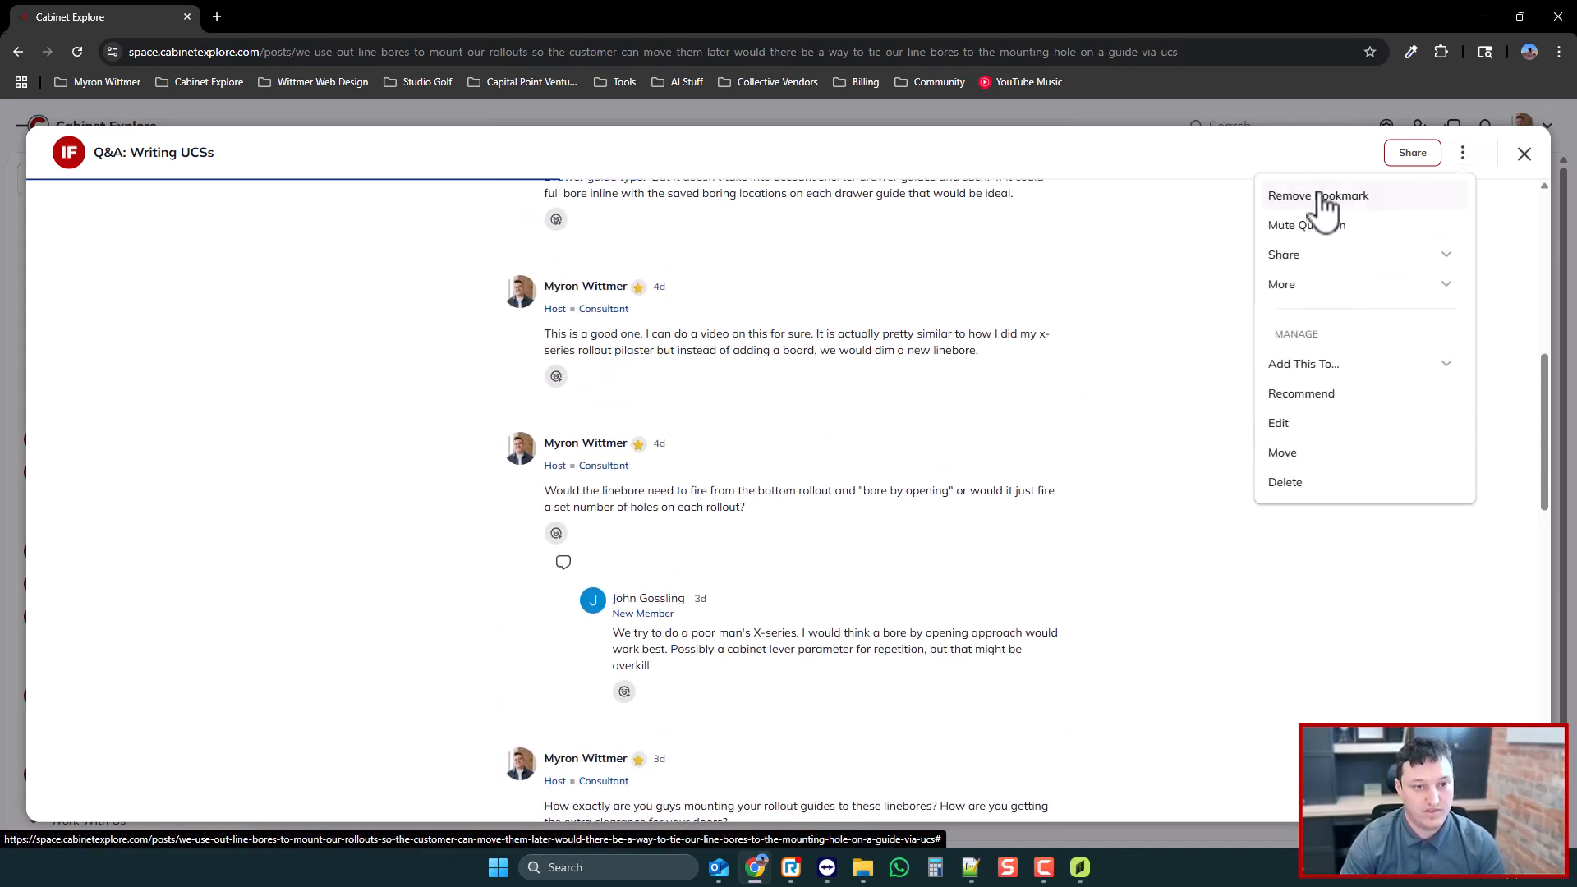
{"action": "left_click", "coordinate": [1323, 197]}
{"action": "left_click", "coordinate": [1524, 153]}
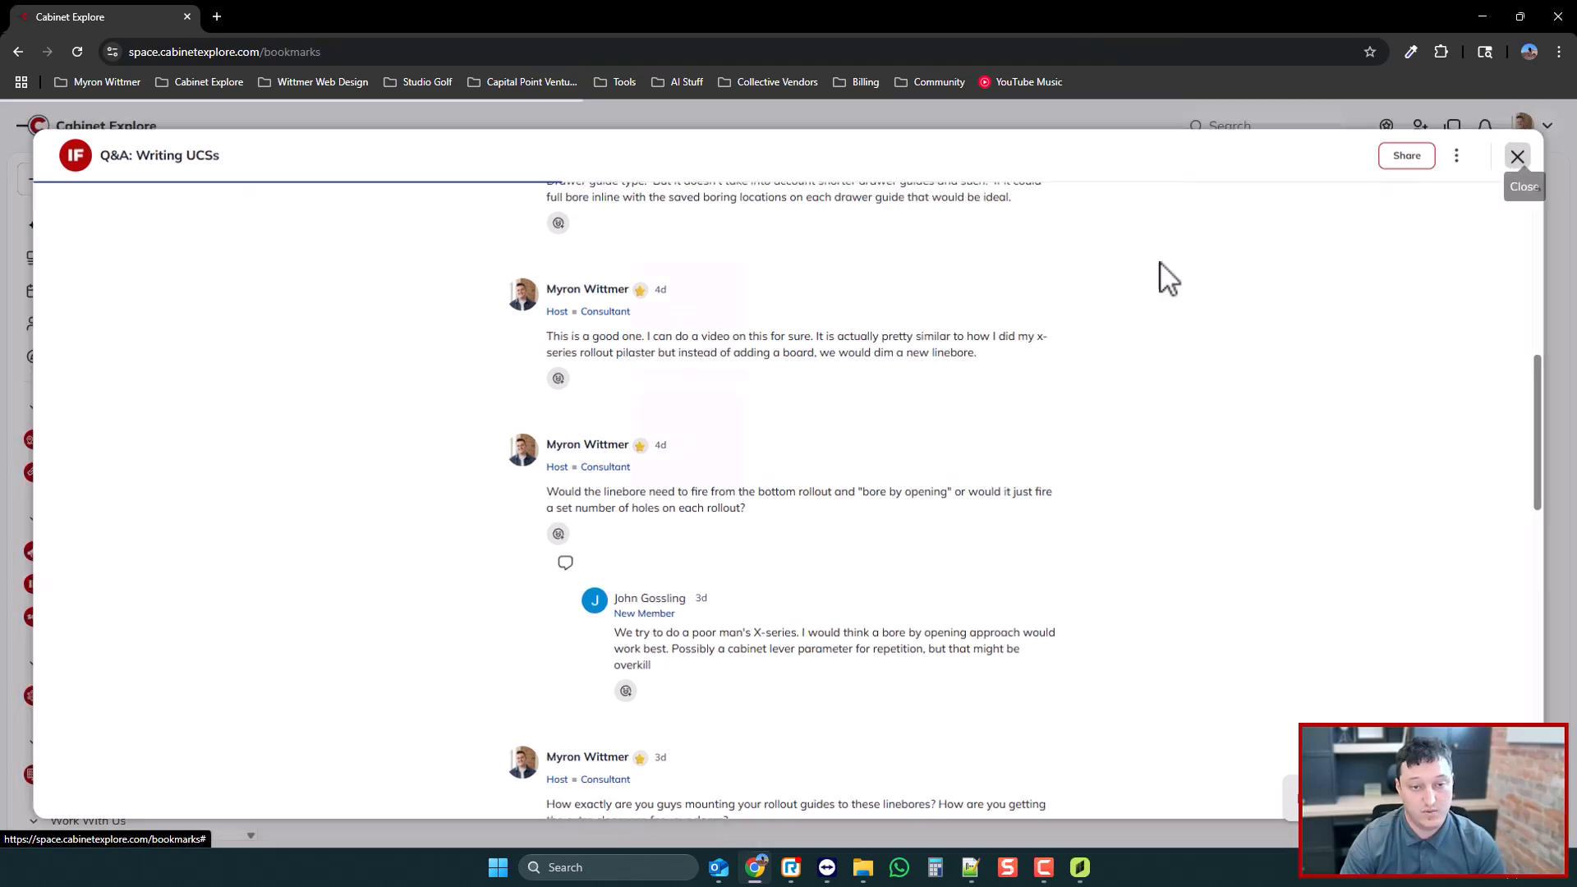
- Open the bookmarked question about a custom door report sorted by cabinet number and read the post and its replies
{"action": "left_click", "coordinate": [915, 317]}
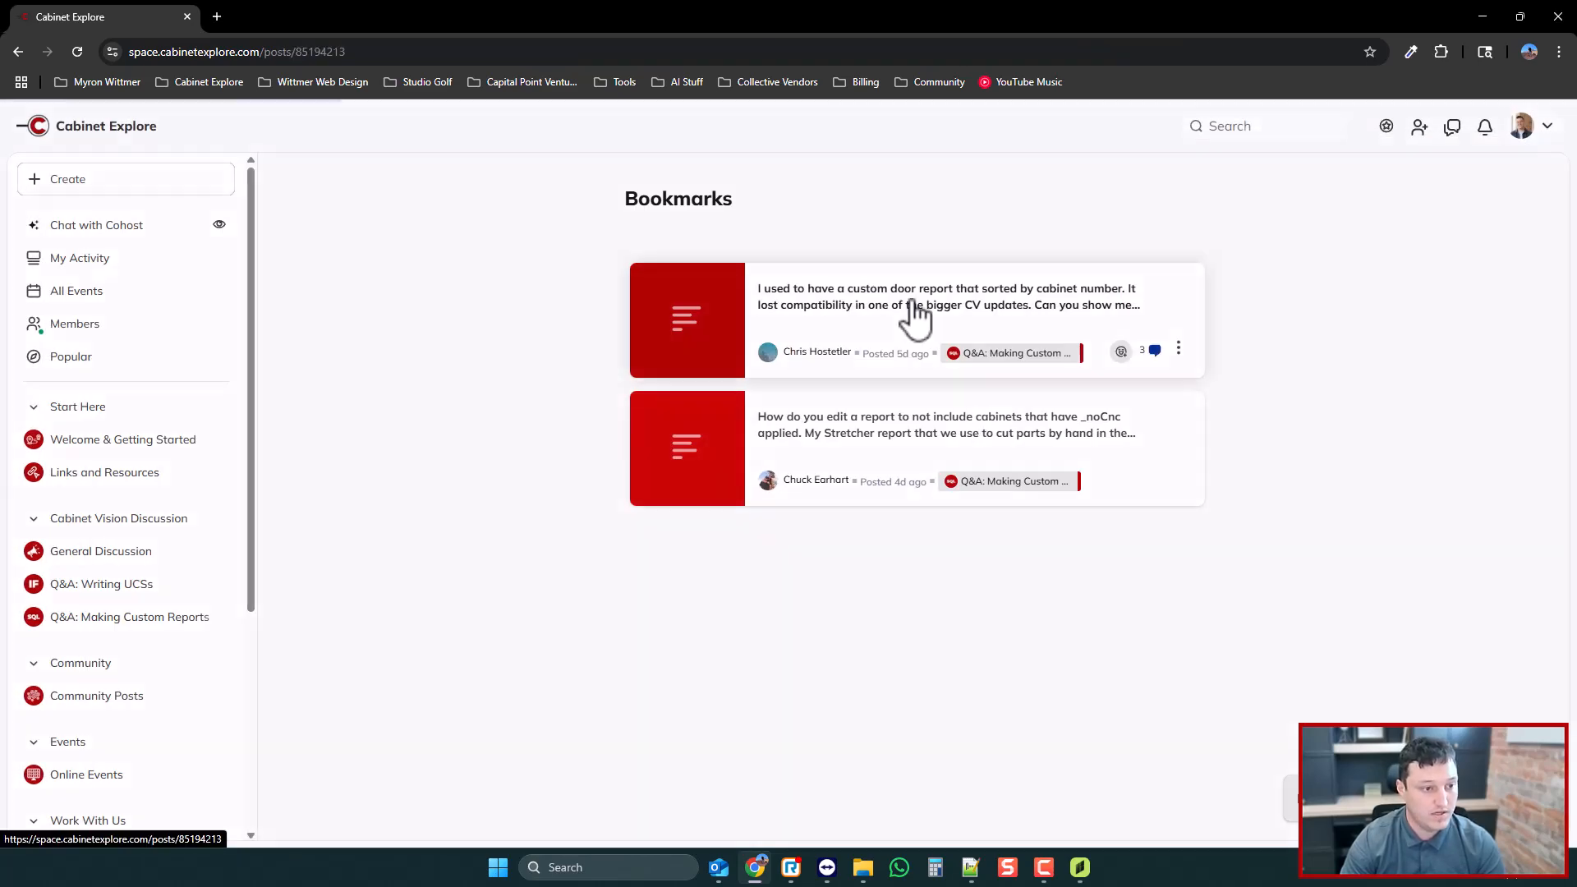
{"action": "scroll", "coordinate": [658, 509], "scroll_direction": "down", "scroll_amount": 1}
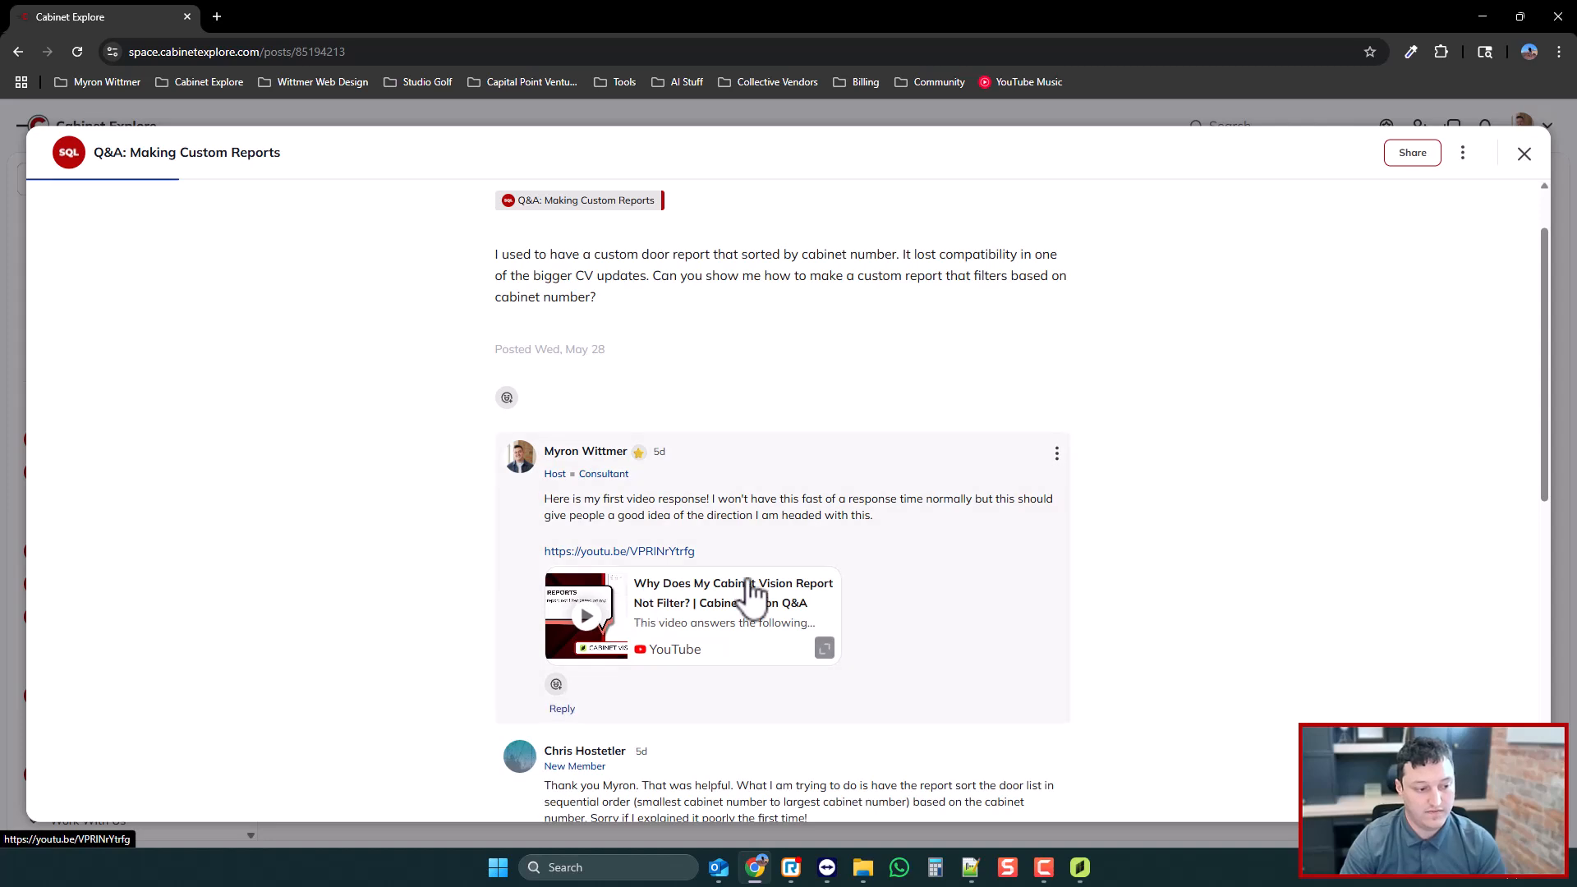
{"action": "scroll", "coordinate": [672, 620], "scroll_direction": "down", "scroll_amount": 2}
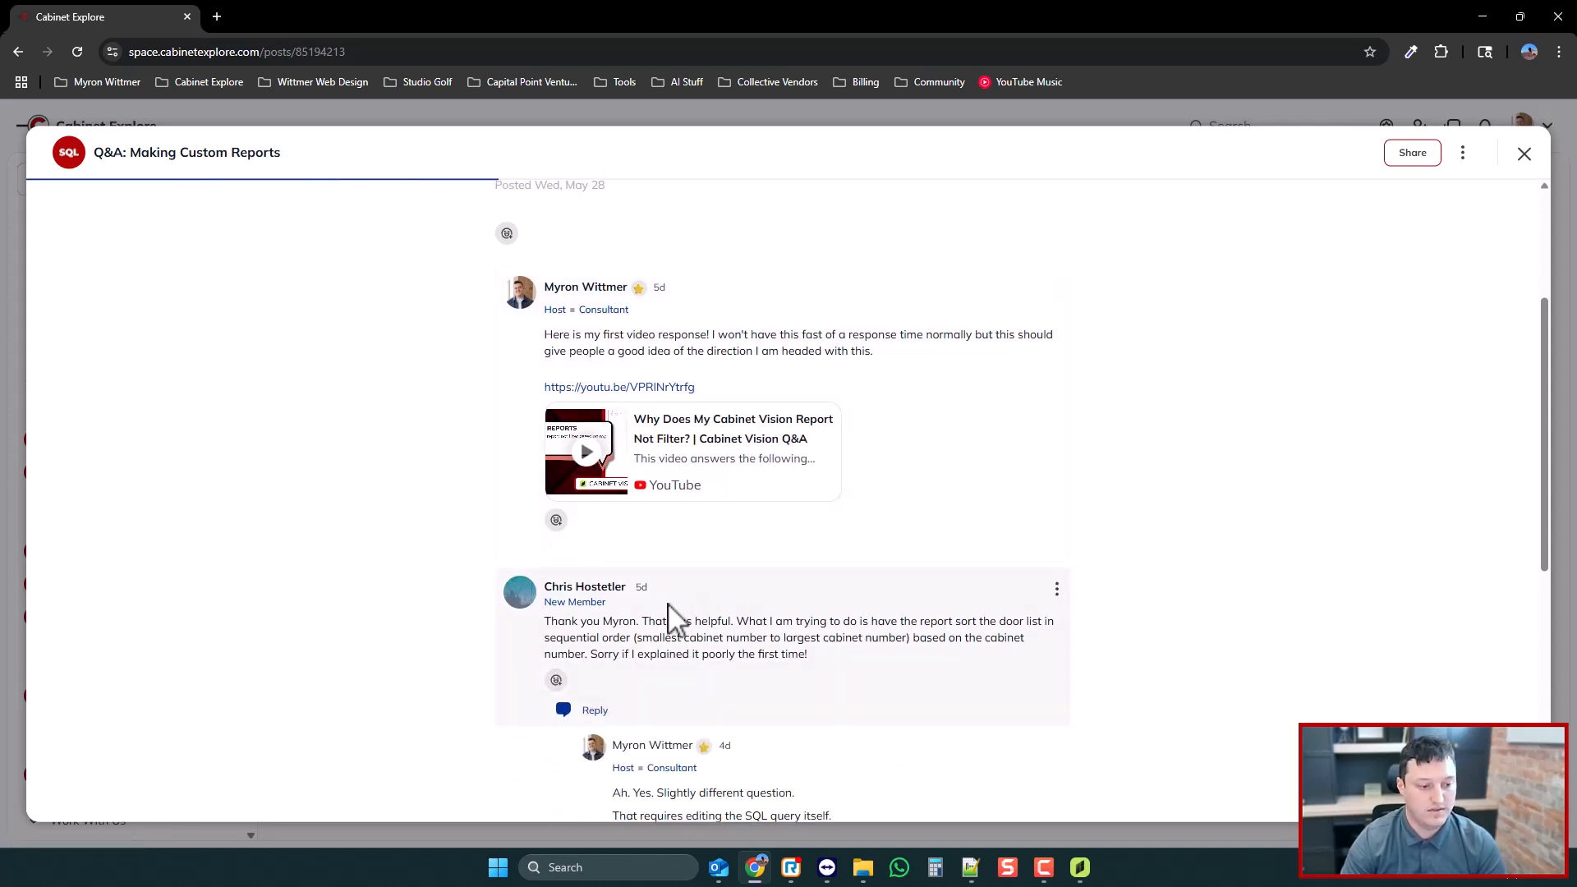
{"action": "scroll", "coordinate": [668, 616], "scroll_direction": "down", "scroll_amount": 1}
{"action": "scroll", "coordinate": [740, 554], "scroll_direction": "up", "scroll_amount": 4}
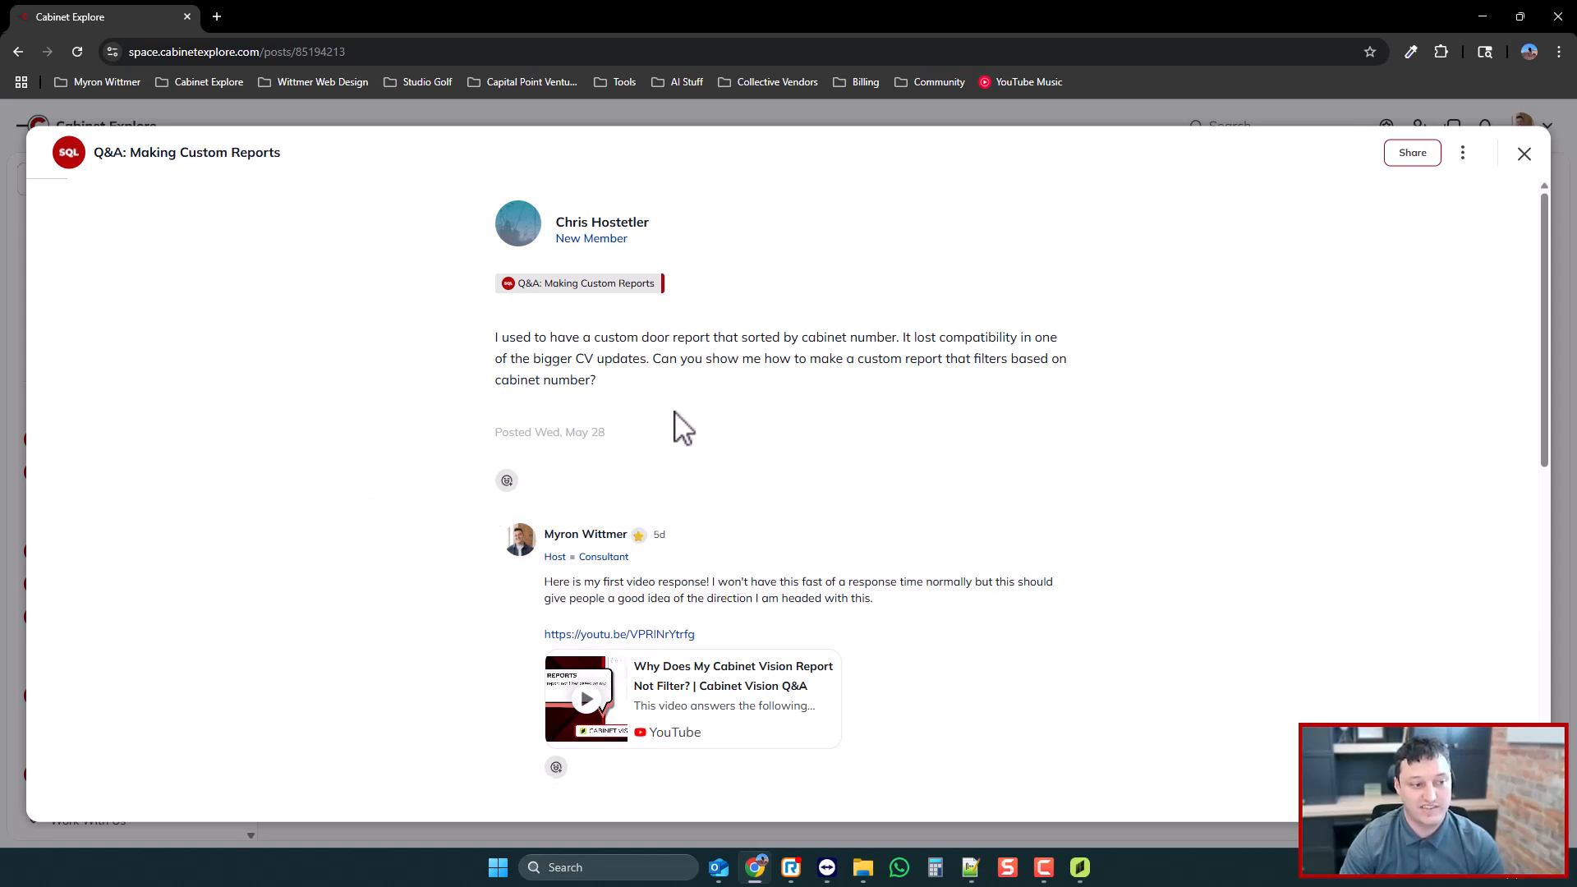
{"action": "scroll", "coordinate": [402, 588], "scroll_direction": "down", "scroll_amount": 4}
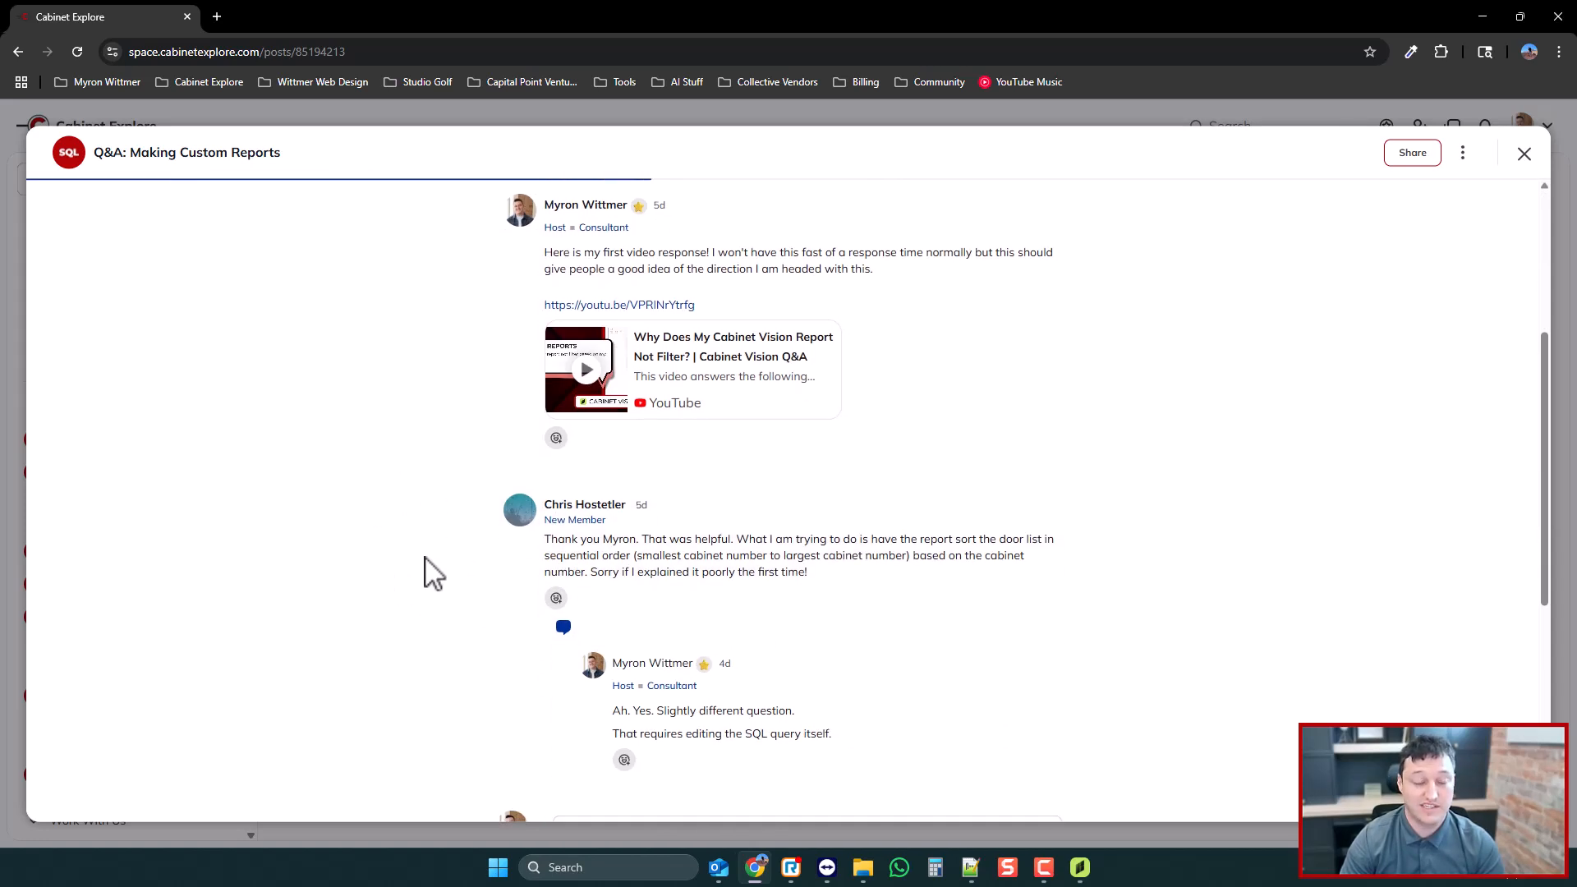
{"action": "scroll", "coordinate": [362, 536], "scroll_direction": "down", "scroll_amount": 2}
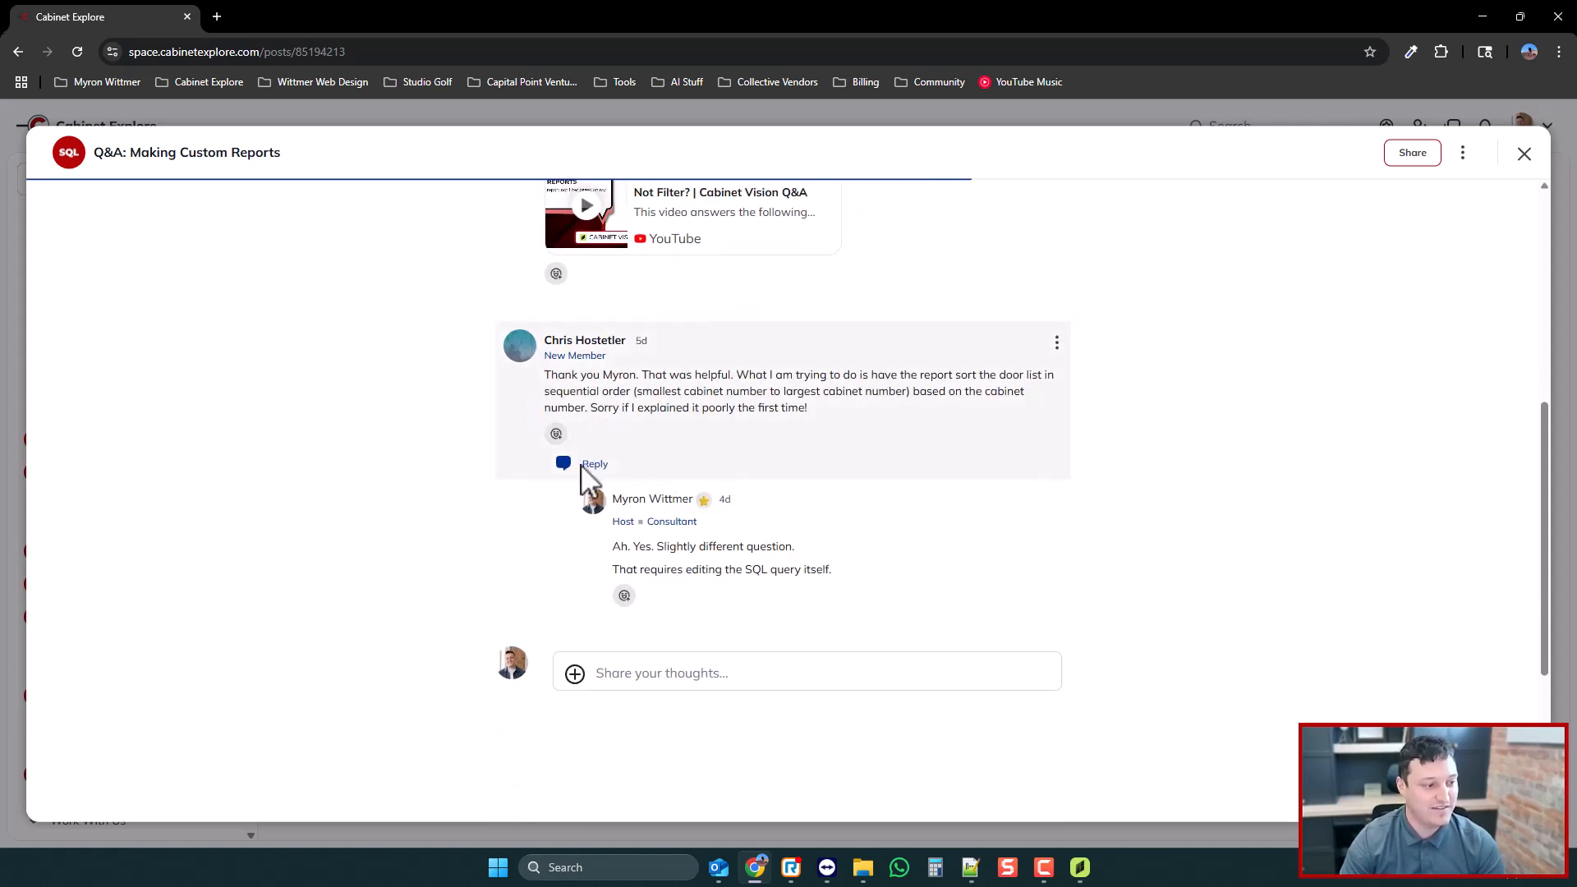
{"action": "scroll", "coordinate": [637, 488], "scroll_direction": "up", "scroll_amount": 5}
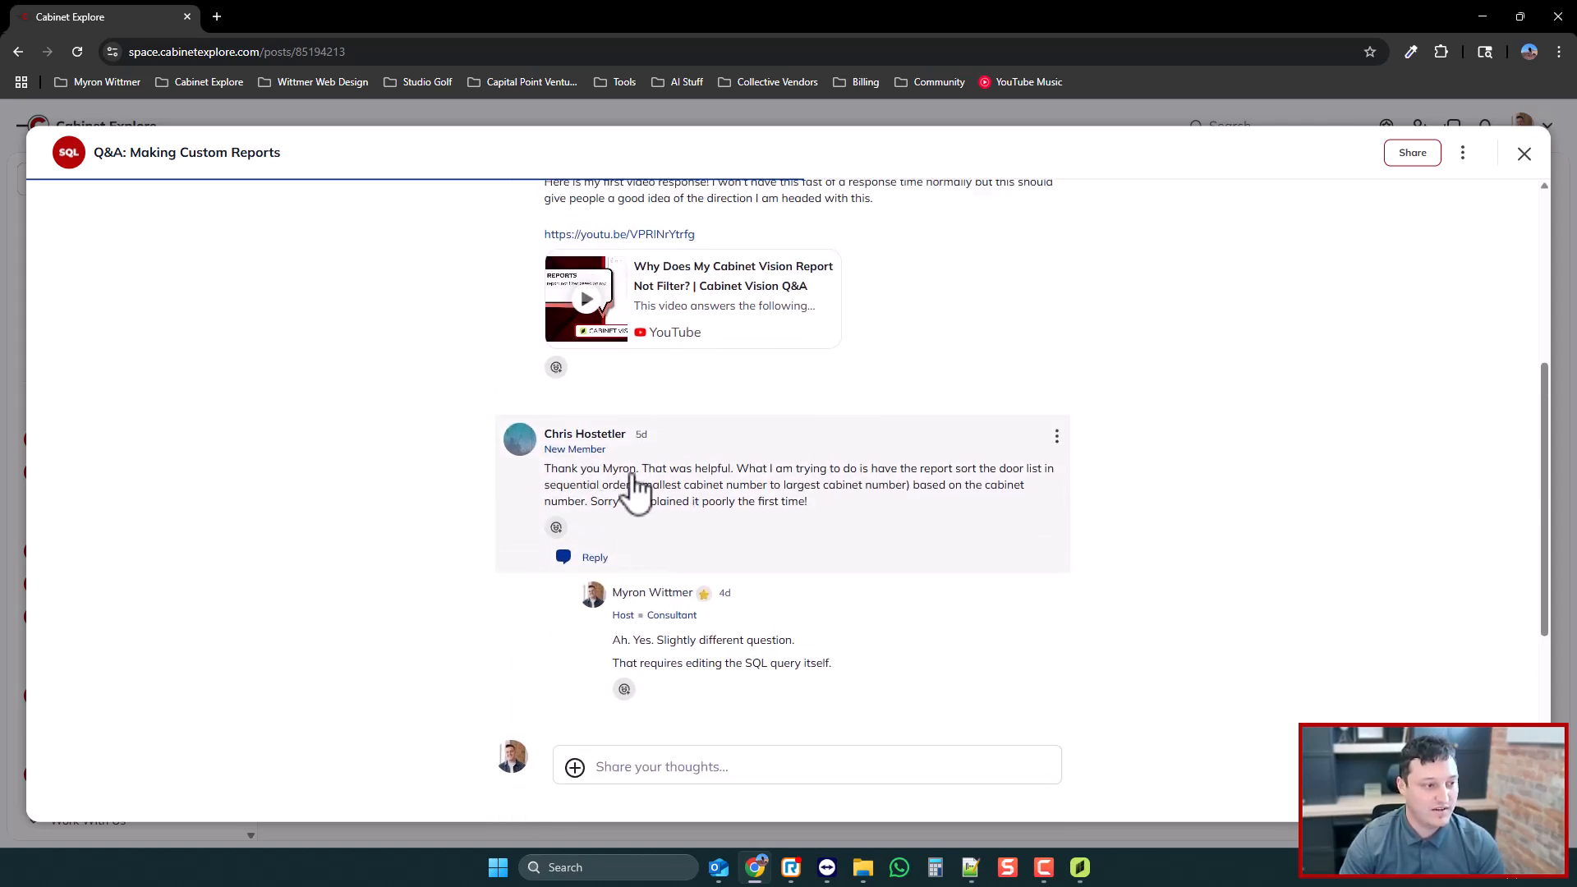
{"action": "scroll", "coordinate": [641, 492], "scroll_direction": "up", "scroll_amount": 1}
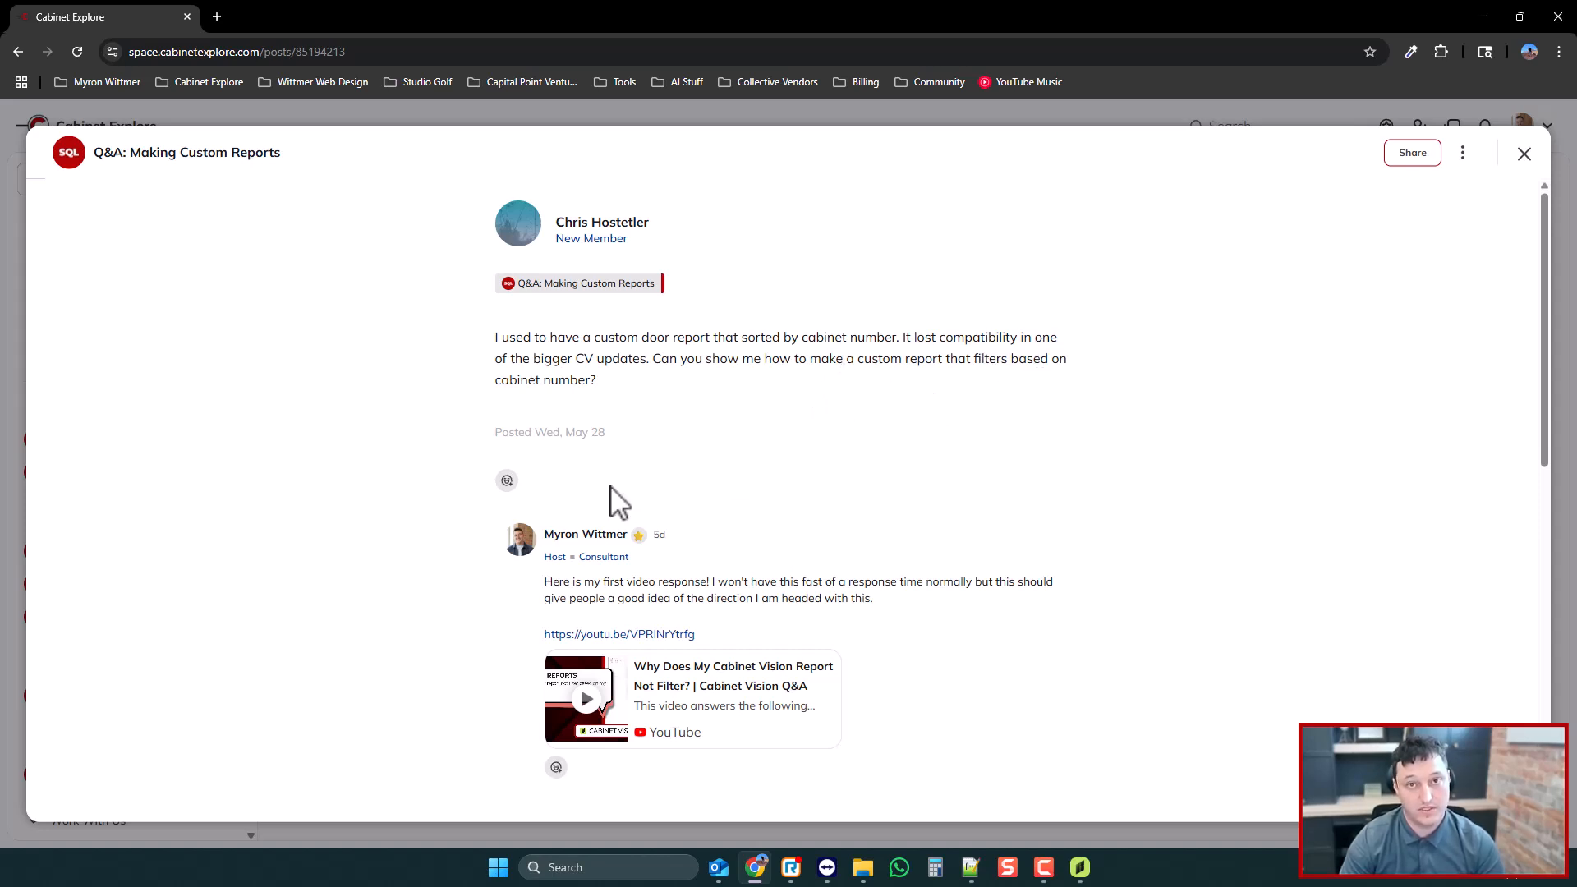
{"action": "scroll", "coordinate": [483, 496], "scroll_direction": "down", "scroll_amount": 4}
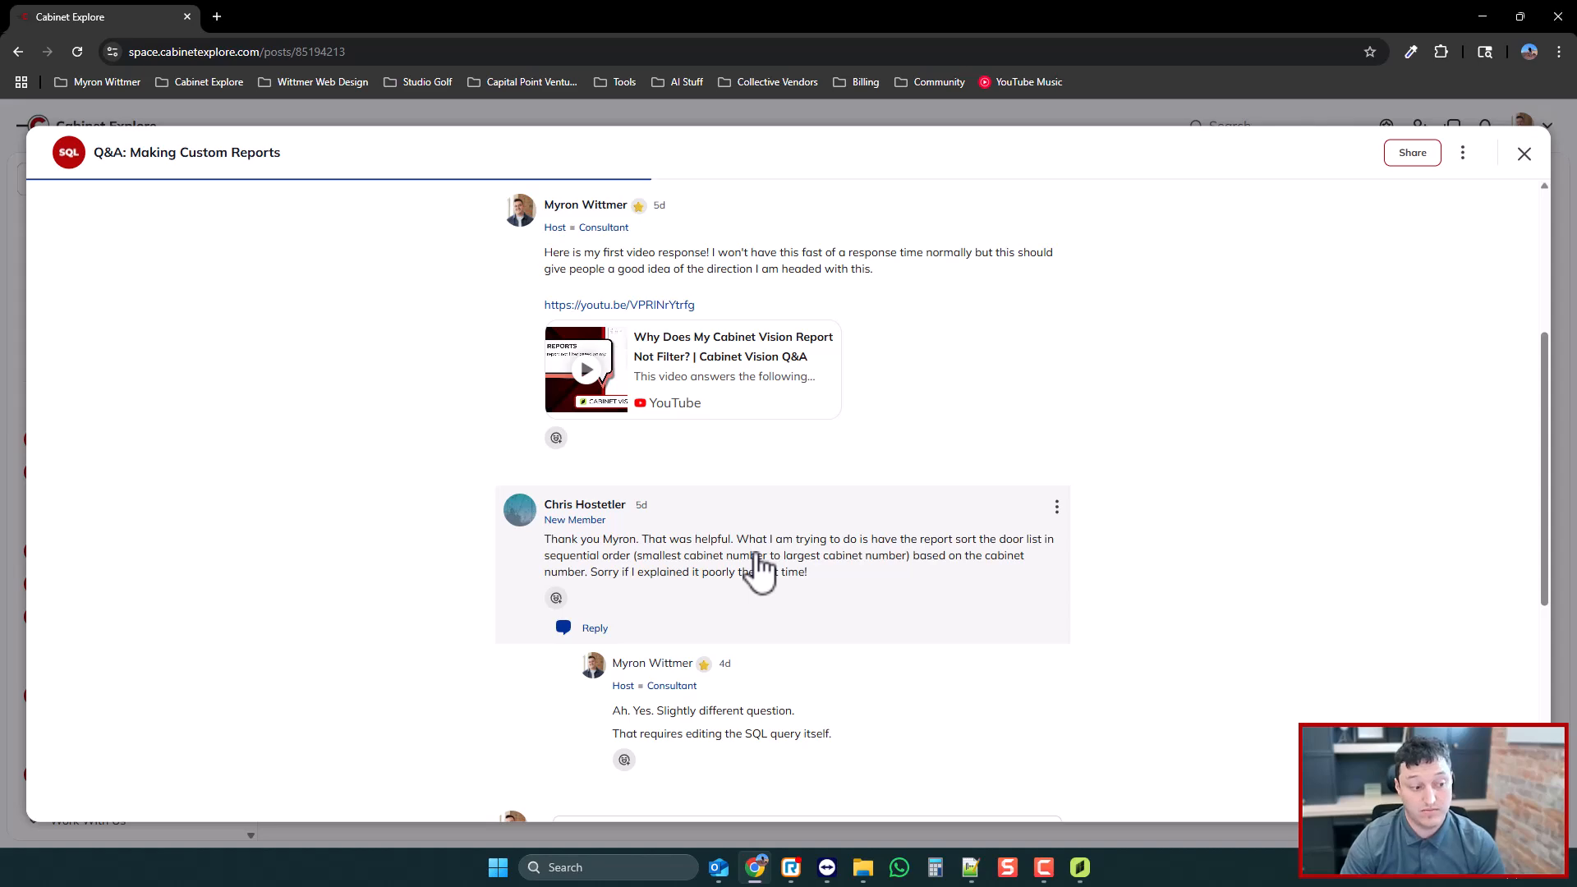
{"action": "scroll", "coordinate": [715, 587], "scroll_direction": "down", "scroll_amount": 2}
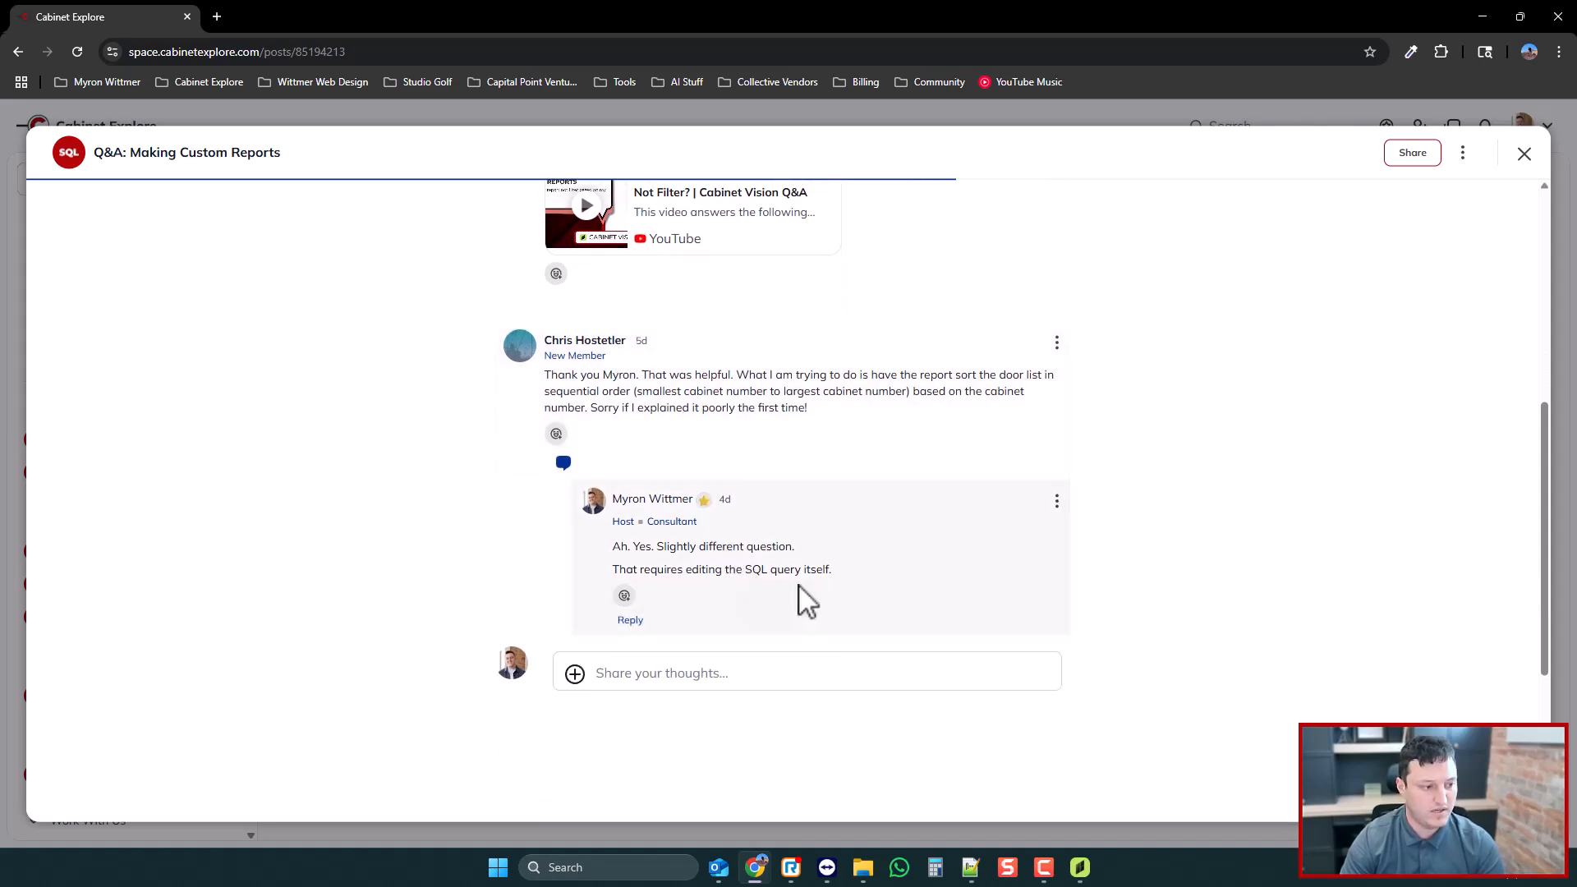
{"action": "scroll", "coordinate": [862, 674], "scroll_direction": "up", "scroll_amount": 1}
- Switch back to CABINET VISION, leave the assembly and display the room's Door List in the Report Center
{"action": "key", "text": "alt+Tab"}
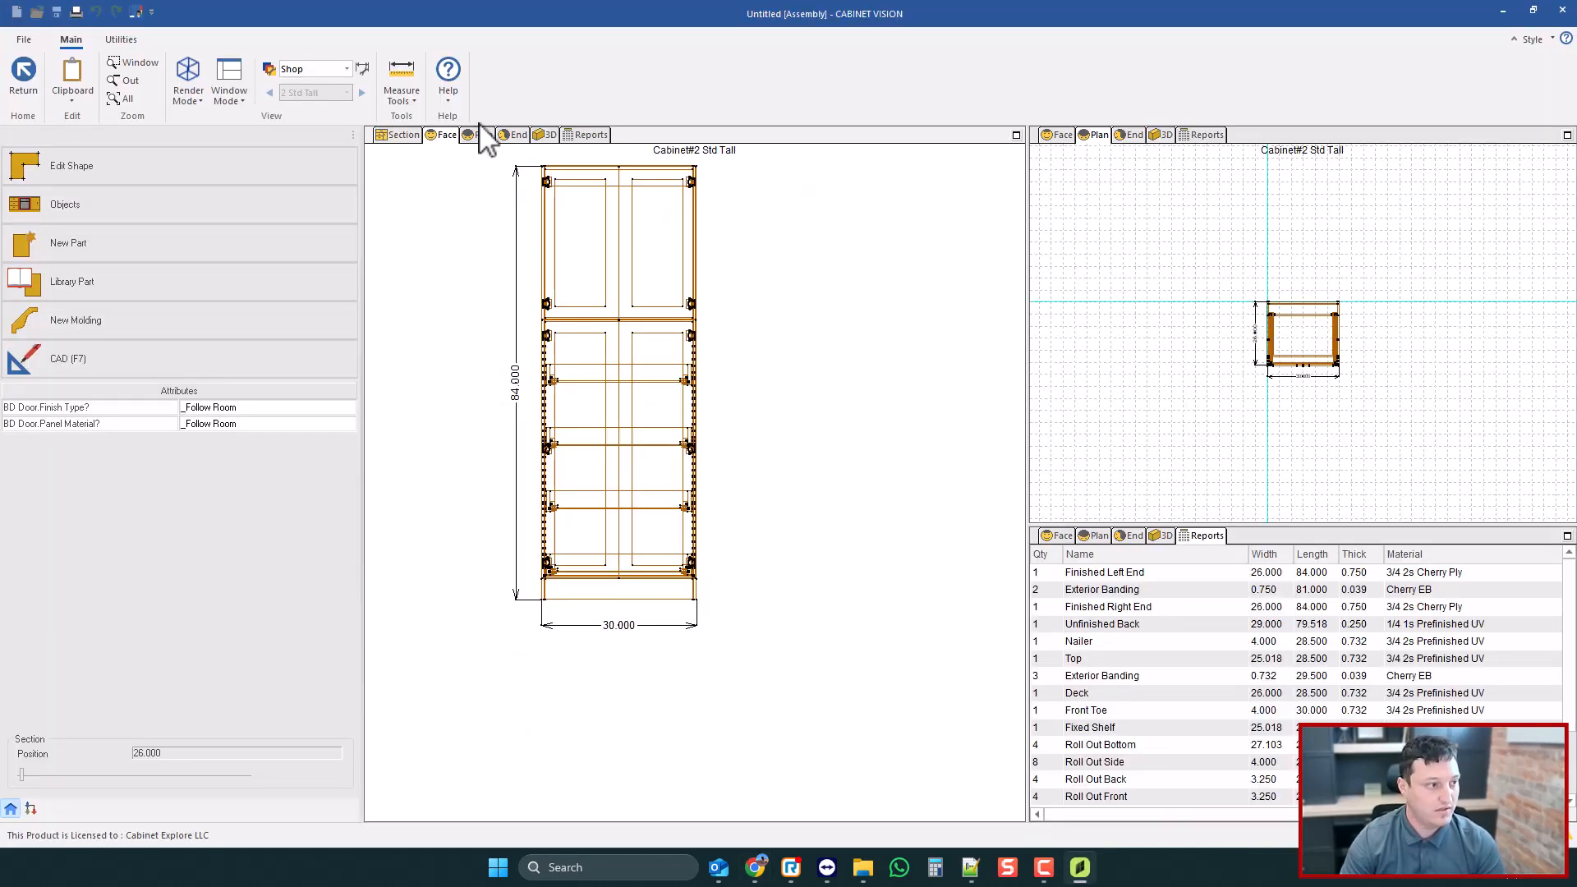
{"action": "left_click", "coordinate": [23, 72]}
{"action": "left_click", "coordinate": [506, 136]}
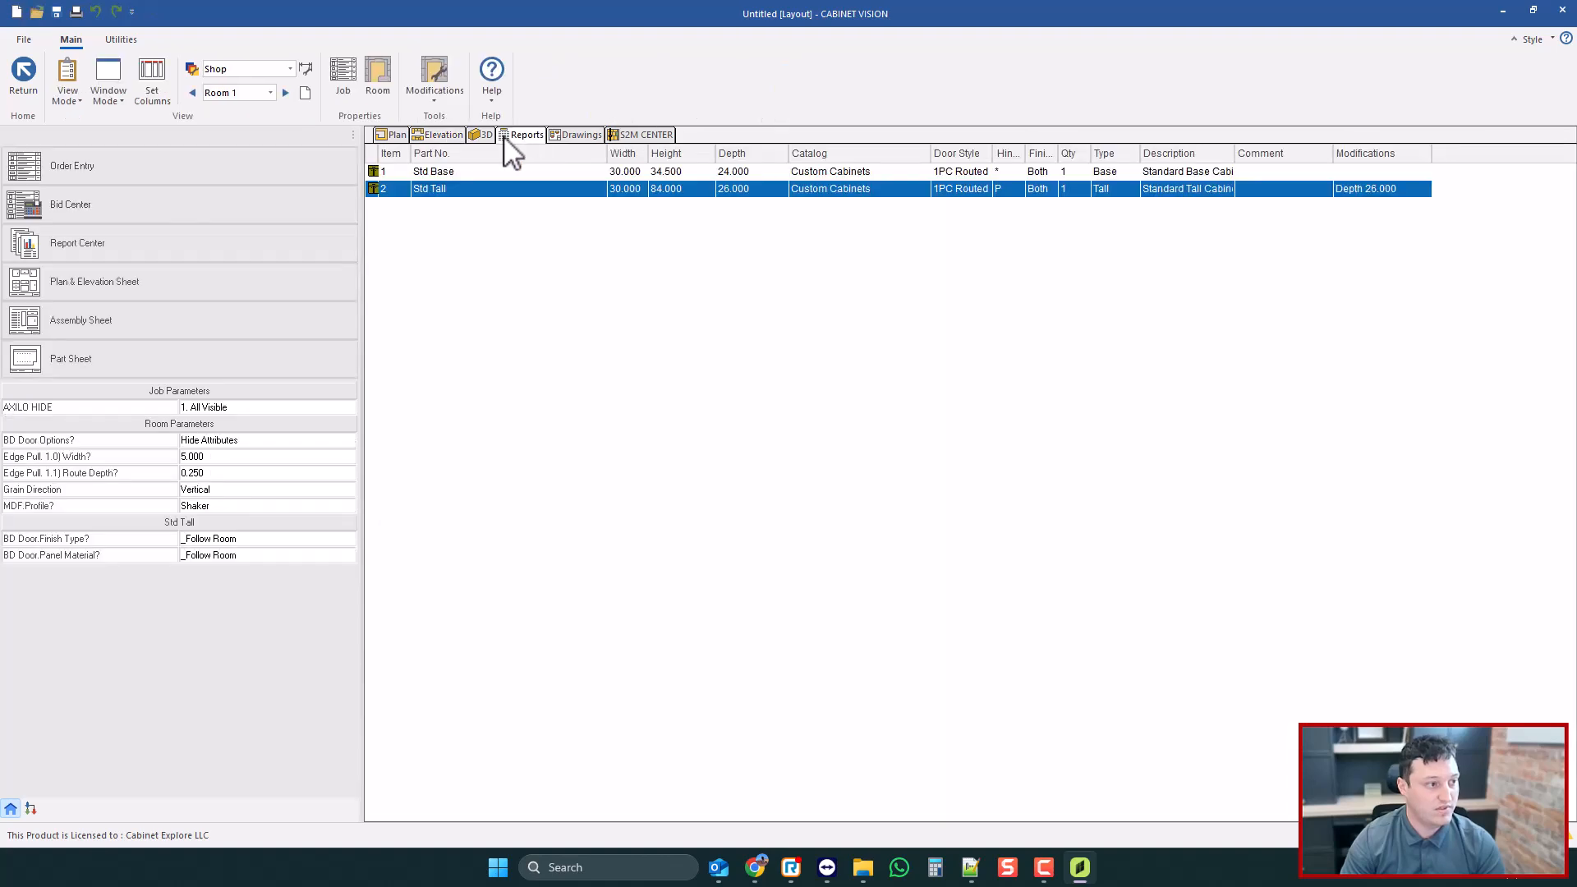
{"action": "left_click", "coordinate": [136, 242]}
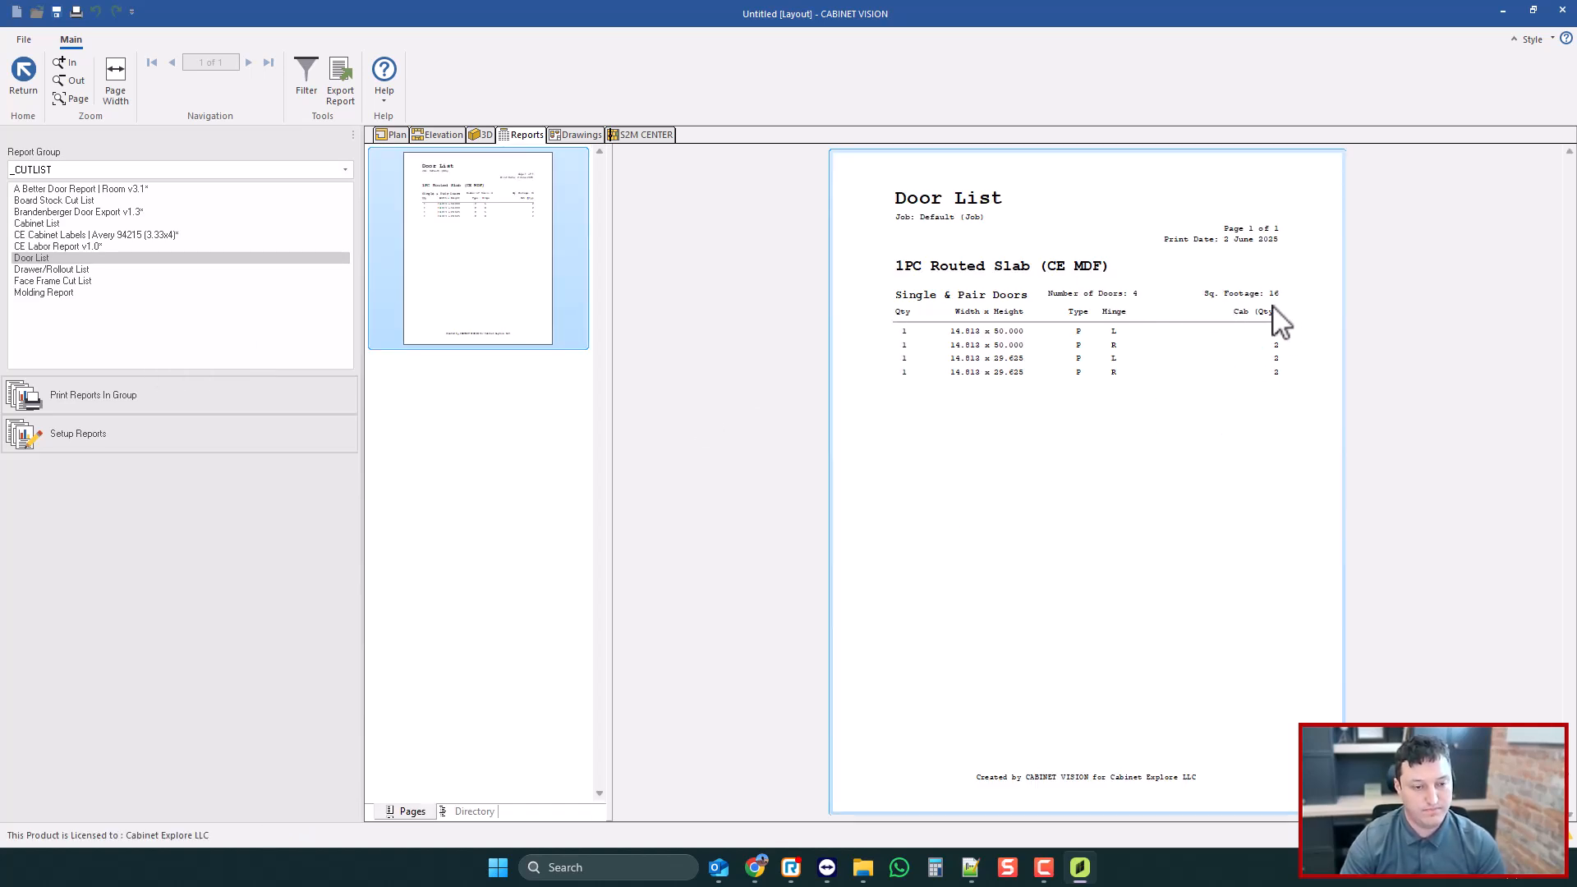
- Open the report setup and examine the Doors table's SQL query in the standard Door List report, then close its properties
{"action": "left_click", "coordinate": [149, 437]}
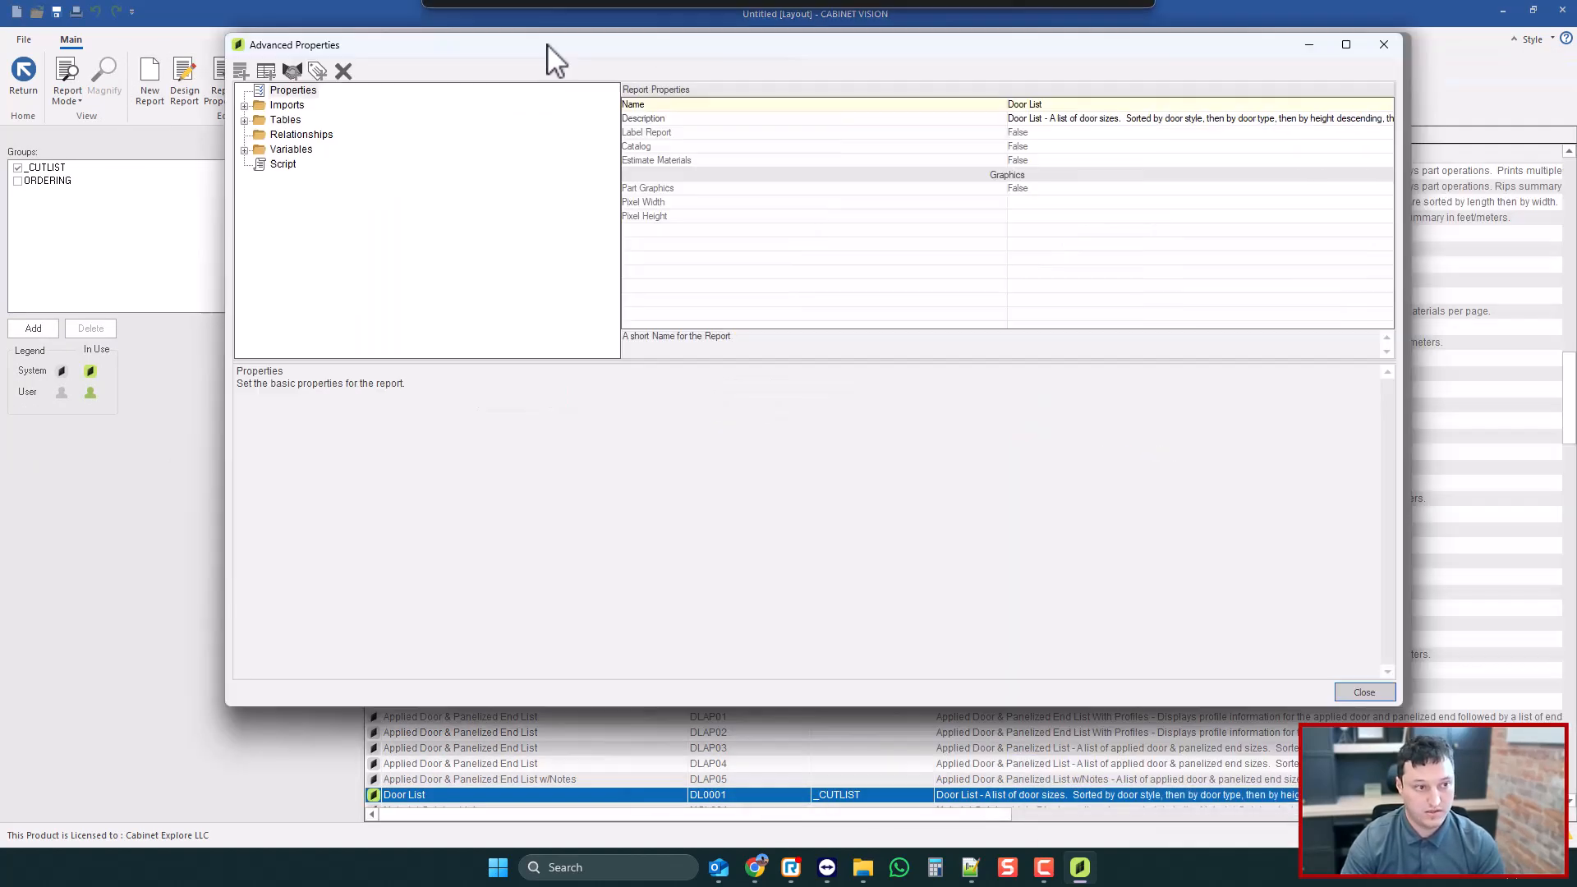
{"action": "left_click_drag", "start_coordinate": [546, 46], "coordinate": [572, 93]}
{"action": "left_click", "coordinate": [246, 158]}
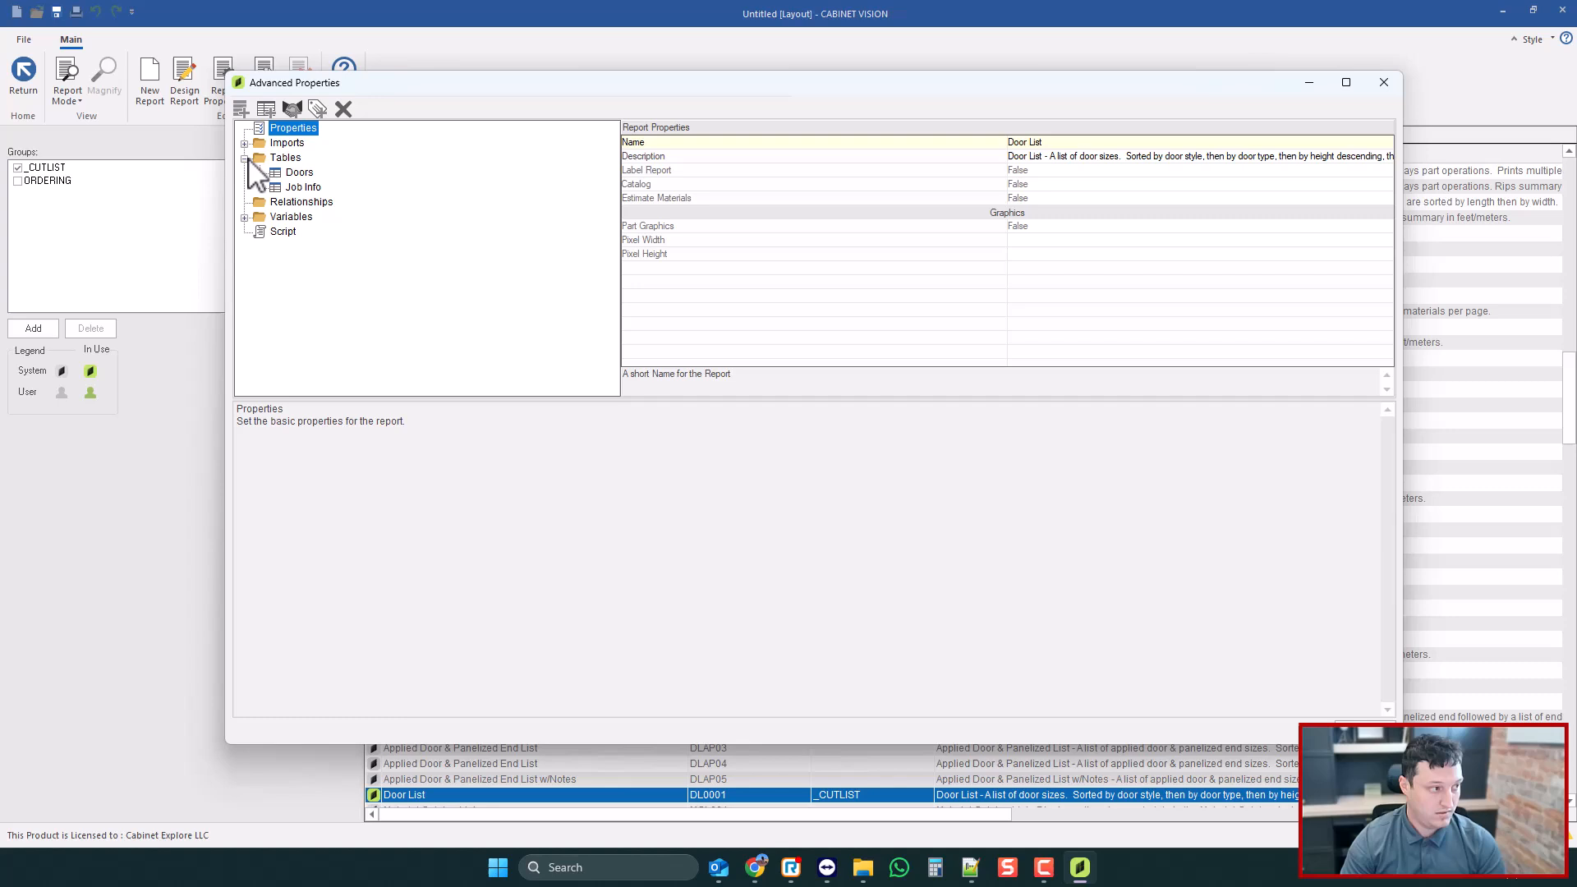
{"action": "left_click", "coordinate": [300, 172]}
{"action": "left_click", "coordinate": [321, 413]}
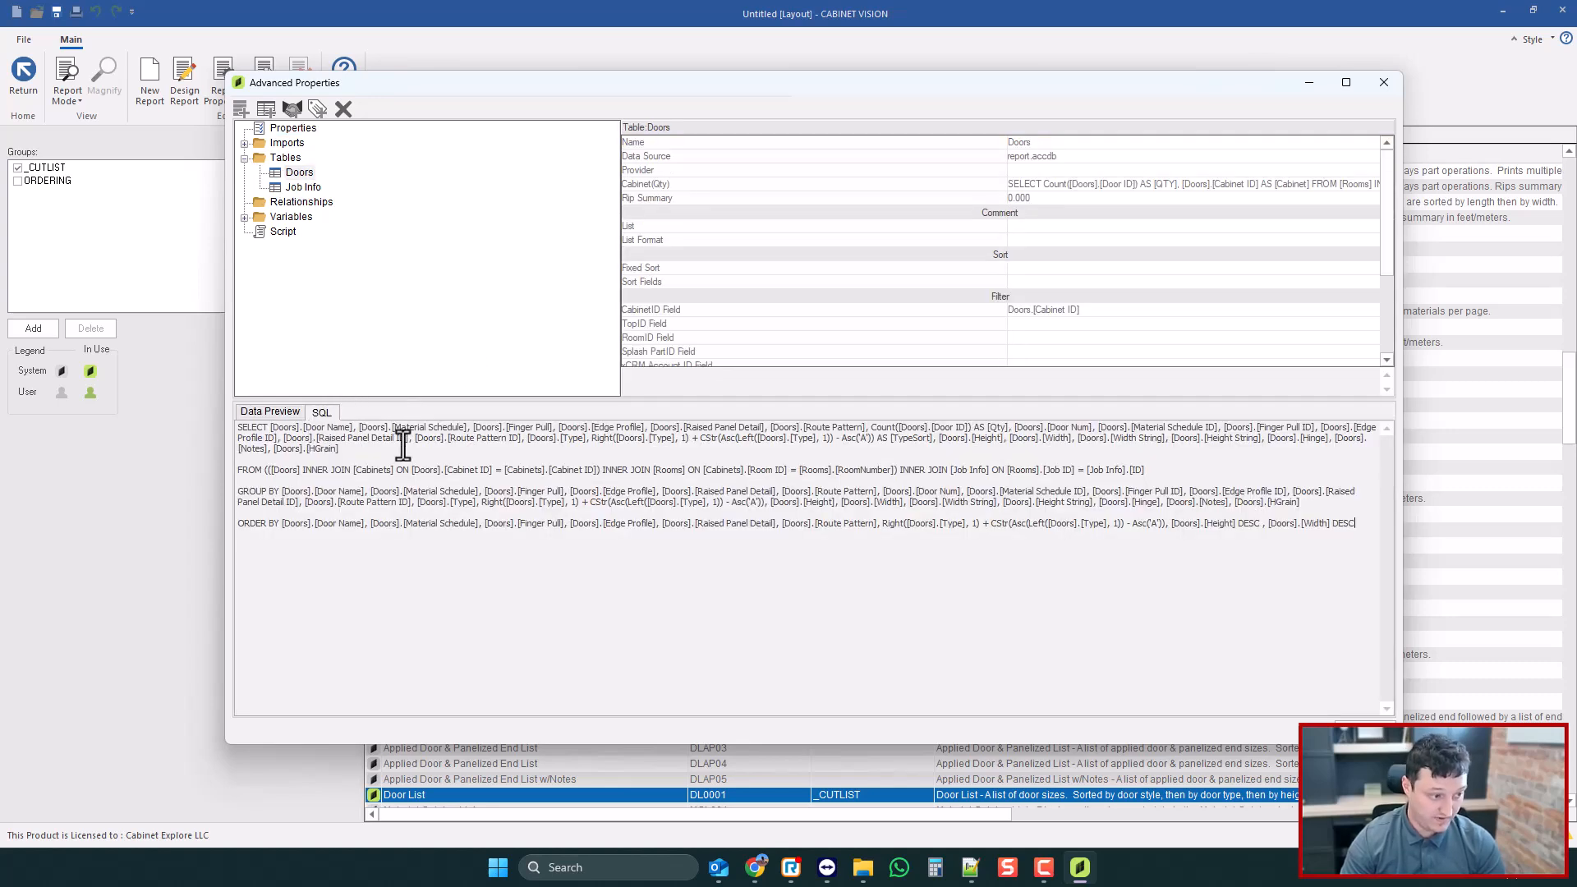
{"action": "left_click", "coordinate": [351, 458]}
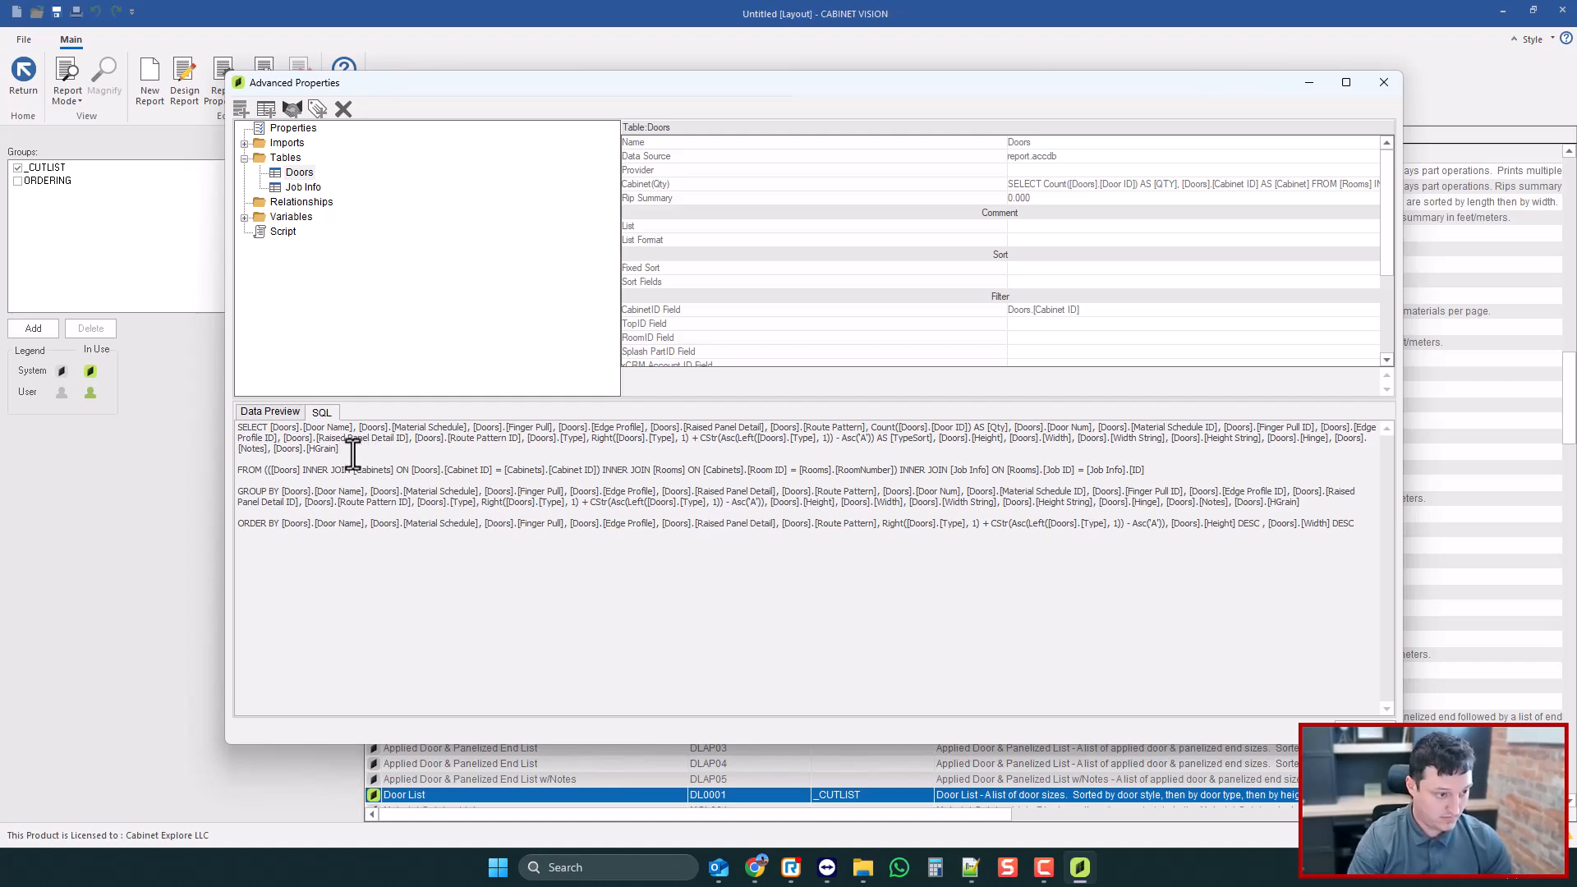
{"action": "left_click", "coordinate": [1384, 83]}
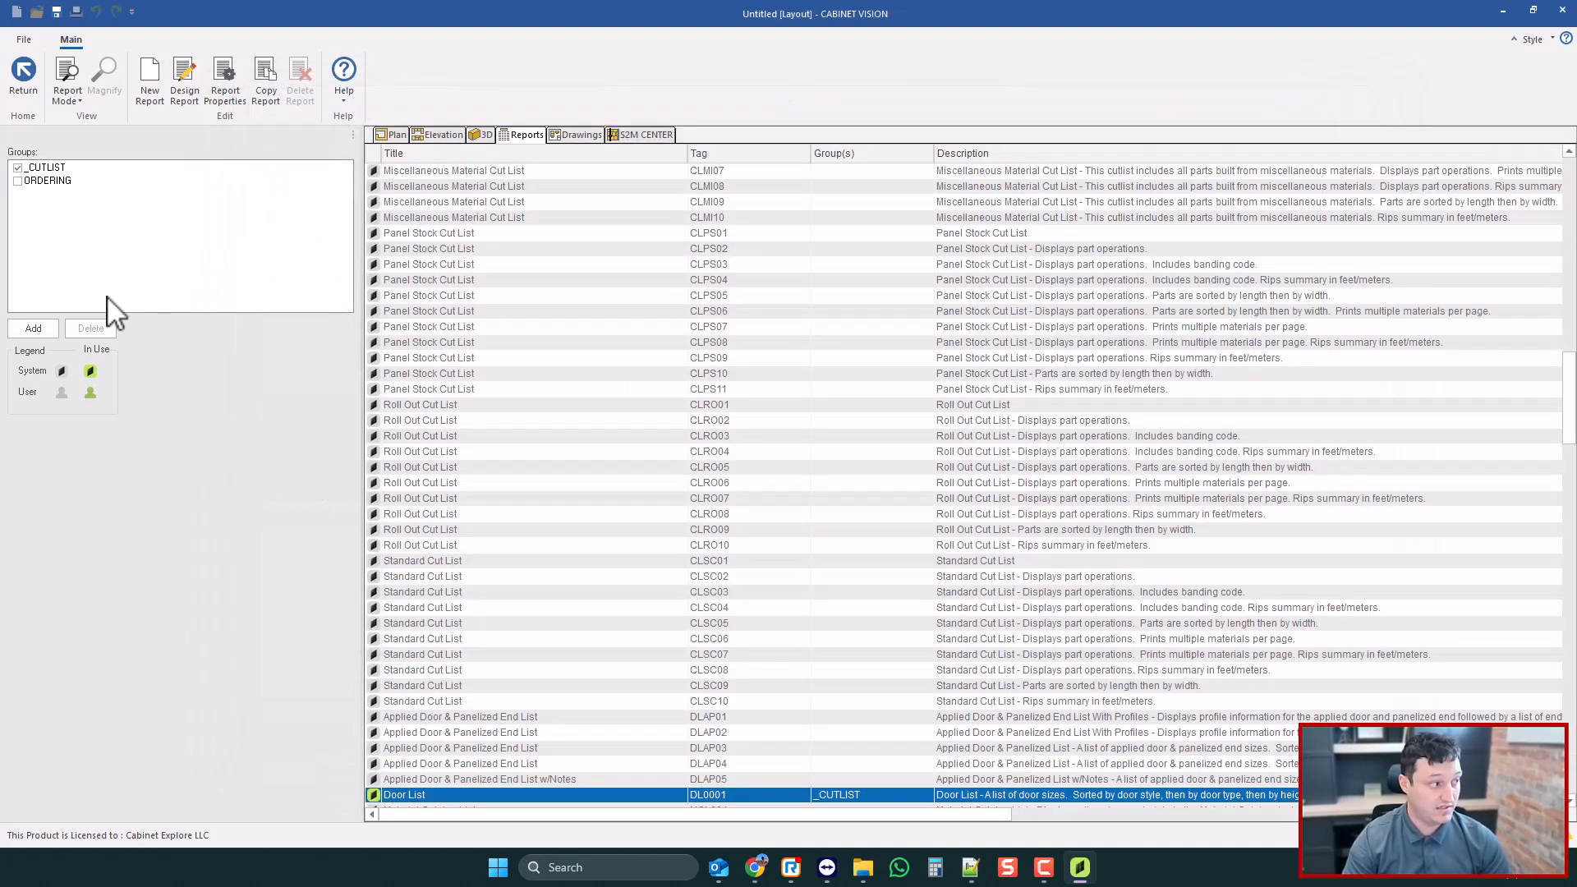
- Copy the Door List report DL0001 under the title "Door List - Sort By Cabinet"
{"action": "scroll", "coordinate": [366, 662], "scroll_direction": "down", "scroll_amount": 3}
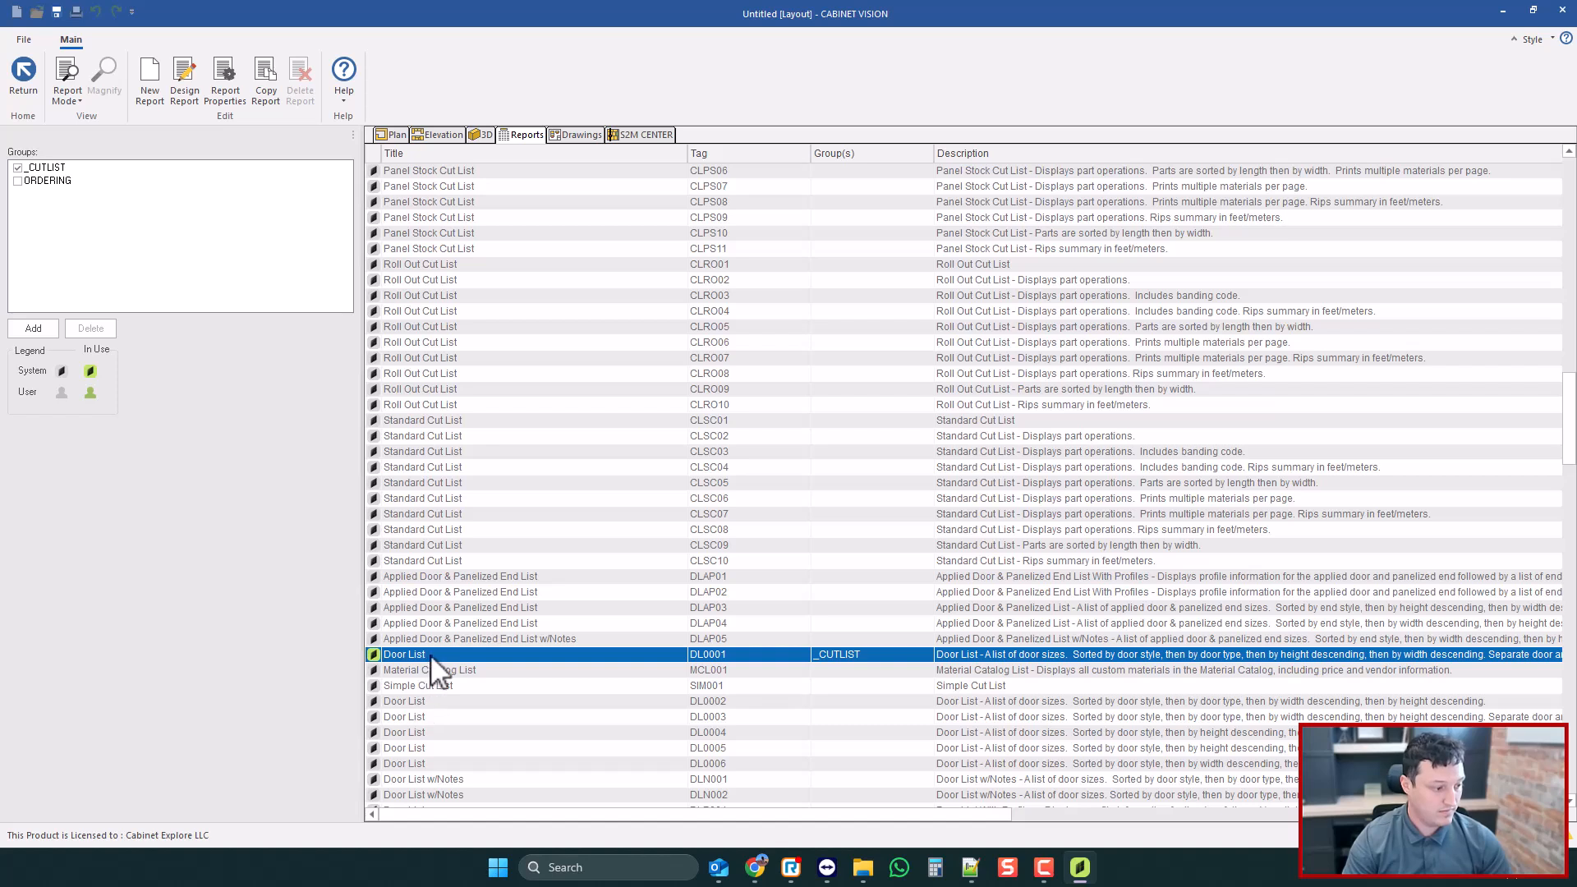
{"action": "right_click", "coordinate": [431, 653]}
{"action": "left_click", "coordinate": [421, 720]}
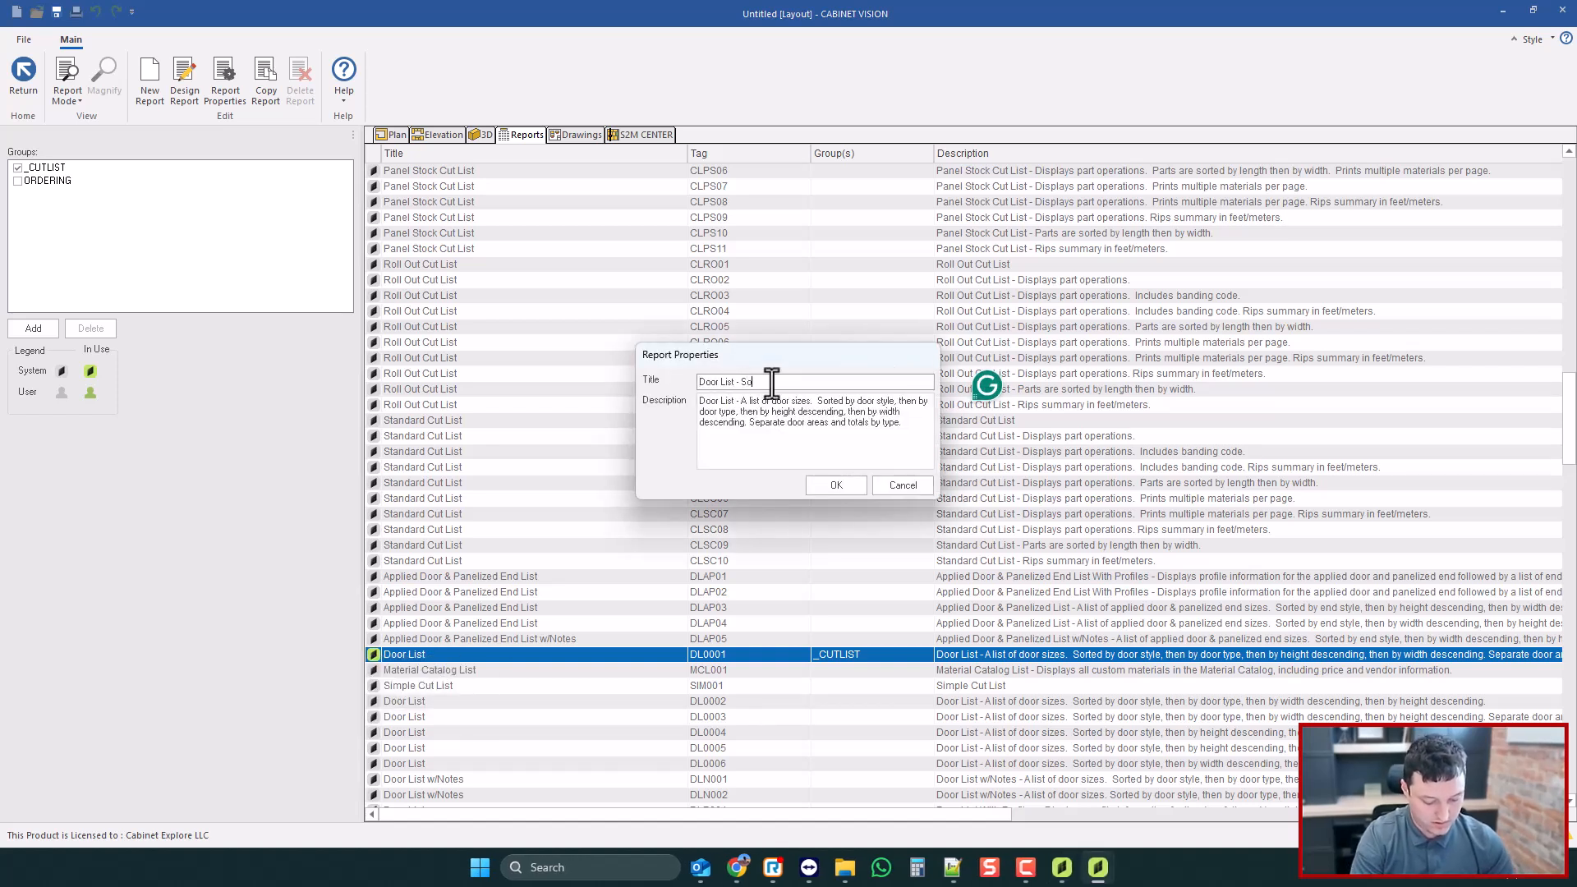
{"action": "type", "text": "- Sort By Cabinet"}
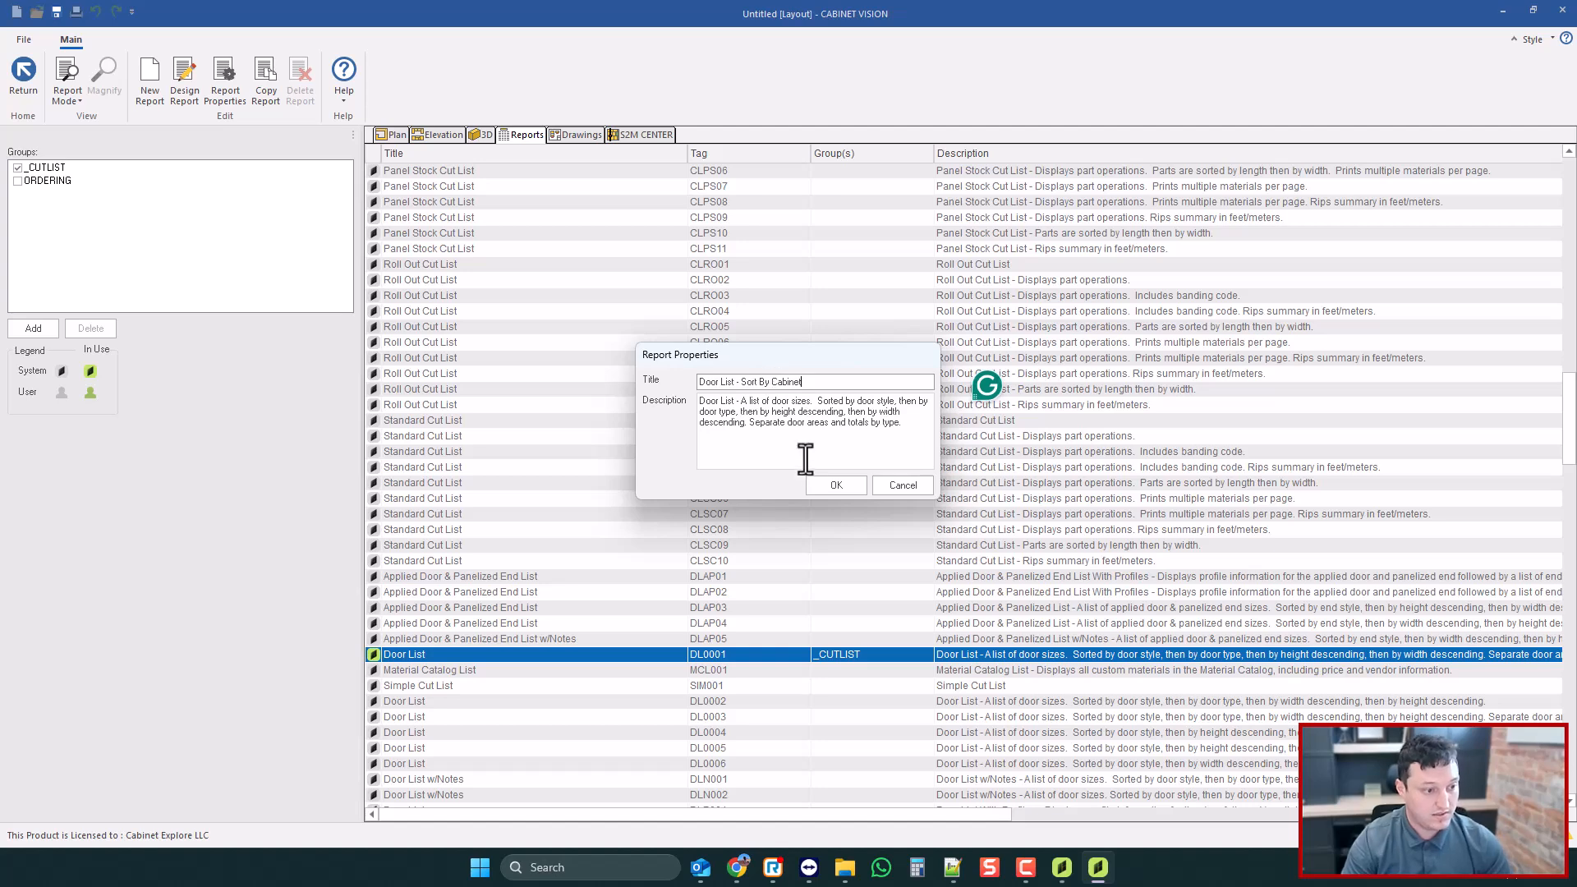
{"action": "left_click", "coordinate": [833, 485]}
- Open the Doors table's SQL query in the "Door List - Sort By Cabinet" report for editing
{"action": "right_click", "coordinate": [411, 795]}
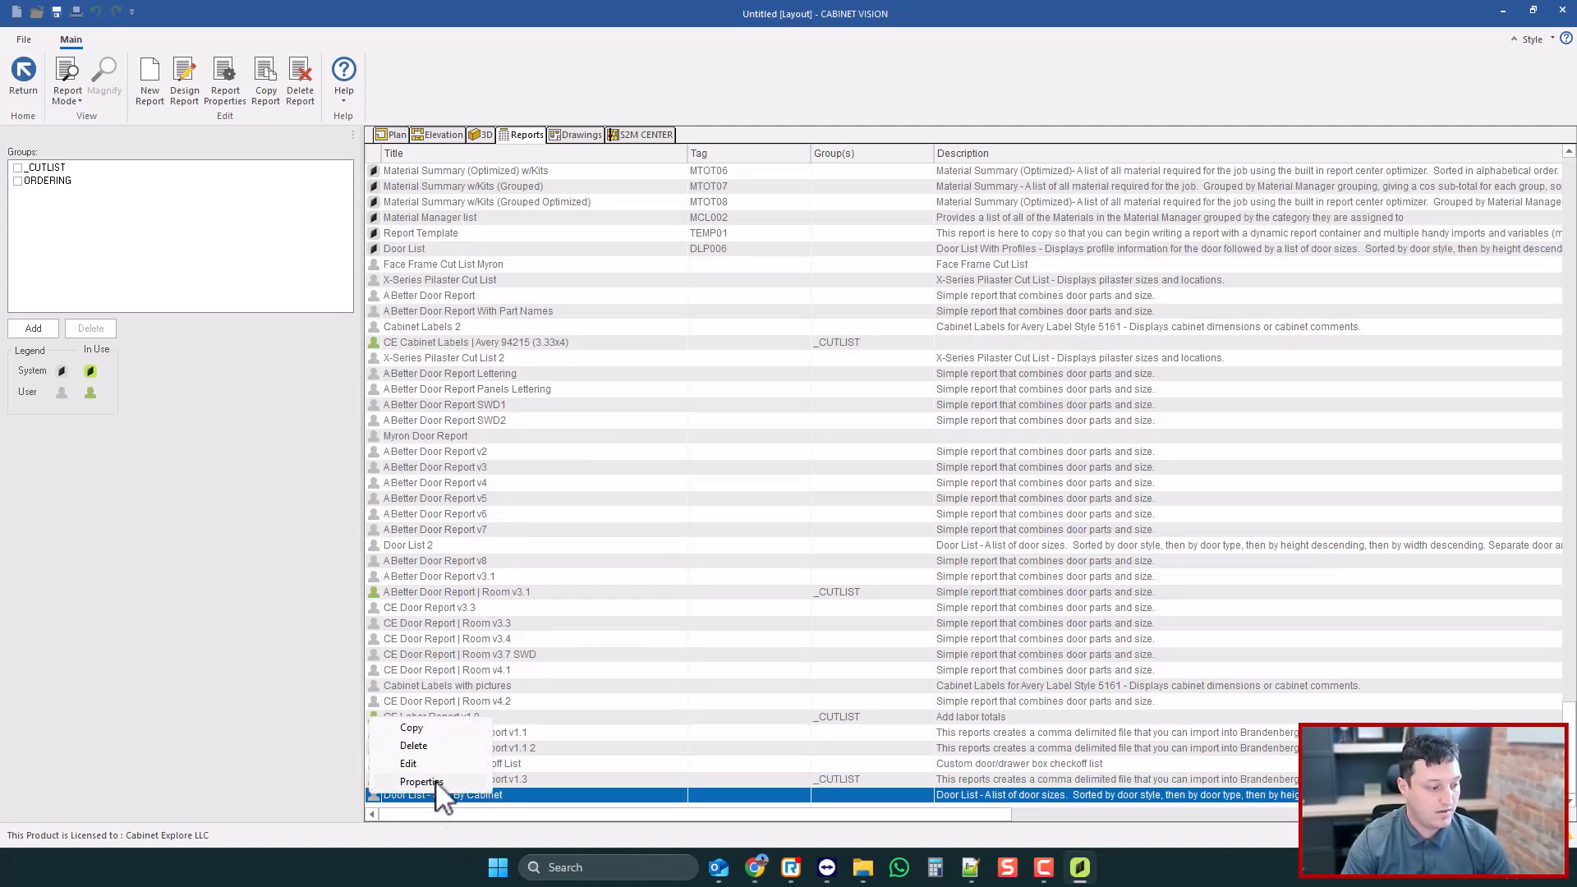
{"action": "left_click", "coordinate": [427, 764]}
{"action": "left_click", "coordinate": [253, 183]}
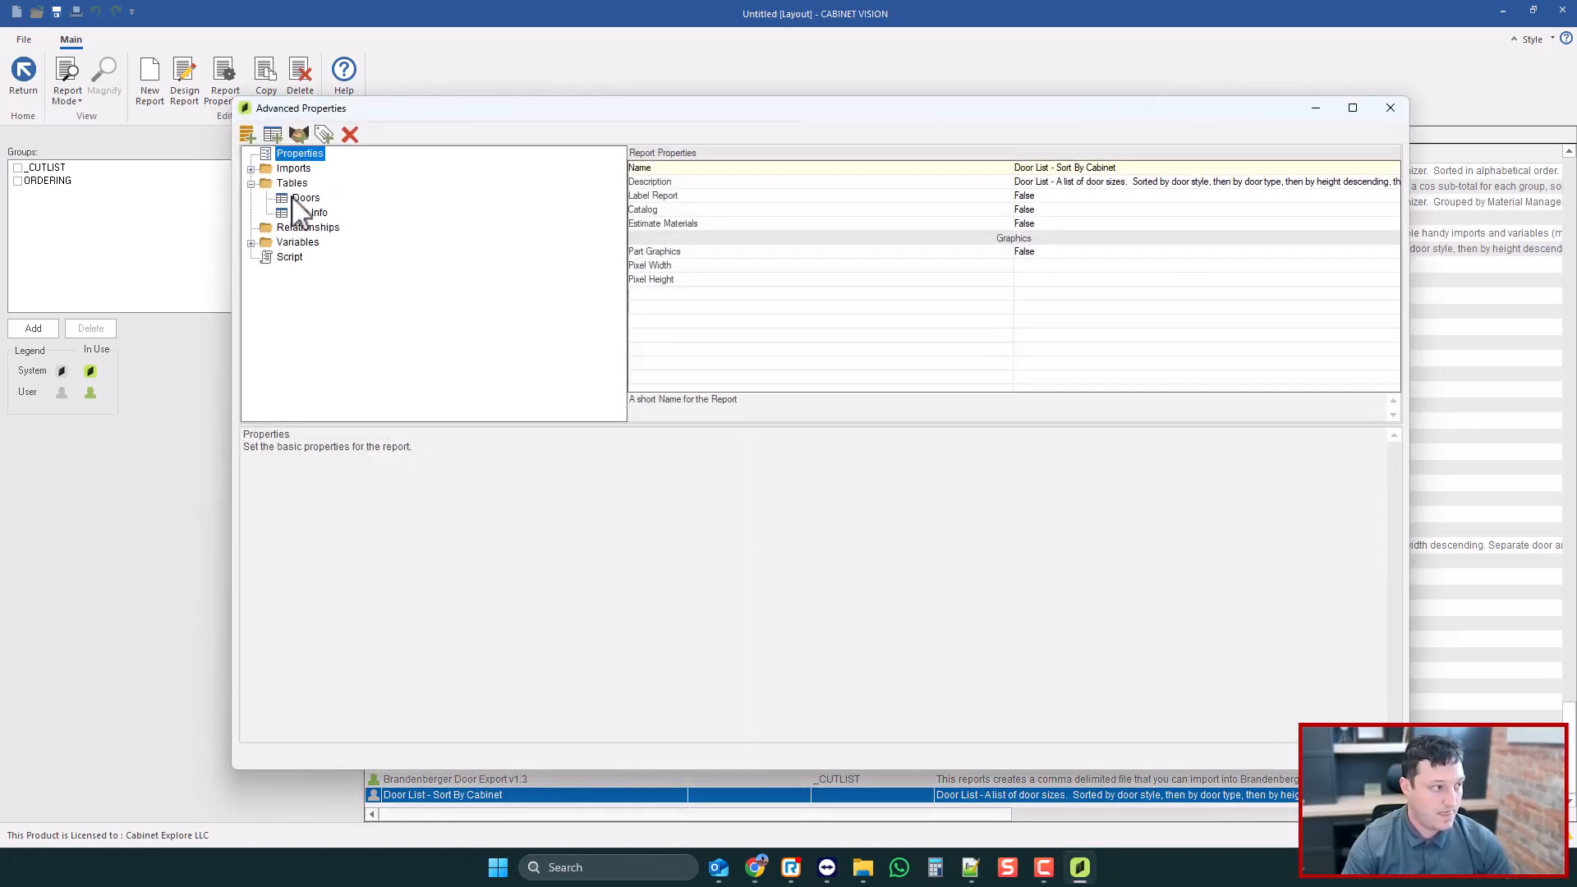
{"action": "left_click", "coordinate": [306, 198]}
{"action": "left_click", "coordinate": [328, 438]}
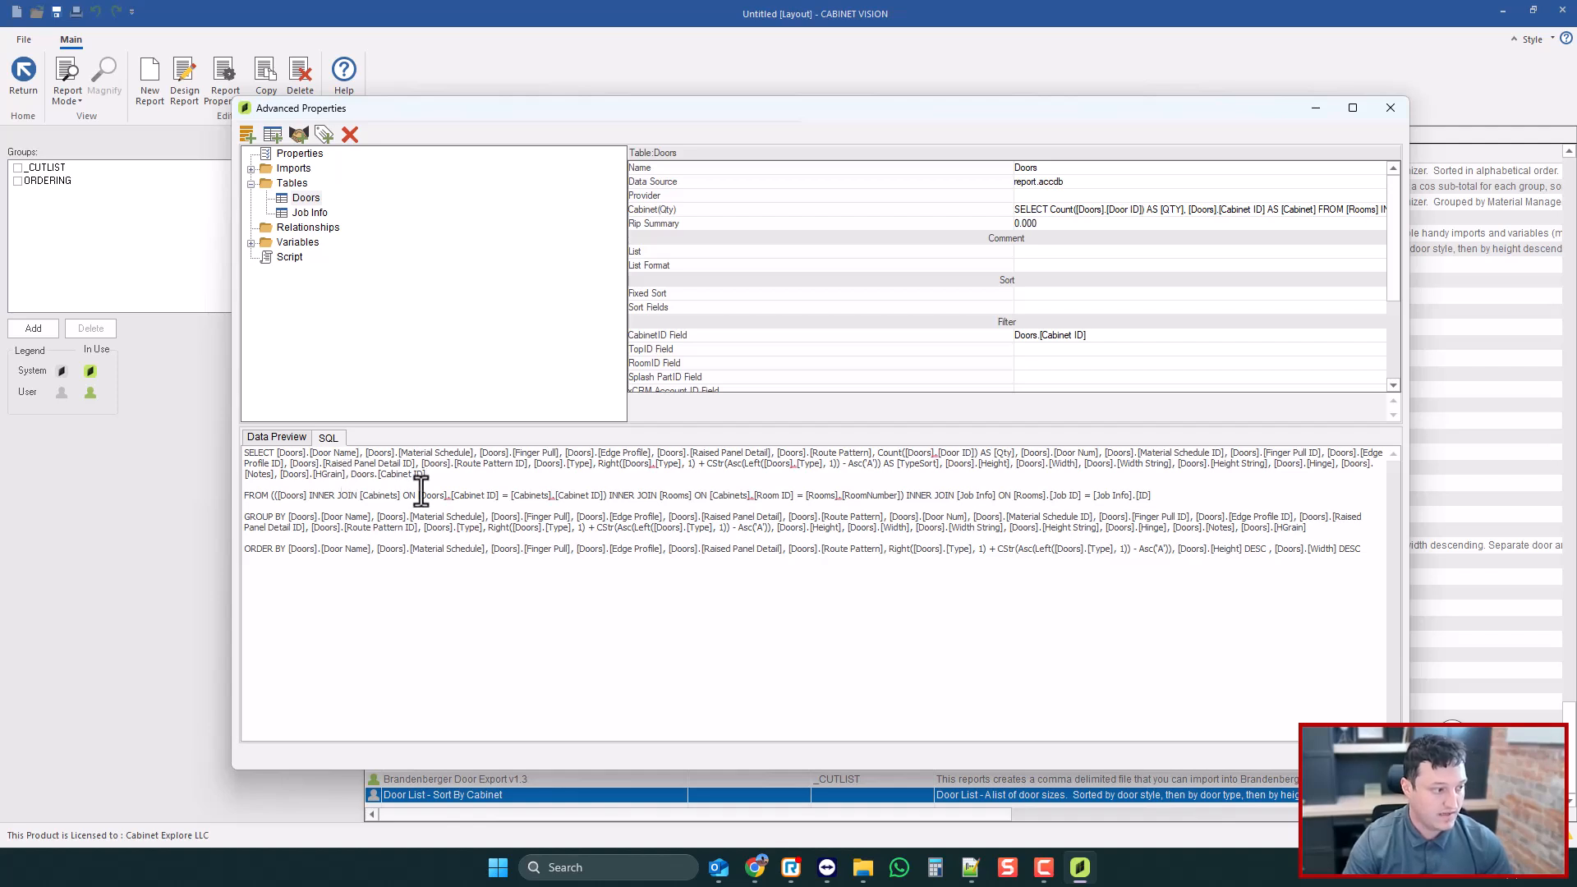
- Copy Doors.[Cabinet ID] from the SELECT clause and append it to the end of the Doors query's GROUP BY clause
{"action": "left_click", "coordinate": [306, 198]}
{"action": "left_click", "coordinate": [913, 466]}
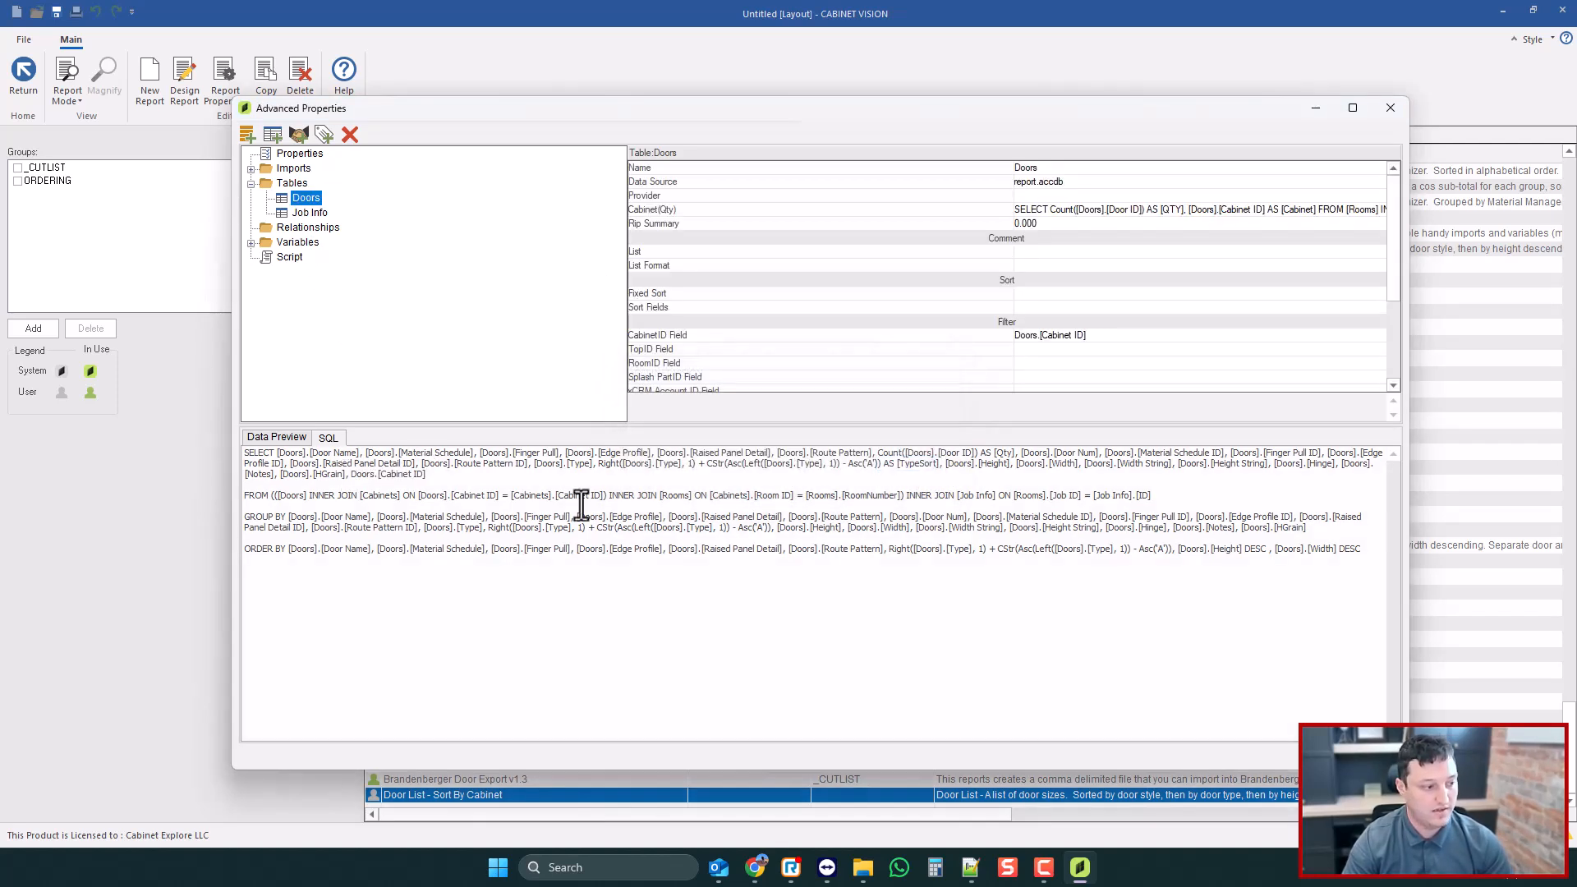
{"action": "left_click_drag", "start_coordinate": [426, 475], "coordinate": [353, 478]}
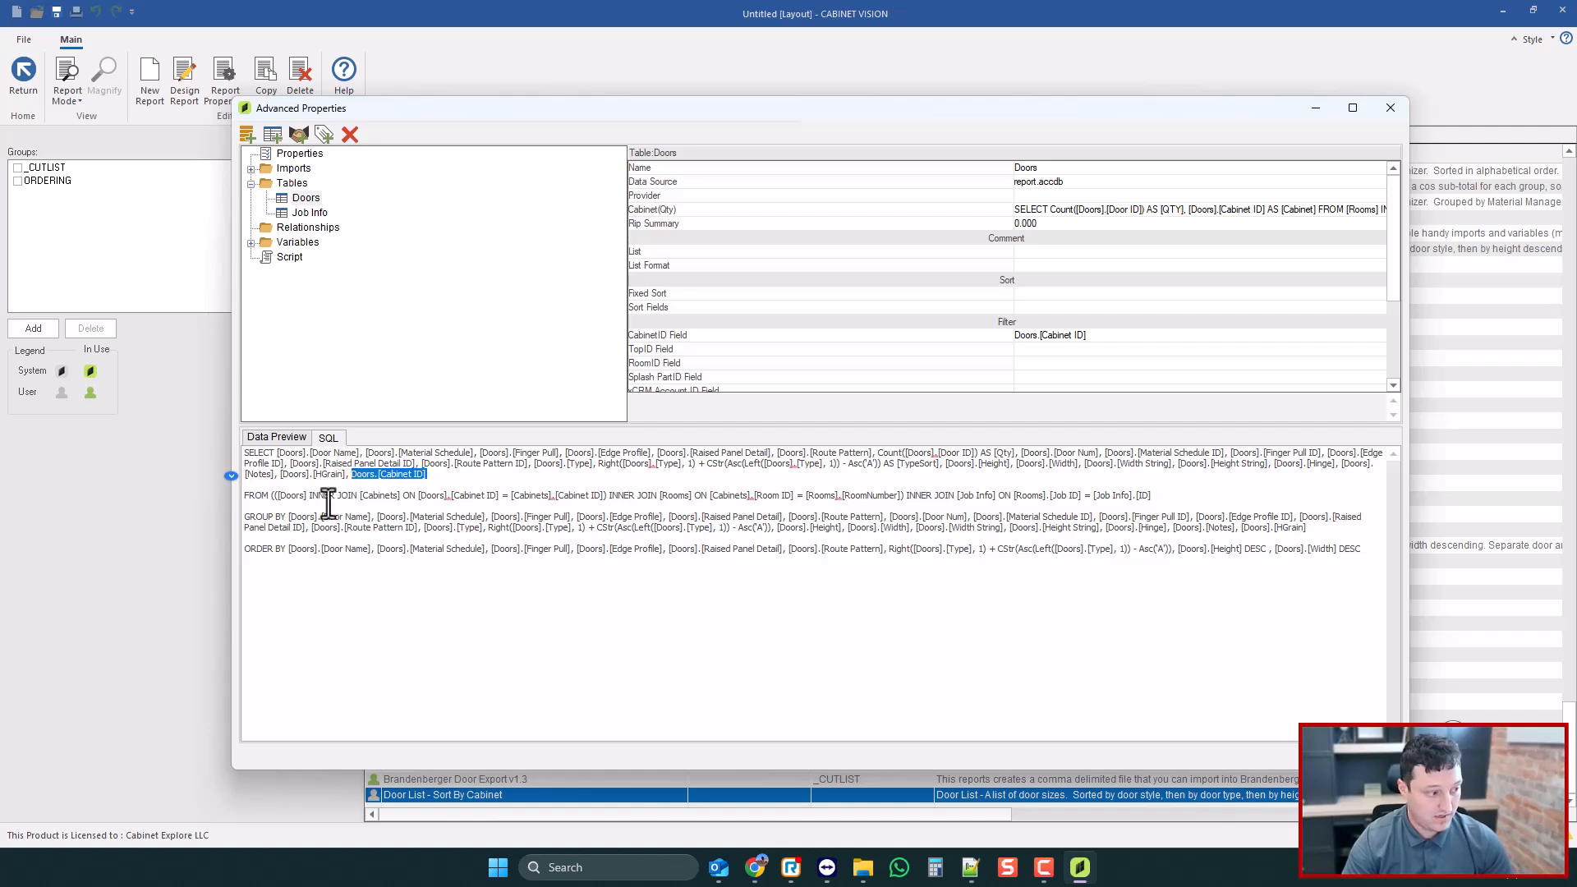
{"action": "left_click", "coordinate": [1318, 531]}
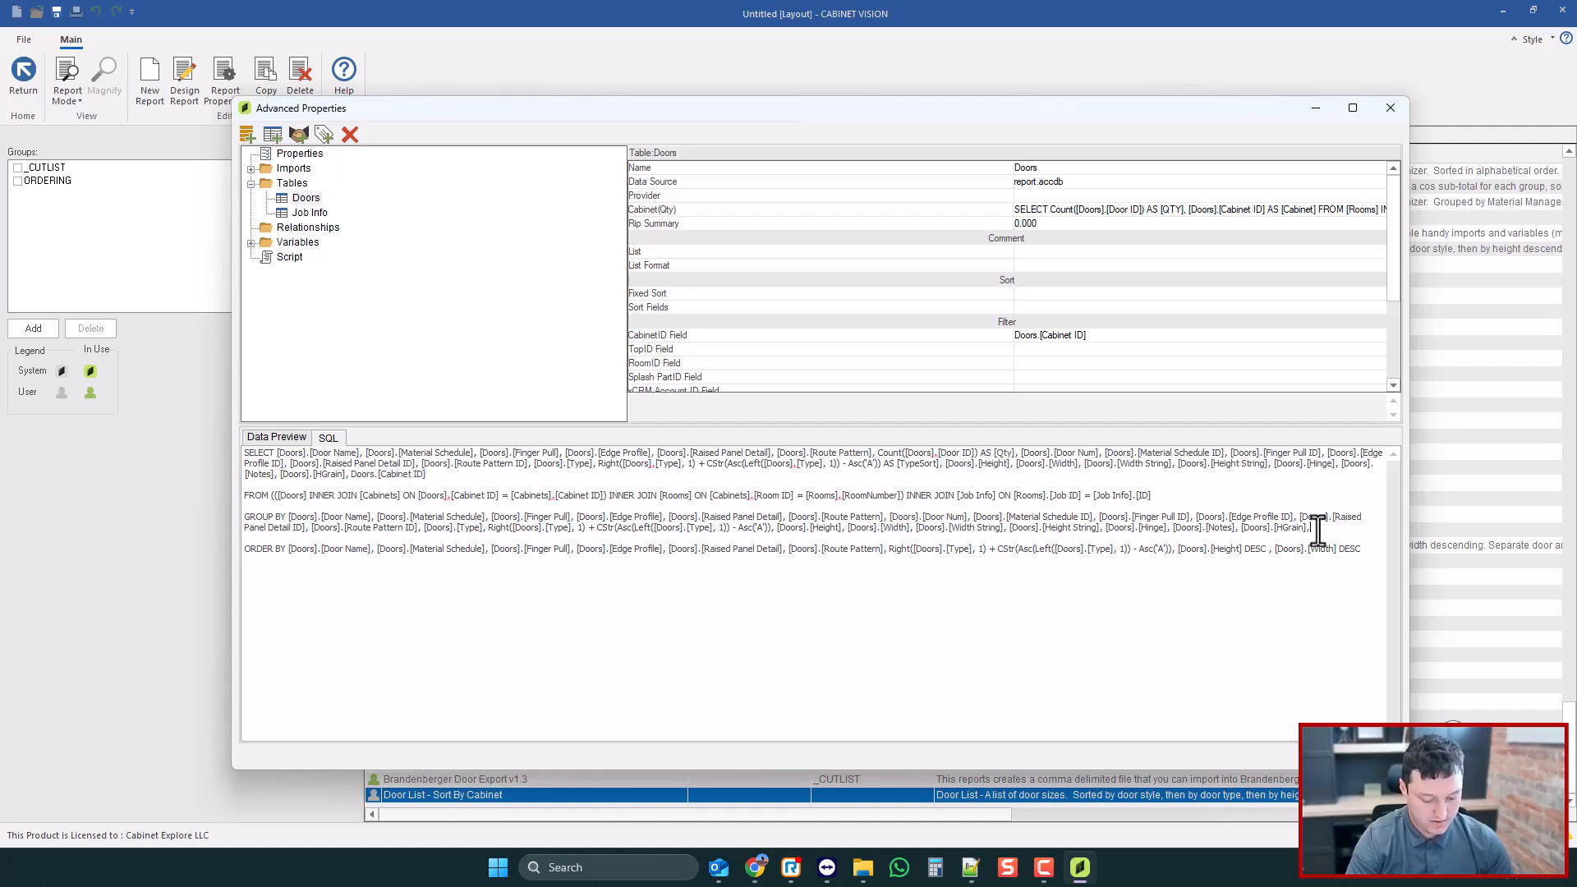
{"action": "type", "text": "Doors.[Cabinet ID]"}
{"action": "left_click", "coordinate": [305, 199]}
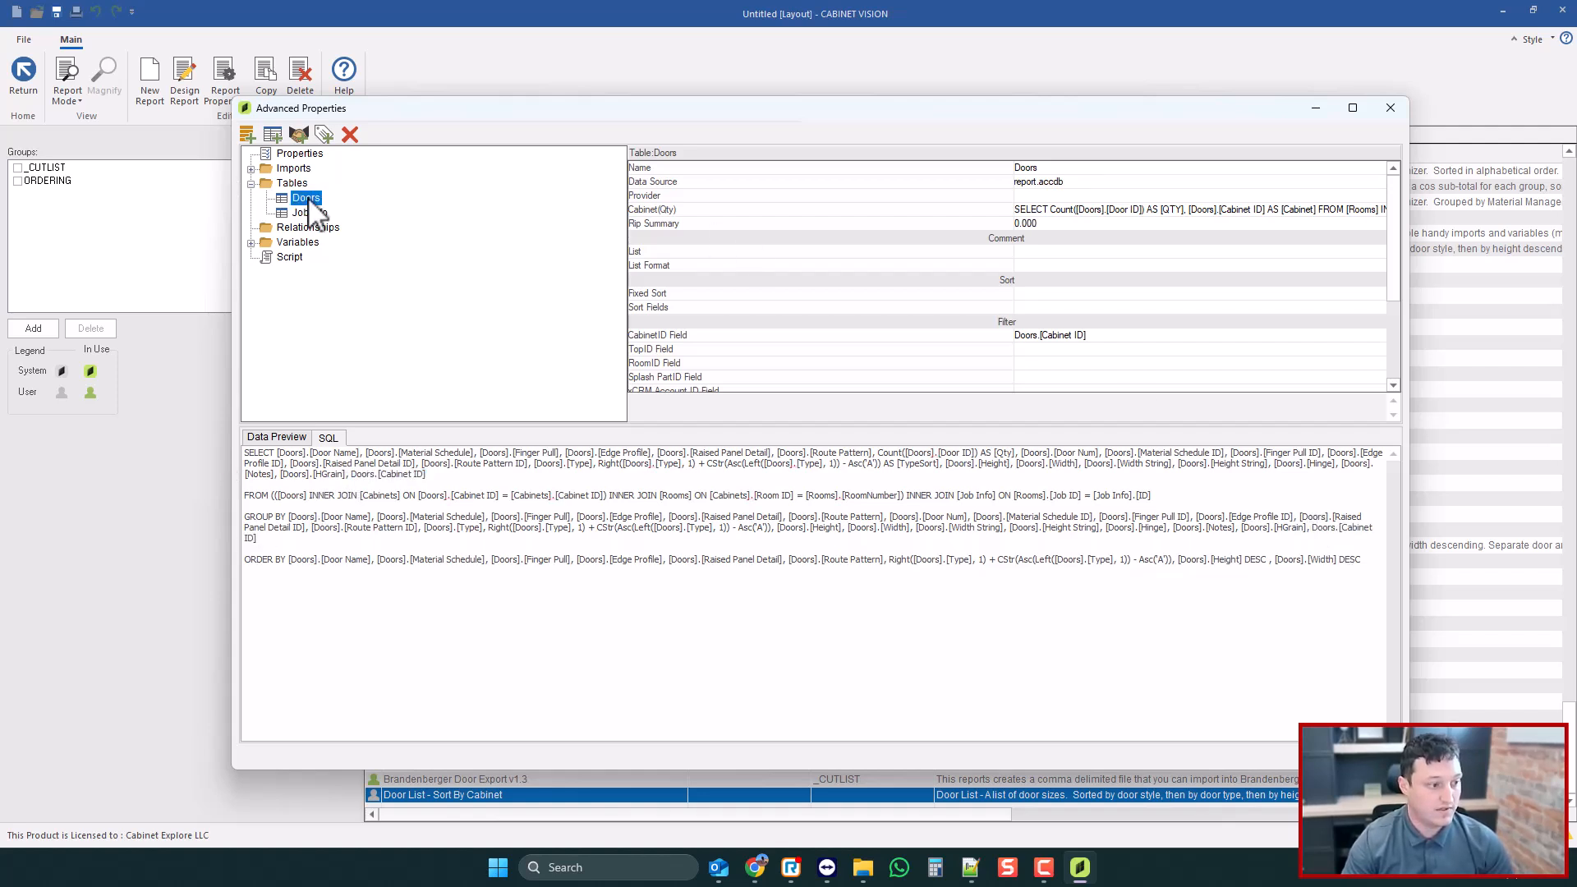
- Check the Cabinet ID column in the Doors table's data preview and accept the report properties
{"action": "left_click", "coordinate": [299, 440]}
{"action": "left_click_drag", "start_coordinate": [334, 733], "coordinate": [469, 729]}
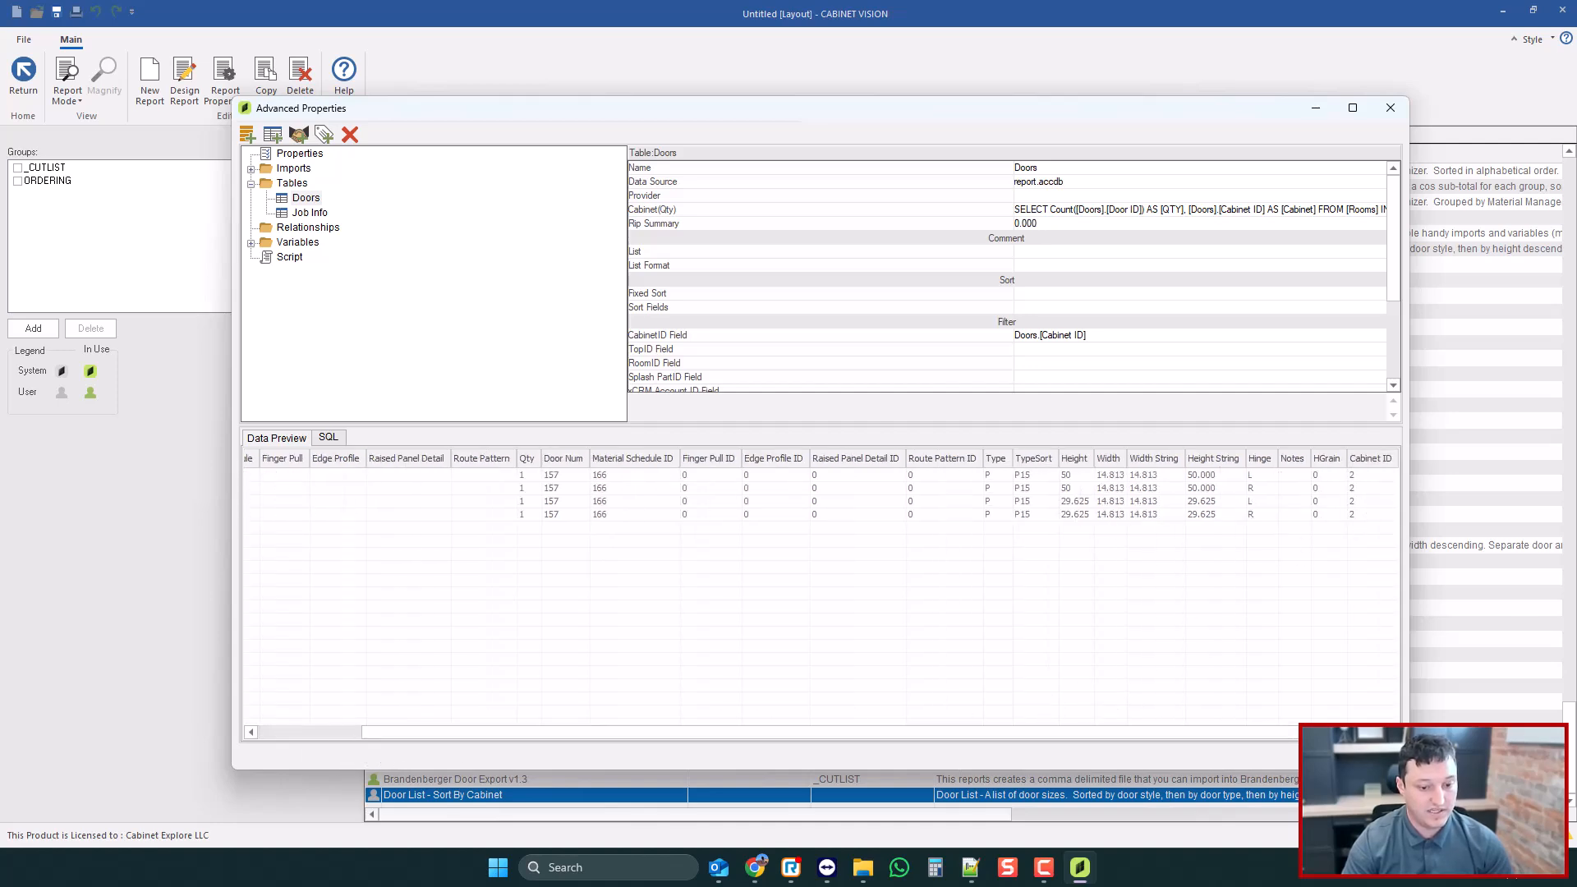
{"action": "left_click", "coordinate": [1335, 755]}
- Open base cabinet #1 from the wall elevation, delete its roll outs and set its face type to Pair Door
{"action": "left_click", "coordinate": [450, 135]}
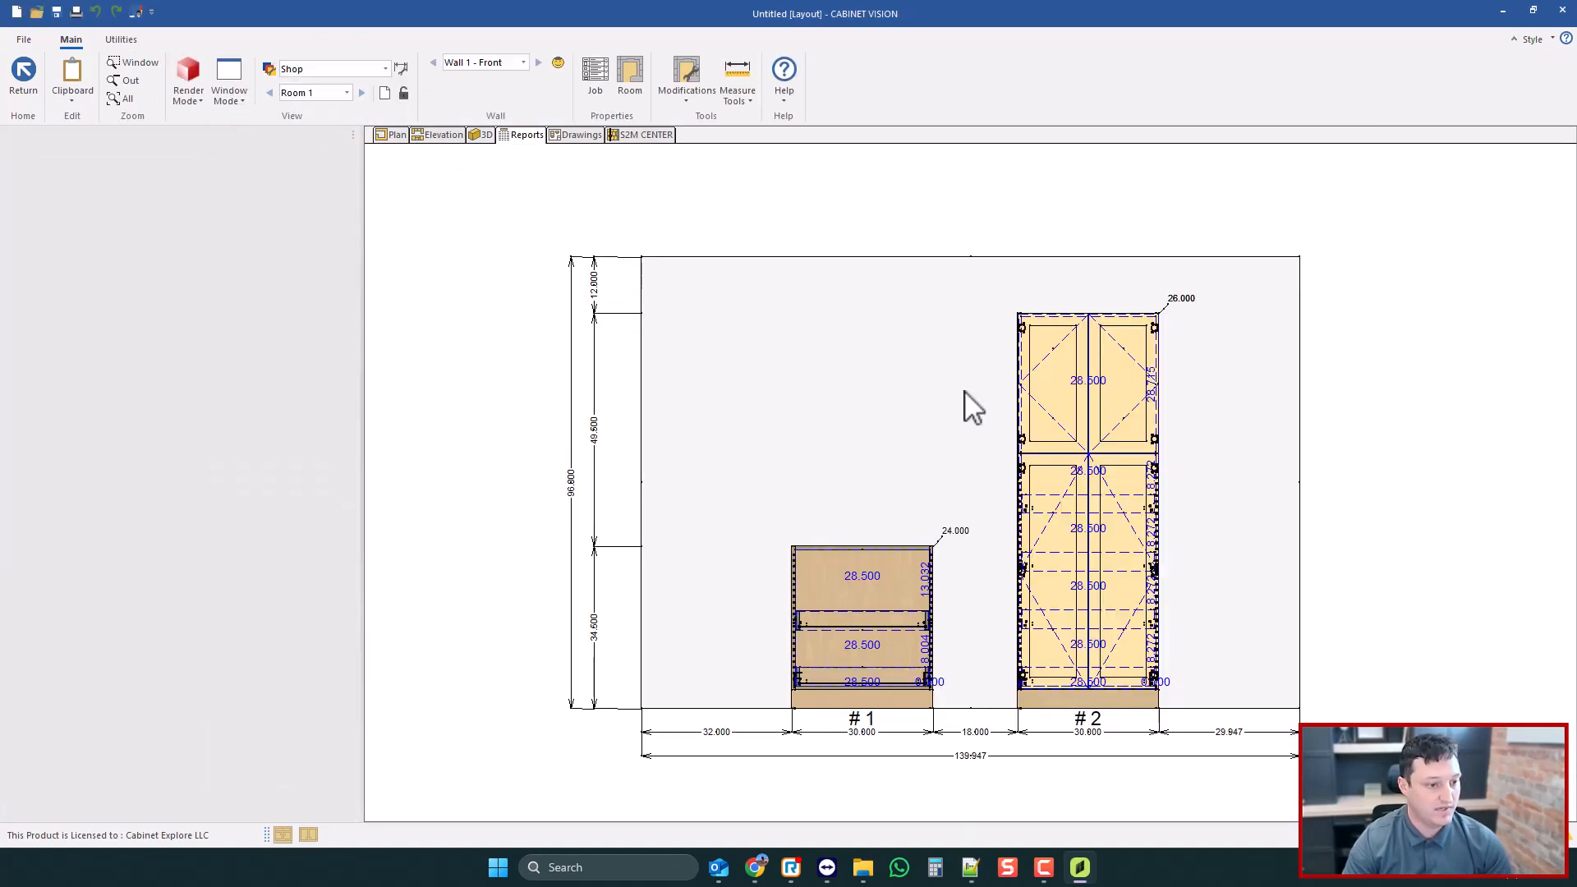
{"action": "left_click", "coordinate": [869, 608]}
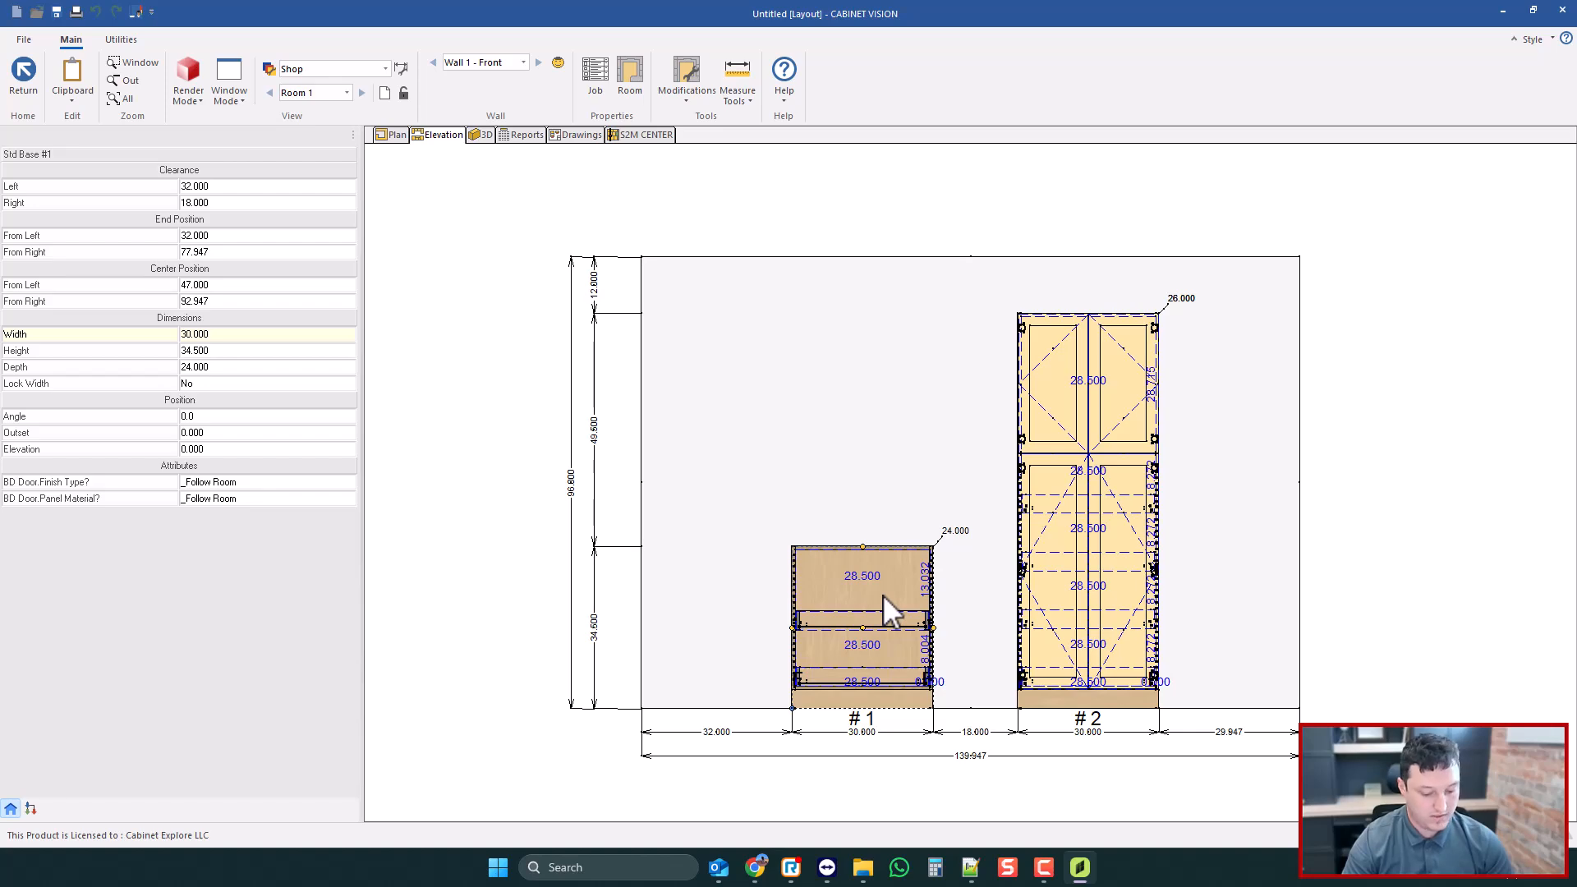
{"action": "double_click", "coordinate": [882, 593]}
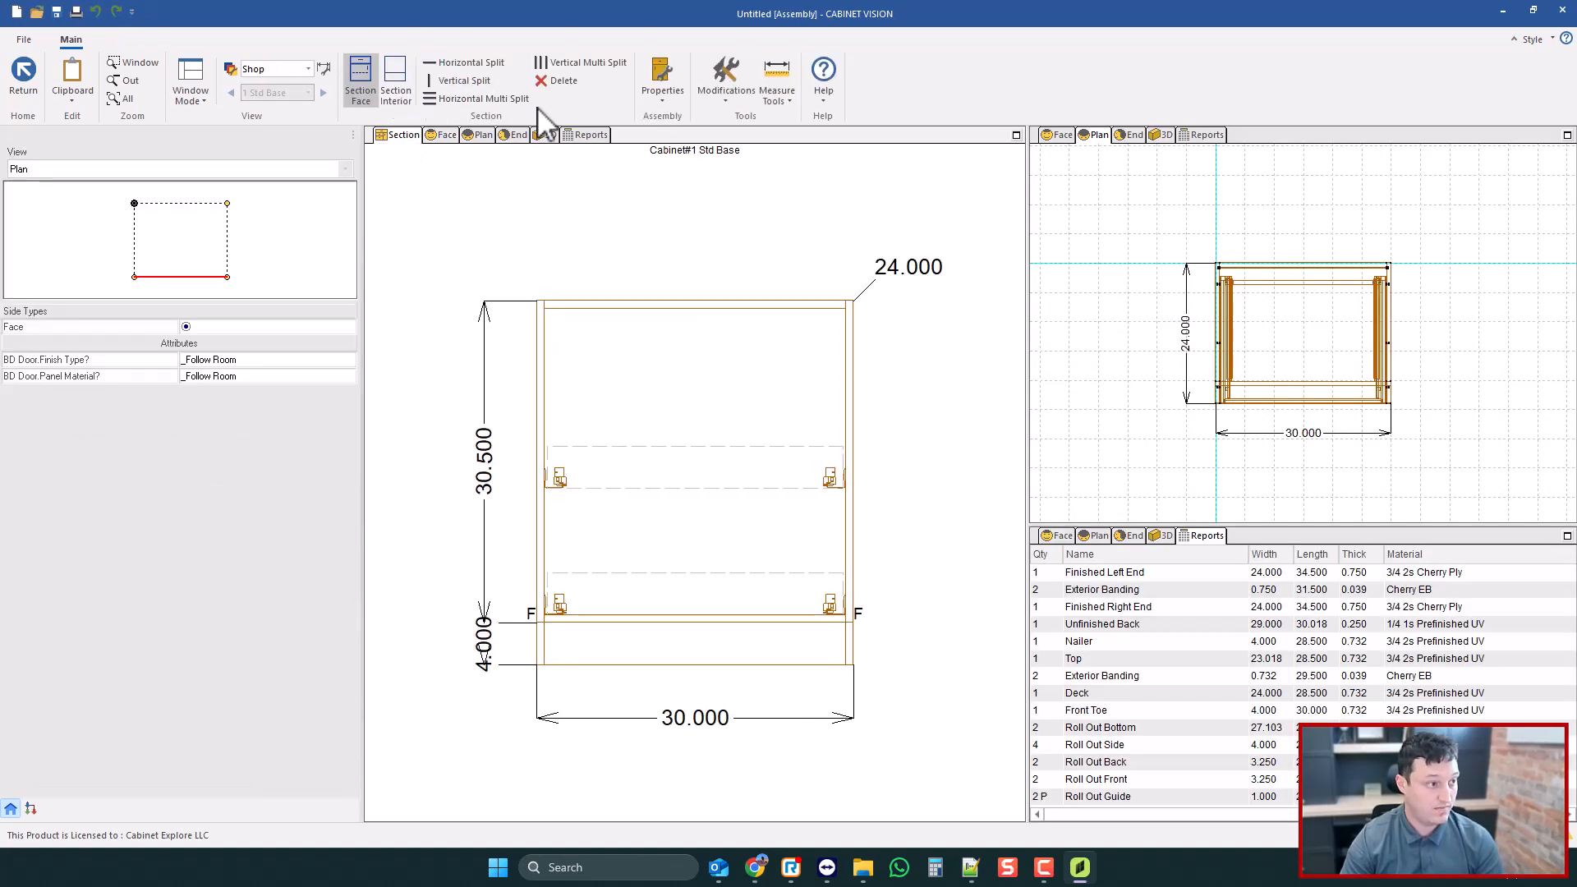
{"action": "left_click", "coordinate": [560, 80]}
{"action": "key", "text": "Return"}
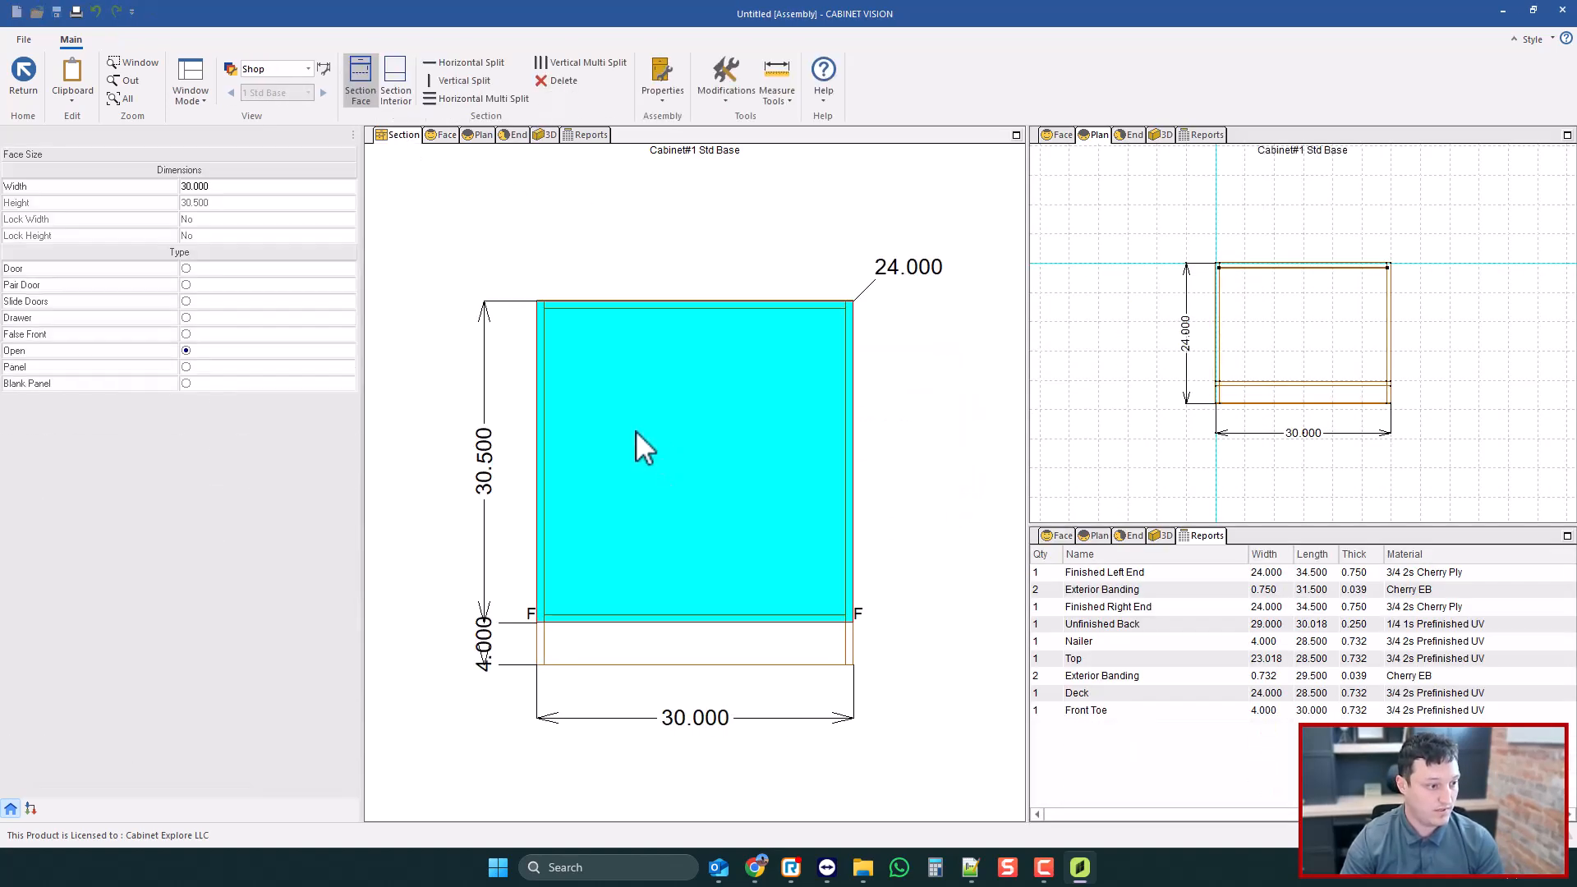
{"action": "left_click", "coordinate": [185, 285]}
- Return to the elevation, place a standard upper cabinet above base cabinet #1 and open the room's Report Center
{"action": "left_click", "coordinate": [24, 78]}
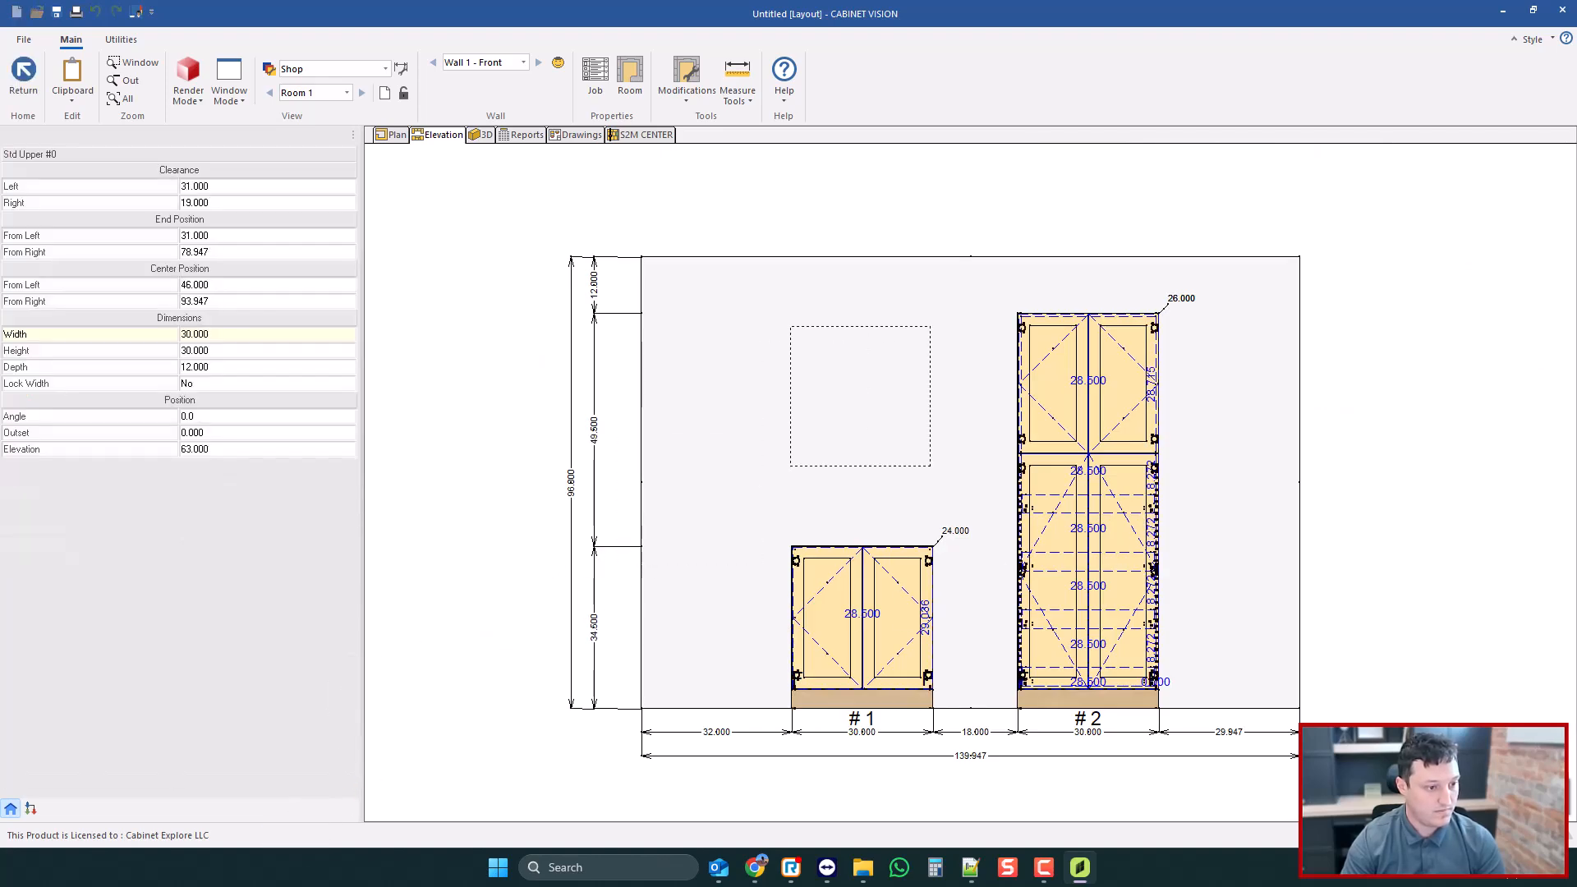
{"action": "left_click", "coordinate": [526, 134]}
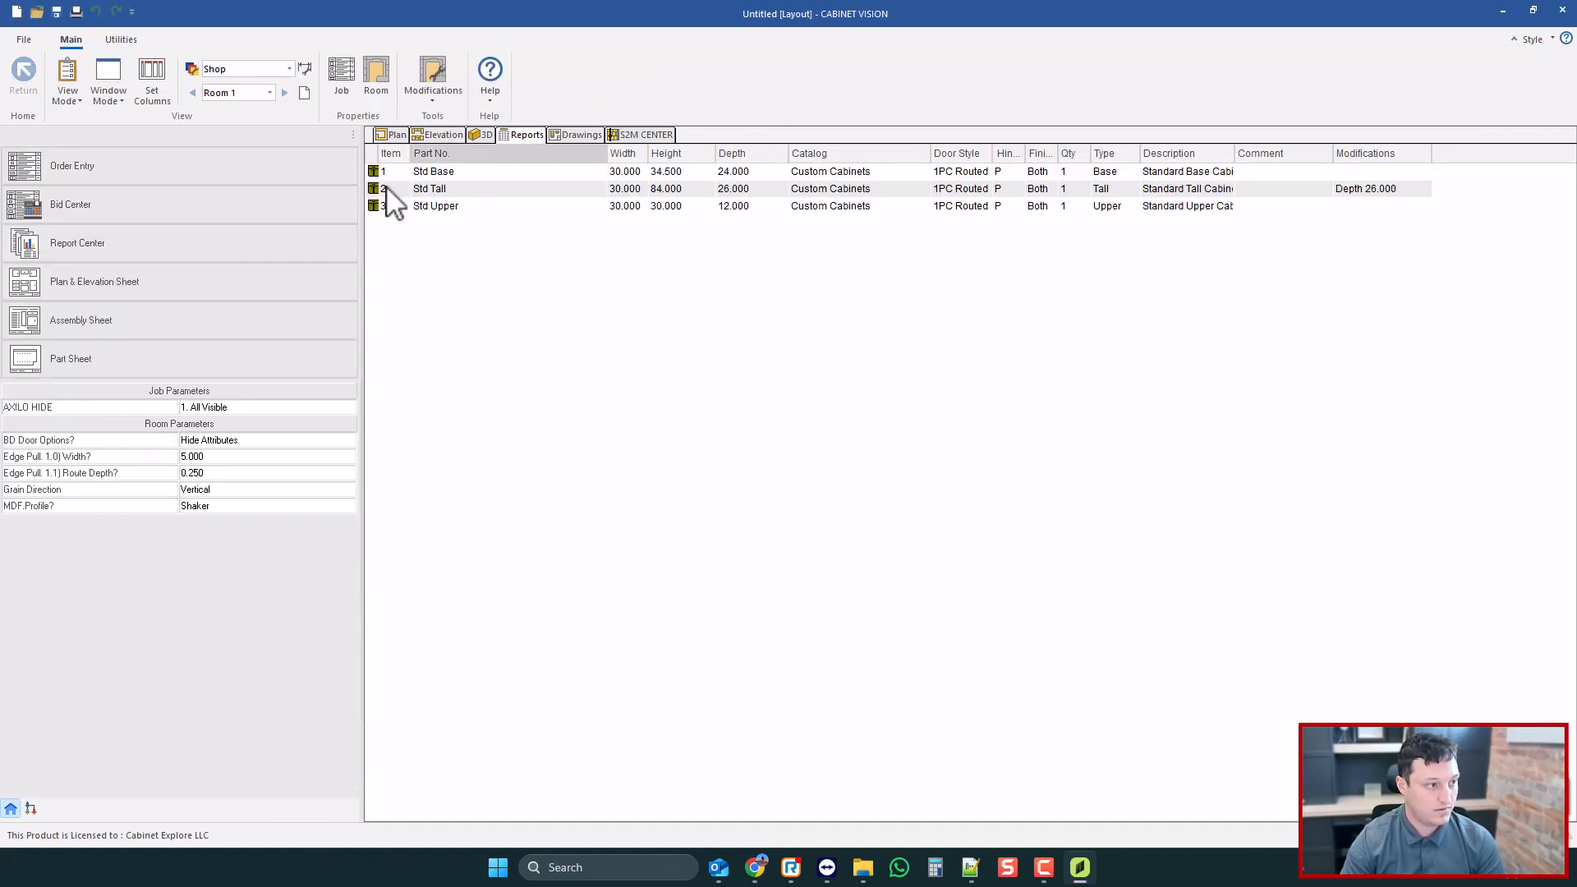
{"action": "left_click", "coordinate": [105, 243]}
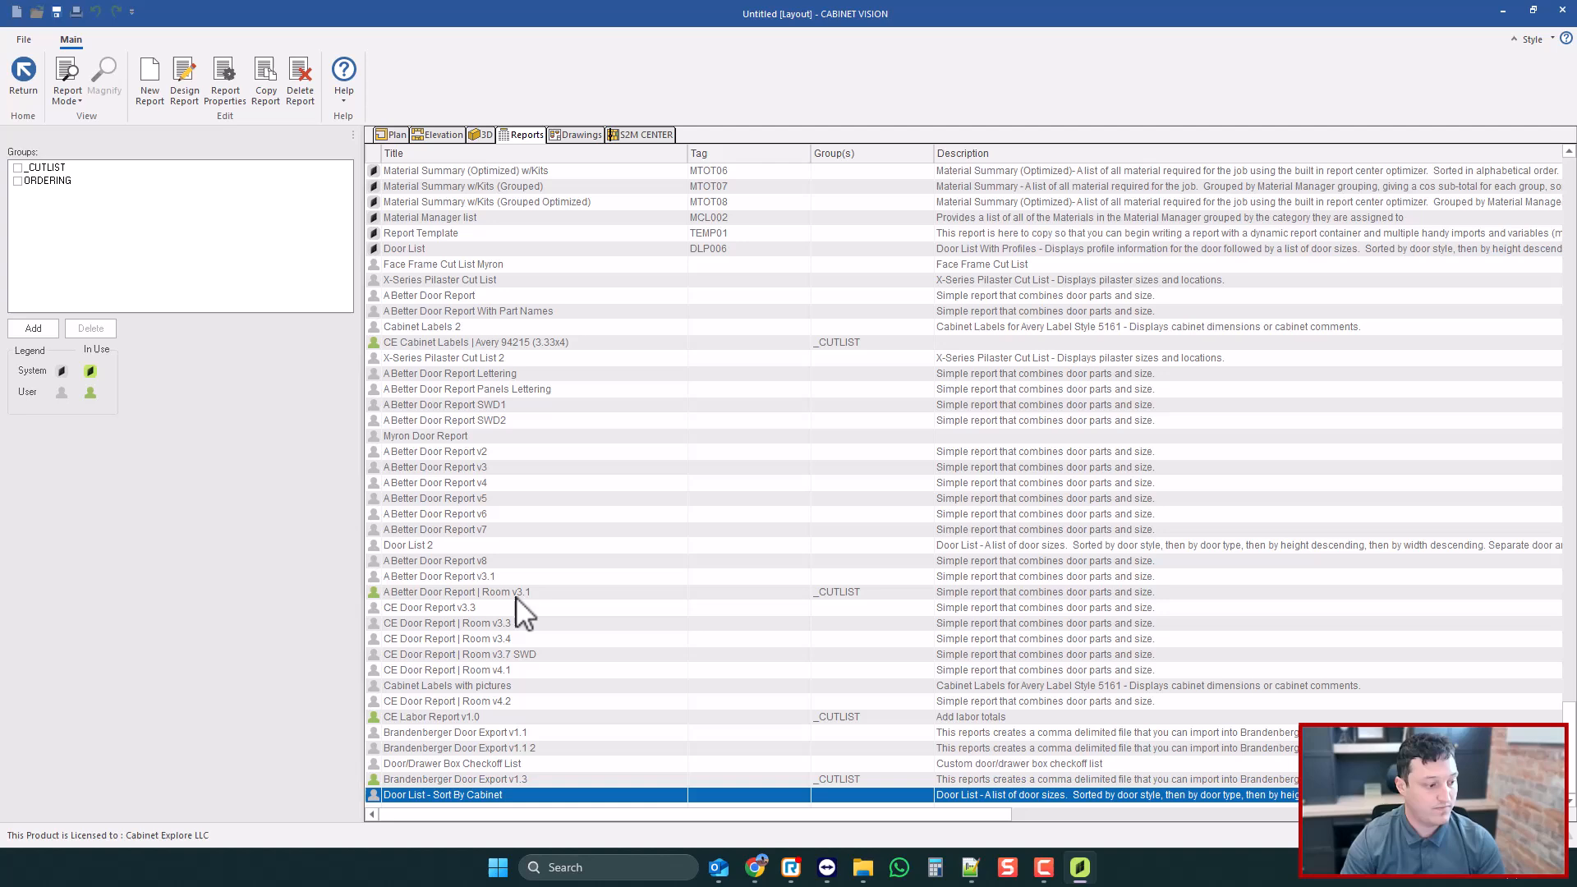
- Examine the Cabinet ID values in the Doors table data of "Door List - Sort By Cabinet", then display the report
{"action": "right_click", "coordinate": [447, 797]}
{"action": "left_click", "coordinate": [482, 728]}
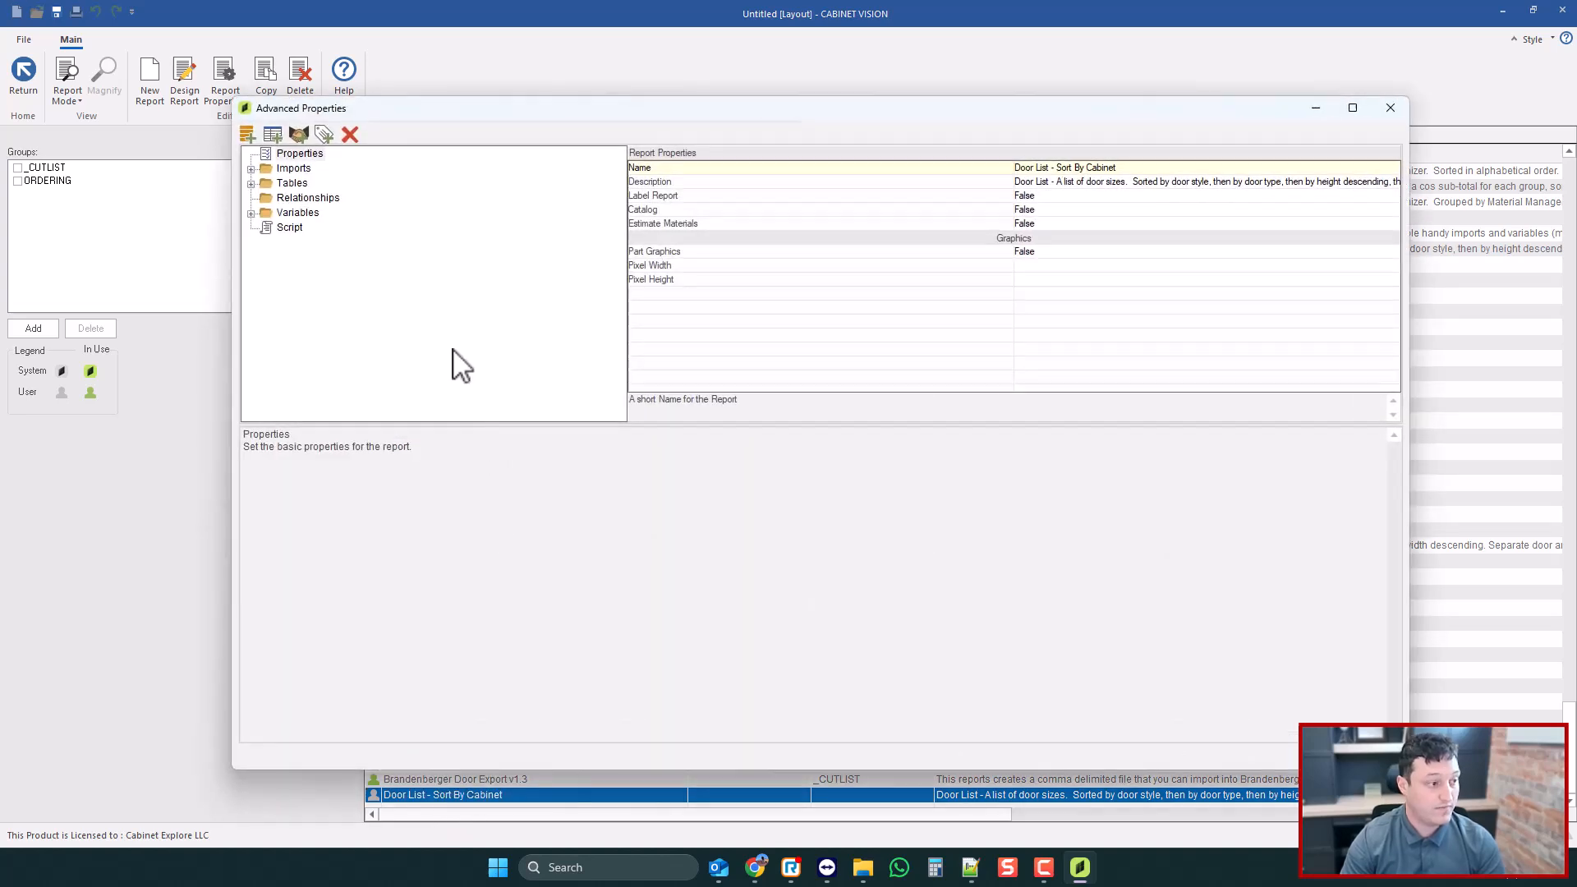
{"action": "left_click", "coordinate": [252, 183]}
{"action": "left_click", "coordinate": [305, 198]}
{"action": "left_click_drag", "start_coordinate": [525, 729], "coordinate": [1086, 742]}
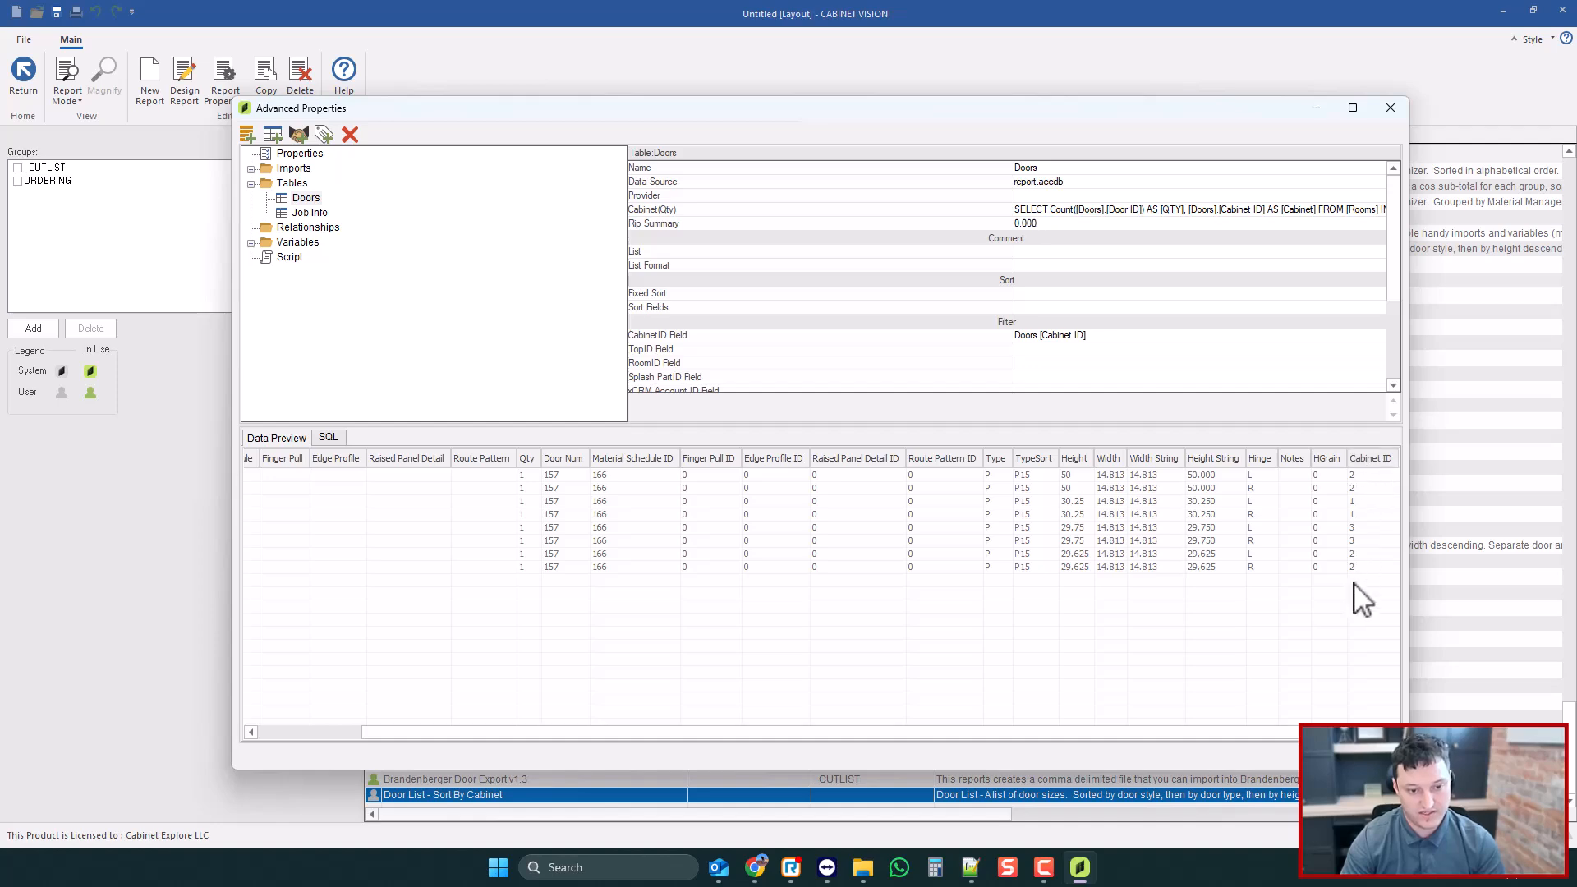
{"action": "left_click", "coordinate": [1366, 756]}
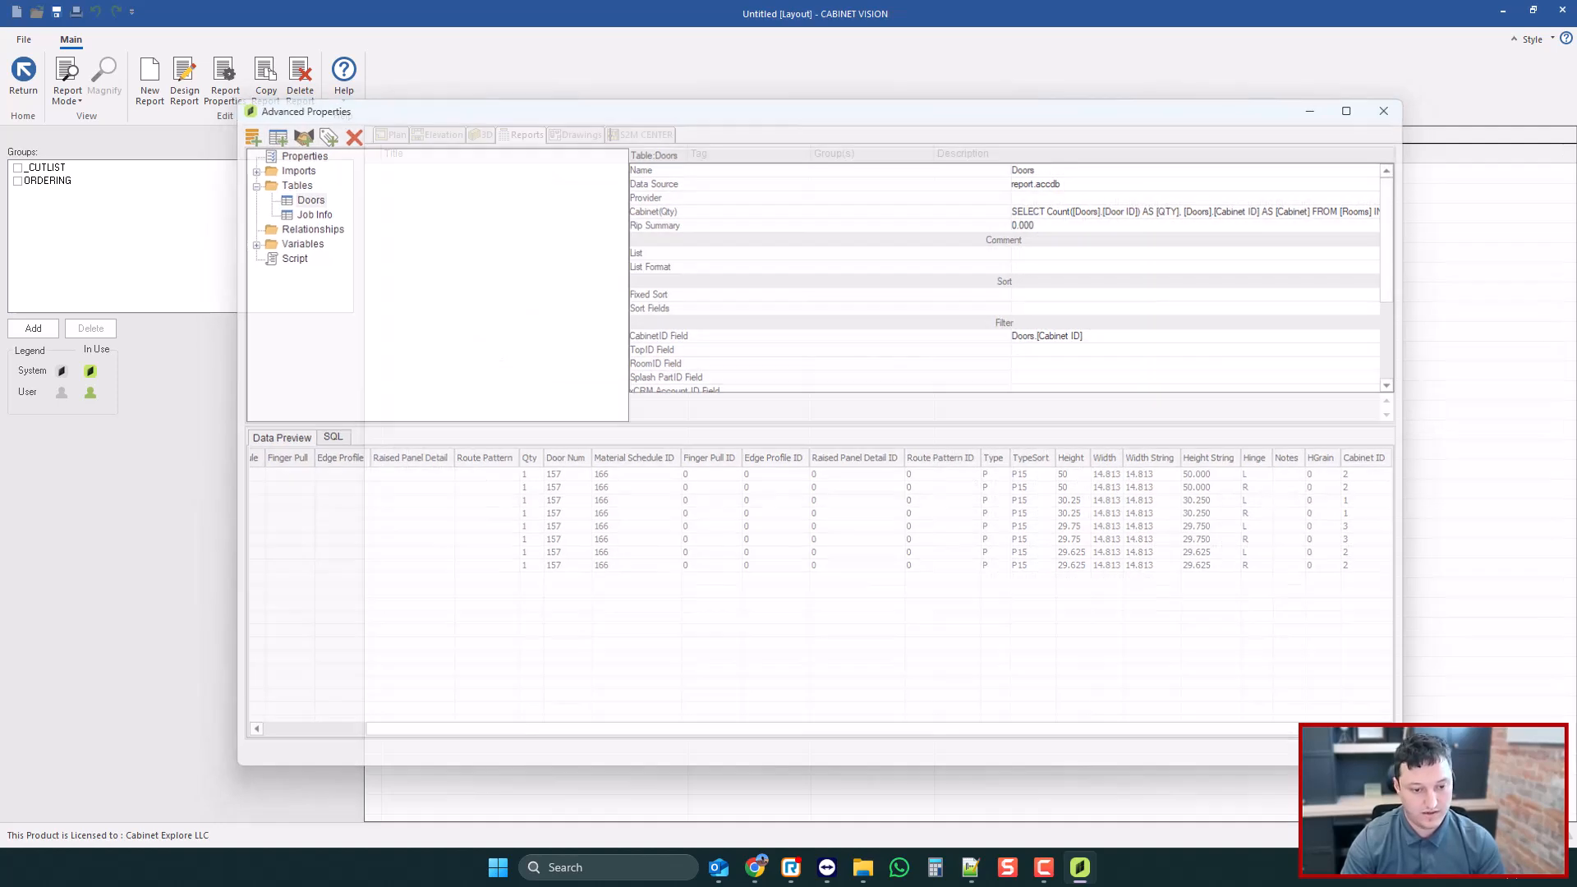
{"action": "left_click", "coordinate": [77, 94]}
{"action": "left_click", "coordinate": [137, 134]}
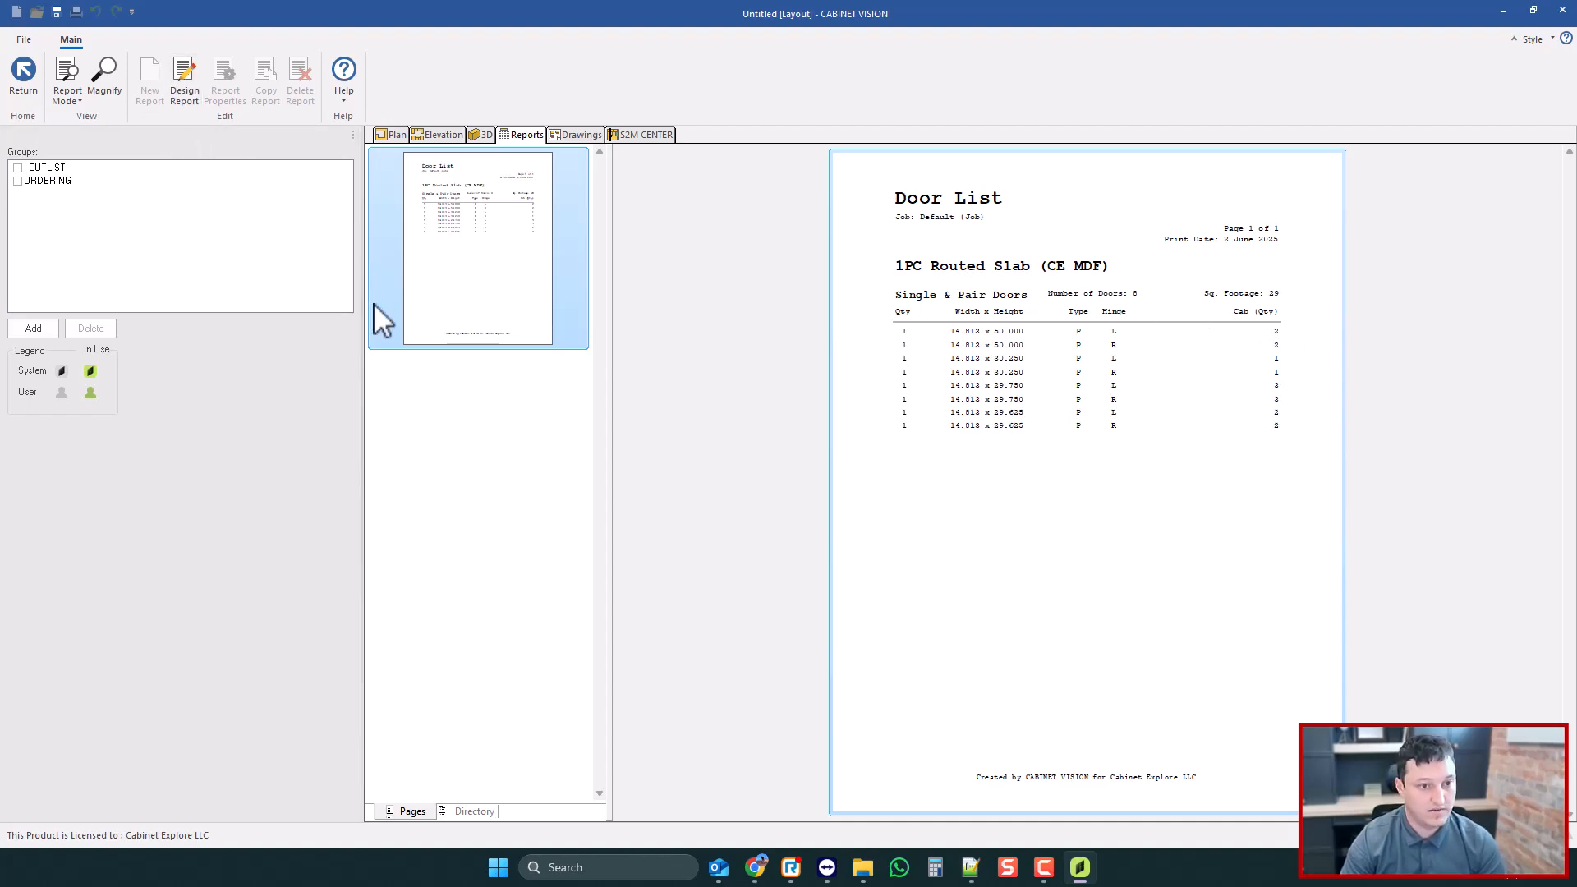
- Open the report in the designer, edit the Cab(Qty) field in the Doors table's data line and save the design
{"action": "left_click", "coordinate": [184, 81]}
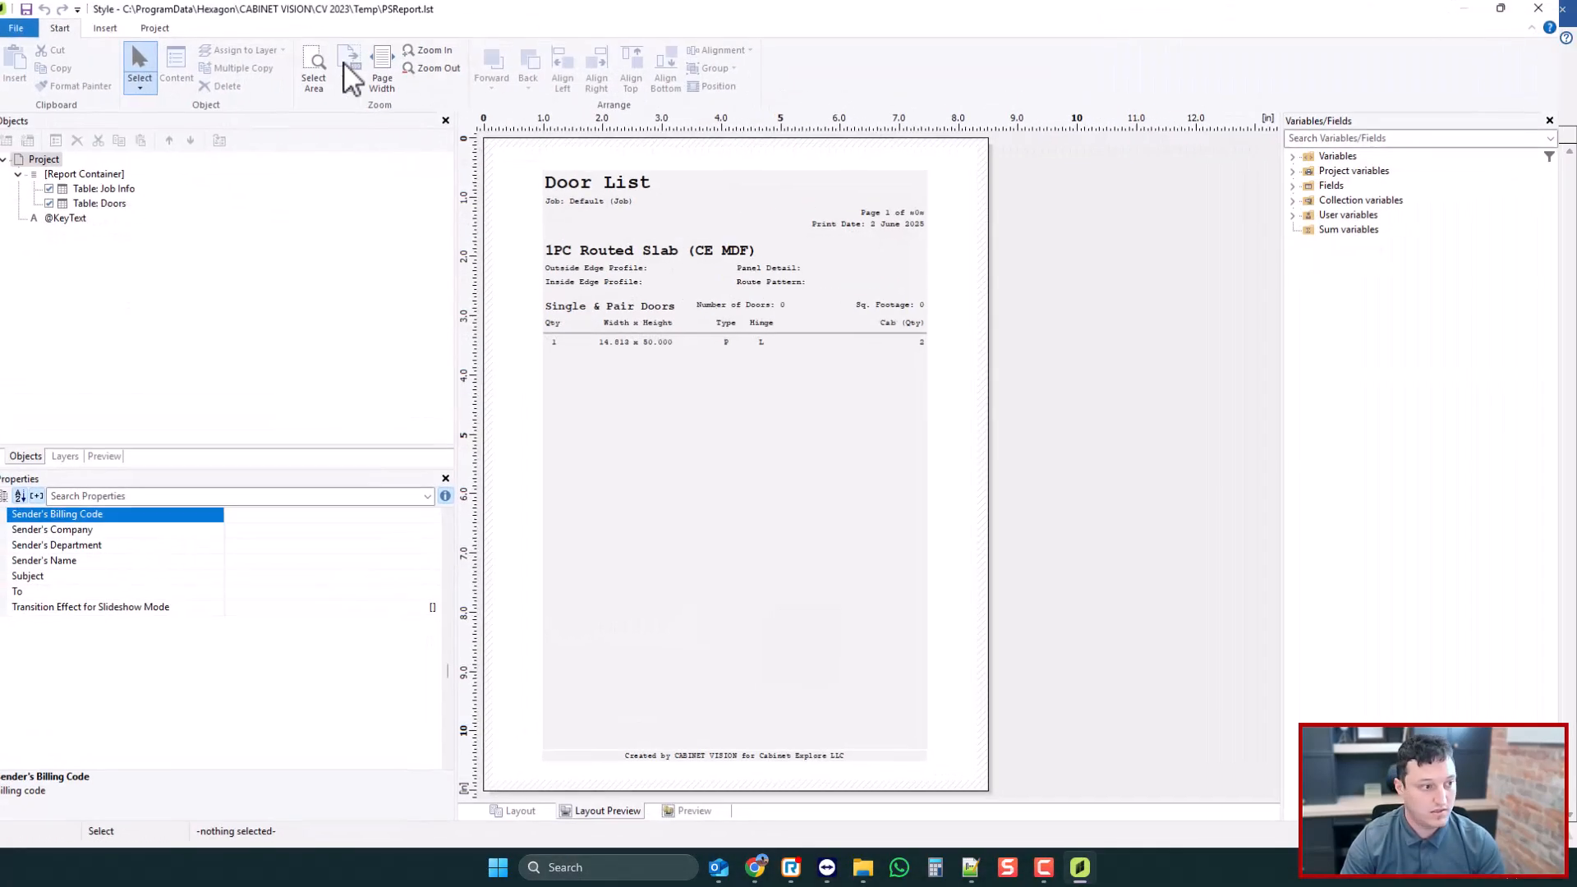
{"action": "double_click", "coordinate": [113, 205]}
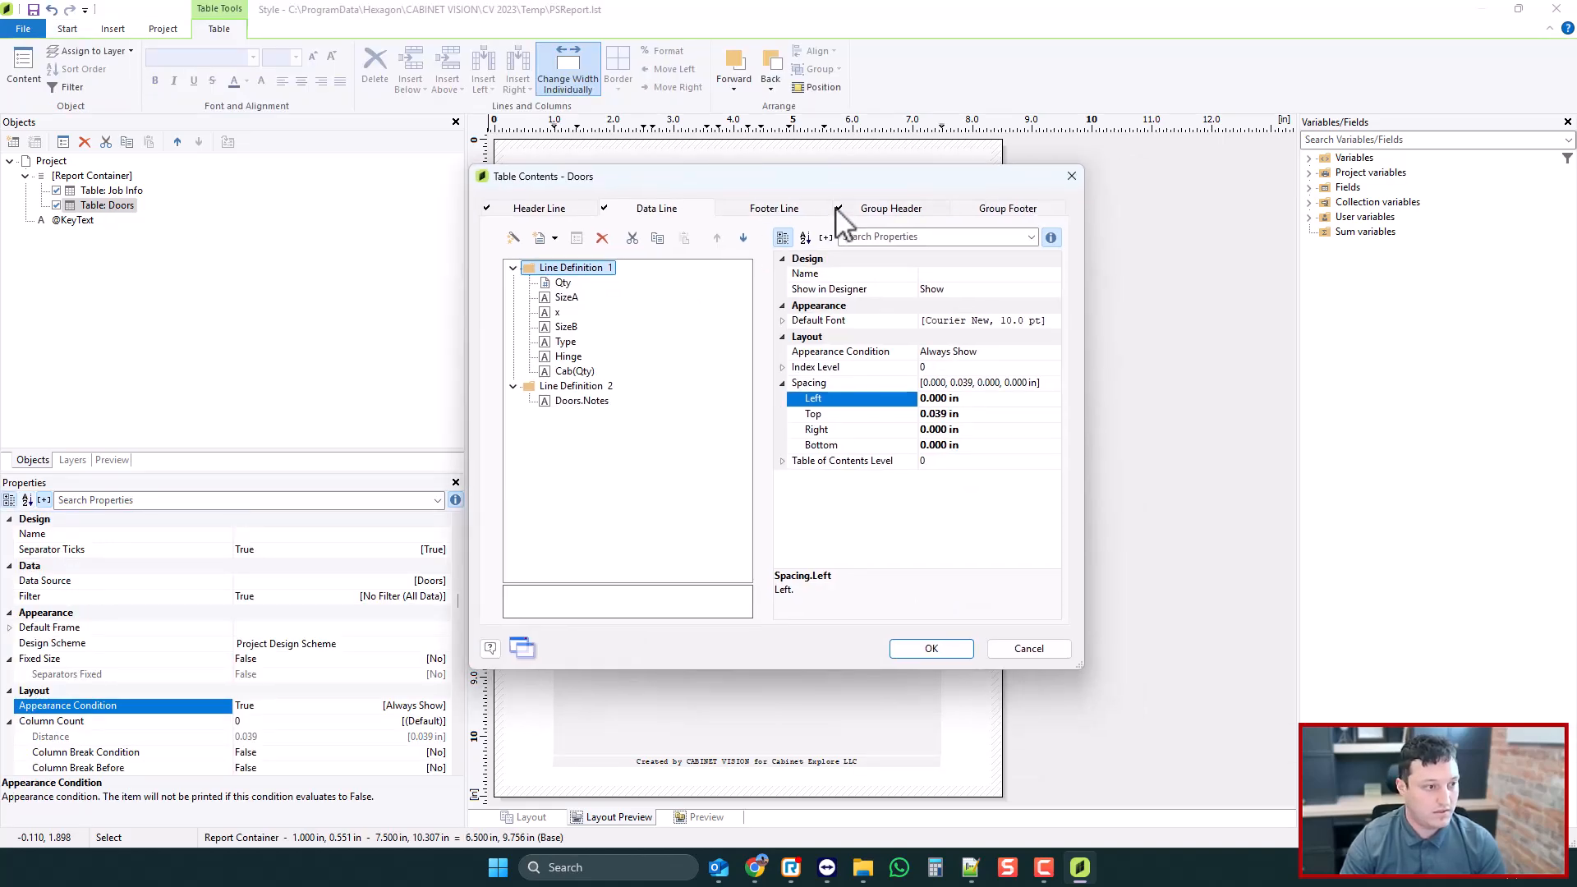
{"action": "left_click_drag", "start_coordinate": [847, 175], "coordinate": [754, 254]}
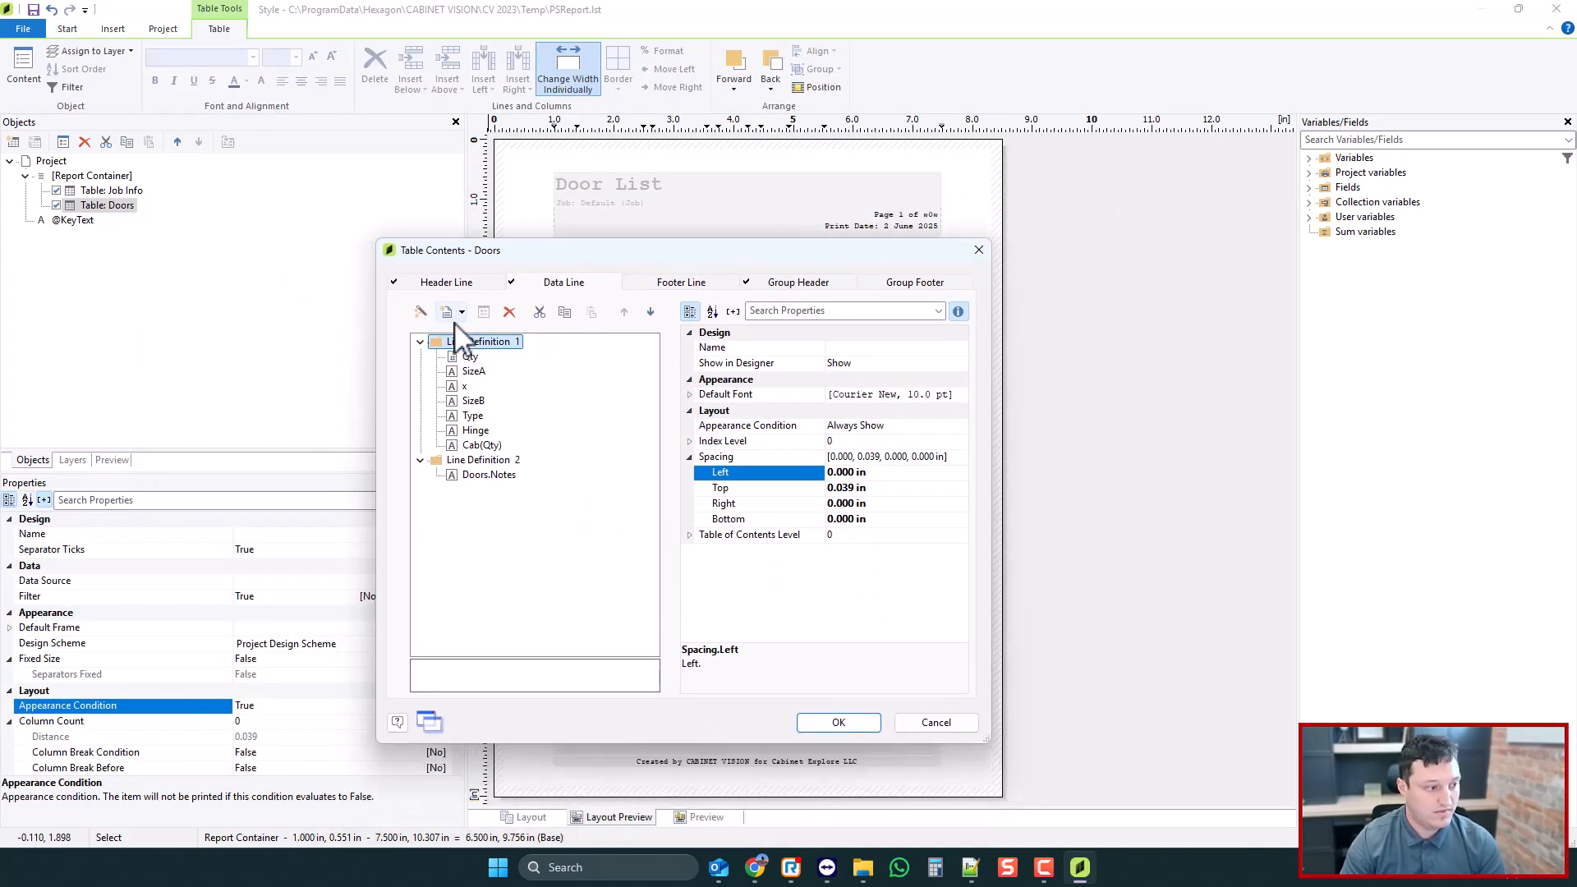
{"action": "left_click", "coordinate": [481, 445]}
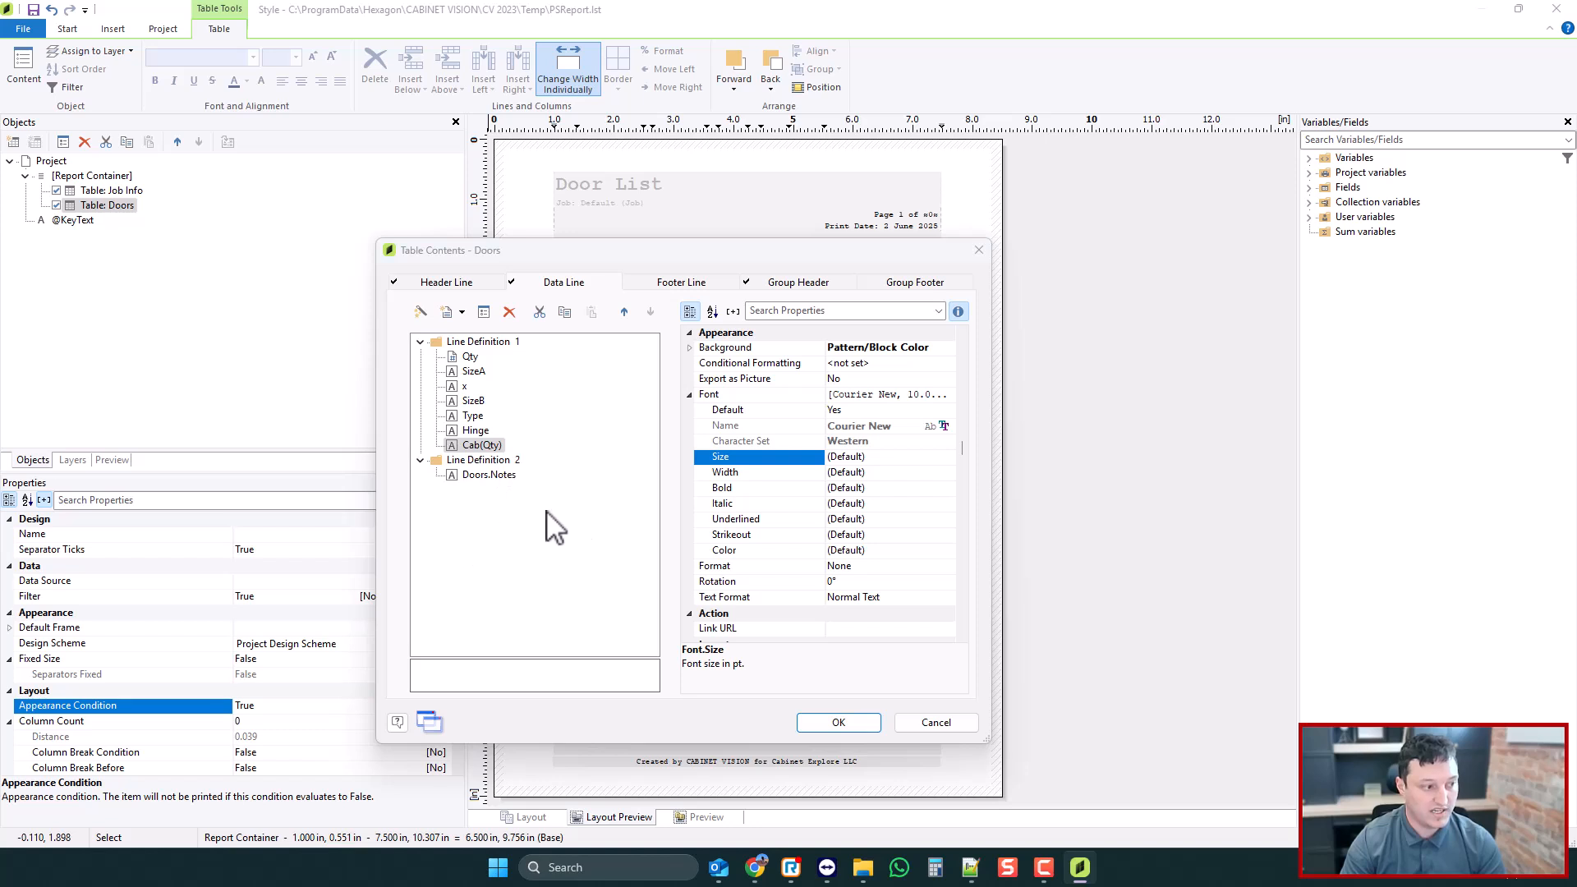
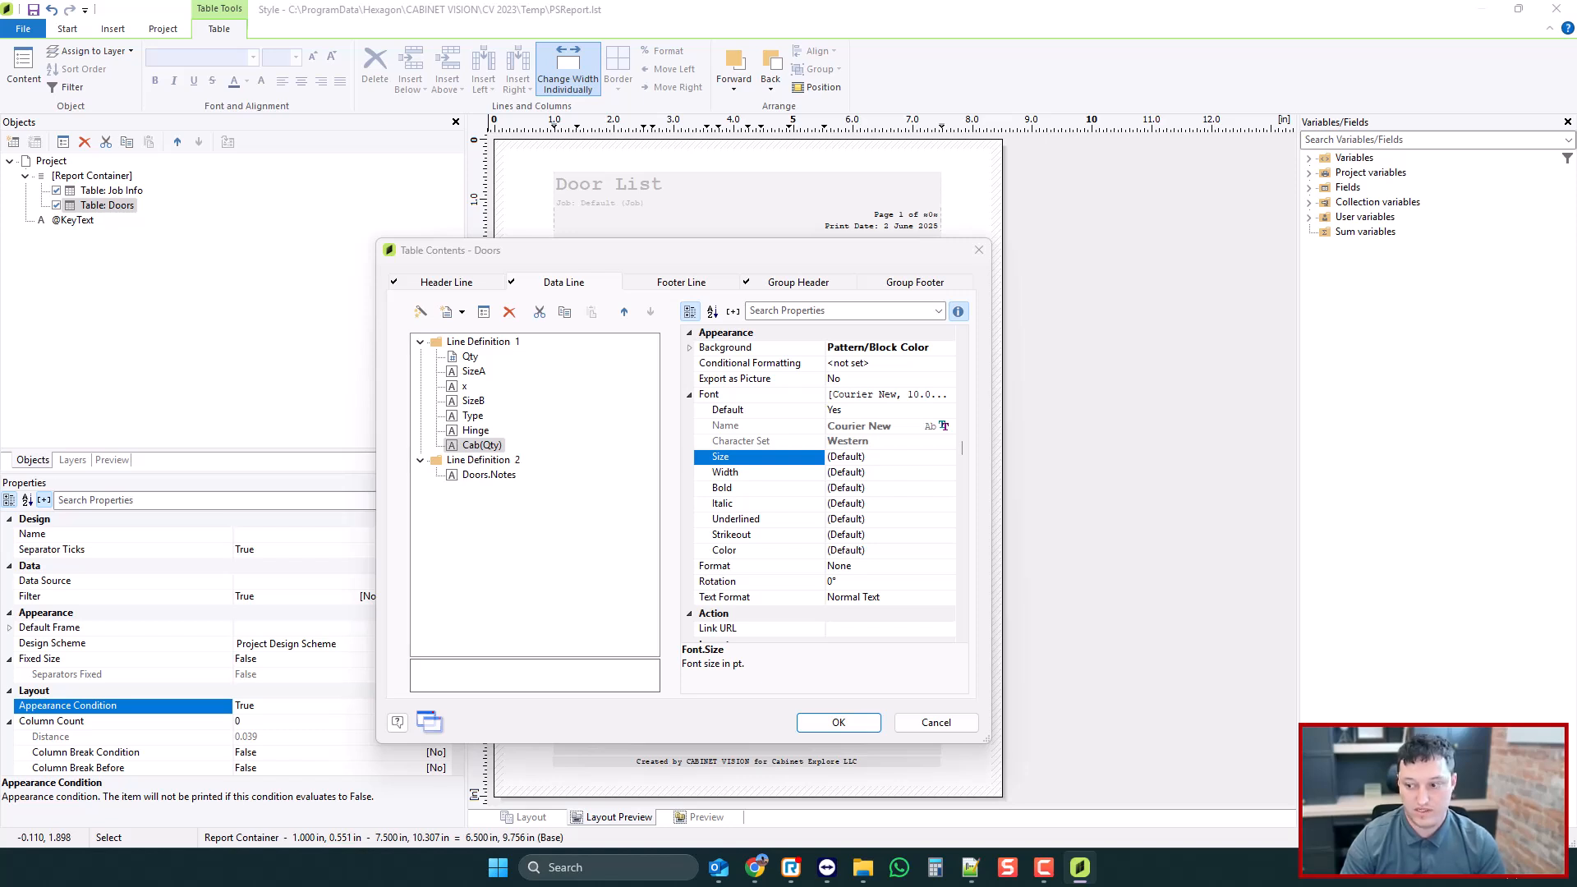
{"action": "left_click", "coordinate": [830, 723]}
{"action": "left_click", "coordinate": [1561, 10]}
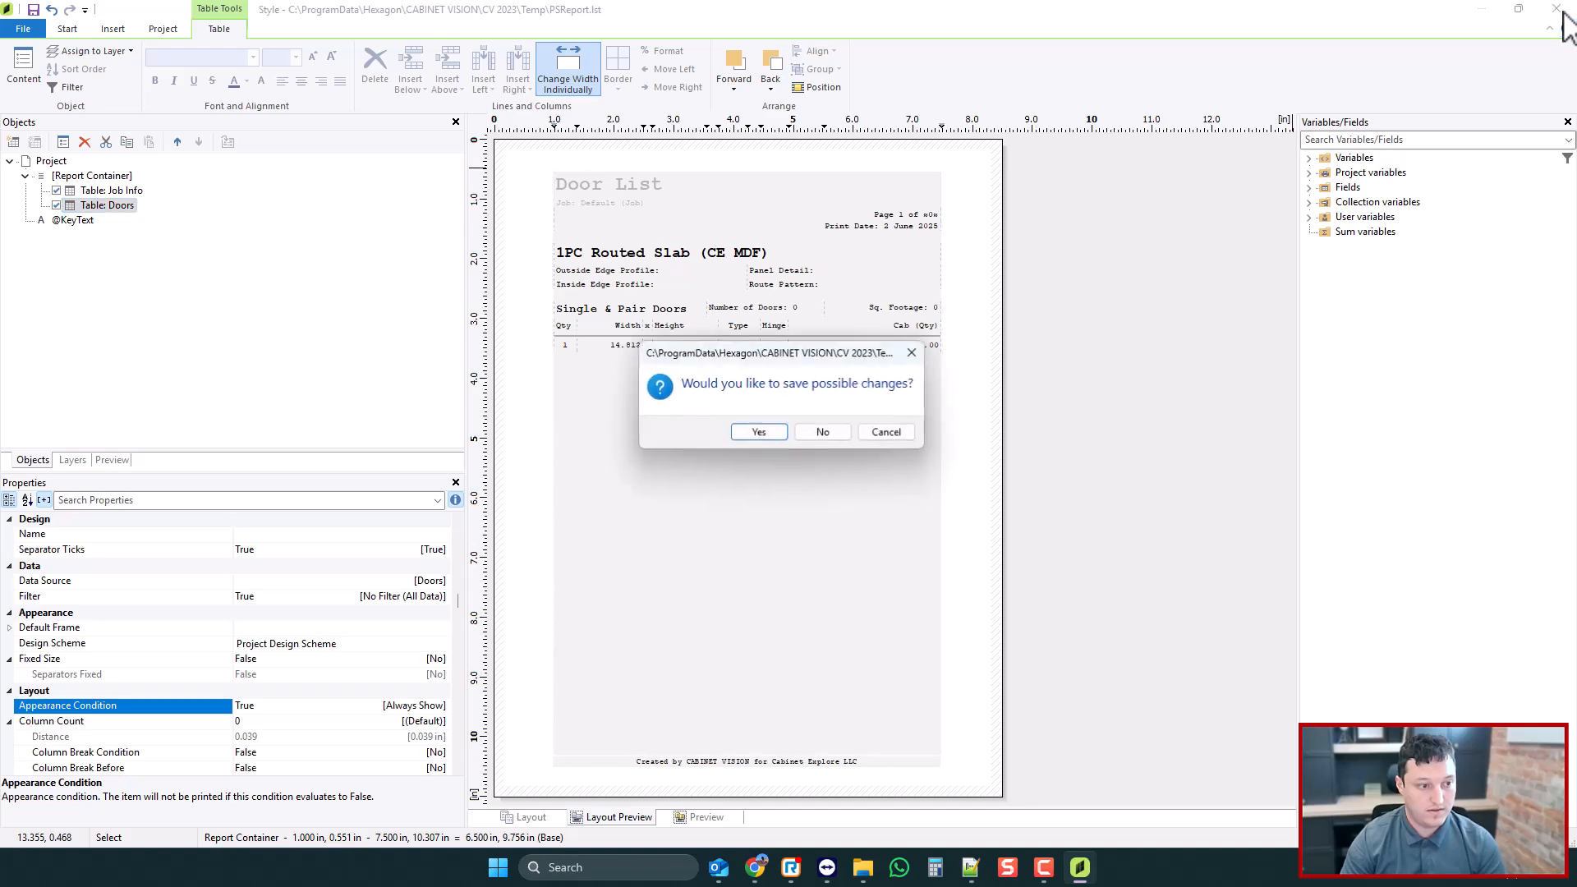
{"action": "key", "text": "Return"}
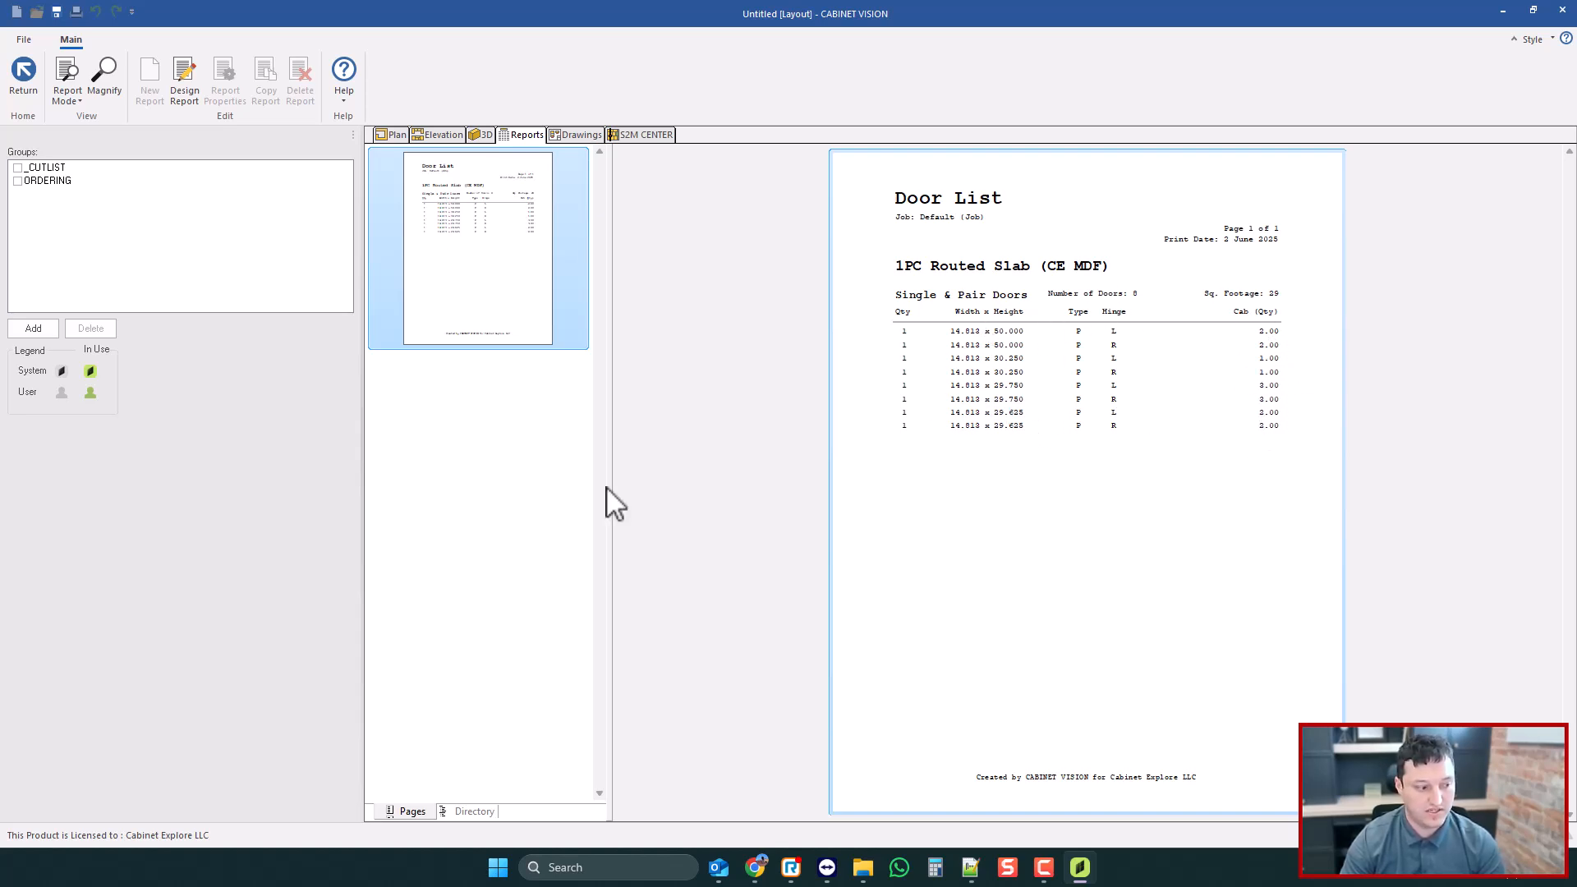
- Go back to report setup and reopen the Doors table's SQL query in the "Door List - Sort By Cabinet" properties
{"action": "left_click", "coordinate": [66, 92]}
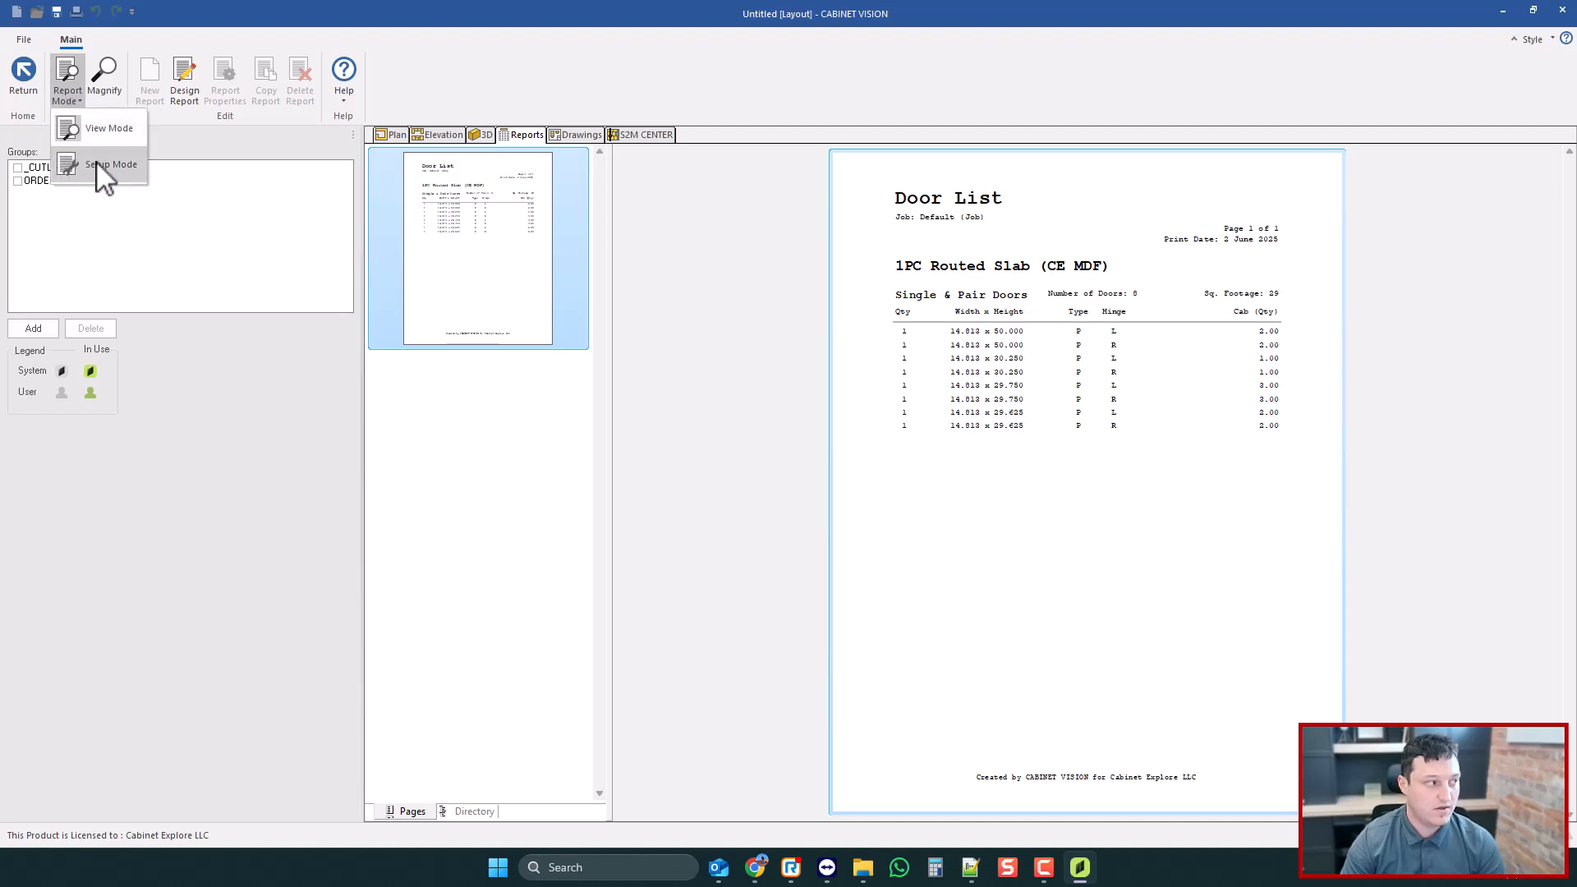
{"action": "left_click", "coordinate": [97, 169]}
{"action": "left_click", "coordinate": [223, 82]}
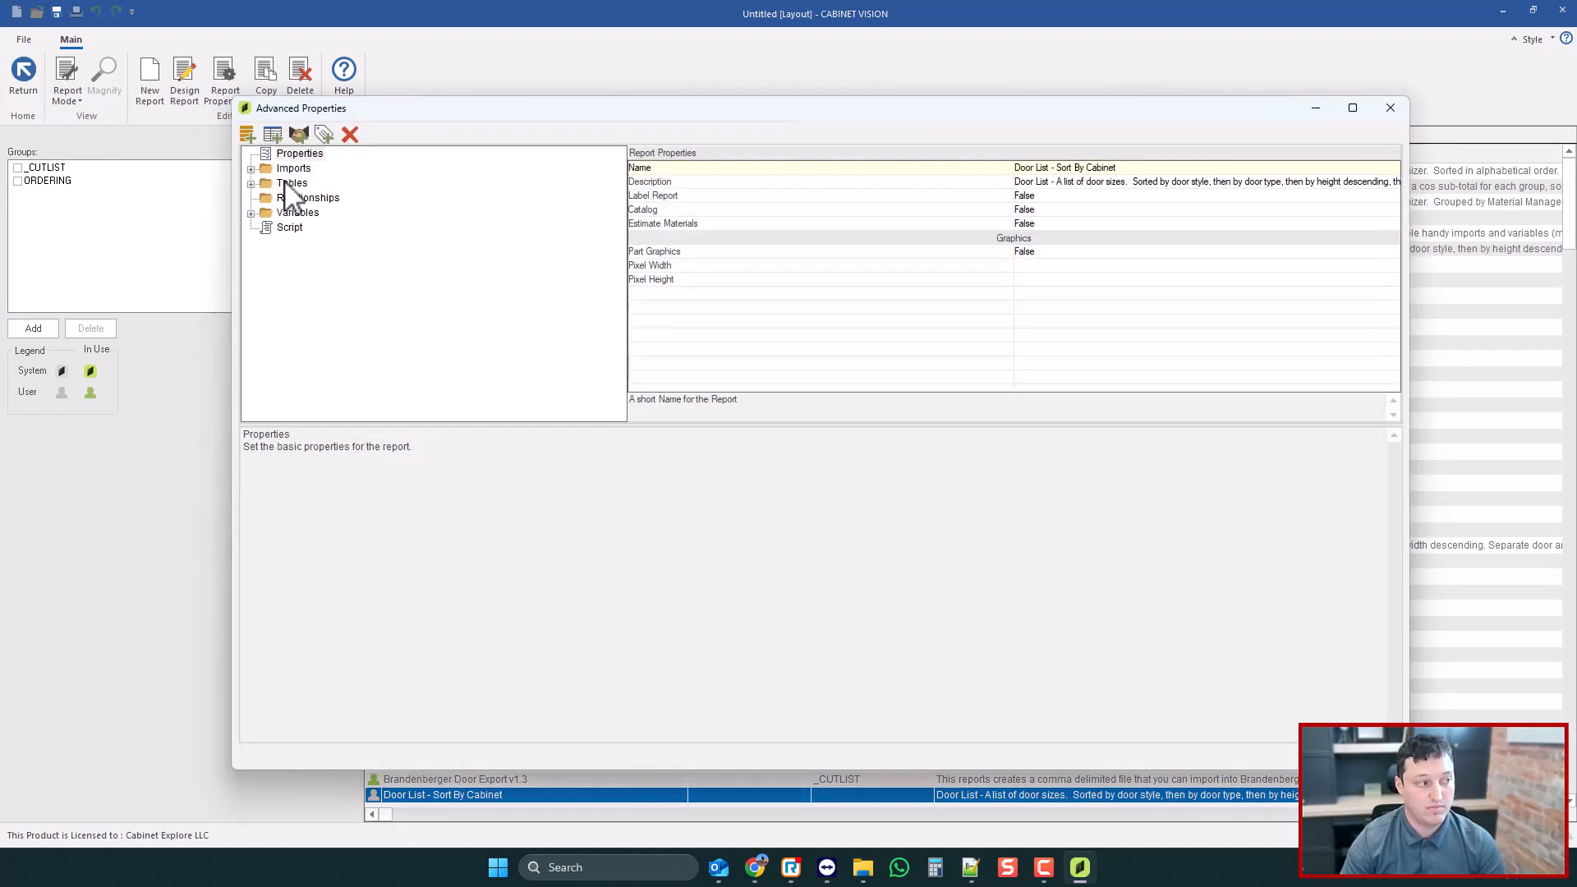
{"action": "left_click", "coordinate": [250, 183]}
{"action": "left_click", "coordinate": [305, 199]}
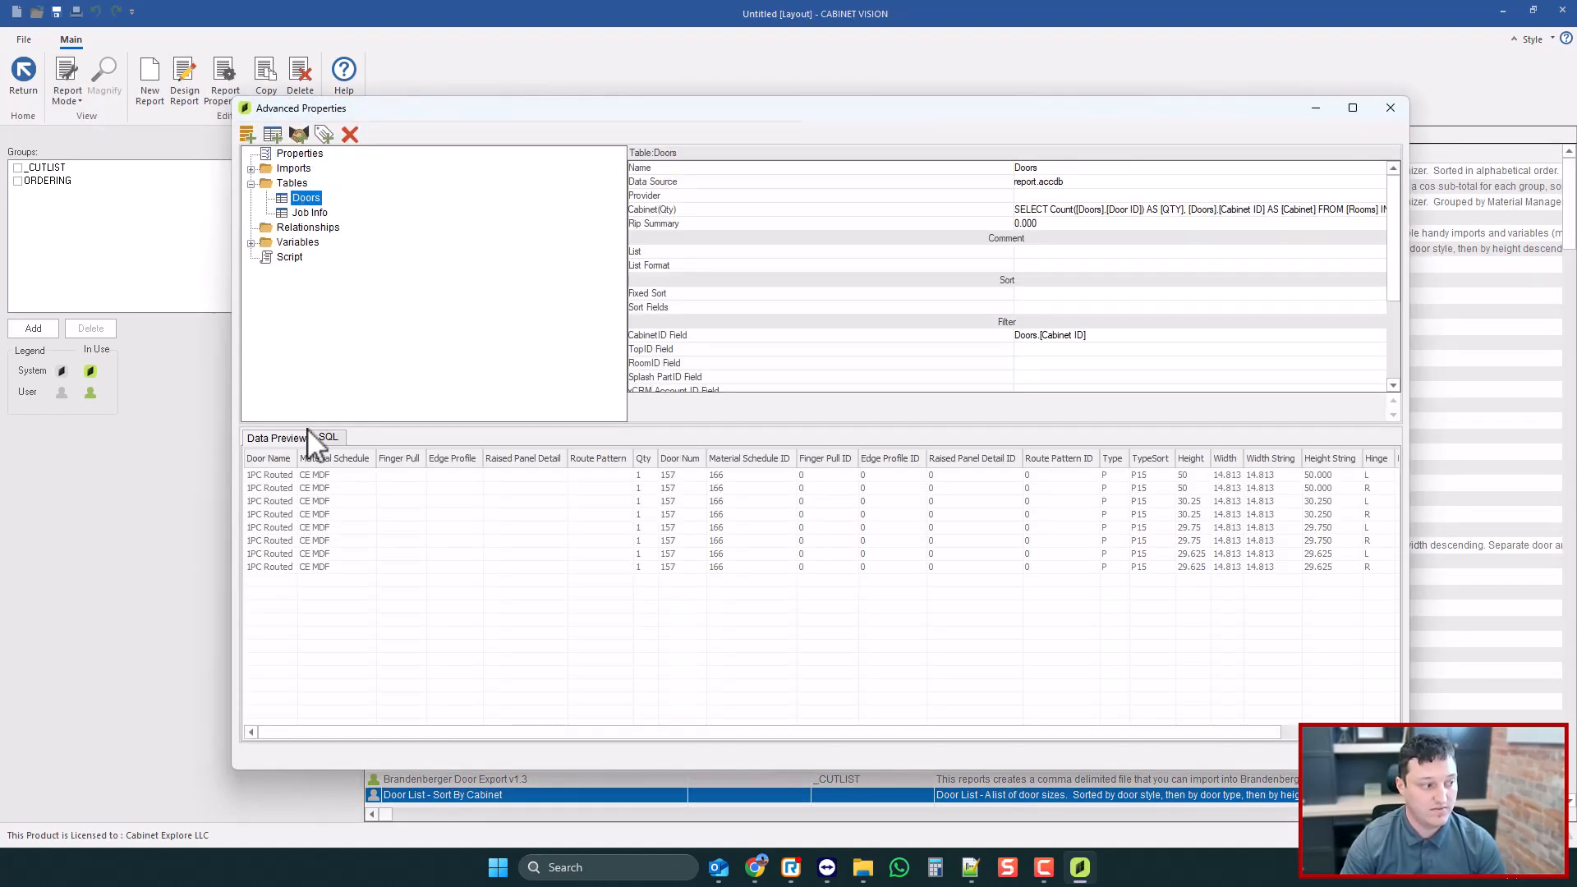
{"action": "left_click", "coordinate": [327, 437]}
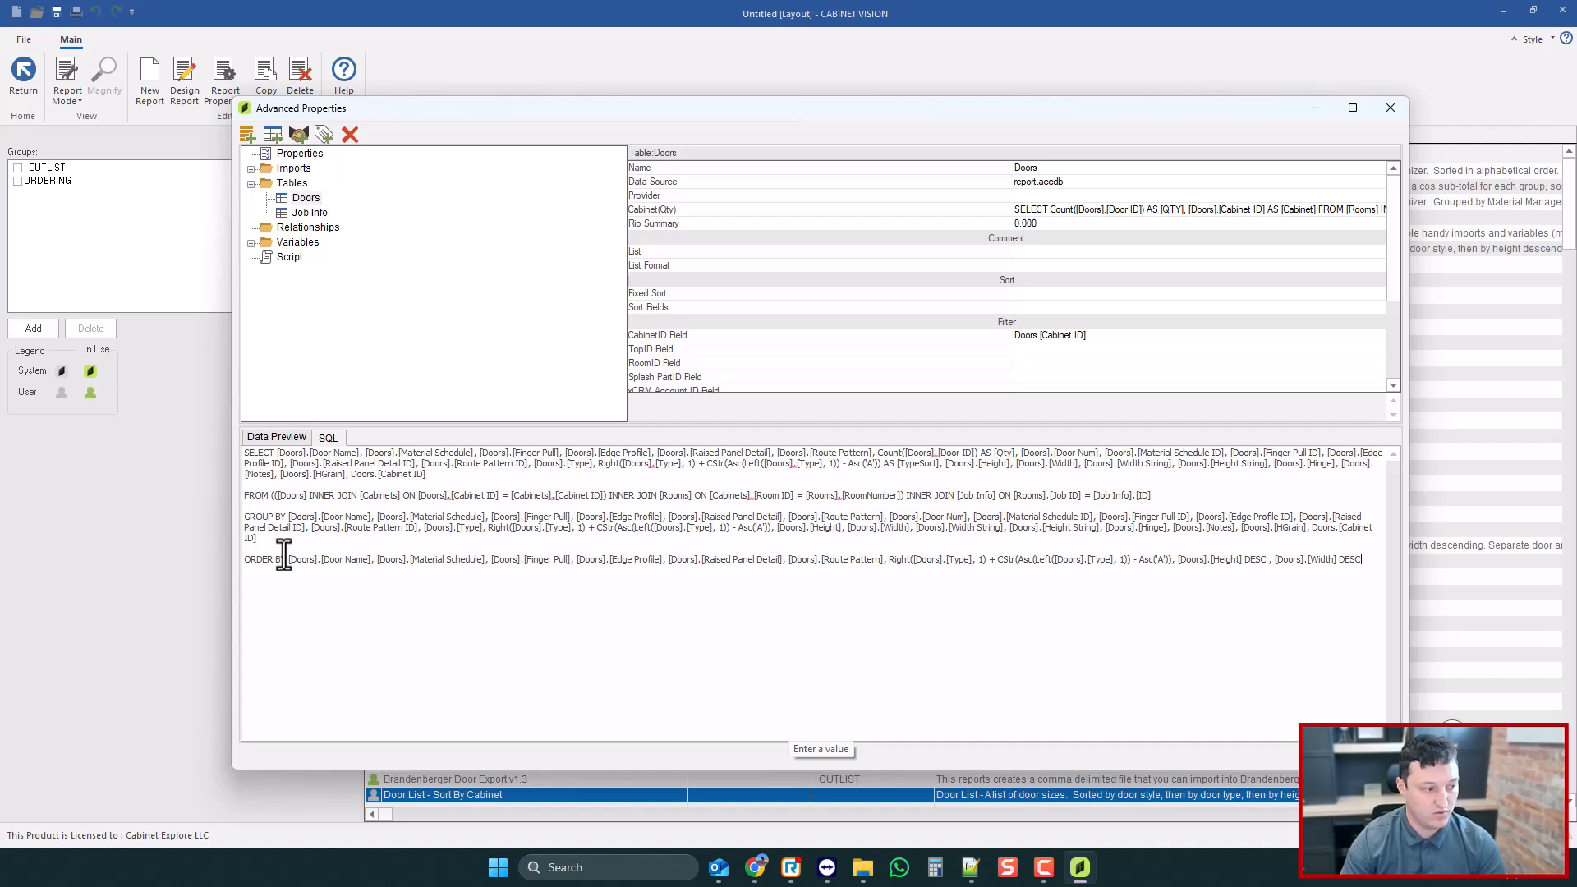
- Insert "Doors.[Cabinet ID]," as the first sort field in the query's ORDER BY clause and display the updated report
{"action": "left_click_drag", "start_coordinate": [289, 559], "coordinate": [244, 560]}
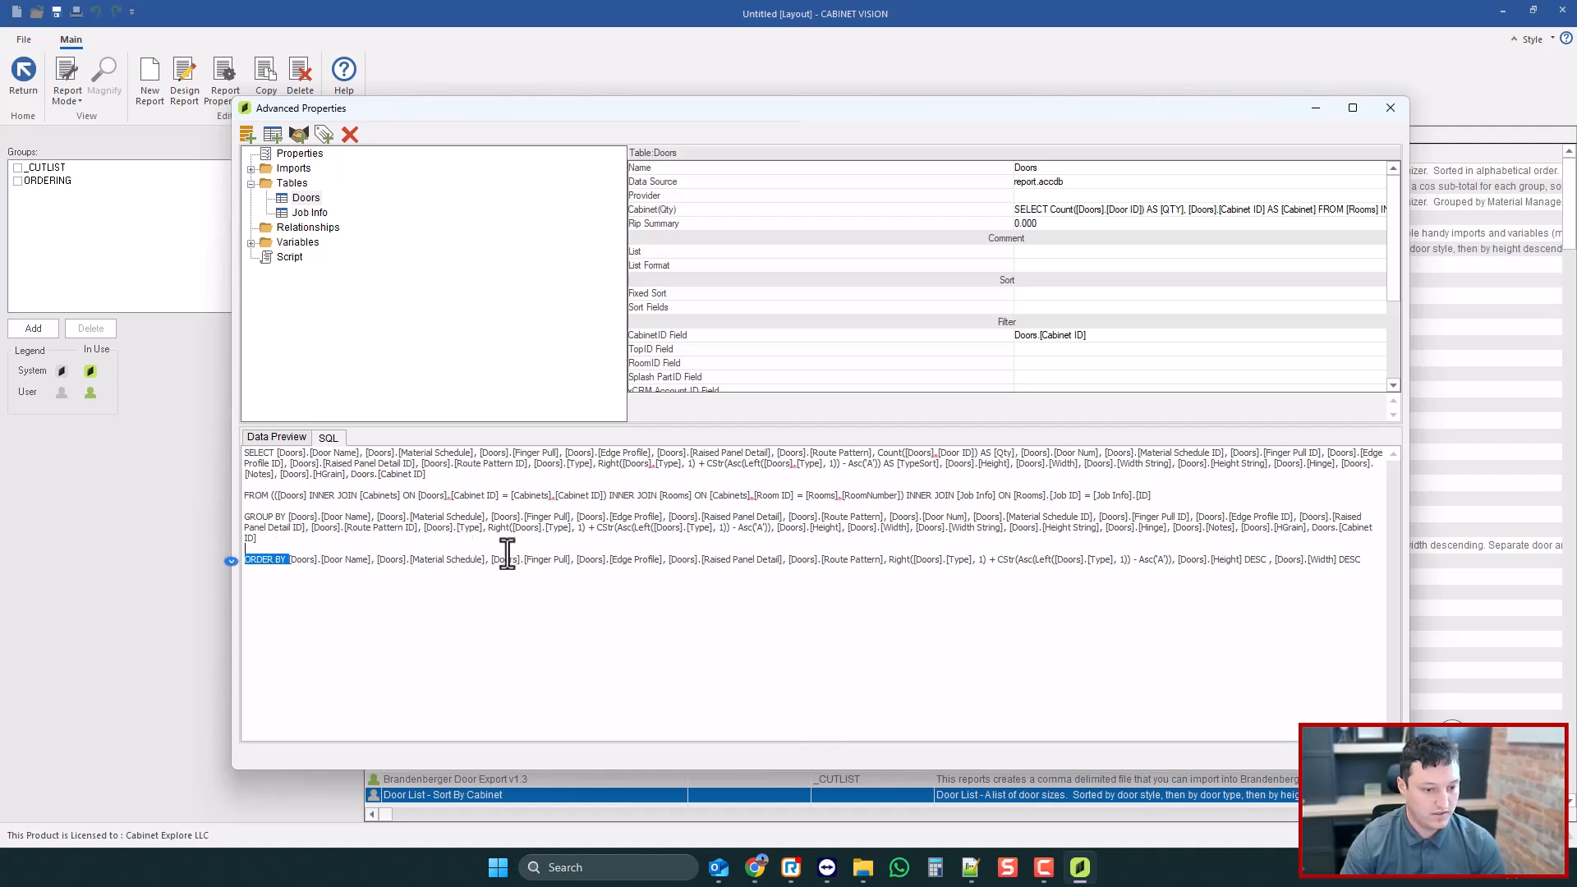
{"action": "left_click", "coordinate": [448, 565]}
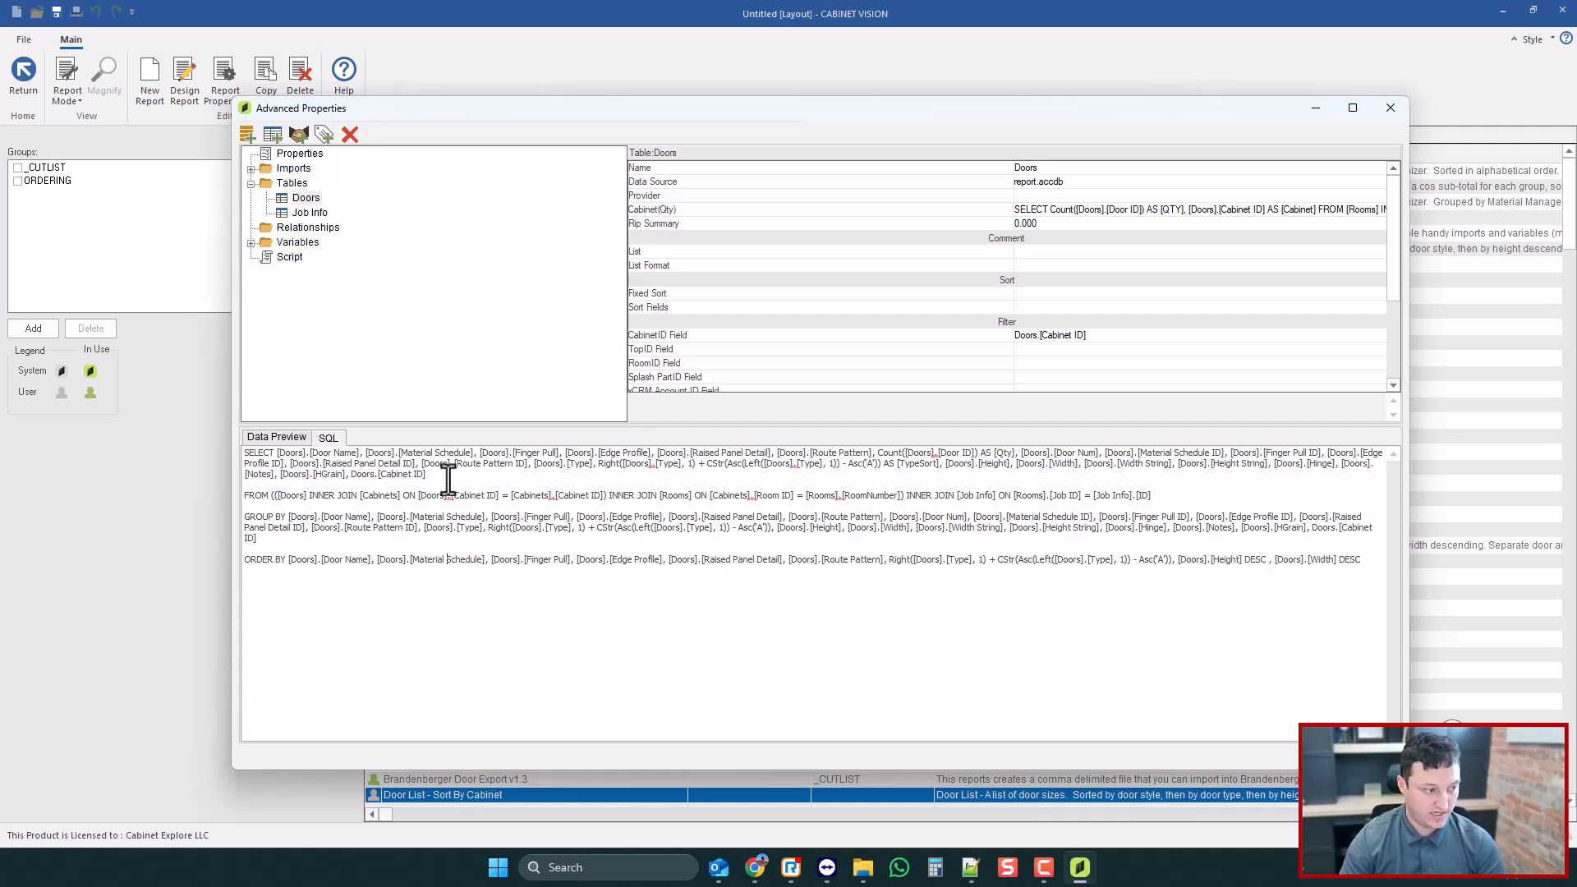
{"action": "left_click_drag", "start_coordinate": [424, 474], "coordinate": [362, 474]}
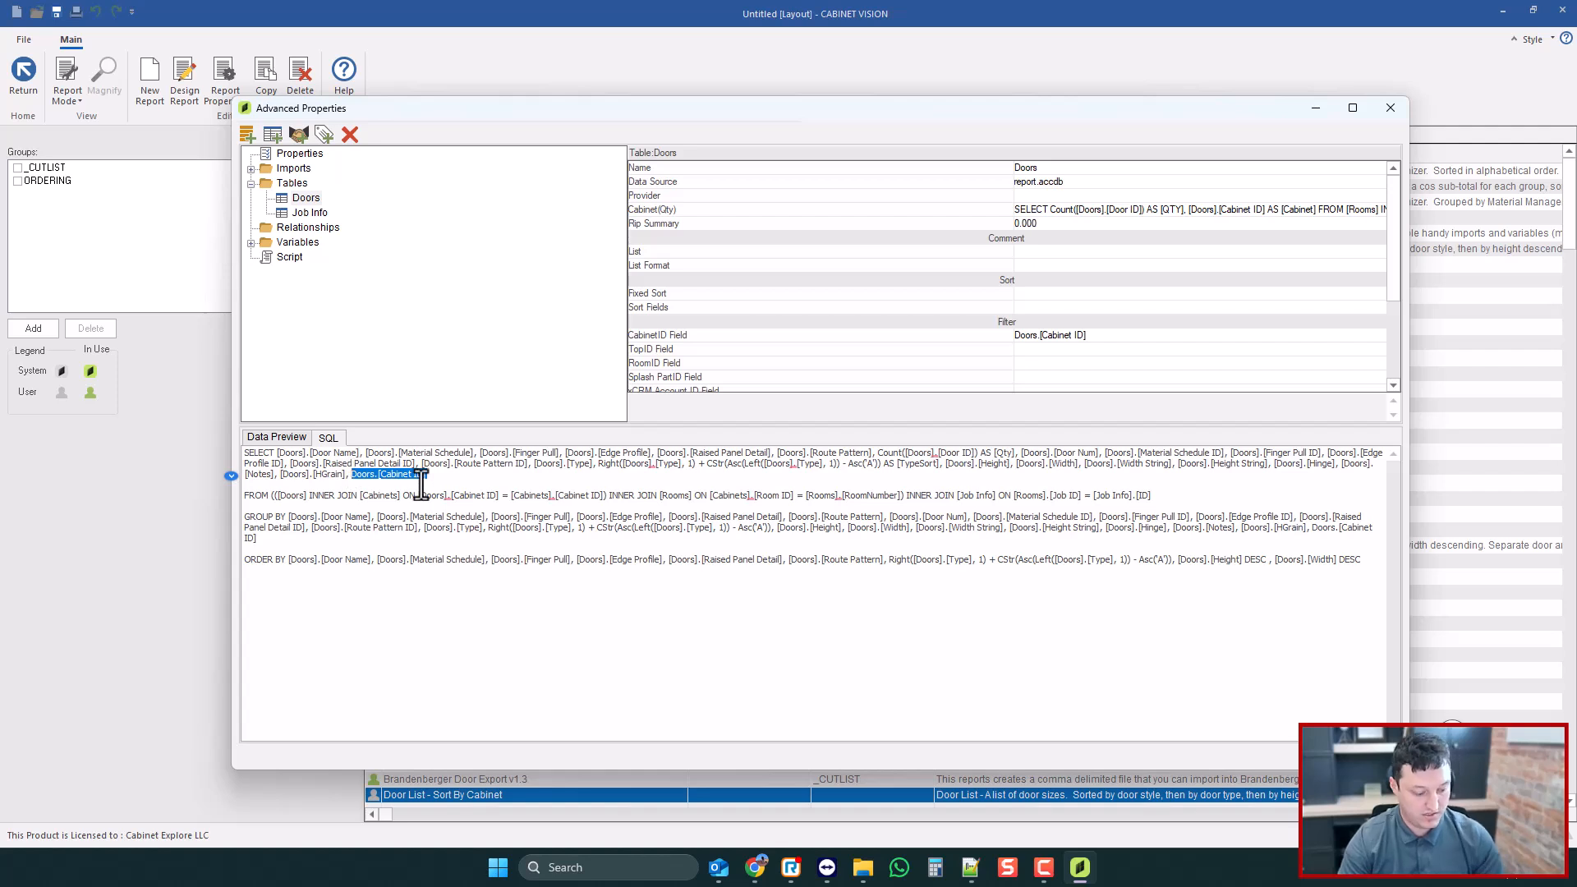
{"action": "left_click", "coordinate": [289, 562]}
{"action": "type", "text": "Doors.[Cabinet ID]"}
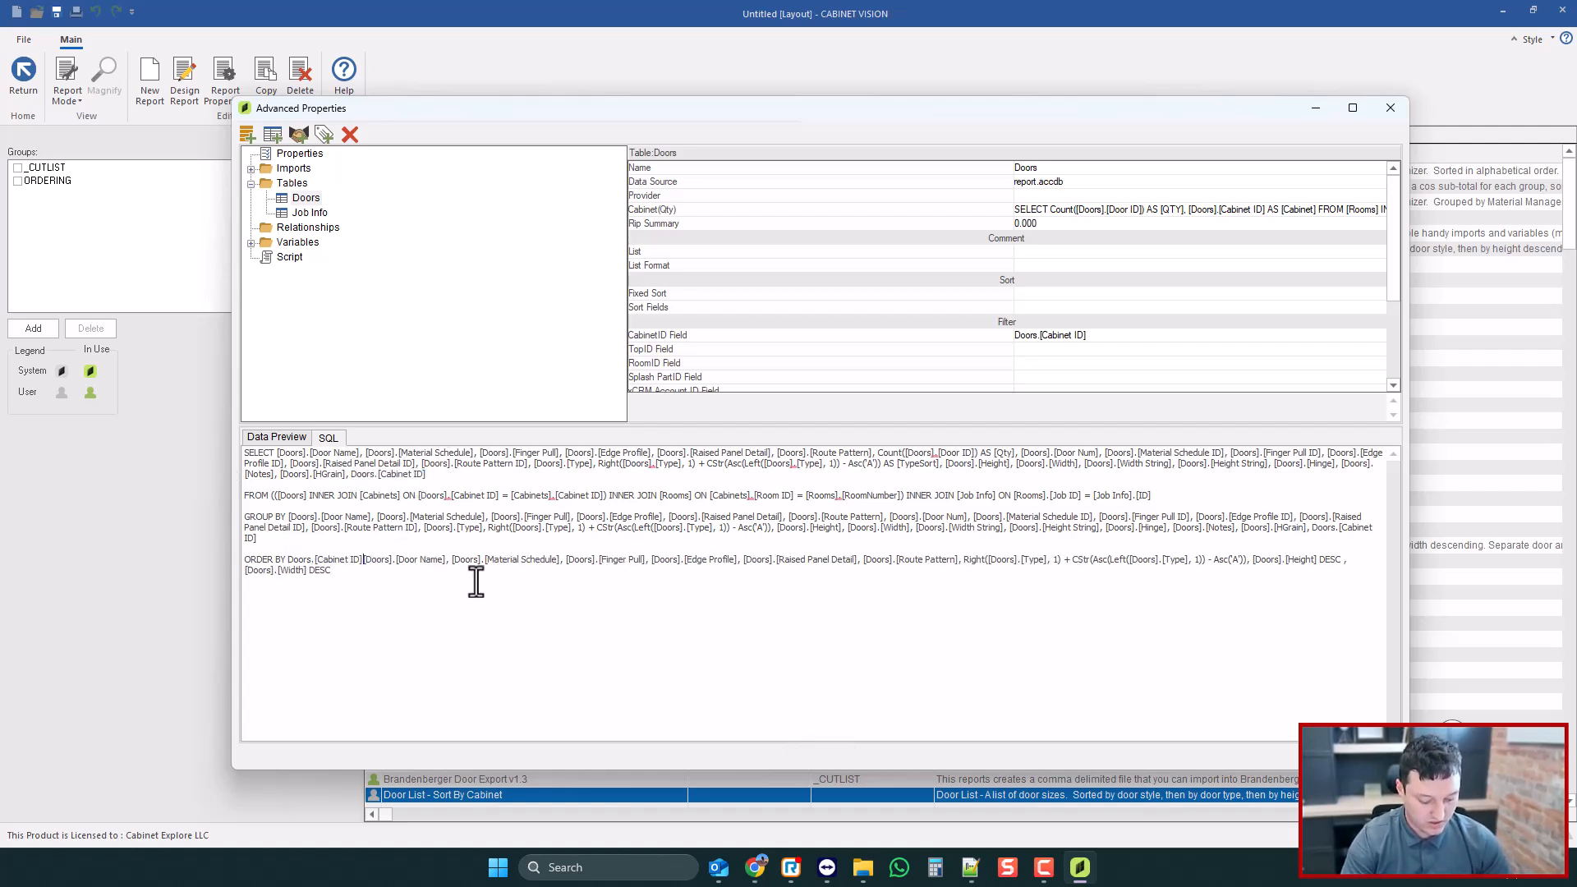
{"action": "type", "text": ","}
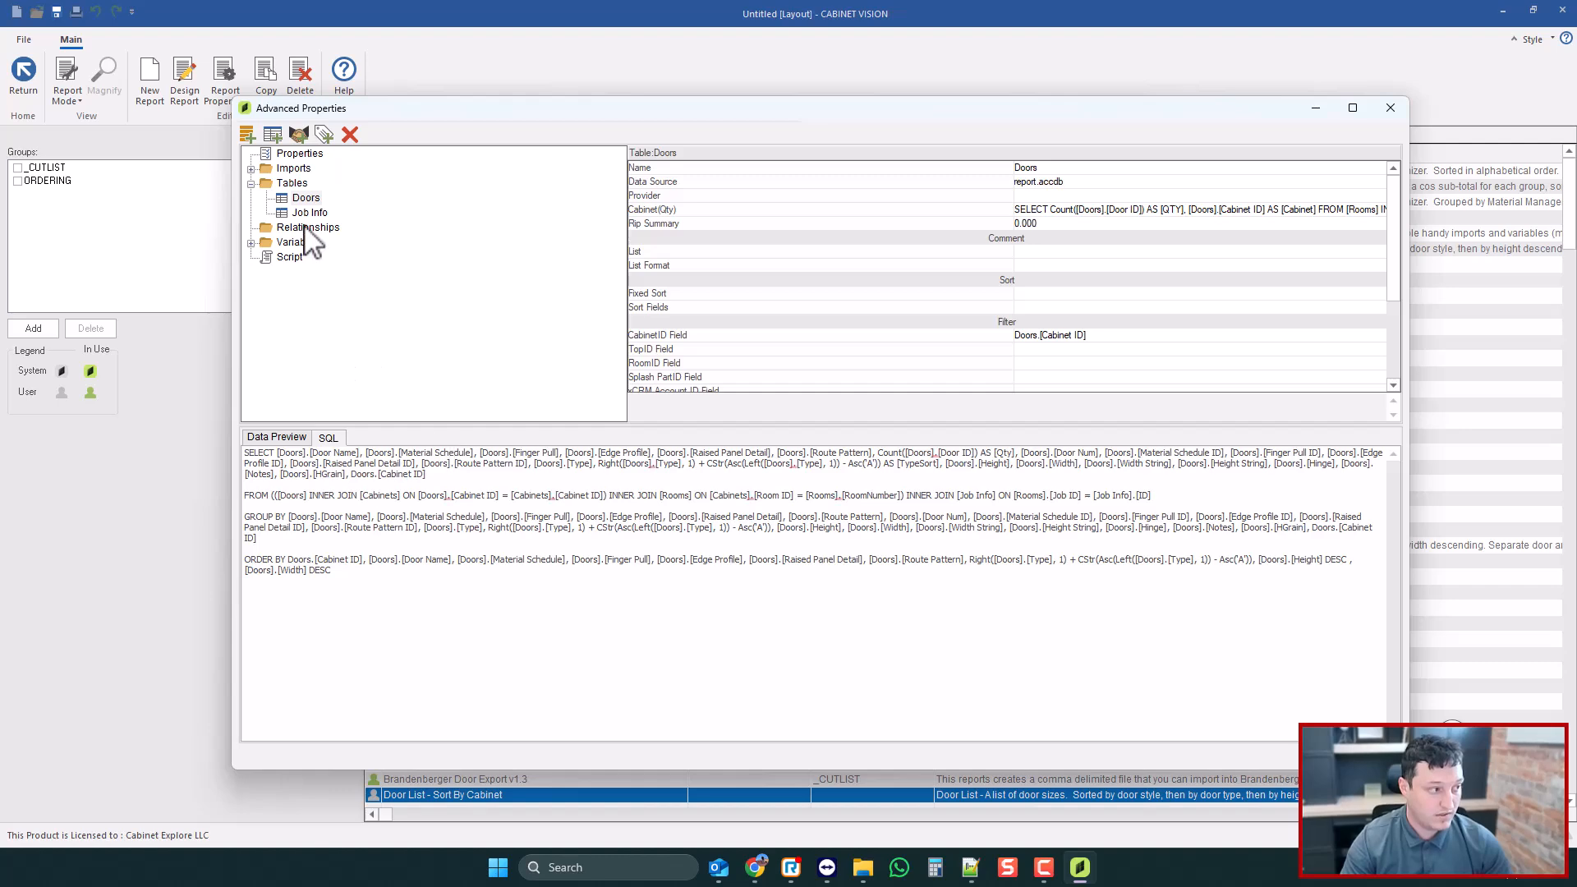
{"action": "left_click", "coordinate": [312, 199]}
{"action": "key", "text": "Escape"}
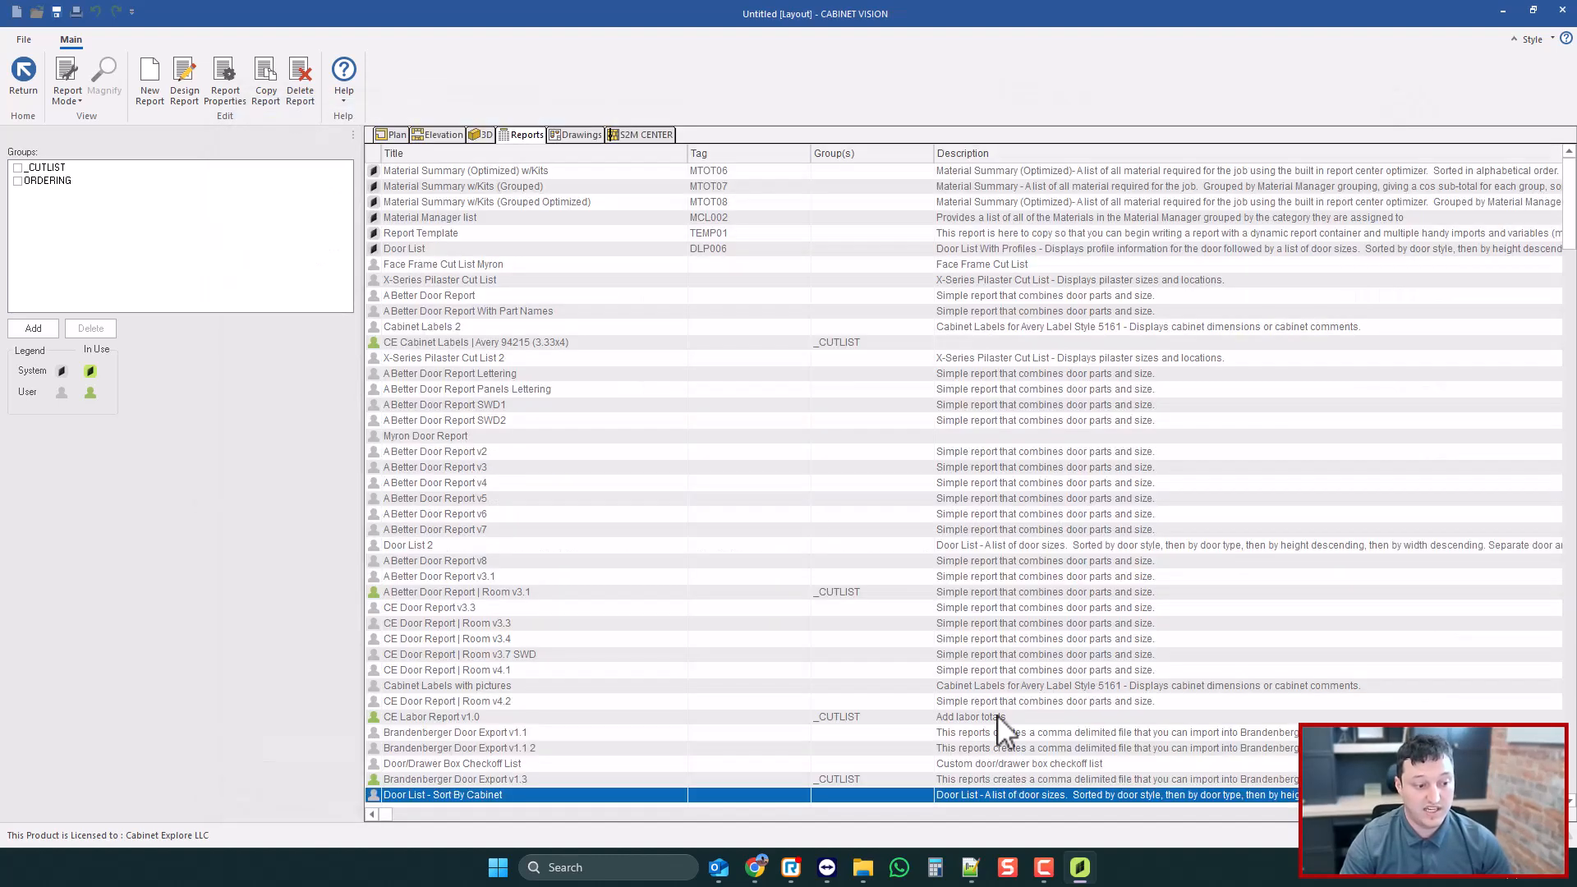
{"action": "left_click", "coordinate": [65, 82]}
{"action": "left_click", "coordinate": [86, 127]}
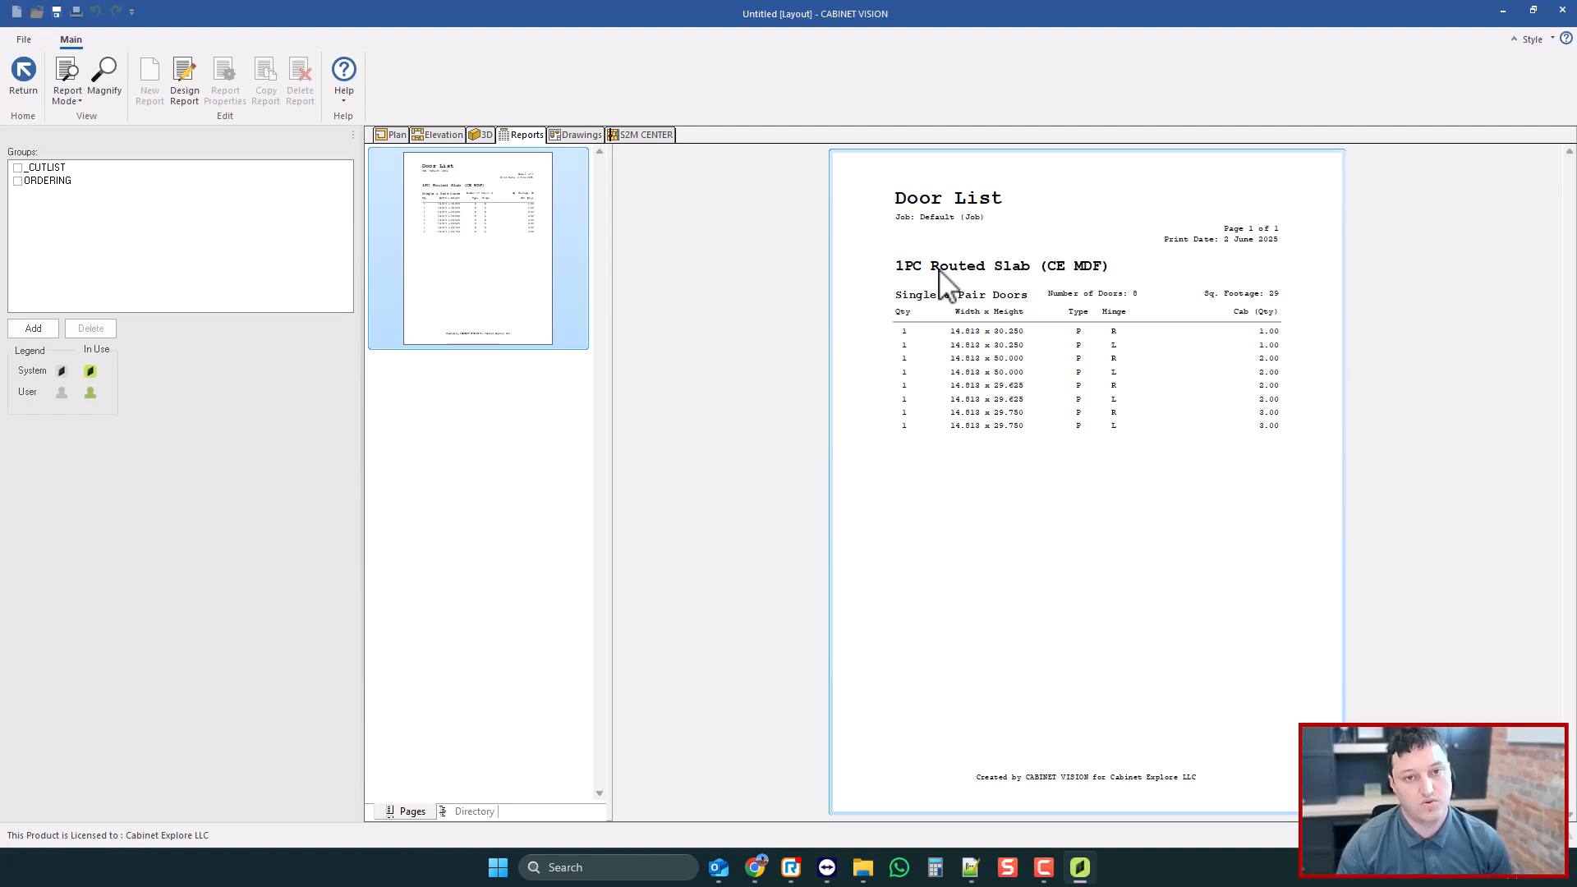
- Reopen the "Door List - Sort By Cabinet" report properties and examine the ORDER BY clause in the Doors table's SQL query
{"action": "left_click", "coordinate": [67, 85]}
{"action": "left_click", "coordinate": [78, 157]}
{"action": "left_click", "coordinate": [219, 88]}
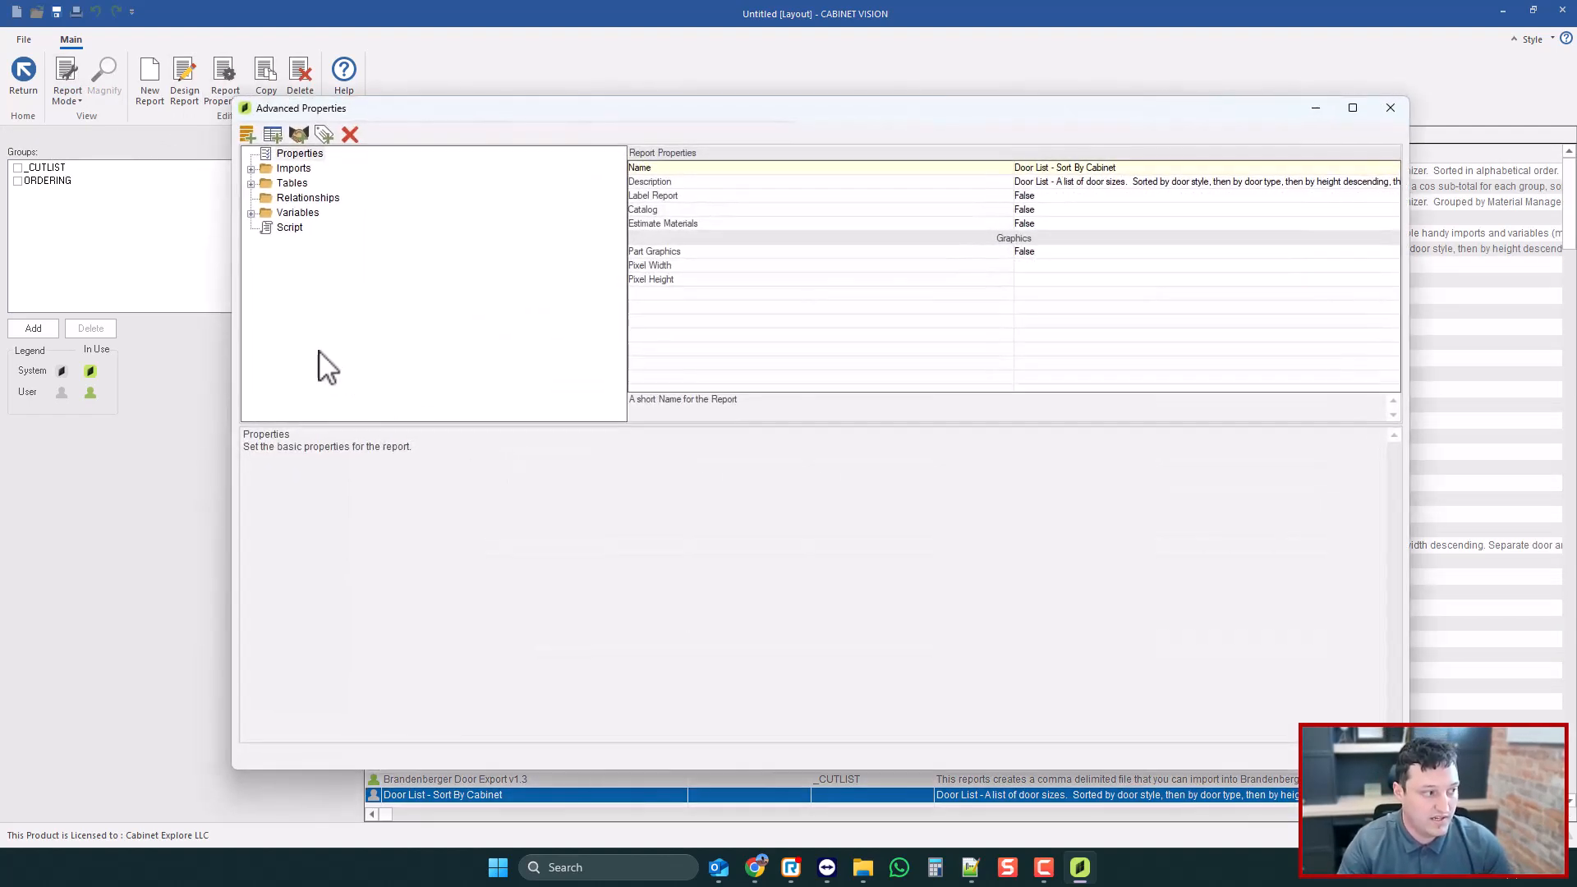
{"action": "left_click", "coordinate": [251, 183]}
{"action": "left_click", "coordinate": [306, 198]}
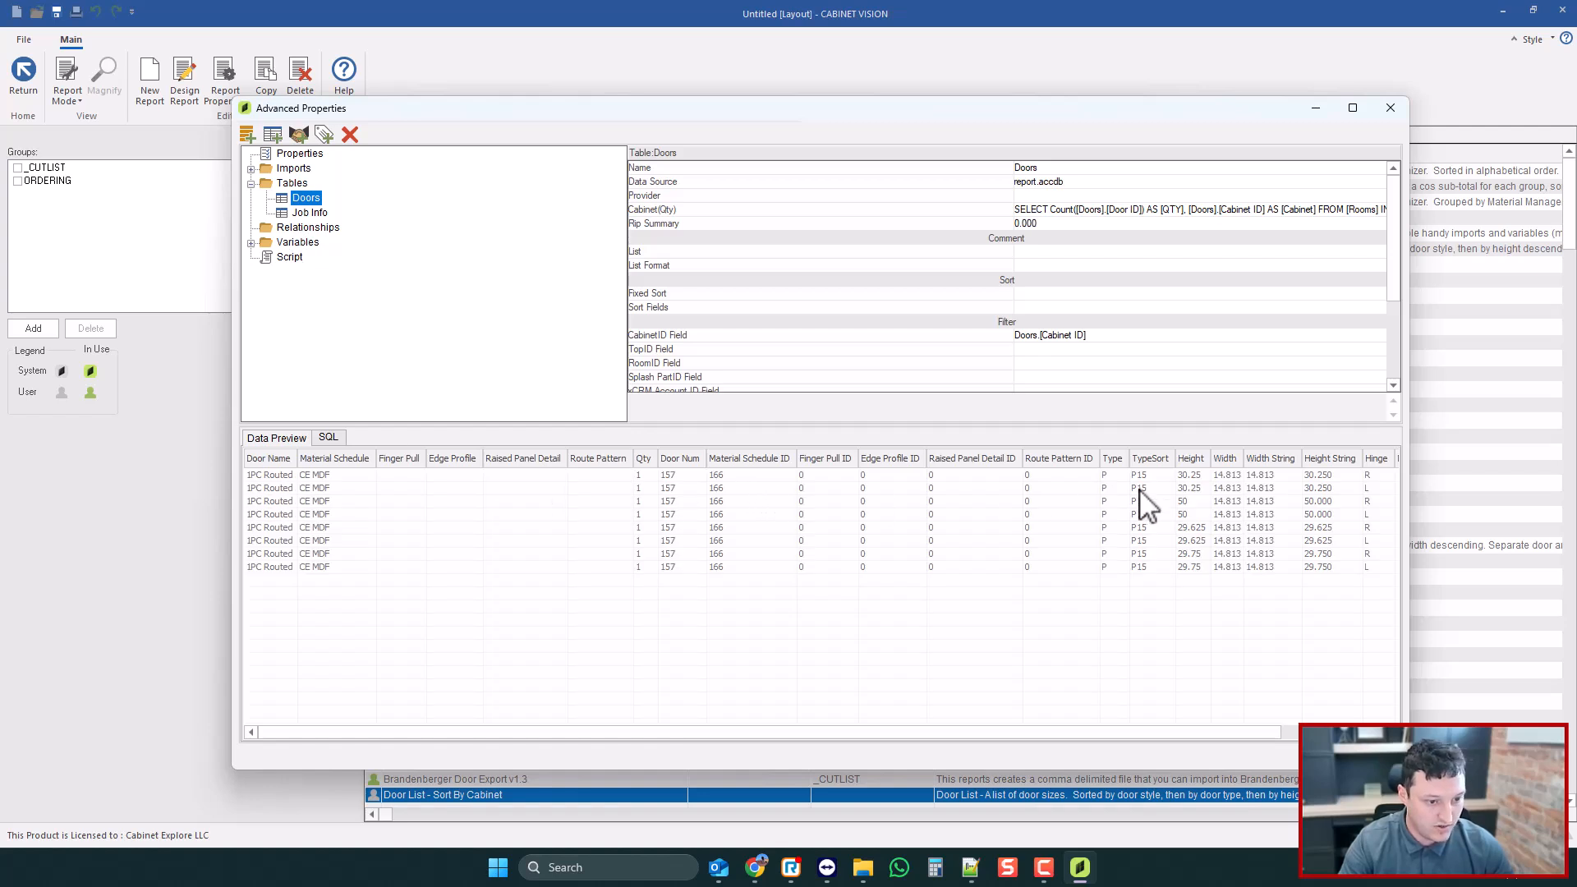
{"action": "left_click", "coordinate": [329, 438]}
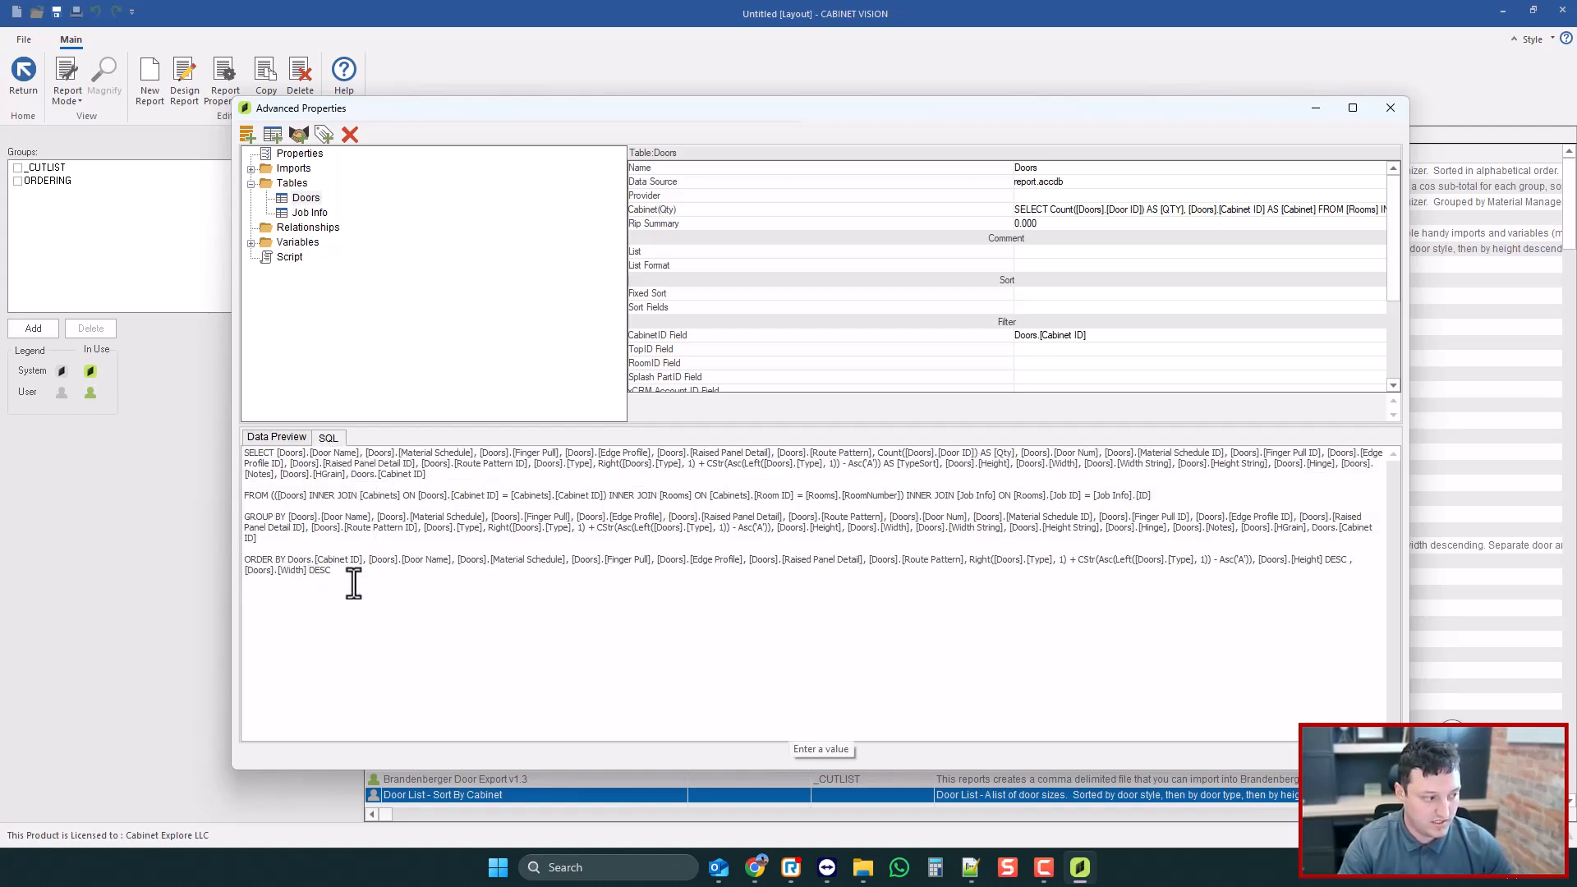
{"action": "left_click_drag", "start_coordinate": [353, 583], "coordinate": [285, 558]}
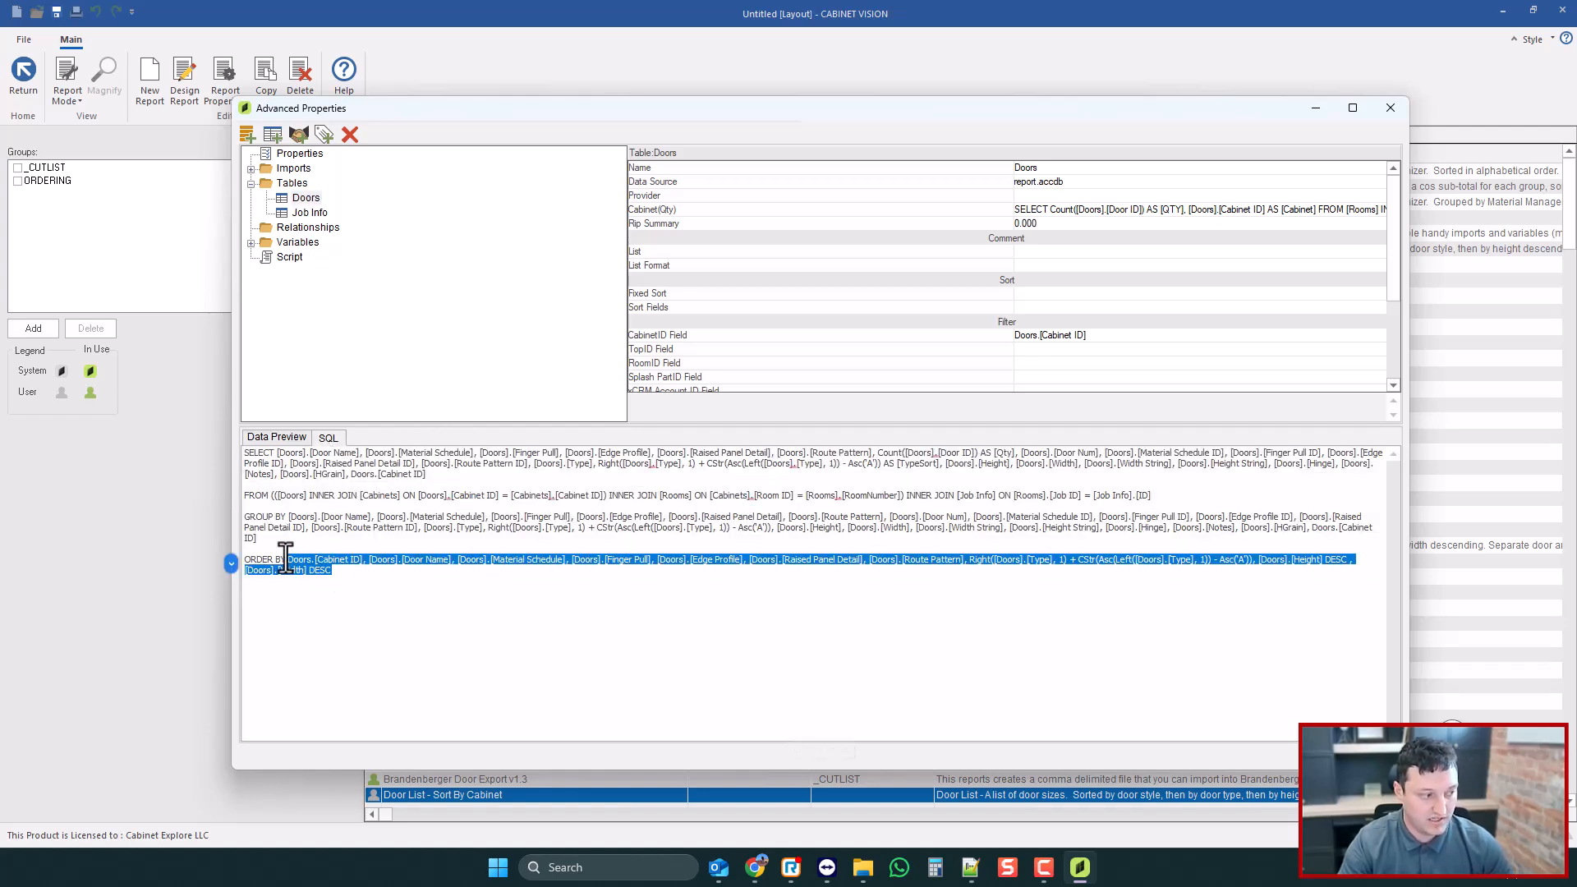
{"action": "left_click", "coordinate": [345, 573]}
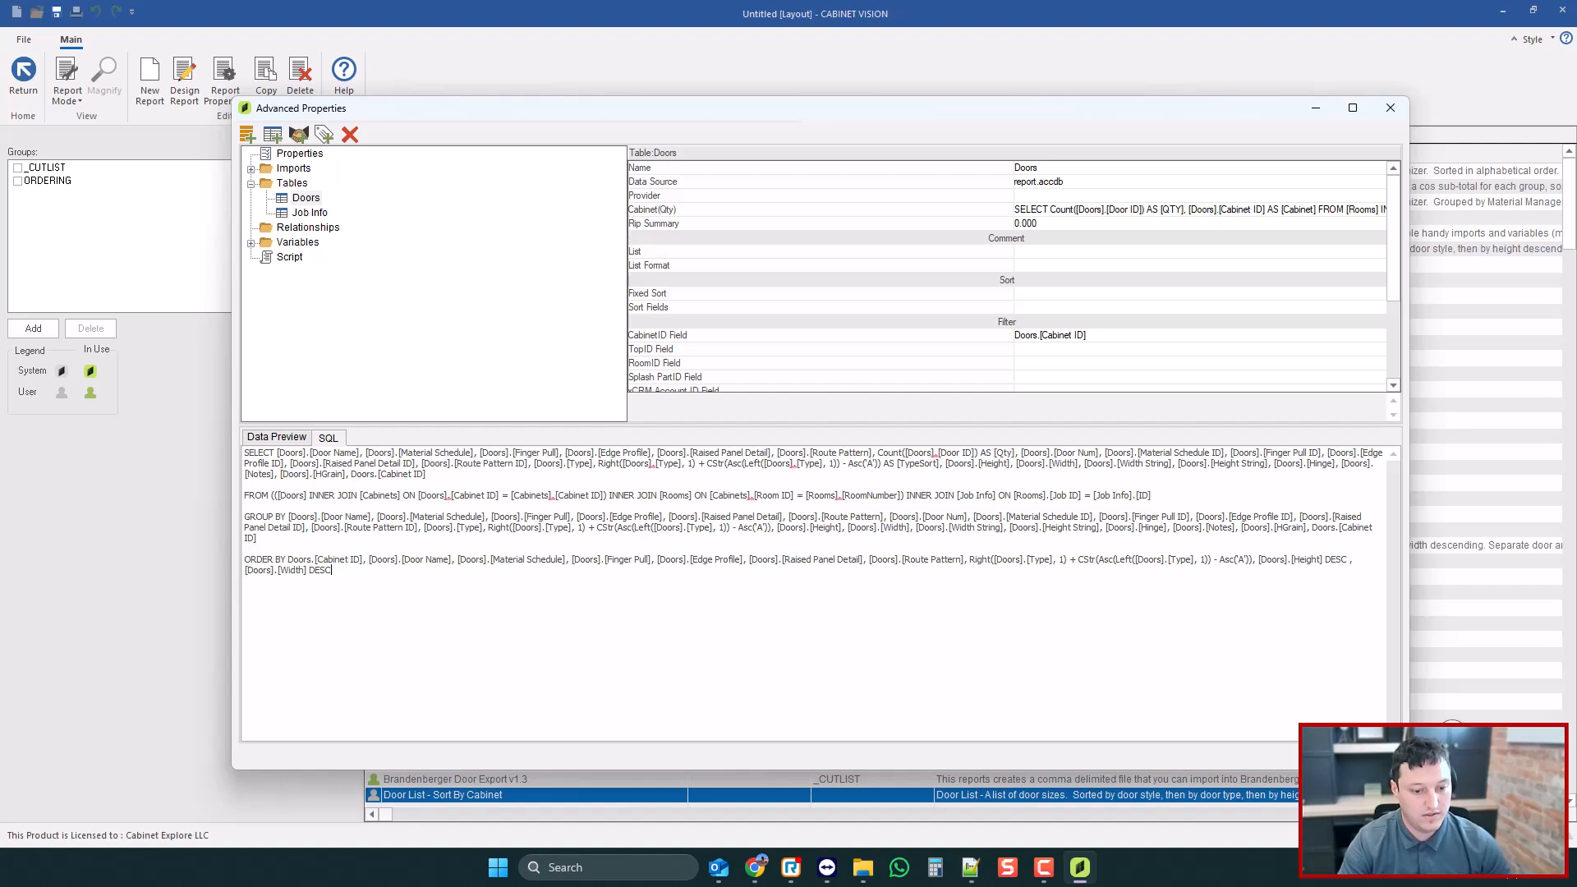
{"action": "left_click", "coordinate": [1374, 757]}
- Switch to the Cabinet Explore community site in the browser and remove the bookmark from the post about sorting the door report by cabinet number
{"action": "left_click", "coordinate": [758, 868]}
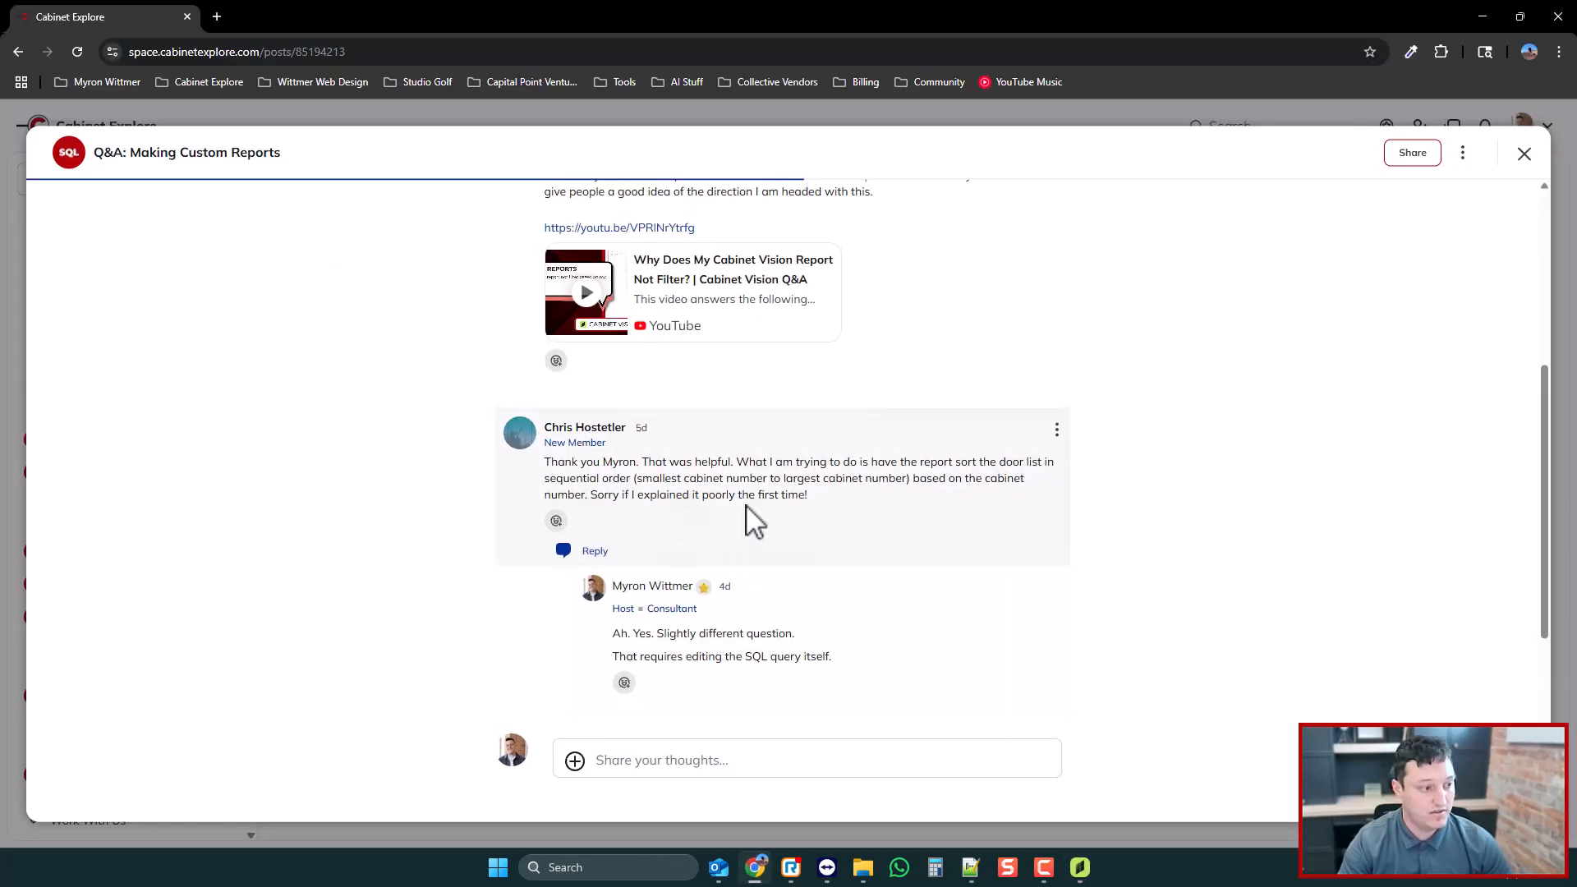
{"action": "scroll", "coordinate": [746, 505], "scroll_direction": "up", "scroll_amount": 5}
{"action": "left_click", "coordinate": [1464, 156]}
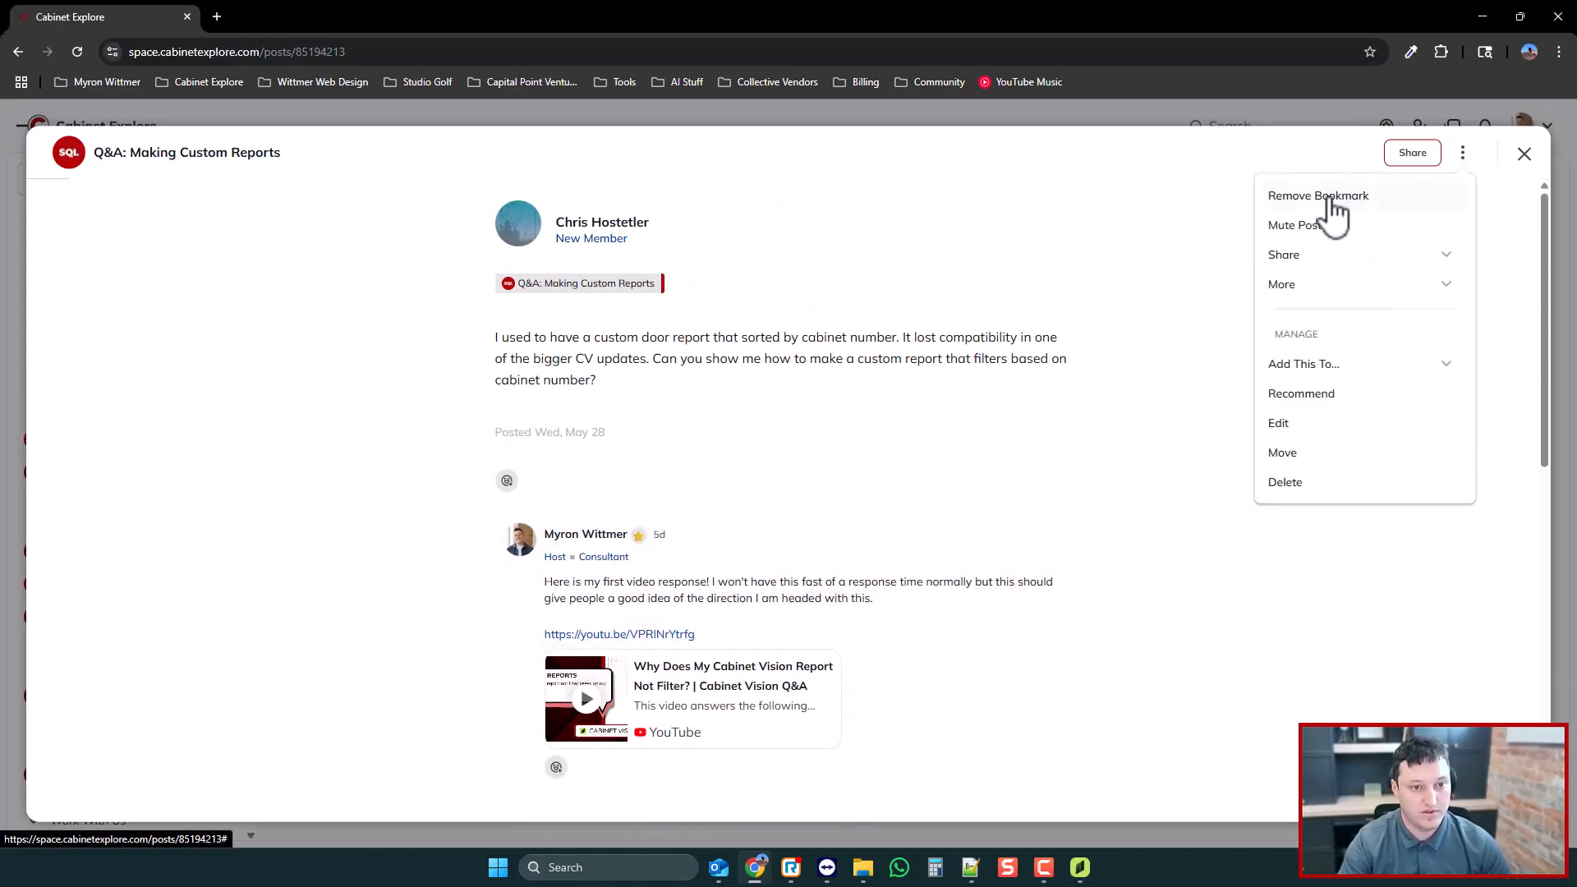
{"action": "left_click", "coordinate": [1331, 201]}
{"action": "left_click", "coordinate": [1524, 155]}
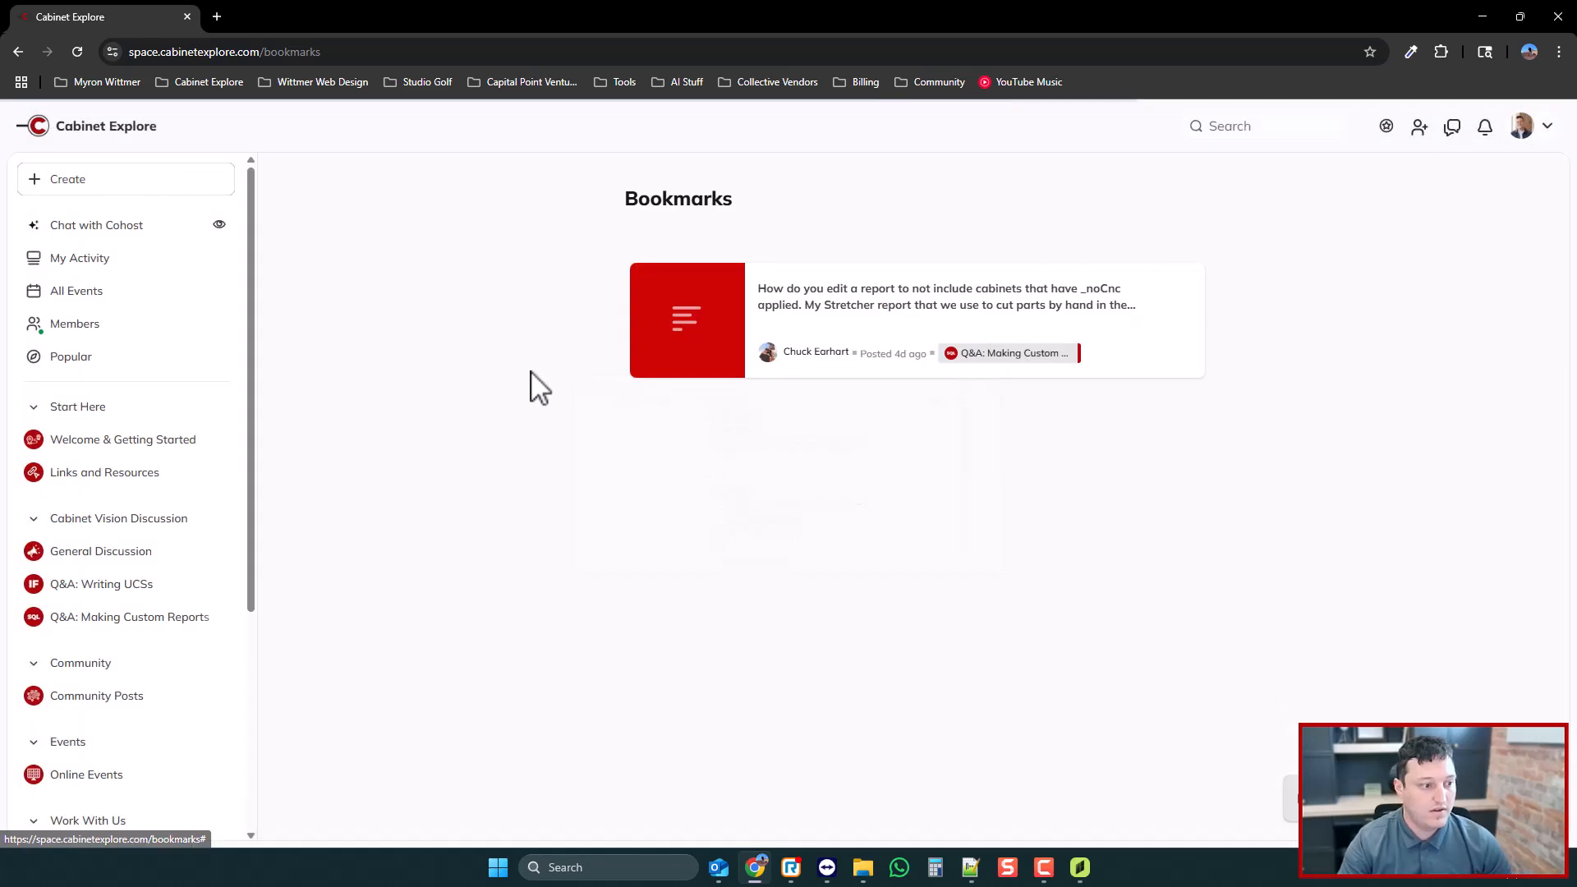
- Open the remaining bookmarked post about excluding _noCnc cabinets from reports and read the question and its replies
{"action": "left_click", "coordinate": [936, 318]}
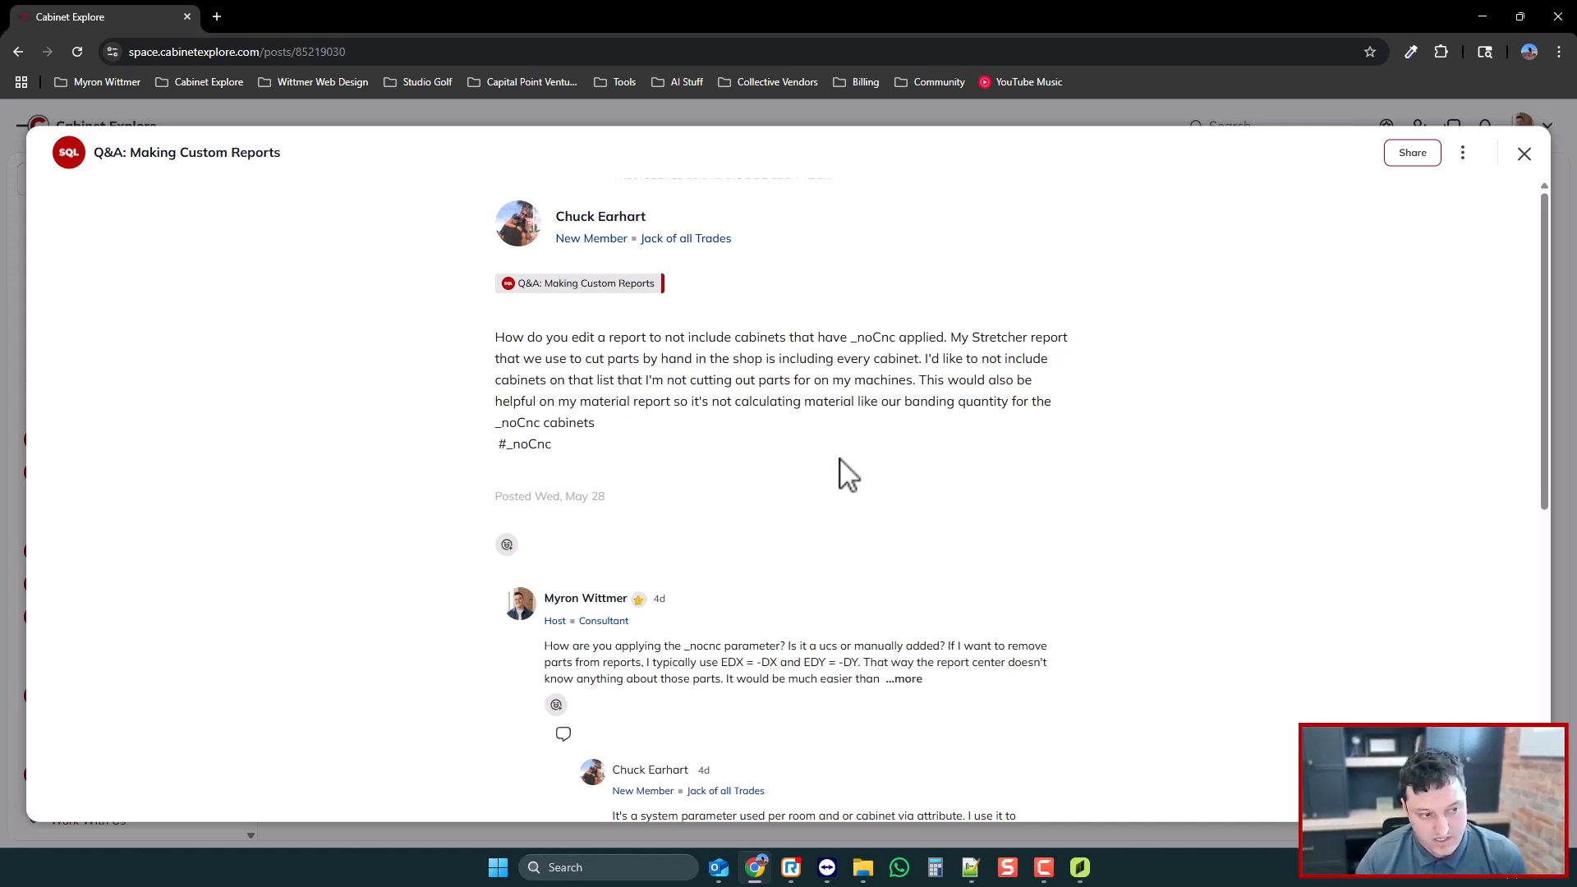
{"action": "scroll", "coordinate": [844, 470], "scroll_direction": "down", "scroll_amount": 1}
{"action": "scroll", "coordinate": [840, 460], "scroll_direction": "up", "scroll_amount": 1}
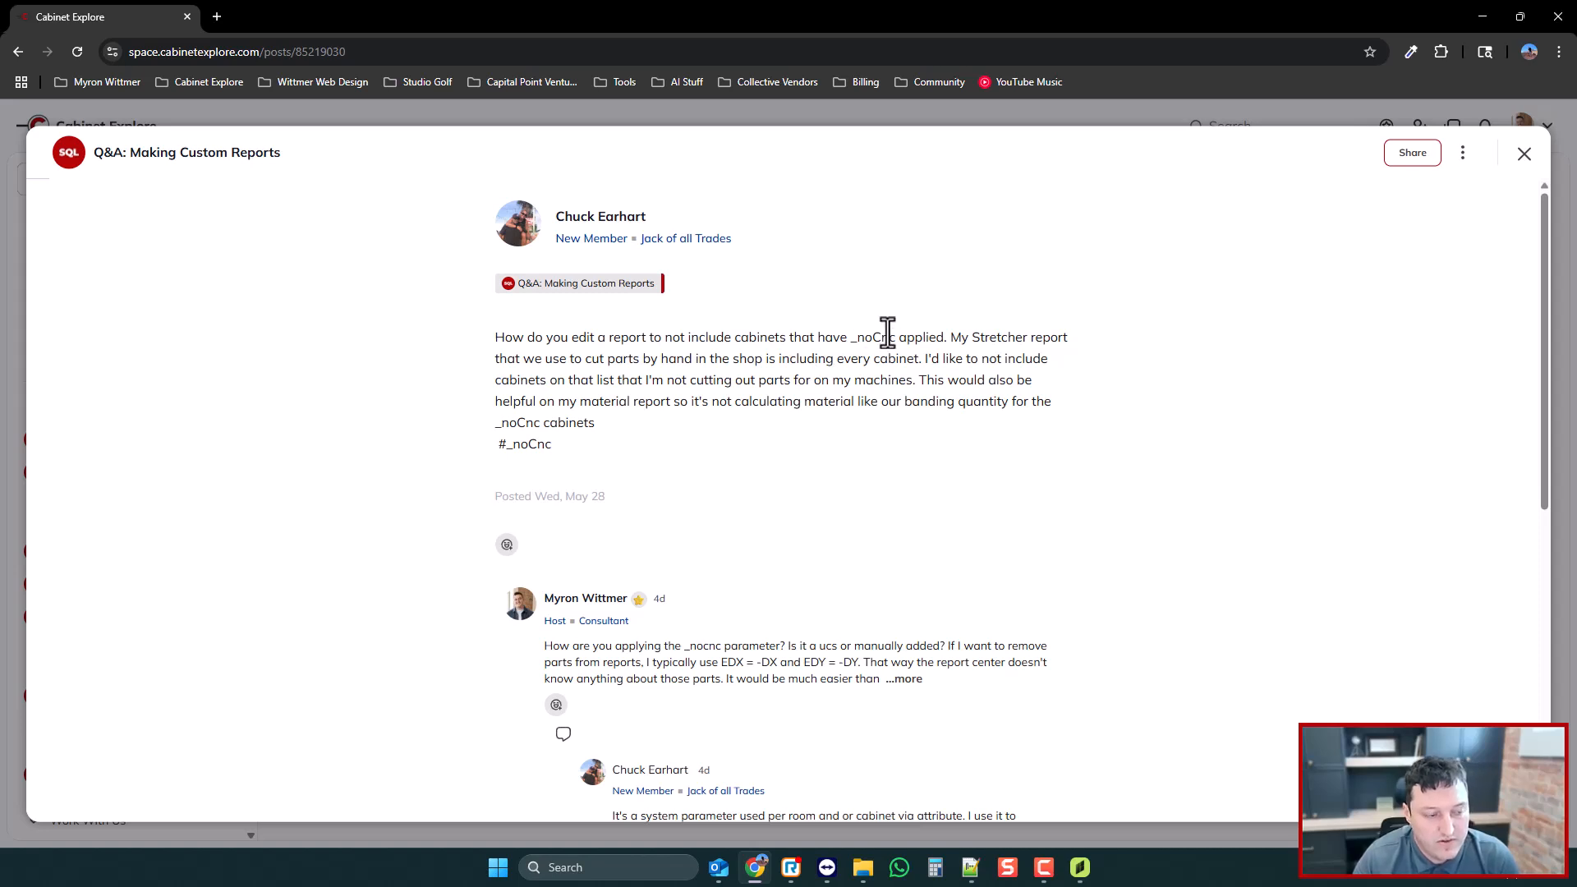
{"action": "scroll", "coordinate": [694, 529], "scroll_direction": "down", "scroll_amount": 3}
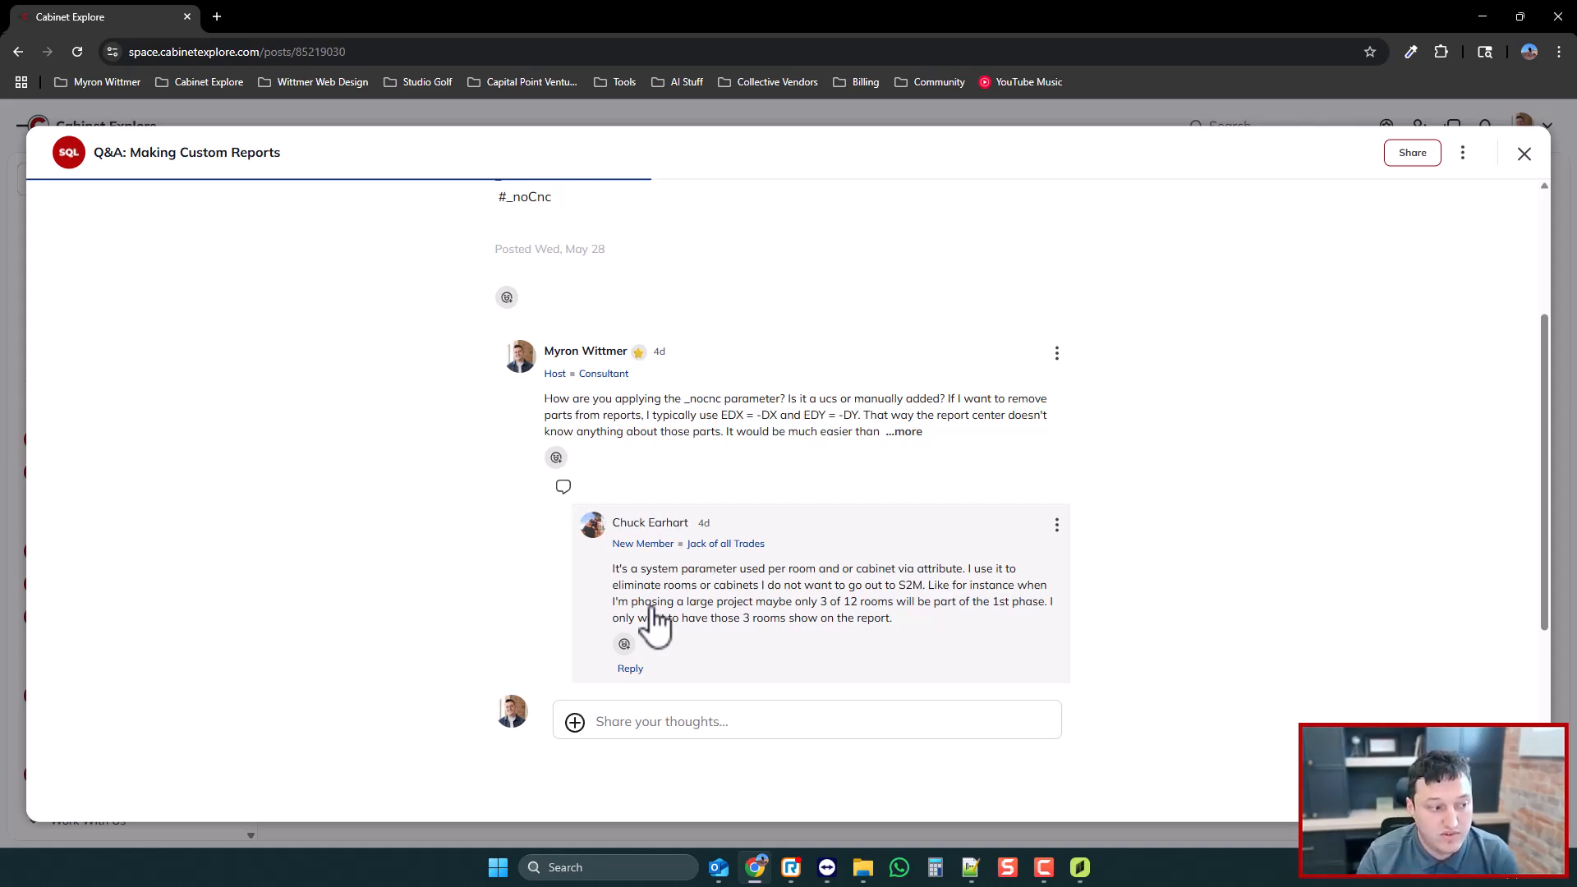
{"action": "scroll", "coordinate": [575, 600], "scroll_direction": "up", "scroll_amount": 1}
- Switch back to CABINET VISION, display the standard Door List report from the _CUTLIST group, and view the wall elevation
{"action": "left_click", "coordinate": [1080, 866]}
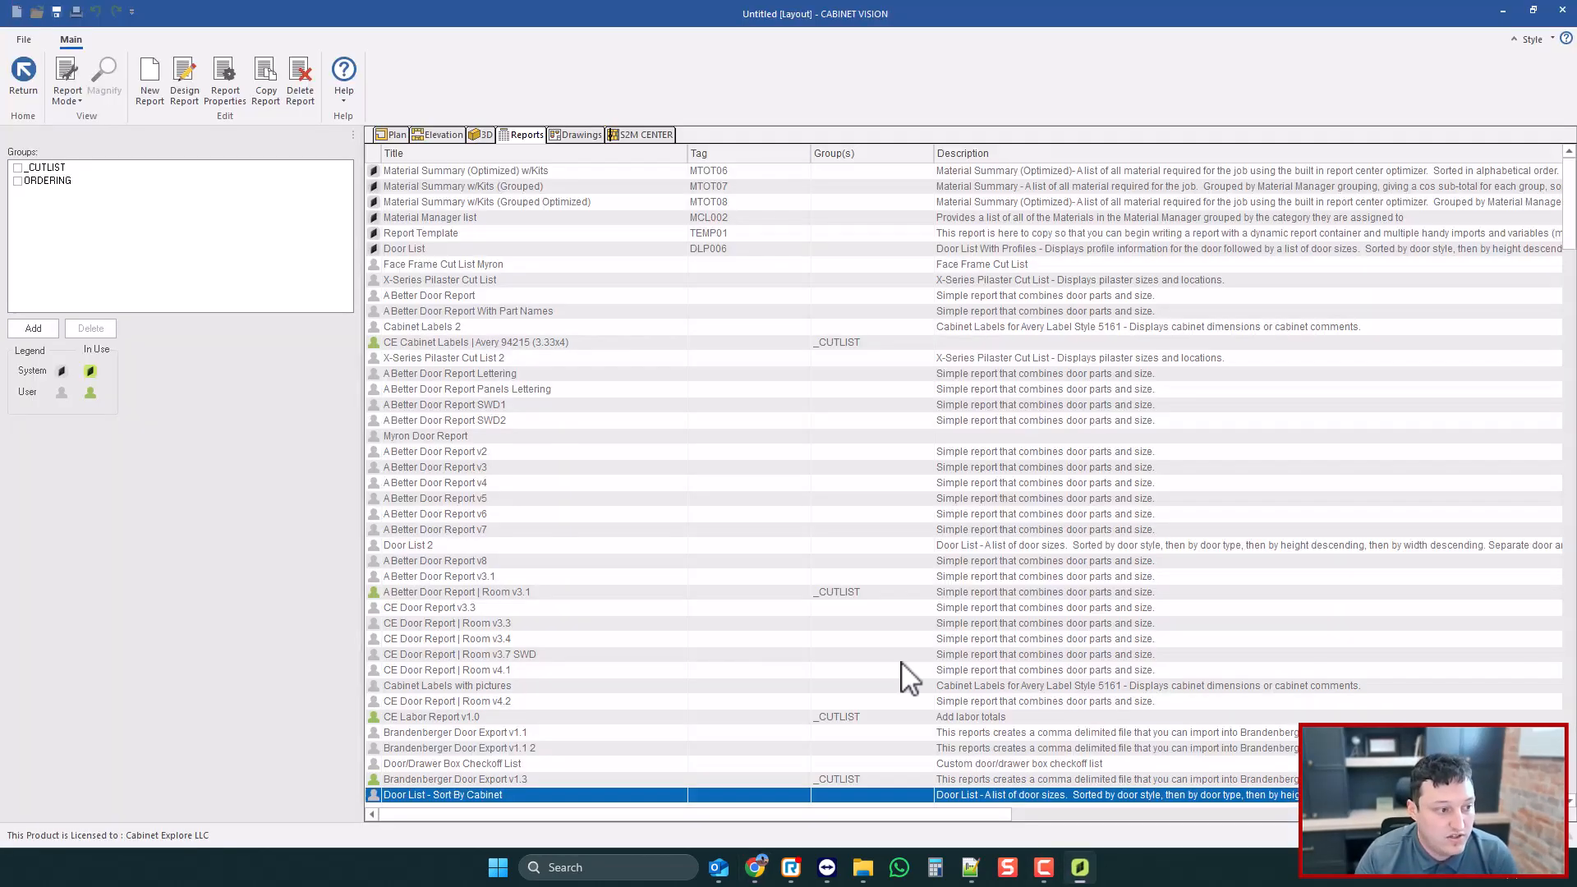
{"action": "left_click", "coordinate": [23, 74]}
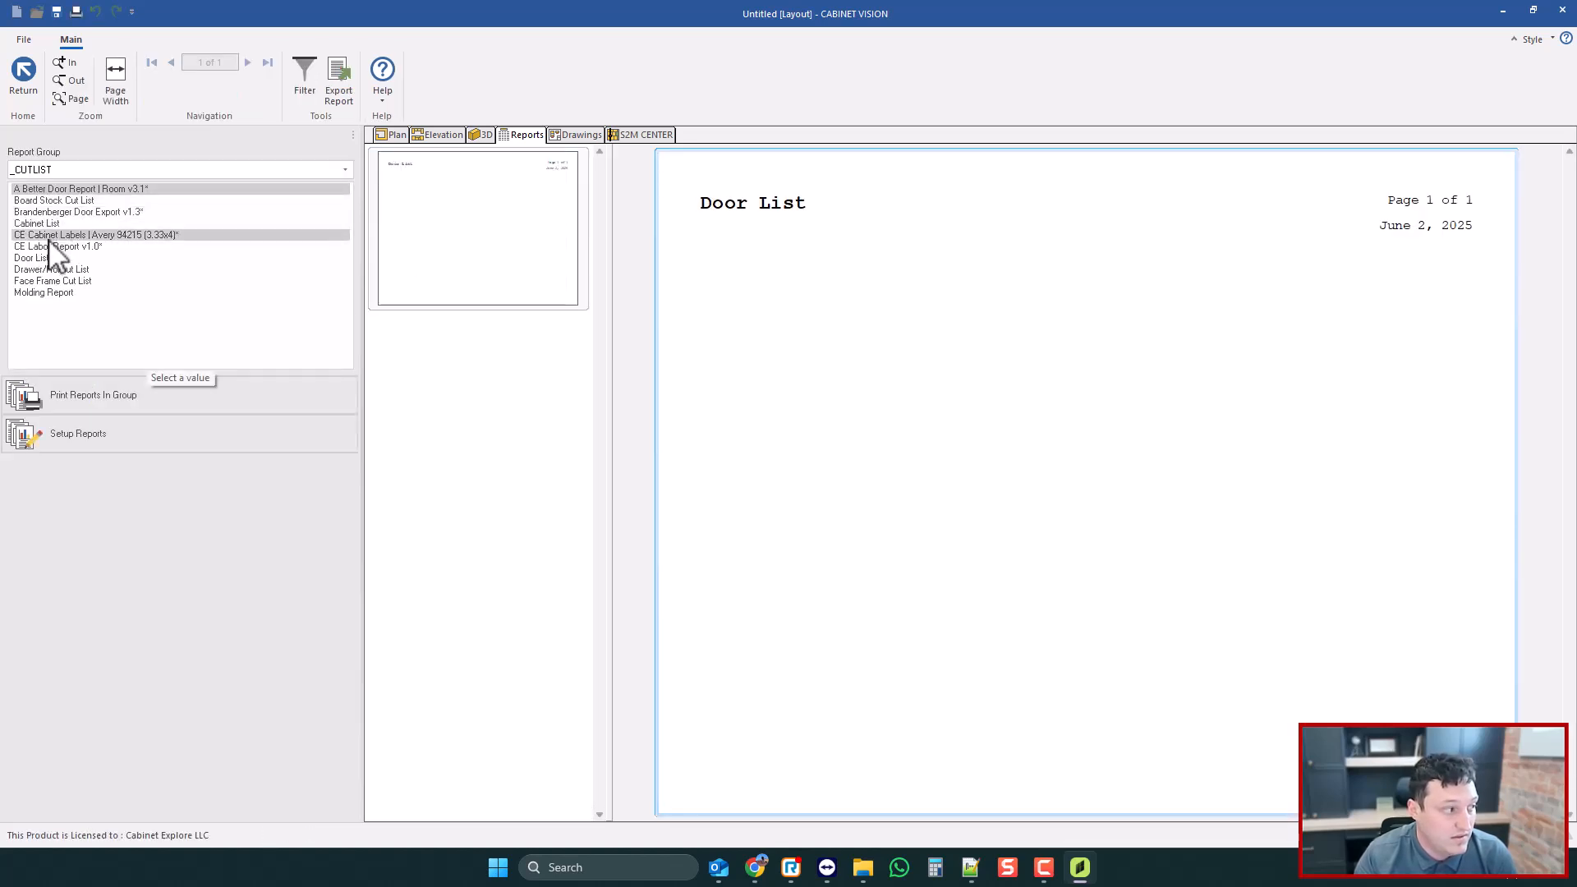
{"action": "left_click", "coordinate": [51, 258]}
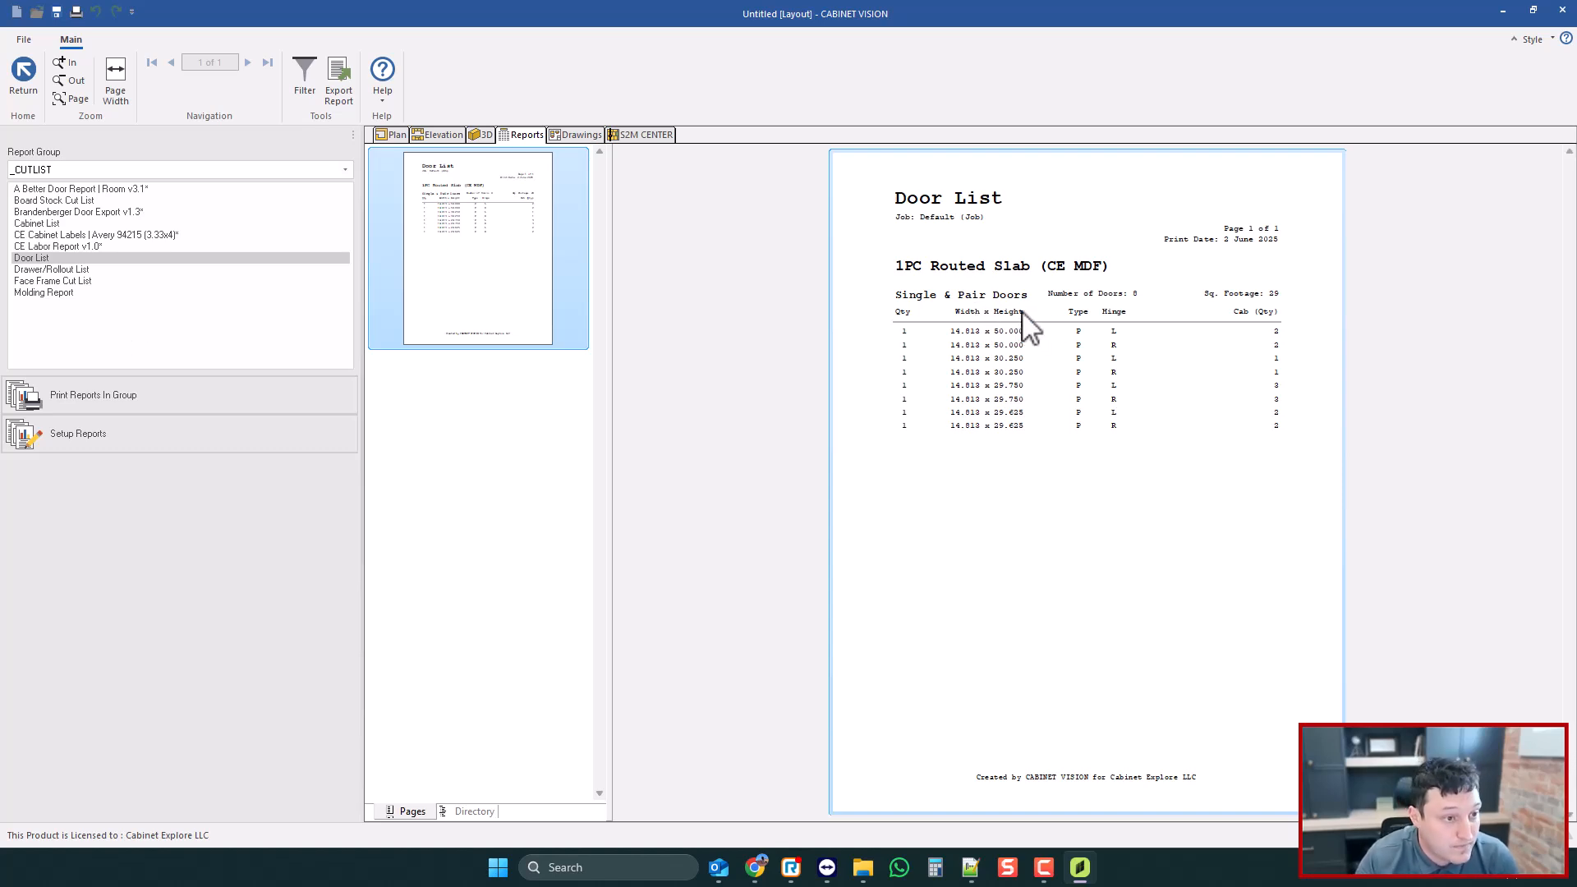
{"action": "left_click", "coordinate": [443, 135]}
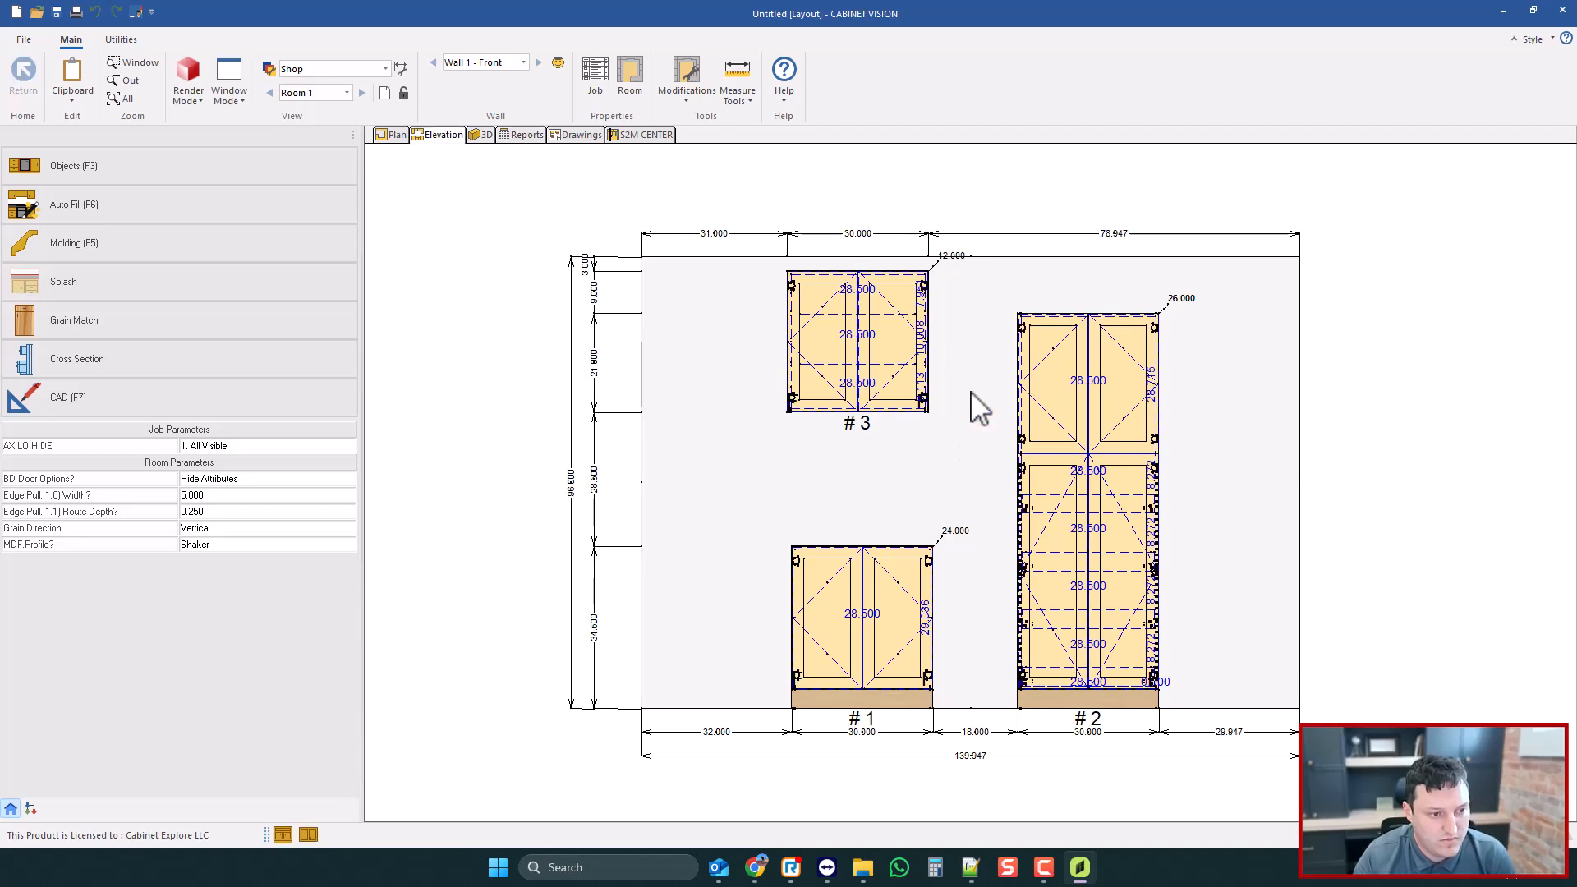
- Return to the _noCnc post in the browser, read the full reply about removing parts from reports, and close the post
{"action": "left_click", "coordinate": [755, 867]}
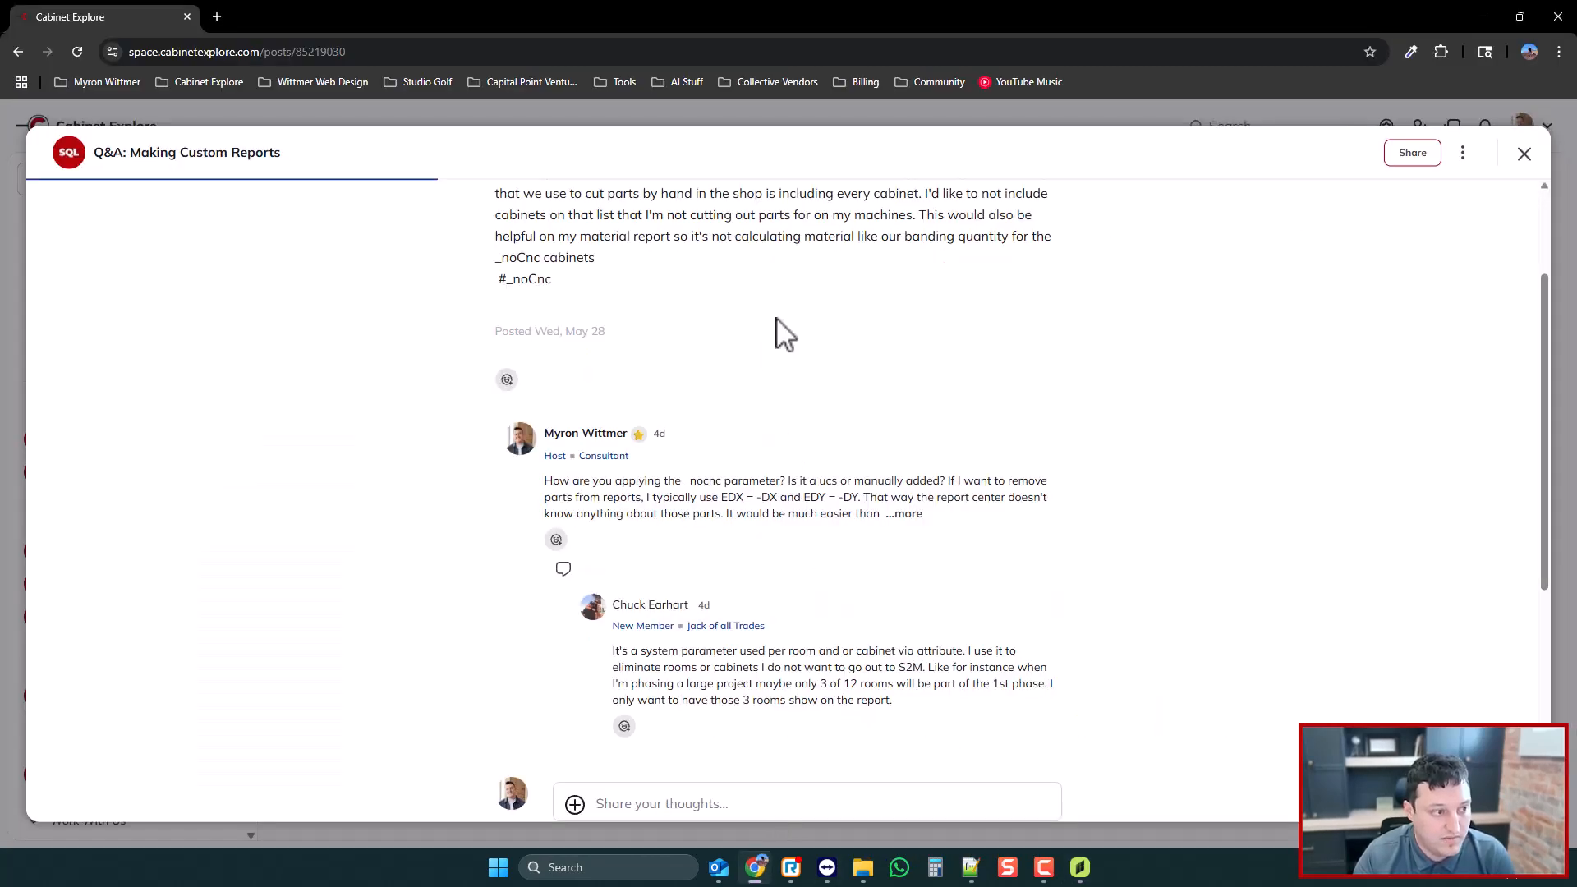
{"action": "scroll", "coordinate": [775, 335], "scroll_direction": "up", "scroll_amount": 2}
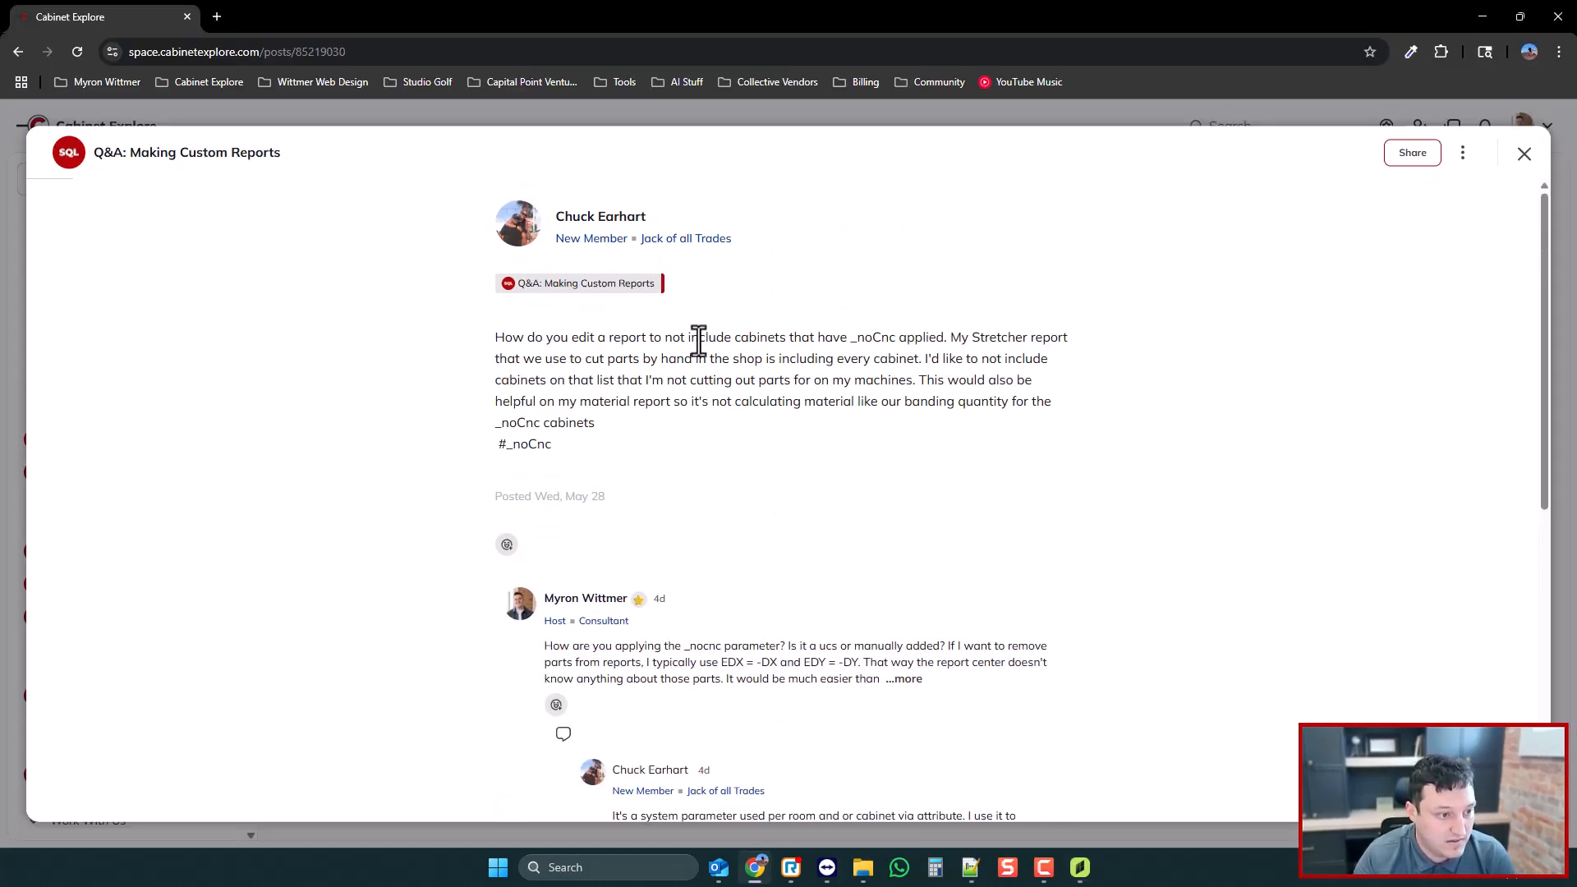
{"action": "left_click_drag", "start_coordinate": [925, 338], "coordinate": [849, 338]}
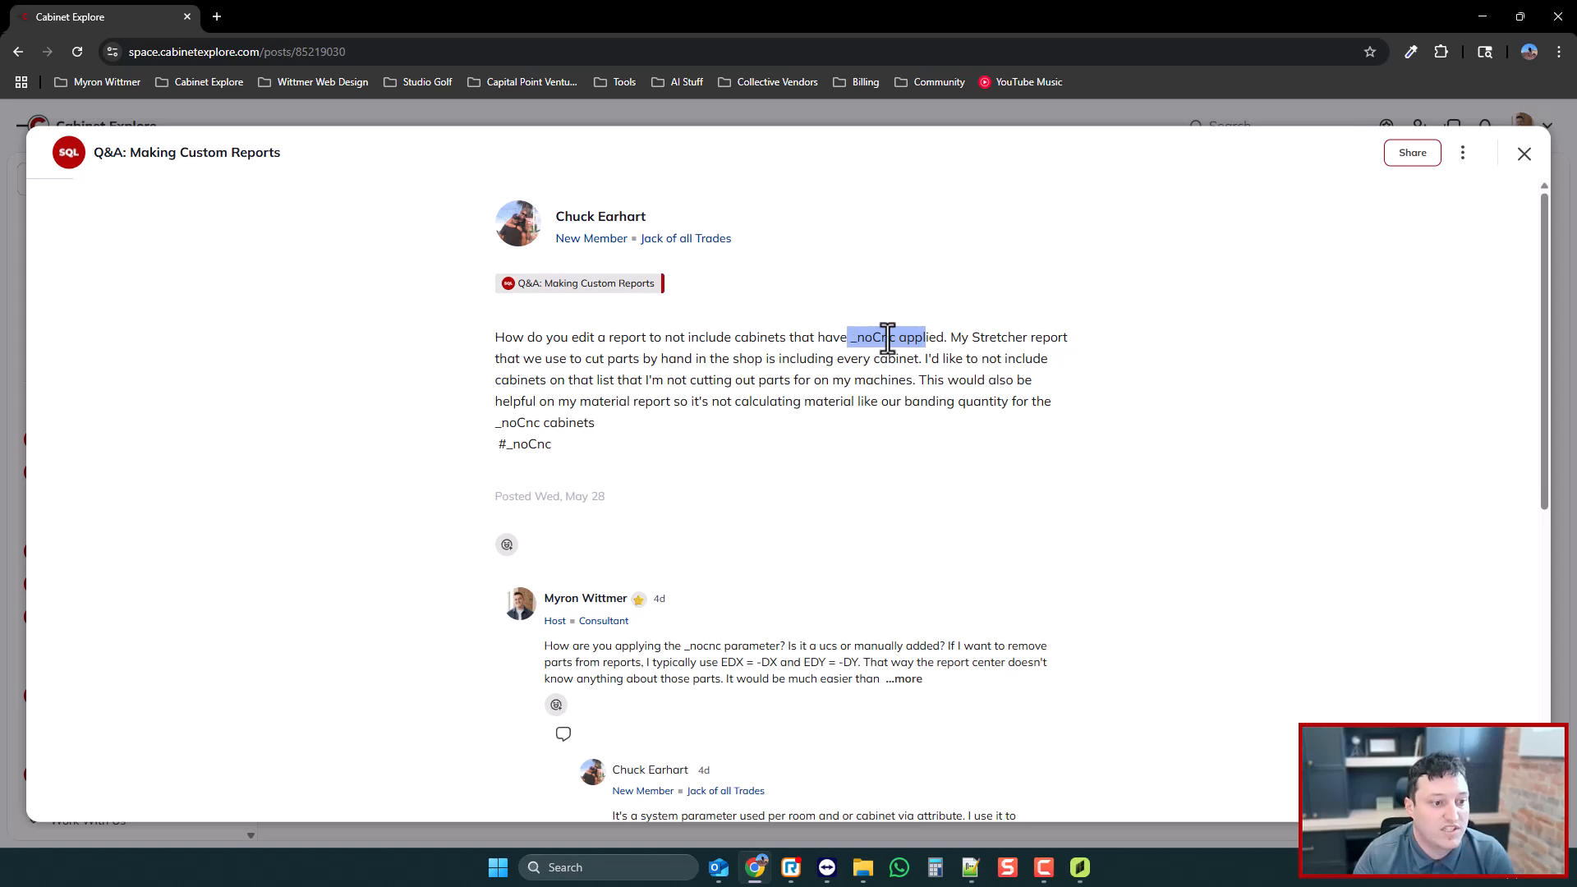
{"action": "scroll", "coordinate": [764, 429], "scroll_direction": "down", "scroll_amount": 2}
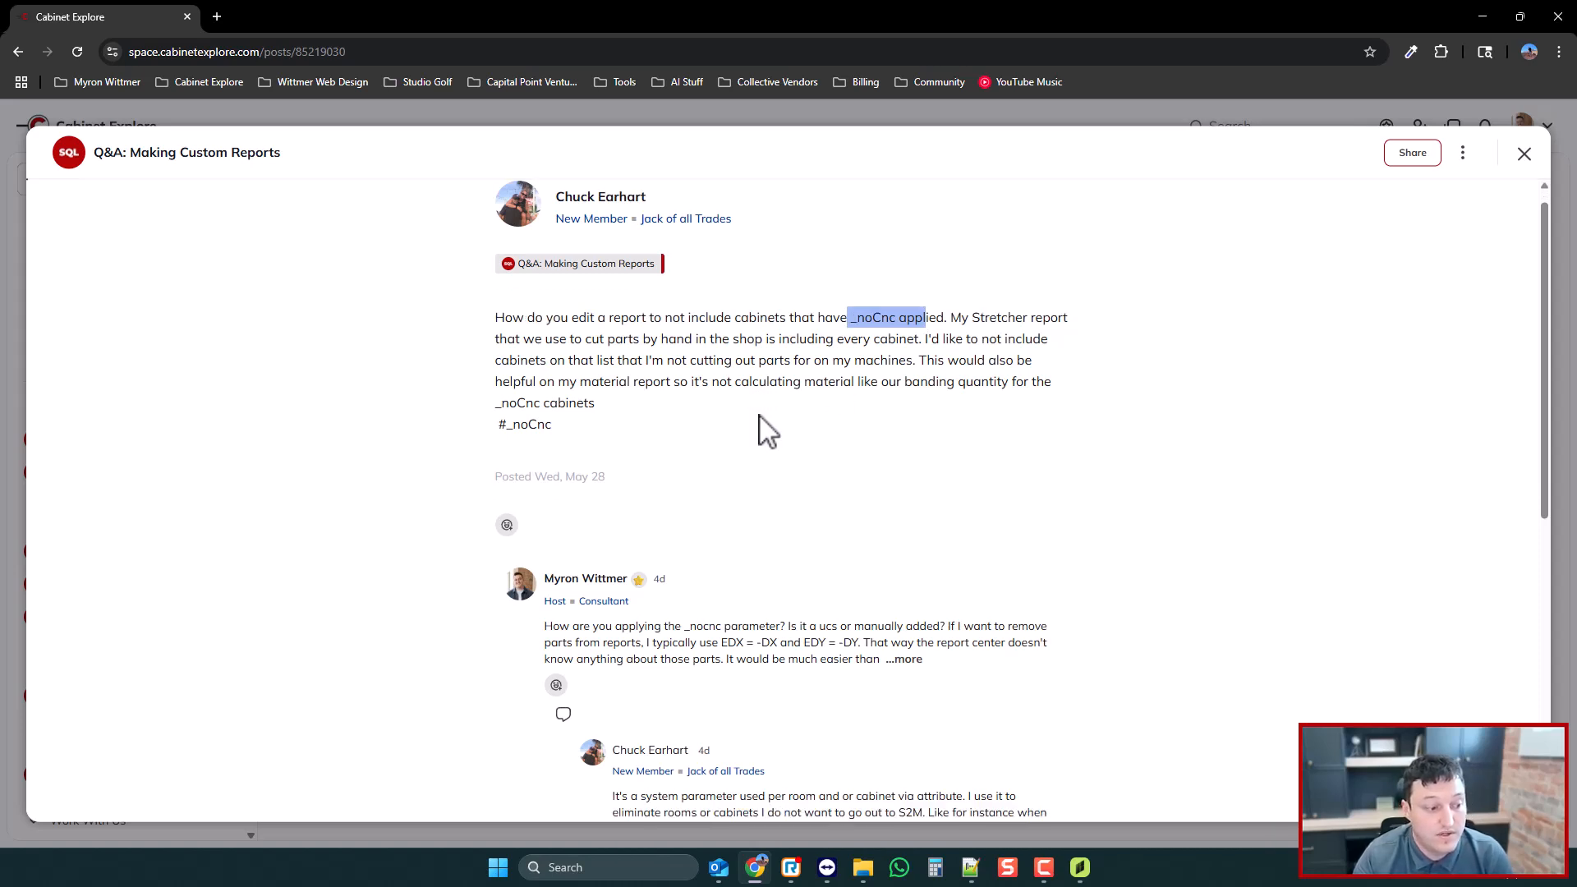
{"action": "left_click", "coordinate": [904, 514]}
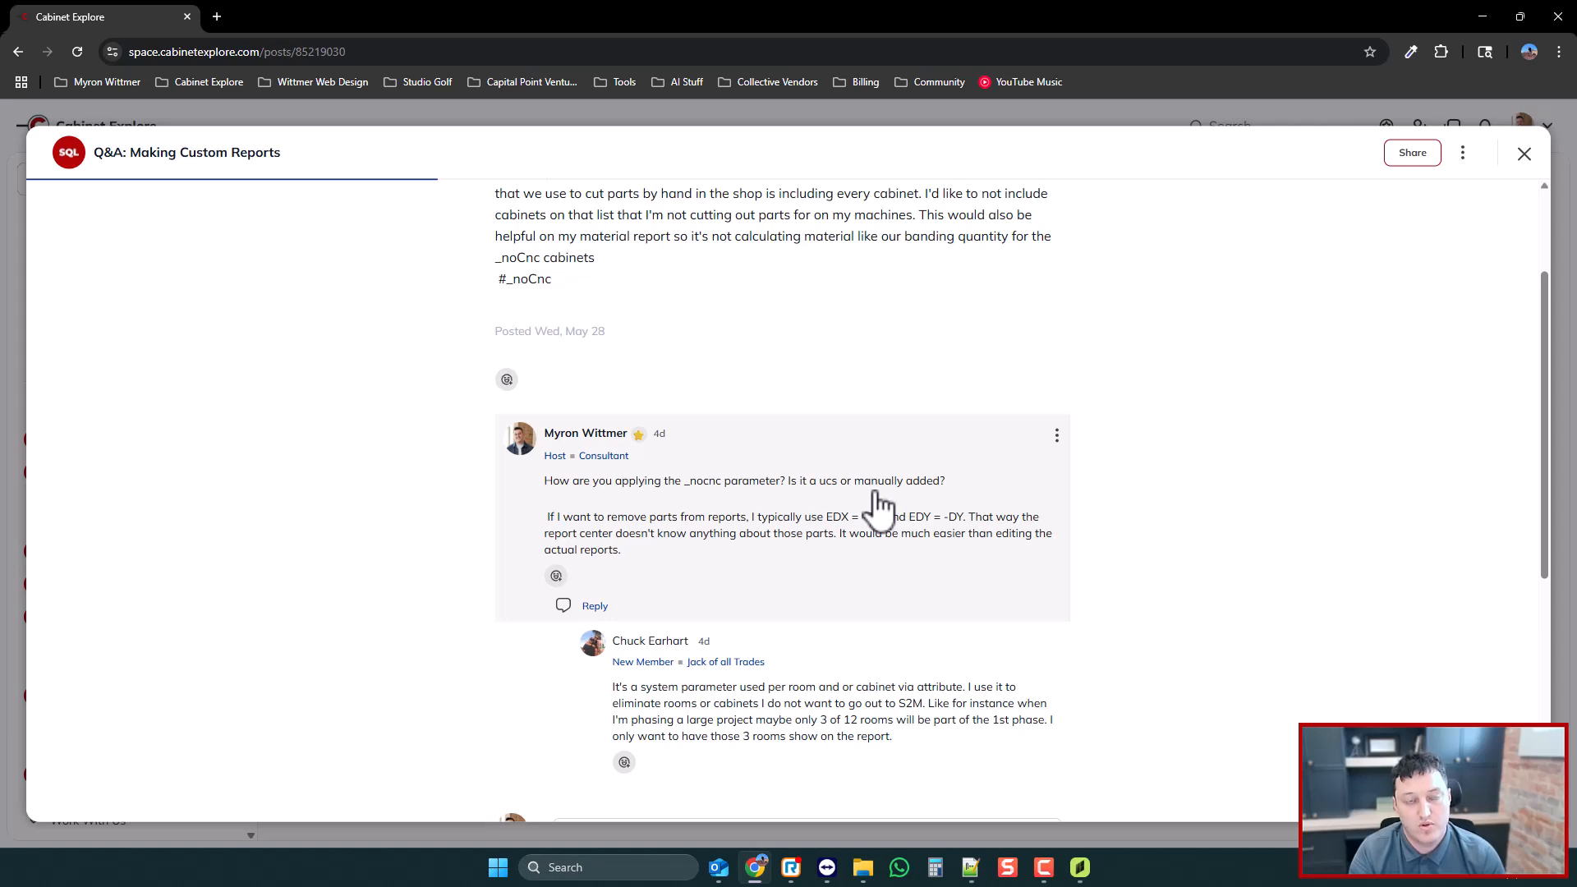
{"action": "scroll", "coordinate": [879, 505], "scroll_direction": "down", "scroll_amount": 1}
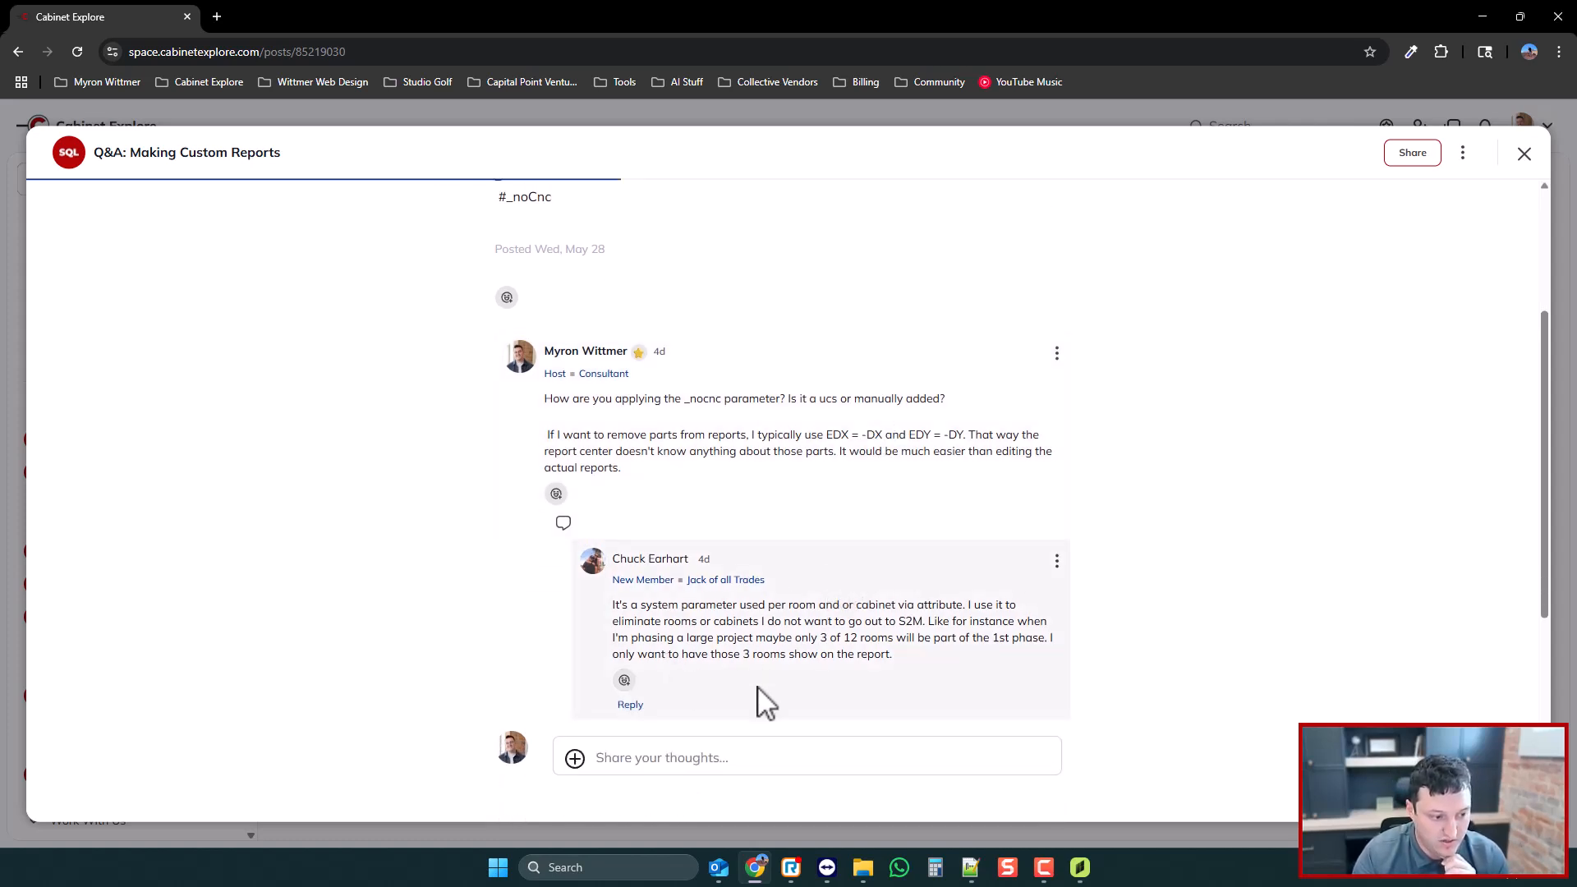
{"action": "left_click", "coordinate": [1524, 154]}
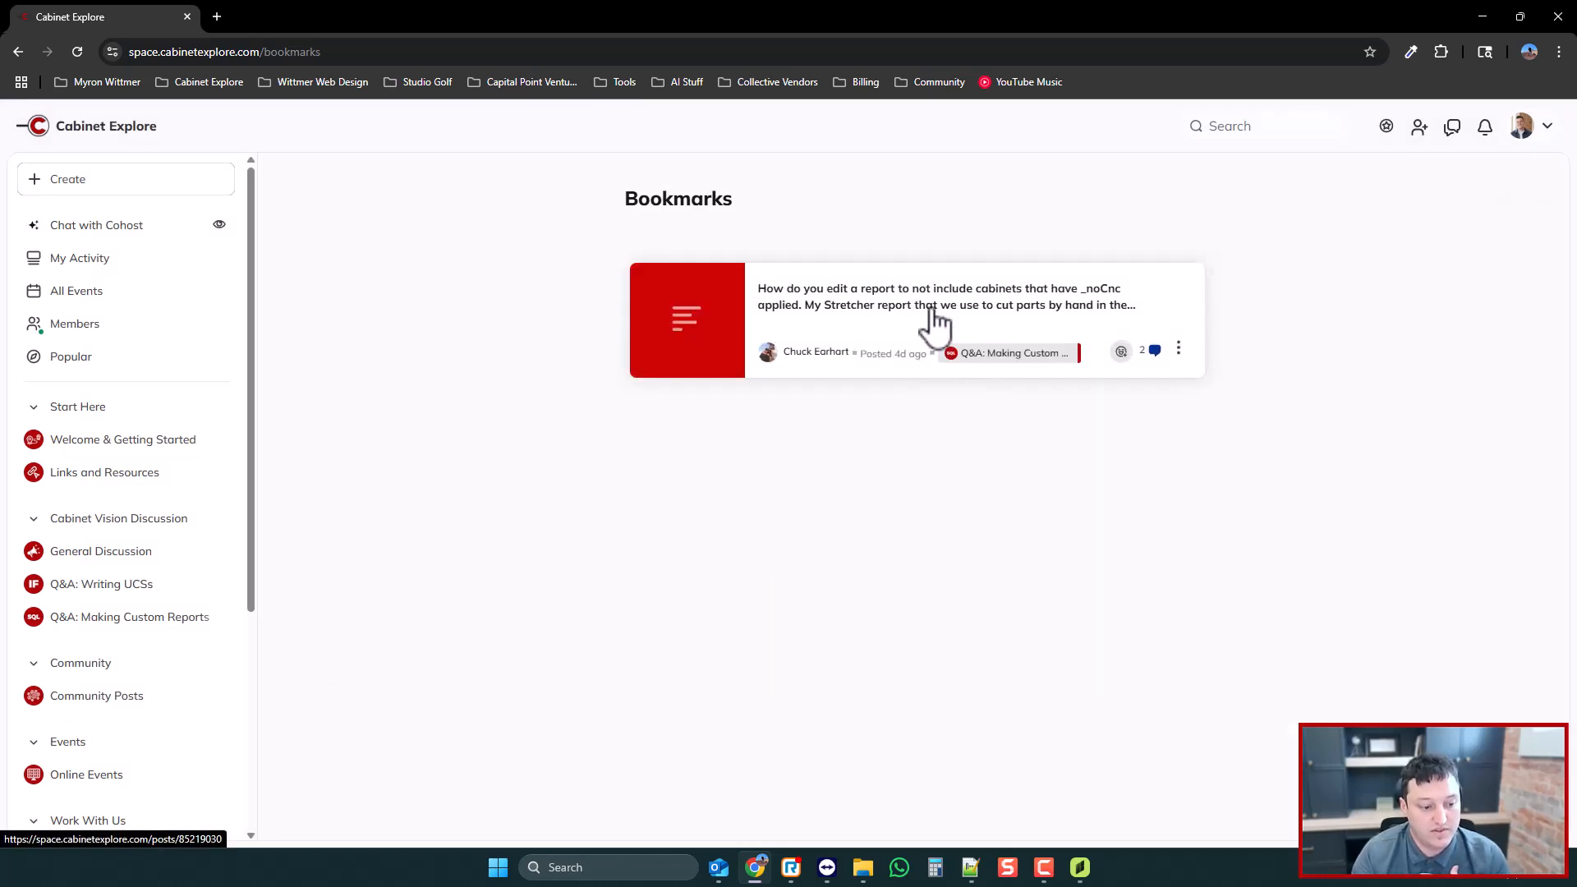
- Switch to CABINET VISION and close the current job without saving its changes
{"action": "left_click", "coordinate": [1080, 869]}
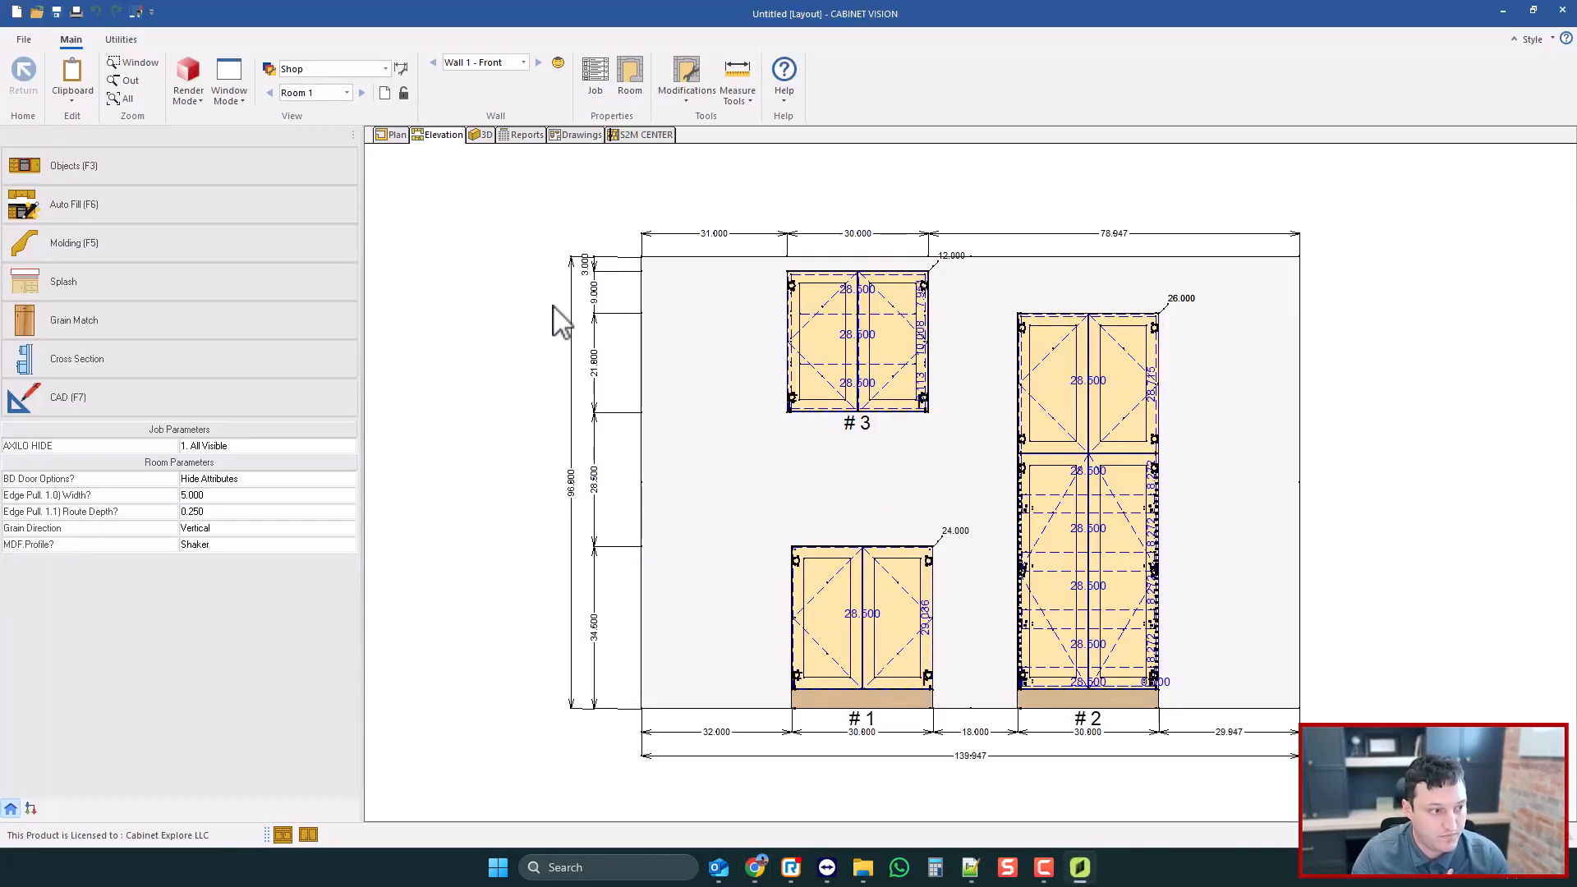
{"action": "left_click", "coordinate": [24, 38]}
{"action": "left_click", "coordinate": [45, 141]}
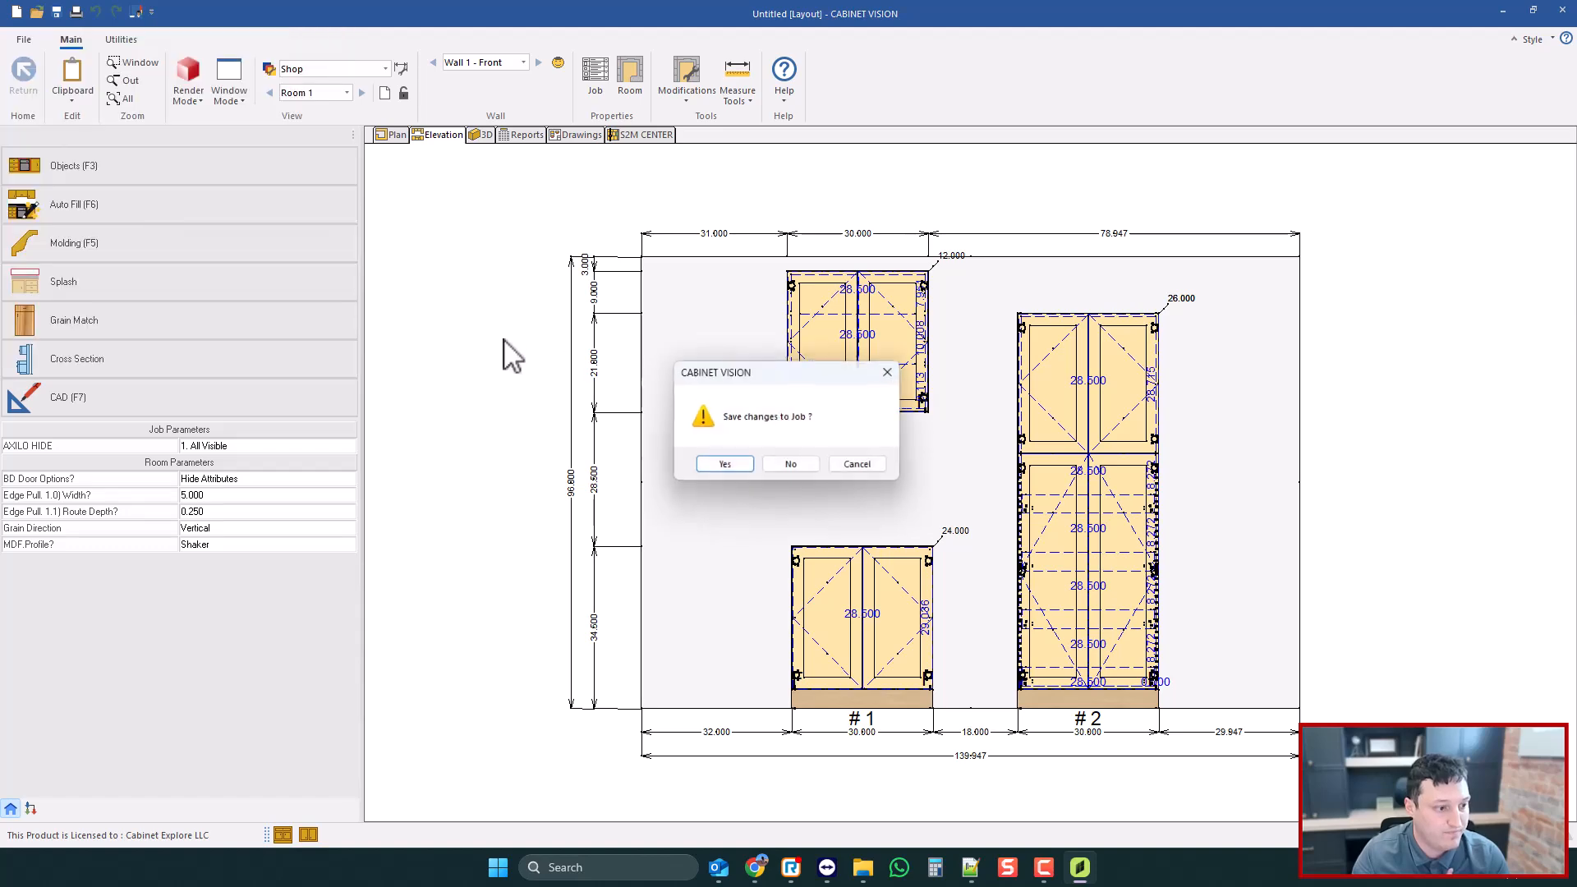
{"action": "left_click", "coordinate": [787, 465]}
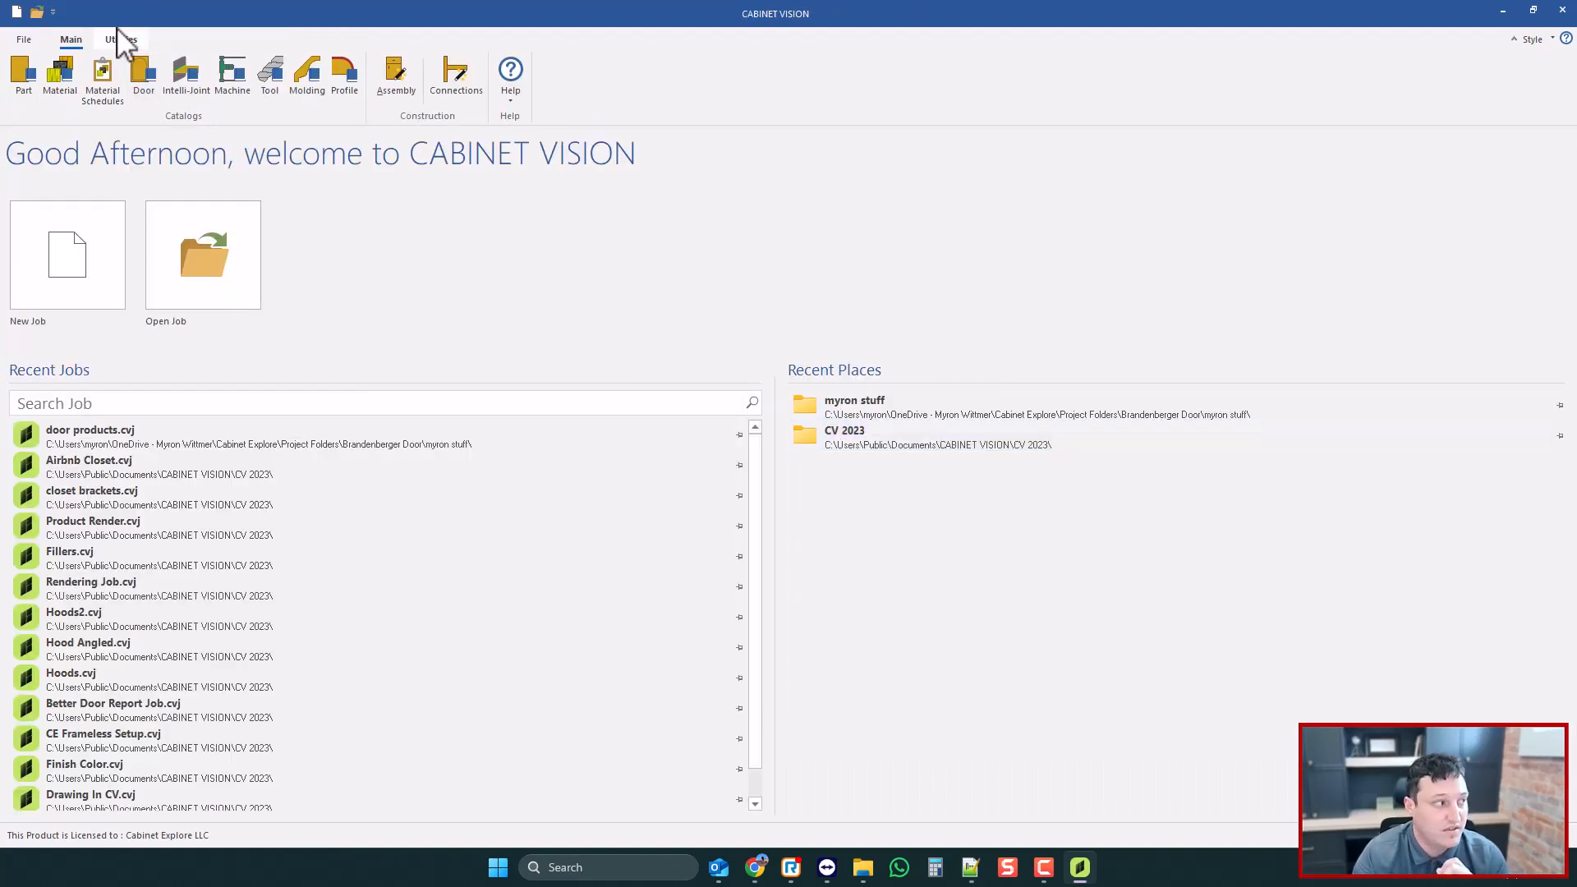
- Add a system parameter with the prompt "Send To CNC" and the parameter name CE_CNC
{"action": "left_click", "coordinate": [120, 40]}
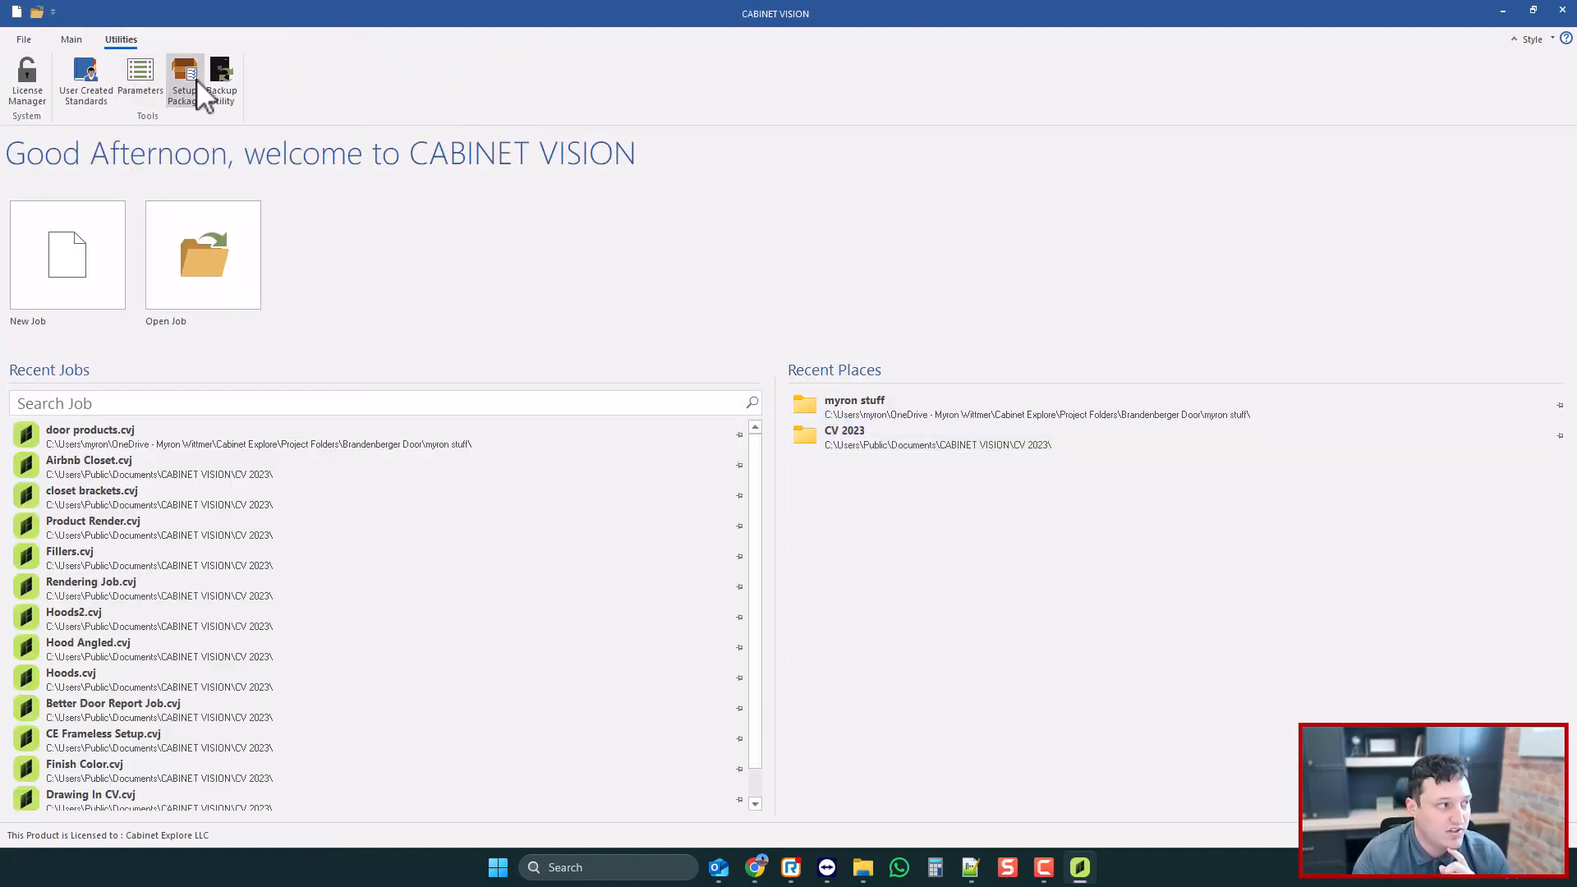
{"action": "left_click", "coordinate": [141, 72]}
{"action": "left_click_drag", "start_coordinate": [604, 620], "coordinate": [605, 714]}
{"action": "left_click", "coordinate": [372, 567]}
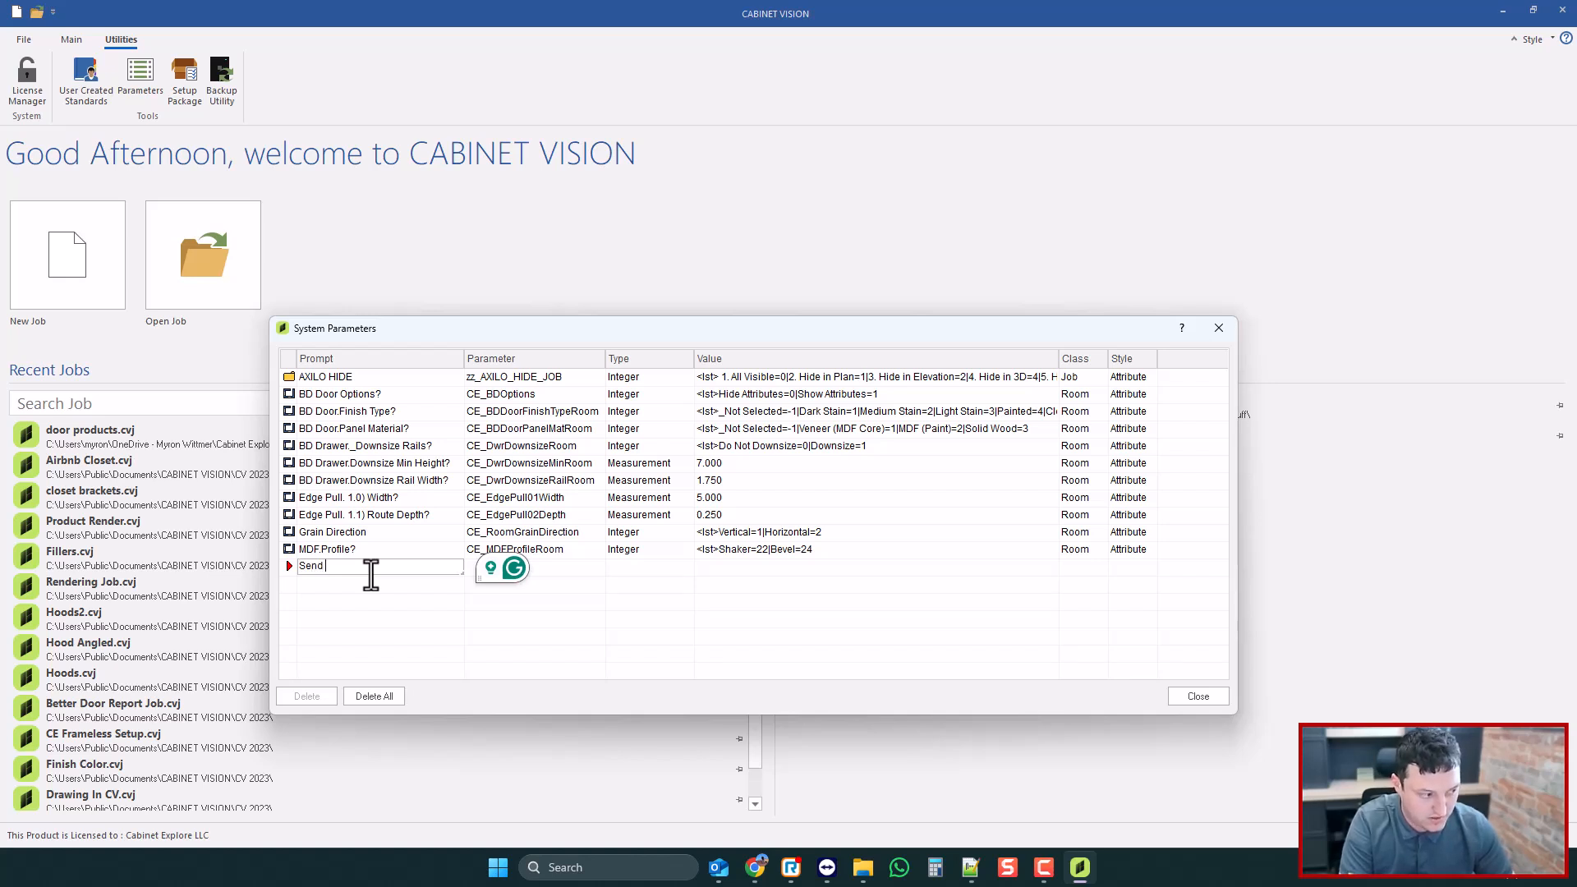
{"action": "type", "text": "Send To CNC"}
{"action": "key", "text": "Tab"}
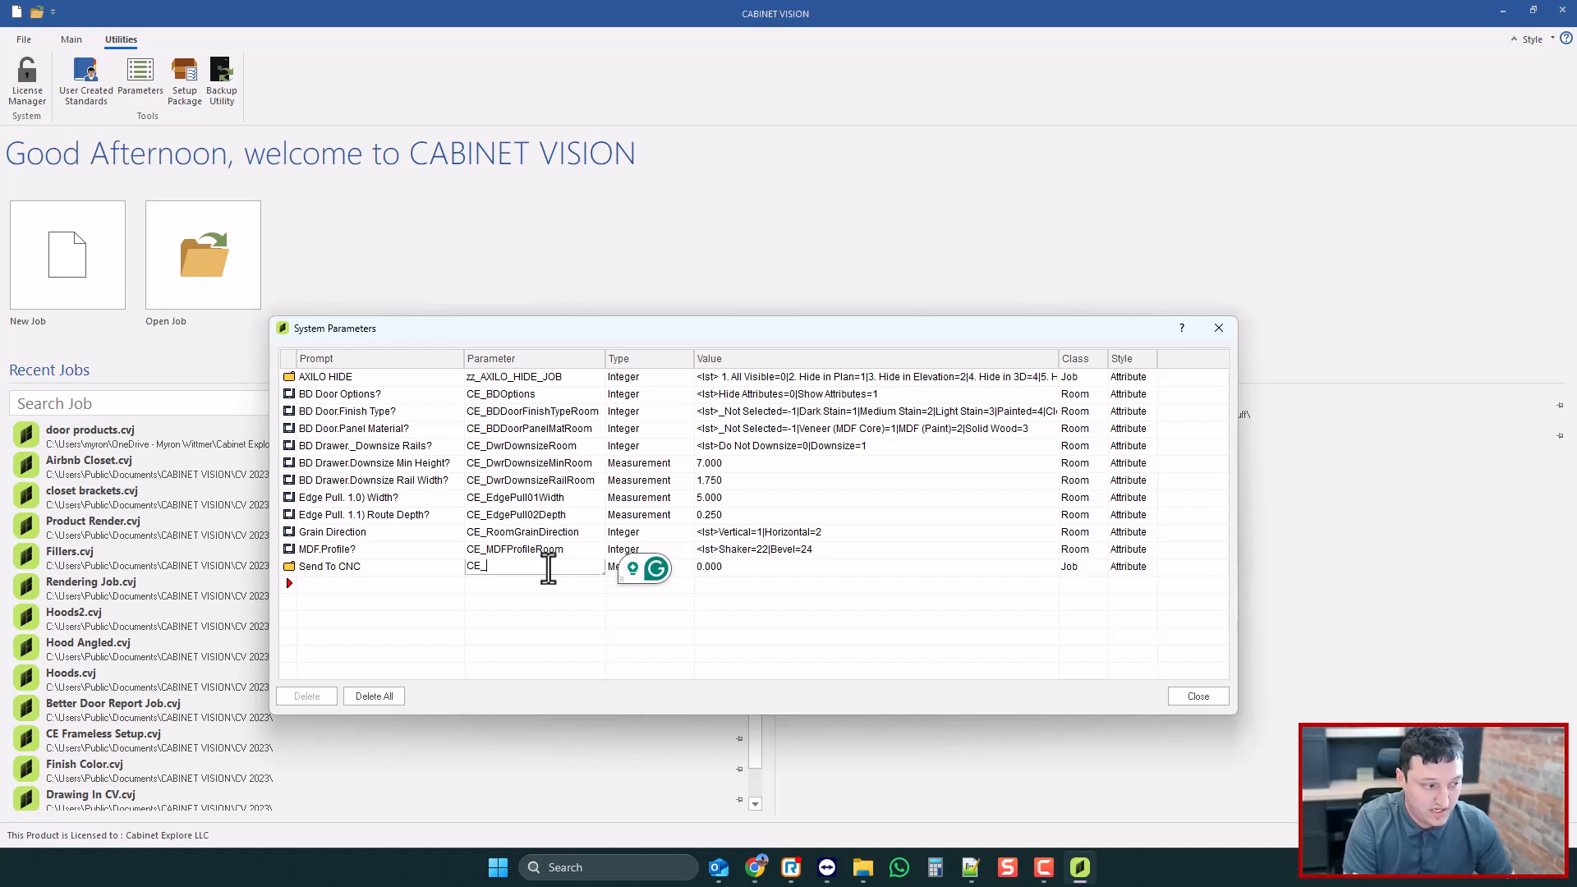
{"action": "type", "text": "CE_CNC"}
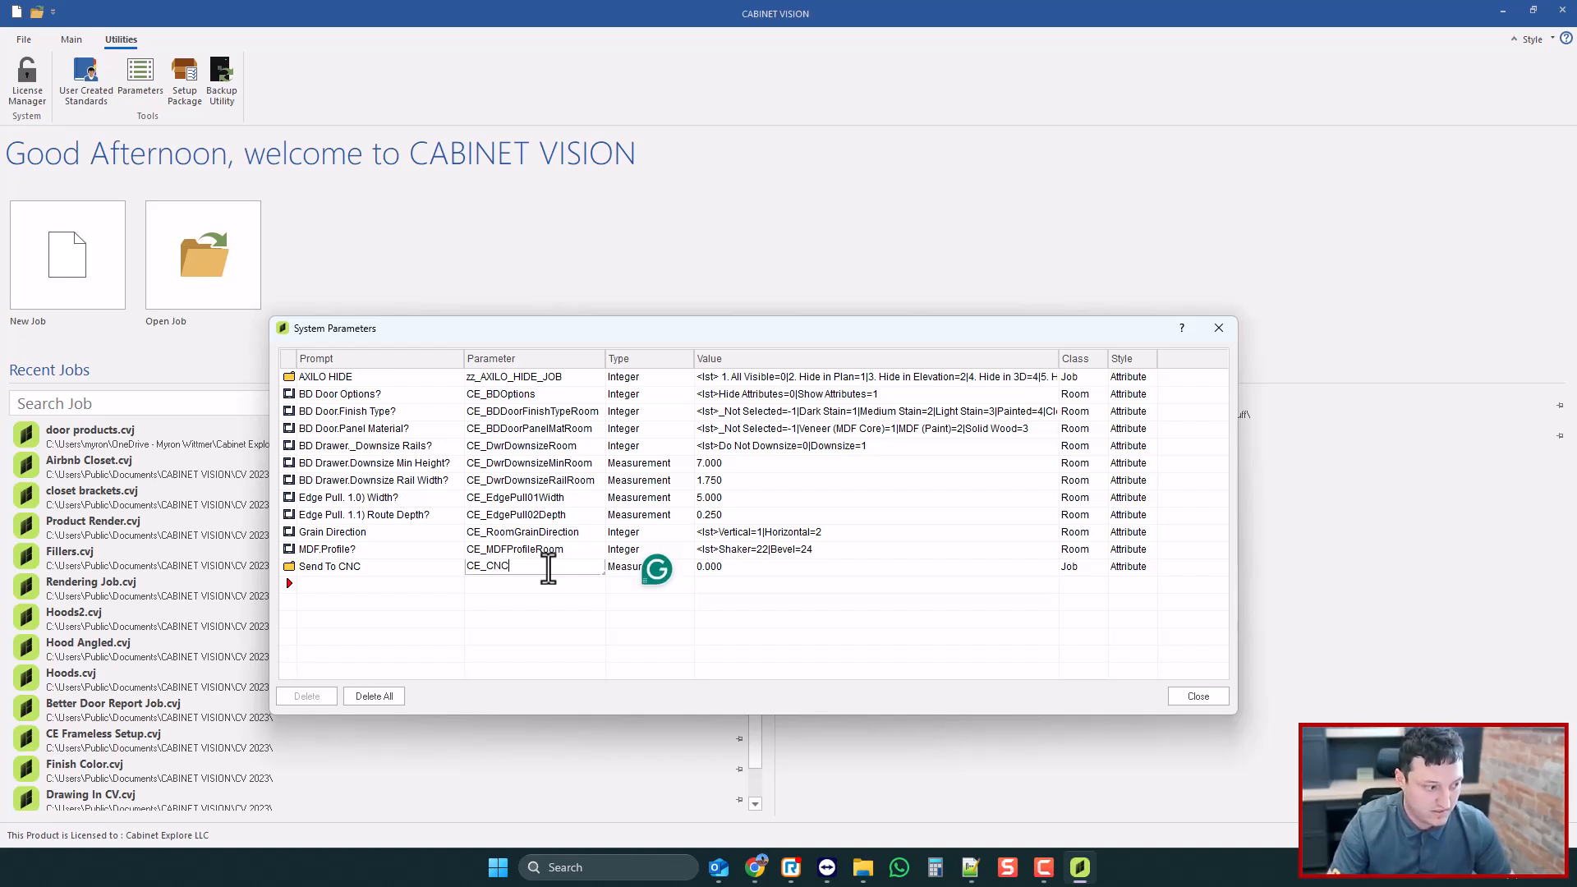
{"action": "key", "text": "Return"}
{"action": "left_click", "coordinate": [540, 586]}
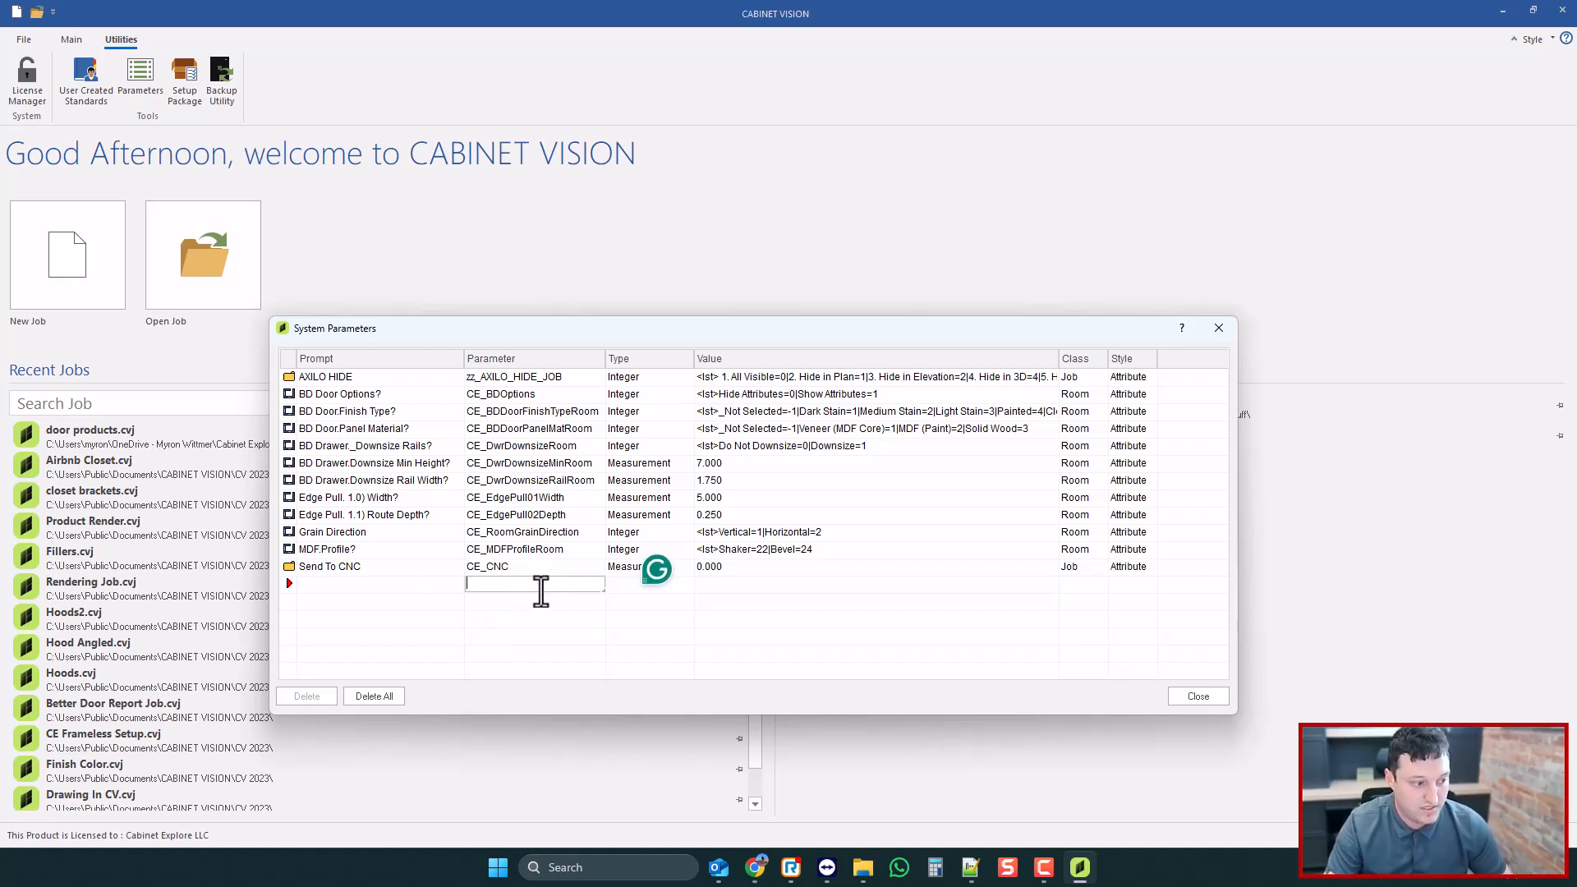
- Set the Send To CNC parameter's type to Integer and its value to "Send To CNC=1|Do Not Send To CNC=0"
{"action": "left_click", "coordinate": [685, 568]}
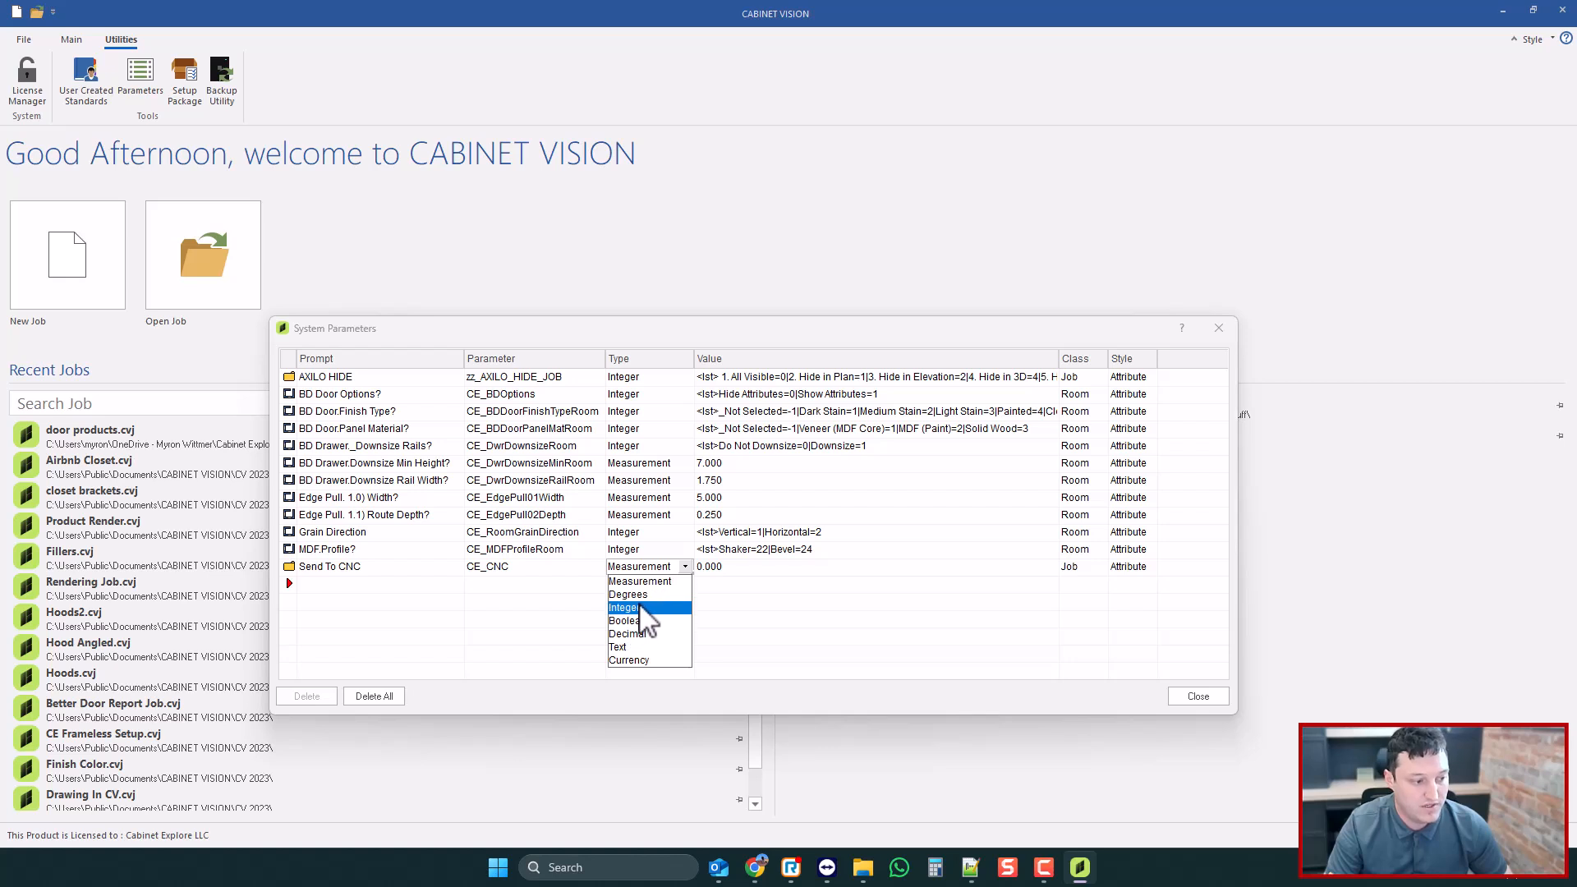
{"action": "left_click", "coordinate": [642, 608]}
{"action": "left_click", "coordinate": [732, 567]}
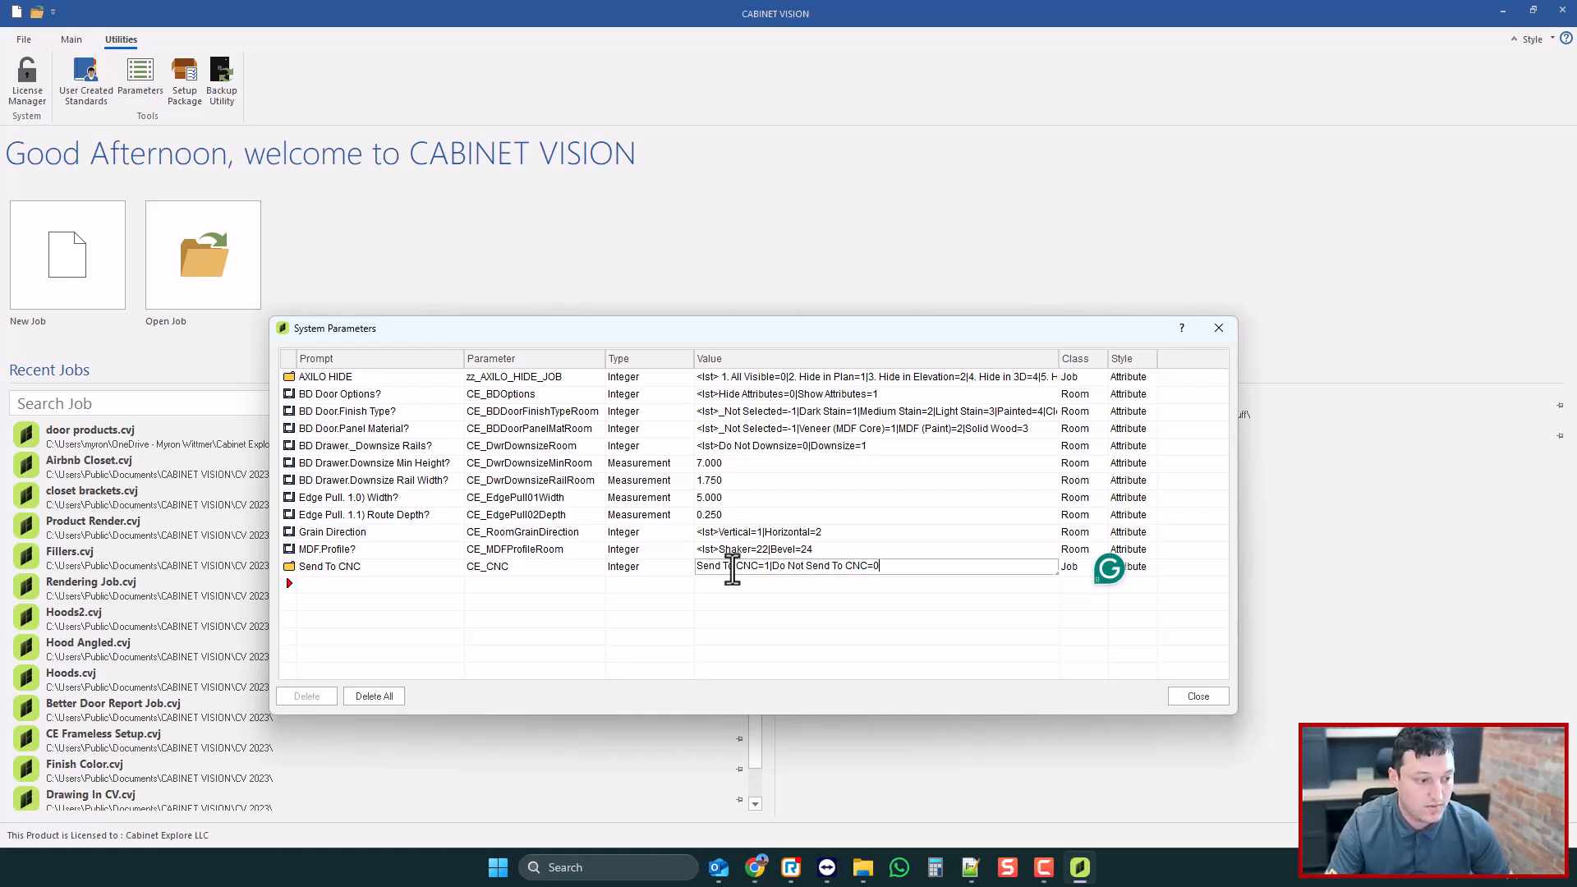
{"action": "left_click_drag", "start_coordinate": [897, 565], "coordinate": [676, 565]}
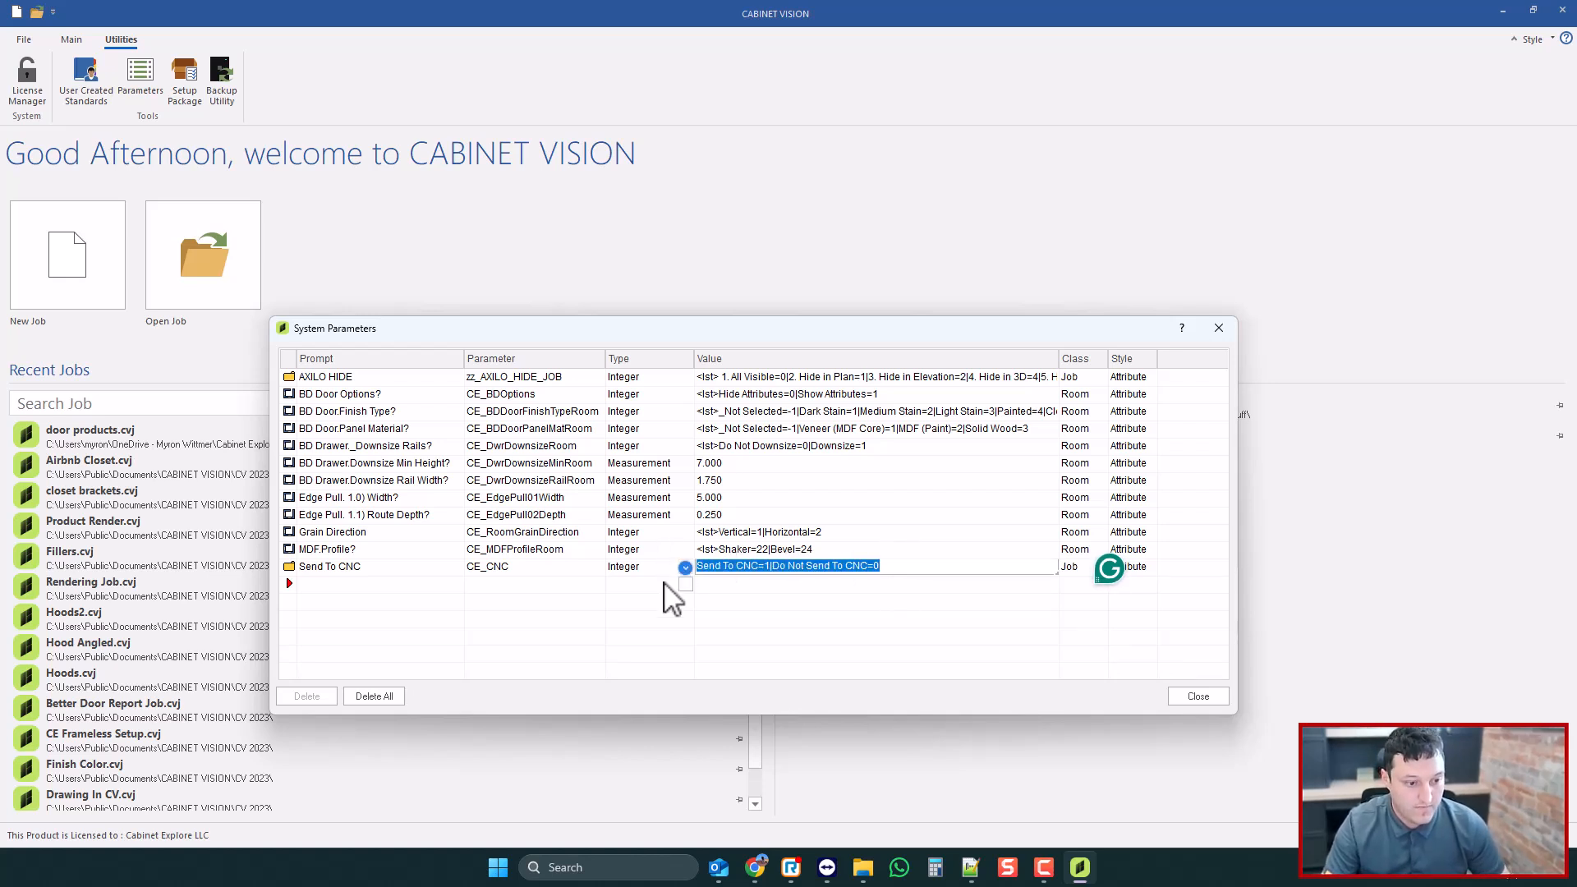
- Set the class of the Send To CNC parameter to Room
{"action": "left_click", "coordinate": [1074, 567]}
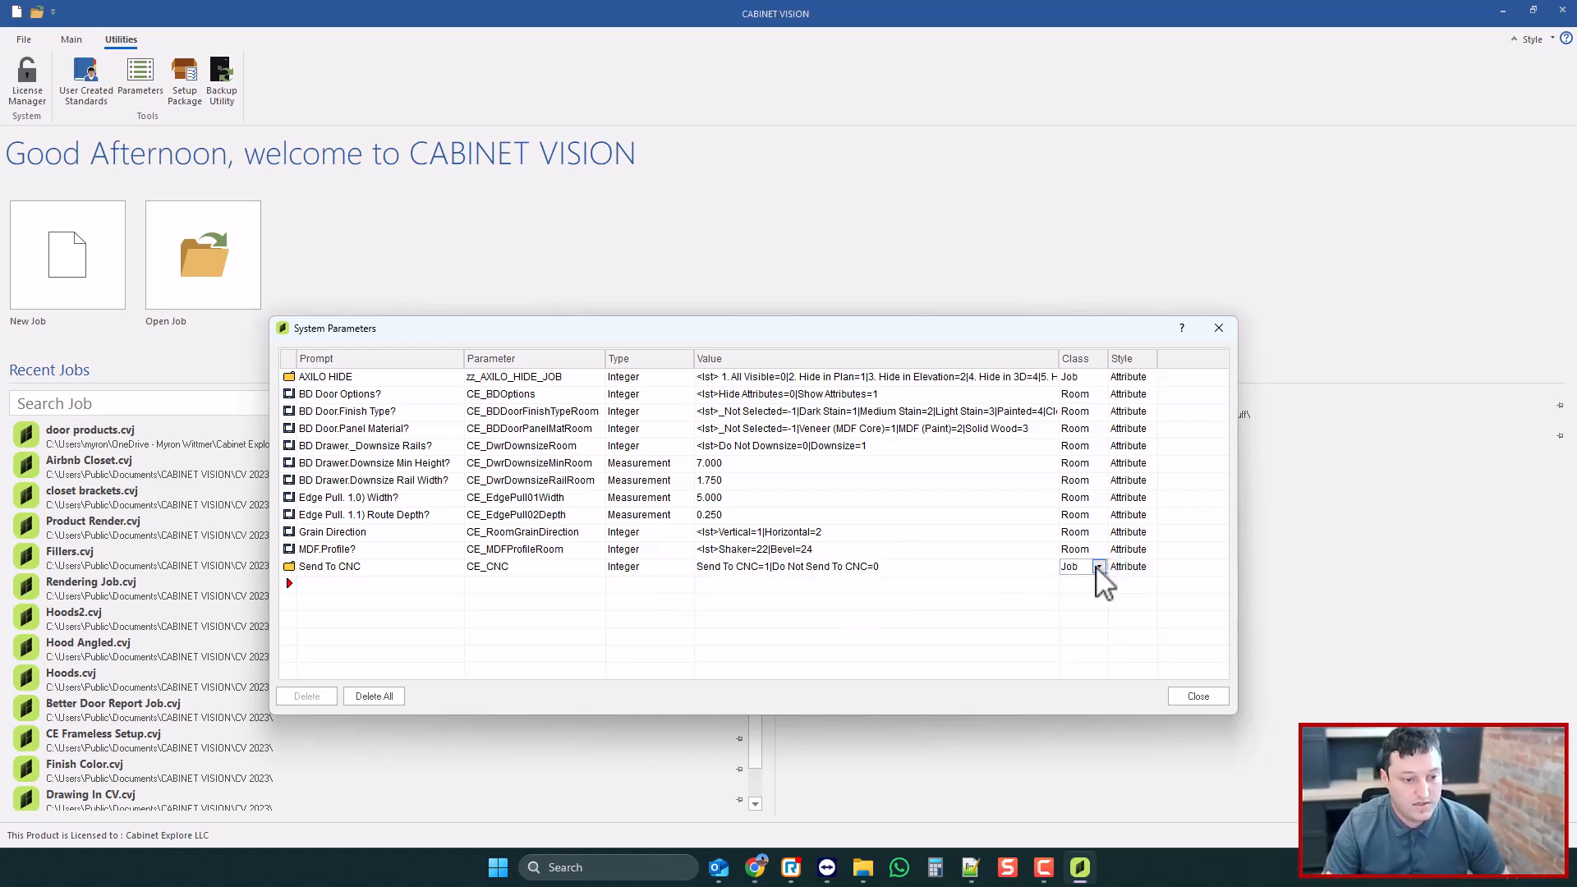
{"action": "left_click", "coordinate": [1099, 567]}
{"action": "left_click", "coordinate": [1072, 600]}
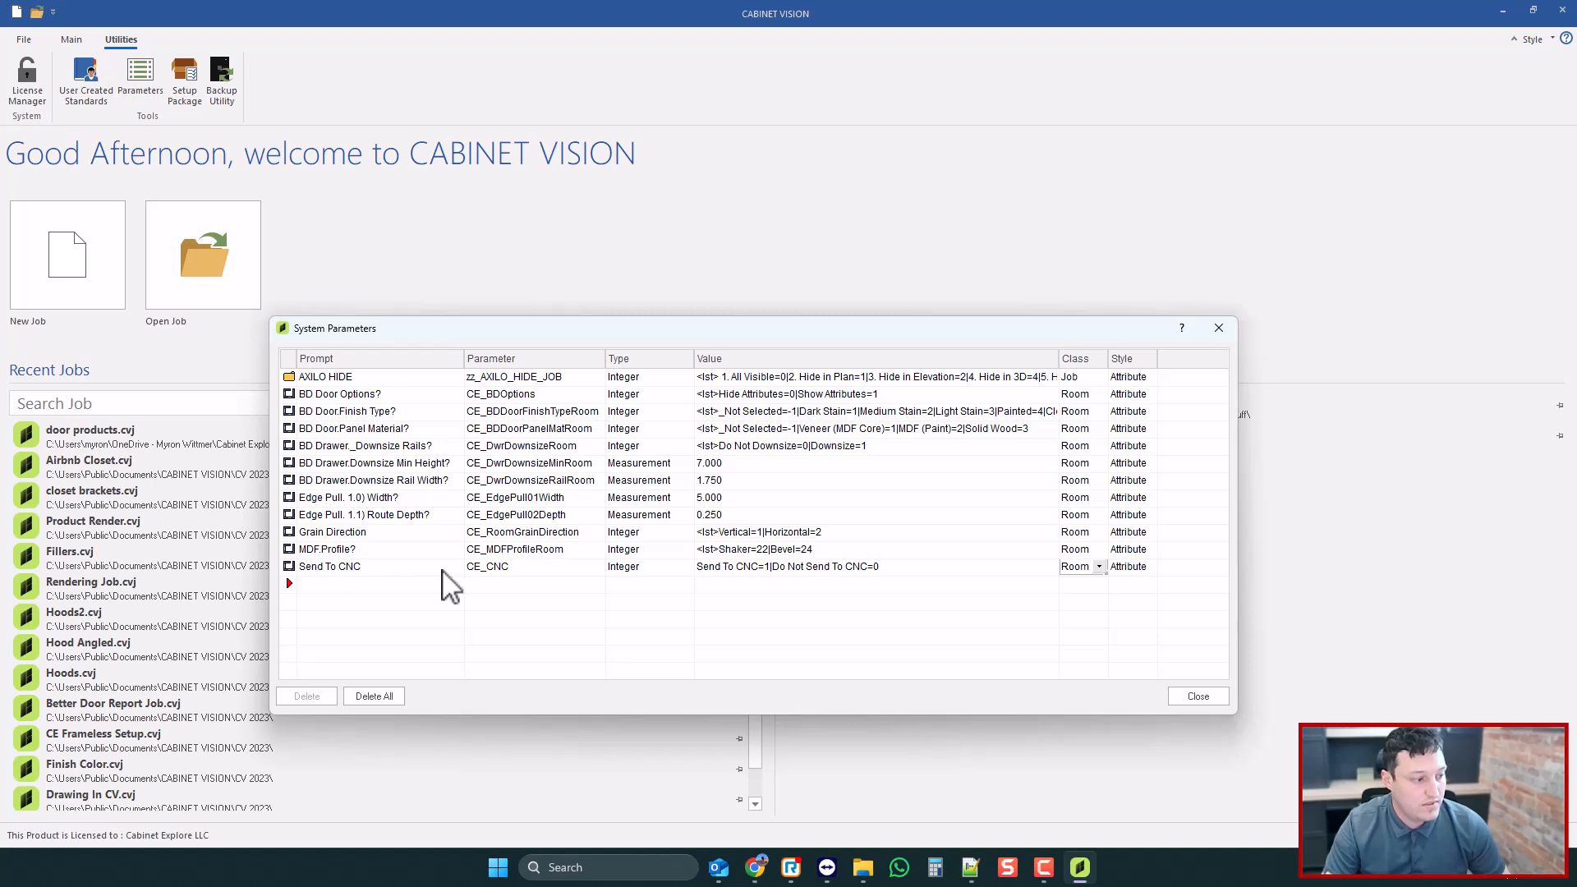
- Finish editing the system parameters and start a new job, bringing up its cabinet construction properties
{"action": "left_click", "coordinate": [512, 567]}
{"action": "left_click", "coordinate": [395, 566]}
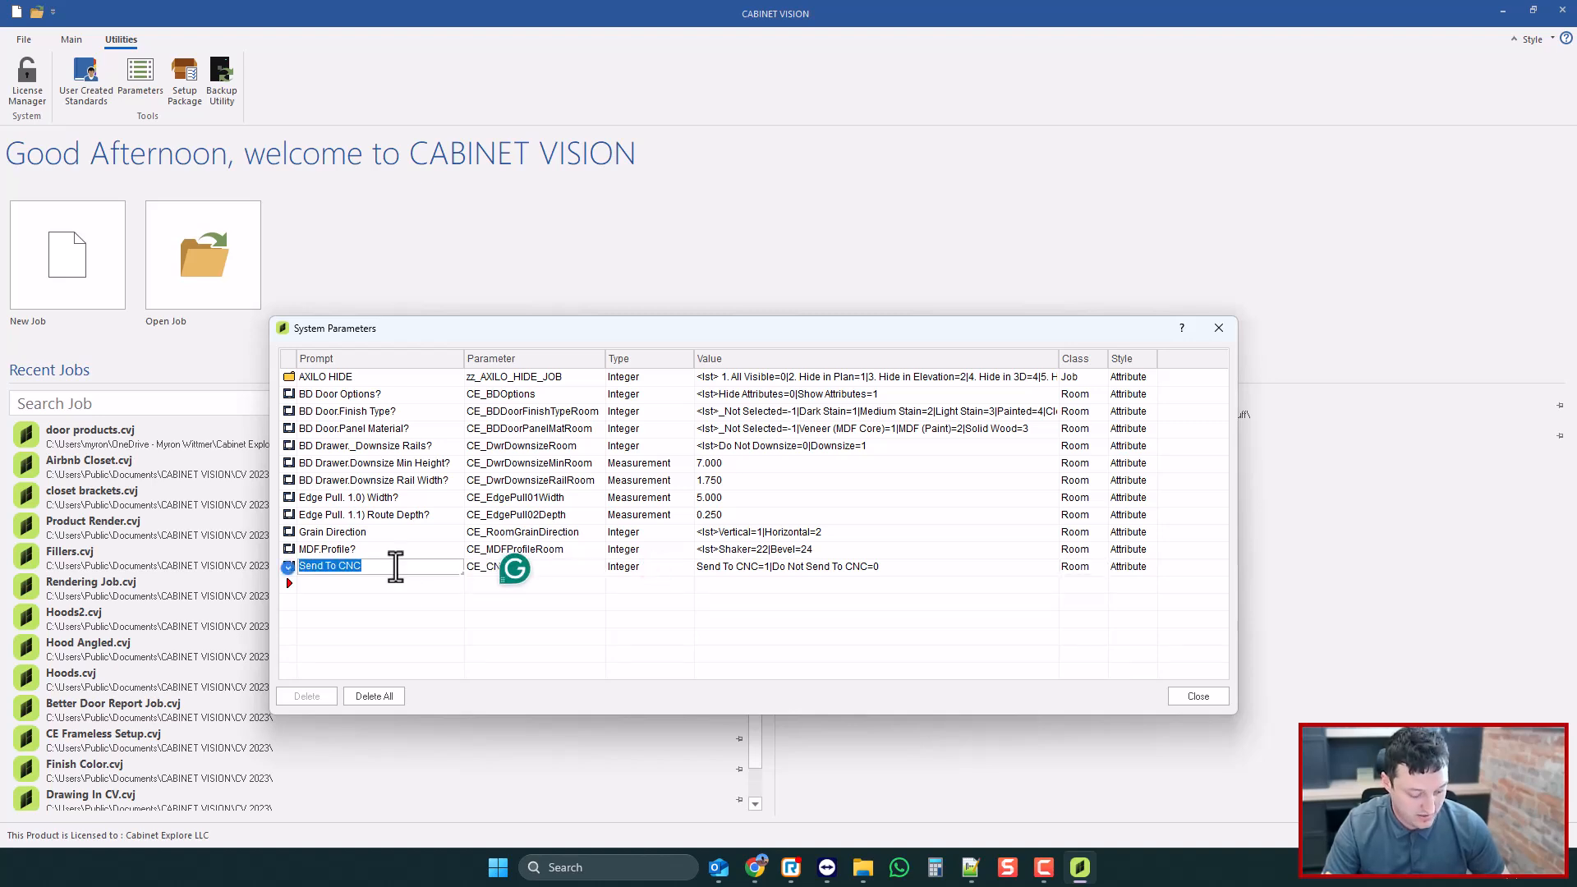
{"action": "left_click", "coordinate": [1184, 698]}
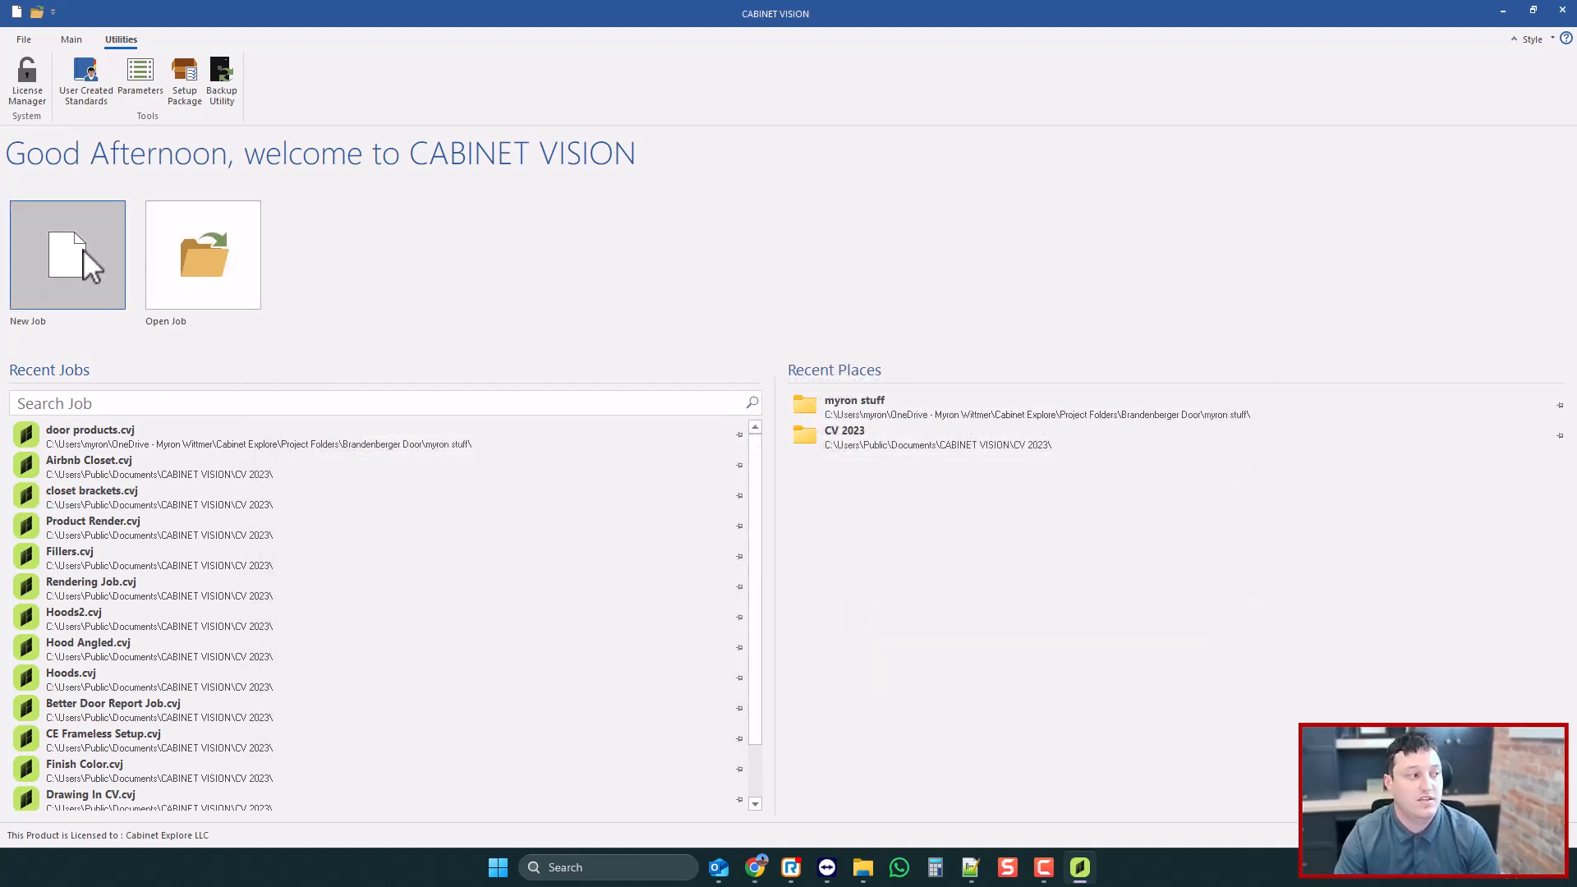
{"action": "left_click", "coordinate": [82, 249]}
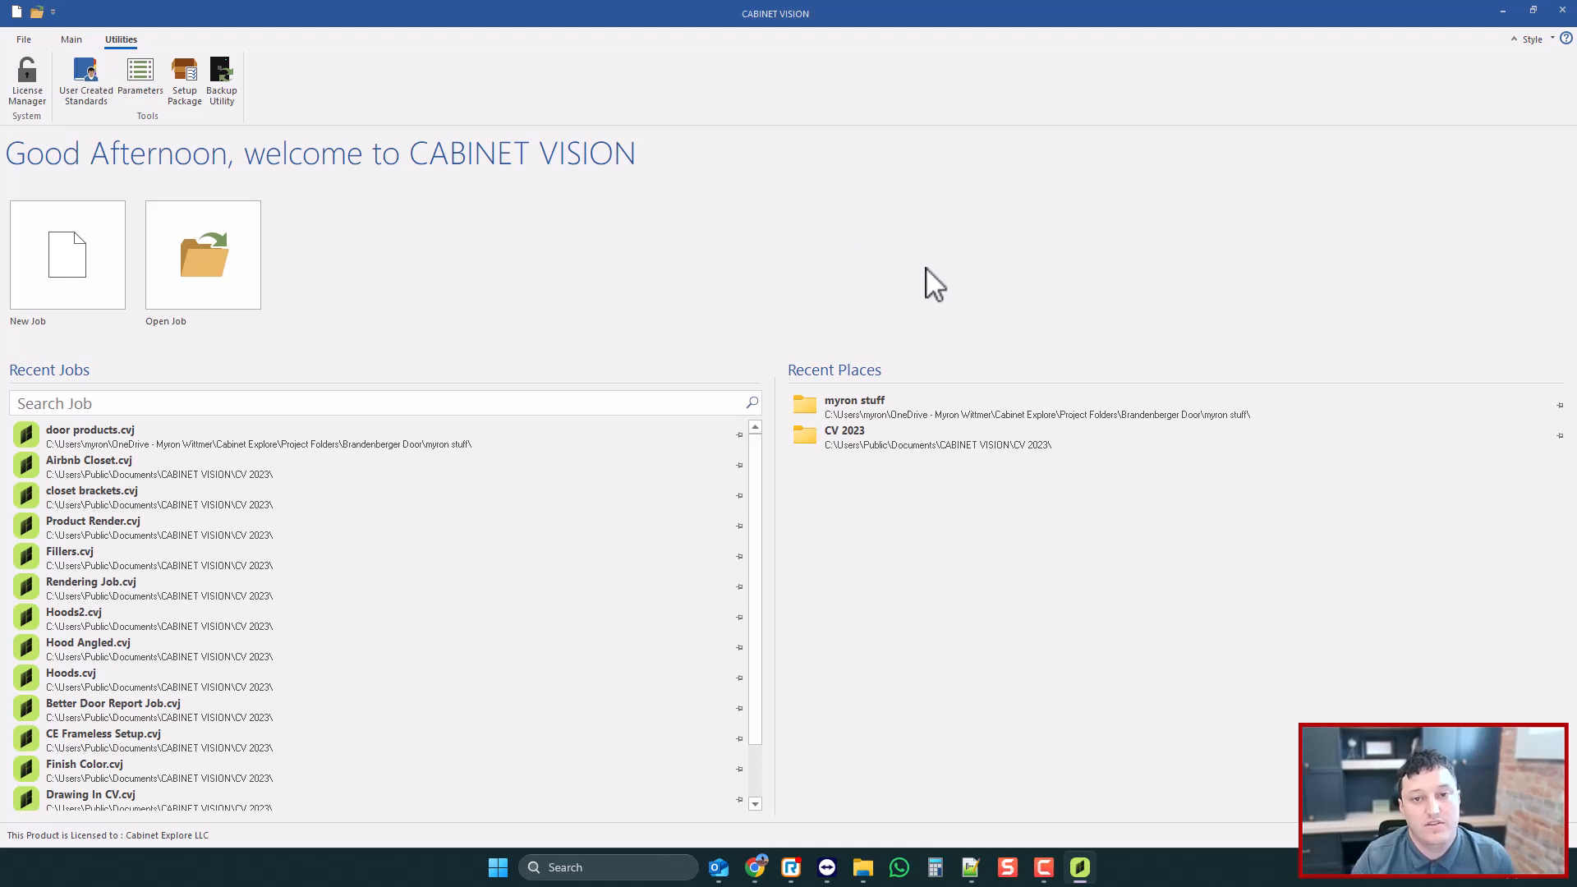
{"action": "left_click", "coordinate": [596, 366]}
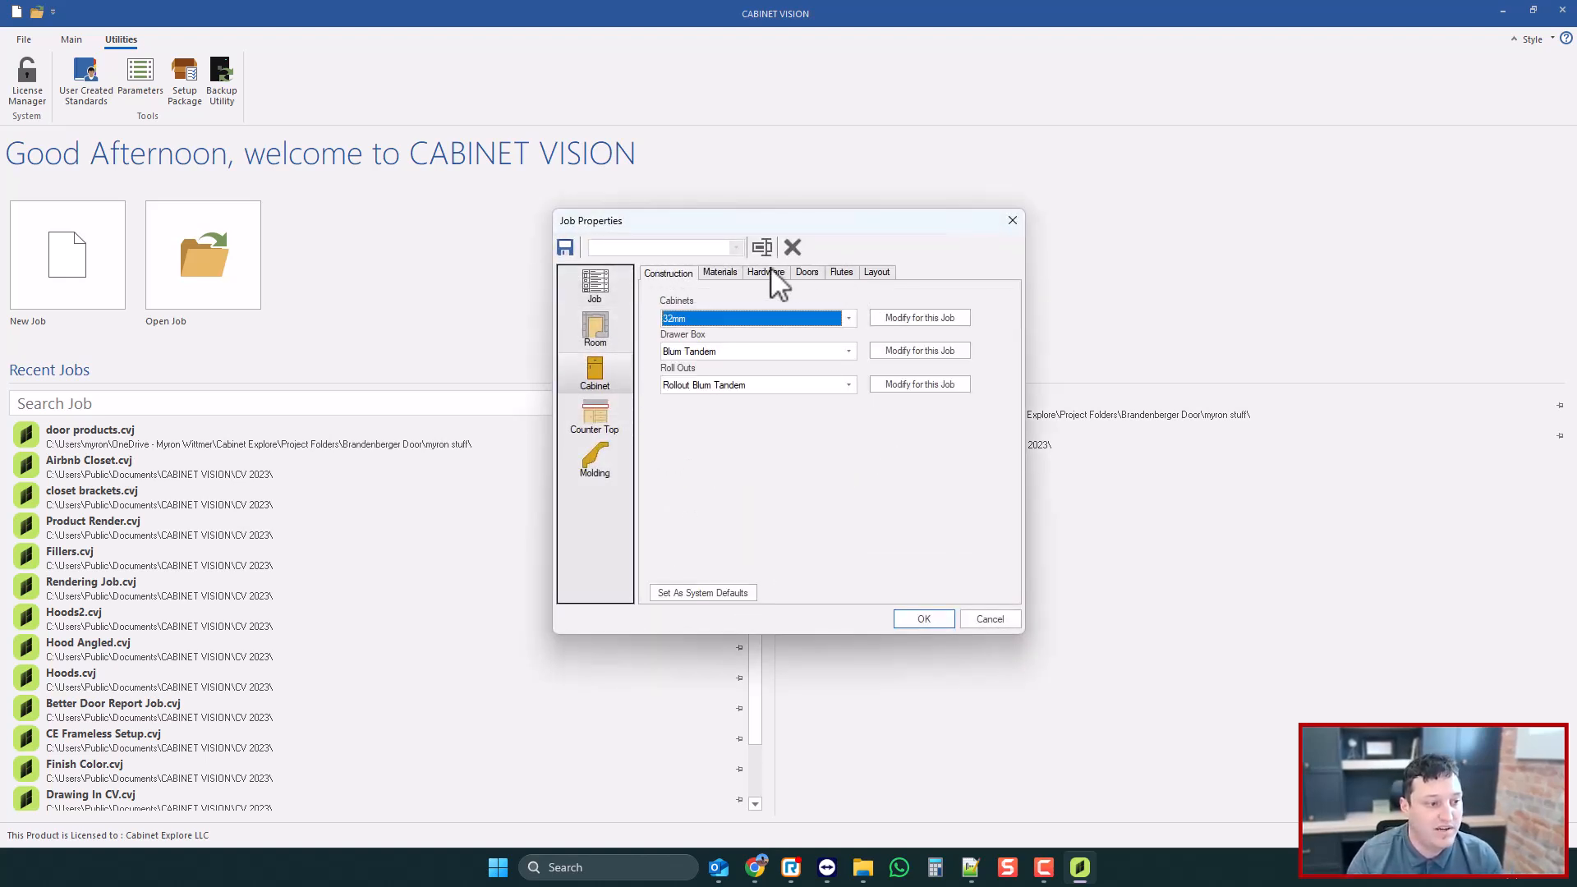
- Switch to the browser and read the Q&A post on excluding _noCnc cabinets from reports, including the full replies
{"action": "left_click", "coordinate": [790, 868]}
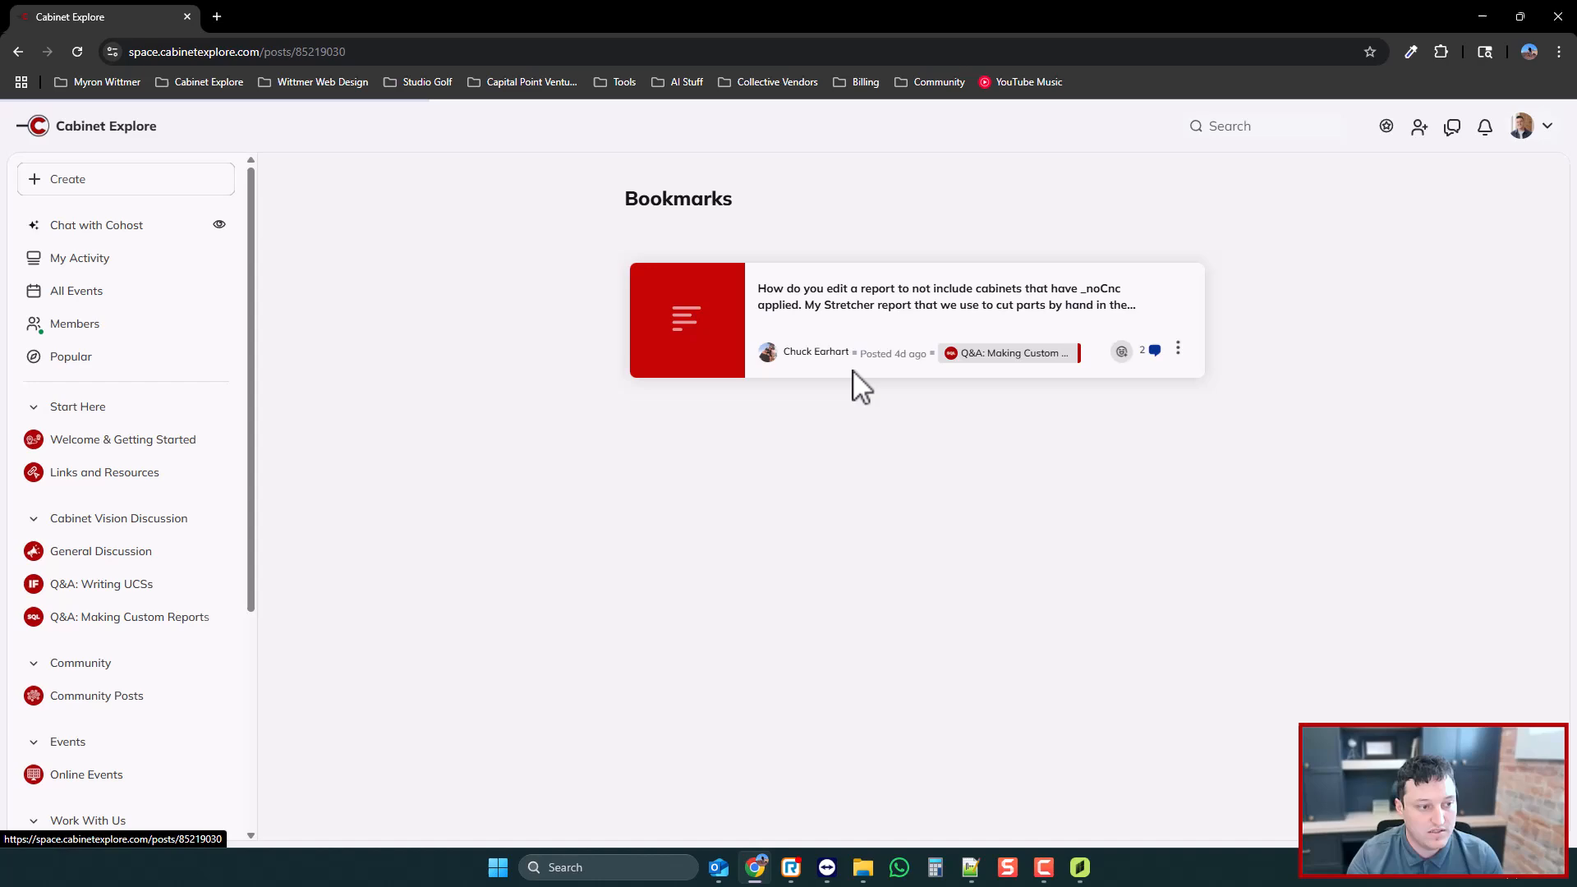
{"action": "left_click", "coordinate": [855, 381]}
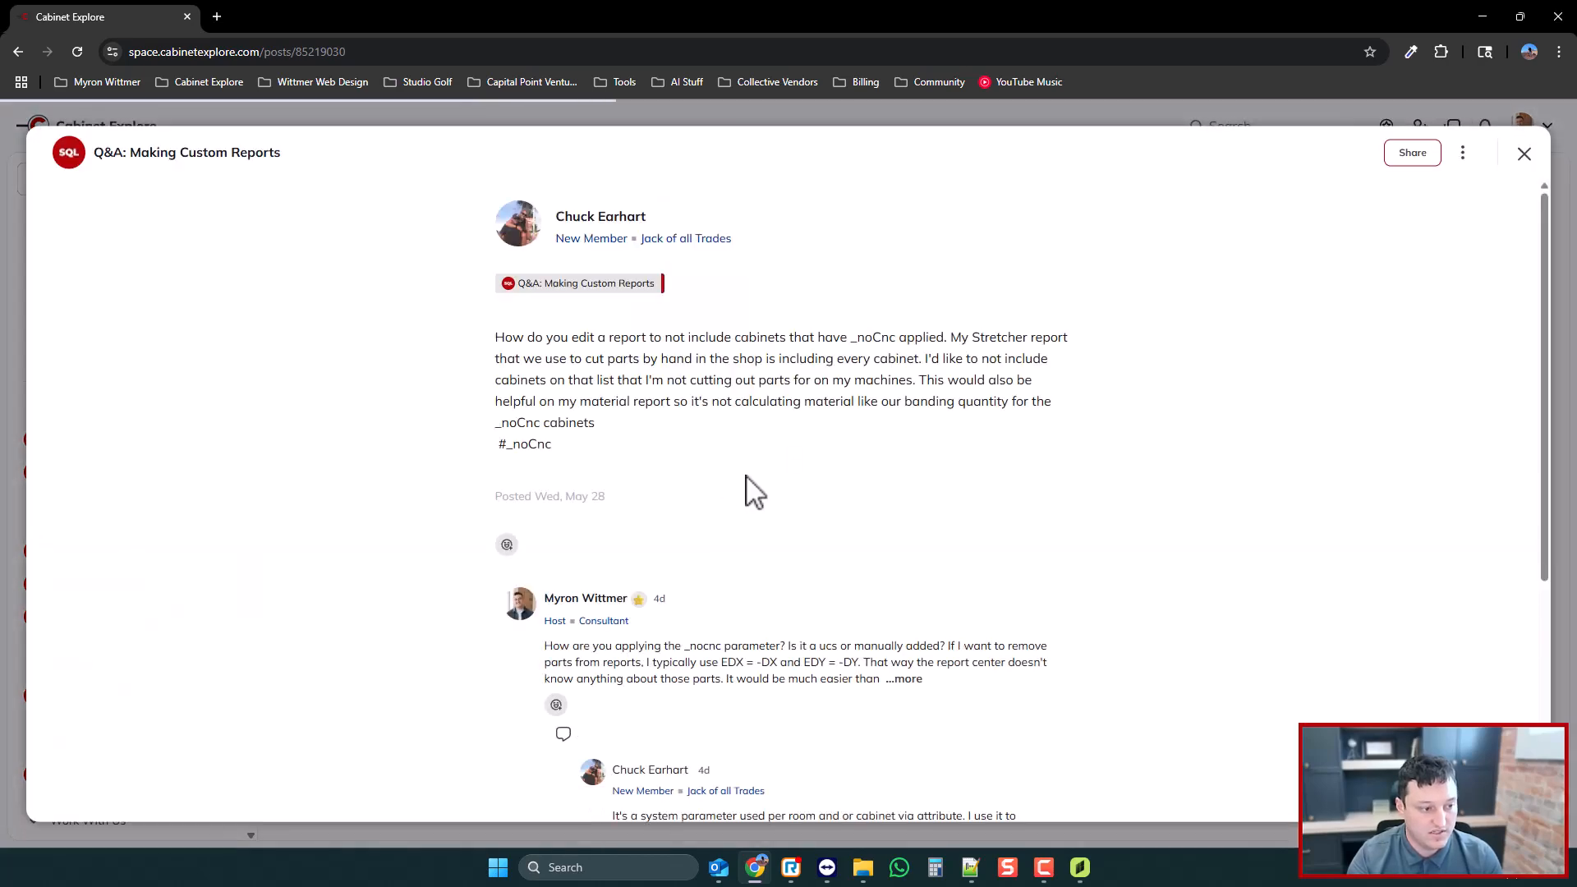
{"action": "scroll", "coordinate": [754, 492], "scroll_direction": "down", "scroll_amount": 5}
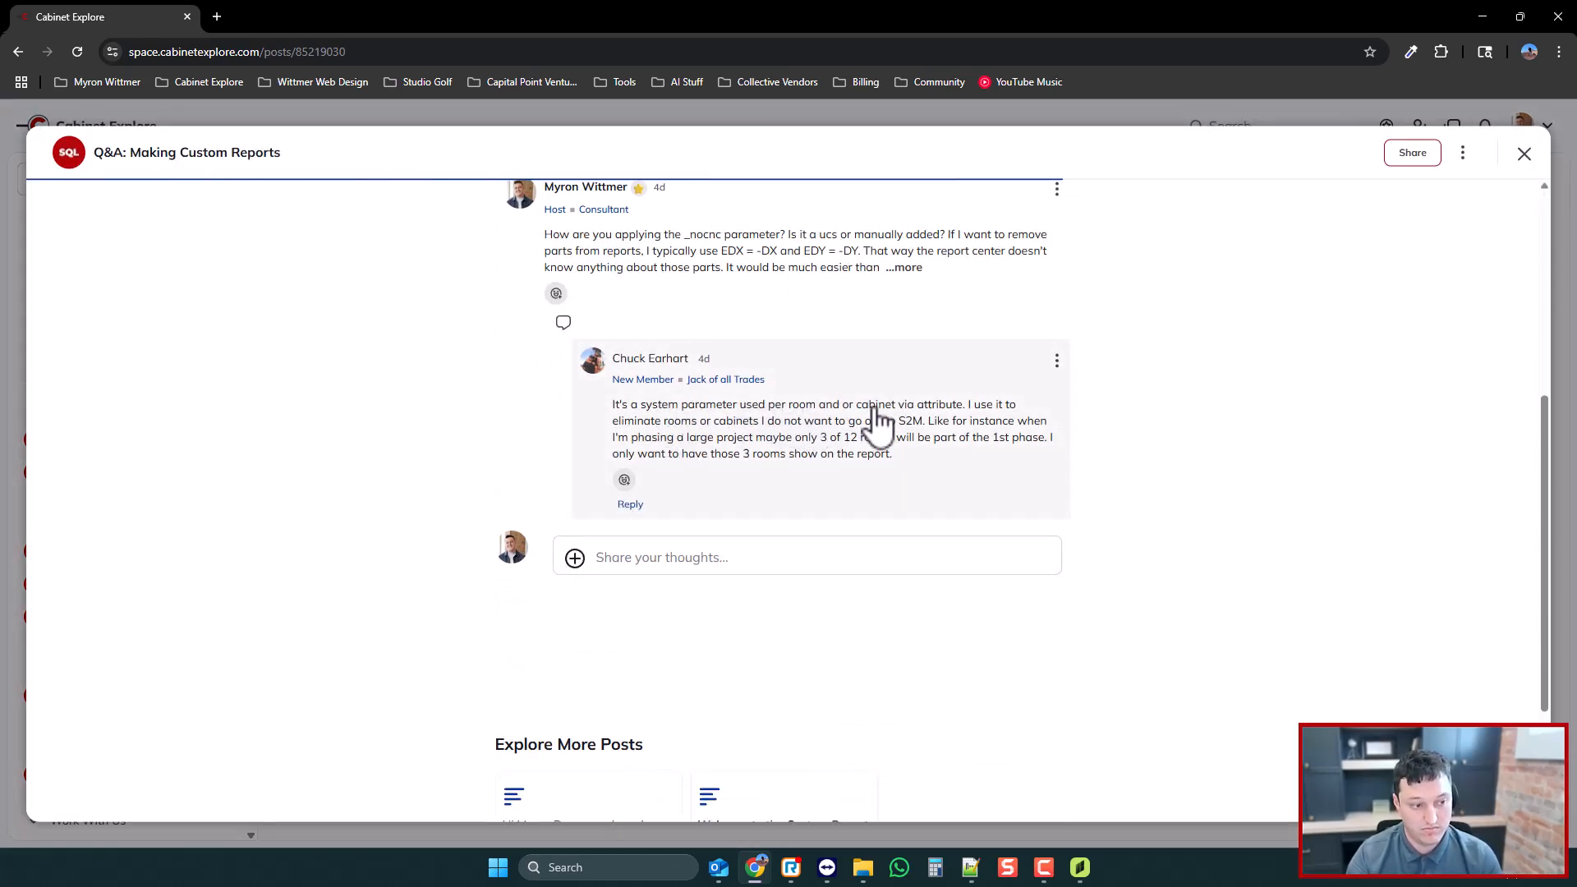
{"action": "scroll", "coordinate": [912, 432], "scroll_direction": "up", "scroll_amount": 2}
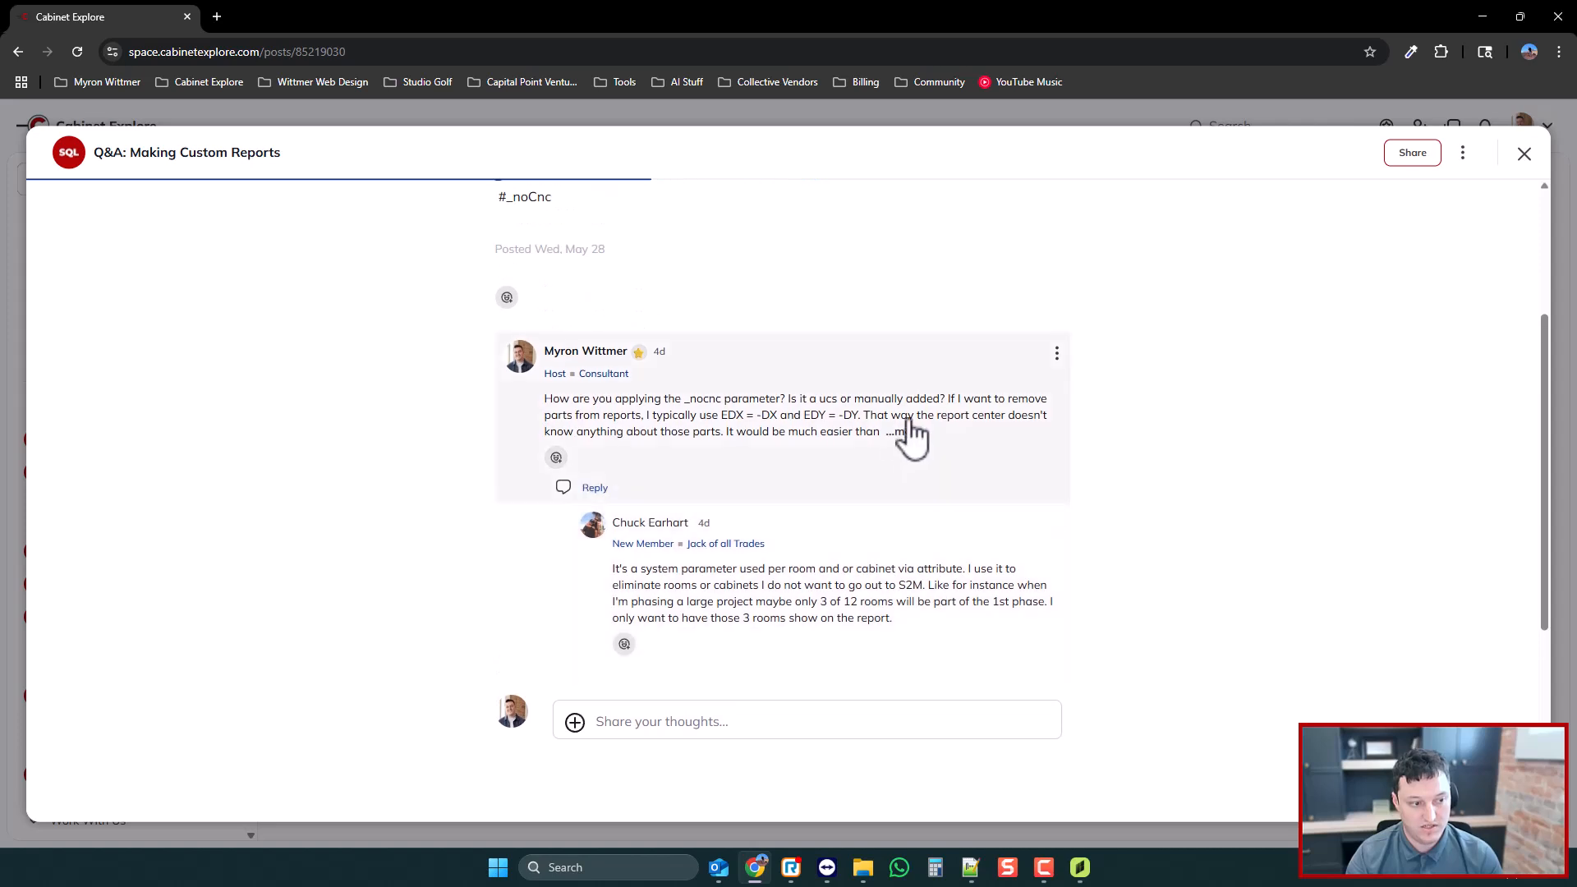
{"action": "left_click", "coordinate": [904, 430]}
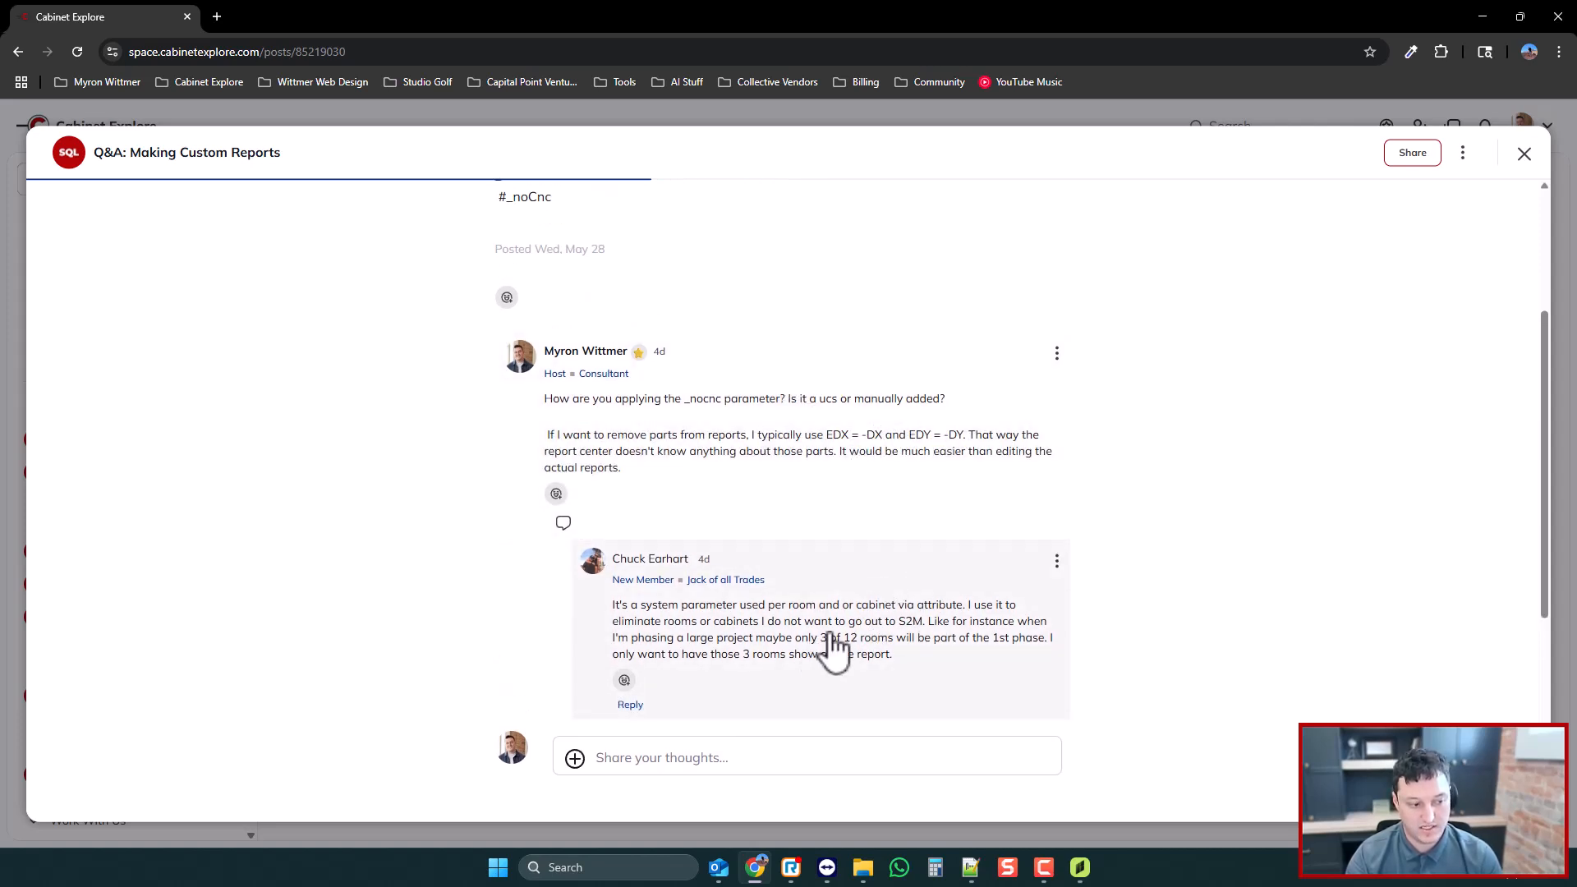
{"action": "left_click", "coordinate": [1483, 17]}
- Create the new job with its preset properties and draw a horizontal wall about 131 long in plan view
{"action": "left_click", "coordinate": [919, 620]}
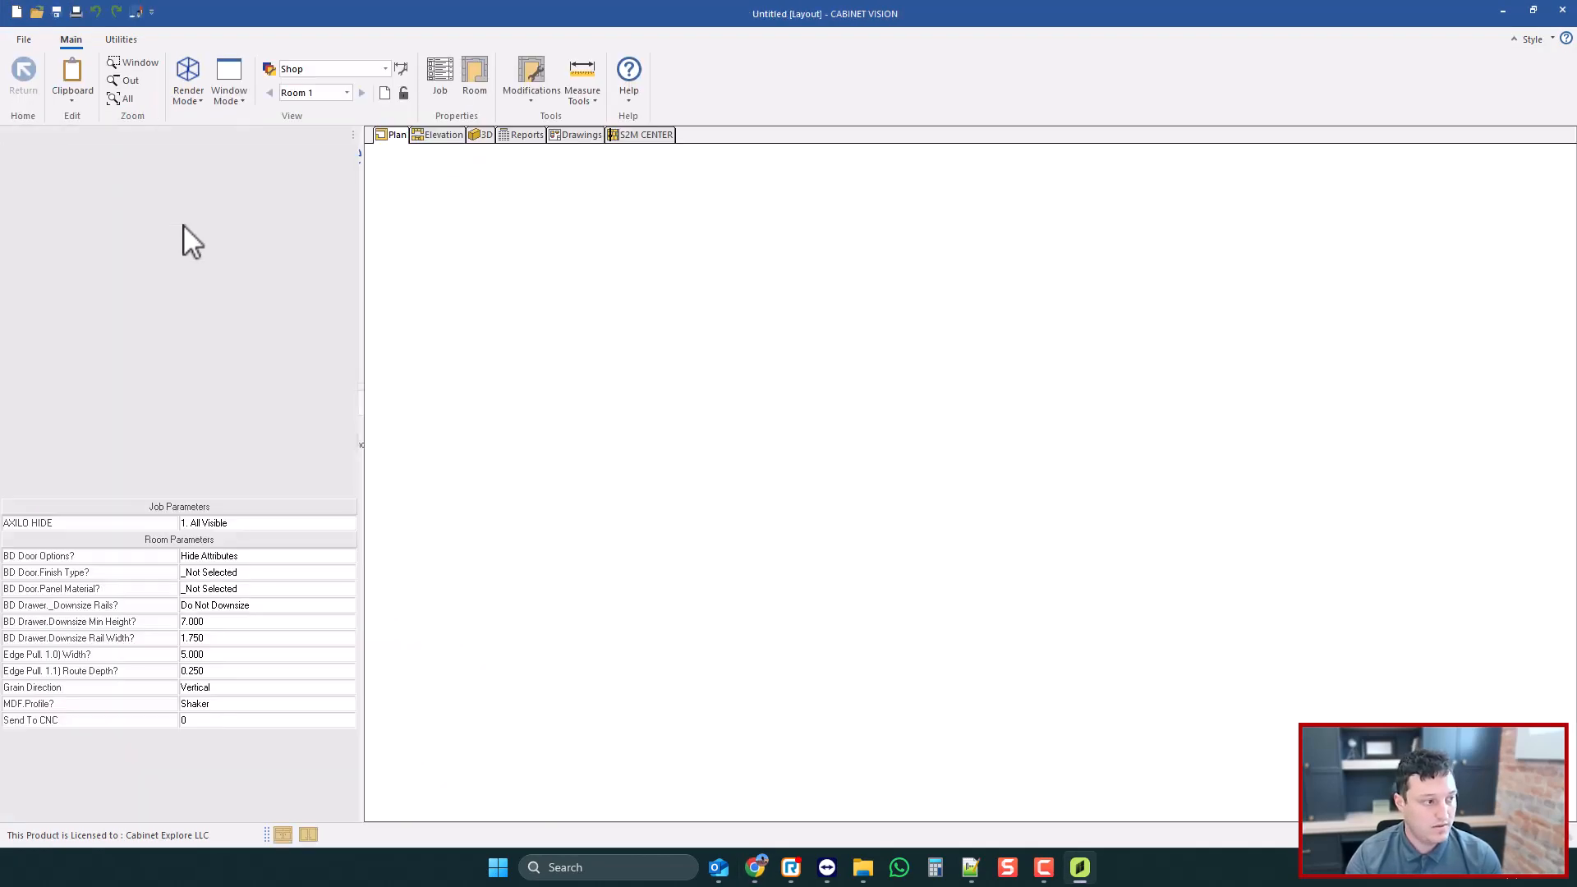
{"action": "left_click", "coordinate": [158, 168]}
{"action": "left_click", "coordinate": [679, 305]}
{"action": "left_click", "coordinate": [1183, 305]}
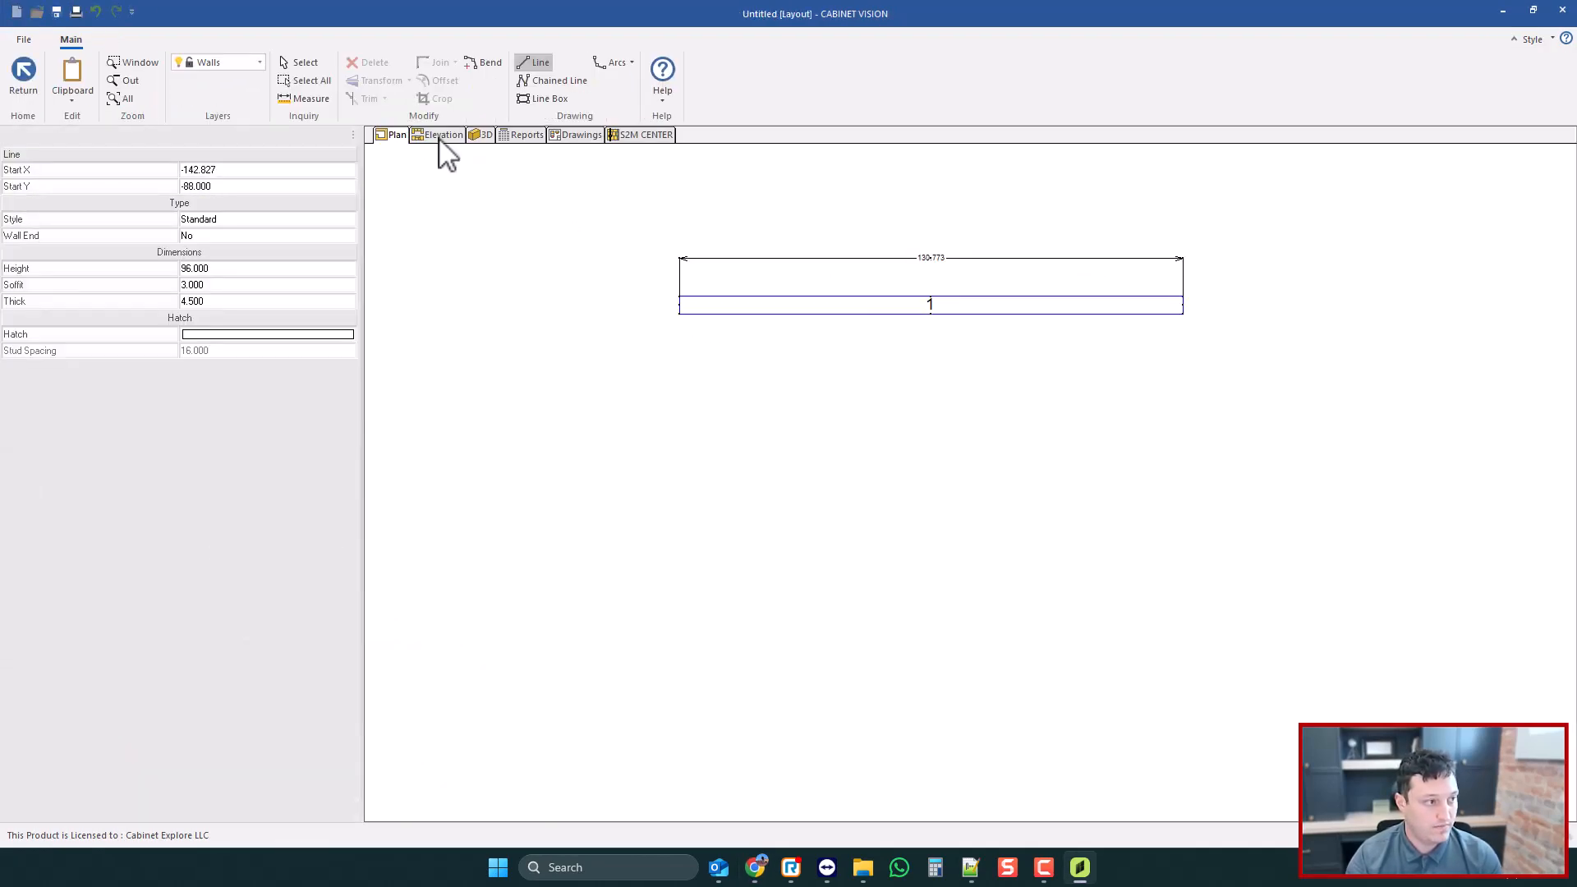
- Place a 30 wide by 30 high two-door upper cabinet on Wall 1 in elevation, 48 from the wall's left end
{"action": "left_click", "coordinate": [444, 136]}
{"action": "left_click", "coordinate": [301, 836]}
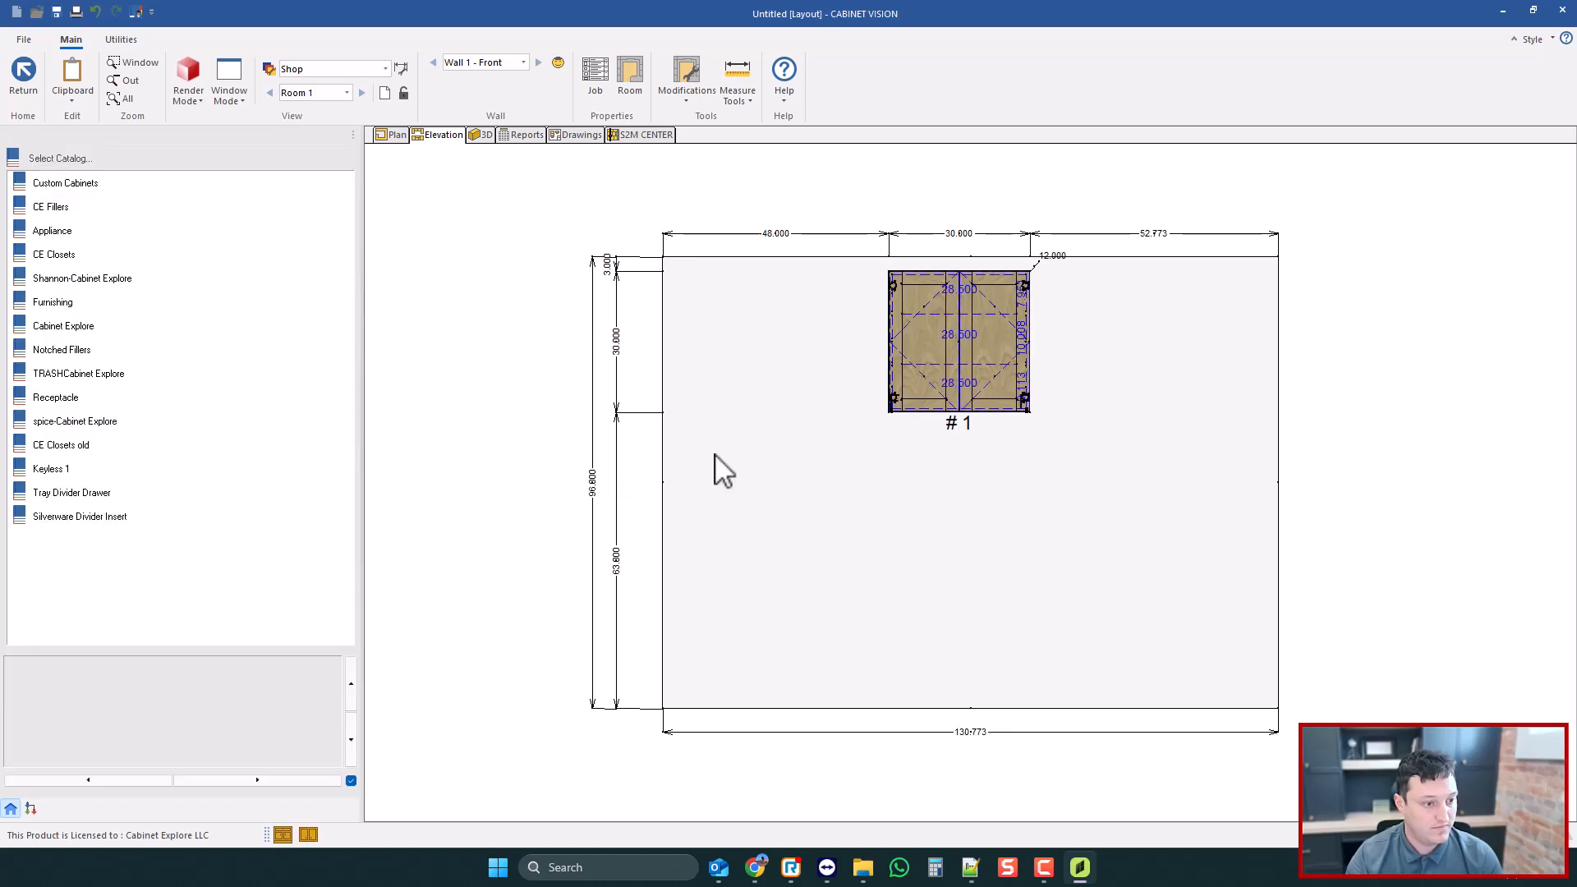
{"action": "key", "text": "Escape"}
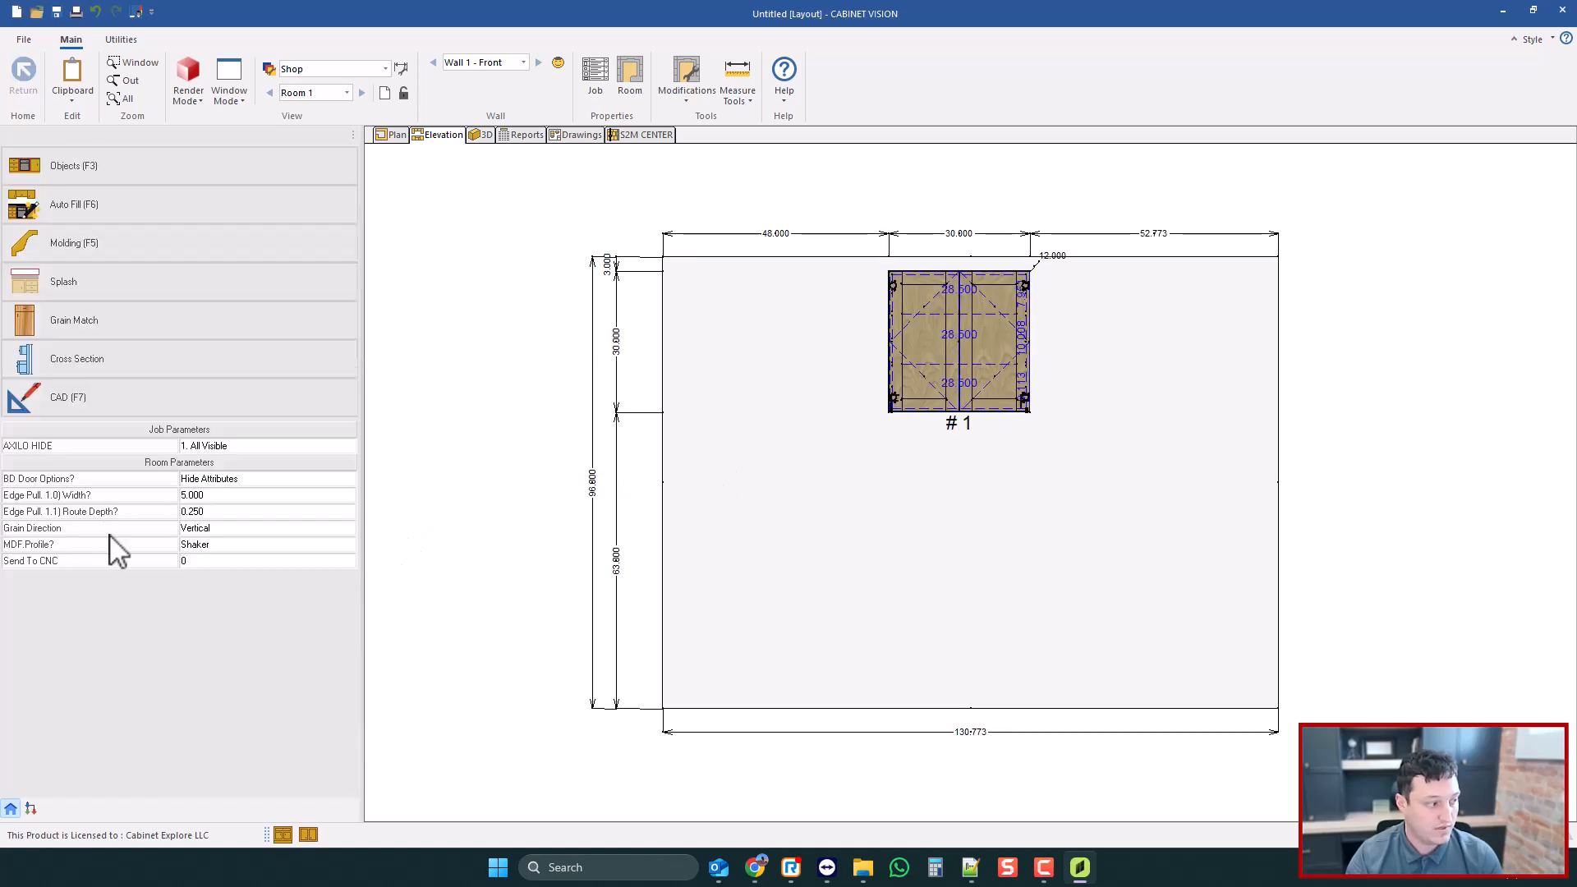
- Open the value of the Send To CNC room parameter for editing
{"action": "left_click", "coordinate": [213, 562]}
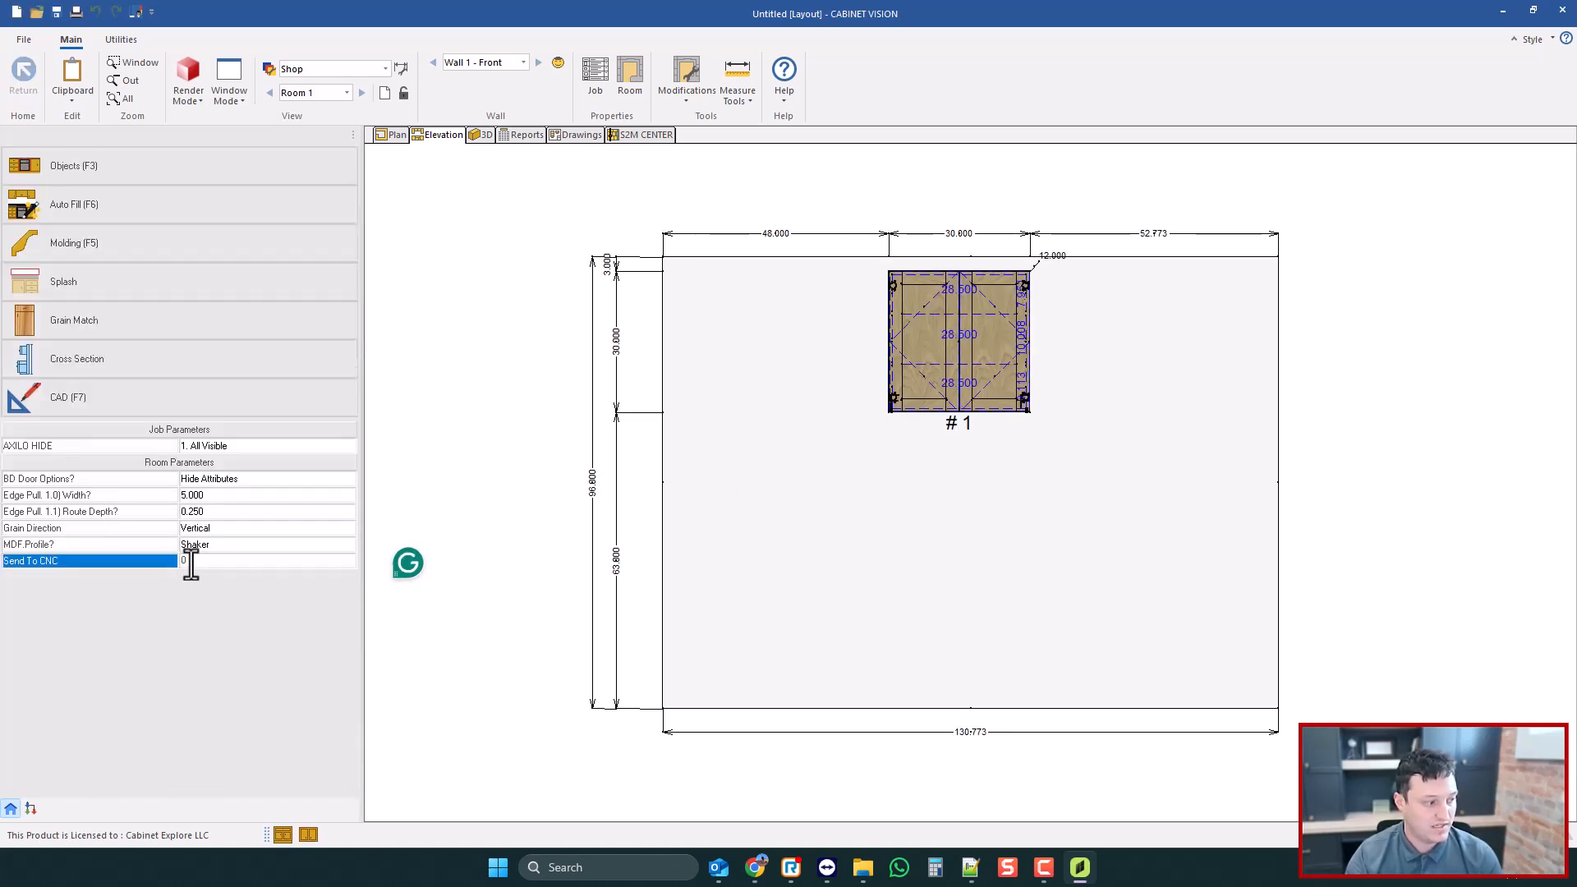
- Close the current untitled job without saving its changes
{"action": "left_click", "coordinate": [535, 446]}
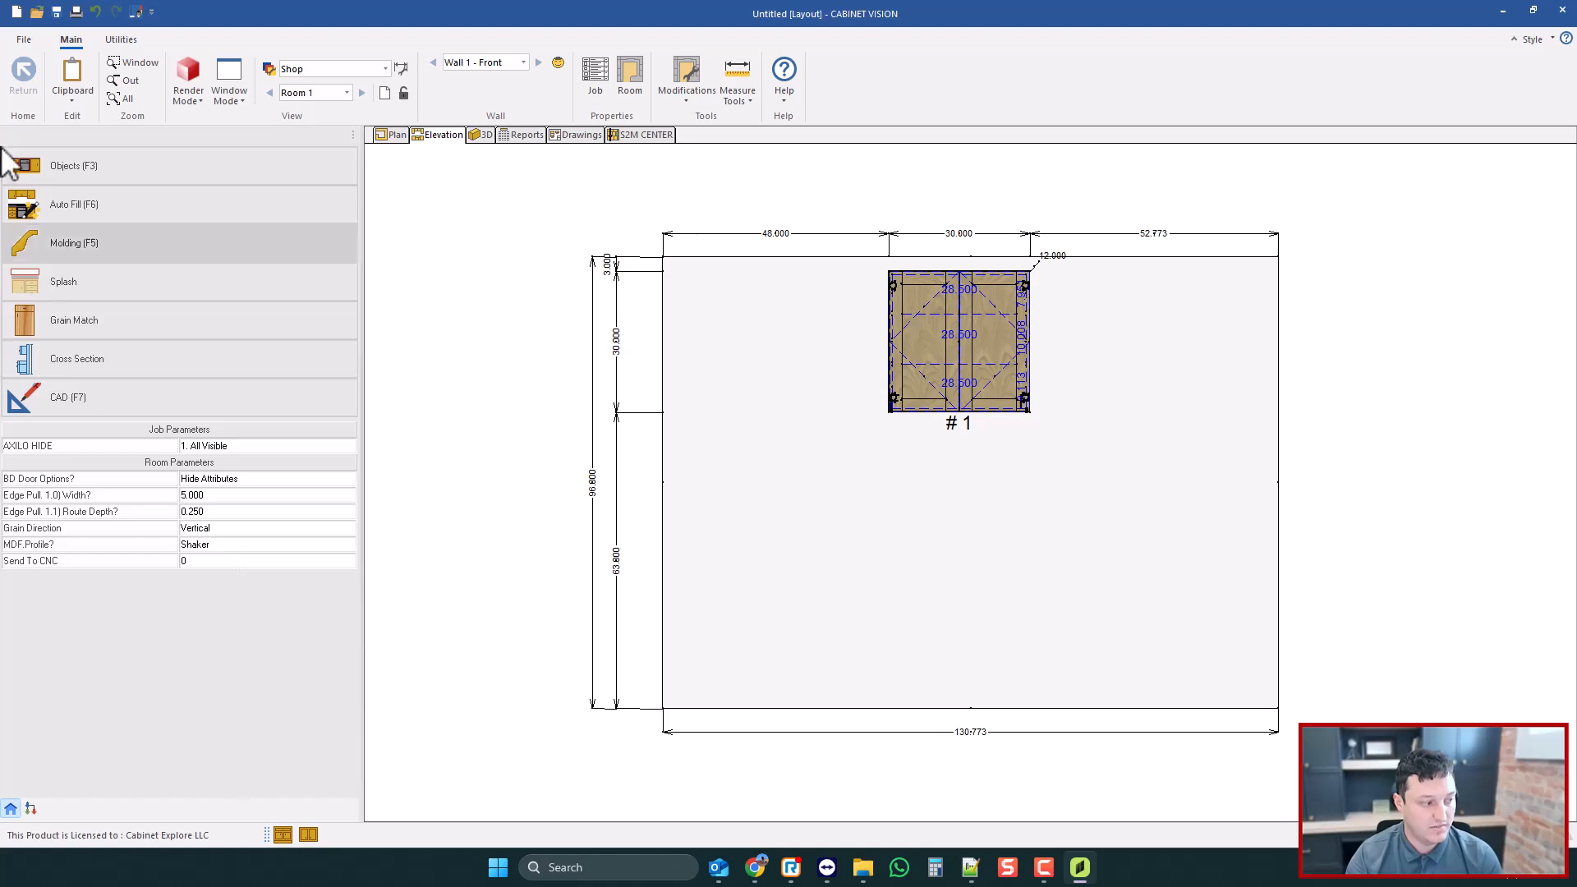
{"action": "left_click", "coordinate": [24, 39]}
{"action": "left_click", "coordinate": [32, 140]}
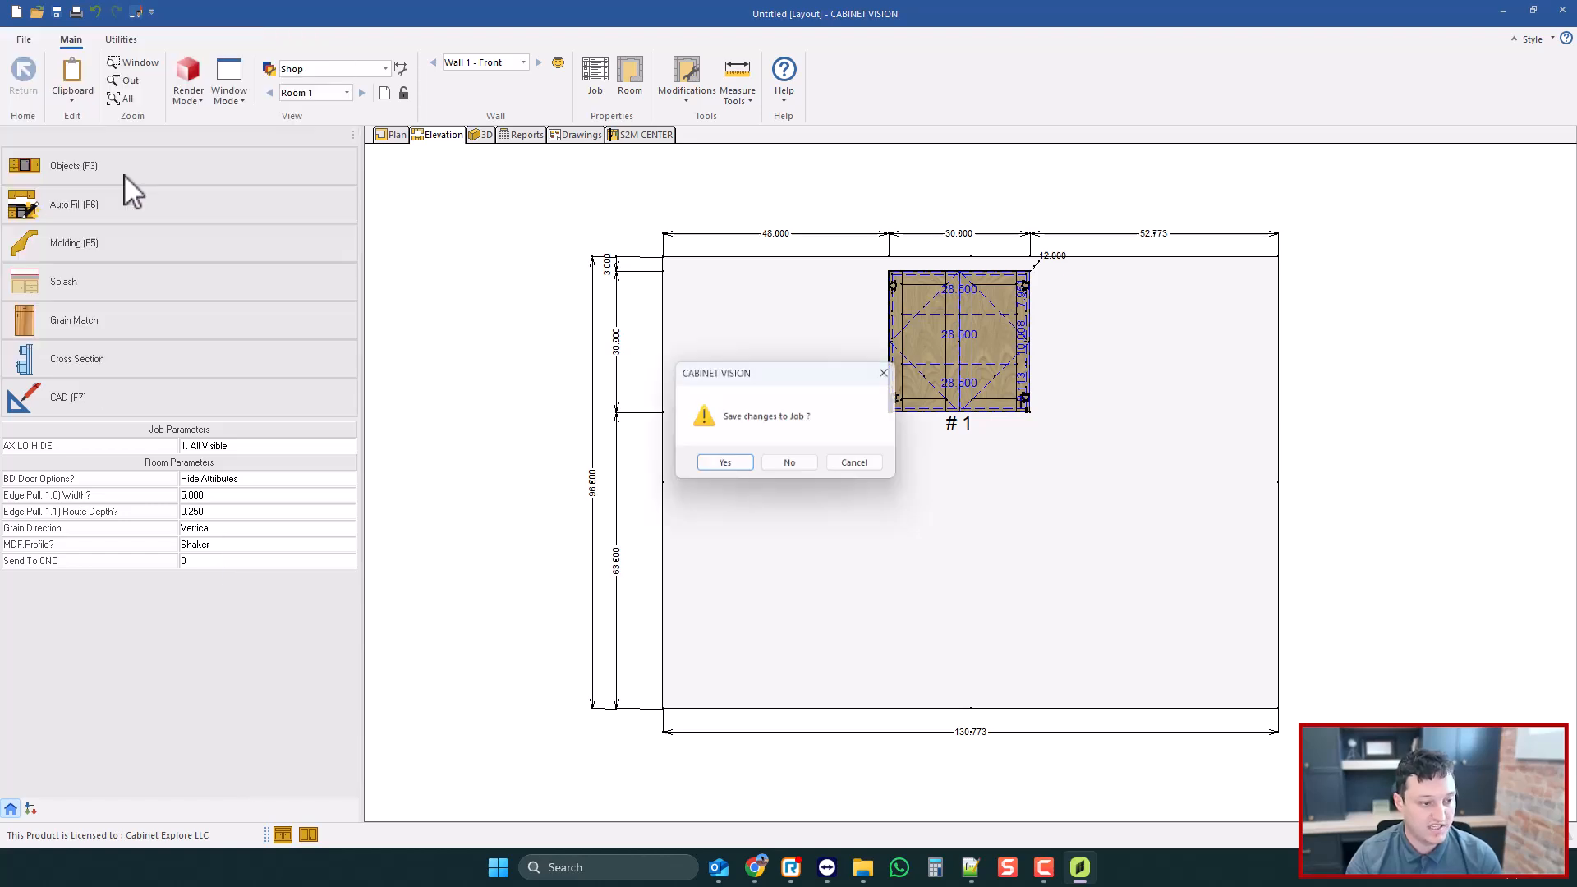
{"action": "left_click", "coordinate": [791, 463]}
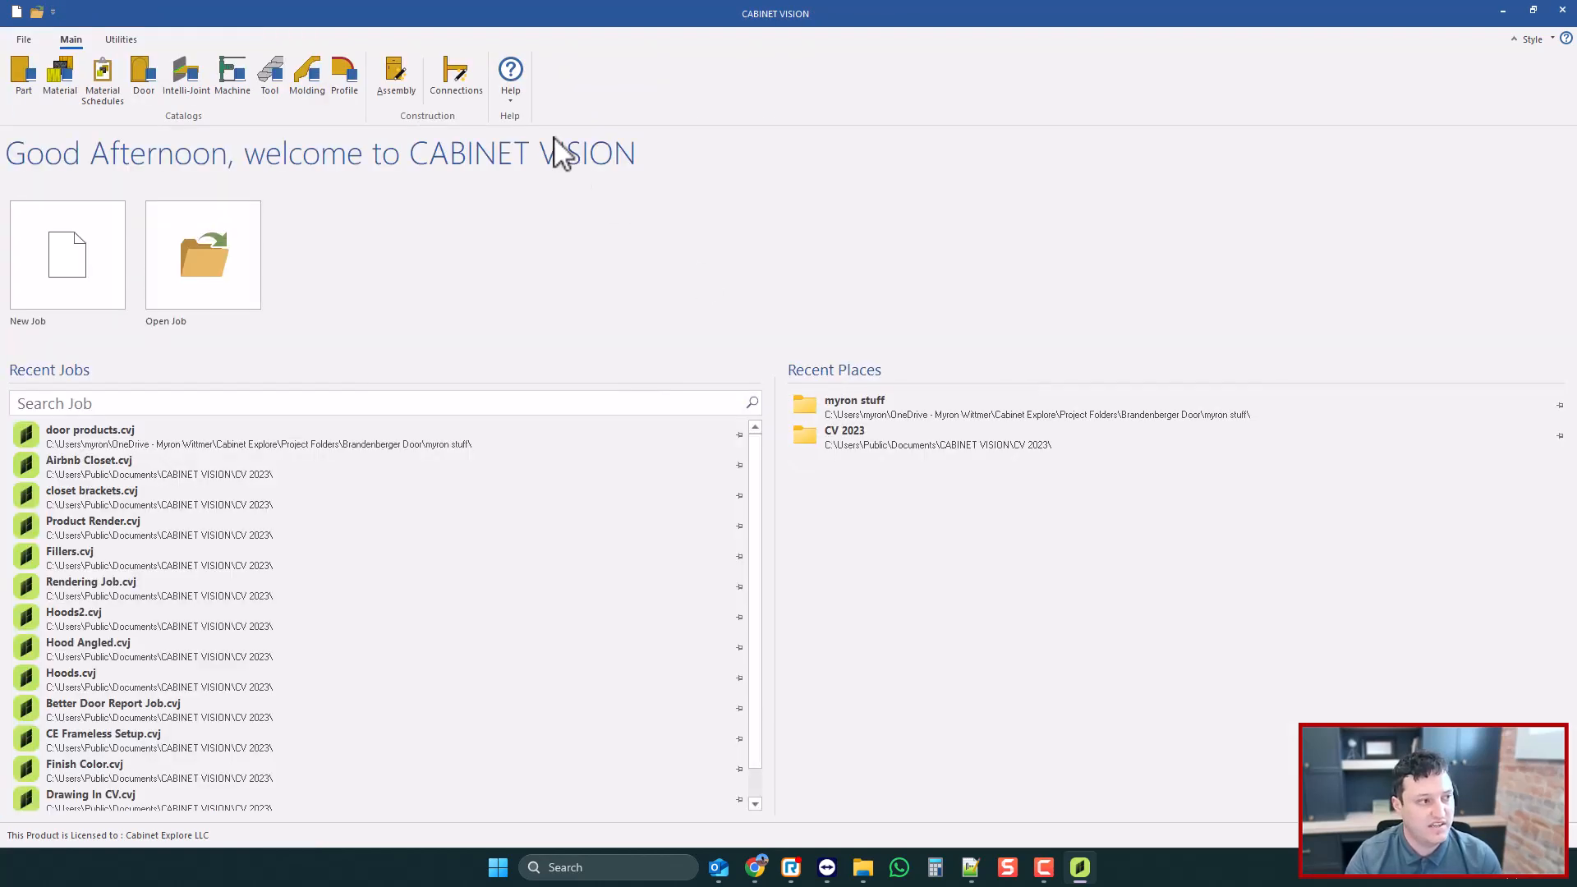
- Add the <lst> prefix to the Send To CNC system parameter so its value reads "<lst>Send To CNC=1|Do Not Send To CNC=0"
{"action": "left_click", "coordinate": [121, 39]}
{"action": "left_click", "coordinate": [141, 76]}
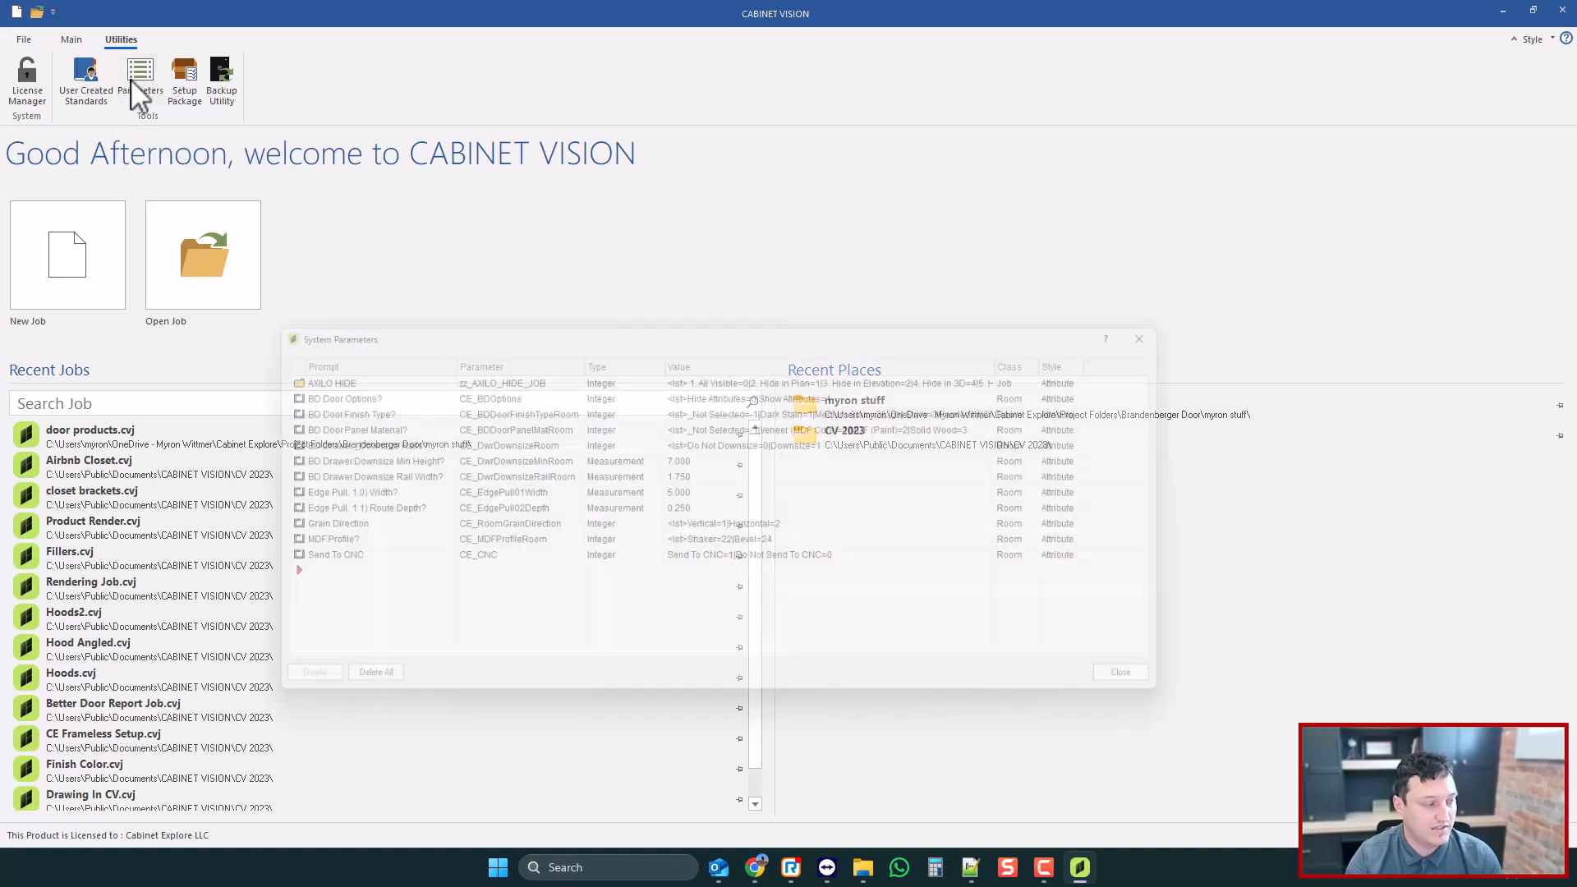
{"action": "left_click", "coordinate": [773, 569]}
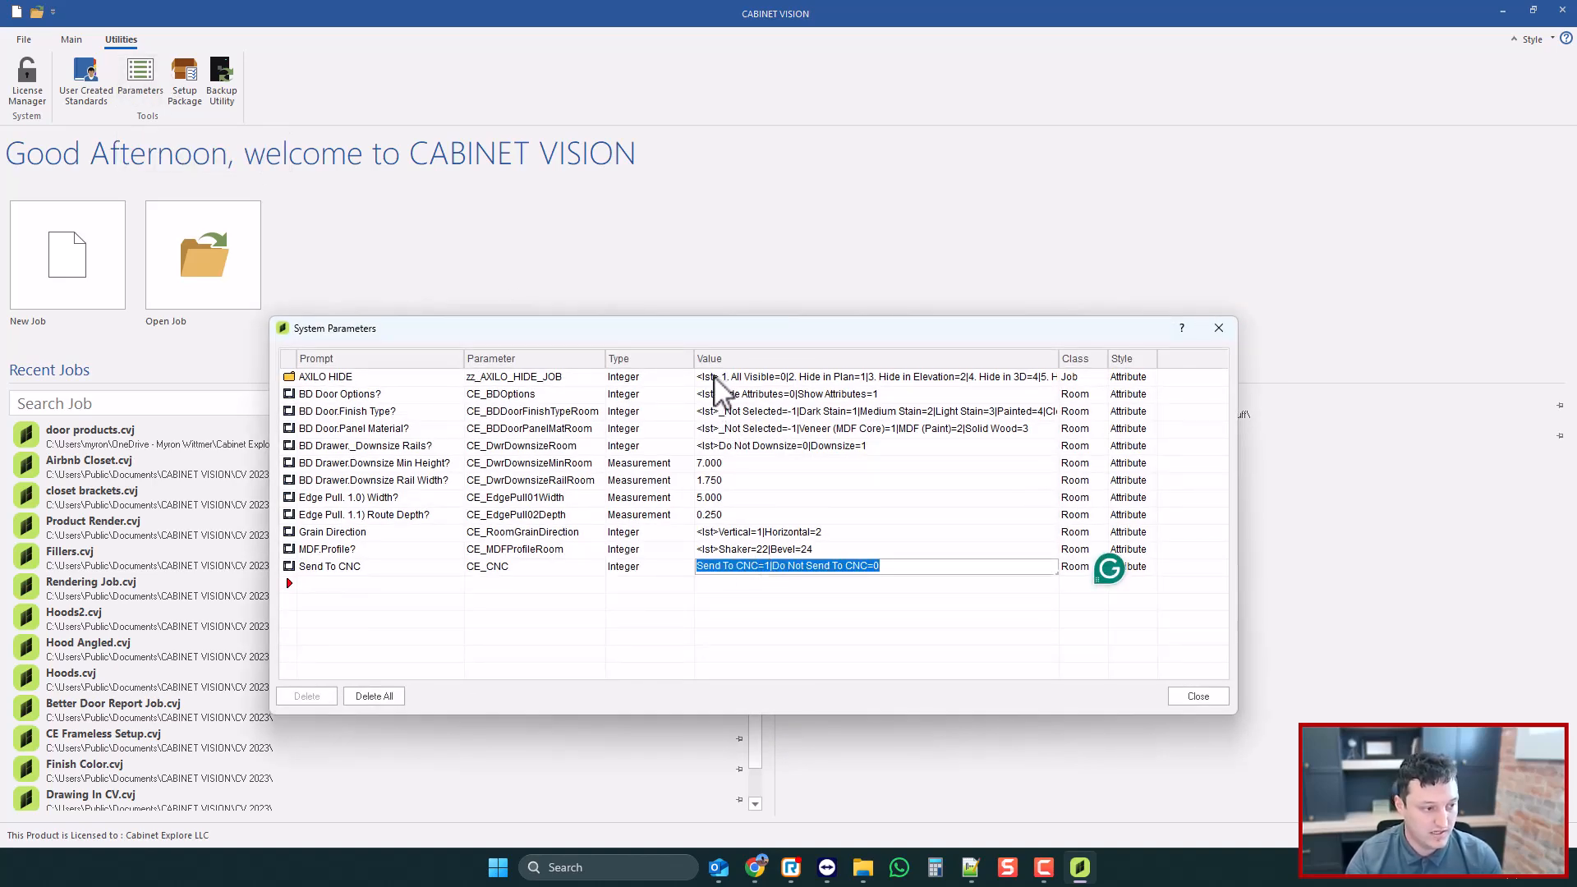
{"action": "left_click", "coordinate": [699, 569]}
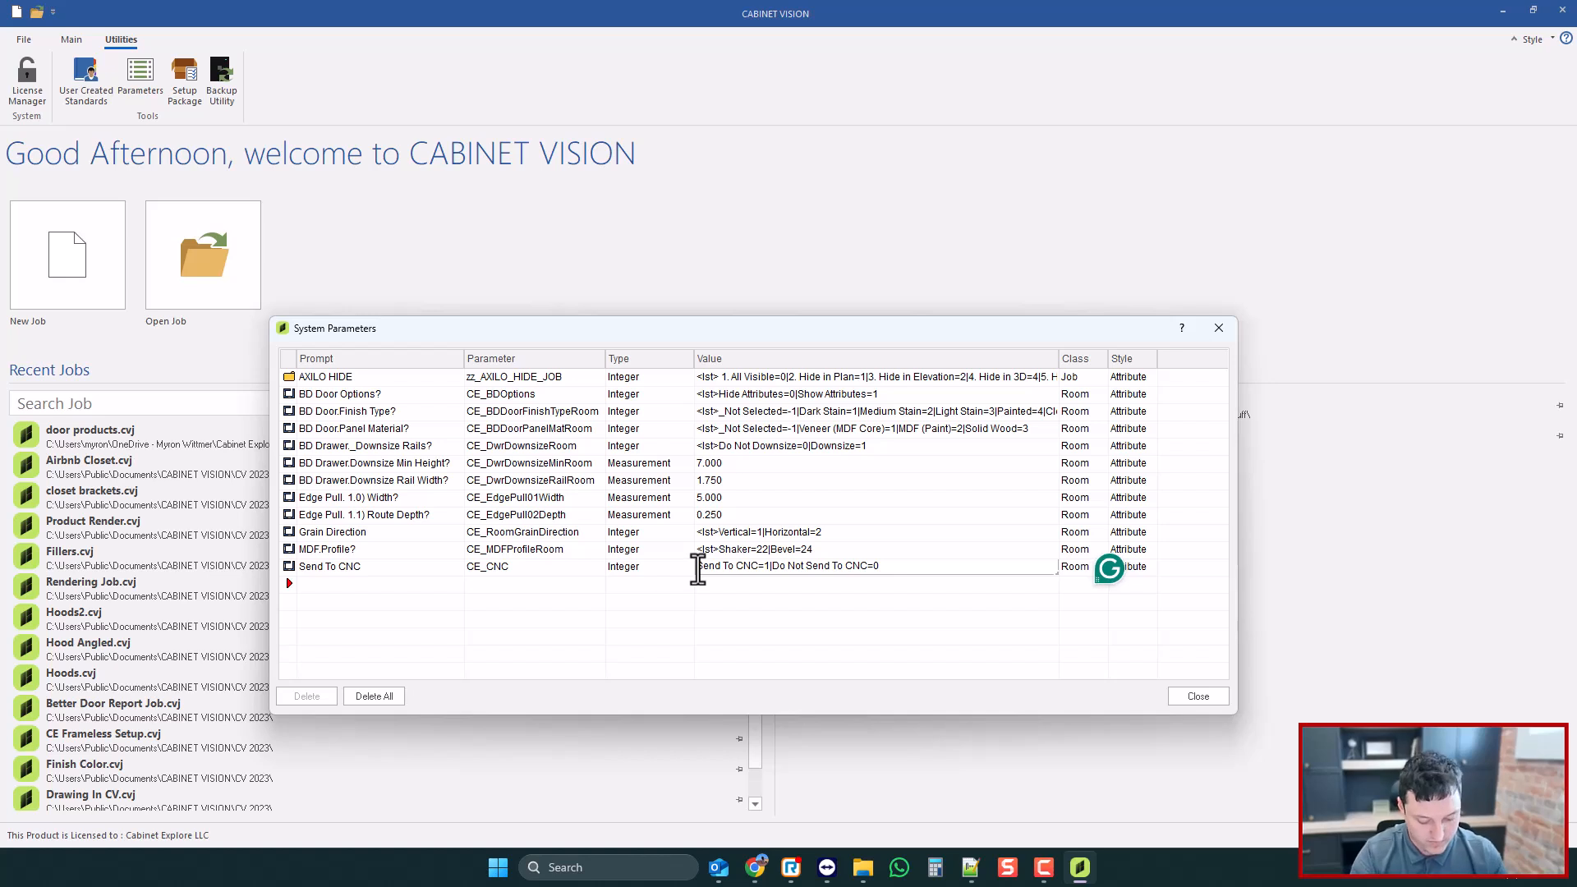
{"action": "type", "text": "<lst>"}
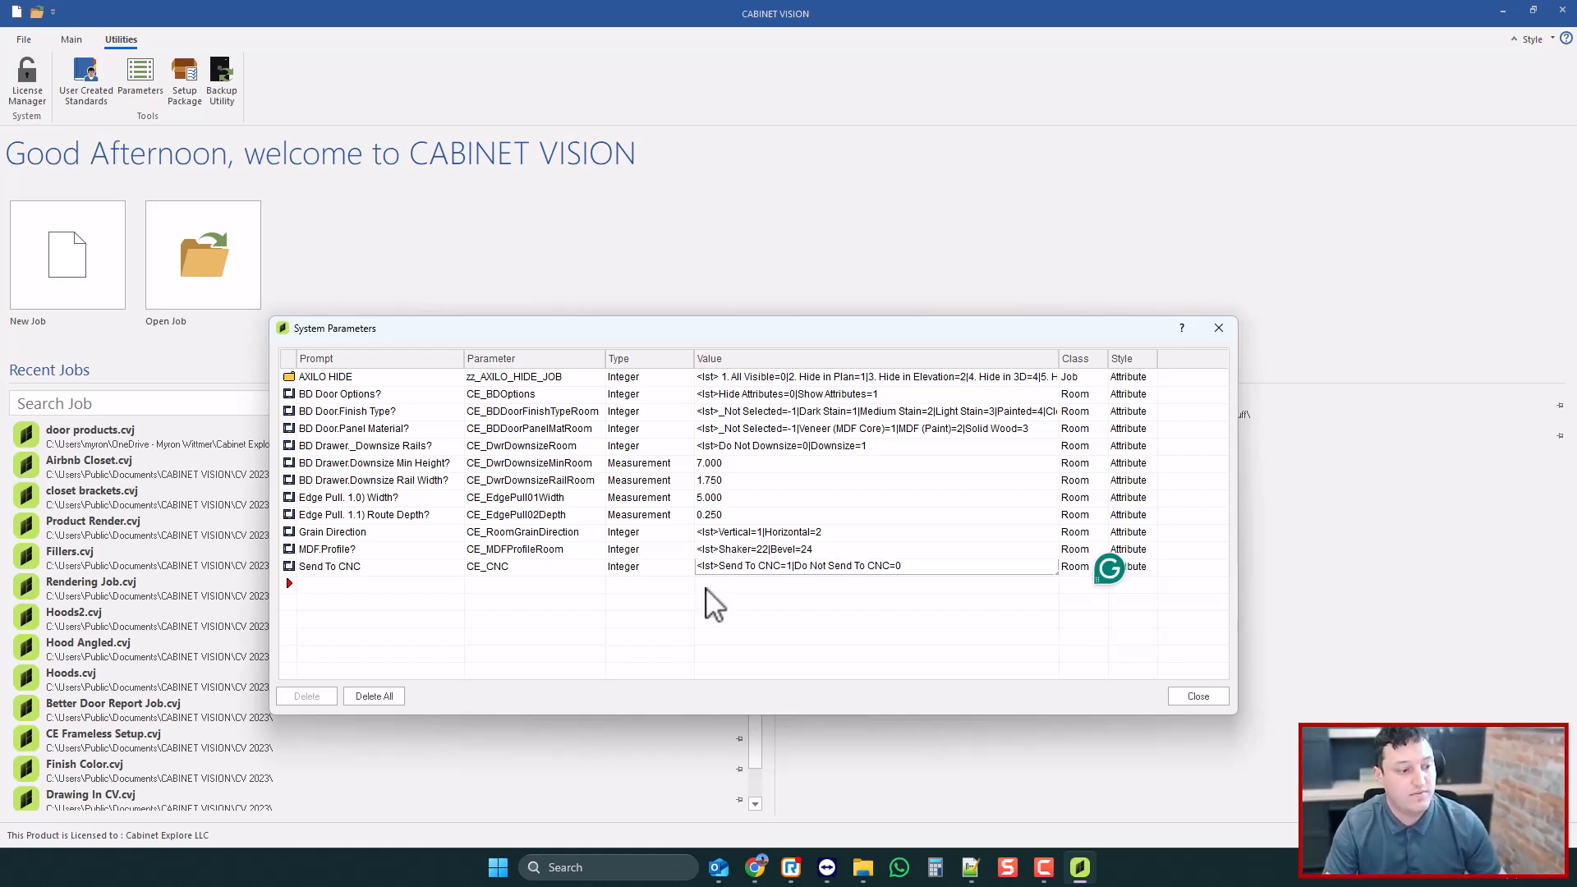
{"action": "left_click", "coordinate": [724, 584]}
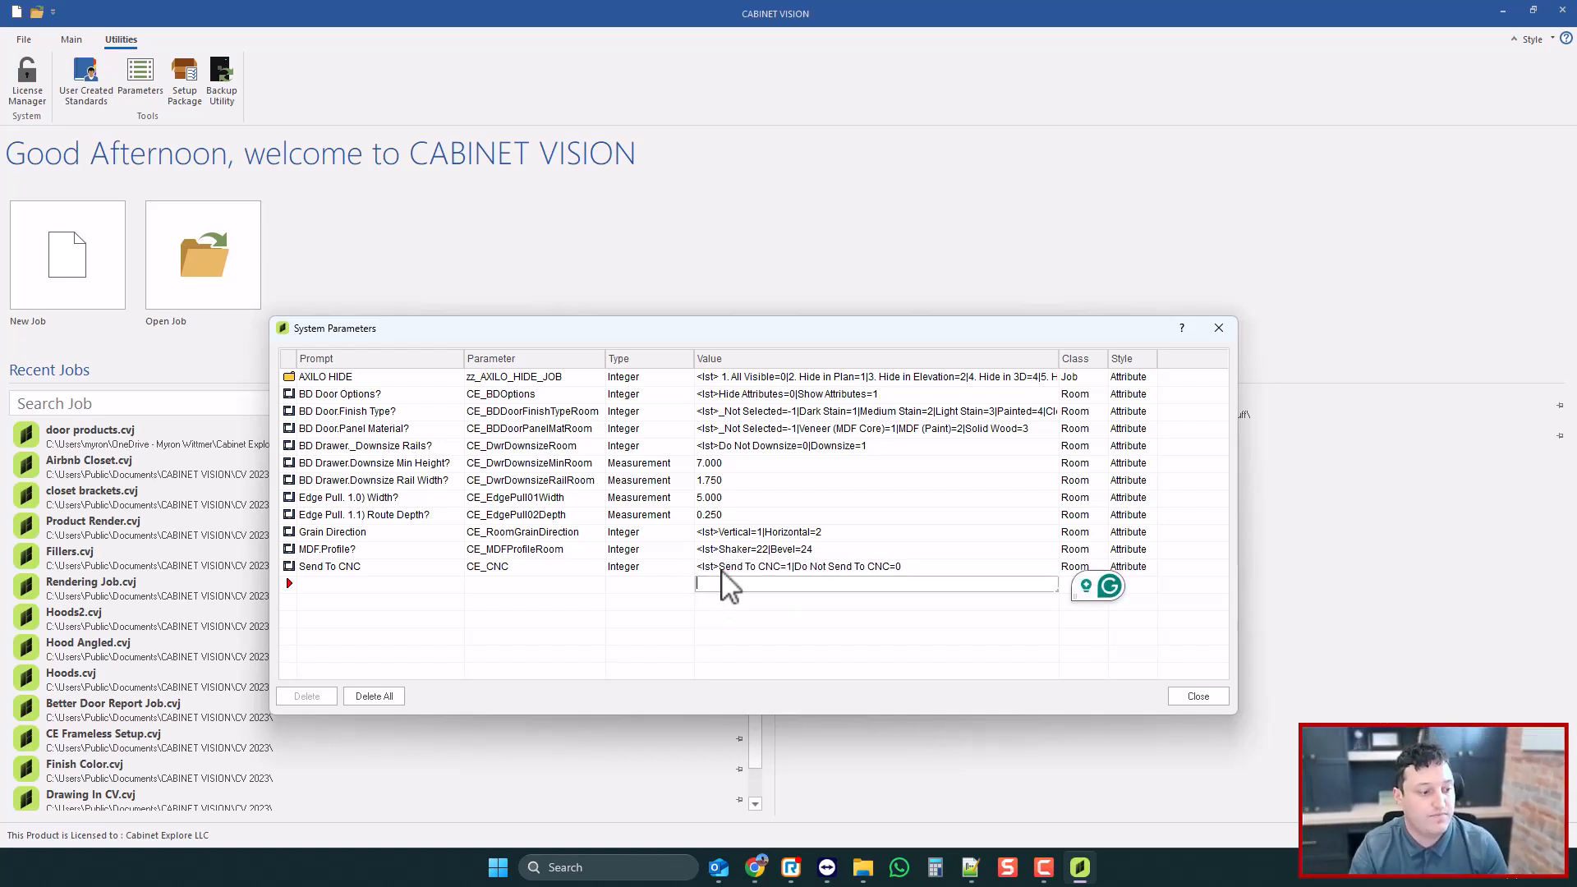
{"action": "left_click", "coordinate": [1196, 697]}
- Start a new job, draw one horizontal wall about 126 inches long, and show its front elevation
{"action": "left_click", "coordinate": [109, 264]}
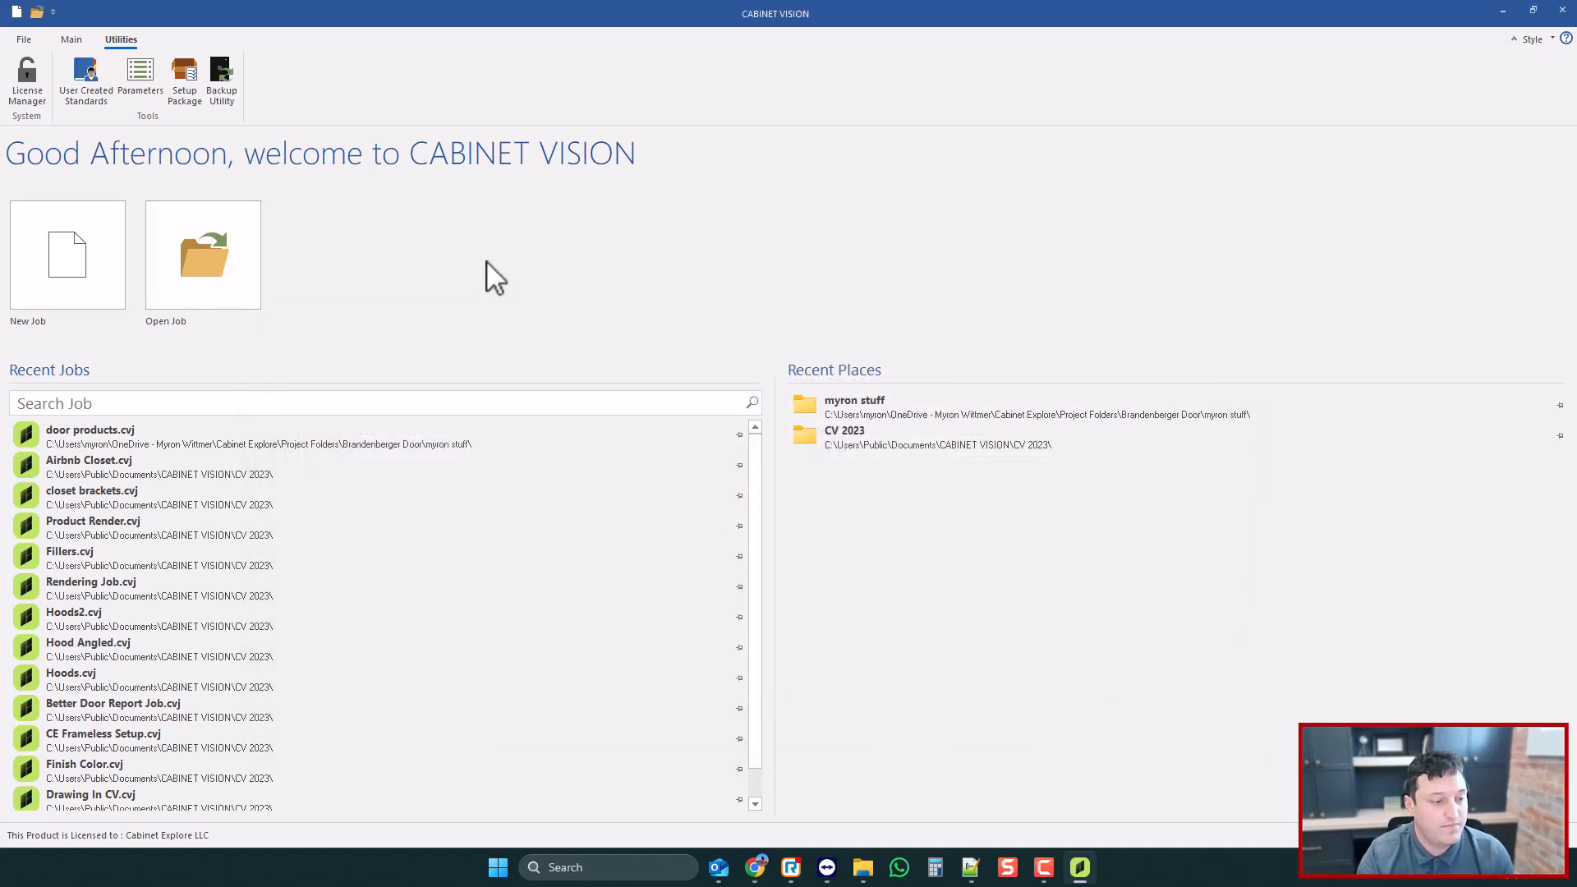
{"action": "left_click", "coordinate": [912, 614]}
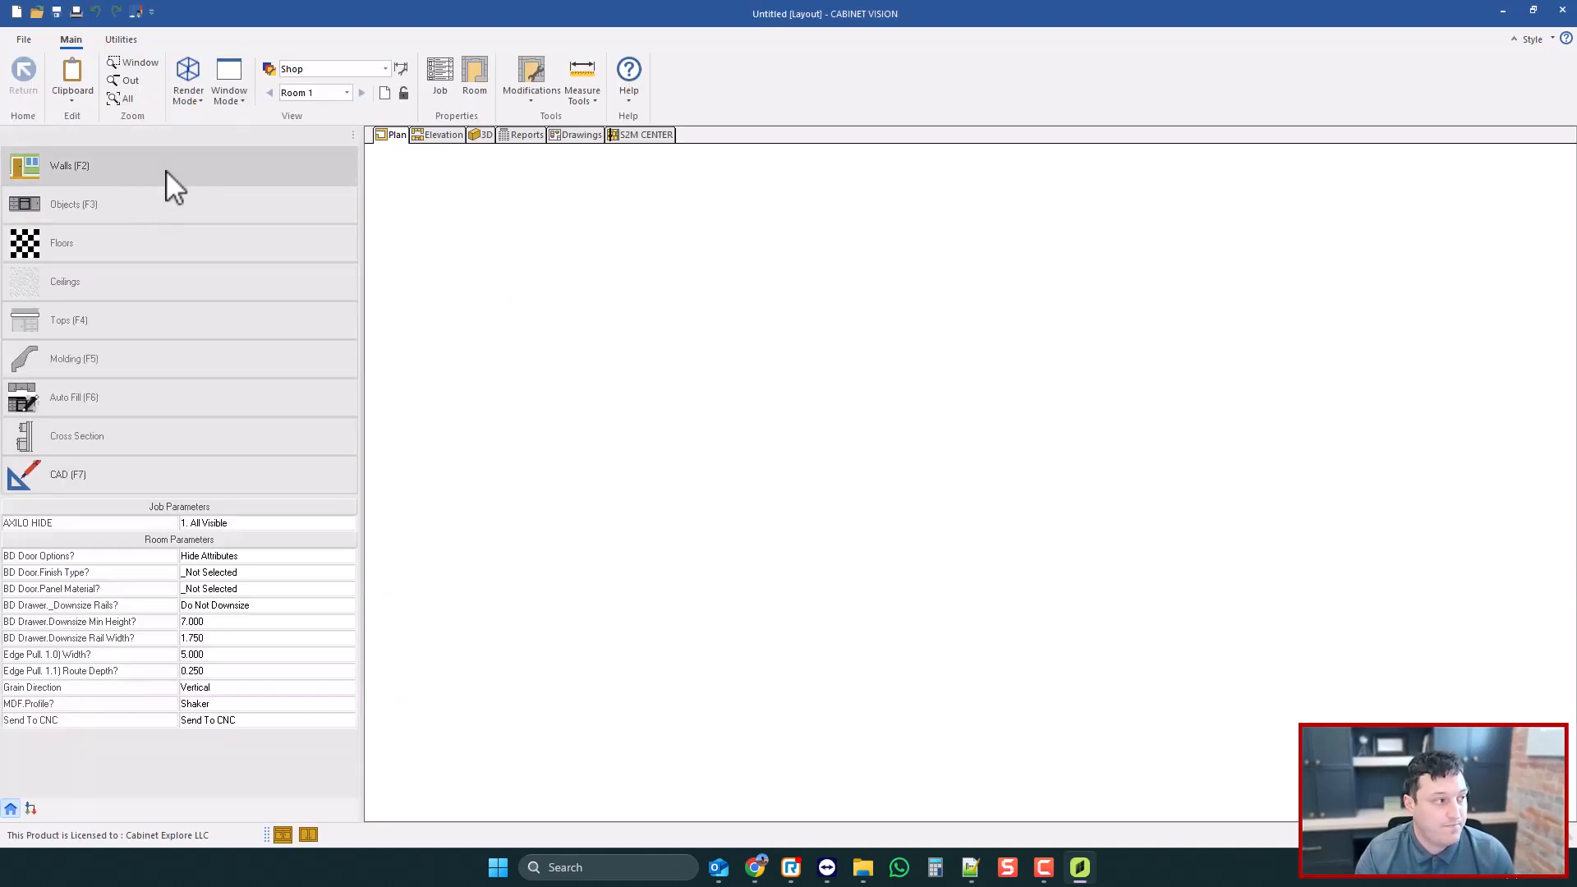
{"action": "left_click", "coordinate": [166, 170]}
{"action": "left_click", "coordinate": [677, 314]}
{"action": "left_click", "coordinate": [1161, 317]}
{"action": "left_click", "coordinate": [448, 135]}
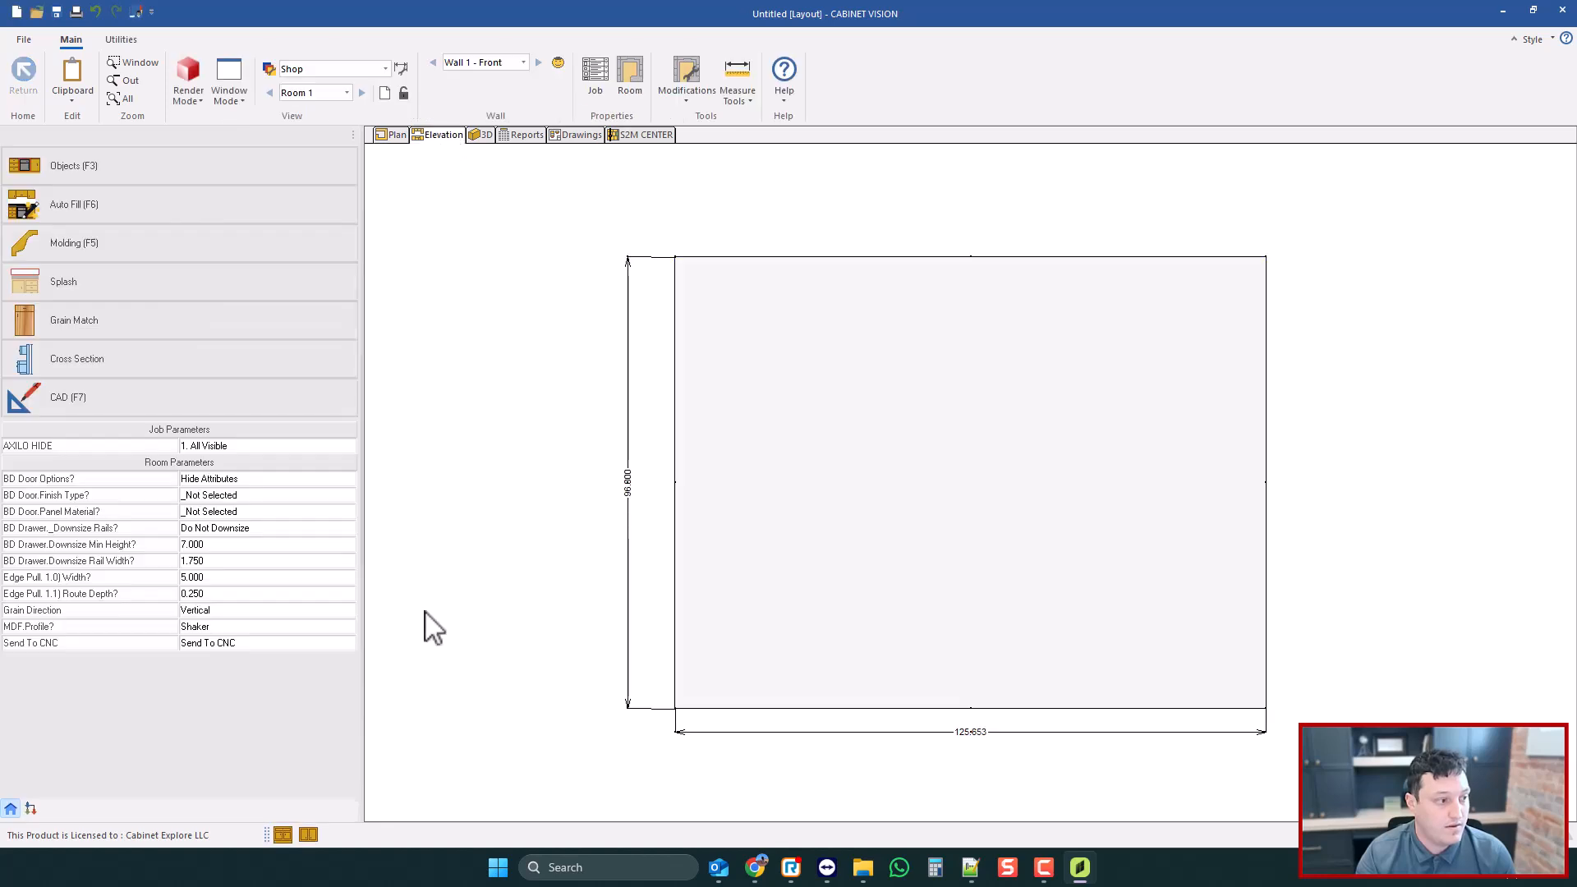
- Place a standard upper cabinet on the wall, 44 inches from its left end
{"action": "left_click", "coordinate": [299, 831]}
{"action": "left_click", "coordinate": [953, 410]}
{"action": "key", "text": "Escape"}
{"action": "key", "text": "Escape"}
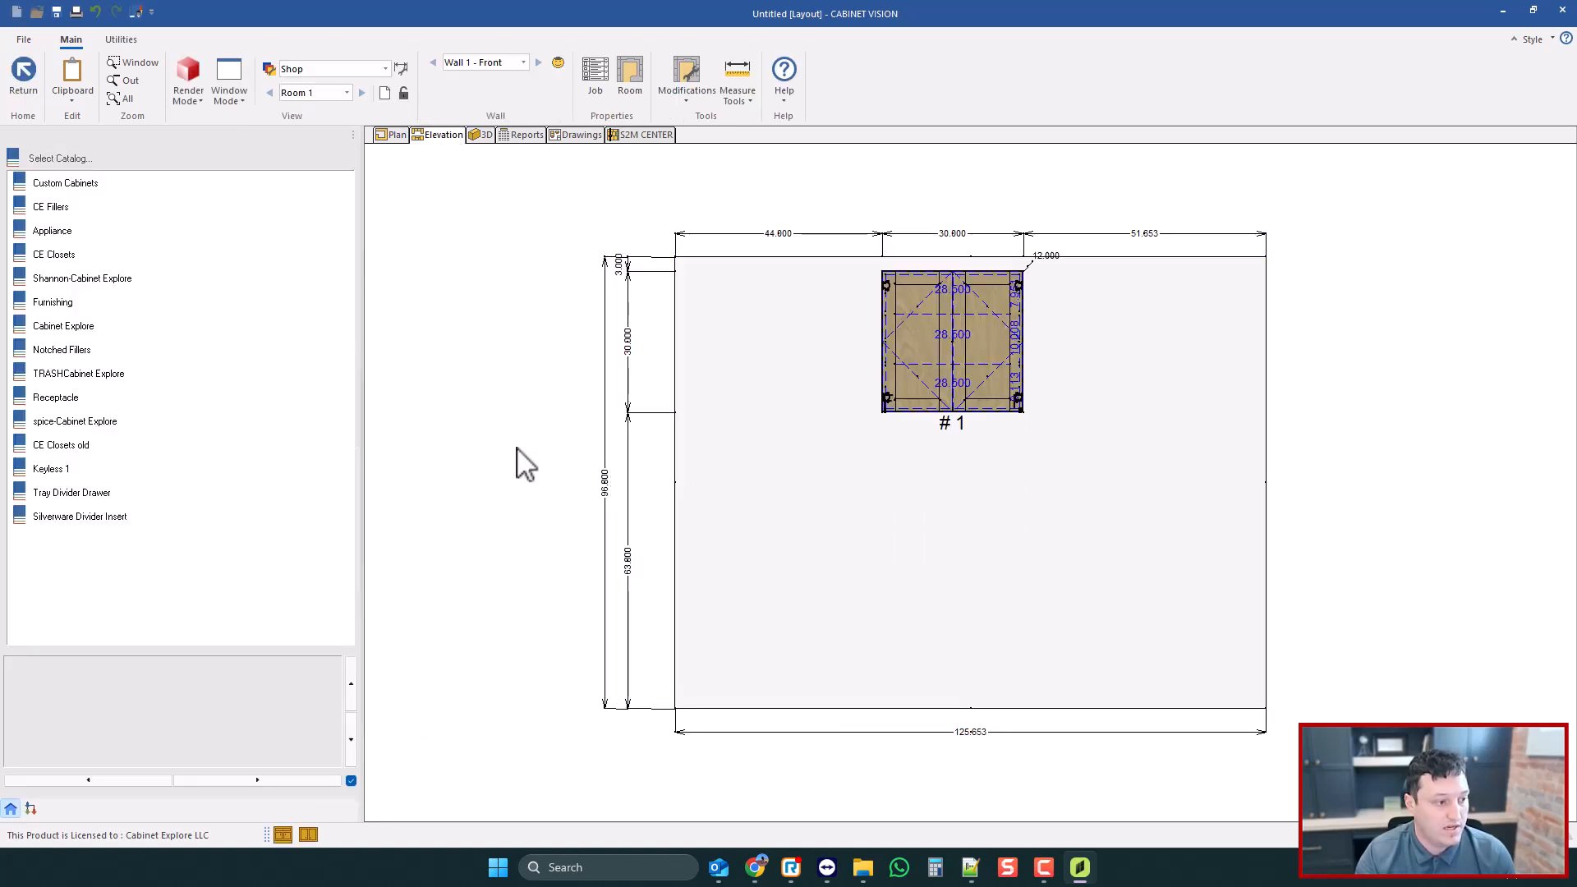
- Set the room's Send To CNC parameter to Do Not Send To CNC
{"action": "left_click", "coordinate": [229, 560]}
{"action": "left_click", "coordinate": [251, 561]}
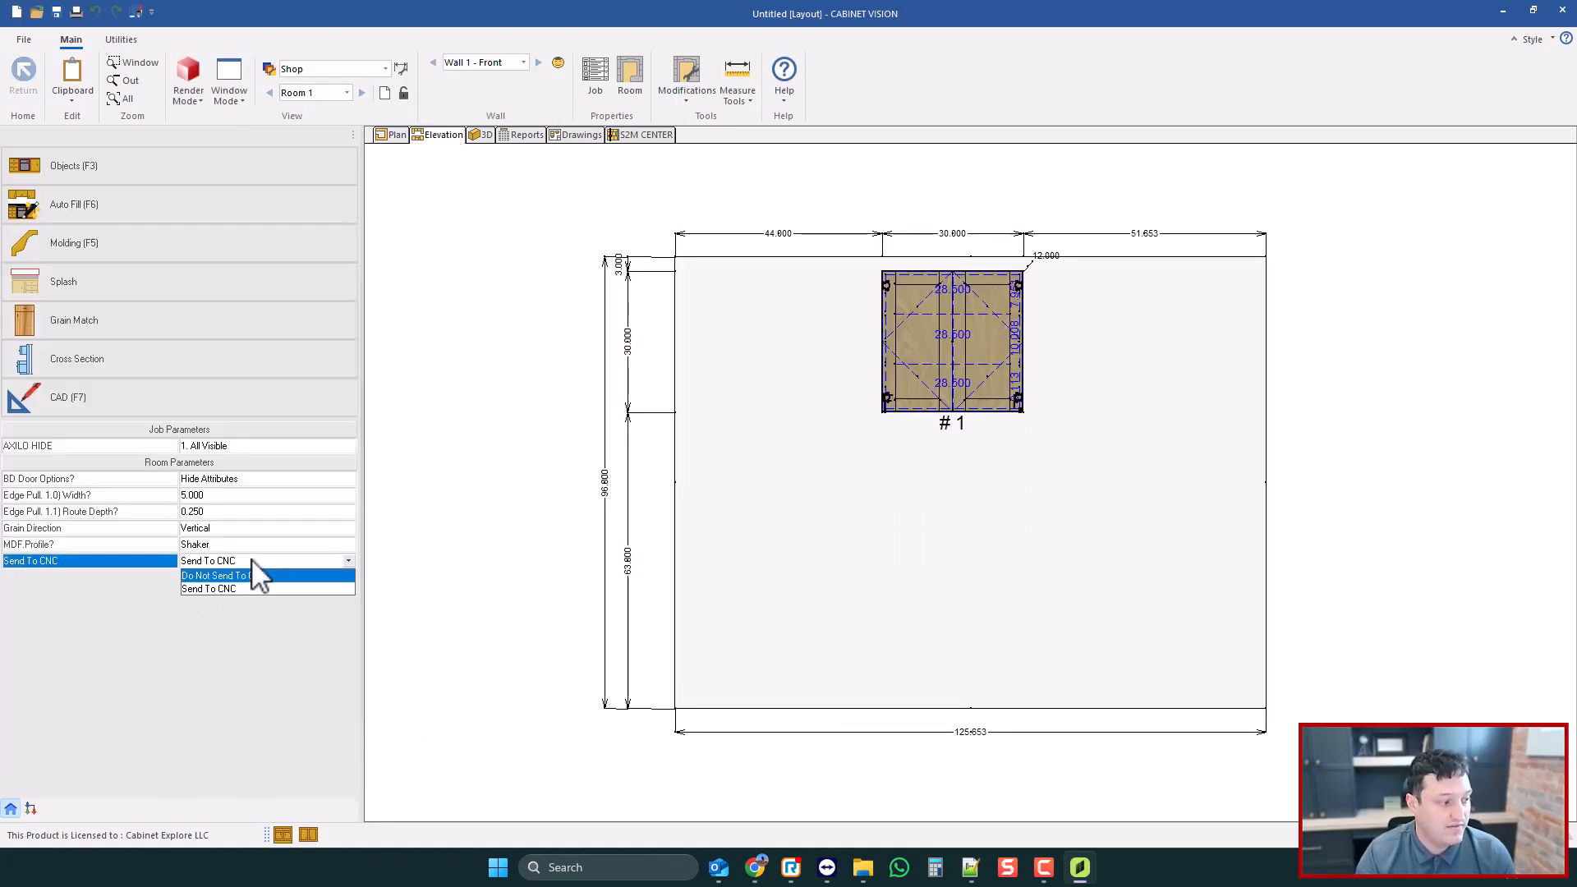
{"action": "left_click", "coordinate": [239, 575]}
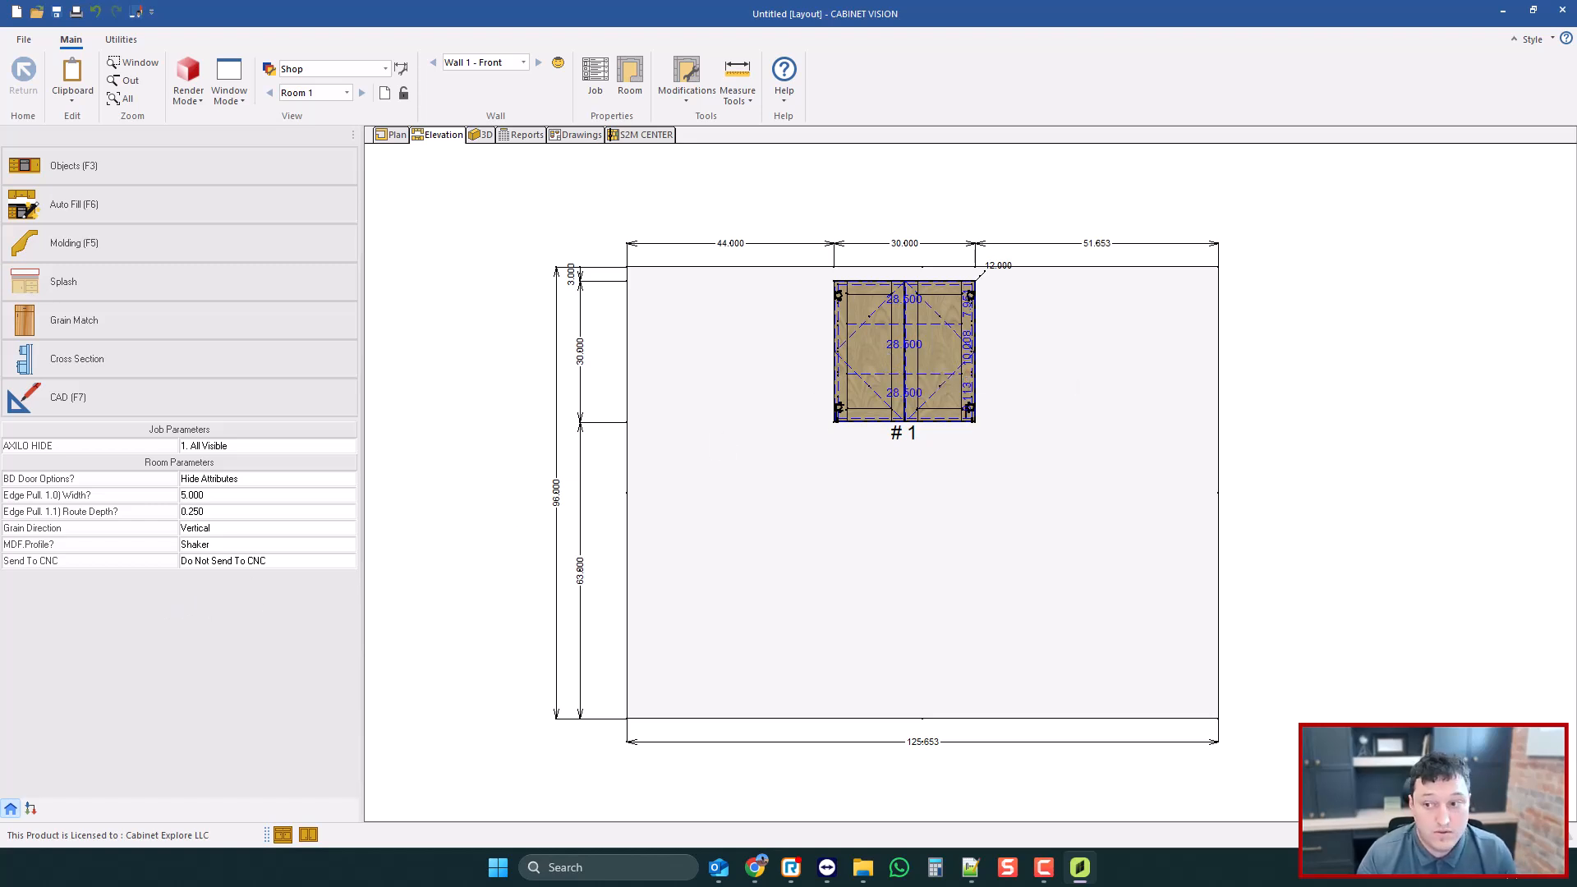
- Compare the upper cabinet's own attributes with the room's Send To CNC options
{"action": "left_click", "coordinate": [953, 369]}
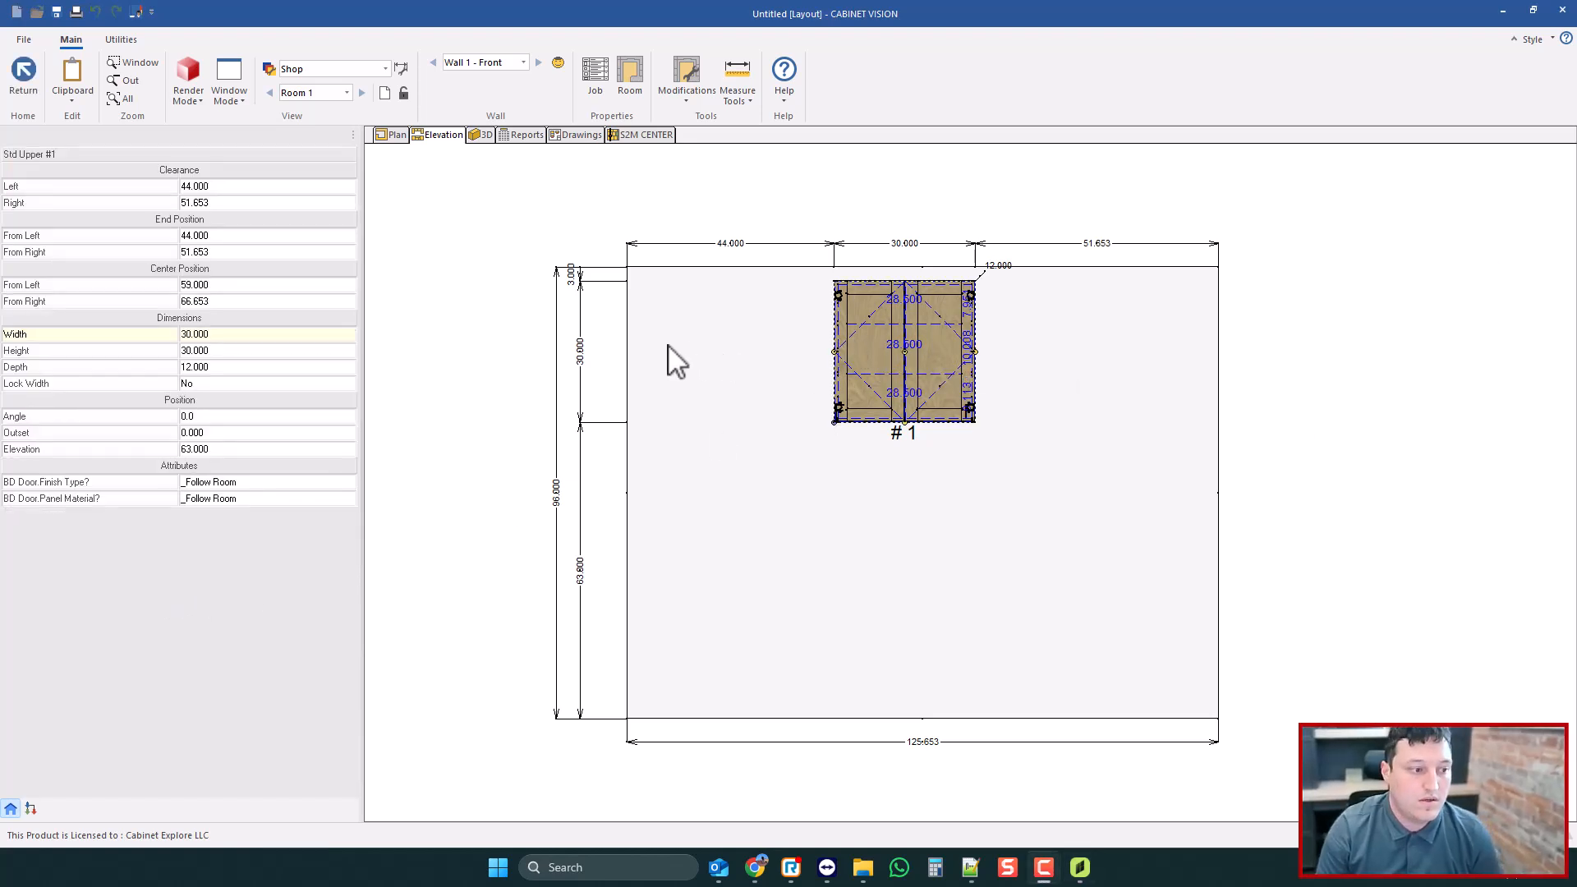
{"action": "left_click", "coordinate": [528, 357]}
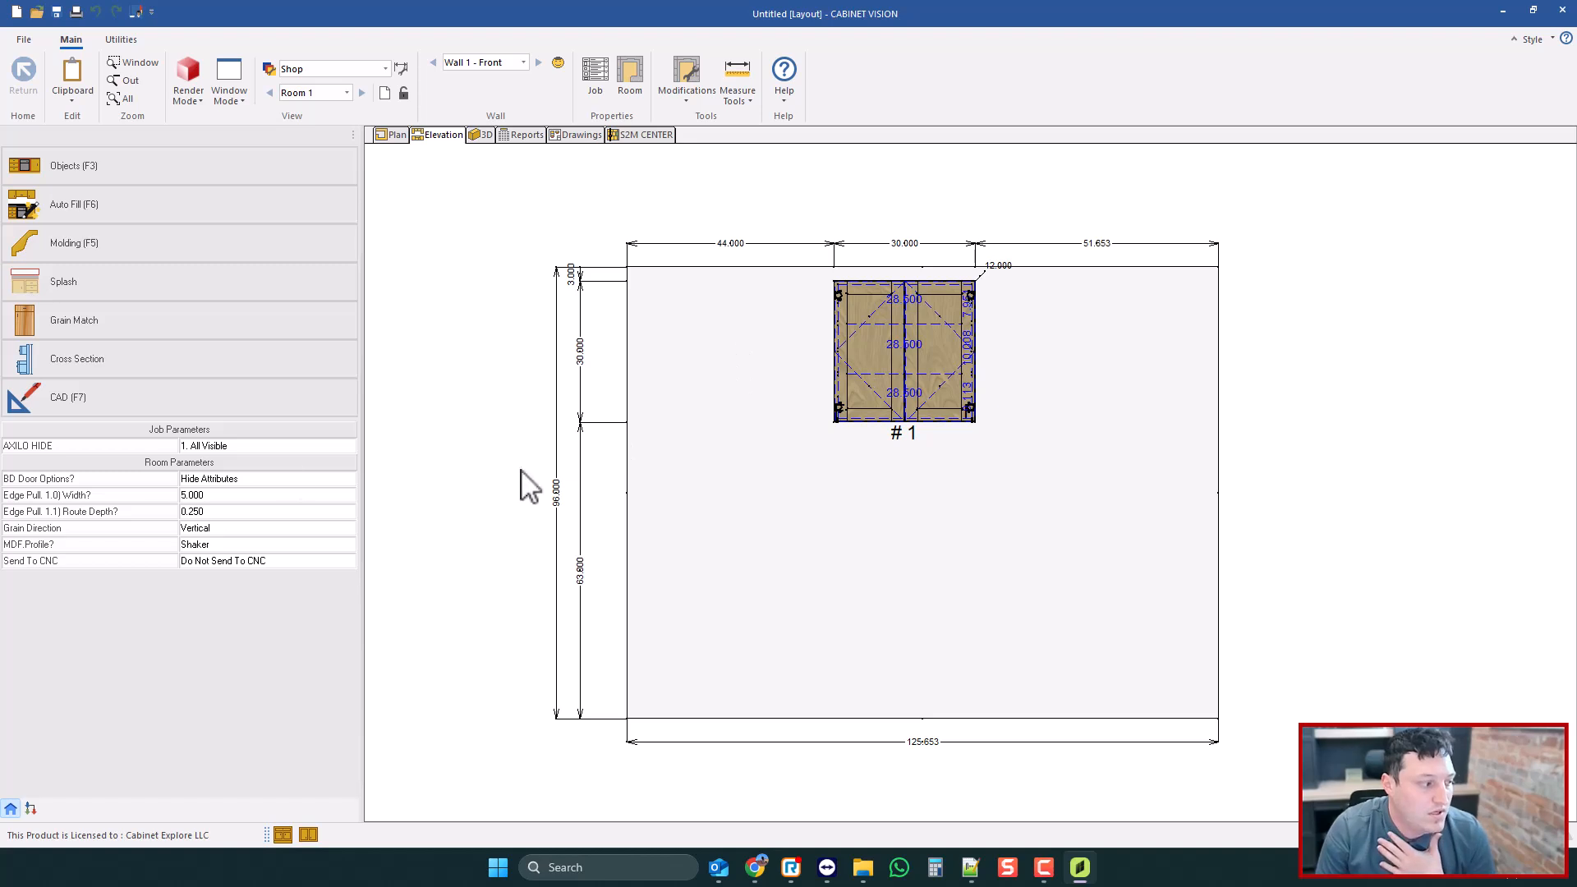
{"action": "left_click", "coordinate": [218, 567]}
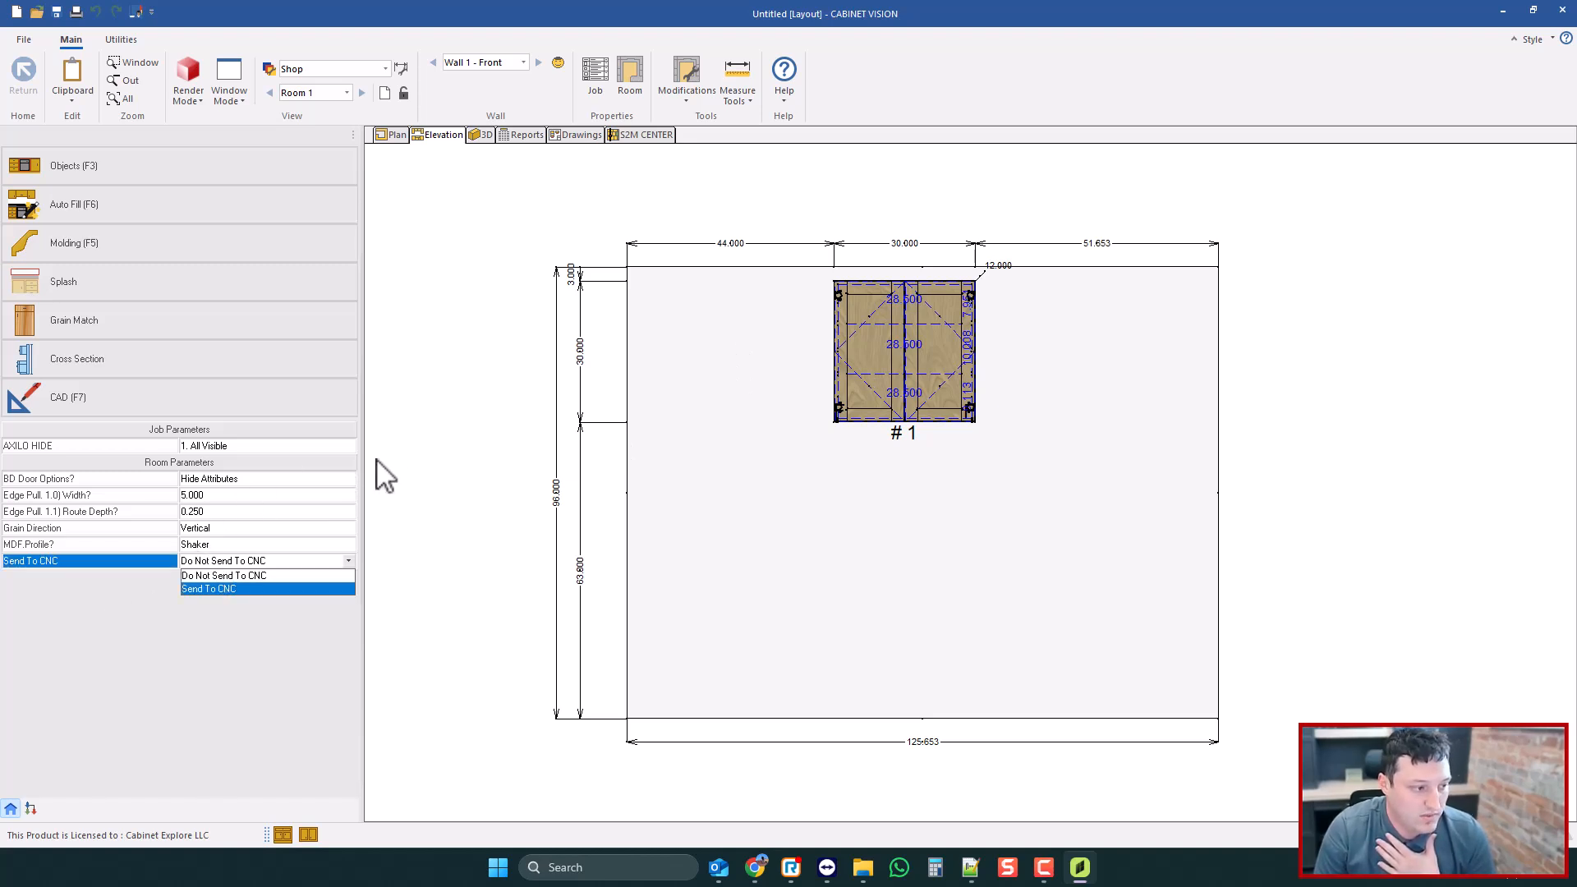
{"action": "left_click", "coordinate": [906, 341]}
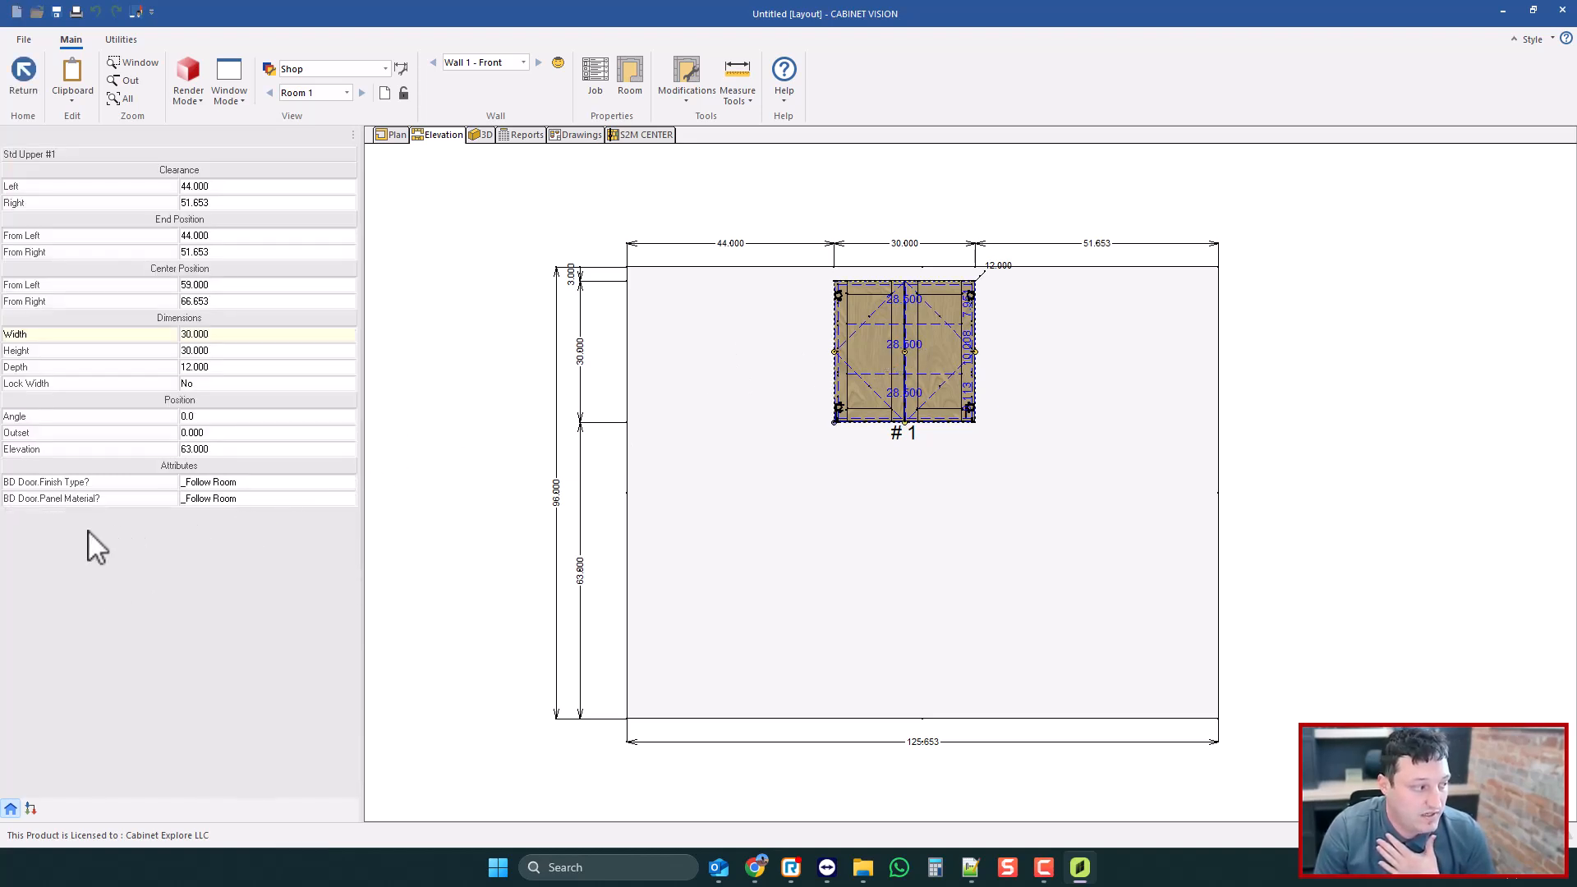
- Open the upper cabinet at assembly level and show its face view
{"action": "double_click", "coordinate": [914, 378]}
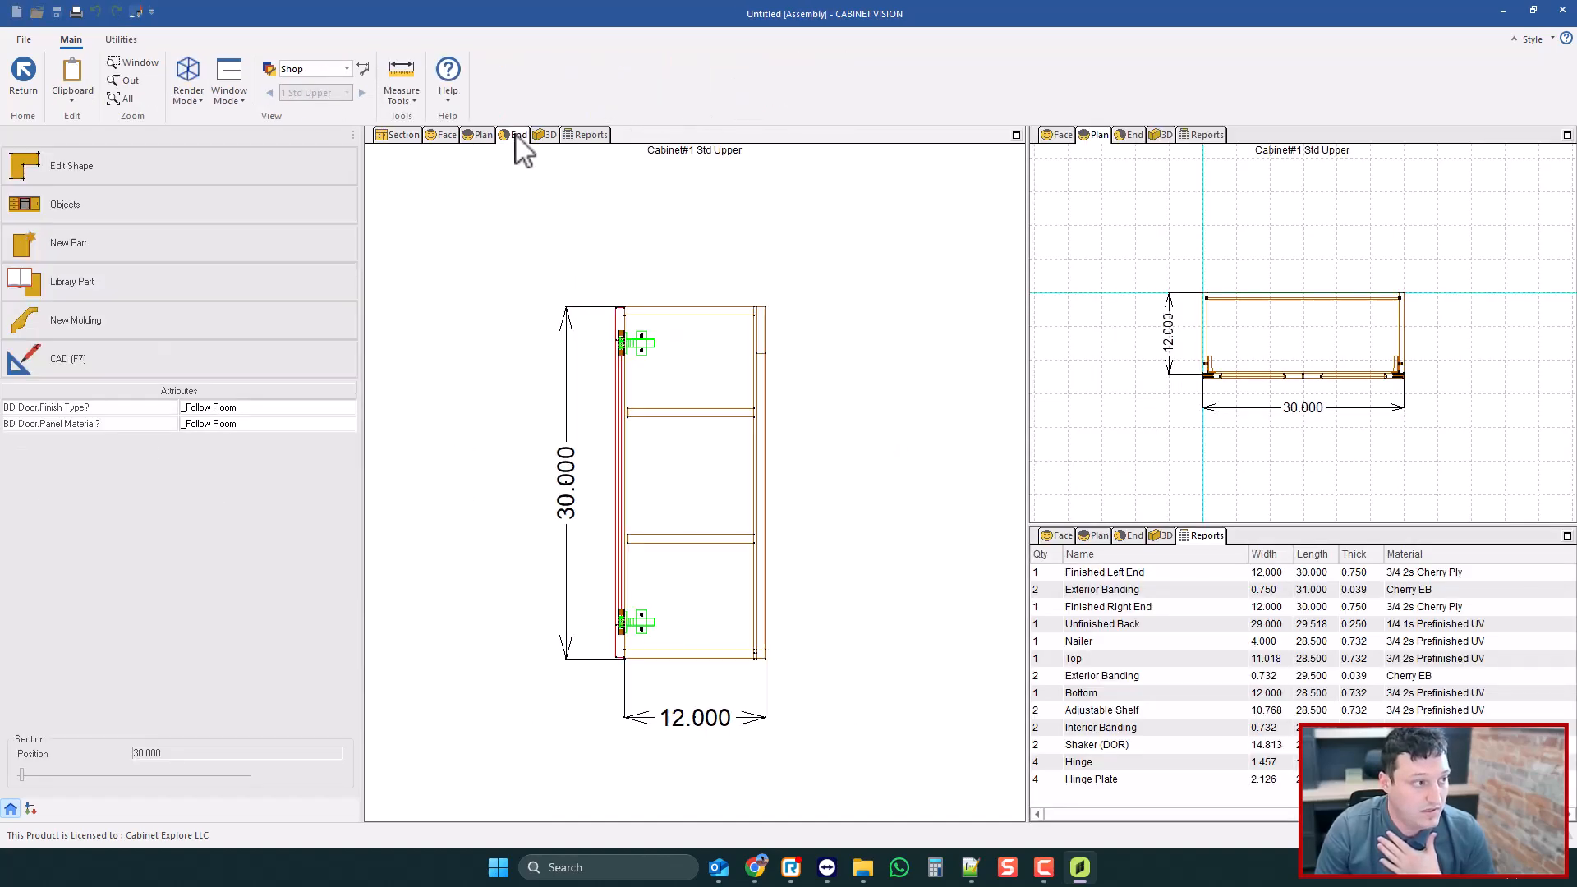
{"action": "left_click", "coordinate": [690, 398]}
{"action": "left_click", "coordinate": [700, 395]}
{"action": "left_click", "coordinate": [445, 135]}
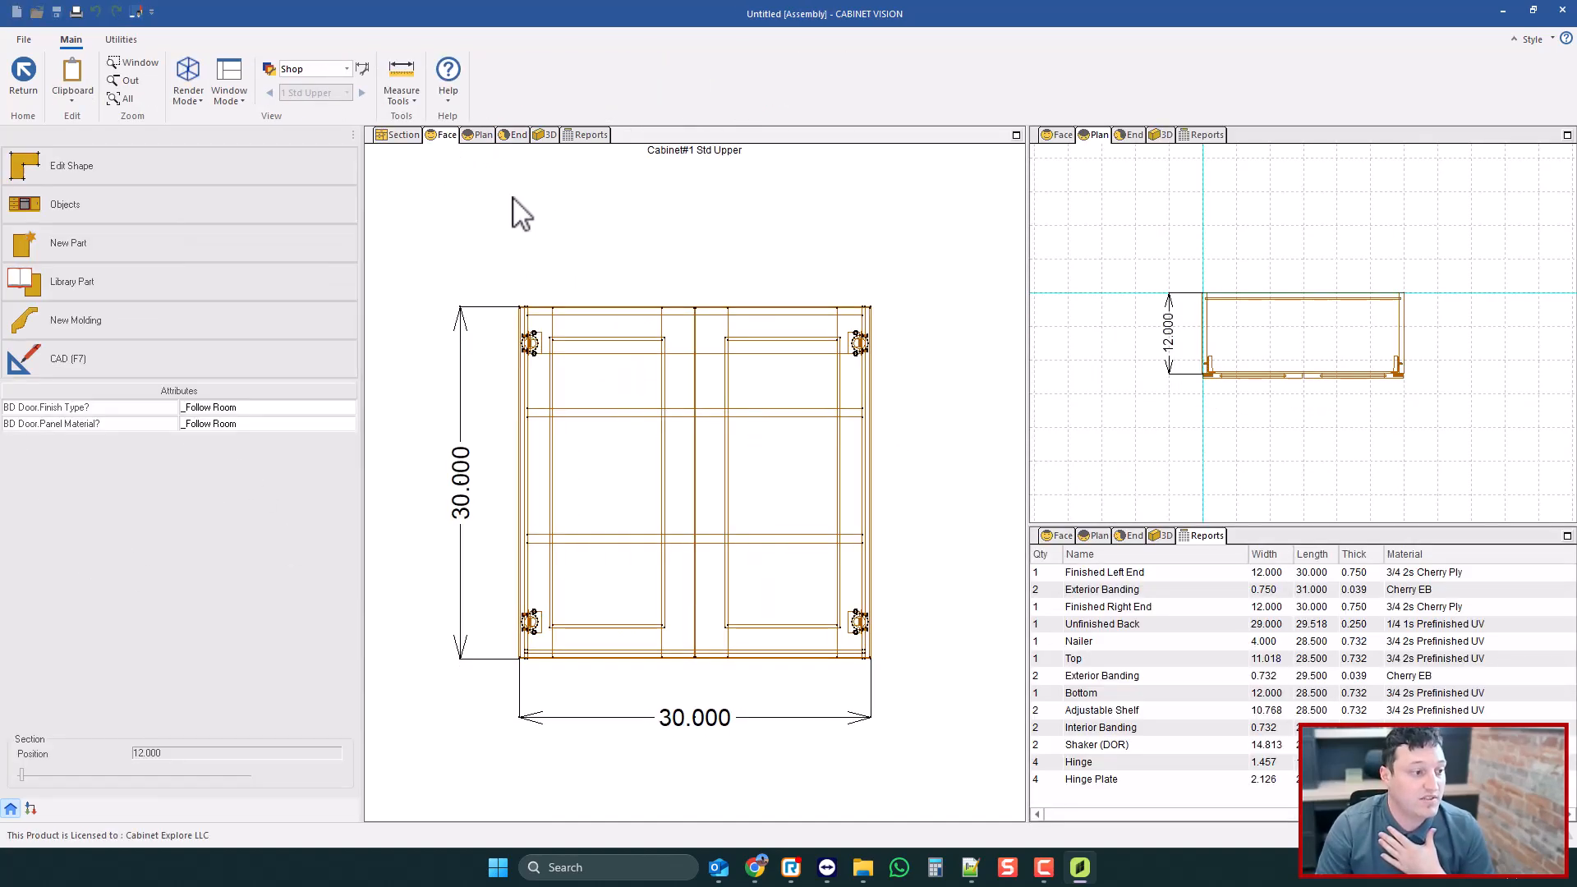
- Create a user created standard named "CNC 1" that adds a Board part
{"action": "left_click", "coordinate": [120, 39]}
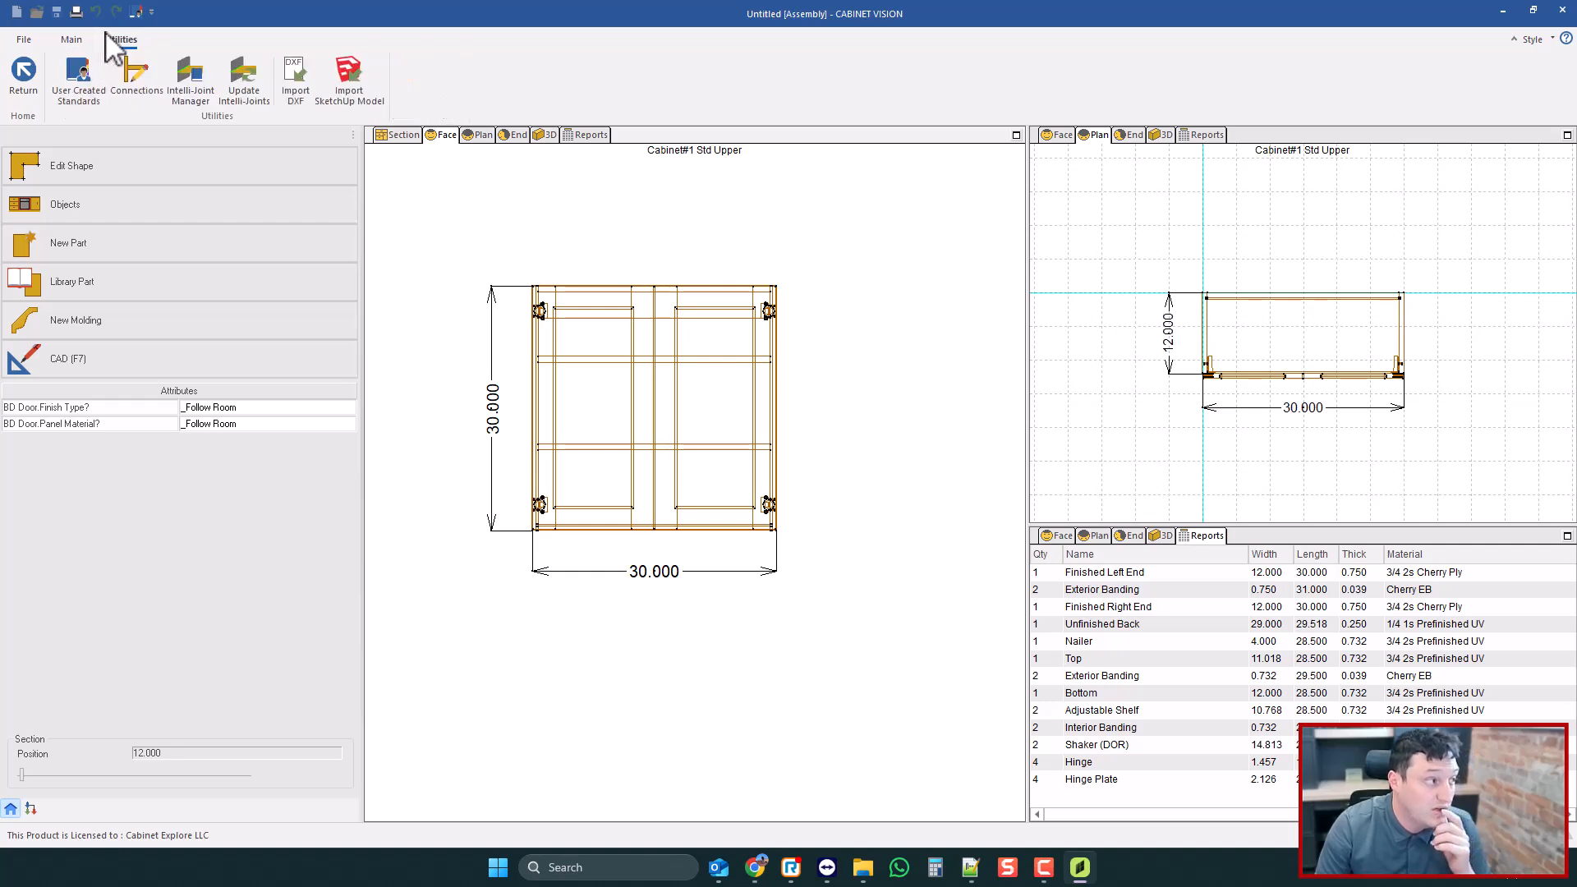
{"action": "left_click", "coordinate": [90, 82]}
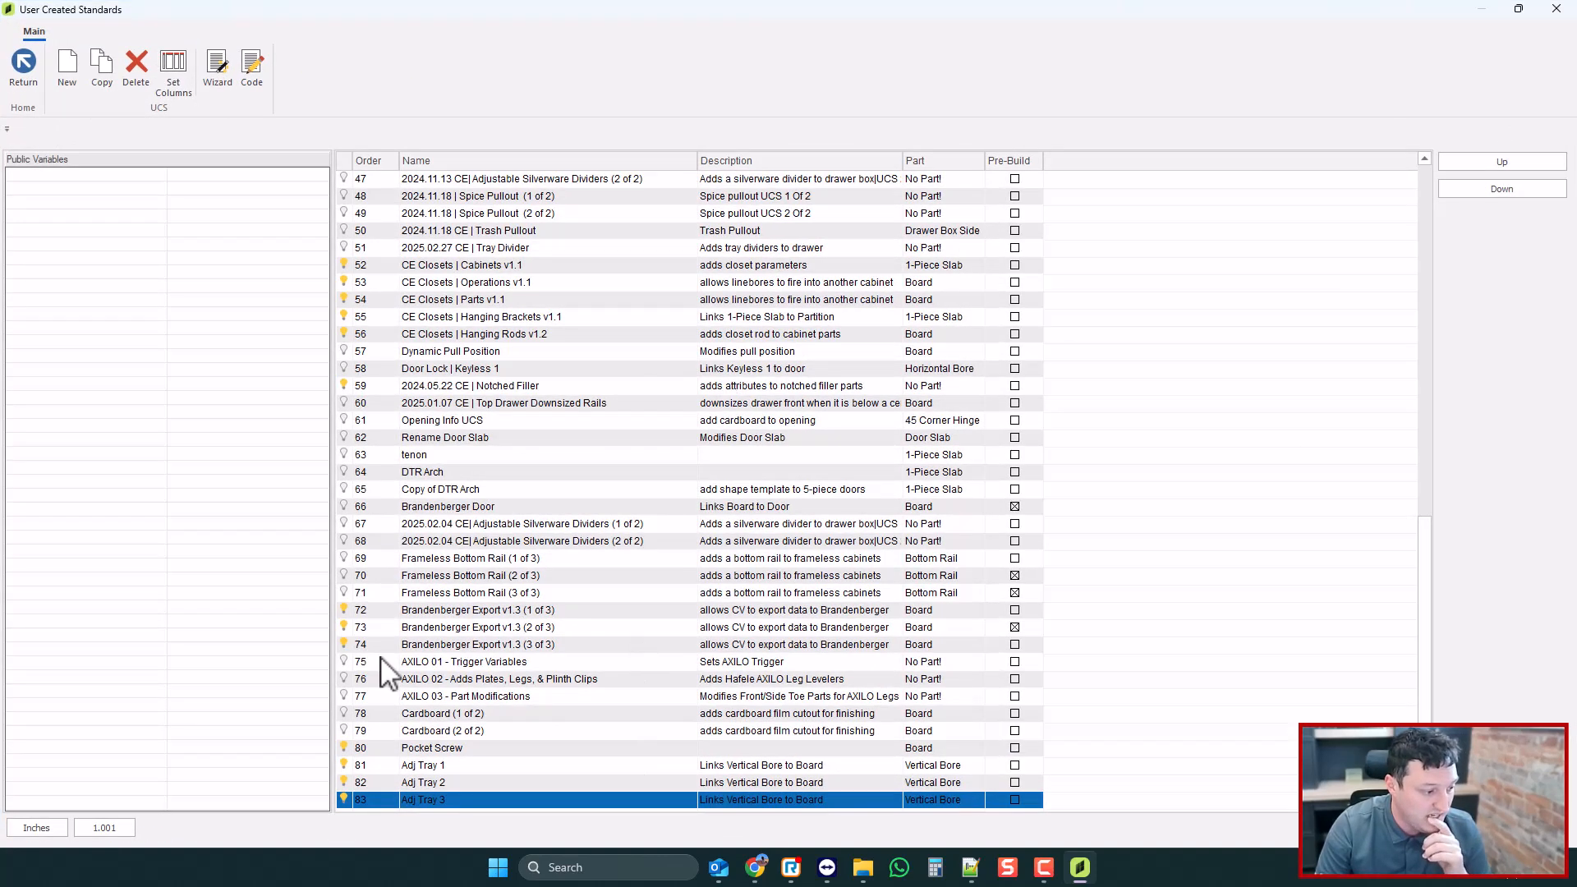
{"action": "left_click", "coordinate": [63, 65]}
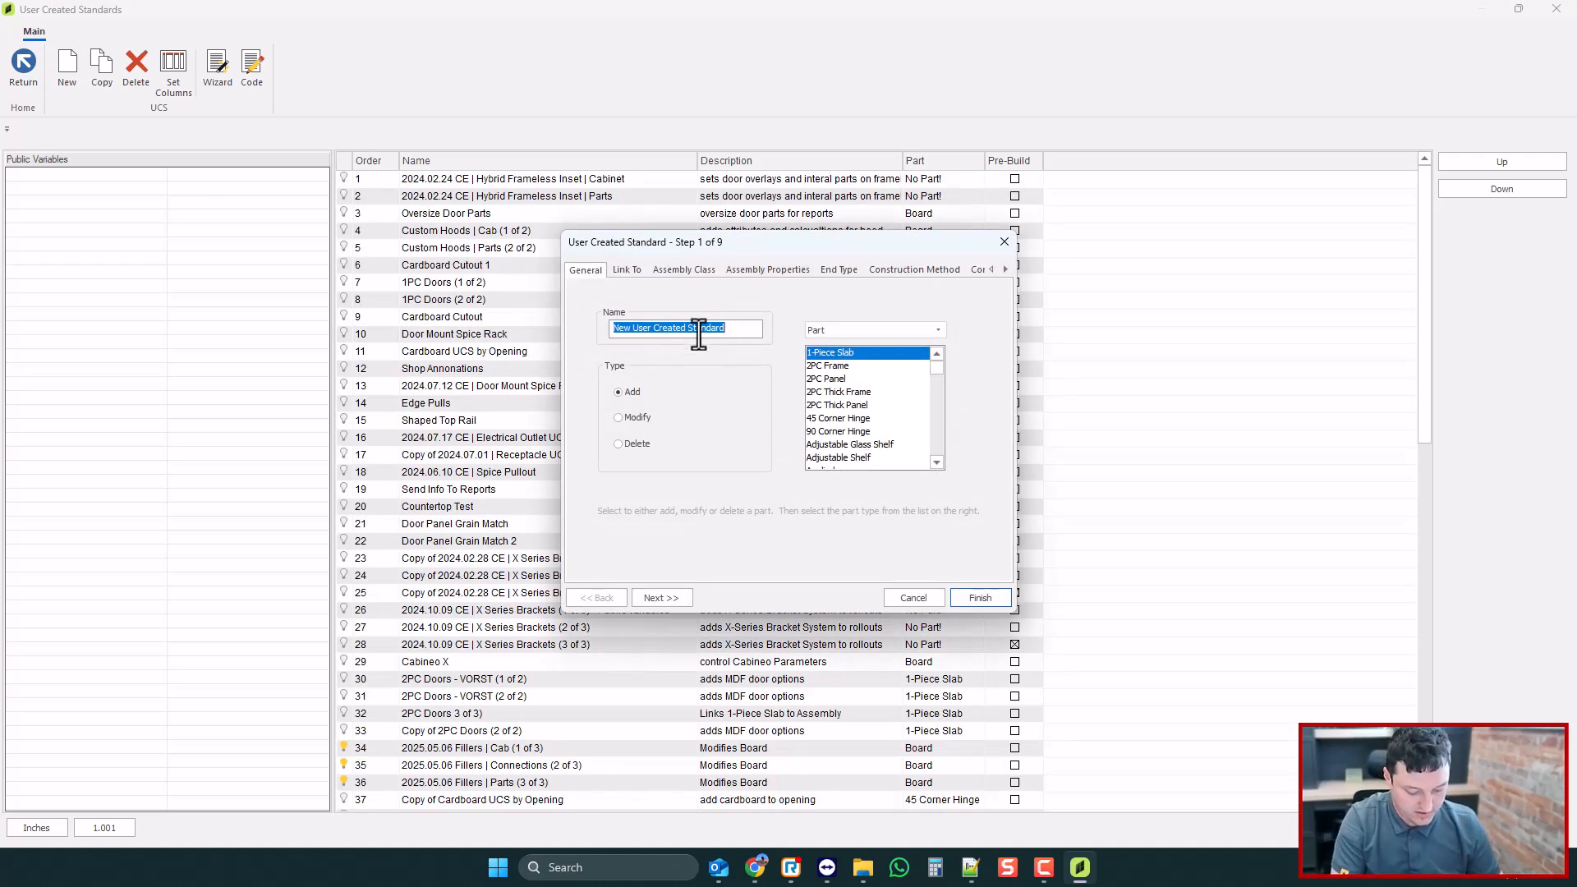
{"action": "type", "text": "CNC 1"}
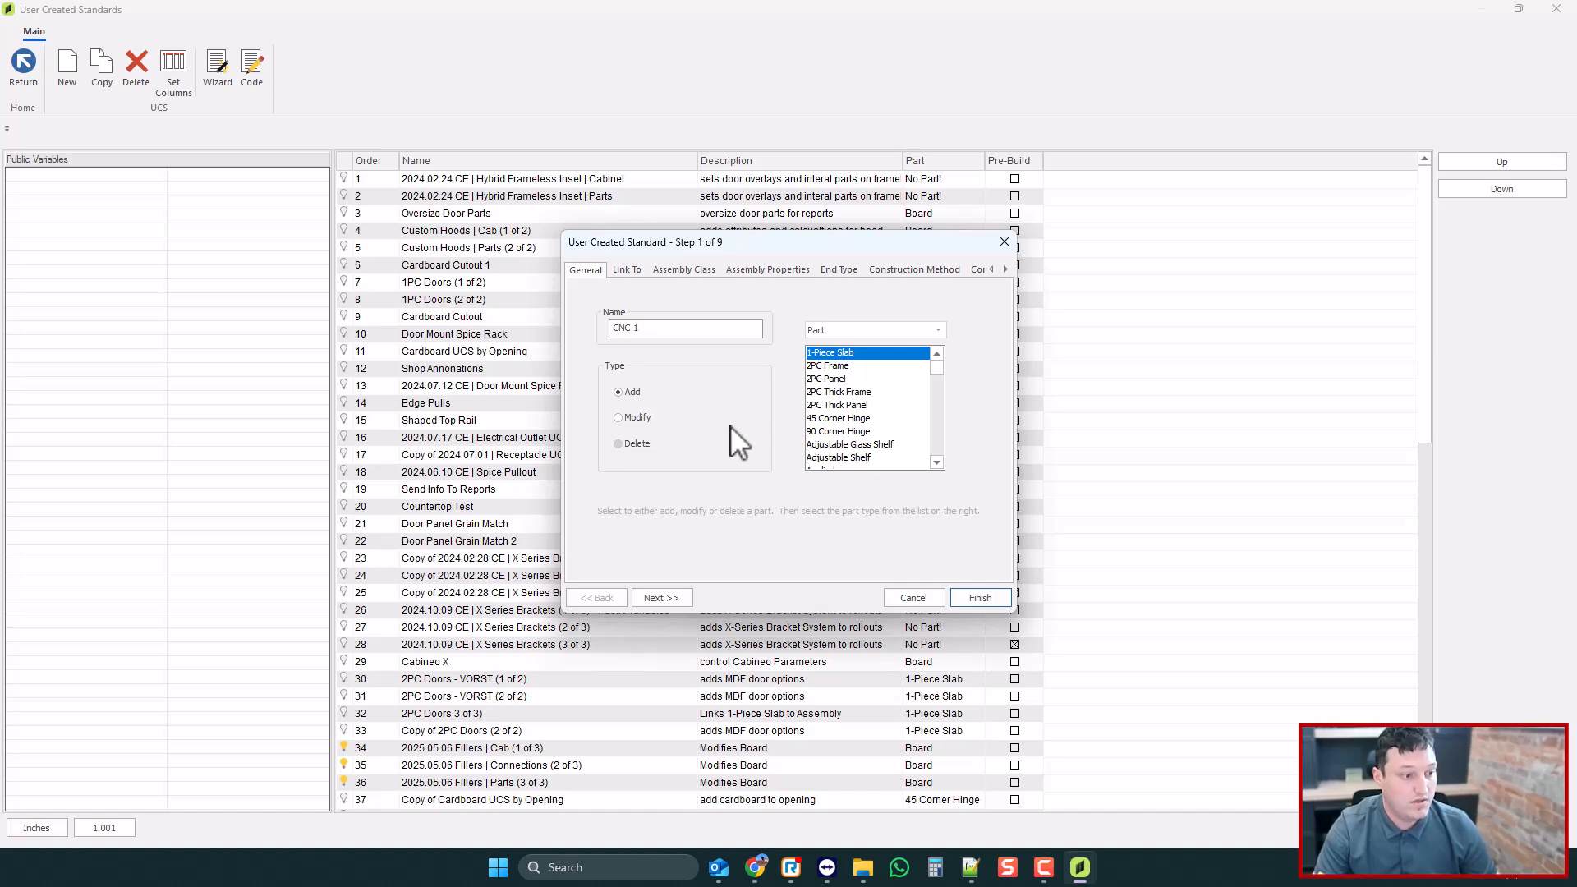
{"action": "scroll", "coordinate": [858, 423], "scroll_direction": "down", "scroll_amount": 3}
{"action": "scroll", "coordinate": [854, 443], "scroll_direction": "down", "scroll_amount": 1}
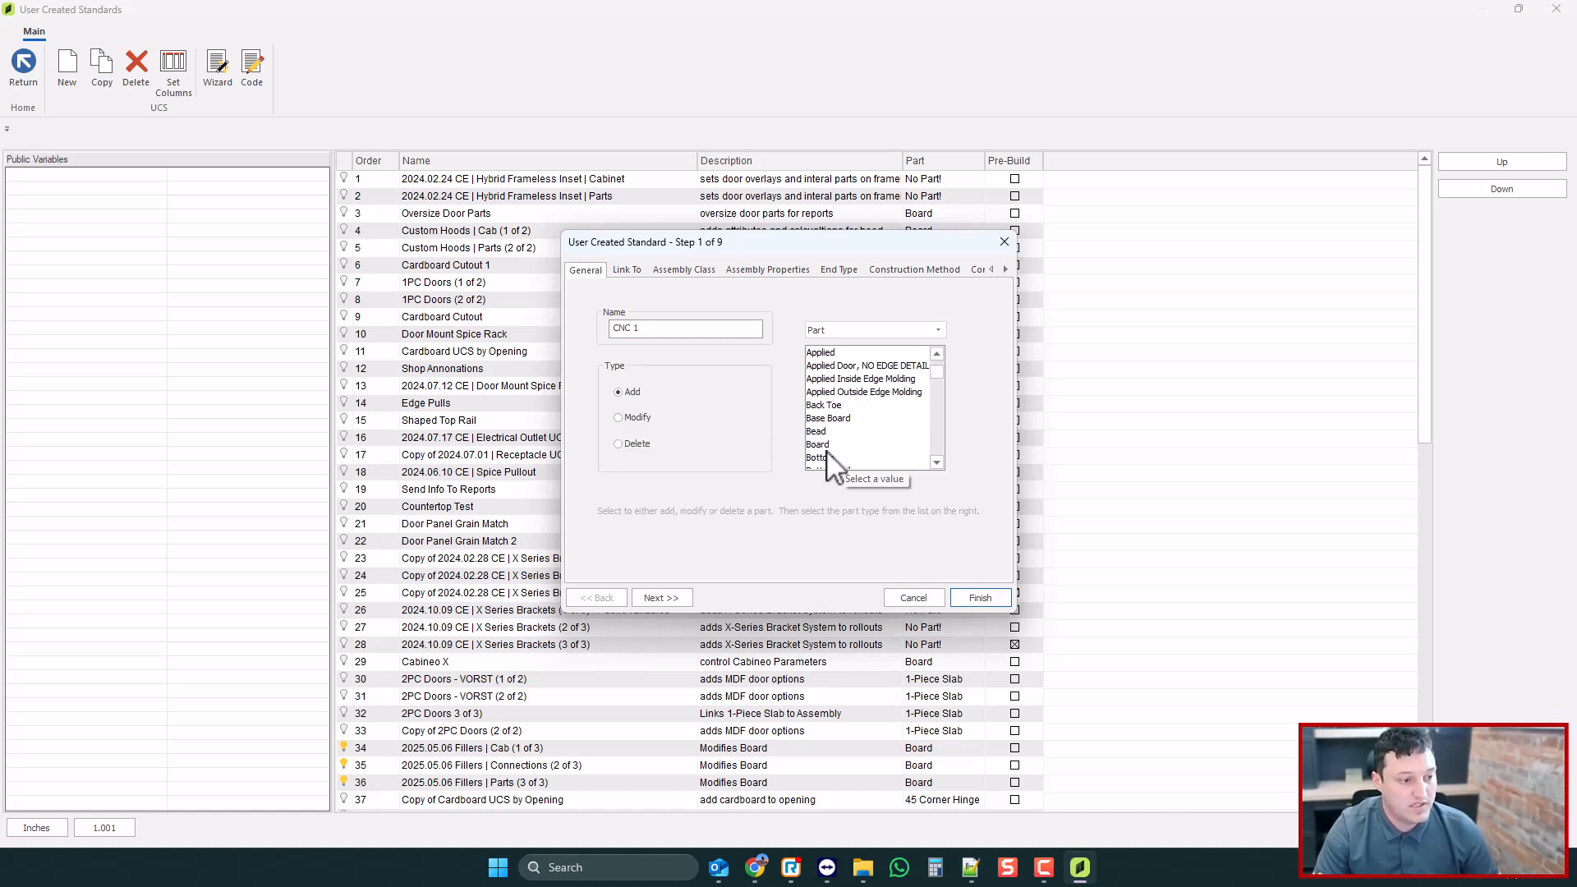
{"action": "left_click", "coordinate": [858, 448]}
{"action": "left_click", "coordinate": [970, 597]}
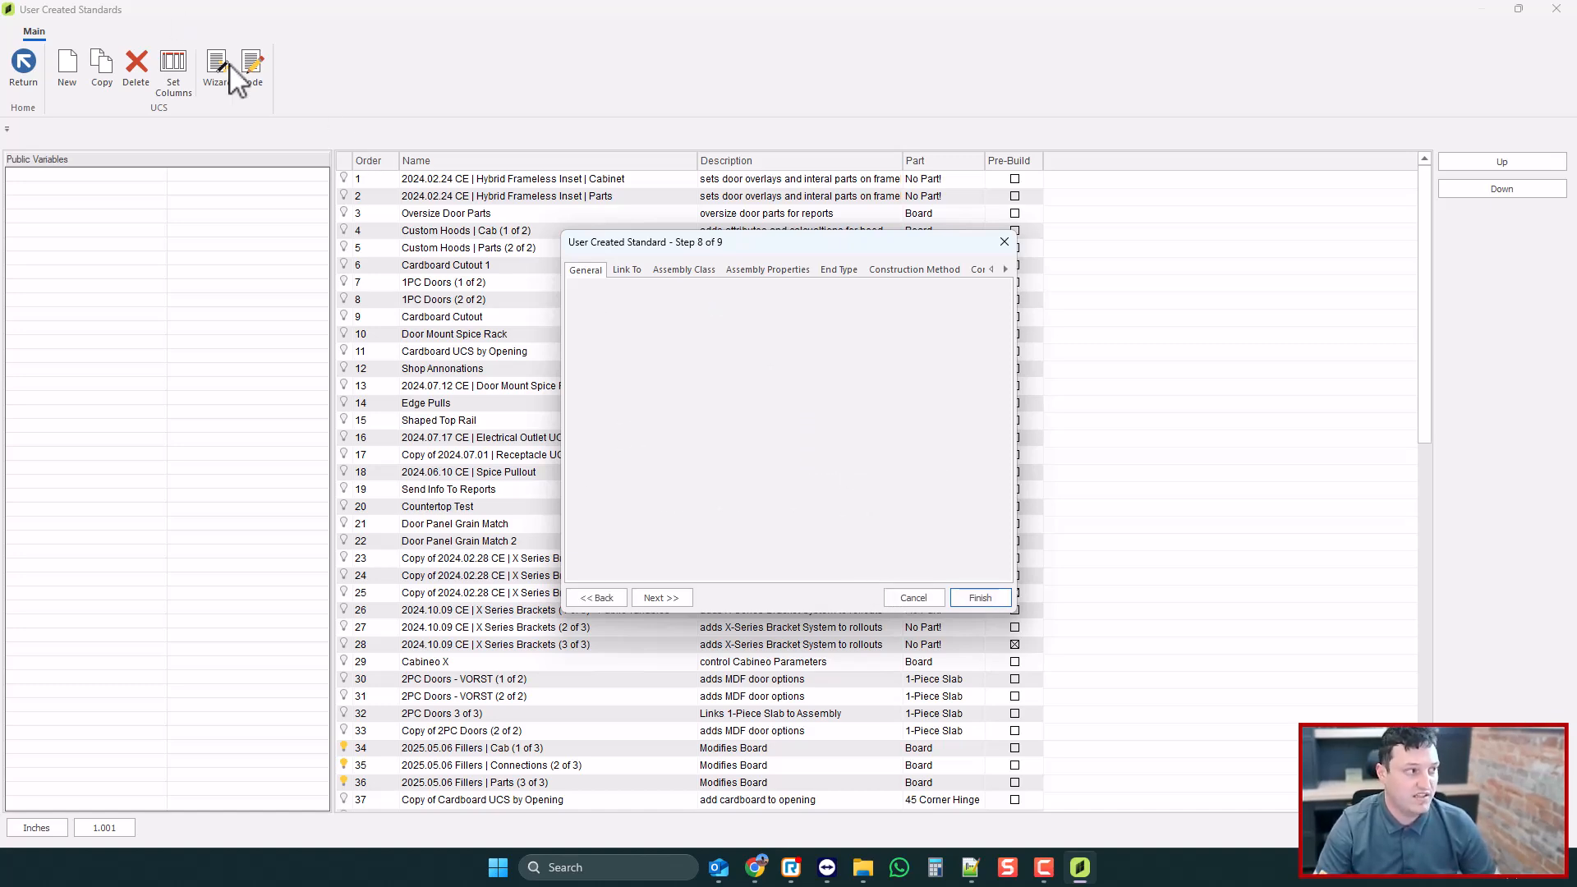
- In the CNC 1 code, delete the generated BOARD part lines and remove the leading space before "For Each CAB Assembly"
{"action": "left_click", "coordinate": [257, 67]}
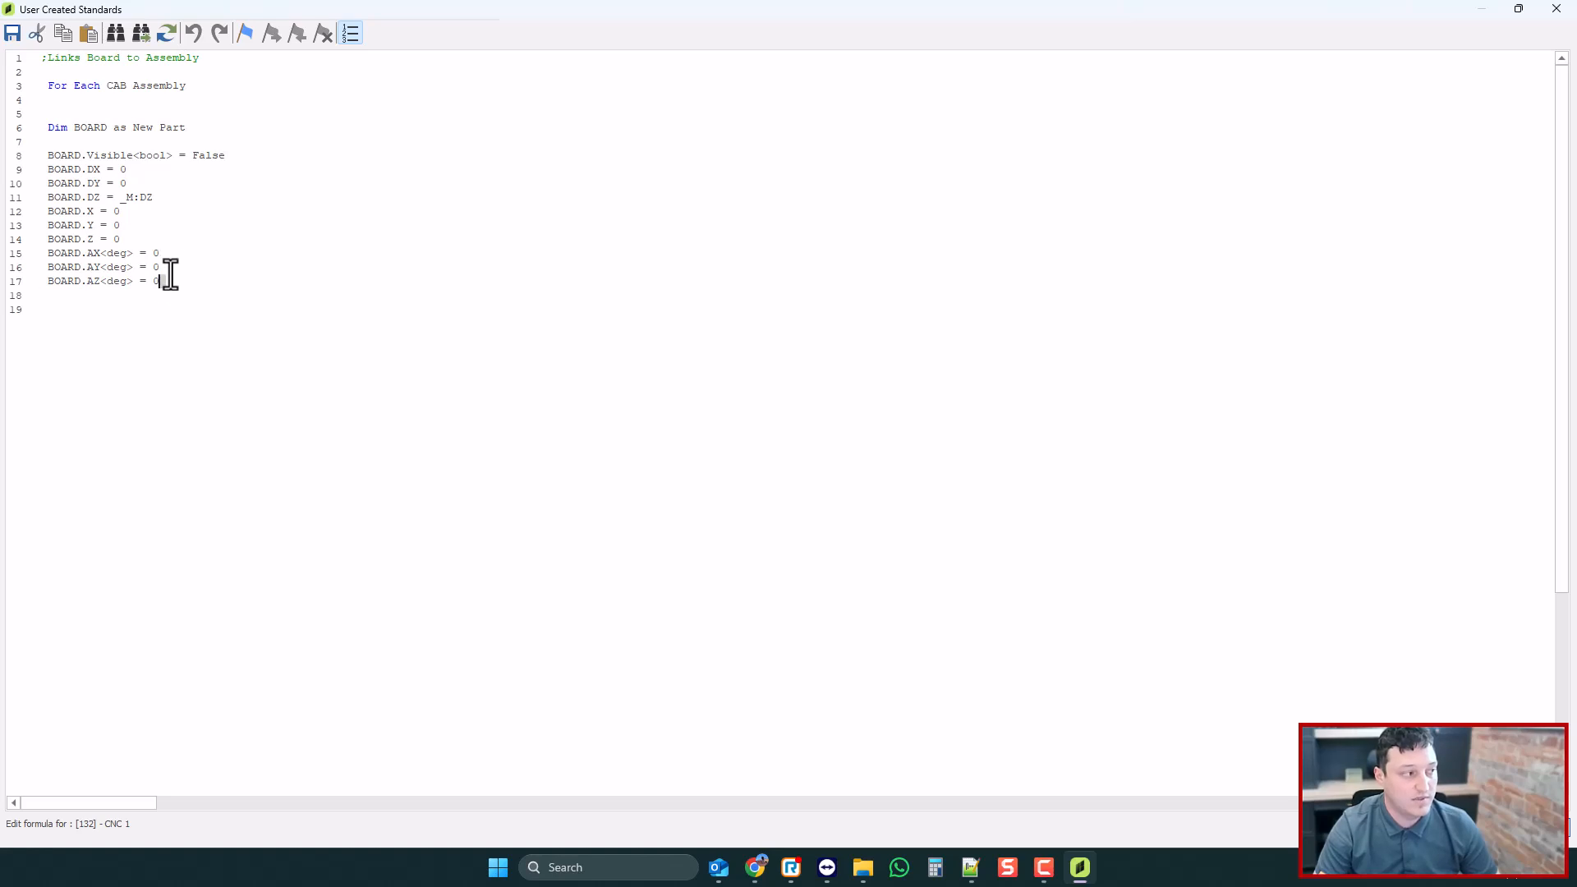
{"action": "left_click_drag", "start_coordinate": [162, 278], "coordinate": [35, 125]}
{"action": "key", "text": "Delete"}
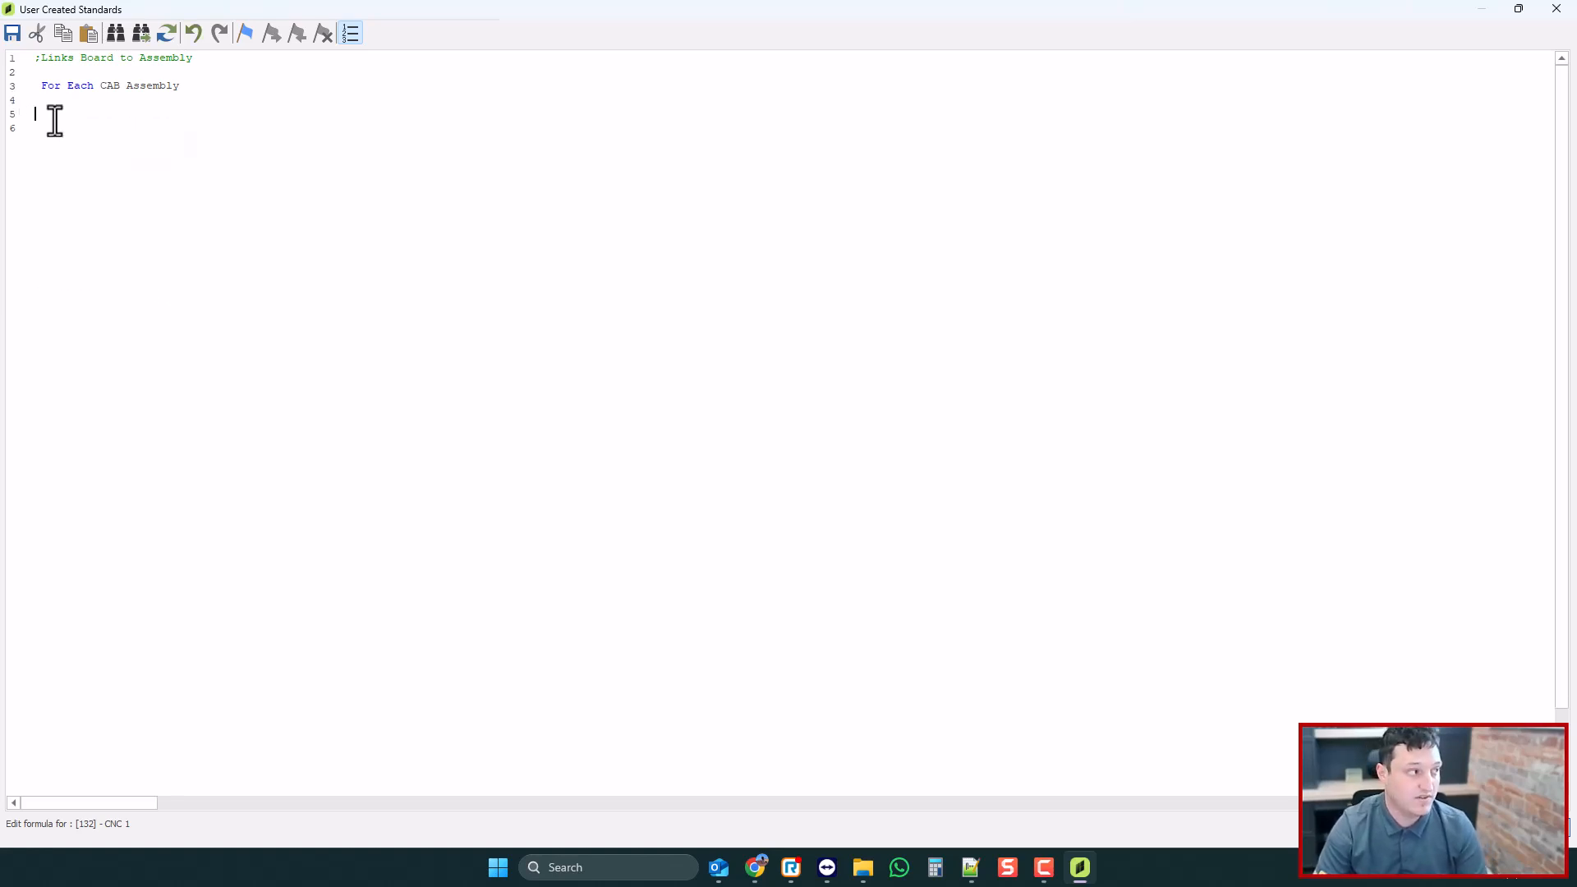
{"action": "left_click", "coordinate": [41, 86]}
{"action": "key", "text": "BackSpace"}
{"action": "key", "text": "Down"}
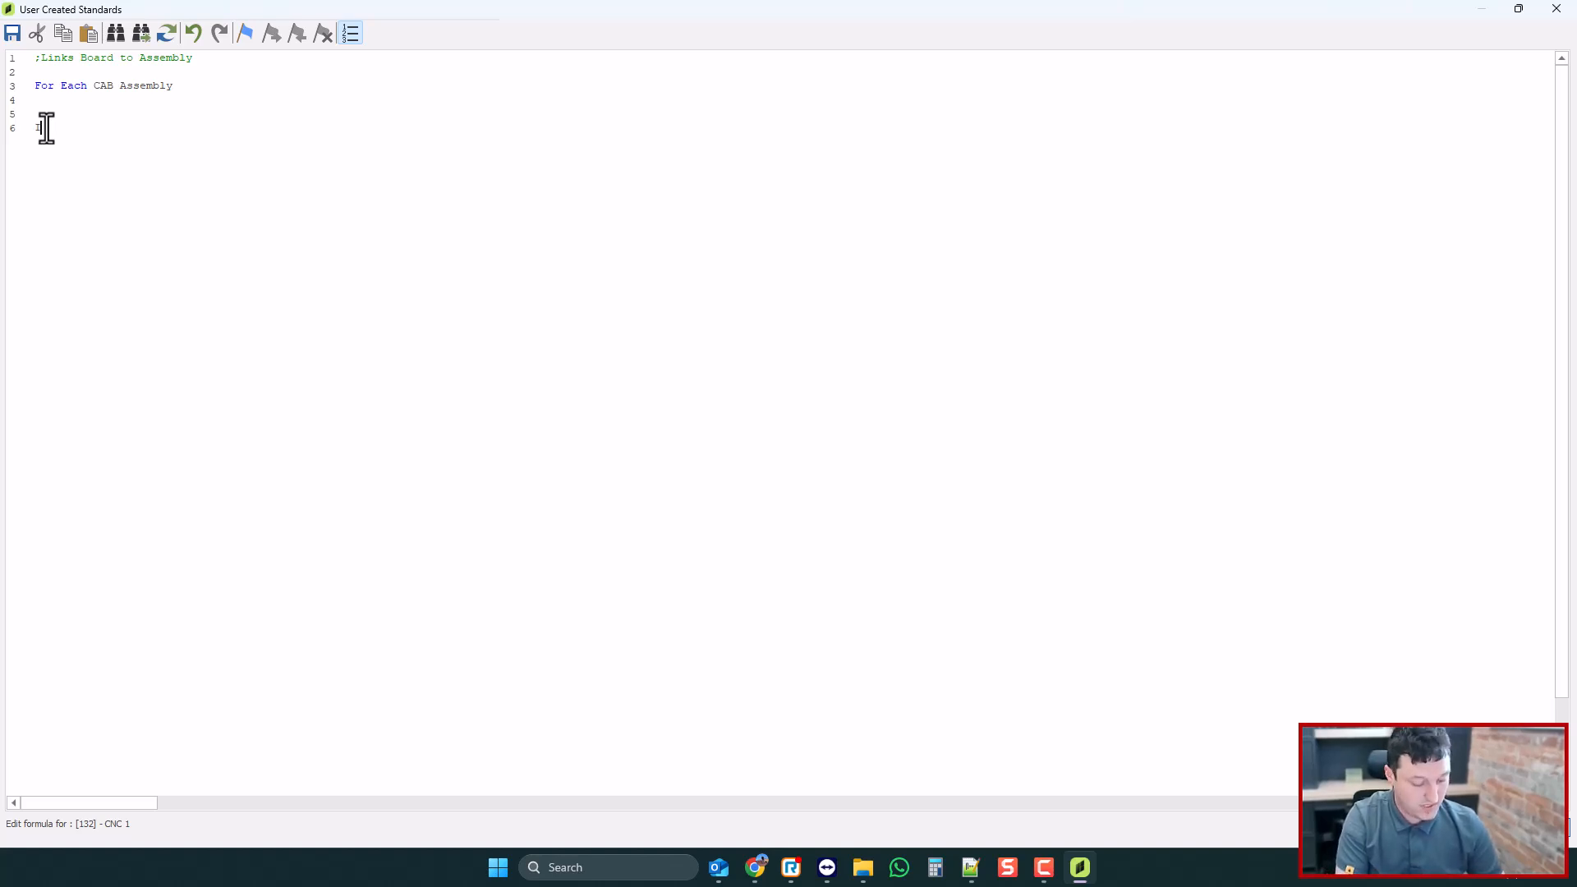
- Write the condition "If CE_CNCCab == null then" and begin the line below it with the CE_CNCCab attribute
{"action": "type", "text": "f"}
{"action": "key", "text": "super+v"}
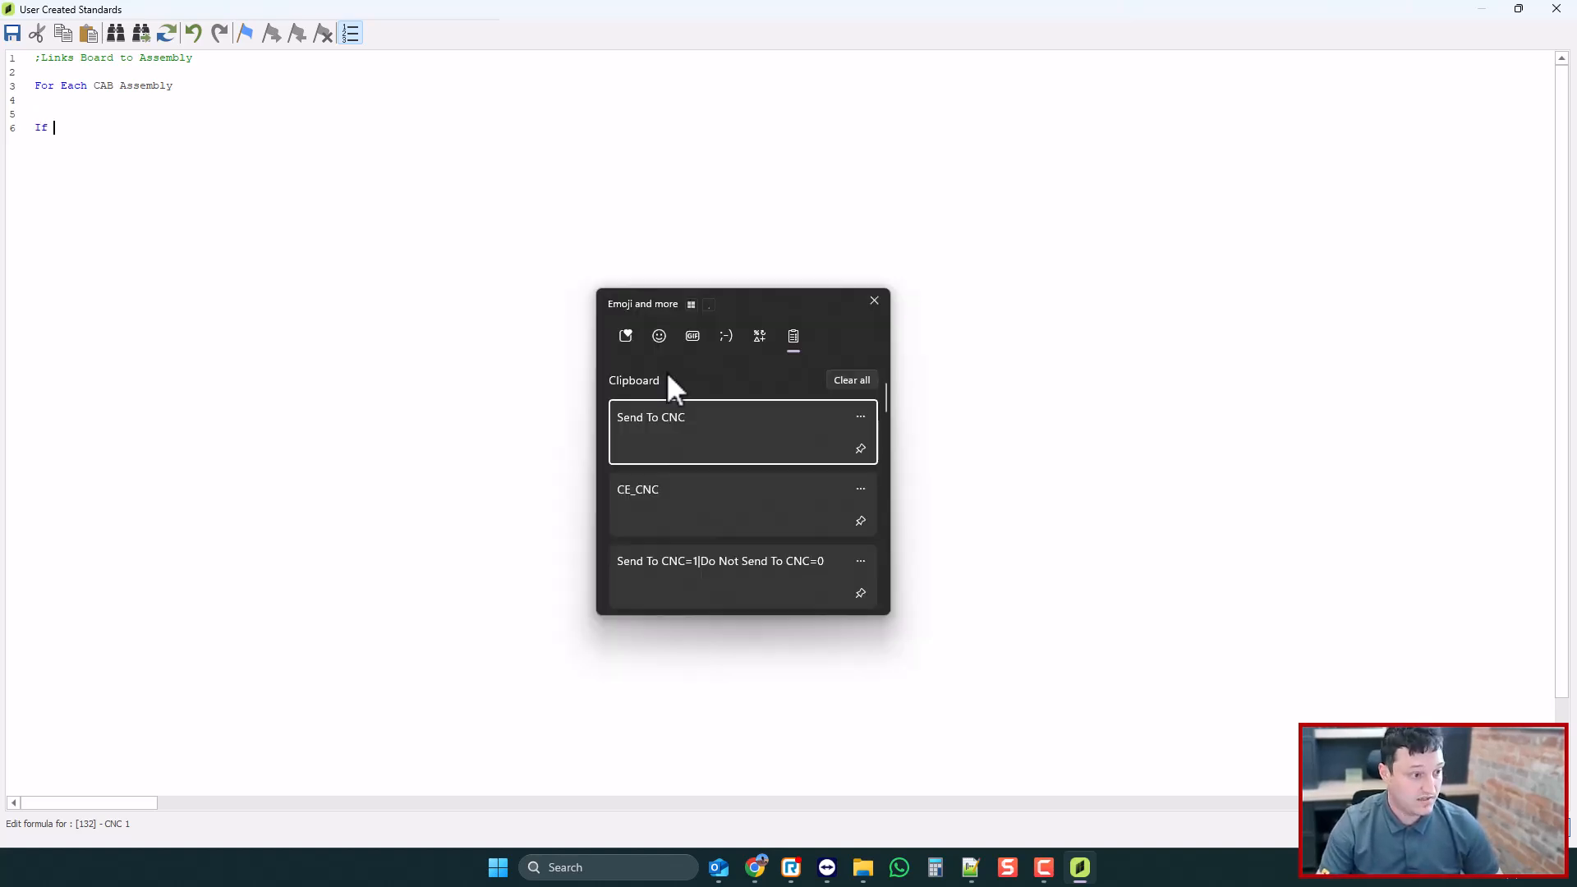
{"action": "left_click", "coordinate": [672, 500]}
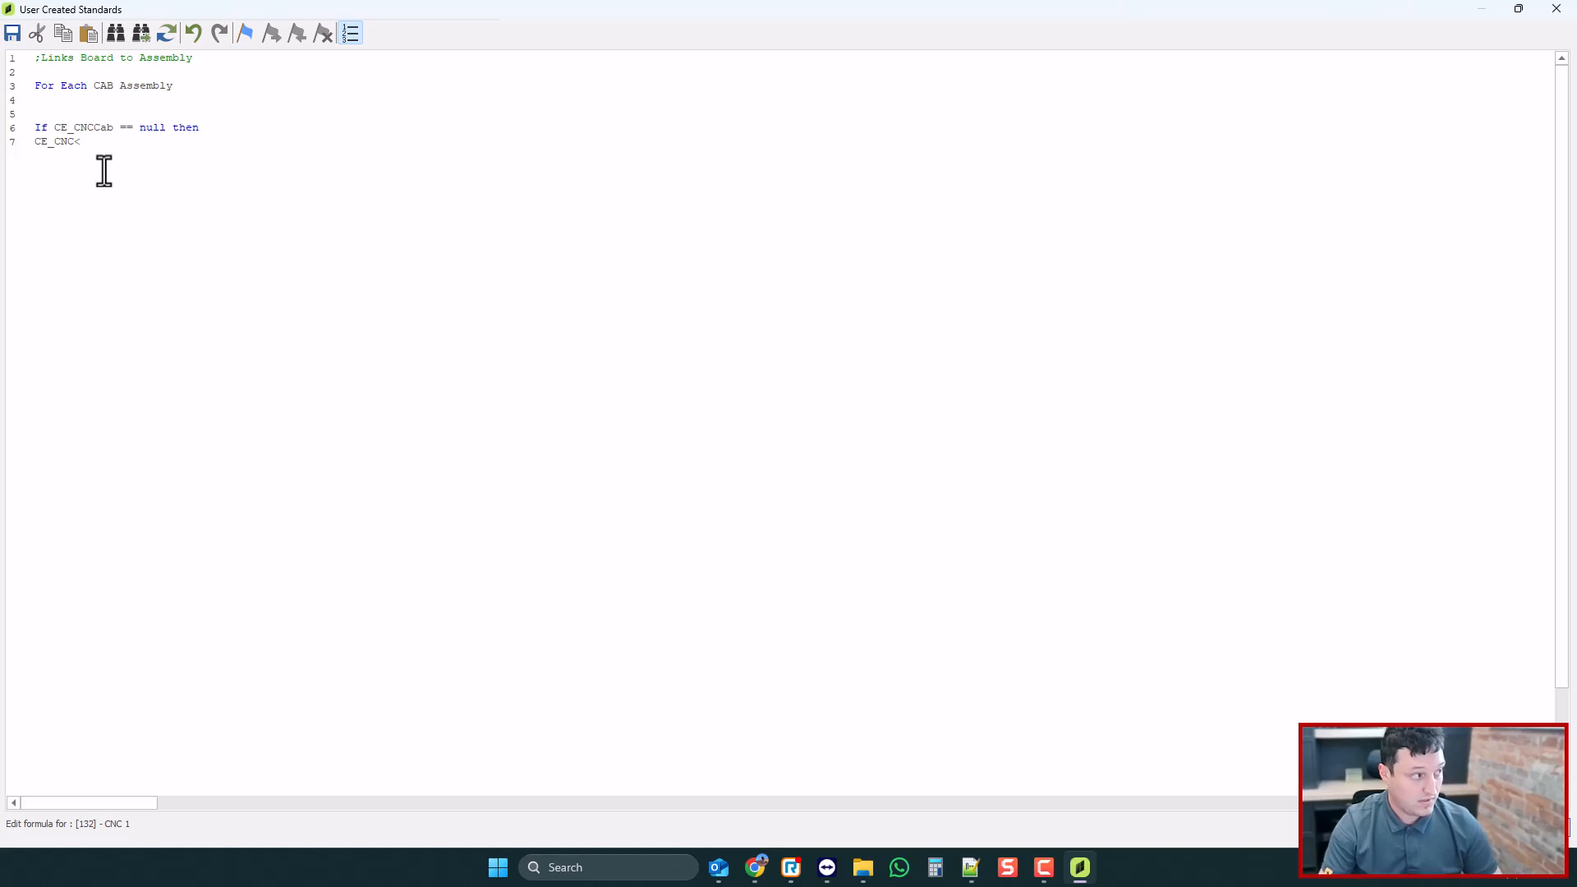
{"action": "double_click", "coordinate": [95, 127]}
{"action": "key", "text": "ctrl+c"}
{"action": "double_click", "coordinate": [46, 142]}
{"action": "key", "text": "ctrl+v"}
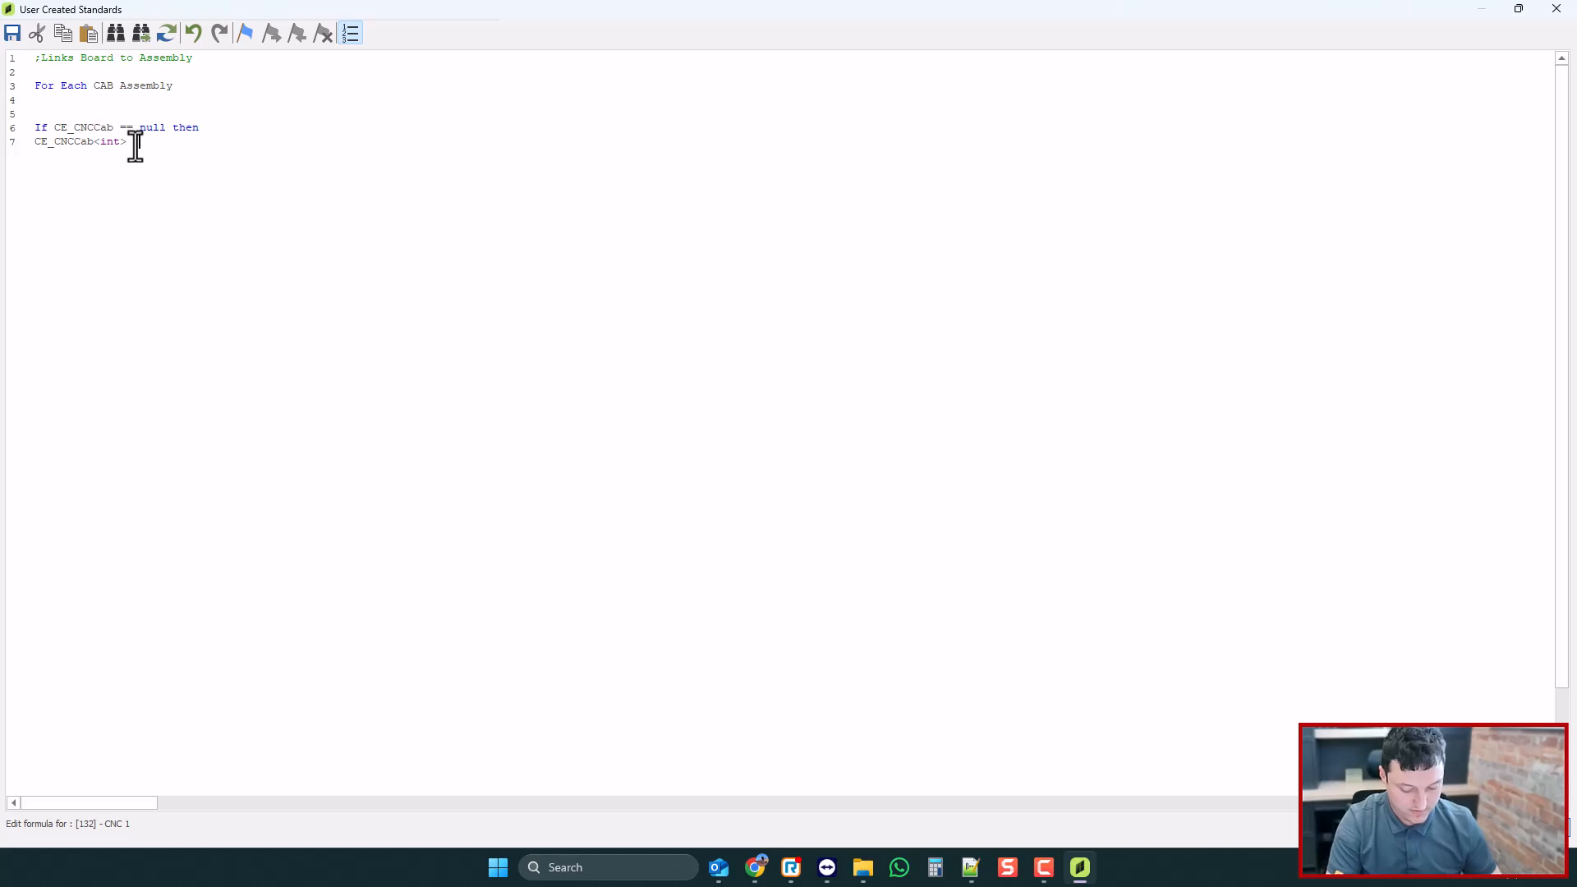
- Set CE_CNCCab<int> to the quoted list '<lst>Send To CNC=1|Do Not Send To CNC=0', reusing the copied option text
{"action": "key", "text": "super+v"}
{"action": "scroll", "coordinate": [234, 388], "scroll_direction": "down", "scroll_amount": 2}
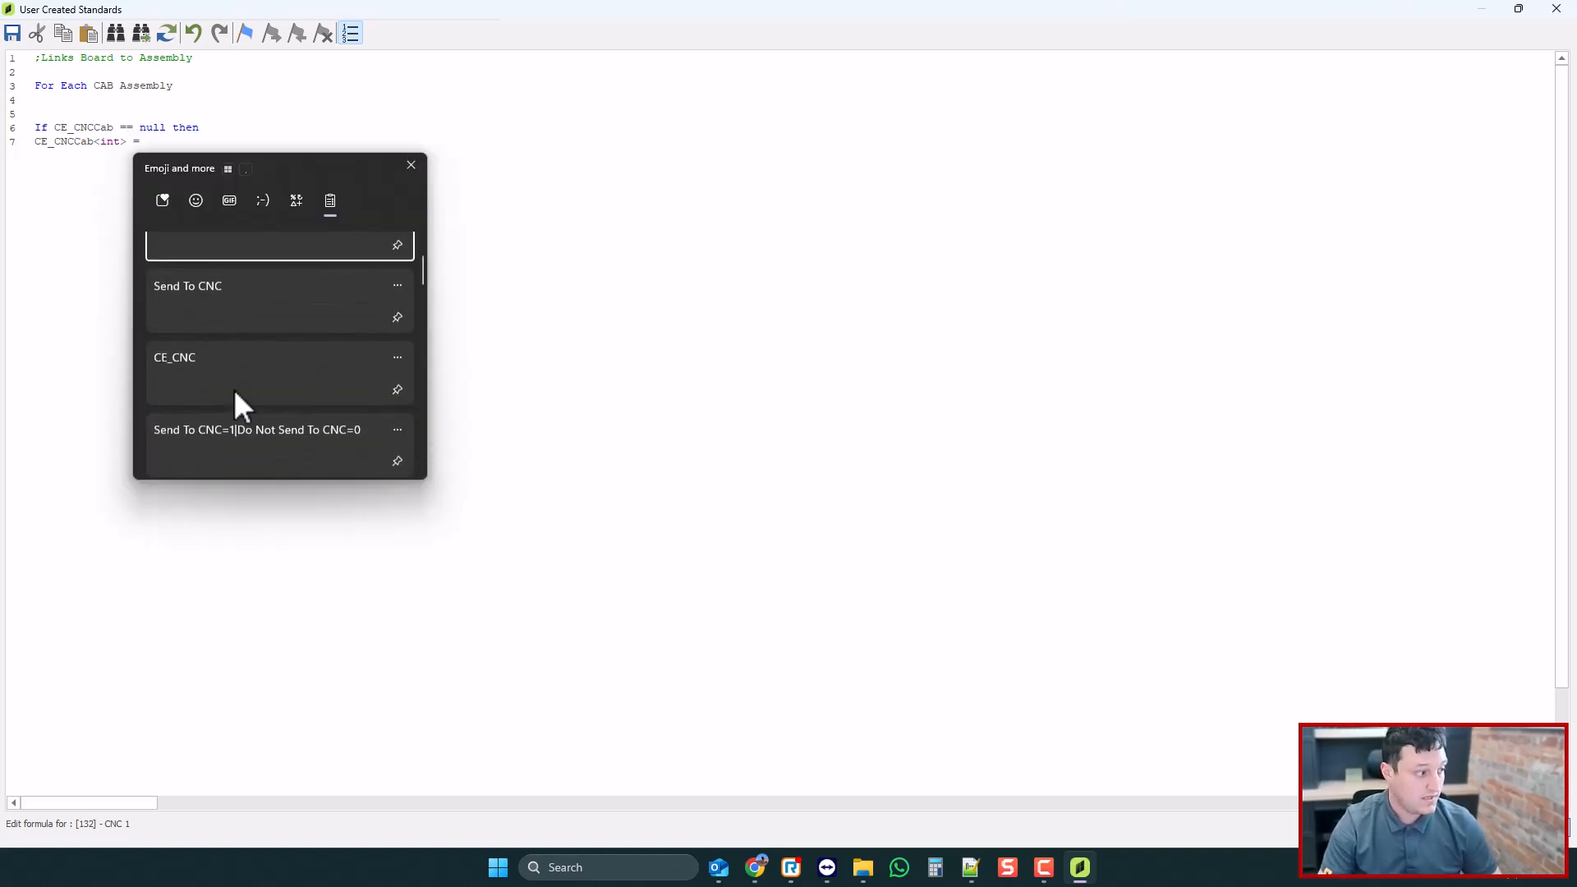
{"action": "left_click", "coordinate": [225, 395]}
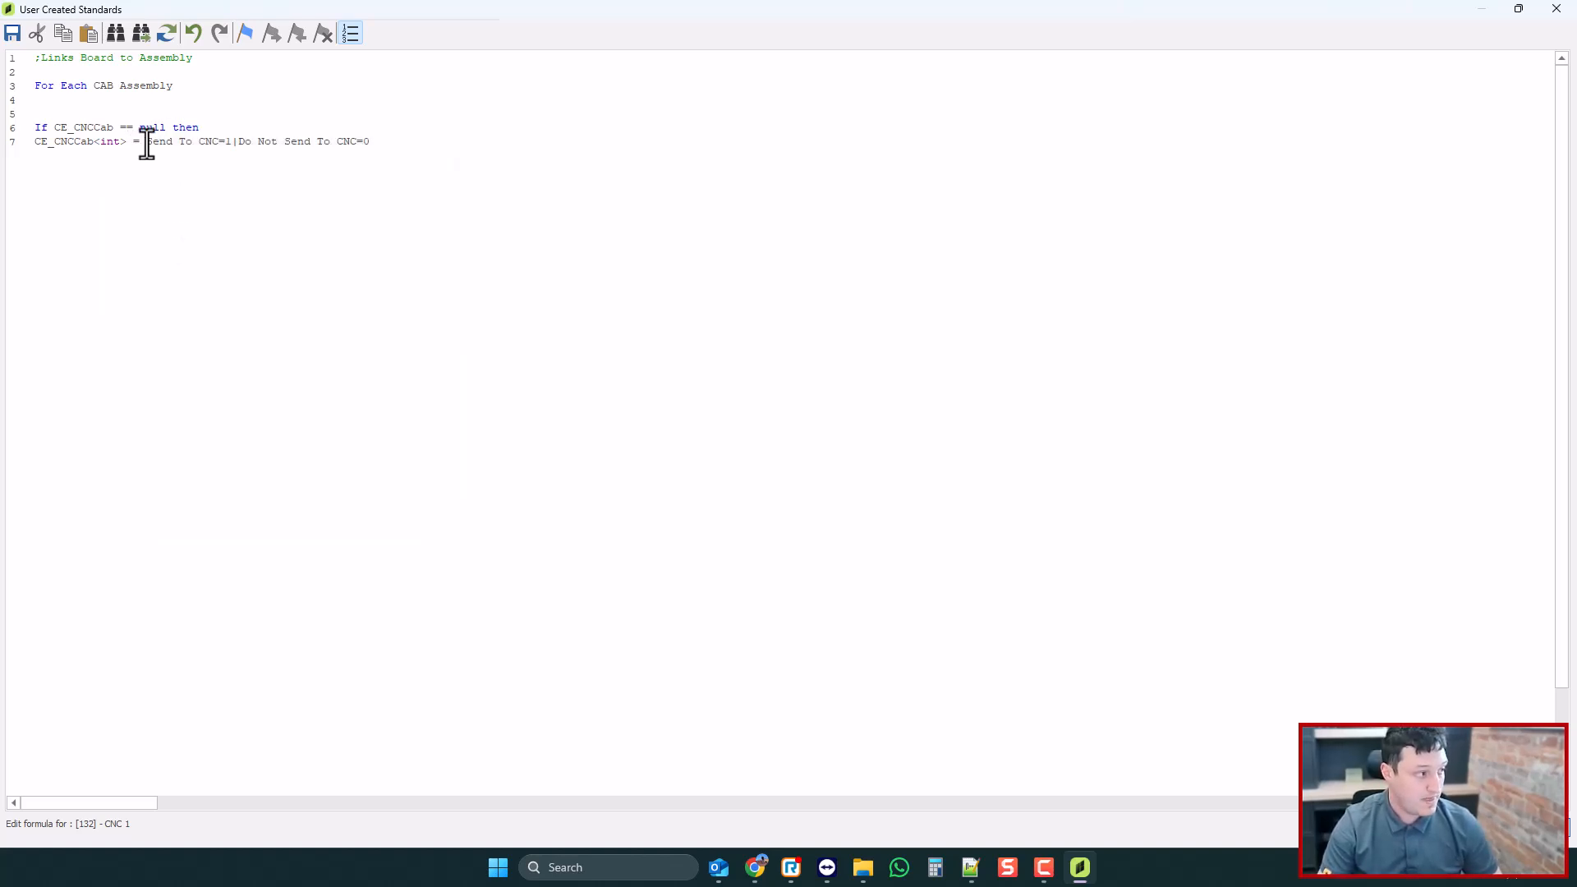
{"action": "left_click", "coordinate": [146, 141]}
{"action": "type", "text": "'<lst>"}
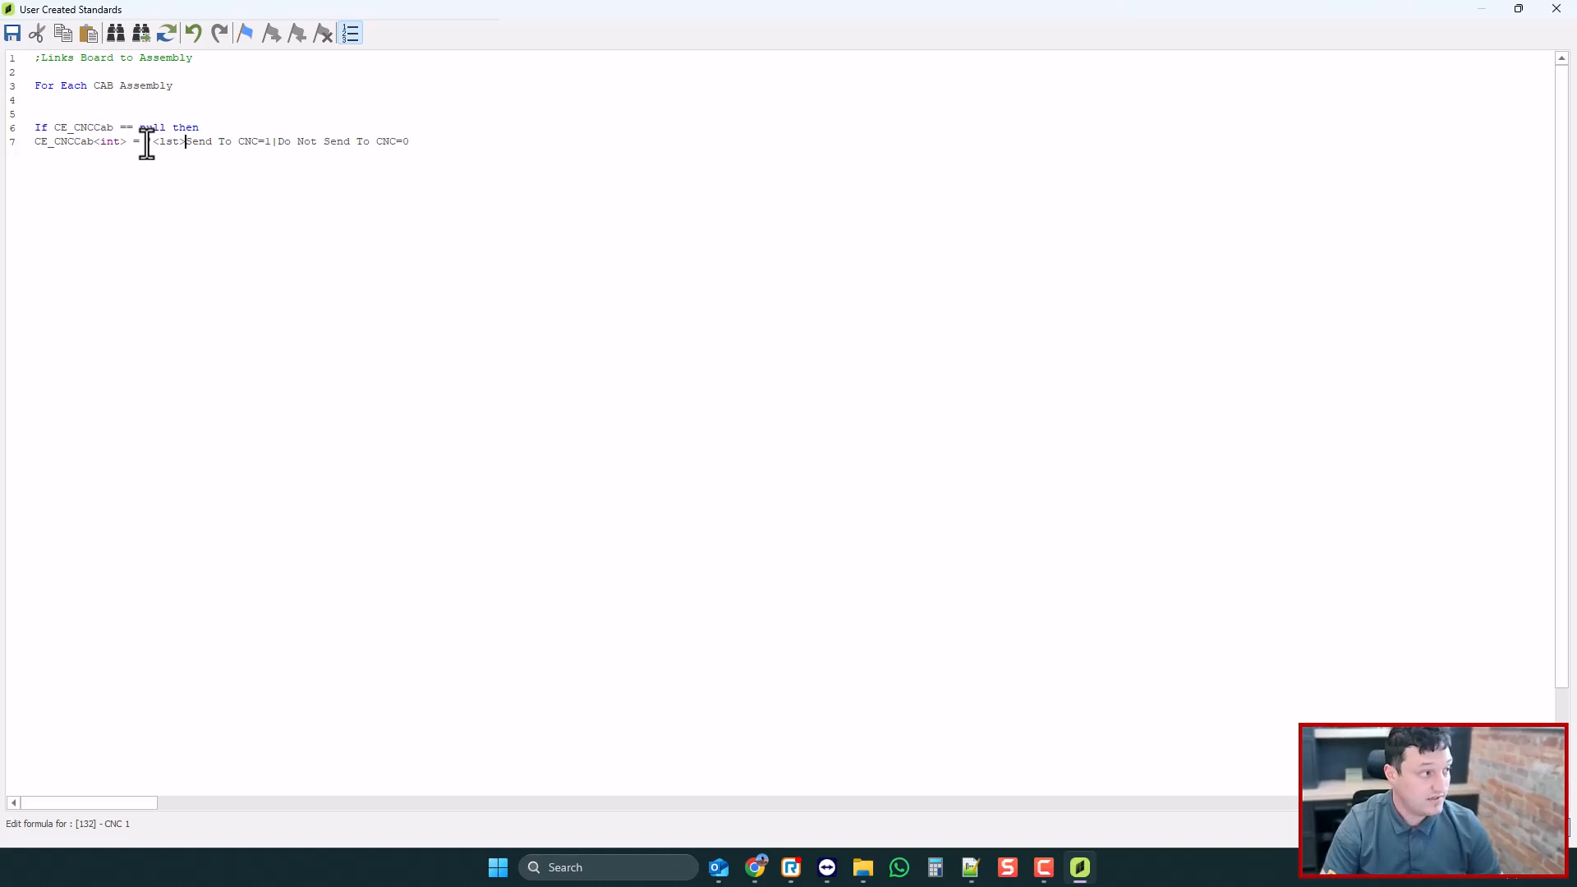
{"action": "left_click", "coordinate": [421, 141]}
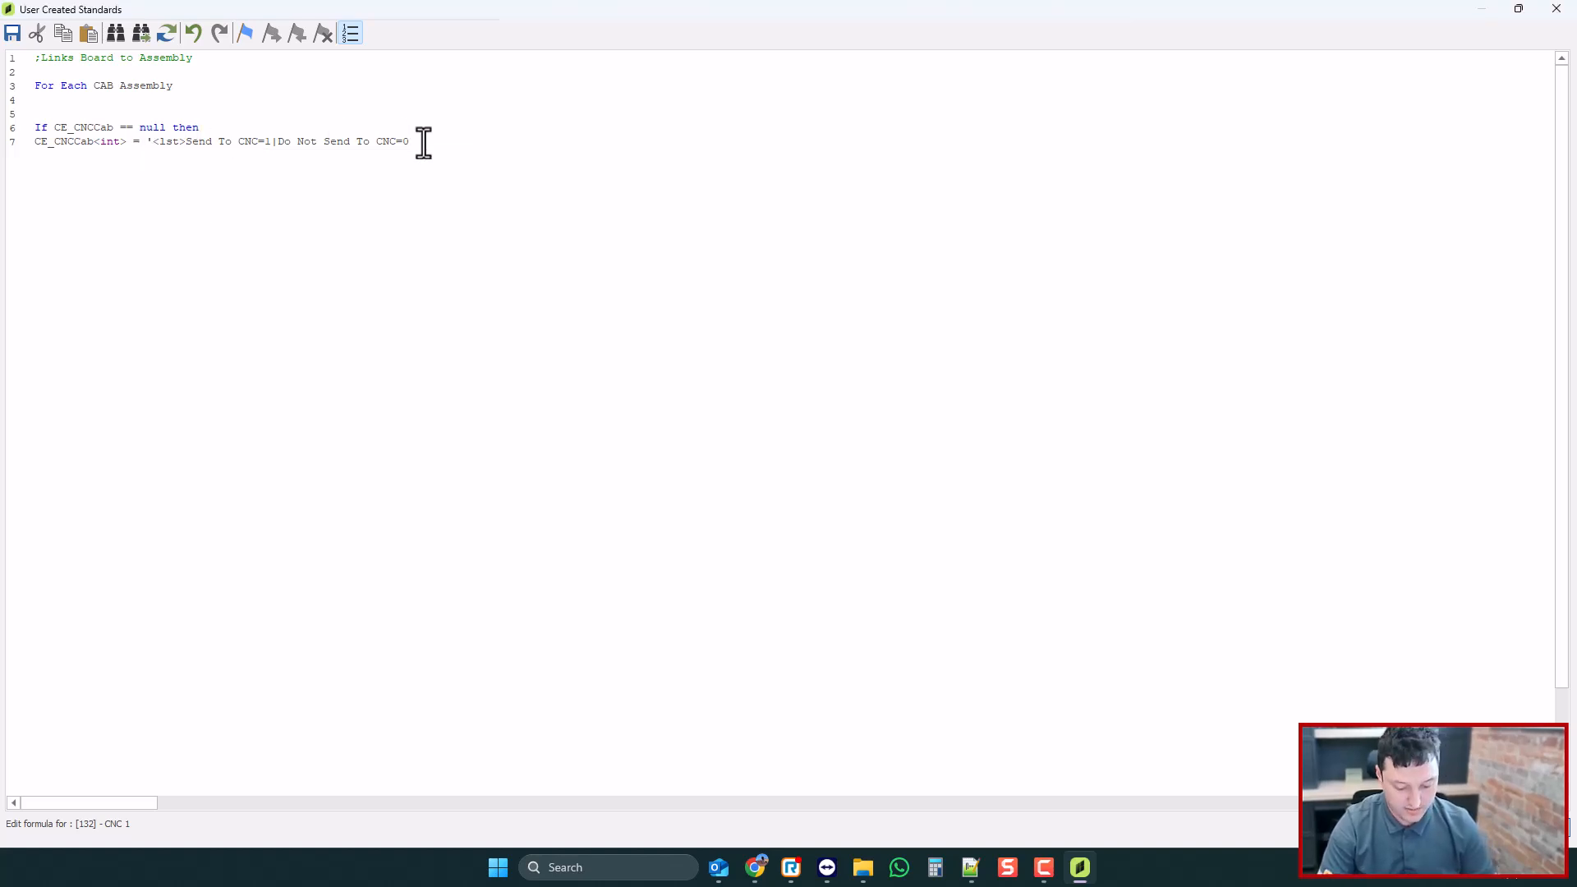
{"action": "type", "text": "'"}
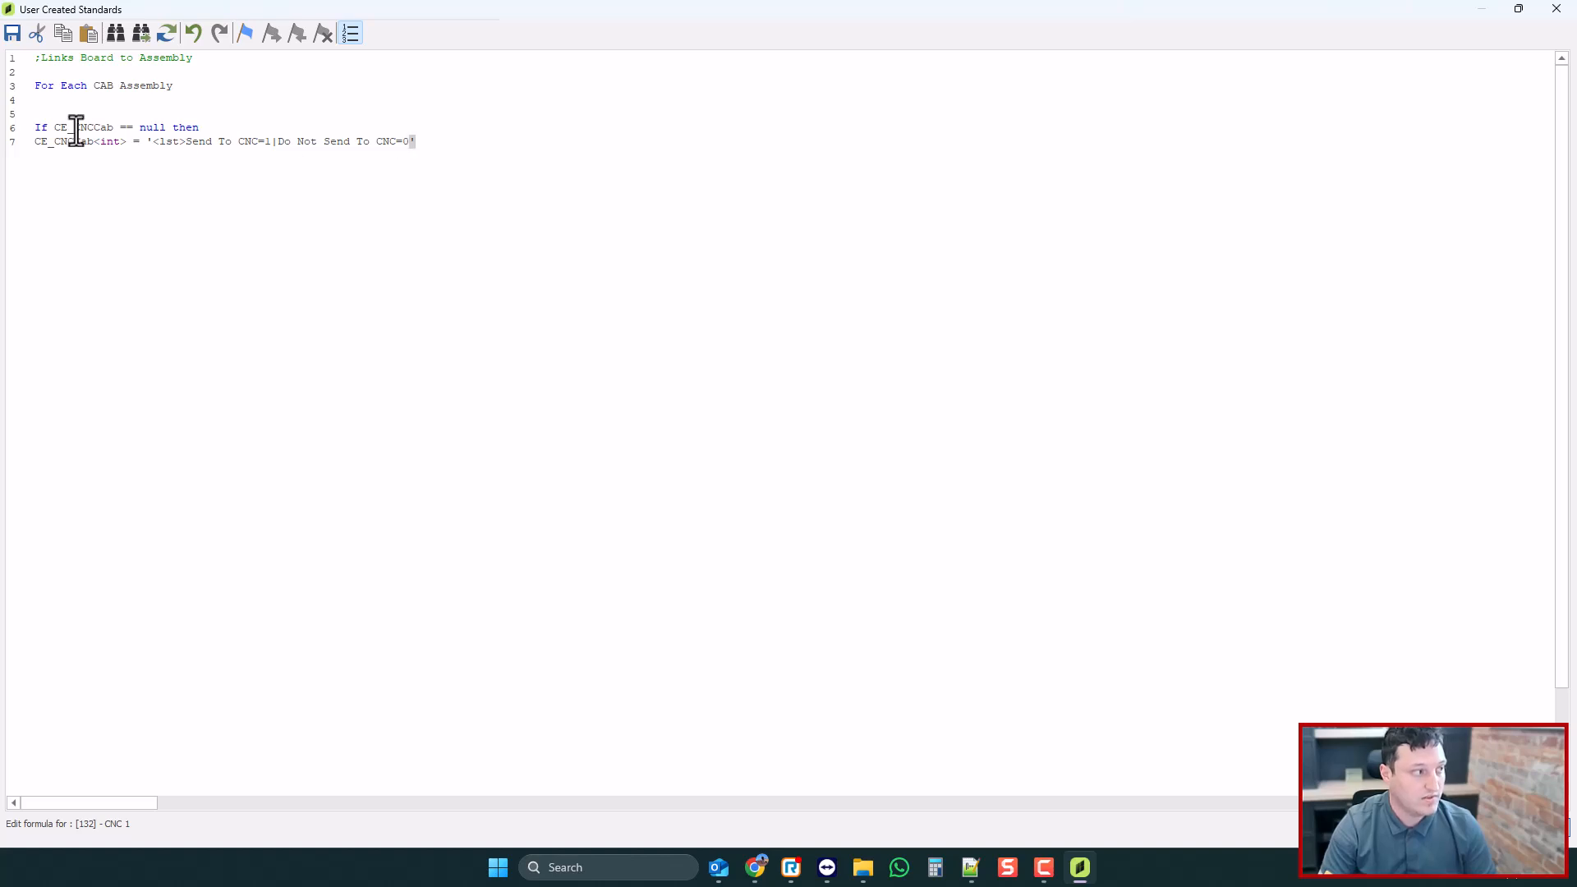
- Insert the option "Follow Room=-1|" directly after <lst> in the CE_CNCCab<int> line
{"action": "left_click", "coordinate": [152, 141]}
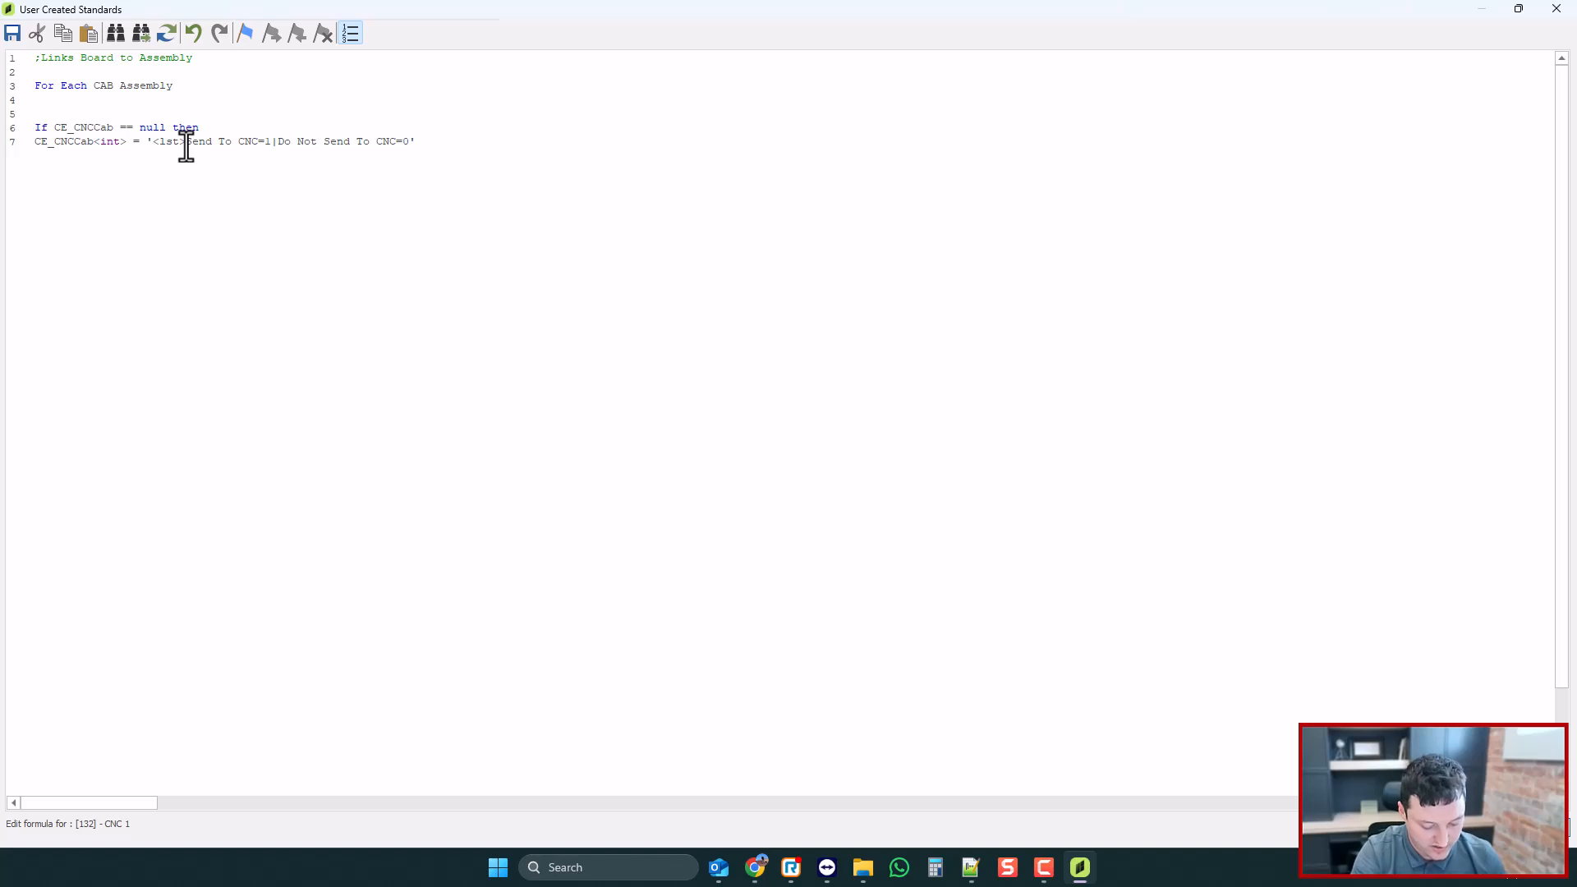
{"action": "type", "text": "Follow Room"}
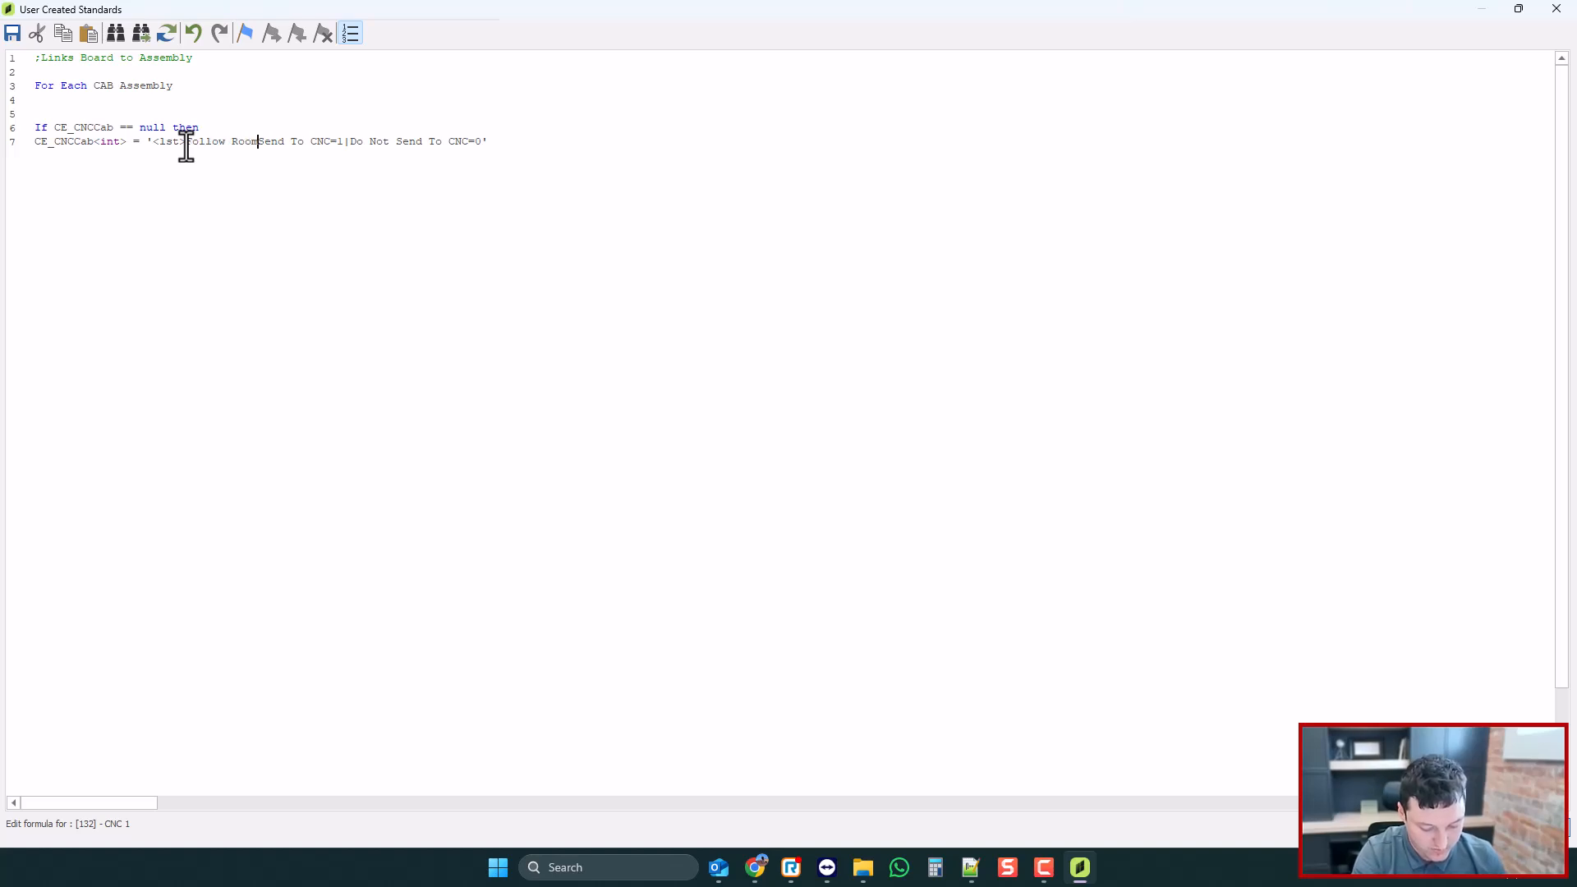
{"action": "type", "text": "=-1"}
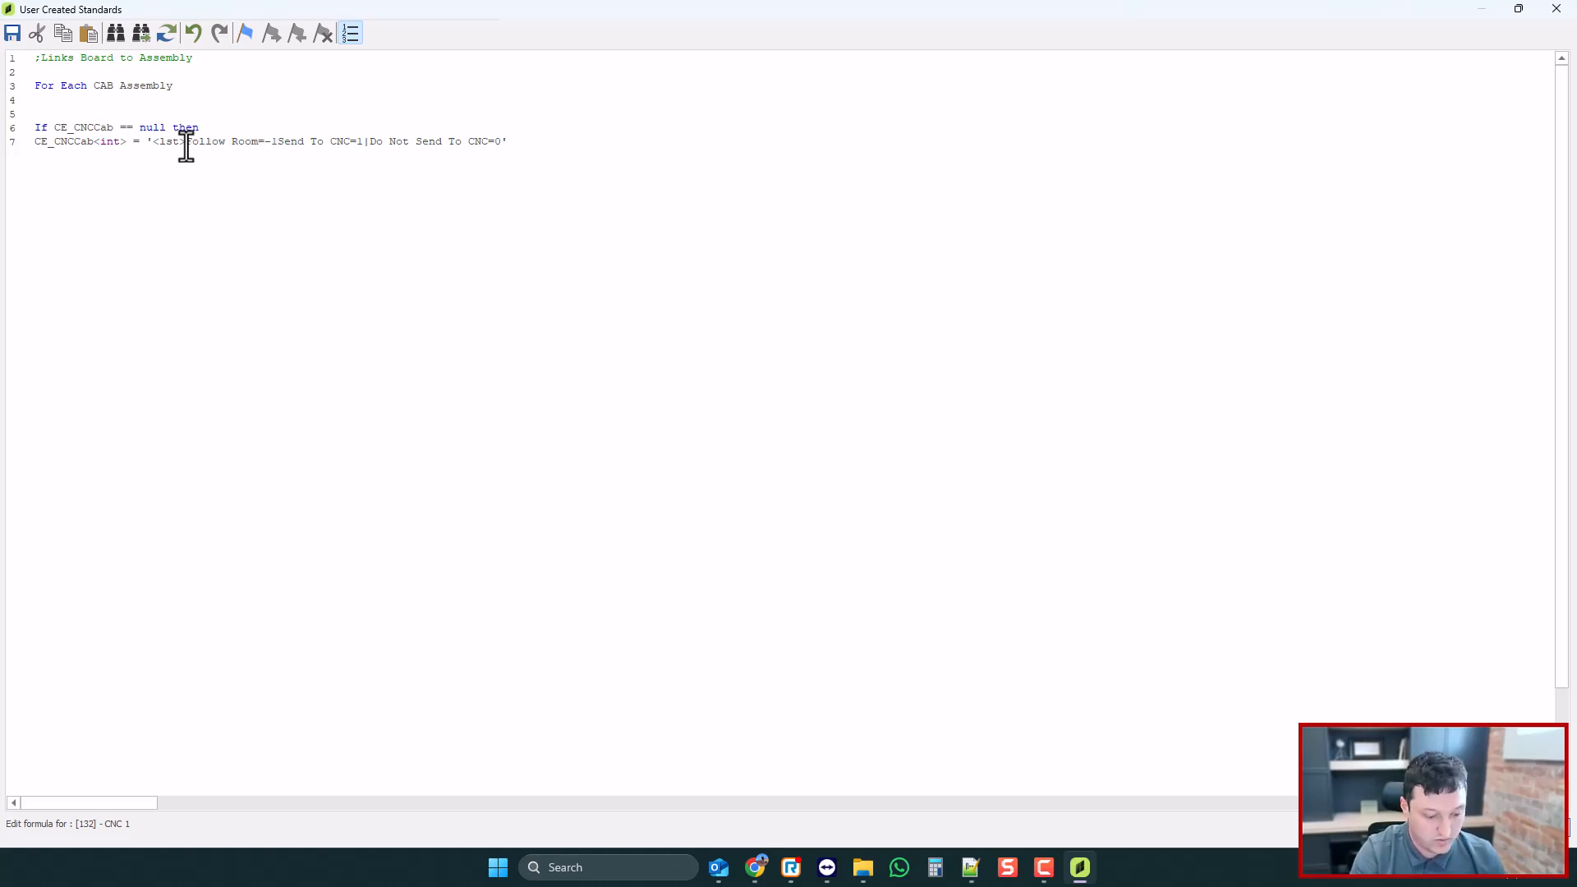
{"action": "type", "text": "|"}
{"action": "key", "text": "End"}
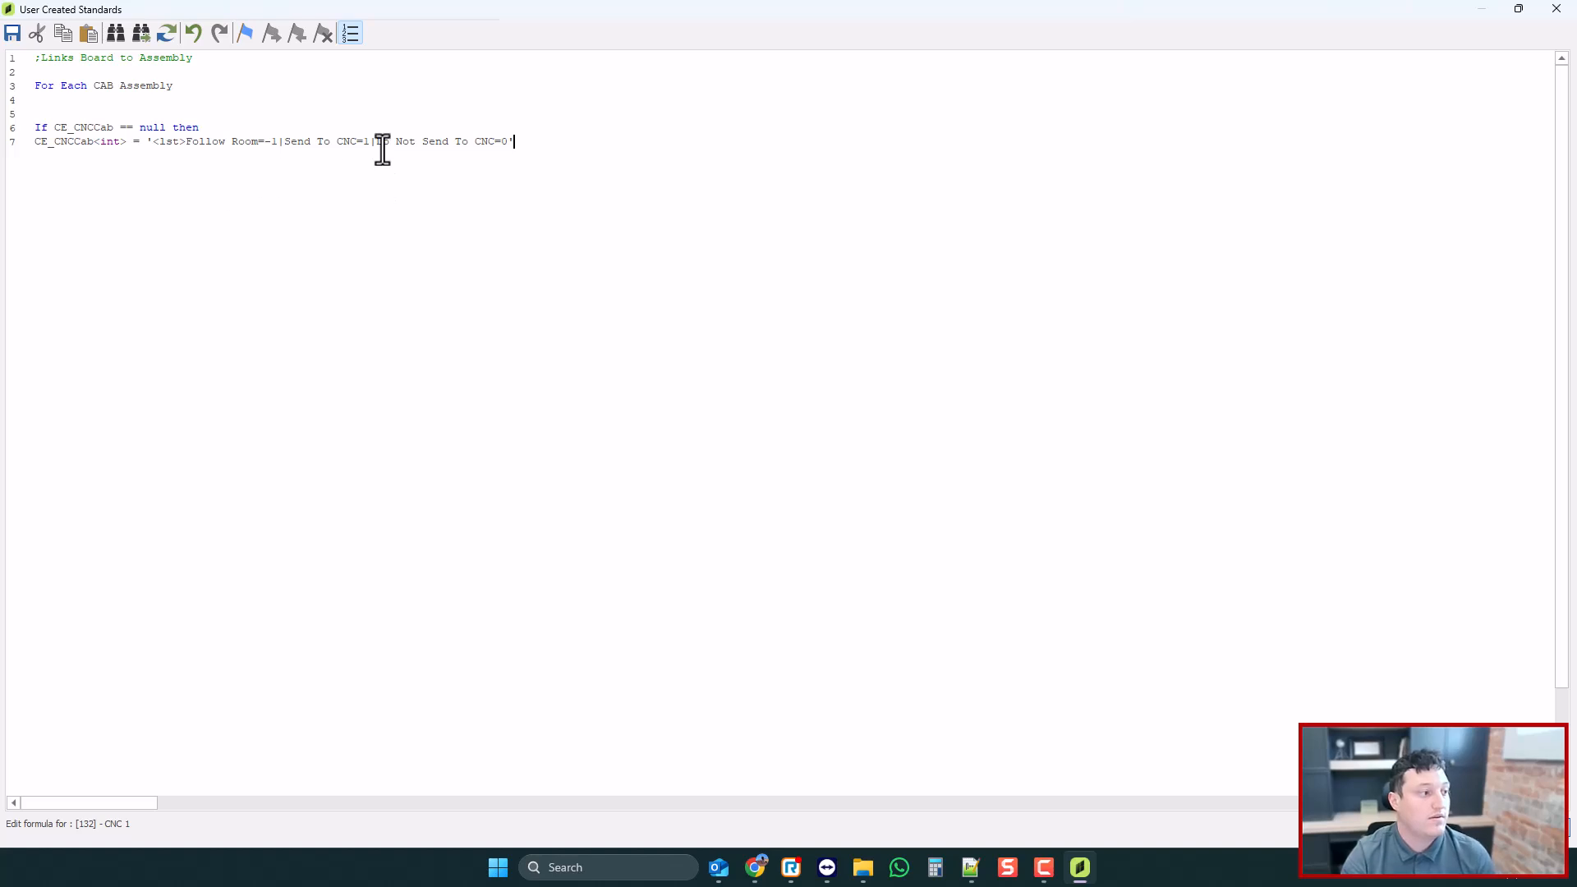
{"action": "left_click_drag", "start_coordinate": [507, 141], "coordinate": [285, 142]}
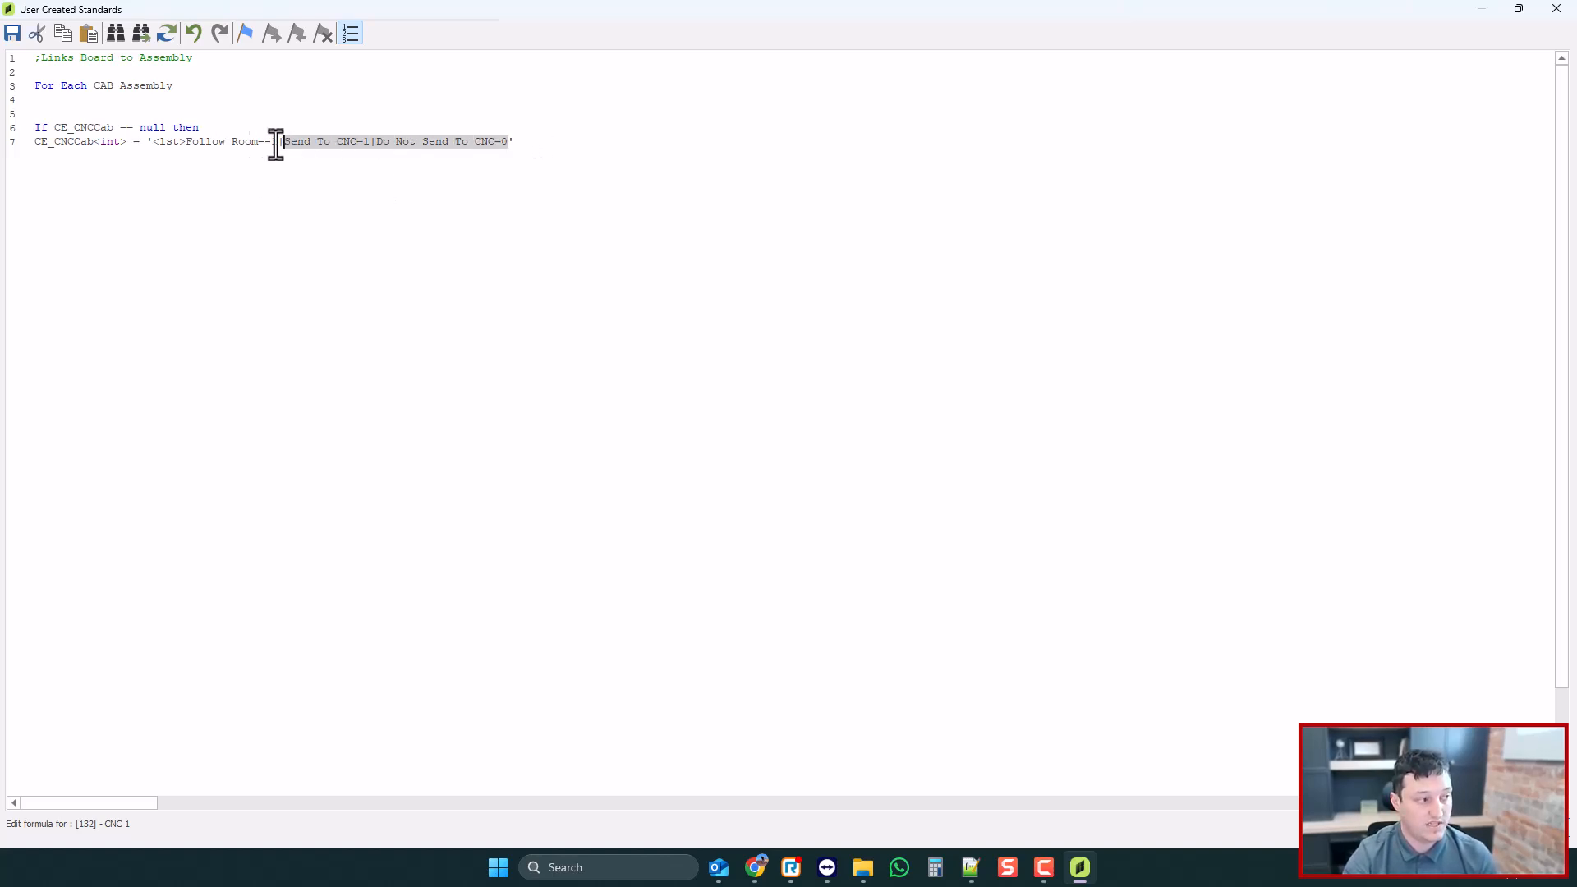
- Add the line "CE_CNCCab<style> = 1" below the list and begin a line with "CE_CNCCab<desc> ="
{"action": "left_click", "coordinate": [511, 141]}
{"action": "key", "text": "Return"}
{"action": "double_click", "coordinate": [67, 141]}
{"action": "key", "text": "ctrl+c"}
{"action": "left_click", "coordinate": [58, 155]}
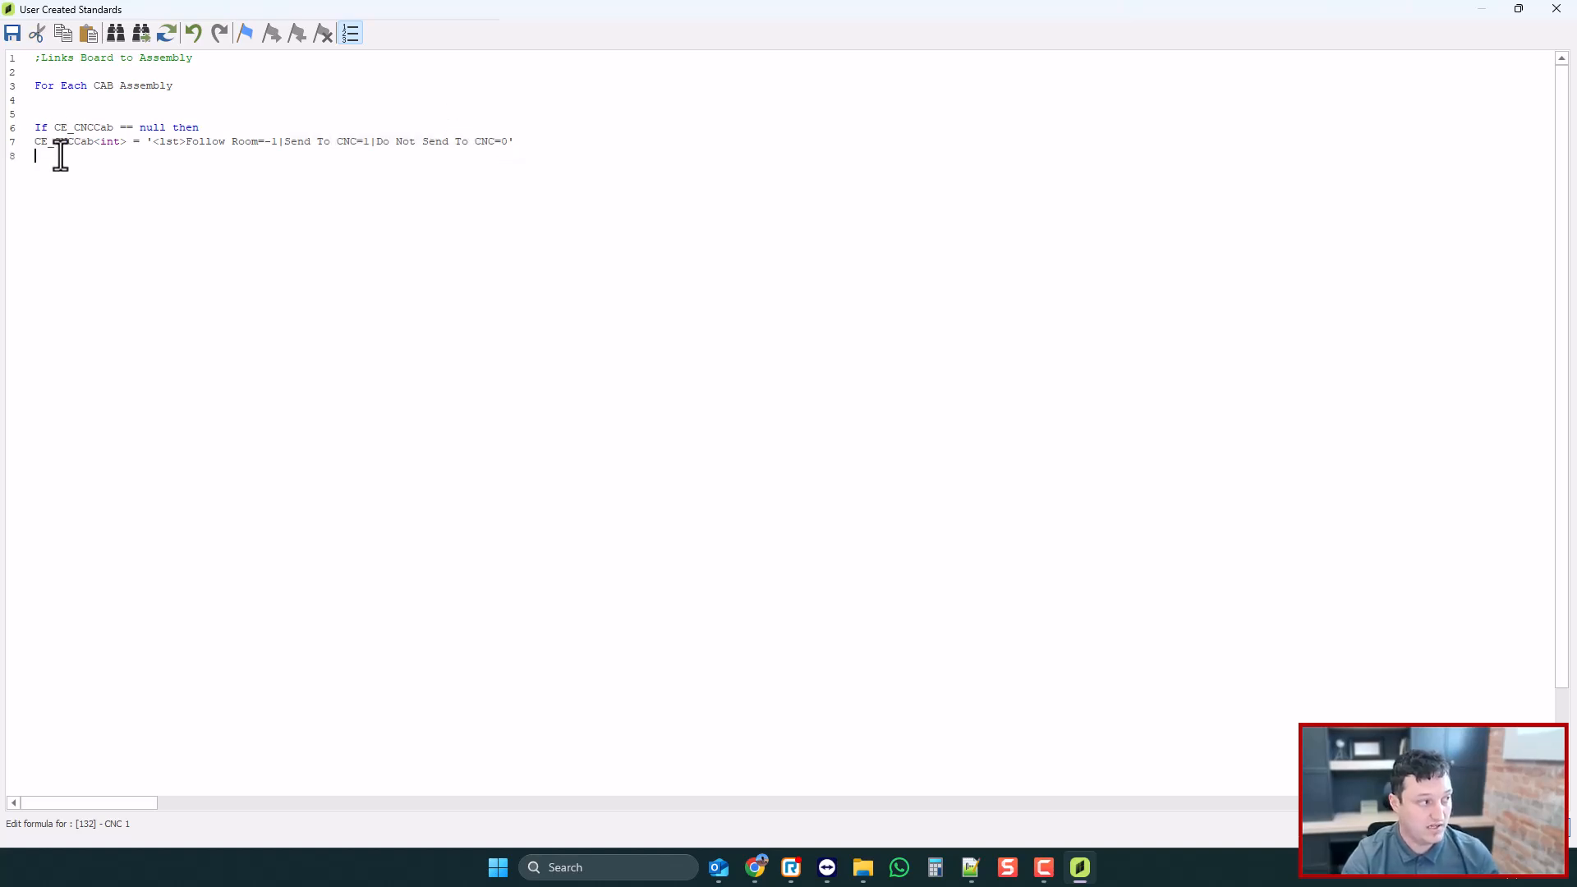
{"action": "key", "text": "ctrl+v"}
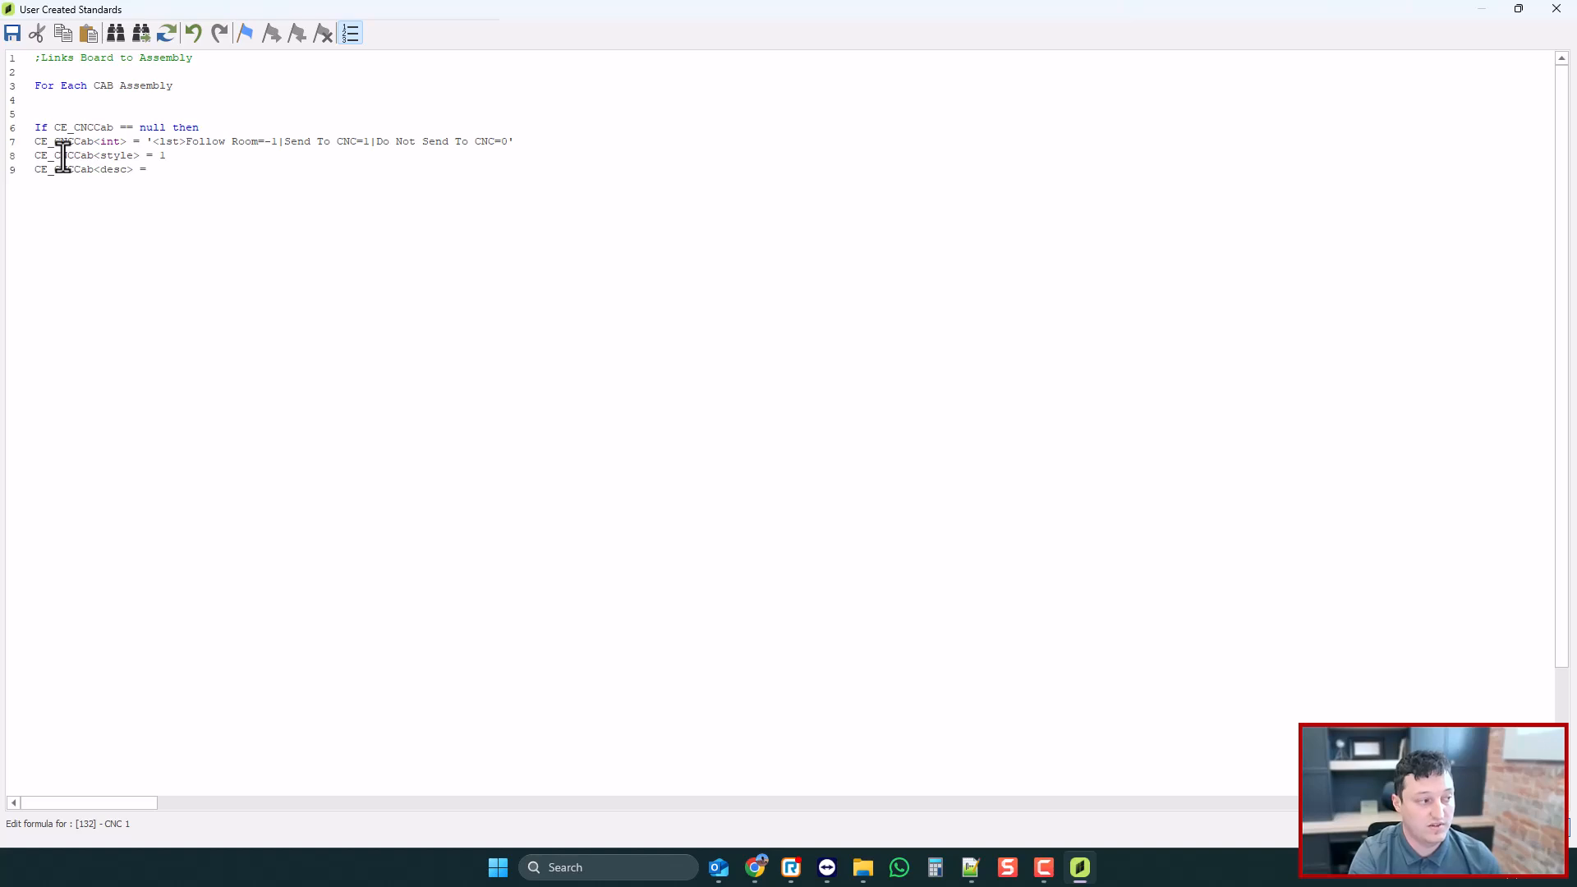
- Set the CE_CNCCab<desc> value to 'Send To CNC' and close the condition with "End If"
{"action": "left_click_drag", "start_coordinate": [277, 141], "coordinate": [198, 141]}
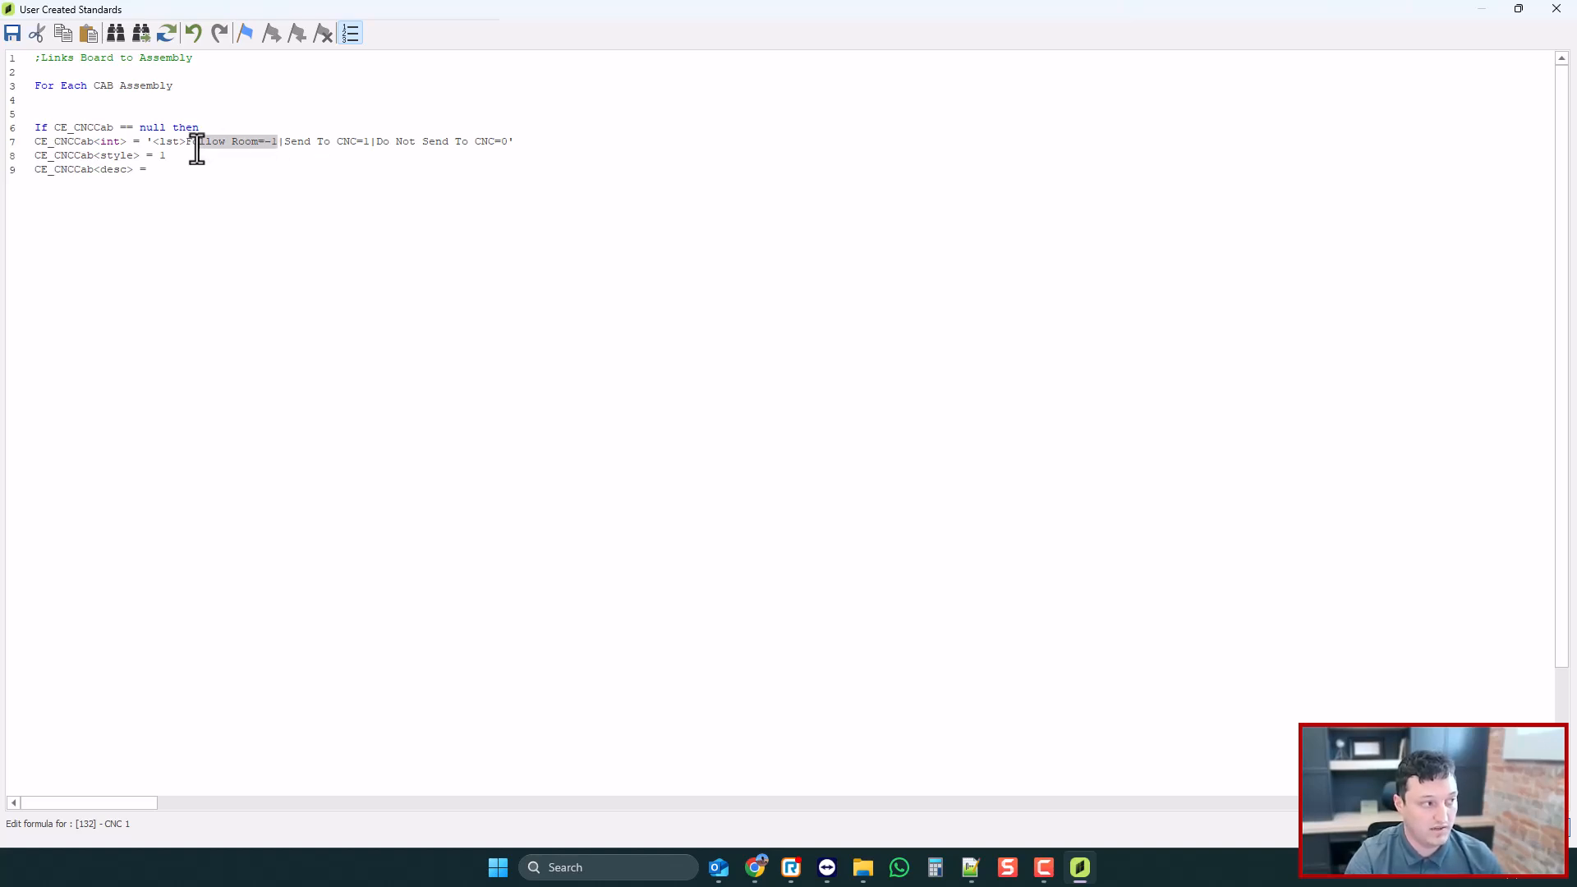
{"action": "left_click", "coordinate": [162, 173]}
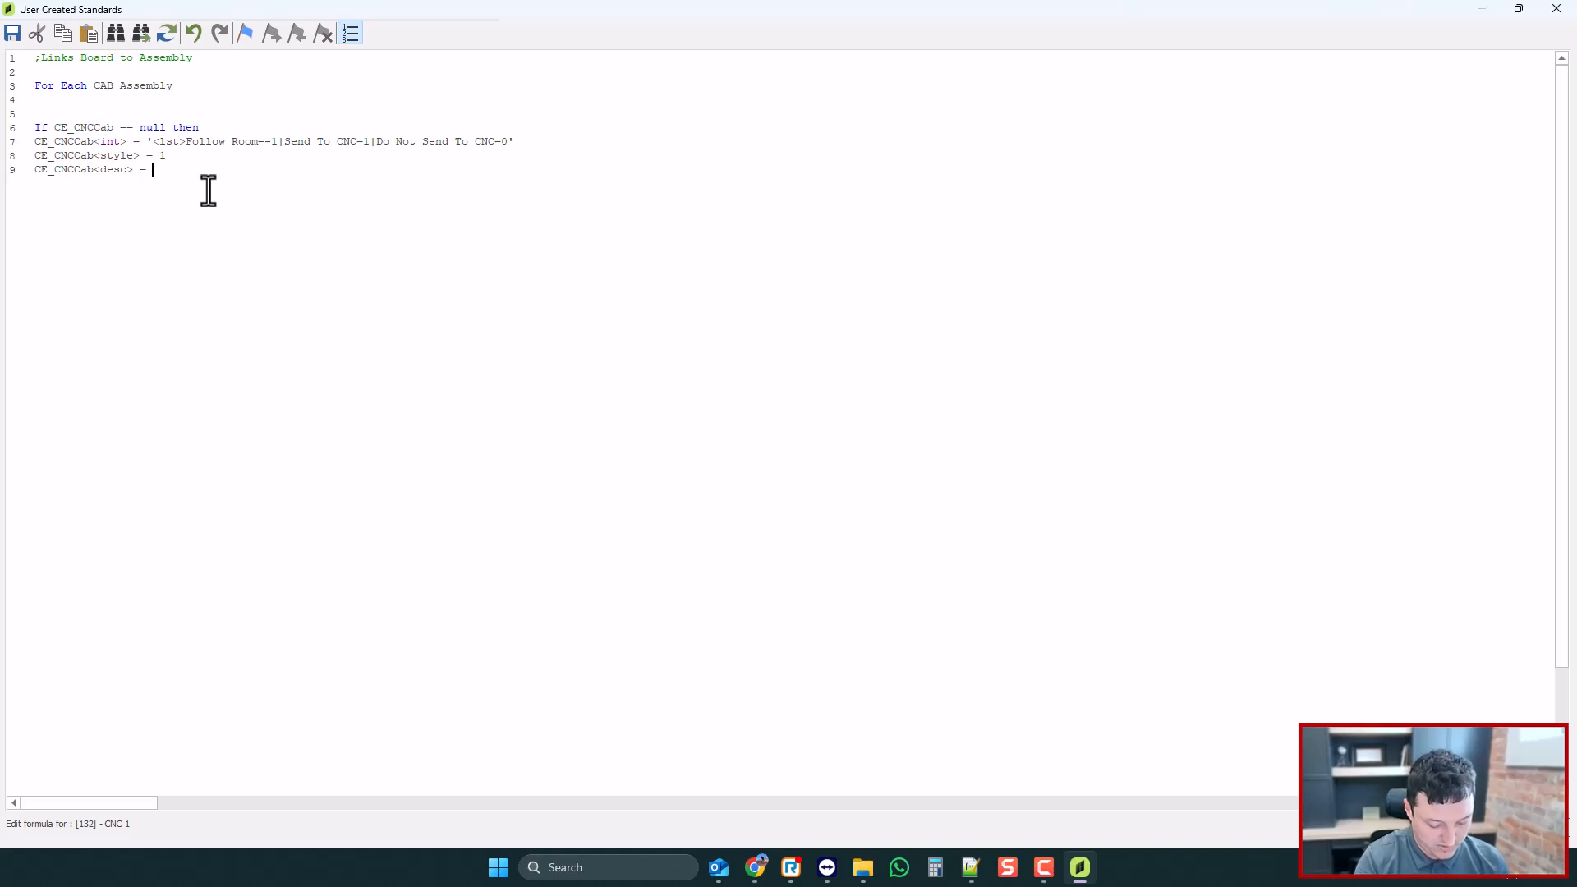
{"action": "key", "text": "super+v"}
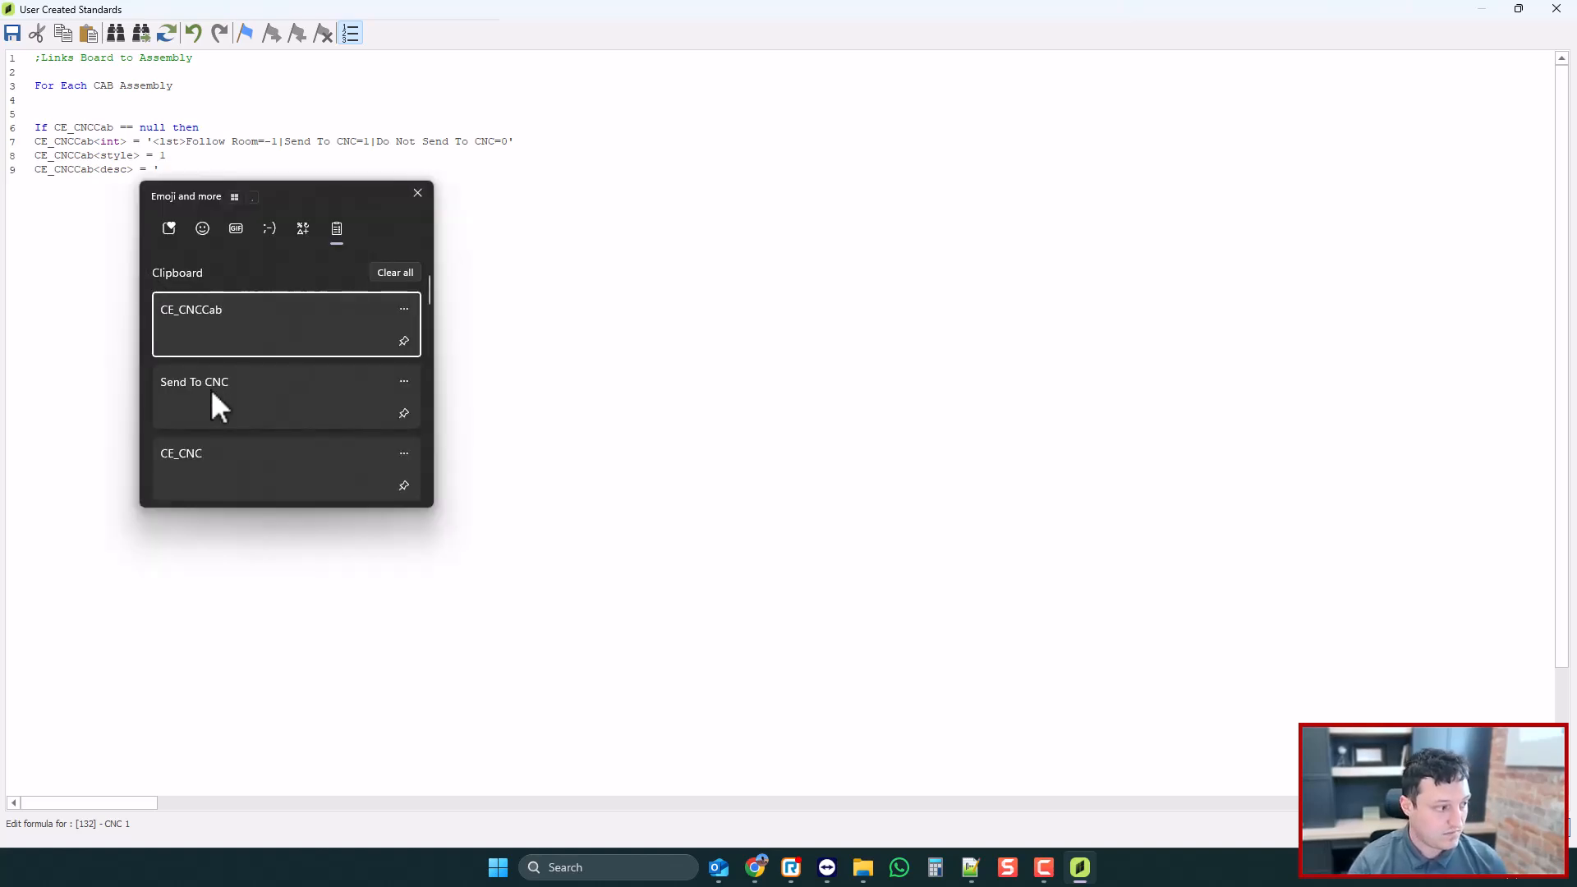
{"action": "left_click", "coordinate": [211, 393]}
{"action": "key", "text": "Return"}
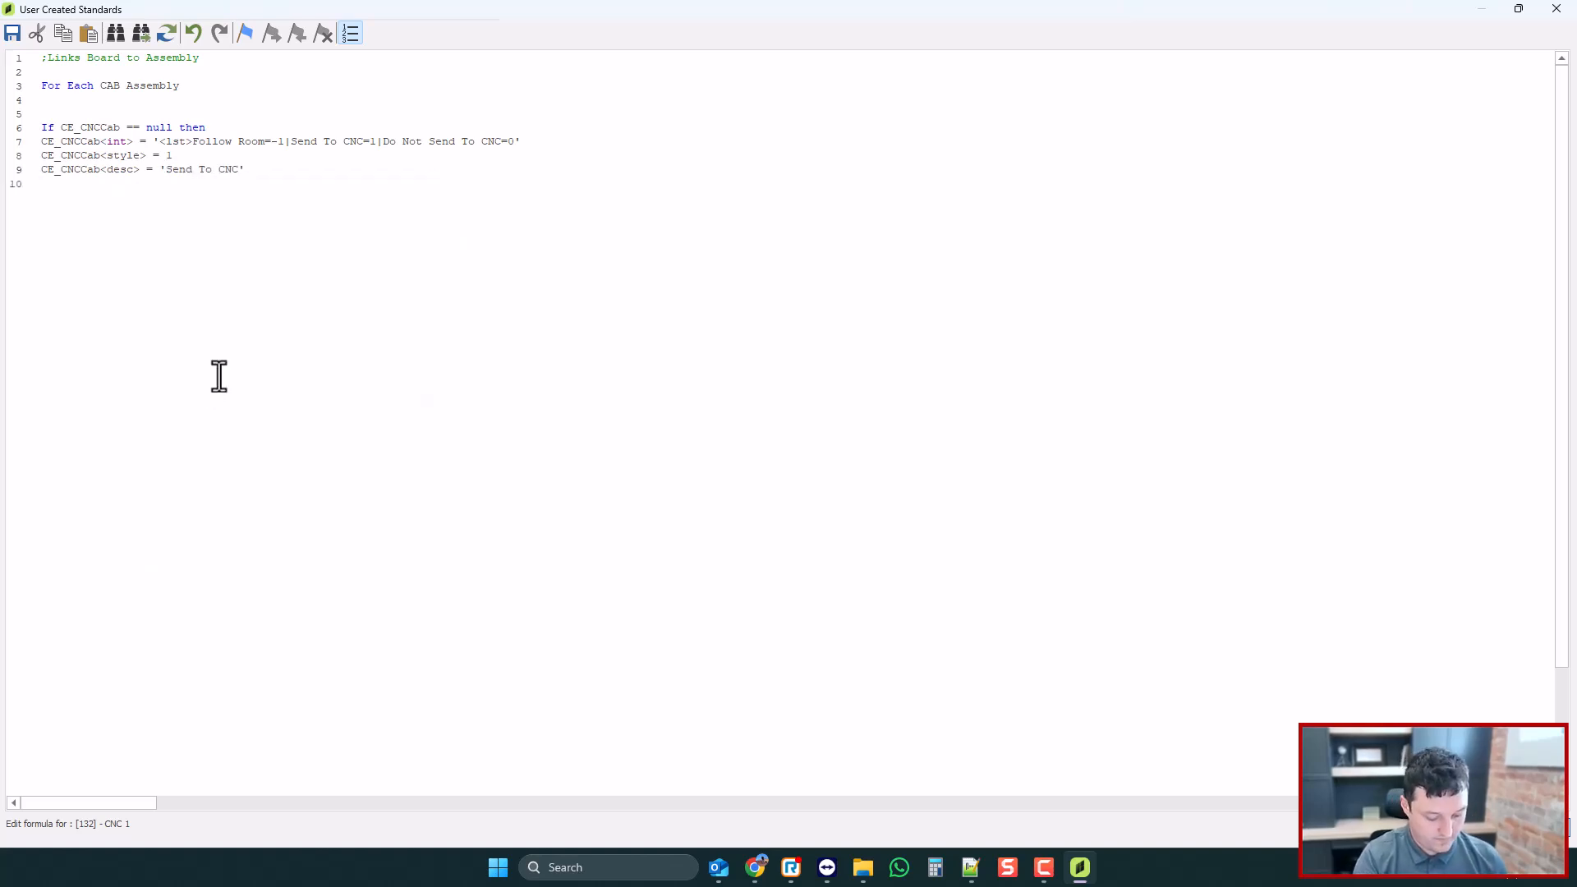
{"action": "type", "text": "End If"}
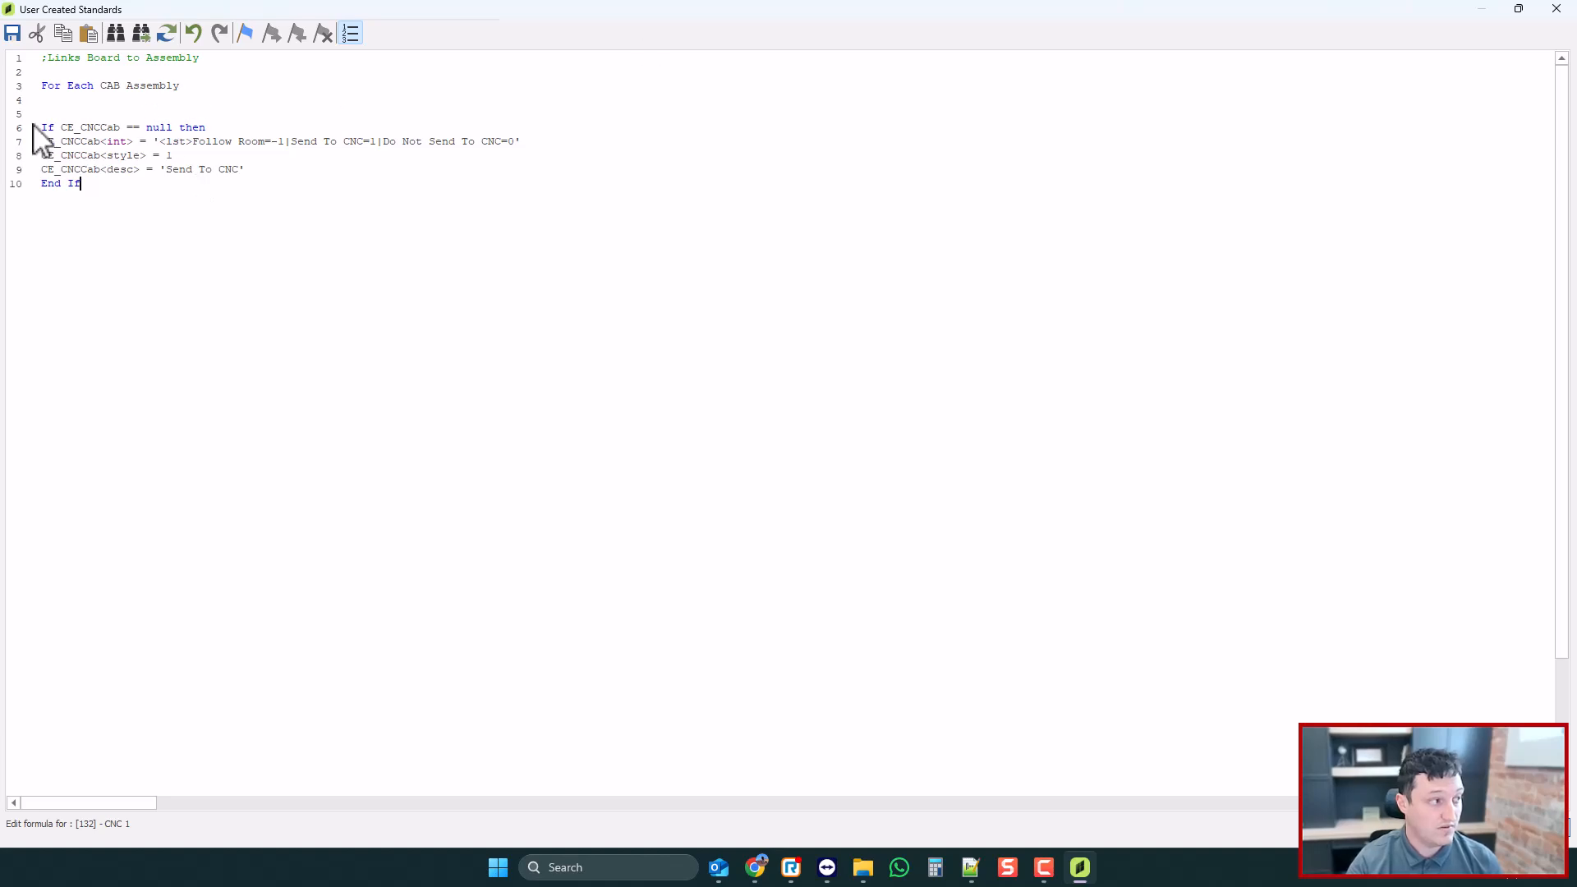
- Save and close the CNC 1 code, and leave User Created Standards for the room layout
{"action": "left_click_drag", "start_coordinate": [121, 85], "coordinate": [180, 85]}
{"action": "left_click_drag", "start_coordinate": [140, 197], "coordinate": [41, 113]}
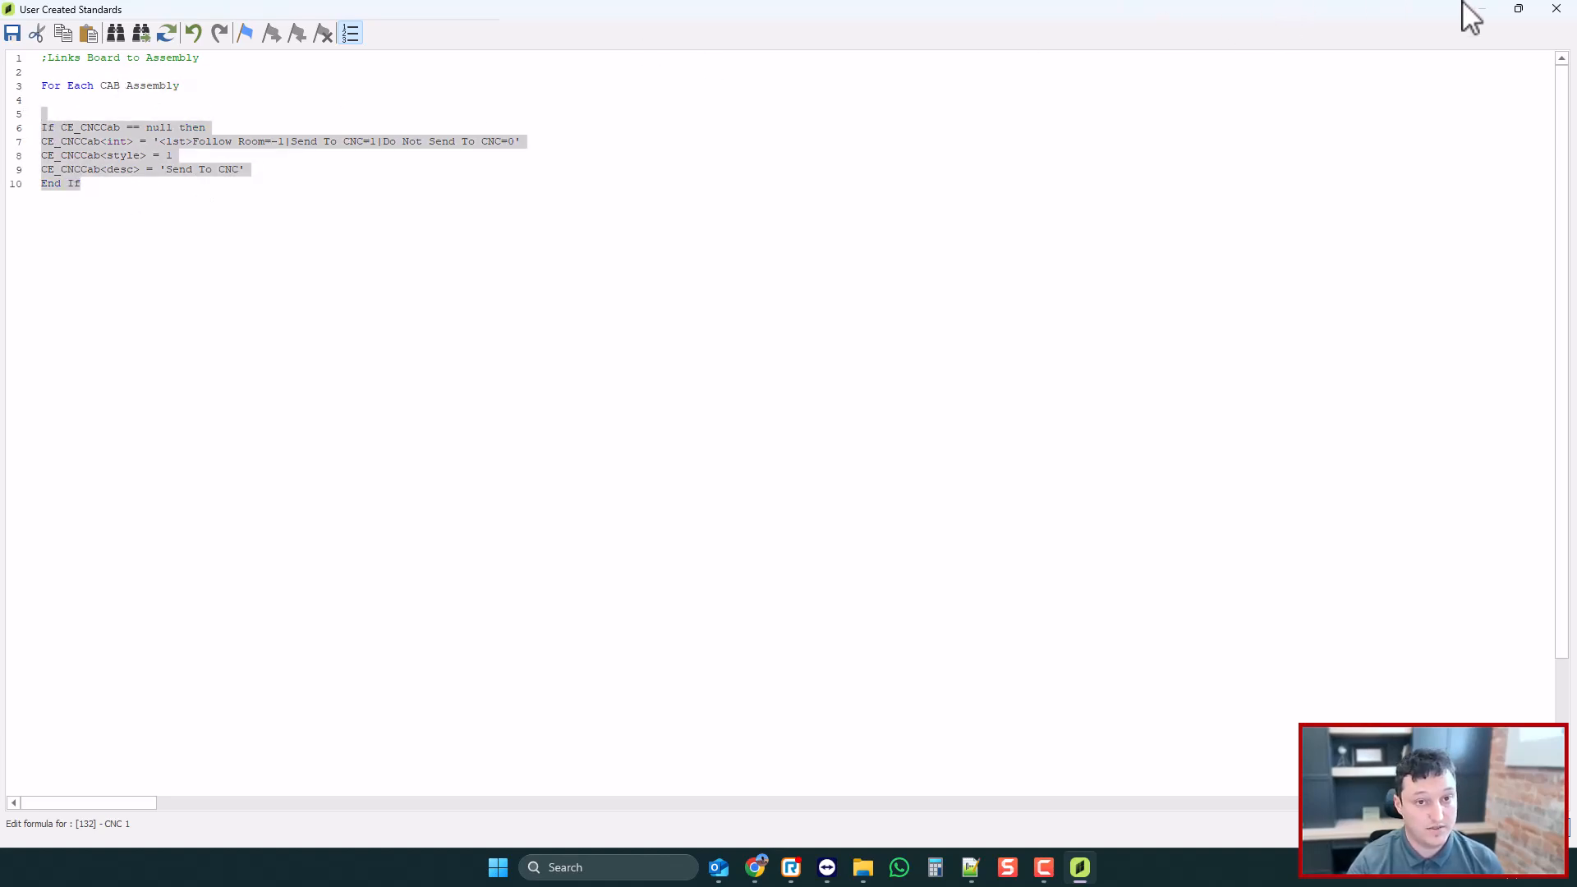
{"action": "left_click", "coordinate": [1557, 8]}
{"action": "key", "text": "Return"}
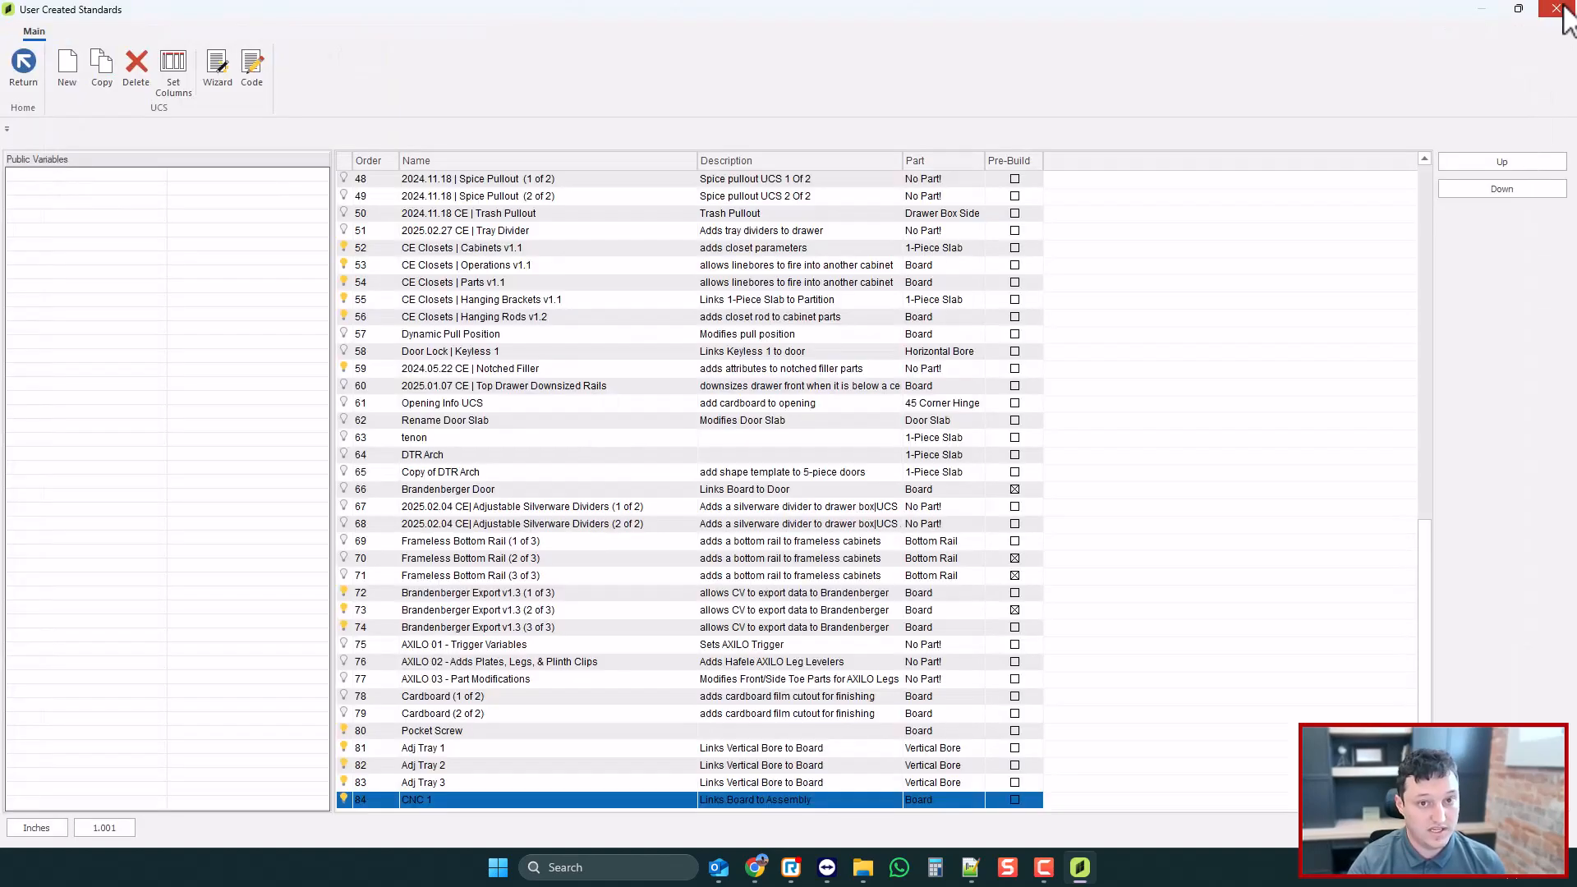
{"action": "left_click", "coordinate": [1557, 8]}
{"action": "left_click", "coordinate": [23, 72]}
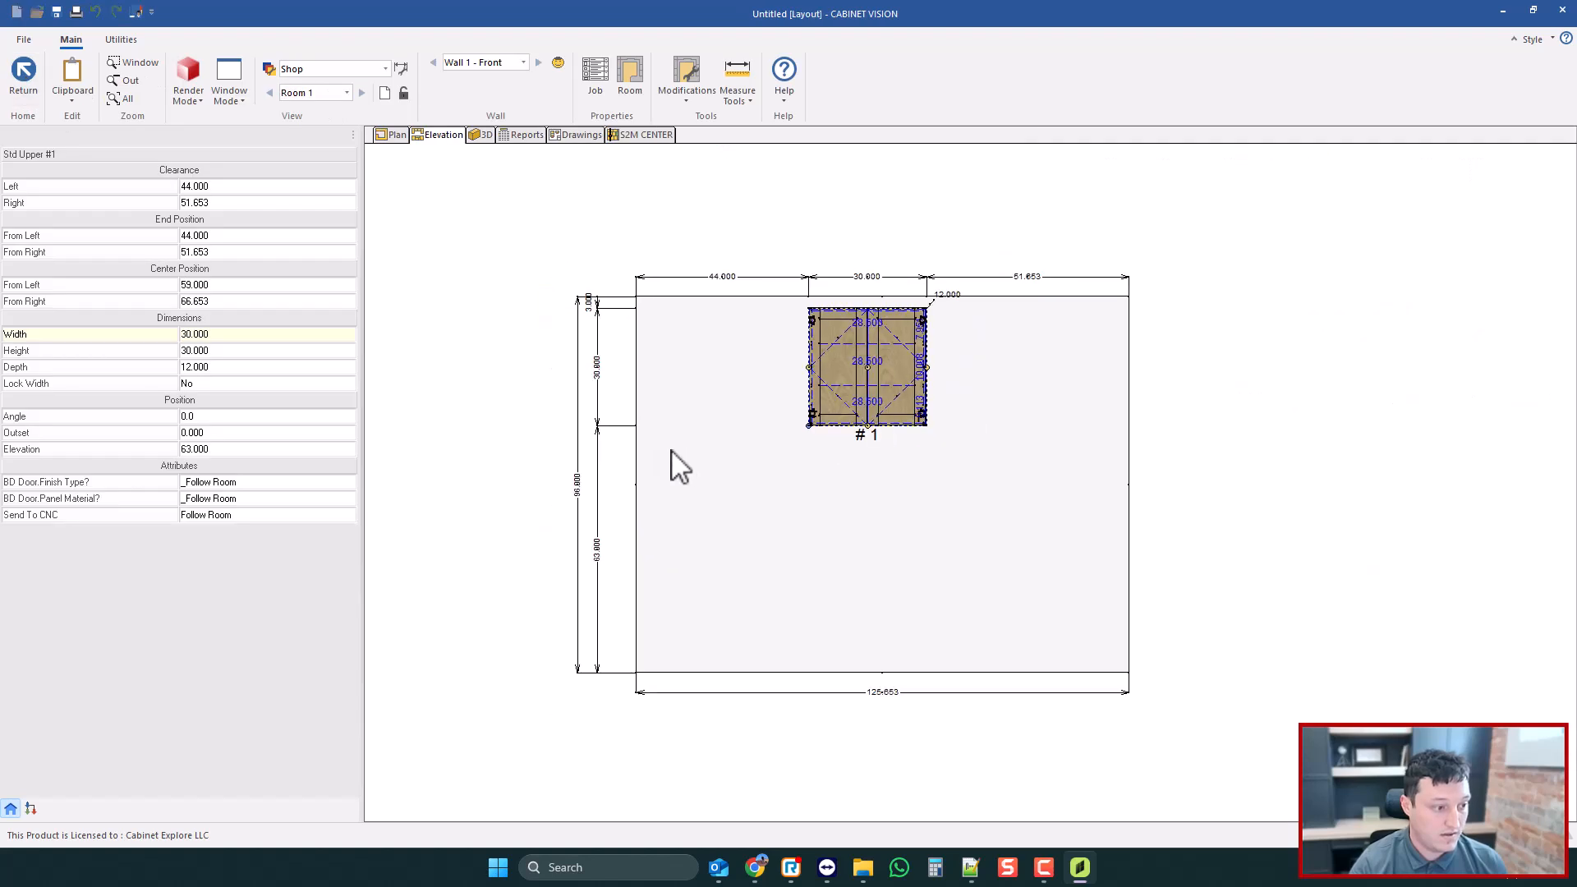
- Set the Send To CNC room parameter to "Send To CNC" and inspect the upper cabinet's Send To CNC attribute options
{"action": "left_click", "coordinate": [246, 561]}
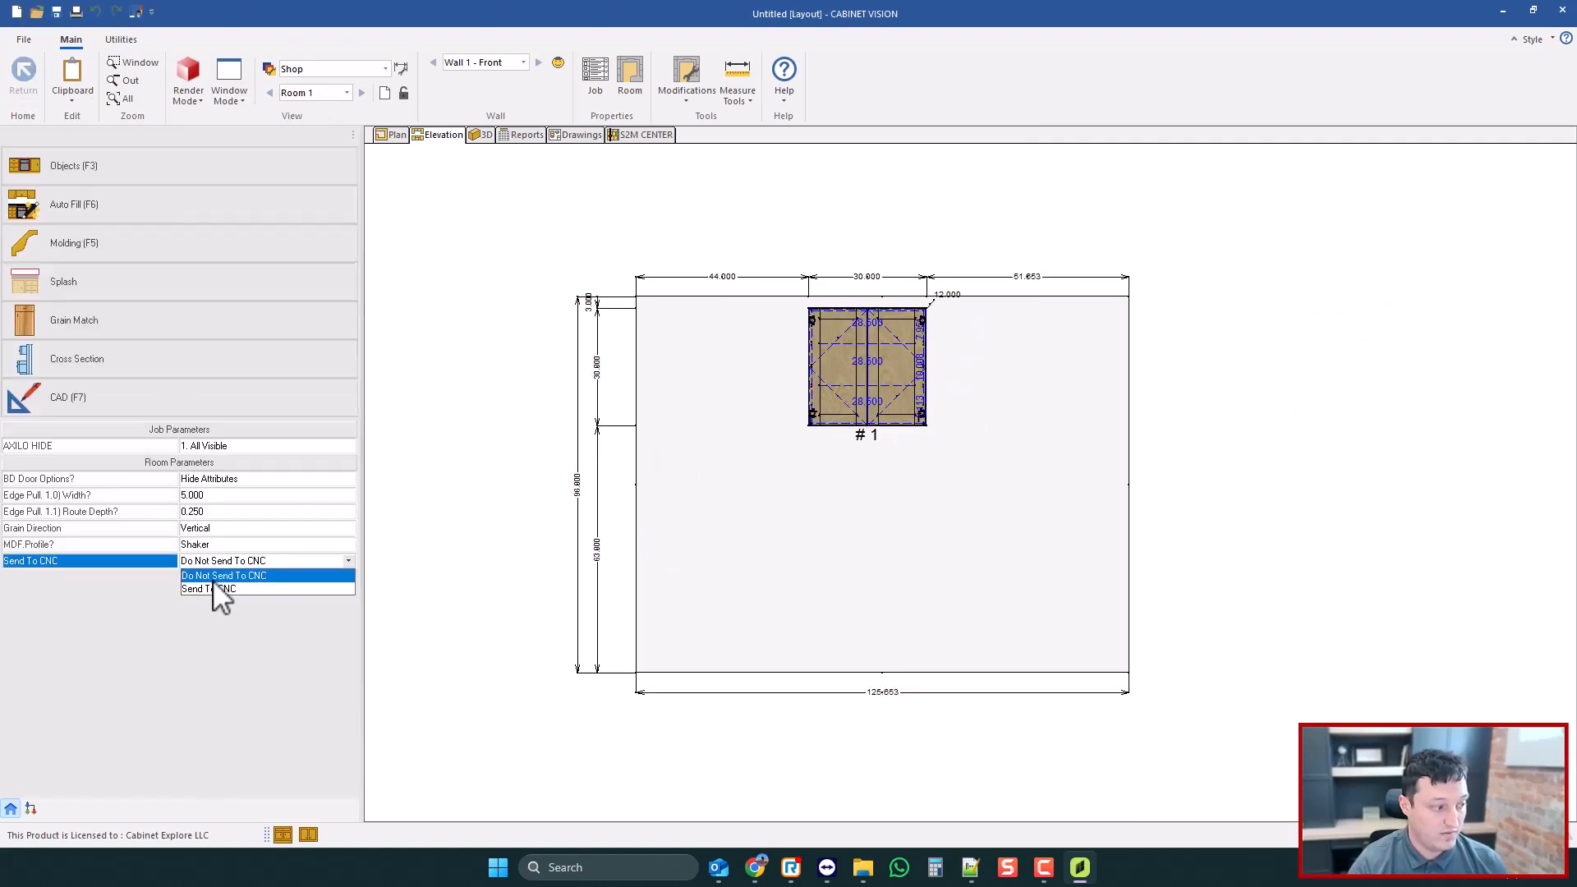
{"action": "left_click", "coordinate": [212, 588]}
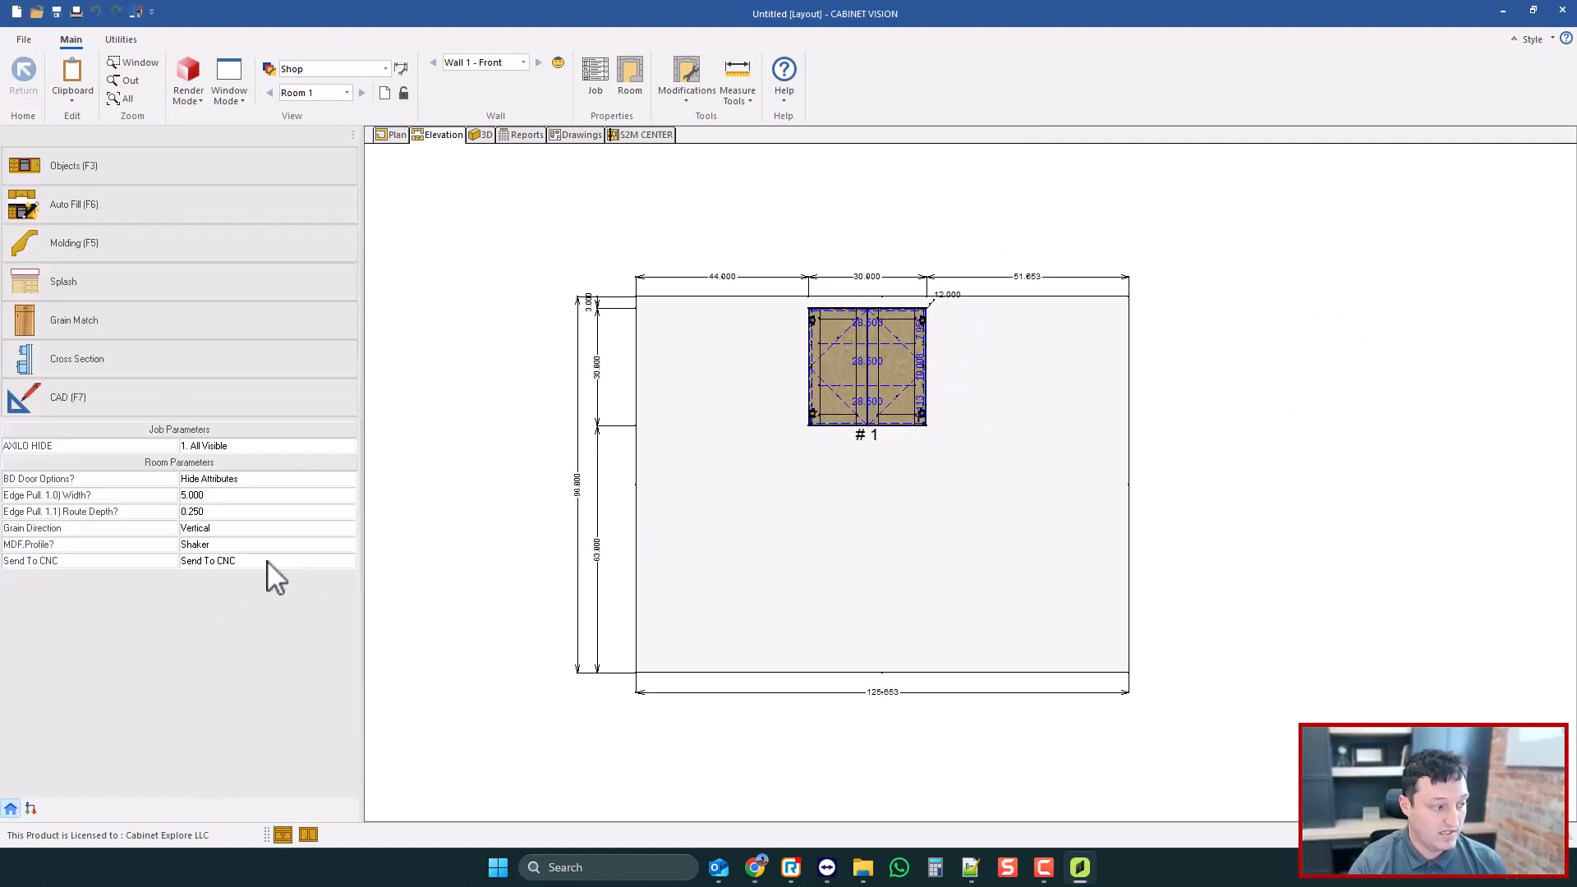
{"action": "left_click", "coordinate": [861, 363]}
{"action": "left_click", "coordinate": [256, 515]}
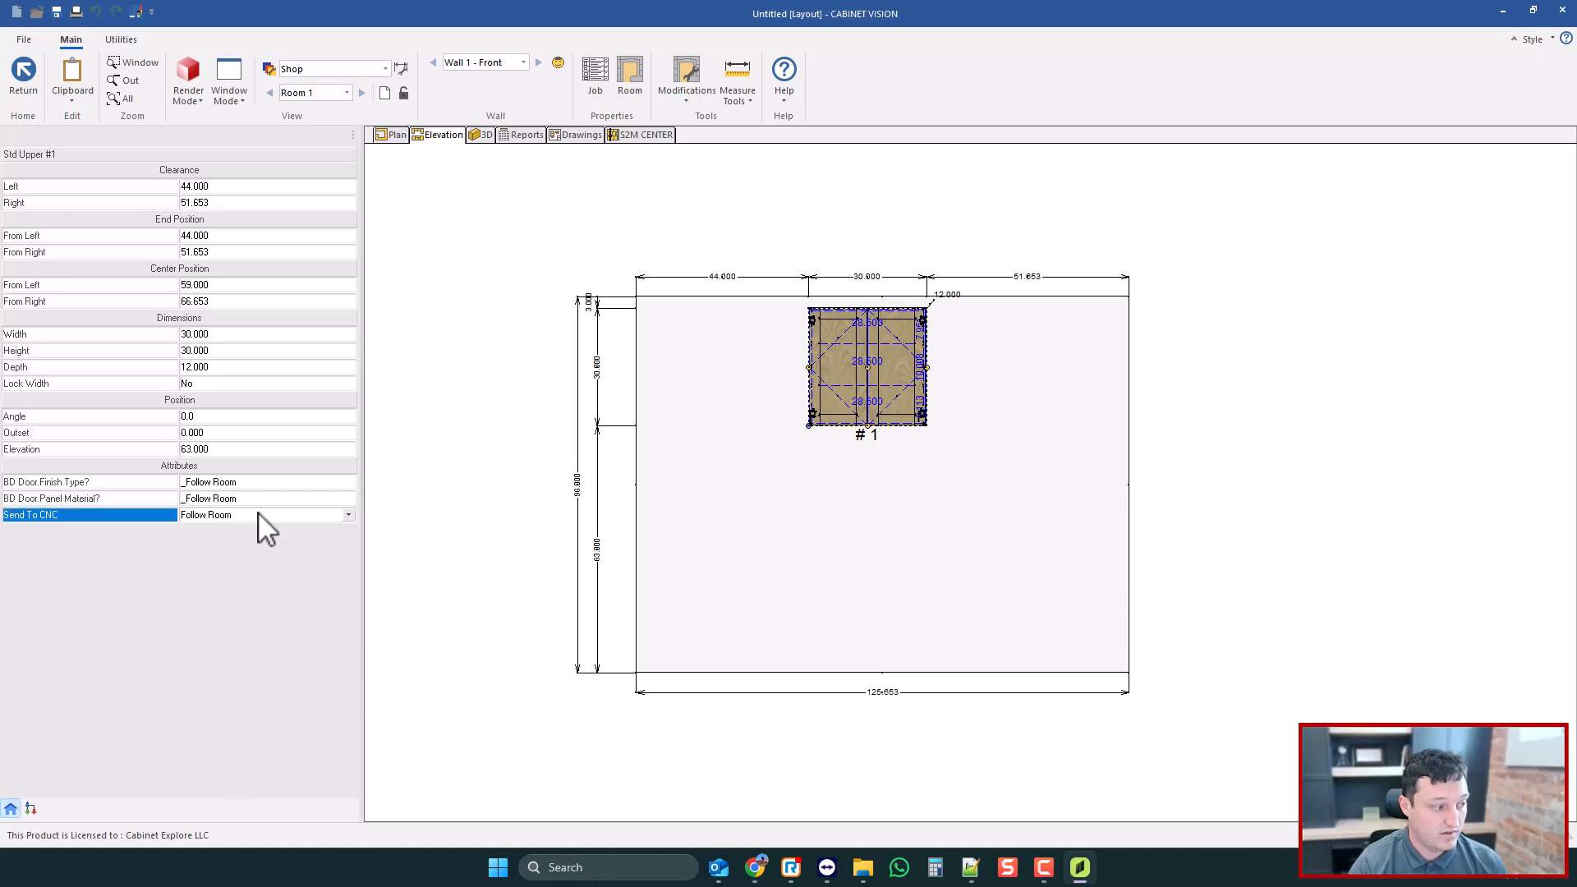
{"action": "left_click", "coordinate": [247, 515]}
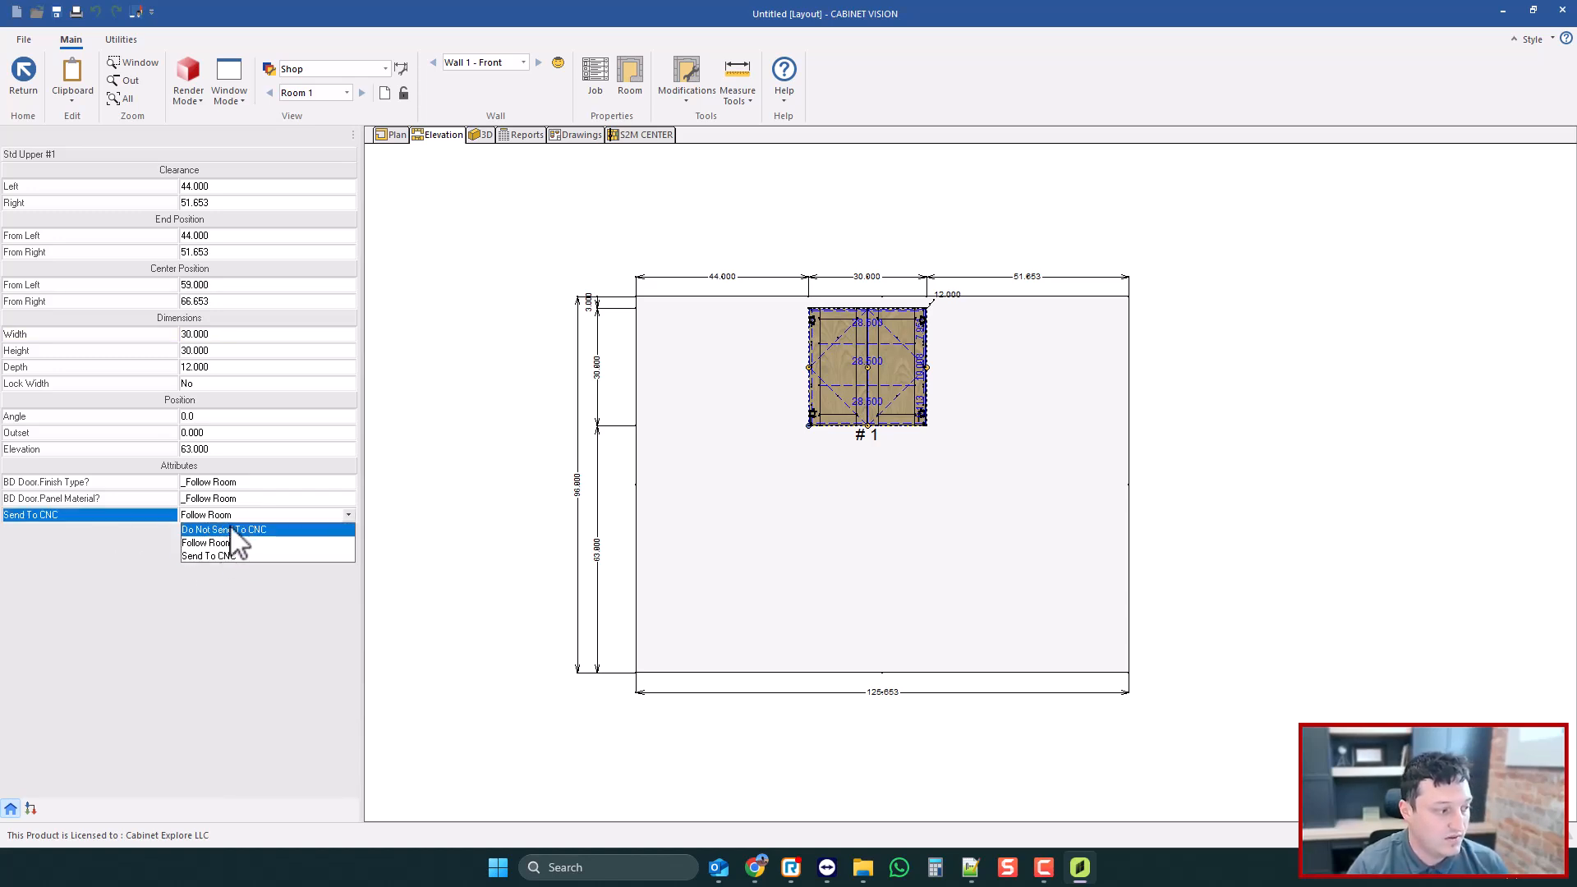
{"action": "left_click", "coordinate": [215, 519]}
- In the CNC 1 code, prefix the Follow Room option with an underscore, then save and return to the layout
{"action": "left_click", "coordinate": [119, 40]}
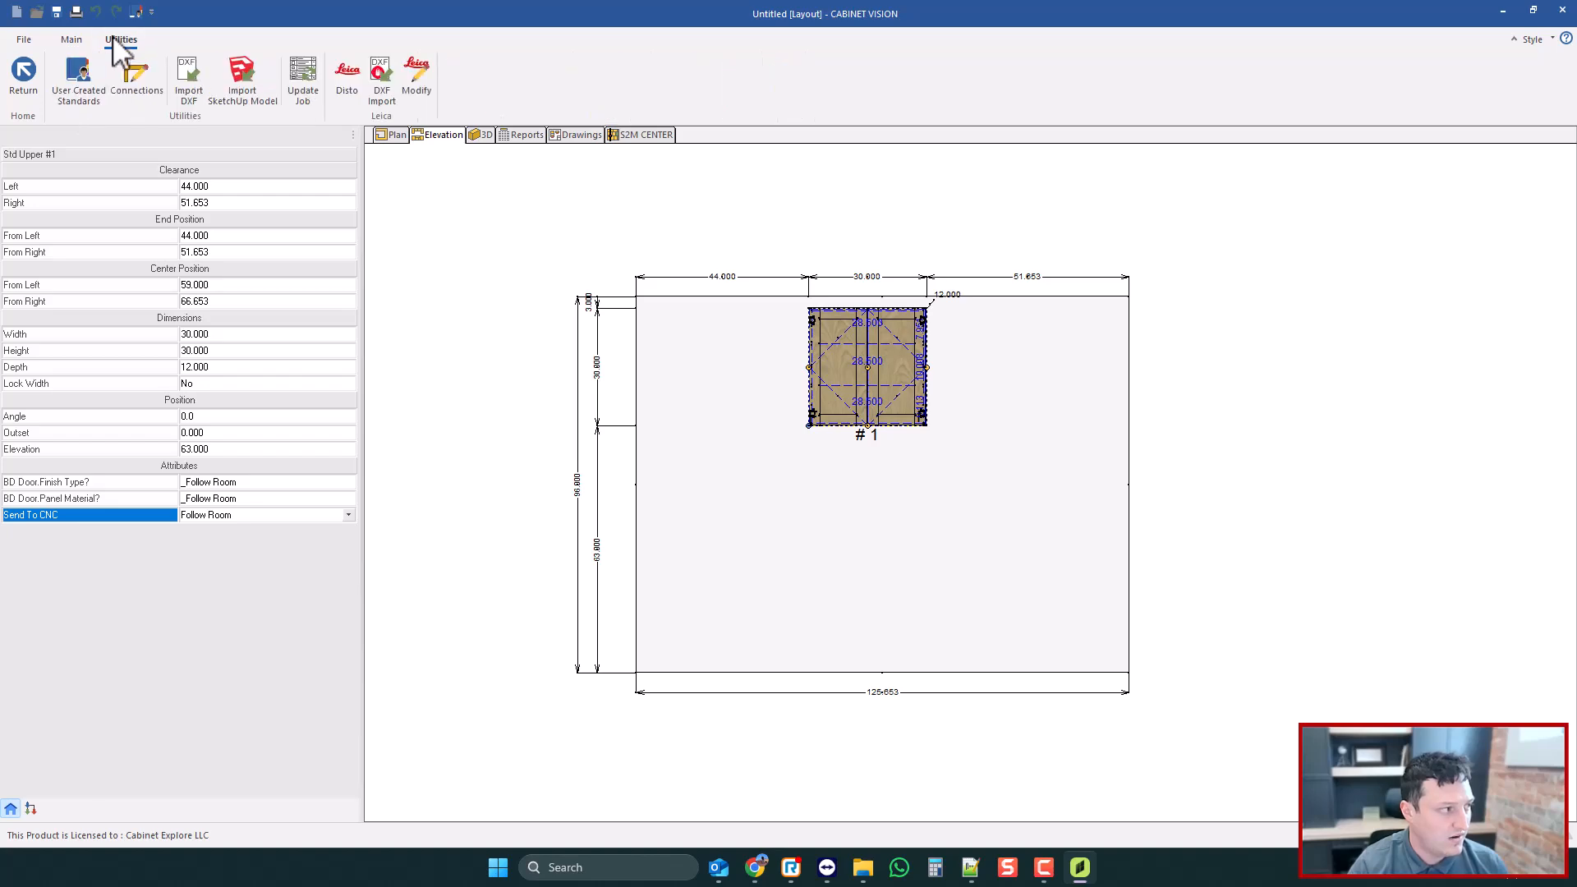
{"action": "left_click", "coordinate": [96, 62]}
{"action": "left_click", "coordinate": [196, 64]}
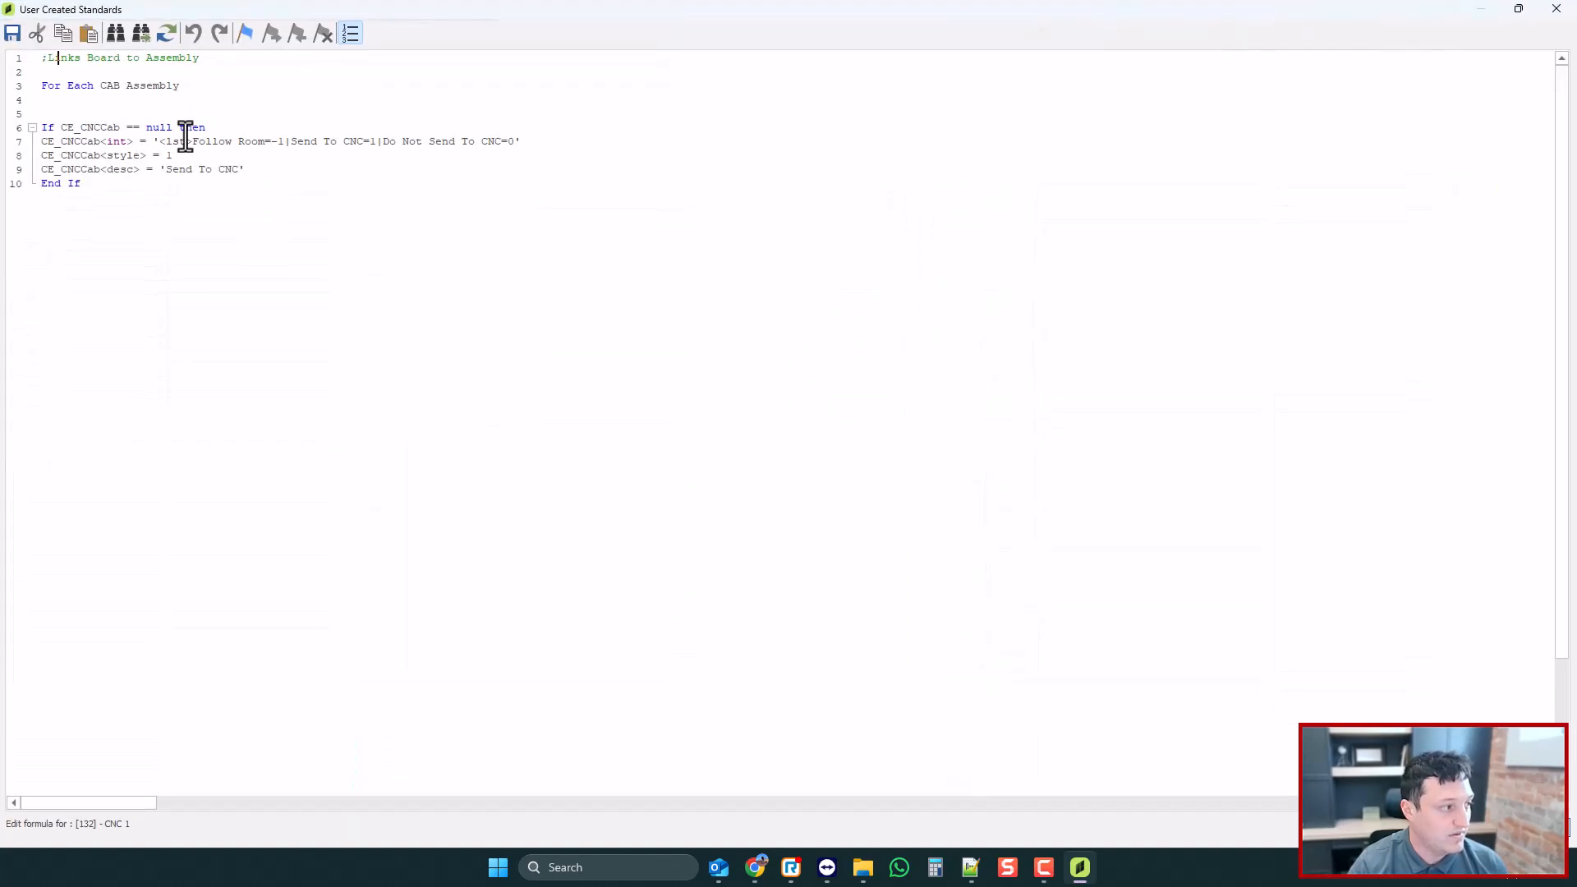
{"action": "left_click", "coordinate": [194, 146]}
{"action": "type", "text": "_"}
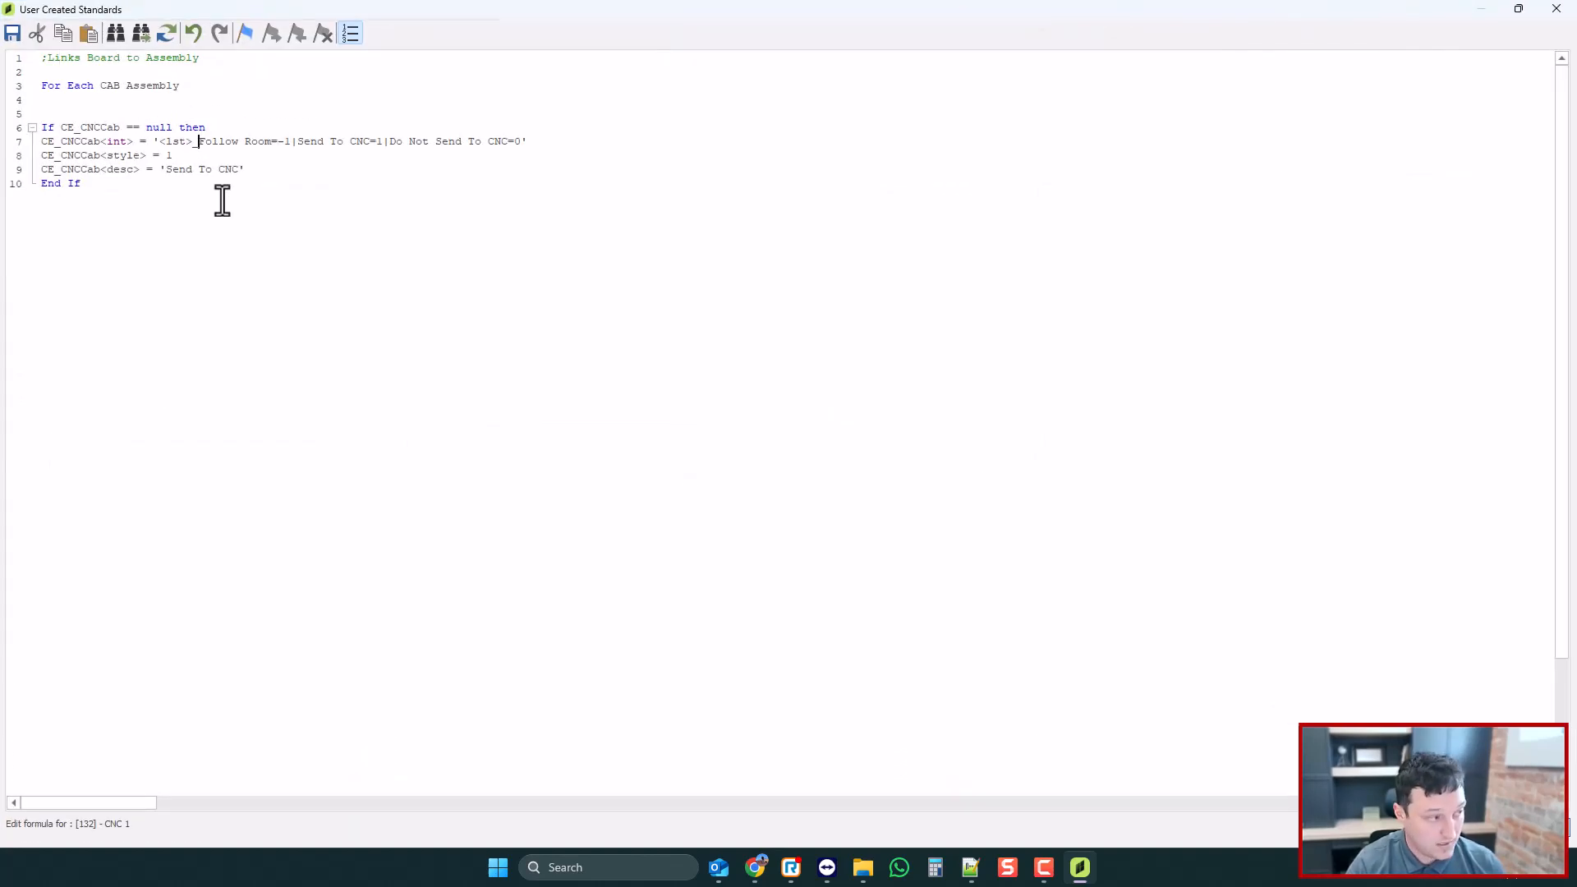
{"action": "left_click", "coordinate": [1566, 15]}
{"action": "key", "text": "Return"}
{"action": "left_click", "coordinate": [1564, 9]}
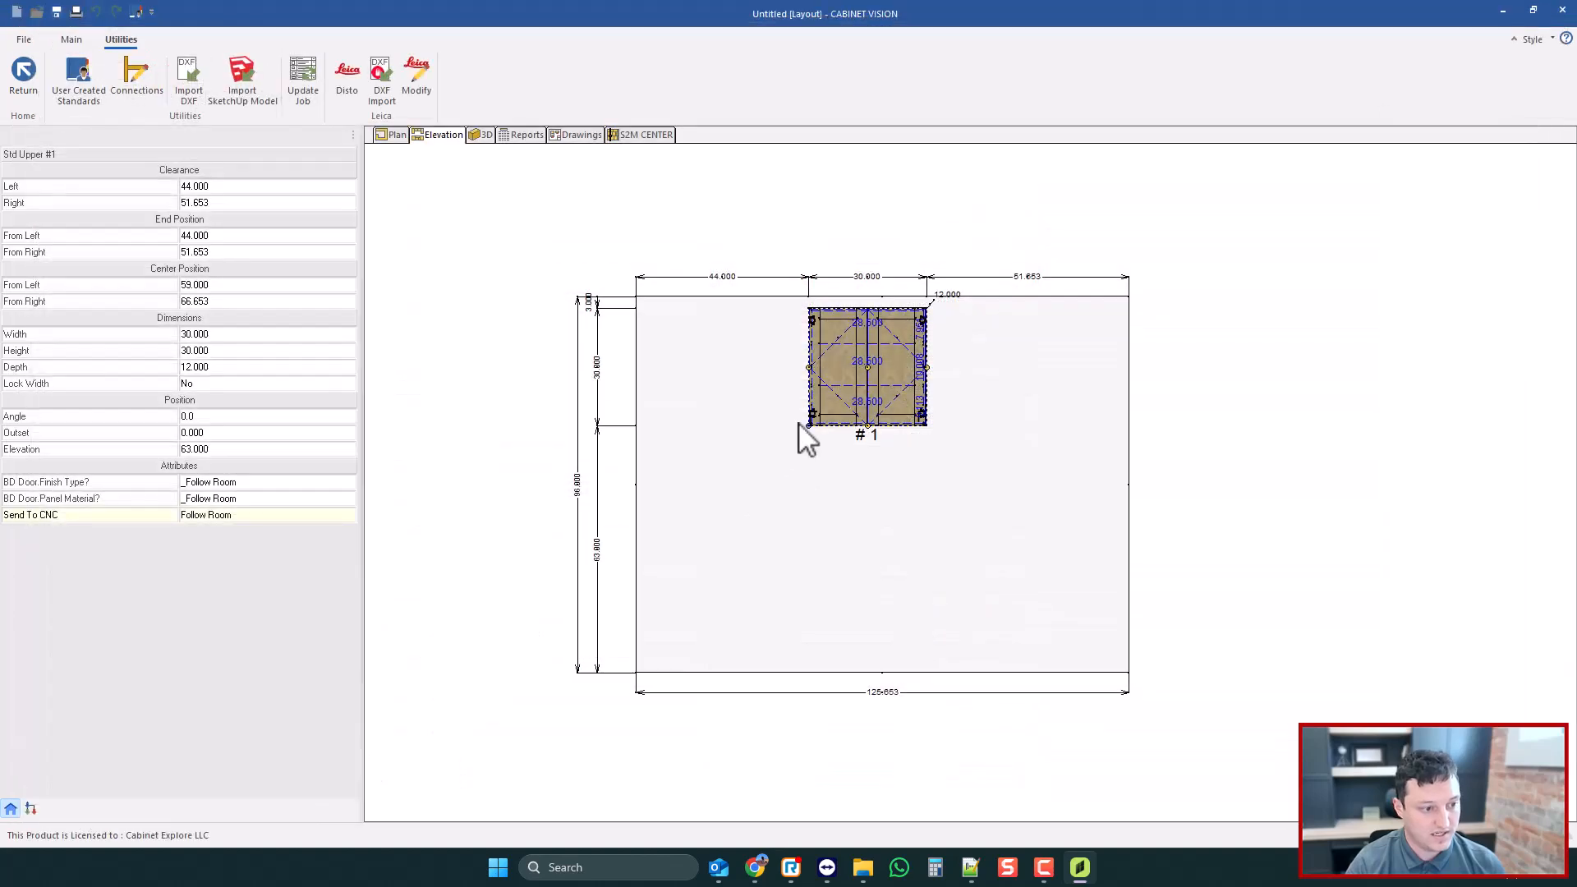
- Replace the upper cabinet on Wall 1 with a fresh one and choose "_Follow Room" for its Send To CNC attribute
{"action": "key", "text": "Delete"}
{"action": "key", "text": "ctrl+z"}
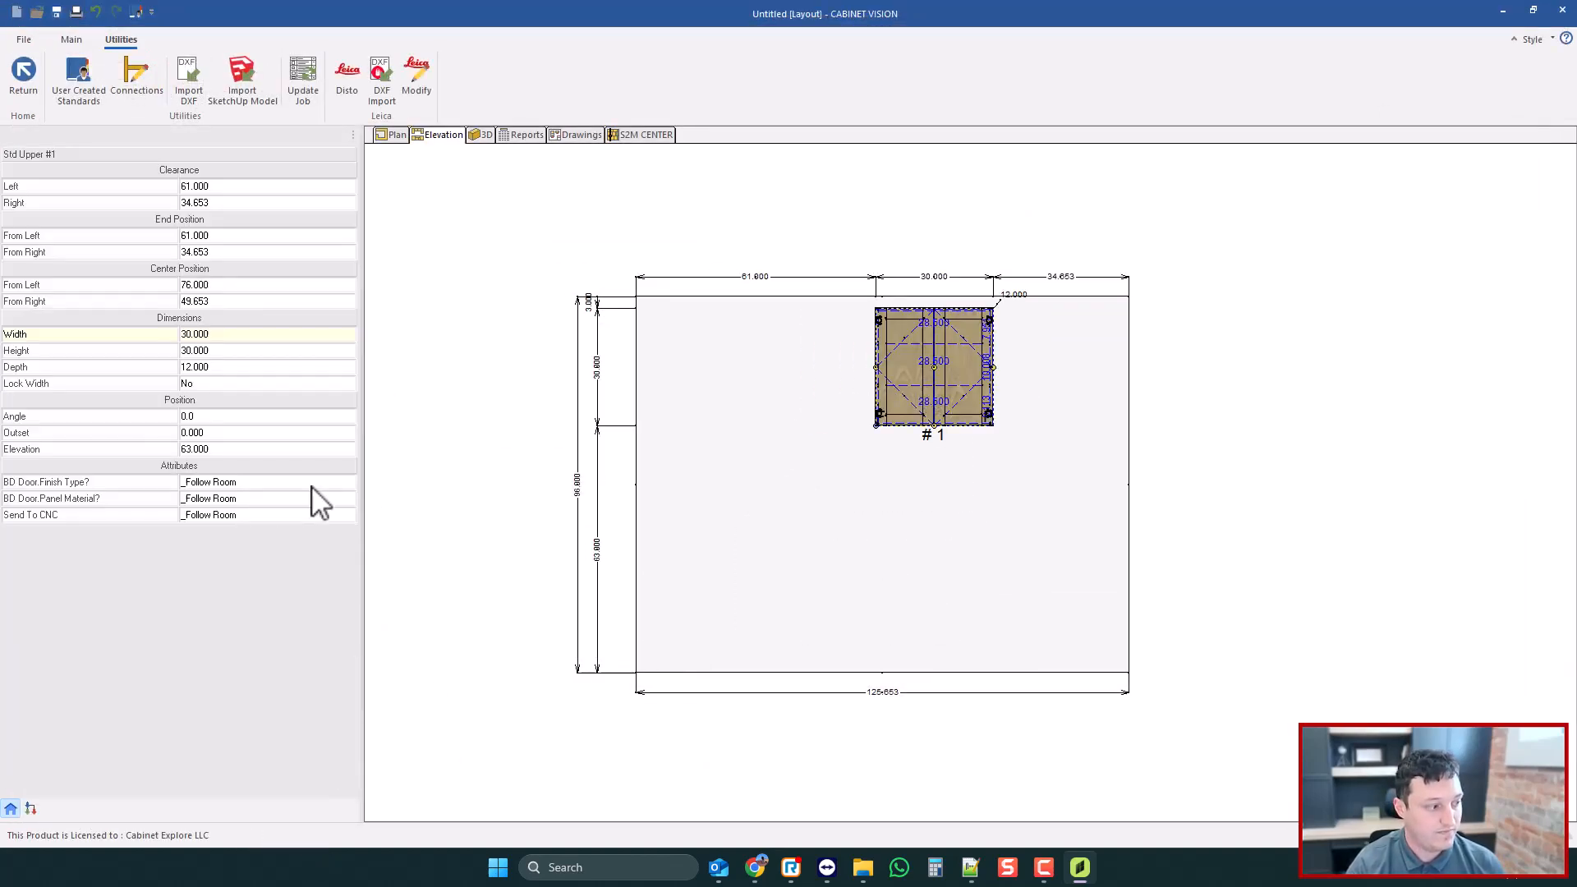
{"action": "left_click", "coordinate": [209, 516]}
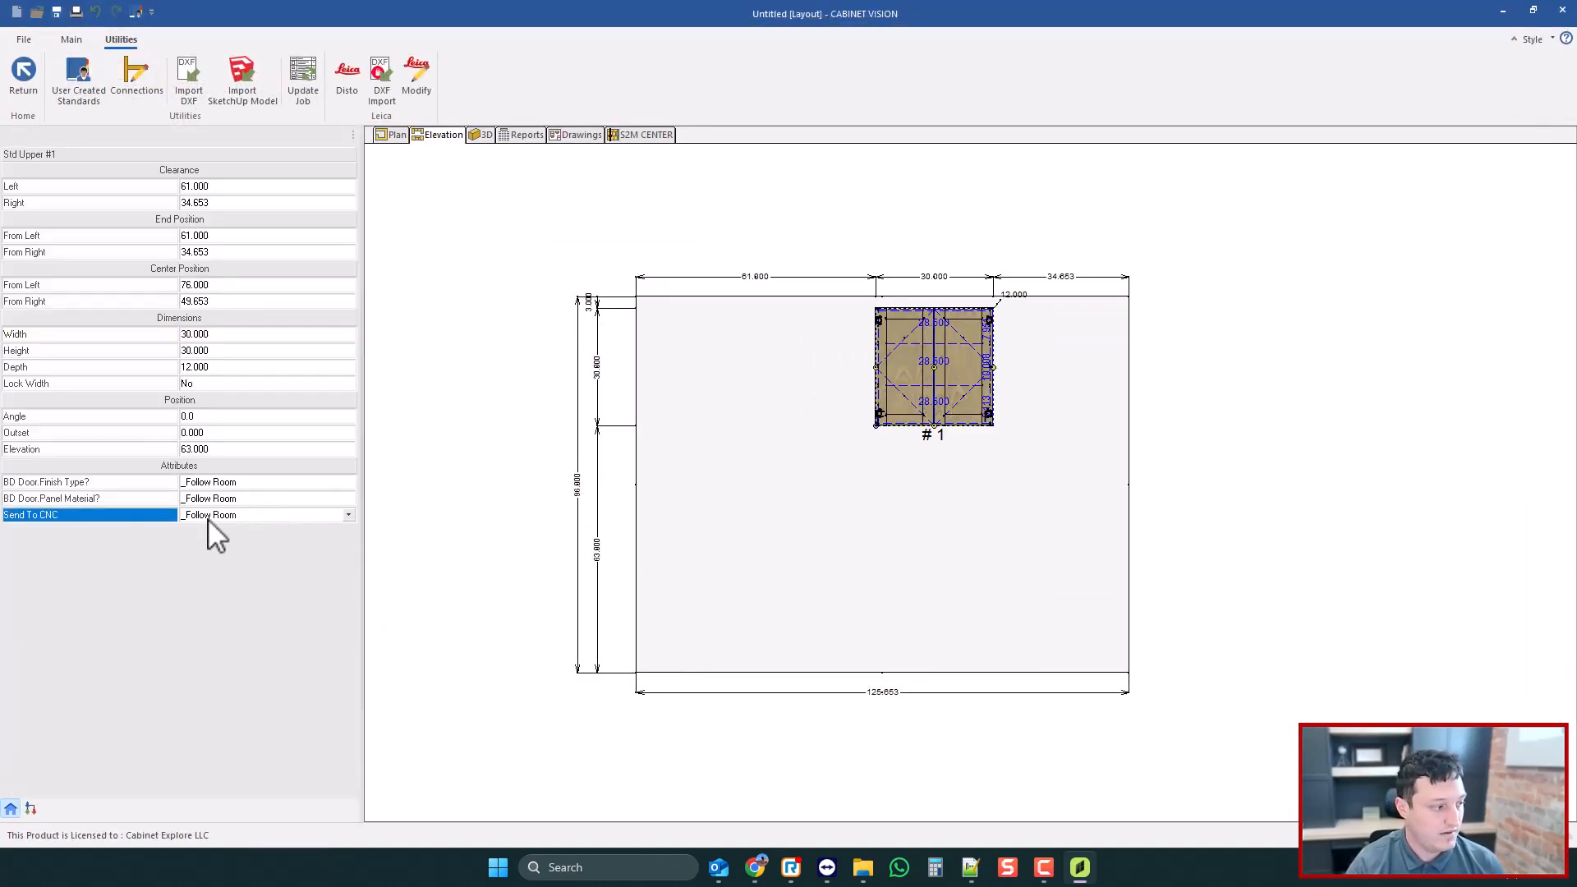
{"action": "left_click", "coordinate": [120, 561]}
{"action": "left_click", "coordinate": [43, 496]}
{"action": "left_click", "coordinate": [45, 482]}
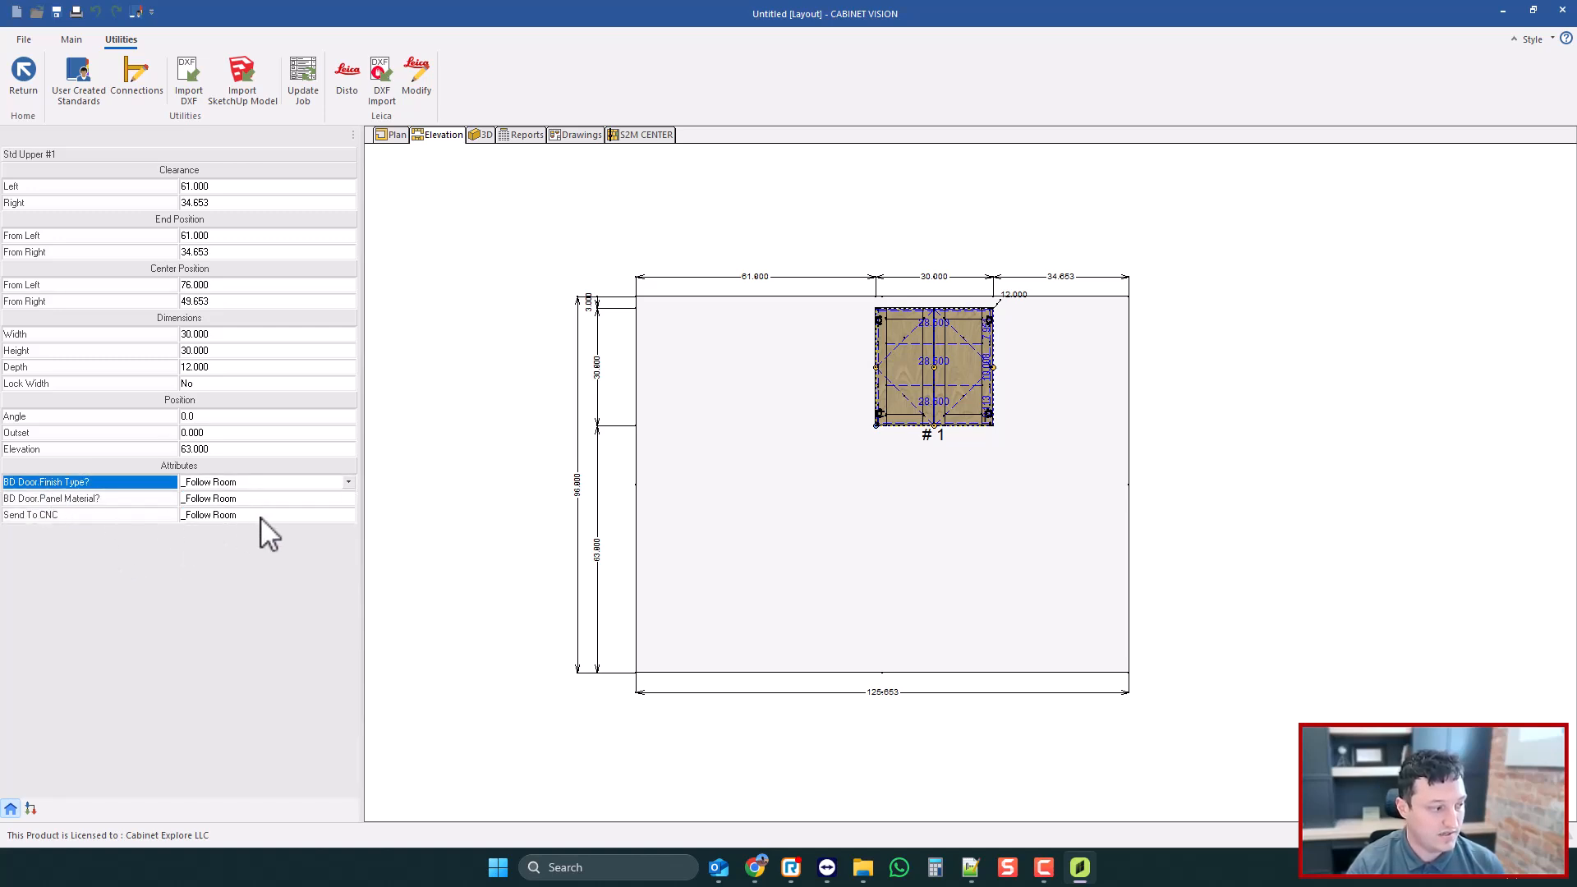
{"action": "left_click", "coordinate": [260, 517]}
{"action": "left_click", "coordinate": [261, 519]}
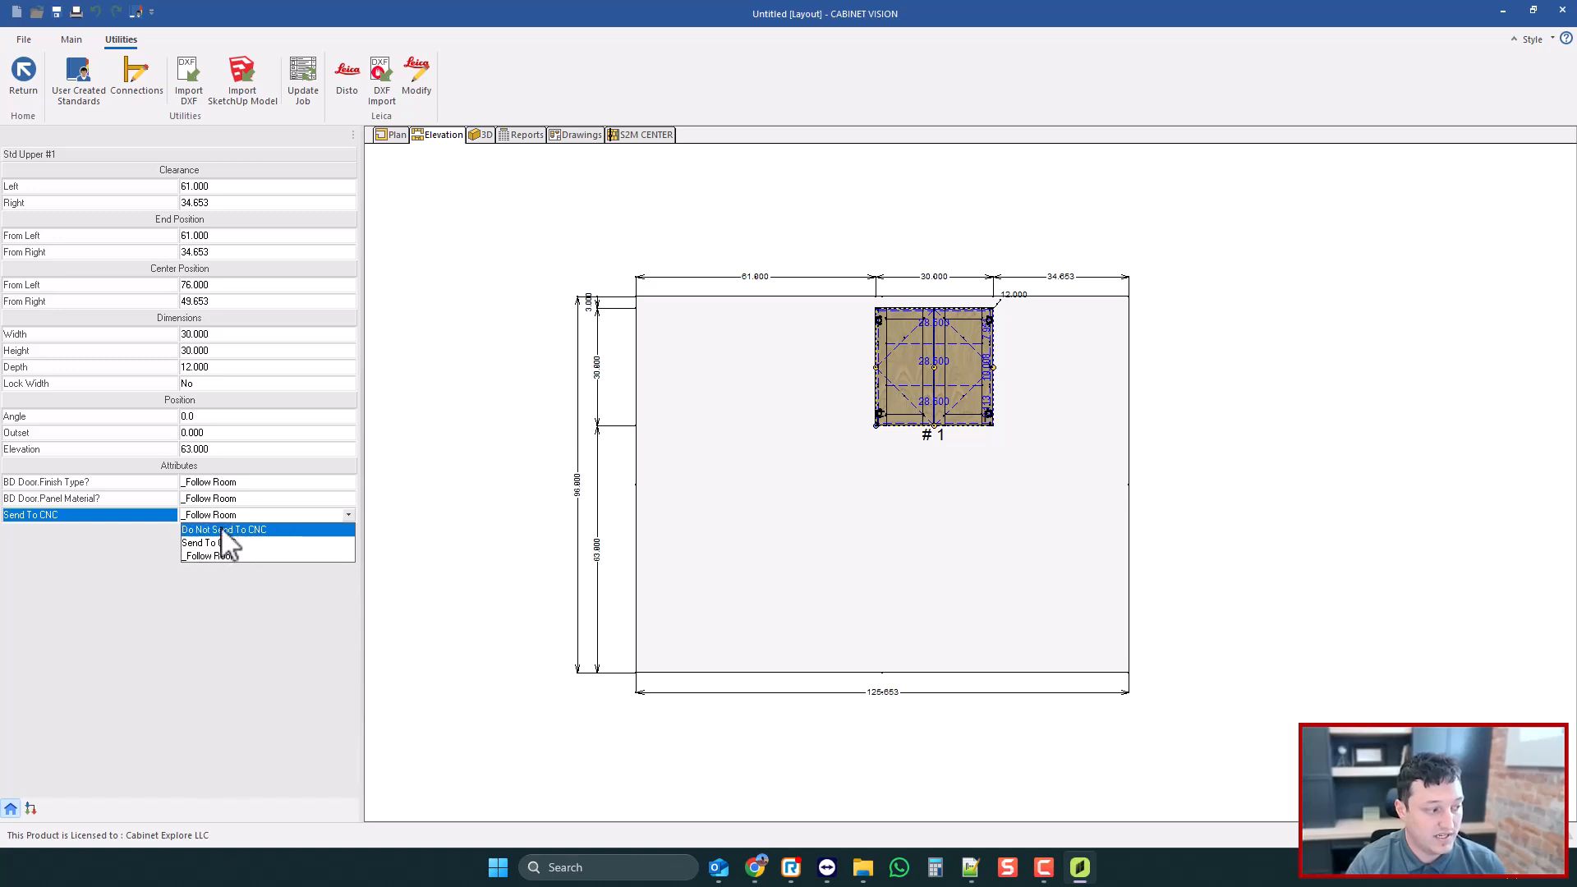
{"action": "left_click", "coordinate": [205, 556]}
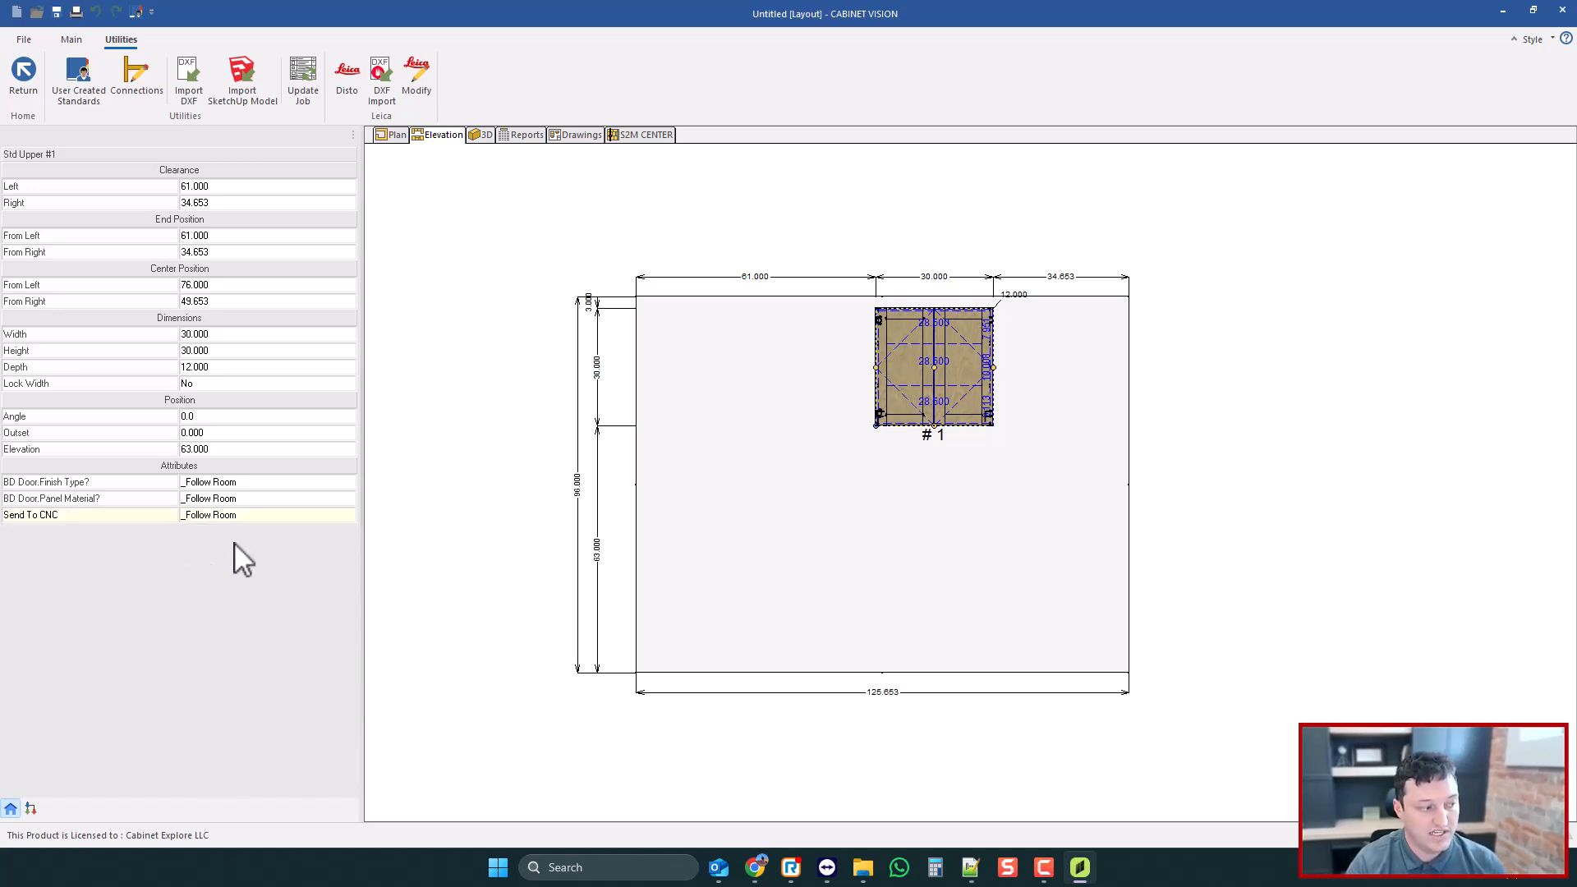
- Duplicate the CNC 1 standard in the User Created Standards list
{"action": "left_click", "coordinate": [544, 460]}
{"action": "left_click", "coordinate": [78, 86]}
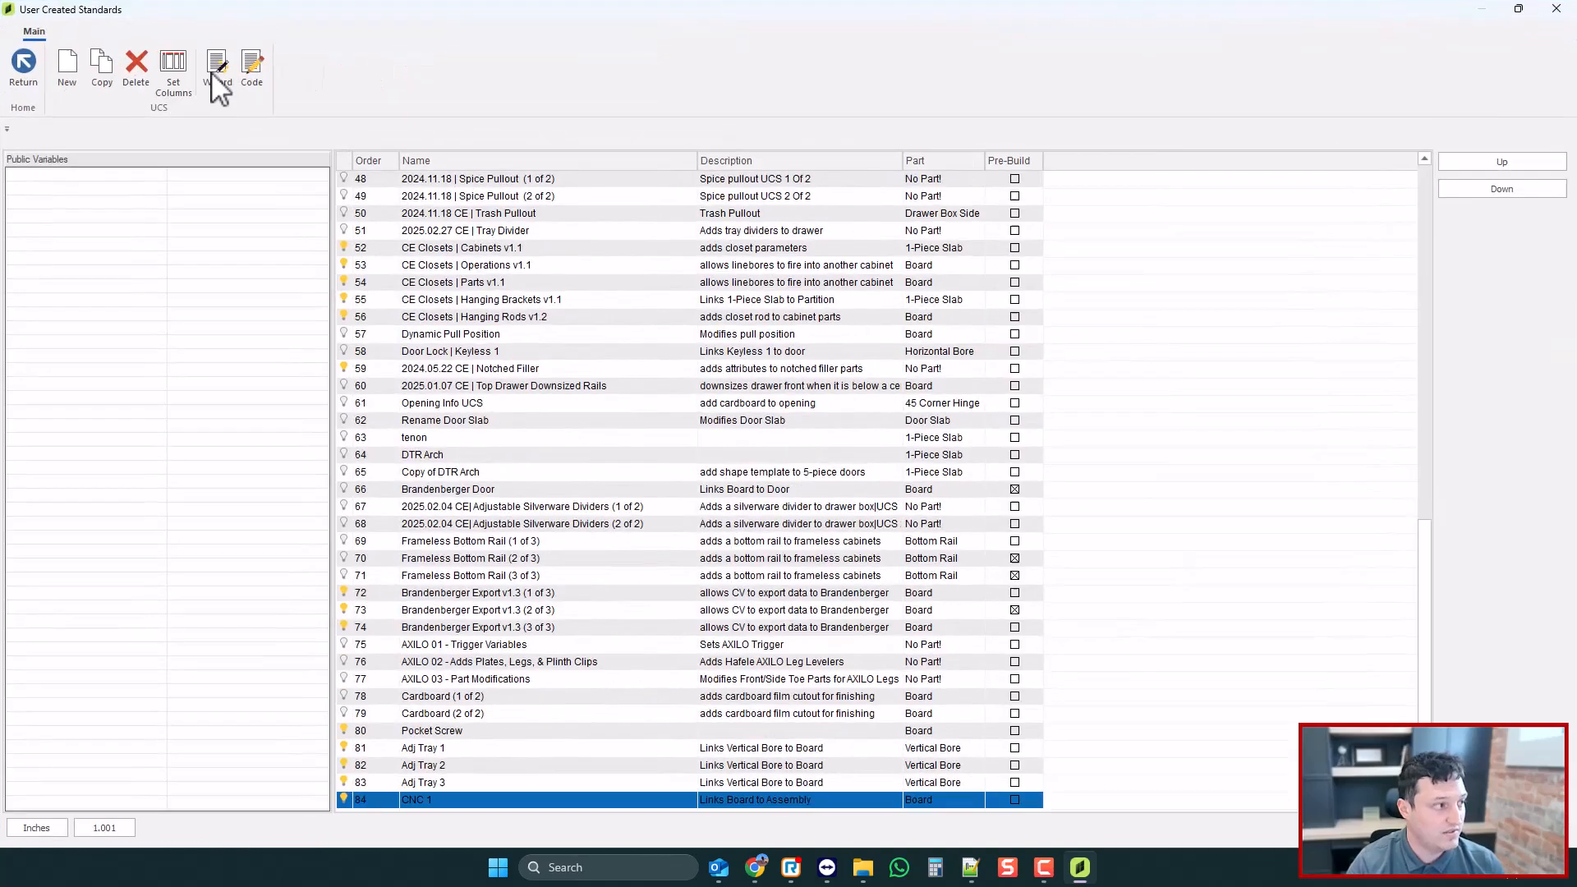
{"action": "left_click", "coordinate": [101, 70]}
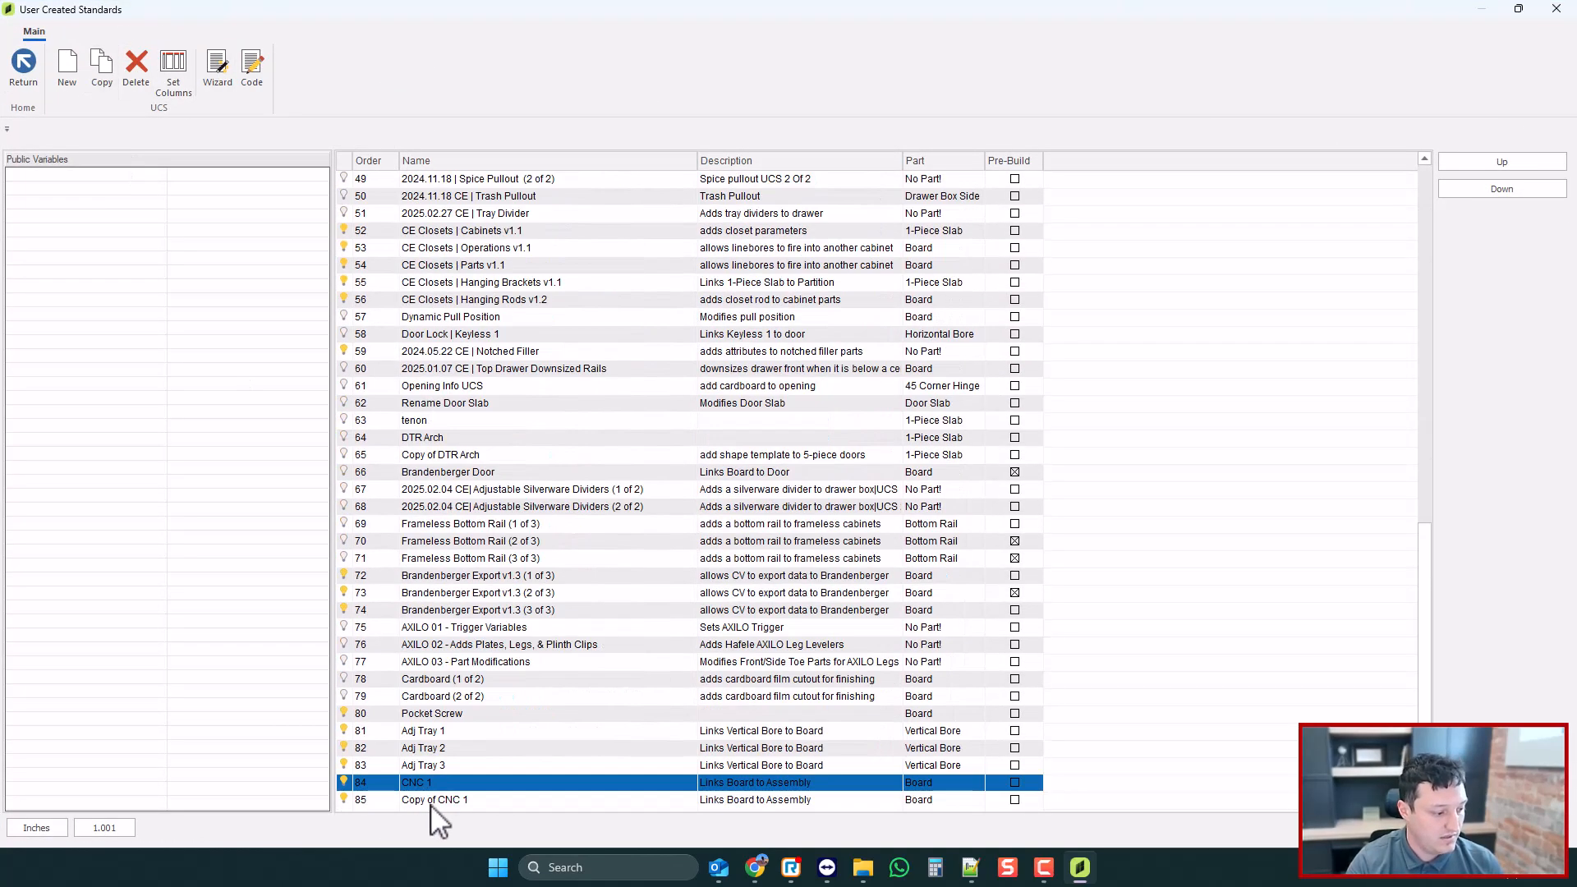
- Rename the duplicated CNC 1 standard to "CNC 2"
{"action": "left_click", "coordinate": [440, 800]}
{"action": "left_click_drag", "start_coordinate": [438, 800], "coordinate": [361, 801]}
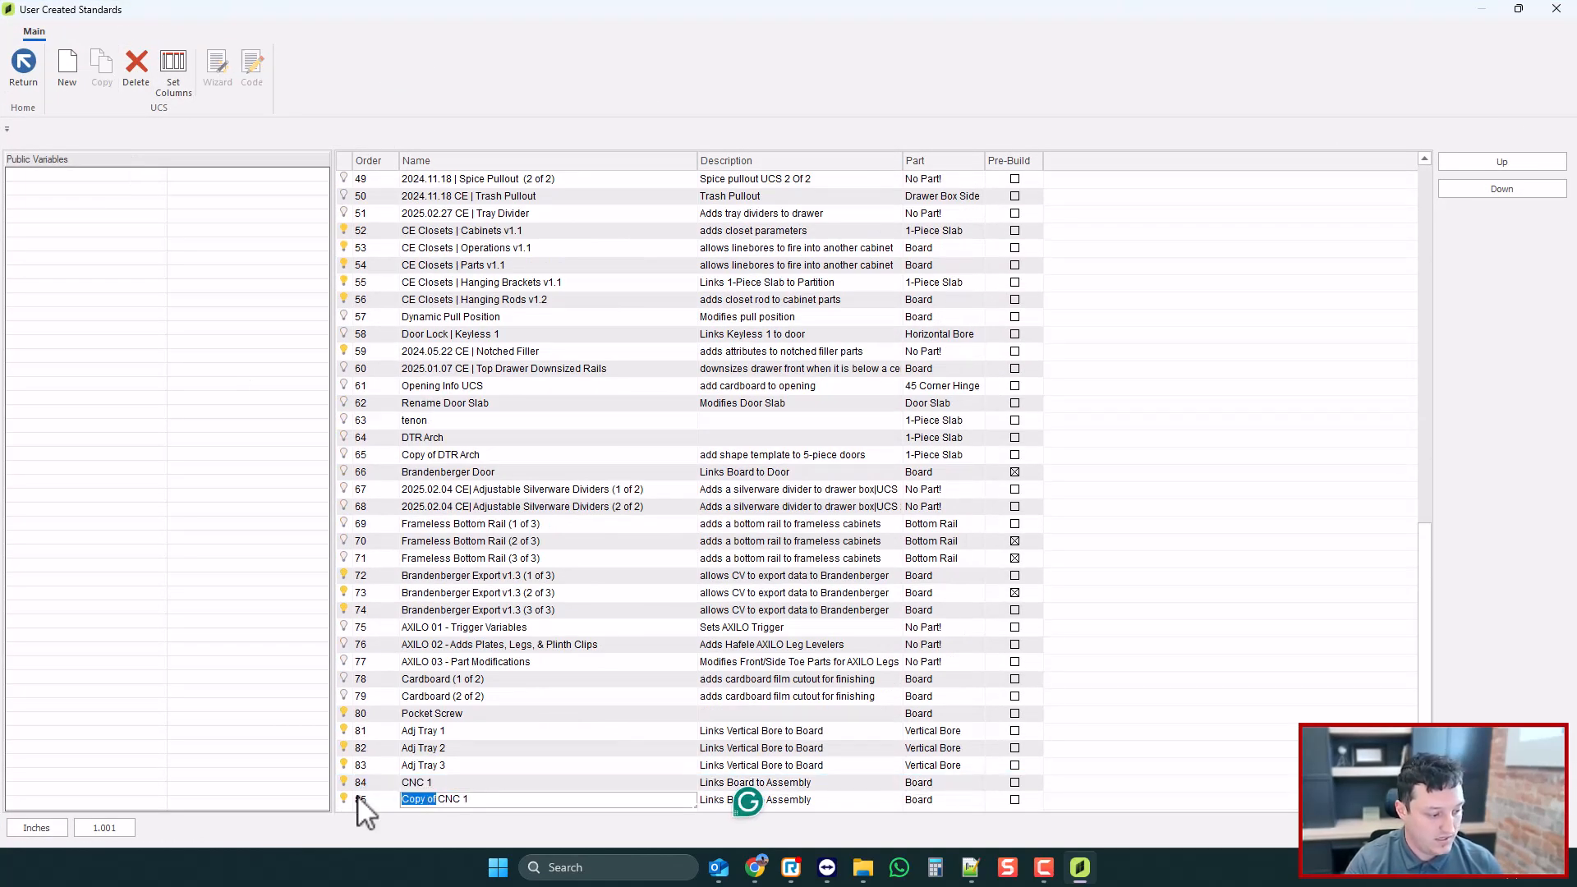
{"action": "key", "text": "BackSpace"}
{"action": "type", "text": "2"}
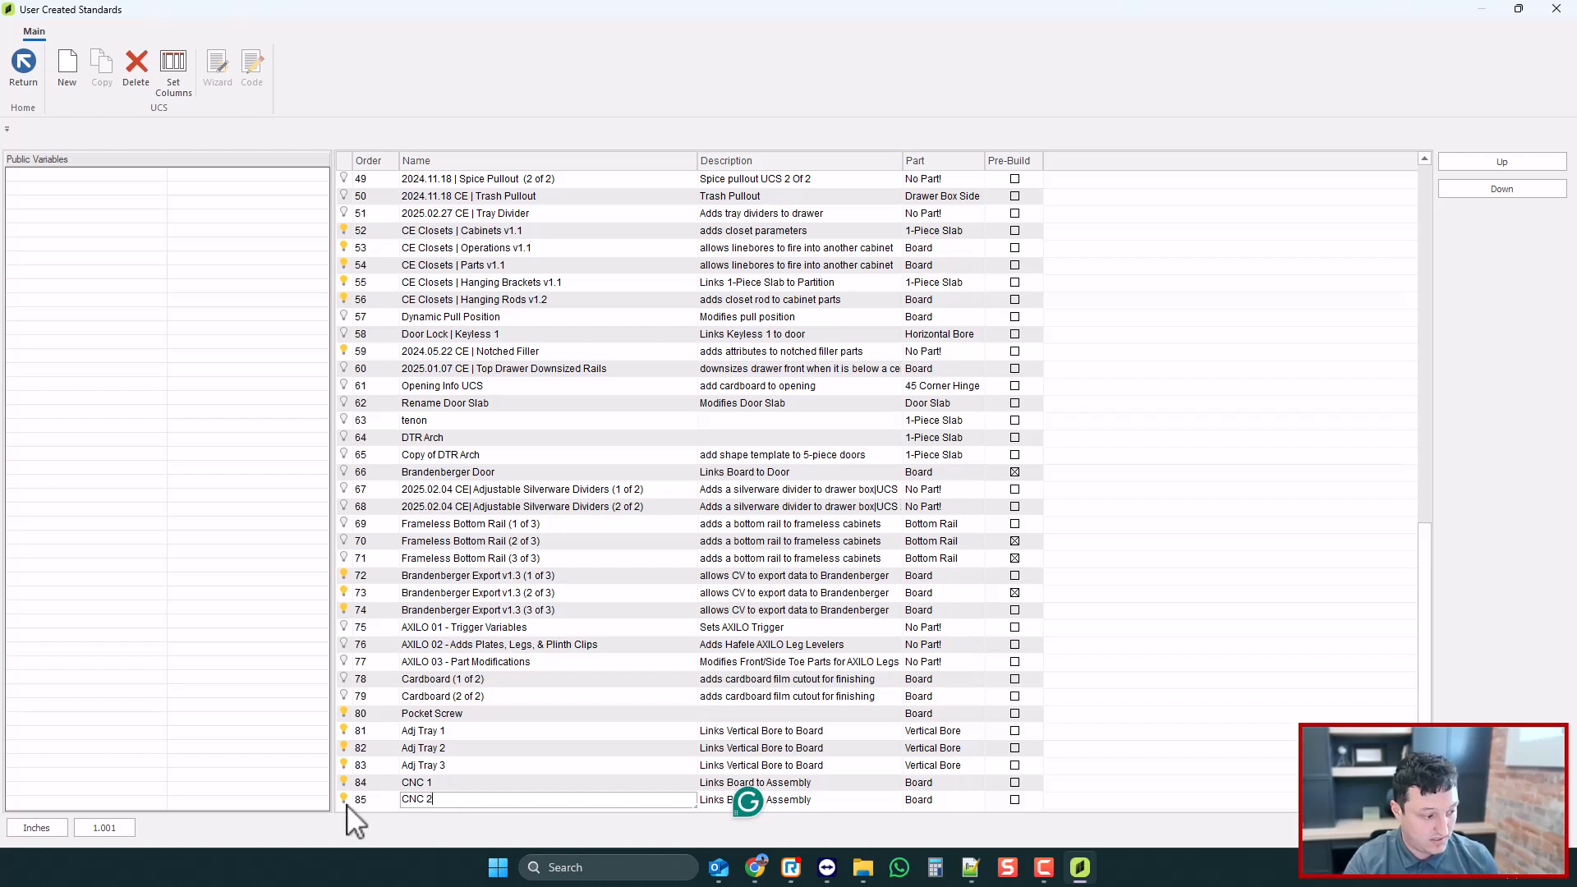
{"action": "key", "text": "Return"}
- In the CNC 2 code, change the loop line to "For Each * Part"
{"action": "left_click", "coordinate": [249, 71]}
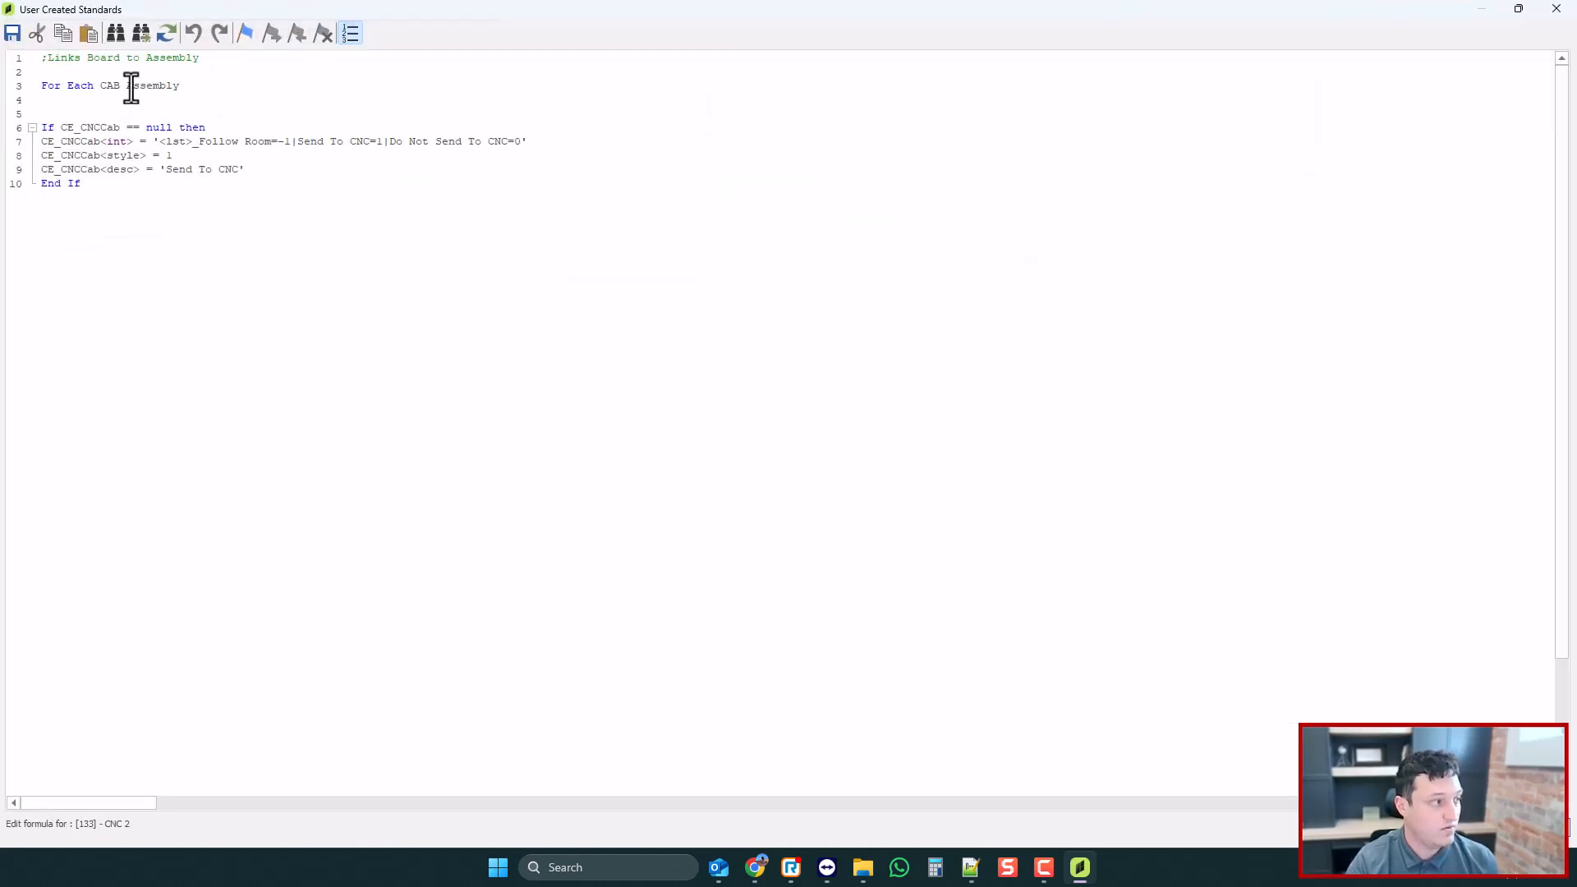
{"action": "left_click_drag", "start_coordinate": [179, 85], "coordinate": [103, 86]}
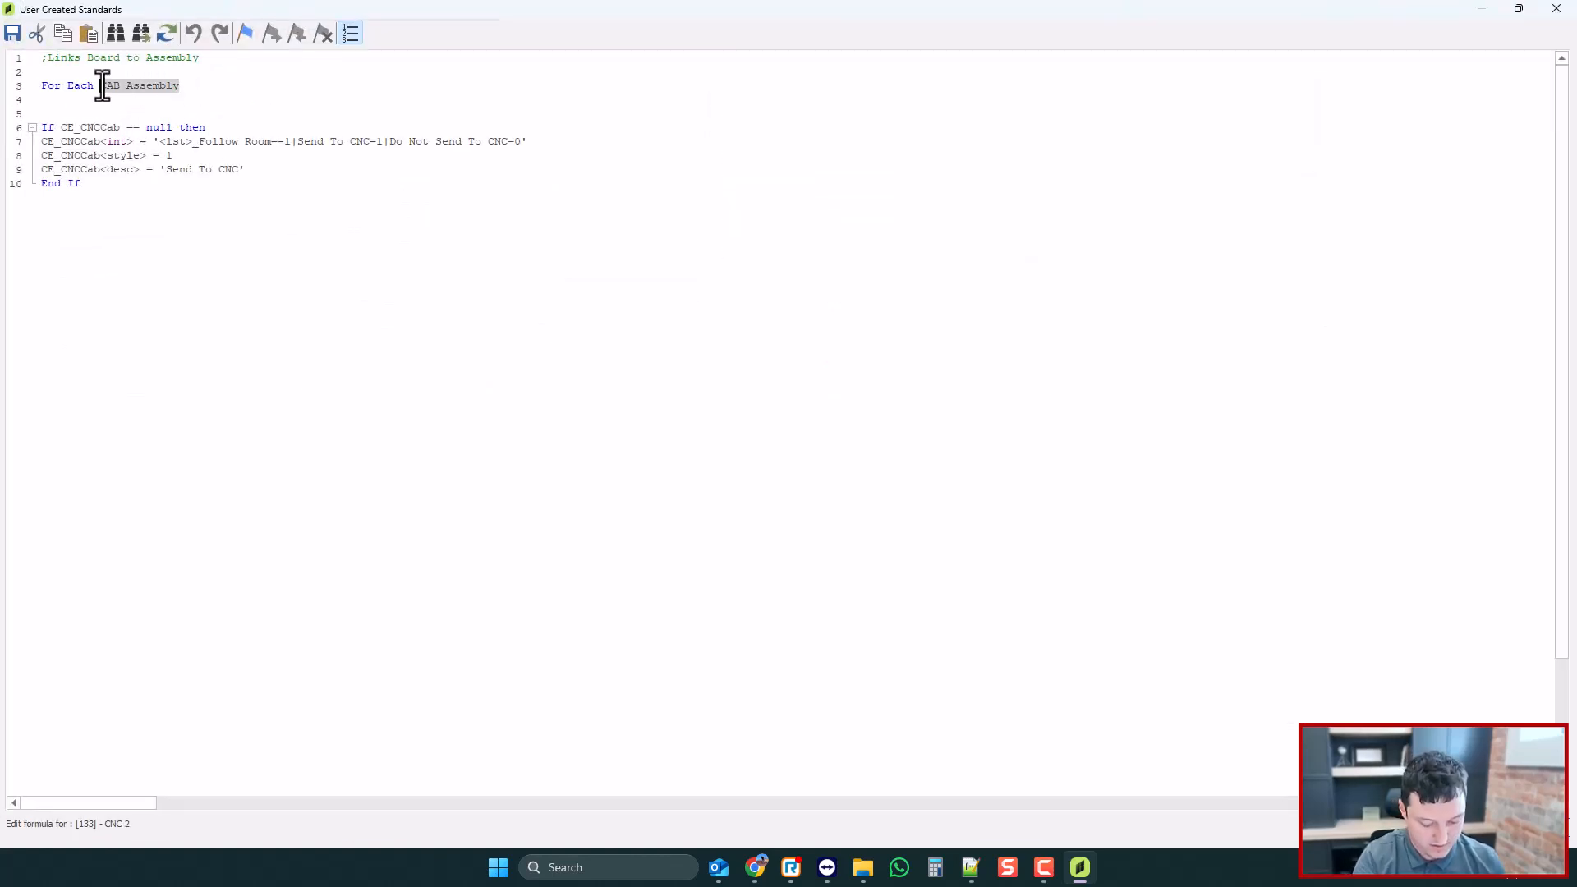
{"action": "key", "text": "BackSpace"}
{"action": "type", "text": "* PArts"}
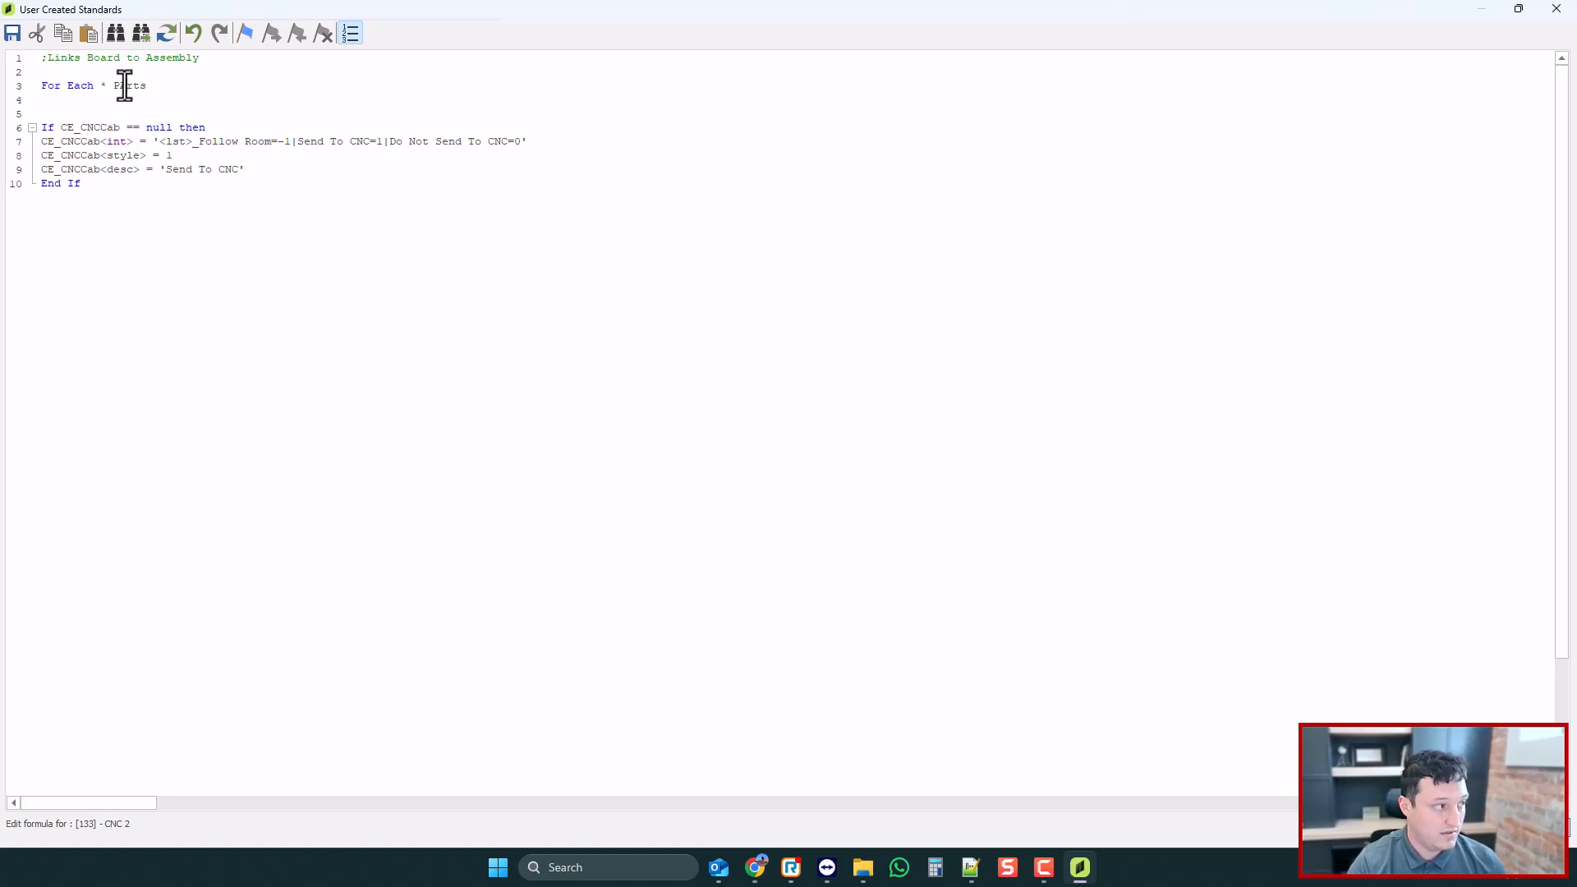
{"action": "type", "text": "a"}
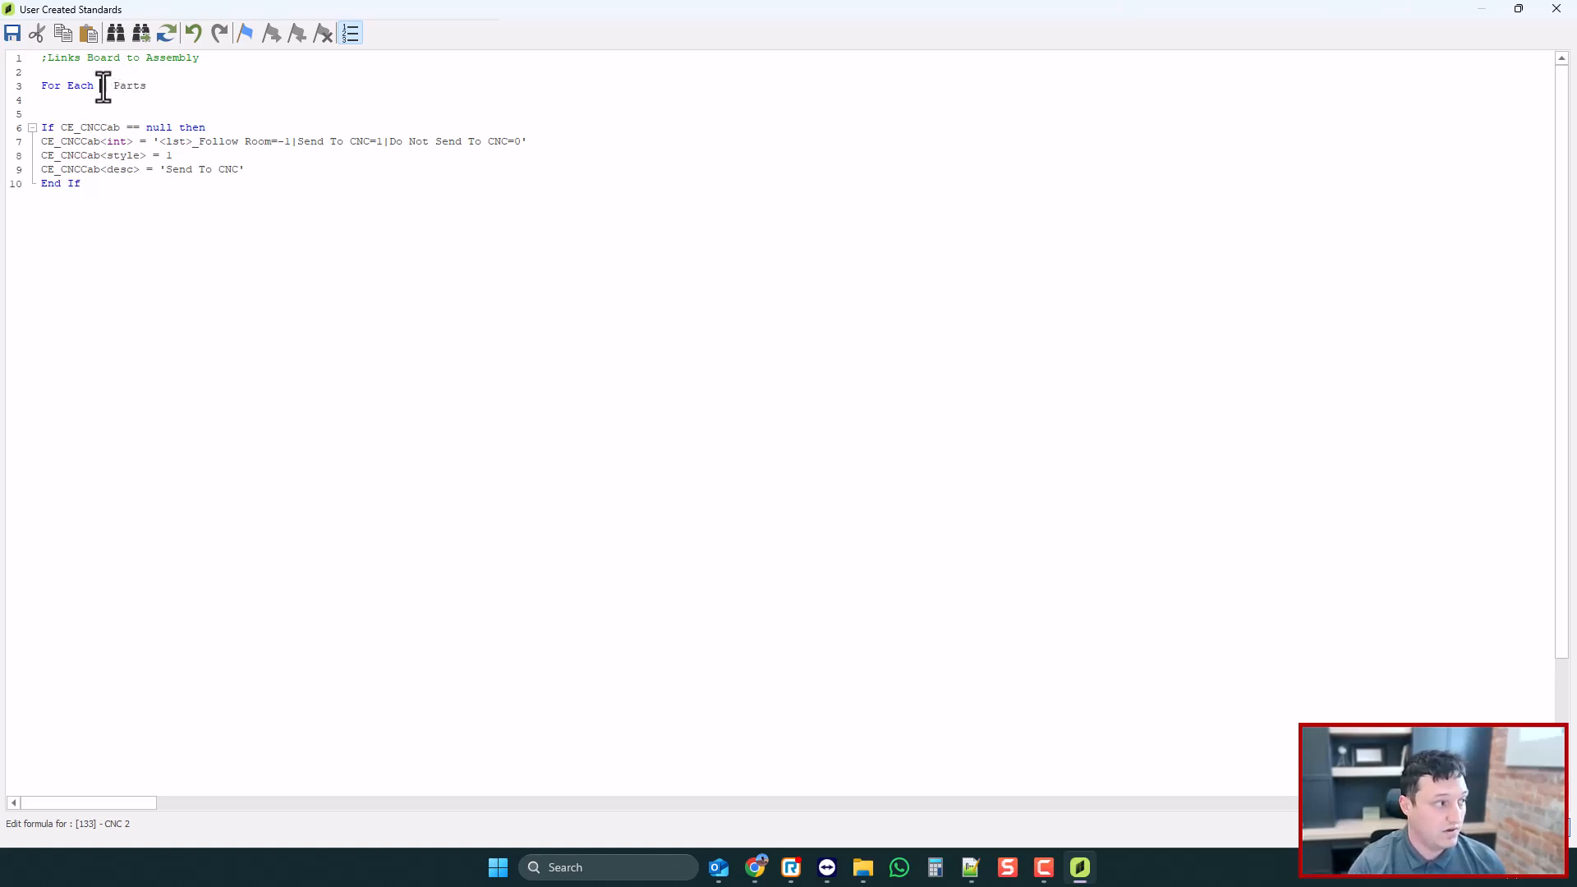
{"action": "double_click", "coordinate": [103, 86]}
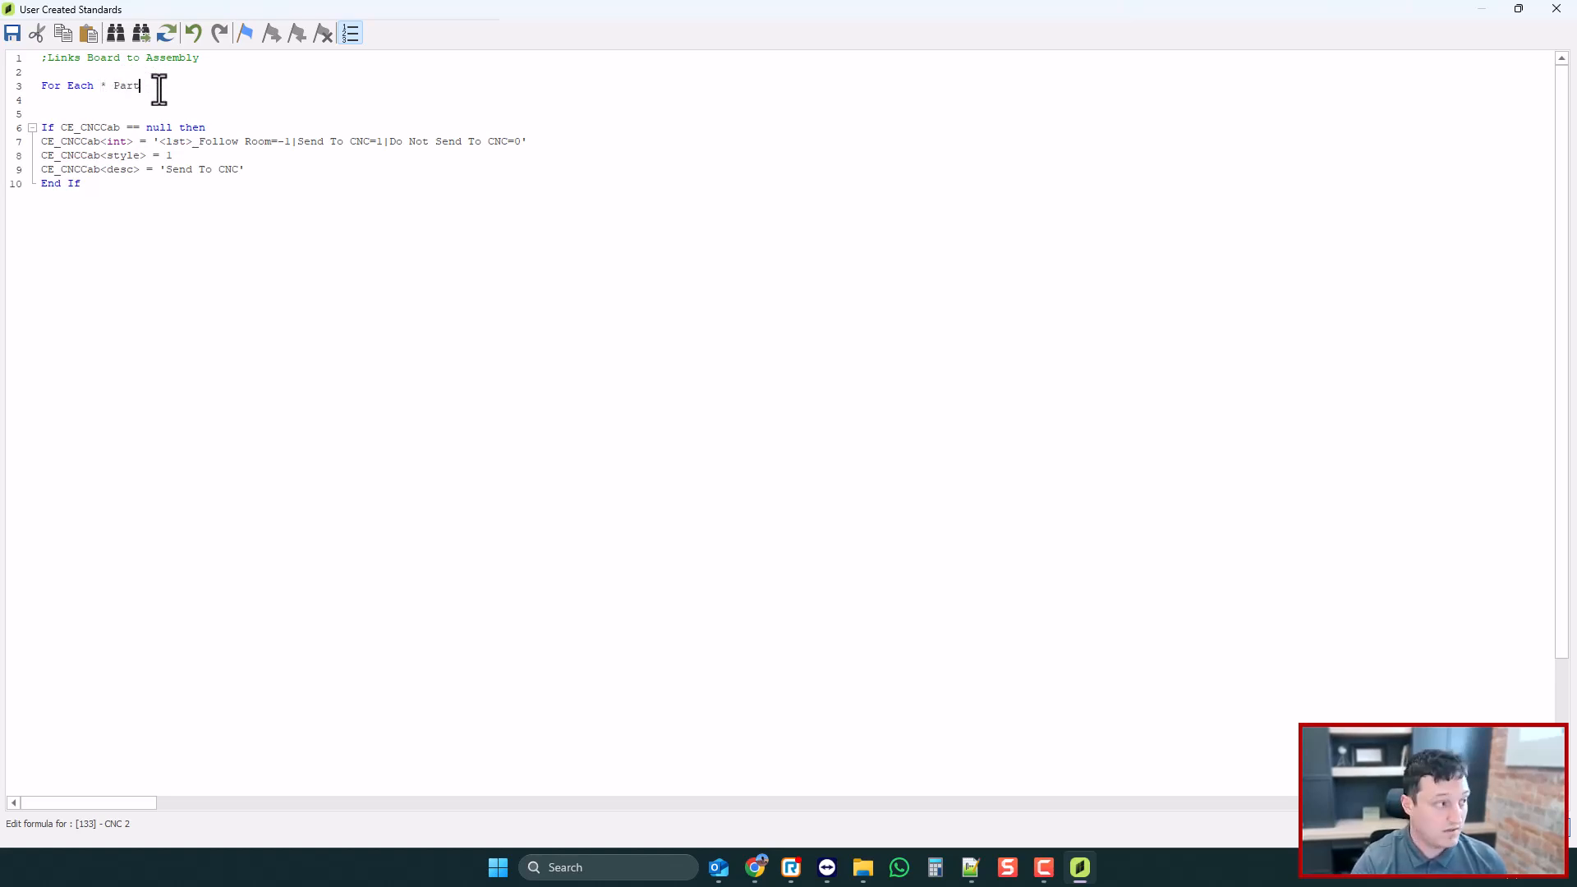
- Below the loop line, add the block "IF OBJECT != 17 then", "exit", "End If"
{"action": "left_click", "coordinate": [101, 100]}
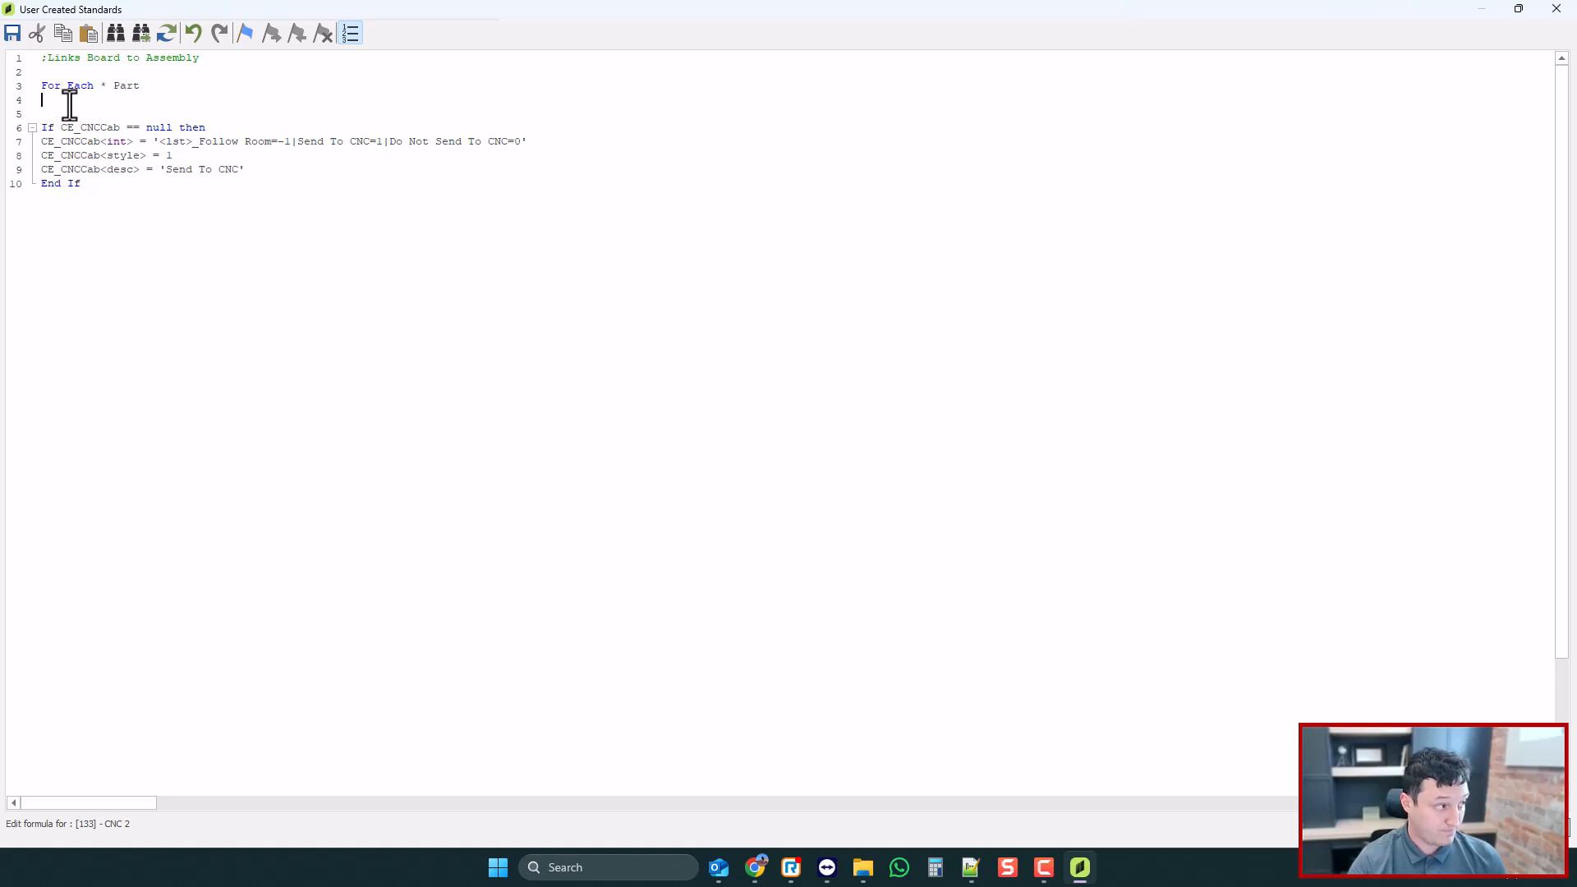
{"action": "key", "text": "Return"}
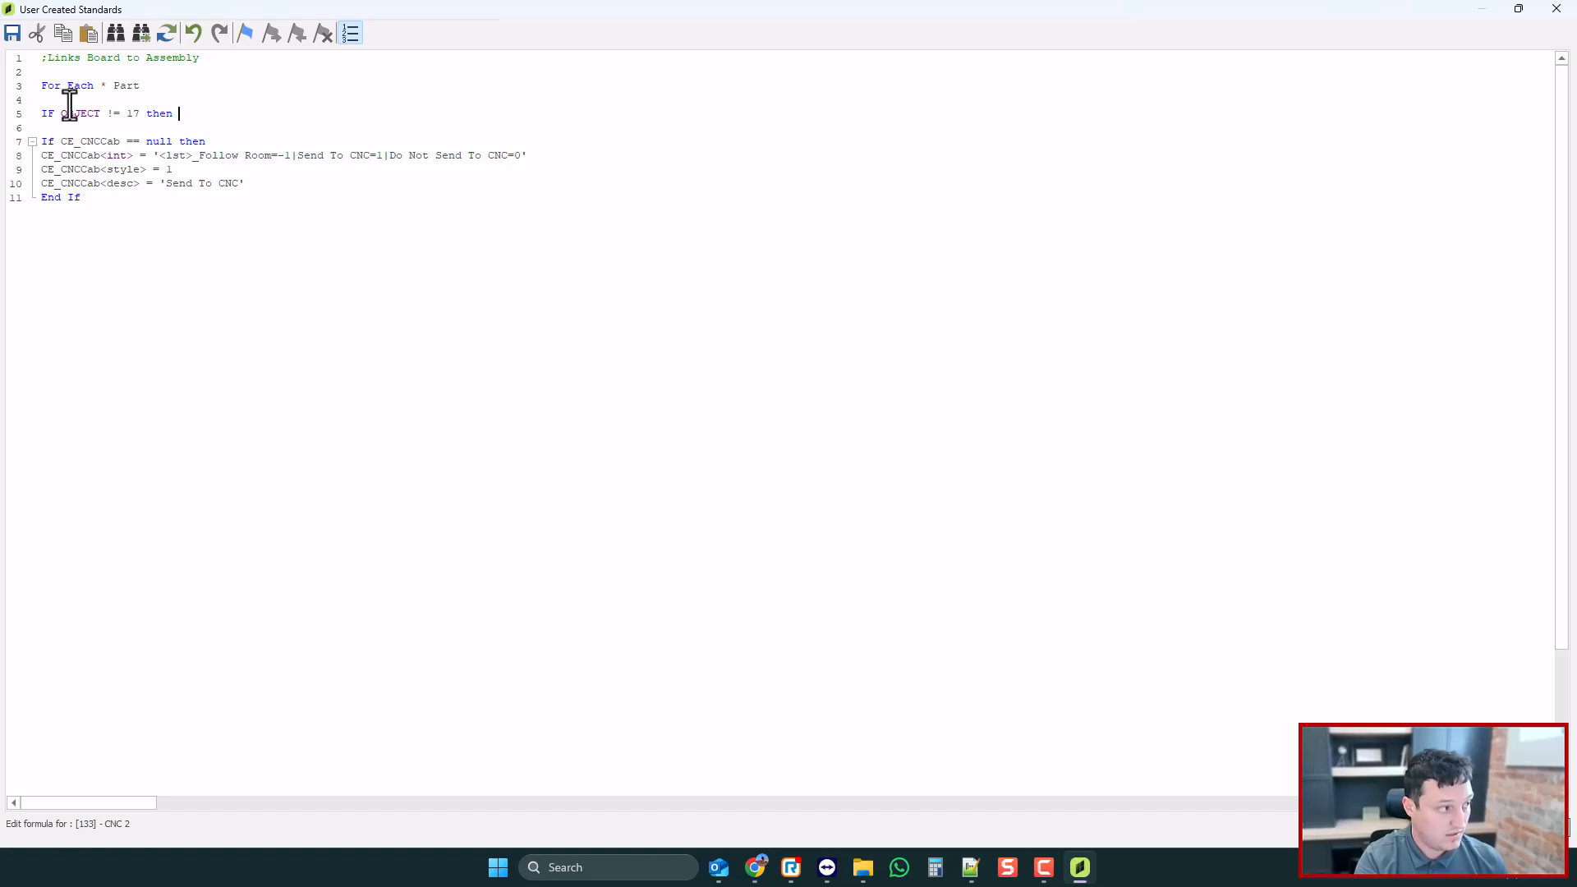
{"action": "key", "text": "Return"}
{"action": "key", "text": "Return"}
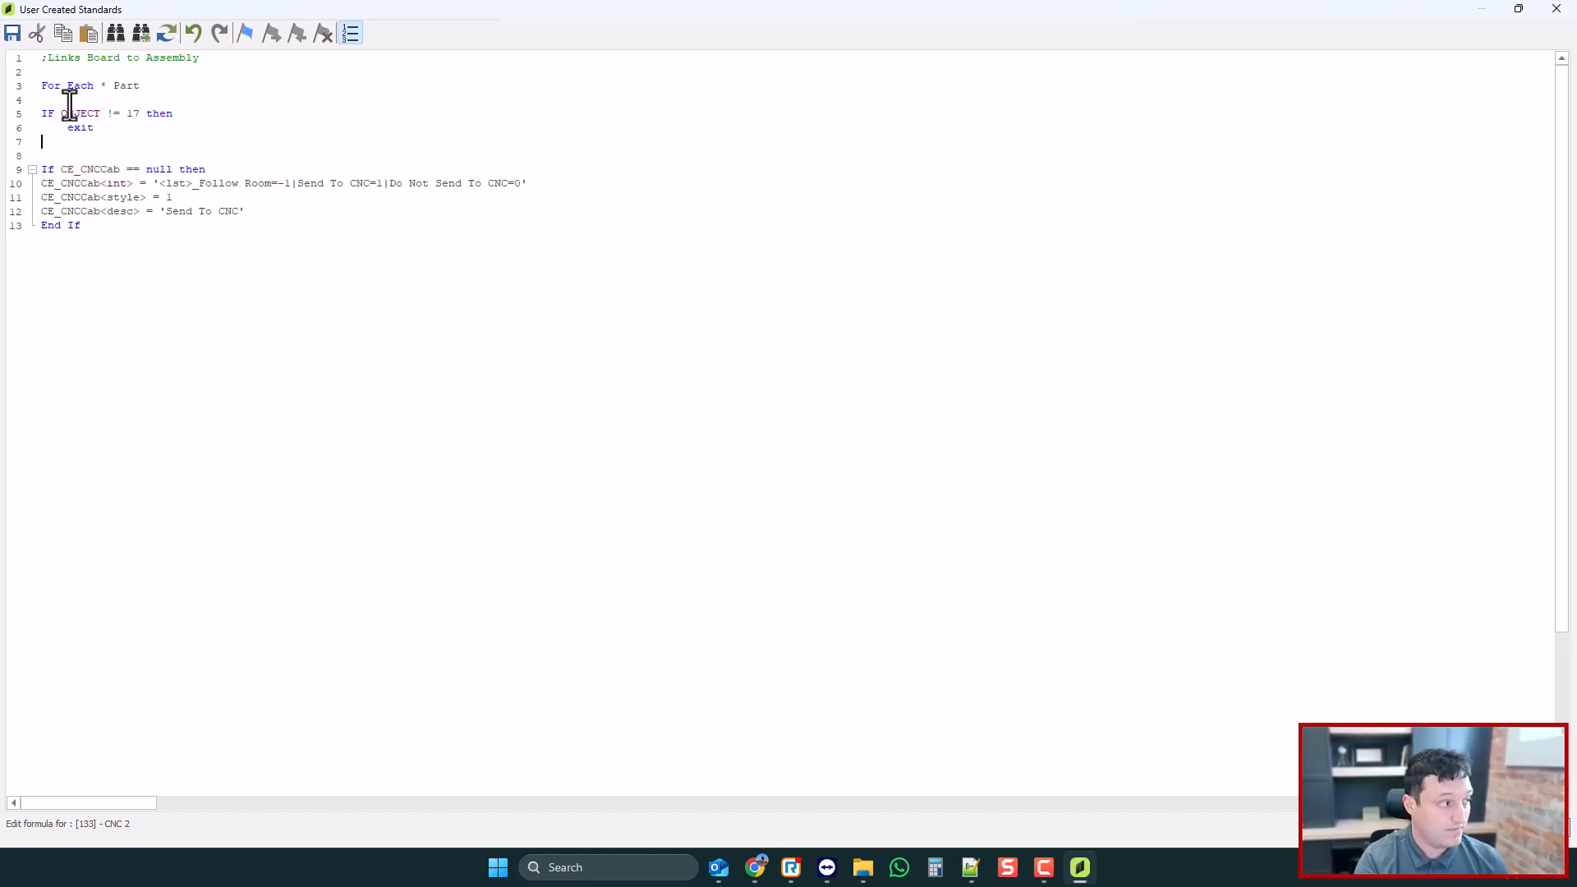
- Leave the code and standards list and open the System Parameters help topic in the UCS section of Tips Tricks FAQs
{"action": "double_click", "coordinate": [72, 114]}
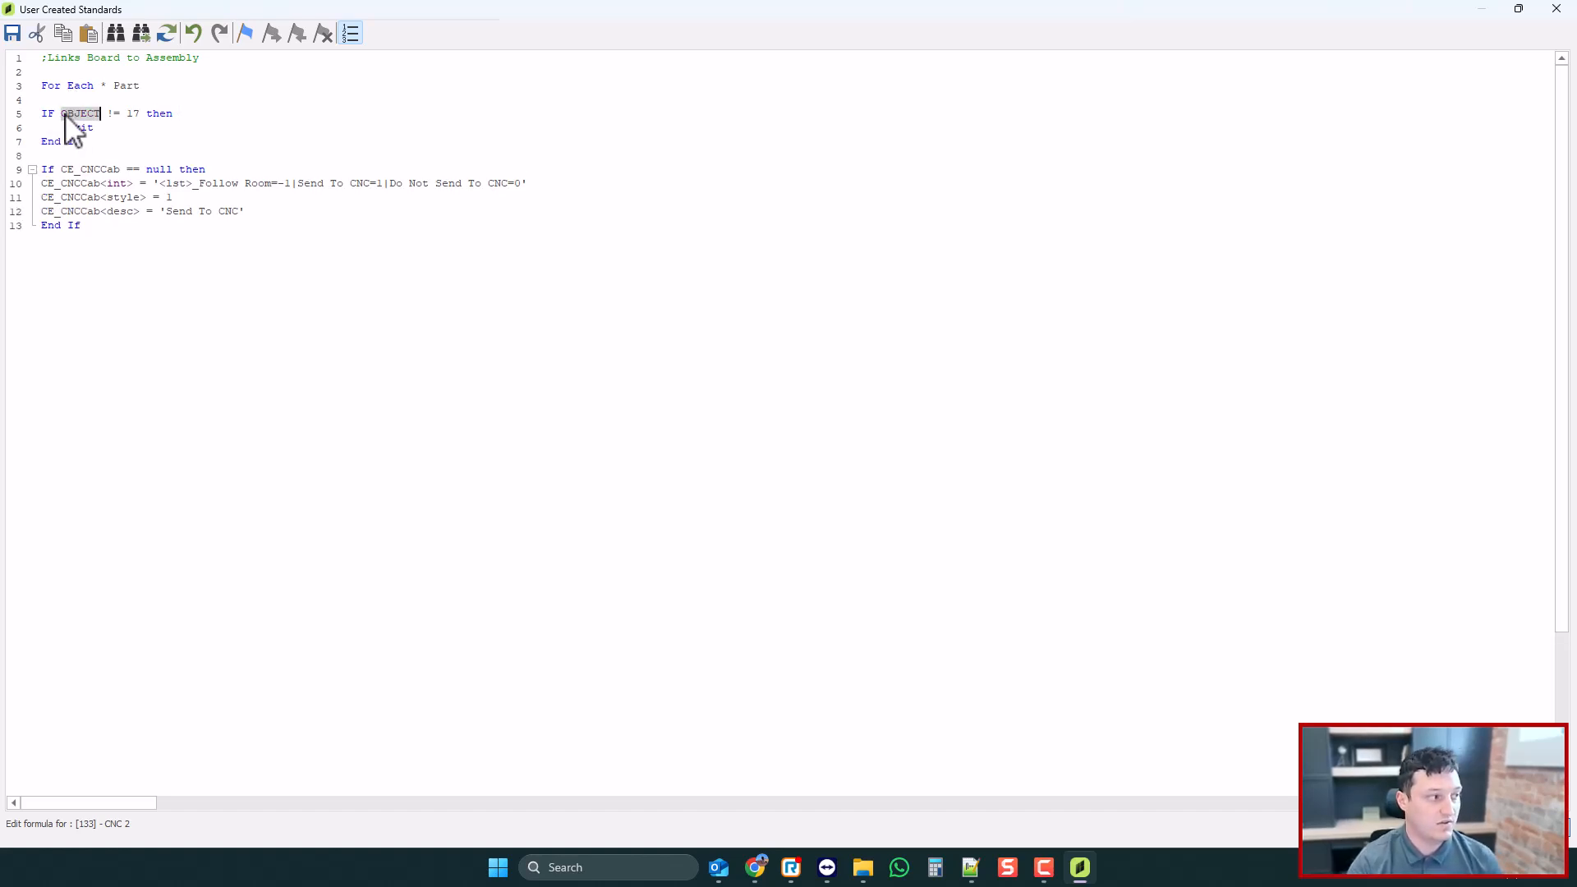
{"action": "left_click", "coordinate": [1556, 8]}
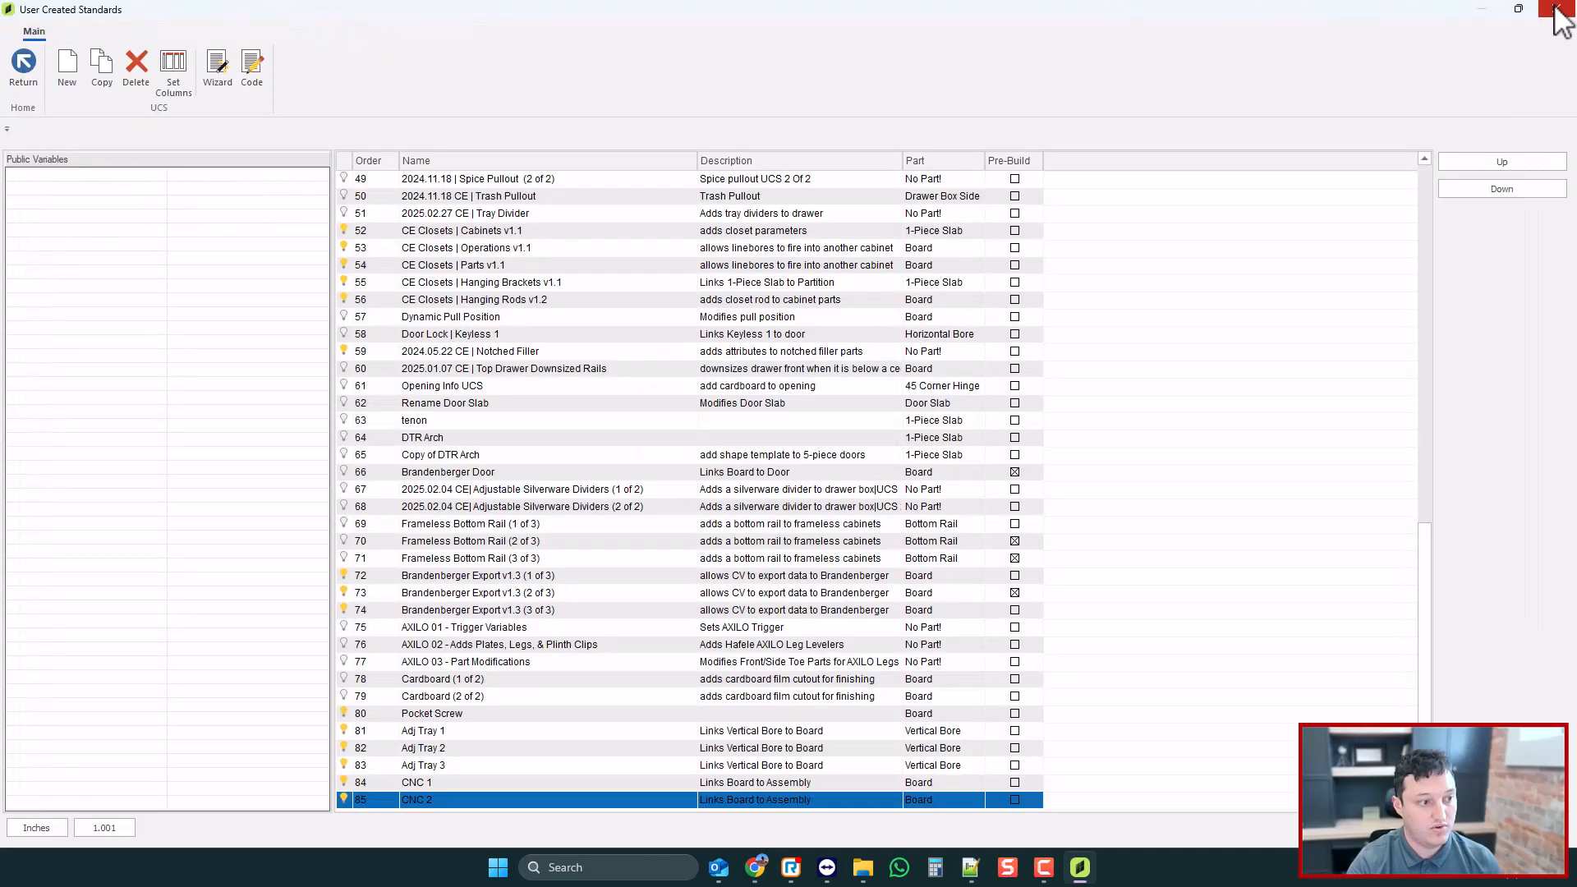
{"action": "left_click", "coordinate": [1556, 10]}
{"action": "left_click", "coordinate": [69, 40]}
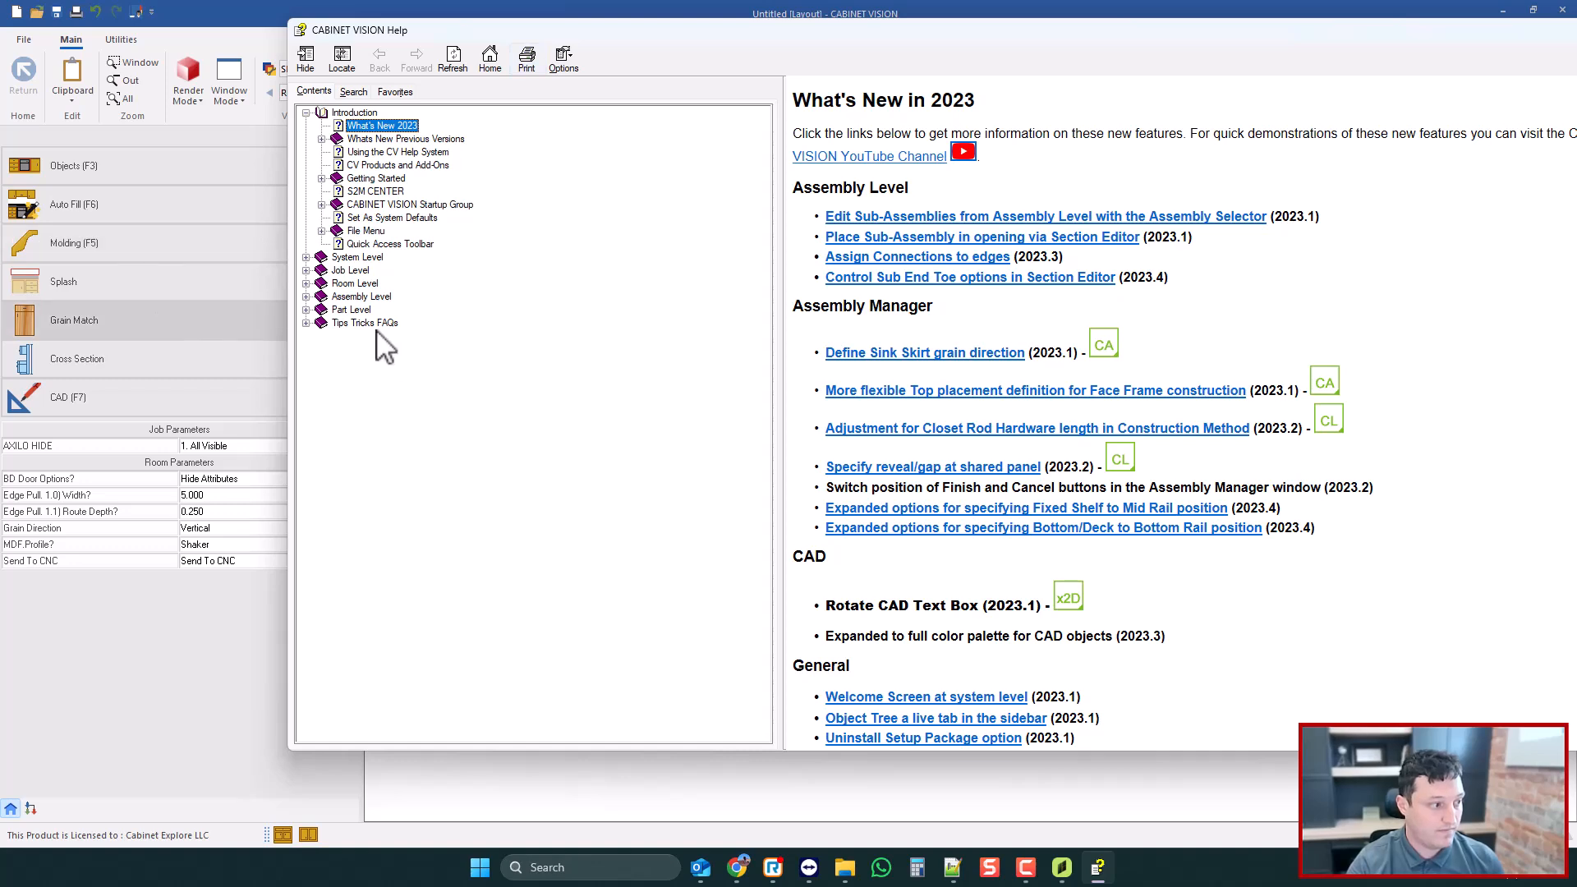
{"action": "left_click", "coordinate": [364, 323]}
{"action": "left_click", "coordinate": [354, 587]}
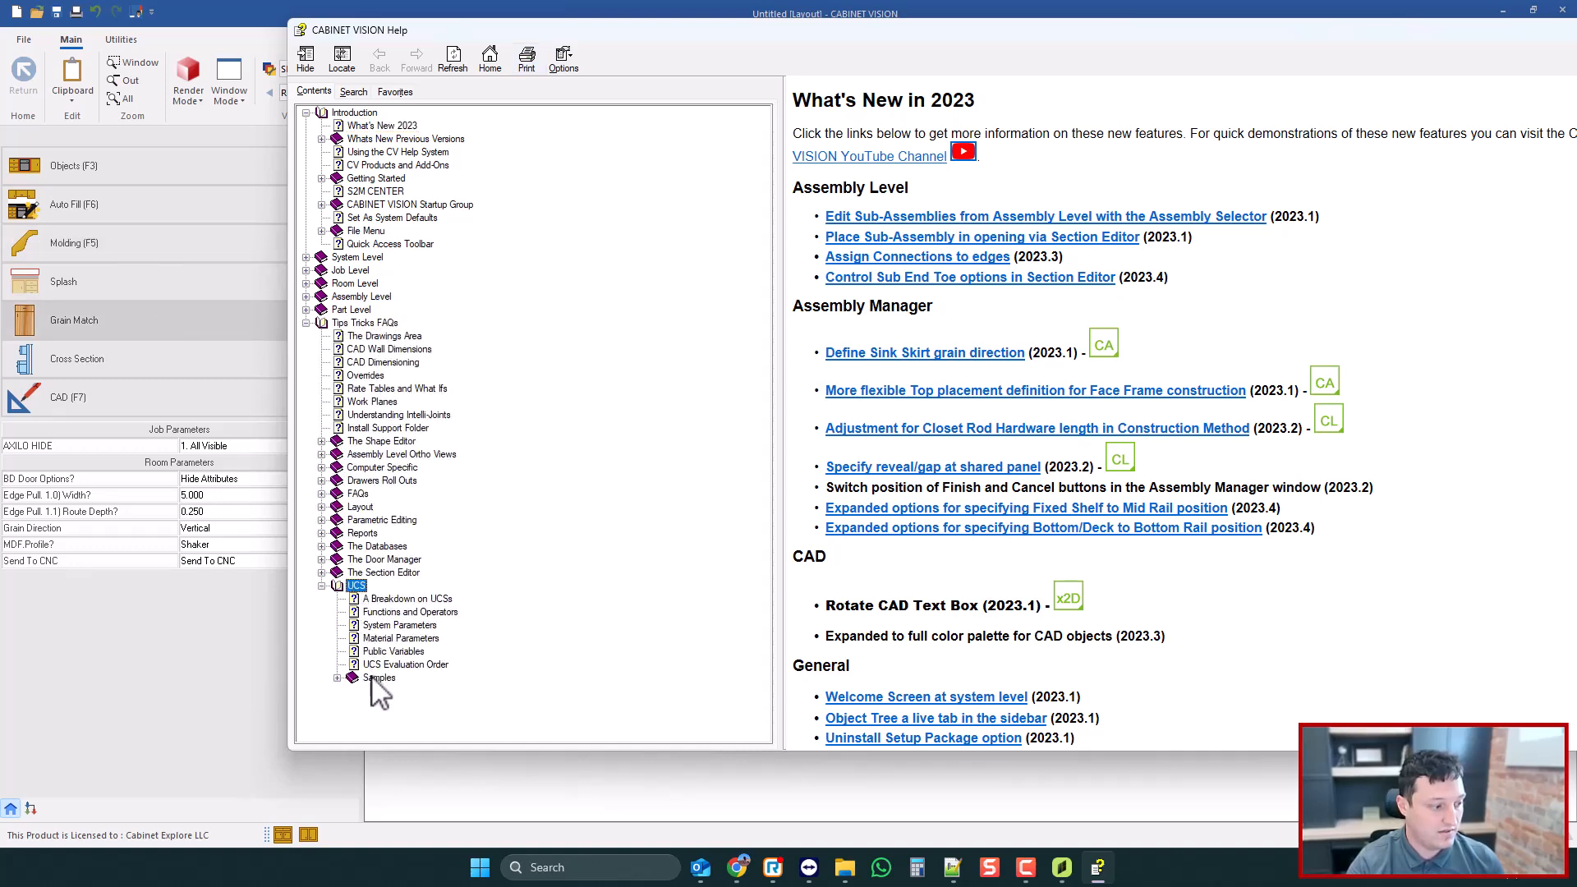
{"action": "left_click", "coordinate": [396, 626]}
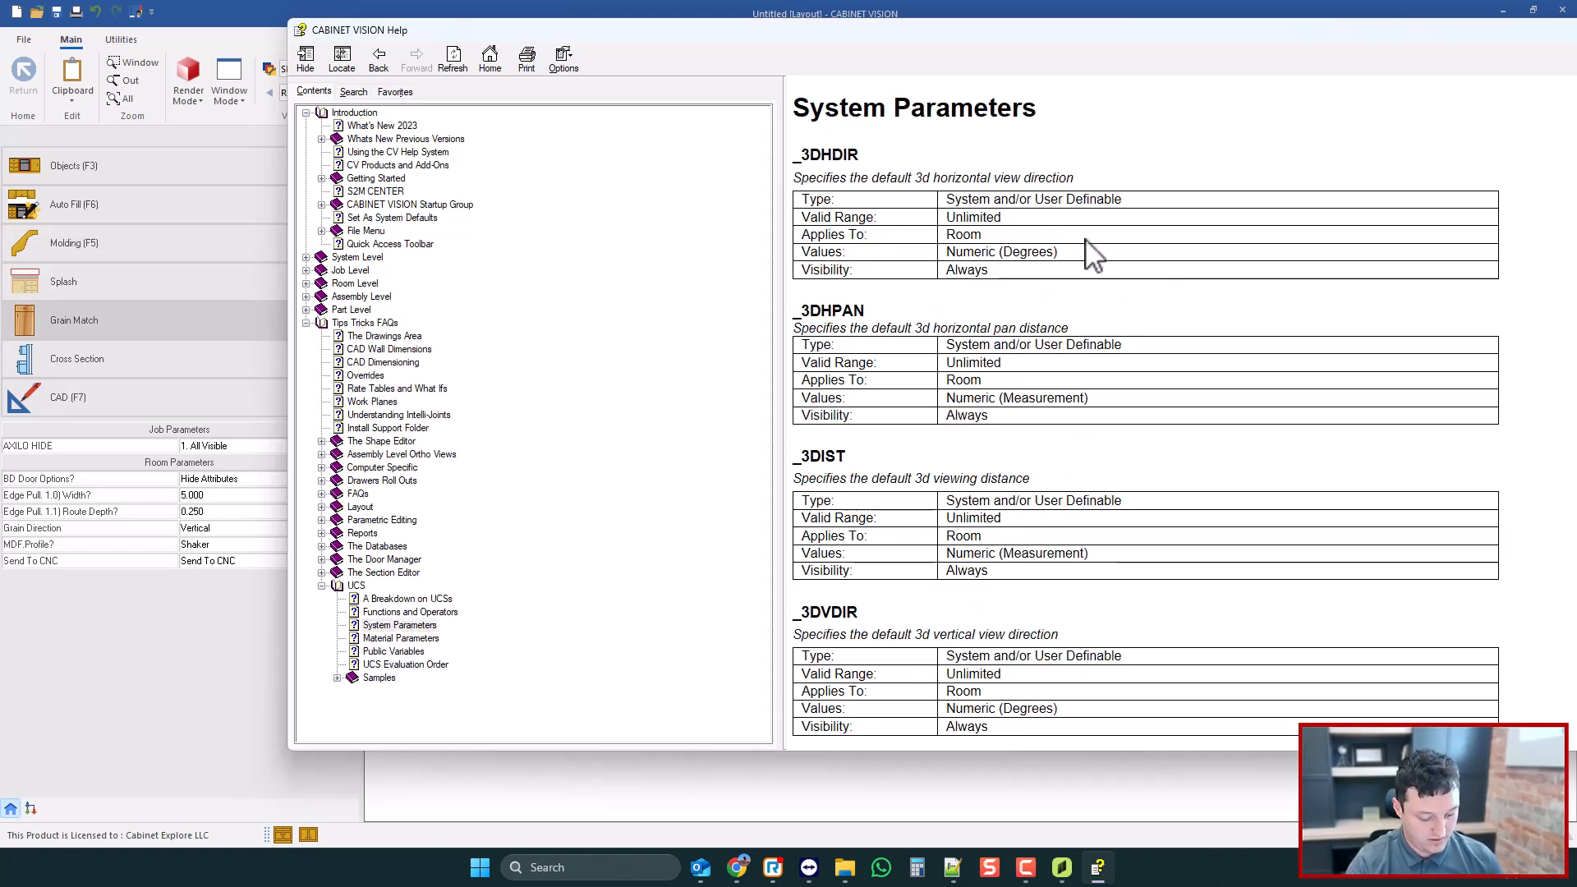
- Search the System Parameters topic for "OBJECT" with case matching, examine the object type value for parts, and close the help
{"action": "key", "text": "ctrl+f"}
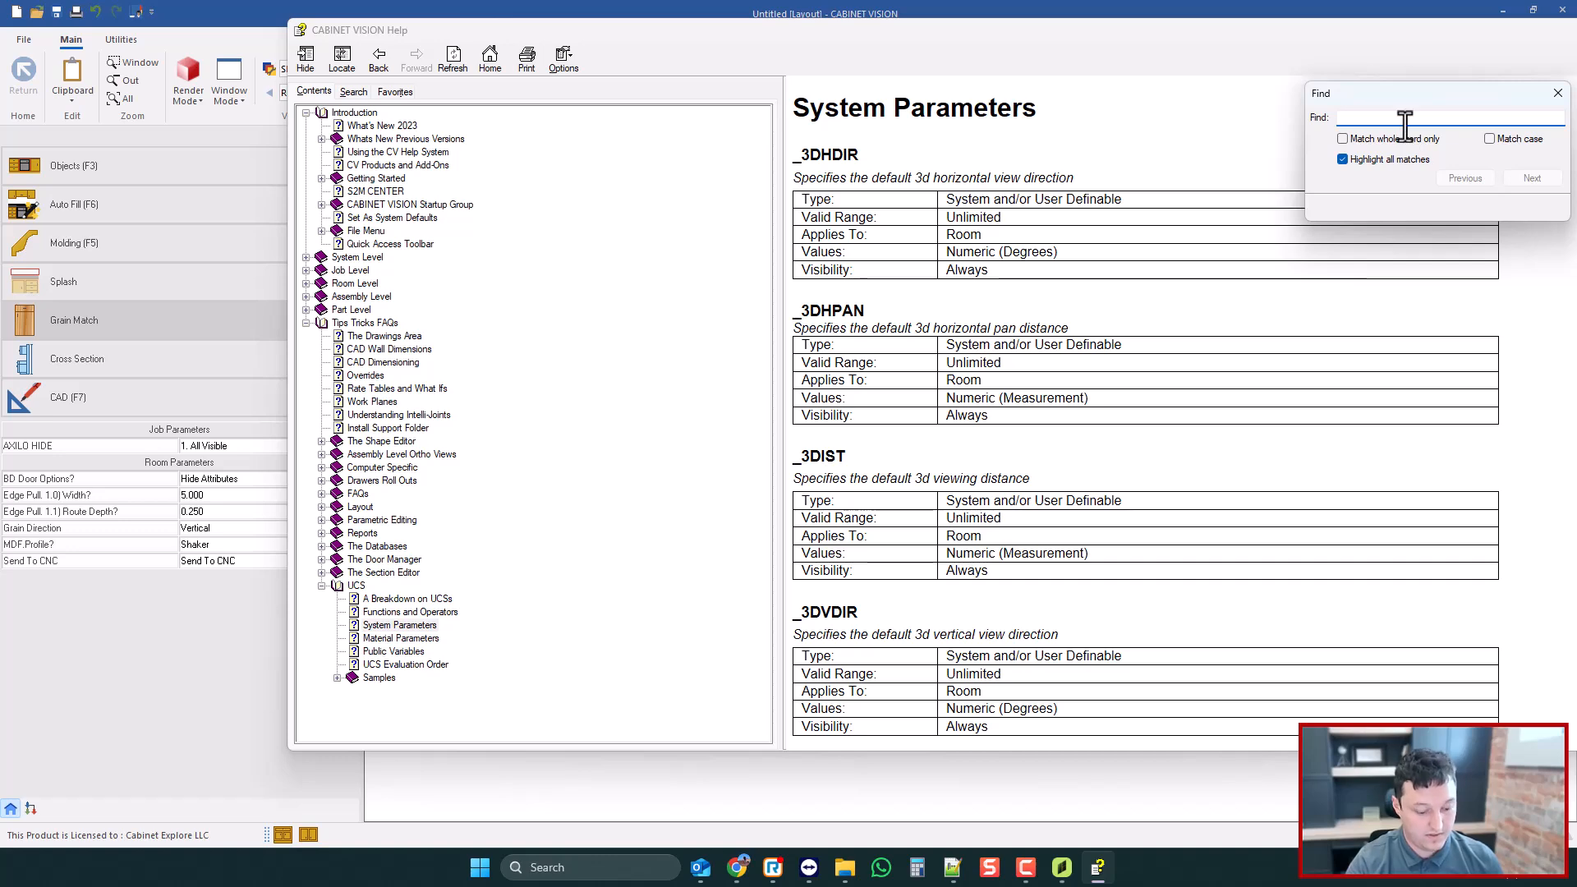
{"action": "type", "text": "OBJECT"}
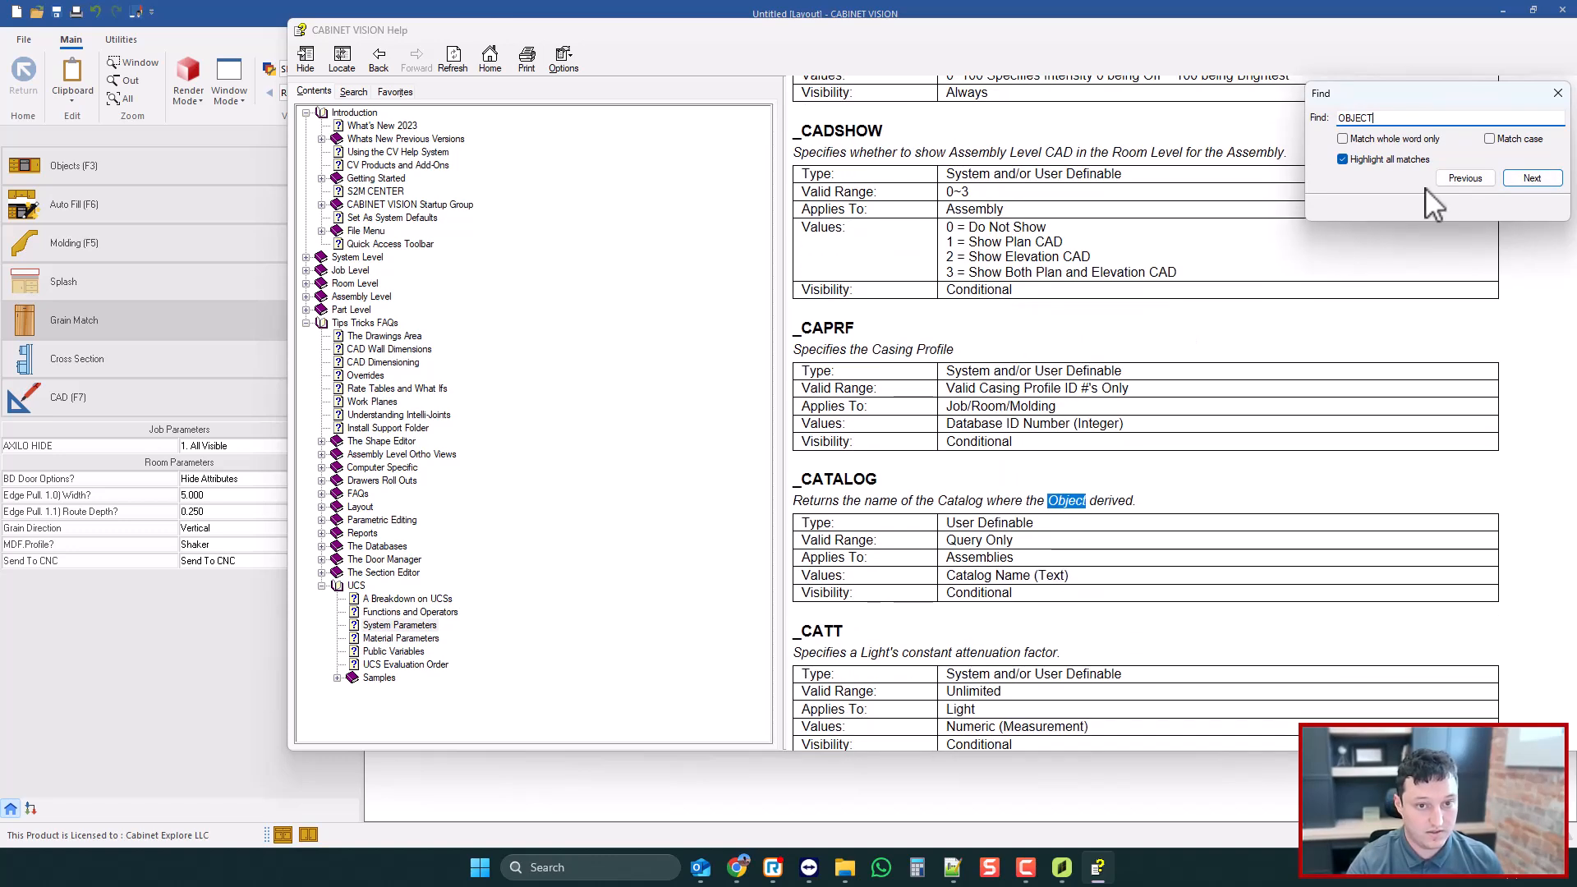
{"action": "left_click", "coordinate": [1489, 139]}
{"action": "scroll", "coordinate": [985, 435], "scroll_direction": "down", "scroll_amount": 3}
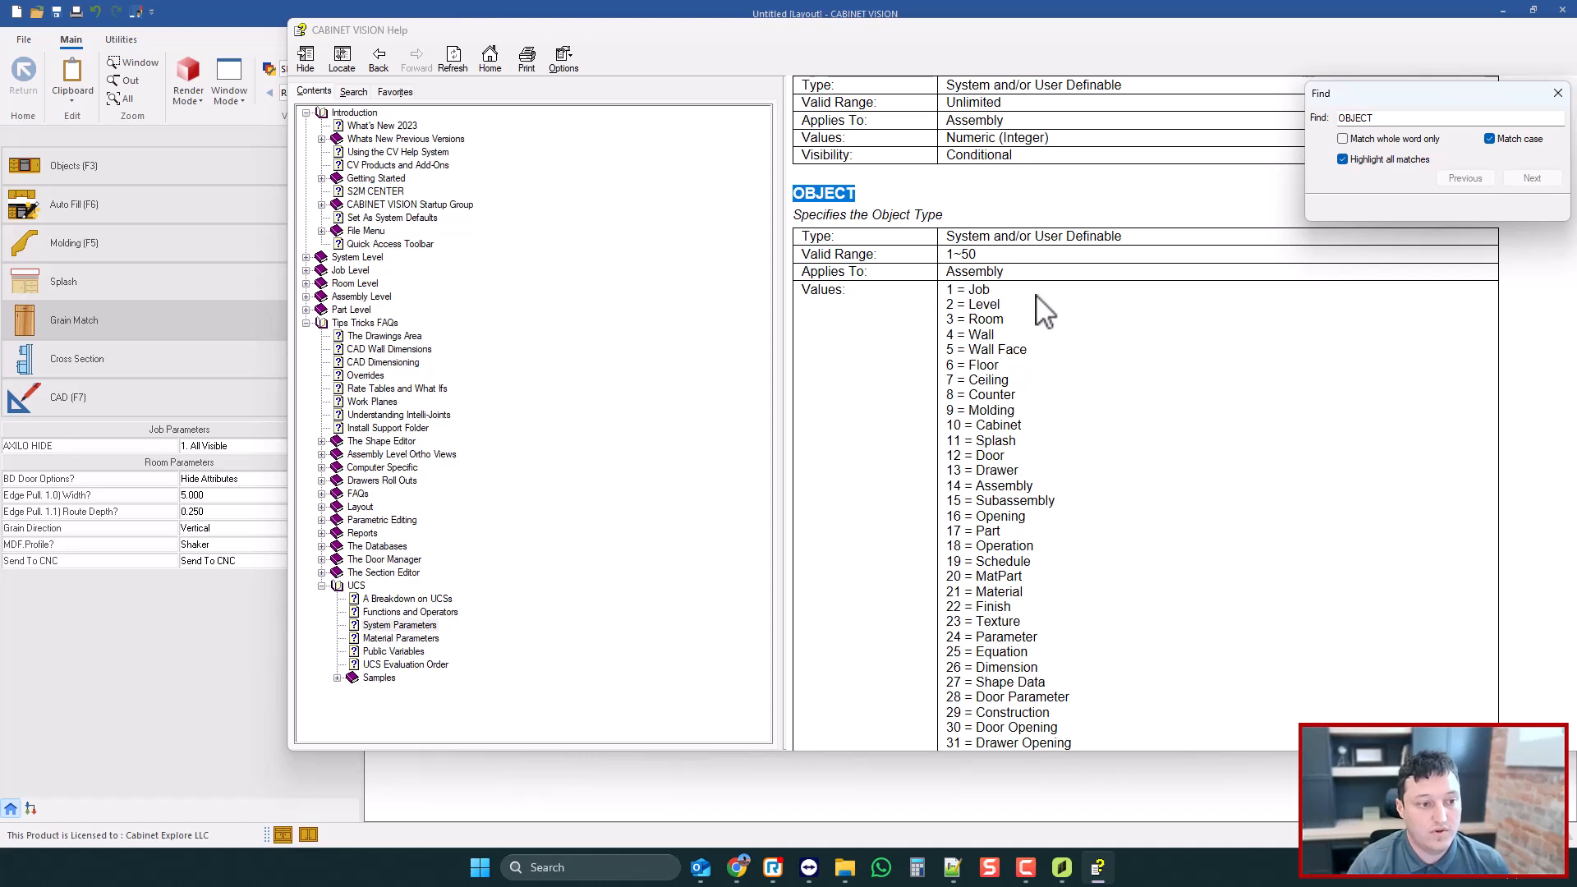
{"action": "scroll", "coordinate": [1035, 362], "scroll_direction": "down", "scroll_amount": 1}
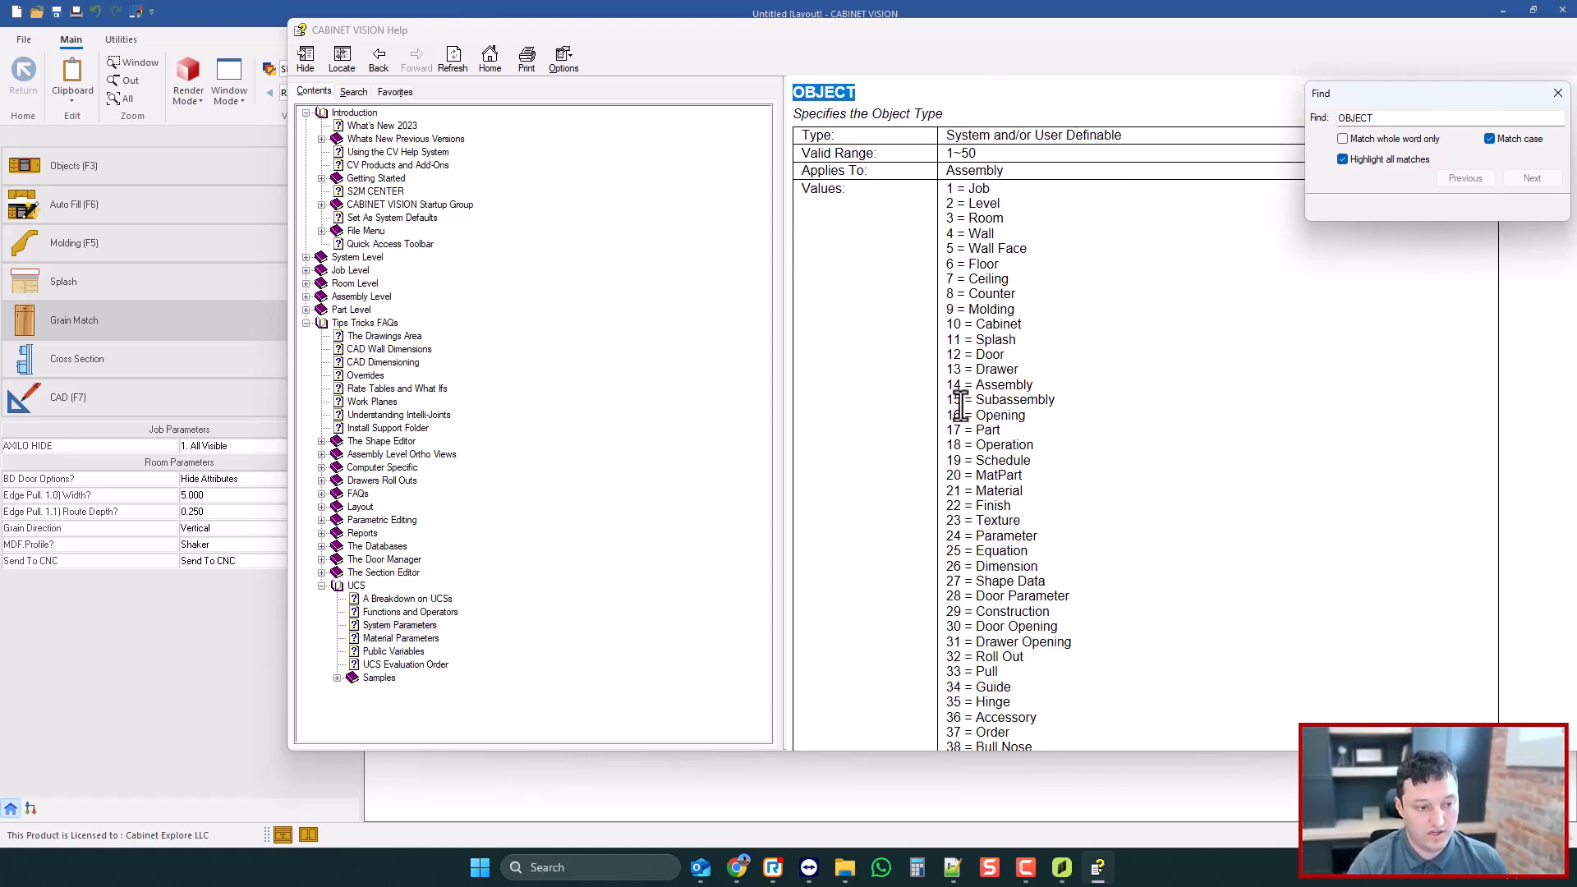
{"action": "left_click_drag", "start_coordinate": [1001, 429], "coordinate": [950, 433]}
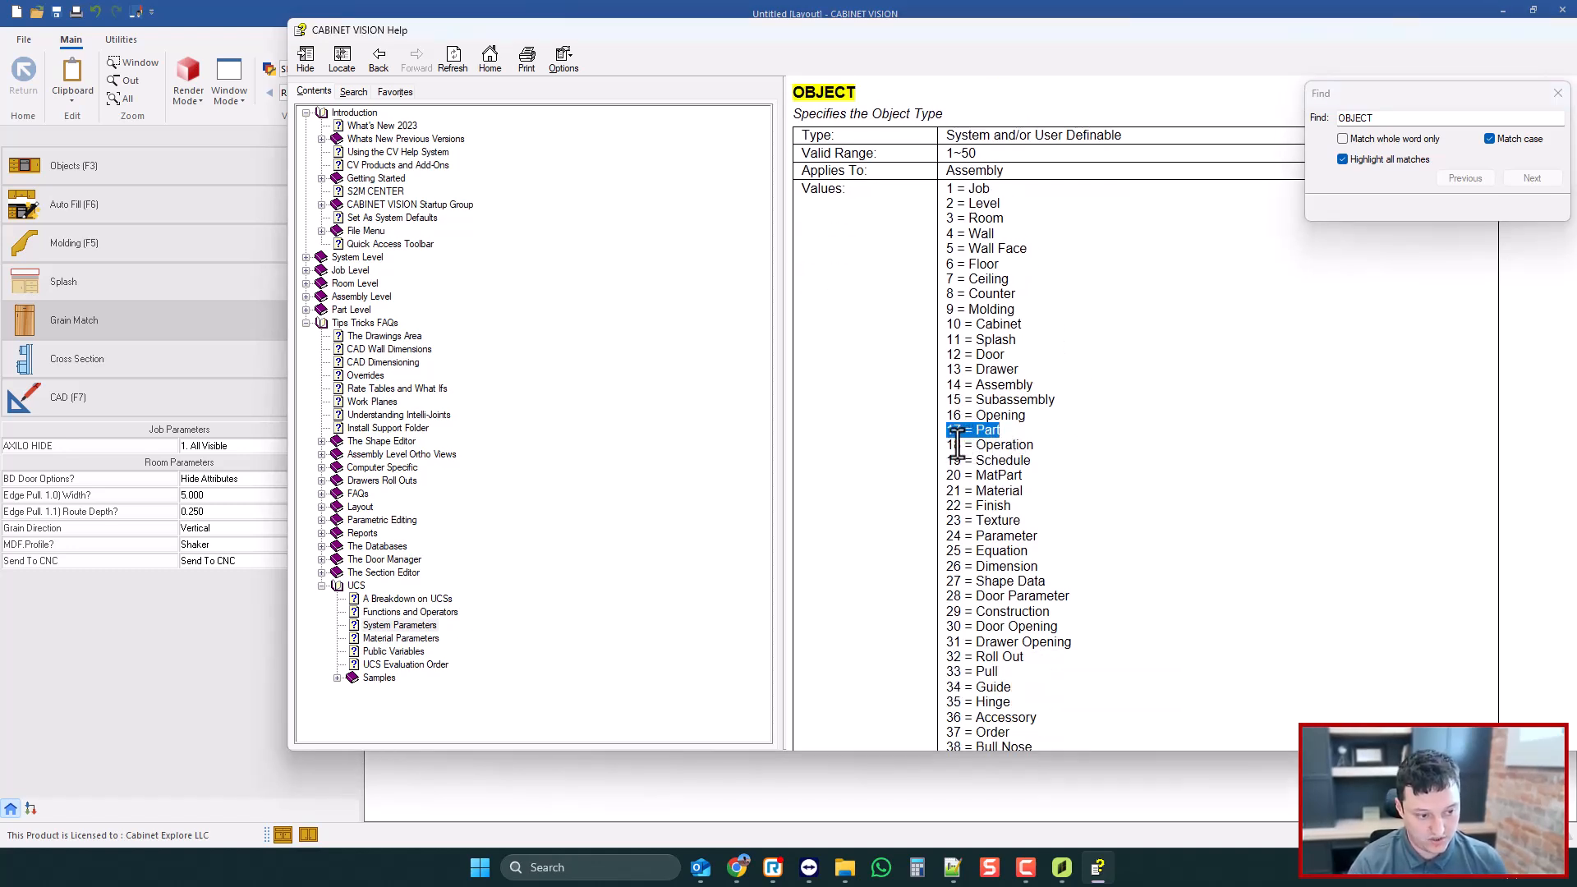
{"action": "left_click", "coordinate": [1558, 94]}
{"action": "key", "text": "alt+F4"}
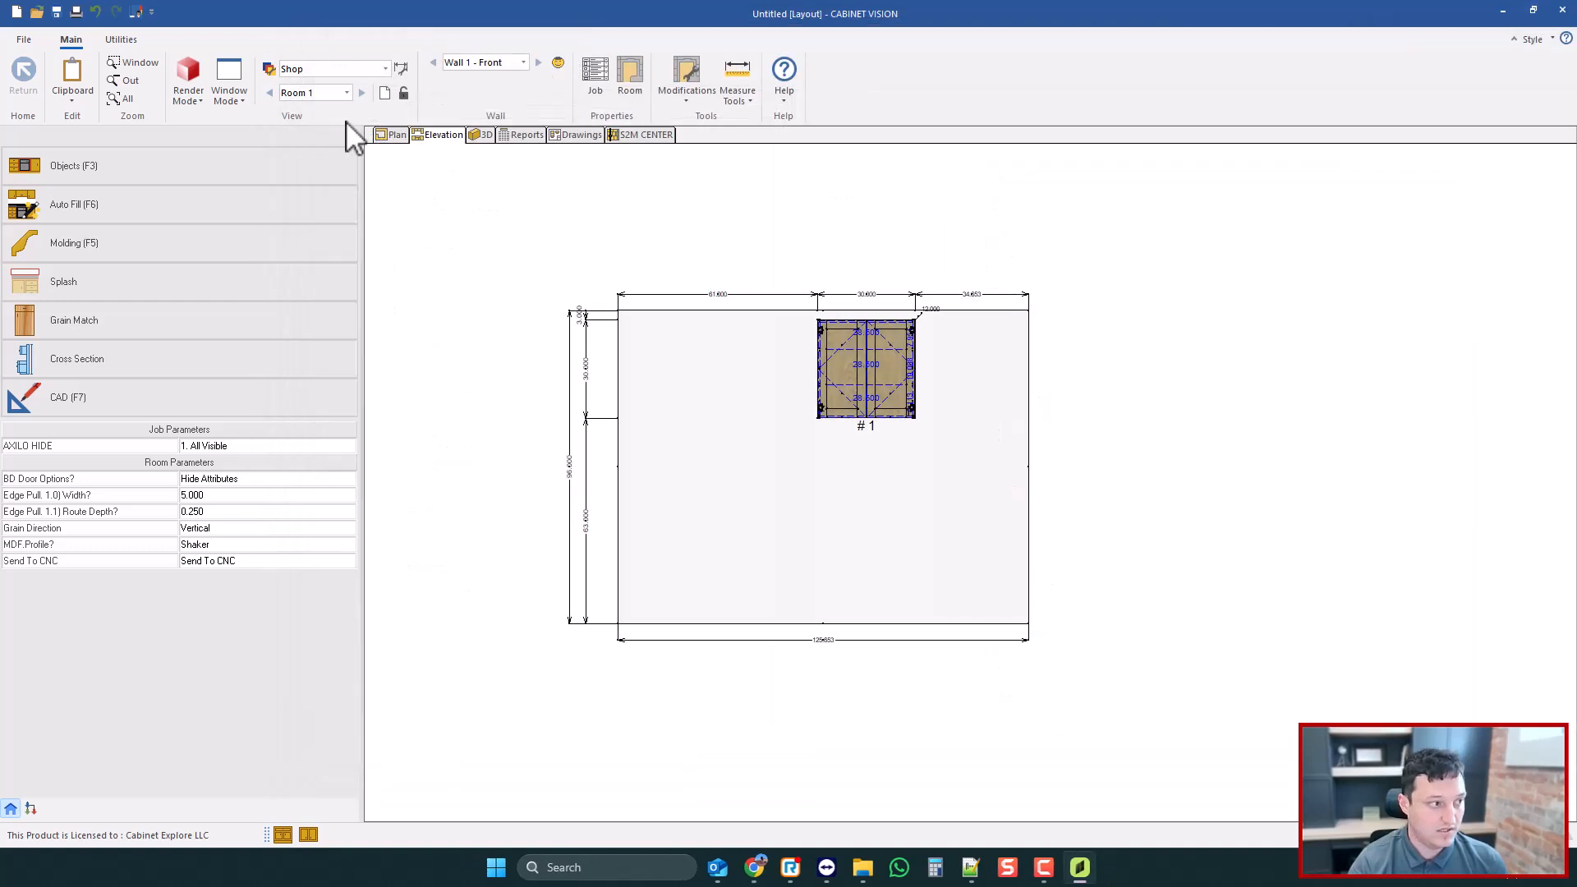
- Reopen the CNC 2 code and rename CE_CNCCab to CE_CNCPart in the null check condition
{"action": "left_click", "coordinate": [120, 39]}
{"action": "left_click", "coordinate": [84, 76]}
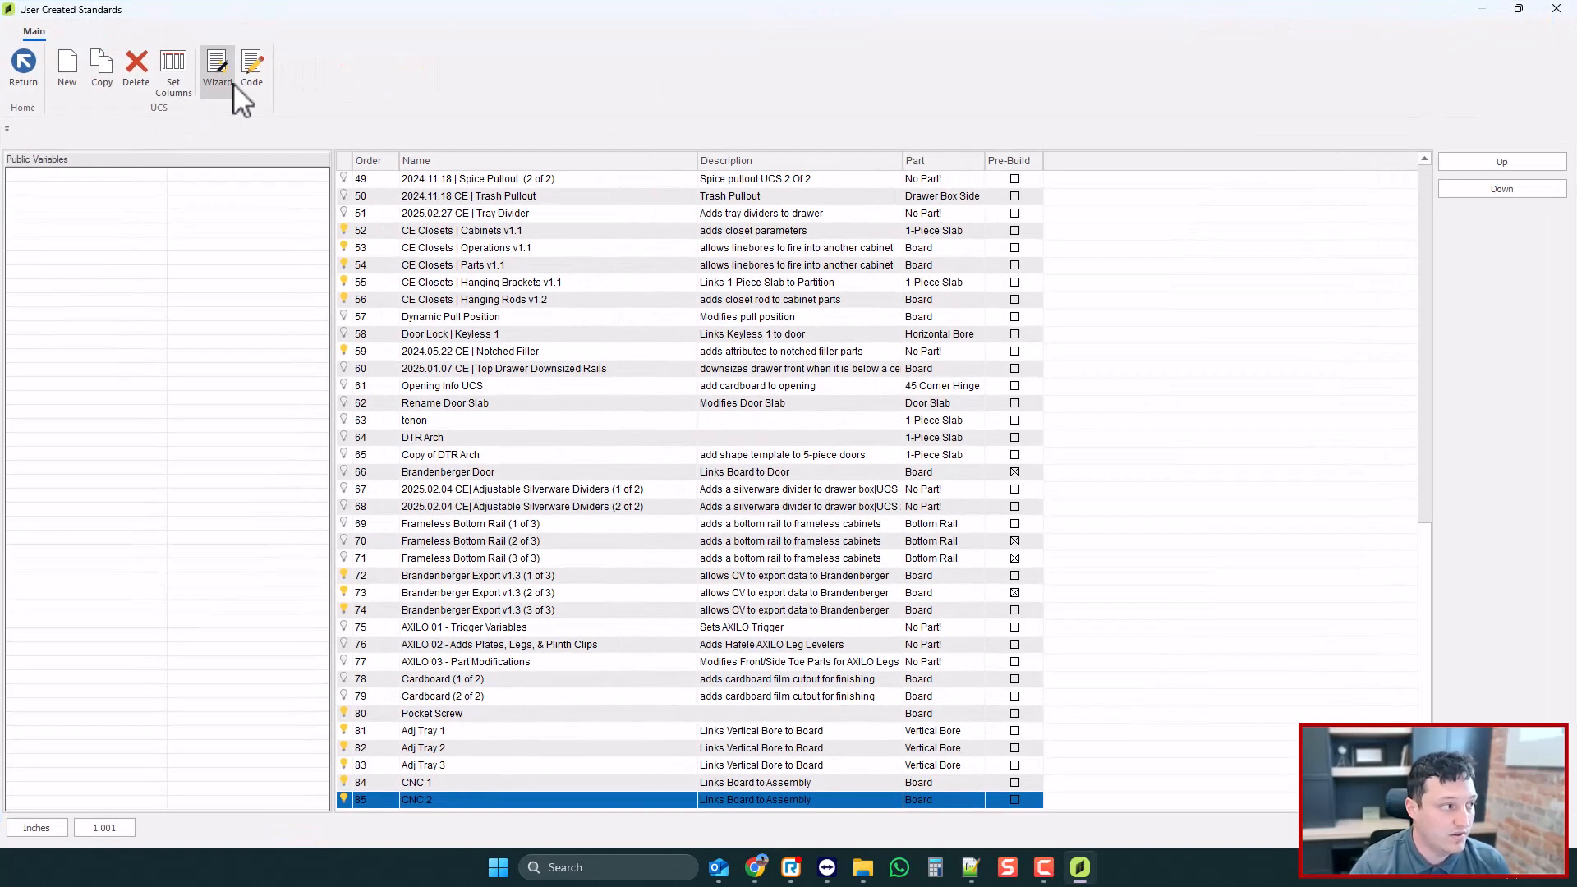
{"action": "left_click", "coordinate": [230, 85]}
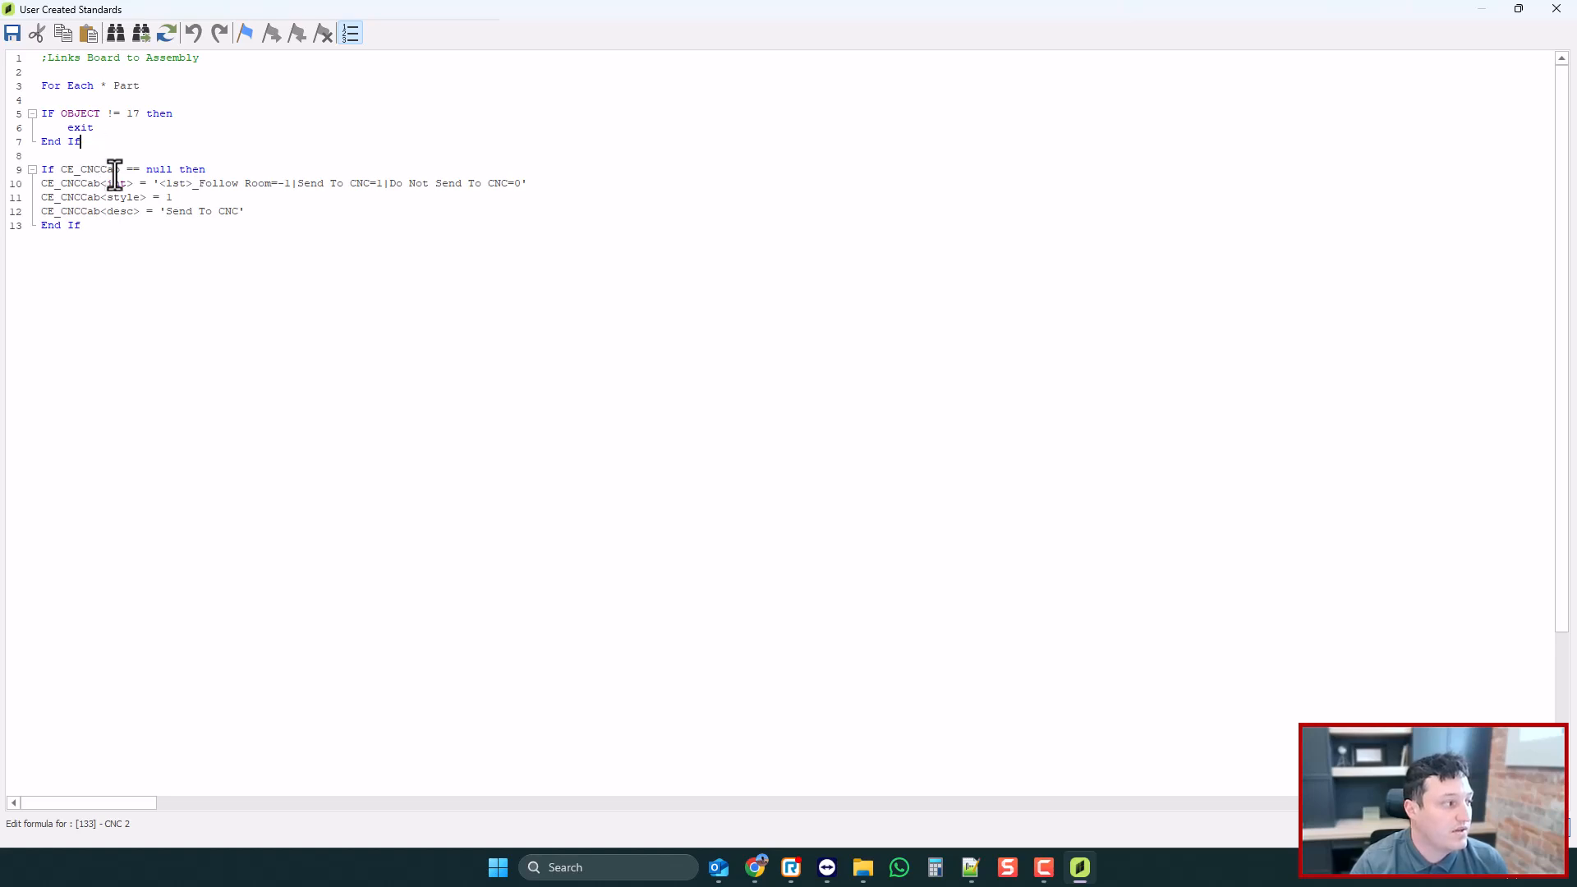
{"action": "left_click_drag", "start_coordinate": [101, 169], "coordinate": [121, 170]}
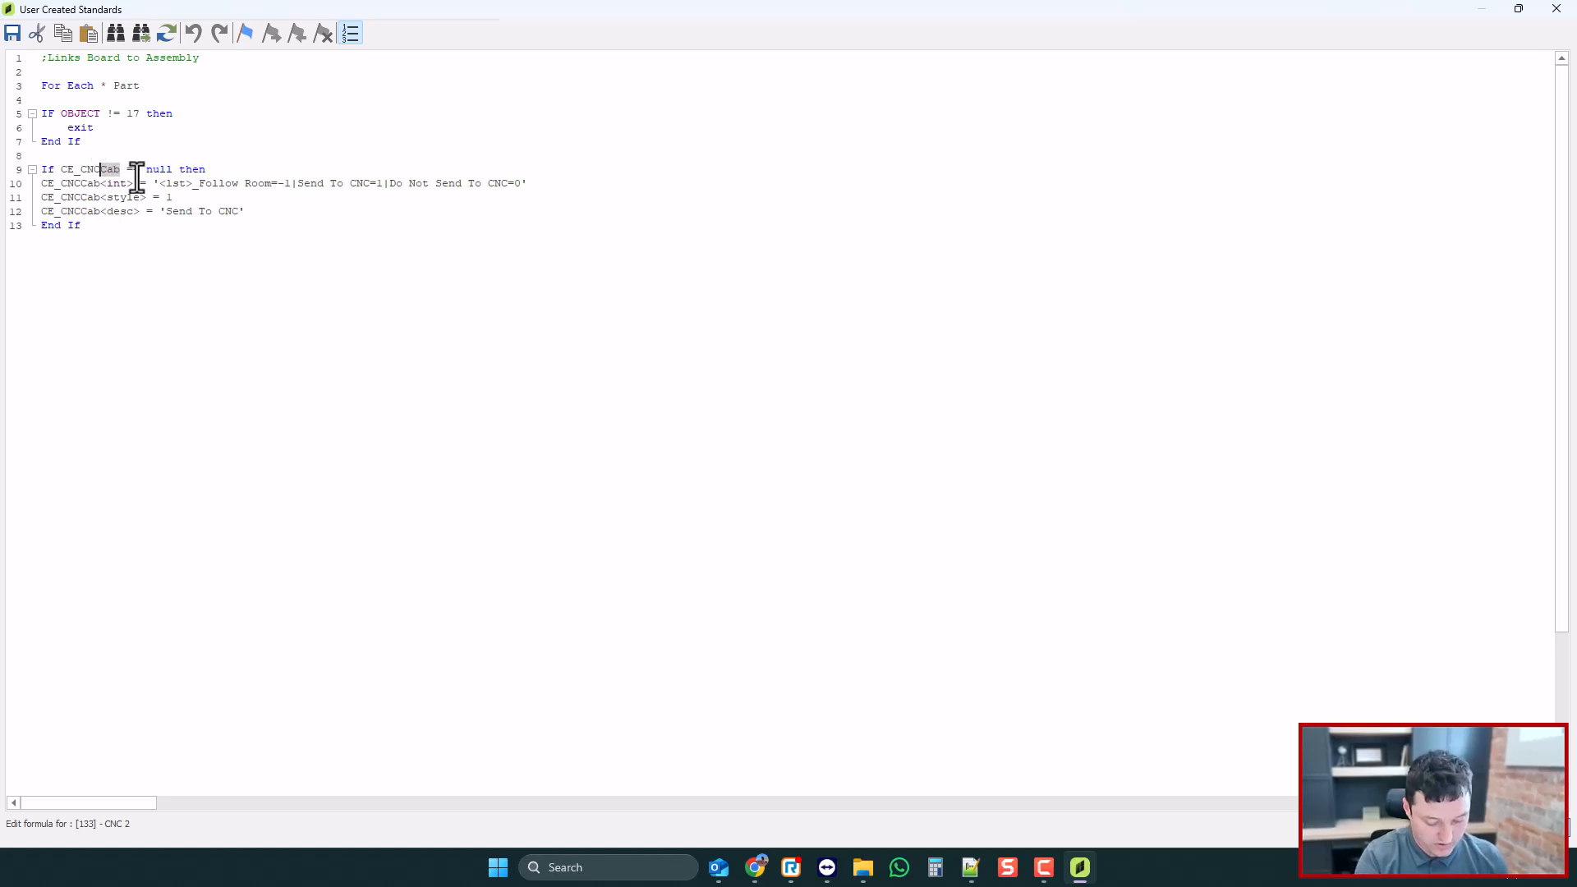
{"action": "type", "text": "Part"}
{"action": "mouse_move", "coordinate": [126, 169]}
{"action": "left_mouse_down"}
{"action": "mouse_move", "coordinate": [85, 175]}
{"action": "mouse_move", "coordinate": [100, 171]}
{"action": "left_mouse_up"}
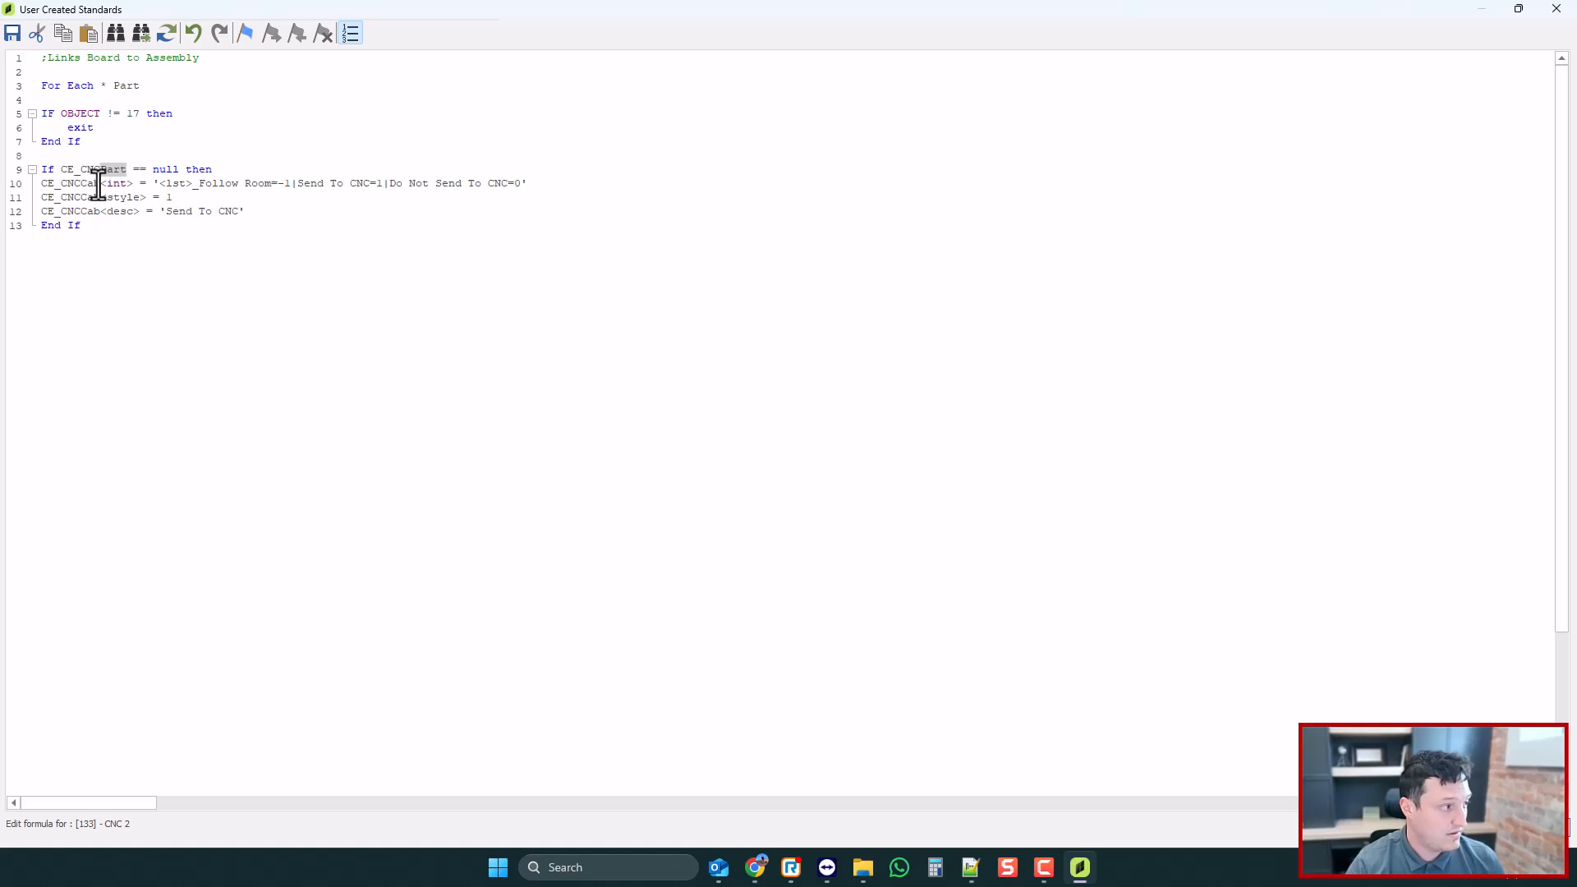
- Replace CE_CNCCab with CE_CNCPart in the int, style and desc lines, and change the first option to "_Follow Cabinet"
{"action": "double_click", "coordinate": [95, 171]}
{"action": "key", "text": "ctrl+c"}
{"action": "double_click", "coordinate": [88, 181]}
{"action": "key", "text": "ctrl+v"}
{"action": "double_click", "coordinate": [83, 199]}
{"action": "key", "text": "ctrl+v"}
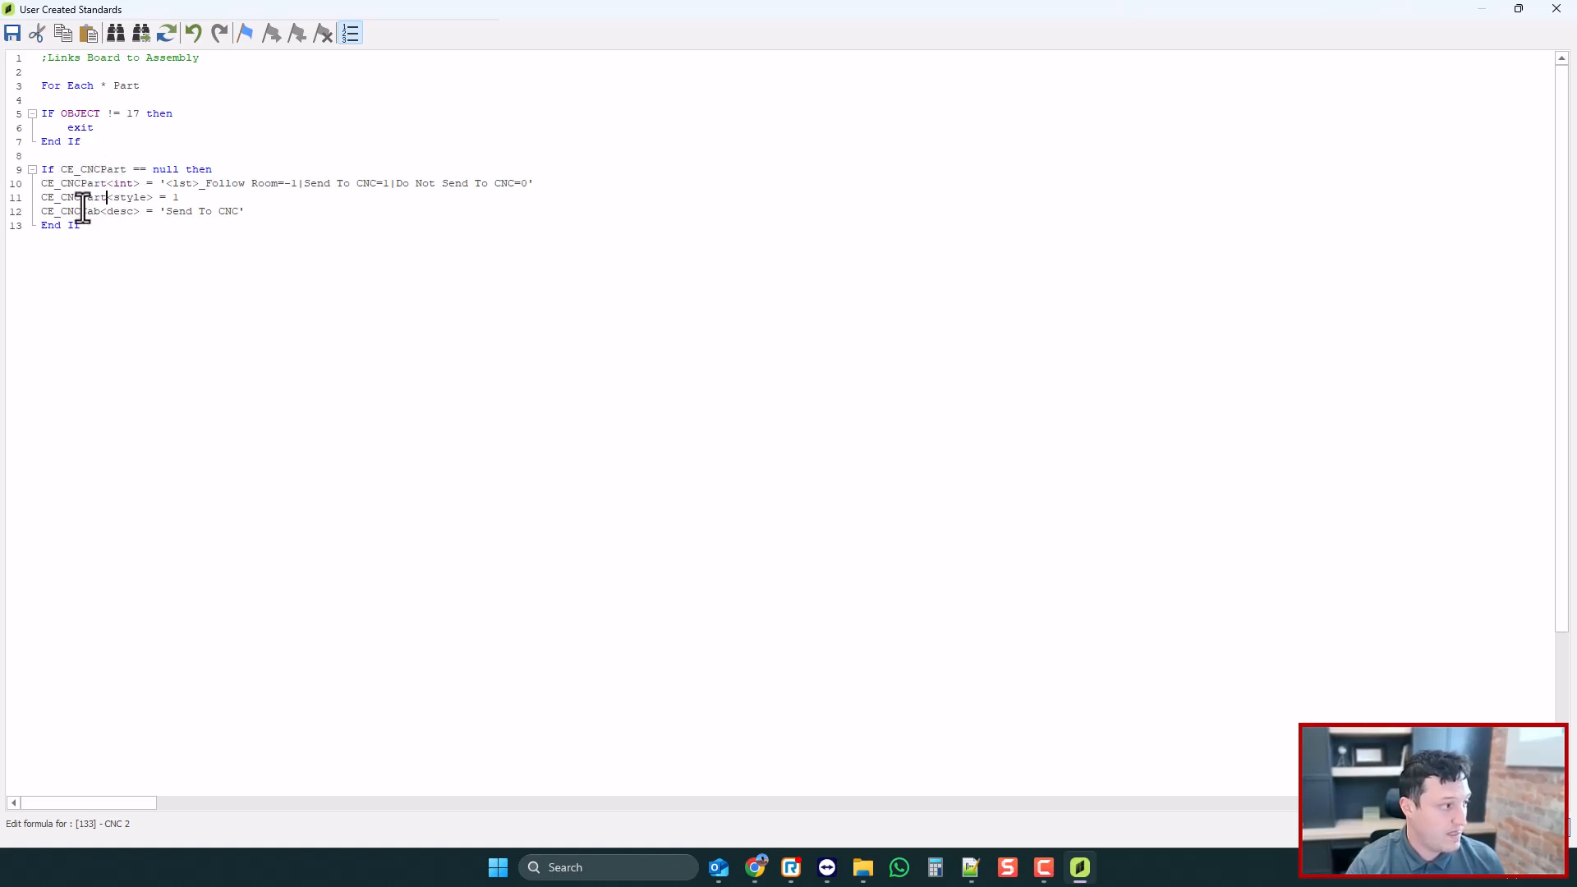
{"action": "double_click", "coordinate": [83, 212]}
{"action": "key", "text": "ctrl+v"}
{"action": "left_click_drag", "start_coordinate": [279, 183], "coordinate": [254, 183]}
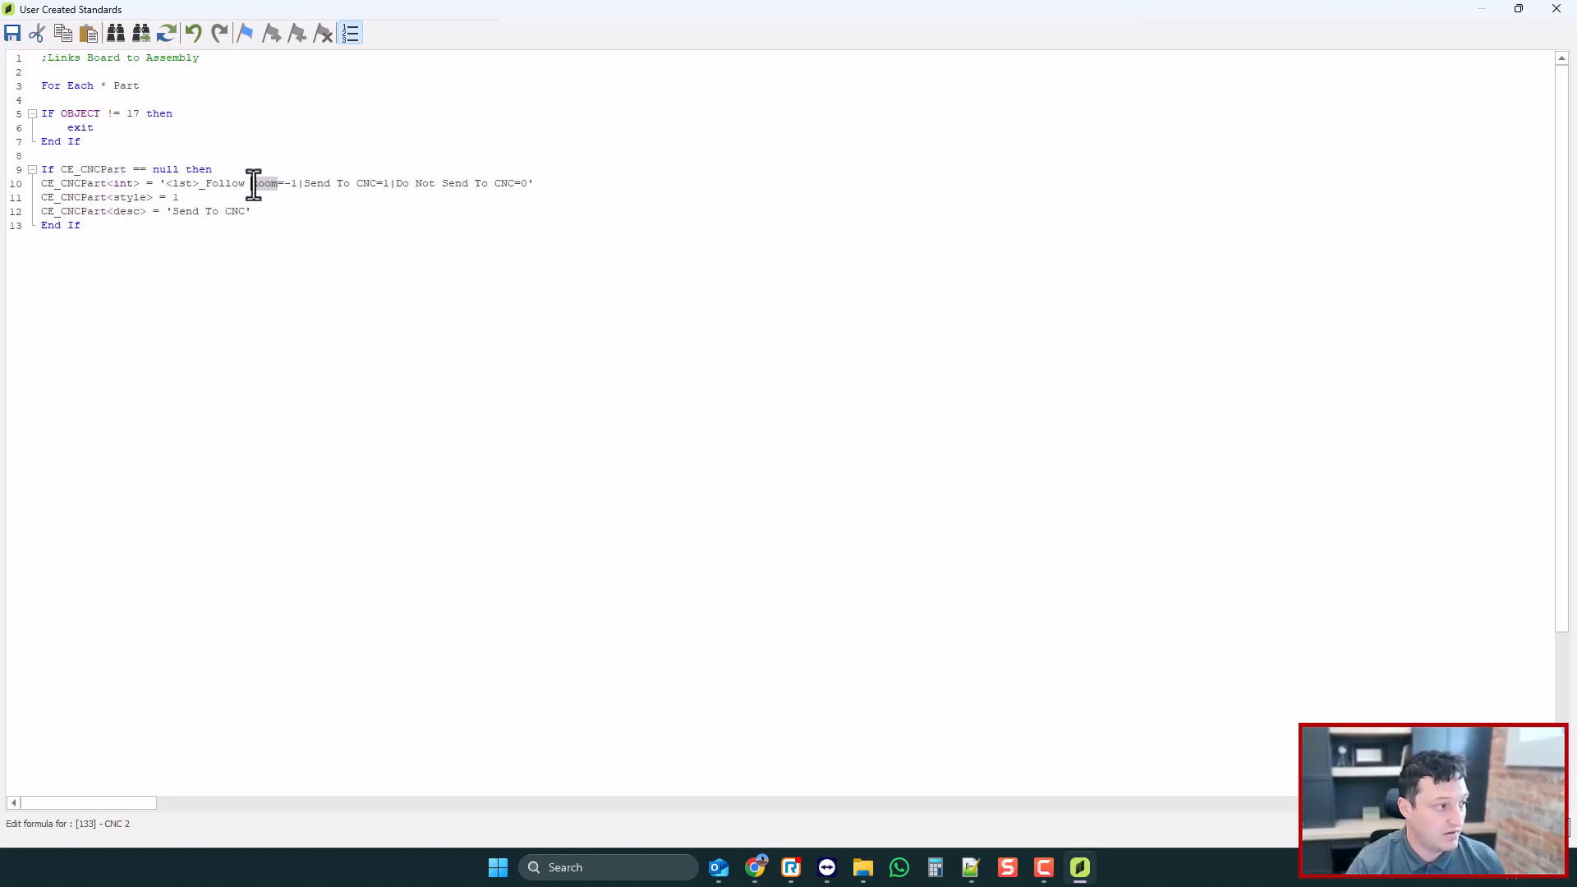
{"action": "type", "text": "Cabinet"}
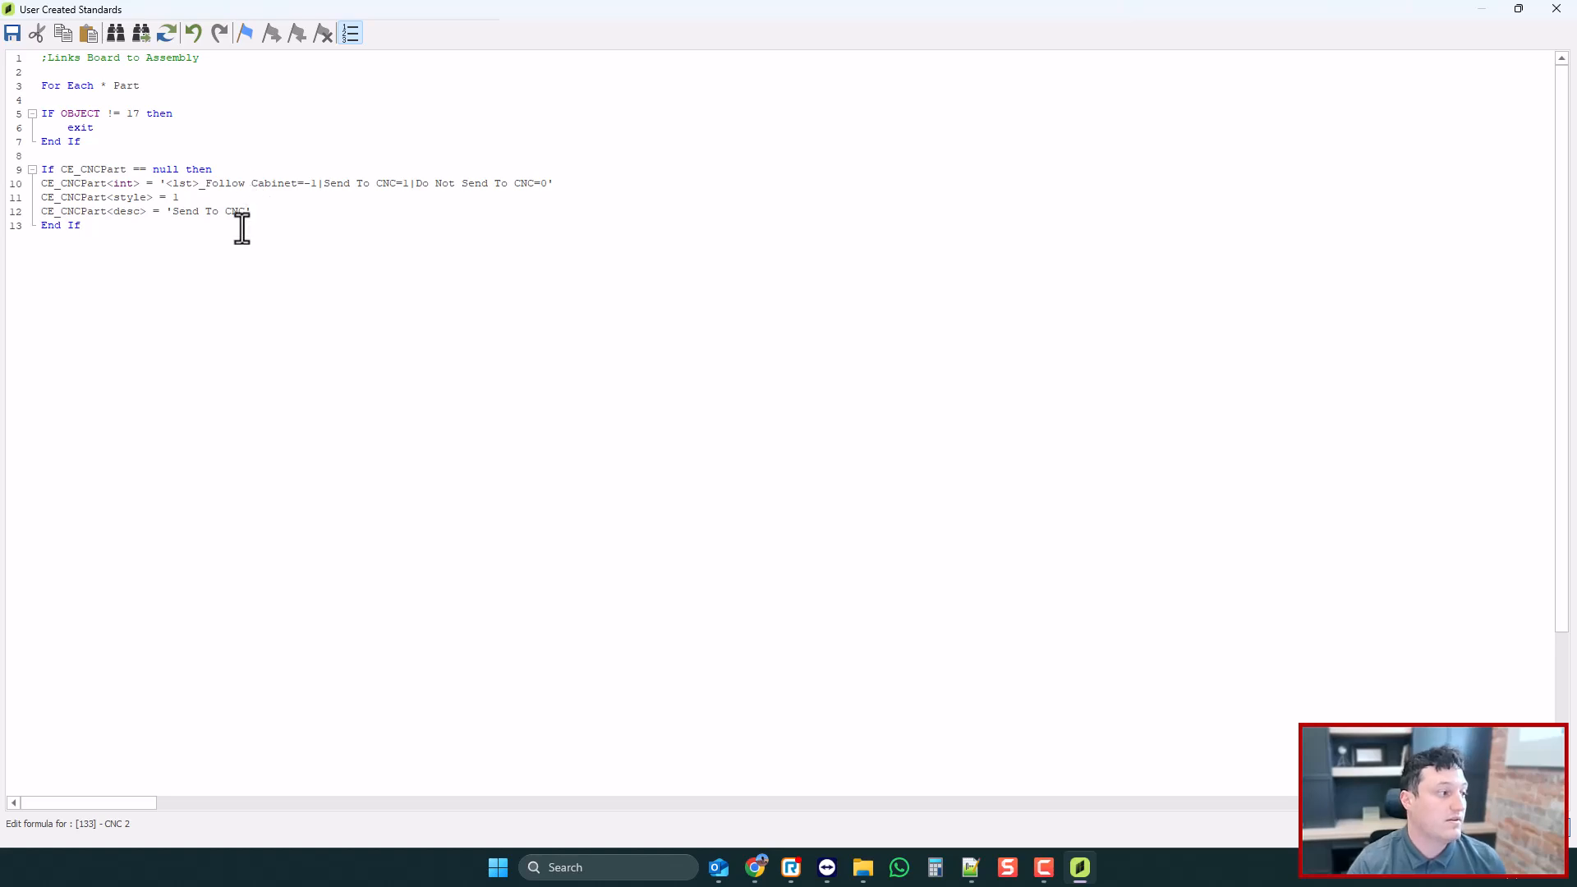
- Below the attribute block, add the comment ";do stuff" and the condition "If CE_CNCPart == -1 then ;follow cabinet"
{"action": "left_click", "coordinate": [110, 229]}
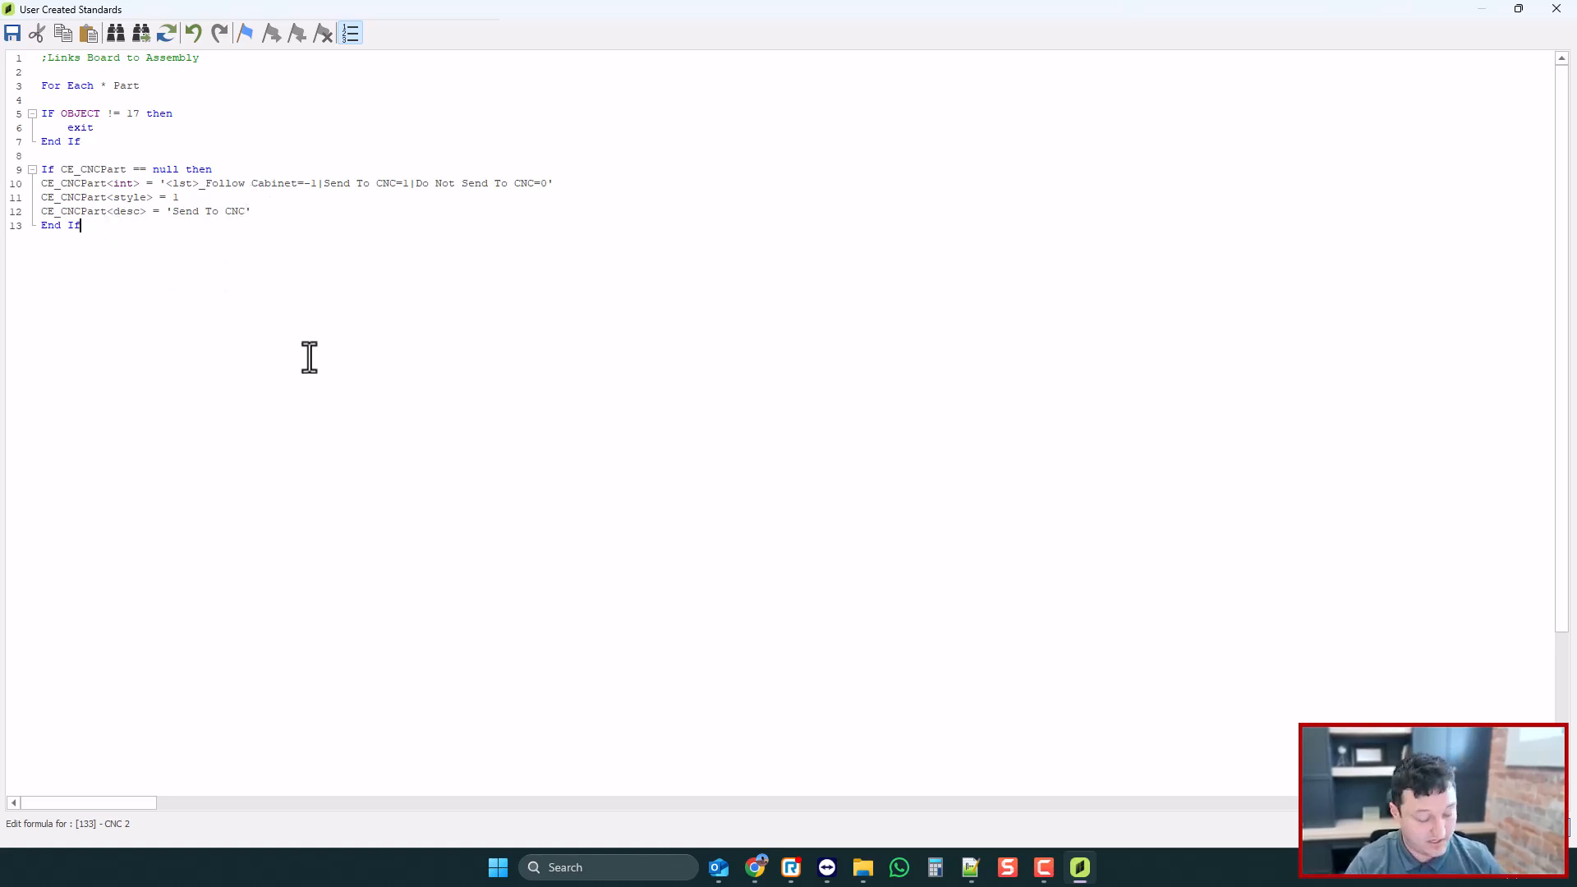
{"action": "key", "text": "Return"}
{"action": "key", "text": "Return"}
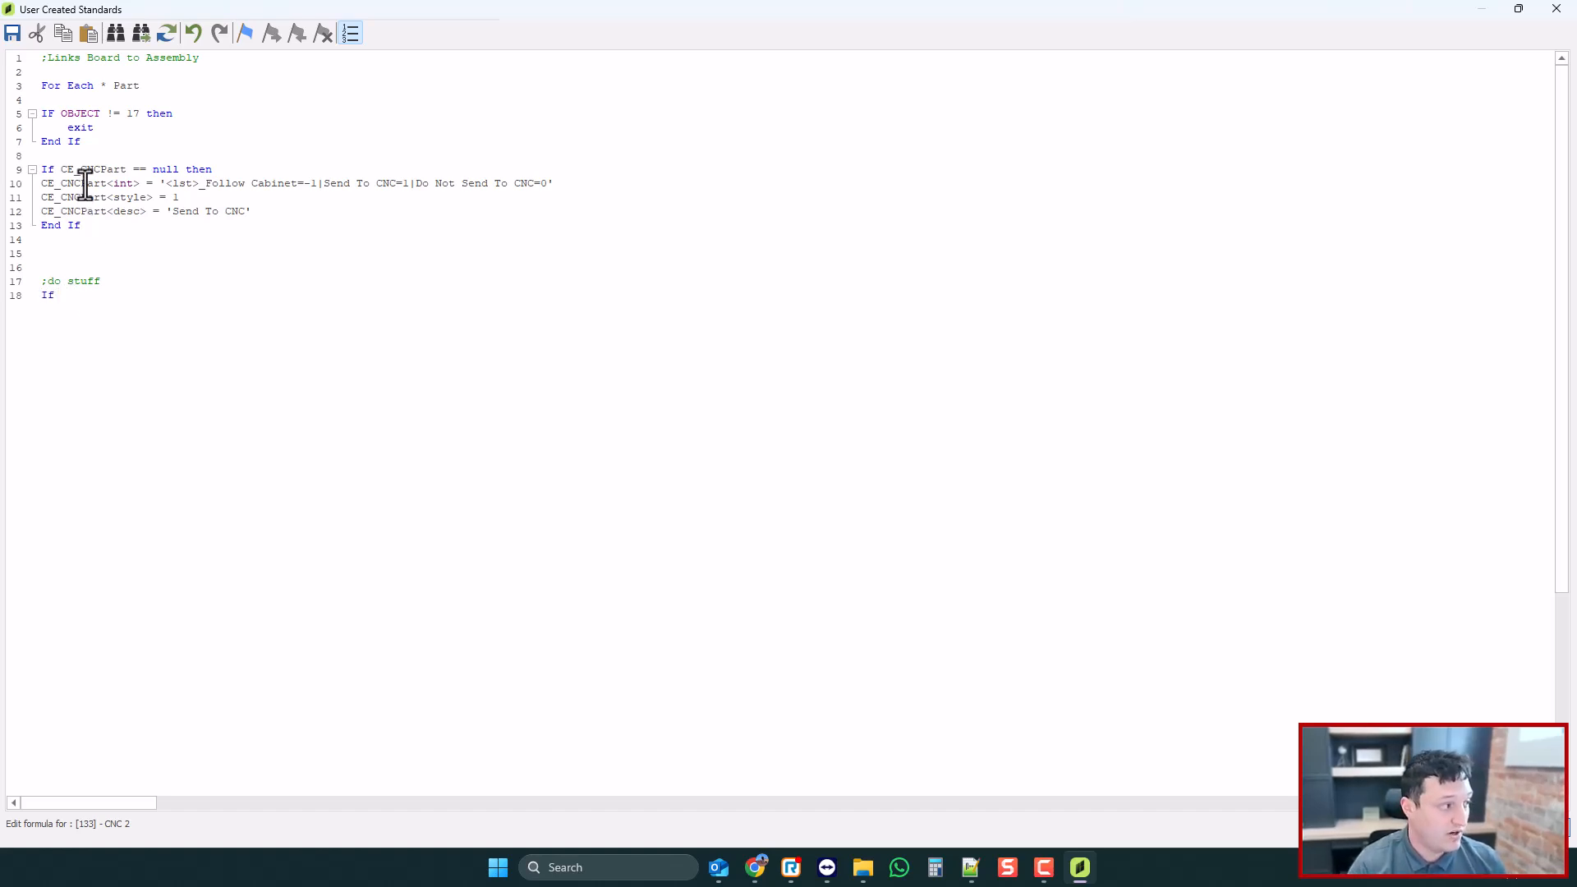
{"action": "double_click", "coordinate": [85, 183]}
{"action": "left_click", "coordinate": [65, 297]}
{"action": "key", "text": "ctrl+v"}
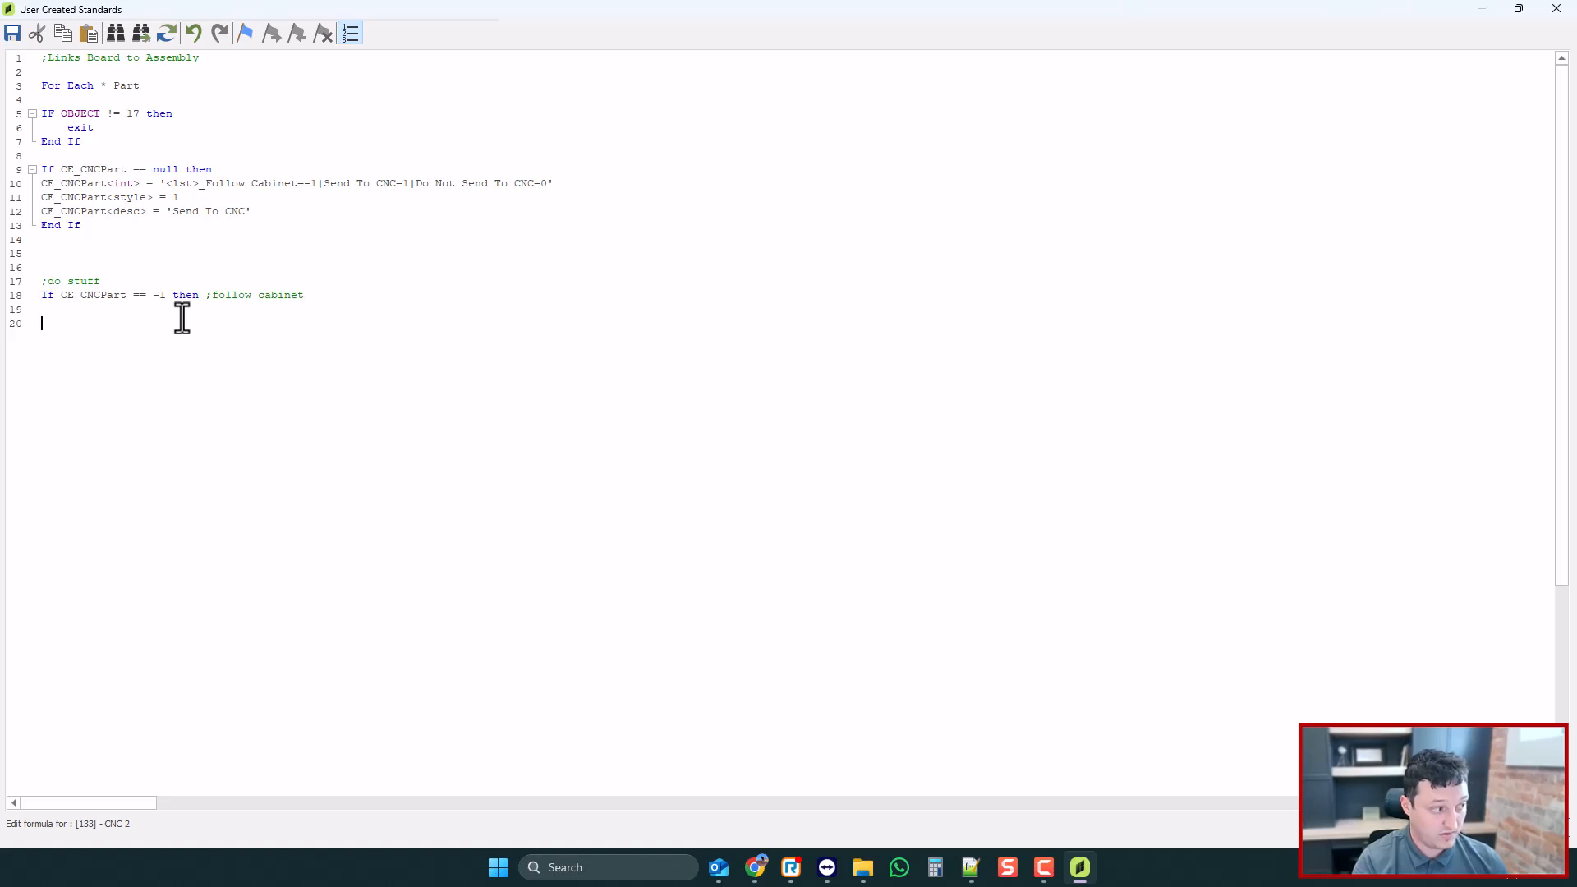
- Under the CE_CNCPart follow cabinet condition, add the indented assignment "CE_CNCValue := CE_CNCCab"
{"action": "double_click", "coordinate": [88, 300]}
{"action": "left_click", "coordinate": [77, 316]}
{"action": "key", "text": "Tab"}
{"action": "key", "text": "ctrl+v"}
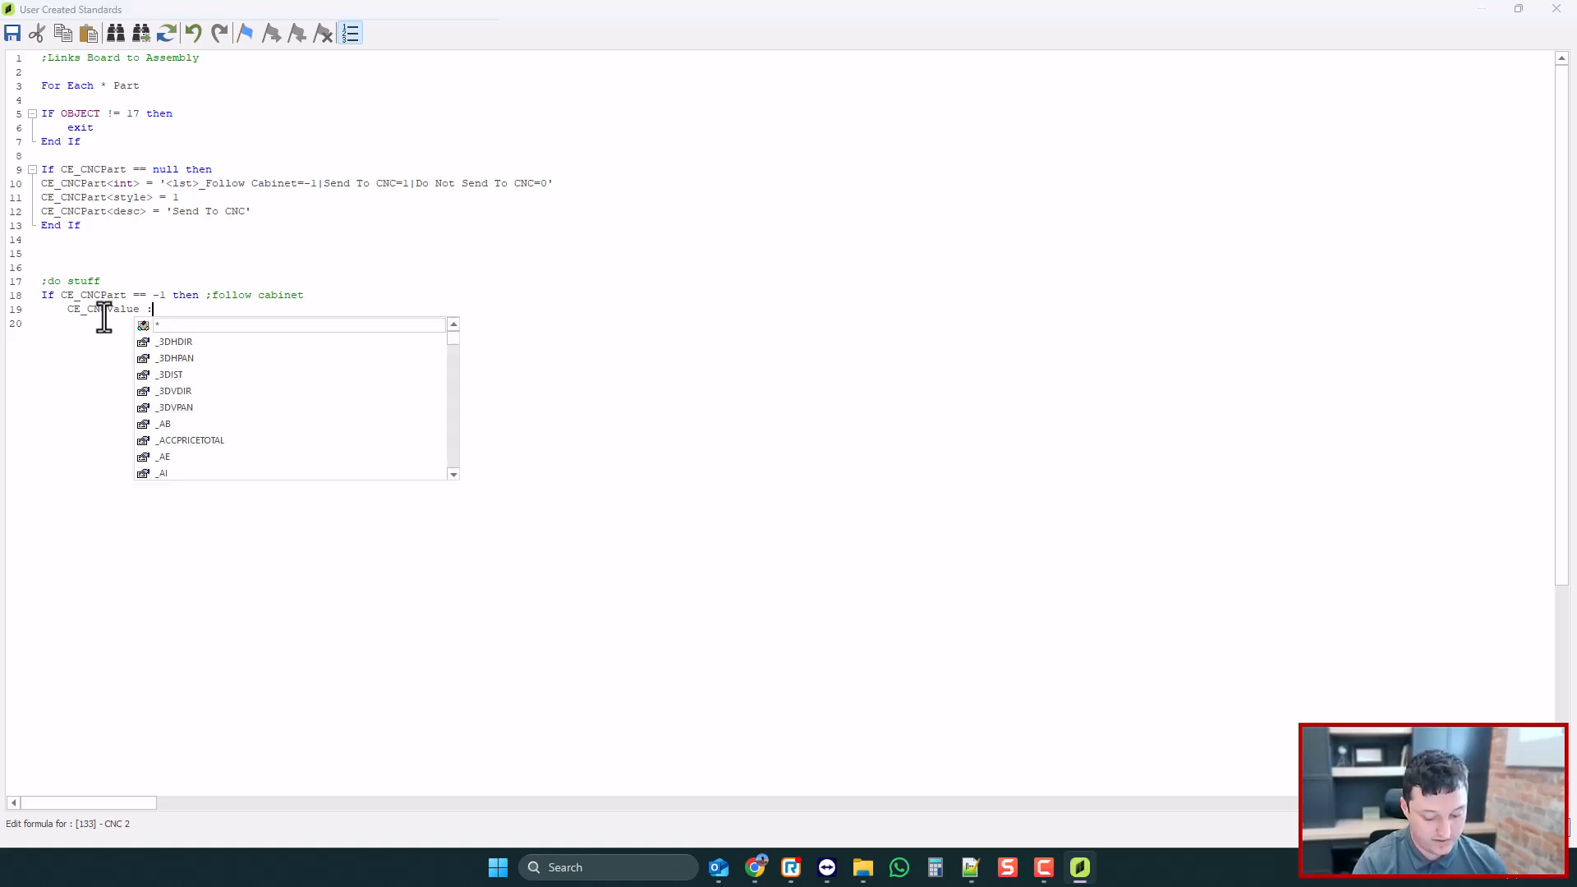
{"action": "type", "text": "="}
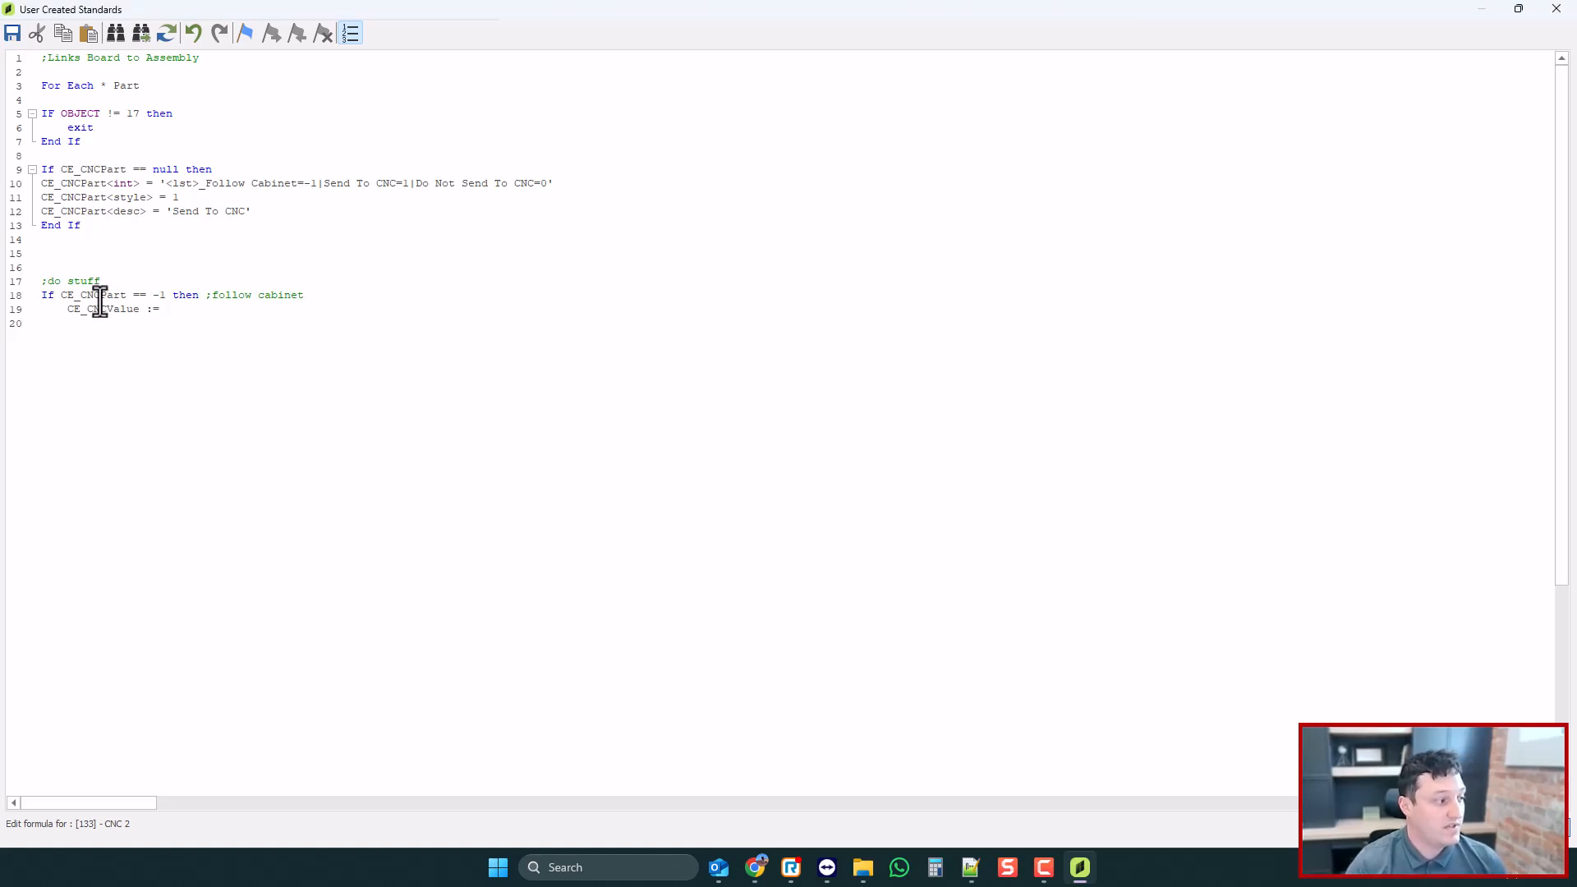
{"action": "double_click", "coordinate": [91, 297]}
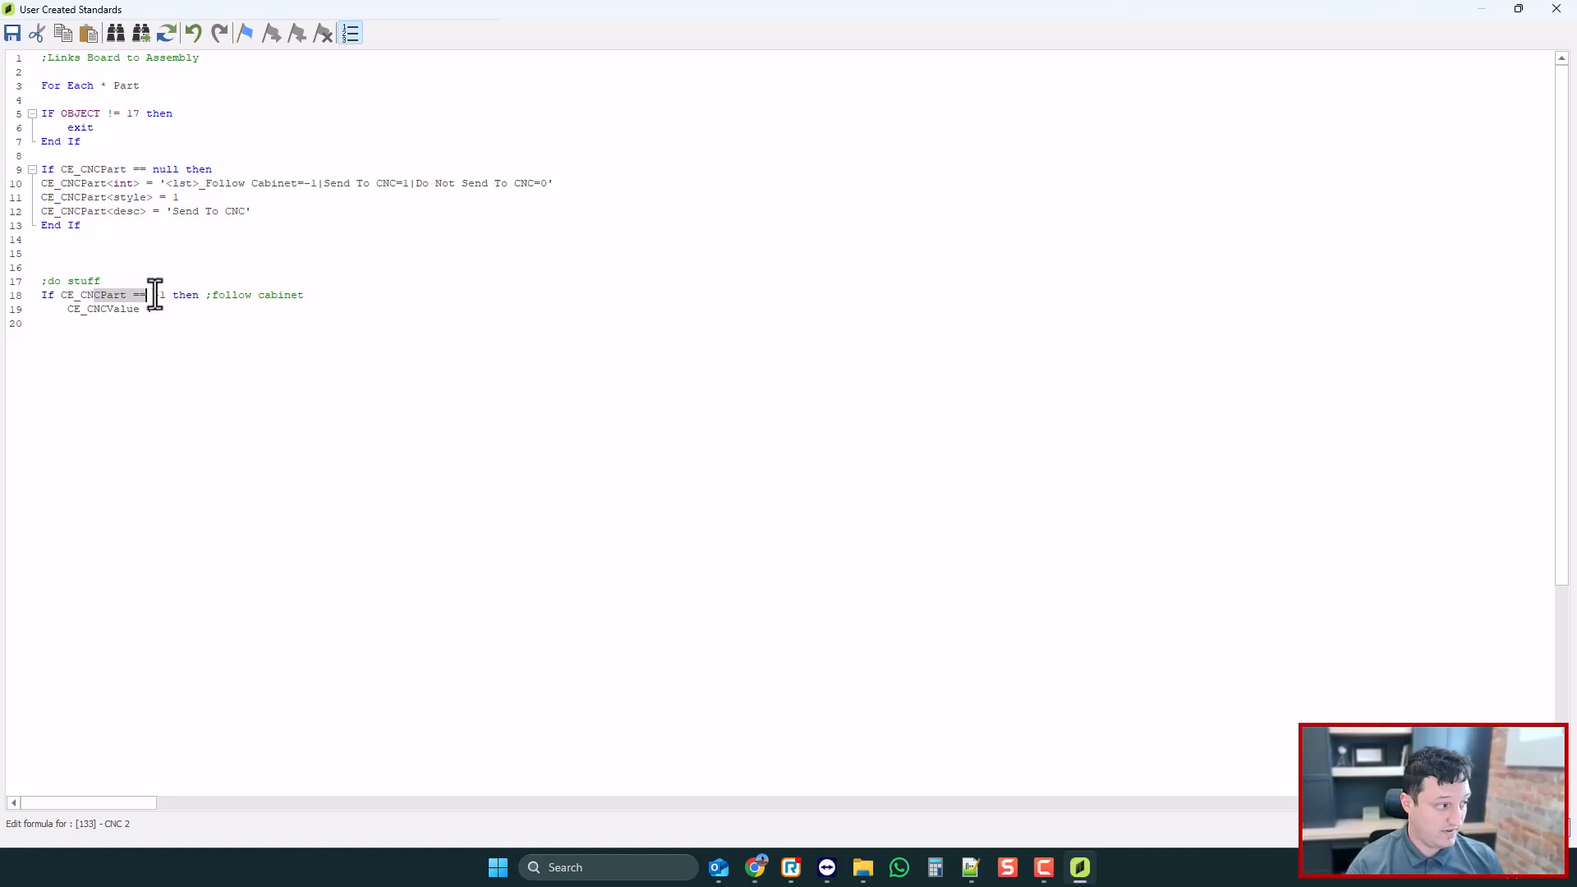
{"action": "key", "text": "ctrl+c"}
{"action": "left_click", "coordinate": [193, 312]}
{"action": "key", "text": "ctrl+v"}
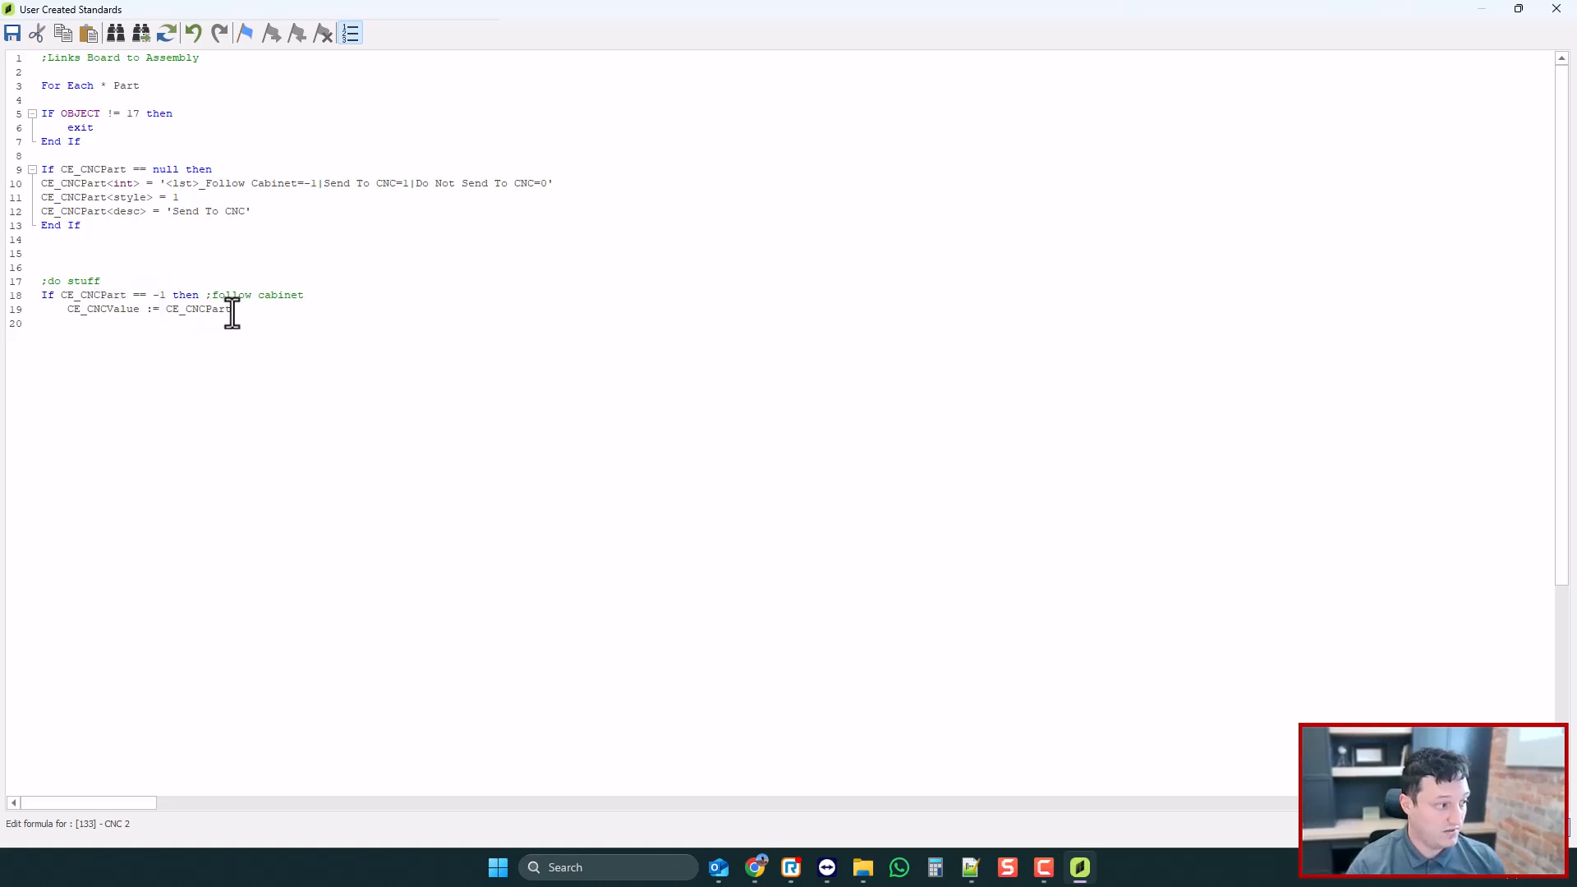
{"action": "left_click_drag", "start_coordinate": [230, 310], "coordinate": [207, 310]}
{"action": "type", "text": "Cab"}
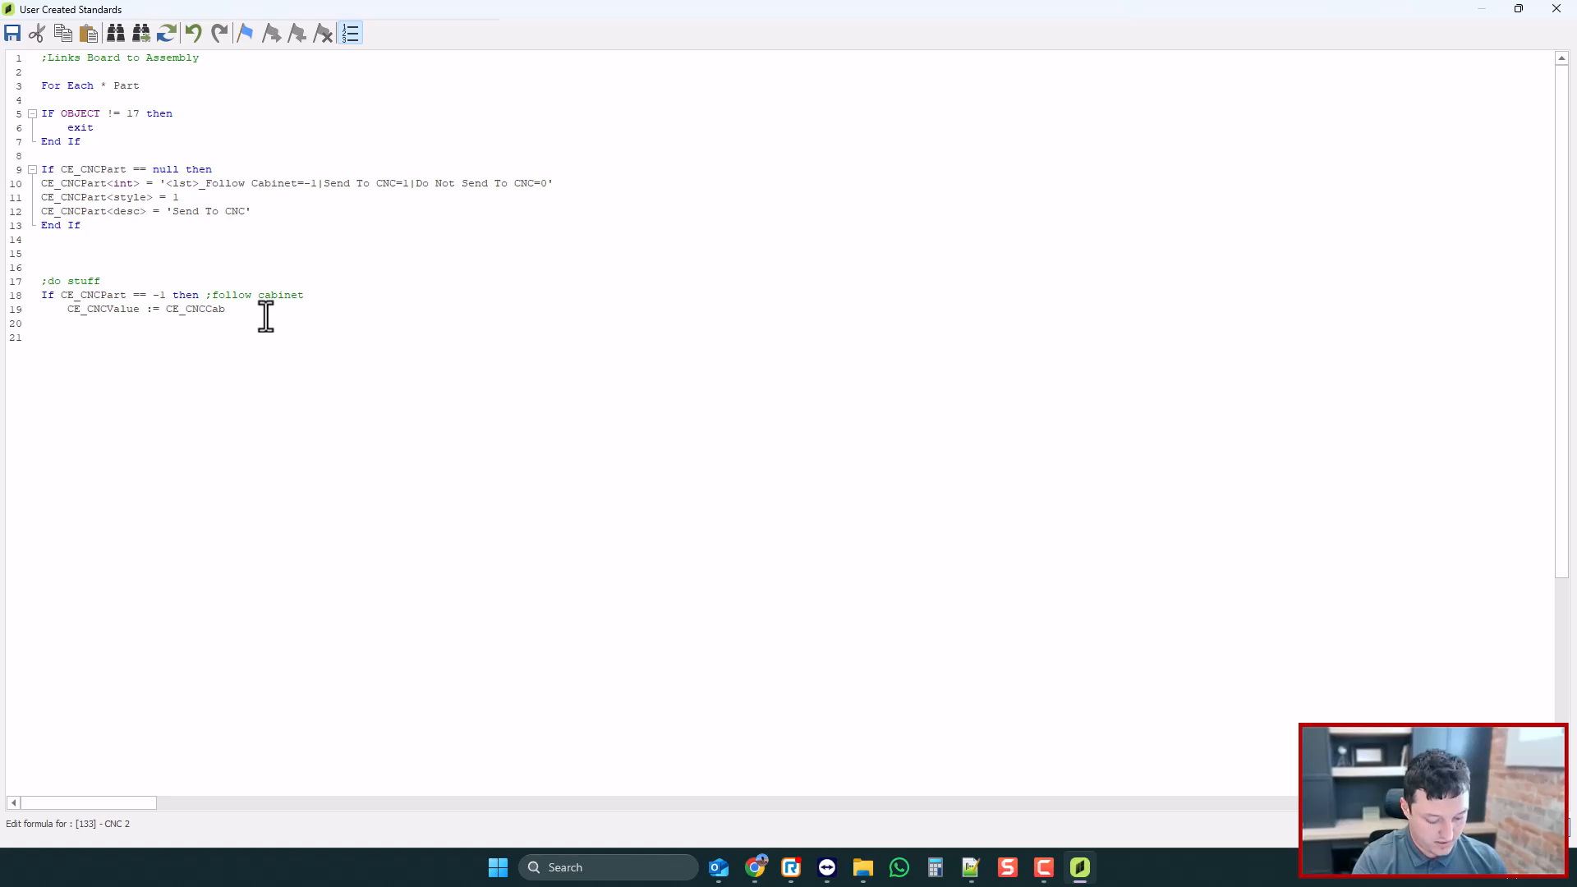
- Add an Else branch below the CE_CNCCab assignment containing "CE_CNCValue := CE_CNCPart"
{"action": "double_click", "coordinate": [109, 313]}
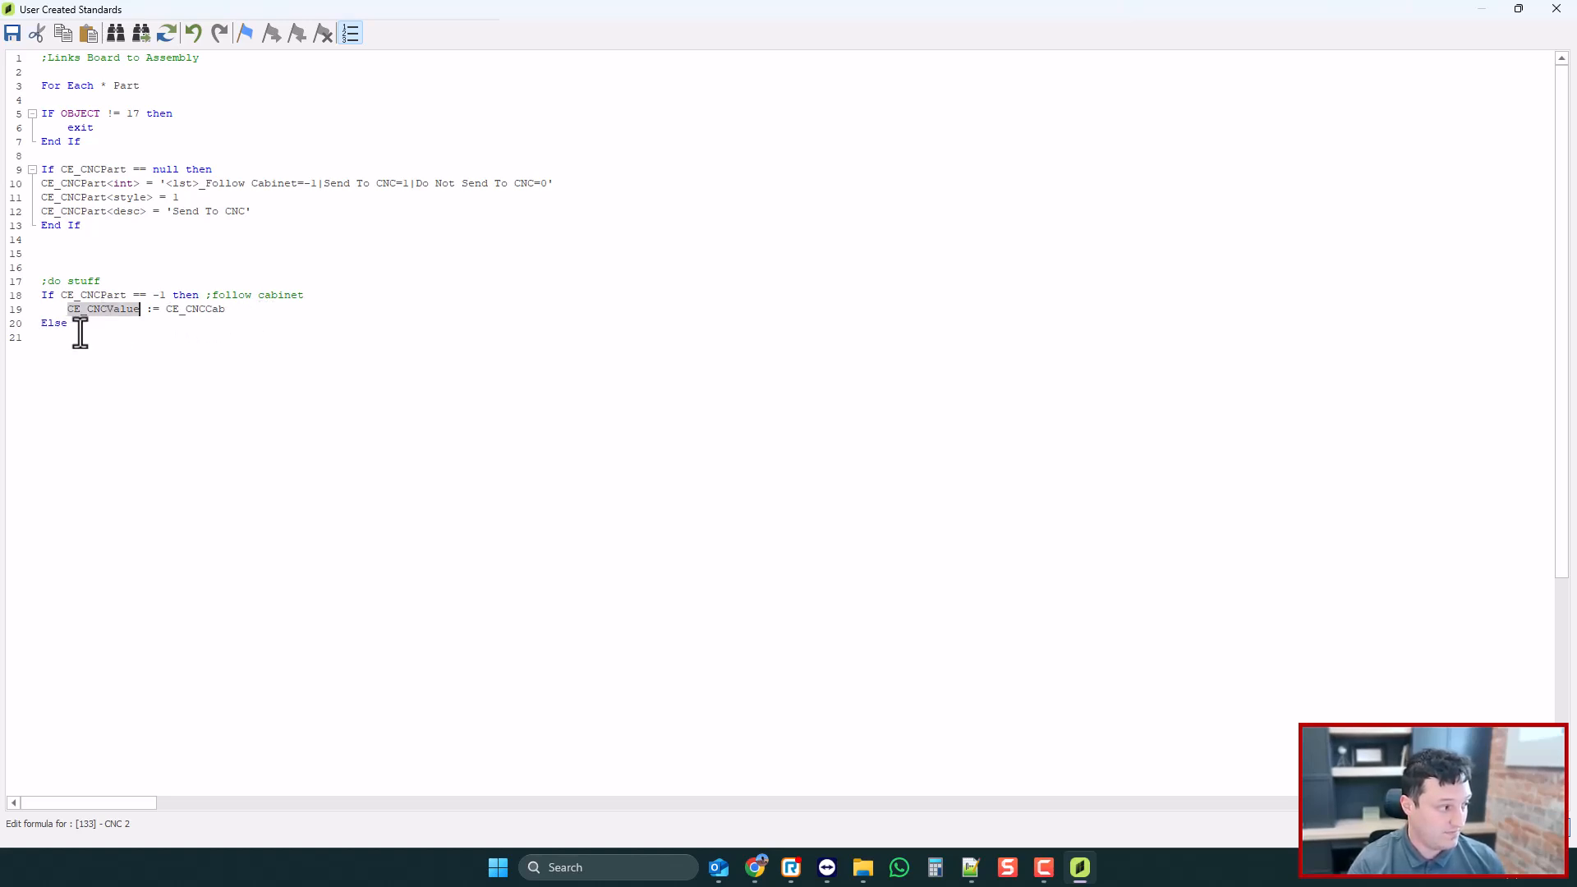
{"action": "left_click", "coordinate": [68, 341]}
{"action": "key", "text": "Tab"}
{"action": "type", "text": "CE_CNCValue"}
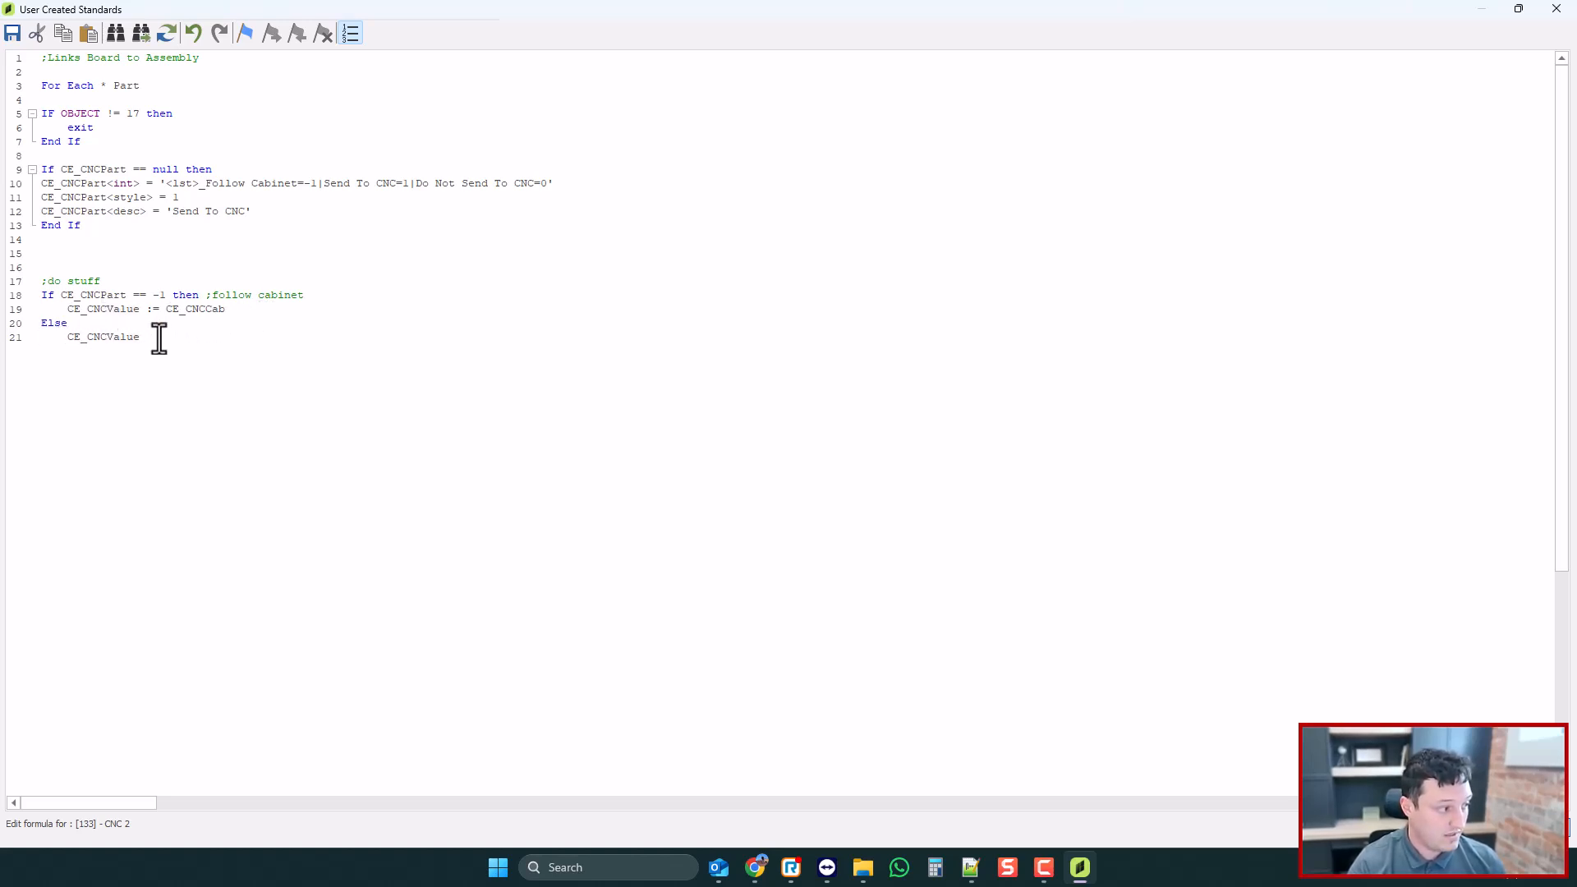
{"action": "type", "text": " :="}
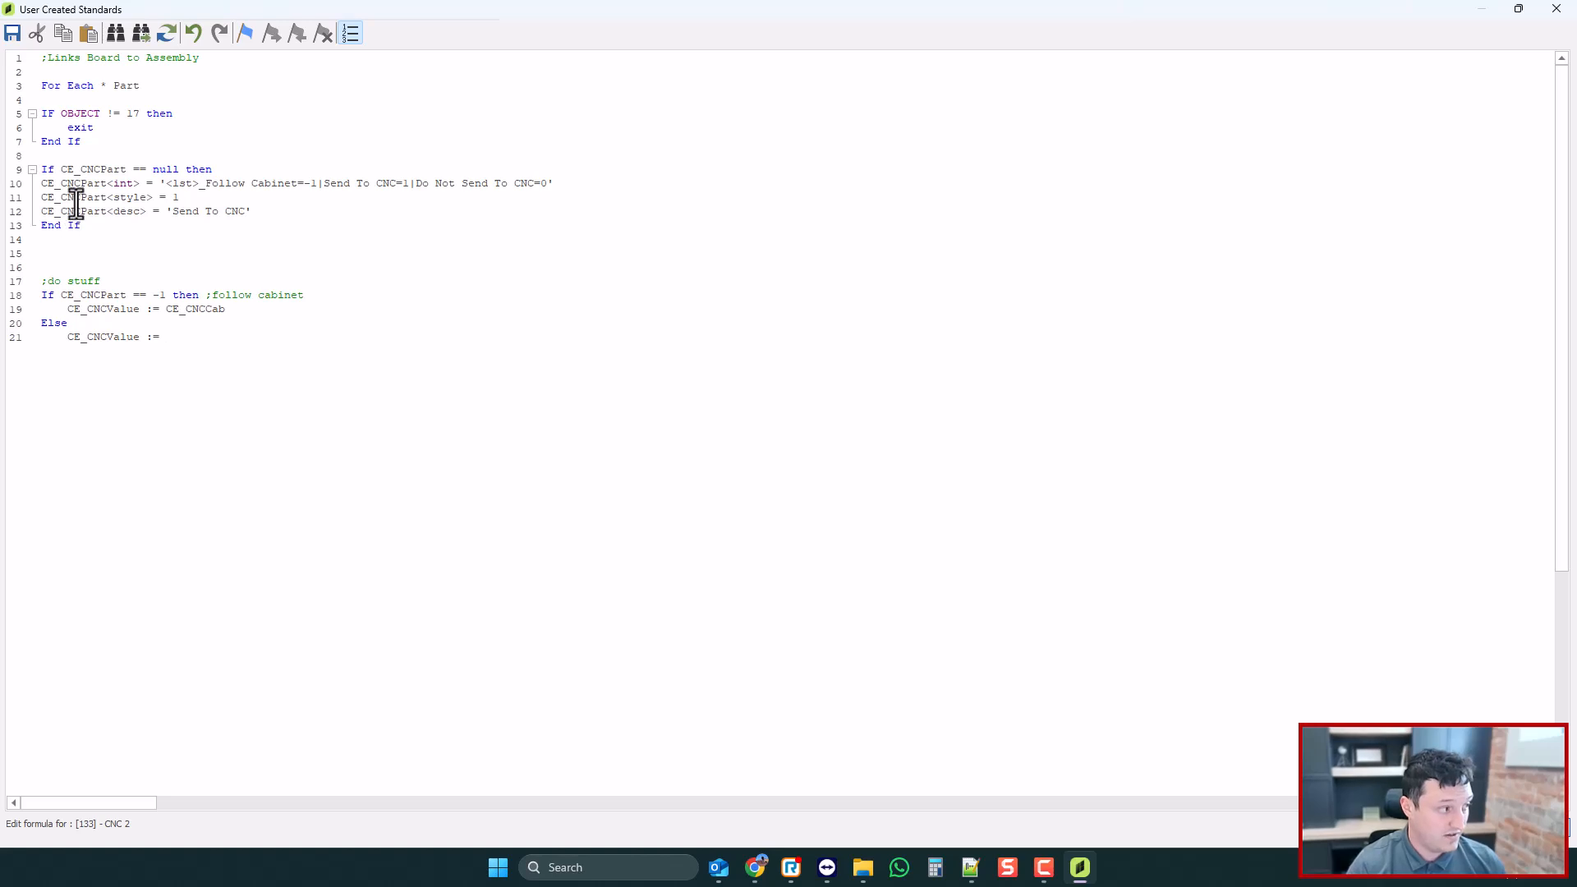
{"action": "double_click", "coordinate": [82, 198]}
{"action": "left_click", "coordinate": [179, 340]}
{"action": "key", "text": "ctrl+v"}
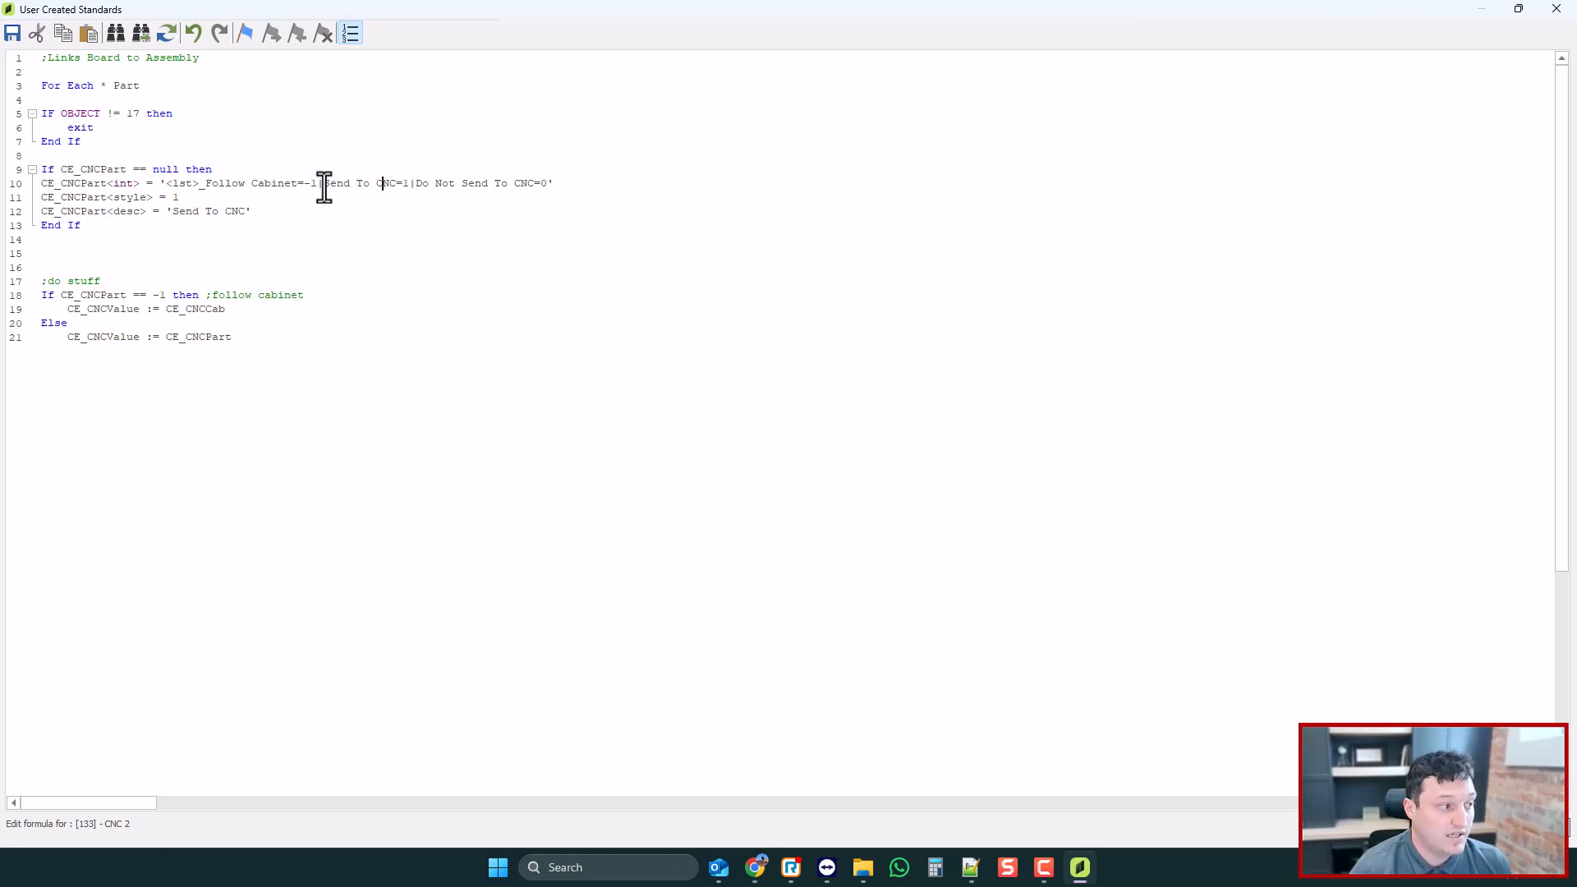
- Review the option list and the Else assignment, and close the follow cabinet condition with "End If"
{"action": "left_click_drag", "start_coordinate": [324, 183], "coordinate": [553, 184]}
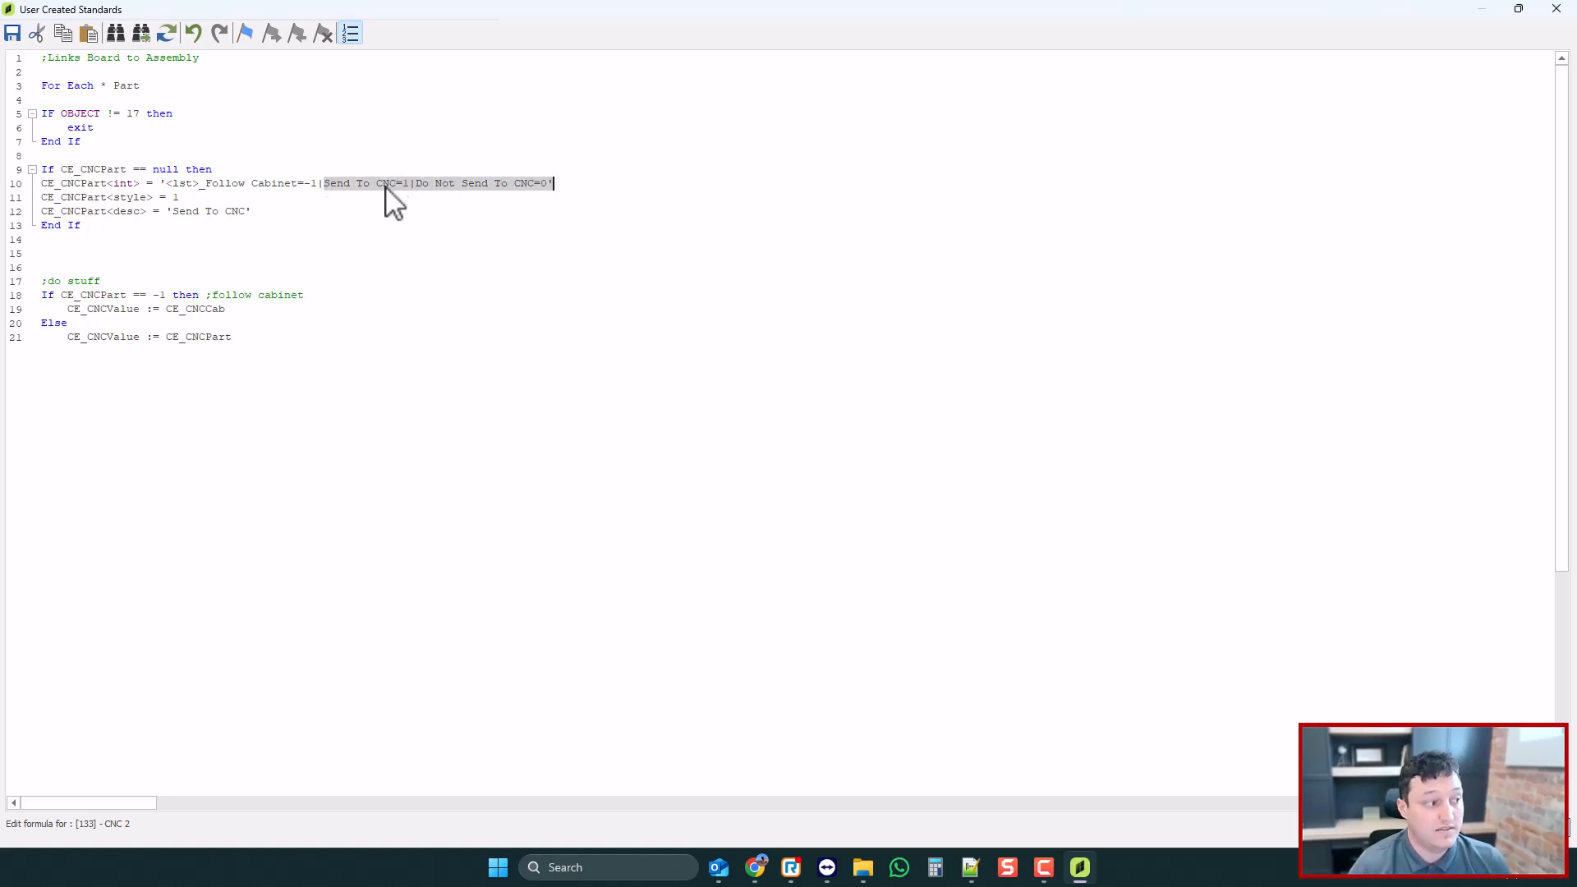
{"action": "left_click", "coordinate": [364, 222]}
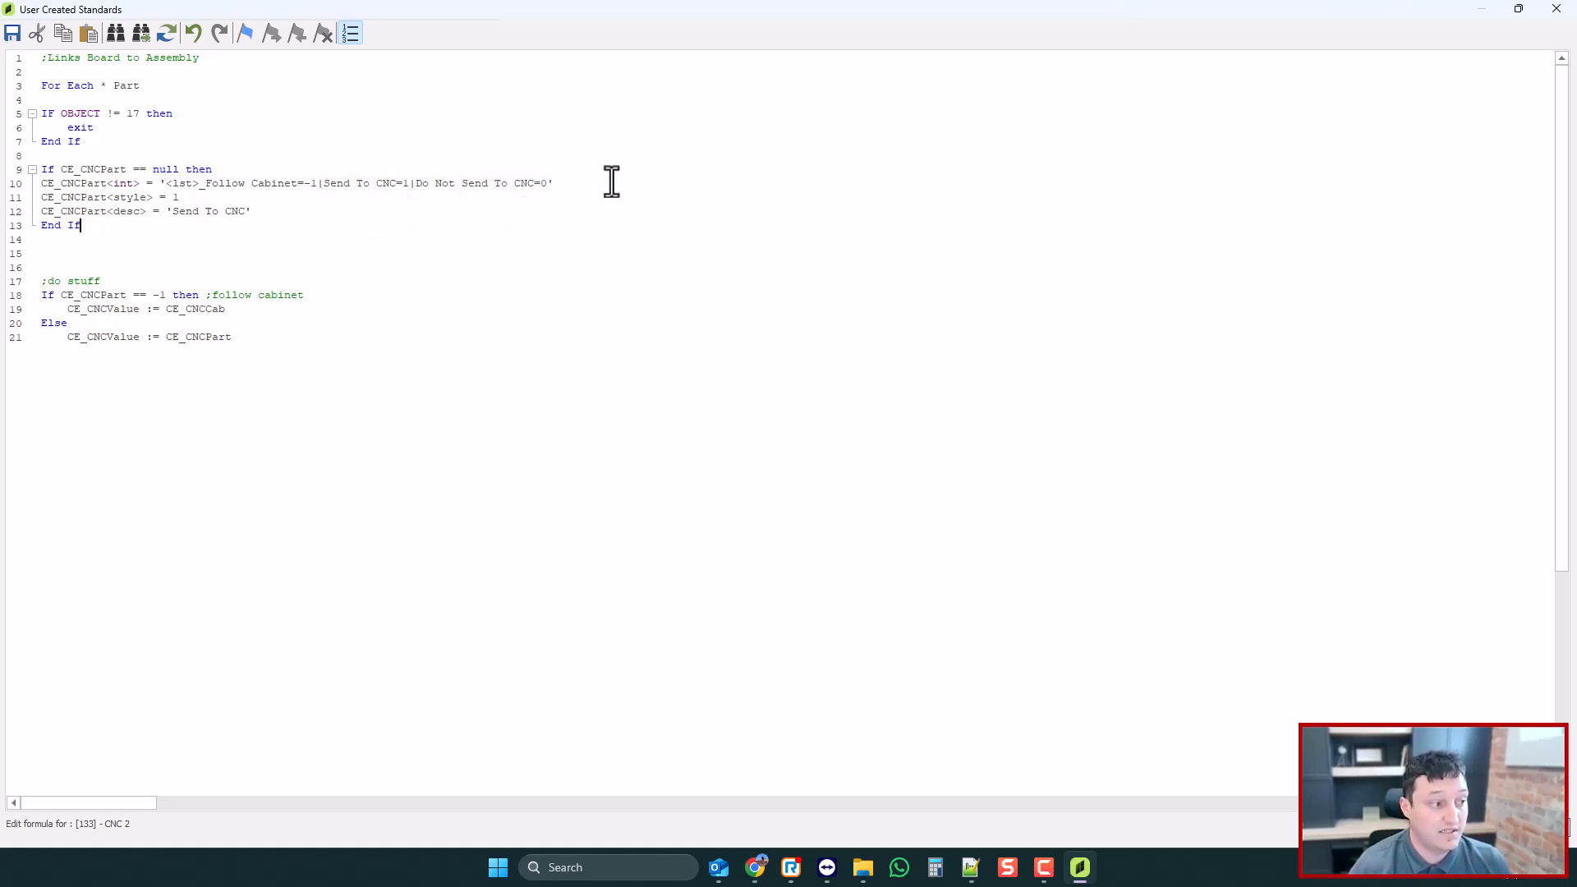
{"action": "left_click_drag", "start_coordinate": [235, 338], "coordinate": [59, 335]}
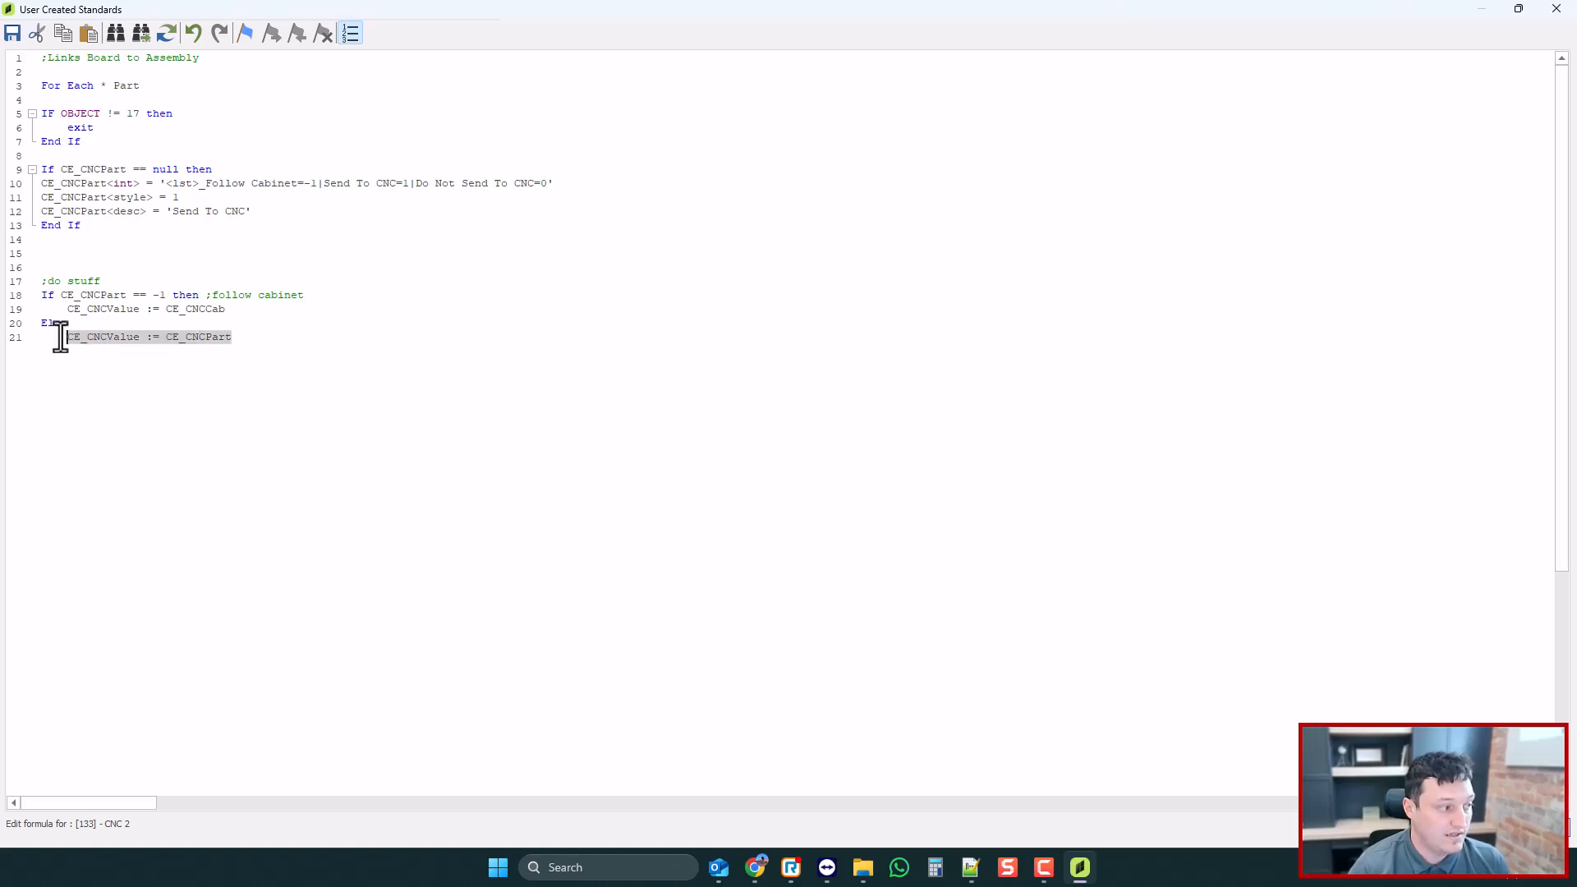
{"action": "left_click", "coordinate": [196, 354]}
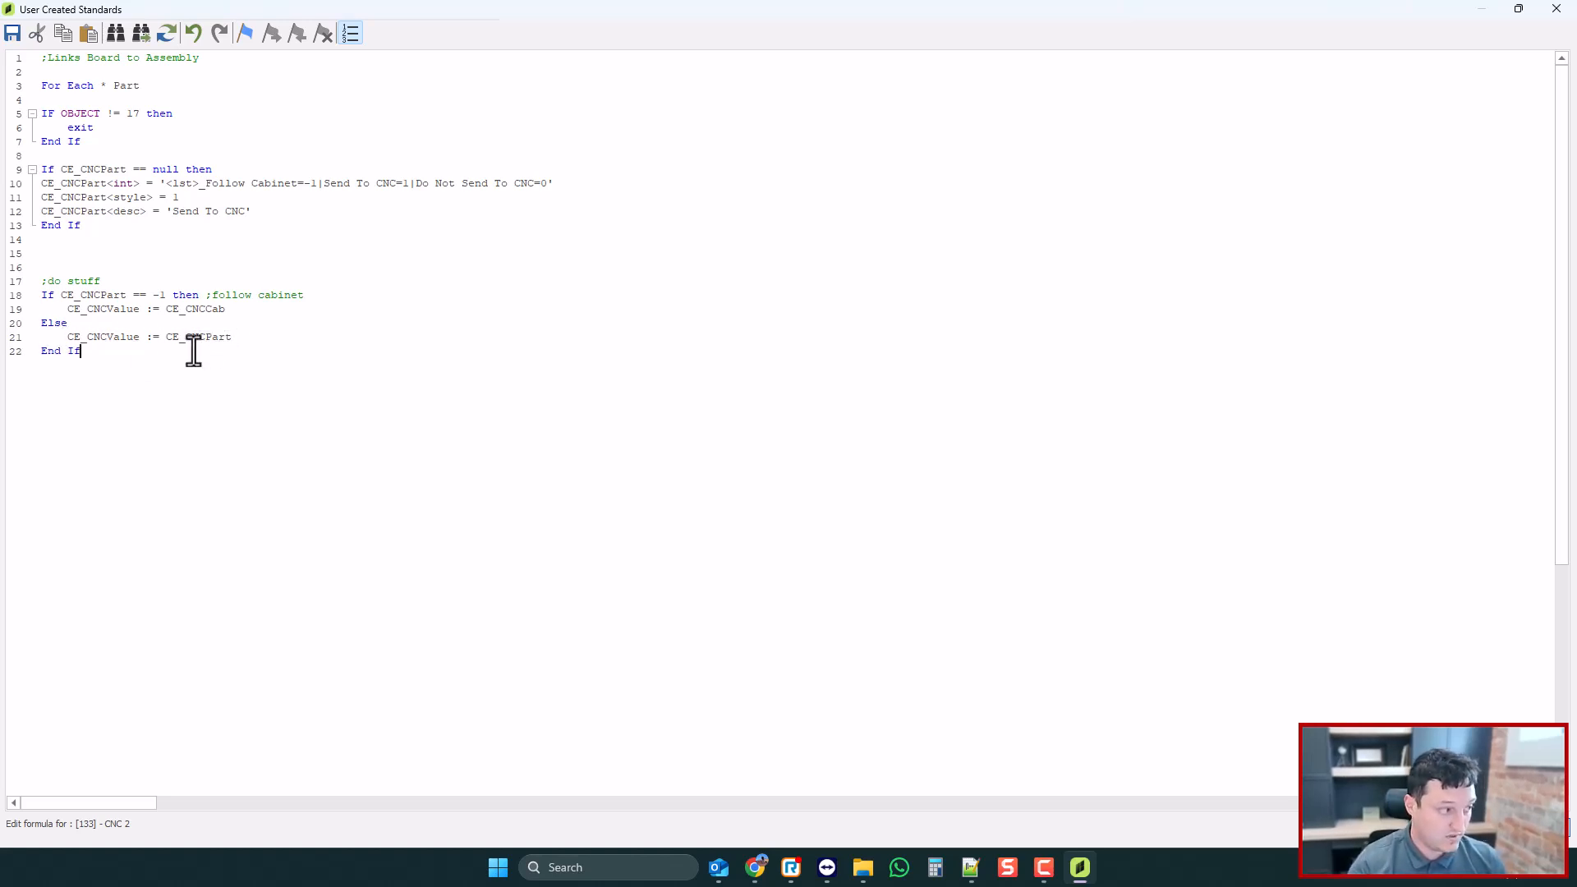
- Inside the follow cabinet branch, insert the nested condition "If CE_CNCCab == -1 then ;follow room" above the assignment
{"action": "left_click", "coordinate": [66, 309]}
{"action": "key", "text": "Return"}
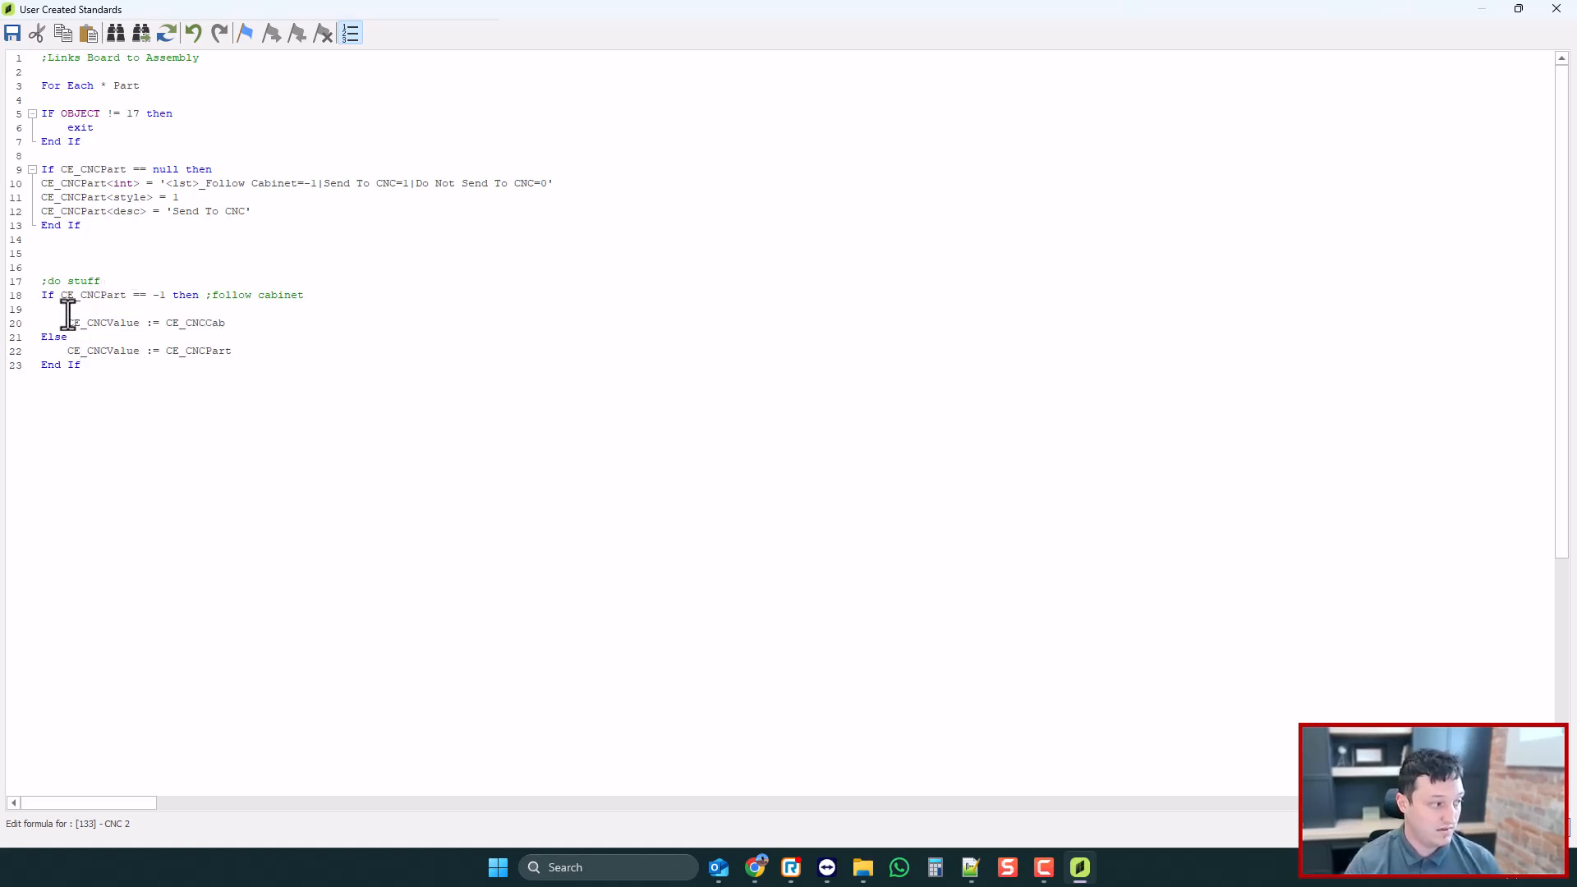
{"action": "double_click", "coordinate": [194, 324]}
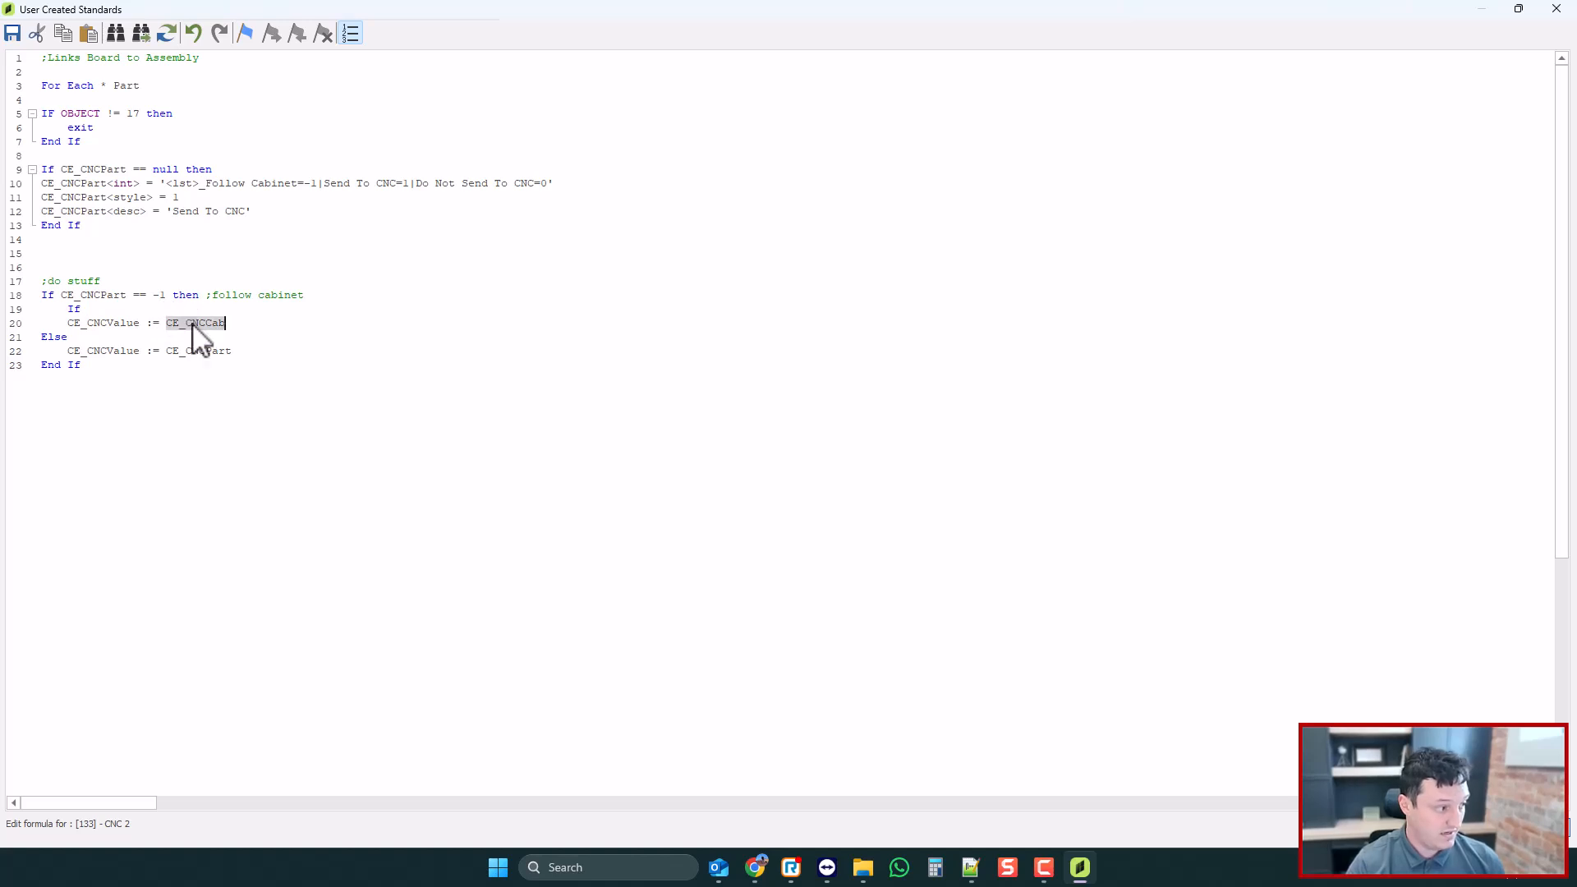
{"action": "left_click", "coordinate": [88, 308]}
{"action": "key", "text": "ctrl+v"}
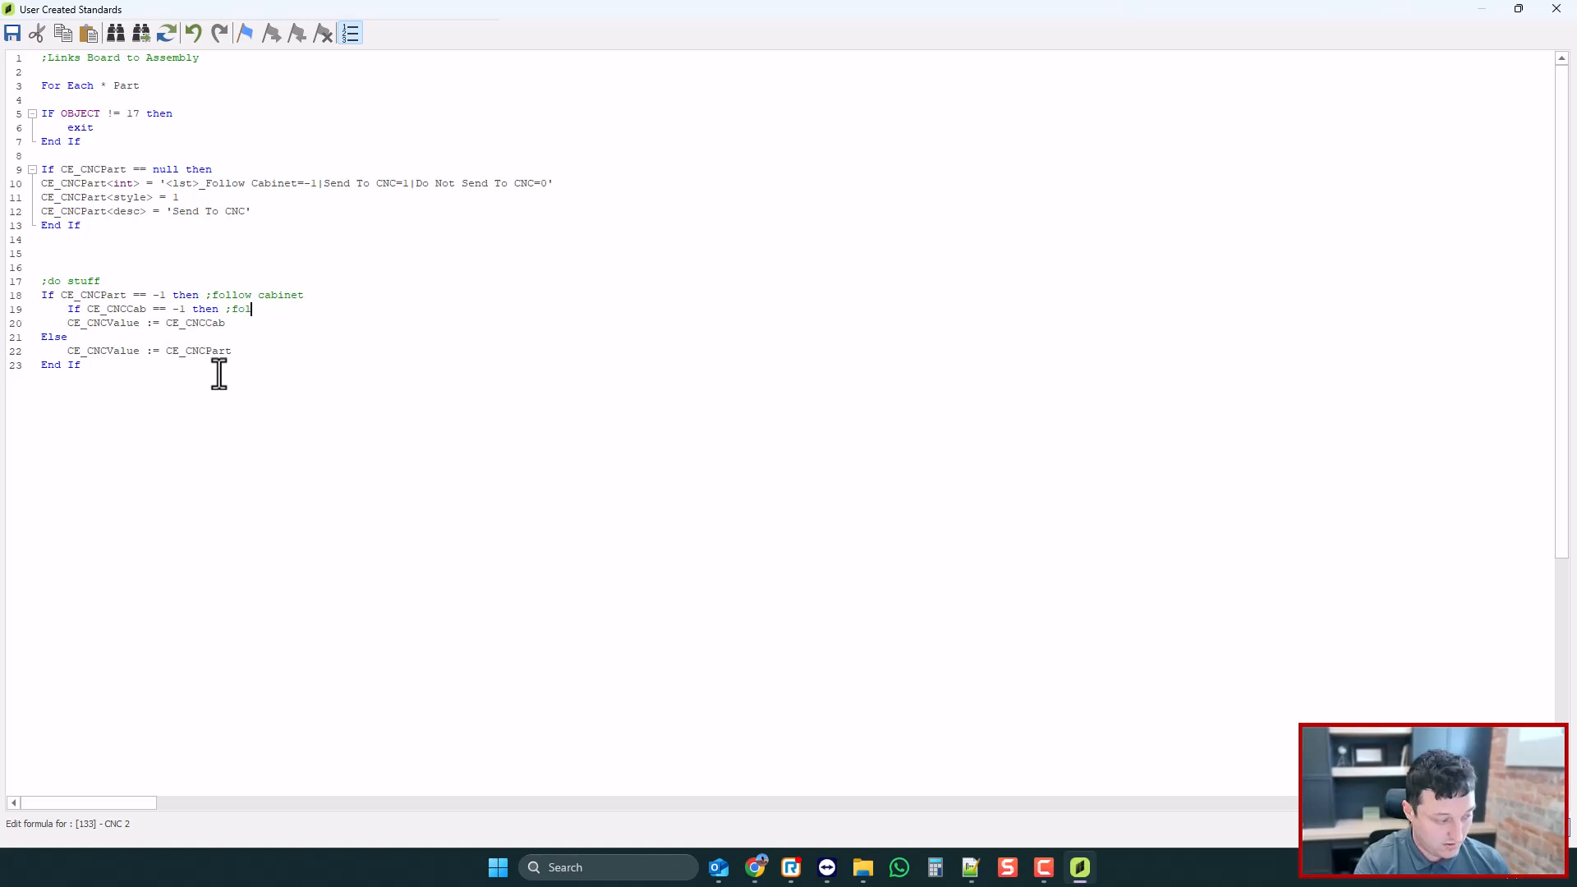
- Indent the CE_CNCCab assignment under the nested follow room condition and add Else and End If lines for it
{"action": "left_click", "coordinate": [64, 324]}
{"action": "key", "text": "Tab"}
{"action": "left_click", "coordinate": [262, 324]}
{"action": "key", "text": "Return"}
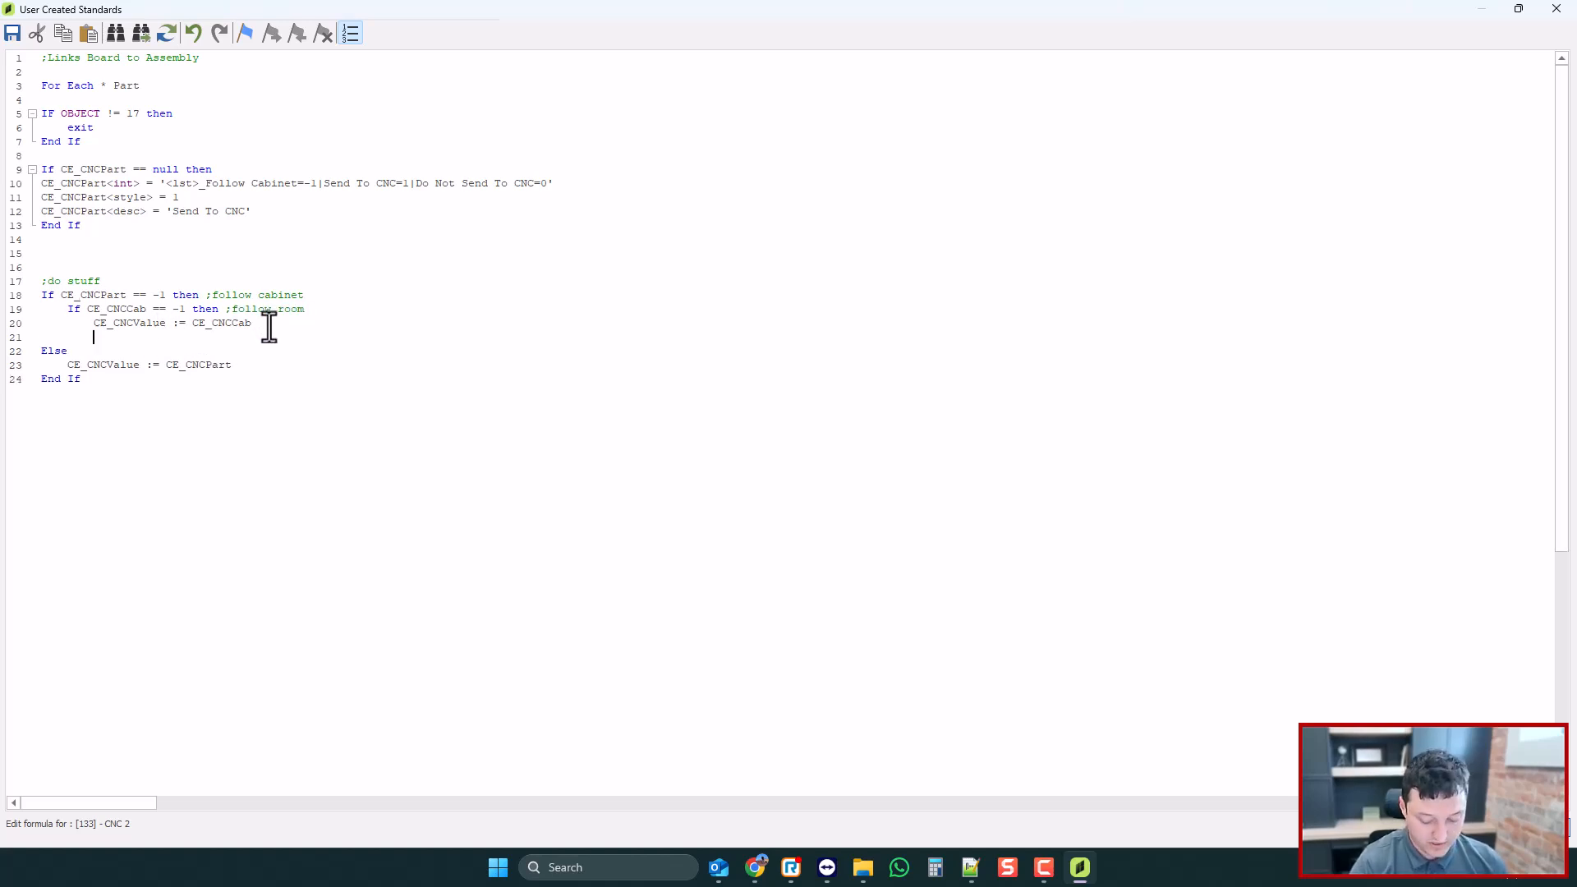
{"action": "type", "text": "Else"}
{"action": "key", "text": "Return"}
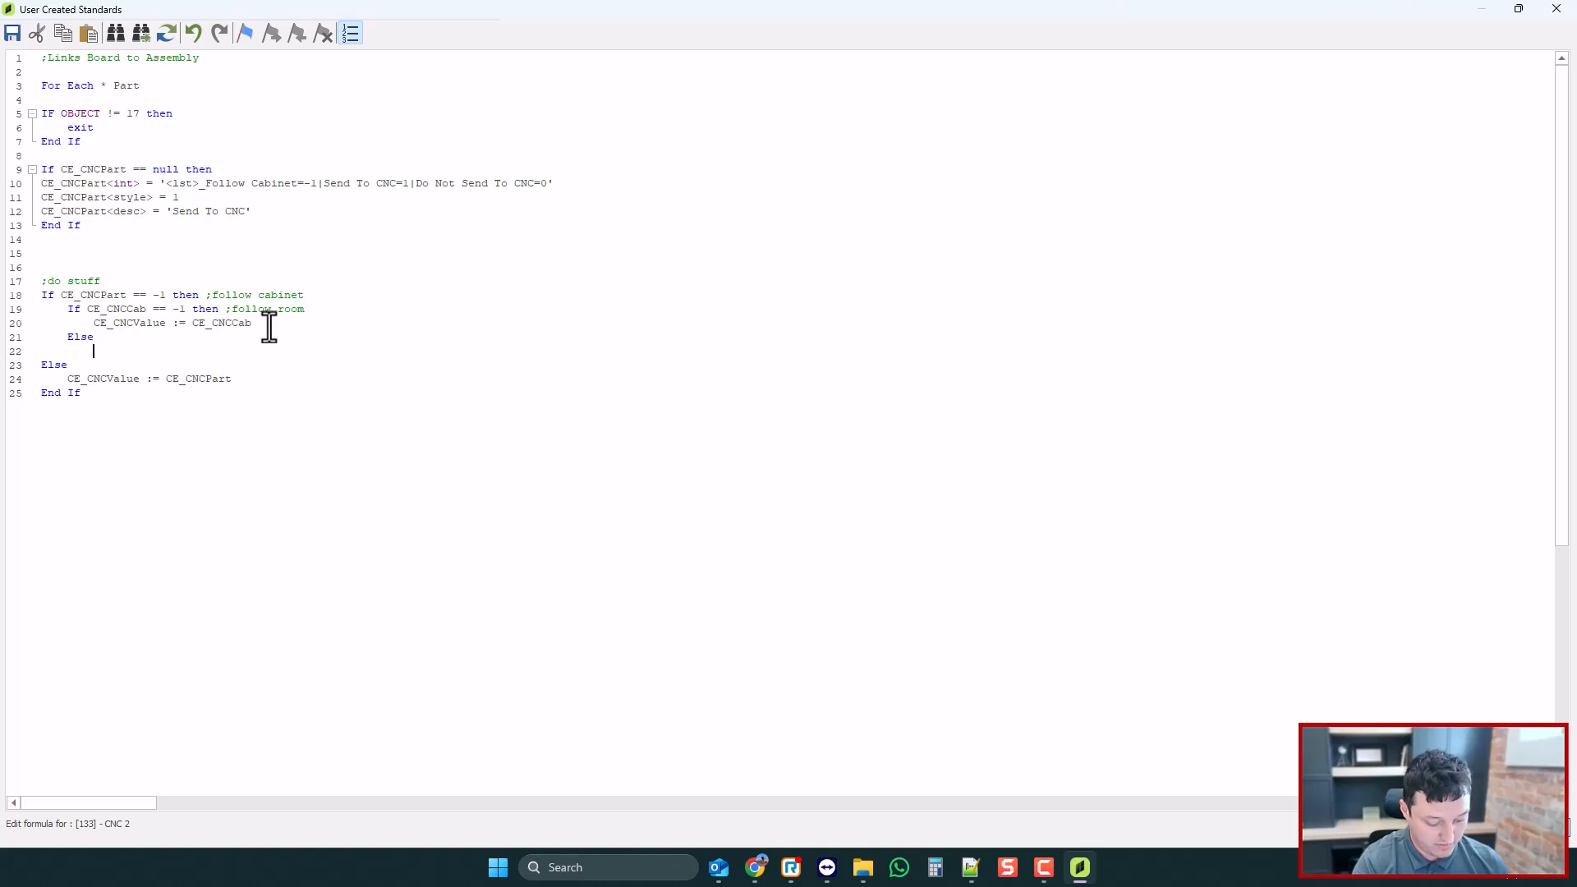
{"action": "key", "text": "Return"}
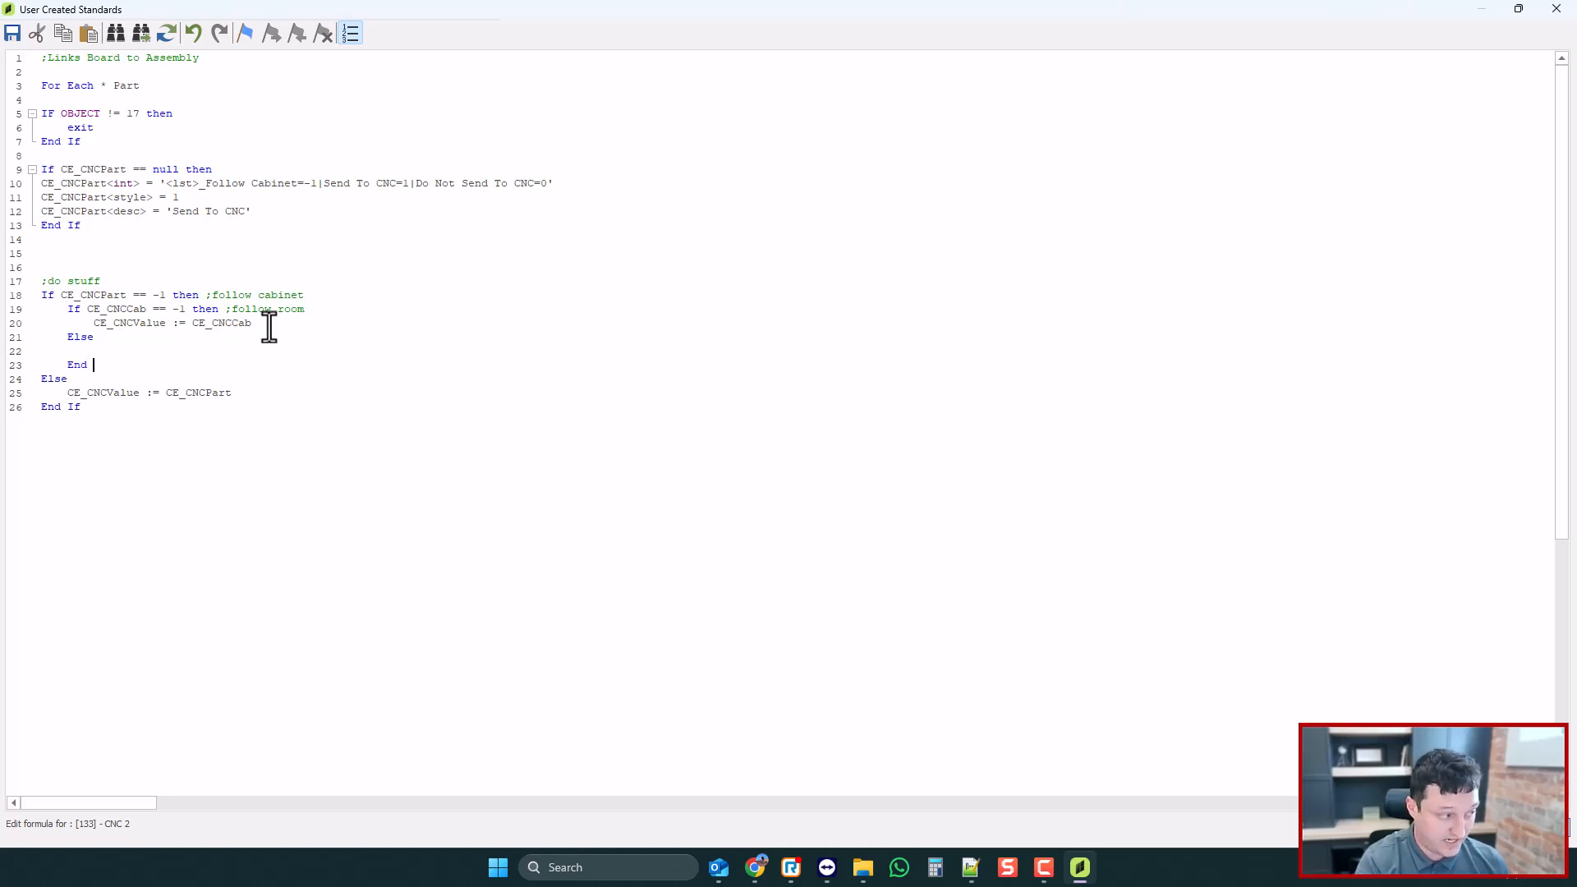
{"action": "left_click", "coordinate": [126, 352]}
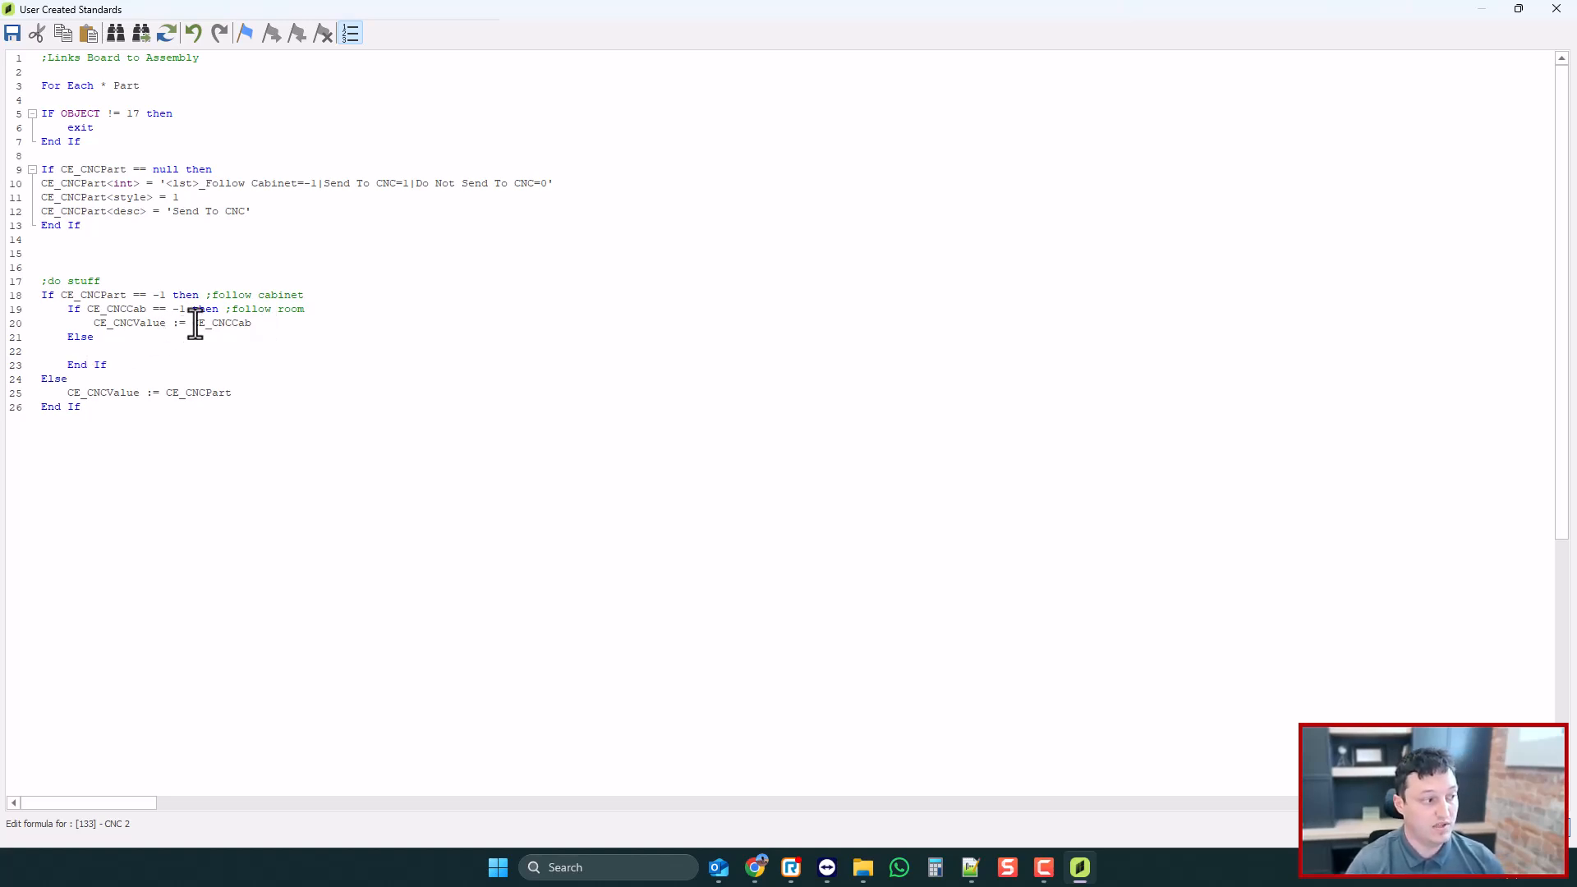
- Copy the CE_CNCValue assignment into the nested Else branch and shorten its source variable to CE_CNC
{"action": "left_click_drag", "start_coordinate": [279, 327], "coordinate": [95, 325]}
{"action": "key", "text": "ctrl+c"}
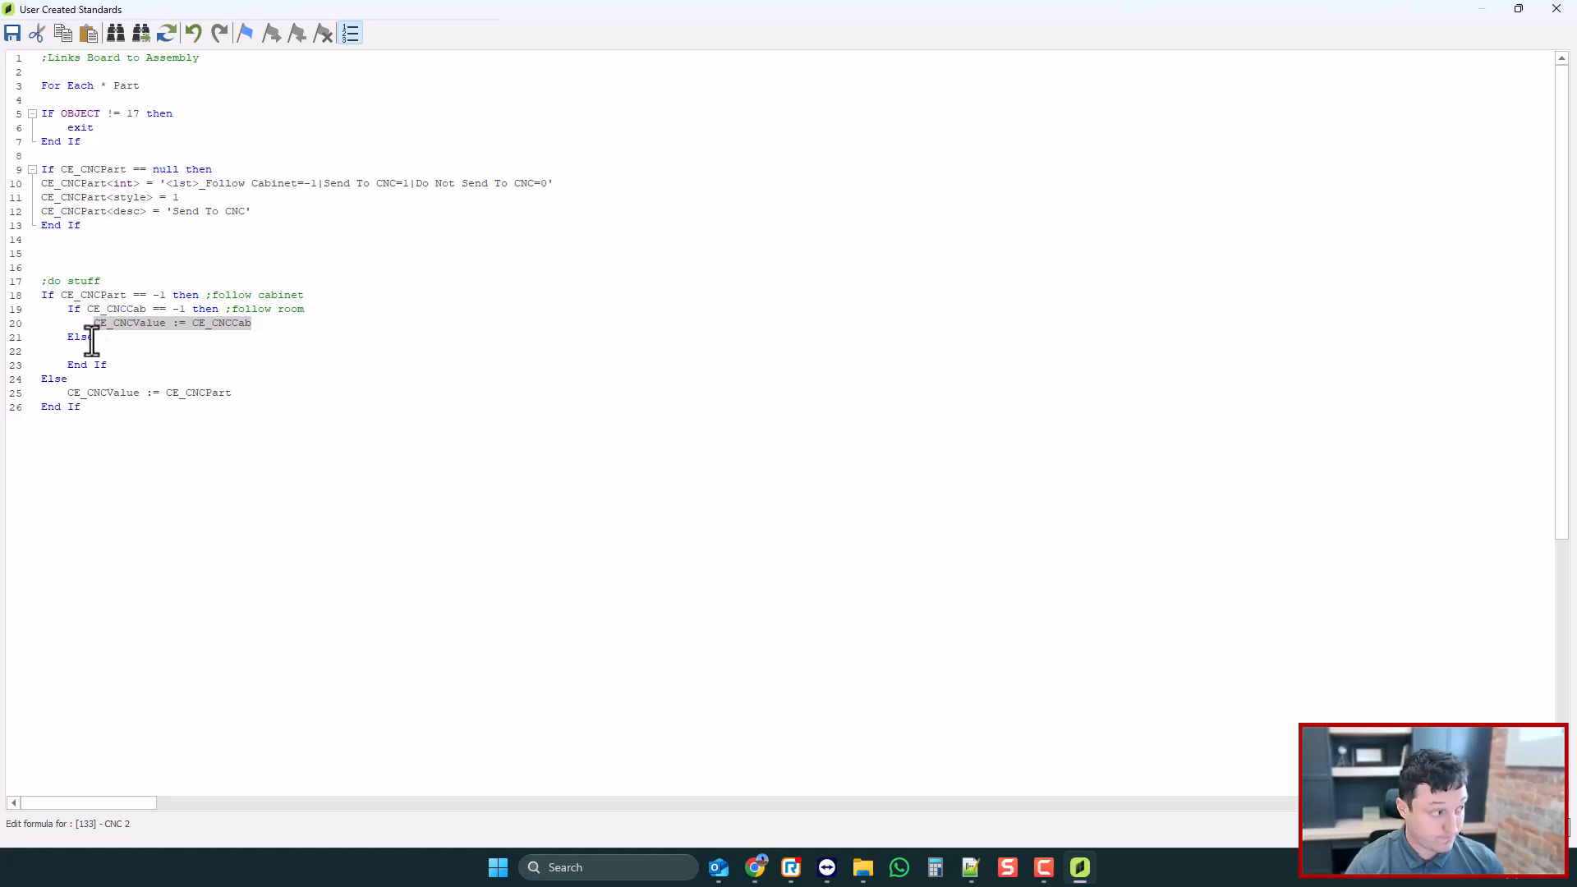
{"action": "left_click", "coordinate": [88, 352]}
{"action": "key", "text": "ctrl+v"}
{"action": "left_click_drag", "start_coordinate": [250, 352], "coordinate": [234, 352]}
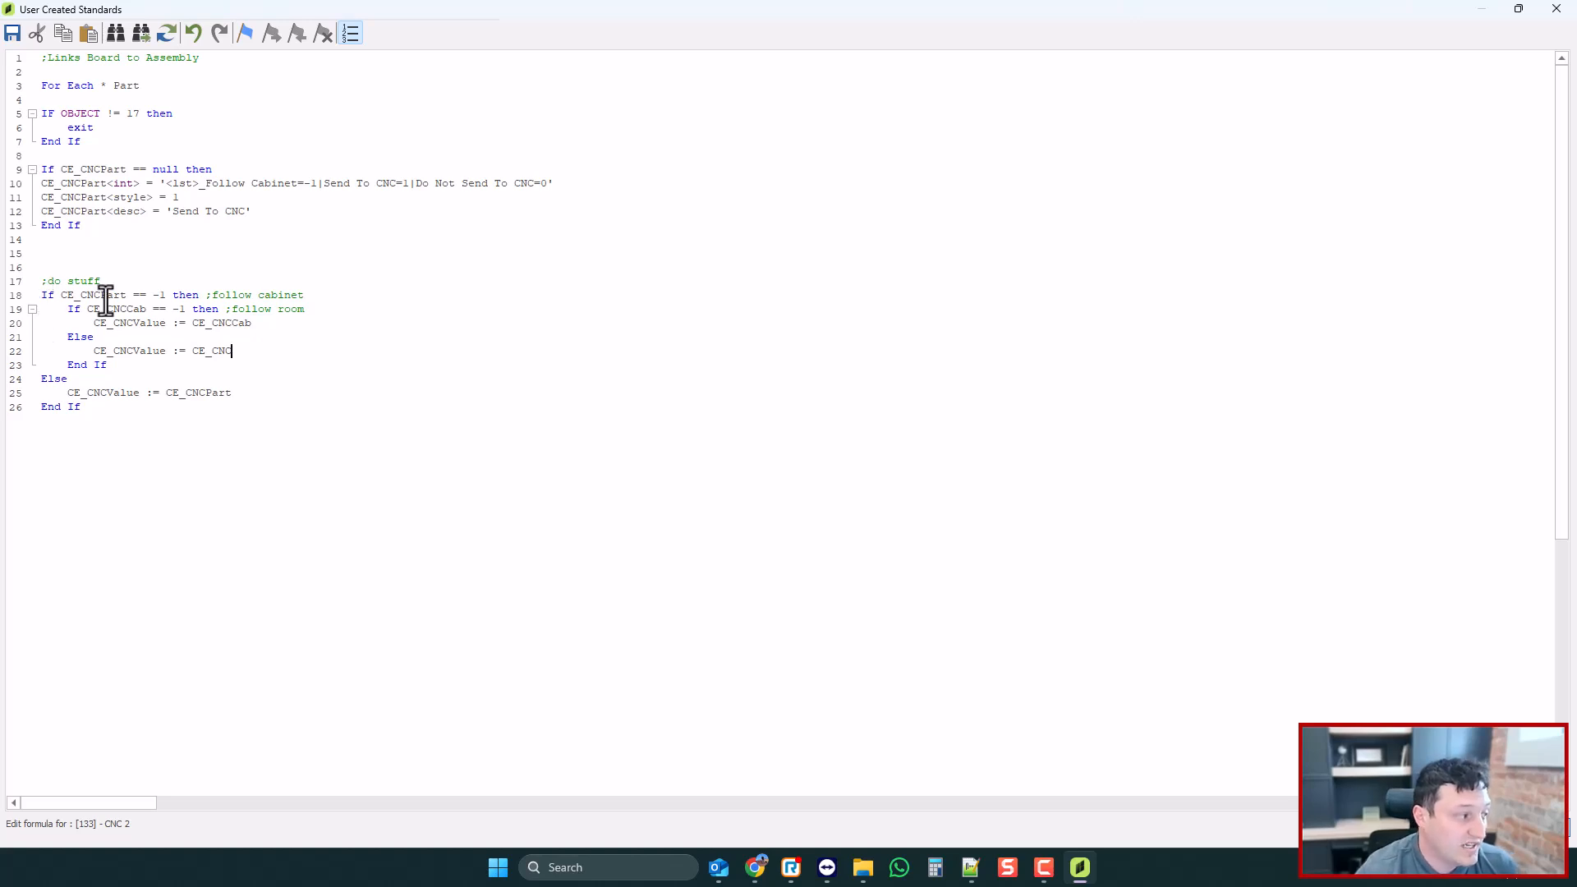
{"action": "left_click_drag", "start_coordinate": [44, 296], "coordinate": [199, 298]}
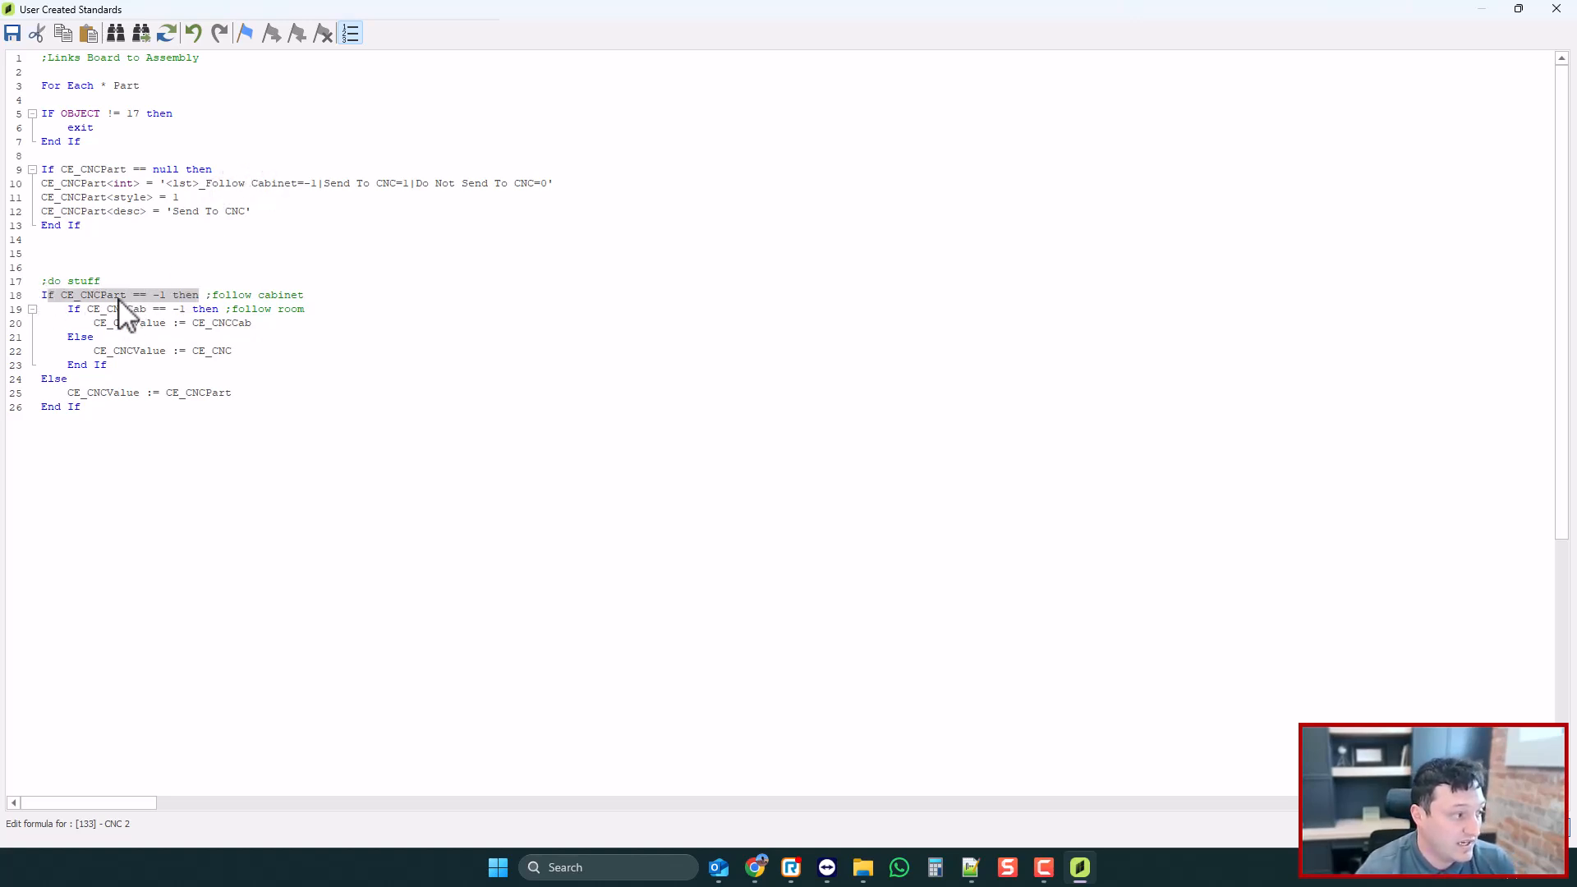
{"action": "left_click", "coordinate": [65, 310]}
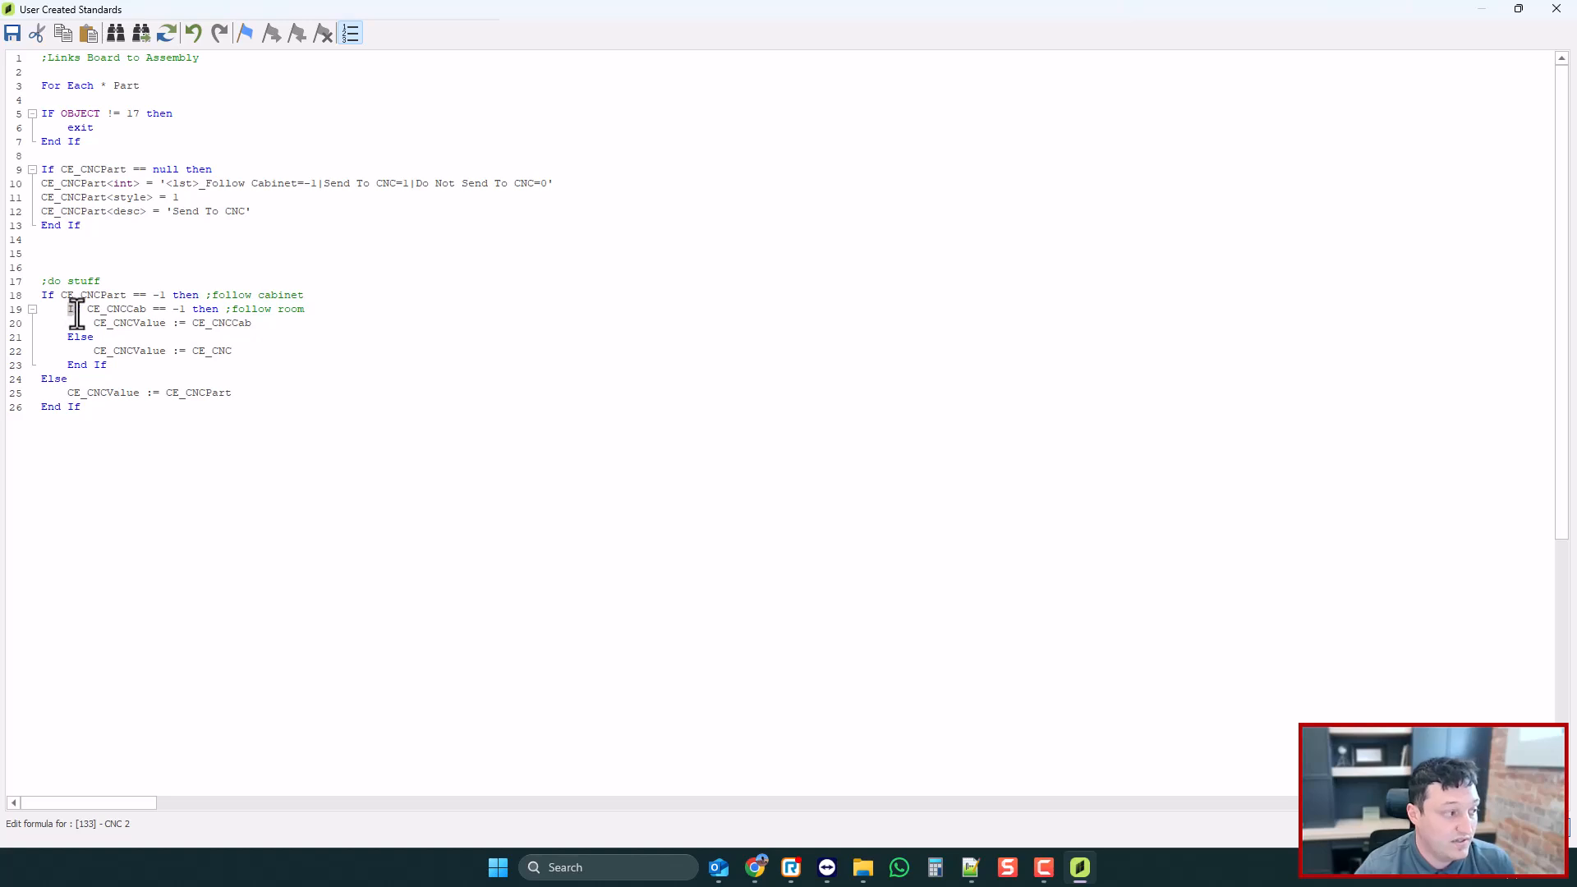
{"action": "left_click_drag", "start_coordinate": [69, 309], "coordinate": [113, 364]}
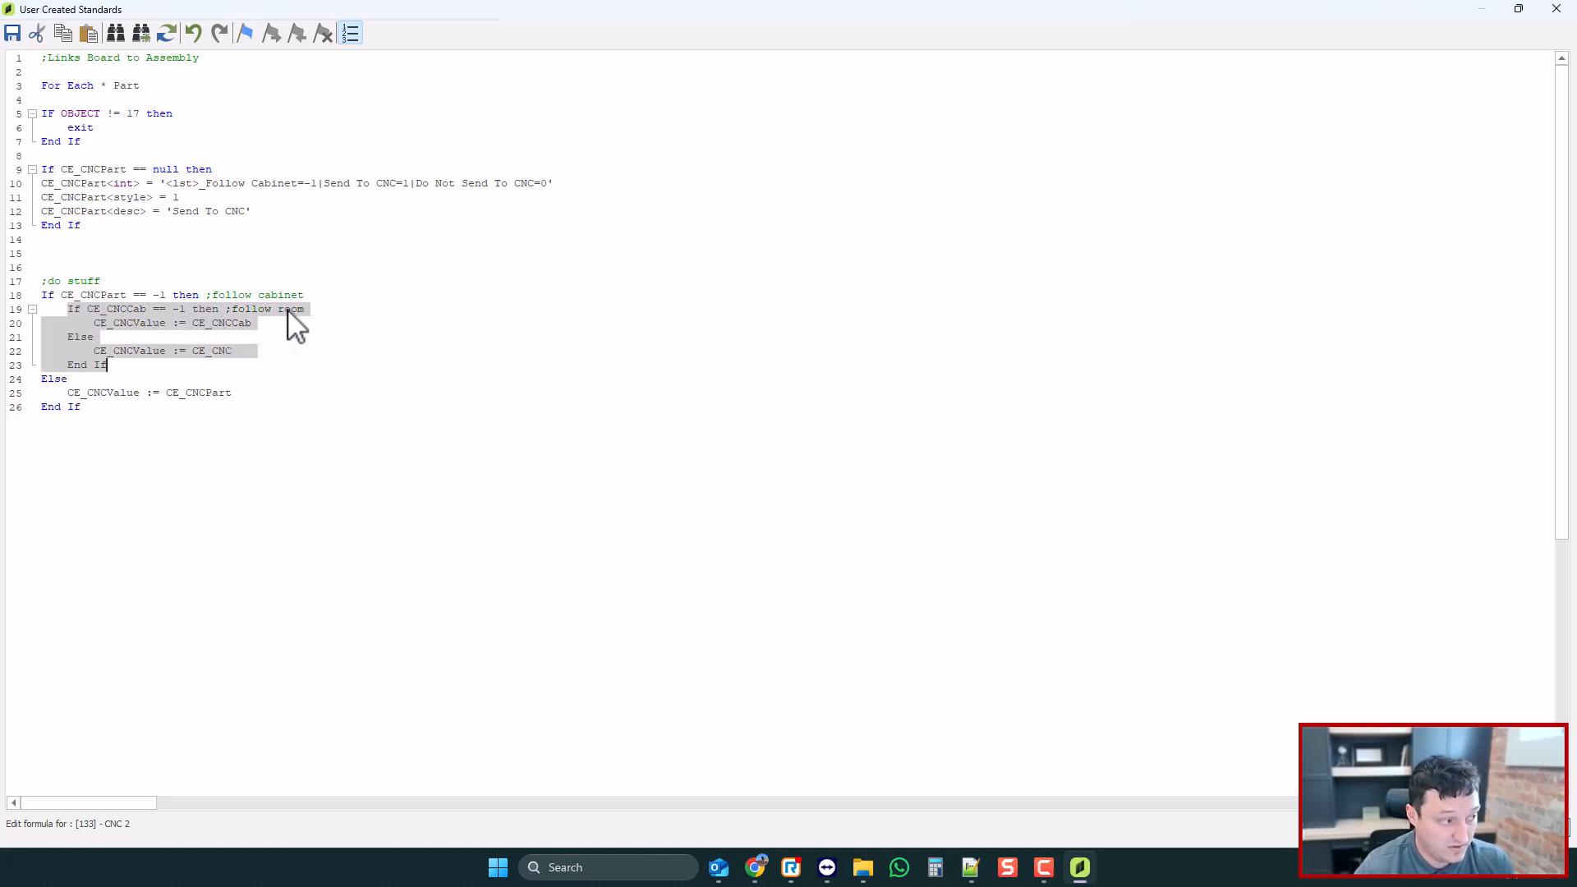
{"action": "left_click", "coordinate": [232, 324]}
- Swap the nested assignments so the follow room branch uses CE_CNC and its Else branch uses CE_CNCCab
{"action": "double_click", "coordinate": [211, 352]}
{"action": "key", "text": "ctrl+c"}
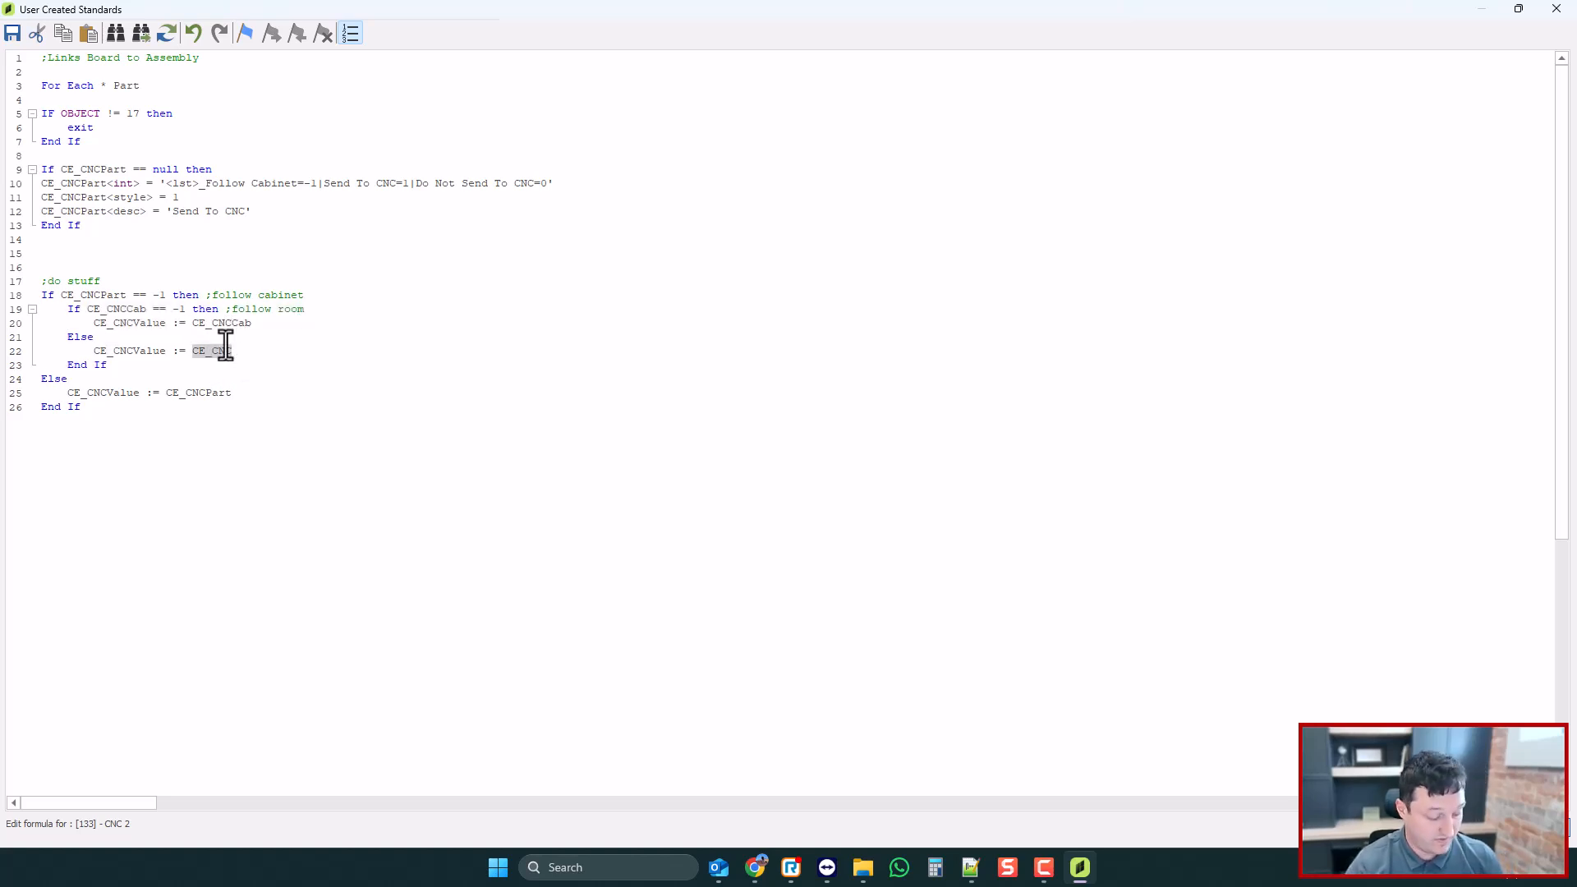
{"action": "double_click", "coordinate": [220, 324]}
{"action": "key", "text": "ctrl+v"}
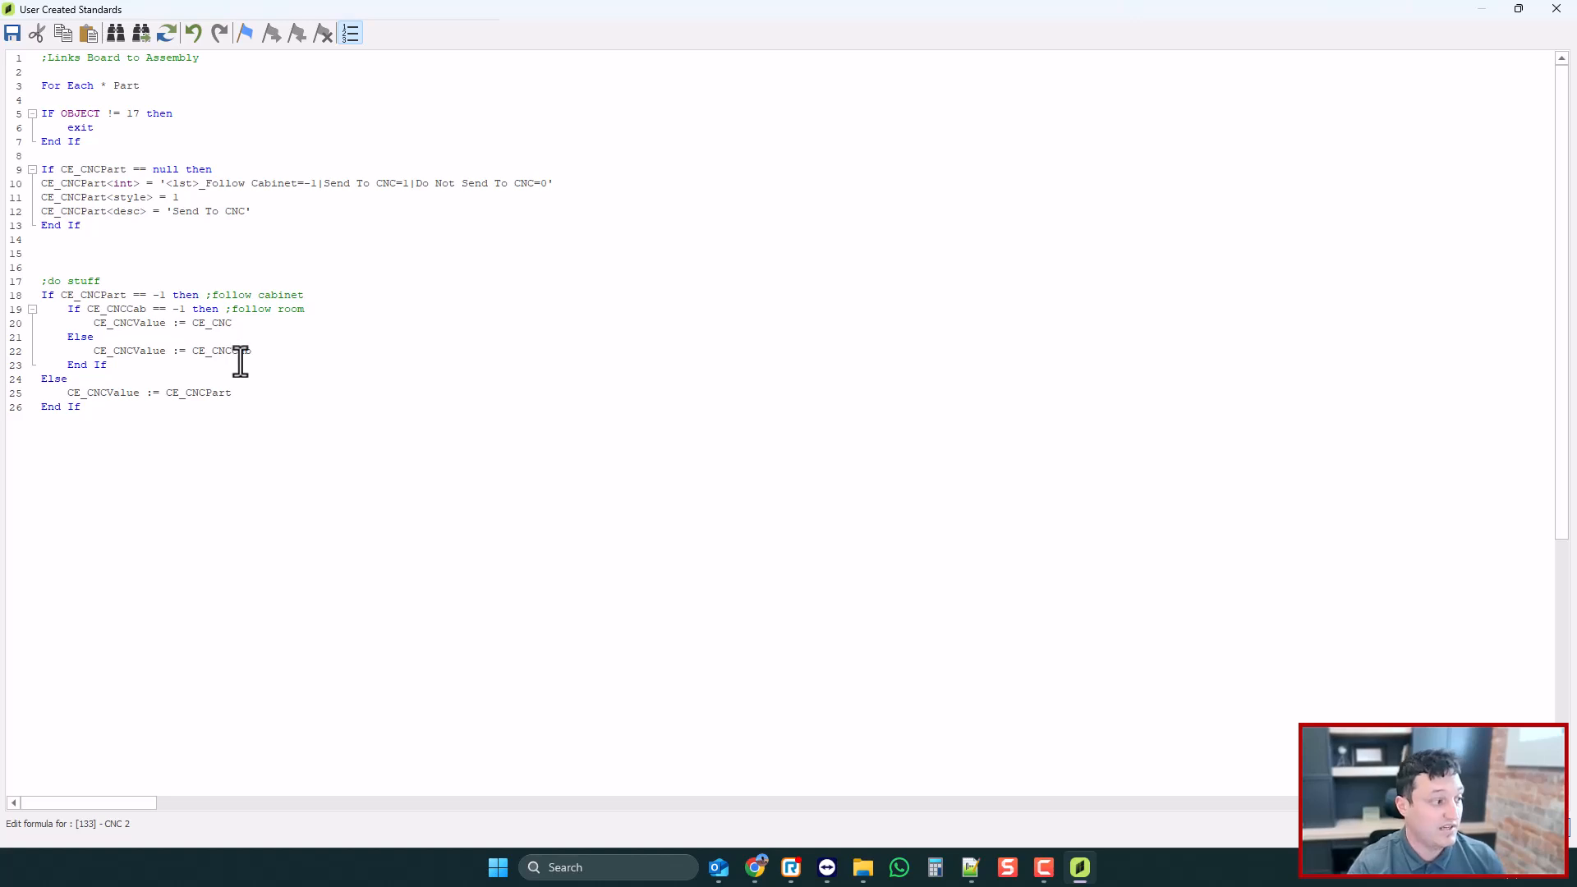
- Review the nested conditions to check which of CE_CNC, CE_CNCCab or CE_CNCPart feeds CE_CNCValue in each branch
{"action": "scroll", "coordinate": [189, 355], "scroll_direction": "down", "scroll_amount": 1}
{"action": "left_click", "coordinate": [178, 352]}
{"action": "scroll", "coordinate": [181, 322], "scroll_direction": "up", "scroll_amount": 1}
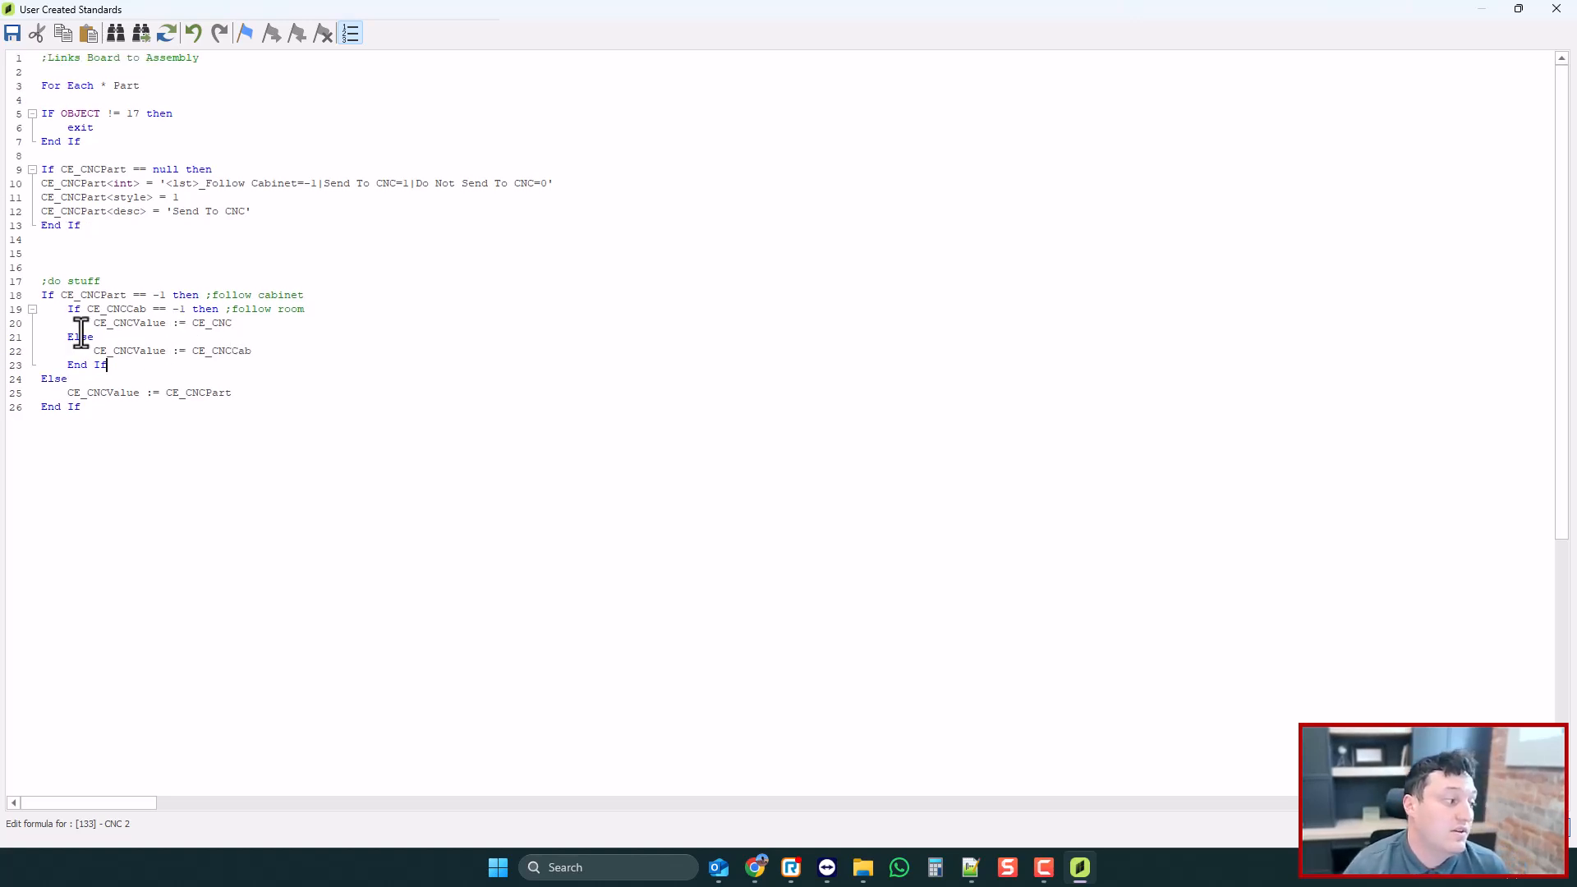
{"action": "left_click_drag", "start_coordinate": [116, 410], "coordinate": [31, 294]}
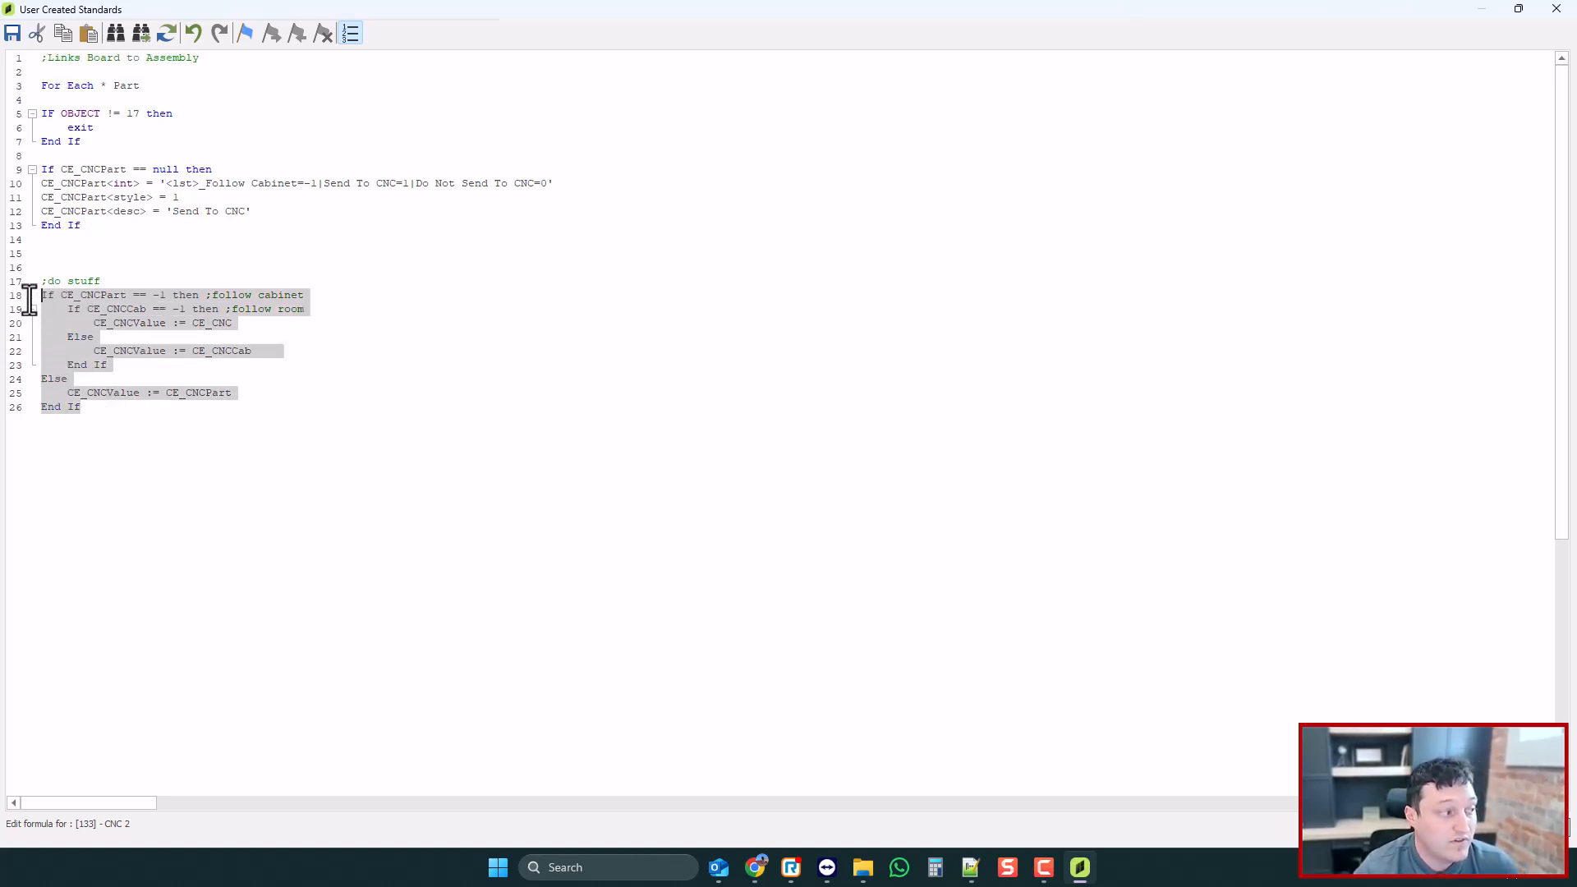
{"action": "left_click", "coordinate": [94, 420]}
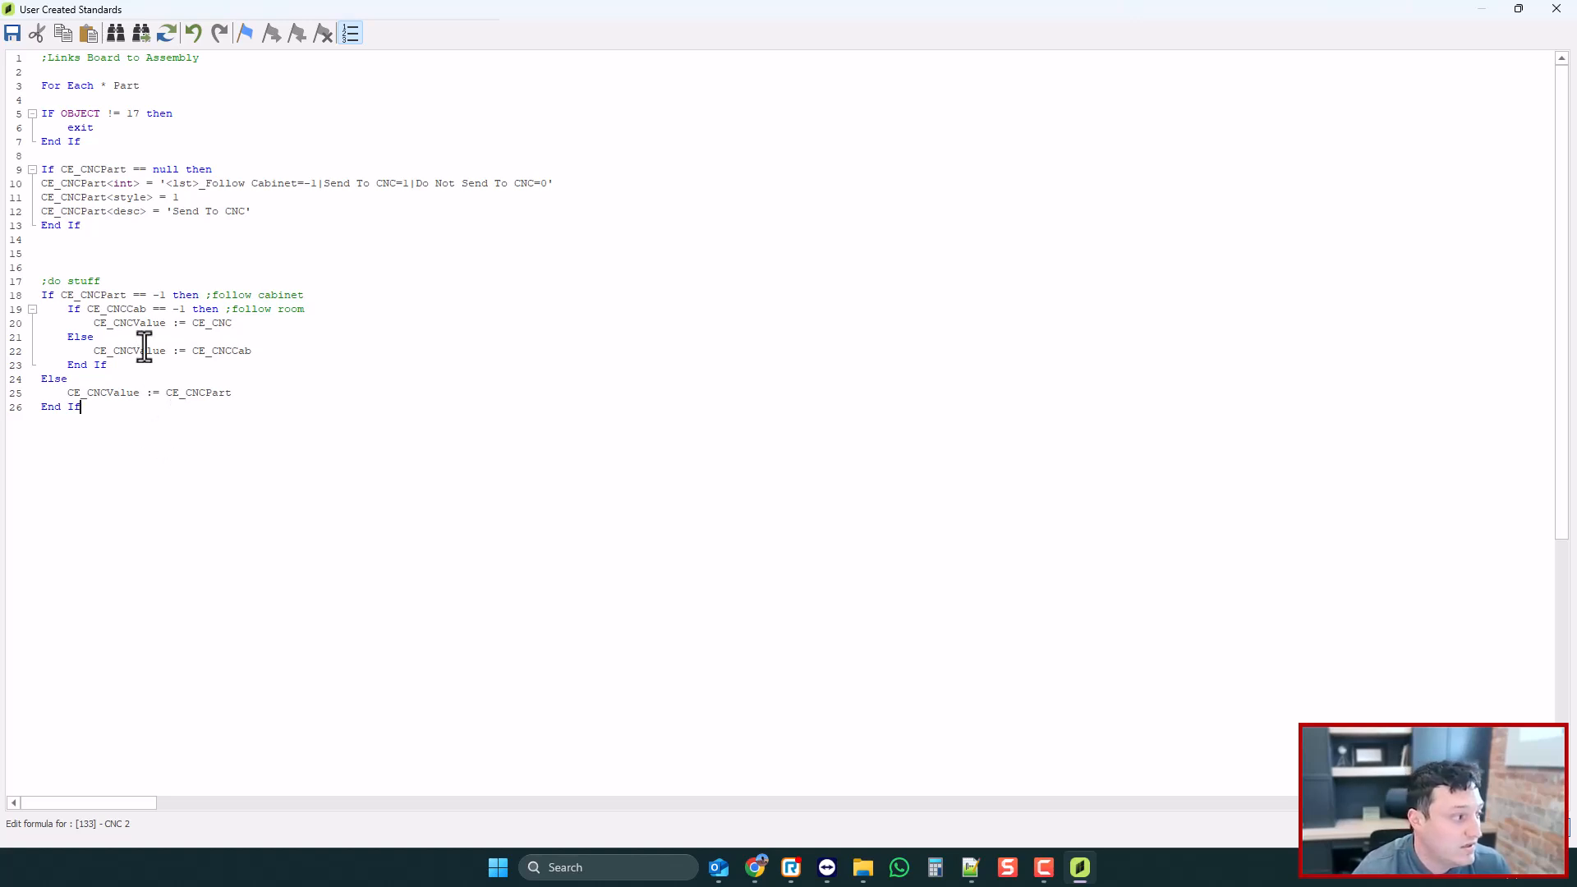
{"action": "left_click_drag", "start_coordinate": [85, 297], "coordinate": [232, 300]}
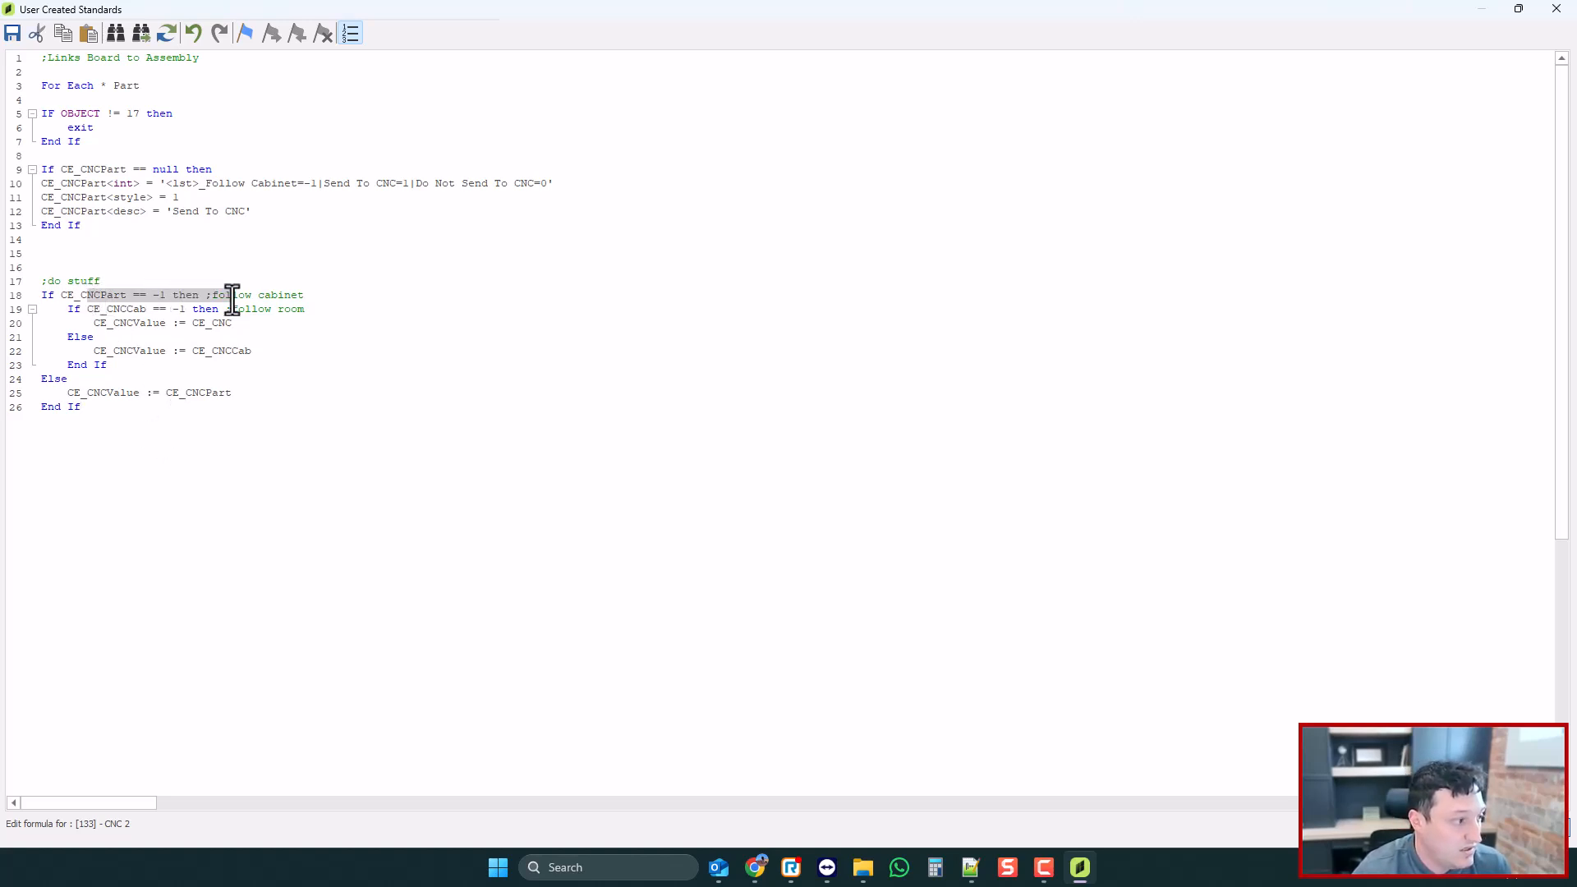
{"action": "left_click_drag", "start_coordinate": [66, 309], "coordinate": [155, 364]}
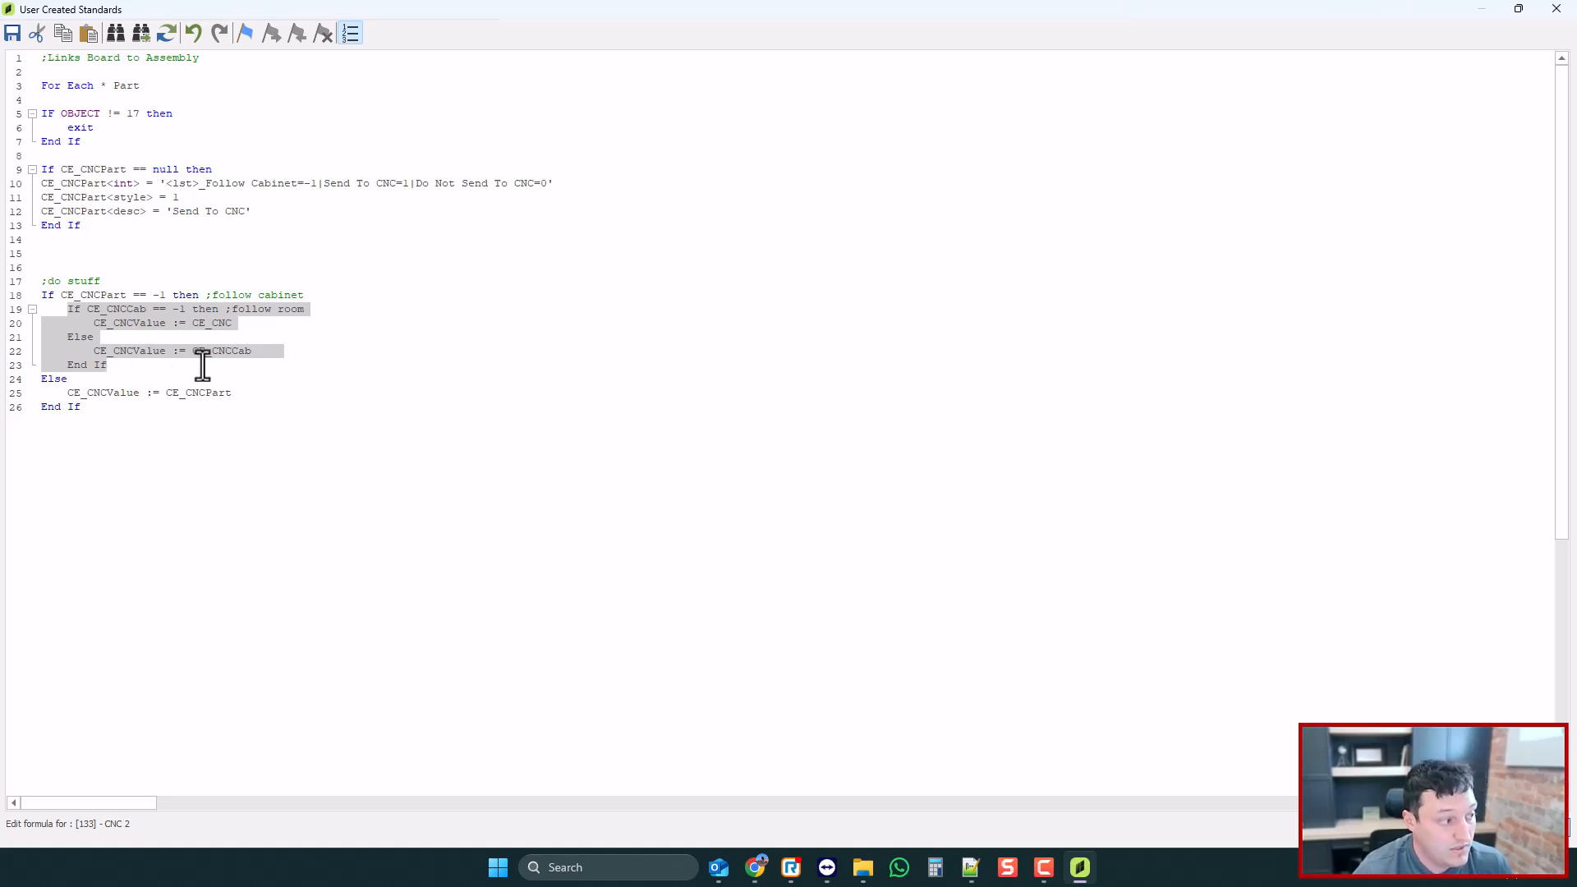
{"action": "left_click_drag", "start_coordinate": [56, 394], "coordinate": [235, 394]}
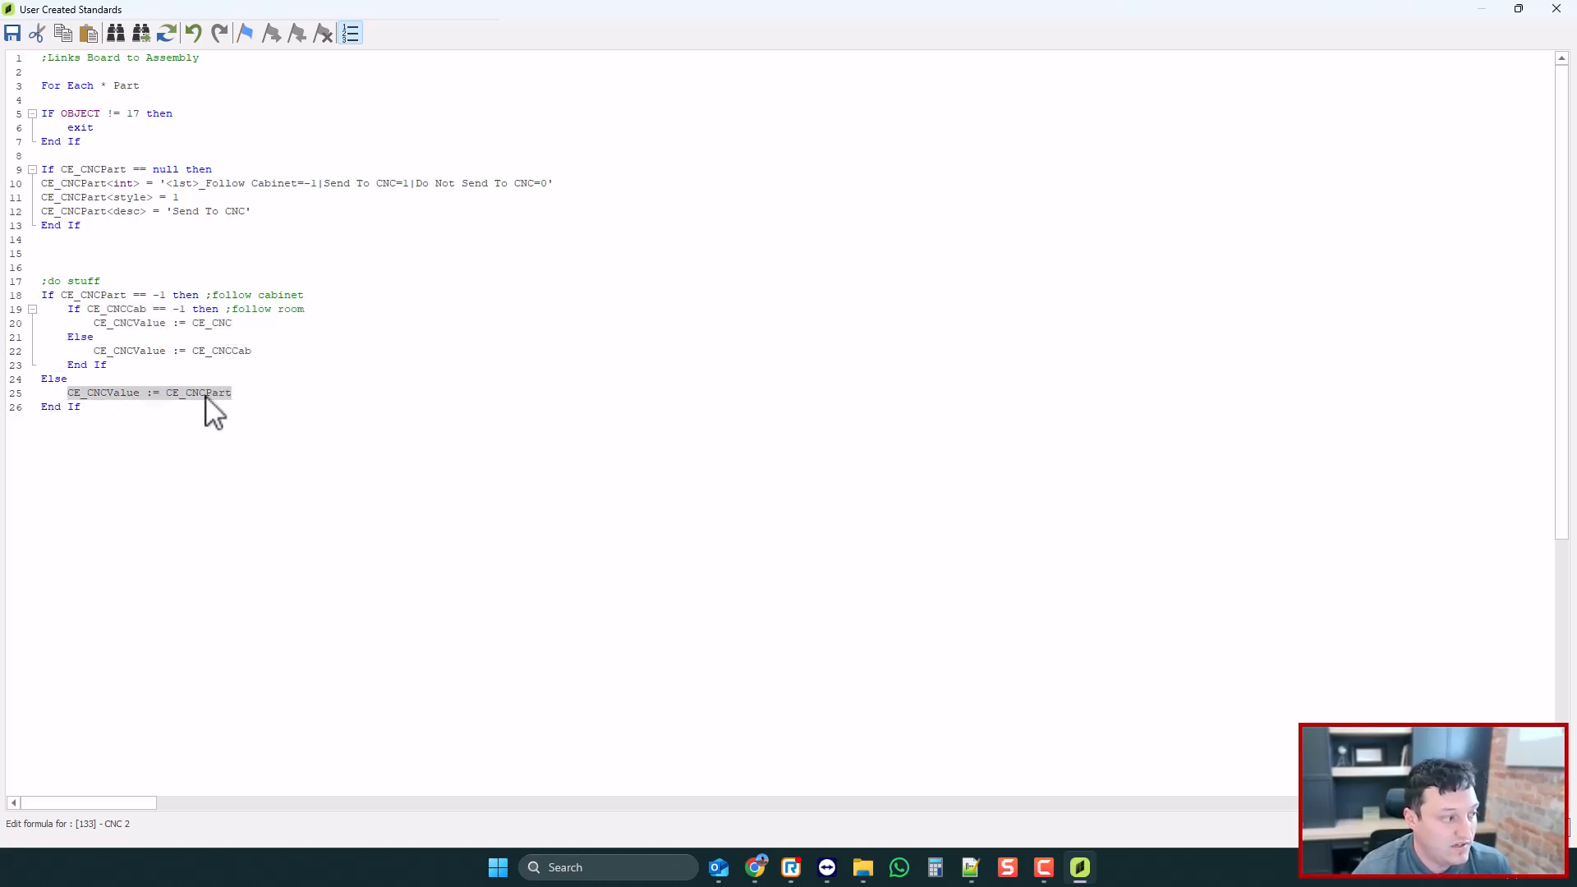
- Add an If CE_CNCValue == 1 block commented send to CNC below the existing conditions, containing a do nothing comment and closing End If
{"action": "left_click", "coordinate": [155, 417]}
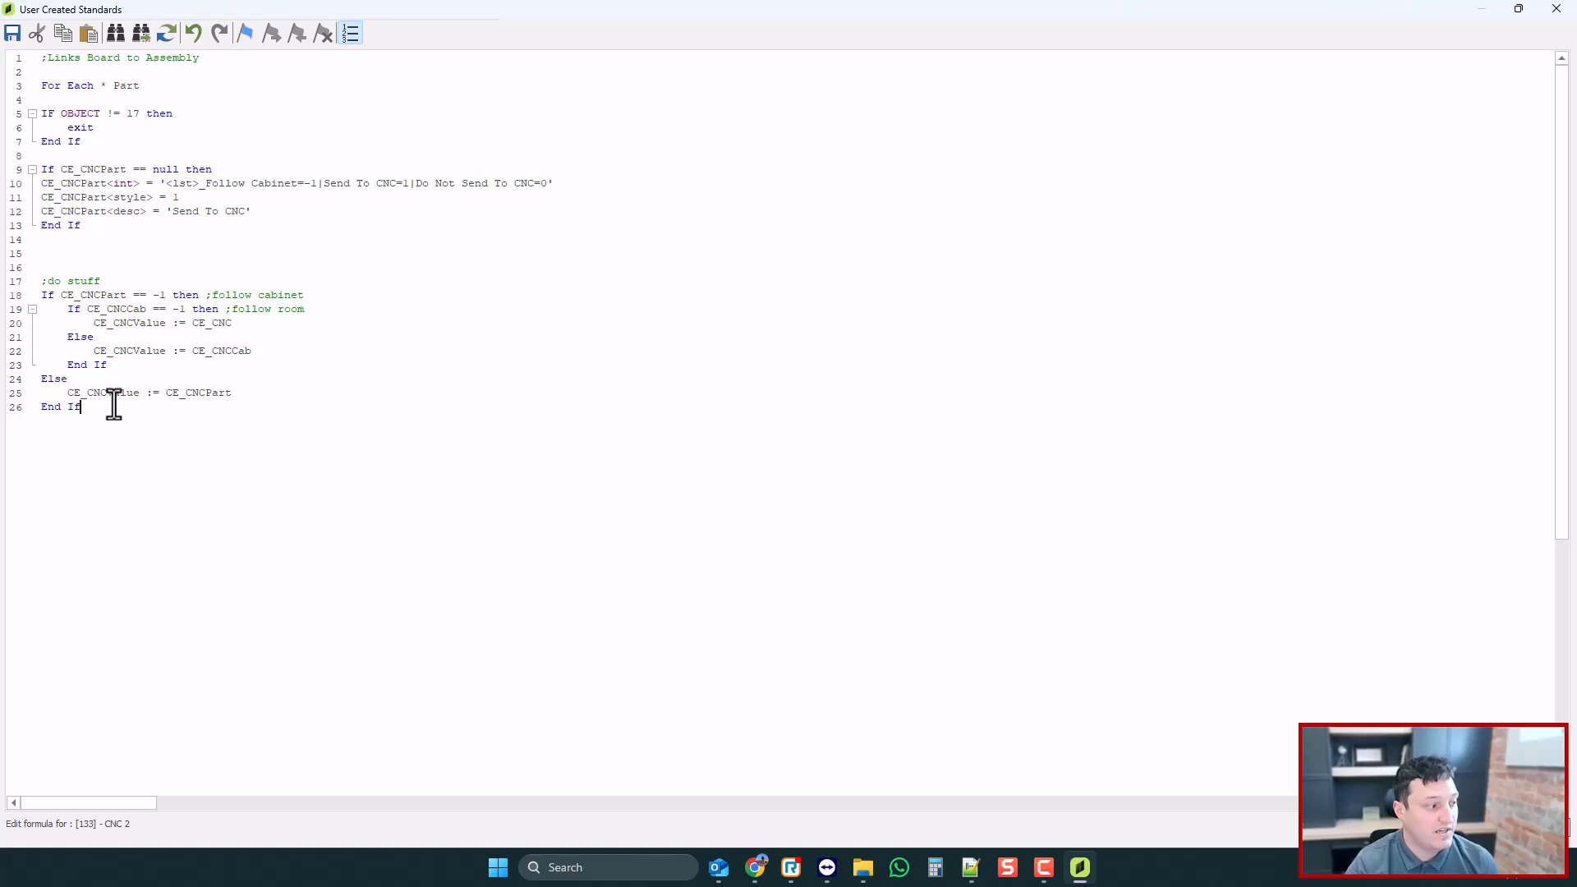
{"action": "key", "text": "Return"}
{"action": "key", "text": "Return"}
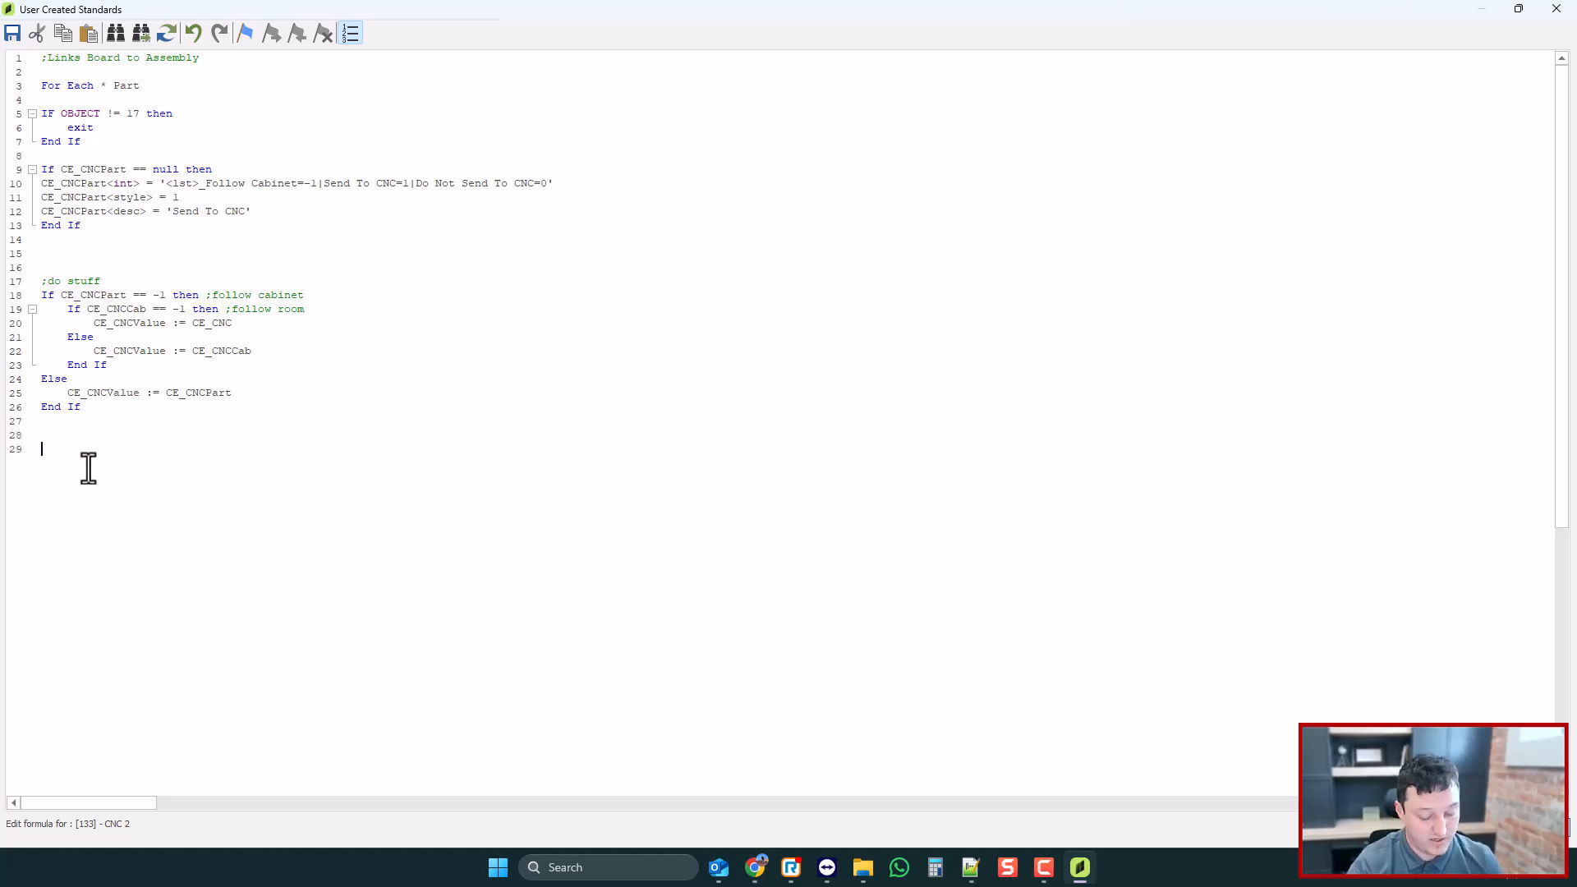
{"action": "type", "text": "If"}
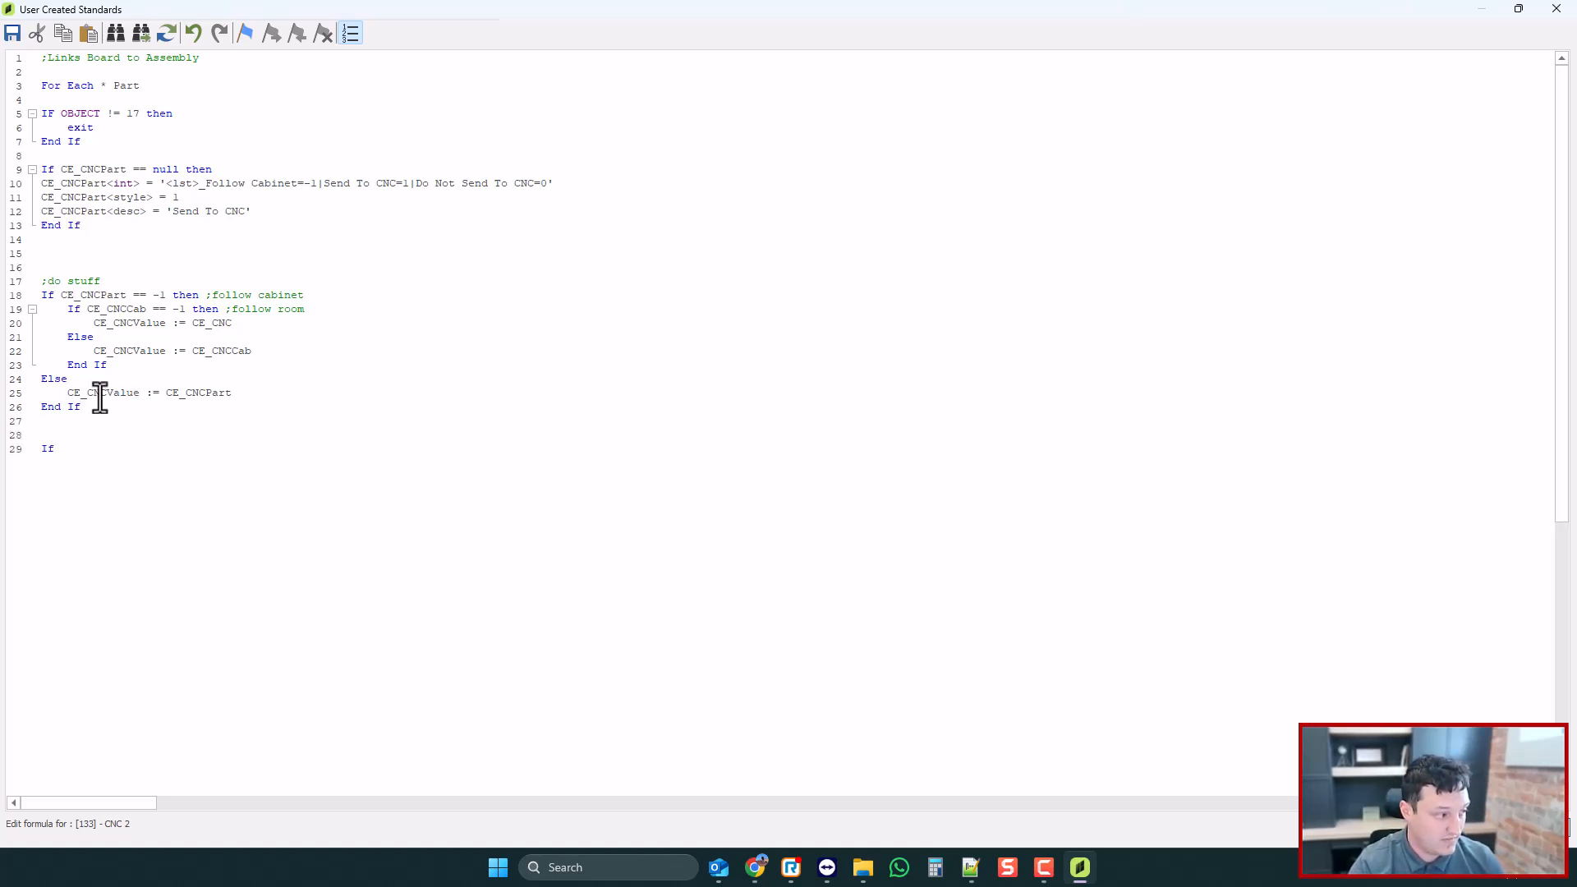
{"action": "type", "text": " CE_CNCValue :"}
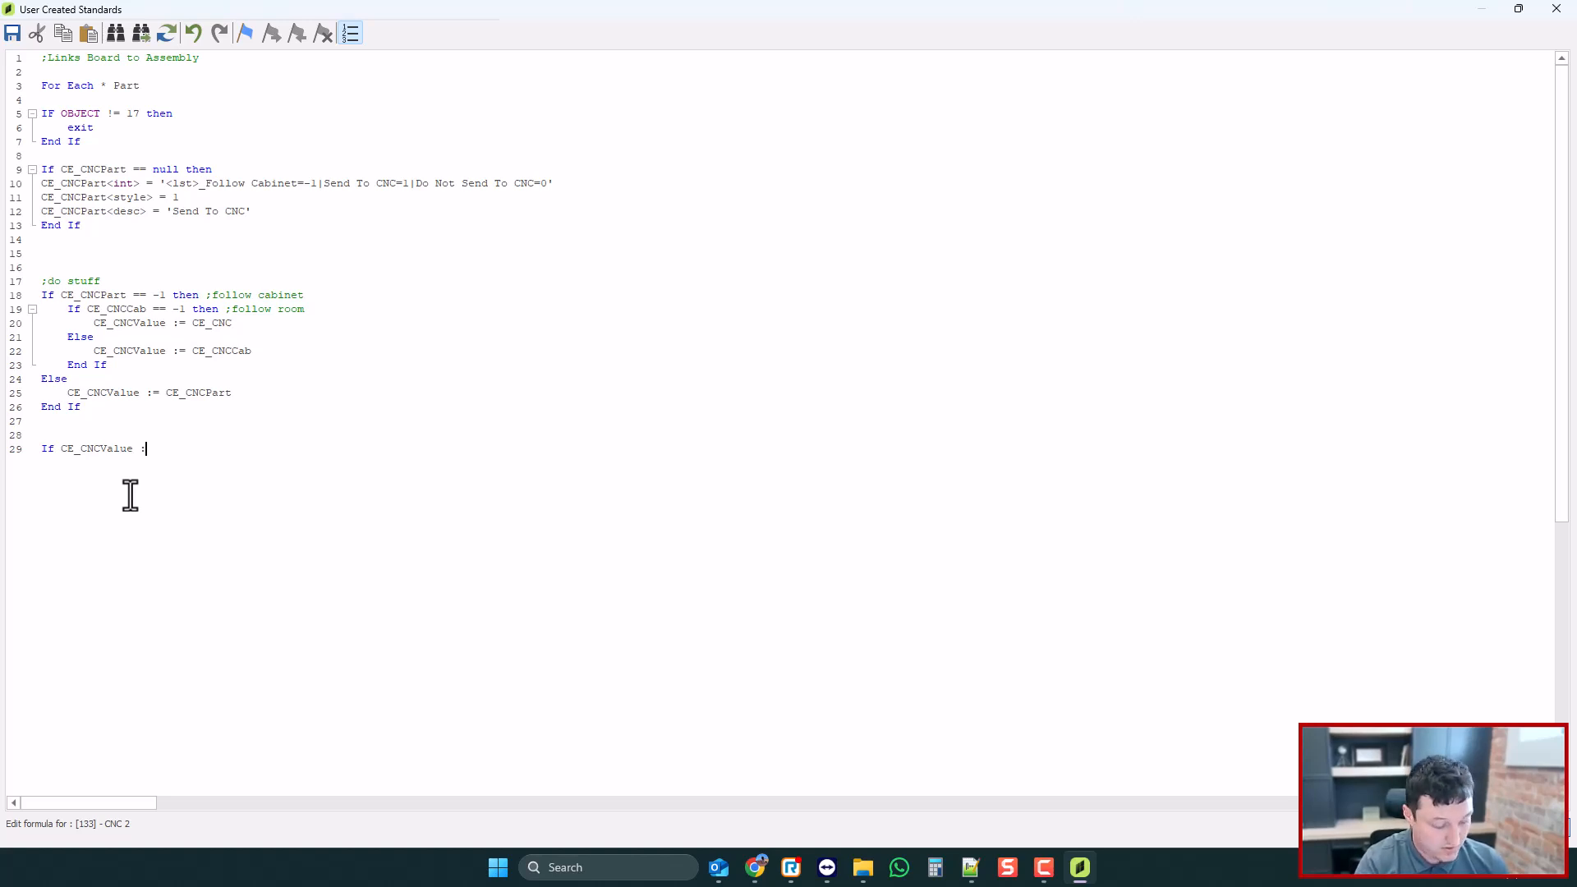
{"action": "key", "text": "BackSpace"}
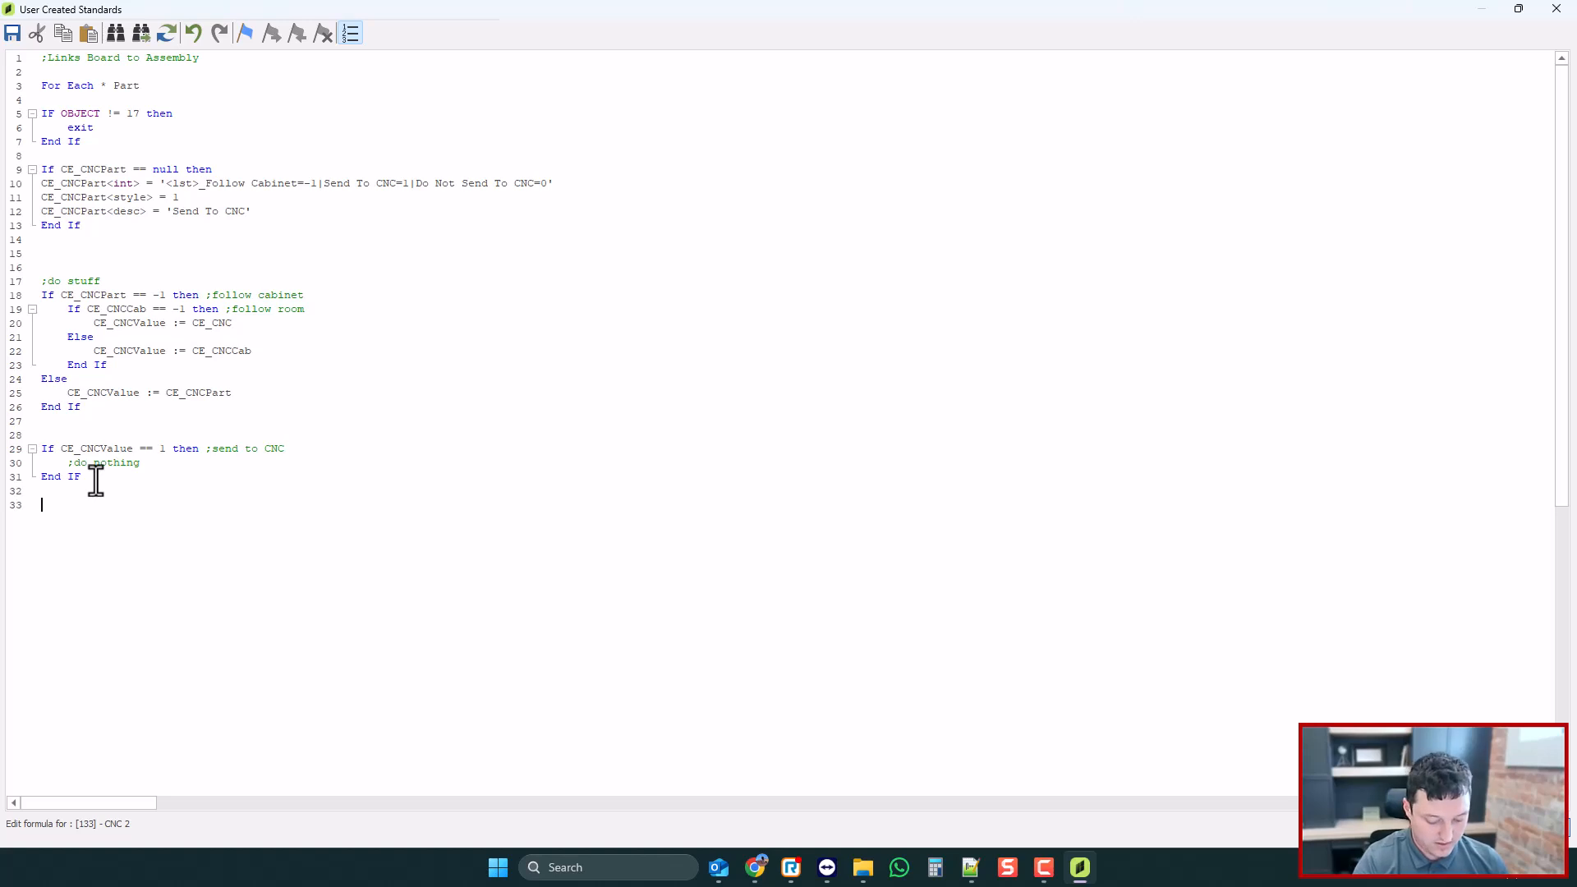
- Add a second block for CE_CNCValue == 0 commented do not send to CNC, with an indented empty line and End If
{"action": "double_click", "coordinate": [88, 451]}
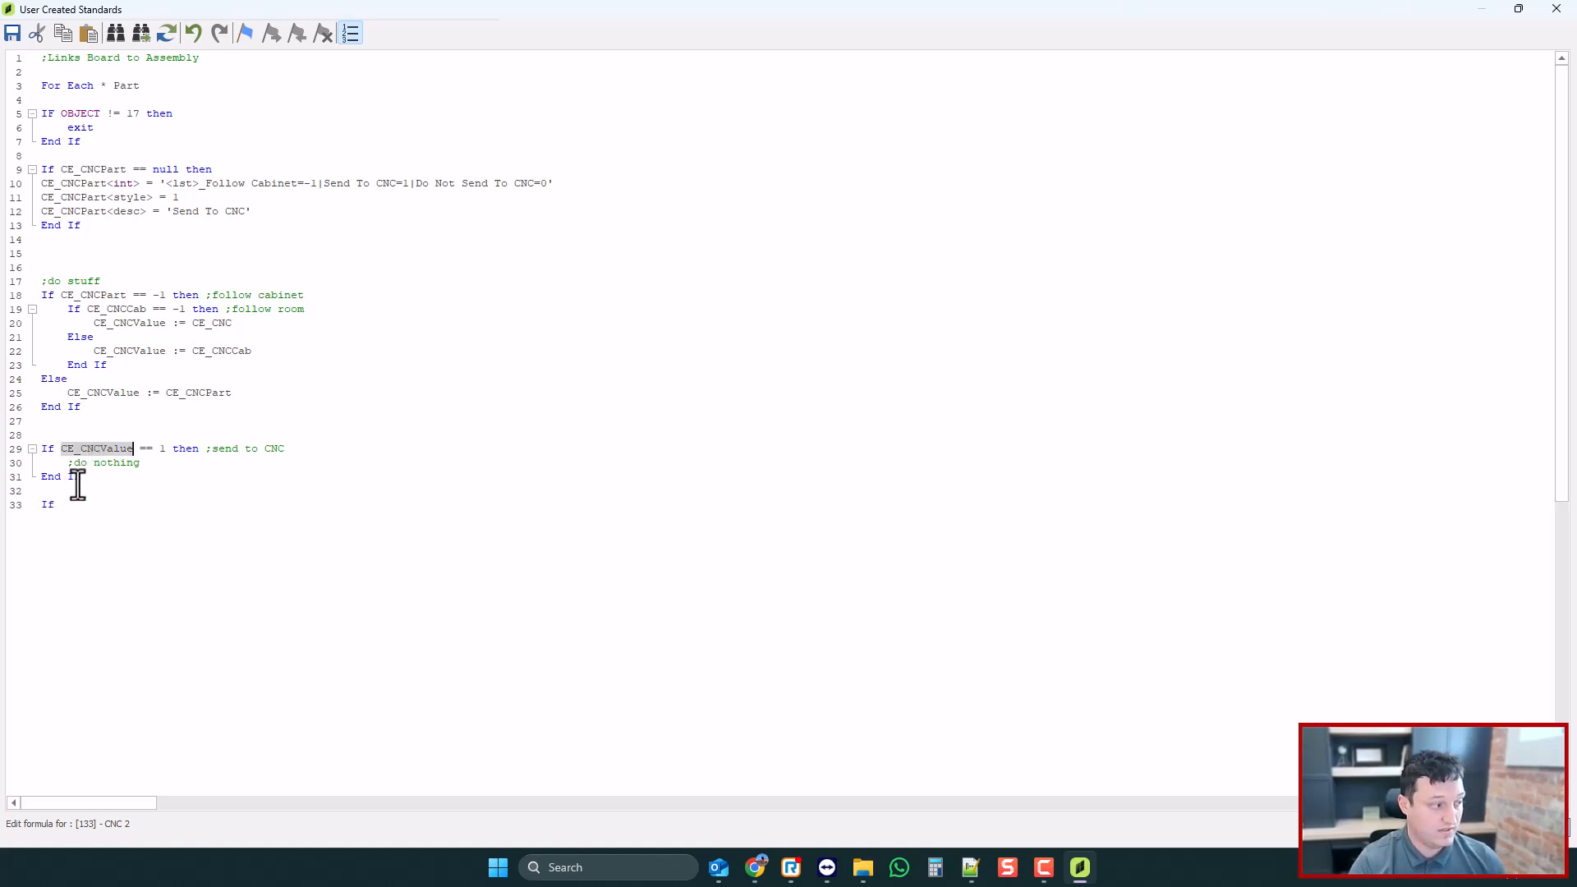
{"action": "key", "text": "ctrl+c"}
{"action": "left_click", "coordinate": [67, 504]}
{"action": "key", "text": "ctrl+v"}
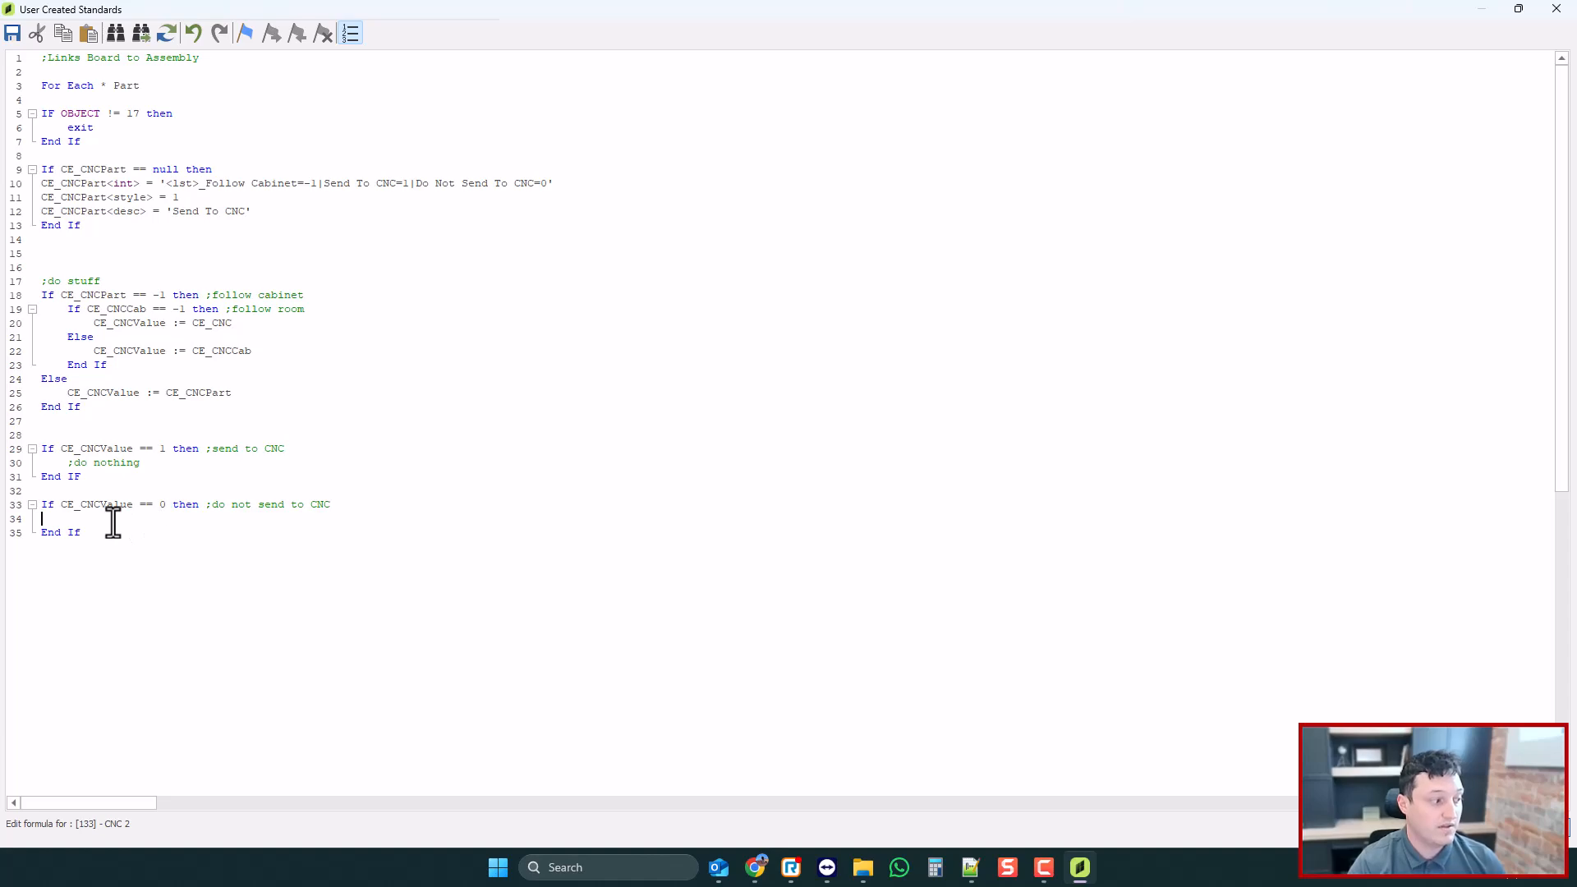
{"action": "key", "text": "Tab"}
- Switch to the browser, copy the _noCnc parameter name from the Making Custom Reports post, close the post and return to the code
{"action": "left_click", "coordinate": [755, 868]}
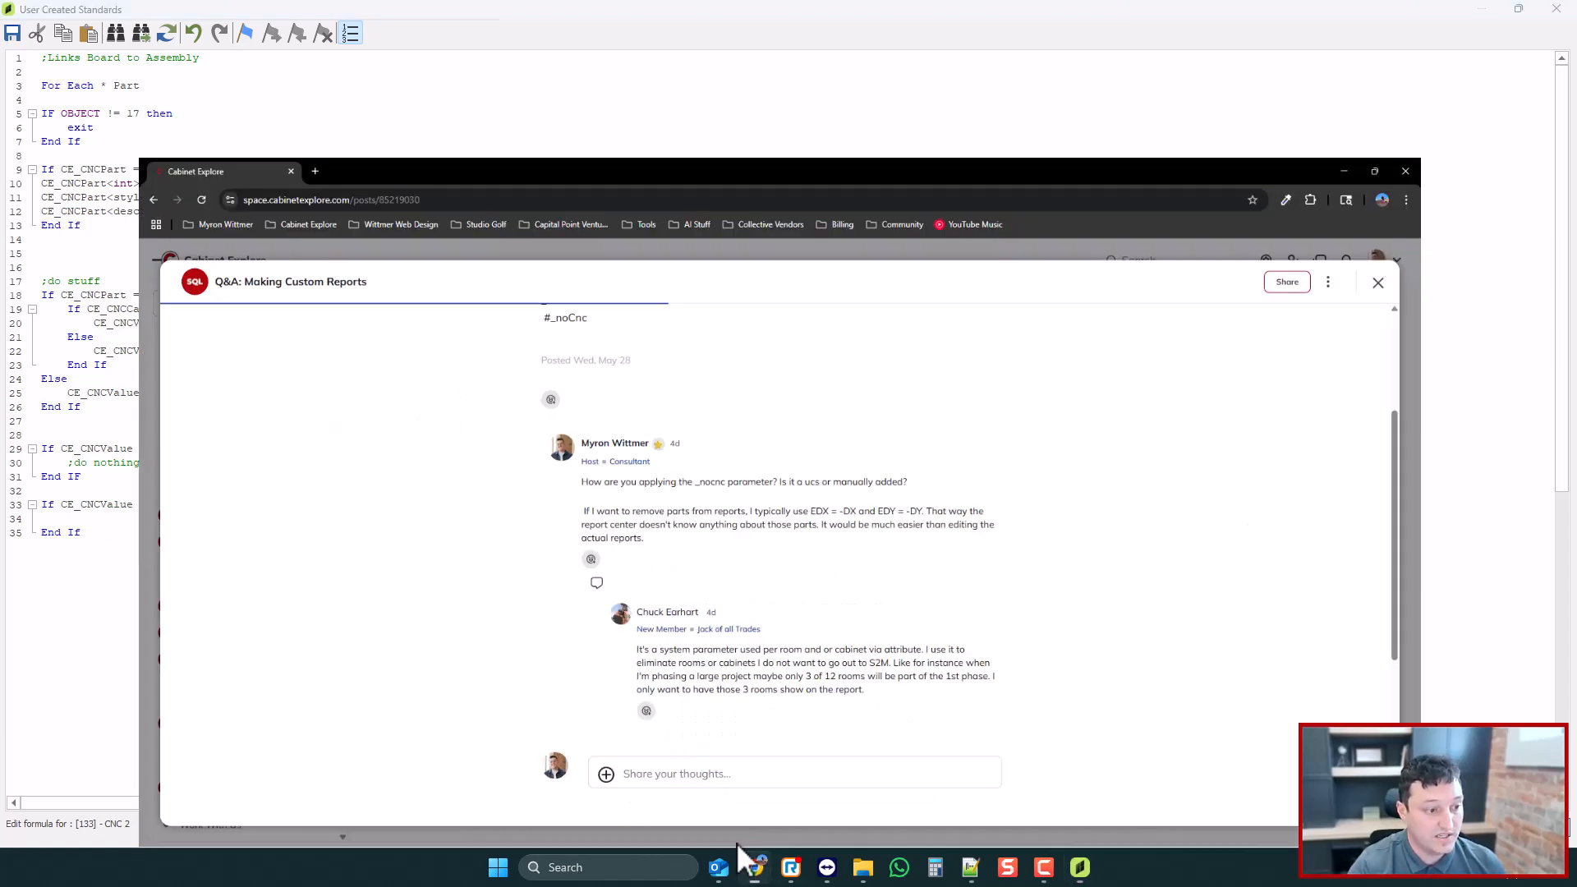
{"action": "scroll", "coordinate": [624, 551], "scroll_direction": "down", "scroll_amount": 1}
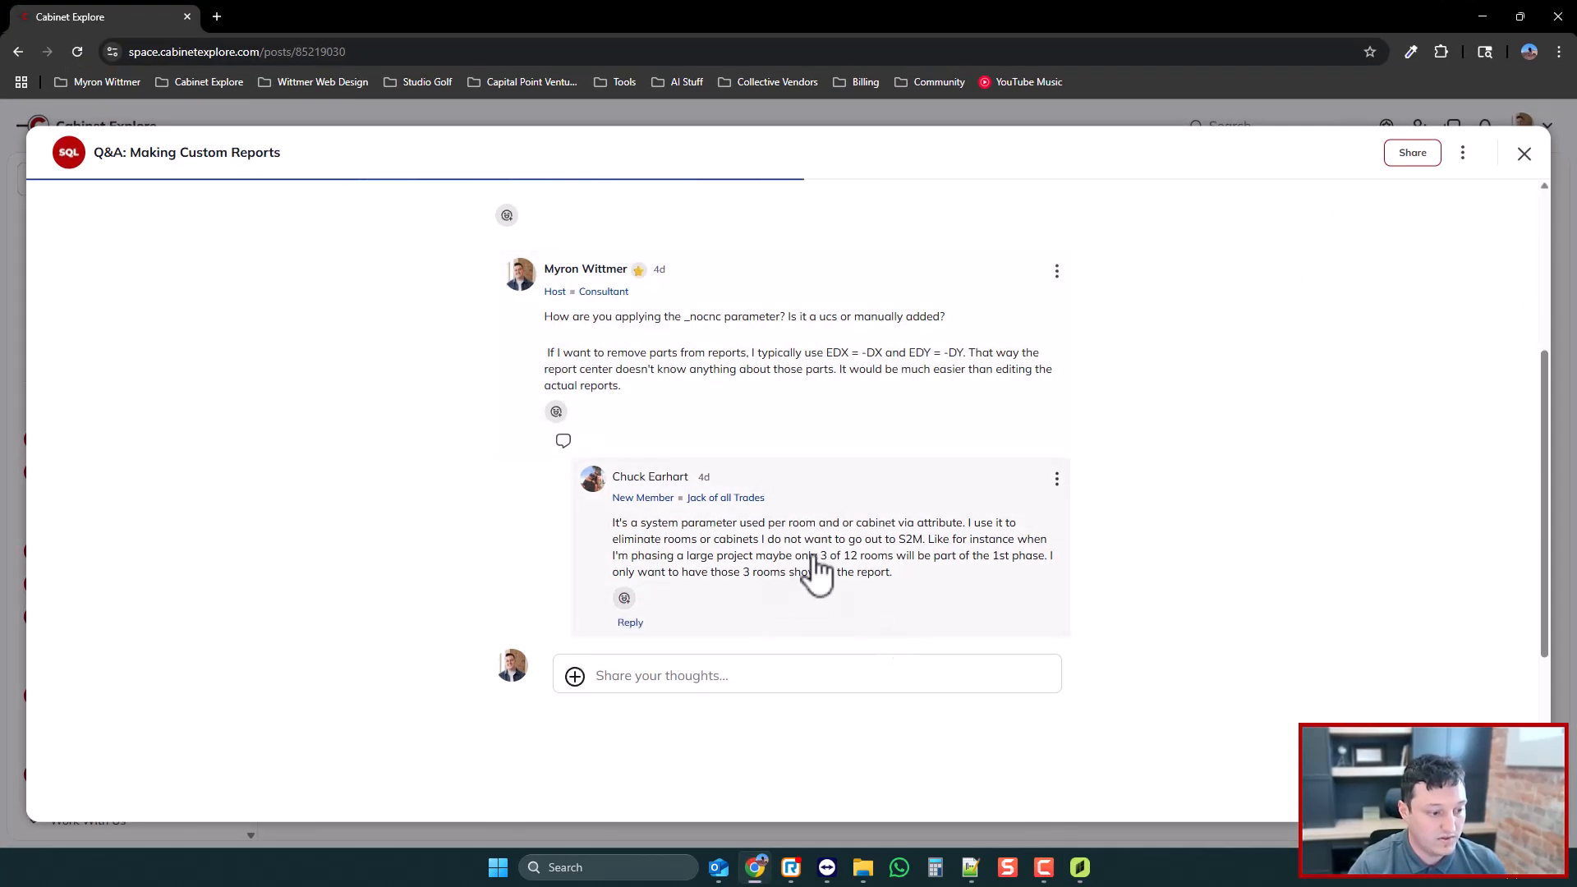
{"action": "scroll", "coordinate": [817, 579], "scroll_direction": "up", "scroll_amount": 4}
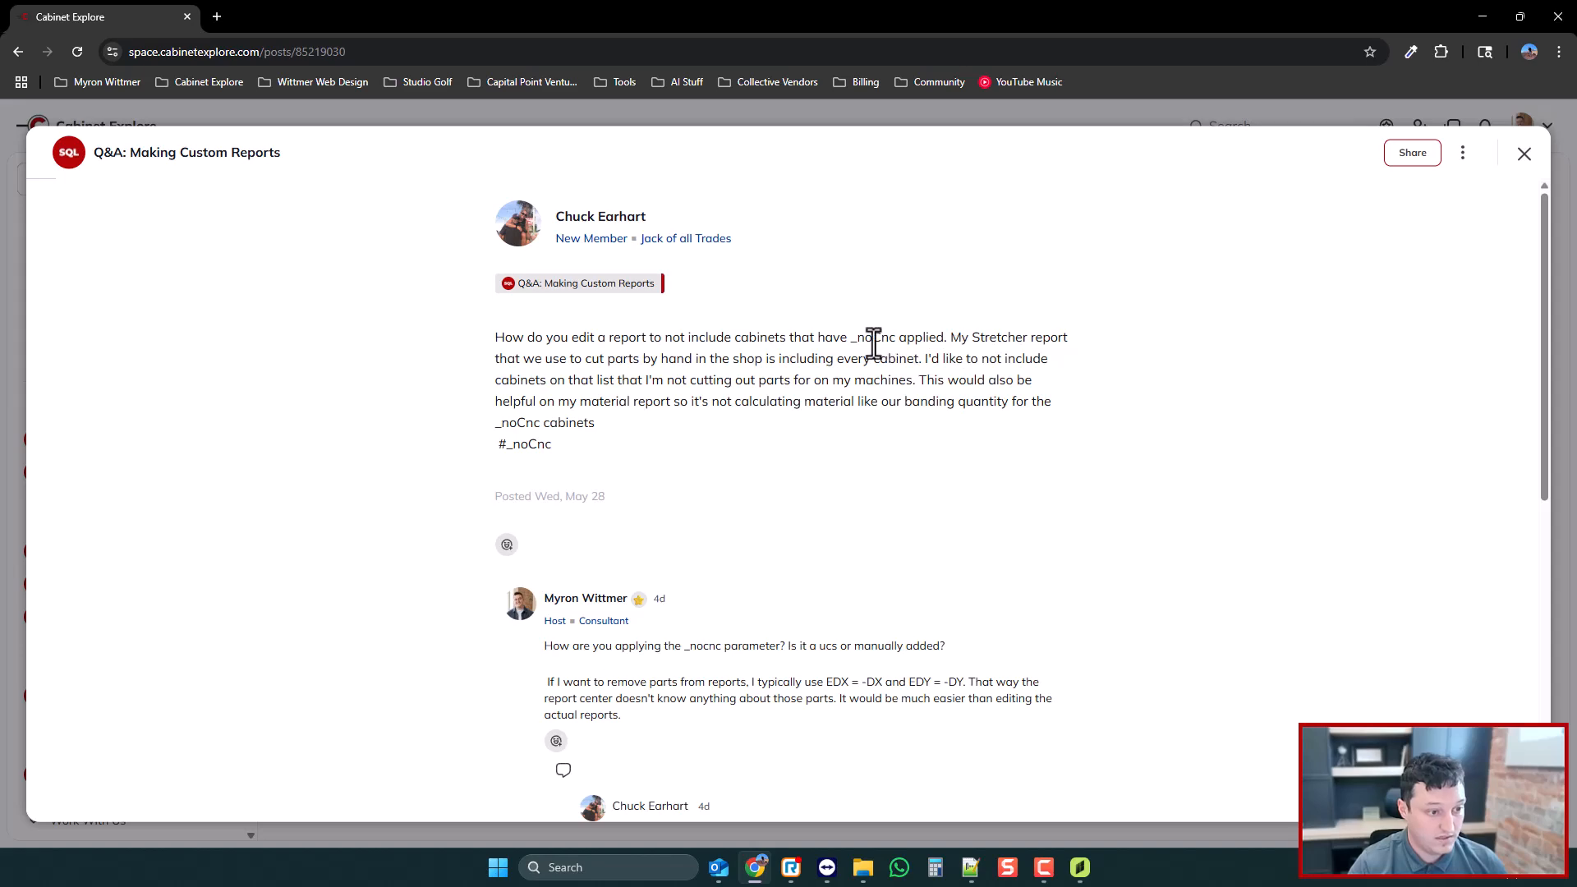
{"action": "left_click_drag", "start_coordinate": [891, 340], "coordinate": [869, 340]}
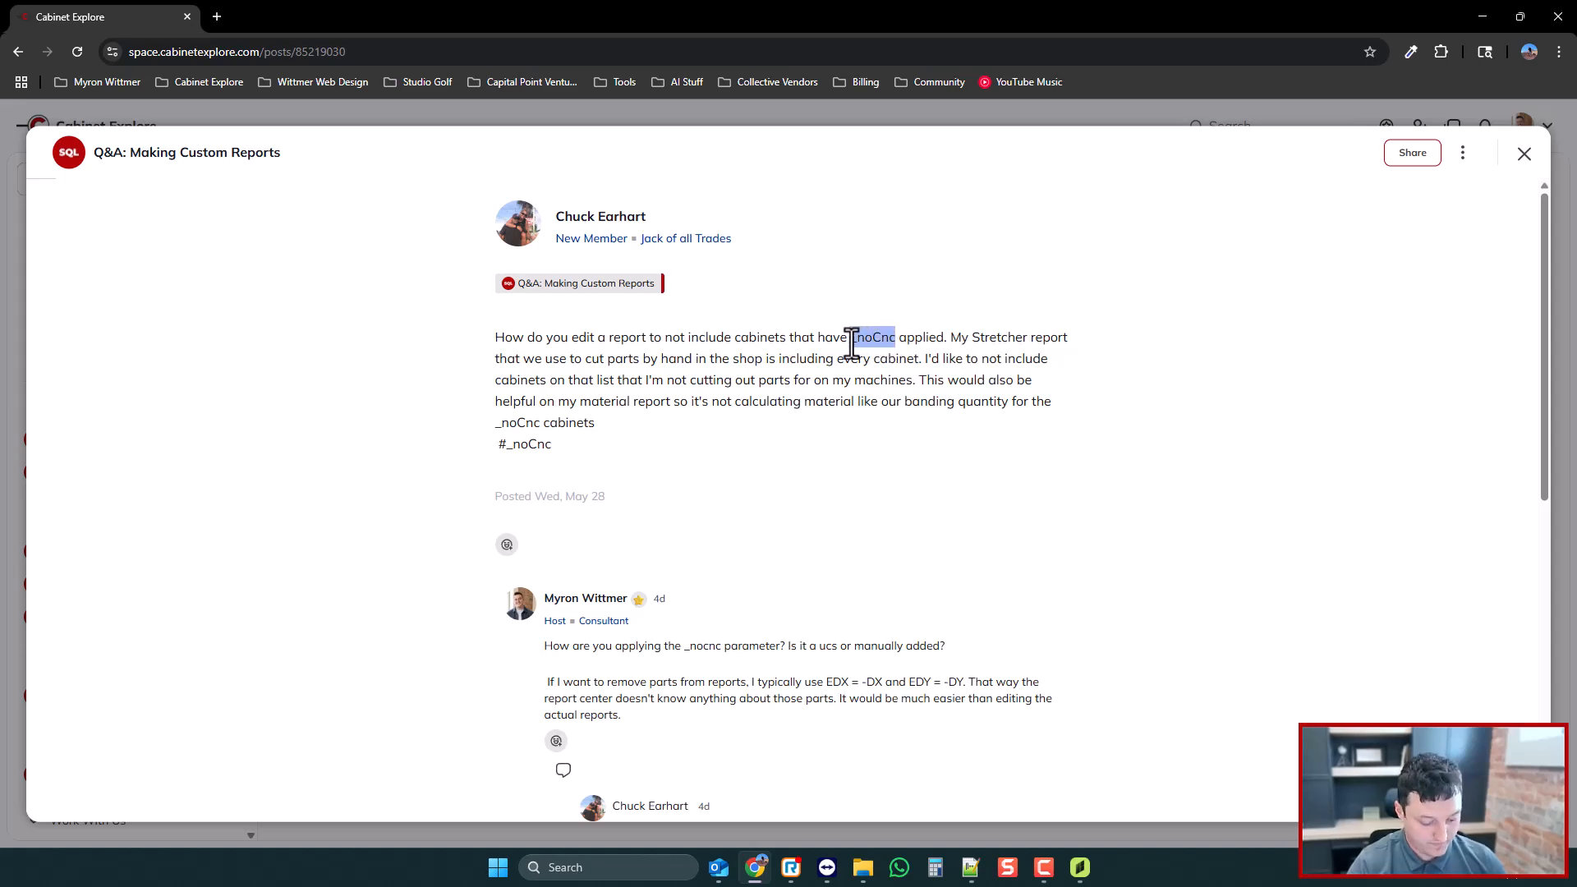
{"action": "left_click", "coordinate": [1526, 155]}
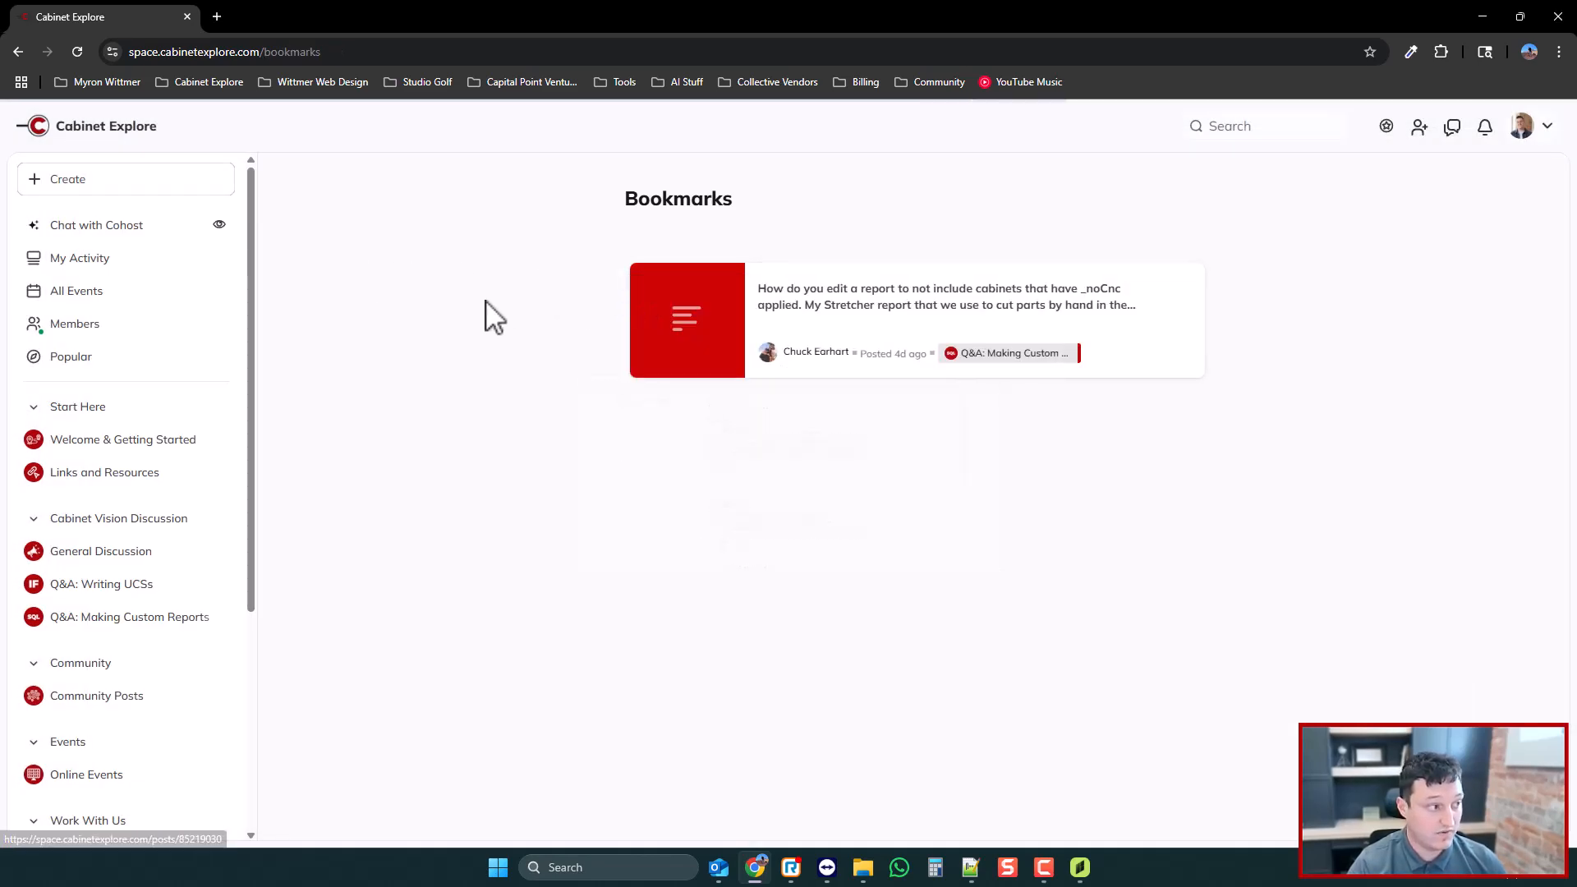
{"action": "left_click", "coordinate": [1081, 868]}
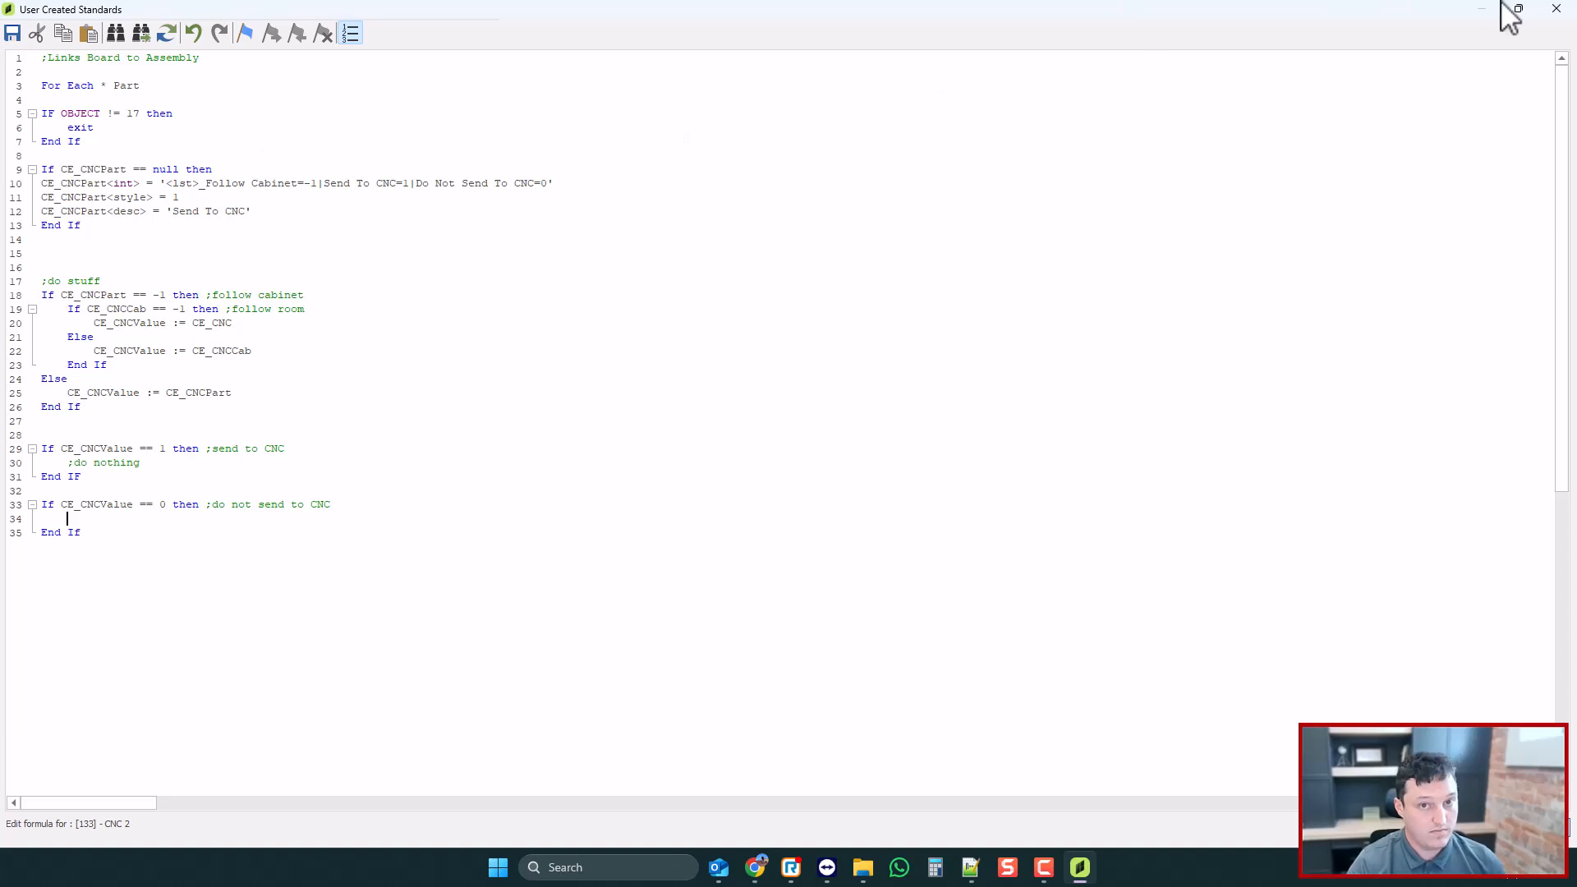
- Leave the user created standards and open the System Parameters help topic in the UCS section of Tips Tricks FAQs
{"action": "left_click", "coordinate": [1556, 8]}
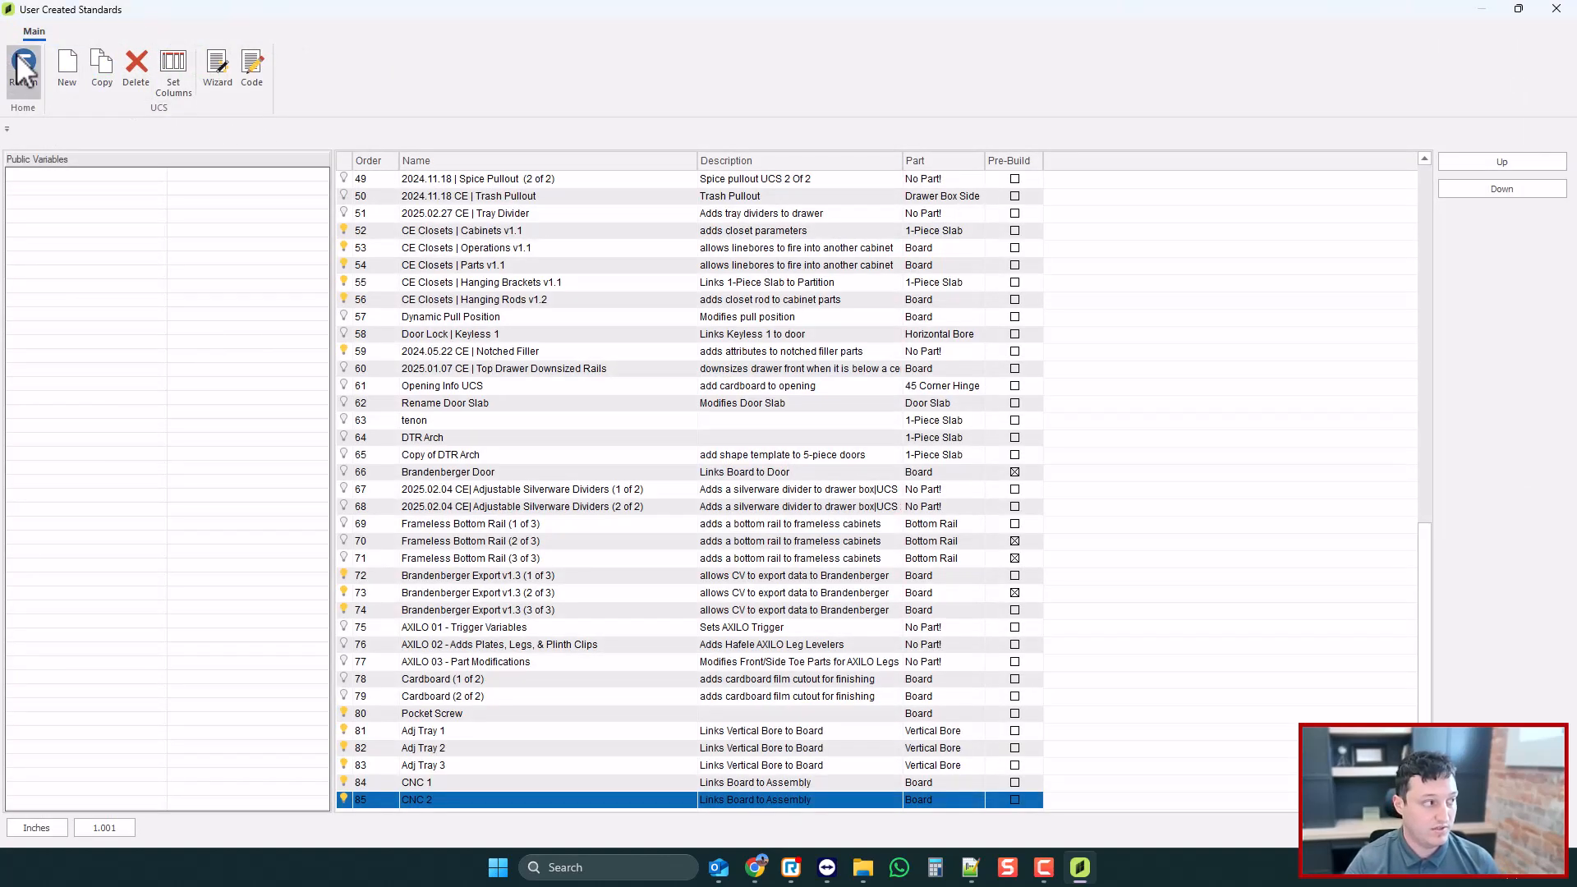
{"action": "left_click", "coordinate": [23, 70]}
{"action": "left_click", "coordinate": [71, 39]}
{"action": "left_click", "coordinate": [784, 82]}
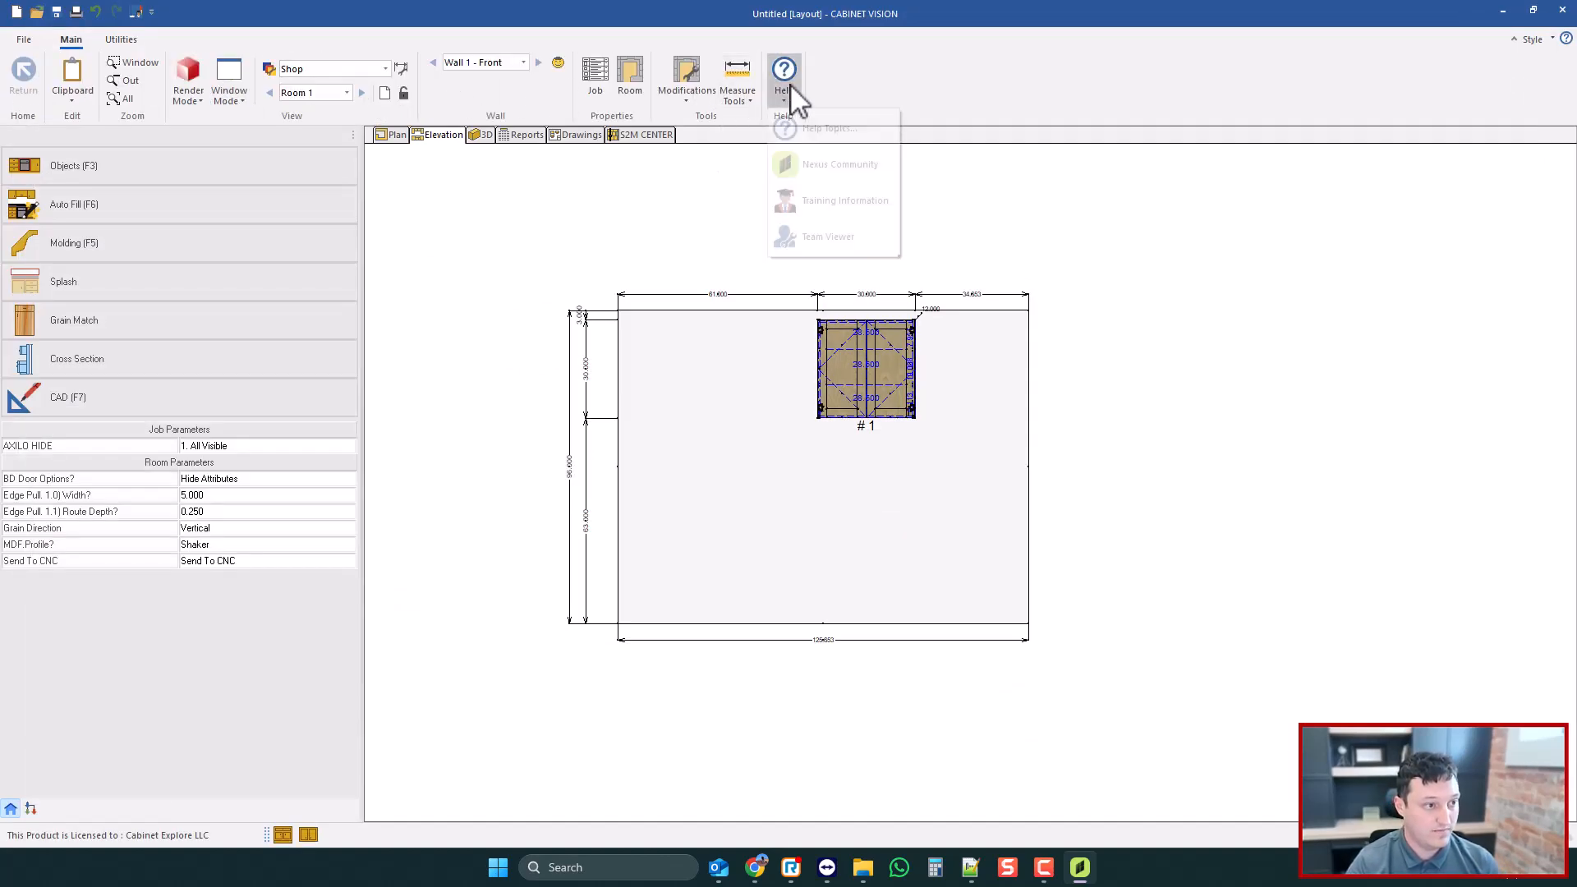
{"action": "left_click", "coordinate": [813, 129]}
{"action": "double_click", "coordinate": [365, 323]}
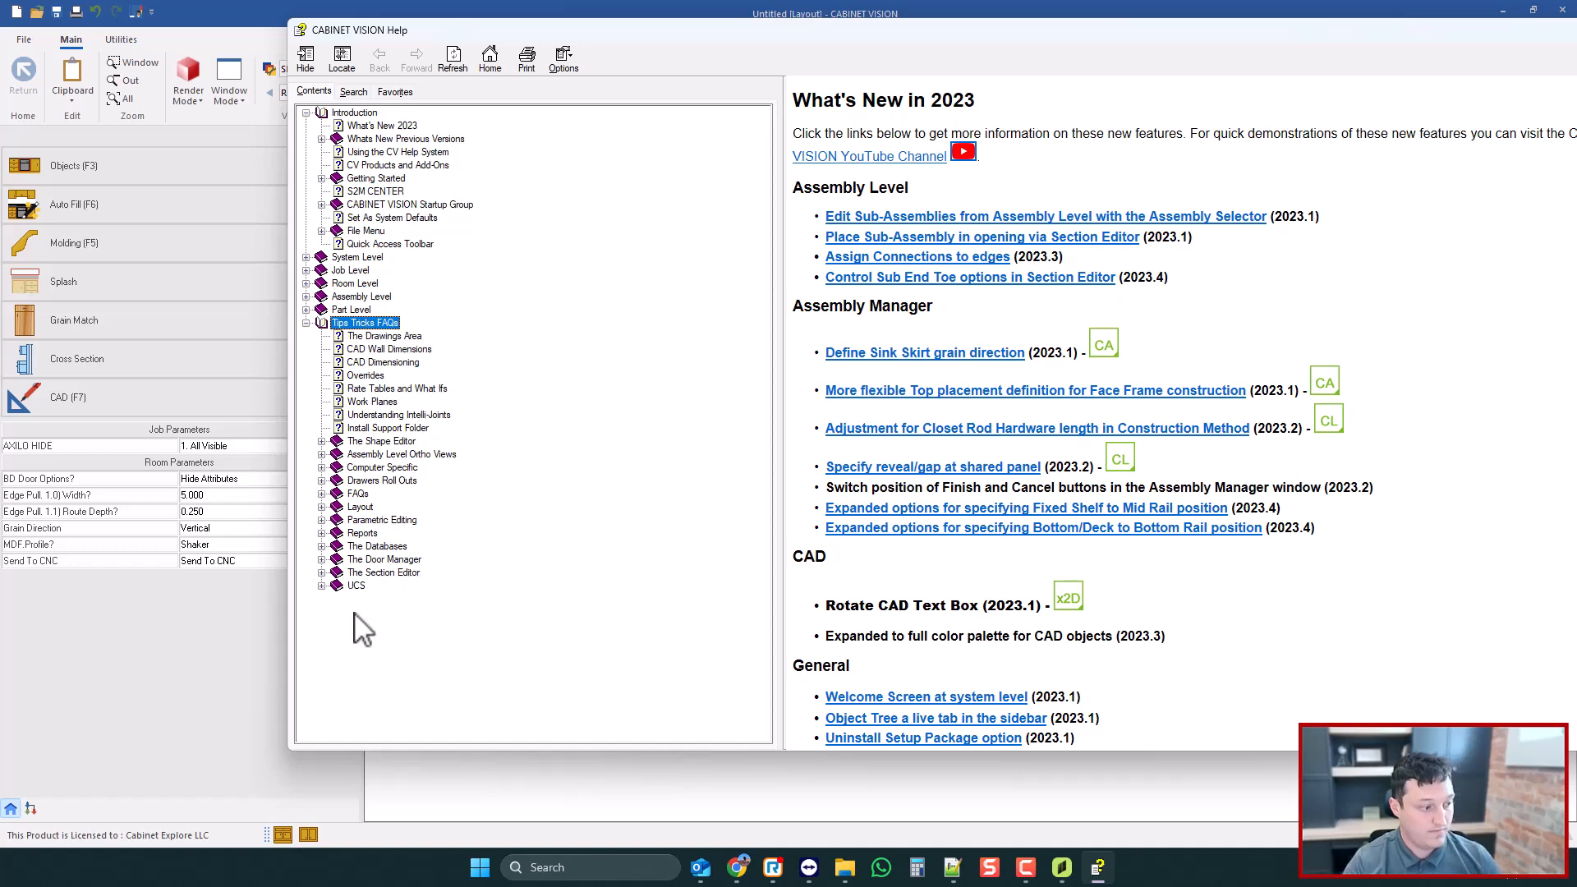
{"action": "double_click", "coordinate": [355, 585]}
{"action": "left_click", "coordinate": [399, 625]}
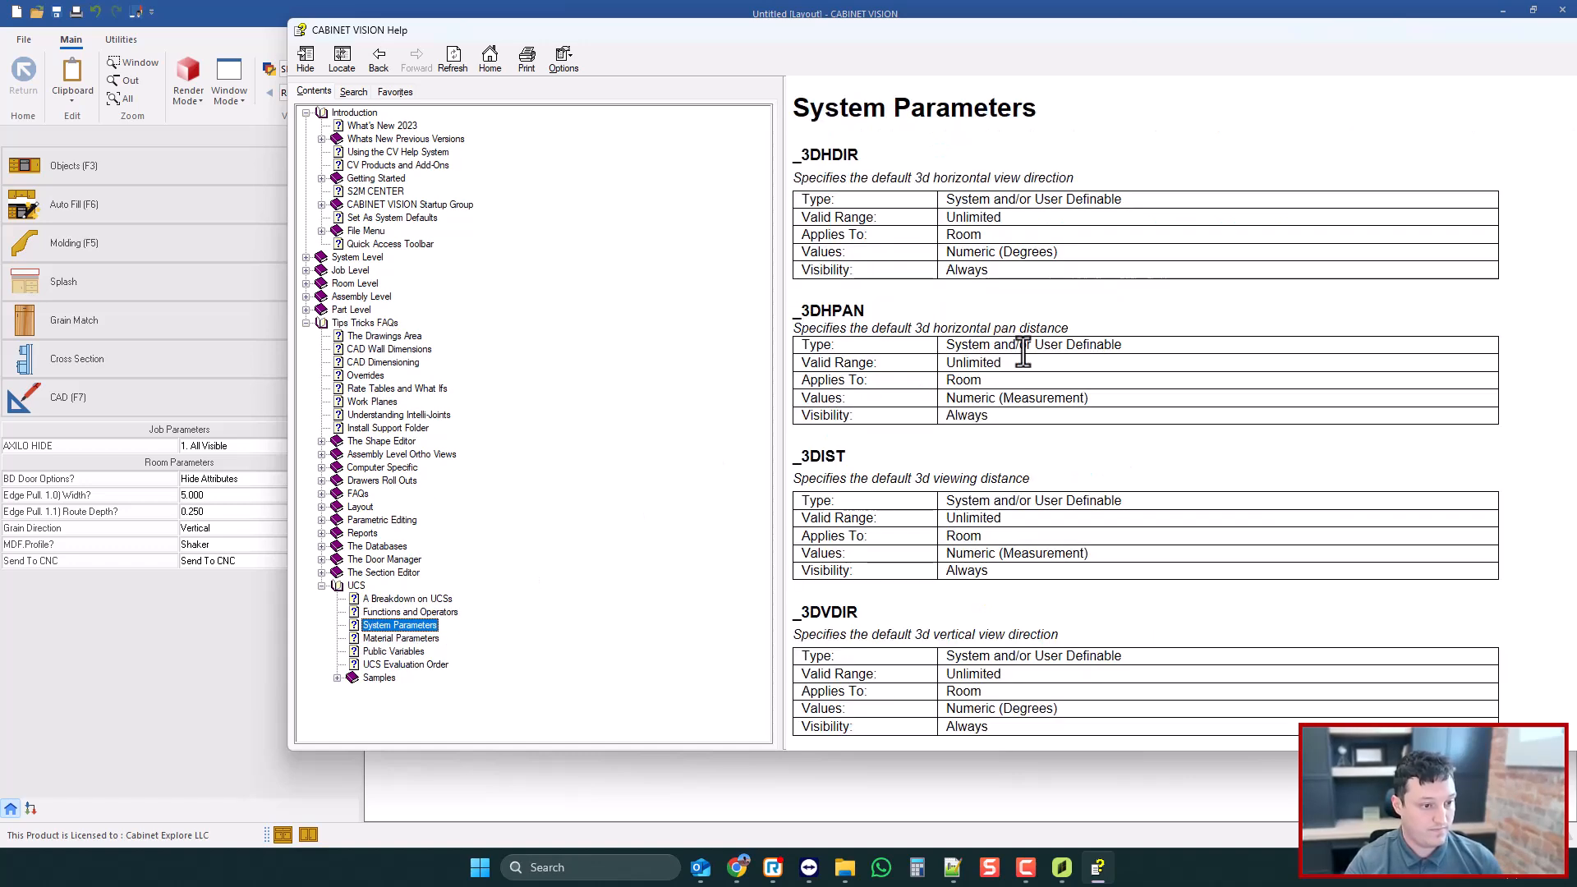
- Find _noCnc in the System Parameters topic, read which values it accepts and close the help
{"action": "left_click", "coordinate": [1023, 352]}
{"action": "key", "text": "ctrl+f"}
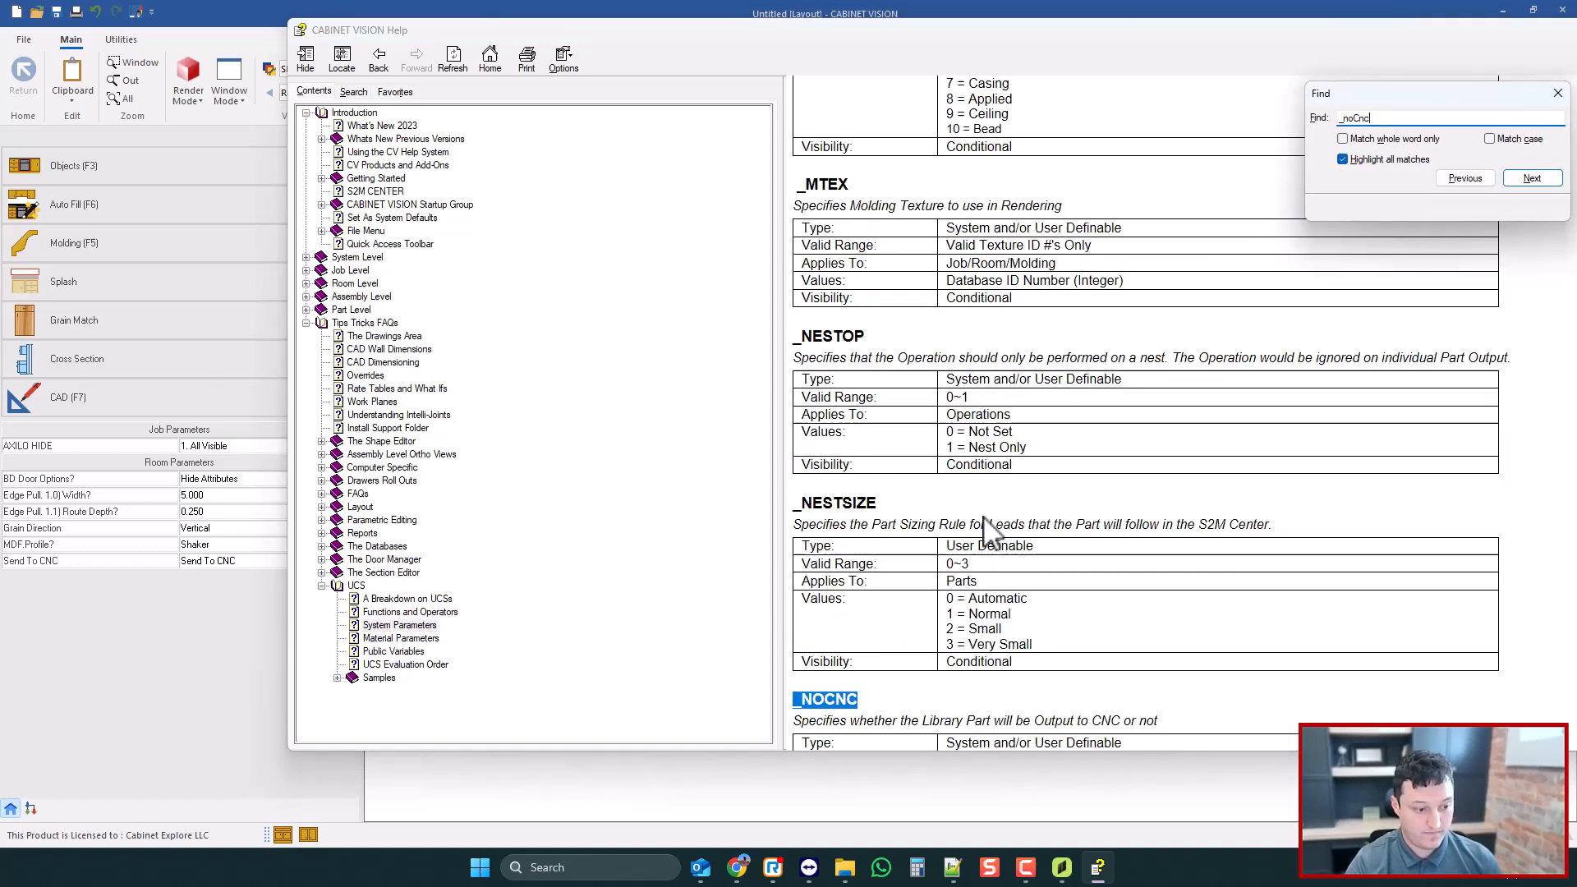
{"action": "scroll", "coordinate": [983, 520], "scroll_direction": "down", "scroll_amount": 2}
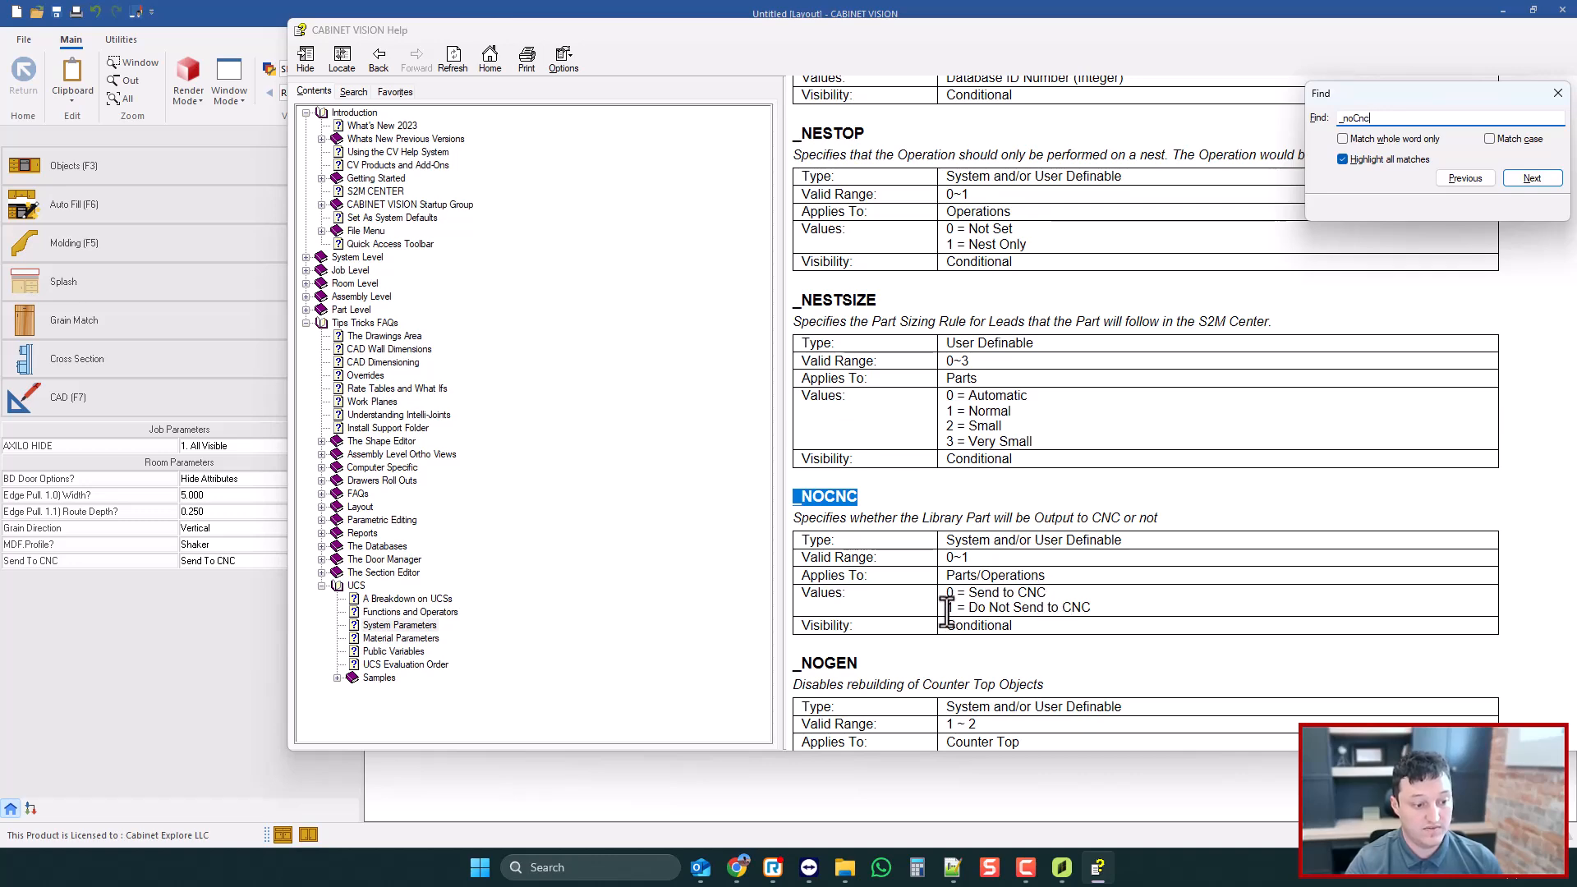
{"action": "left_click", "coordinate": [1558, 93]}
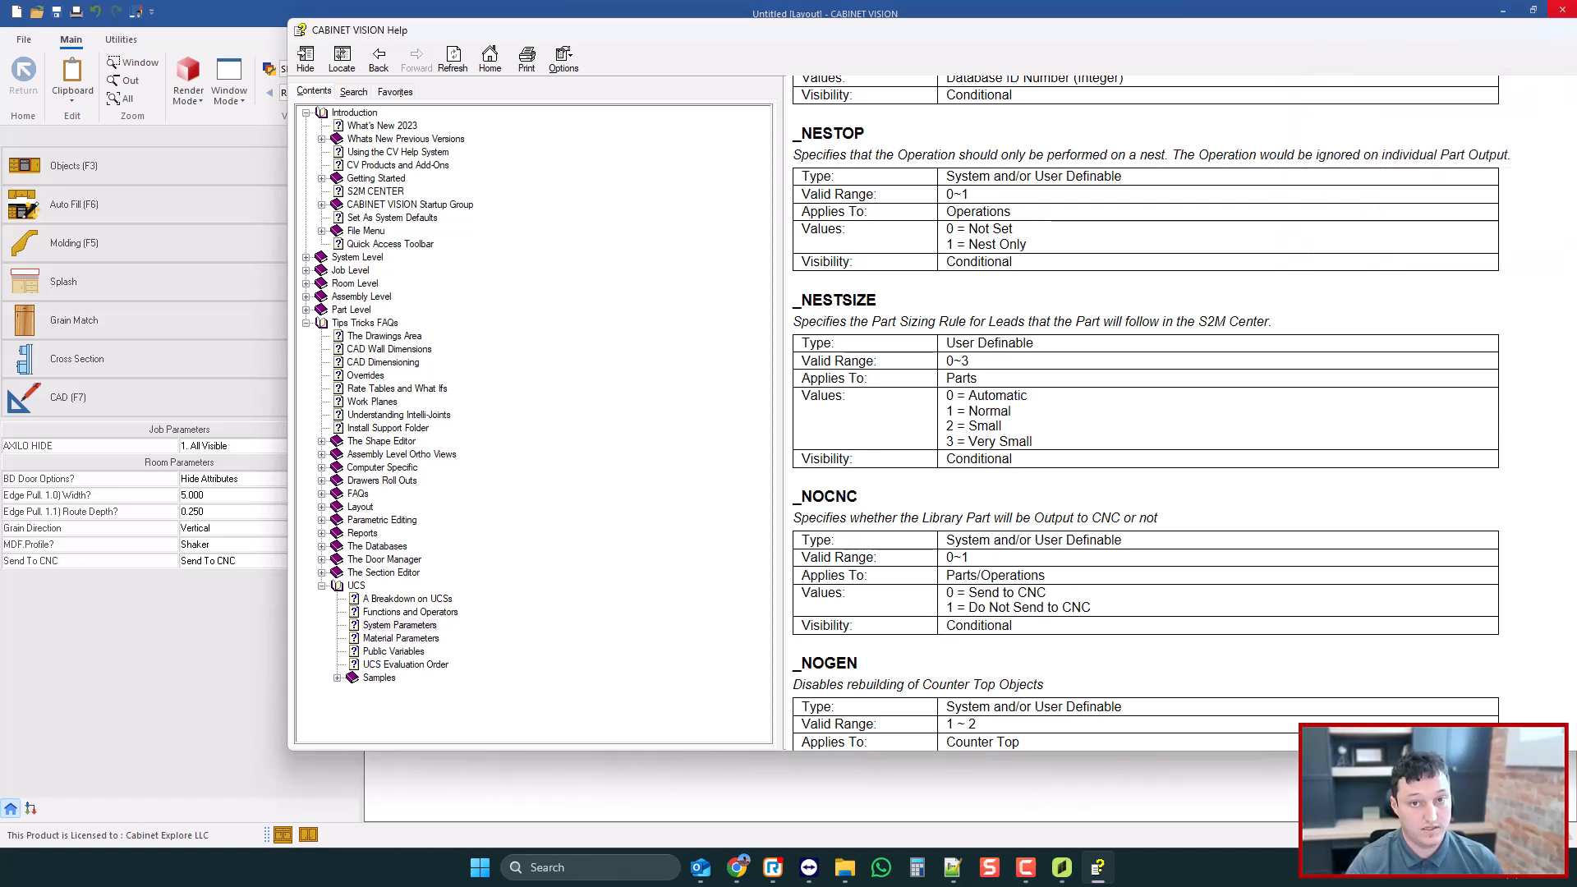
{"action": "left_click", "coordinate": [1570, 29]}
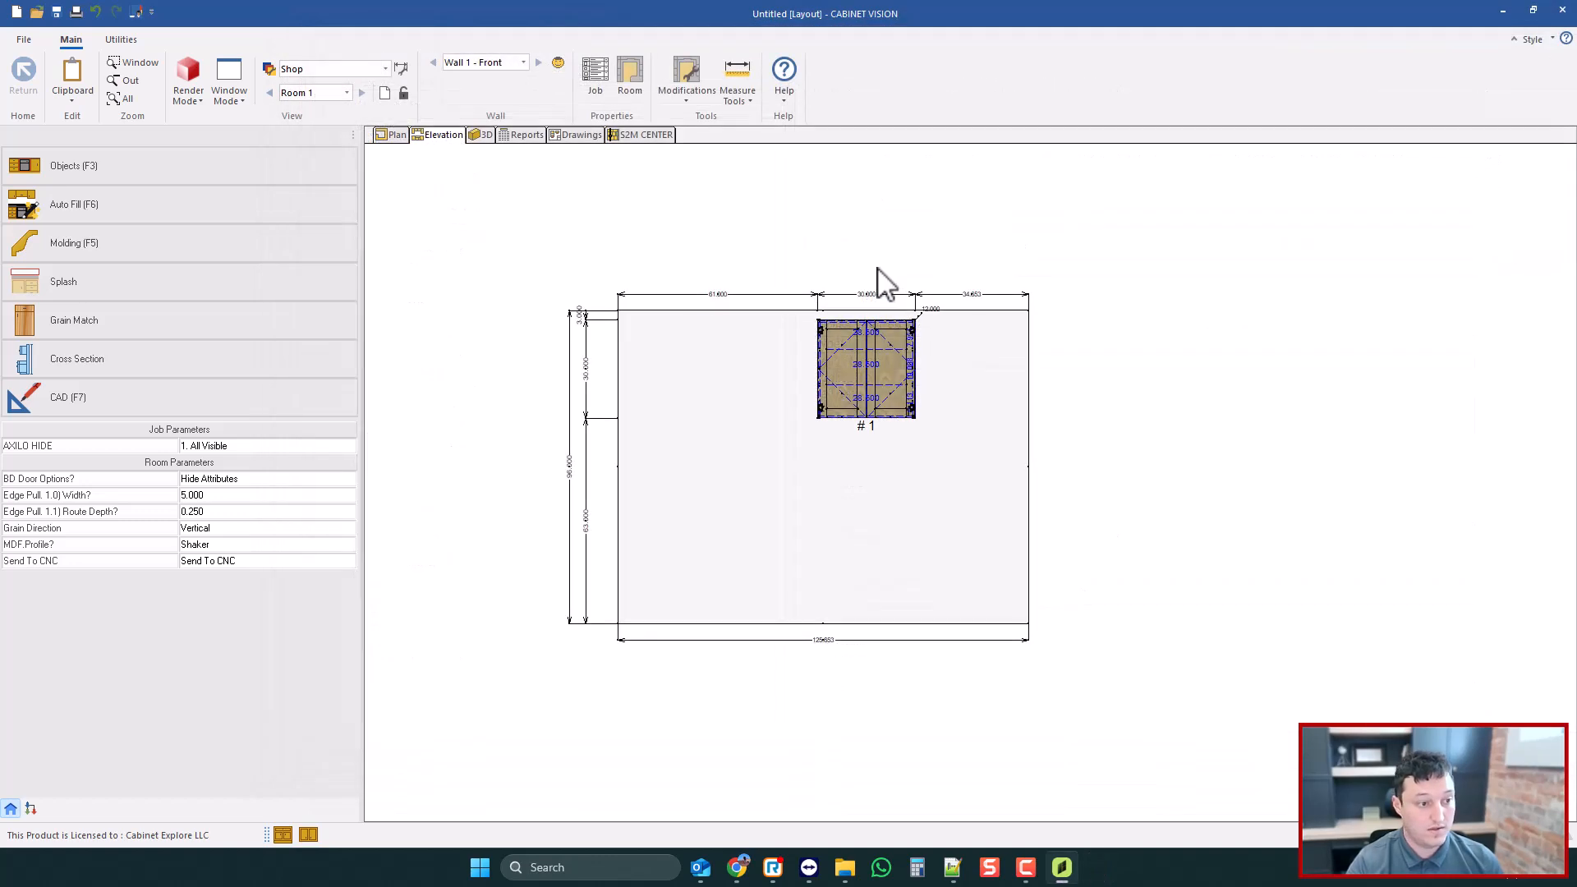
- Reopen the CNC 2 standard's code and assign 1 to _NOCNC in the do not send to CNC block
{"action": "left_click", "coordinate": [124, 41]}
{"action": "left_click", "coordinate": [71, 82]}
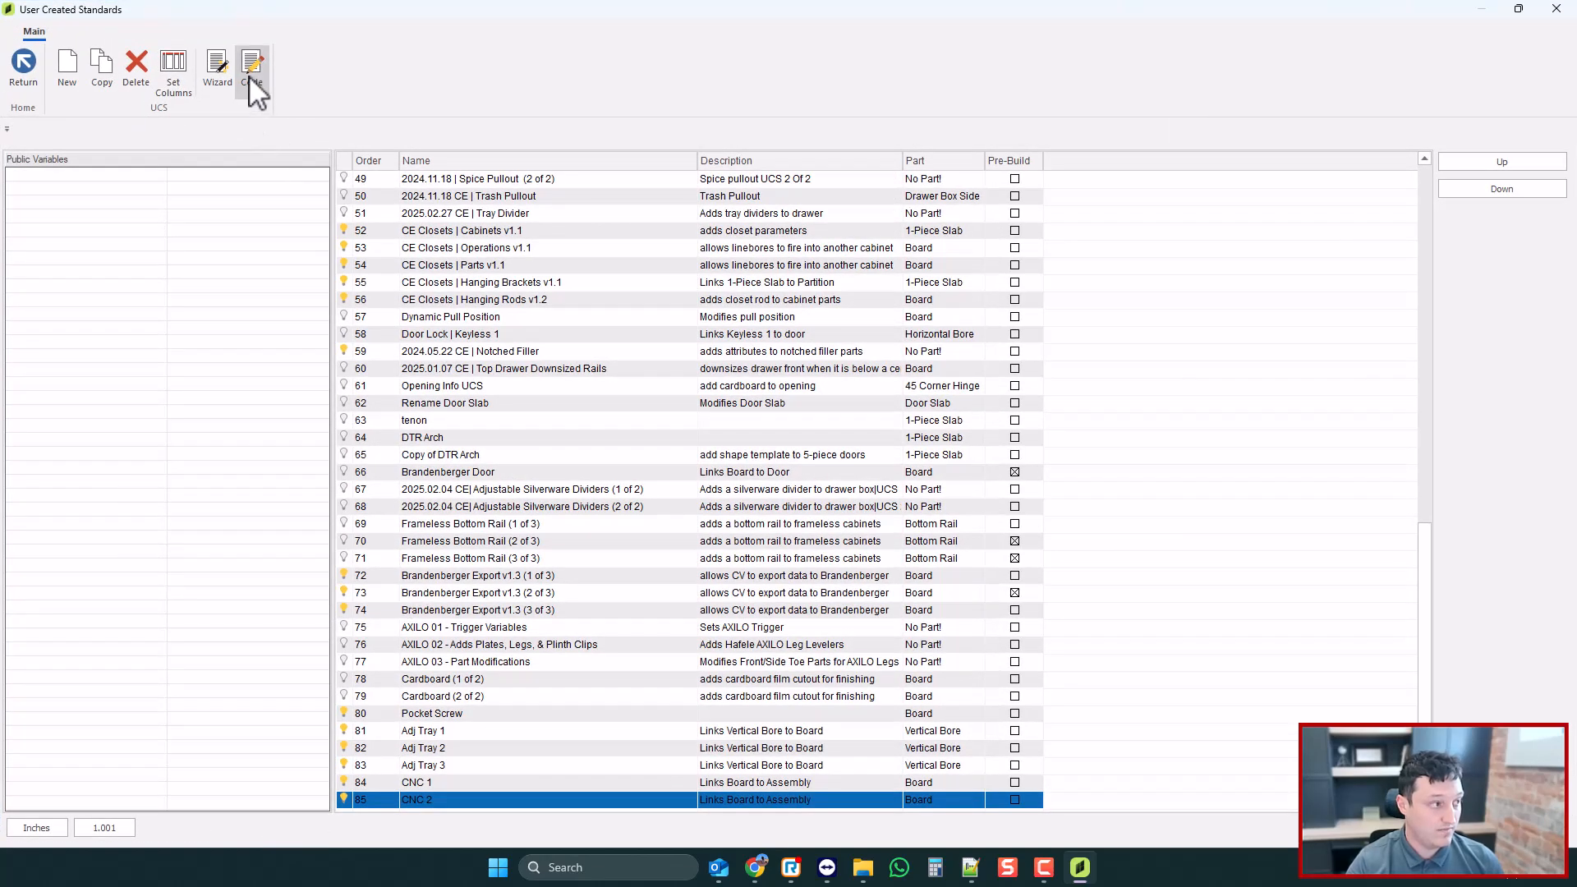
{"action": "left_click", "coordinate": [250, 75]}
{"action": "scroll", "coordinate": [287, 452], "scroll_direction": "down", "scroll_amount": 4}
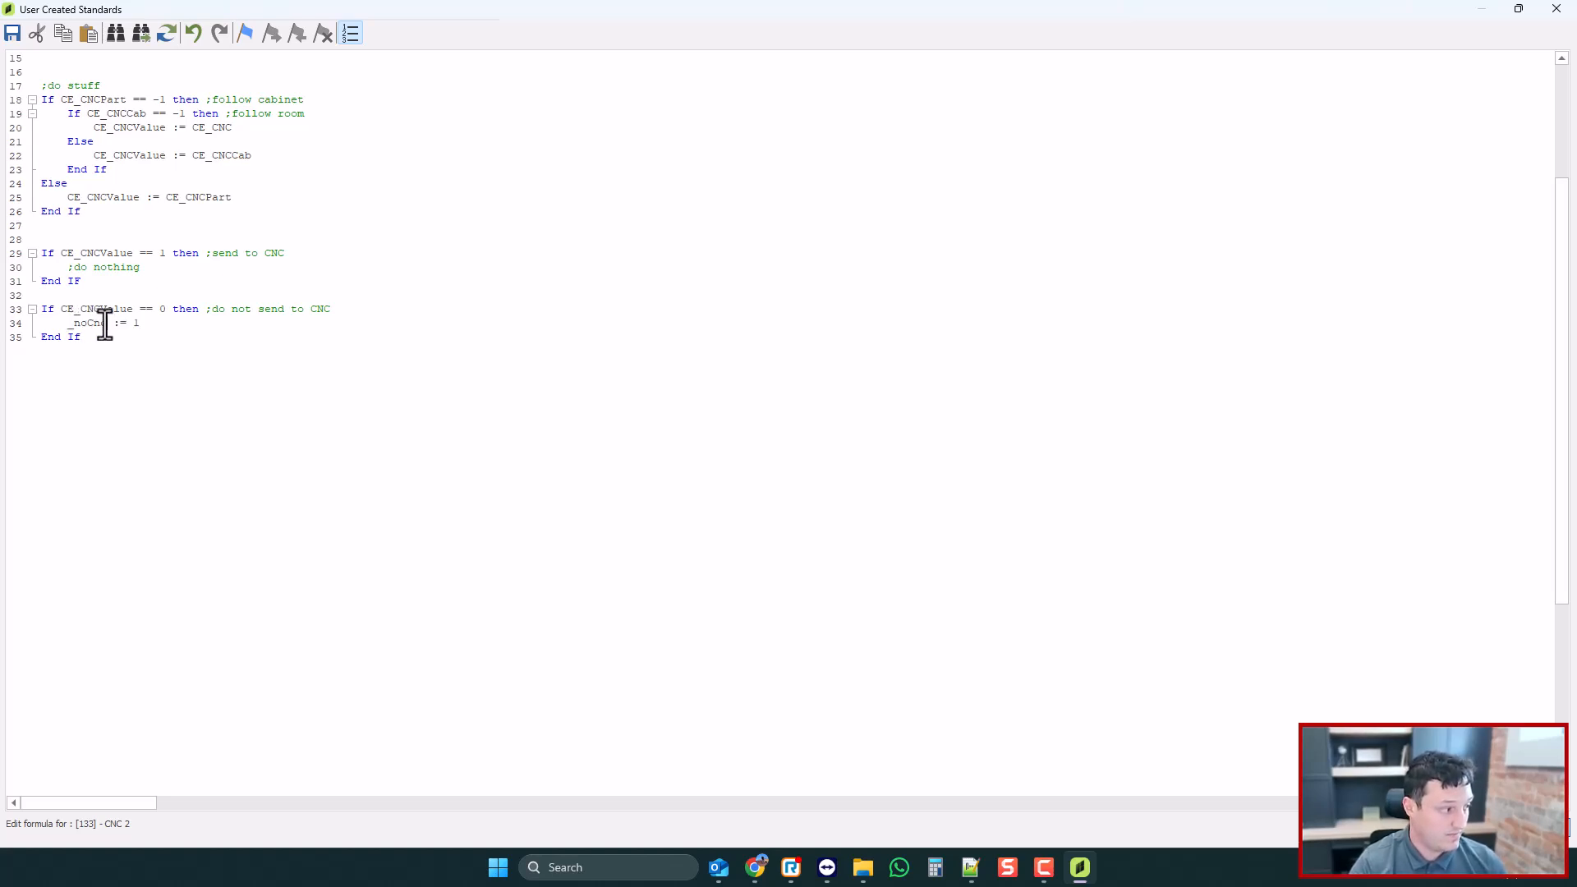
{"action": "left_click_drag", "start_coordinate": [104, 325], "coordinate": [78, 323]}
{"action": "type", "text": "N"}
{"action": "scroll", "coordinate": [74, 325], "scroll_direction": "up", "scroll_amount": 5}
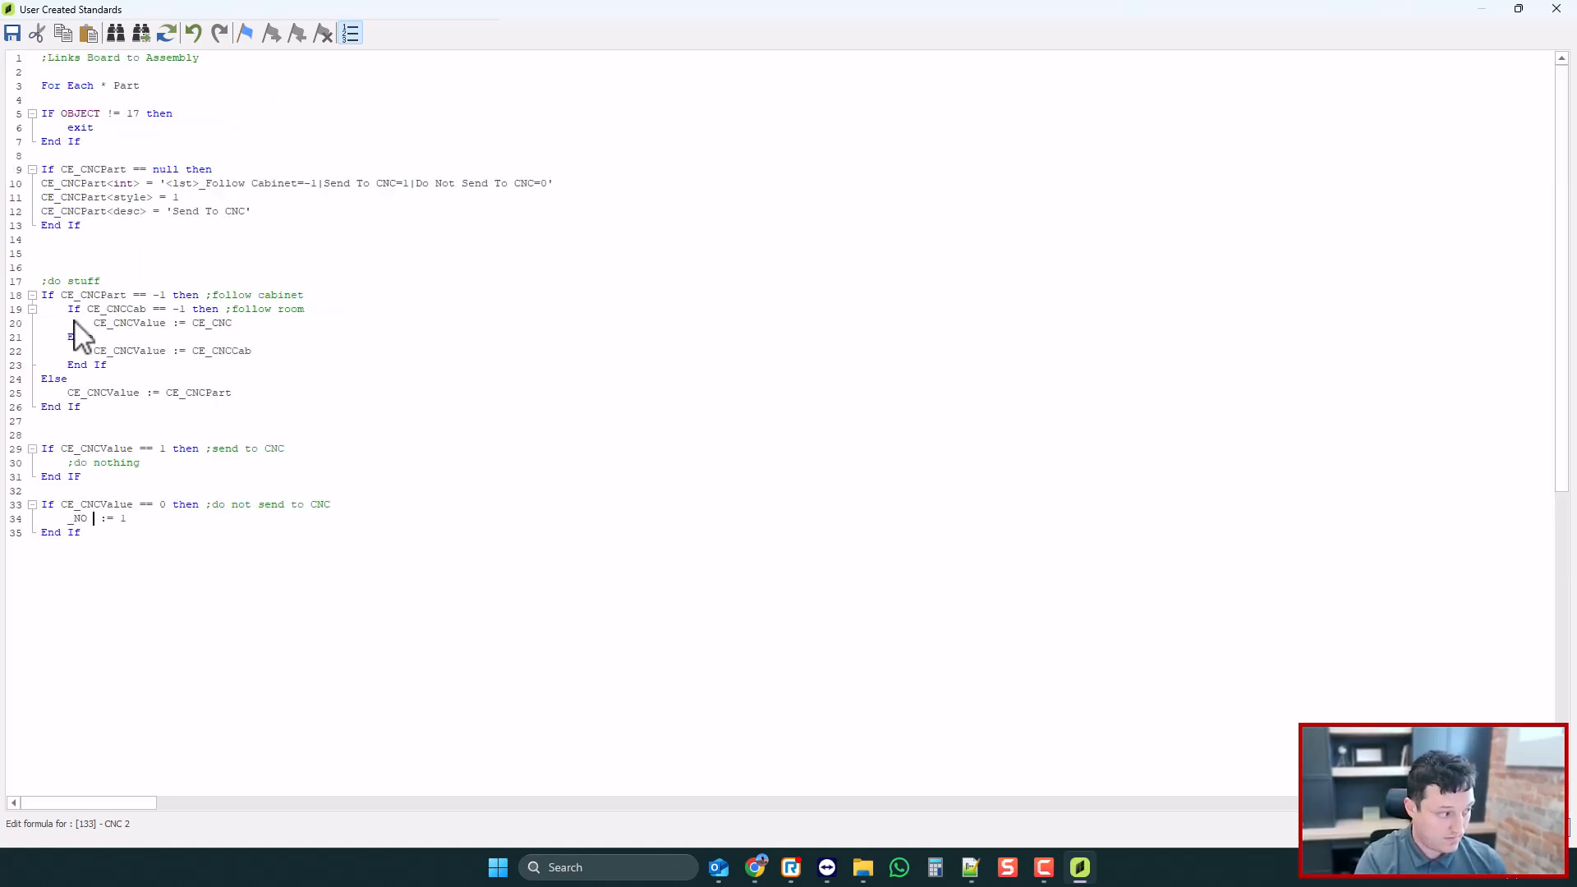
- Add the lines EDX = -DX and EDY = -DY below the _NOCNC assignment
{"action": "left_click", "coordinate": [155, 520]}
{"action": "key", "text": "Return"}
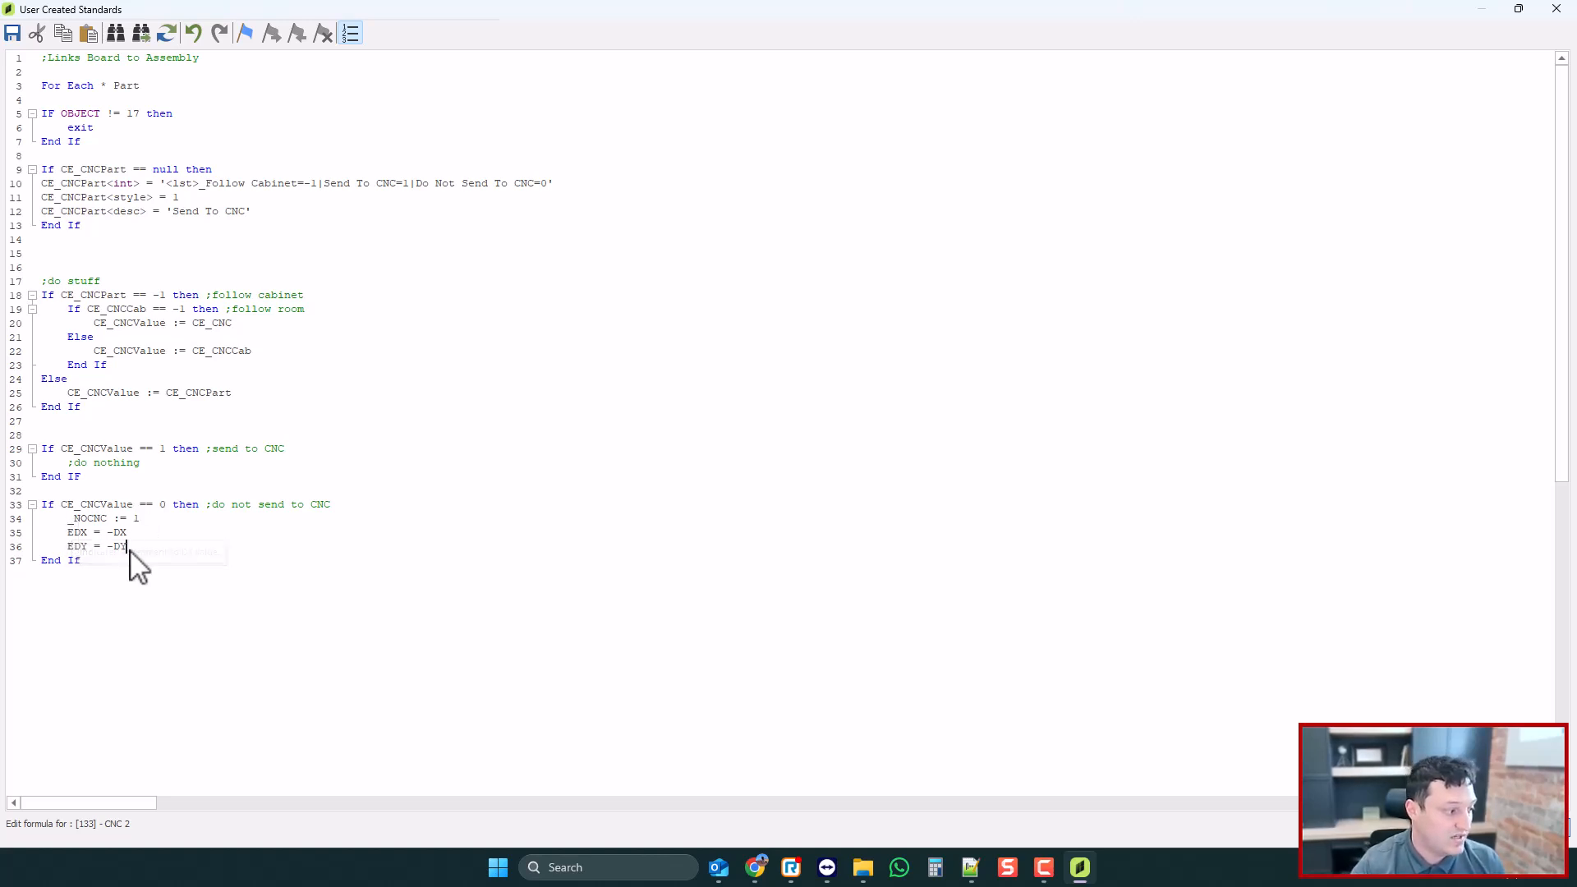
{"action": "left_click_drag", "start_coordinate": [127, 546], "coordinate": [71, 534]}
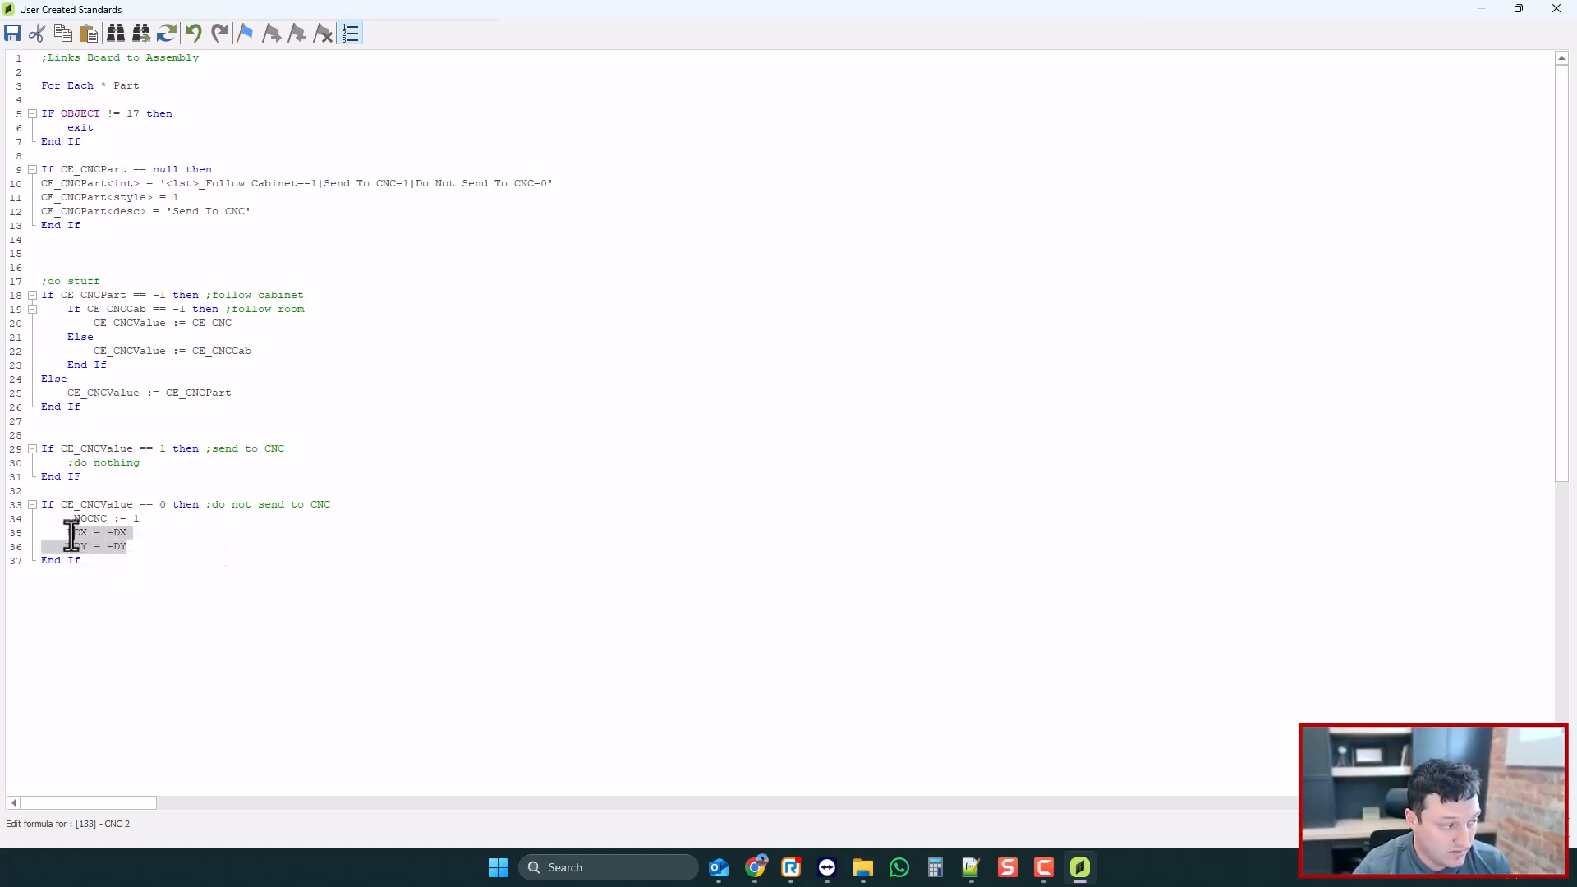
{"action": "left_click", "coordinate": [143, 546]}
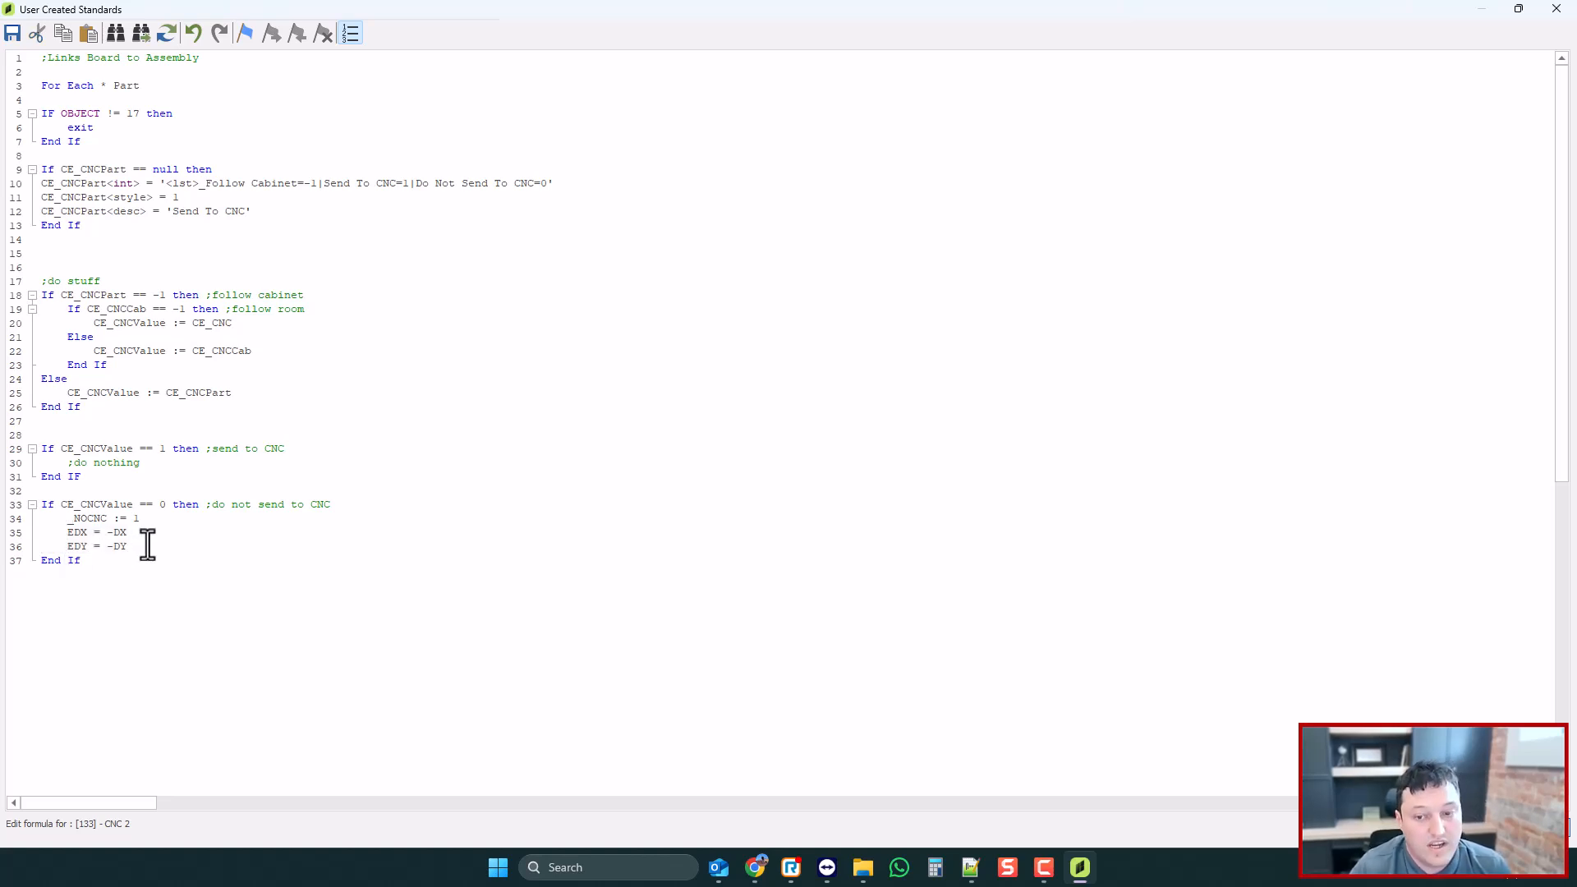
{"action": "left_click_drag", "start_coordinate": [134, 548], "coordinate": [66, 534]}
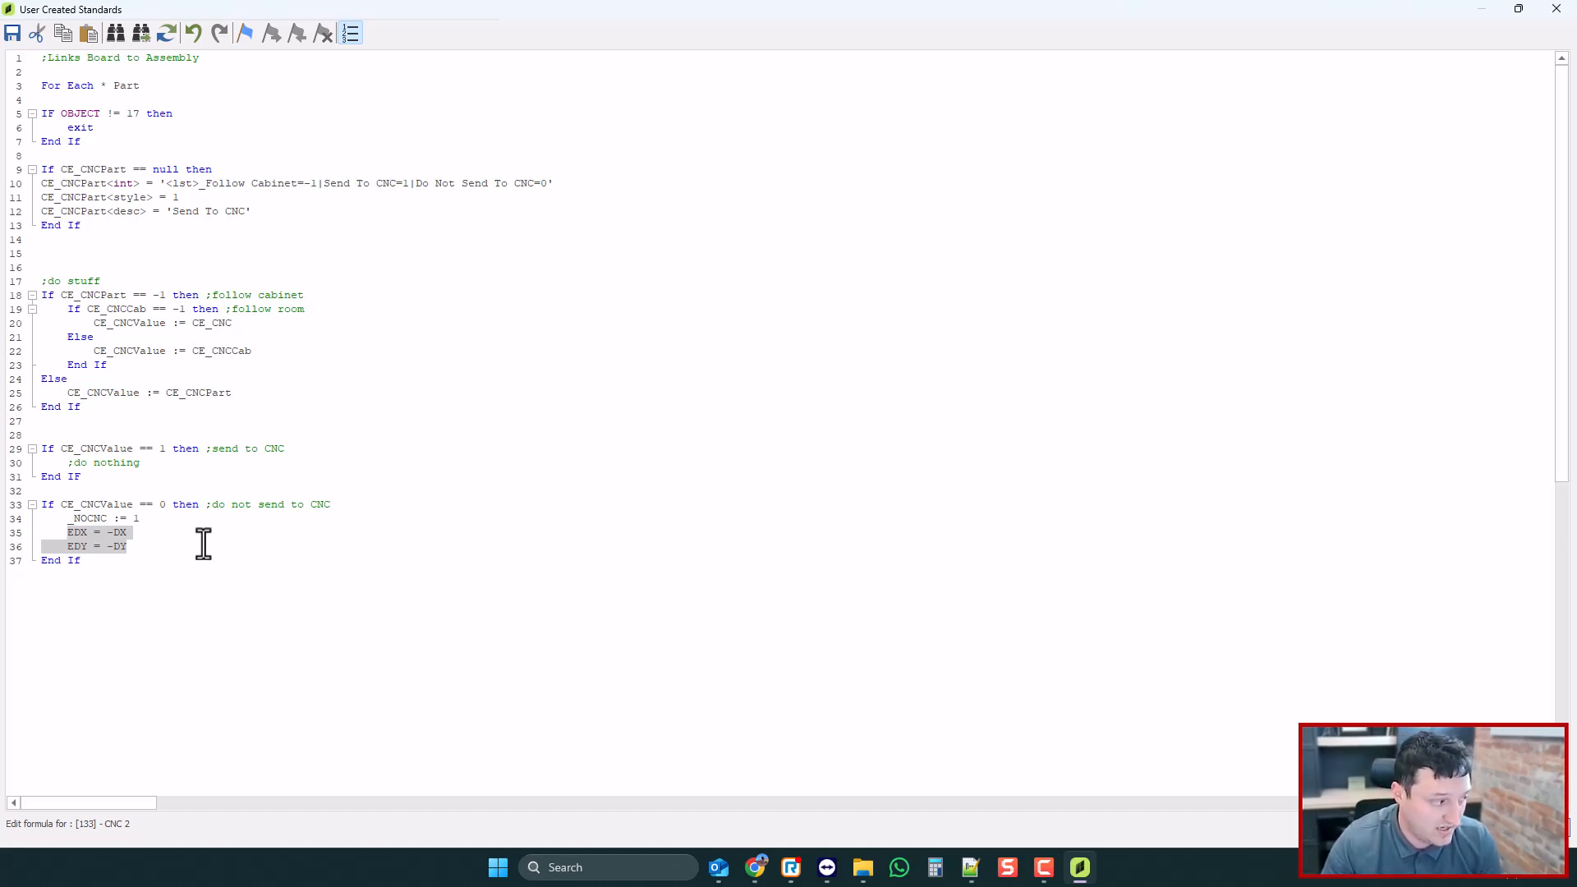
{"action": "left_click", "coordinate": [132, 548]}
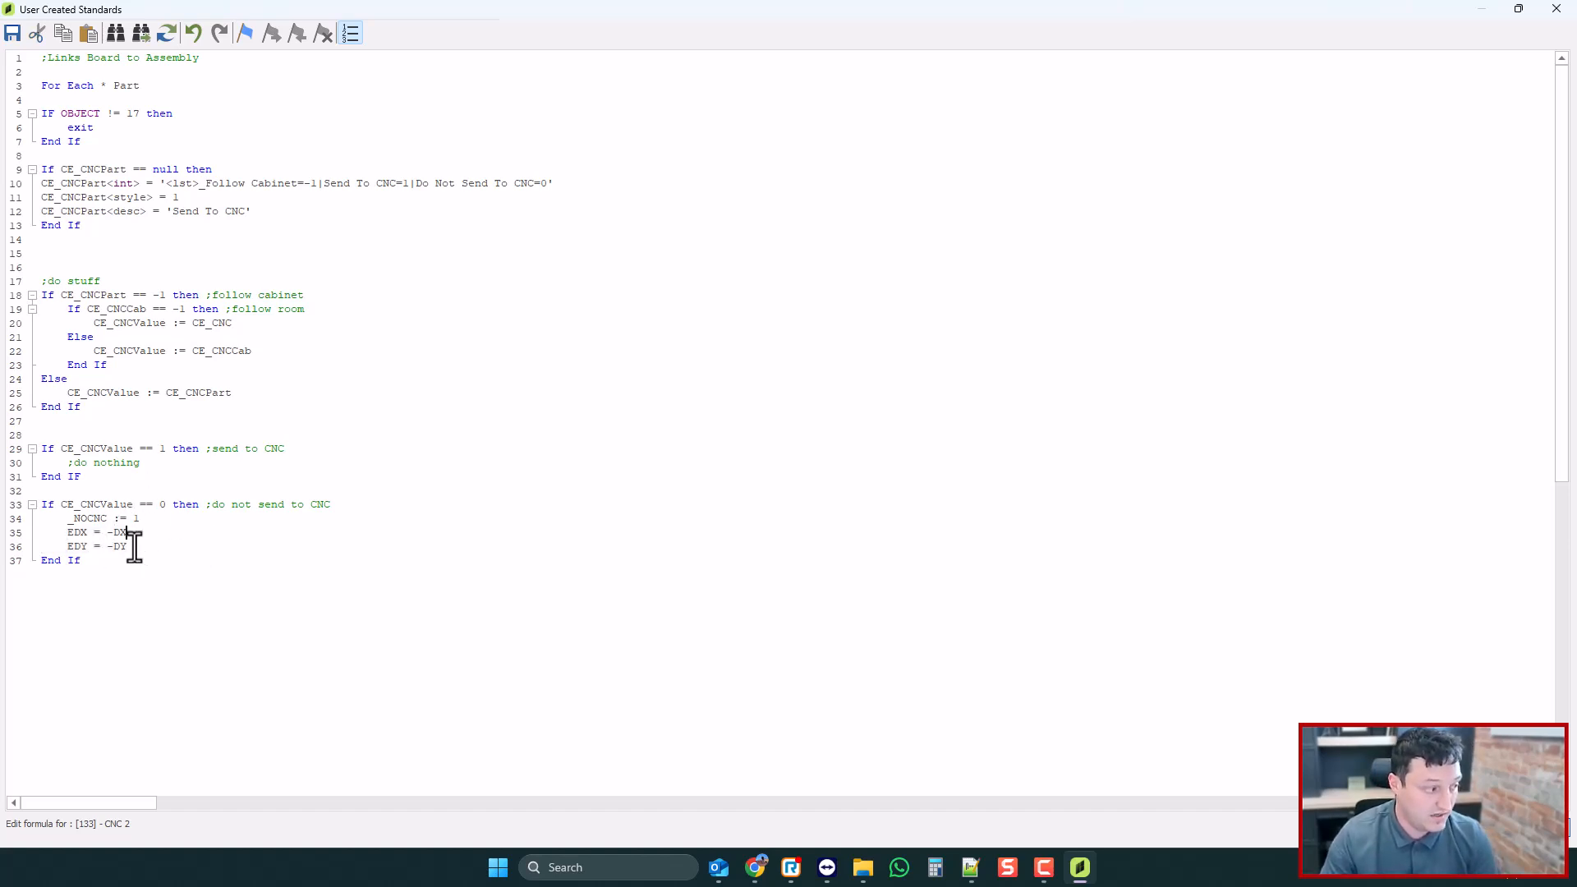
{"action": "left_click_drag", "start_coordinate": [129, 549], "coordinate": [58, 538]}
- Insert a blank line between the _NOCNC and EDX assignments, then close the code and the user created standards
{"action": "left_click", "coordinate": [151, 519]}
{"action": "key", "text": "Return"}
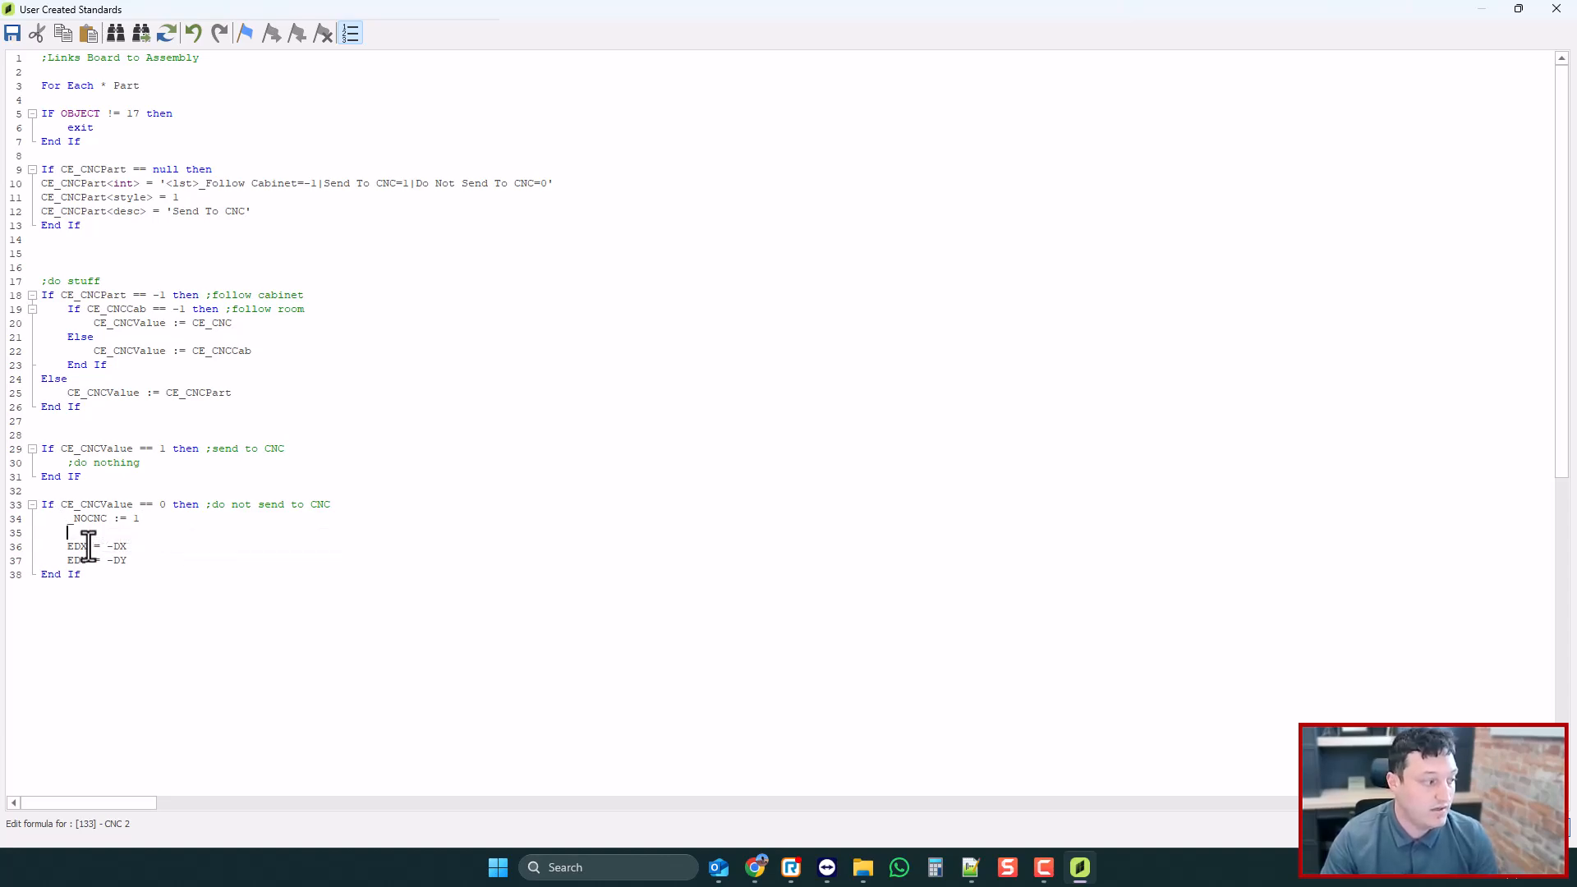
{"action": "left_click", "coordinate": [1556, 9]}
{"action": "left_click", "coordinate": [1561, 10]}
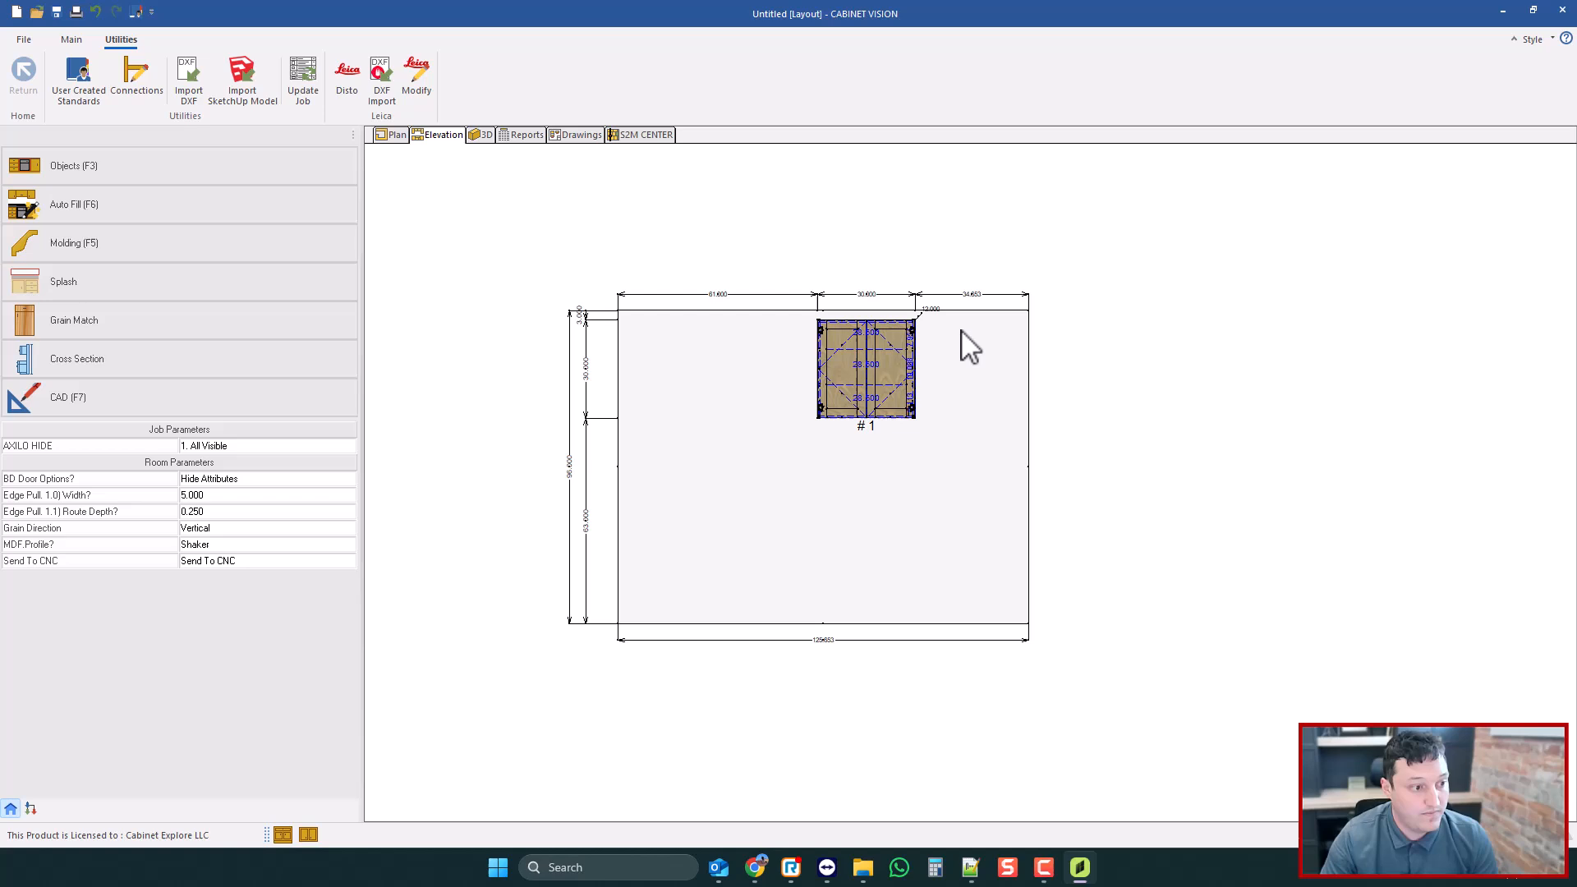
- Copy the upper cabinet and place the copy on the same wall about 18 inches from its left end
{"action": "left_click", "coordinate": [855, 363]}
{"action": "right_click", "coordinate": [846, 365]}
{"action": "left_click", "coordinate": [841, 369]}
{"action": "left_click", "coordinate": [726, 370]}
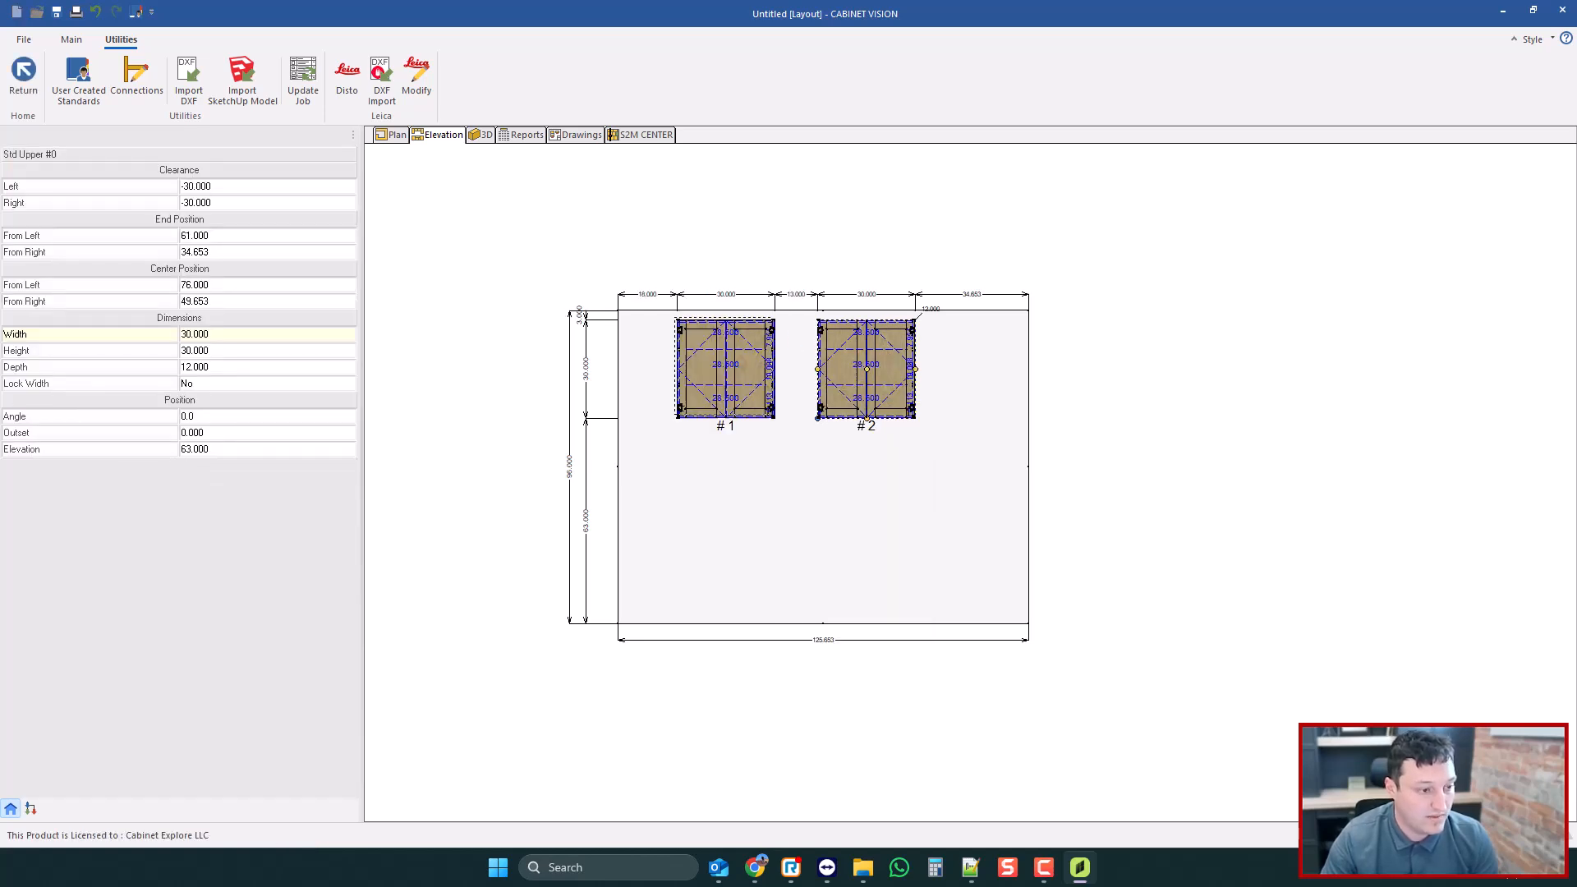
{"action": "left_click", "coordinate": [1286, 357]}
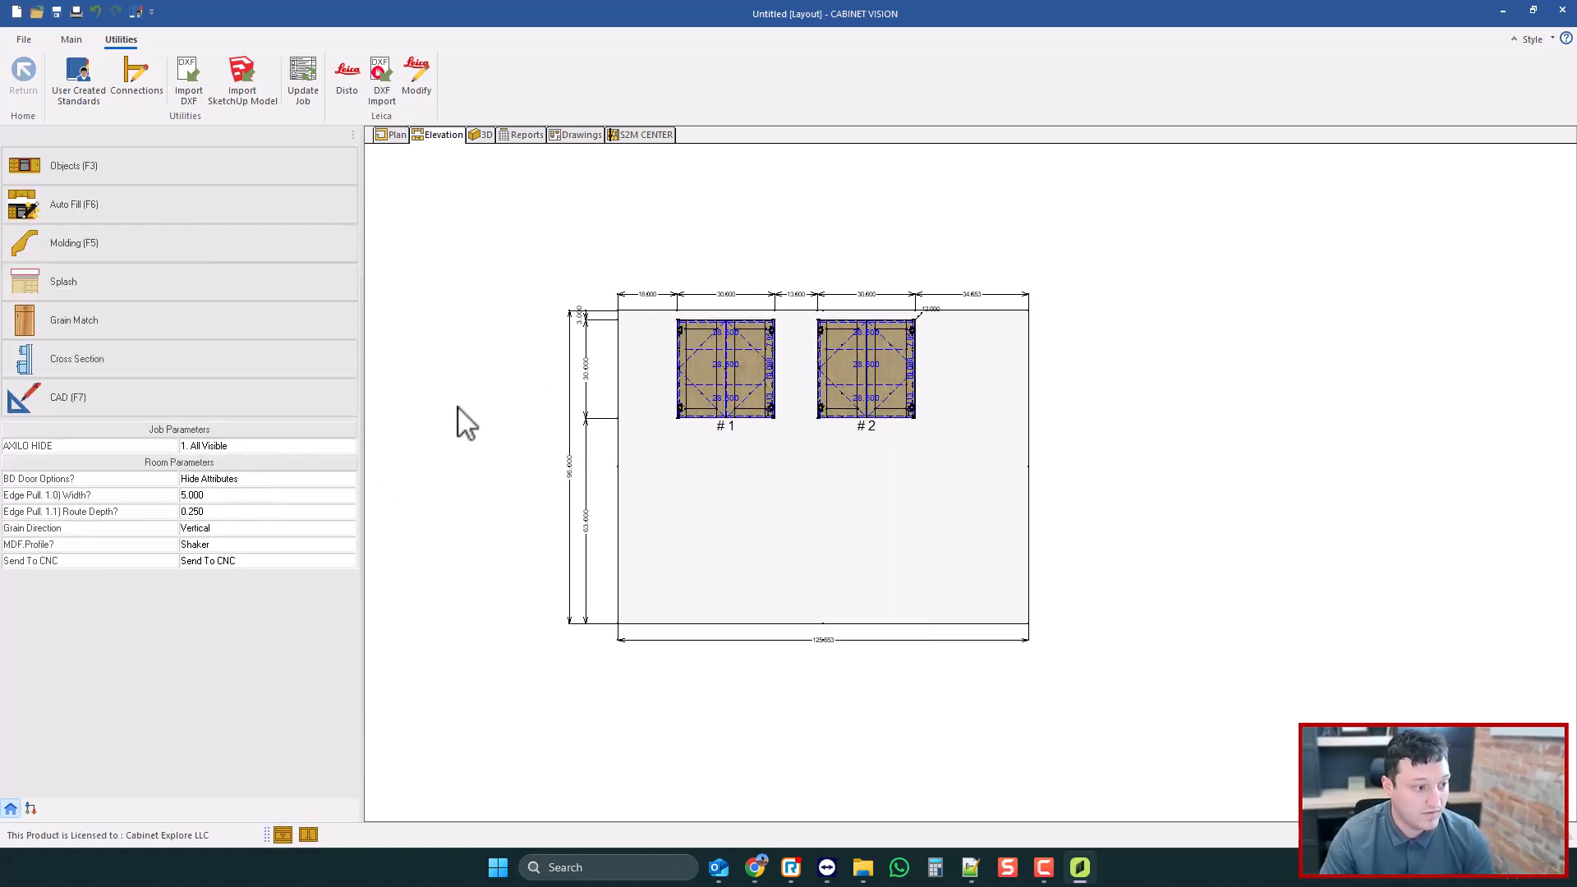
- Check the choices of the room's Send To CNC parameter
{"action": "left_click", "coordinate": [257, 564]}
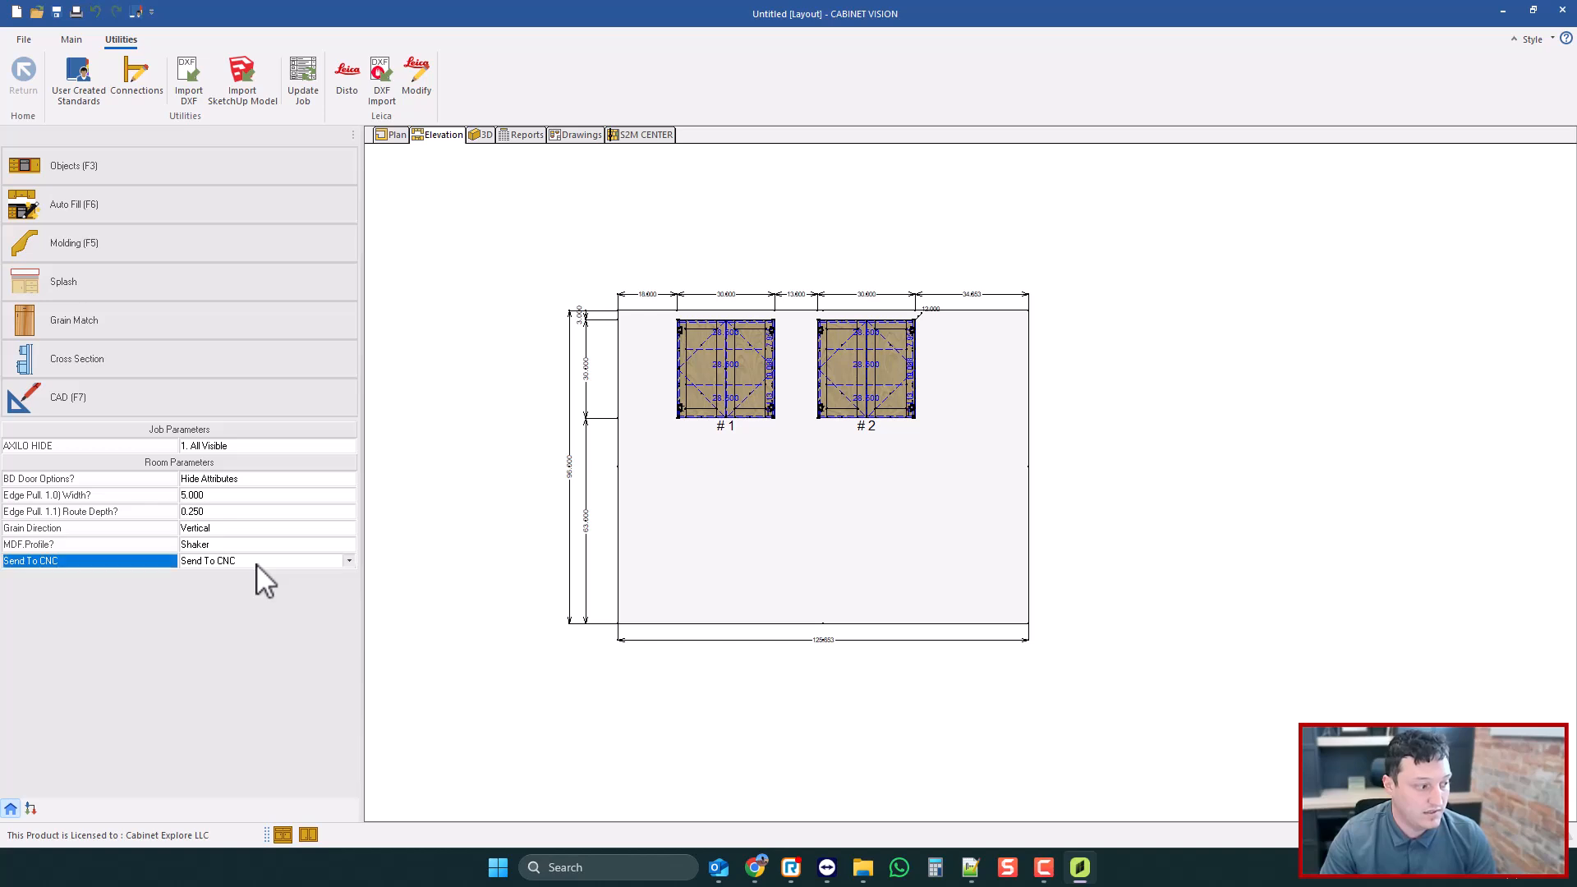
{"action": "left_click", "coordinate": [256, 564]}
{"action": "left_click", "coordinate": [420, 474]}
{"action": "left_click", "coordinate": [423, 464]}
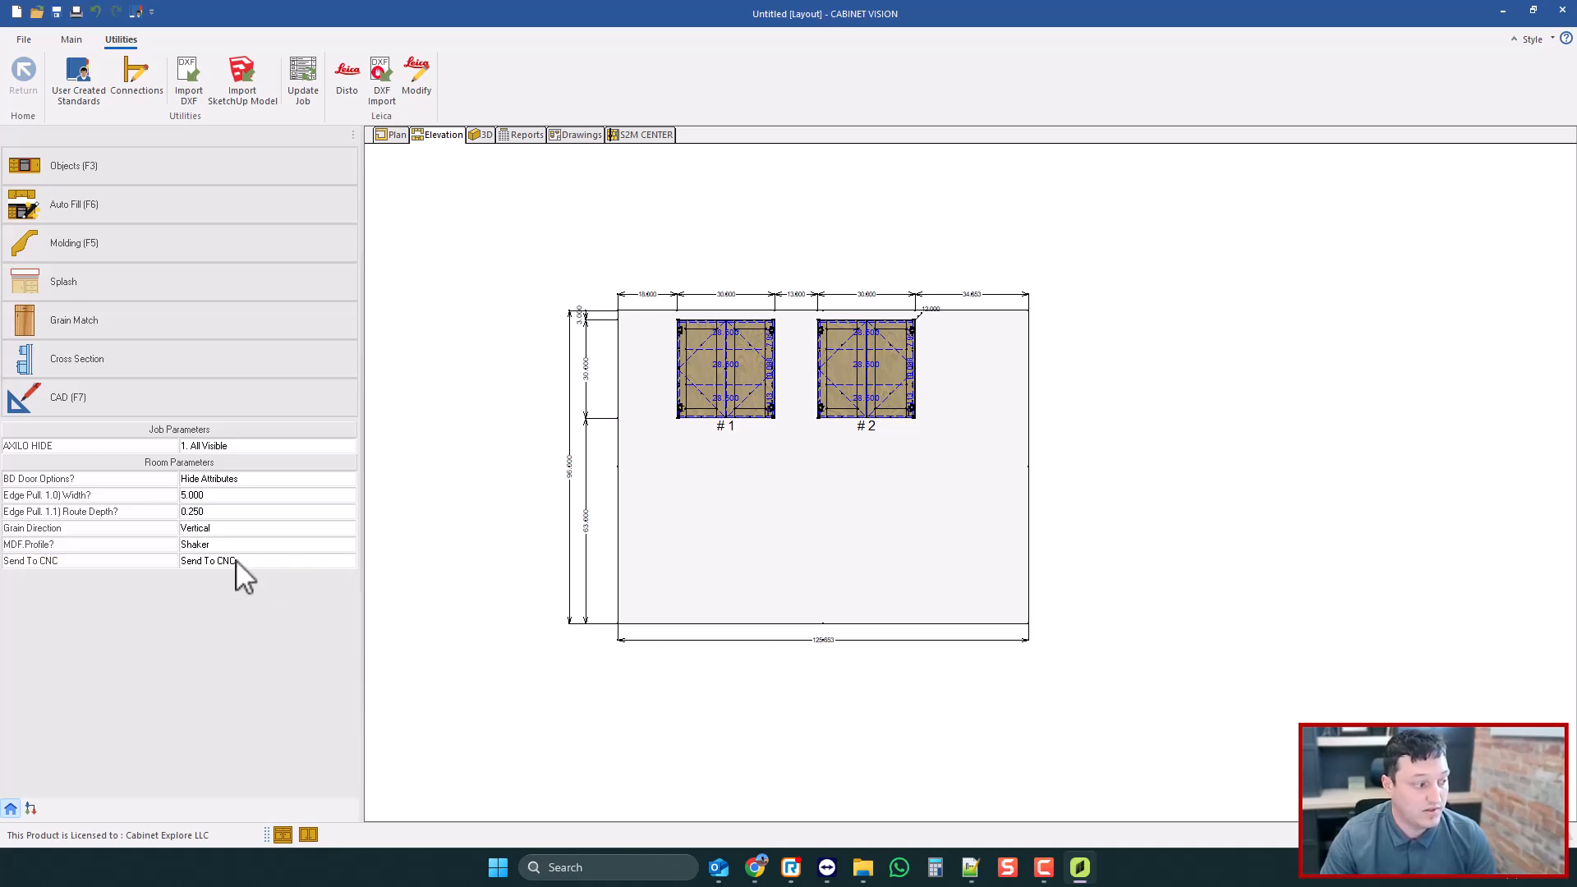
- Set the room's Send To CNC parameter to Do Not Send To CNC and check the part list in S2M Center
{"action": "left_click", "coordinate": [236, 561]}
{"action": "left_click", "coordinate": [234, 576]}
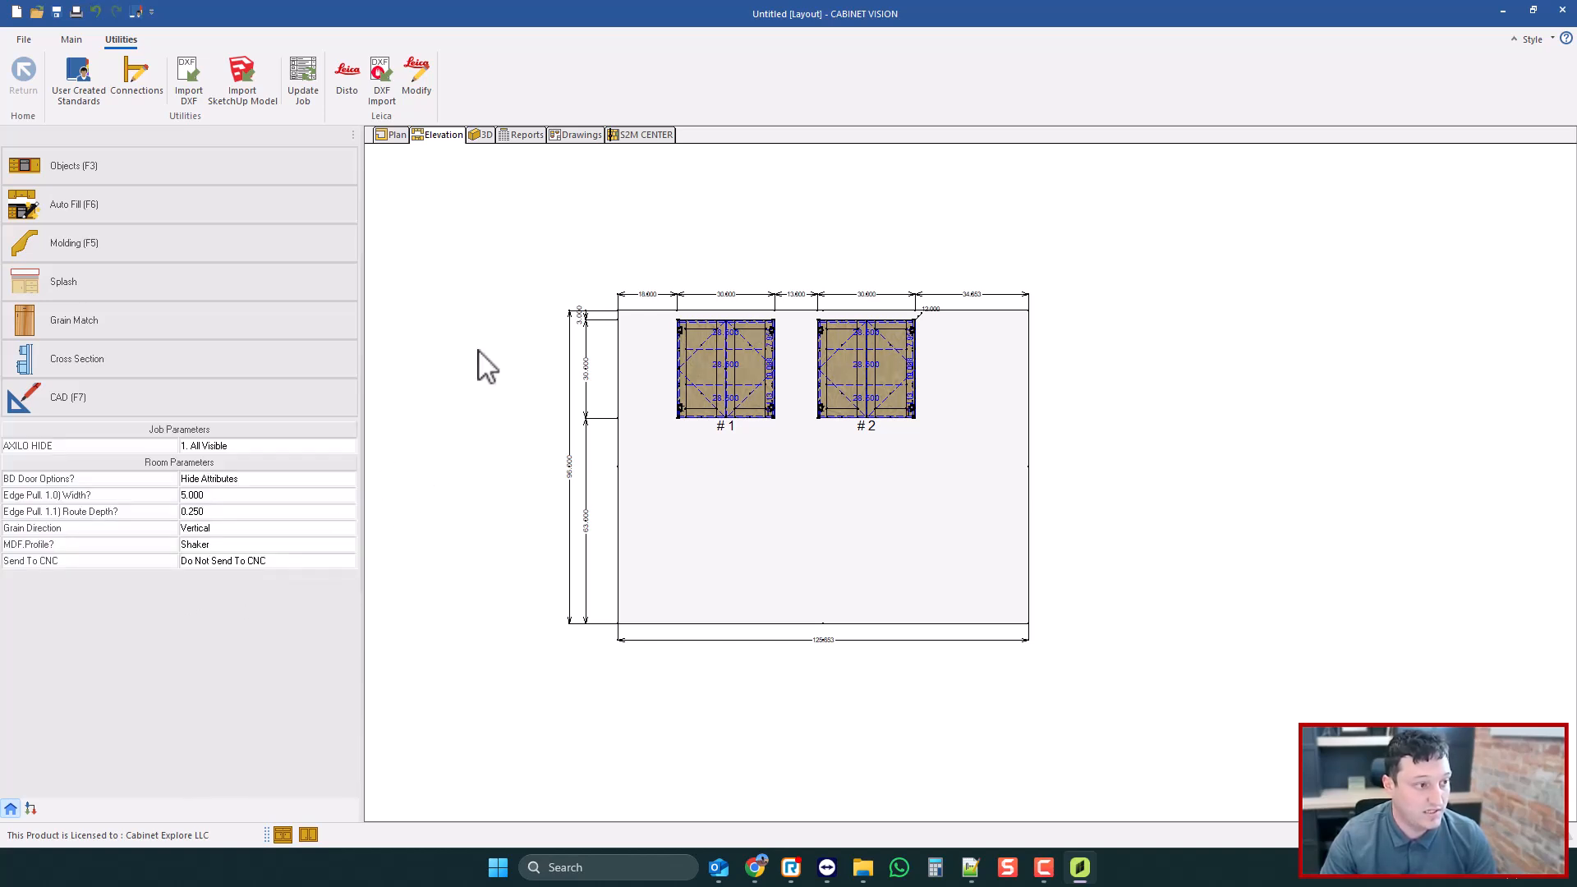
{"action": "left_click", "coordinate": [648, 137]}
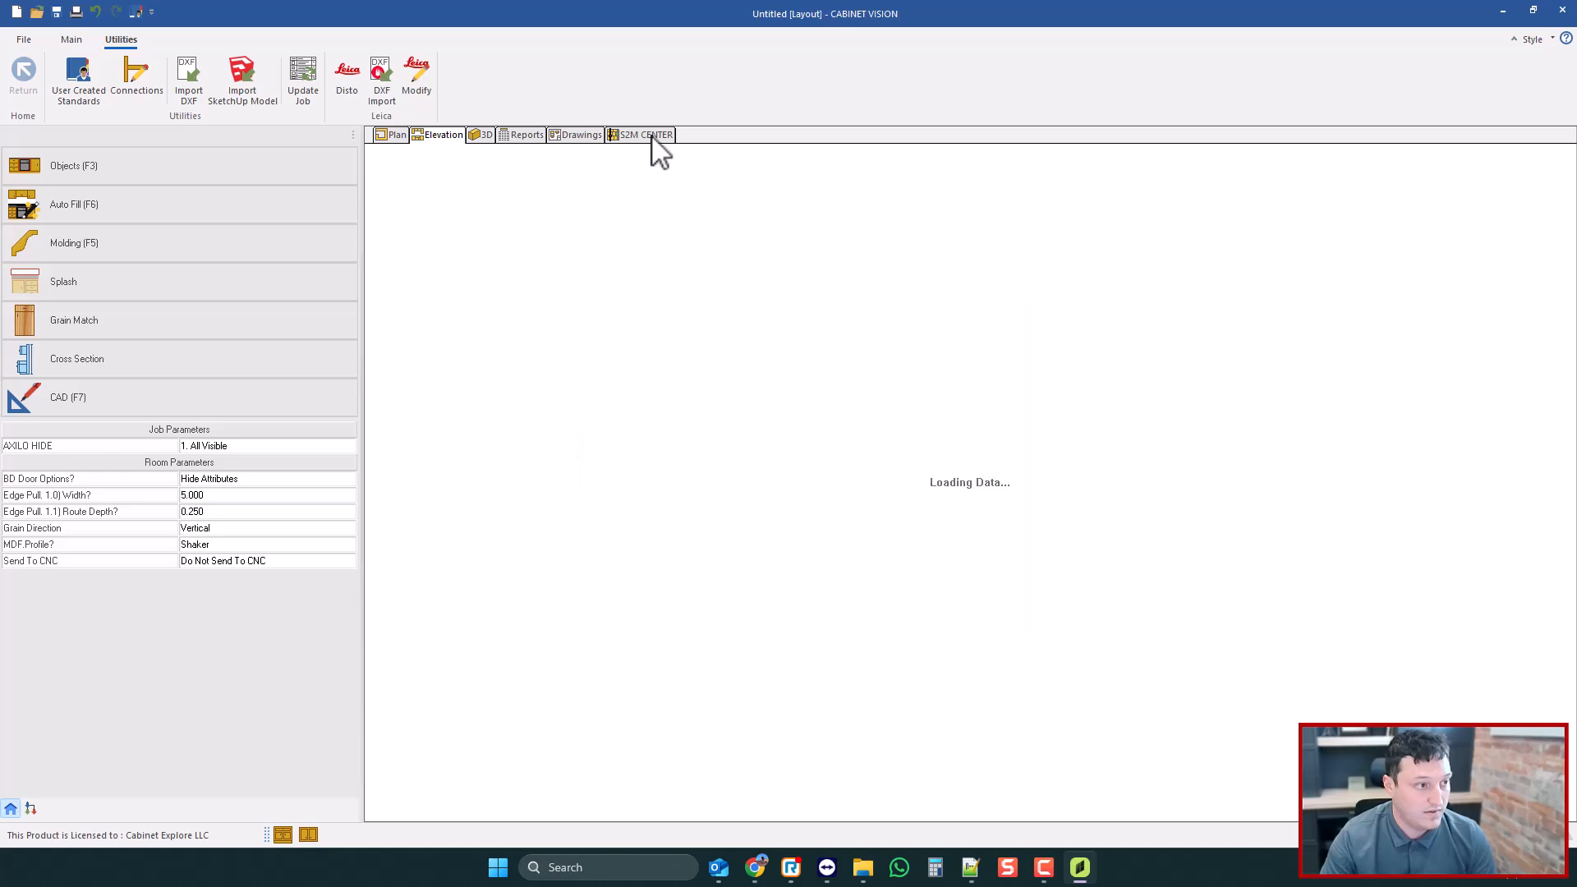
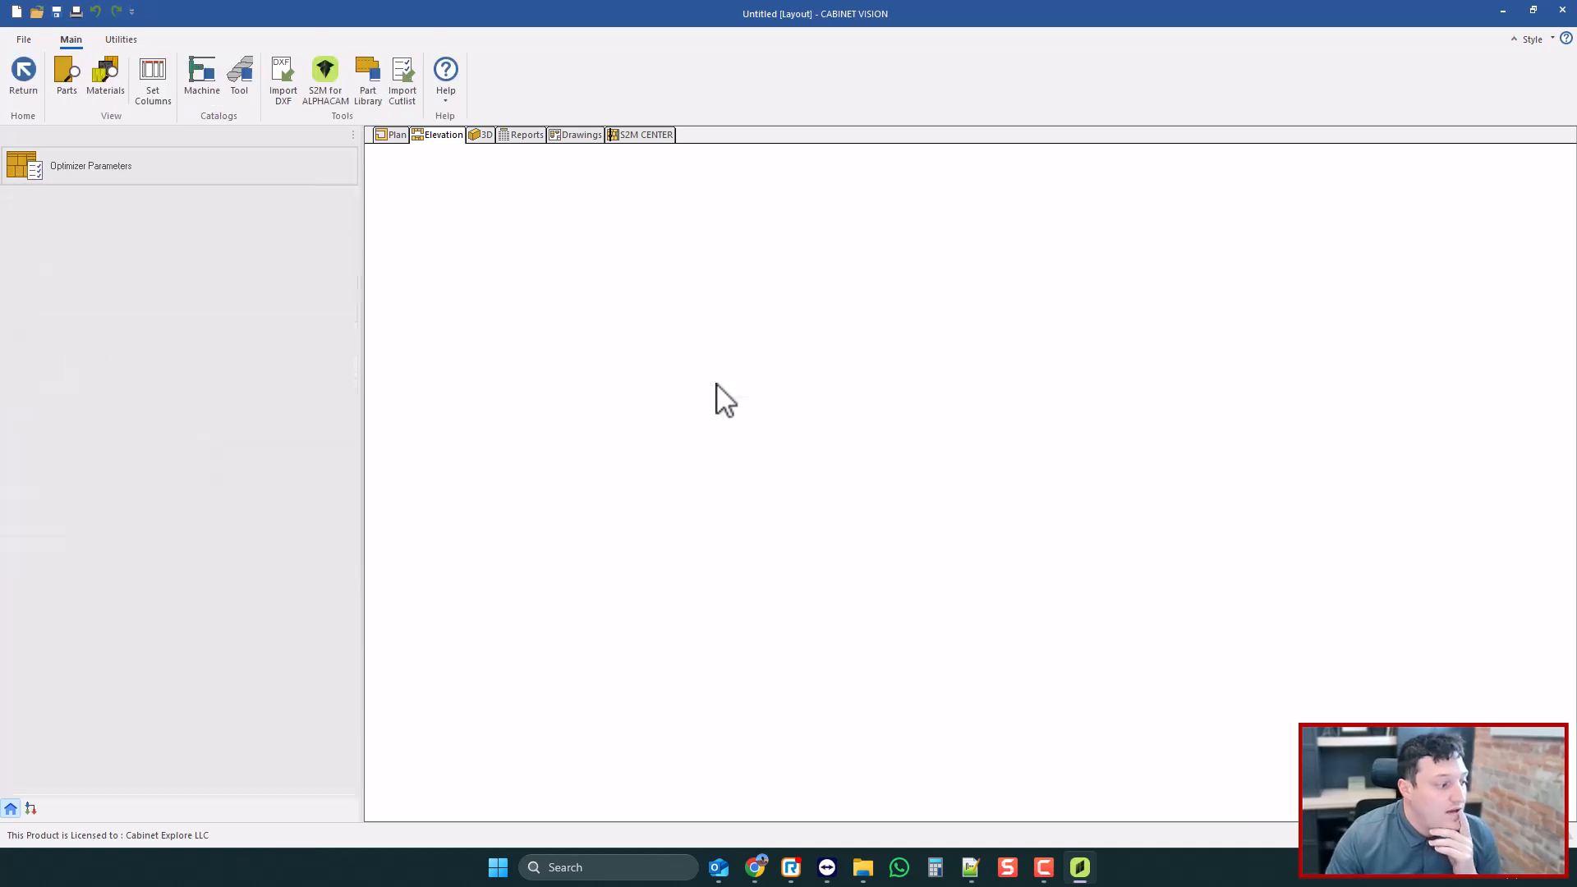
- Set the room's Send To CNC parameter back to Send To CNC and recheck the part list in S2M Center
{"action": "left_click", "coordinate": [440, 136]}
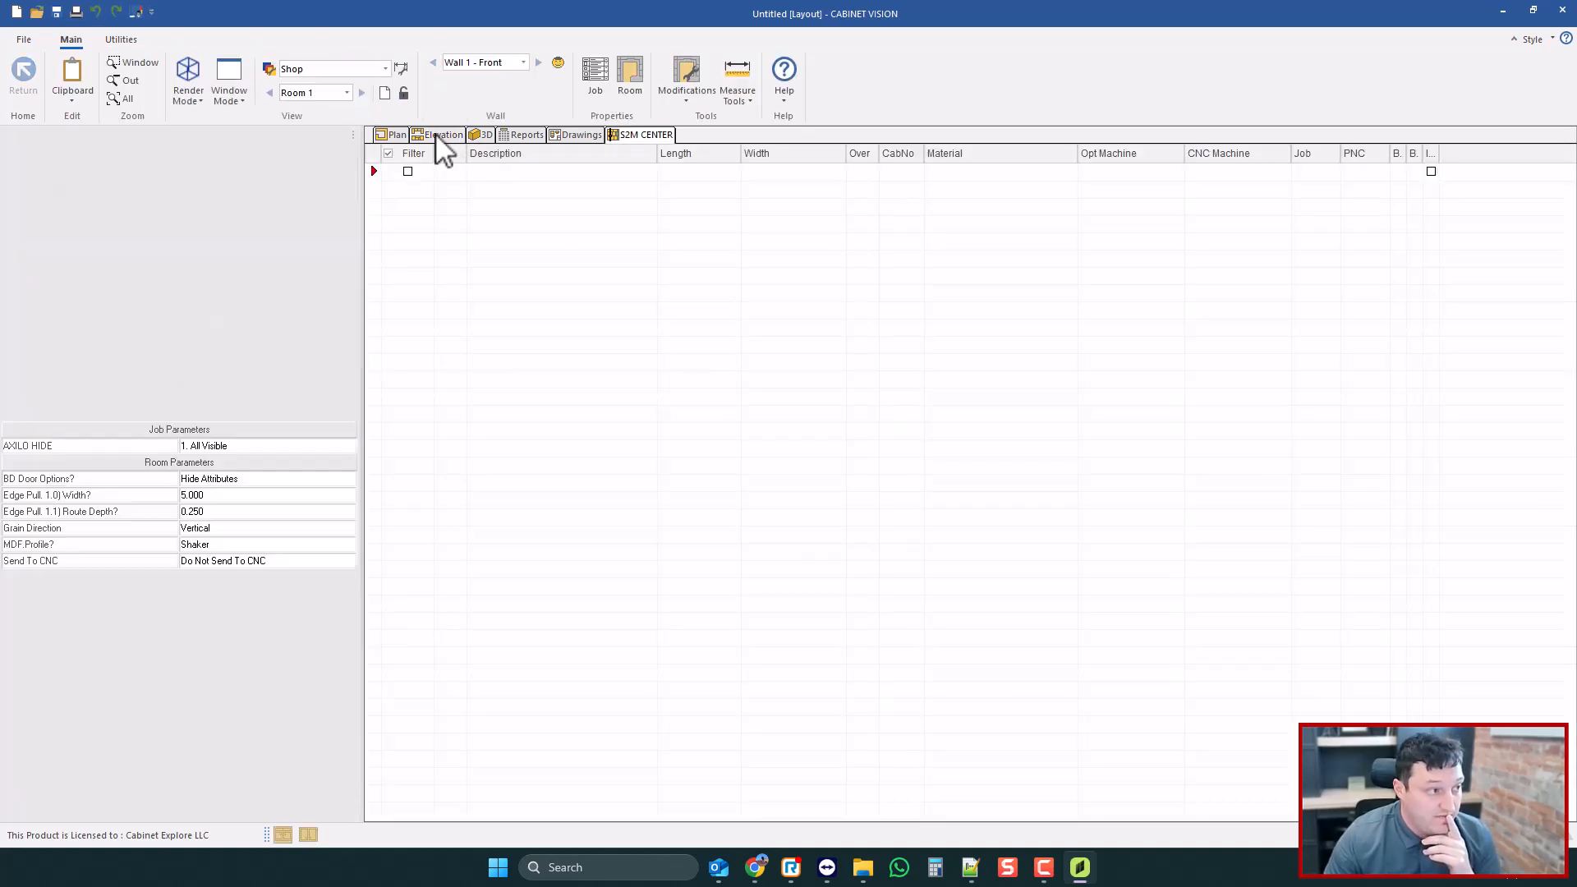
{"action": "left_click", "coordinate": [265, 565]}
{"action": "left_click", "coordinate": [265, 564]}
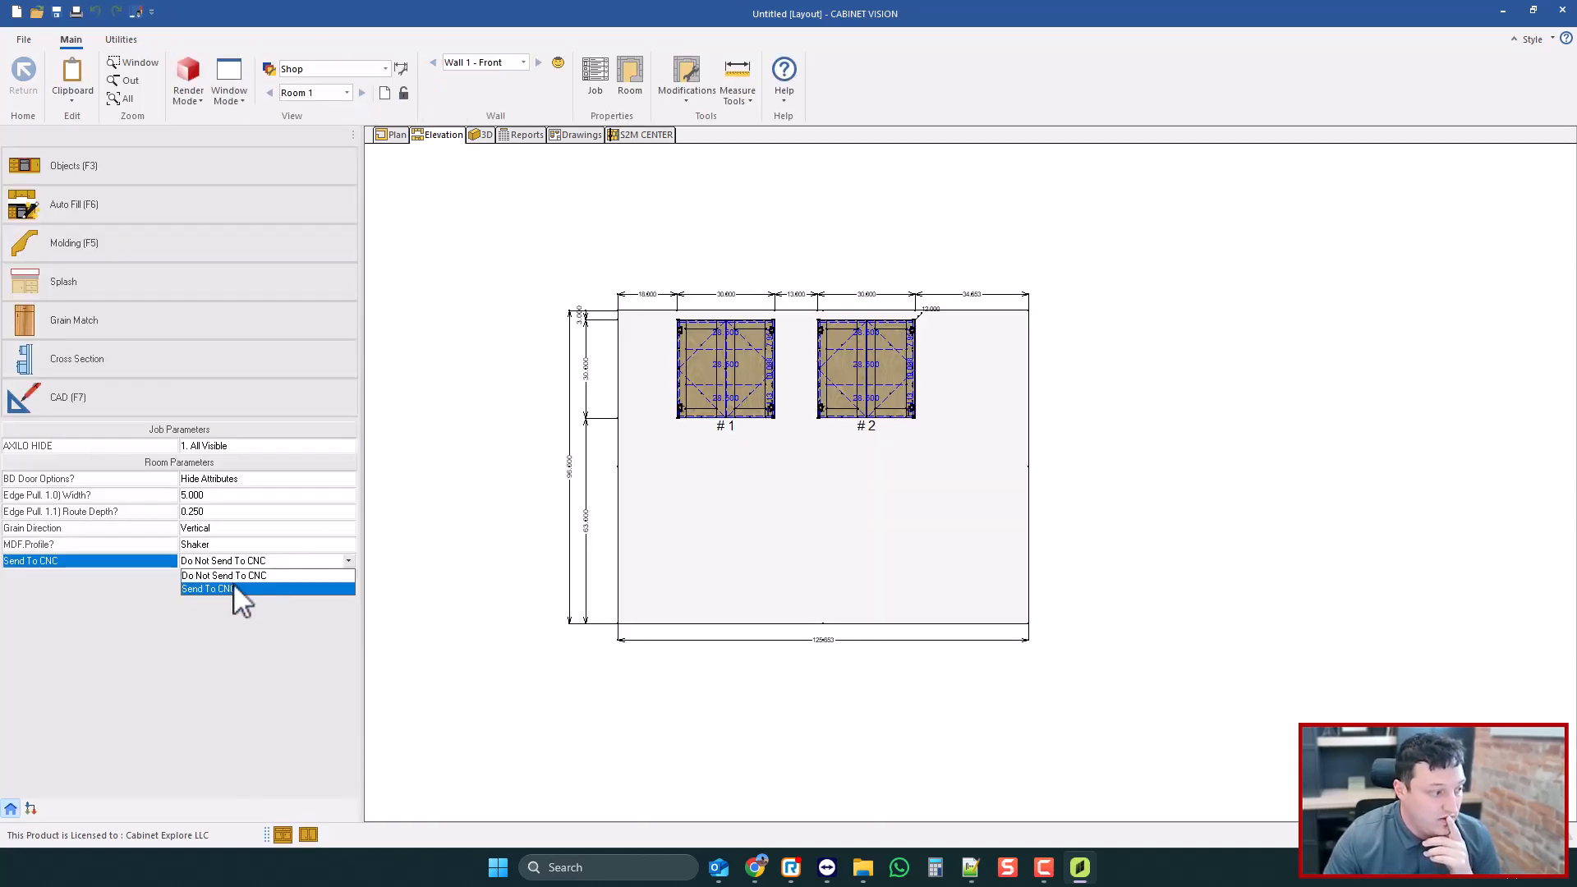
{"action": "left_click", "coordinate": [230, 589]}
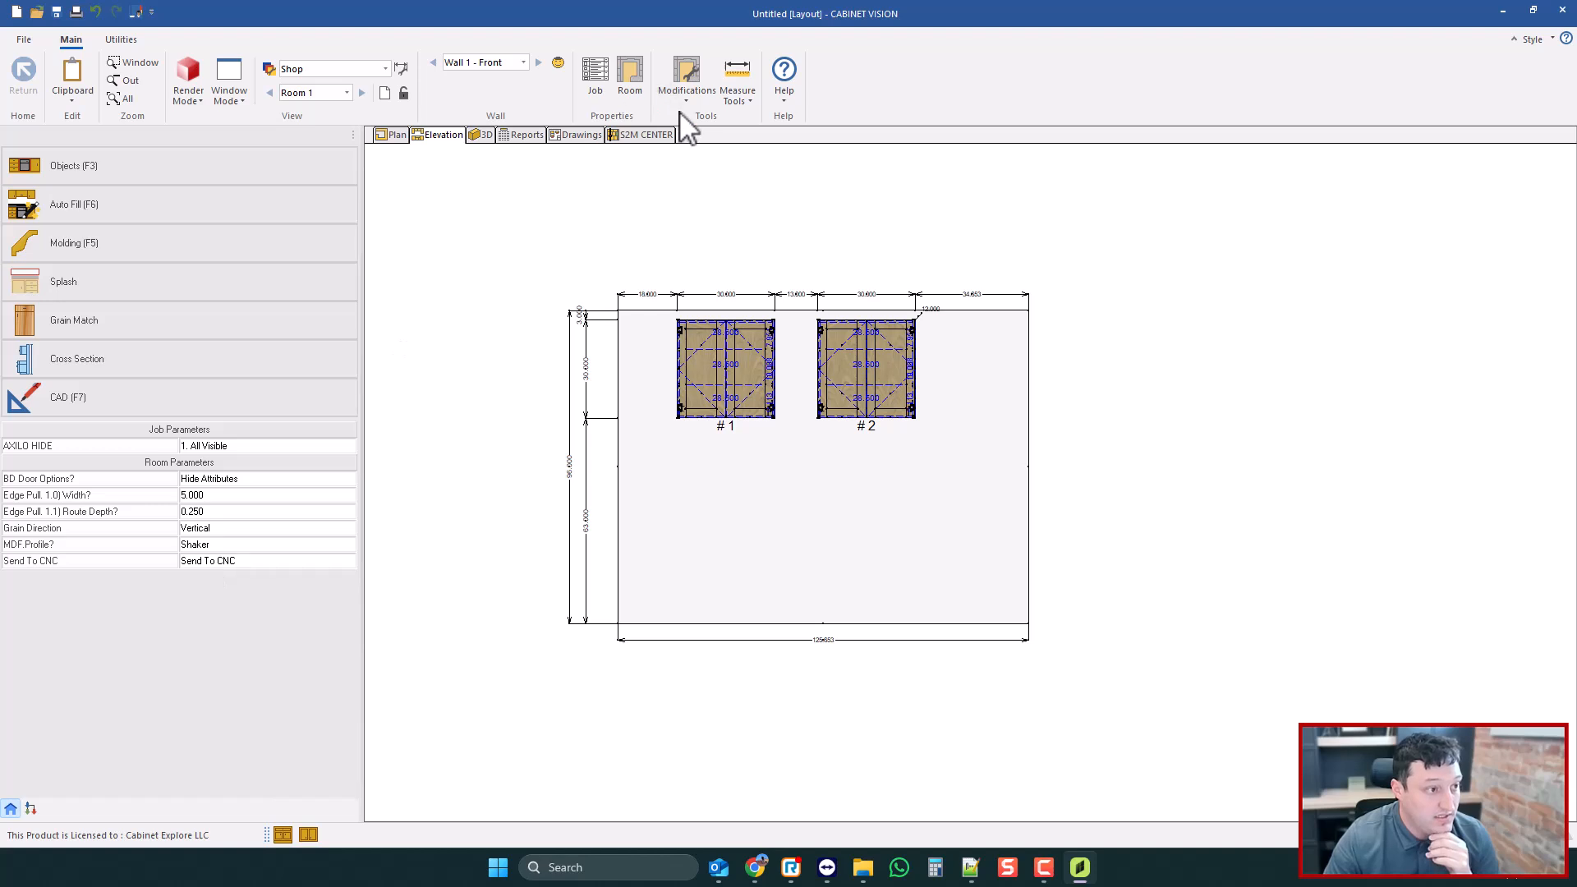
{"action": "left_click", "coordinate": [648, 137]}
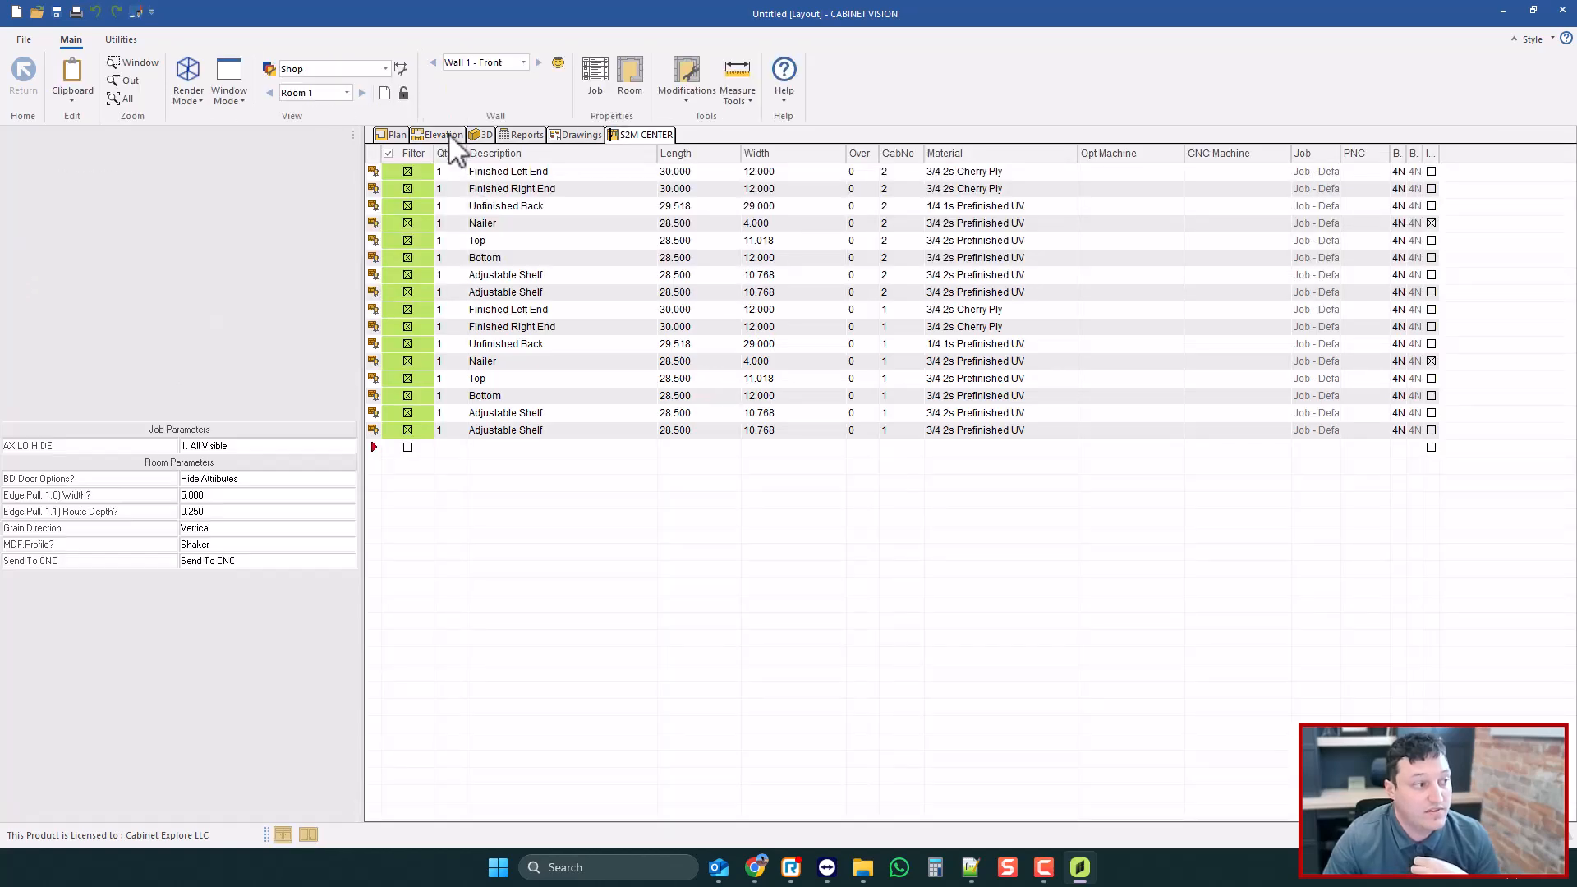
- Add the Panel Stock Cut List report tagged CLPS12 to the _CUTLIST report group and open that report
{"action": "left_click", "coordinate": [442, 134]}
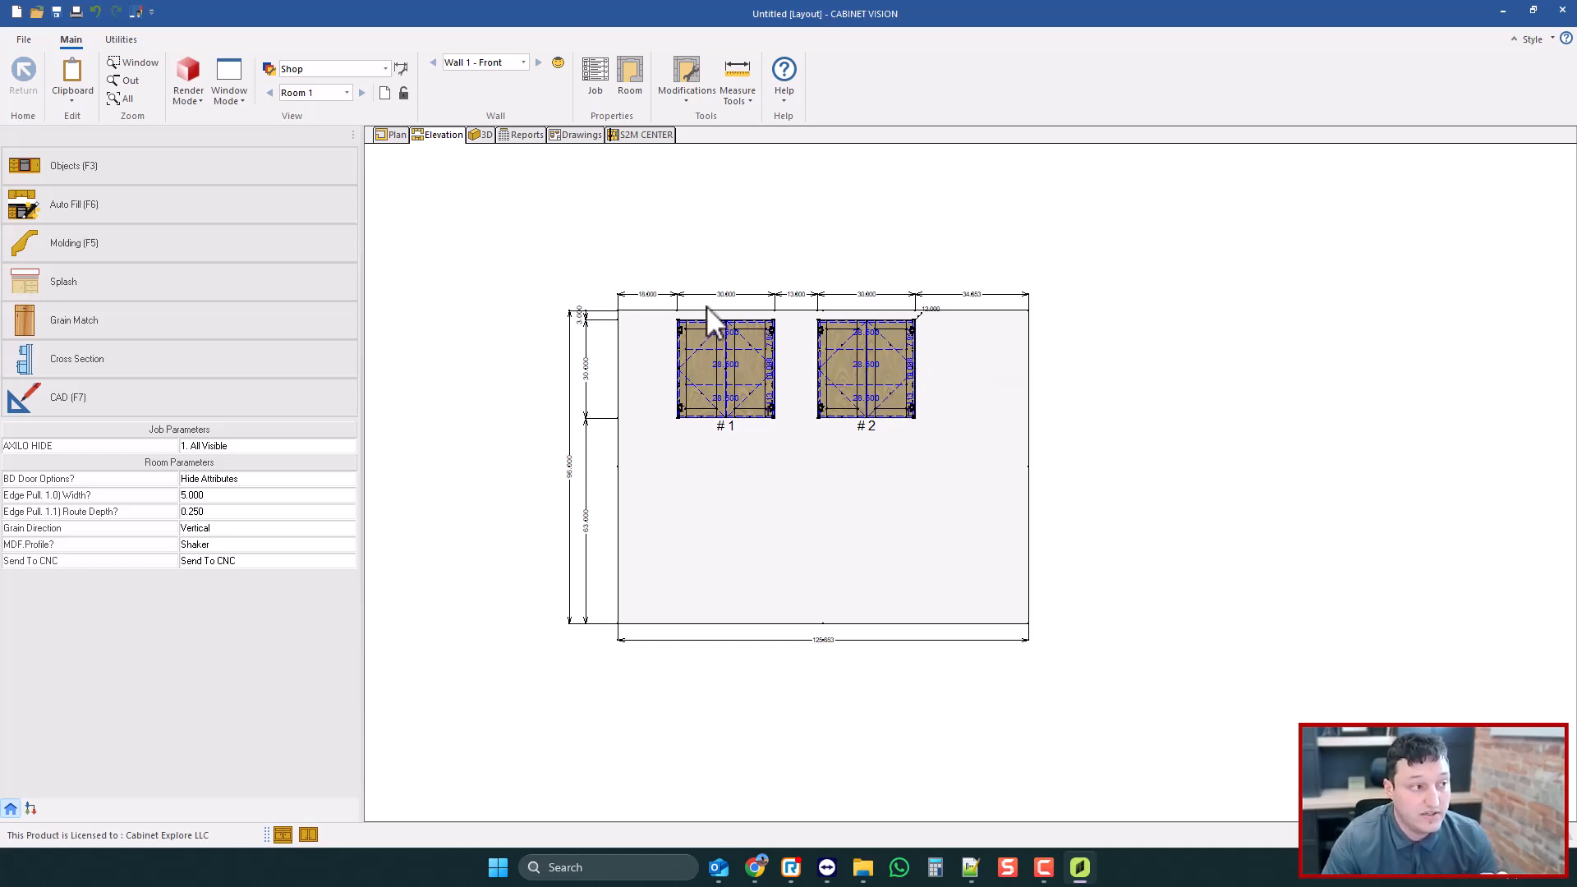
{"action": "left_click", "coordinate": [527, 136]}
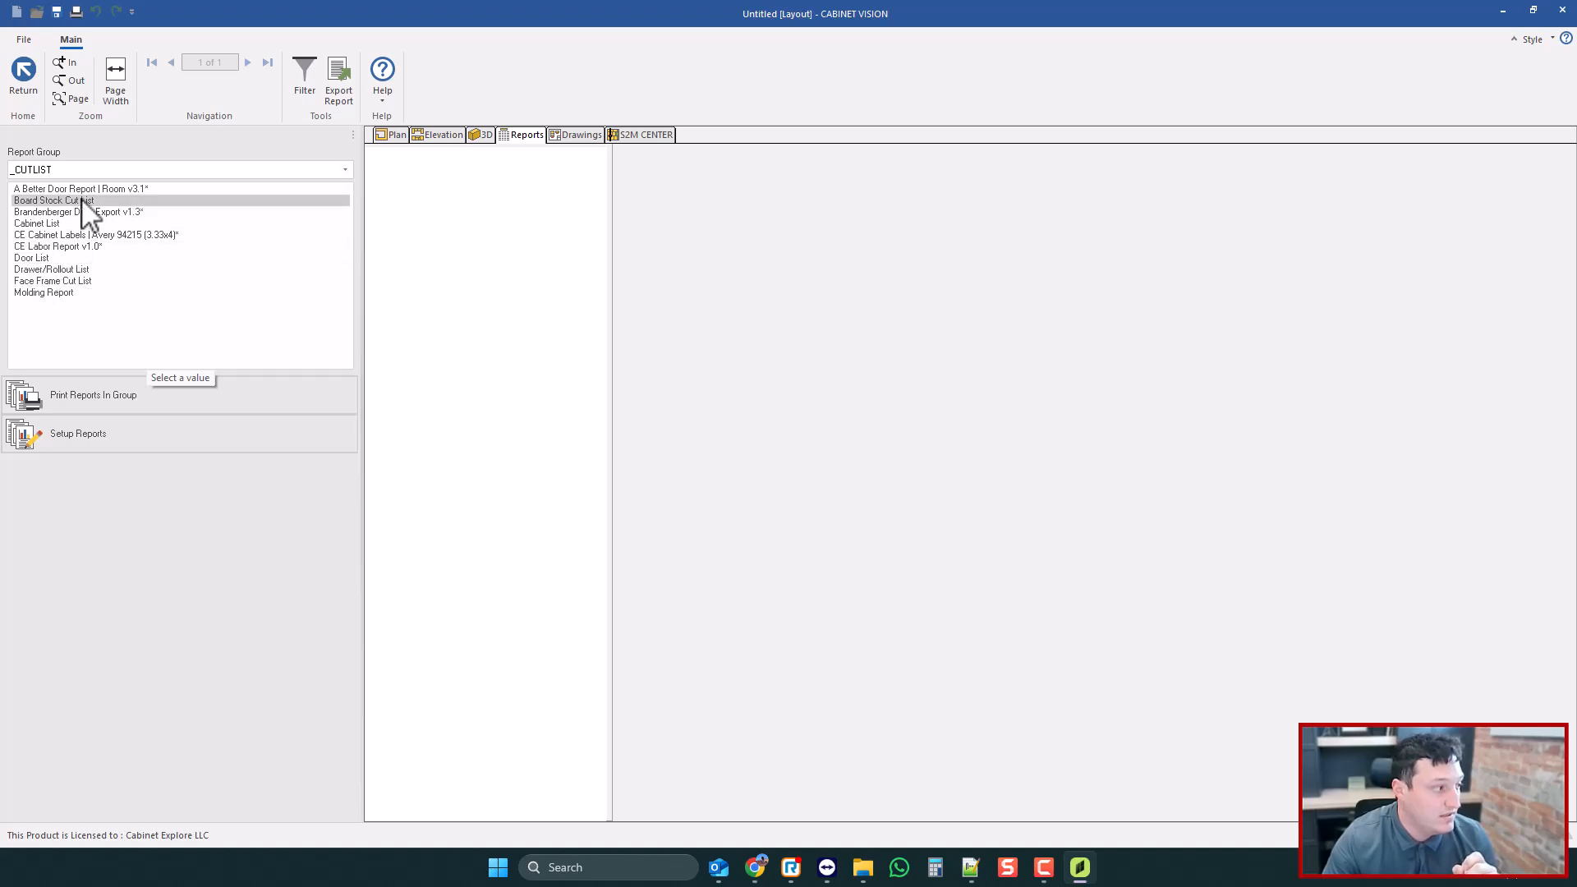
{"action": "left_click", "coordinate": [74, 433]}
{"action": "scroll", "coordinate": [545, 479], "scroll_direction": "up", "scroll_amount": 10}
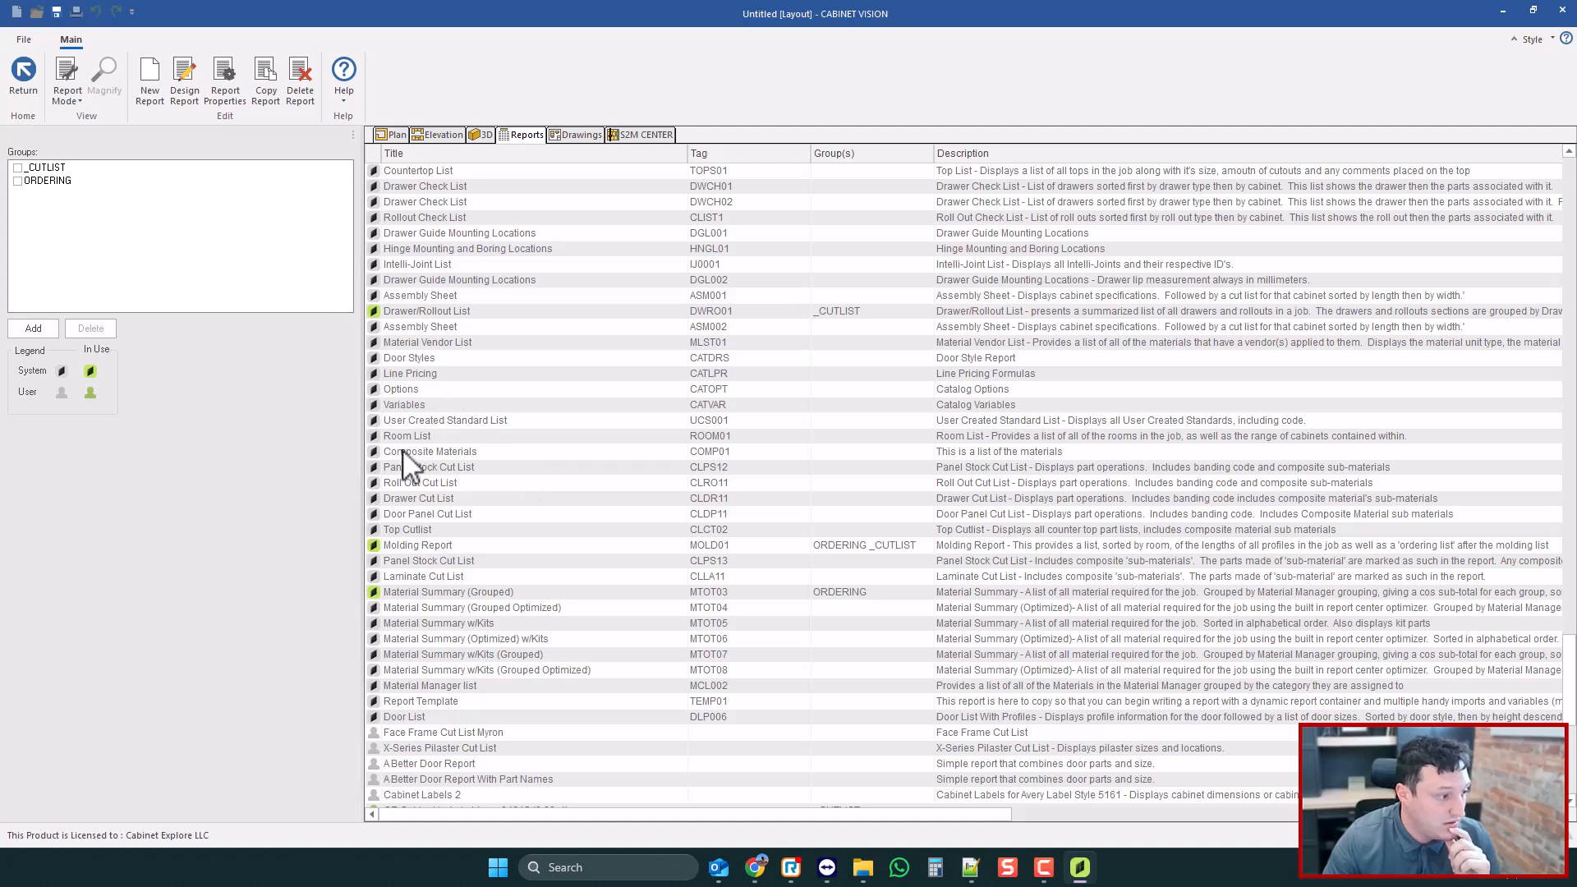
{"action": "left_click", "coordinate": [416, 467]}
{"action": "left_click", "coordinate": [17, 167]}
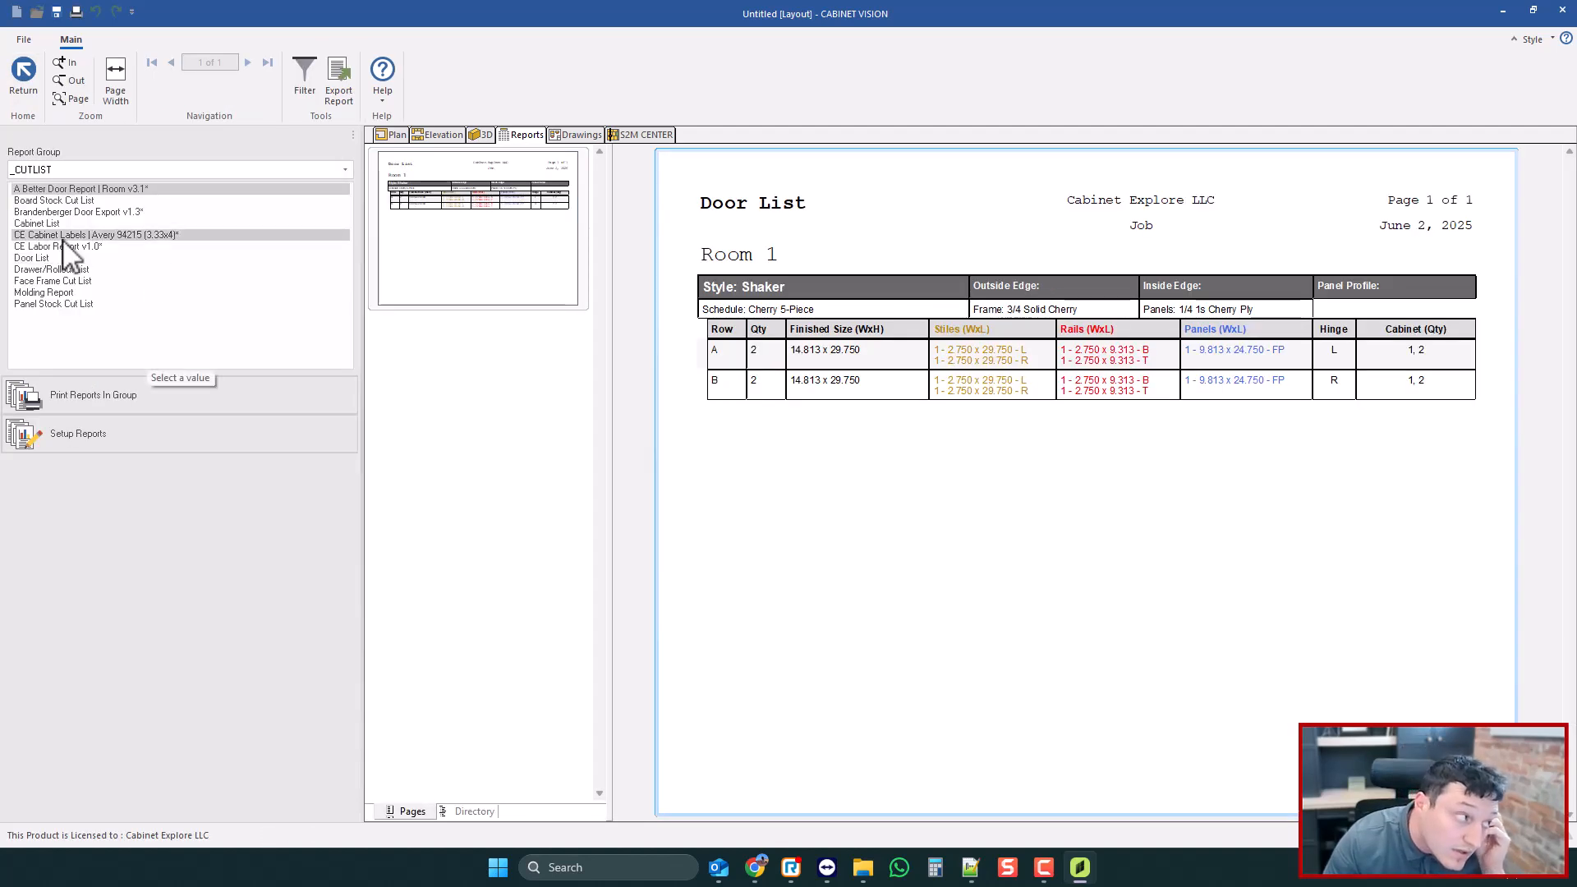
{"action": "left_click", "coordinate": [70, 304]}
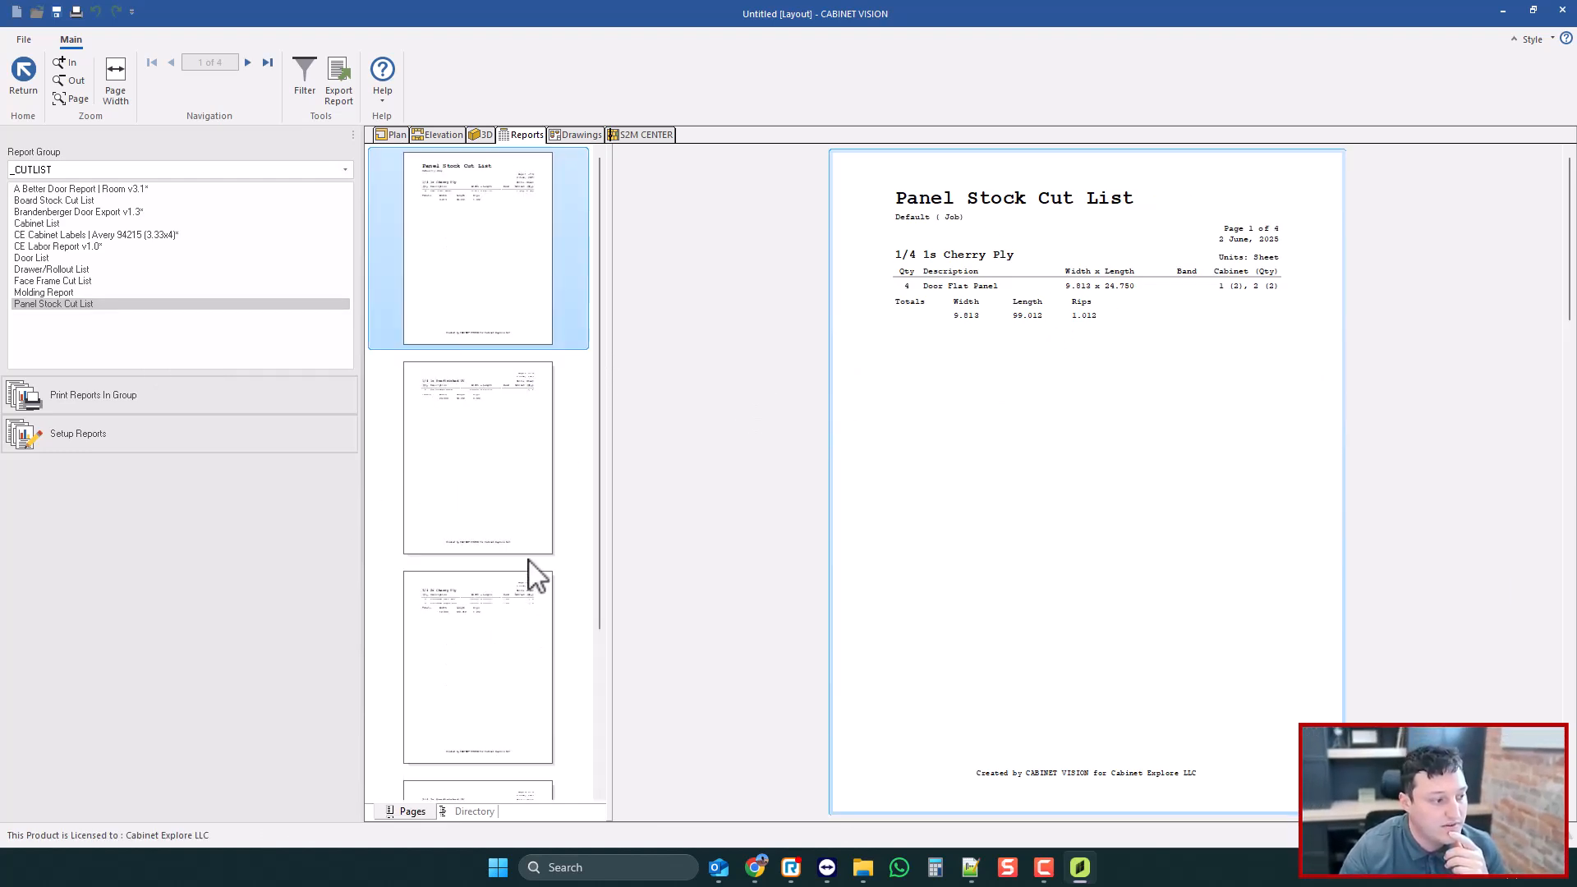
- Set the room's Send To CNC parameter to Do Not Send To CNC and view the Panel Stock Cut List in the Report Center
{"action": "left_click", "coordinate": [454, 137]}
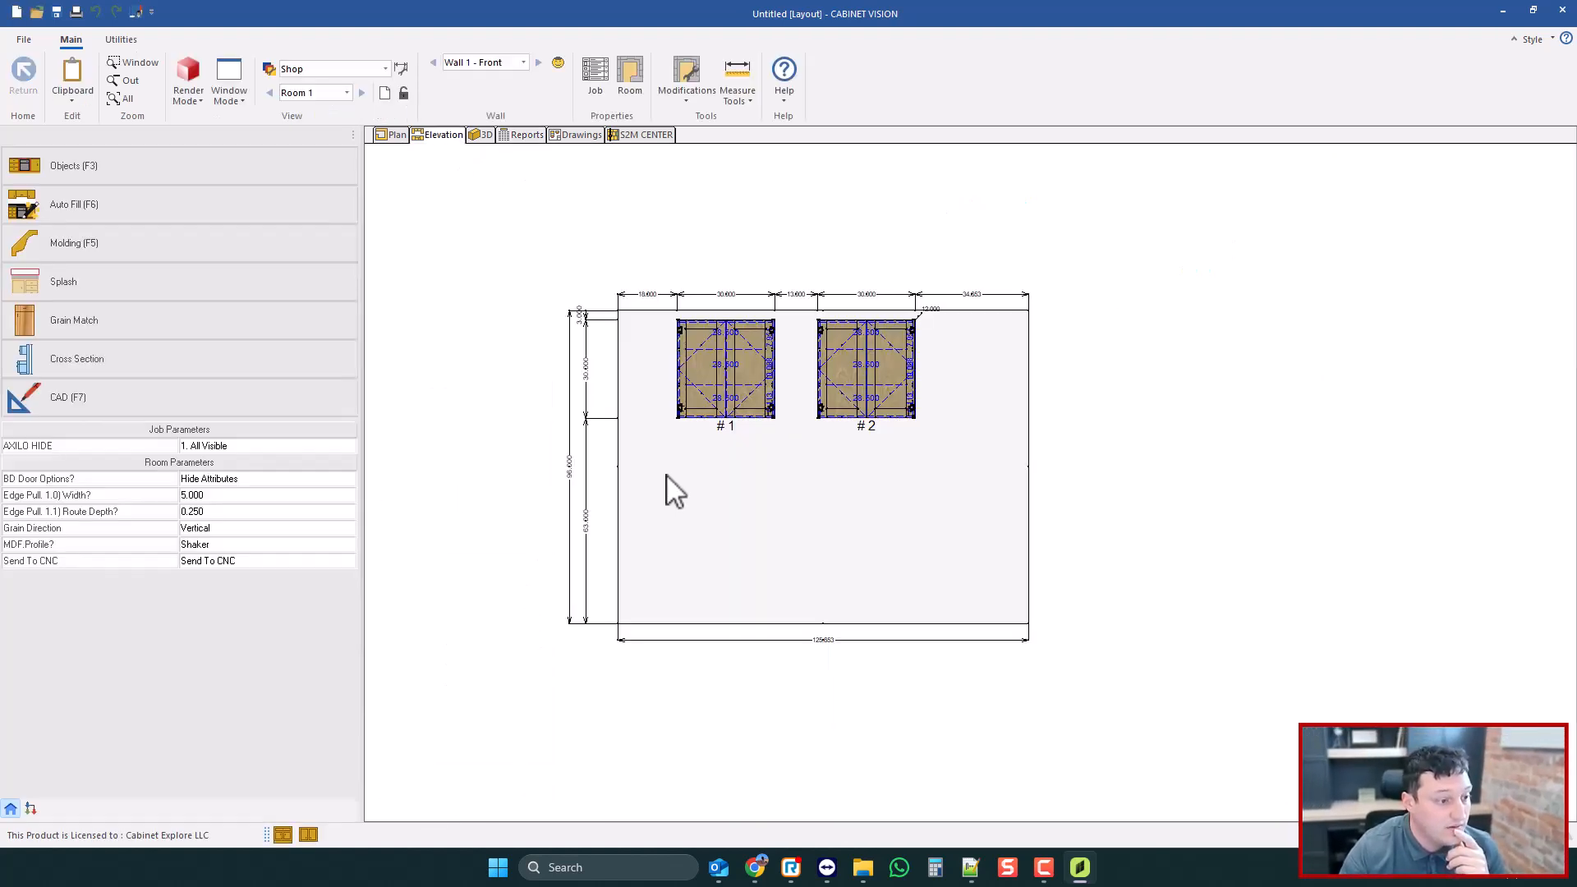
{"action": "left_click", "coordinate": [215, 564]}
{"action": "left_click", "coordinate": [230, 575]}
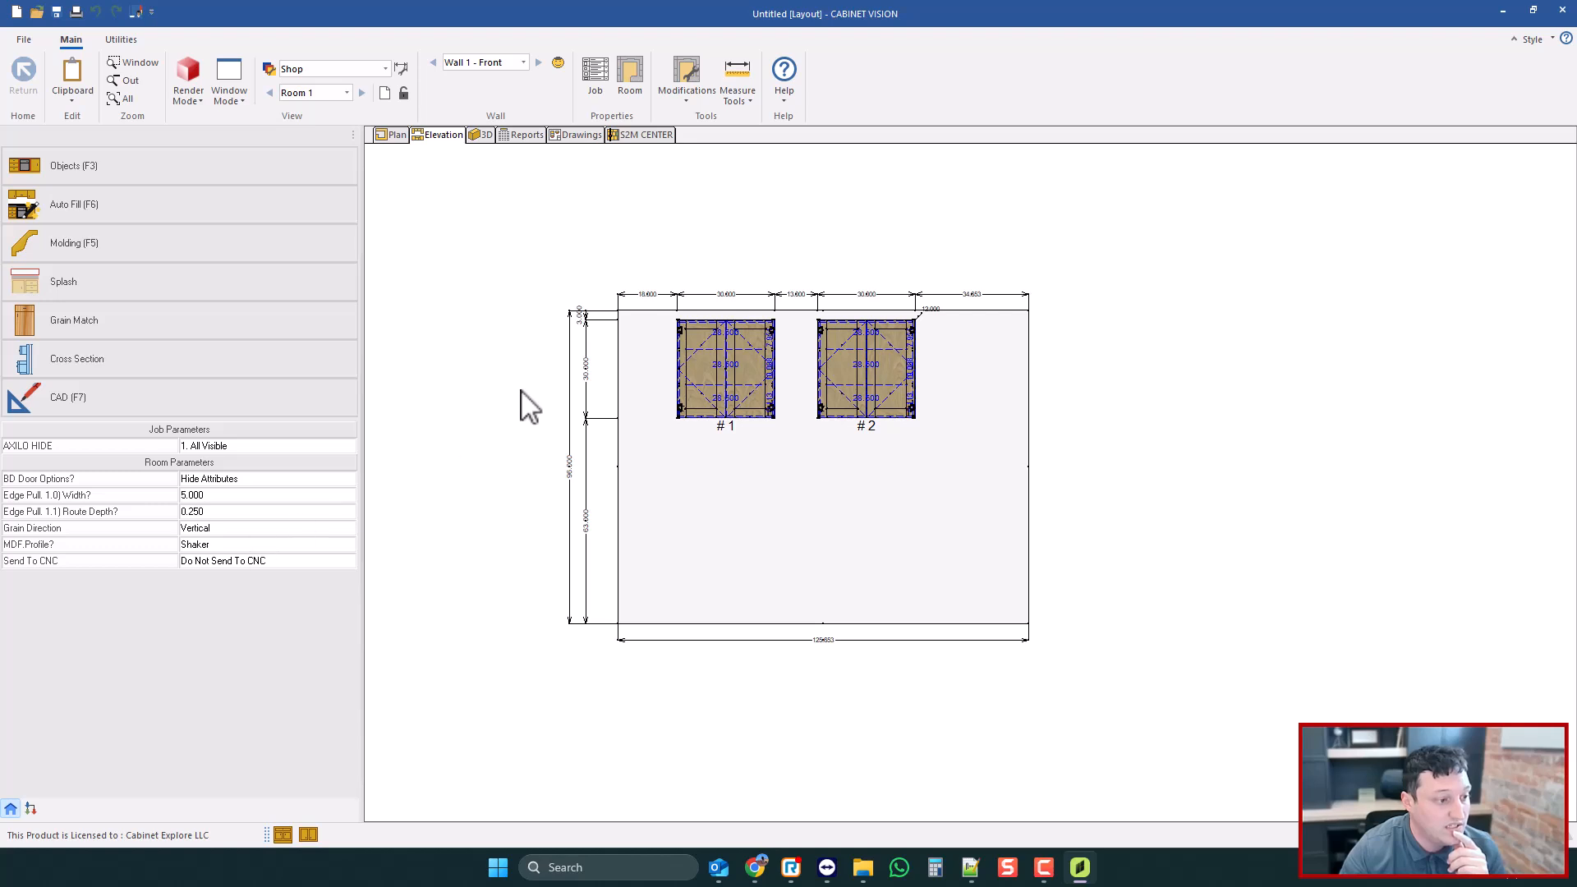
{"action": "left_click", "coordinate": [523, 135]}
{"action": "left_click", "coordinate": [54, 240]}
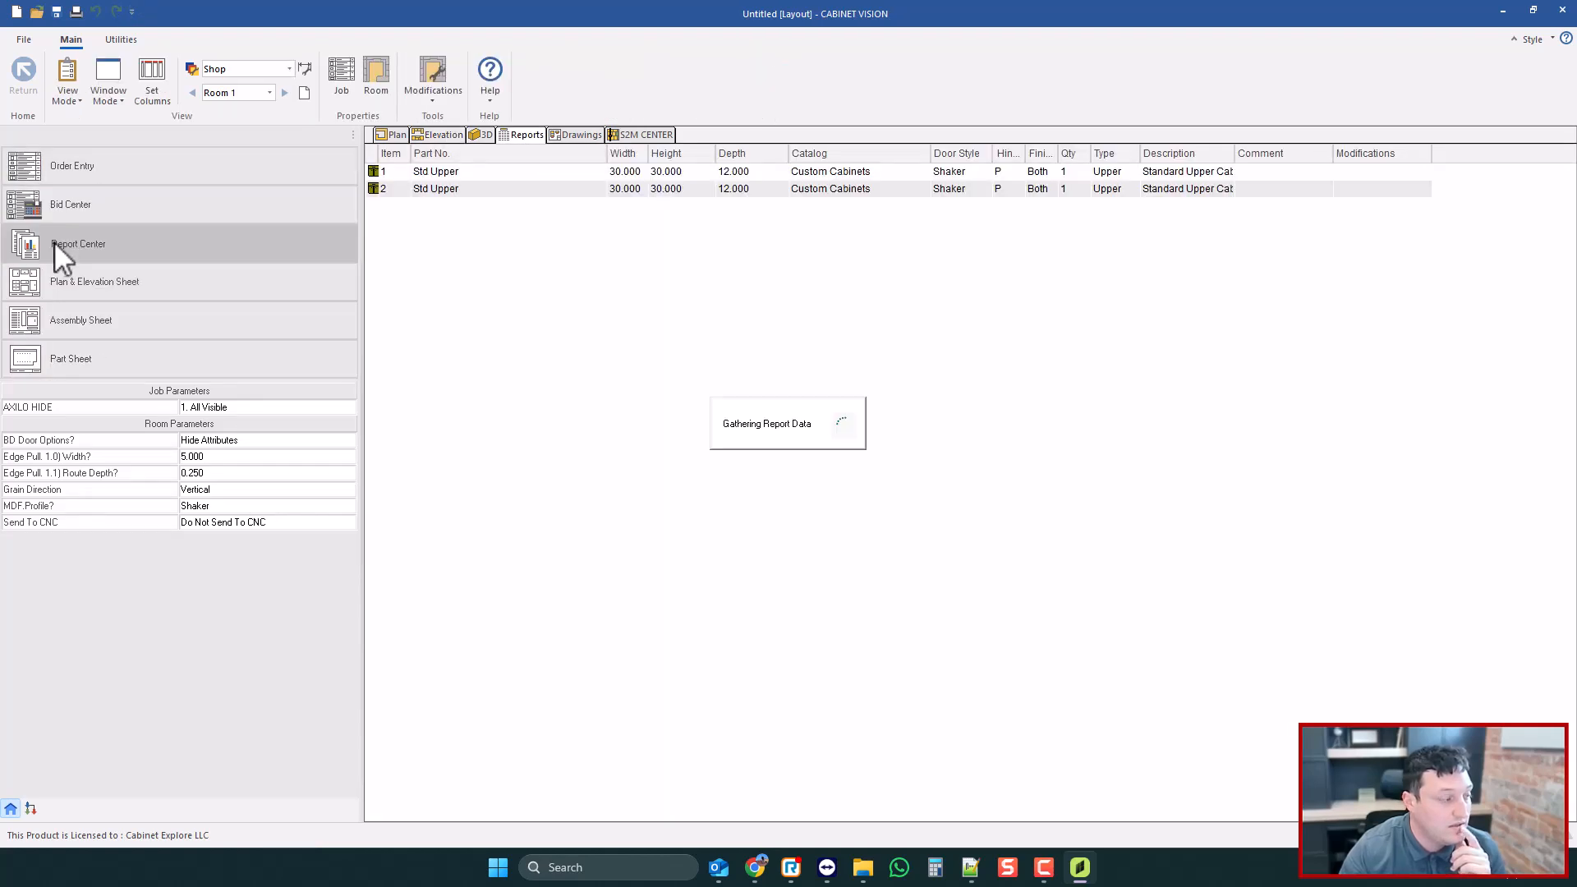
{"action": "left_click", "coordinate": [57, 305]}
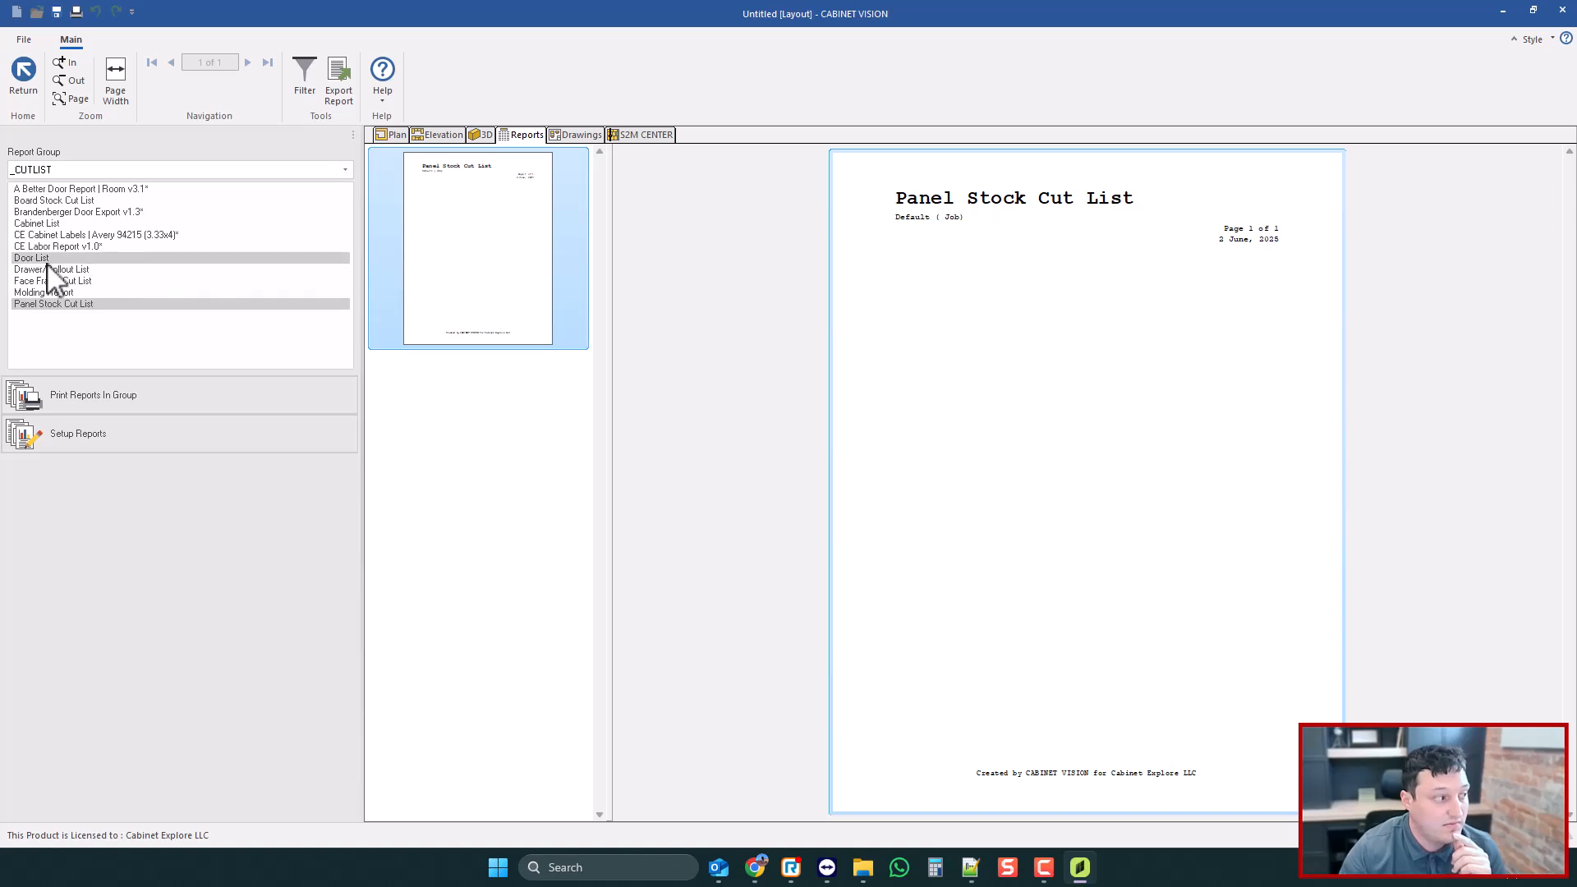
- Review the Cabinet List, Door List and Drawer/Rollout List reports for entries from the excluded room
{"action": "left_click", "coordinate": [41, 224]}
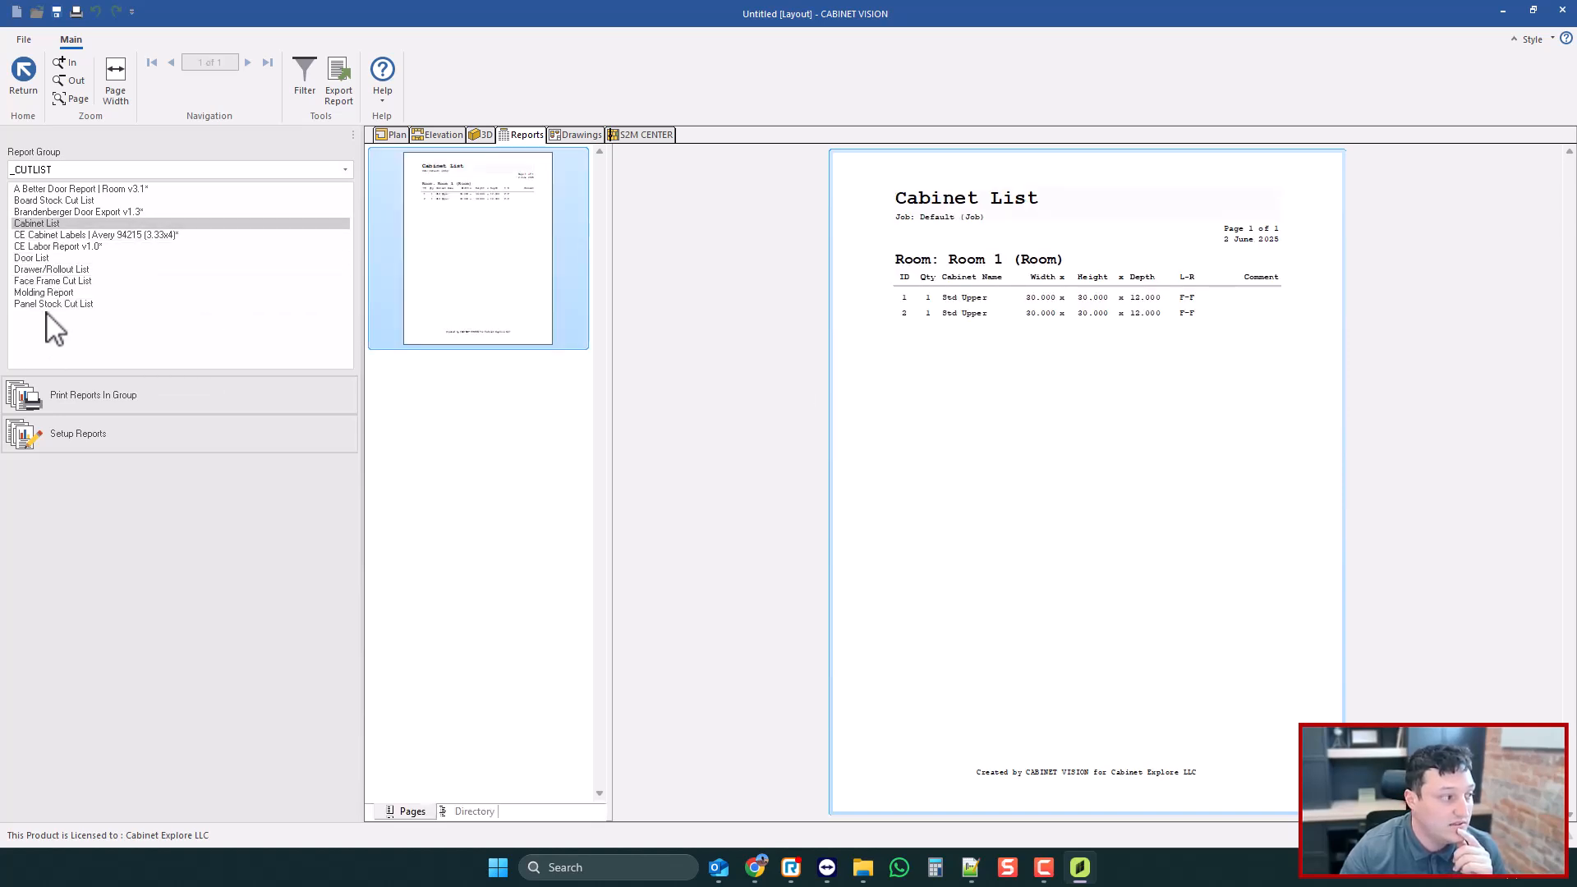
{"action": "left_click", "coordinate": [83, 302]}
{"action": "left_click", "coordinate": [42, 259]}
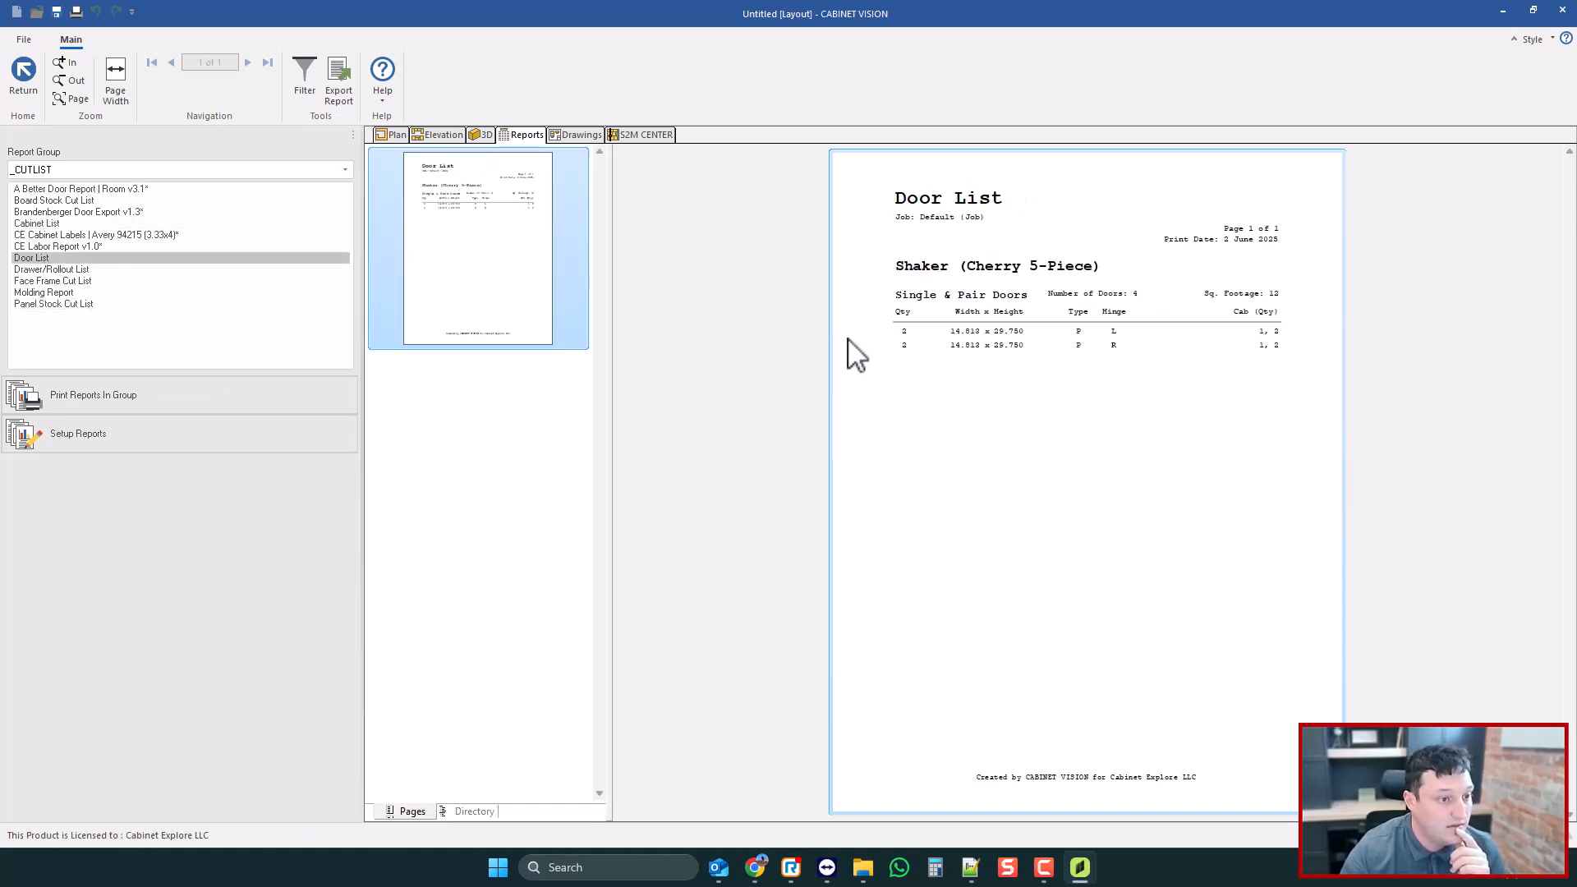
{"action": "left_click", "coordinate": [62, 269]}
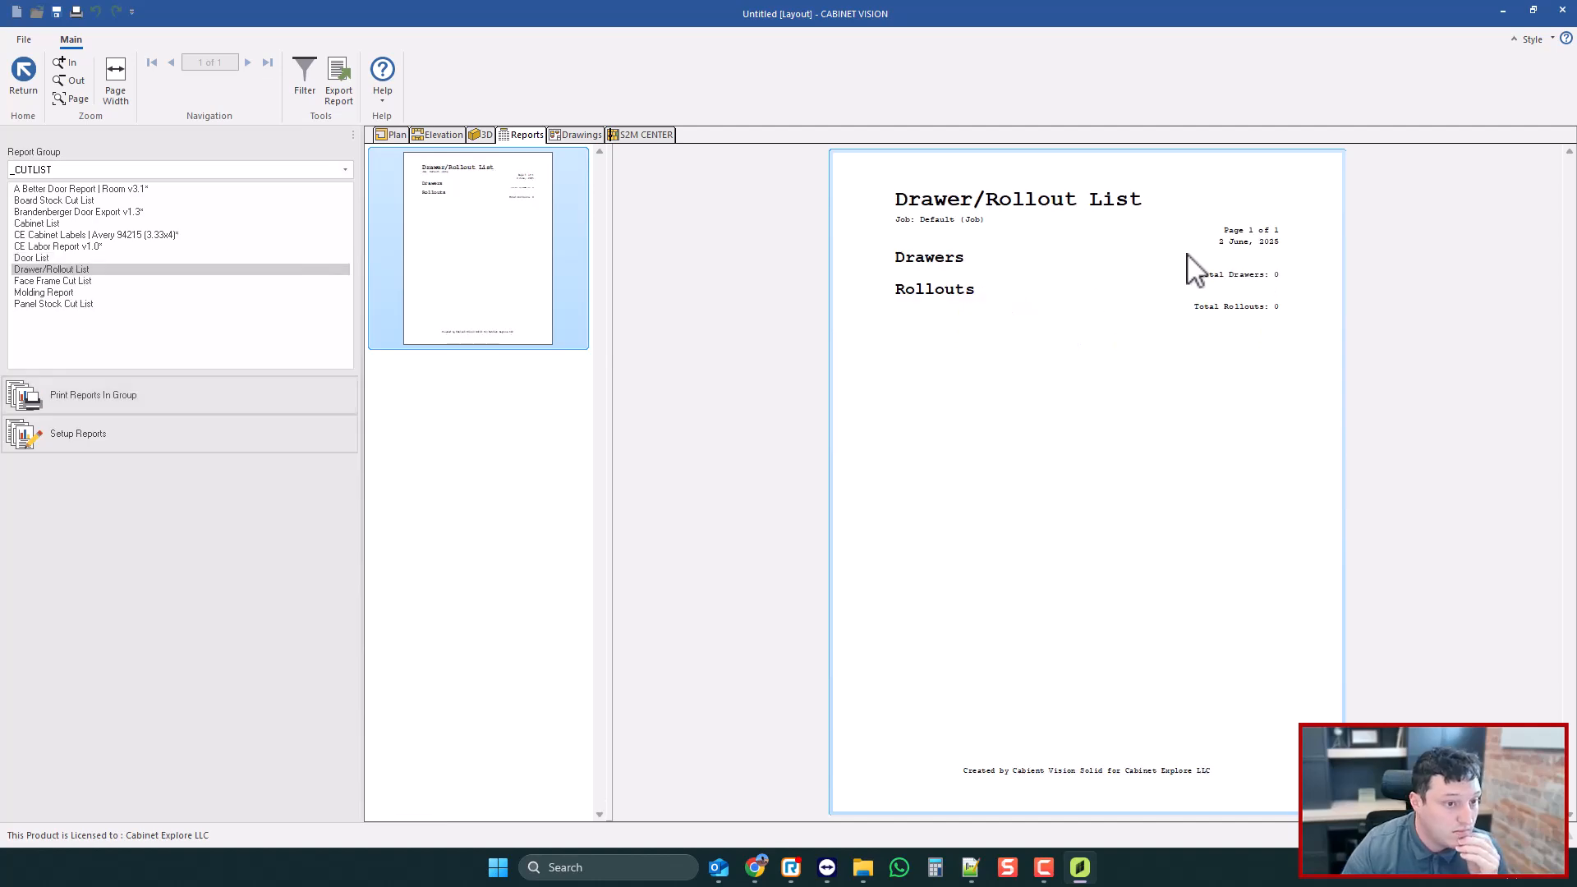
{"action": "left_click", "coordinate": [41, 259]}
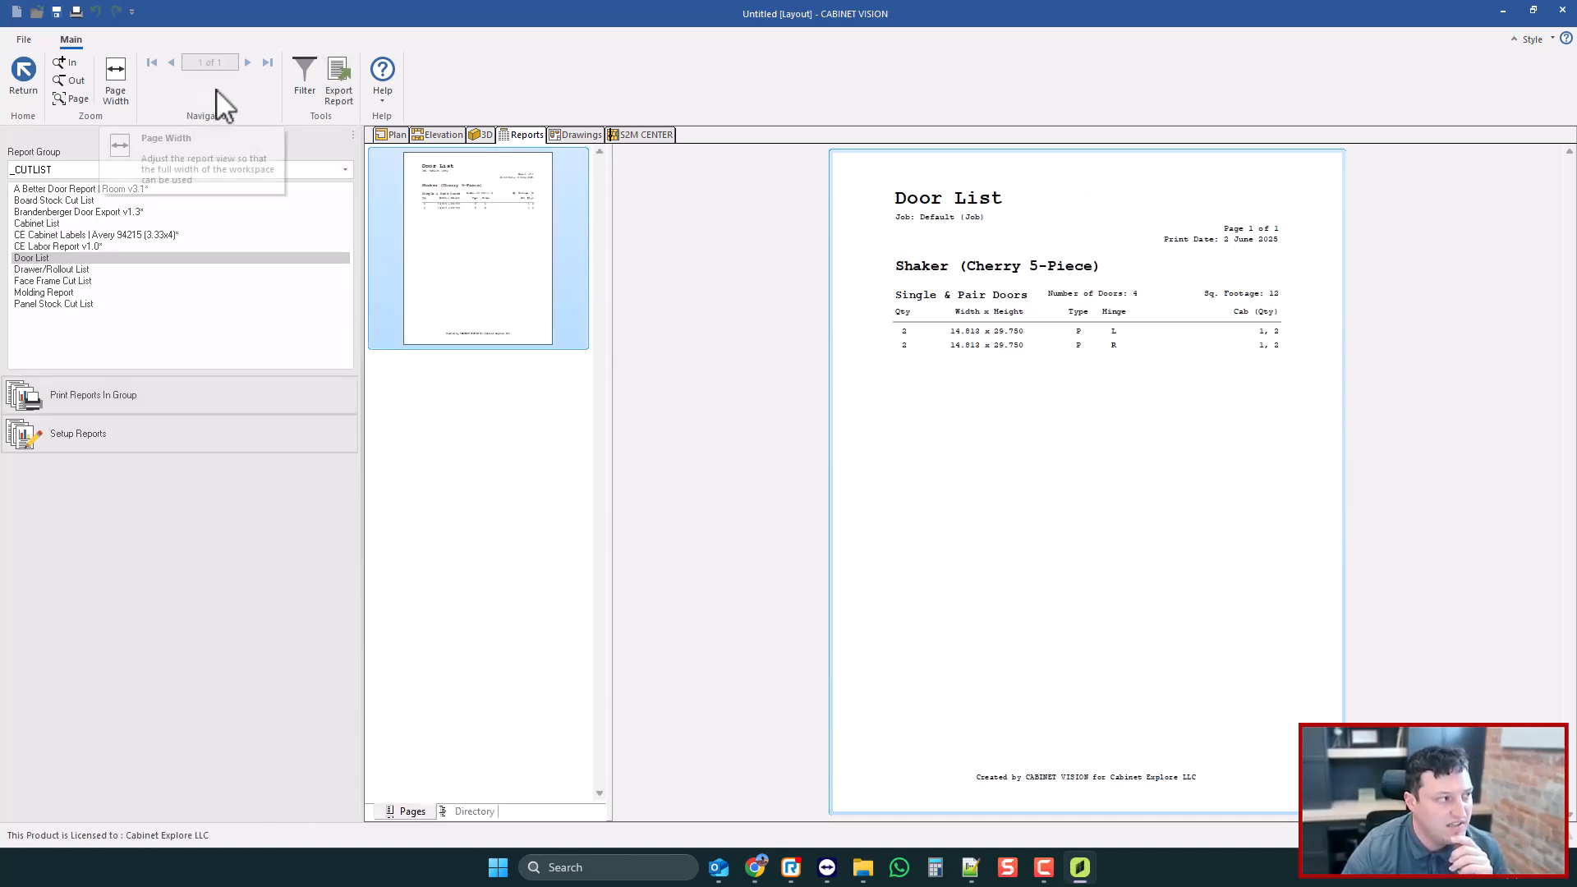
- Open the System Parameters topic in the UCS section of the help's Tips Tricks FAQs
{"action": "left_click", "coordinate": [384, 86]}
{"action": "left_click", "coordinate": [431, 127]}
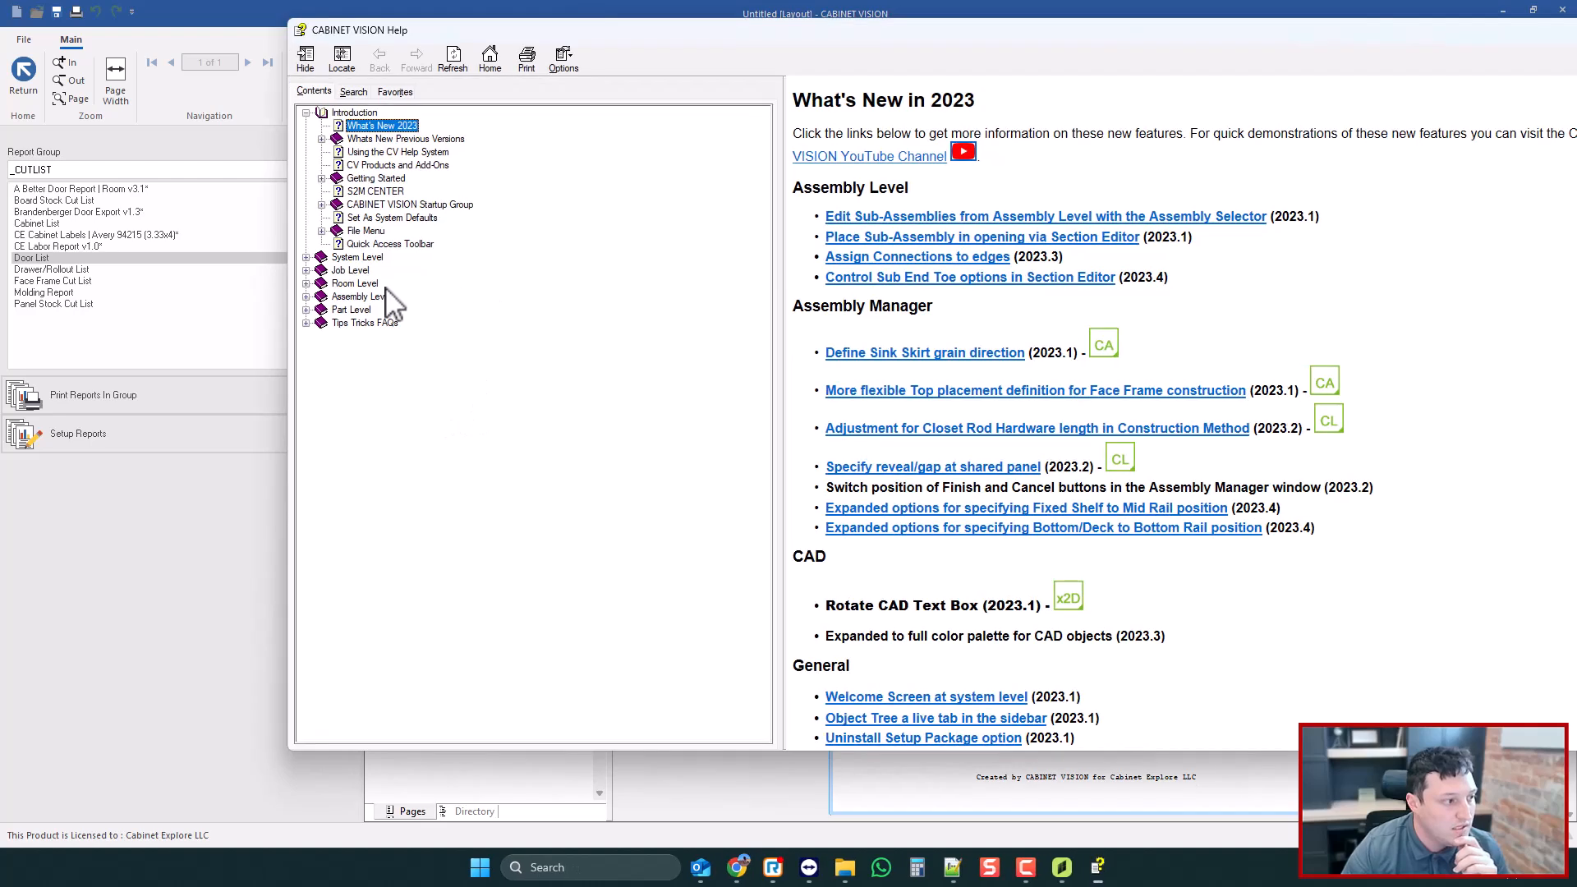
{"action": "double_click", "coordinate": [364, 322]}
{"action": "left_click", "coordinate": [357, 587]}
{"action": "left_click", "coordinate": [356, 588]}
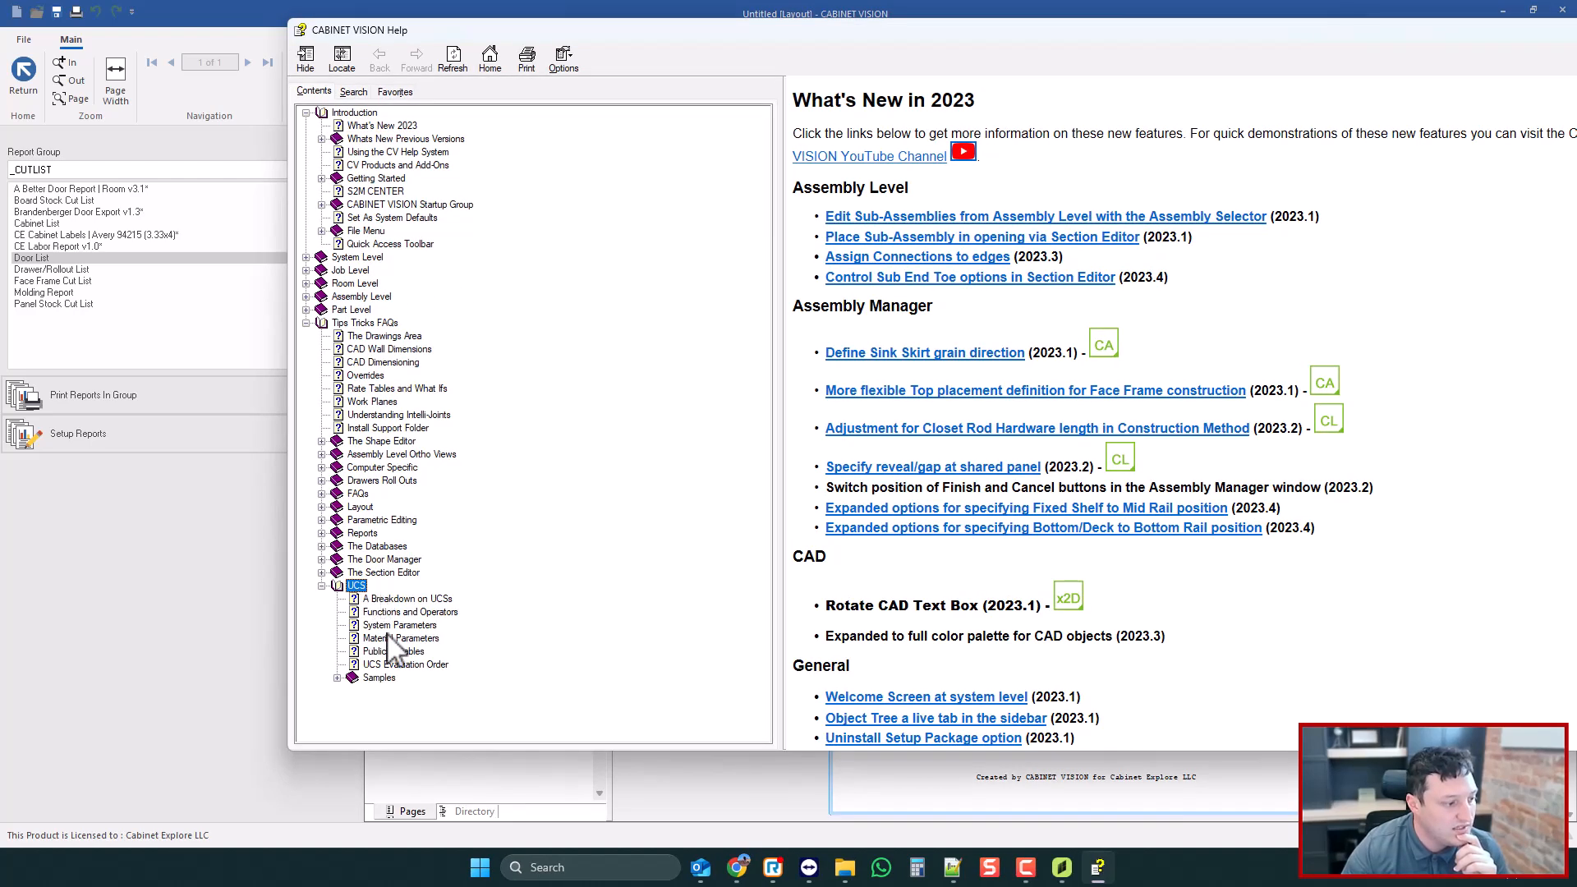
{"action": "left_click", "coordinate": [399, 625]}
- Search the System Parameters page for OBJECT with matching case and go to that parameter's entry
{"action": "key", "text": "ctrl+f"}
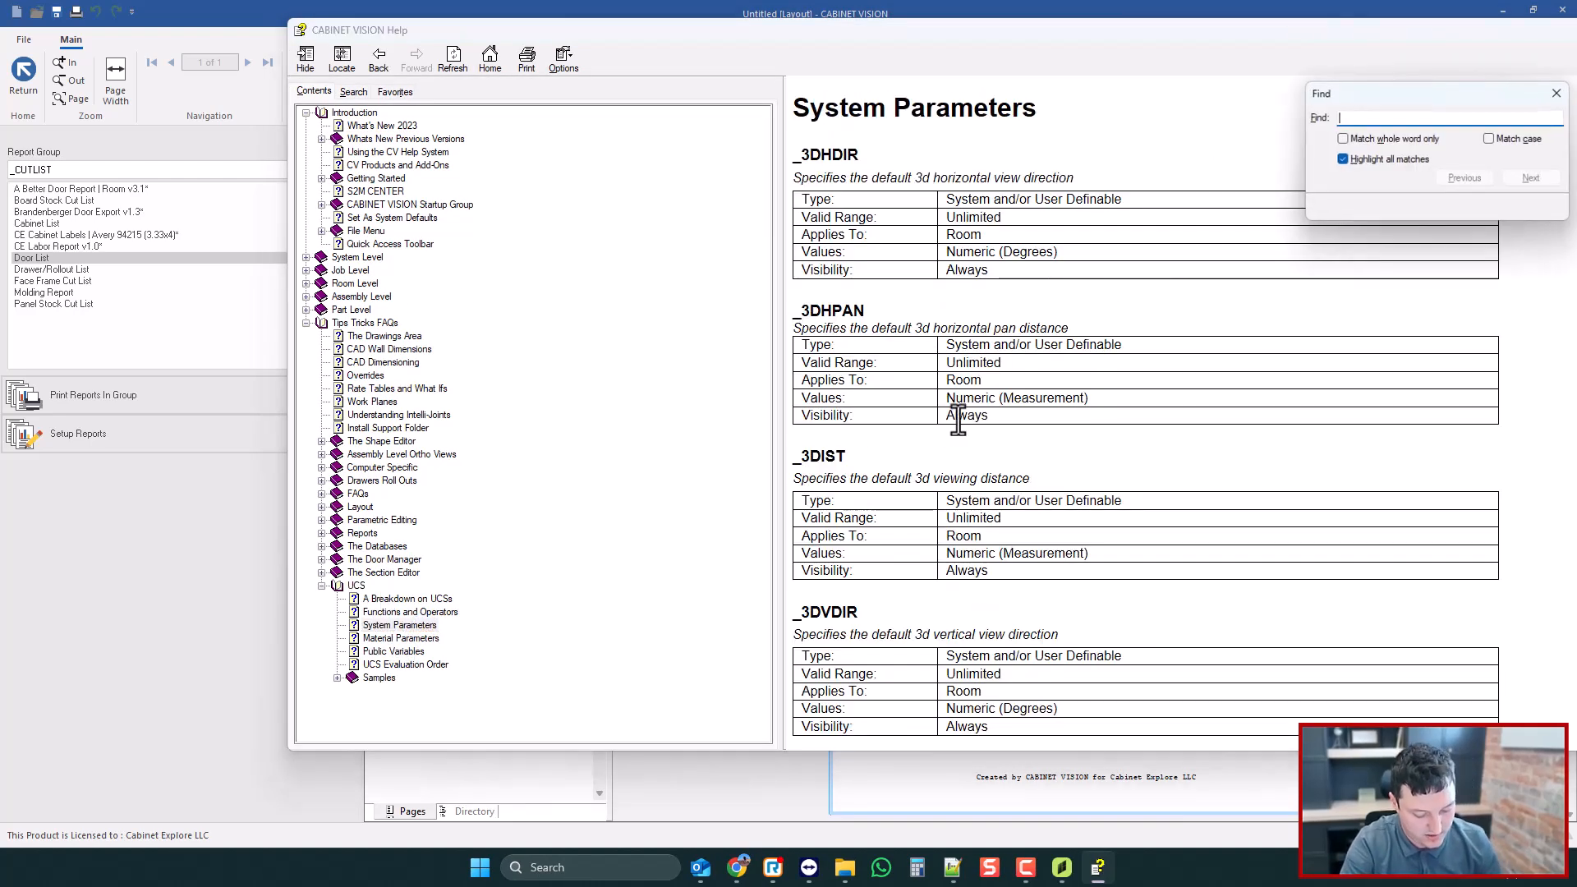
{"action": "type", "text": "DOOR"}
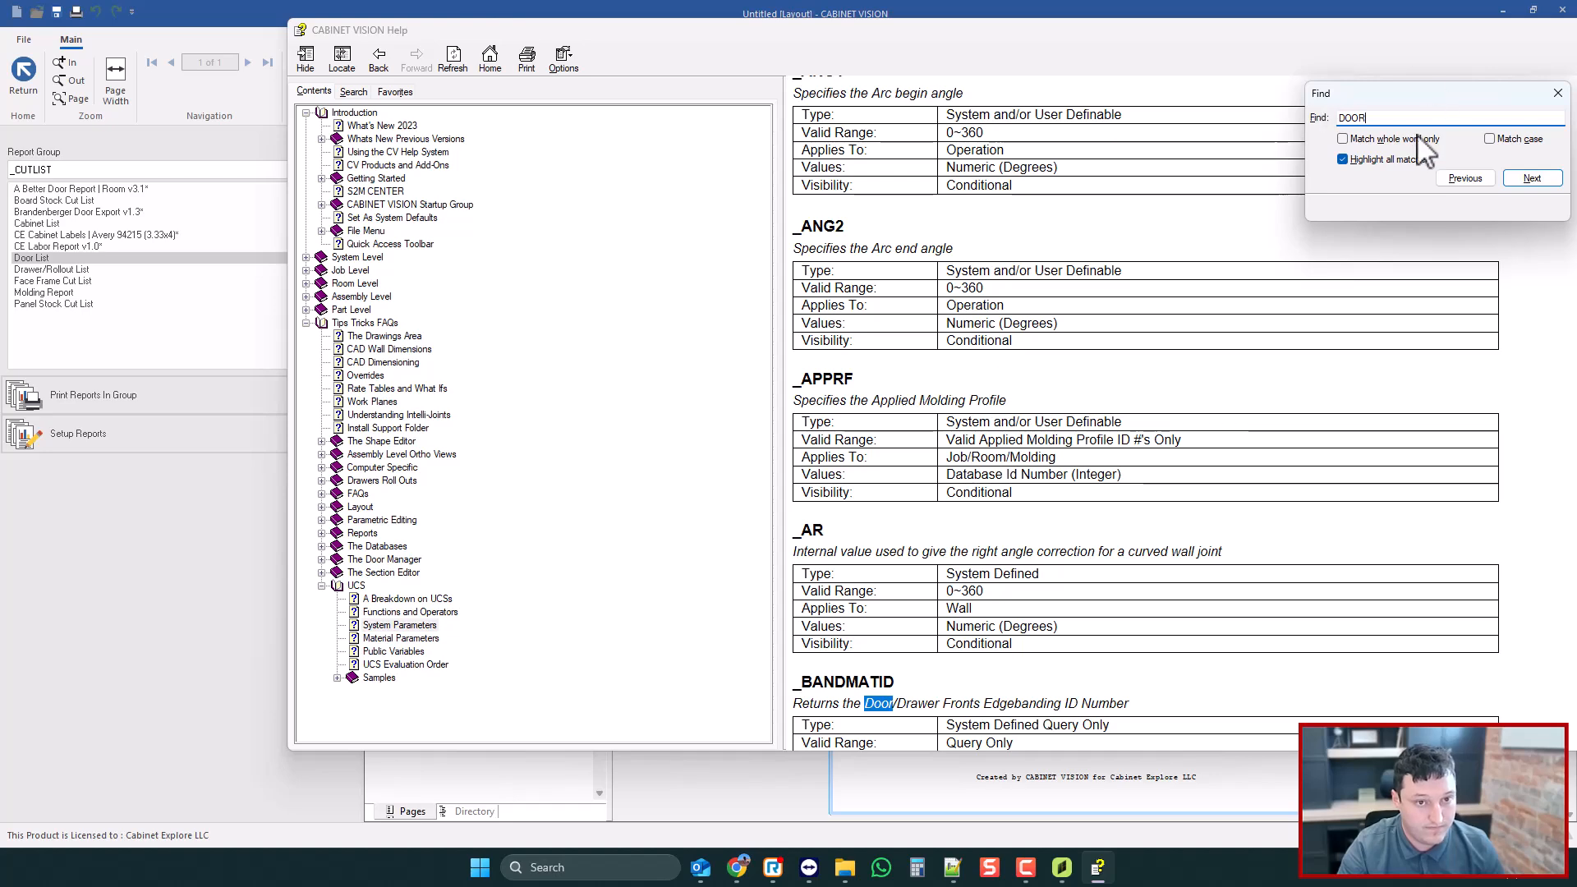
{"action": "double_click", "coordinate": [1400, 119]}
{"action": "type", "text": "OBJEC"}
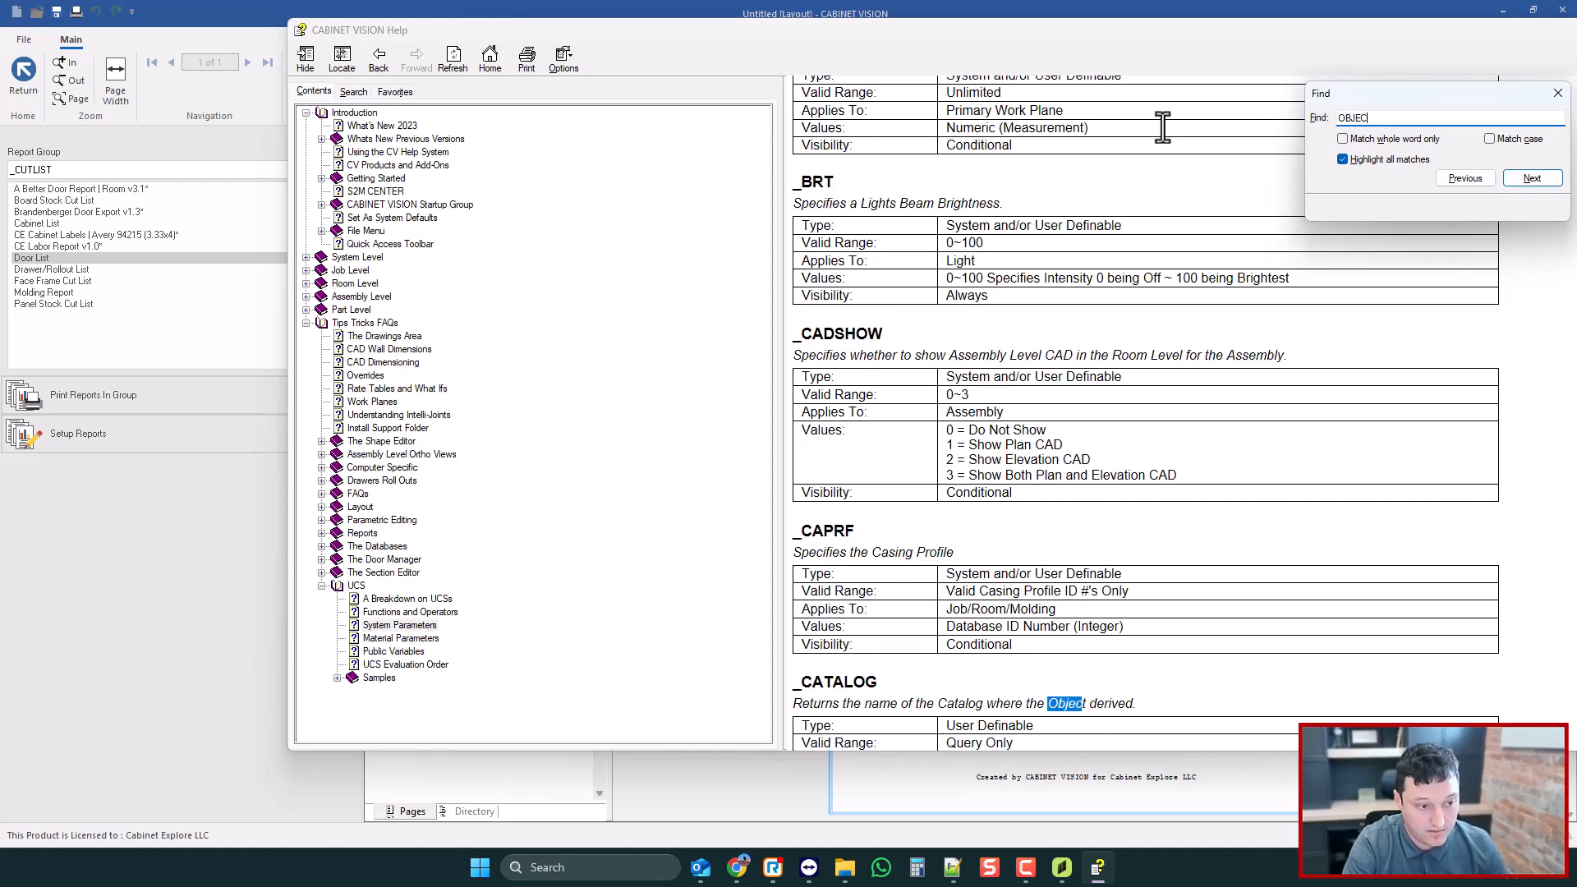
{"action": "type", "text": "T"}
{"action": "left_click", "coordinate": [1520, 139]}
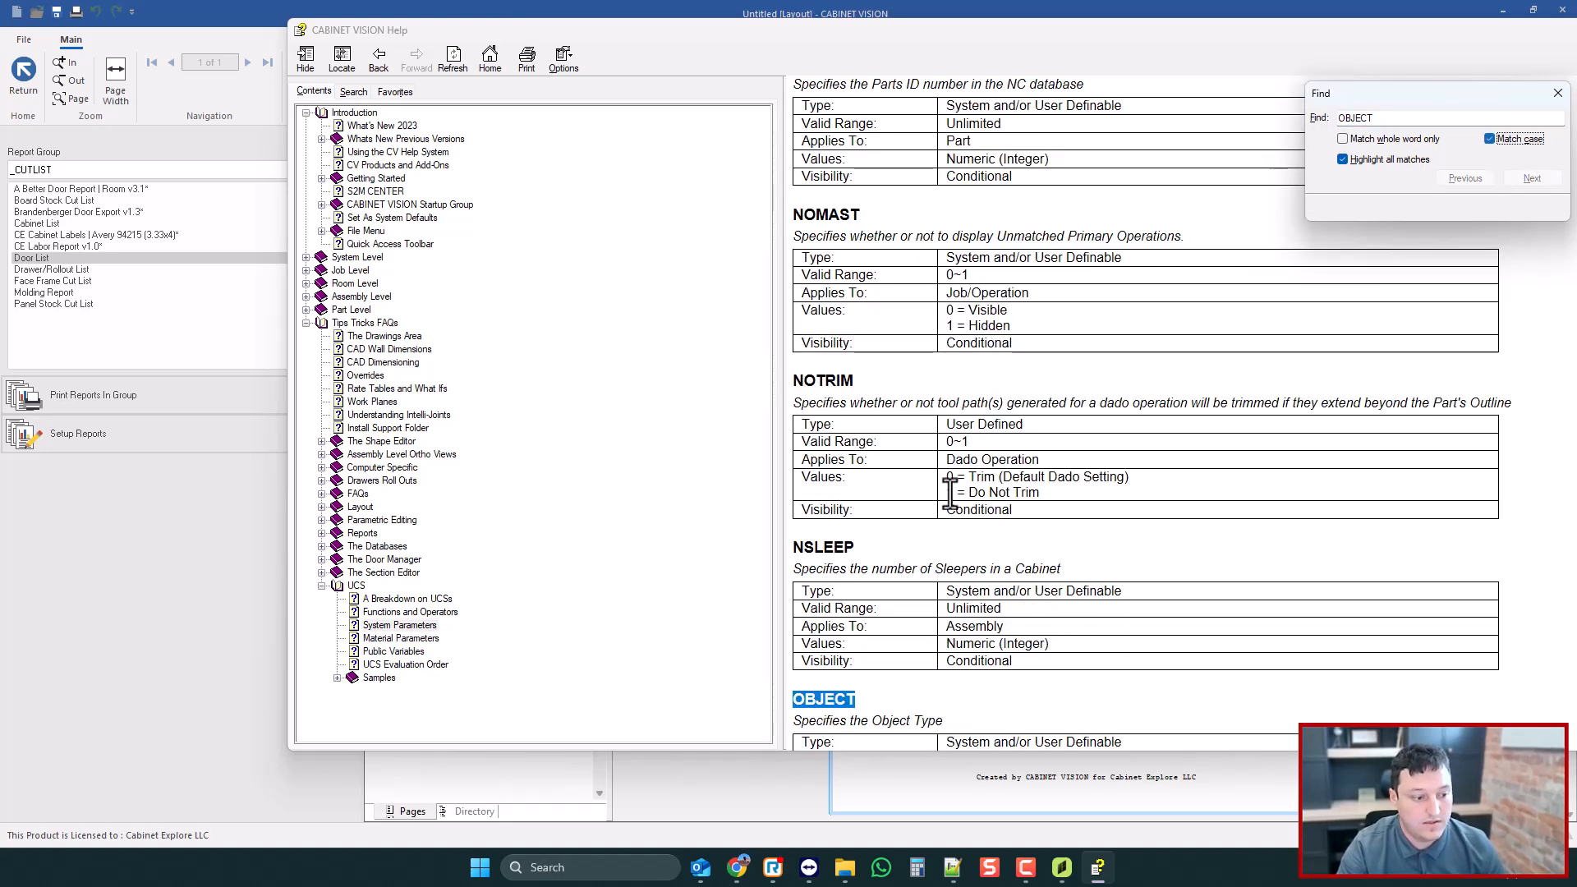
{"action": "scroll", "coordinate": [974, 492], "scroll_direction": "down", "scroll_amount": 1}
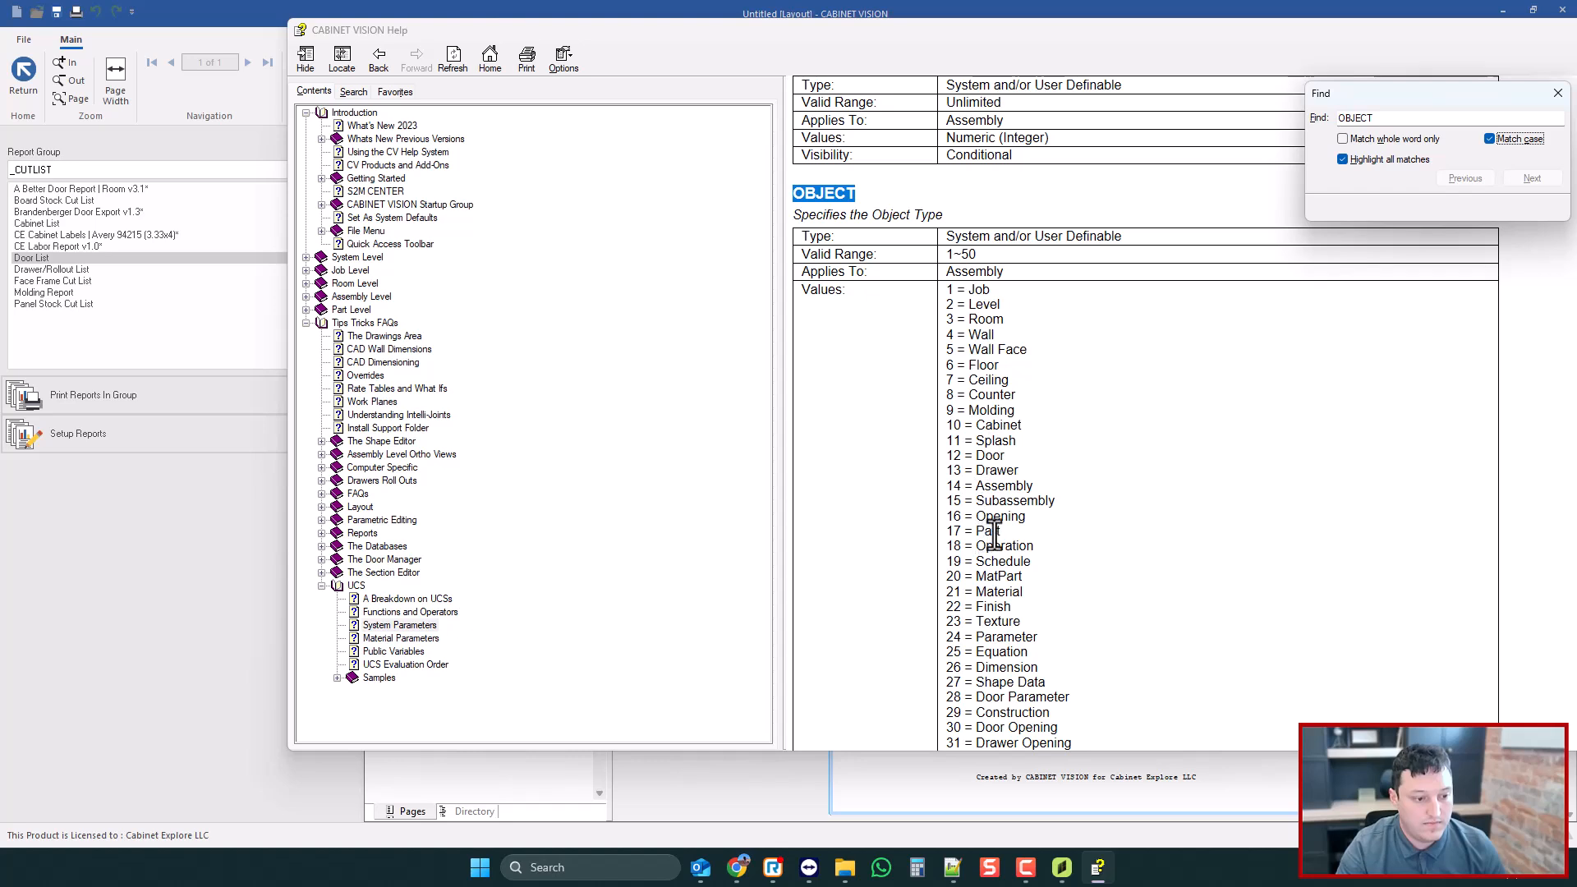
{"action": "double_click", "coordinate": [954, 456]}
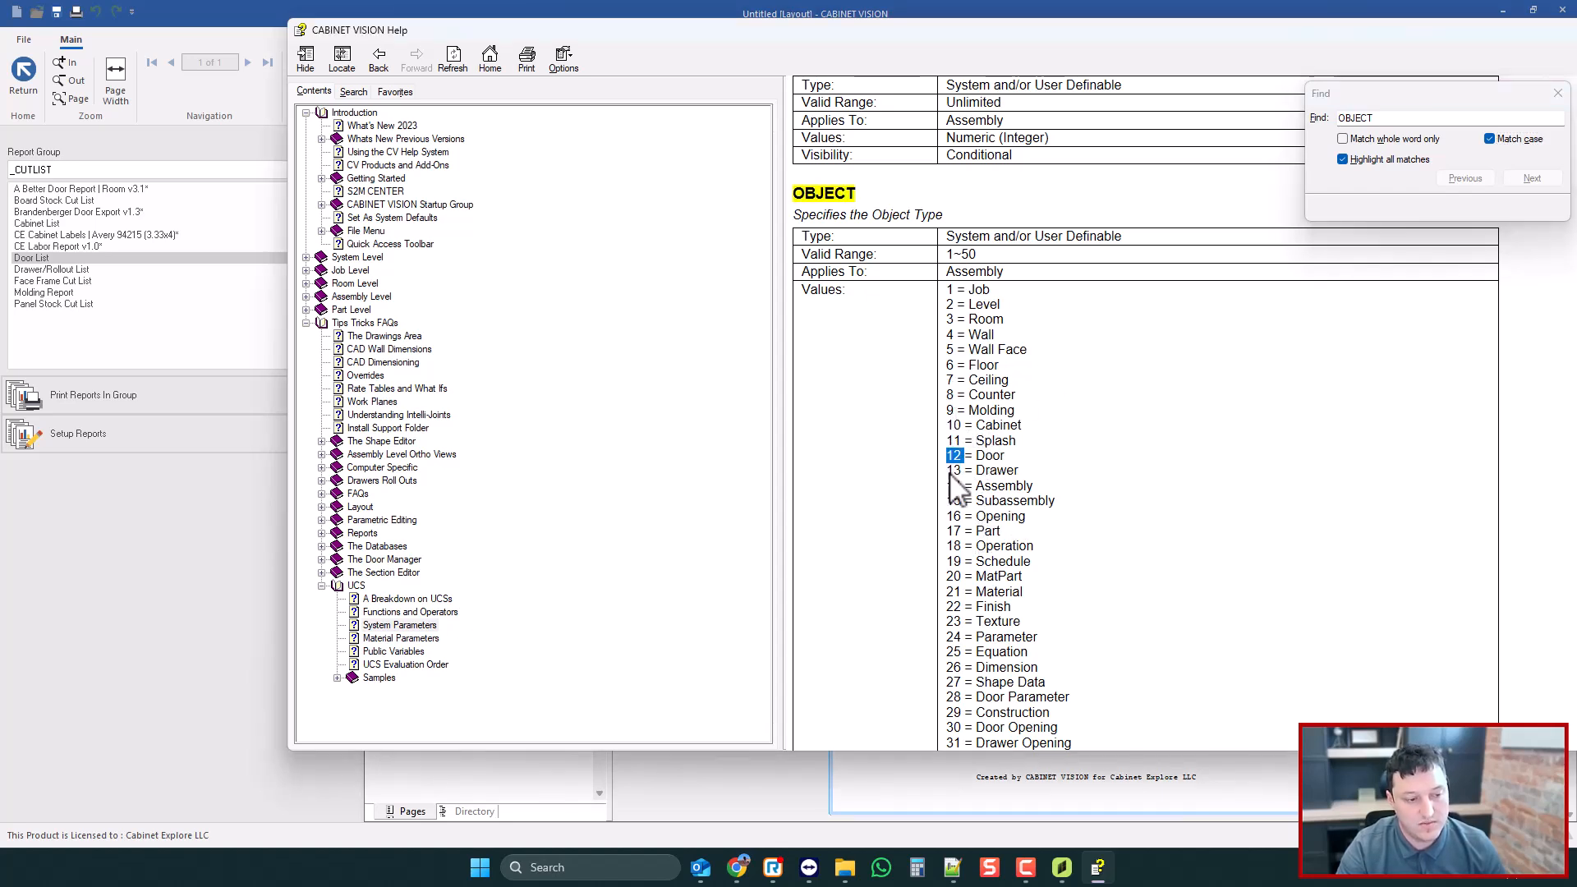
{"action": "left_click", "coordinate": [1558, 94]}
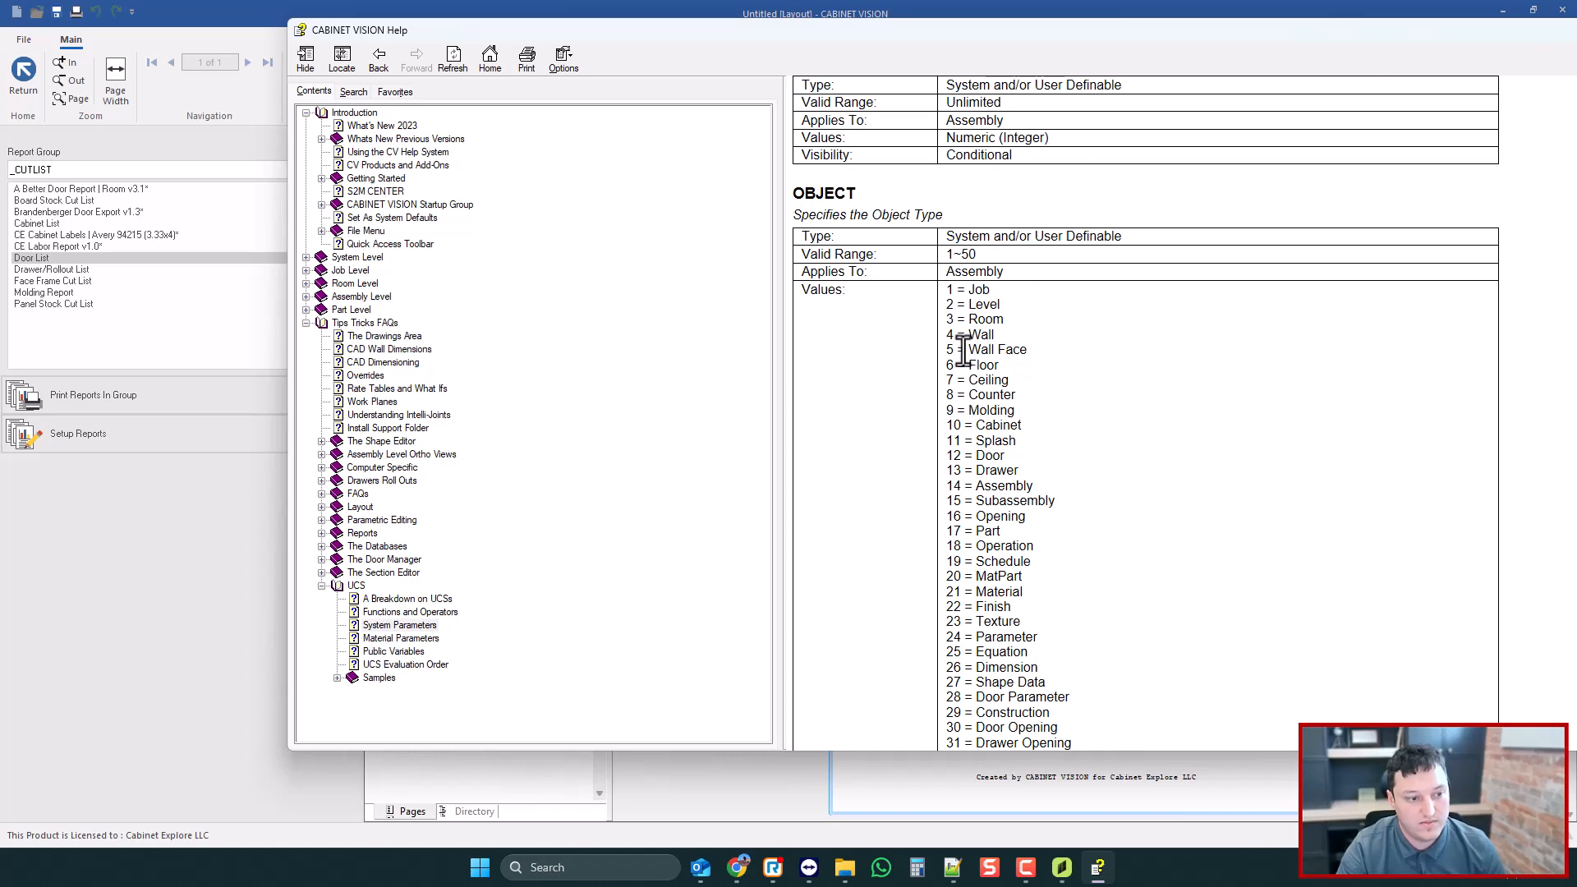
- Examine the OBJECT parameter's type values, including the codes for Door, Part, Roll Out and Drawer Box
{"action": "double_click", "coordinate": [953, 456]}
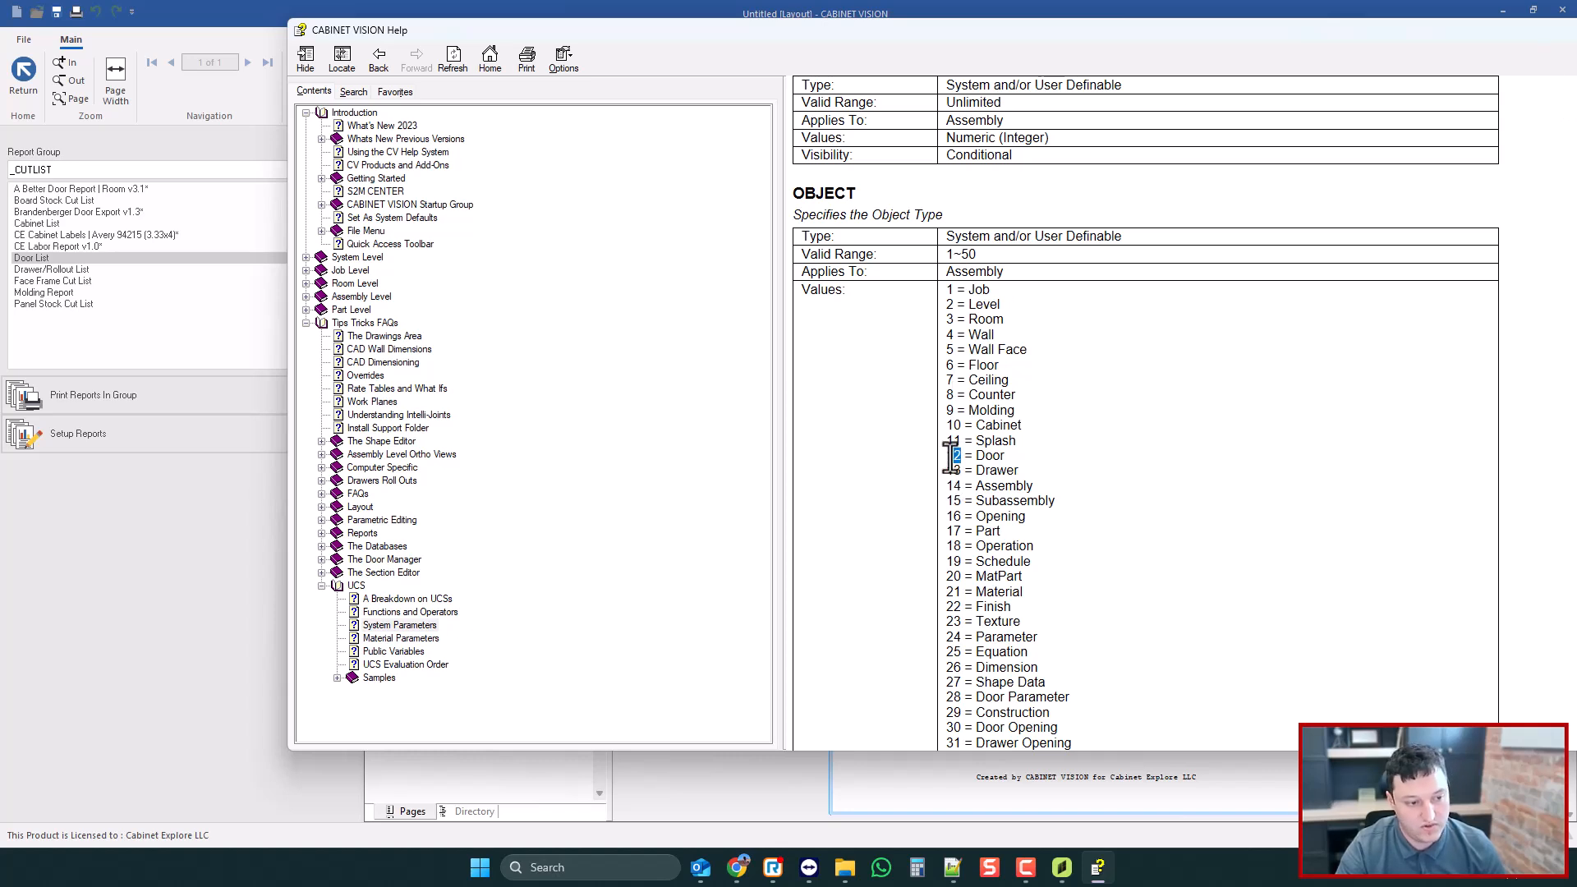
{"action": "double_click", "coordinate": [952, 532]}
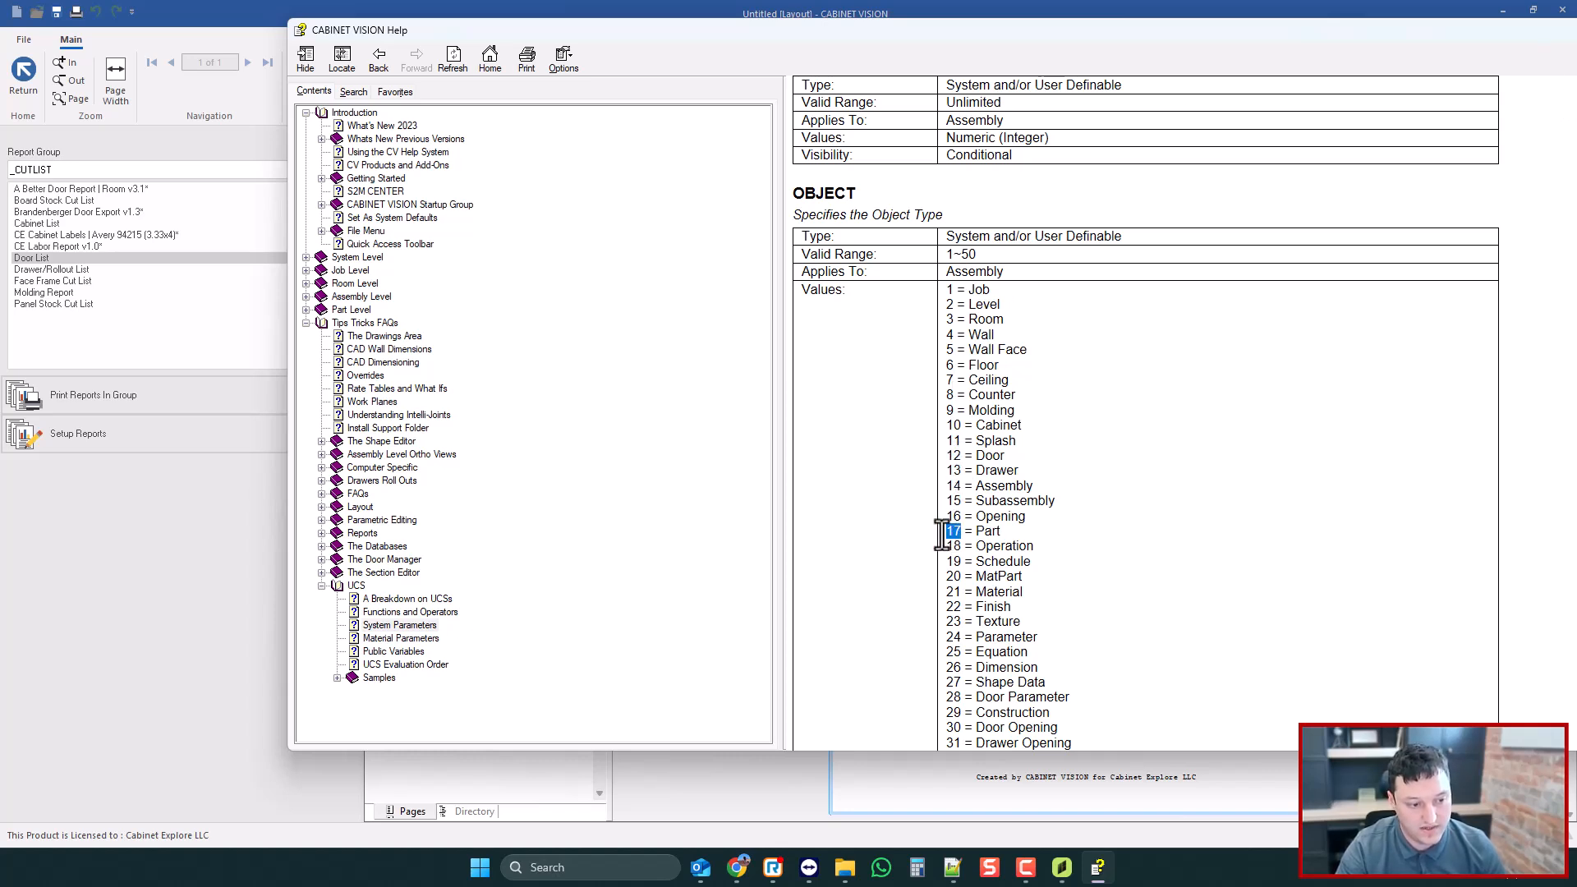
{"action": "scroll", "coordinate": [1008, 548], "scroll_direction": "down", "scroll_amount": 3}
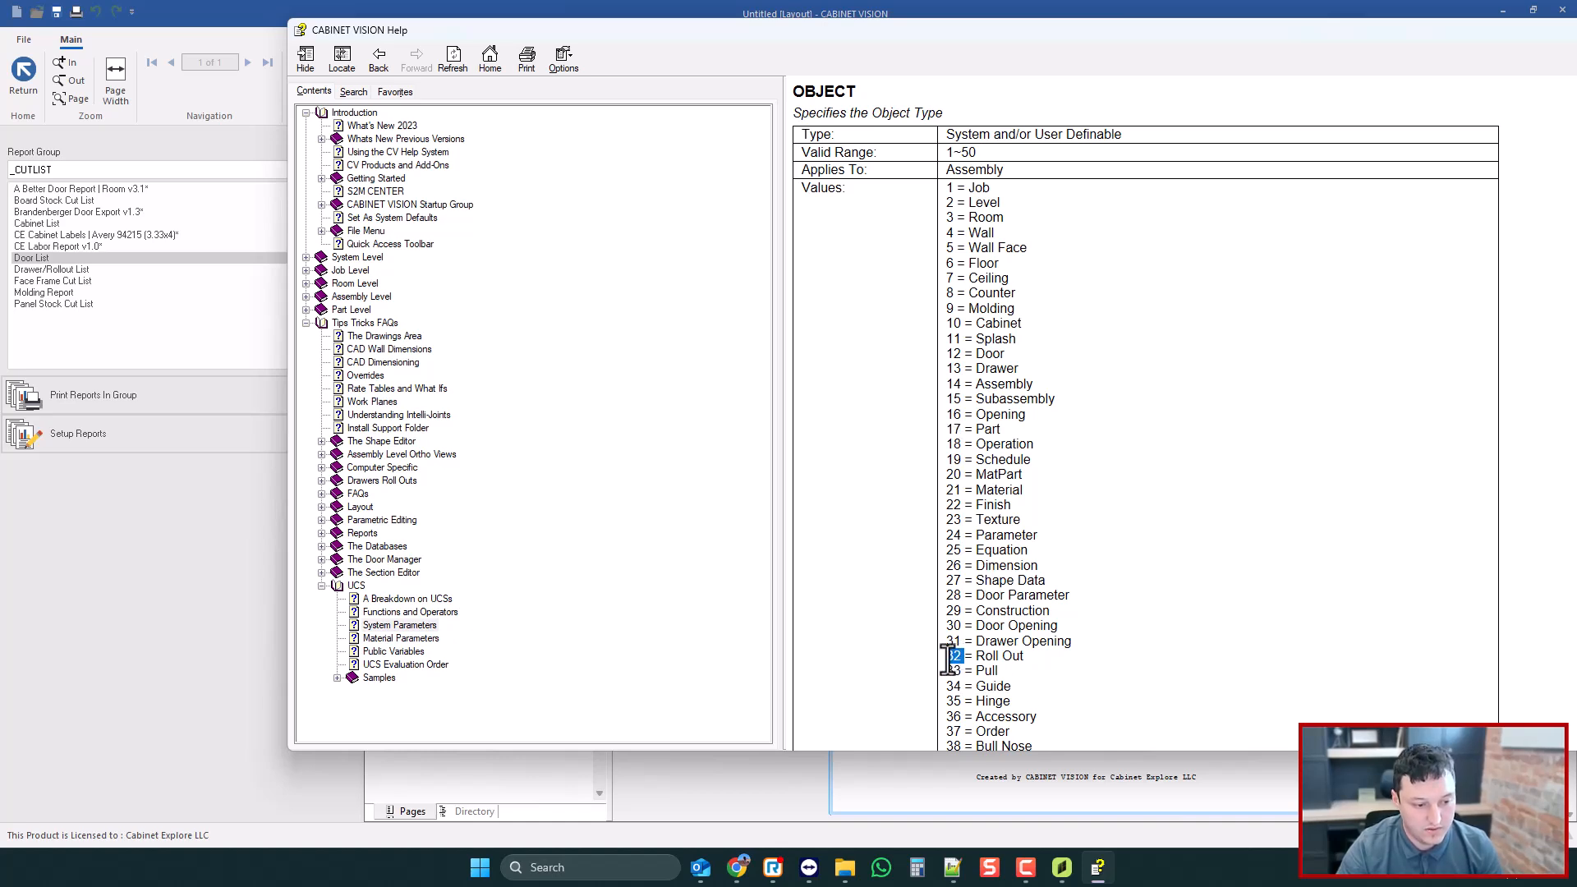
{"action": "scroll", "coordinate": [1034, 648], "scroll_direction": "down", "scroll_amount": 3}
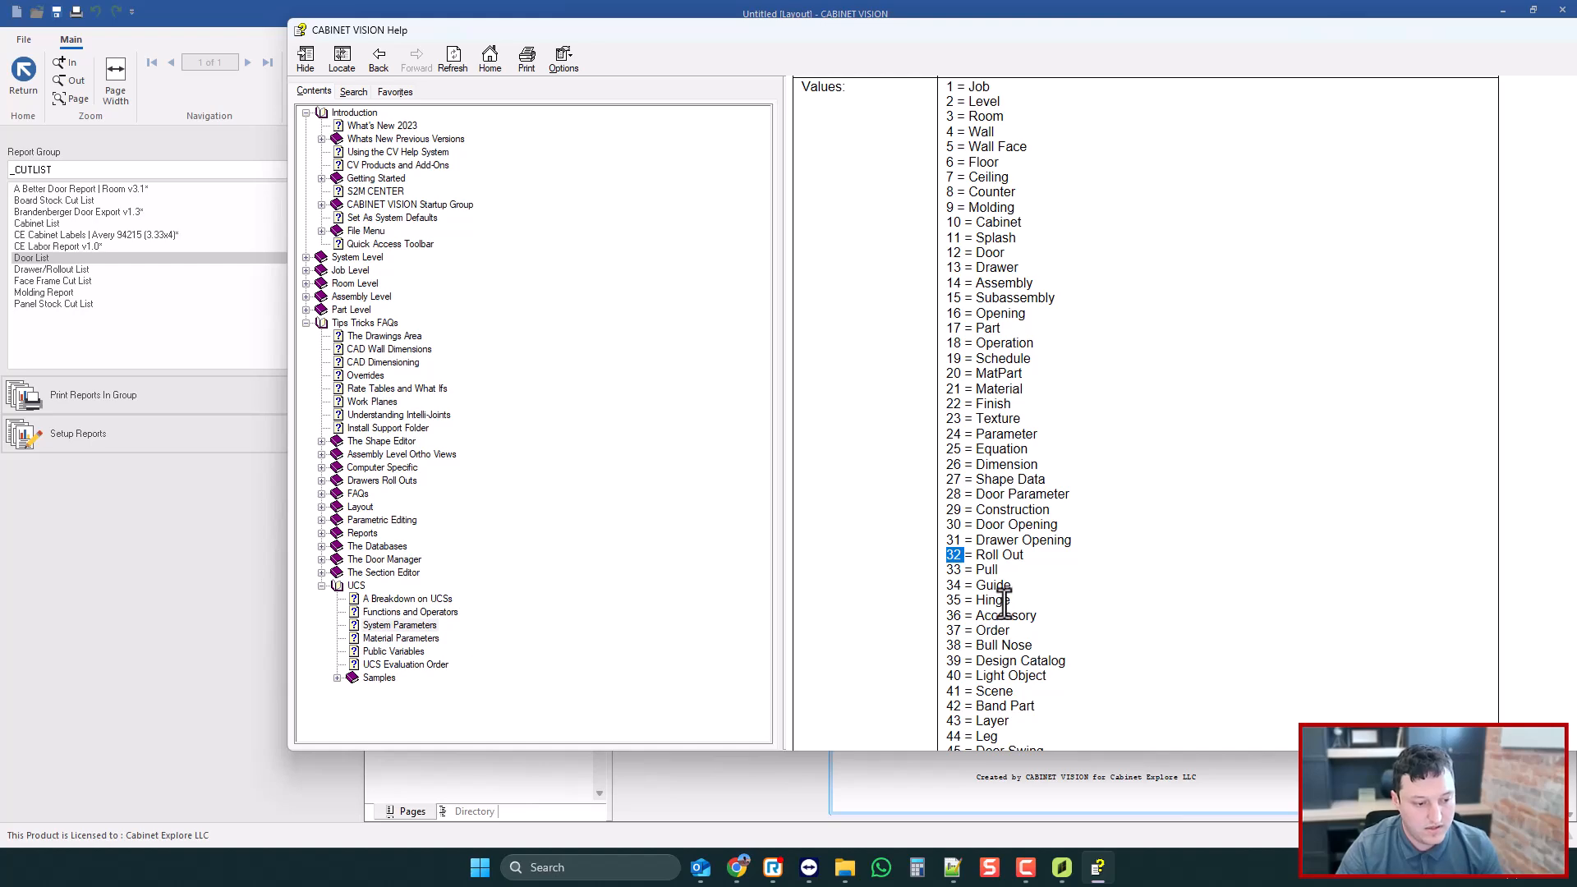
{"action": "scroll", "coordinate": [1004, 604], "scroll_direction": "up", "scroll_amount": 9}
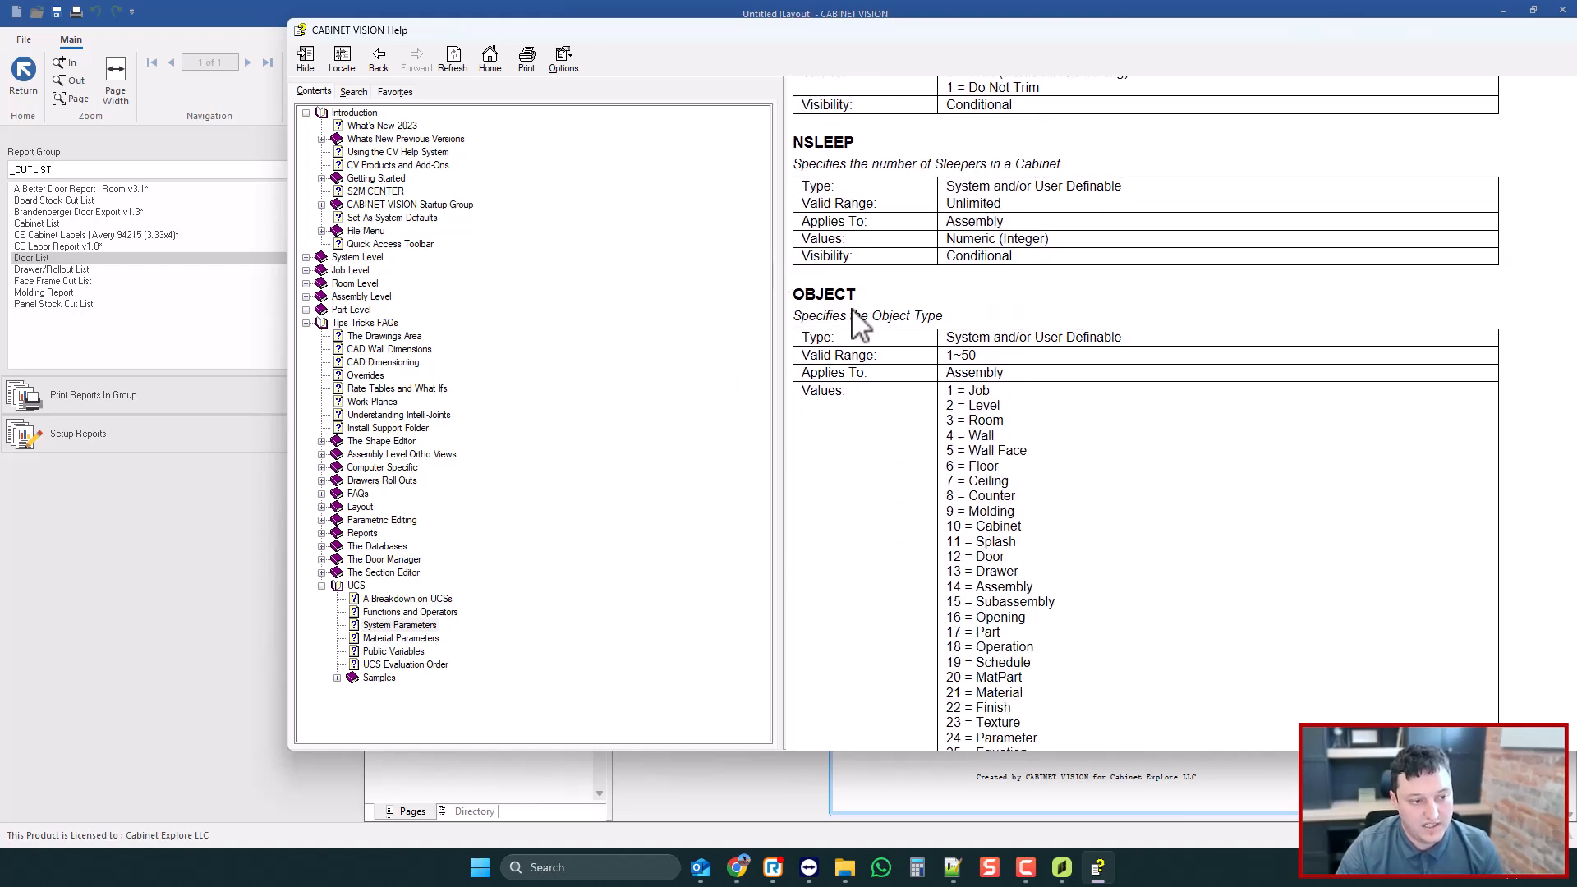
{"action": "scroll", "coordinate": [1050, 525], "scroll_direction": "down", "scroll_amount": 5}
{"action": "scroll", "coordinate": [1019, 662], "scroll_direction": "down", "scroll_amount": 7}
{"action": "scroll", "coordinate": [989, 546], "scroll_direction": "down", "scroll_amount": 3}
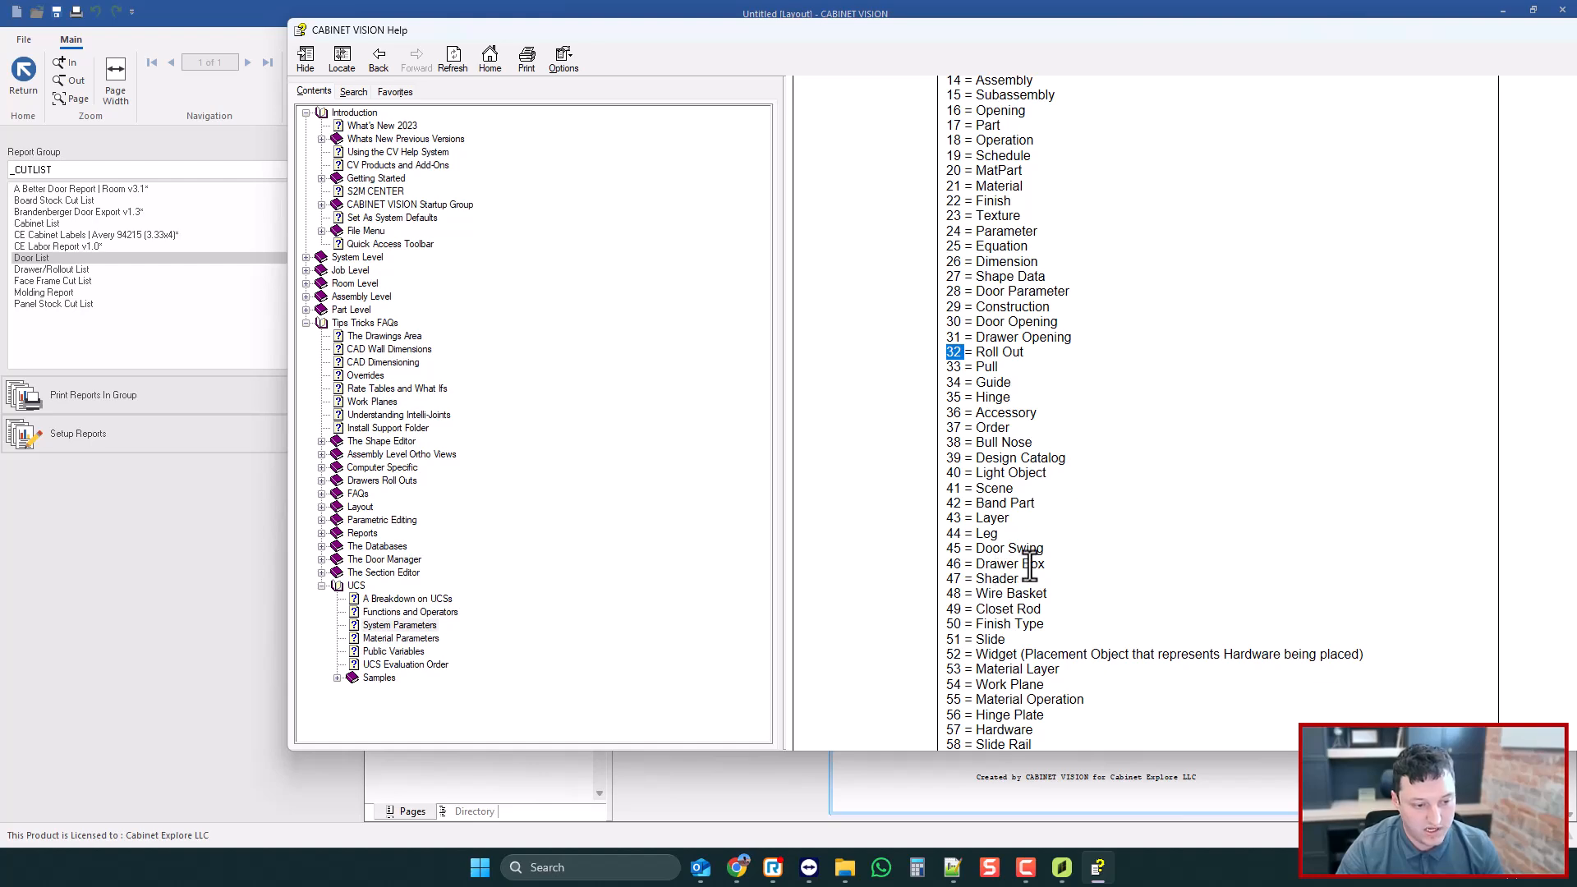
- Read the rest of the OBJECT type values from Drawer Box to Leg Leveler and go back to the start of the entry
{"action": "left_click_drag", "start_coordinate": [1045, 565], "coordinate": [976, 567]}
{"action": "scroll", "coordinate": [994, 550], "scroll_direction": "down", "scroll_amount": 3}
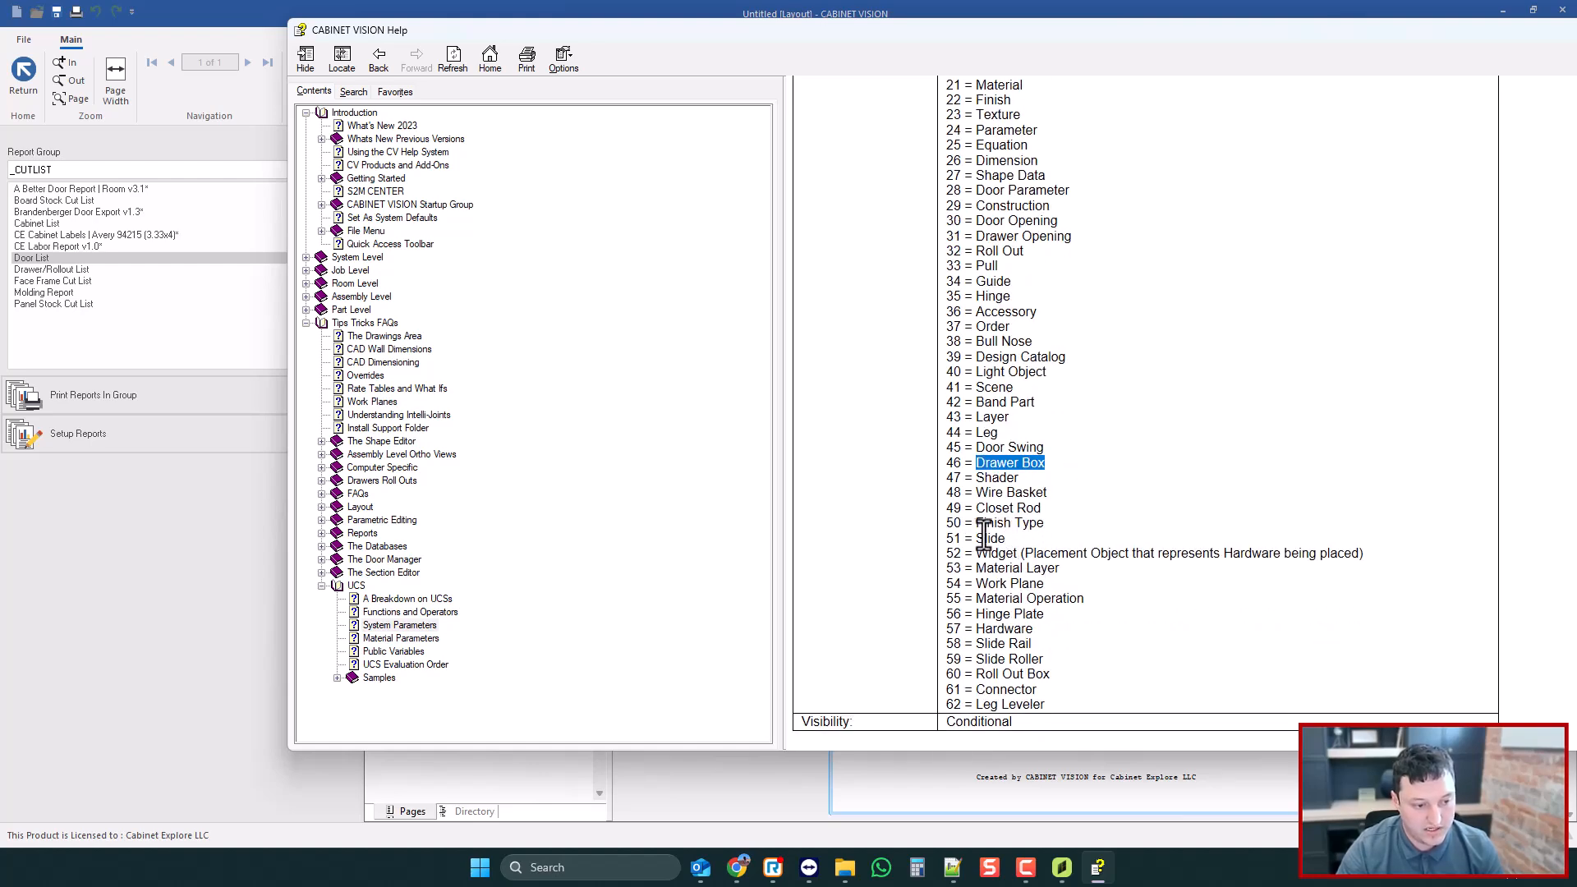
{"action": "scroll", "coordinate": [998, 657], "scroll_direction": "down", "scroll_amount": 3}
{"action": "scroll", "coordinate": [990, 575], "scroll_direction": "up", "scroll_amount": 9}
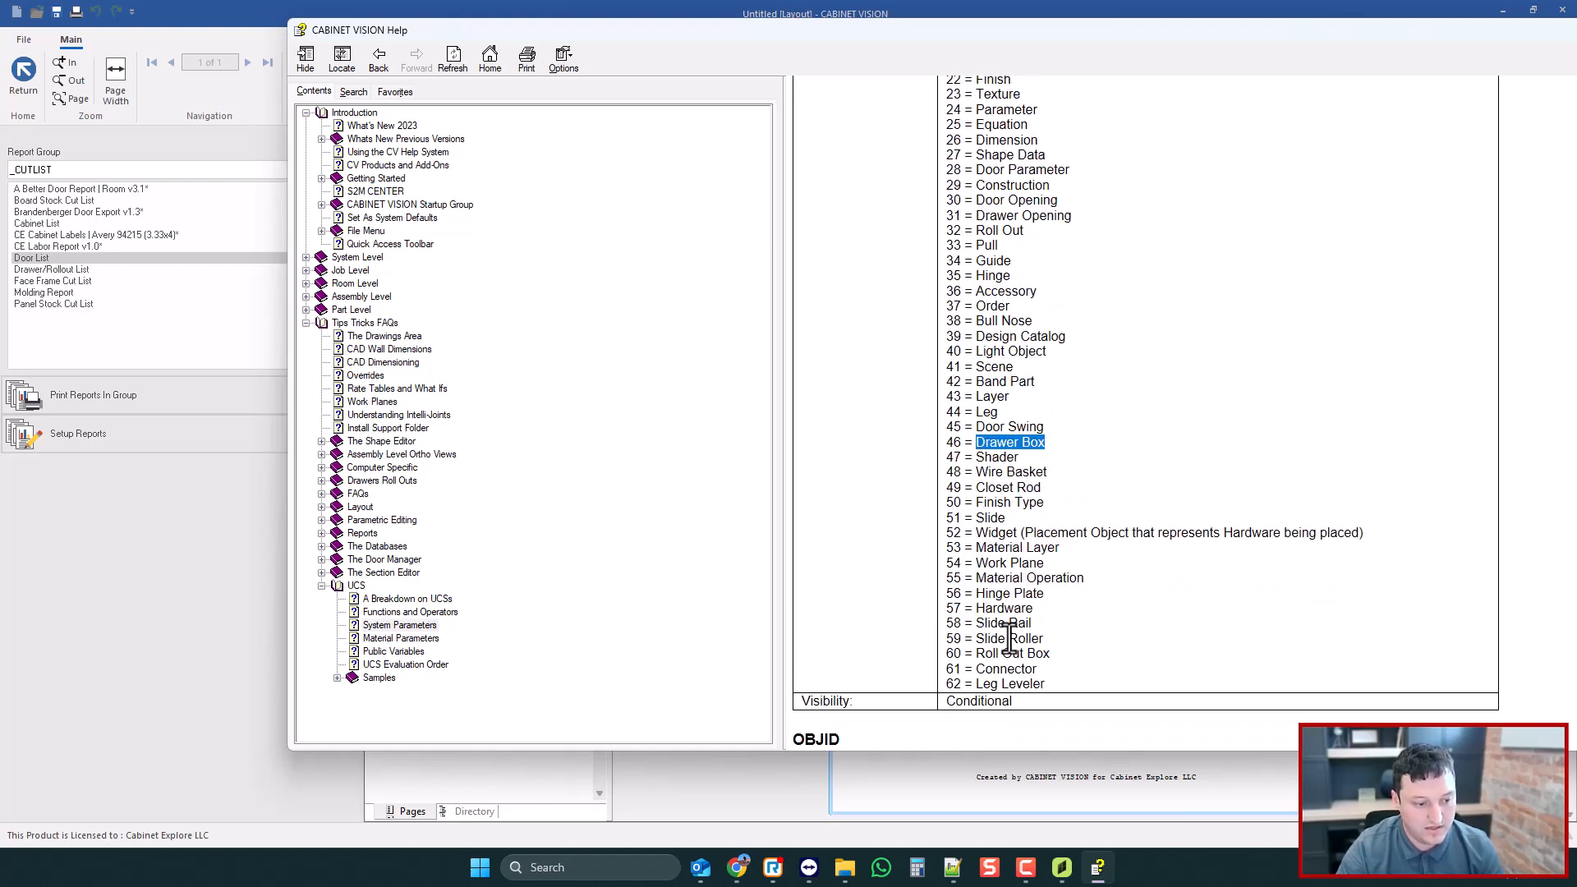
{"action": "scroll", "coordinate": [1089, 477], "scroll_direction": "up", "scroll_amount": 6}
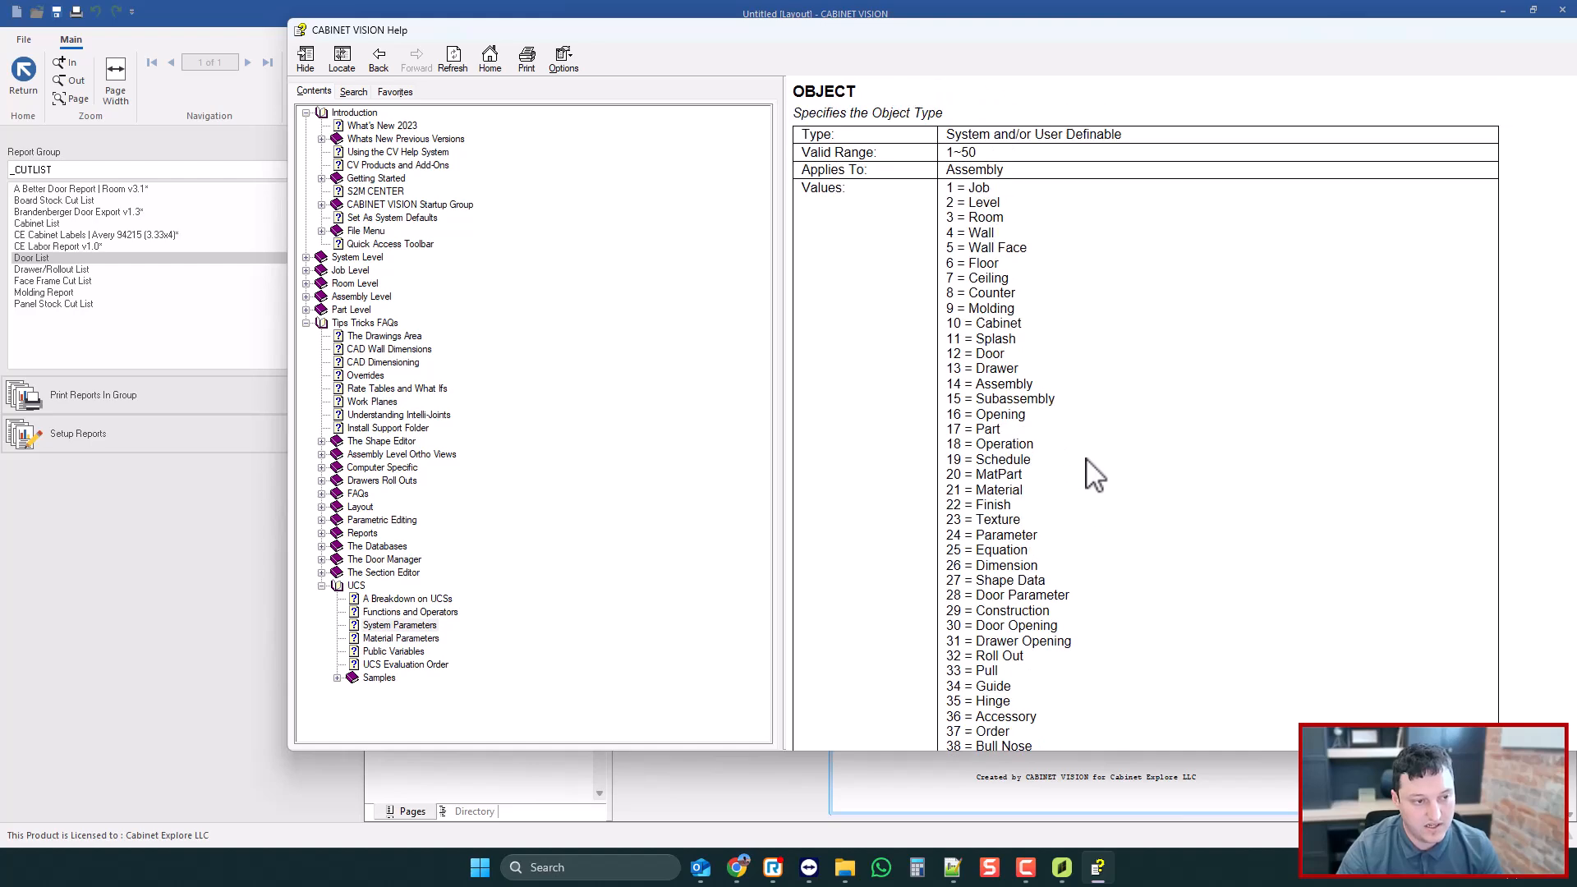
{"action": "scroll", "coordinate": [1502, 92], "scroll_direction": "up", "scroll_amount": 3}
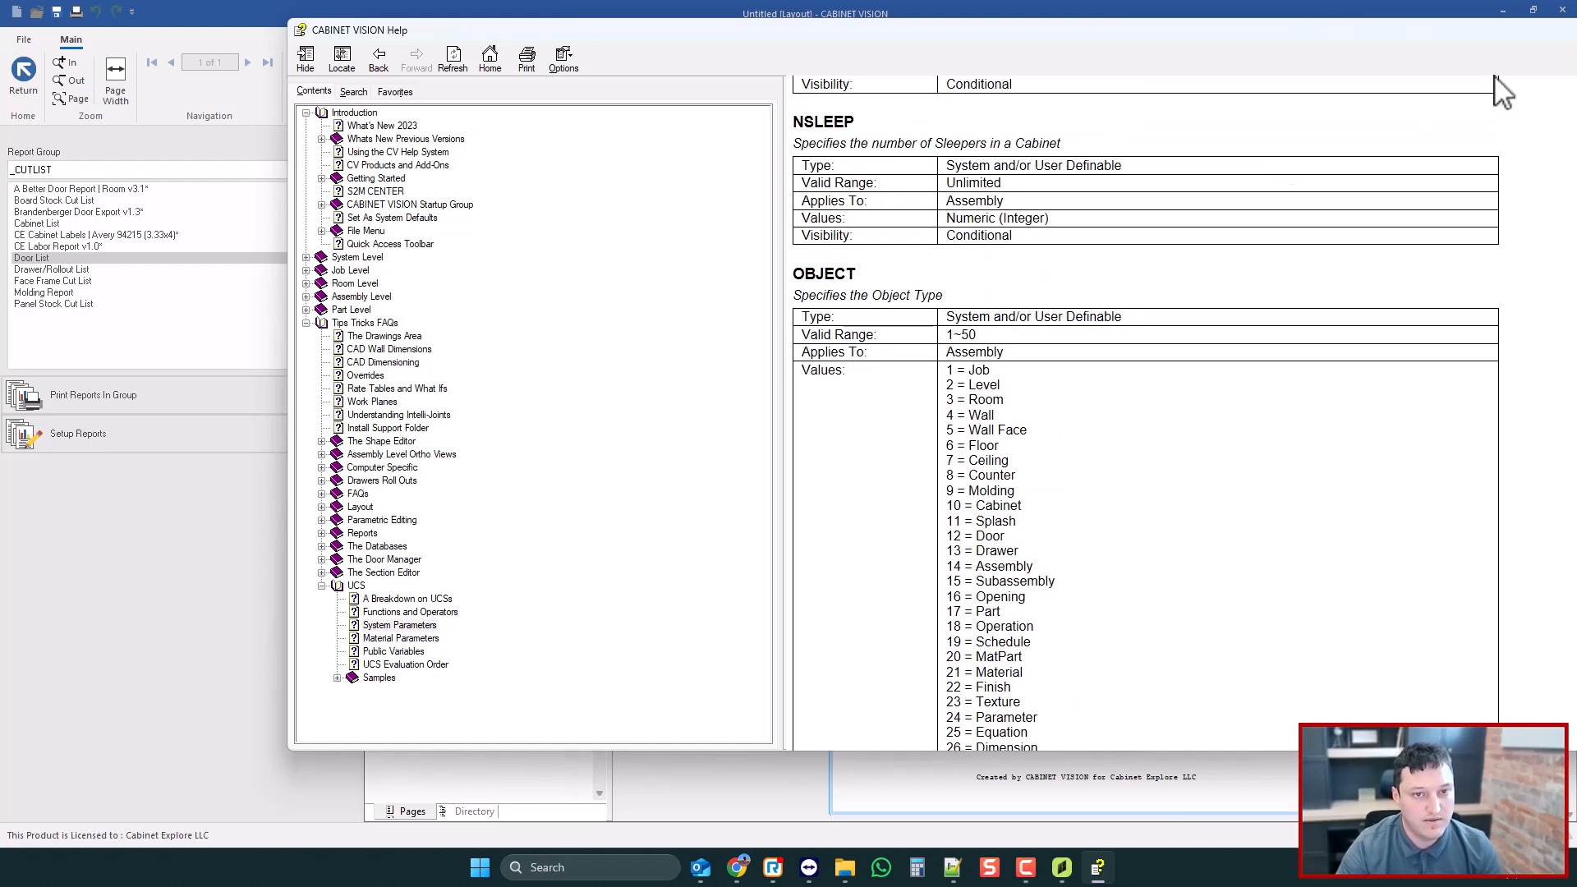
{"action": "scroll", "coordinate": [1146, 413], "scroll_direction": "up", "scroll_amount": 1}
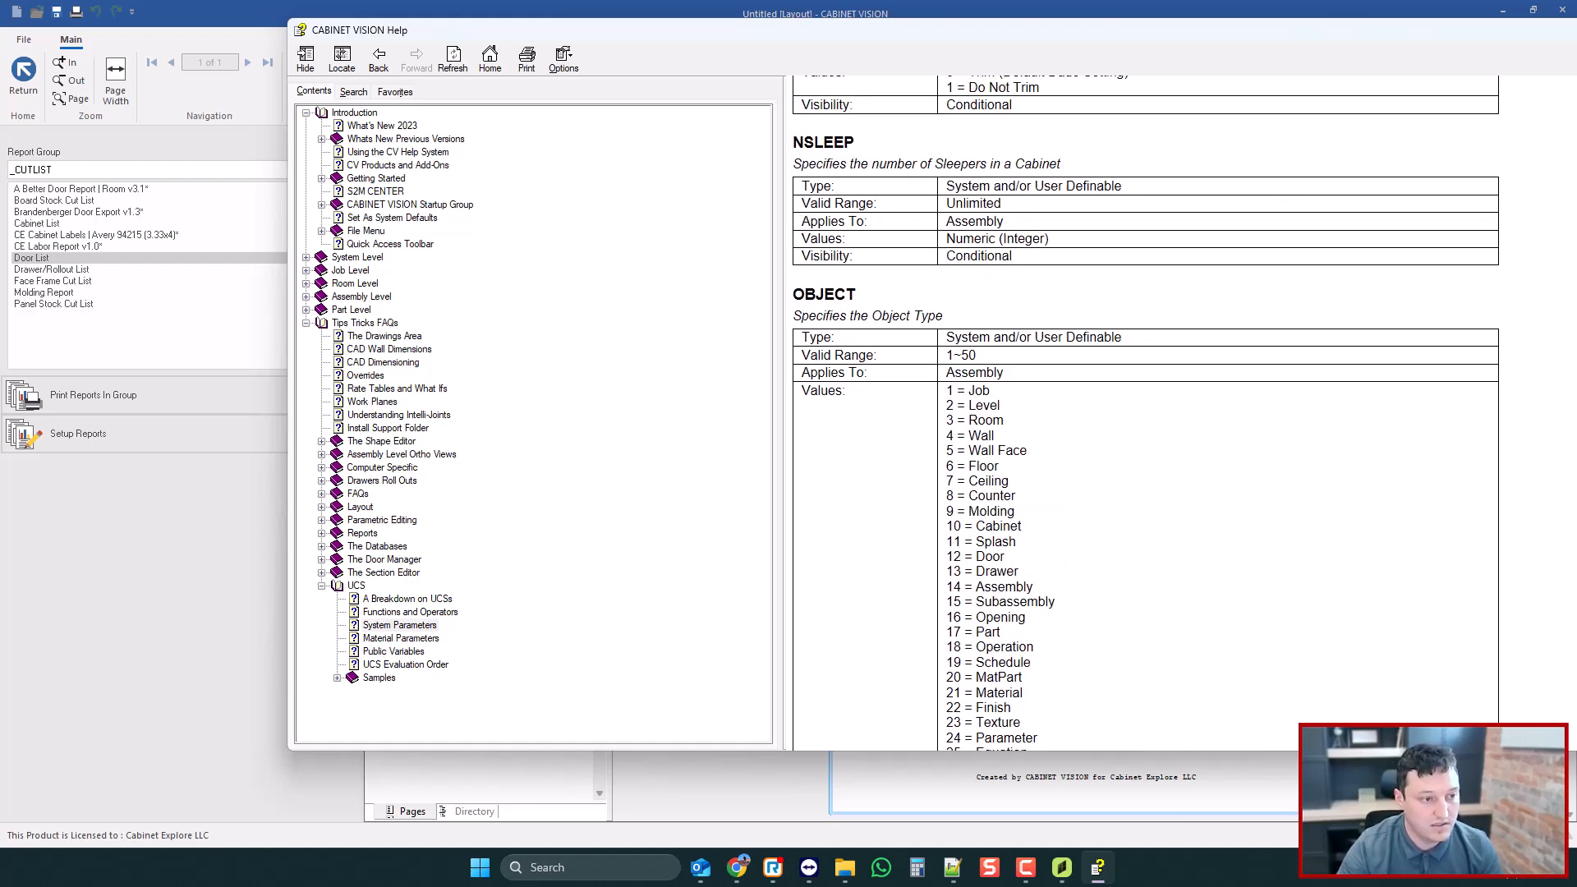
- Close the help for the room's elevation view and review the CNC 1 and CNC 2 entries among the User Created Standards
{"action": "key", "text": "alt+F4"}
{"action": "left_click", "coordinate": [421, 136]}
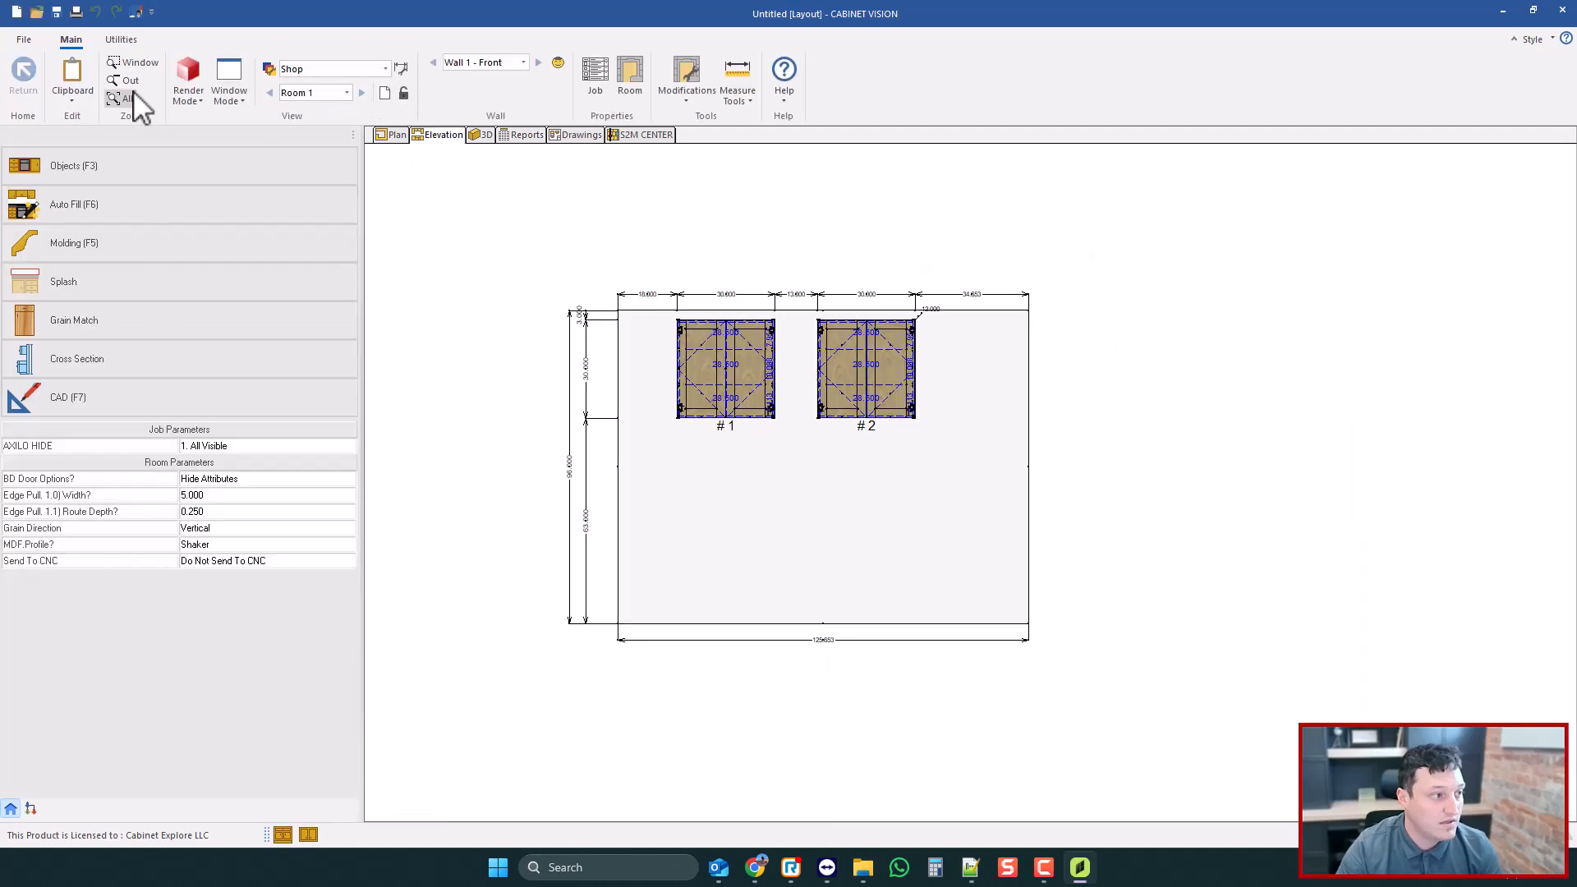
{"action": "left_click", "coordinate": [121, 39]}
{"action": "left_click", "coordinate": [78, 78]}
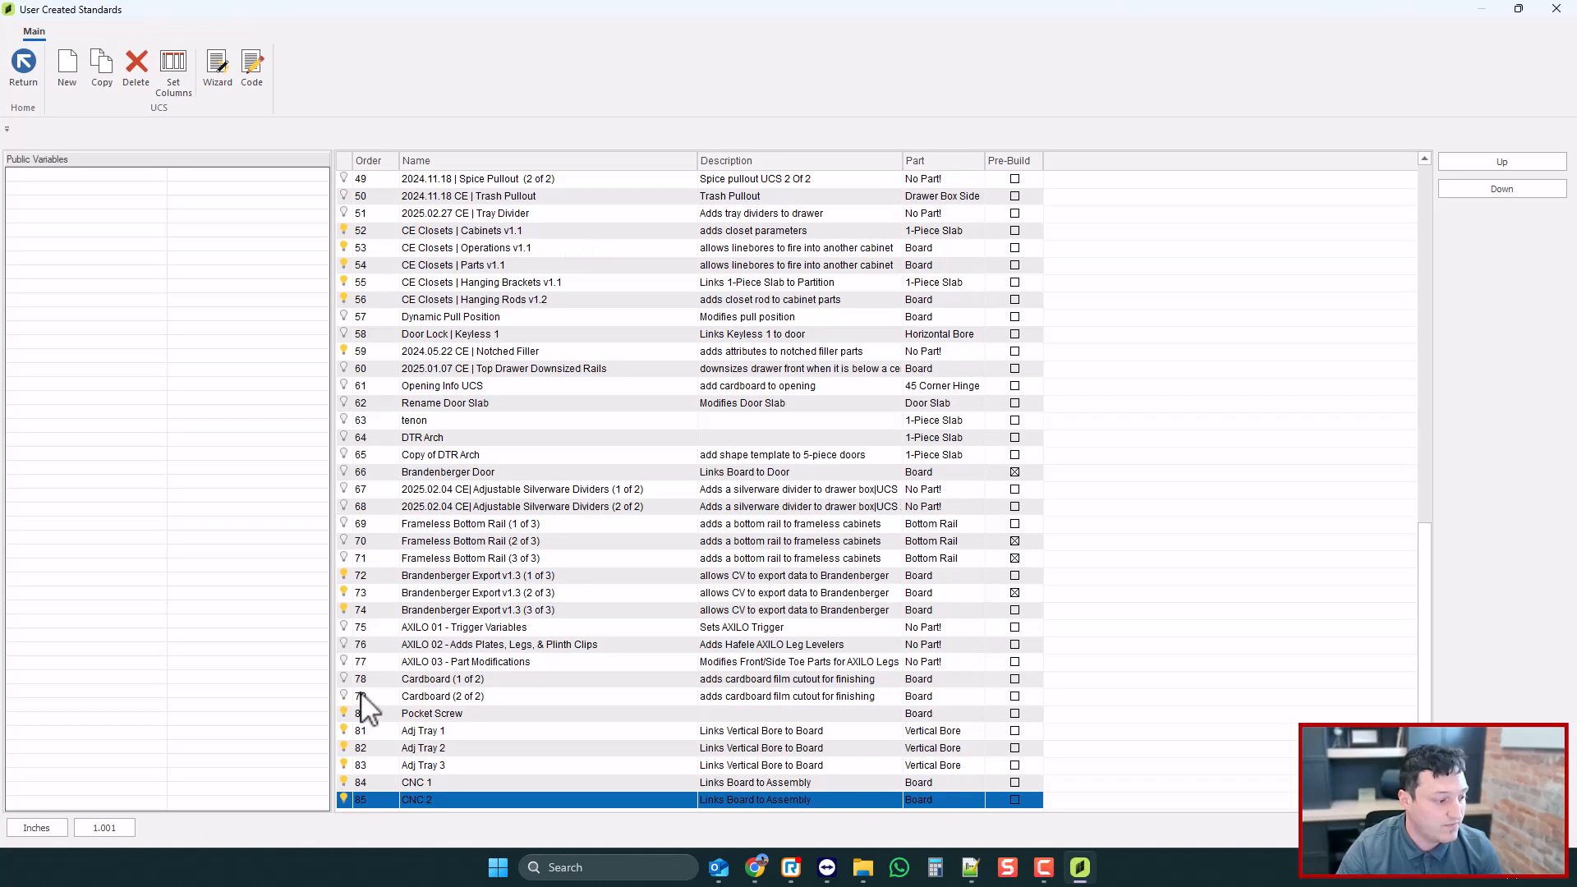
{"action": "left_click", "coordinate": [24, 66]}
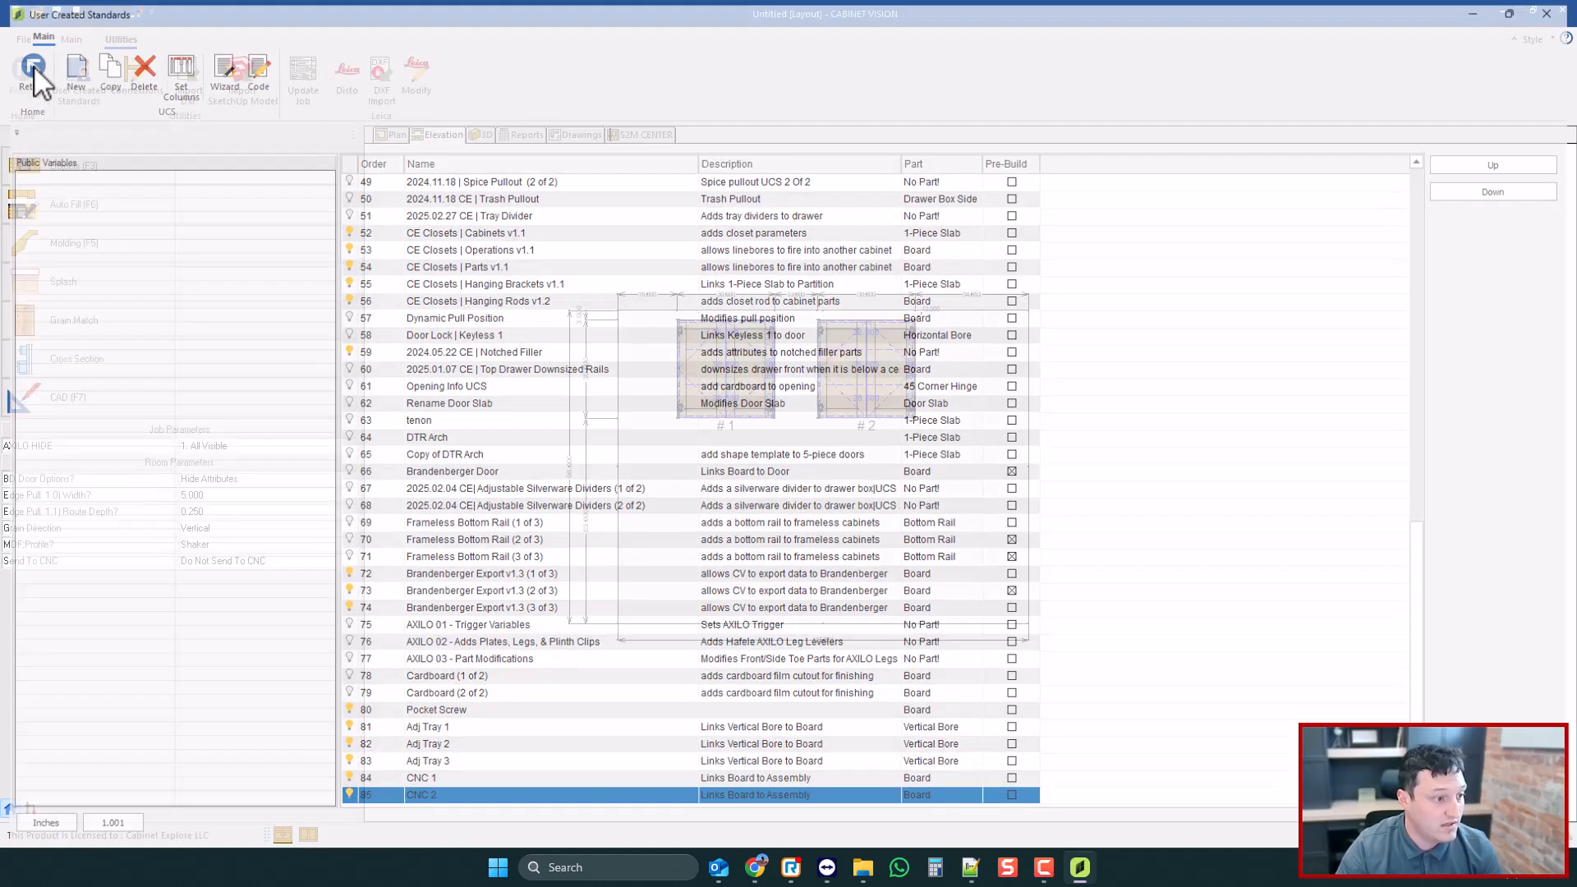
- Check cabinet #1's attributes and set cabinet #2's Send To CNC attribute to Do Not Send To CNC
{"action": "scroll", "coordinate": [810, 397], "scroll_direction": "up", "scroll_amount": 2}
{"action": "left_click", "coordinate": [714, 341]}
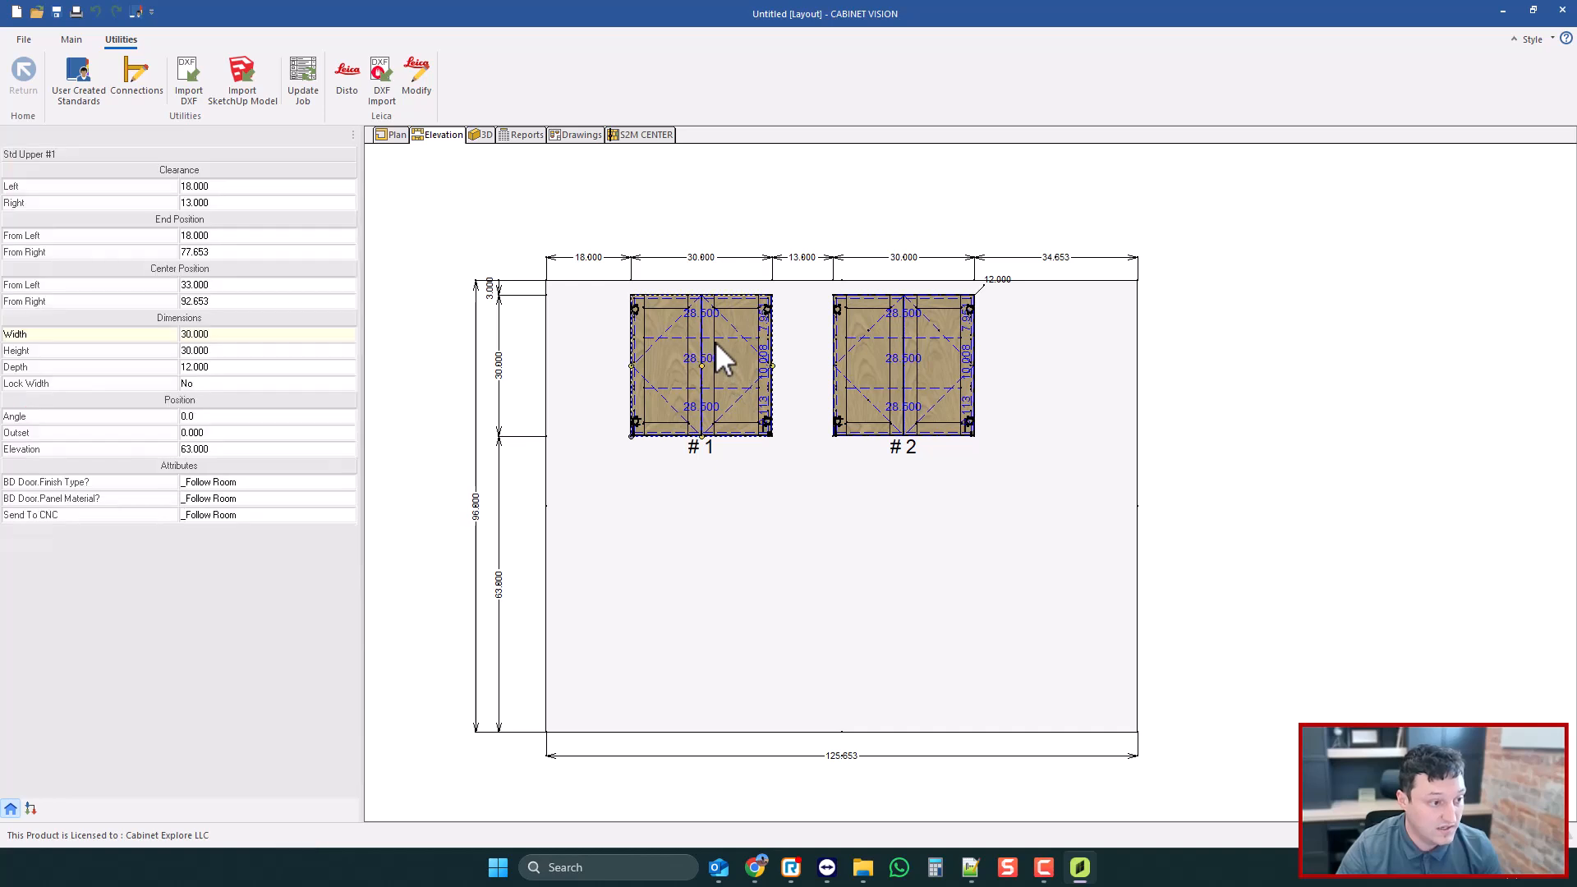
{"action": "left_click", "coordinate": [436, 473]}
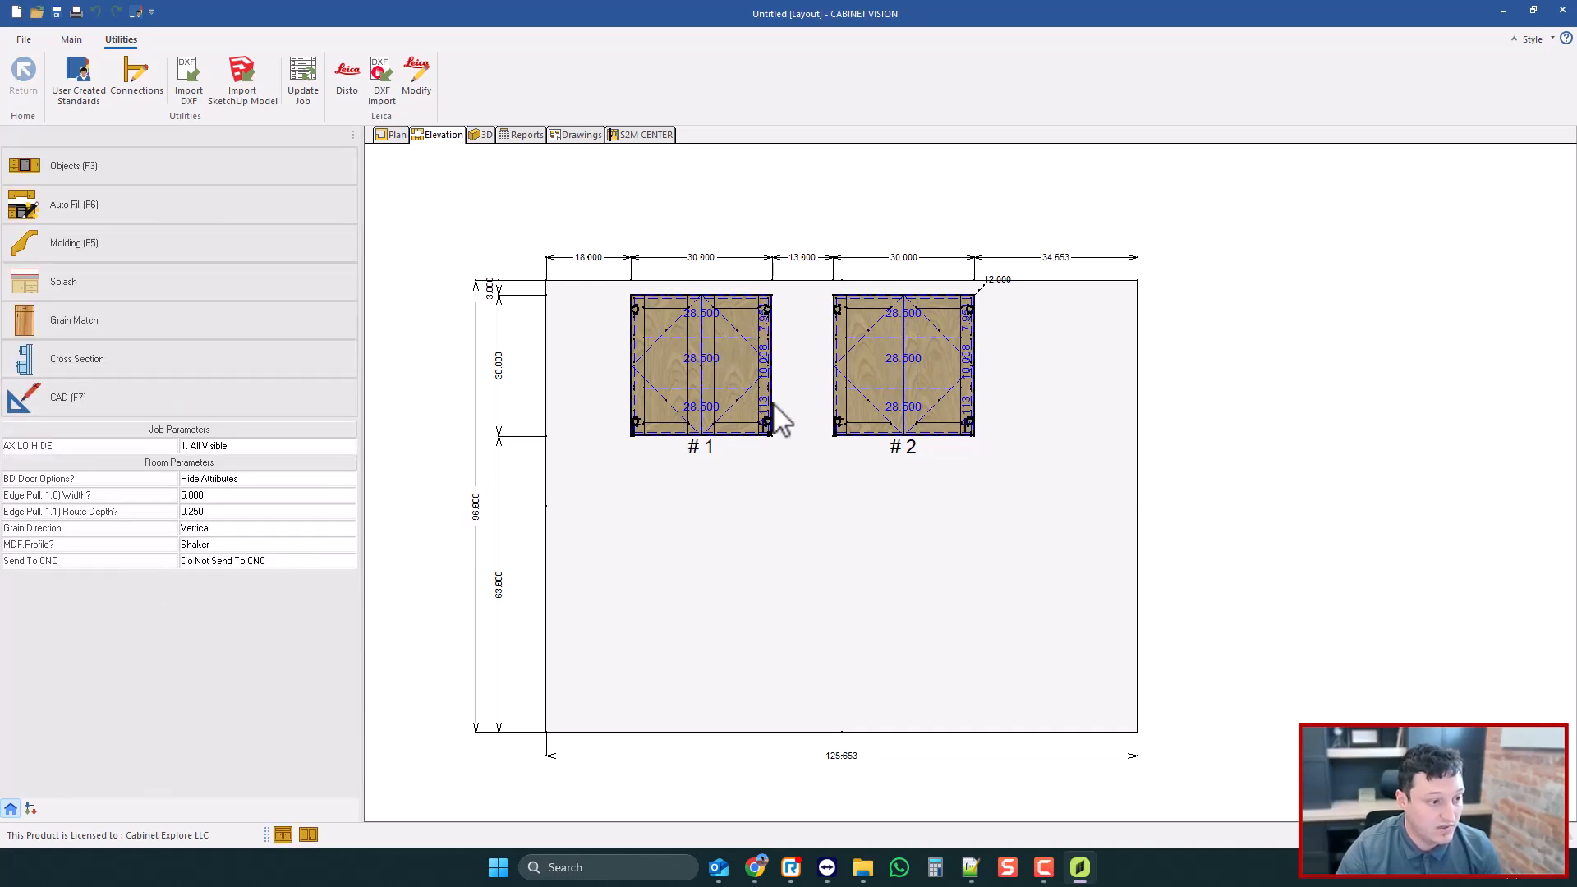
{"action": "left_click", "coordinate": [911, 379]}
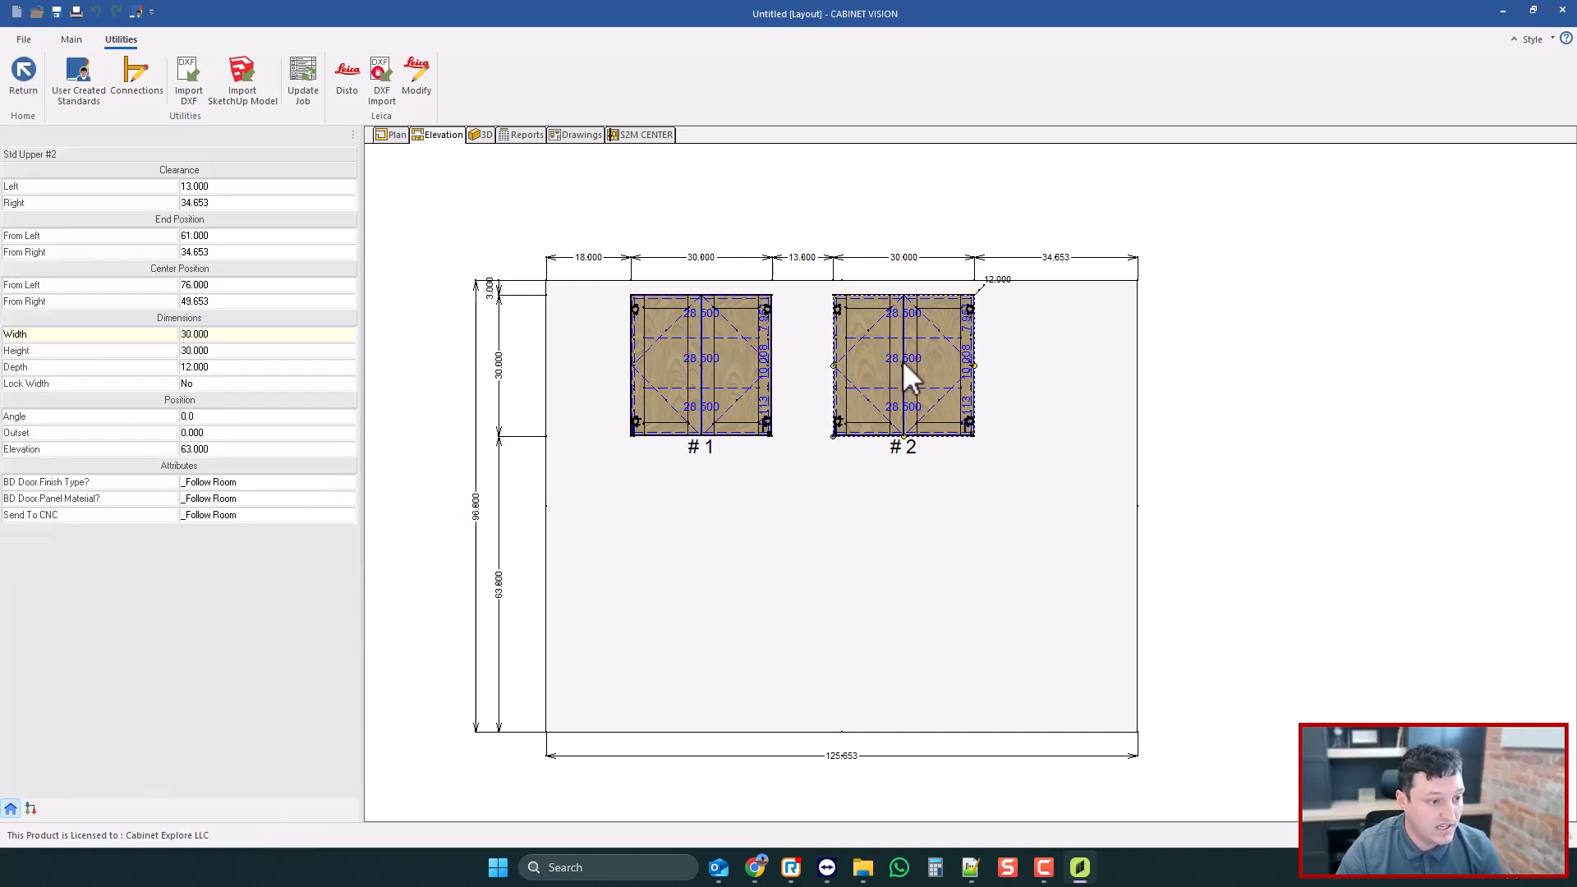
{"action": "left_click", "coordinate": [245, 516]}
{"action": "left_click", "coordinate": [245, 516]}
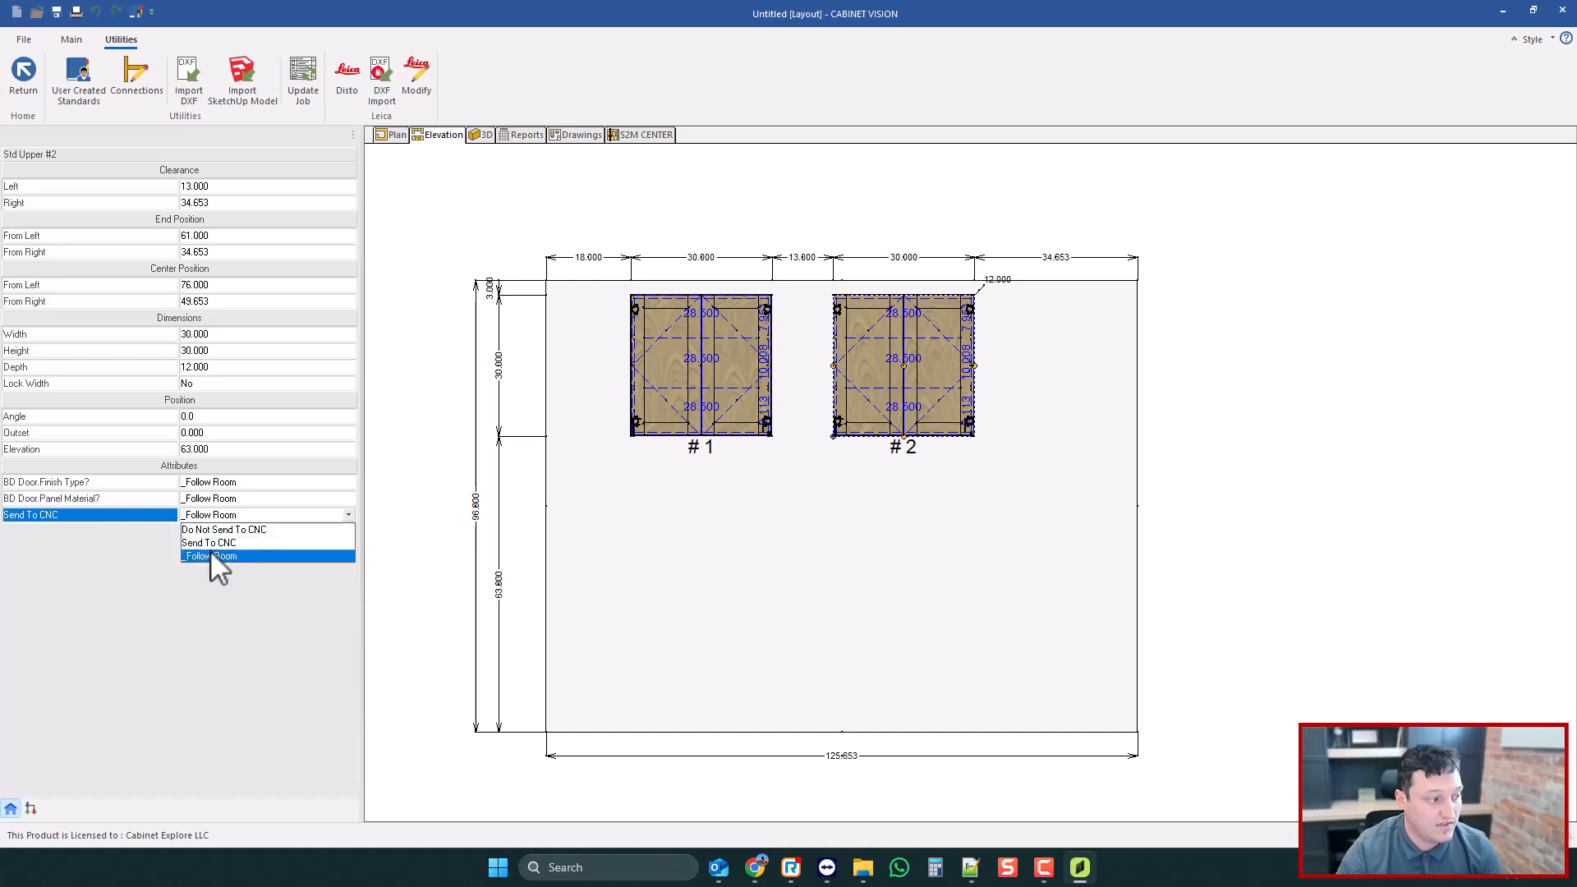
{"action": "left_click", "coordinate": [245, 531]}
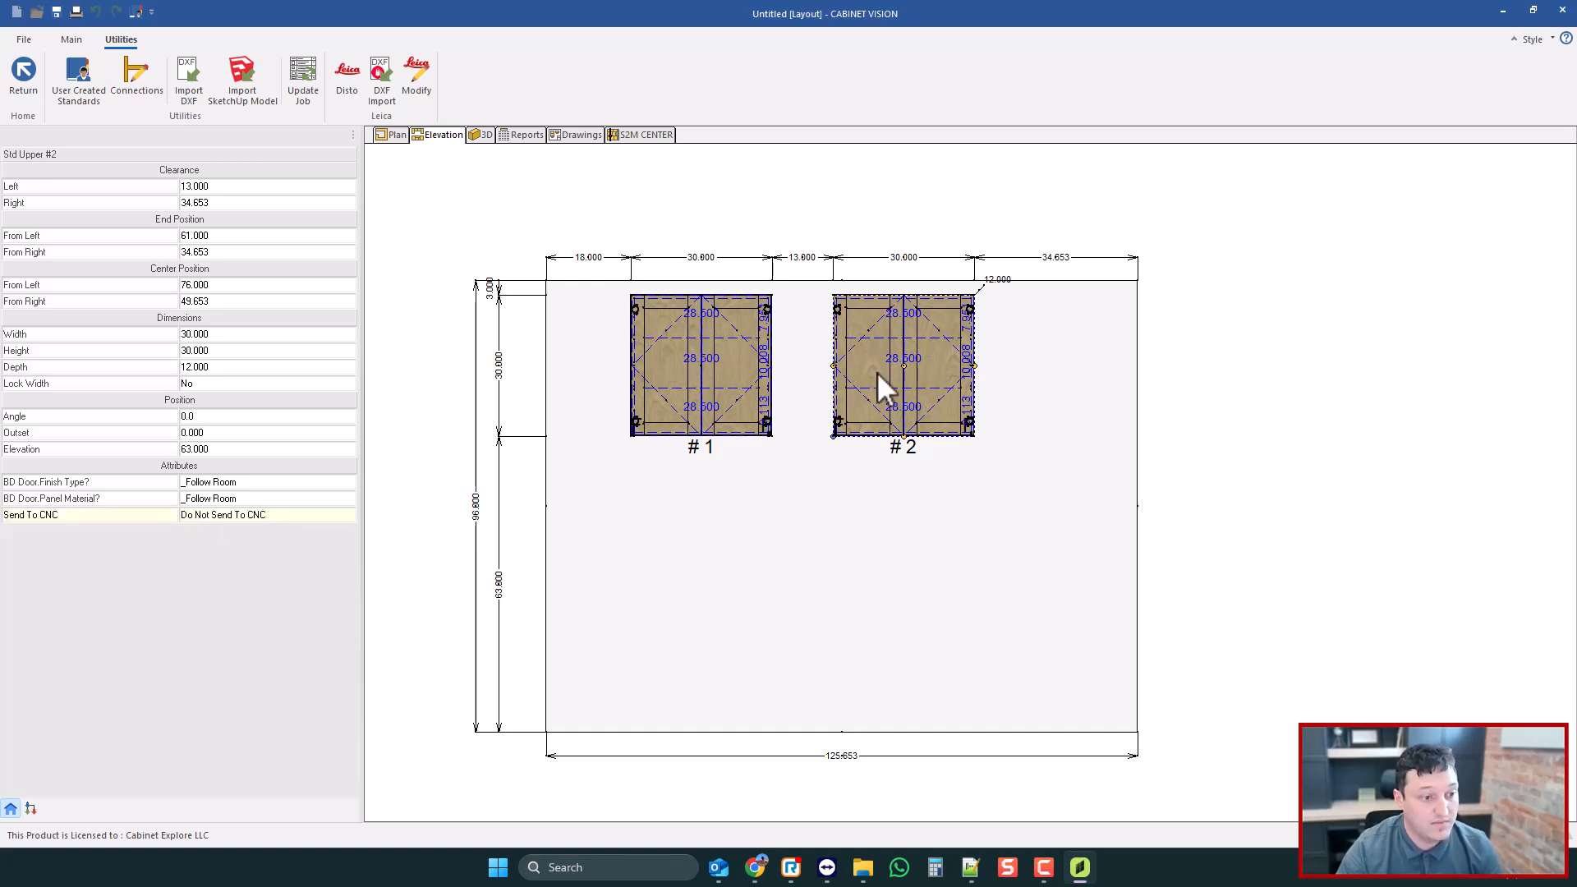
{"action": "left_click", "coordinate": [1257, 372]}
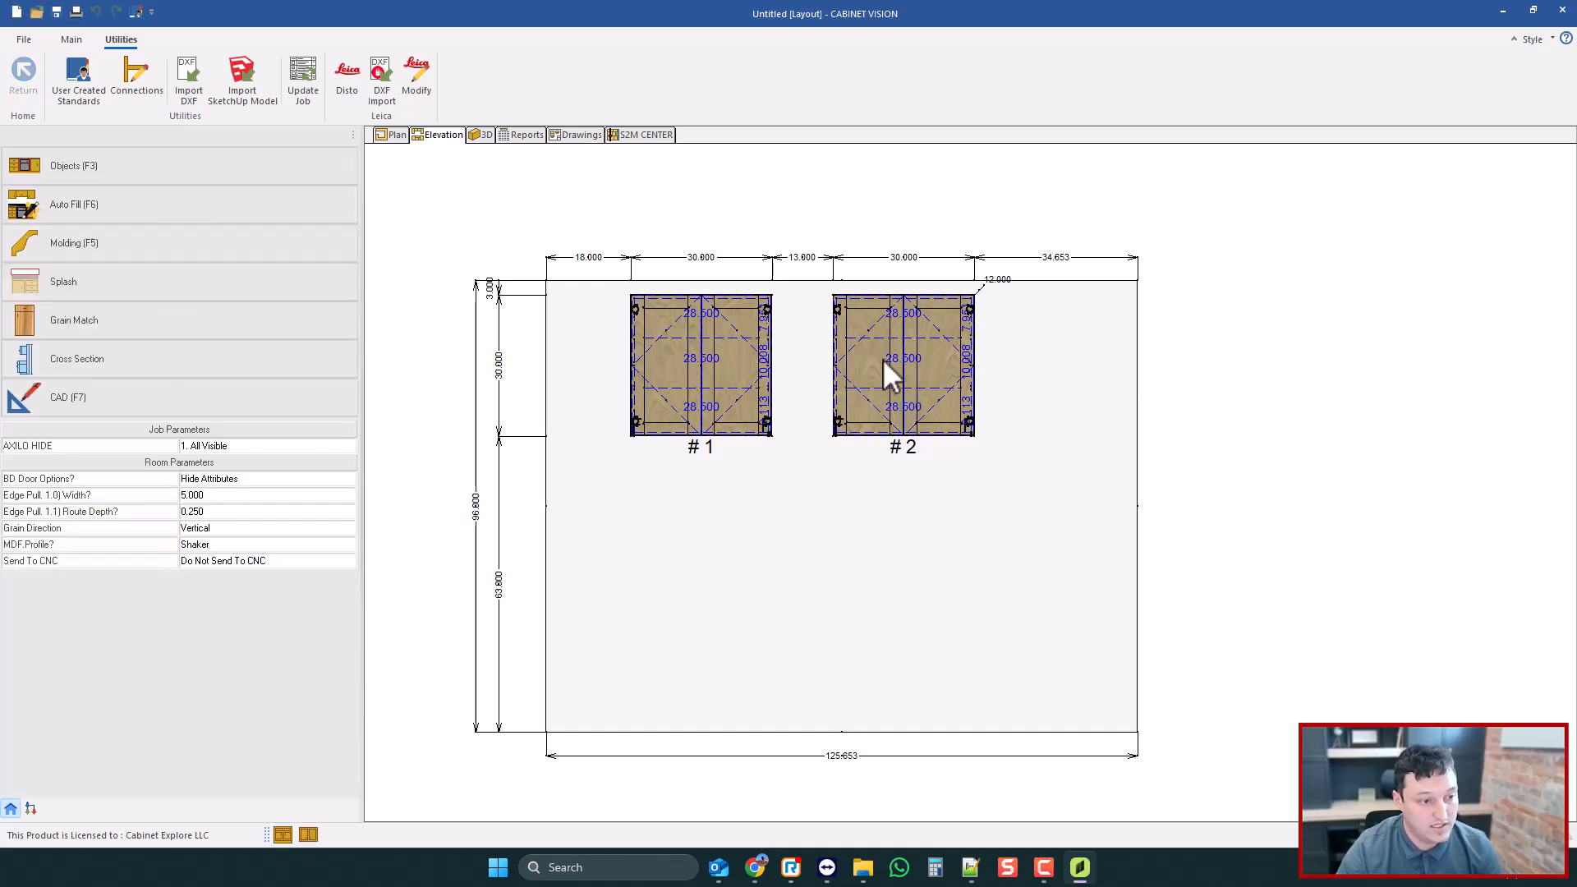
- Set the Send To CNC room parameter of Room 1 to Send To CNC
{"action": "left_click", "coordinate": [708, 361]}
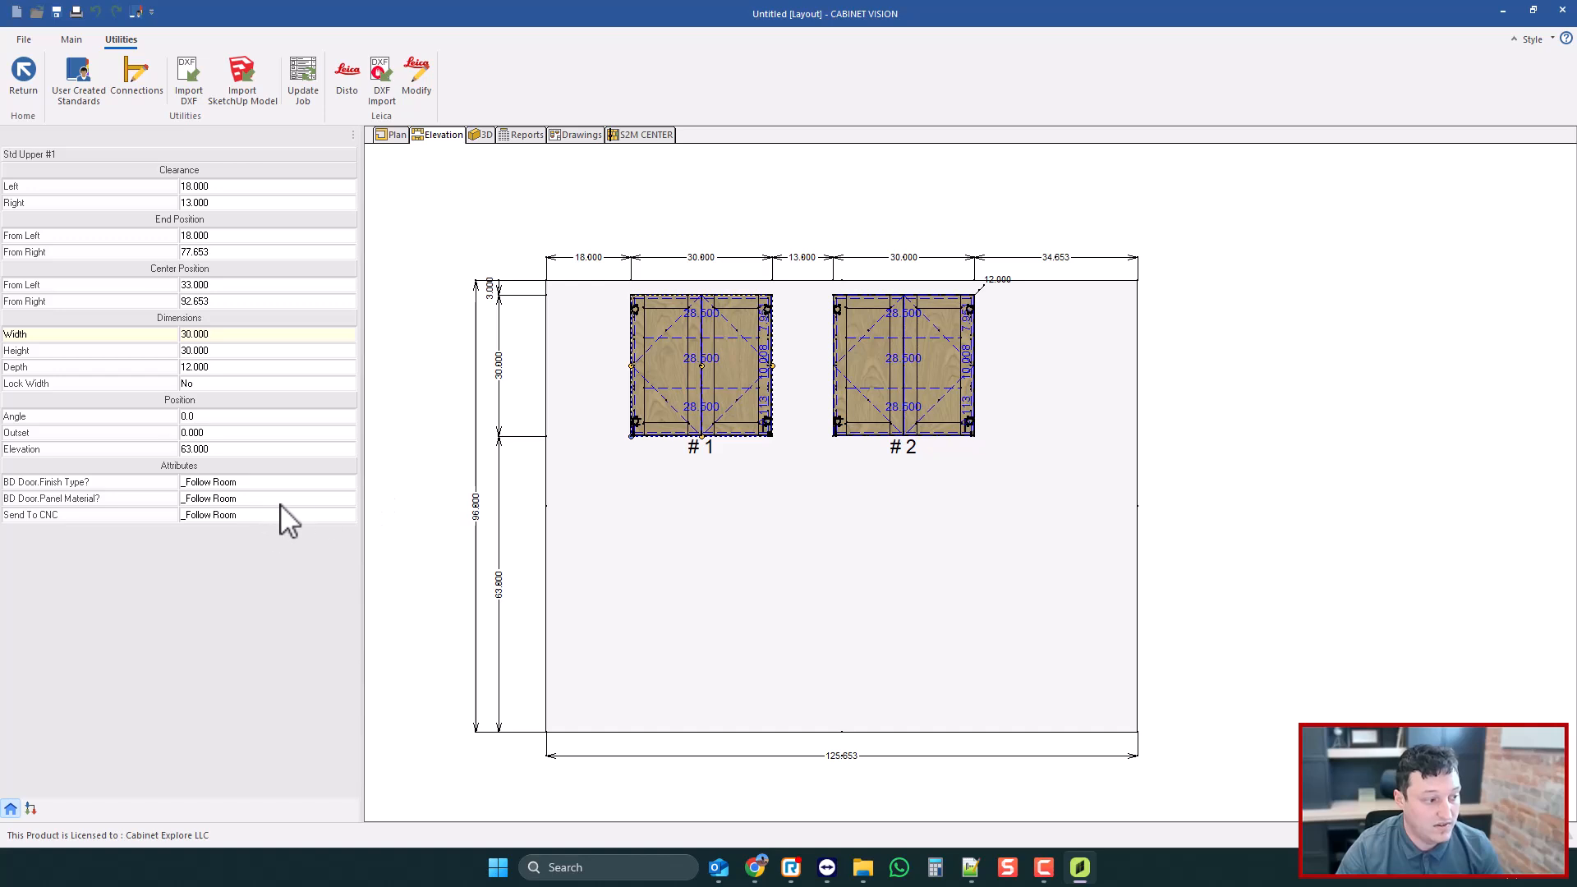
{"action": "left_click", "coordinate": [394, 490]}
{"action": "left_click", "coordinate": [226, 561]}
{"action": "left_click", "coordinate": [227, 562]}
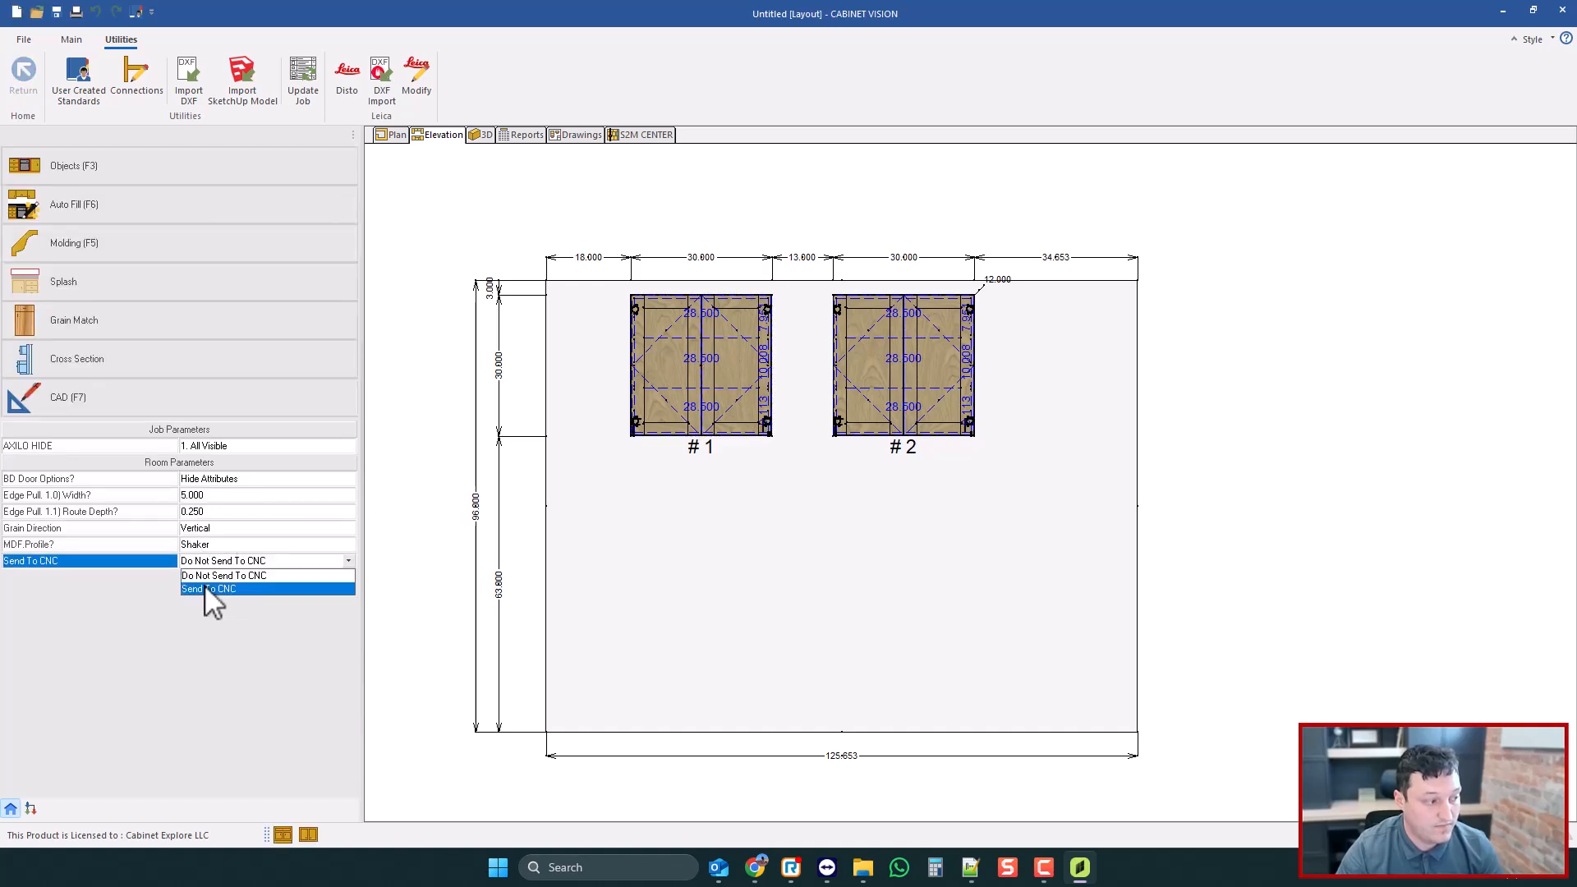
{"action": "left_click", "coordinate": [217, 586]}
- Compare the Send To CNC attributes of cabinets #1 and #2, including the options offered for cabinet #2
{"action": "left_click", "coordinate": [721, 391]}
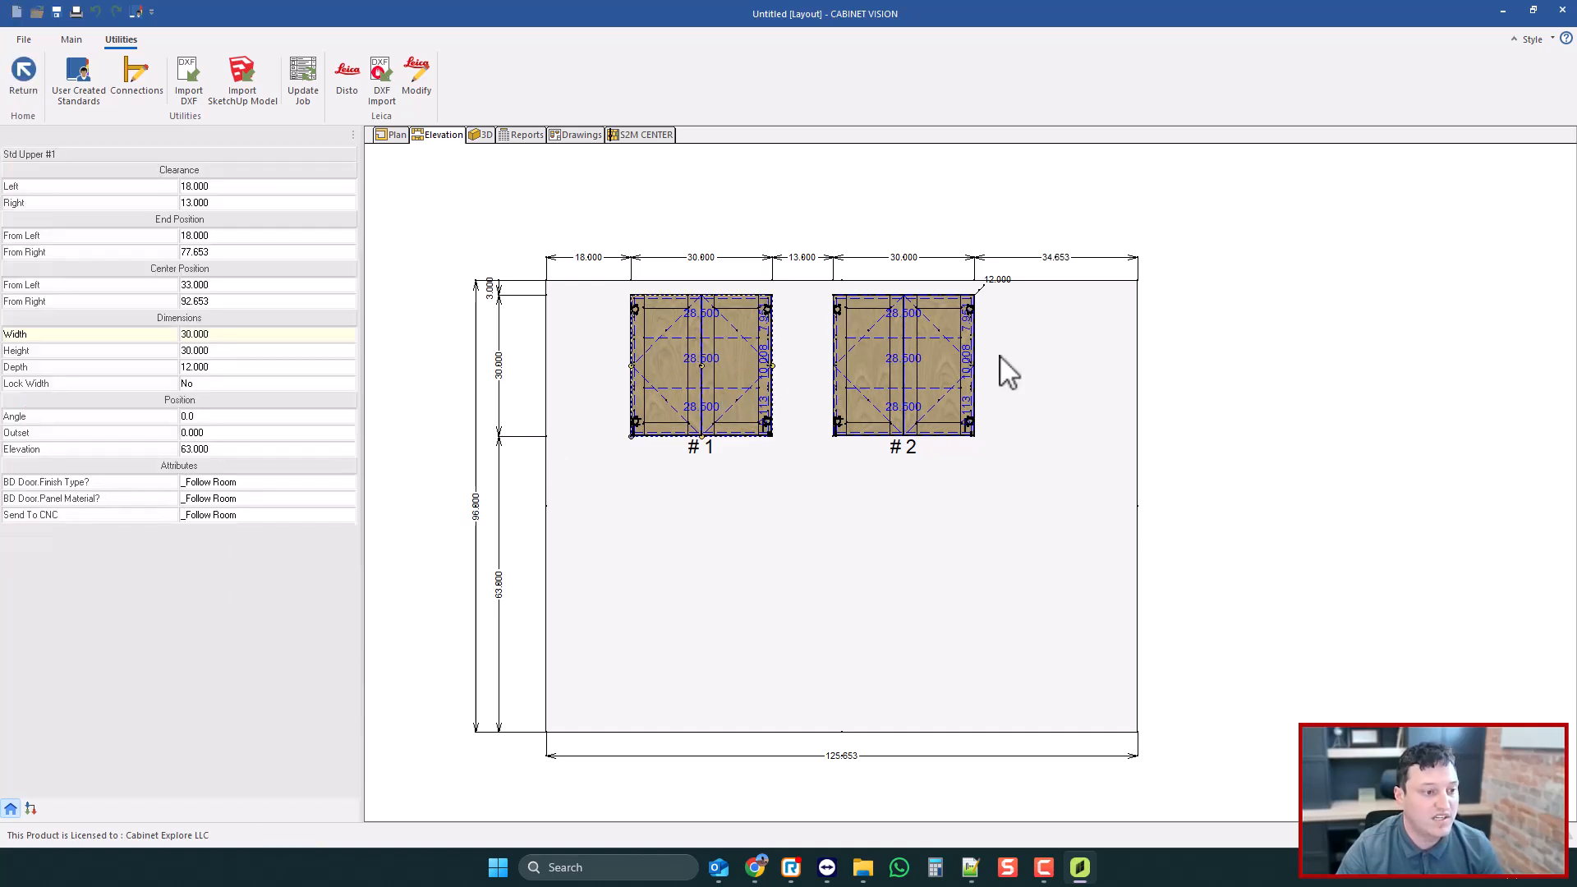
{"action": "left_click", "coordinate": [924, 343]}
{"action": "left_click", "coordinate": [238, 515]}
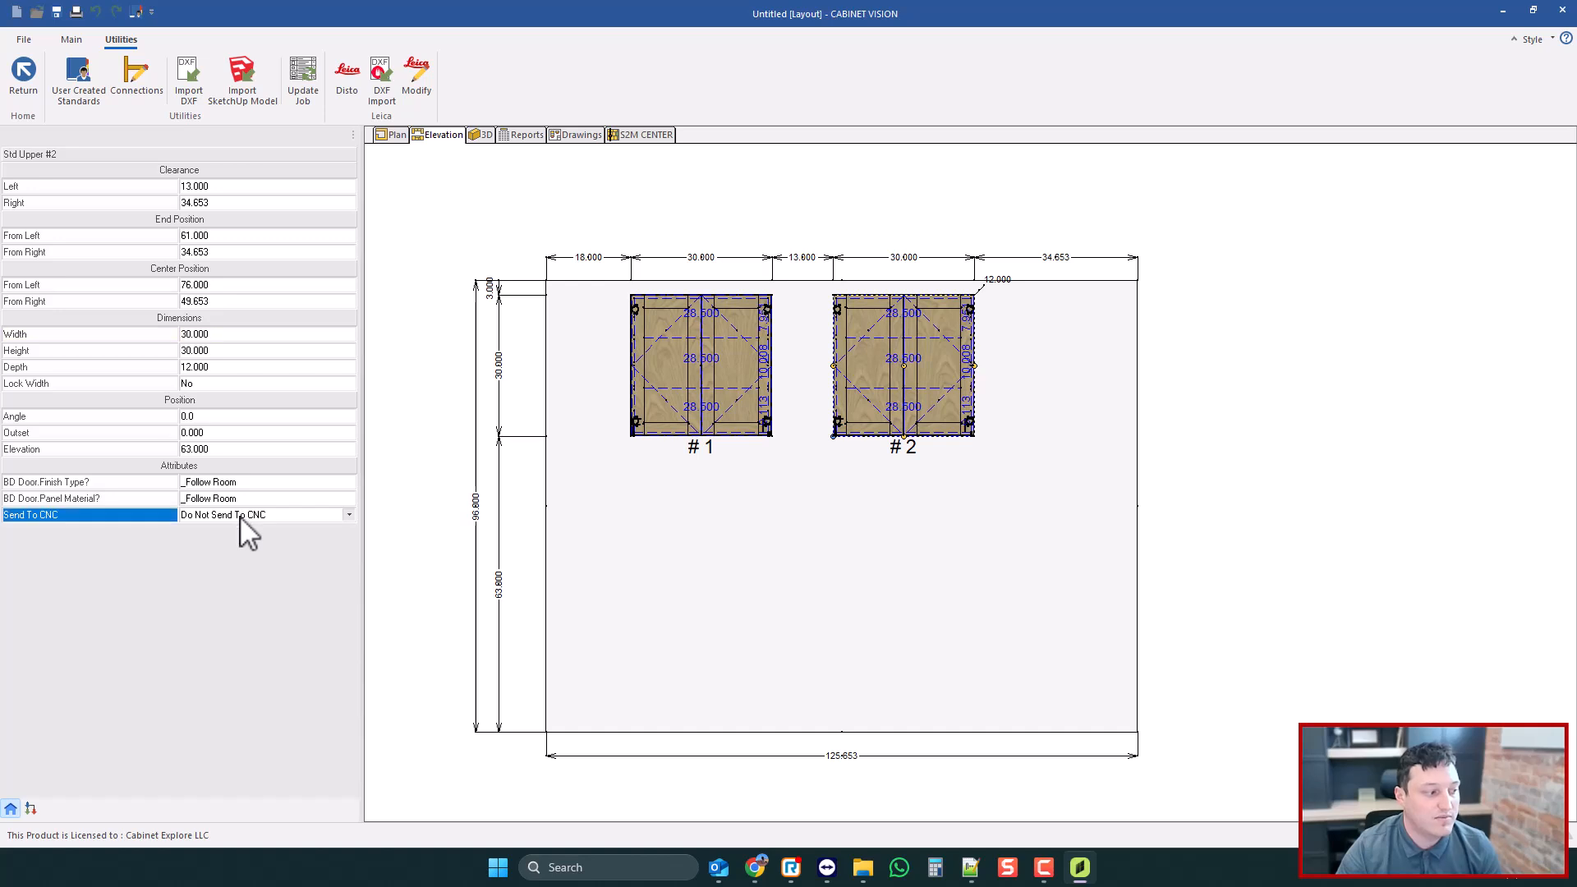
{"action": "left_click", "coordinate": [237, 518]}
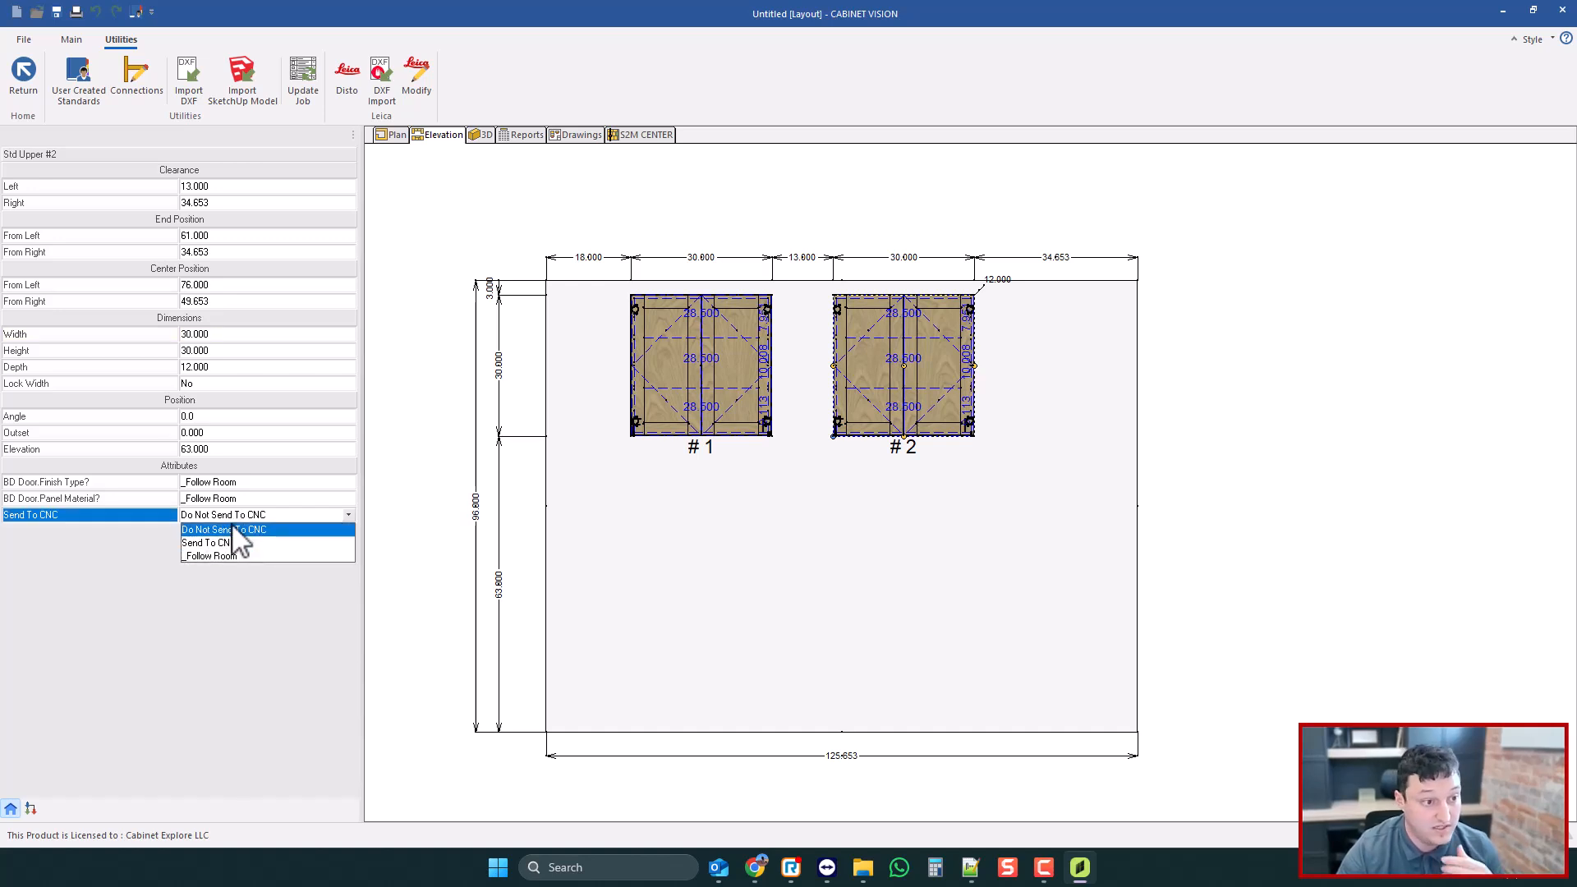
{"action": "left_click", "coordinate": [408, 487]}
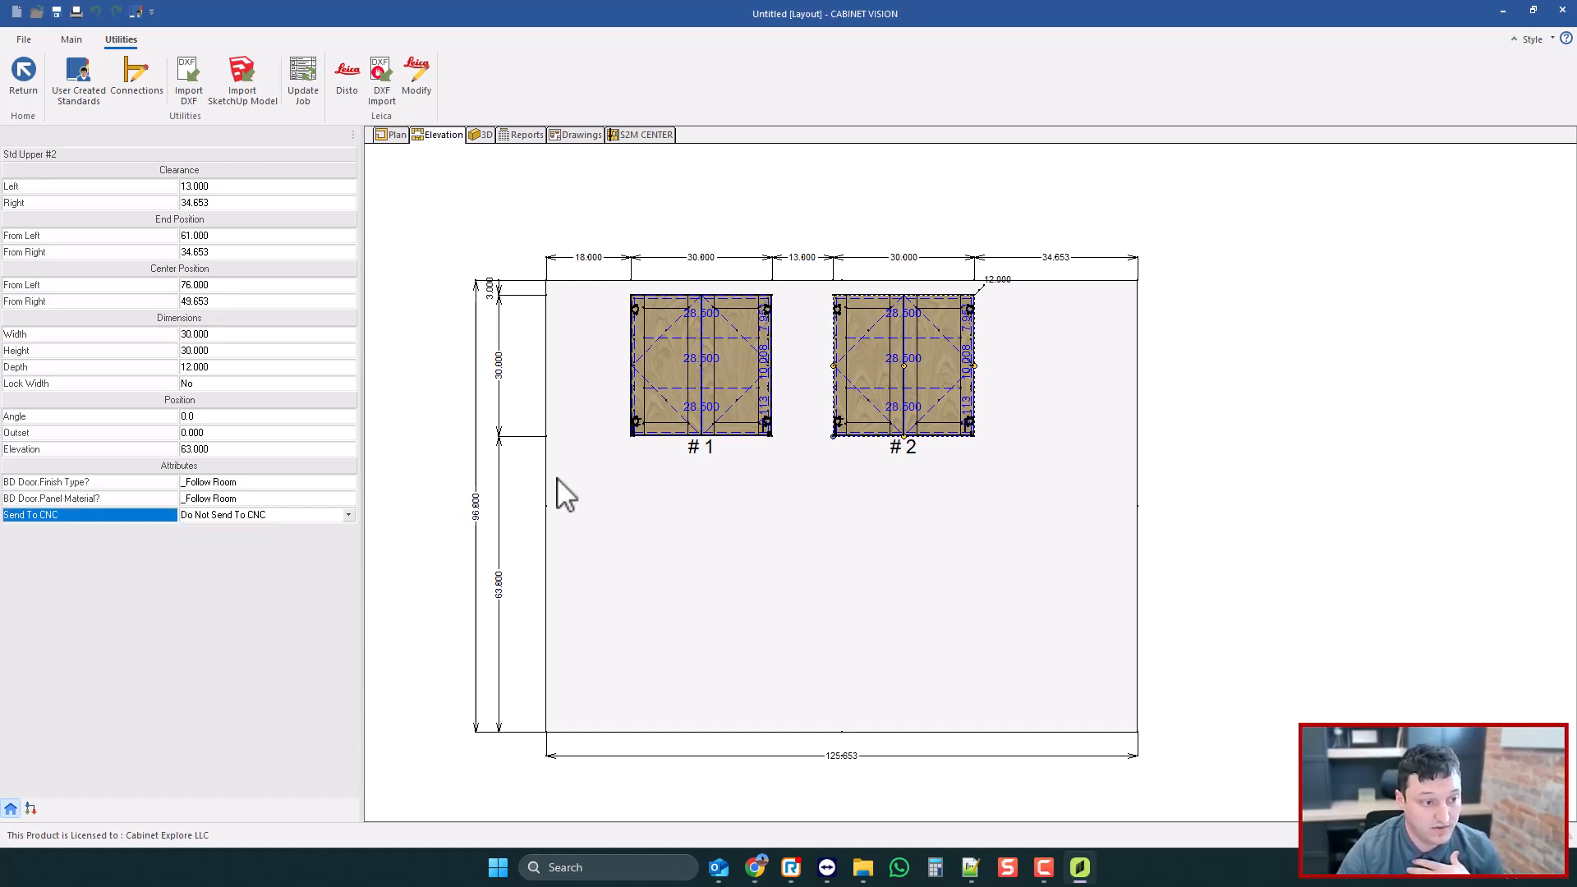
- Open cabinet #2 at assembly level and examine the Send To CNC options of its unfinished back
{"action": "double_click", "coordinate": [893, 361]}
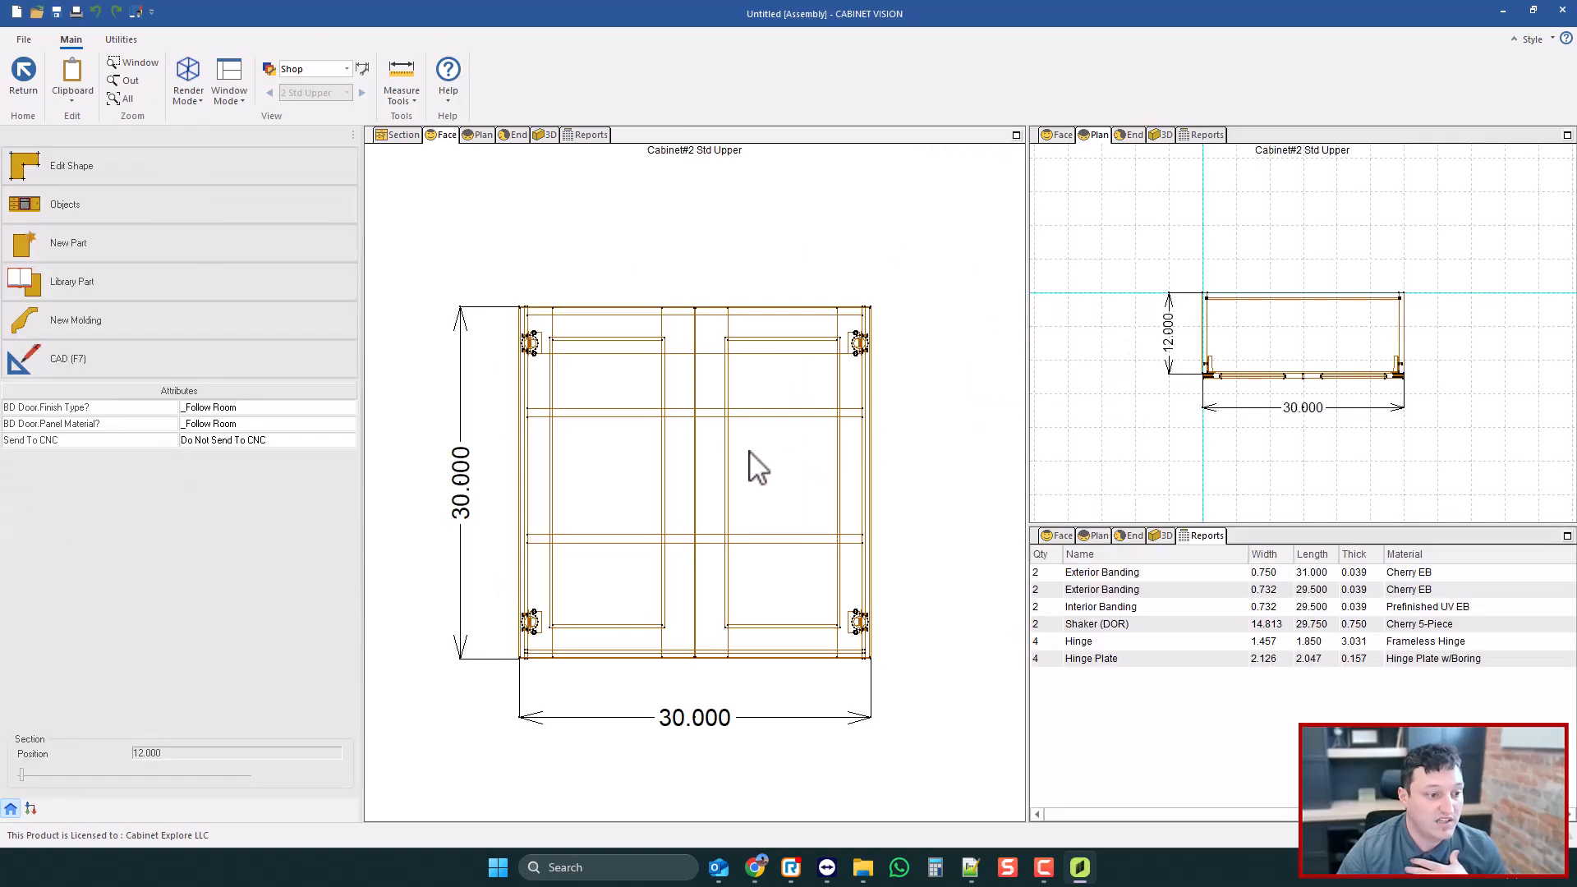
{"action": "left_click", "coordinate": [608, 411]}
{"action": "left_click", "coordinate": [592, 417]}
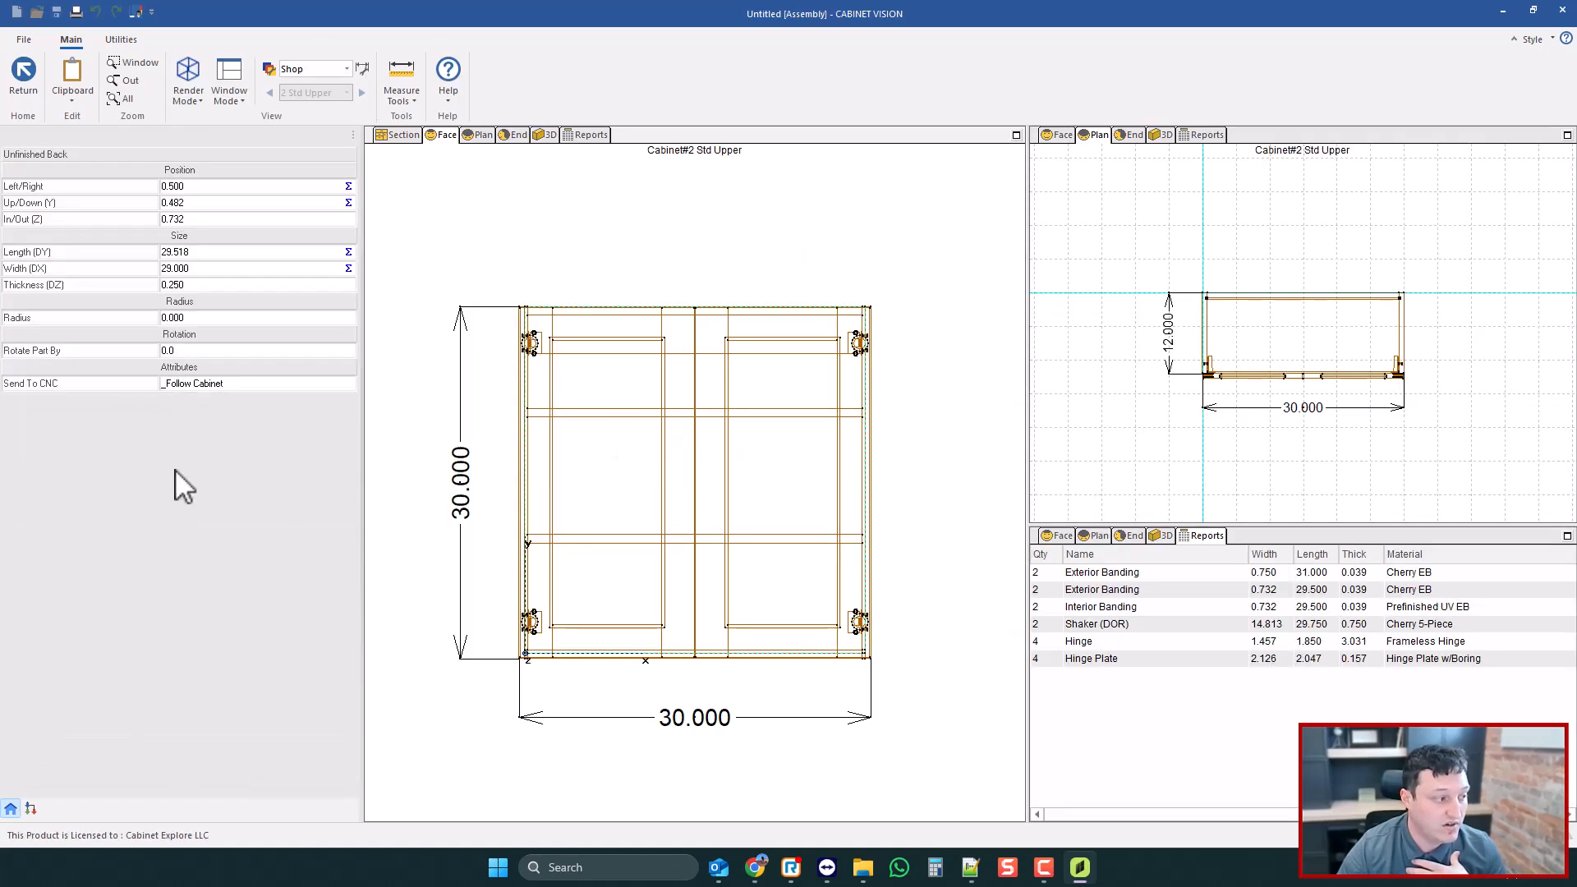
{"action": "left_click", "coordinate": [234, 384]}
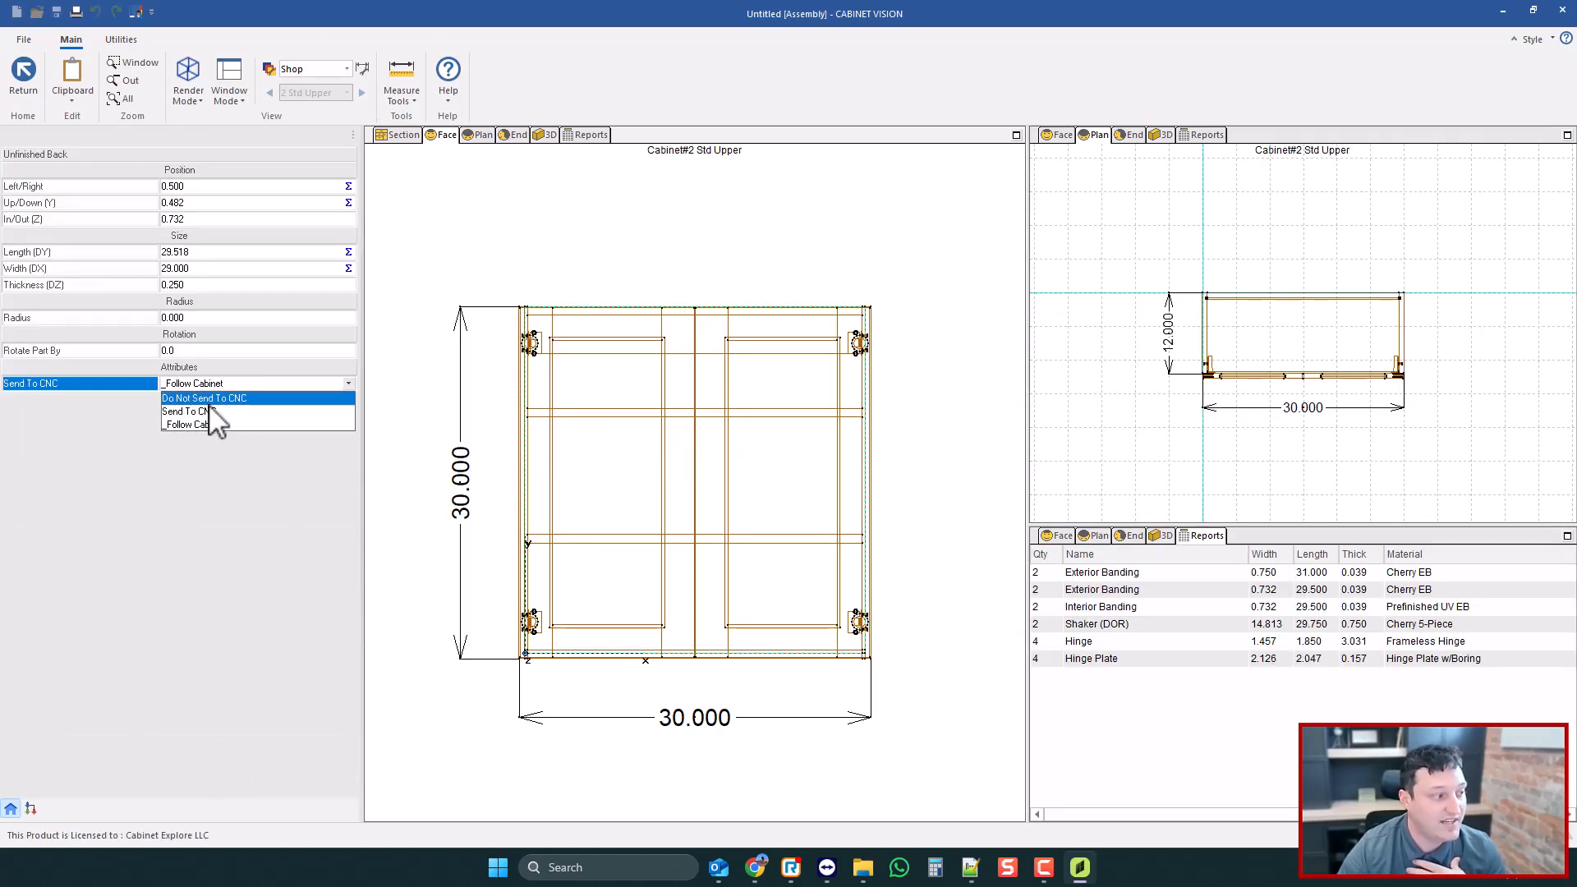
{"action": "left_click", "coordinate": [606, 229]}
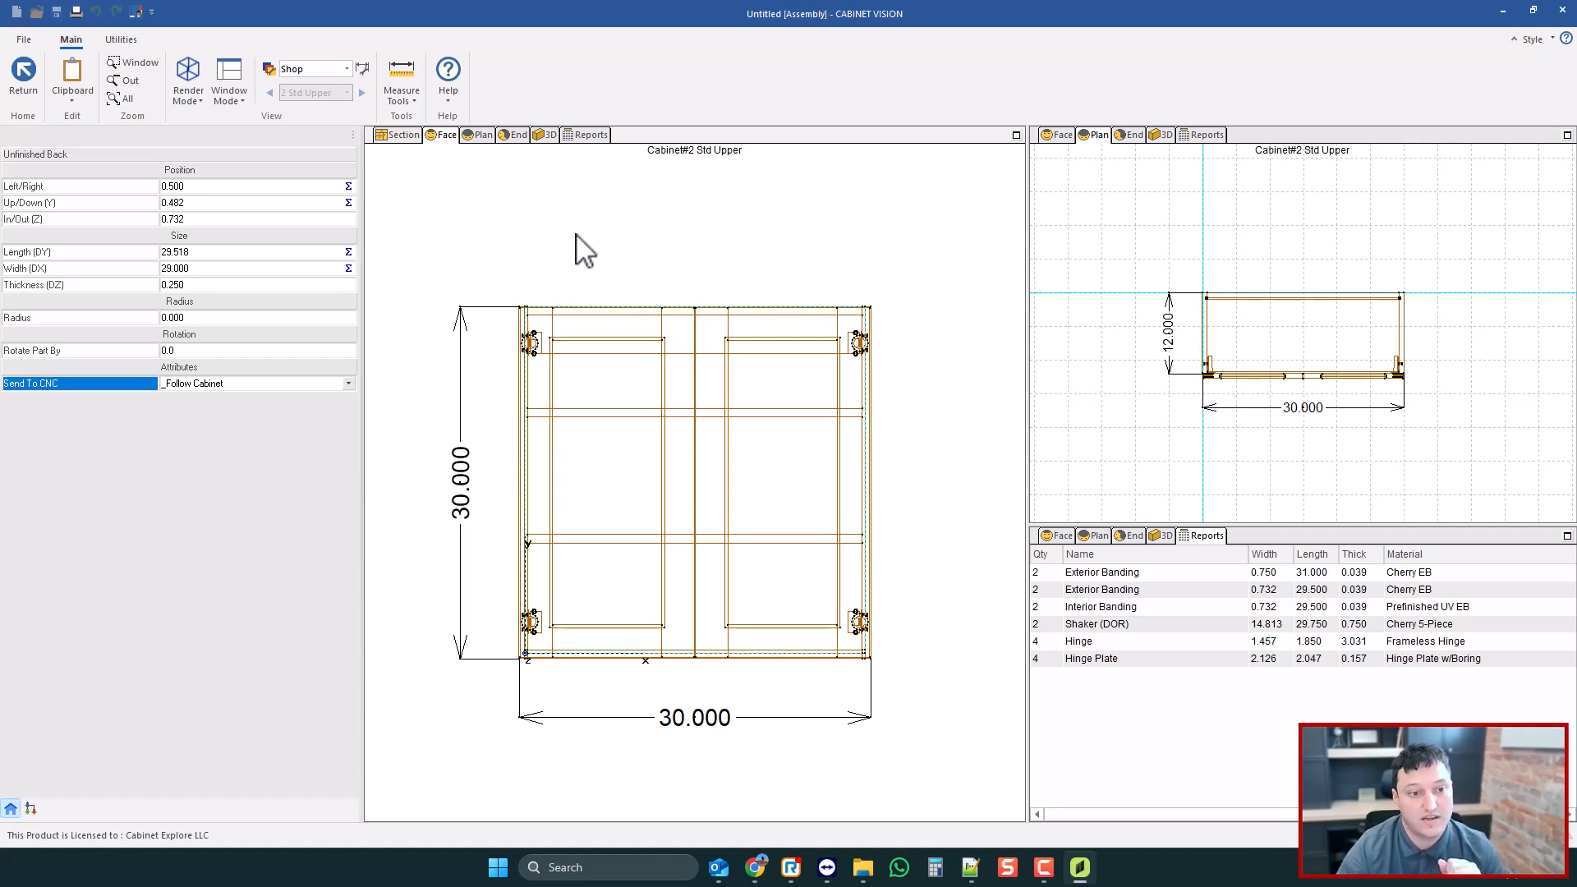
{"action": "scroll", "coordinate": [723, 361], "scroll_direction": "down", "scroll_amount": 1}
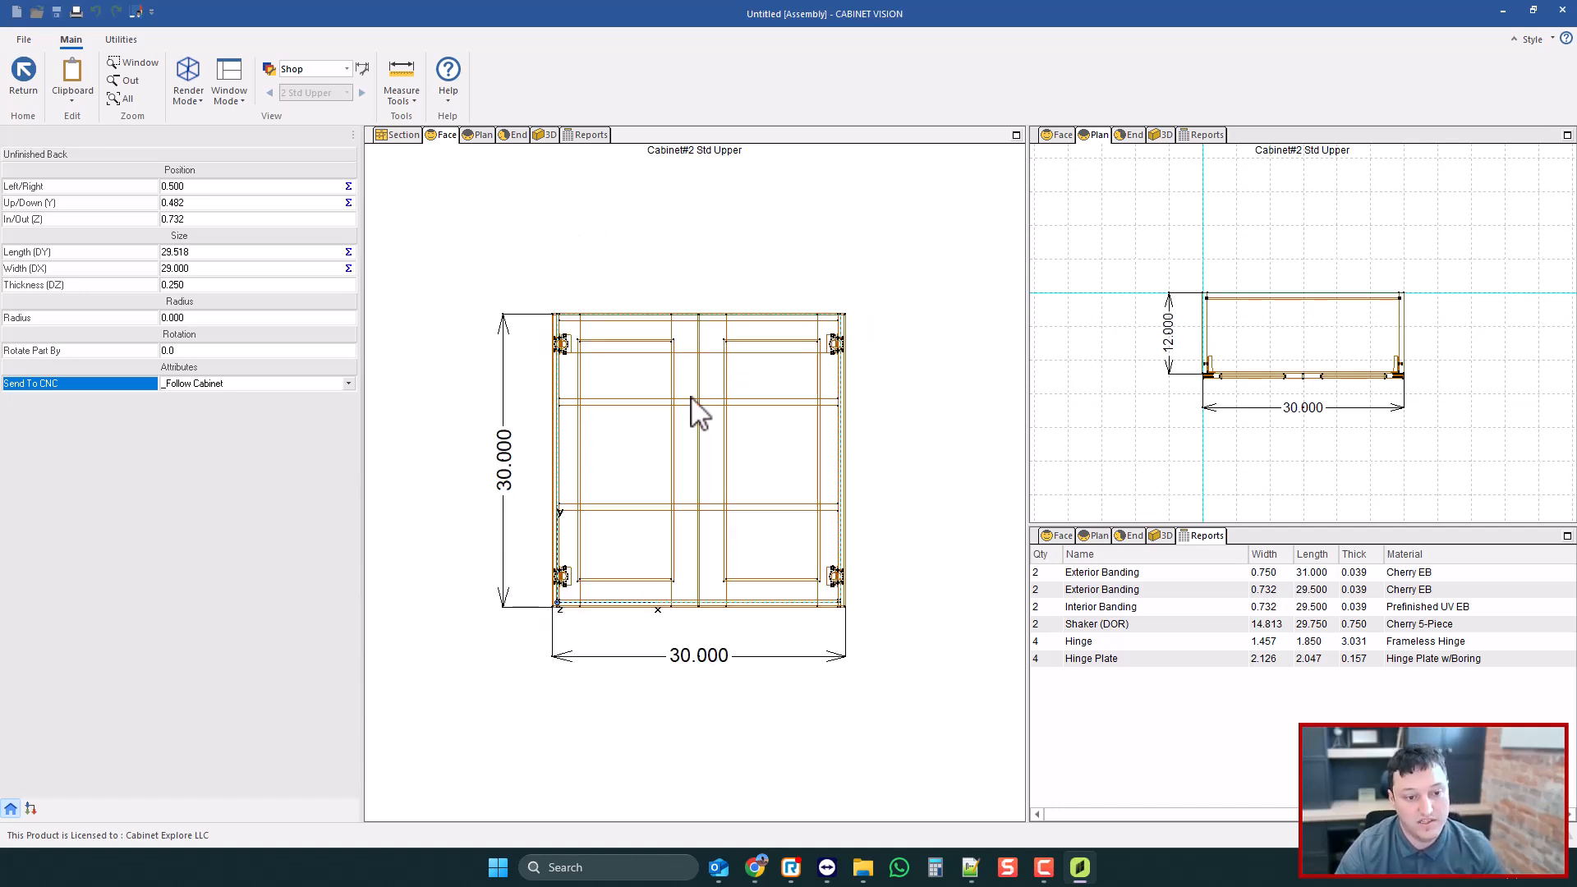
{"action": "left_click", "coordinate": [913, 303]}
{"action": "left_click", "coordinate": [925, 317]}
{"action": "scroll", "coordinate": [923, 313], "scroll_direction": "down", "scroll_amount": 1}
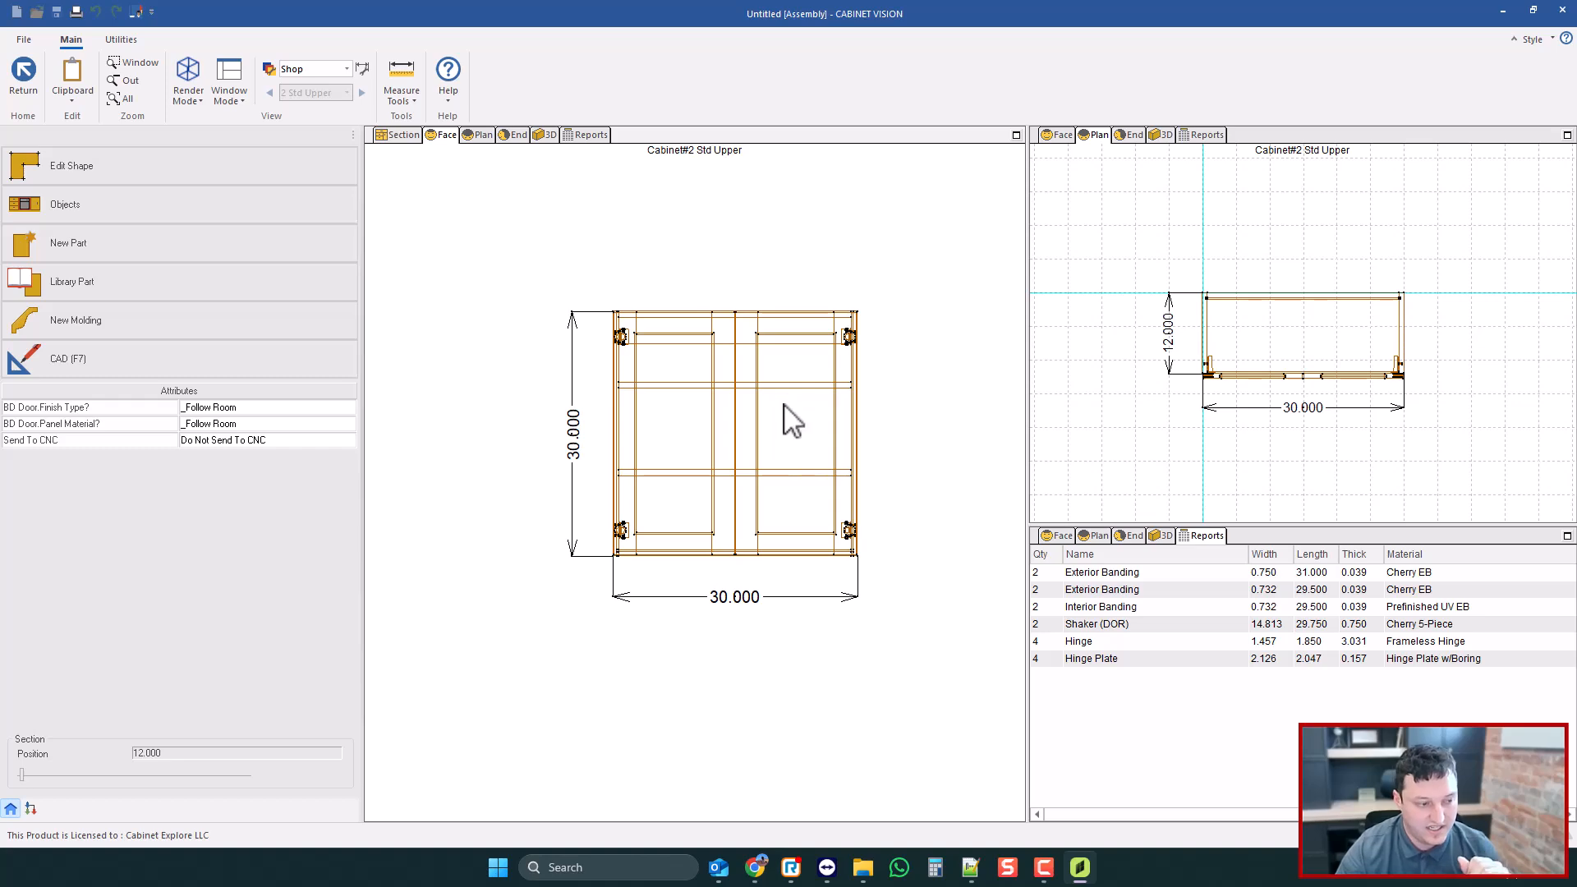
- Leave cabinet #2 for the room's elevation and show the job and room parameters instead of the object tree
{"action": "left_click", "coordinate": [31, 89]}
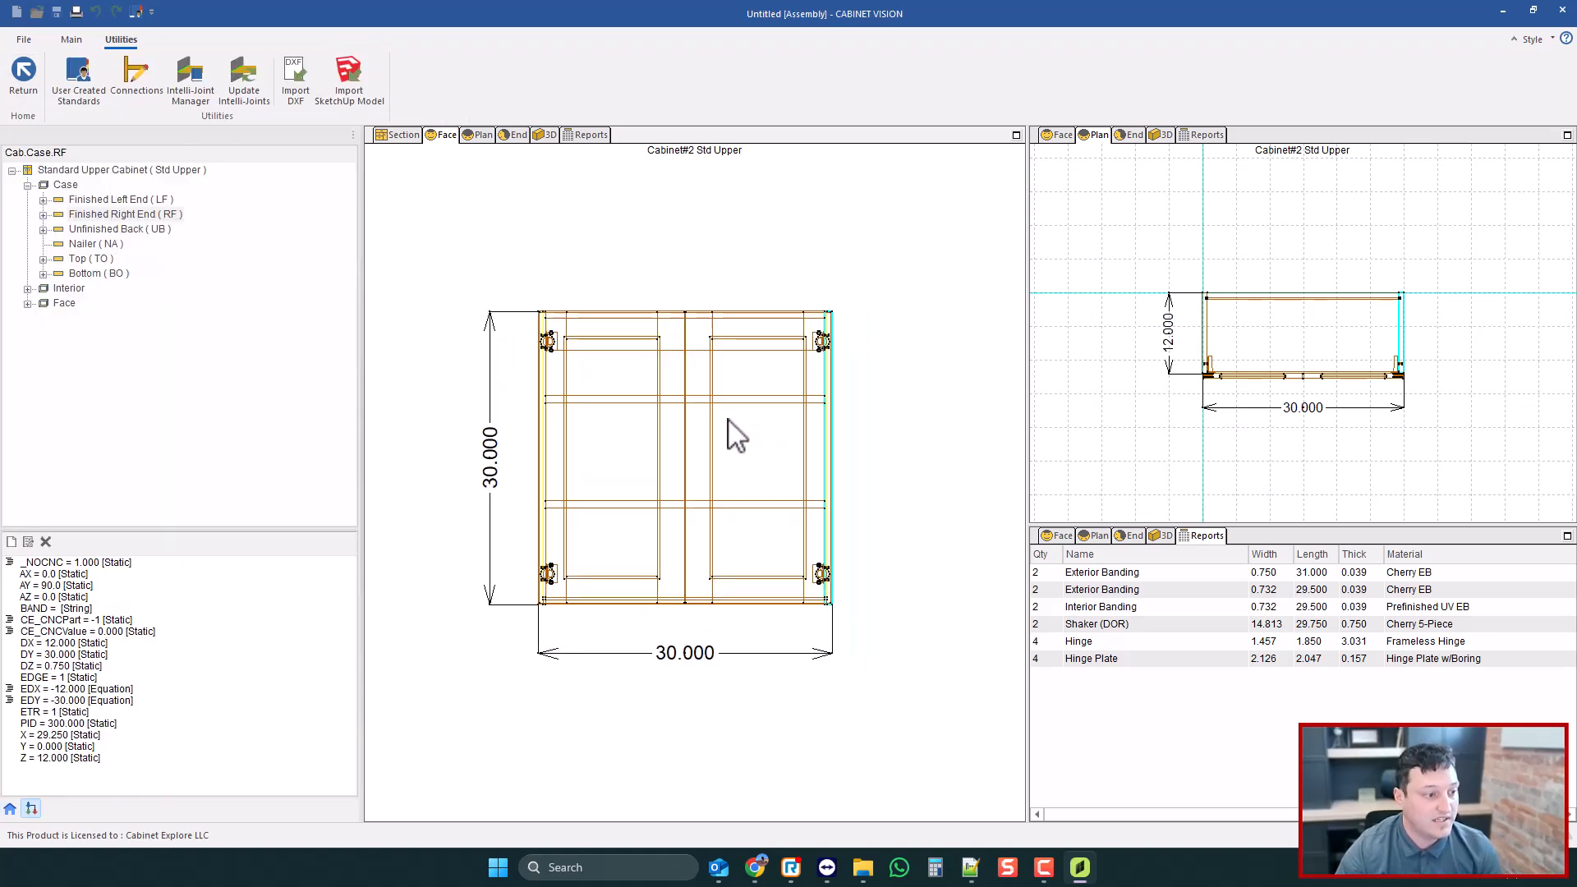
{"action": "left_click", "coordinate": [25, 78]}
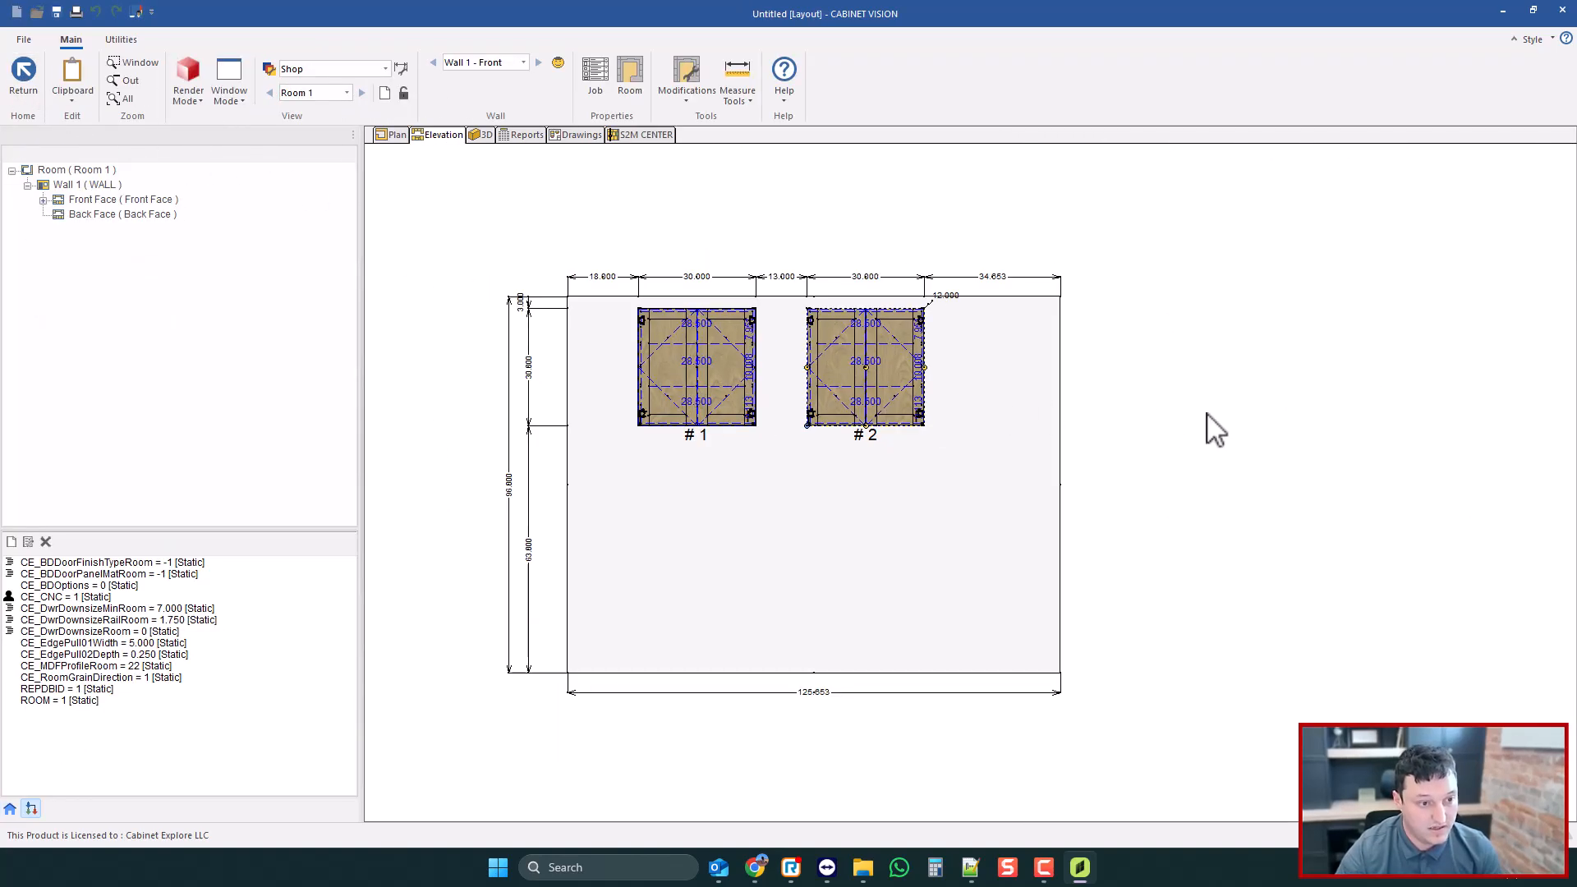
{"action": "left_click", "coordinate": [10, 808]}
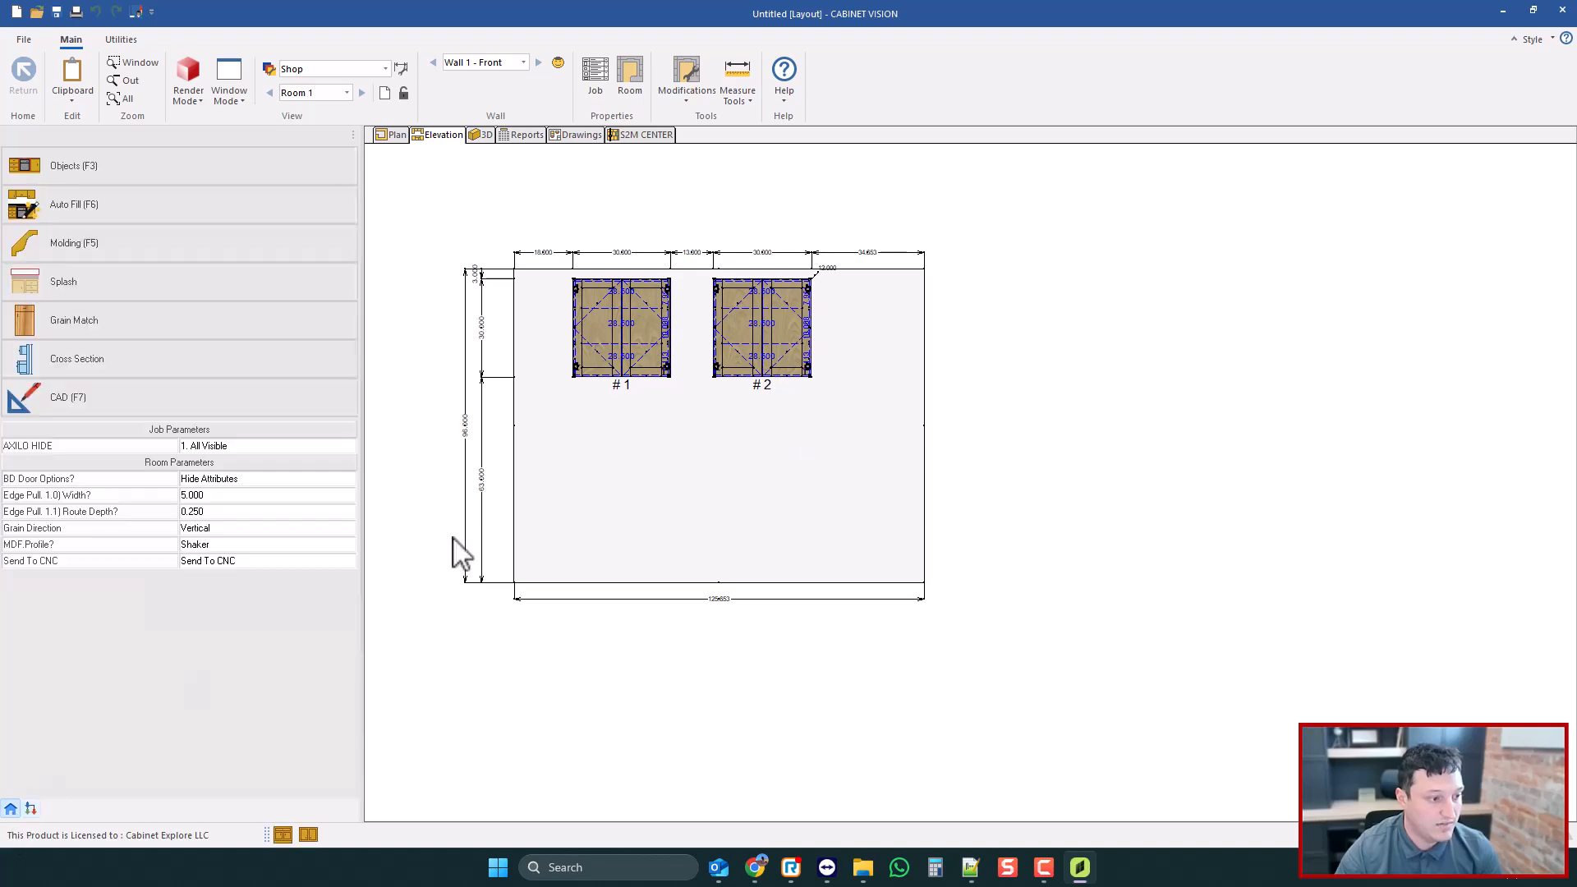
{"action": "scroll", "coordinate": [836, 357], "scroll_direction": "up", "scroll_amount": 2}
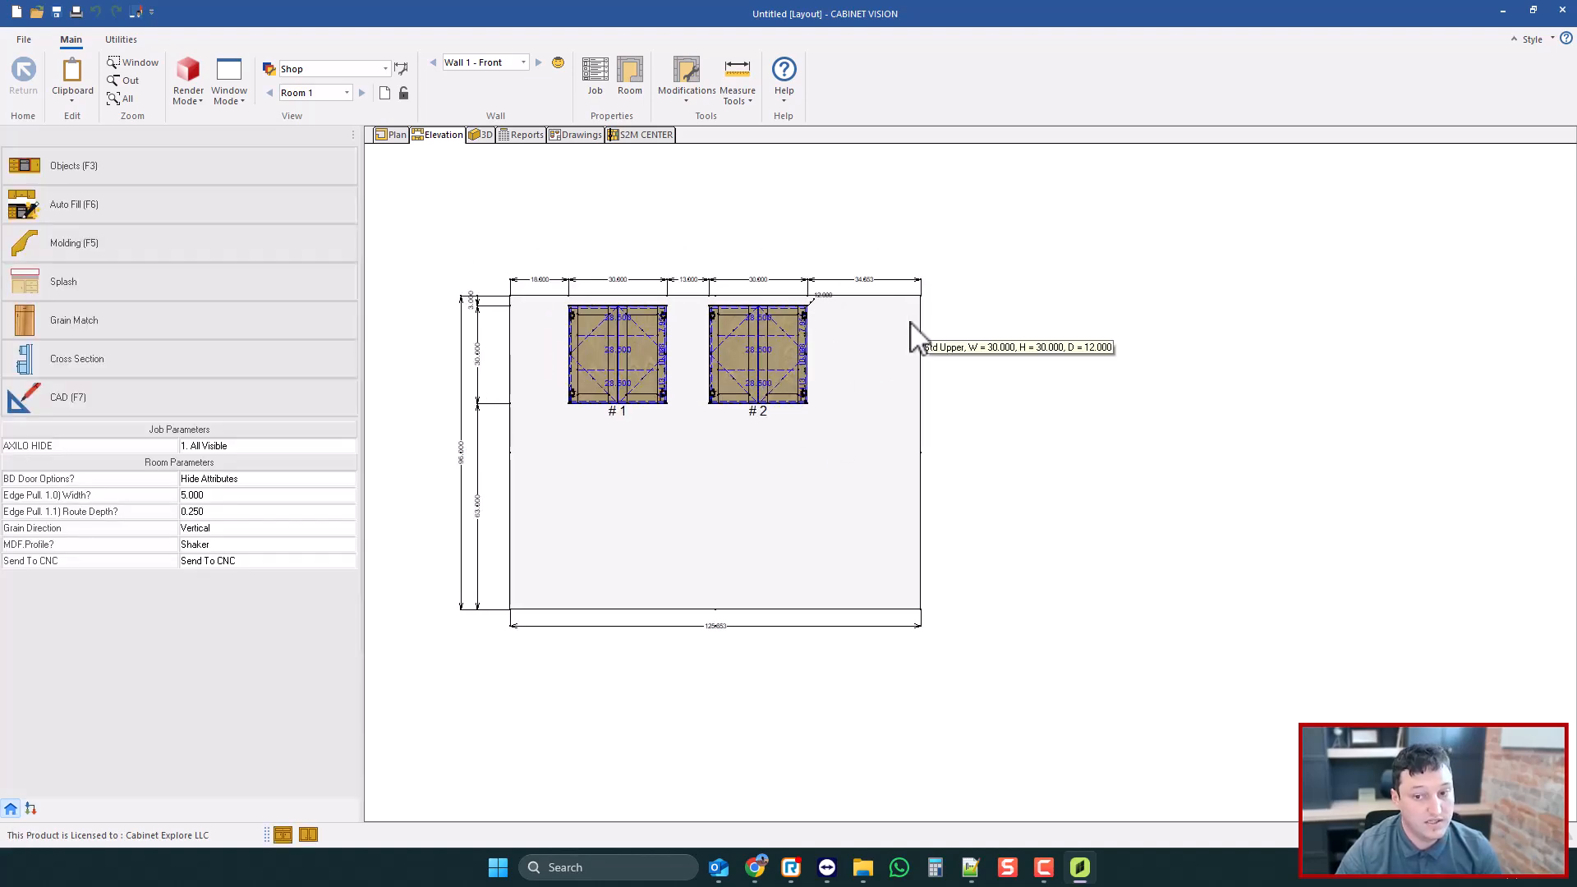
- Switch to Chrome and read the bookmarked community post and replies about keeping _noCnc cabinets out of reports
{"action": "left_click", "coordinate": [755, 868]}
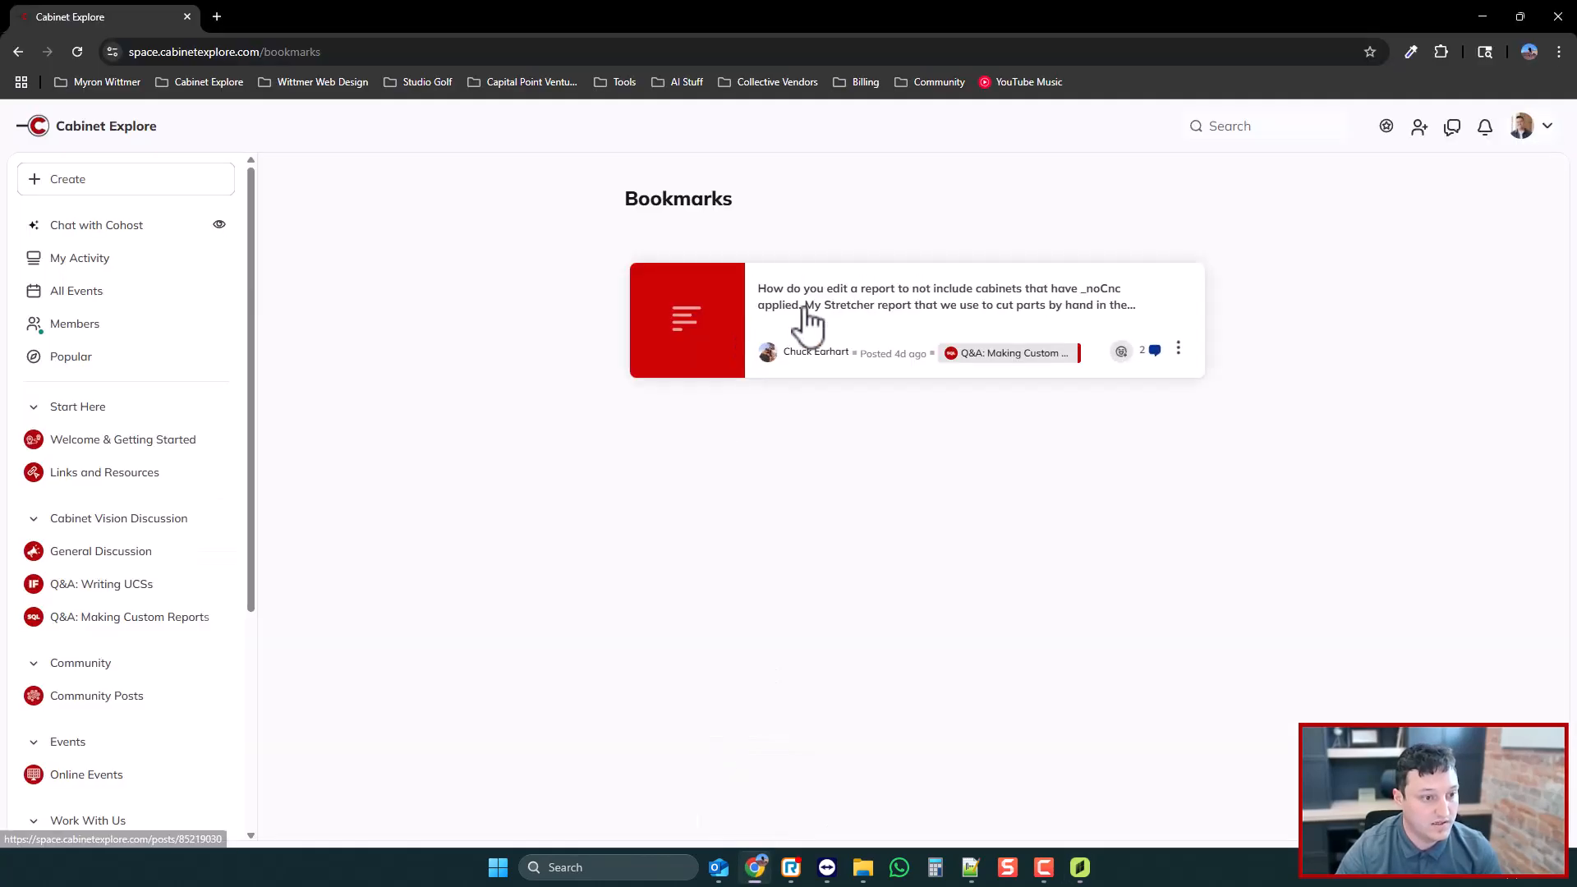
{"action": "left_click", "coordinate": [845, 338]}
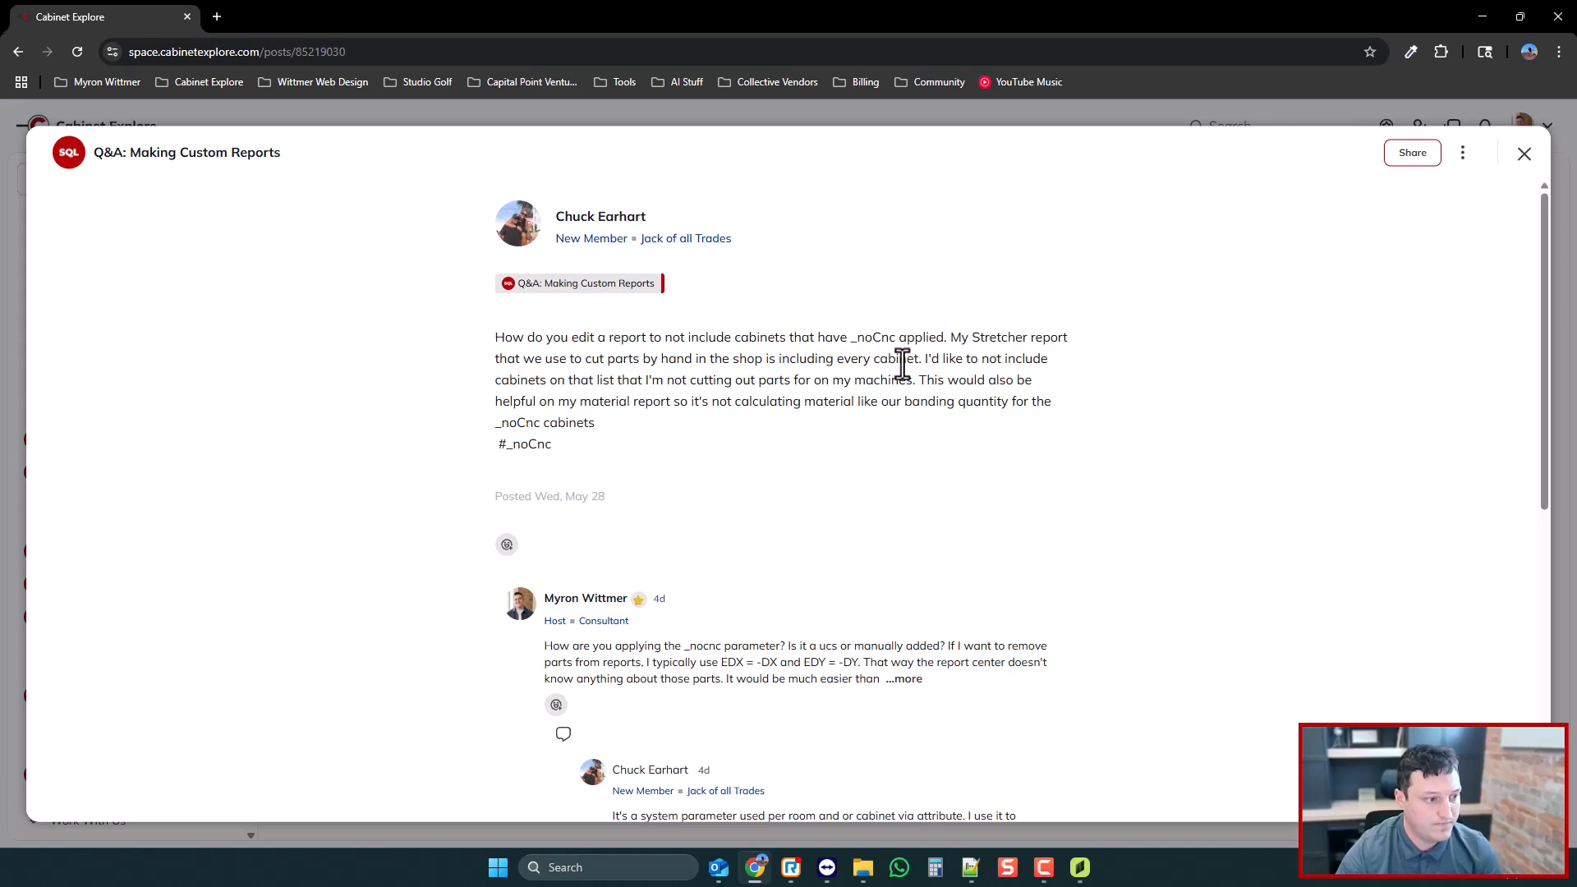
{"action": "scroll", "coordinate": [902, 364], "scroll_direction": "down", "scroll_amount": 5}
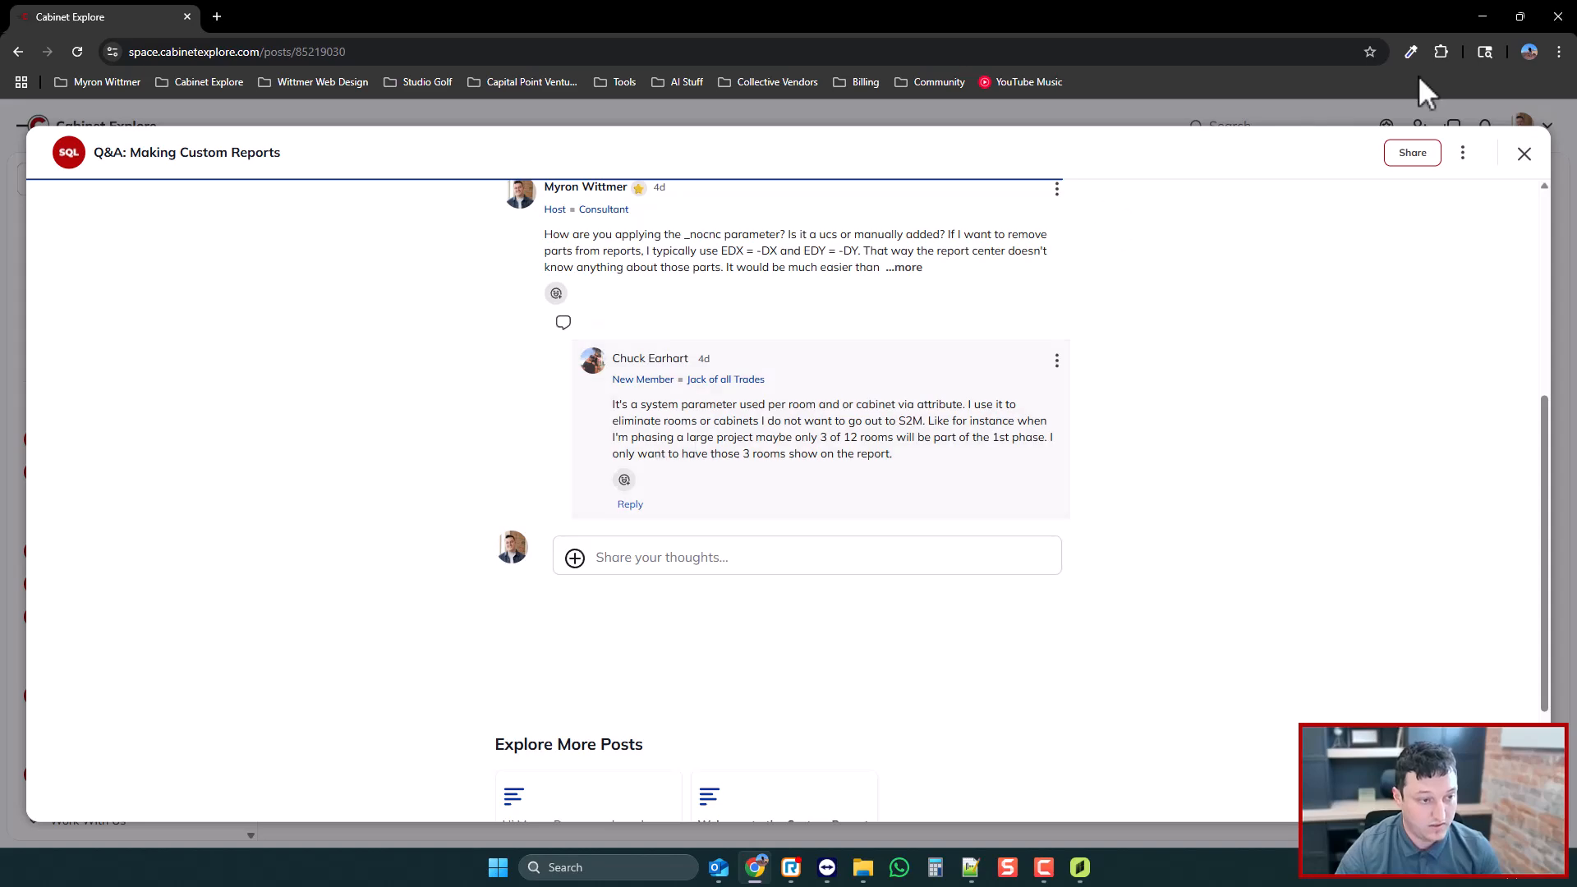
{"action": "left_click", "coordinate": [1481, 17]}
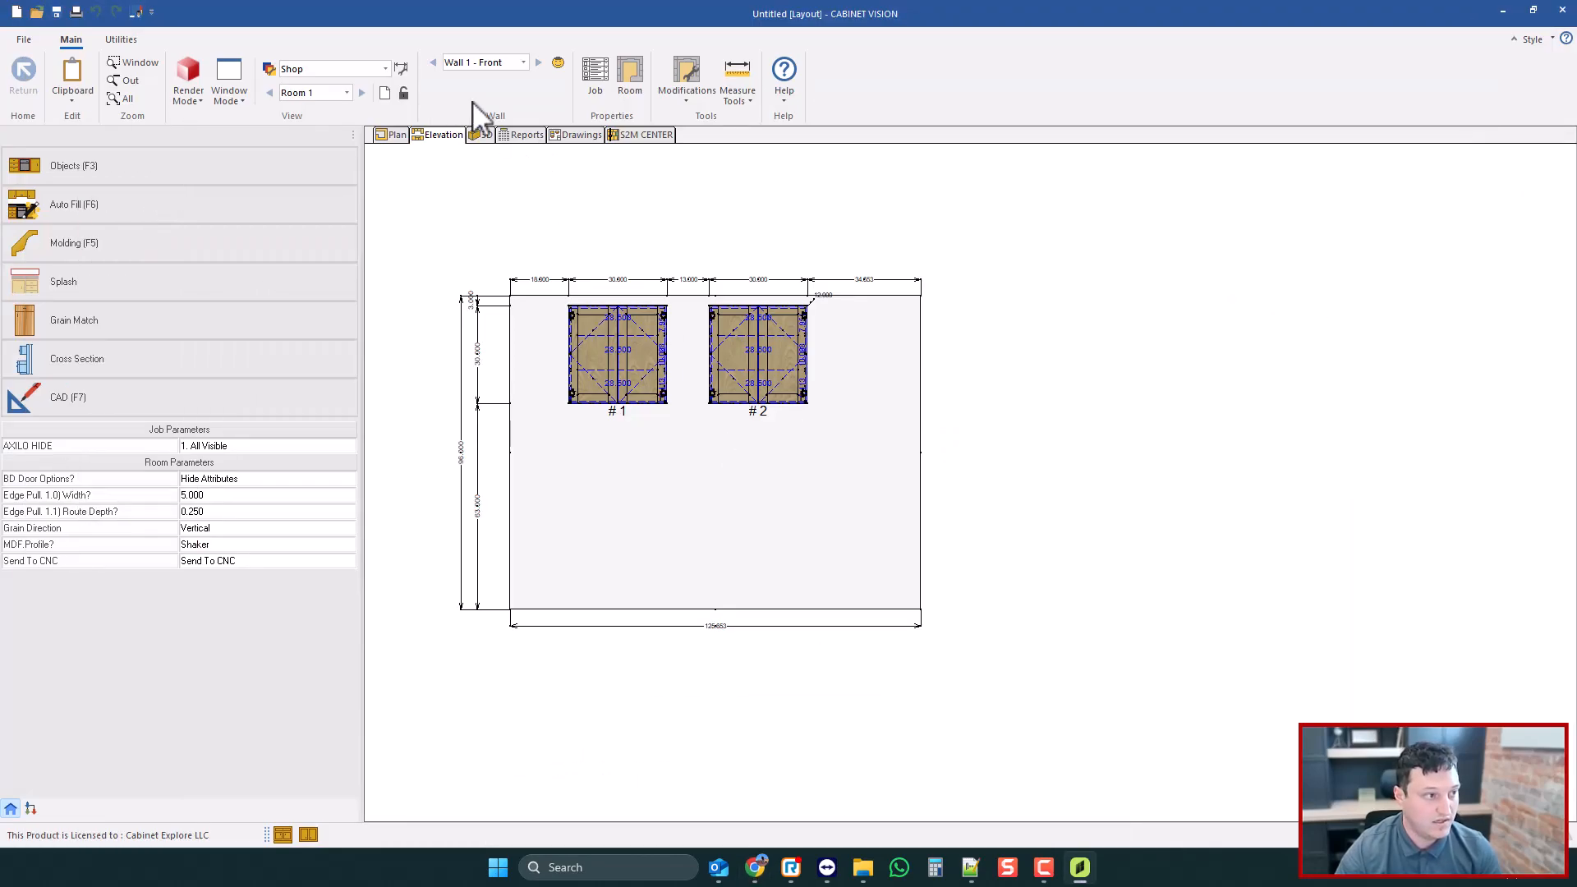
- Copy Room 1 and open the duplicate, Room 1 (Copy 1)
{"action": "left_click", "coordinate": [684, 97]}
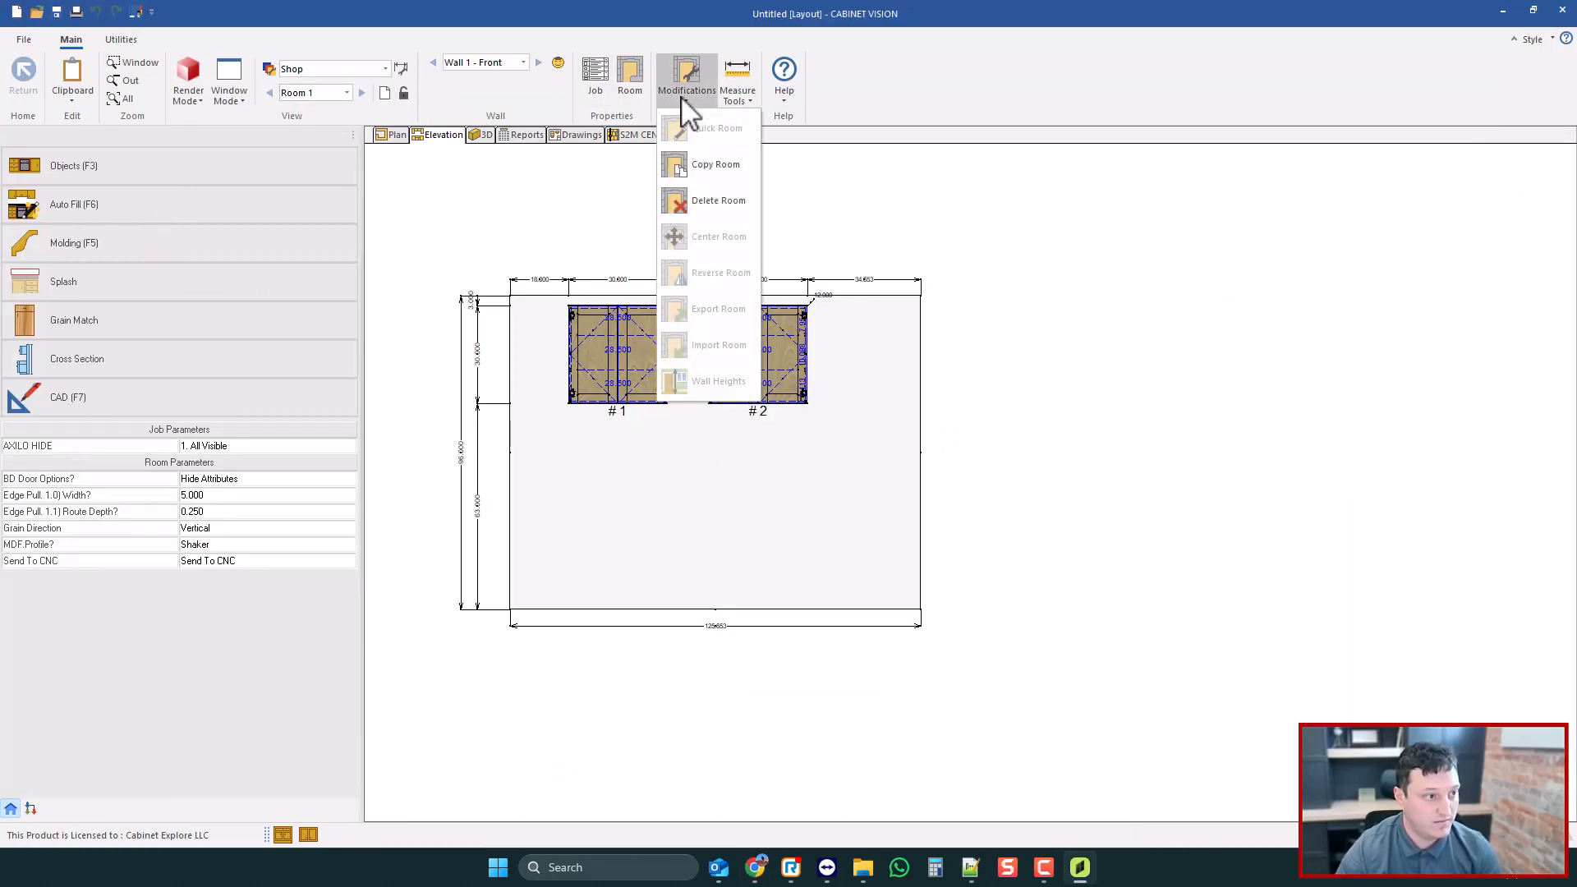
{"action": "left_click", "coordinate": [711, 164]}
{"action": "left_click", "coordinate": [343, 94]}
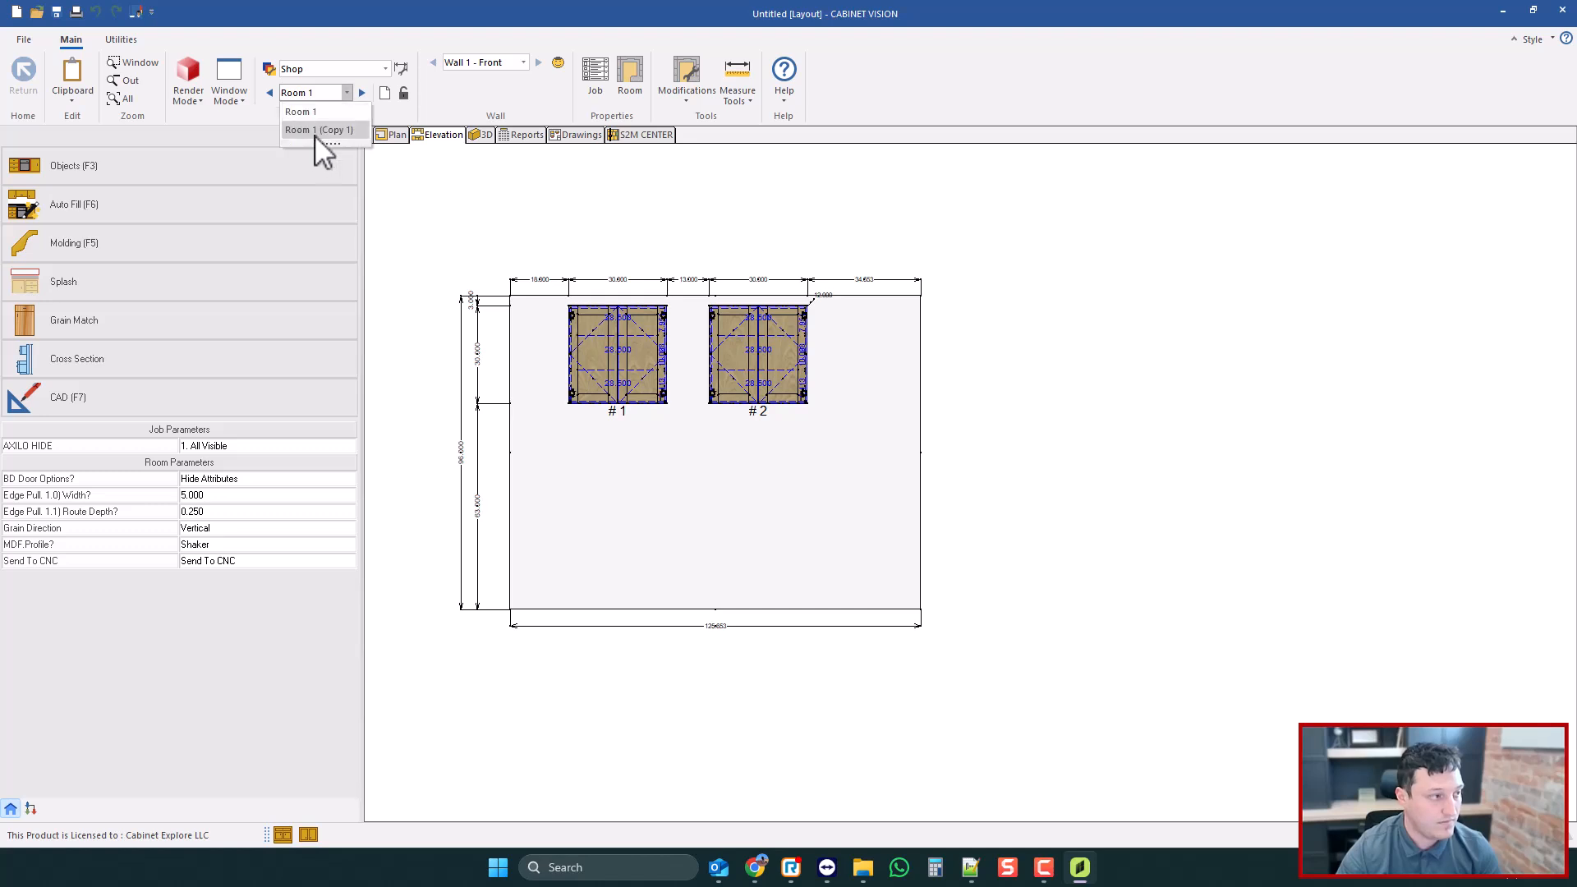
{"action": "left_click", "coordinate": [320, 130]}
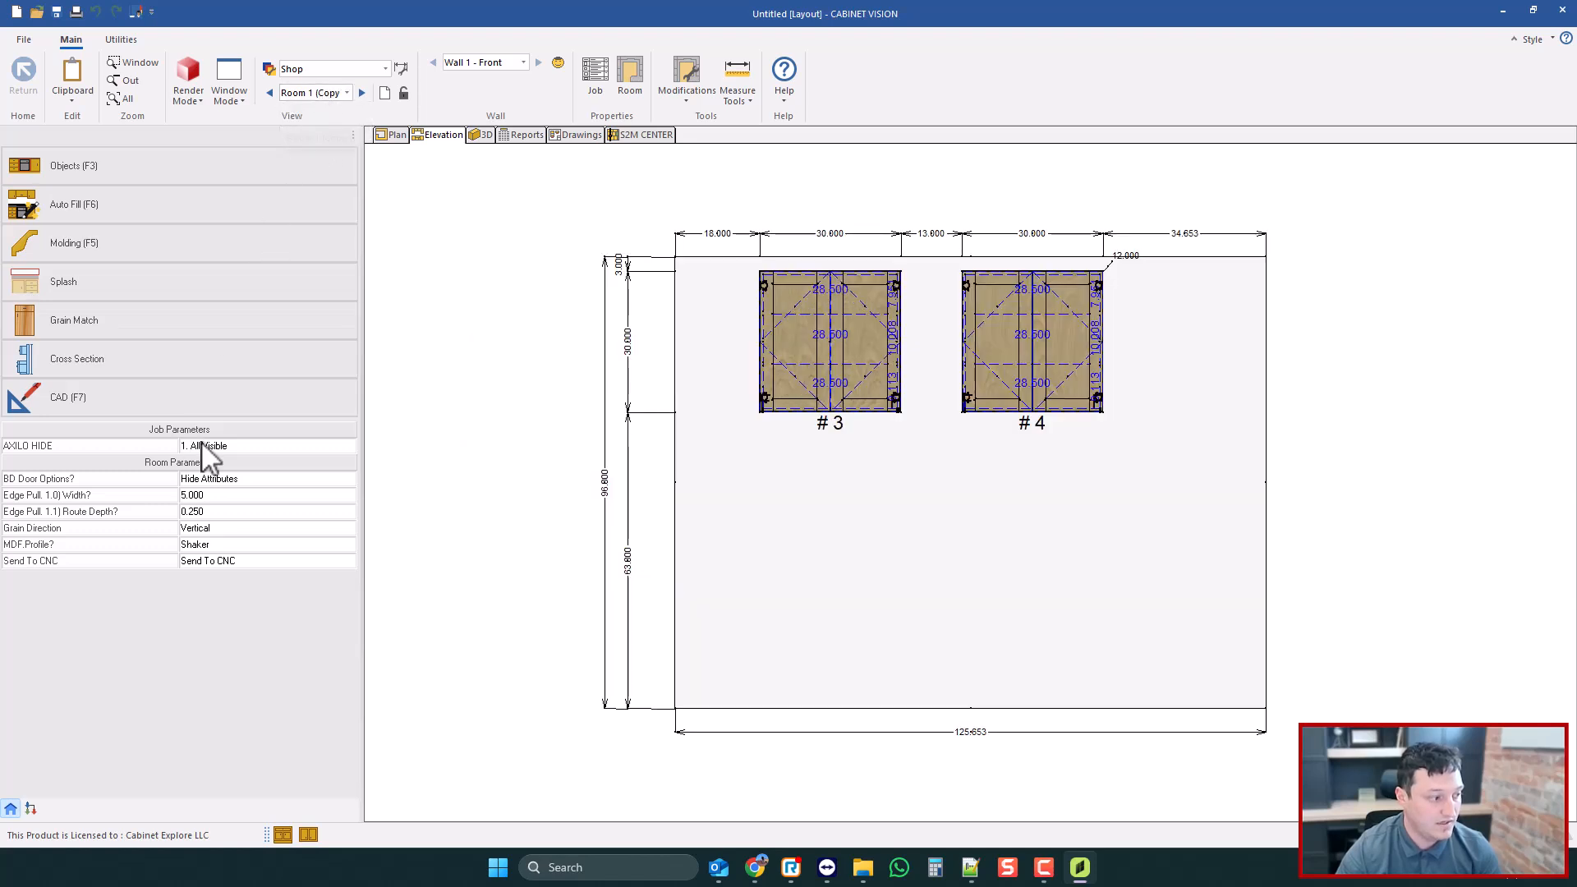
- Return to Room 1 and set its room-level Send To CNC parameter to Do Not Send To CNC
{"action": "left_click", "coordinate": [328, 92]}
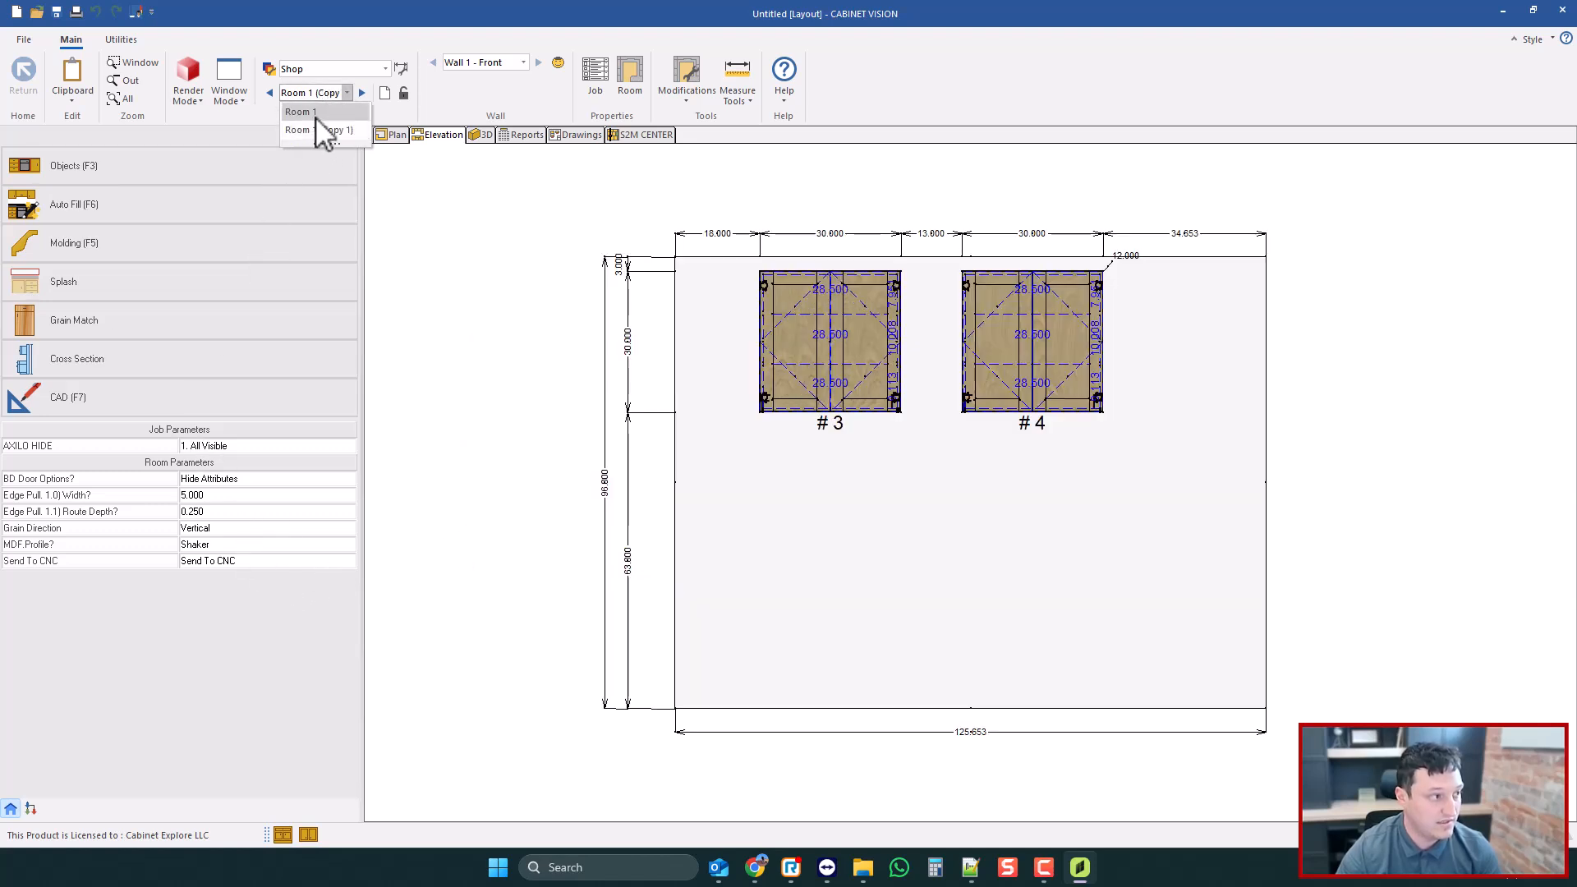
{"action": "left_click", "coordinate": [223, 565]}
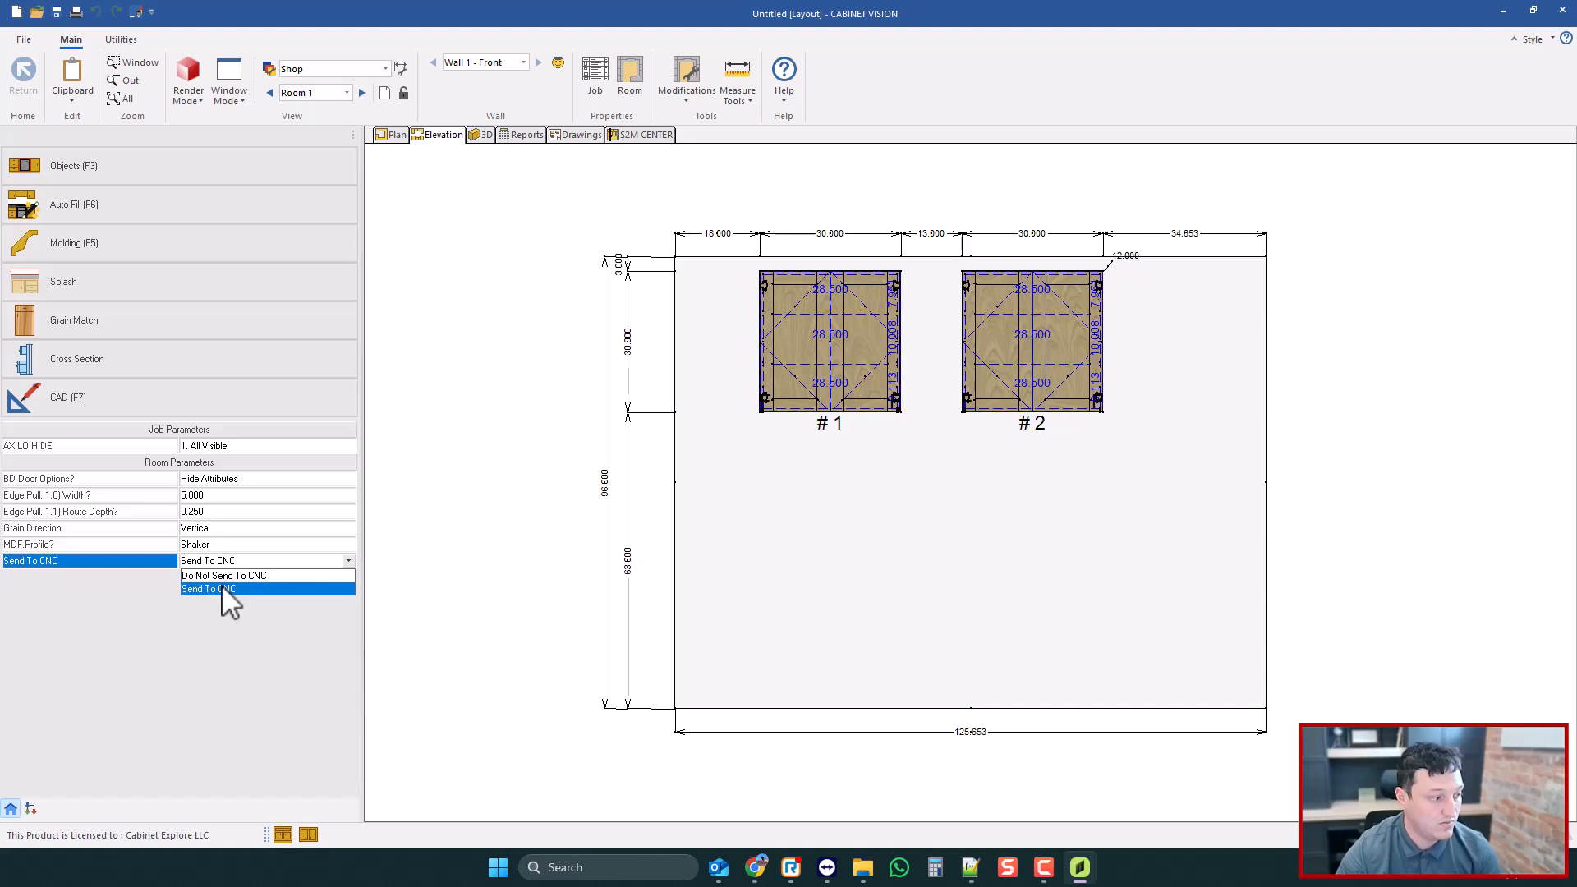
{"action": "left_click", "coordinate": [227, 575]}
- Set cabinet #2's Send To CNC attribute to _Follow Room and check which cabinets' parts S2M Center lists
{"action": "left_click", "coordinate": [1002, 343]}
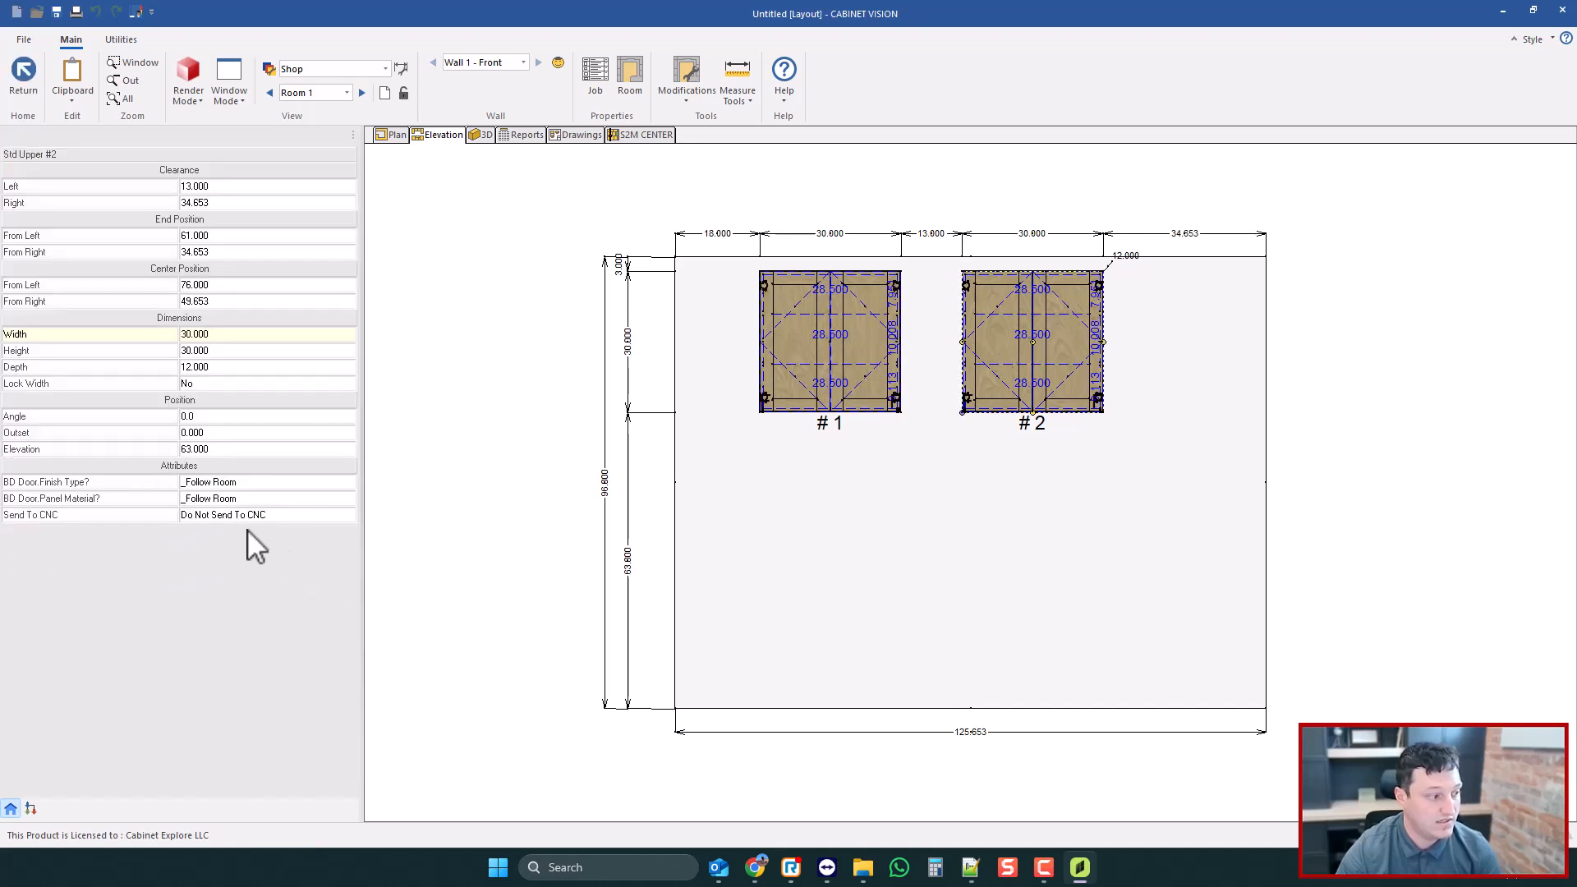
{"action": "left_click", "coordinate": [223, 516]}
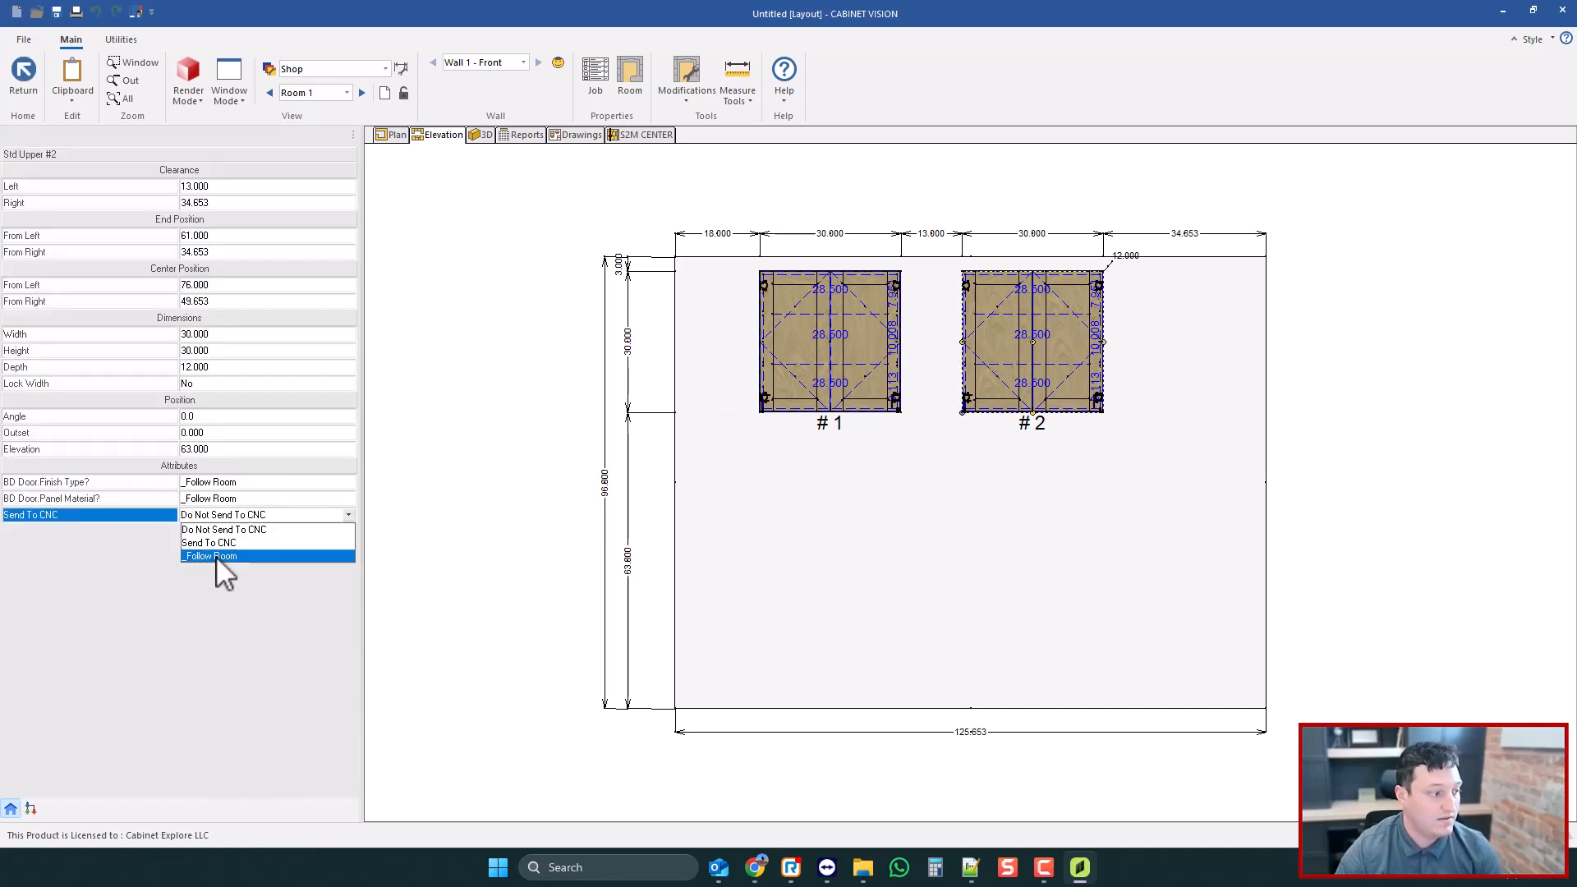
{"action": "left_click", "coordinate": [215, 556]}
{"action": "left_click", "coordinate": [571, 408]}
{"action": "left_click", "coordinate": [651, 136]}
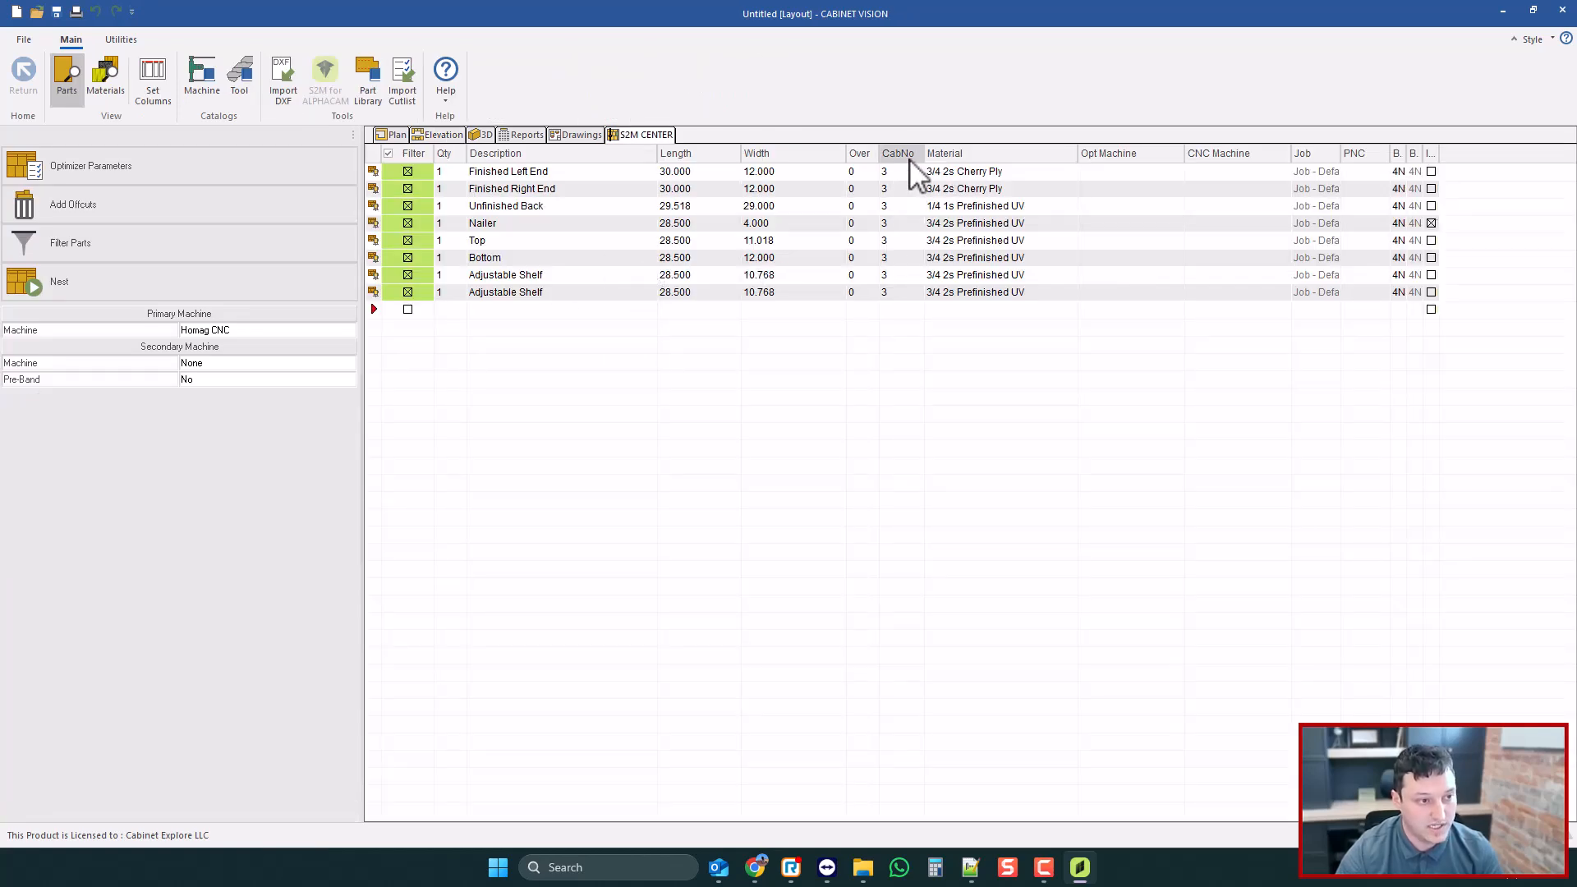
{"action": "left_click", "coordinate": [442, 135]}
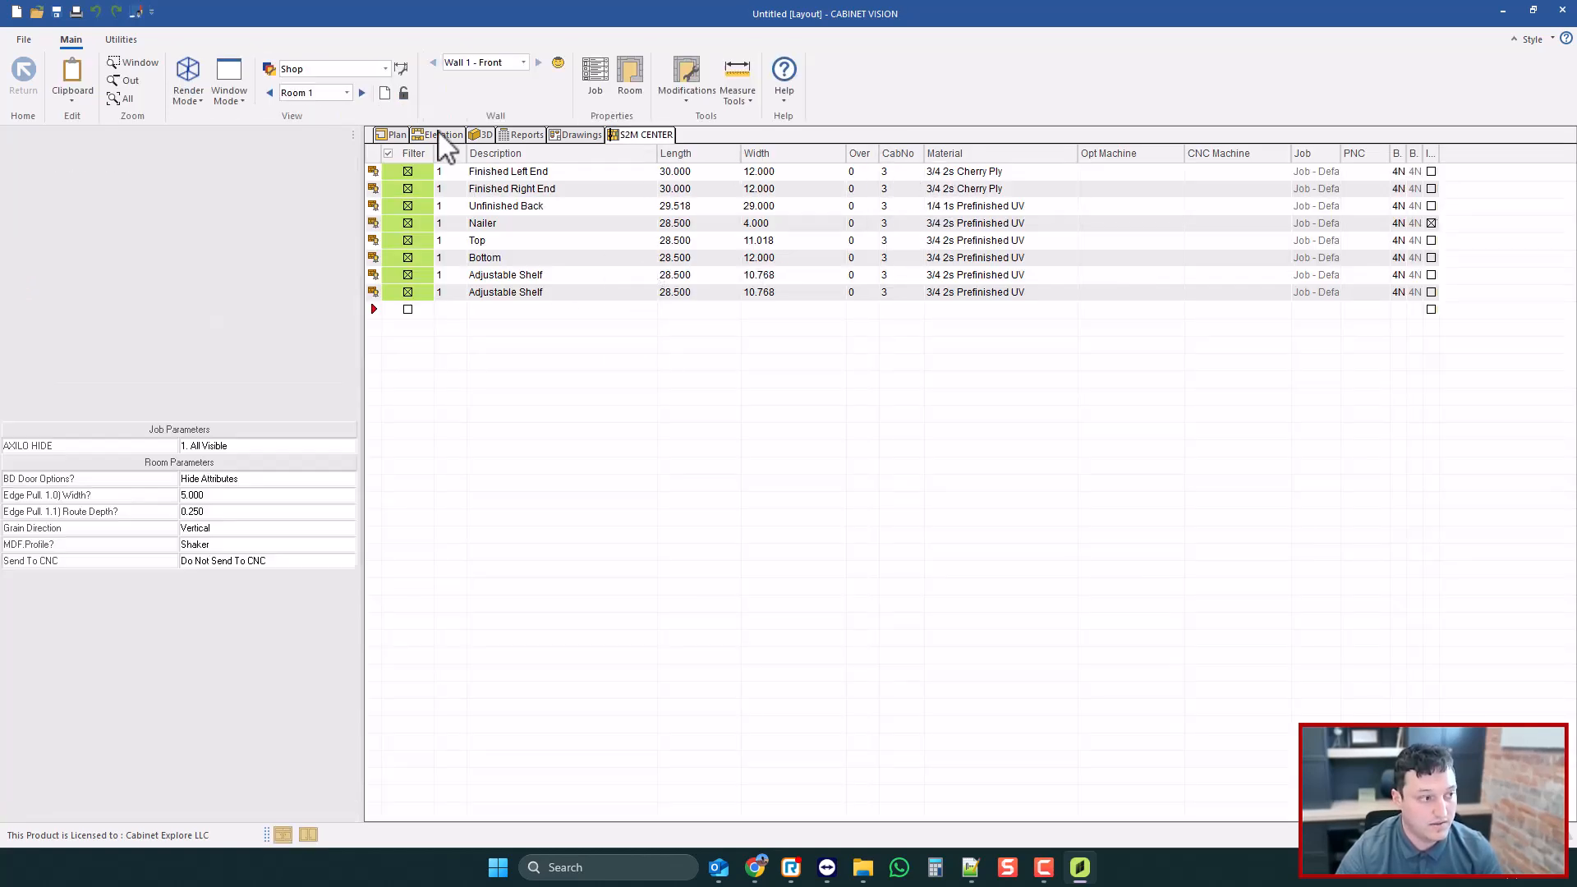
- In the plan of Room 1 (Copy 1), set cabinet #4's Send To CNC attribute to _Follow Room and review its options
{"action": "left_click", "coordinate": [361, 93]}
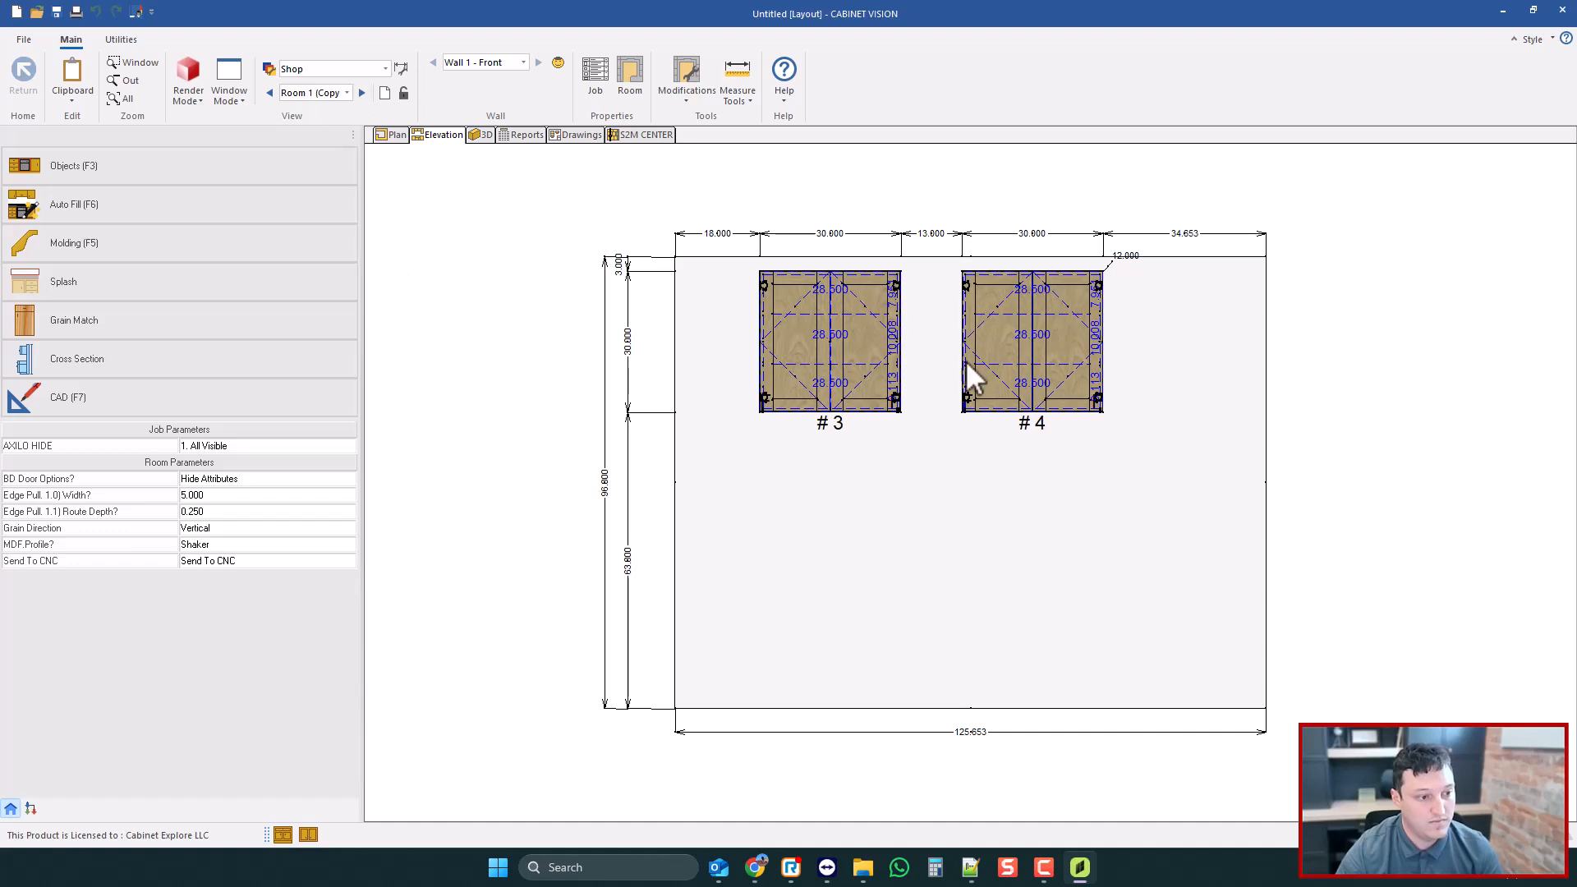
{"action": "left_click", "coordinate": [395, 135]}
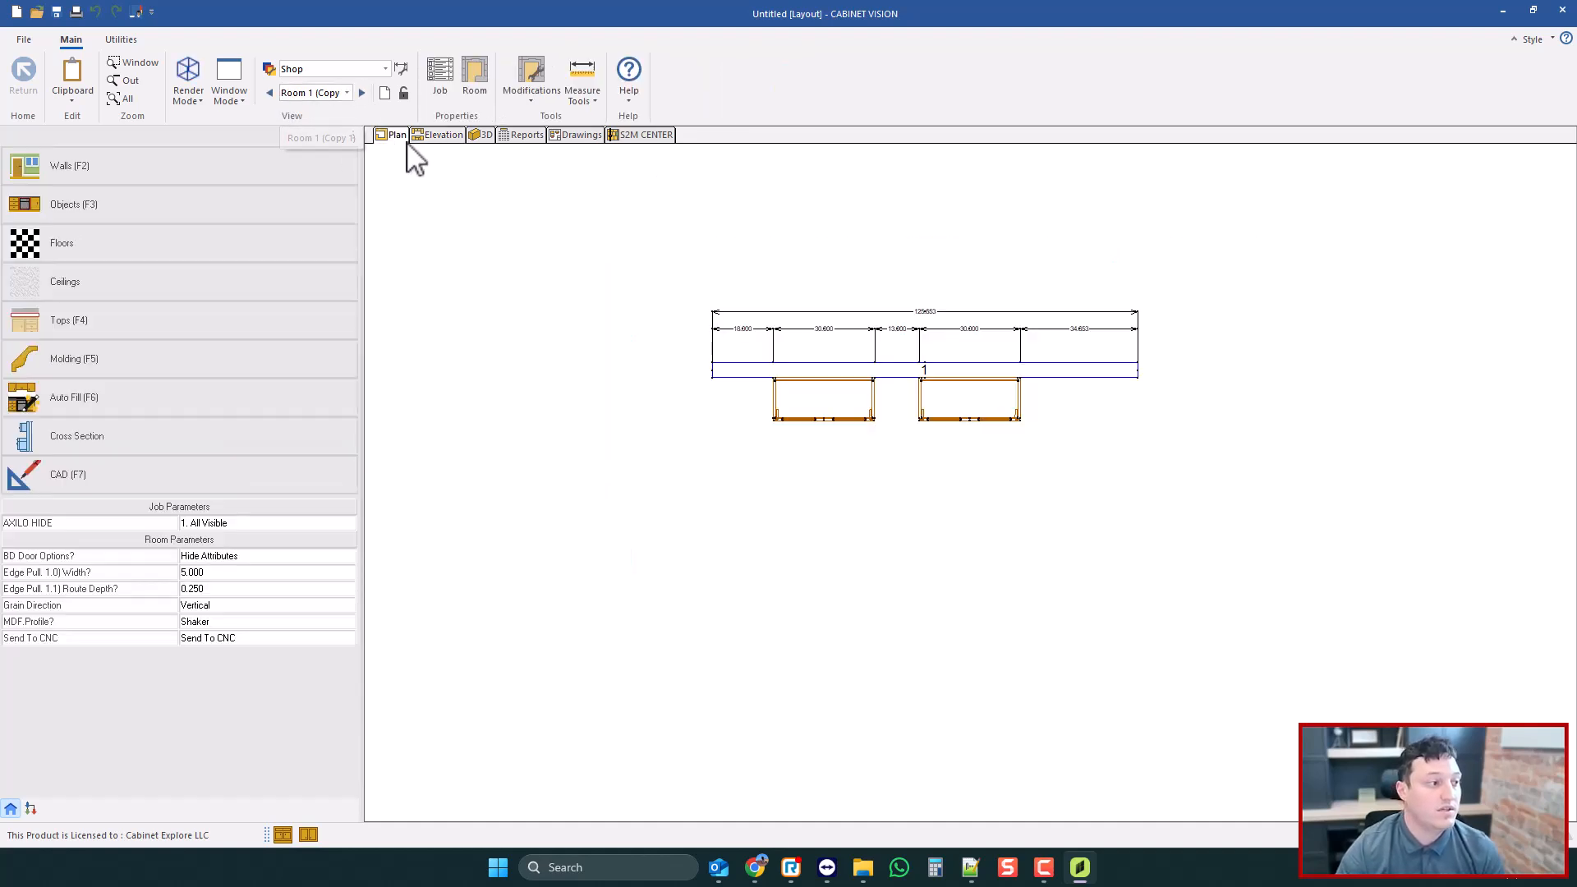
{"action": "scroll", "coordinate": [830, 366], "scroll_direction": "up", "scroll_amount": 5}
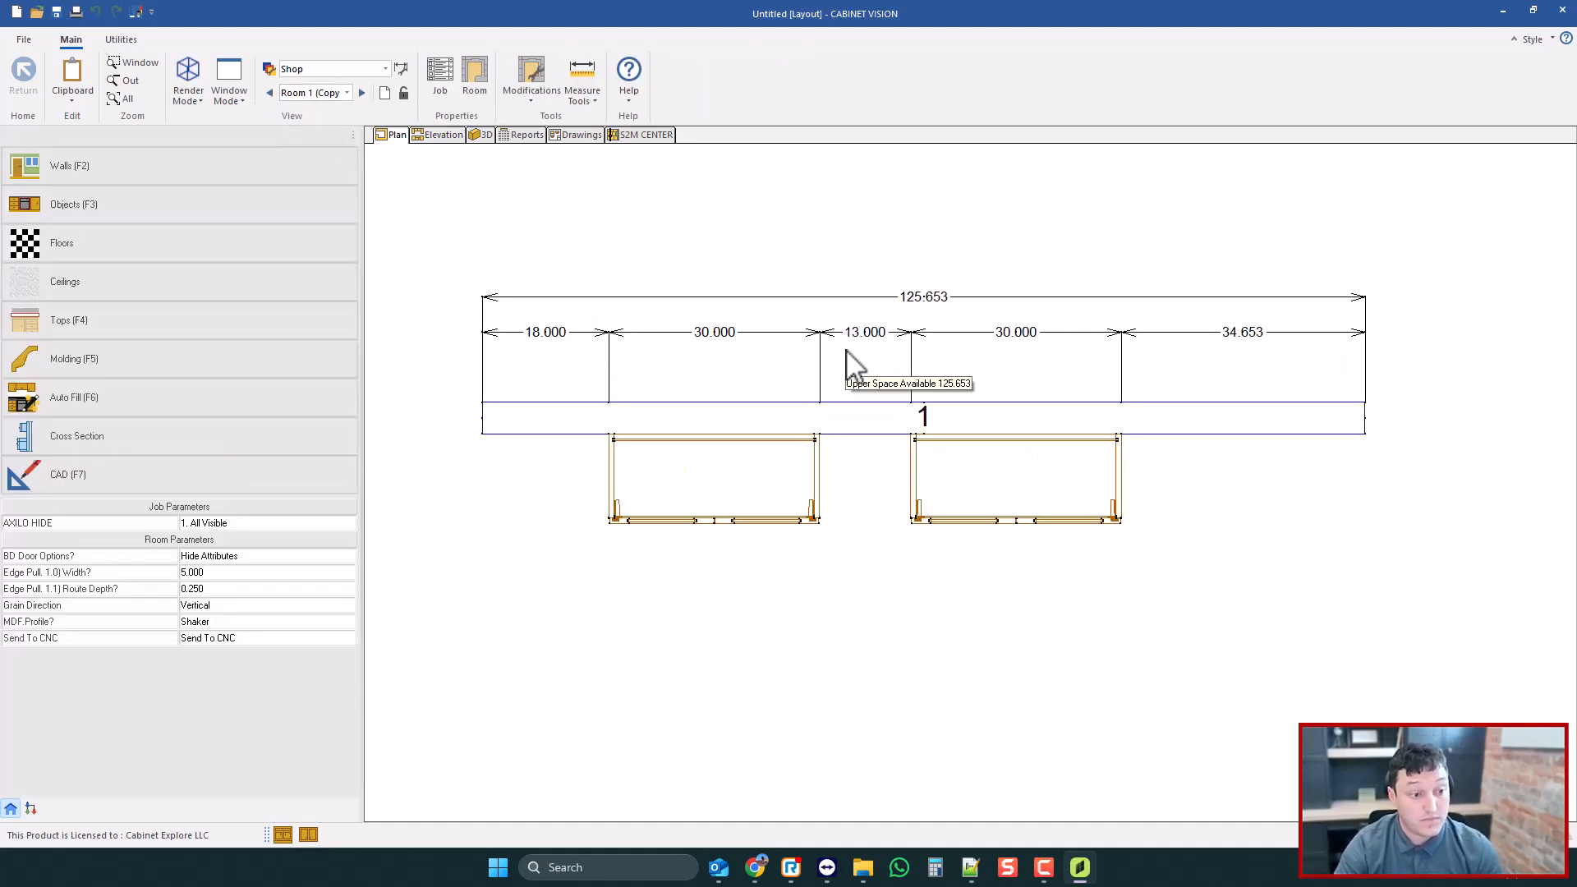
{"action": "left_click", "coordinate": [119, 39]}
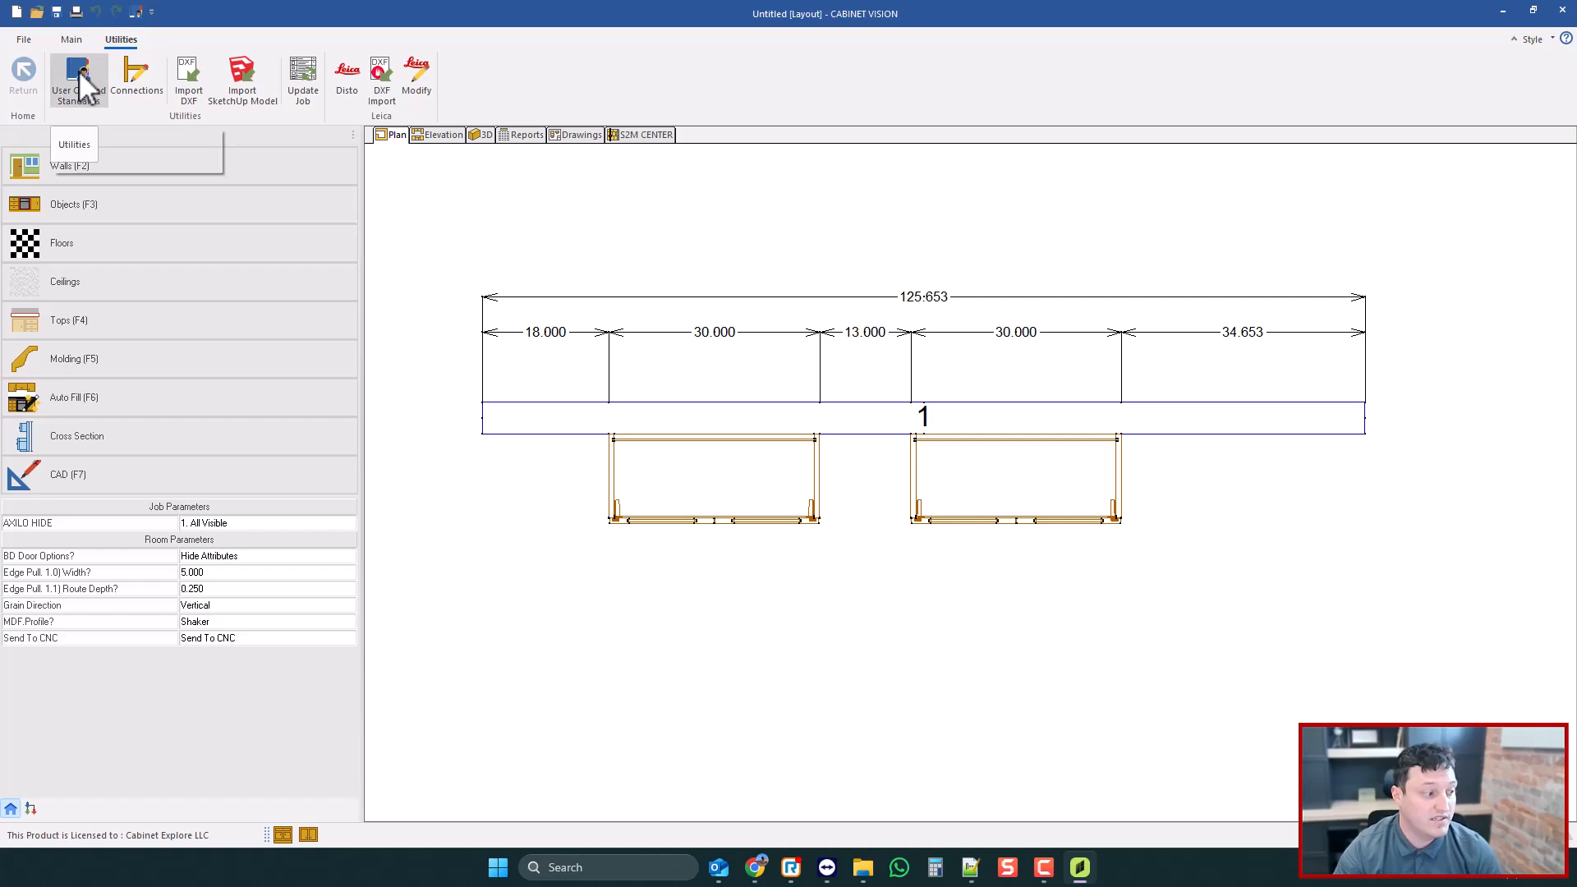
{"action": "left_click", "coordinate": [1027, 486]}
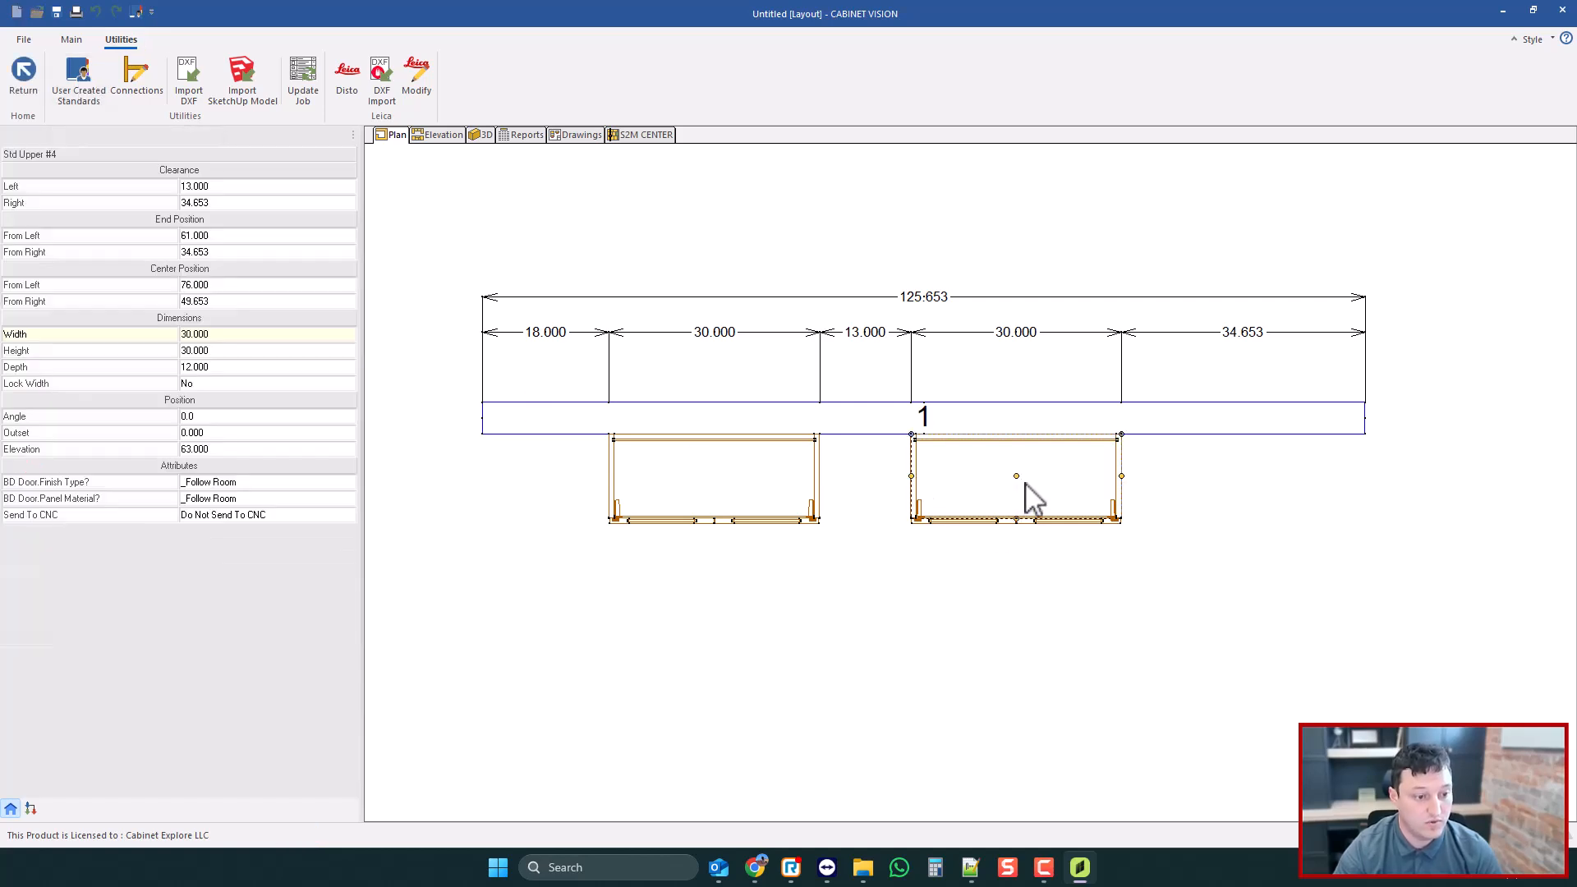
{"action": "left_click", "coordinate": [255, 516]}
{"action": "left_click", "coordinate": [219, 516]}
{"action": "left_click", "coordinate": [223, 556]}
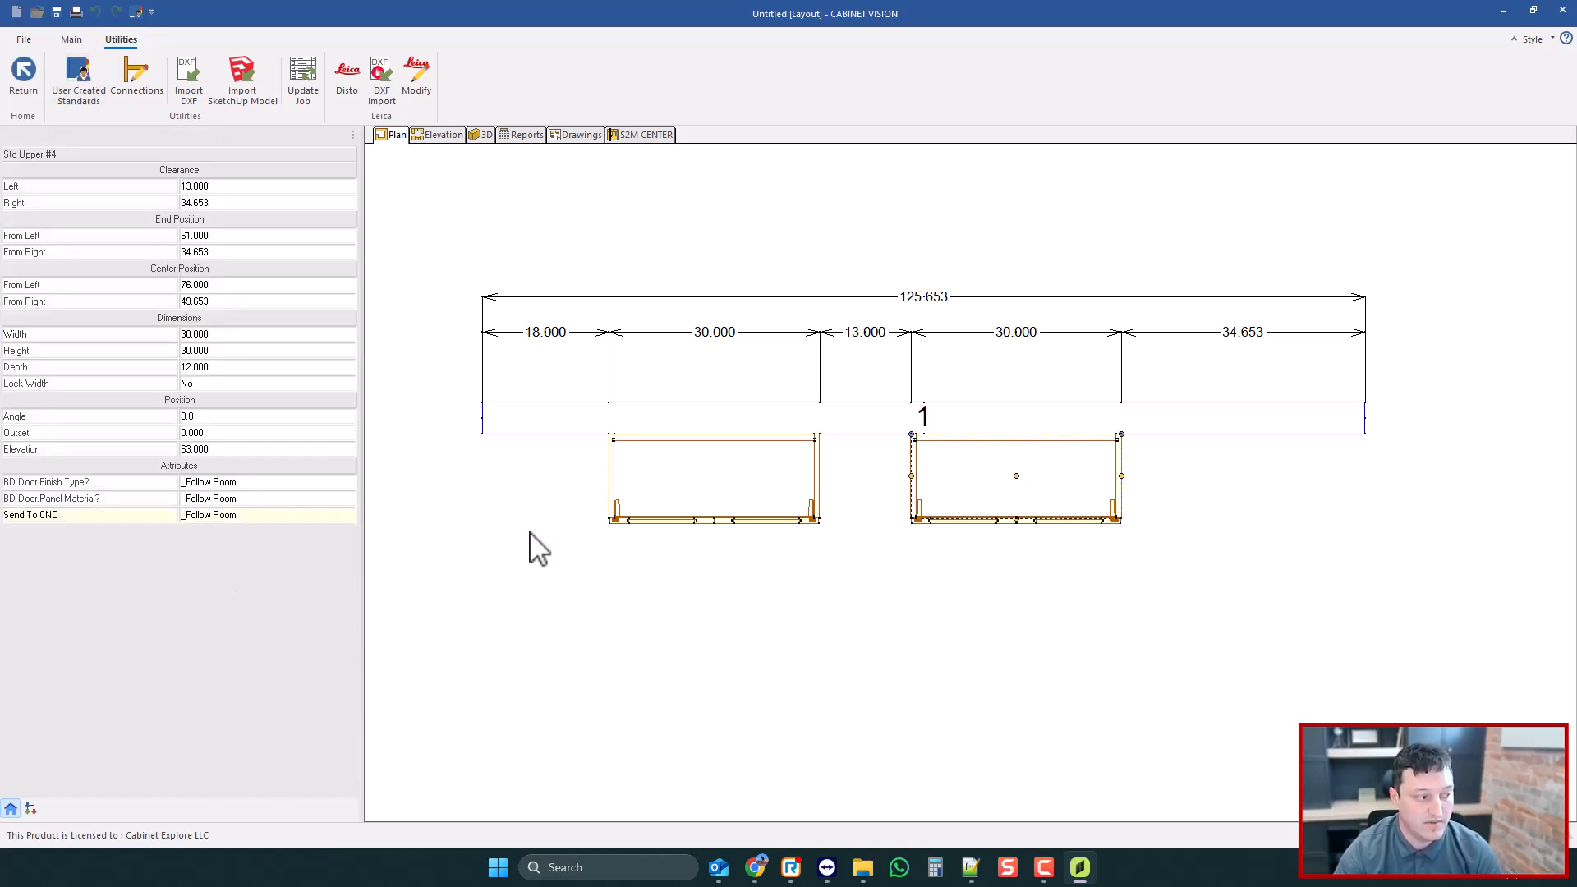
{"action": "left_click", "coordinate": [279, 516]}
{"action": "left_click", "coordinate": [271, 518]}
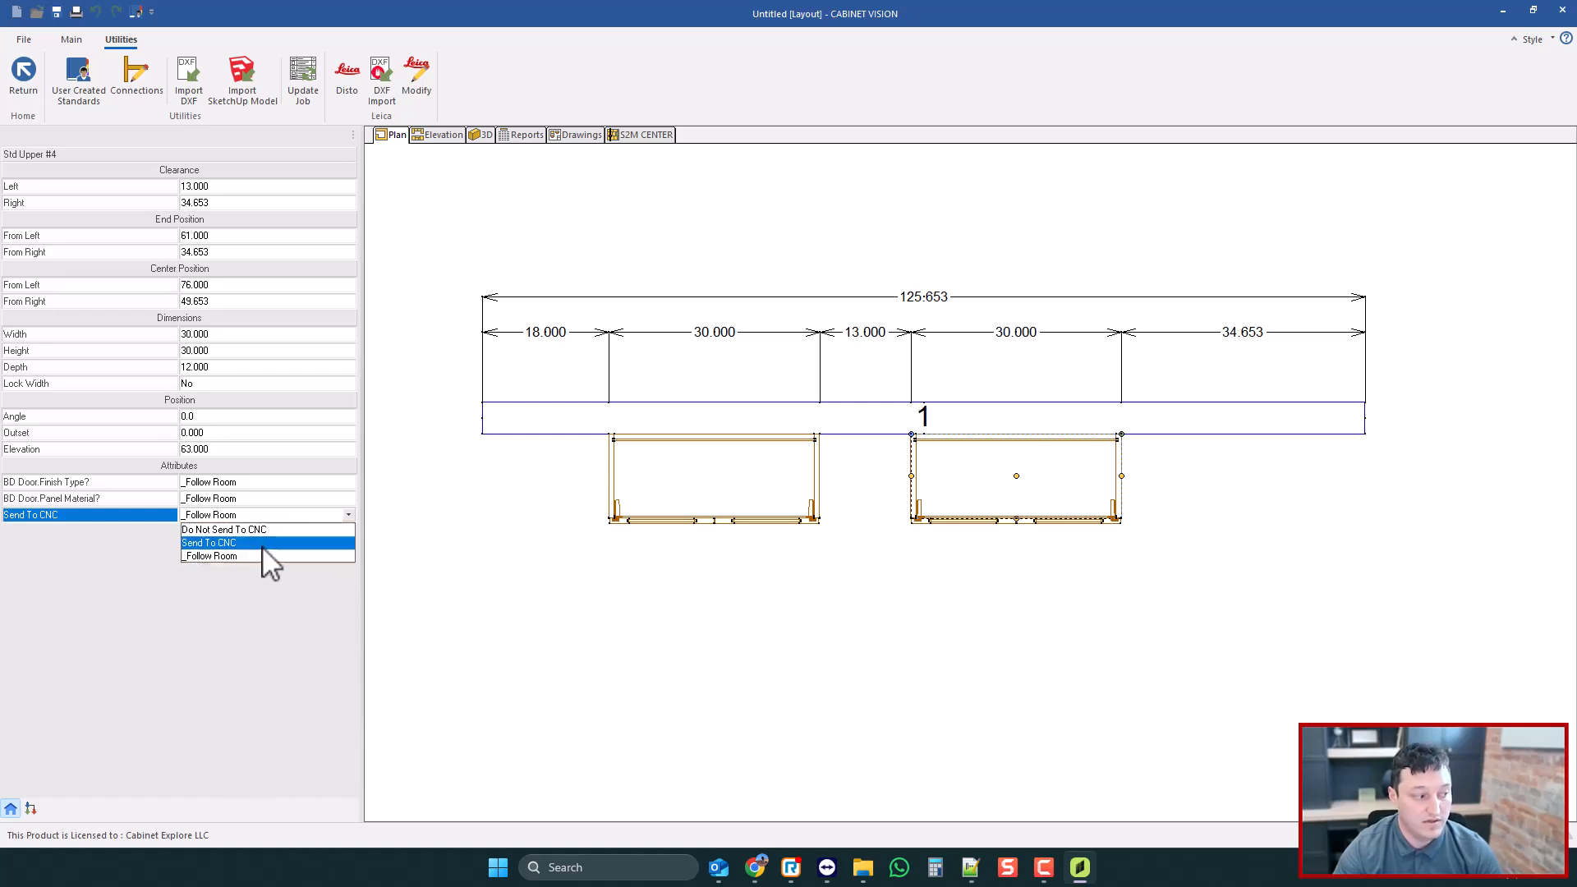
{"action": "left_click", "coordinate": [493, 518]}
{"action": "scroll", "coordinate": [538, 486], "scroll_direction": "down", "scroll_amount": 2}
{"action": "scroll", "coordinate": [698, 461], "scroll_direction": "up", "scroll_amount": 2}
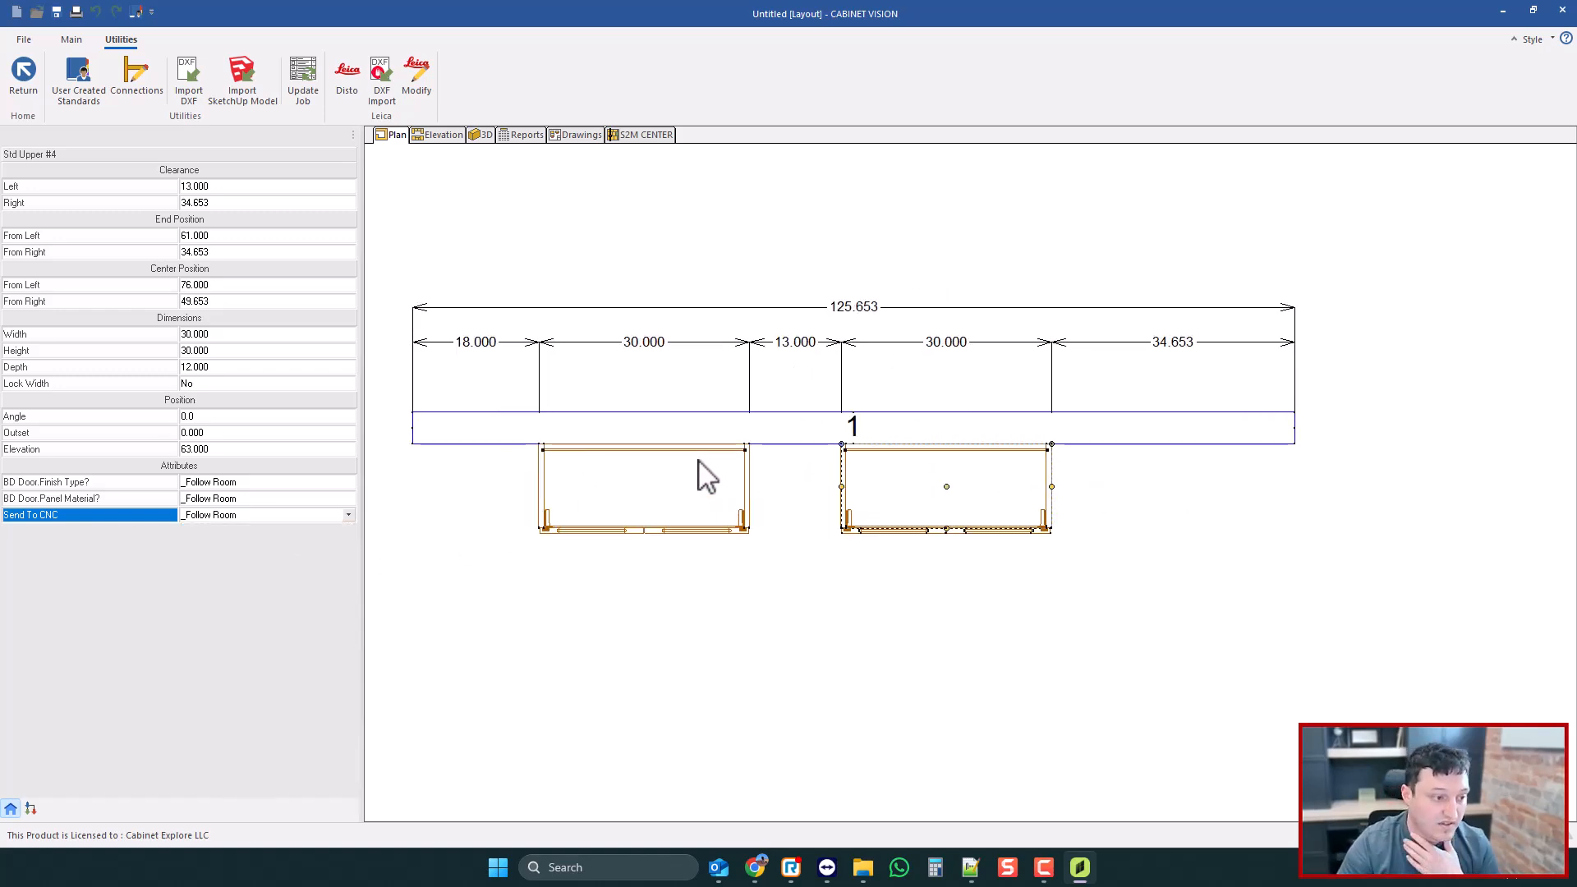
{"action": "scroll", "coordinate": [729, 464], "scroll_direction": "down", "scroll_amount": 1}
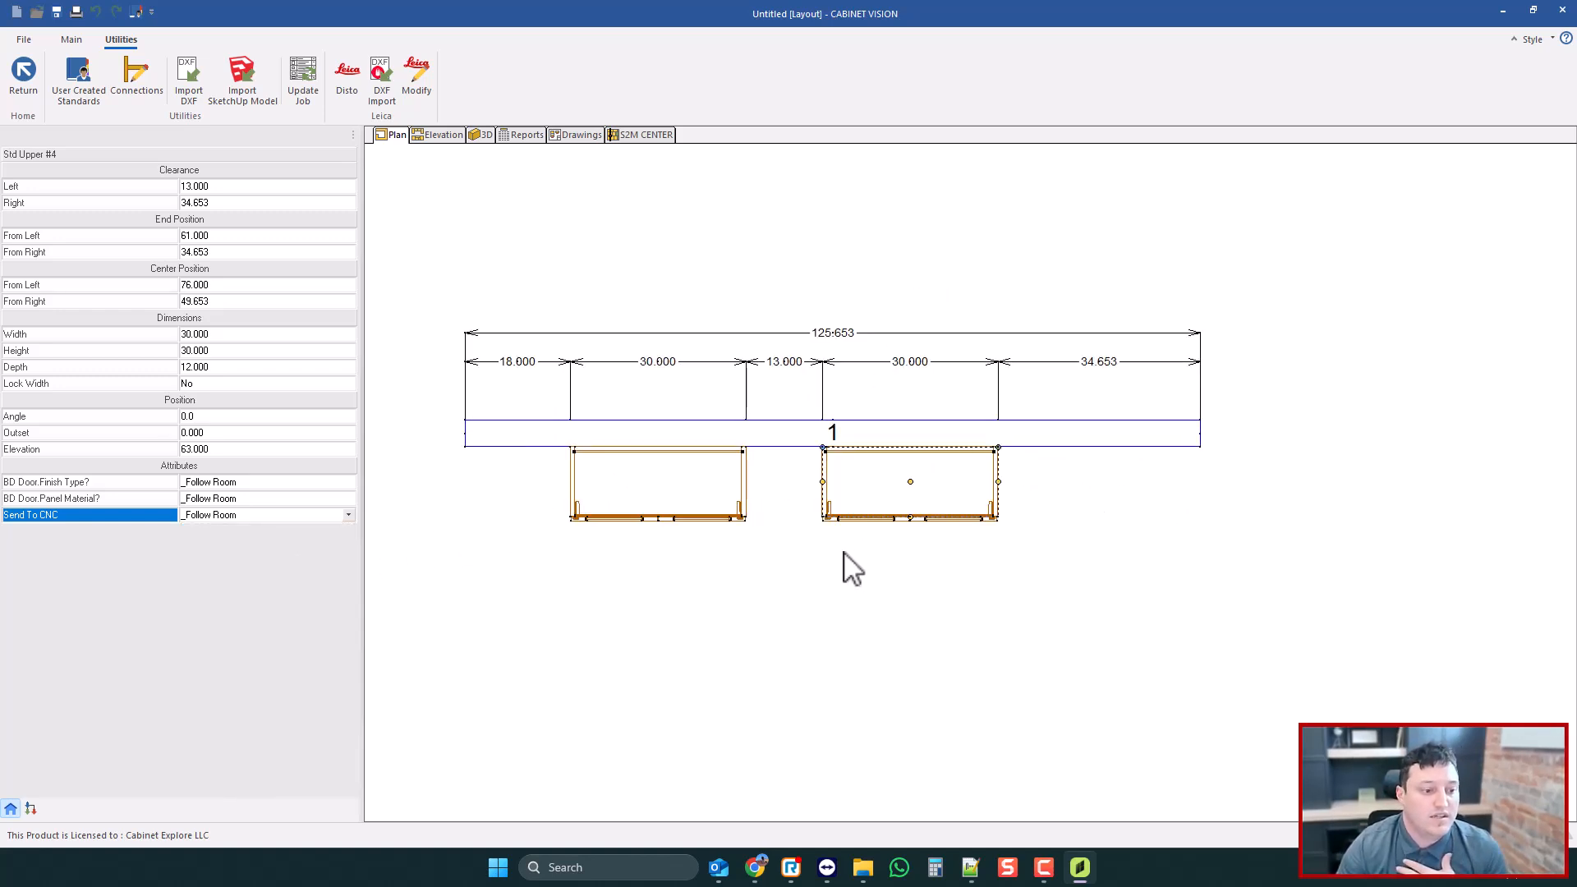
{"action": "left_click", "coordinate": [755, 867]}
{"action": "left_click", "coordinate": [754, 868]}
{"action": "scroll", "coordinate": [810, 328], "scroll_direction": "down", "scroll_amount": 1}
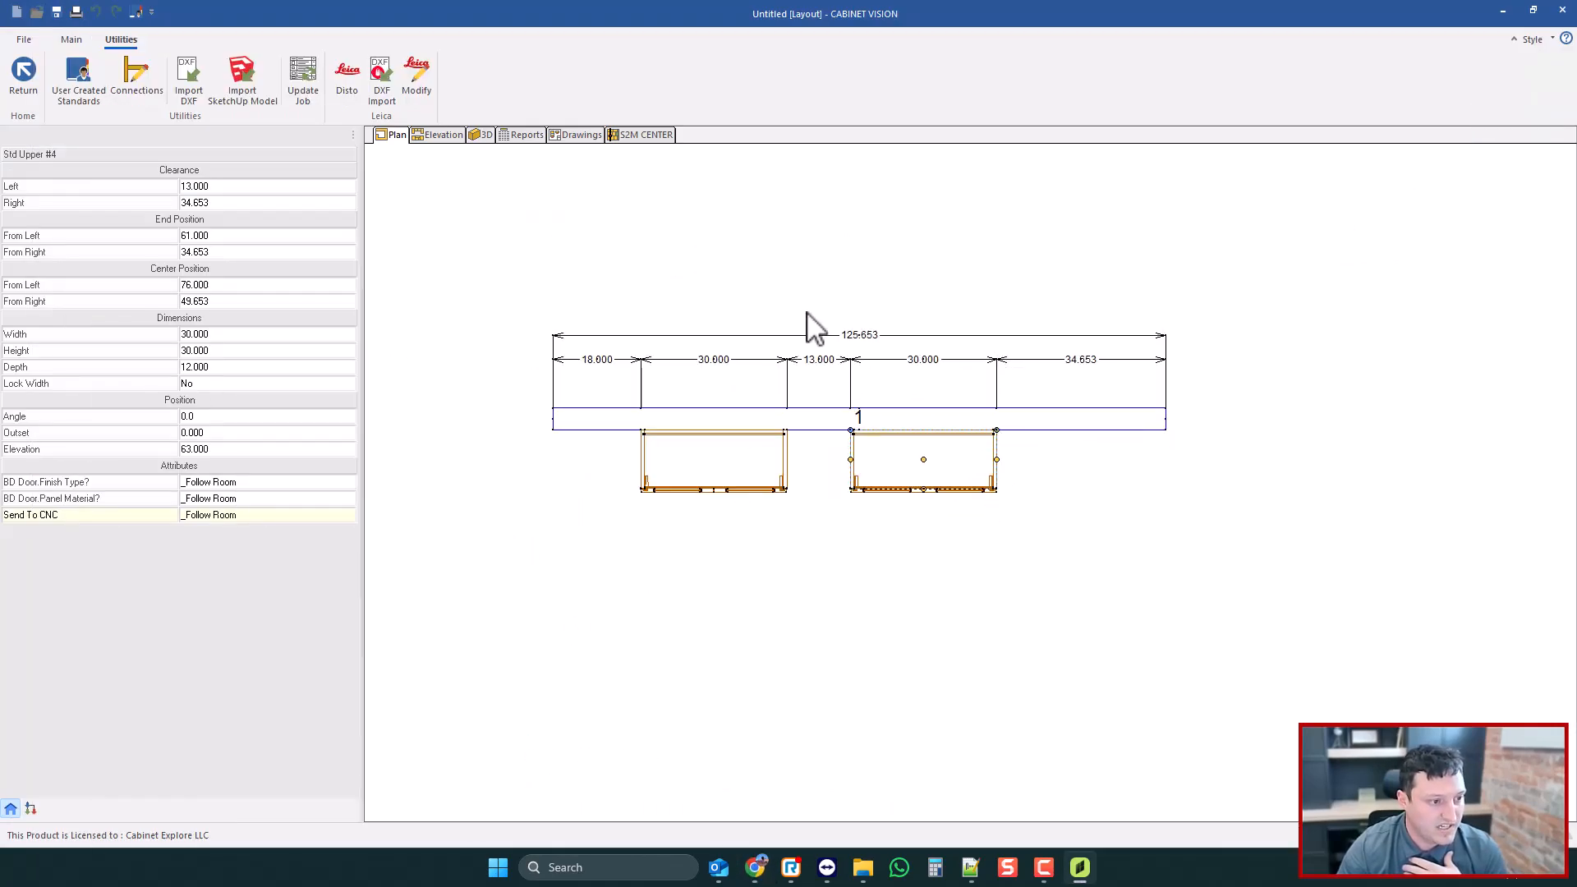
{"action": "scroll", "coordinate": [810, 327], "scroll_direction": "up", "scroll_amount": 1}
- Open the user created standards and review the code of CNC 2 and CNC 1, including CNC 1's CE_CNCCab attribute definition
{"action": "left_click", "coordinate": [78, 82]}
{"action": "left_click", "coordinate": [243, 78]}
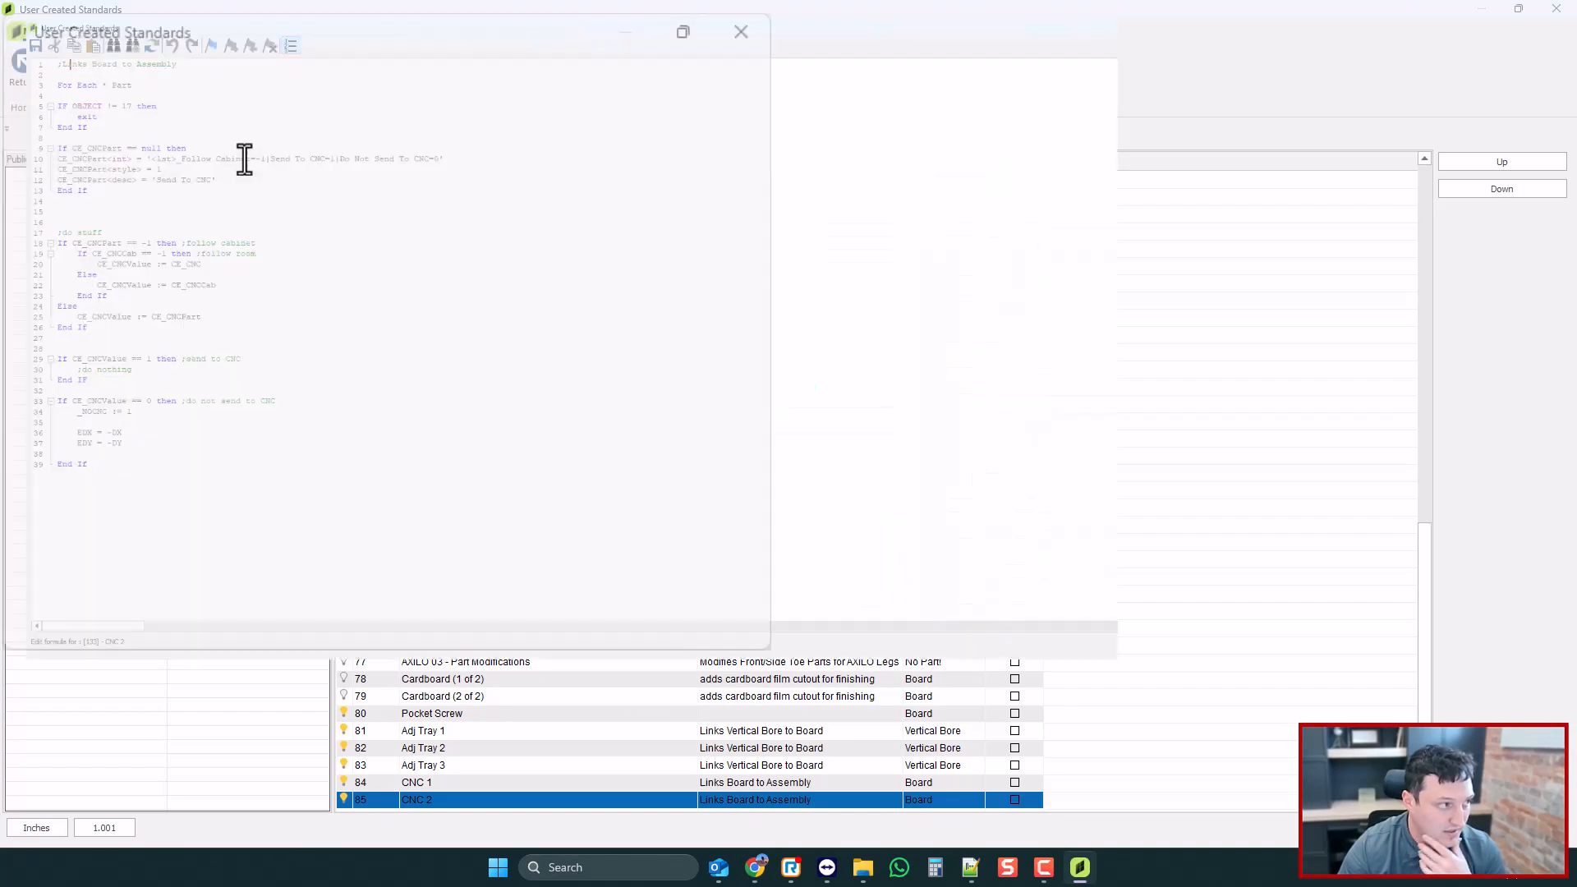
{"action": "left_click", "coordinate": [1556, 9]}
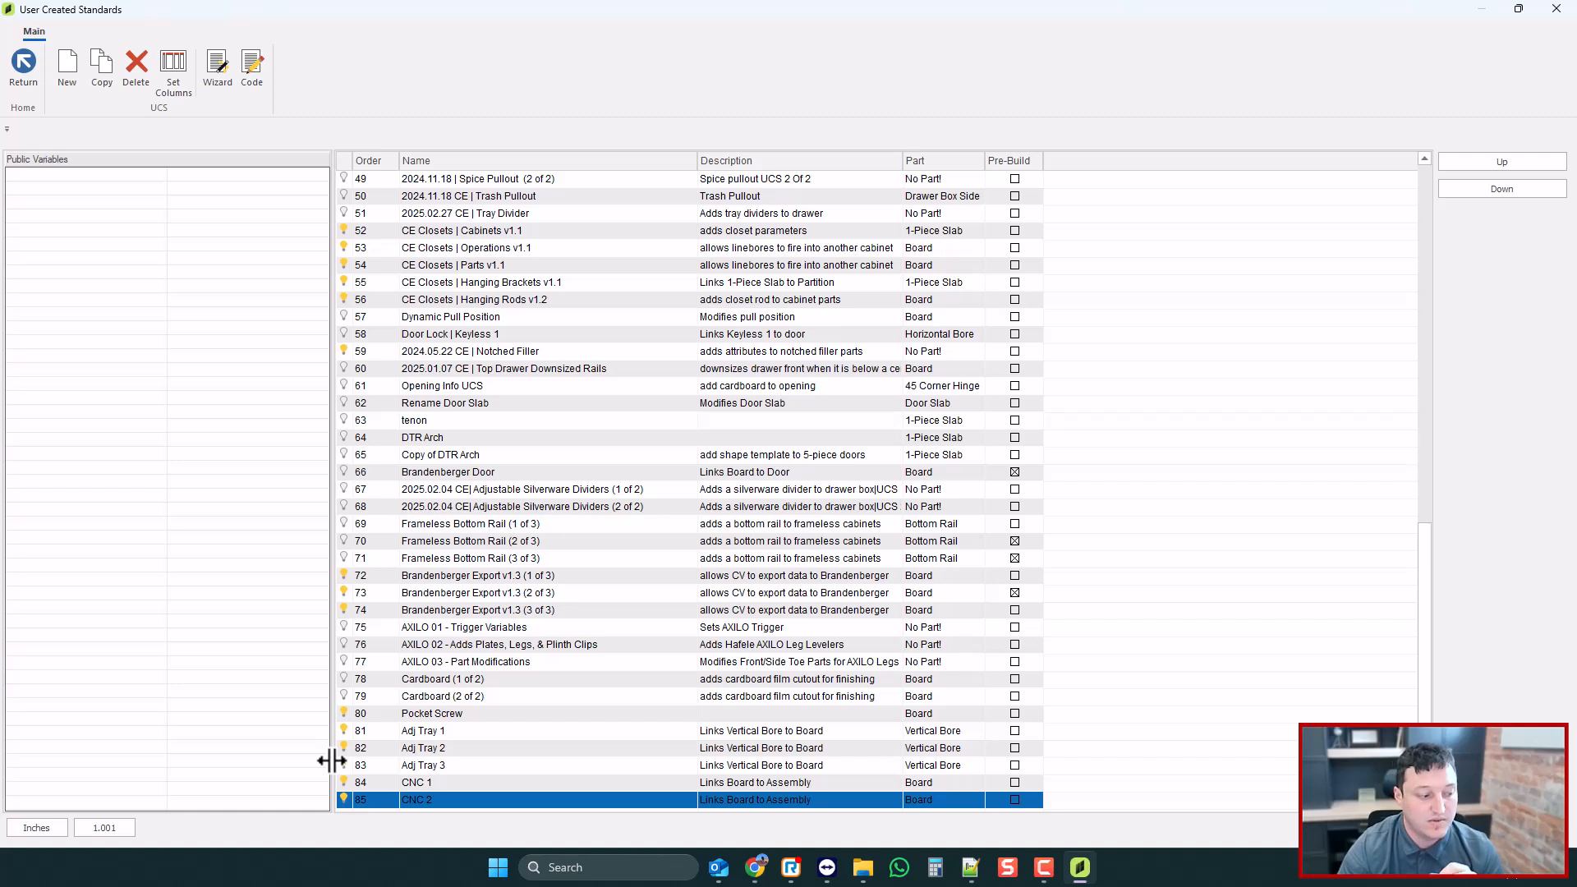
{"action": "left_click", "coordinate": [371, 782]}
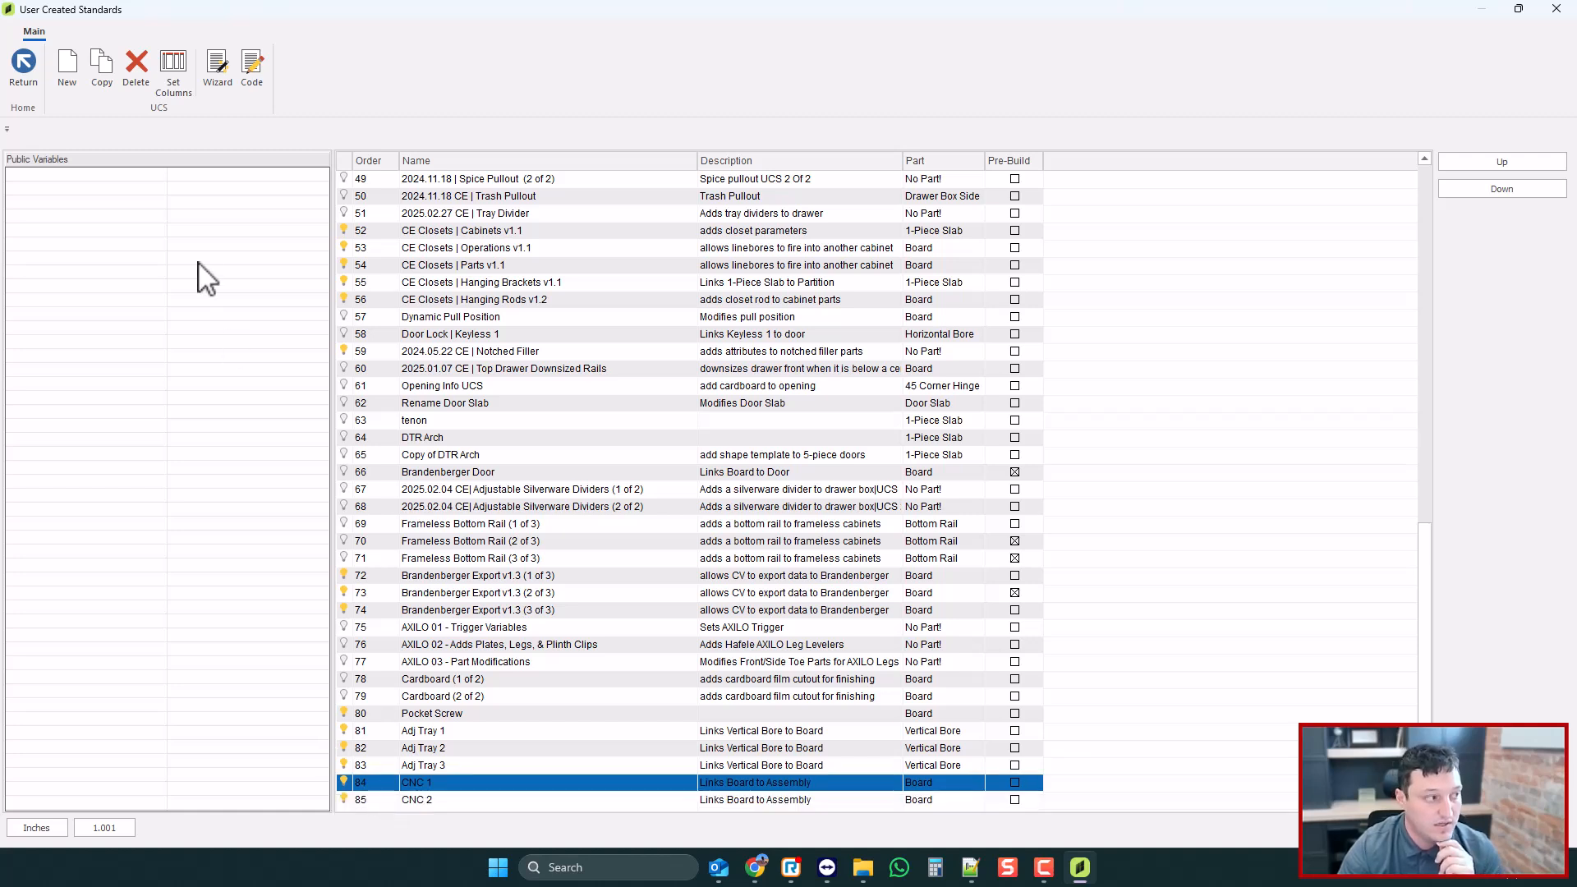
{"action": "left_click", "coordinate": [248, 82]}
{"action": "left_click_drag", "start_coordinate": [82, 175], "coordinate": [47, 111]}
{"action": "left_click", "coordinate": [116, 128]}
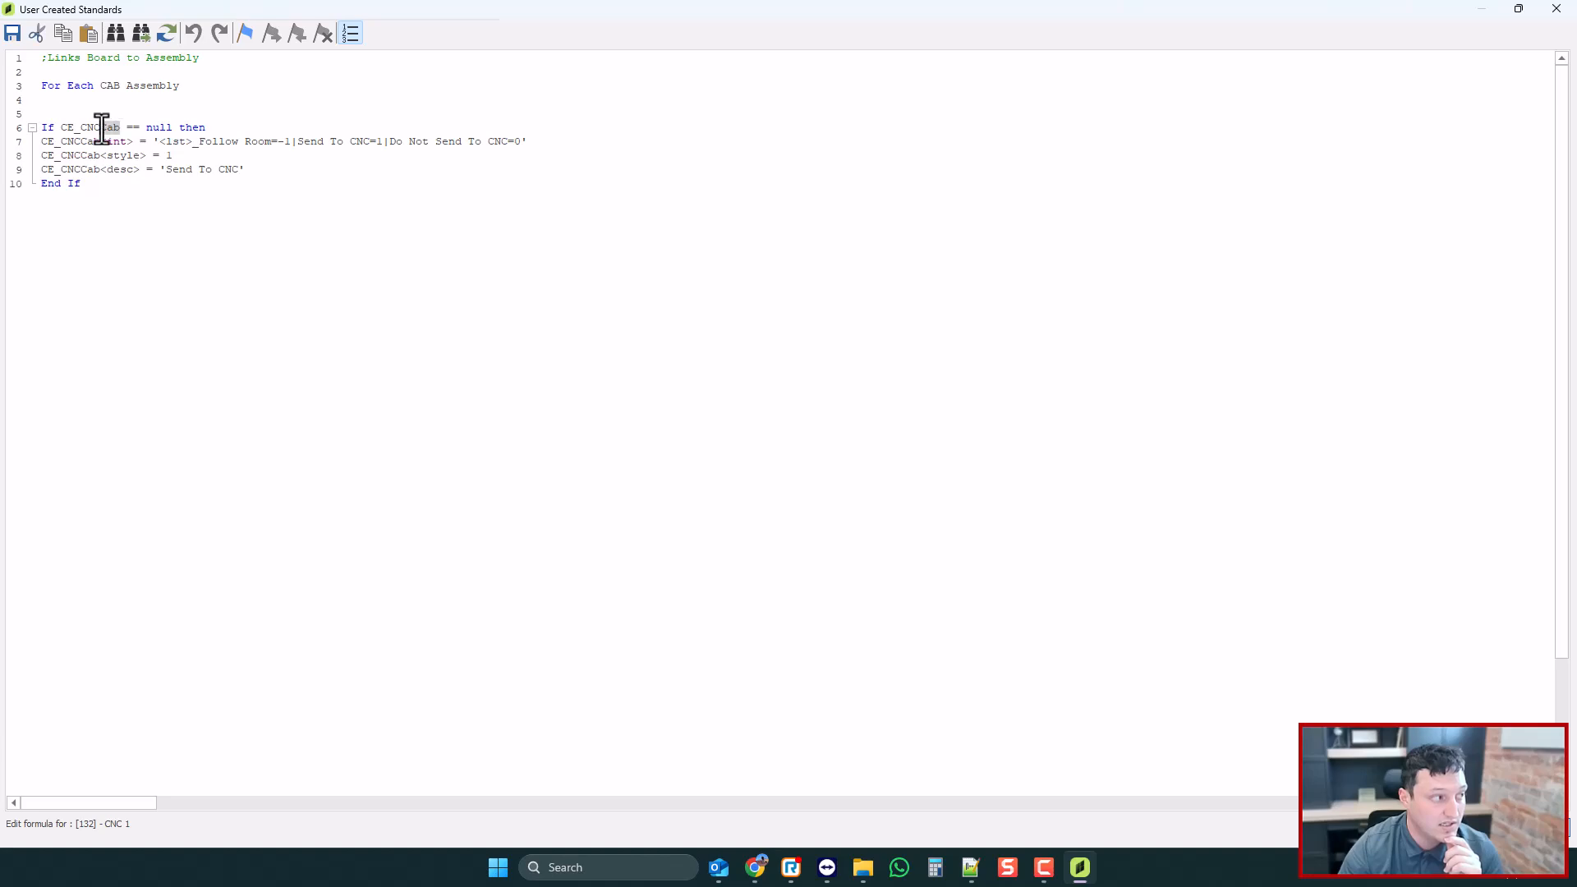
{"action": "left_click", "coordinate": [1556, 8]}
- Reopen the CNC 2 code and examine the block that defines the CE_CNCPart attribute
{"action": "left_click", "coordinate": [379, 801]}
{"action": "left_click", "coordinate": [251, 66]}
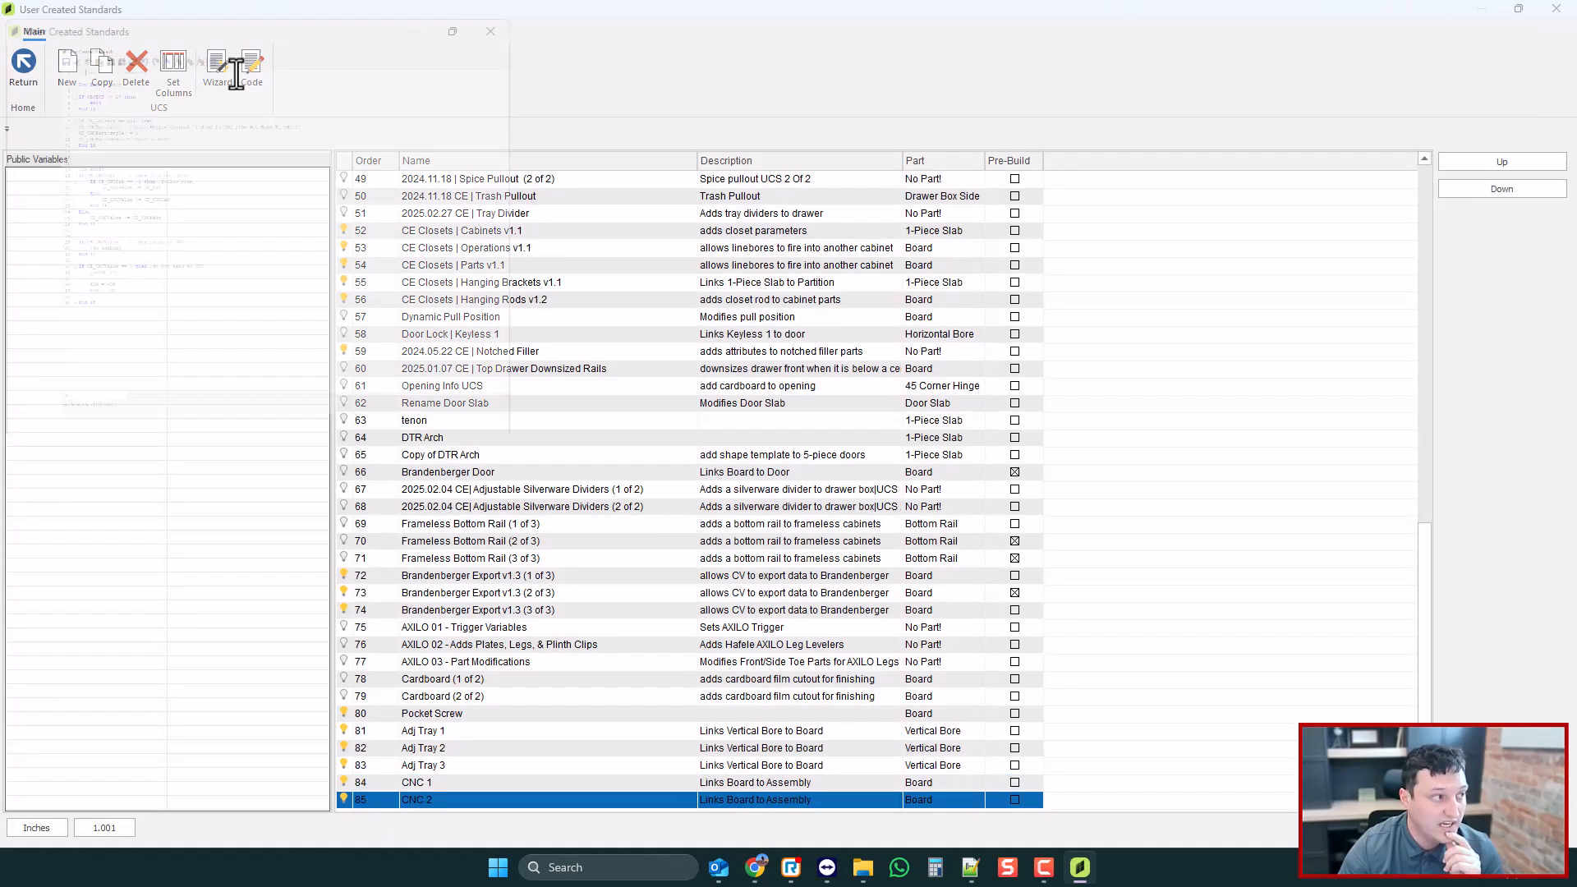
{"action": "left_click", "coordinate": [91, 238]}
{"action": "left_click_drag", "start_coordinate": [92, 238], "coordinate": [28, 169]}
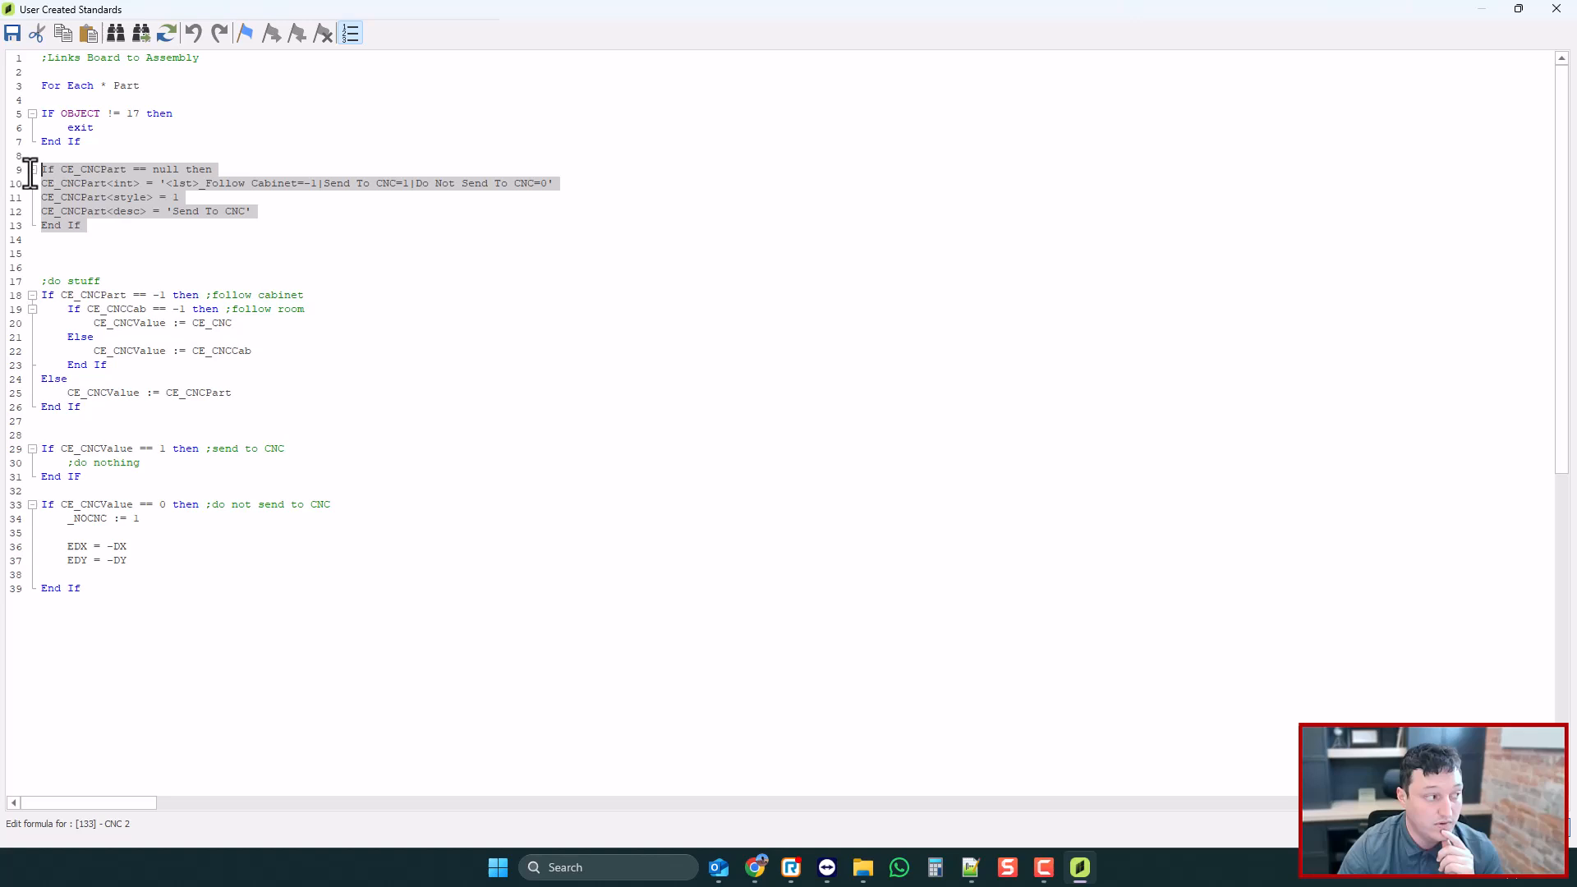
{"action": "left_click", "coordinate": [134, 170]}
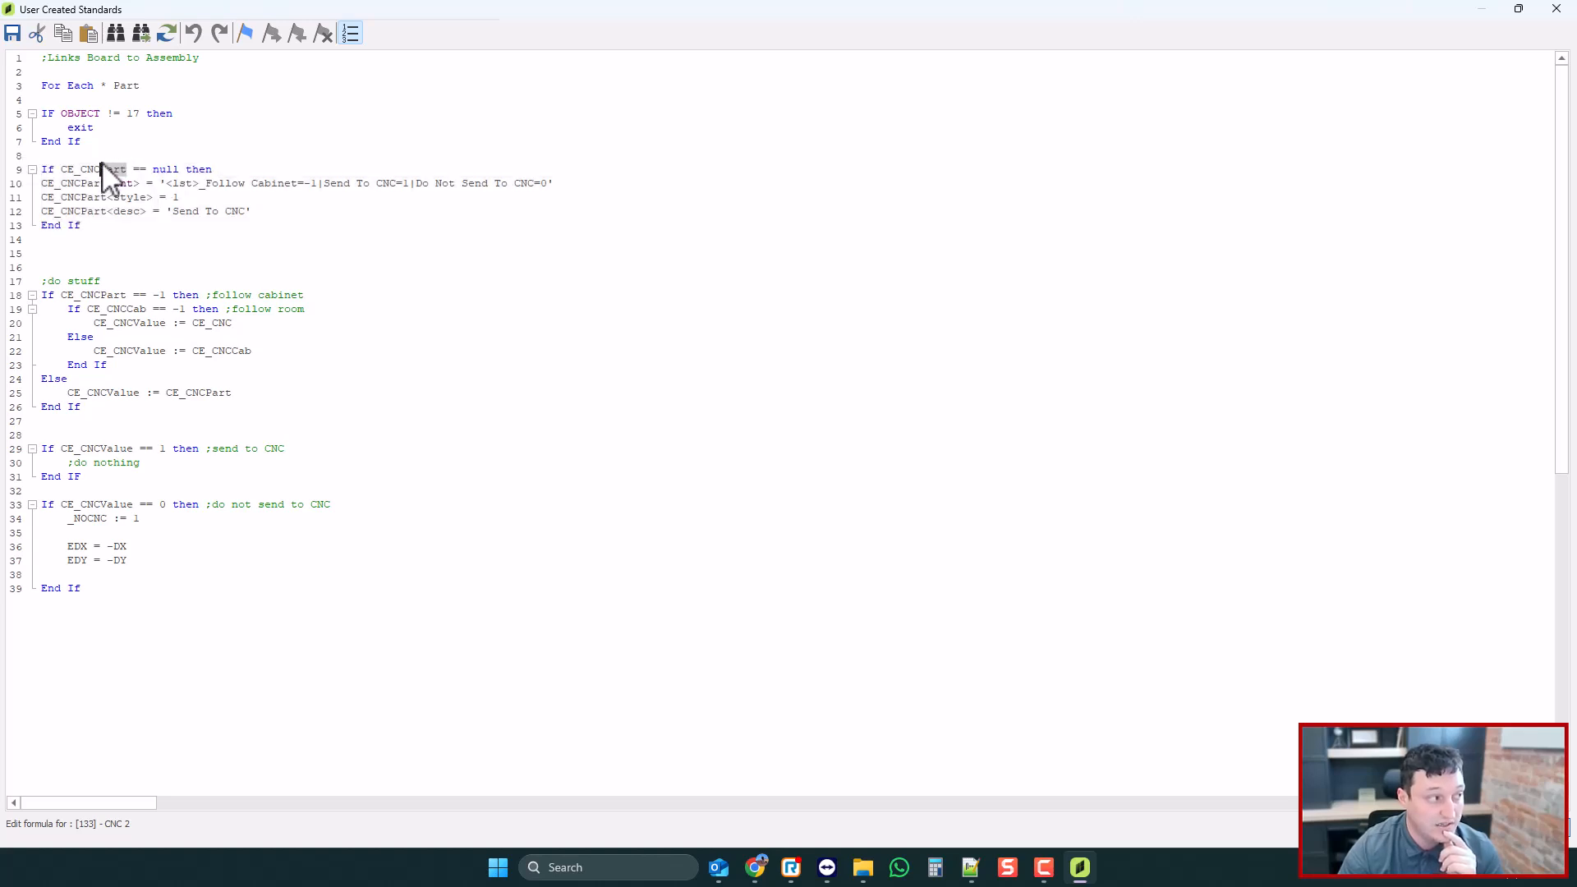
- Add the comment "needs to include more parts" to the IF OBJECT != 17 line in CNC 2
{"action": "left_click", "coordinate": [100, 131]}
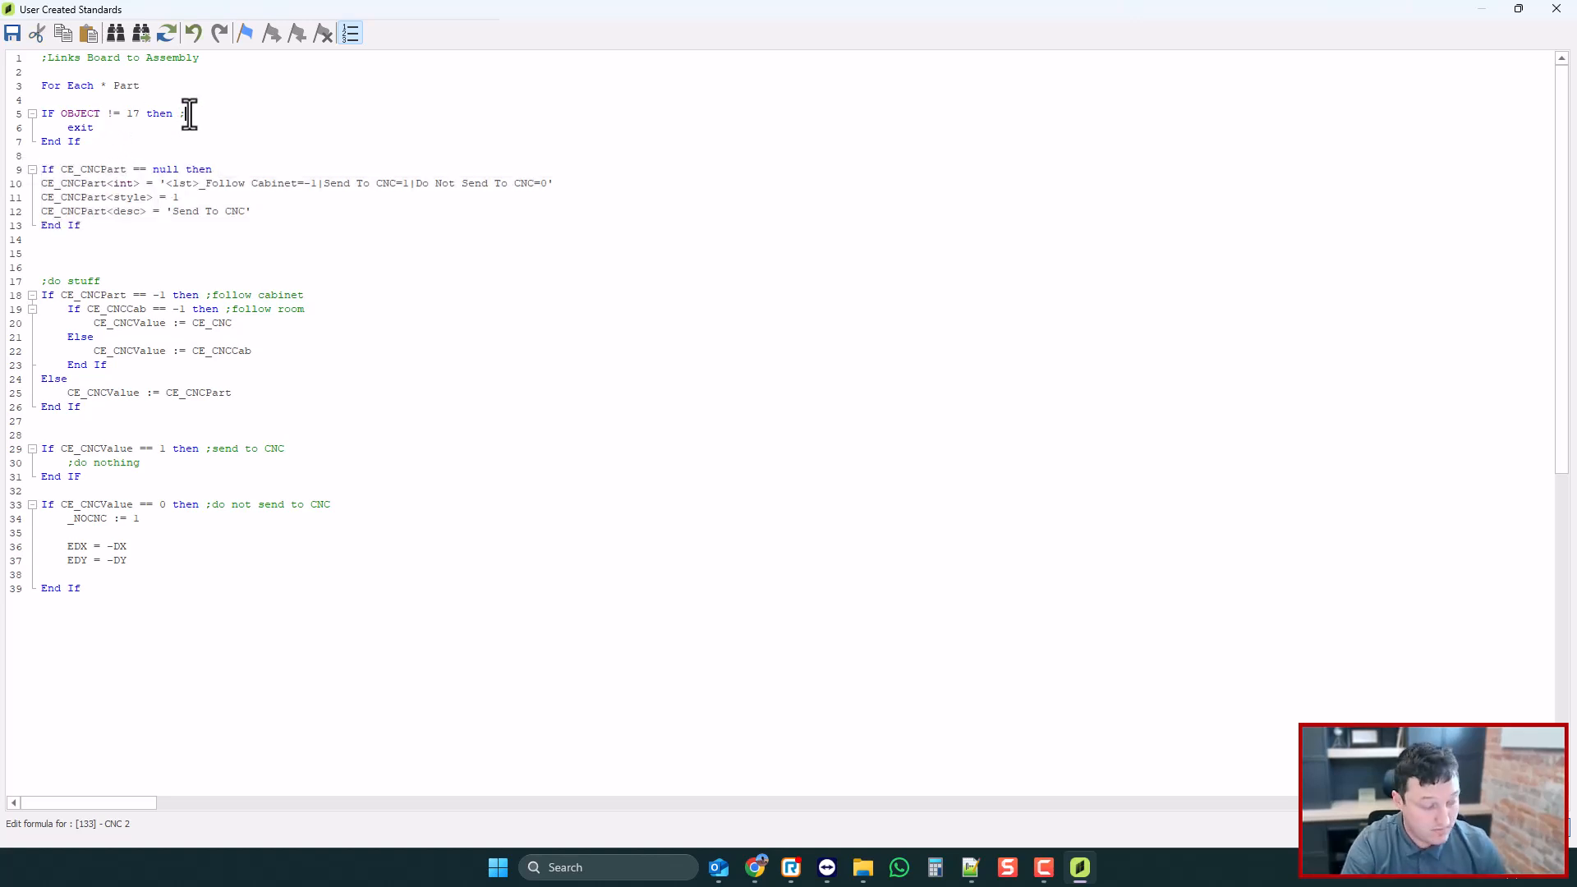
{"action": "left_click_drag", "start_coordinate": [107, 144], "coordinate": [28, 113]}
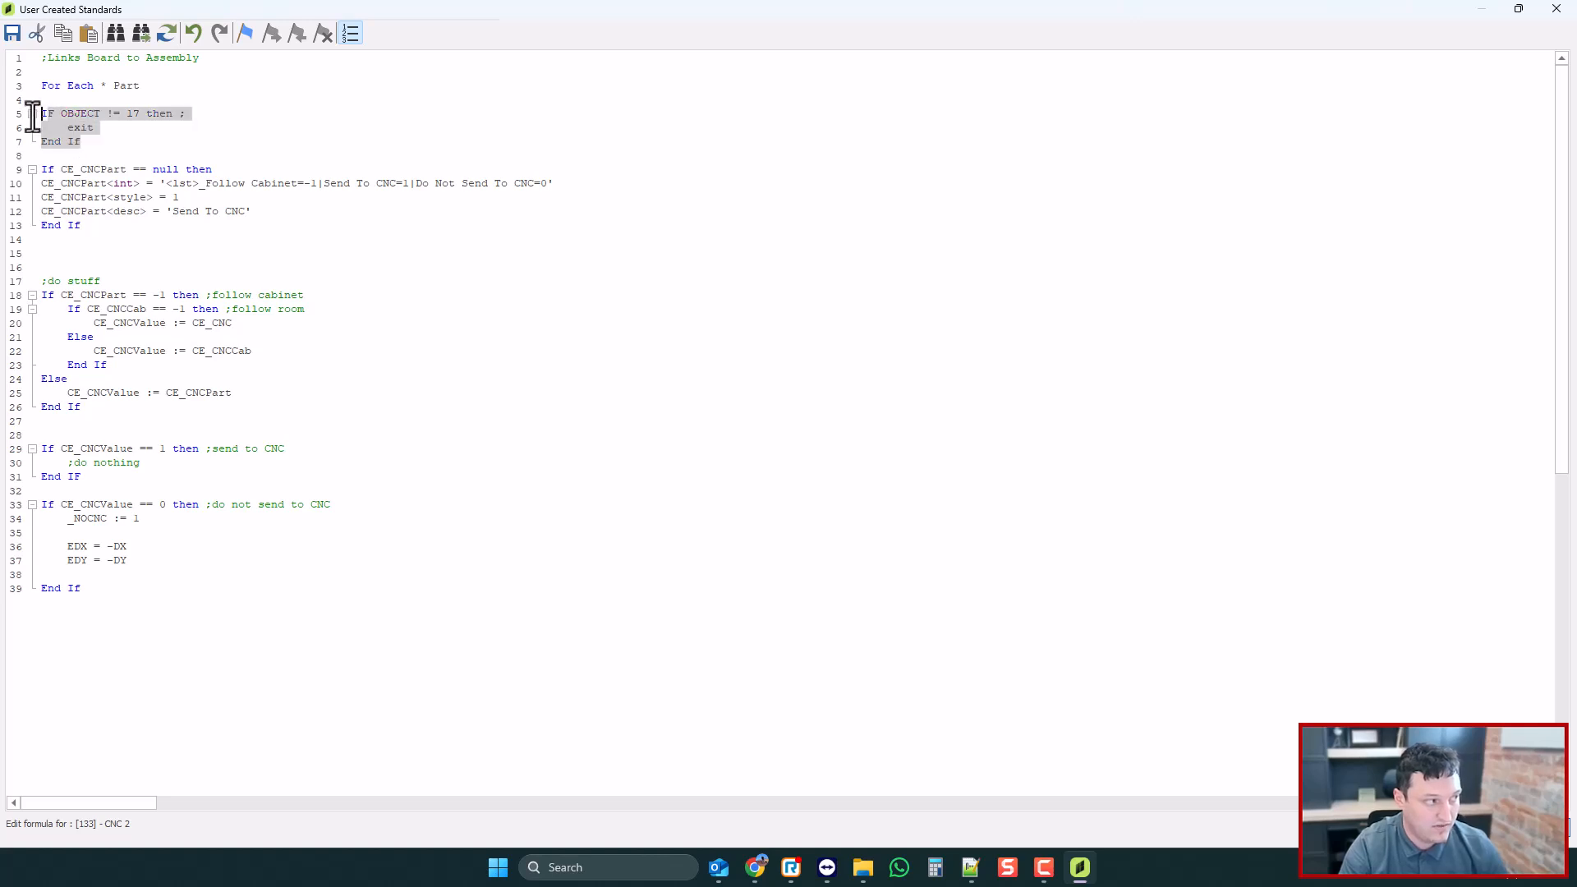
{"action": "left_click", "coordinate": [189, 115]}
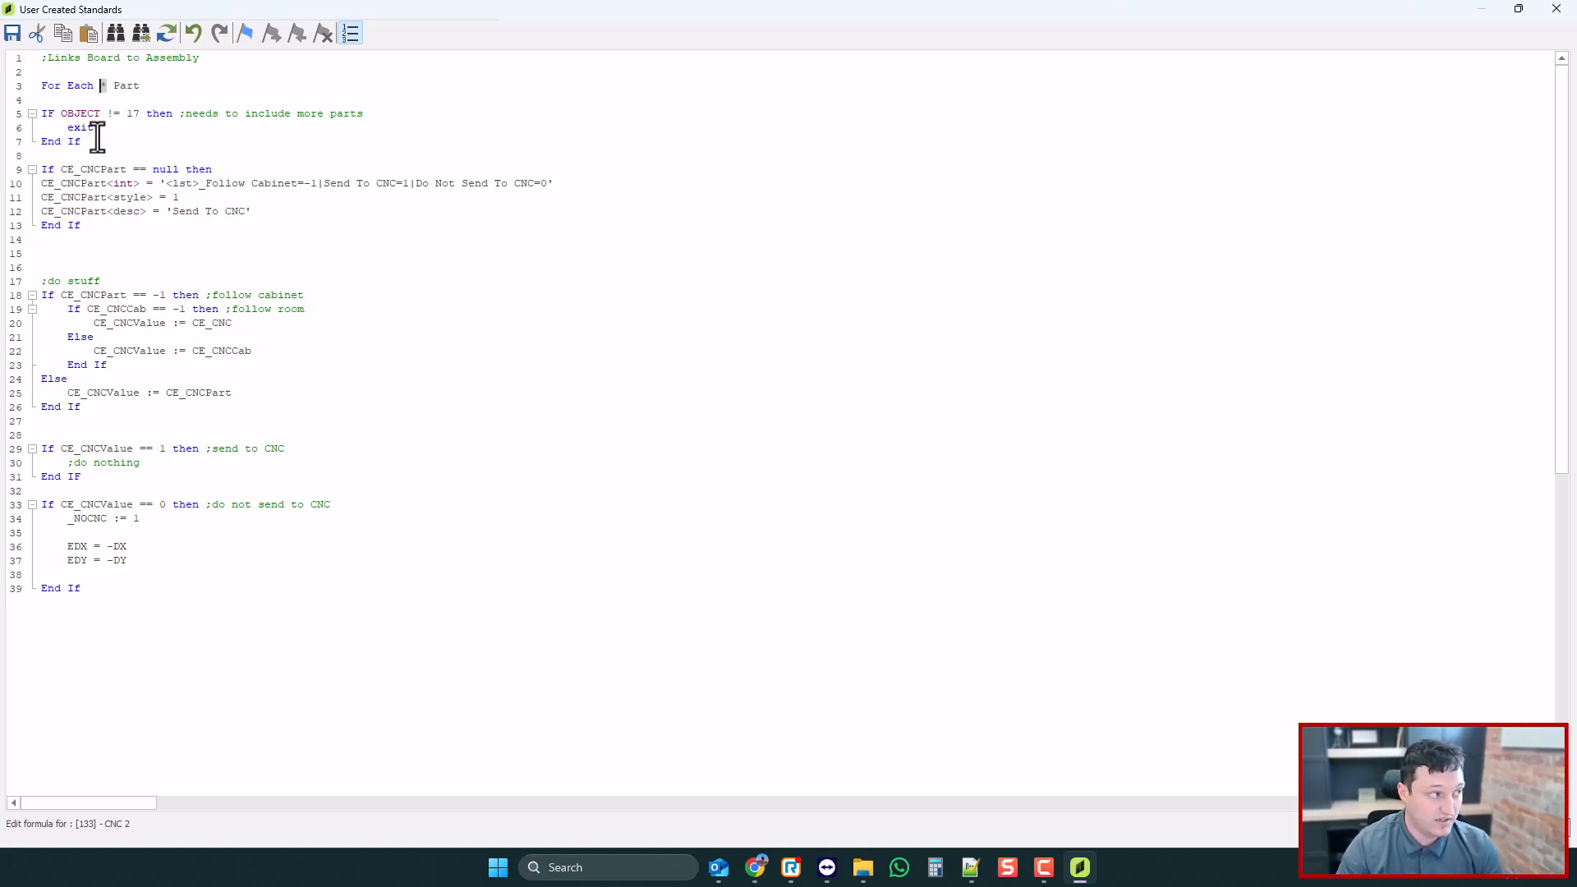
- Comment out the IF OBJECT != 17 exit block in CNC 2 and add a blank line below it
{"action": "left_click_drag", "start_coordinate": [138, 115], "coordinate": [104, 114]}
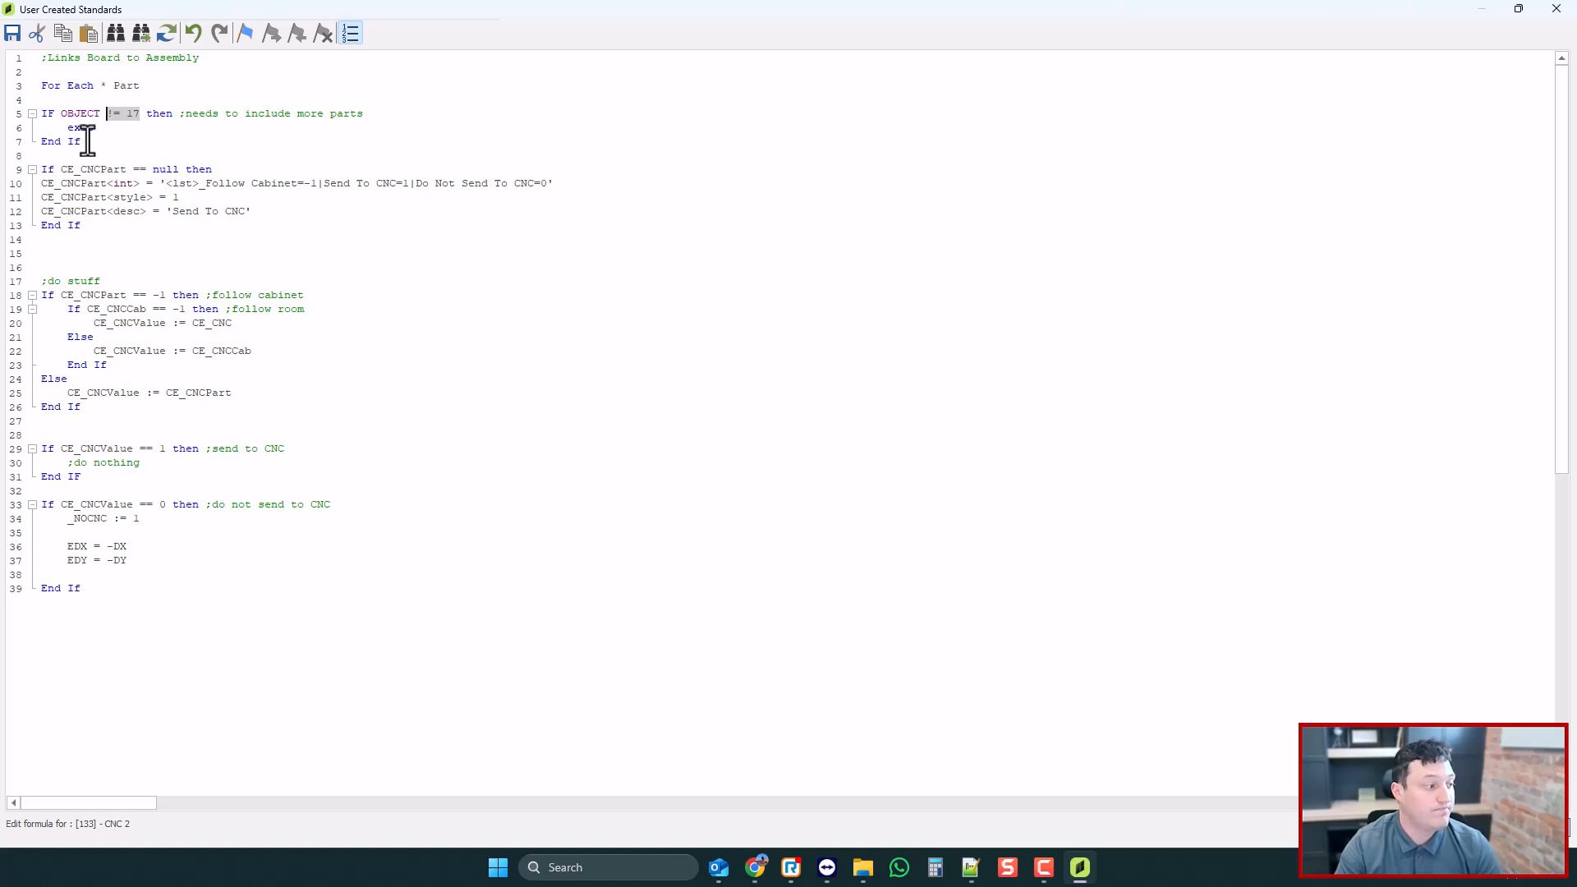
{"action": "left_click", "coordinate": [96, 141]}
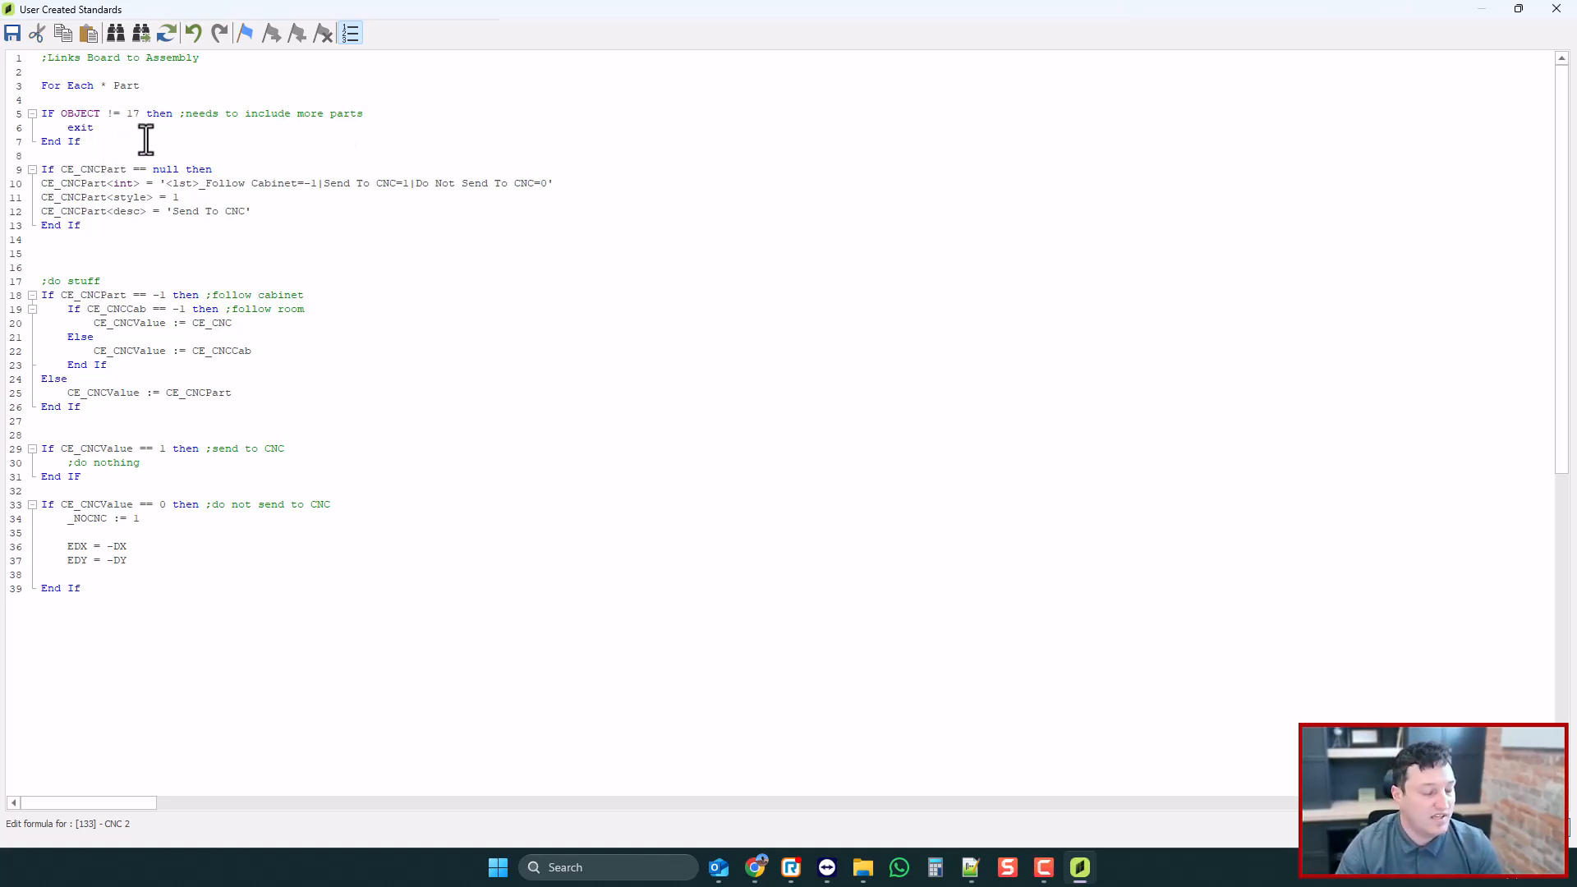
{"action": "key", "text": "Return"}
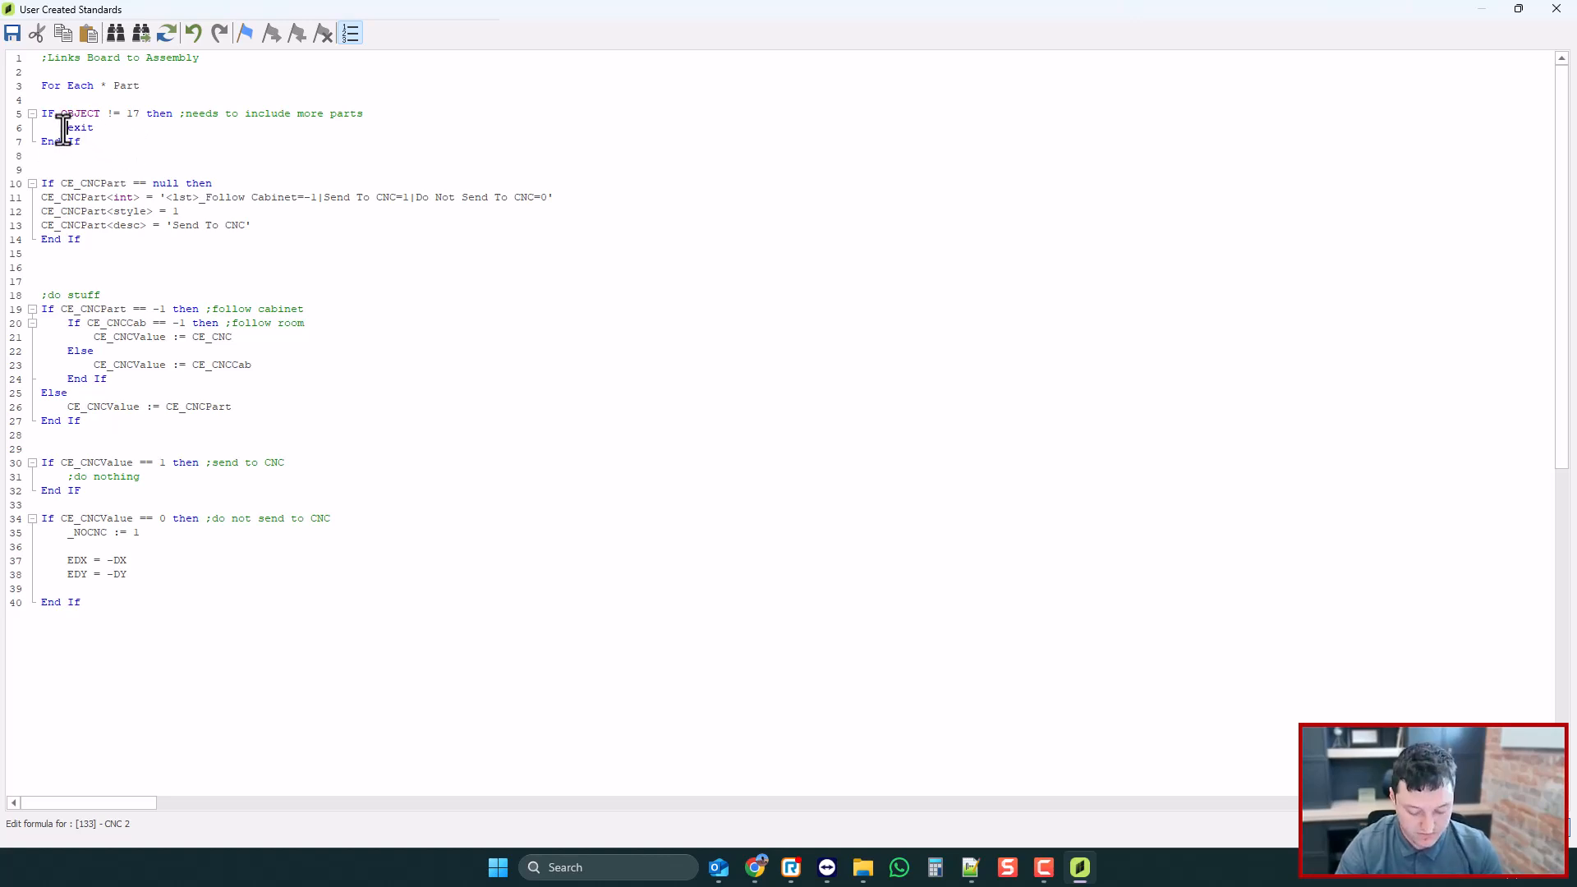
{"action": "left_click", "coordinate": [42, 113]}
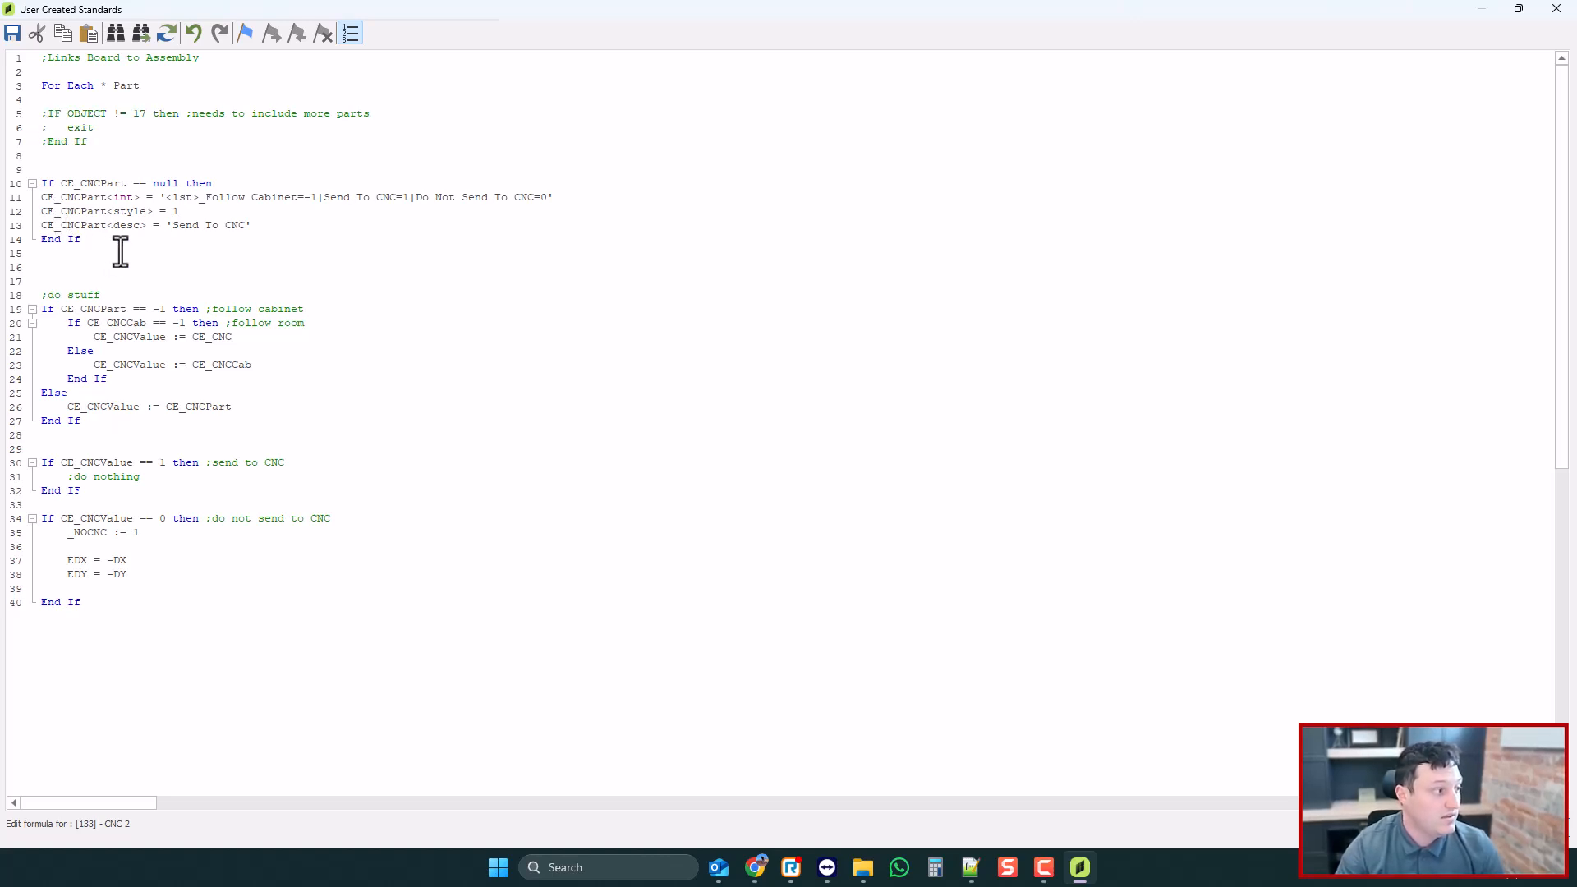
- Examine the CE_CNCPart definition and the block that assigns CE_CNCValue from the part, cabinet or room setting in CNC 2
{"action": "left_click_drag", "start_coordinate": [115, 242], "coordinate": [41, 188]}
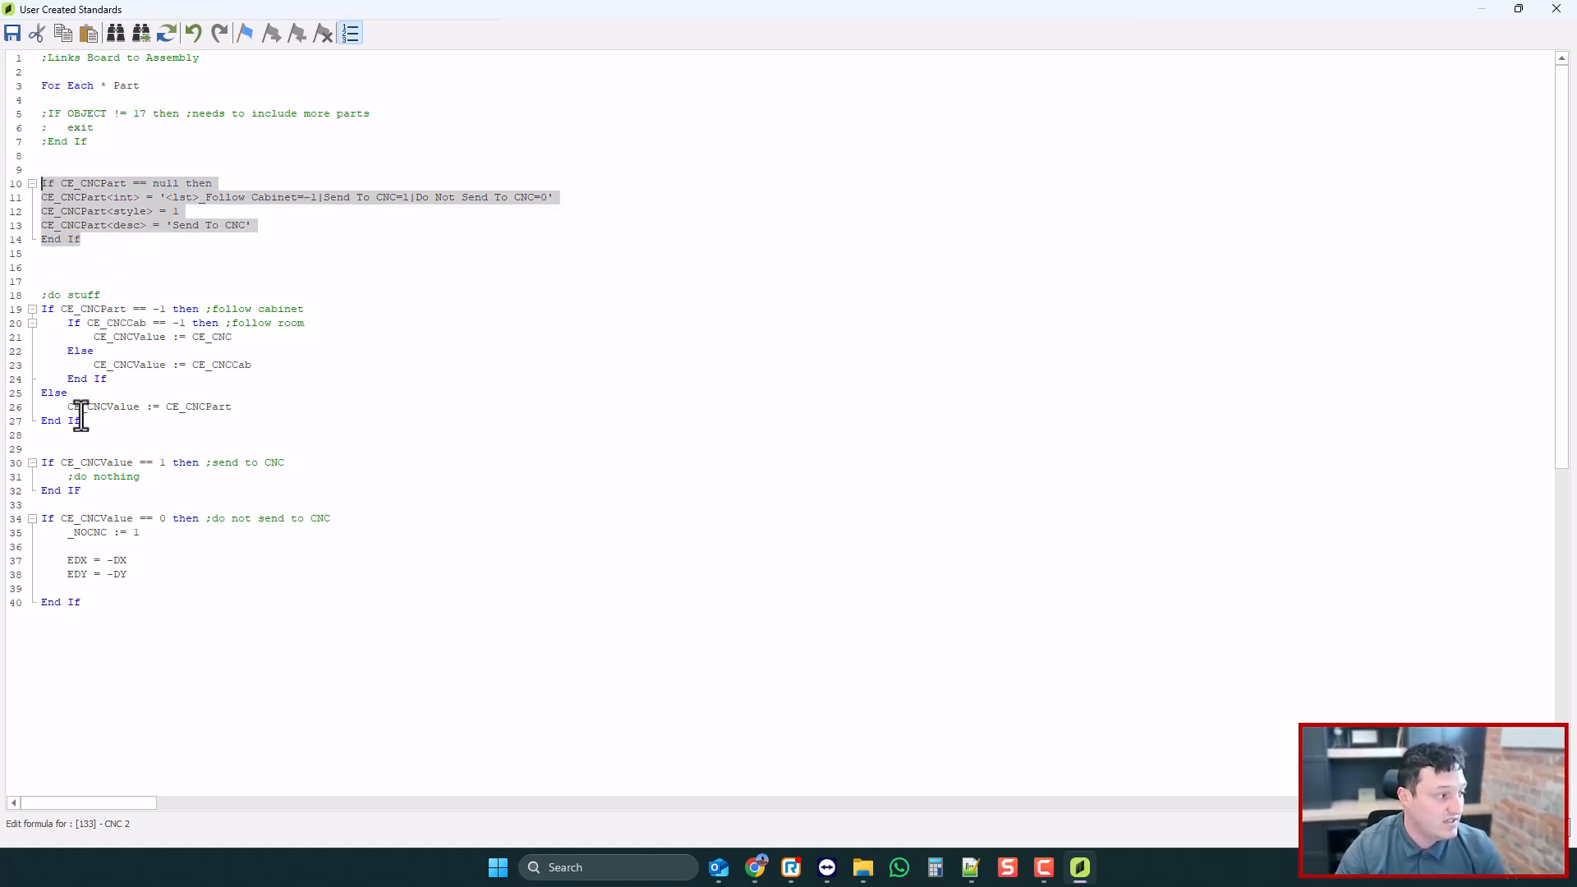
{"action": "left_click_drag", "start_coordinate": [80, 421], "coordinate": [32, 309]}
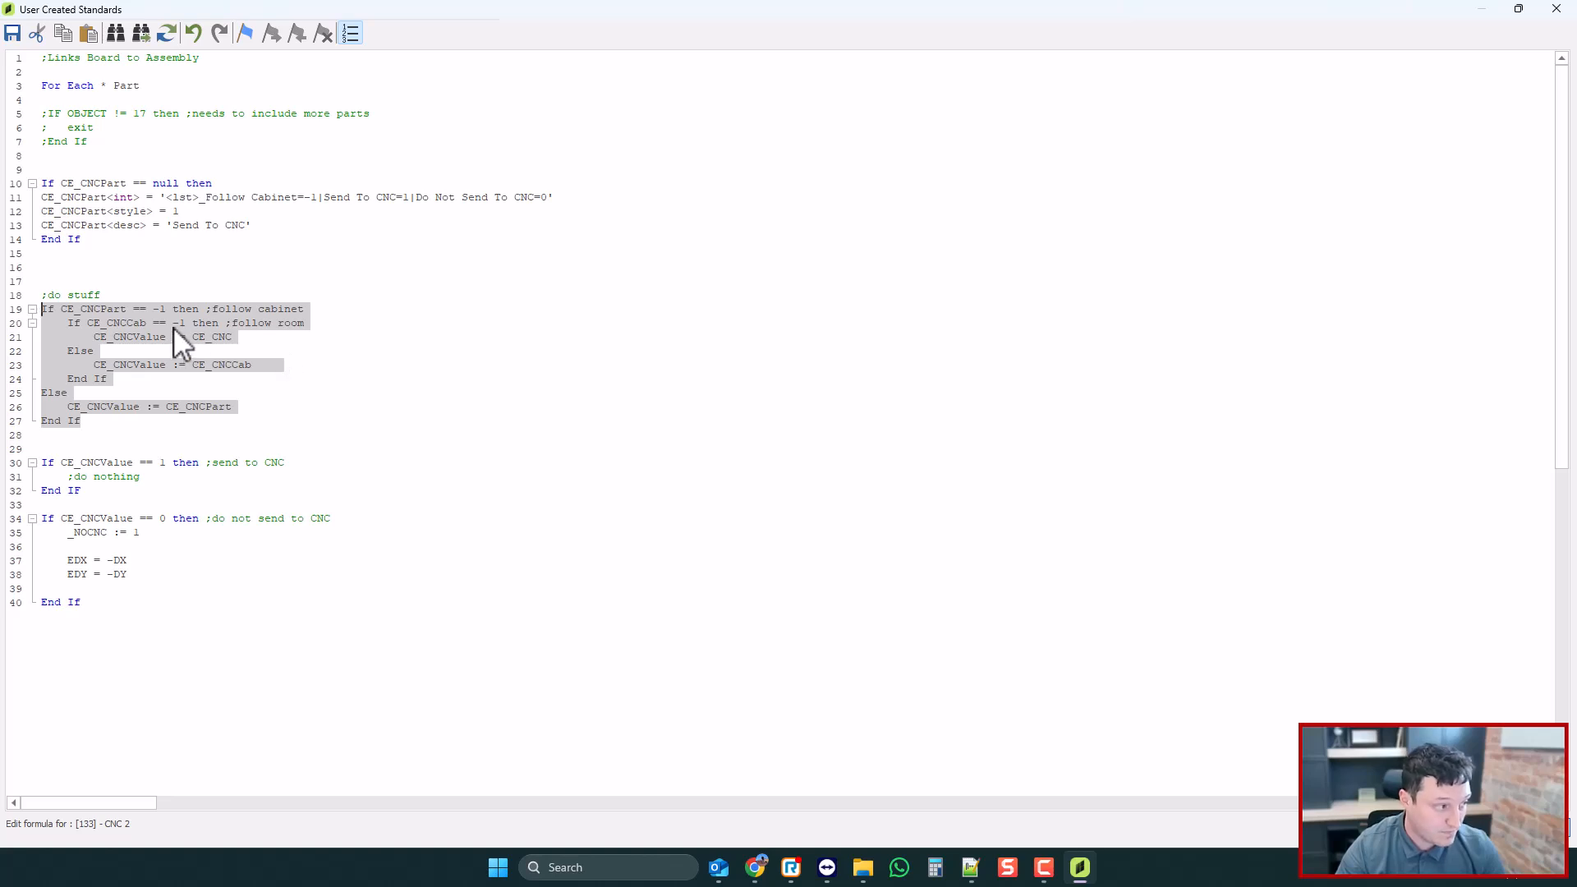
{"action": "left_click", "coordinate": [146, 336]}
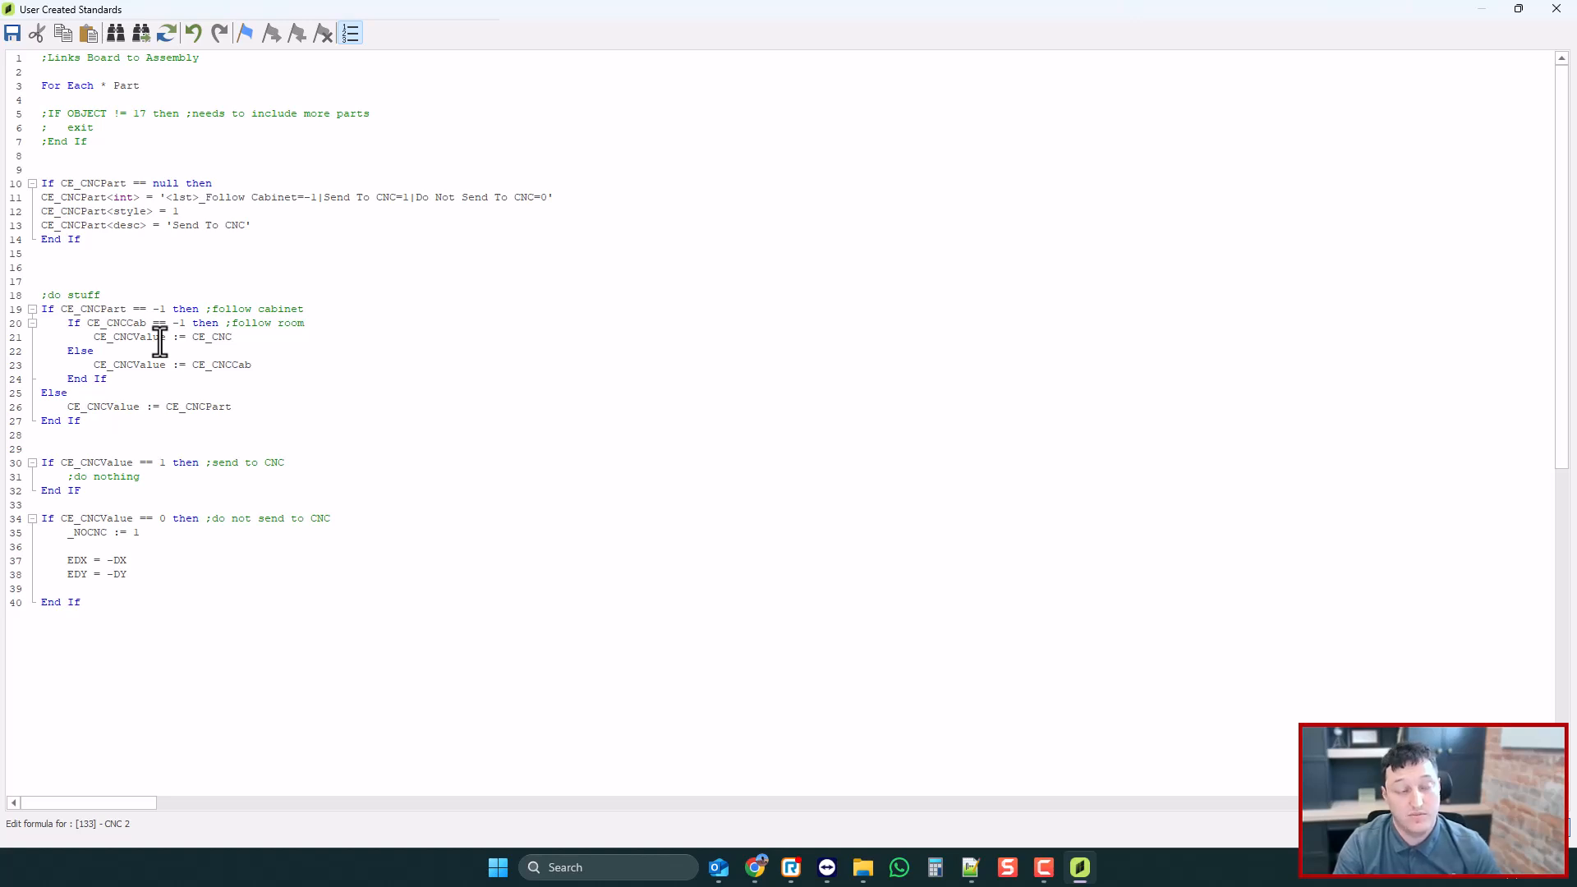
{"action": "left_click_drag", "start_coordinate": [82, 420], "coordinate": [29, 312]}
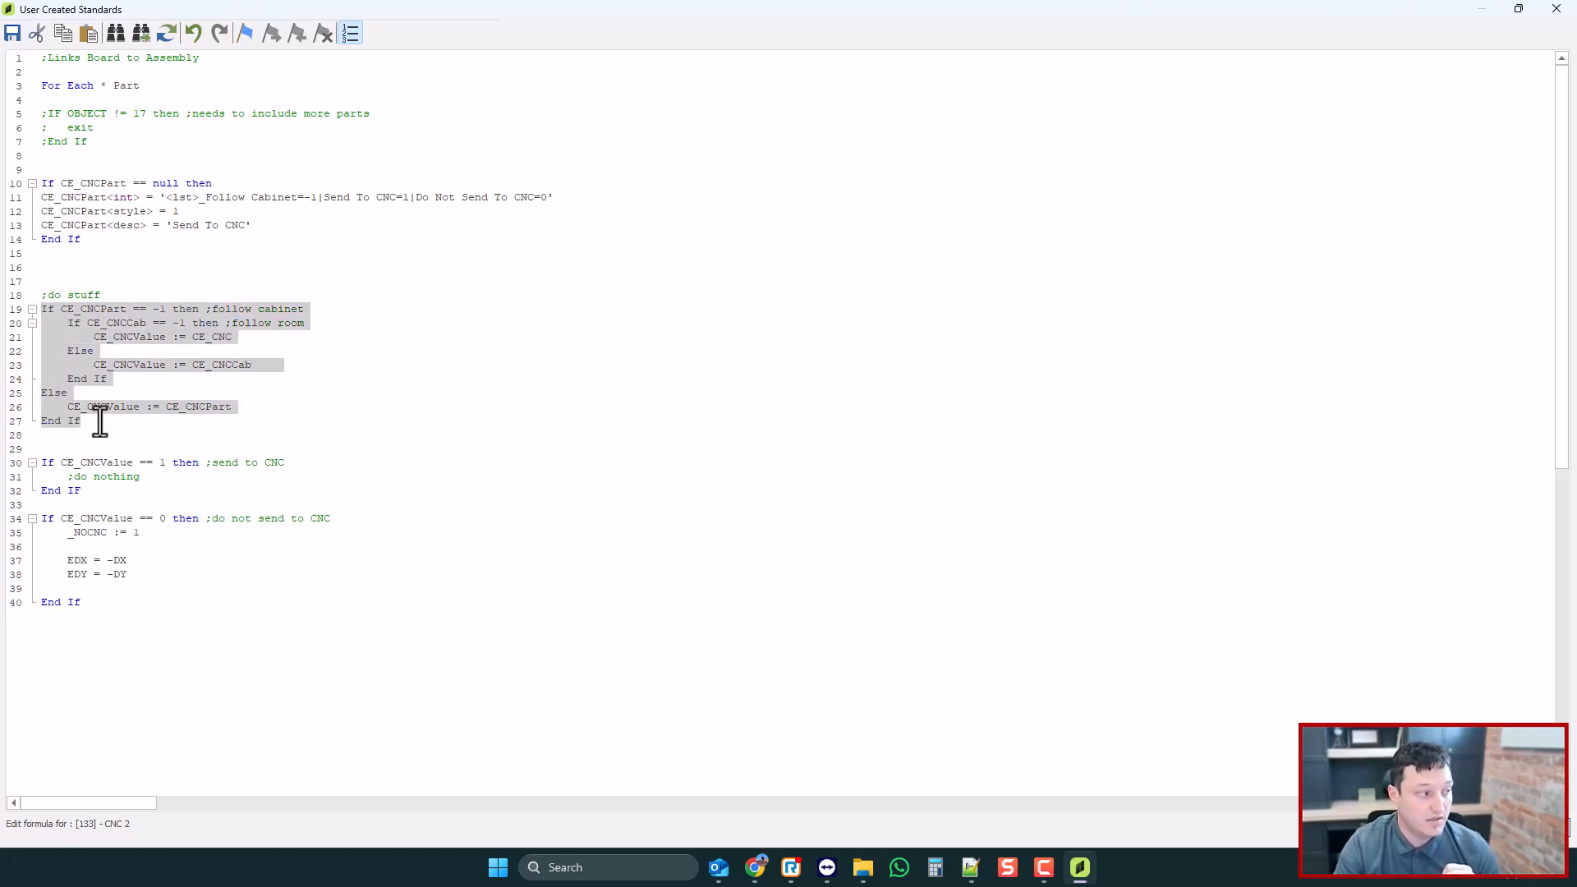
{"action": "left_click", "coordinate": [53, 449]}
{"action": "scroll", "coordinate": [76, 458], "scroll_direction": "down", "scroll_amount": 1}
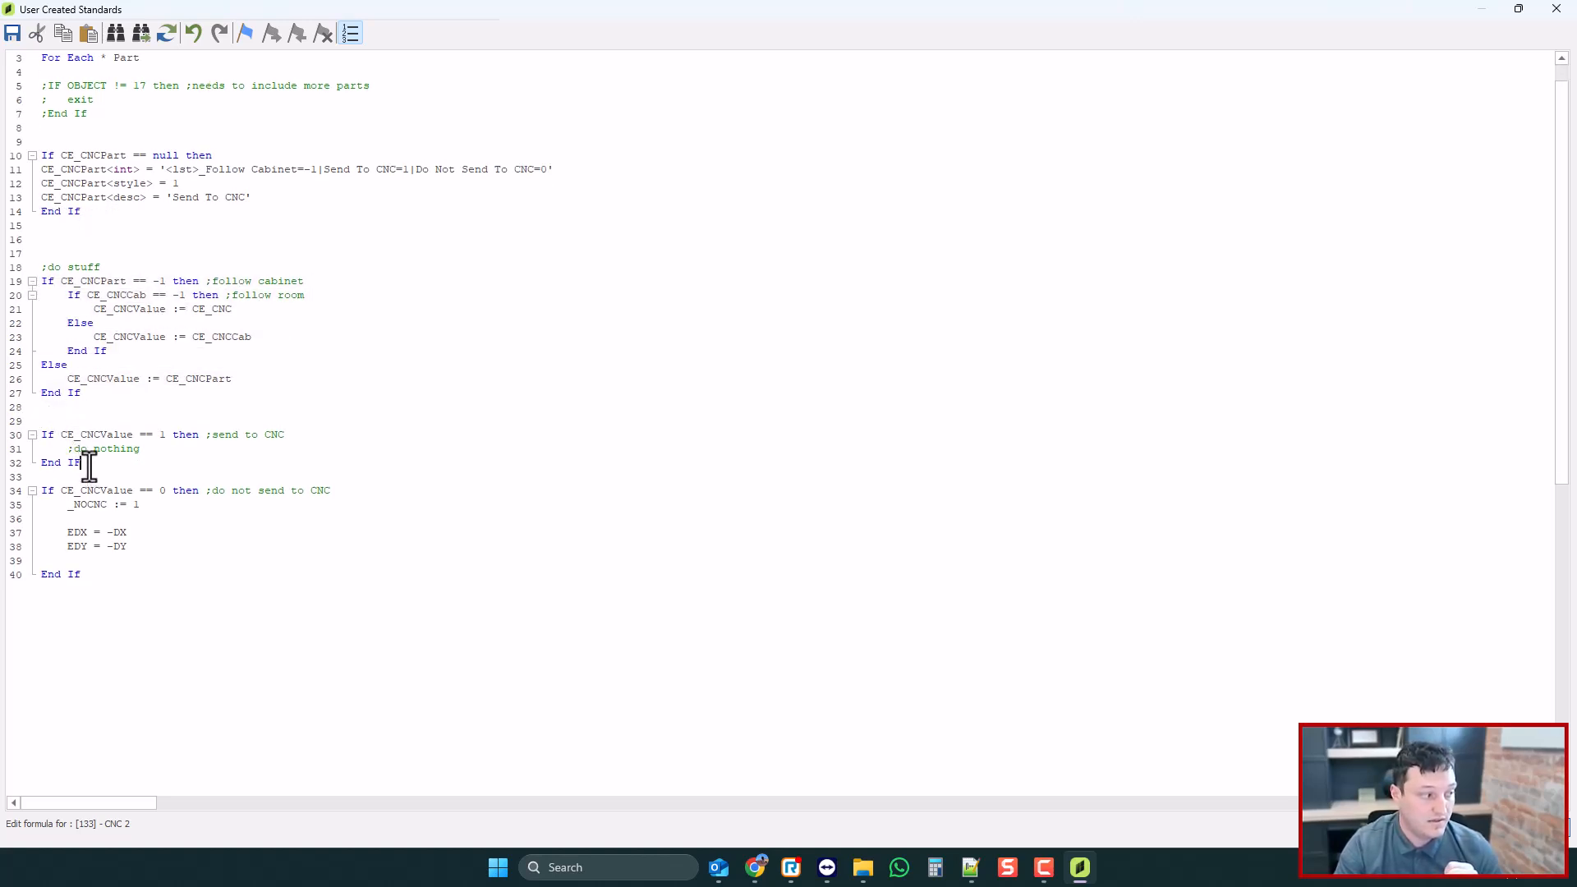
- Compare the Send To CNC options with the CE_CNCValue 1 and 0 blocks, including the _NOCNC, EDX and EDY lines
{"action": "left_click_drag", "start_coordinate": [89, 467], "coordinate": [35, 432]}
{"action": "left_click_drag", "start_coordinate": [408, 170], "coordinate": [310, 169]}
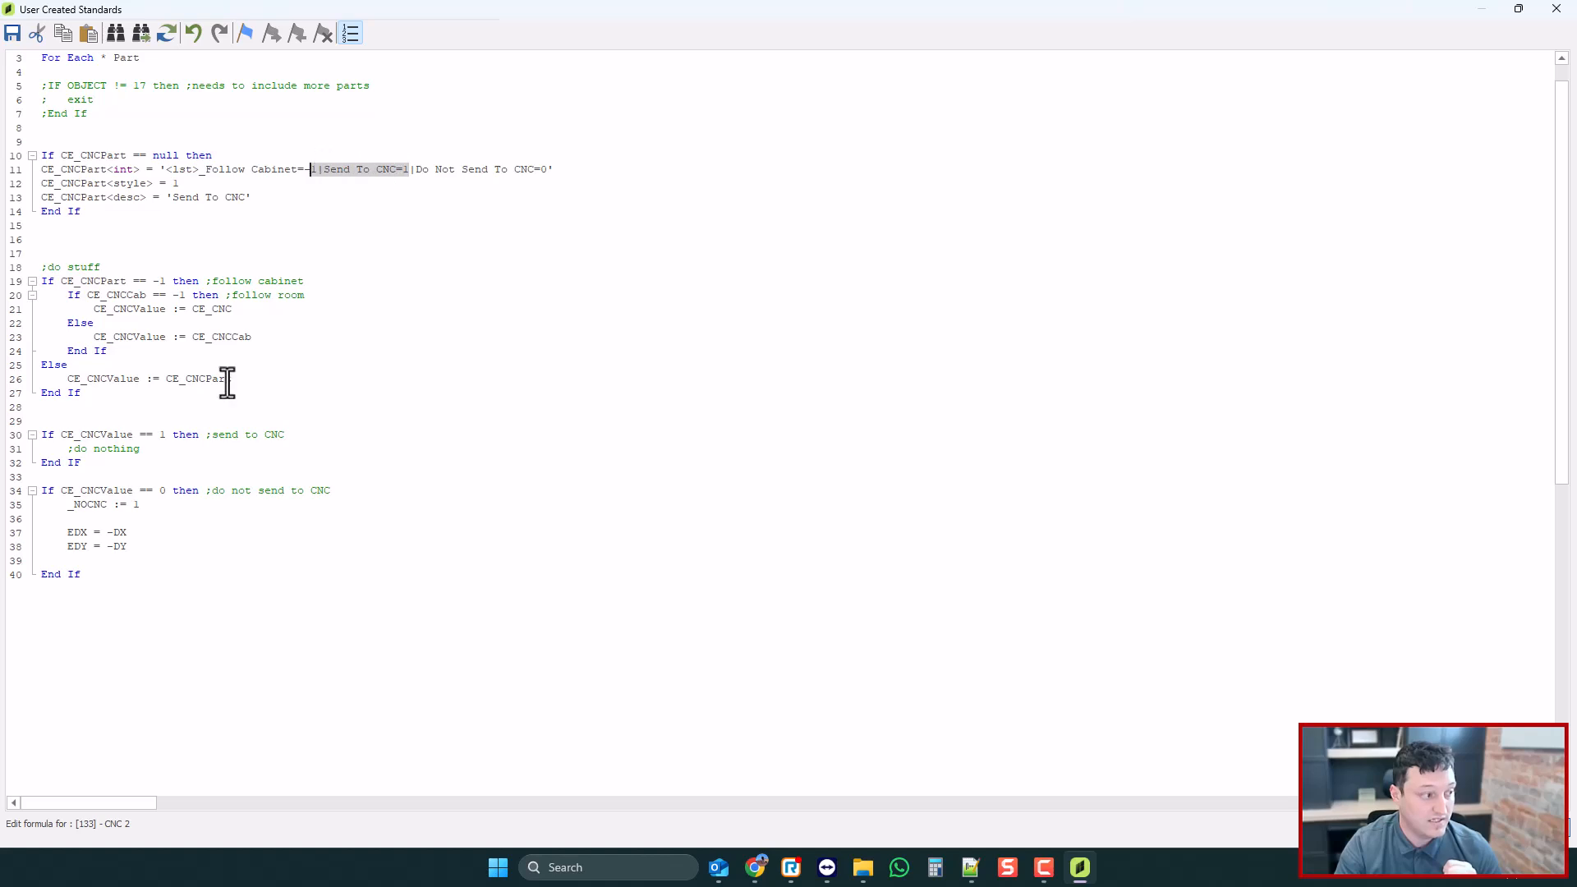
{"action": "left_click_drag", "start_coordinate": [132, 450], "coordinate": [66, 449]}
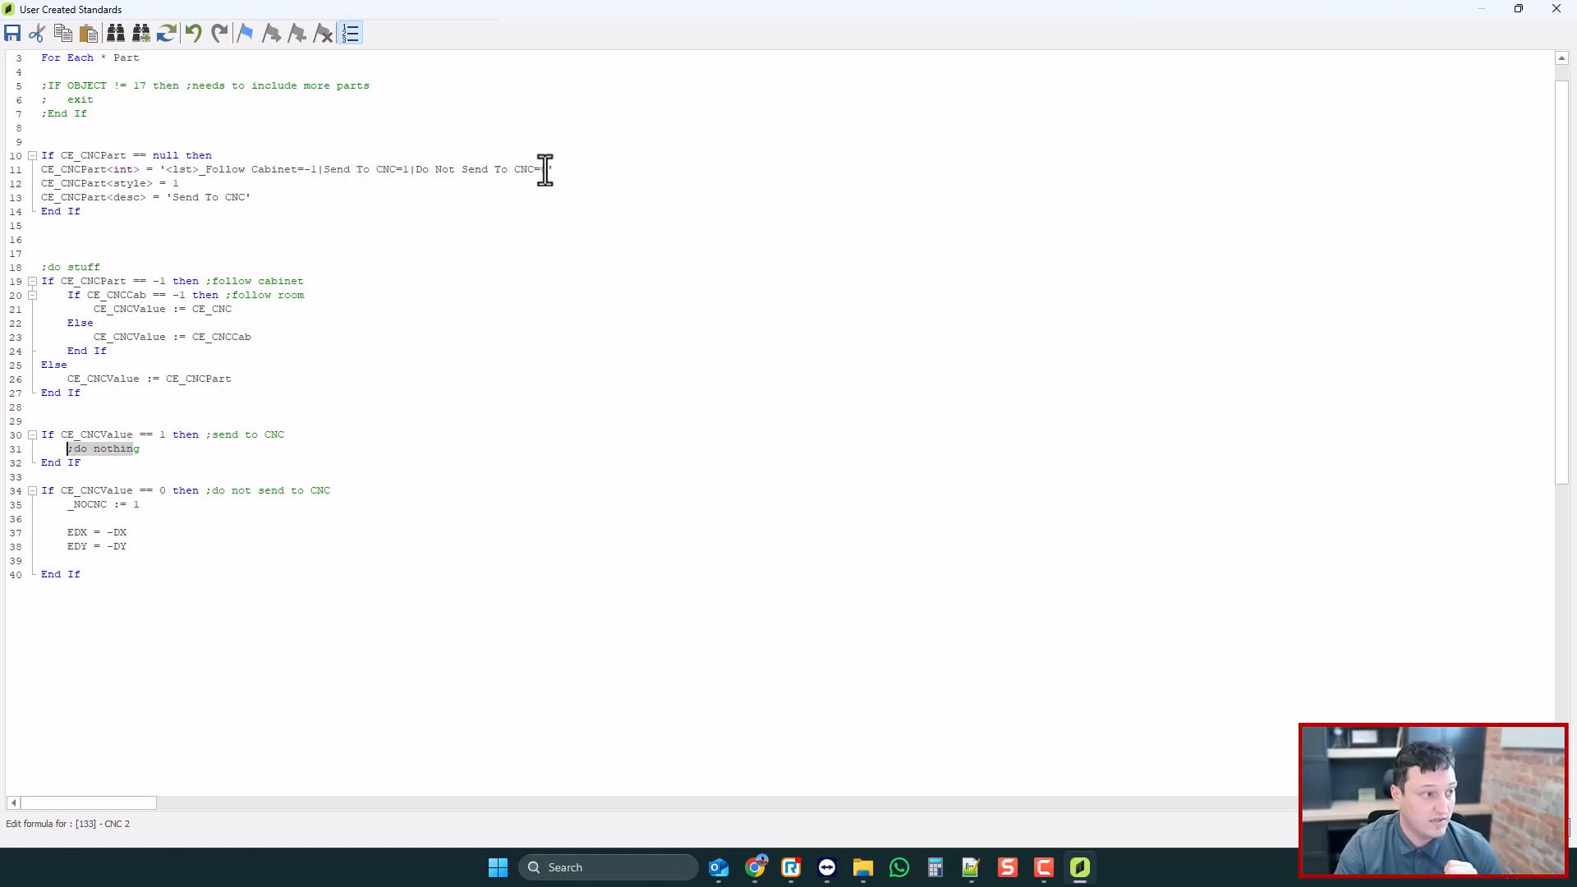
{"action": "left_click_drag", "start_coordinate": [547, 170], "coordinate": [429, 169]}
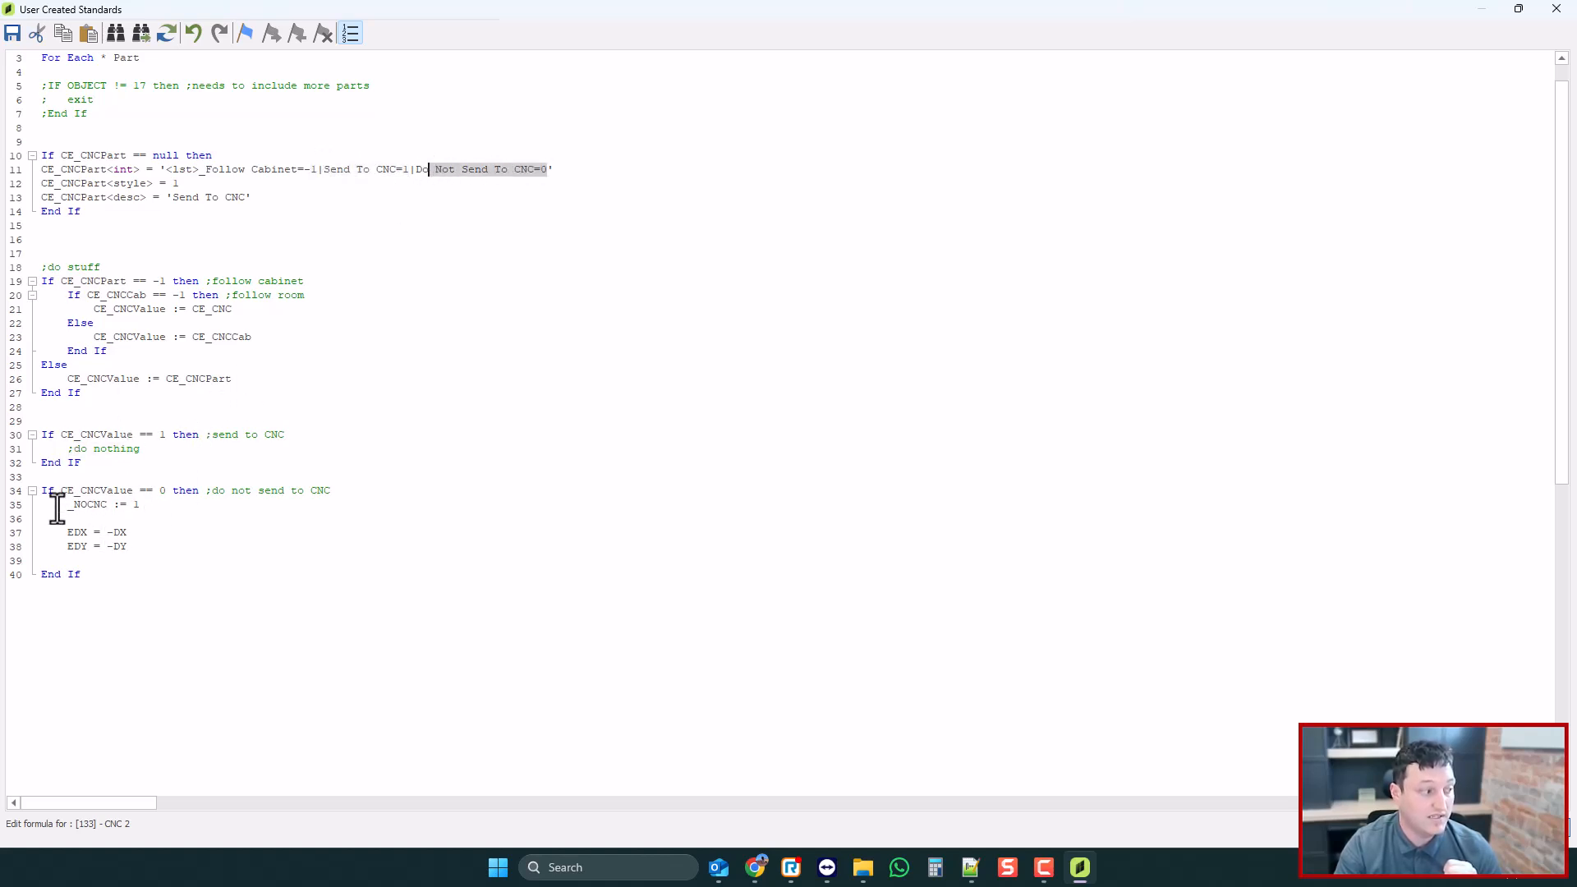
{"action": "left_click_drag", "start_coordinate": [57, 508], "coordinate": [143, 507]}
{"action": "left_click", "coordinate": [148, 506]}
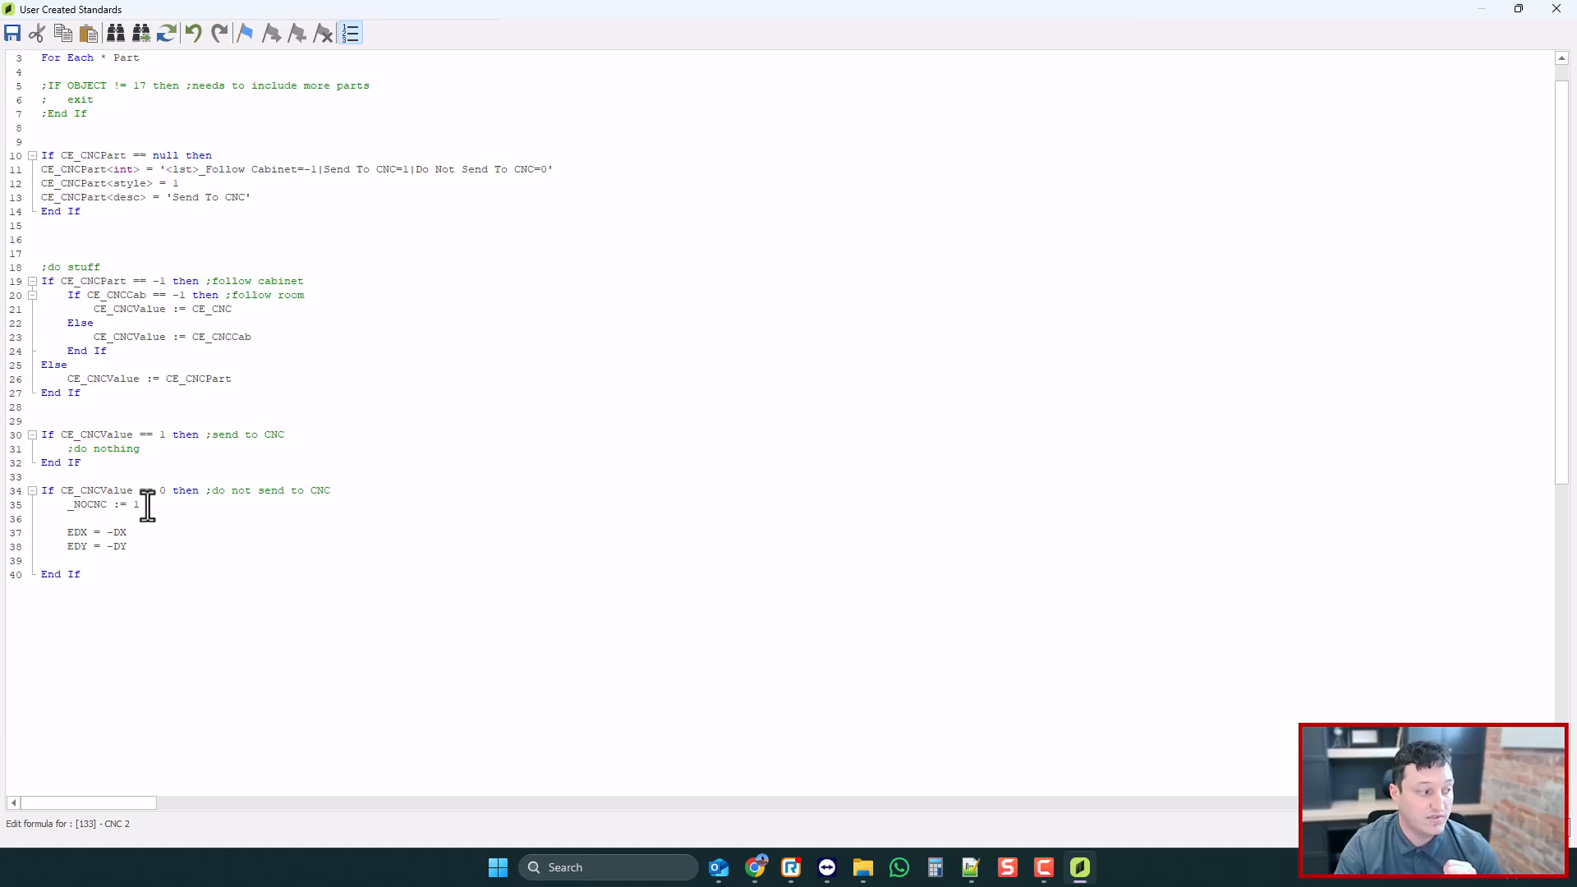
{"action": "left_click_drag", "start_coordinate": [66, 533], "coordinate": [147, 553]}
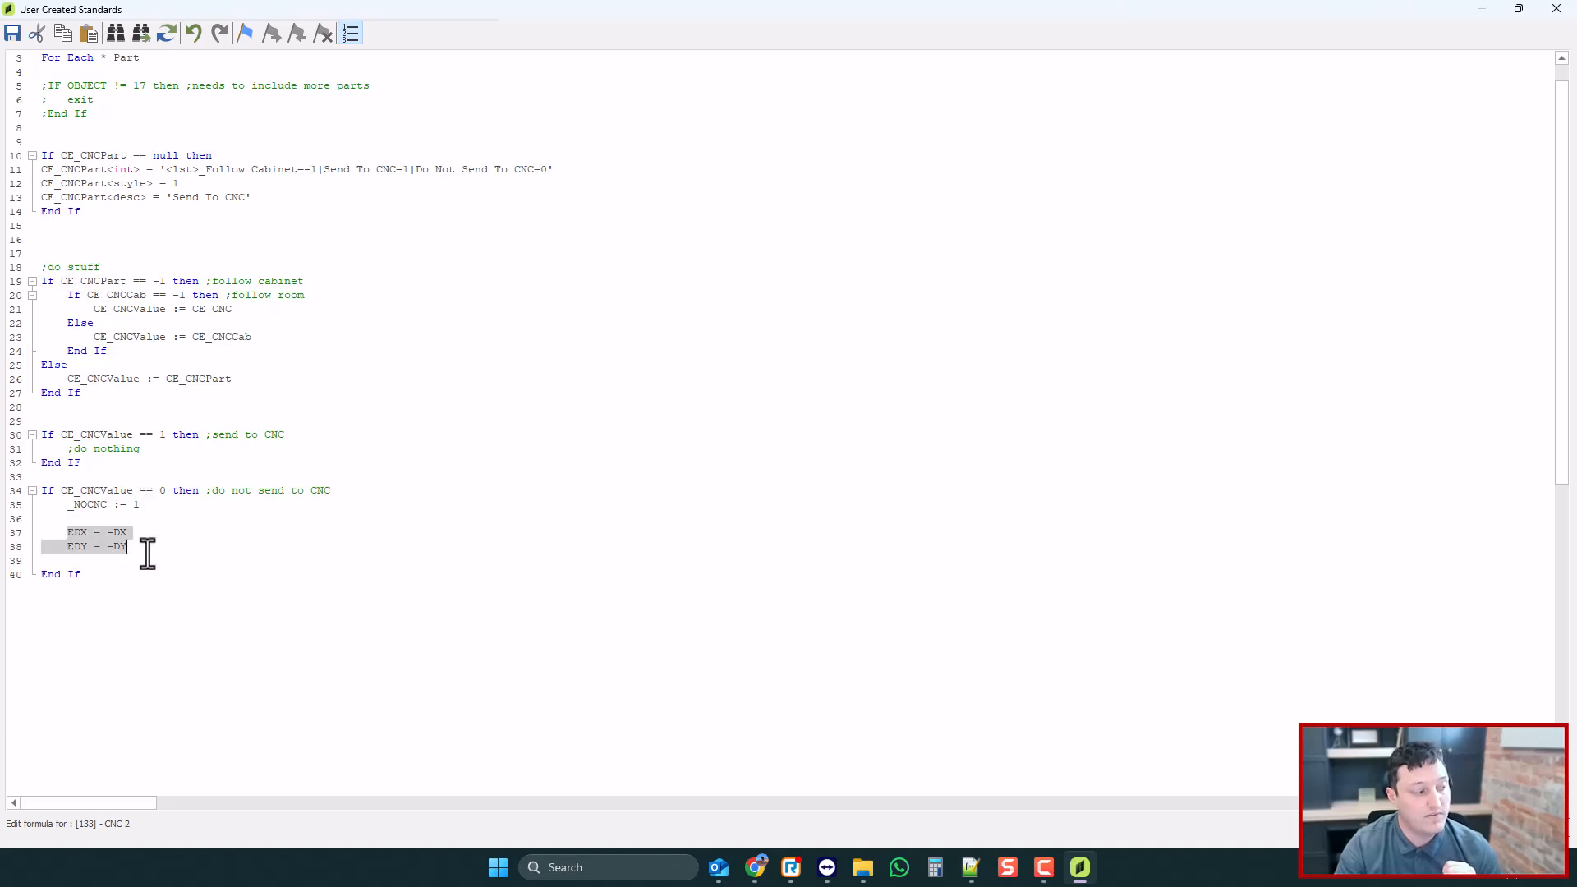
- Switch to the Cabinet Explore community in the browser, remove the bookmark from the open _noCnc post and close the post
{"action": "left_click", "coordinate": [755, 867]}
{"action": "scroll", "coordinate": [842, 423], "scroll_direction": "up", "scroll_amount": 3}
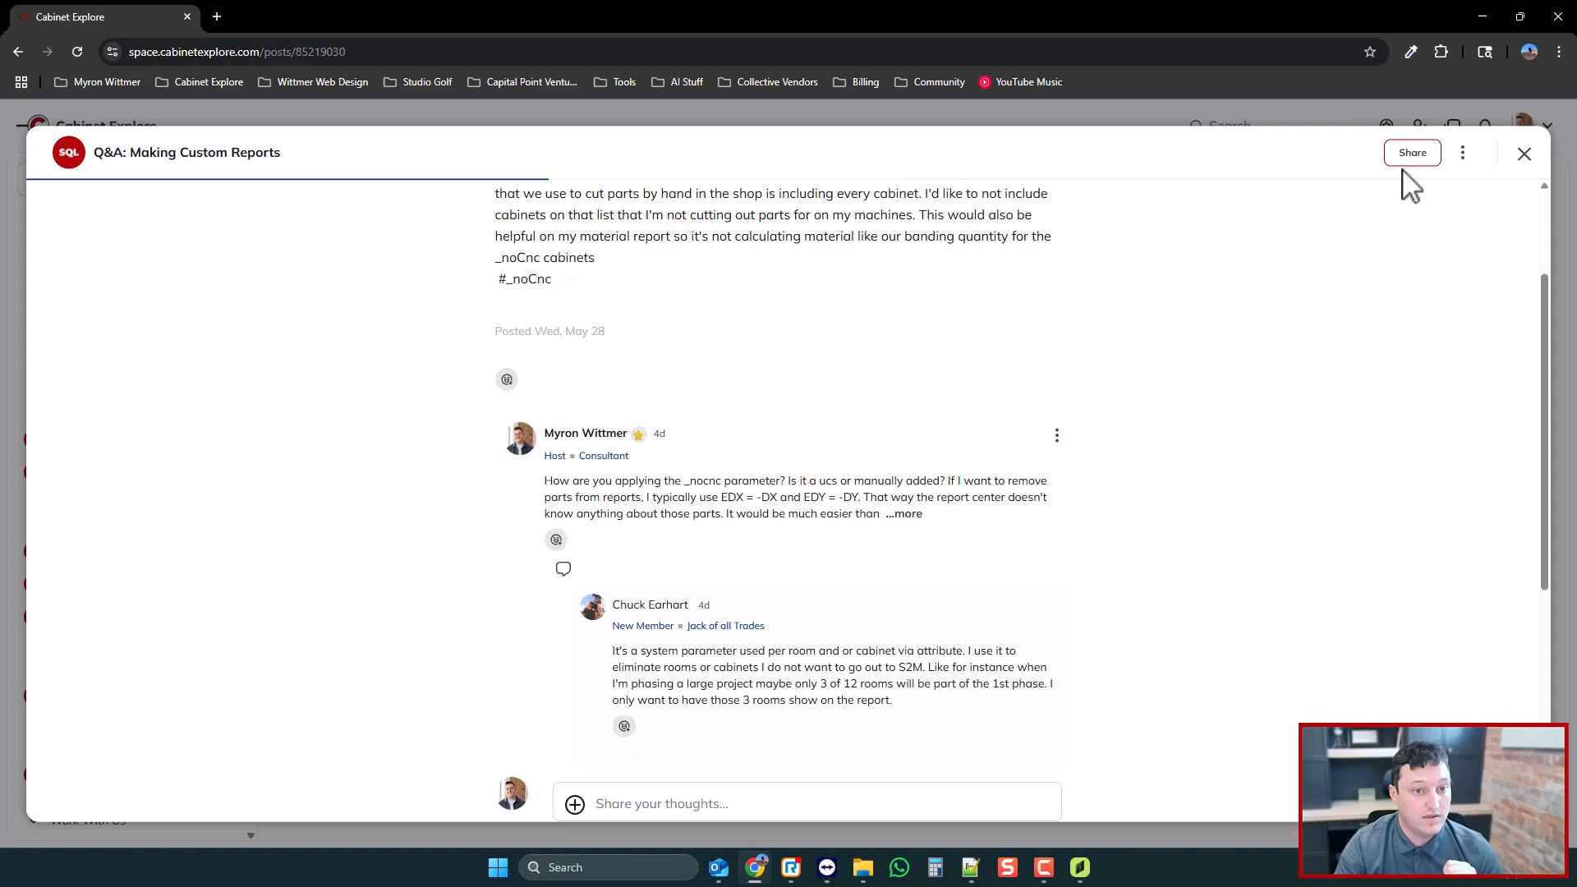
{"action": "left_click", "coordinate": [1462, 153]}
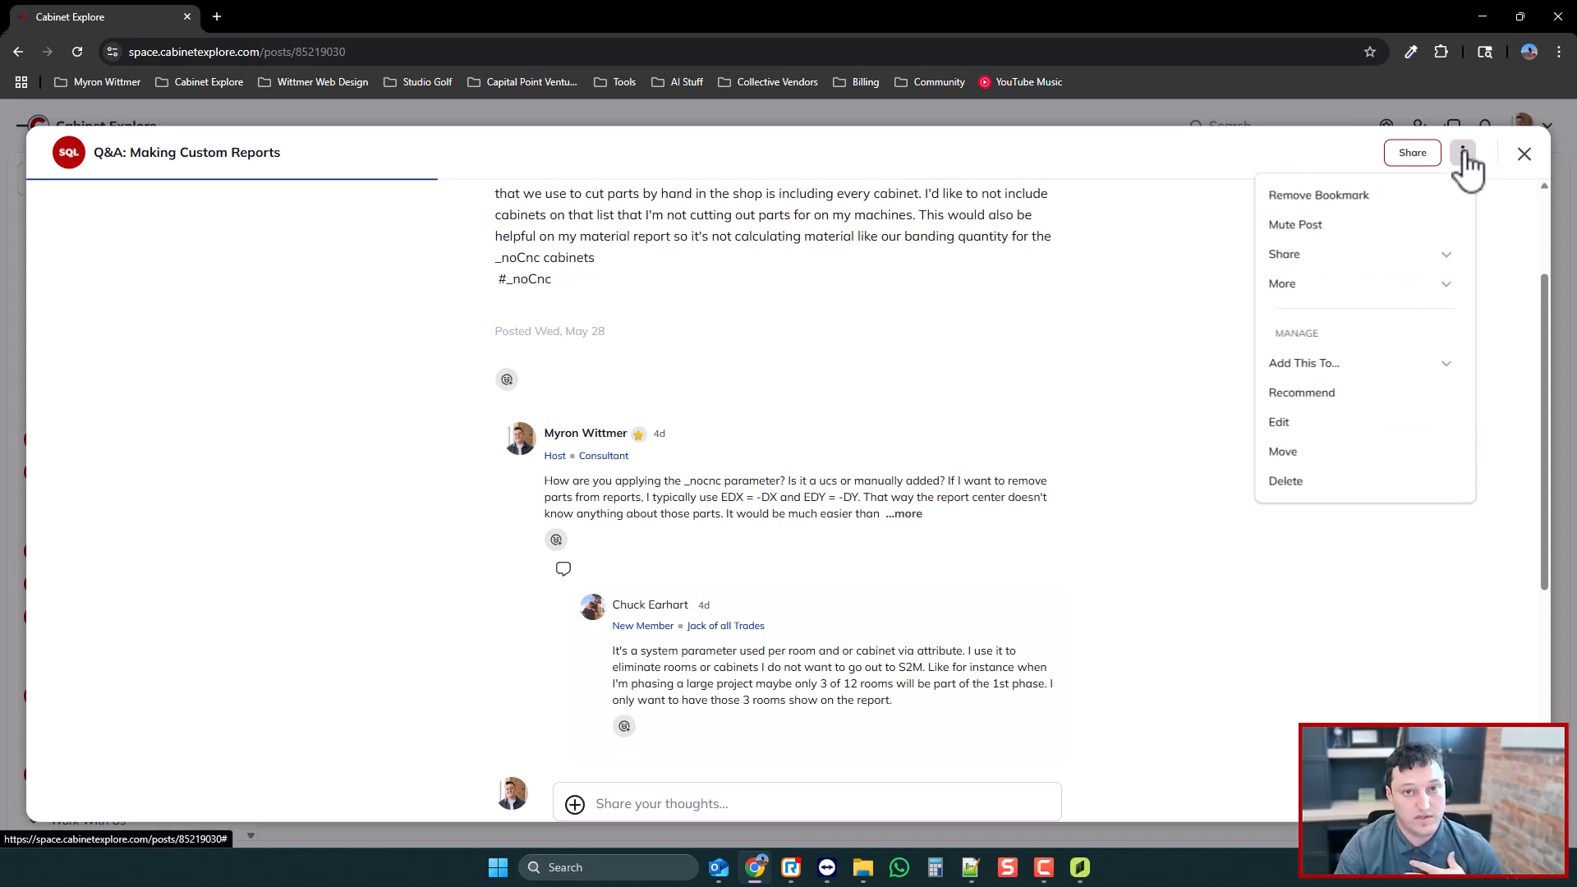
{"action": "left_click", "coordinate": [1320, 205]}
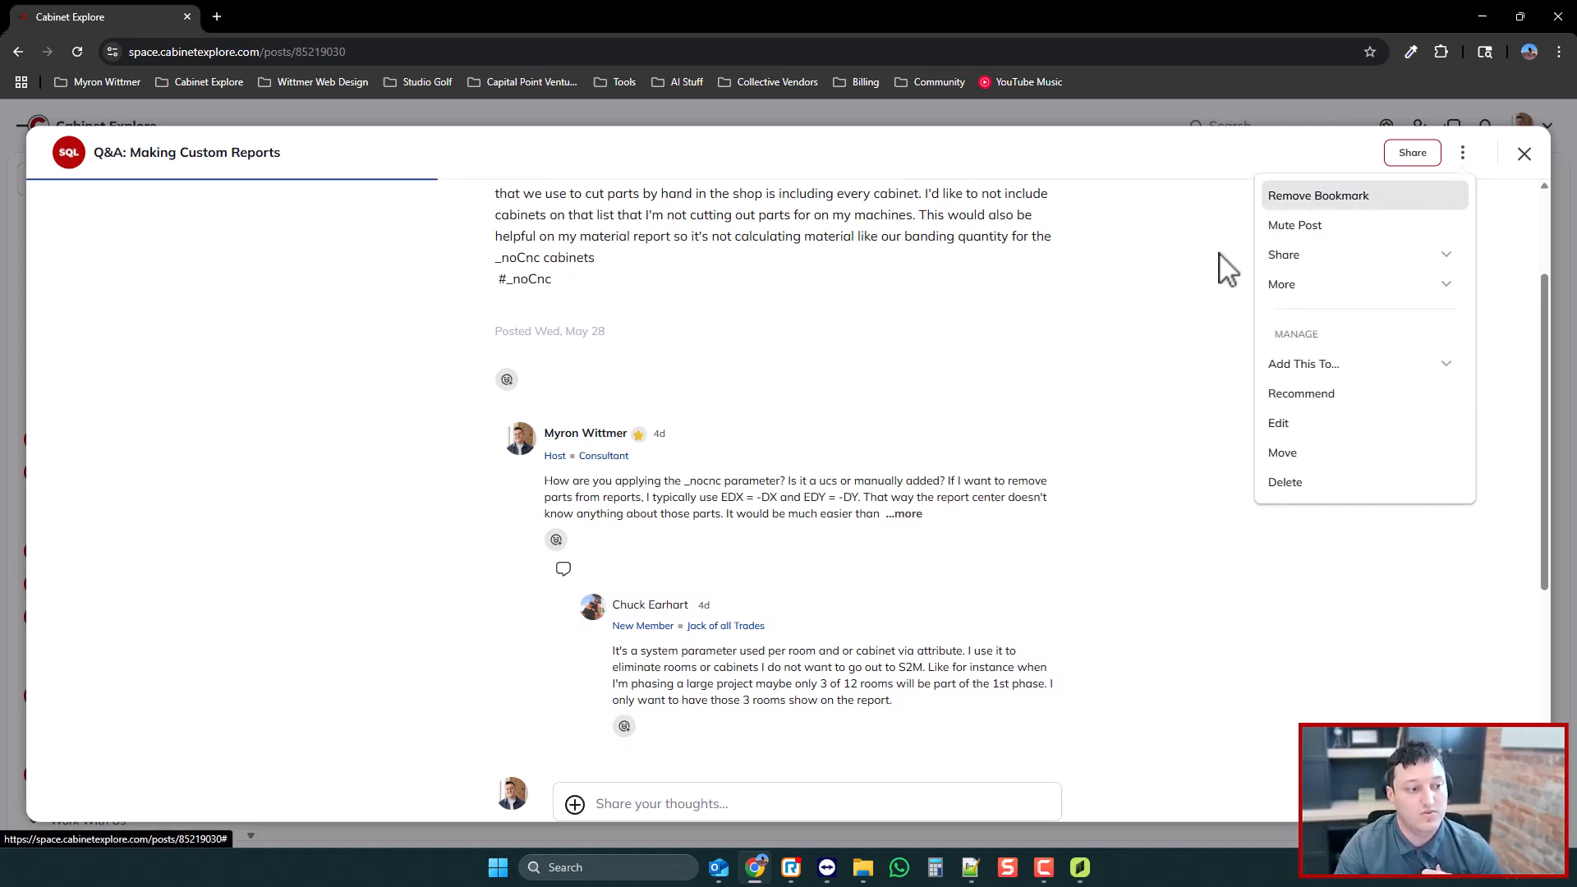
{"action": "left_click", "coordinate": [1522, 156]}
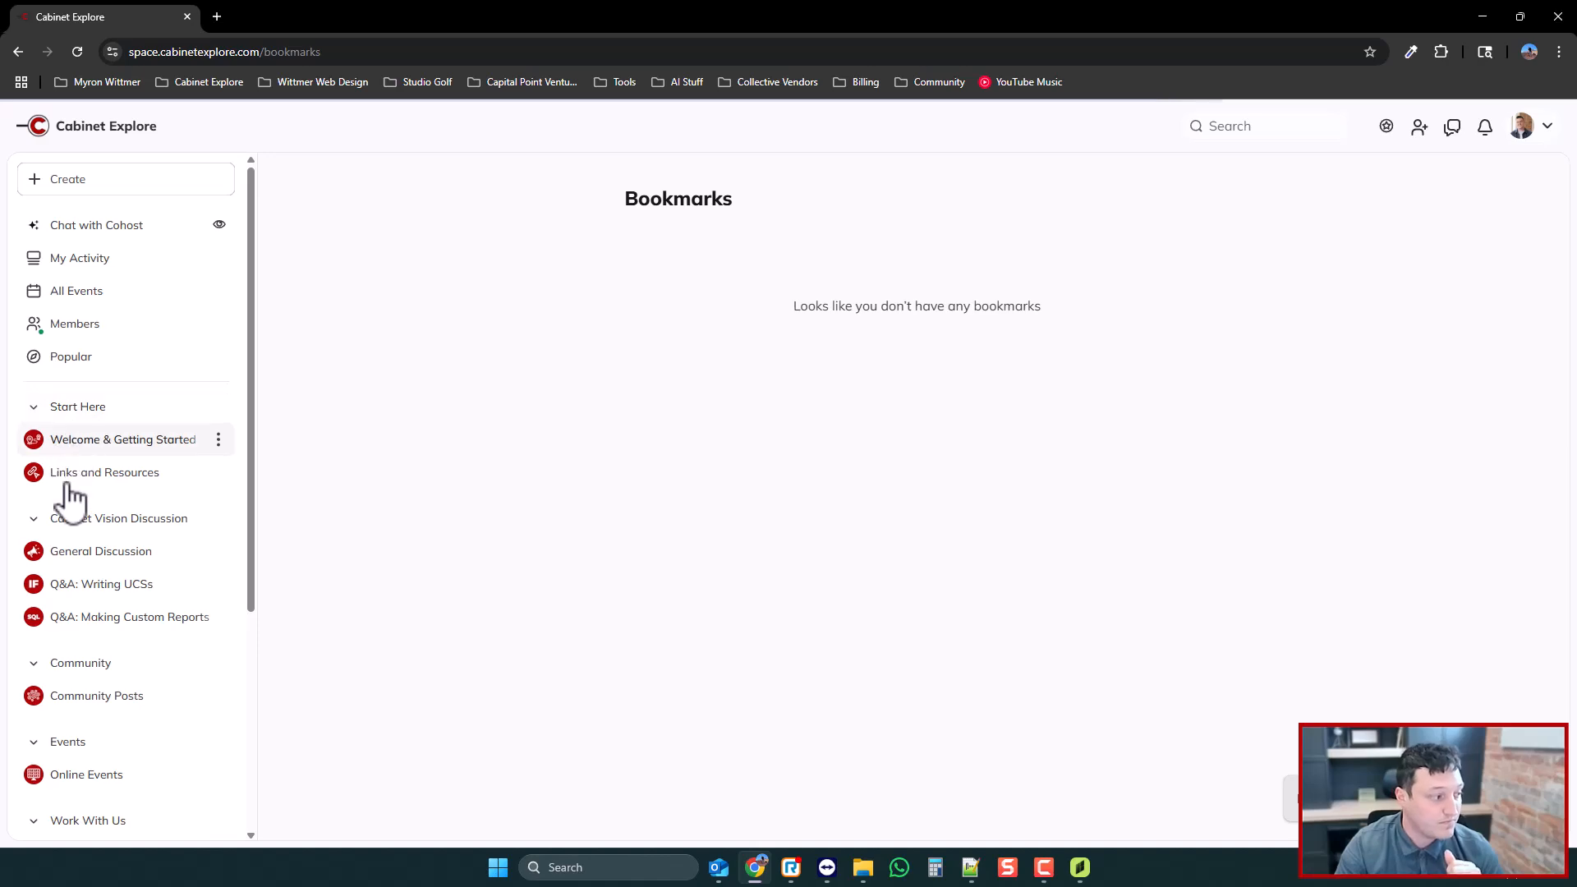
- Open the General Discussion space and browse its feed for recent posts and replies
{"action": "left_click", "coordinate": [99, 559]}
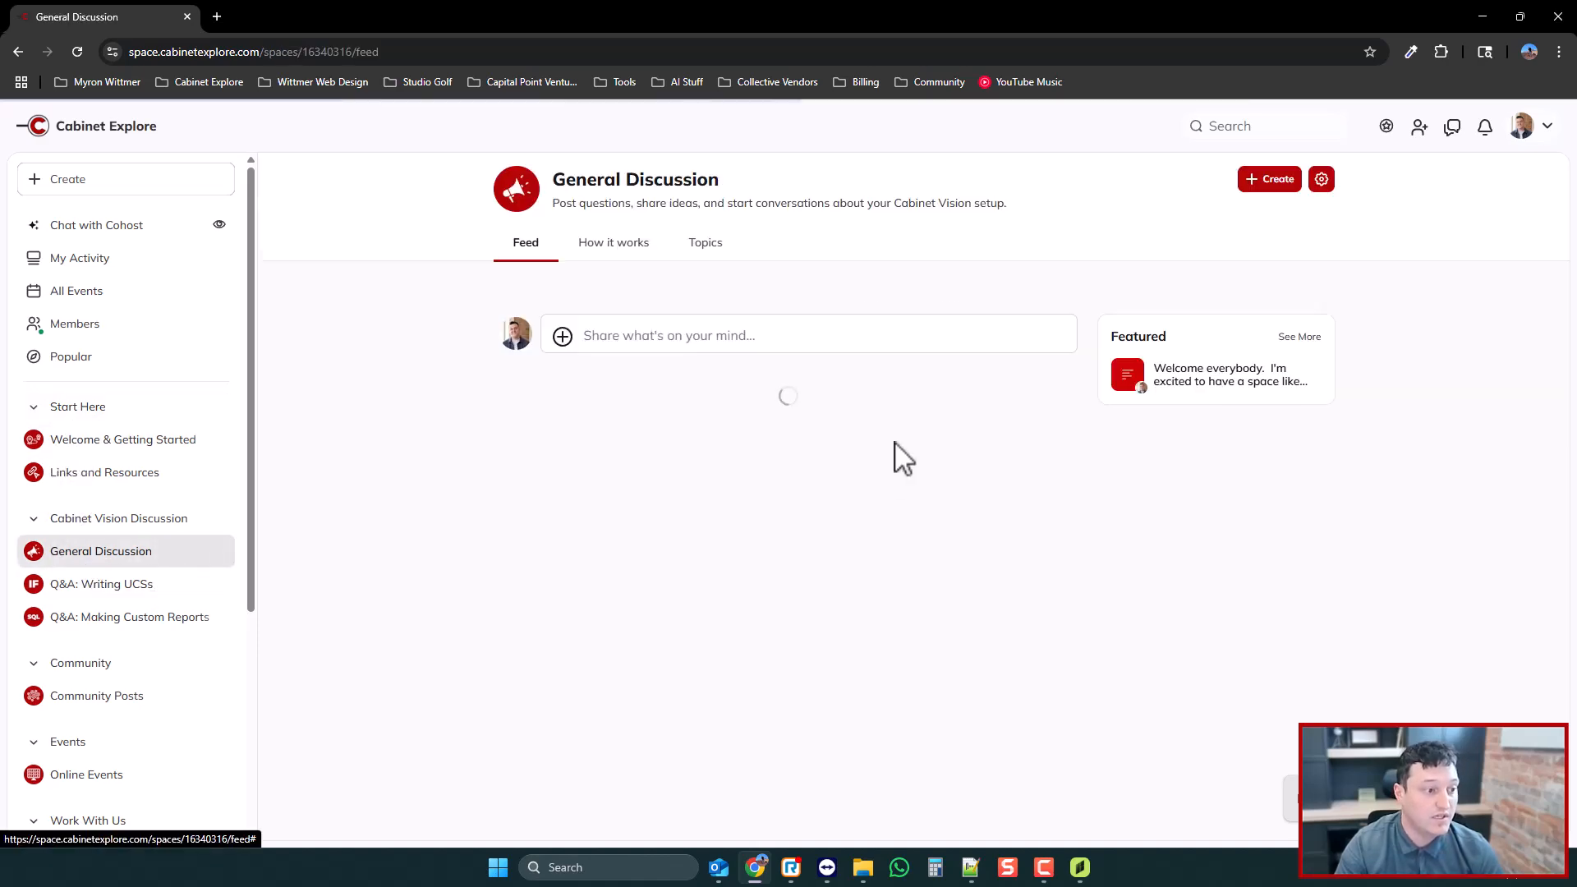
{"action": "scroll", "coordinate": [398, 403], "scroll_direction": "down", "scroll_amount": 5}
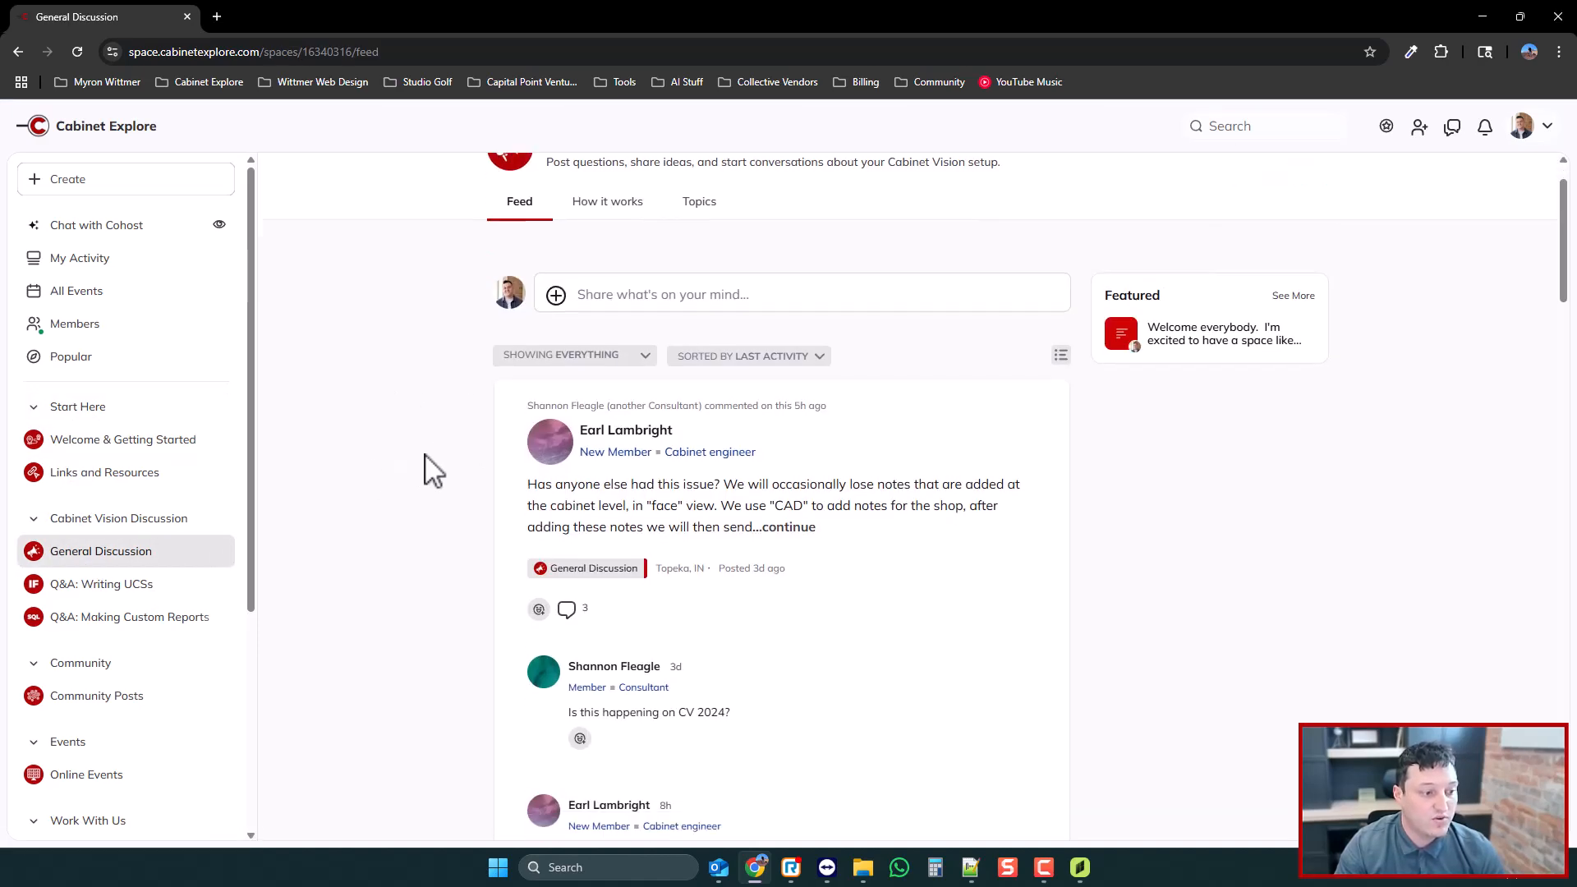
{"action": "scroll", "coordinate": [397, 494], "scroll_direction": "up", "scroll_amount": 2}
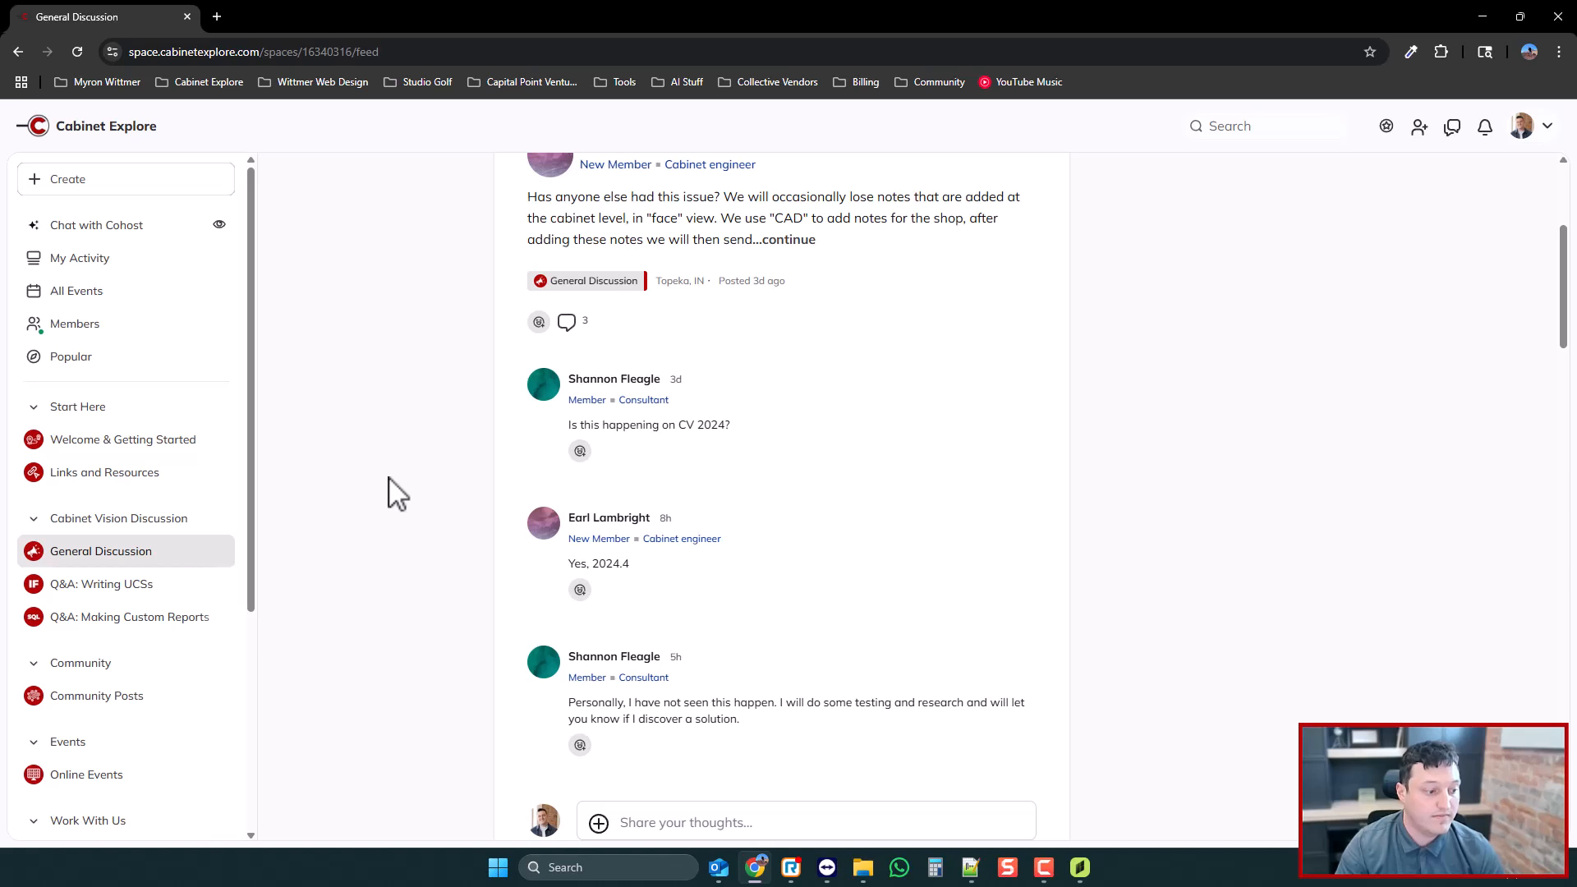
{"action": "scroll", "coordinate": [397, 494], "scroll_direction": "down", "scroll_amount": 1}
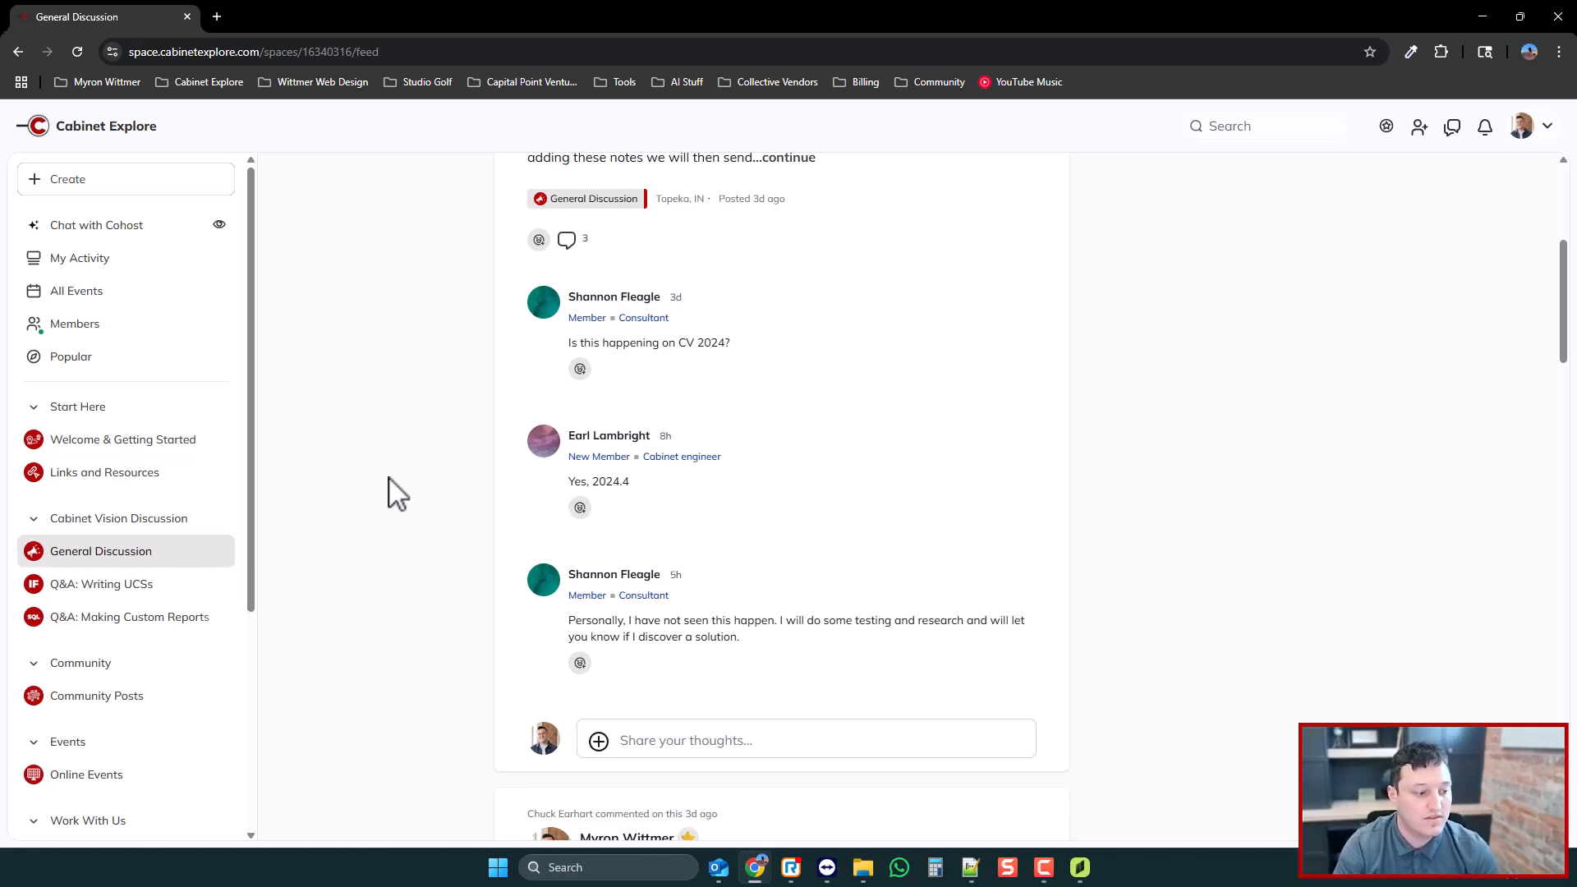
{"action": "scroll", "coordinate": [526, 526], "scroll_direction": "down", "scroll_amount": 9}
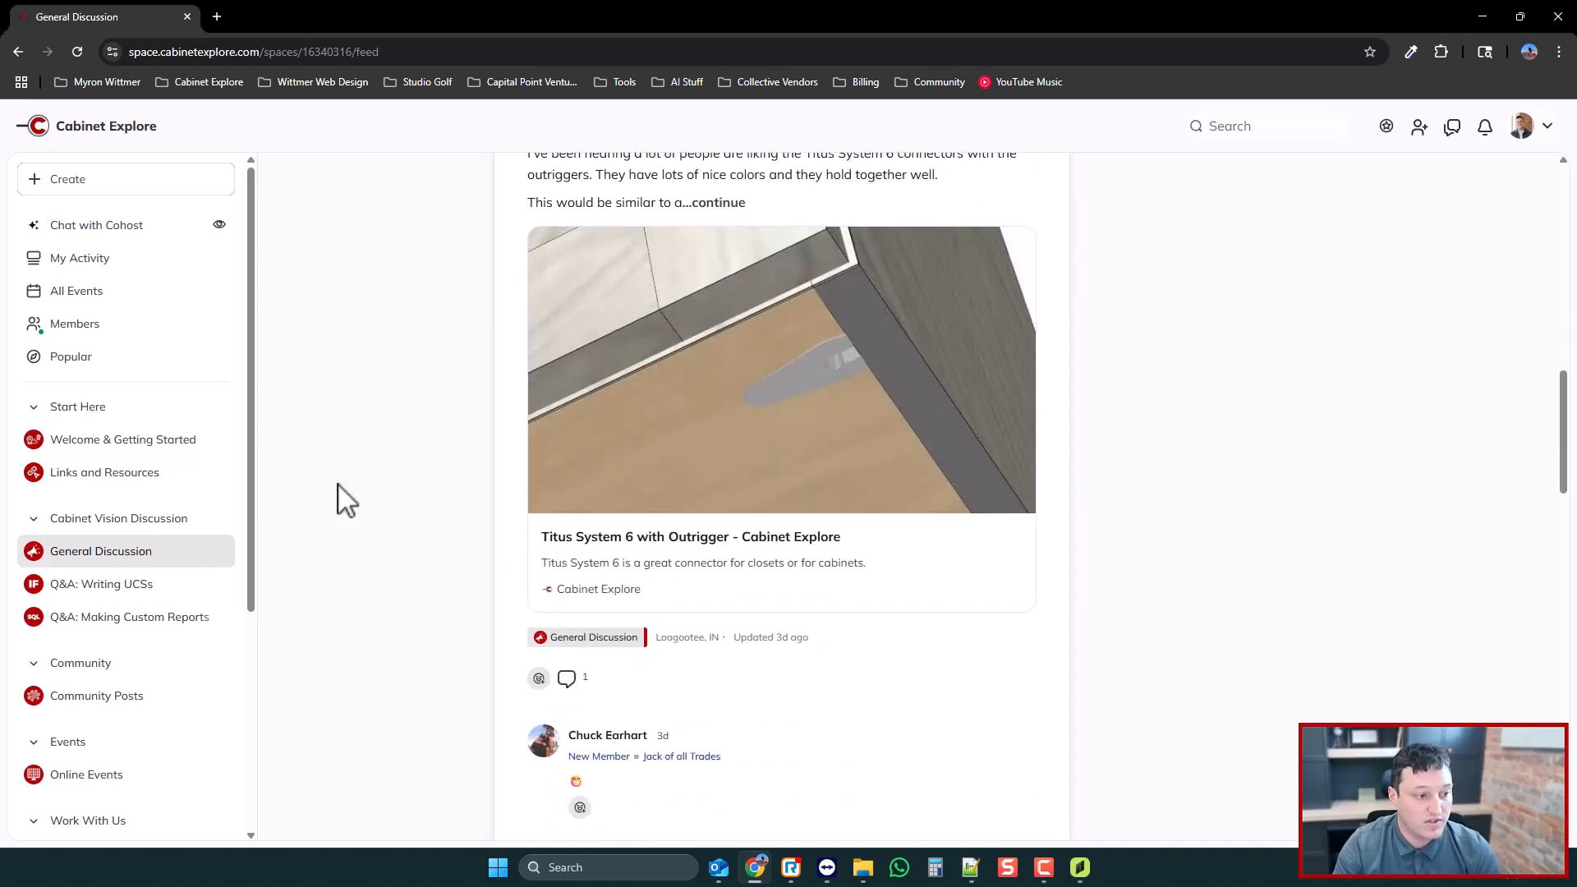
{"action": "scroll", "coordinate": [423, 561], "scroll_direction": "down", "scroll_amount": 10}
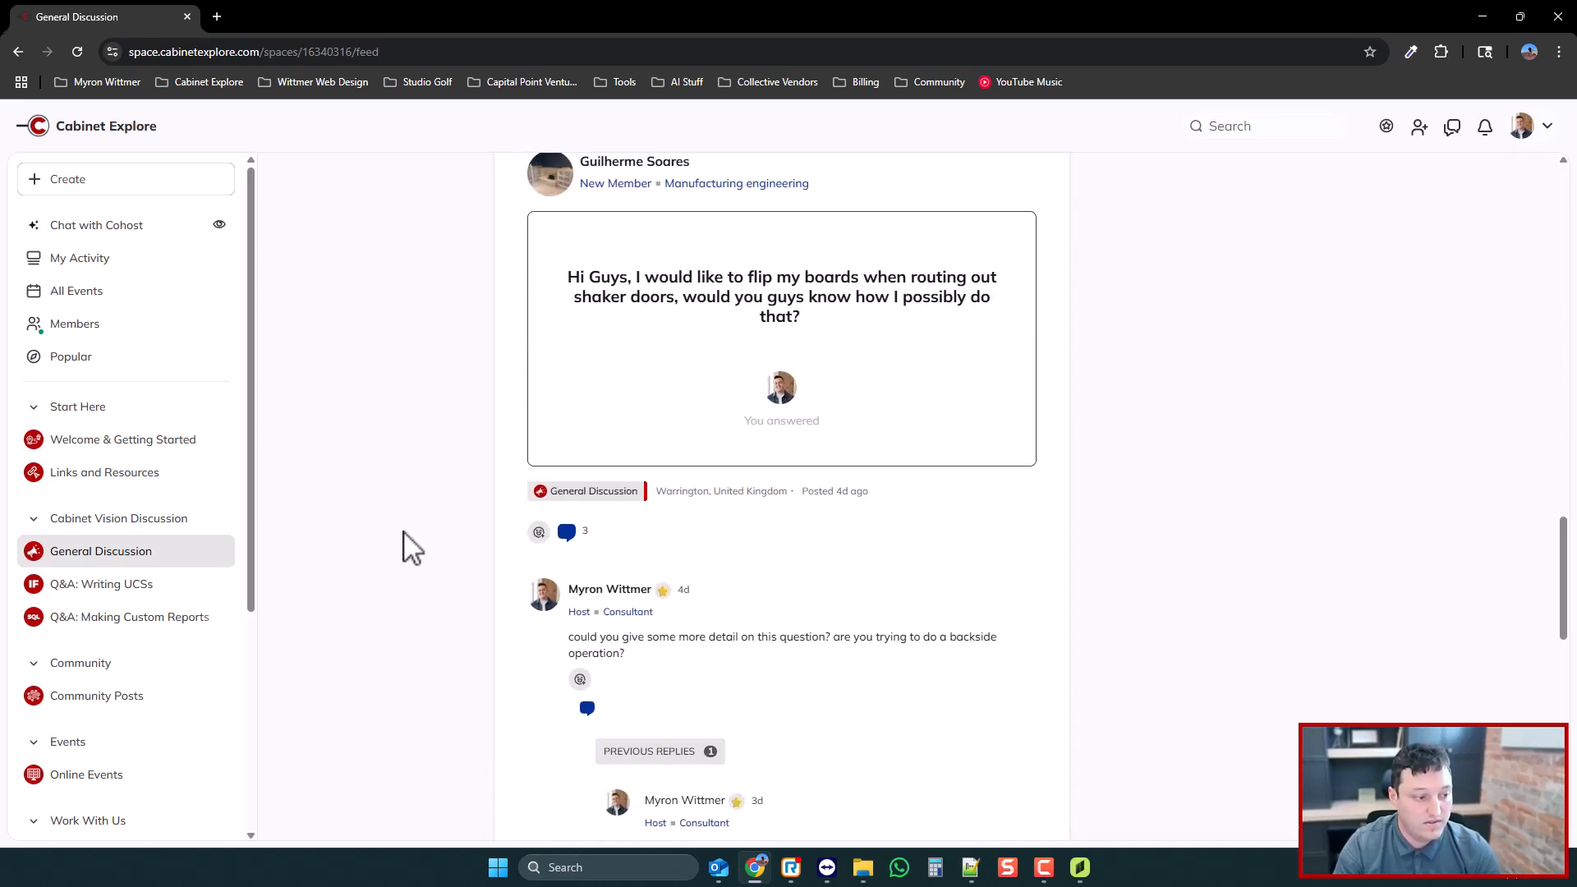